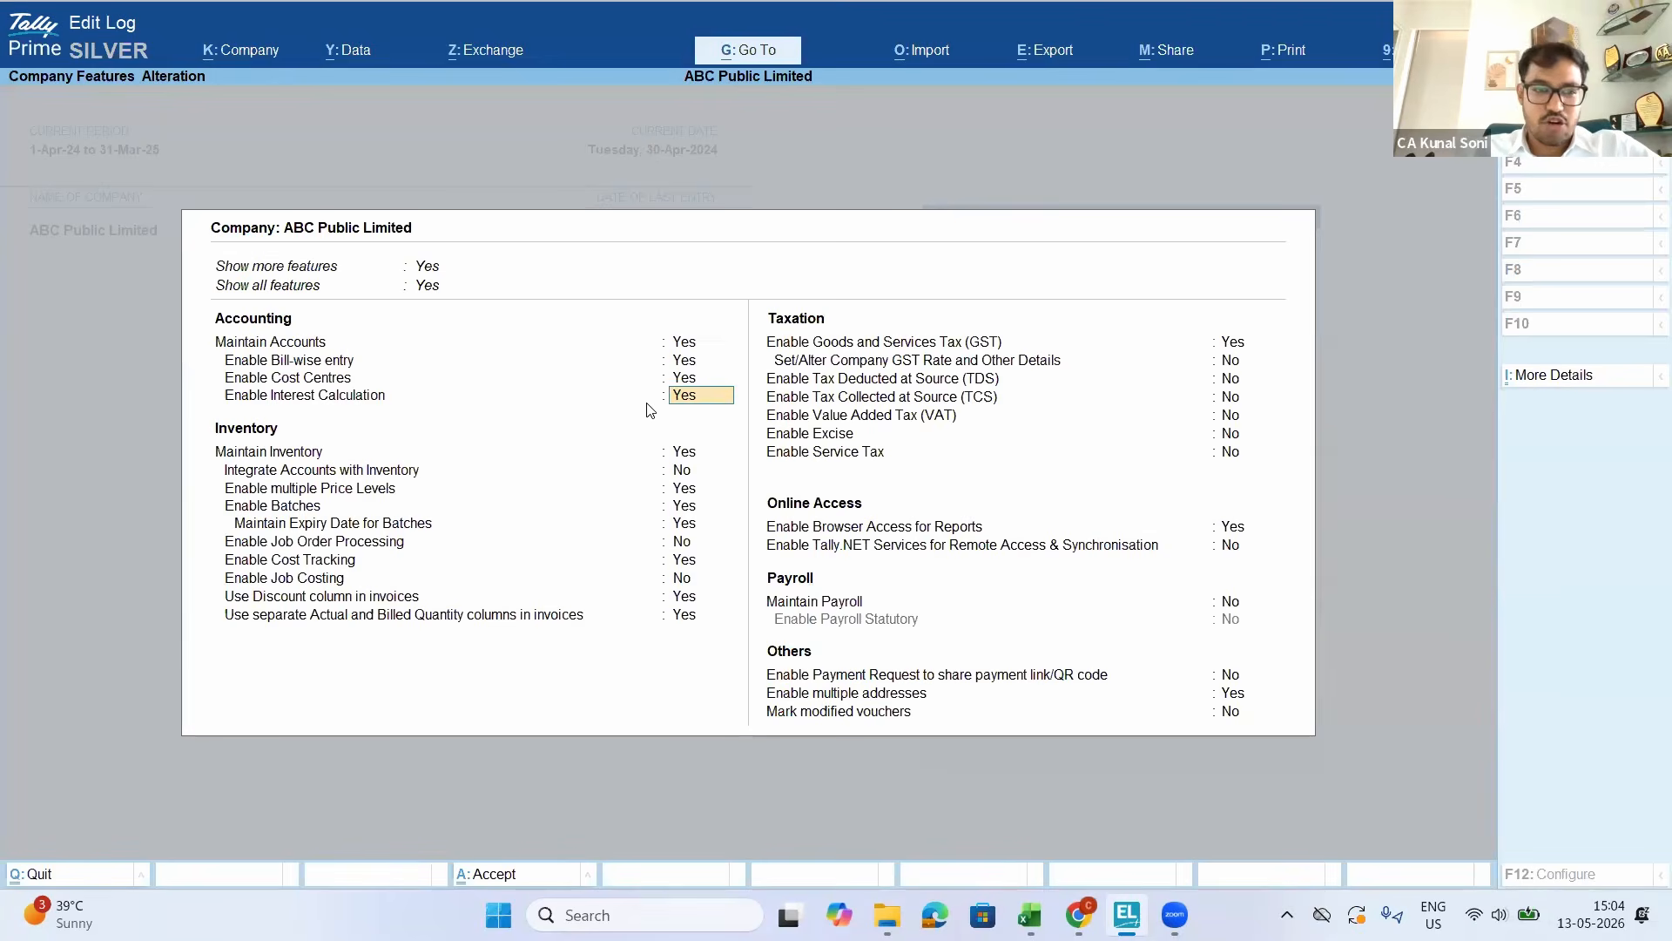
Review the interest calculation and inventory options in the company features, including Integrate Accounts with Inventory, and accept the settings
key("Return")
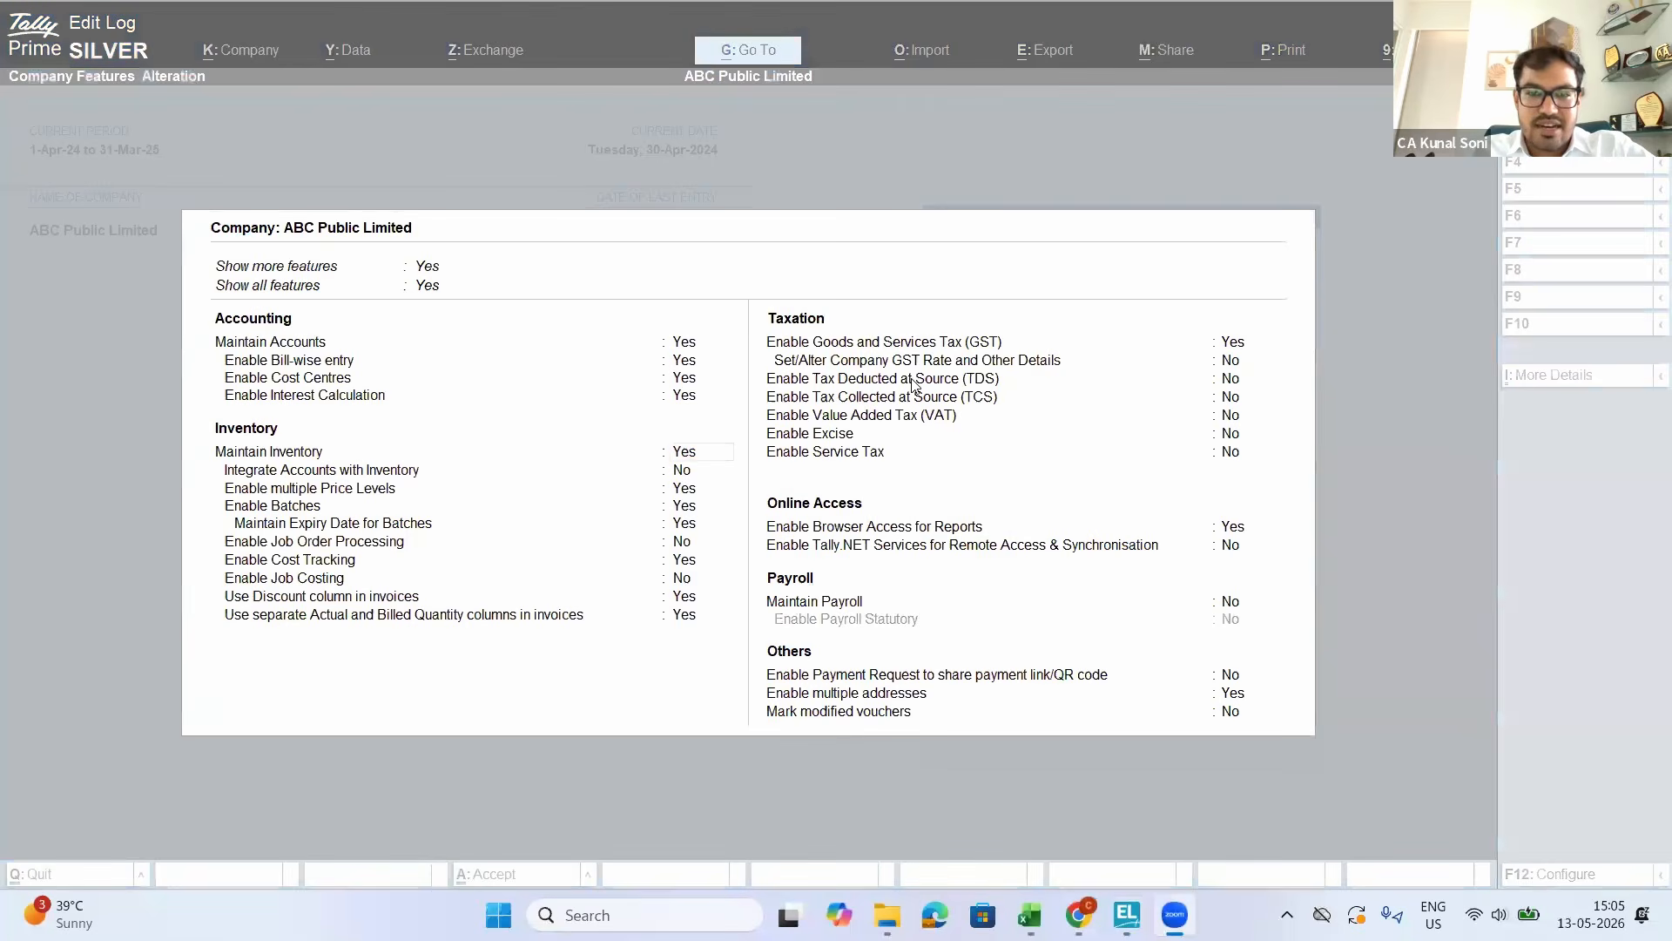
left_click(401, 547)
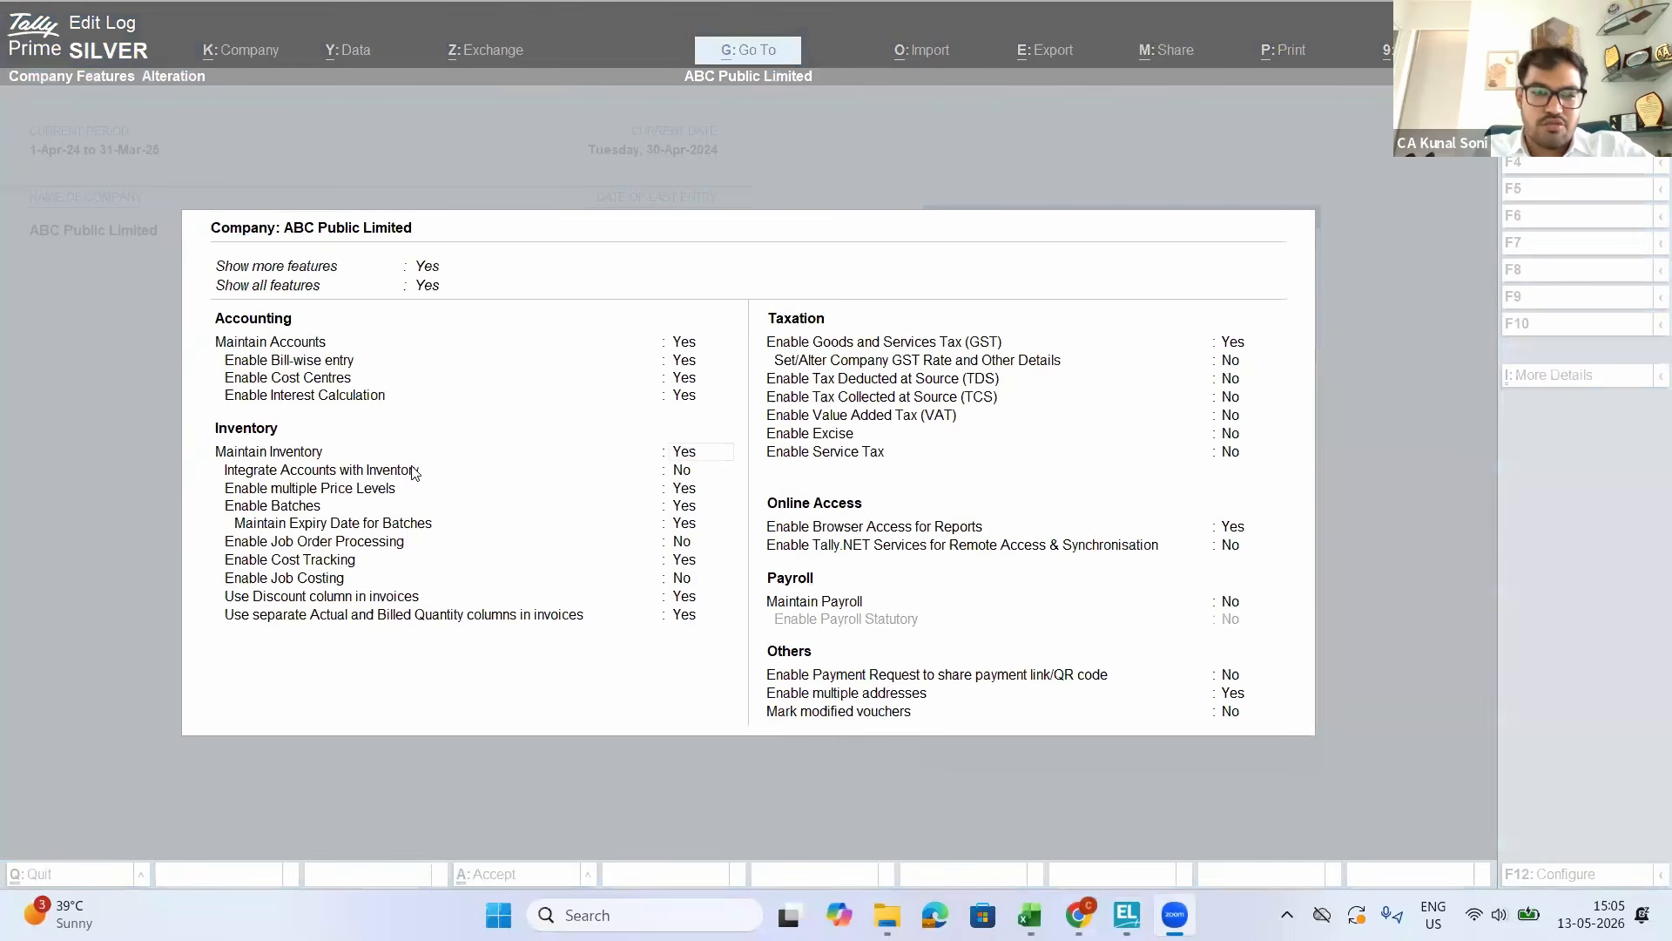
left_click(416, 471)
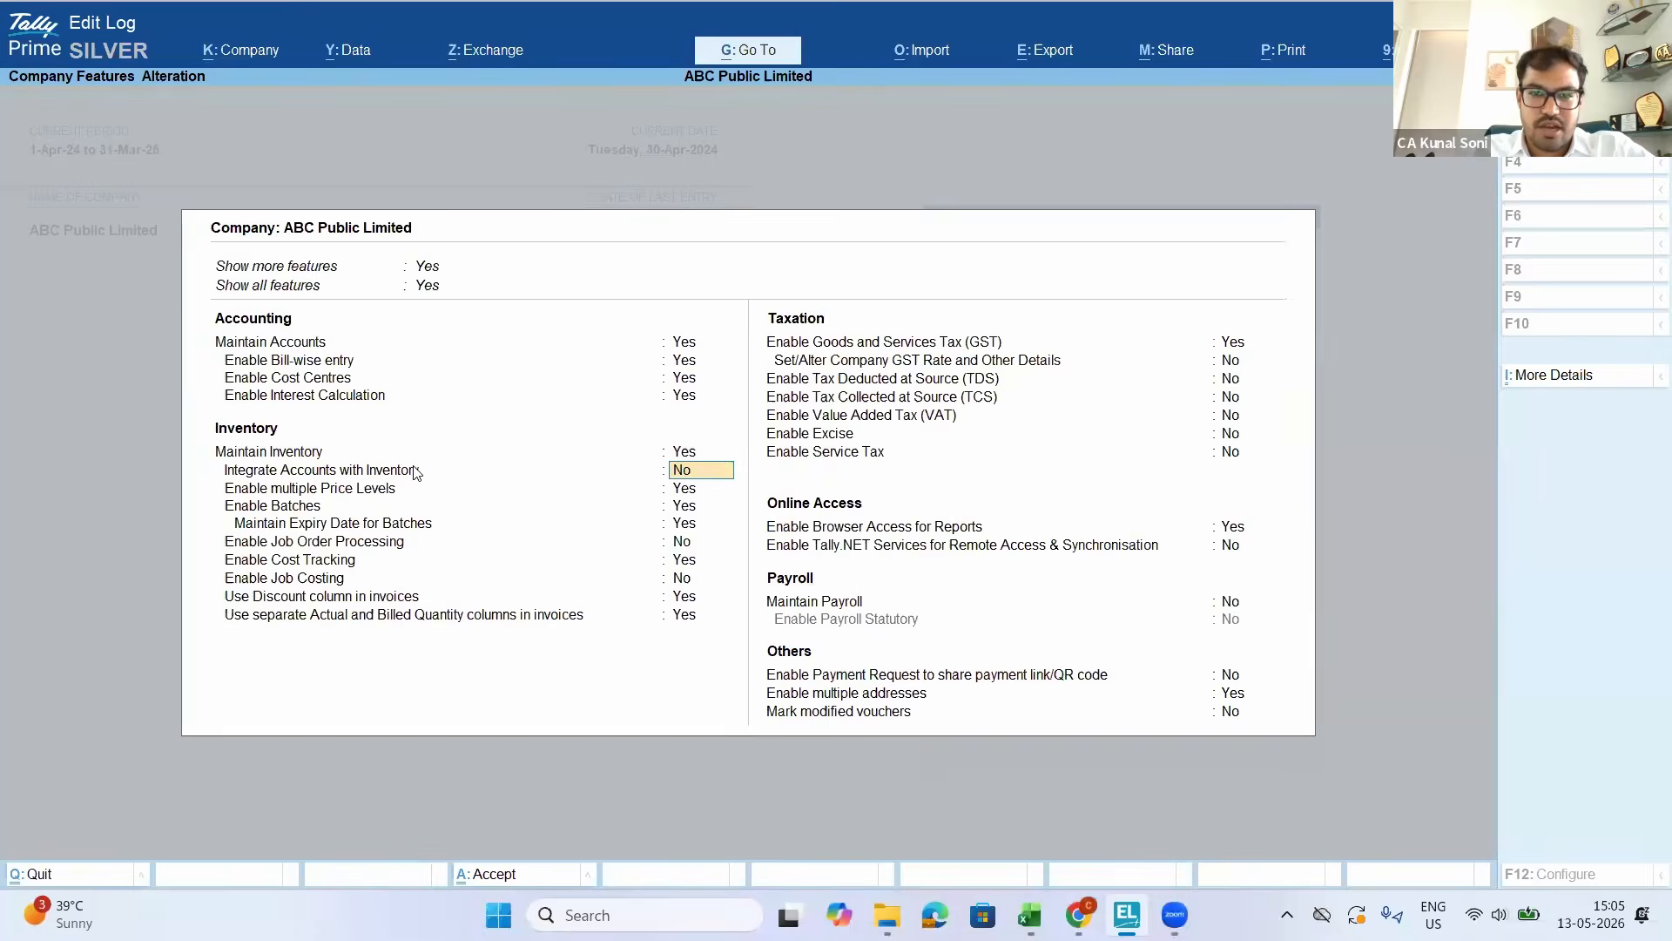
left_click(616, 541)
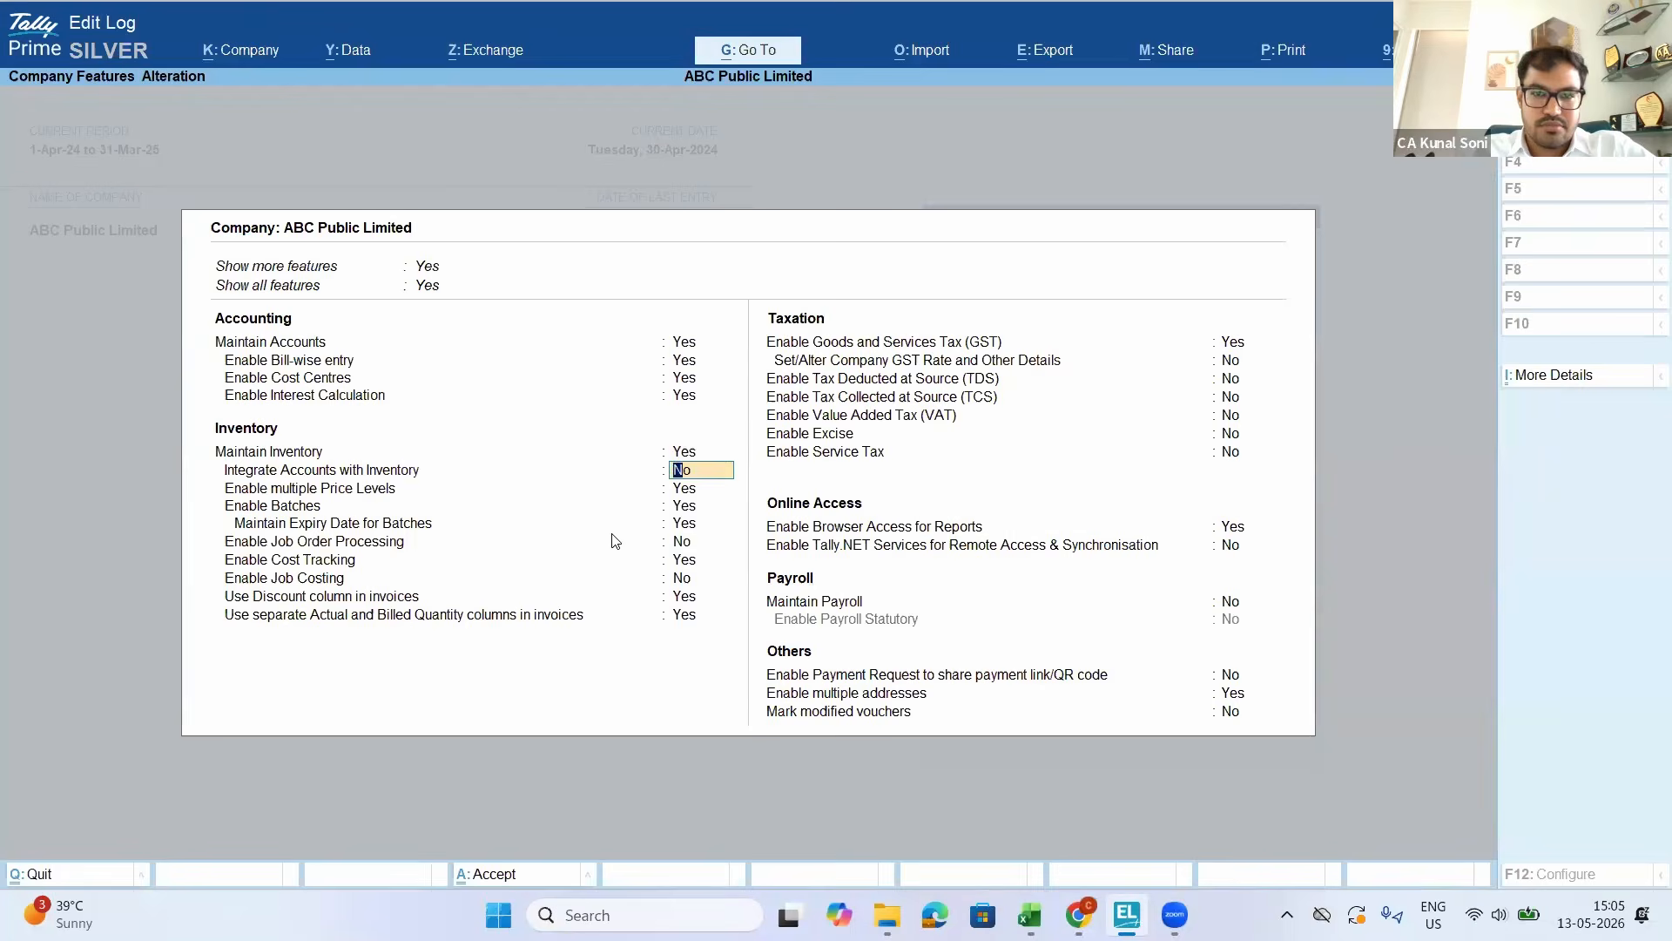
left_click(941, 143)
left_click(750, 440)
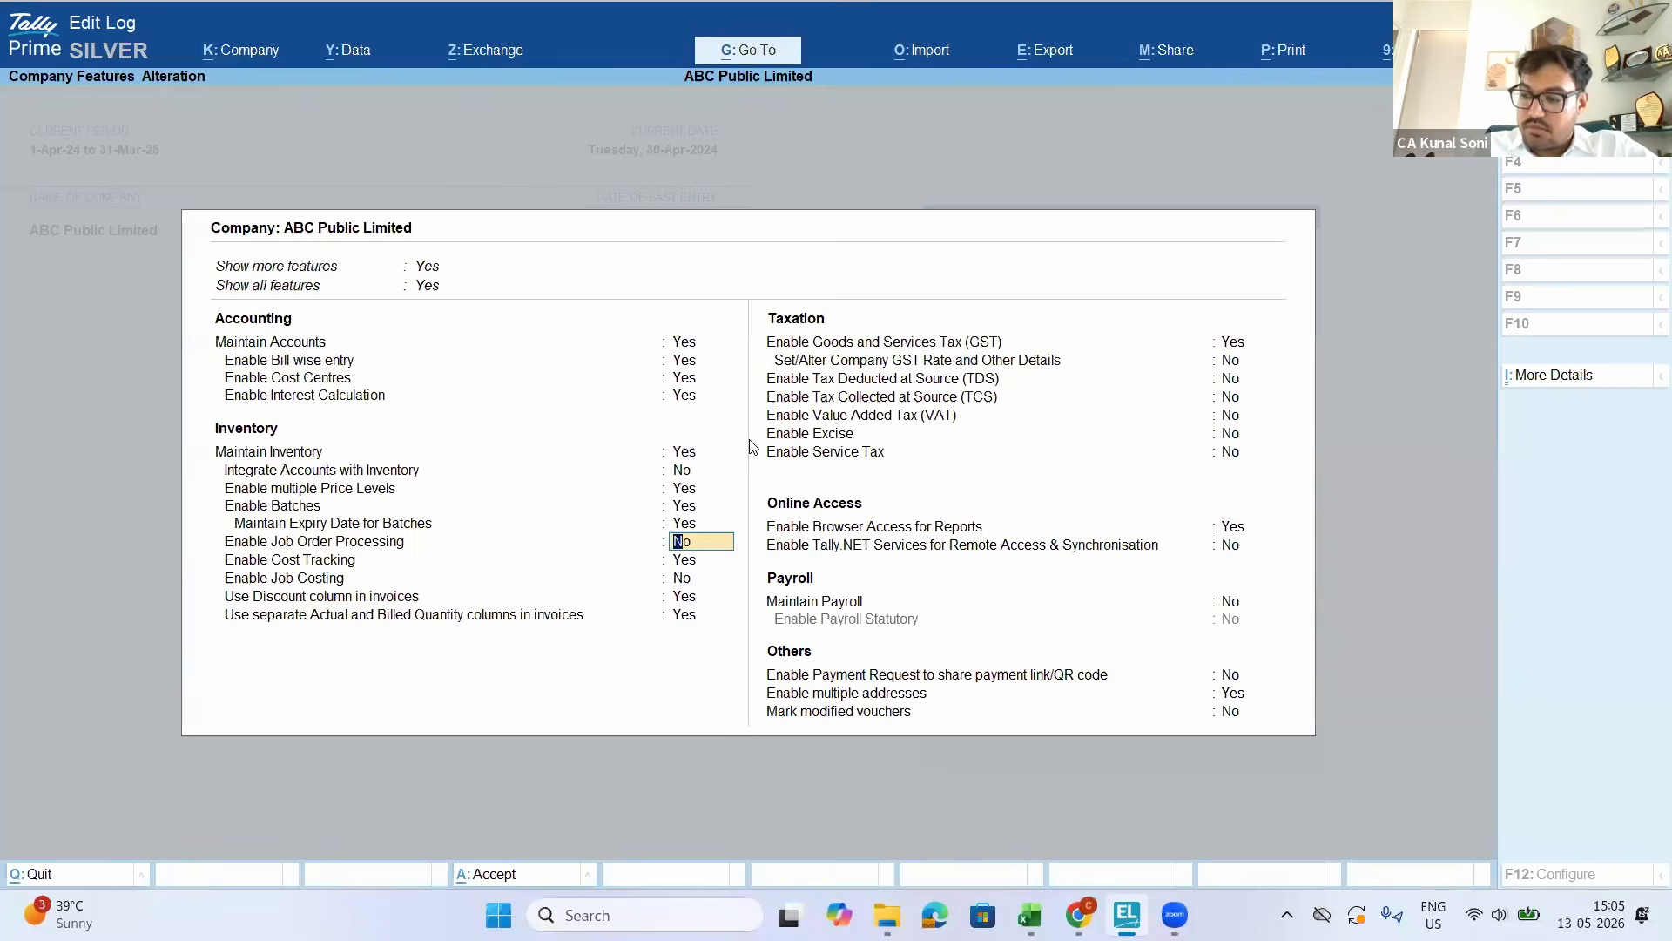
key("Up")
key("Up")
key("Up")
key("Down")
key("Down")
key("ctrl+a")
Open the company's Balance Sheet report from the Gateway of Tally
key("Up")
key("Up")
key("Up")
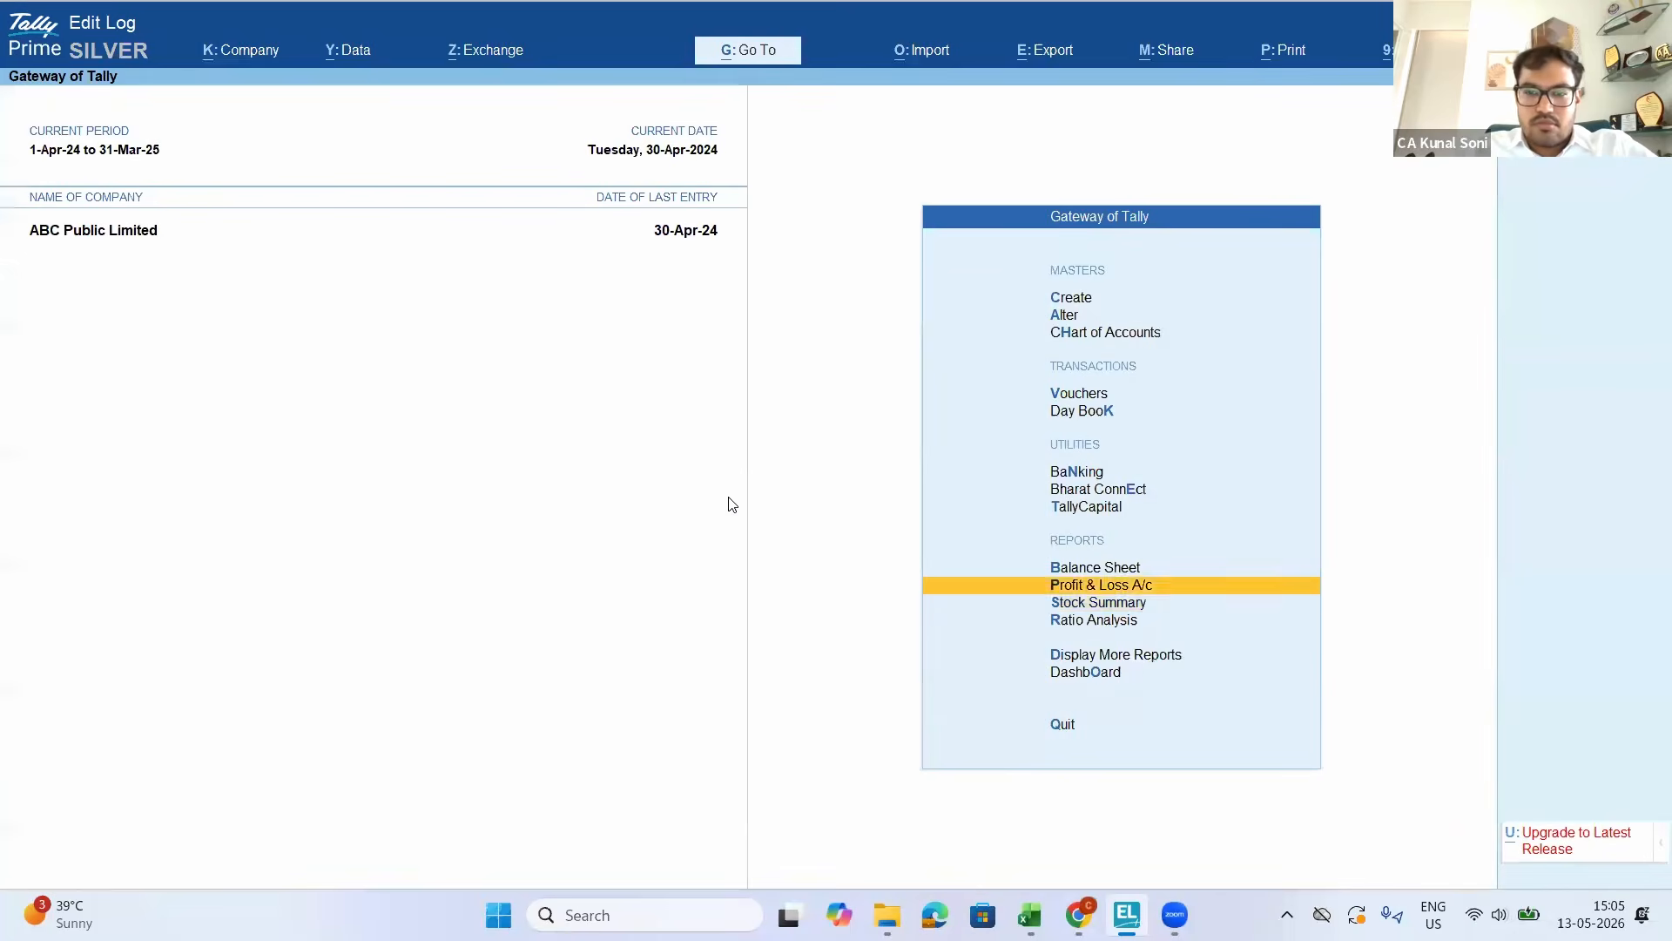
key("Down")
key("Return")
Drill down from Current Assets in the Balance Sheet to the Stock-in-Hand group summary
key("Down")
key("Down")
key("Left")
key("Down")
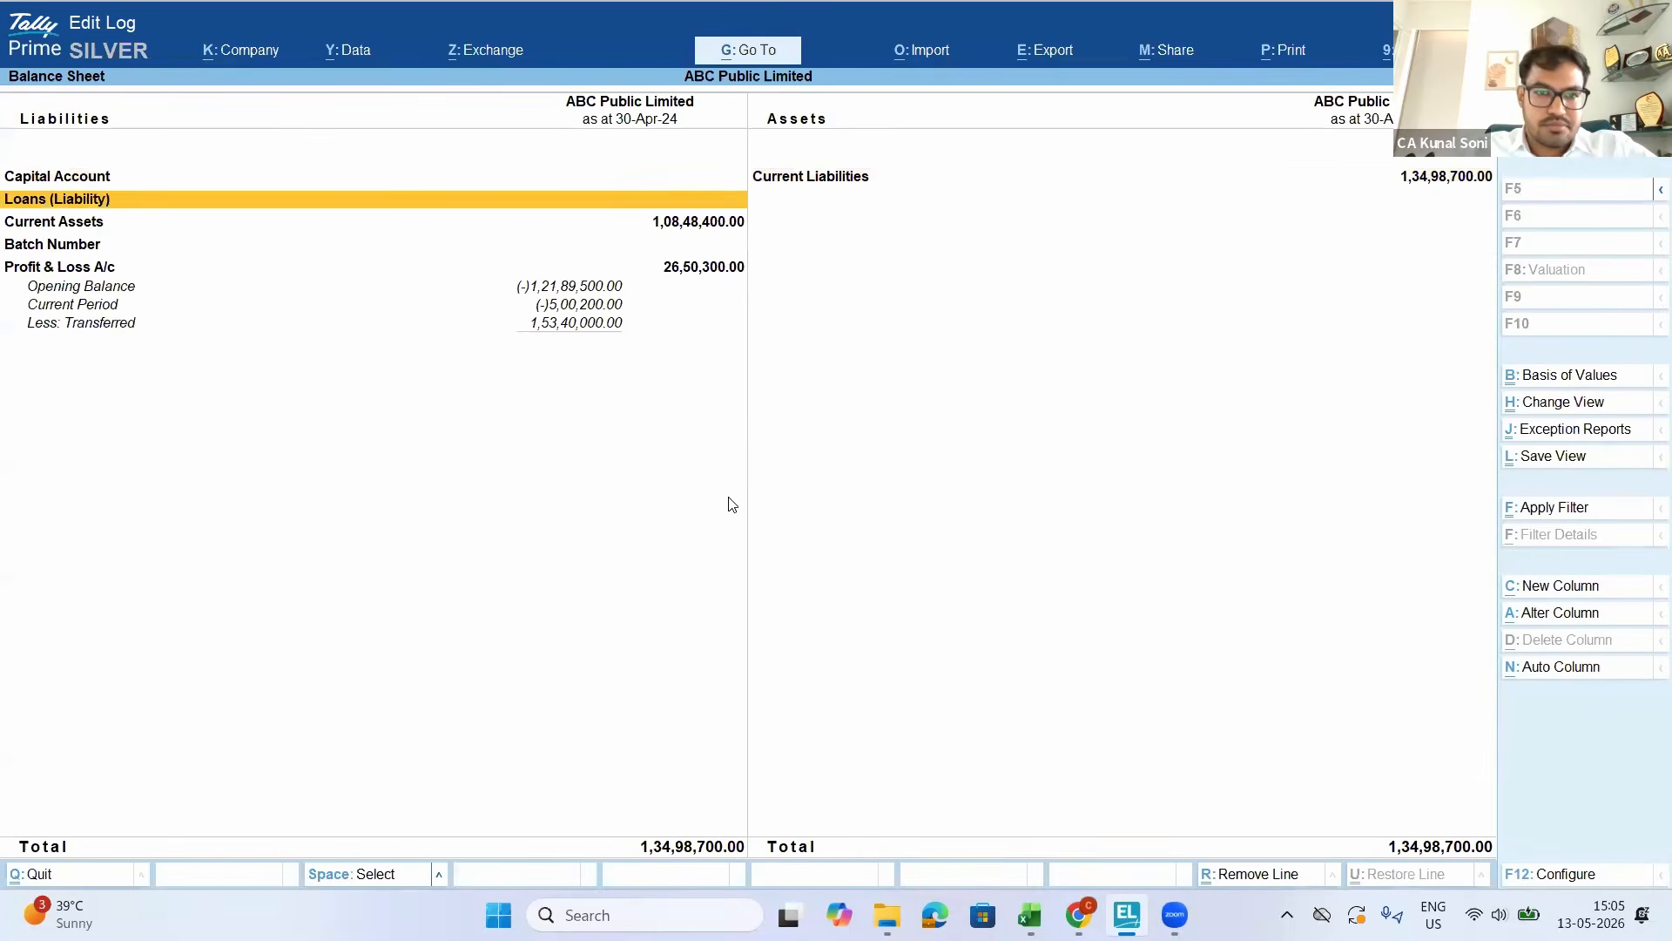
key("Down")
key("Return")
key("Return")
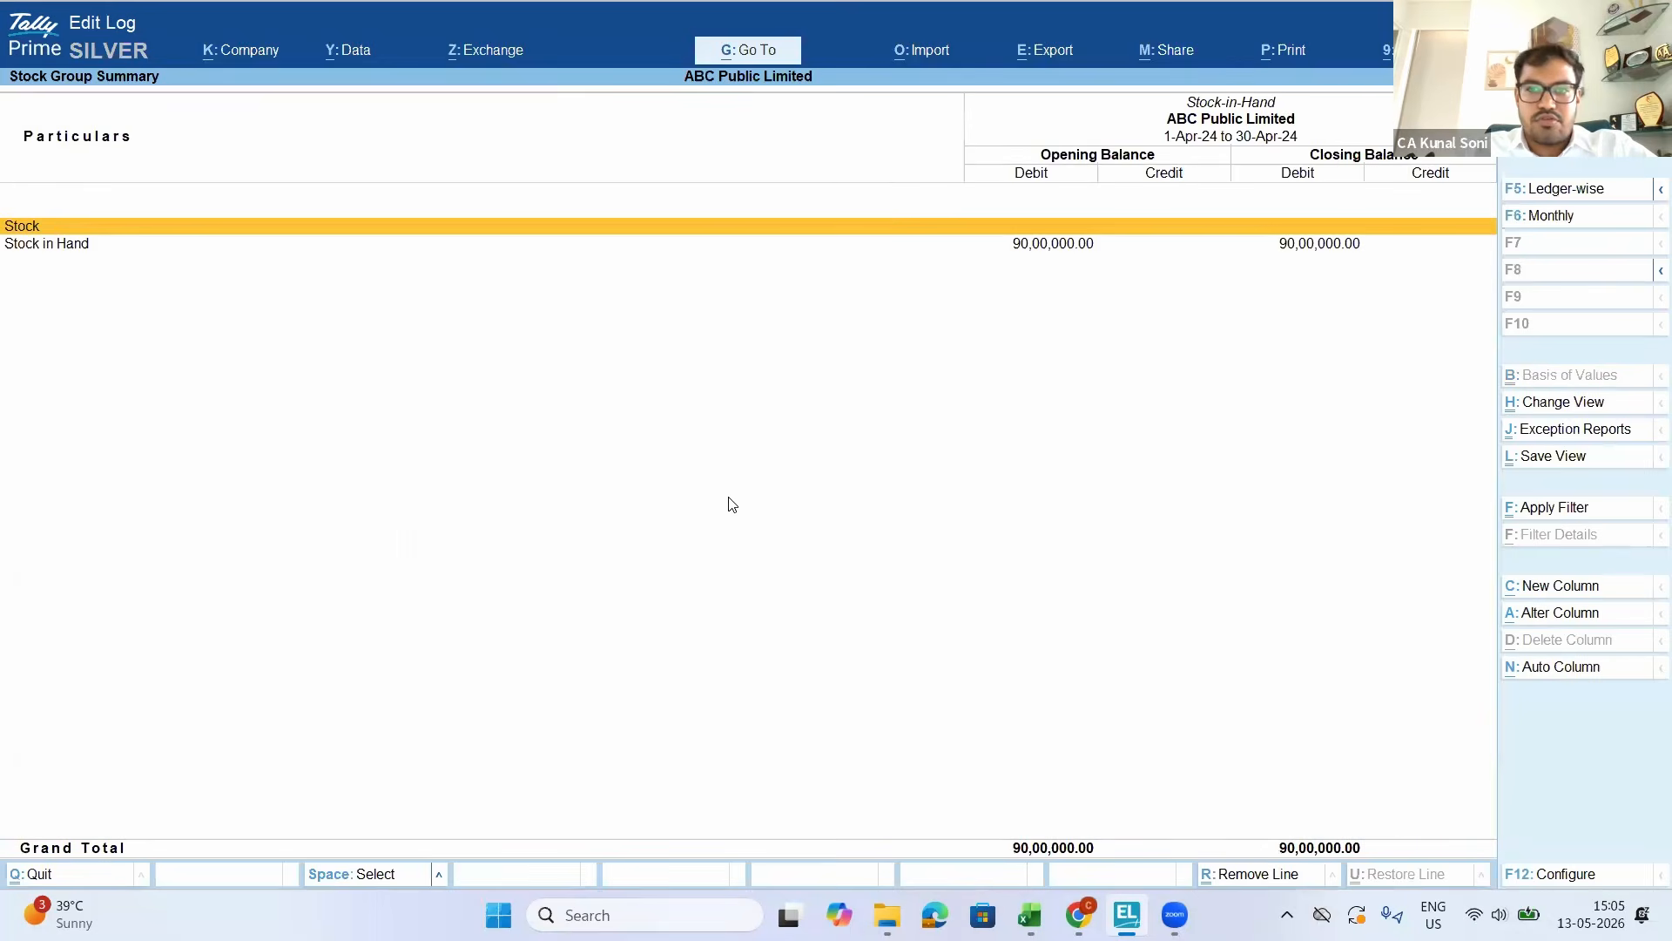
Open the Stock in Hand ledger for alteration and check its manually entered closing balances up to the 30-Jun-20 entry
key("Down")
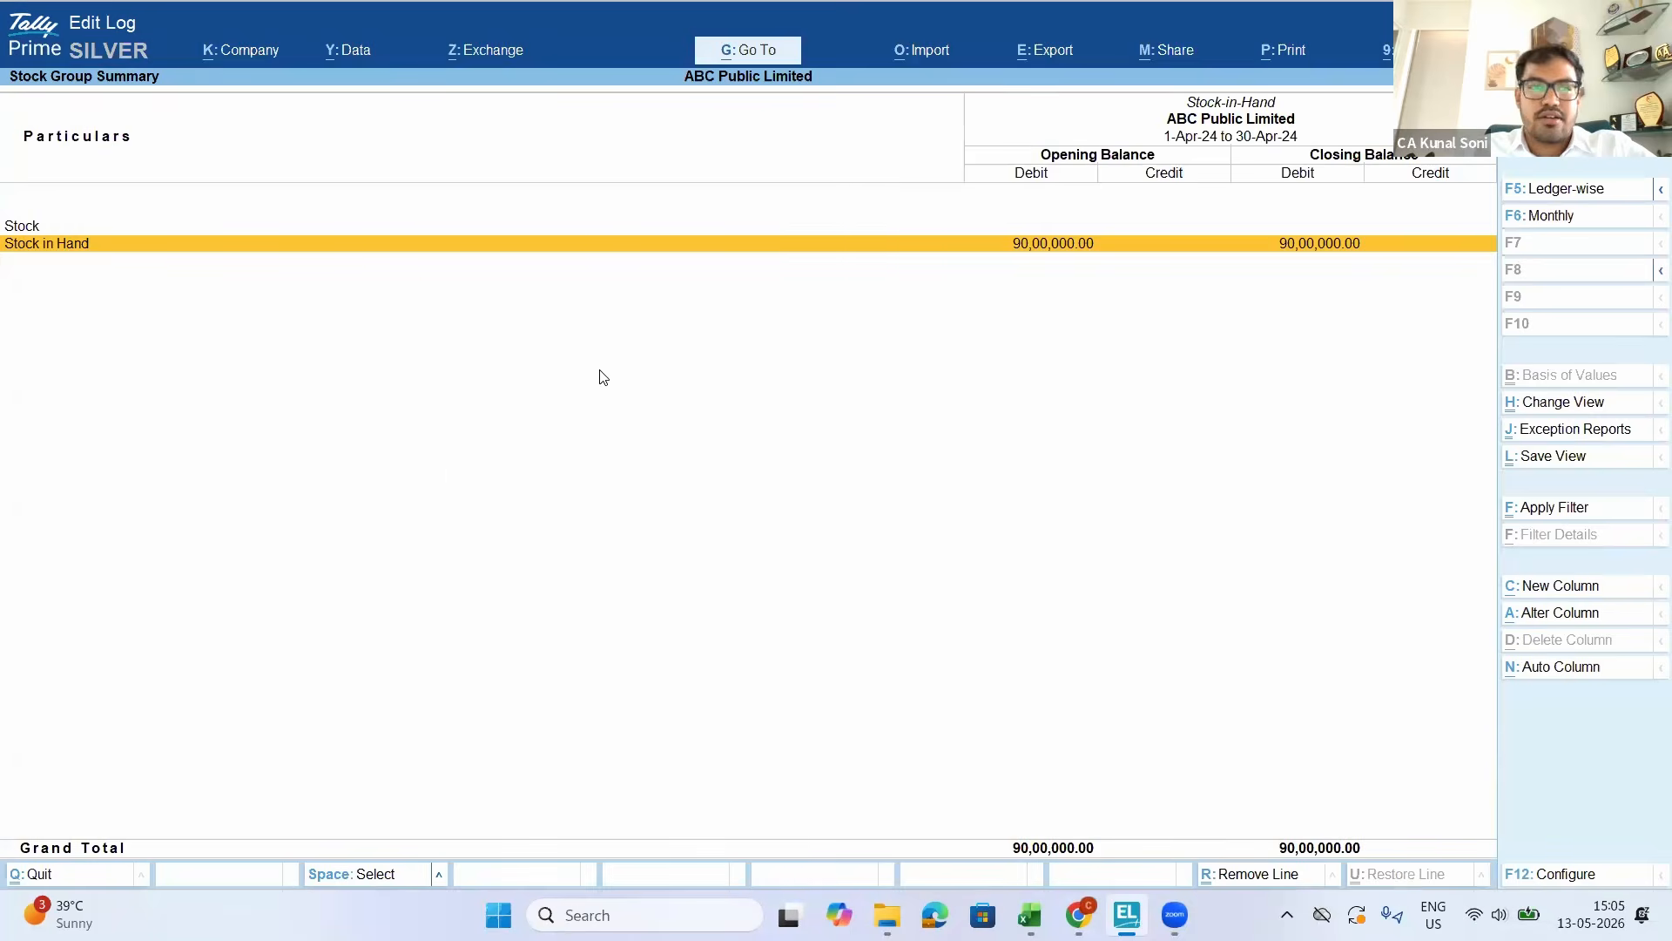
key("Return")
key("Return")
key("Return")
key("Return")
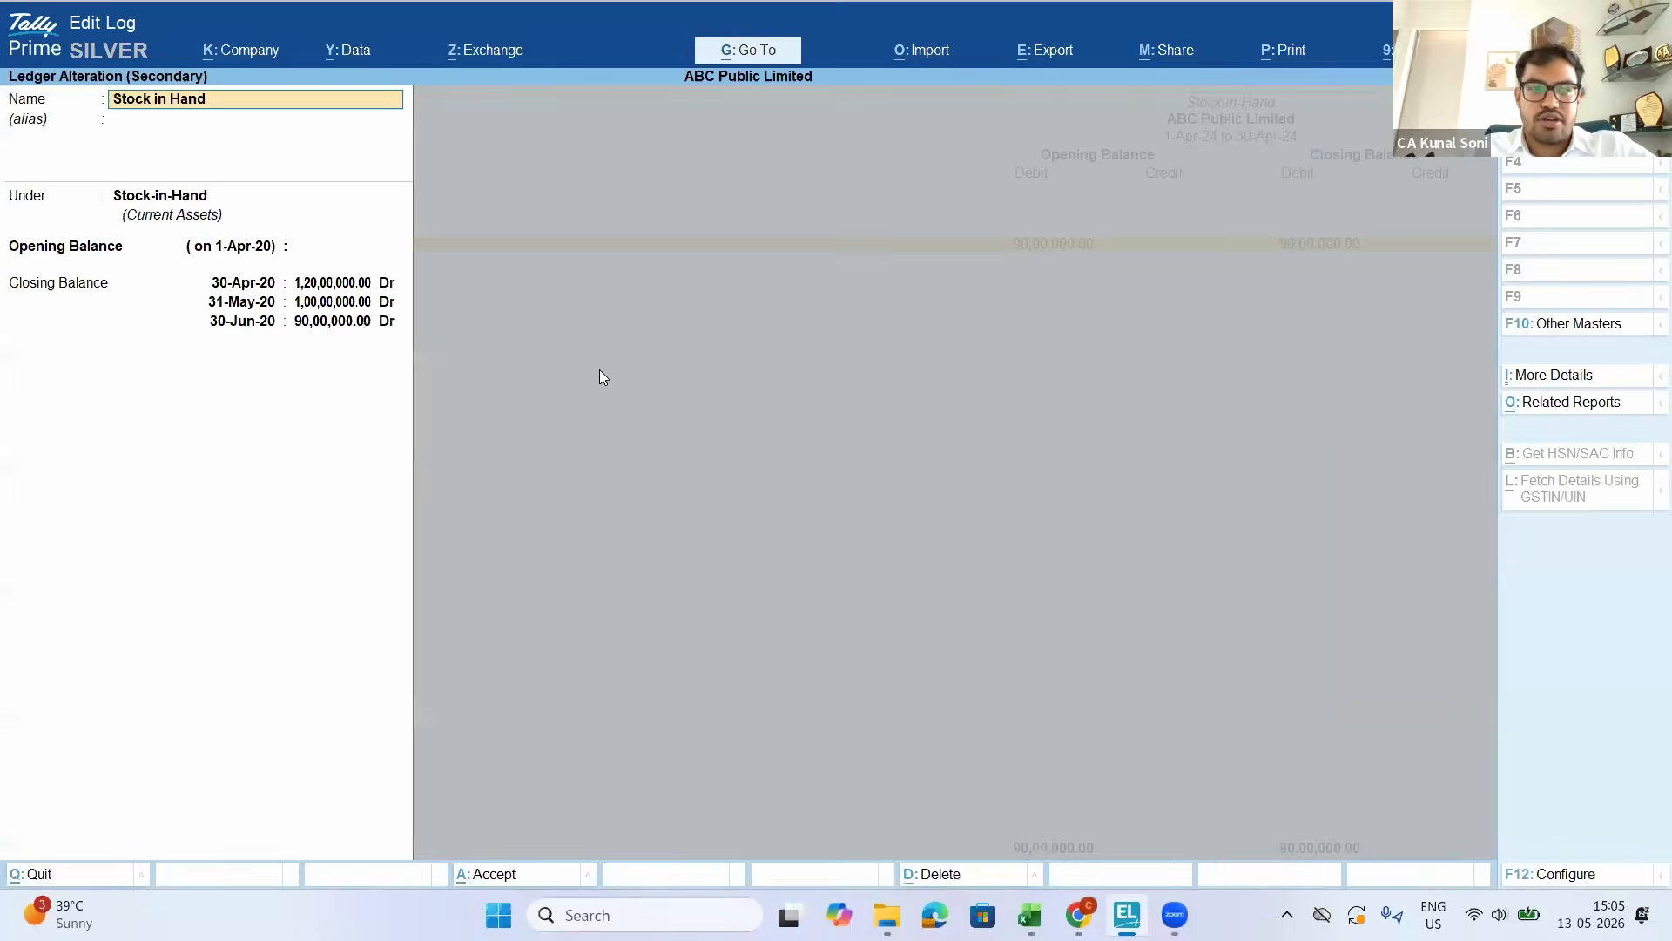
key("Return")
key("Return")
key("Return")
key("Return")
key("Return")
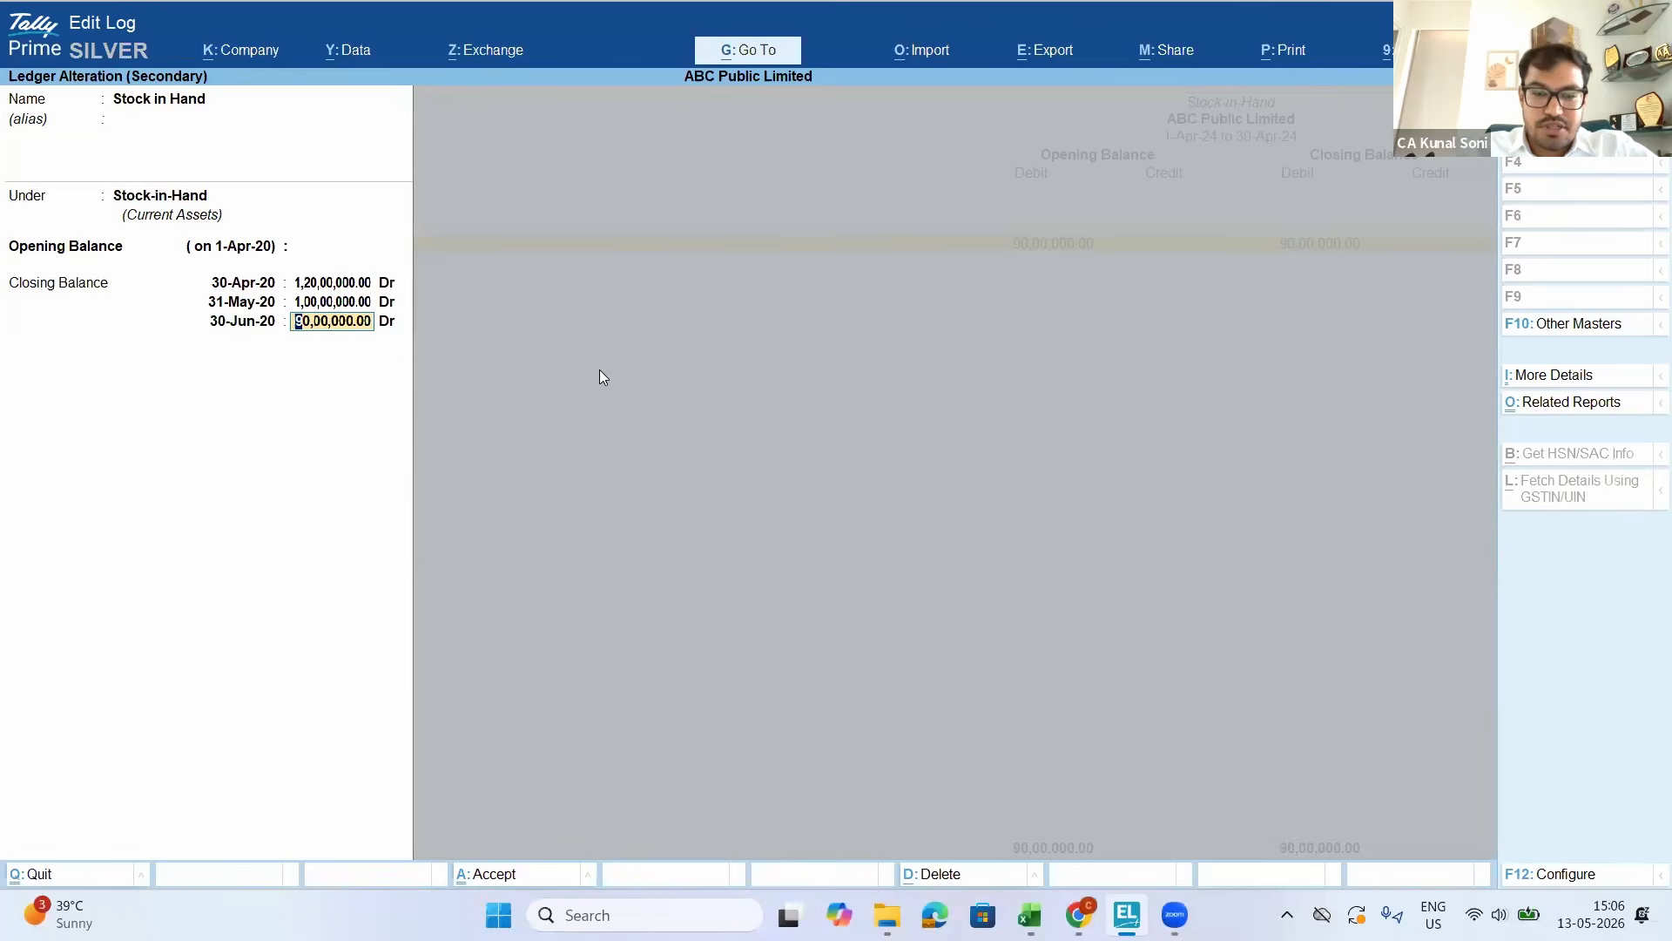
Set Integrate Accounts with Inventory to Yes in the company features and save the settings
key("F11")
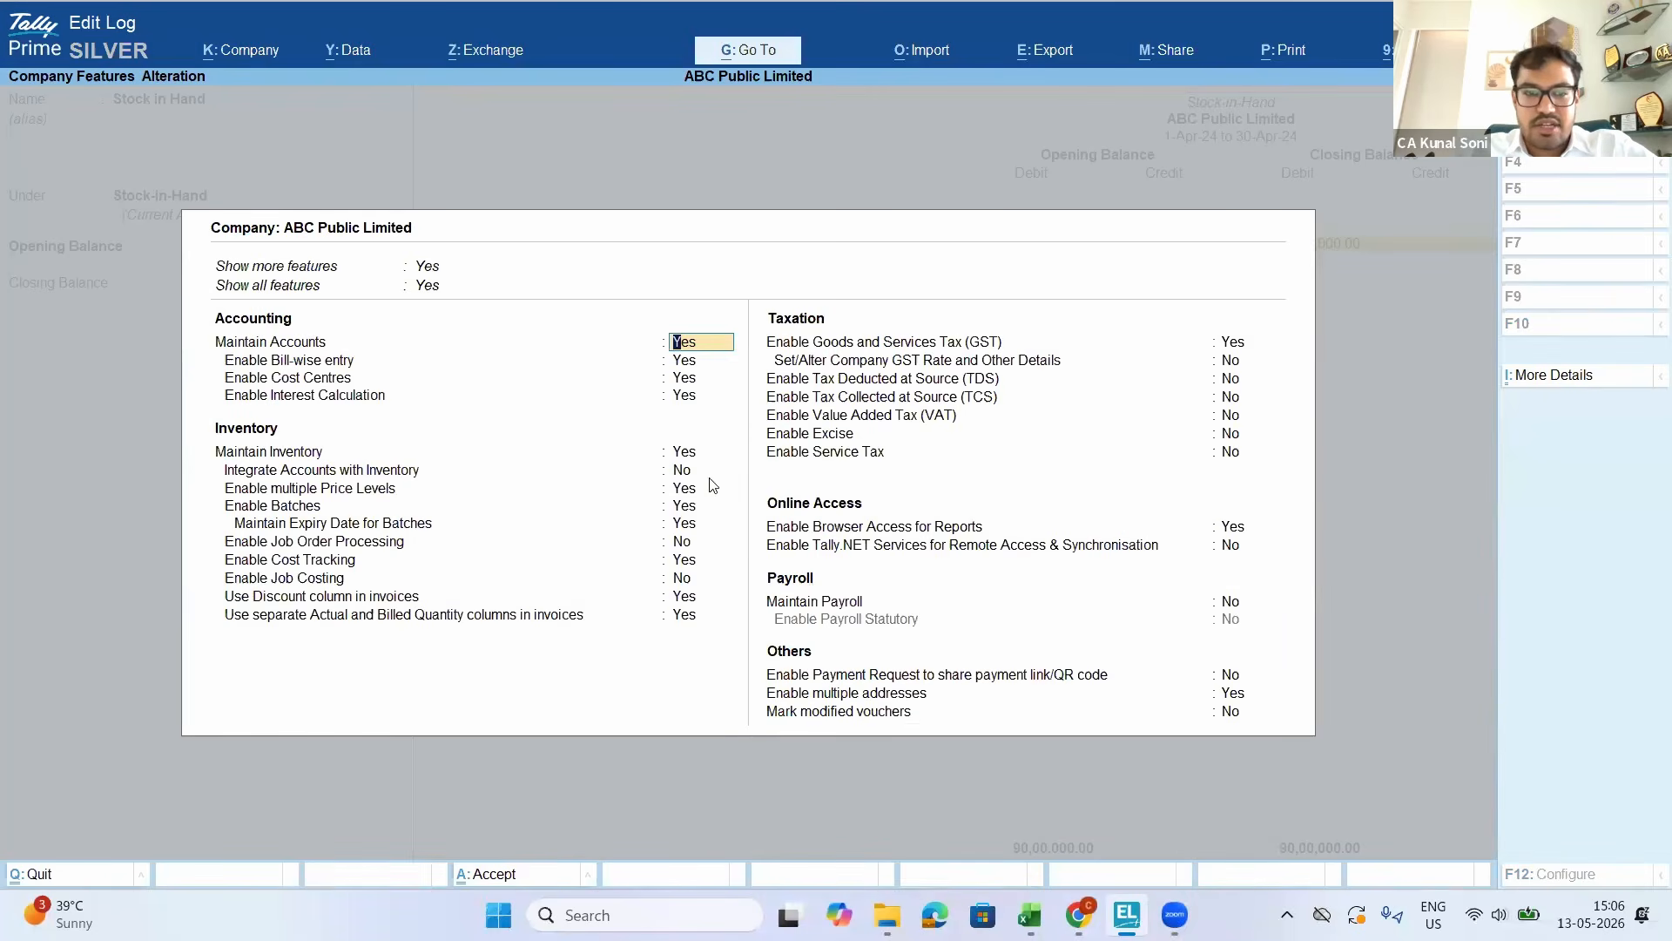
key("Down")
key("Down")
key("Down")
key("Down")
key("Down")
key("Down")
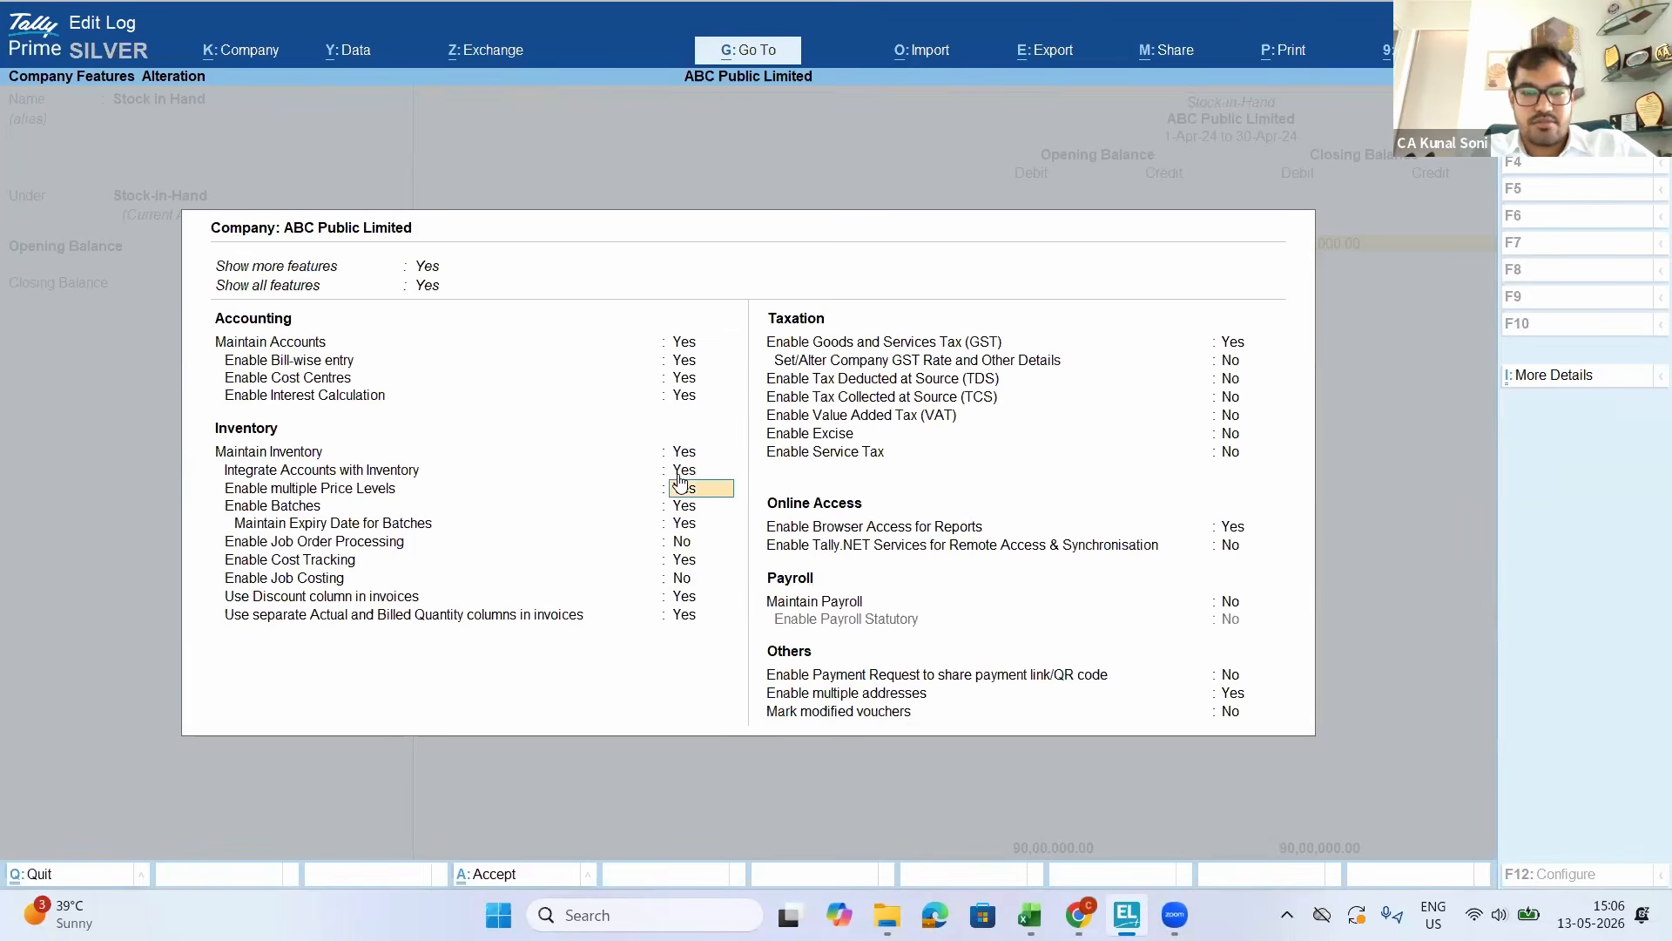
key("ctrl+a")
Leave the ledger and open the stock group breakdown of Closing Stock from the Current Assets summary
key("Escape")
key("Escape")
key("Escape")
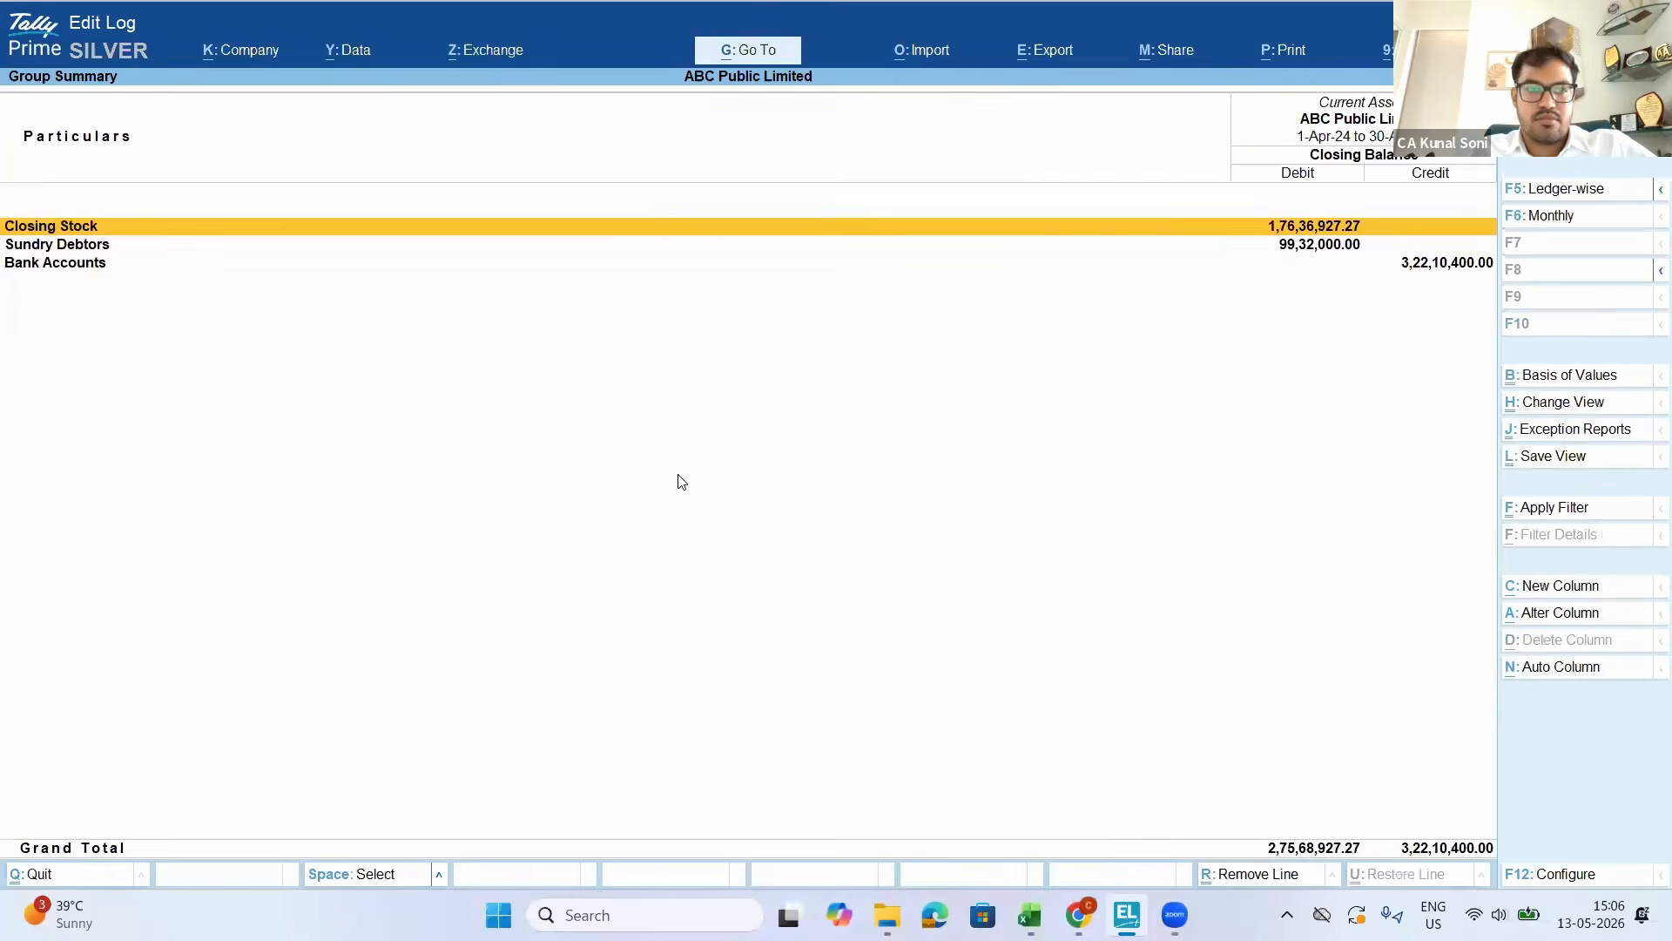
key("Return")
key("Down")
key("Return")
key("Return")
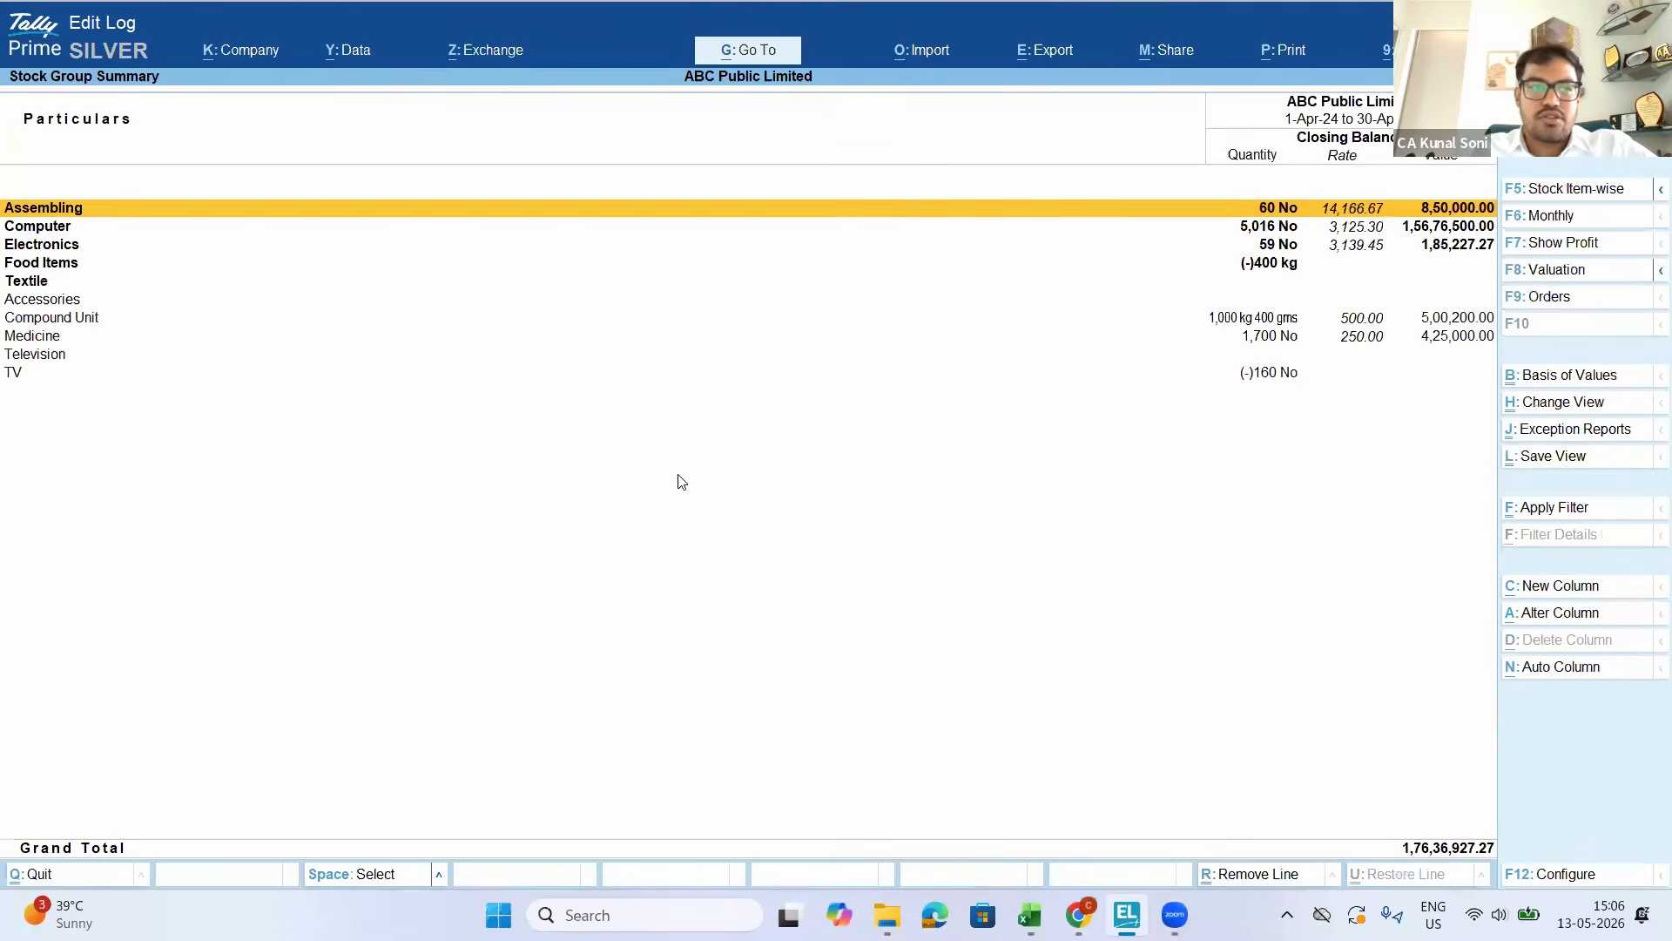
Examine the closing quantities, rates and values of the listed stock groups and items
key("Down")
key("Down")
key("Down")
key("Down")
key("Down")
key("Down")
key("Down")
key("Down")
key("Up")
key("Up")
key("Up")
key("Up")
key("Up")
Return to the Balance Sheet to check its stock-related figures, and close it back to the Gateway of Tally
key("Escape")
key("Escape")
key("Down")
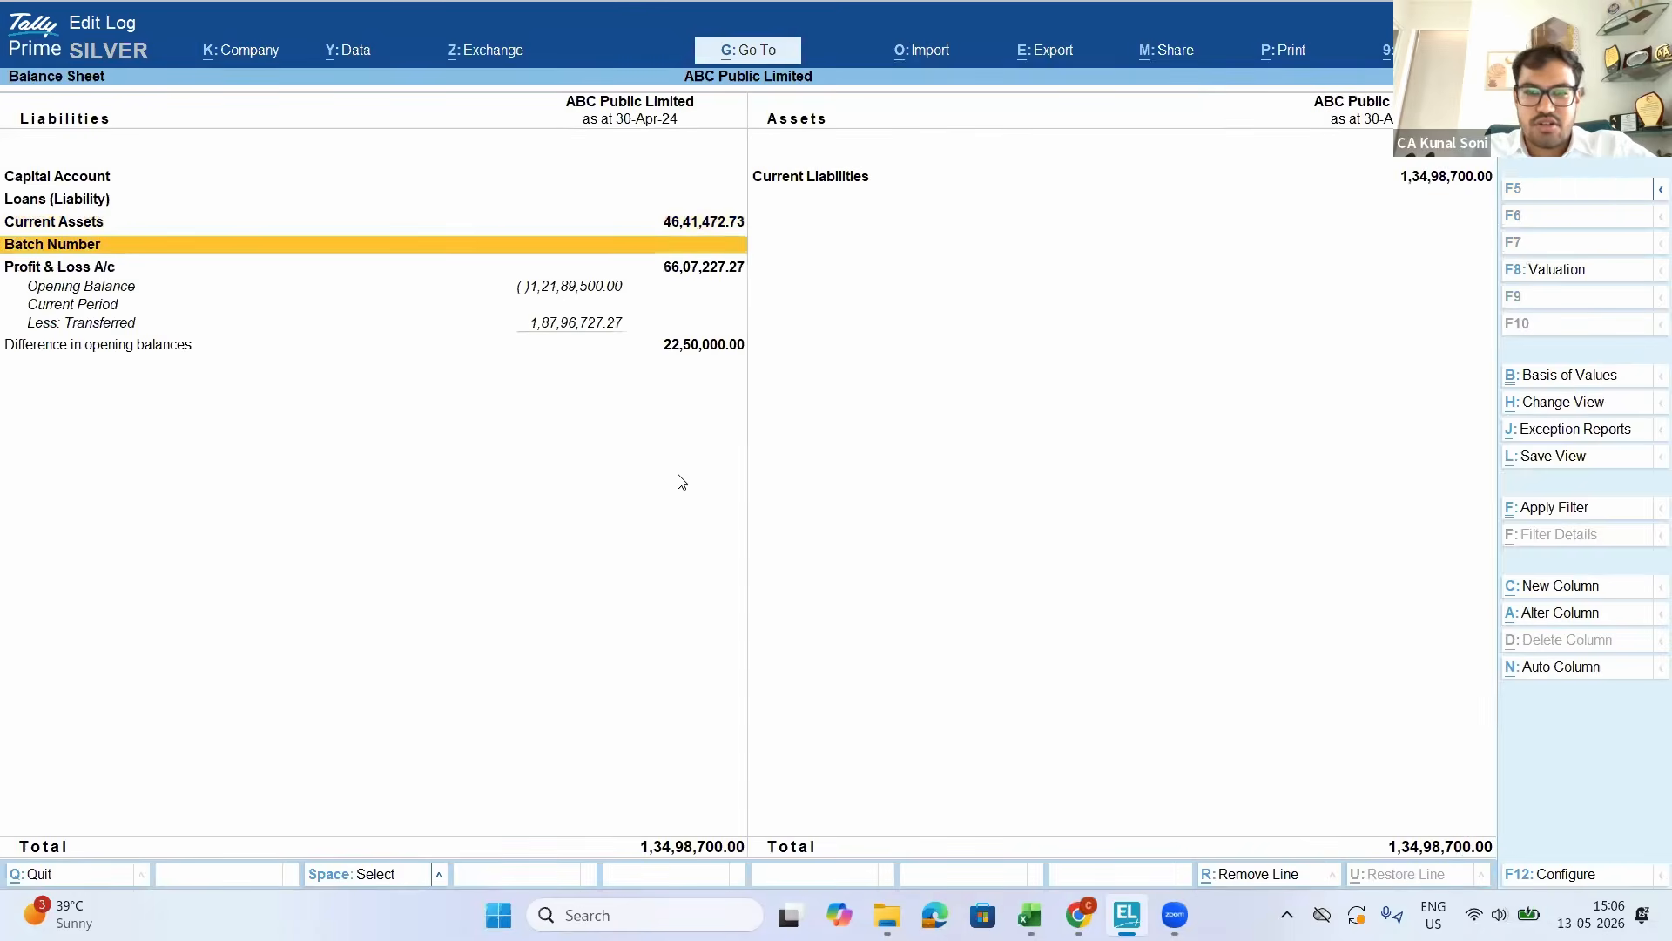
key("Down")
key("Up")
key("Escape")
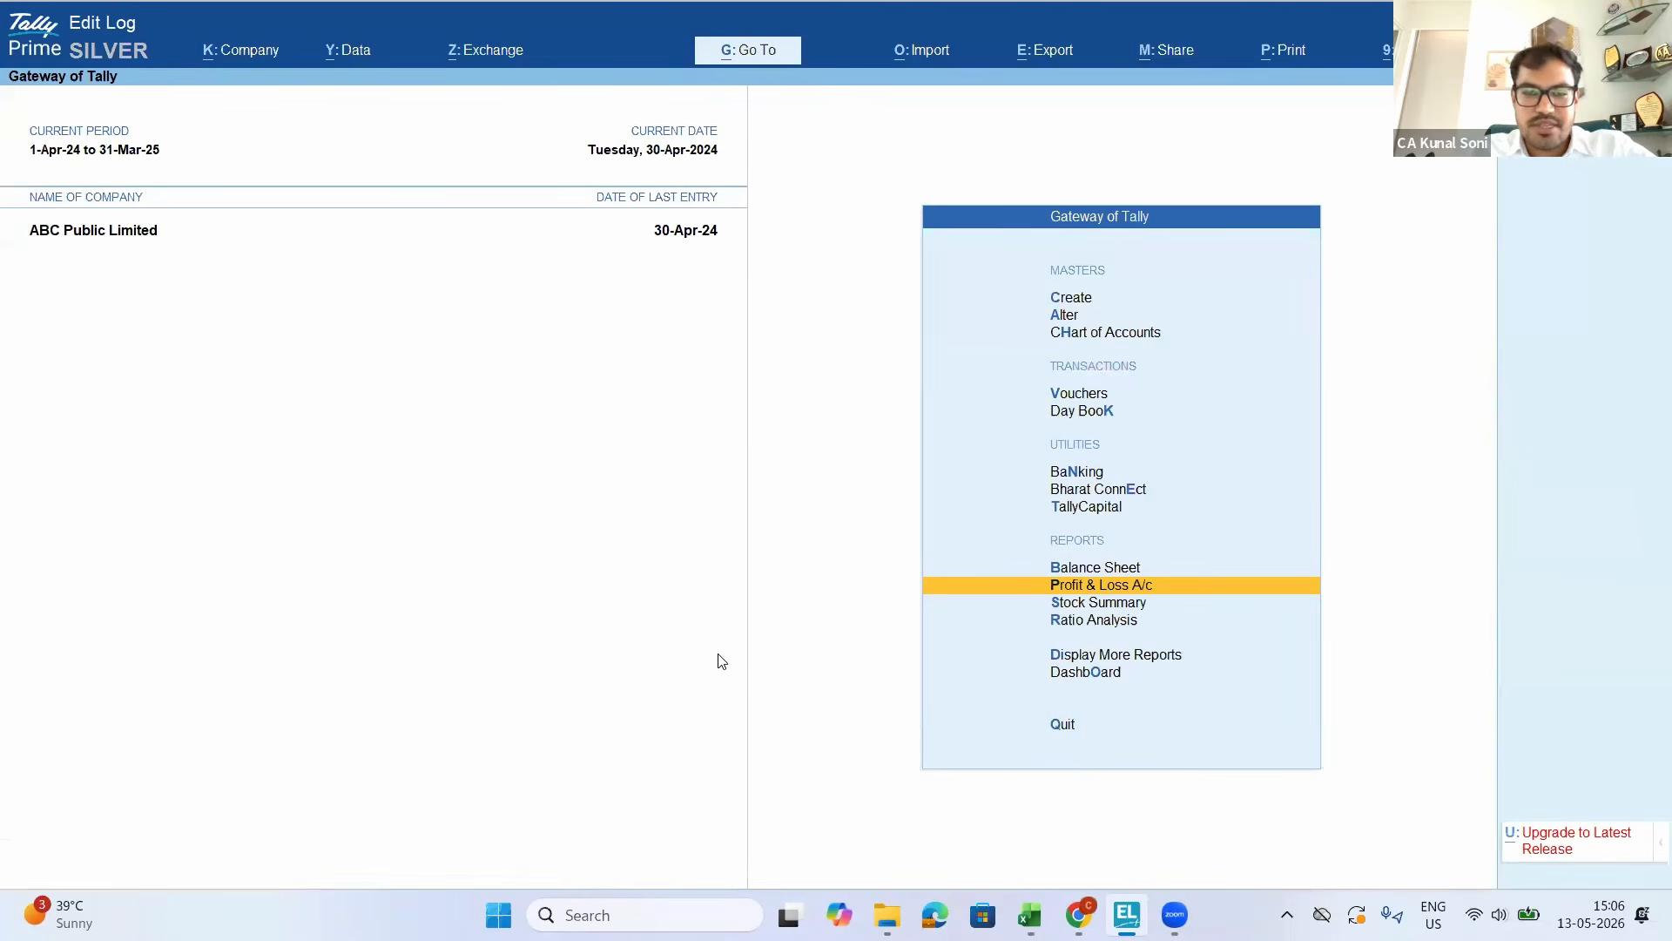
Check that Enable multiple Price Levels is set to Yes in the company features and accept the settings
left_click(783, 646)
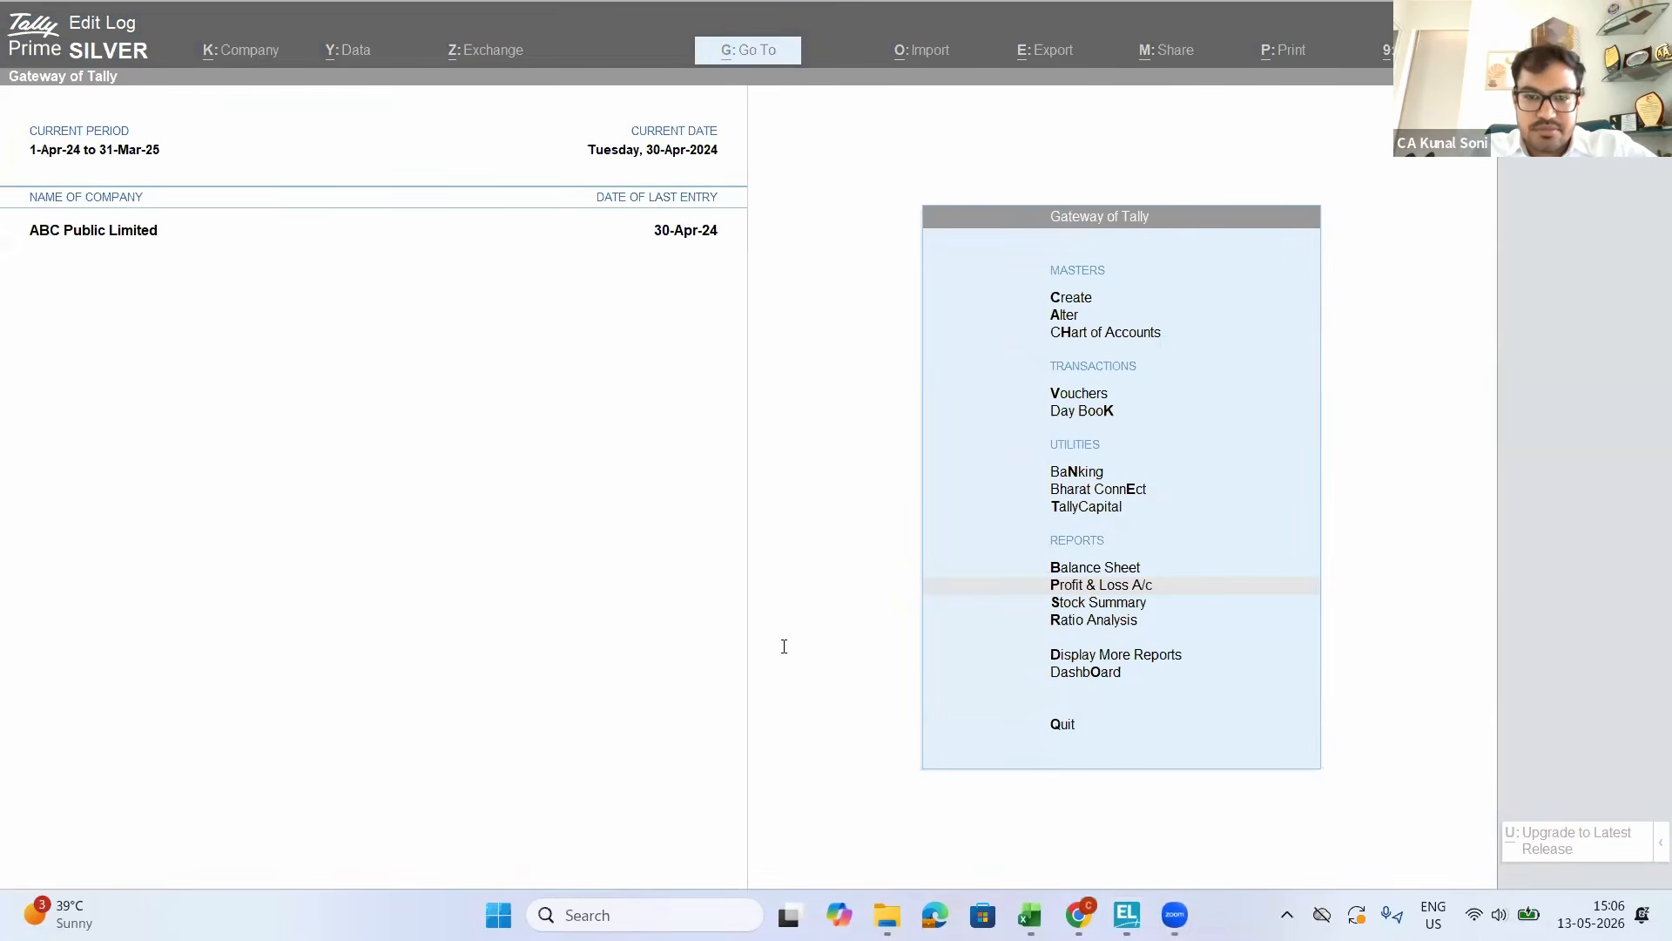
left_click(1164, 411)
key("F11")
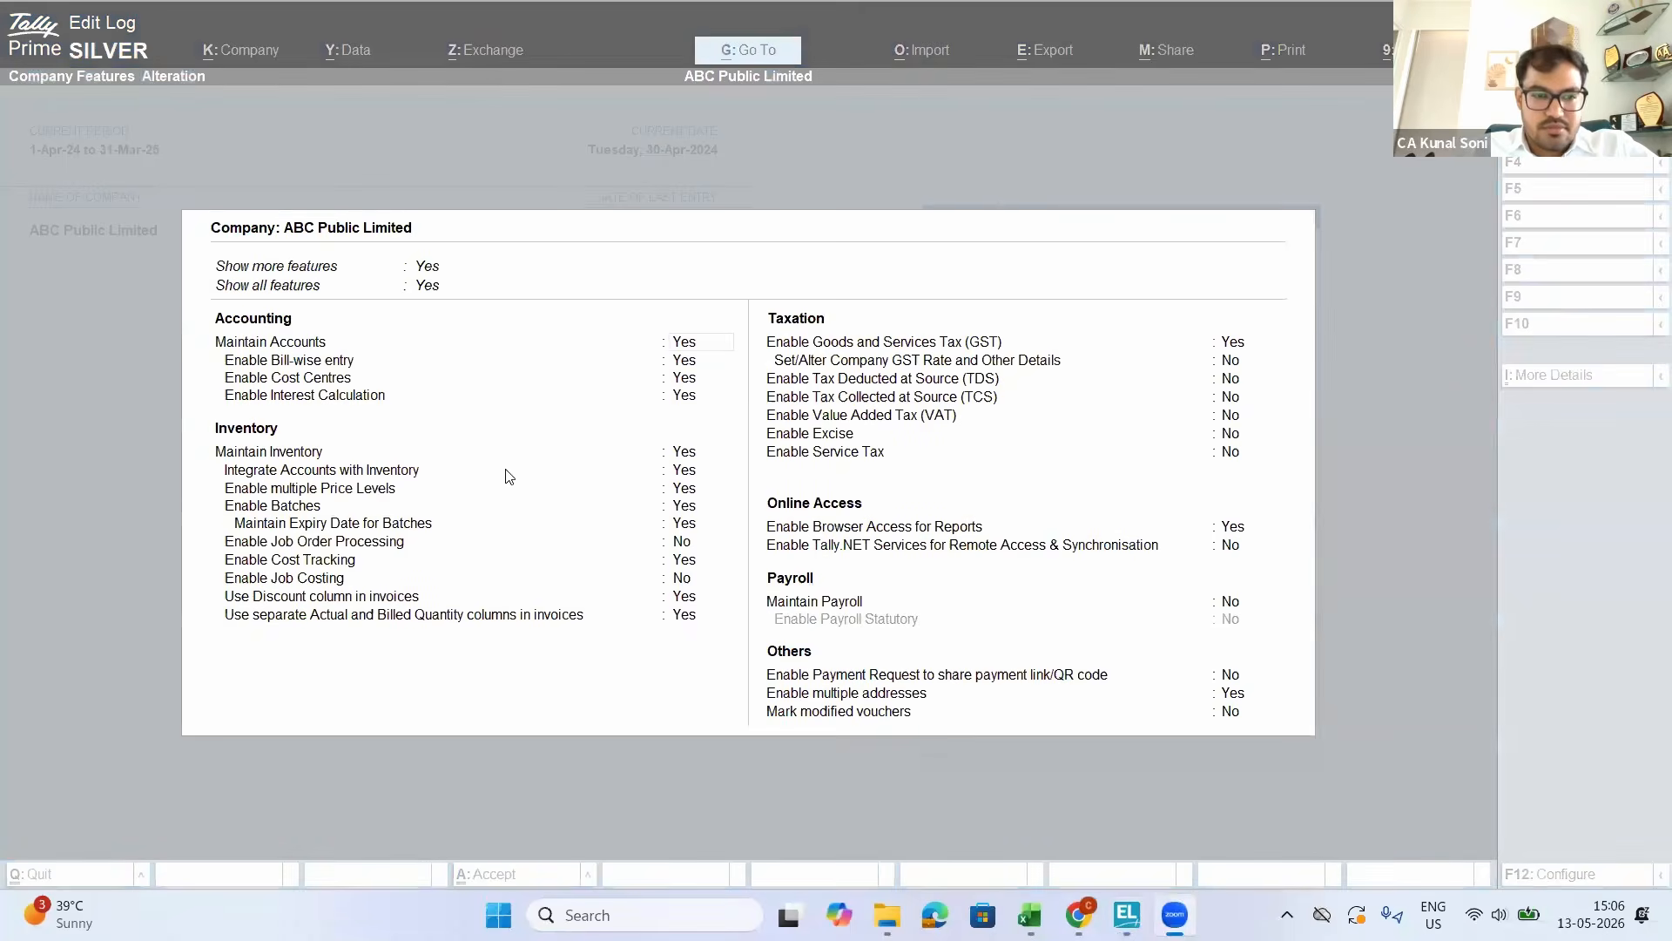
left_click(440, 481)
left_click(443, 488)
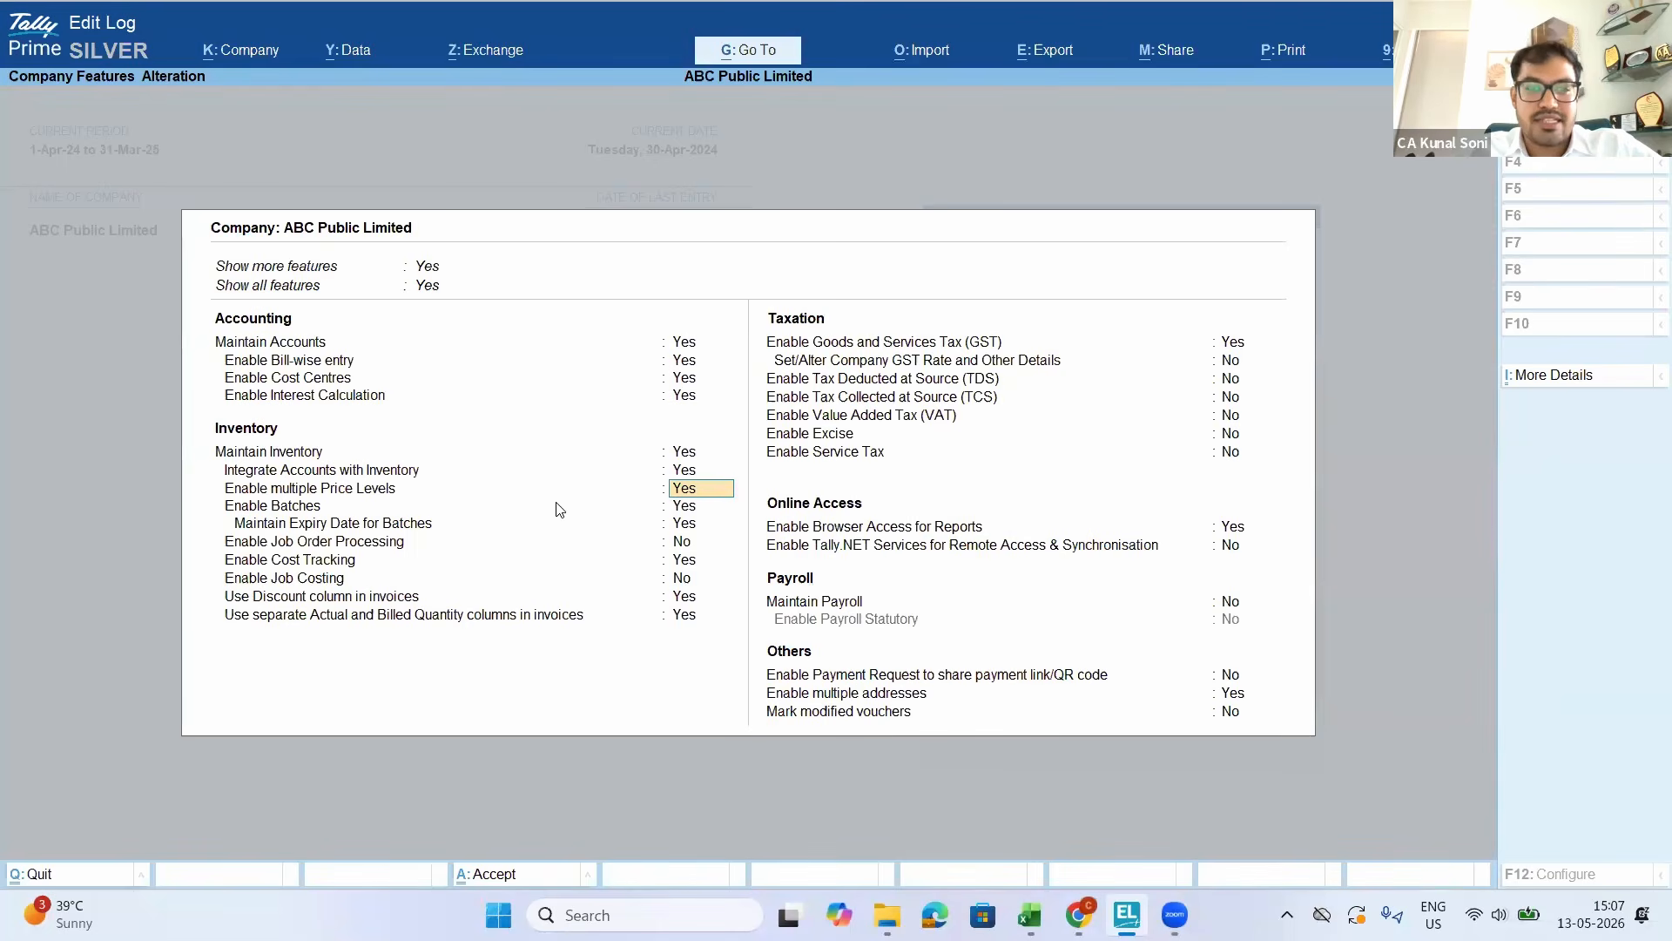
left_click(581, 522)
key("ctrl+a")
Open the list of masters for alteration from the Gateway of Tally
key("Up")
key("Up")
key("Up")
key("Up")
key("Up")
key("Up")
key("Up")
key("Up")
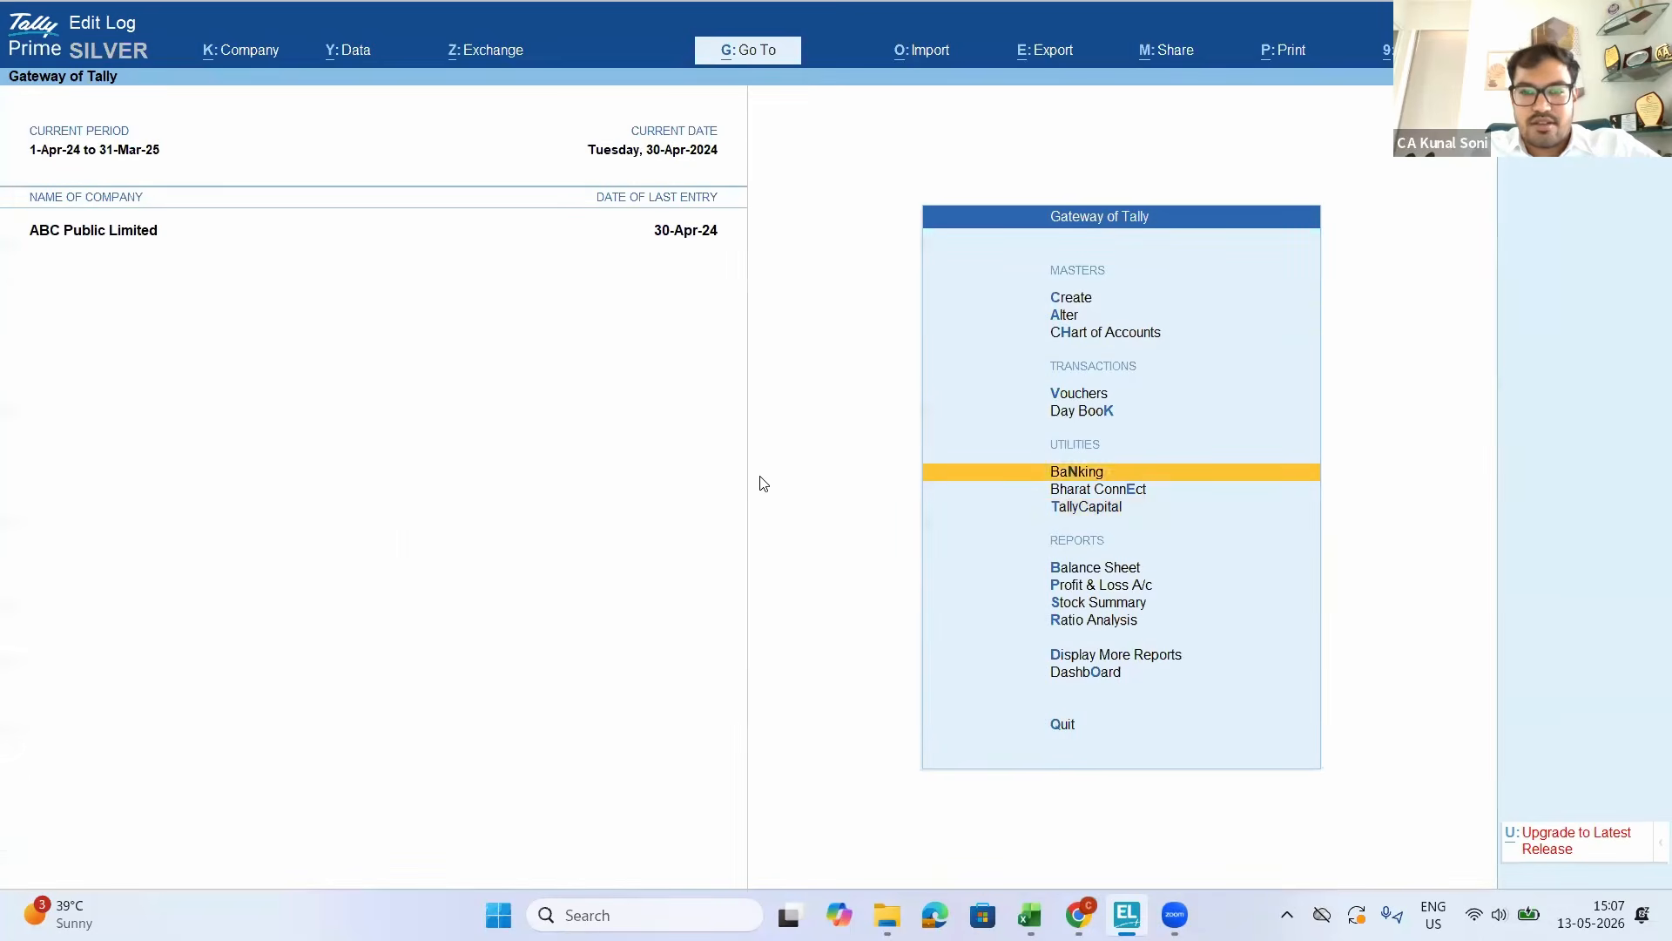
key("Return")
Open the company's Price levels master, check the defined levels, and return to the list of masters
key("Down")
key("Down")
key("Down")
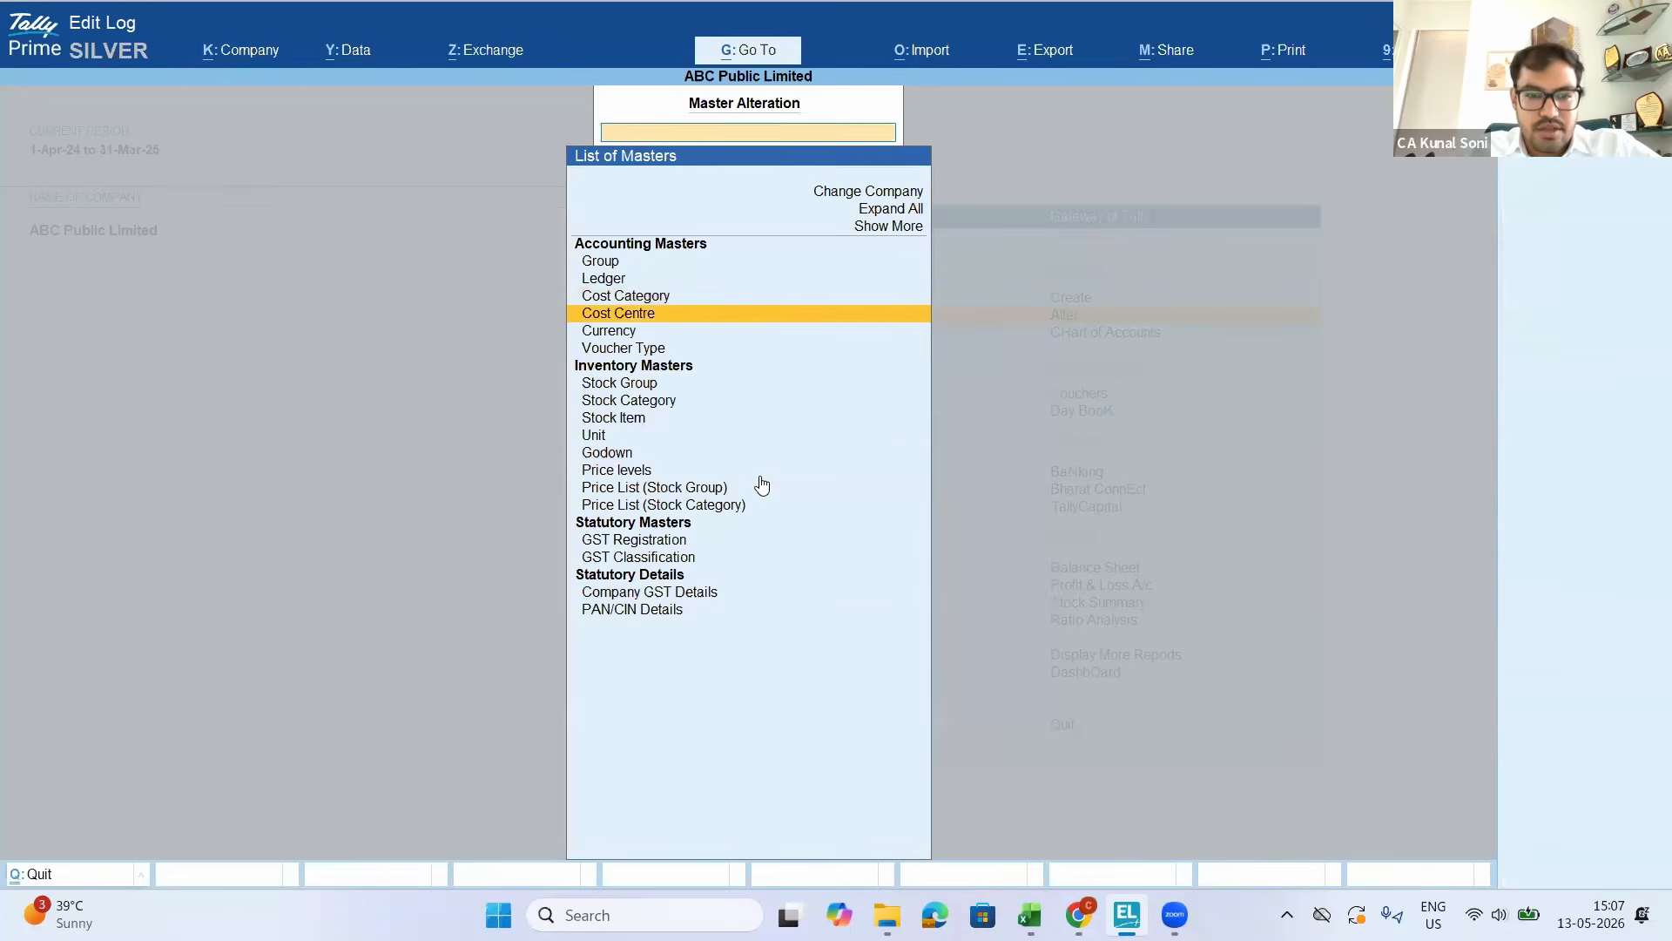
key("Down")
key("Down")
key("Down")
key("Down")
key("Down")
key("Down")
key("Down")
key("Down")
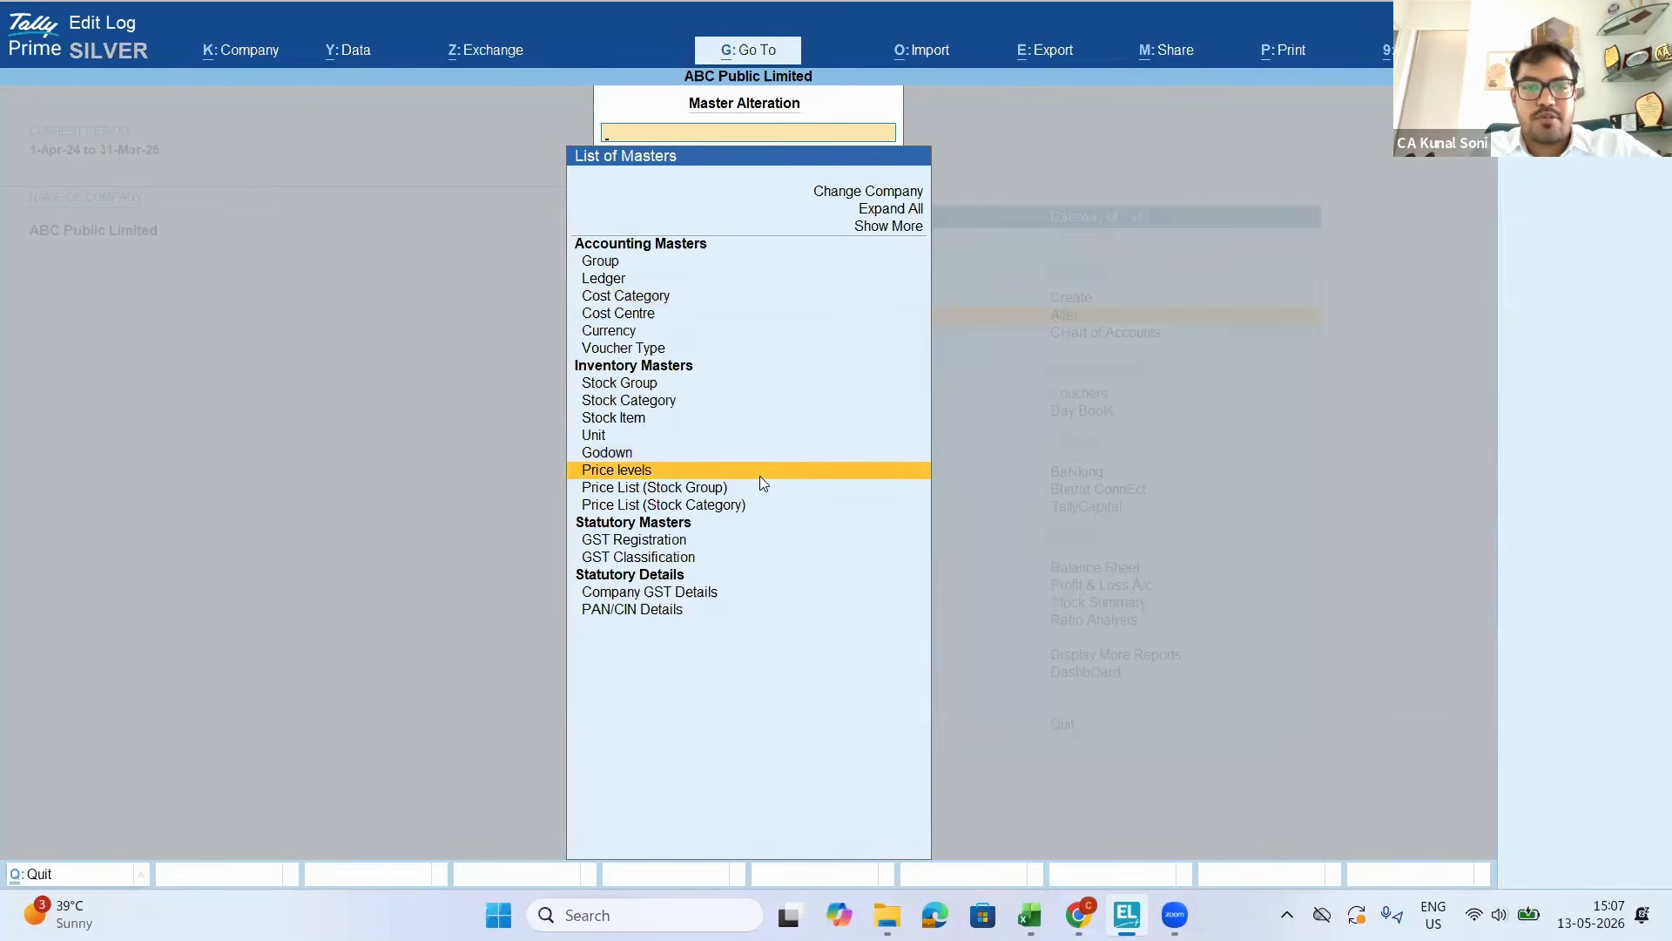
key("Return")
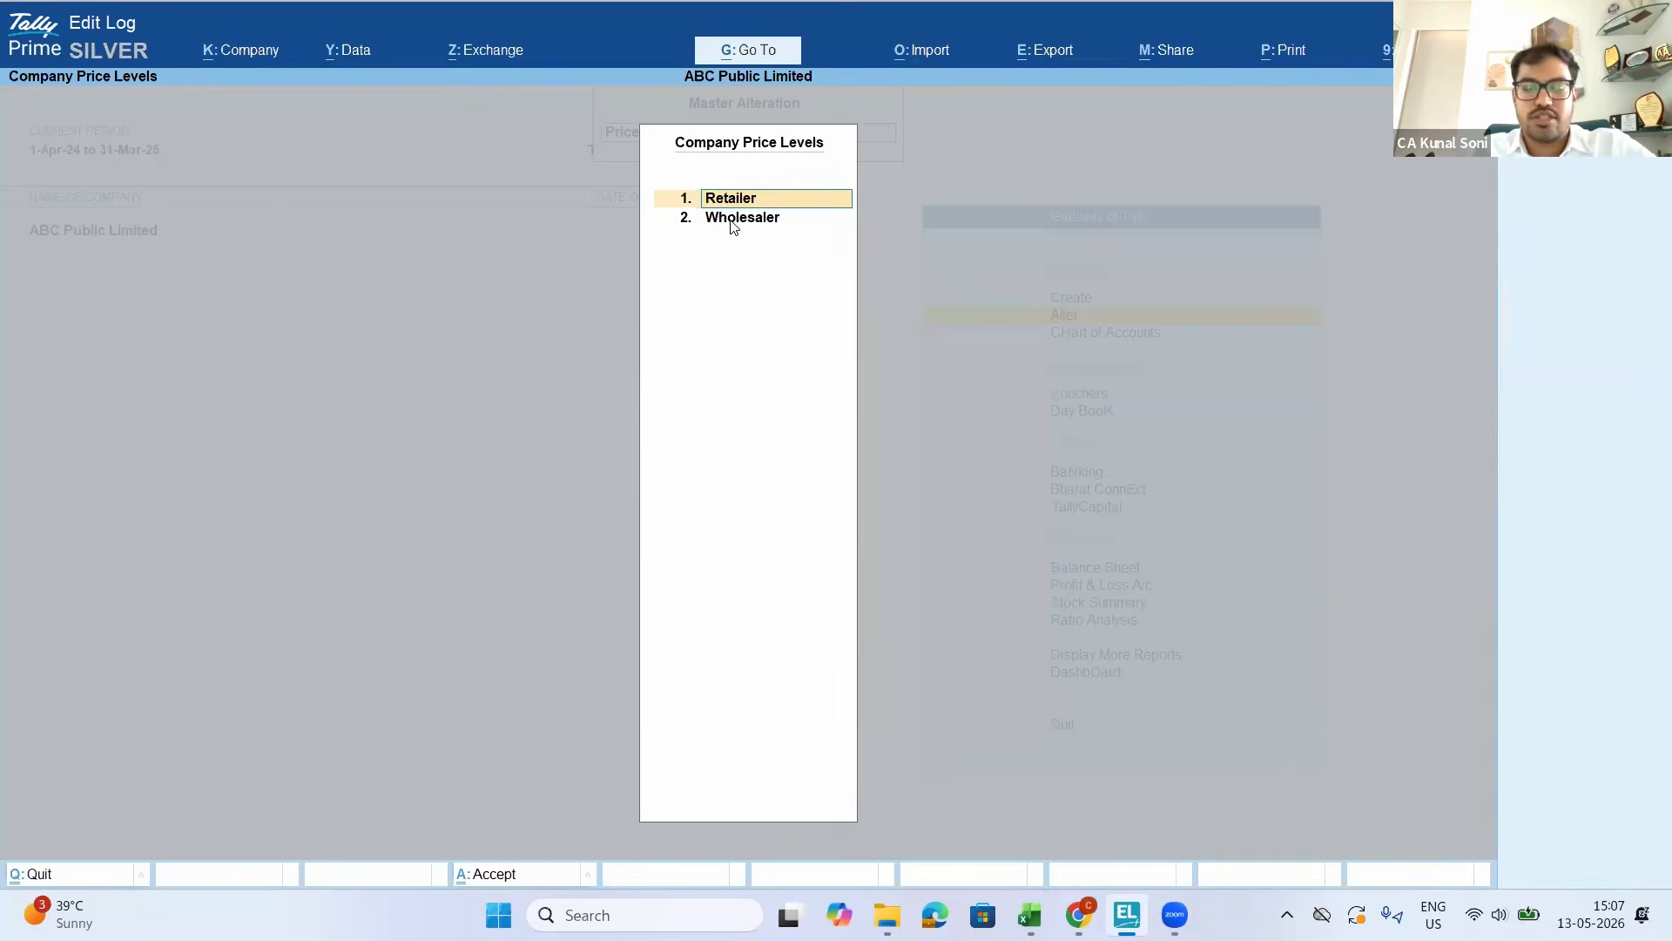
key("Escape")
Open the stock group price list for All Items with price level Retailer, applicable from 30-Apr-24
key("Down")
key("Return")
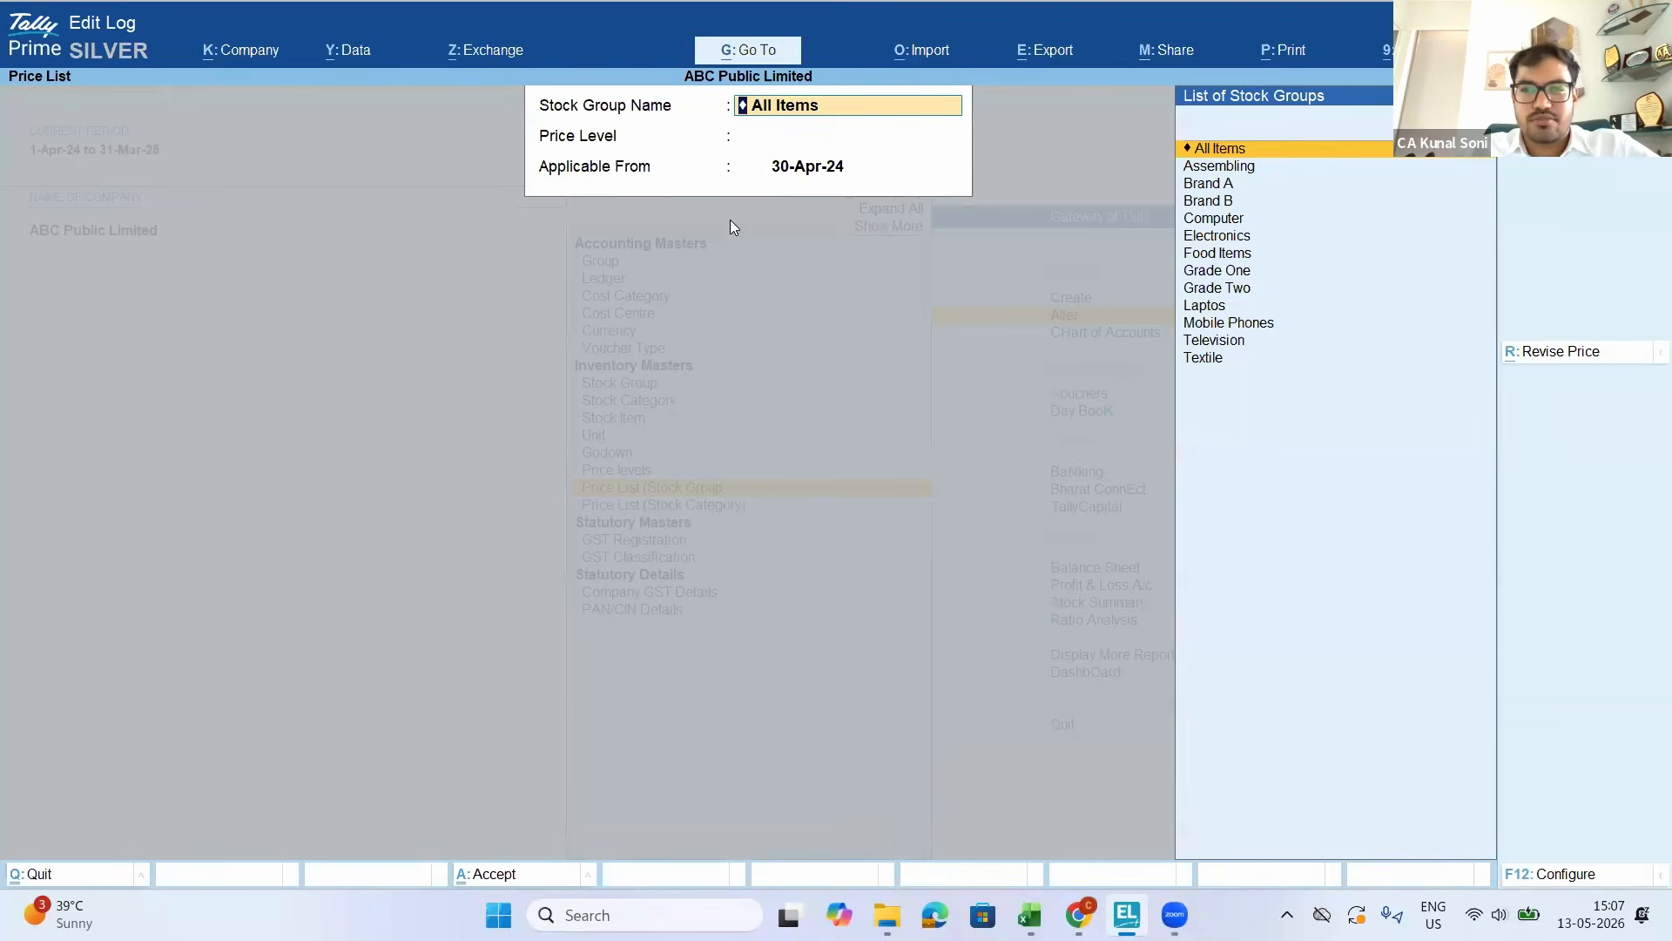
key("Return")
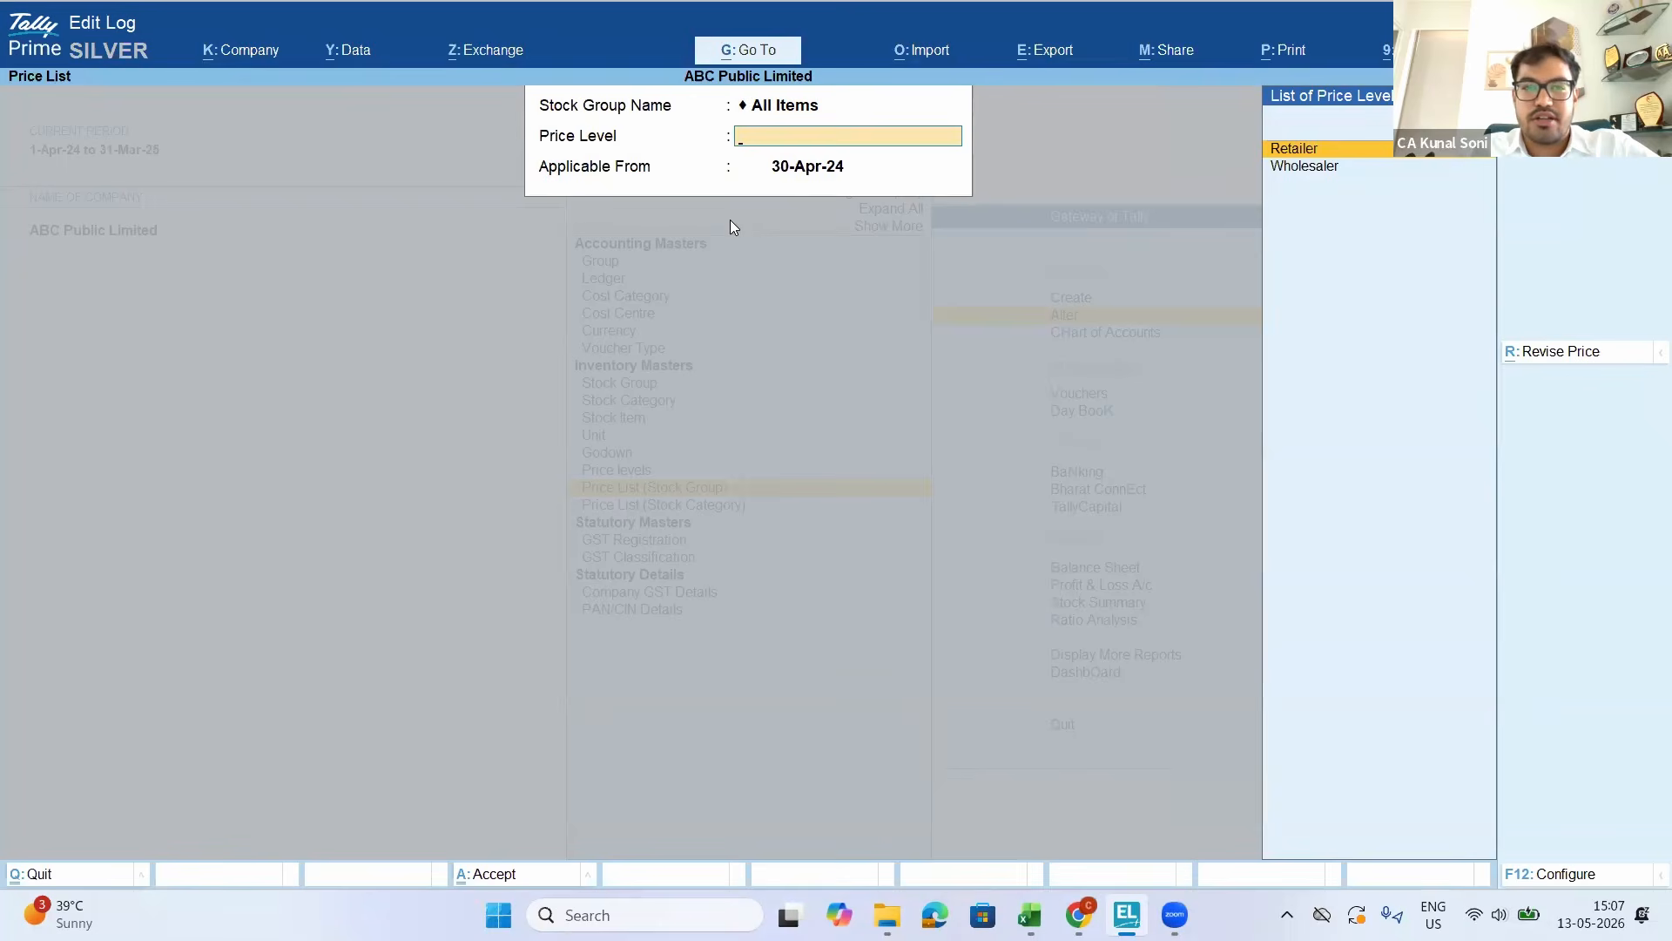
key("Return")
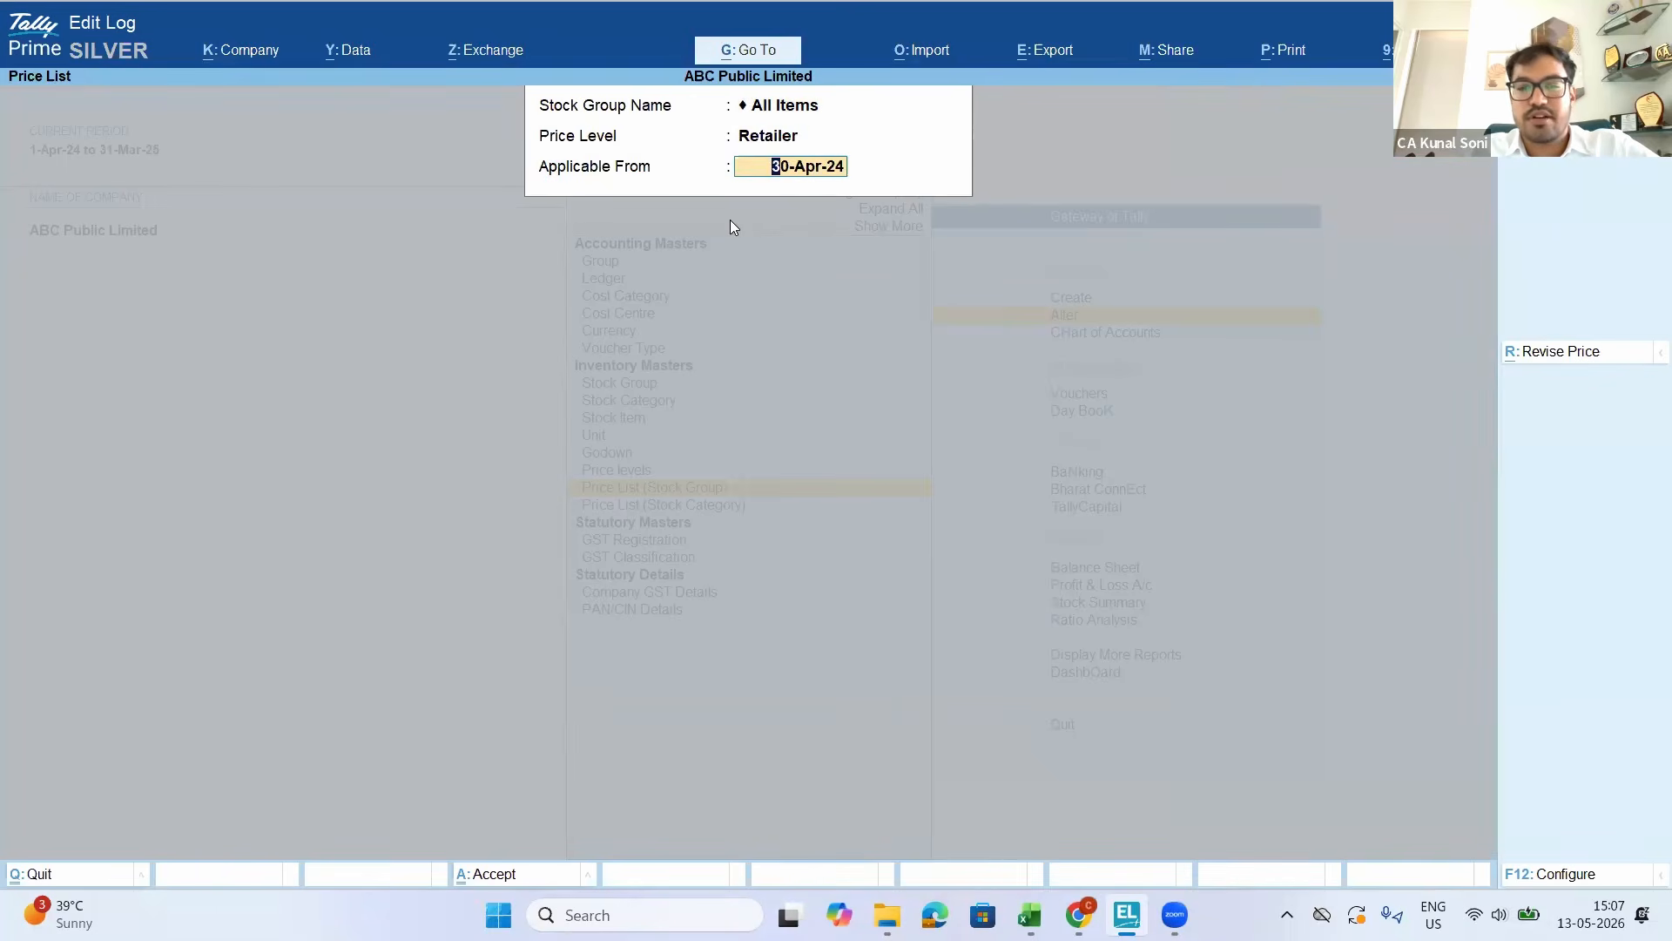
key("Return")
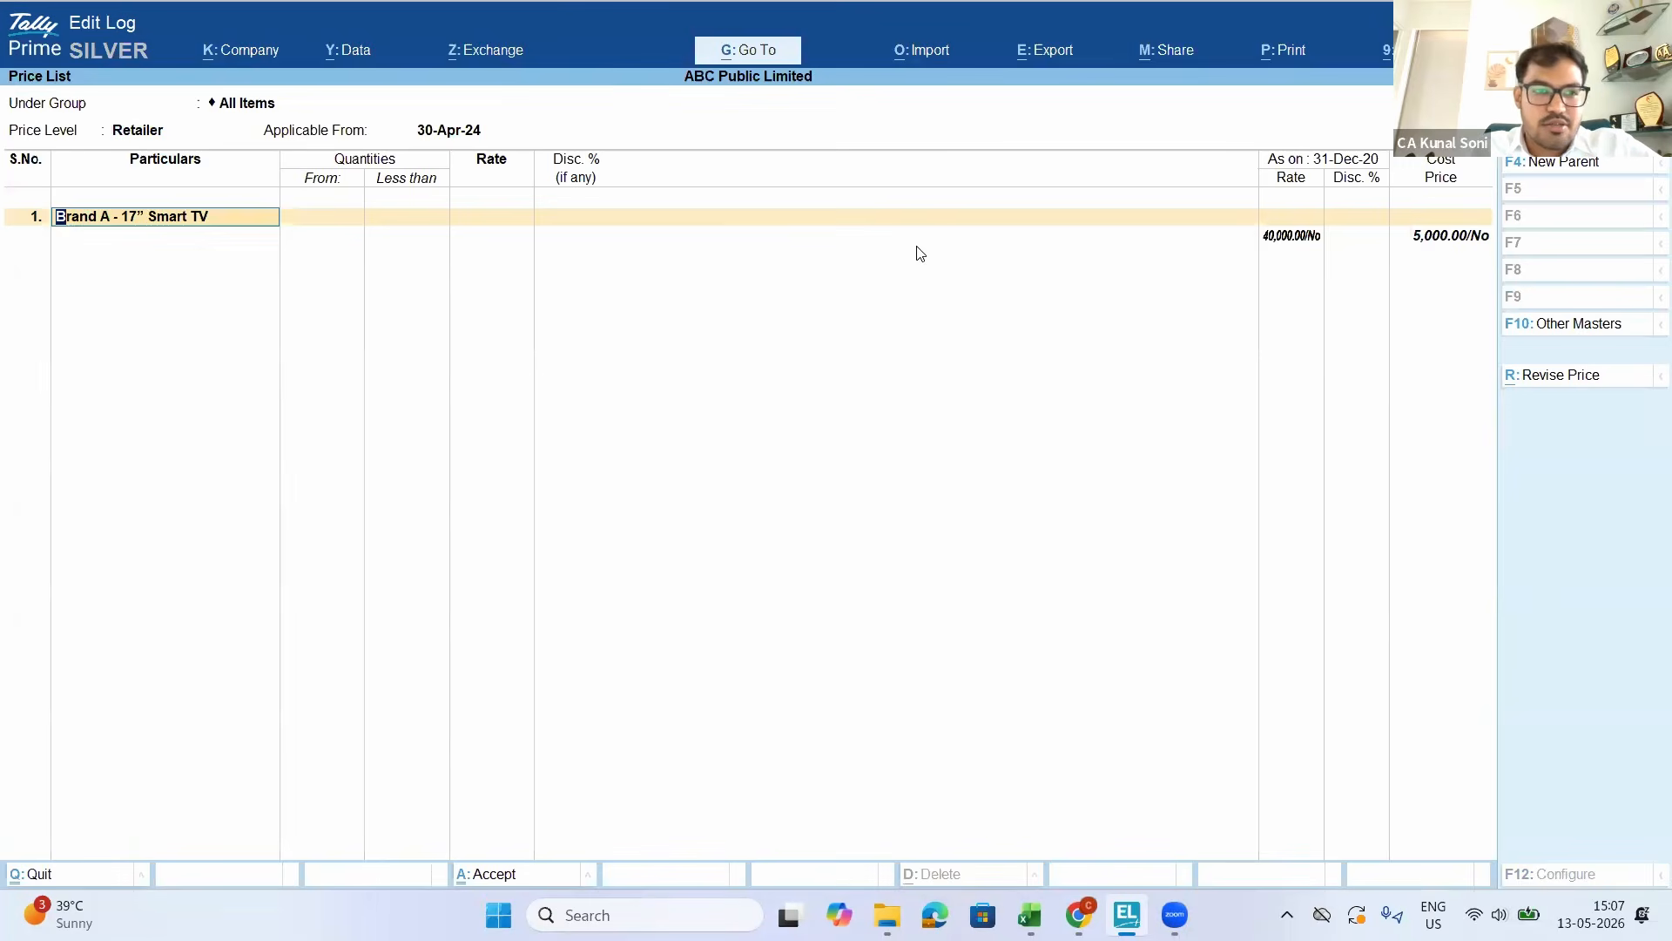
Enter a rate of 40000 for Brand A - 17" Smart TV in quantities less than 30, leaving the discount blank
key("Return")
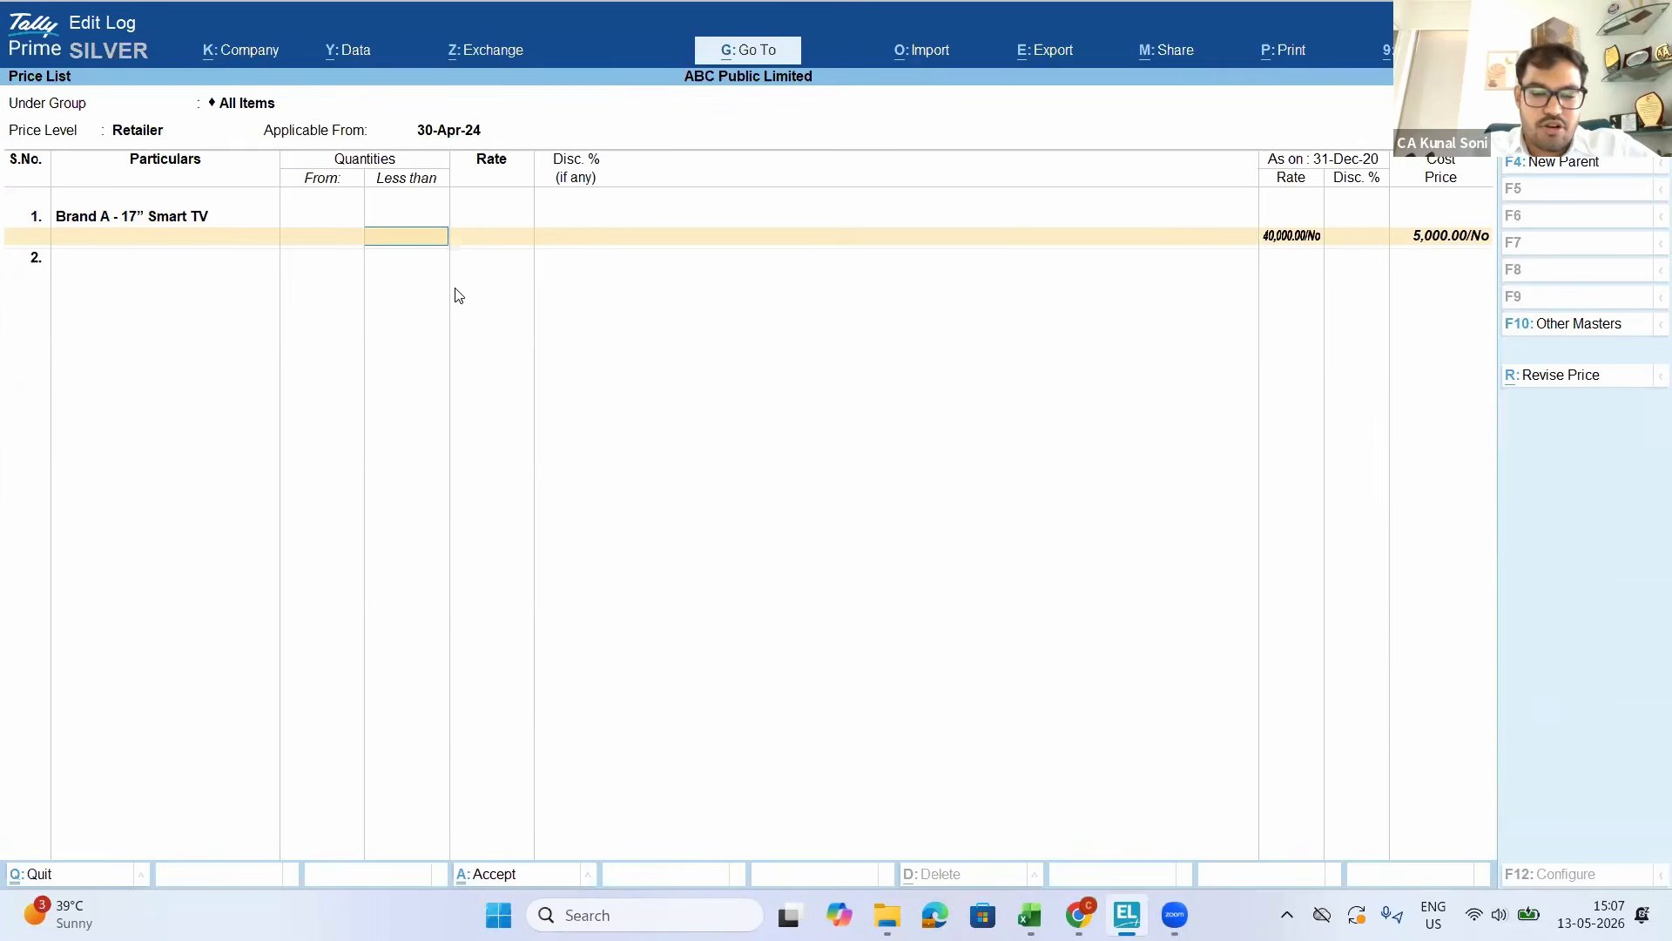
type("30")
key("Return")
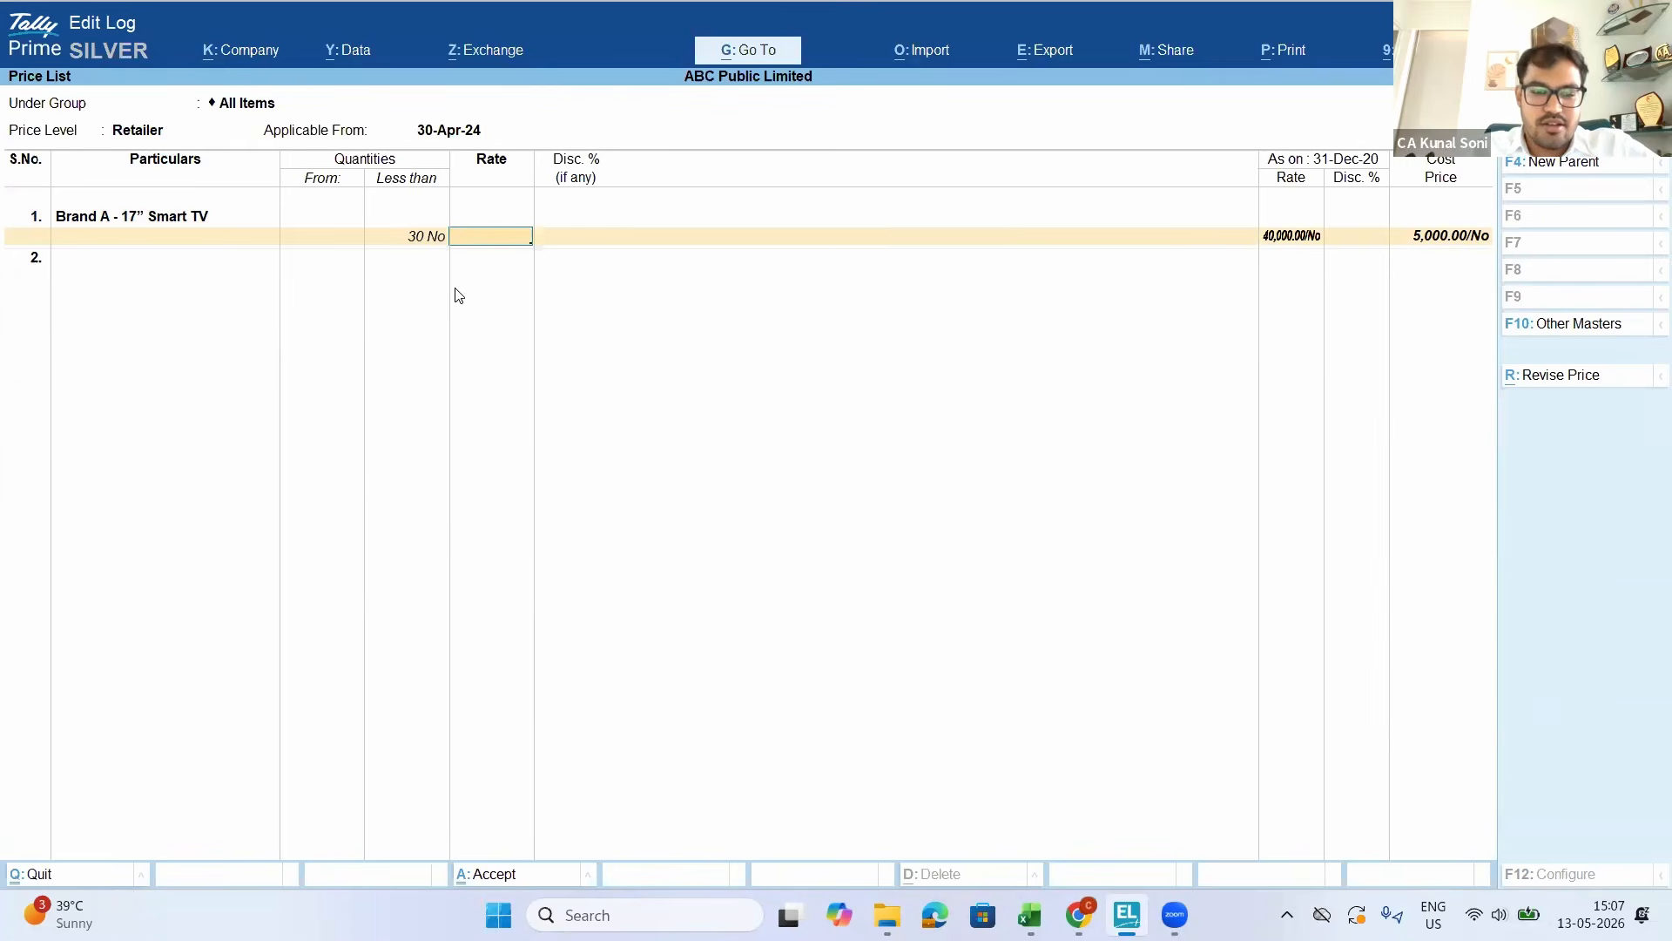
type("40000")
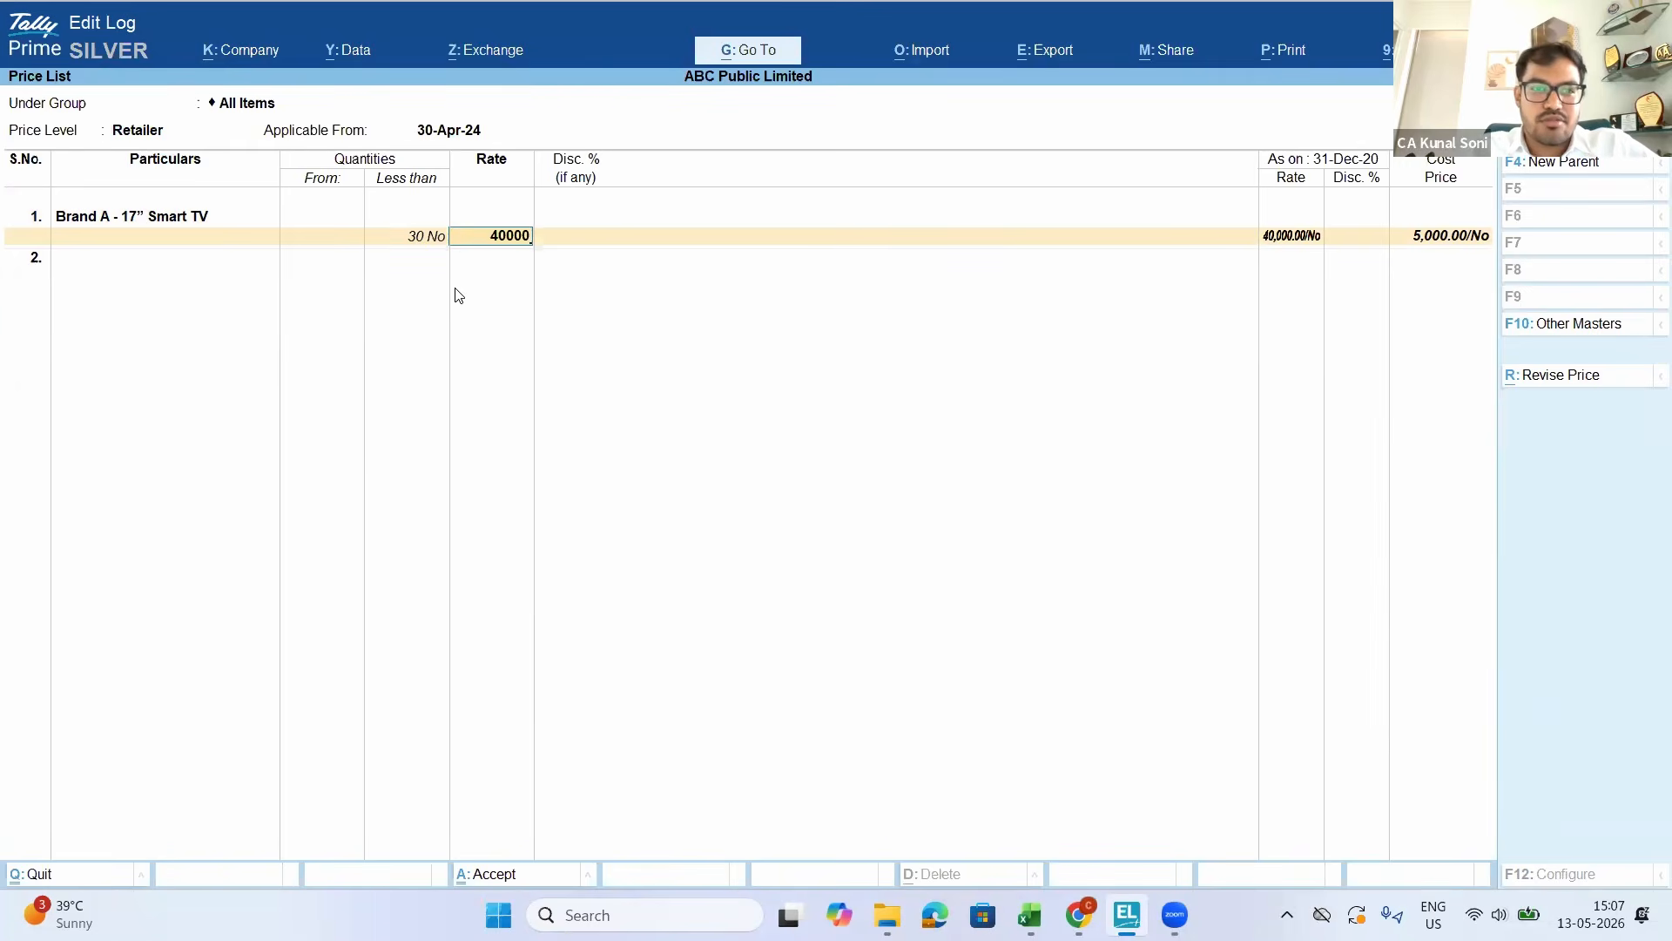
key("Return")
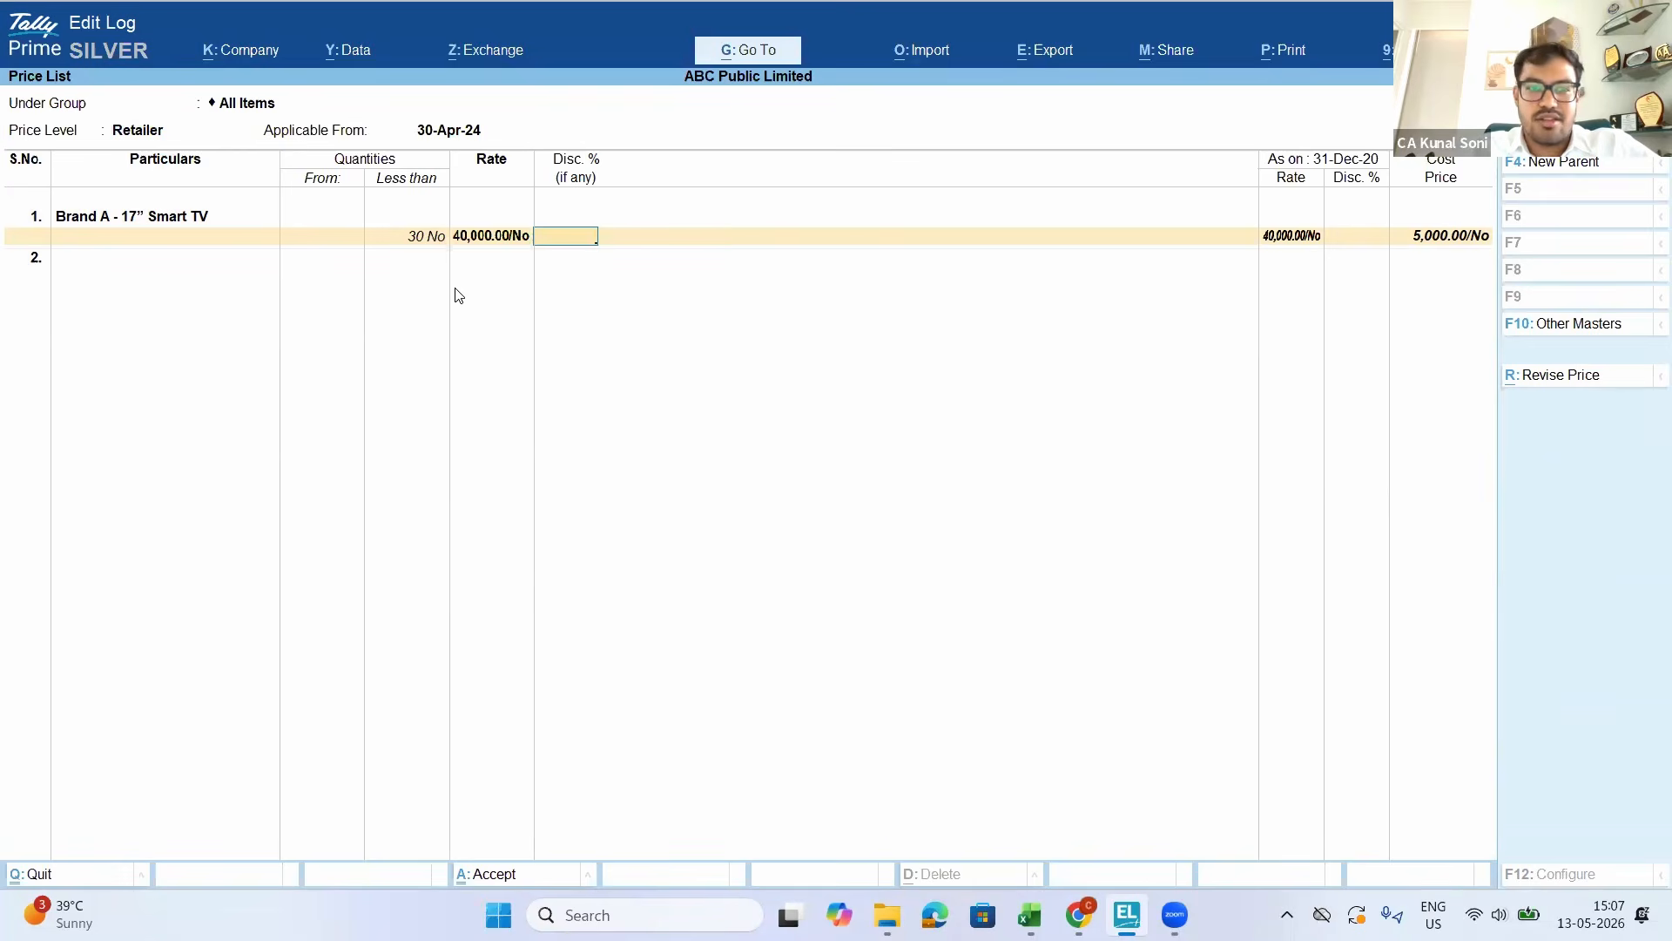
key("Return")
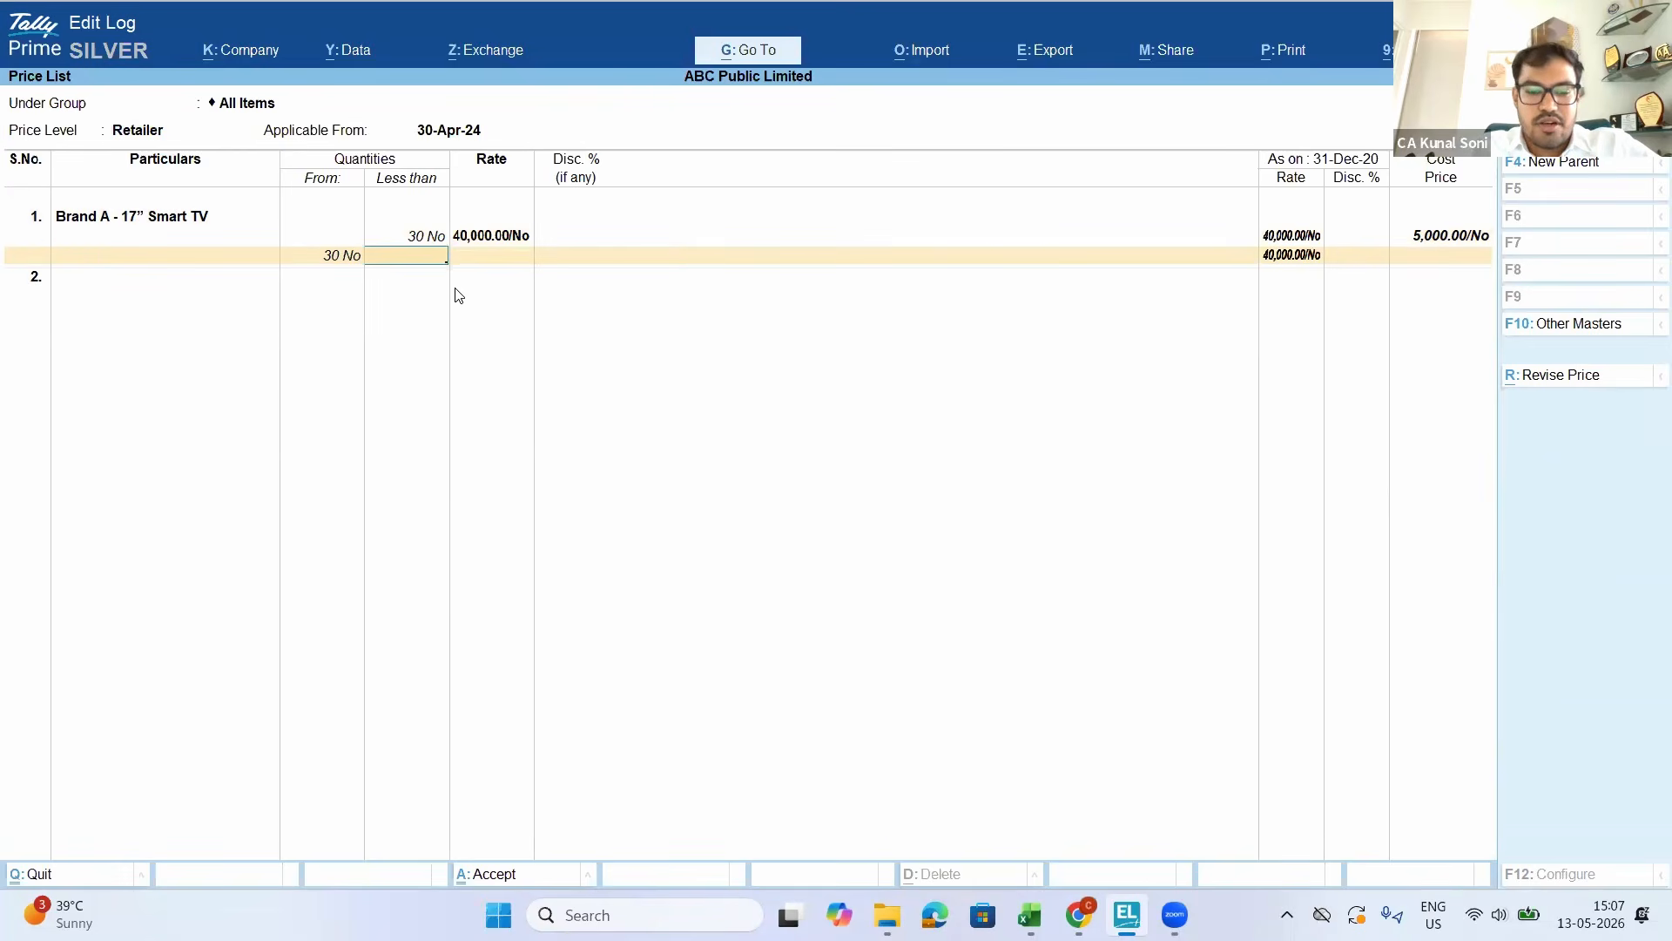
Add a Brand A - 17" Smart TV slab for 30 to less than 60 at rate 36000 with 1% discount
type("60")
key("Return")
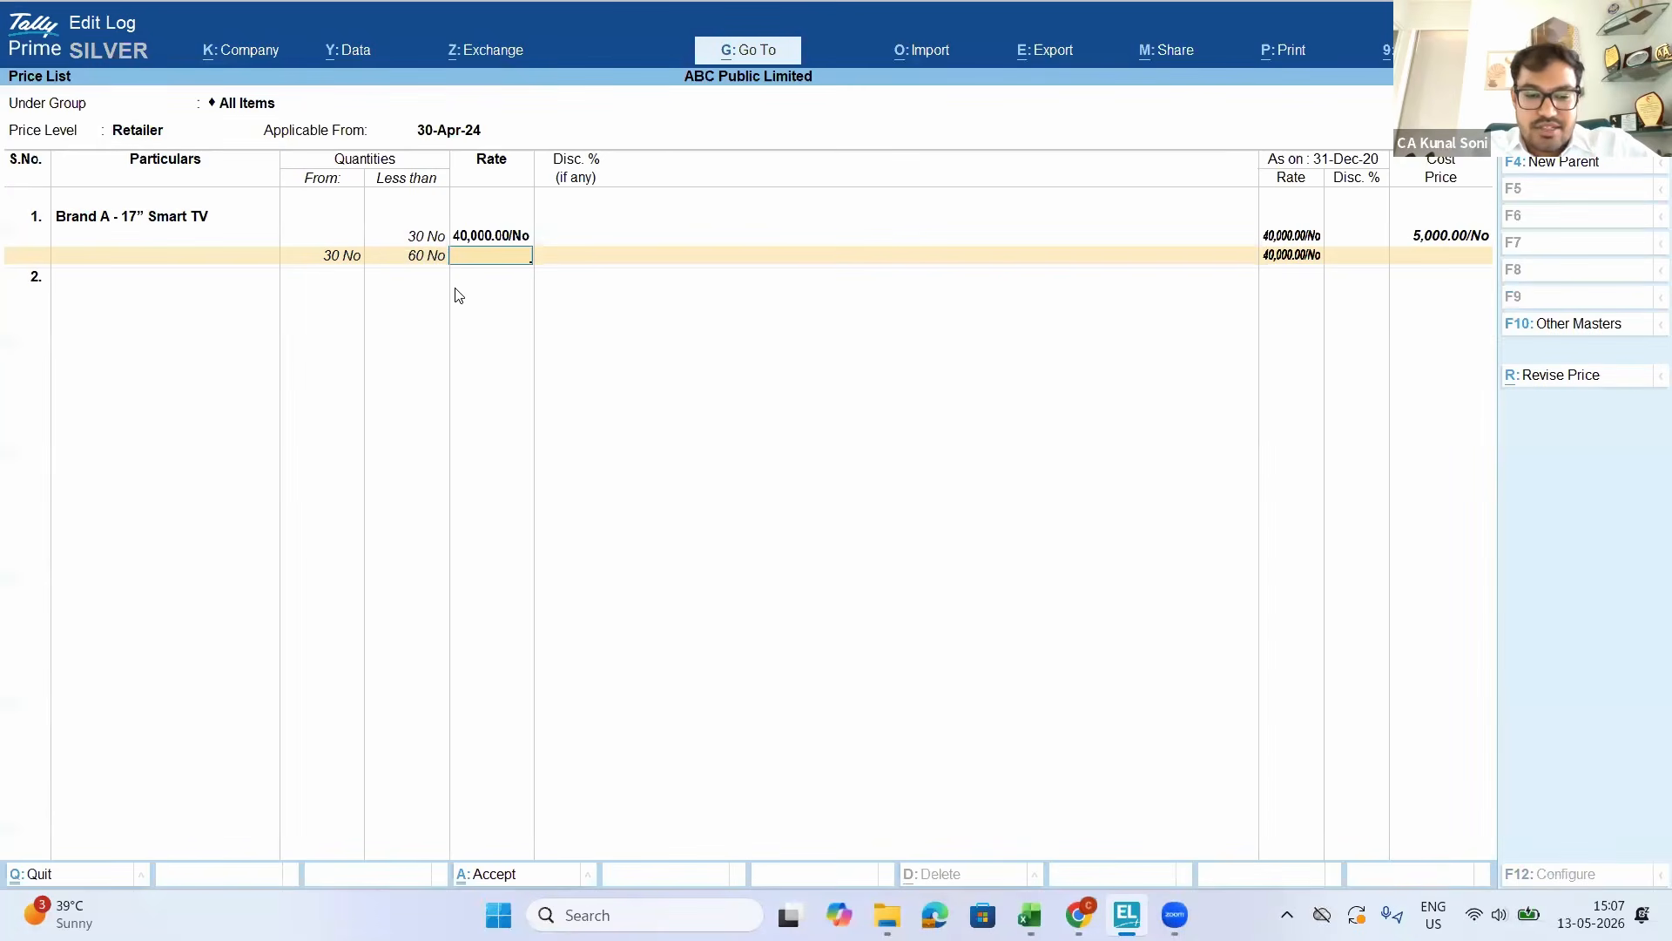
type("36000")
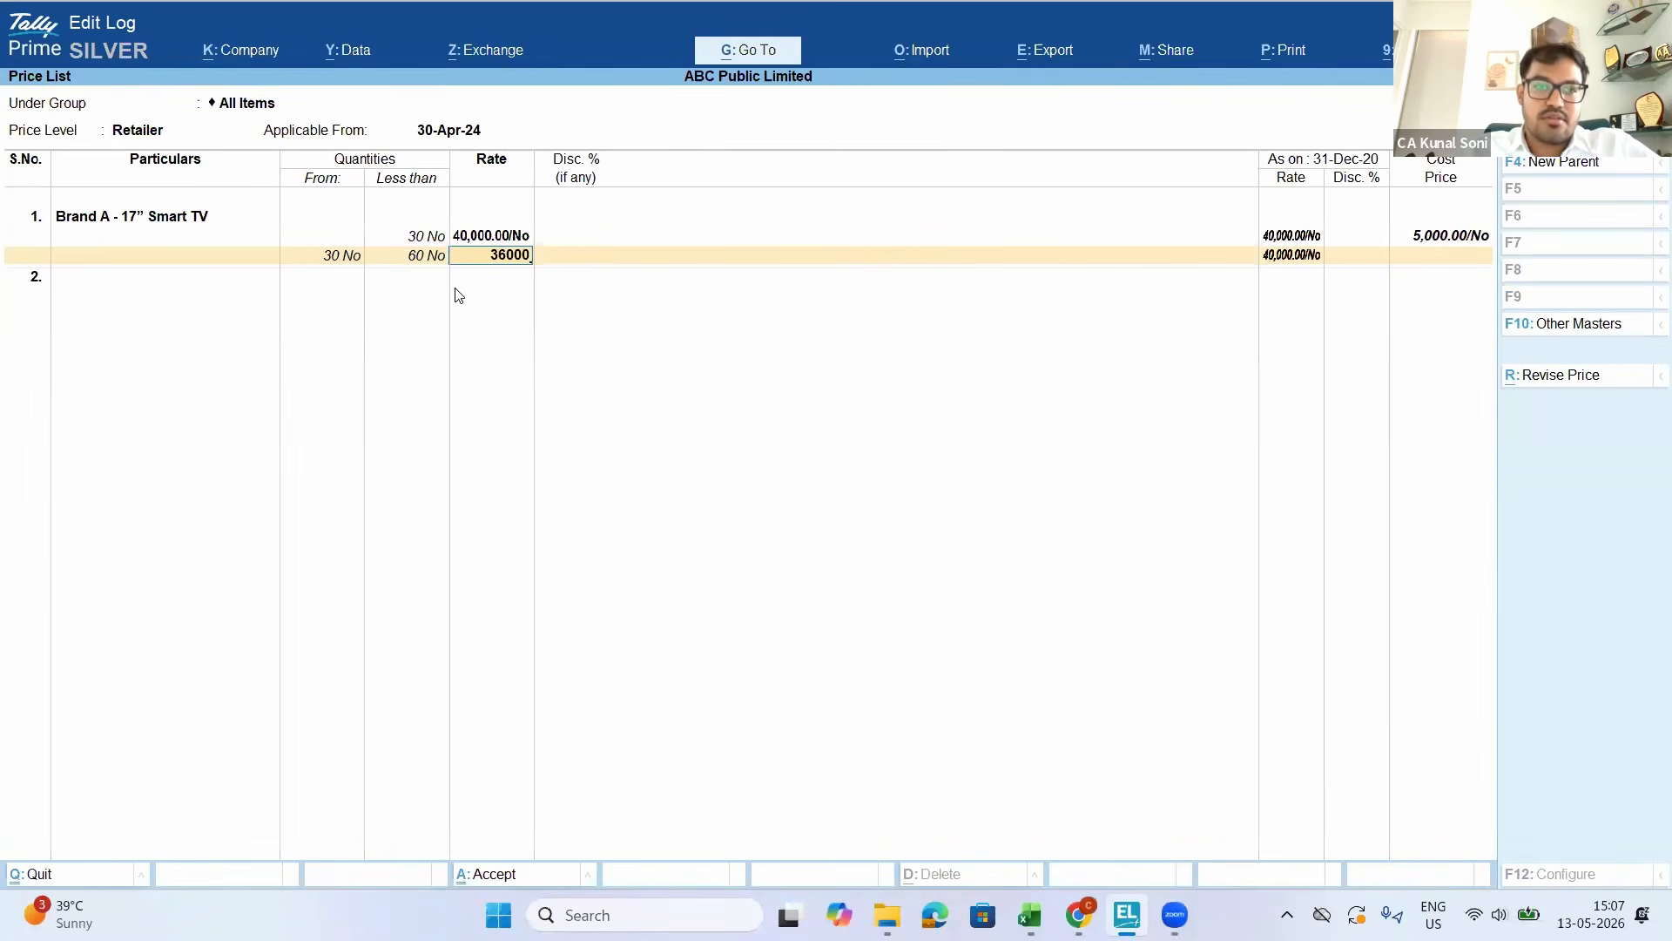
key("Return")
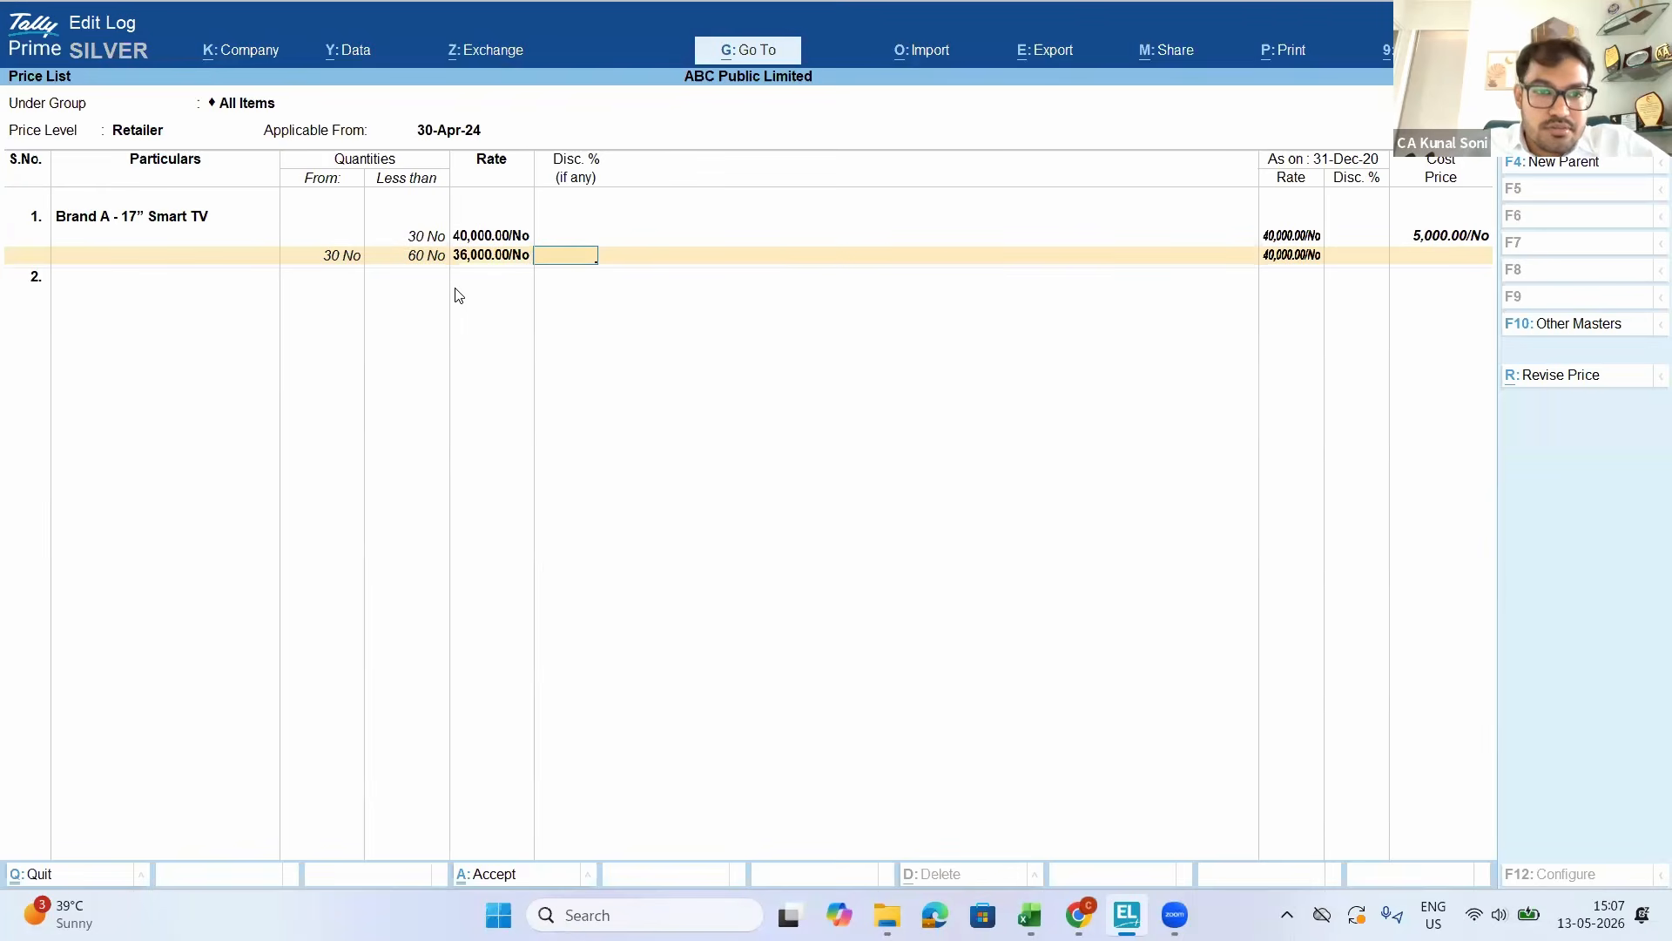
type("1")
key("Return")
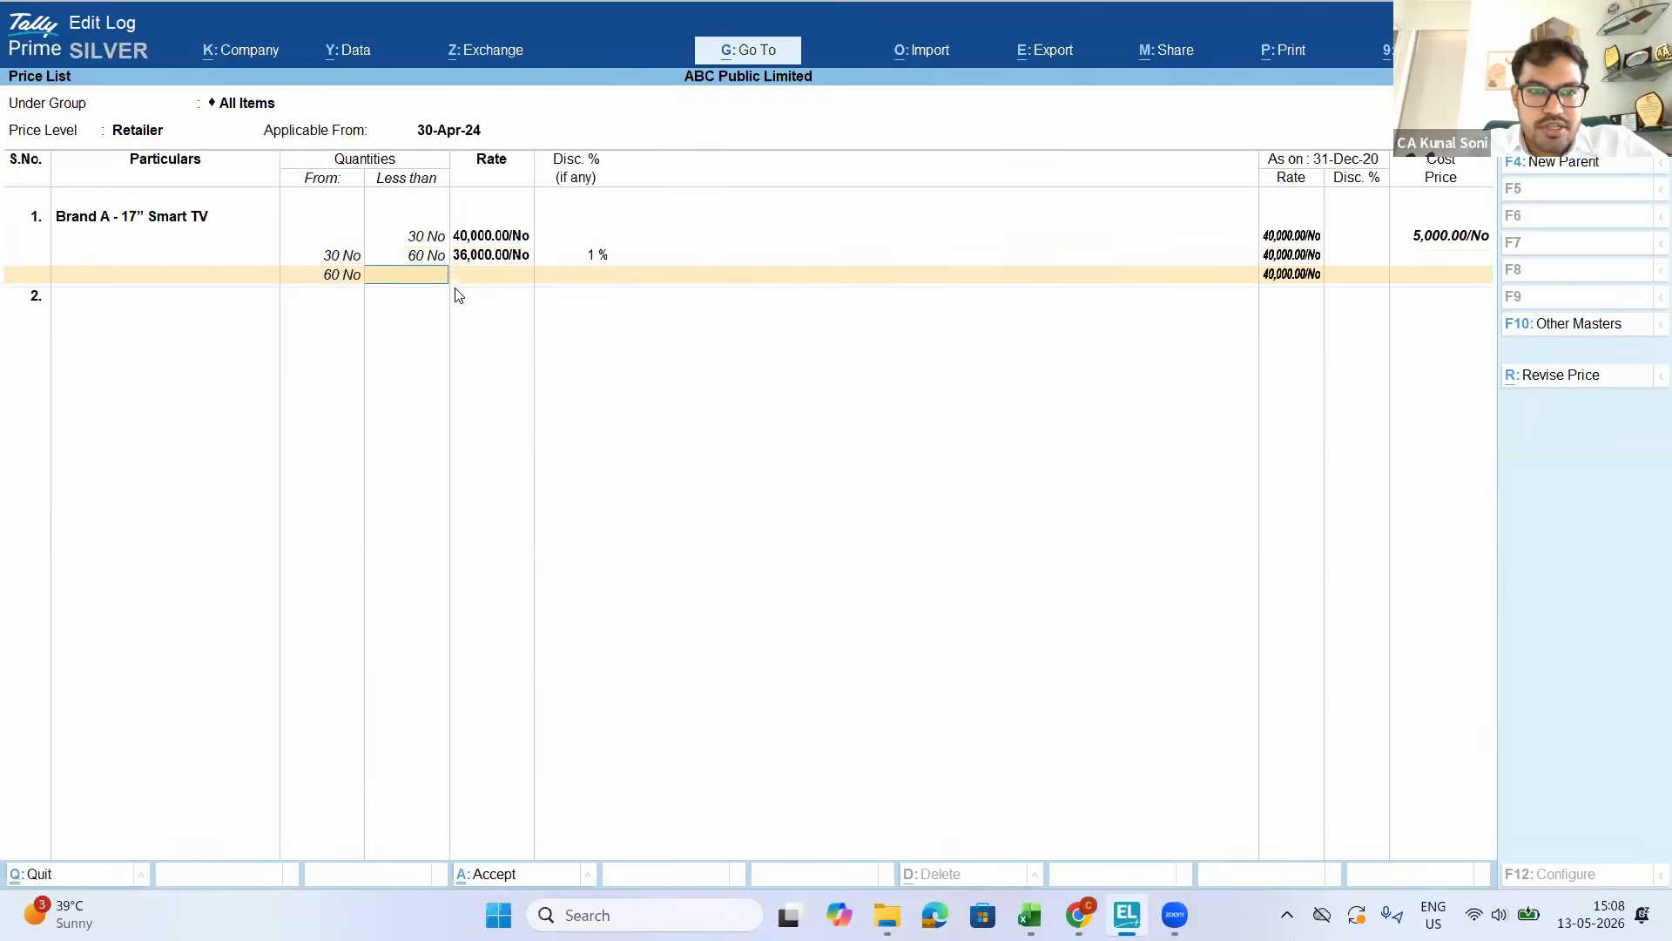
Add an open-ended slab from 60 for Brand A - 17" Smart TV at rate 35000 with 2% discount
key("Return")
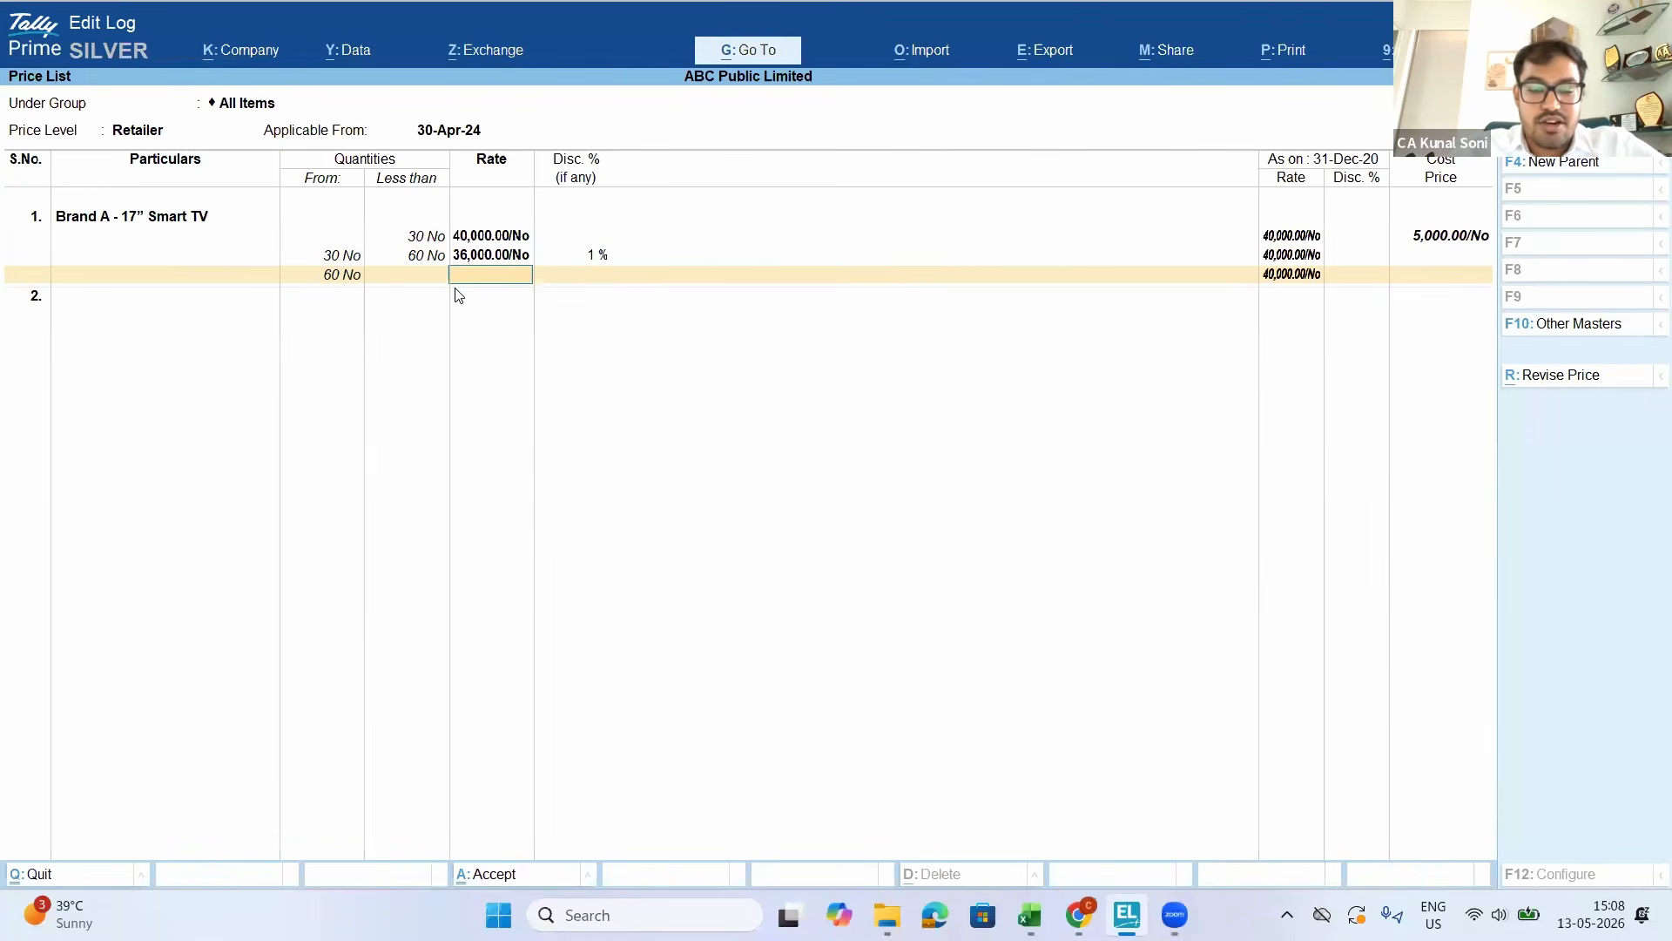
type("35000")
key("Return")
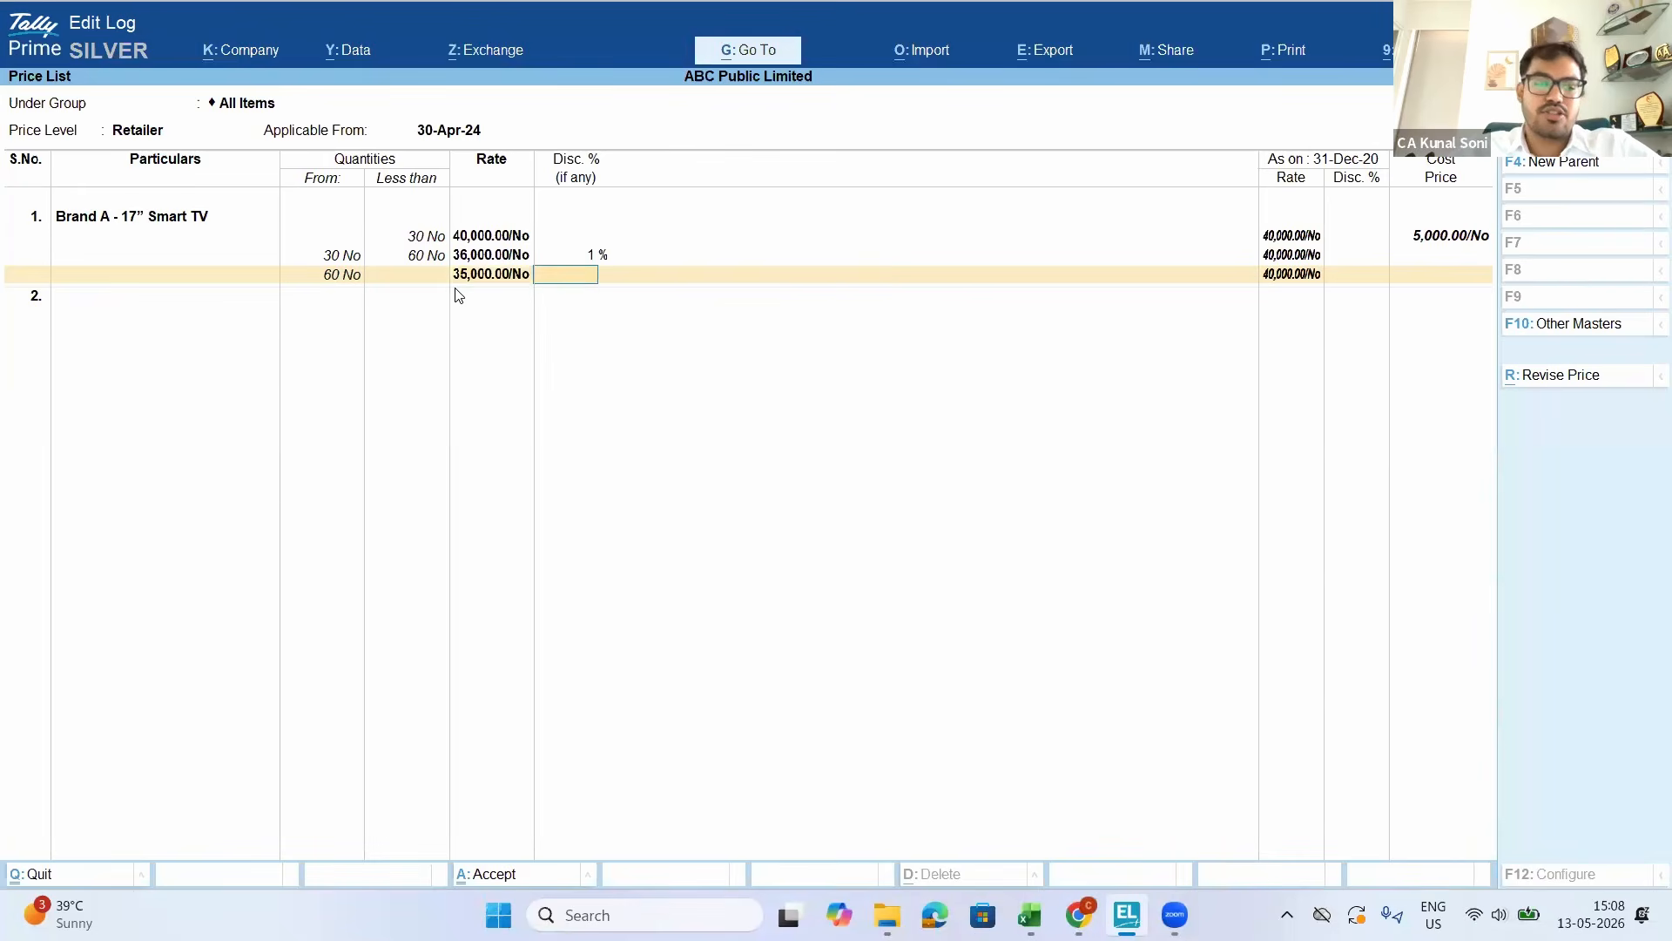
type("2")
key("Return")
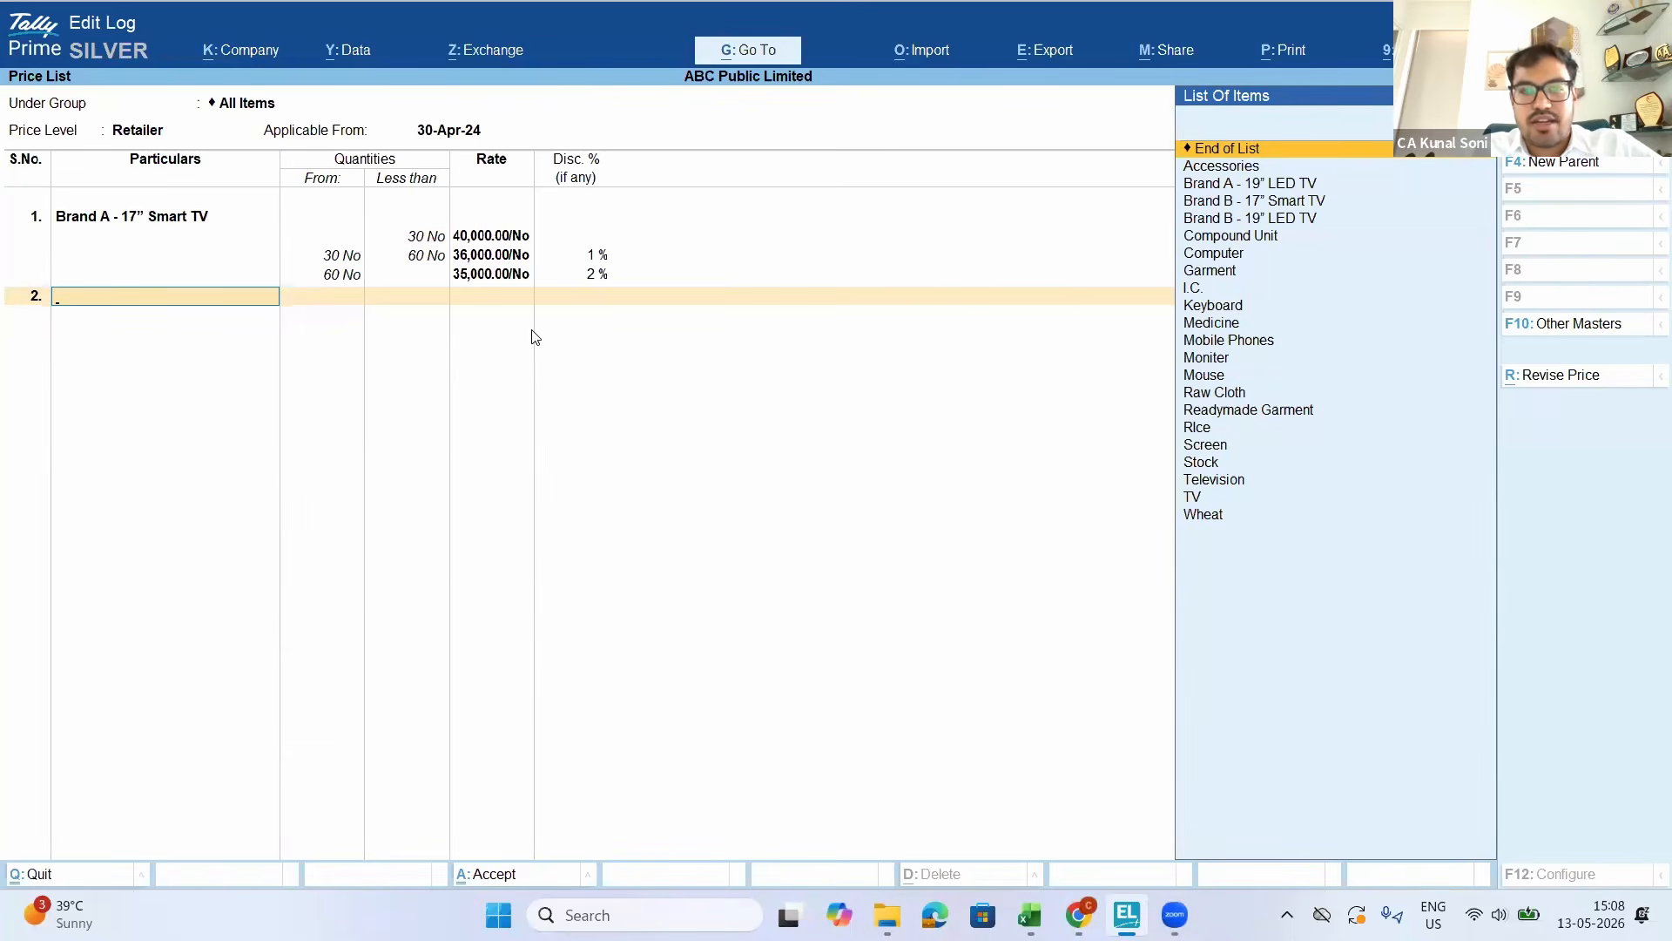
End the item list, save the Retailer price list, and return to the Gateway of Tally
key("Return")
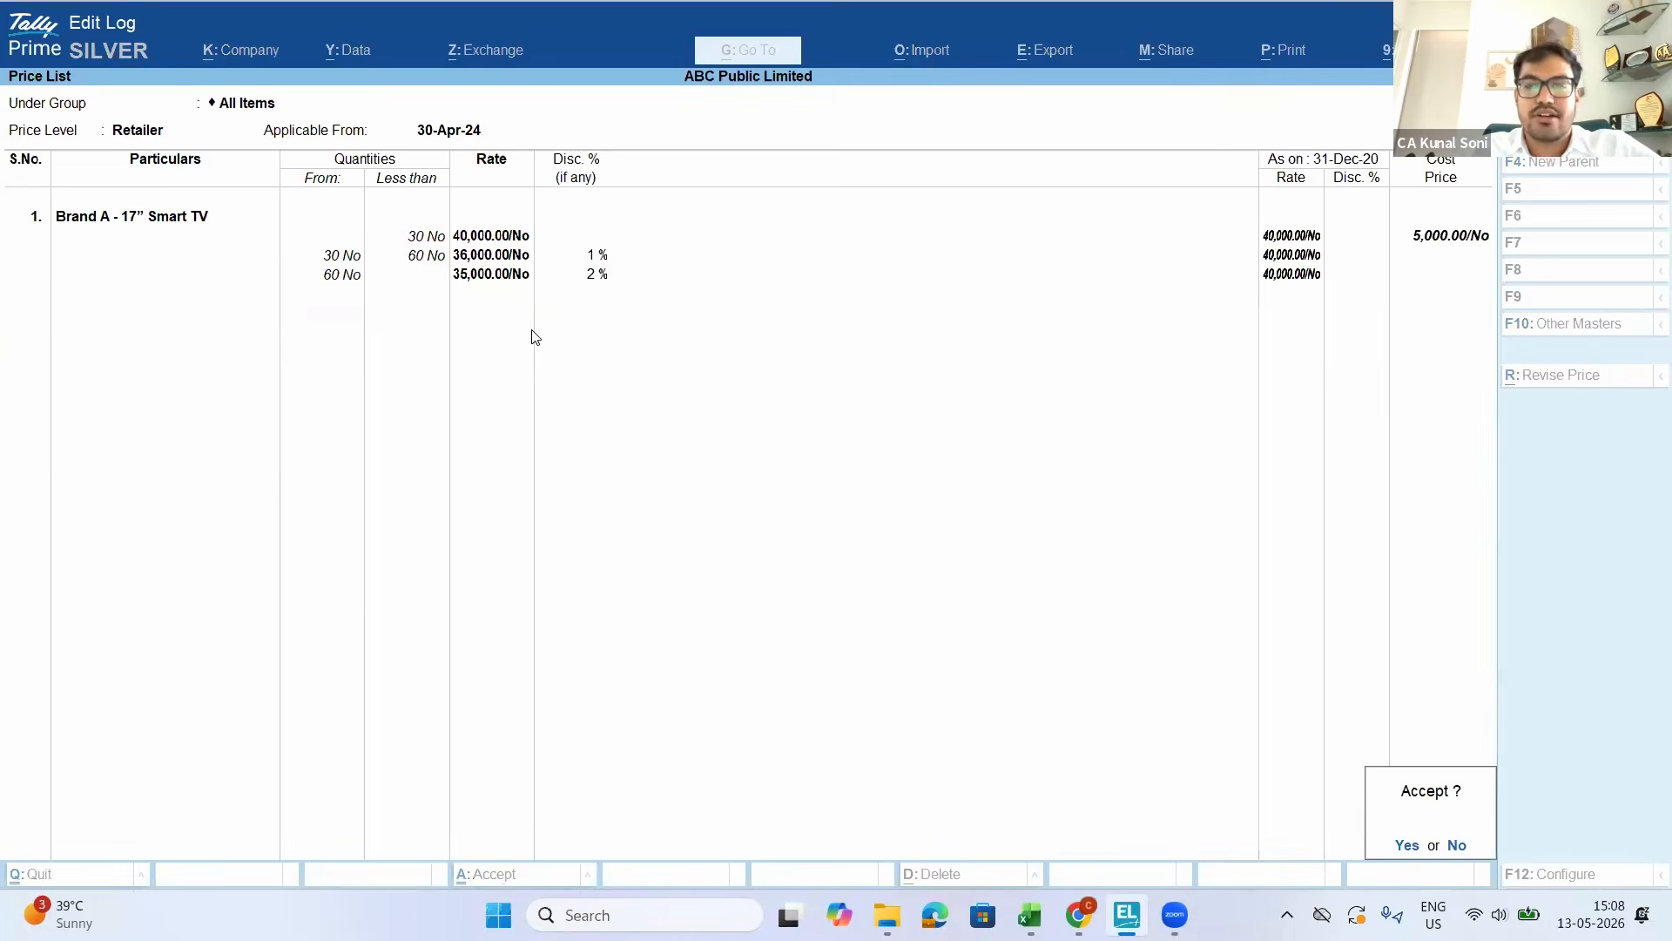
key("Return")
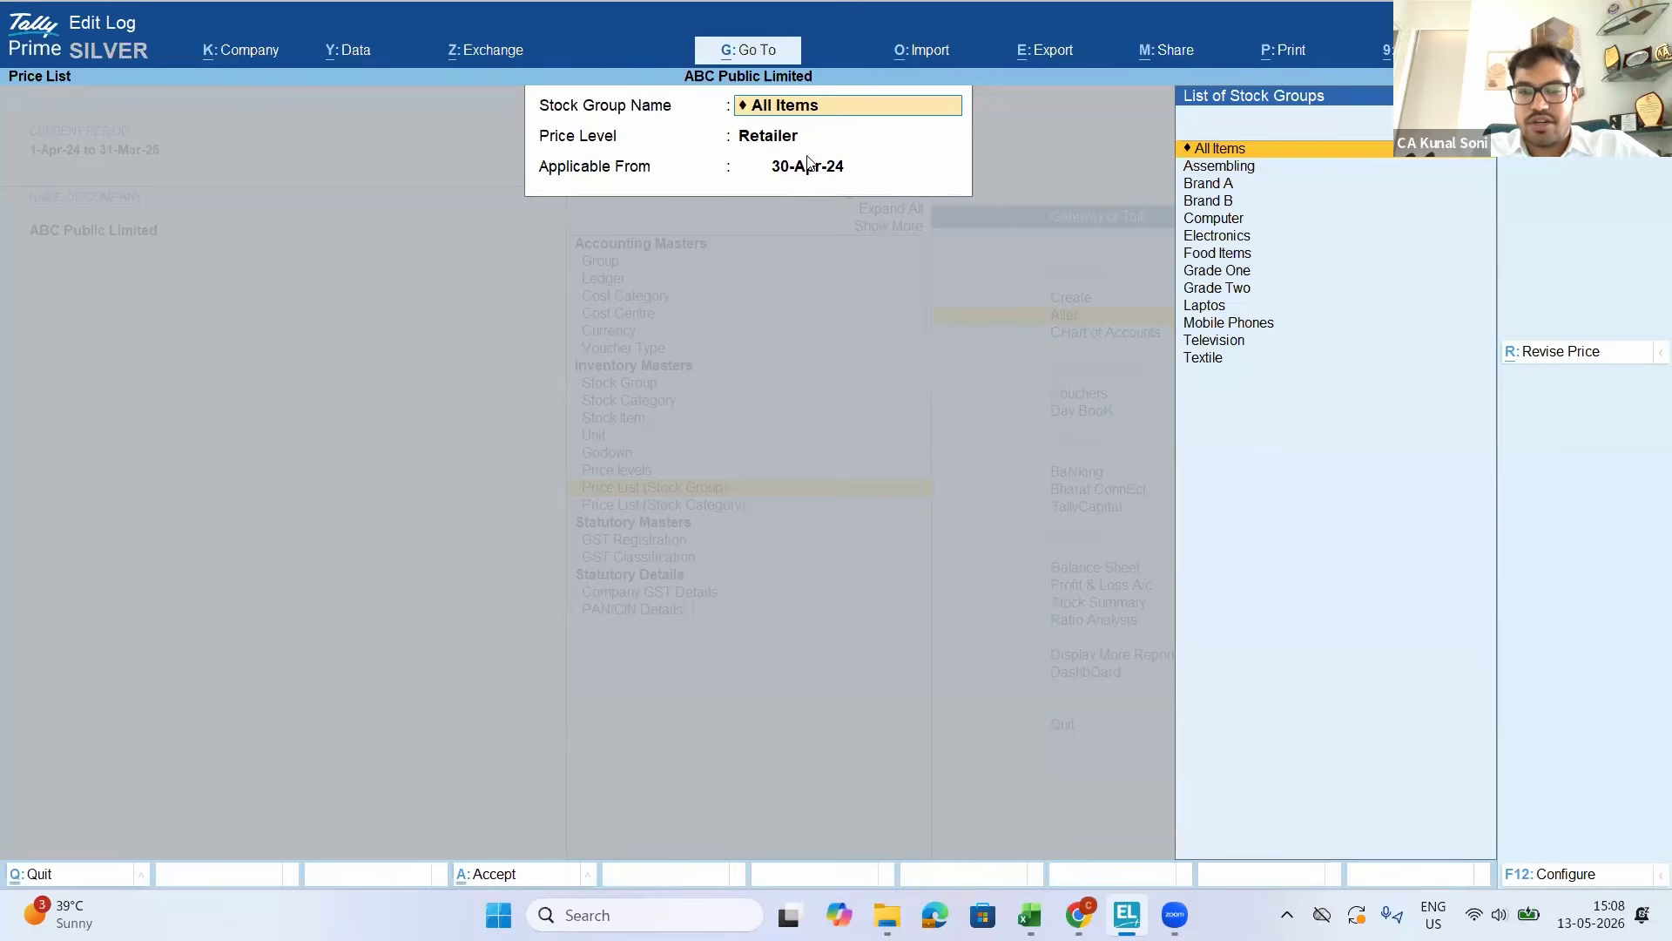
key("BackSpace")
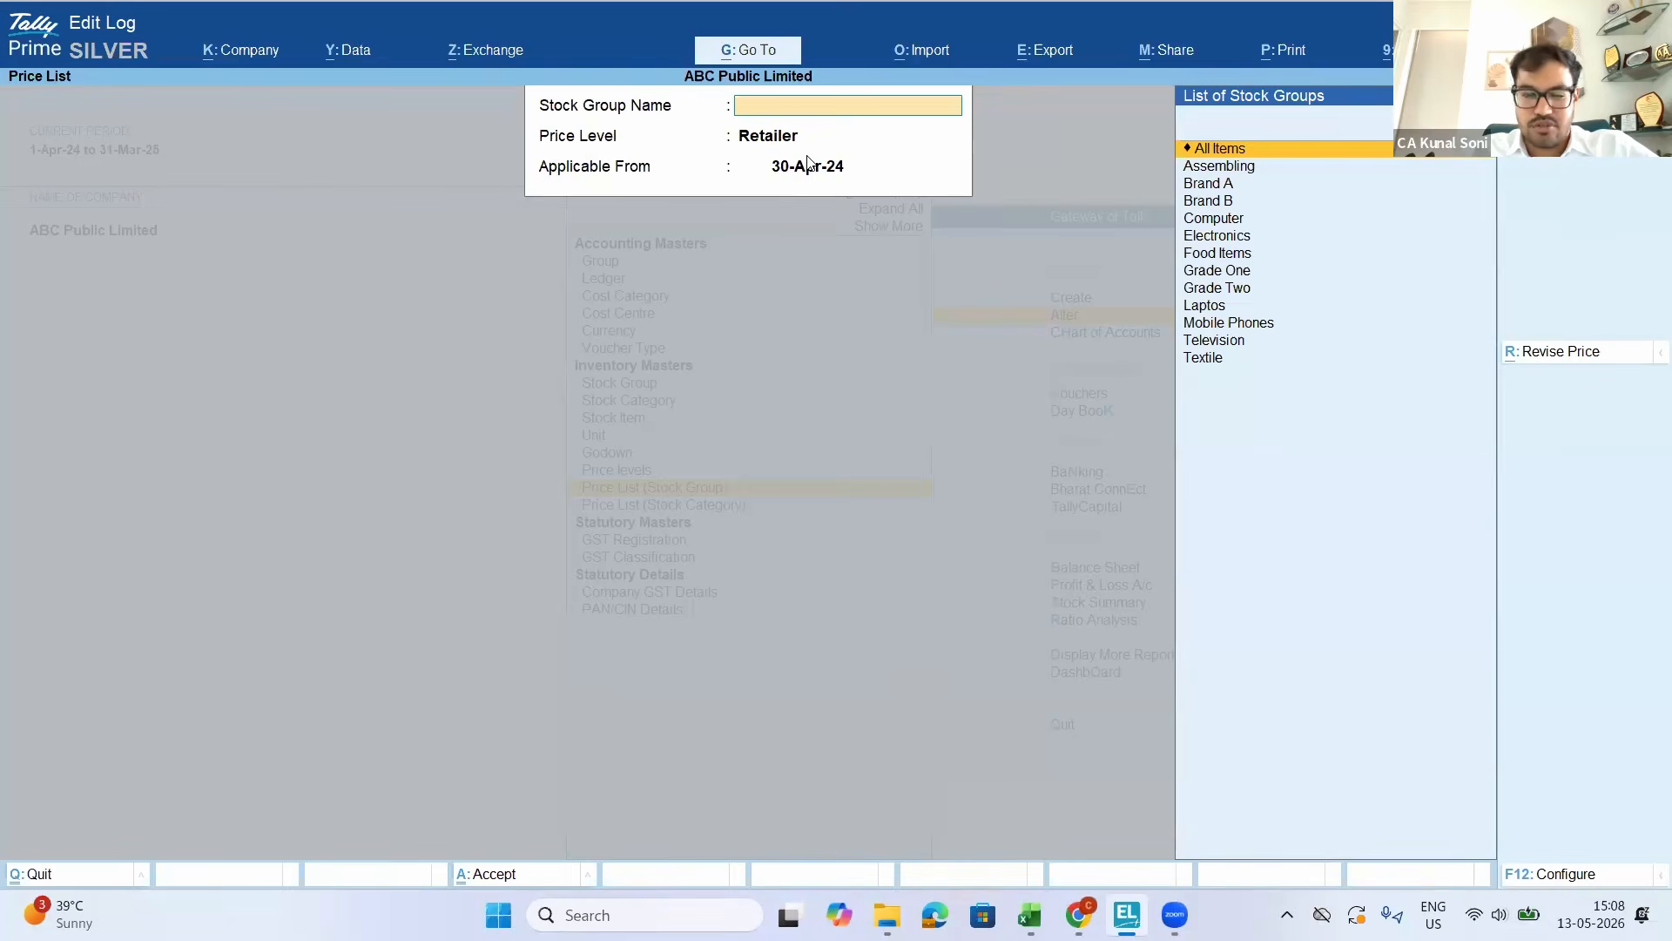
key("Escape")
key("Escape")
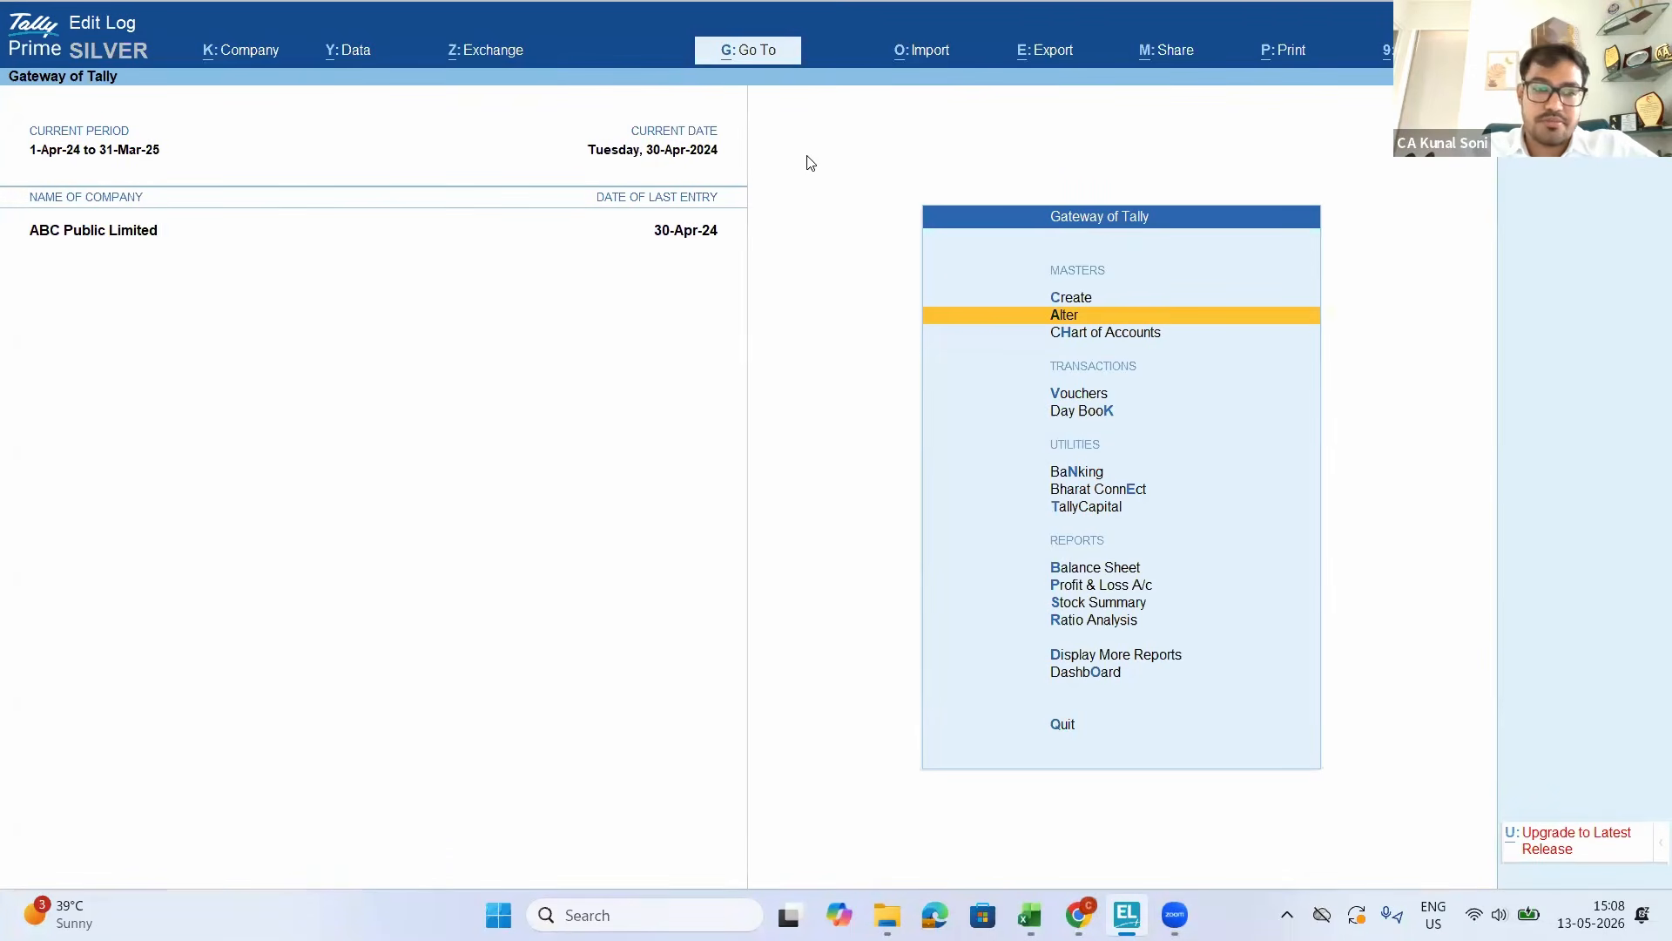
Review the price levels, batches and batch expiry date settings in the company features and accept them
key("F11")
key("Down")
key("Down")
key("Down")
key("Down")
key("Down")
key("Down")
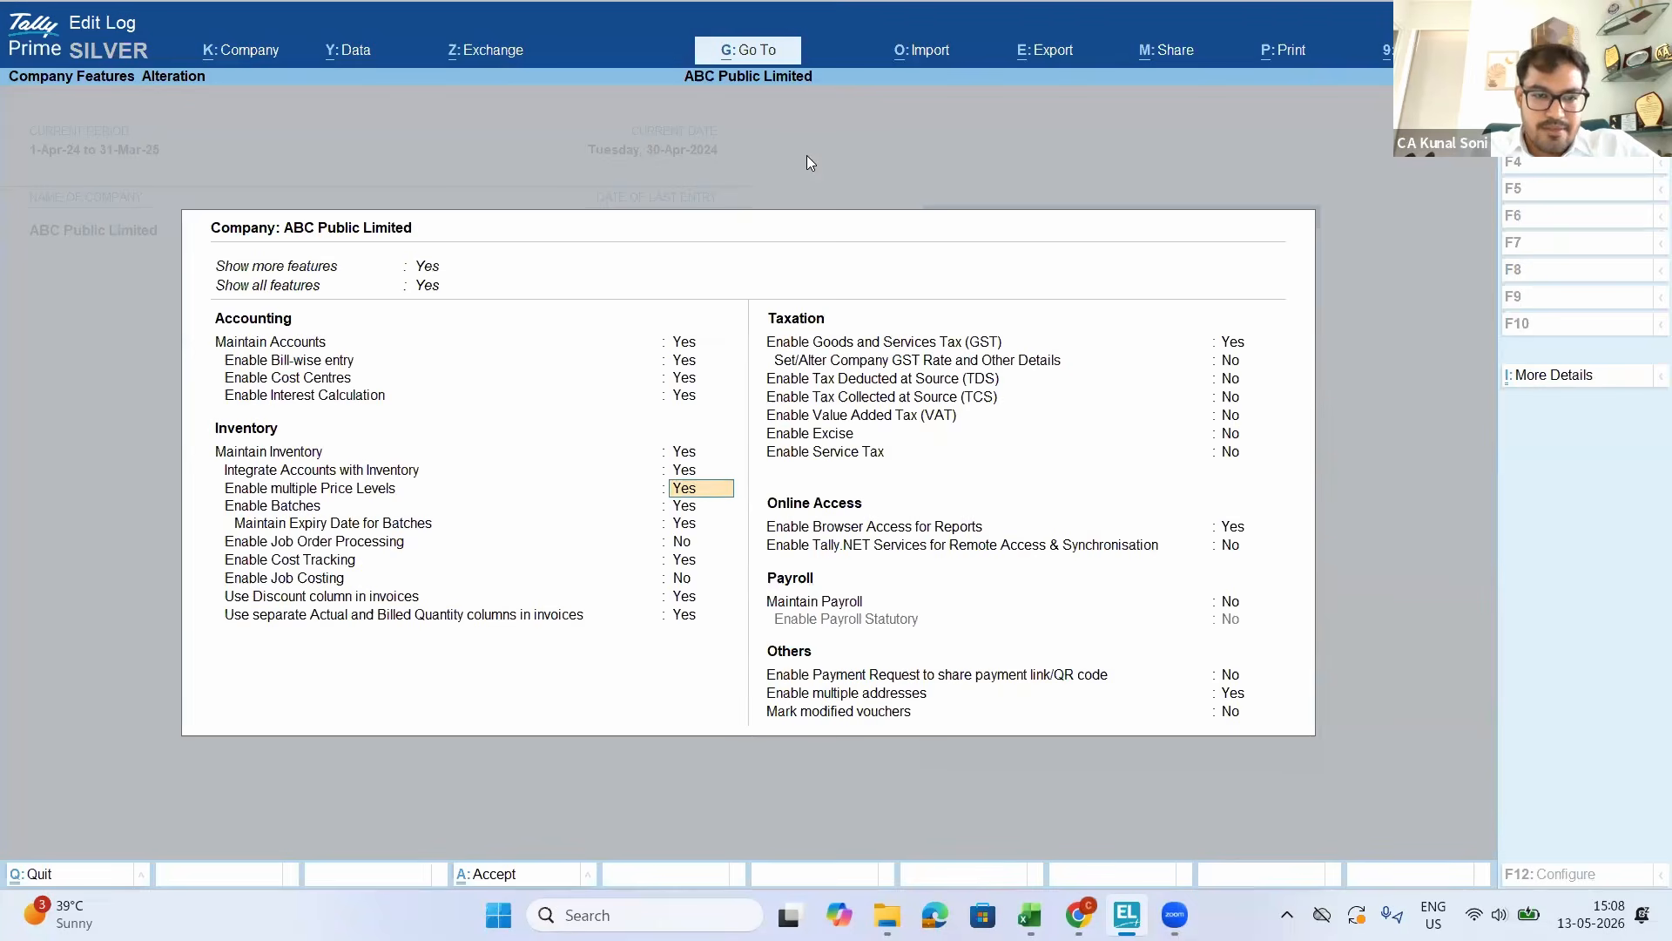
key("Down")
key("Down")
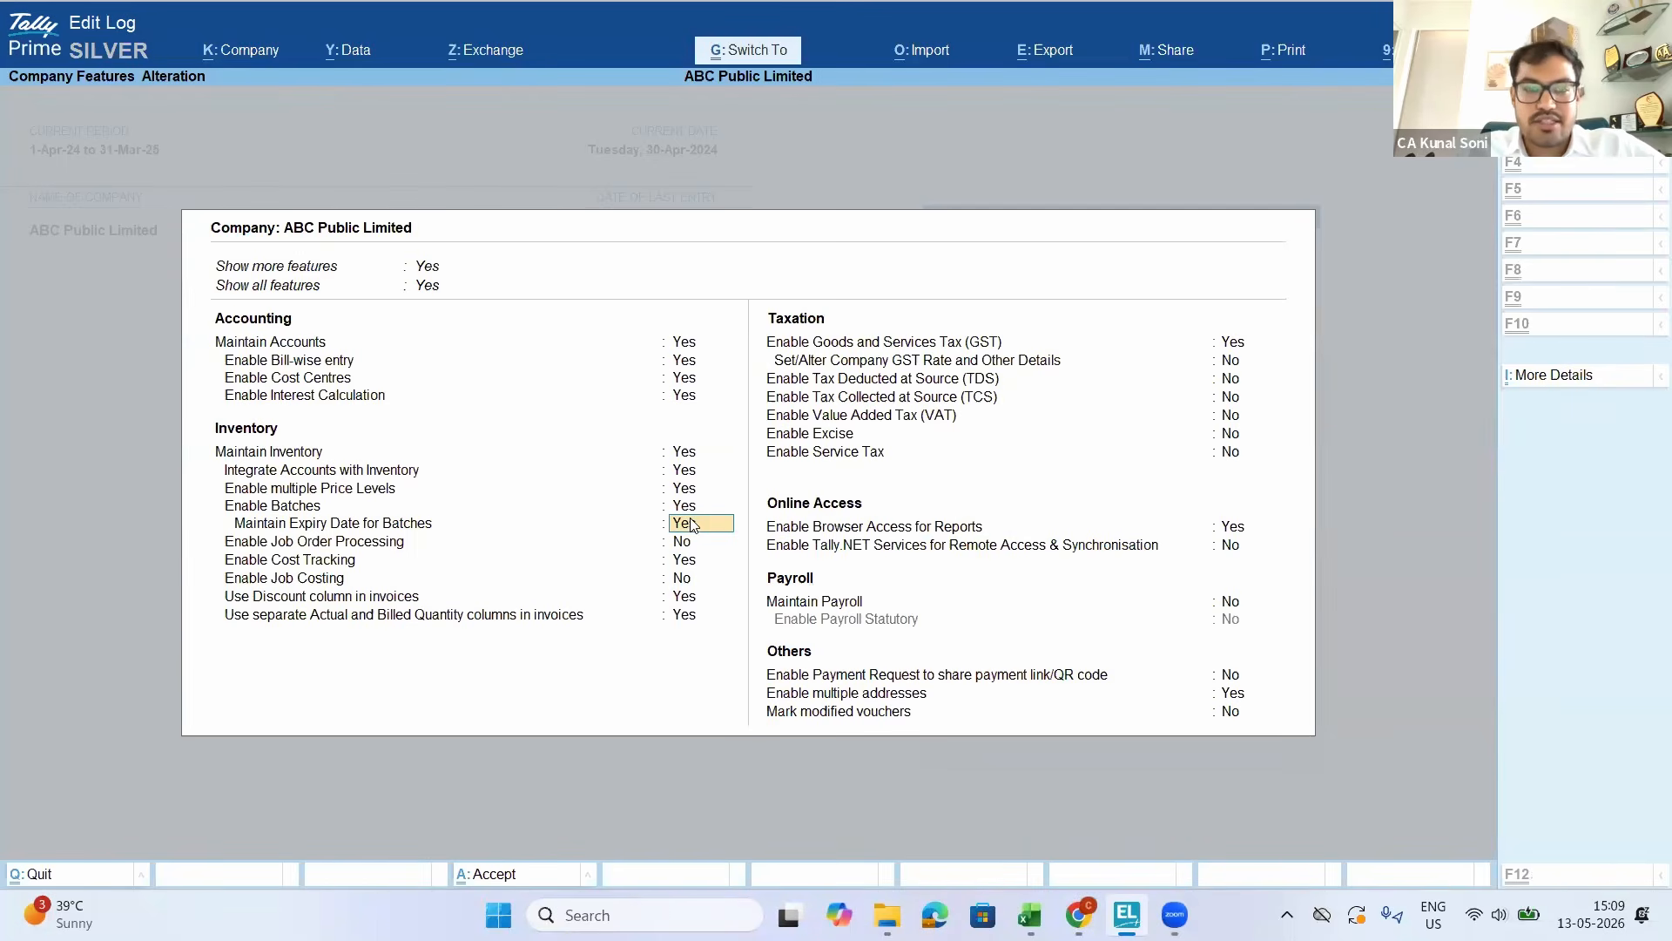
key("ctrl+a")
Open the list of additional reports from the Gateway of Tally
key("Down")
key("Down")
key("Down")
key("Down")
key("Down")
key("Down")
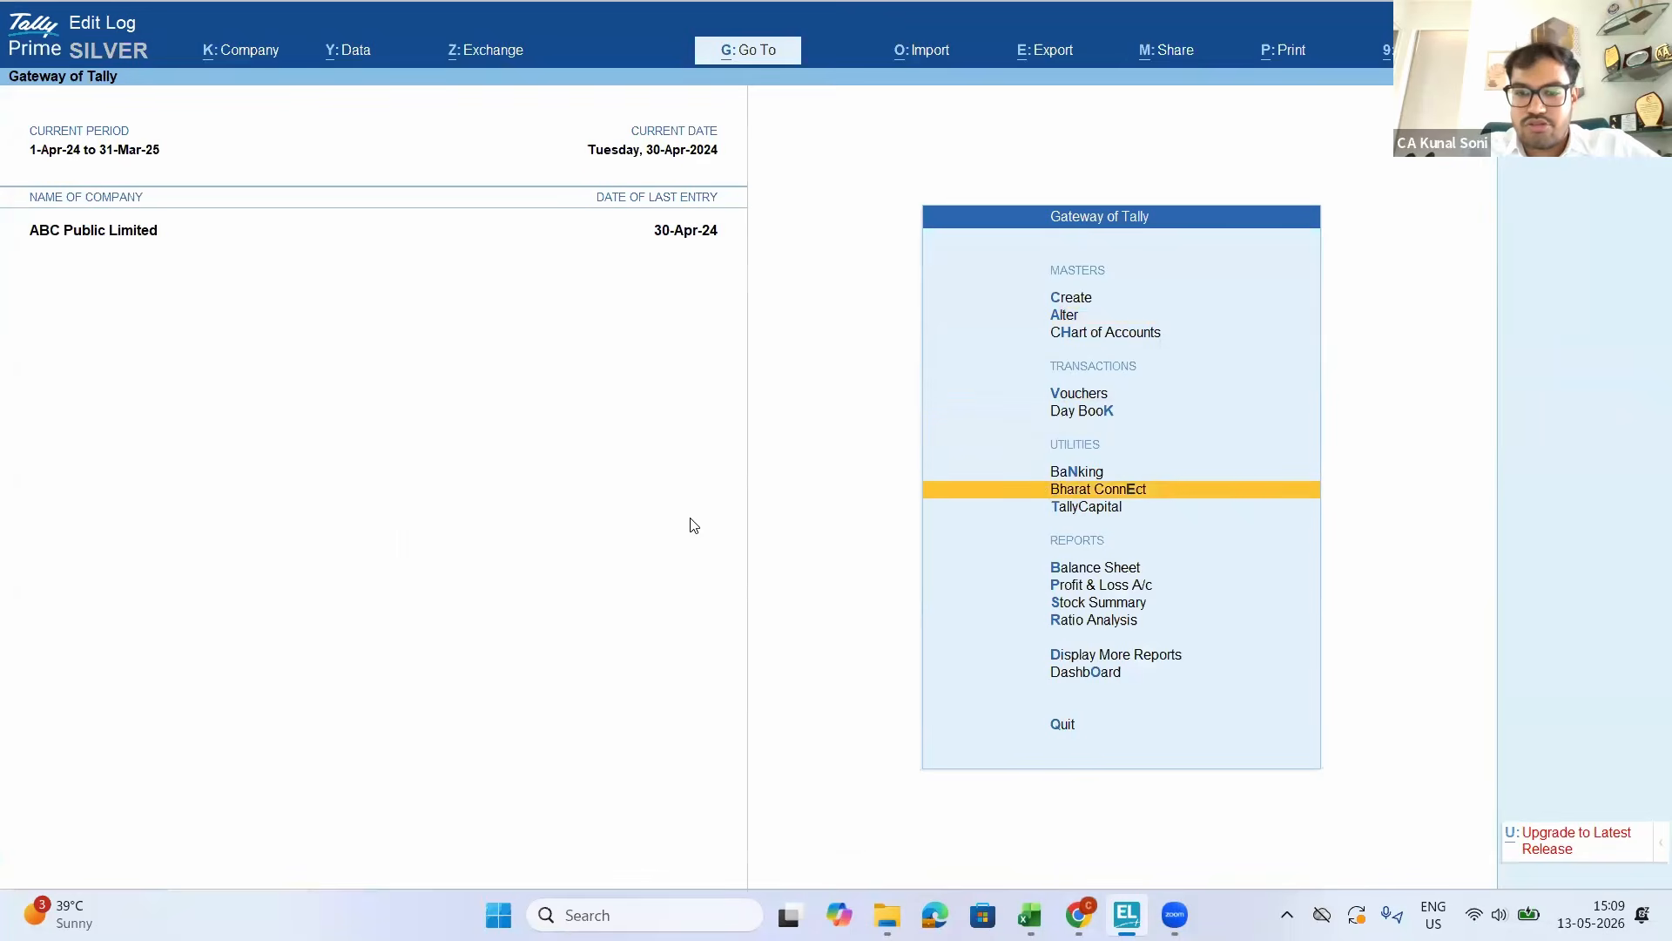
key("Down")
key("Down")
key("Down")
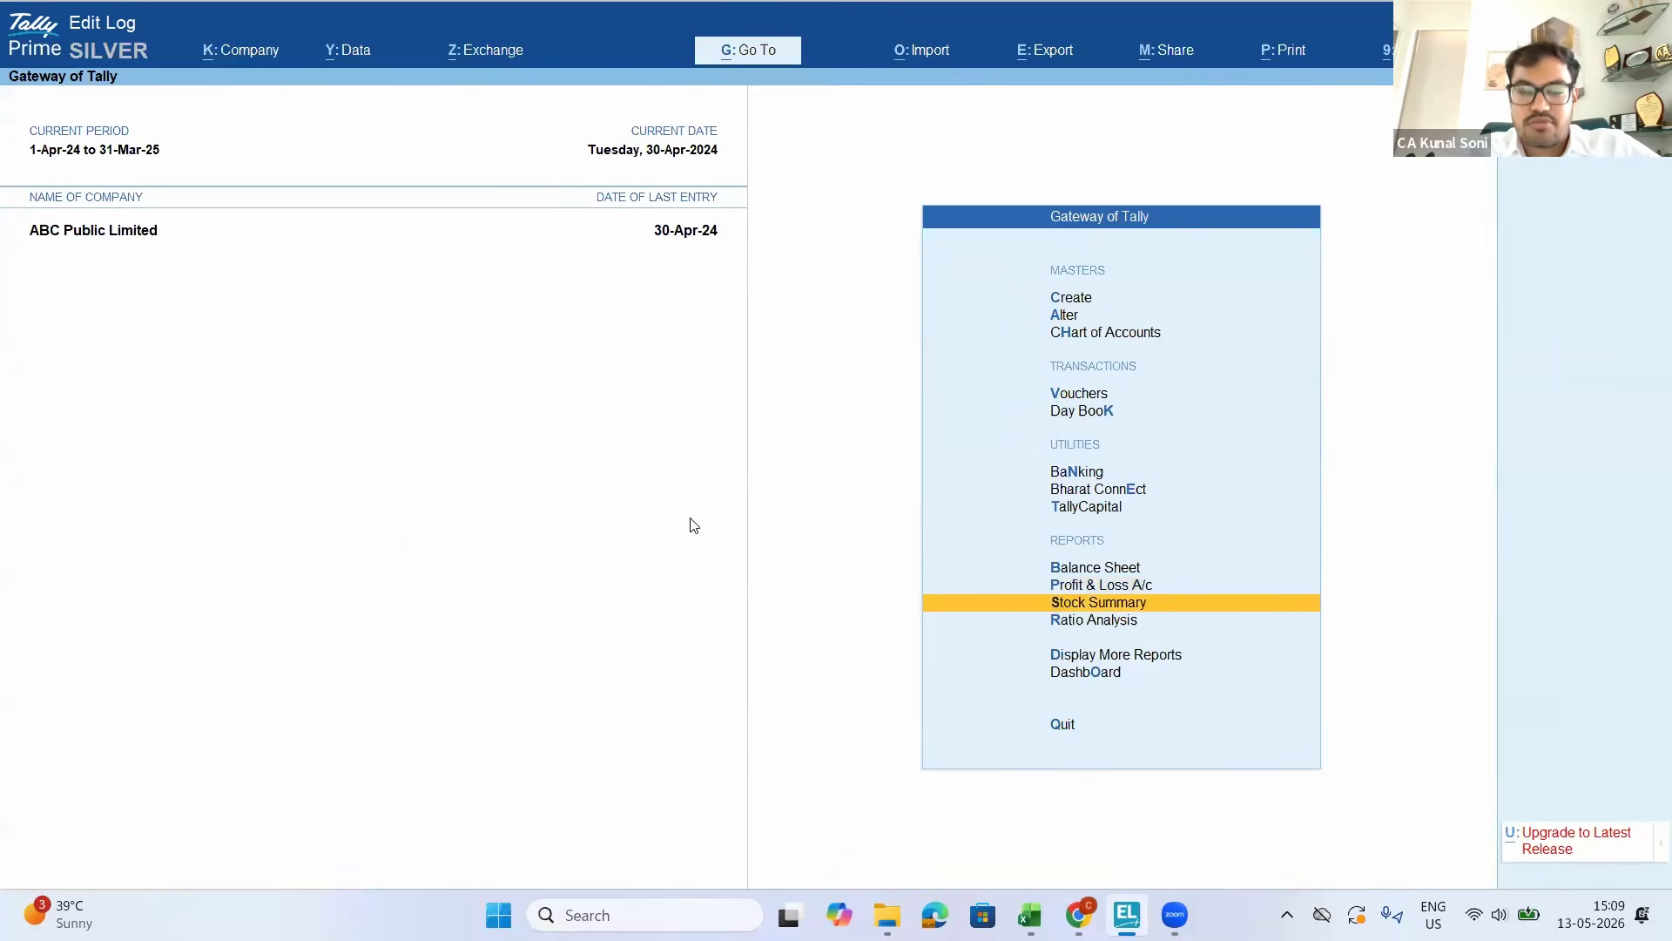
key("Down")
key("Down")
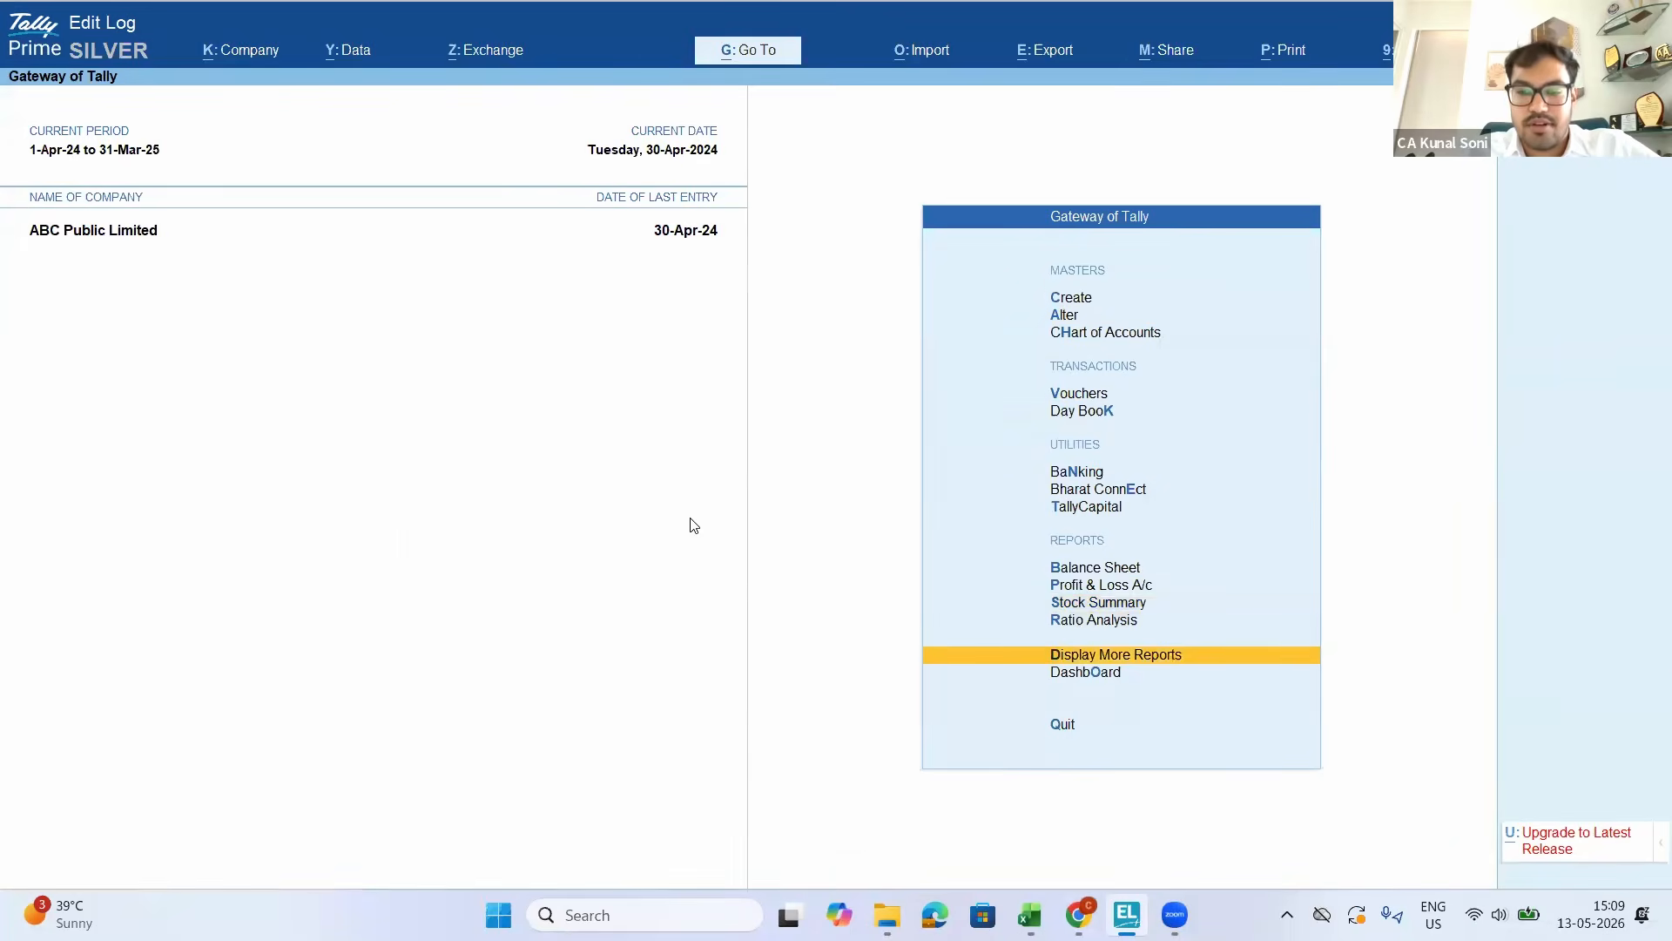
key("Return")
Open the Batch report from the Inventory Books
key("Down")
key("Down")
key("Down")
key("Down")
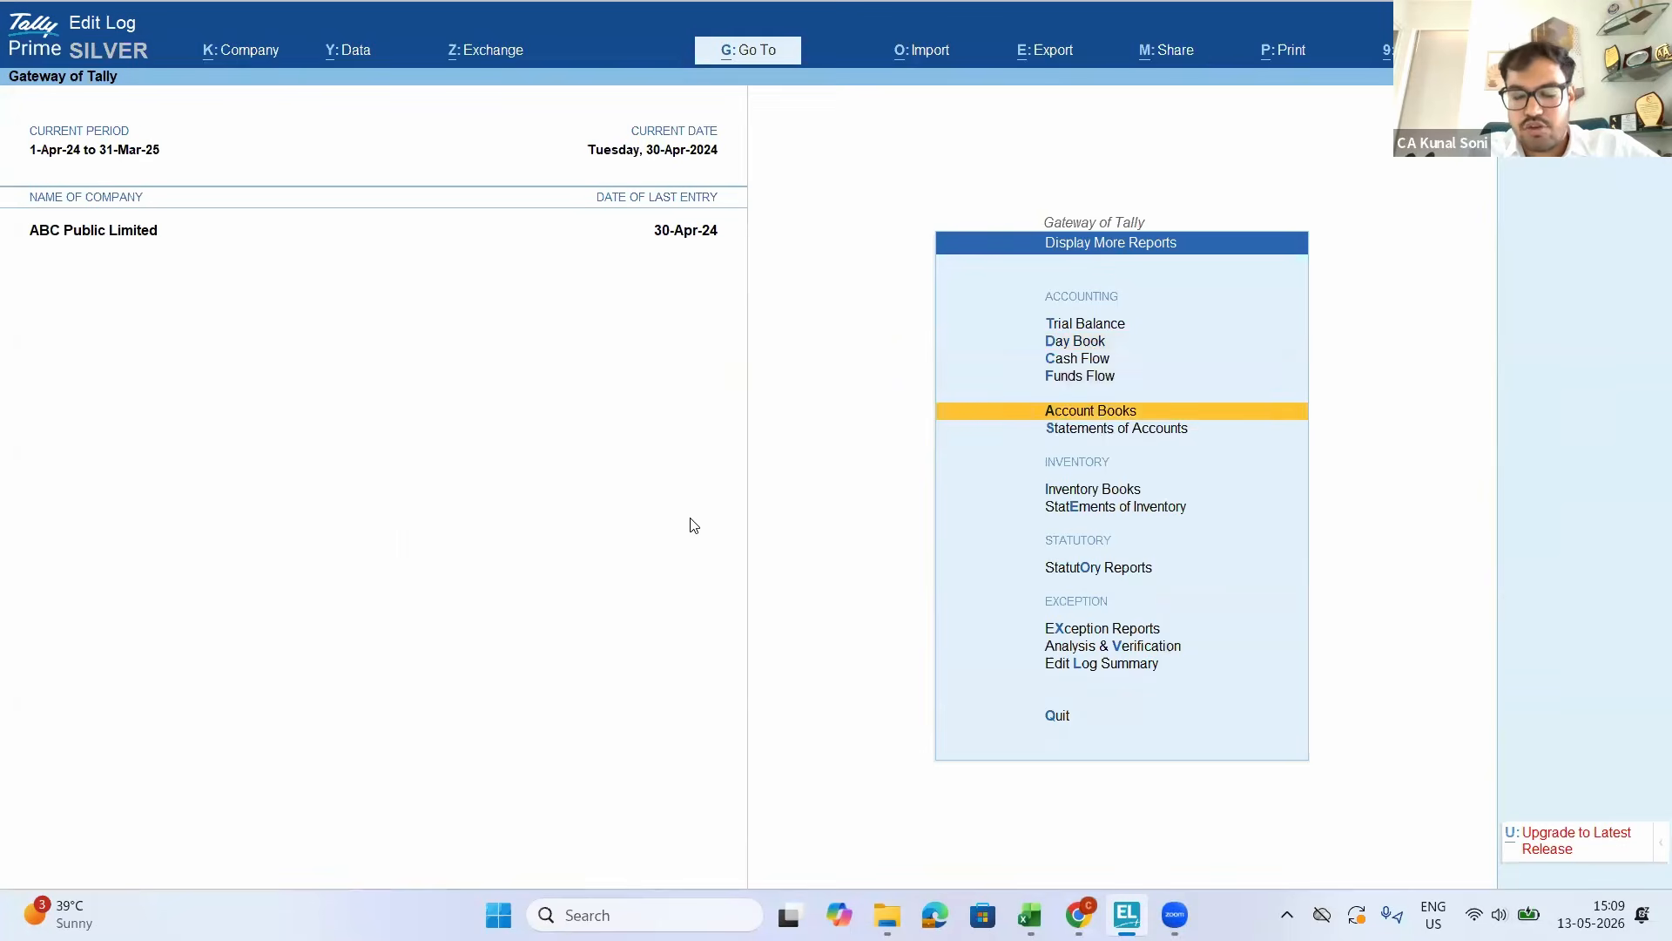
key("Down")
key("Down")
key("Down")
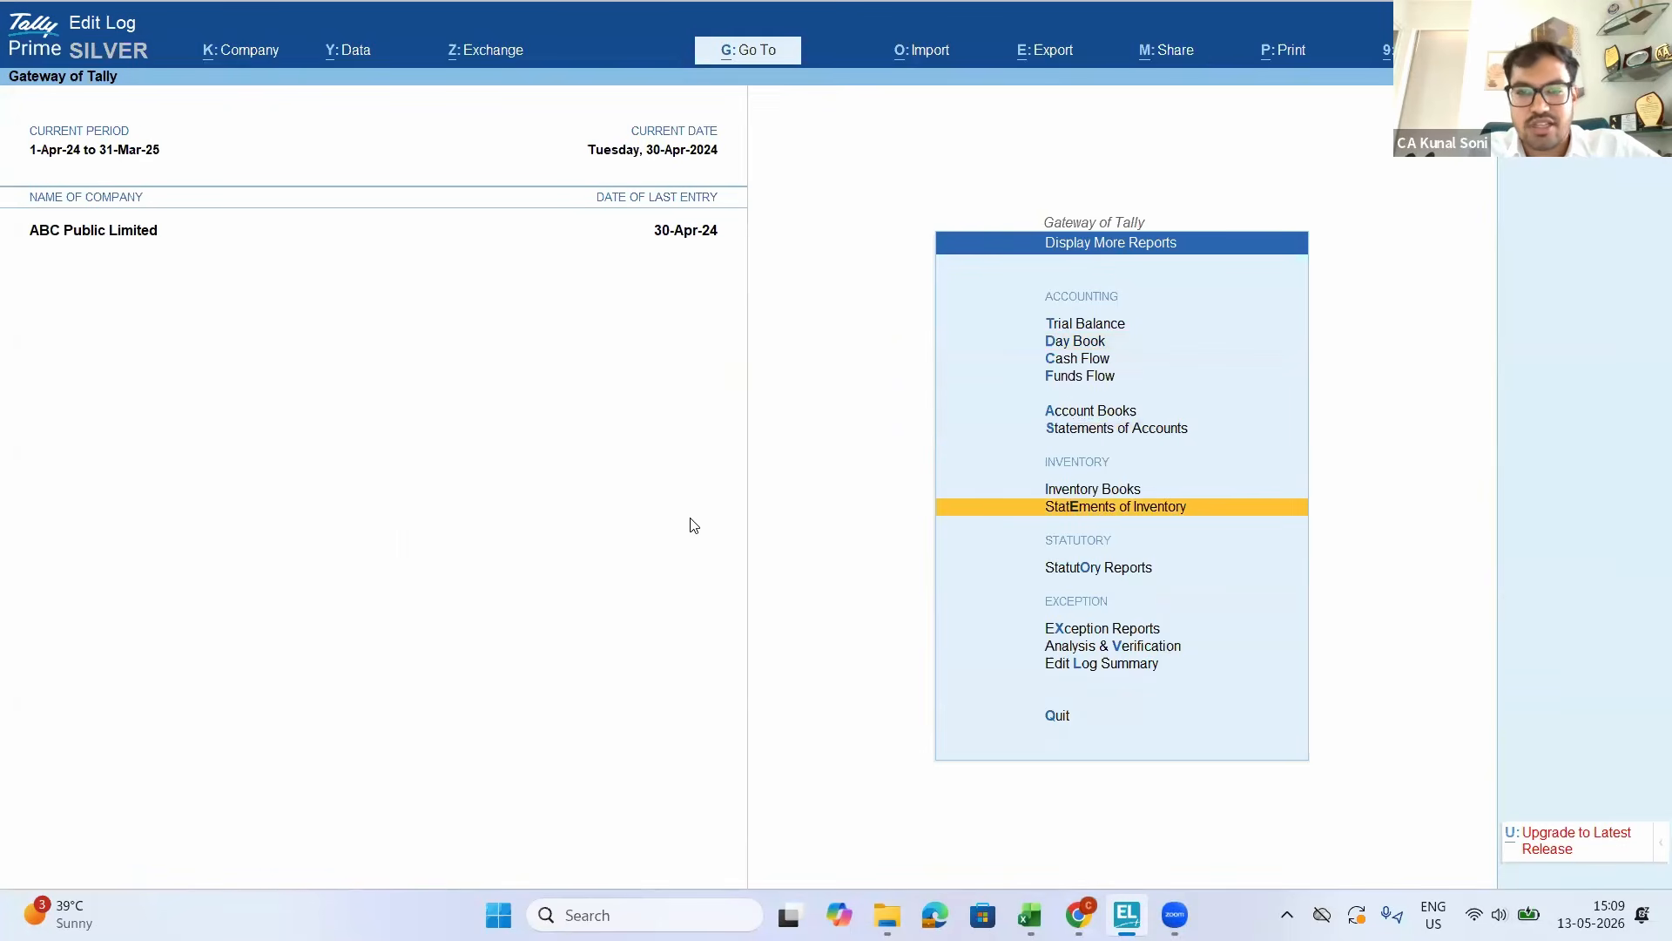
key("Return")
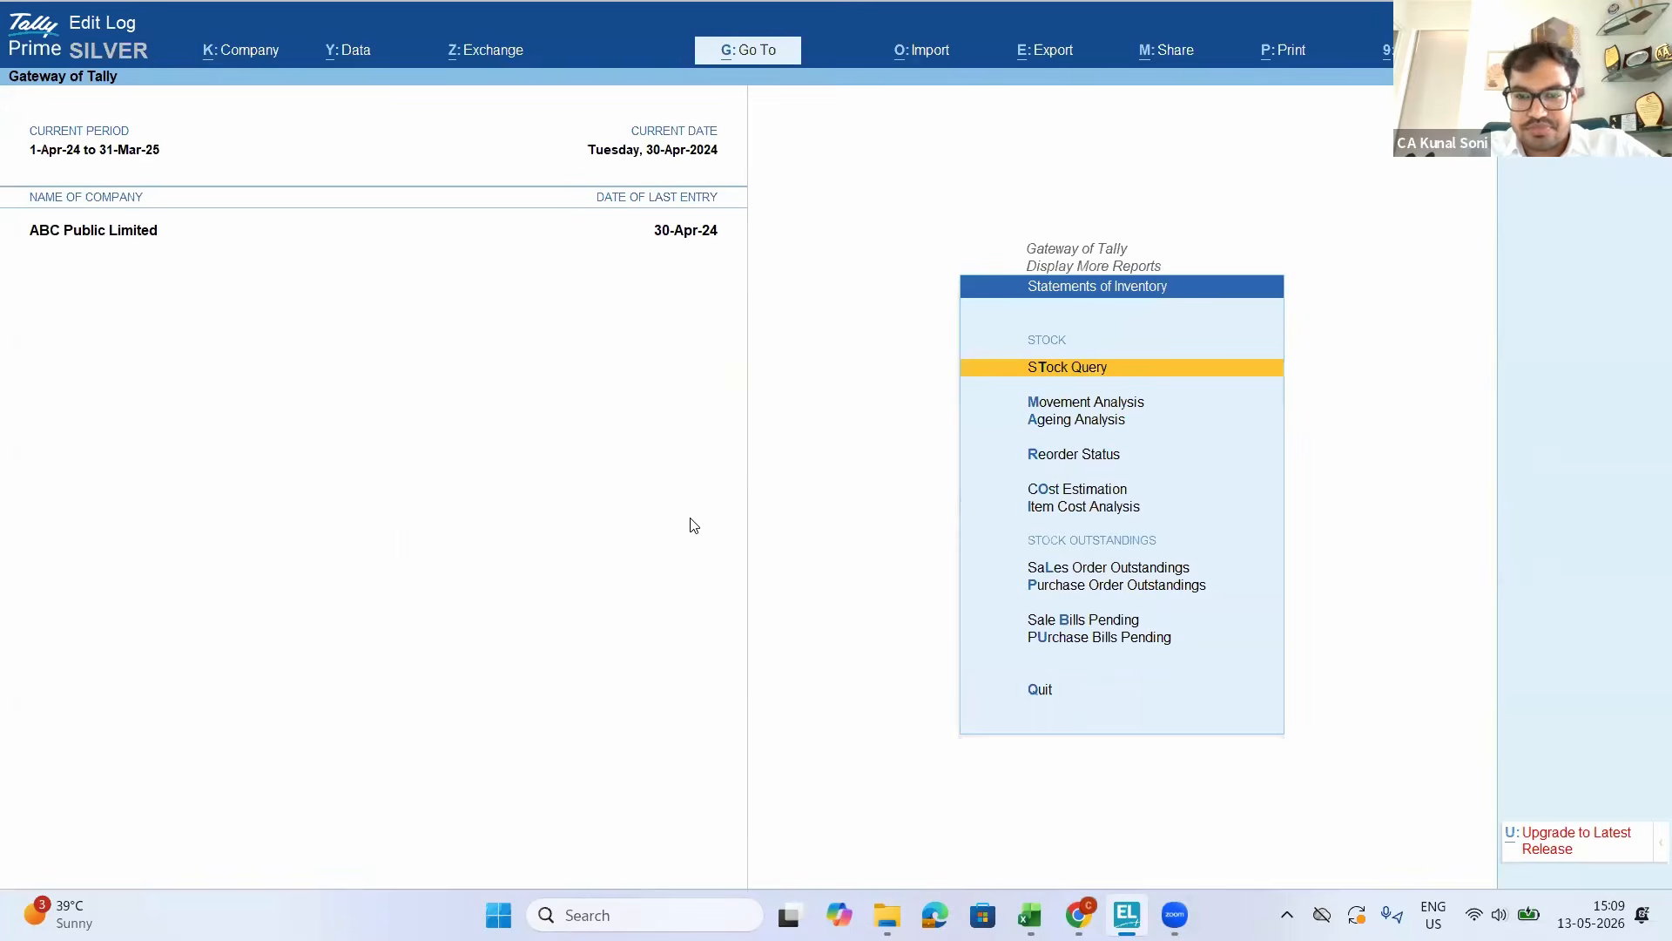
key("Escape")
key("Up")
key("Return")
key("Down")
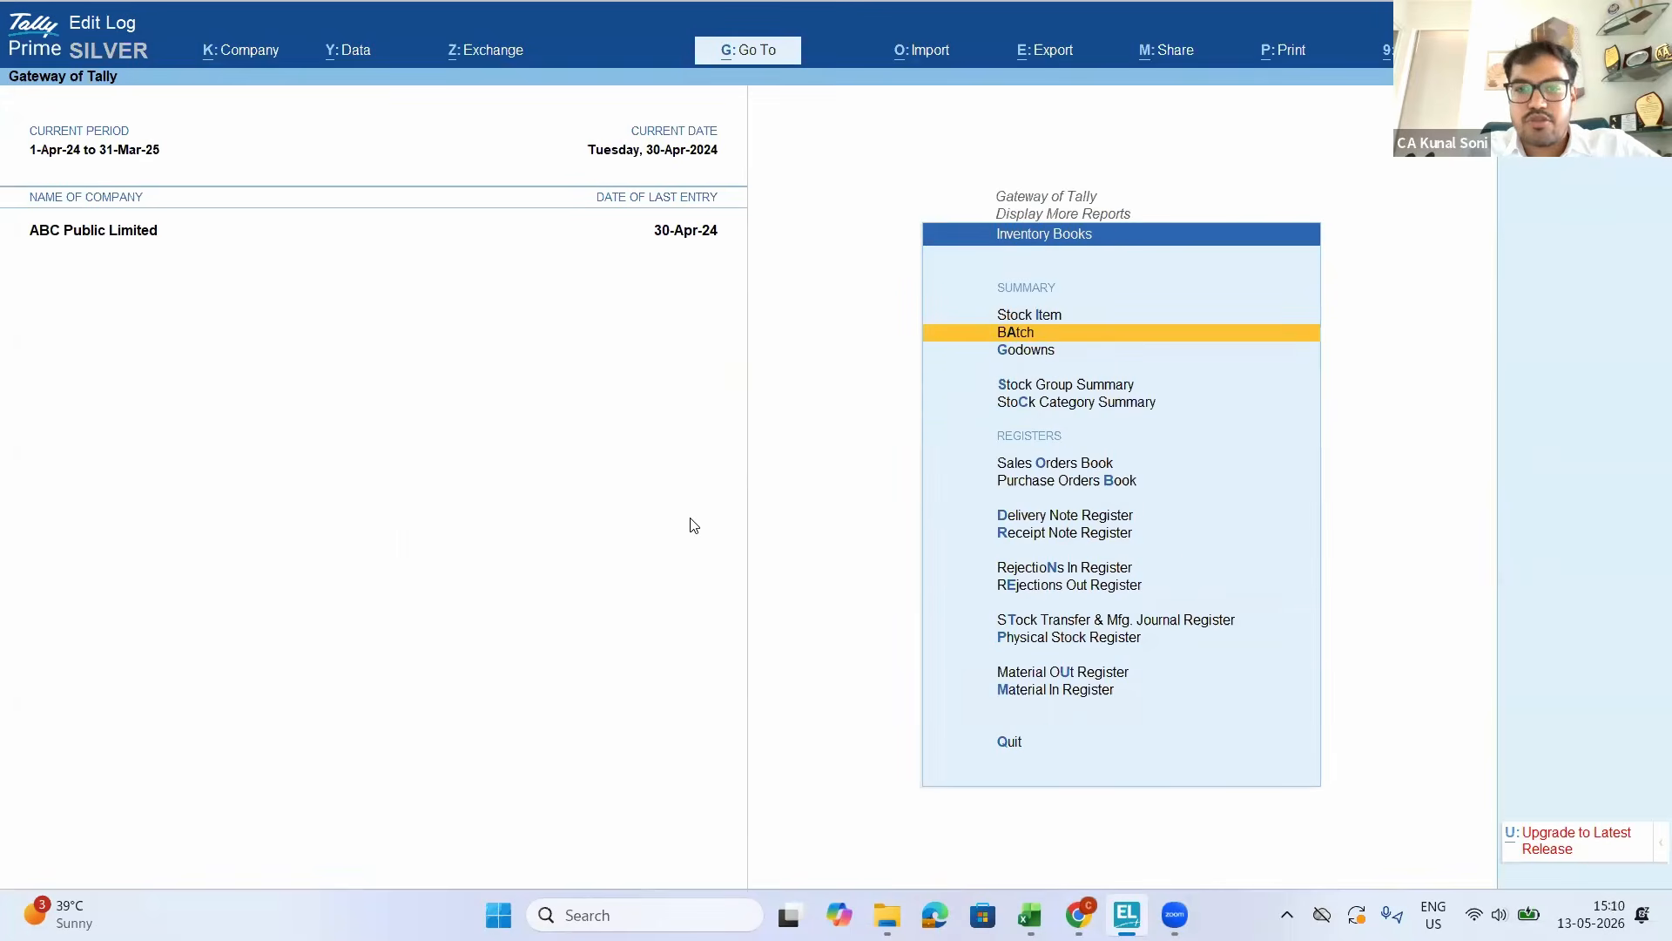
key("Return")
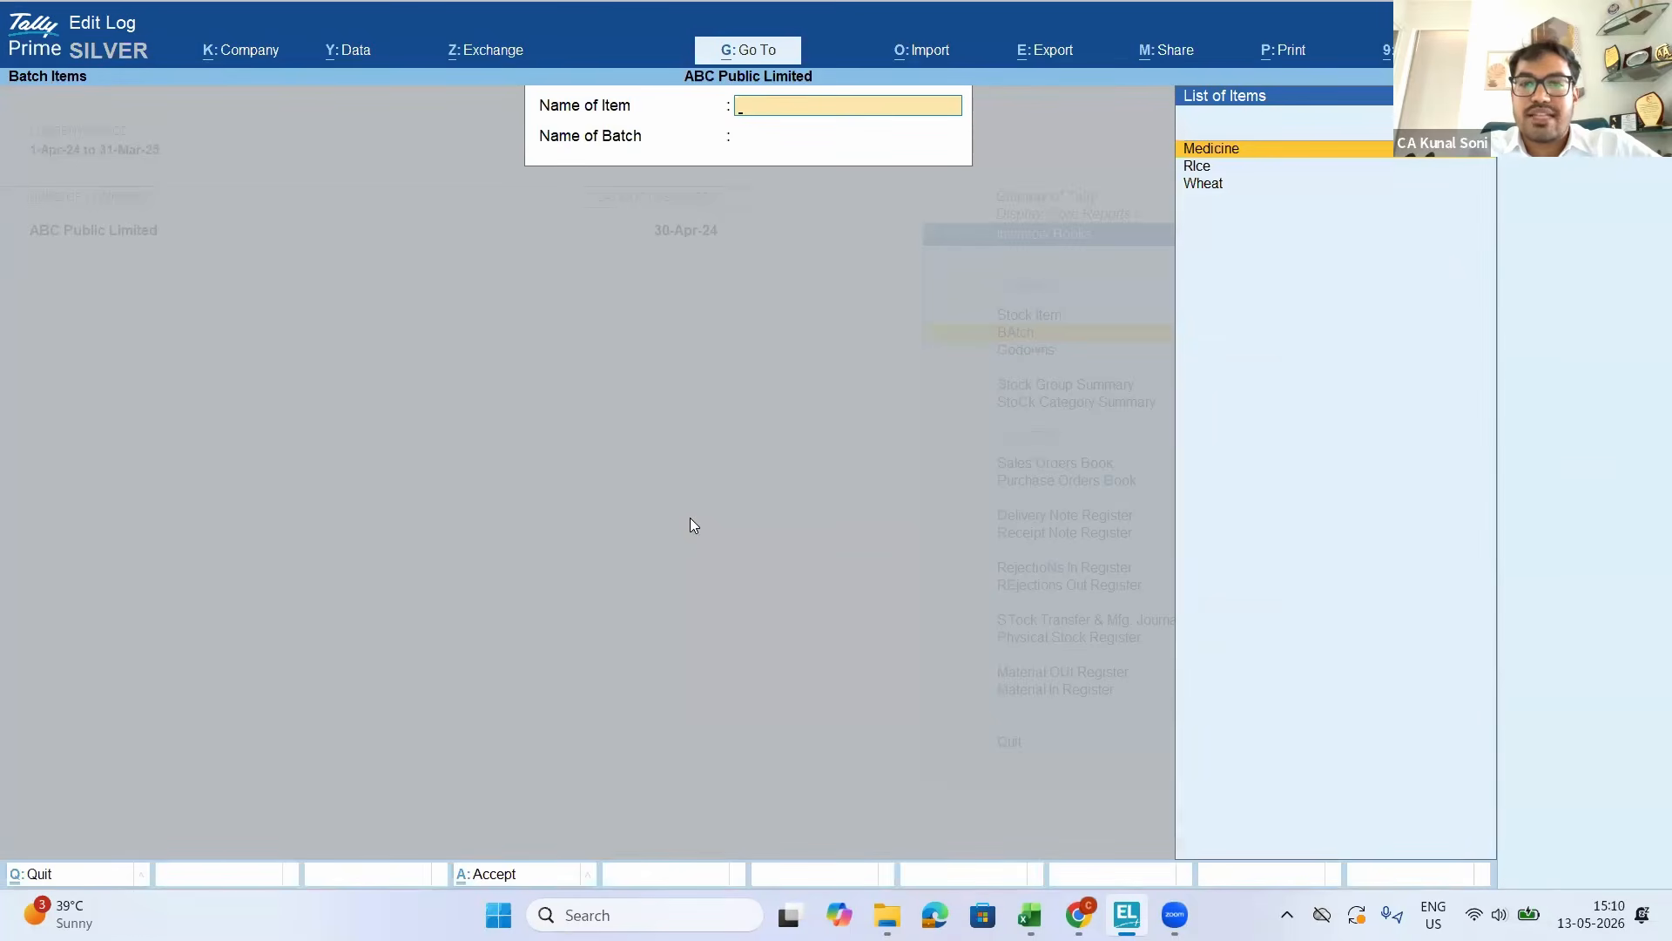
Show the vouchers of Medicine batch 001 and switch to the batch-wise summary of the item
key("Down")
key("Up")
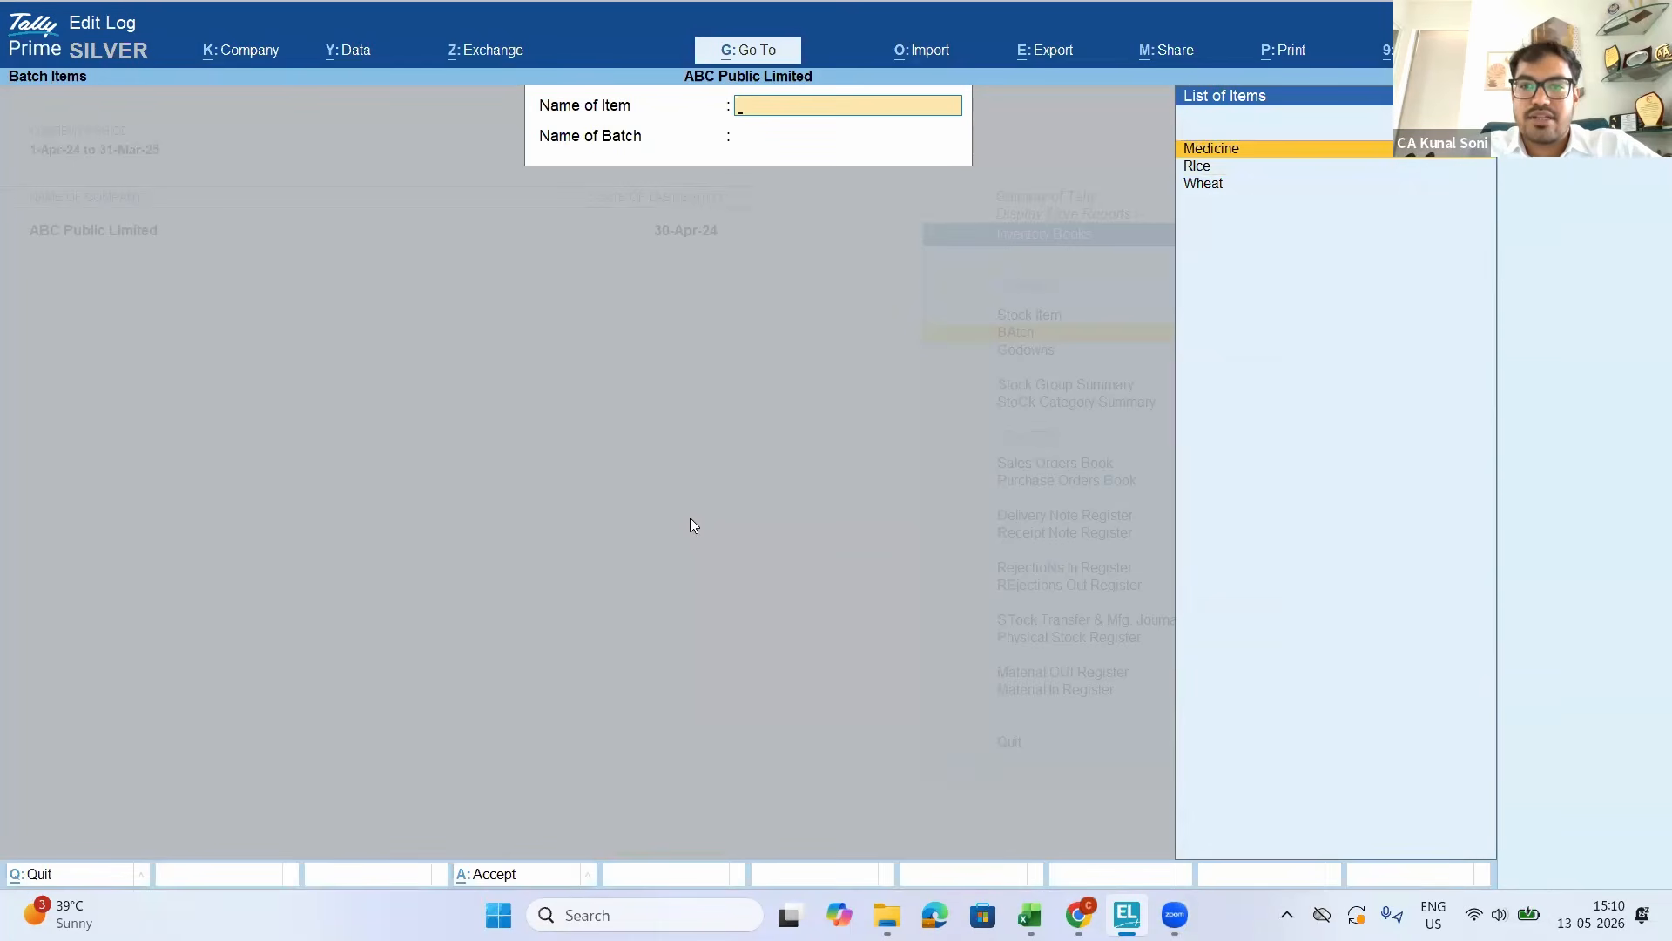
key("Return")
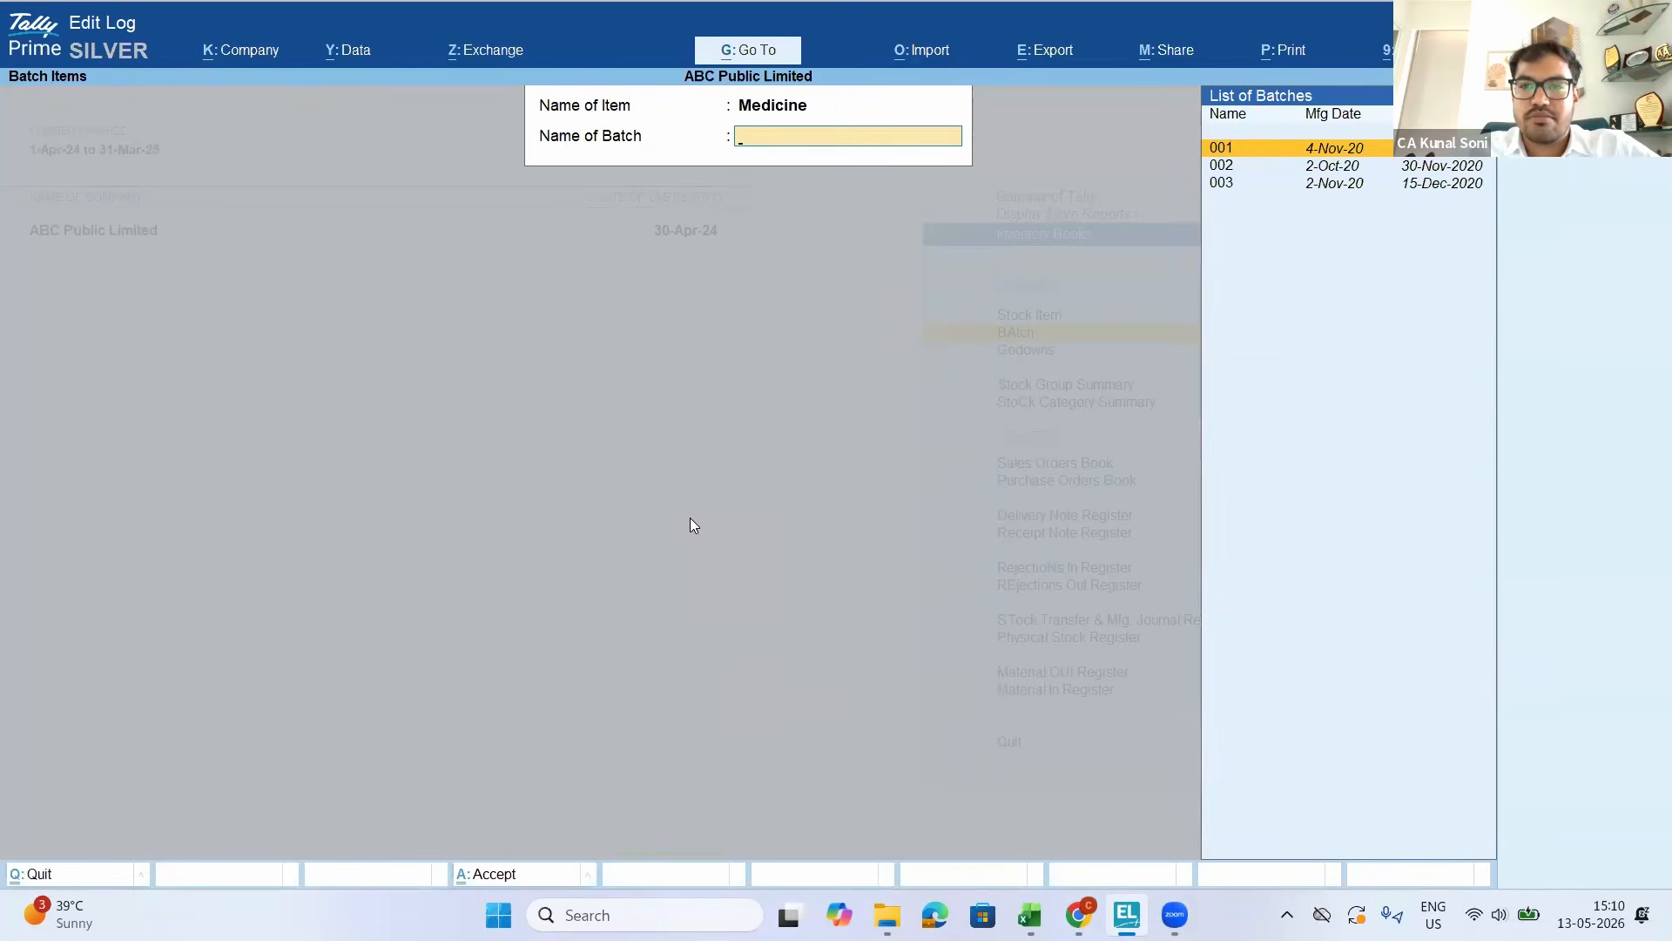
key("Return")
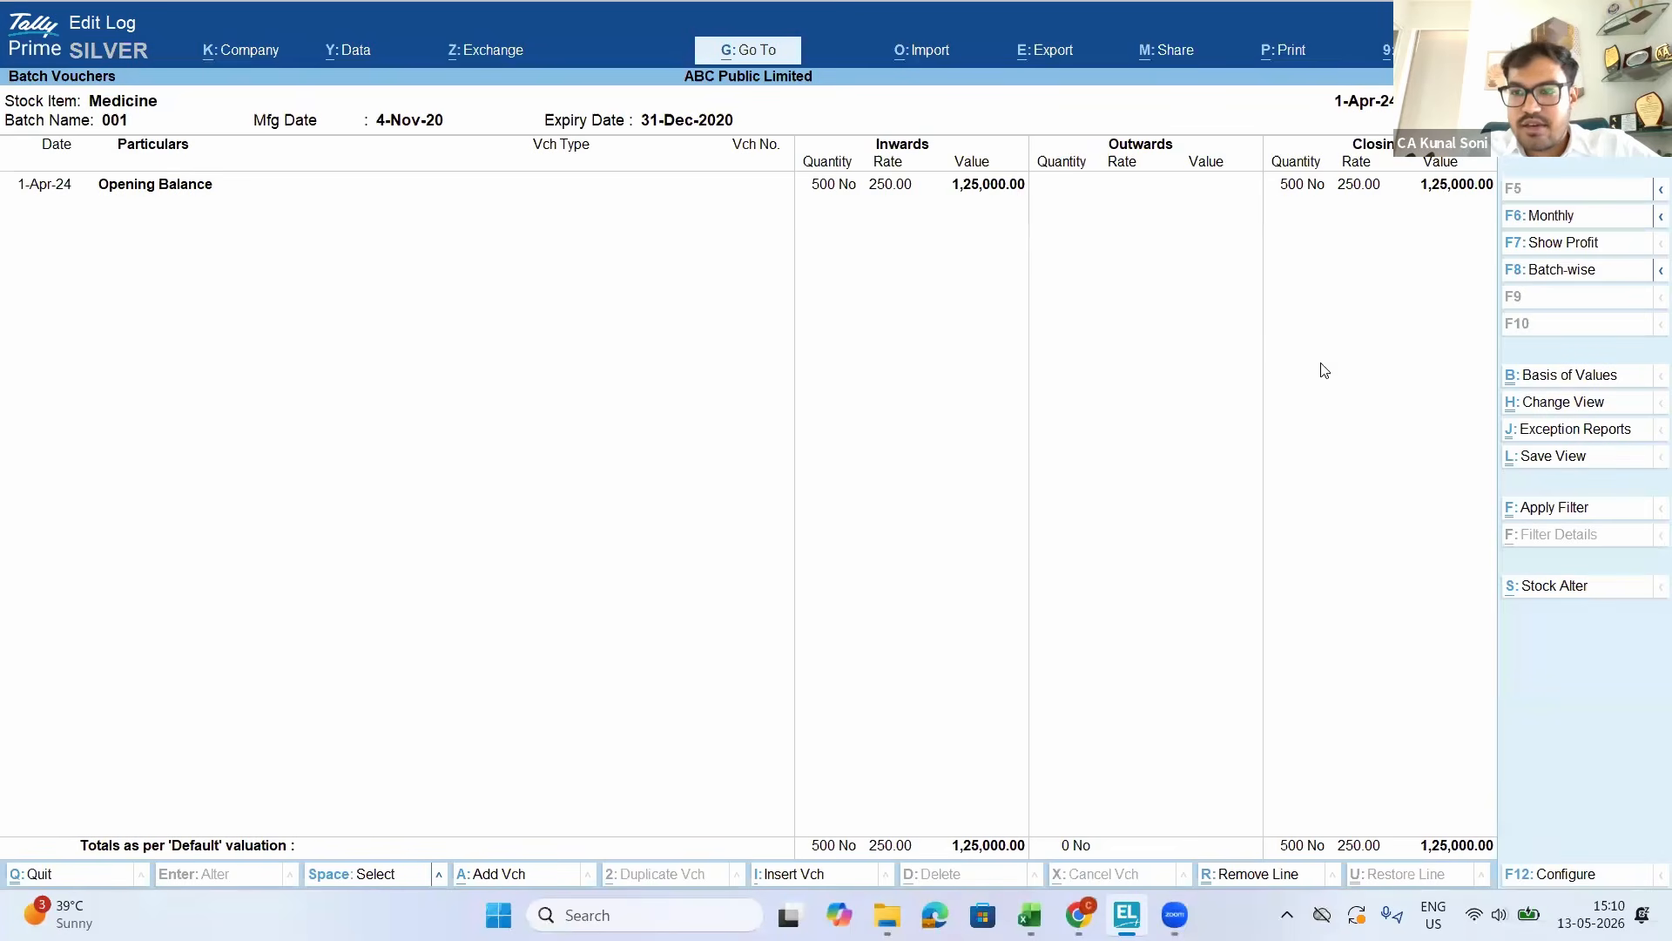
left_click(1556, 271)
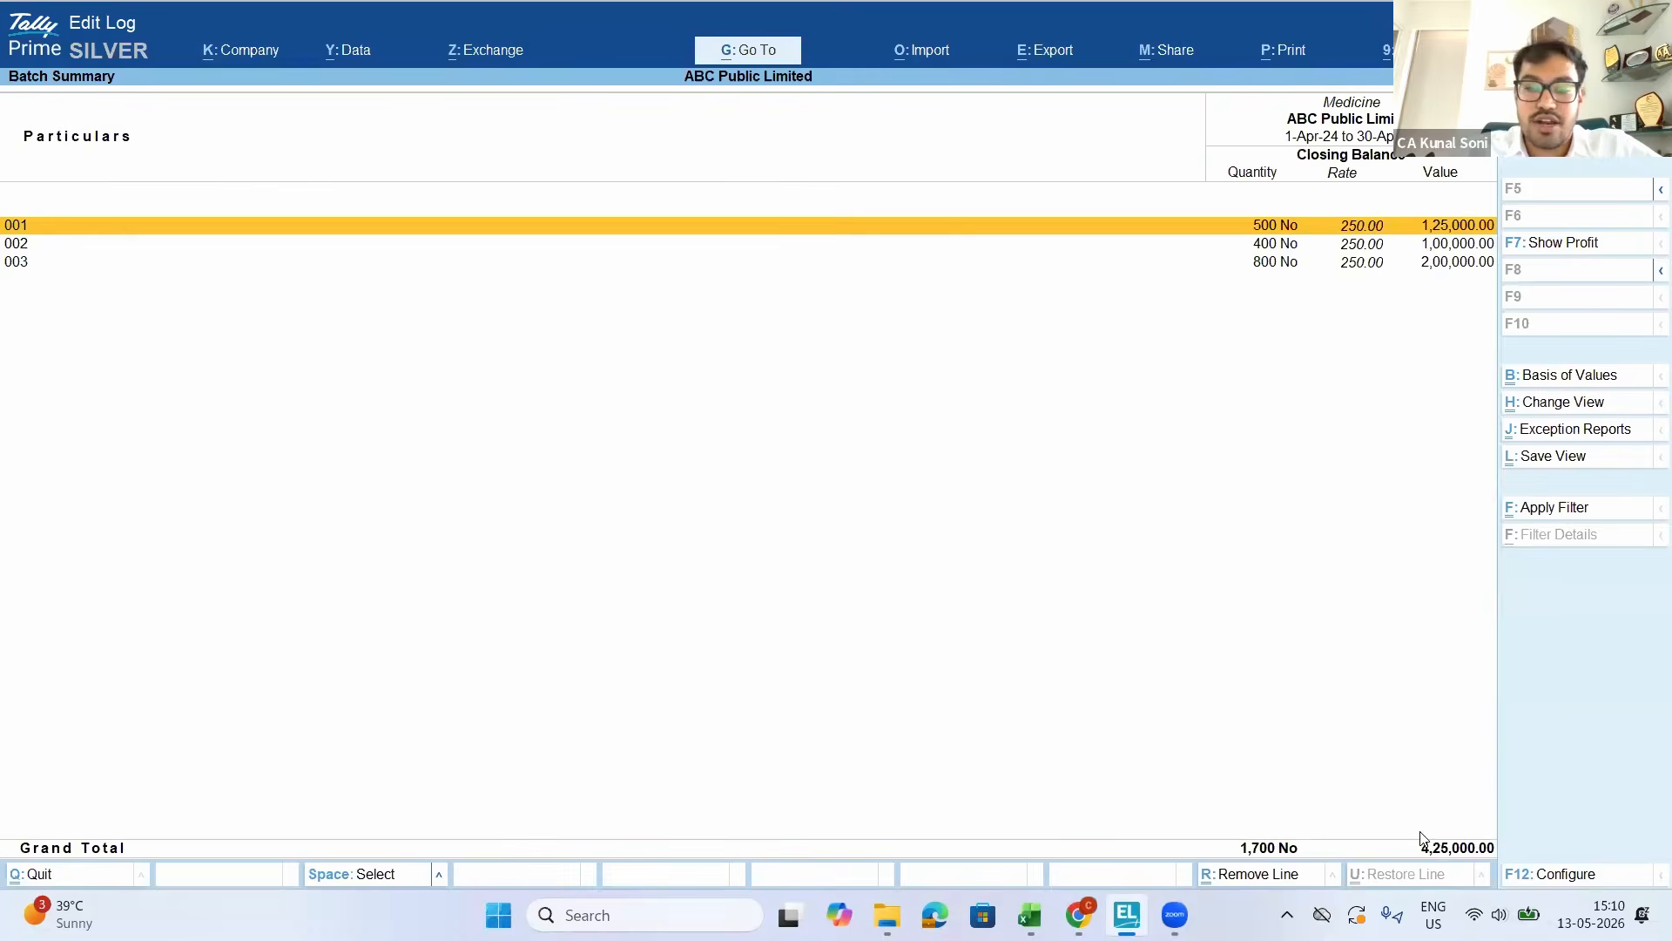
Configure the batch summary to show the opening balance, goods inwards and goods outwards
key("F12")
key("Down")
key("Down")
key("Down")
key("Down")
key("y")
key("y")
key("y")
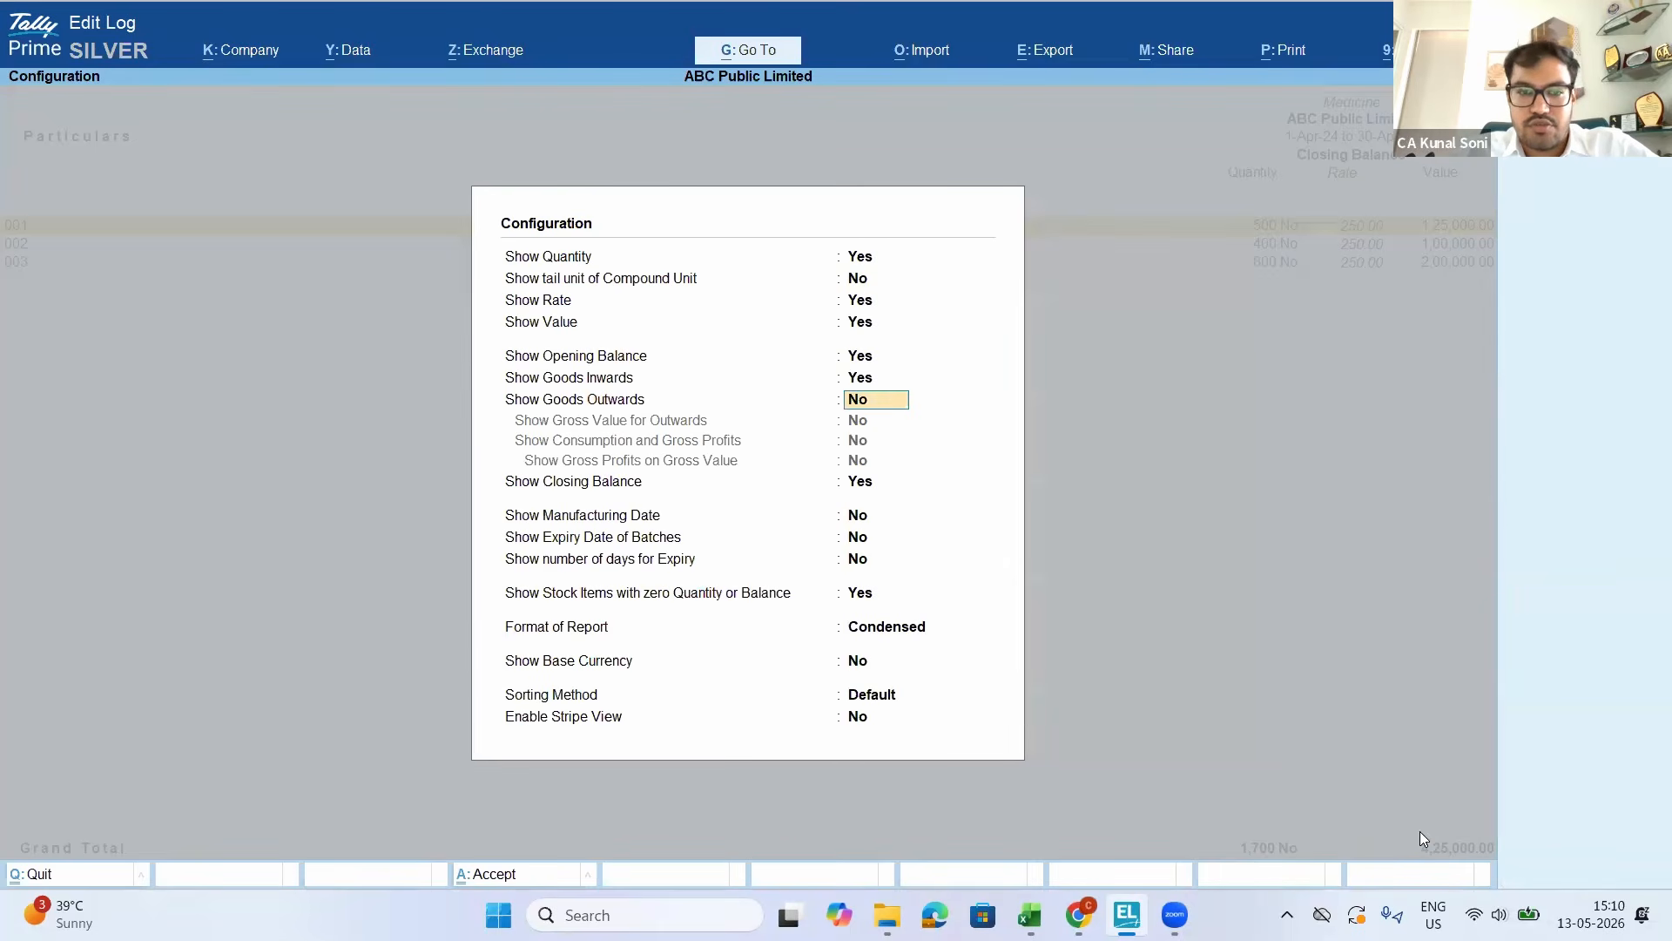
Turn on manufacturing date, expiry date and number of days for expiry in the batch summary and apply the configuration
key("Down")
key("Down")
key("Down")
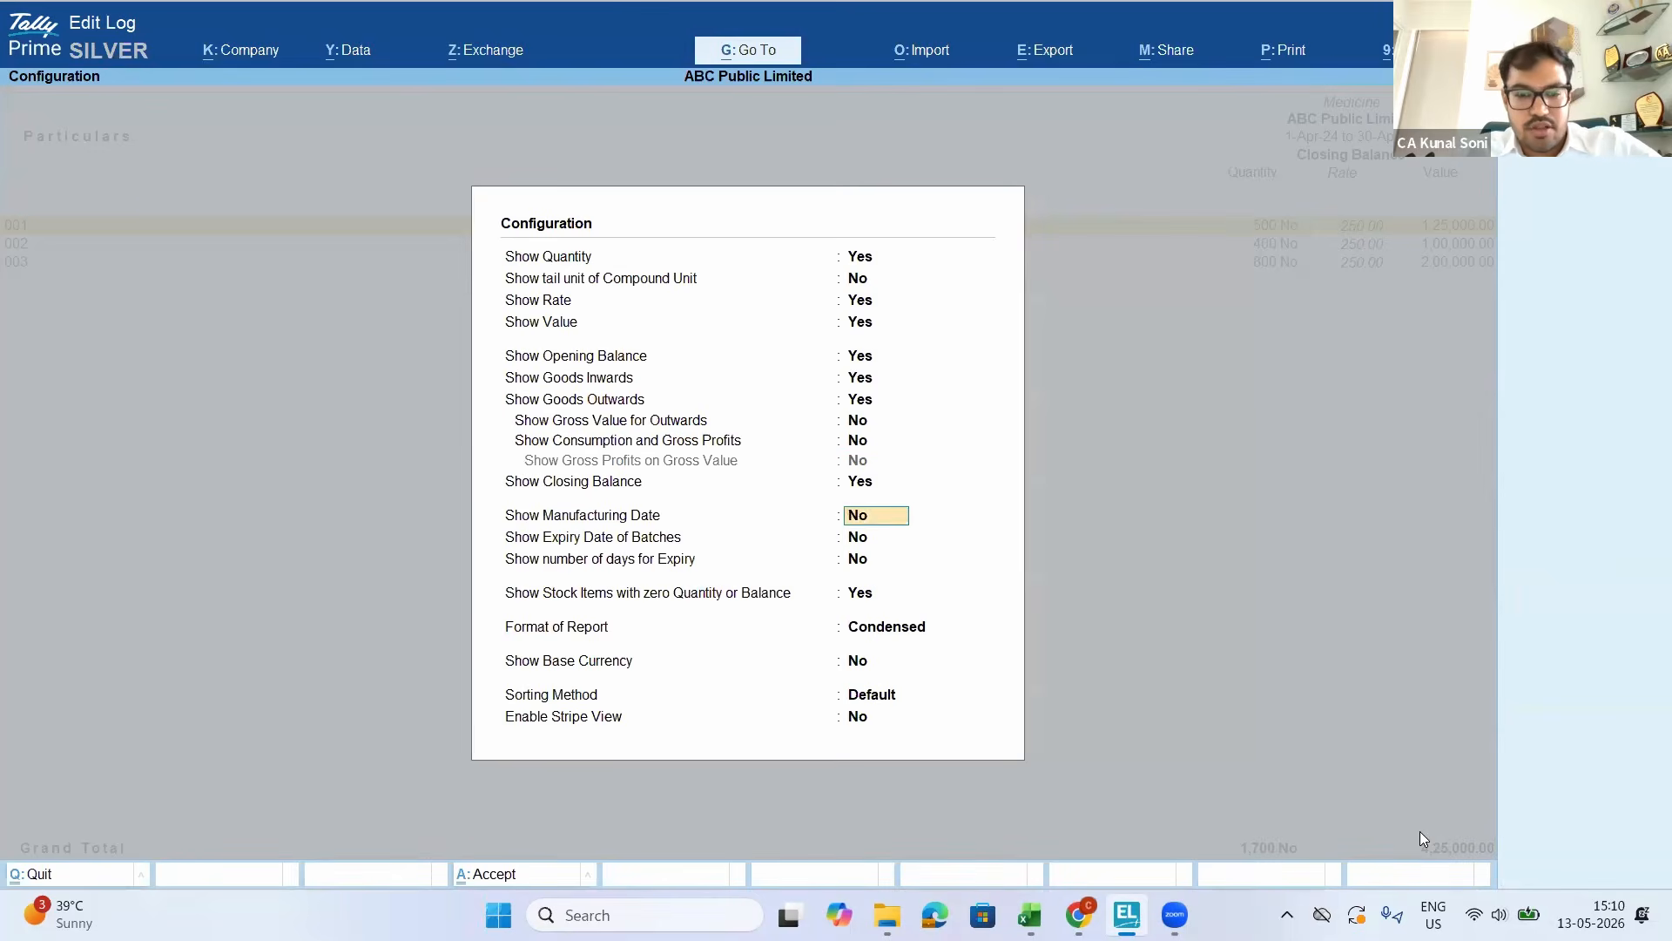
key("y")
key("y")
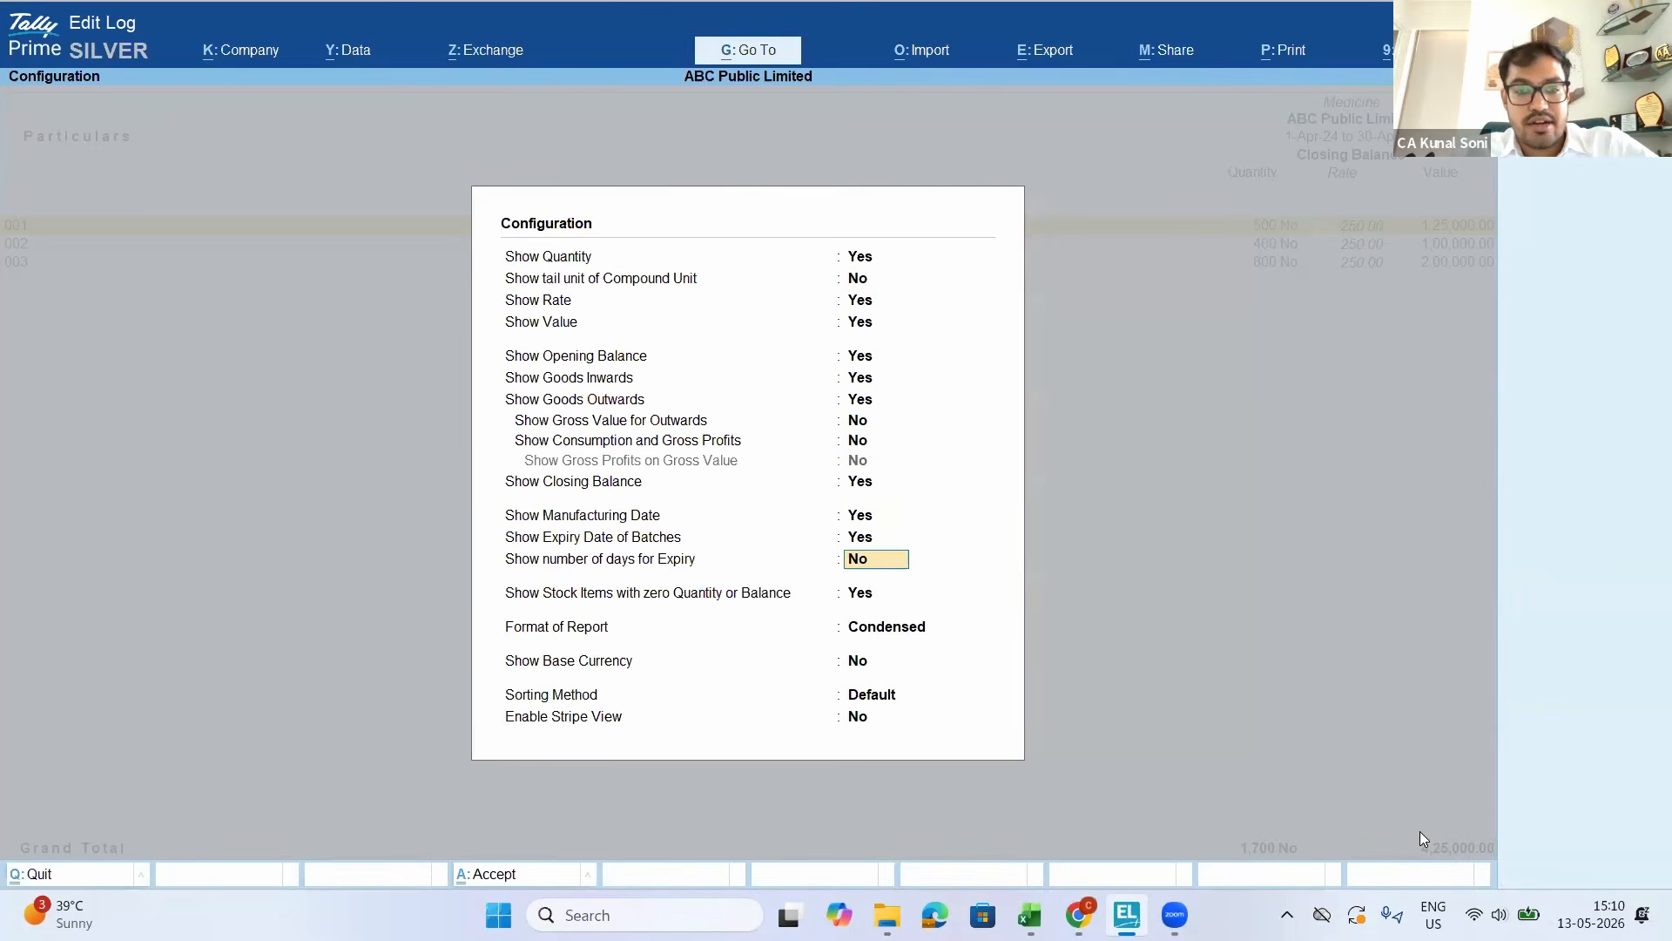
key("y")
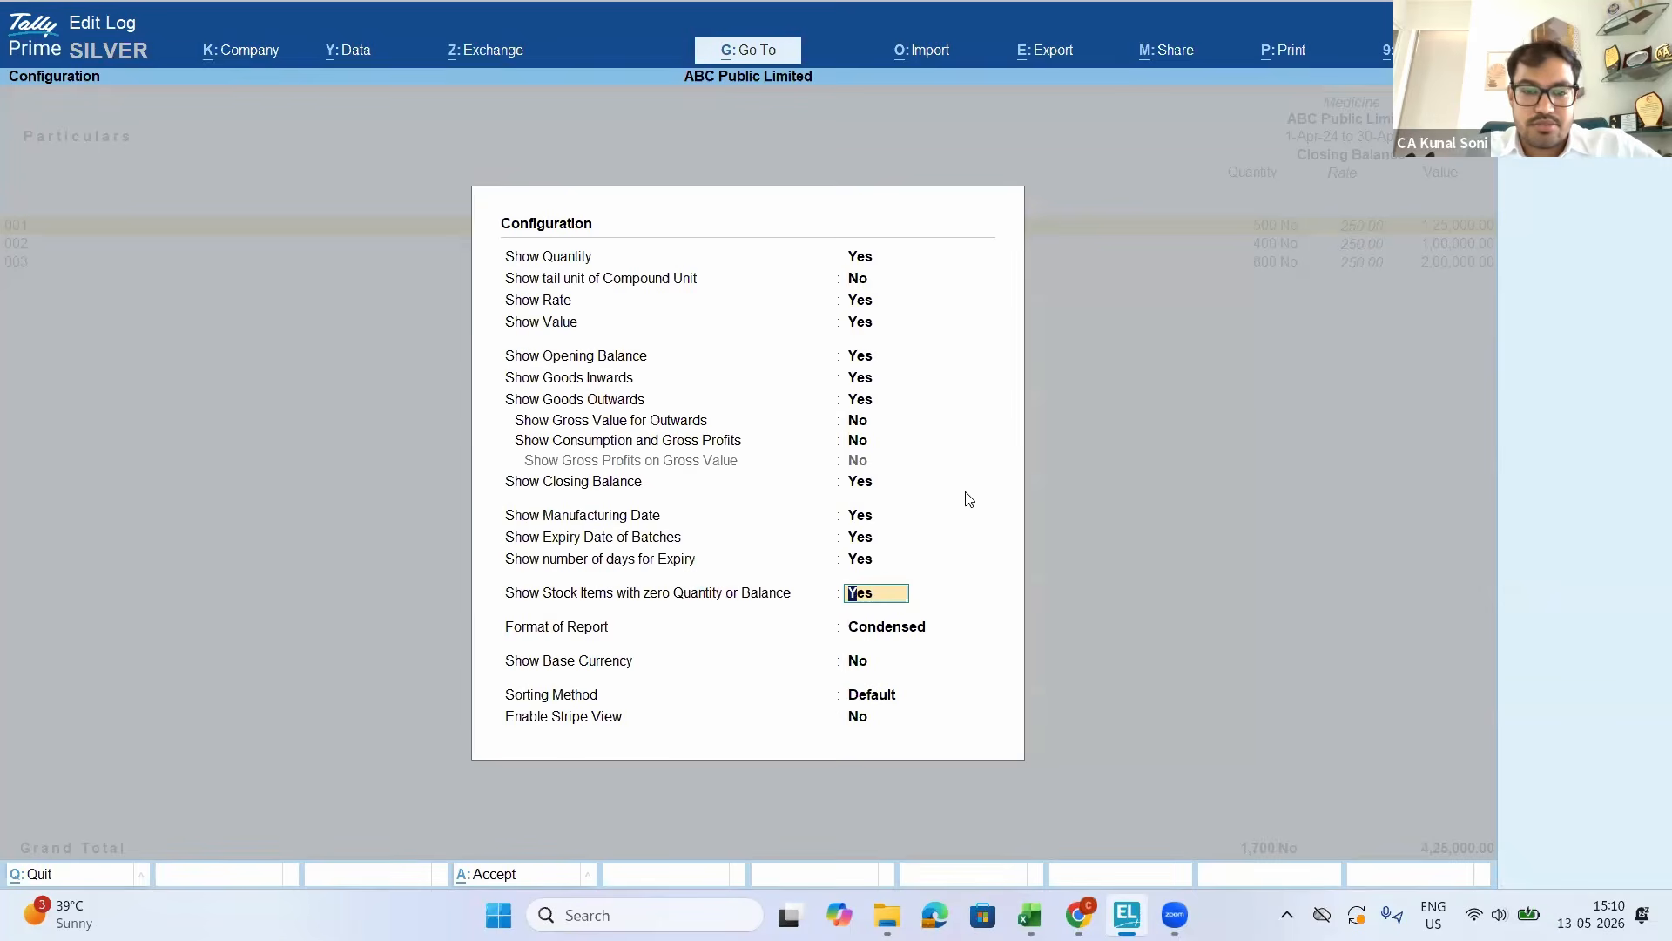
key("ctrl+a")
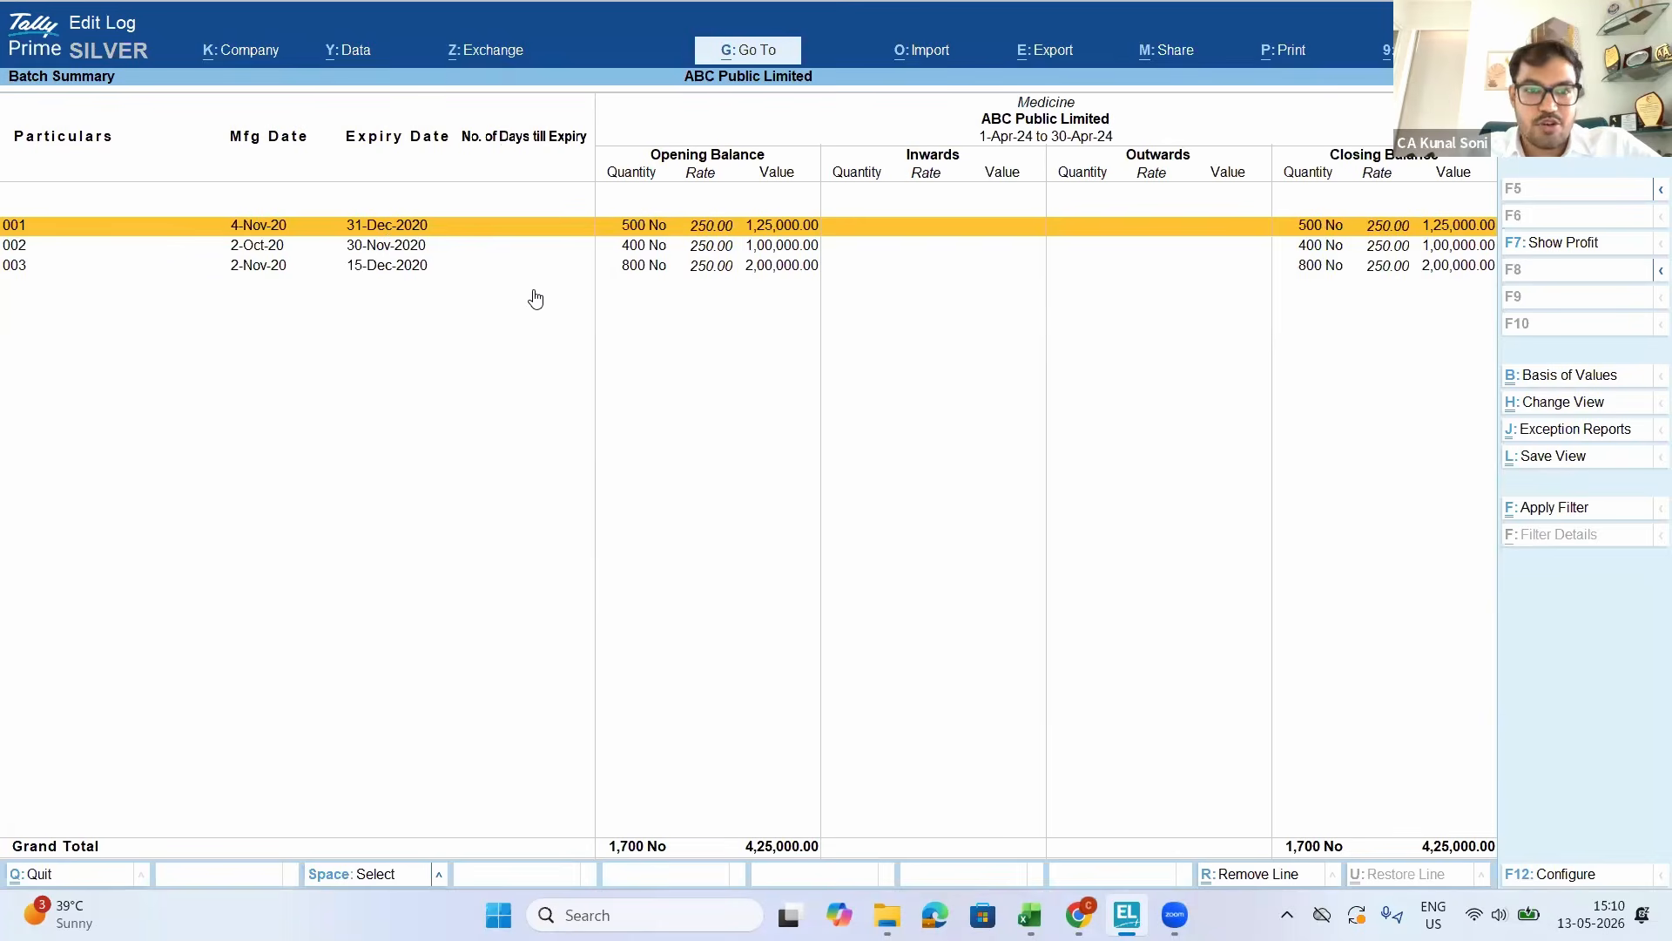
Examine the Medicine batches in the summary, drill into batch 001's vouchers, and leave the batch reports
key("Down")
key("Down")
key("Up")
key("Up")
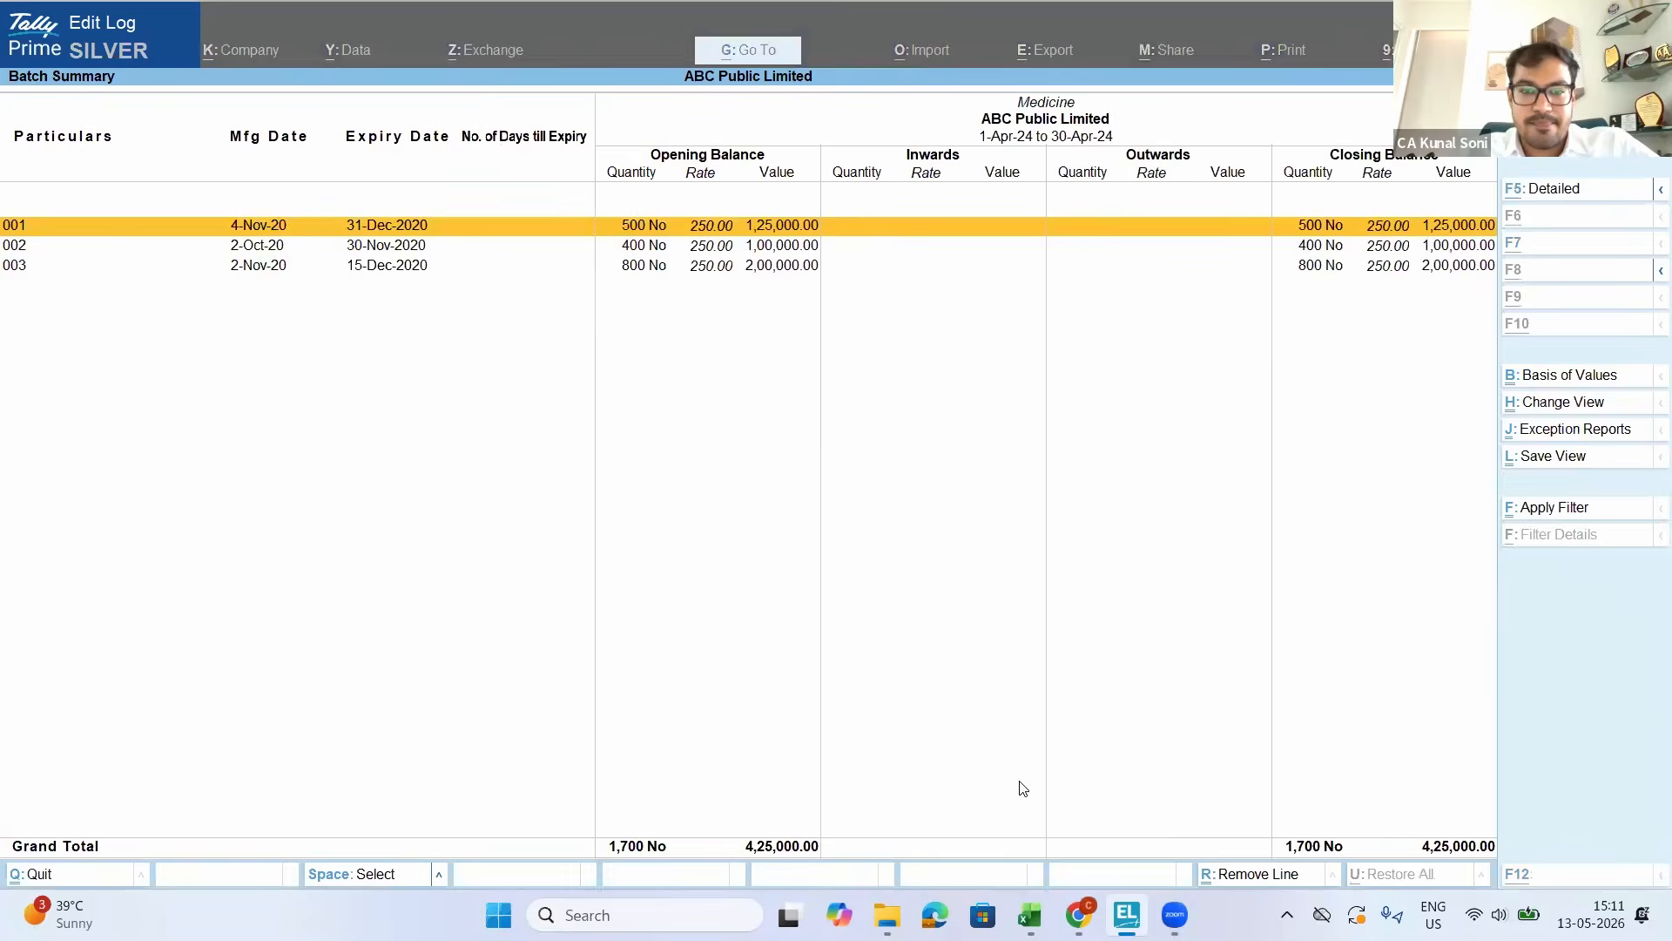
key("alt+Tab")
key("alt+shift+Tab")
key("Return")
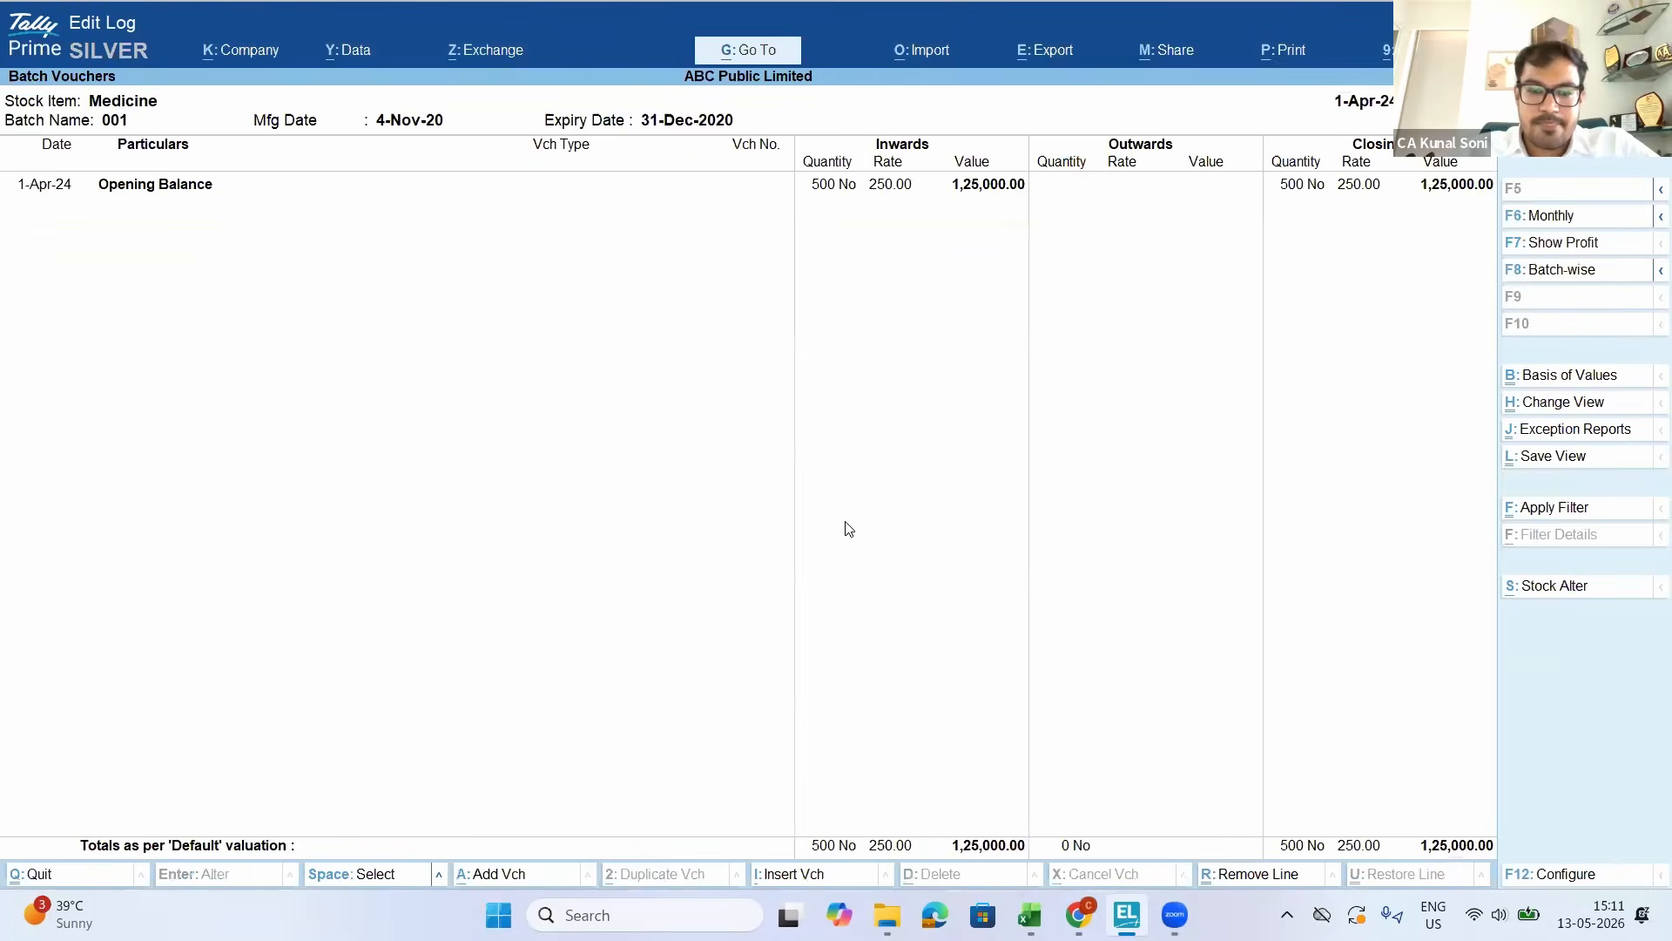
key("Escape")
key("Escape")
Review the Enable Job Order Processing and Enable Cost Tracking settings in the company features, then close them
key("F11")
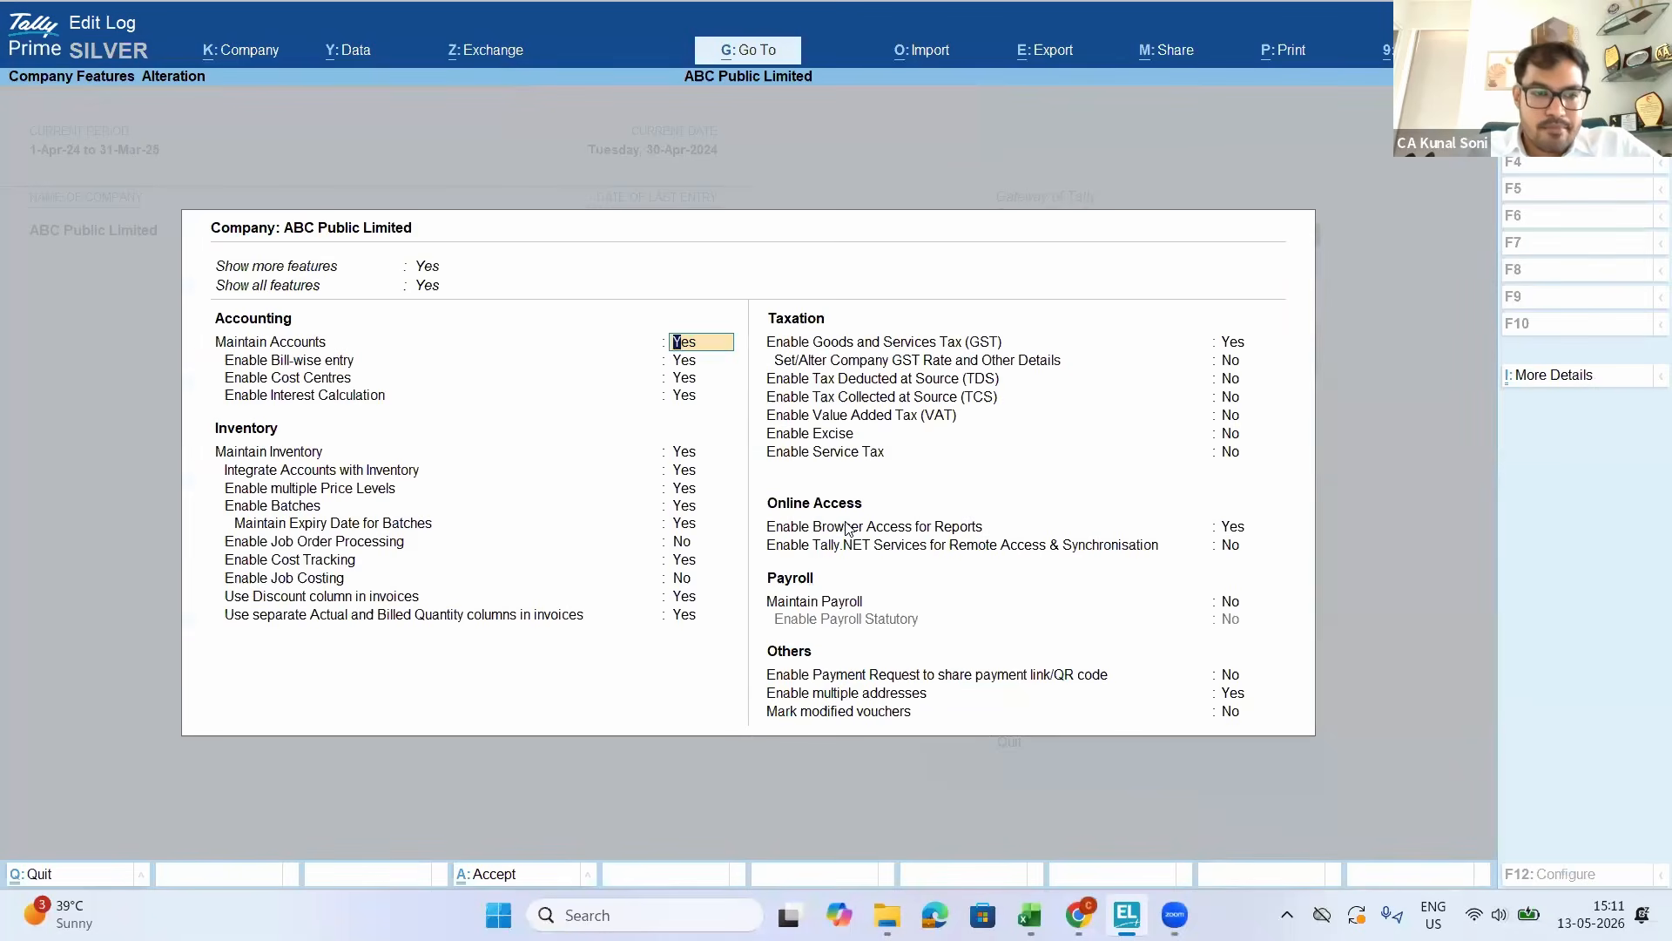
key("Down")
key("Down")
key("Down")
key("Down")
key("Down")
key("Down")
key("Down")
key("Down")
key("Down")
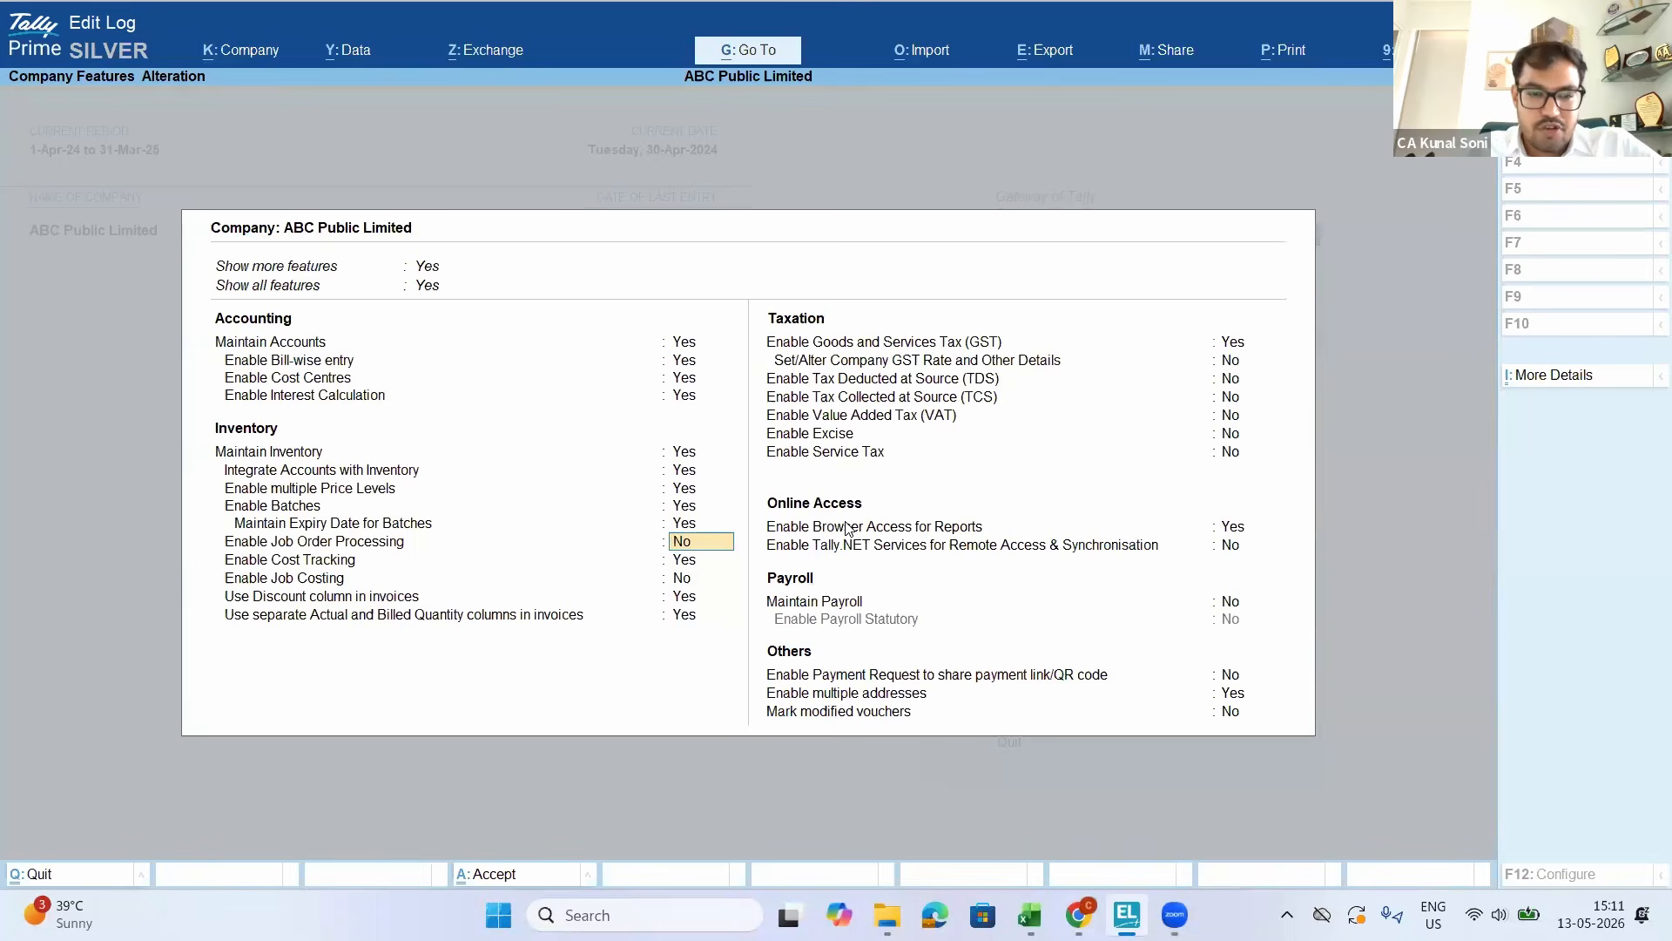
key("Return")
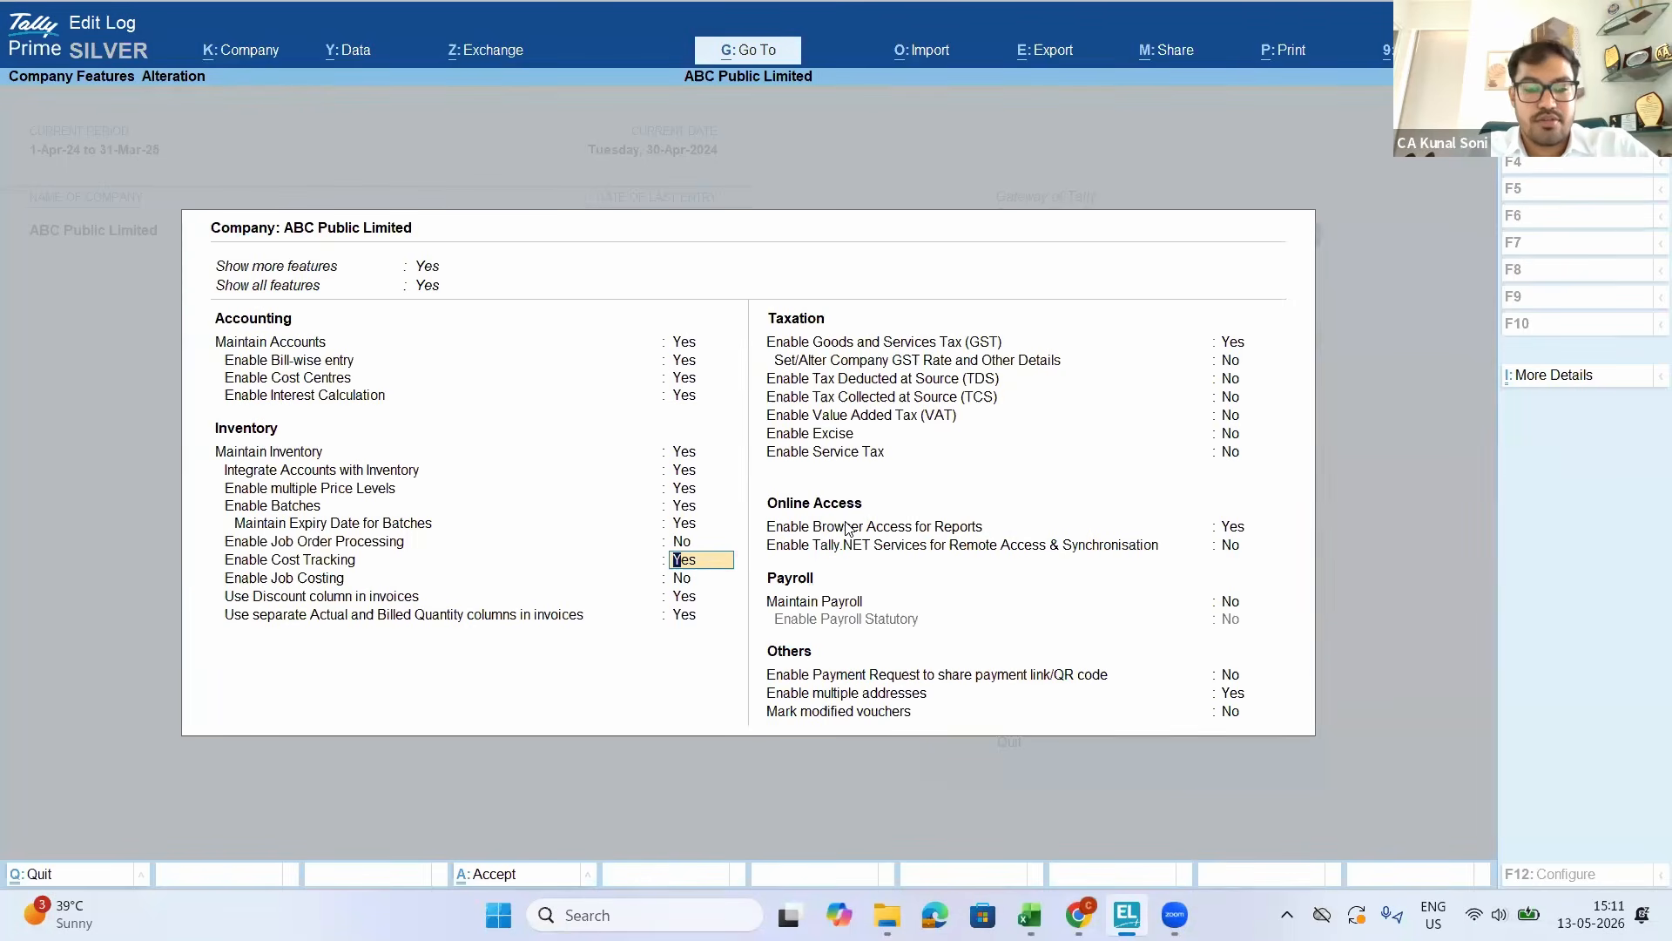
key("ctrl+a")
key("Escape")
key("Down")
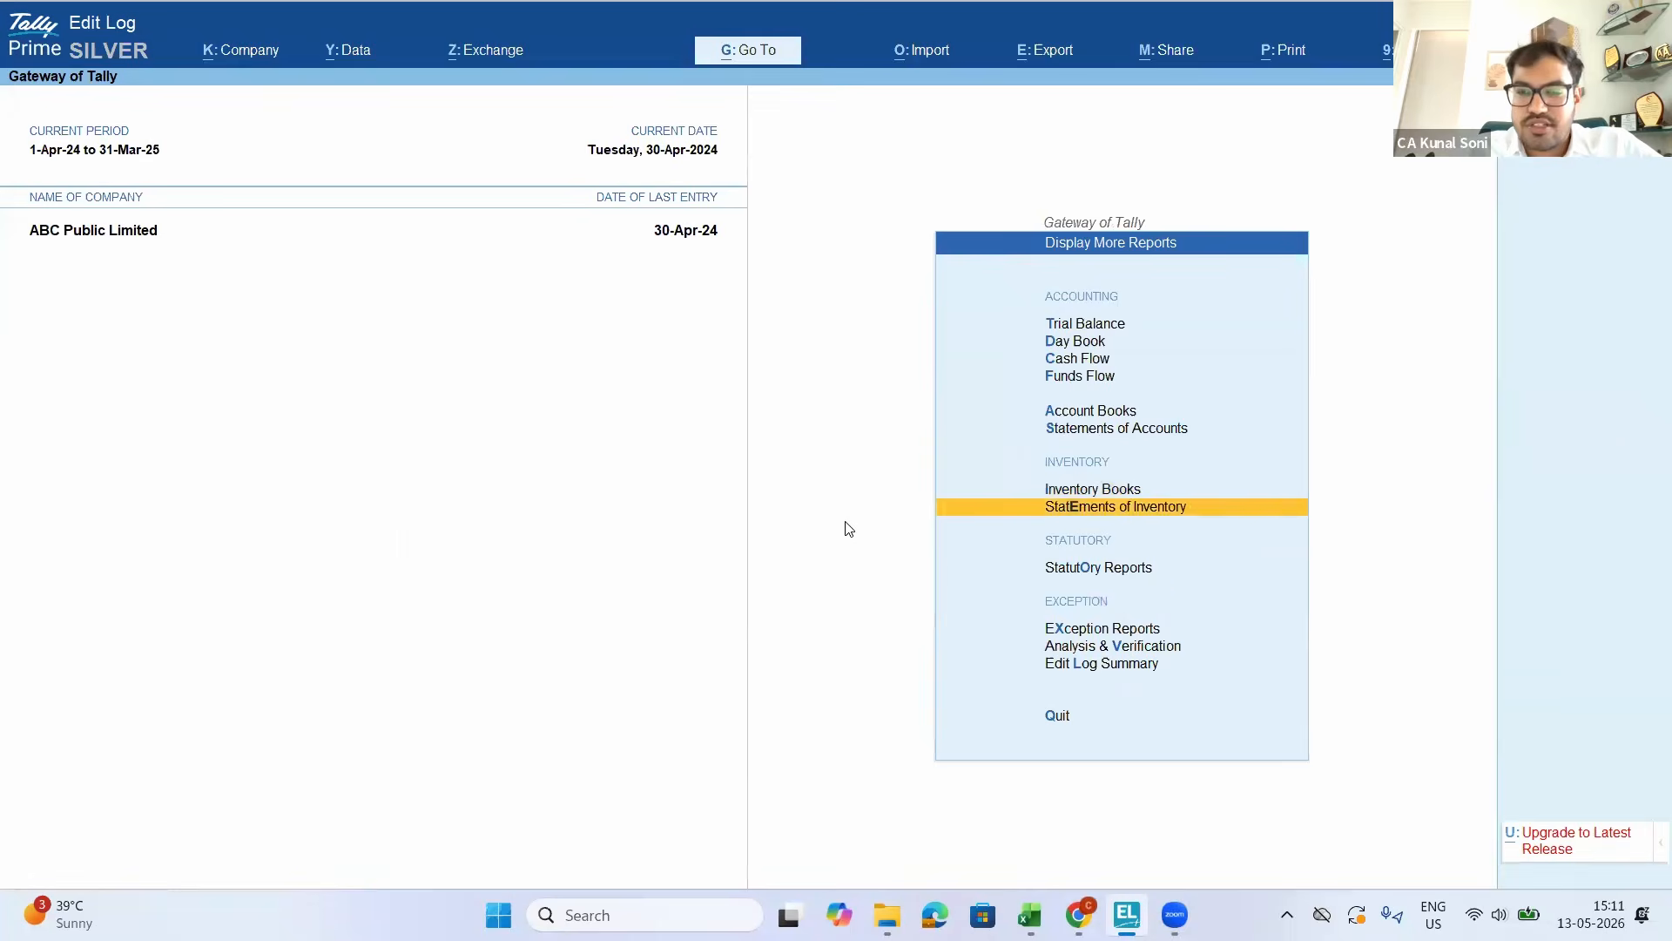
key("Down")
key("Down")
key("Return")
key("Down")
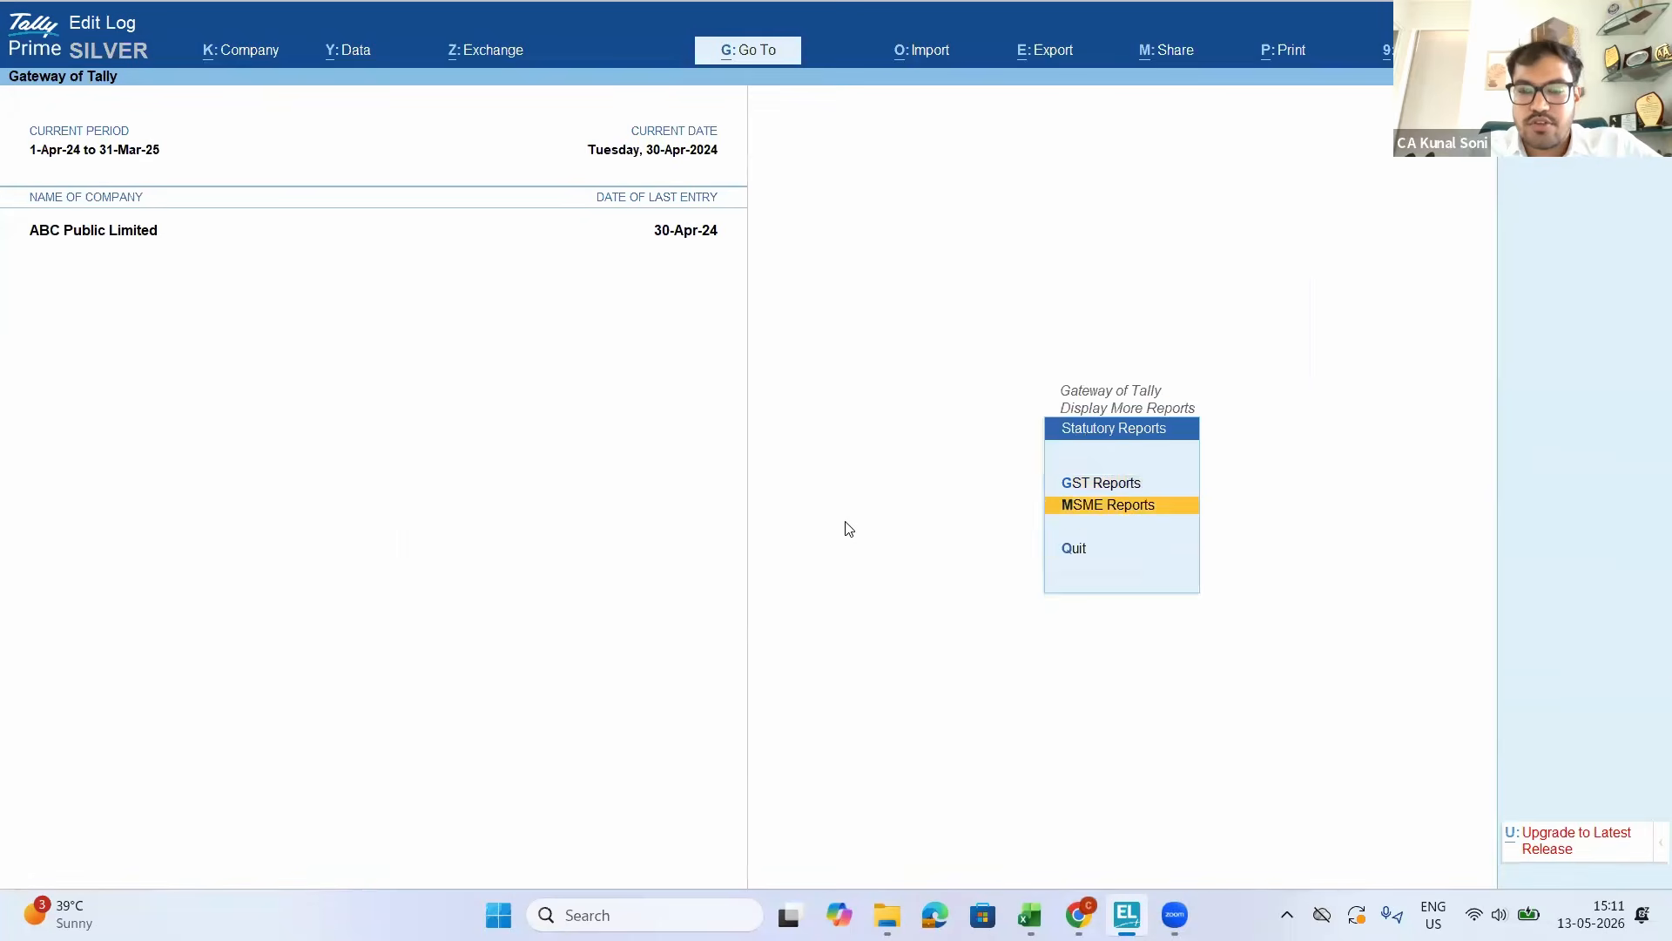
key("Escape")
Open Item Cost Analysis from the Statements of Inventory reports
key("Up")
key("Up")
key("Return")
key("Down")
key("Down")
key("Down")
key("Down")
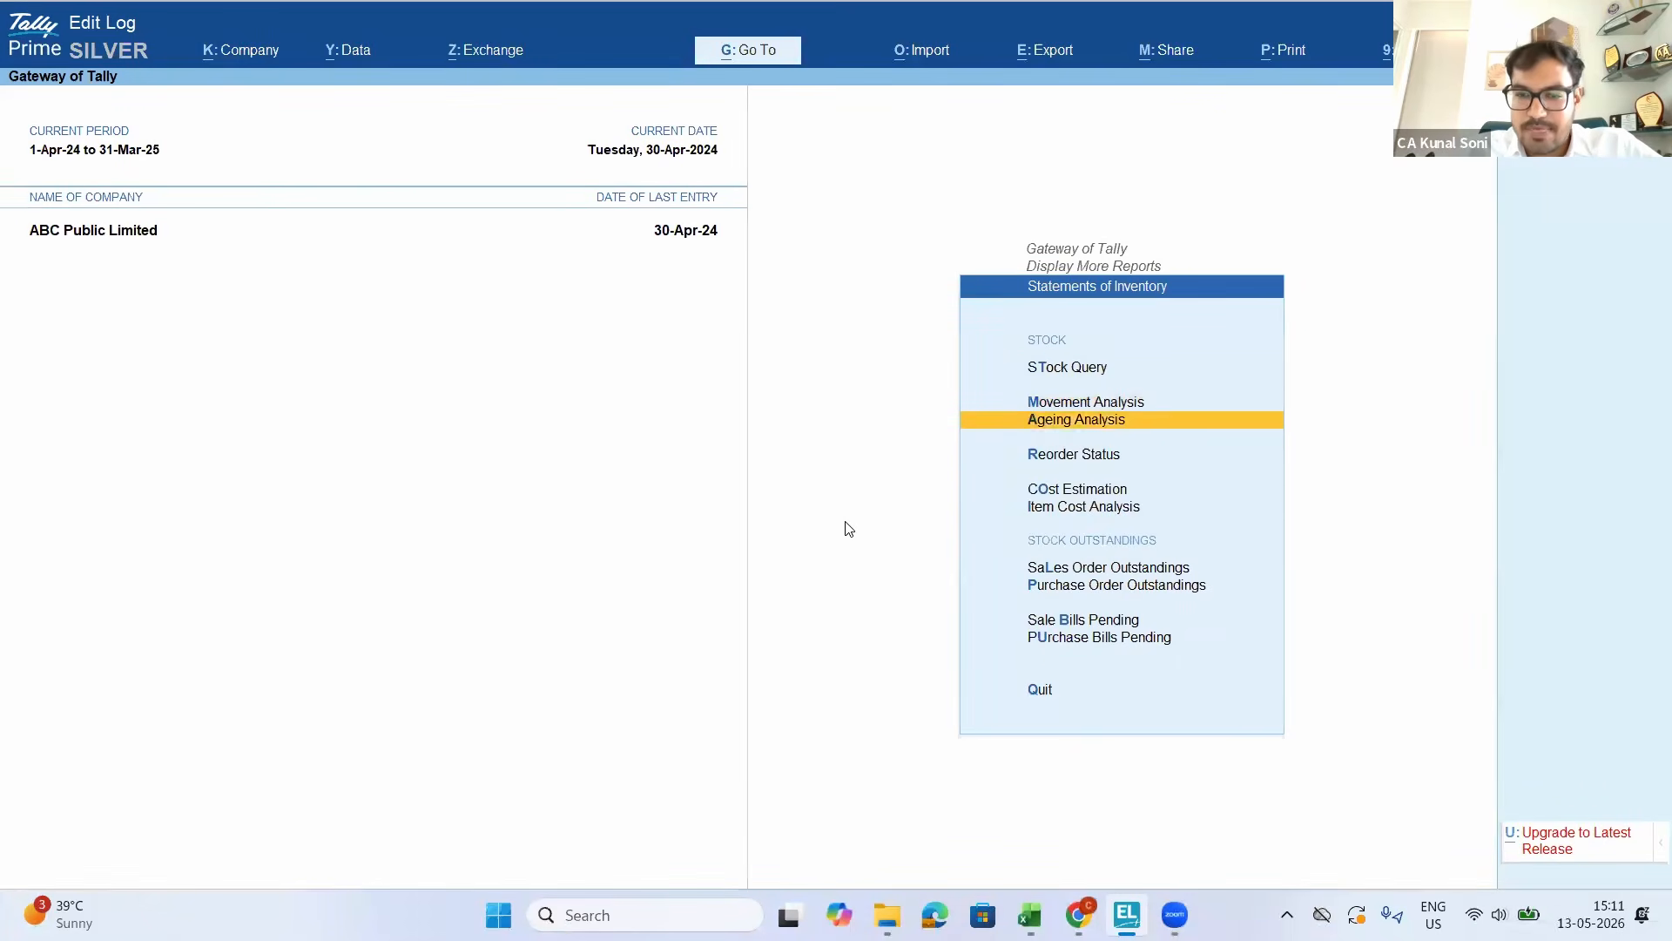
key("Down")
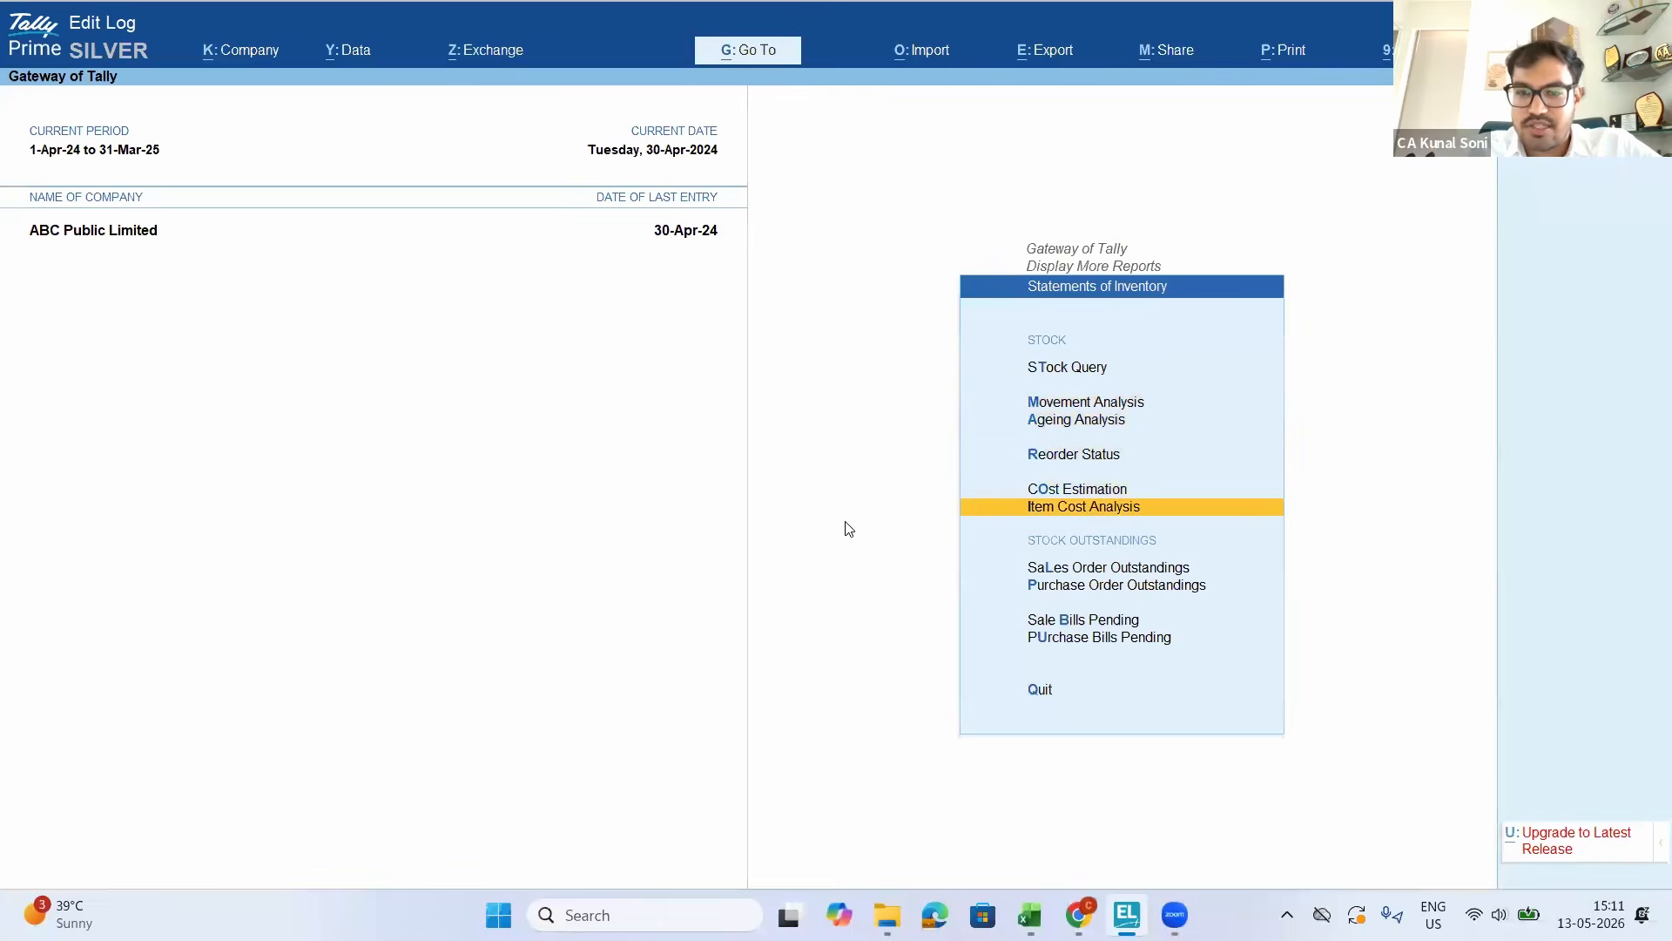
key("Return")
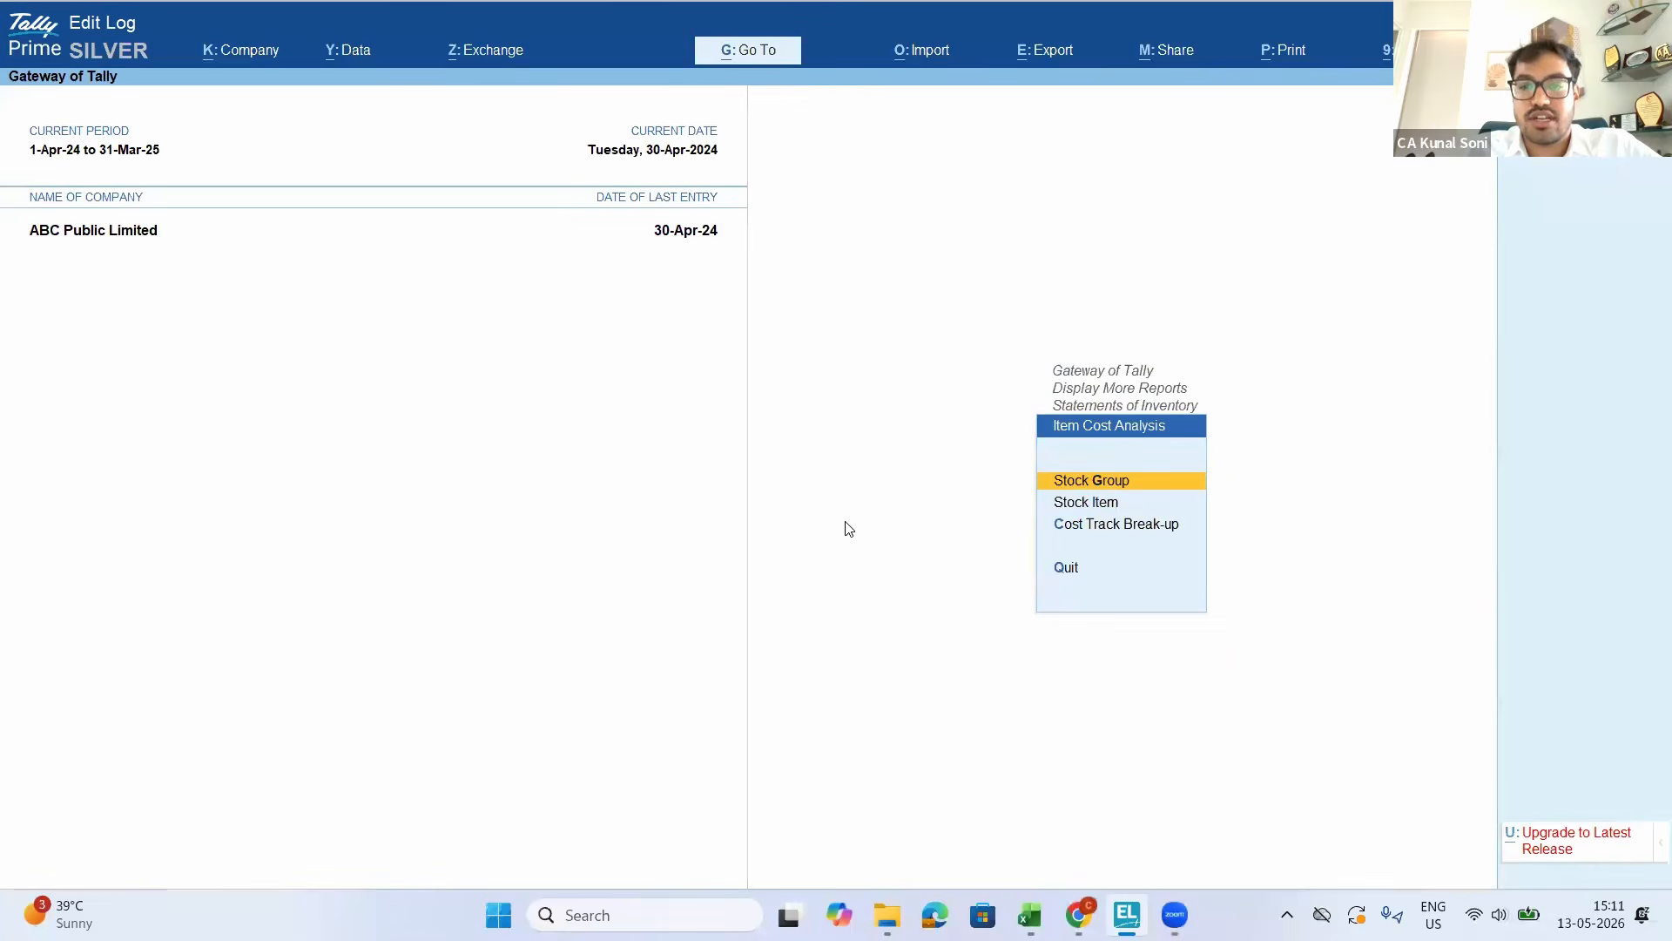
Look through the Item Cost Analysis options, including the list of stock groups, and close the list
key("Down")
key("Up")
key("Down")
key("Up")
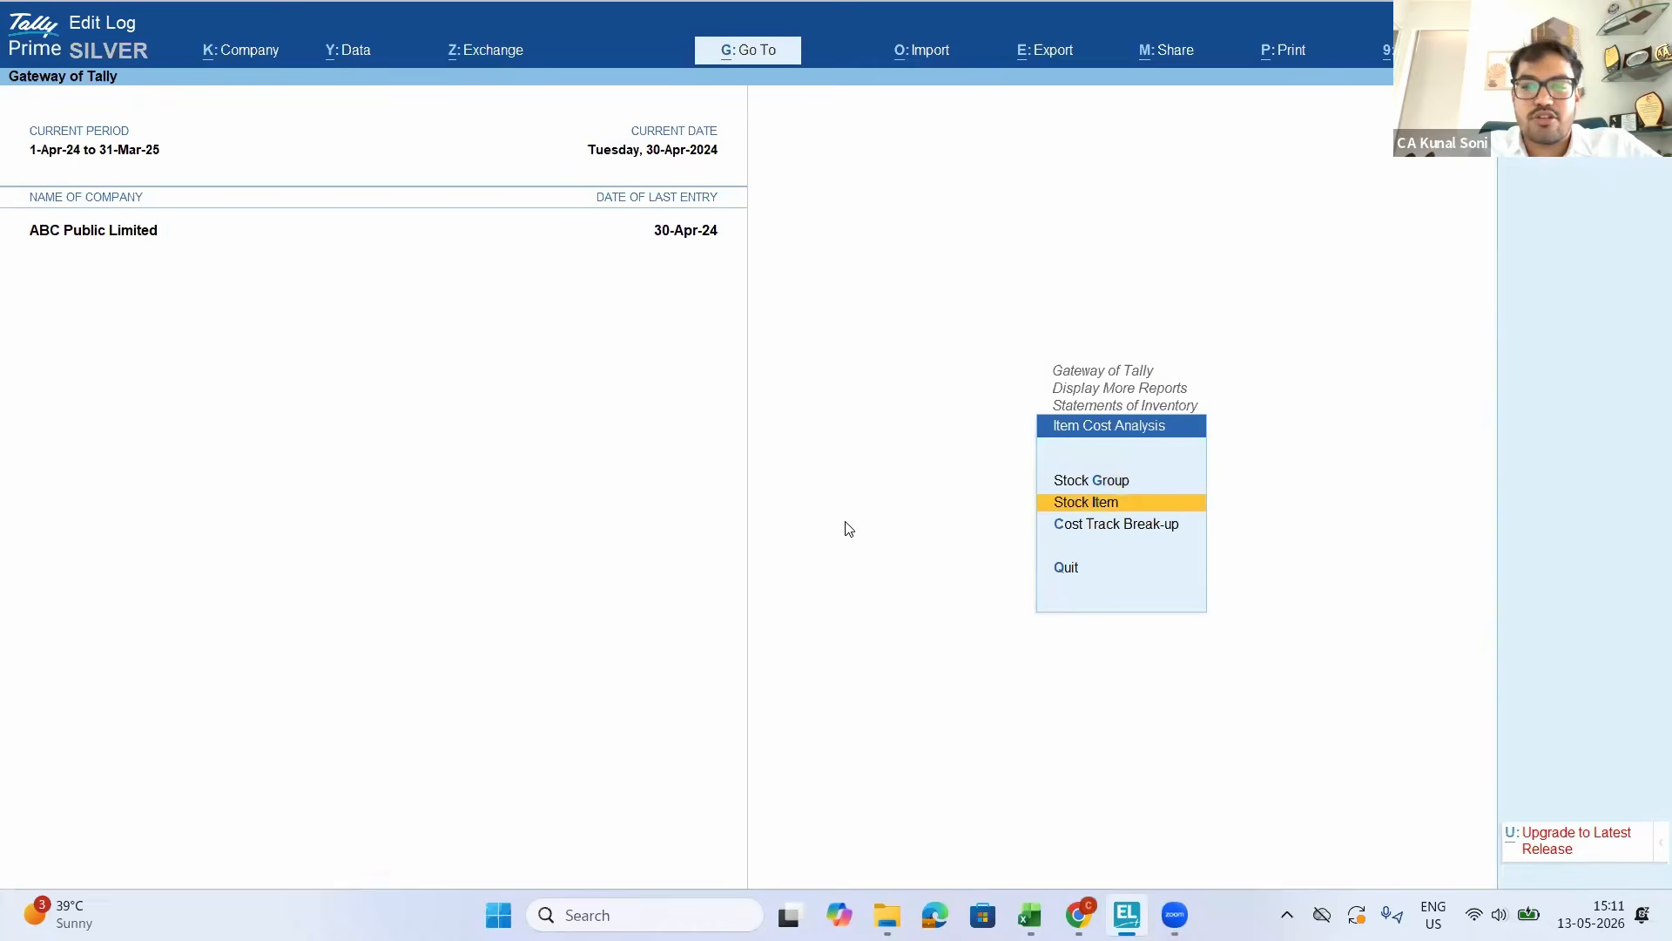
key("Down")
key("Return")
key("Escape")
key("Up")
key("Return")
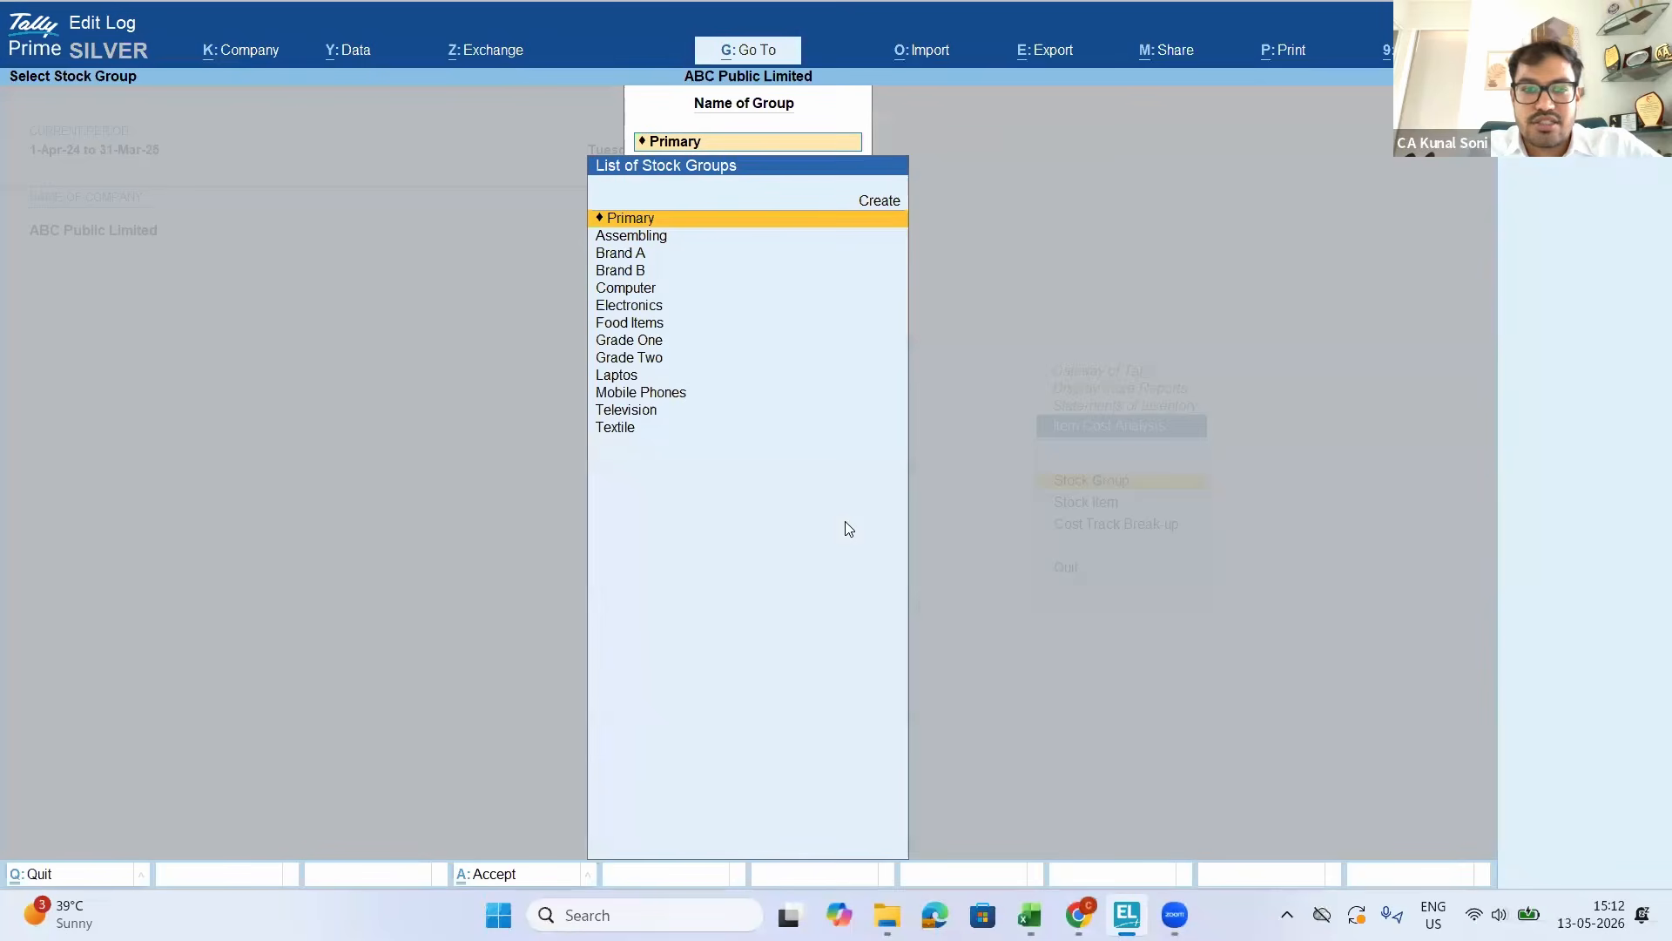
key("Down")
key("Escape")
Show the Cost Track Break-up of cost track 1 for Brand A - 17" Smart TV
key("Down")
key("Down")
key("Return")
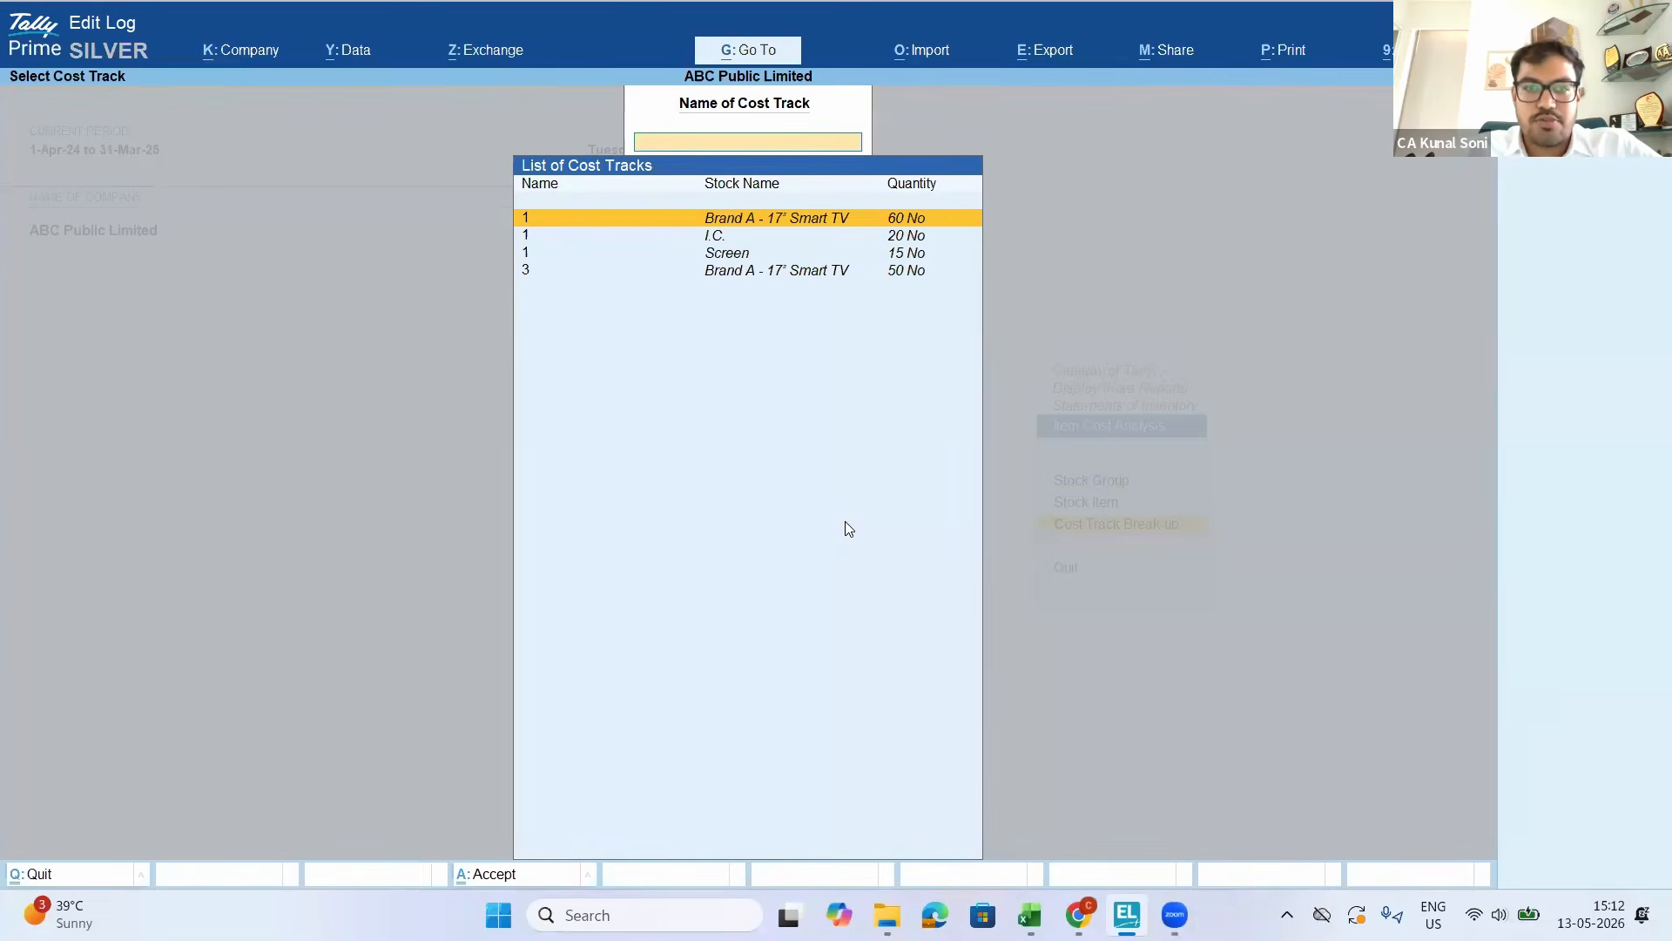
key("Return")
key("Down")
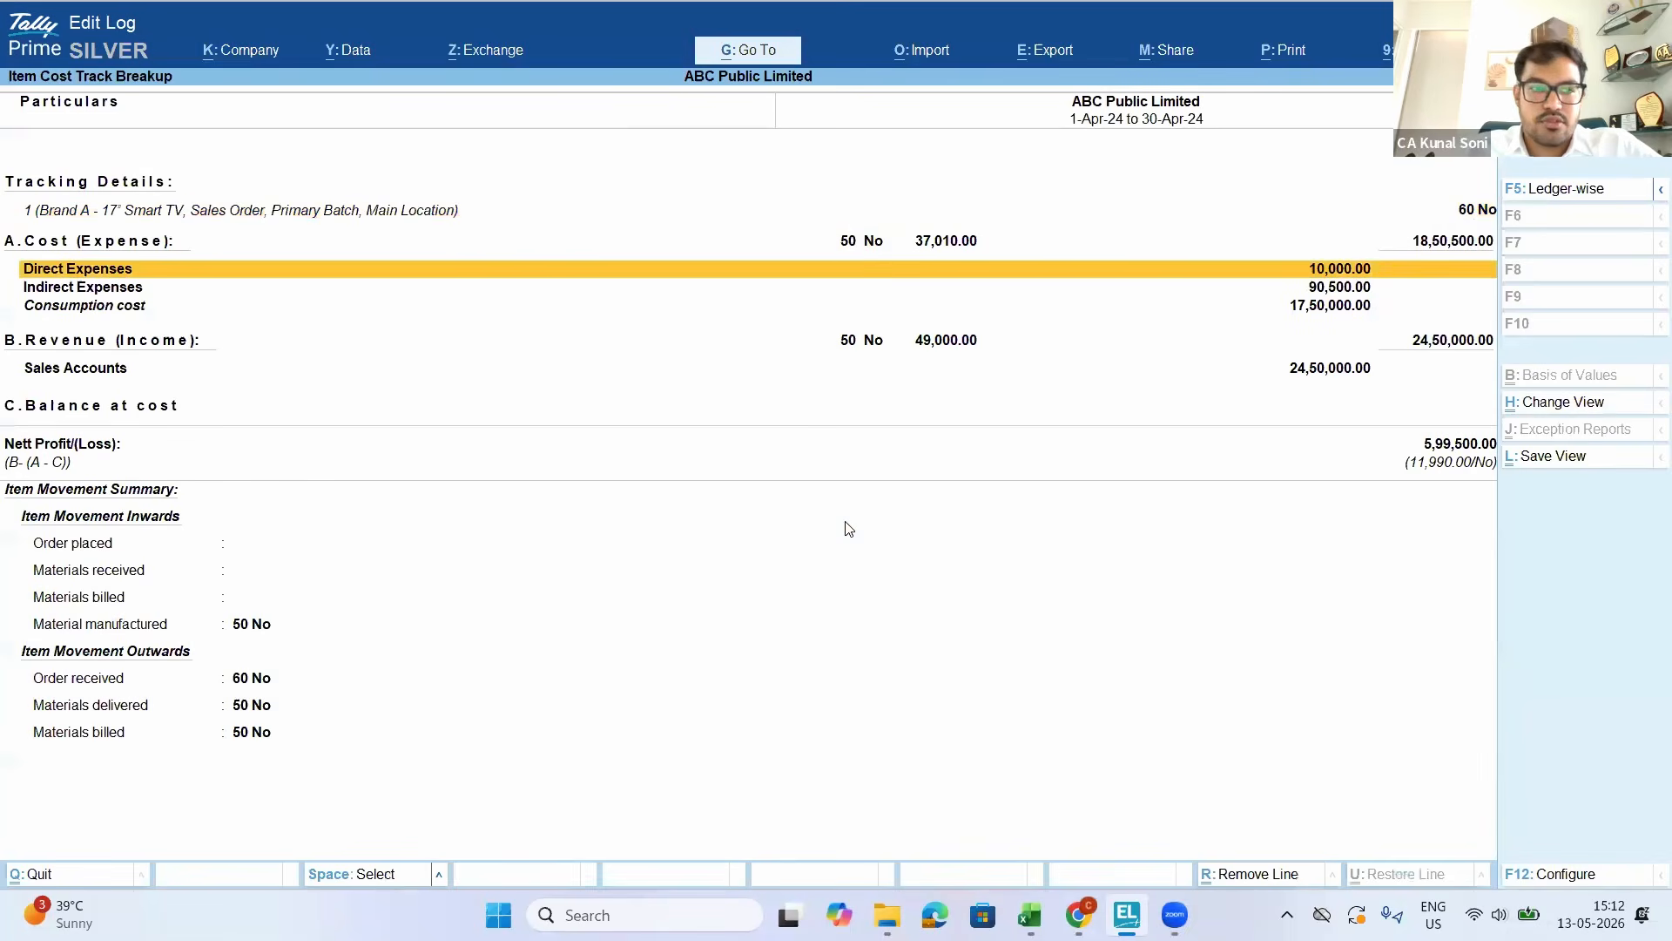
key("Up")
key("Down")
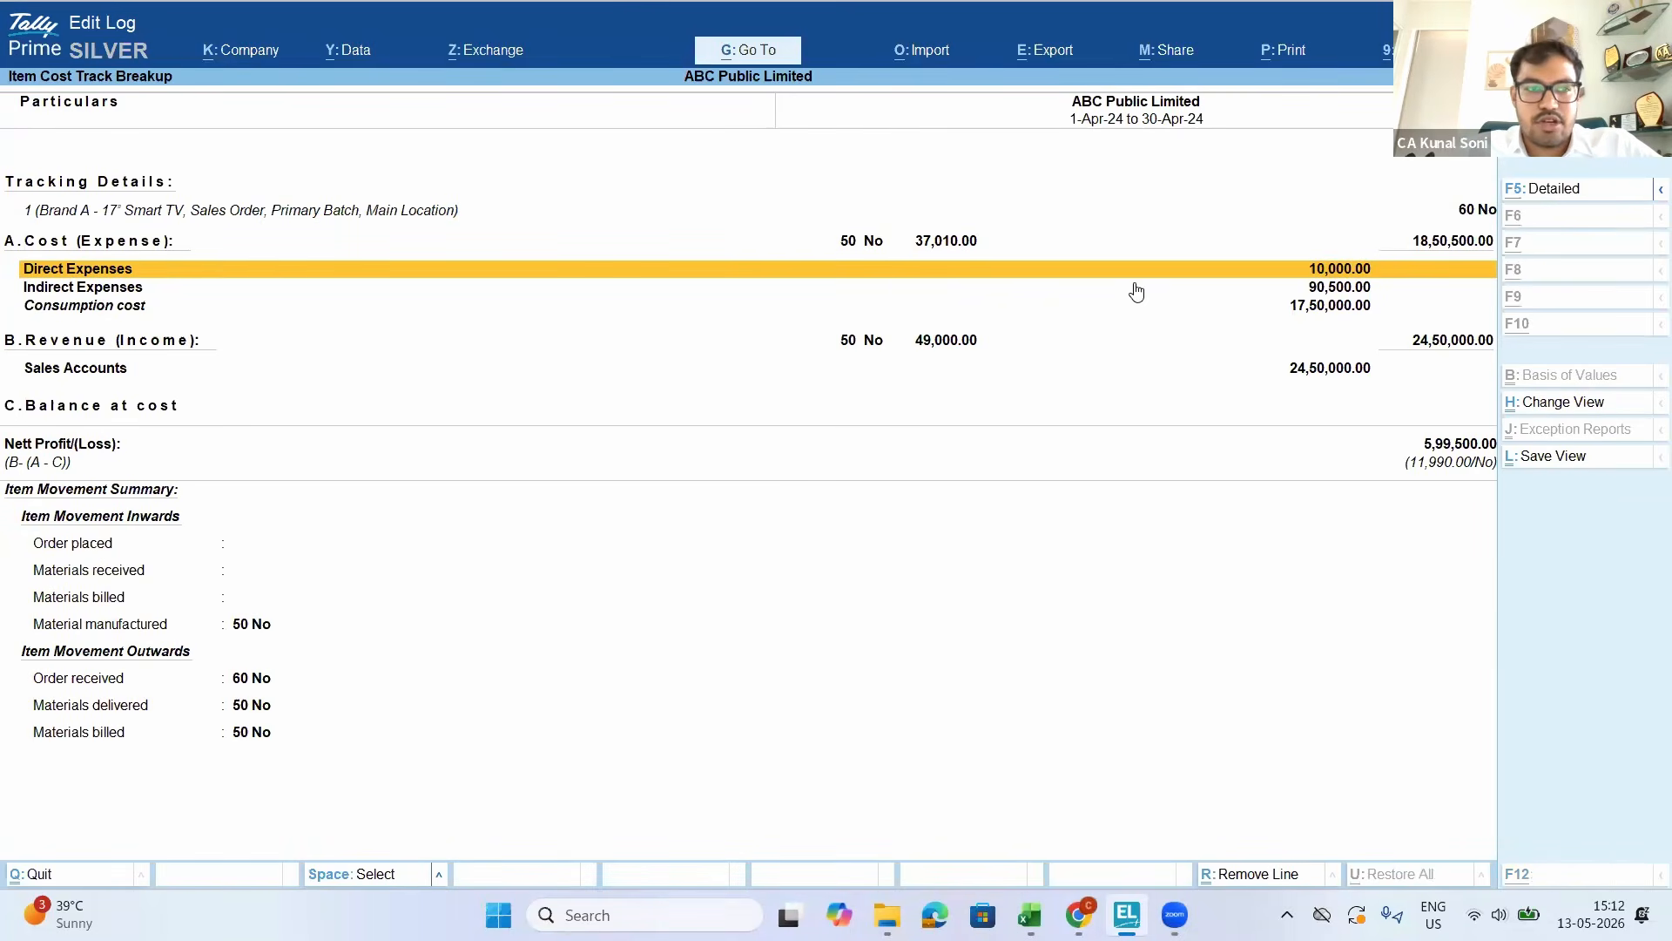
Expand the cost track break-up to its detailed view and inspect the Labour Cost and Travelling Expense lines
key("alt+F1")
left_click(1137, 290)
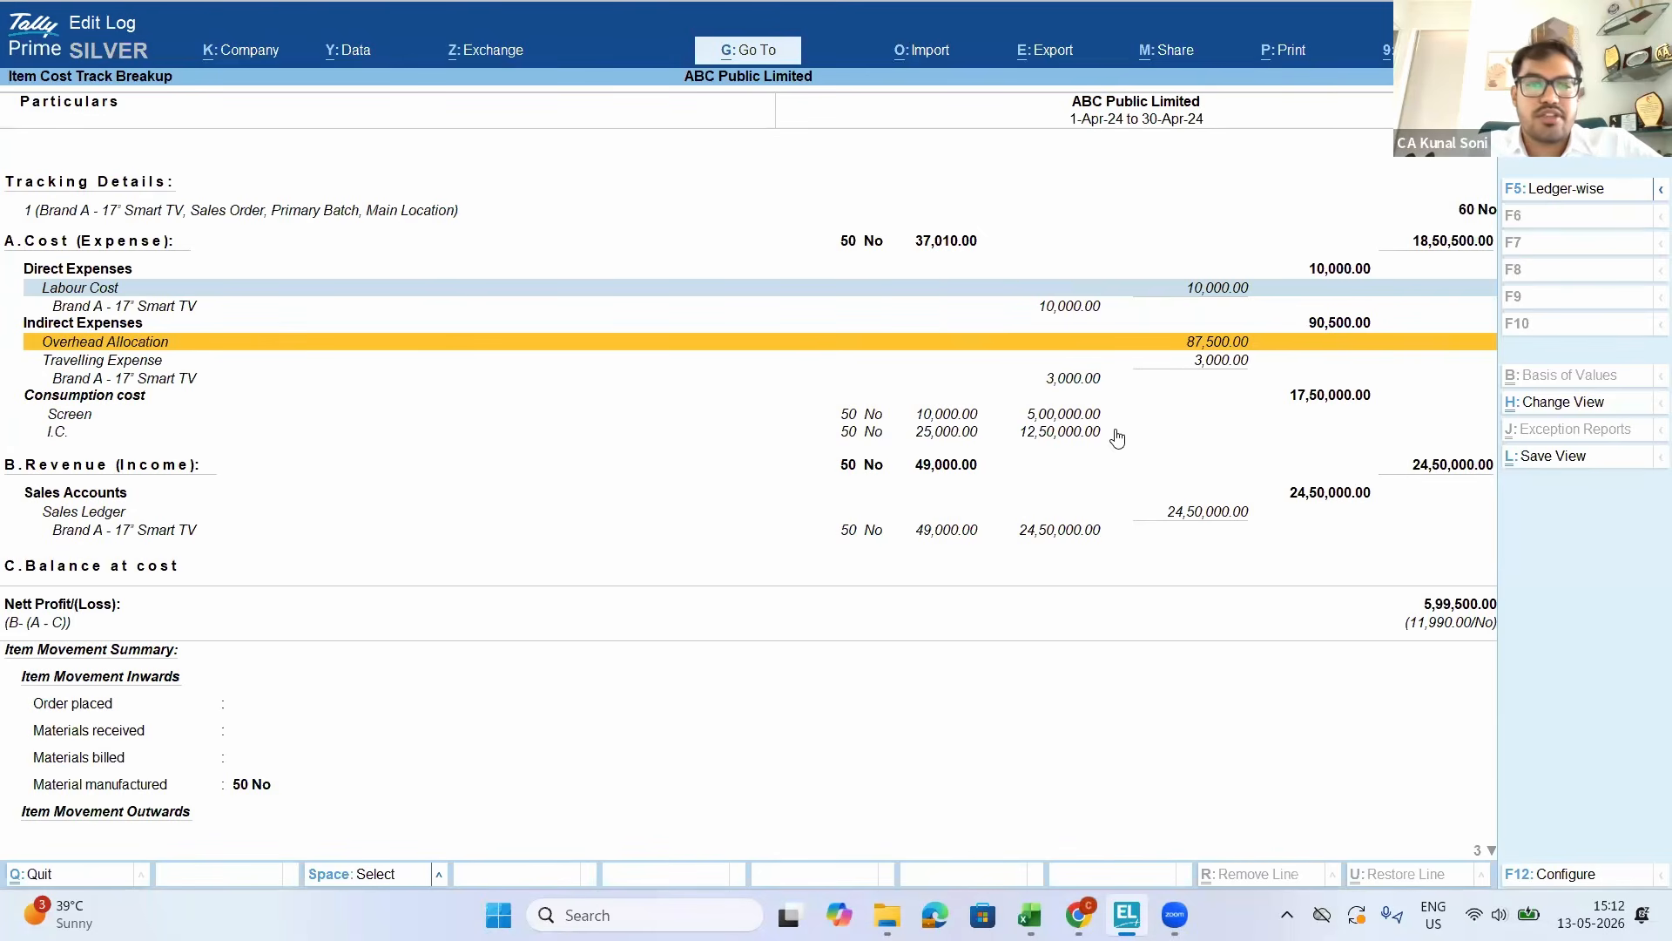
left_click(1200, 365)
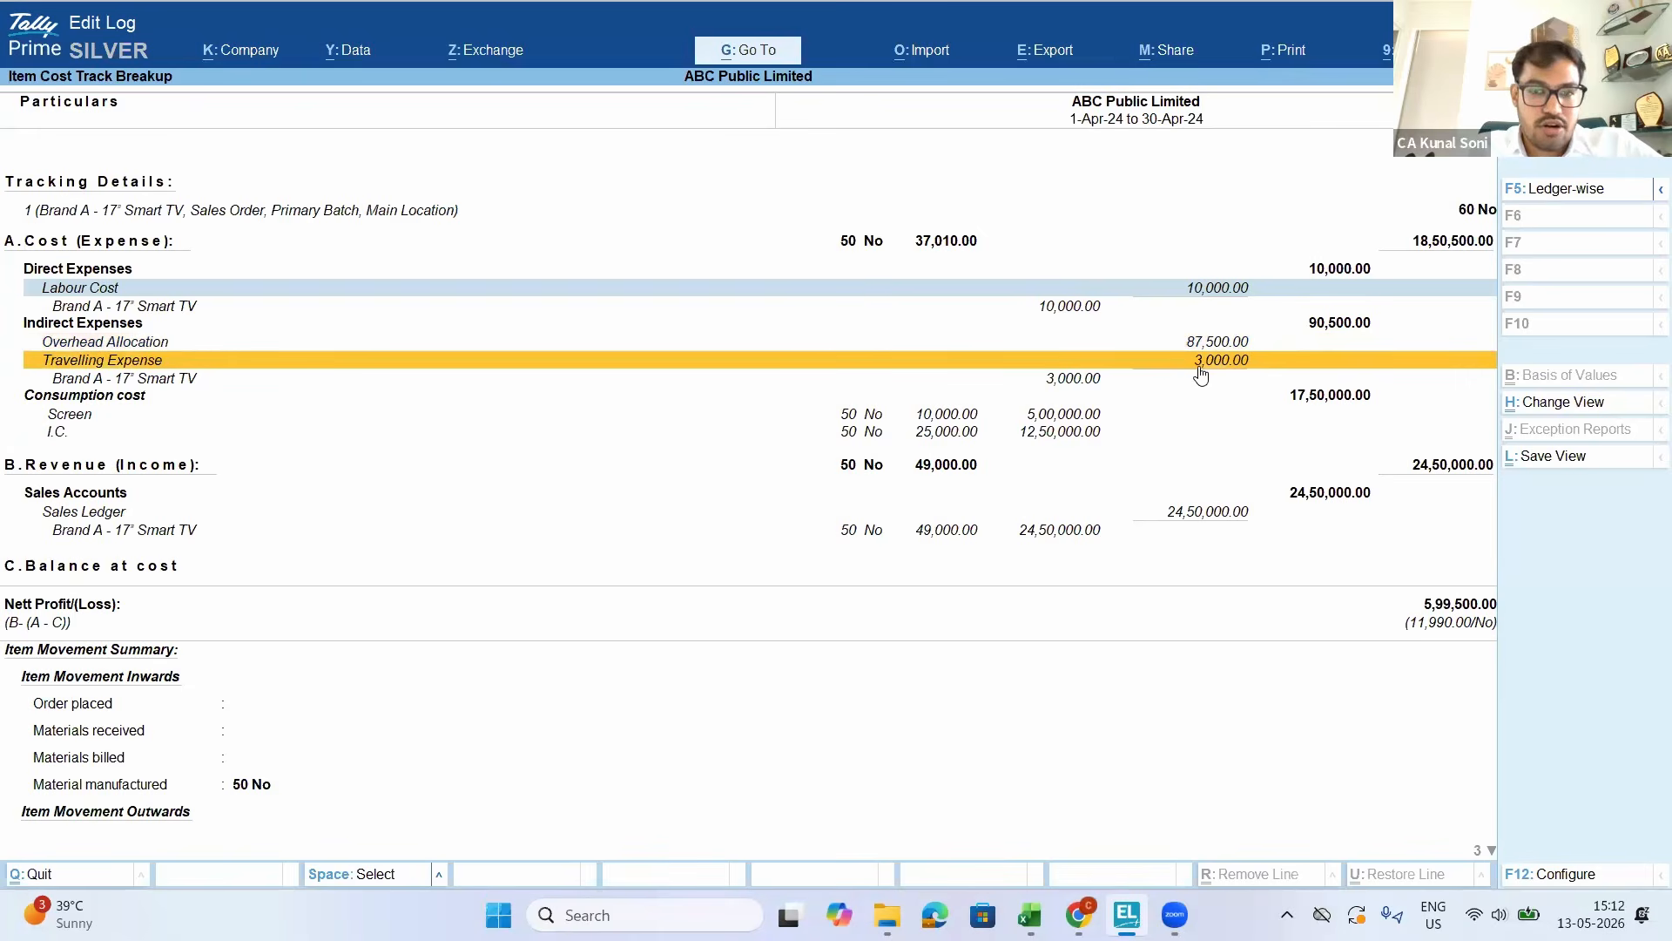
Mark the Indirect Expenses, Overhead Allocation and Travelling Expense lines in the cost break-up
key("Up")
key("Down")
key("Down")
key("Up")
key("Up")
key("Down")
key("space")
key("Up")
key("Up")
key("space")
key("Down")
key("Down")
key("Down")
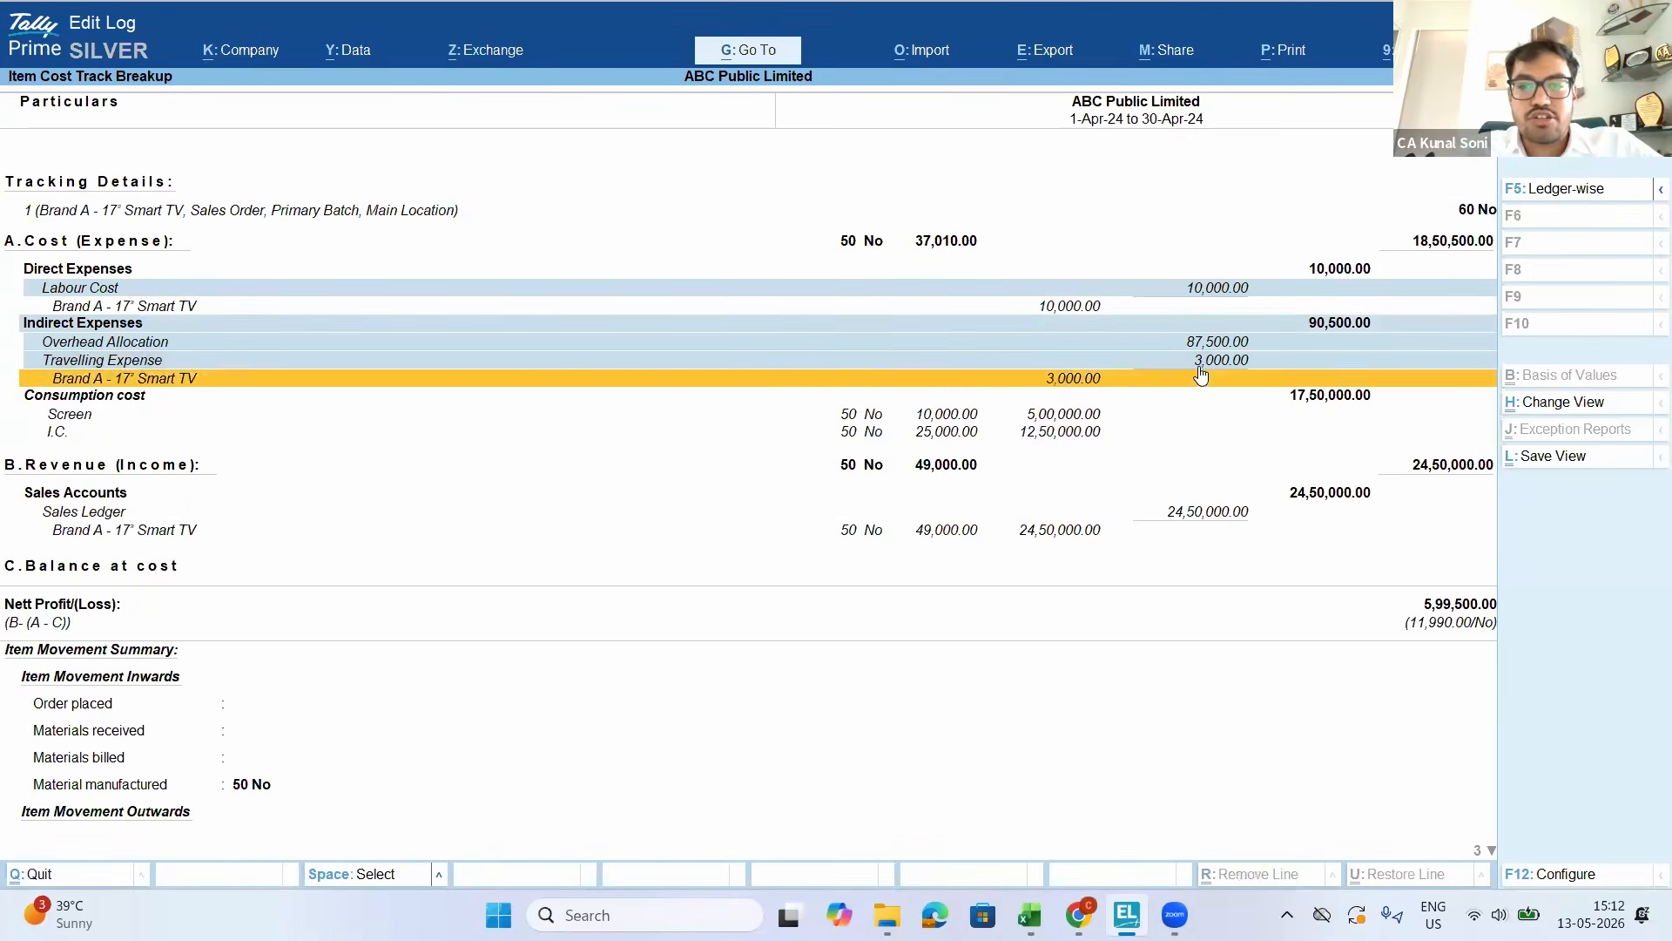
Drill down from Consumption cost to its Assembling voucher, examine the manufacturing entry, and return to the break-up
key("Down")
key("Down")
key("Up")
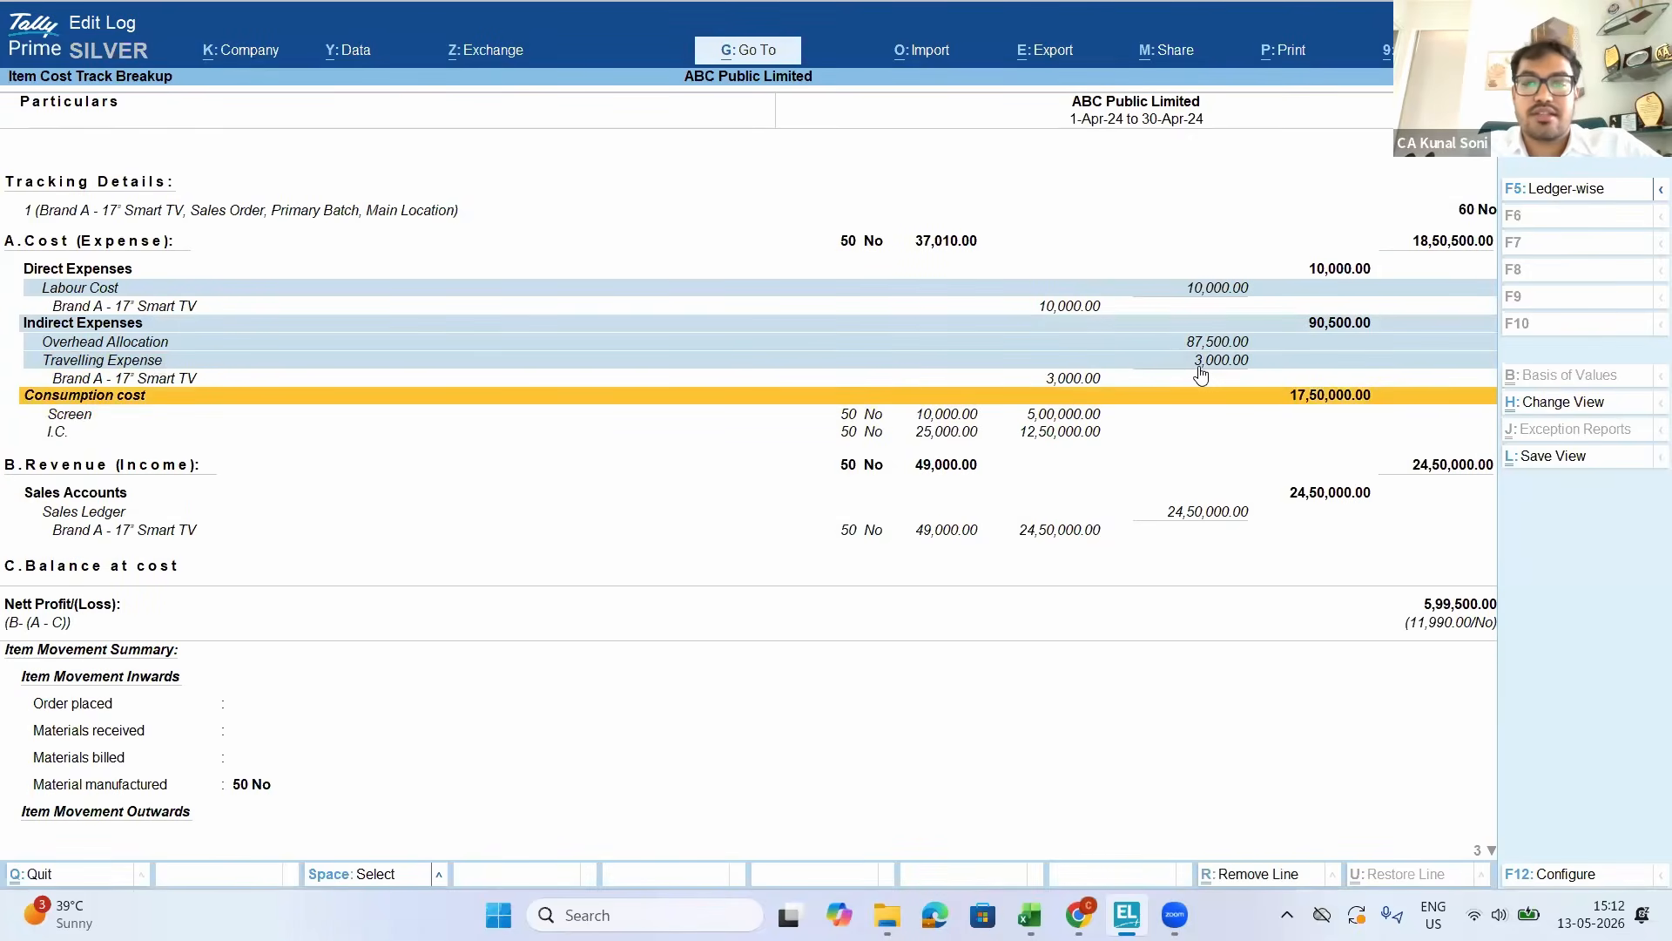
key("Down")
key("Up")
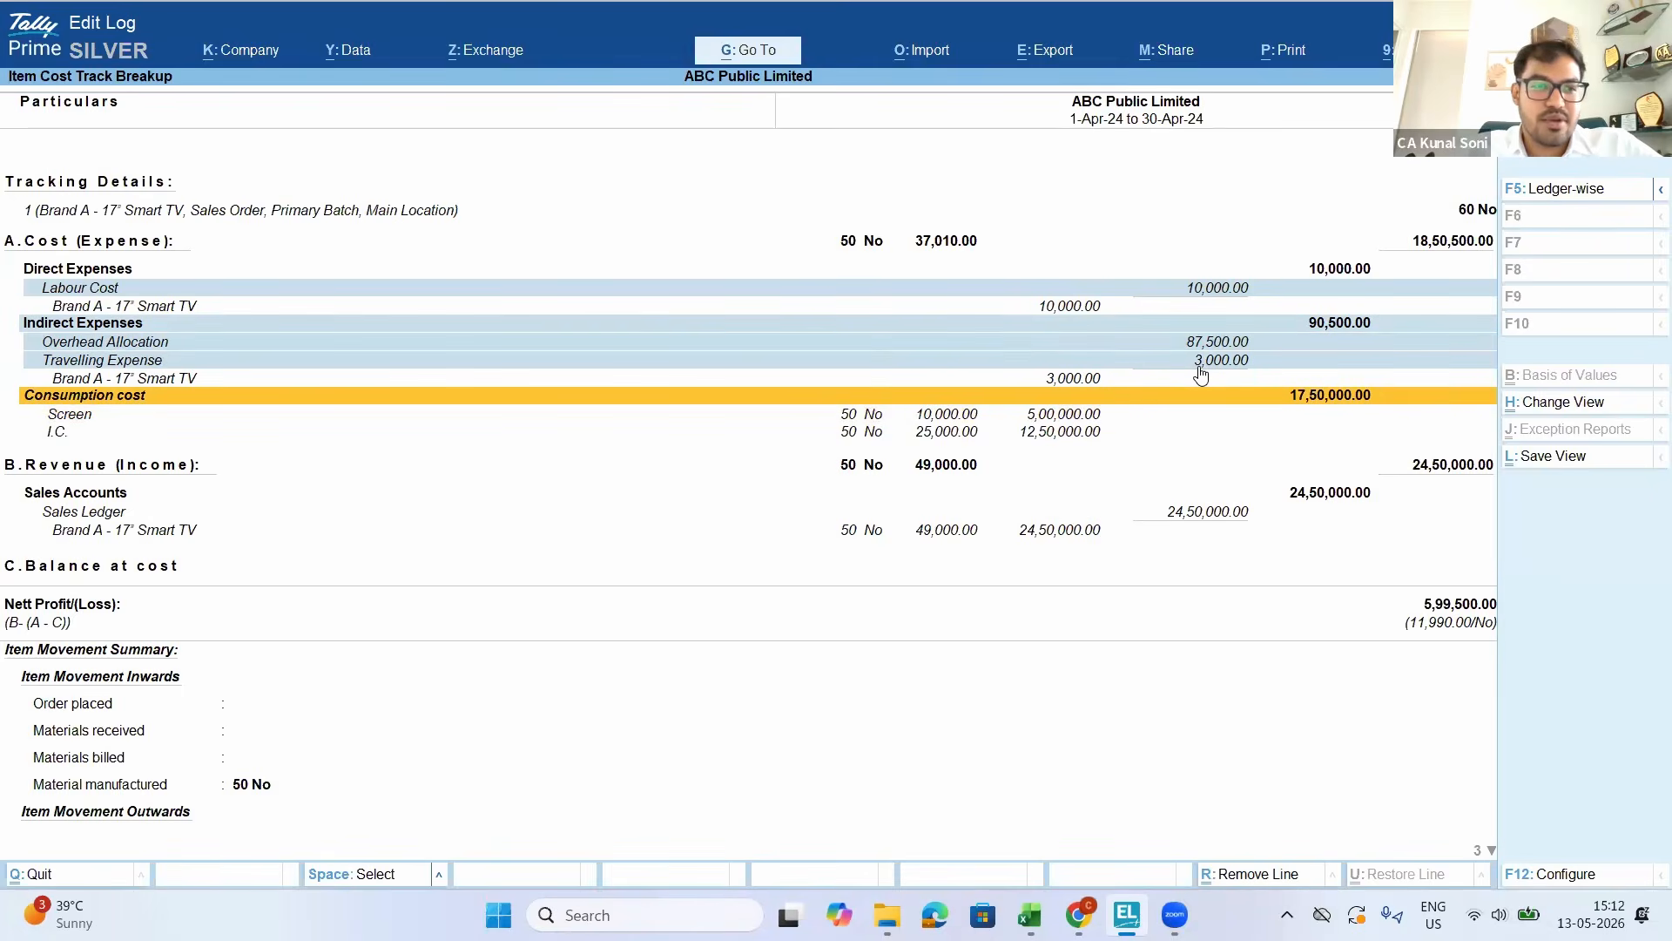
key("Return")
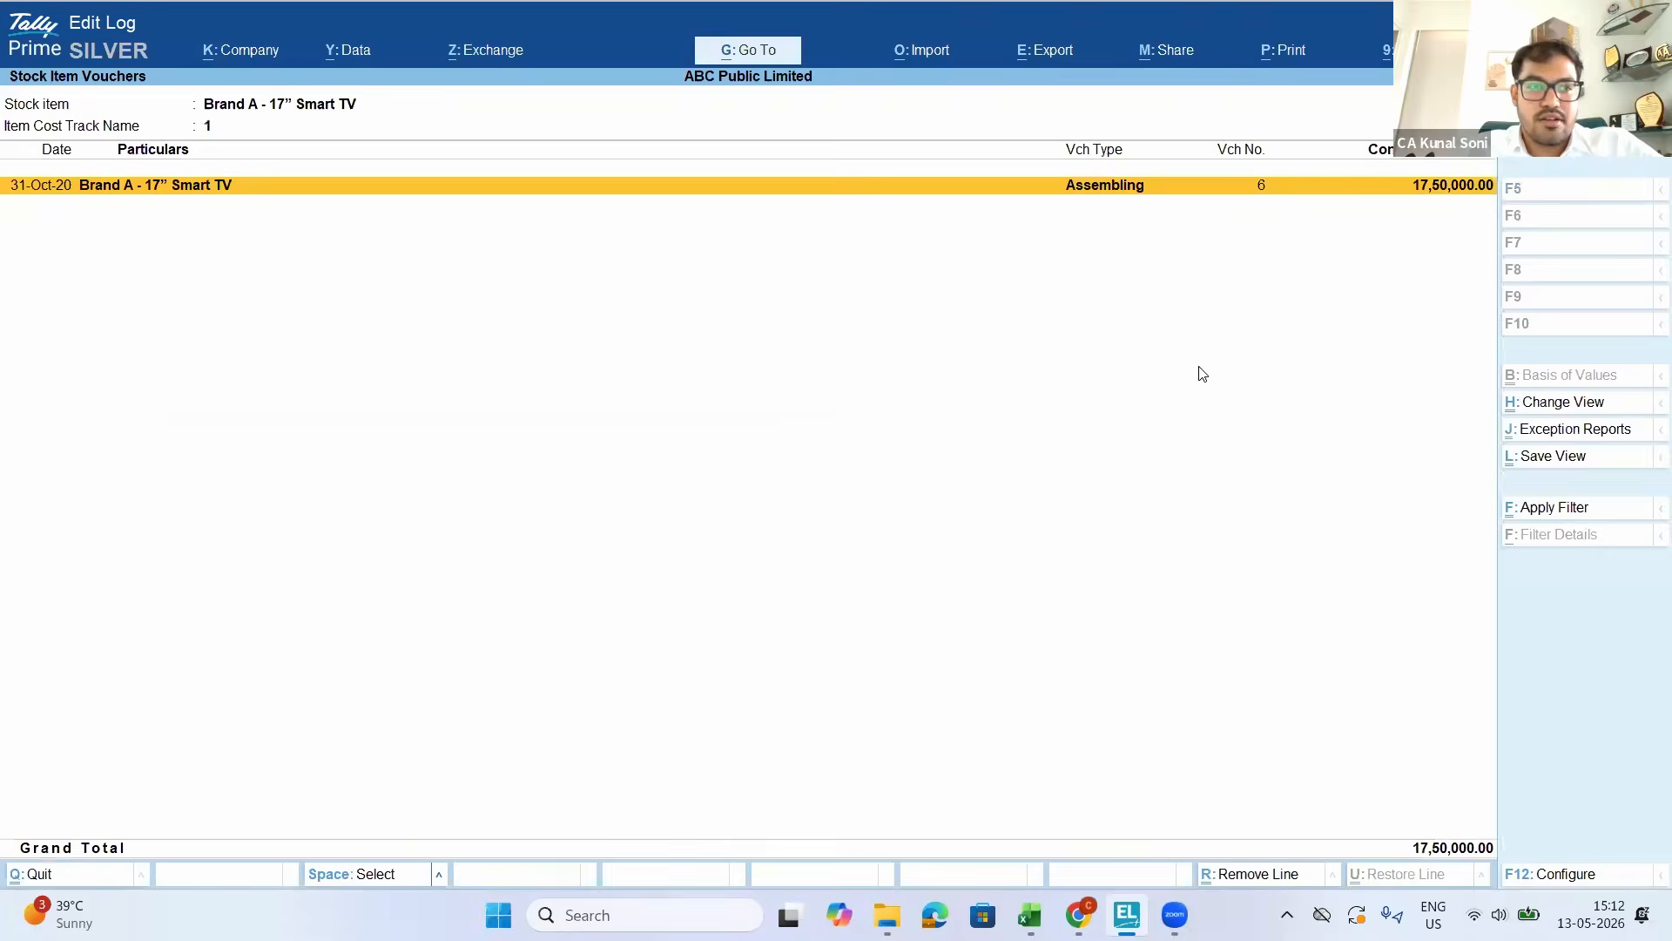
key("Return")
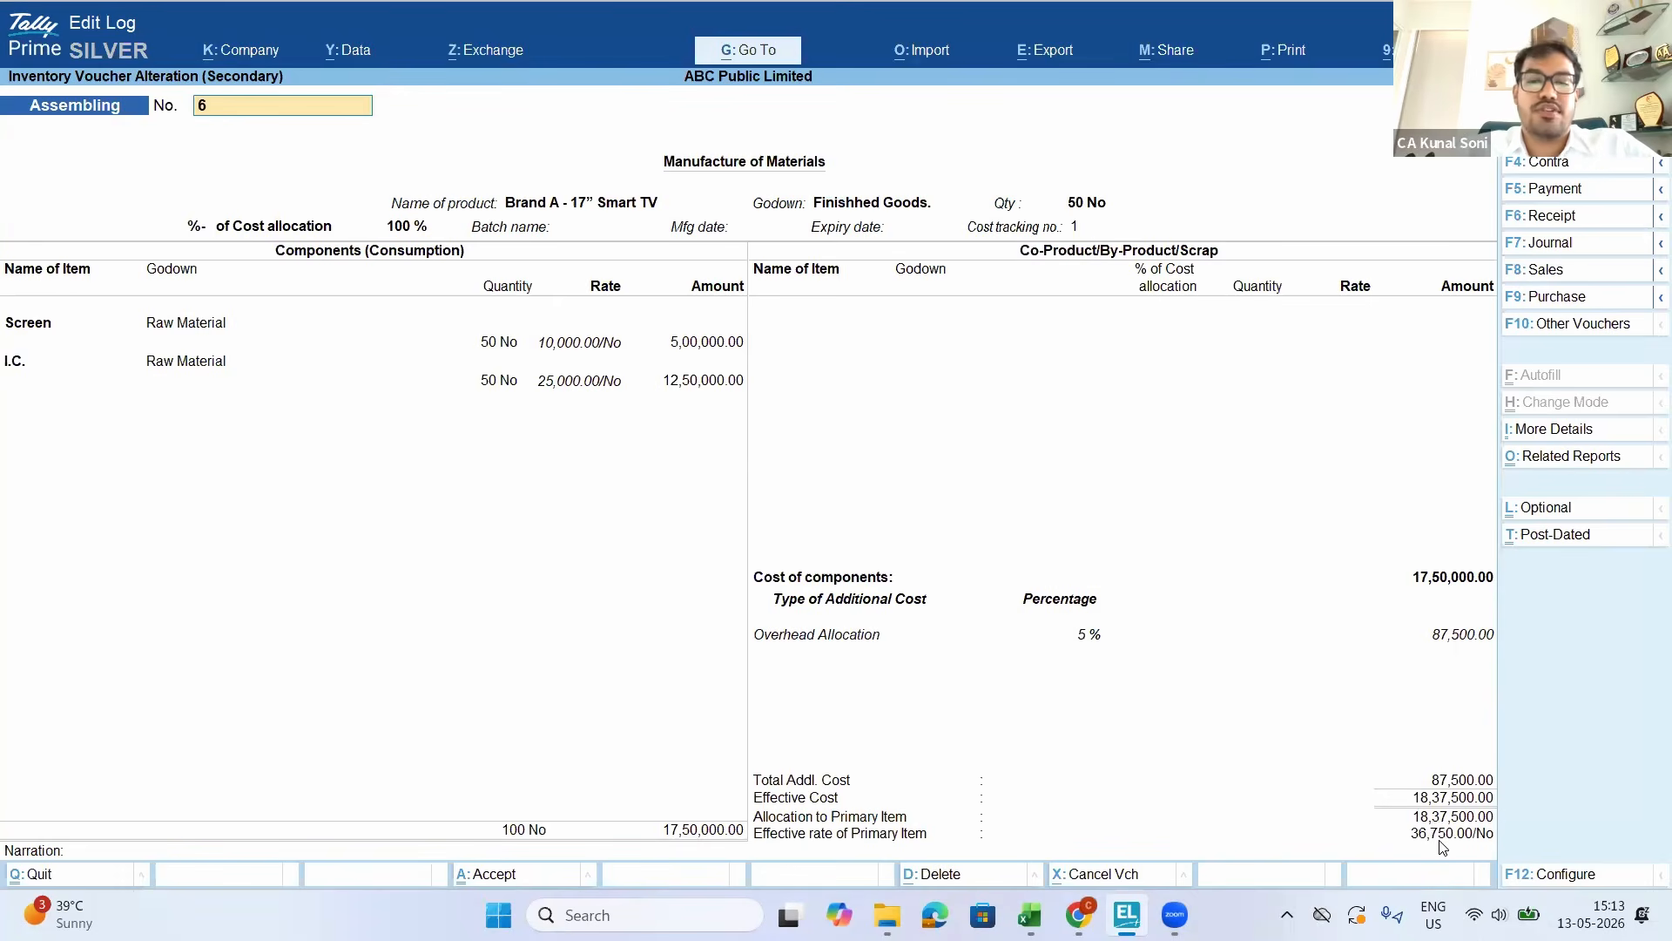
key("Escape")
key("y")
key("Escape")
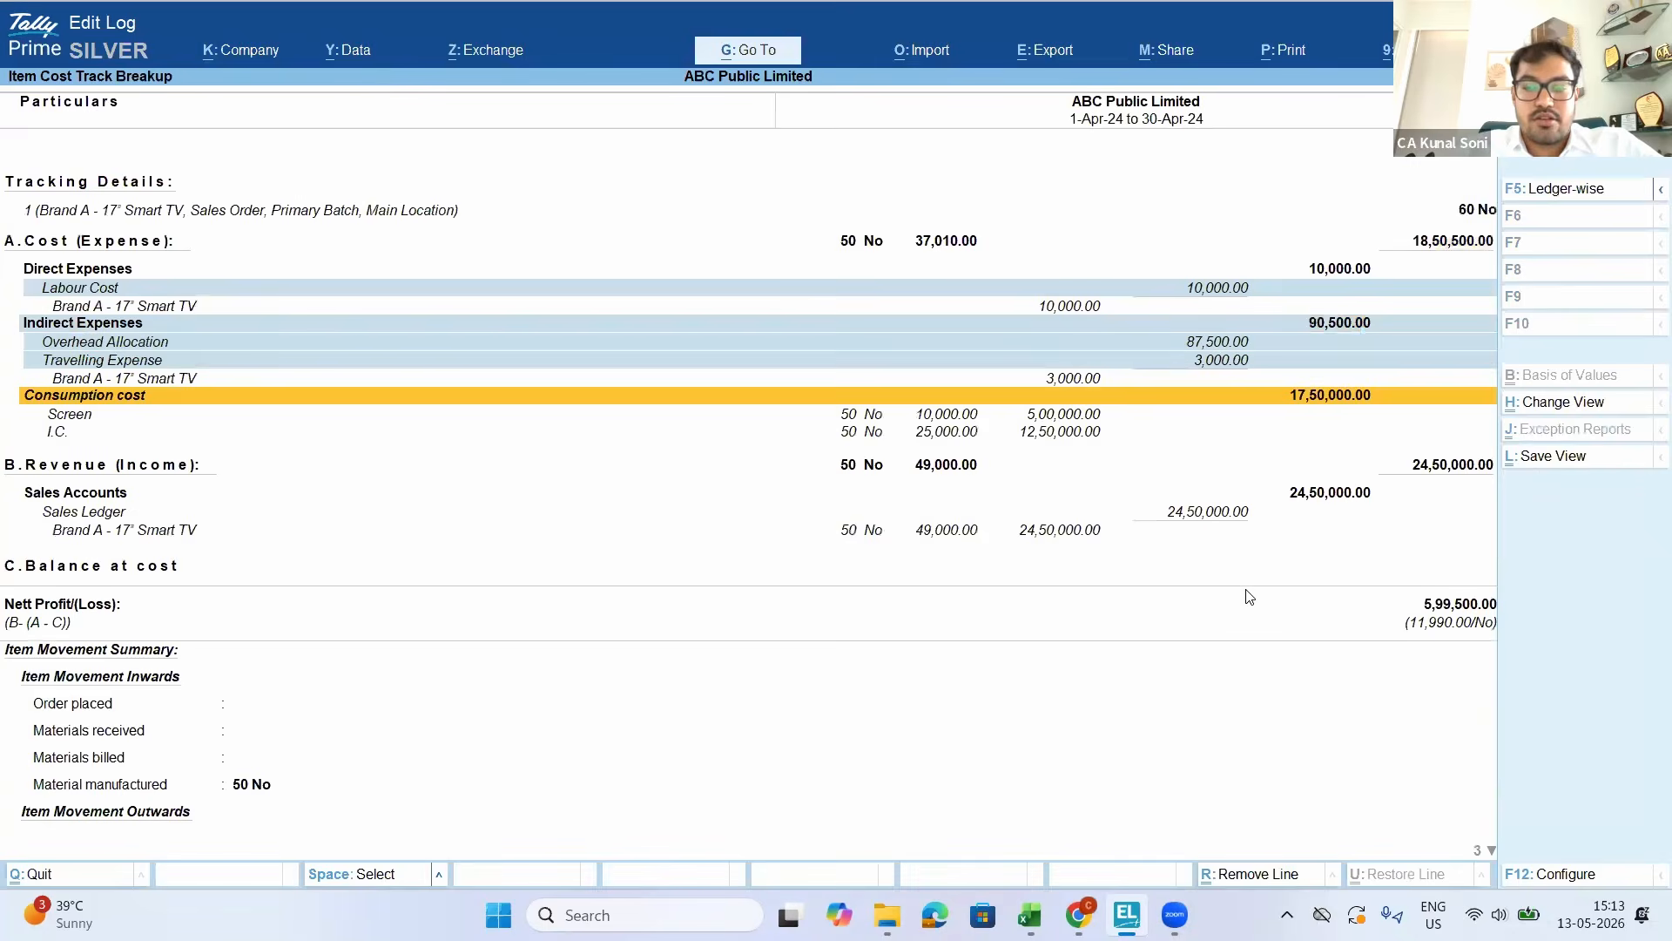
Examine the consumed components, sales revenue and expense lines in the cost break-up, then leave the report
key("Down")
key("Up")
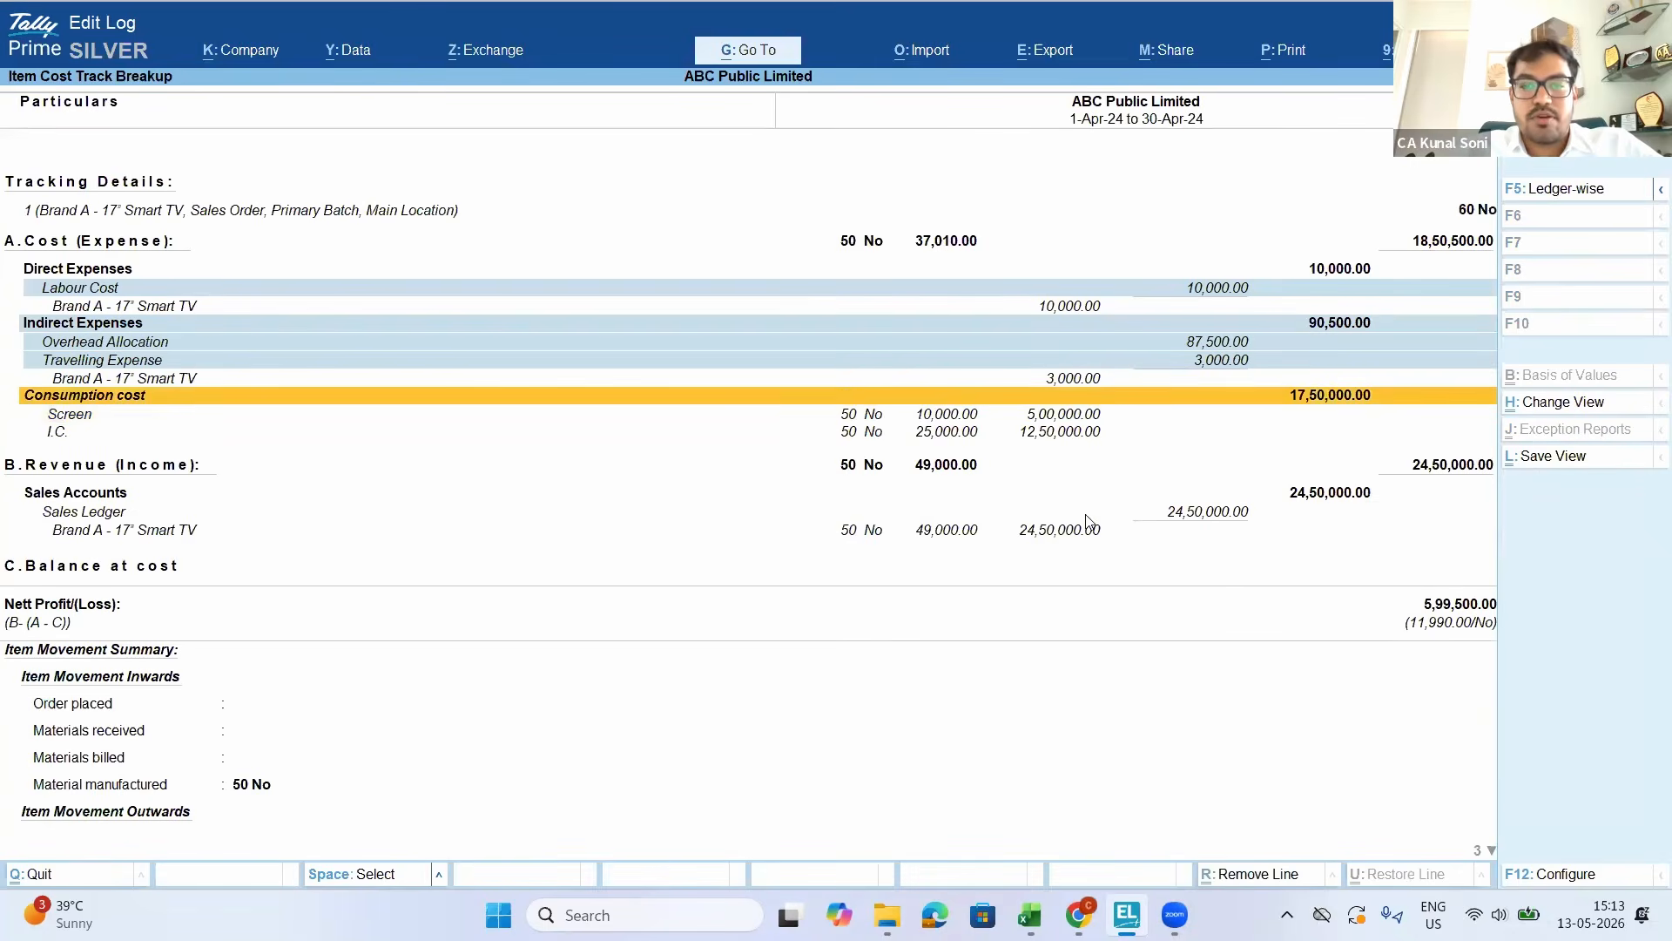
left_click(880, 436)
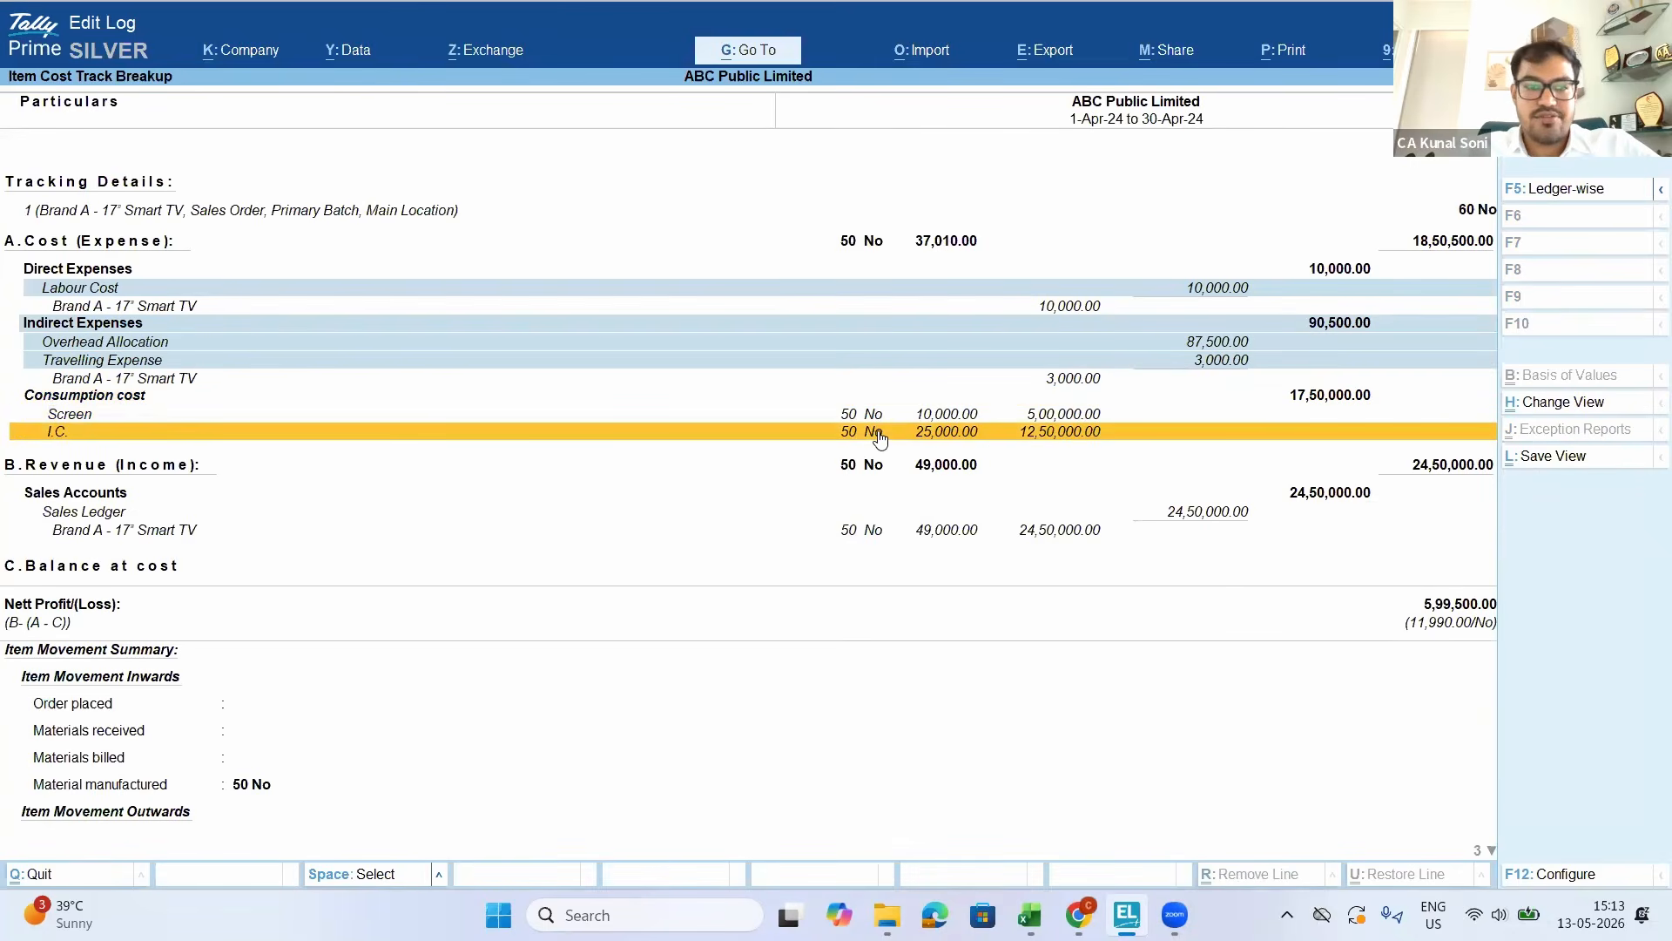
key("Up")
key("Down")
key("Down")
key("Down")
key("Down")
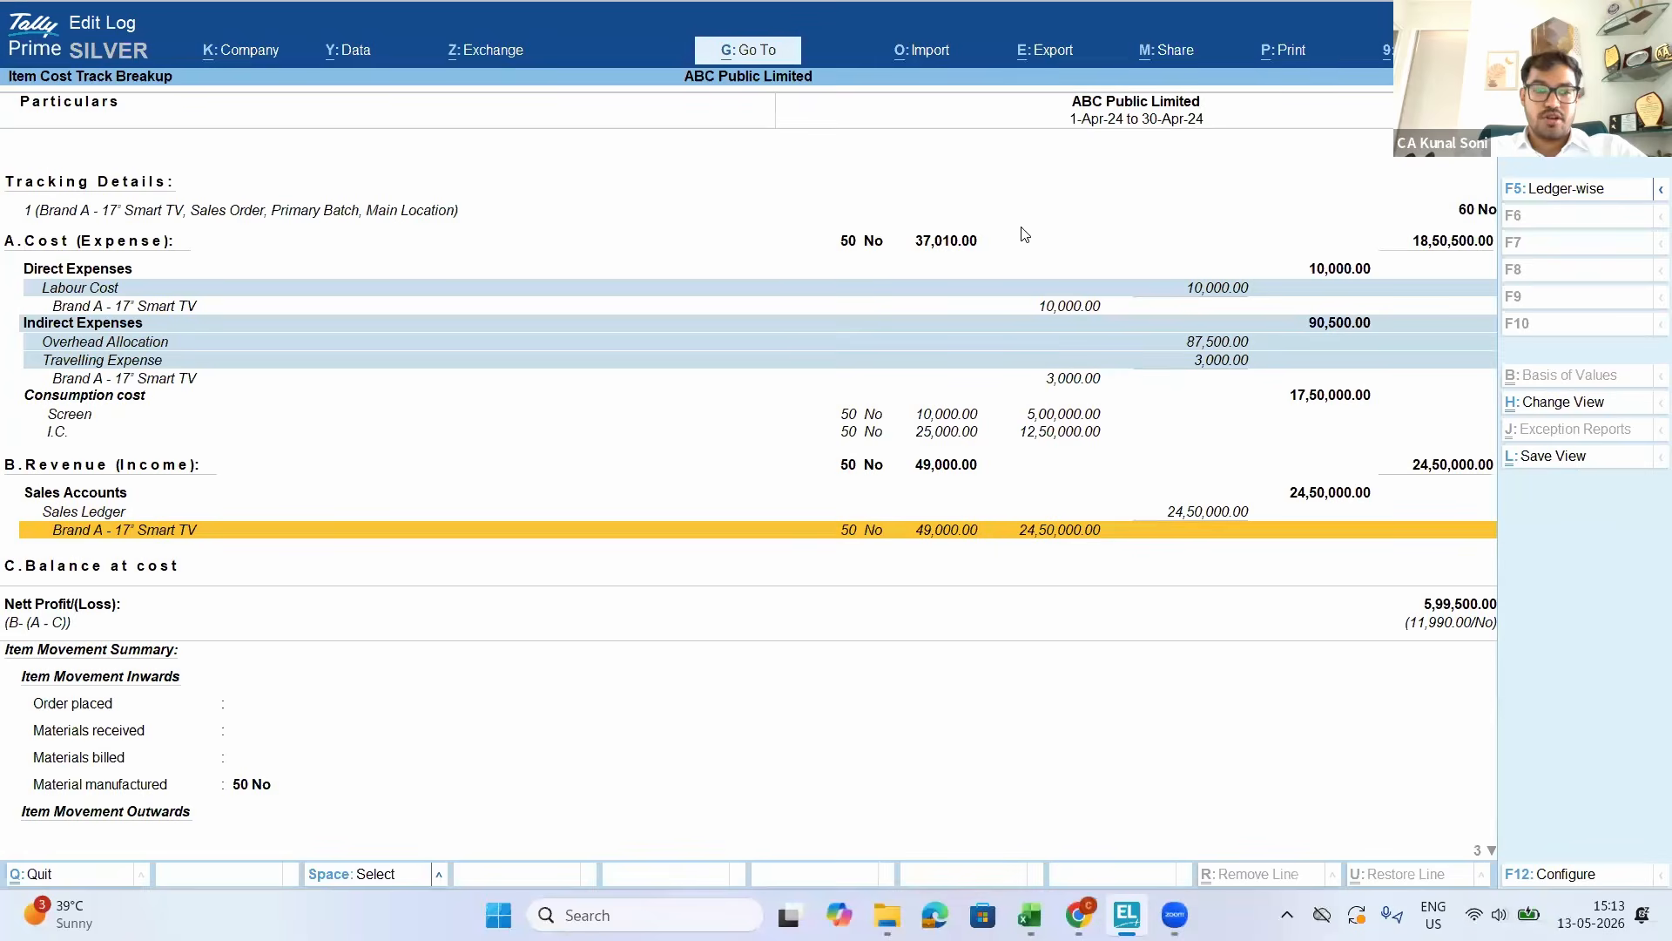
key("Down")
key("Down")
key("Down")
key("Down")
key("Down")
key("Down")
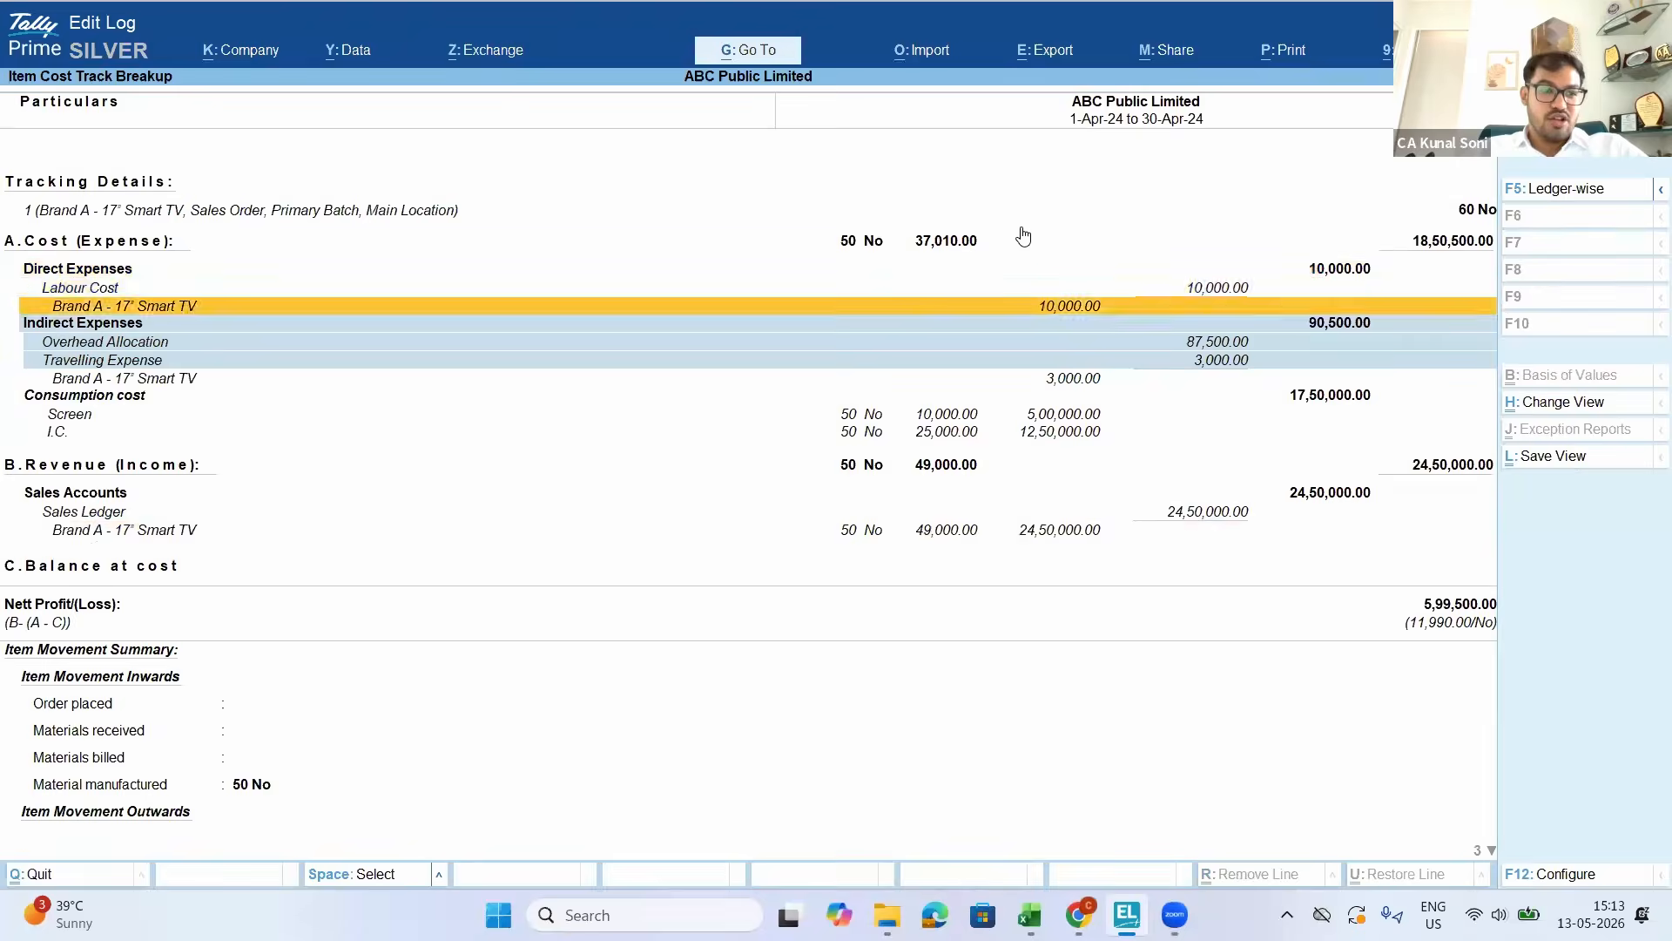
key("Up")
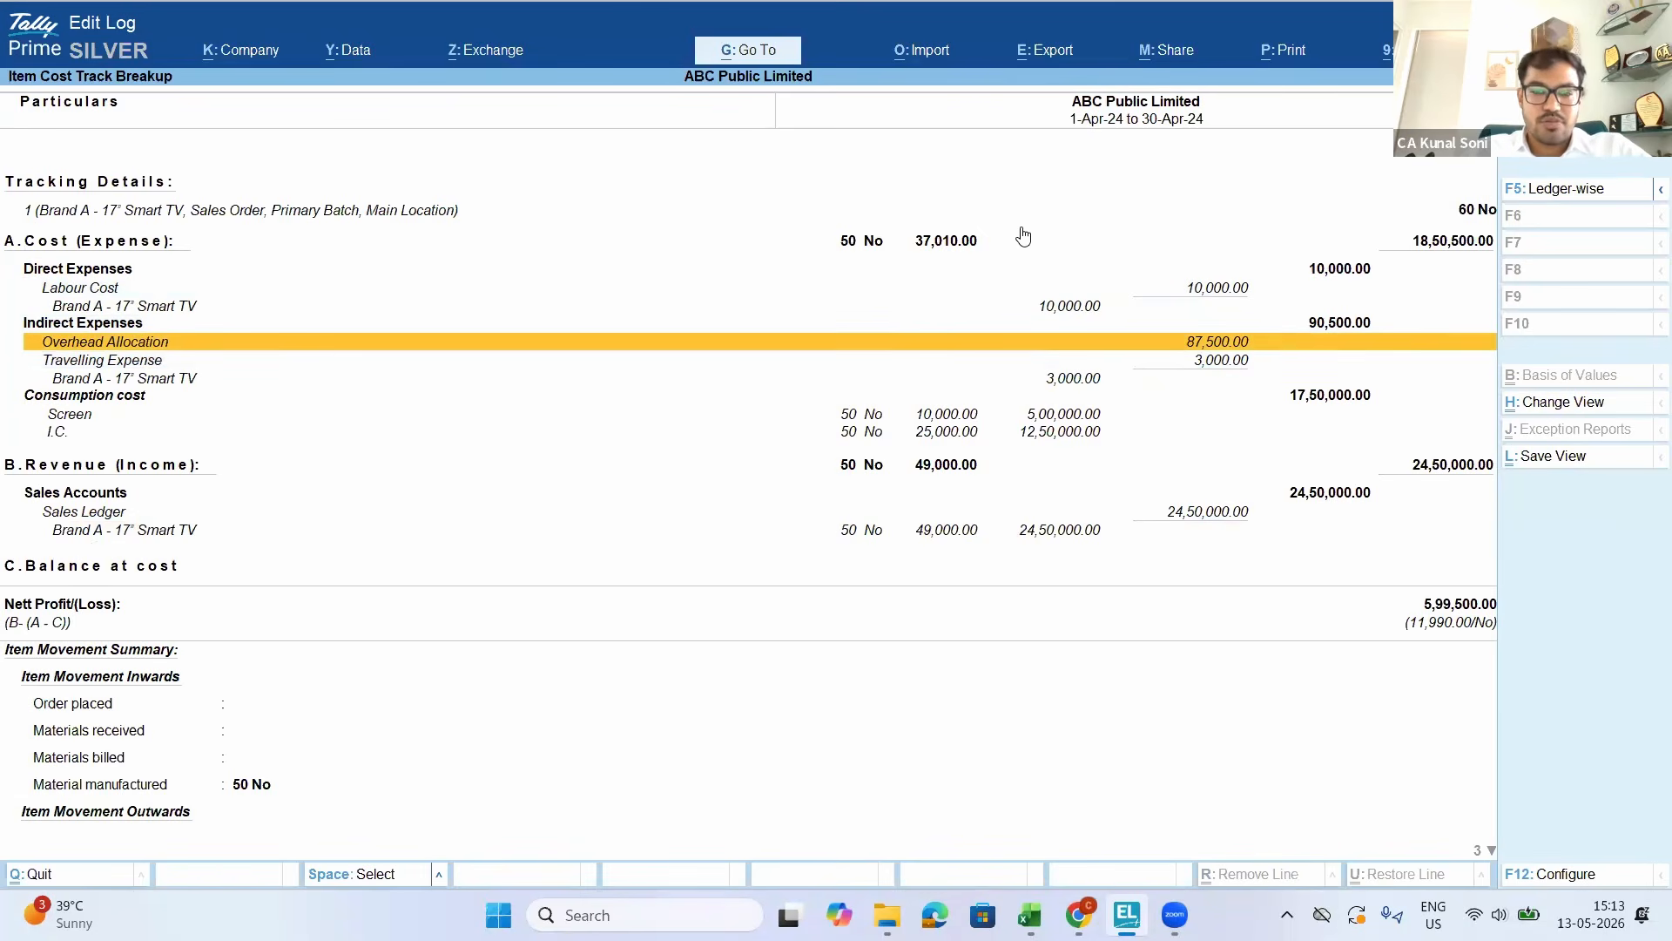
key("Escape")
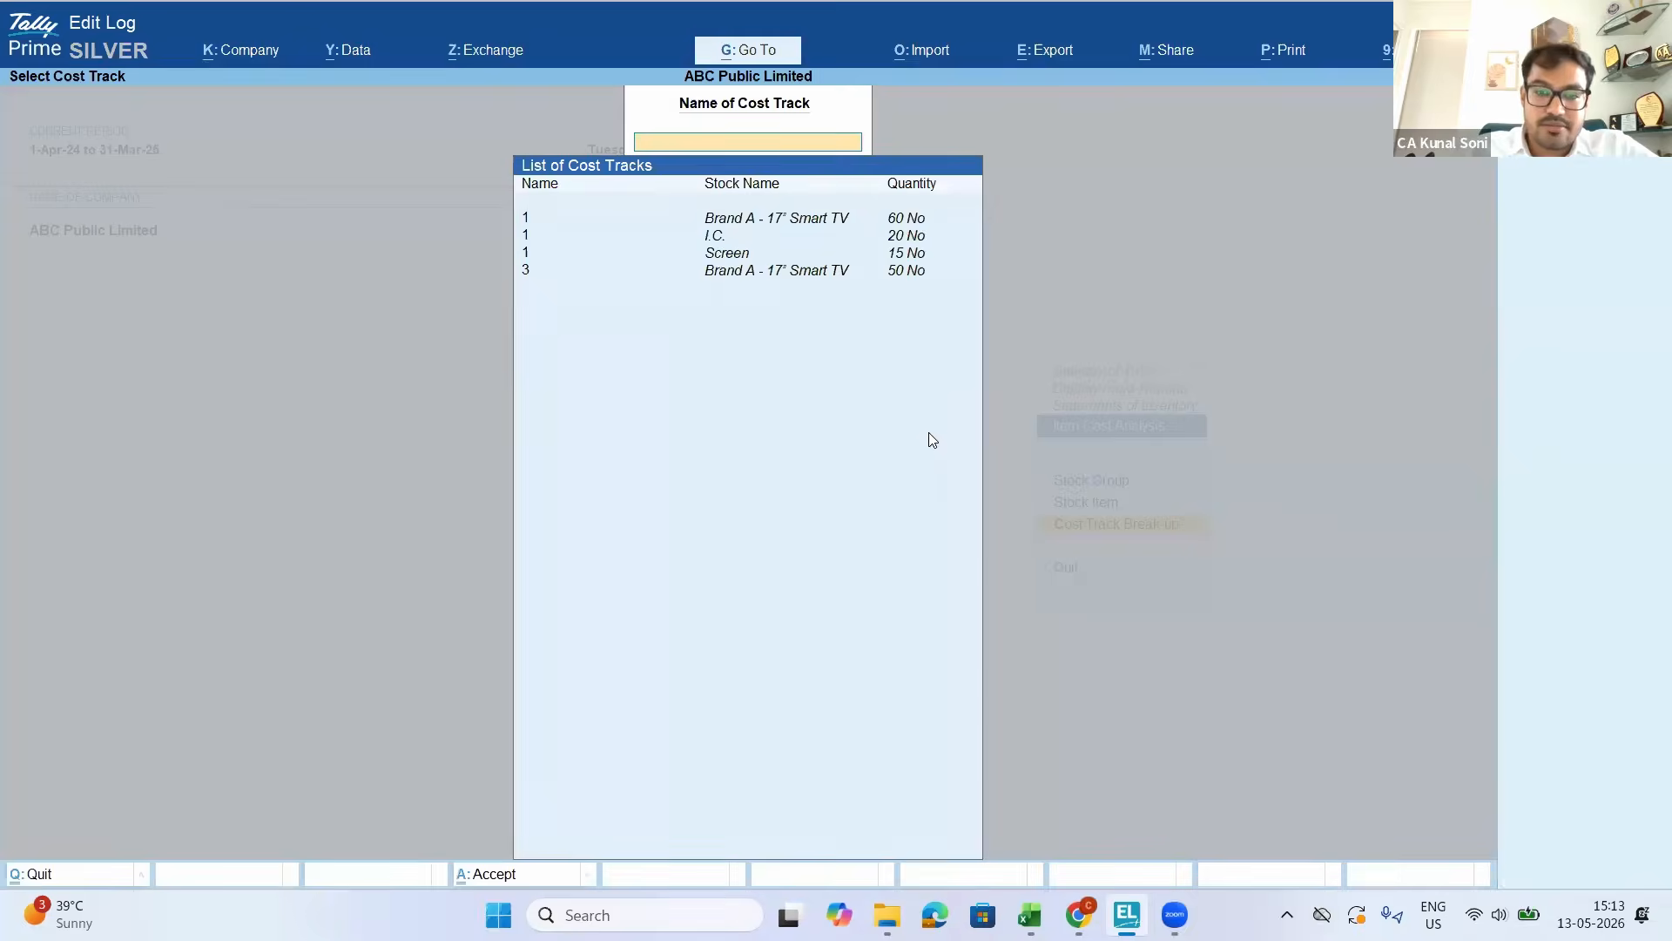
key("Escape")
Review the job costing, discount column and separate actual and billed quantity settings in the company features, then close them
key("F11")
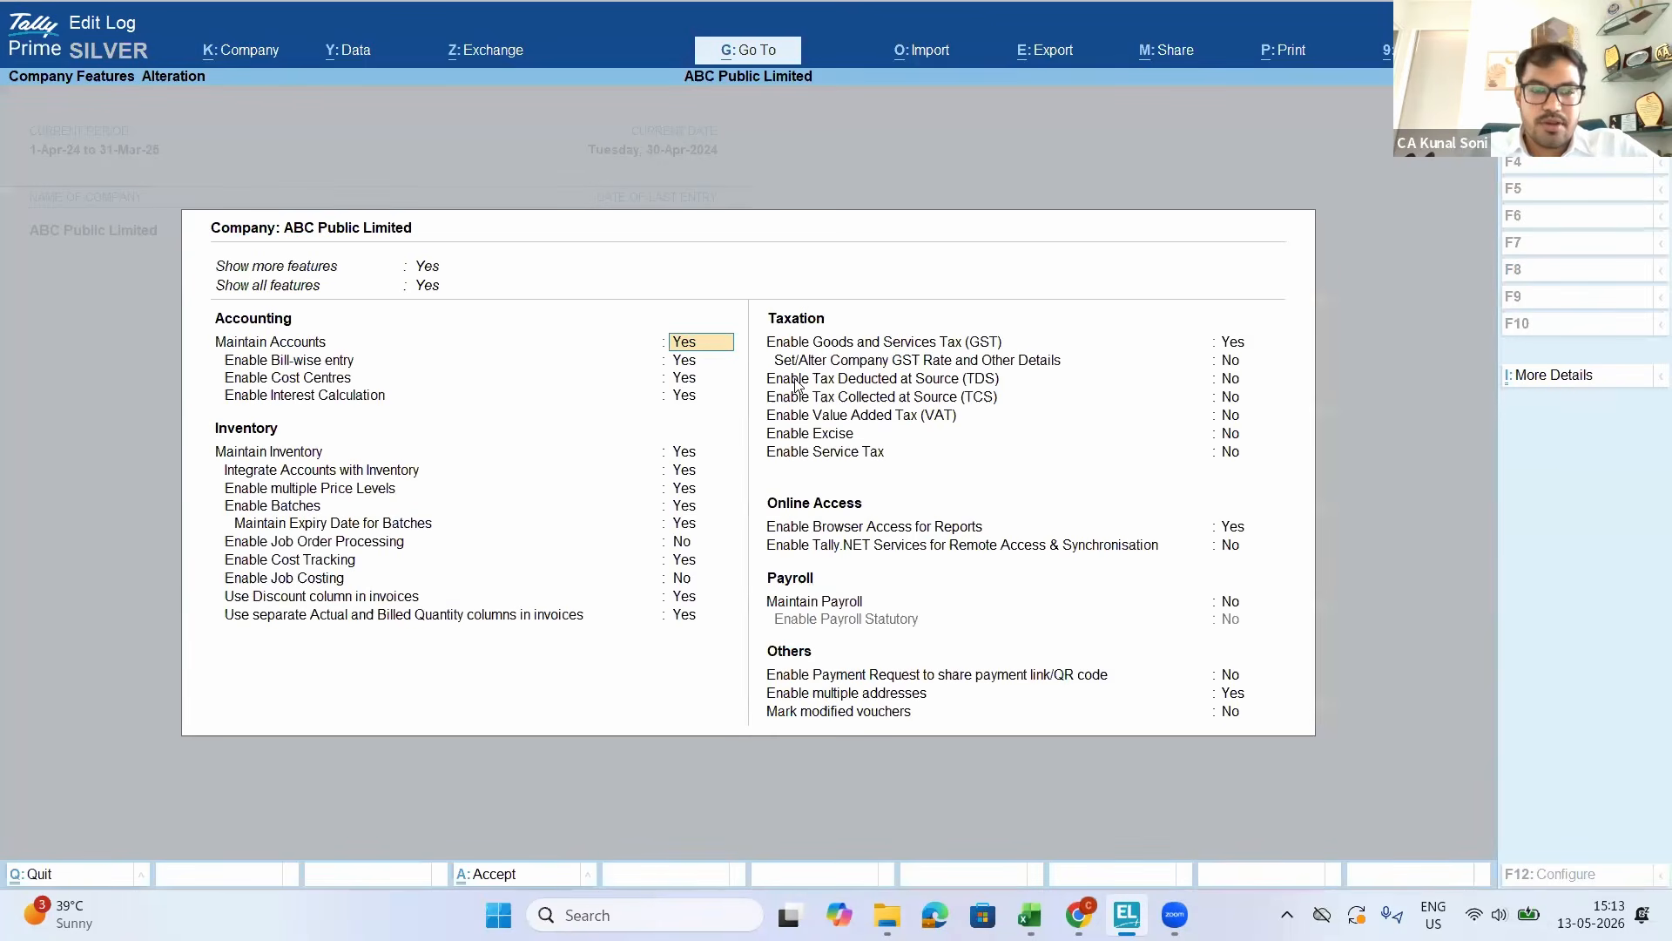
left_click(695, 566)
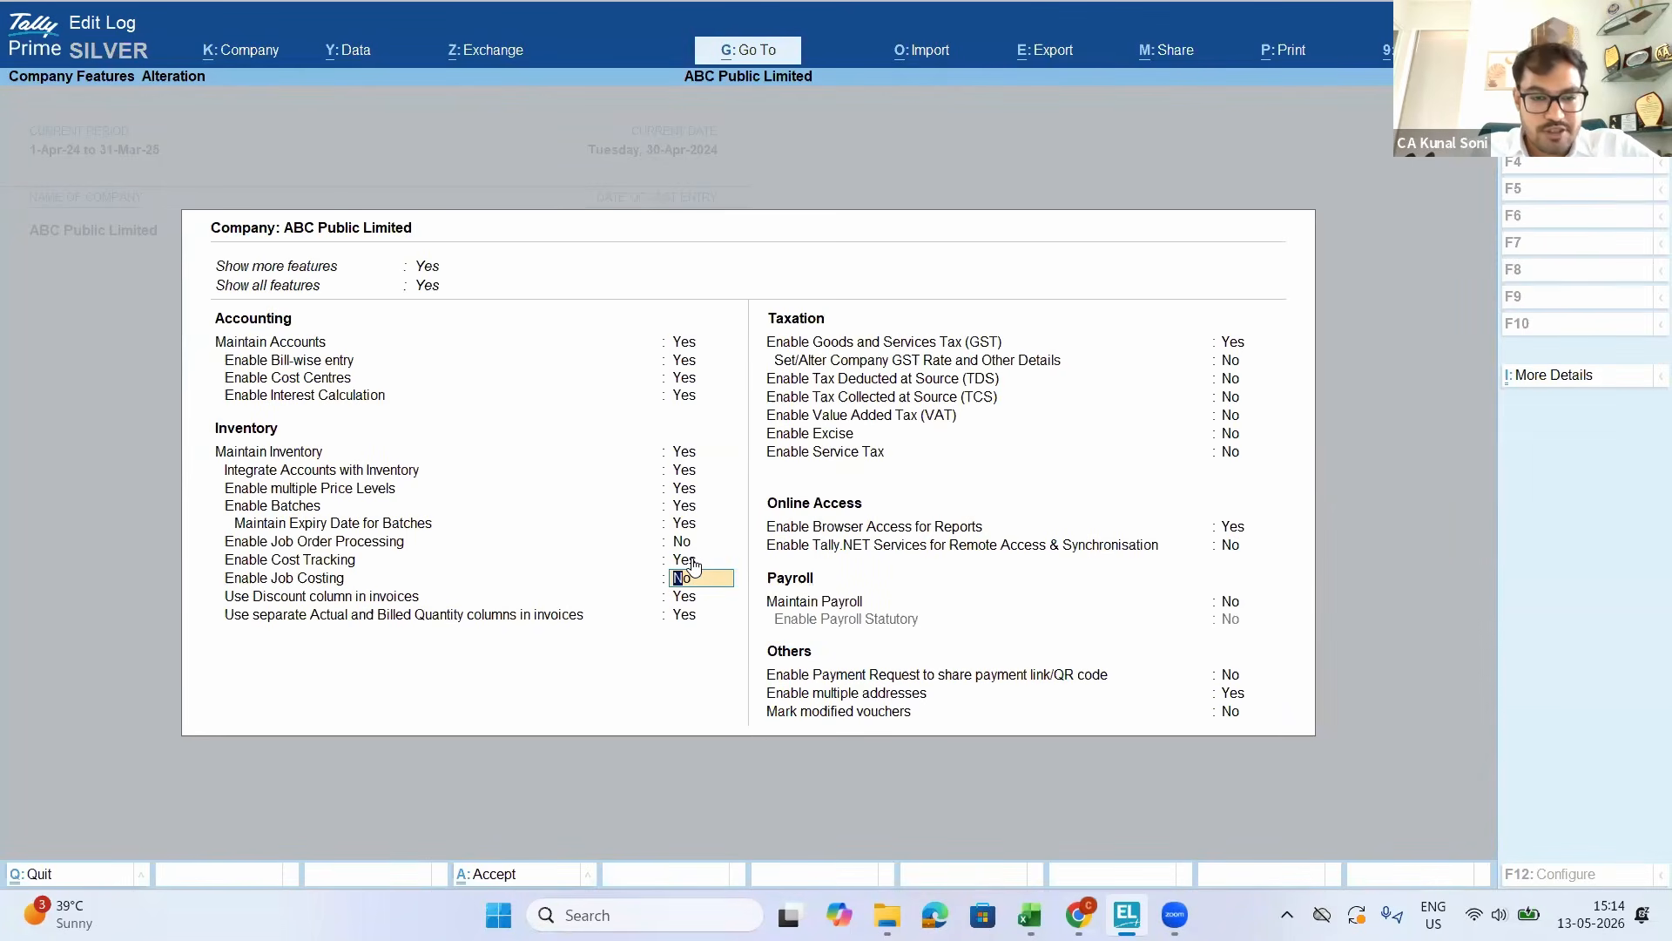
key("Return")
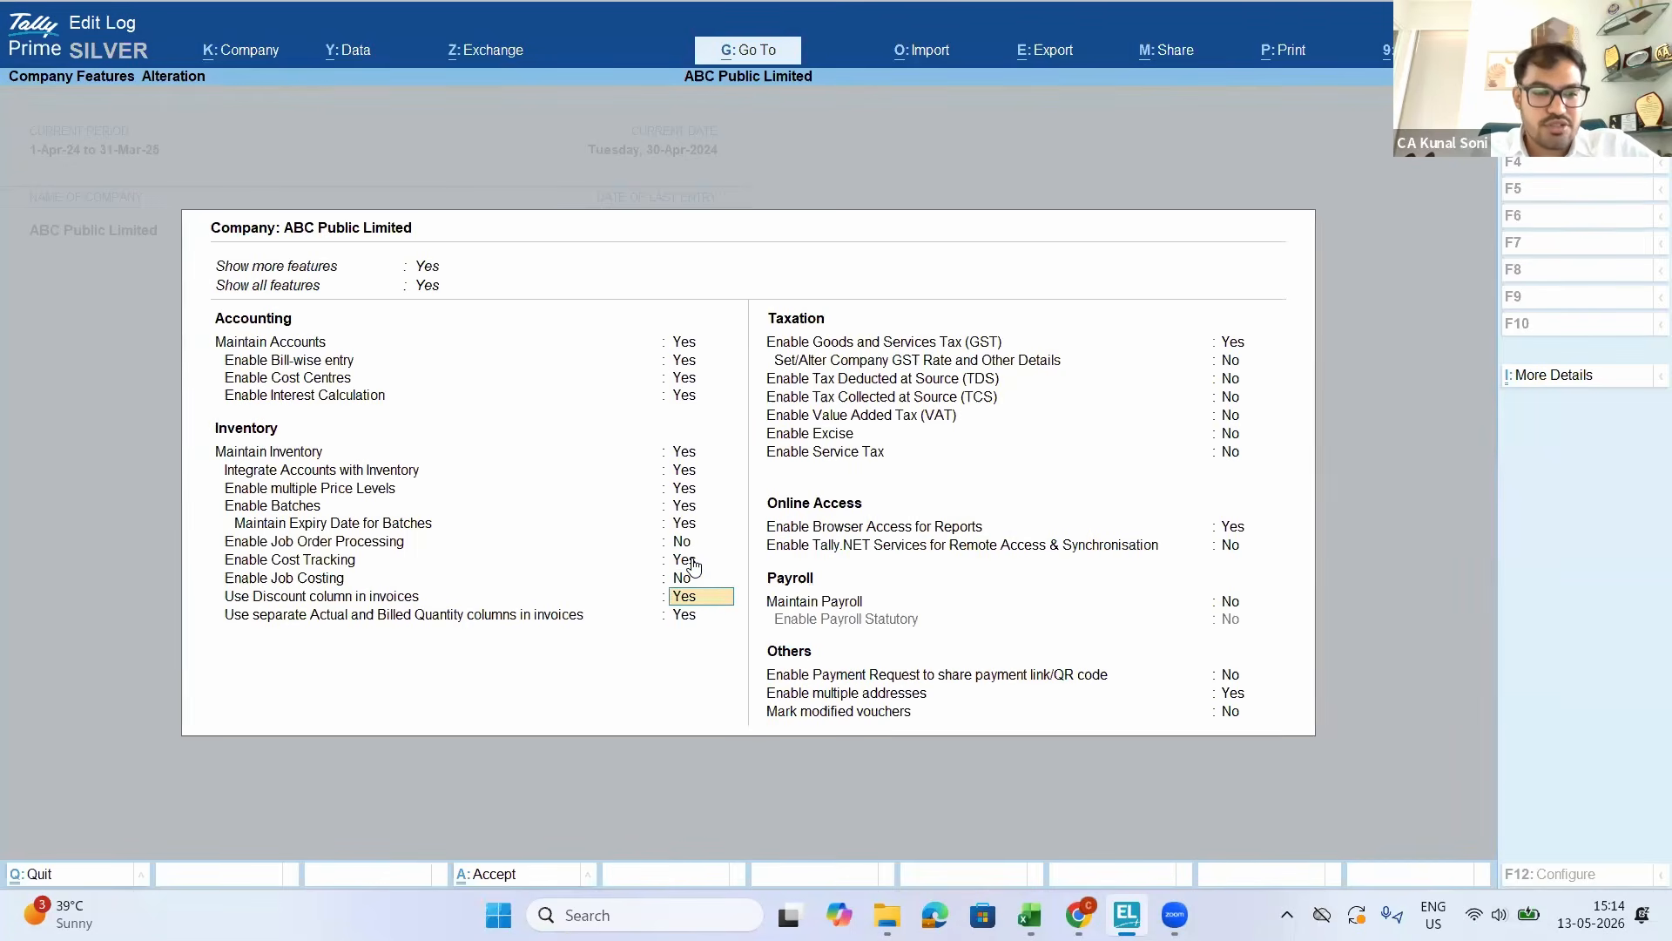
key("Return")
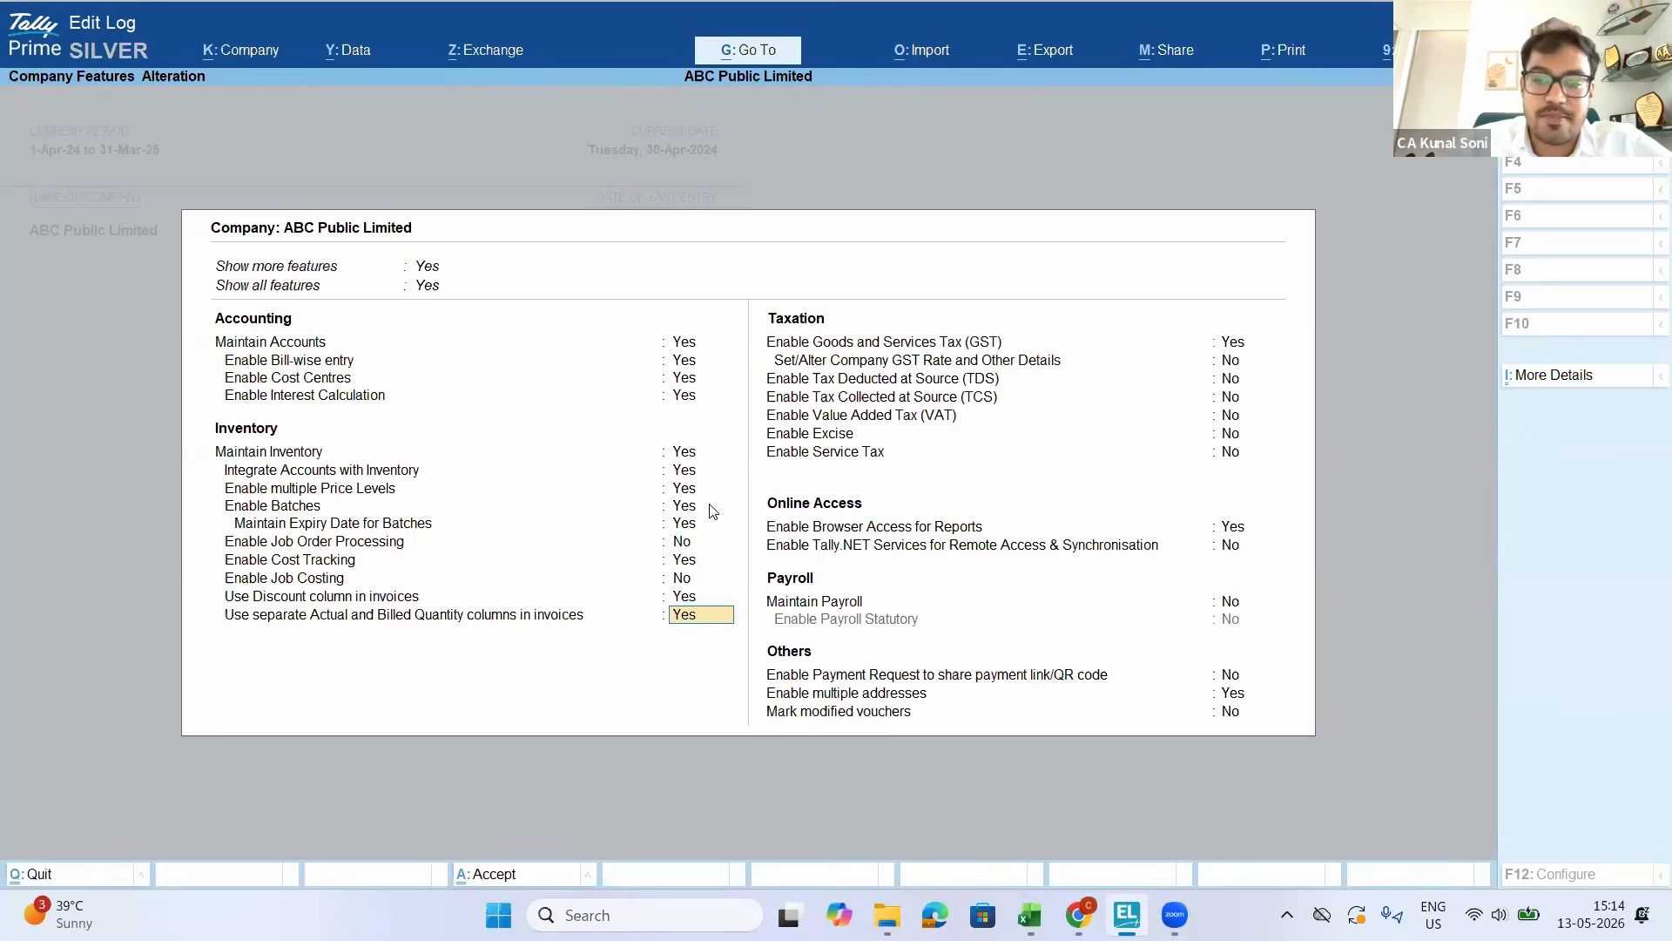
key("Escape")
key("Return")
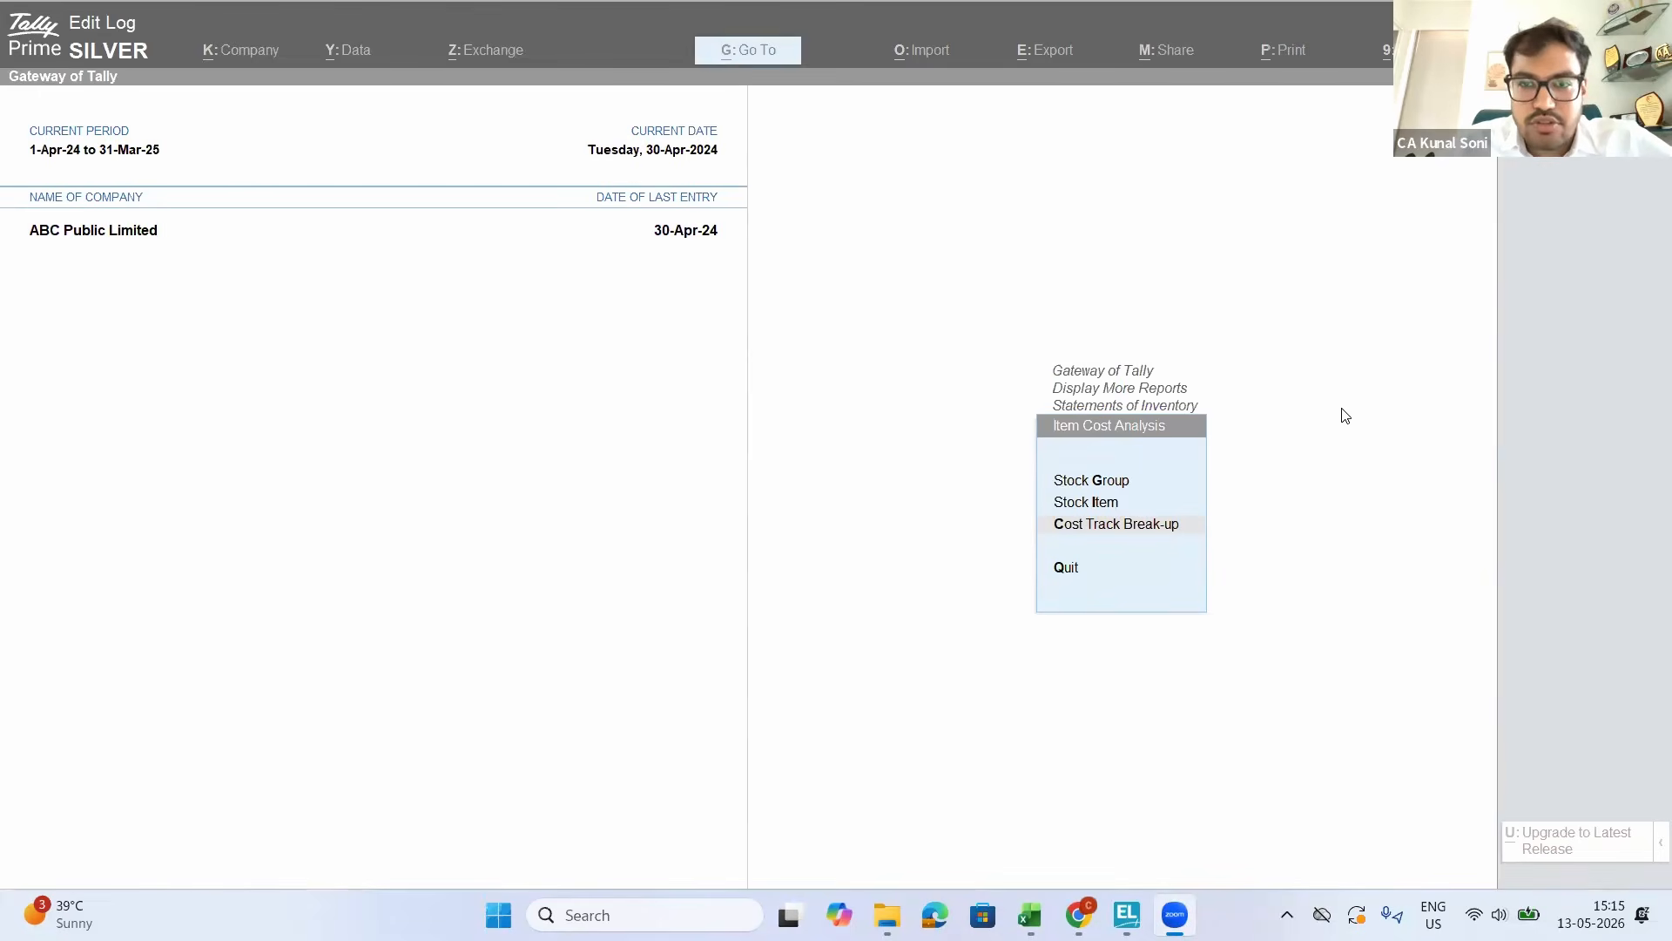
Leave the inventory reports and return to the Gateway of Tally main menu
left_click(1346, 415)
left_click(1120, 266)
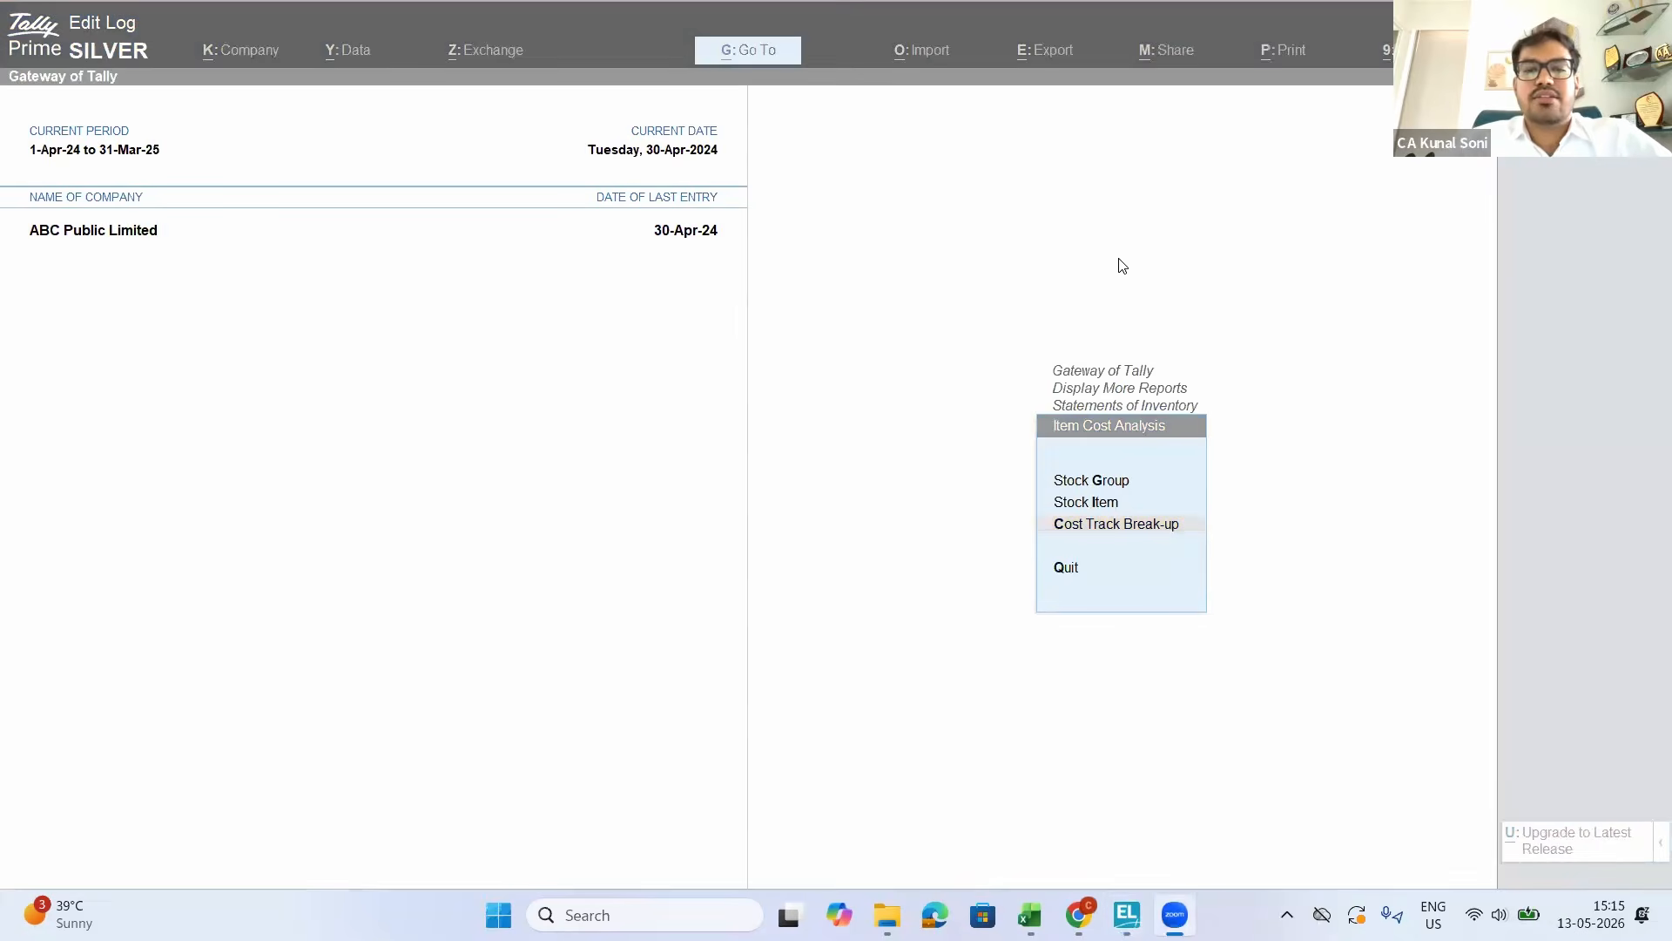
left_click(802, 589)
key("Escape")
key("Escape")
key("Escape")
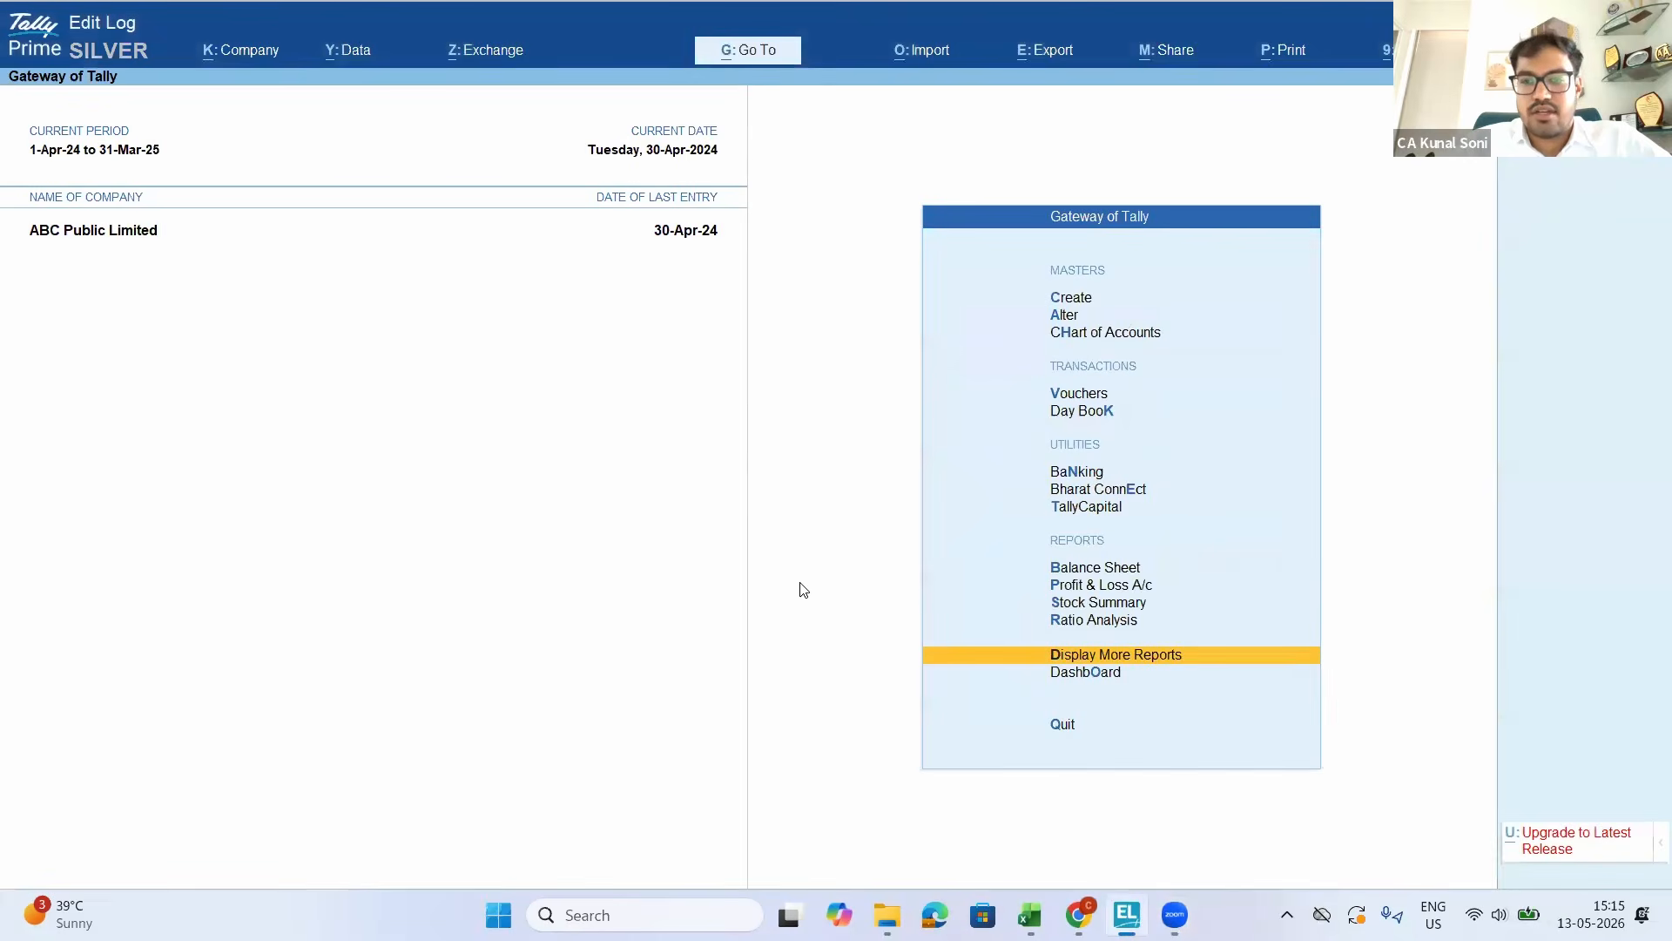
key("Up")
key("Up")
key("Up")
key("Up")
key("Up")
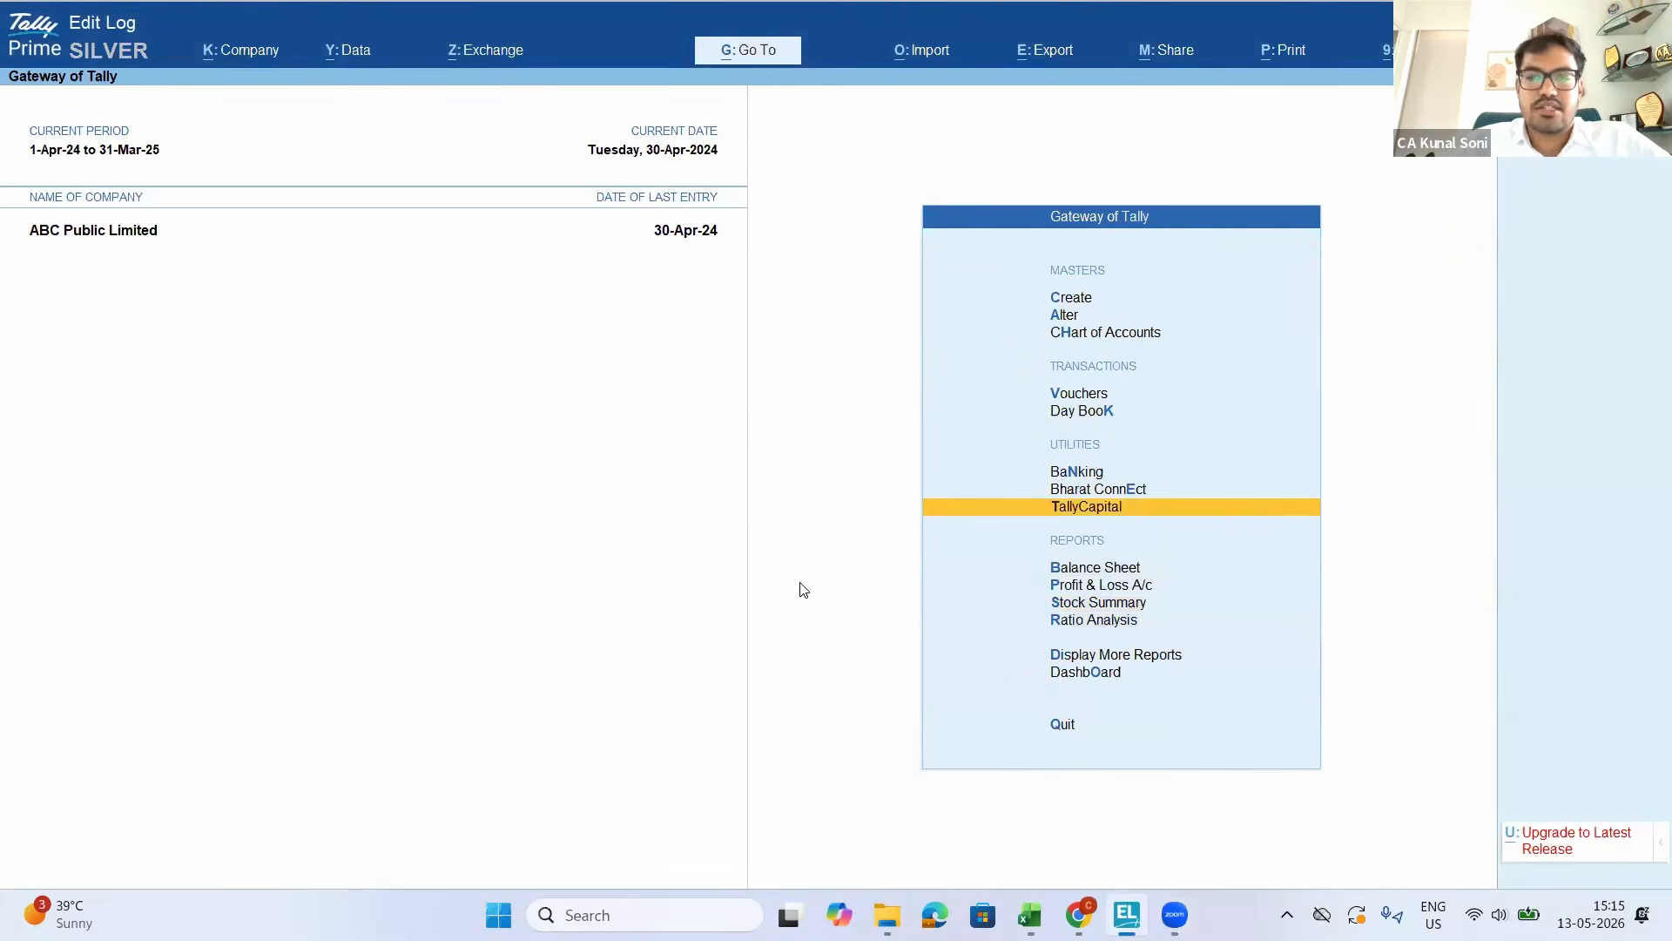
Open the list of masters for alteration from the Gateway of Tally
key("Up")
key("Up")
key("Up")
key("Up")
key("Up")
key("Up")
key("Return")
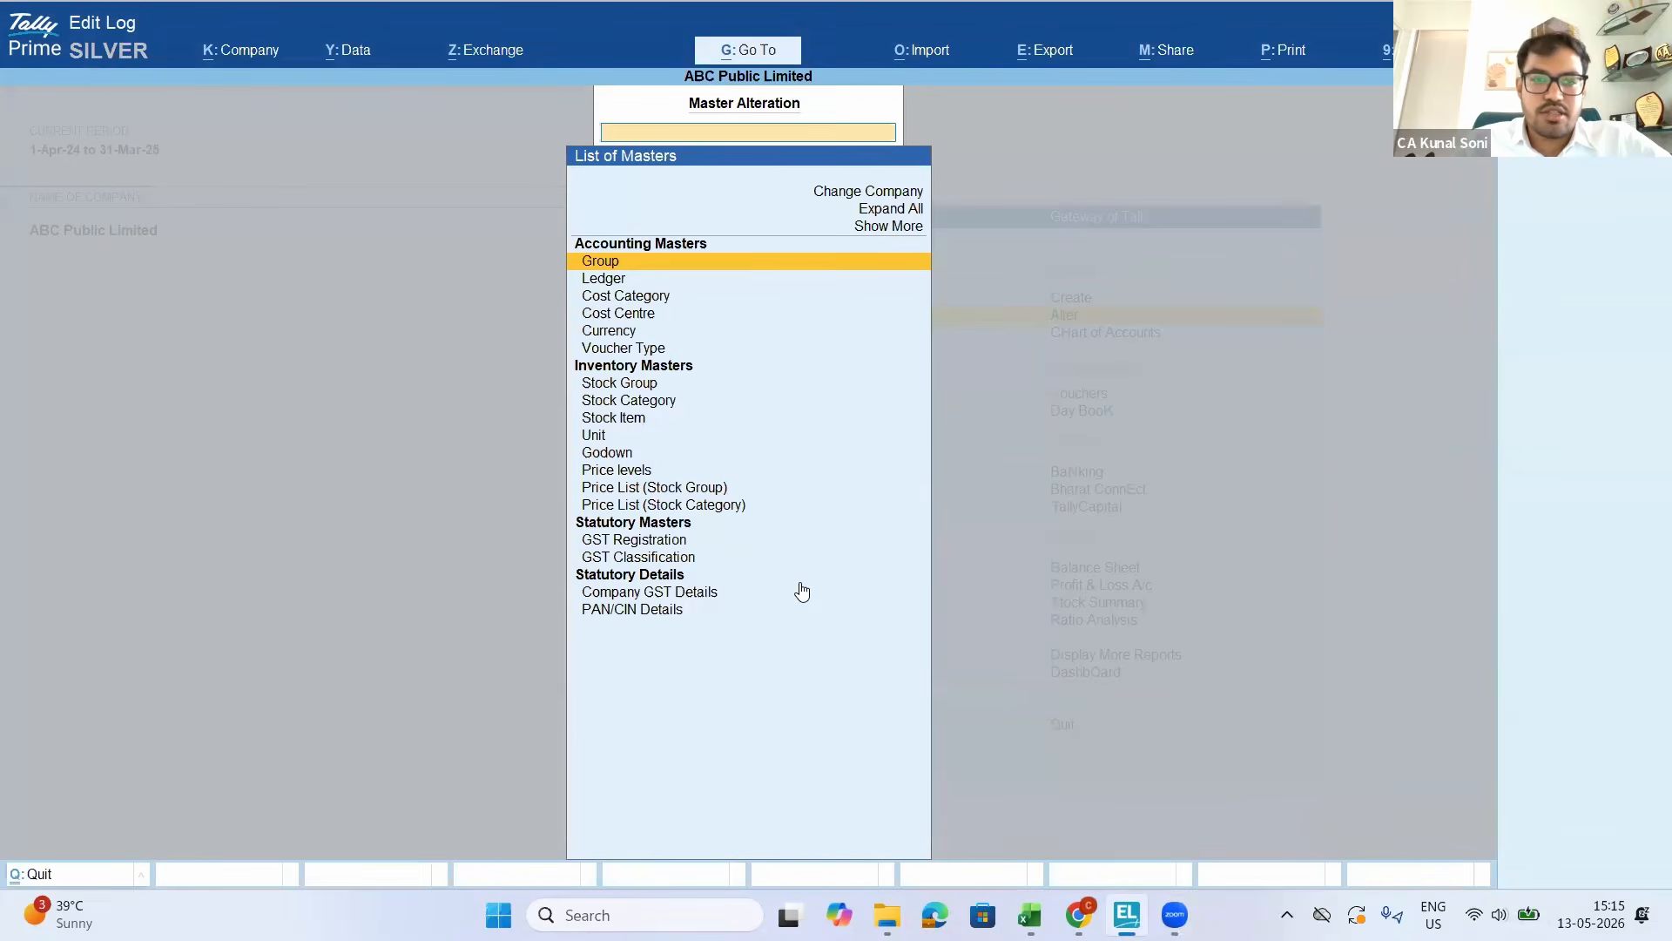
Open the stock item Brand A - 17" Smart TV from the stock item masters for alteration
key("Down")
key("Down")
key("Down")
key("Down")
key("Down")
key("Down")
key("Down")
key("Down")
key("Return")
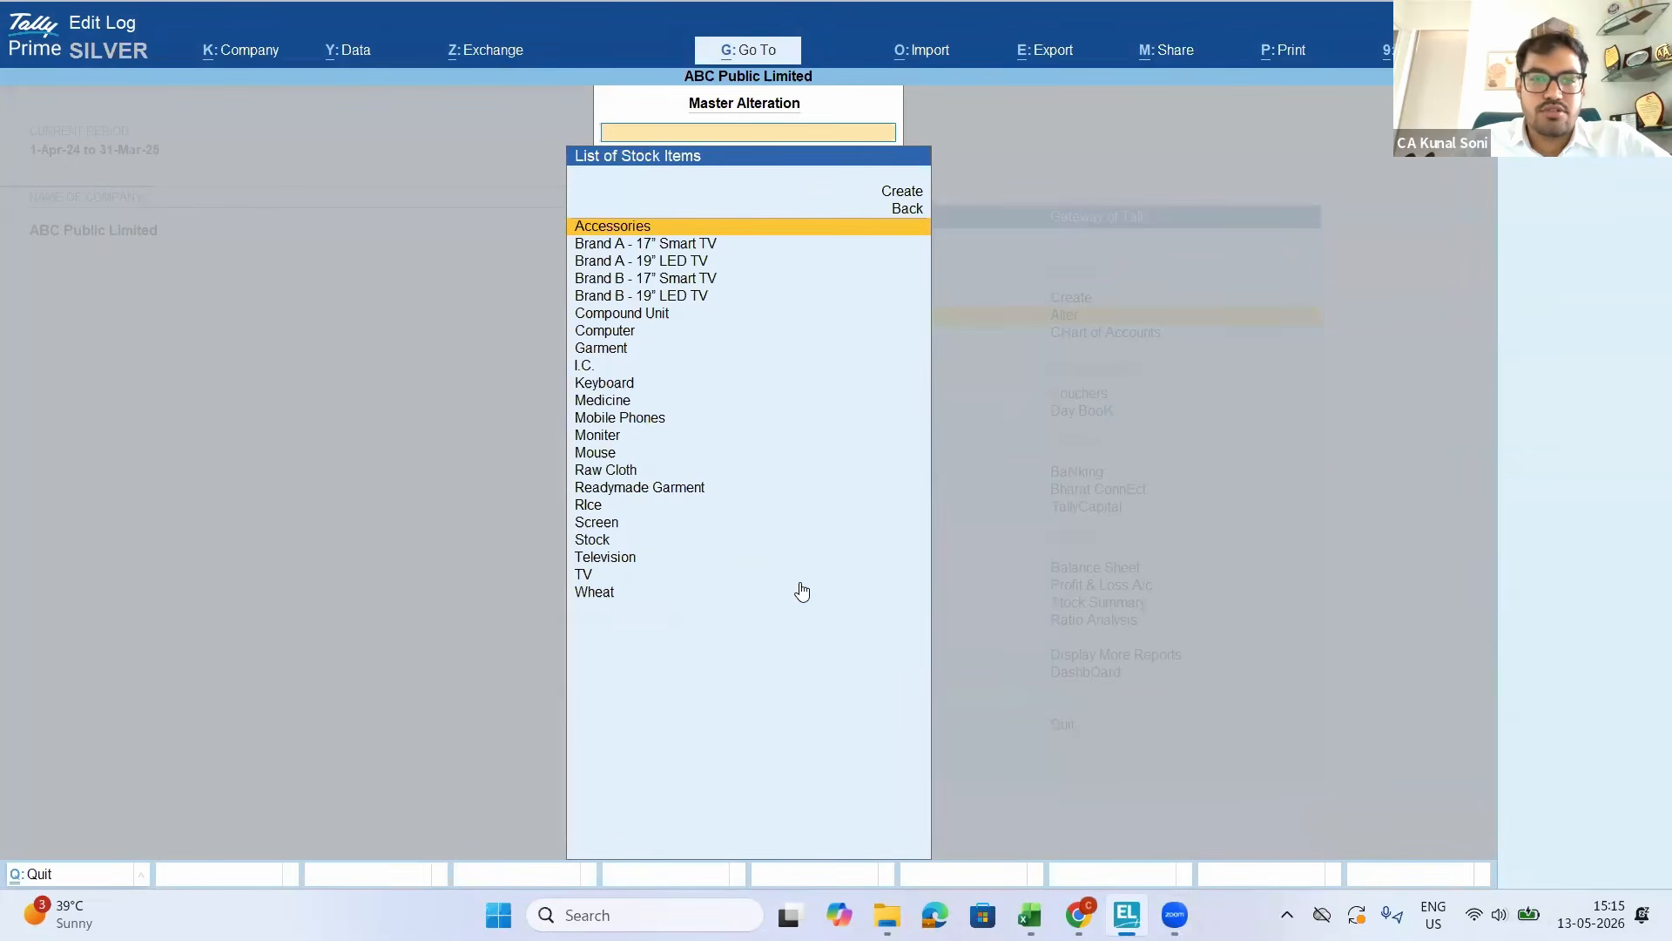
key("Down")
key("Return")
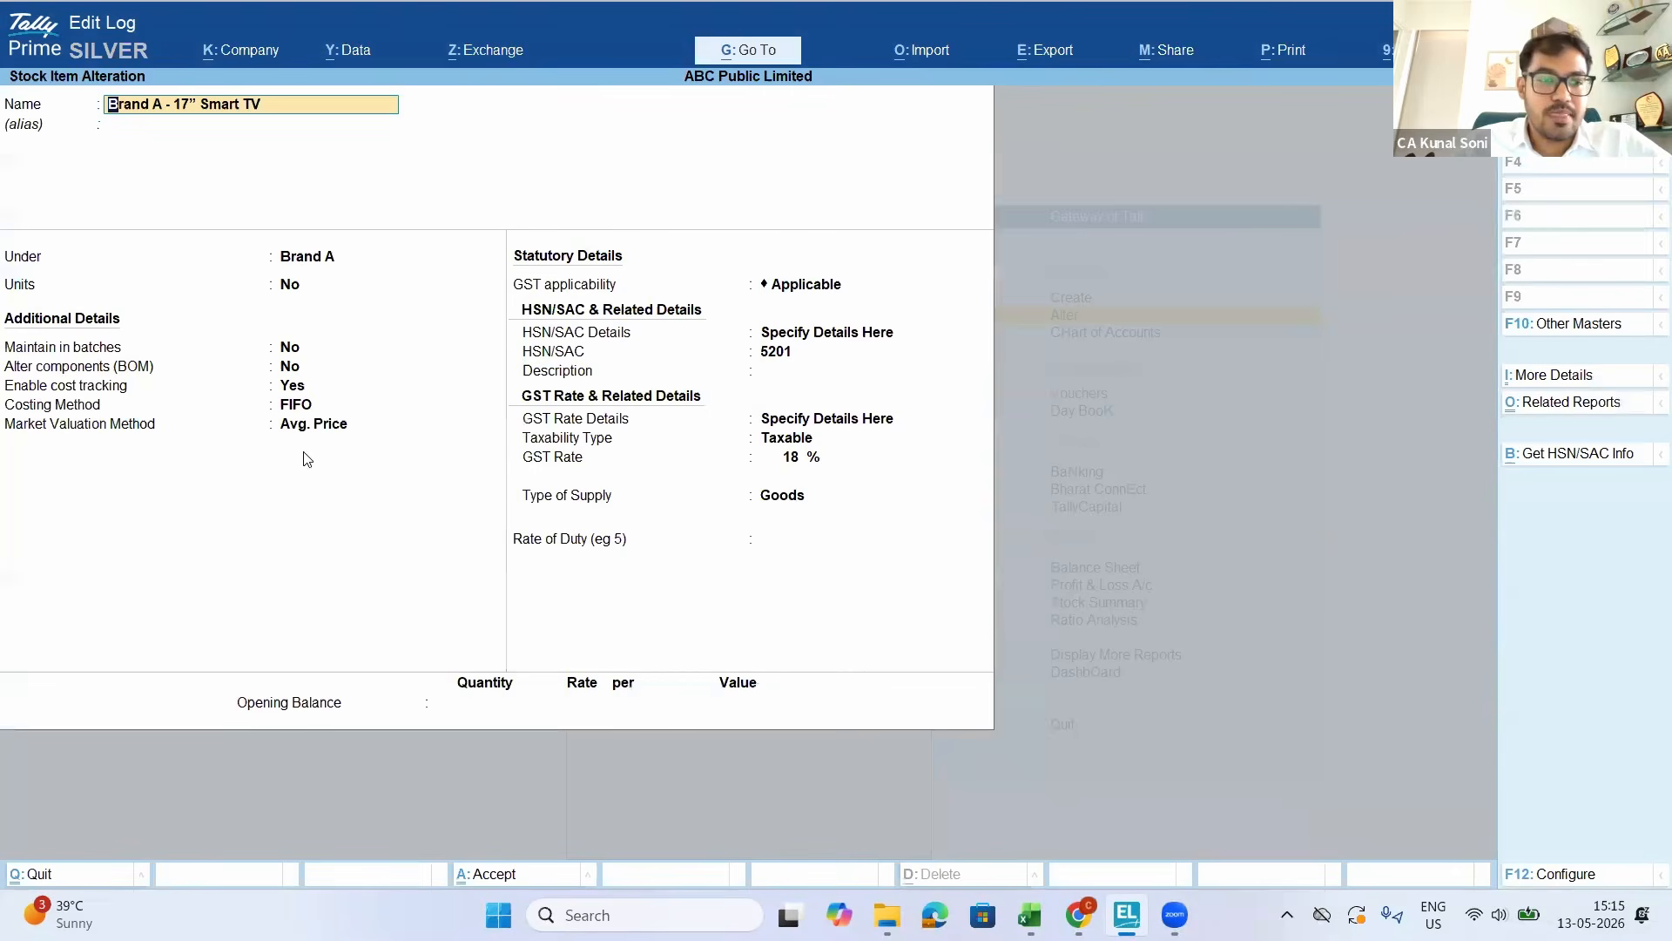
Review the available costing methods, choose FIFO for the stock item, save it and return to the Gateway of Tally
left_click(296, 407)
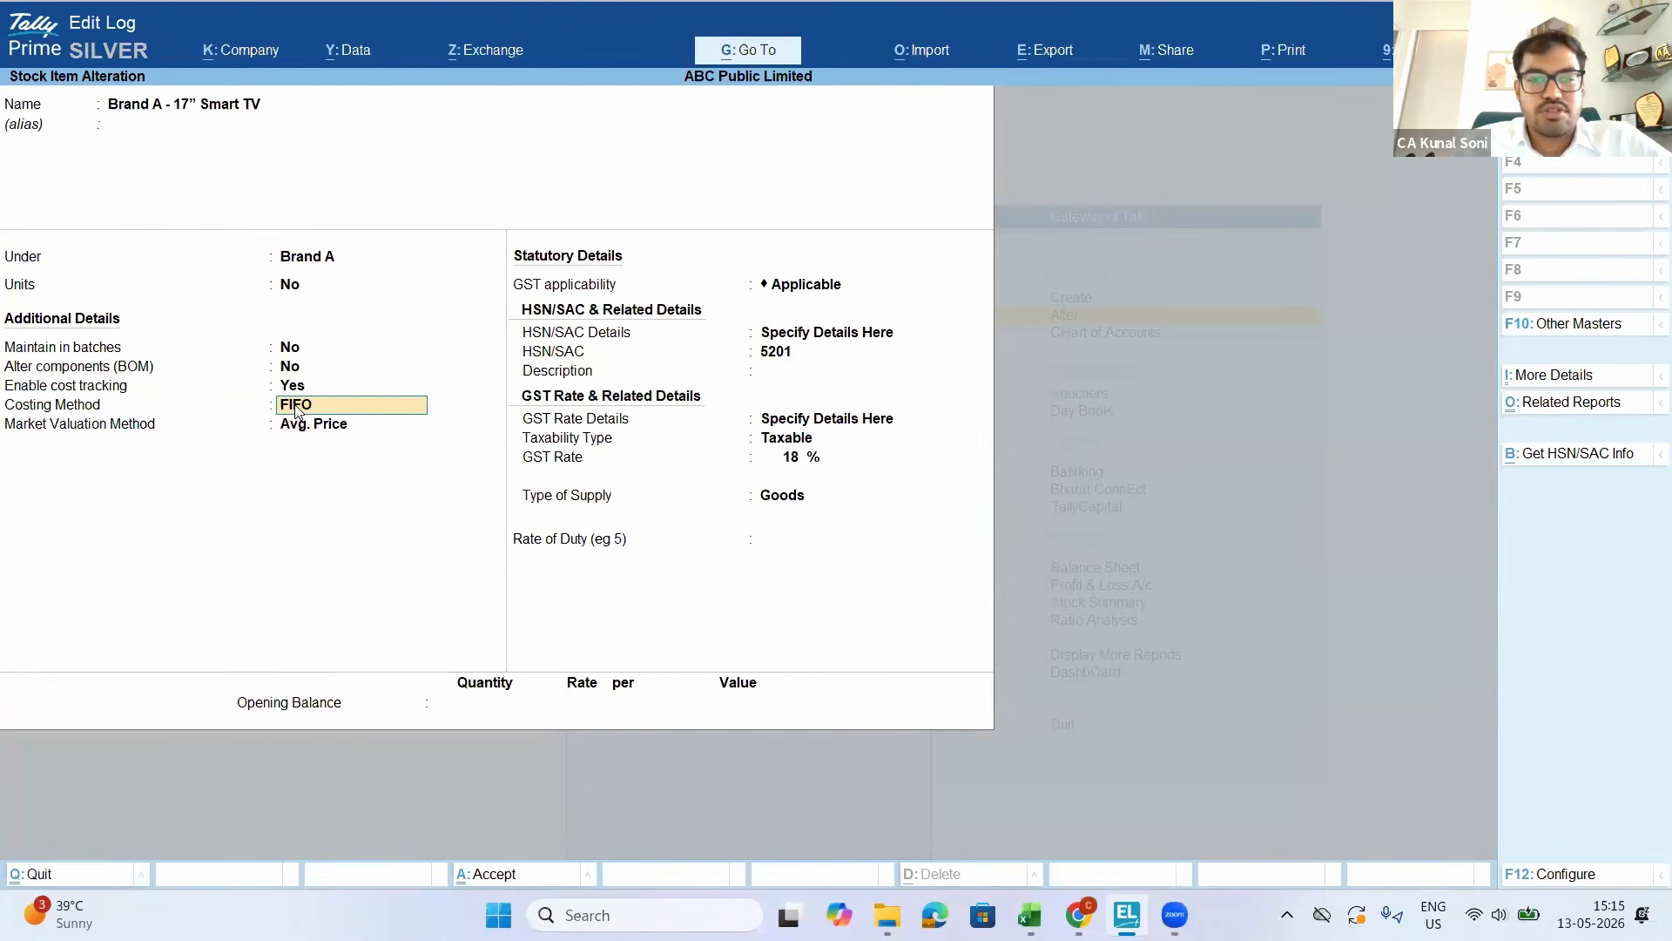
key("space")
key("Down")
key("Down")
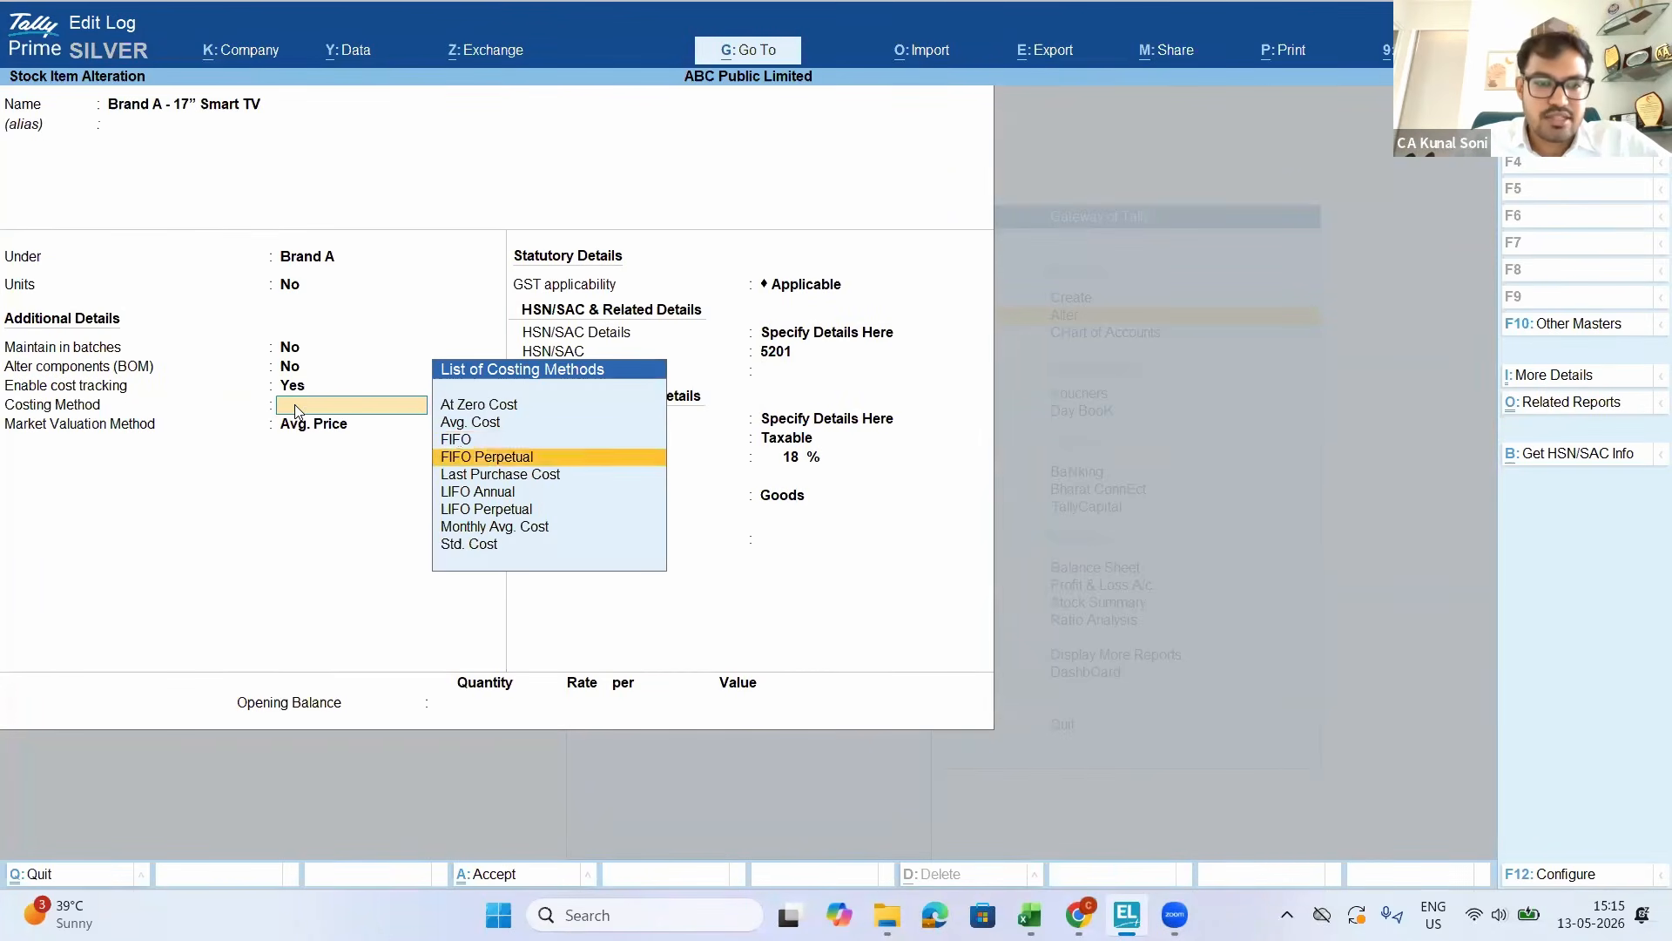
key("Up")
key("Return")
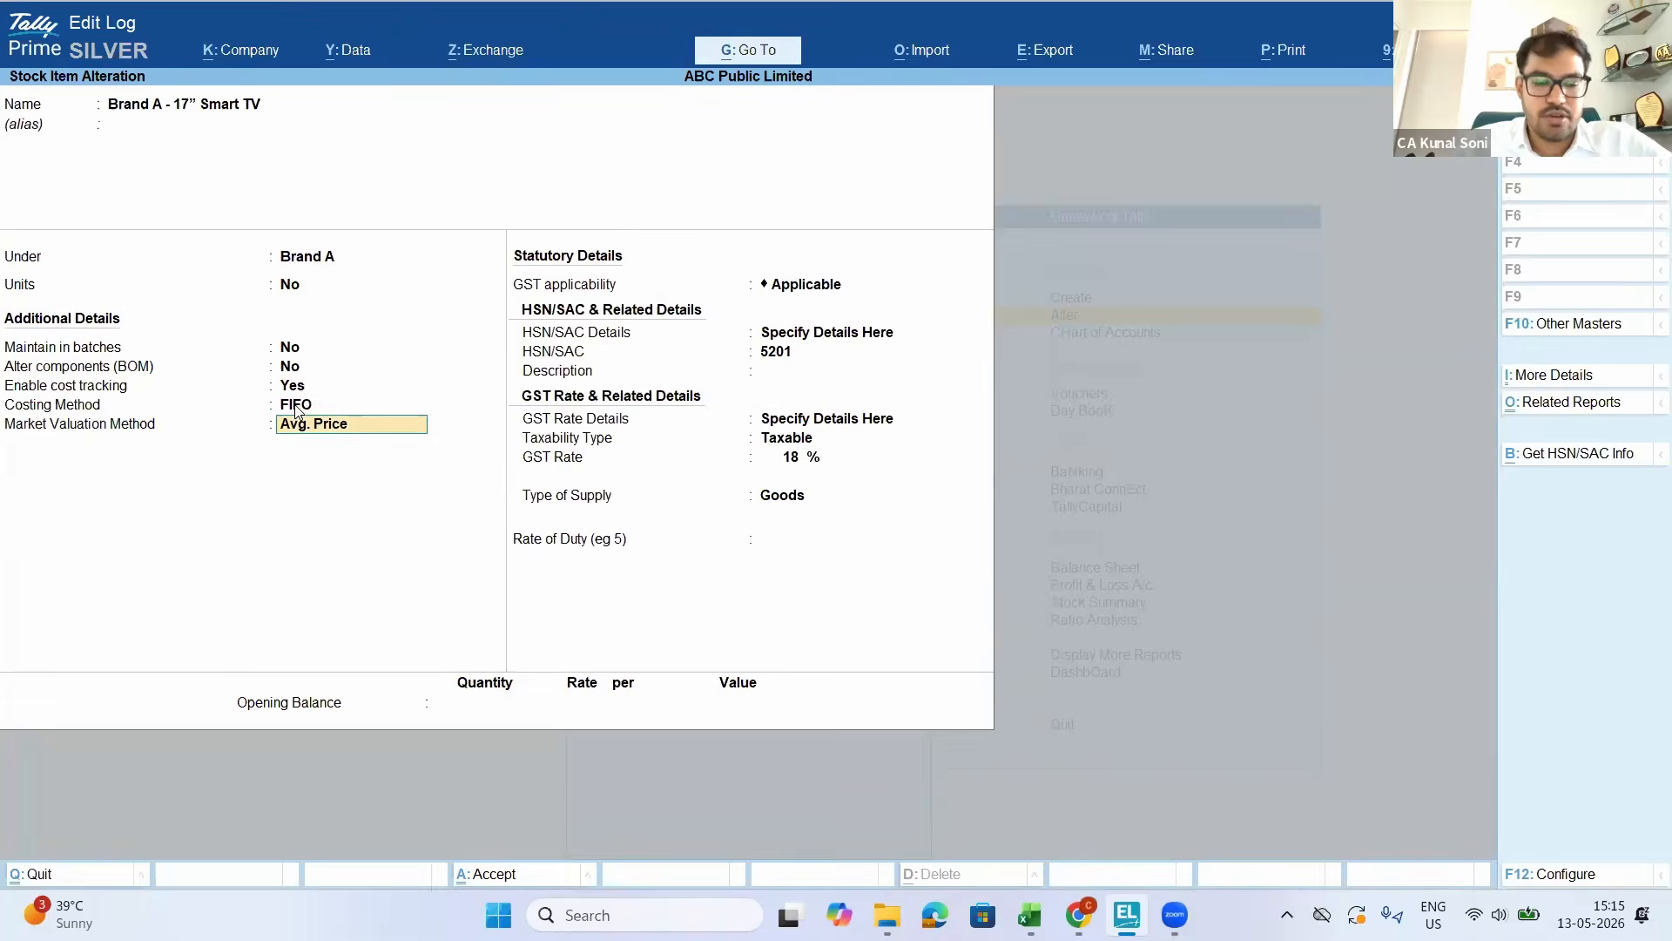
key("ctrl+a")
key("Escape")
key("Escape")
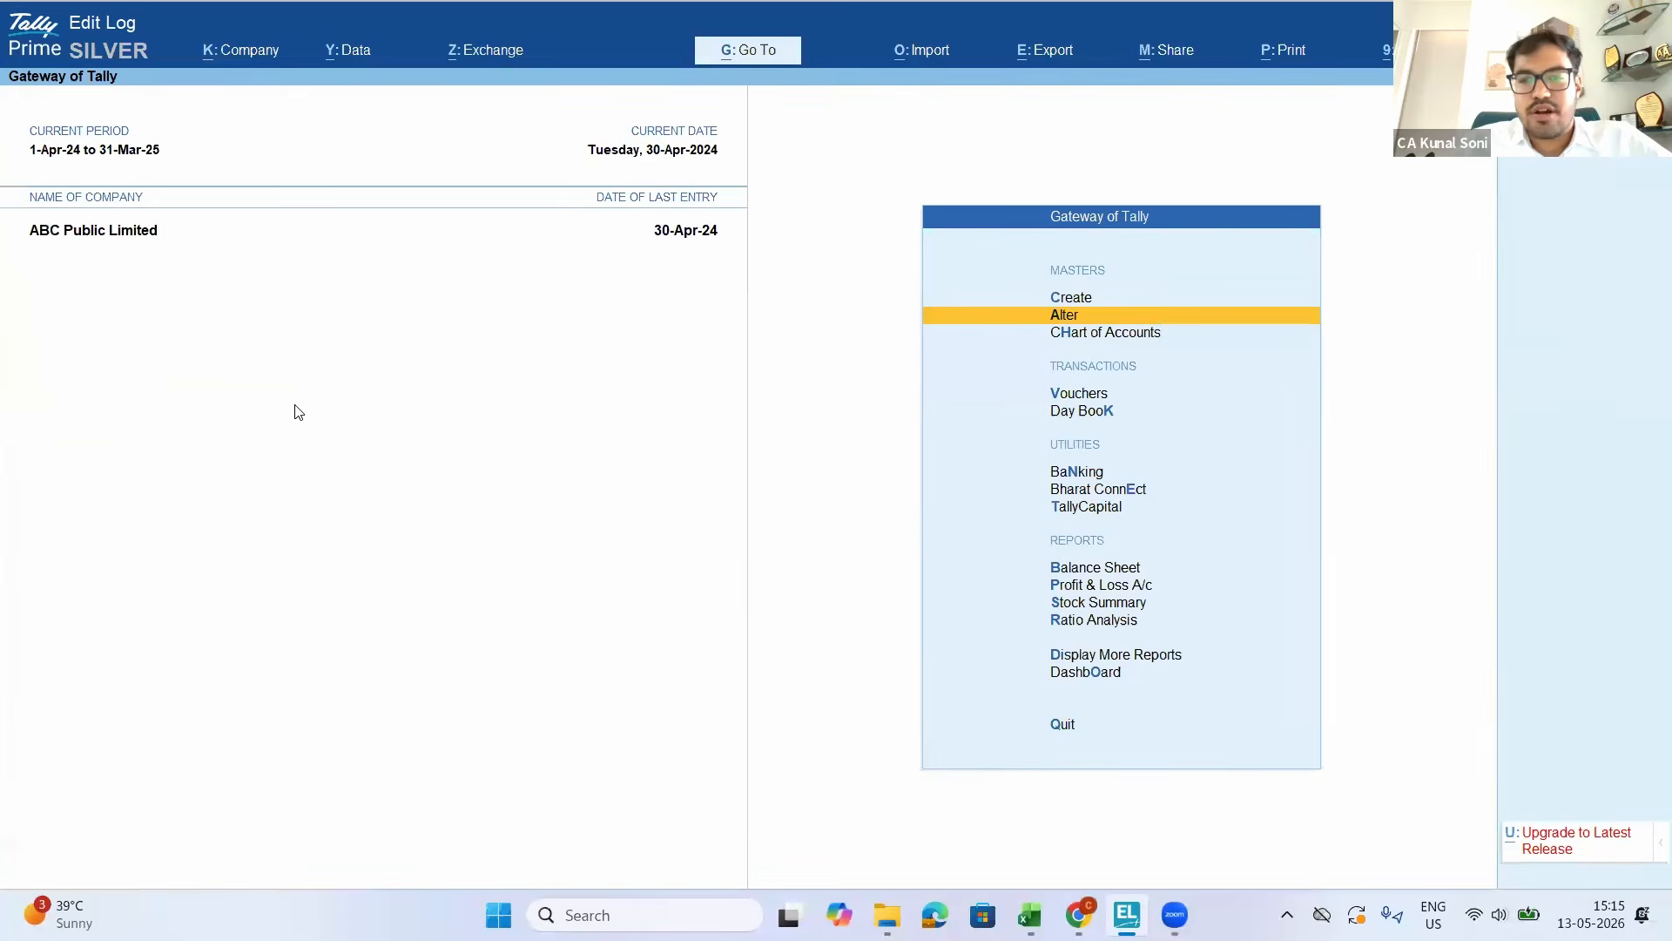
Open the Stock Summary report from the Gateway of Tally
key("Down")
key("Down")
key("Down")
key("Down")
key("Down")
key("Down")
key("Down")
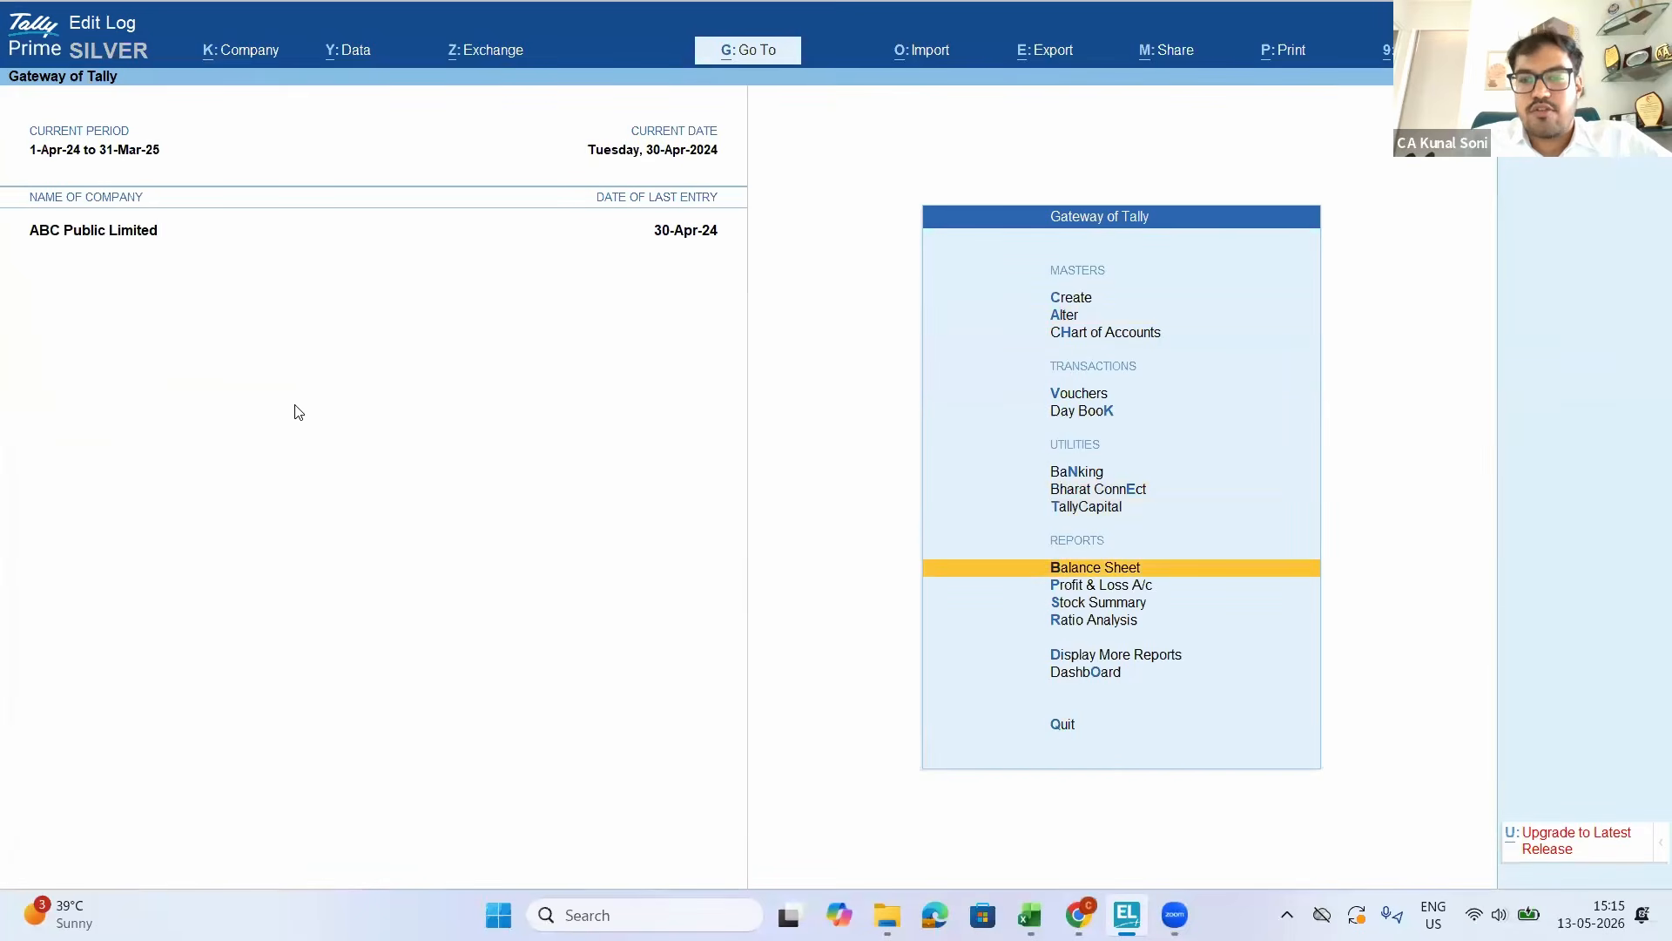
key("Down")
key("Down")
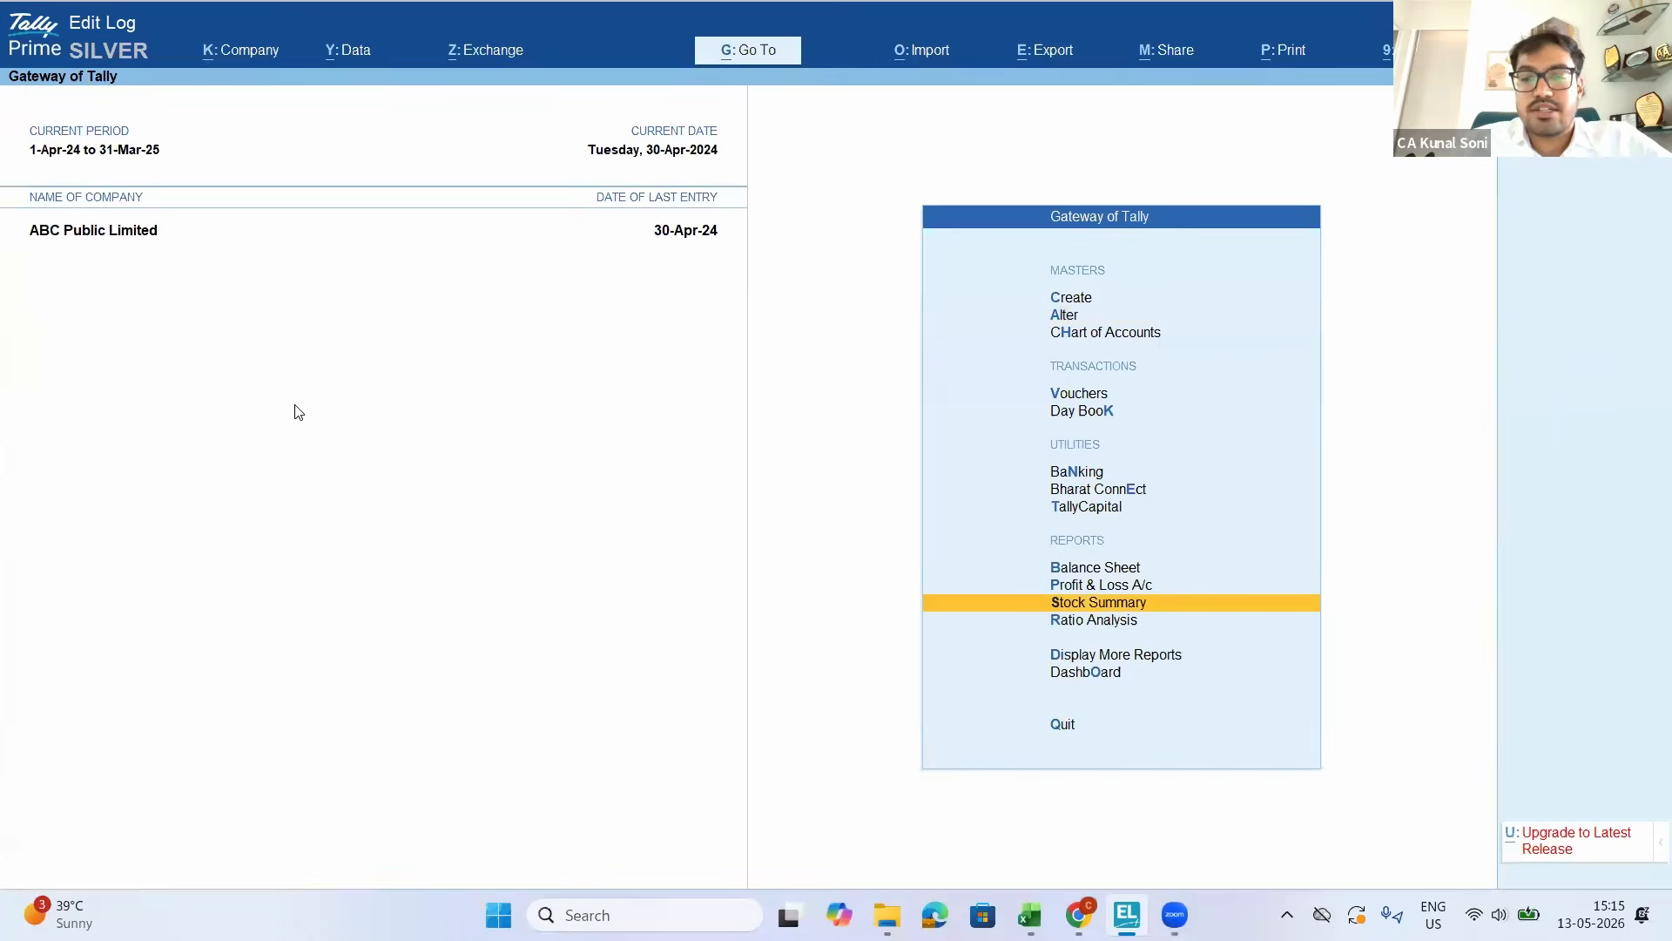
key("Return")
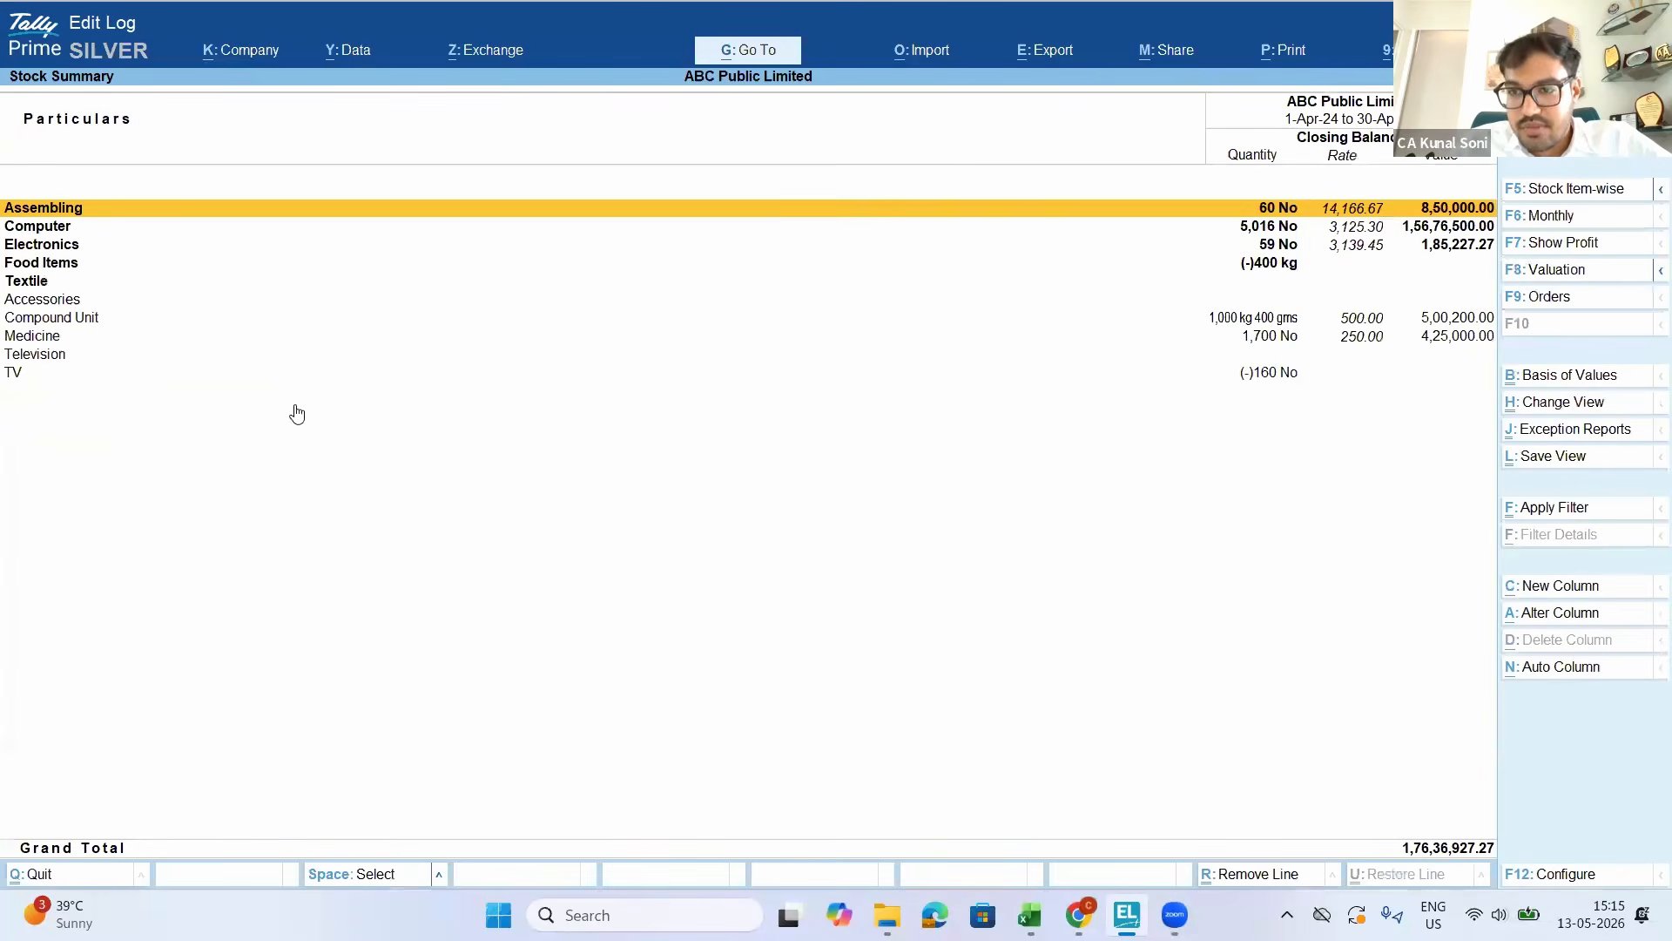
Change the Stock Summary's valuation method to FIFO
left_click(1576, 275)
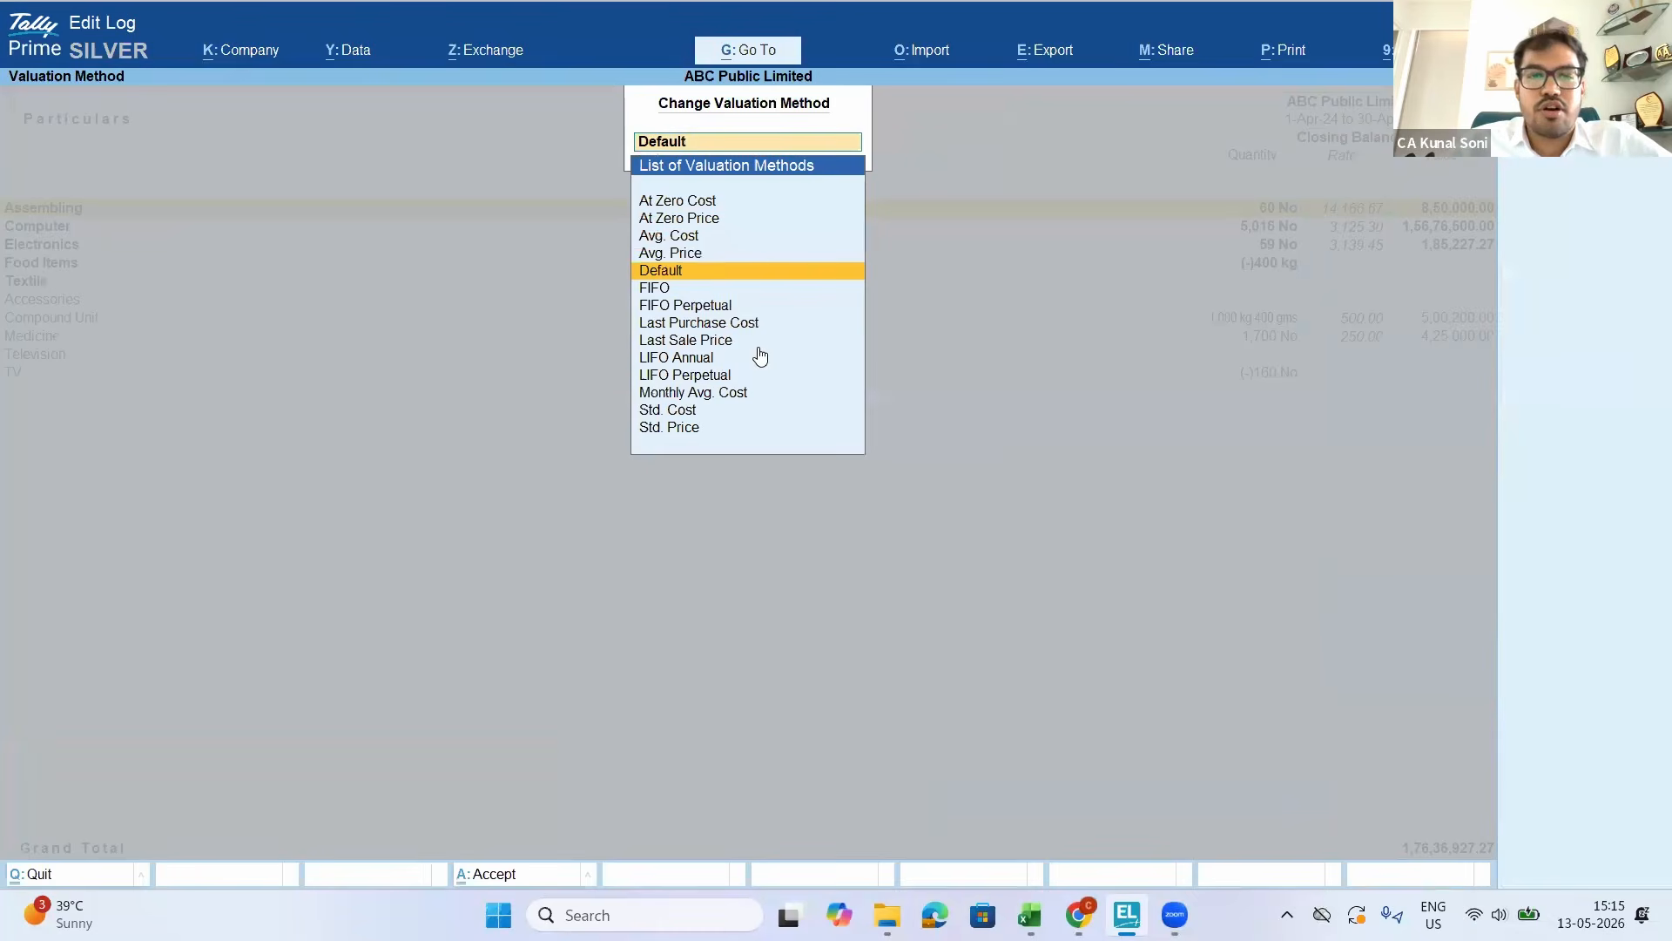
key("Down")
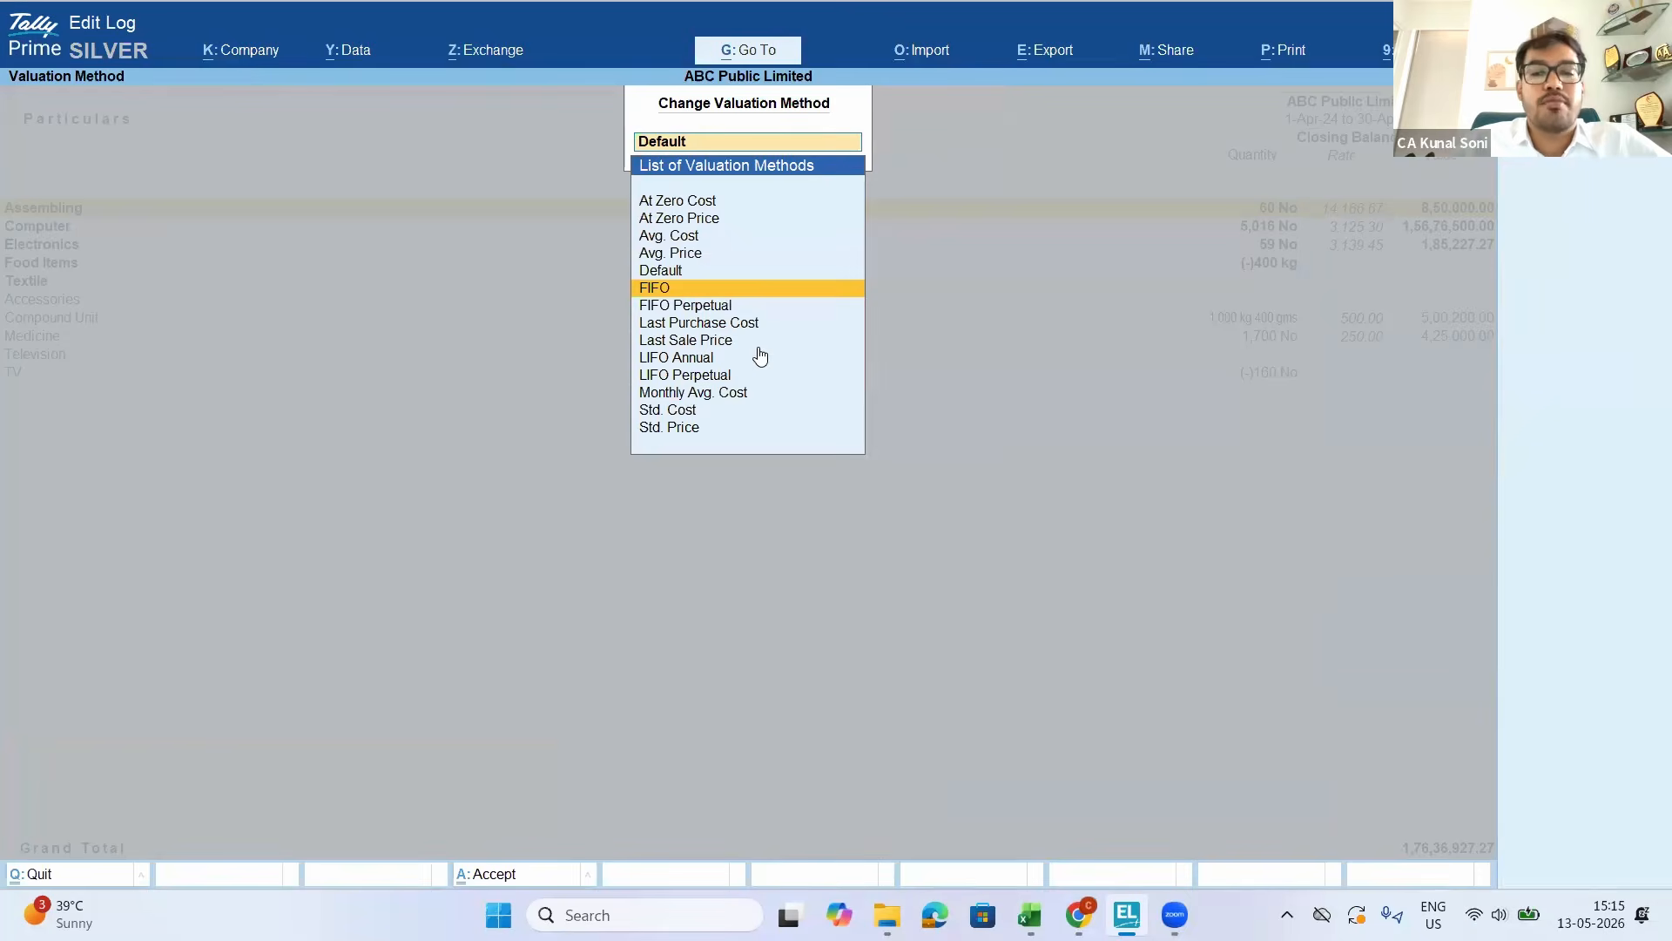
key("Return")
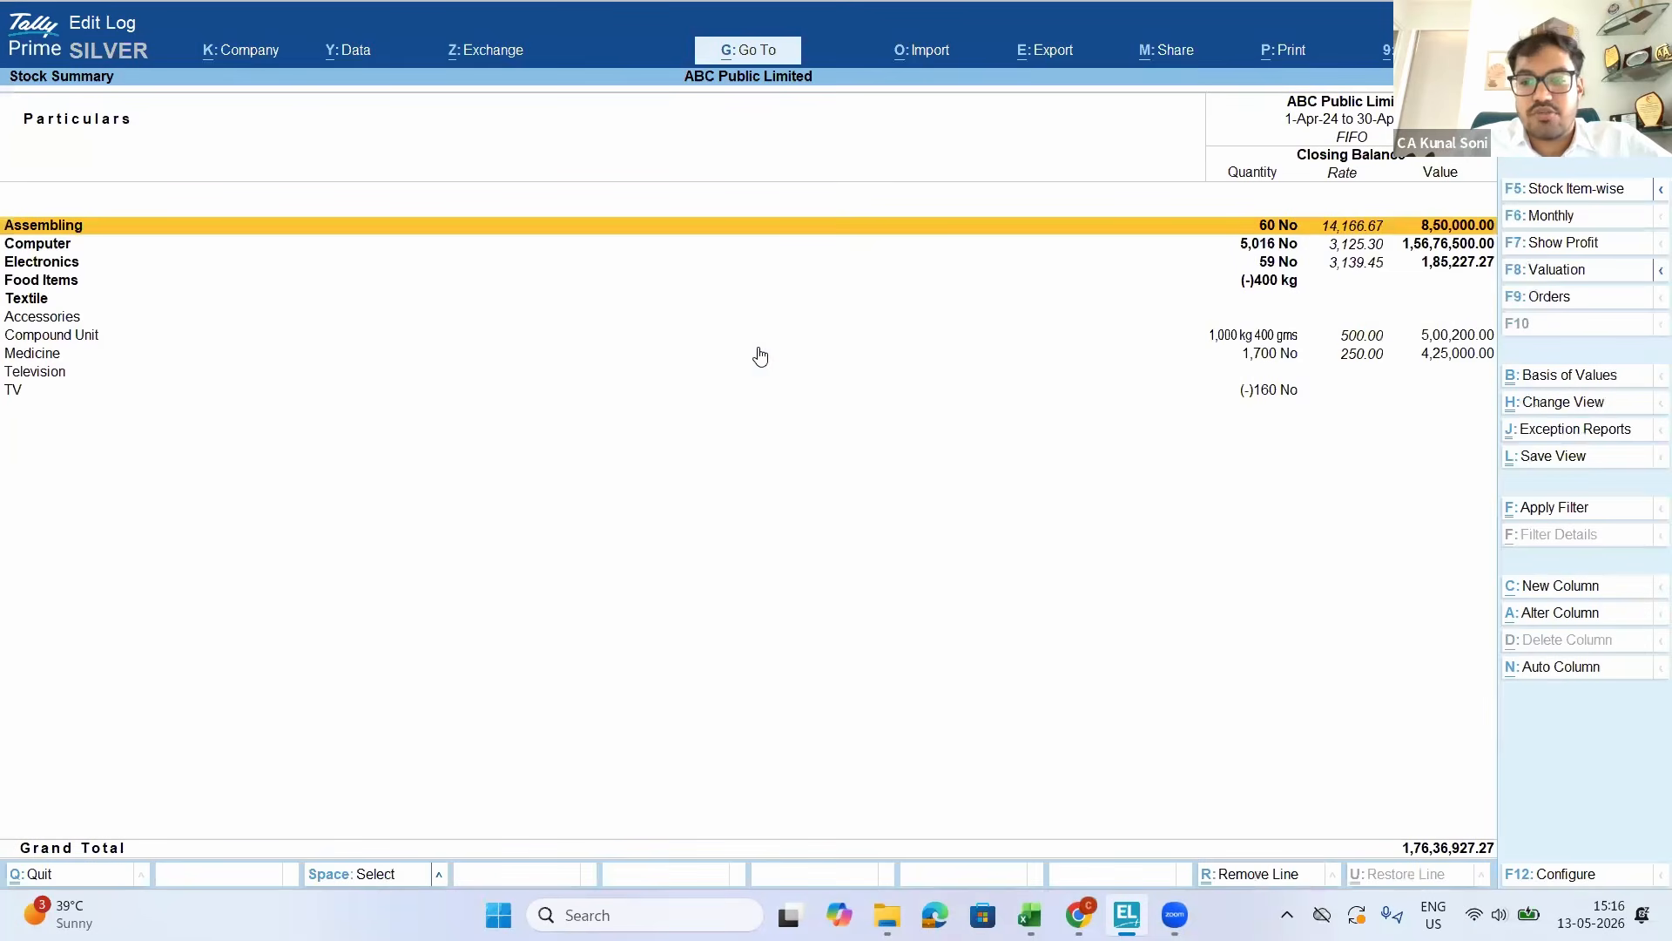
Change the Stock Summary's valuation method to LIFO Annual, examine the closing values and leave the report
left_click(1582, 272)
key("Down")
key("Down")
key("Down")
key("Down")
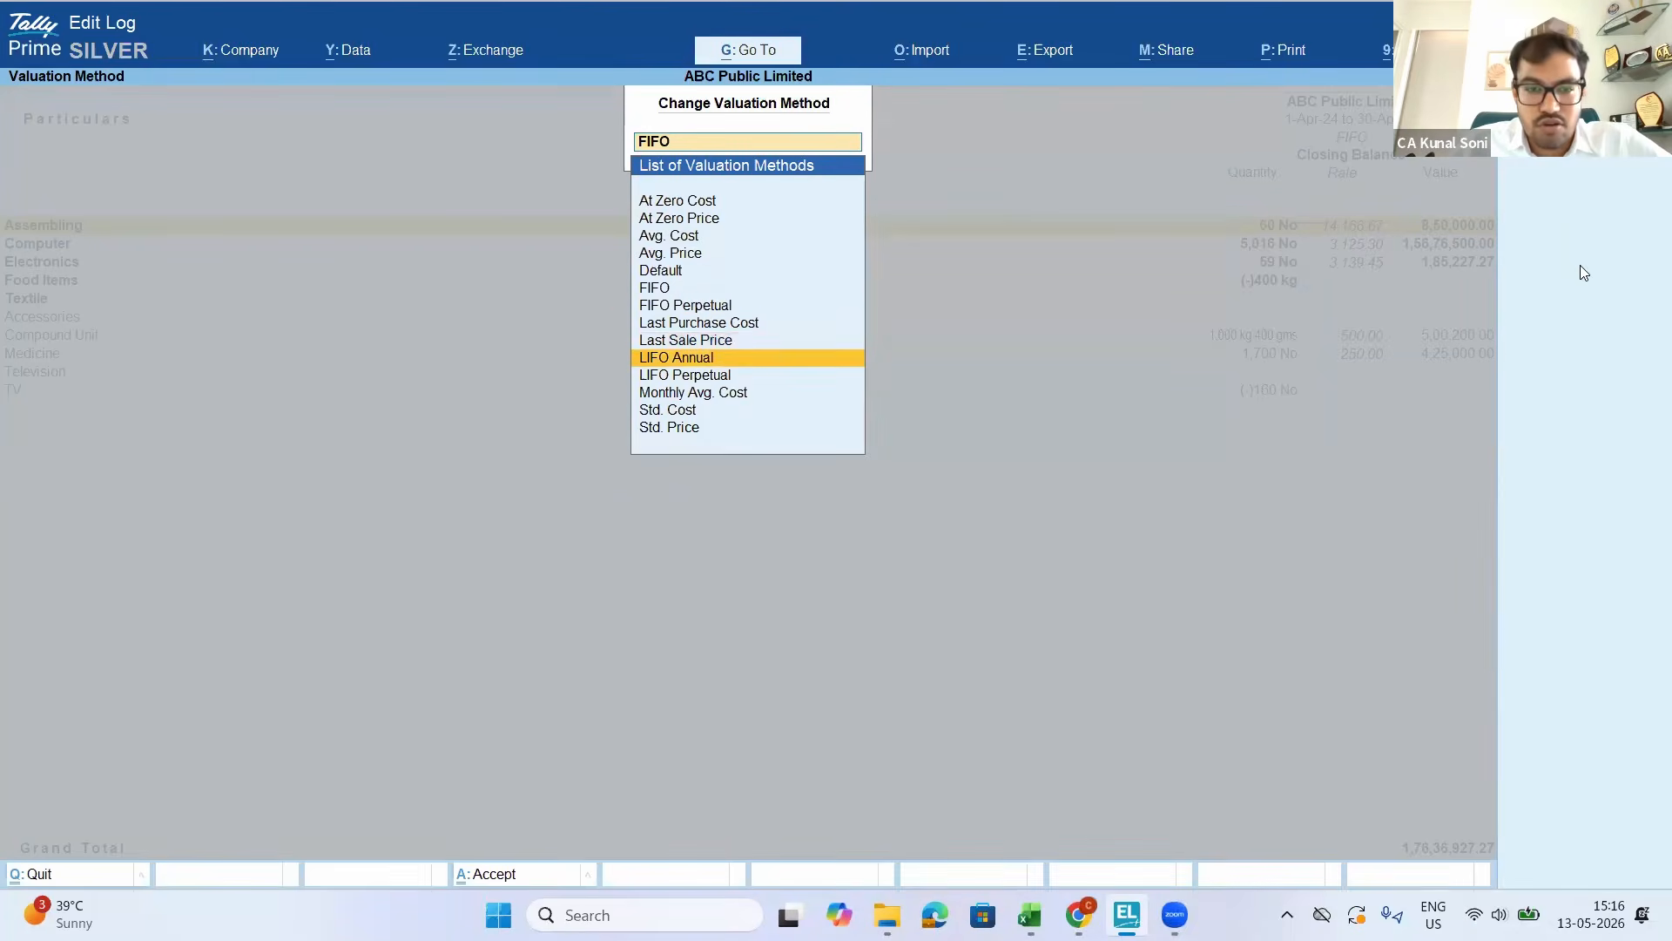
key("Return")
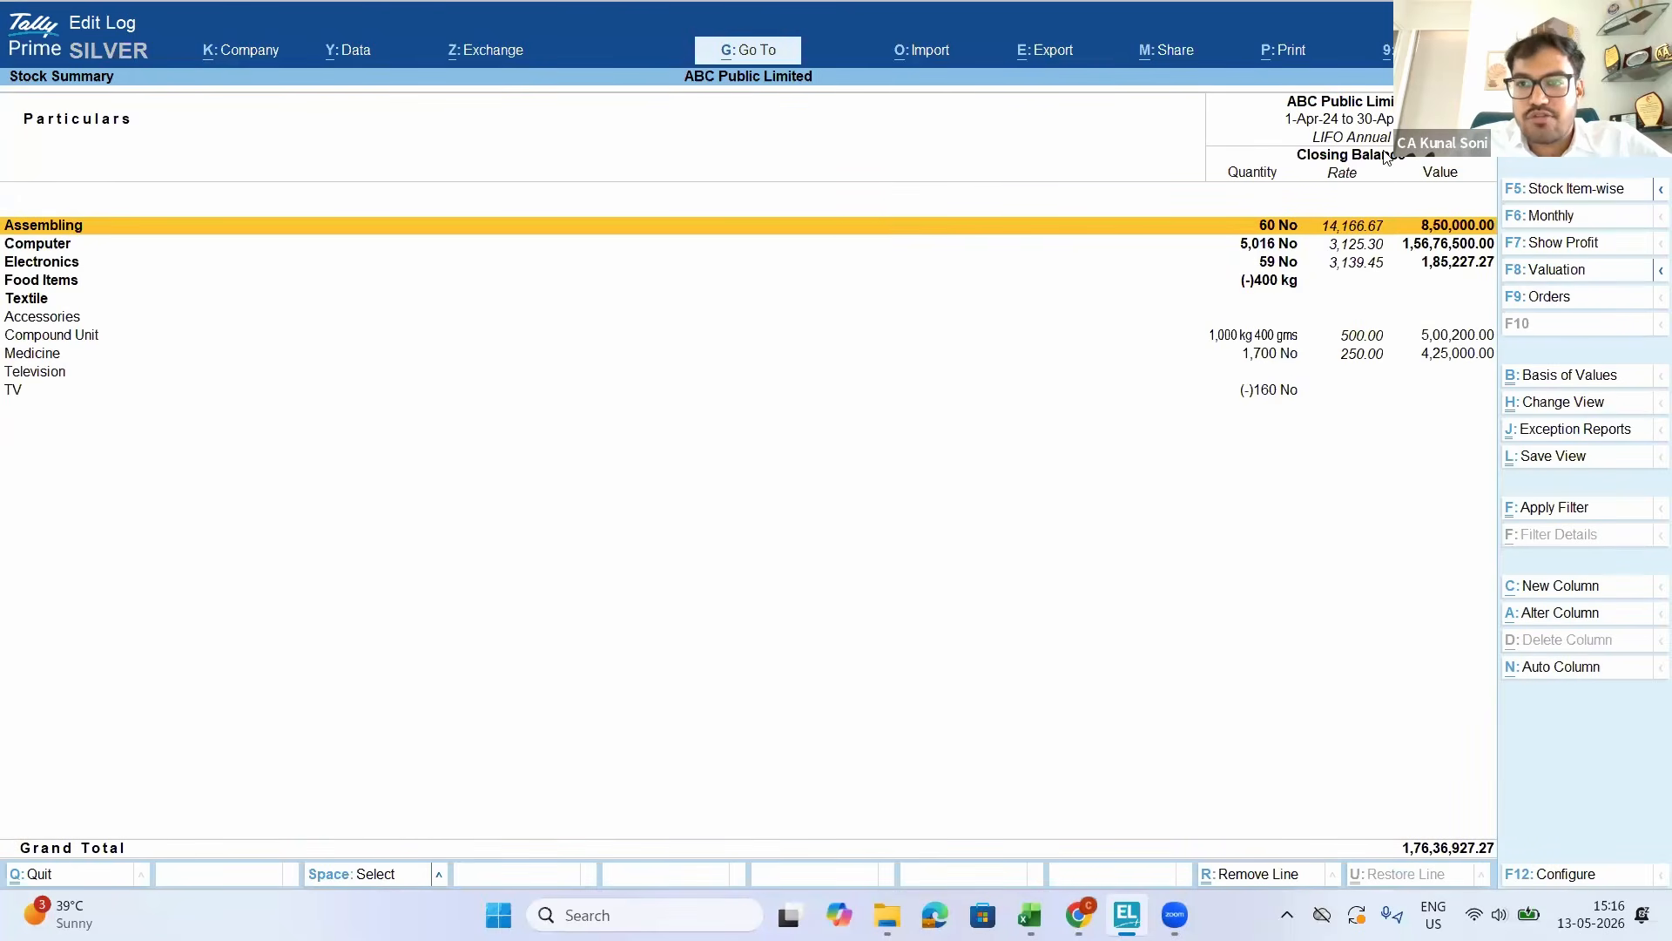
key("Escape")
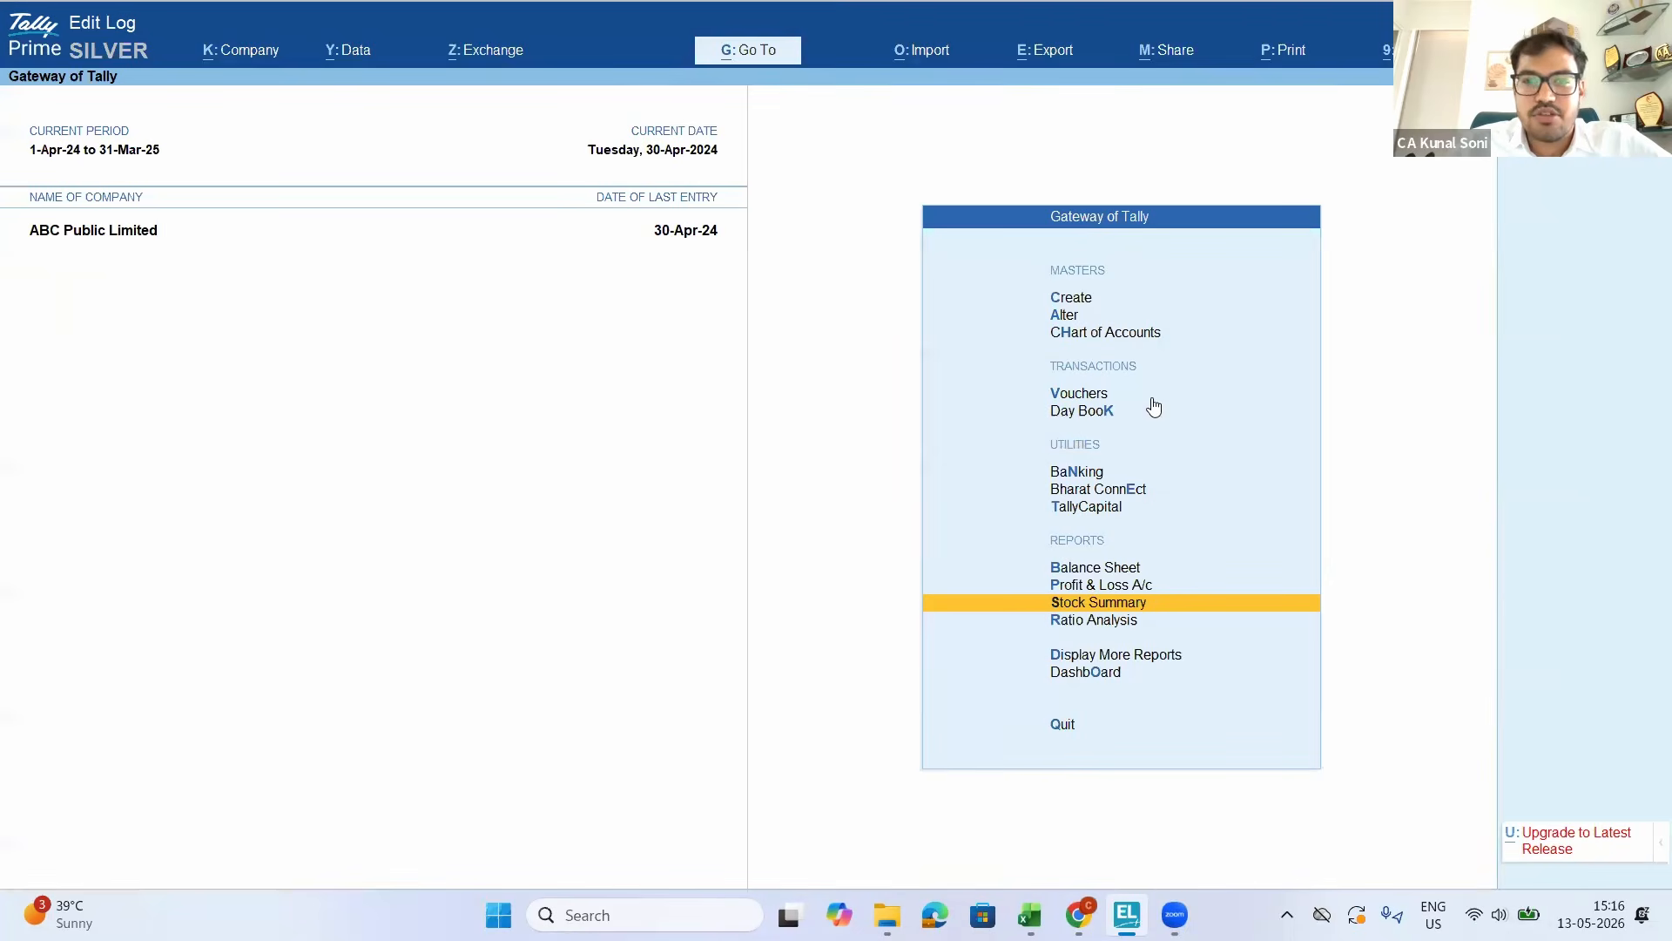
key("Up")
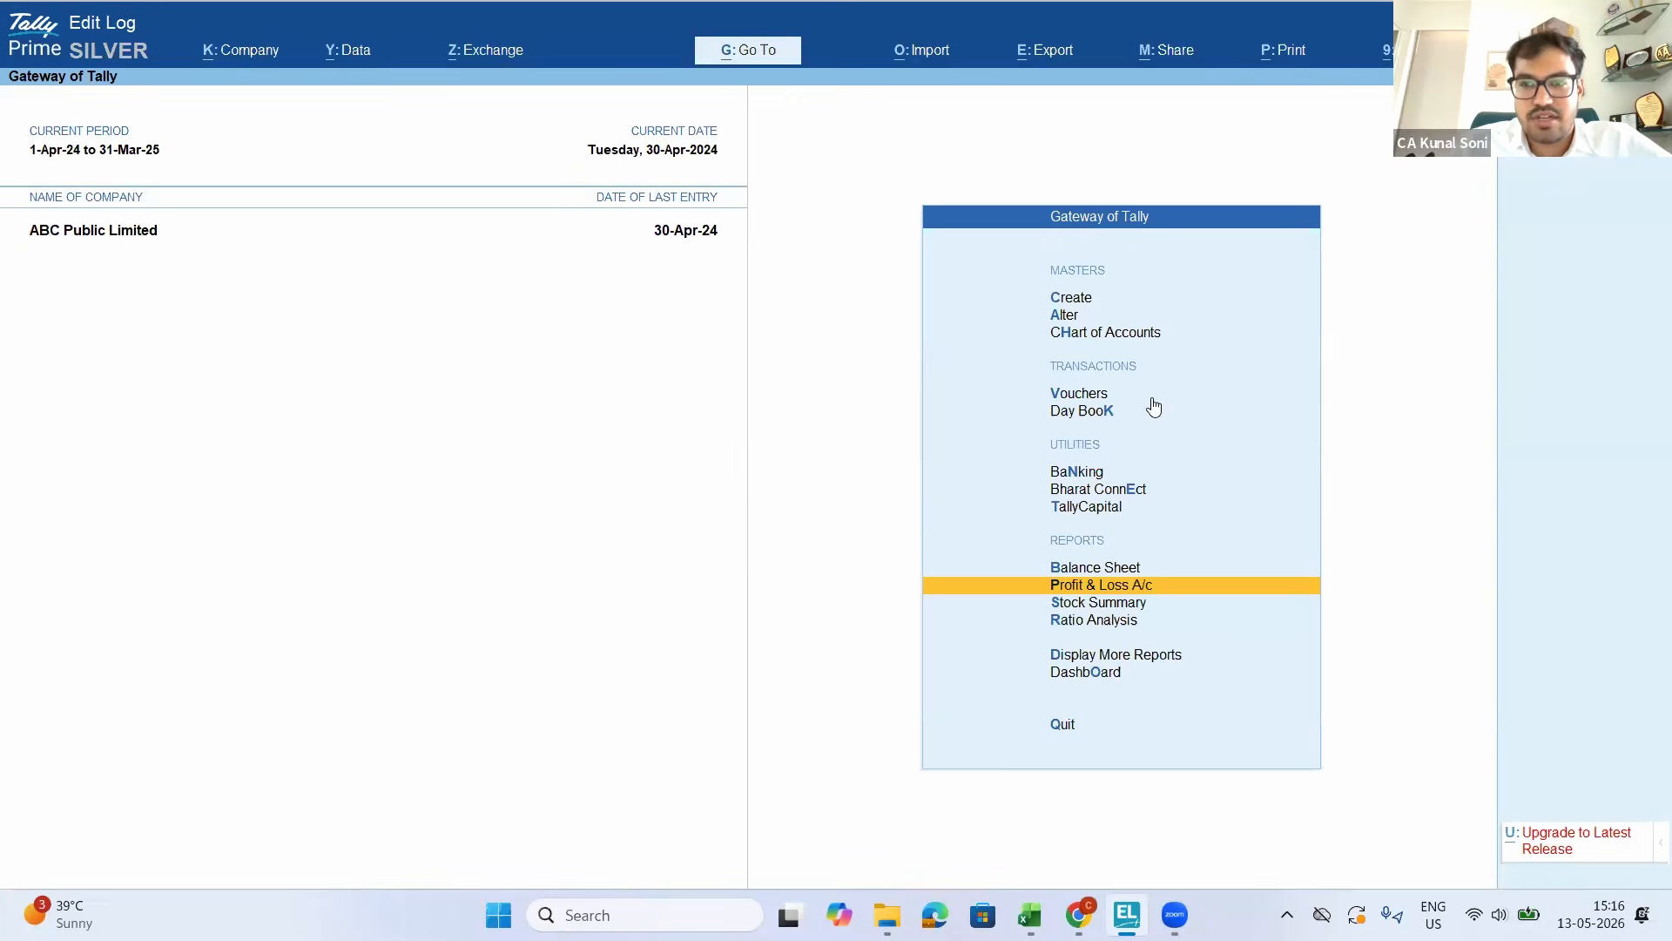
key("Up")
key("Down")
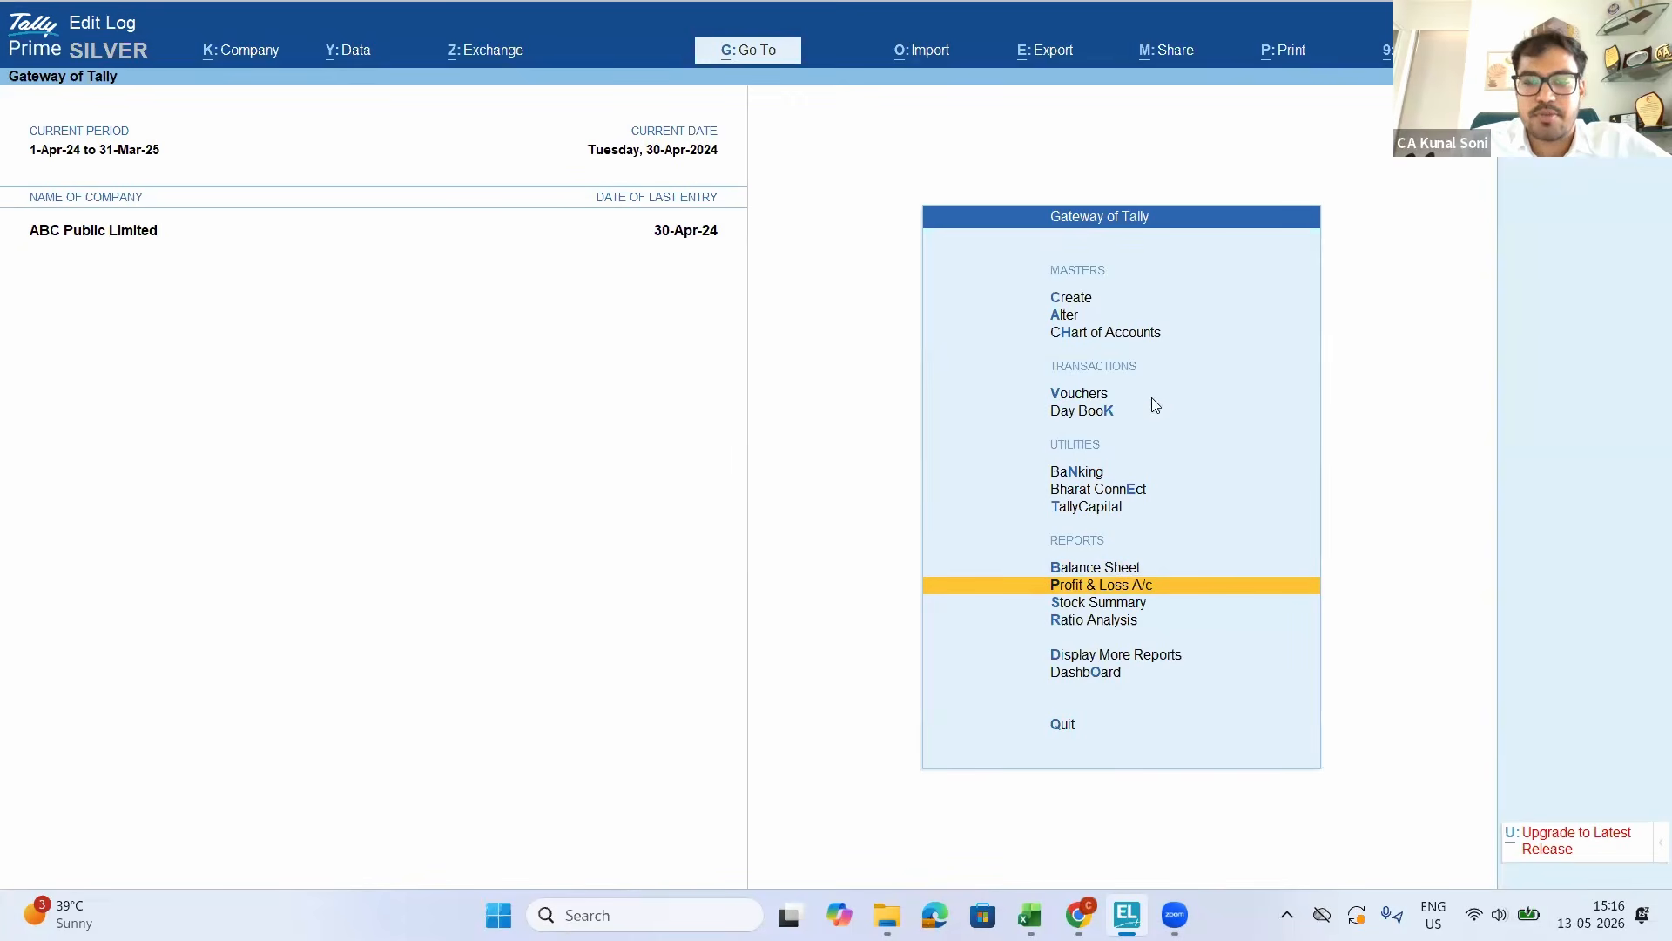
key("Up")
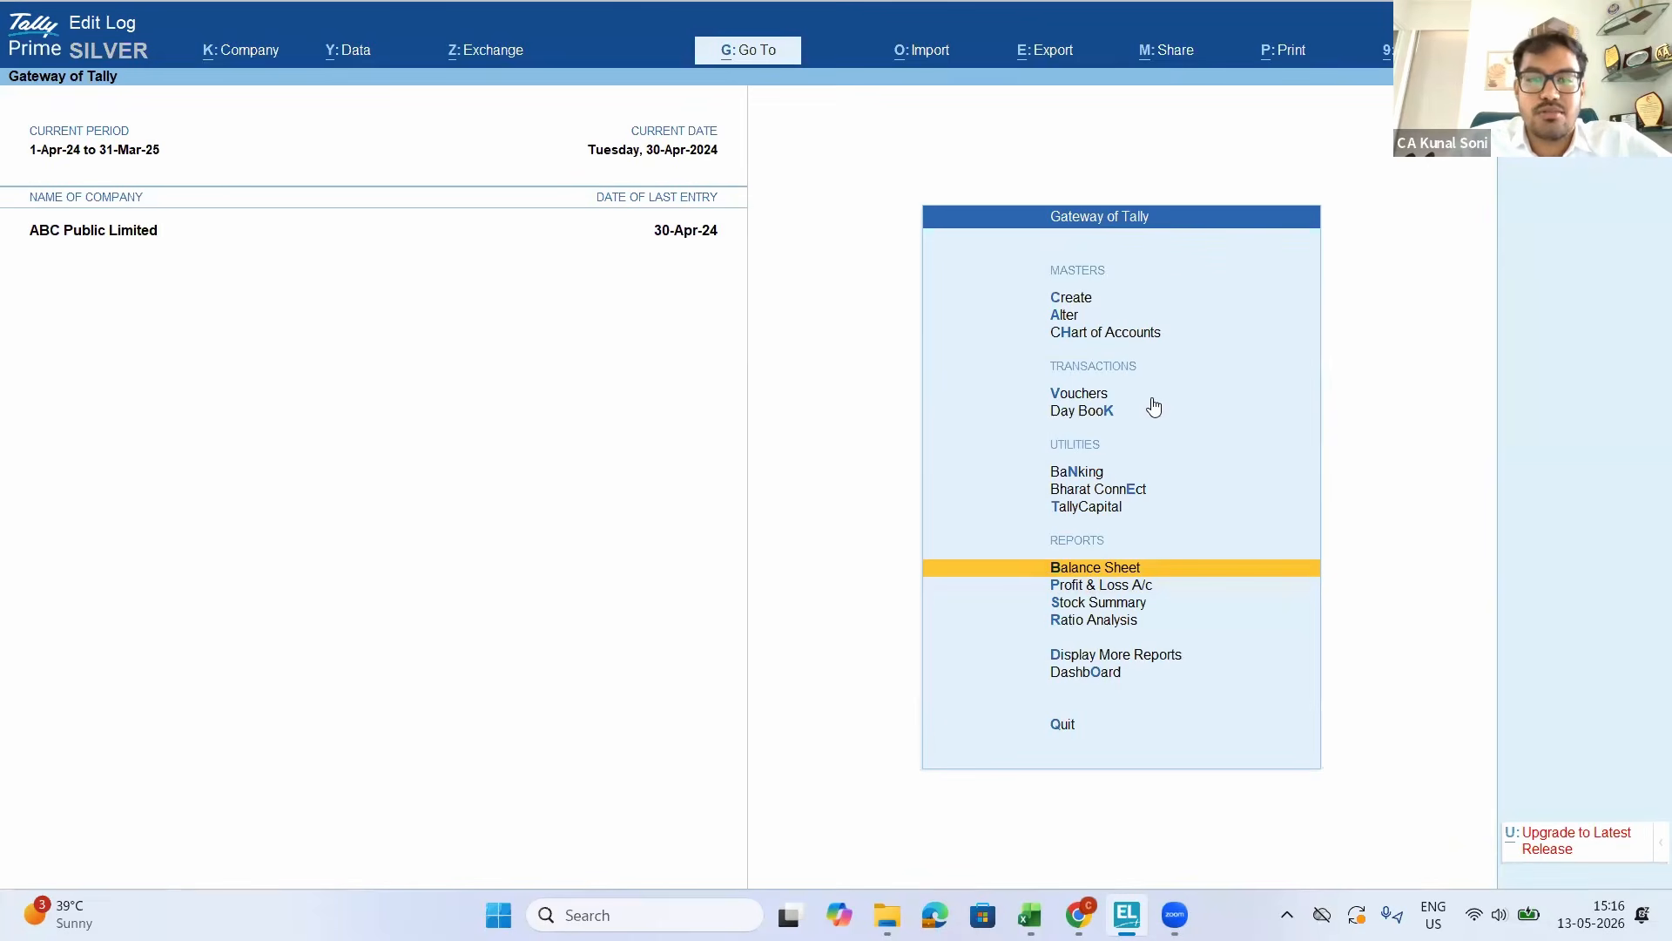
key("alt+Tab")
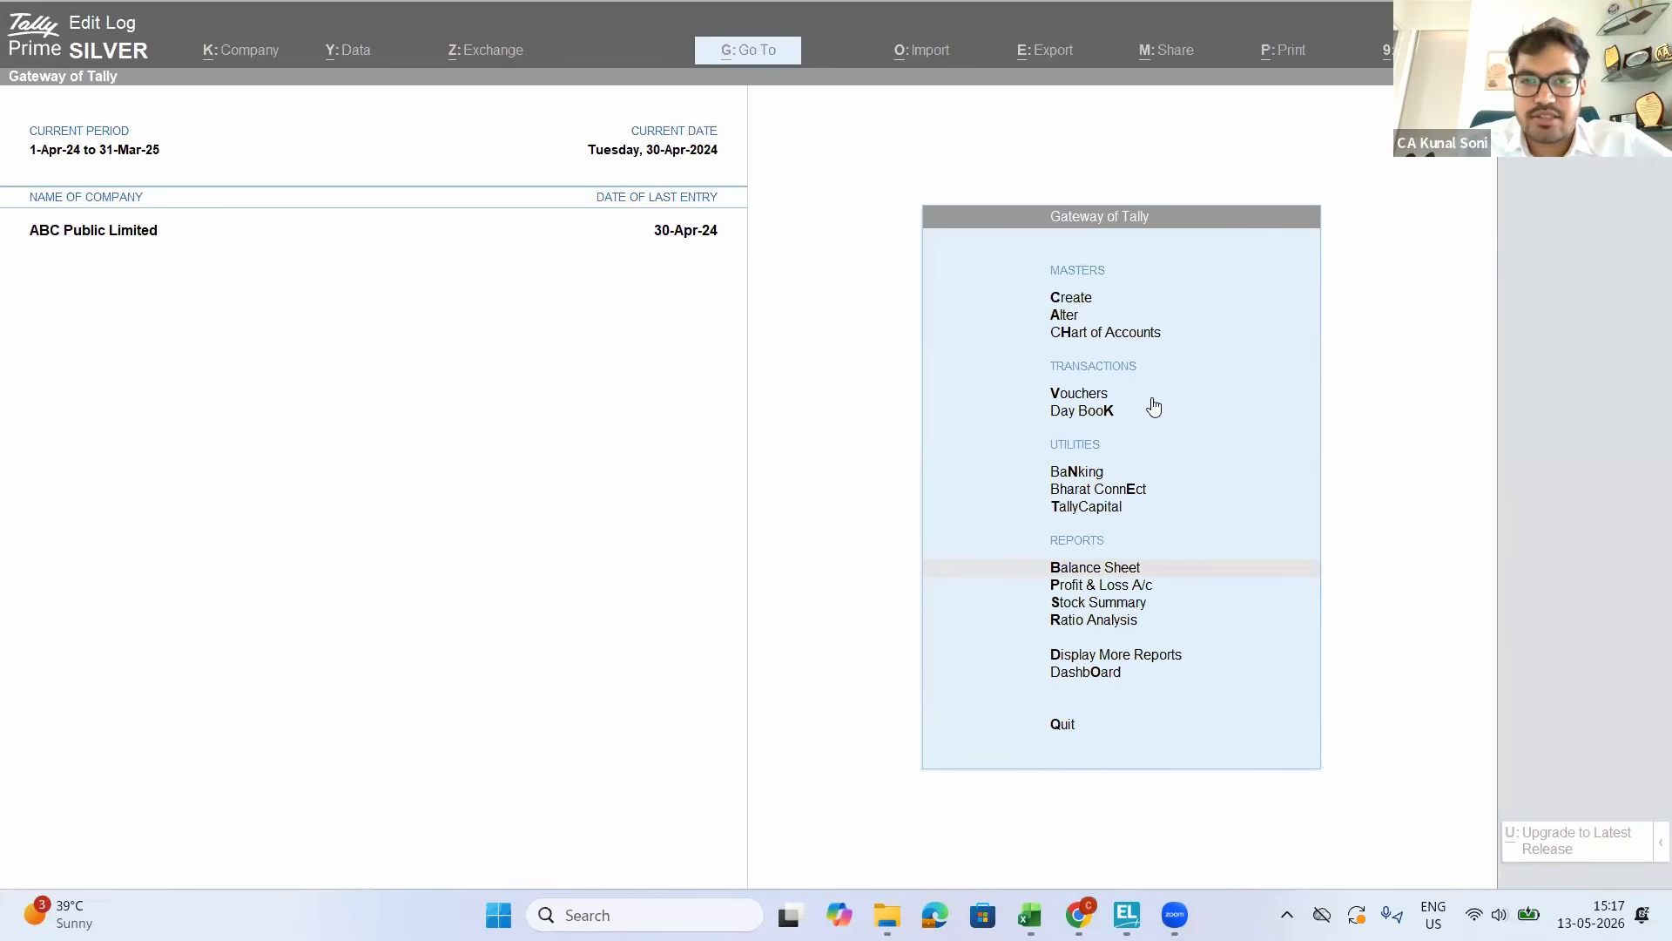
left_click(709, 478)
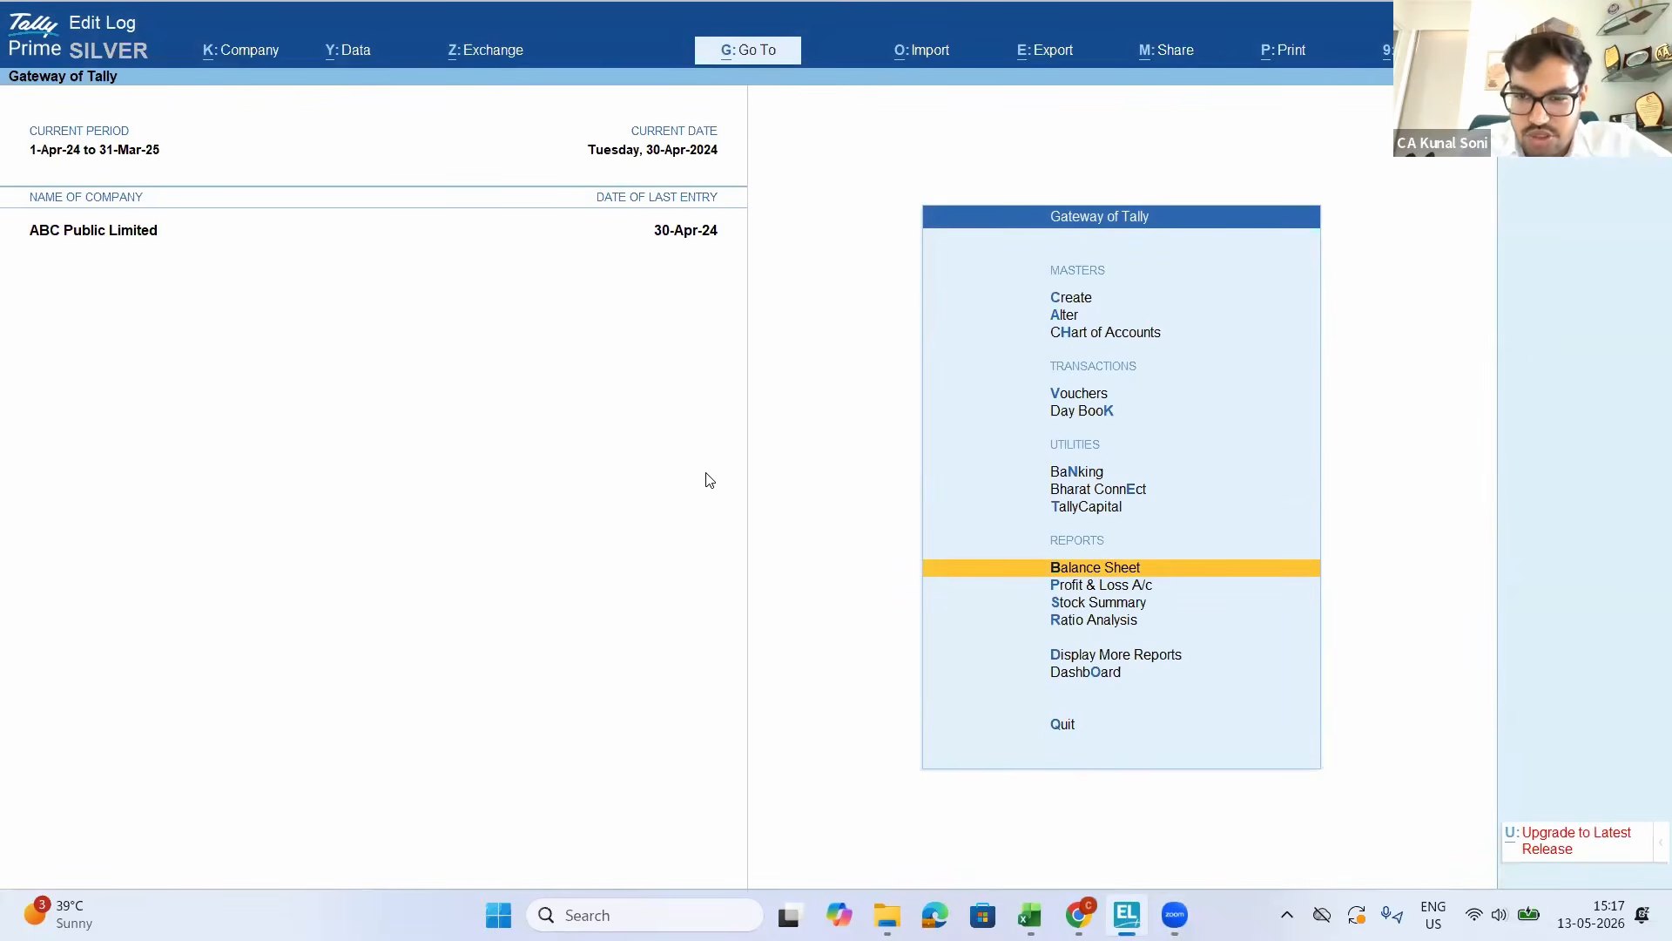
Bring up the list of masters for alteration again
key("Up")
key("Down")
key("Down")
key("Down")
key("Up")
key("Up")
key("Up")
key("Up")
key("Up")
key("Up")
key("Up")
key("Up")
key("Up")
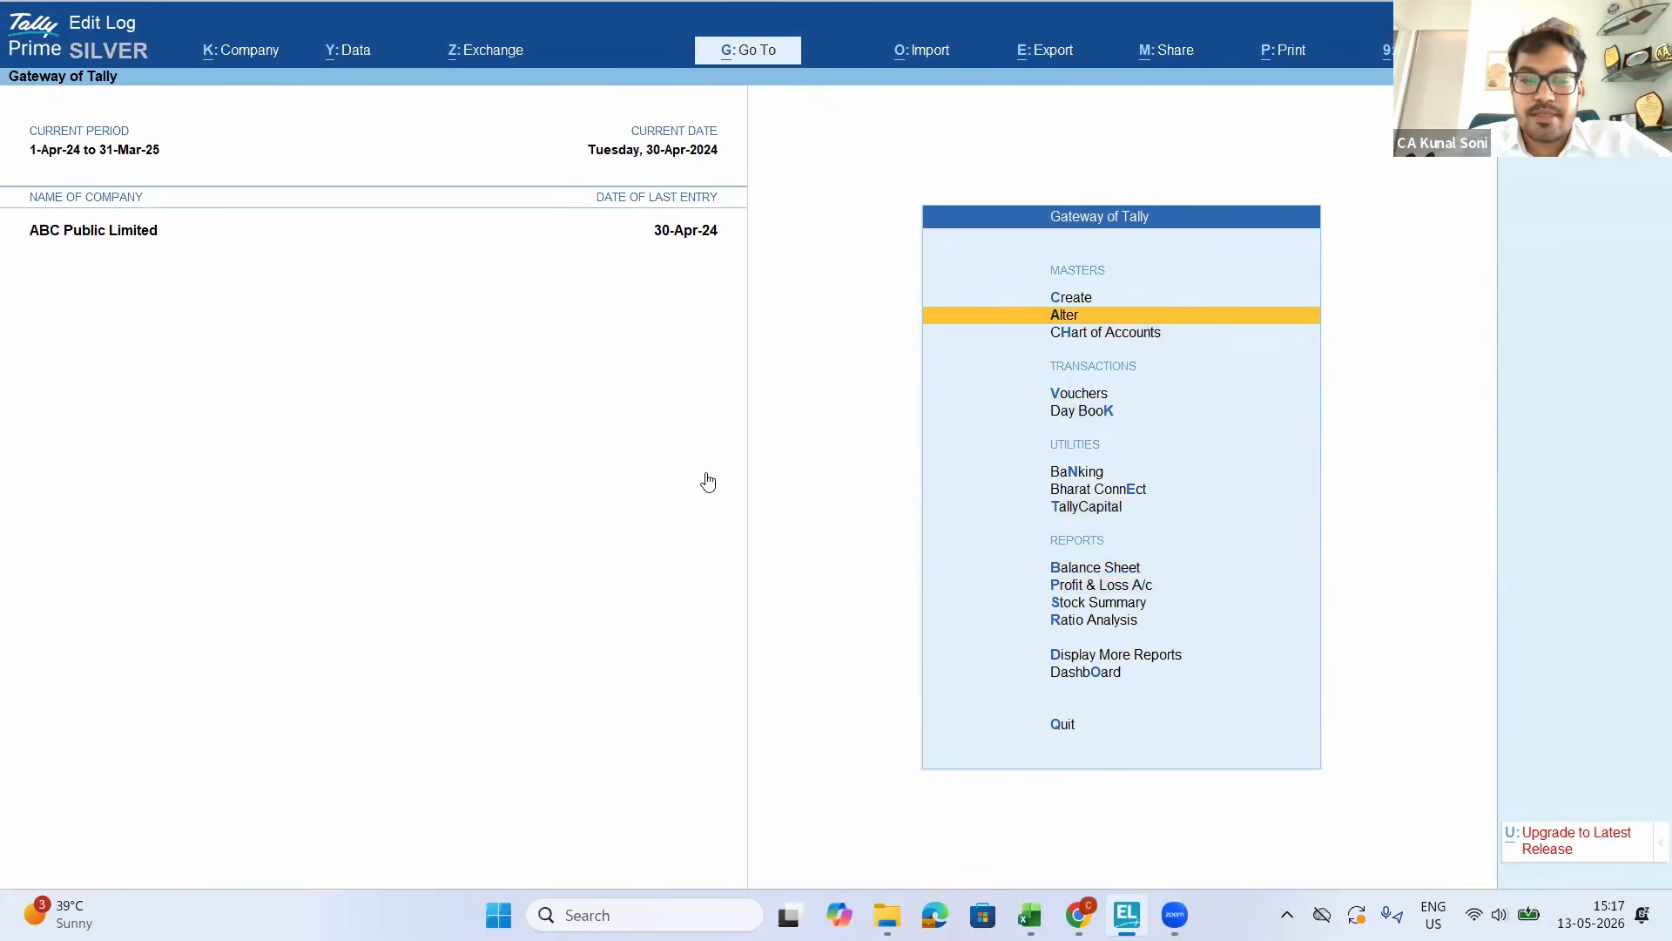
key("Return")
Reopen the stock item Brand A - 17" Smart TV for alteration from the list of stock items
key("Down")
key("Down")
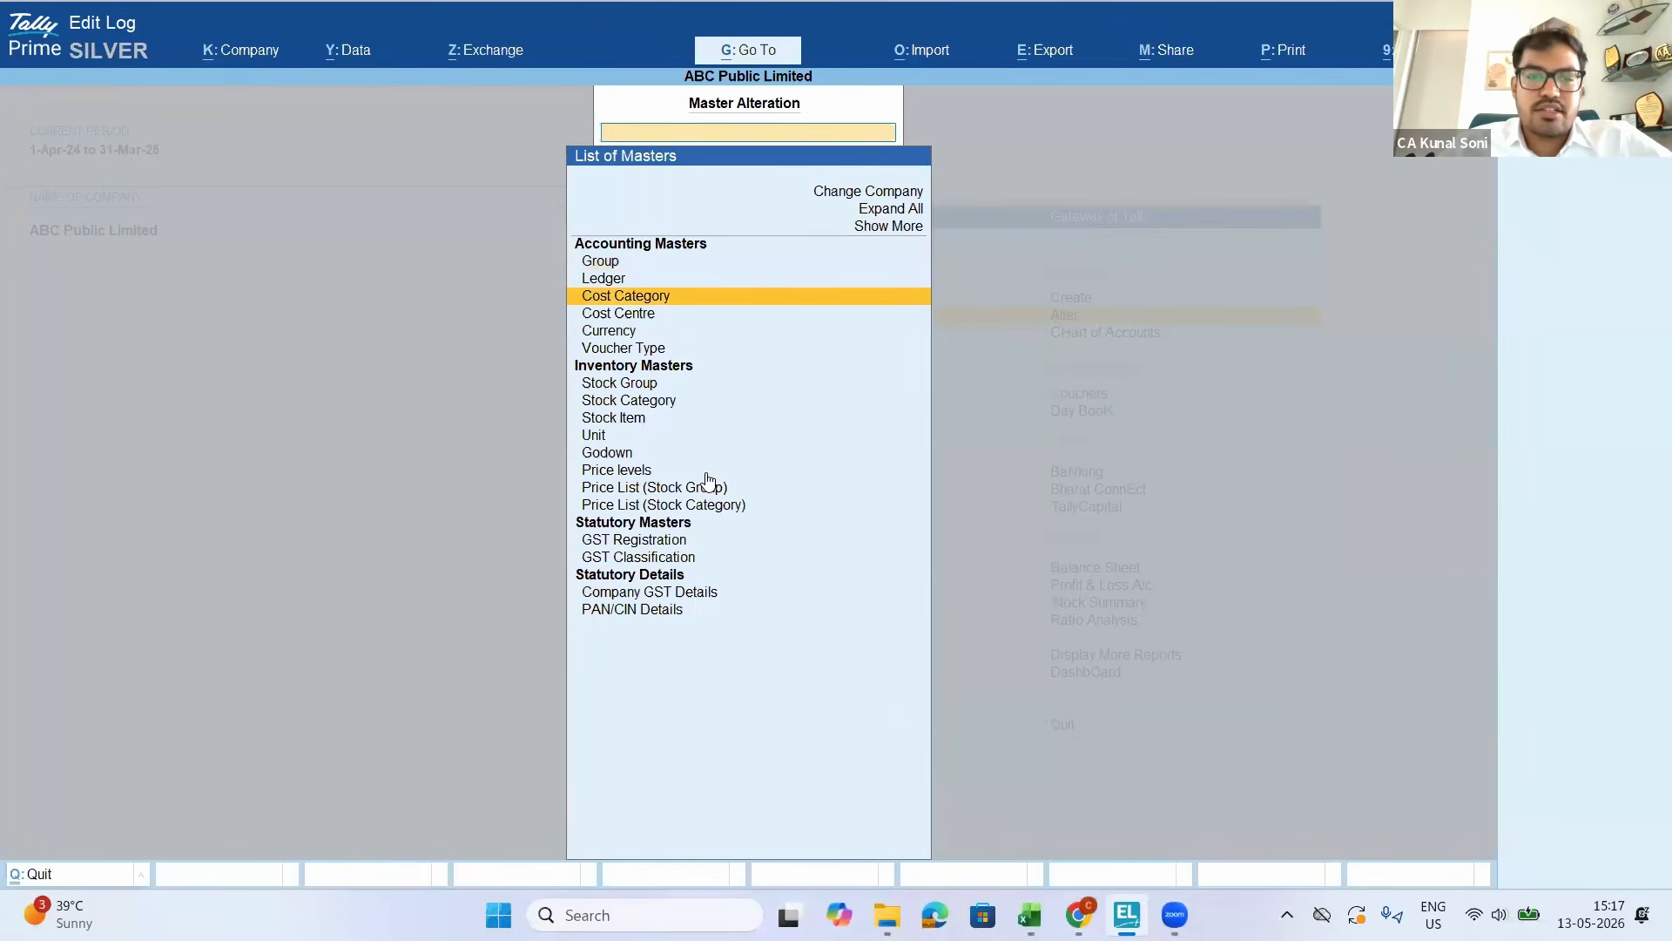
key("Down")
key("Down")
key("Down")
key("Down")
key("Down")
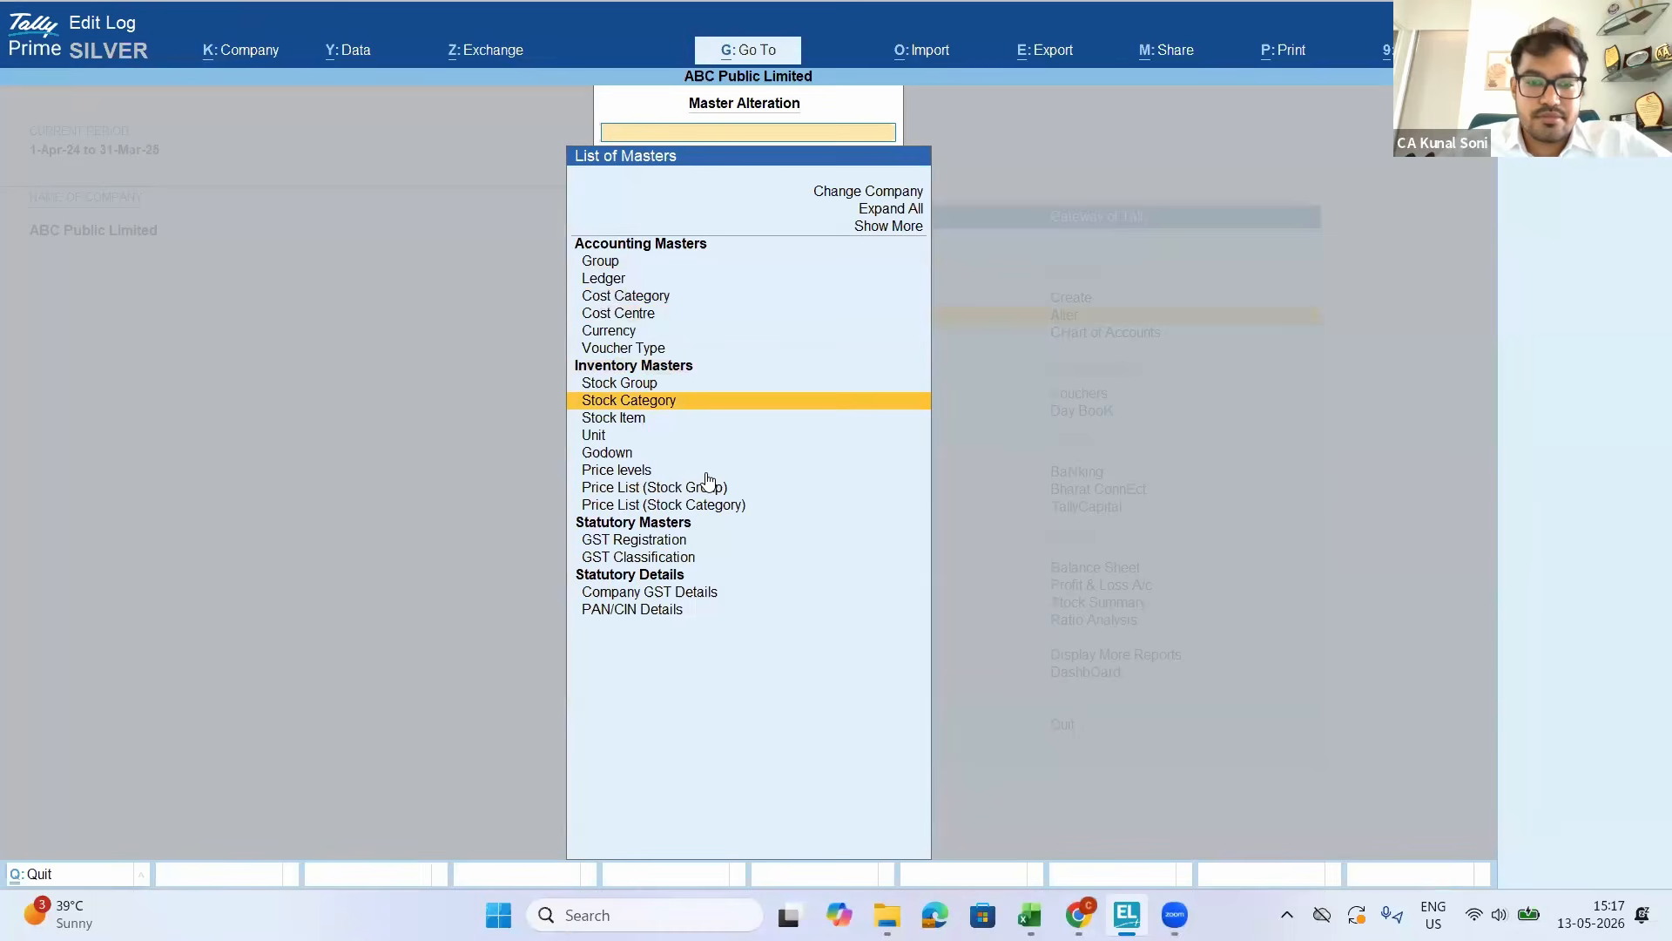
key("Down")
key("Return")
key("Down")
key("Down")
key("Up")
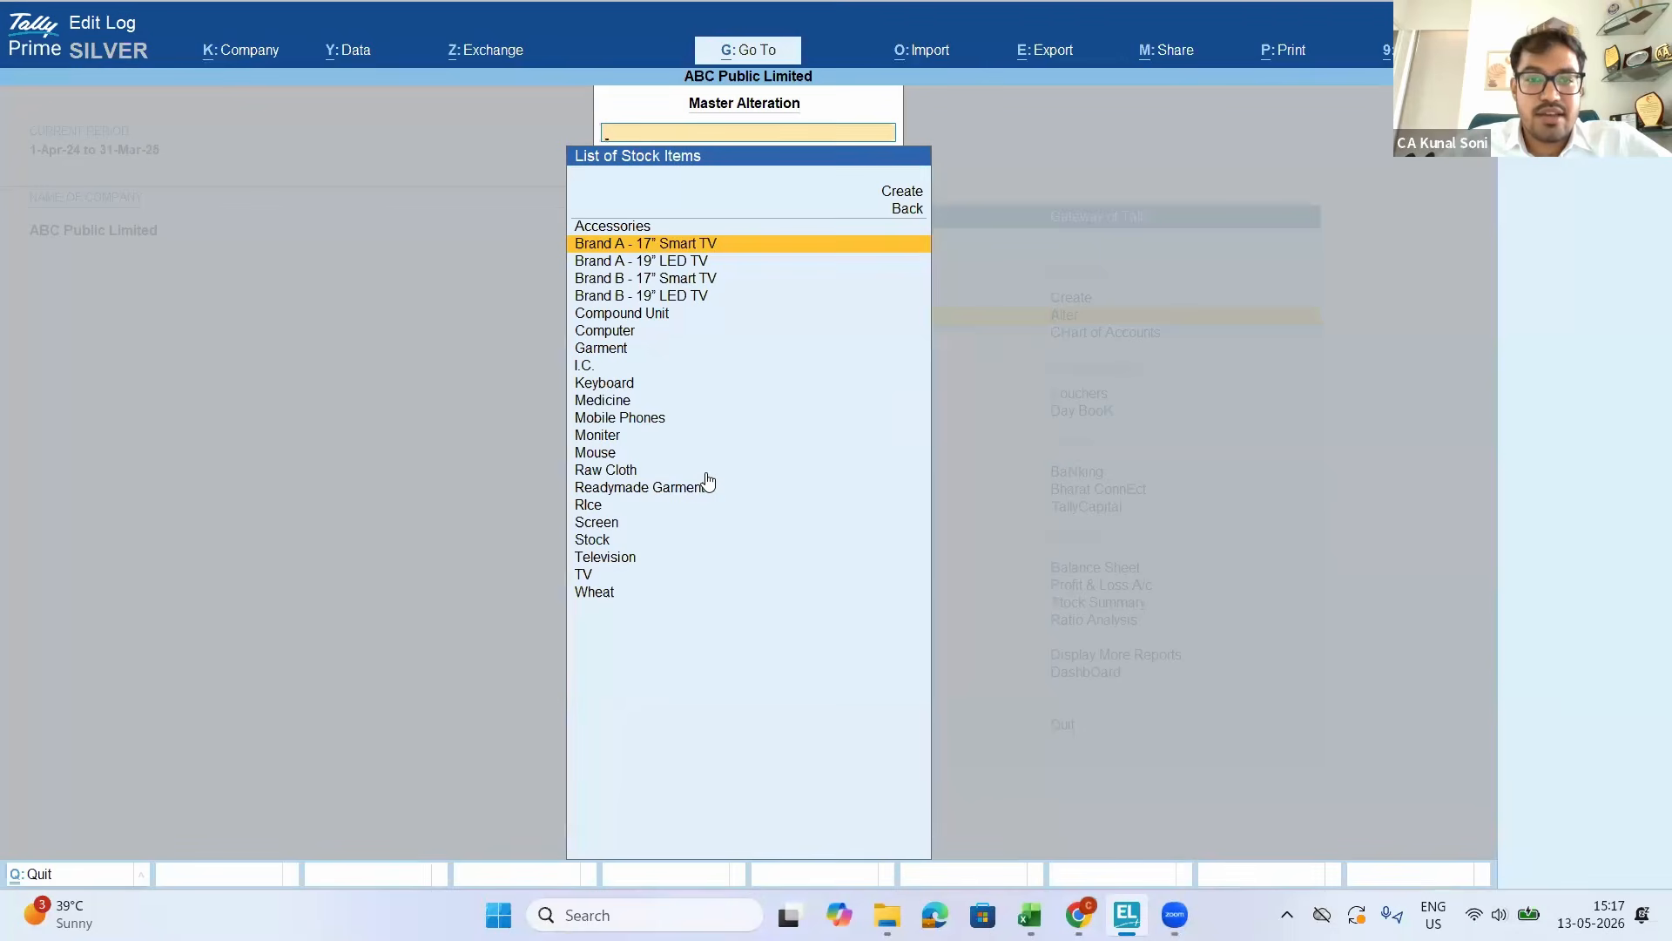
key("Down")
key("Up")
key("Up")
key("Up")
key("Up")
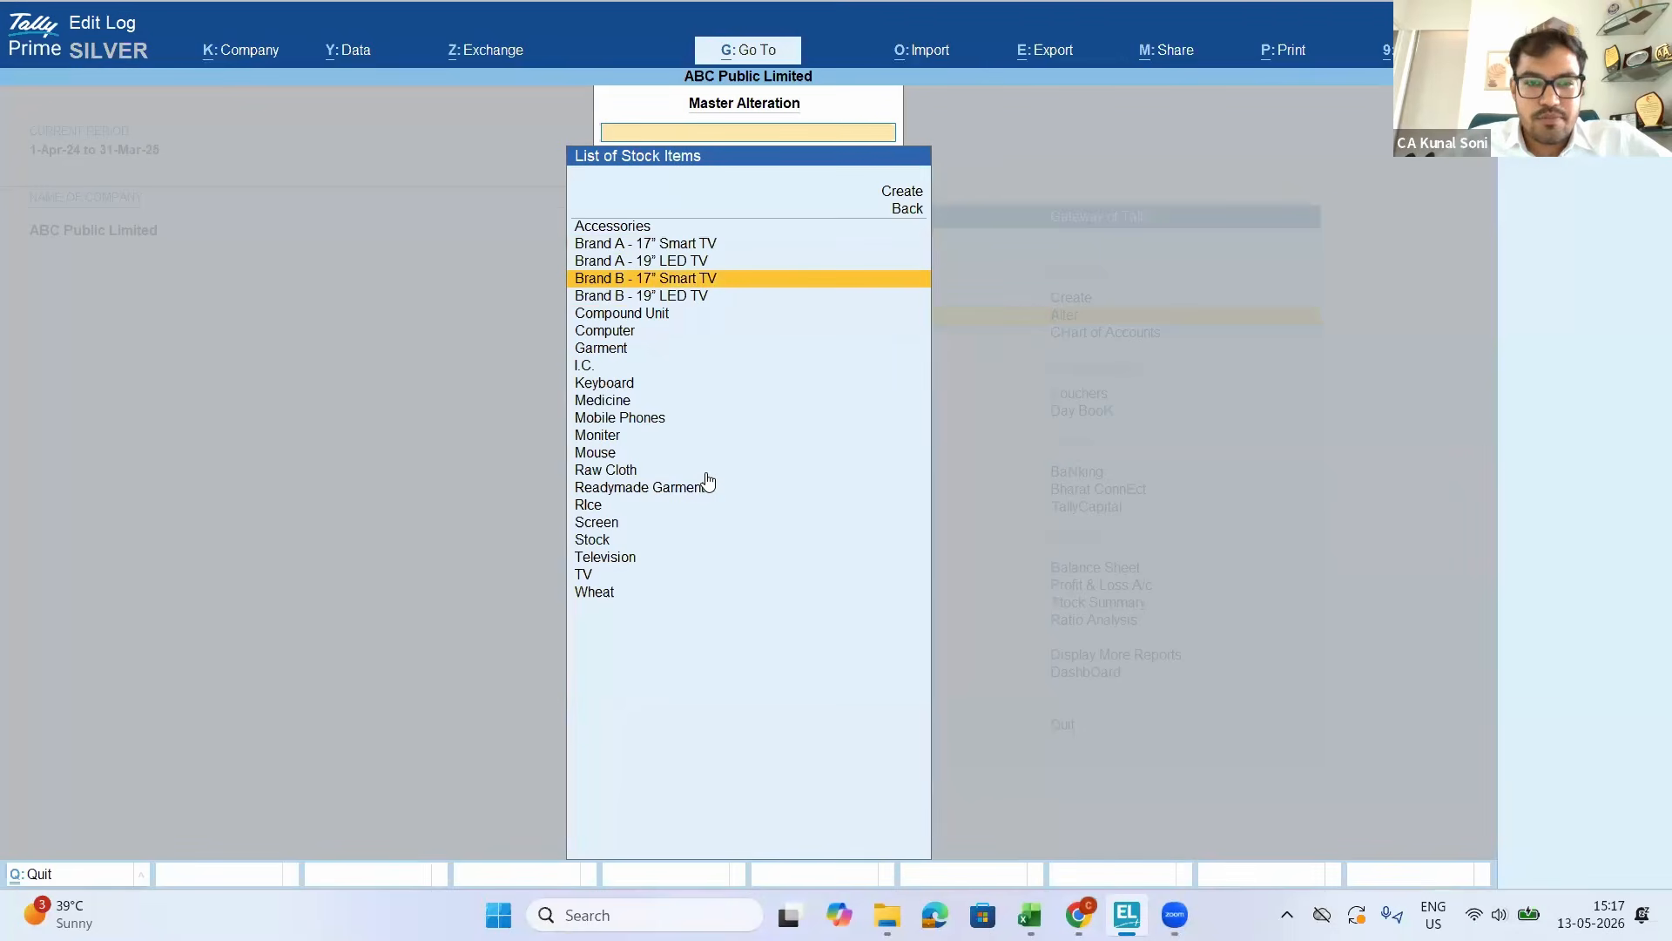
key("Return")
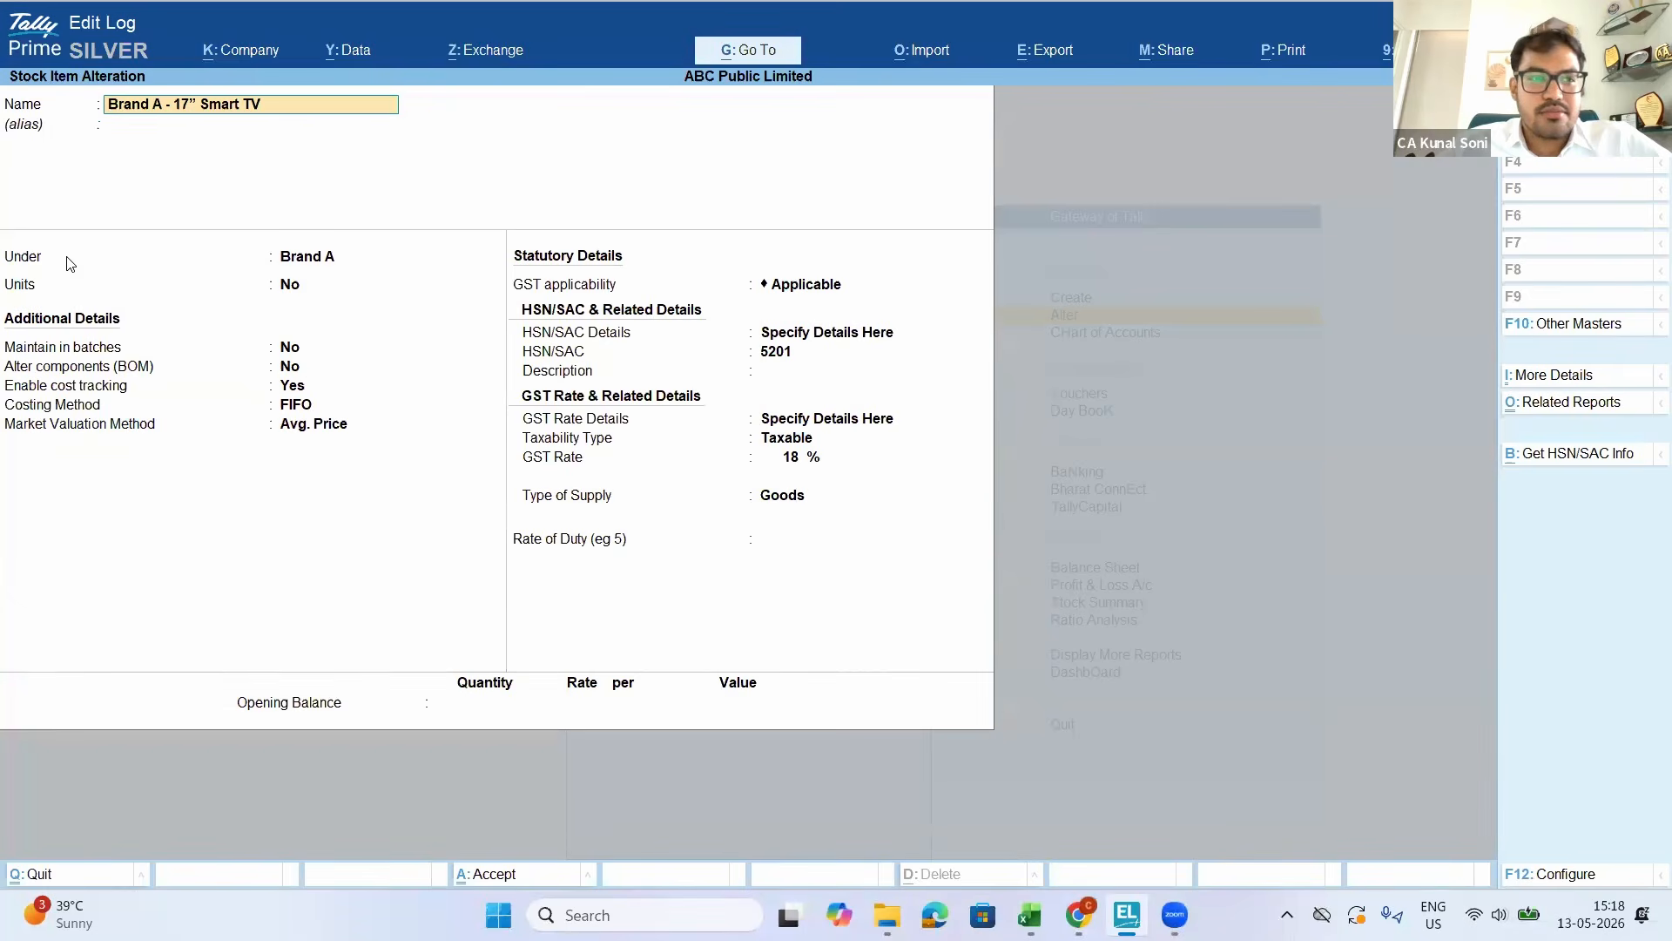
Examine the stock group that the item is placed under and the list of available groups
left_click(278, 260)
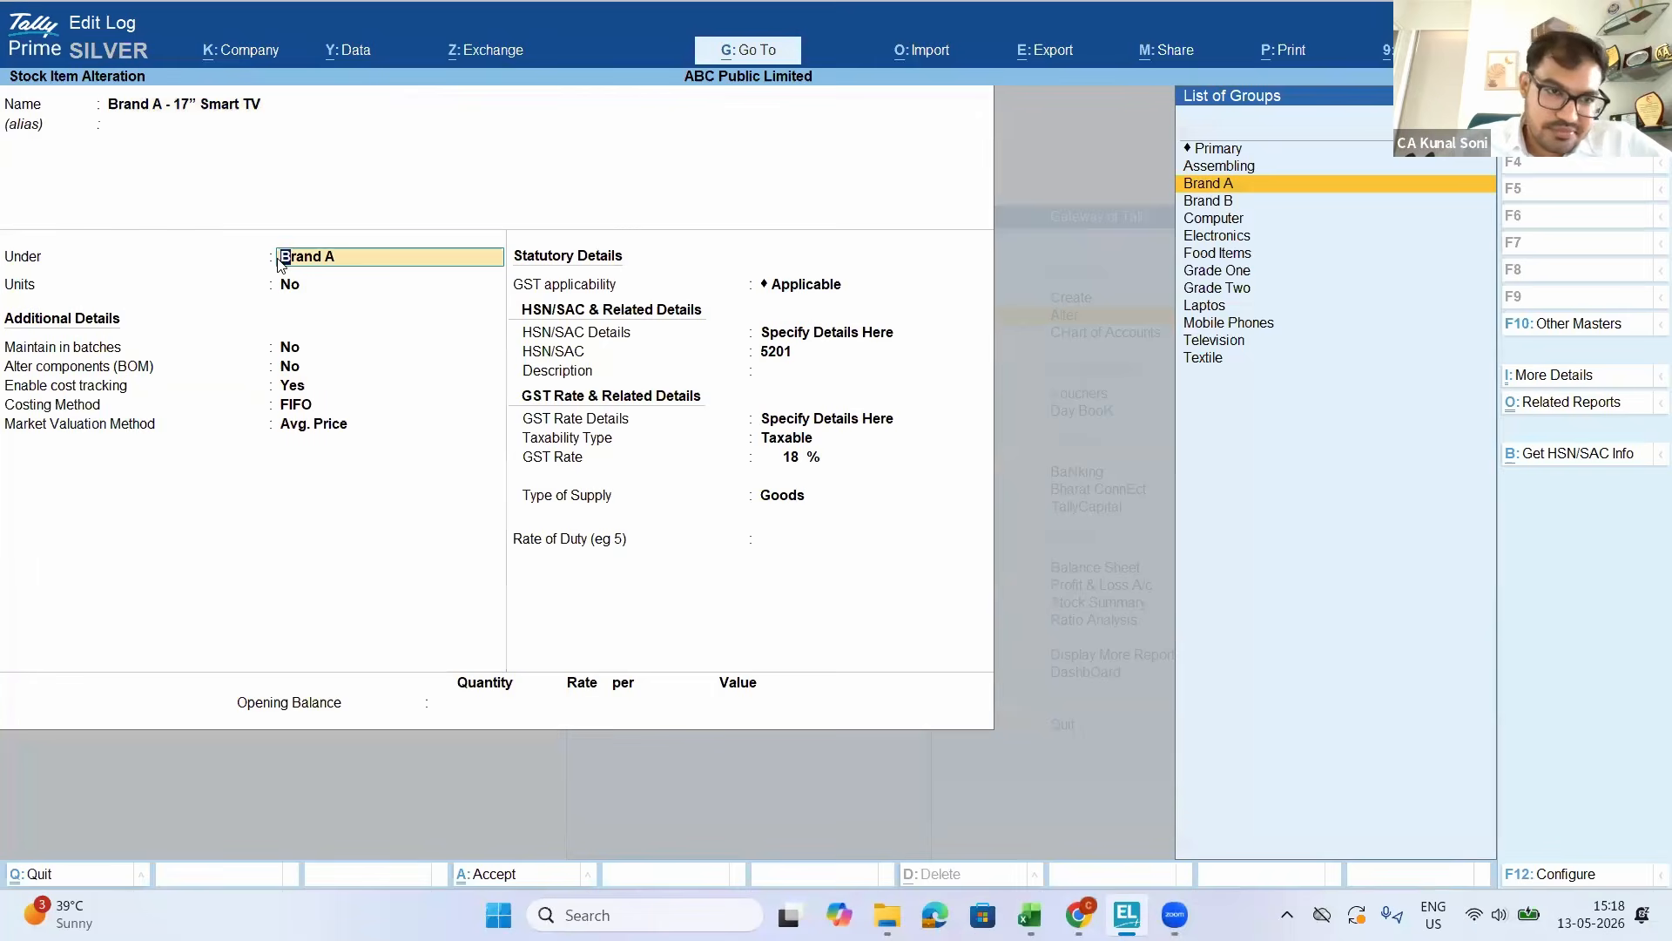
key("Return")
left_click(280, 262)
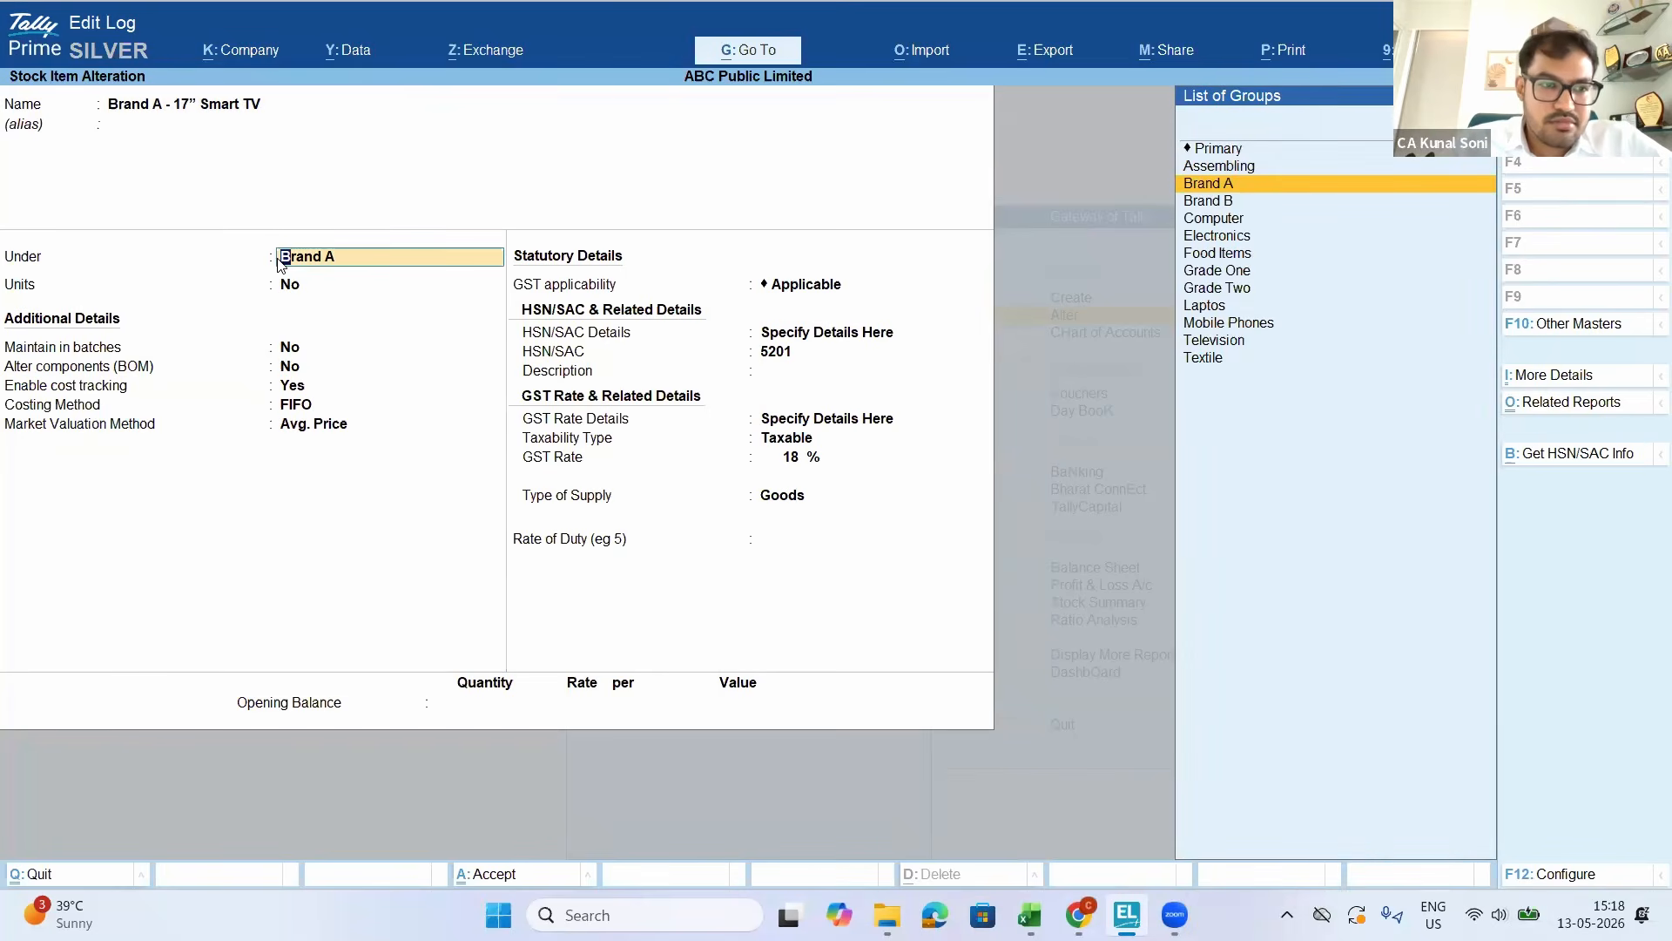
Set Use Stock Category for Stock Items to Yes in the stock item configuration and accept it
key("F12")
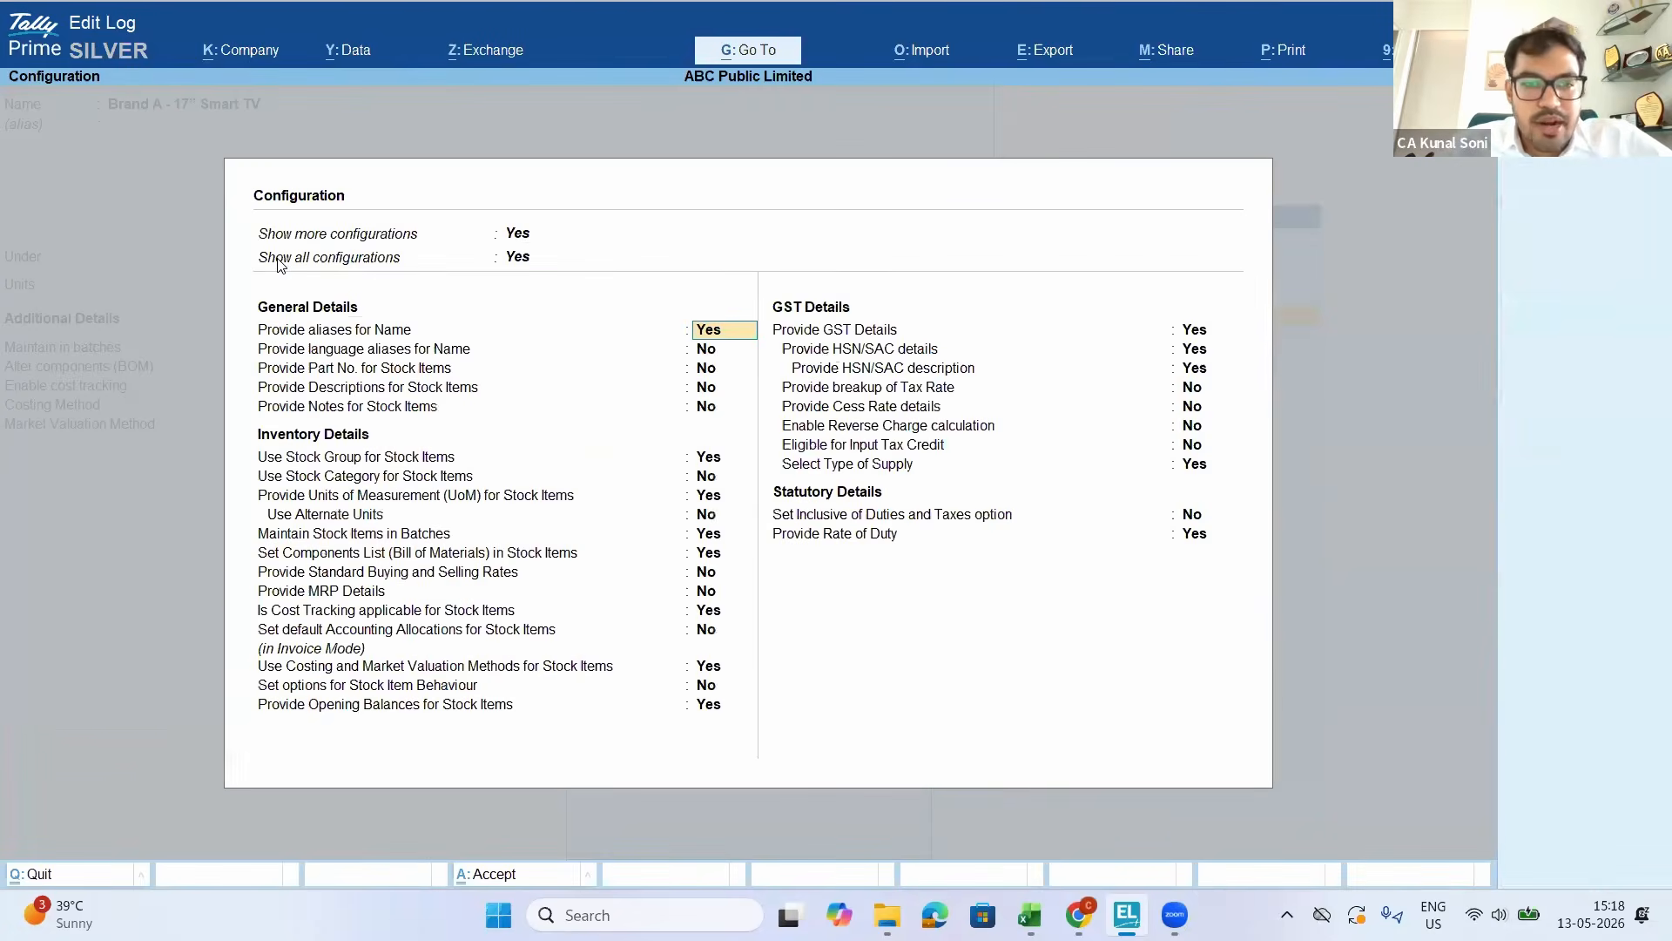
left_click(709, 494)
left_click(711, 480)
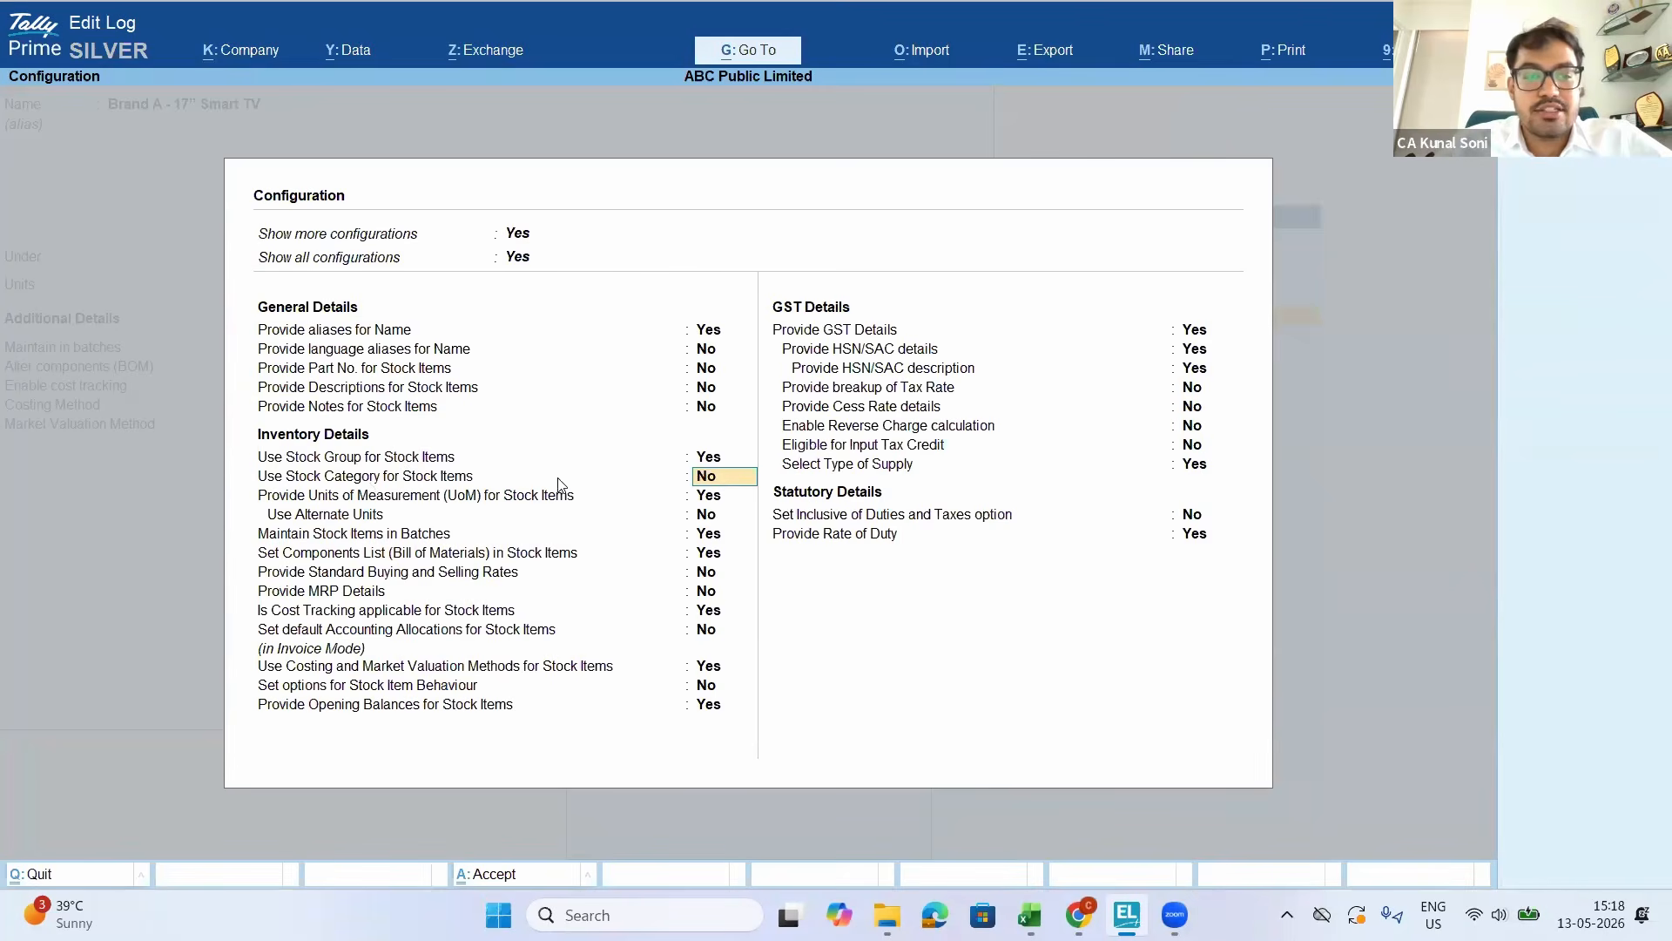
key("y")
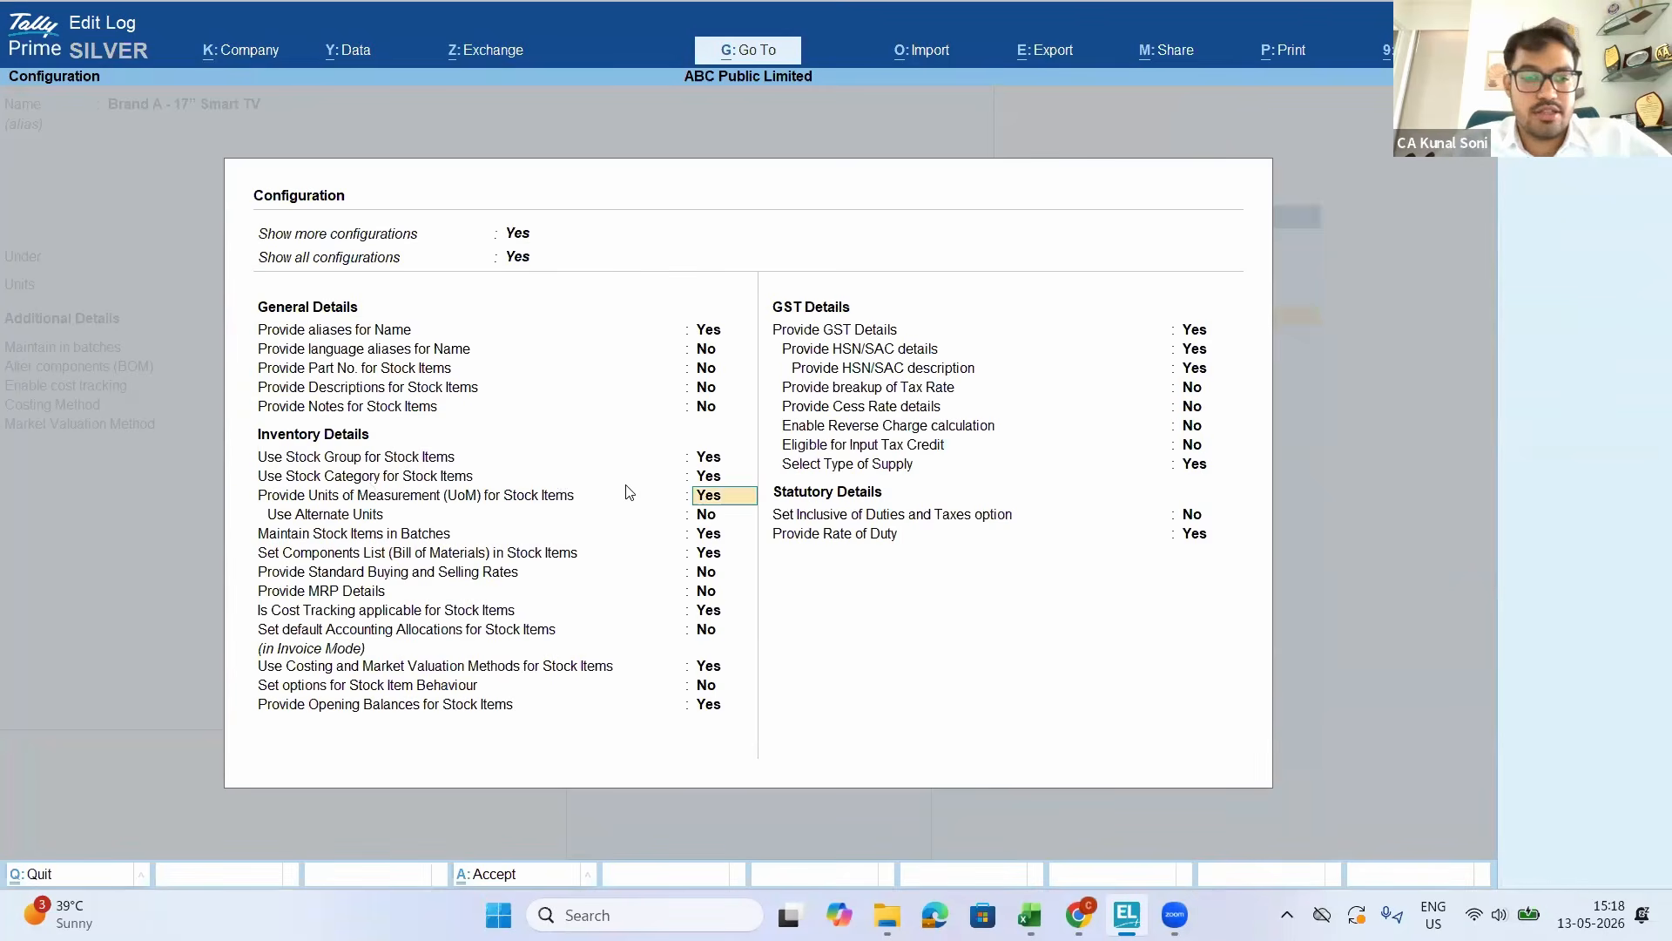
key("ctrl+a")
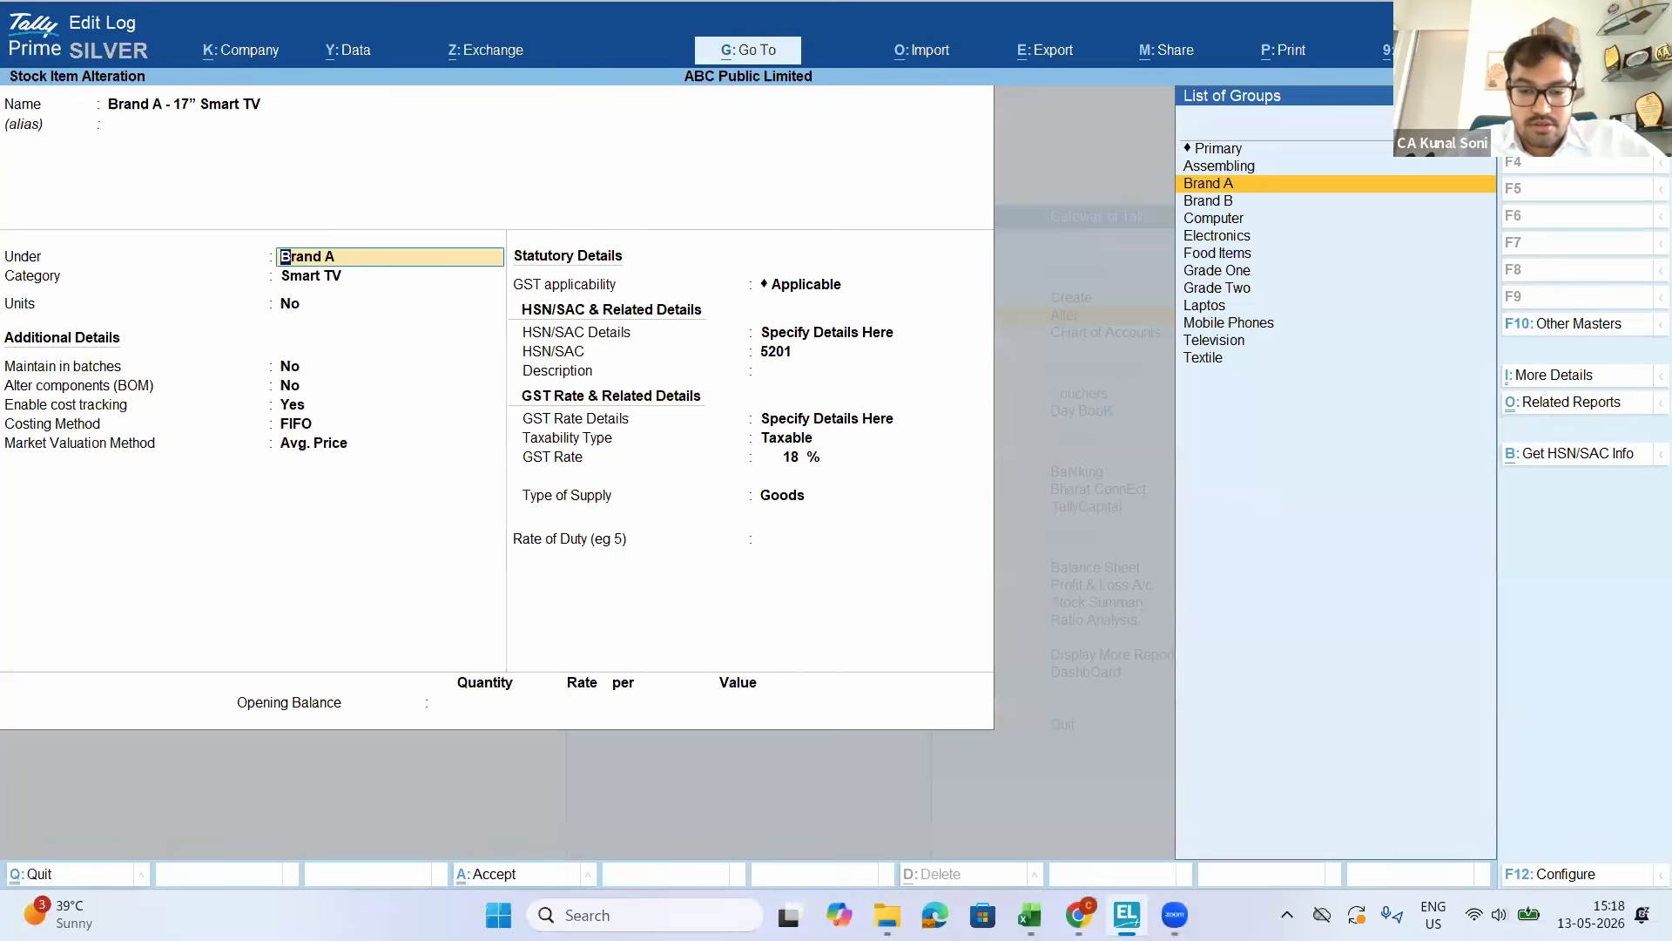
Switch to File Explorer, open Stock Groups and Categories.PNG from the Other folder and maximize the picture
mouse_move(887, 915)
left_click(1010, 767)
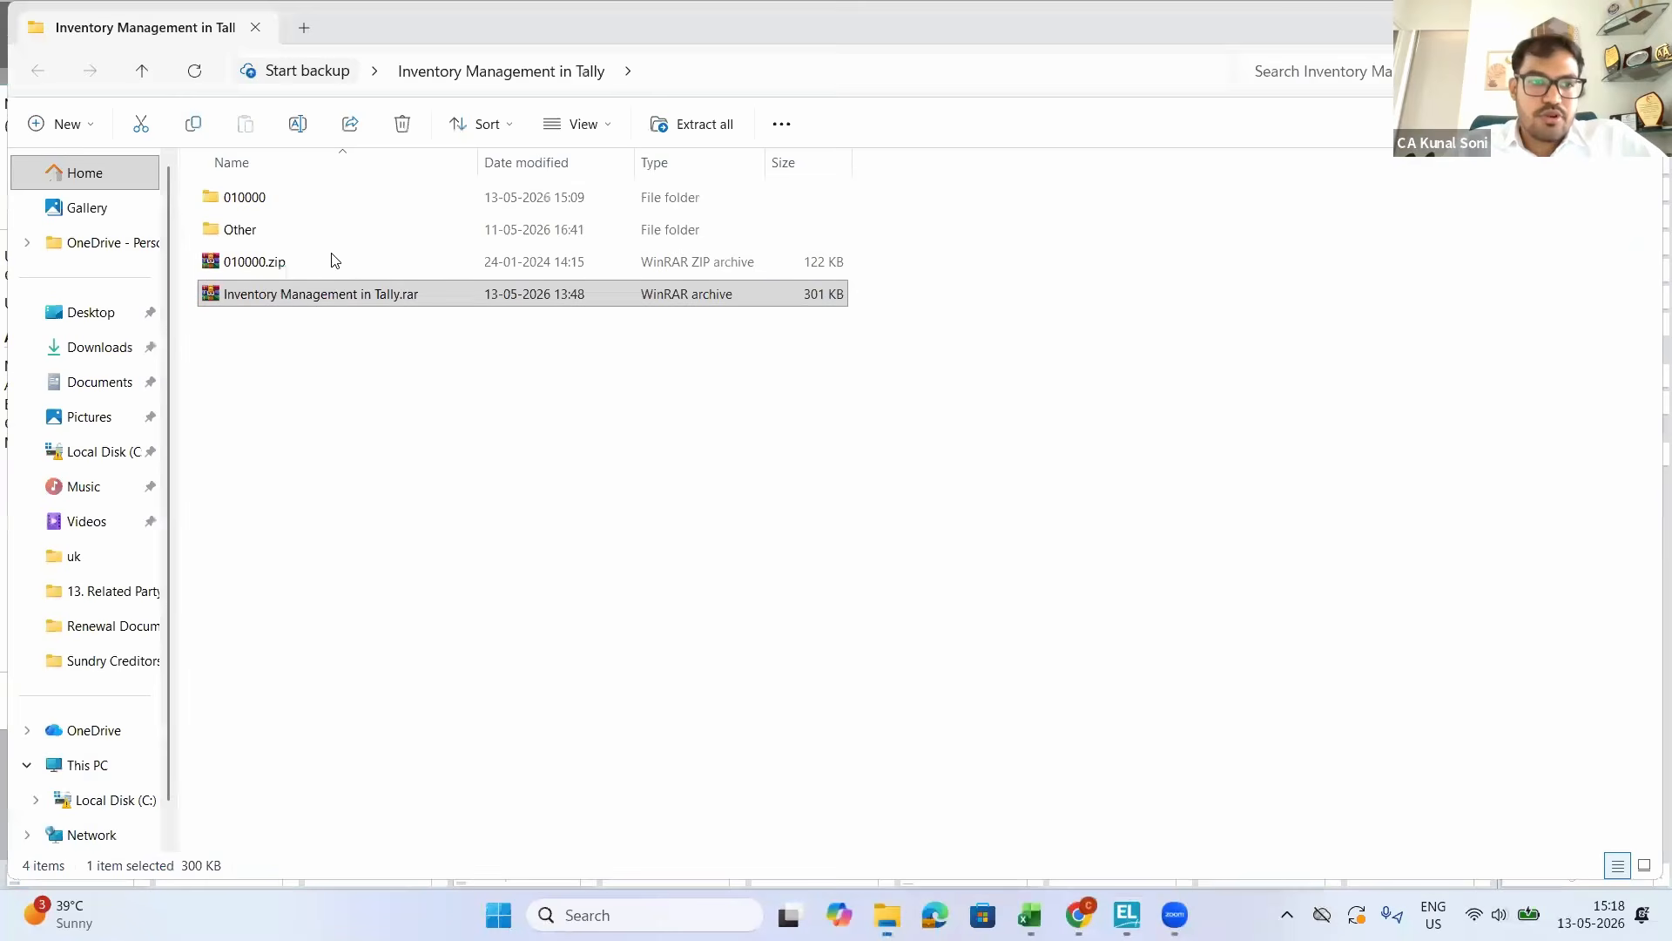
double_click(248, 233)
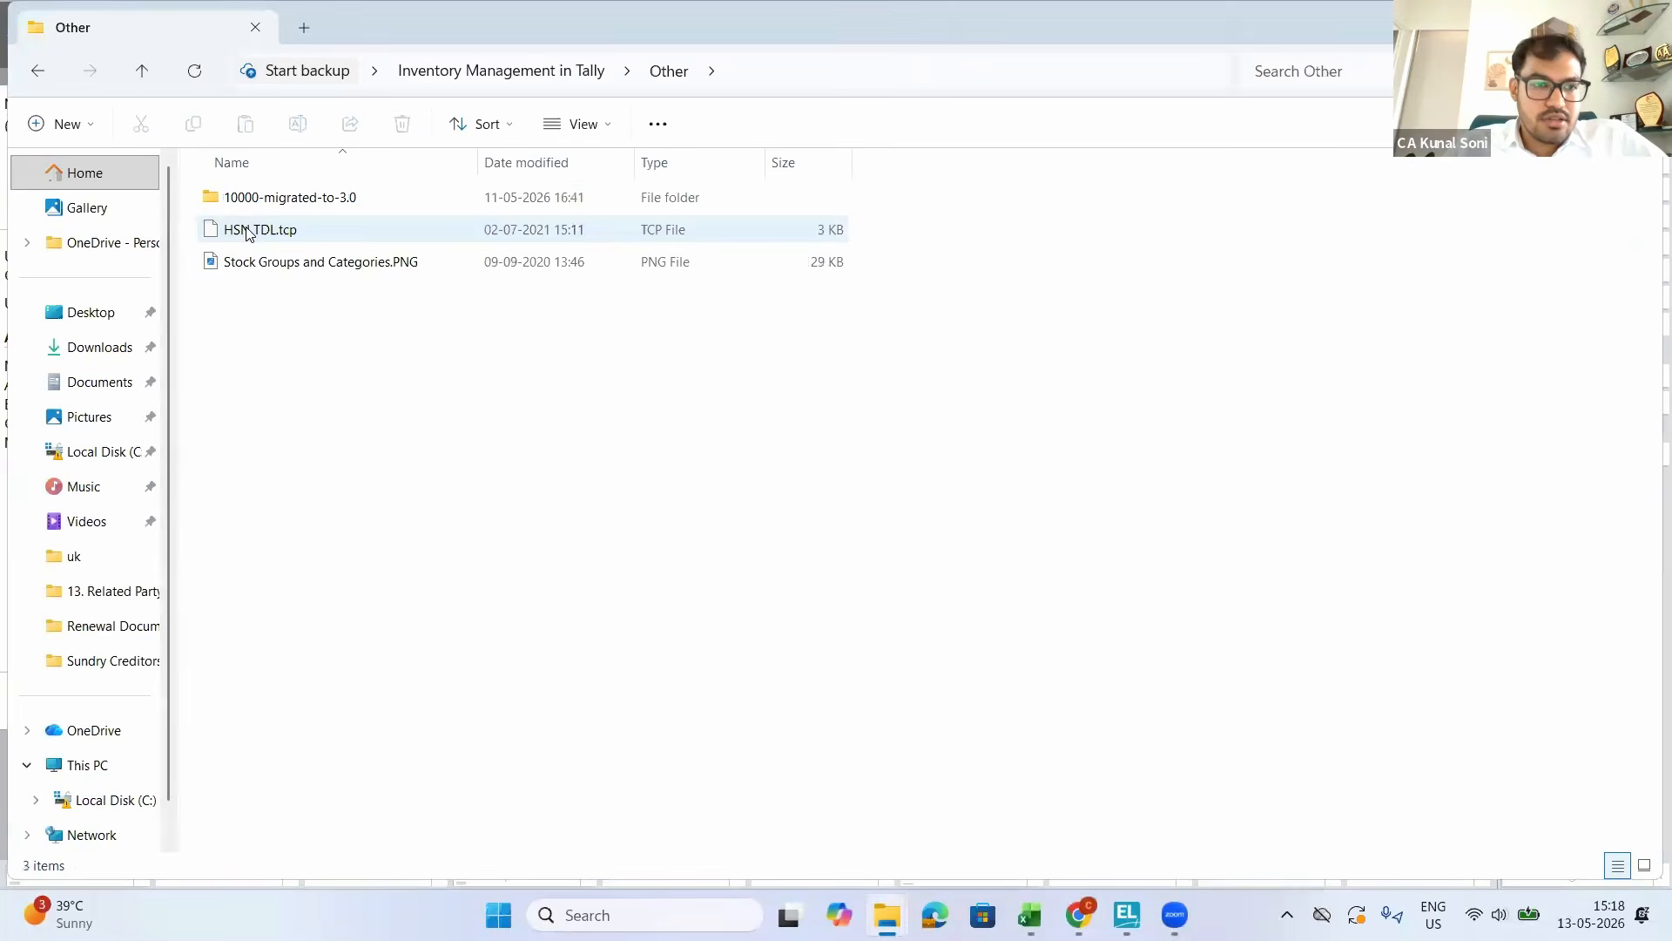
left_click(248, 233)
key("Down")
key("Return")
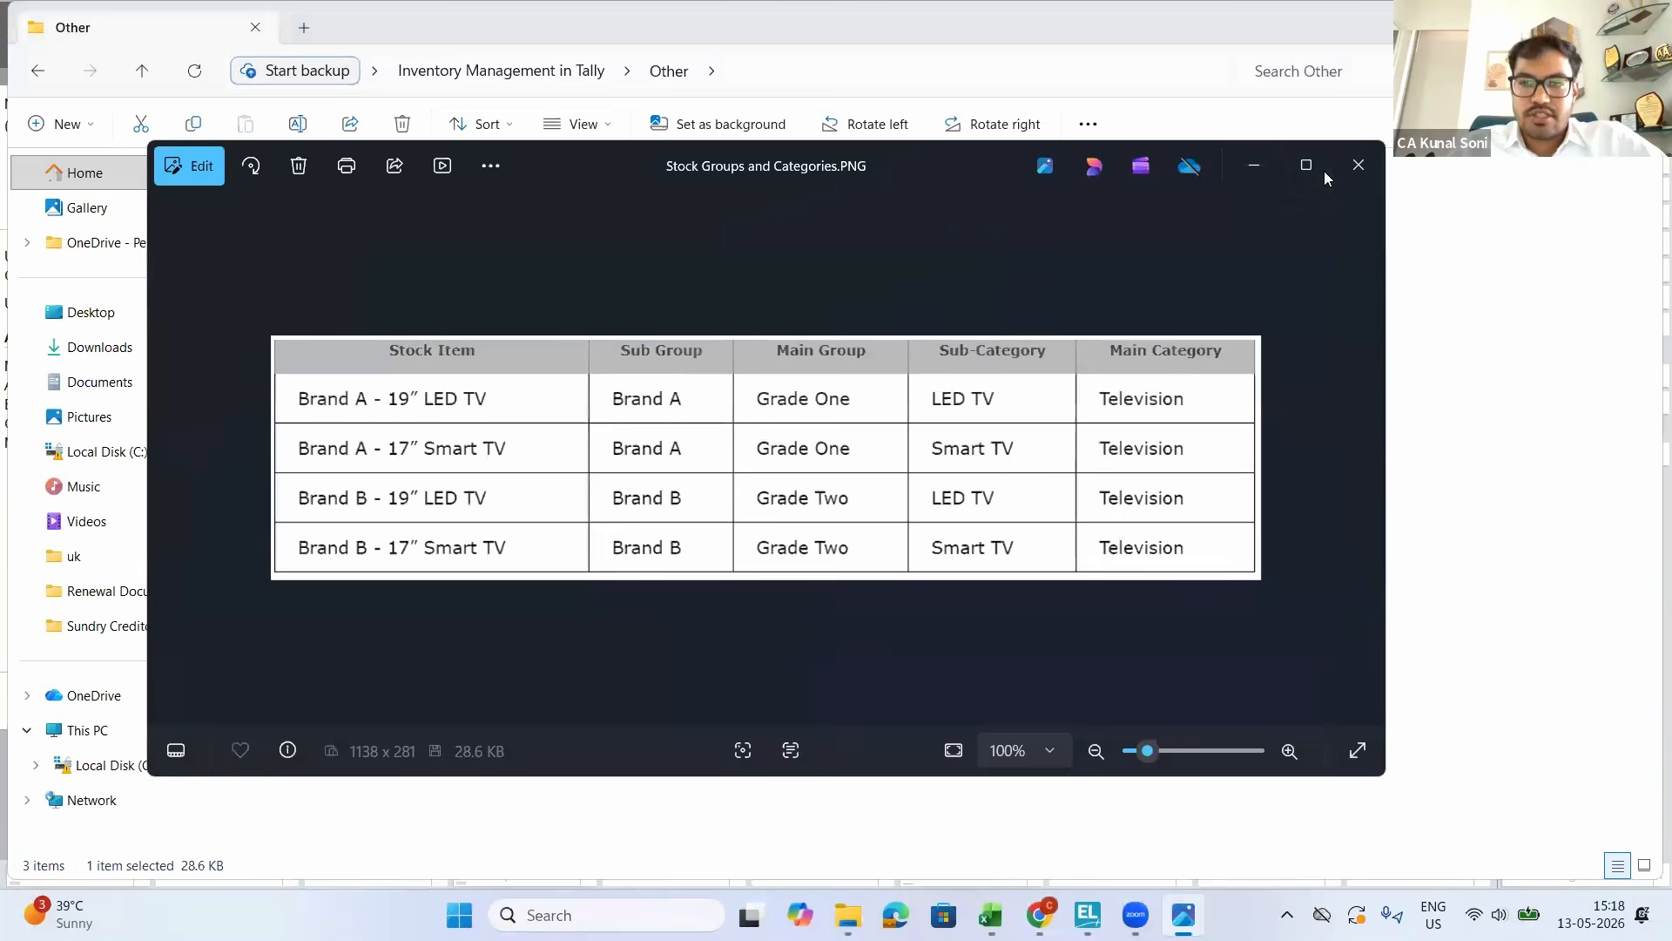
mouse_move(1319, 174)
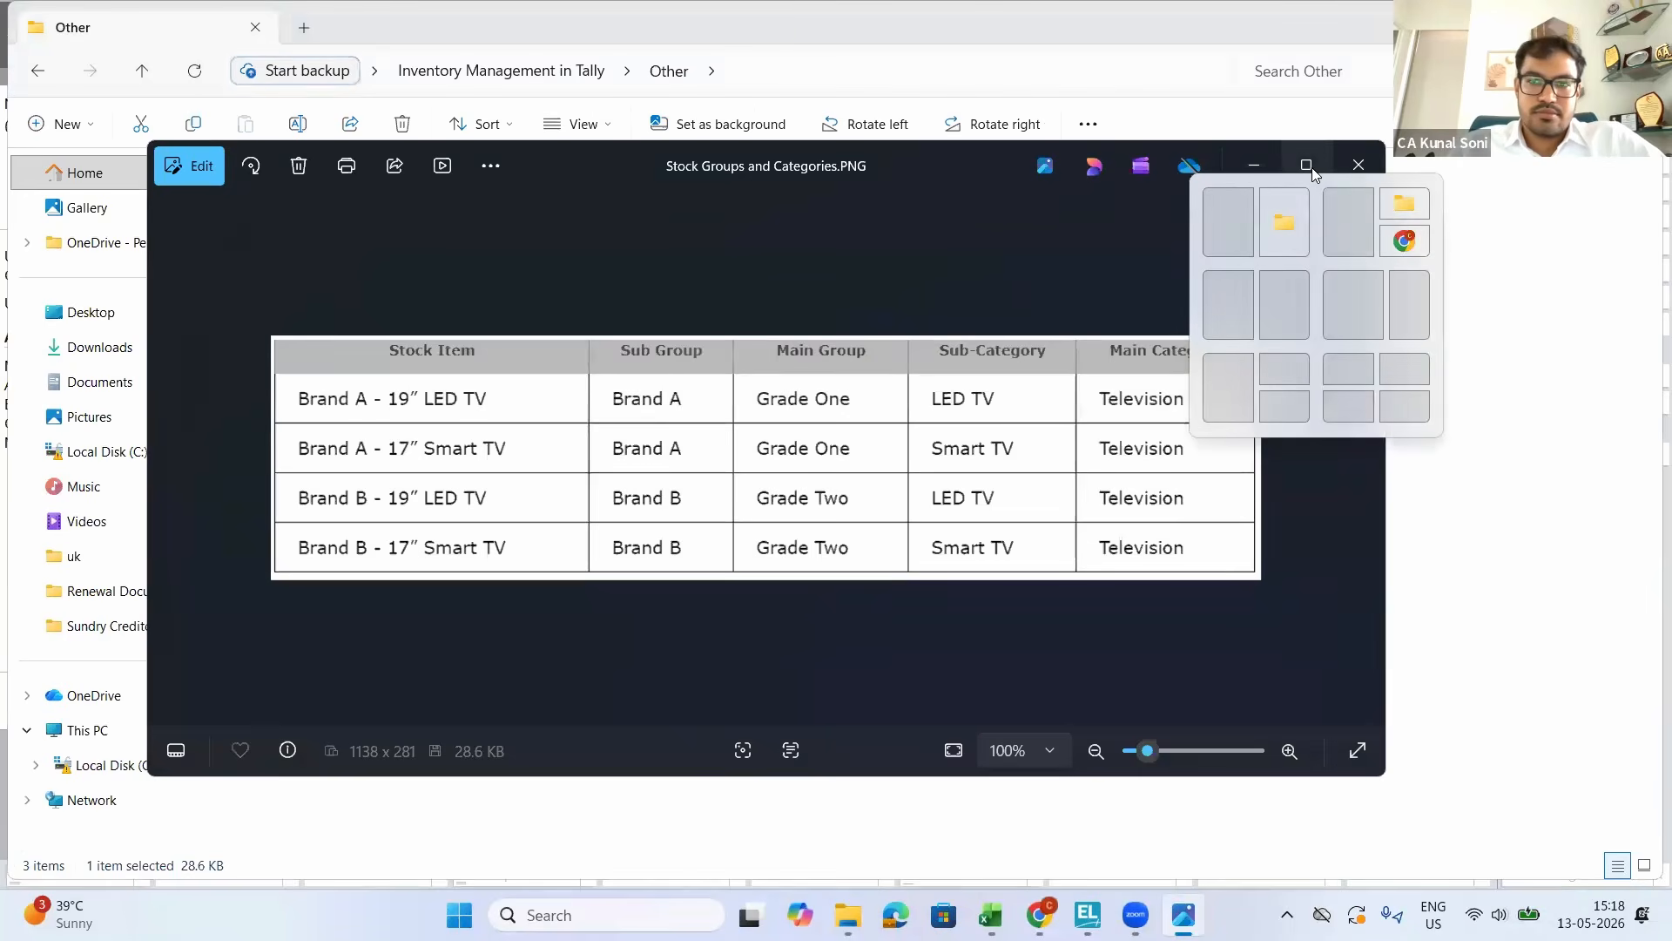
left_click(1306, 165)
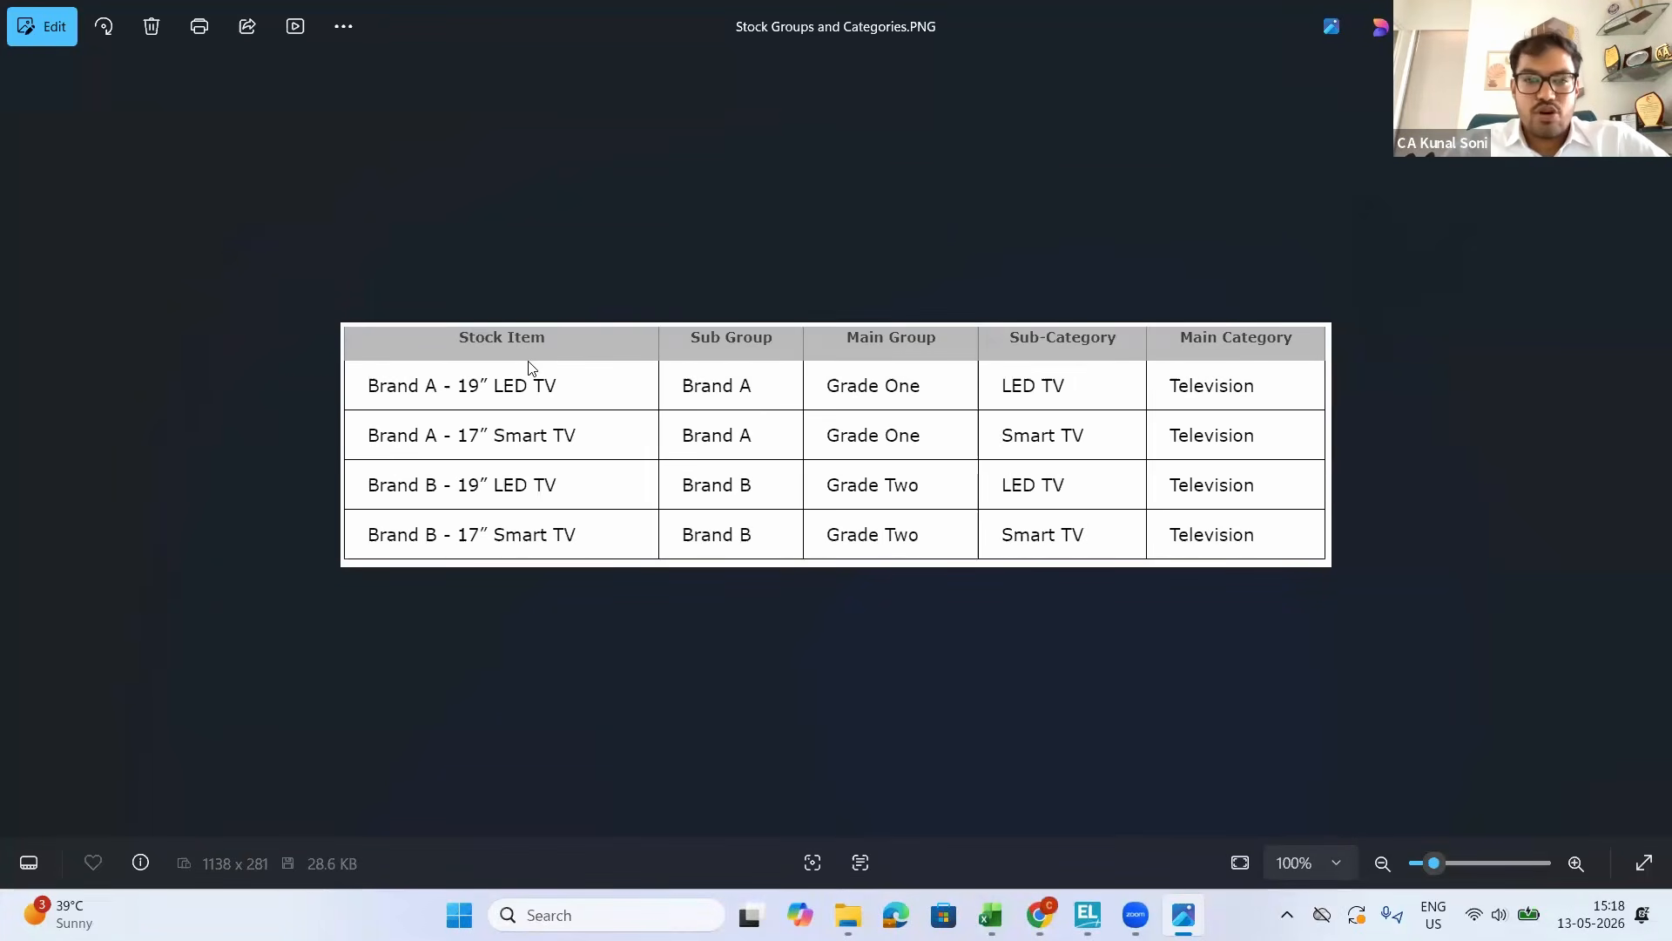
Compare the stock group and category table with the TallyPrime stock item Brand A - 17" Smart TV, and close the picture
key("alt+Tab")
key("alt+Tab")
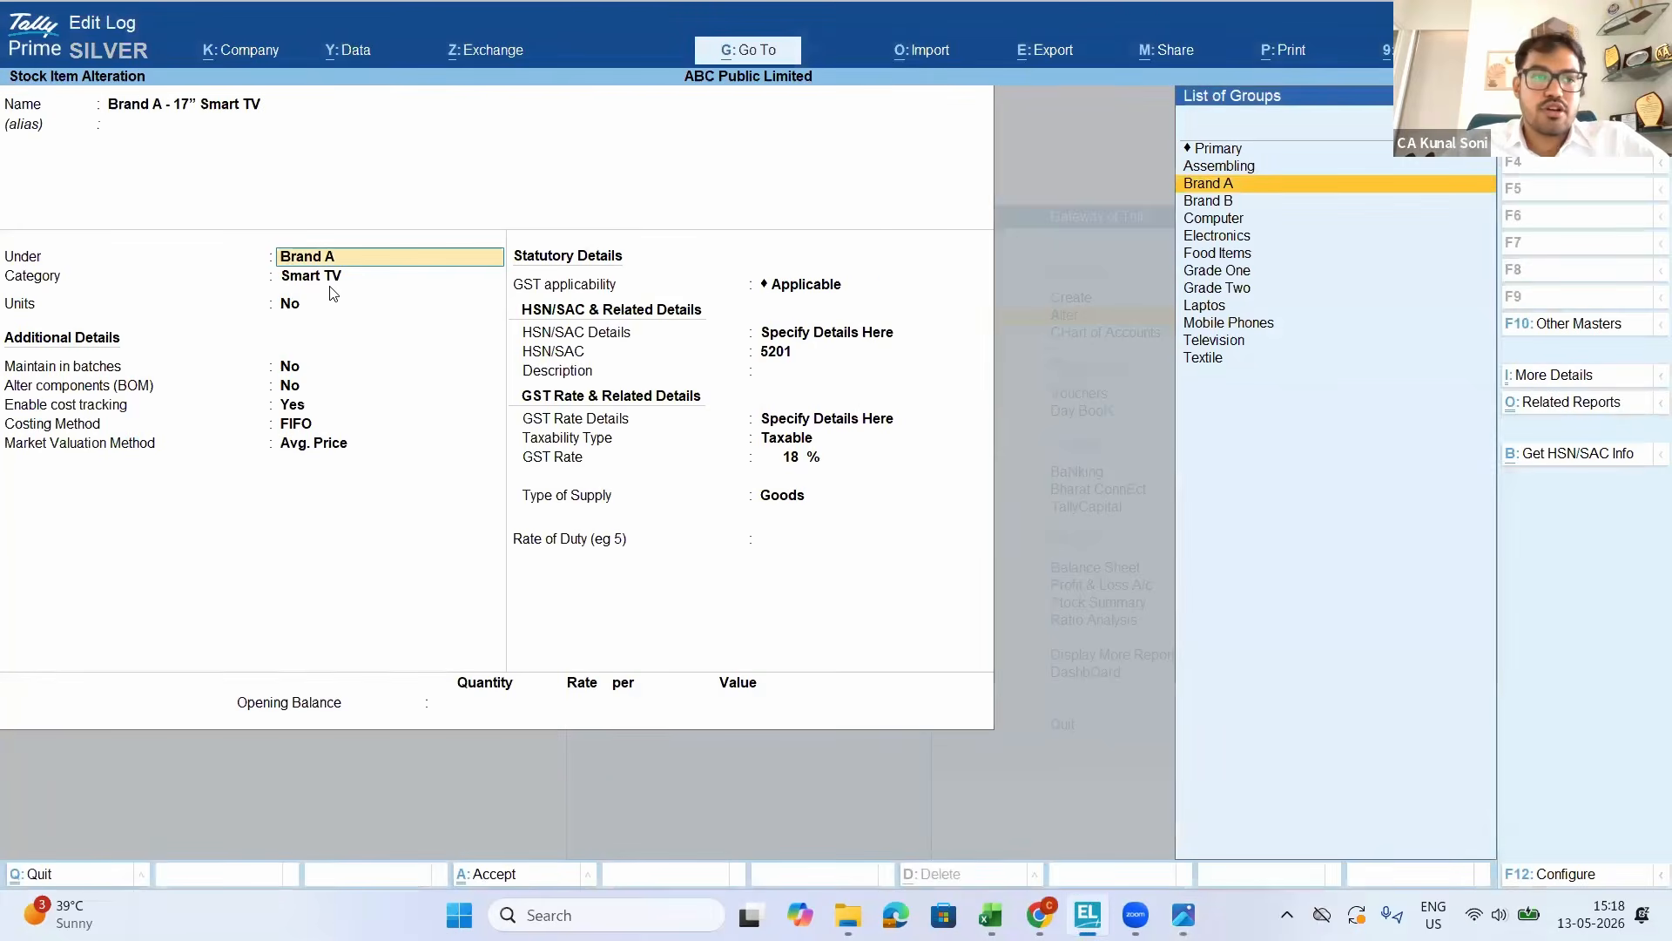
key("alt+Tab")
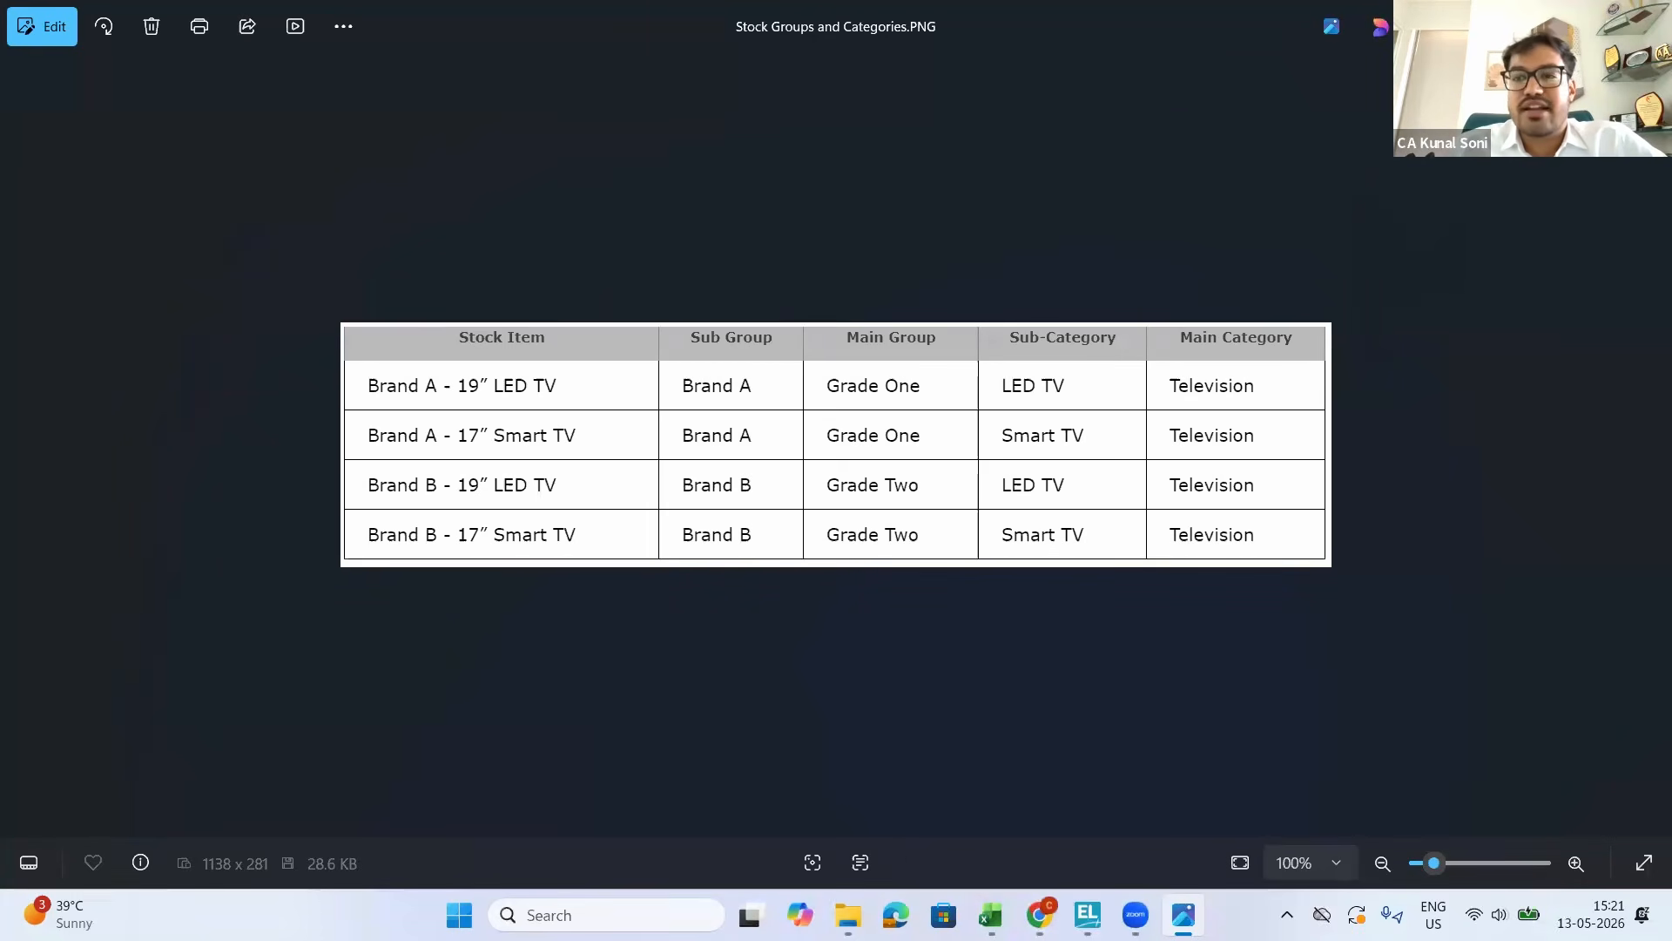
key("alt+F4")
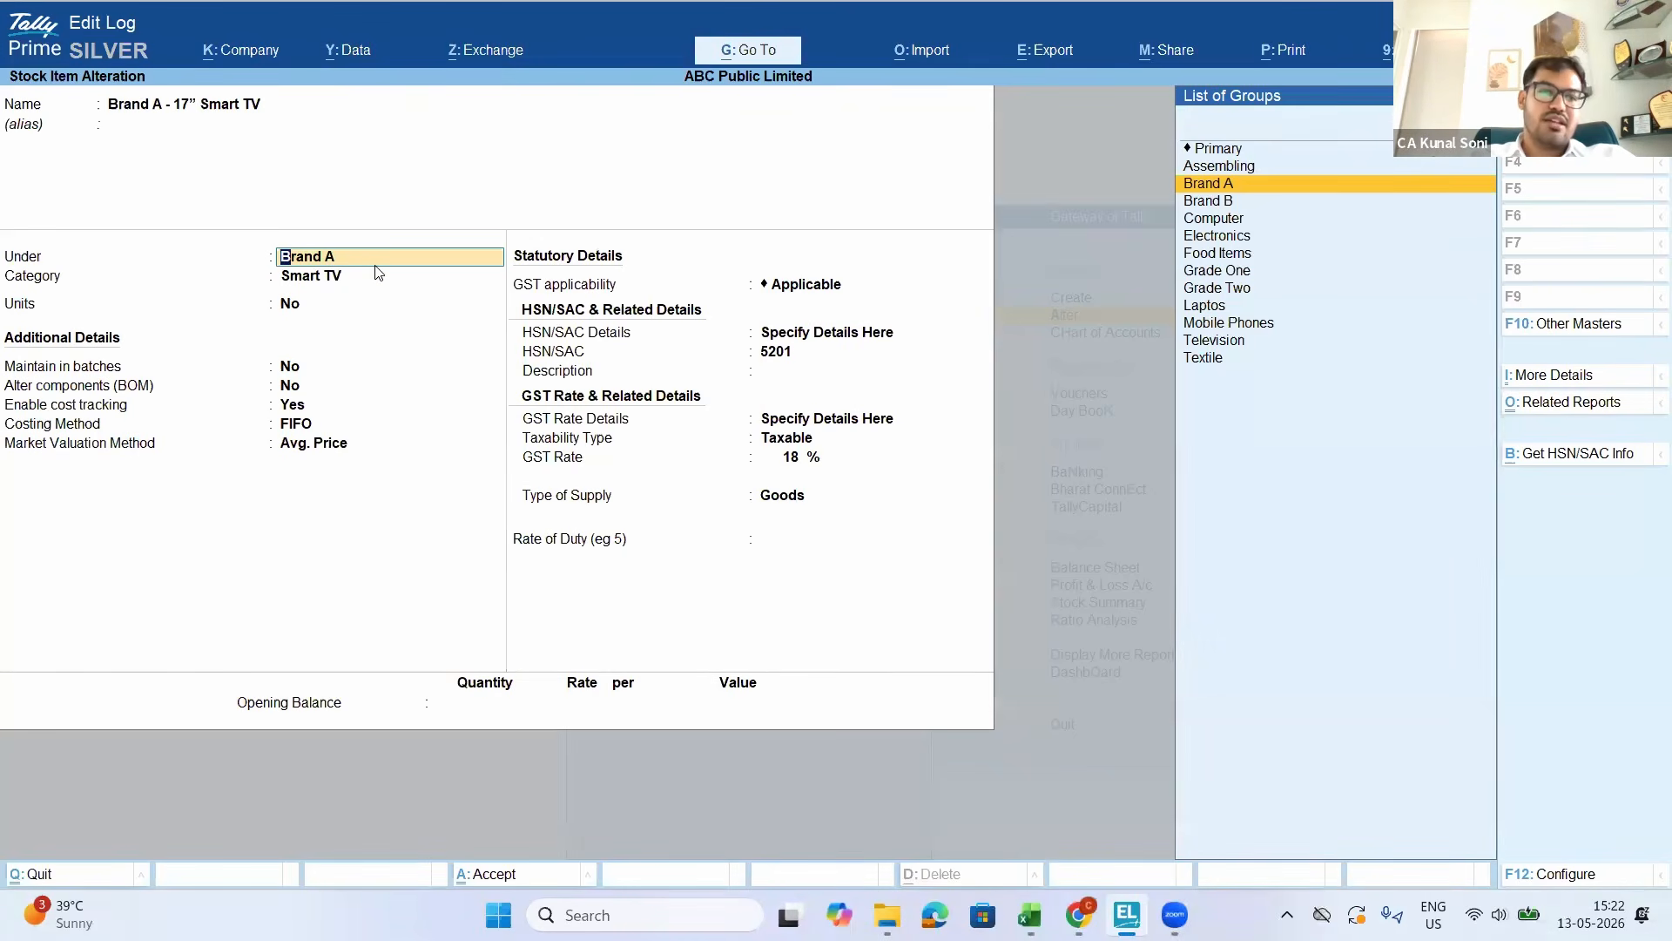
Check which parent group the stock group Brand A is placed under, leaving its details without saving
key("ctrl+Return")
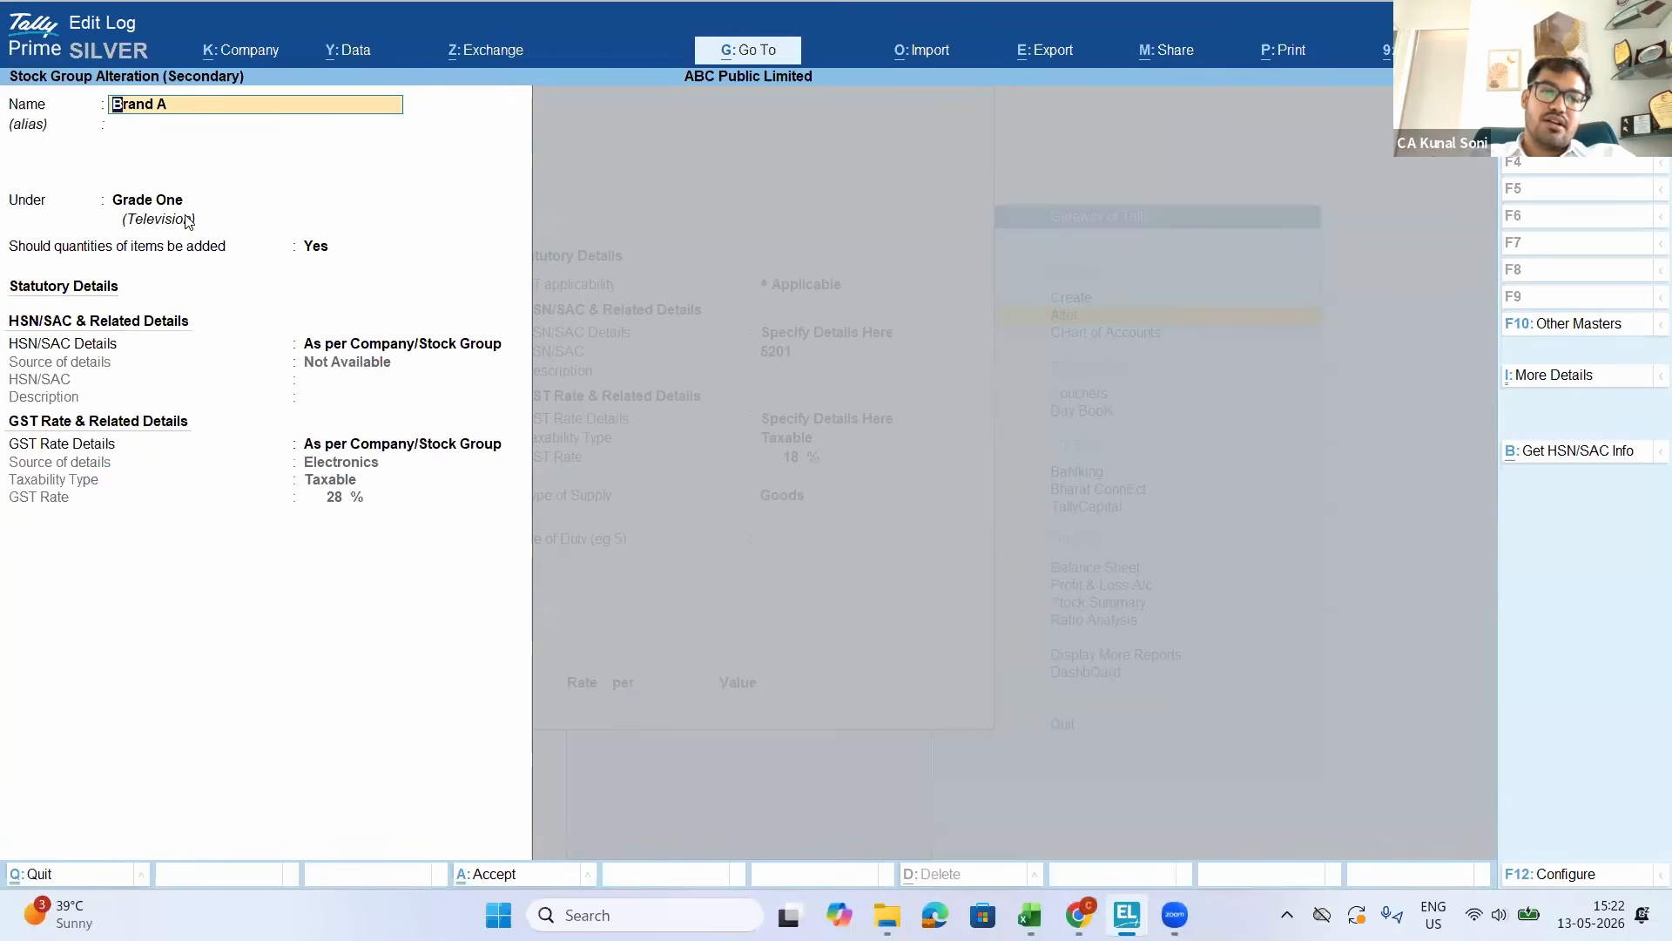
key("Escape")
key("y")
Check which parent category the stock category Smart TV is placed under, leaving its details without saving
key("Return")
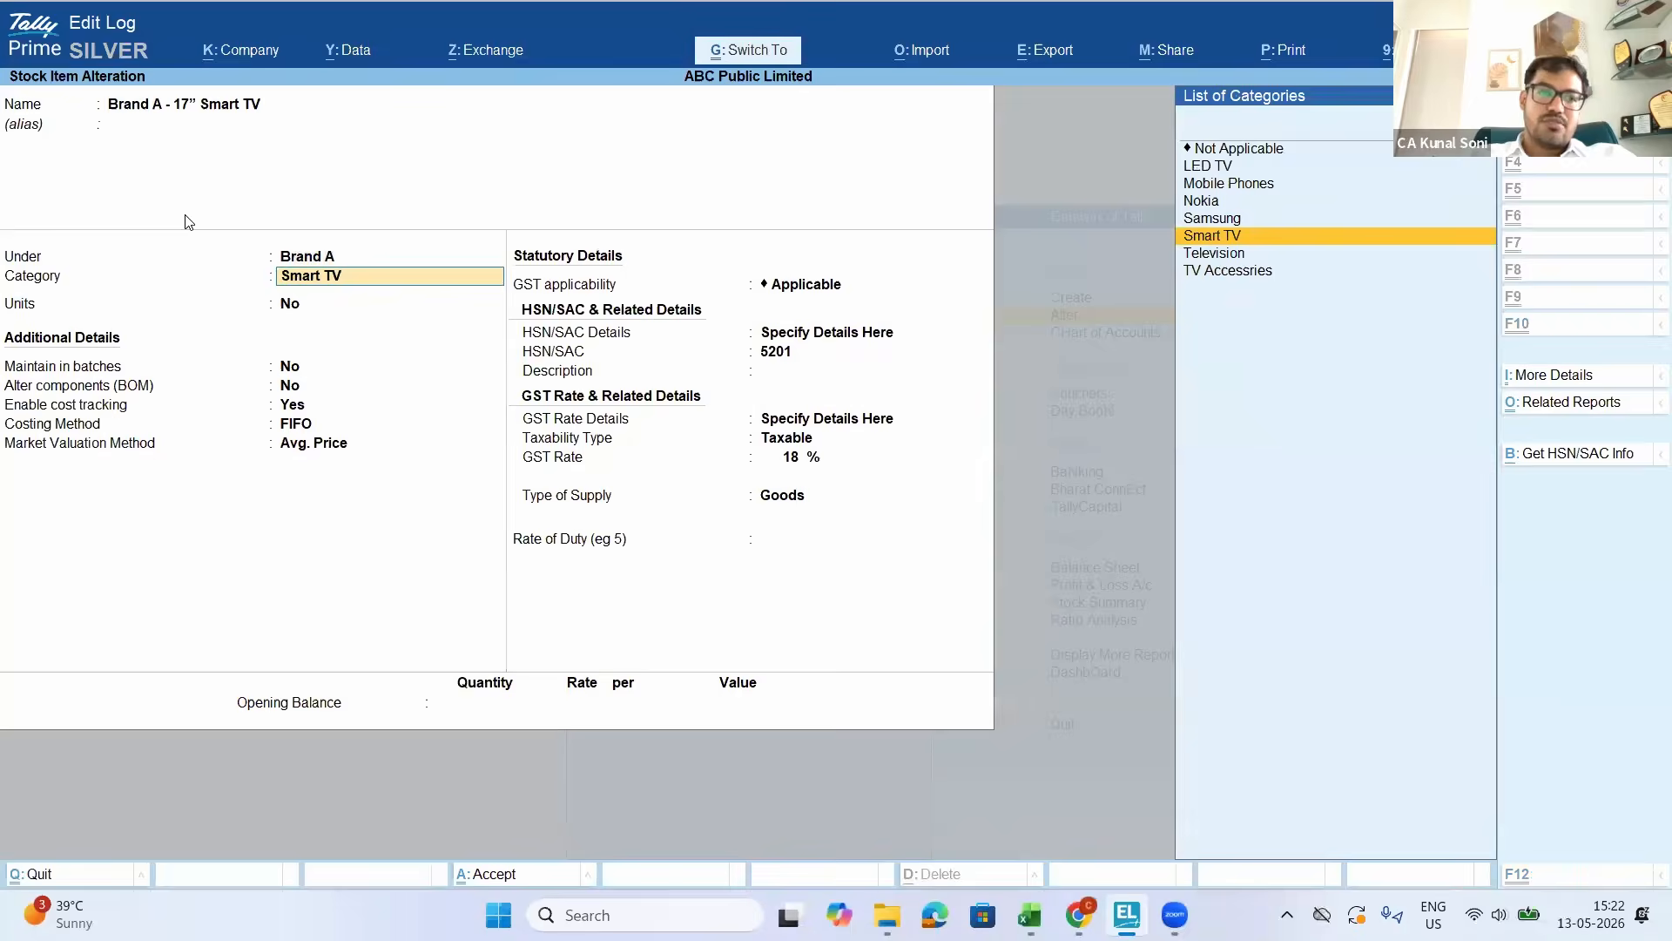
key("ctrl+Return")
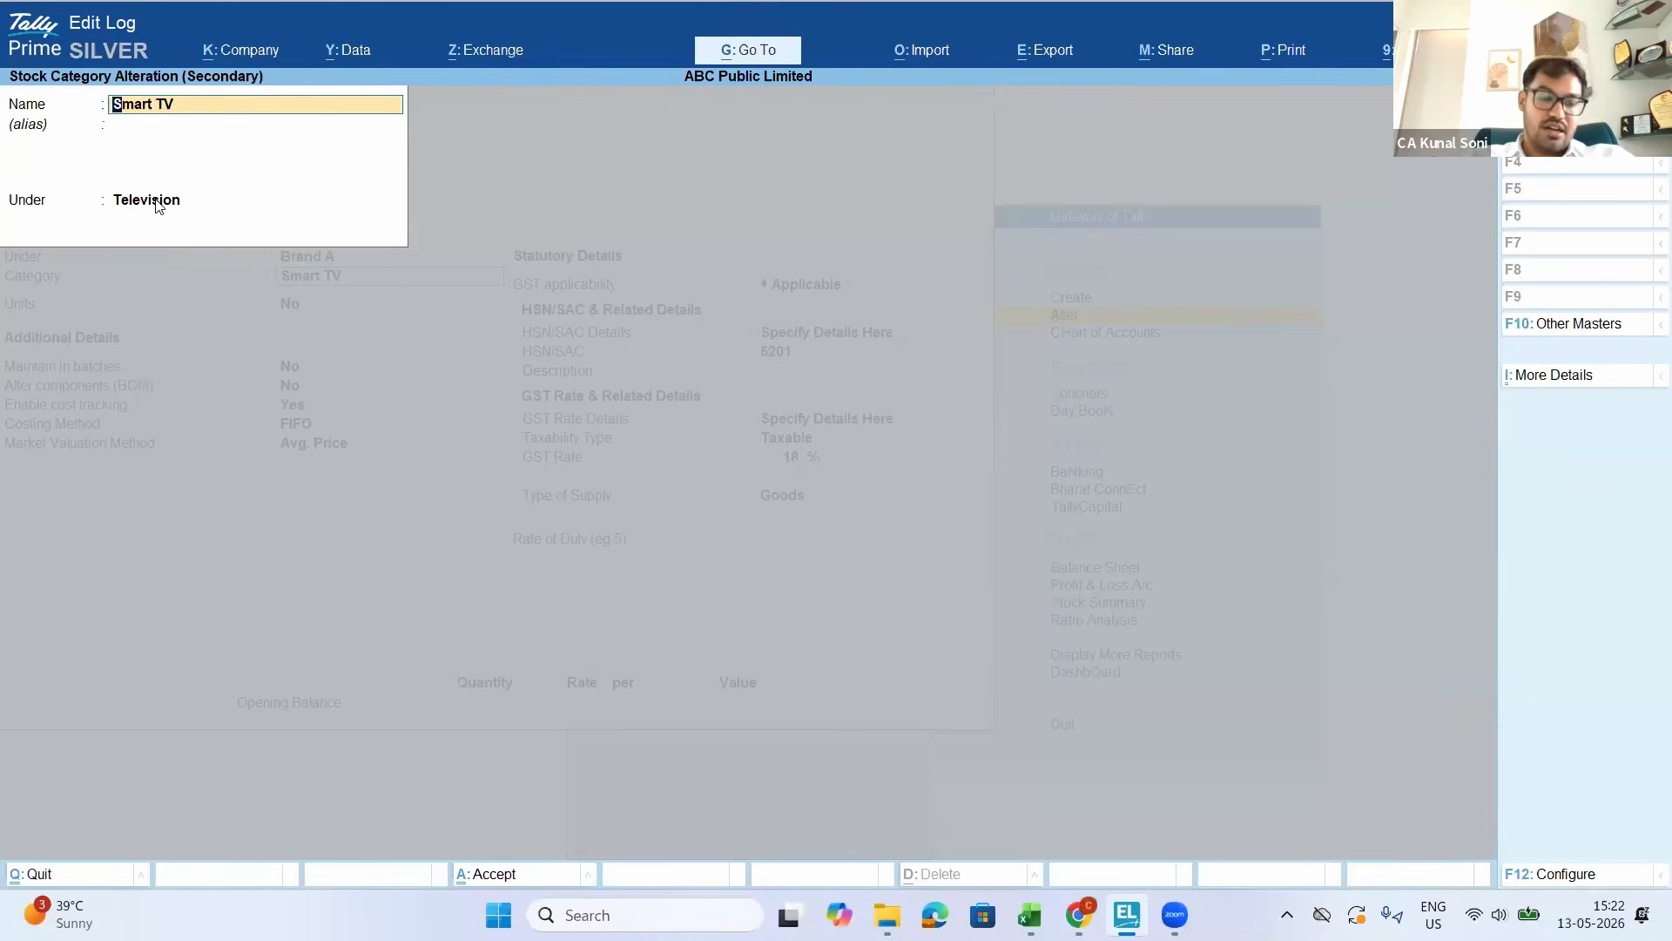
key("Escape")
key("y")
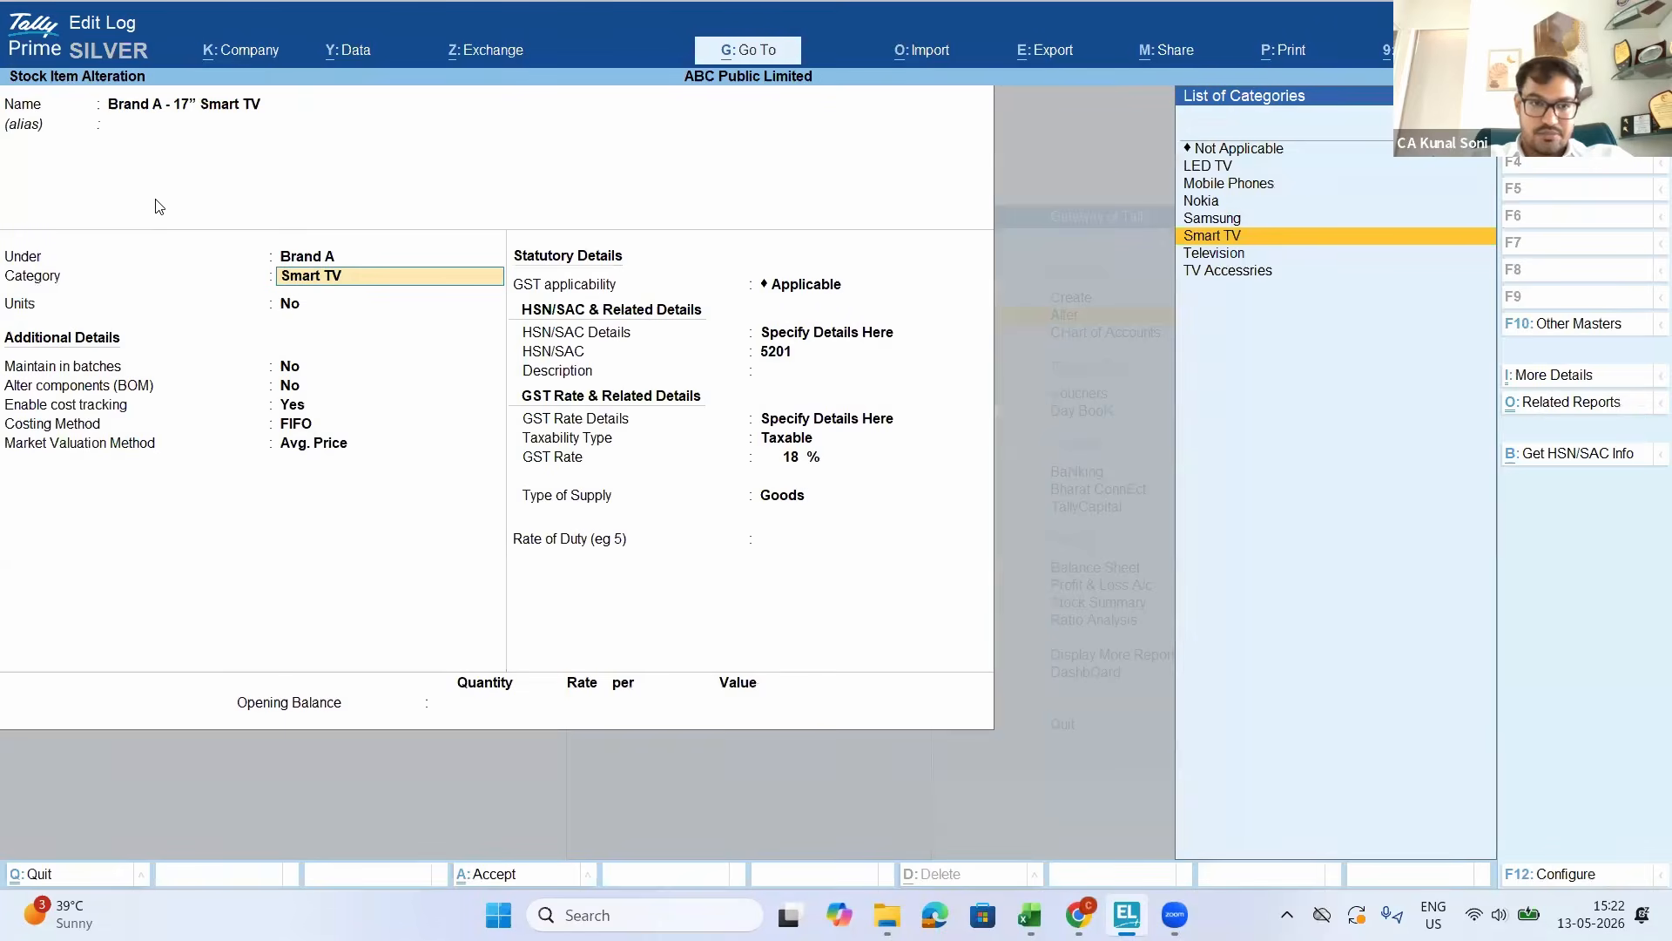
Quit the stock item alteration without saving and open the Stock Summary report
key("Escape")
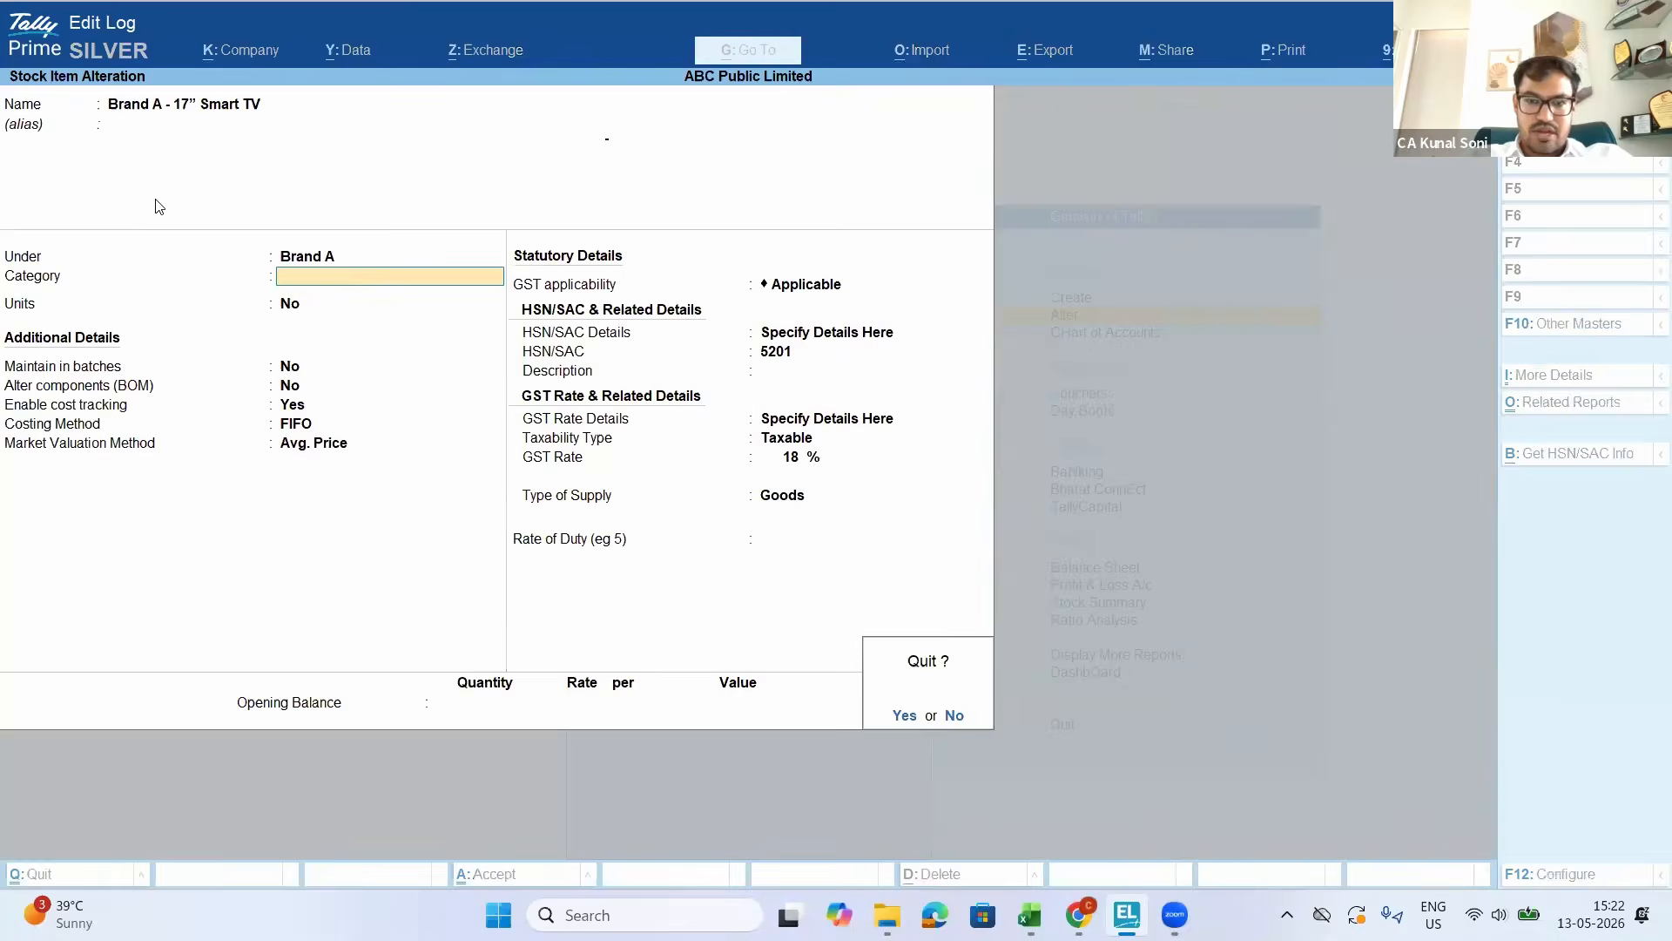
key("y")
key("Escape")
key("Down")
key("Down")
key("Down")
key("Down")
key("Down")
key("Down")
key("Down")
key("Down")
key("Down")
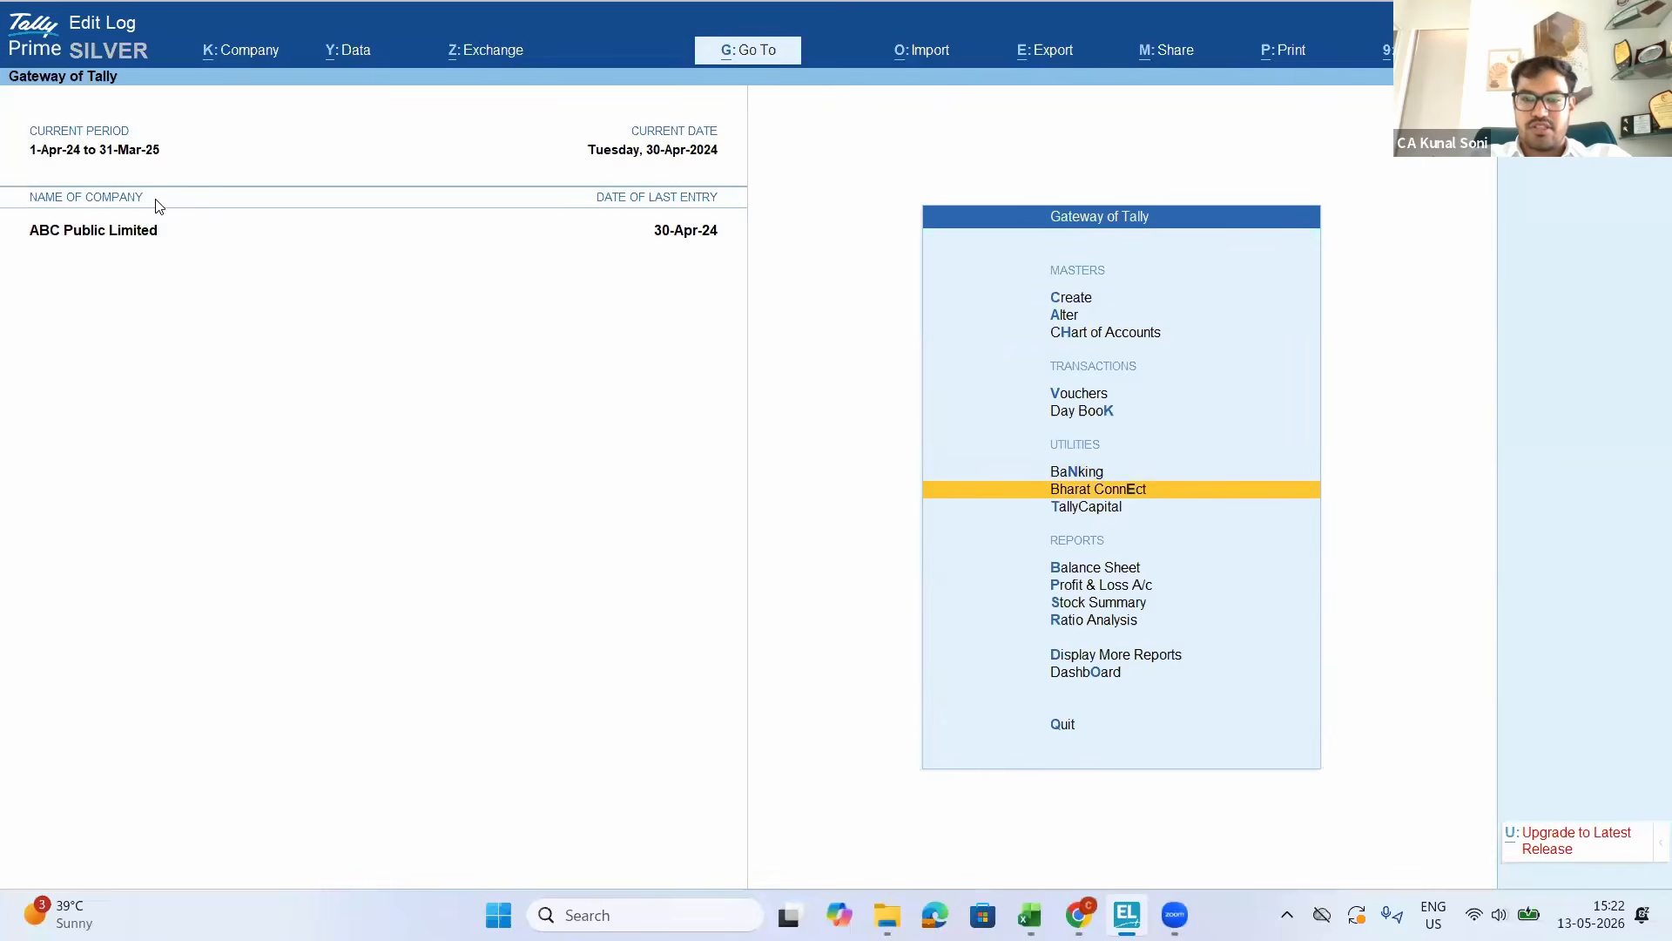
key("Return")
Look through the stock groups and ungrouped items in the Stock Summary, including the Television item's details
key("Down")
key("Down")
key("Down")
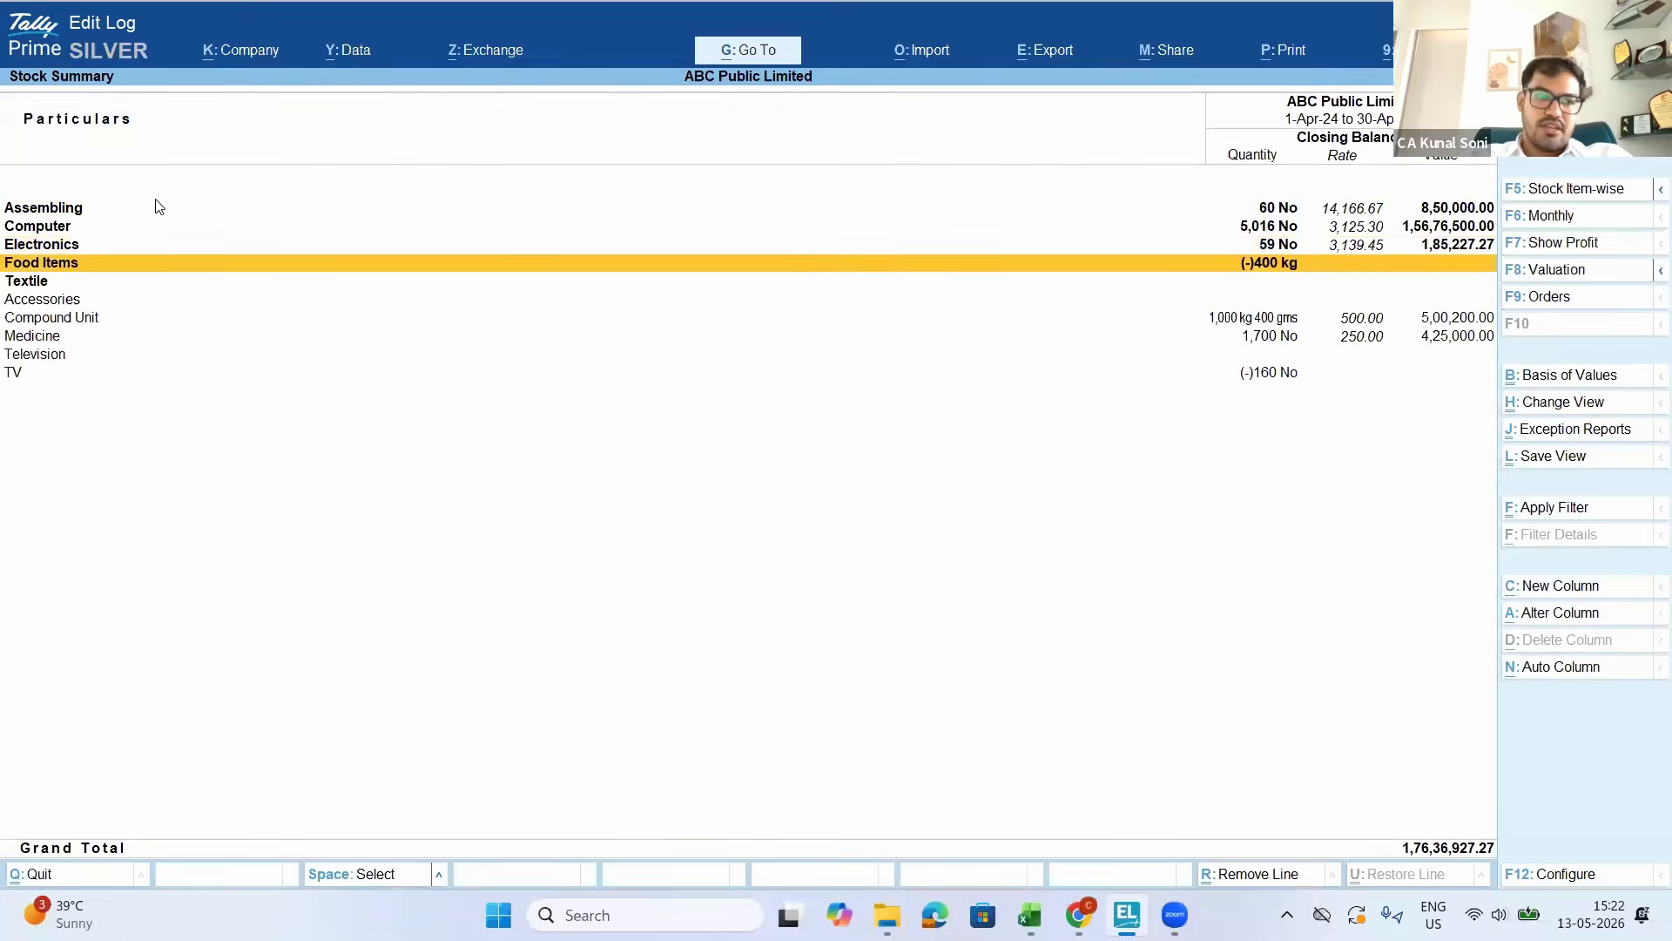
key("Up")
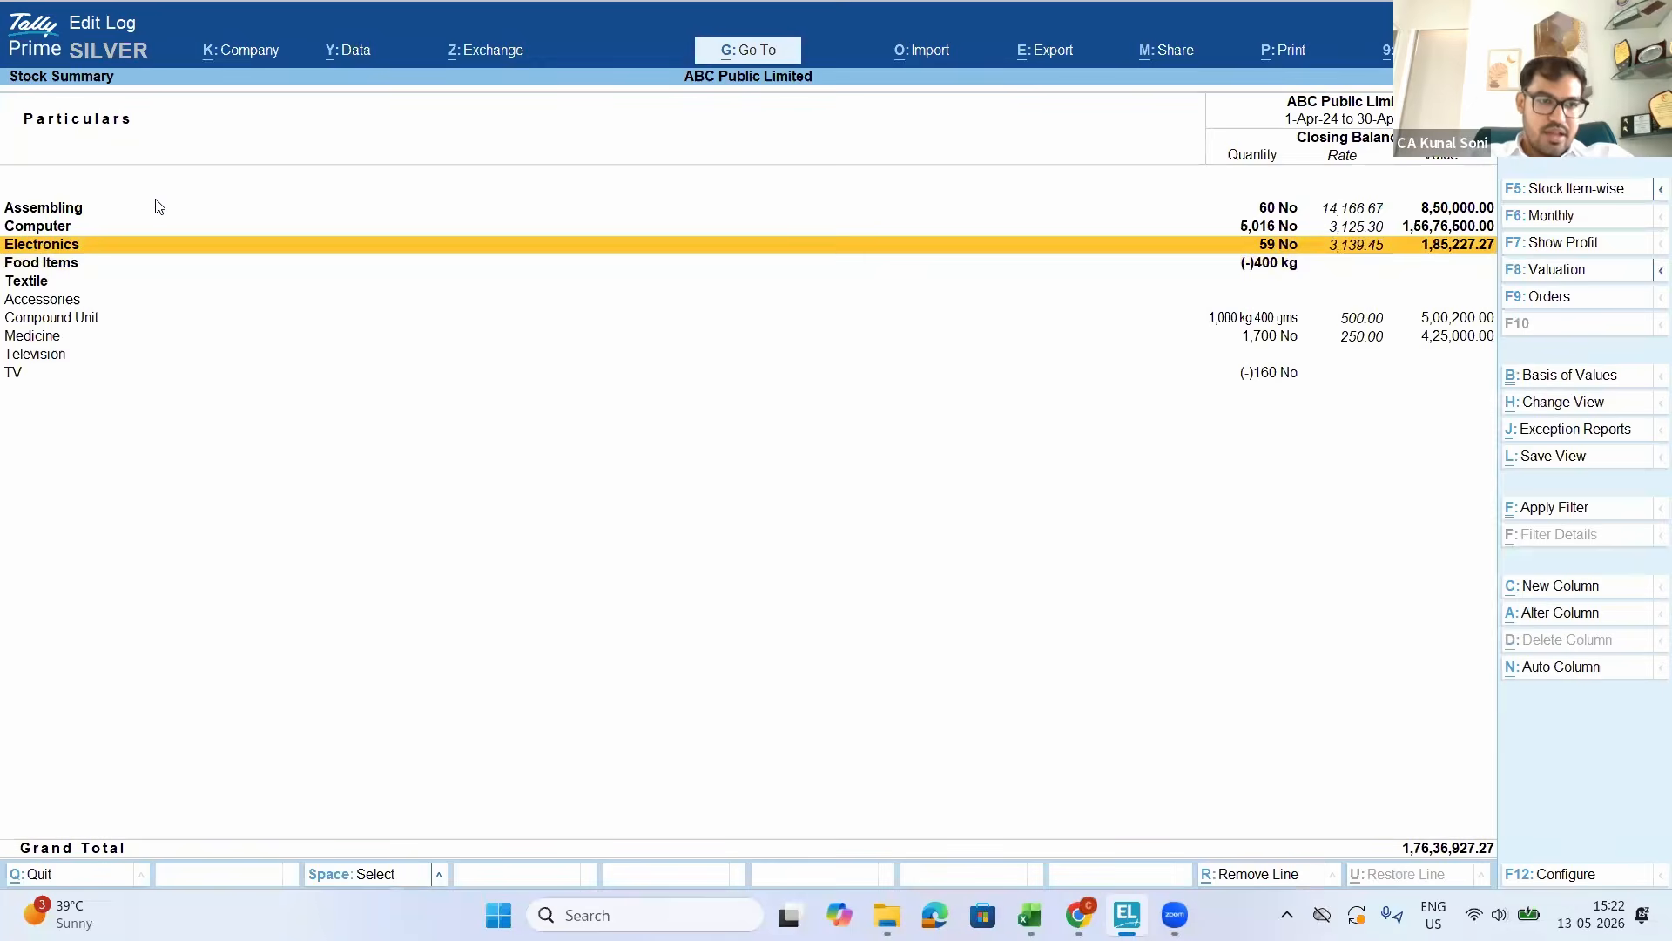
key("Down")
key("Down")
key("Down")
key("Down")
key("Down")
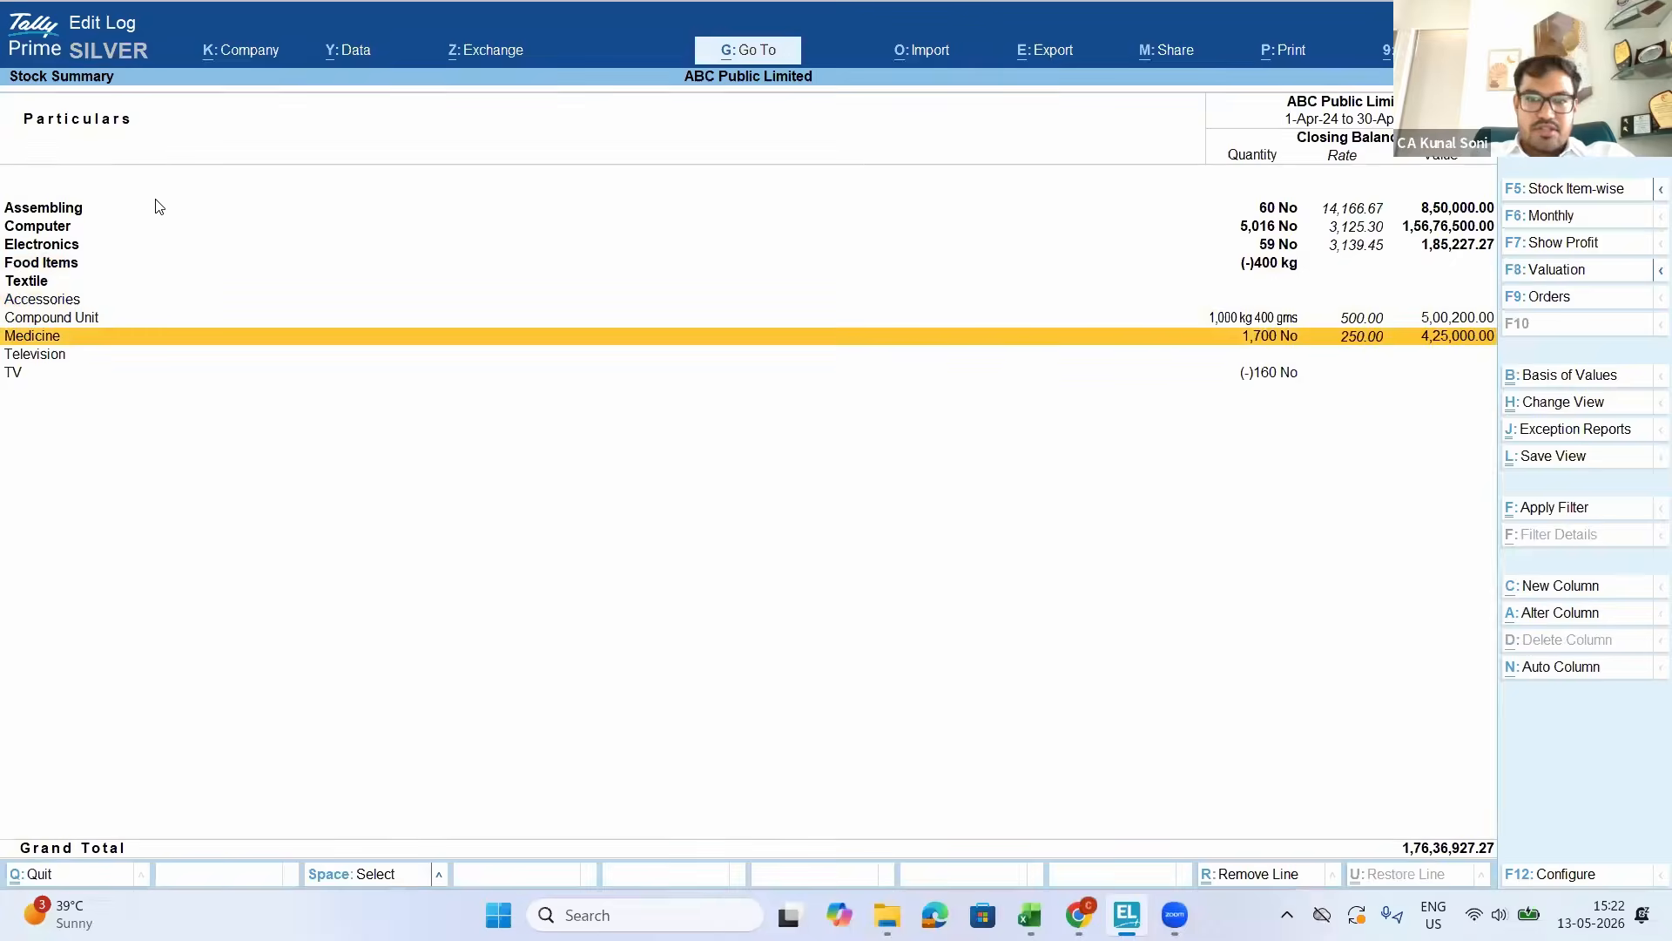
key("Down")
key("Return")
key("Escape")
key("Up")
key("Up")
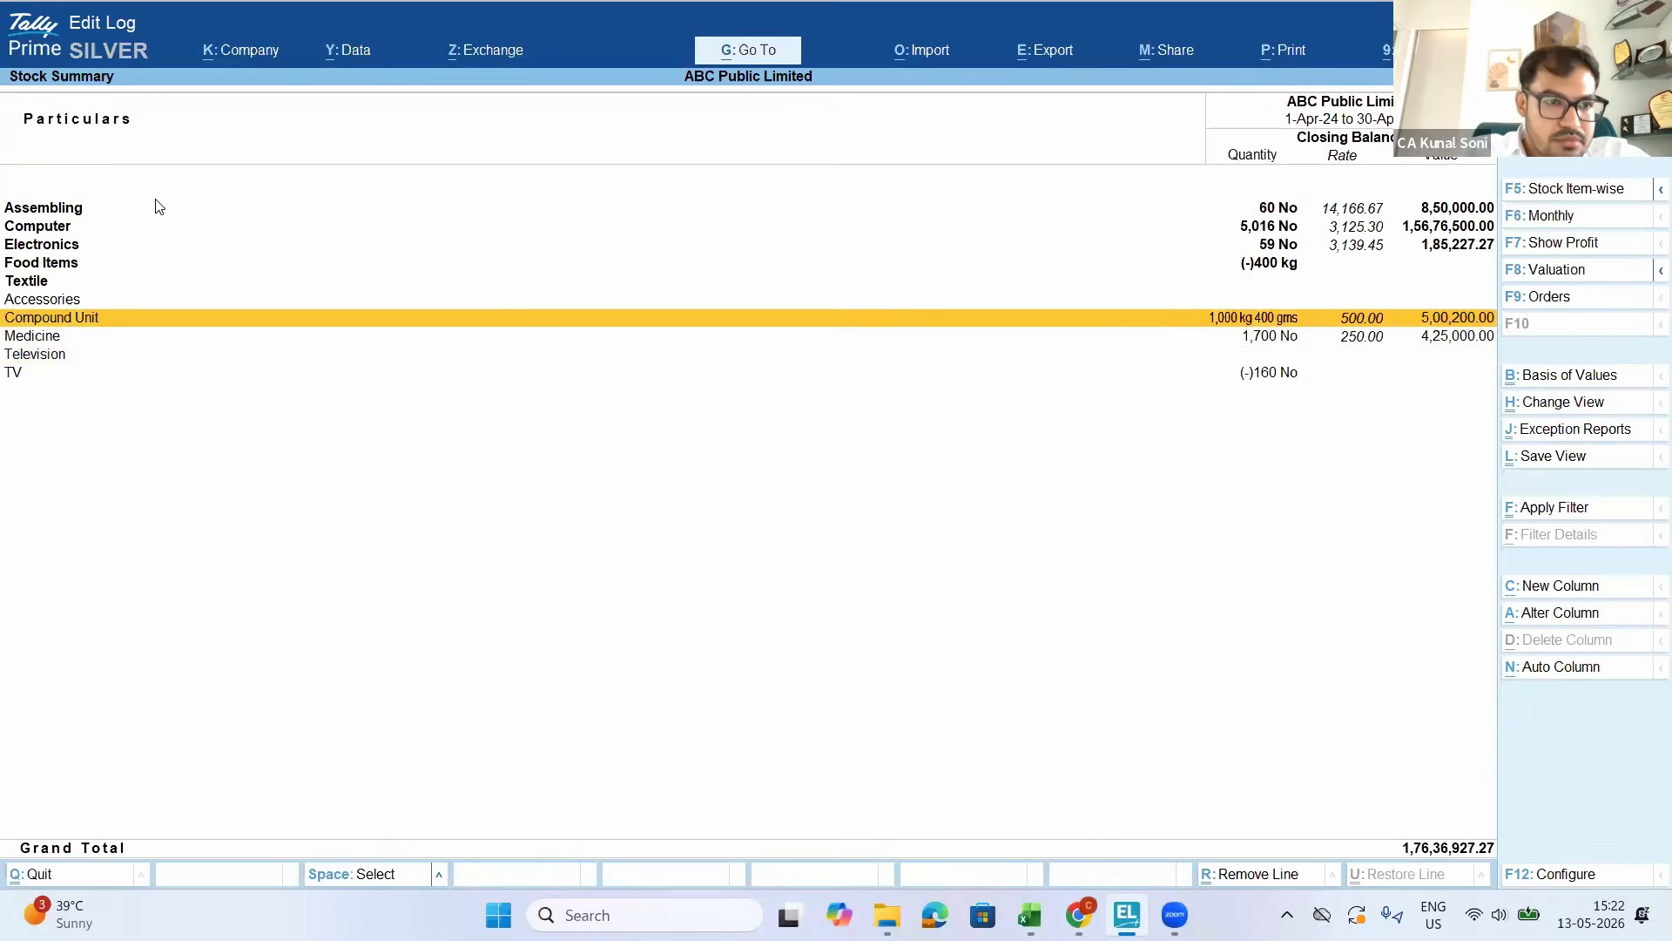
key("Down")
Expand the Stock Summary to its detailed view and check the Mobile Phones group under Electronics
key("alt+F5")
key("Down")
key("Up")
key("Up")
key("Up")
key("Up")
key("Up")
key("Up")
key("Up")
key("Up")
key("Up")
key("Up")
key("Up")
key("Up")
key("Up")
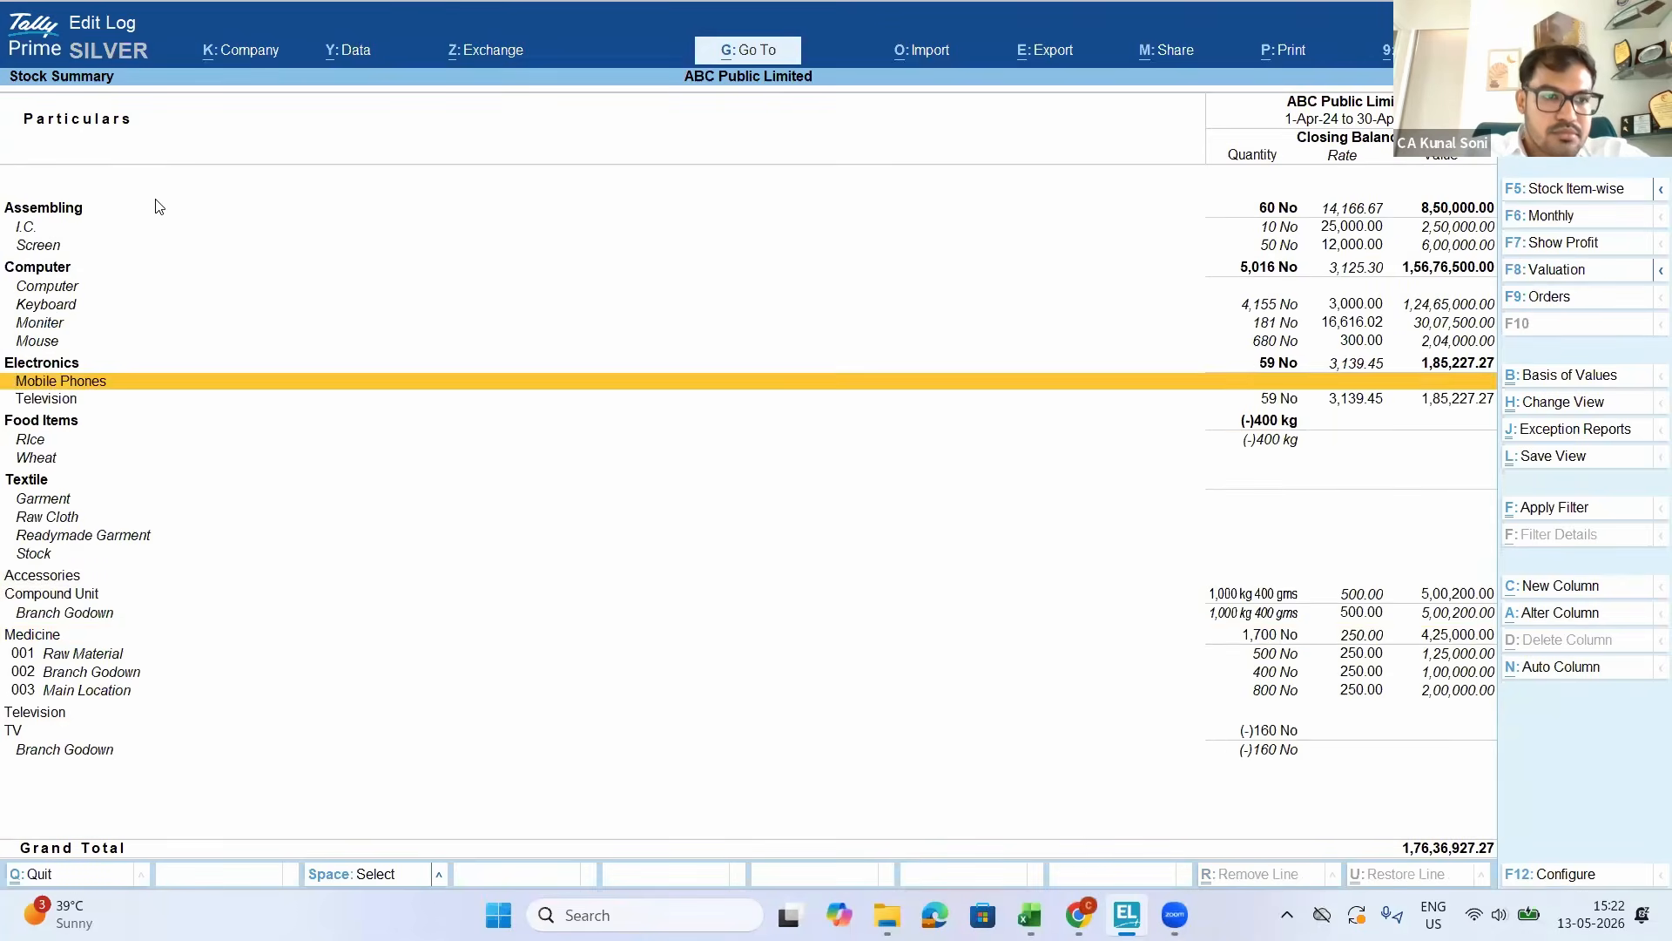
key("Return")
key("Escape")
Open the stock group summary of Television under Electronics
key("Up")
key("Down")
key("Up")
key("Up")
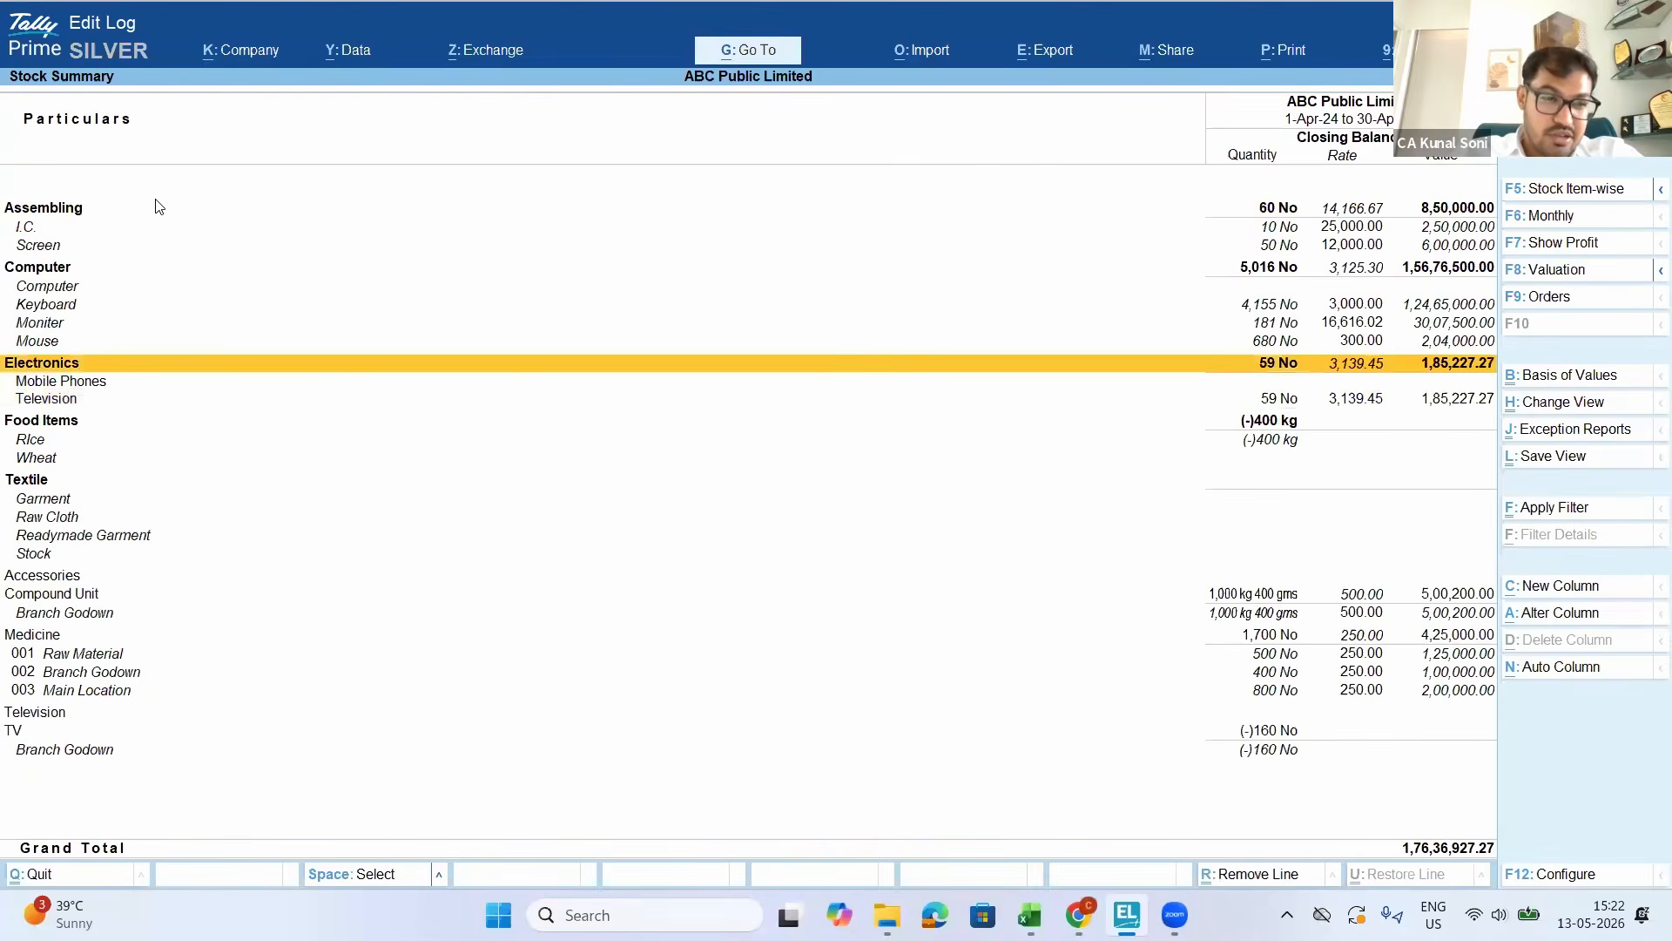
key("Down")
key("Down")
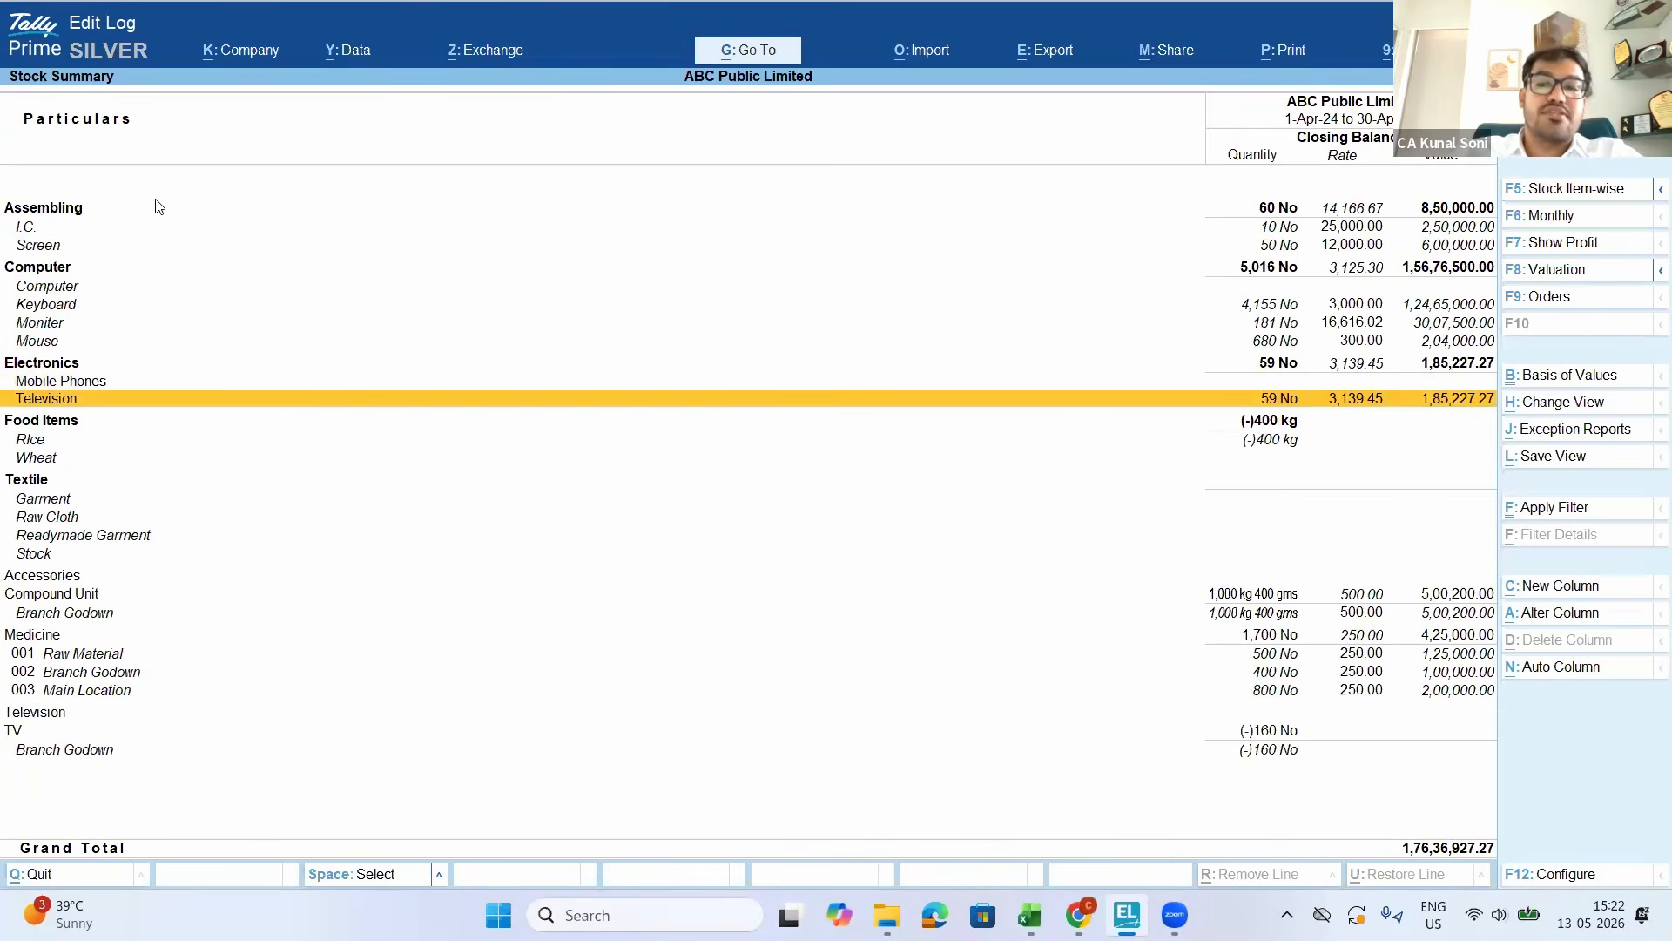
key("Return")
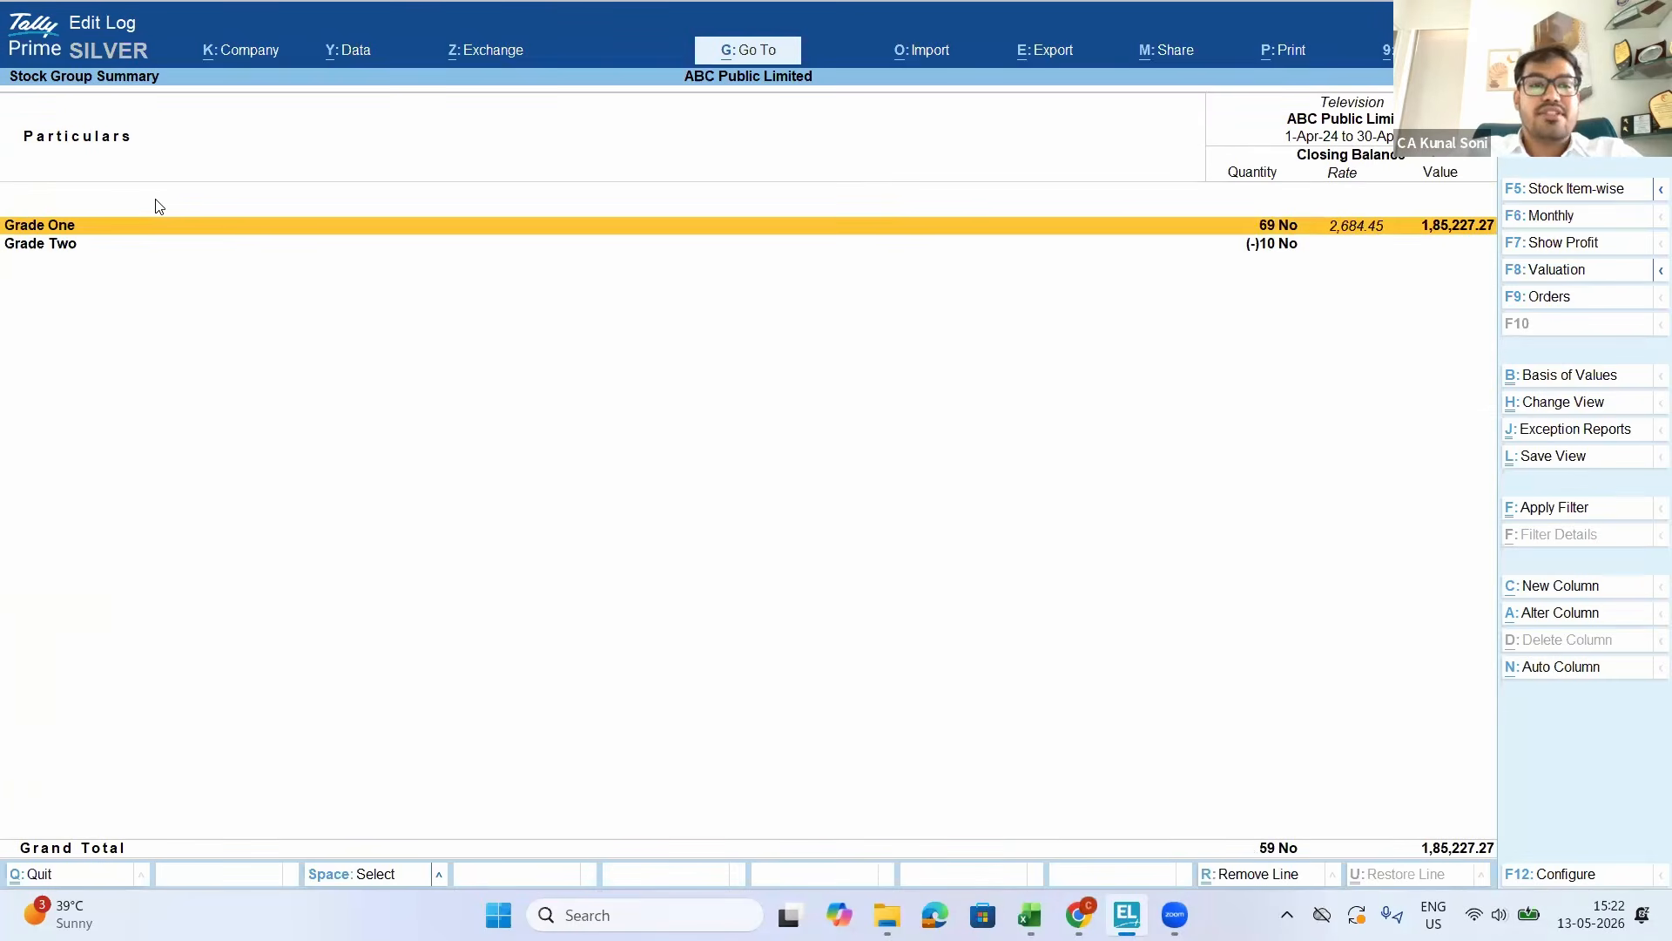
Show the Television group summary in detail with the subgroups of Grade One and Grade Two
key("Down")
key("Up")
key("alt+F5")
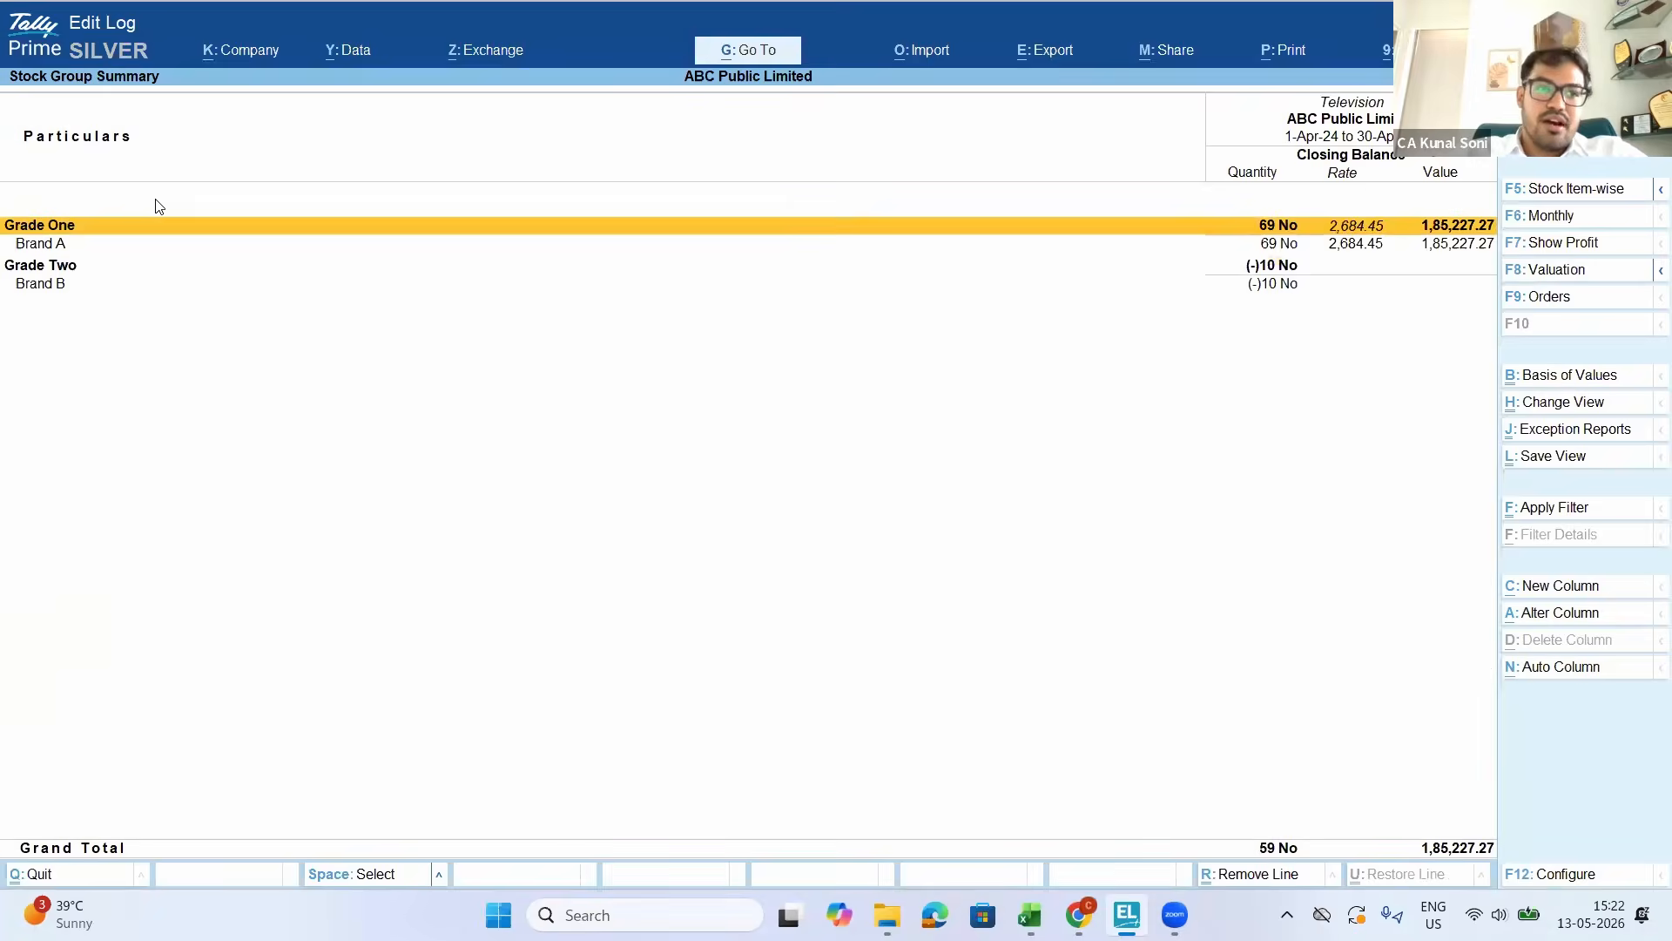
Expand the Brand A subgroup under Grade One to list its stock items
key("Down")
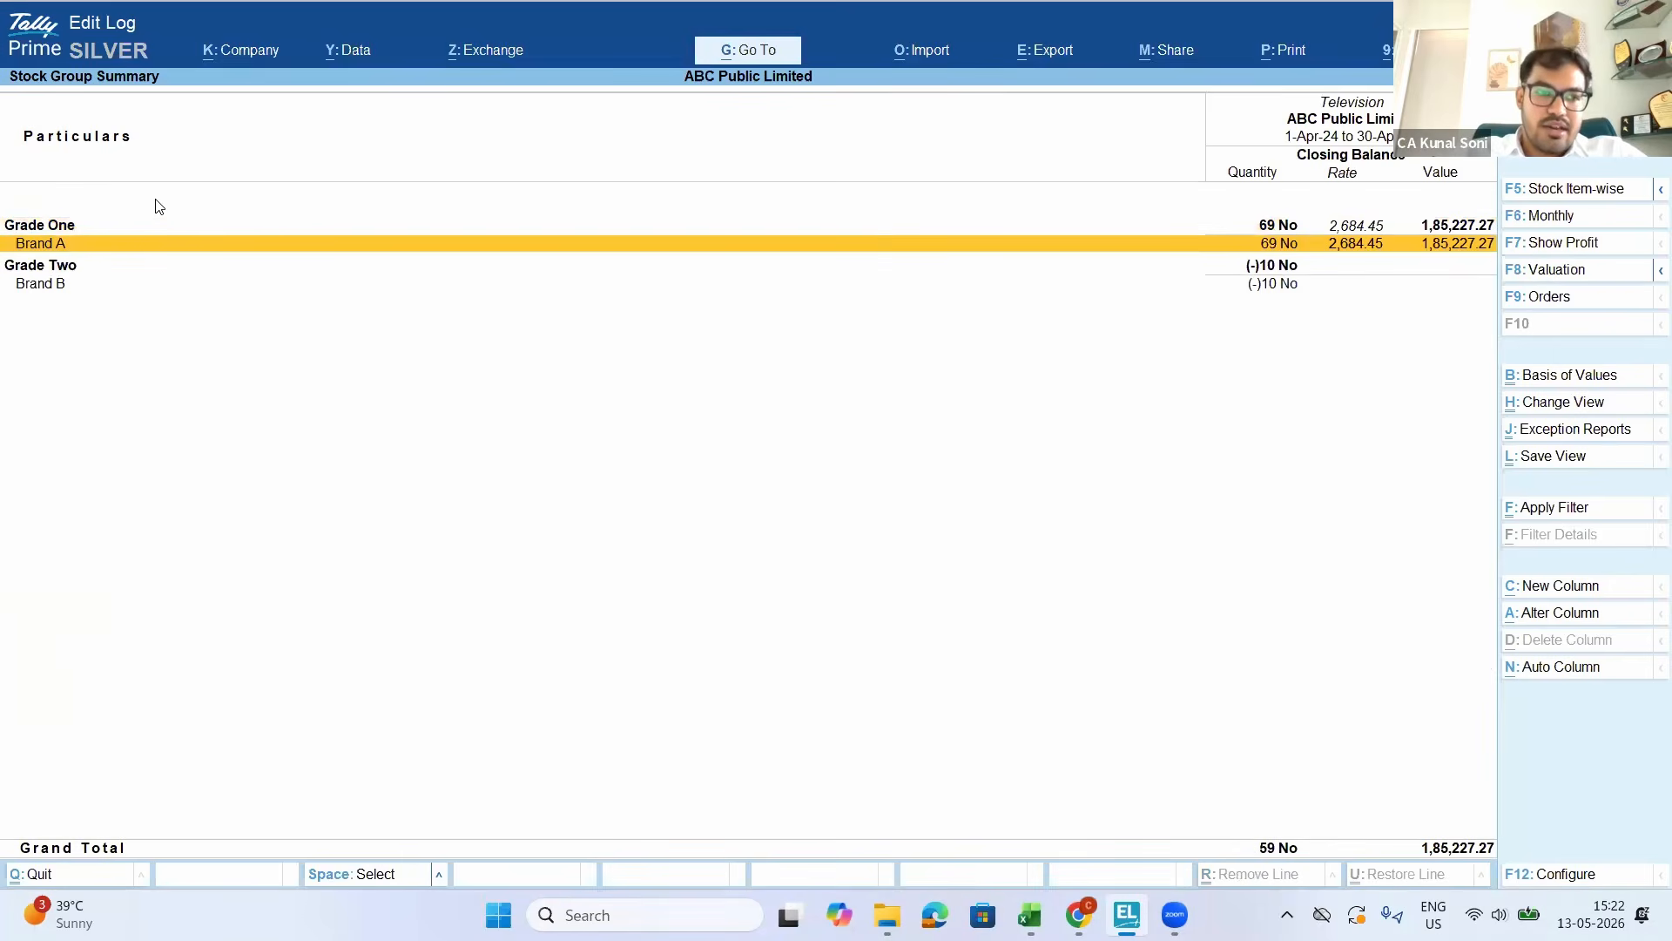
key("Down")
key("Down")
key("Up")
key("Up")
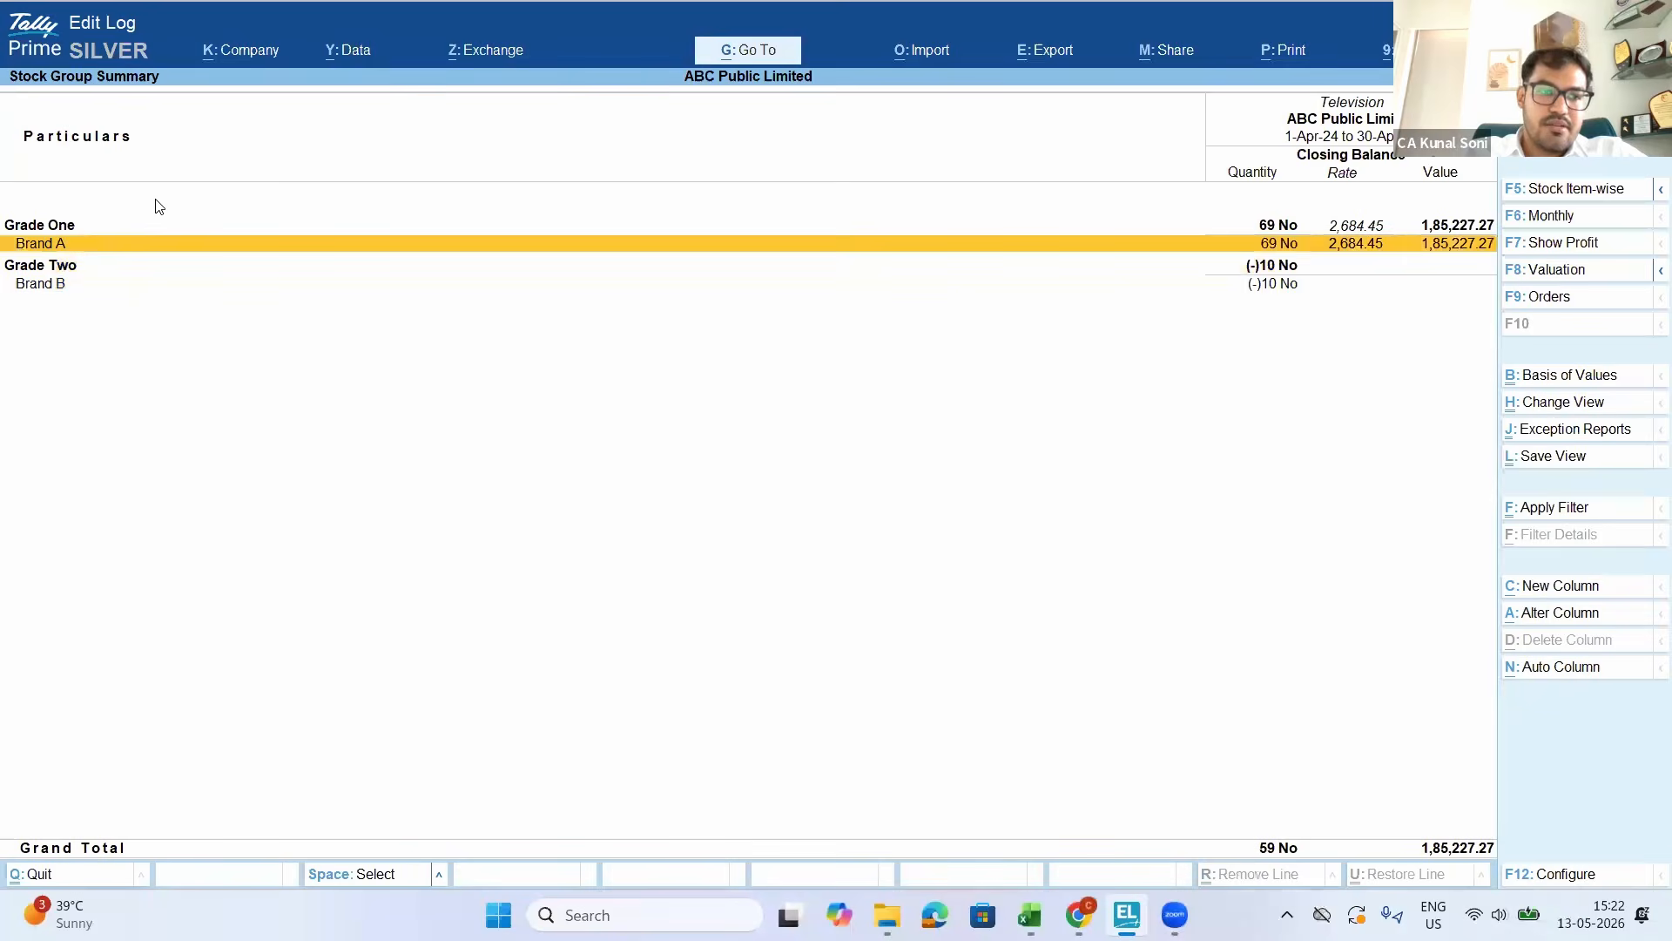
key("shift+Return")
key("Down")
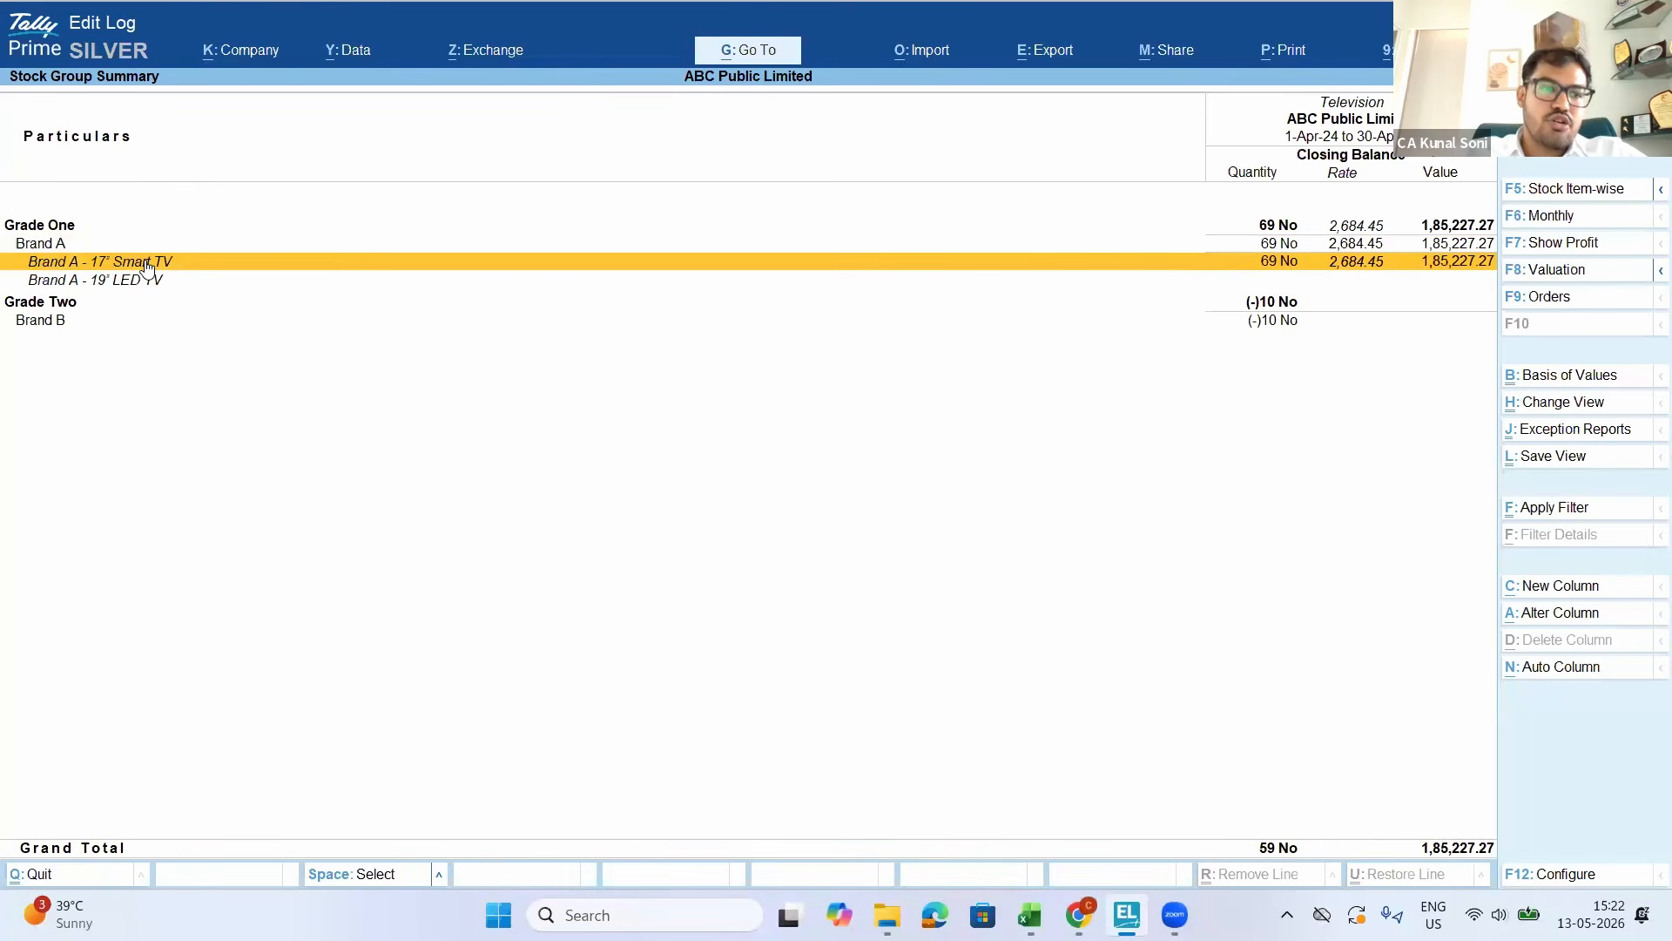
Mark the Brand A rows and its two television items in the summary, and clear all the marks again
key("Down")
key("space")
key("Up")
key("space")
key("Up")
key("space")
key("Up")
key("space")
key("Down")
key("Up")
key("space")
key("Down")
key("space")
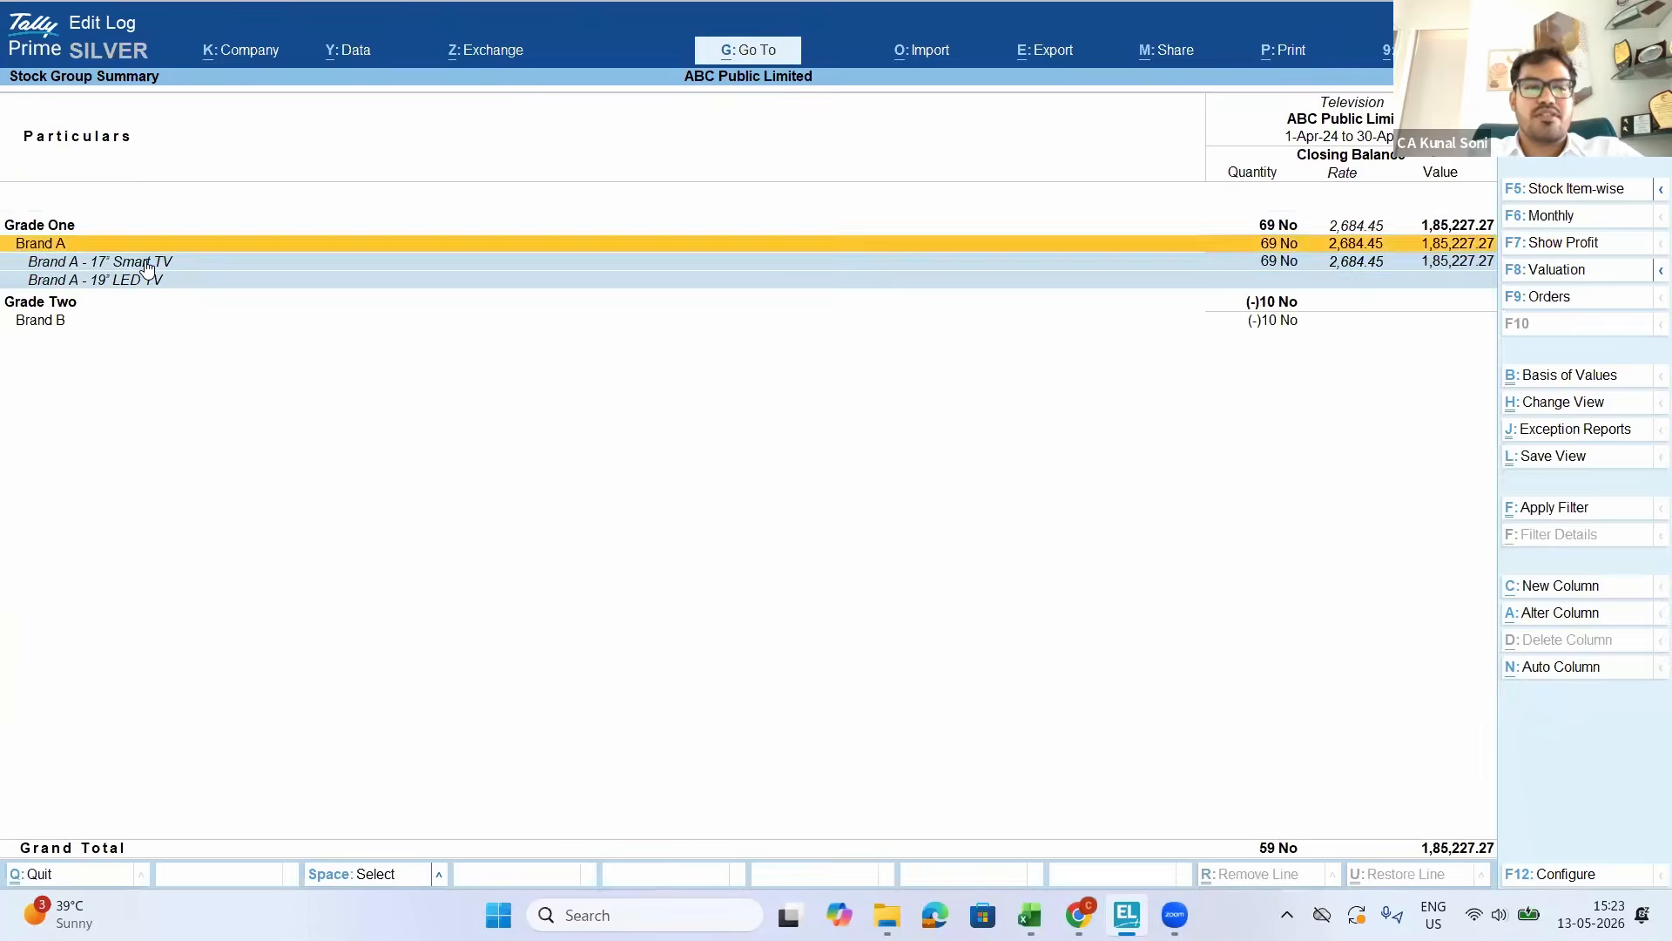
key("Down")
key("space")
key("Down")
key("space")
key("Up")
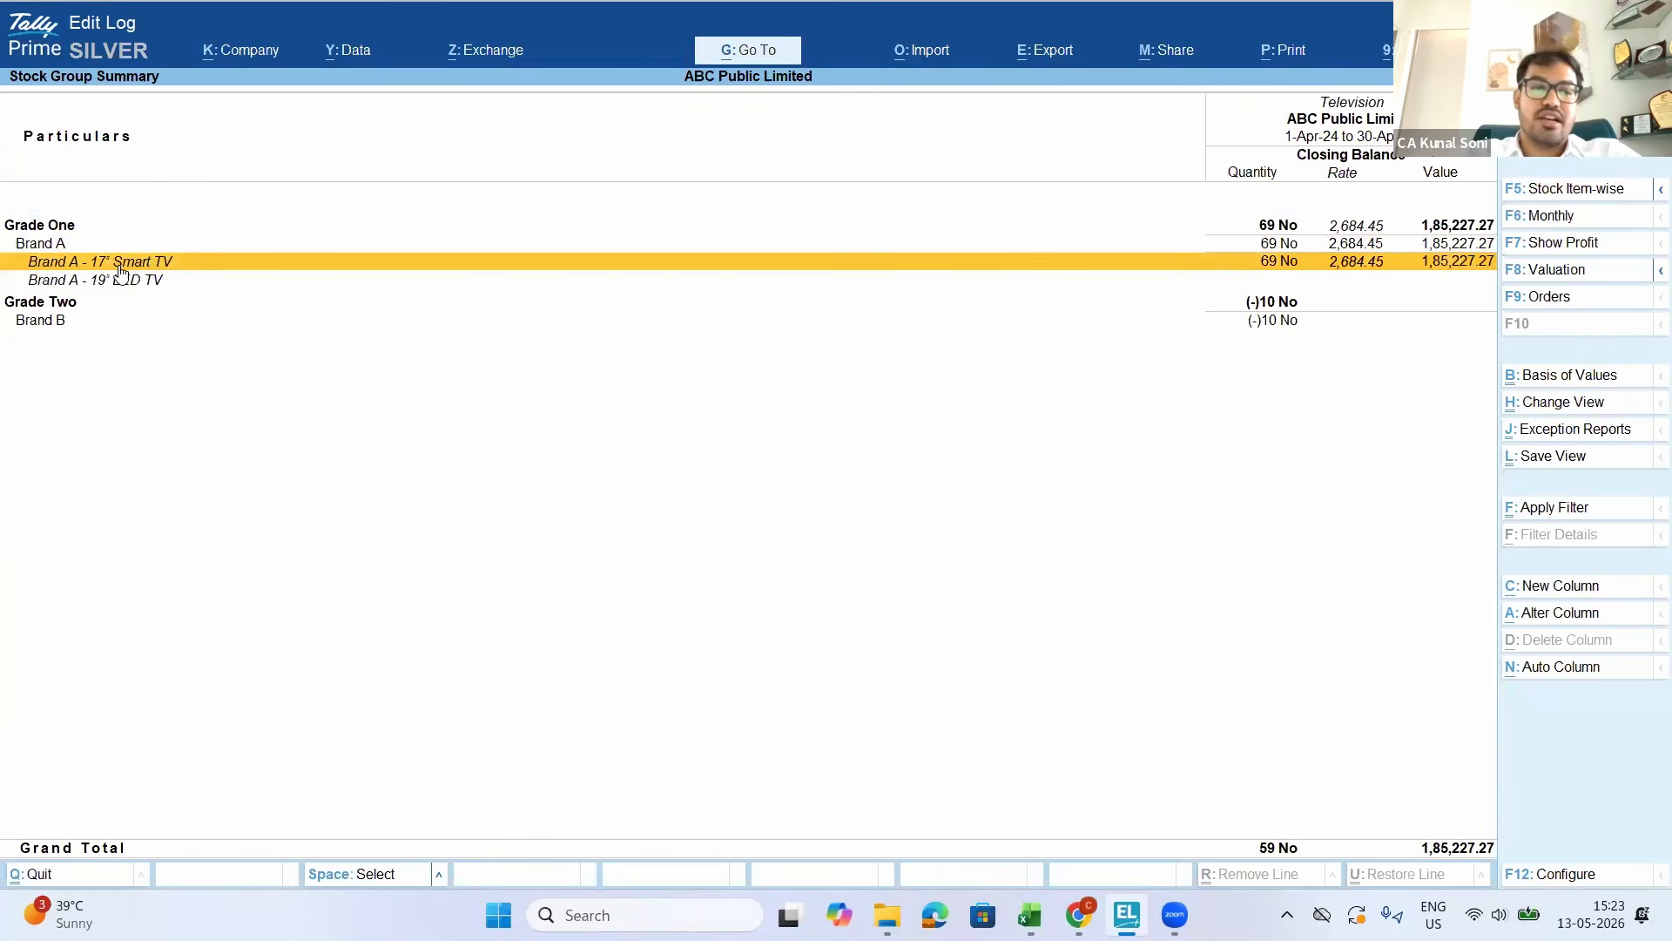
key("Down")
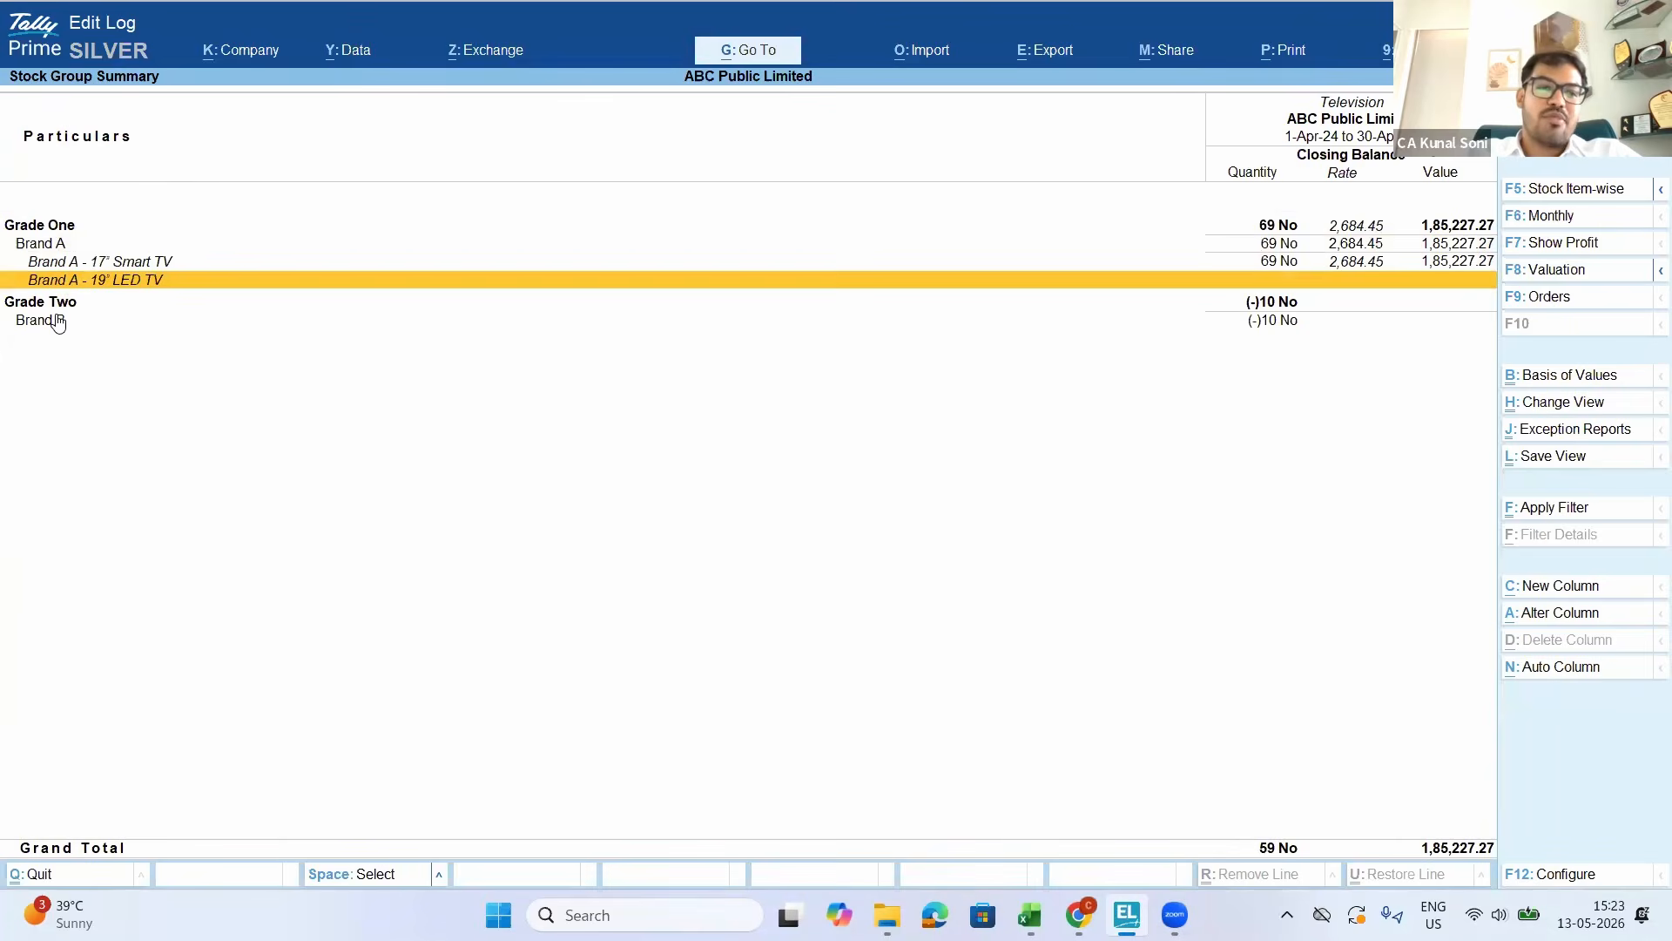
Expand the Brand B subgroup under Grade Two to list its stock items and review both brands' items
left_click(58, 323)
key("shift+Return")
key("Down")
key("Down")
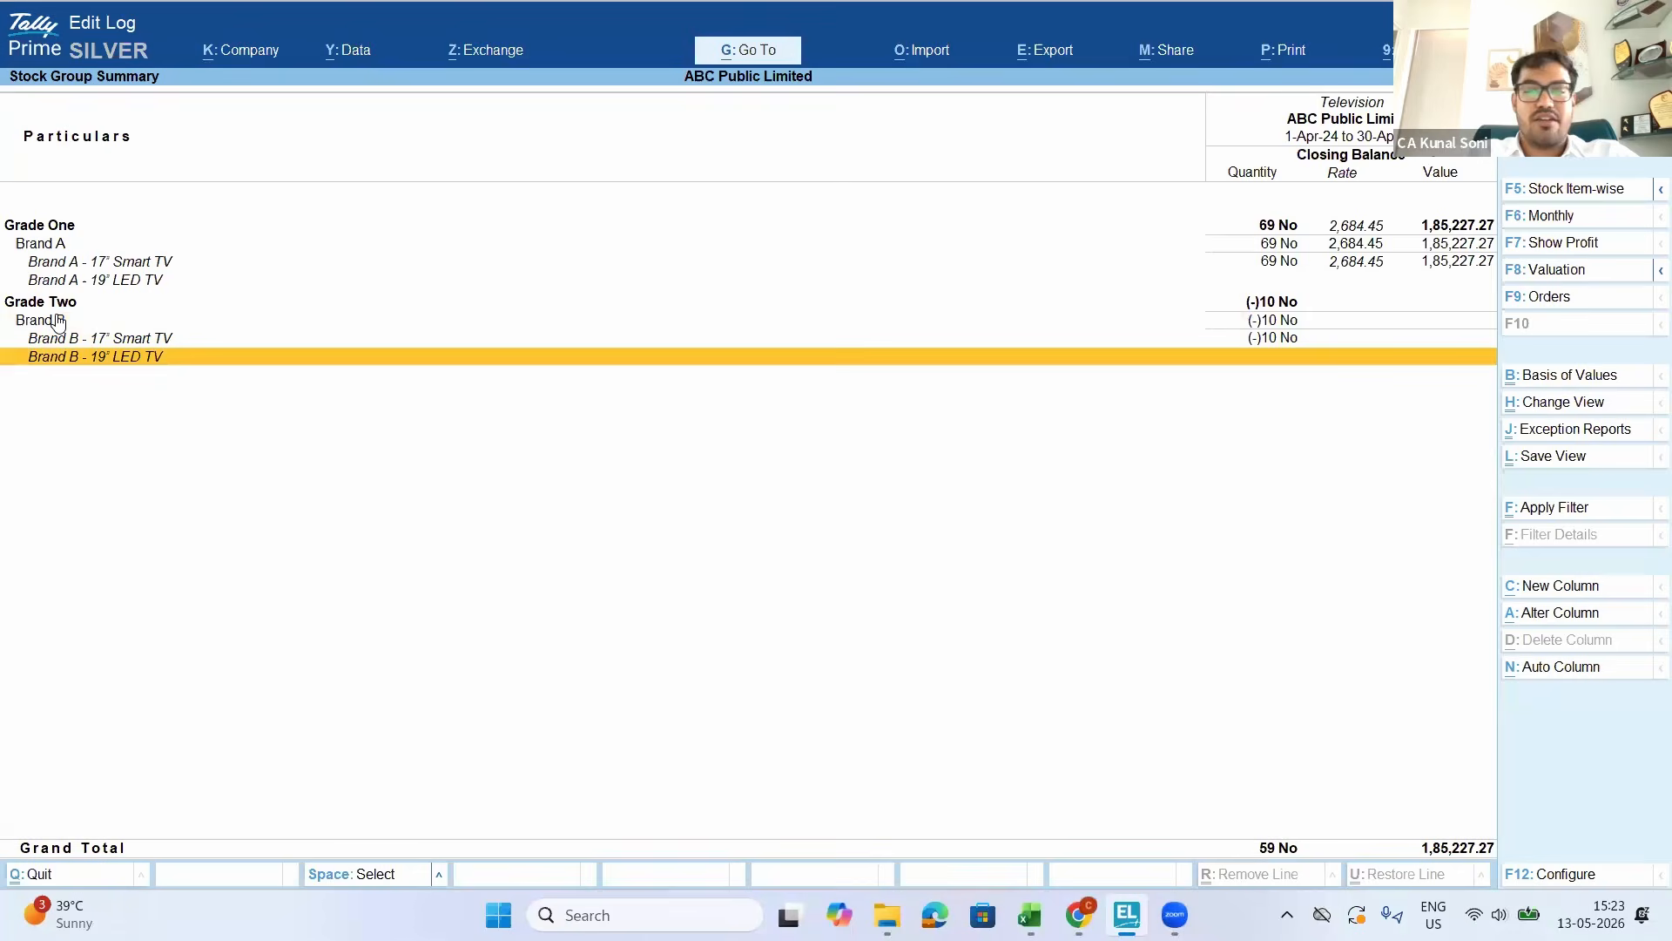
key("Up")
key("Up")
key("Up")
key("Up")
key("Up")
key("Up")
key("Up")
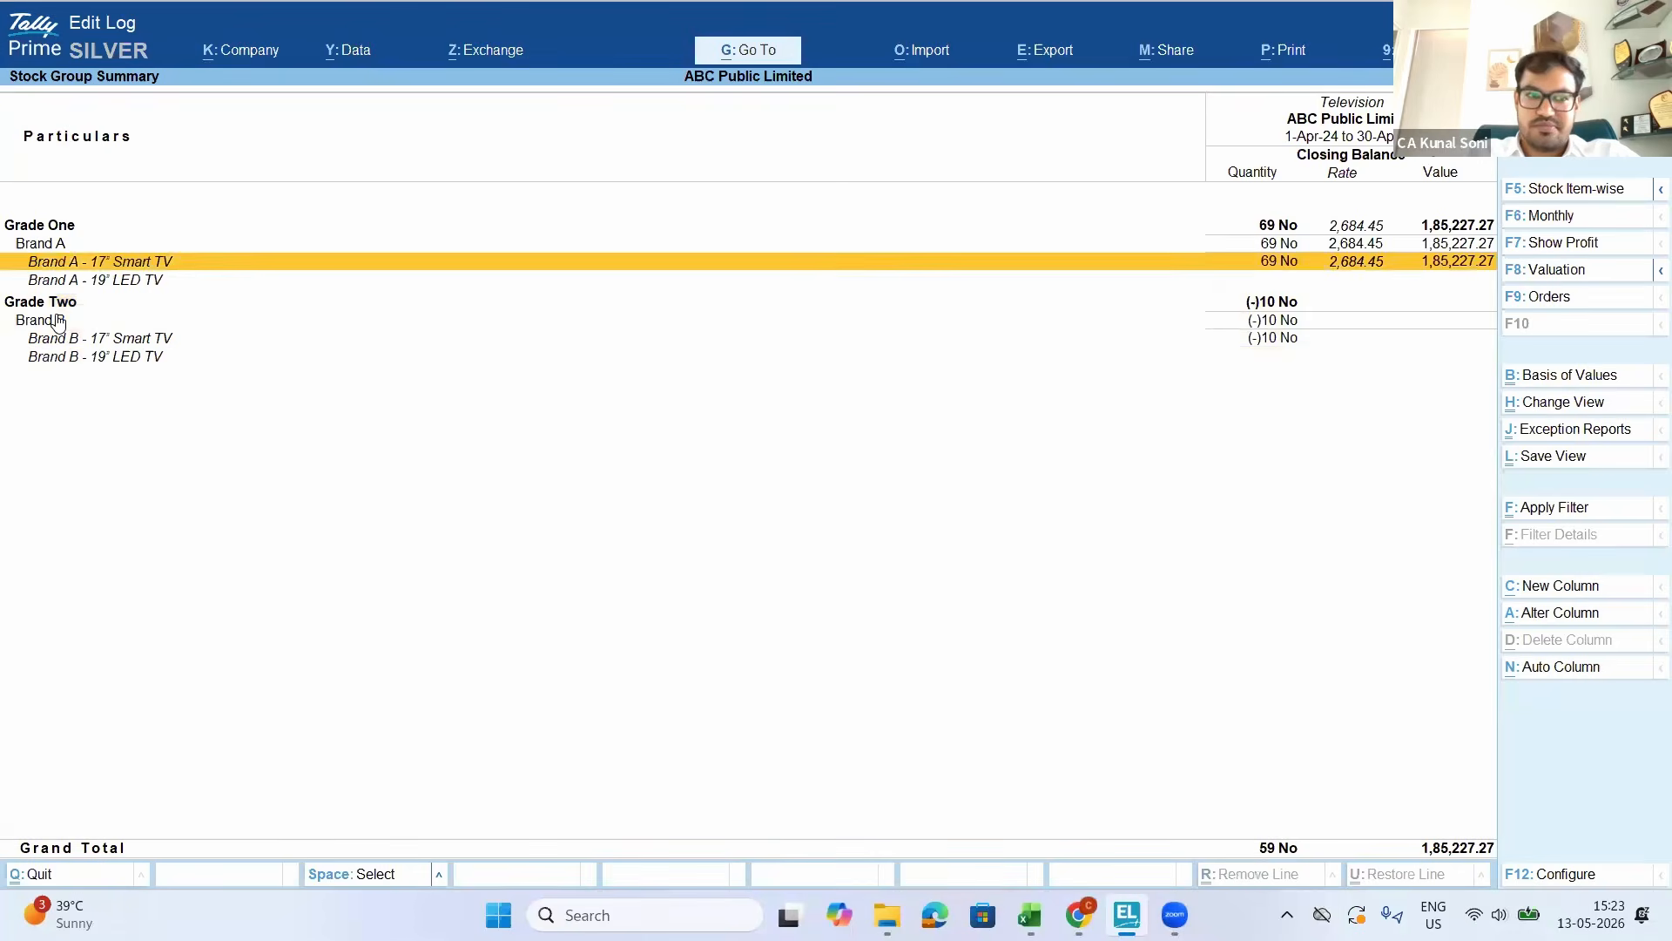
Leave the stock reports for the Gateway of Tally and open Display More Reports
key("Escape")
key("Escape")
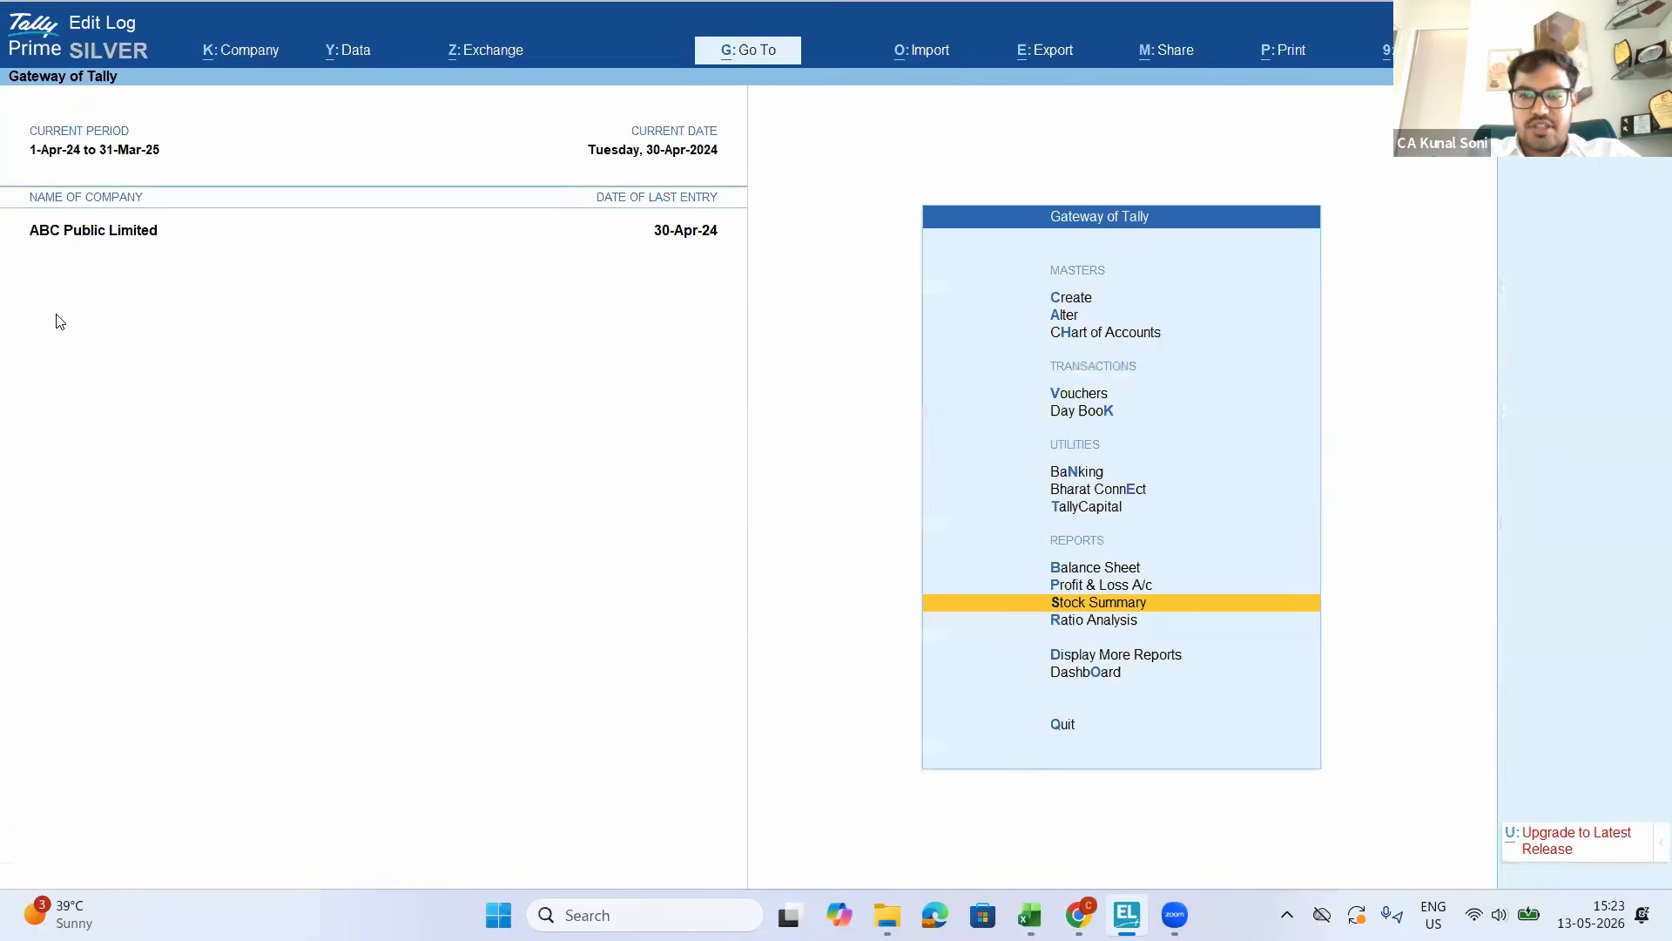
key("Down")
key("Up")
key("Return")
key("Escape")
key("Down")
key("Down")
key("Down")
key("Up")
key("Return")
Open Inventory Books from the inventory reports
key("Down")
key("Down")
key("Down")
key("Down")
key("Down")
key("Down")
key("Down")
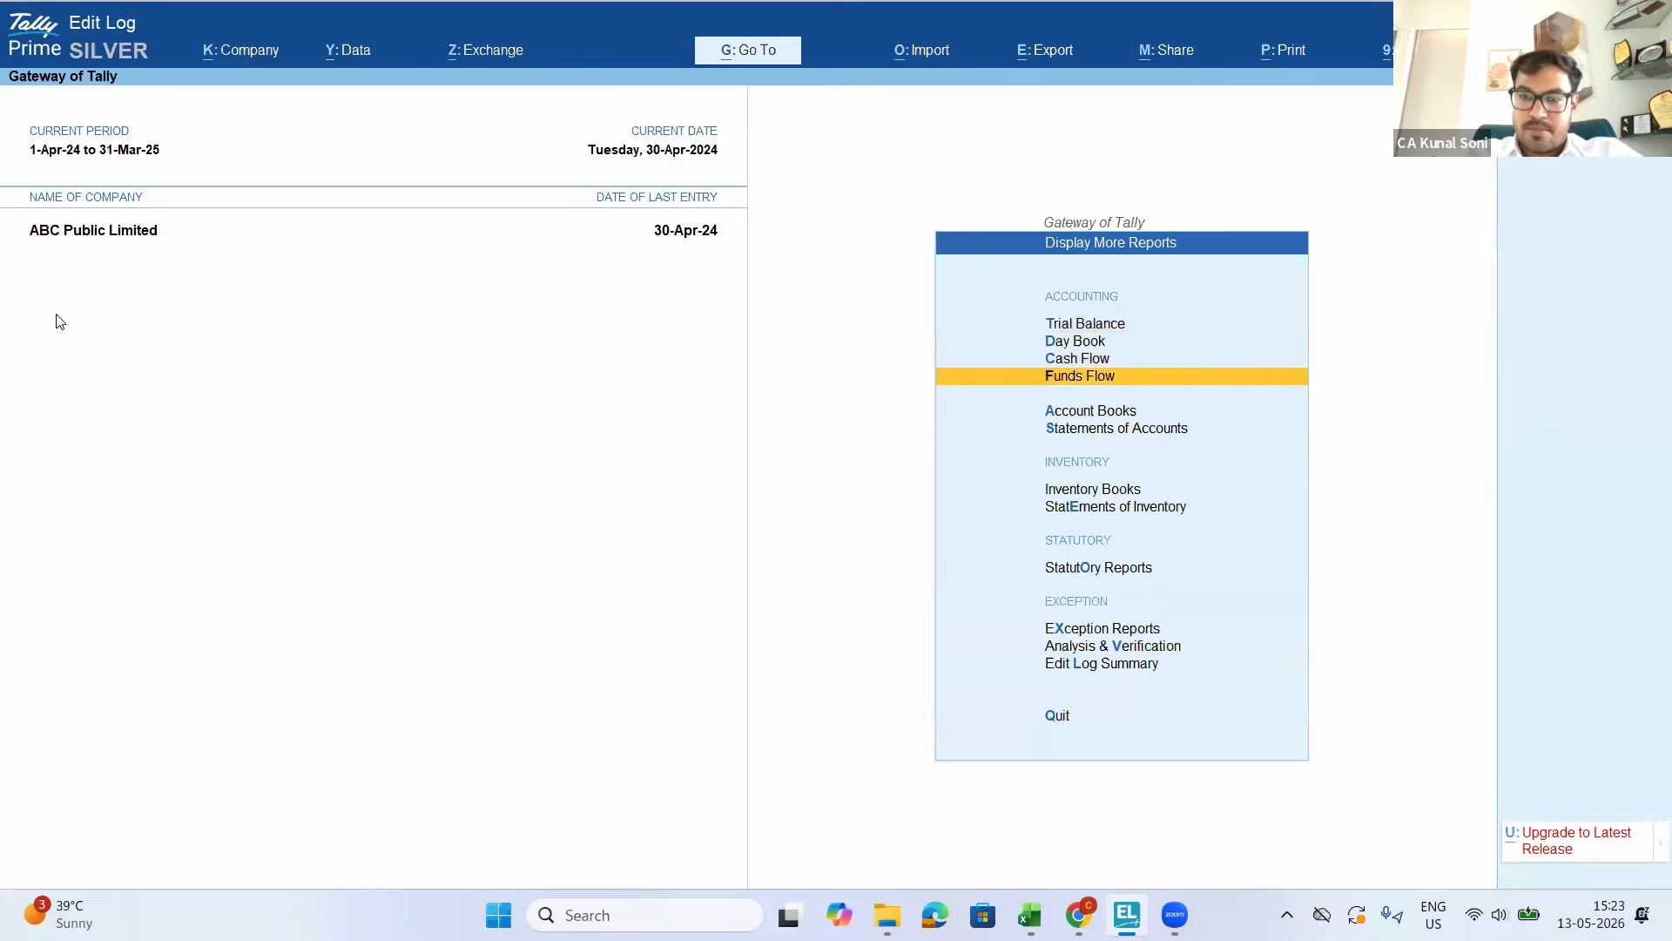
key("Up")
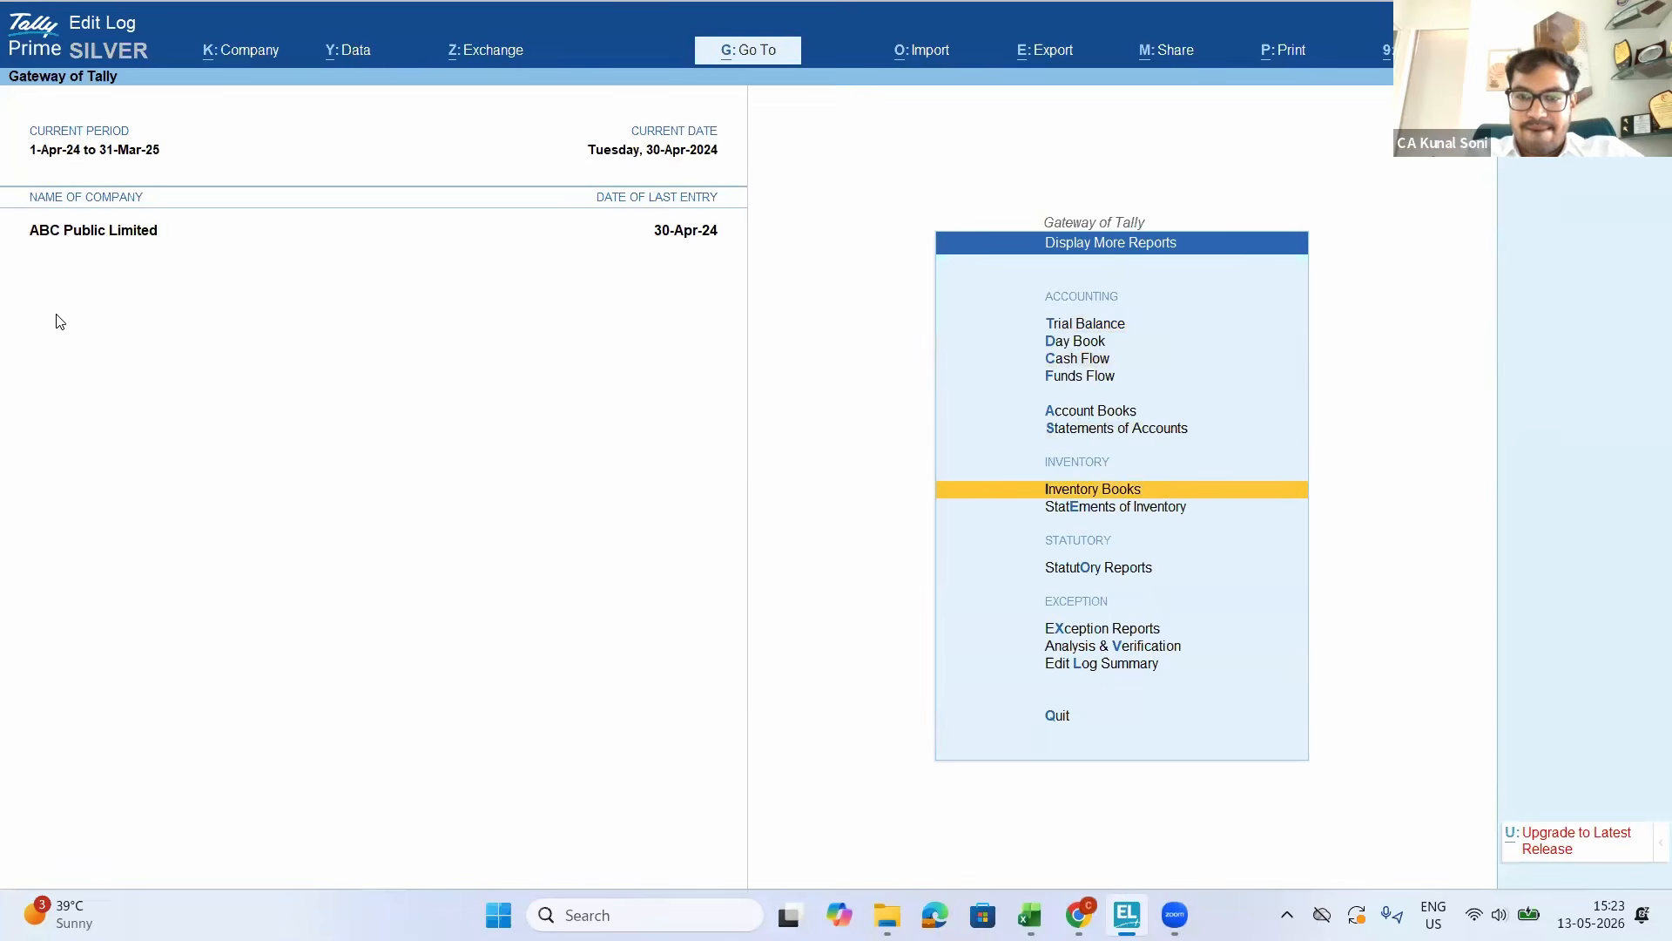
key("Return")
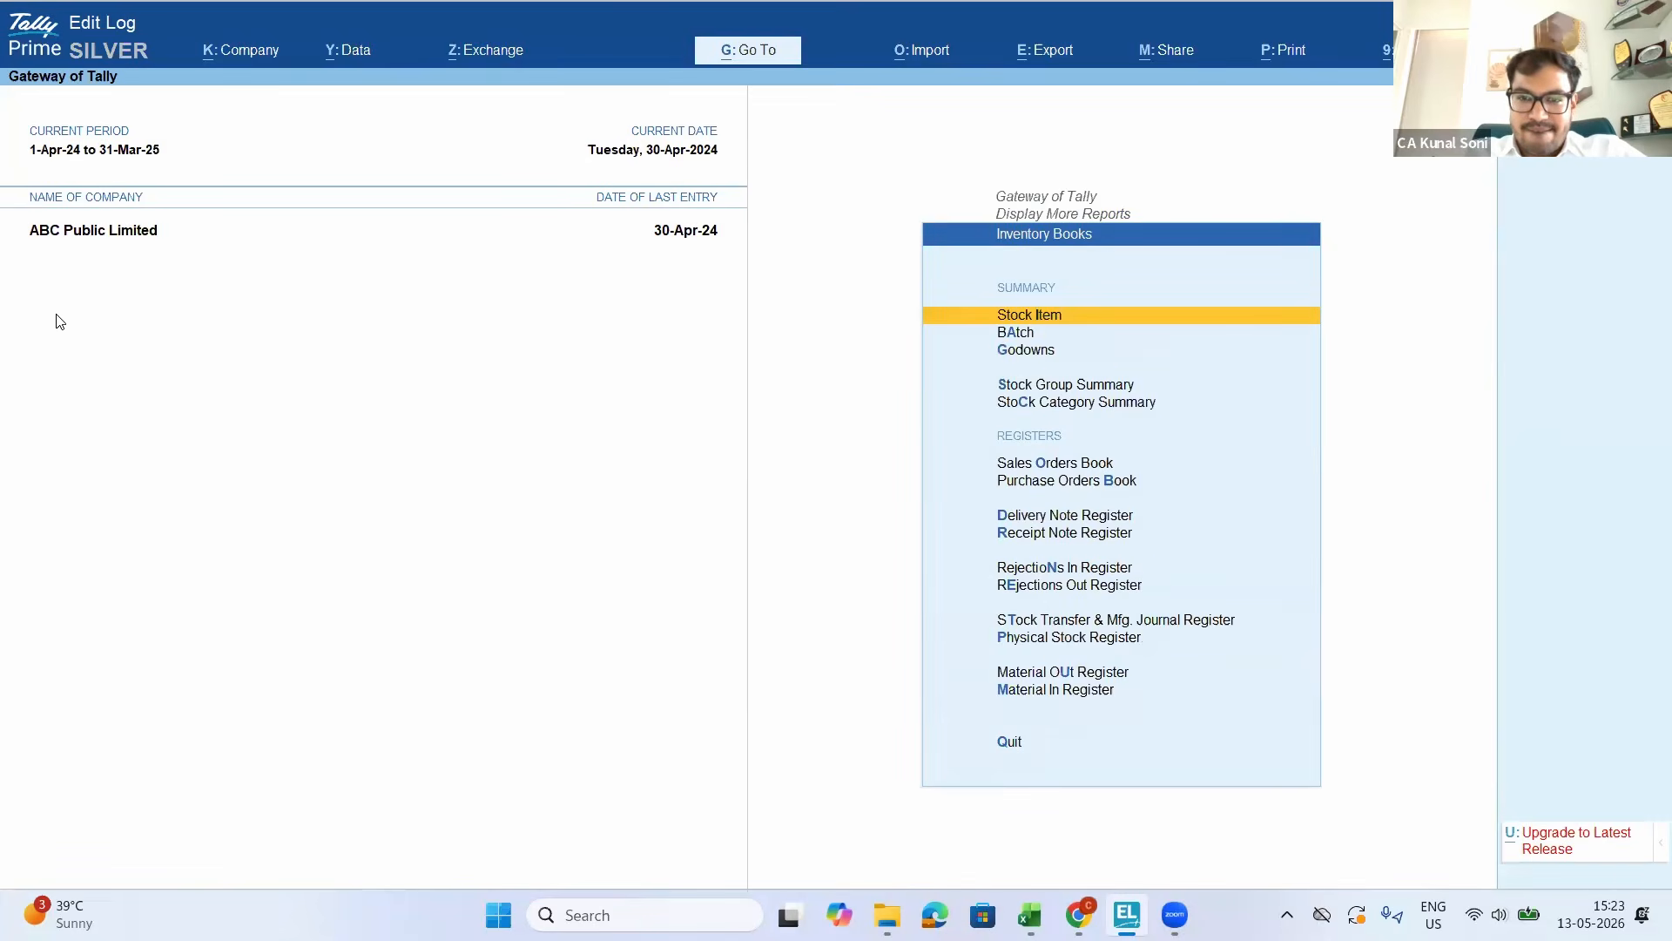
Open the Stock Category Summary for the Television category and show it in detail
key("Down")
key("Down")
key("Down")
key("Down")
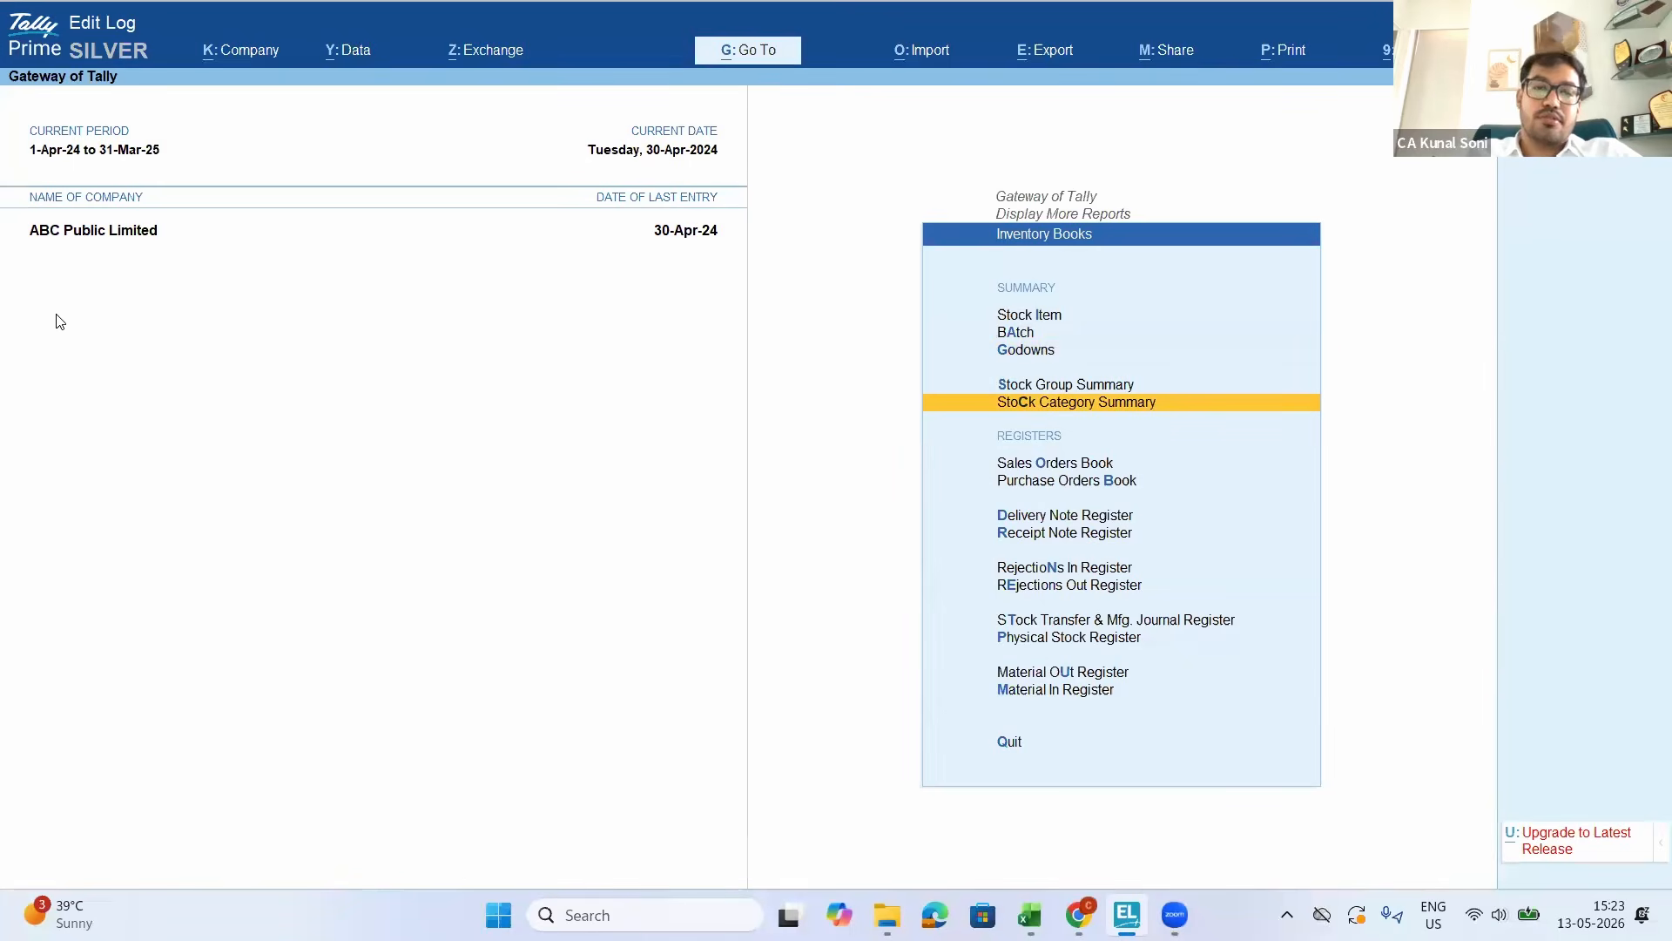
key("Return")
key("Down")
key("Down")
key("Down")
key("Down")
key("Down")
key("Down")
key("Down")
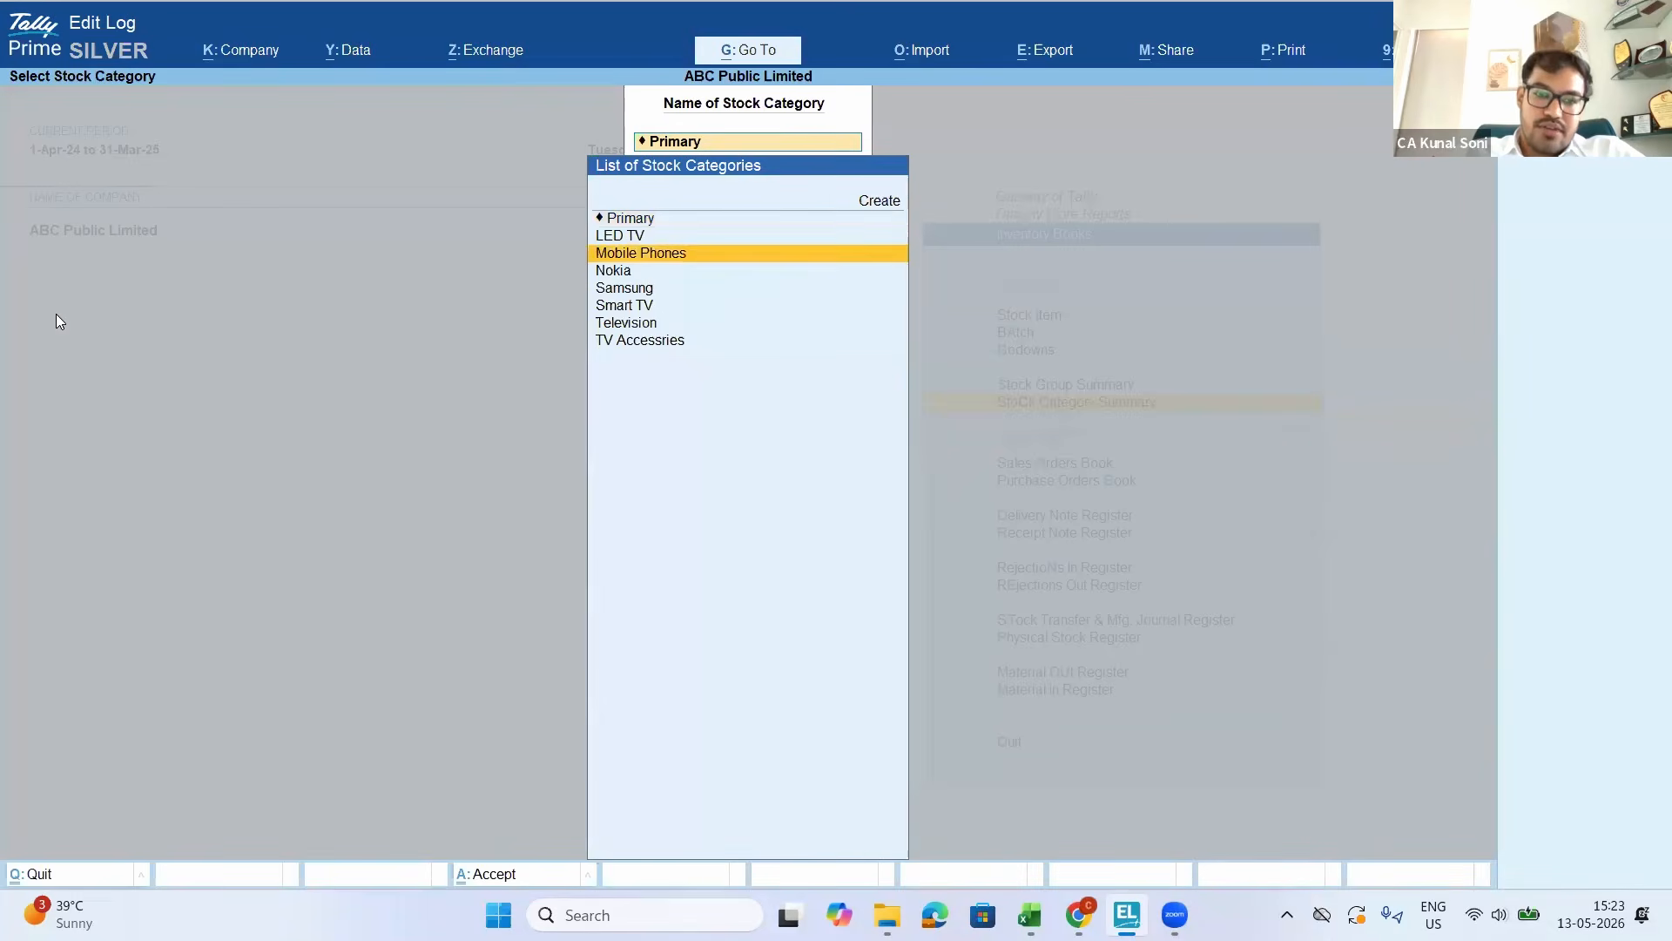
key("Up")
key("Return")
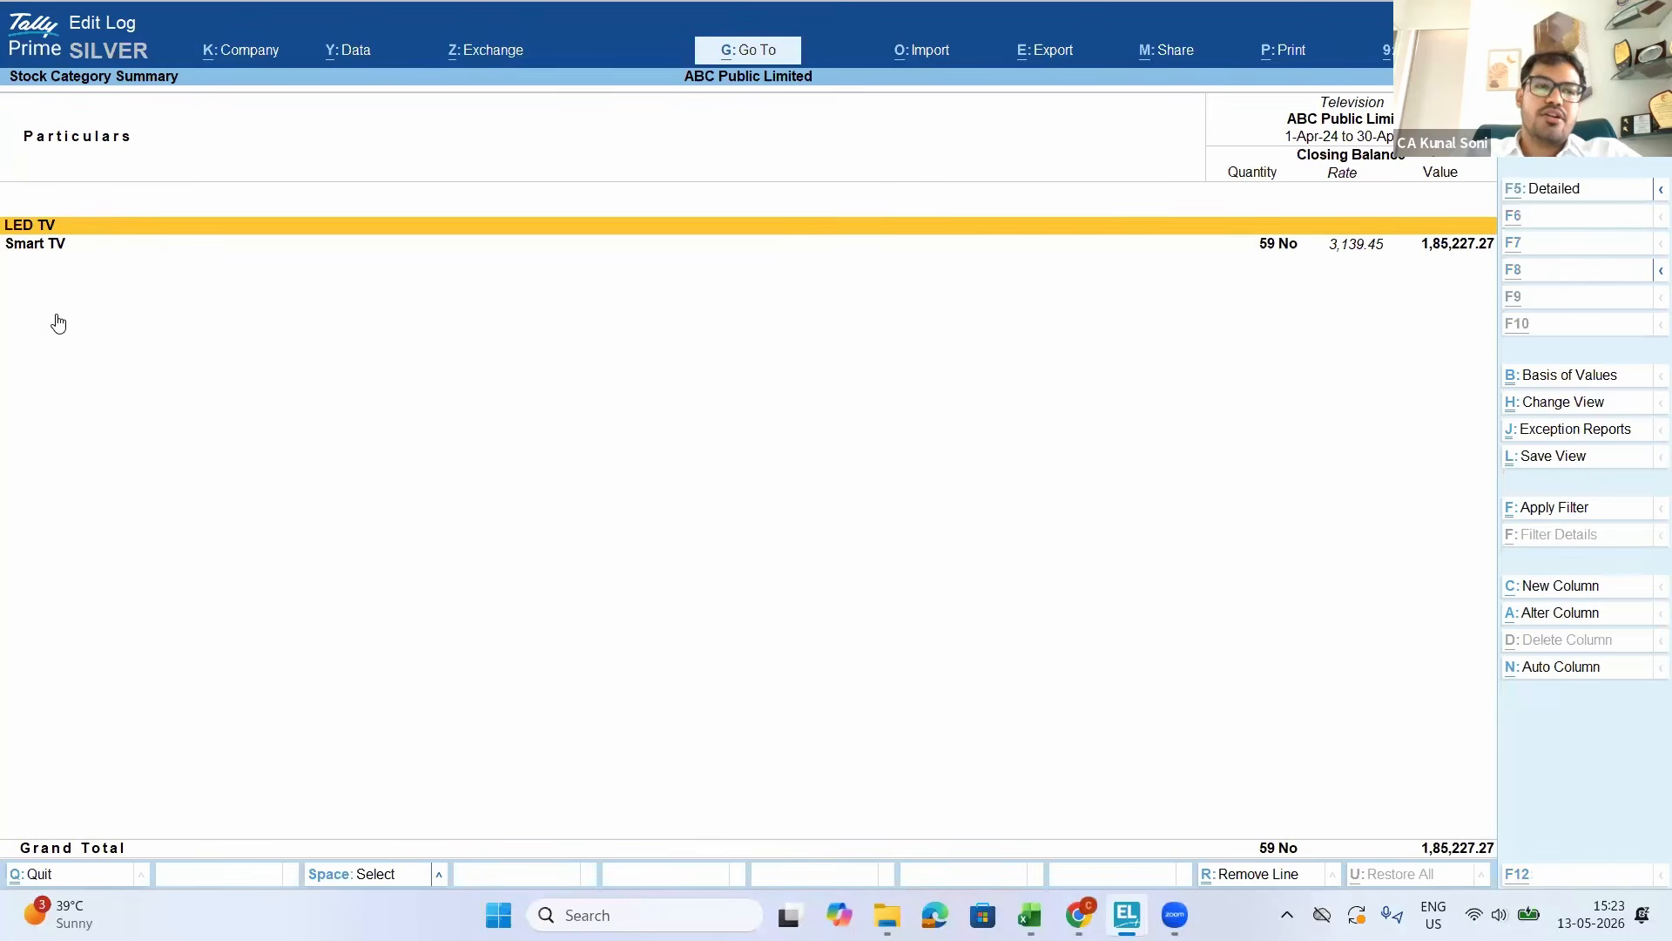
key("alt+F5")
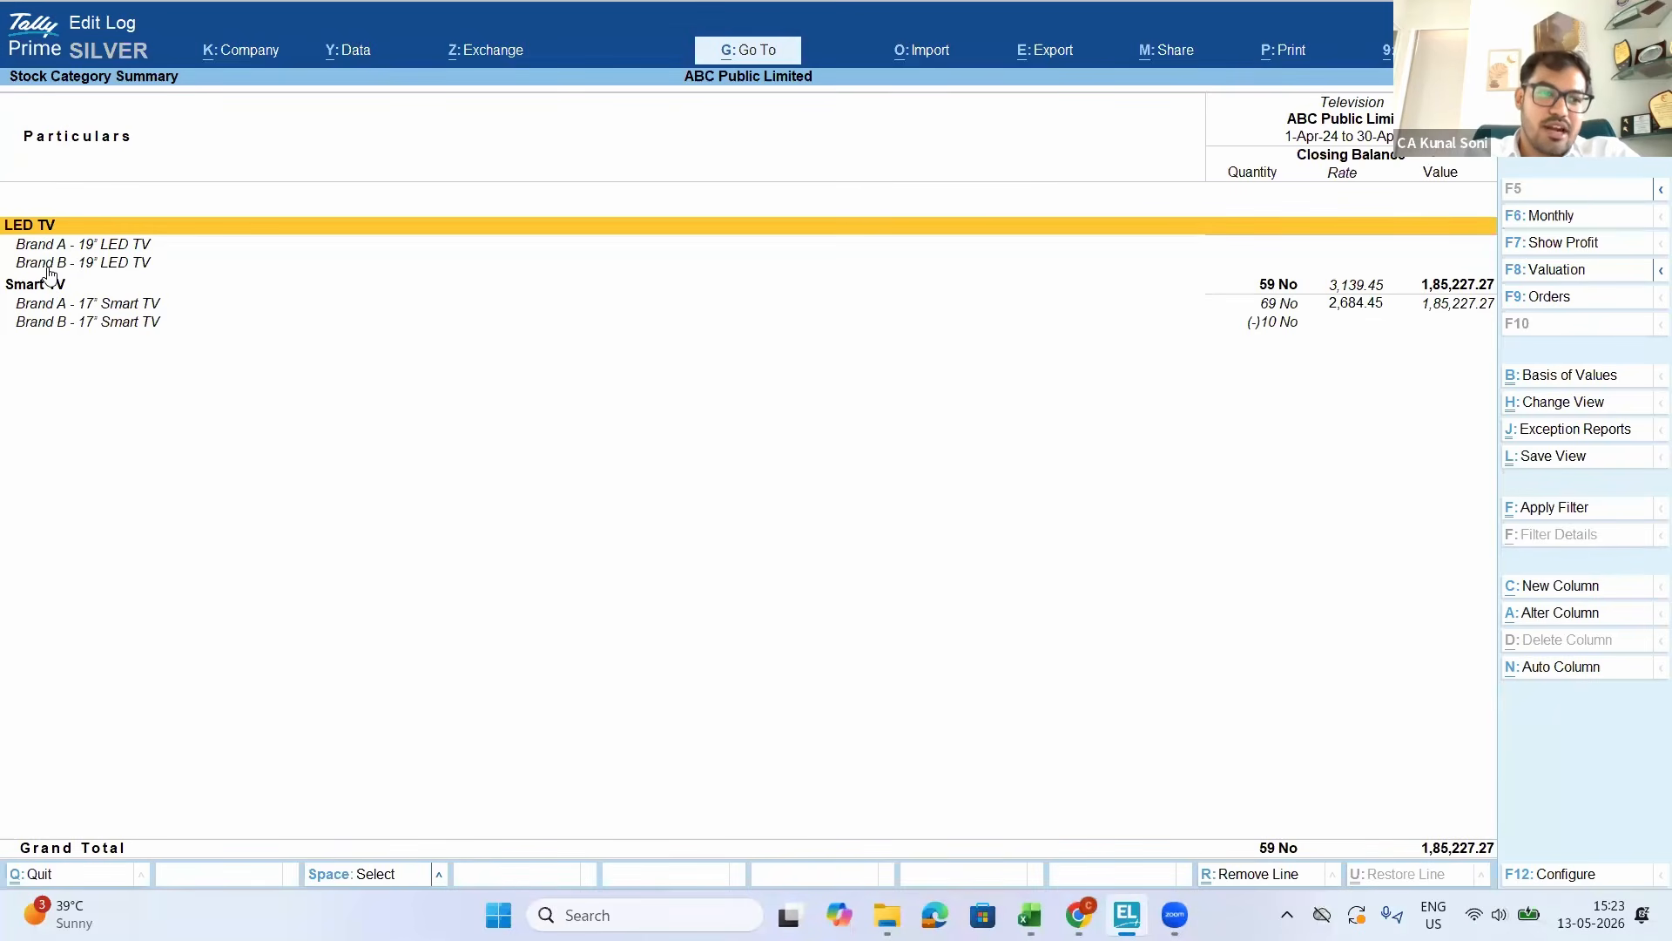
Mark the LED TV items and the Brand A smart TV in the category summary, and clear the marks again
left_click(106, 265)
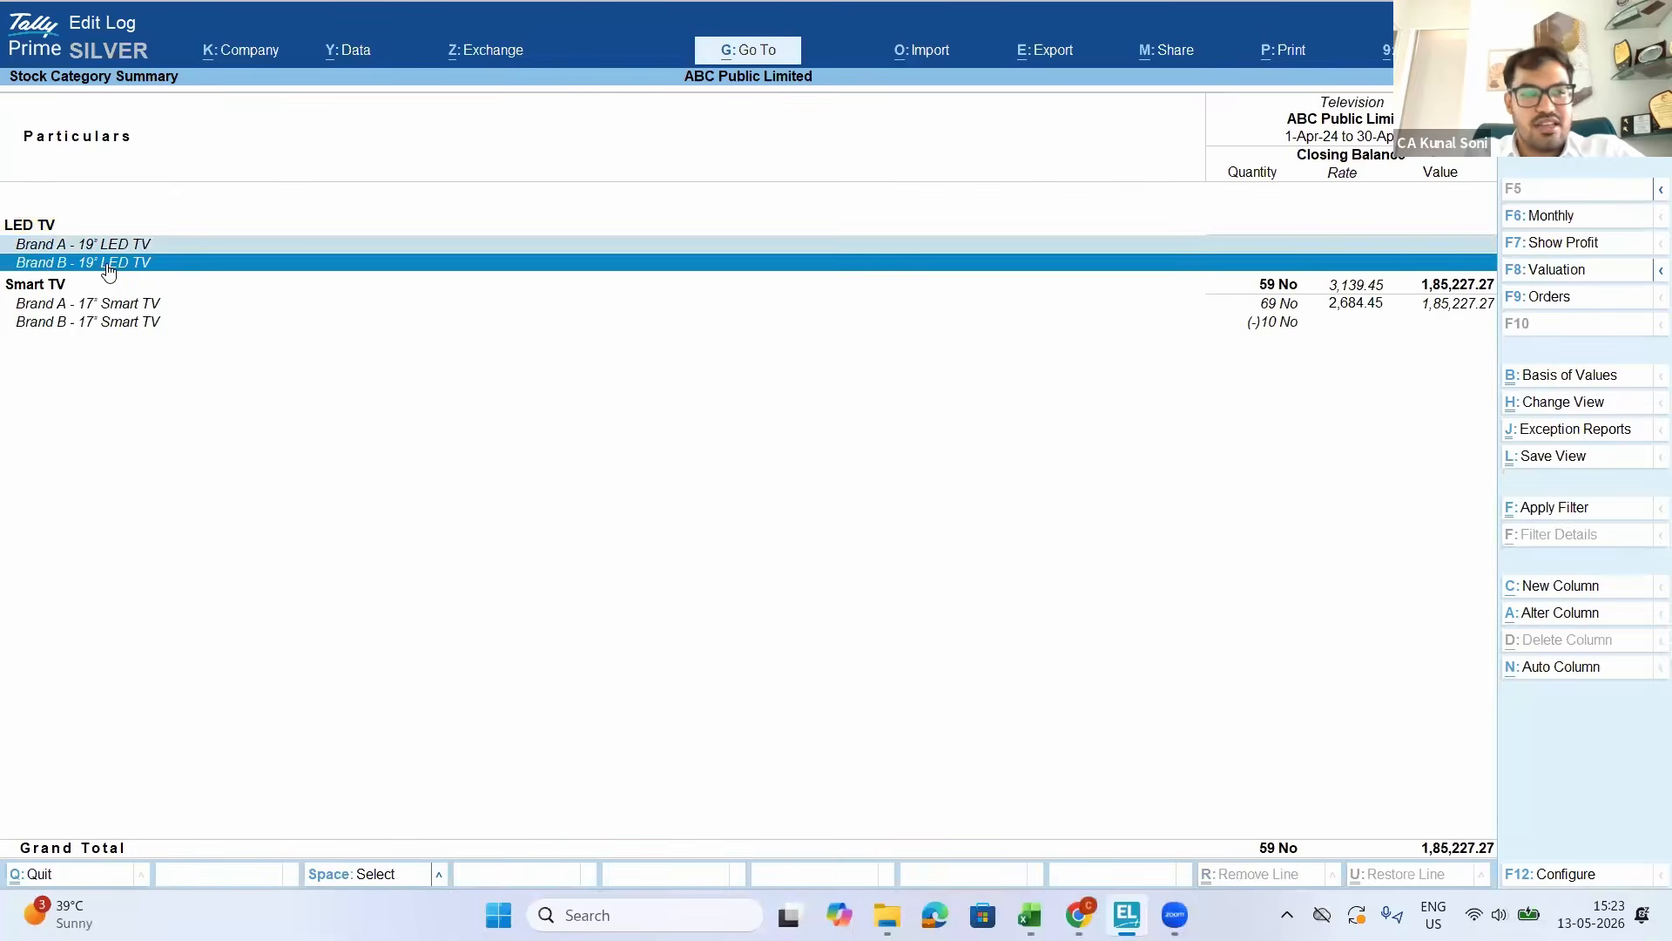
key("Up")
key("Up")
key("Down")
key("Down")
key("Down")
key("Down")
key("Down")
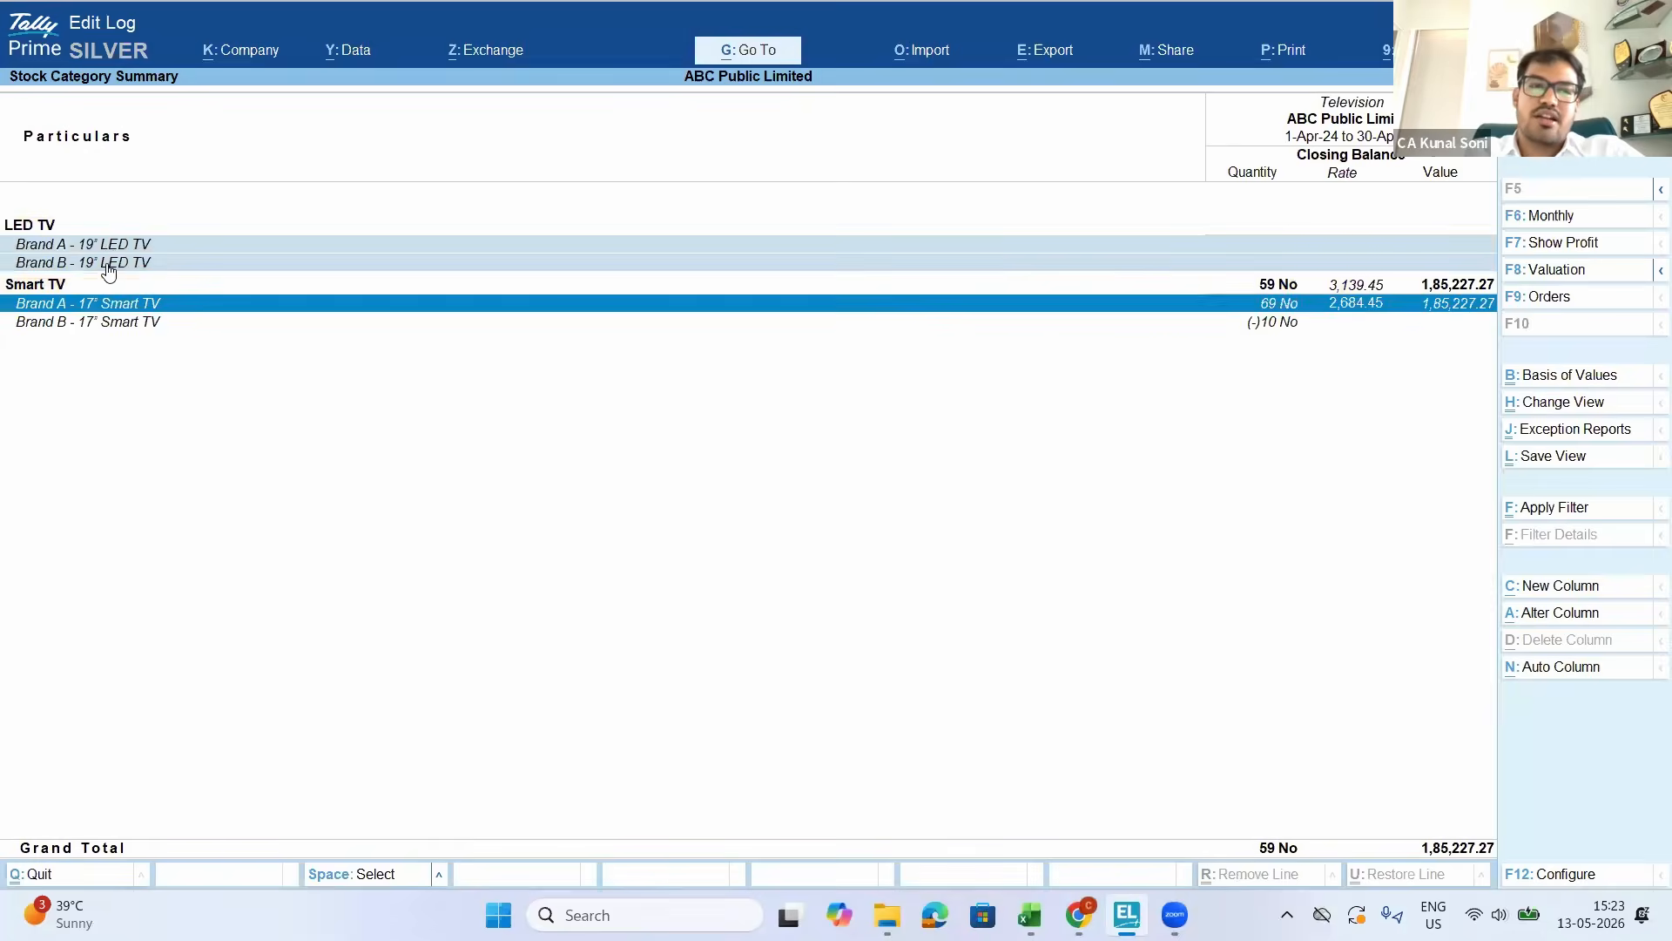
key("Up")
key("Down")
key("Up")
key("Up")
key("Up")
key("Up")
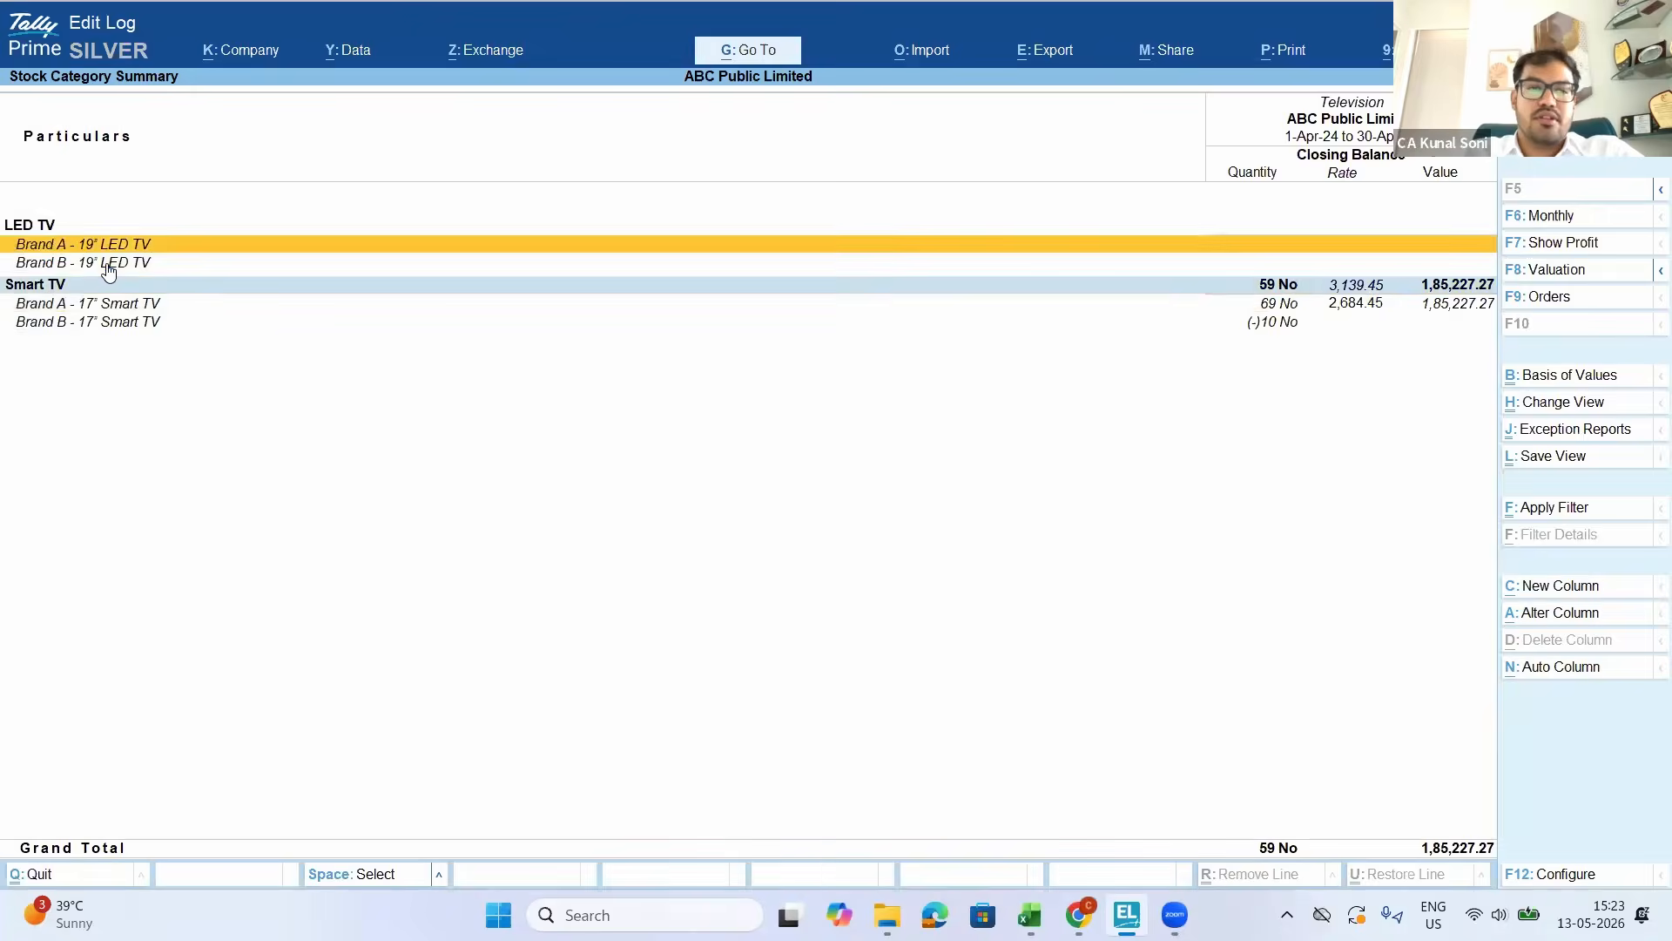
key("Down")
key("Down")
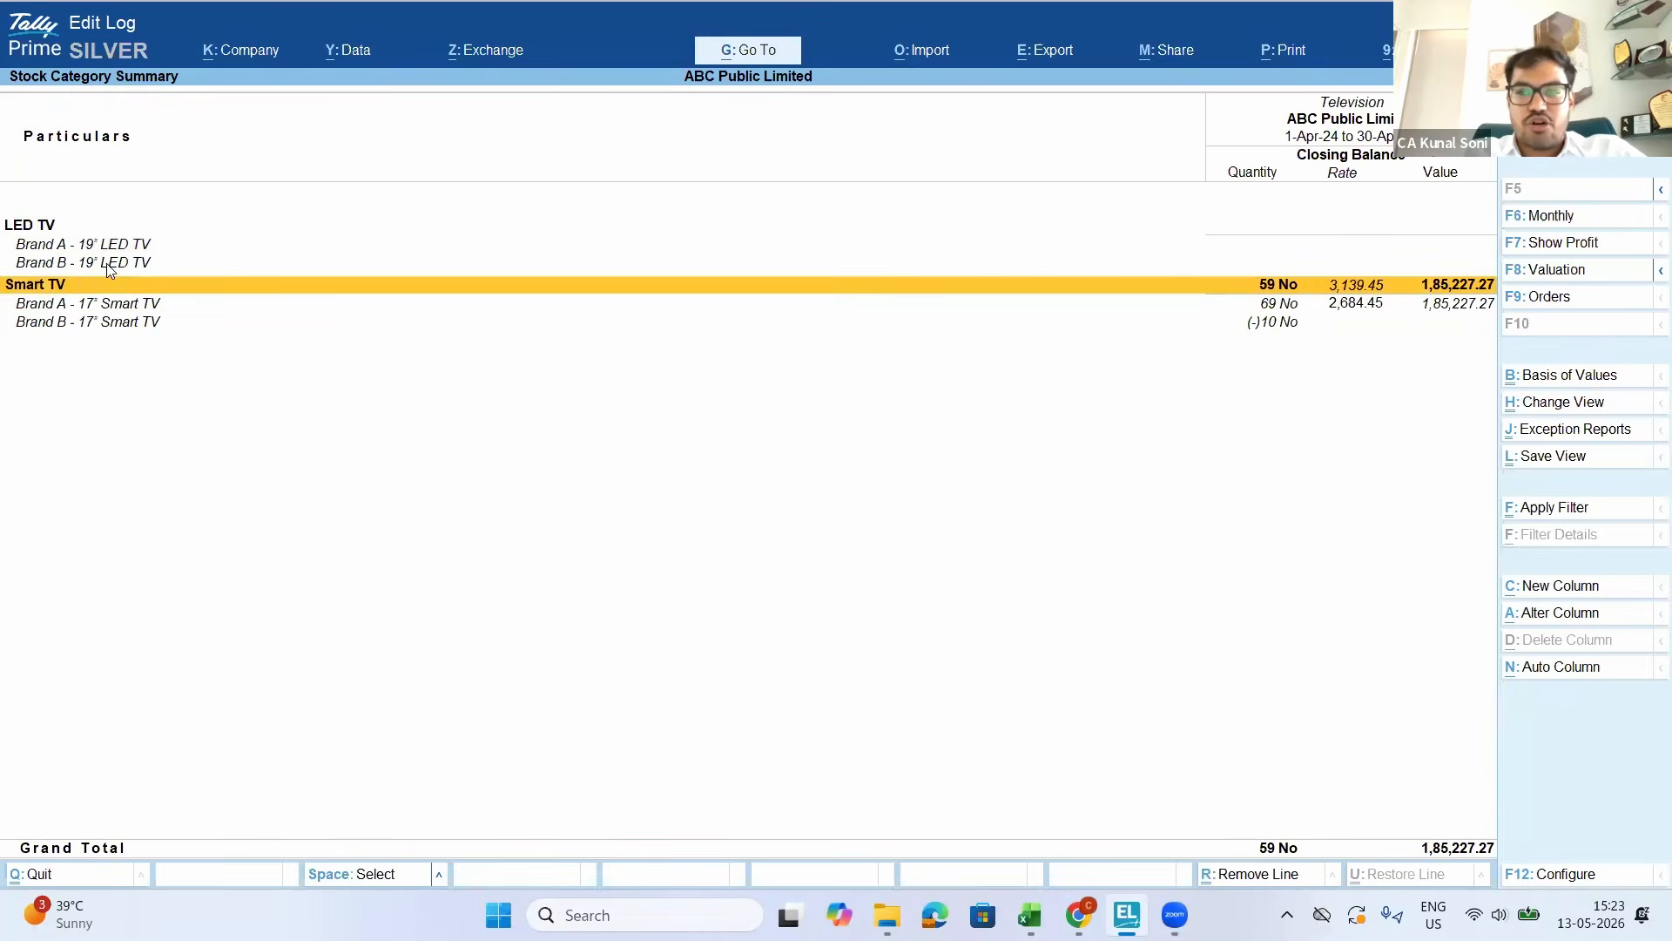
Leave the category reports for the Gateway of Tally and open the master alteration list
key("Escape")
key("Escape")
key("Escape")
key("Escape")
key("Down")
key("Down")
key("Down")
key("Down")
key("Return")
Open the stock item Brand A - 17" Smart TV for alteration
key("Down")
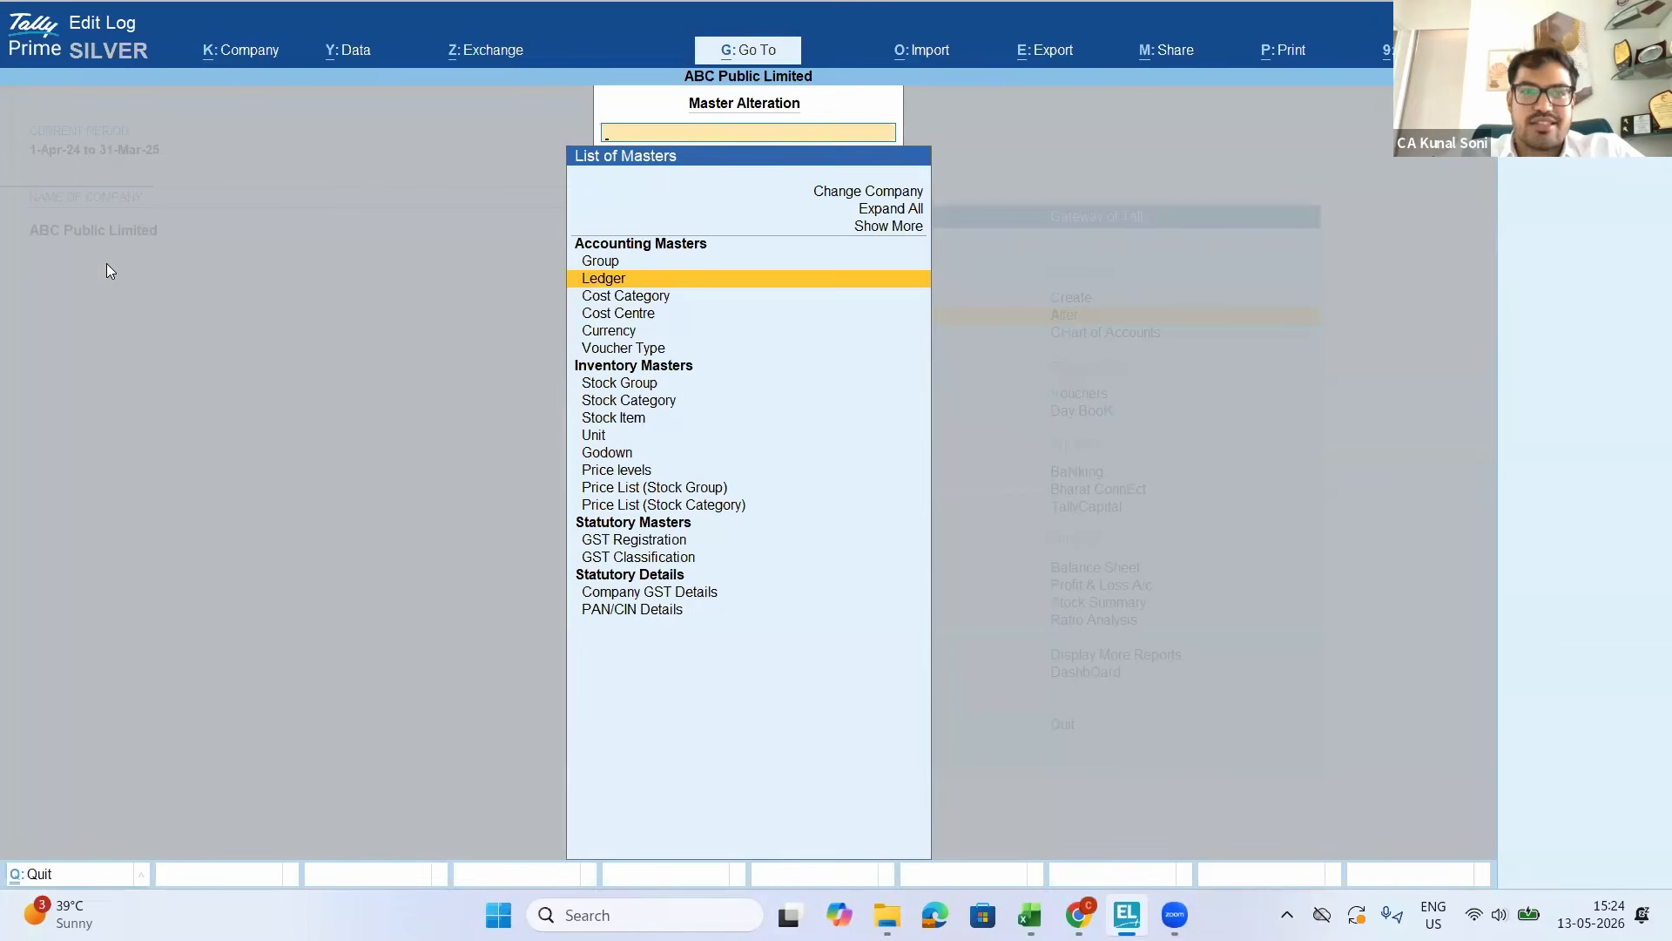
key("Down")
key("Up")
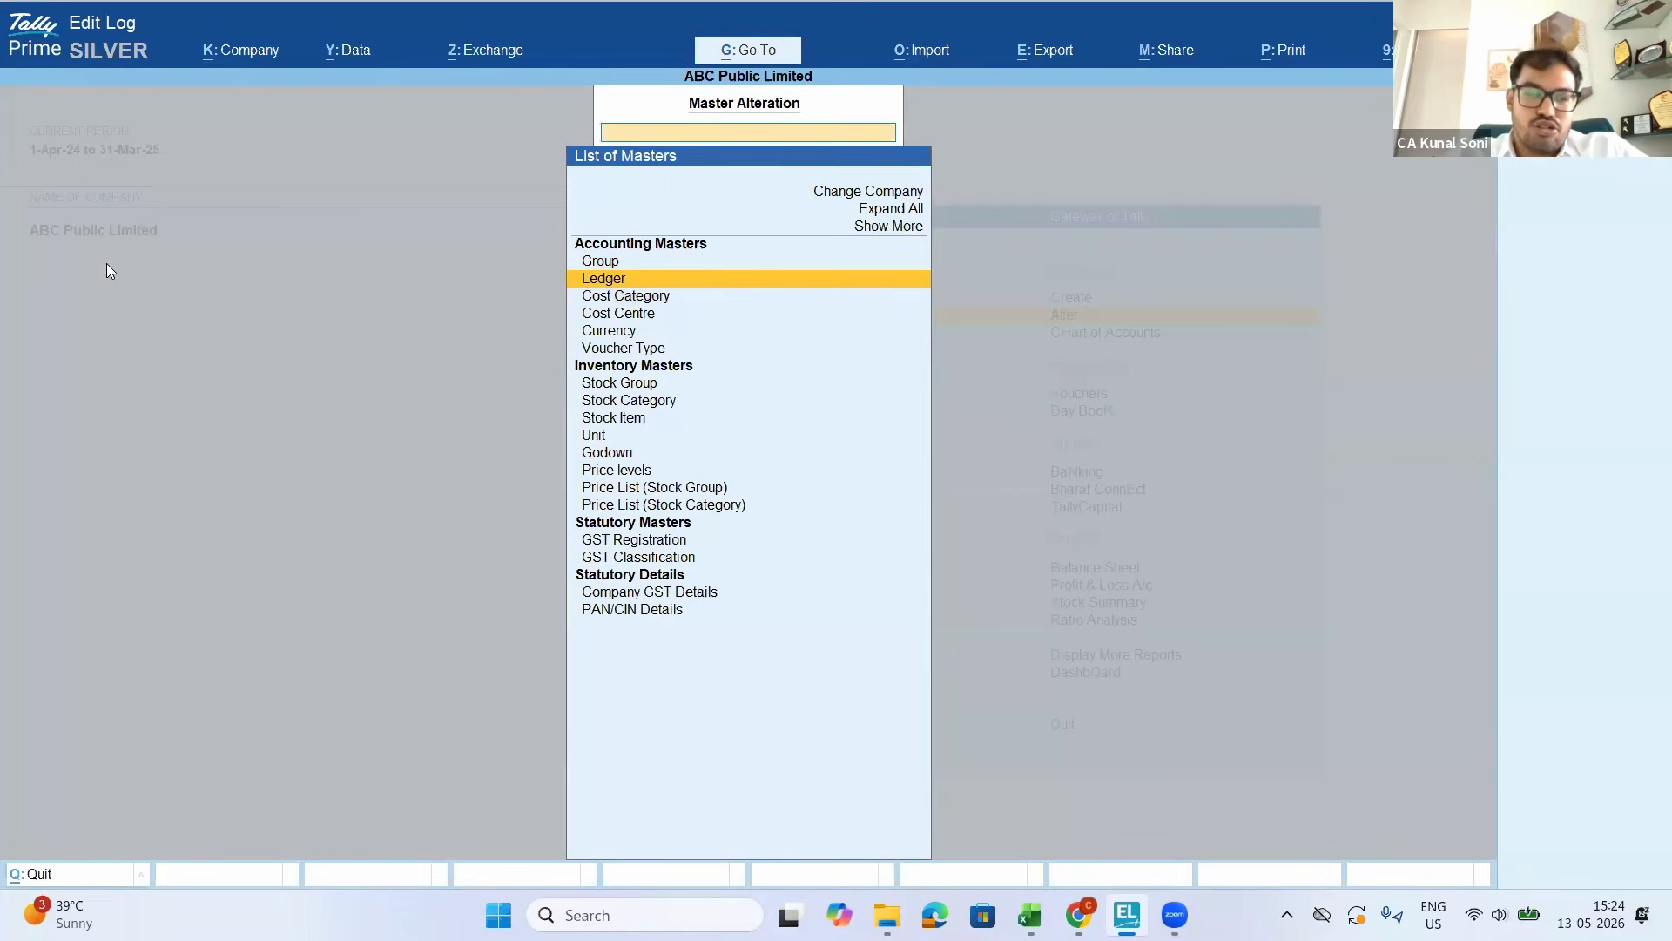
key("Down")
key("Up")
key("Down")
key("Down")
key("Down")
key("Down")
key("Down")
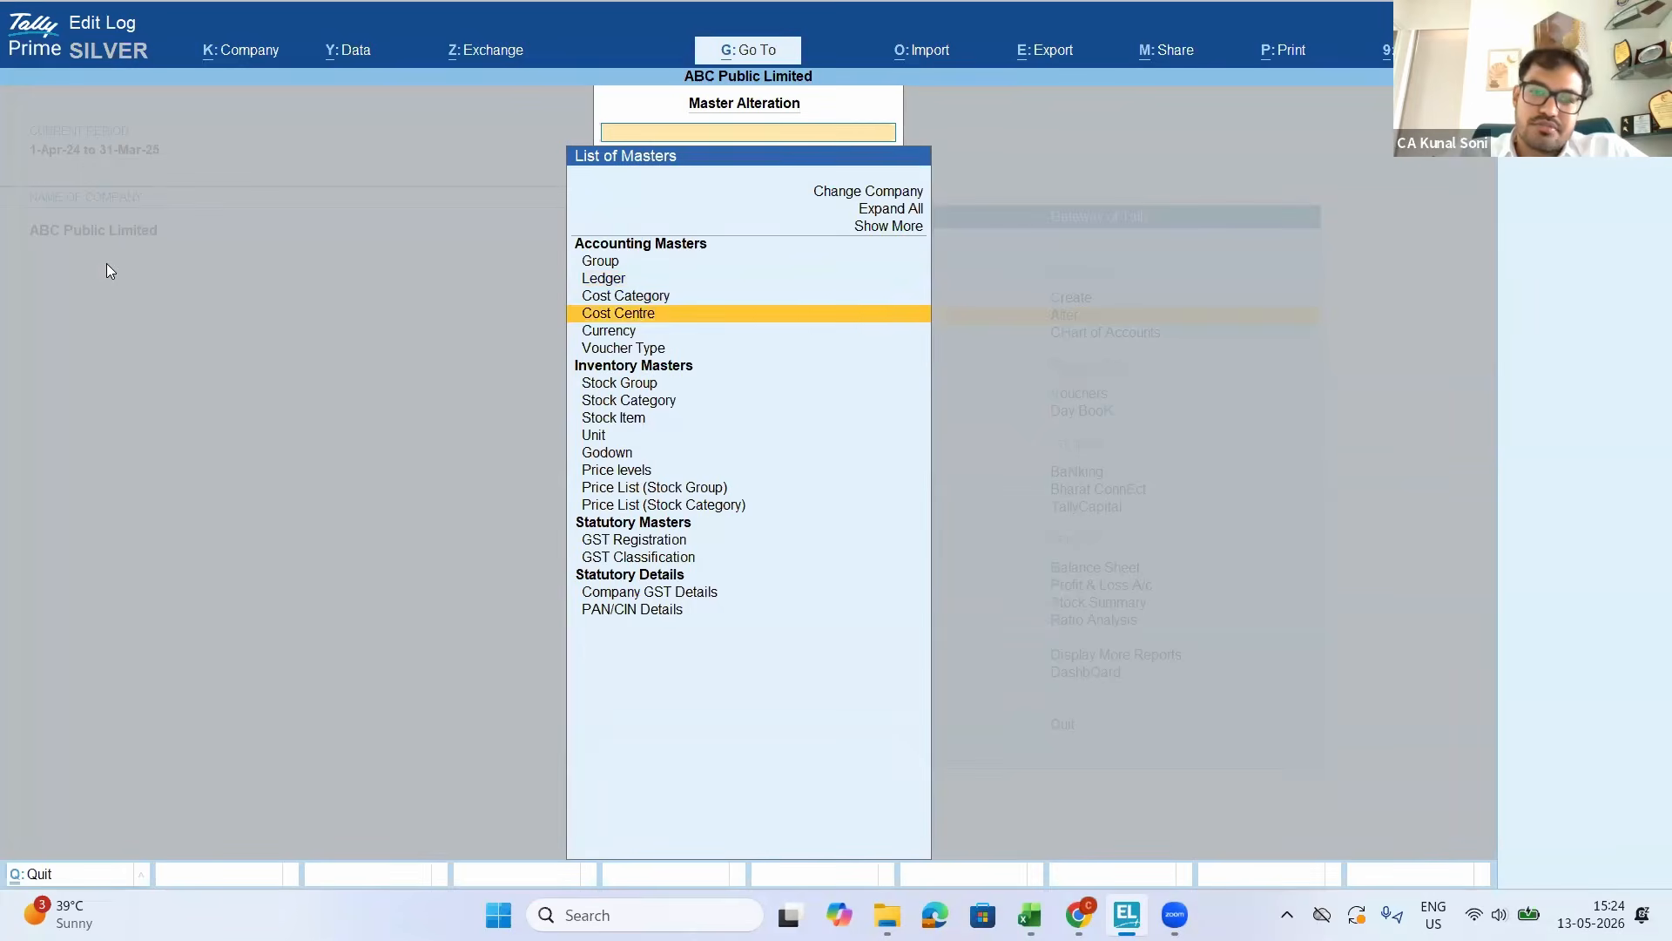
key("Down")
key("Down")
key("Down")
key("Return")
key("Down")
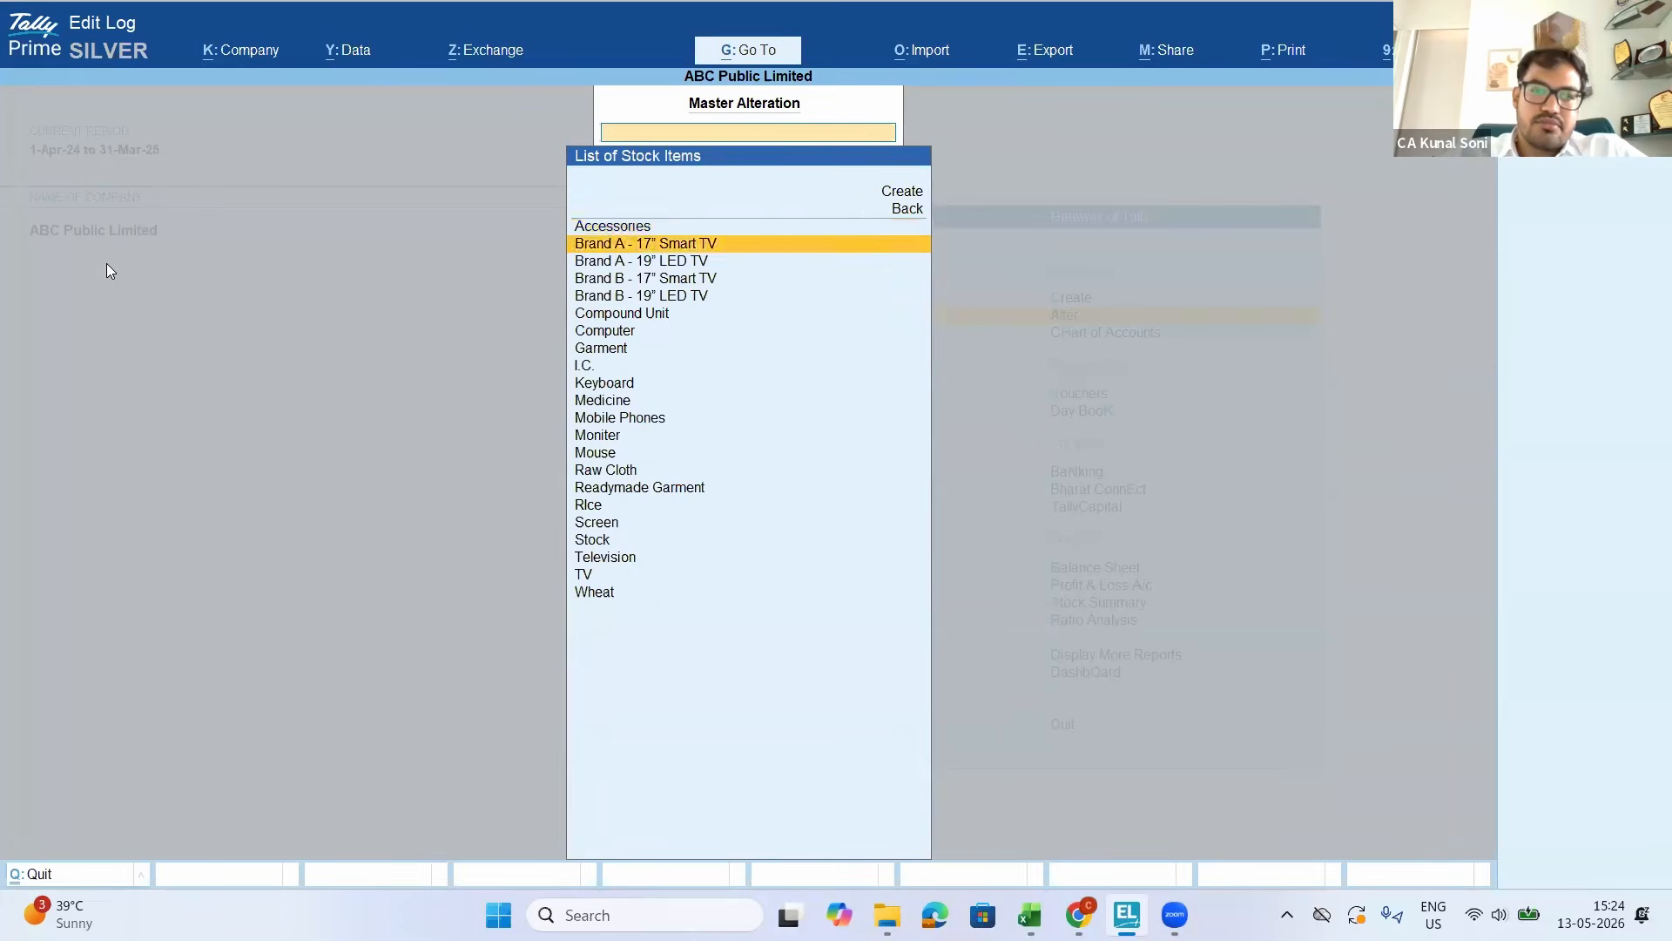
key("Return")
Go through the item's group, category and units fields and accept the stock item as it stands
key("Return")
key("Return")
key("Return")
key("Return")
key("Return")
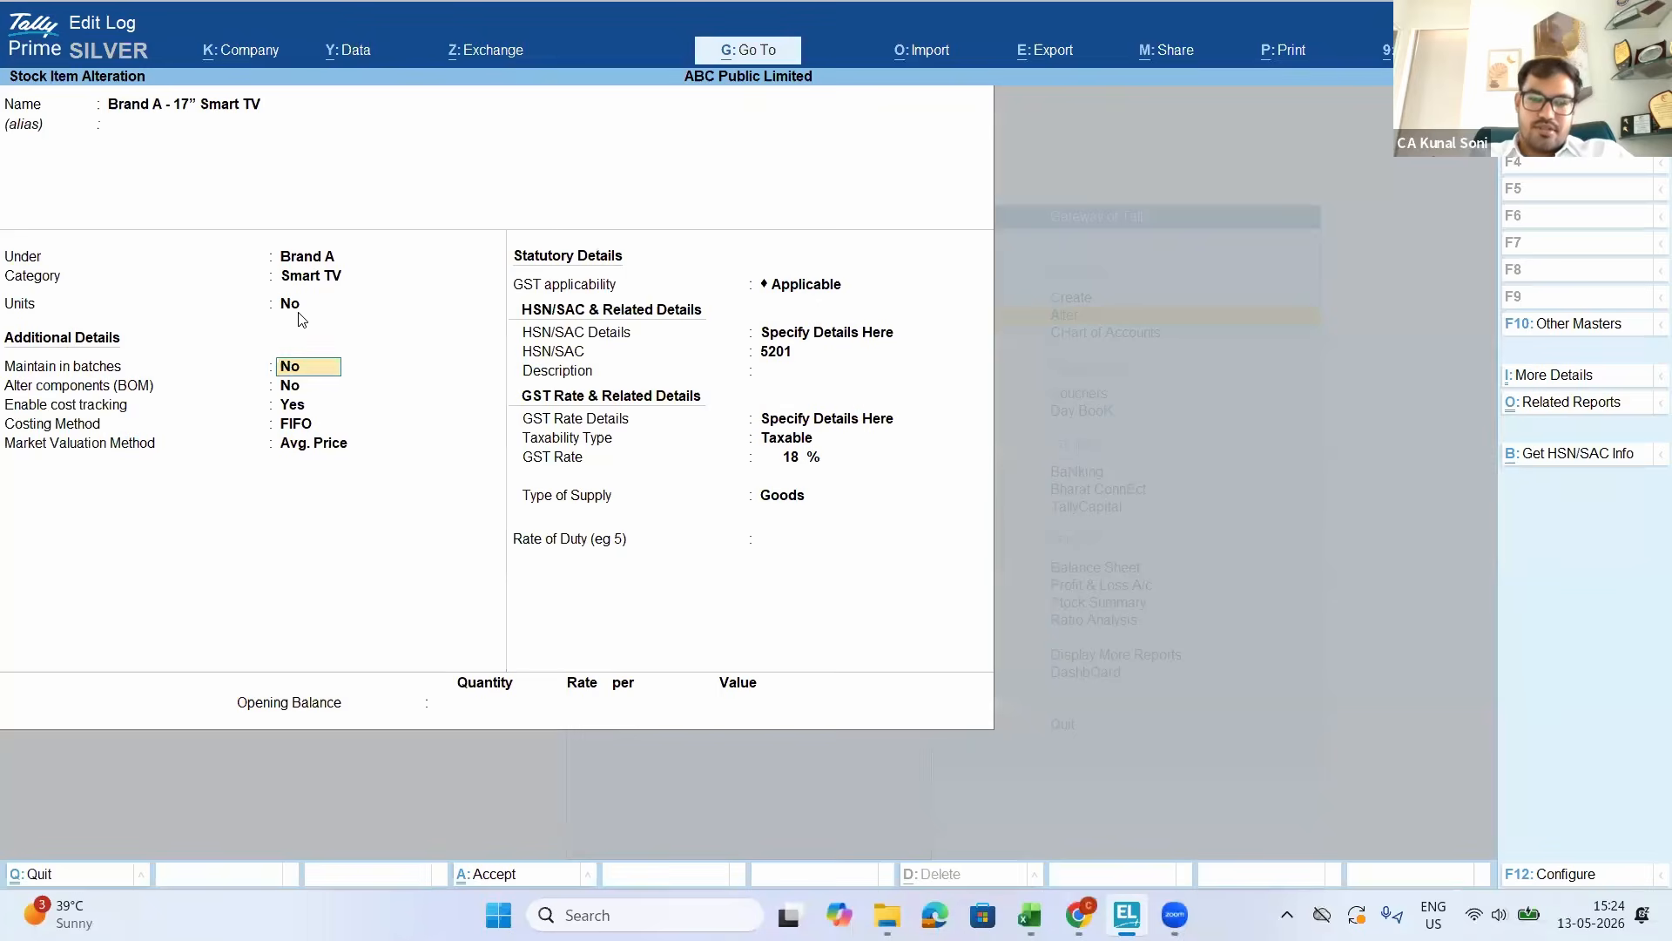
key("ctrl+a")
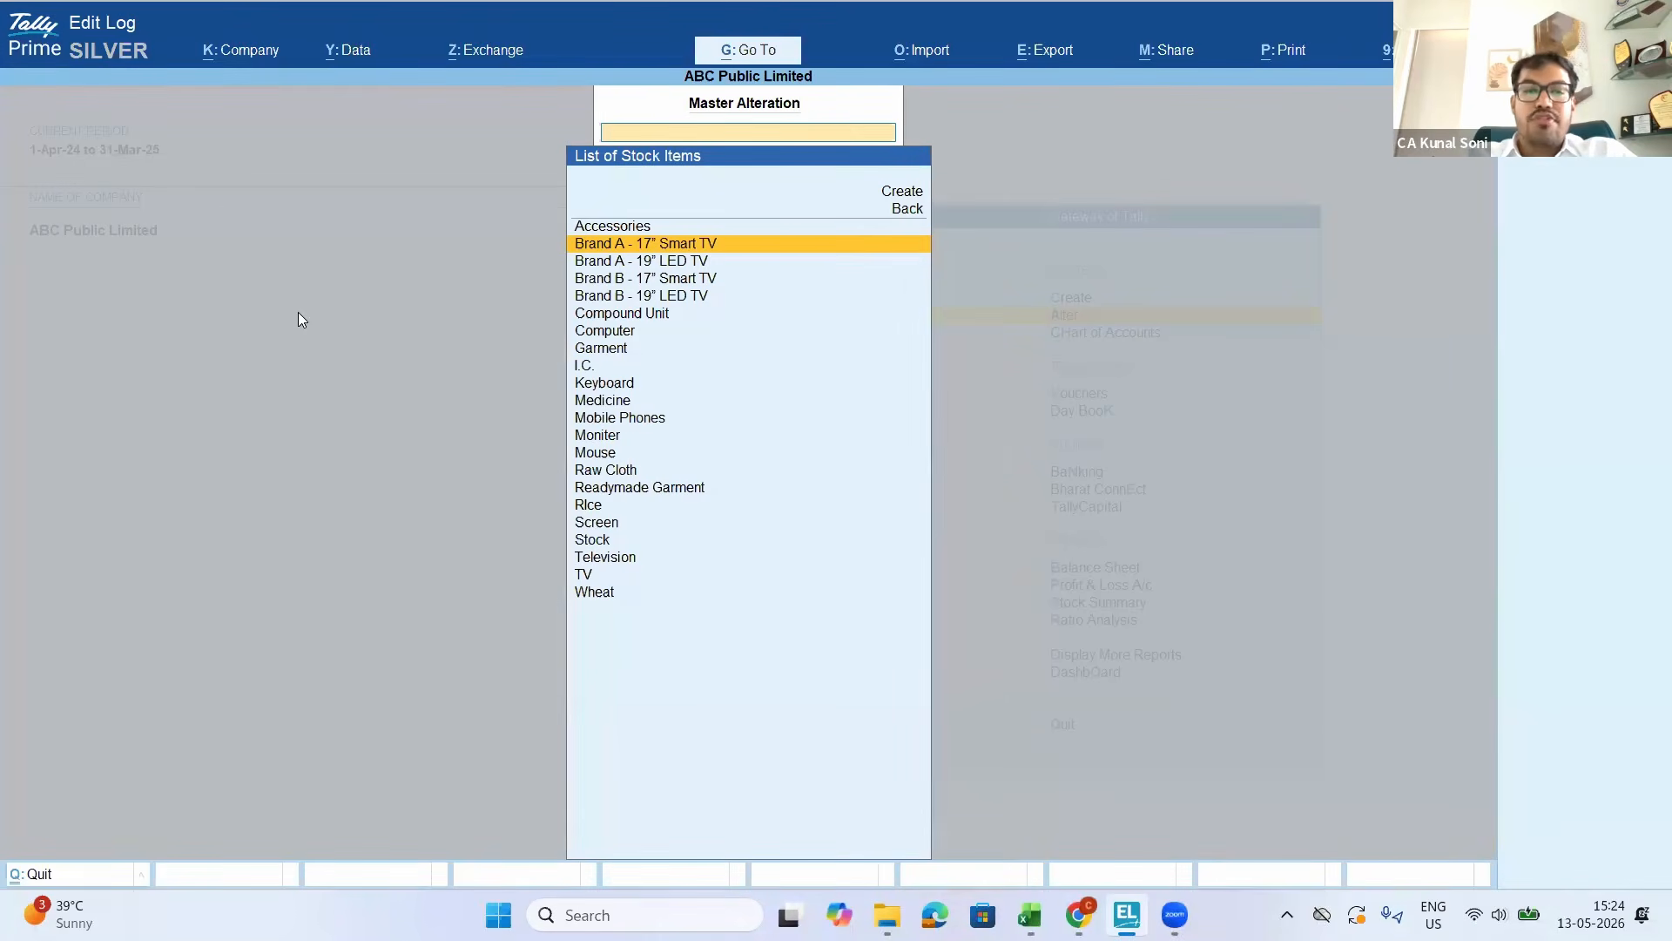
Open the list of existing units for alteration and return to the list of masters
key("Escape")
key("Up")
key("Up")
key("Up")
key("Down")
key("Down")
key("Down")
key("Down")
key("Down")
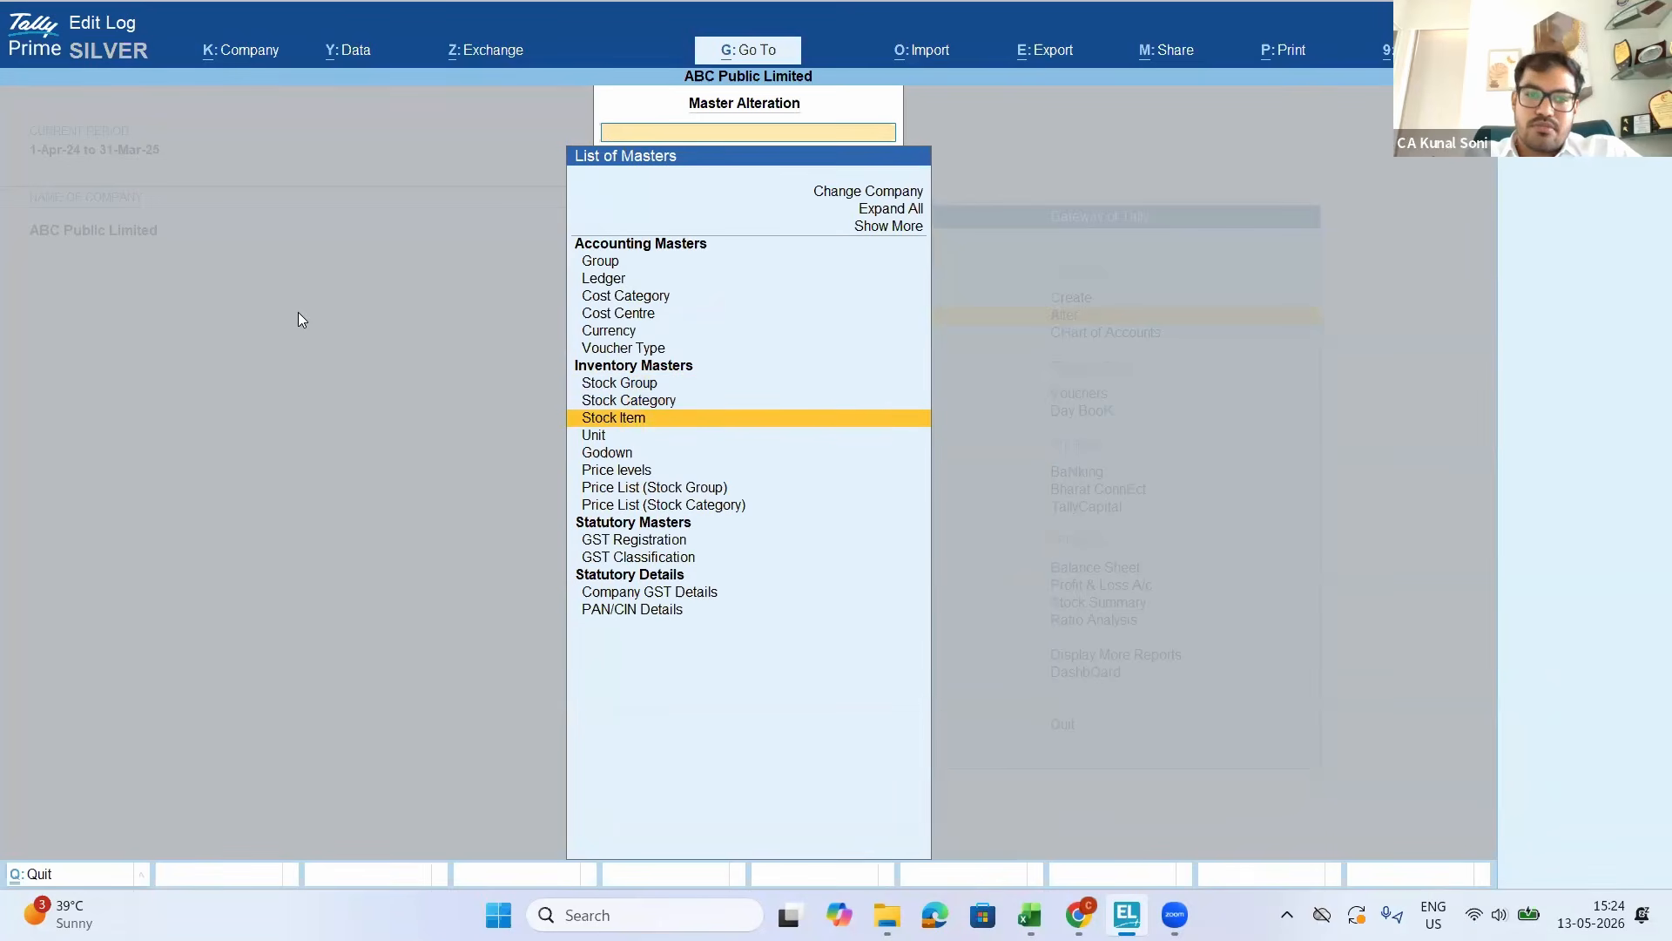
key("Up")
key("Return")
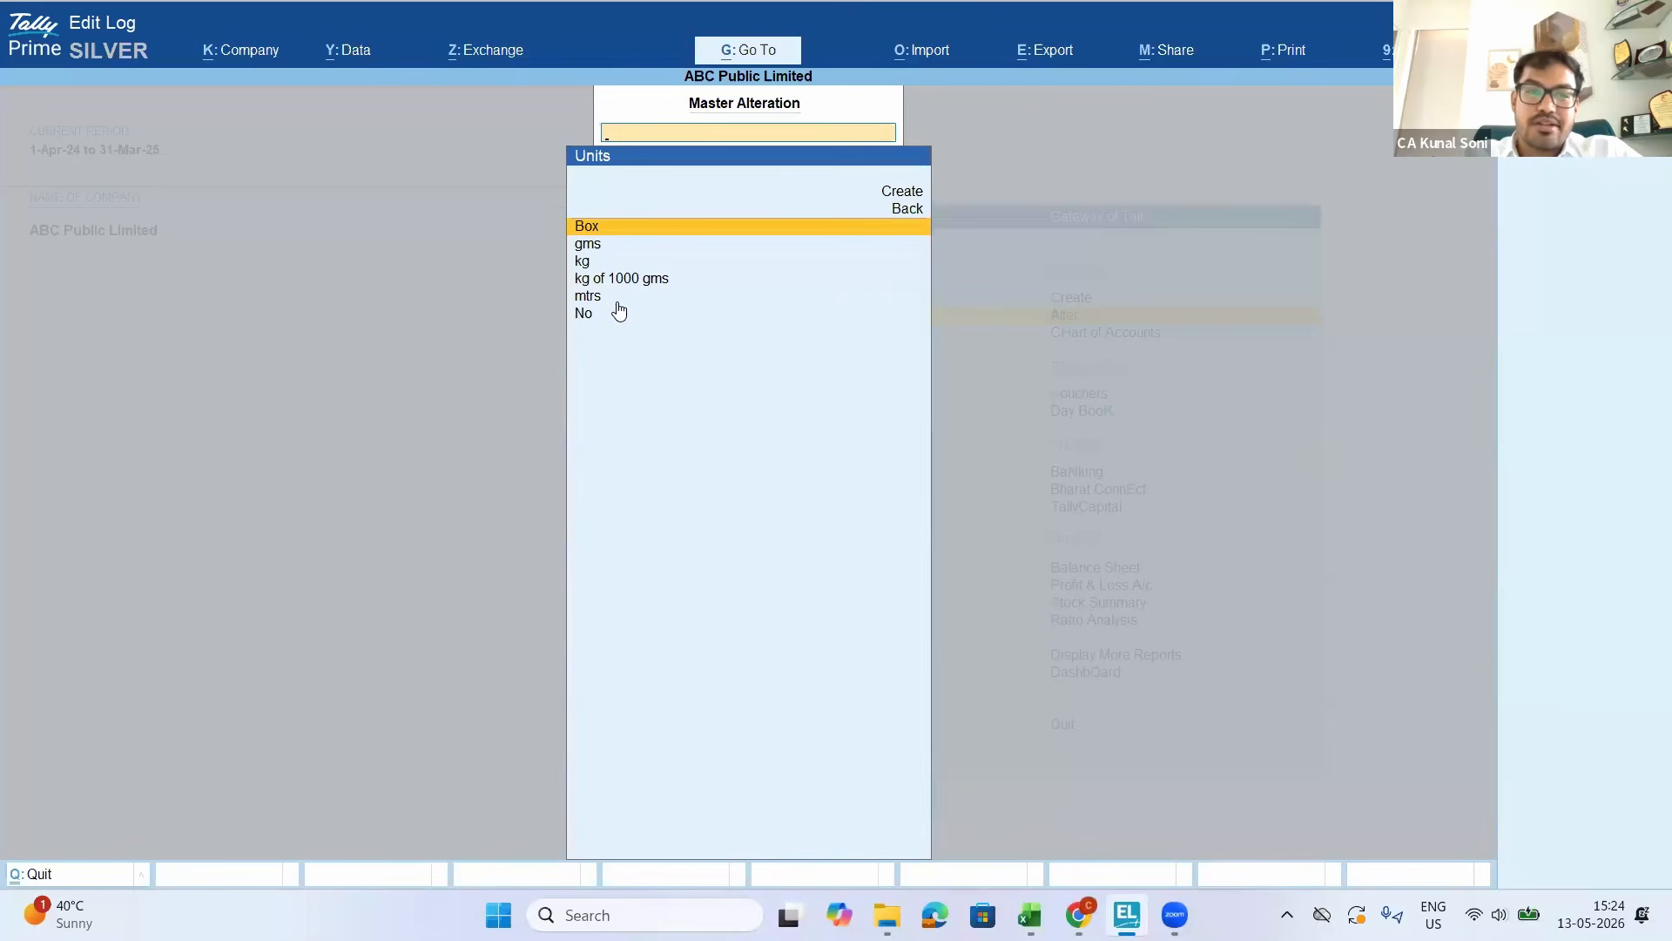
key("Escape")
key("Down")
key("Up")
key("Up")
key("Up")
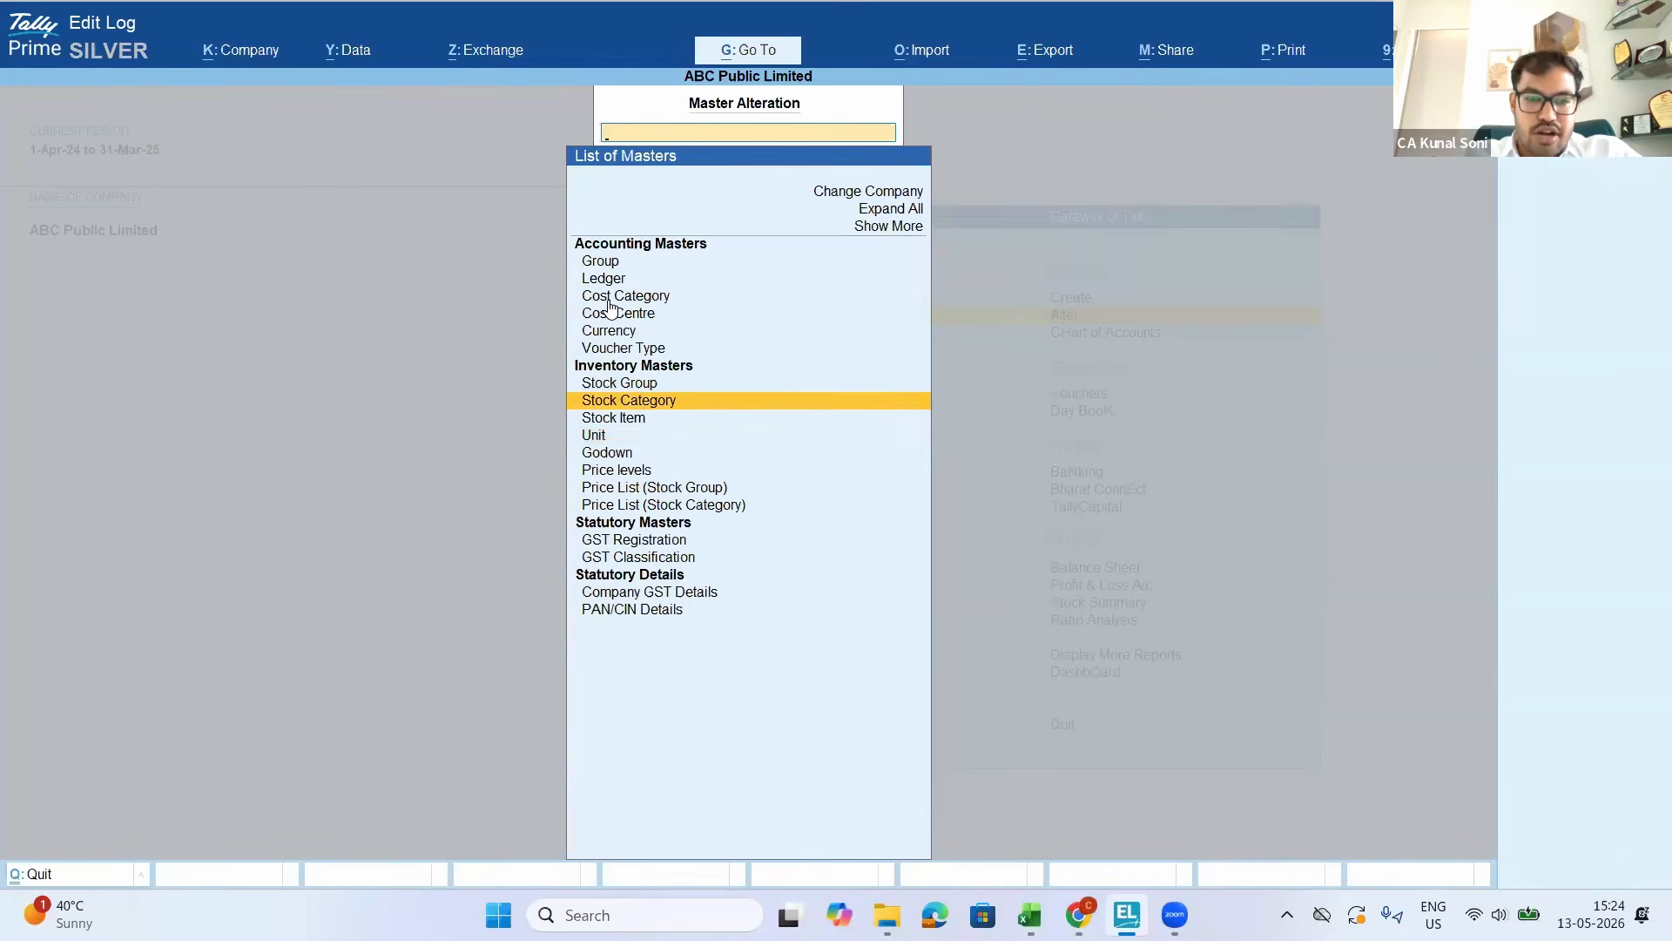
Leave master alteration and start creating a new stock item
key("Escape")
key("Return")
key("Down")
key("Escape")
key("Up")
key("Return")
key("Down")
key("Down")
key("Down")
key("Down")
key("Down")
key("Down")
key("Down")
key("Down")
key("Down")
key("Up")
key("Return")
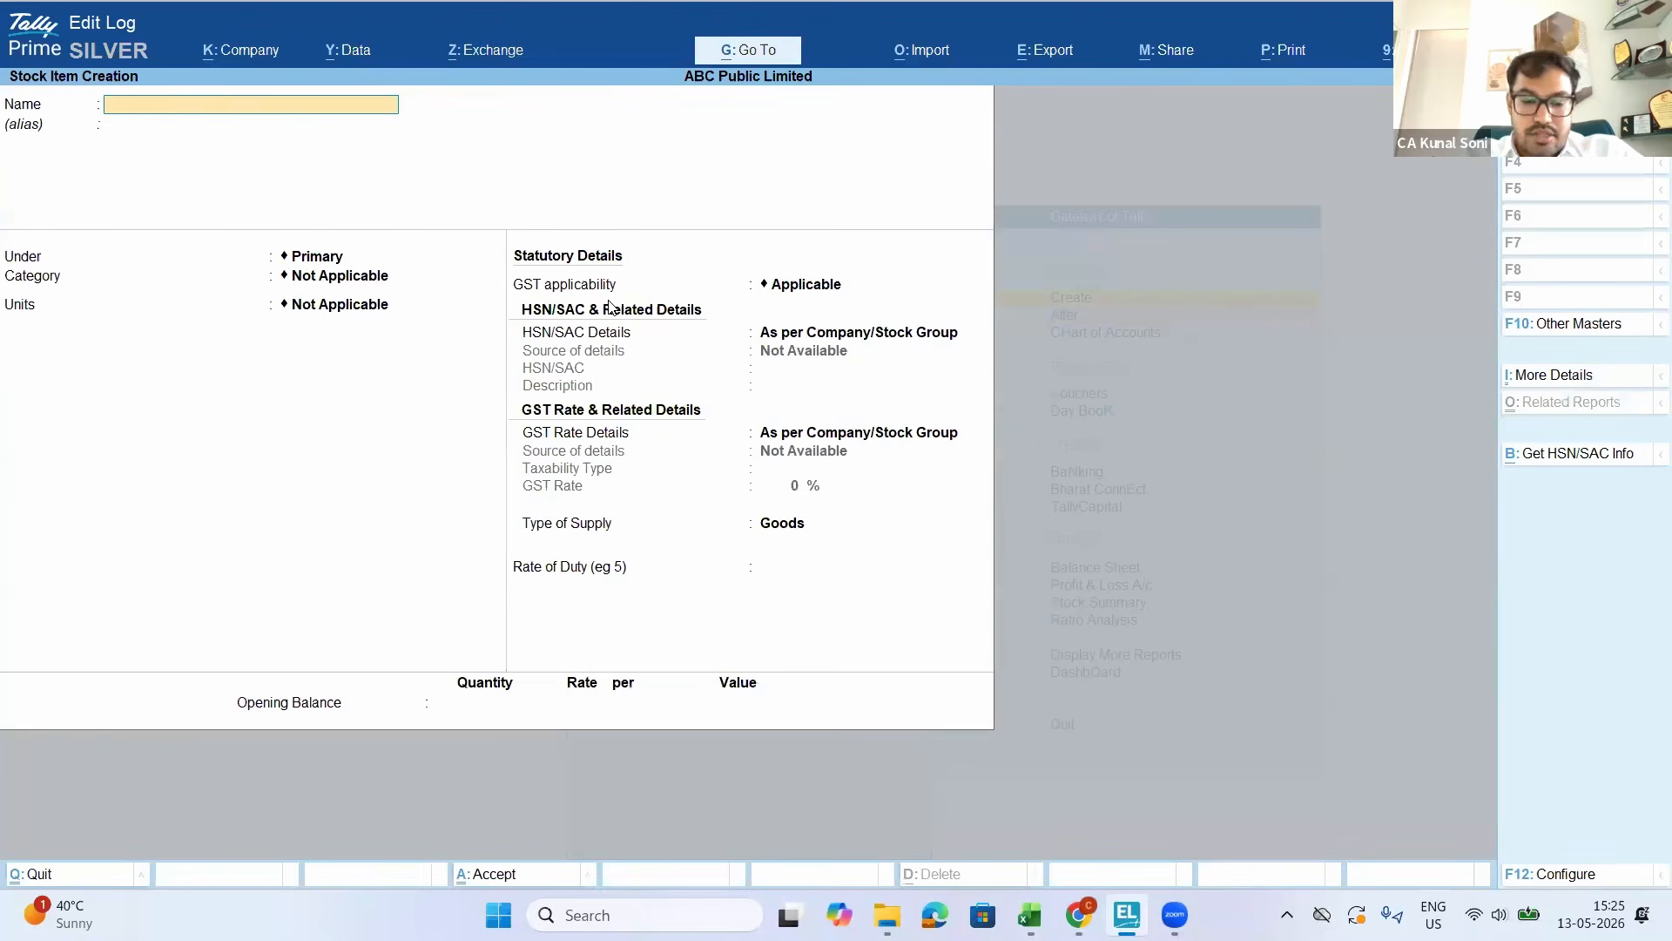
Name the new stock item Item 1 under Primary, with category Not Applicable and kg as its unit
type("Item 1")
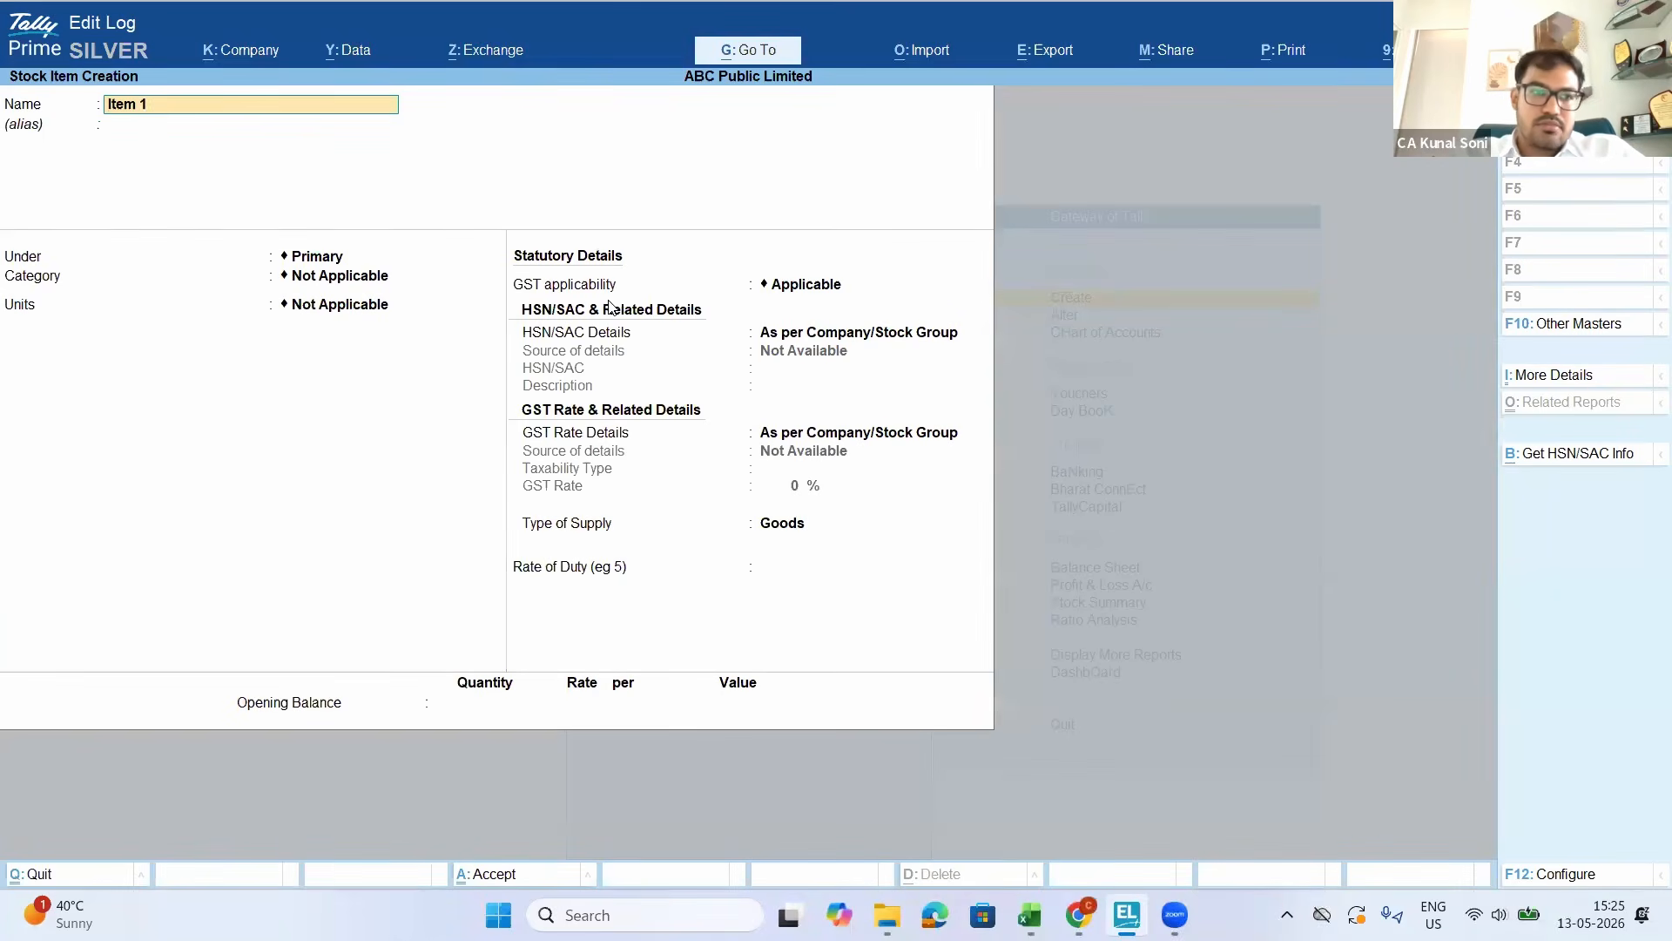
key("Return")
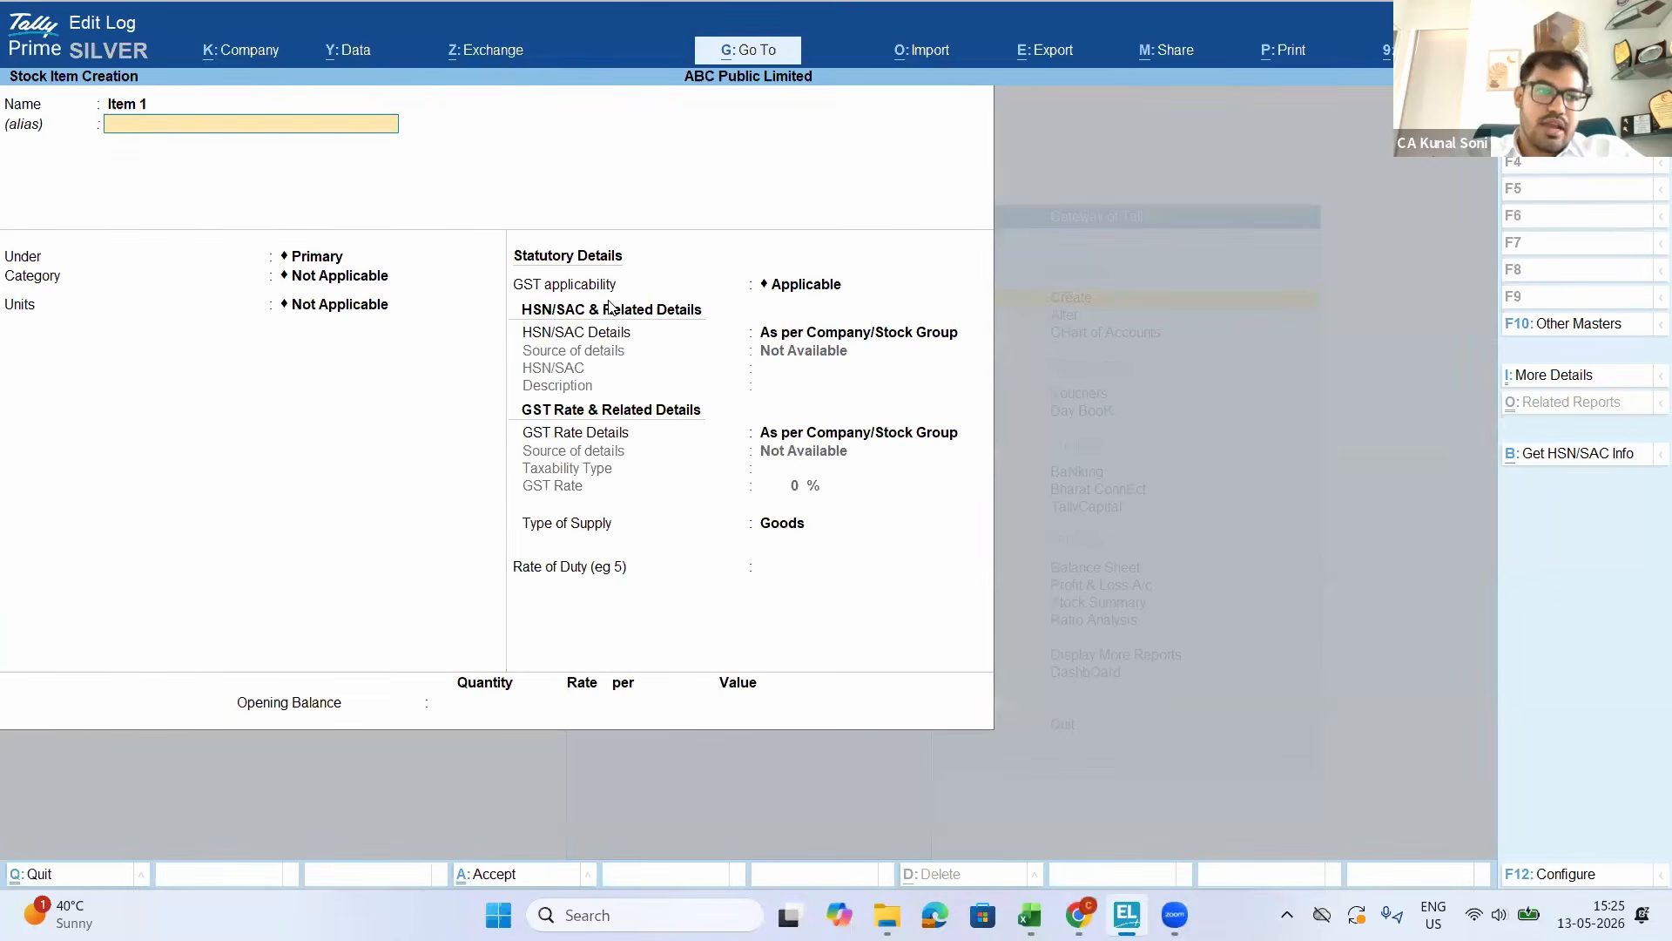
key("Return")
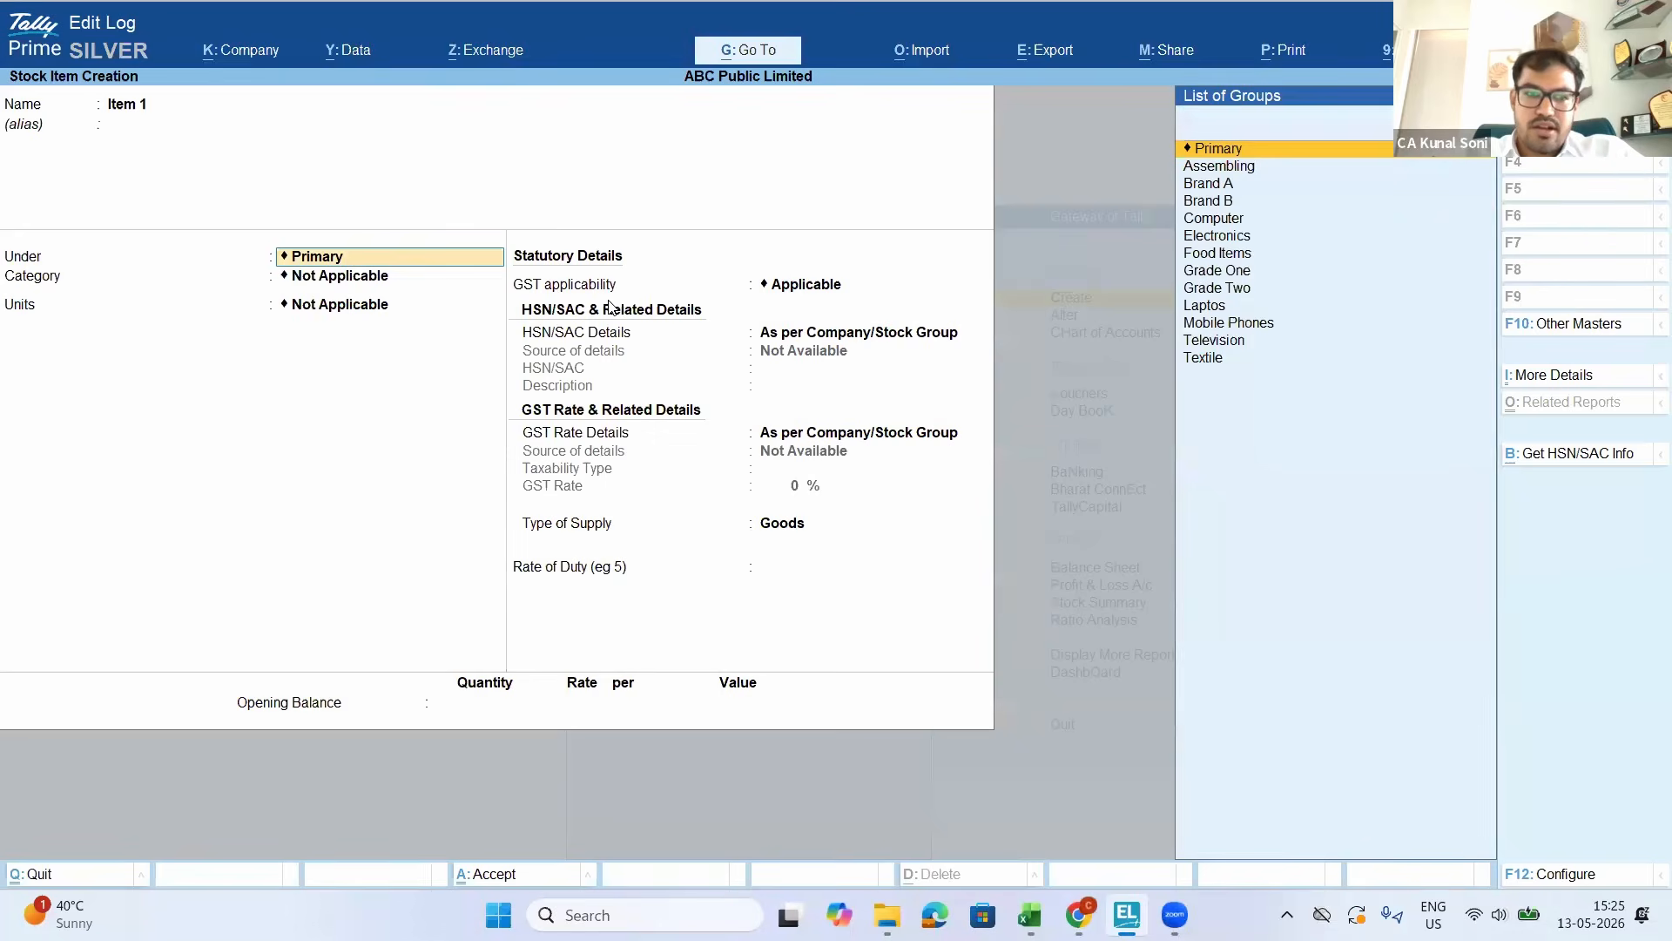
key("Return")
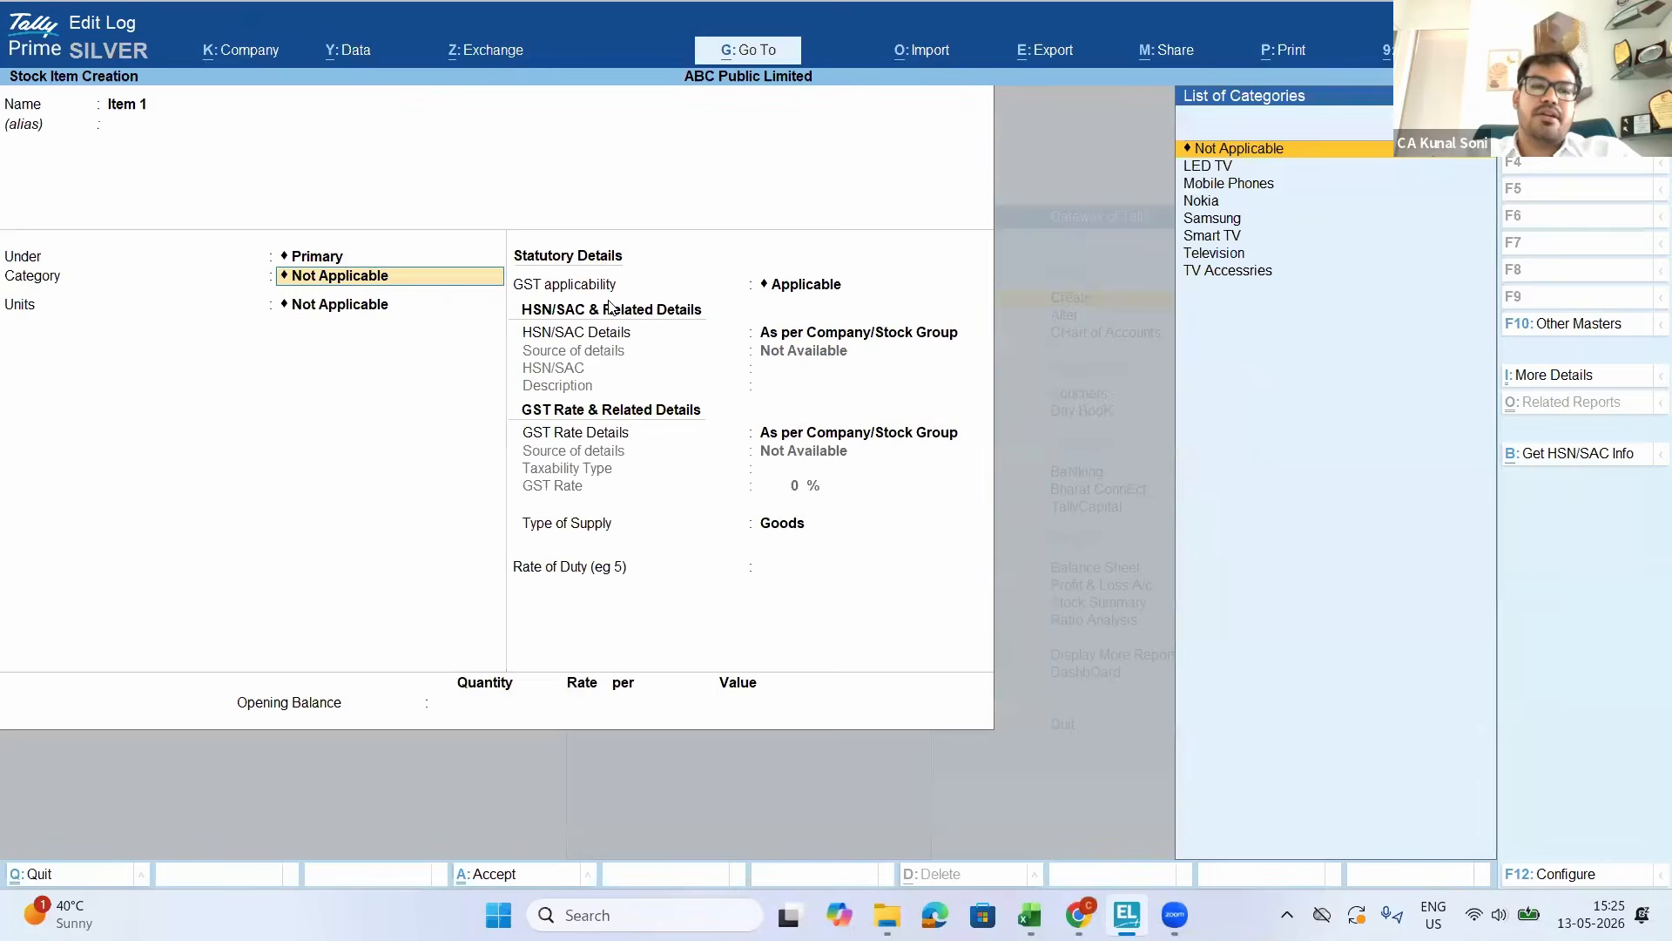
key("Return")
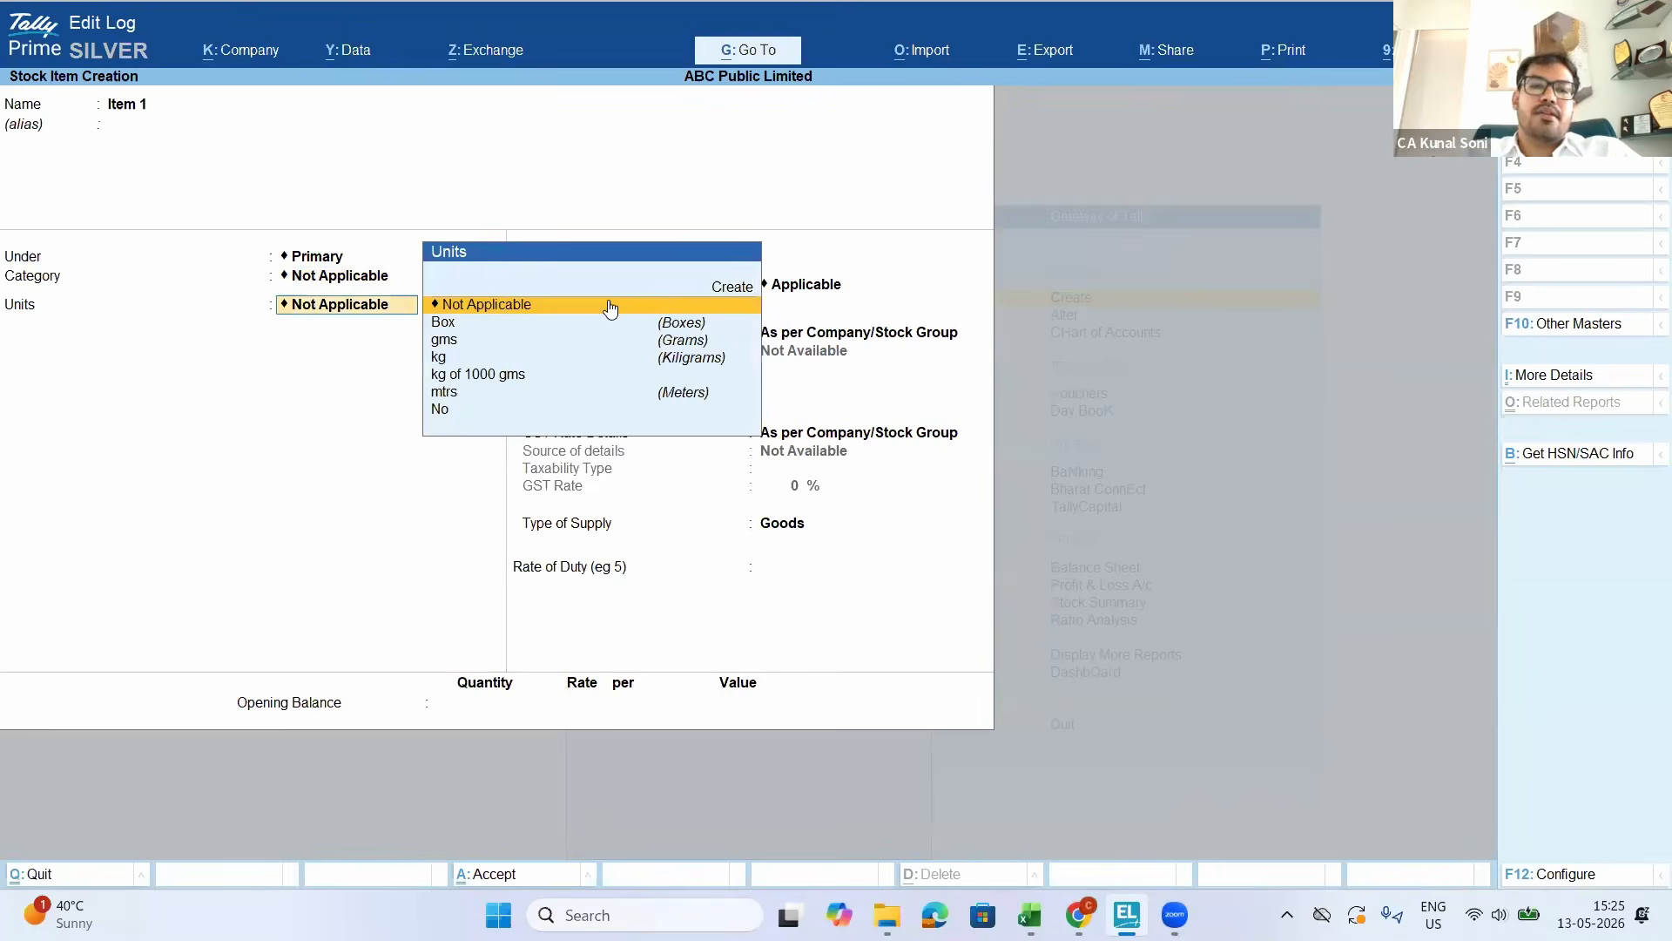
left_click(473, 360)
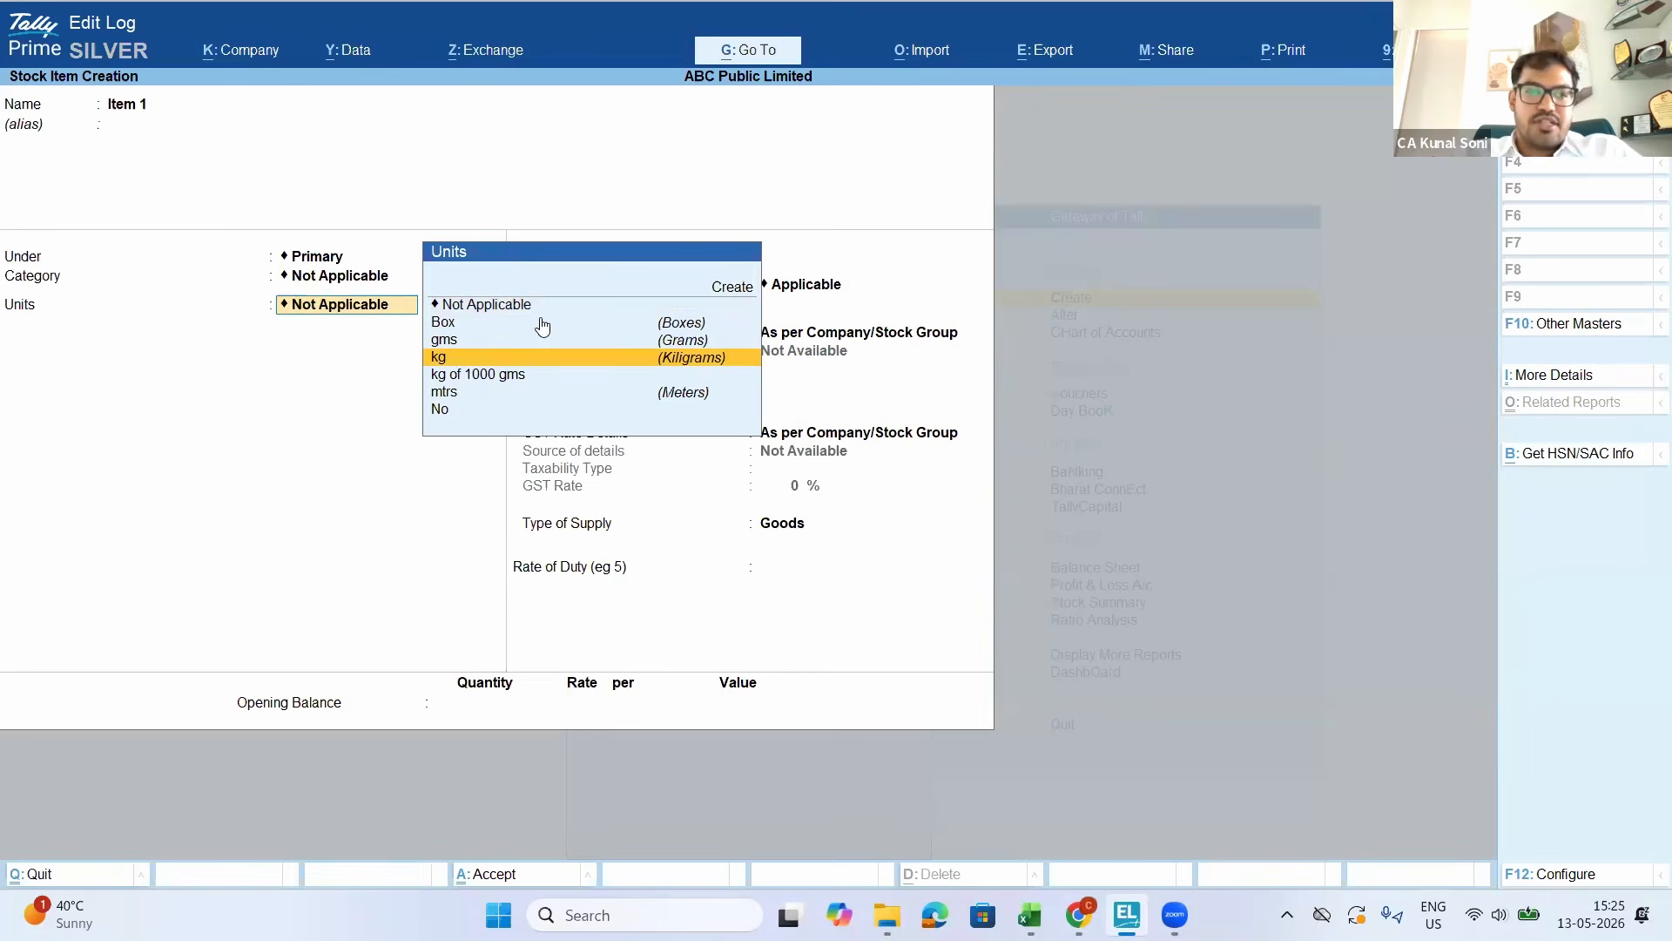
key("Return")
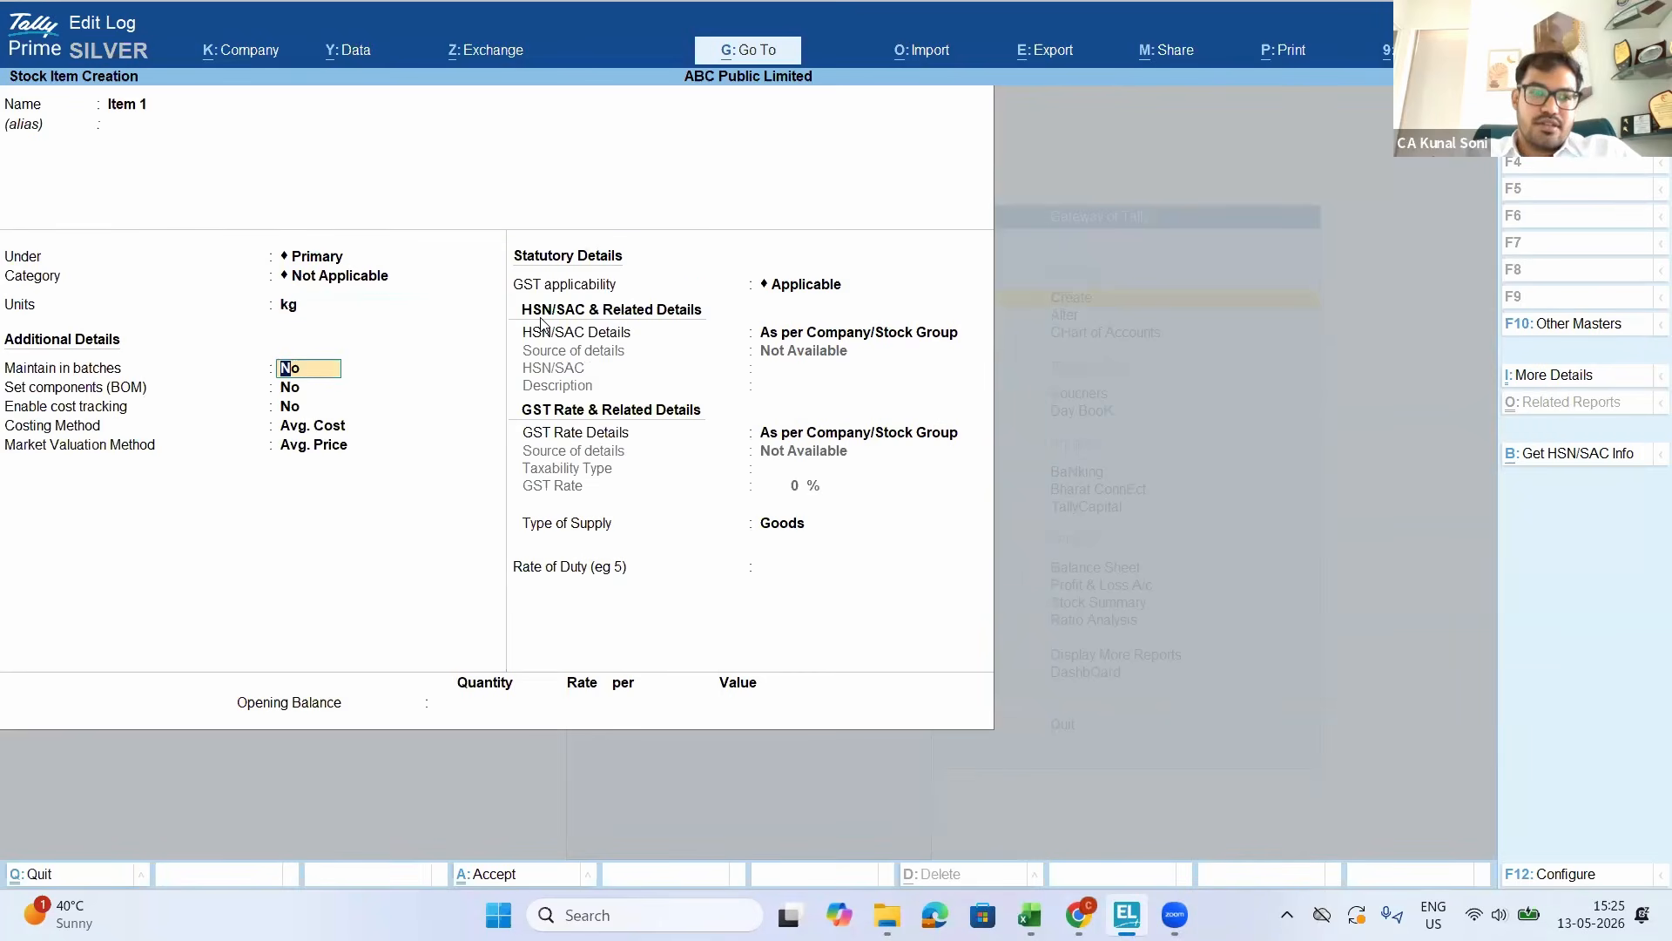
Reselect kg as the item's unit, and change it to the compound unit kg of 1000 gms
key("BackSpace")
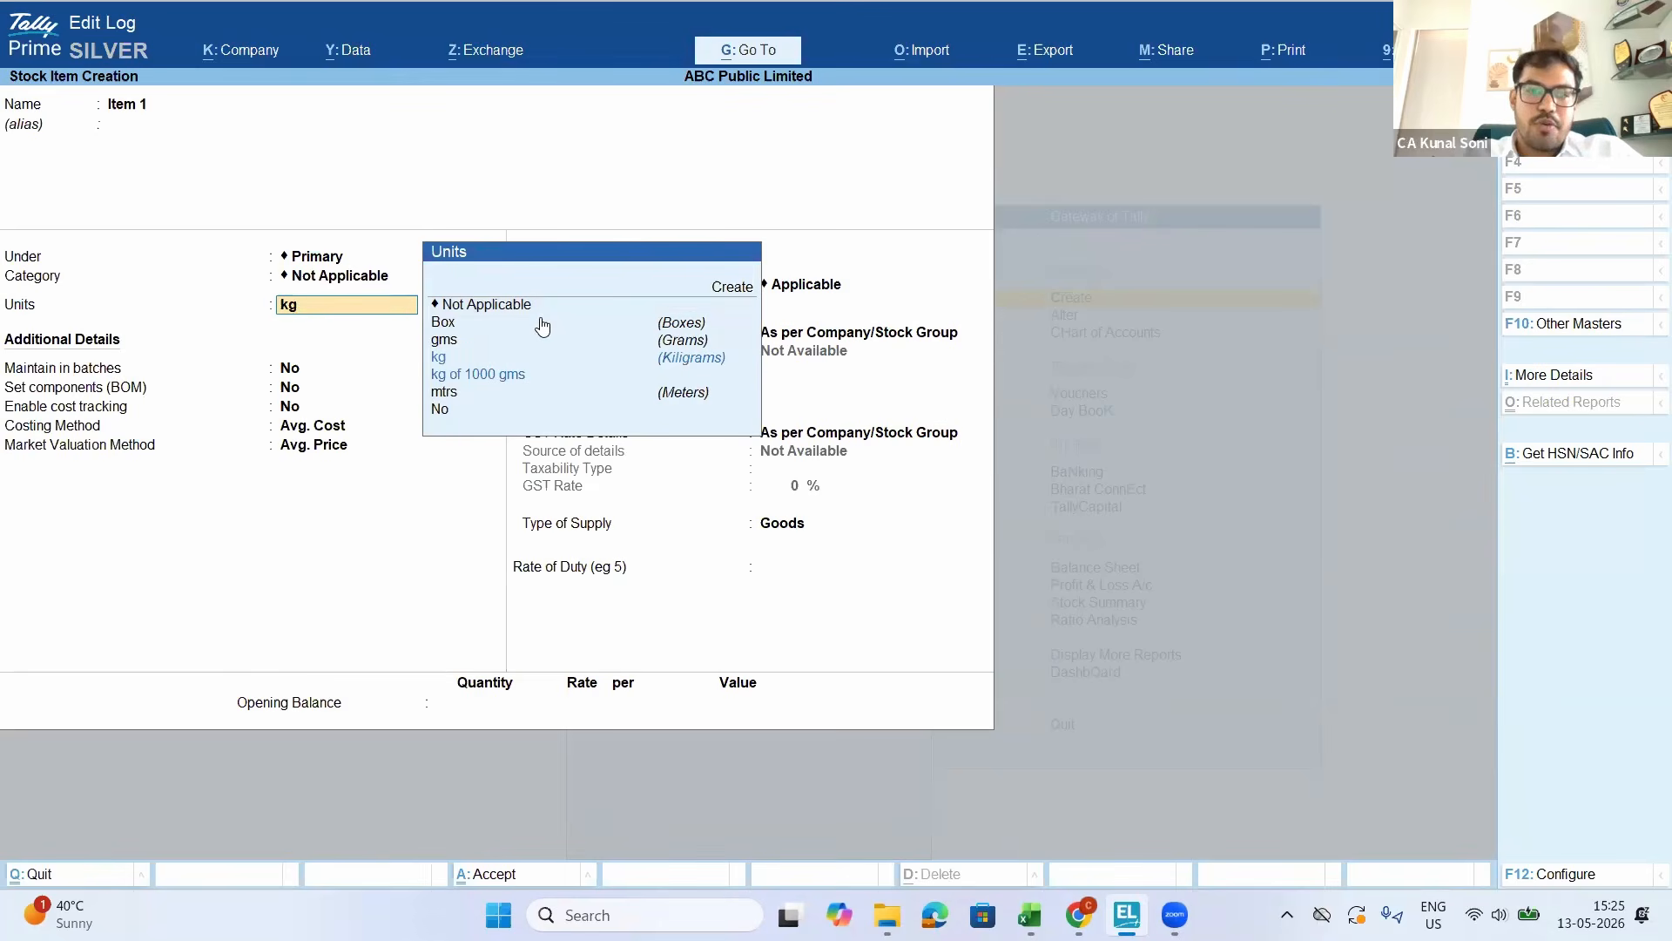
key("Down")
key("Return")
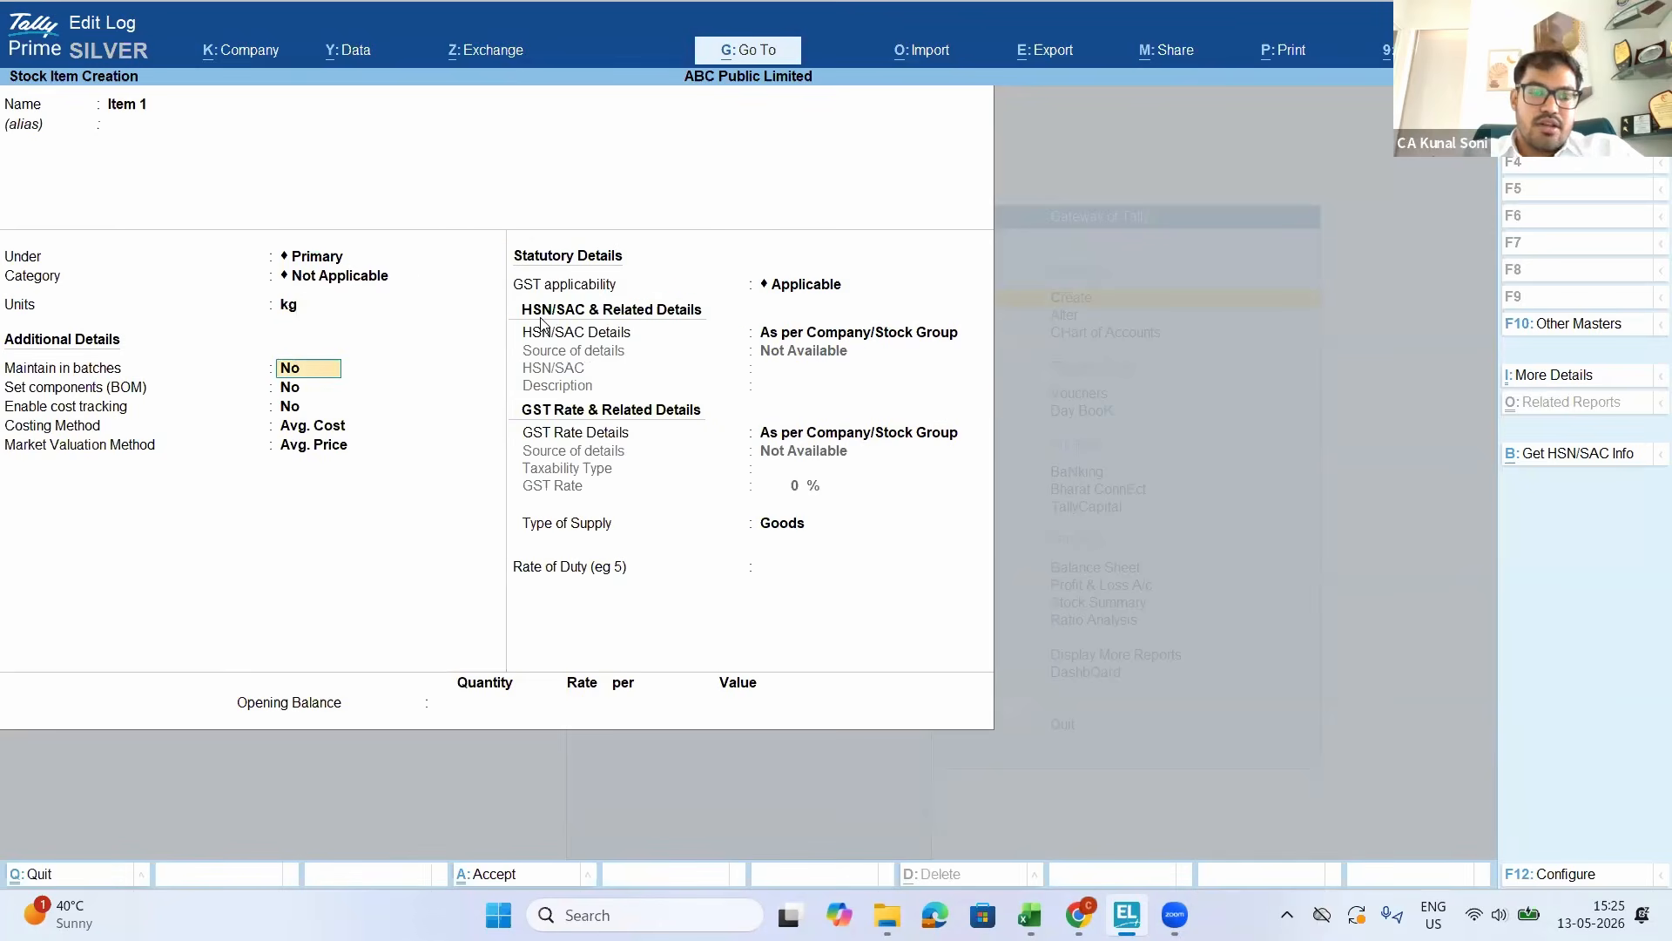
key("BackSpace")
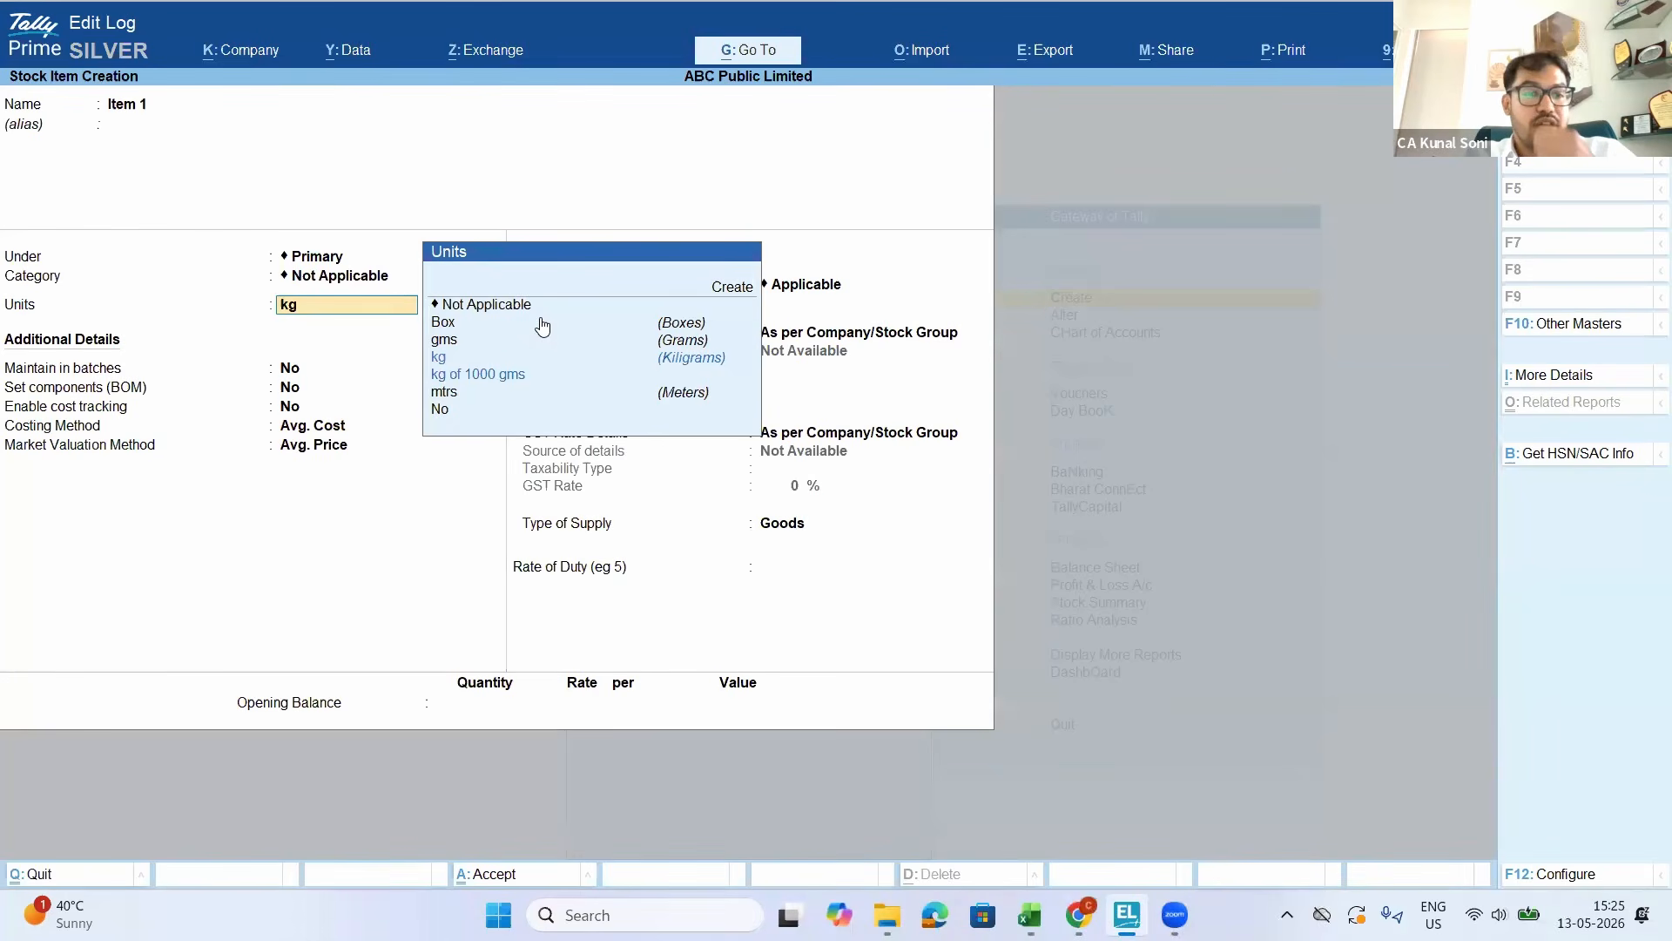
key("Down")
key("Down")
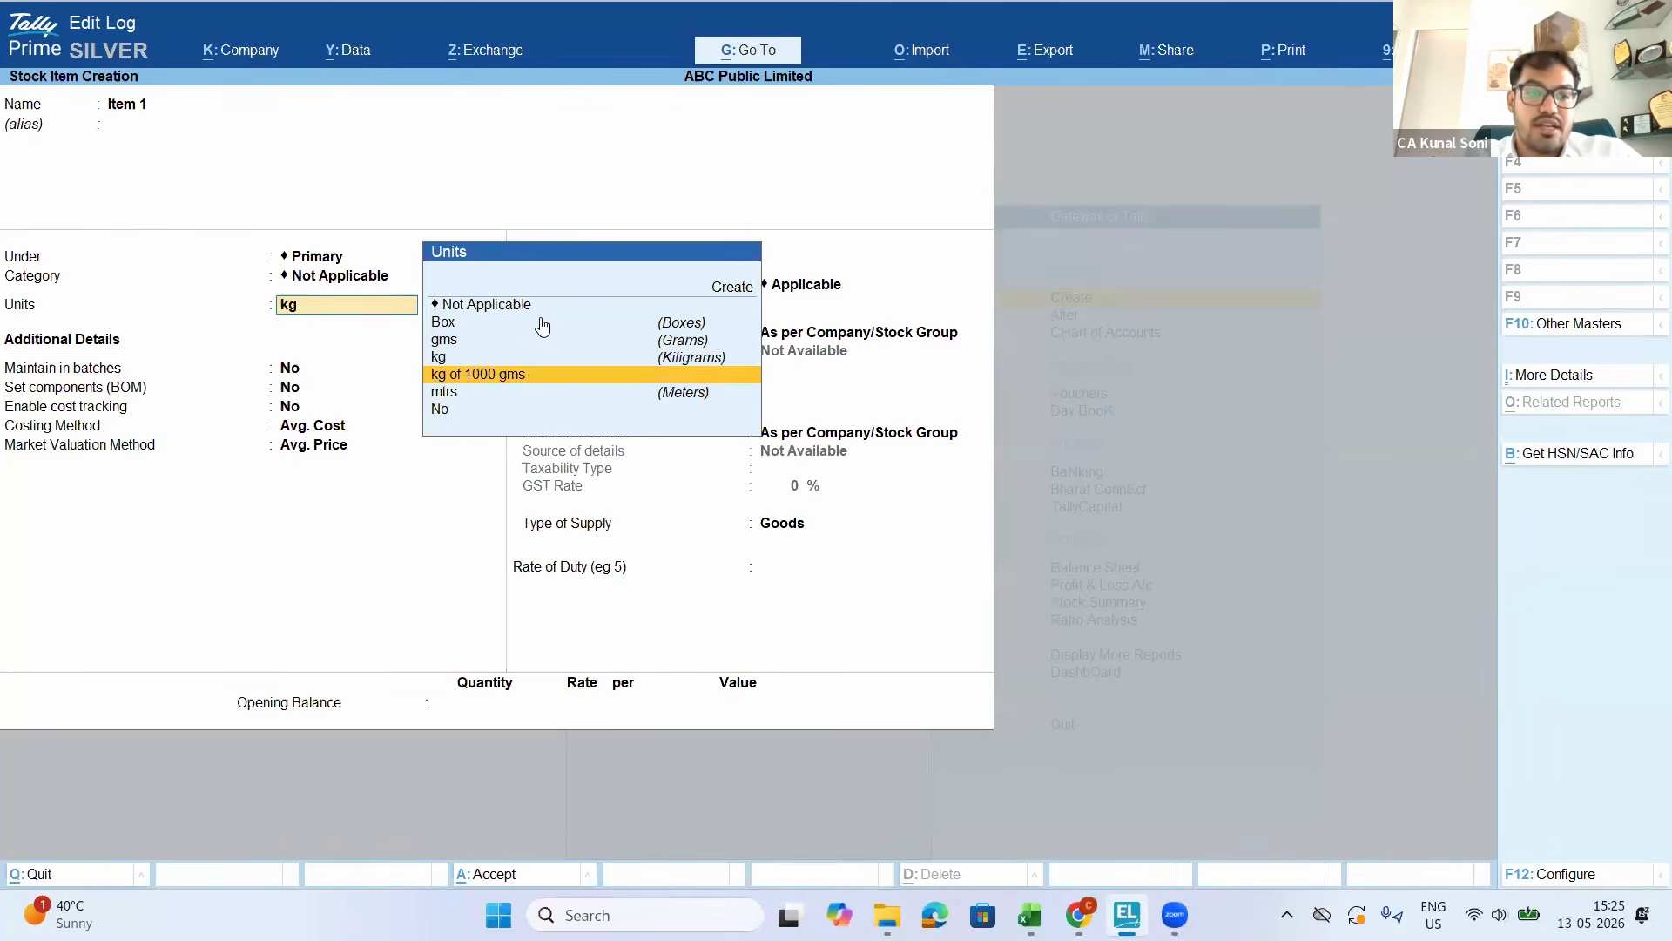
key("Return")
Open the definition of the compound unit kg of 1000 gms, accept it, and discard the new stock item
key("BackSpace")
key("ctrl+Return")
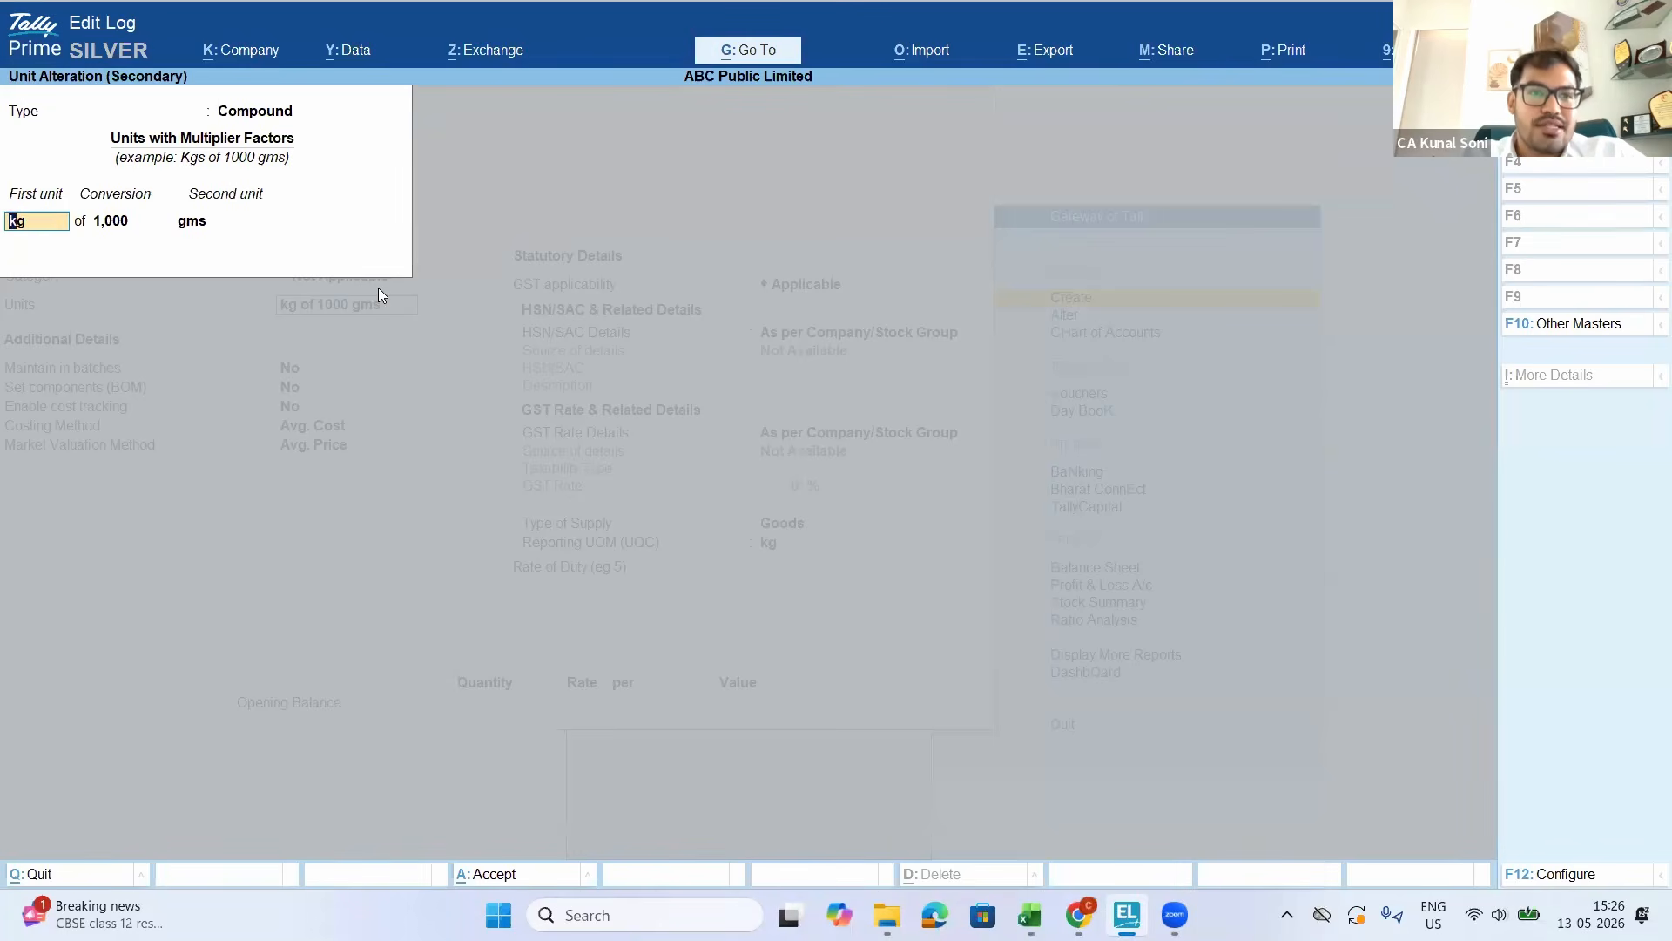
key("ctrl+a")
key("Escape")
key("y")
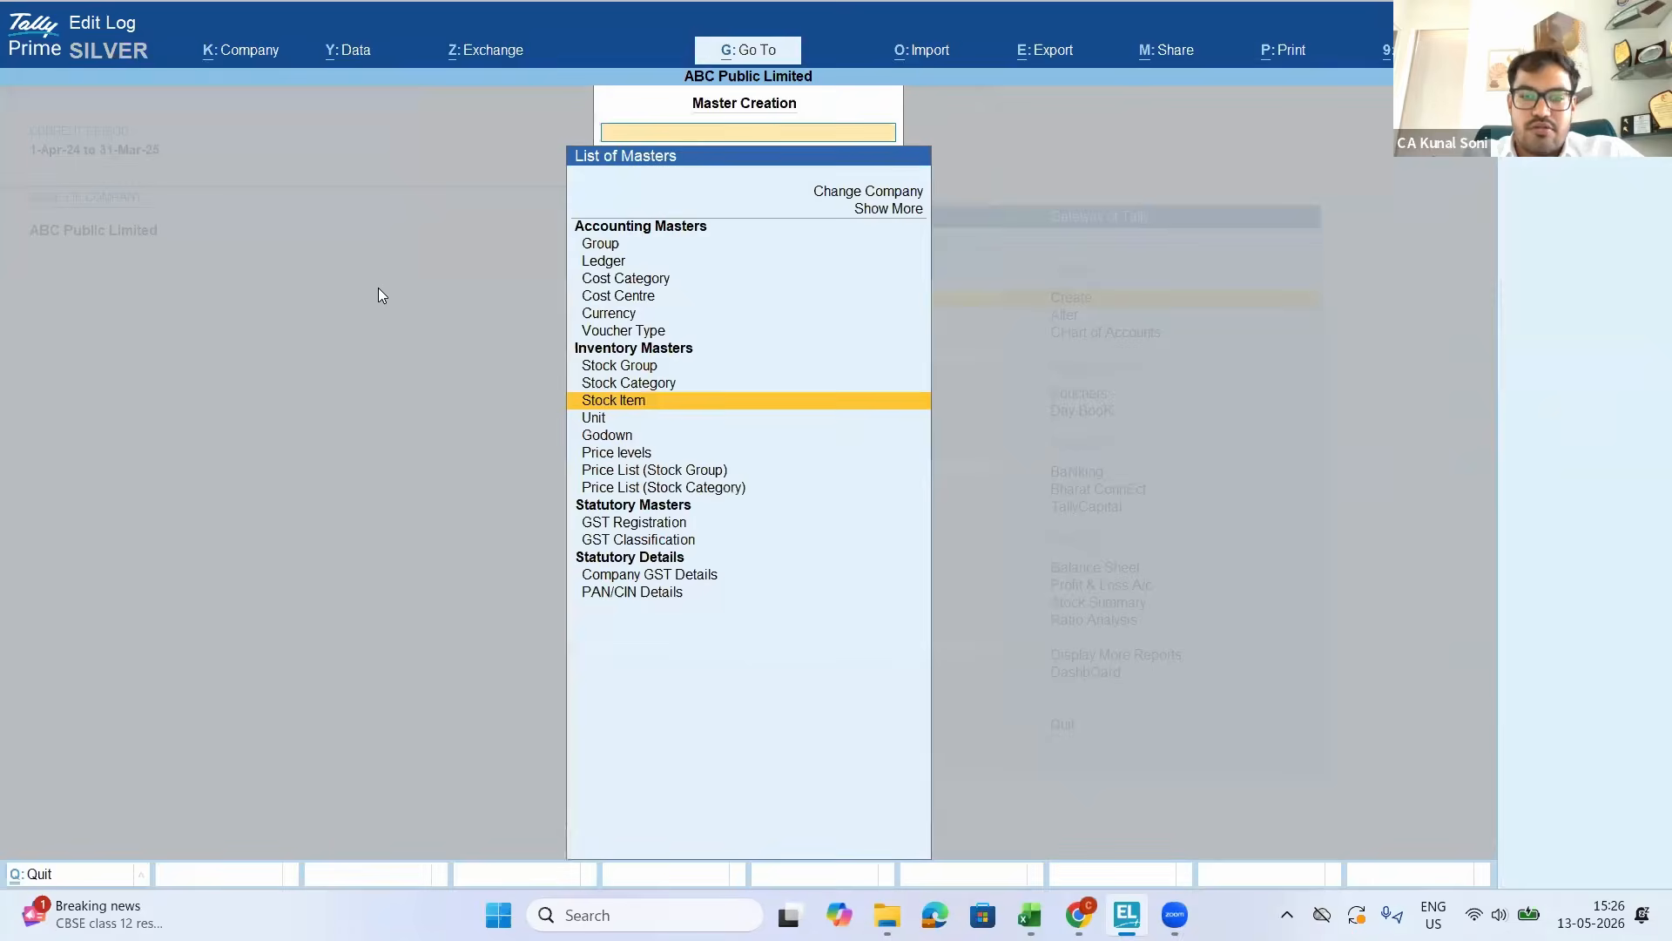
Return to the Gateway of Tally and open the Stock Summary
key("Escape")
key("Down")
key("Down")
key("Down")
key("Down")
key("Down")
key("Down")
key("Down")
key("Down")
key("Down")
key("Down")
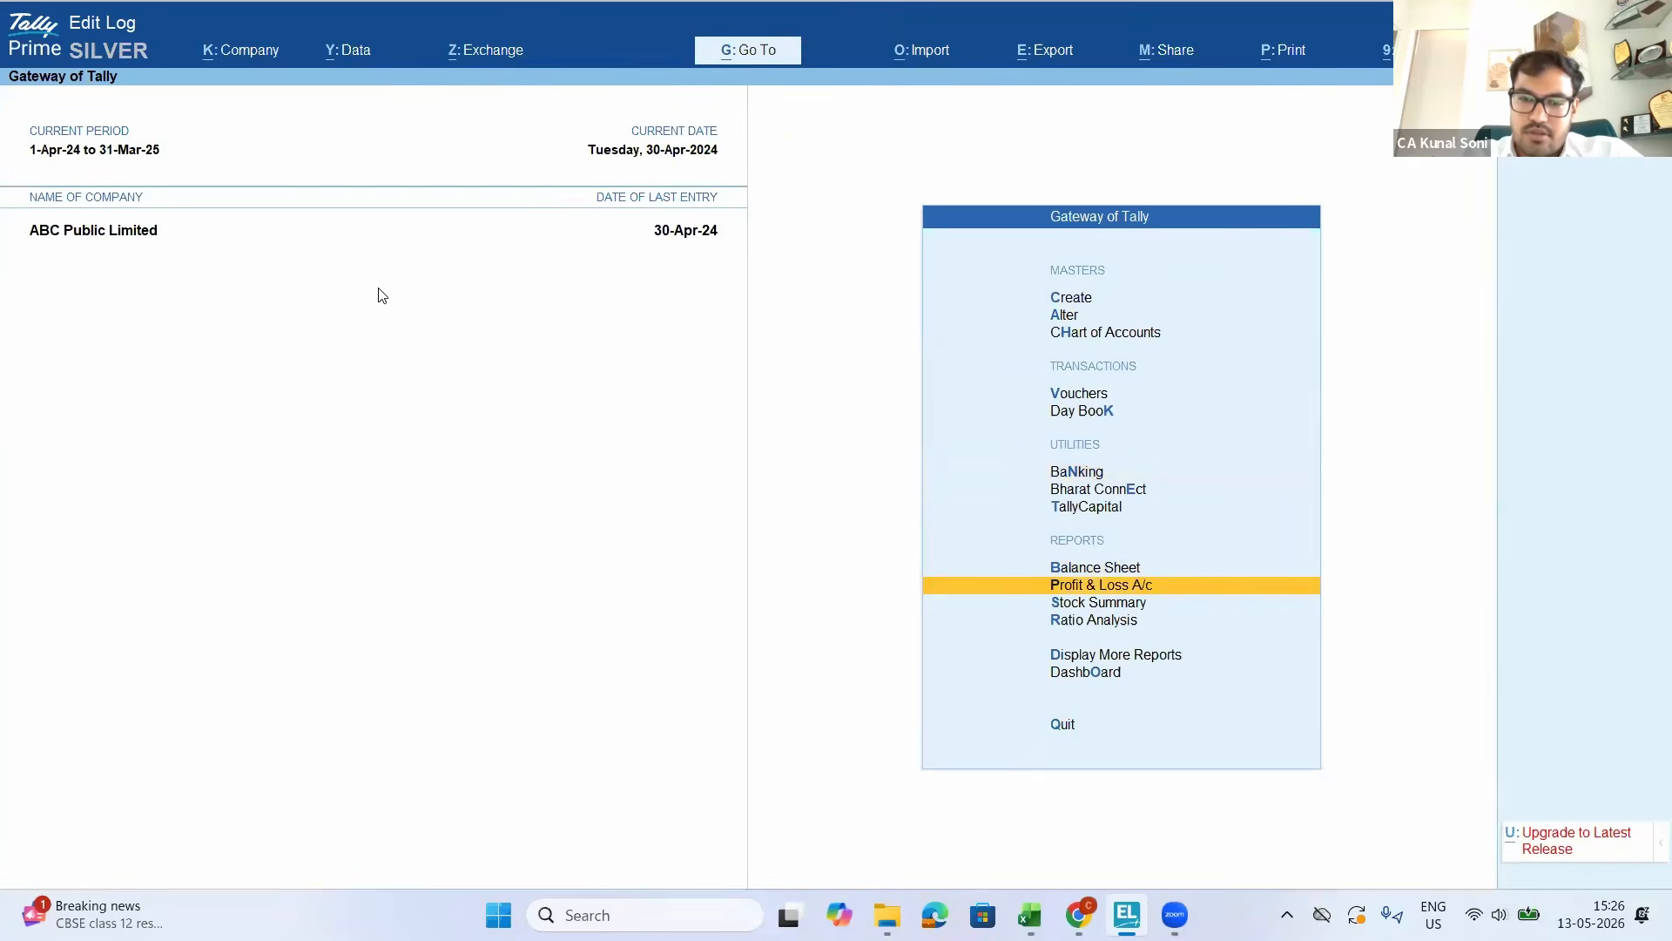
key("Return")
Open the monthly summary of the Medicine item from the Stock Summary
key("Down")
key("Down")
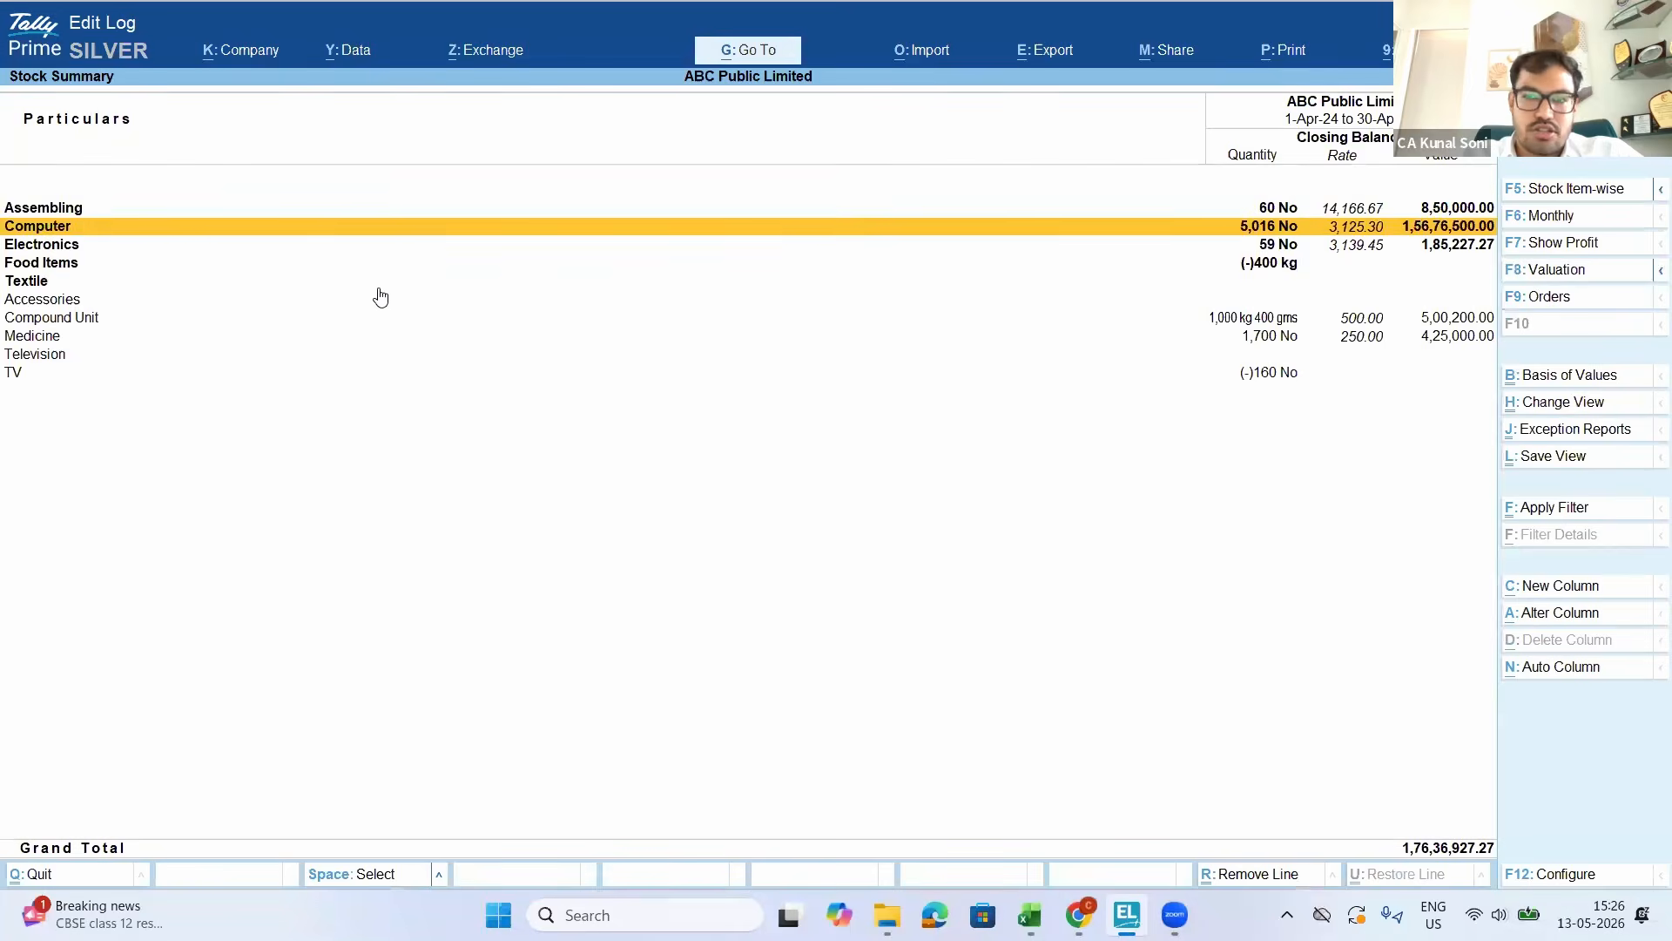
key("Down")
key("Down")
key("Down")
key("Down")
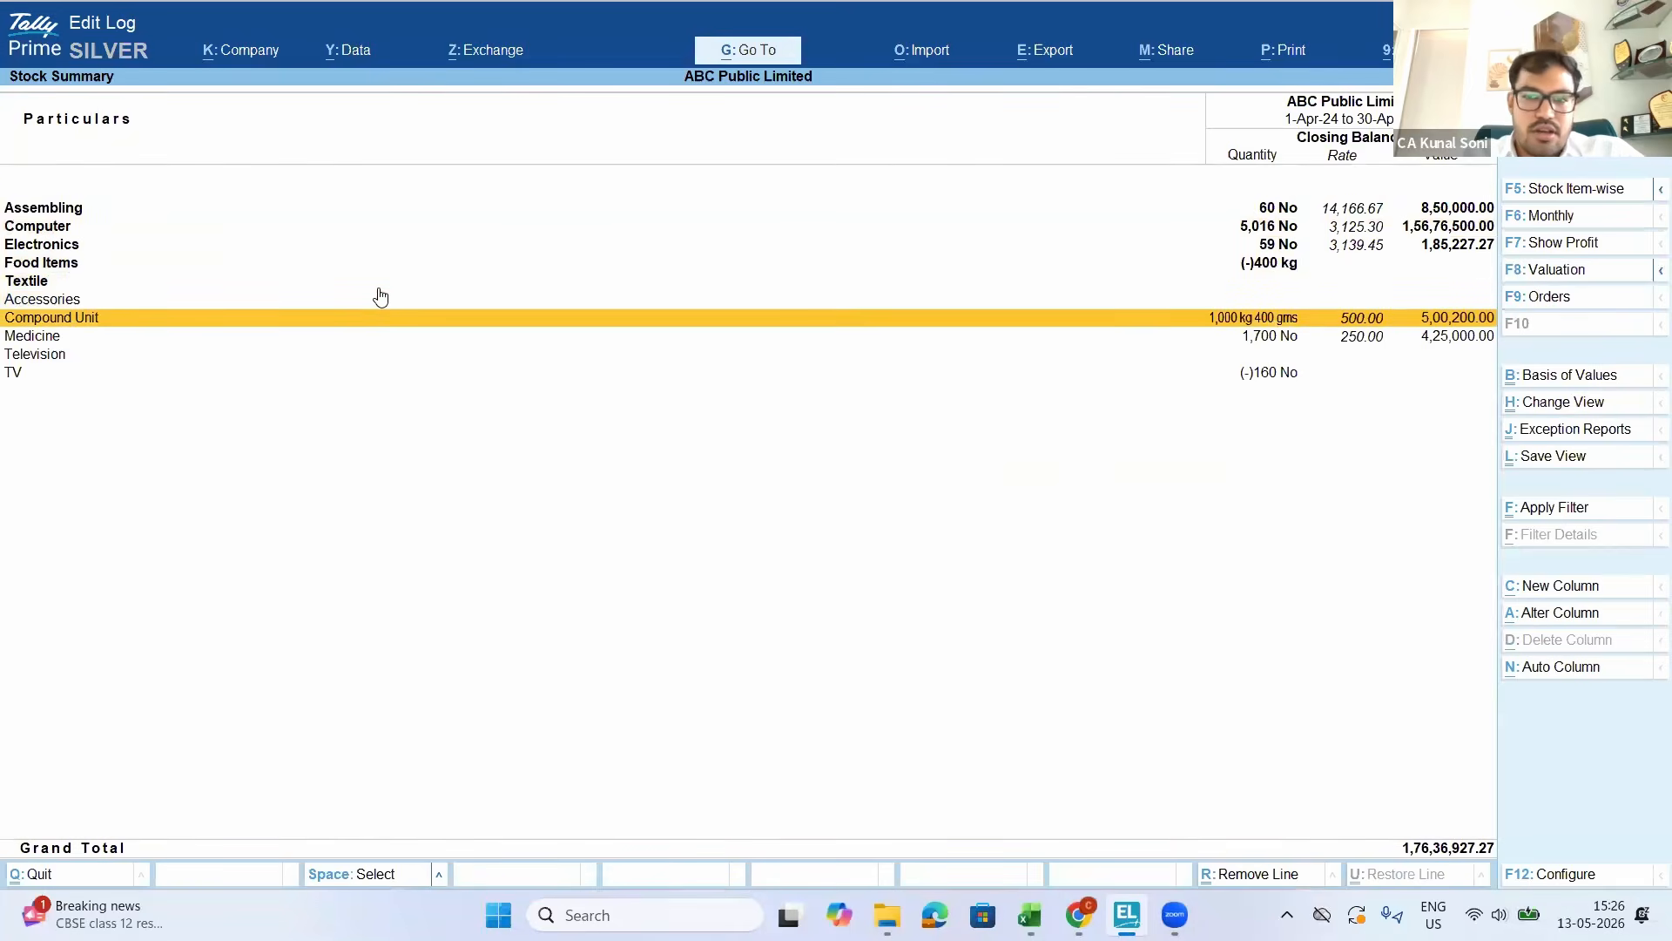
key("Down")
key("Return")
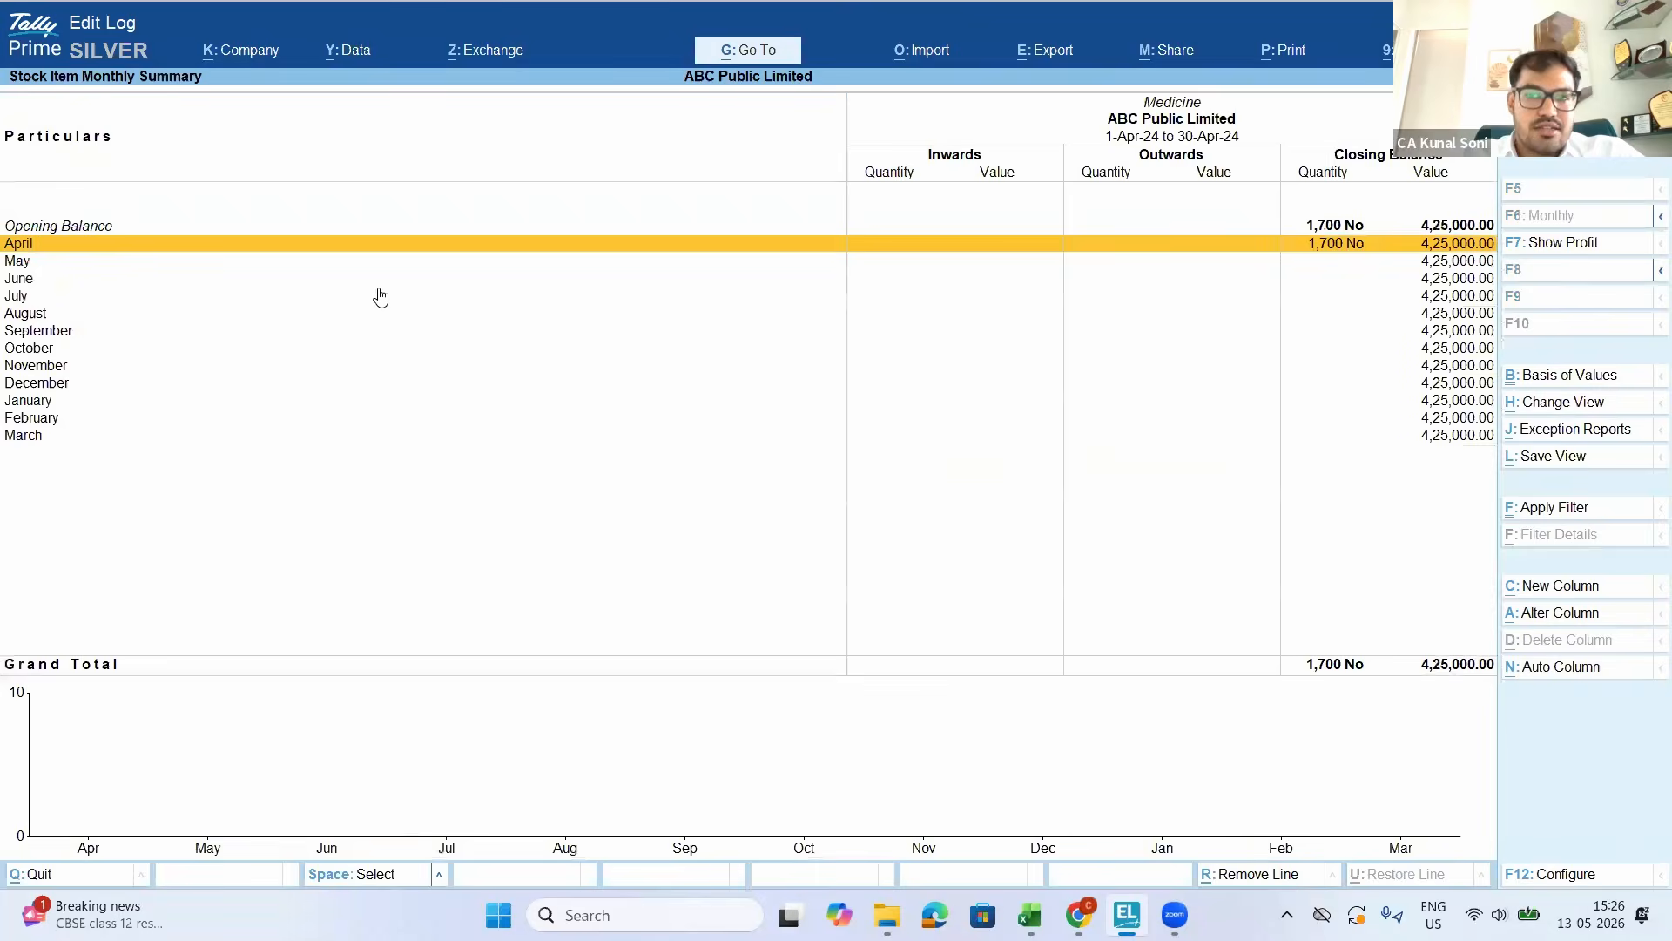
Return to the Stock Summary and configure it to show opening balance, goods inwards and goods outwards
key("Escape")
key("F12")
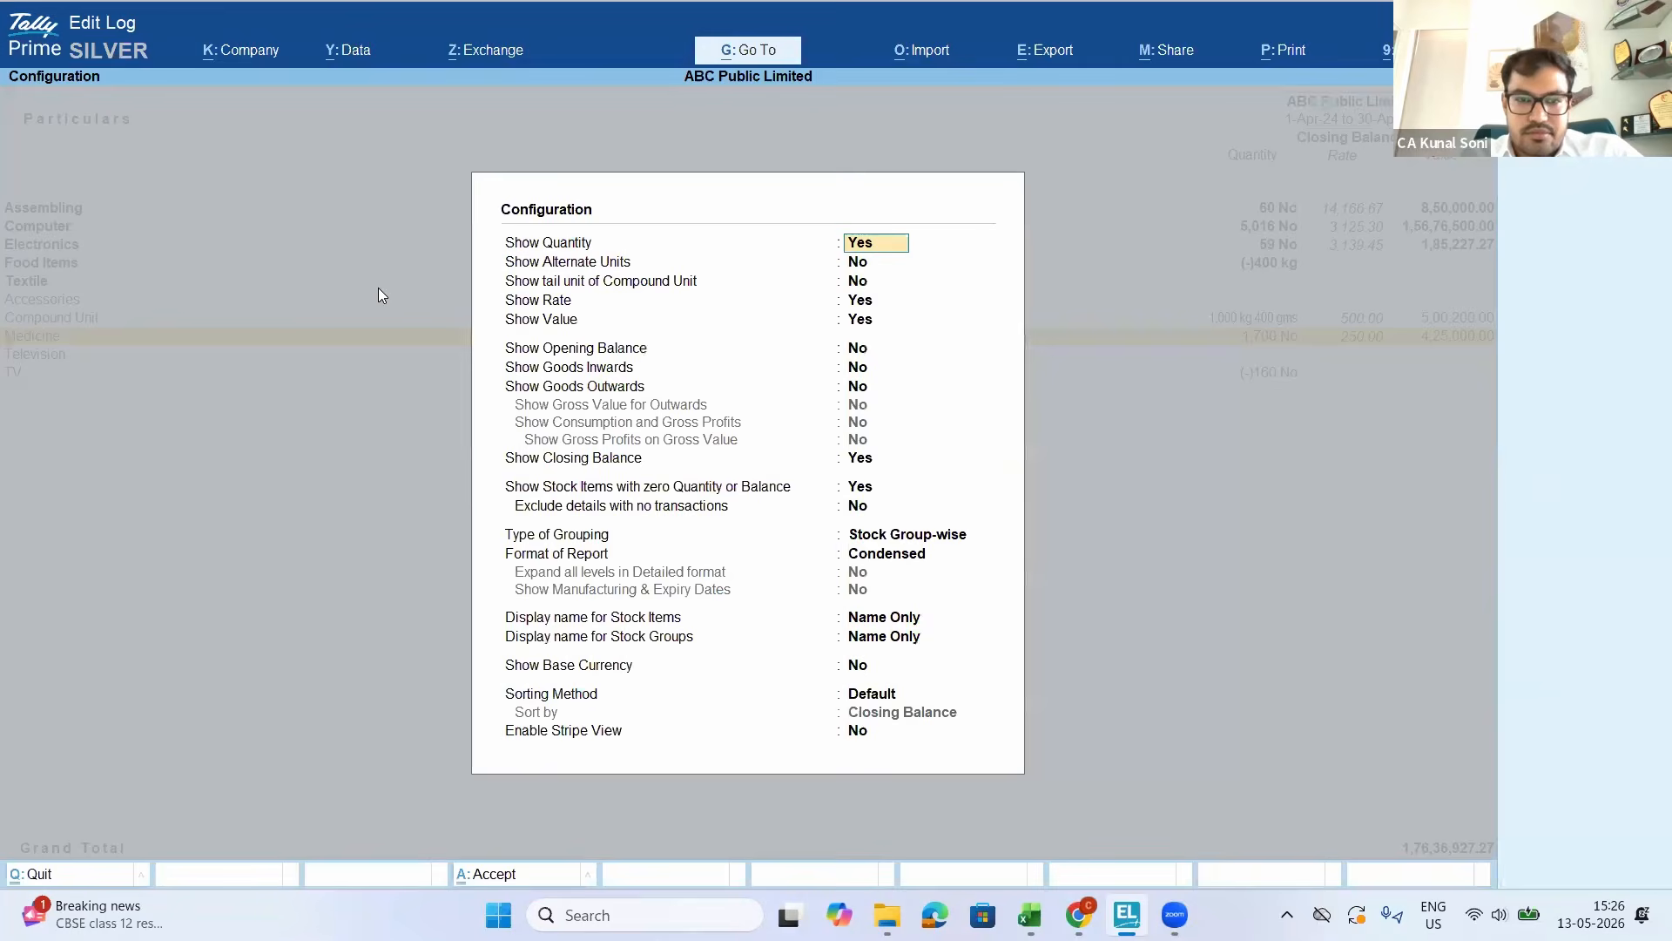
key("Return")
key("Return")
key("Return")
key("Return")
key("Return")
key("y")
key("y")
key("y")
key("Return")
key("ctrl+a")
Change the Stock Summary period to start from 1-4-2020, keeping the end date
key("alt+F2")
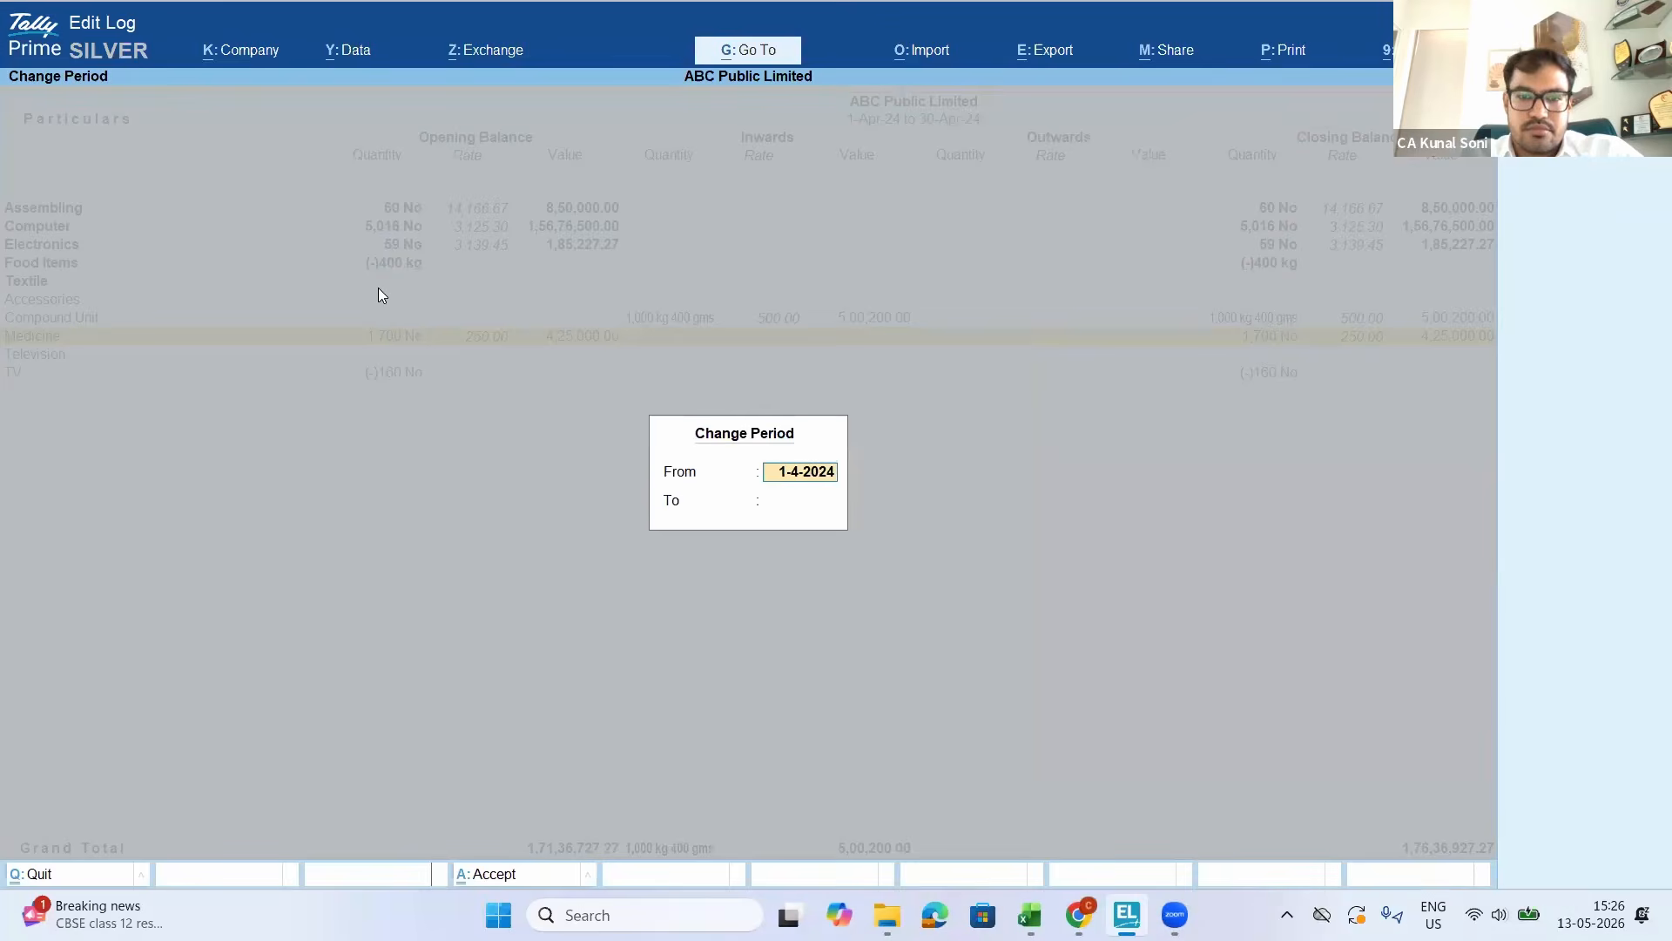
type("1-4-20")
key("Return")
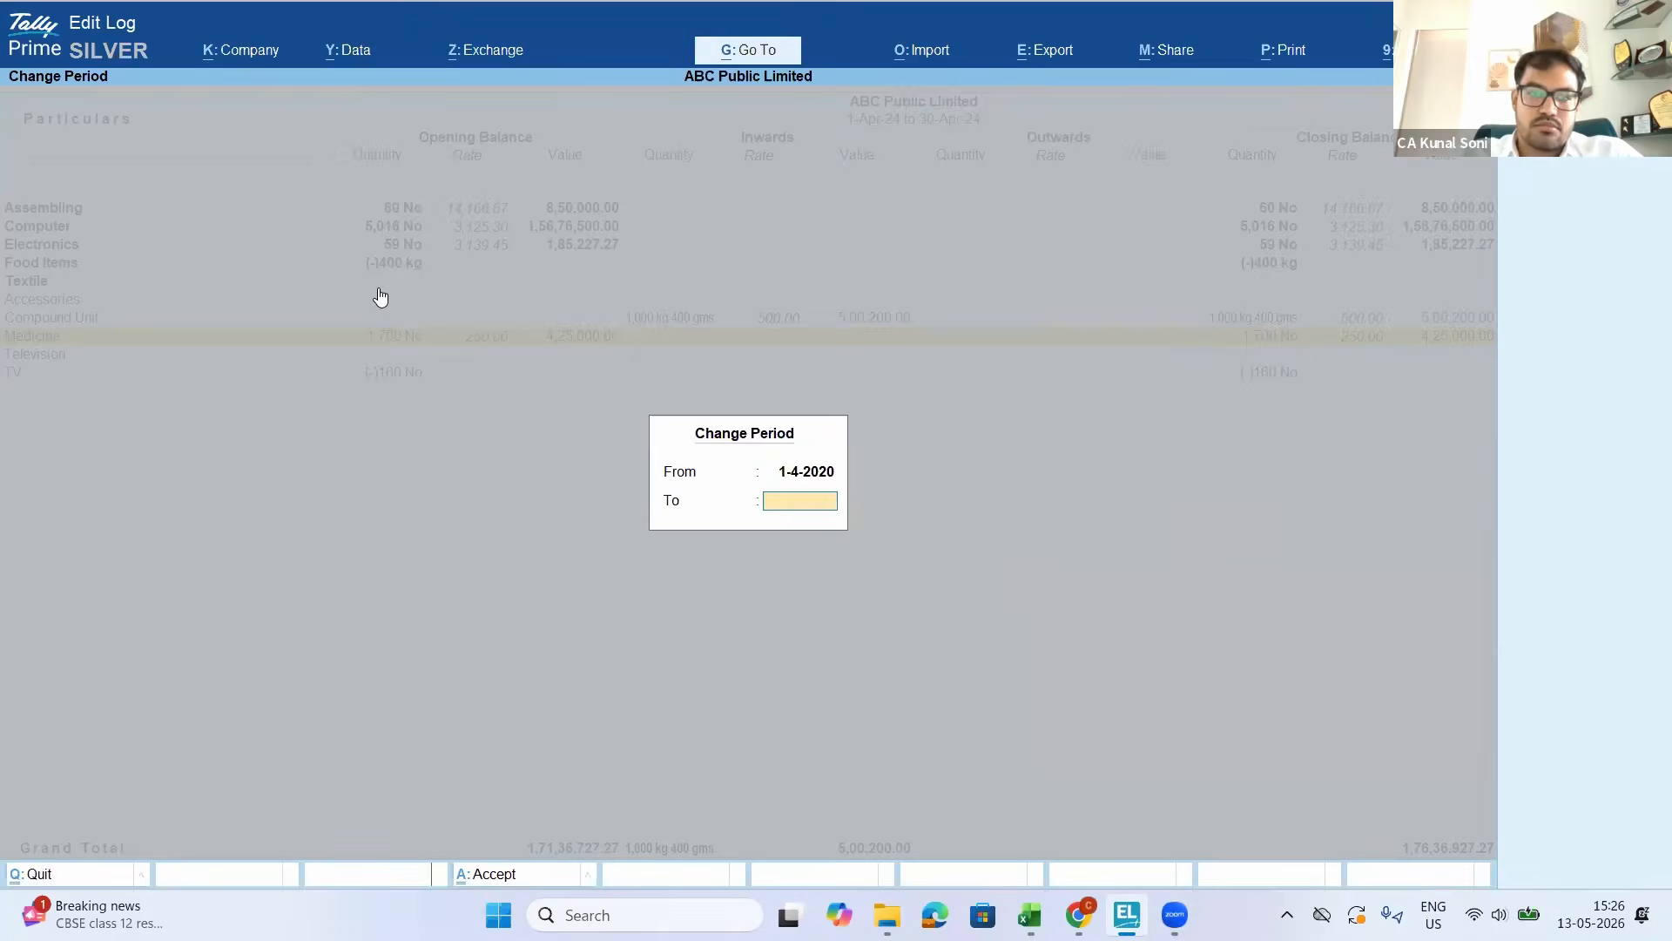
key("Return")
Open the monthly summary of the Compound Unit item from the Stock Summary
key("Down")
key("Down")
key("Down")
key("Down")
key("Down")
key("Down")
key("Up")
key("Up")
key("Up")
key("Up")
key("Down")
key("Down")
key("Down")
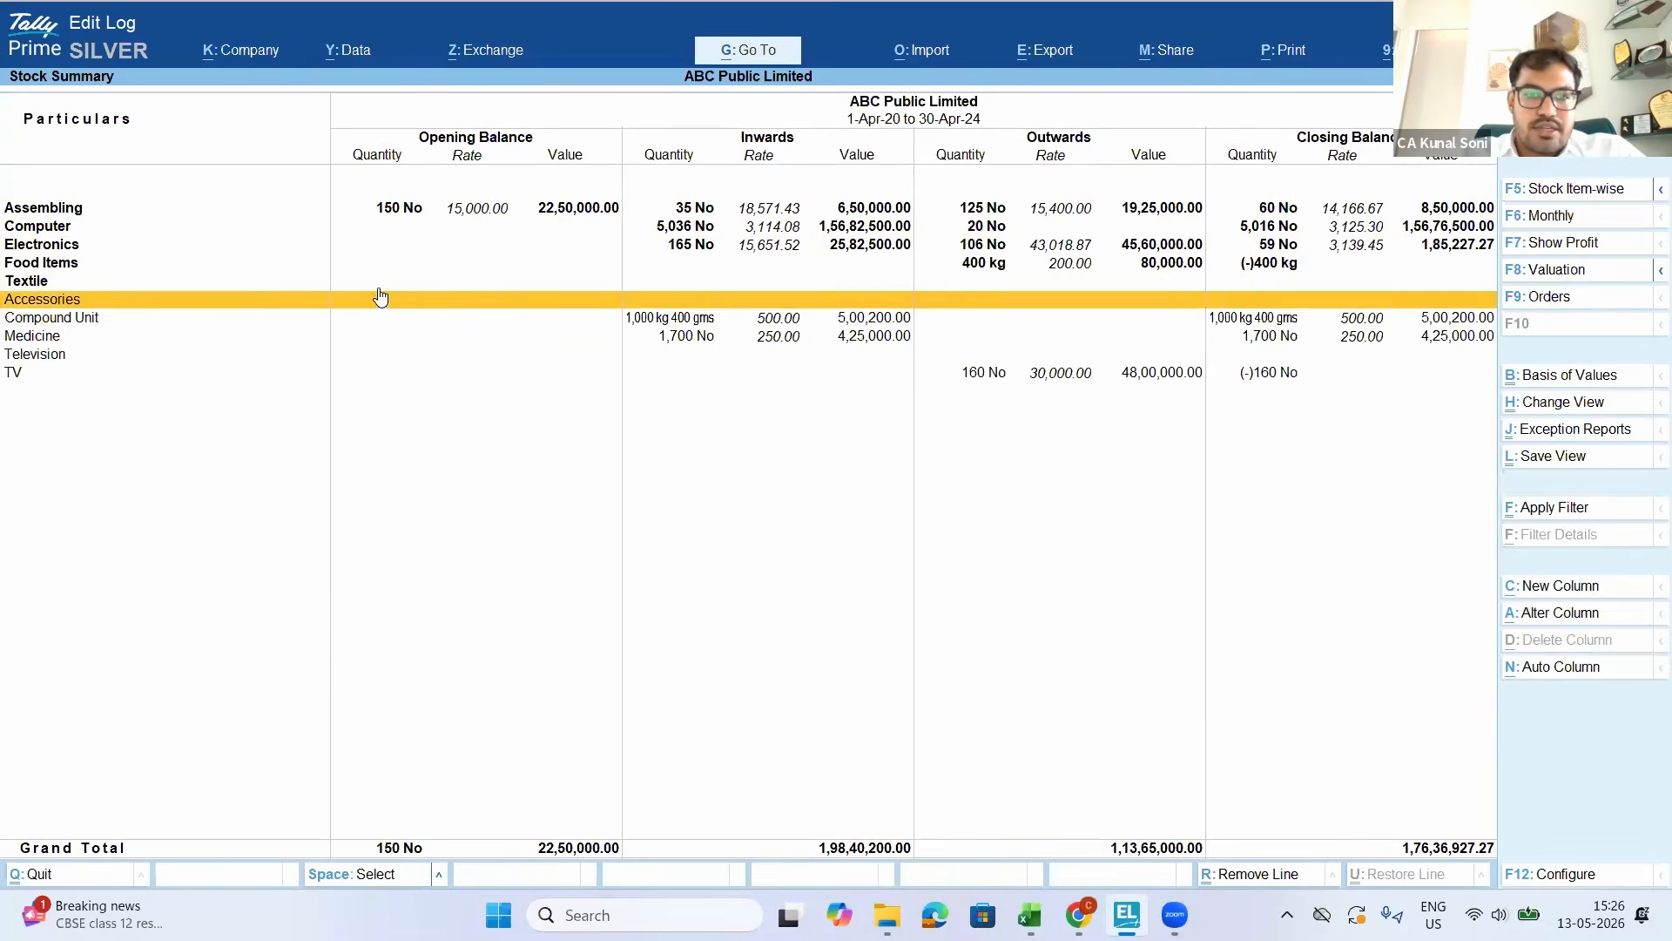
key("Return")
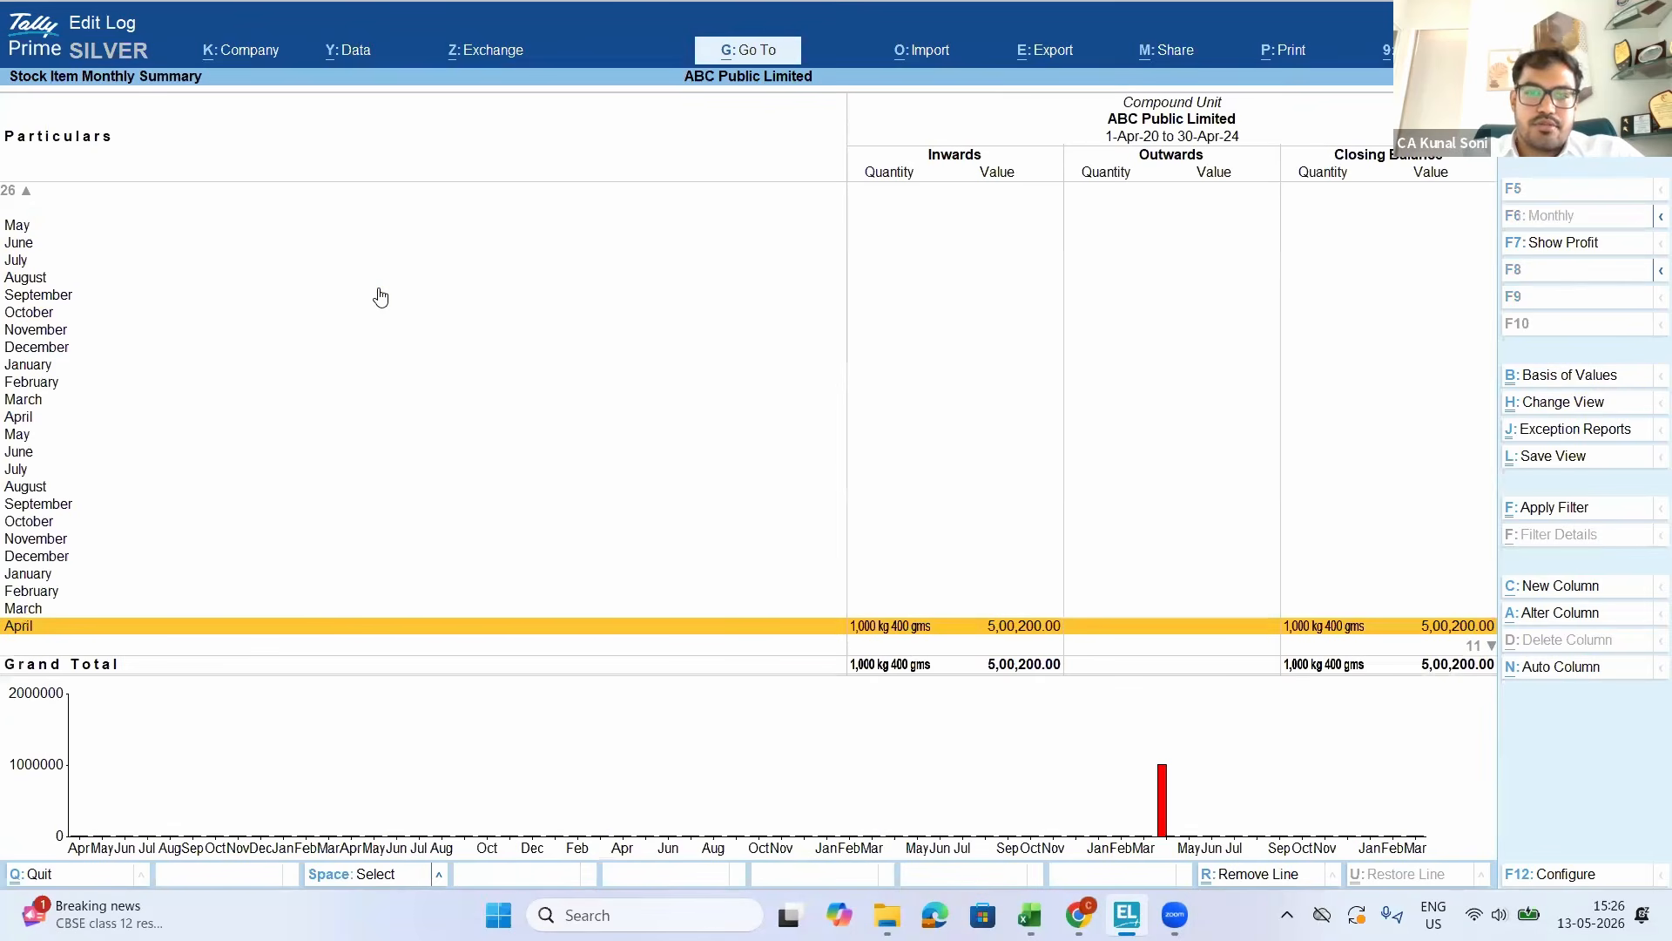
Drill into the April entry with stock movement and open purchase voucher no. 1 of the Compound Unit item
key("Down")
key("Down")
key("Down")
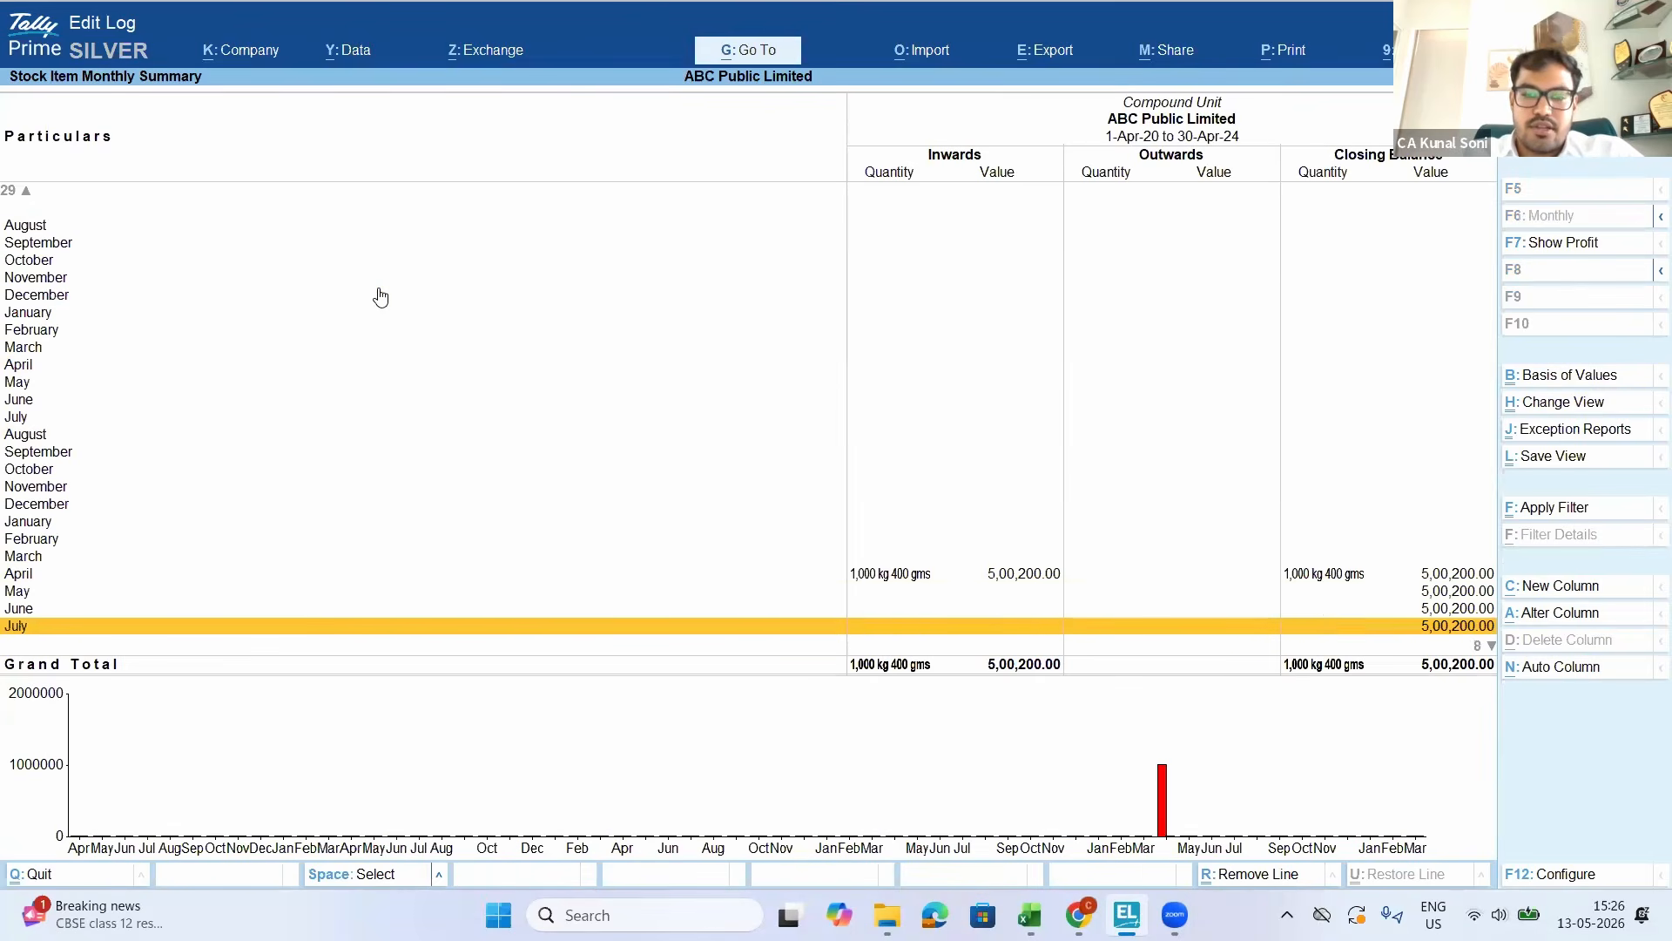
key("Up")
key("Up")
key("Up")
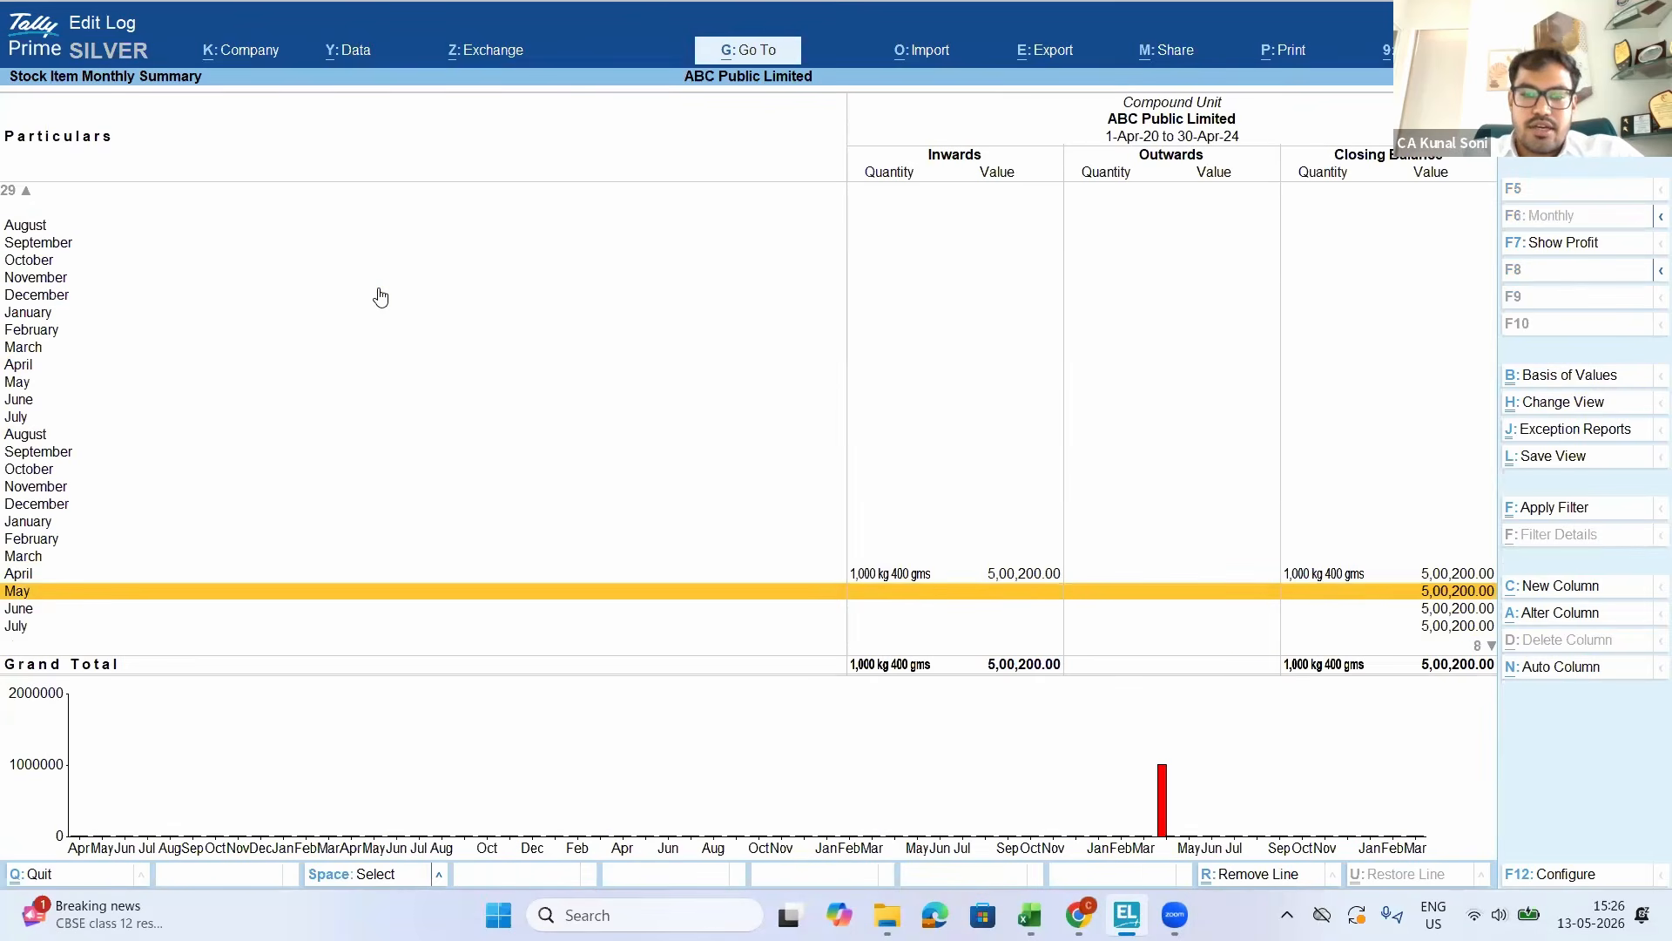
left_click(868, 583)
key("Down")
key("Up")
key("Return")
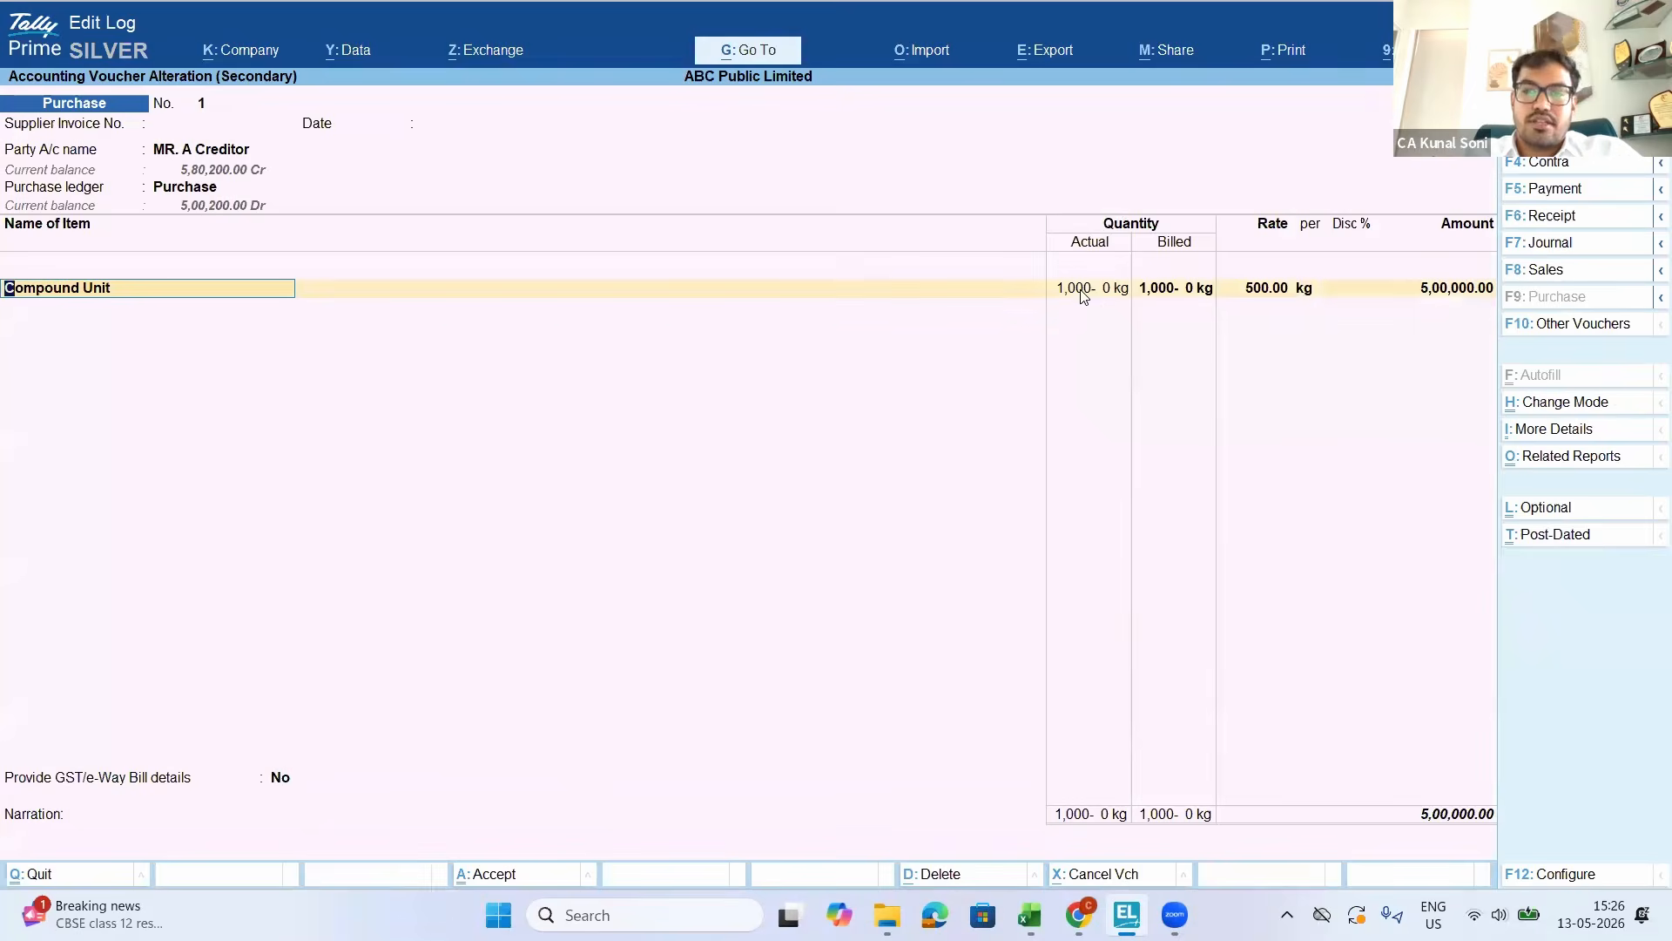
Examine the Compound Unit line's item allocations in the purchase voucher, and quit the voucher without saving
key("Return")
key("Return")
key("Return")
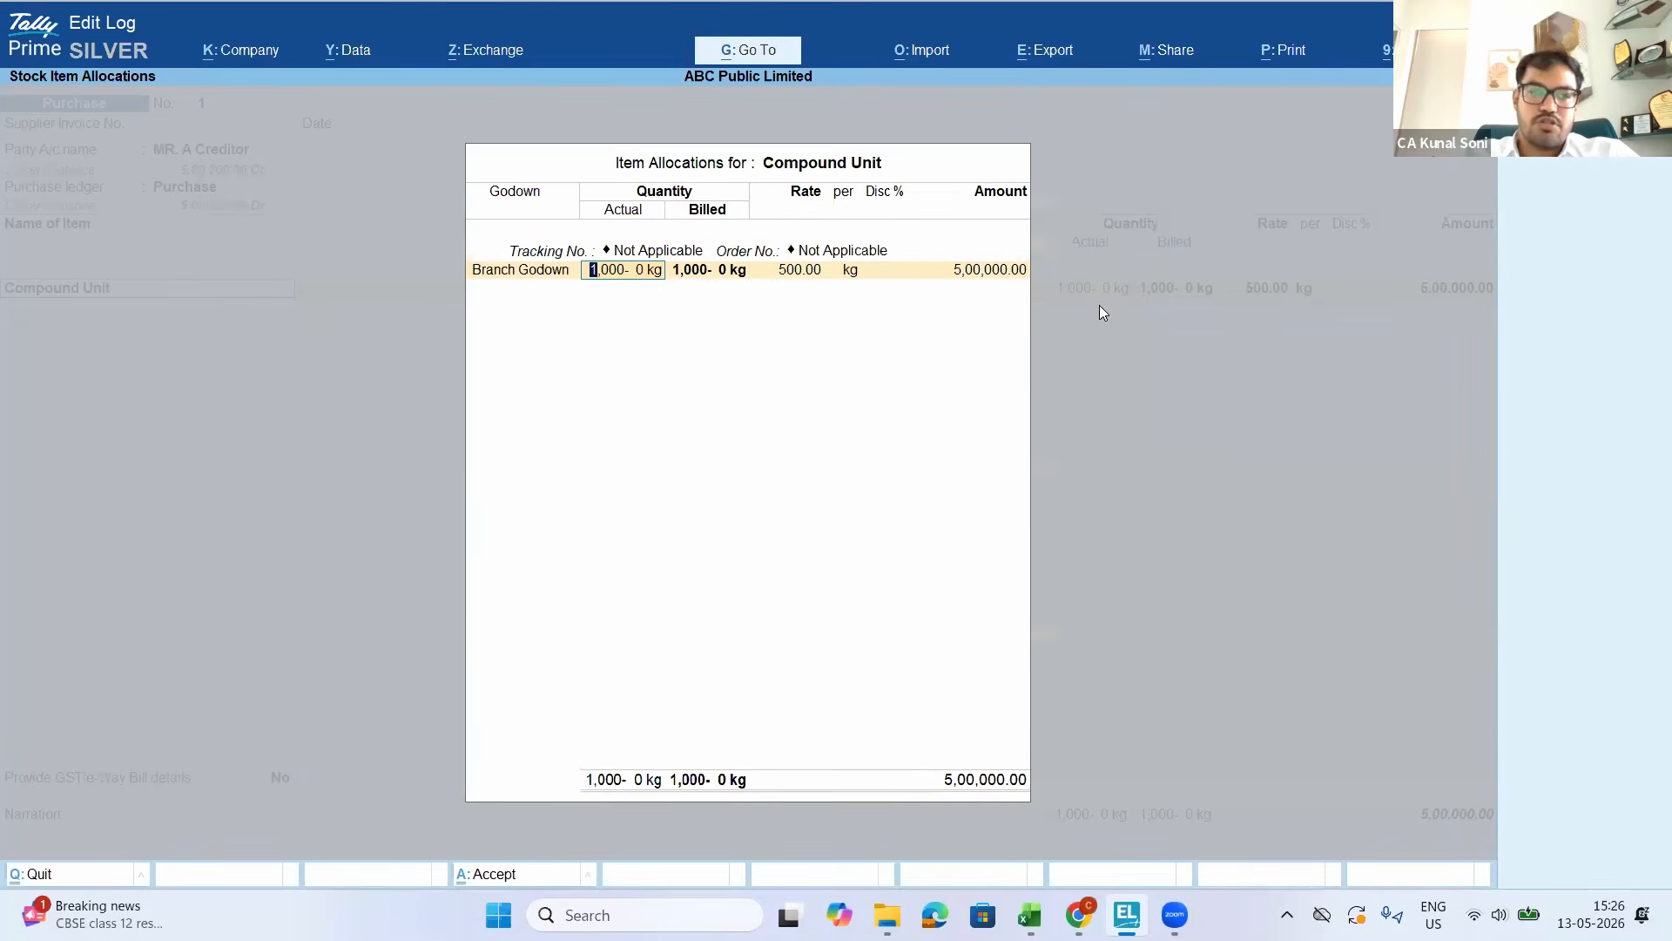
key("Return")
key("Escape")
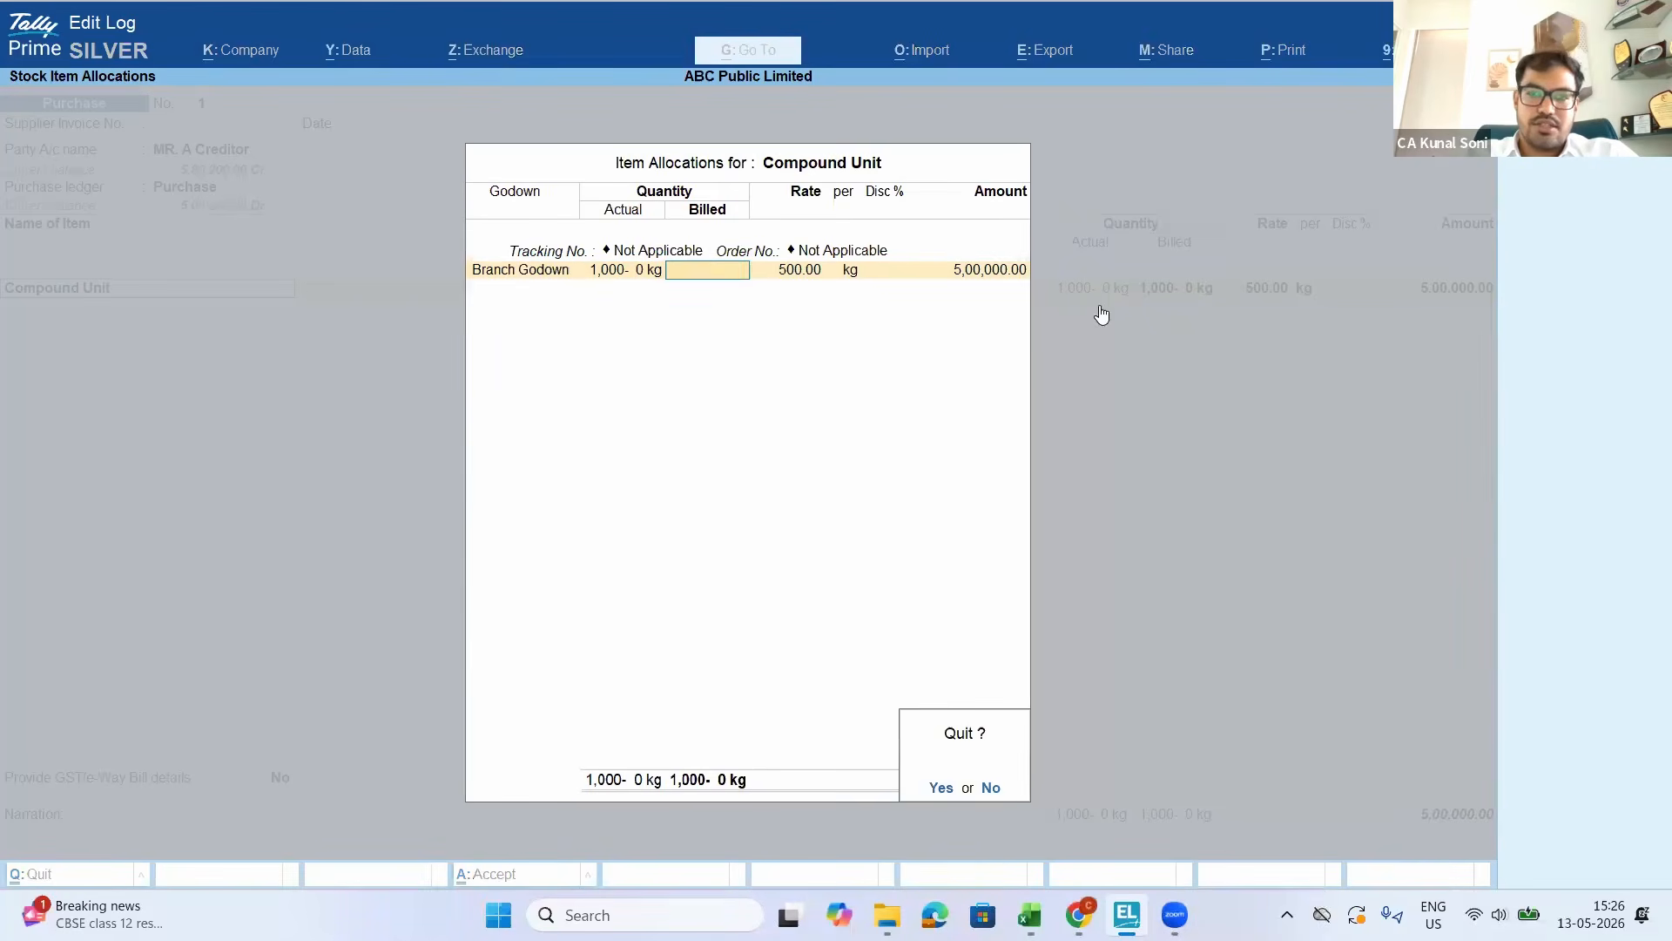
key("Return")
key("Escape")
key("Return")
Open purchase voucher no. 2 to view its compound quantity, and return to the item's monthly summary
key("Down")
key("Return")
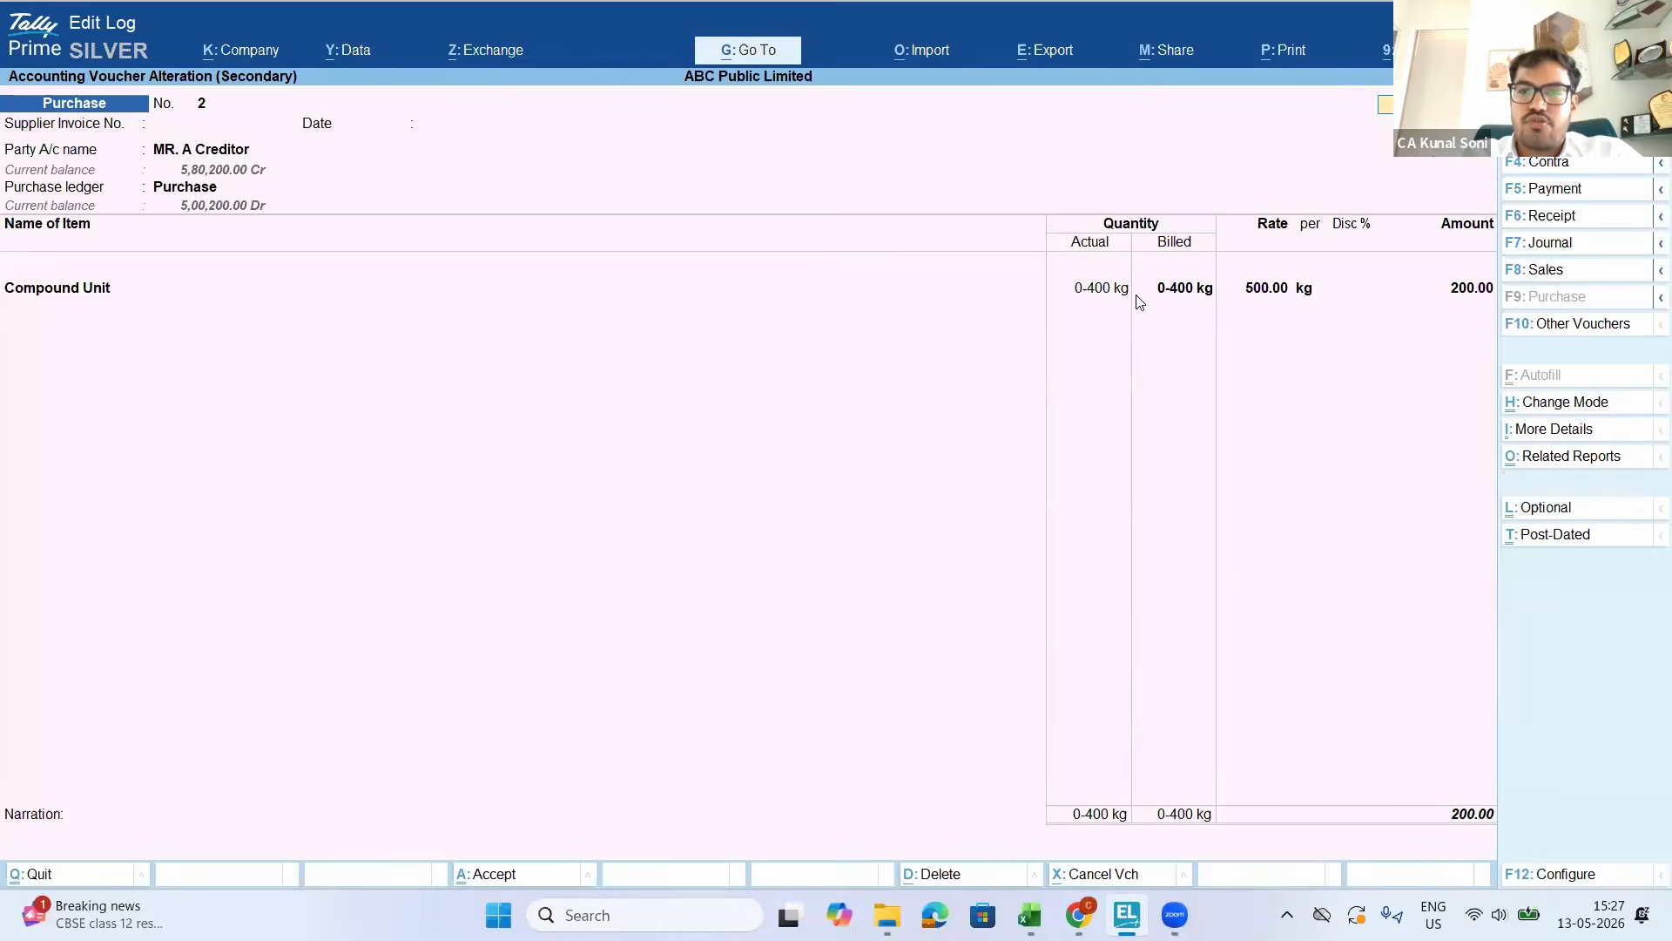
key("Escape")
key("y")
key("Escape")
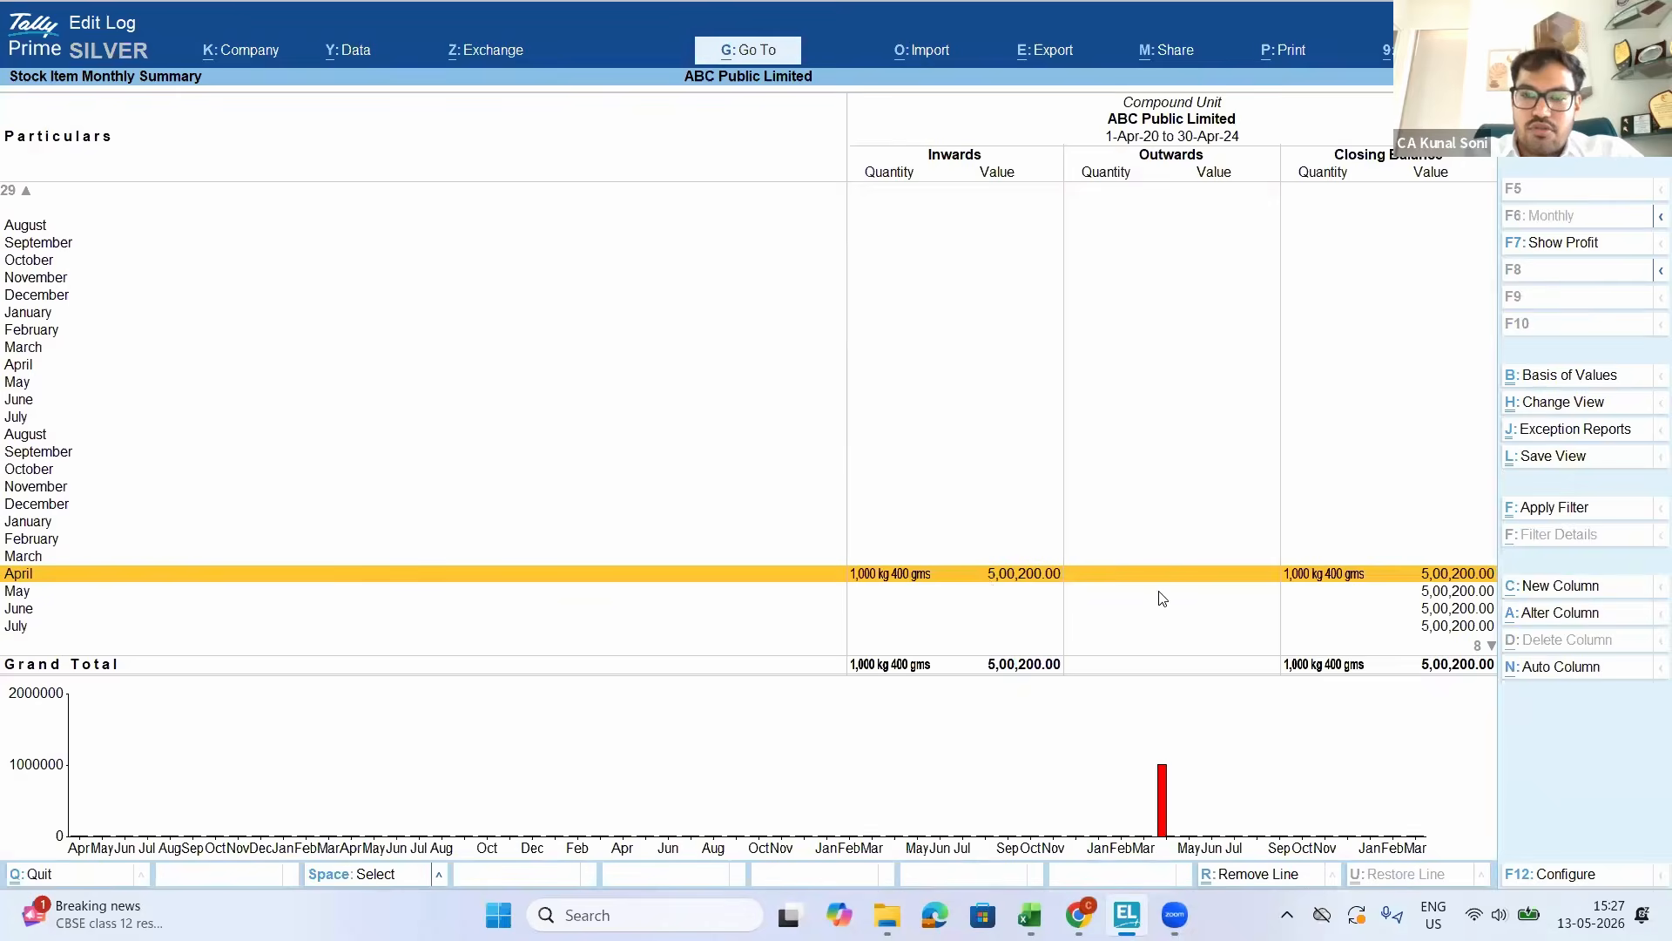
Reopen the Compound Unit item's April vouchers and set Show tail unit of Compound Unit to Yes
key("Return")
key("F2")
key("Escape")
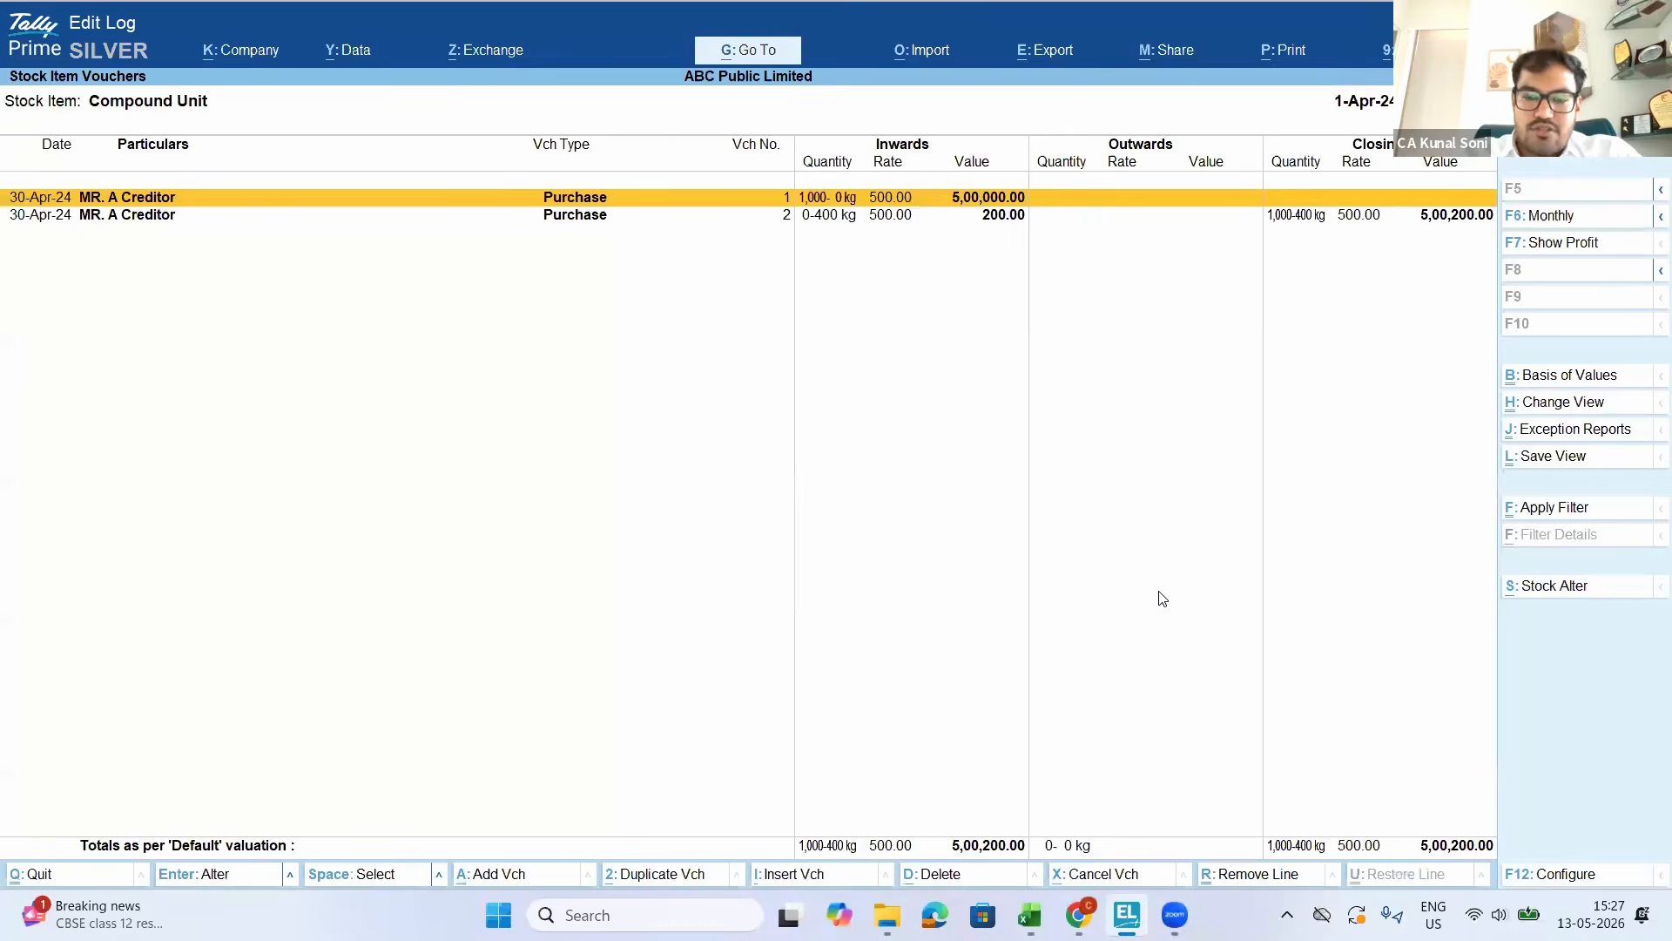
key("F12")
key("Down")
key("Down")
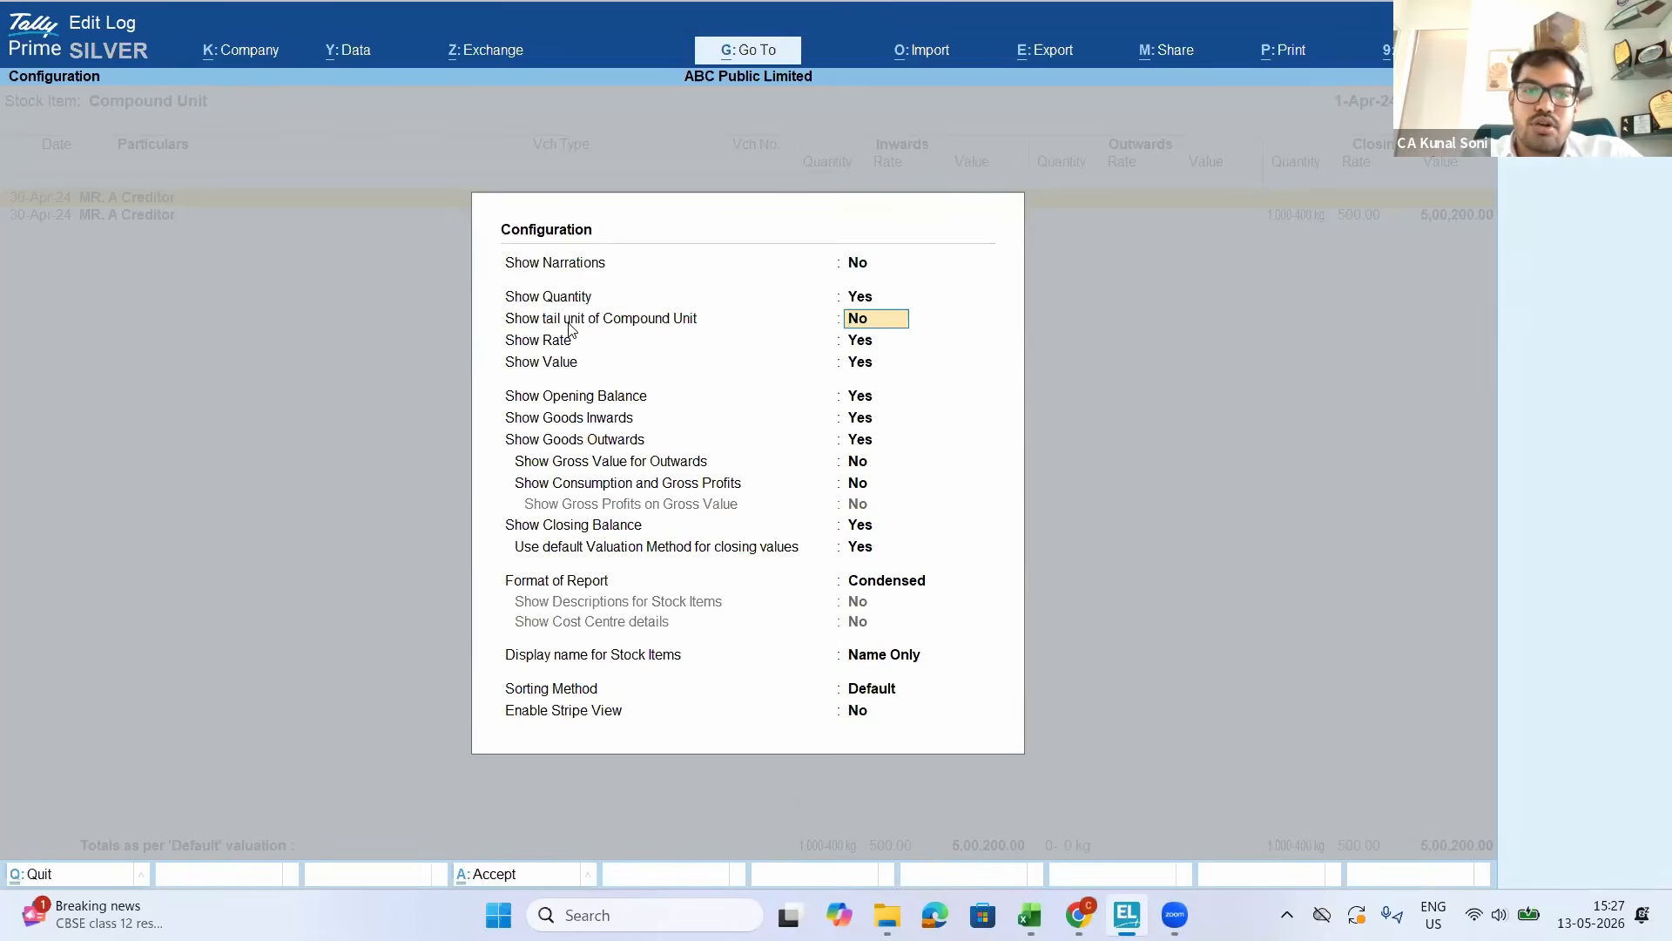
type("y")
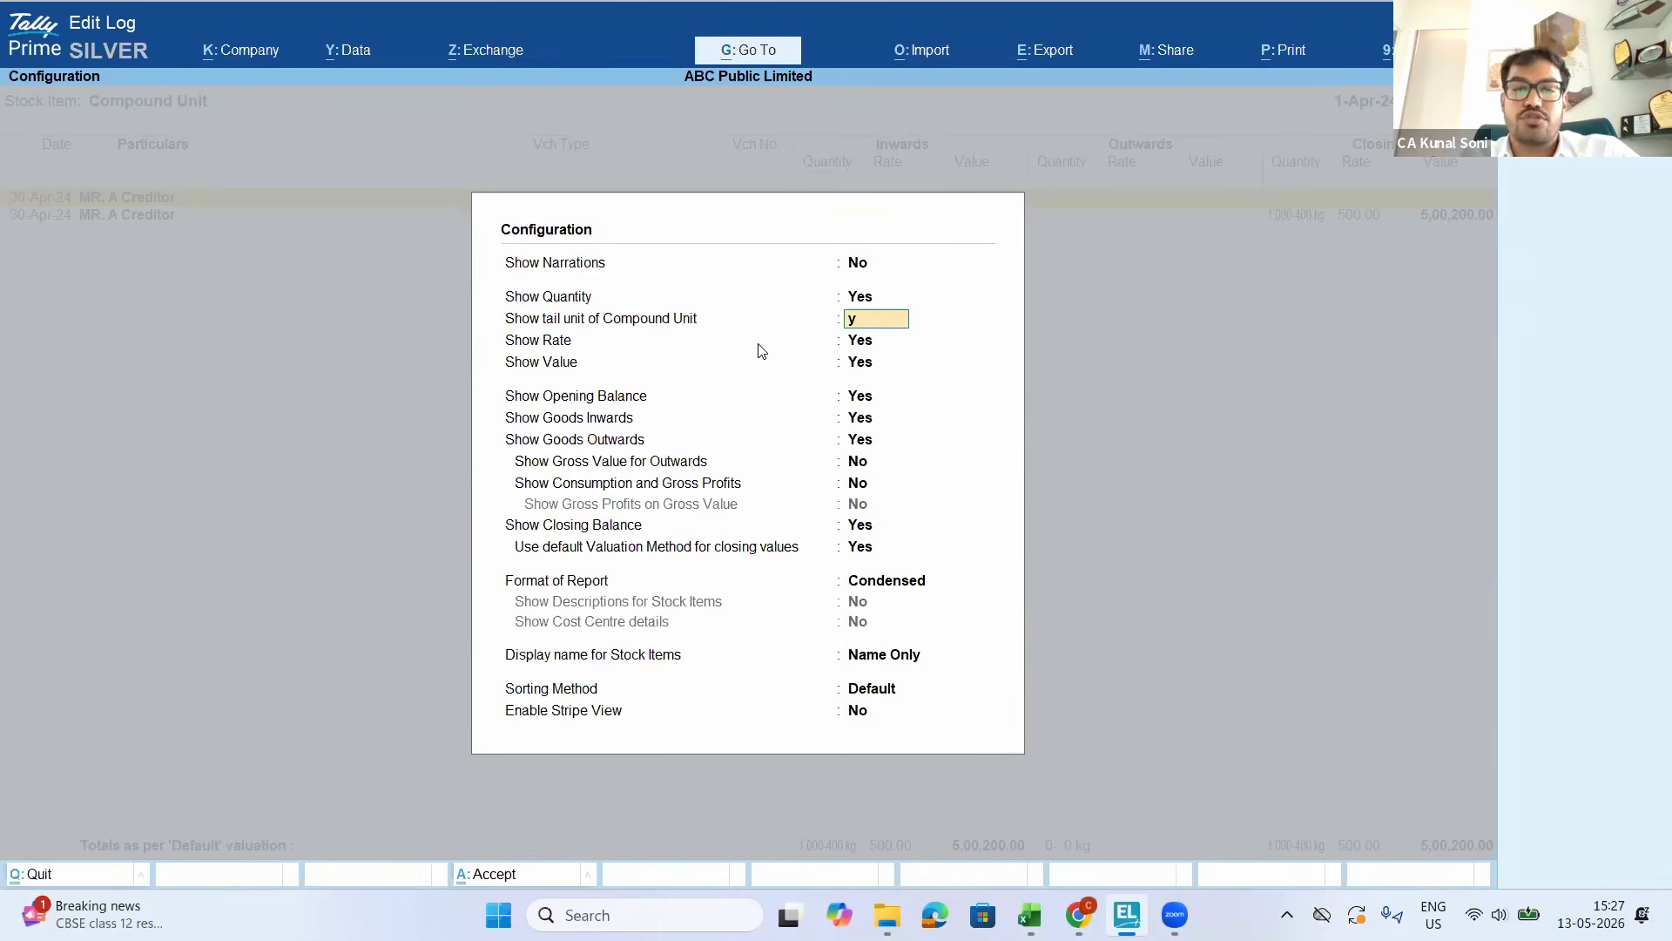
key("Return")
key("ctrl+a")
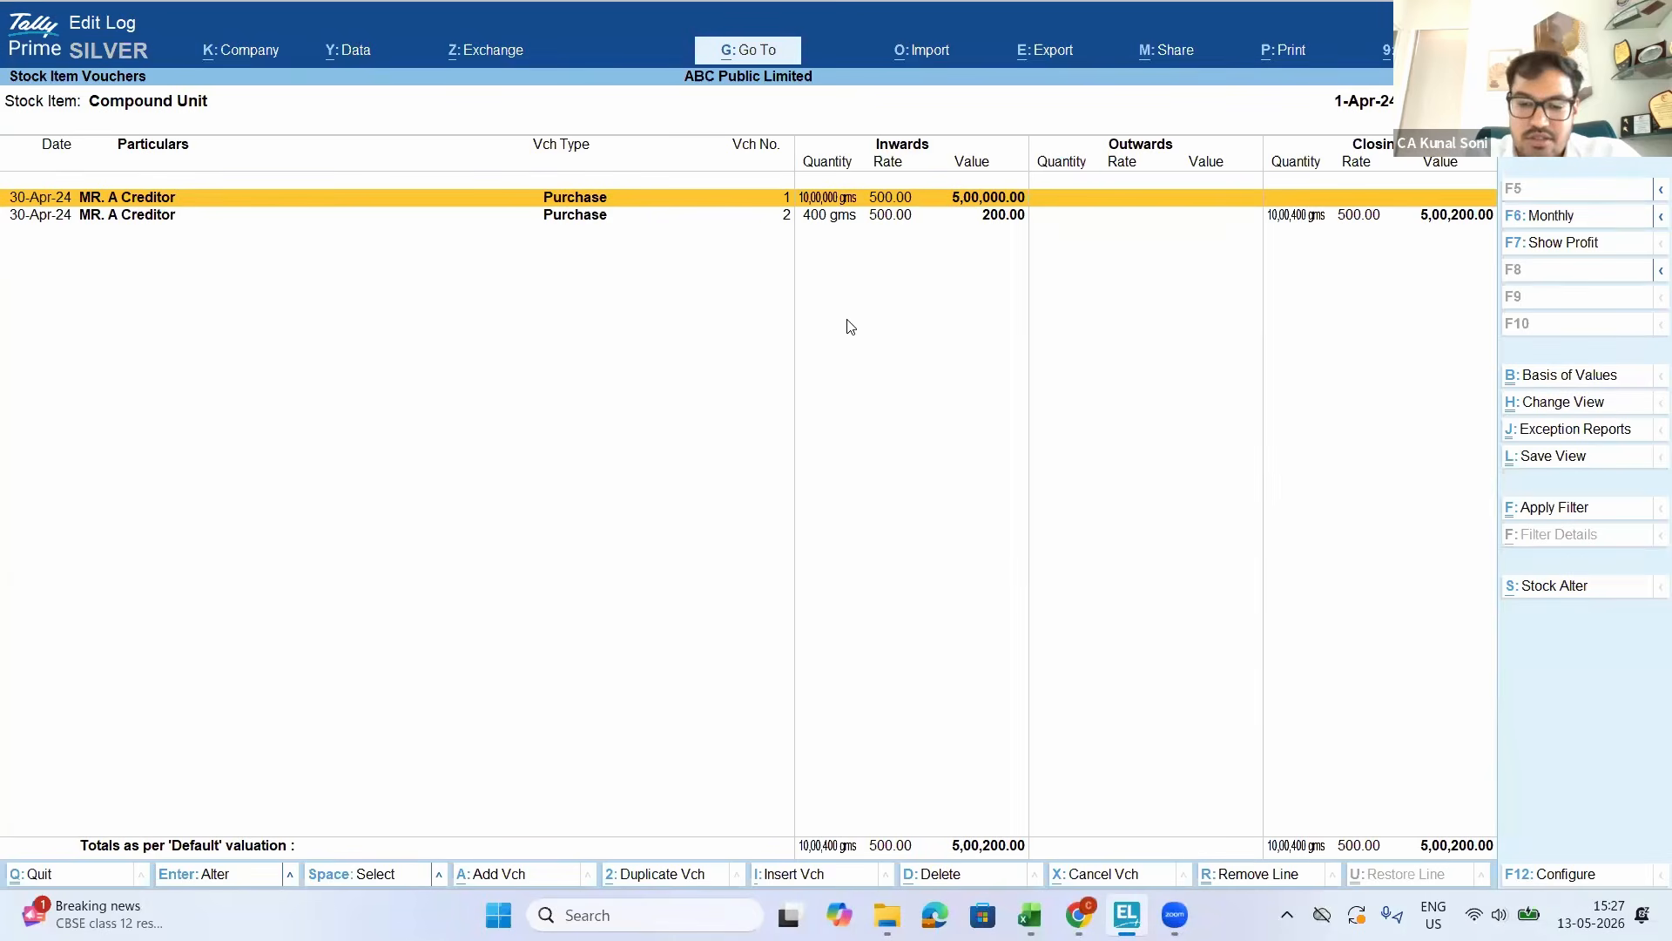
Set Show tail unit of Compound Unit back to No for the item vouchers report
key("F12")
key("Down")
key("Down")
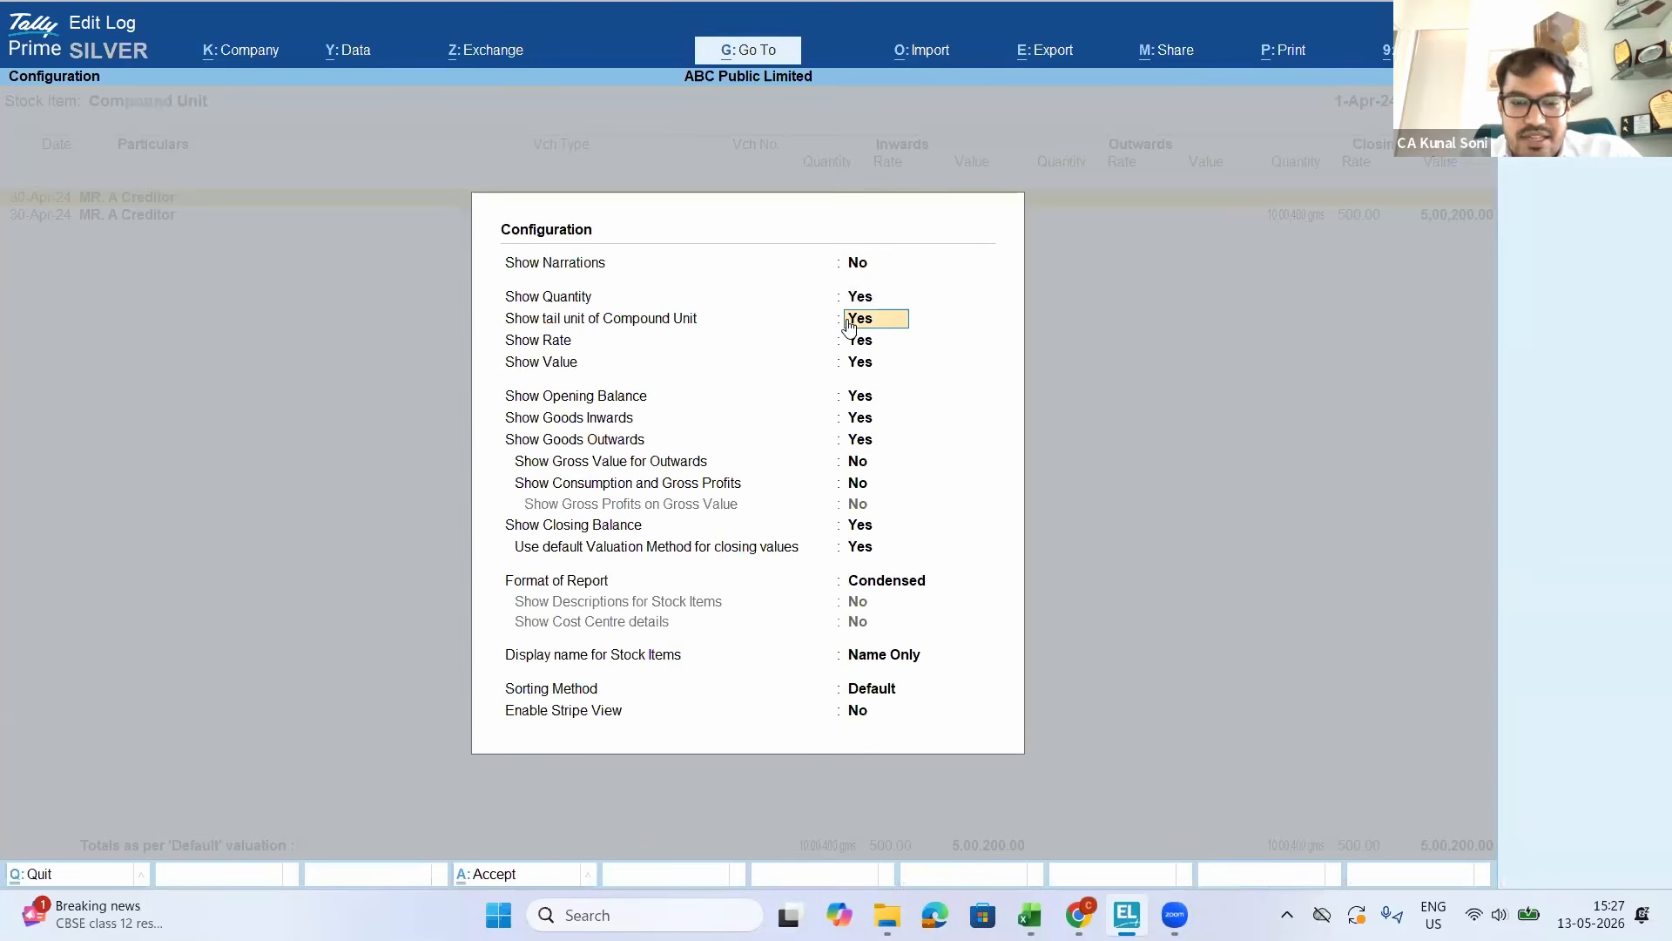
key("n")
key("ctrl+a")
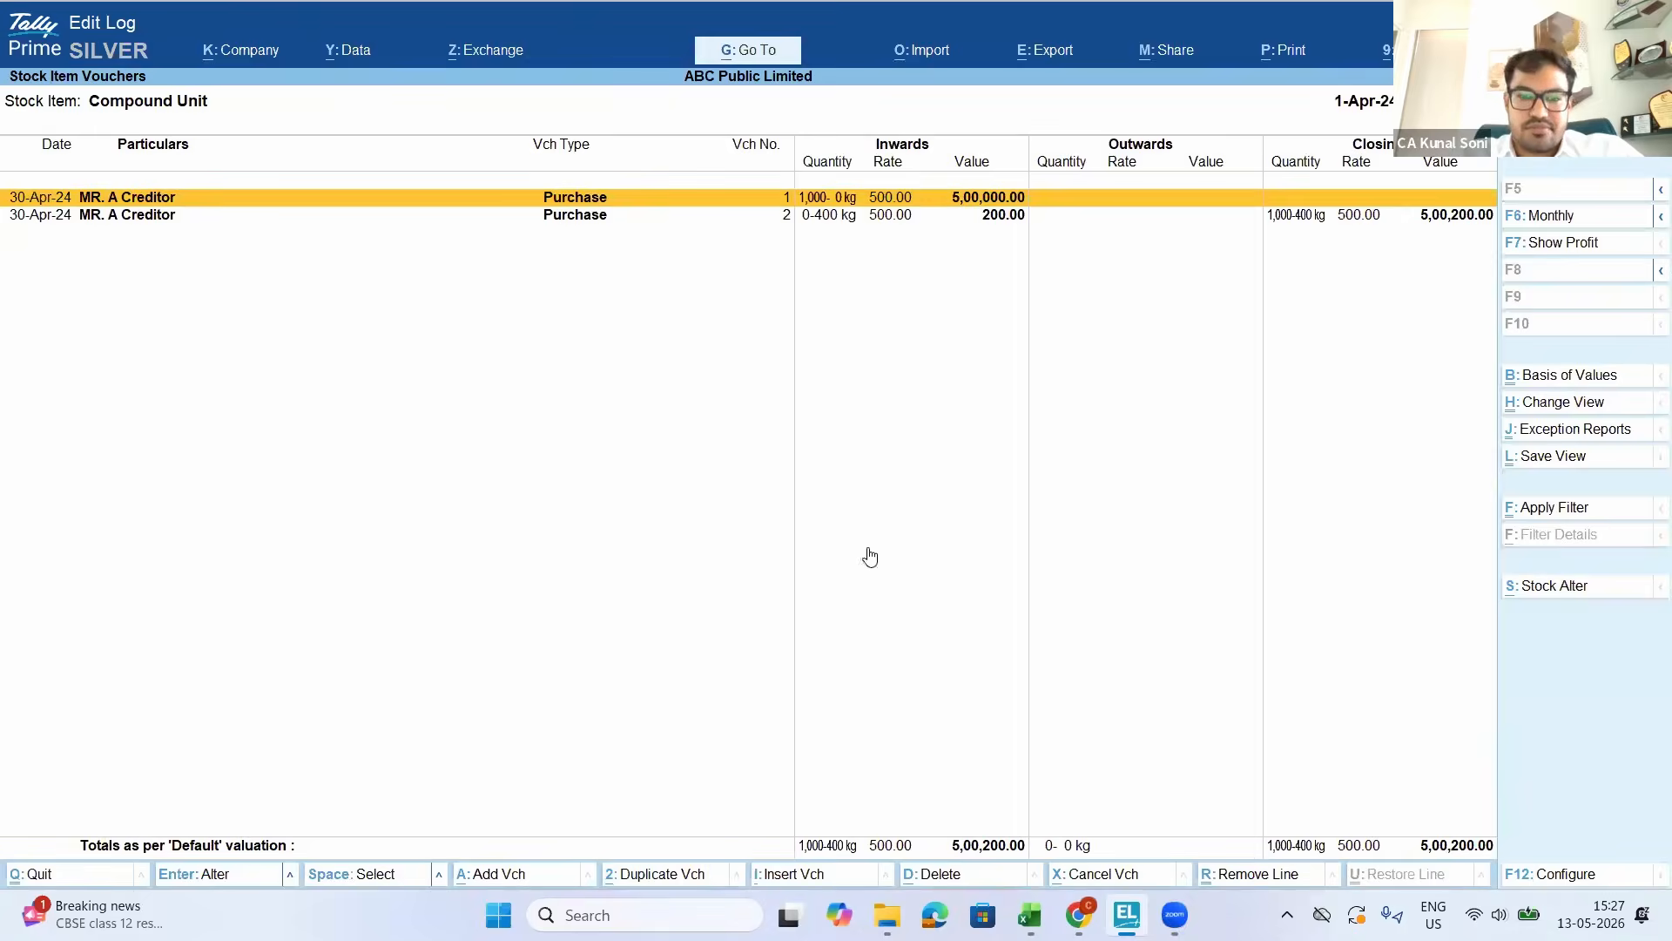
Return to the Stock Summary and open the monthly summary of the I.C. item in the Assembling group
key("Escape")
key("Escape")
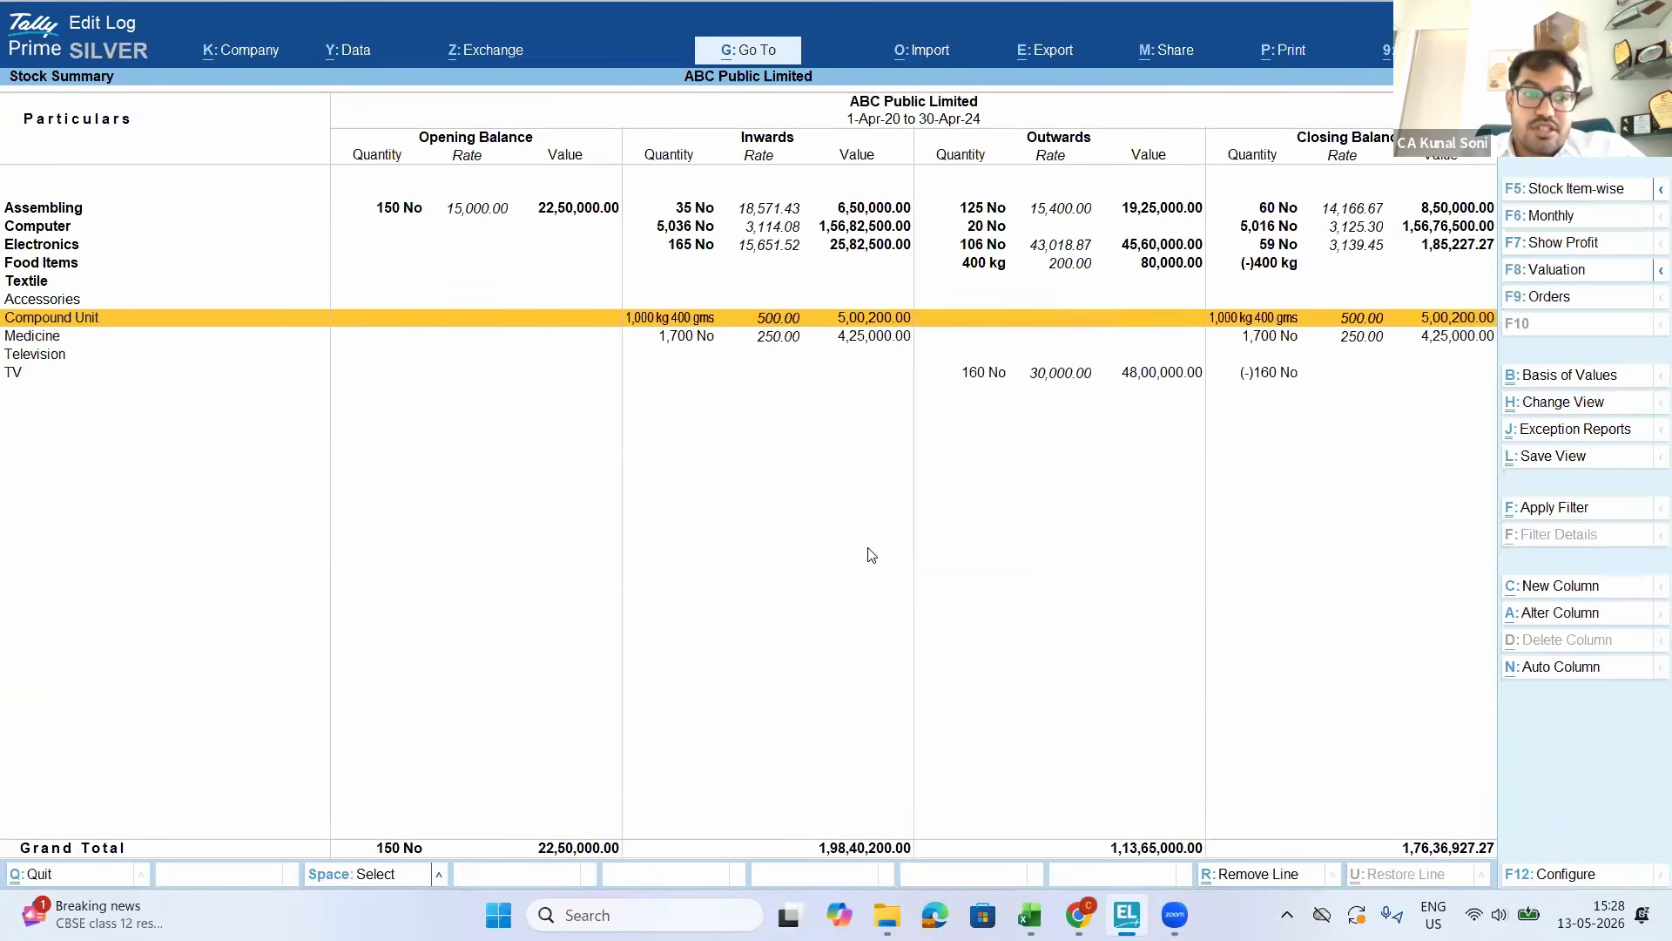
key("Up")
key("Up")
key("Up")
key("Up")
key("Up")
key("Up")
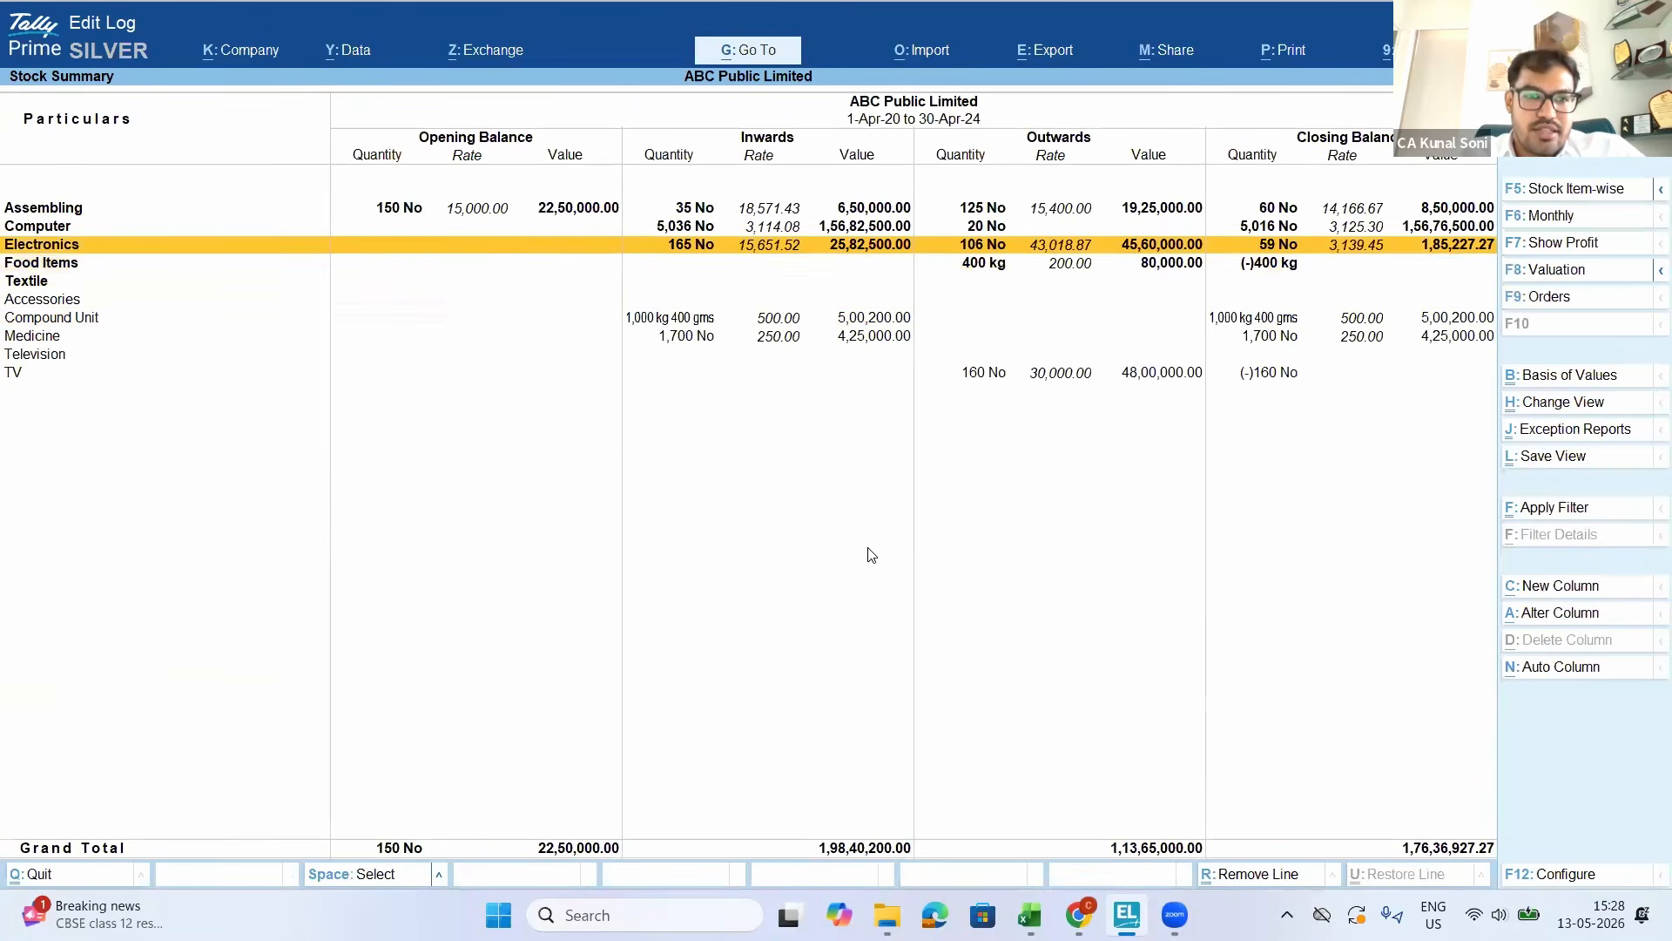
key("Down")
key("Up")
key("Return")
key("Return")
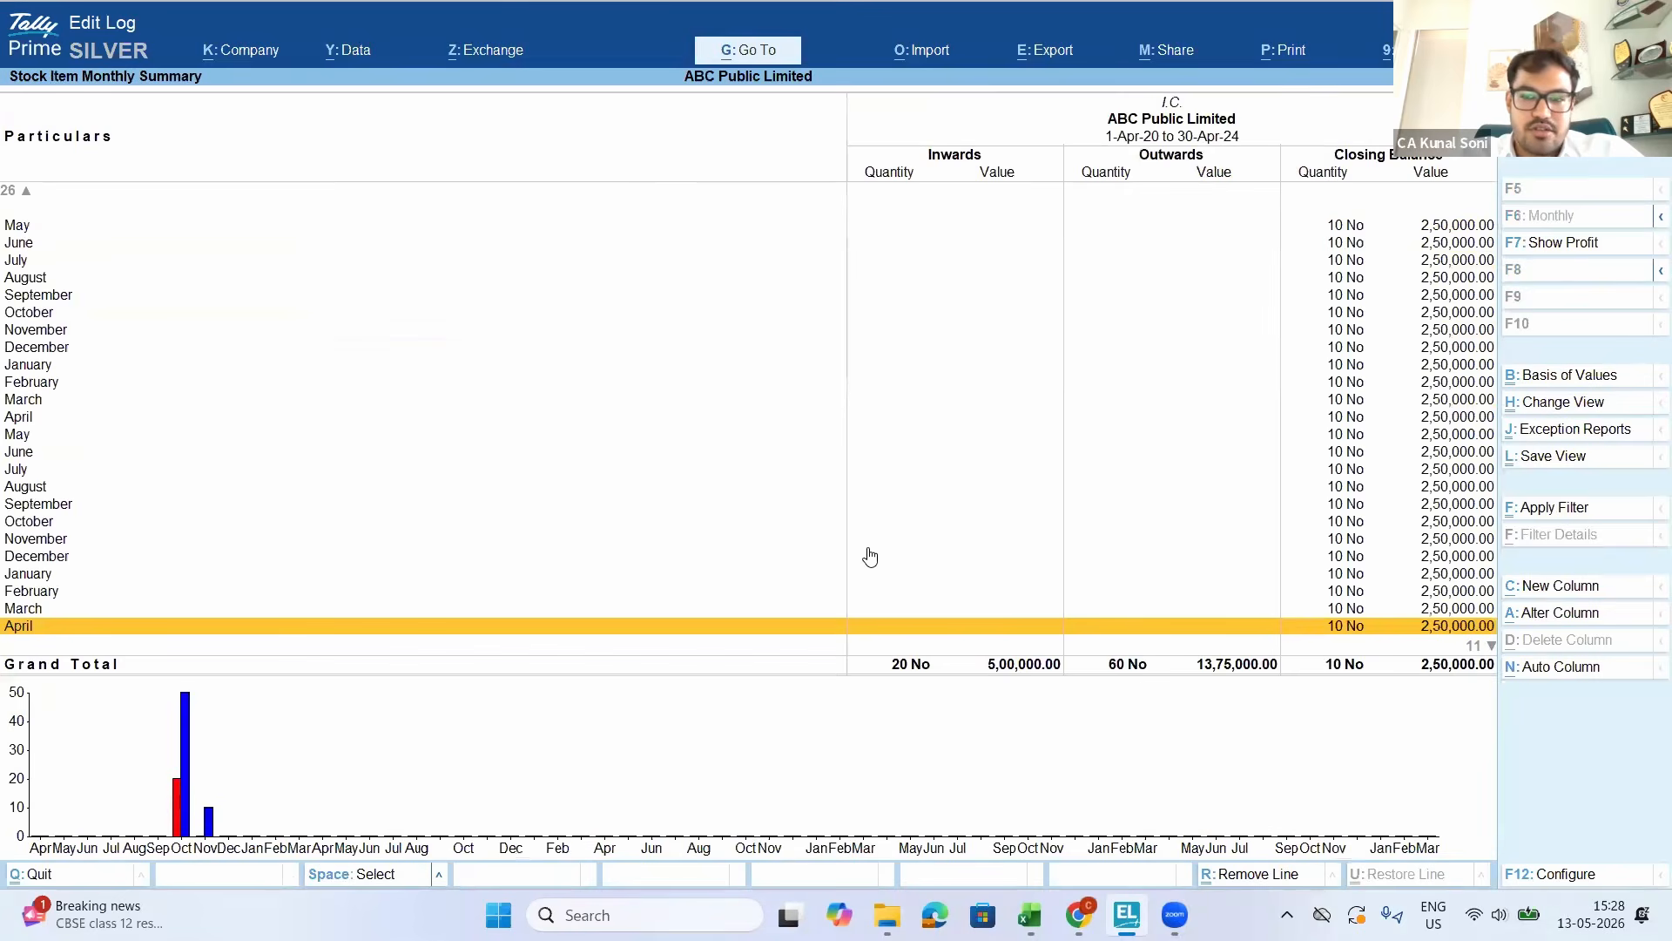
Find the October 2020 entry in the I.C. monthly summary and open its purchase voucher no. 2
key("Up")
key("Up")
key("Up")
key("Up")
key("Up")
key("Up")
key("Up")
key("Up")
key("Up")
key("Up")
key("Up")
key("Up")
key("Up")
key("Up")
key("Up")
key("Up")
key("Up")
key("Up")
key("Up")
key("Up")
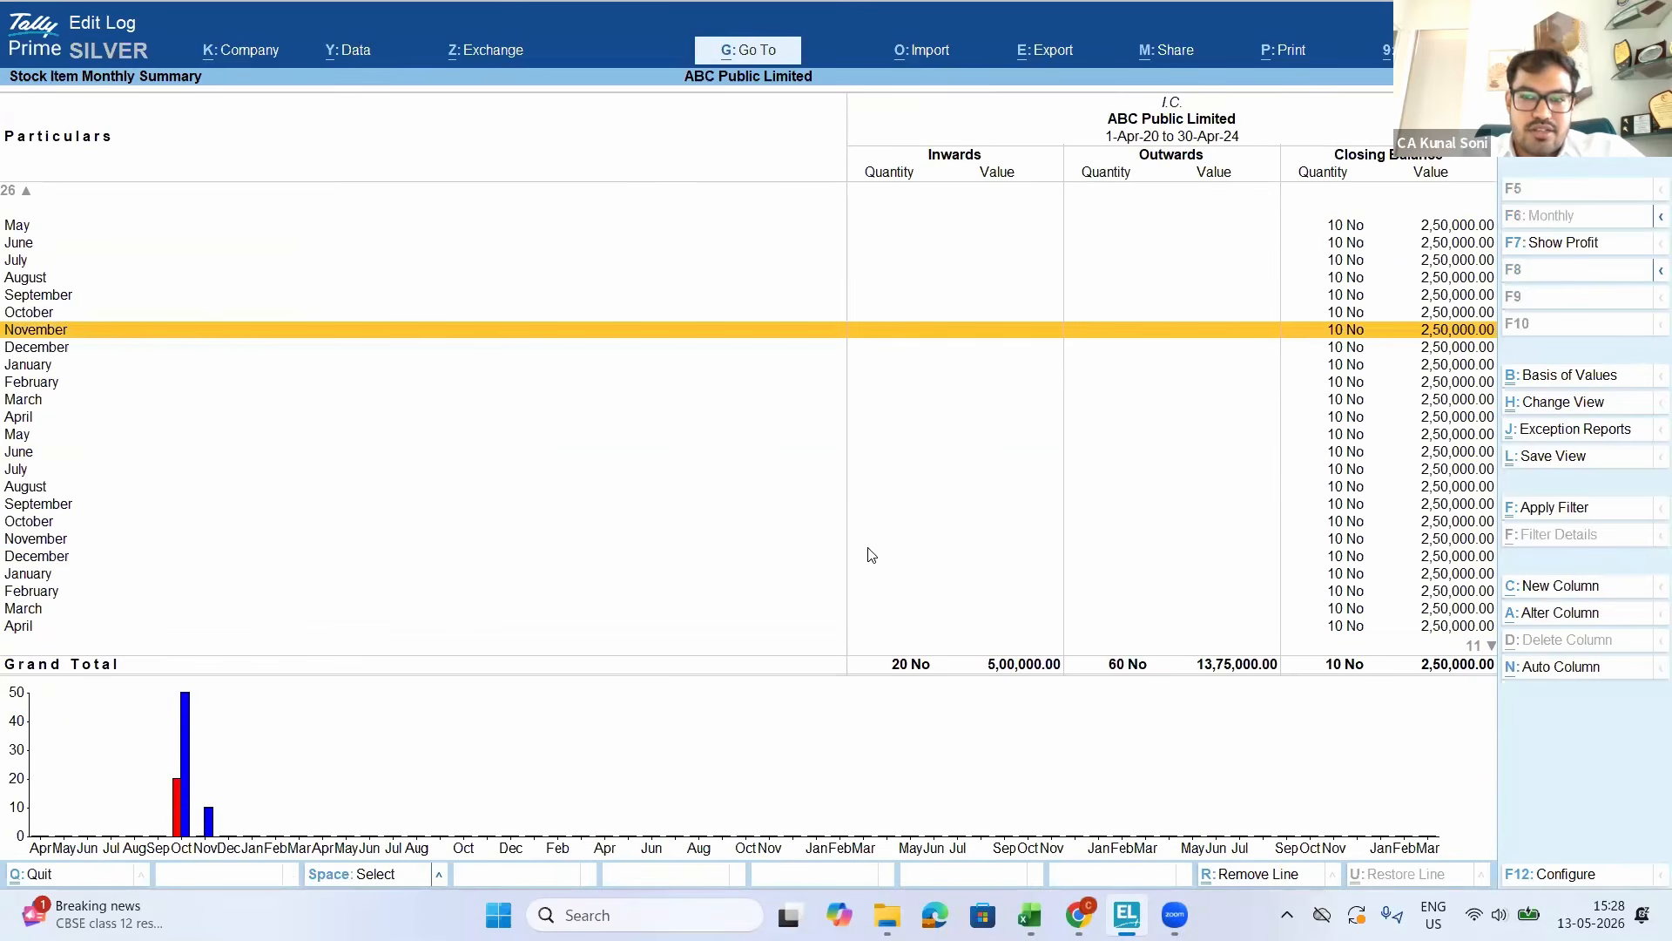
key("Down")
key("Down")
key("Down")
key("Down")
key("Down")
key("Down")
key("Down")
key("Up")
key("Return")
key("Return")
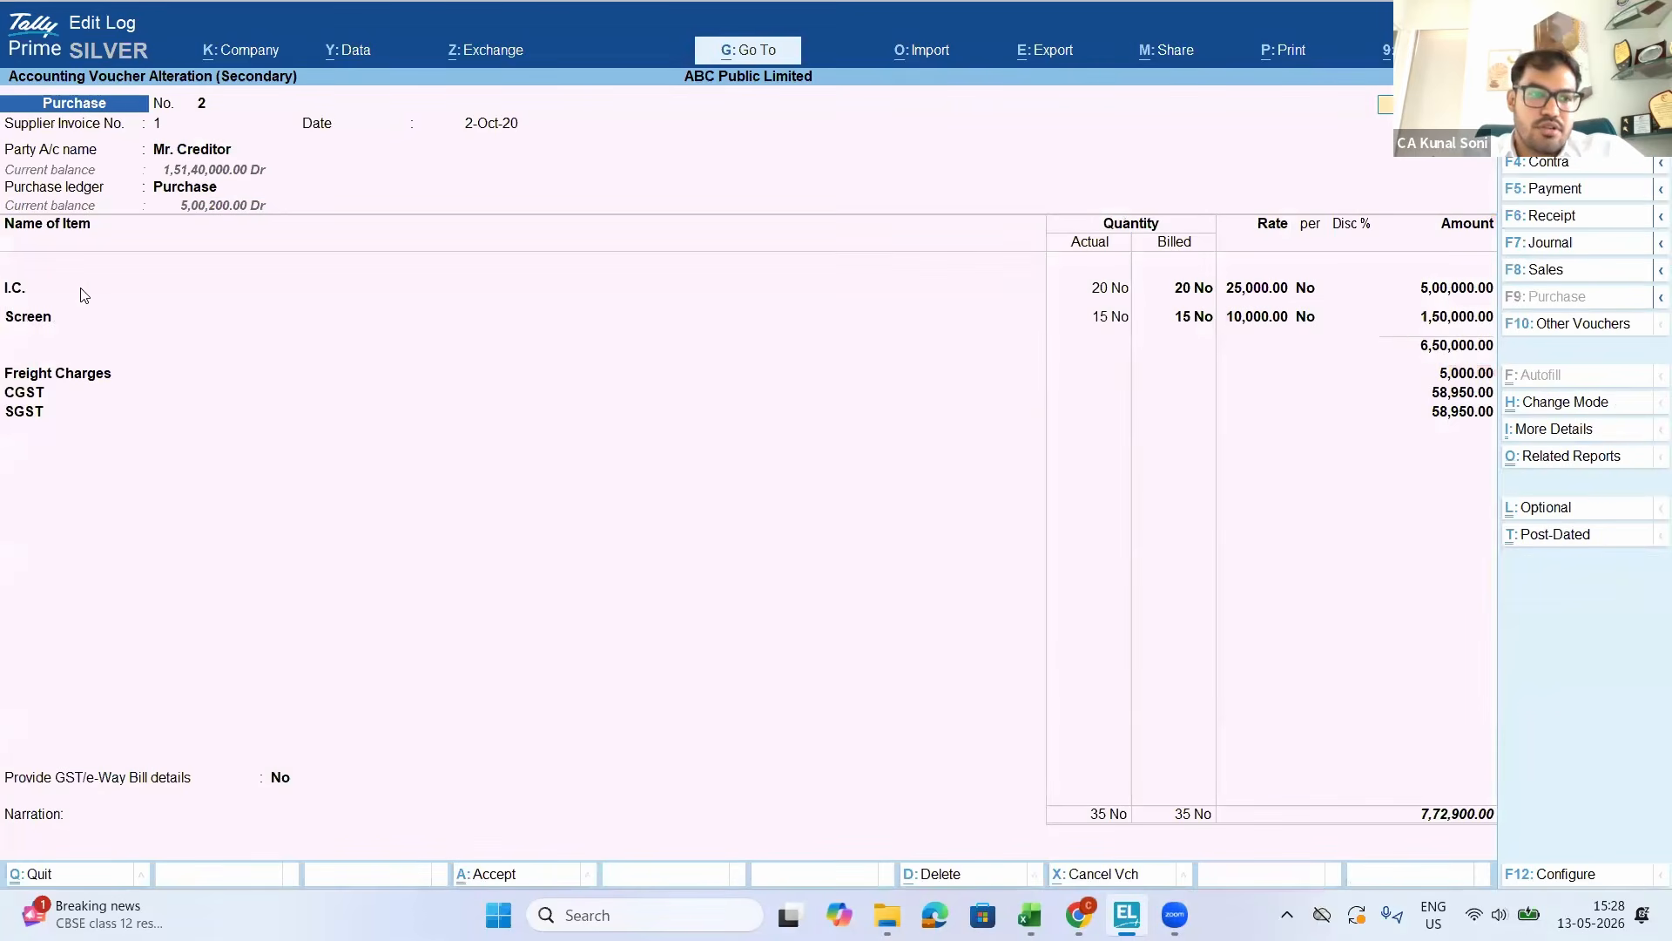
Open the I.C. item's master from the voucher to check its units, and return to the Stock Summary without saving
left_click(17, 289)
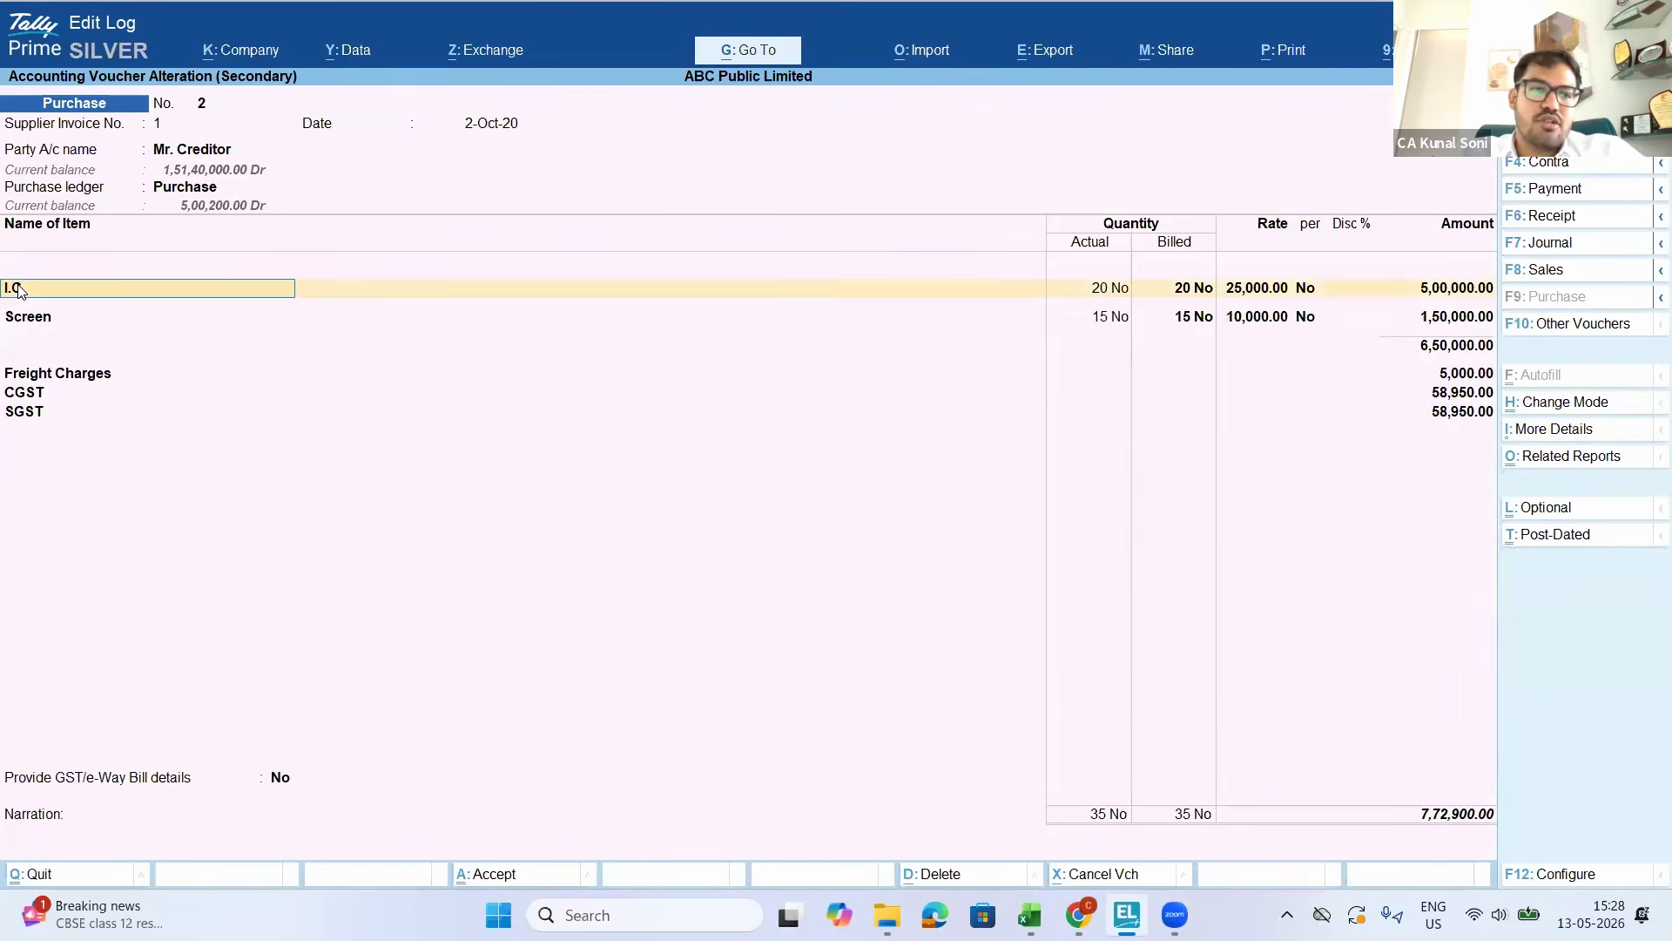
key("ctrl+Return")
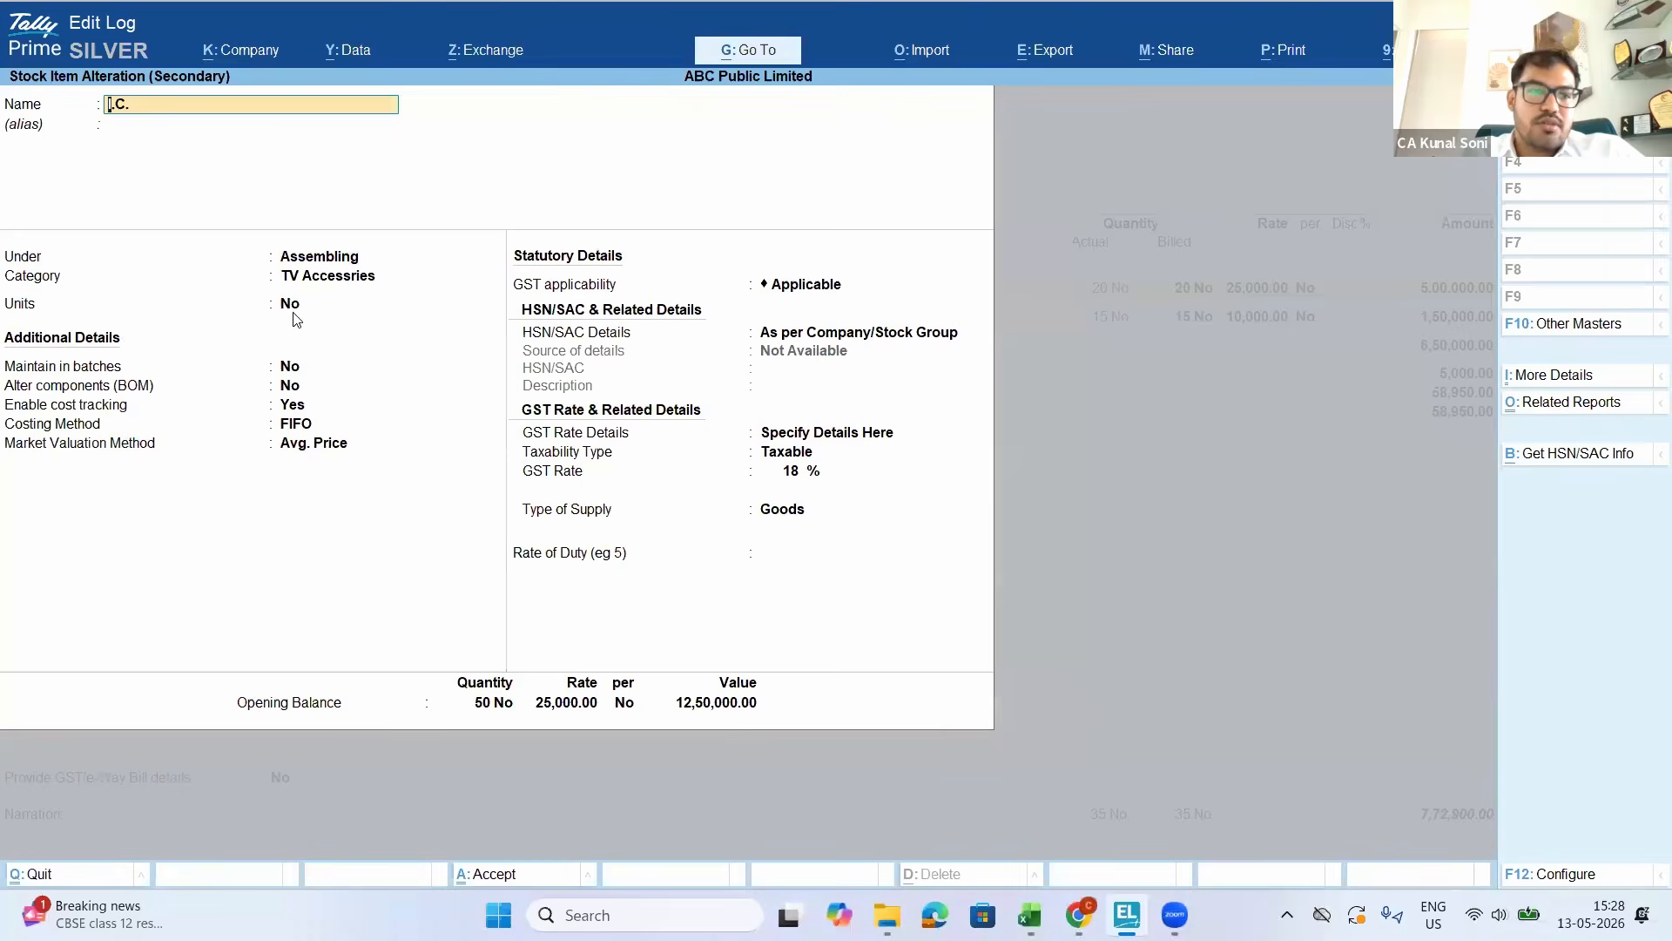
key("Return")
key("Return")
key("Return")
key("Return")
key("Return")
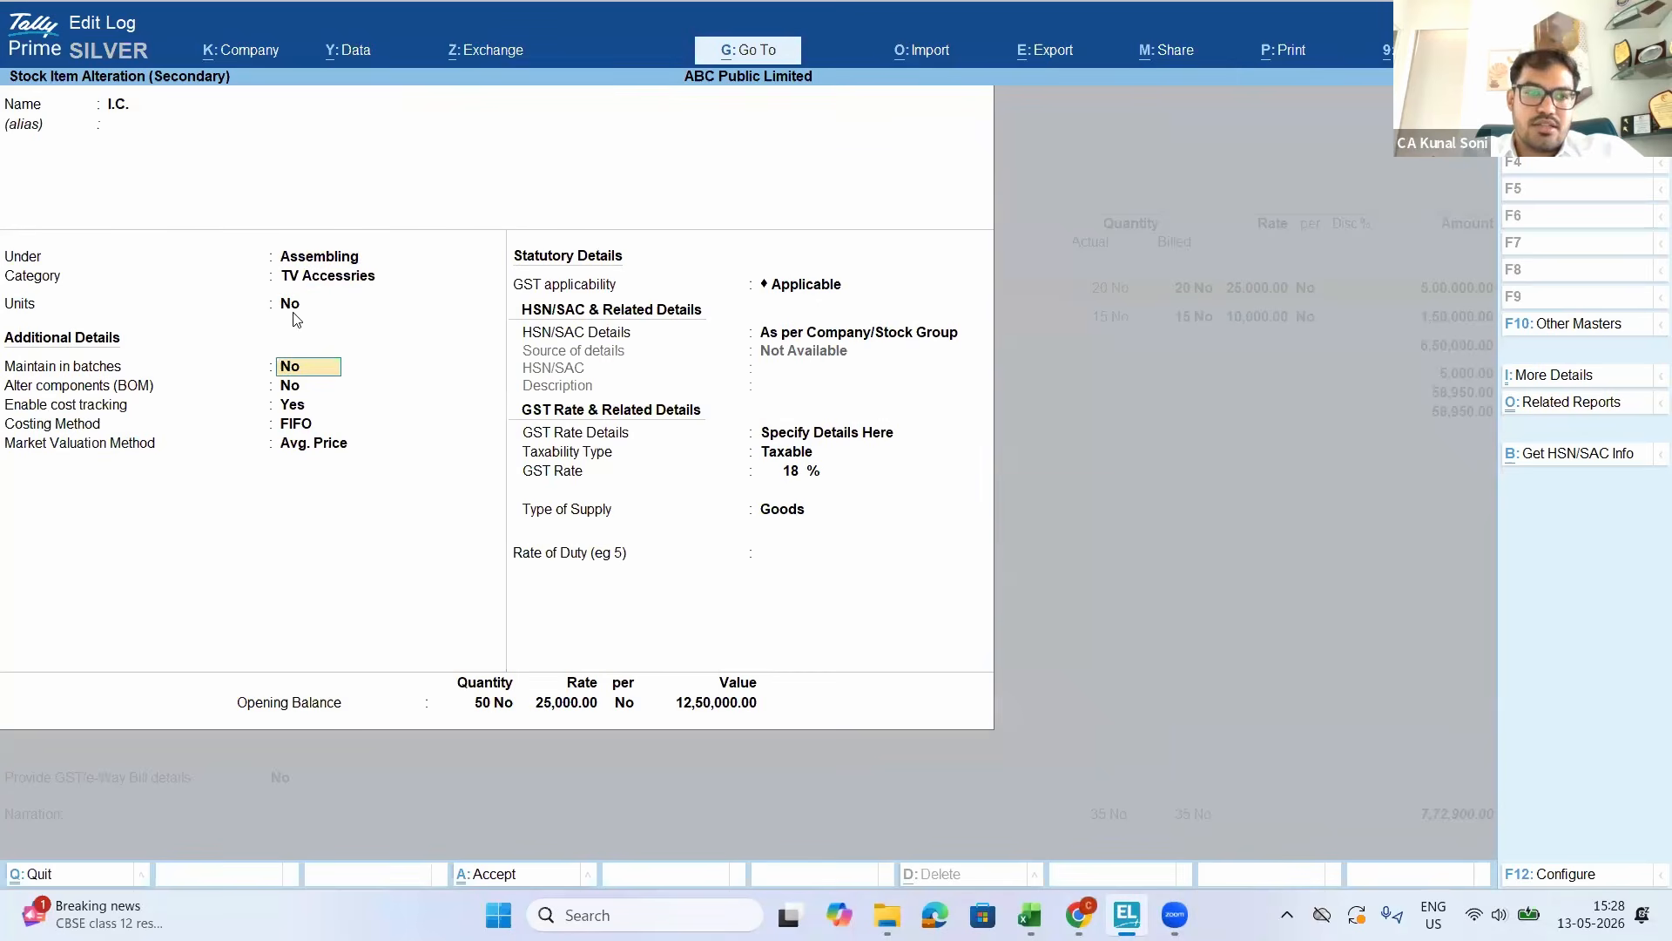
key("Escape")
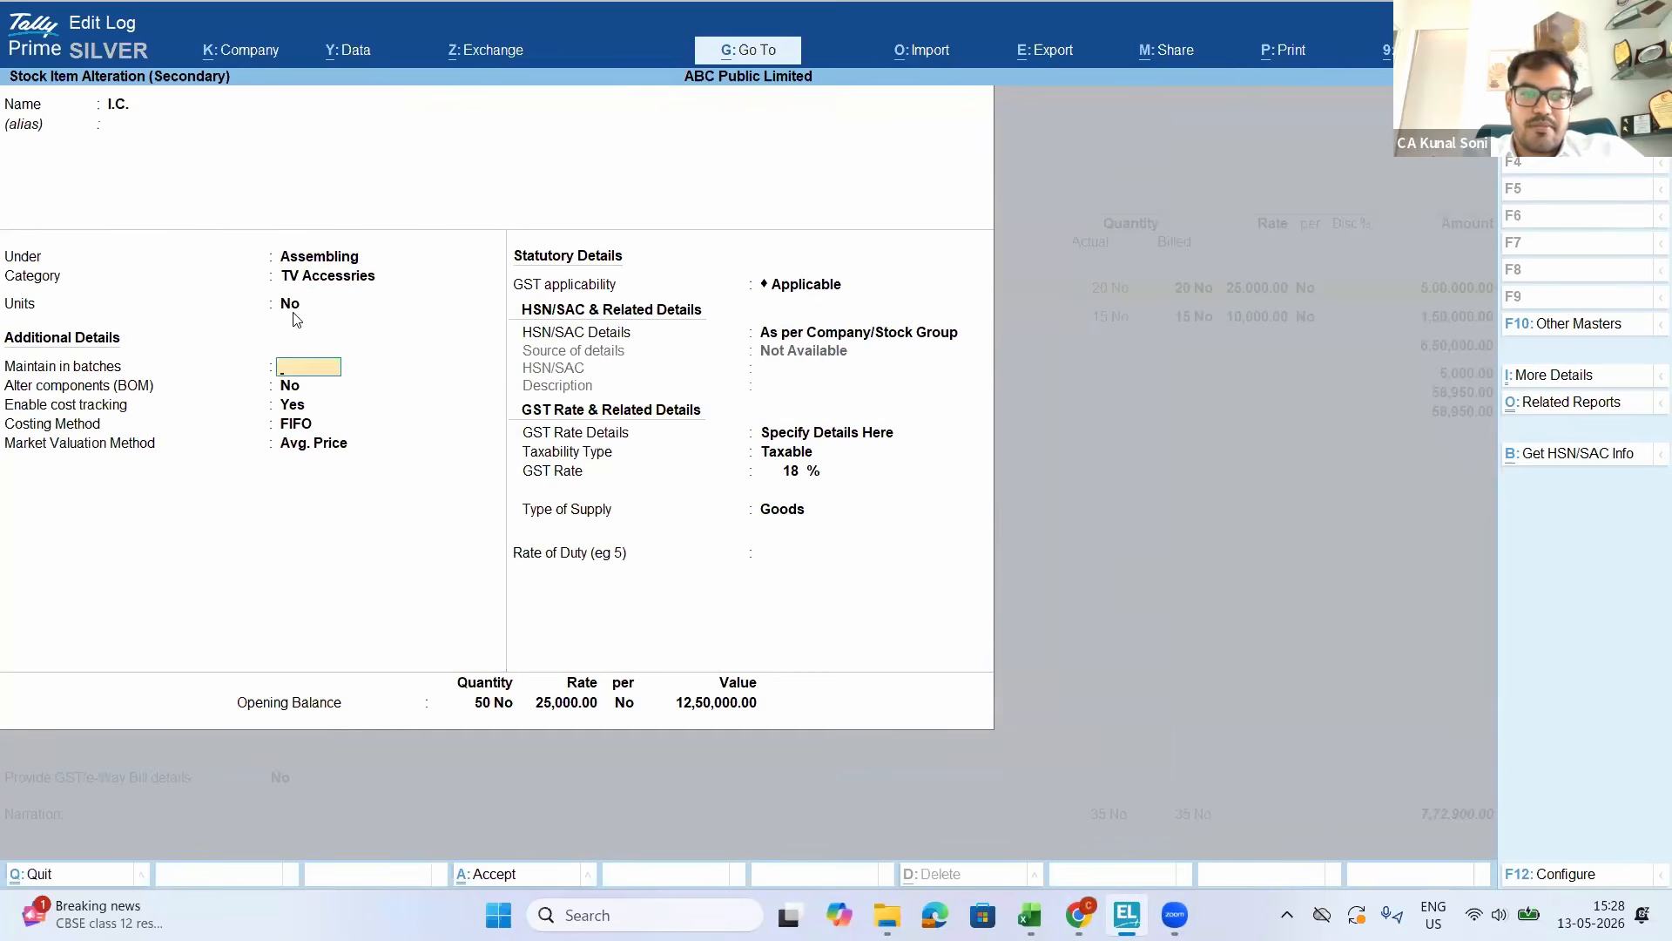
key("Escape")
key("Return")
key("Escape")
key("Escape")
key("Return")
key("Escape")
key("Escape")
key("Escape")
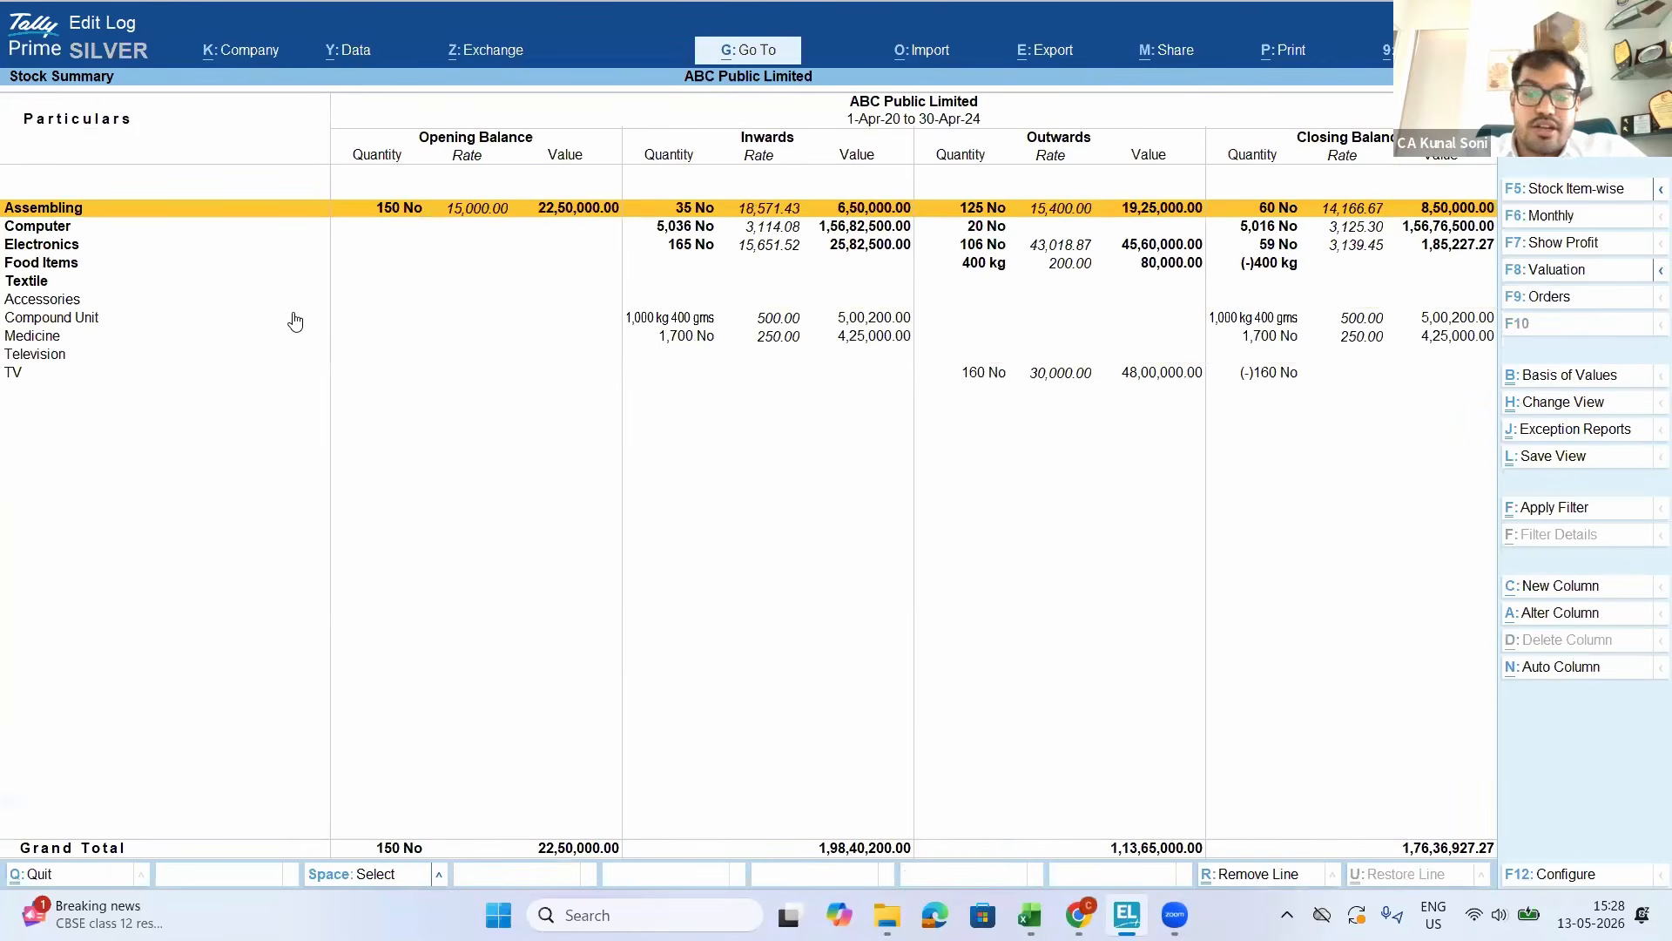
Configure the Stock Summary to show alternate units
key("F12")
key("Down")
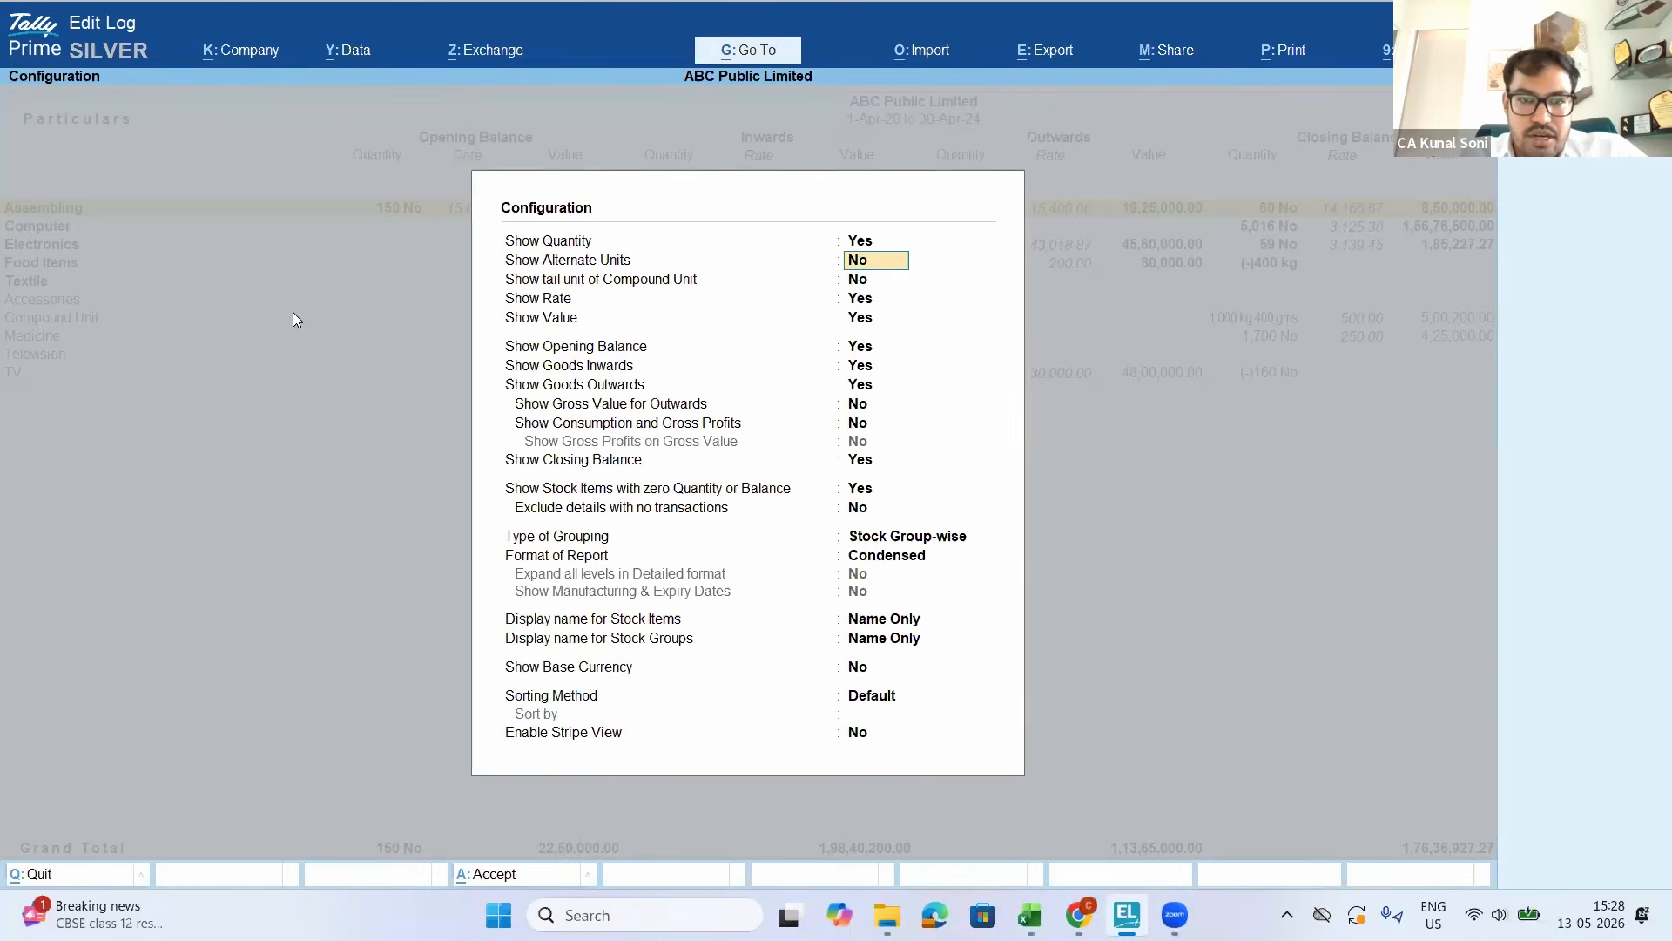
type("y")
key("Return")
key("ctrl+a")
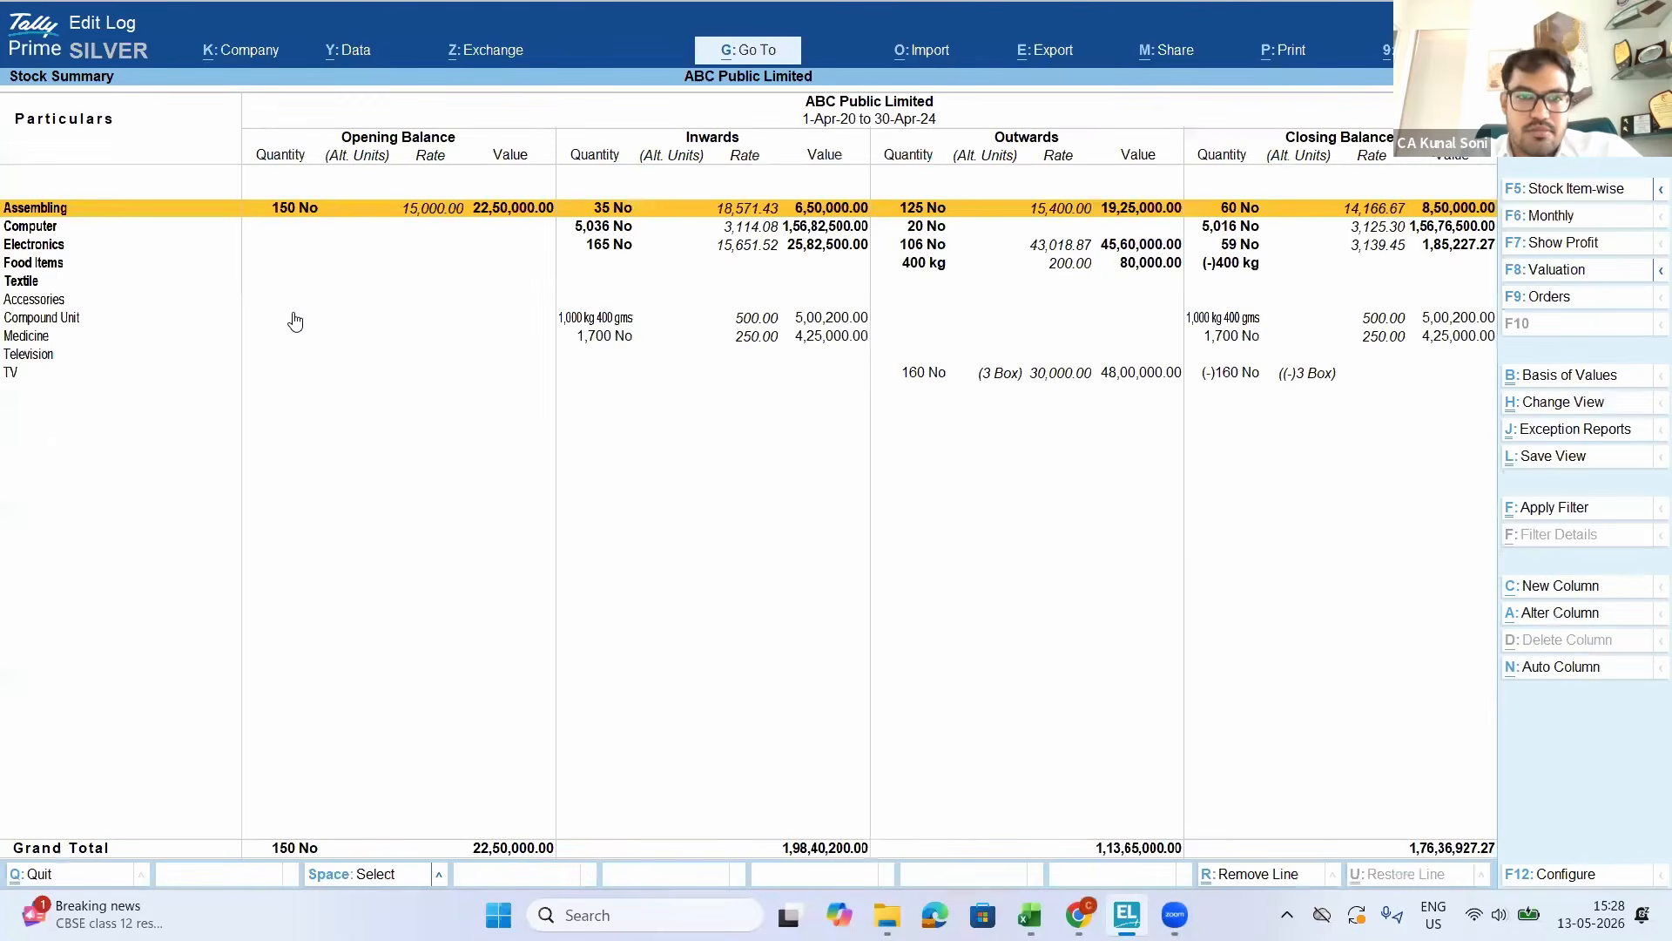
Look over the Stock Summary with alternate units, and return to the Gateway of Tally
key("Down")
key("Up")
key("Down")
key("alt+F5")
key("Down")
key("Up")
key("Up")
key("Up")
key("Escape")
key("Escape")
Start creating a new stock item from the Gateway of Tally and name it Alternate Units
key("Up")
key("Up")
key("Up")
key("Up")
key("Up")
key("Up")
key("Up")
key("Up")
key("Up")
key("Up")
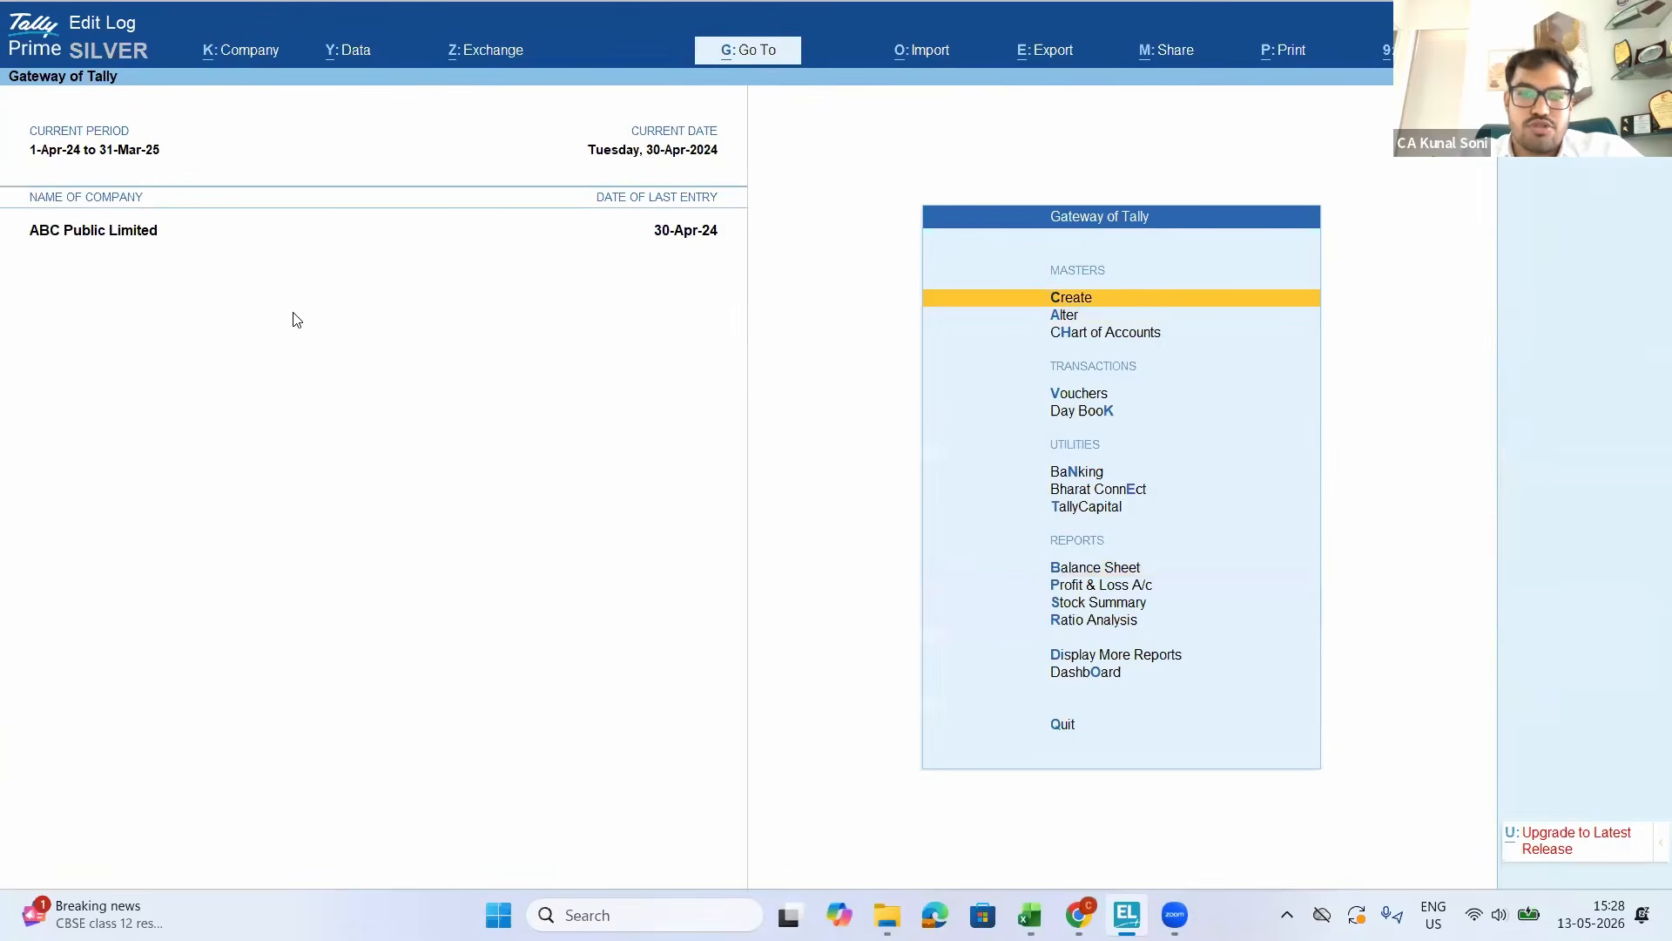
key("Return")
key("Down")
key("Down")
key("Down")
key("Down")
key("Down")
key("Down")
key("Down")
key("Down")
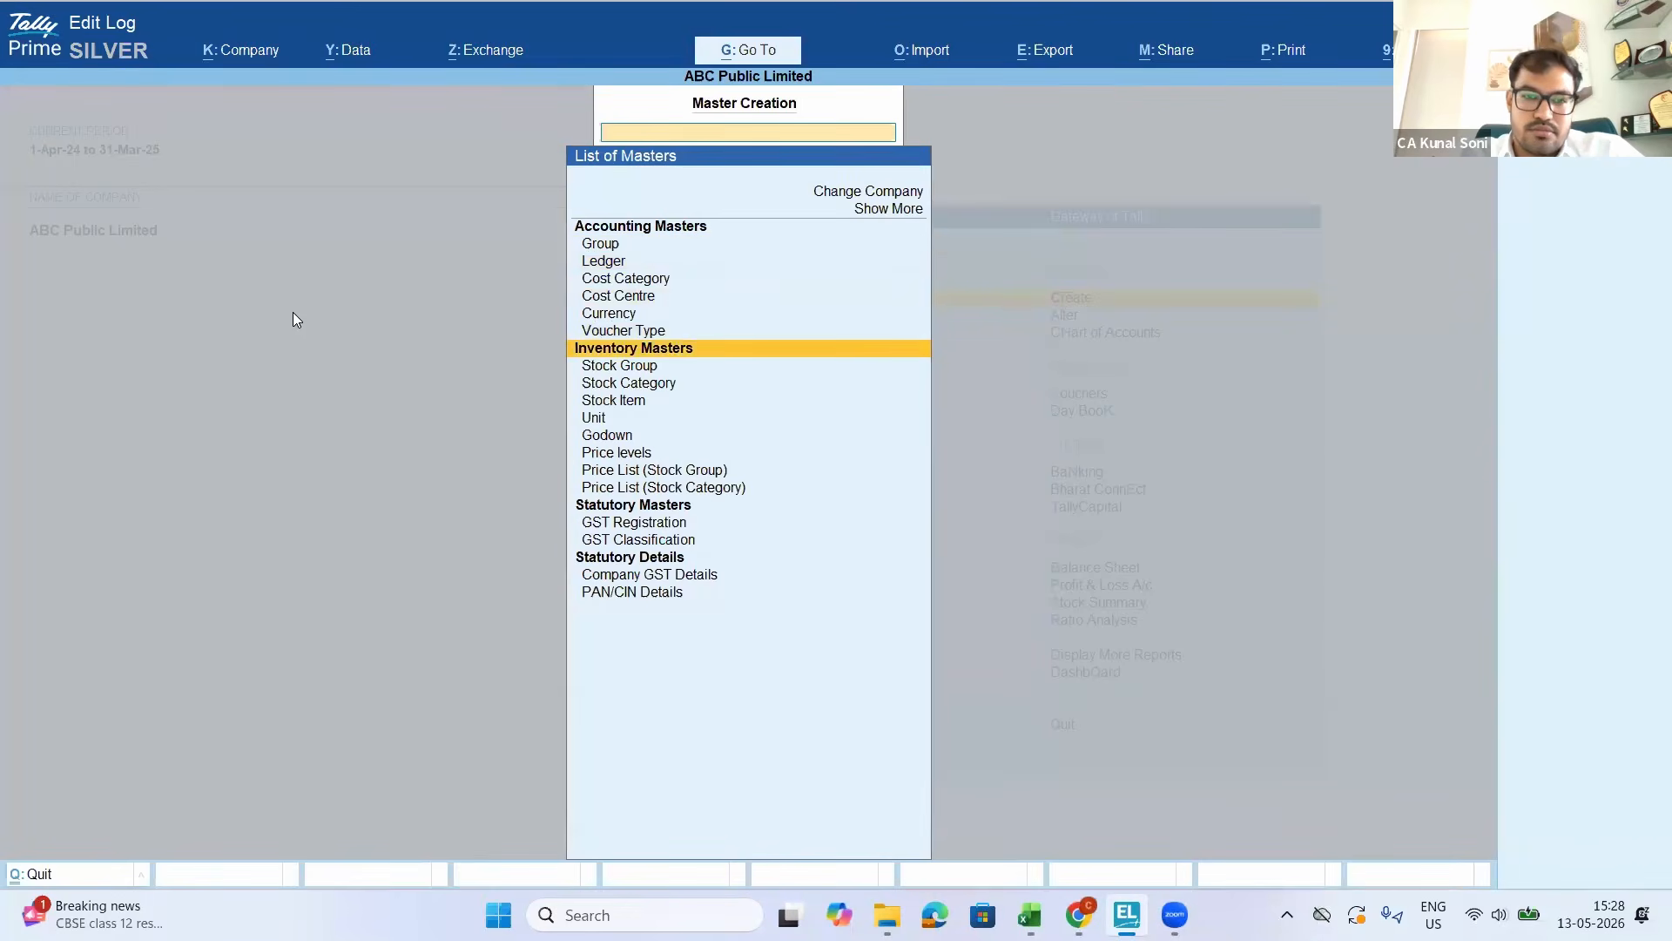
key("Return")
type("Al")
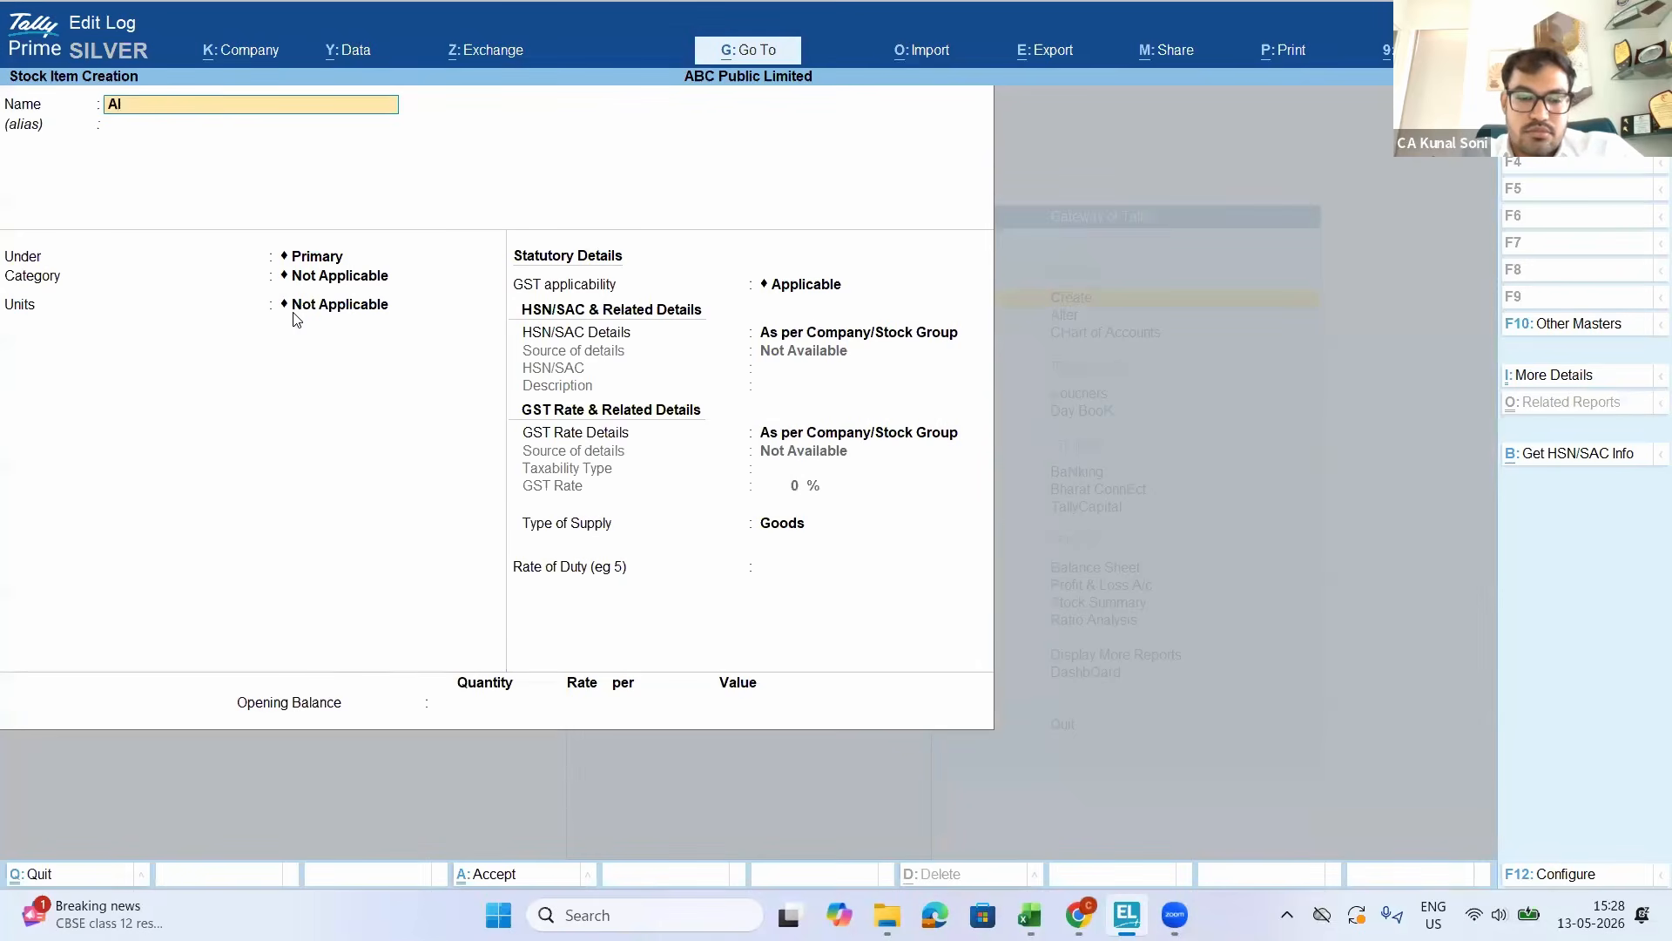
type("ternate Units")
key("Return")
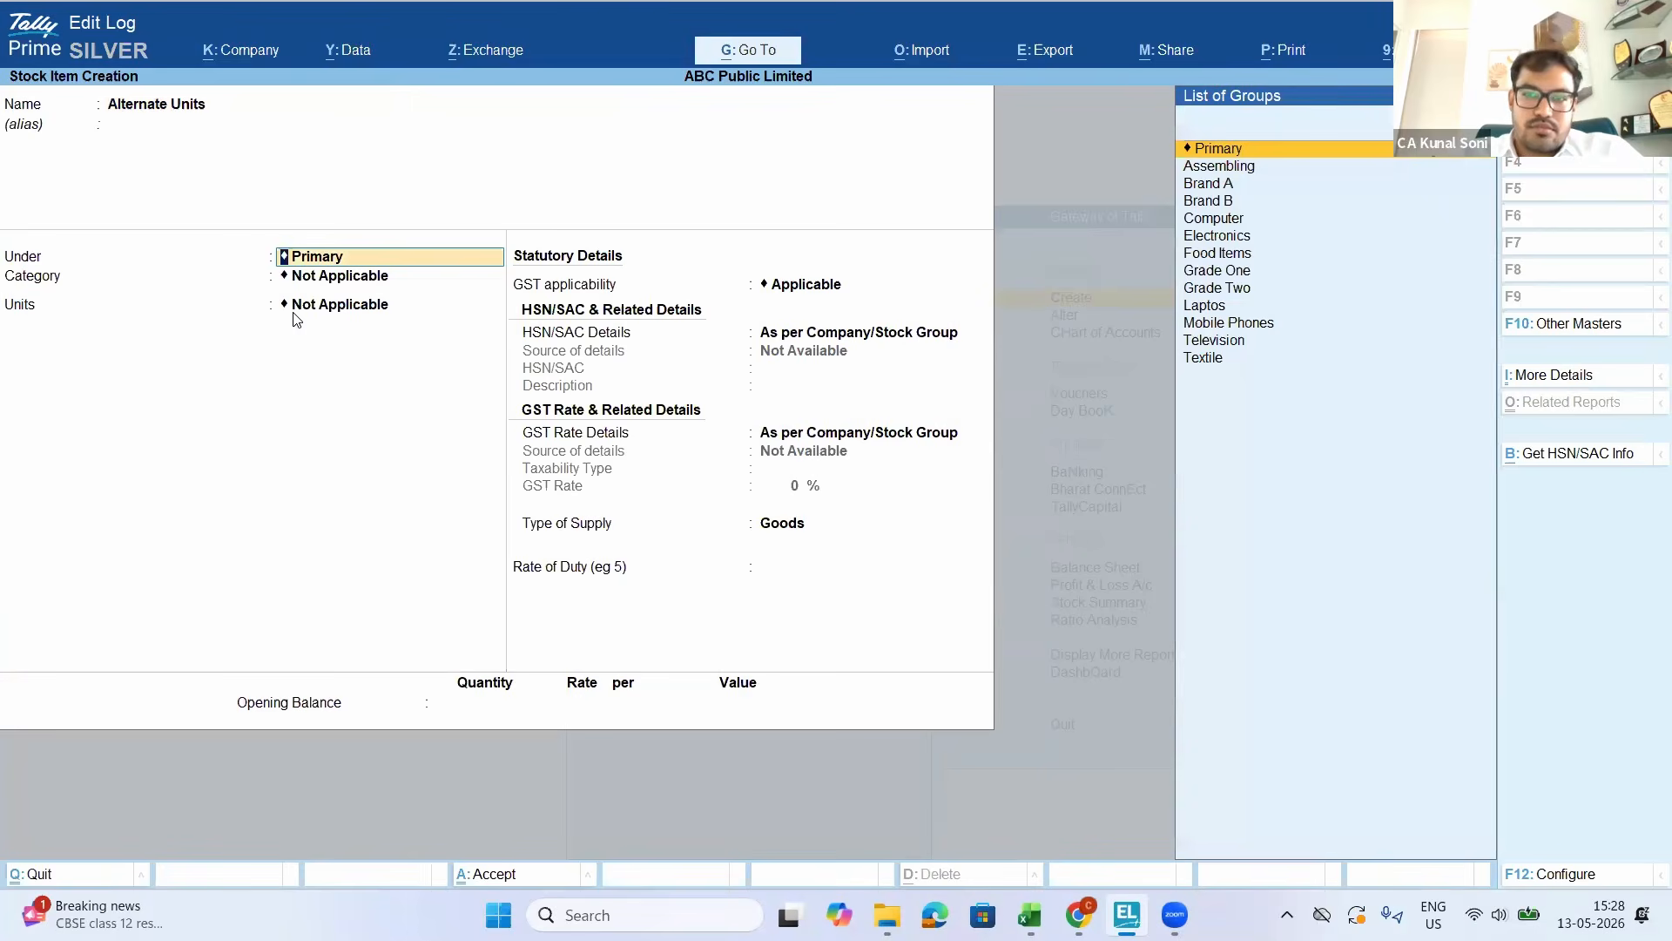
Place the Alternate Units item under Primary with no category, and set its base unit to Box
key("Return")
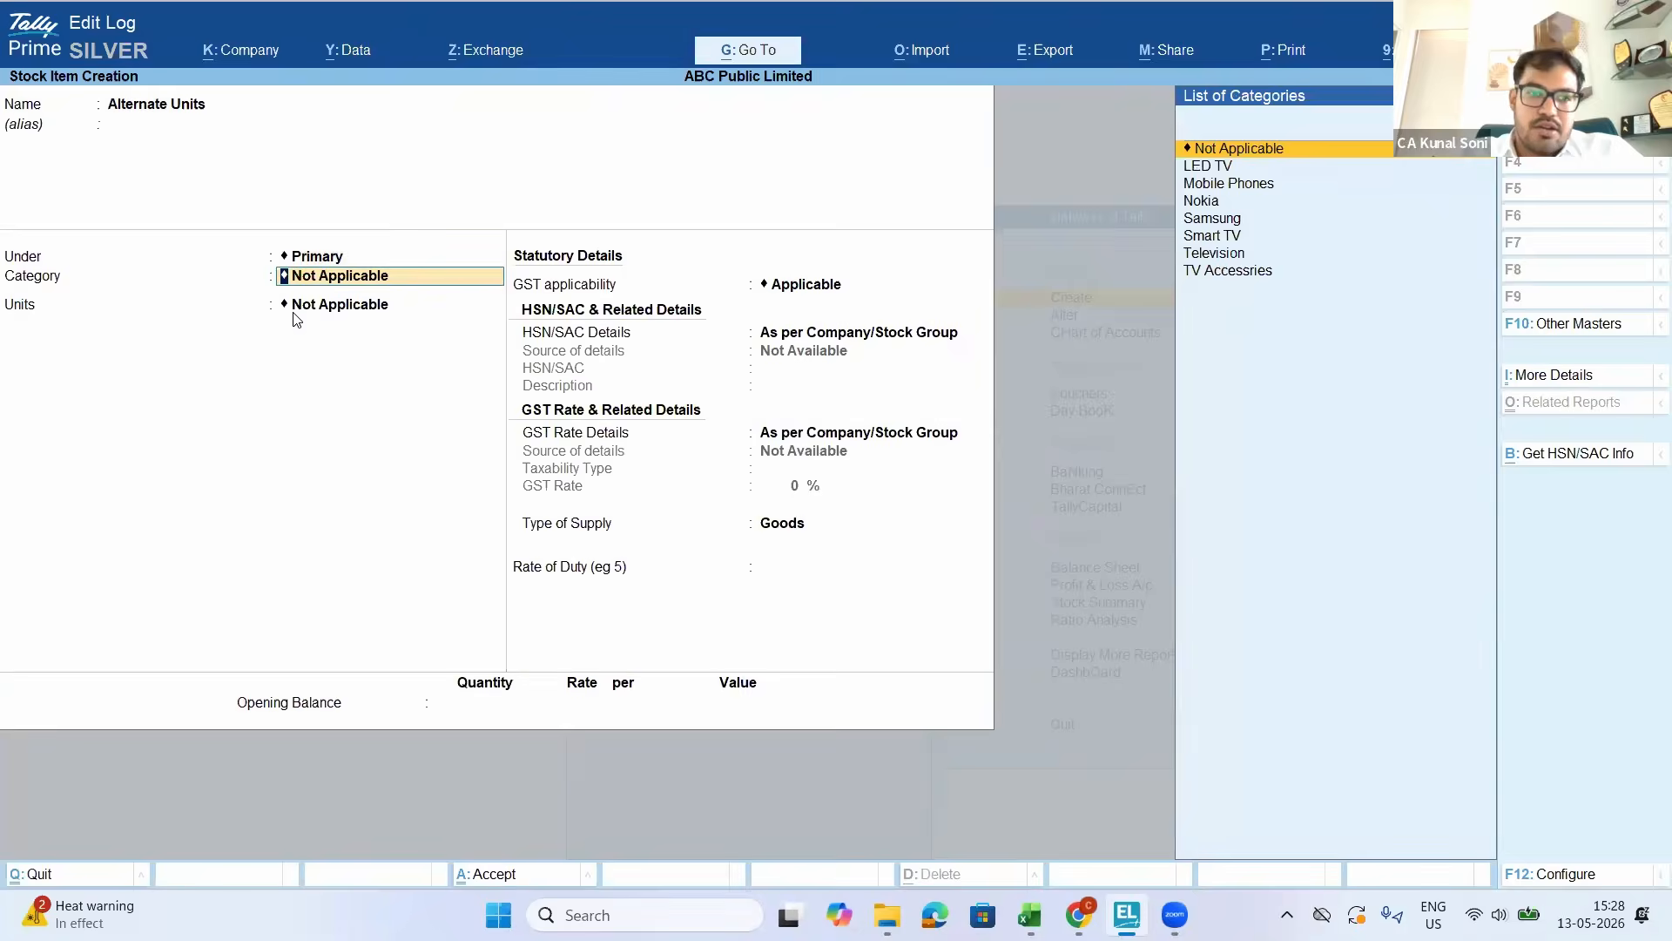
key("Return")
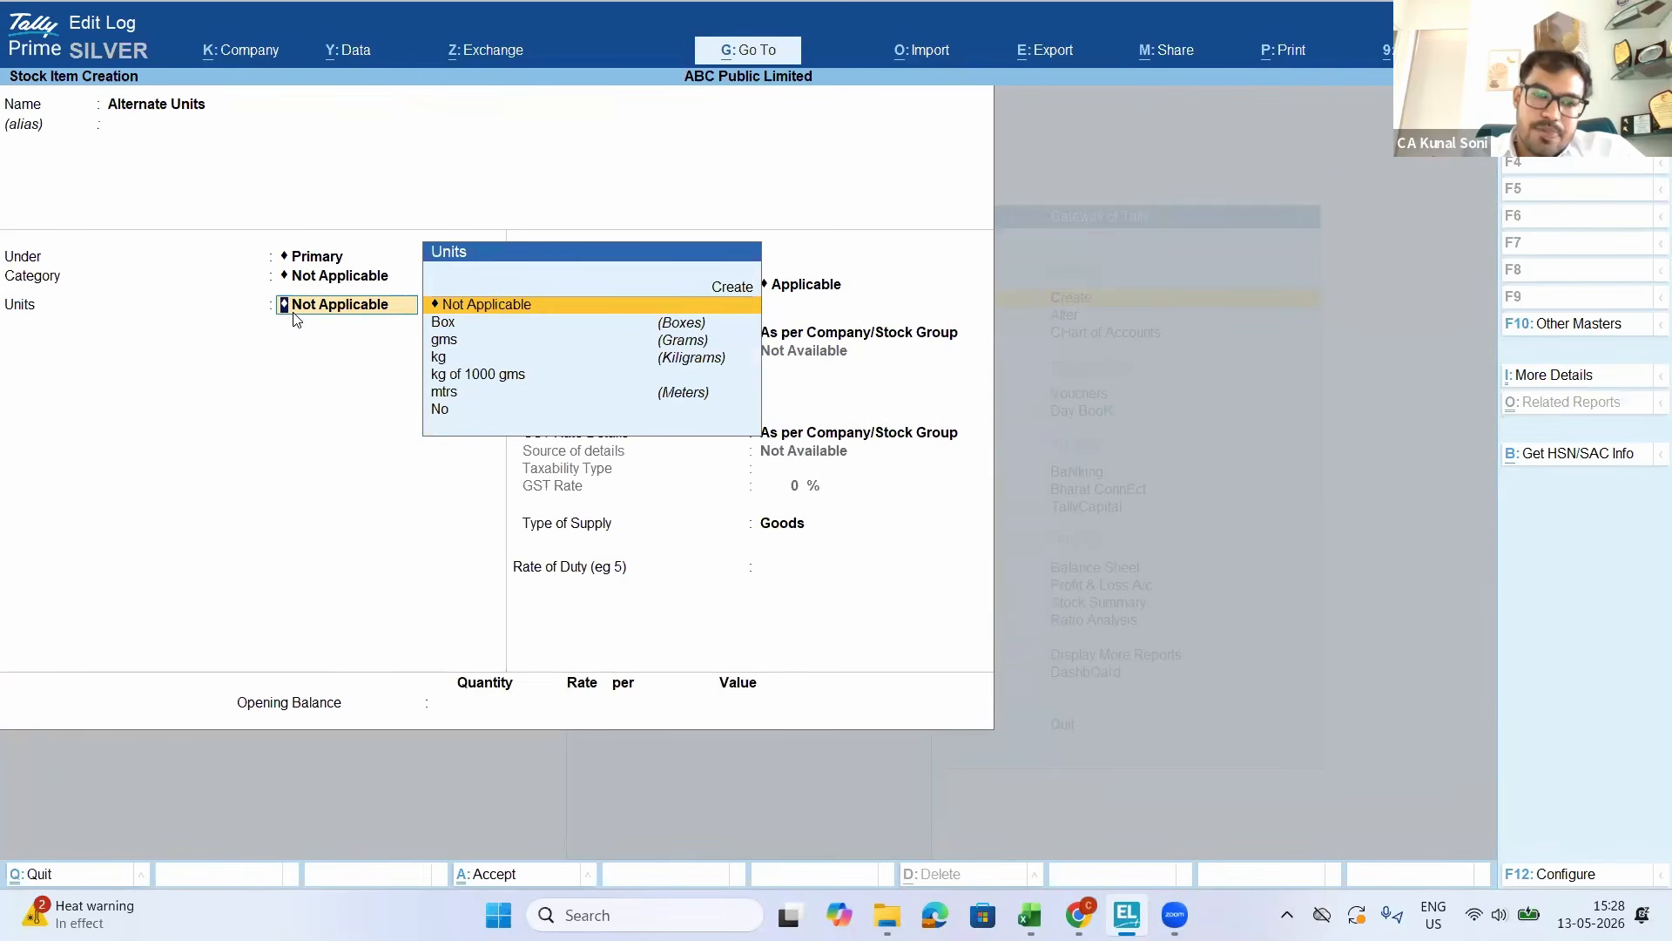
key("Down")
key("Down")
key("Down")
key("Down")
key("Down")
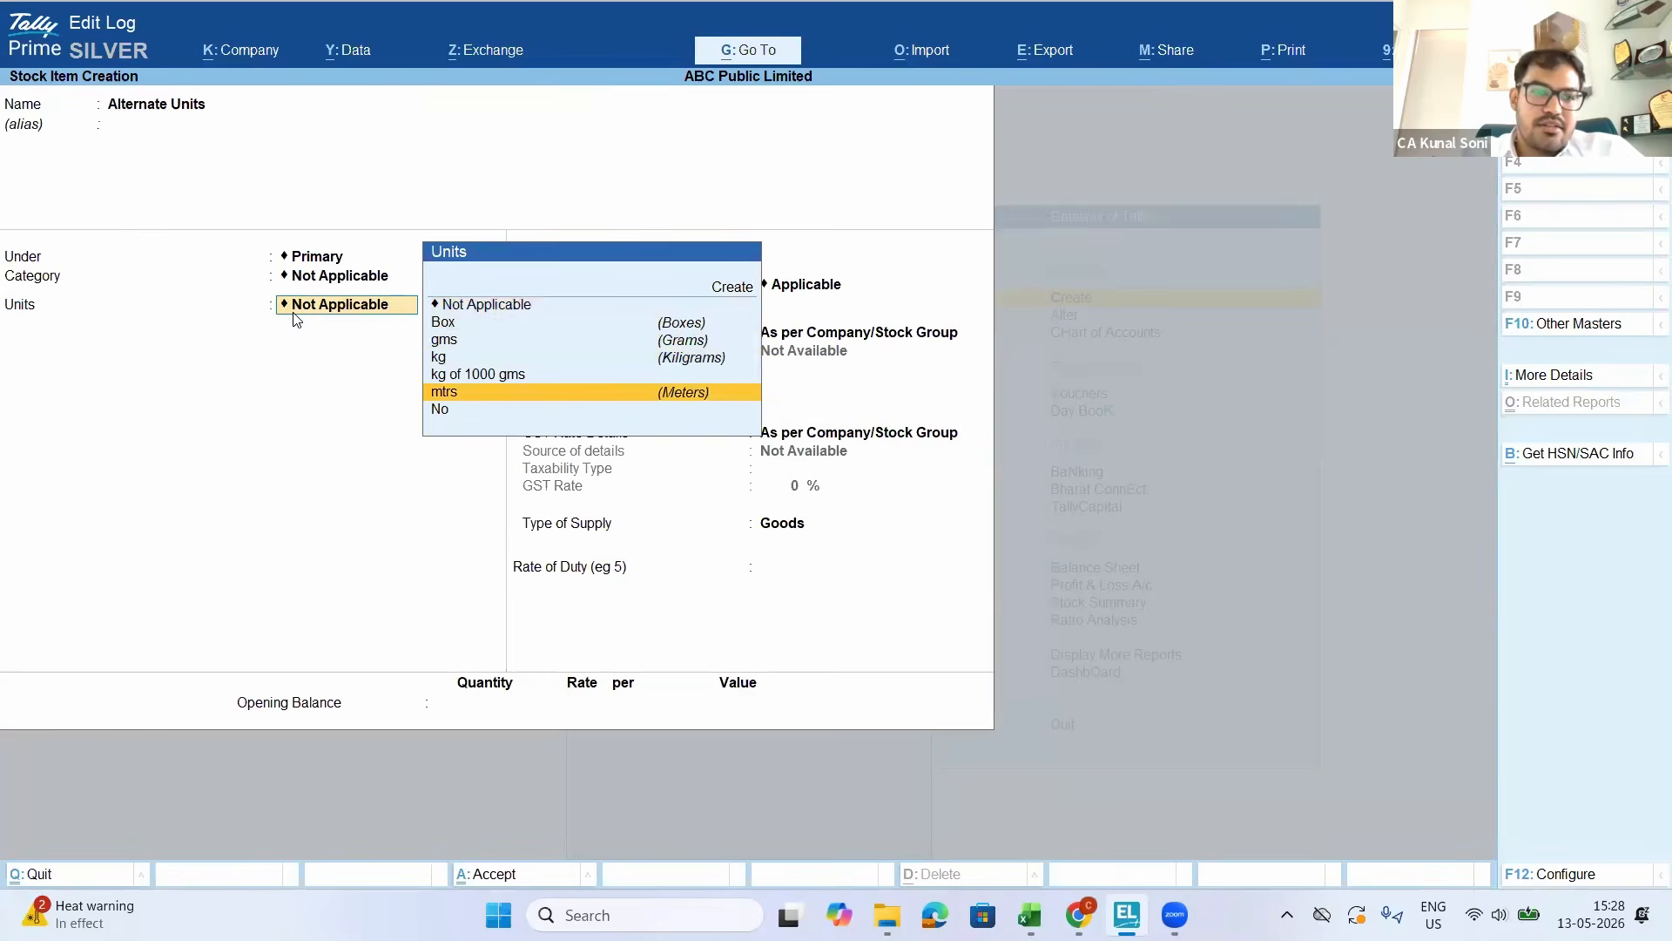
key("Up")
key("Up")
key("Up")
key("Up")
key("Return")
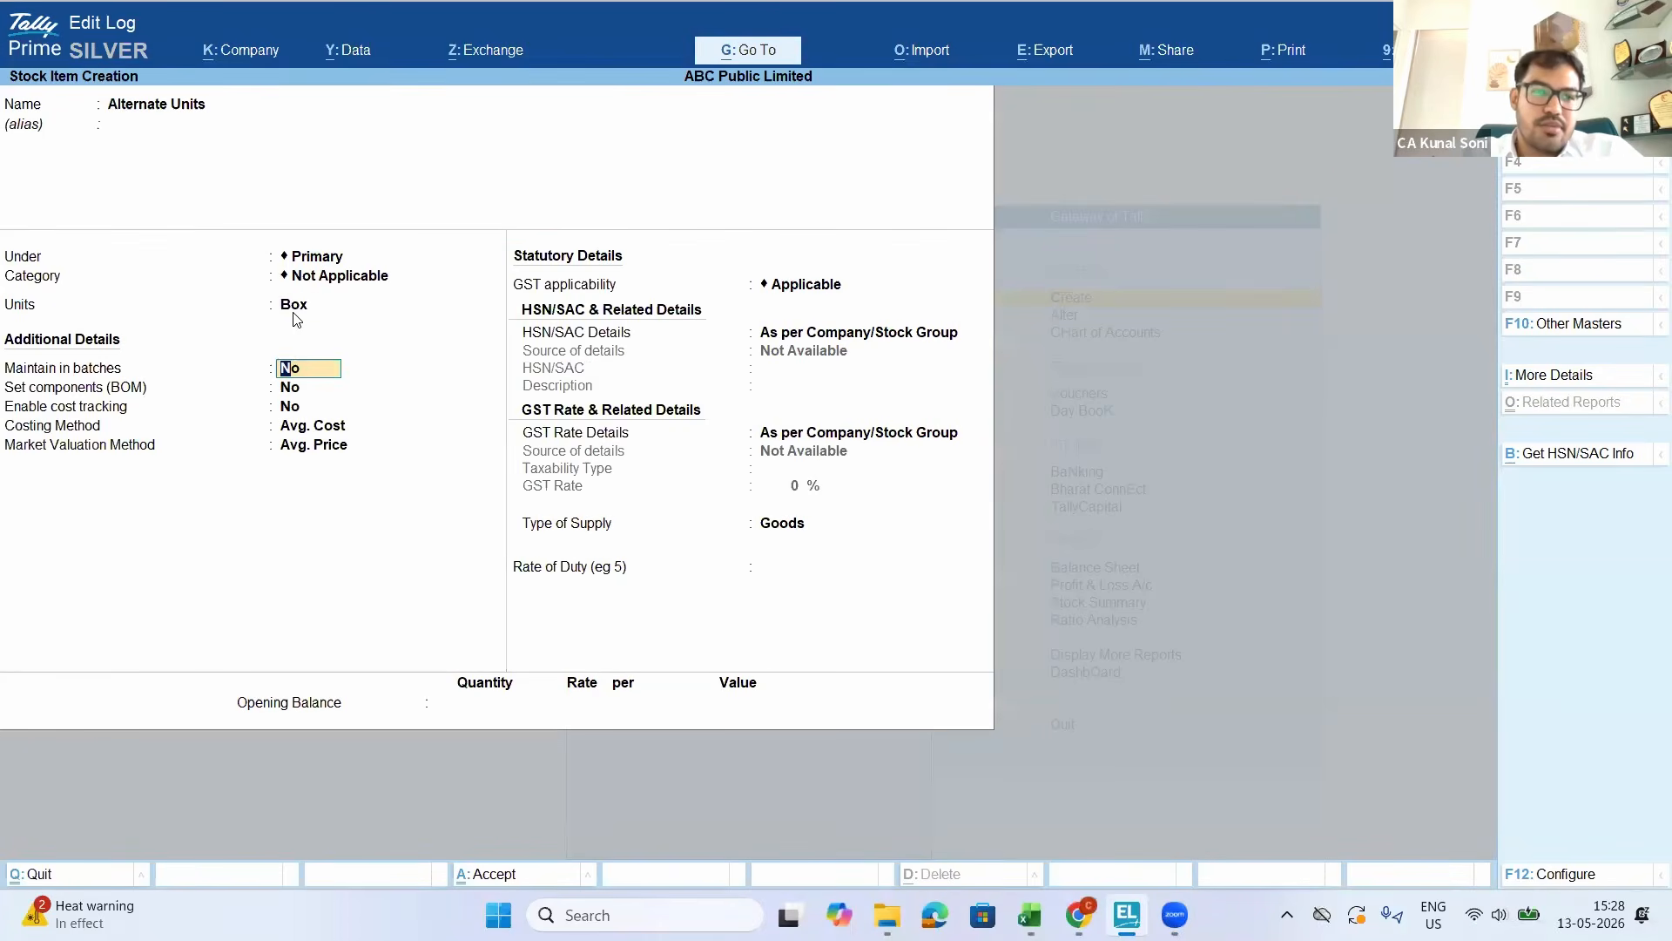
Configure stock item creation to use alternate units and return to the item's Units field
key("BackSpace")
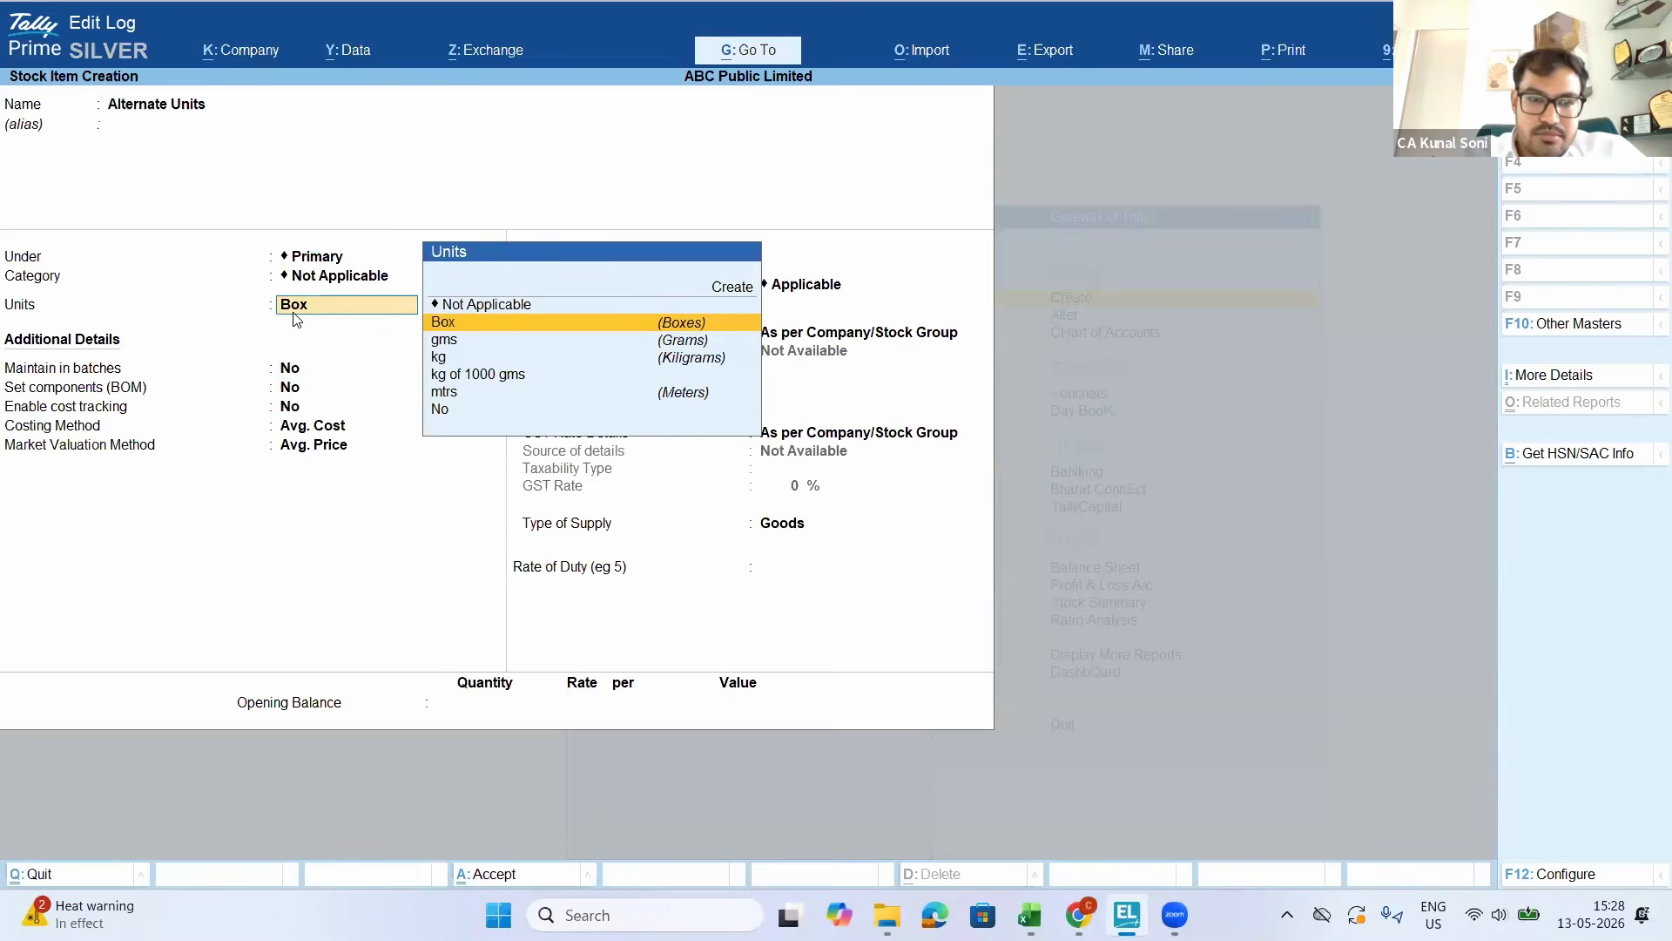
key("F12")
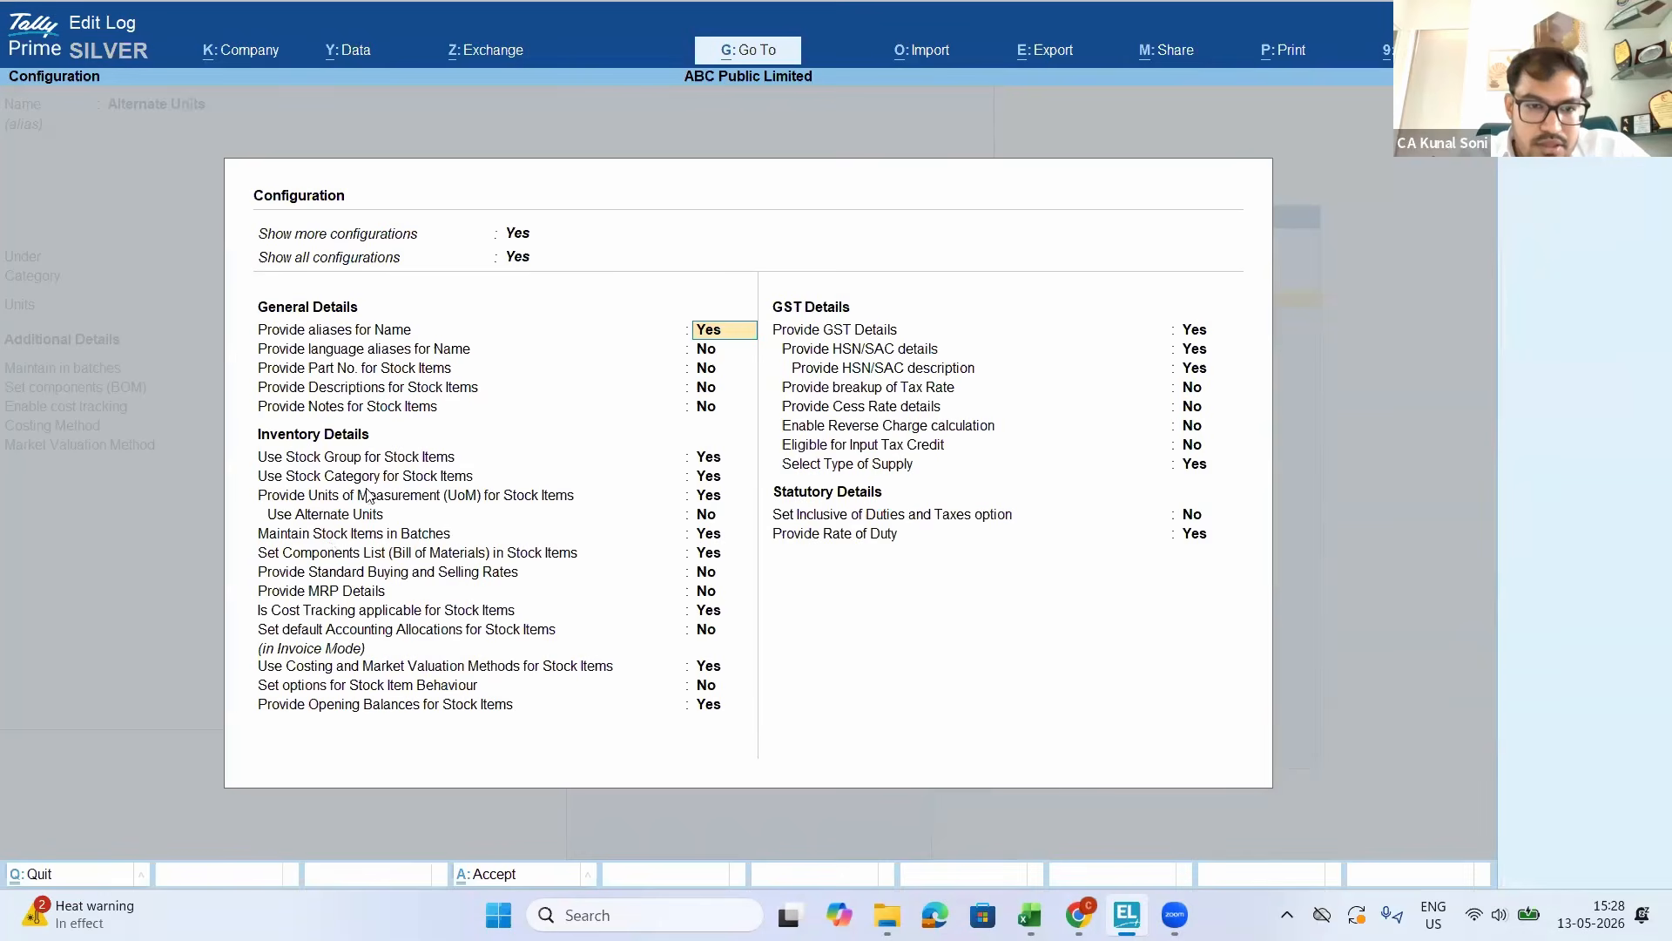
left_click(704, 514)
key("y")
key("Return")
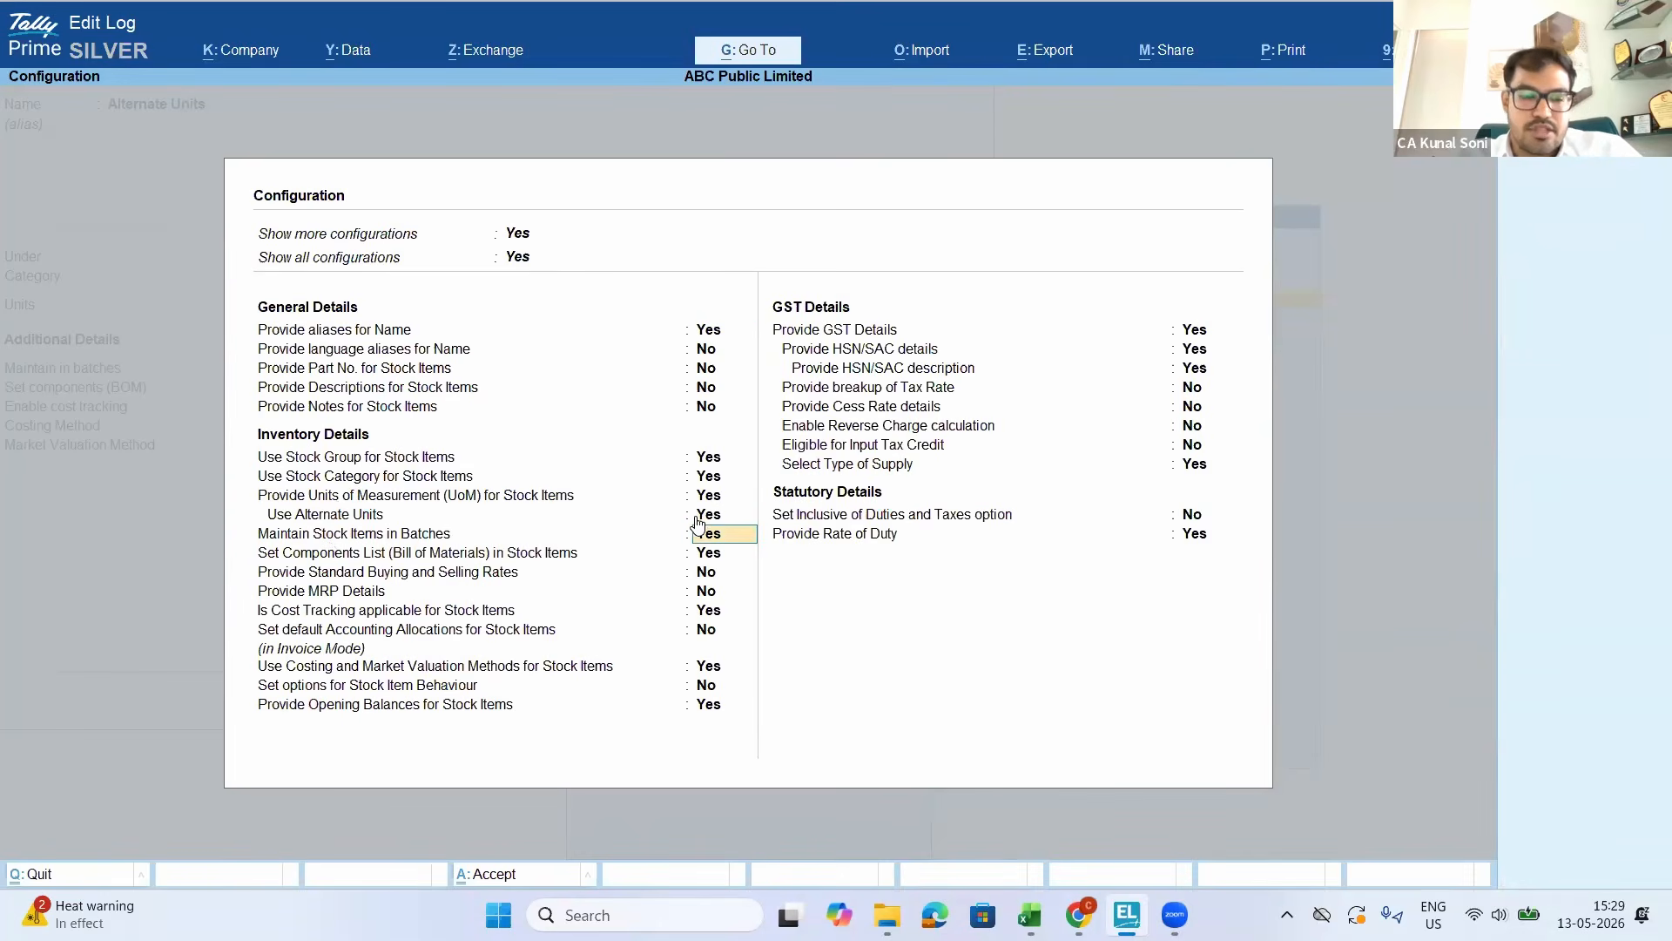
key("ctrl+a")
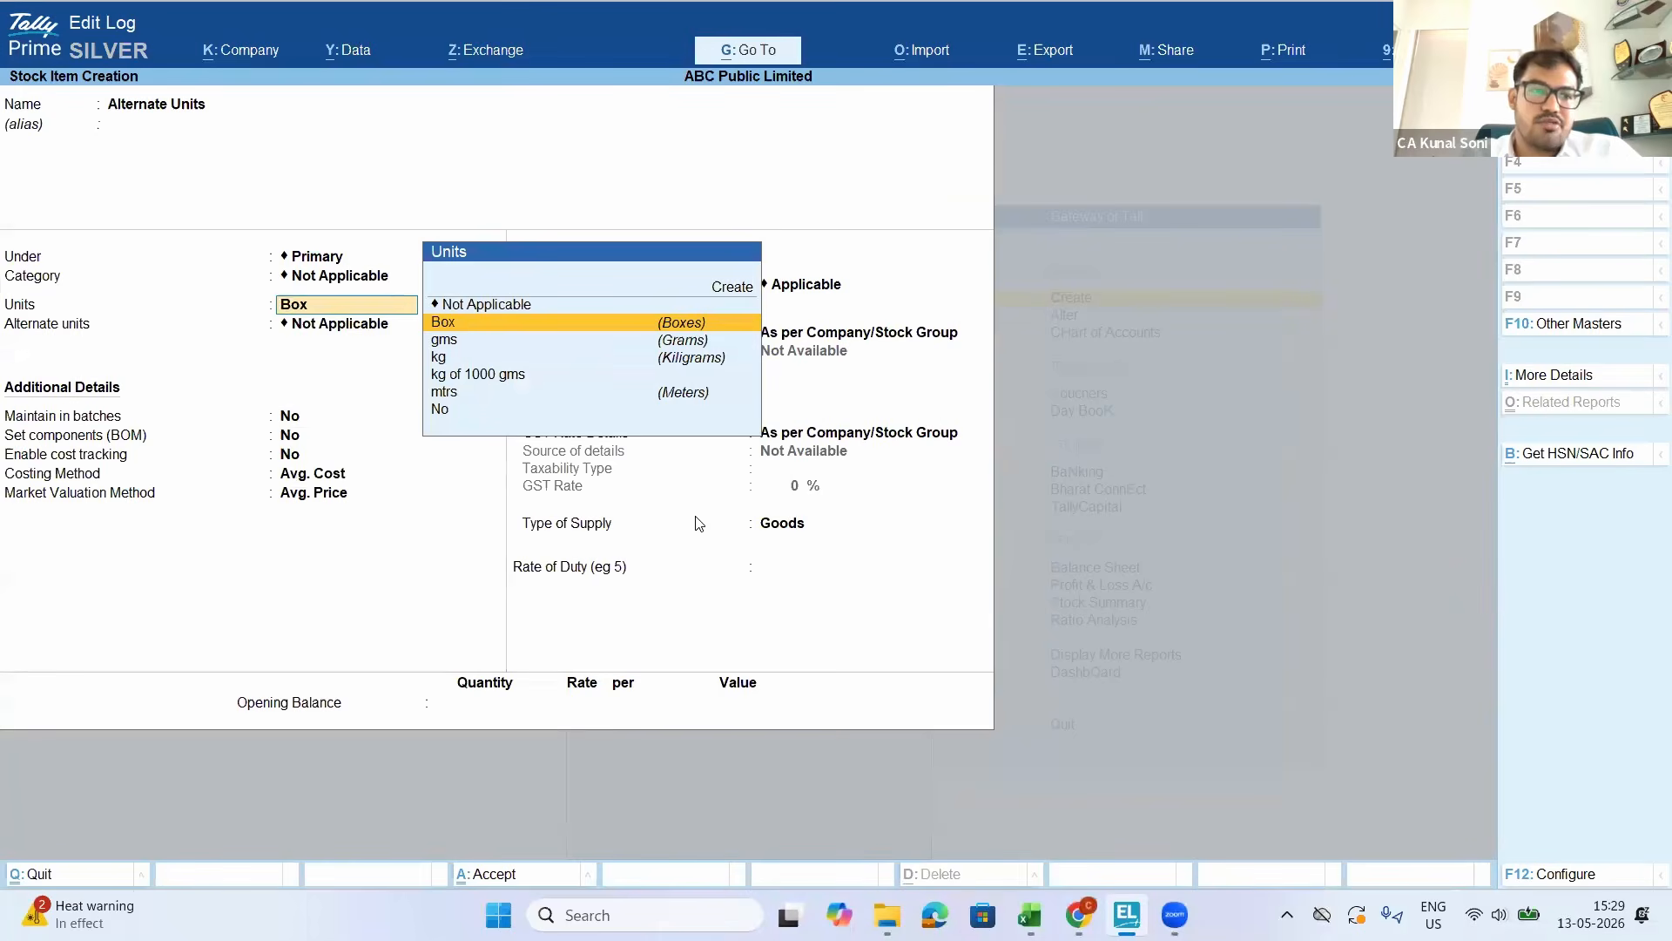
Keep Box as the base unit and set No as the alternate unit, where 10 No = 1 Box
key("Return")
key("Down")
key("Down")
key("Down")
key("Down")
key("Down")
key("Down")
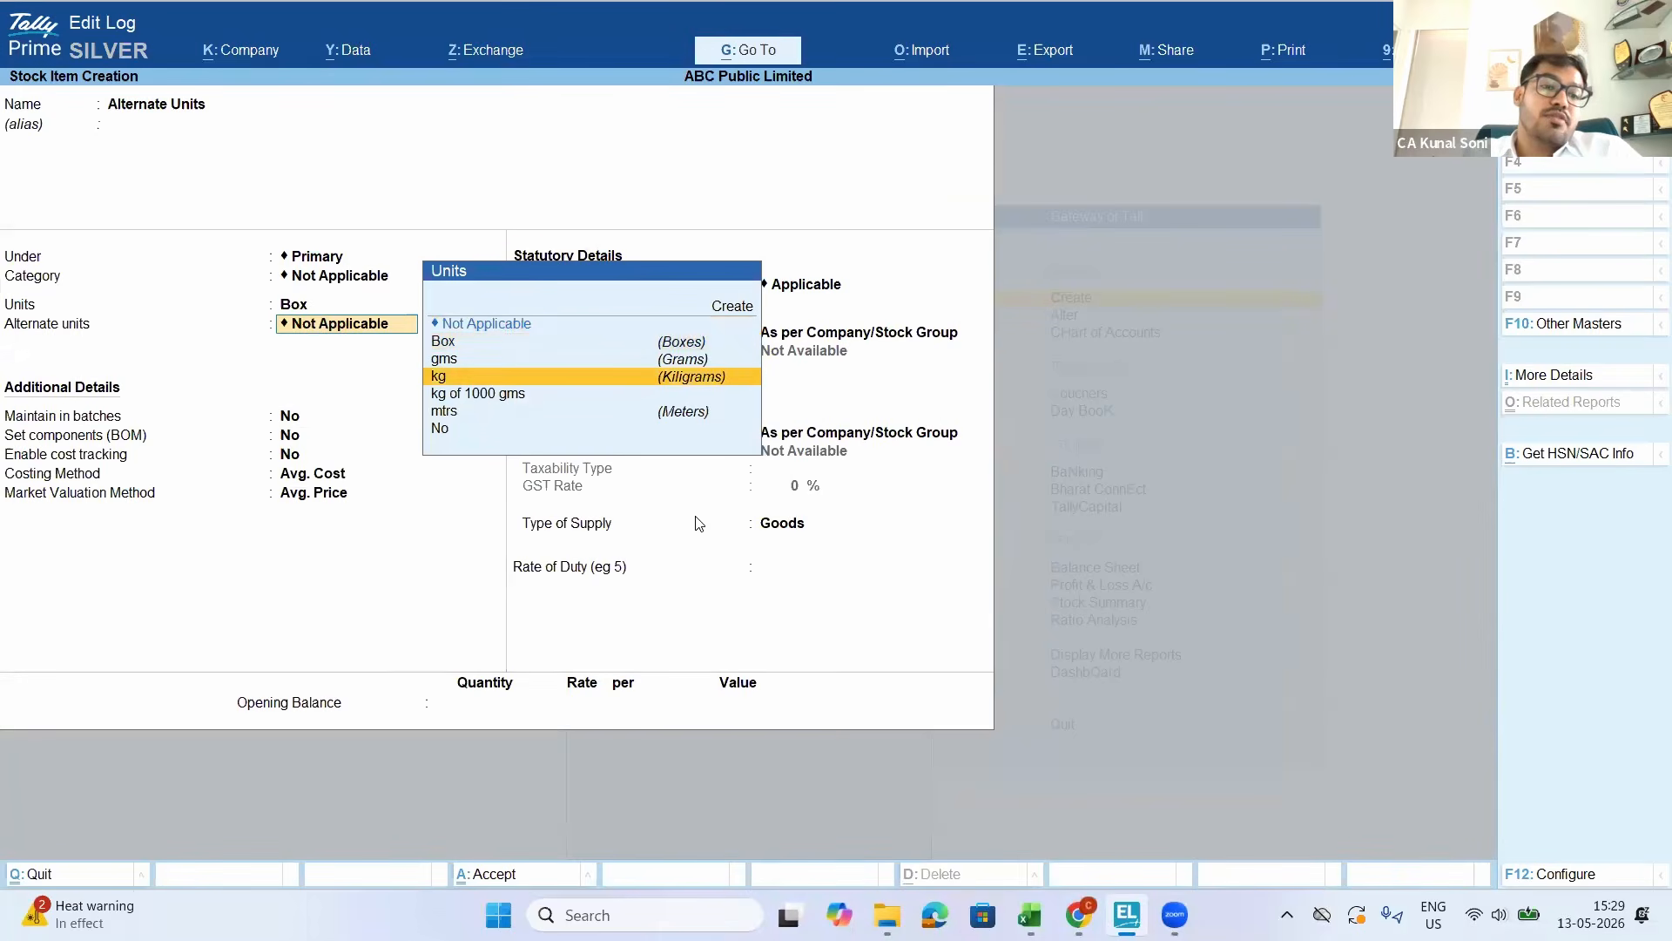
key("Return")
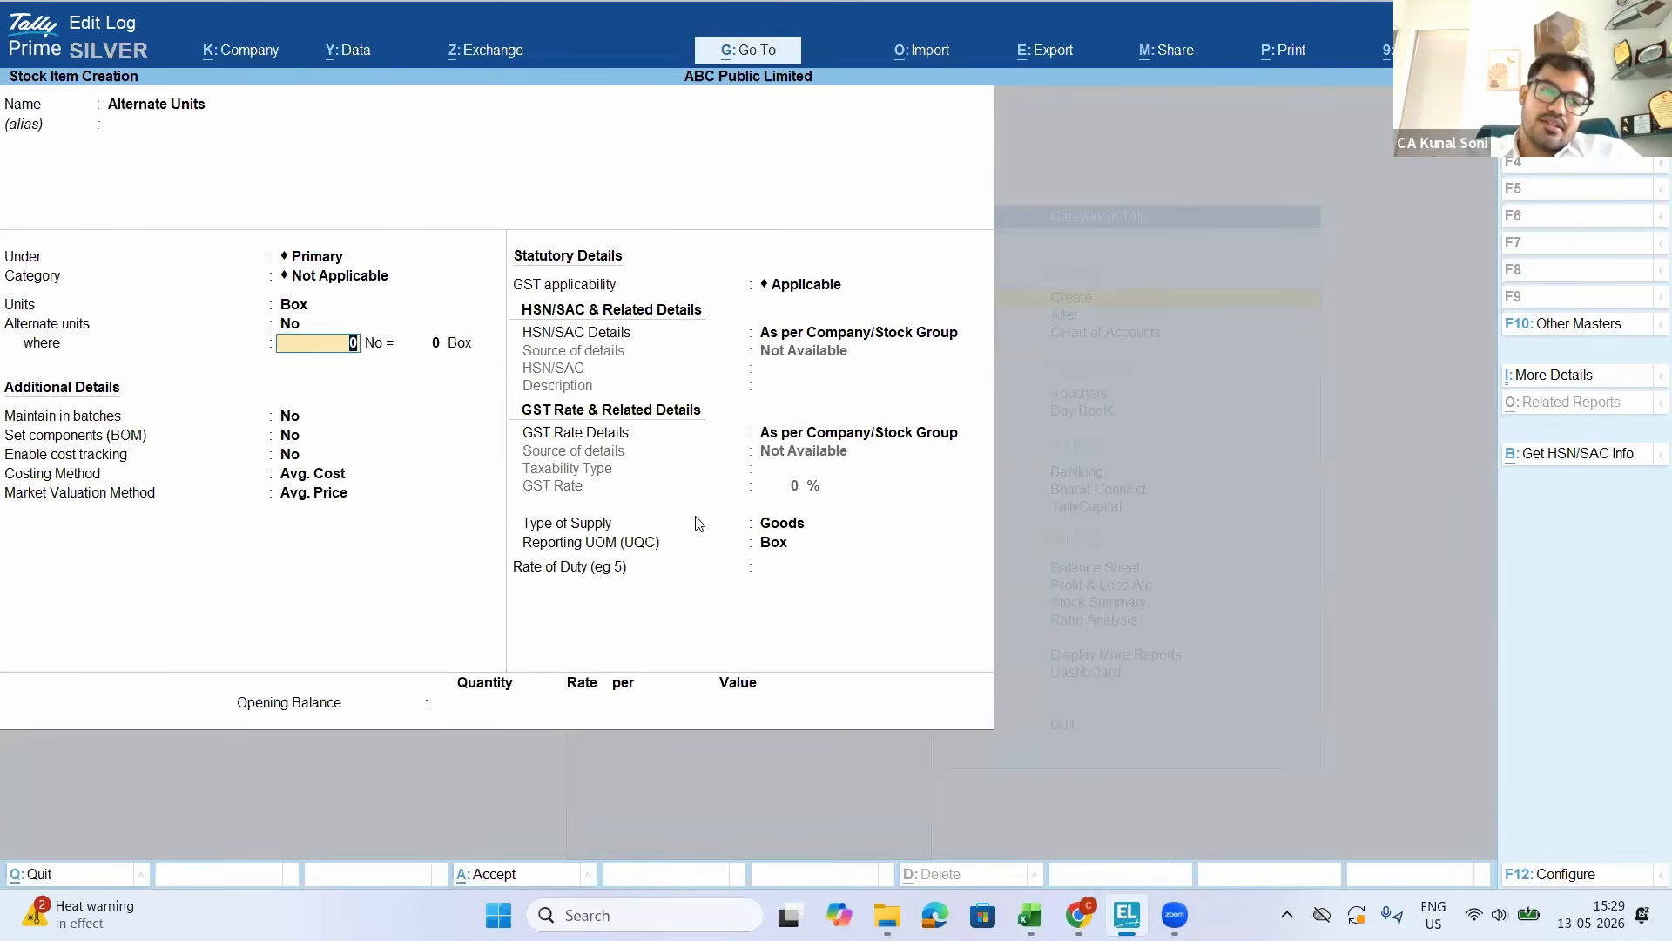
type("10")
key("Return")
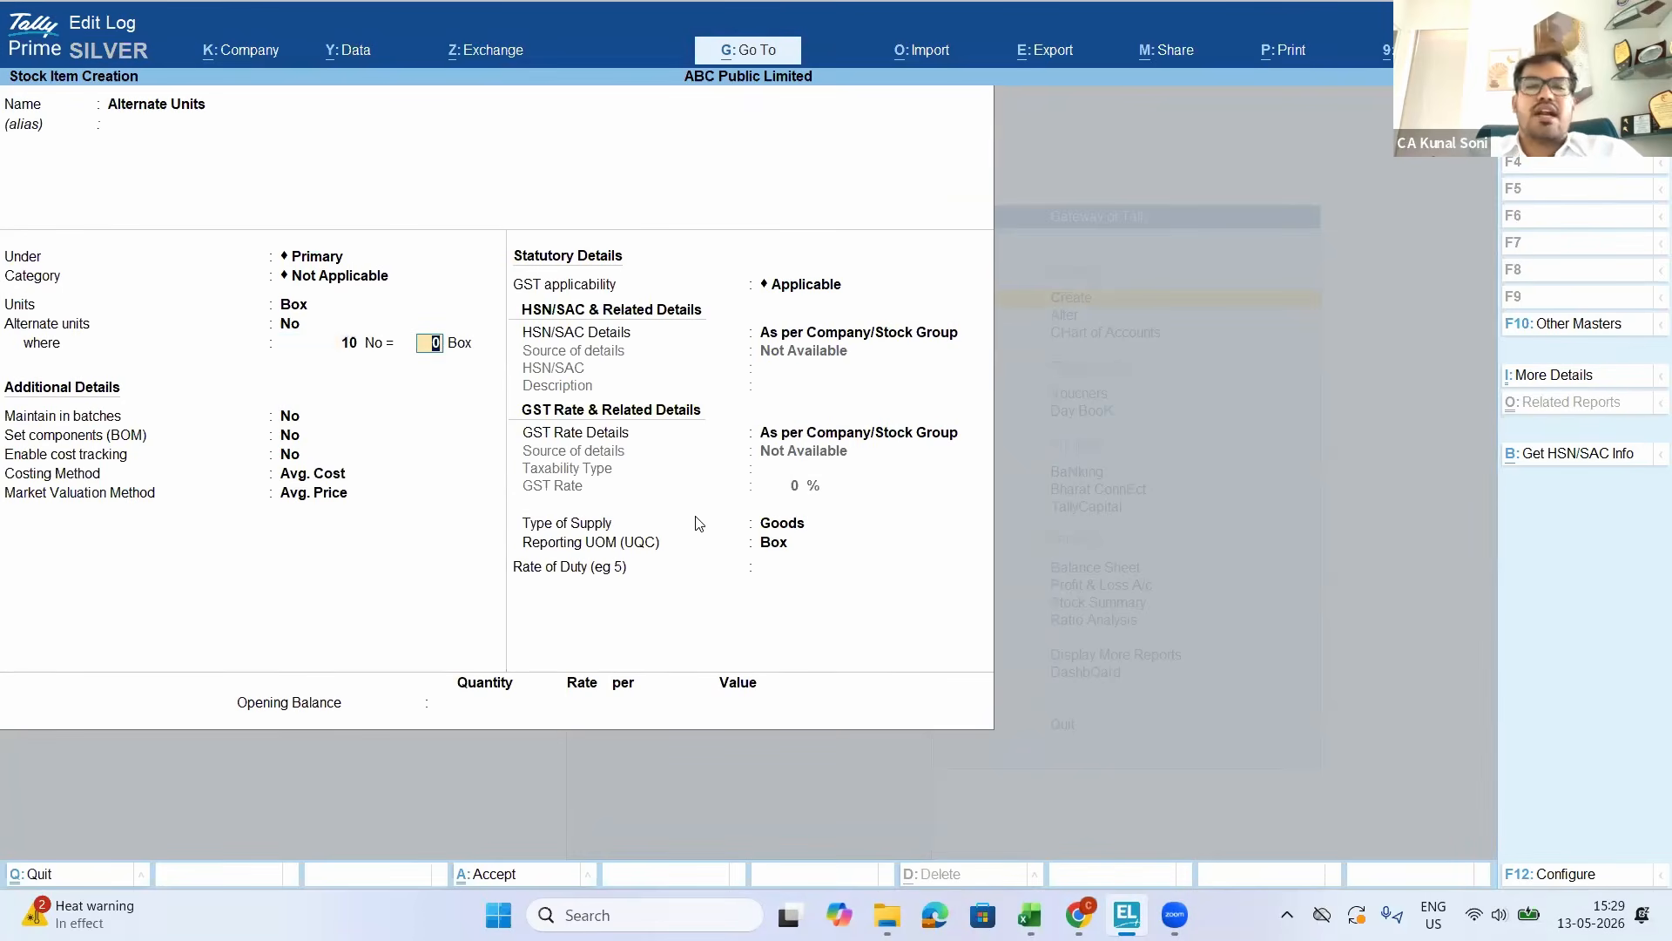
type("1")
key("Return")
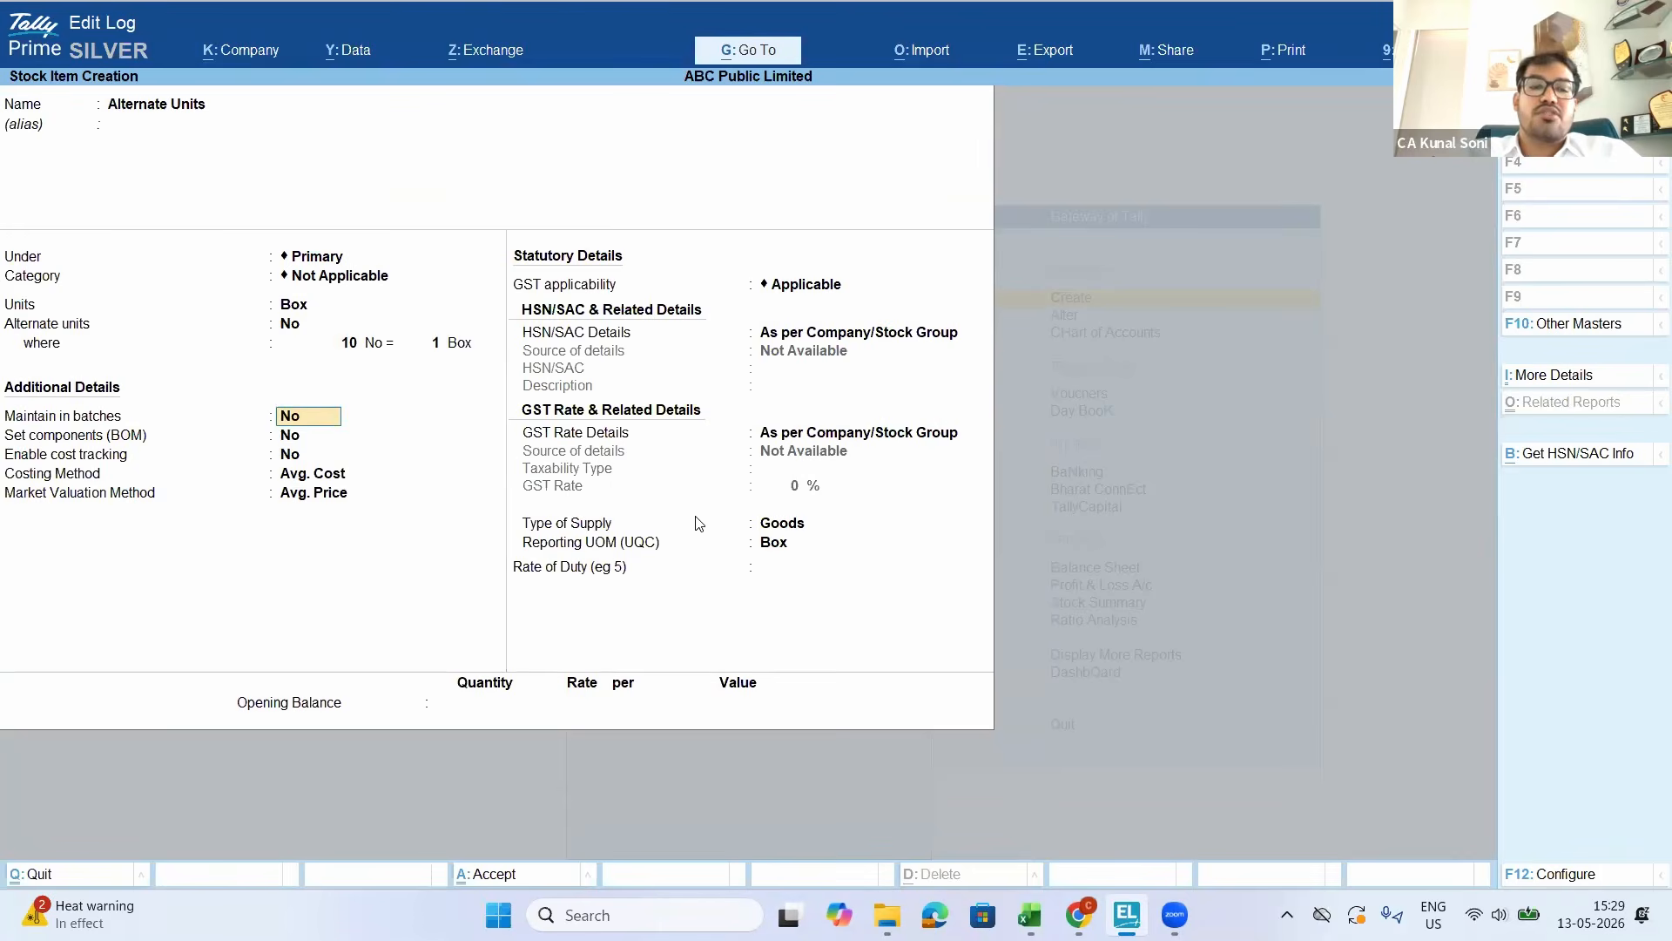
Save the Alternate Units stock item without batches or components, and leave master creation
key("Return")
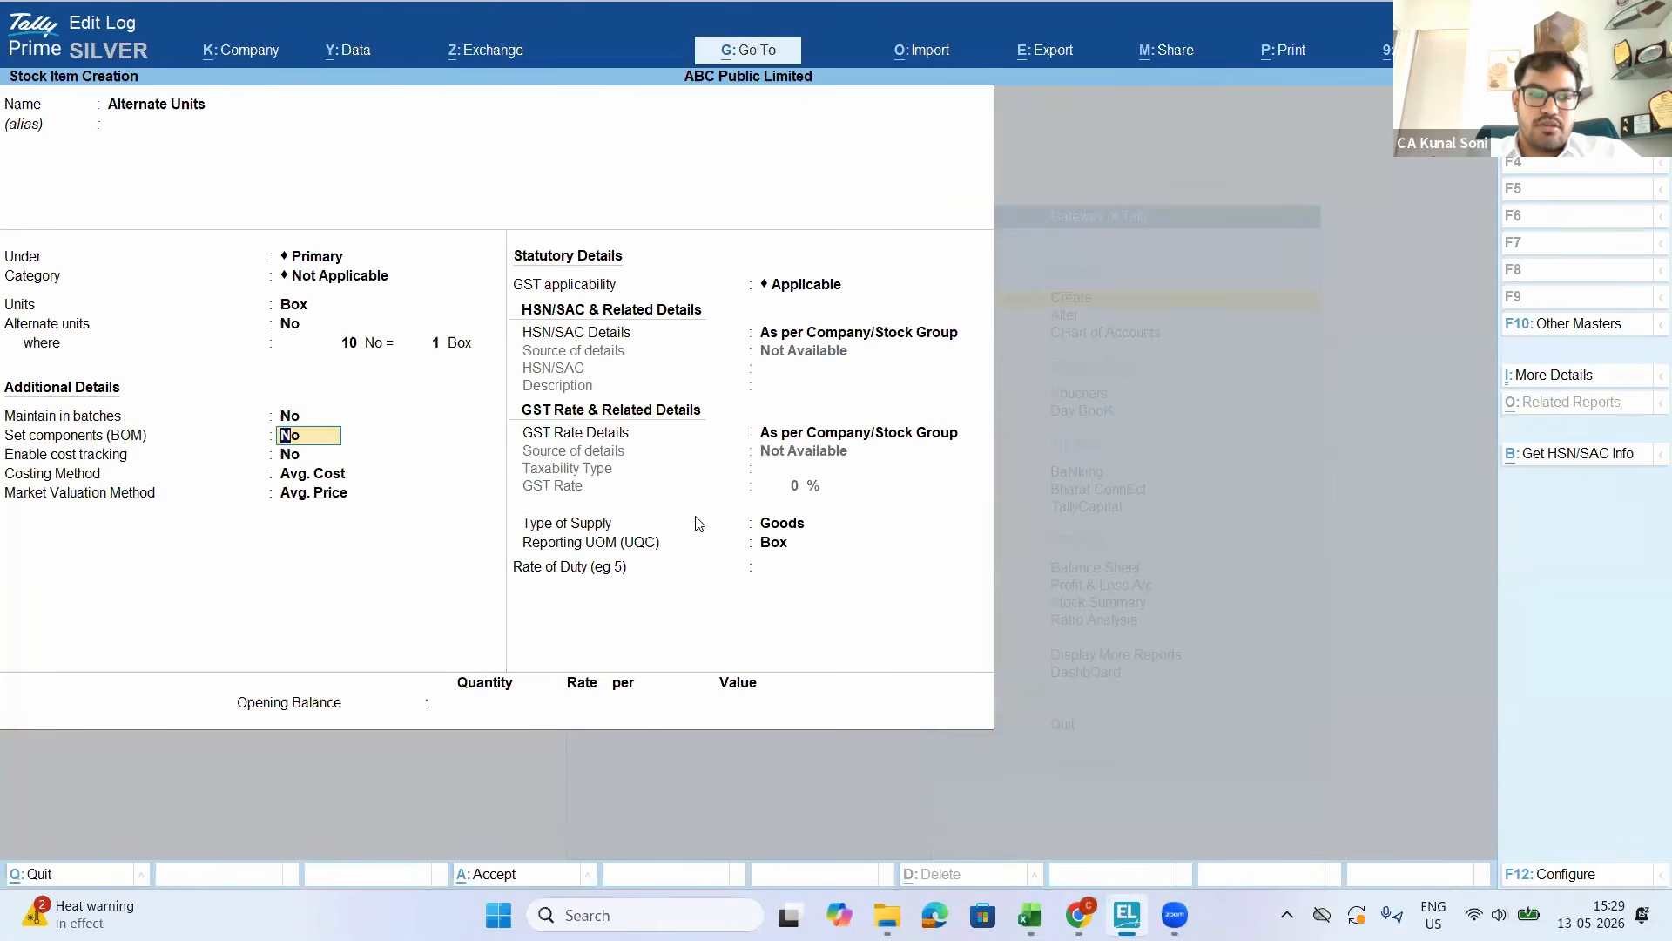
key("ctrl+a")
key("Escape")
key("Escape")
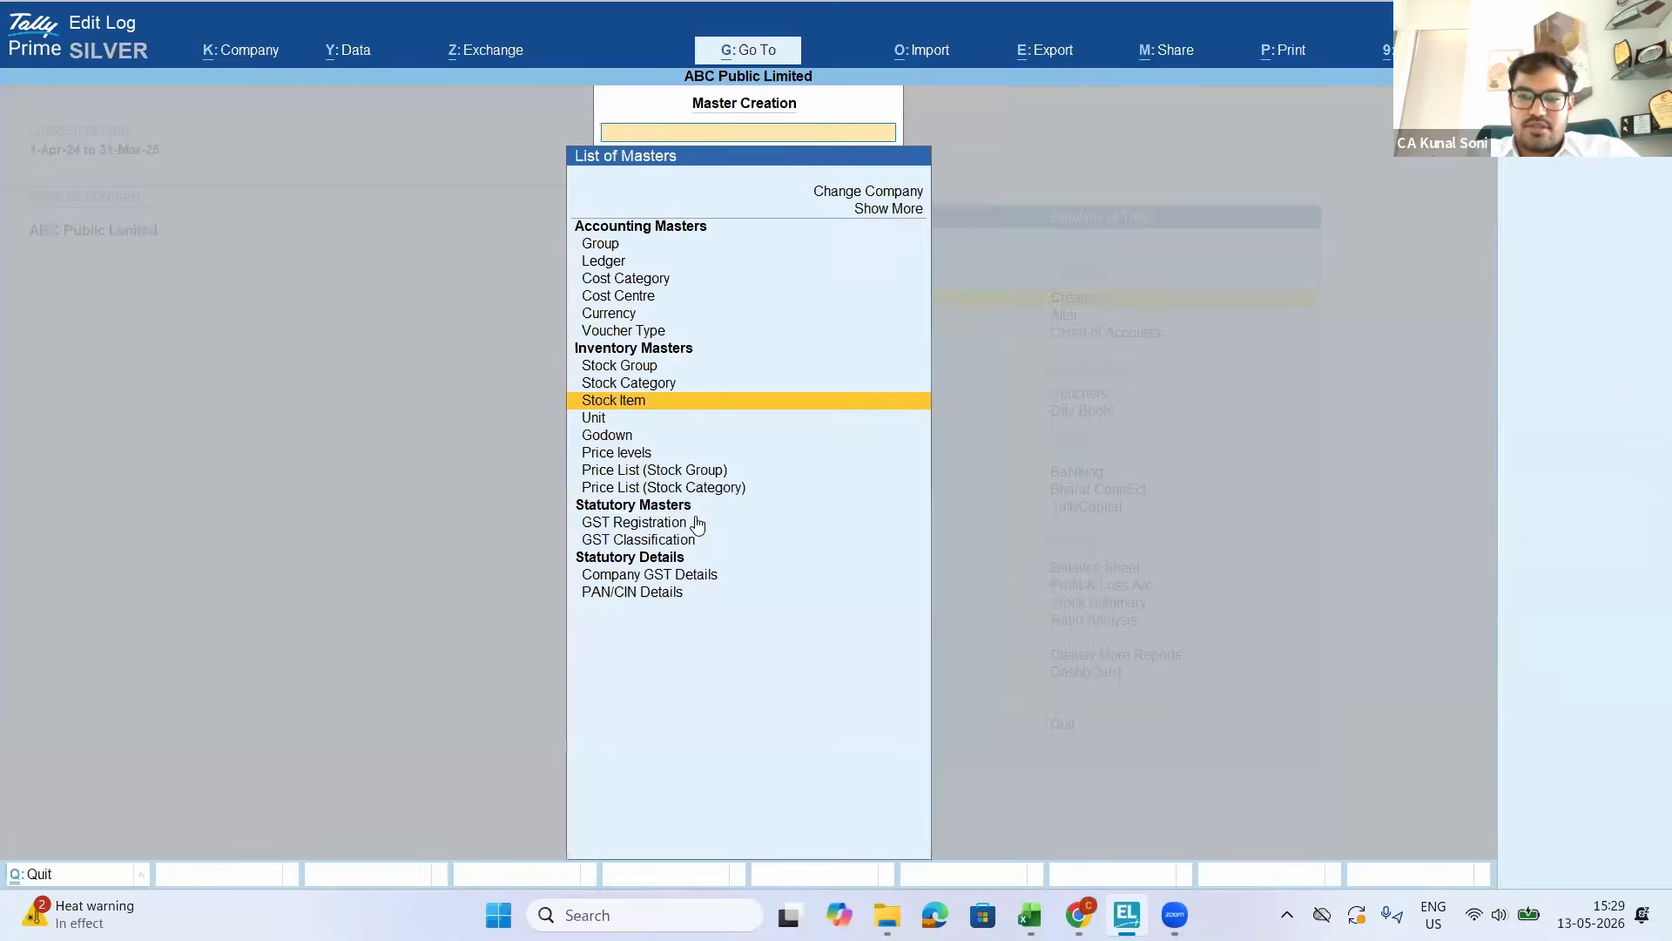
Start a new purchase voucher with the creditor as party, accept the receipt and party details, and choose the Purchase ledger
key("Down")
key("Down")
key("Down")
key("Down")
key("Up")
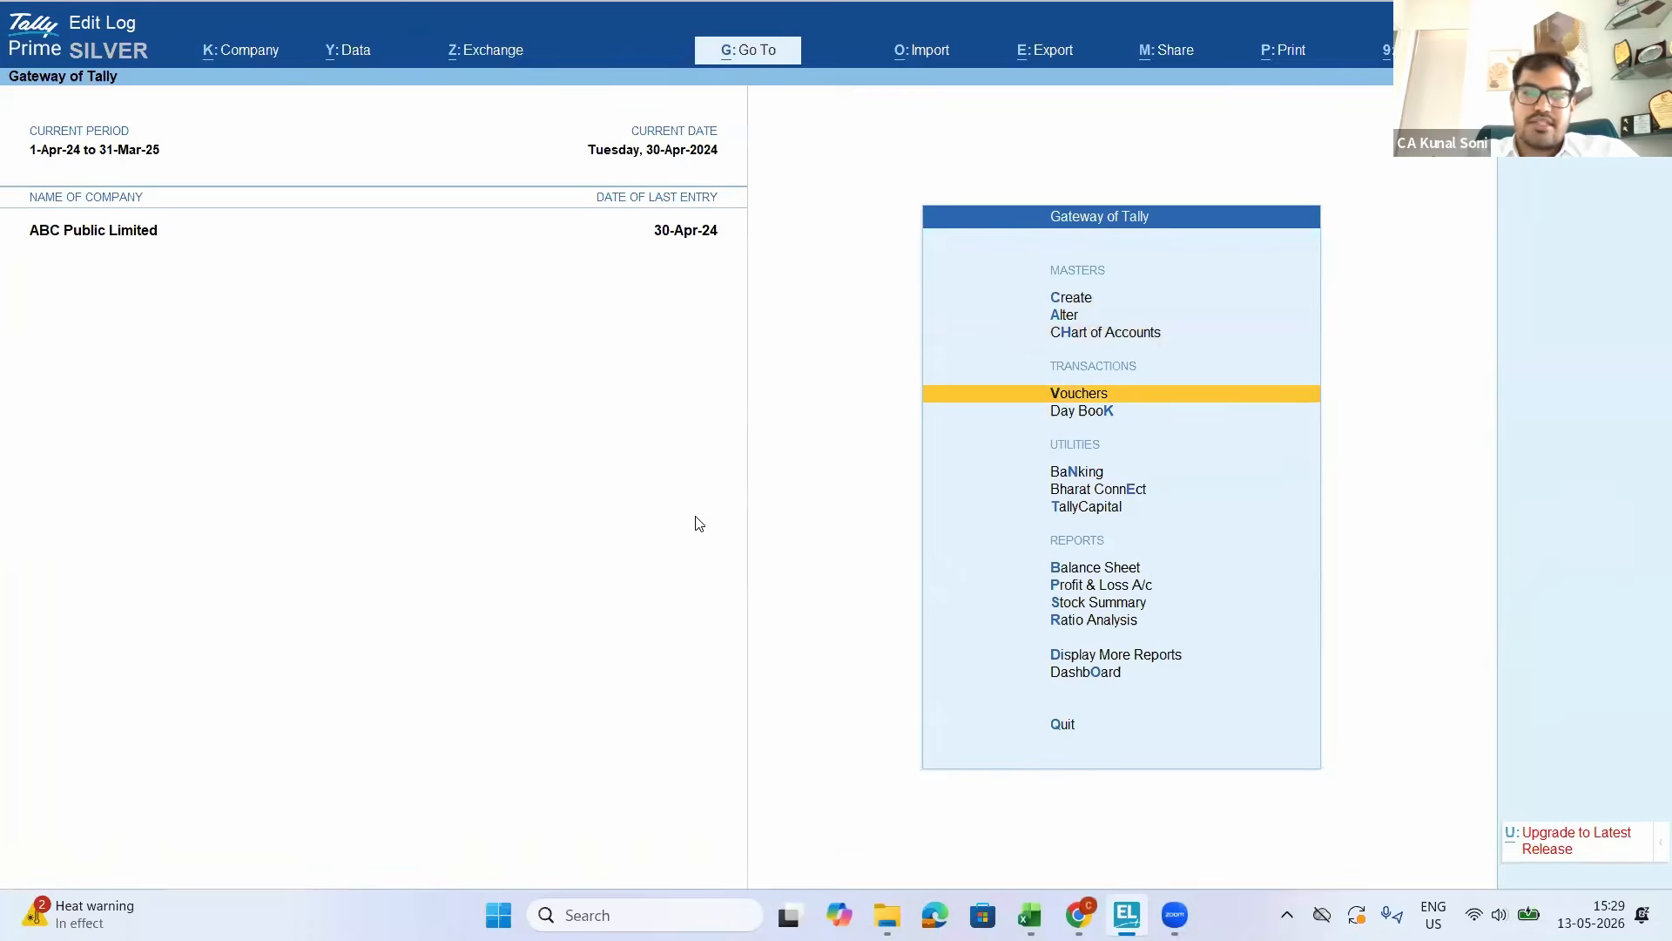
key("Return")
key("Return")
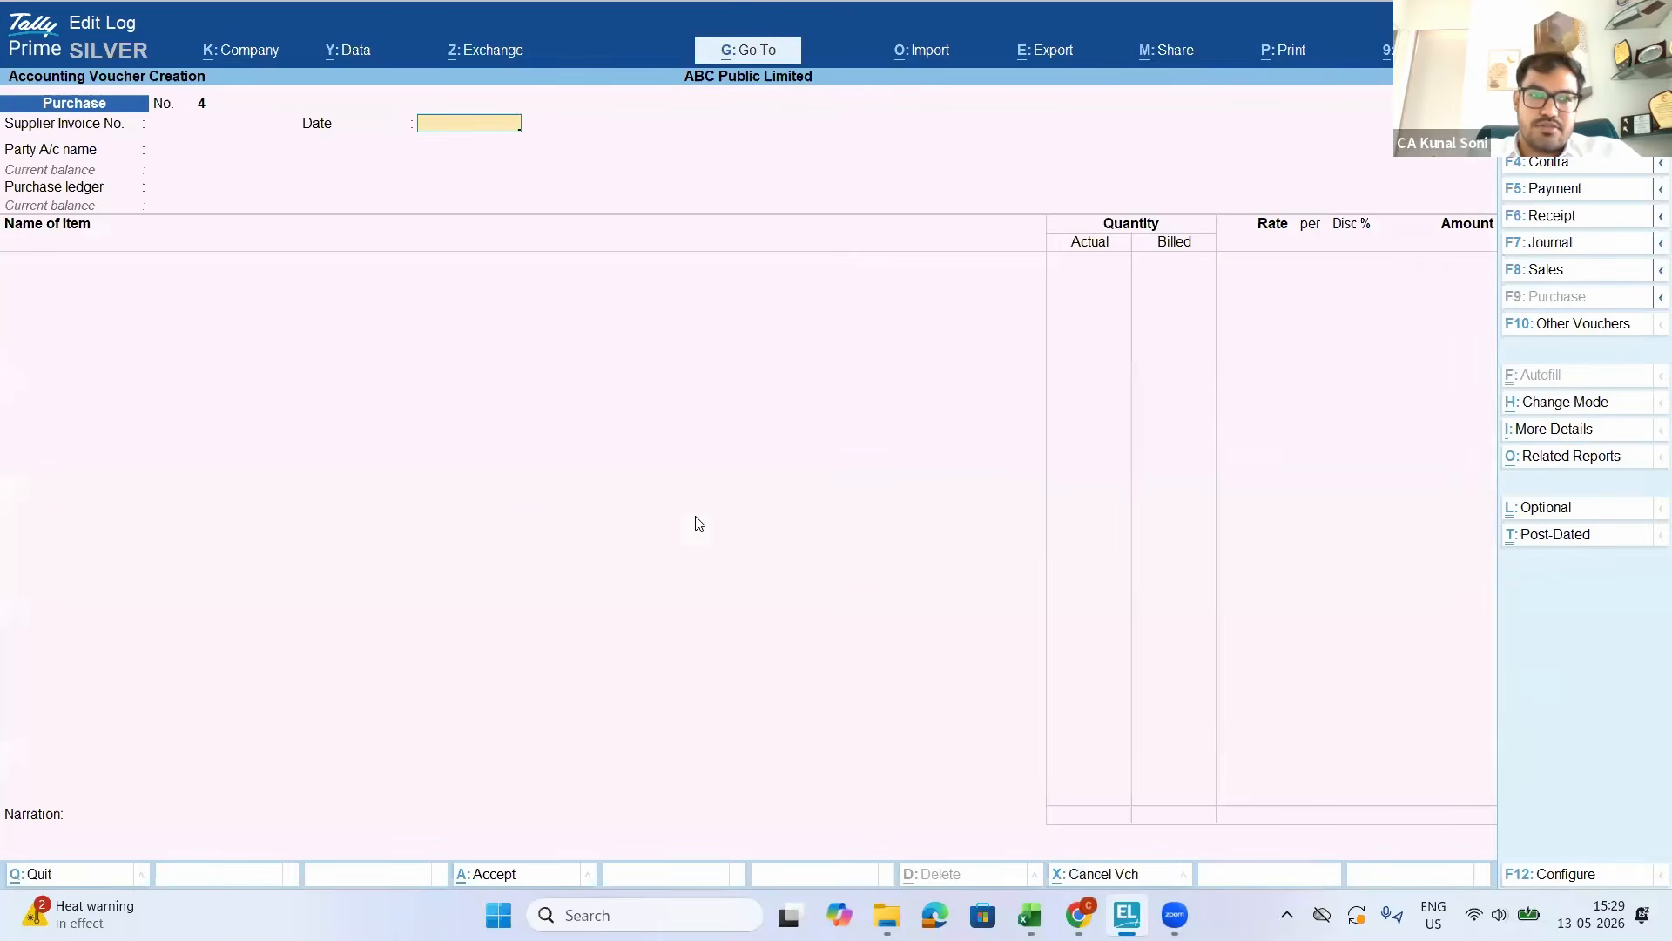
key("Return")
key("Down")
key("Down")
key("Return")
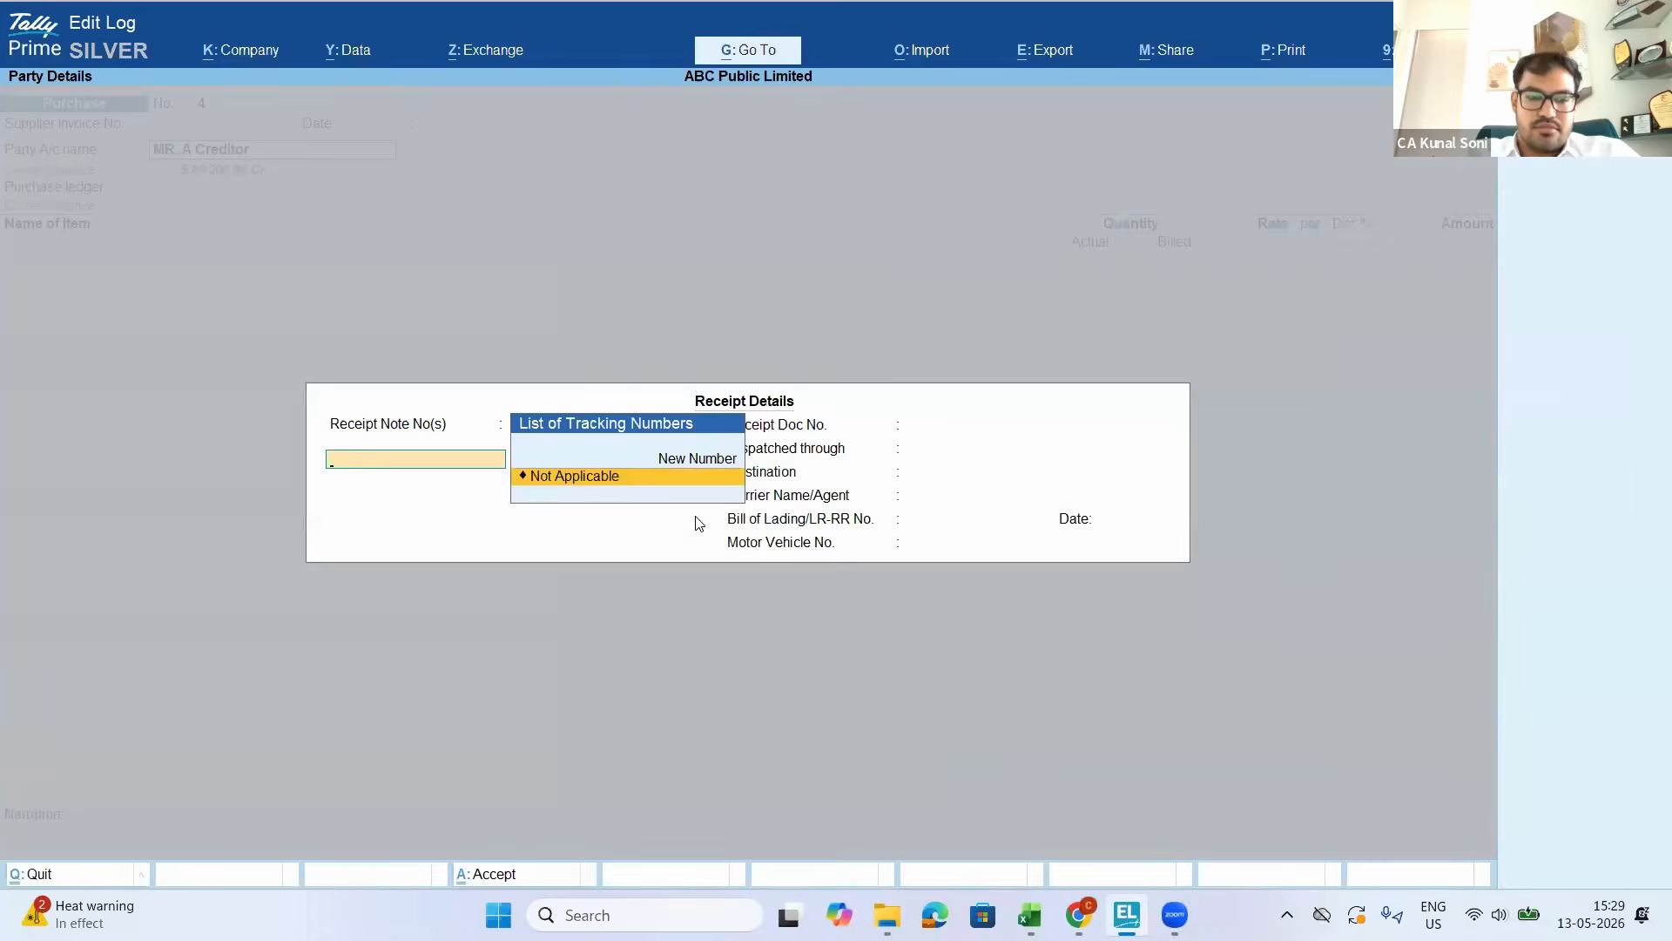
key("ctrl+a")
key("Return")
key("ctrl+a")
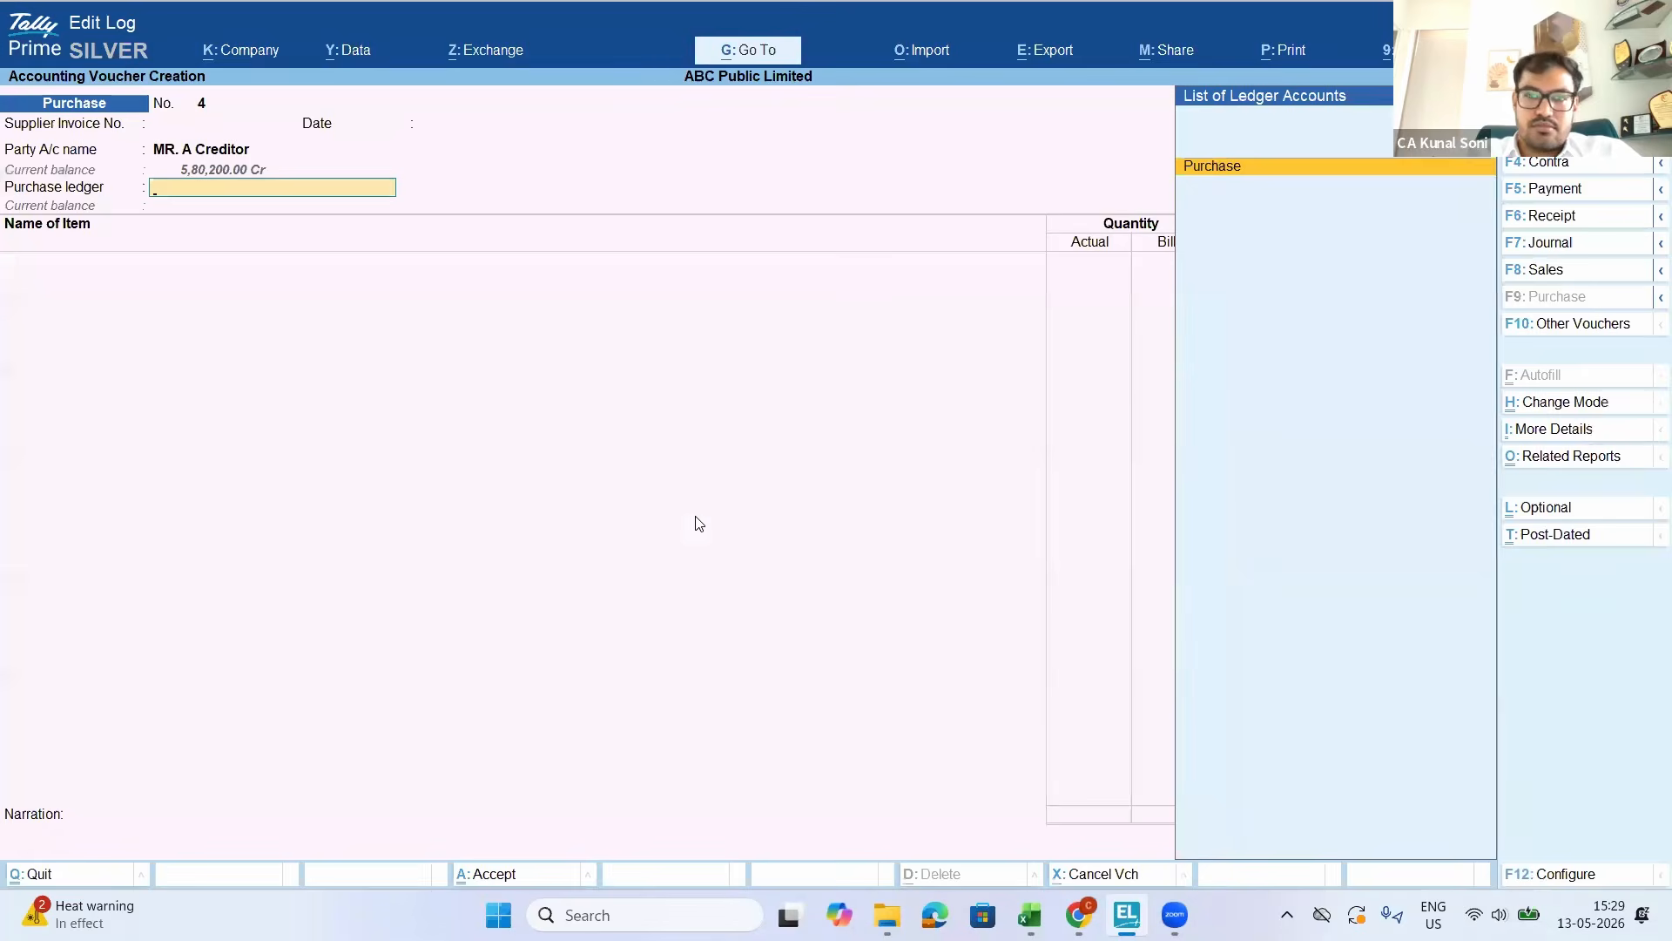
key("Return")
Add the Alternate Units item to the voucher at Branch Godown, with tracking and order numbers Not Applicable
type("Alter")
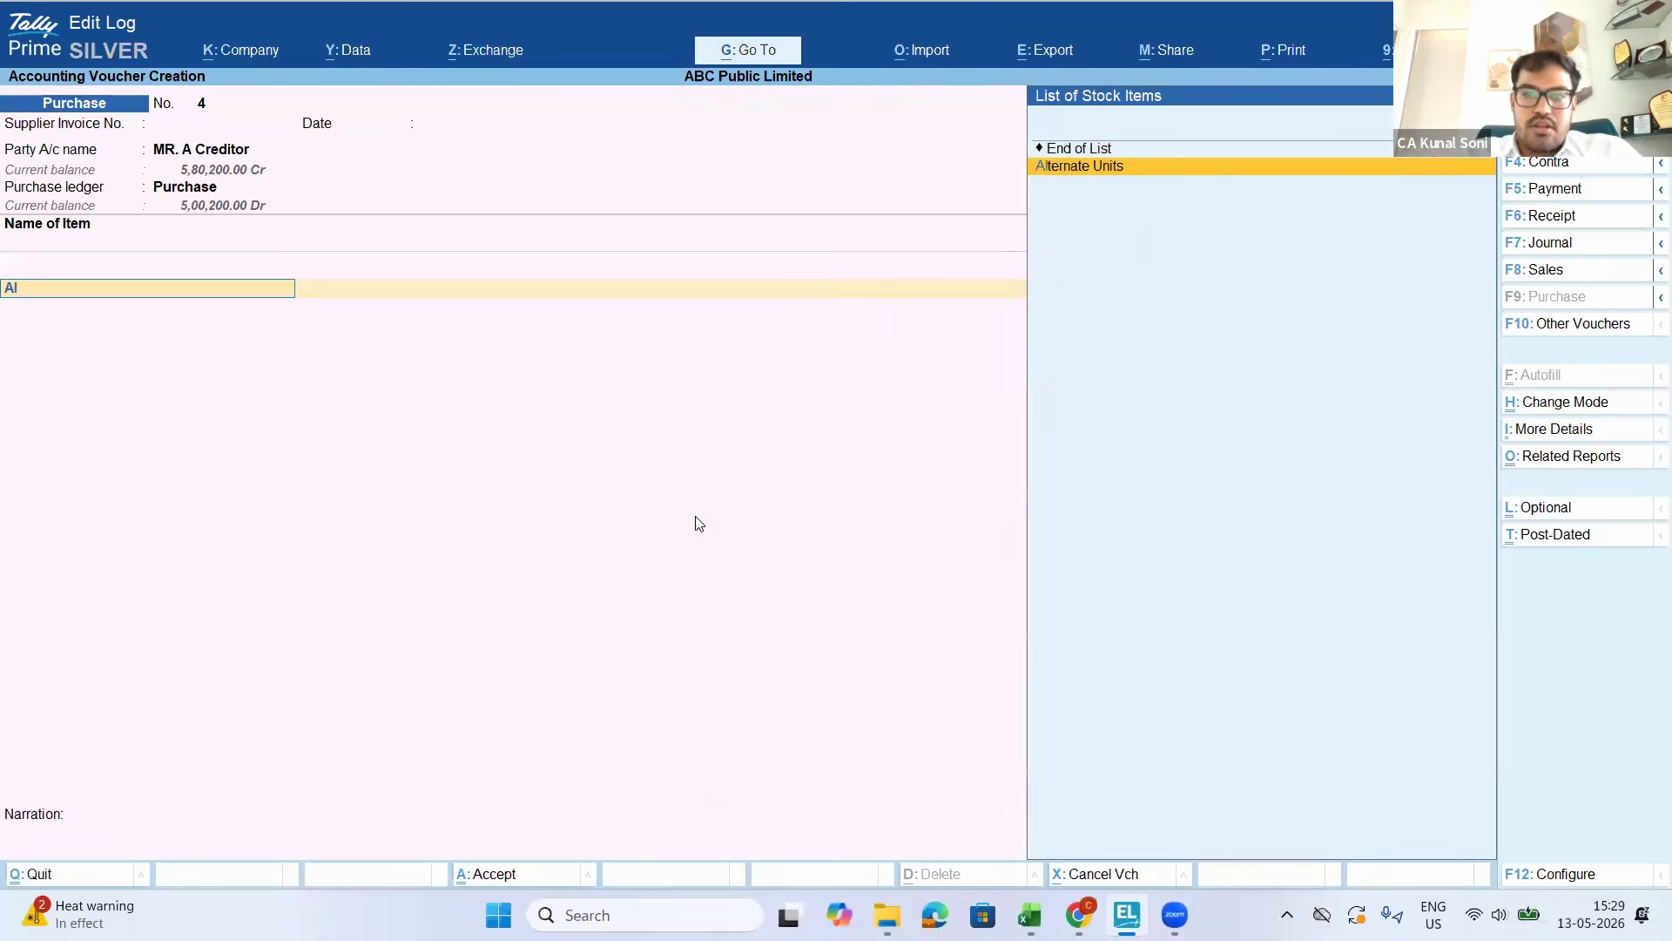
key("Return")
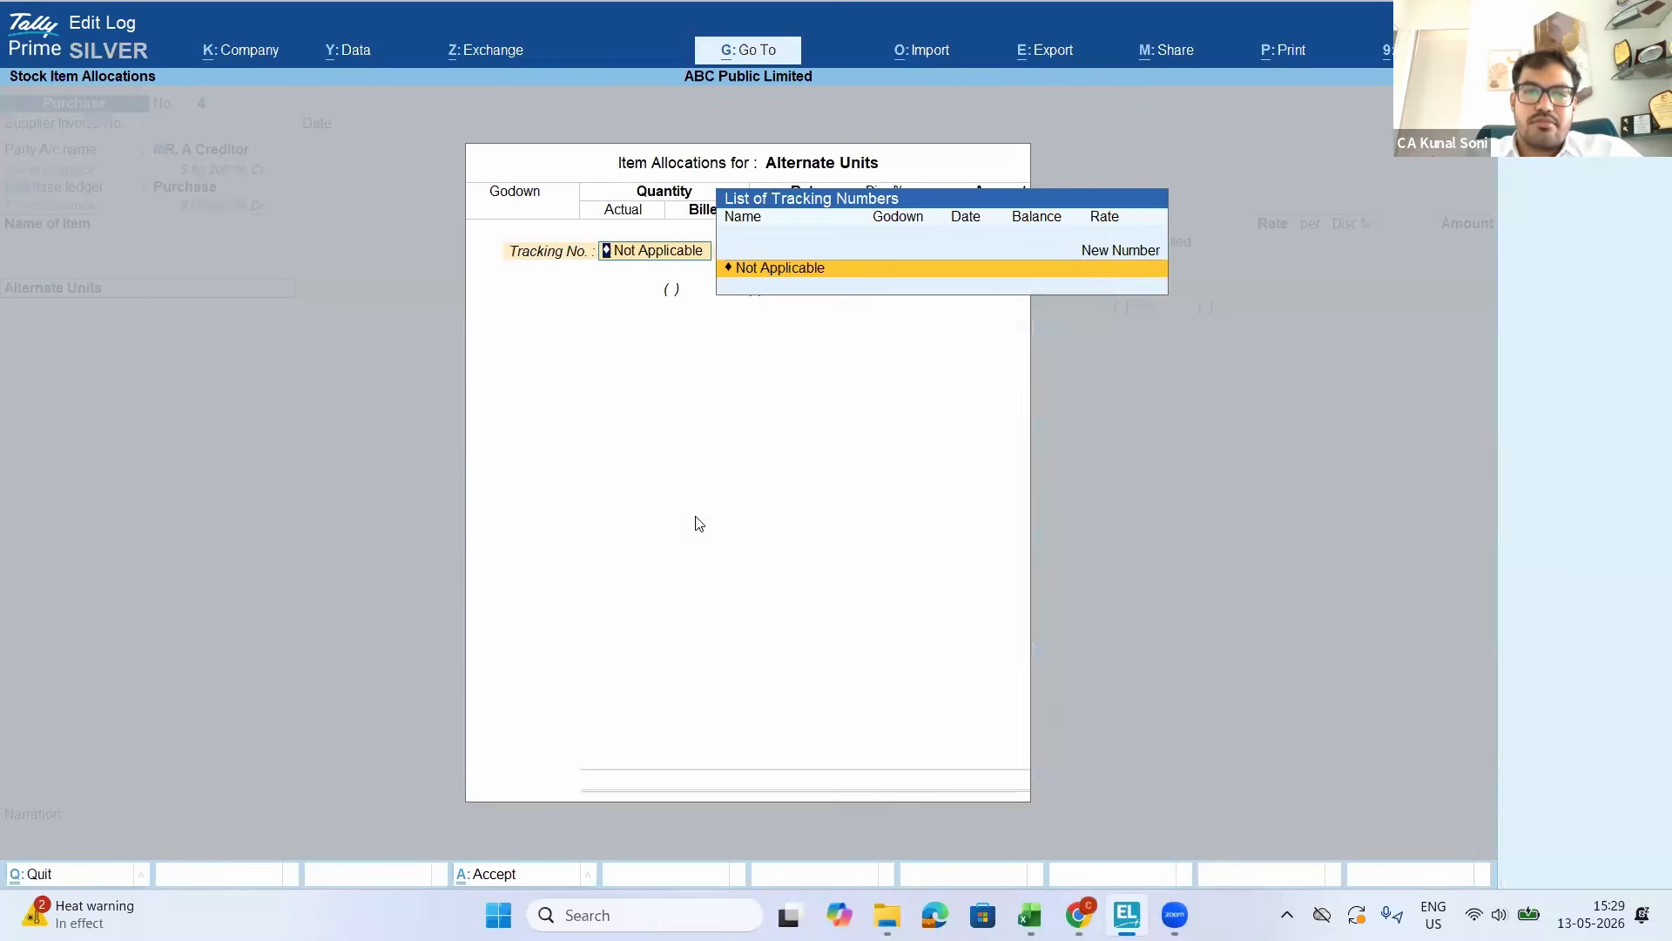
key("Return")
key("Return")
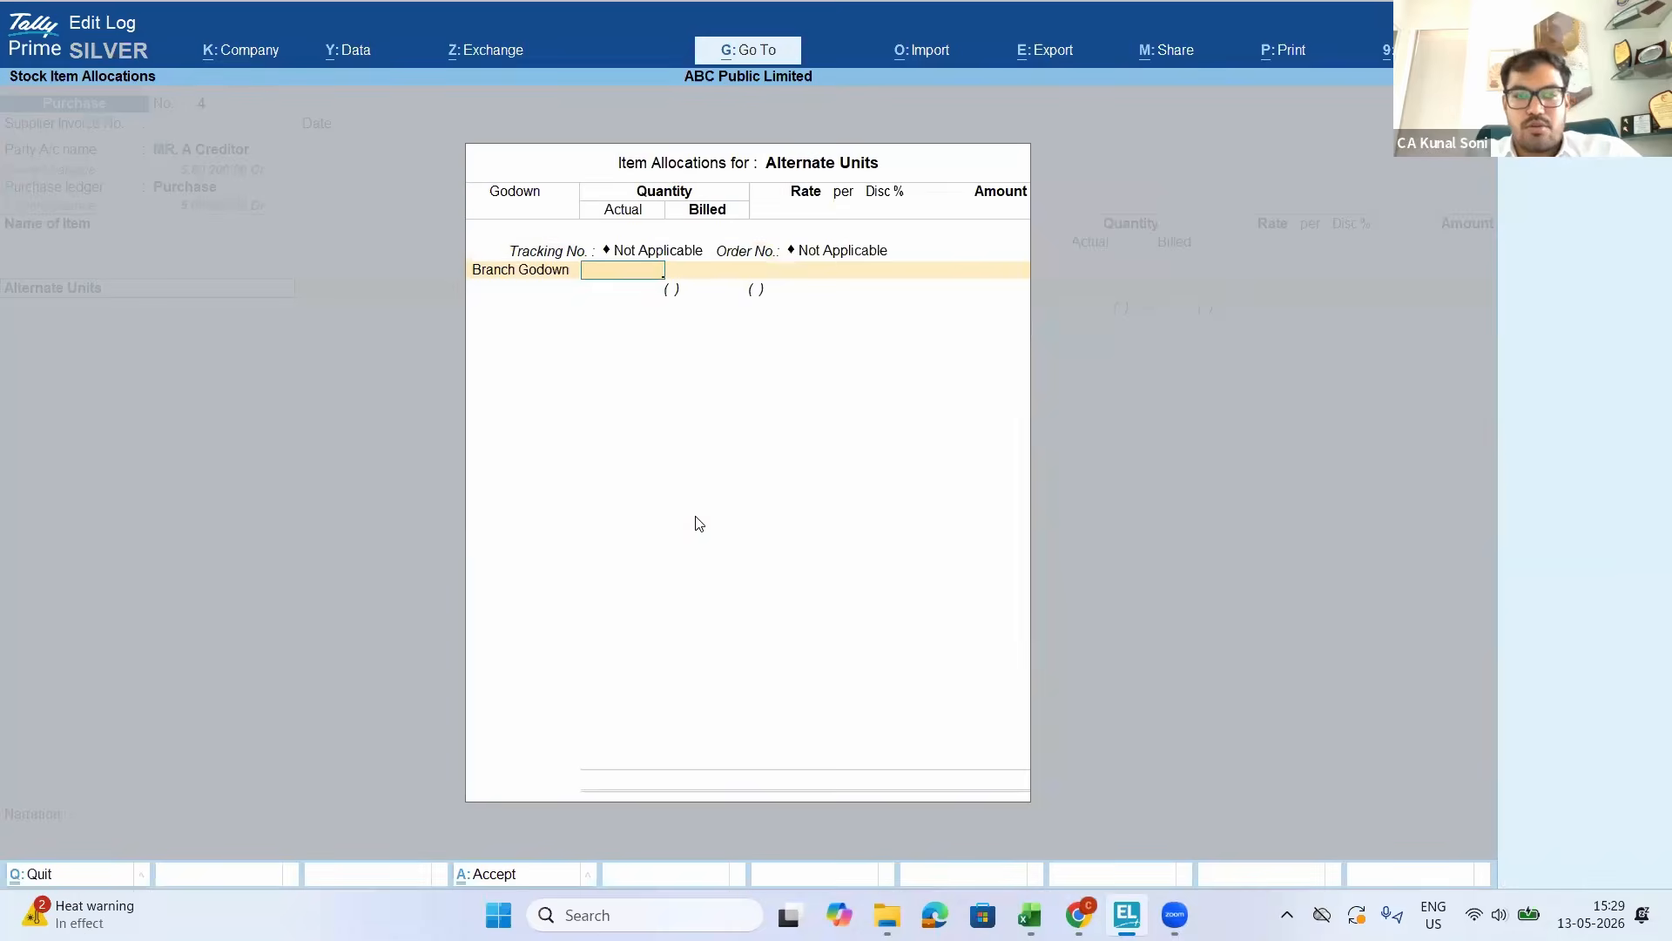
key("BackSpace")
key("Return")
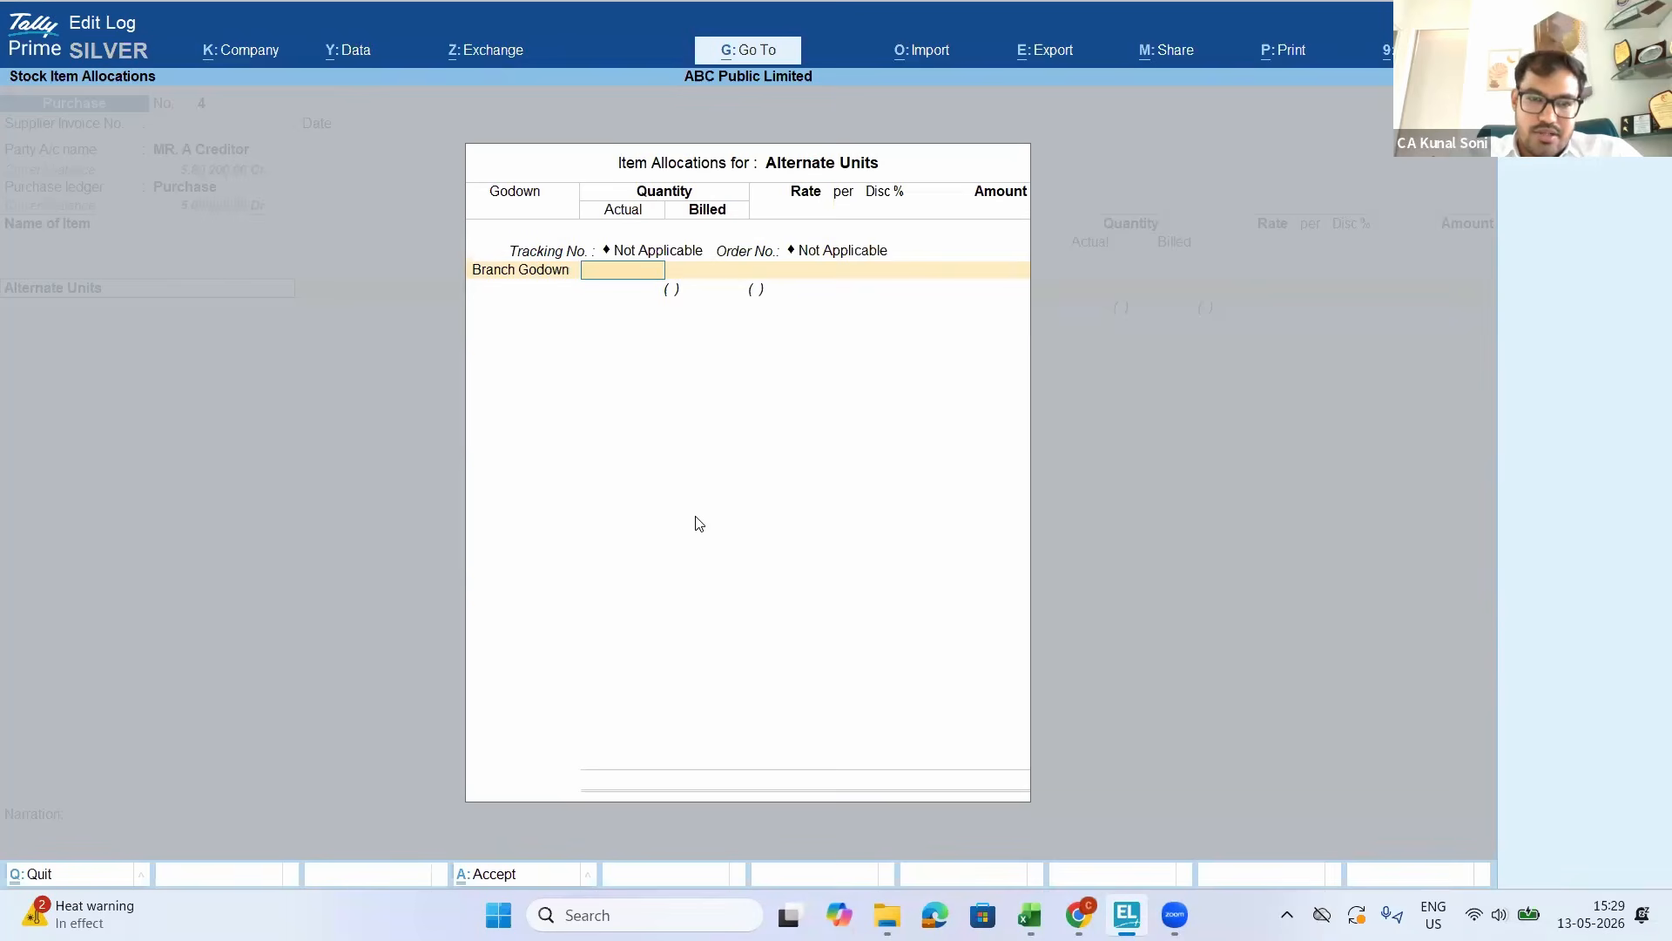
Enter the item's actual quantity as 1 box = 12 nos and accept 1 Box as the billed quantity
type("box")
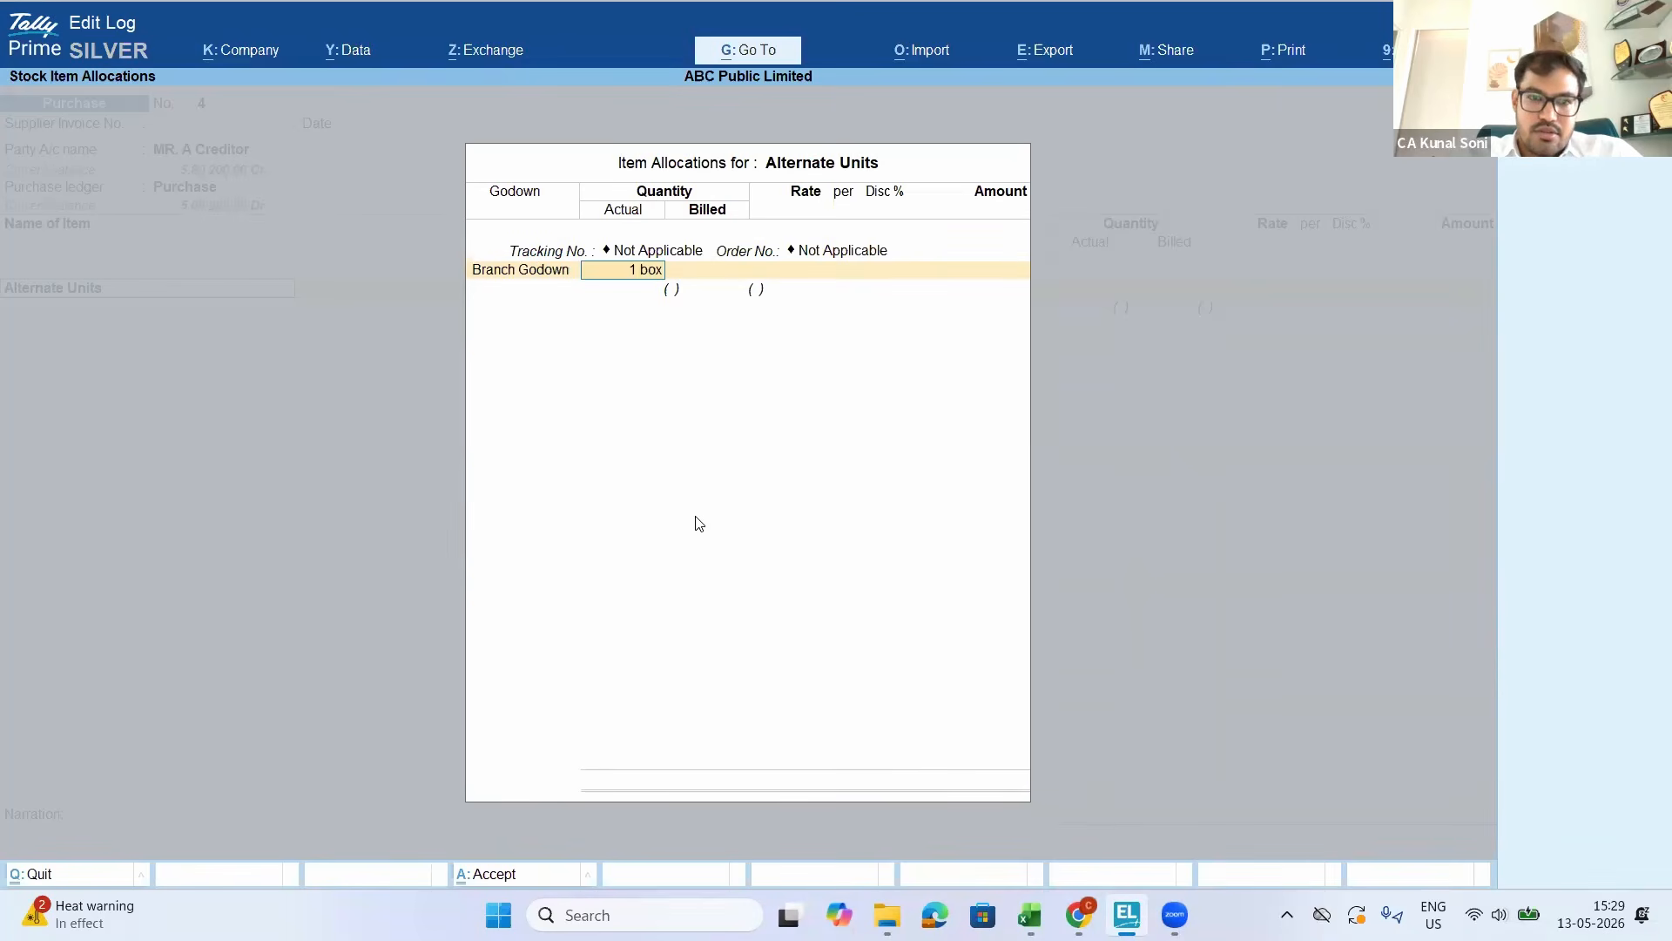
type(" =")
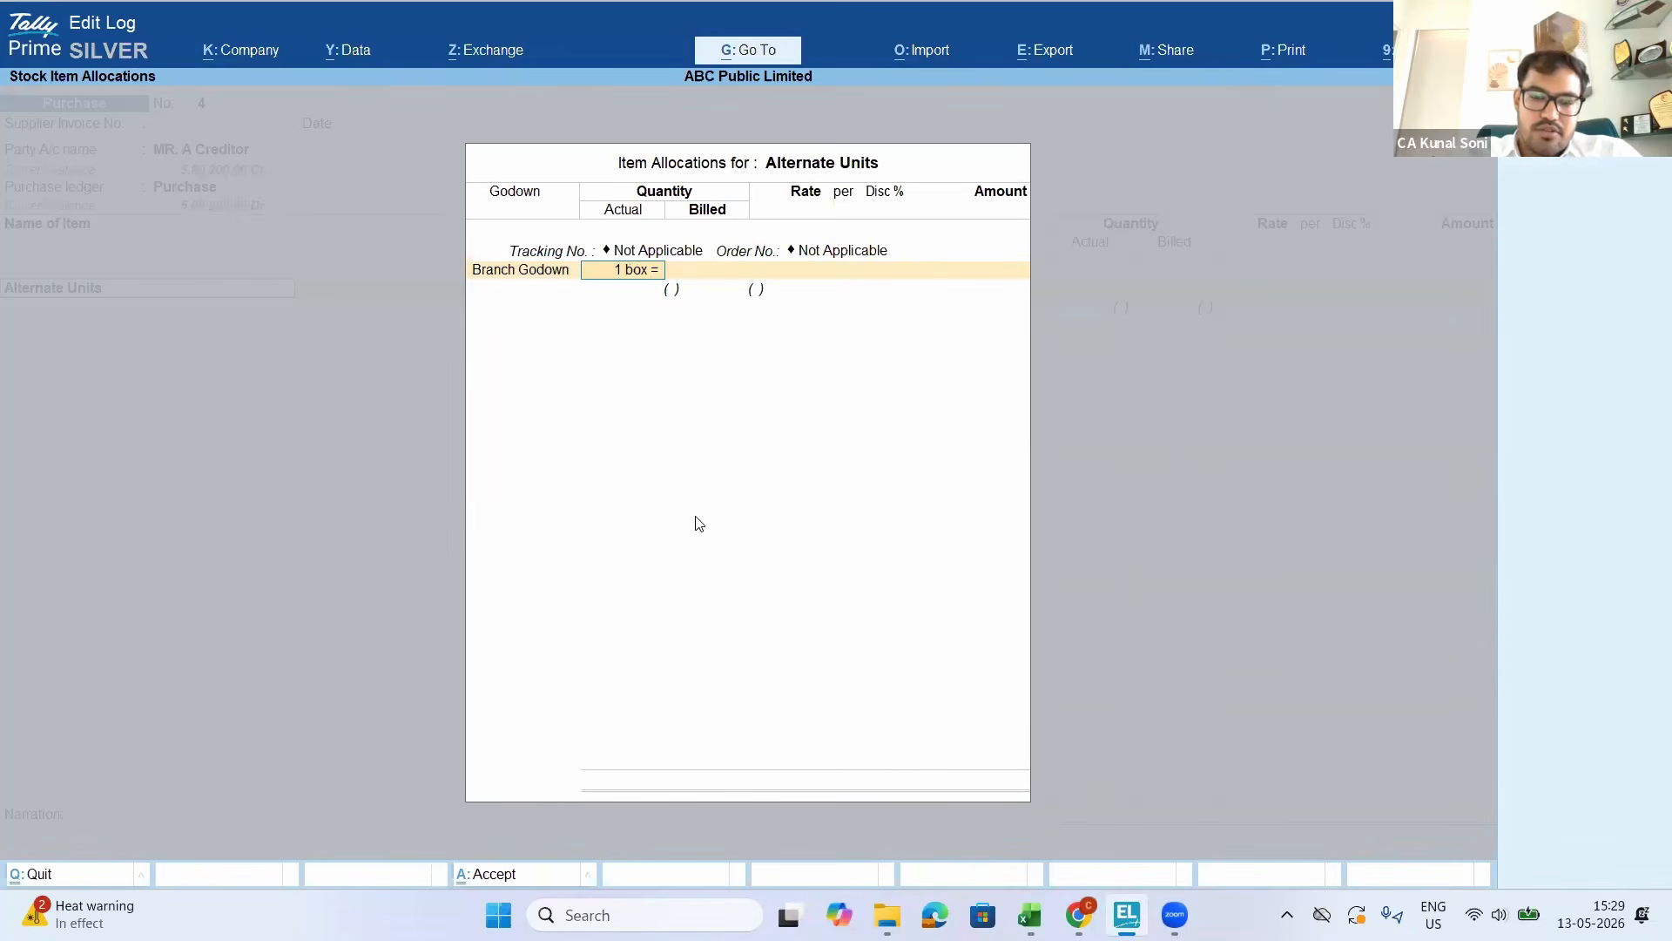
type(" 12 no")
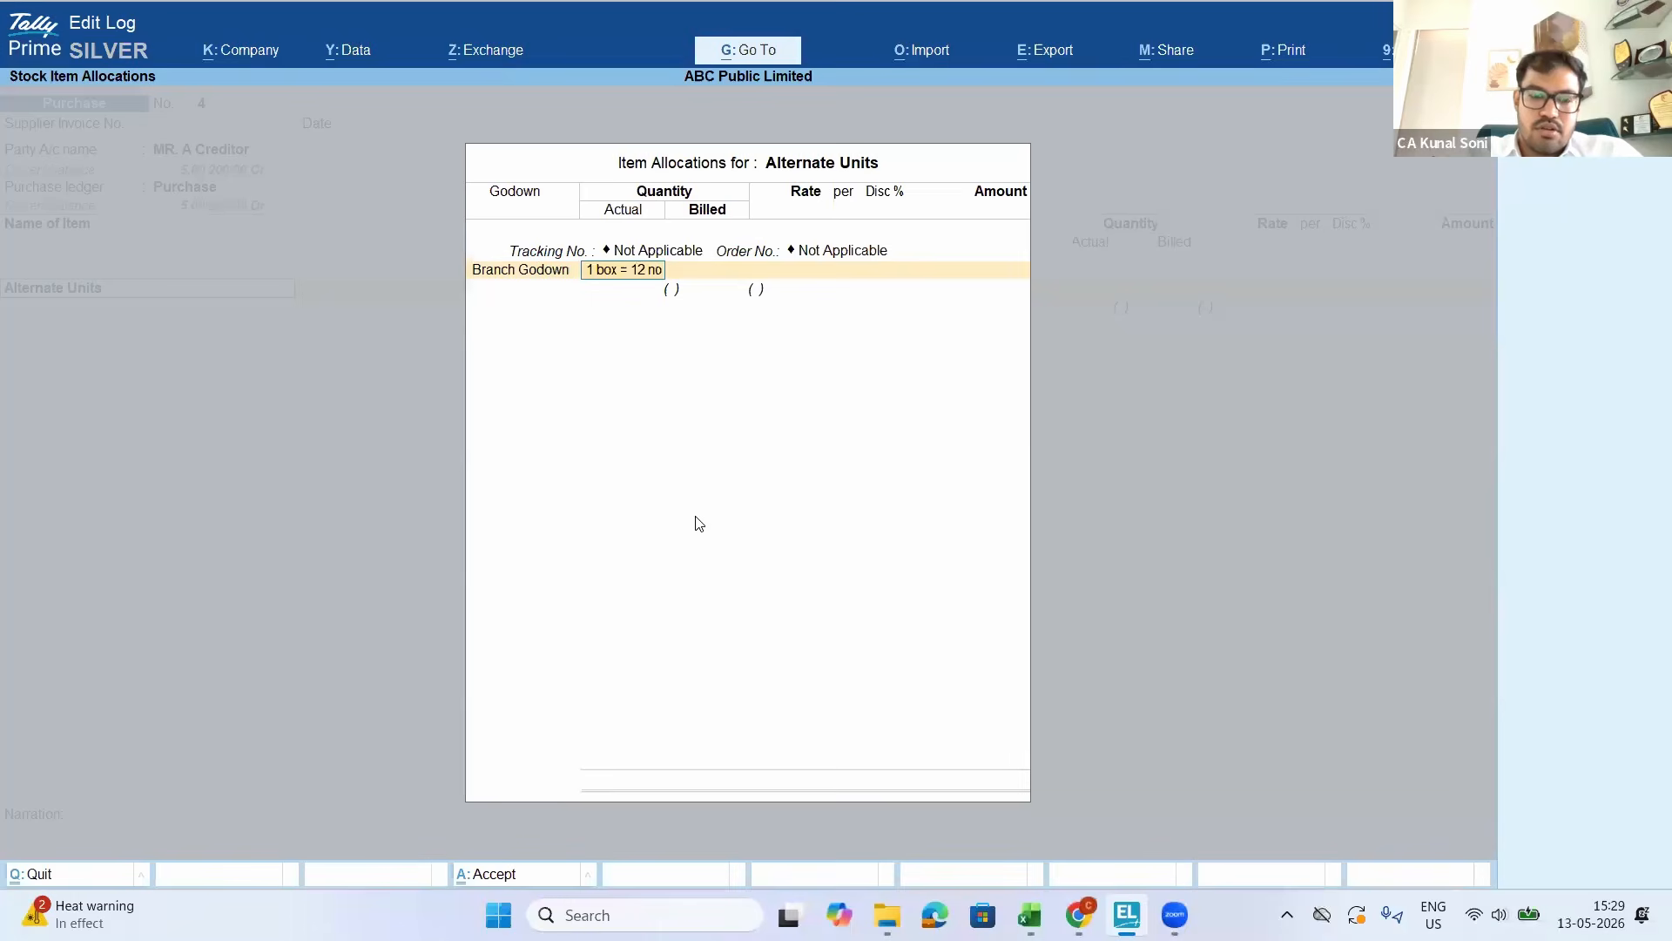
type("s")
key("Return")
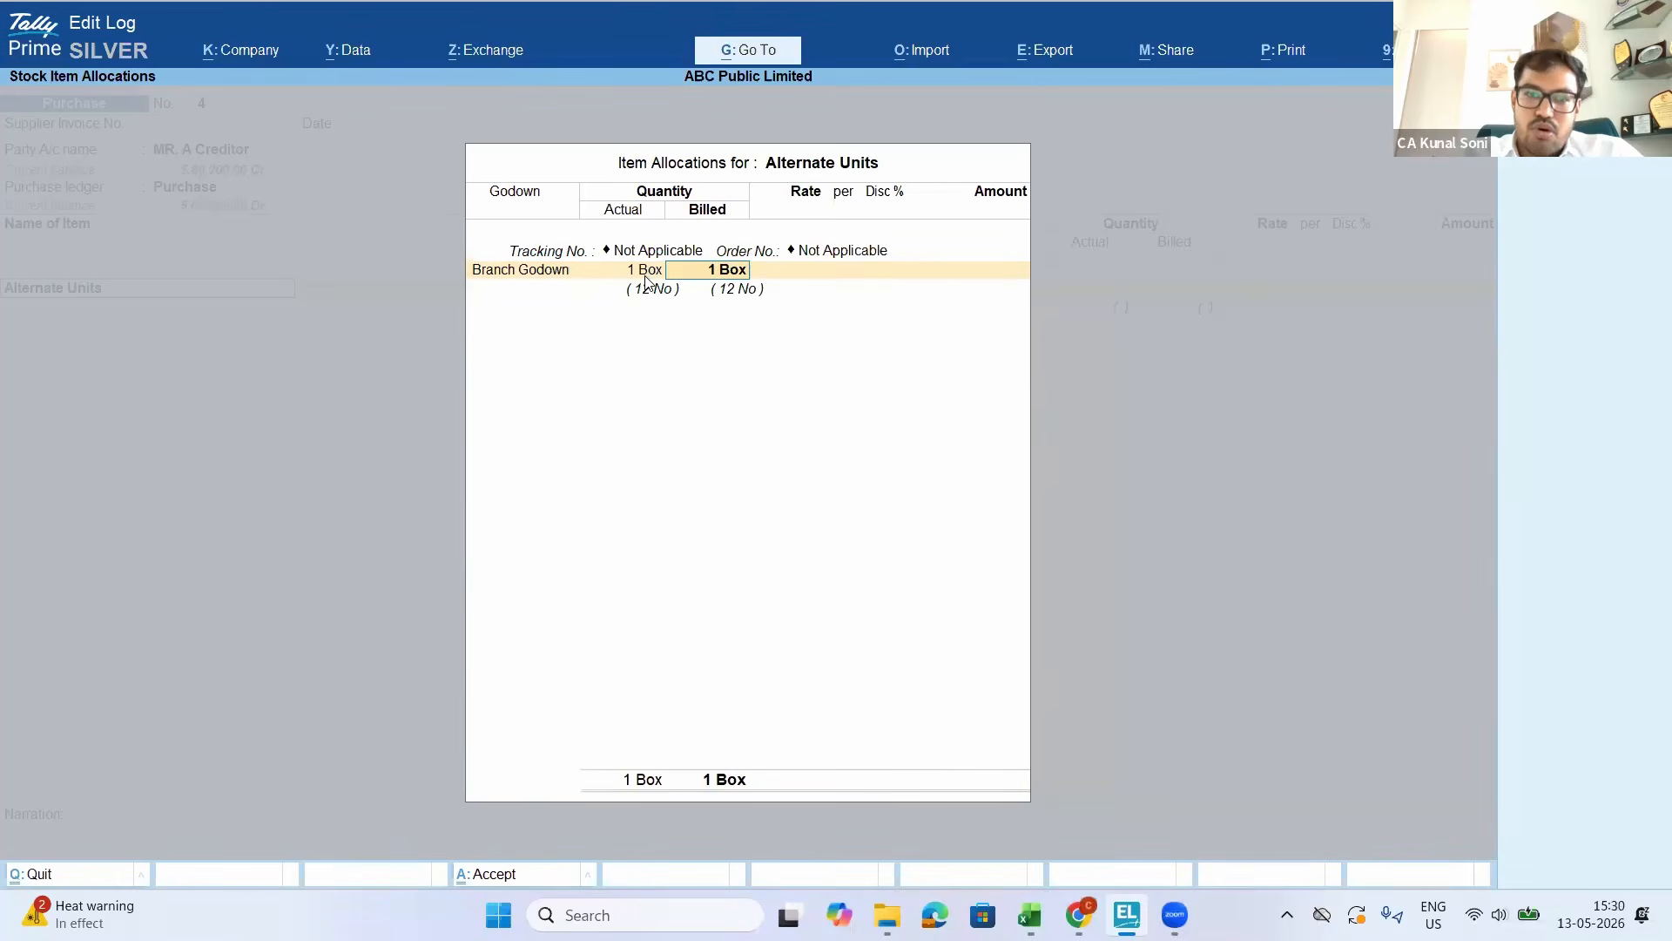
key("Return")
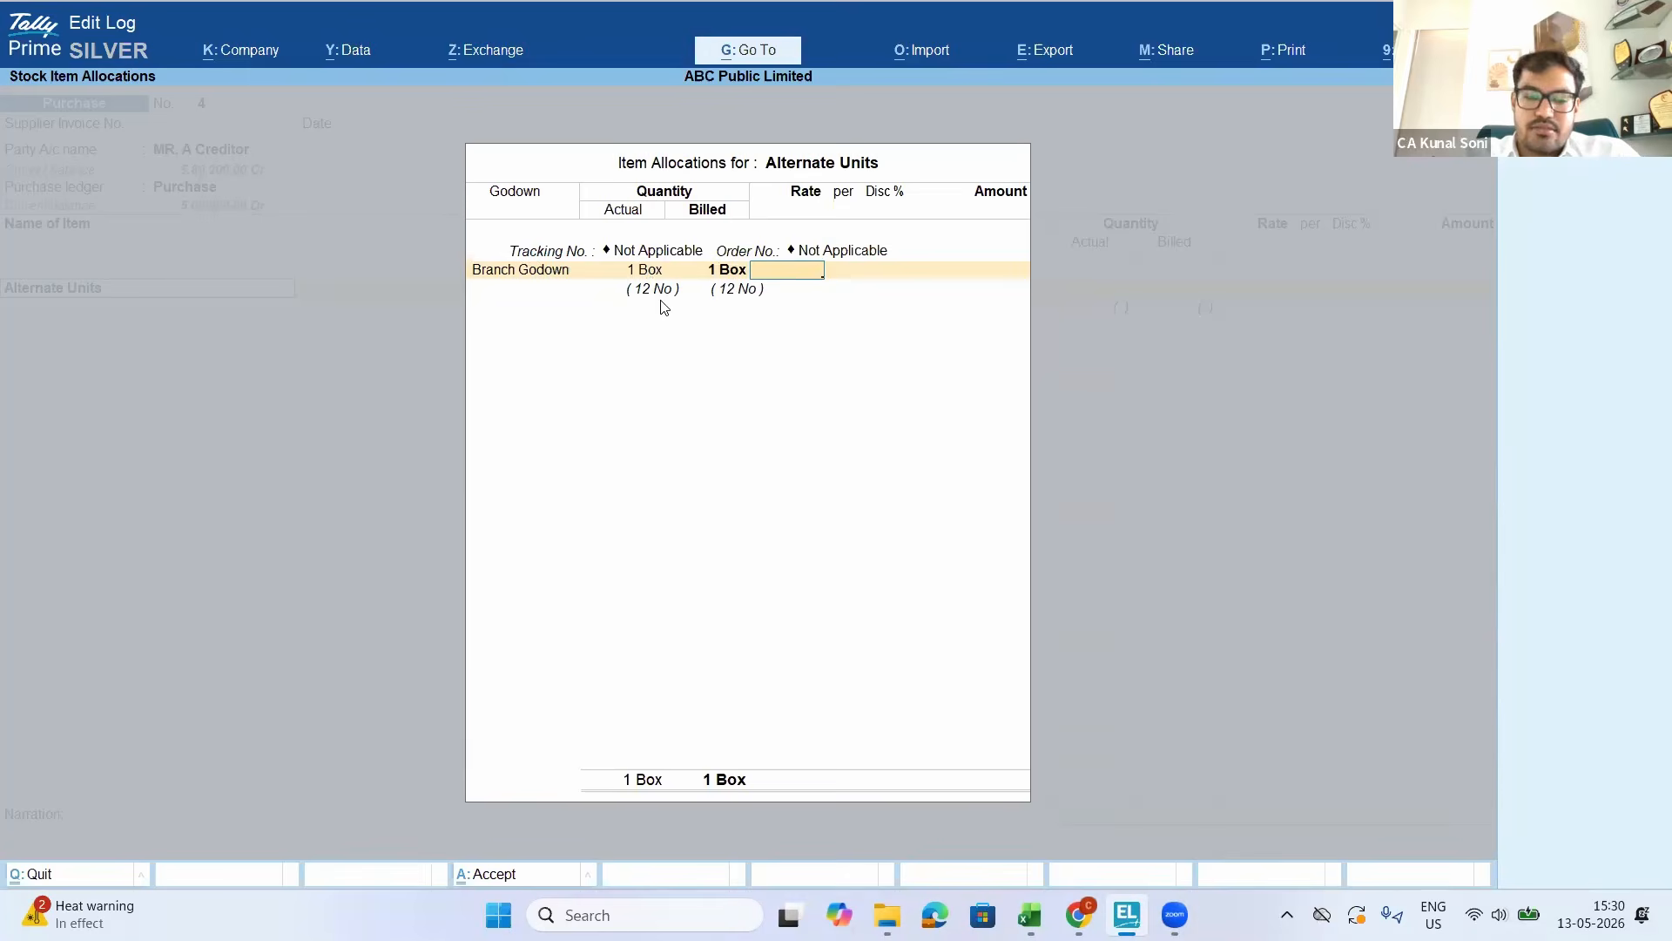
Set the rate to 400 per Box without discount and accept the item allocation
type("400")
key("Return")
key("Return")
key("Return")
key("Return")
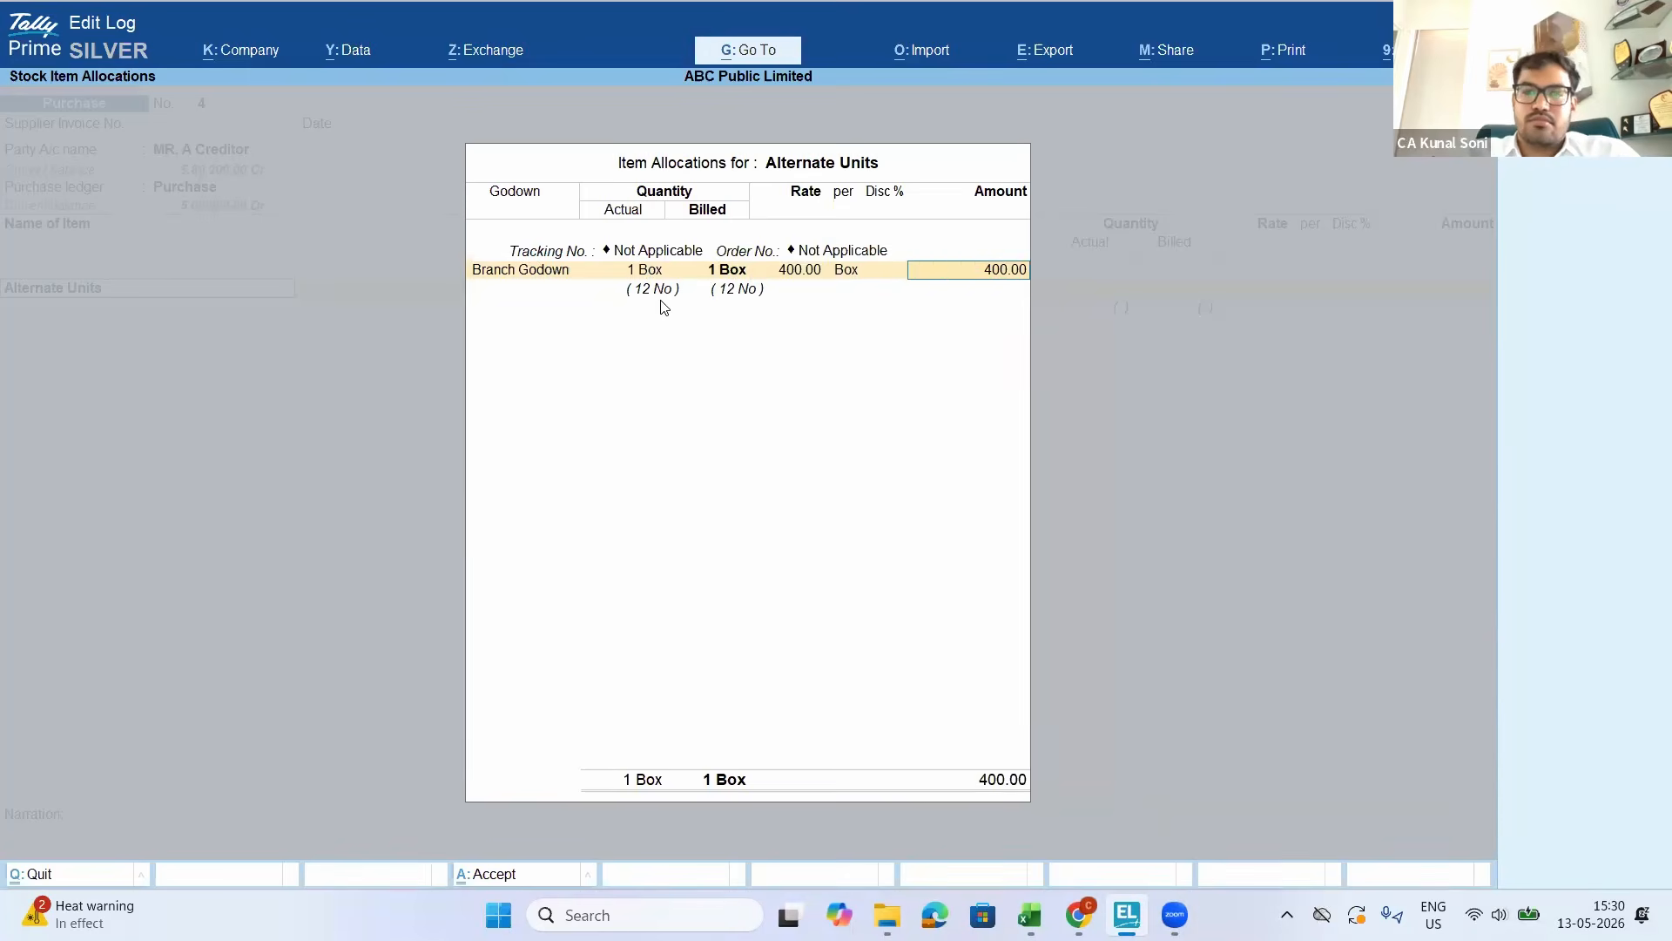
key("Return")
key("Return")
key("Return")
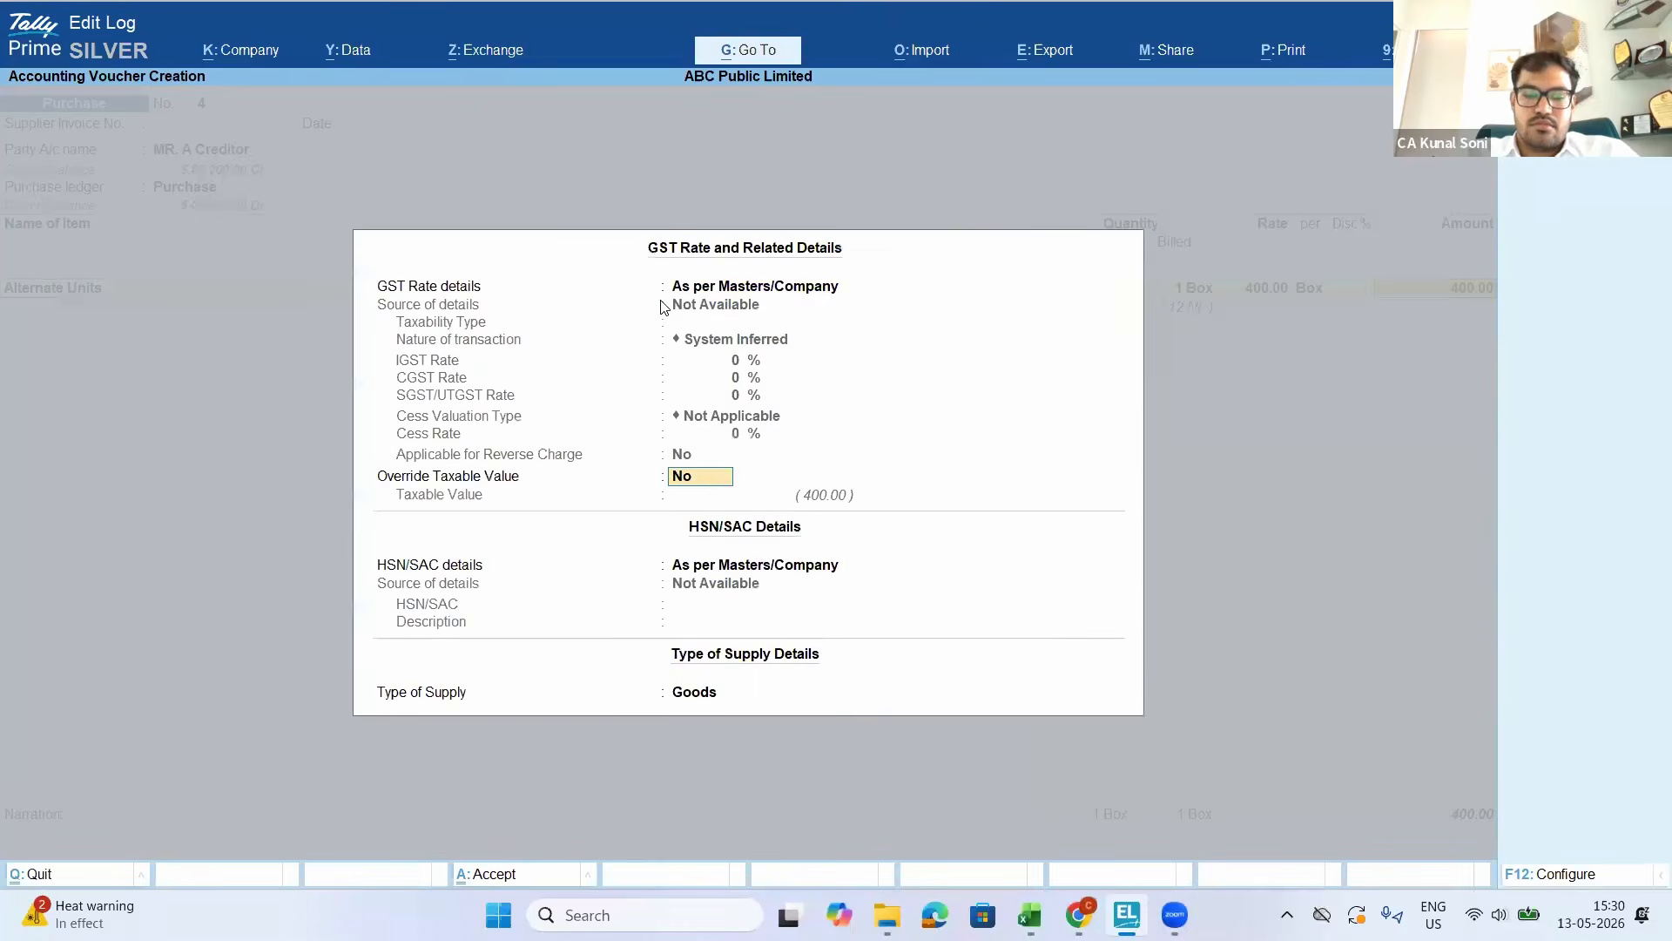
Accept the item's default GST details, end the item list and save the purchase voucher
key("Return")
key("Return")
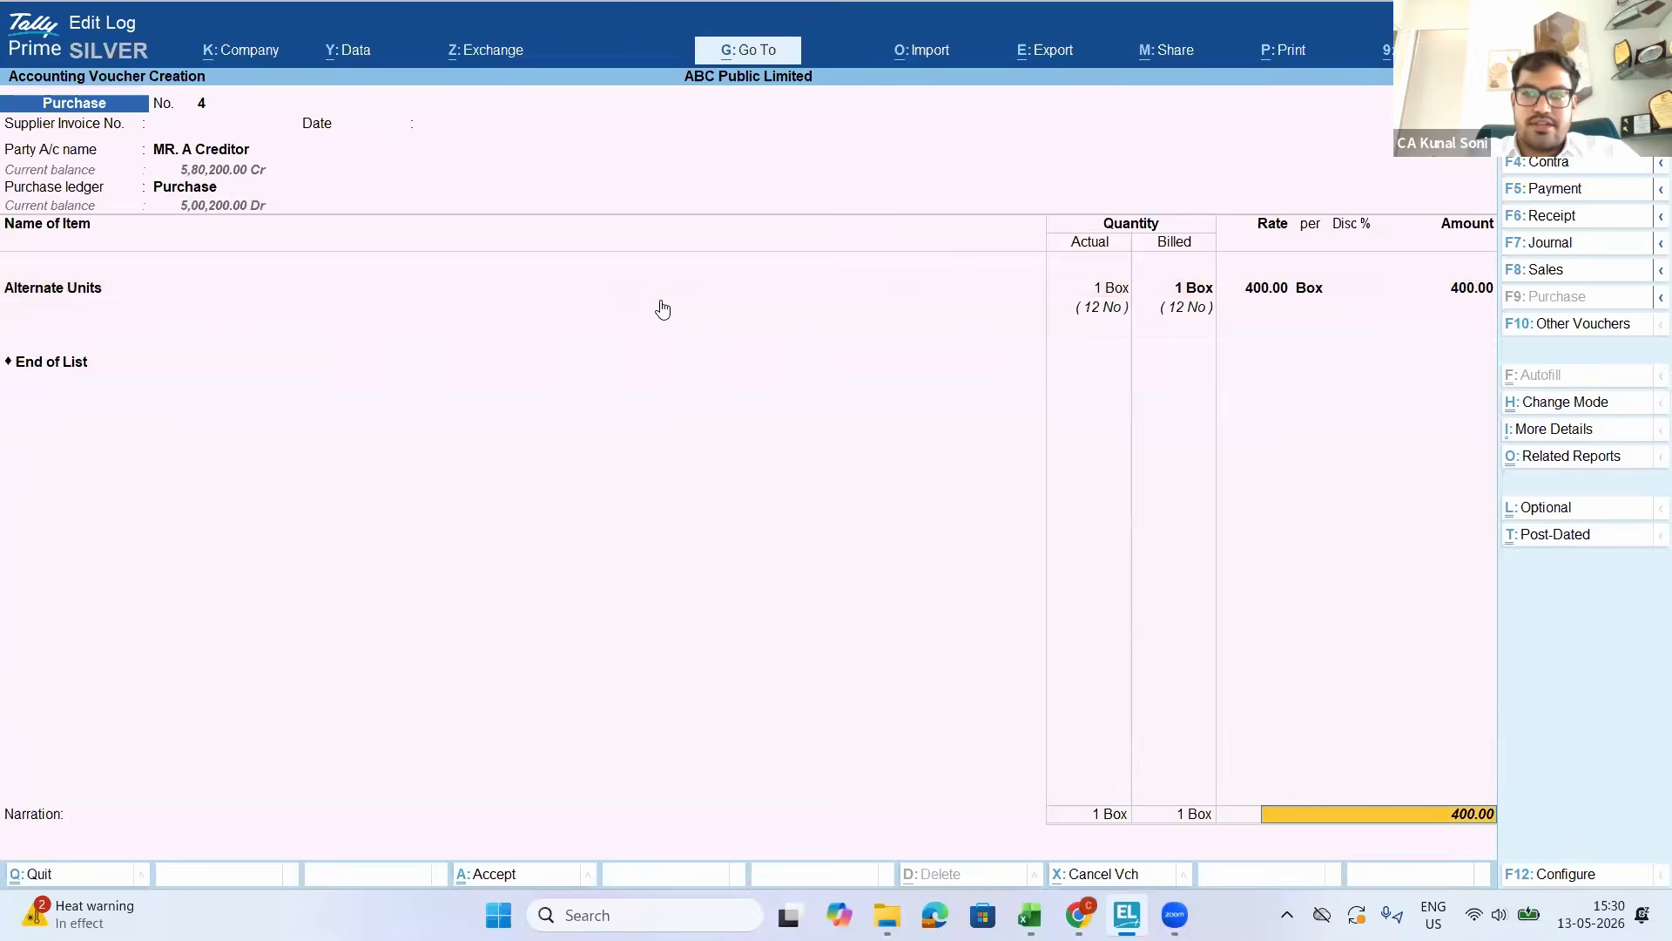
key("Return")
key("Return")
key("Return")
key("Return")
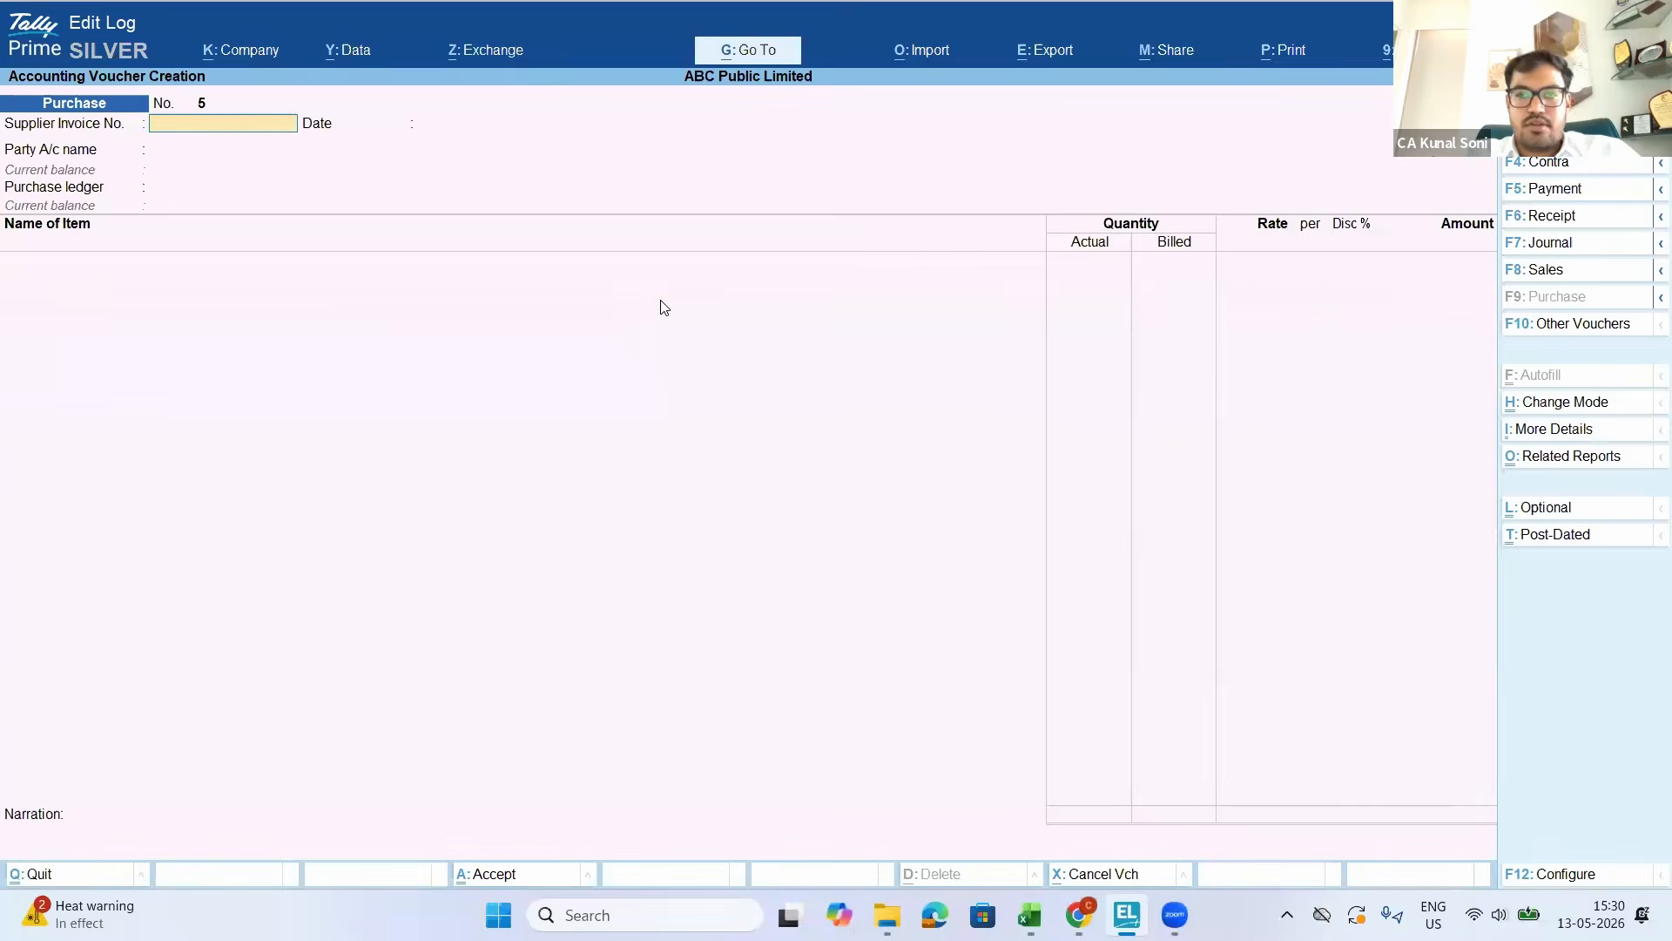
Leave the blank purchase voucher and open the Stock Summary report for ABC Public Limited
key("Escape")
key("Down")
key("Down")
key("Down")
key("Down")
key("Down")
key("Down")
key("Down")
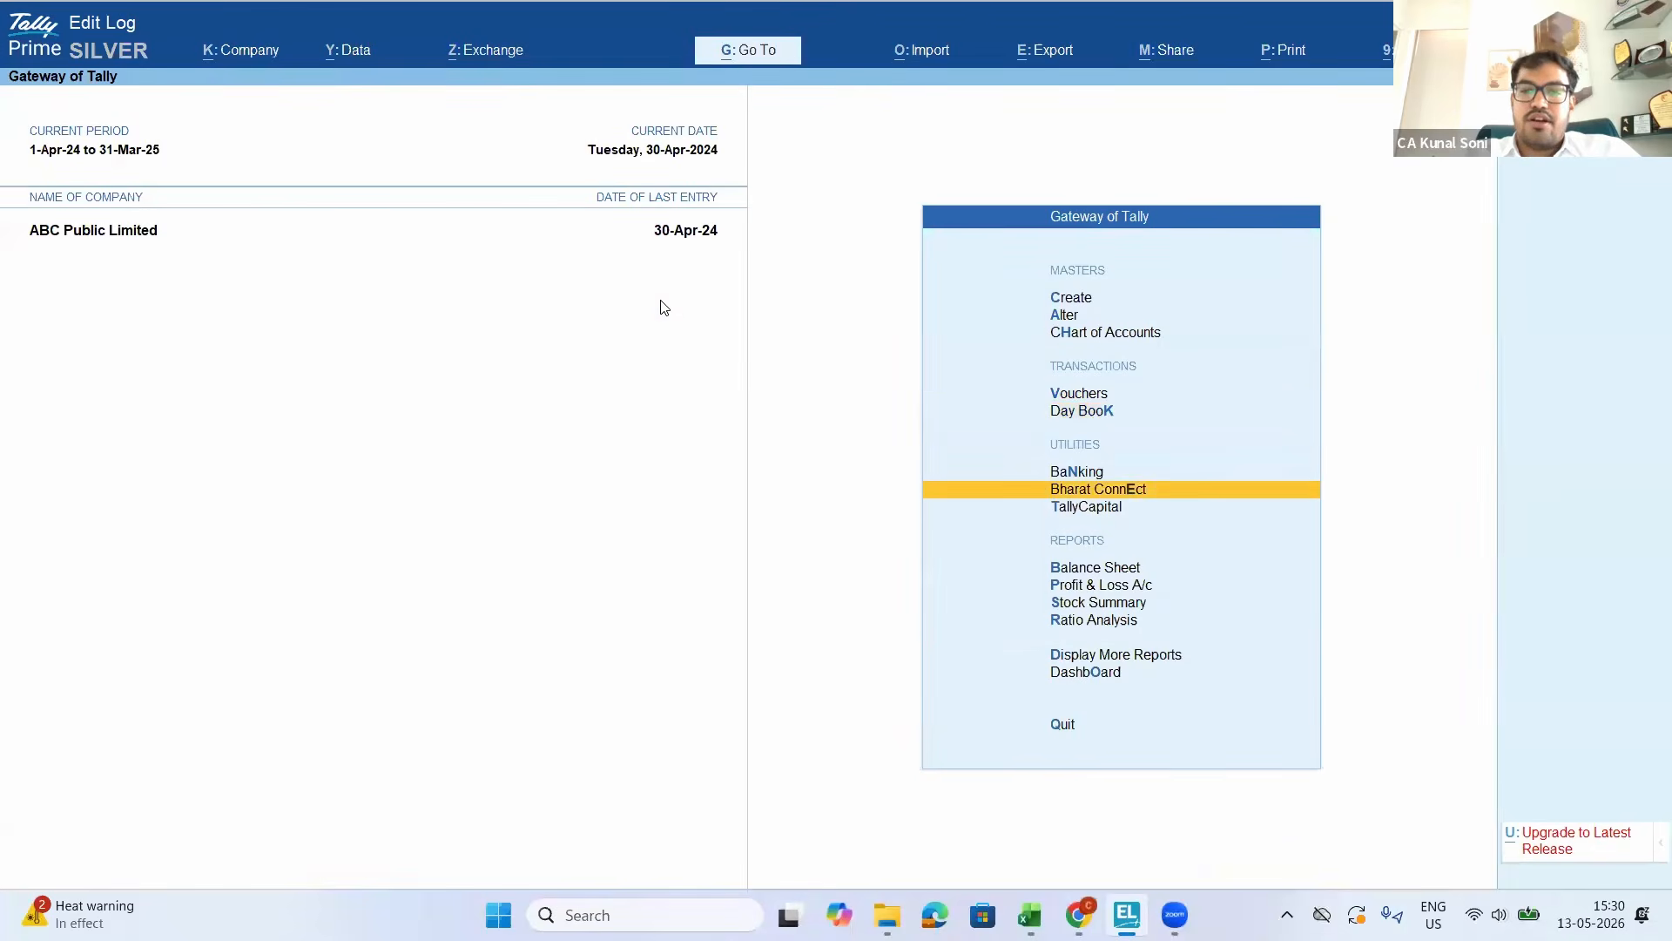
key("Return")
key("Down")
key("Down")
key("Down")
key("Down")
key("Down")
key("Down")
key("Down")
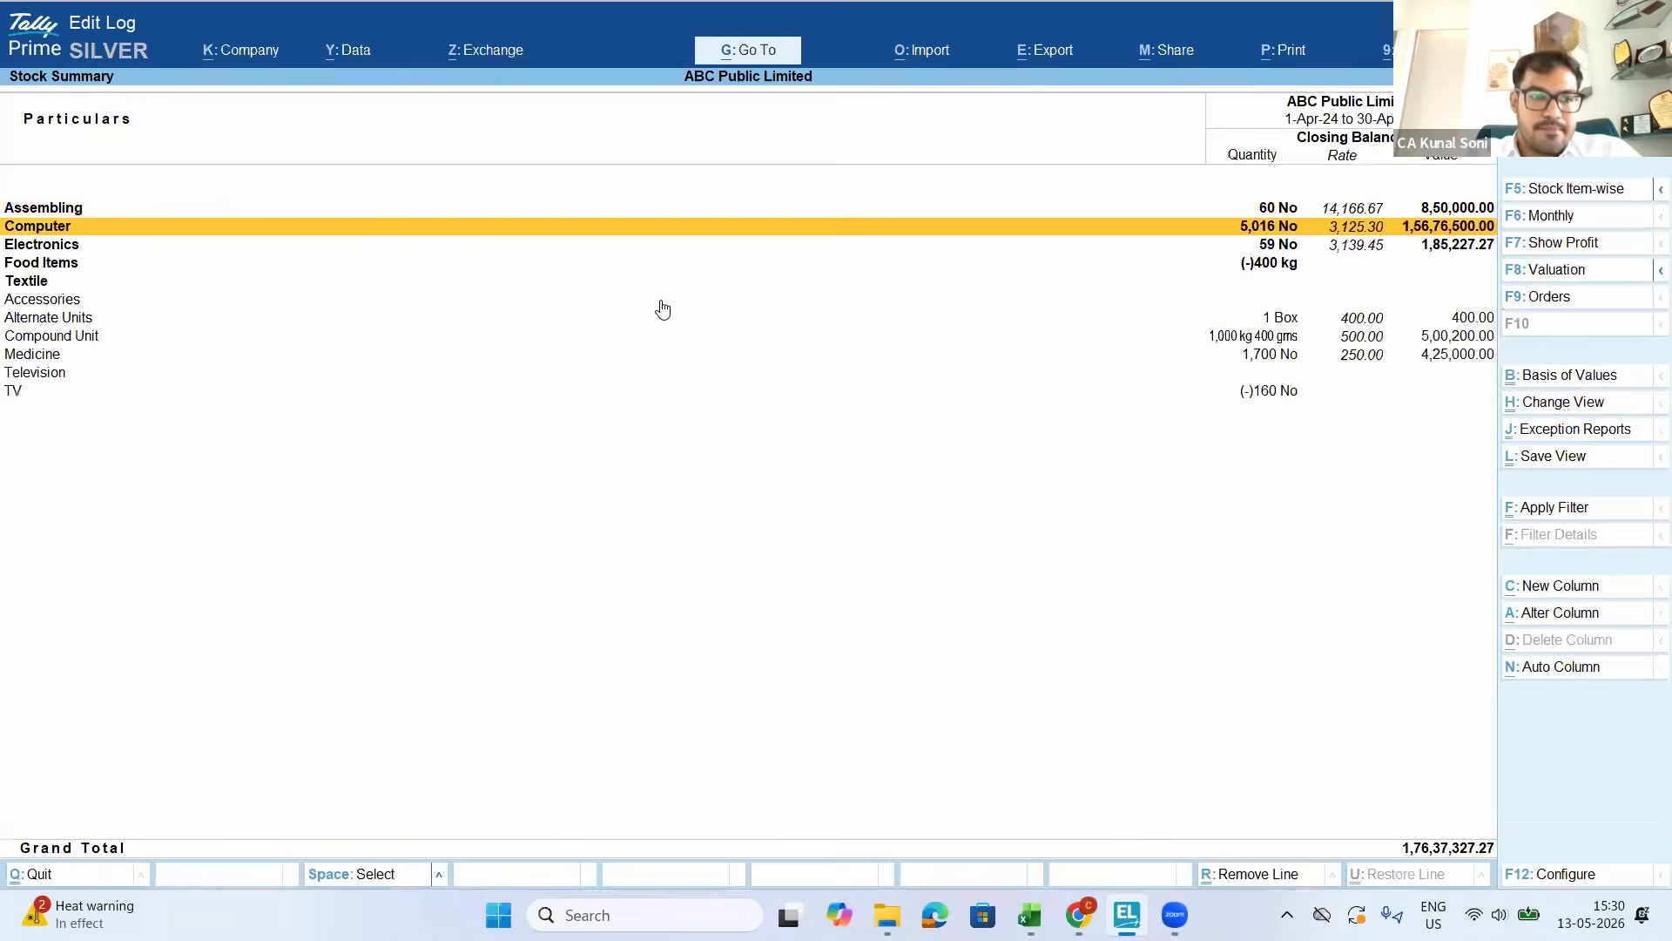
Open the list of vouchers recorded for the Alternate Units stock item
key("Up")
key("Up")
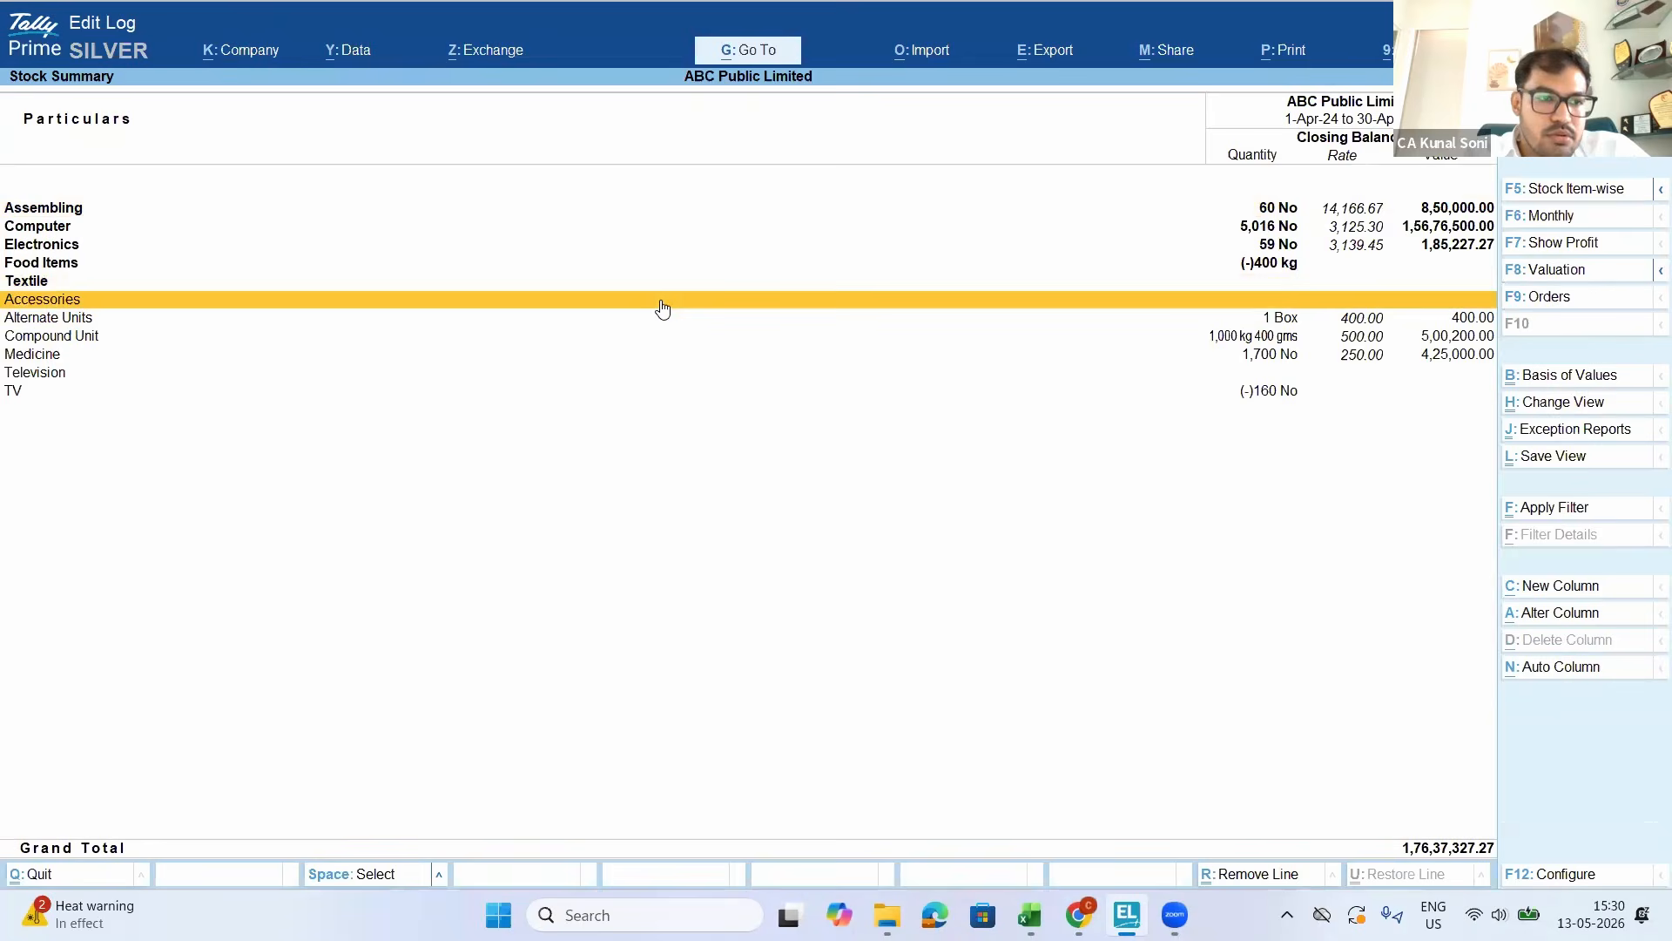
key("Down")
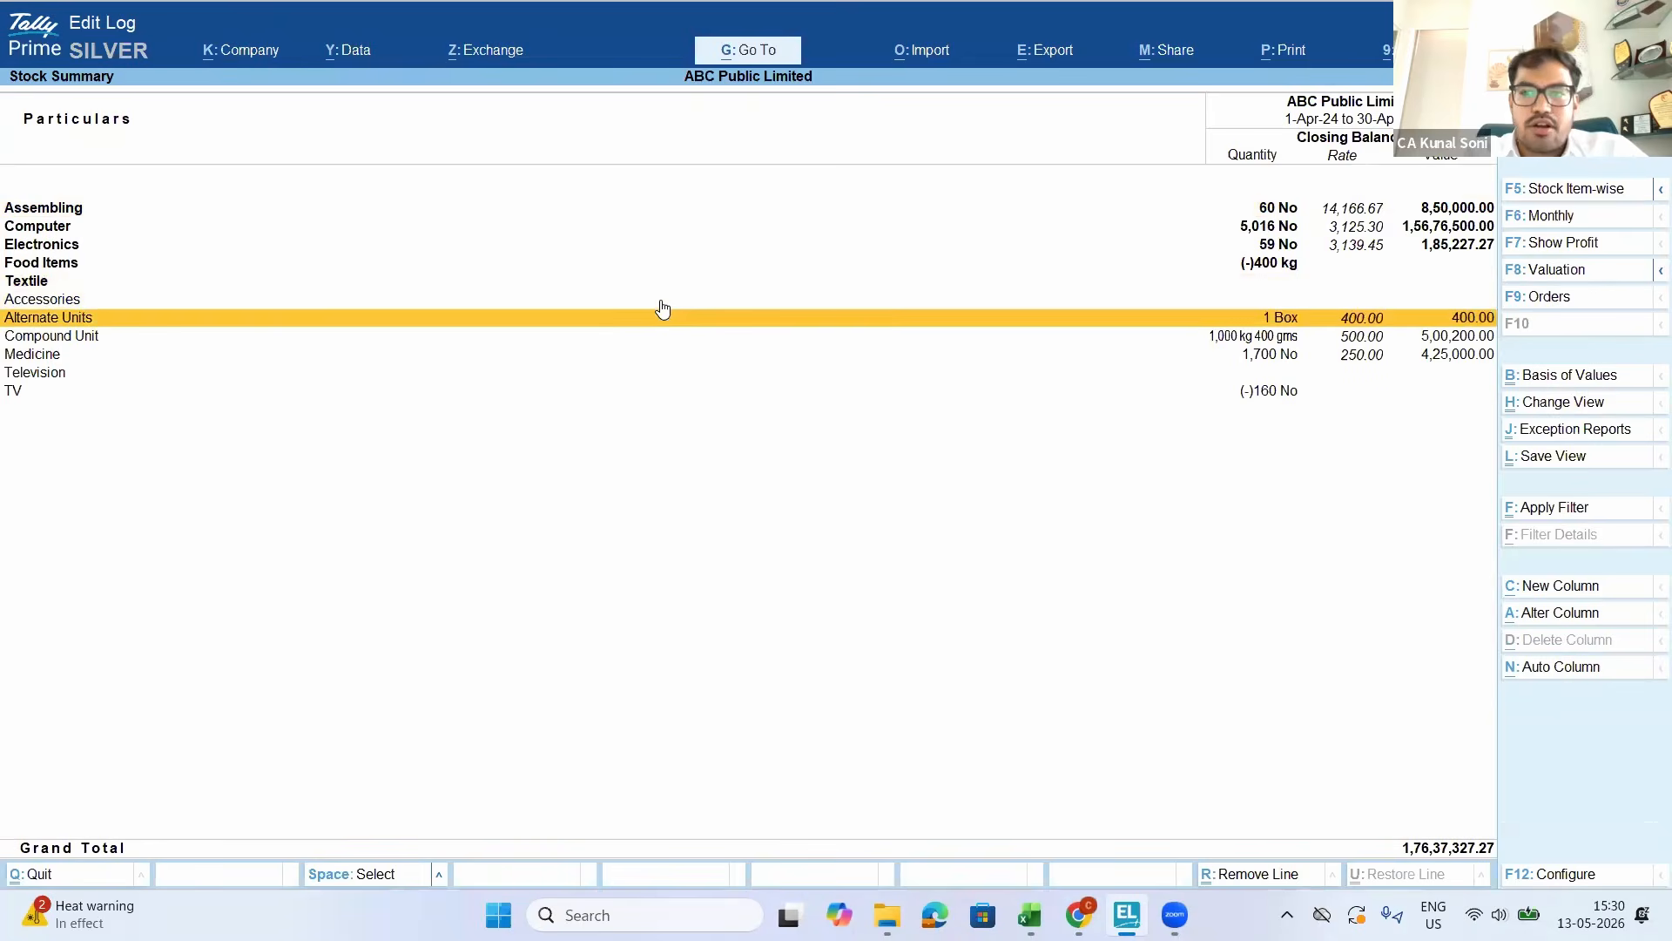
key("Return")
key("Return")
key("F2")
key("Escape")
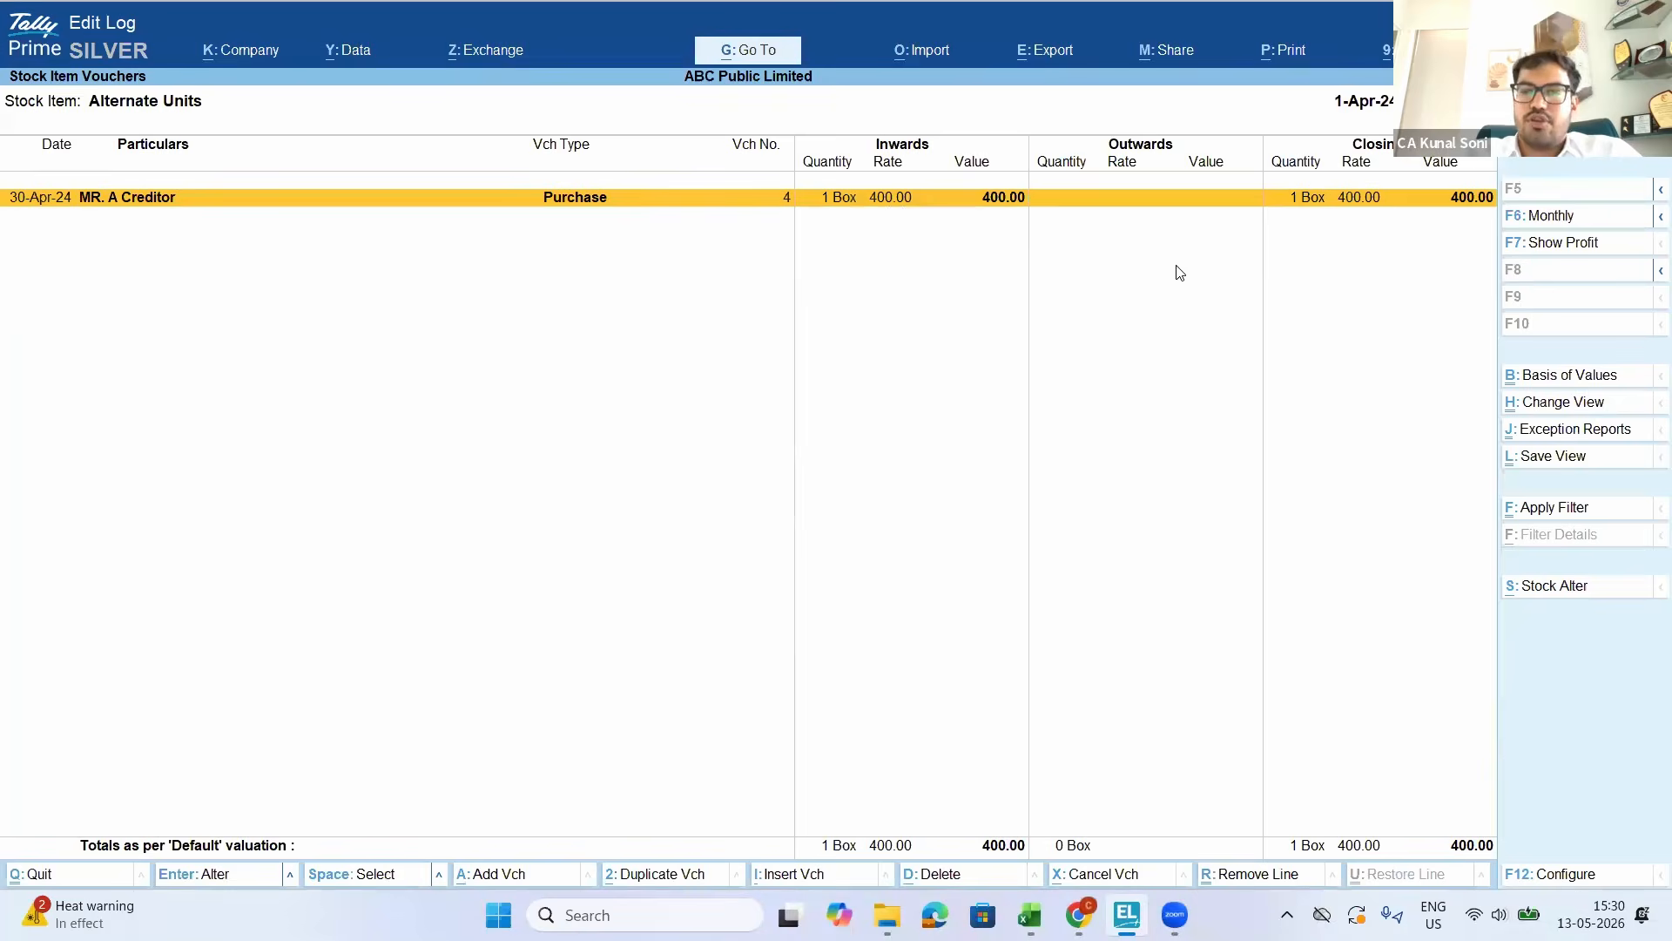
Configure the stock item voucher report to show alternate units
key("F12")
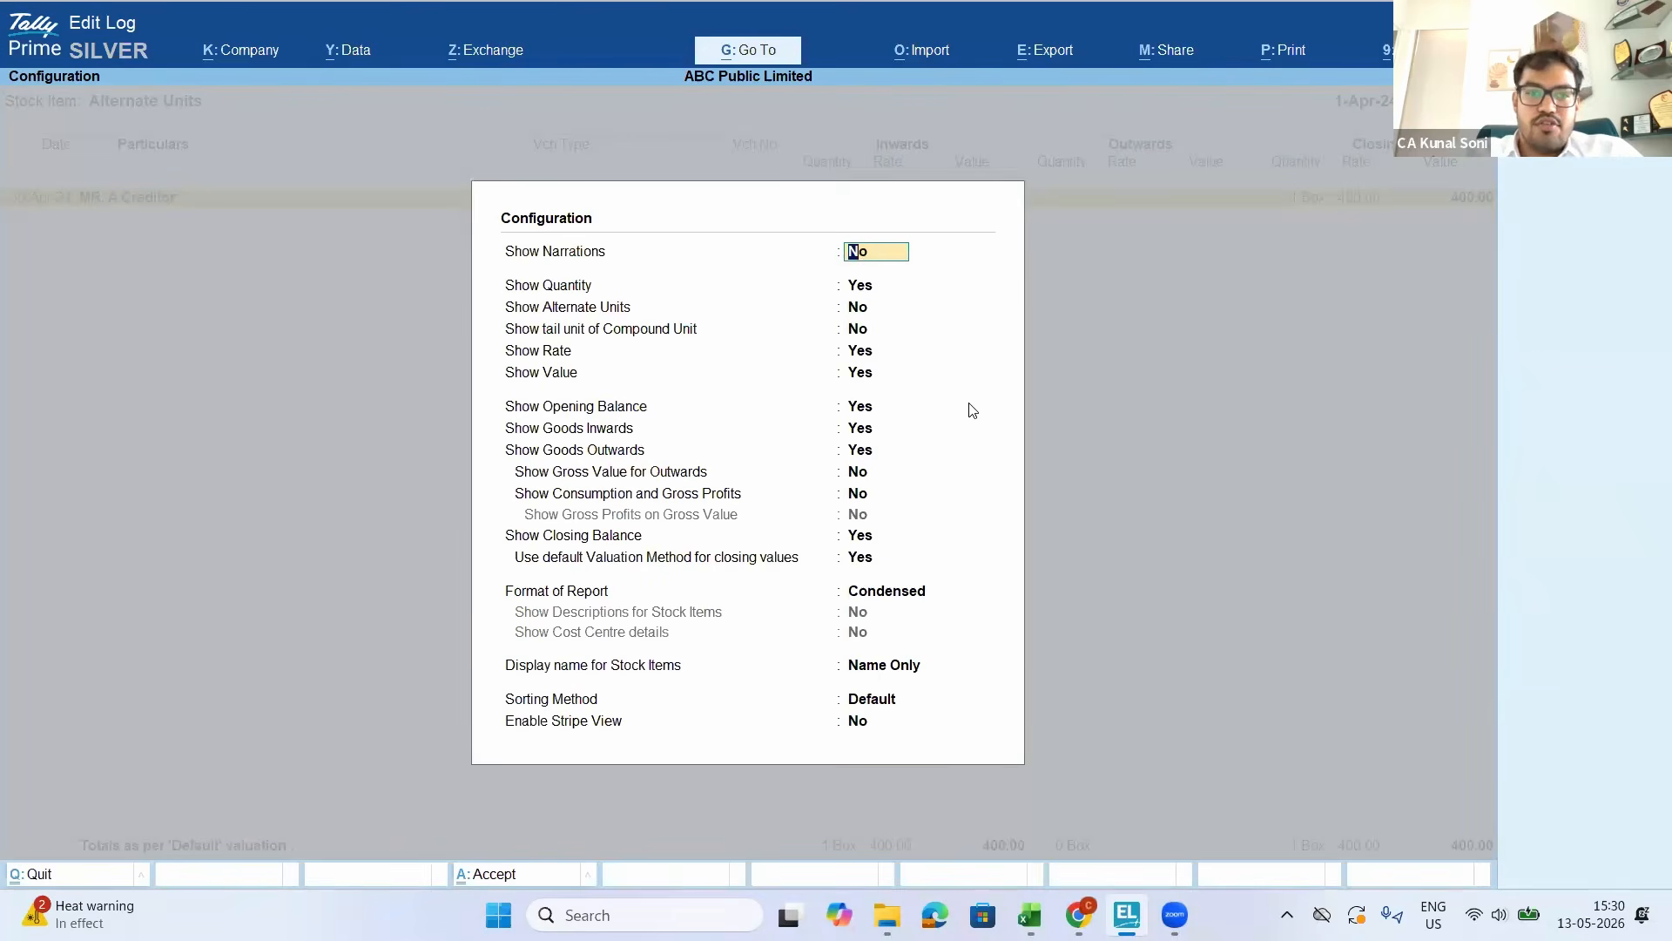
key("Down")
key("Down")
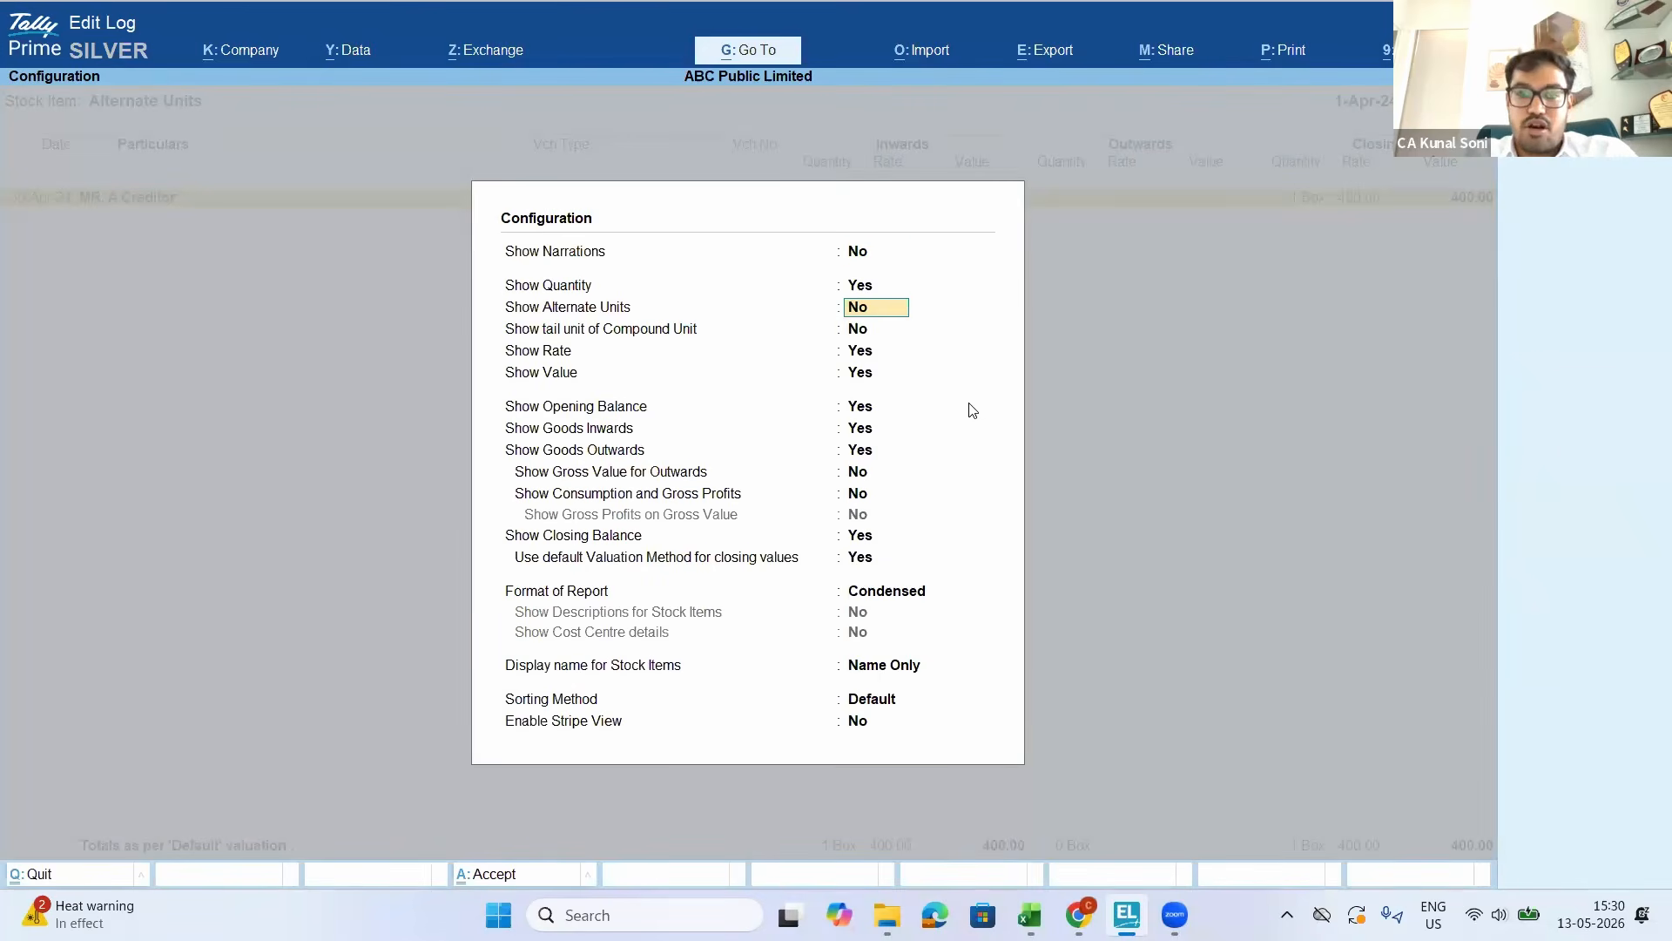
key("y")
key("ctrl+a")
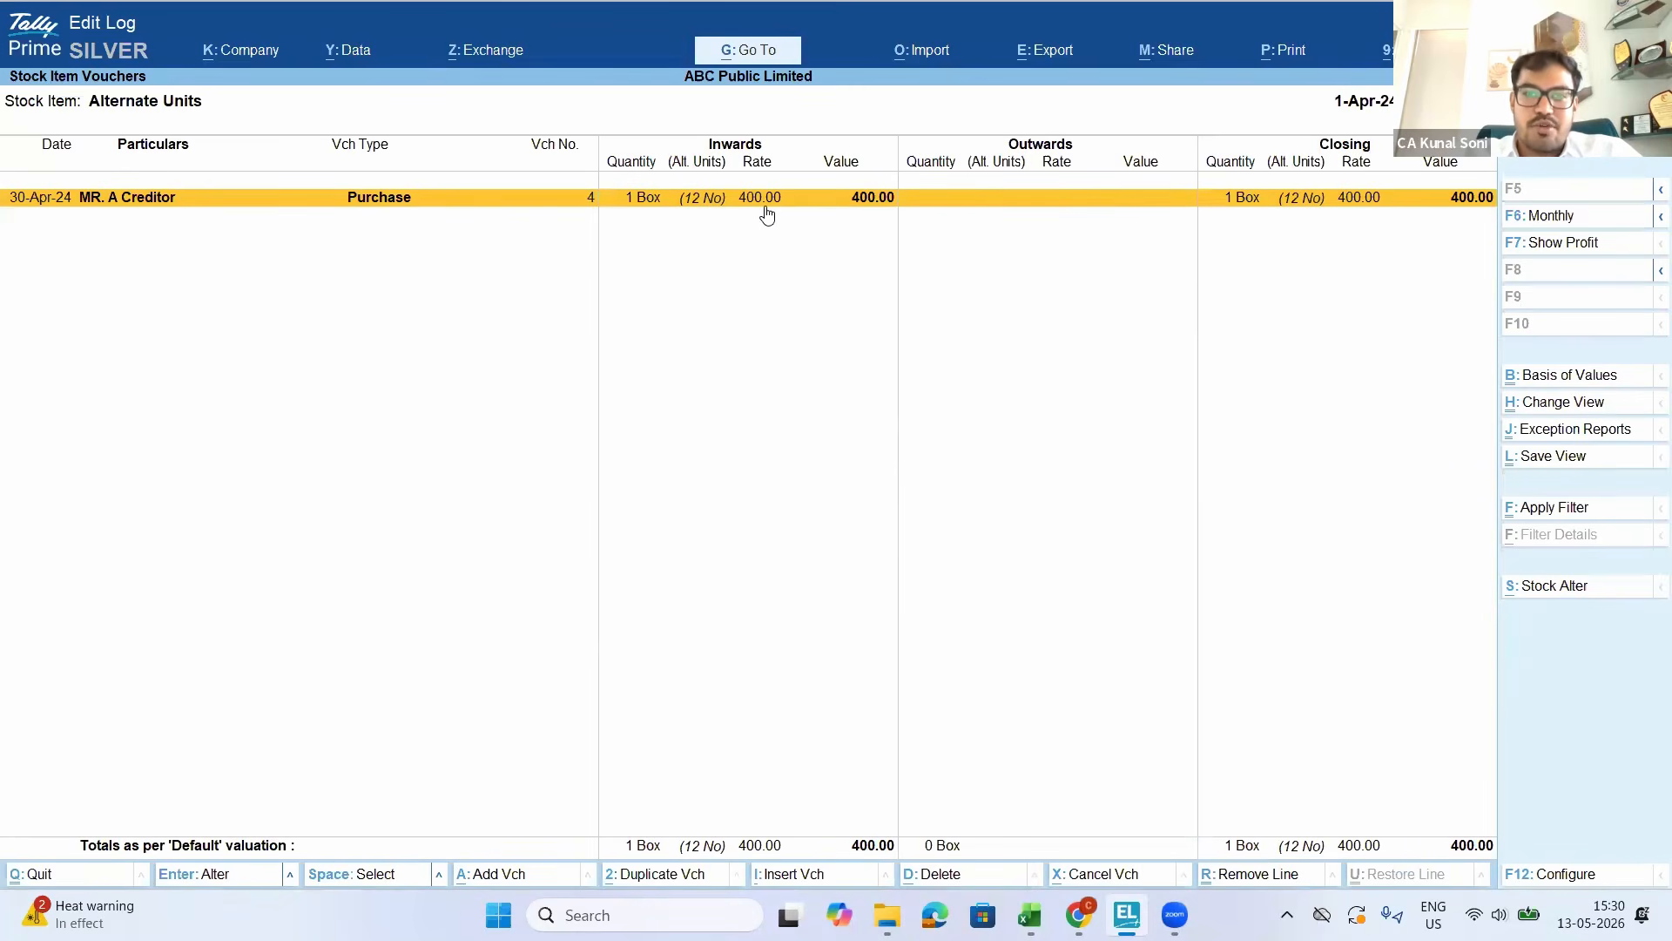
key("alt+a")
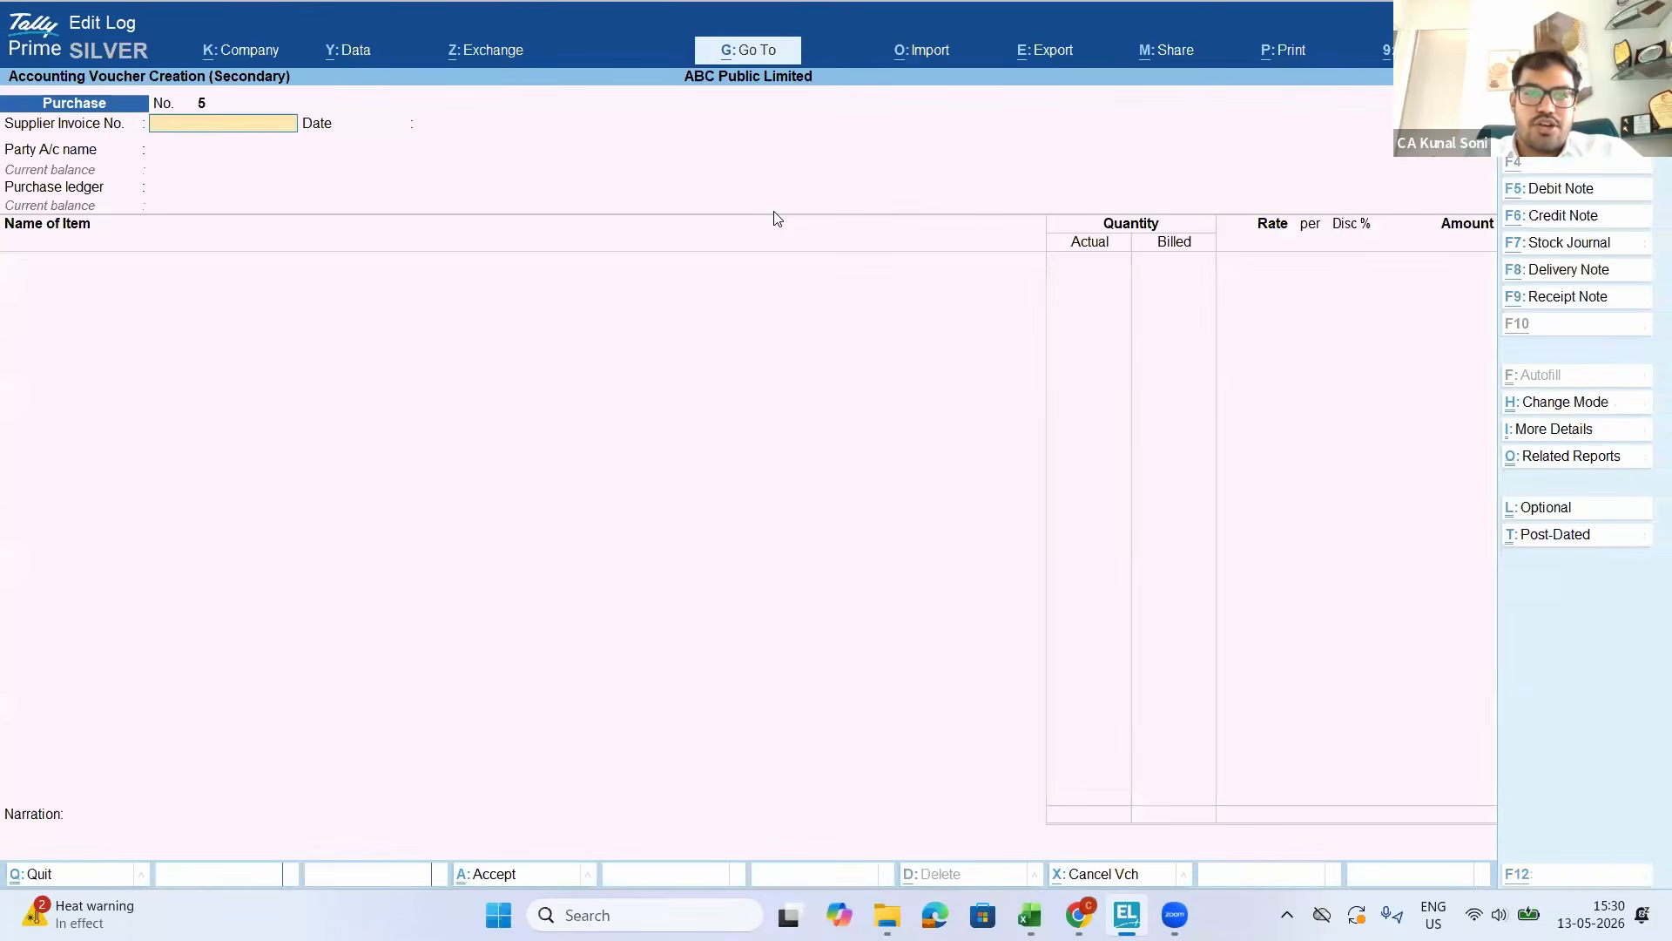
key("Return")
key("Escape")
key("y")
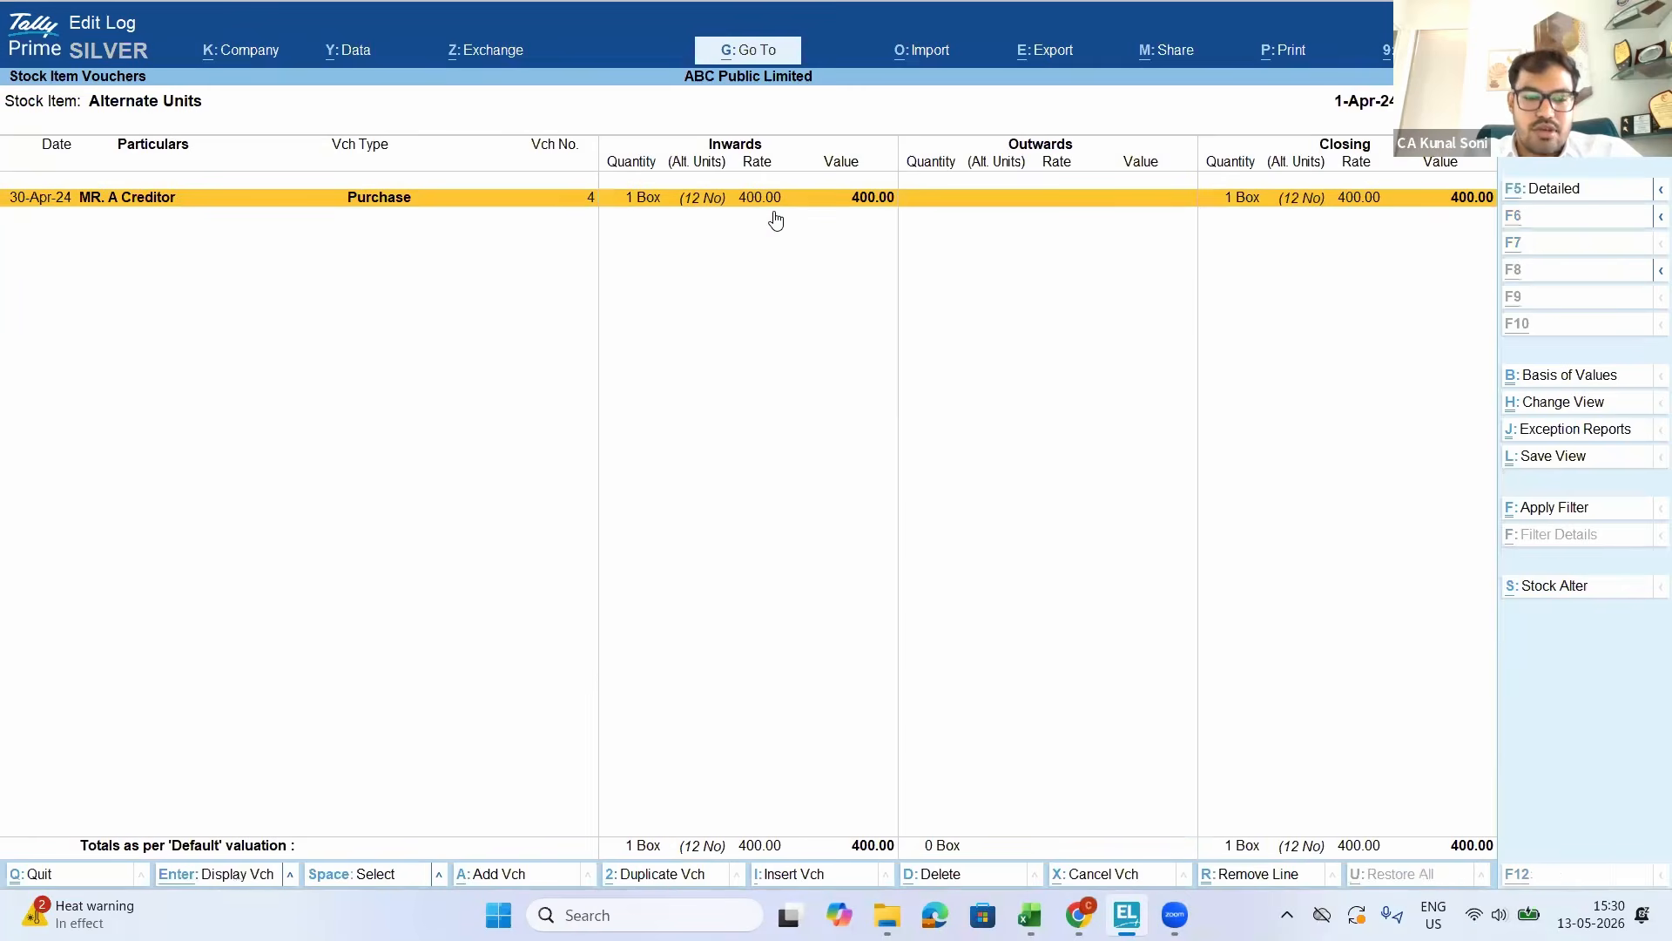
Duplicate the Alternate Units purchase voucher, keep its party and receipt details, and open the item's allocation
key("alt+2")
key("Return")
key("Return")
key("Return")
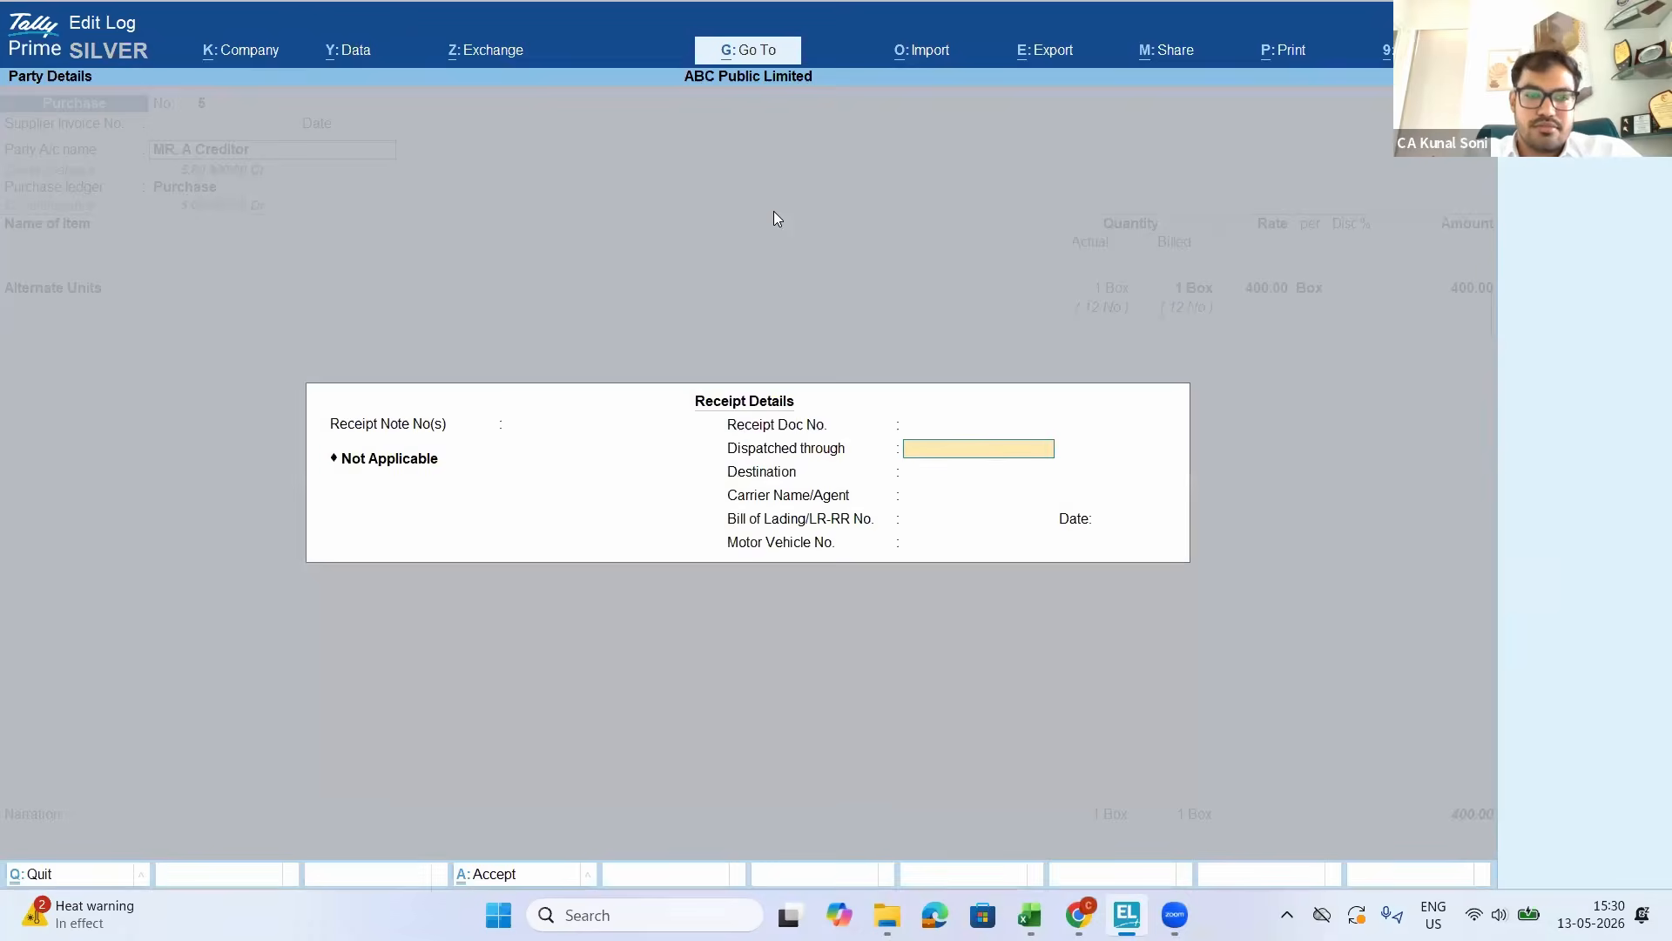
key("ctrl+a")
key("Return")
key("Return")
key("ctrl+a")
key("Return")
key("Return")
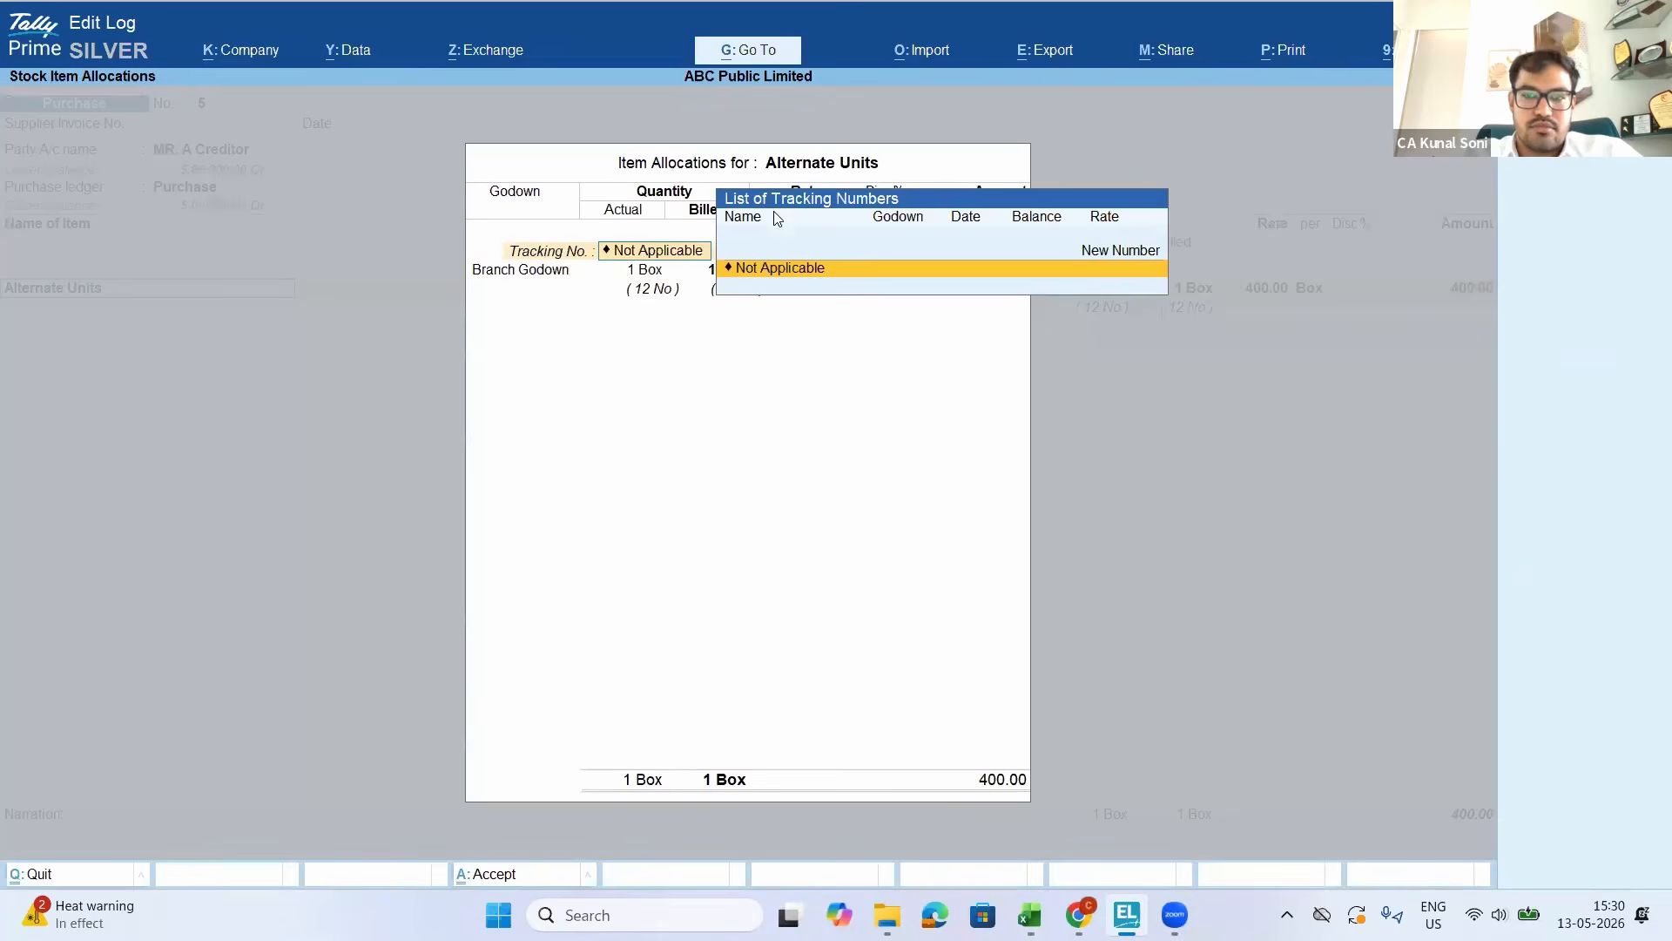
Set both the actual and billed quantities at Branch Godown to 1 box = 20 no, keeping tracking and order numbers Not Applicable
key("Return")
key("Return")
key("Return")
type("1 box =")
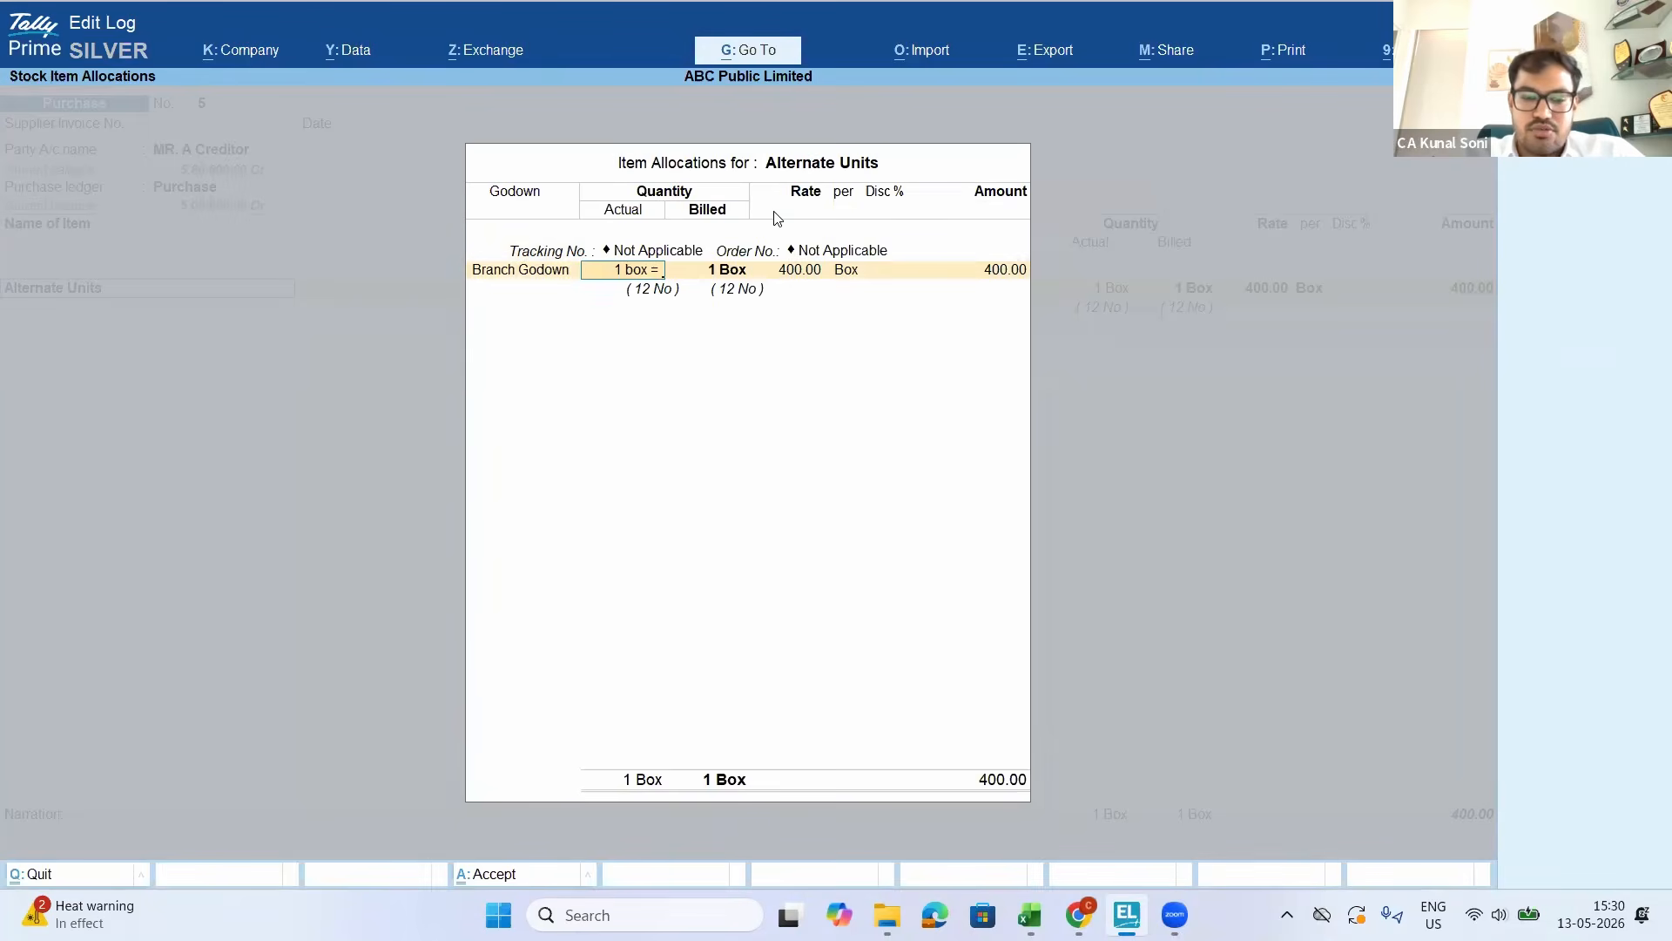
type(" 20 no")
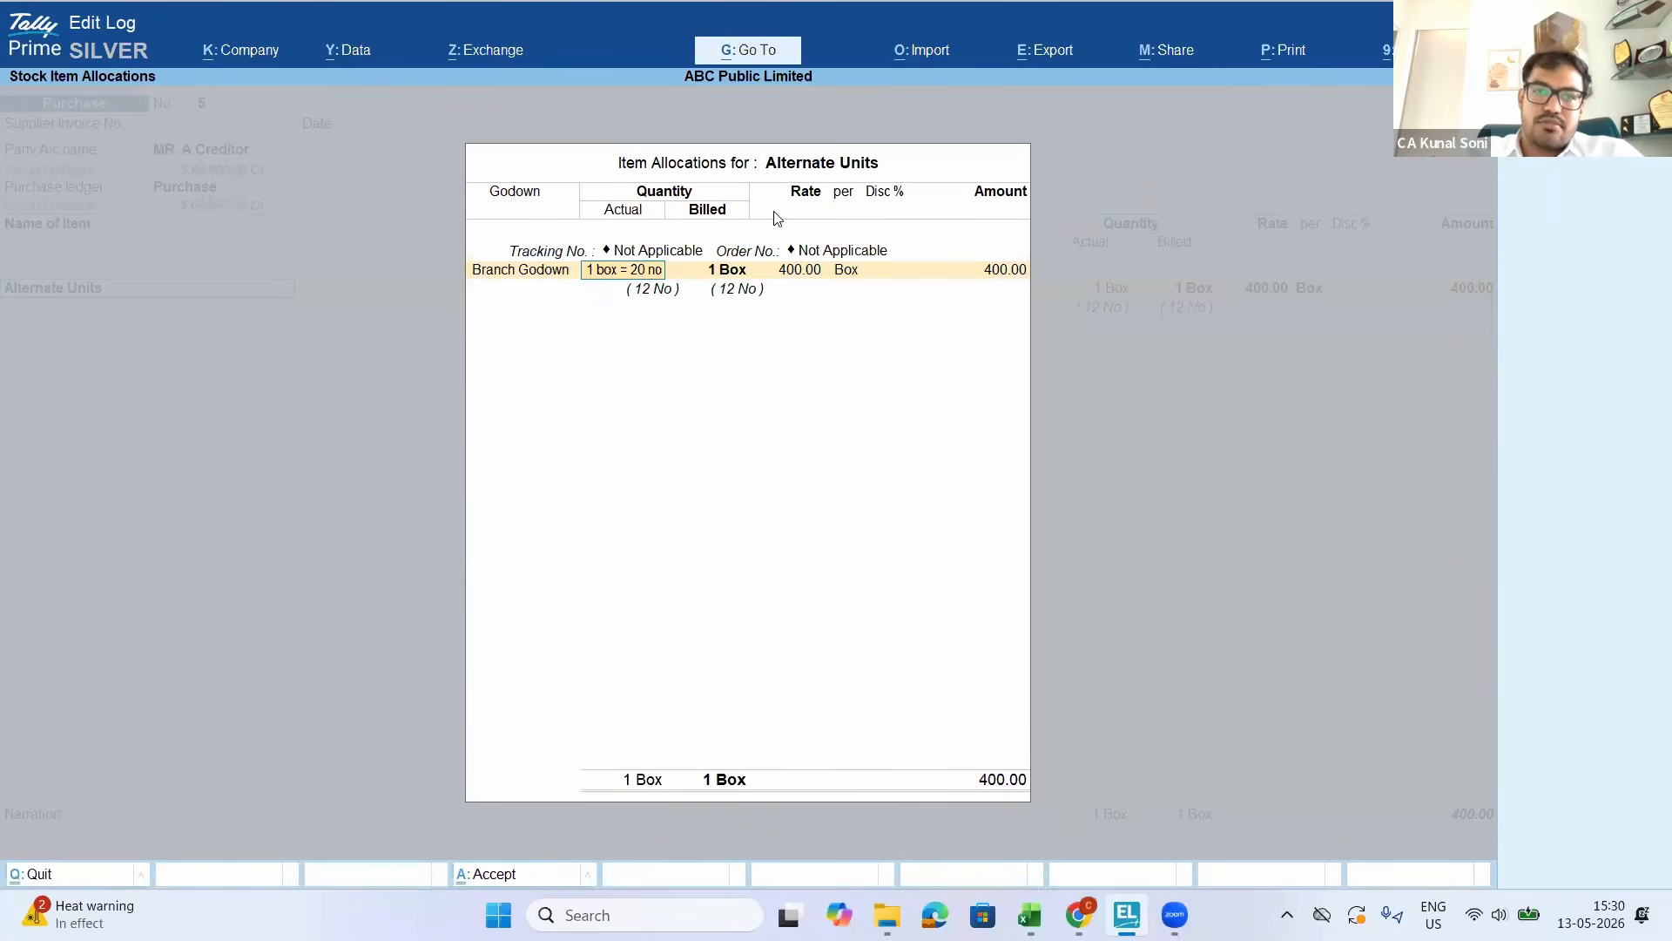
key("Return")
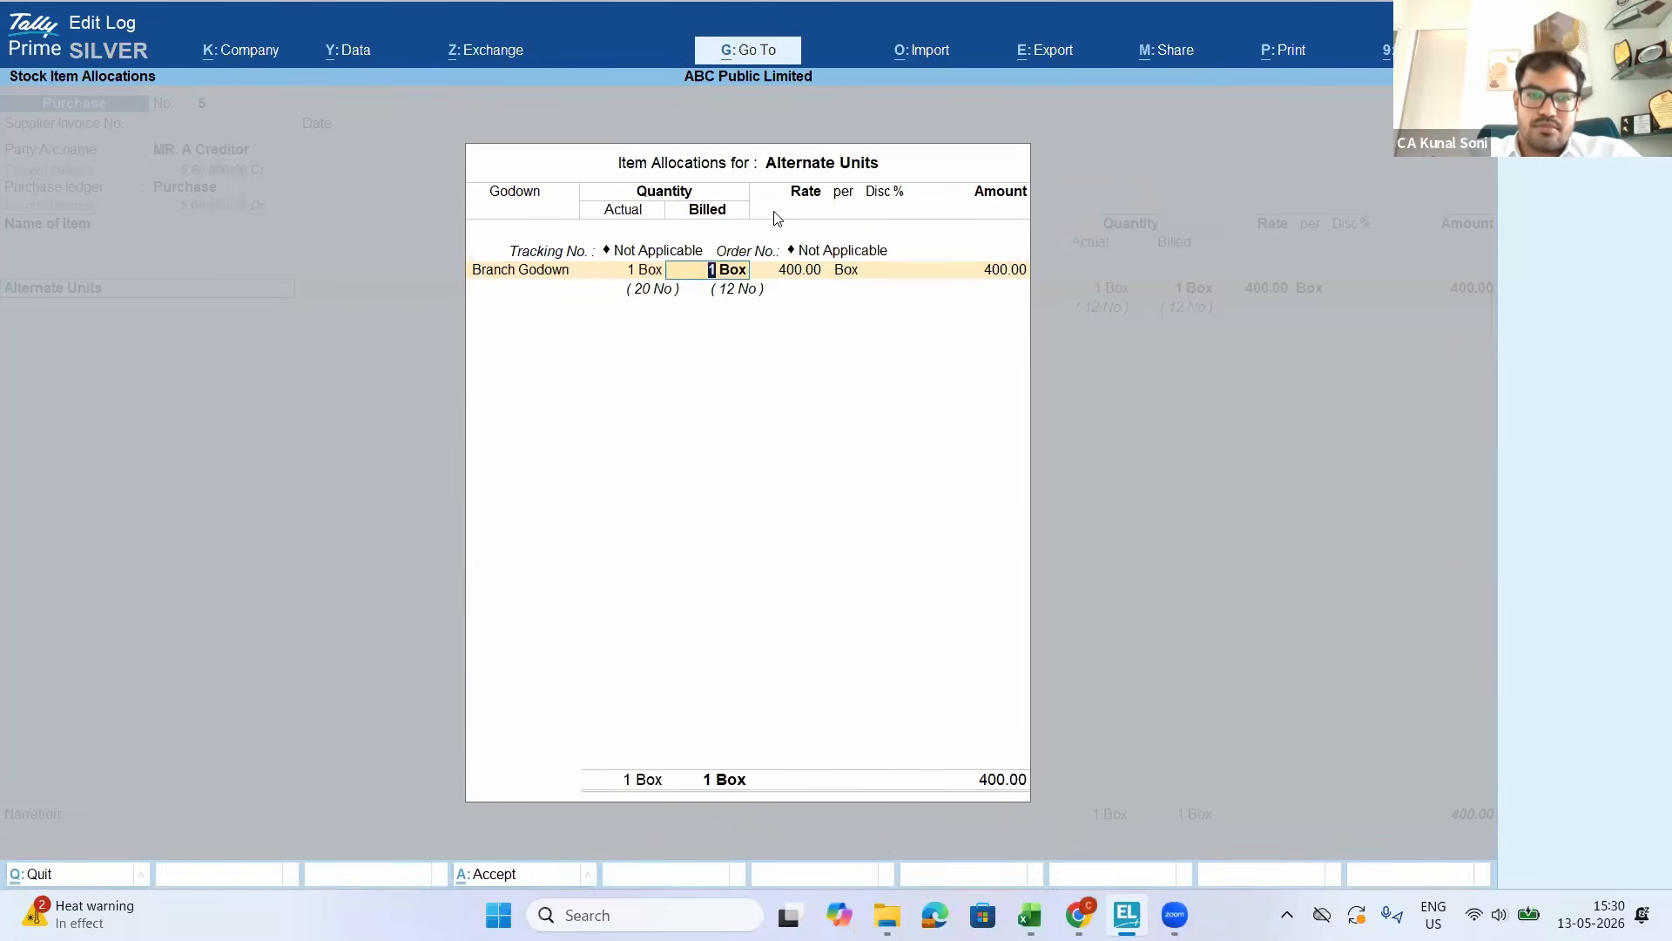
type("1 box")
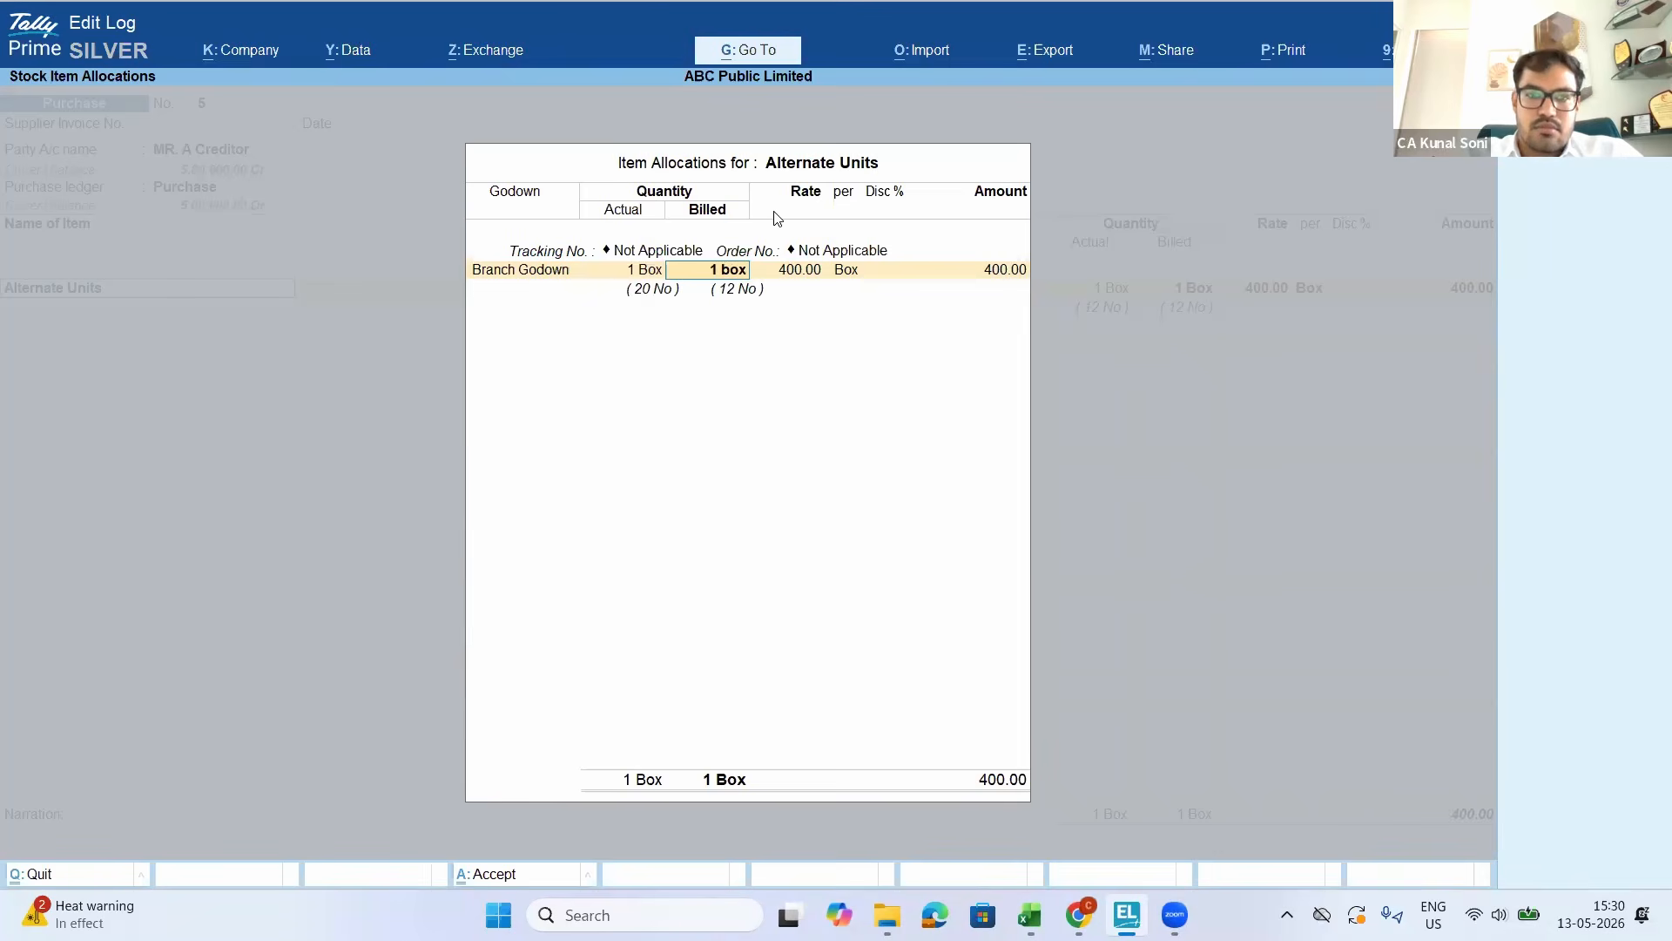
type(" = 20 no")
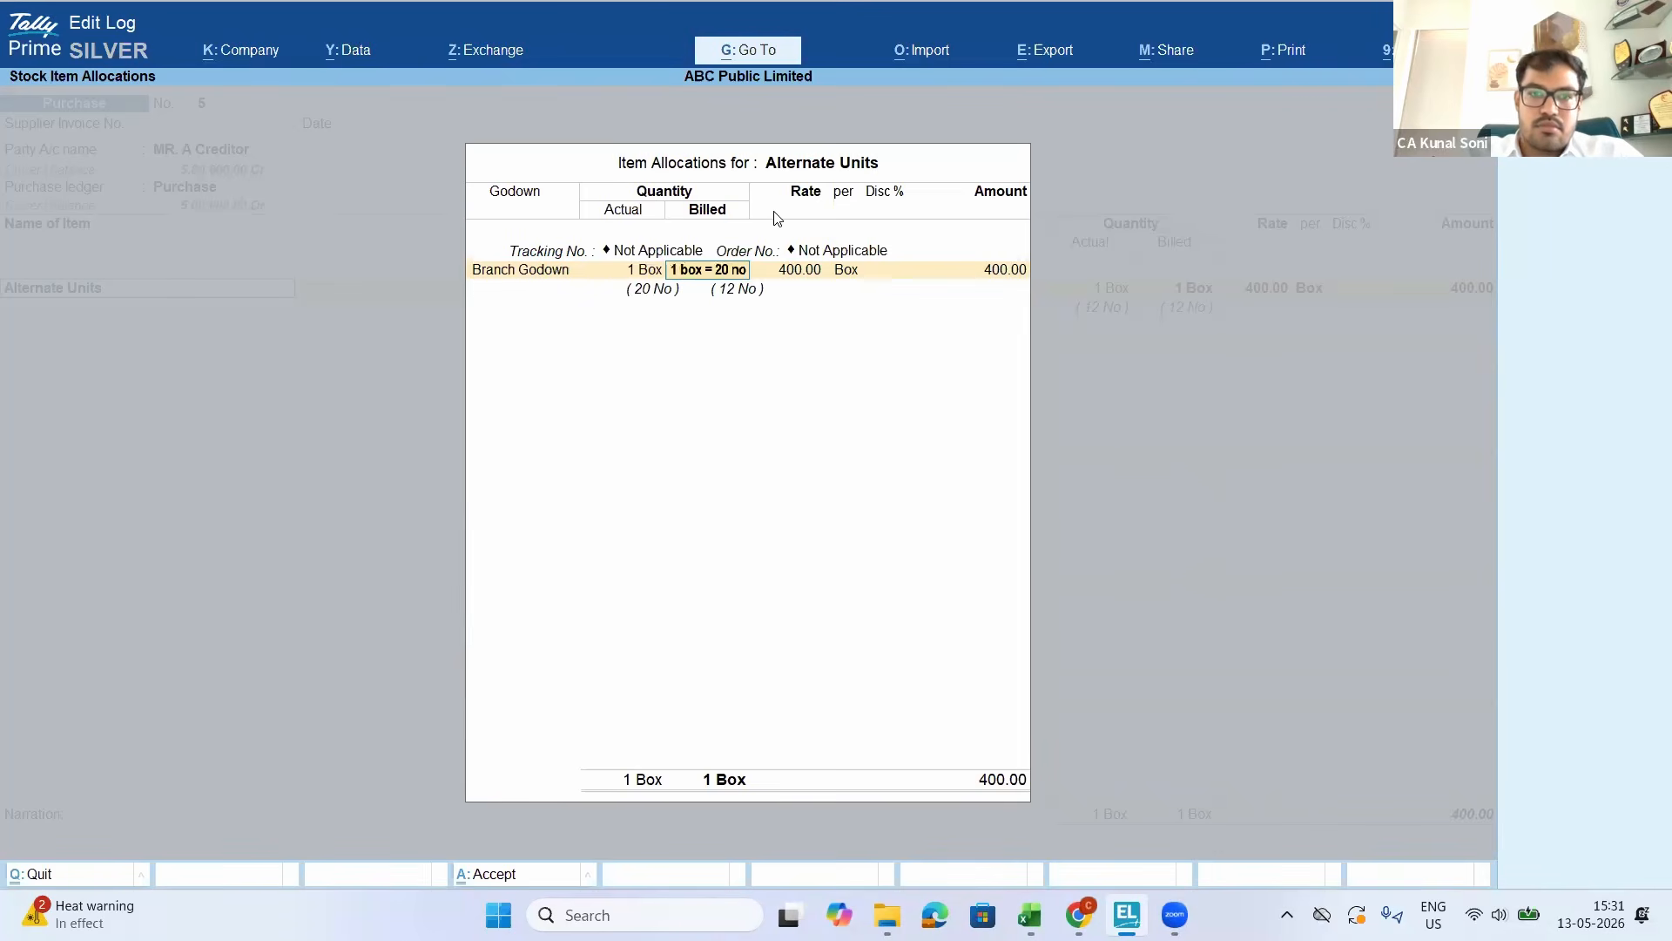
key("Return")
Keep the rate of 400 per Box without discount and save the duplicated purchase voucher
key("Return")
key("Return")
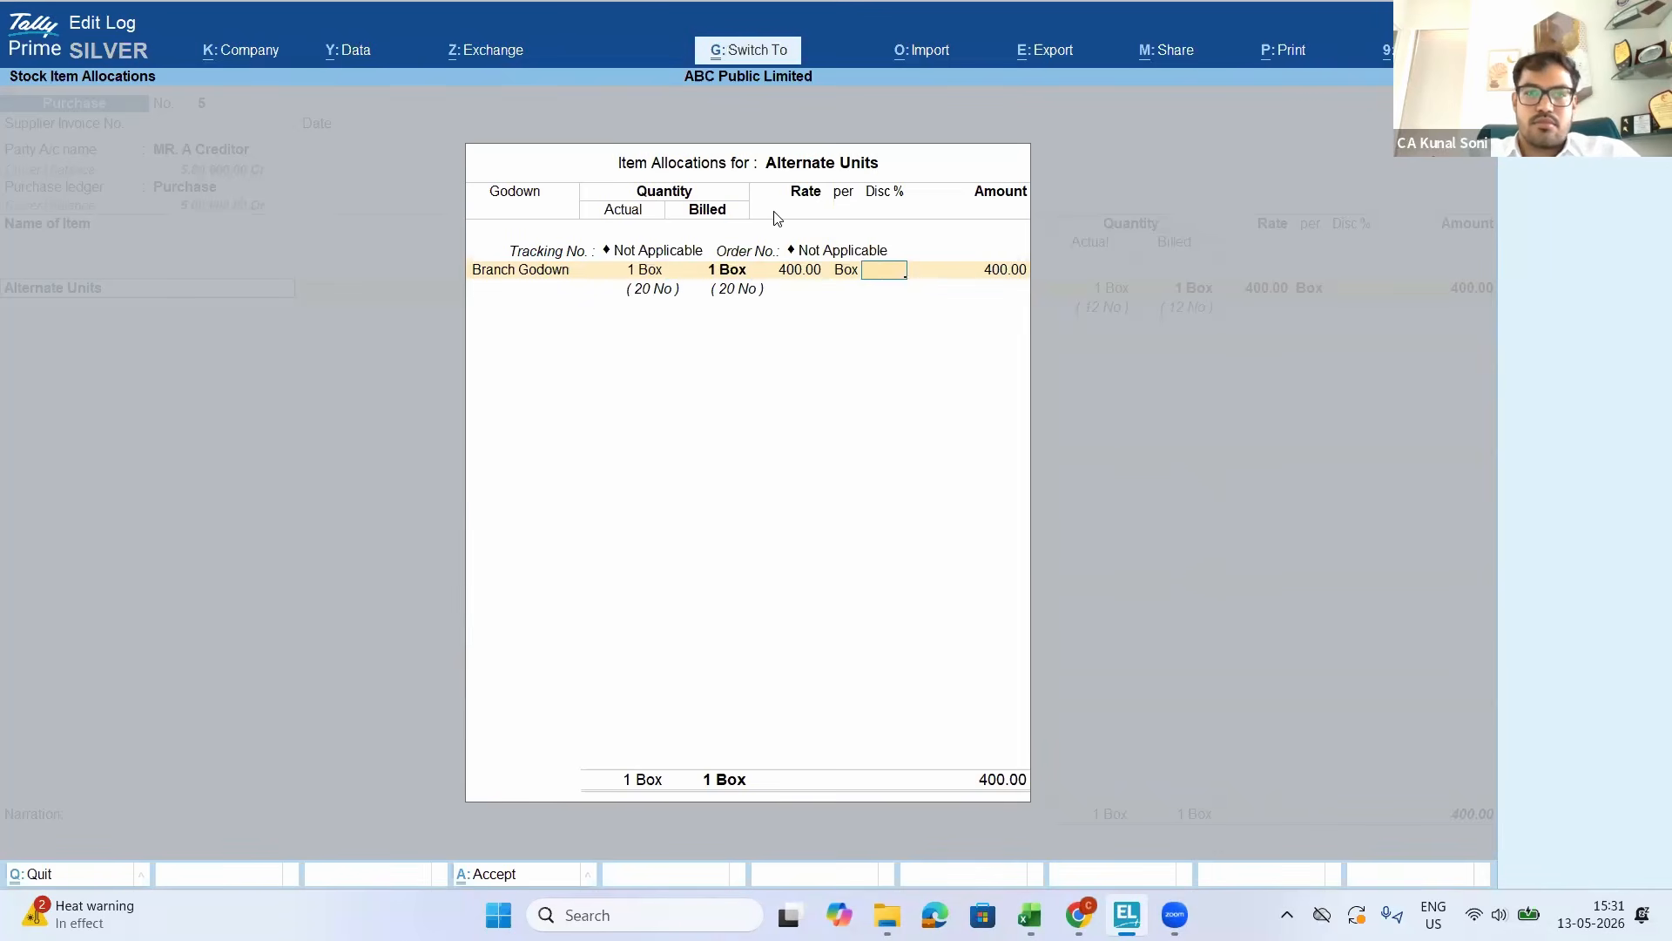
key("ctrl+a")
key("ctrl+a")
key("Down")
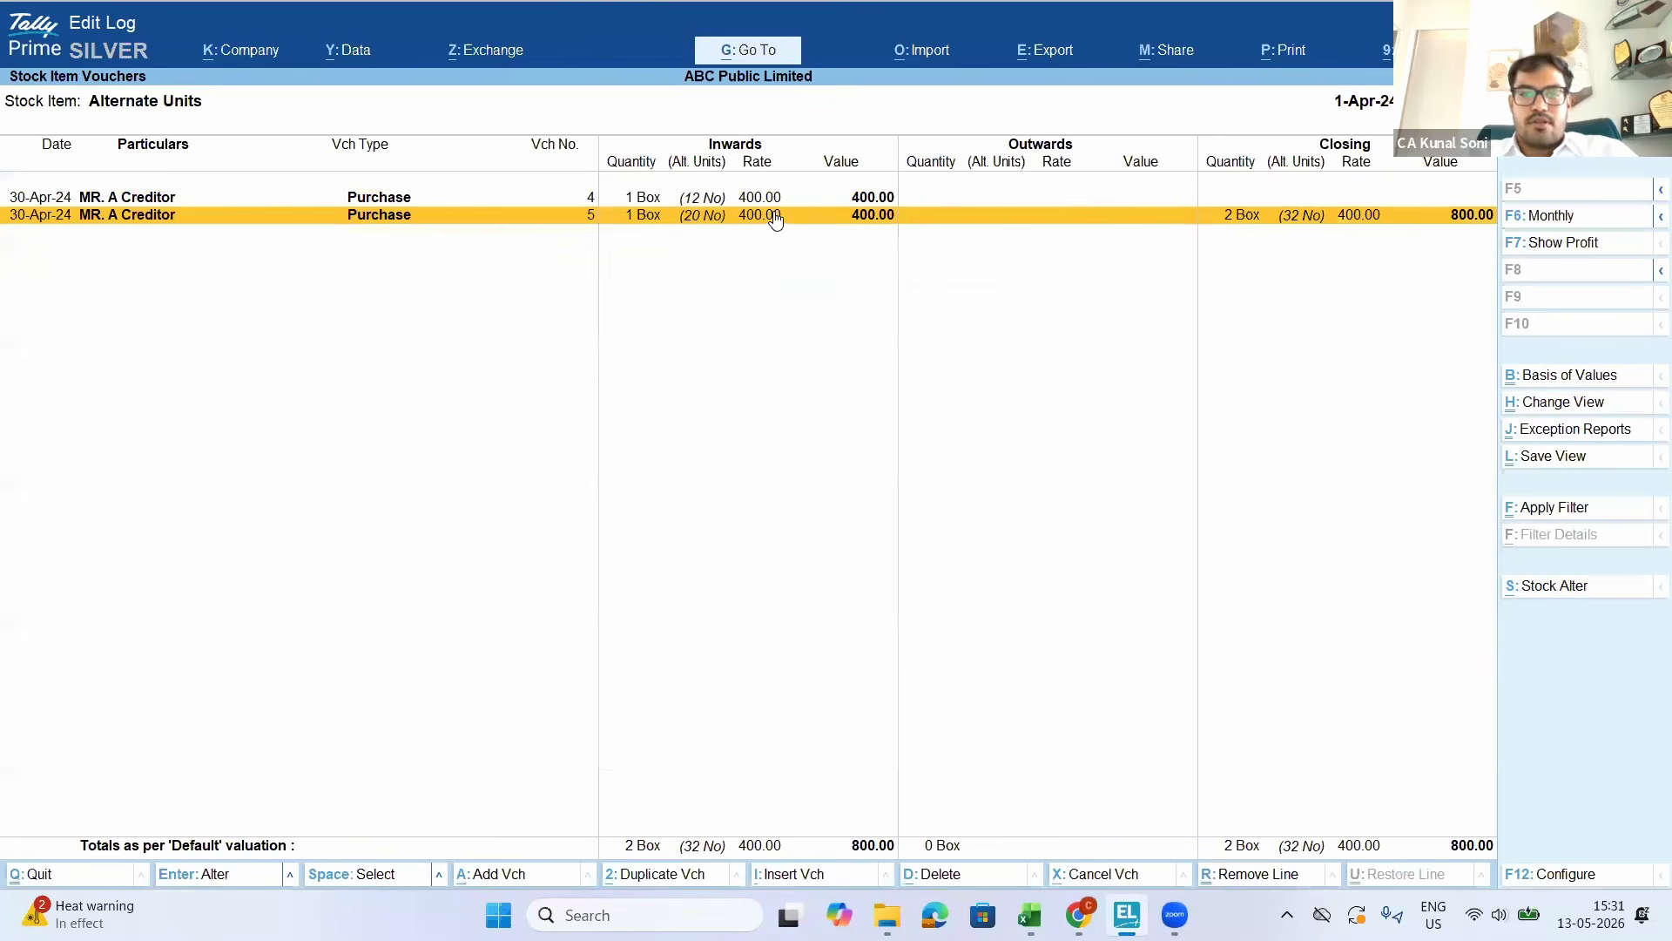
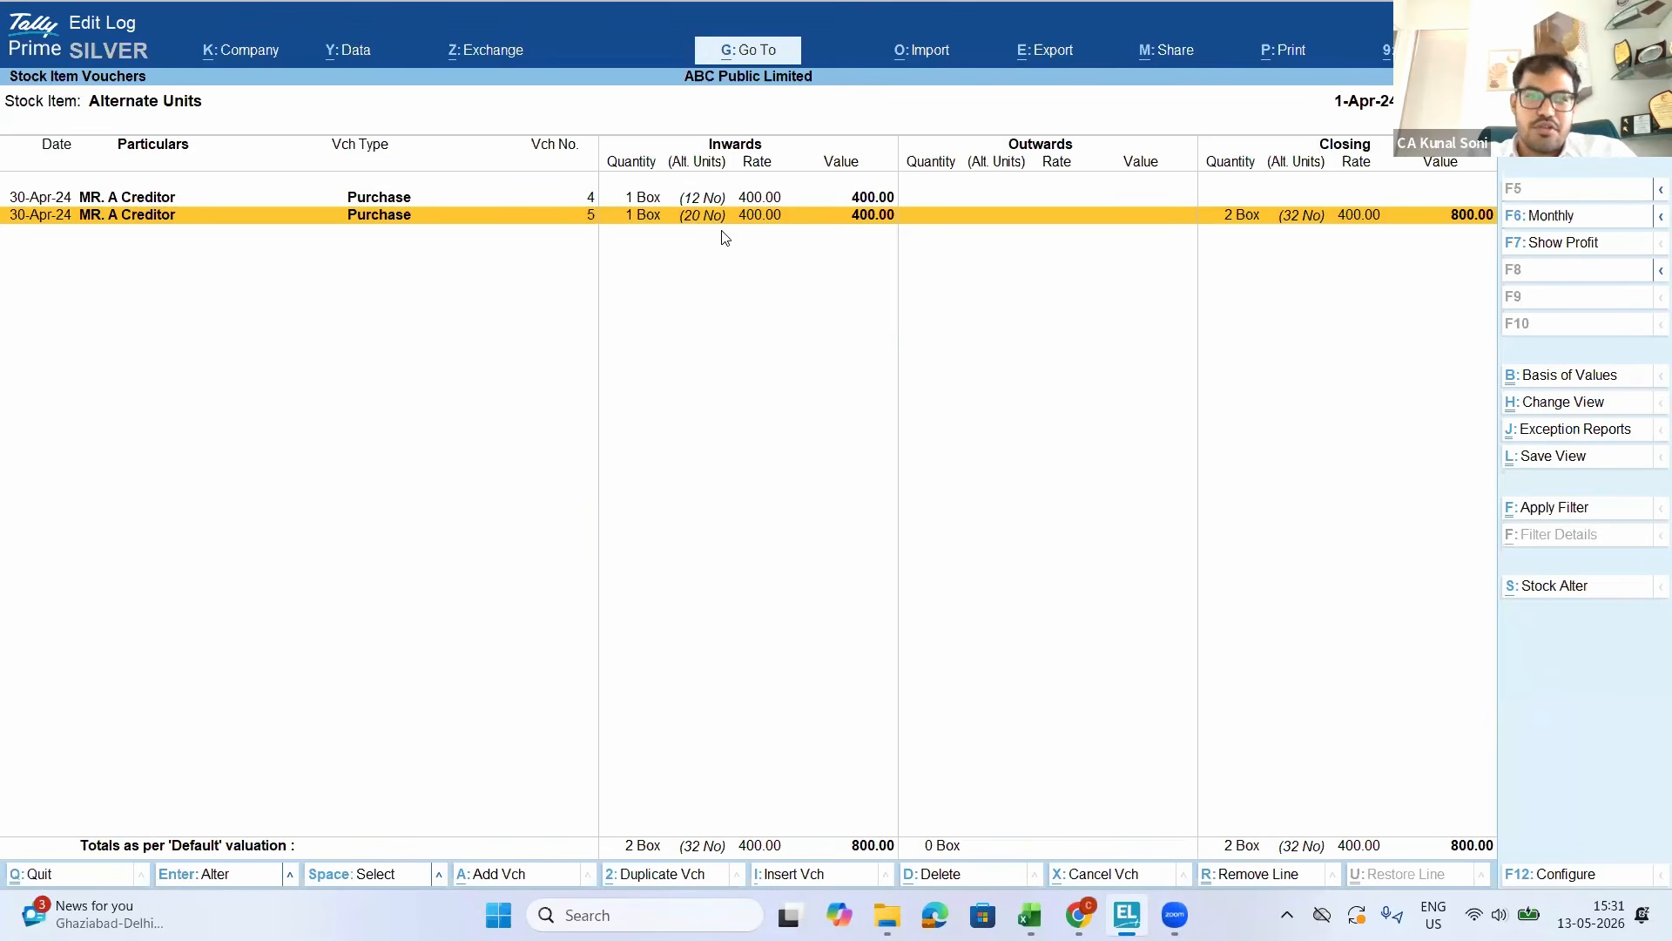
Compare the two Alternate Units purchase entries and return to the Gateway of Tally
key("Up")
key("Down")
key("Up")
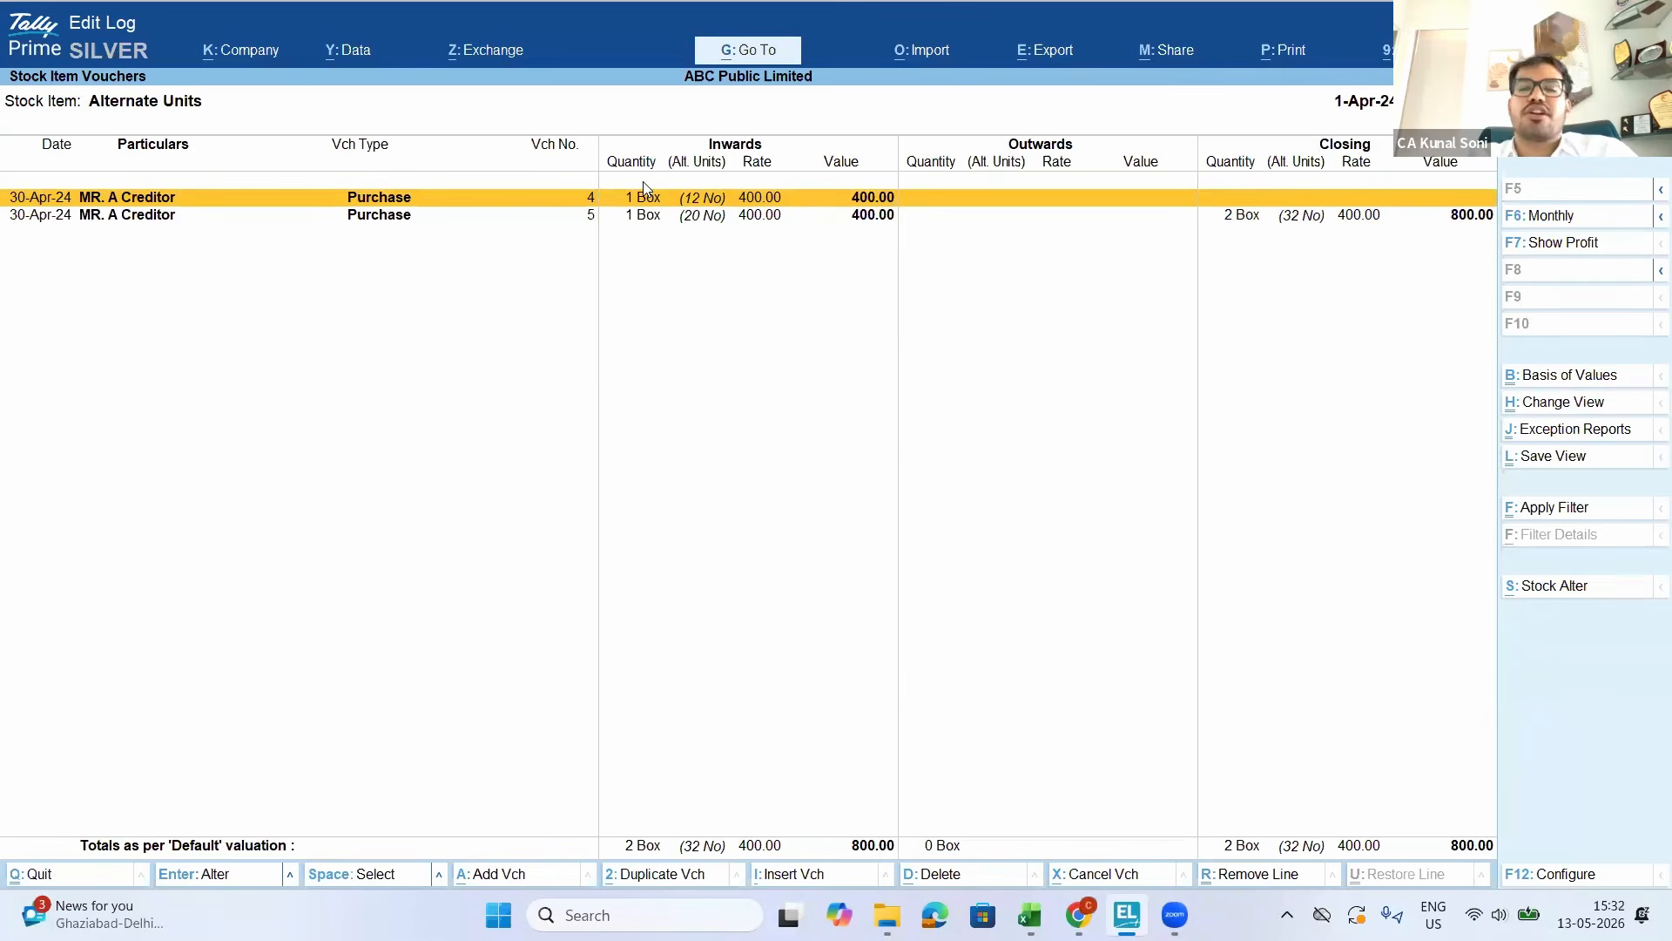
key("Escape")
key("Escape")
key("Escape")
key("Up")
key("Up")
key("Up")
key("Up")
key("Up")
key("Up")
key("Up")
key("Up")
key("Up")
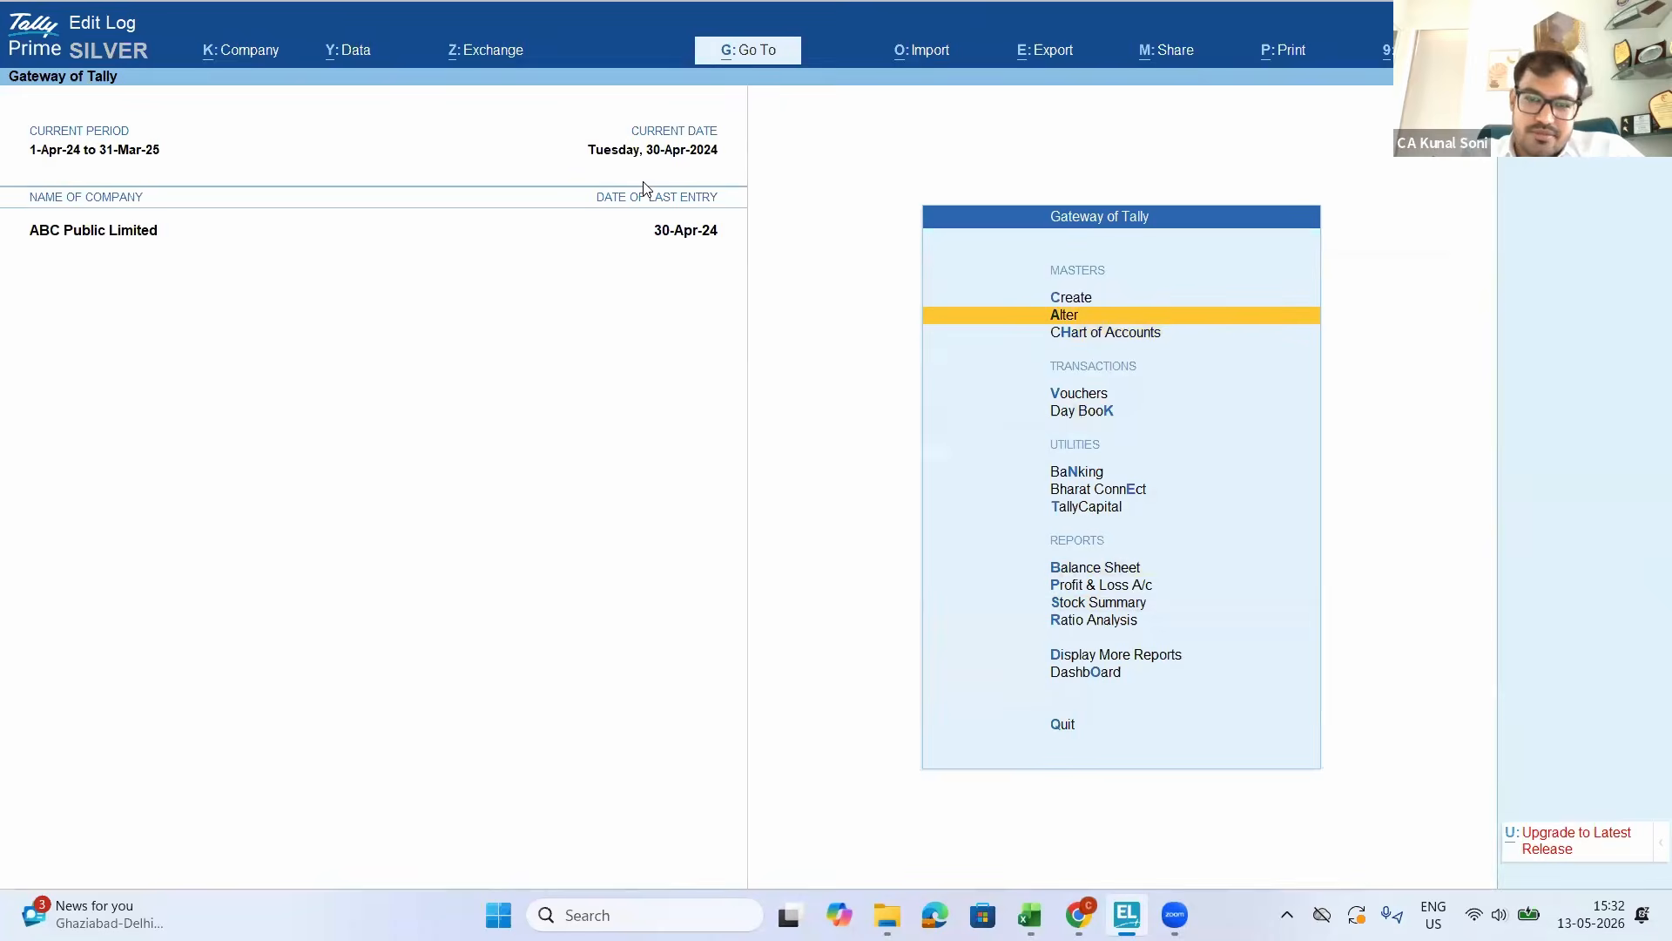
Open the stock item Brand A - 17" Smart TV for alteration
key("Return")
key("Down")
key("Down")
key("Down")
key("Down")
key("Down")
key("Down")
key("Down")
key("Return")
key("Escape")
key("Down")
key("Return")
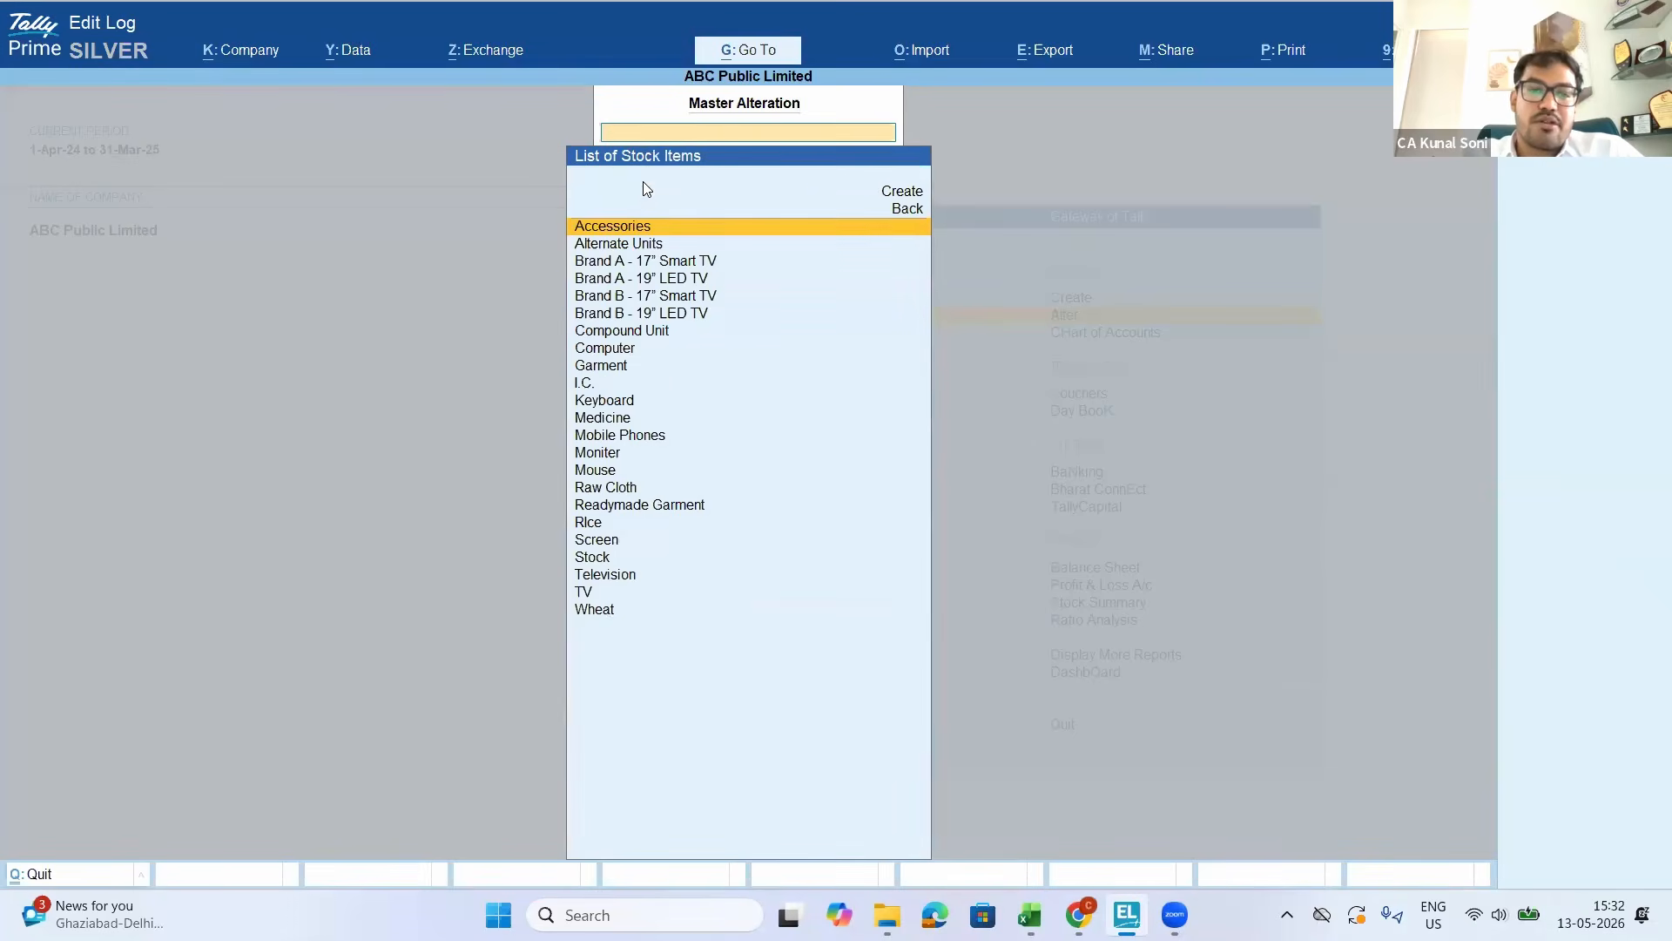
key("Down")
key("Down")
key("Return")
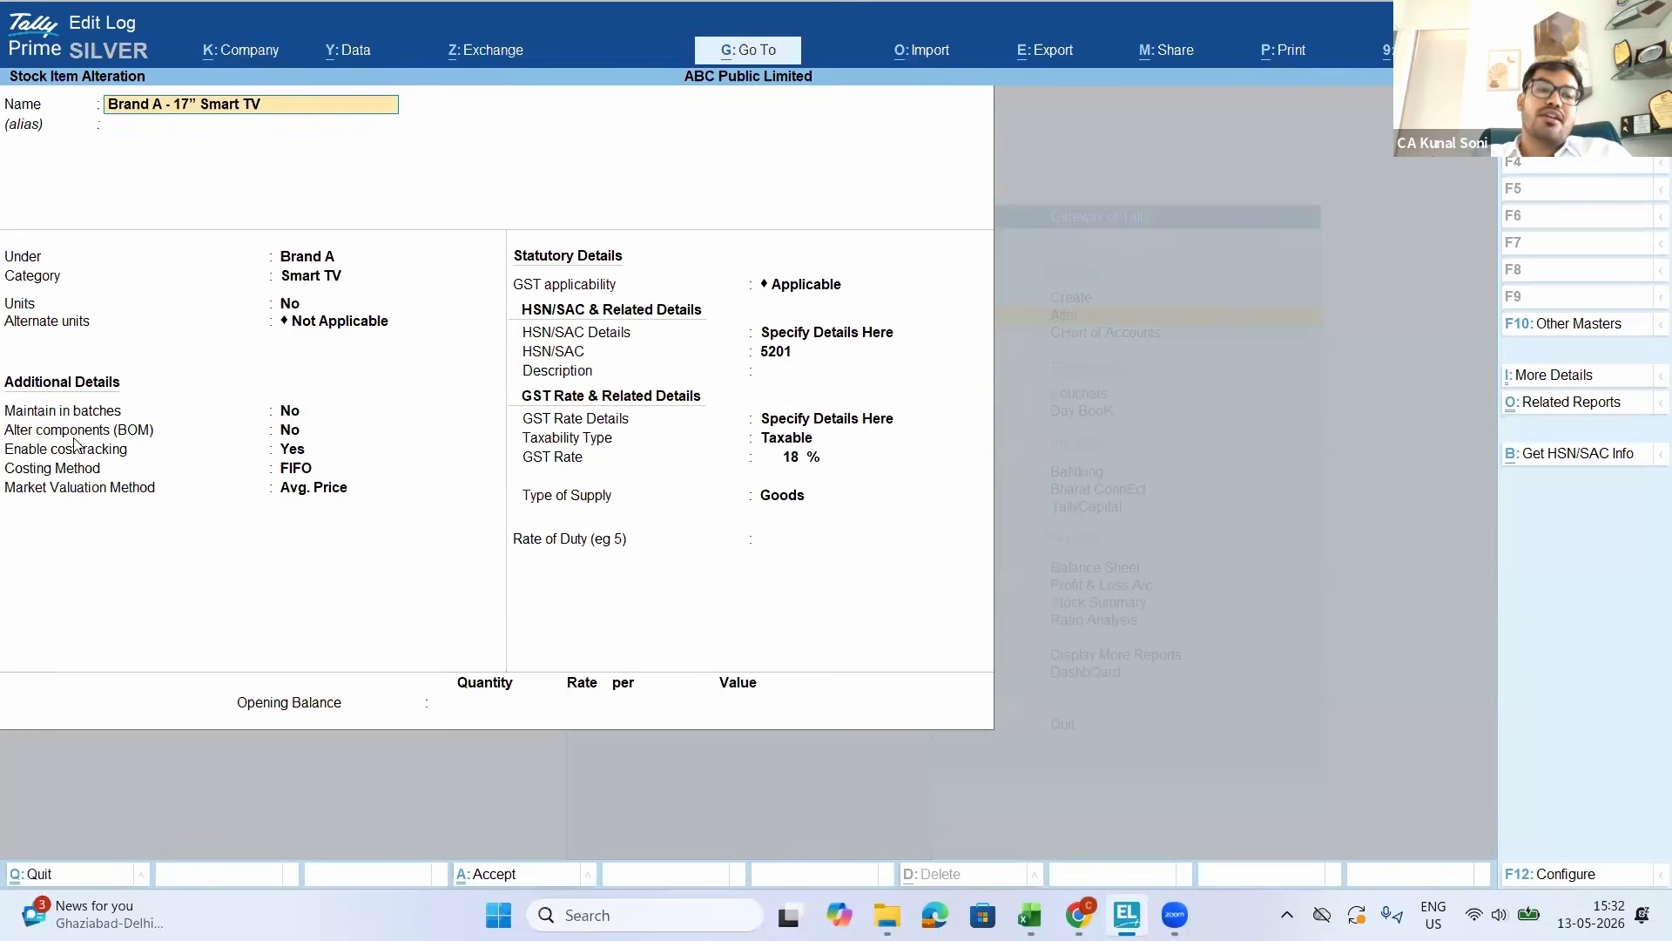
Set Alter components (BOM) to Yes, open the BOM named TV, and bring up its component type configuration
left_click(291, 435)
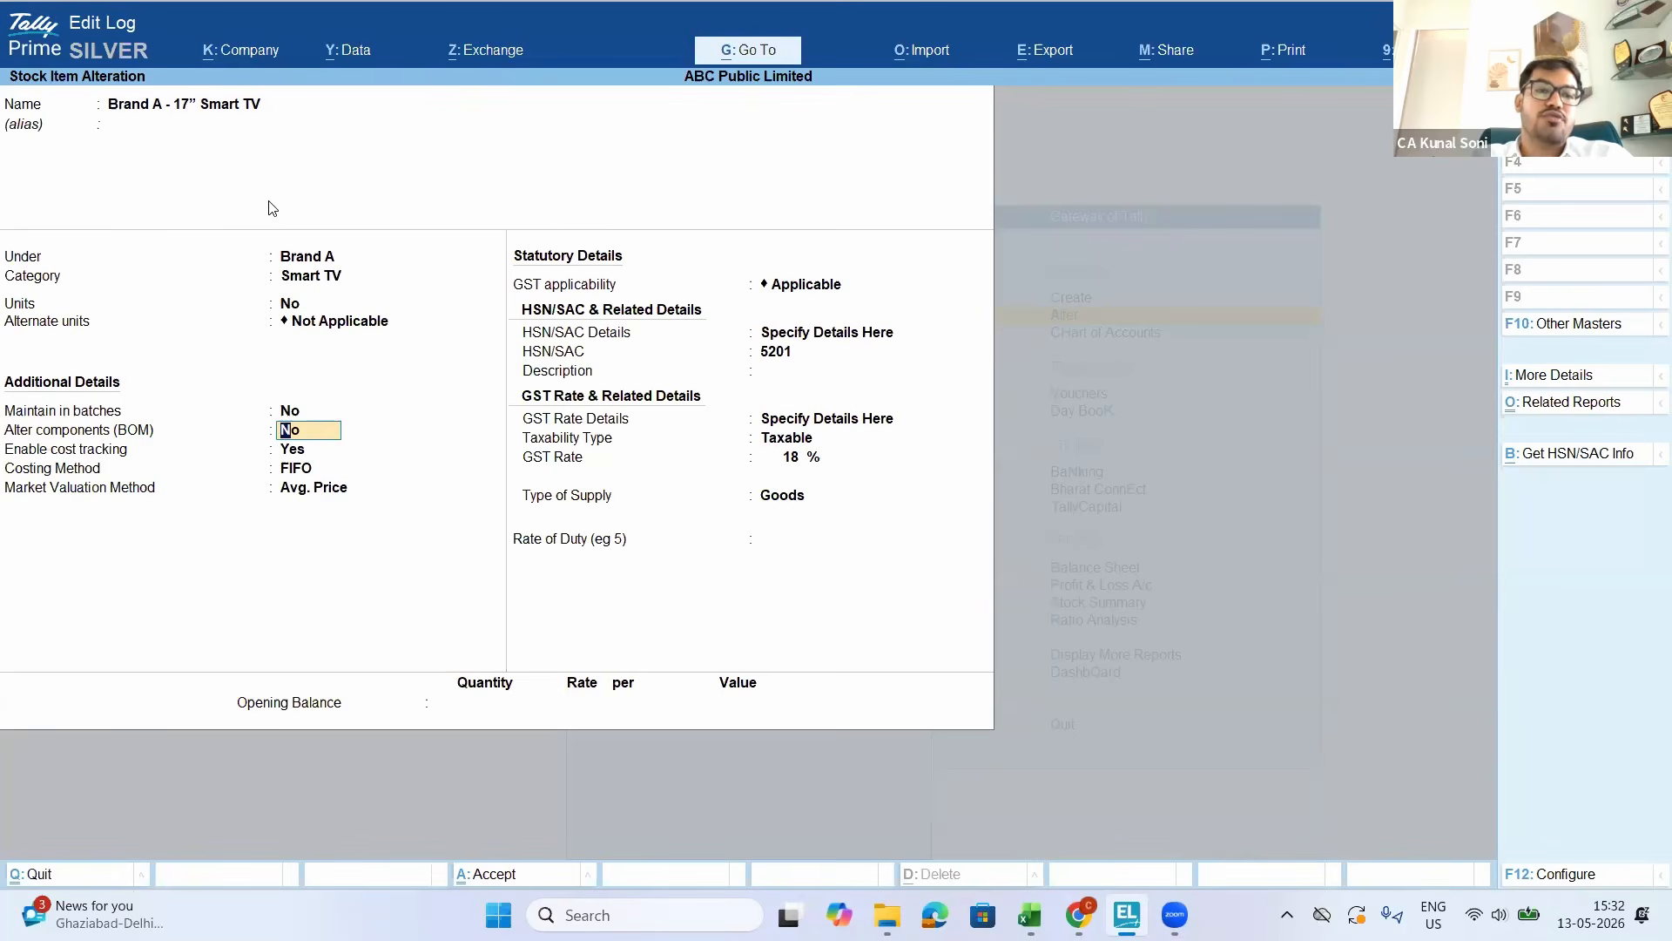
type("y")
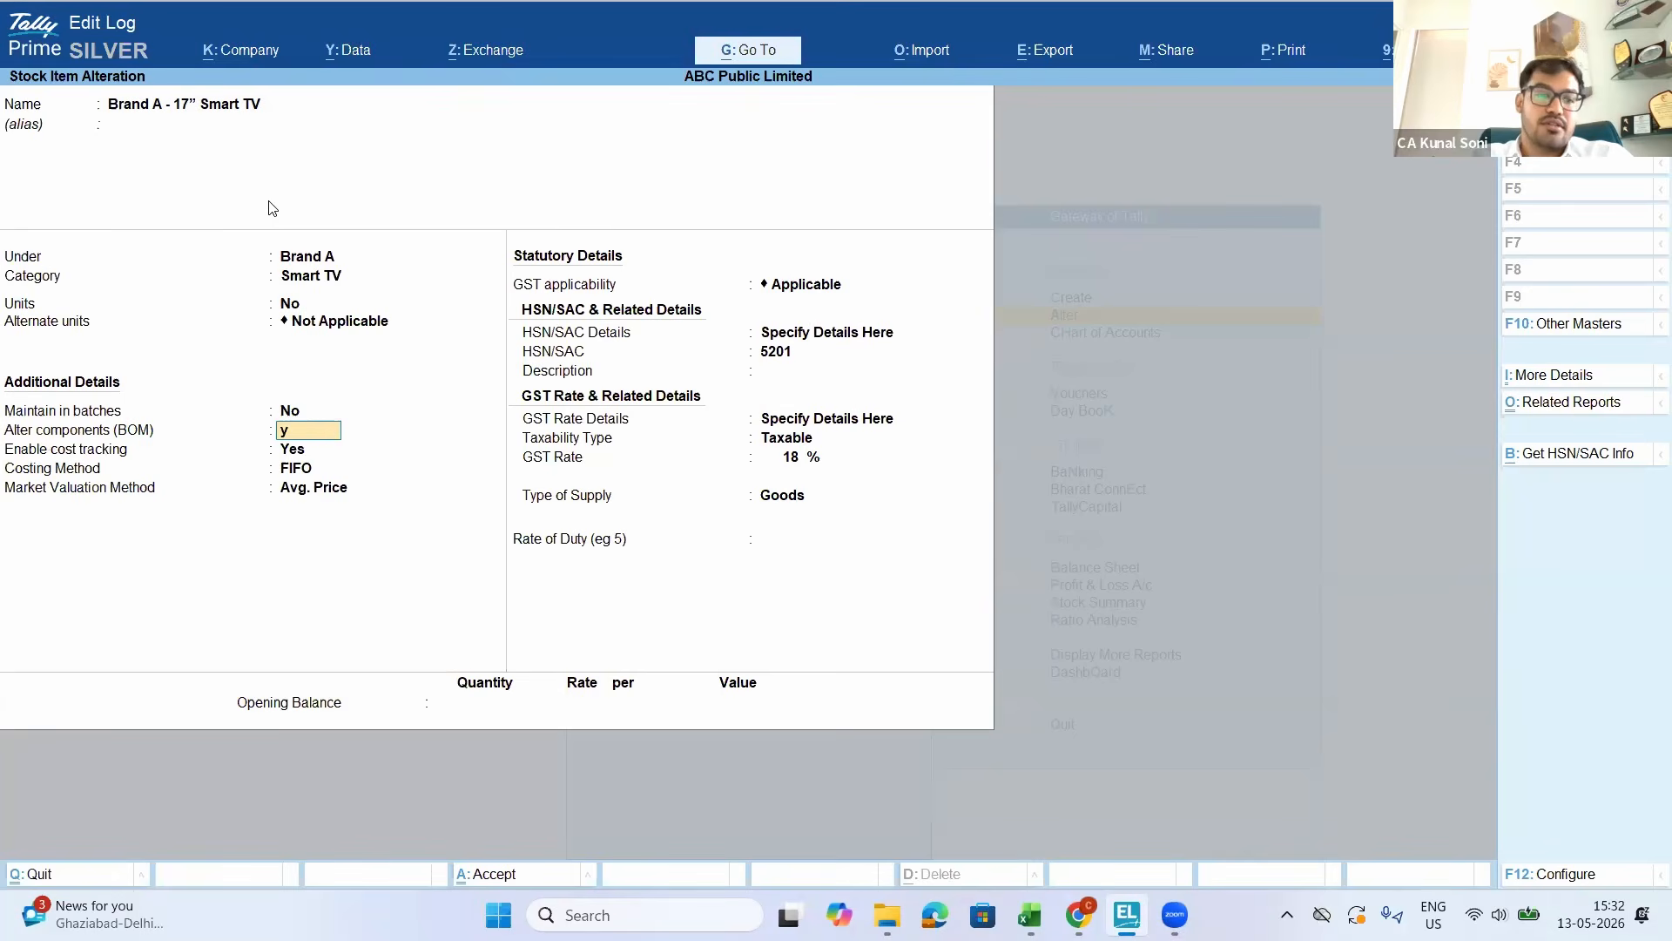
key("Return")
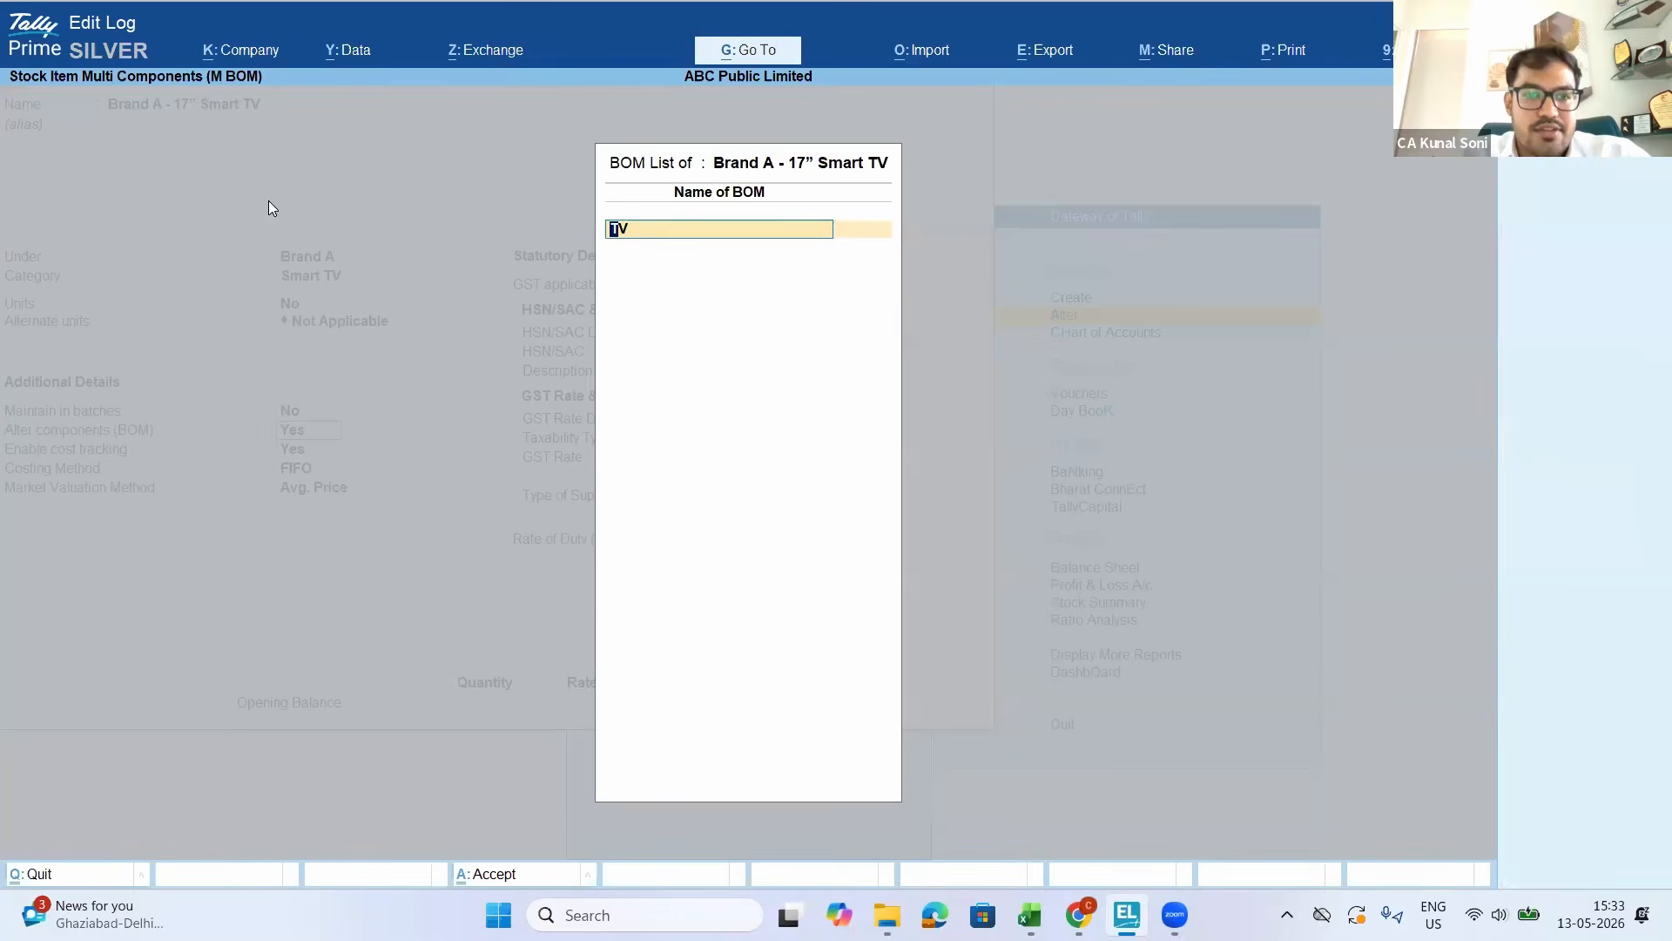
key("Return")
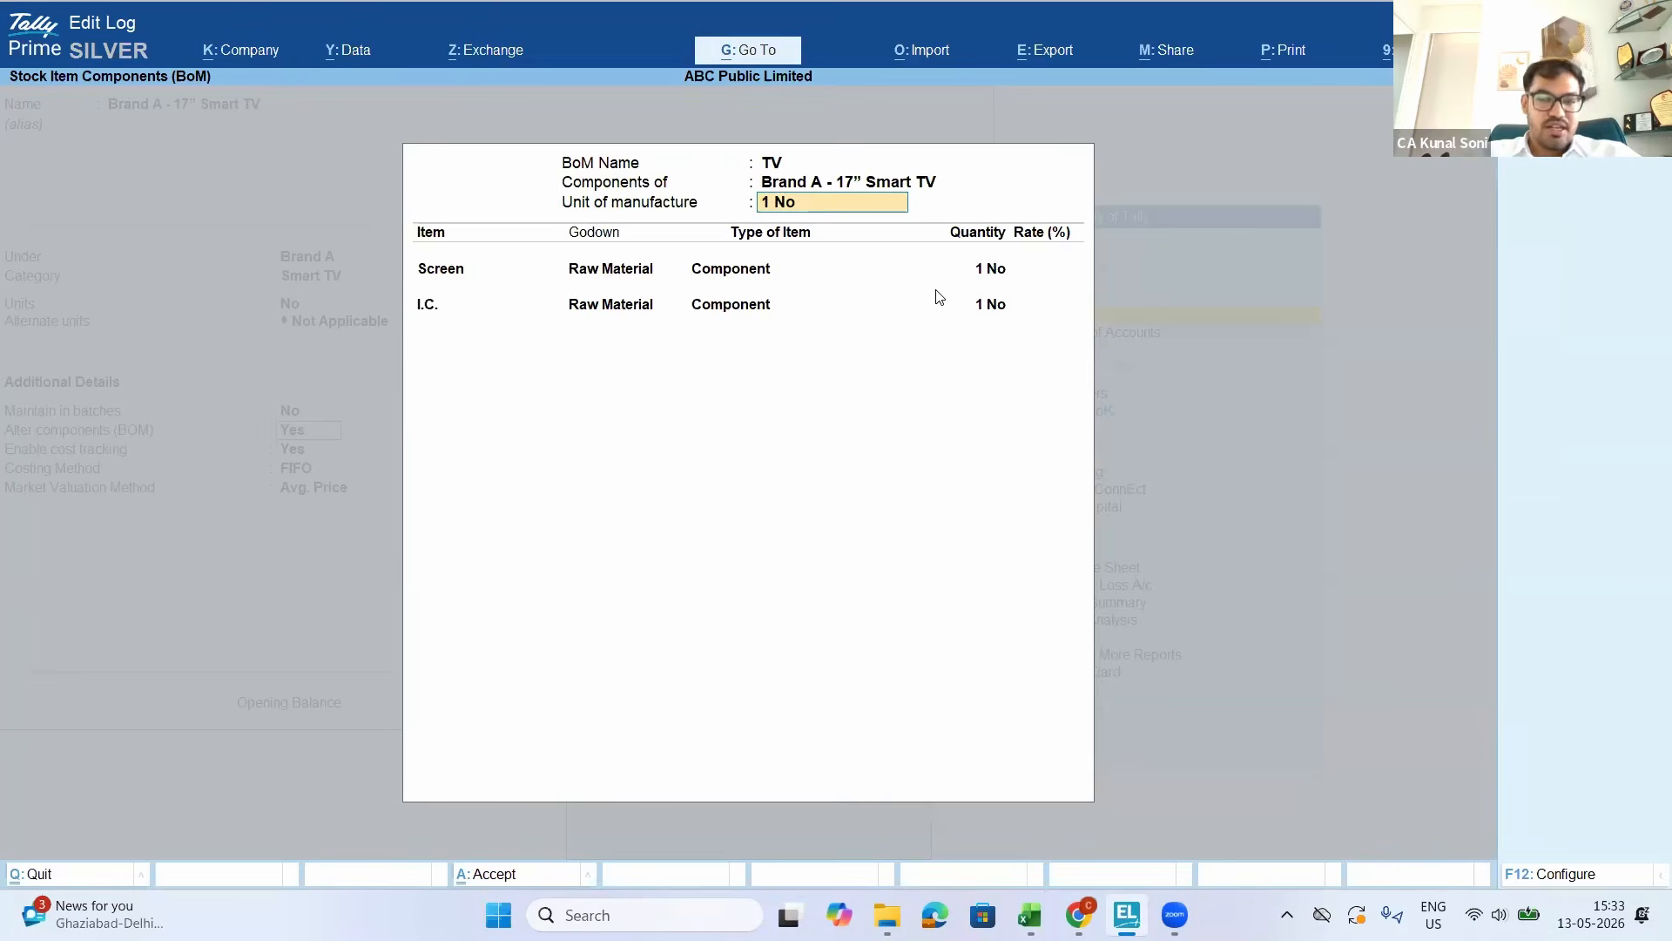
key("F12")
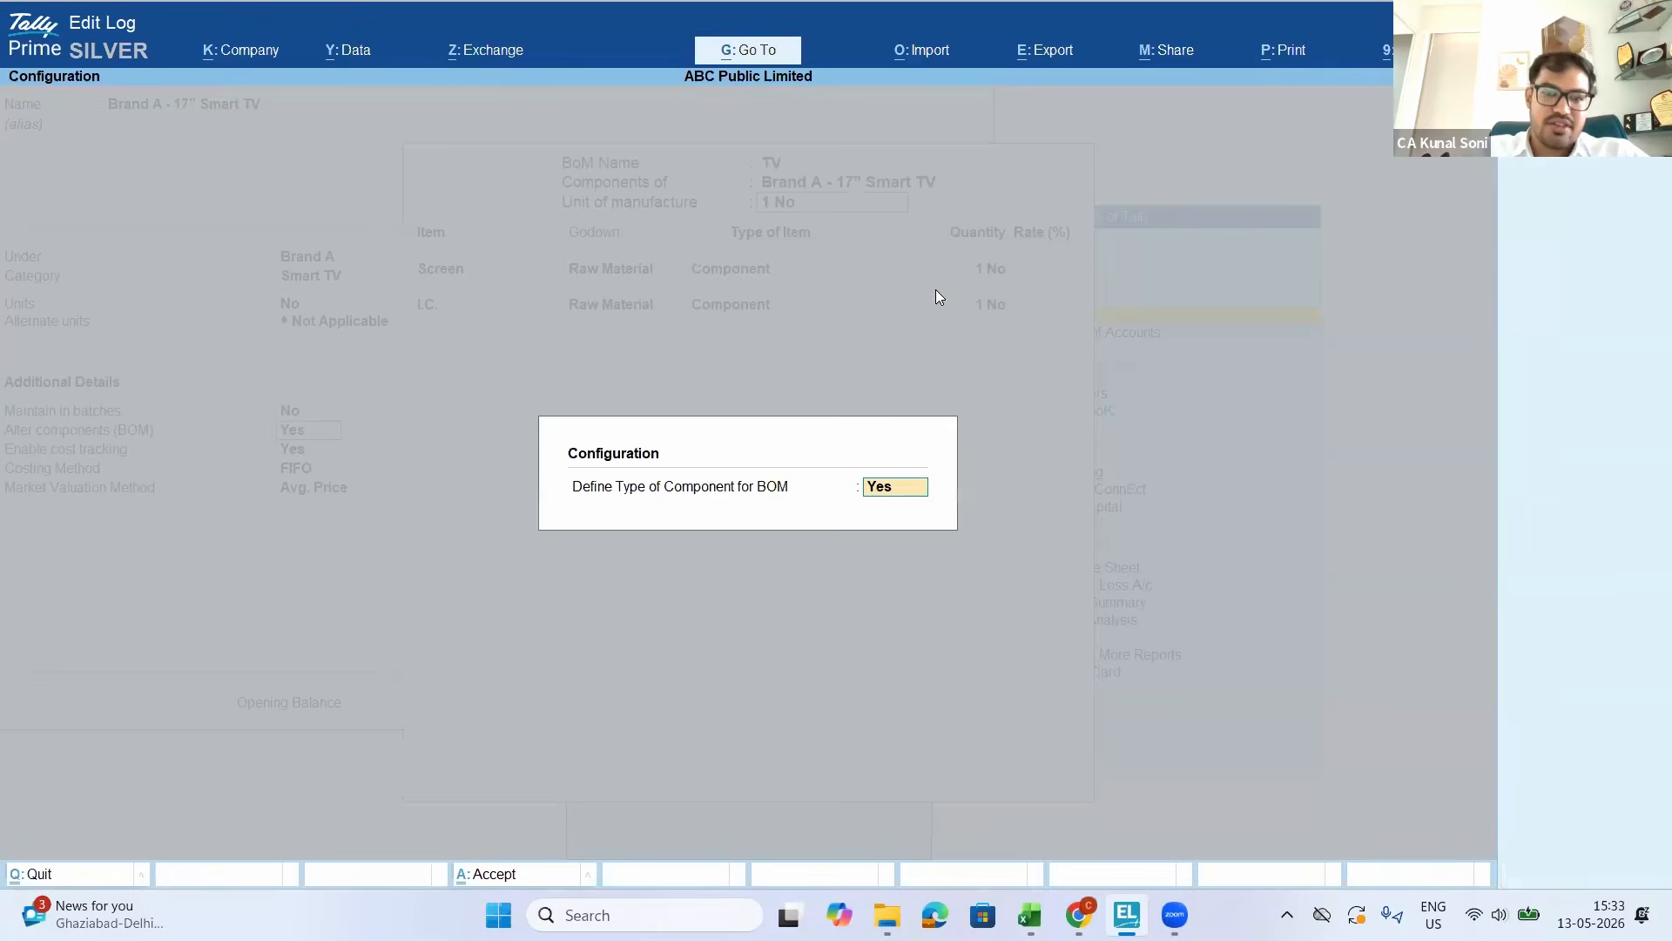
Accept Yes for defining the BOM component type, and retain the Screen and I.C. lines as Raw Material components of 1 No each
key("Return")
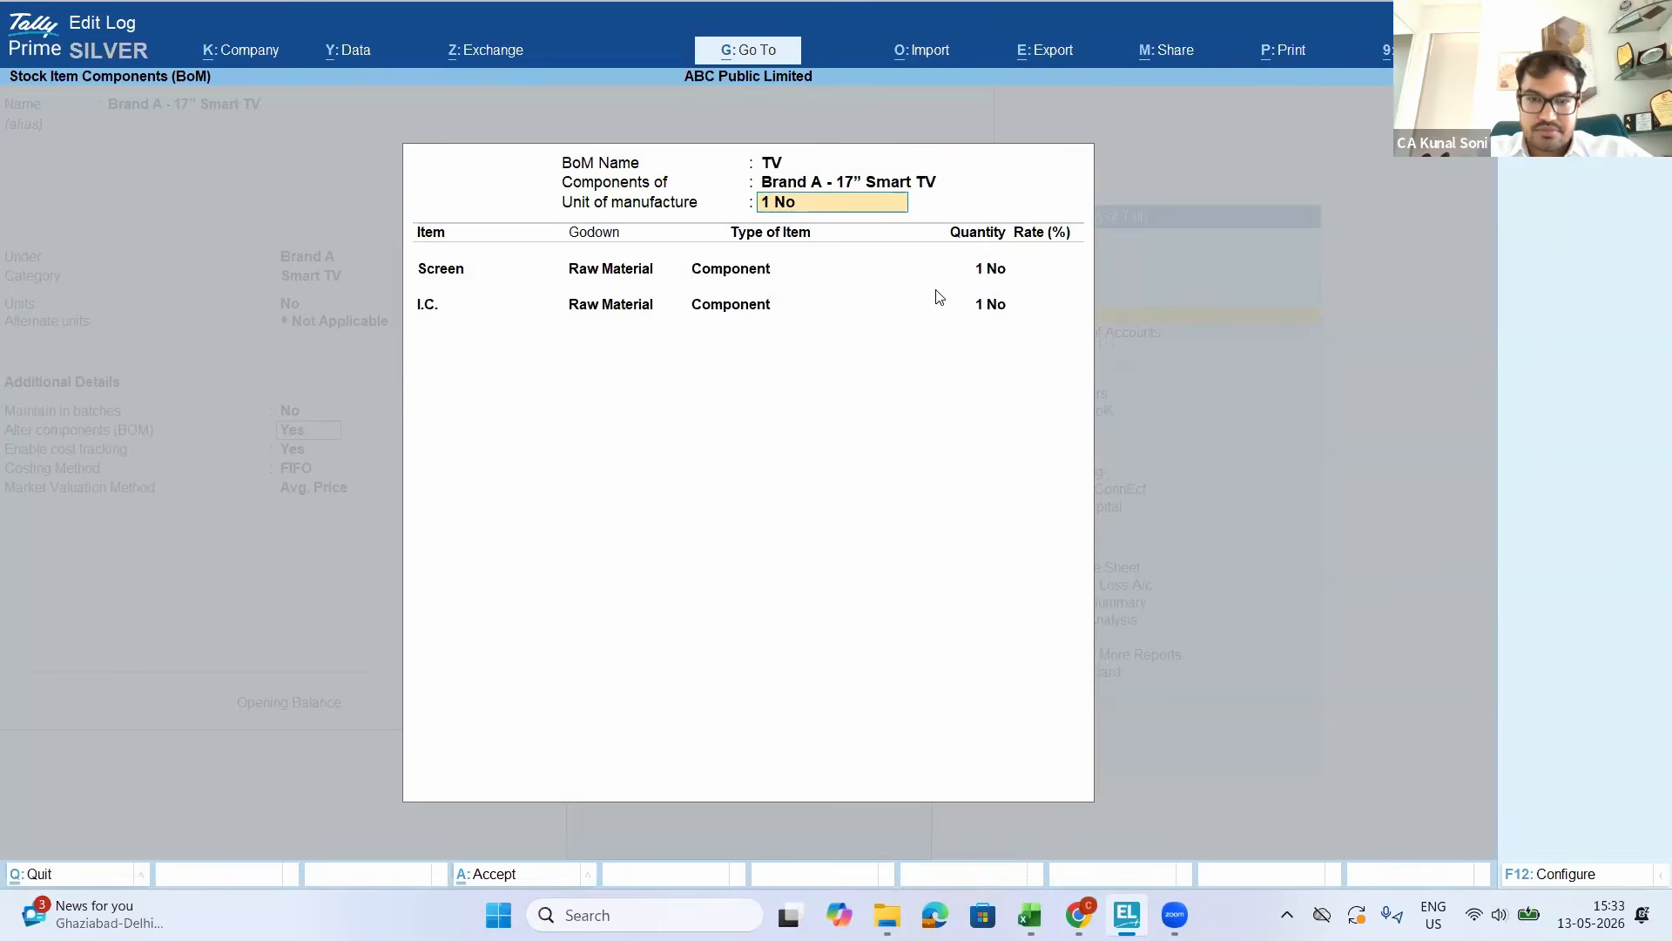
key("Return")
key("Return")
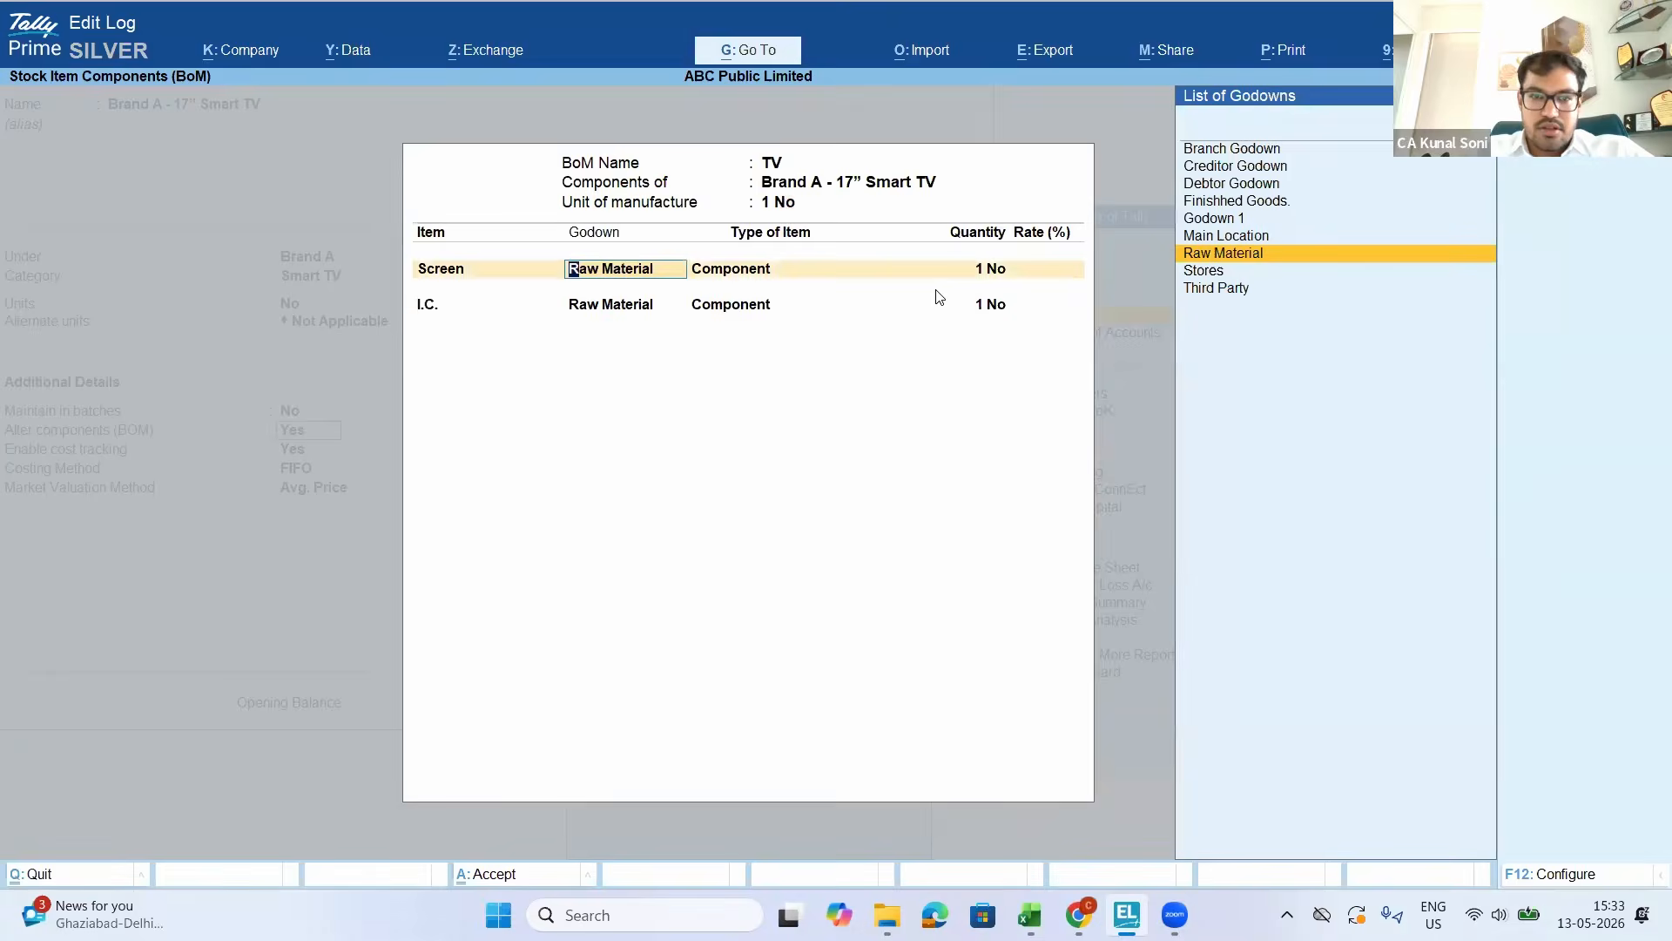
key("Return")
key("BackSpace")
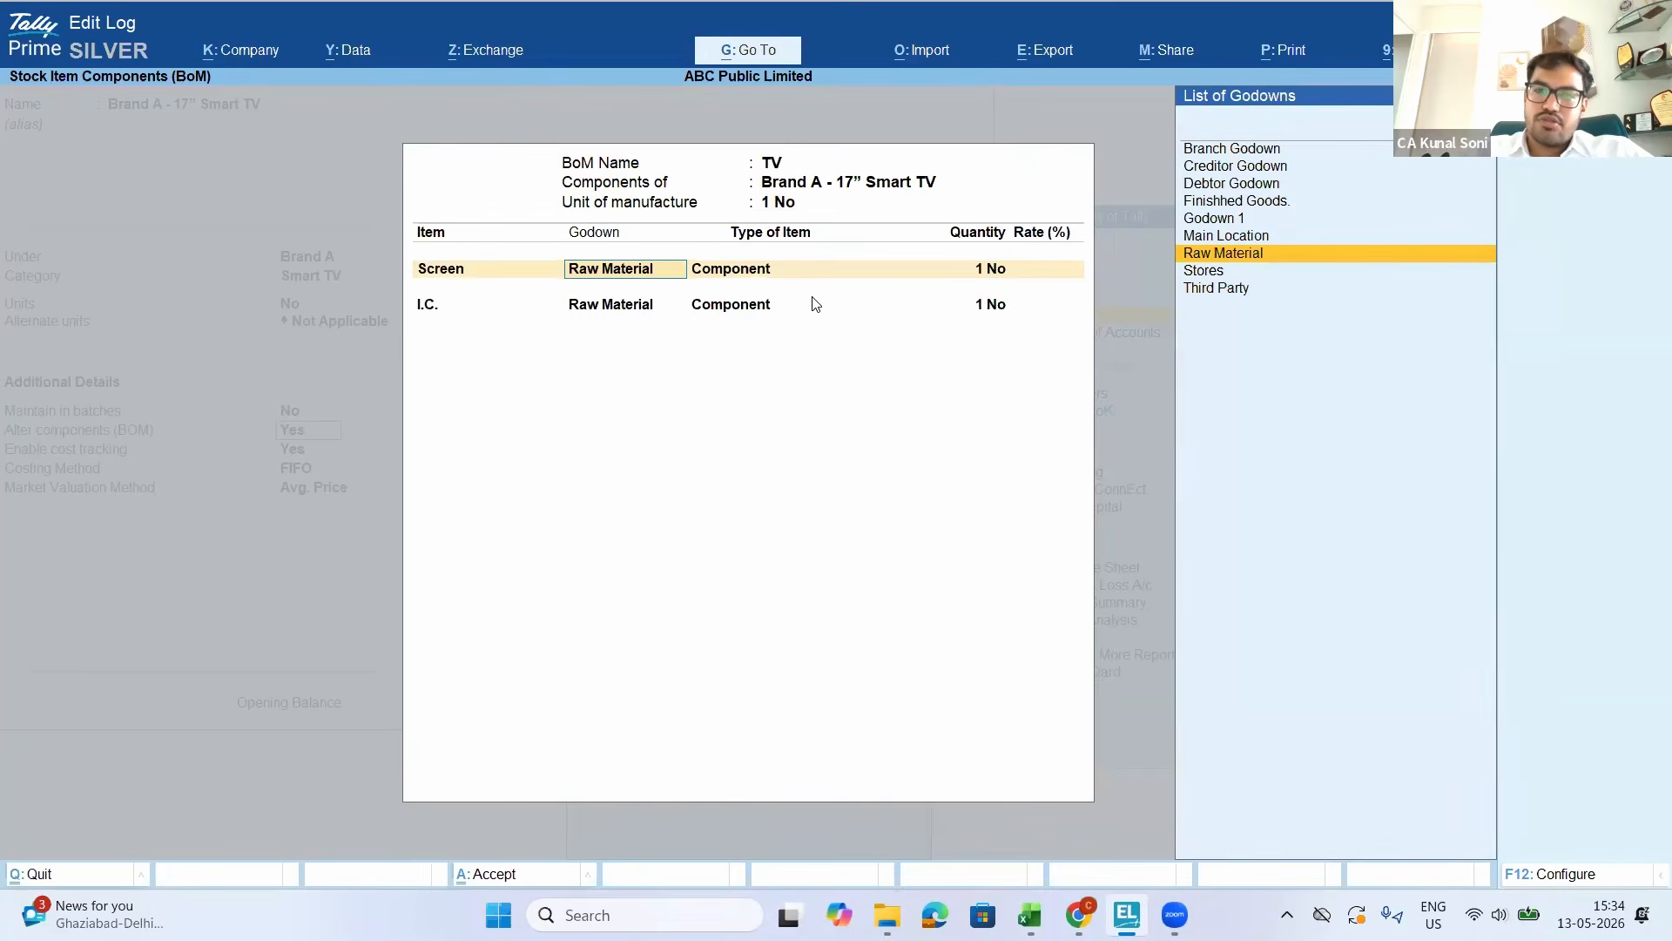
key("Return")
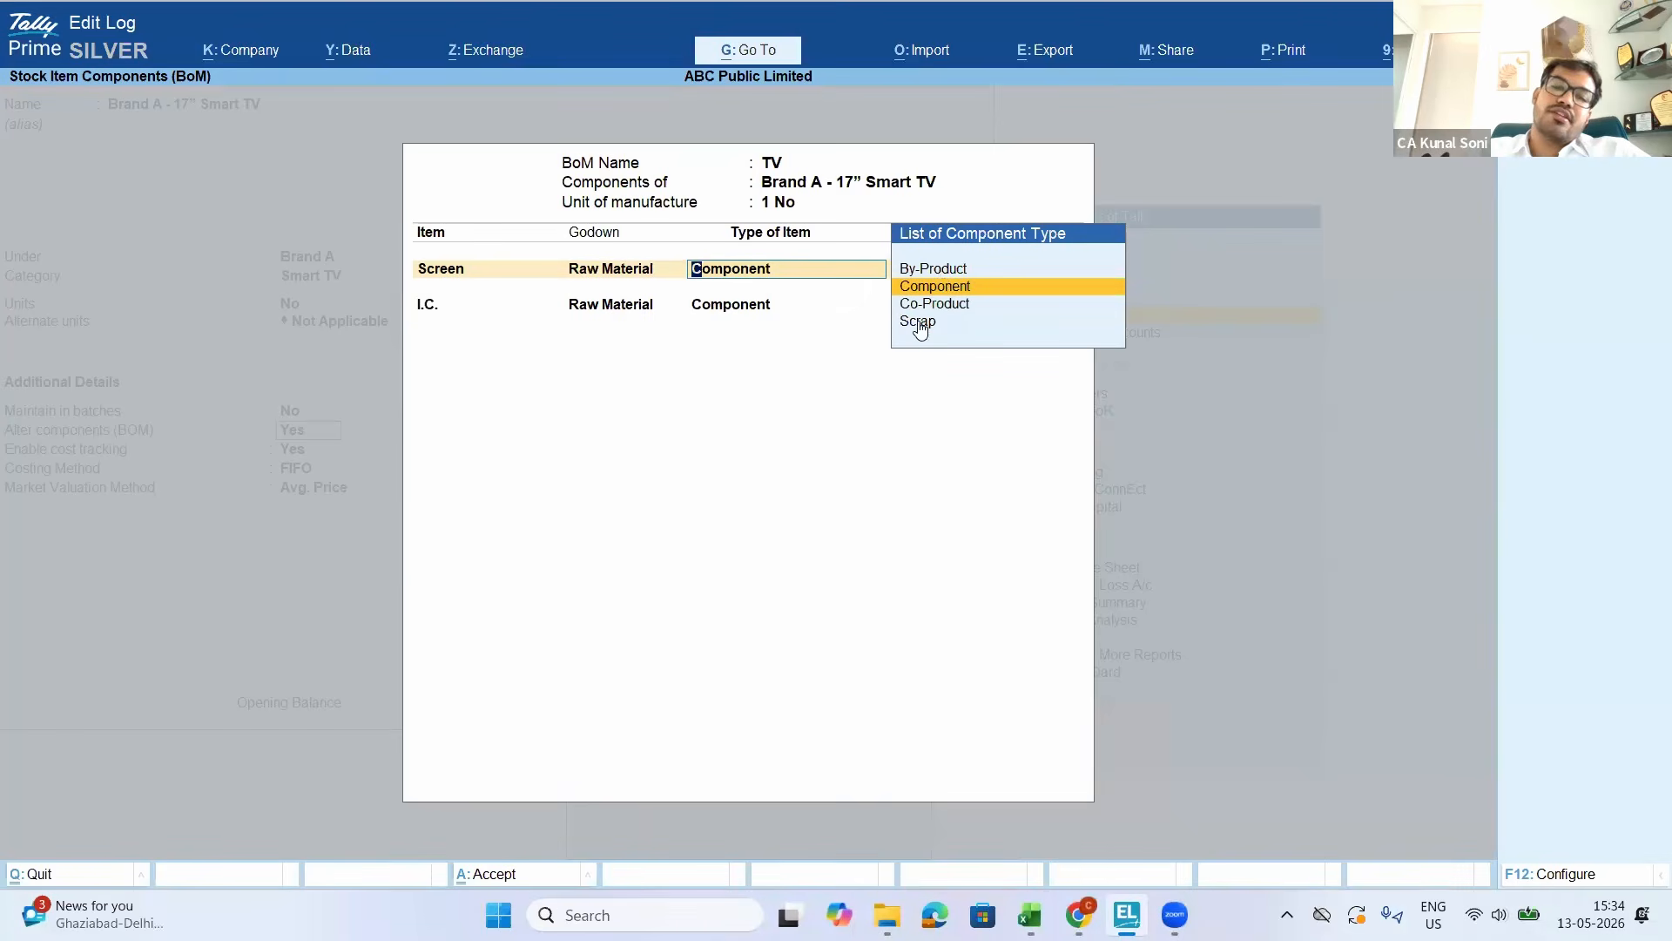
key("Return")
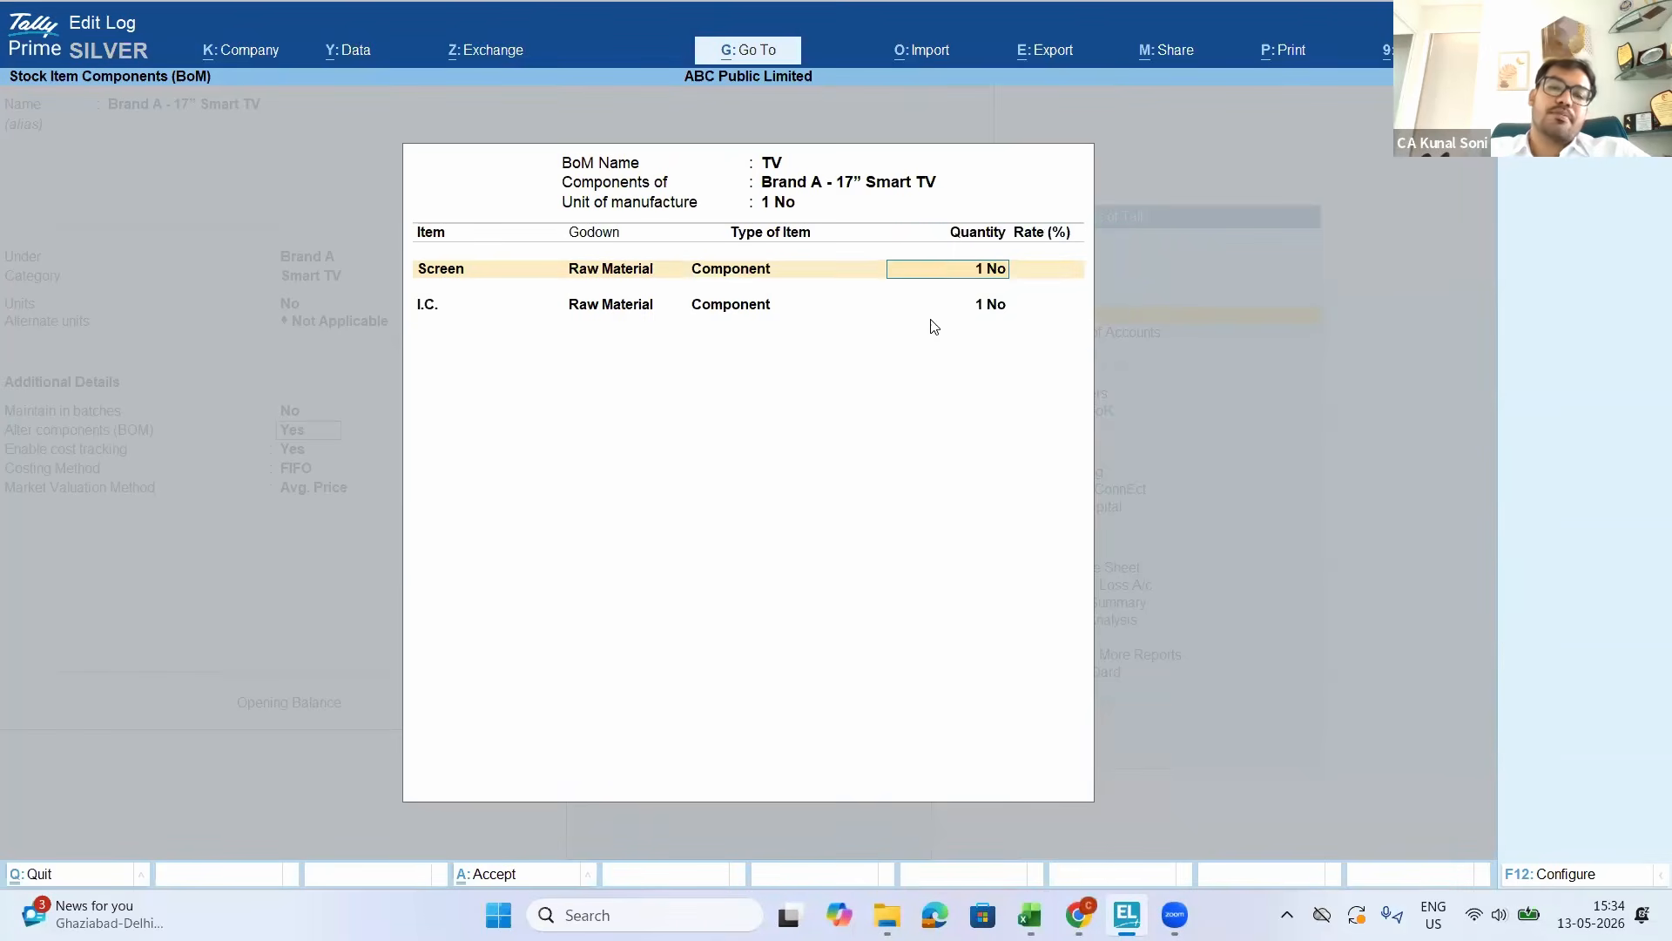
key("Return")
key("Return")
key("Return")
key("Return")
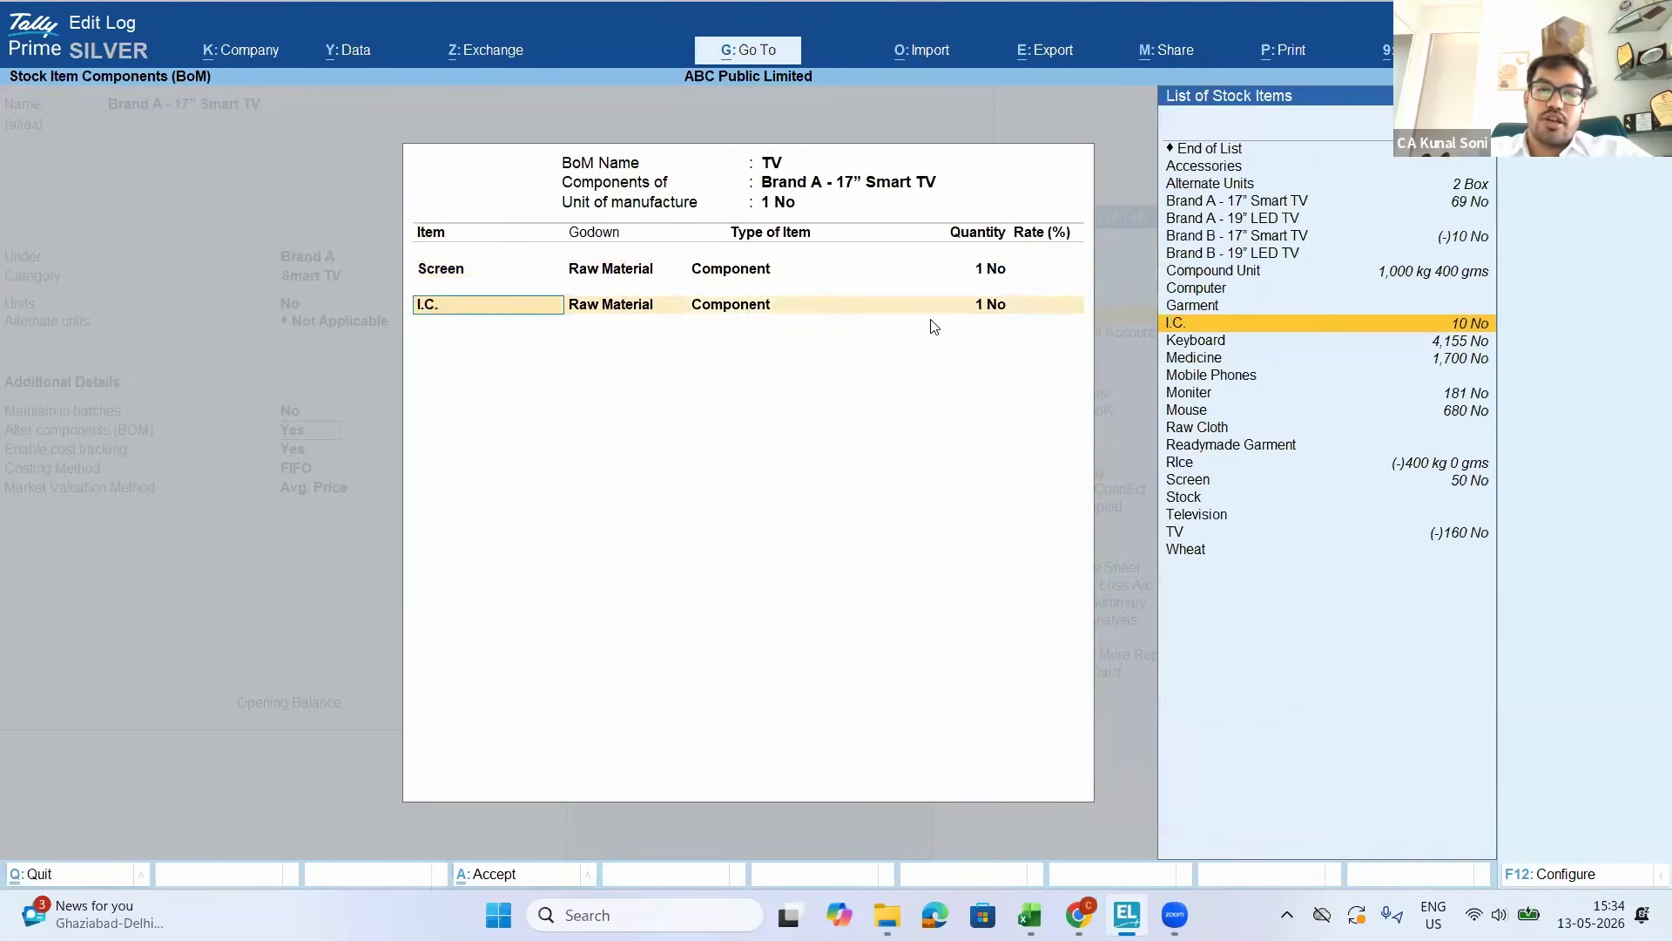
key("Return")
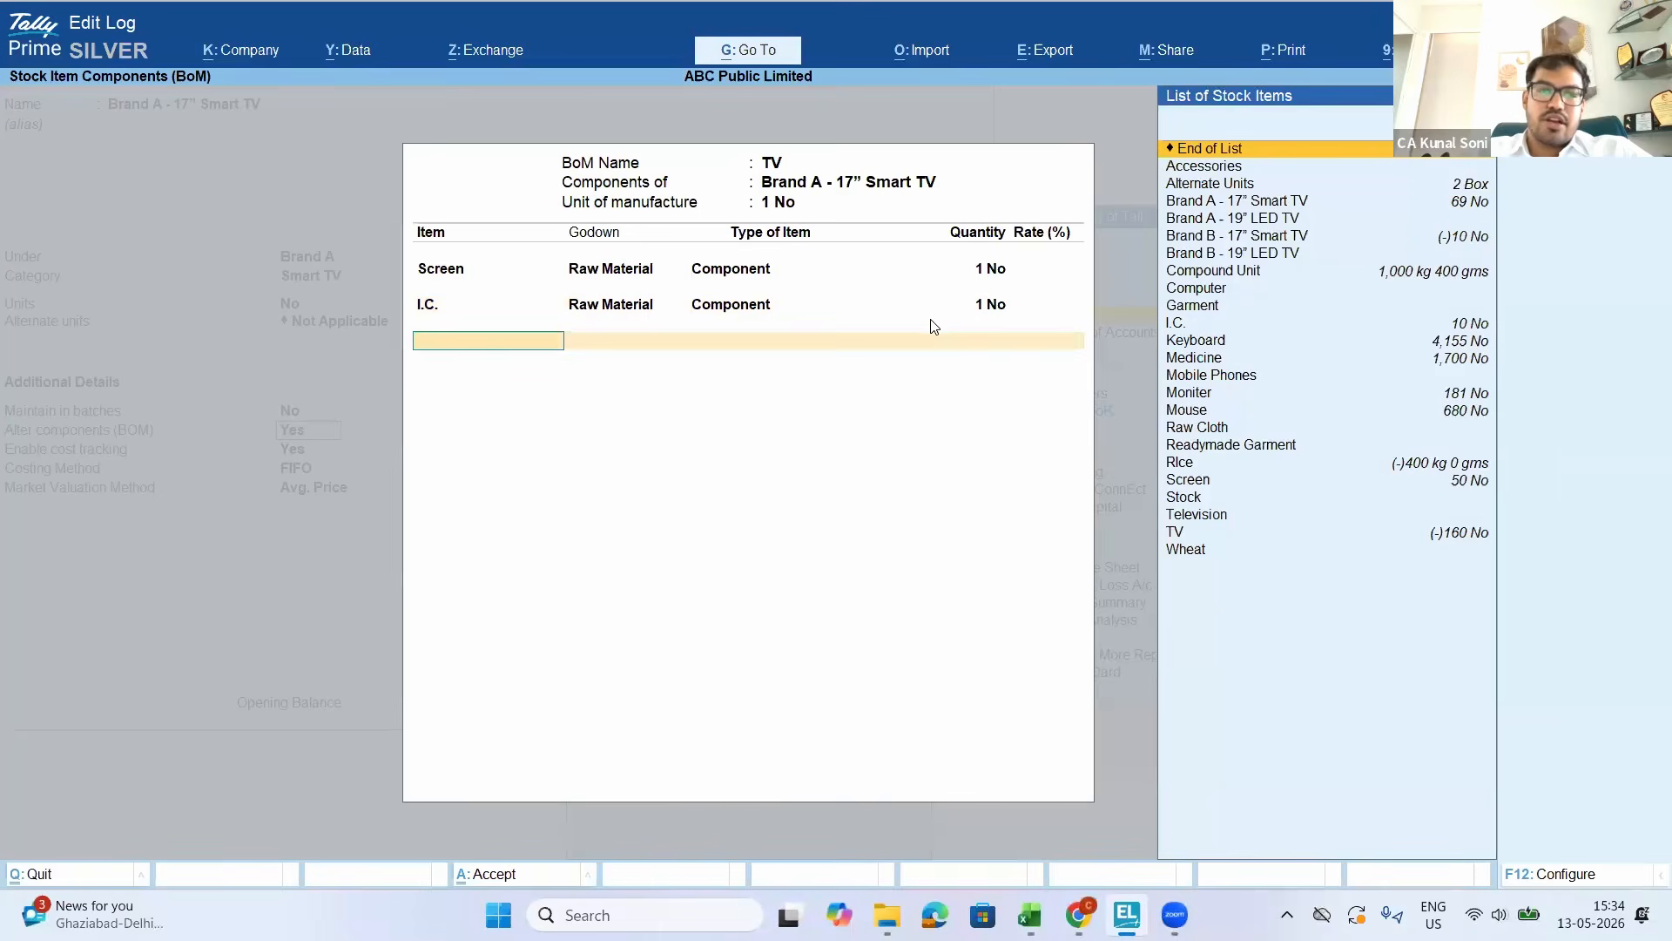
Create a stock item named Scrap under Primary, with no category and kg as its unit, for the next component line
type("C")
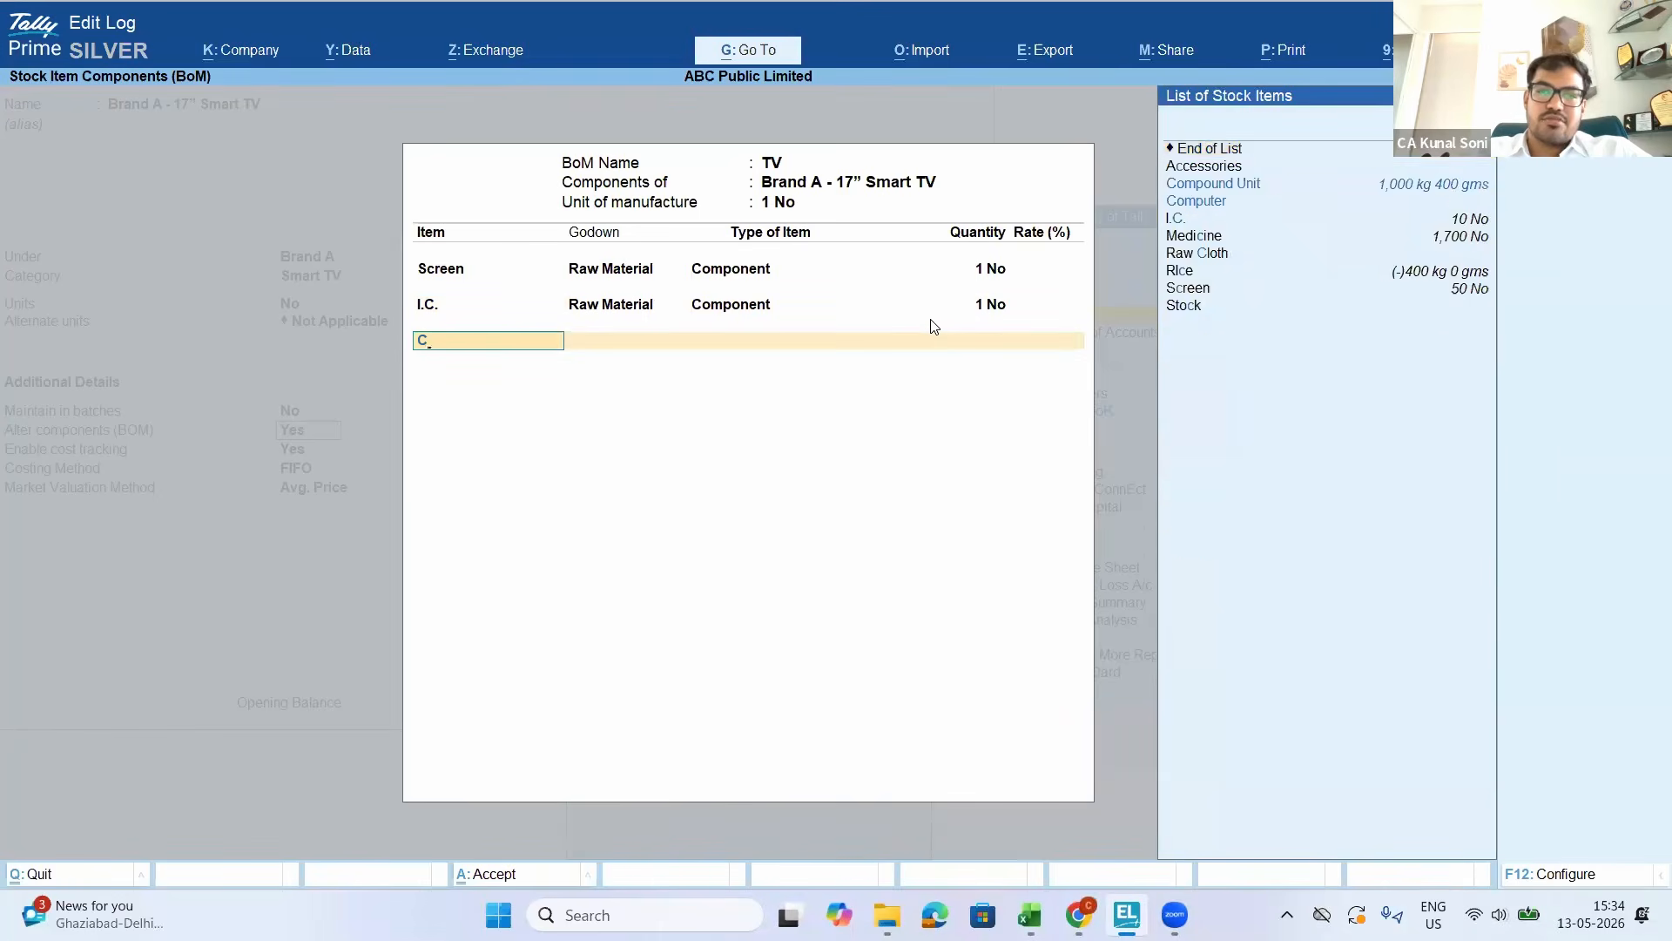
key("BackSpace")
type("Sc")
key("alt+c")
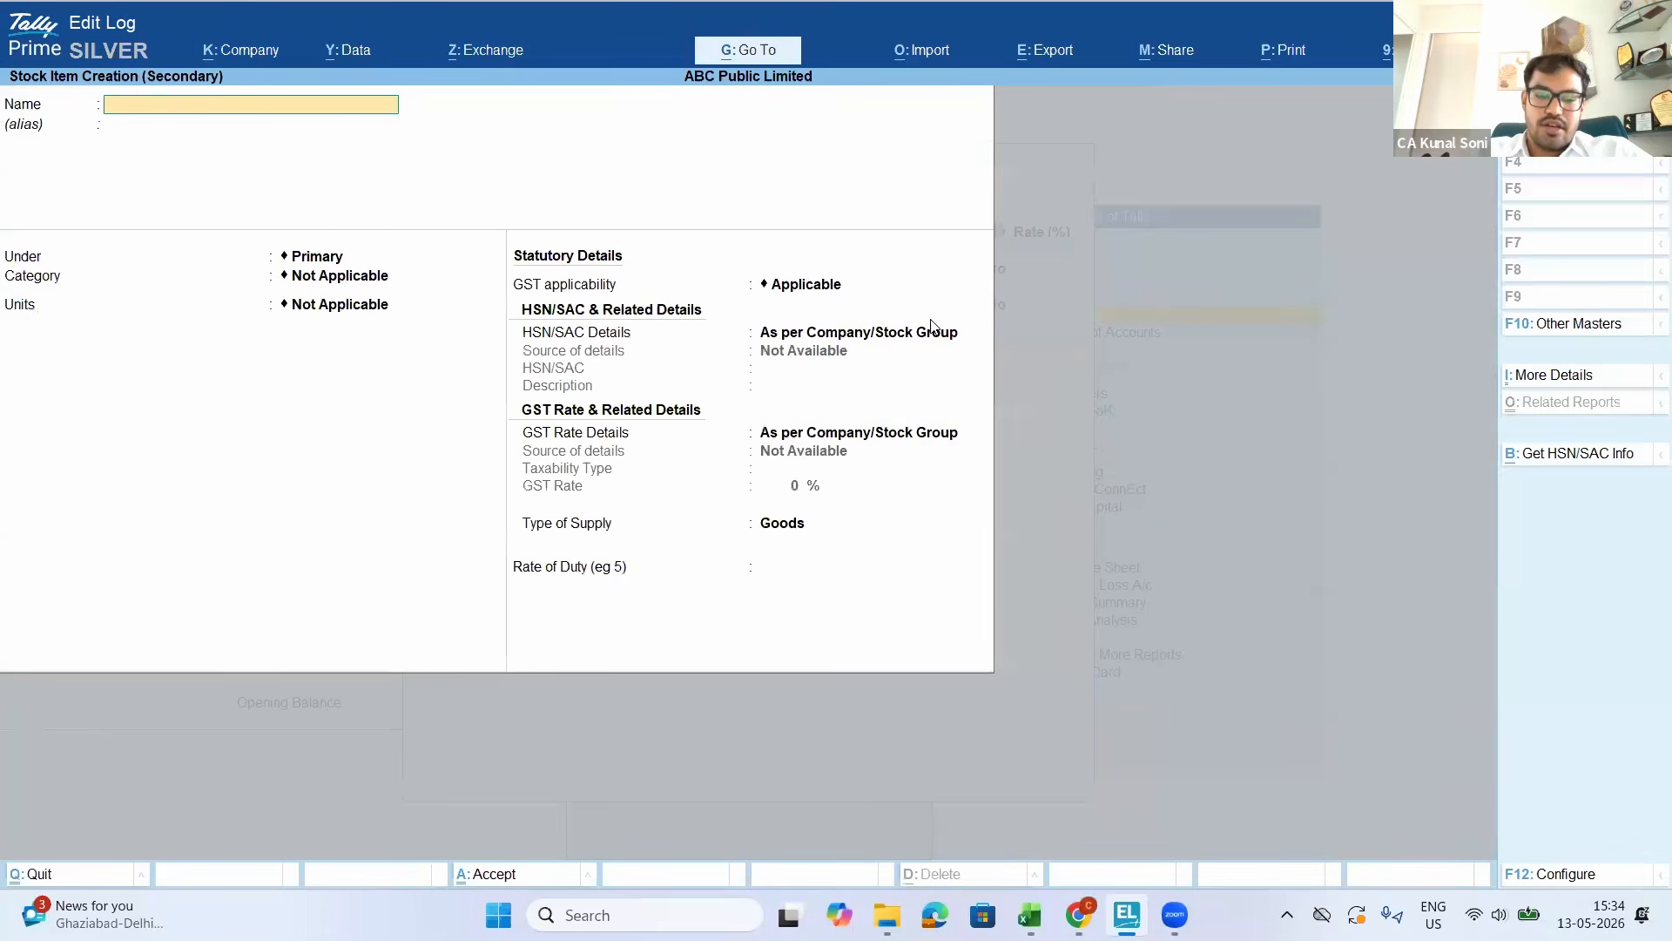
type("Scrap")
key("Return")
key("Return")
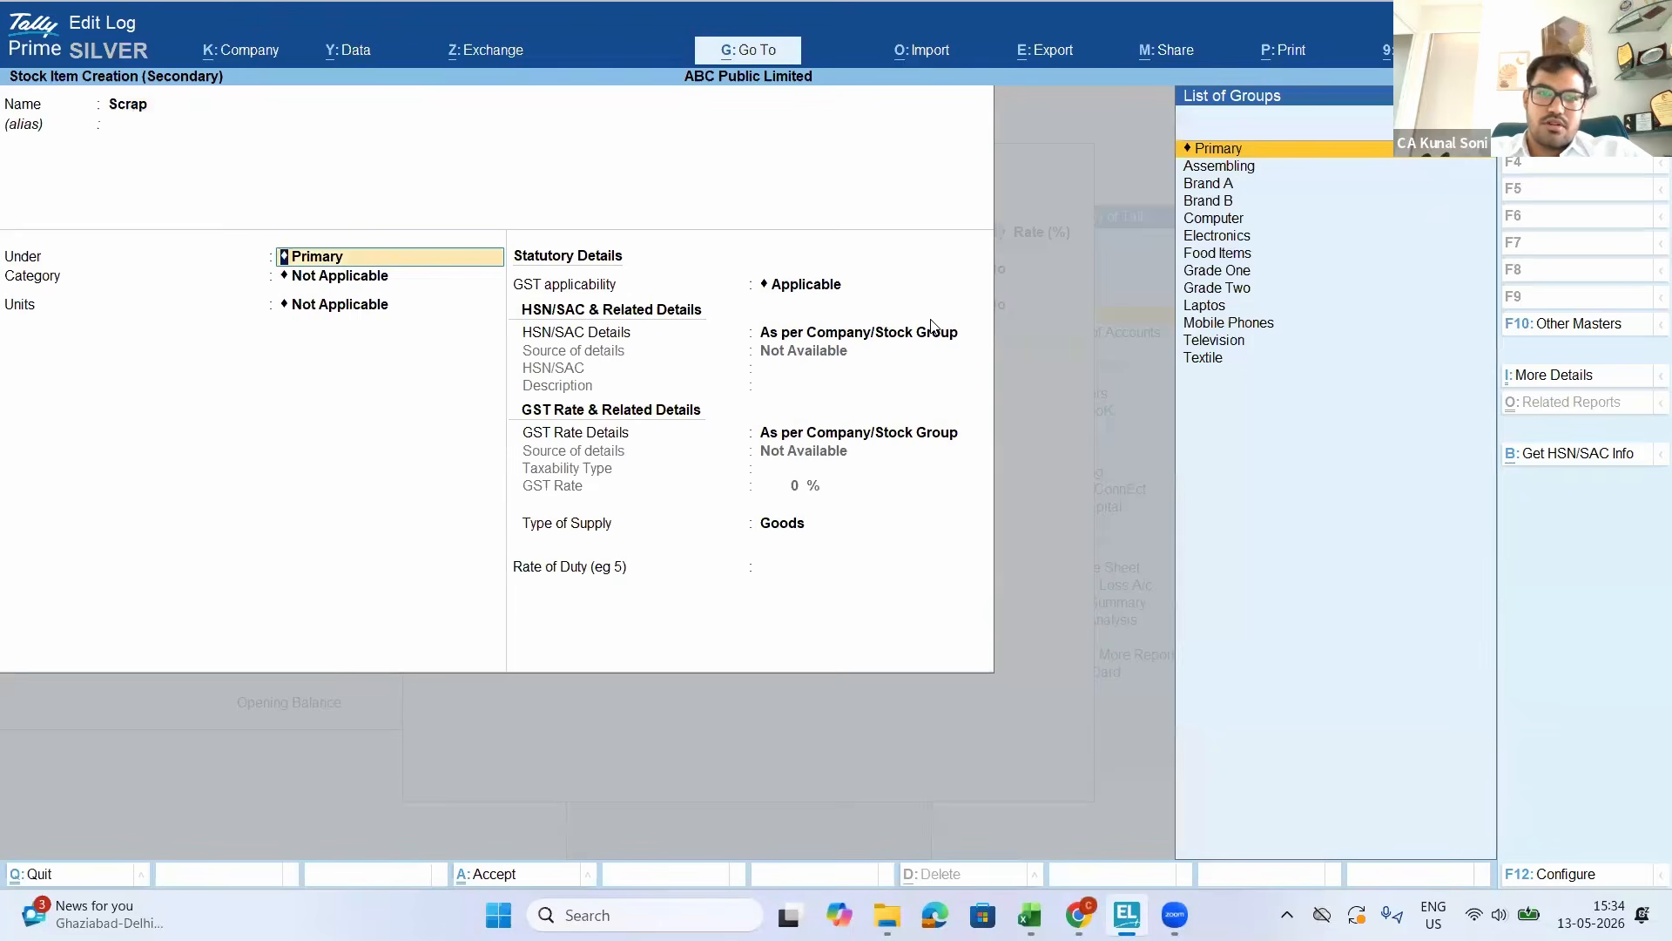
key("Return")
key("Return")
key("Down")
key("Down")
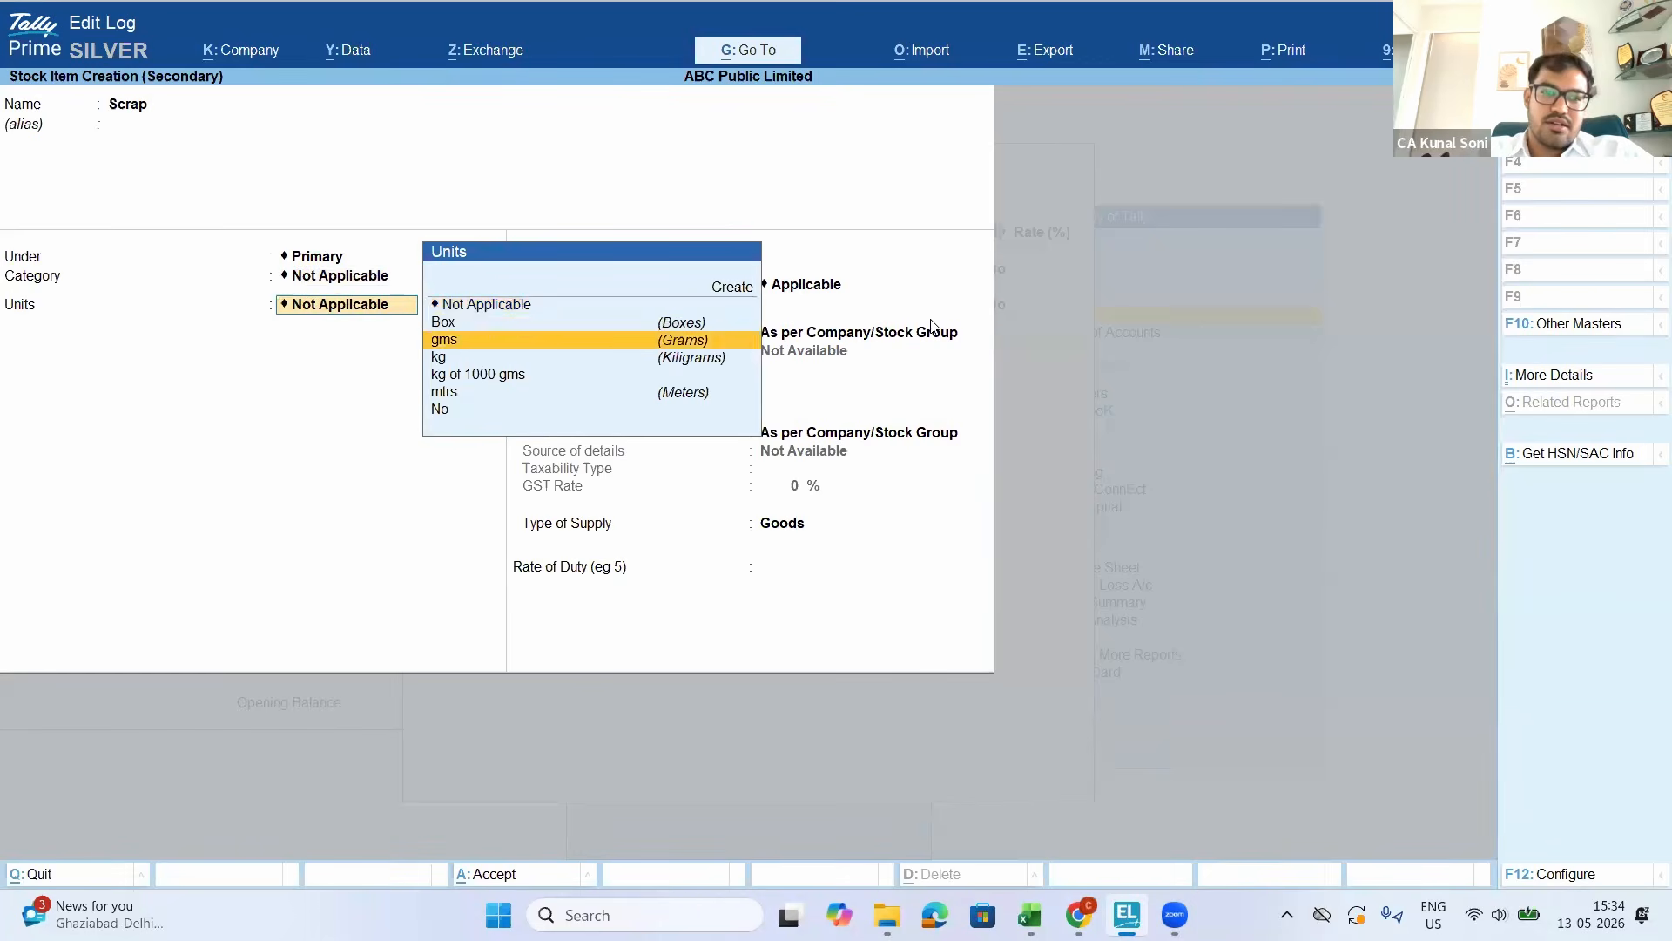
key("Down")
key("Return")
key("Return")
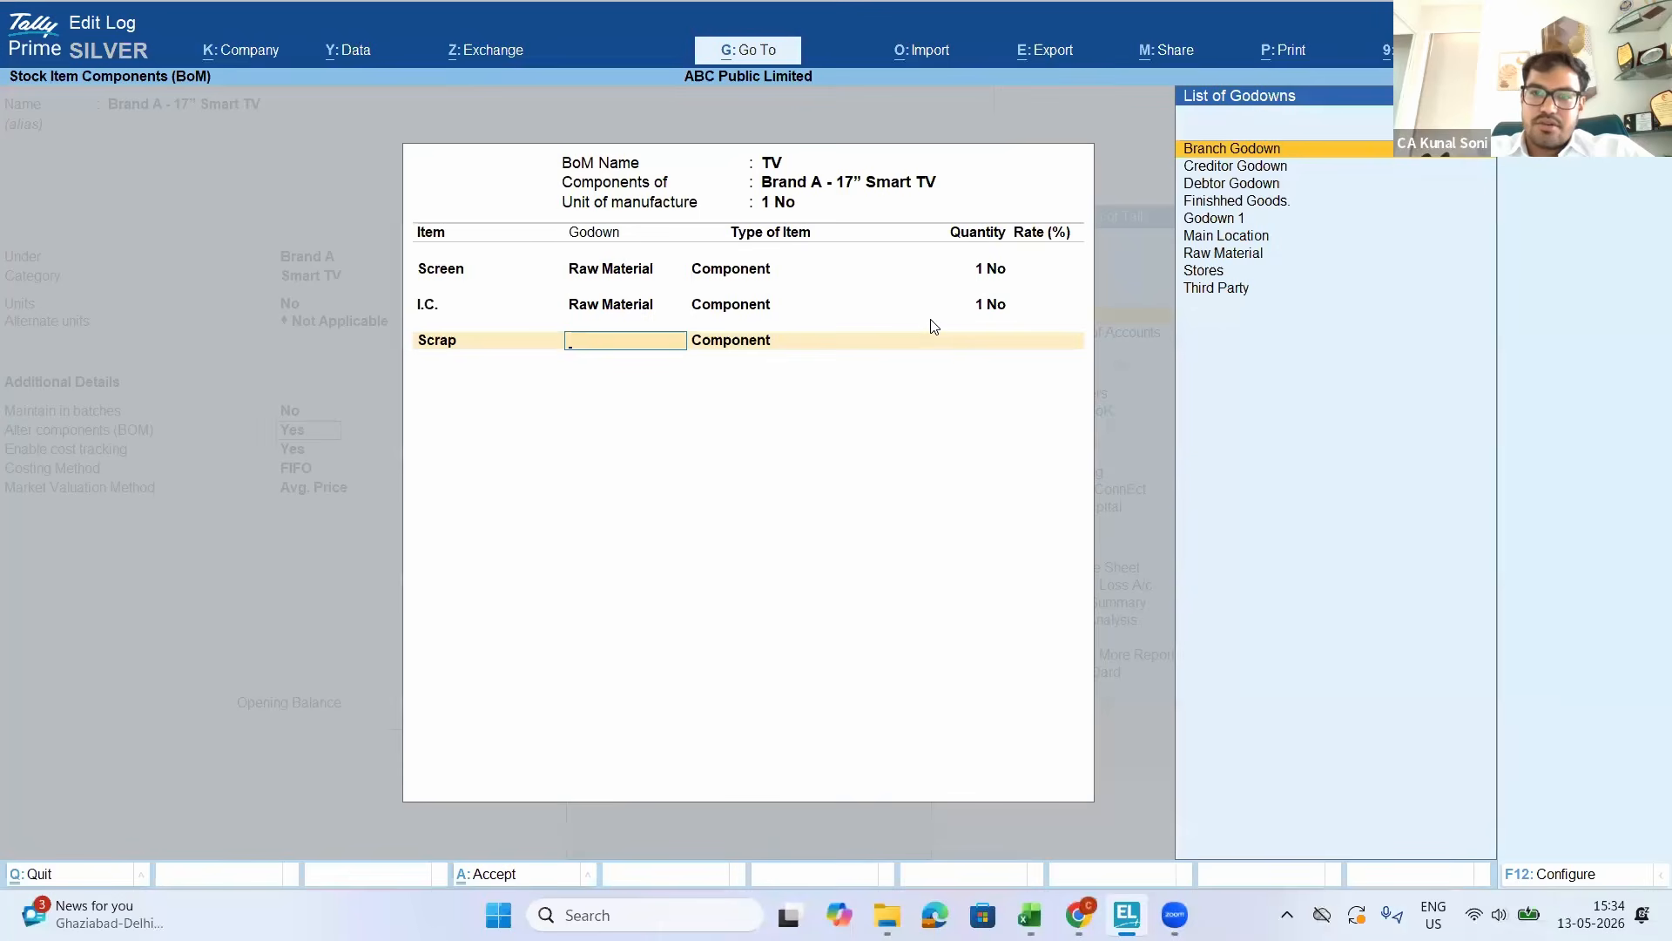
Fill in the Scrap line with godown Stores, item type Scrap, quantity 1 kg and rate 2%
key("Down")
key("Down")
key("Down")
key("Down")
key("Down")
key("Down")
key("Down")
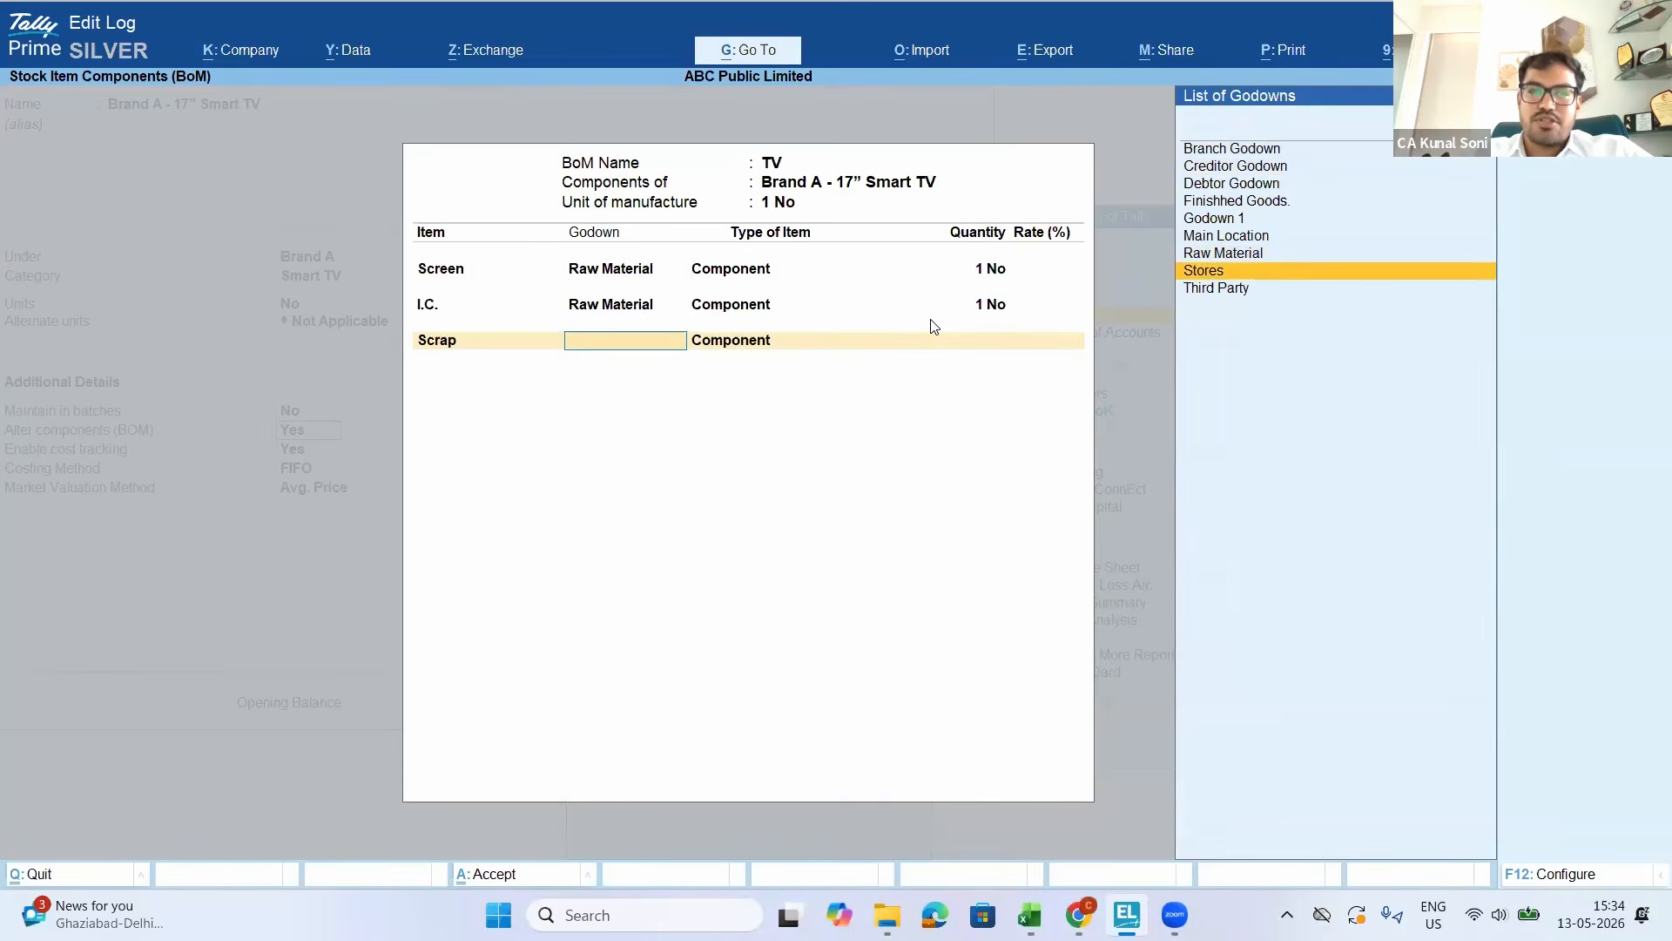
key("Return")
key("Down")
key("Return")
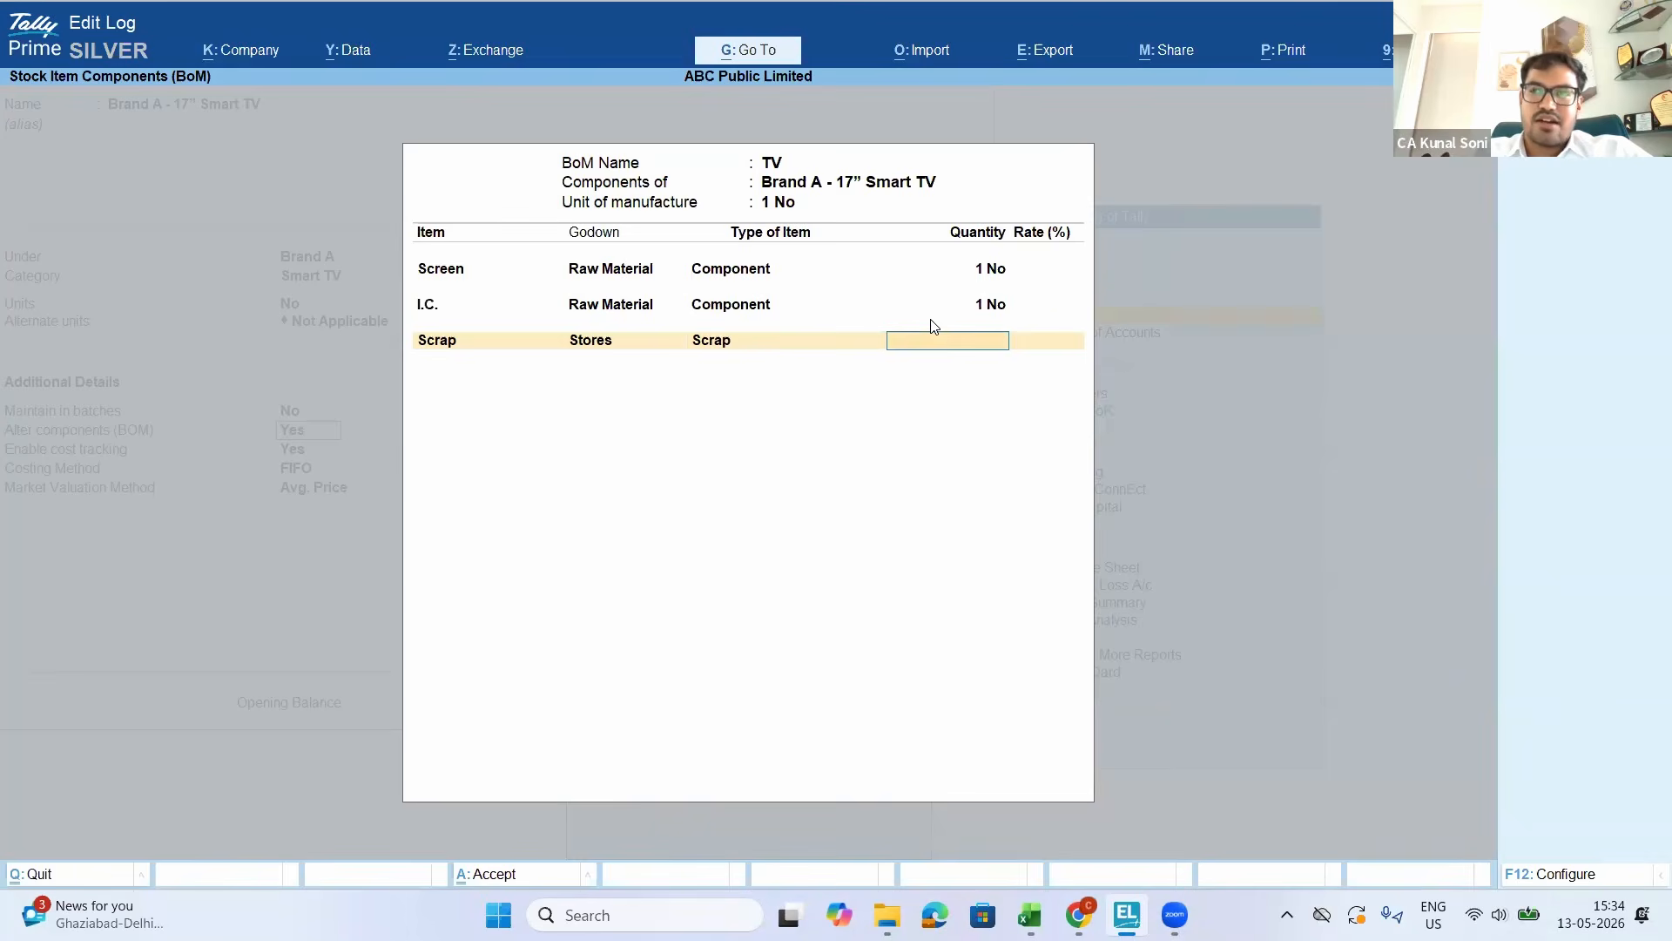
key("Return")
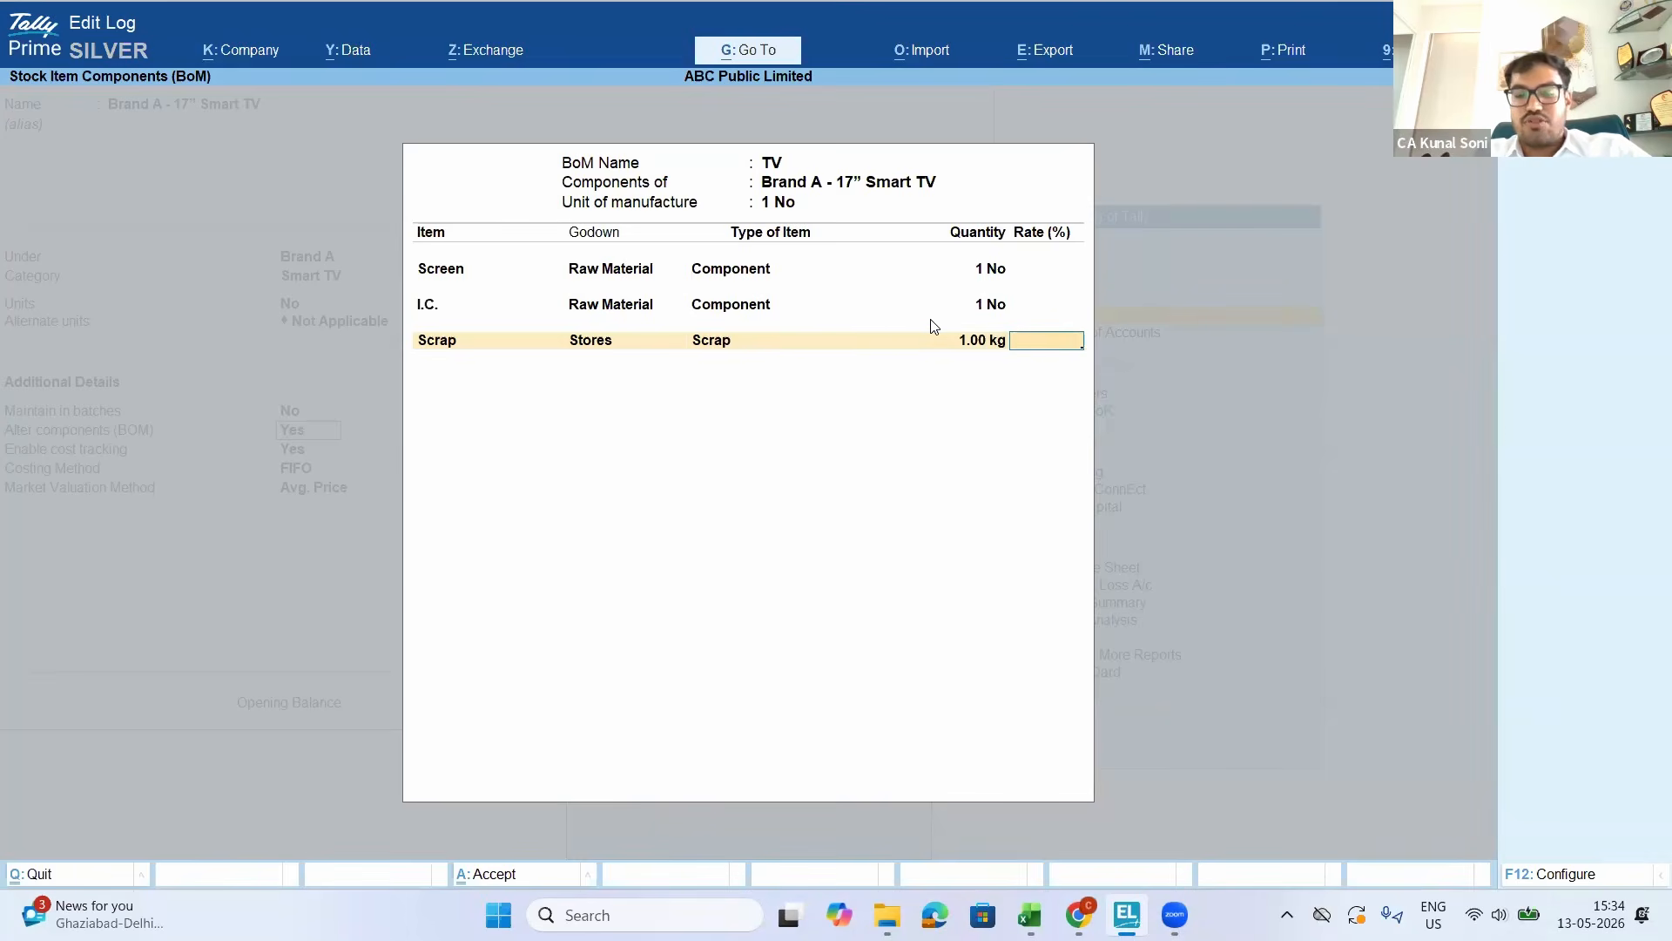
type("2")
key("Return")
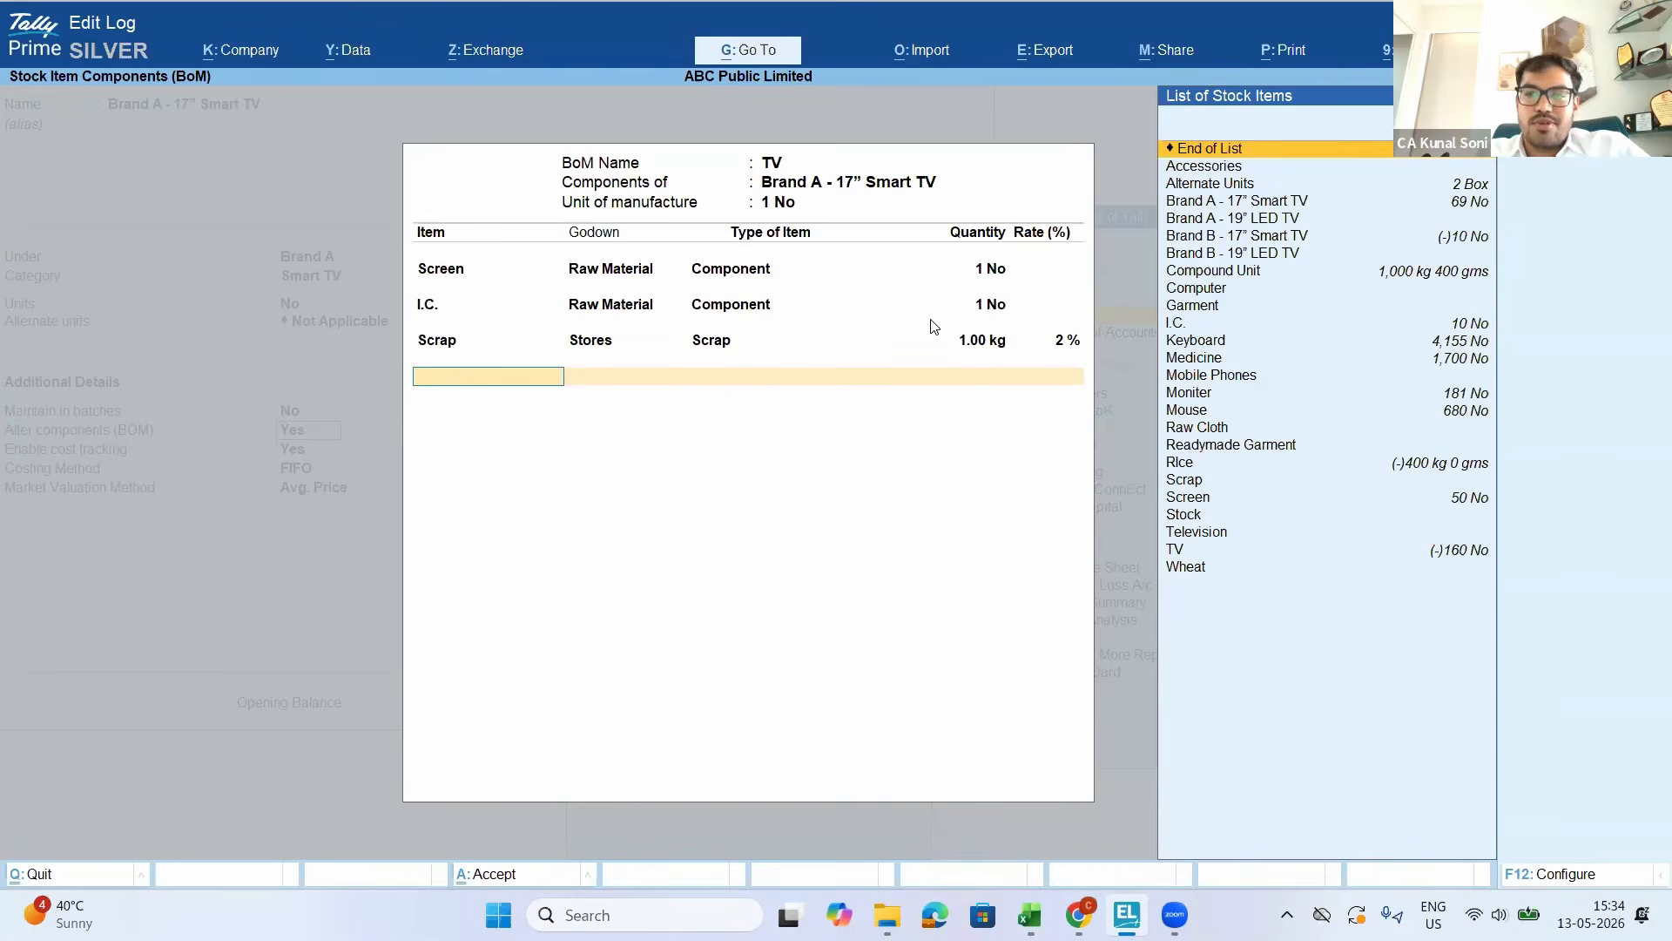
Quit the component list without accepting it and return to altering the Brand A - 17" Smart TV stock item
key("Down")
key("Up")
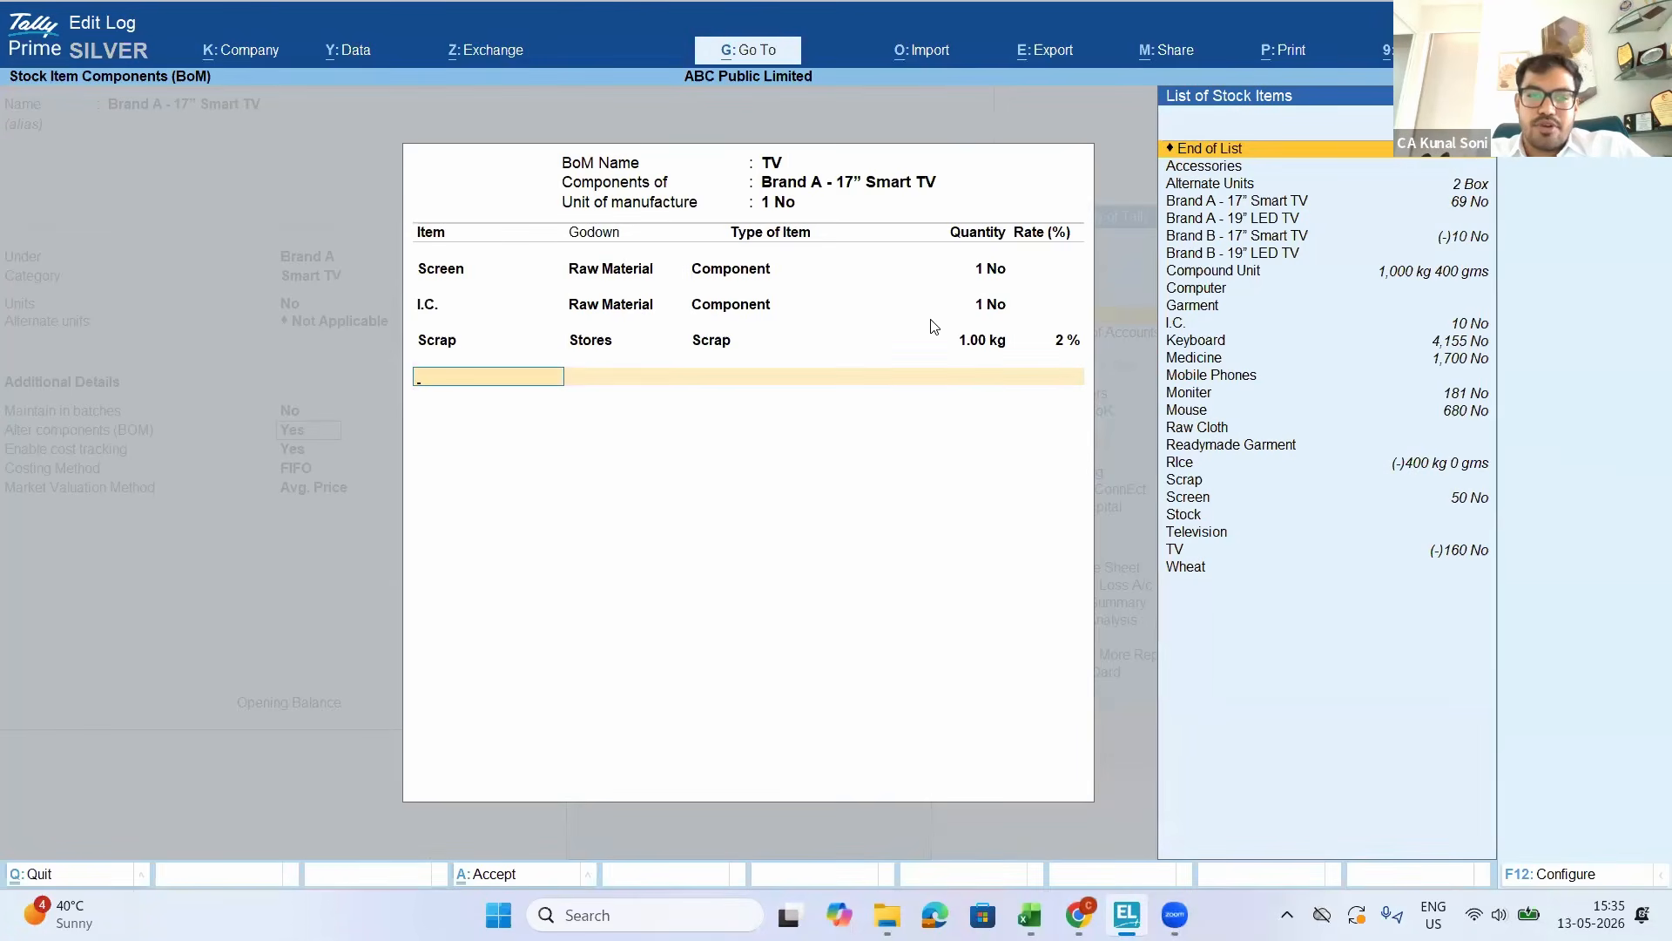
key("Escape")
key("y")
key("Escape")
key("y")
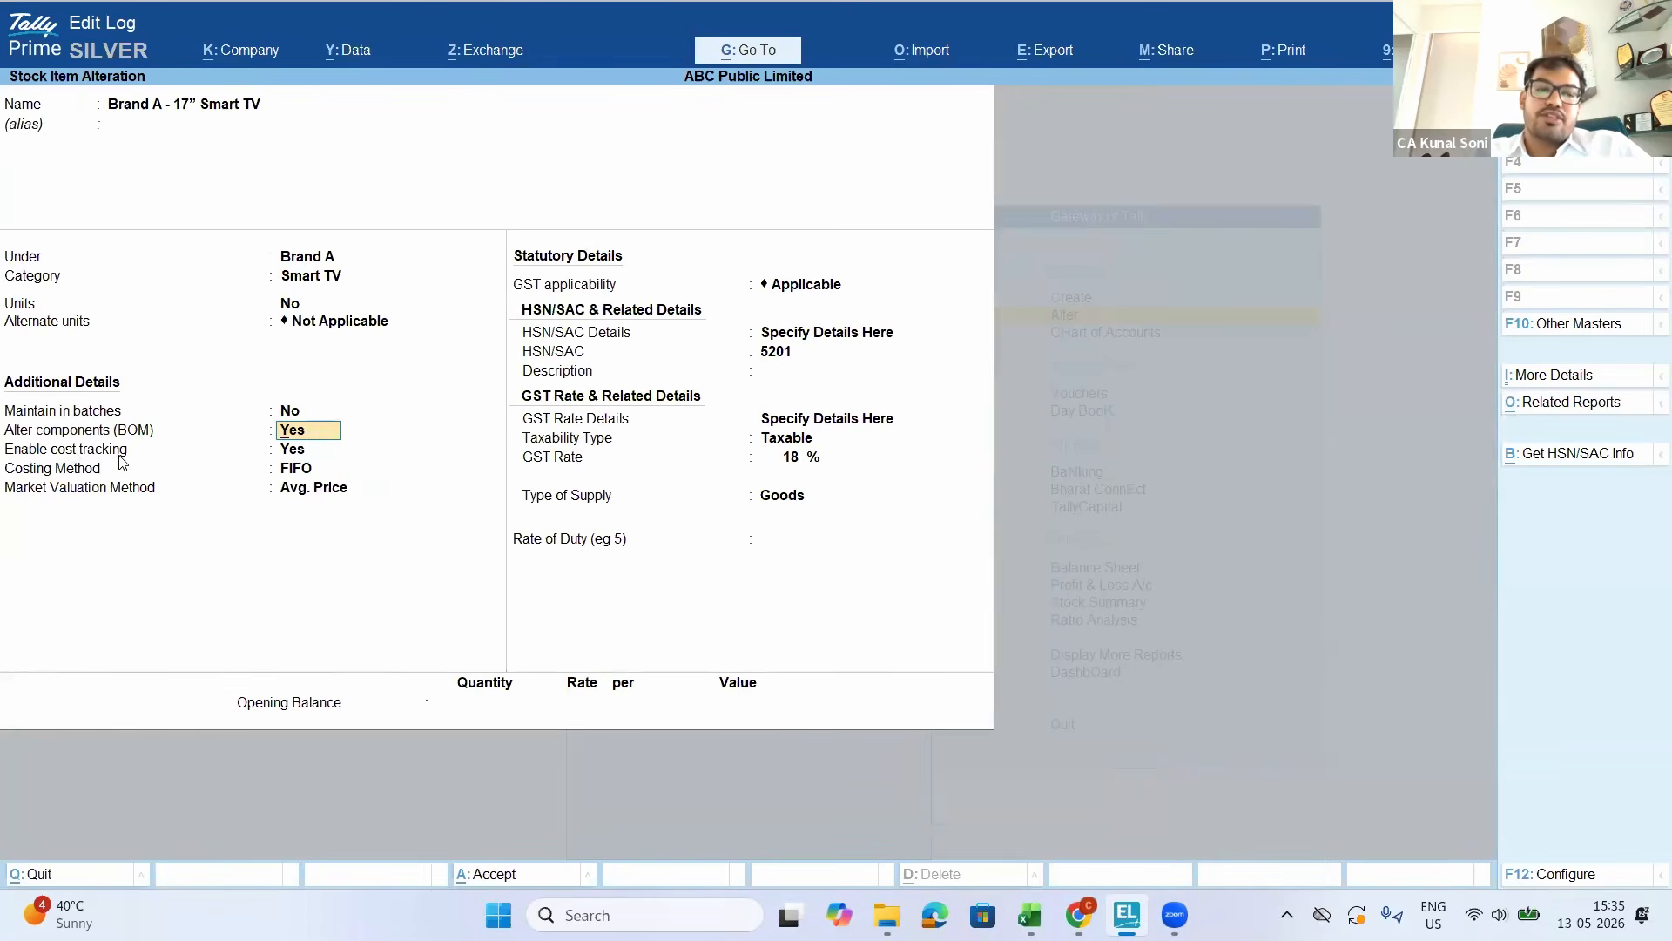
Select FIFO as the stock item's costing method and retain Avg. Price as its market valuation method
left_click(310, 455)
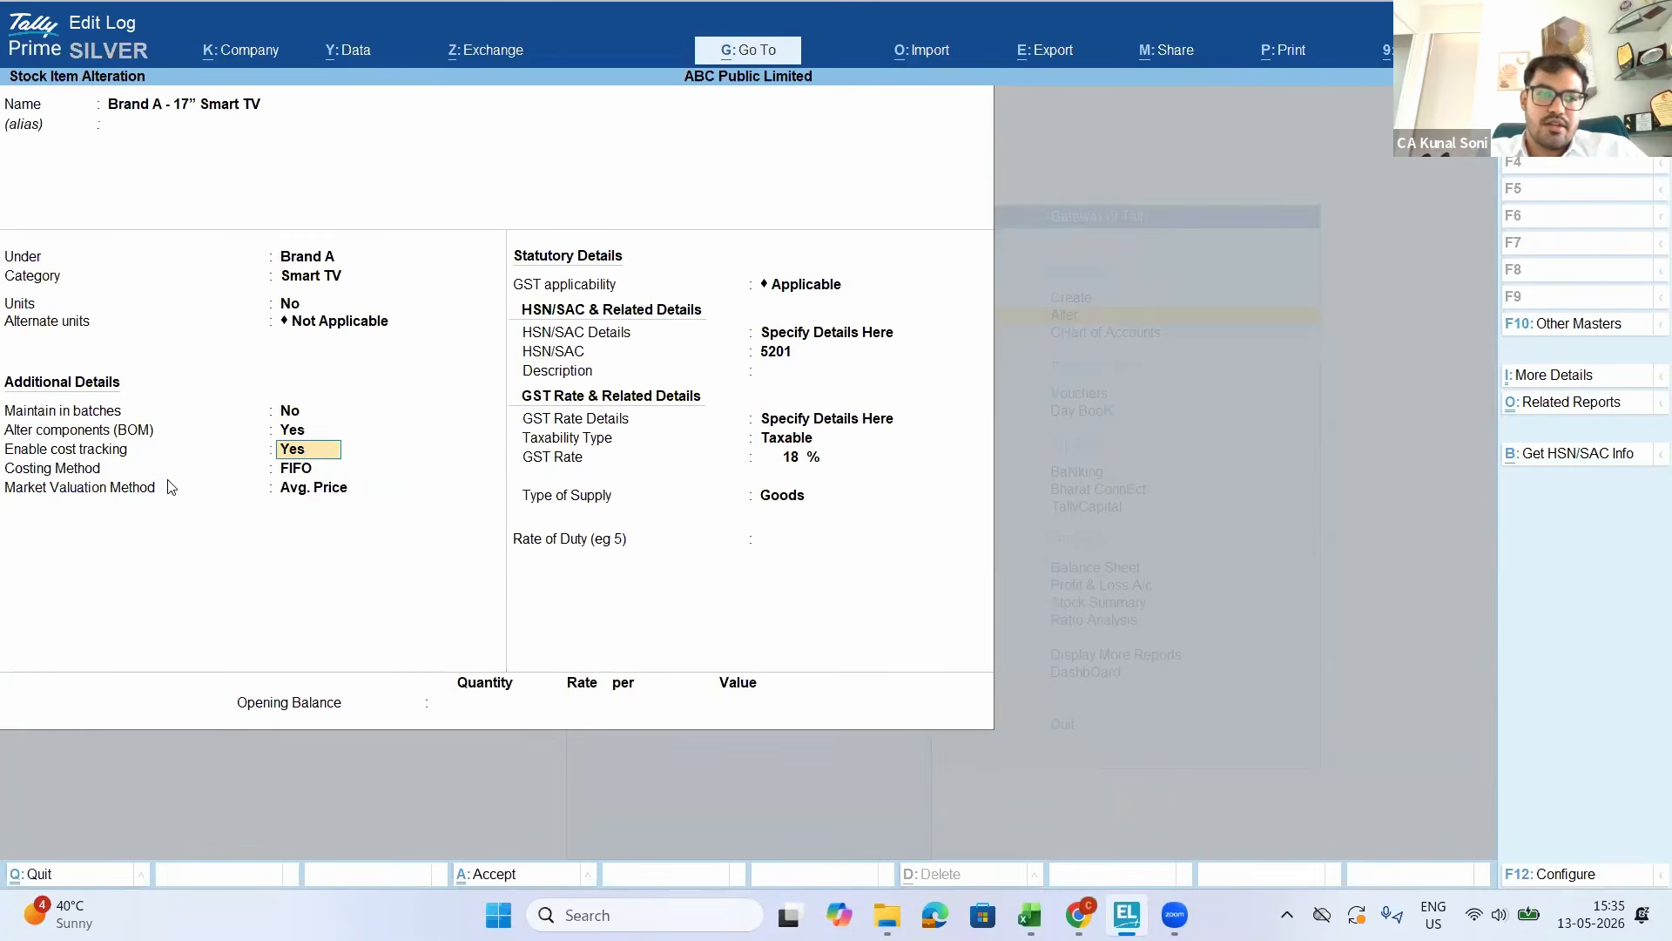
left_click(309, 471)
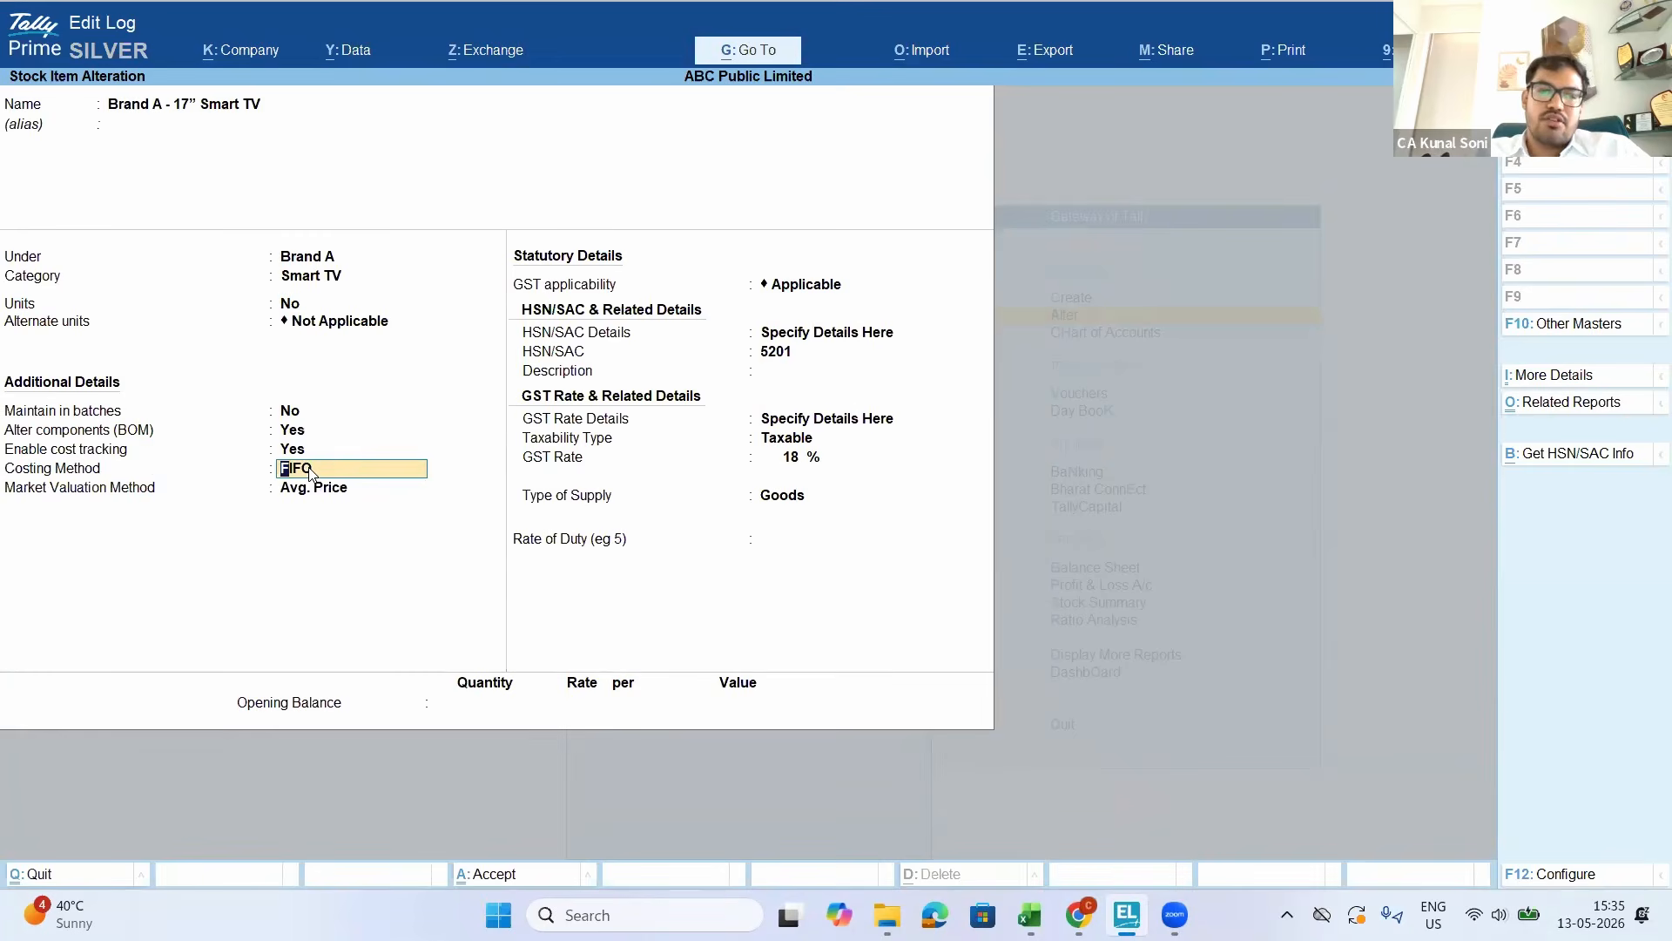
key("space")
key("BackSpace")
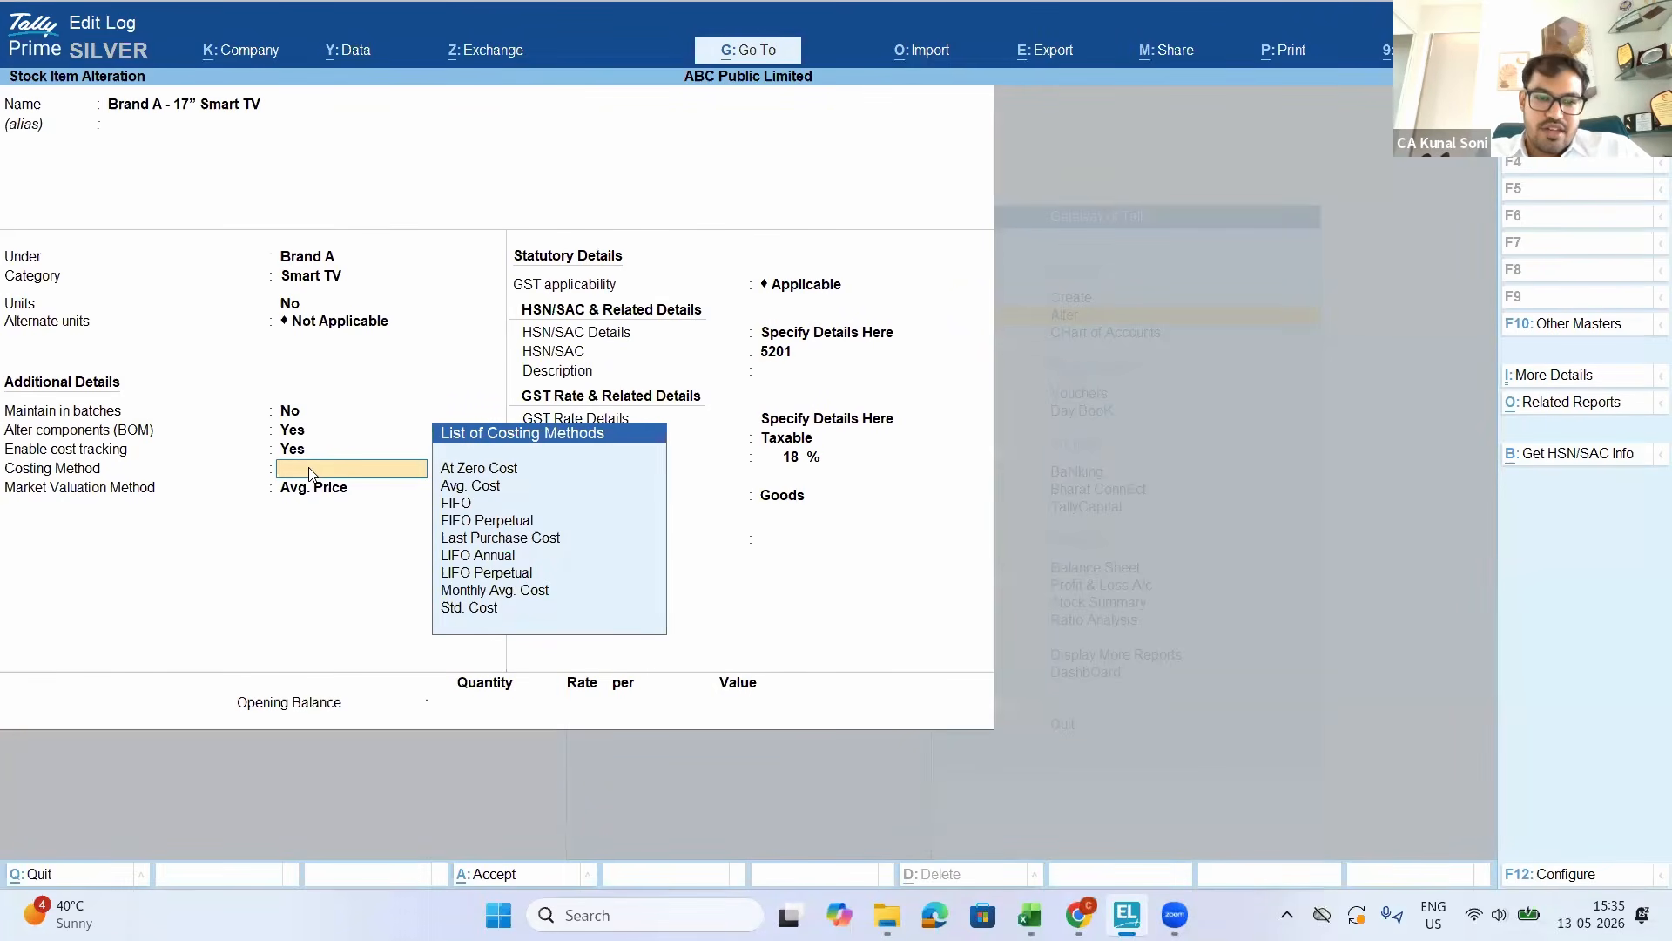
key("Down")
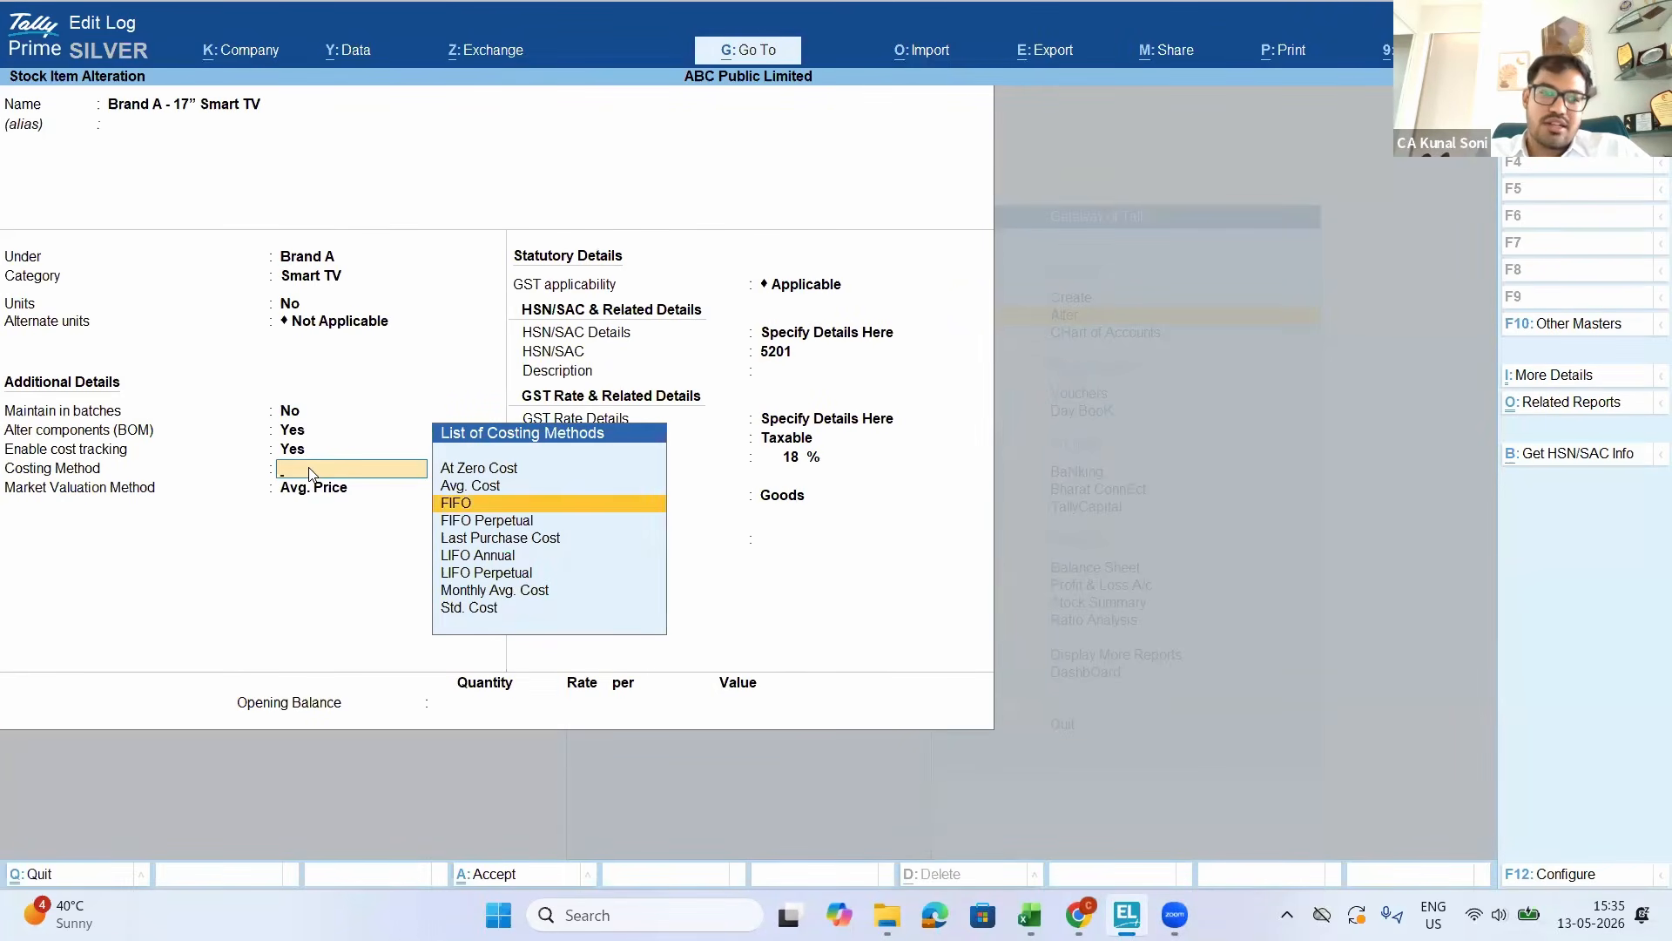
key("Return")
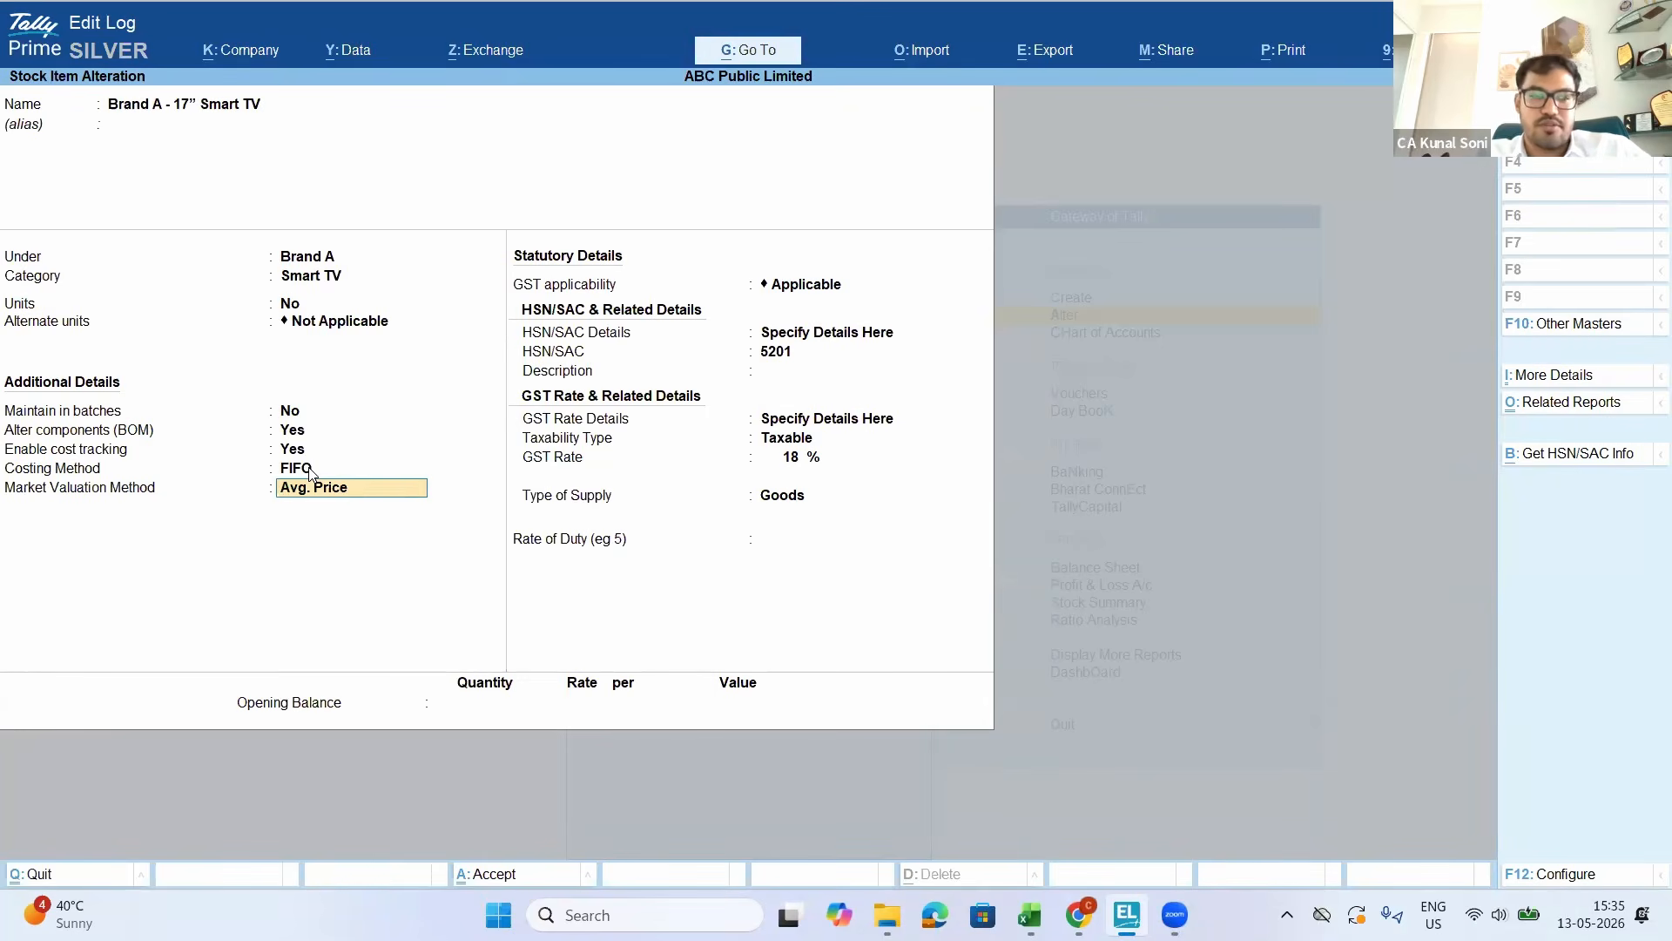
key("space")
key("Return")
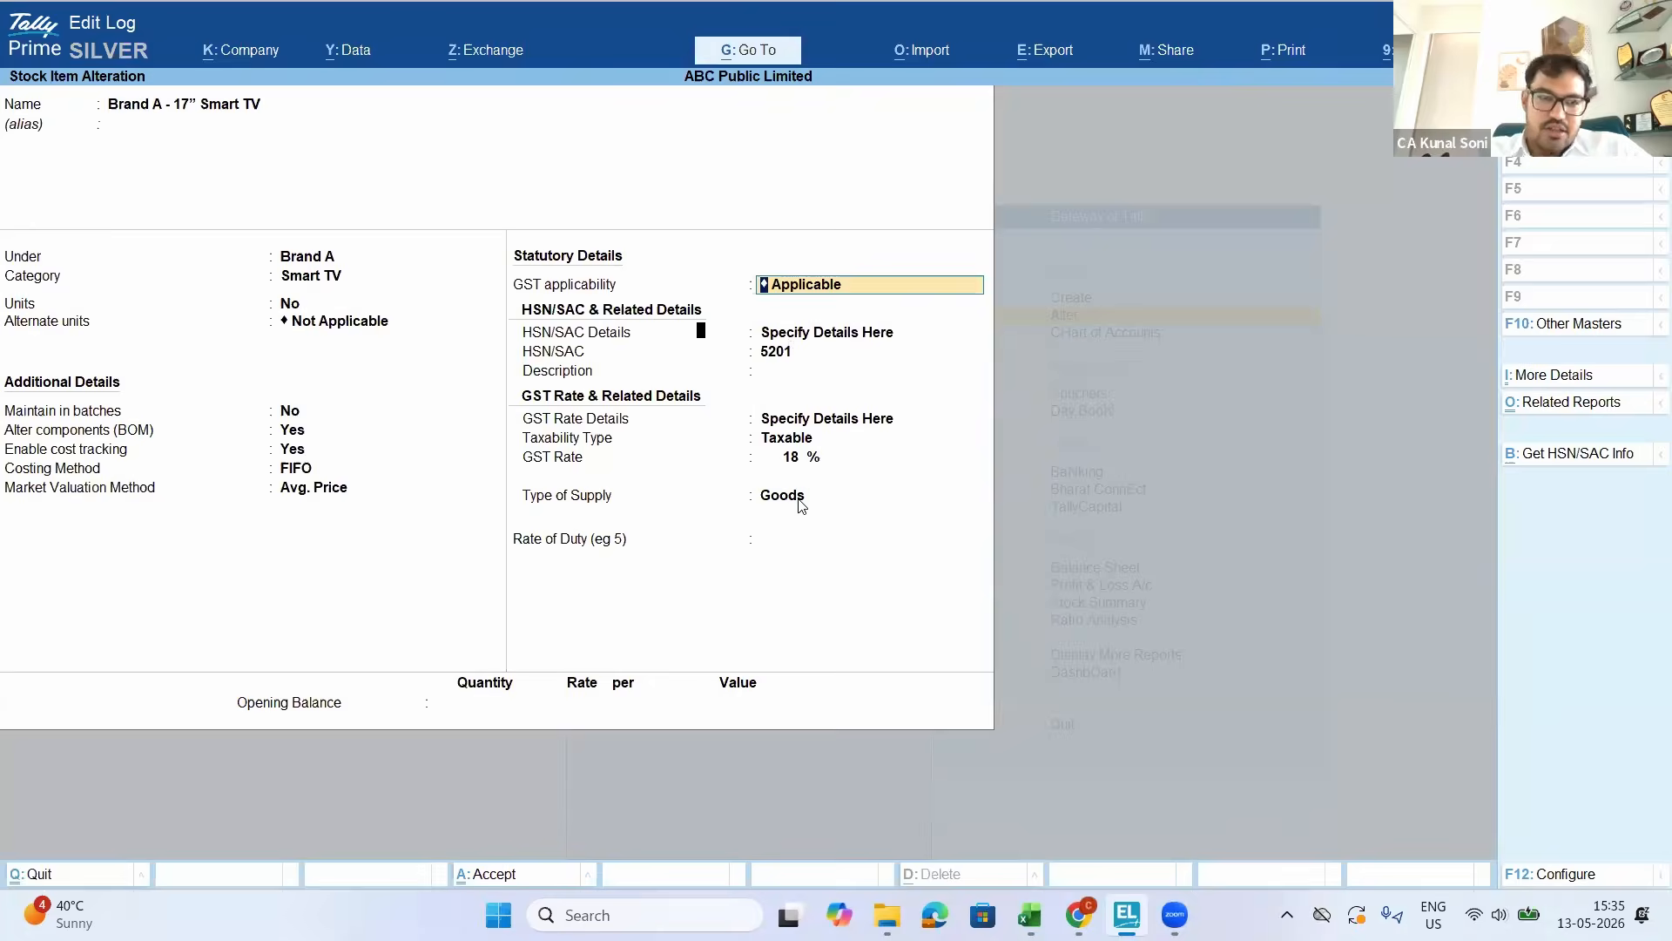
In the stock item configuration, enable language aliases for the name, part numbers, descriptions and notes
key("F12")
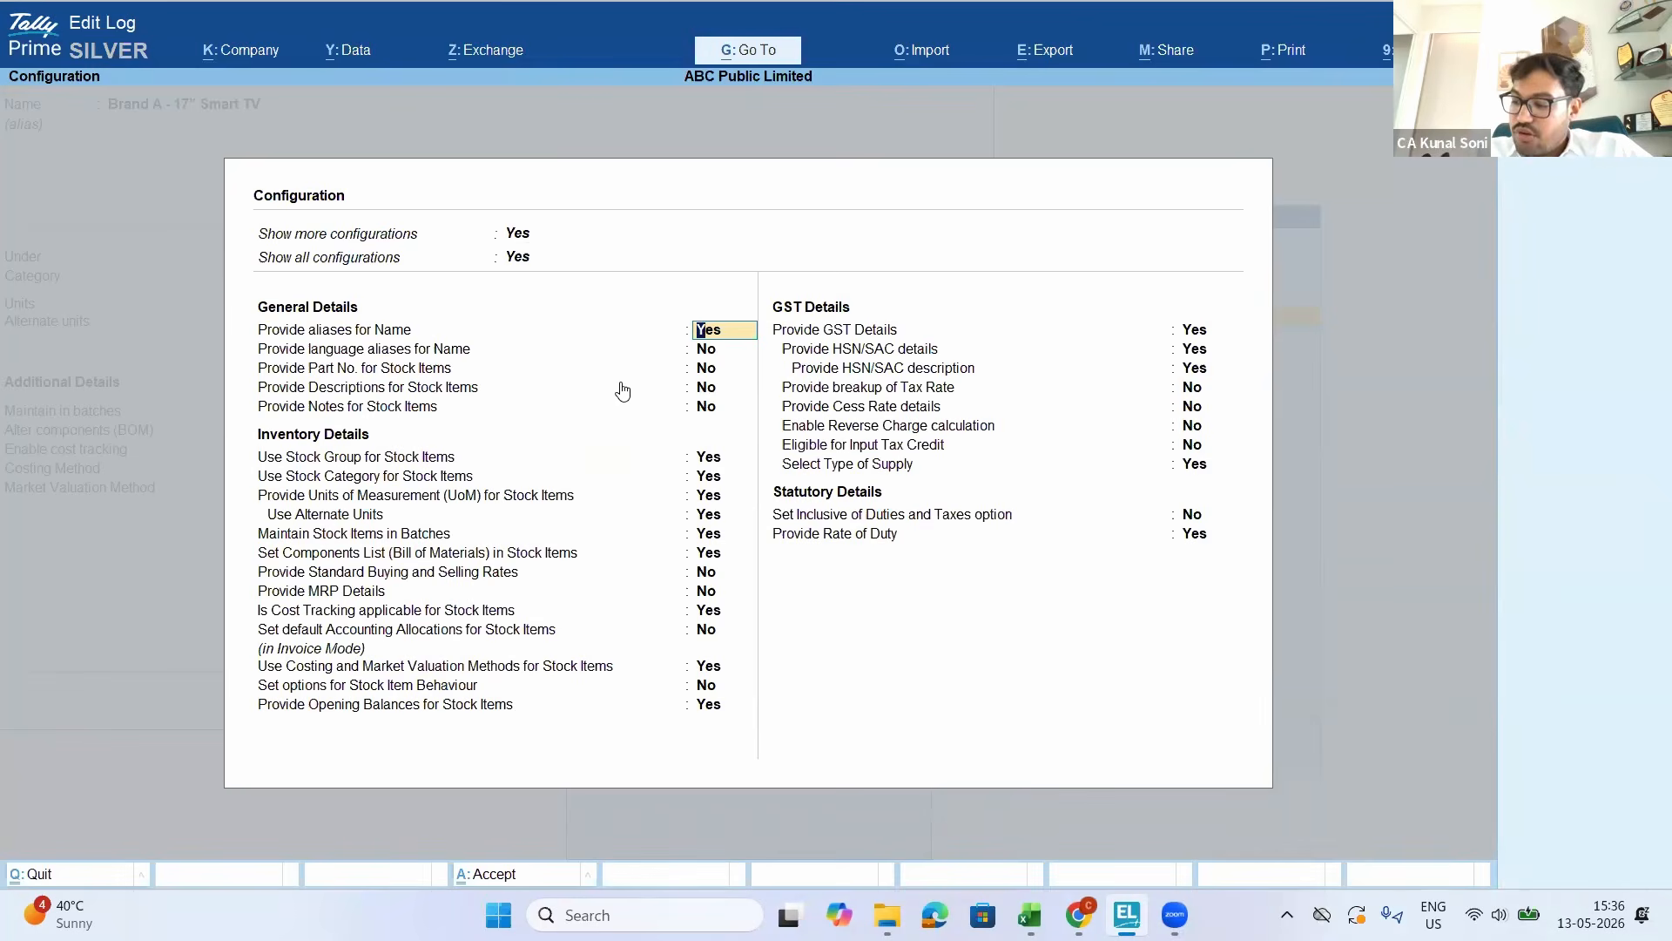
left_click(697, 352)
key("y")
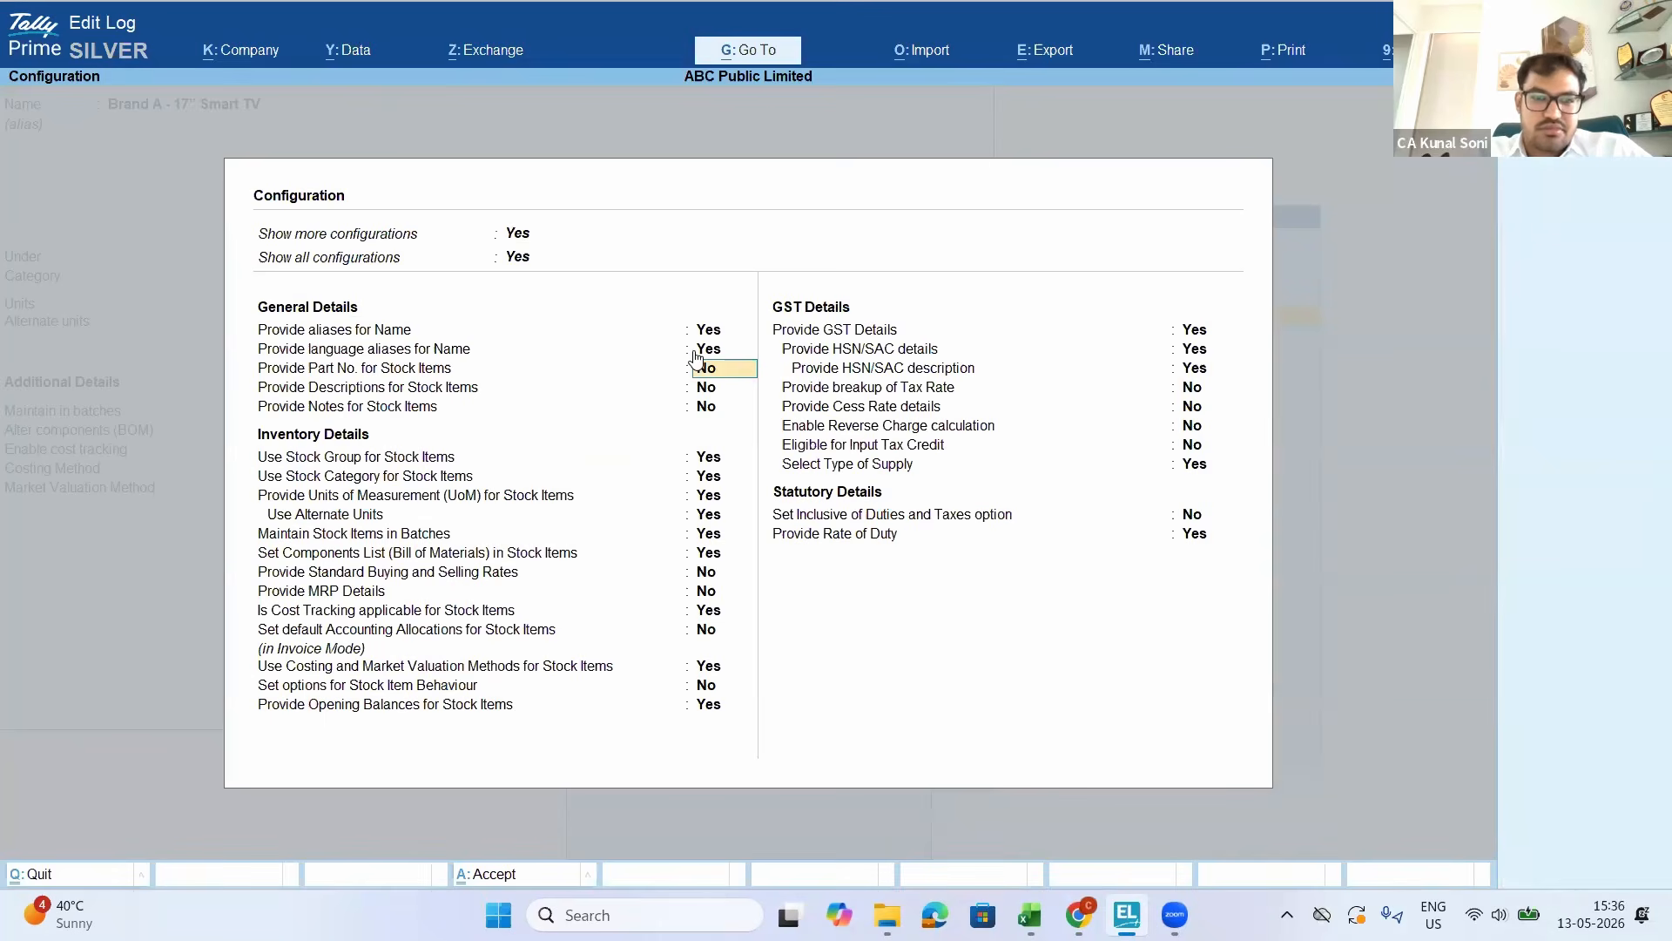
key("y")
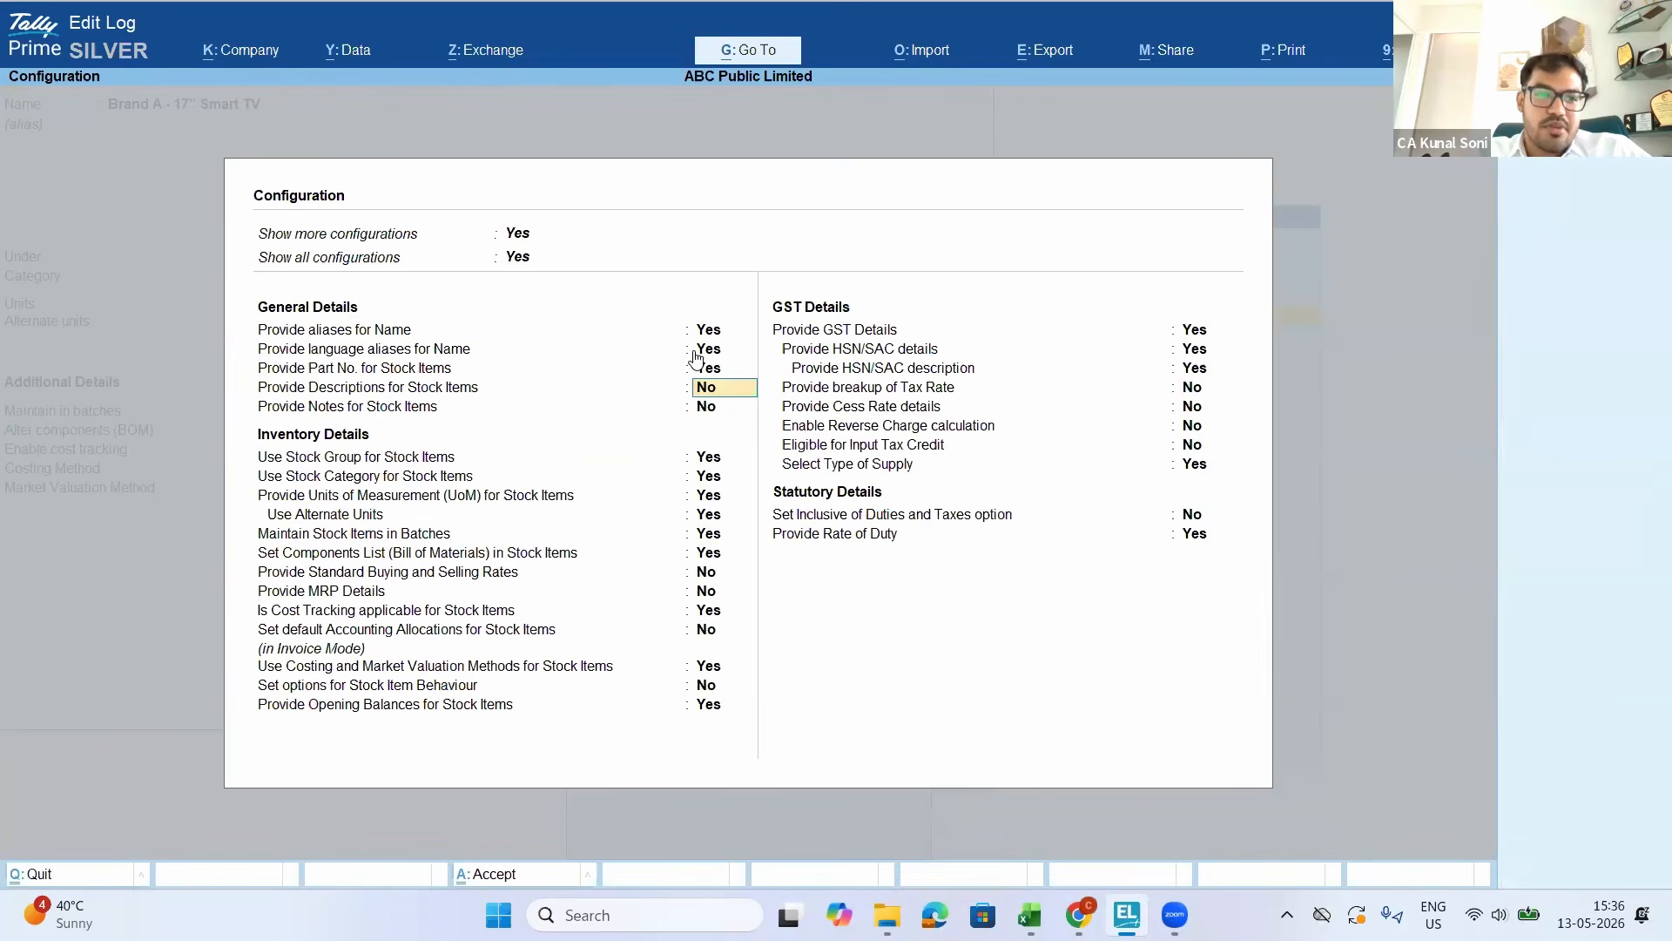
key("y")
key("y")
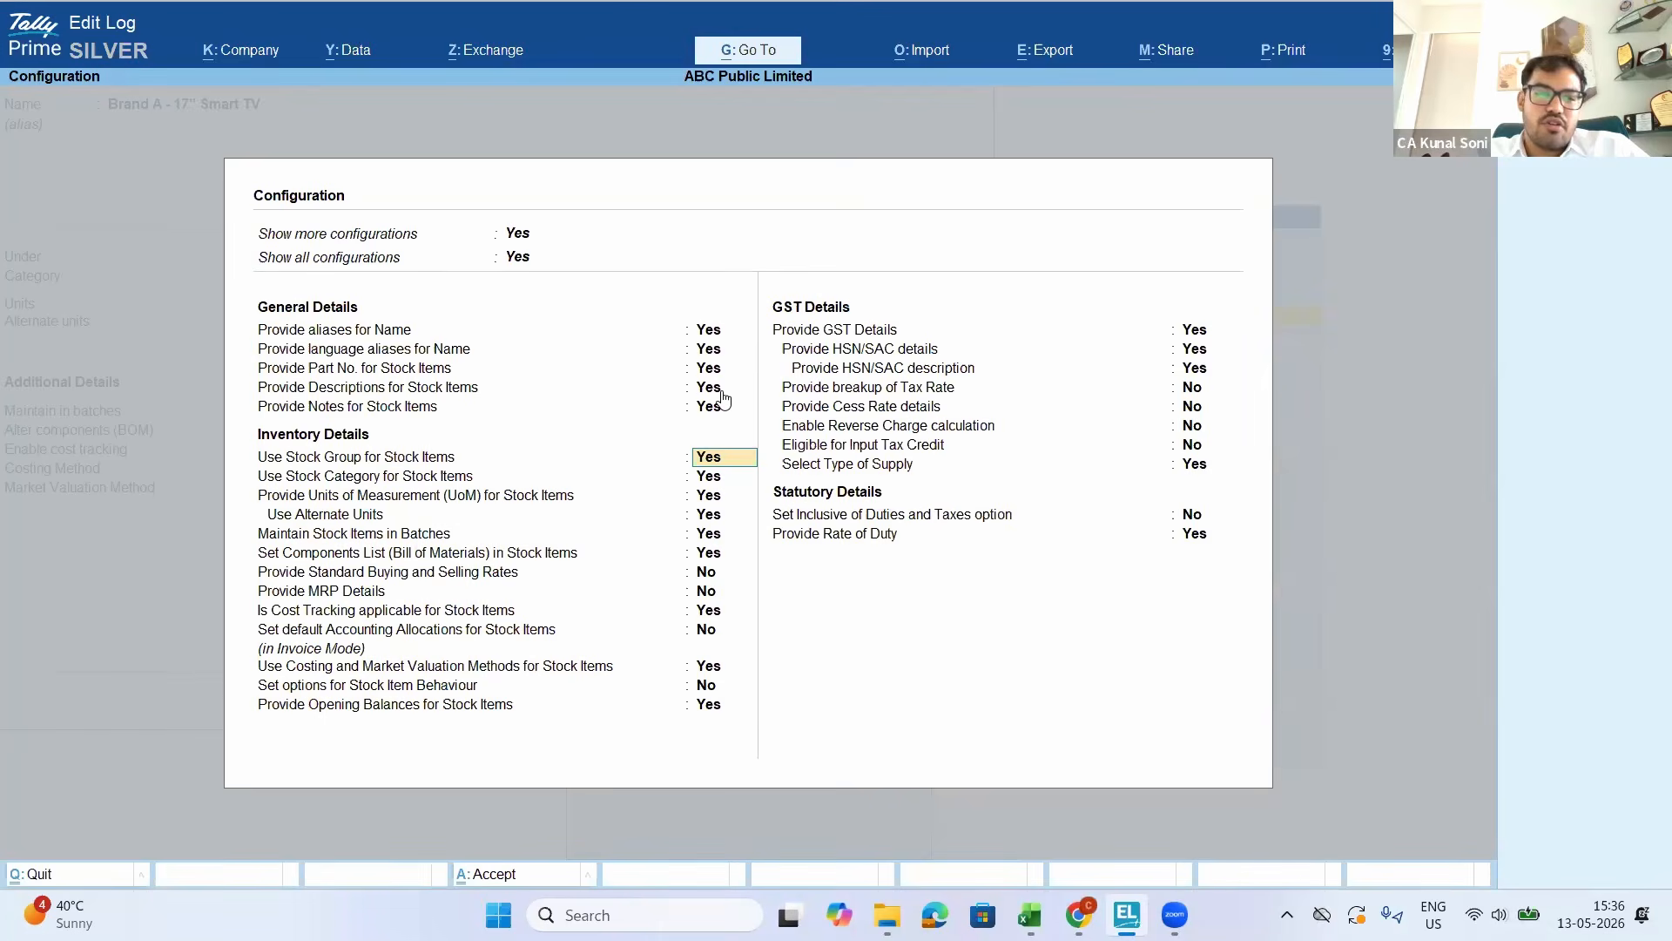
Enable standard buying and selling rates and MRP details for stock items, keeping cost tracking set to Yes
key("Down")
key("Down")
key("Down")
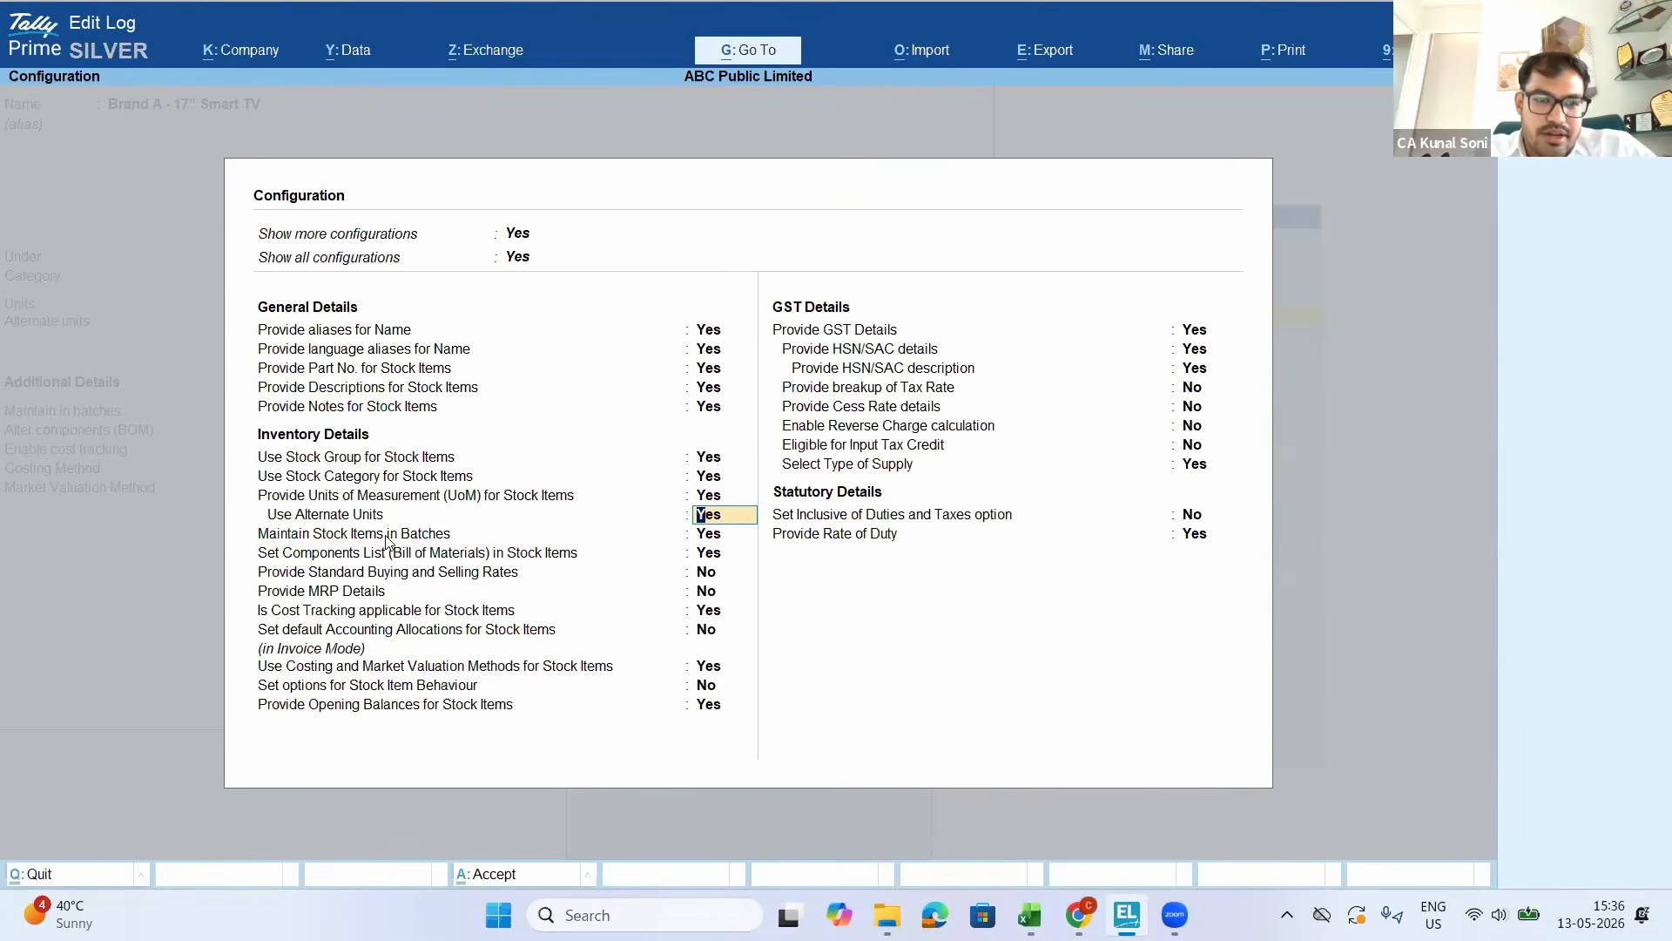
key("Down")
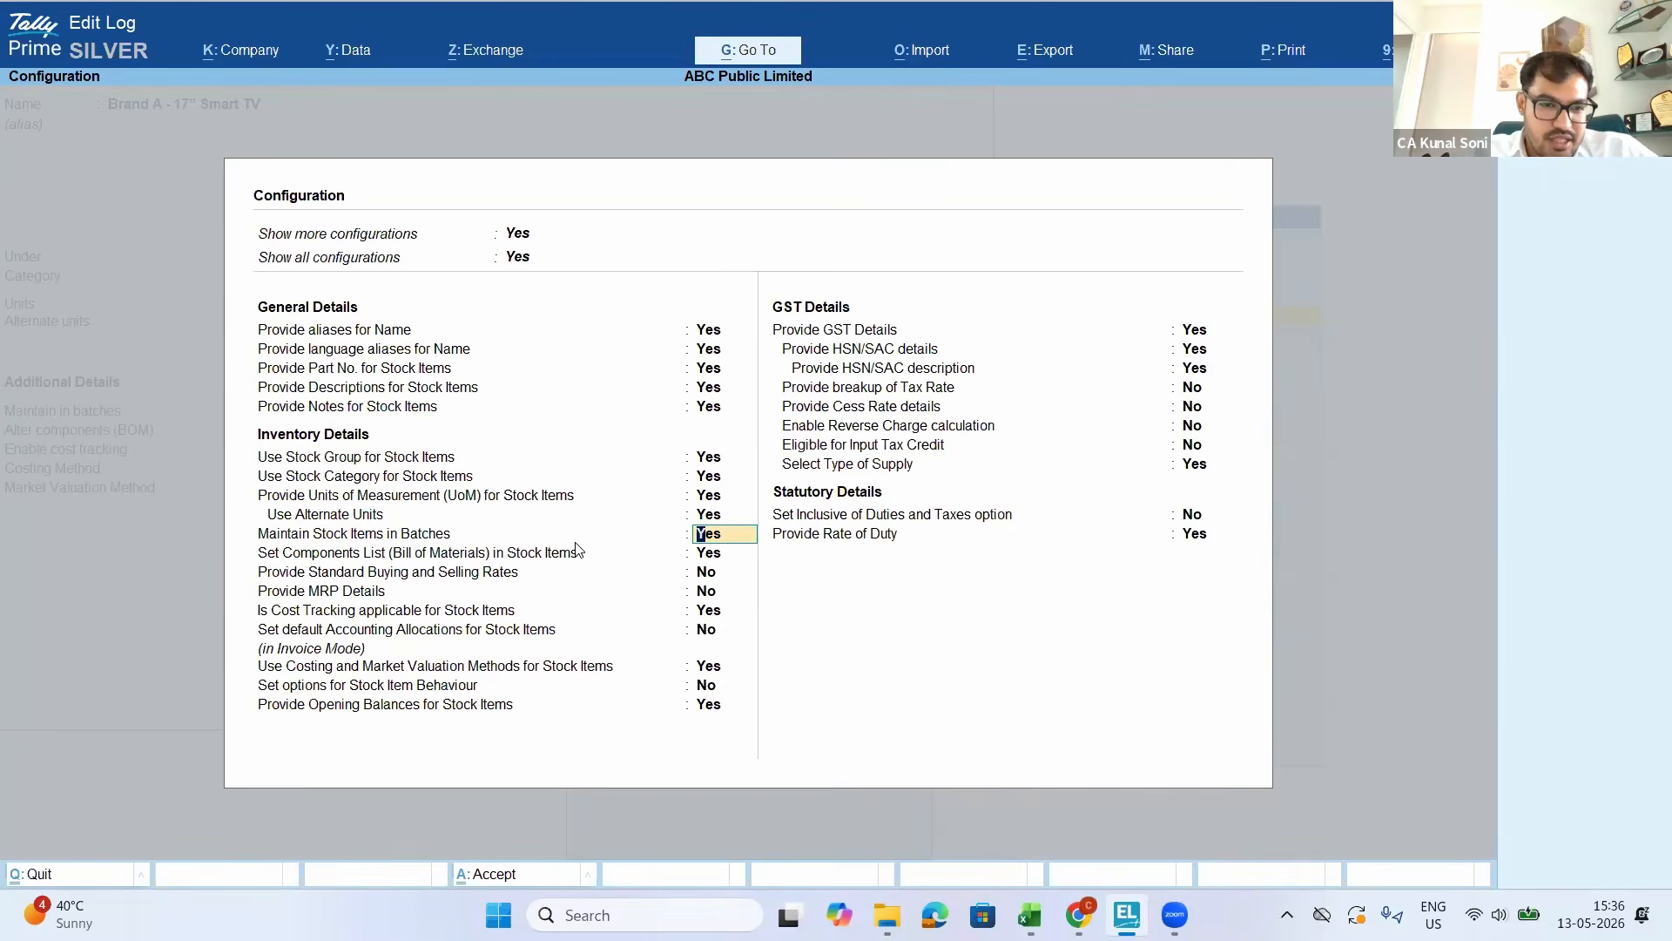
key("Down")
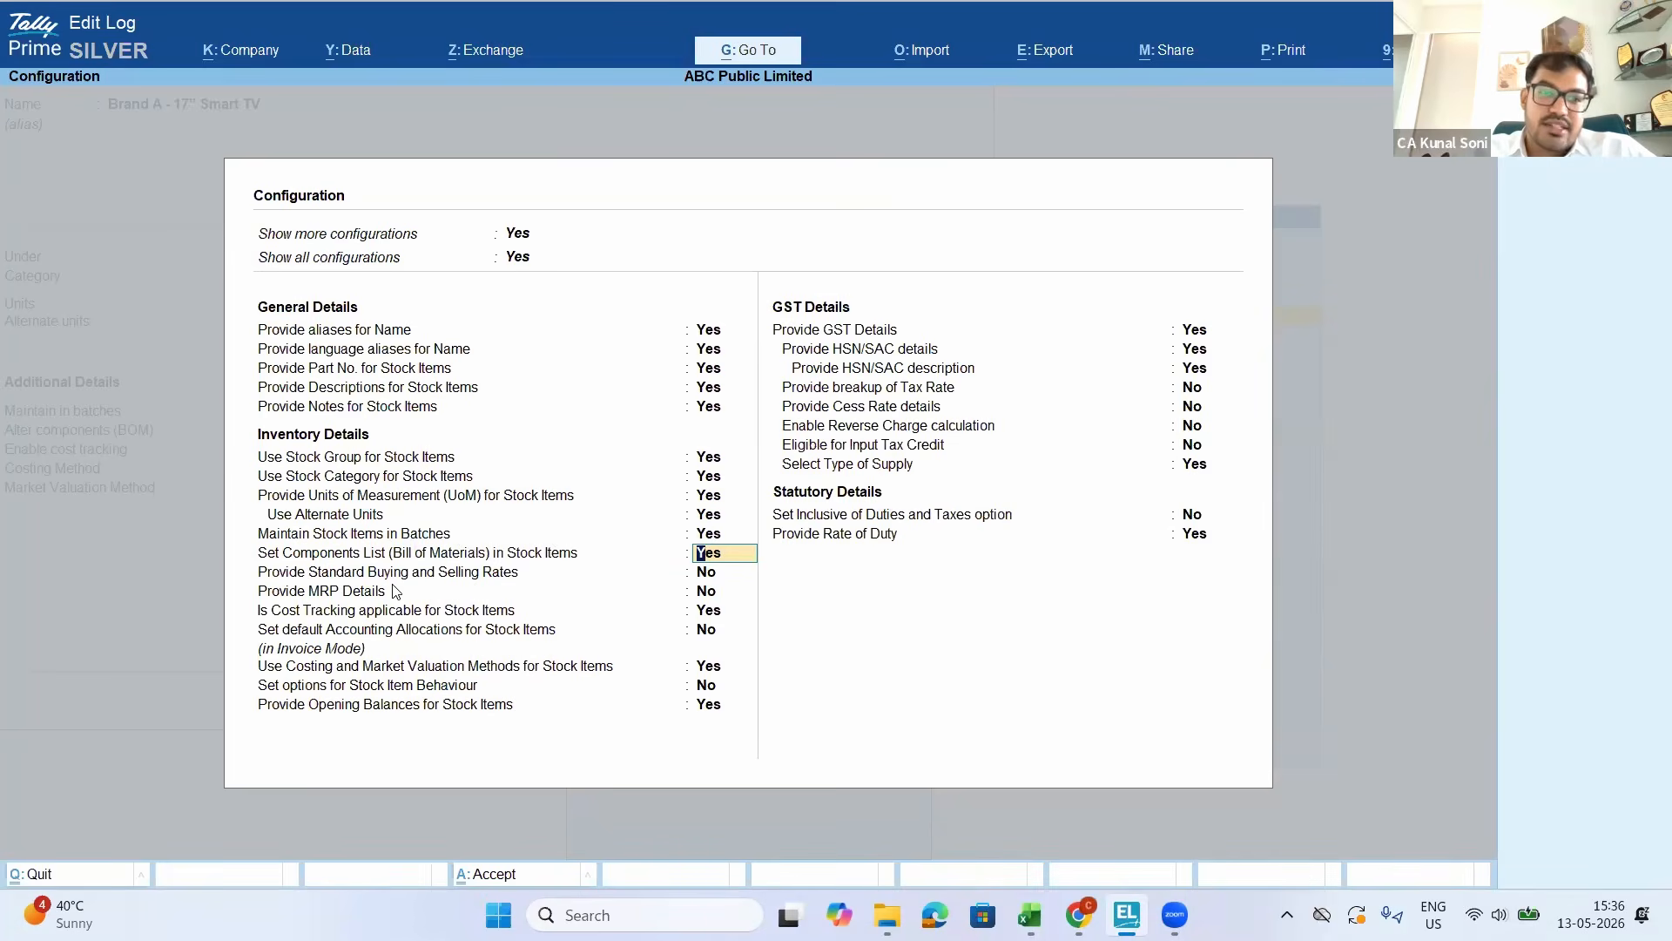
key("Down")
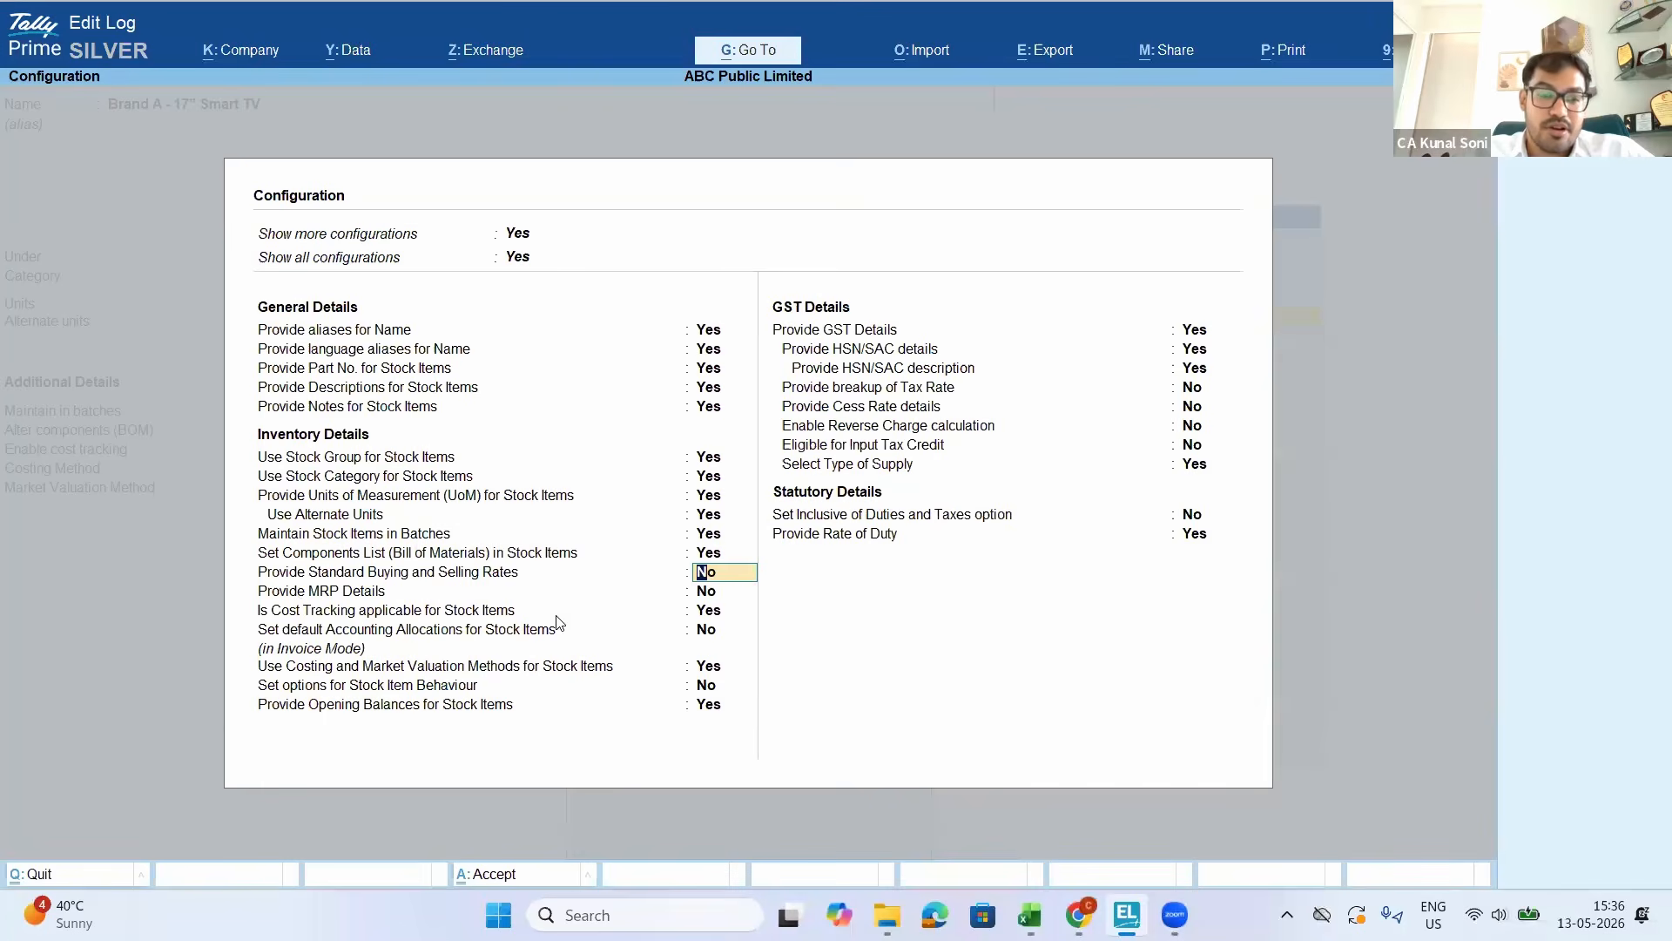
key("y")
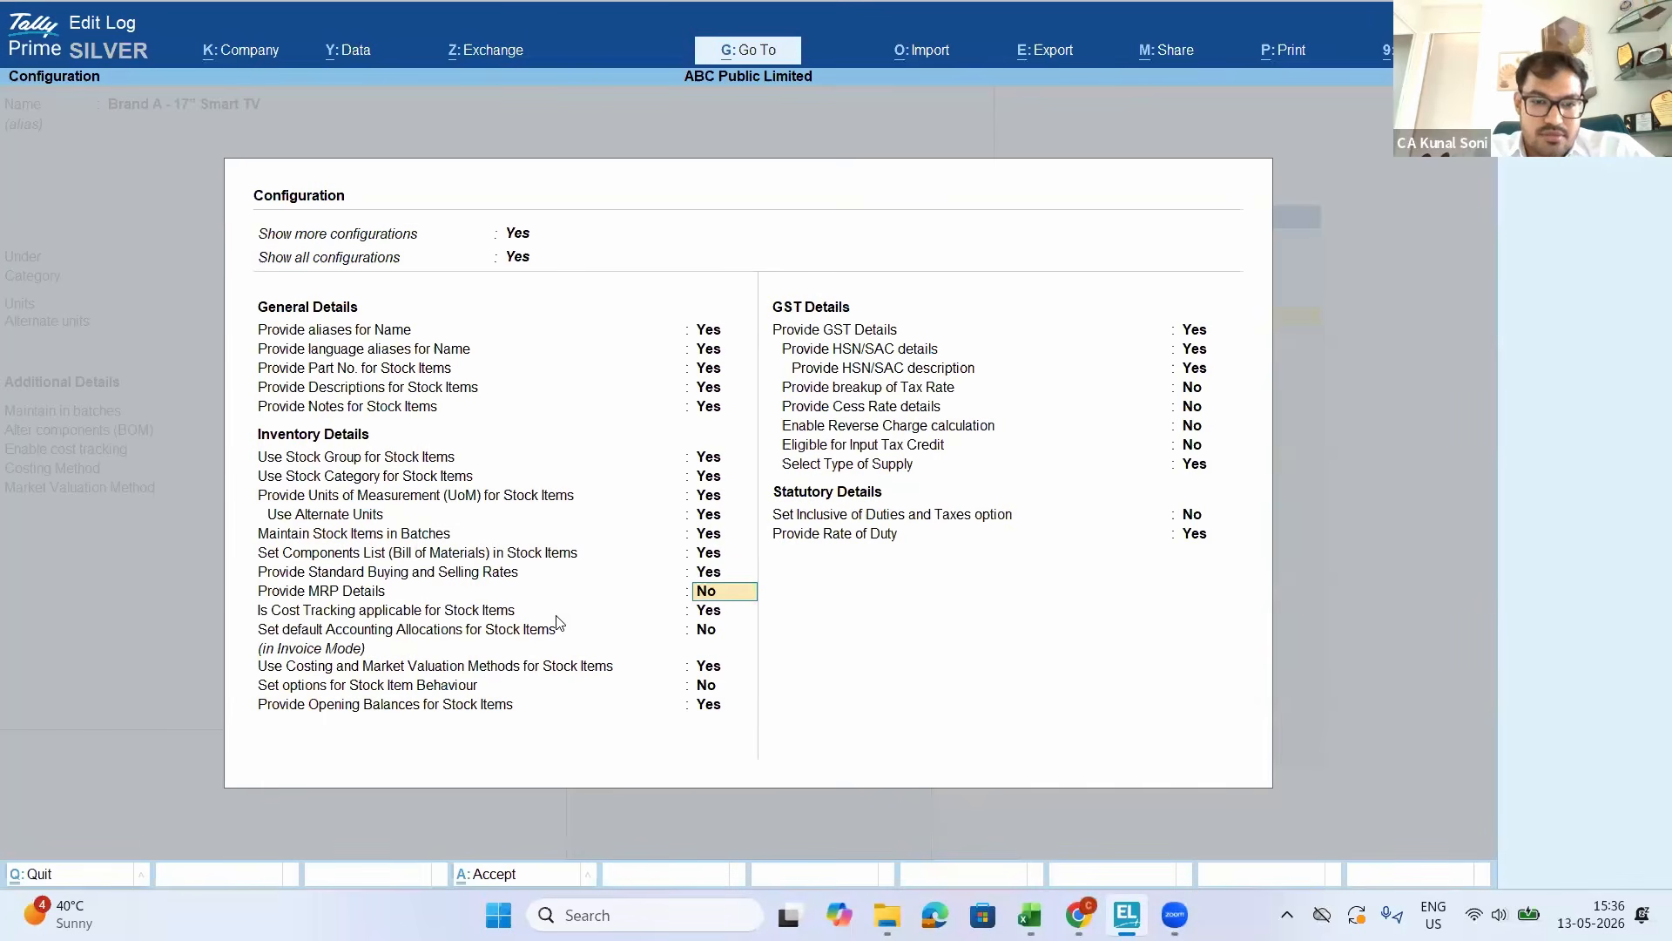
key("y")
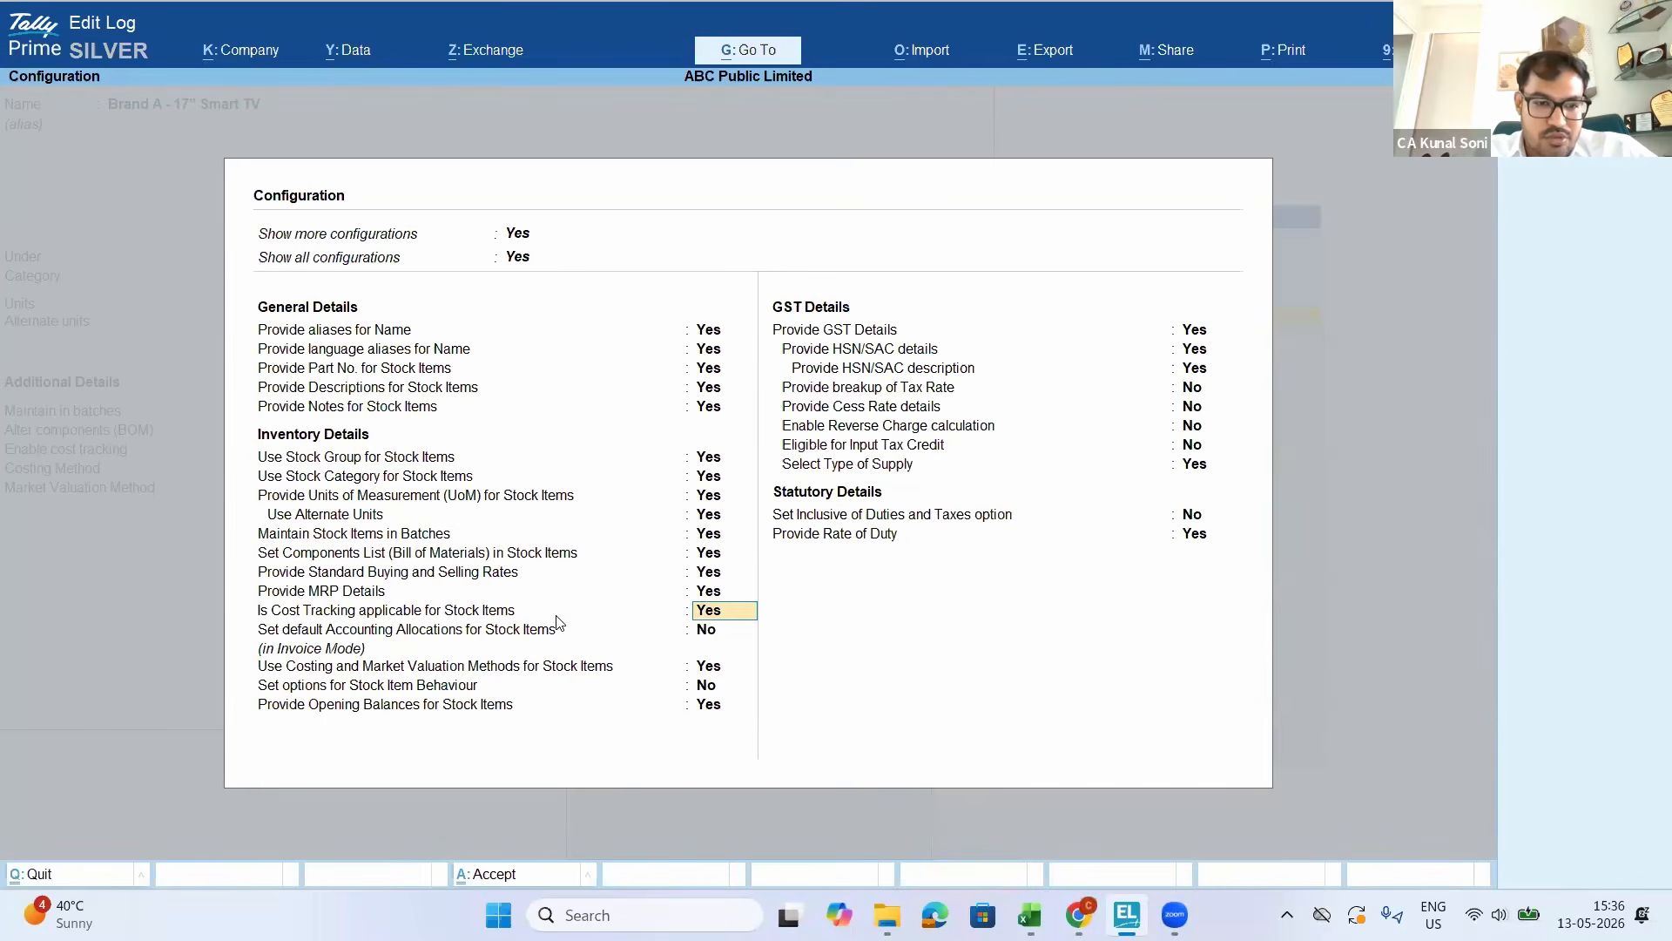
key("Return")
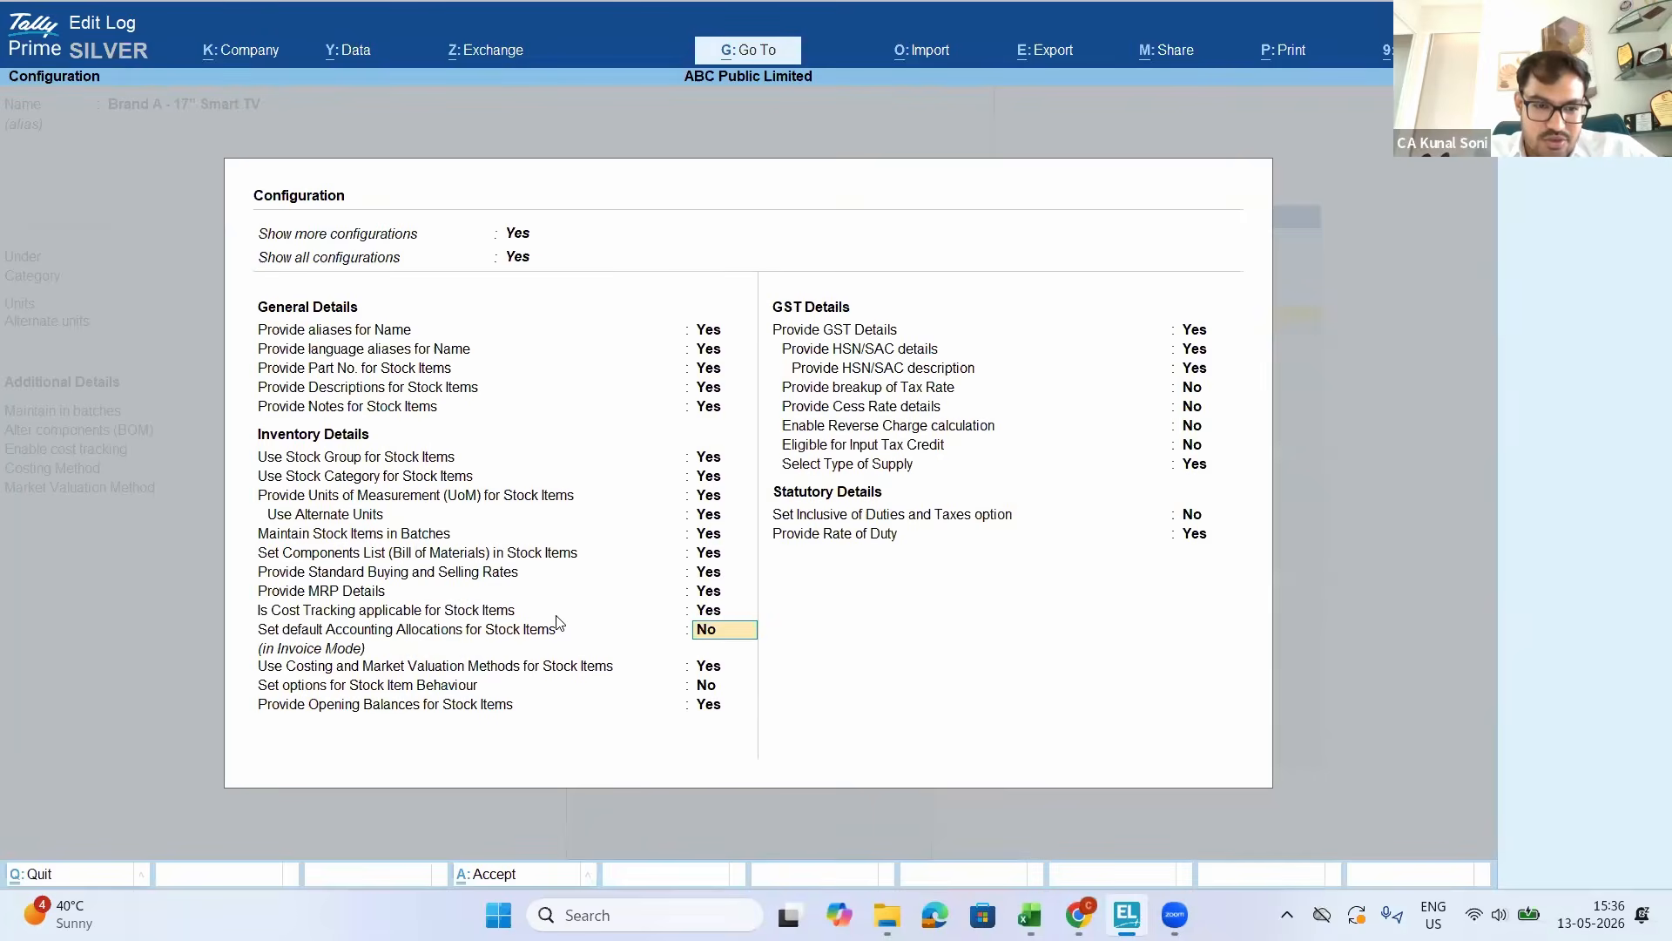
Accept the configuration, then set Alter standard rates to Yes to open the stock item's standard cost and selling price table
key("ctrl+a")
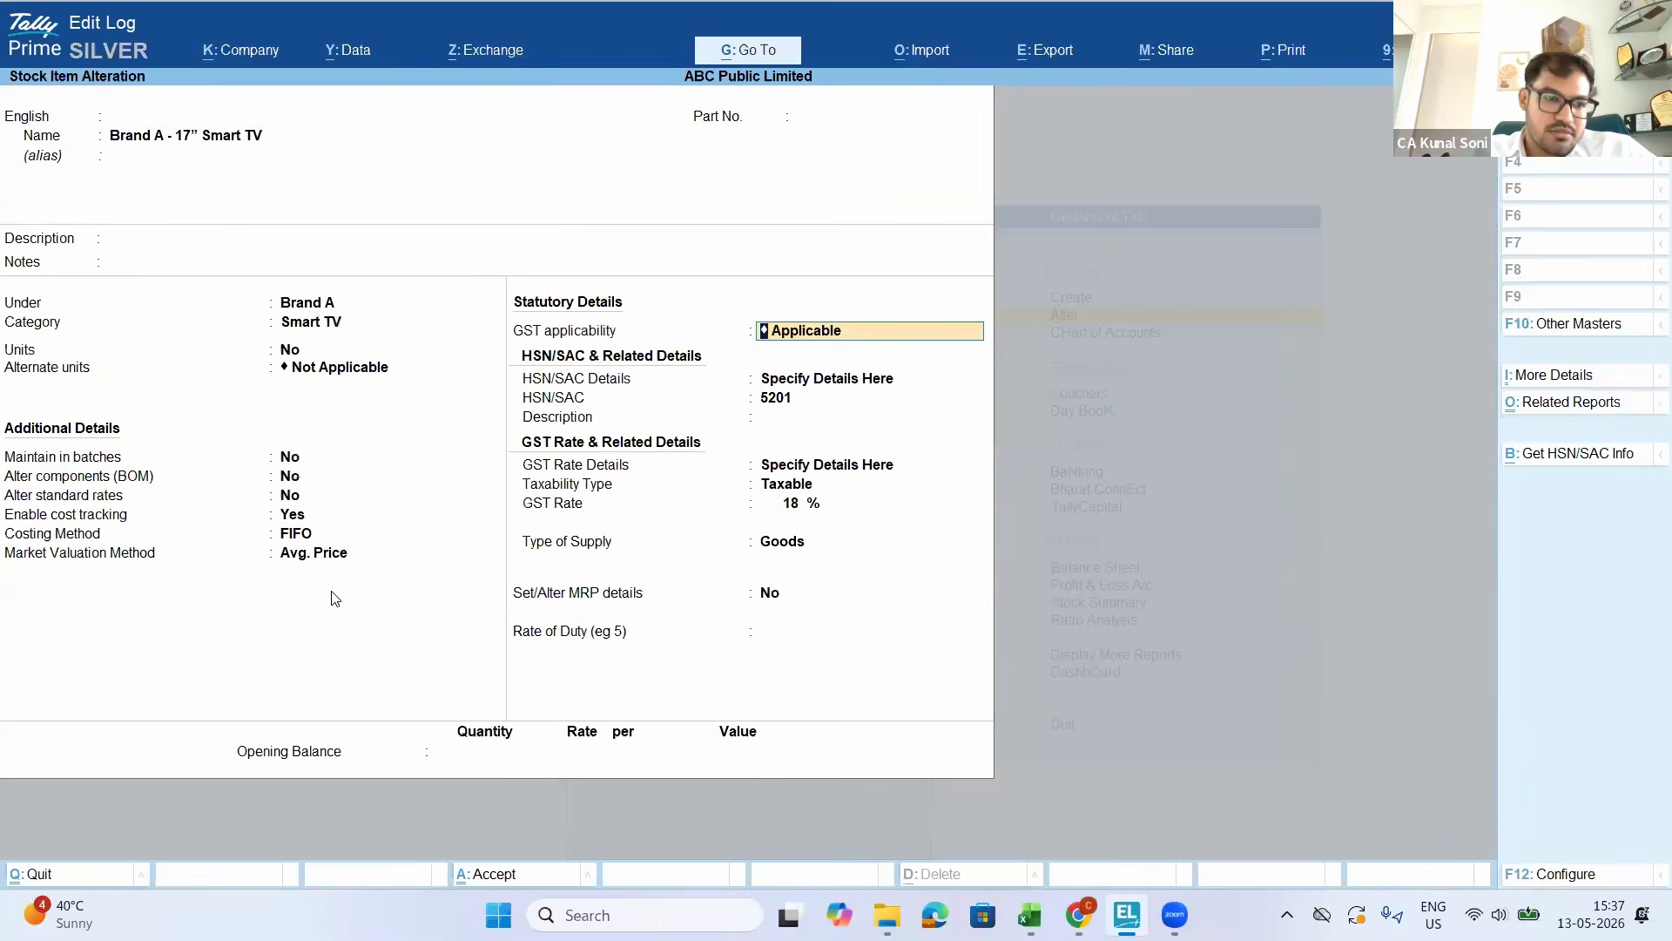
left_click(317, 461)
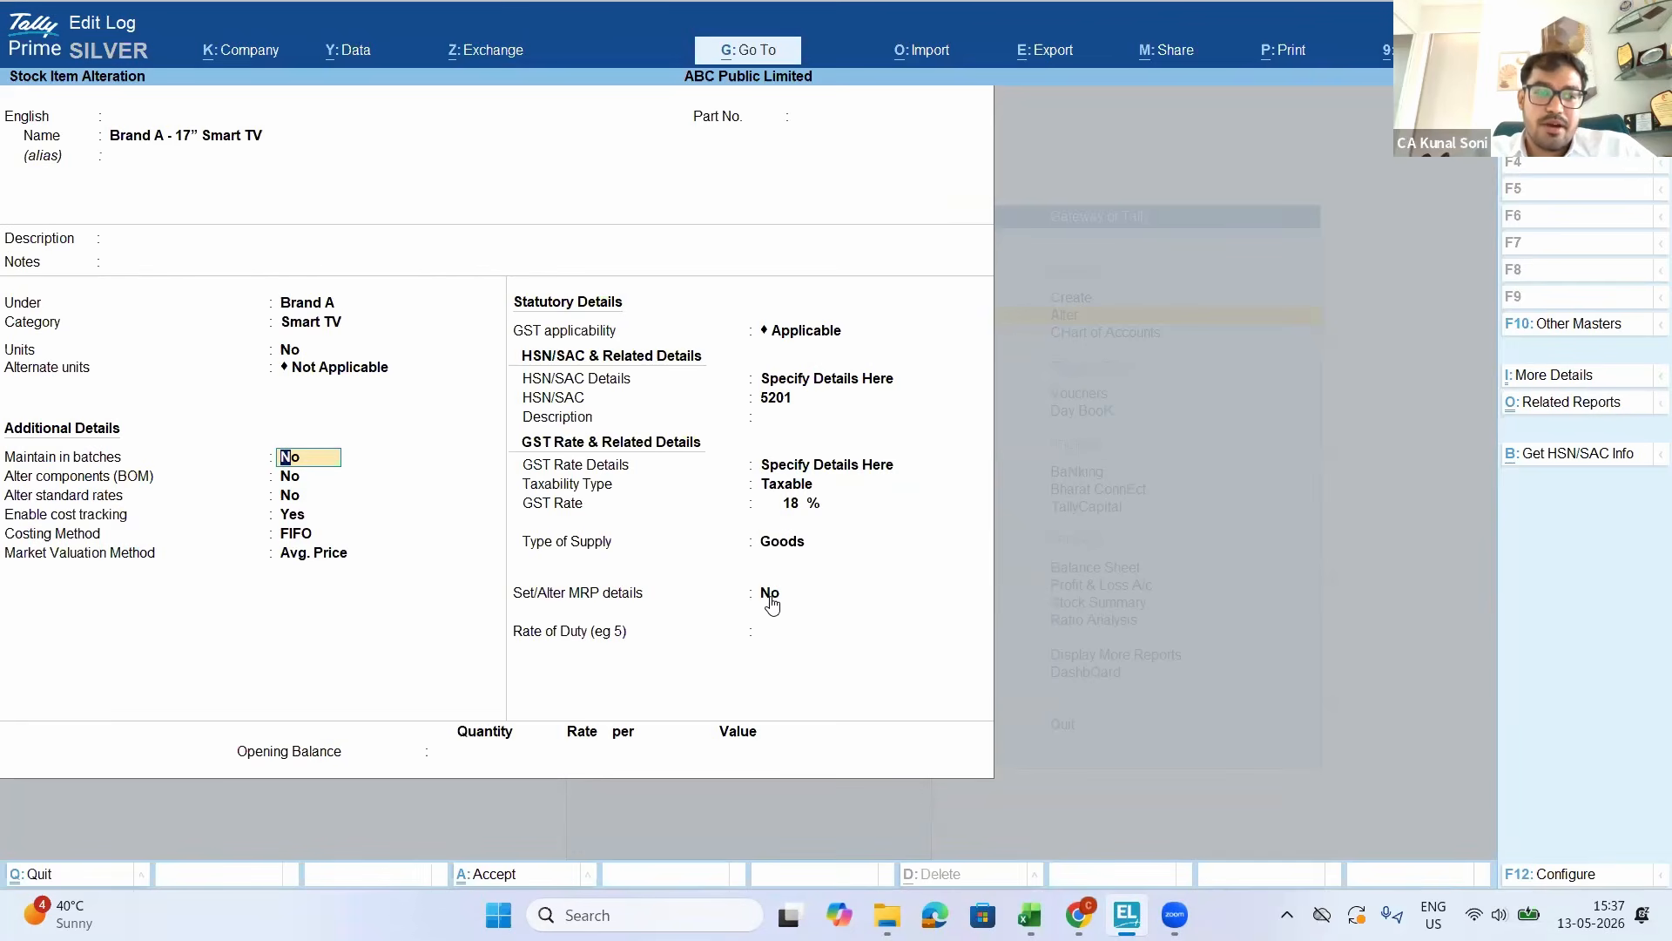
key("Return")
key("Return")
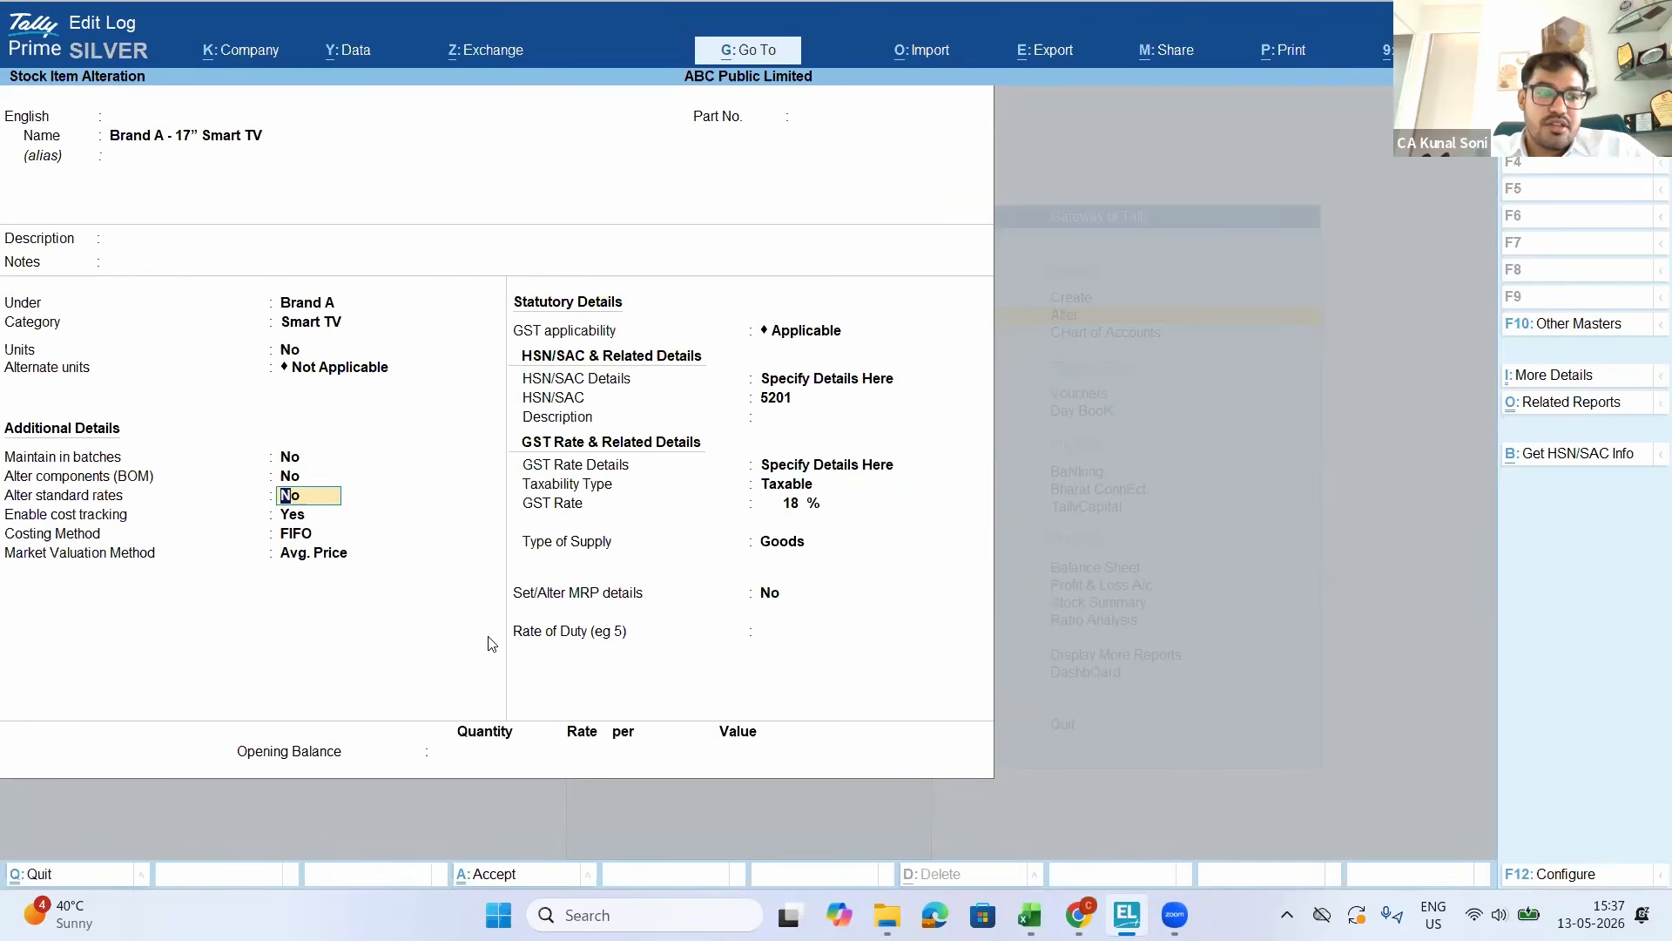
type("y")
key("Return")
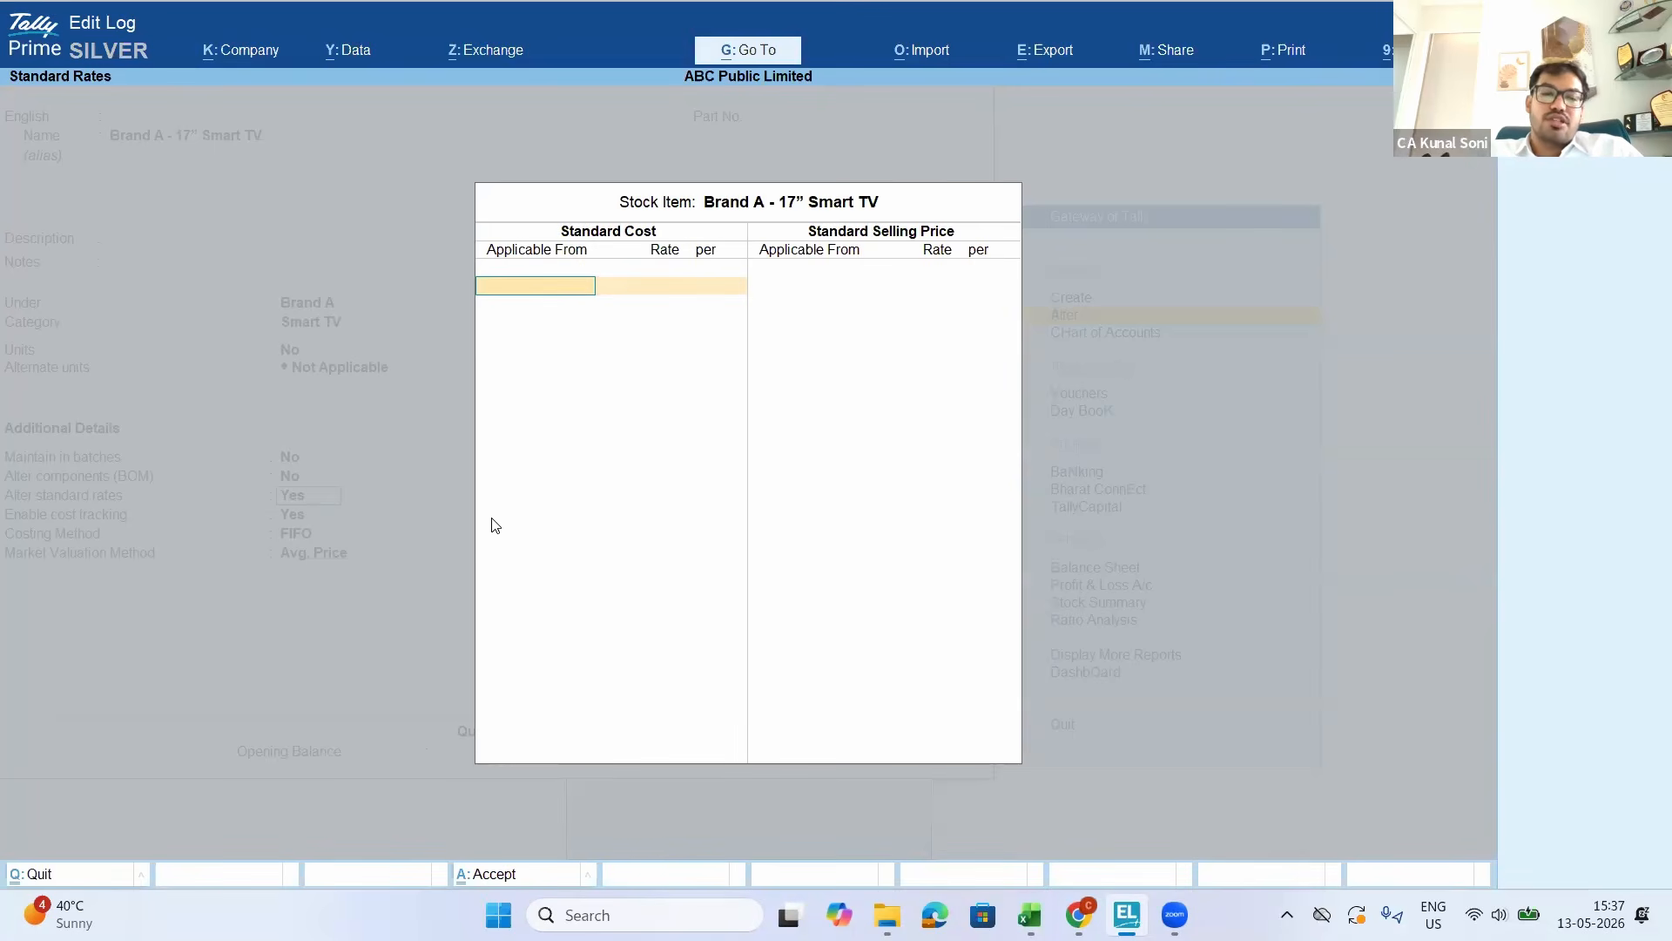
Leave the standard rates table blank and go to the Costing Method to view the available costing methods
key("Escape")
key("Return")
key("Return")
key("Return")
key("Return")
key("Return")
key("BackSpace")
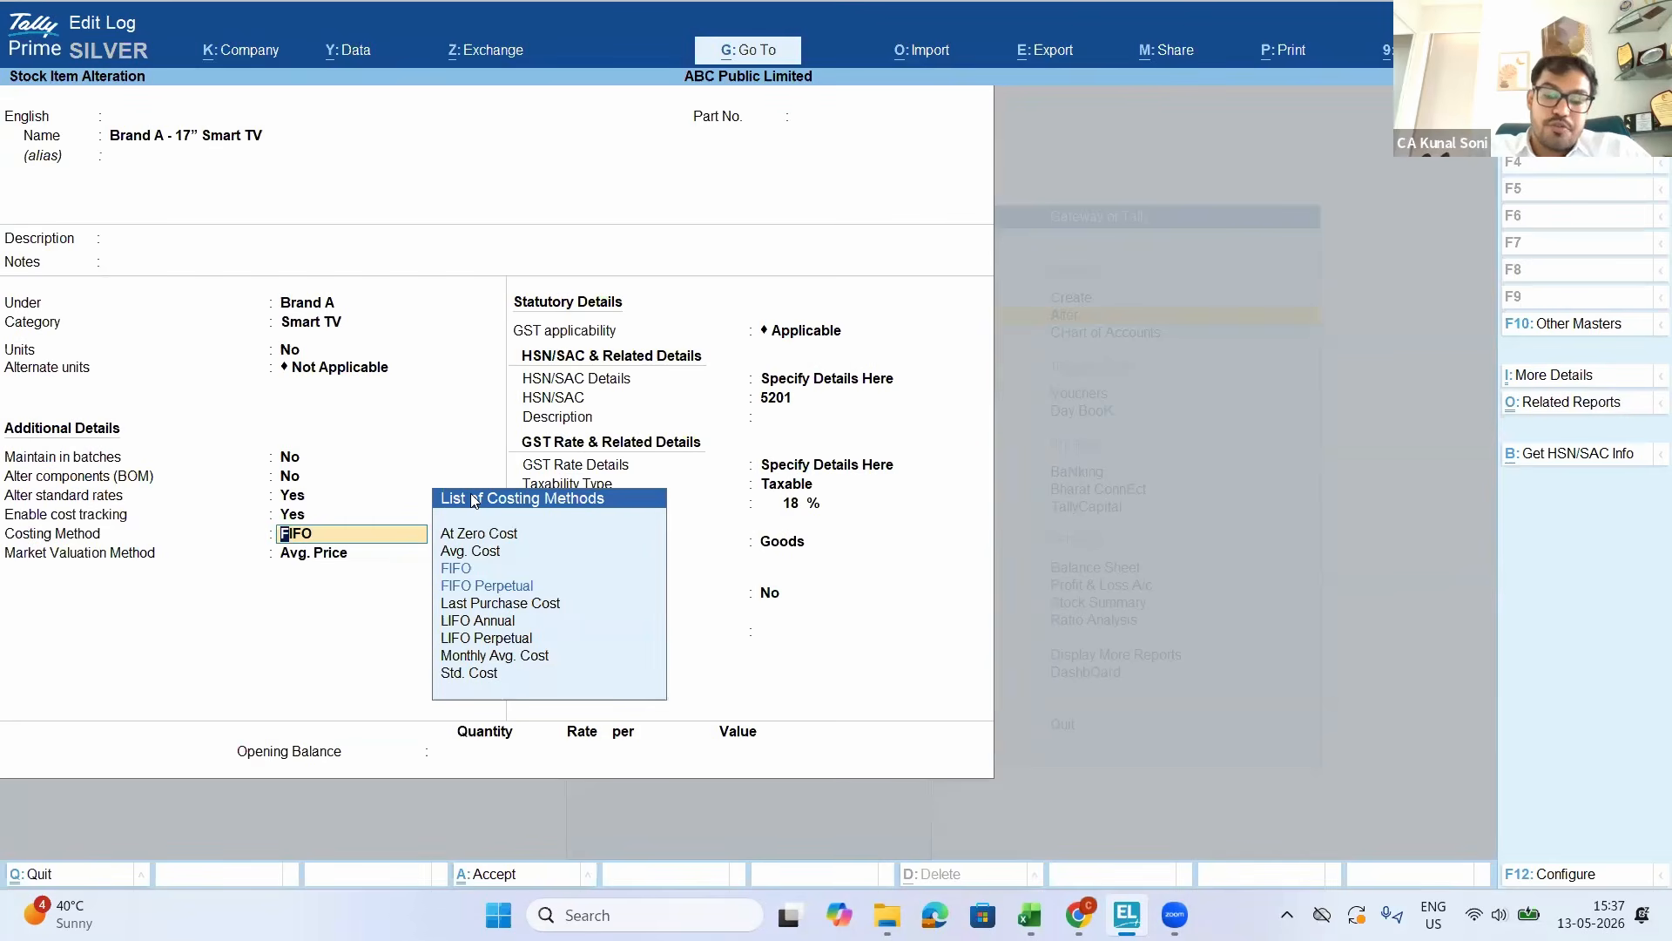
In the stock item configuration, set options for Stock Item Behaviour to Yes and save the configuration
key("F12")
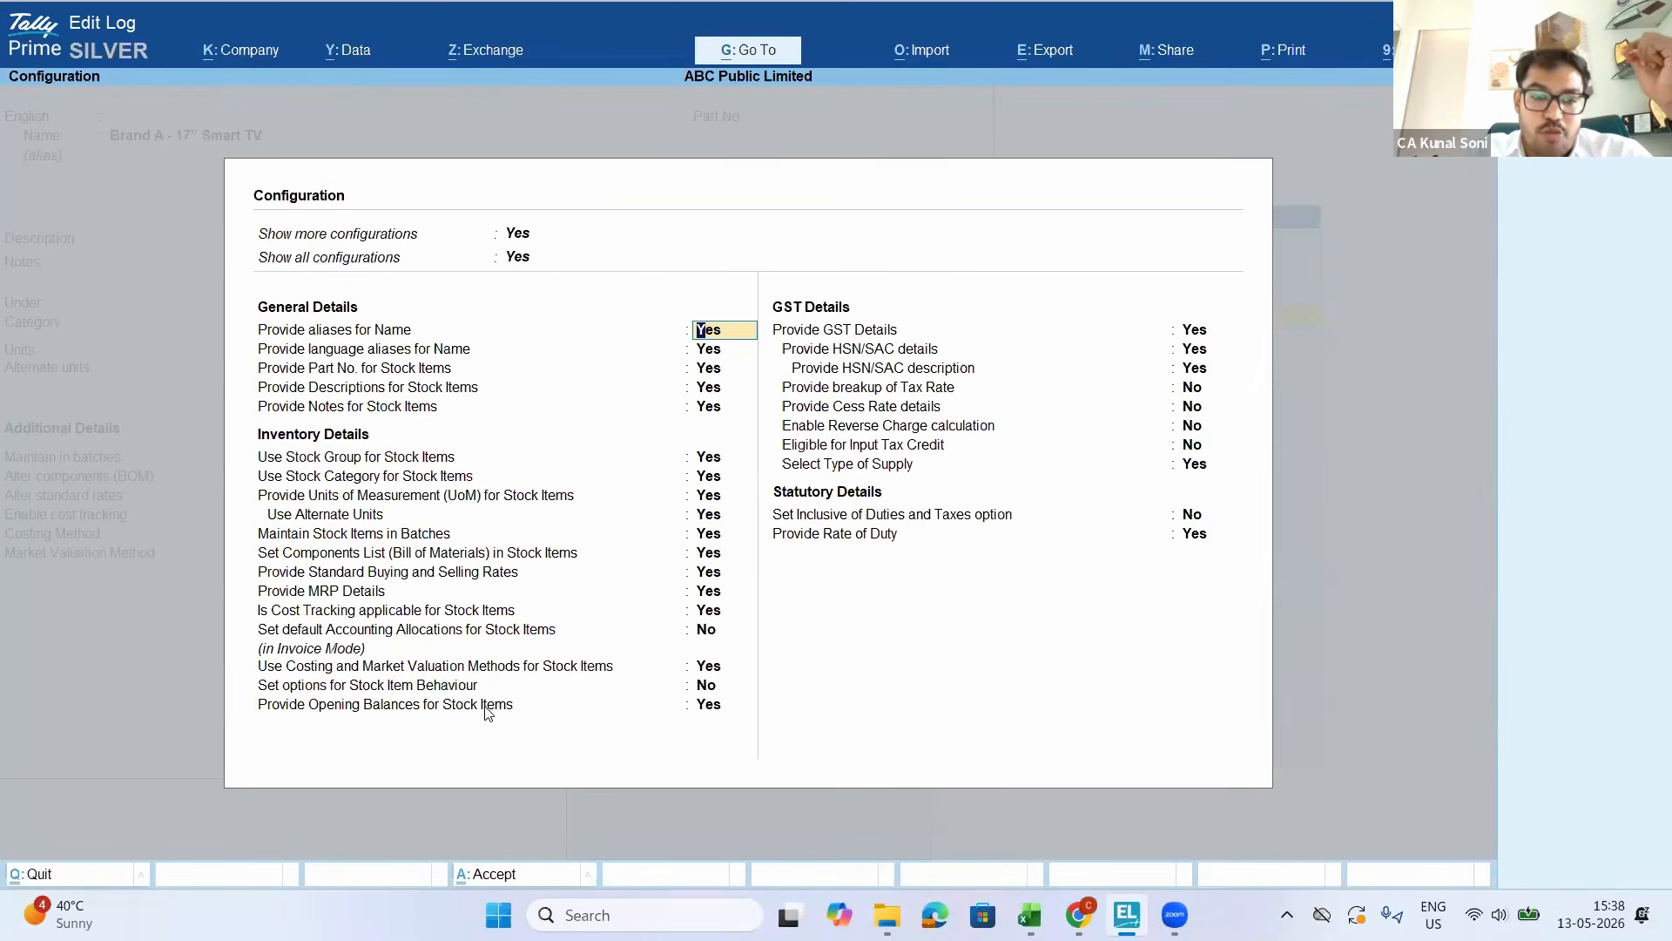
left_click(706, 694)
key("y")
key("Return")
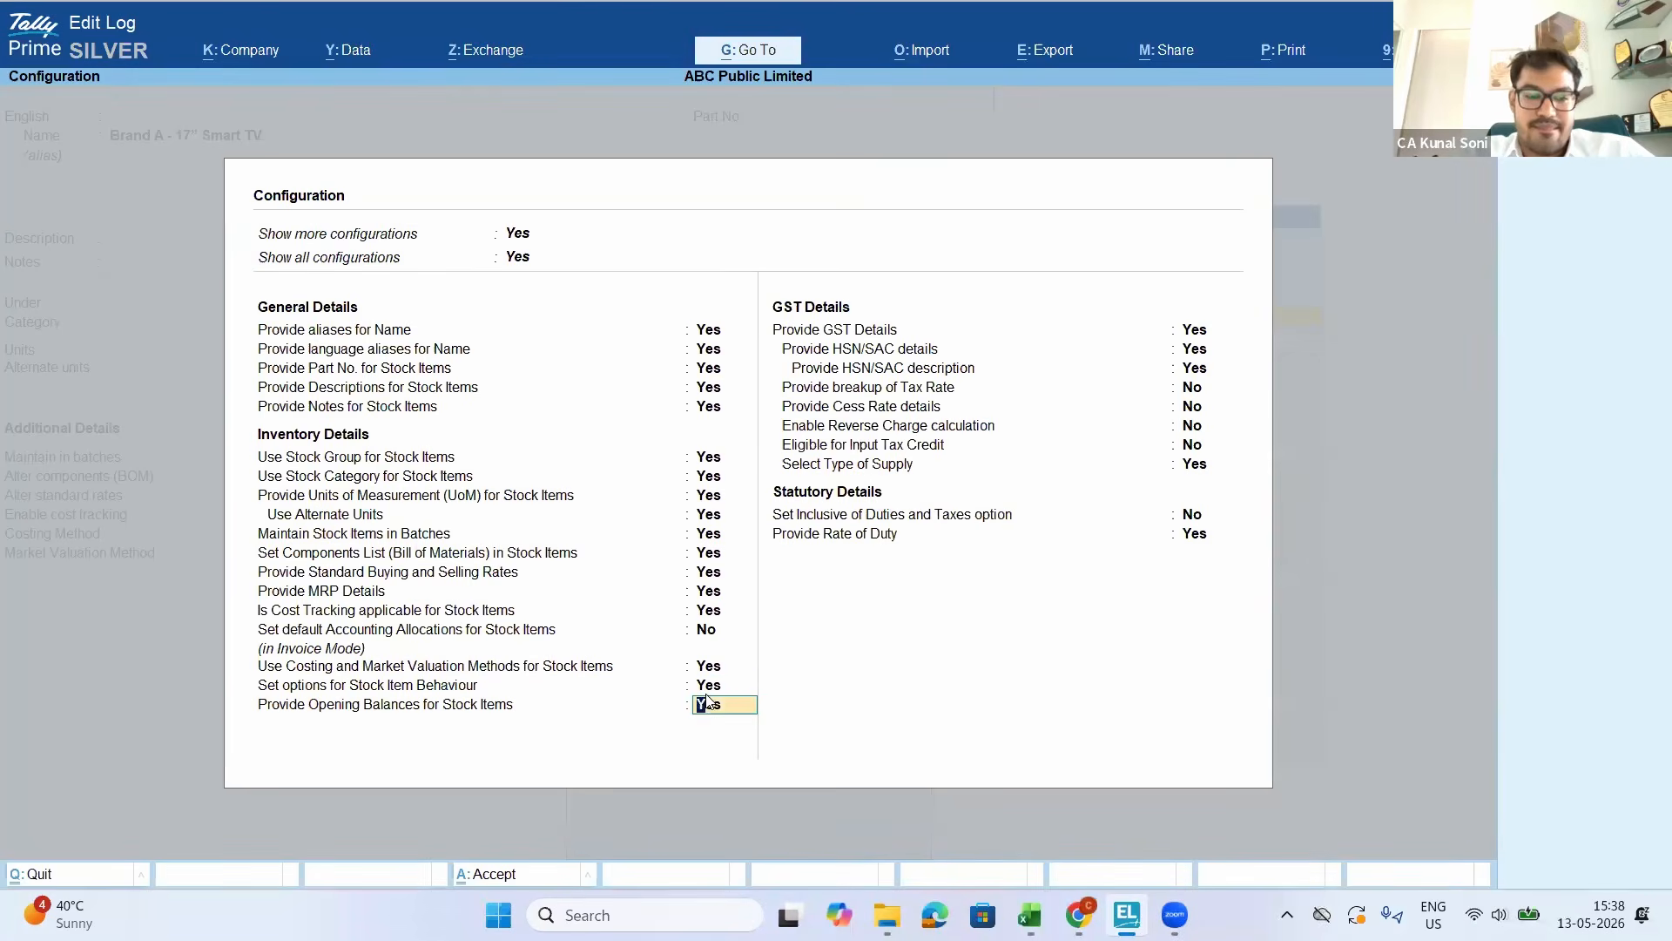
key("Return")
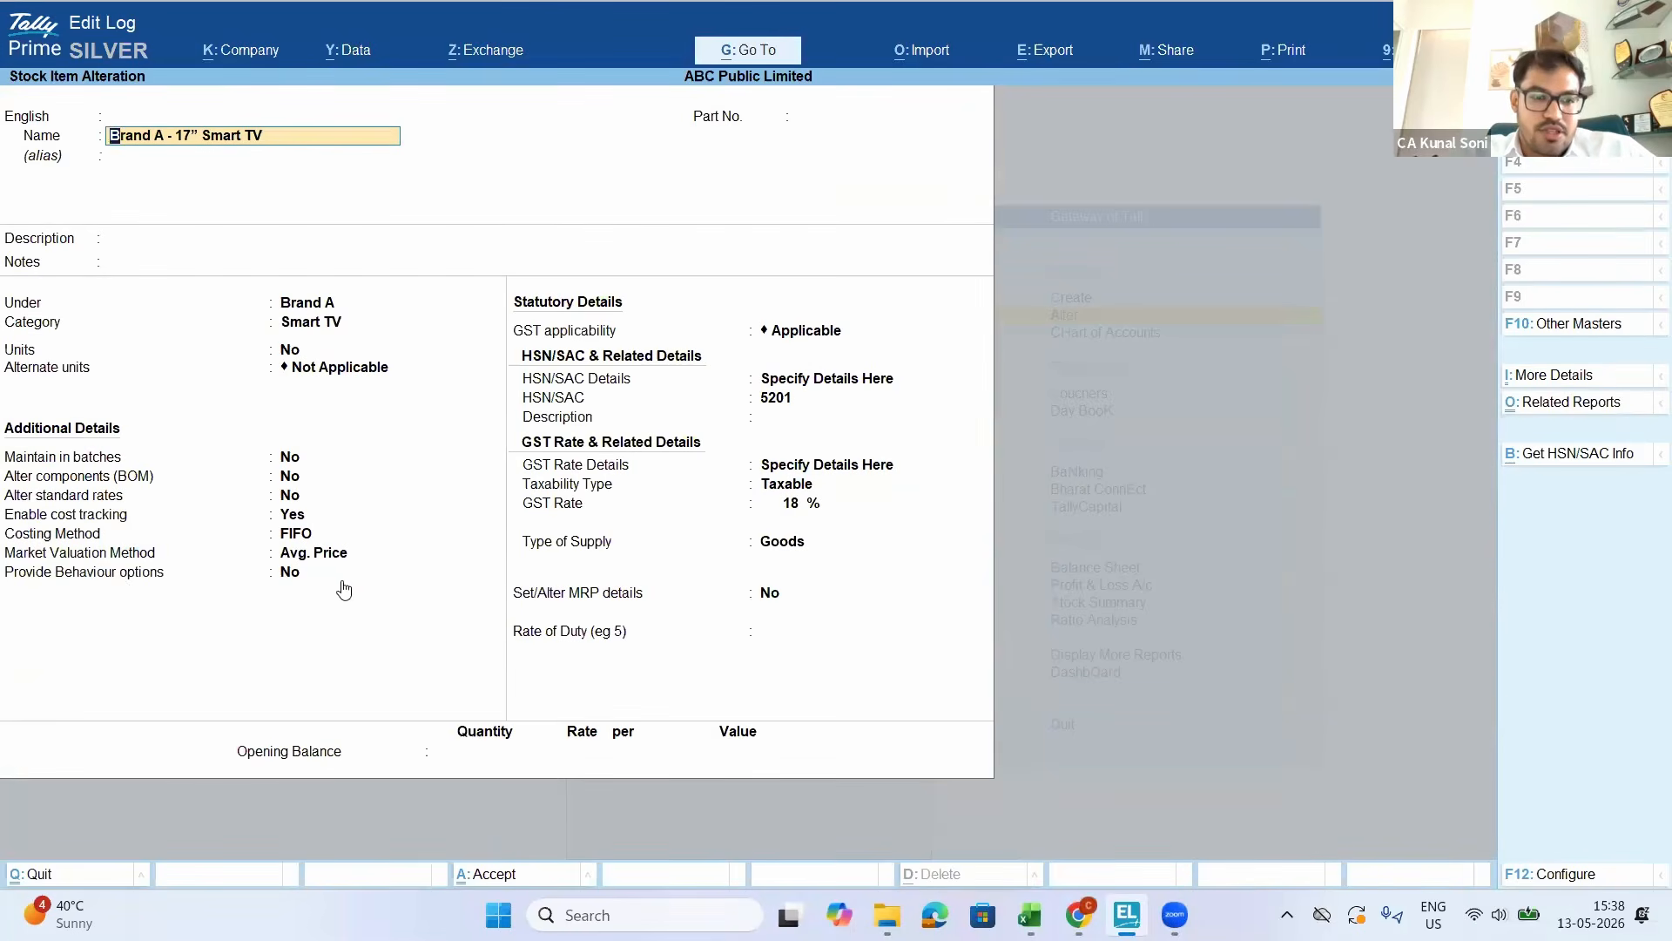
Turn on behaviour options for the Brand A - 17" Smart TV and examine the physical counting, negative balance and purchase settings
left_click(301, 574)
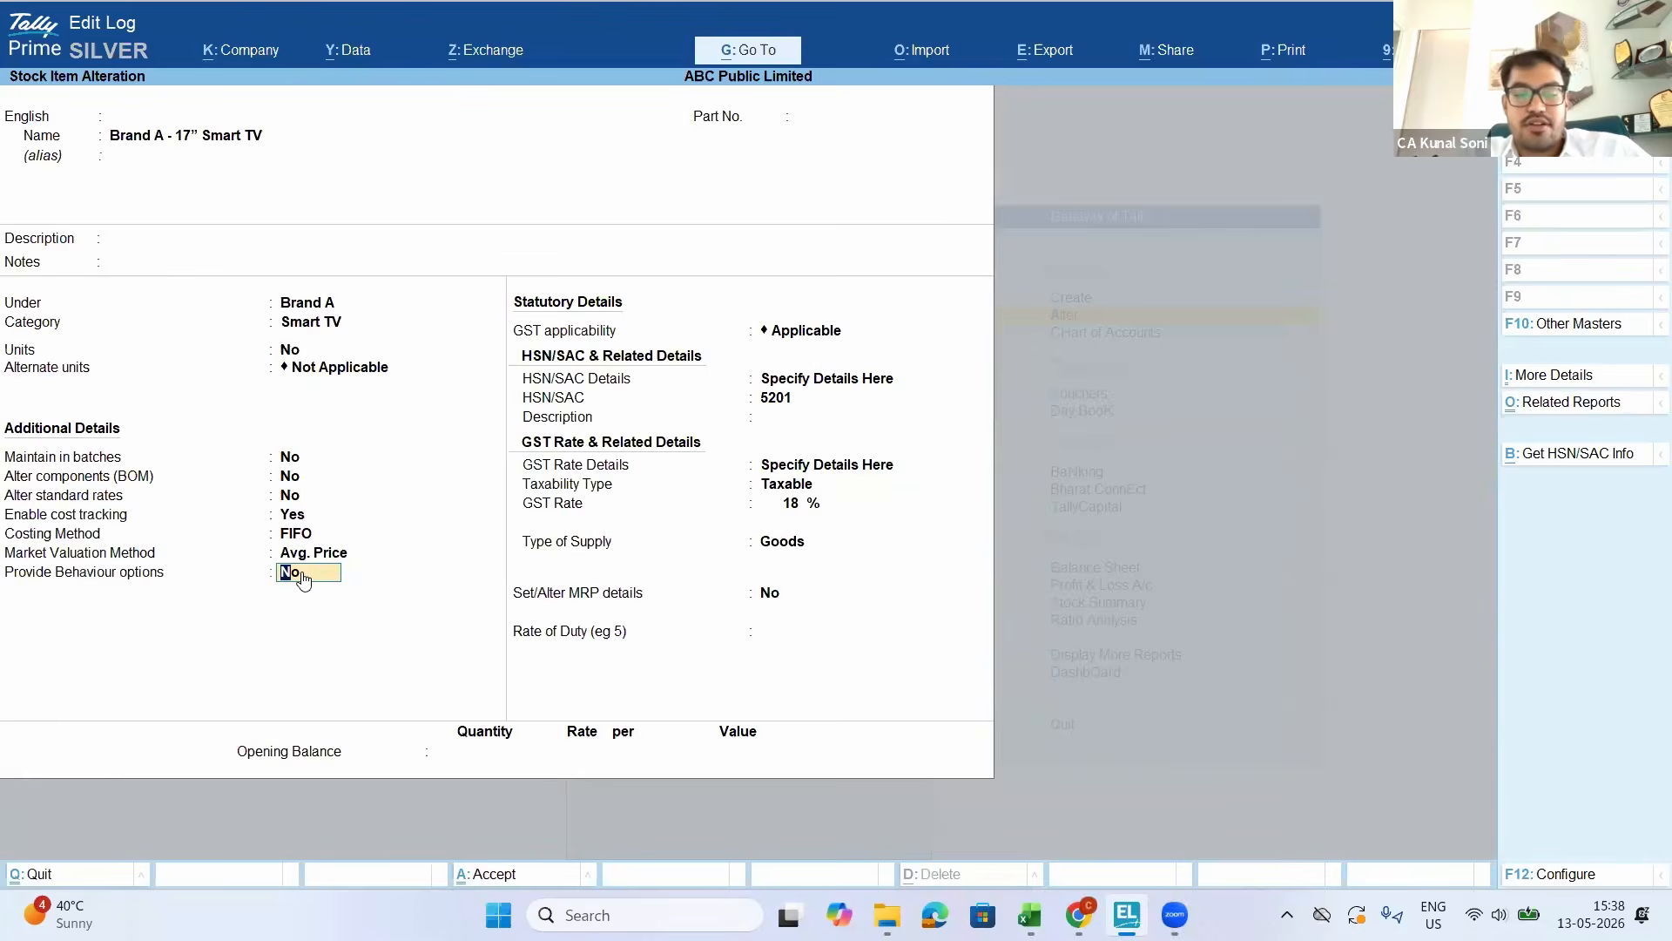
key("y")
key("Return")
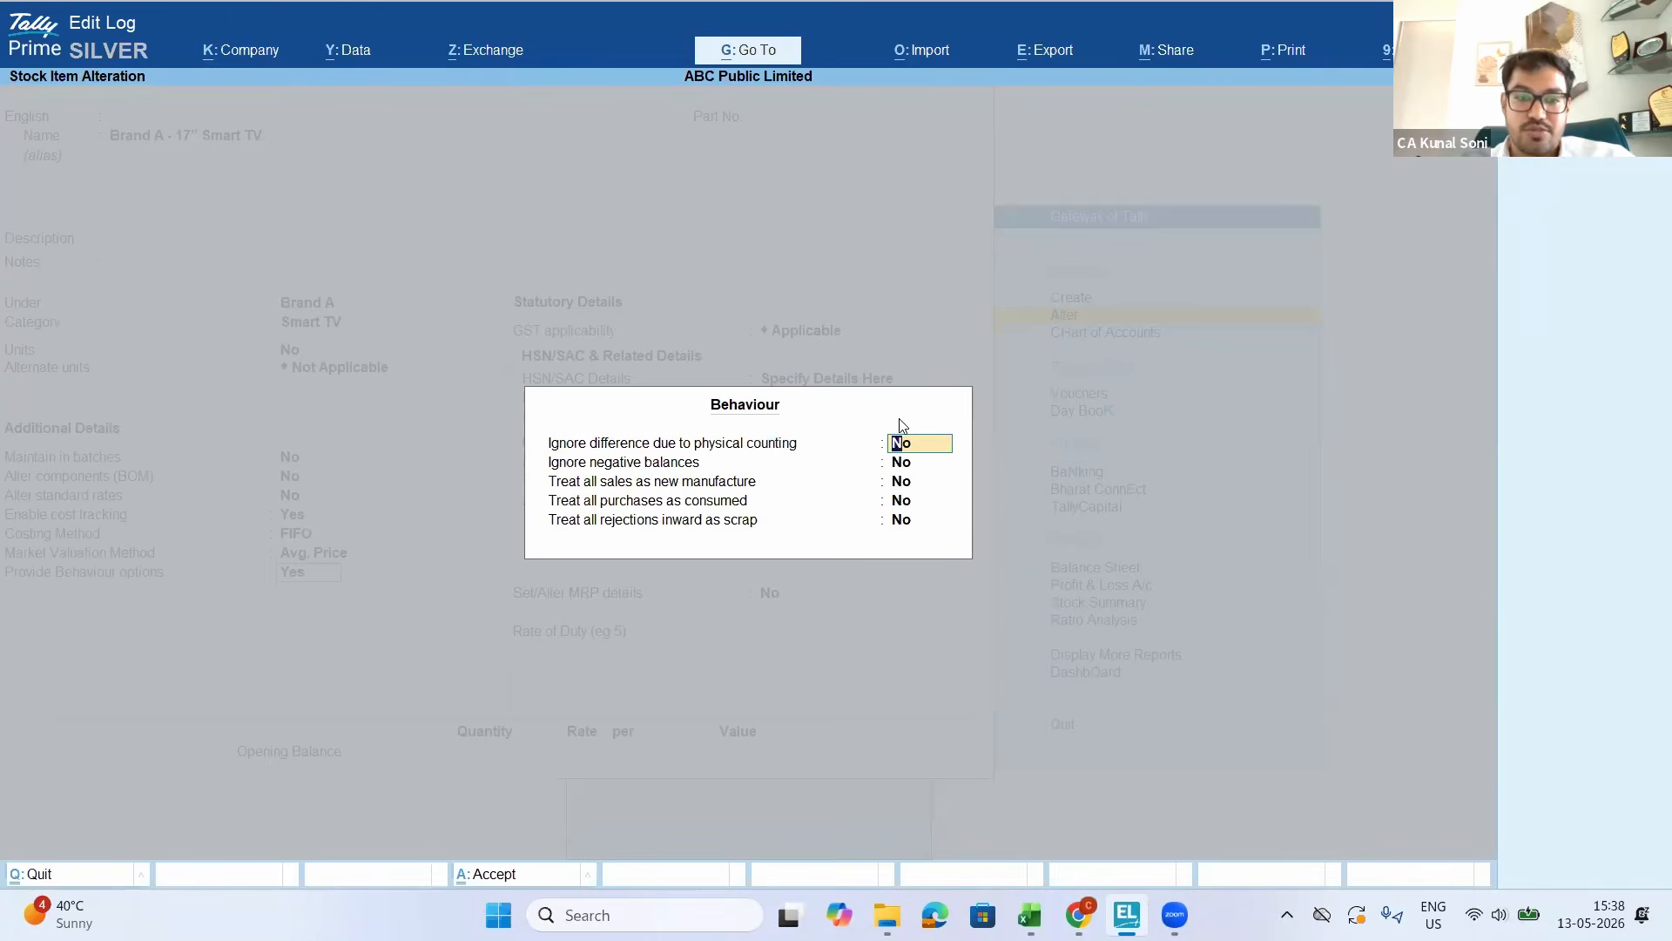
key("Return")
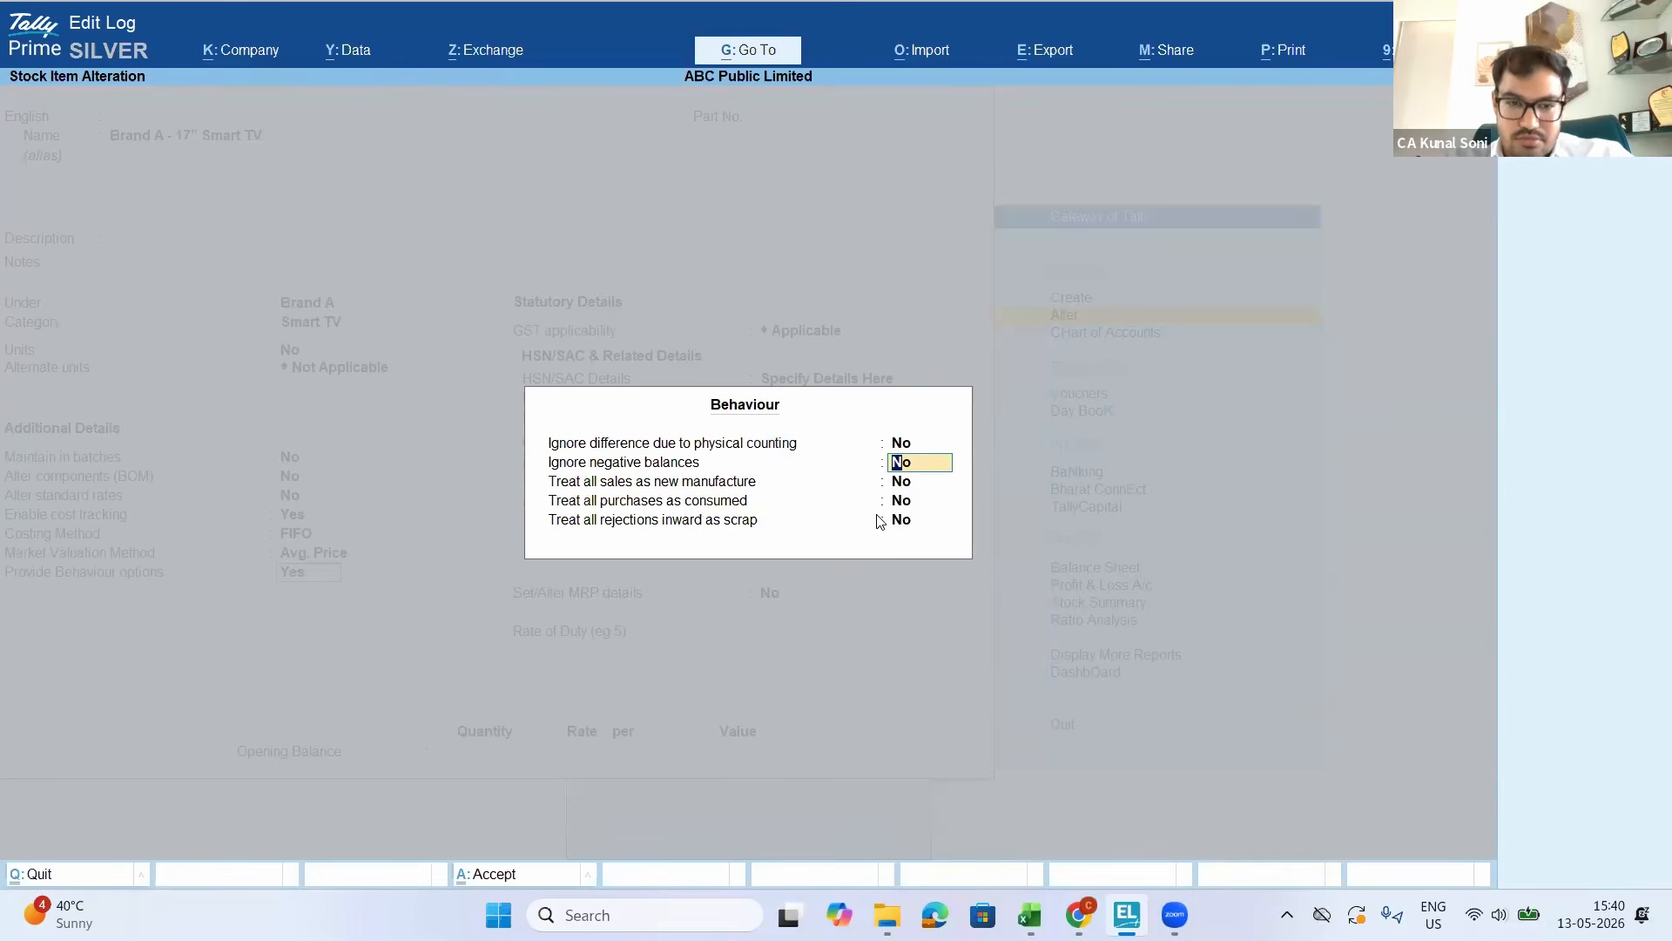
left_click(904, 505)
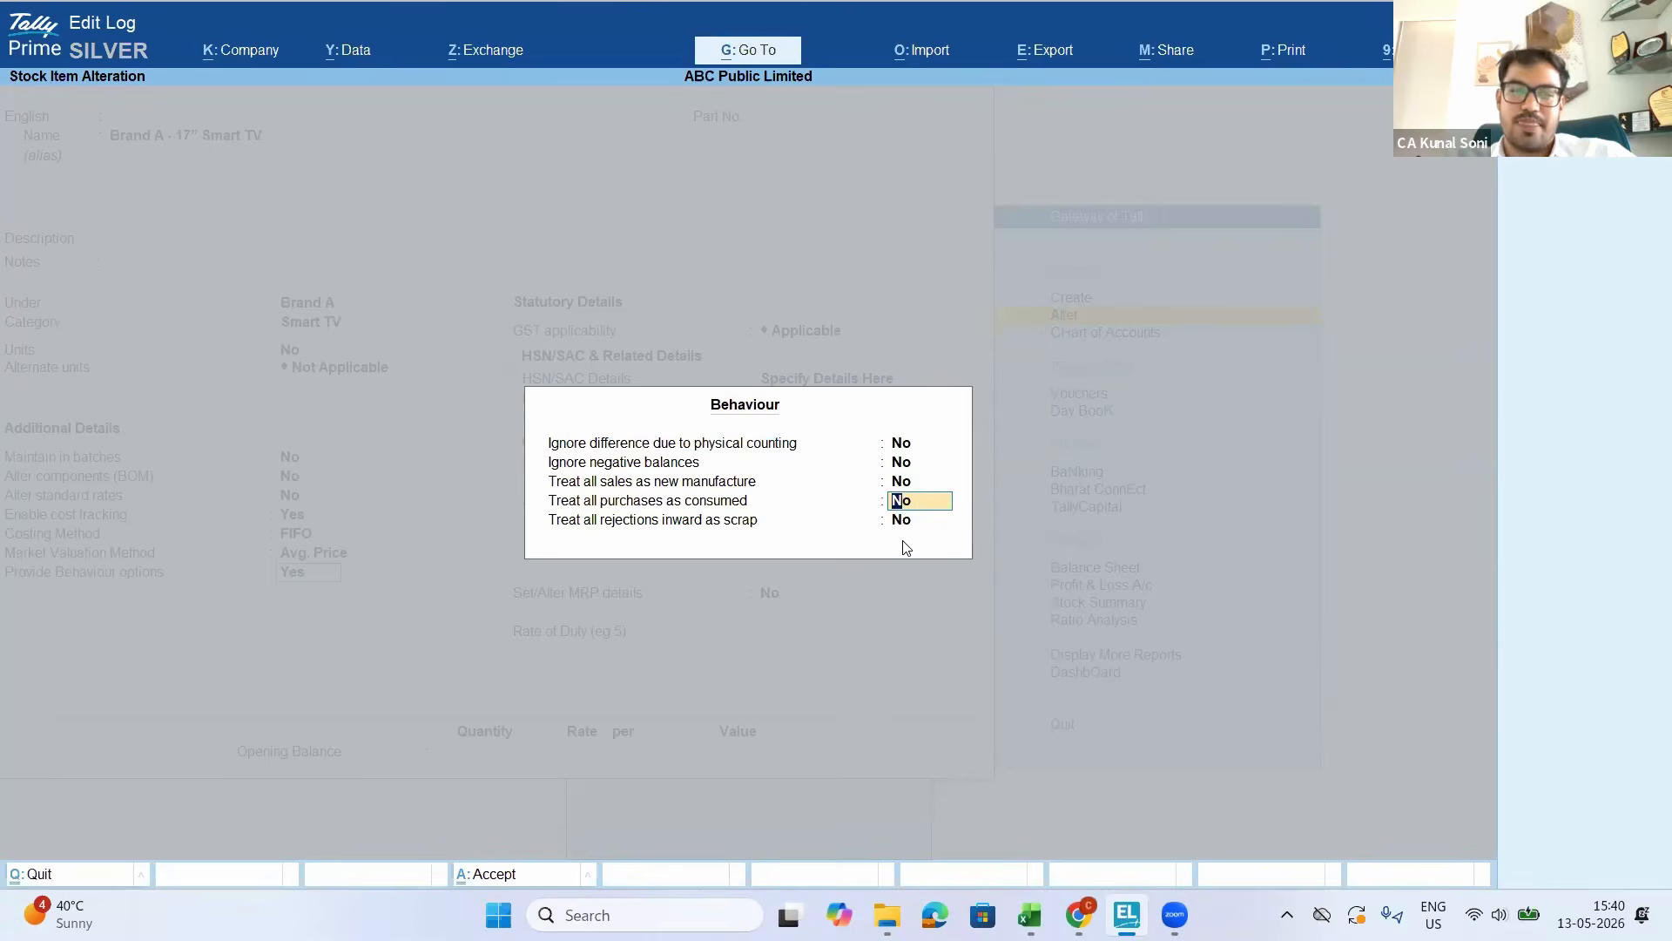
Leave the behaviour options and quit altering the Brand A - 17" Smart TV without saving
key("Escape")
key("Return")
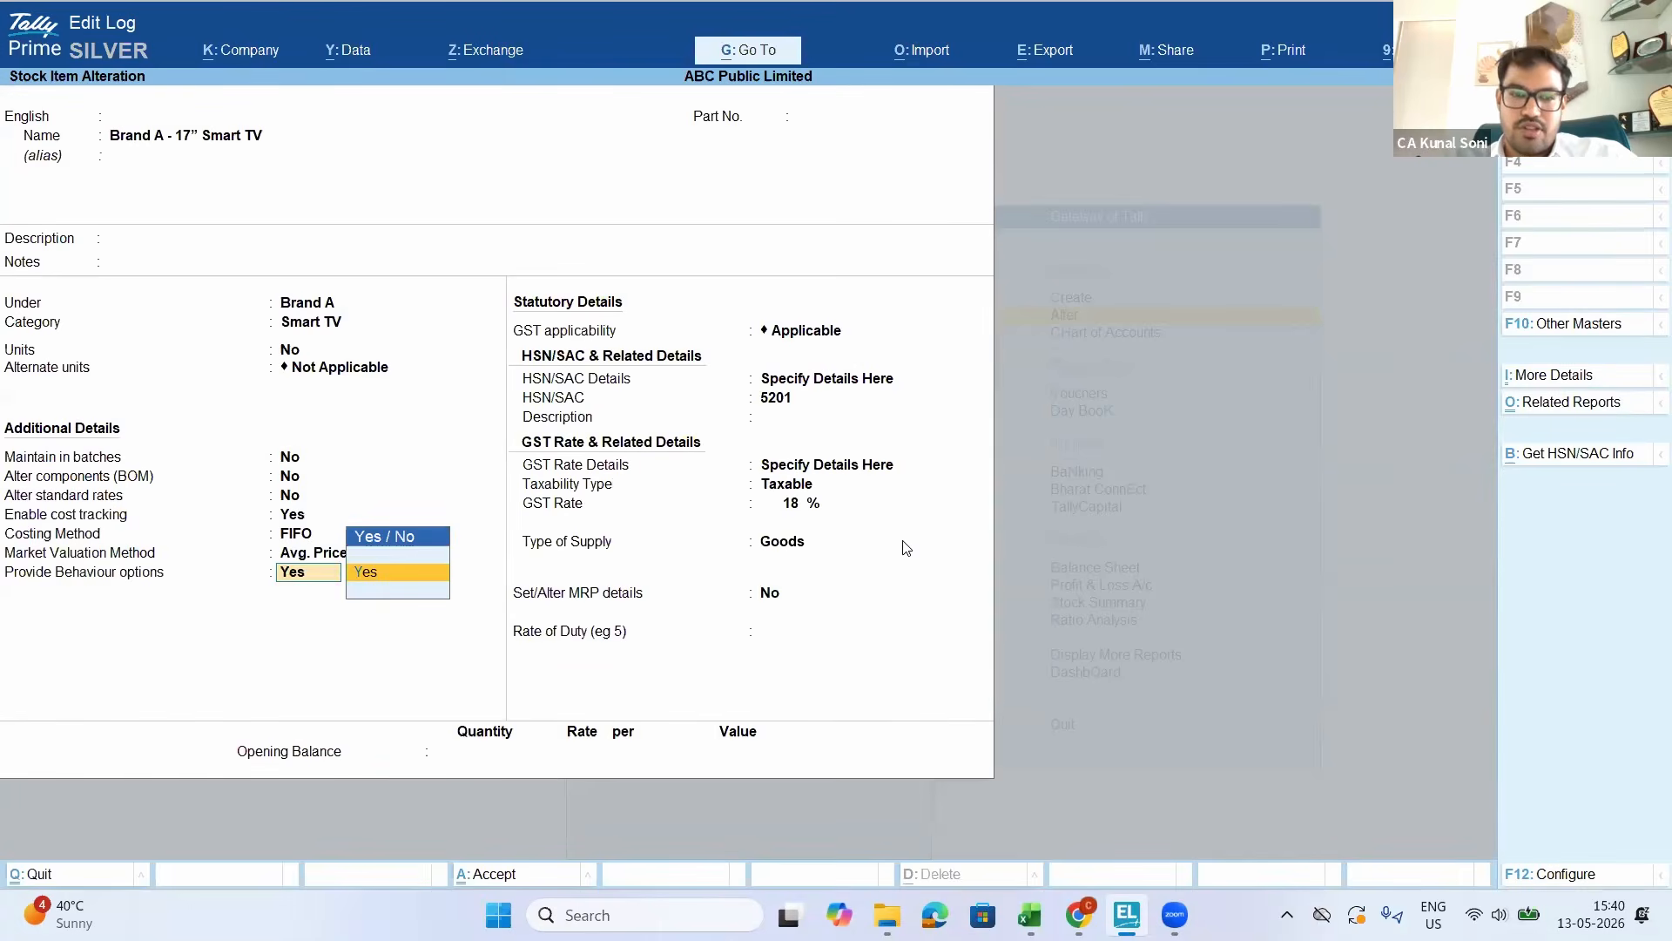
key("Escape")
key("Return")
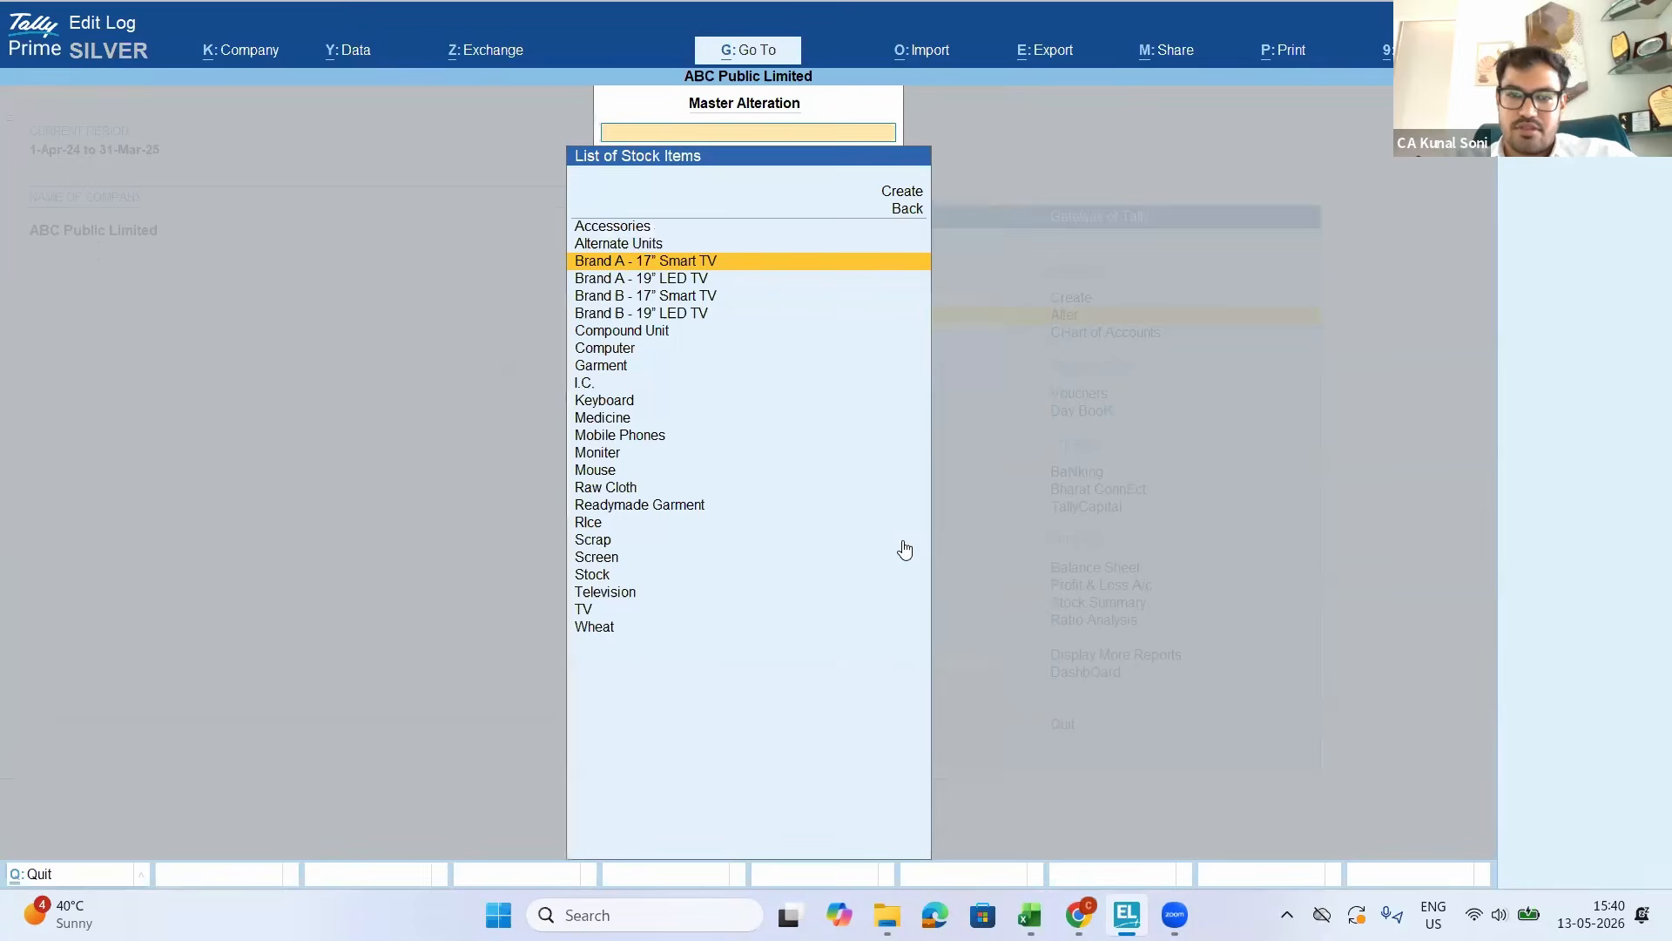
Open the Alternate Units stock item for alteration and set Provide Behaviour options to Yes
key("Down")
key("Up")
key("Up")
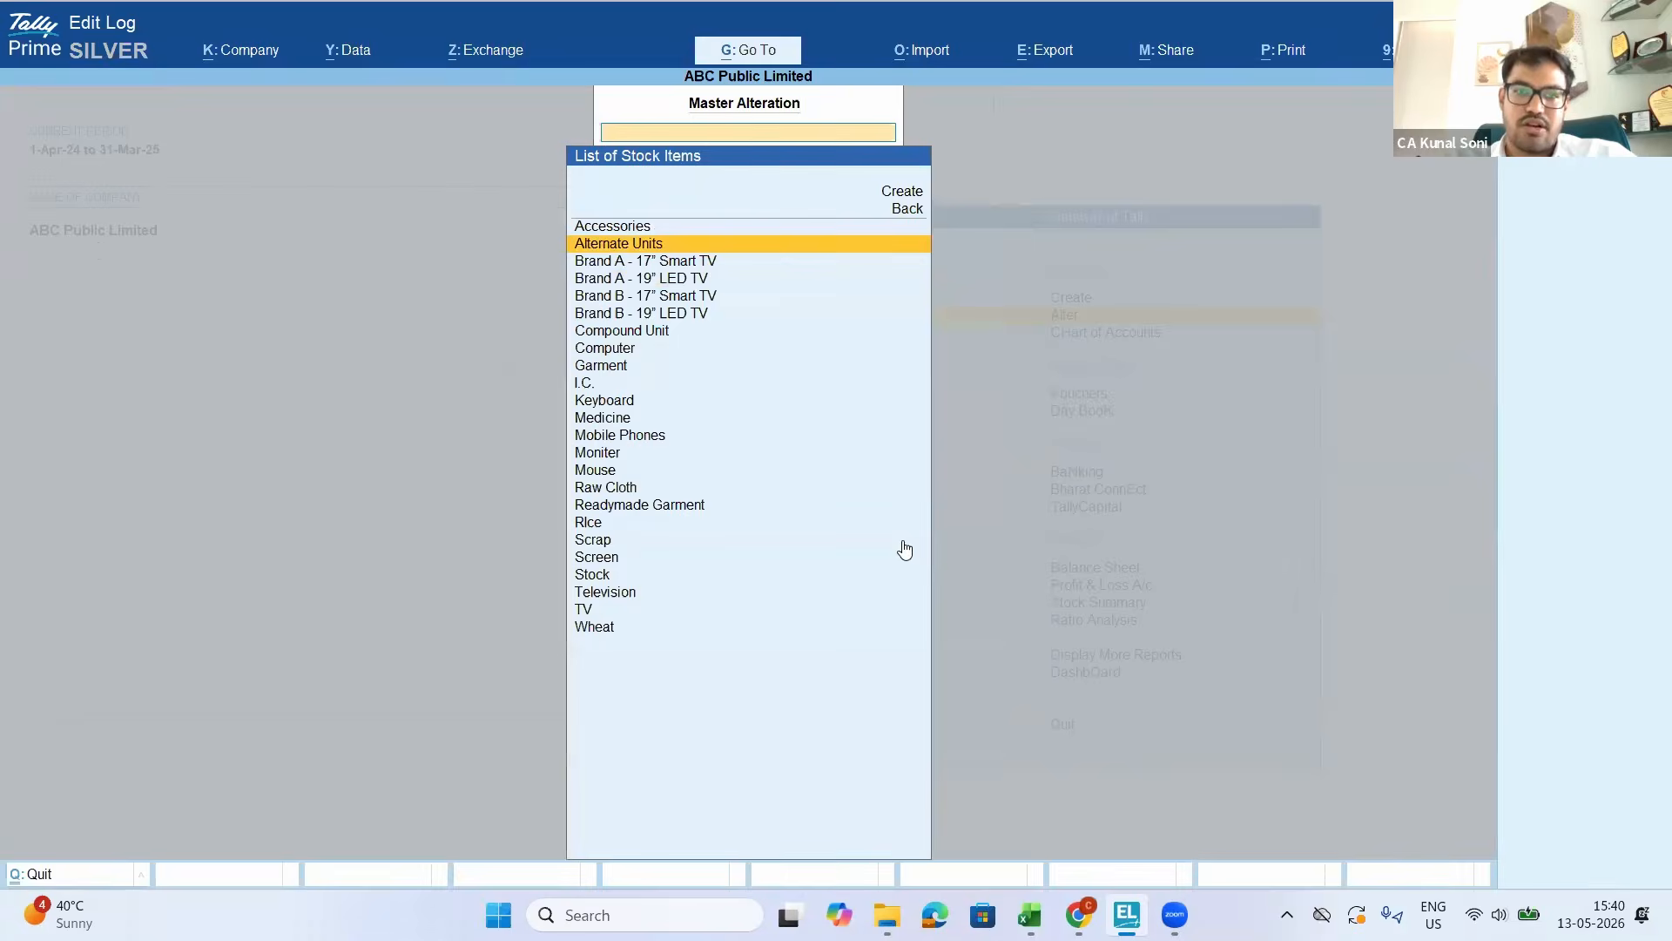
key("Return")
key("Return")
key("Return")
key("Return")
key("Return")
key("Return")
key("Return")
key("Return")
key("Return")
key("Return")
key("Return")
key("Return")
key("Return")
key("Return")
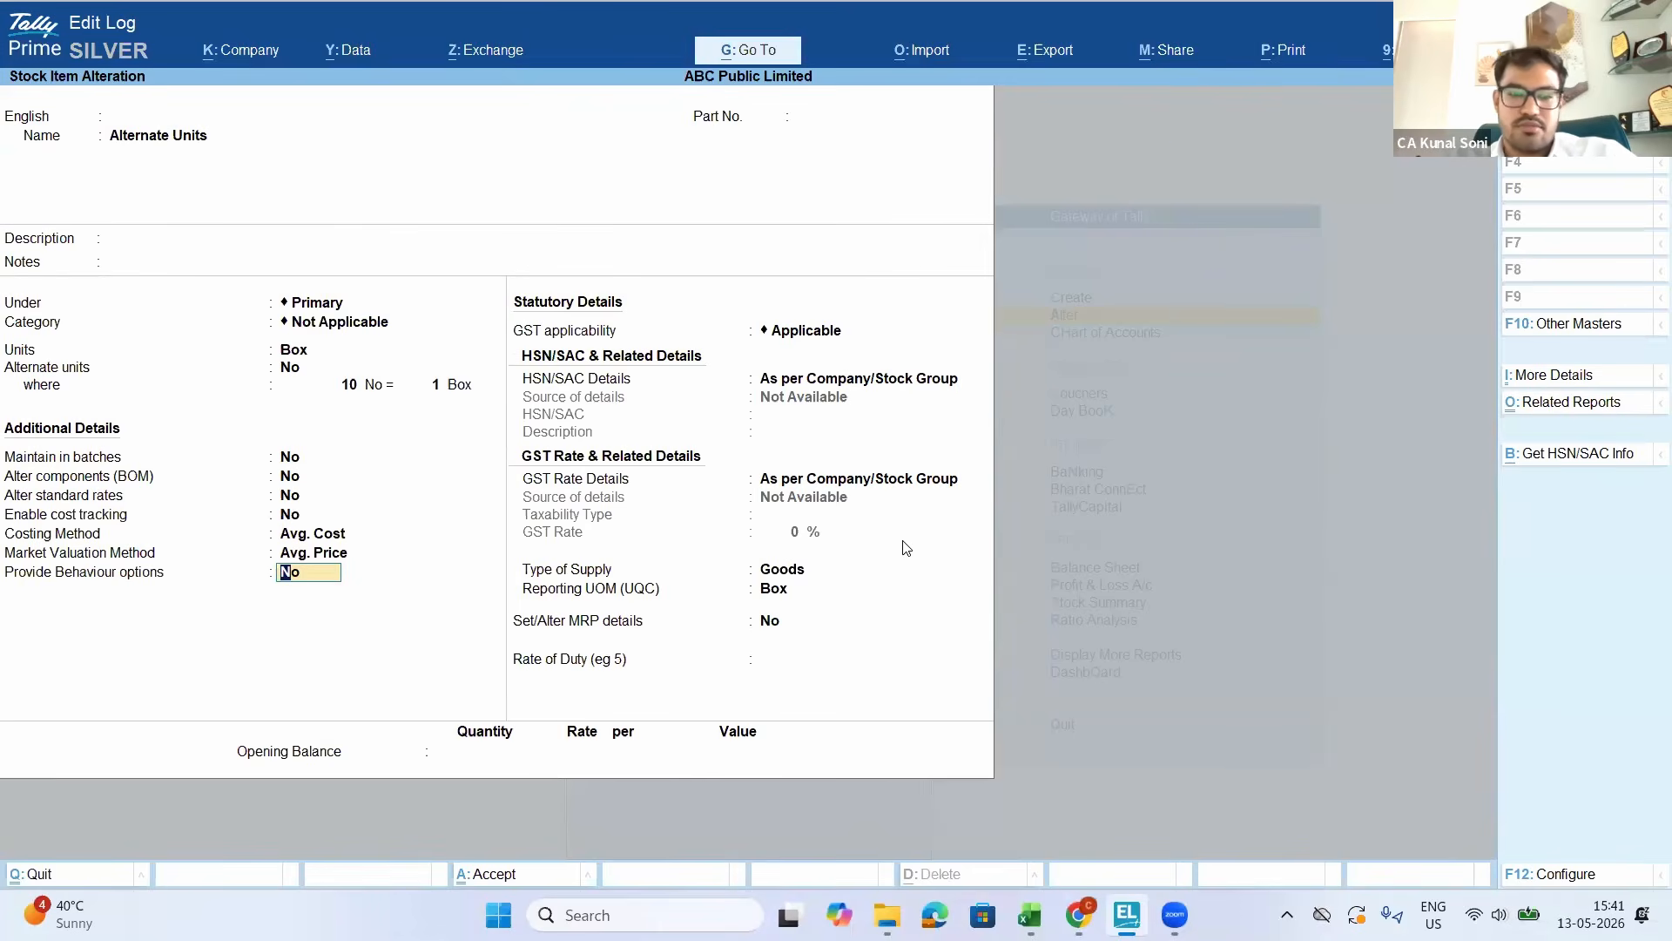
key("y")
key("Return")
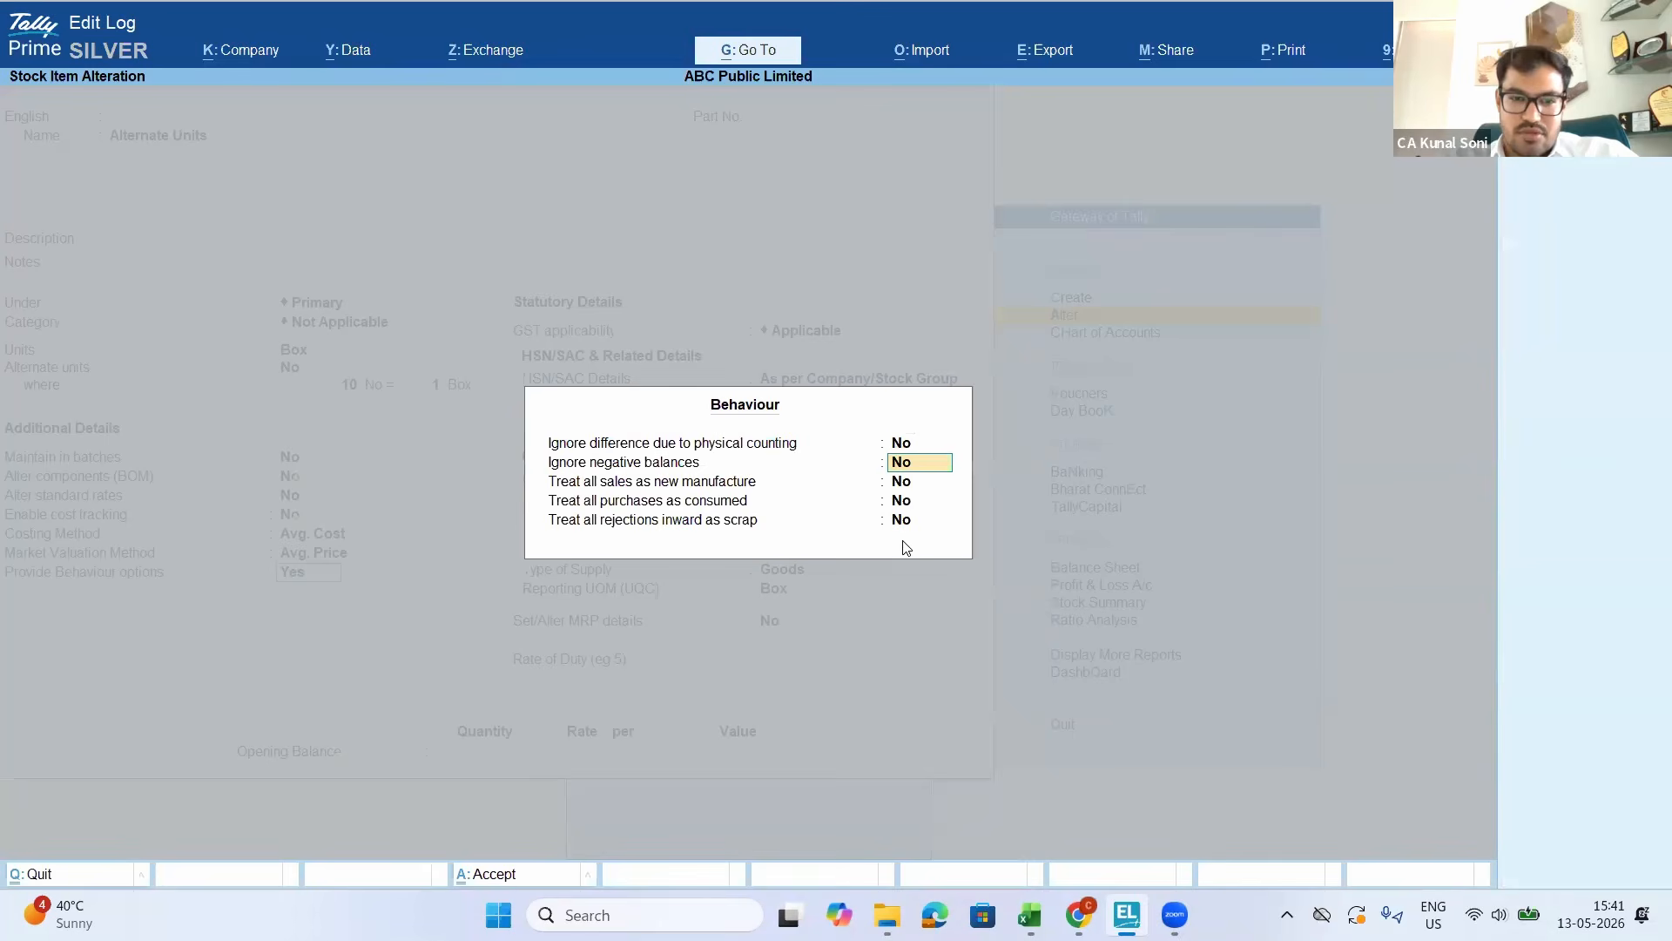
Set Treat all purchases as consumed to Yes, keep the other behaviour options at No, and save the Alternate Units stock item
key("Return")
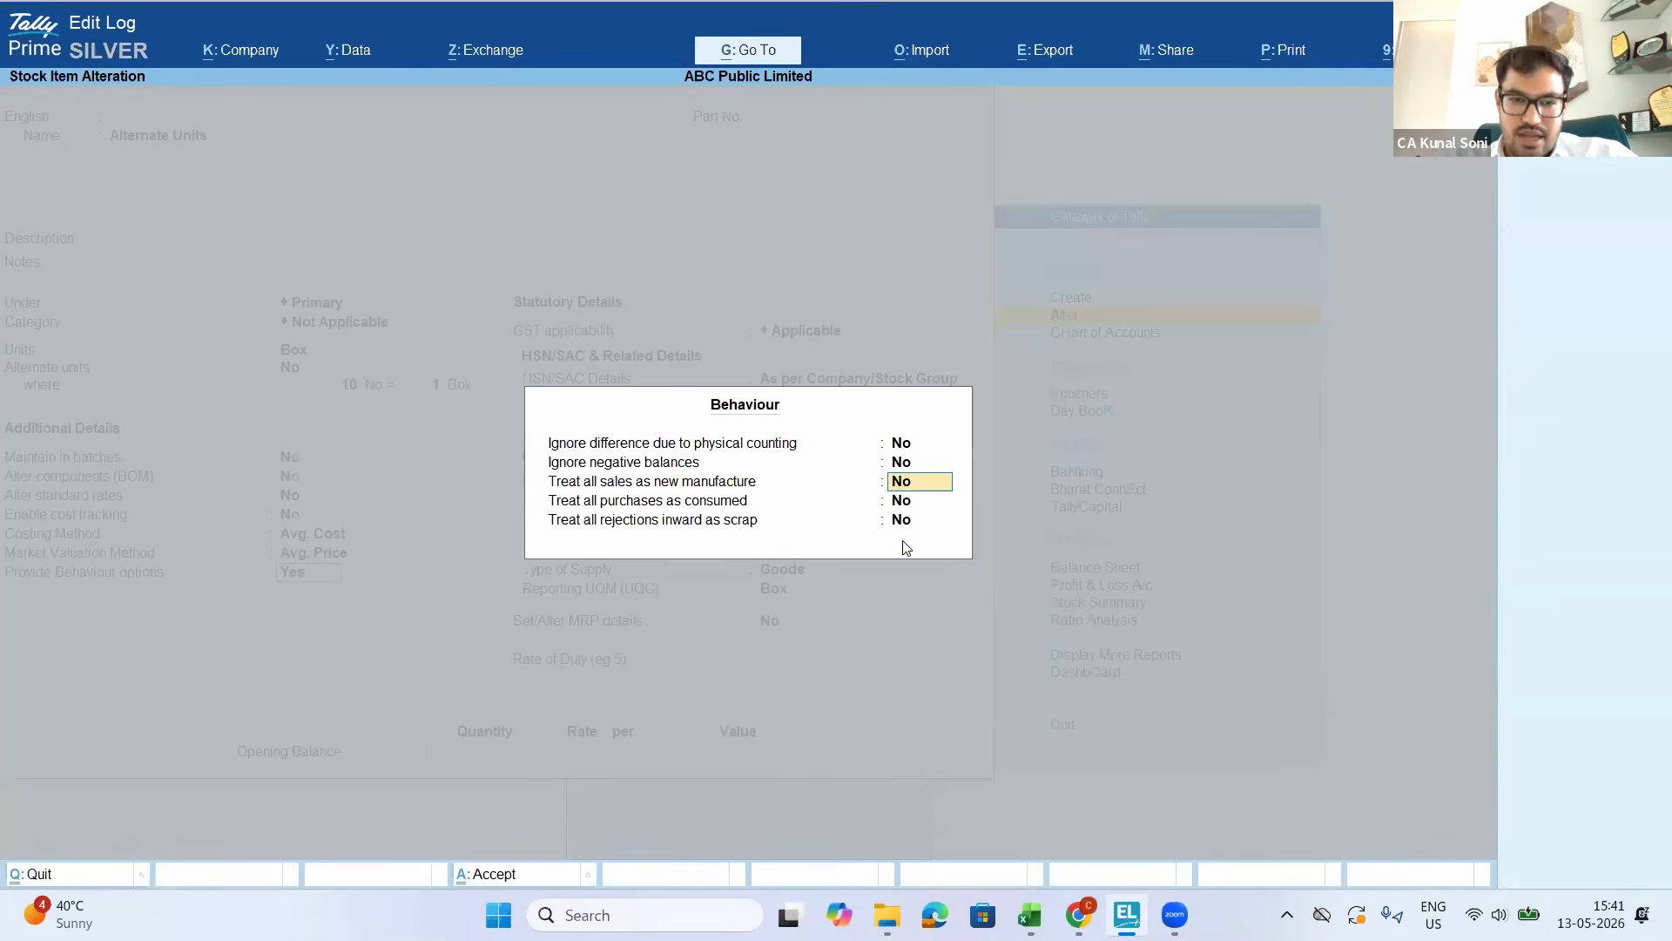
key("Return")
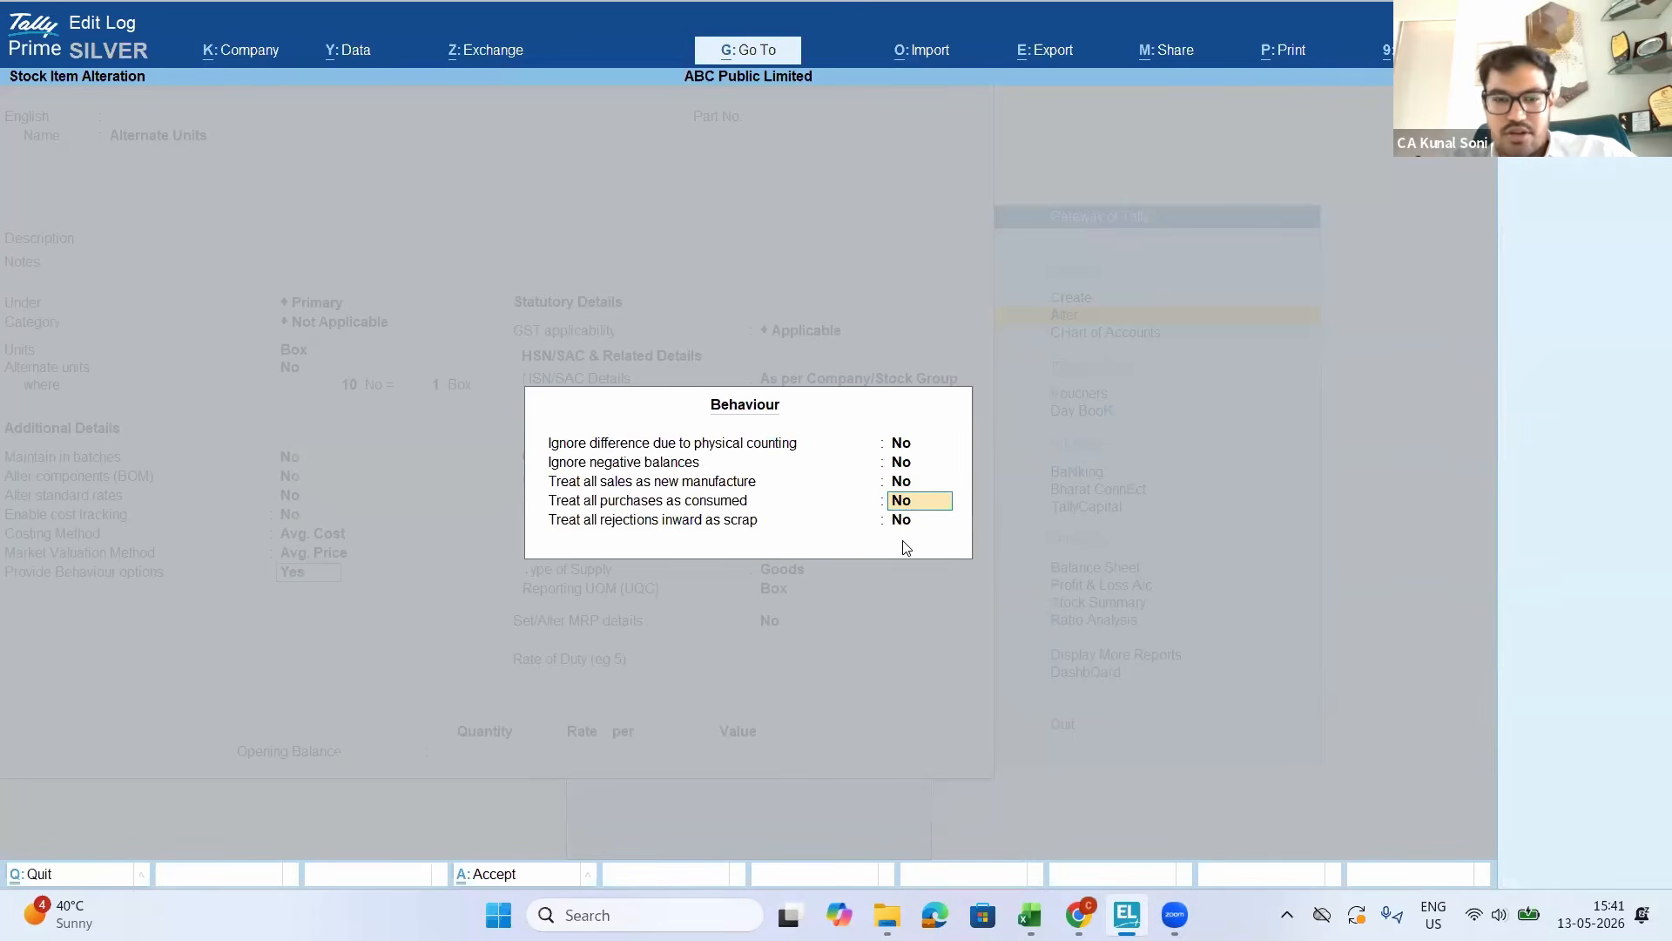
key("y")
key("Return")
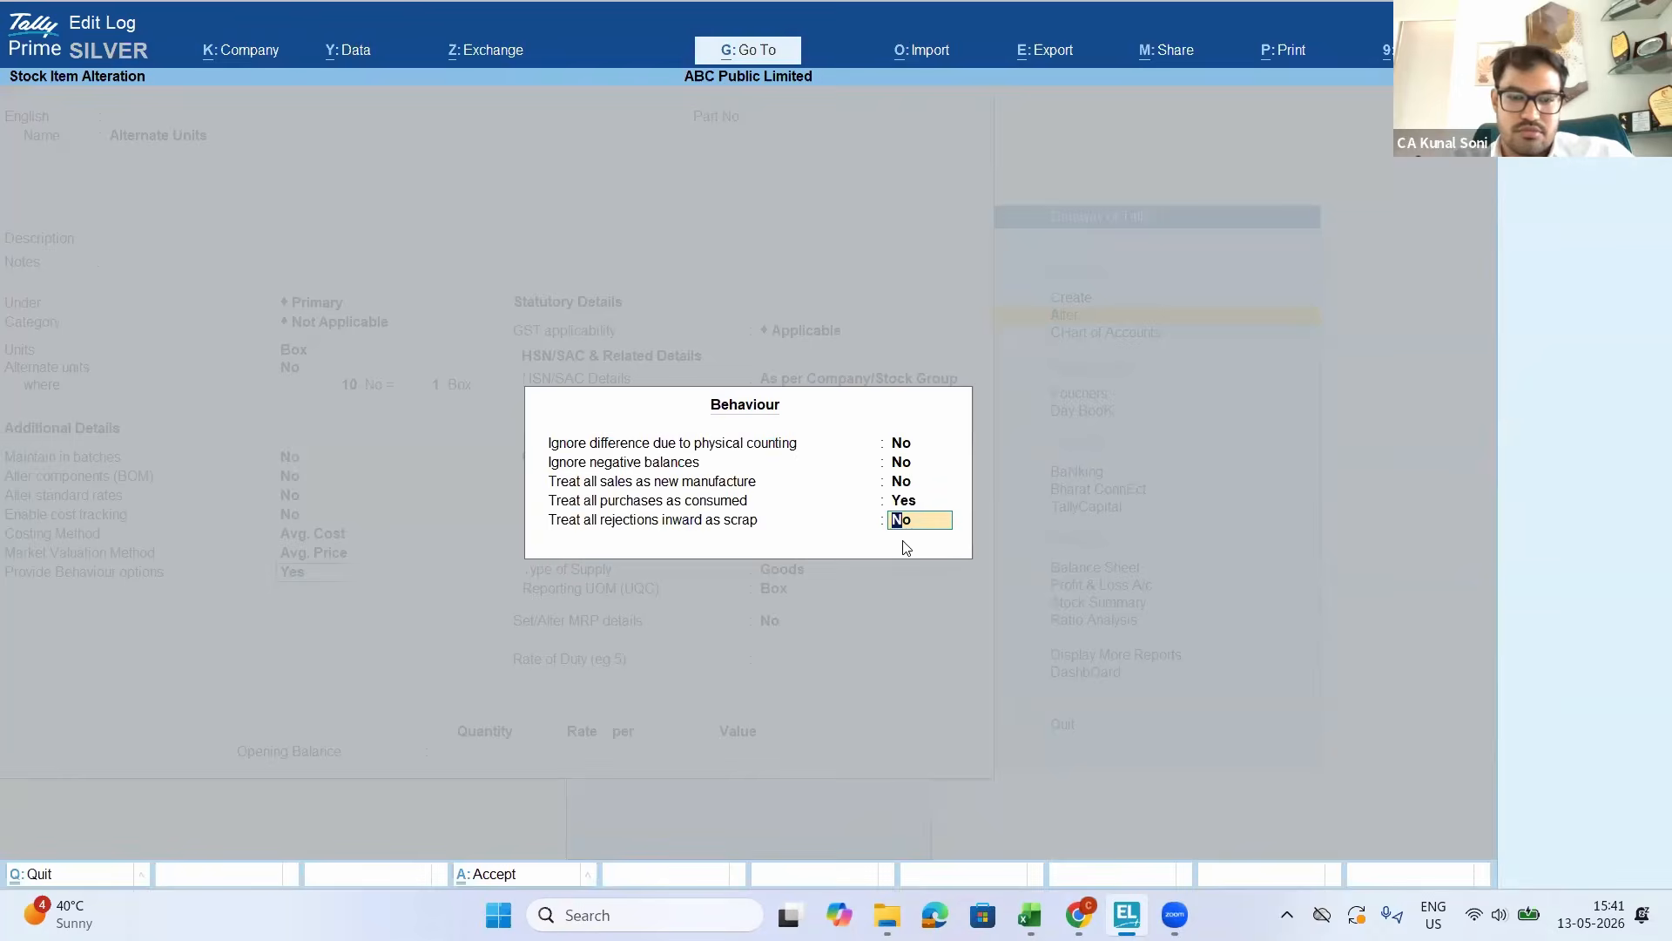
key("Return")
key("ctrl+a")
Return to the Gateway of Tally and open the Stock Summary report
key("Escape")
key("Escape")
key("Down")
key("Down")
key("Down")
key("Down")
key("Down")
key("Down")
key("Down")
key("Down")
key("Down")
key("Down")
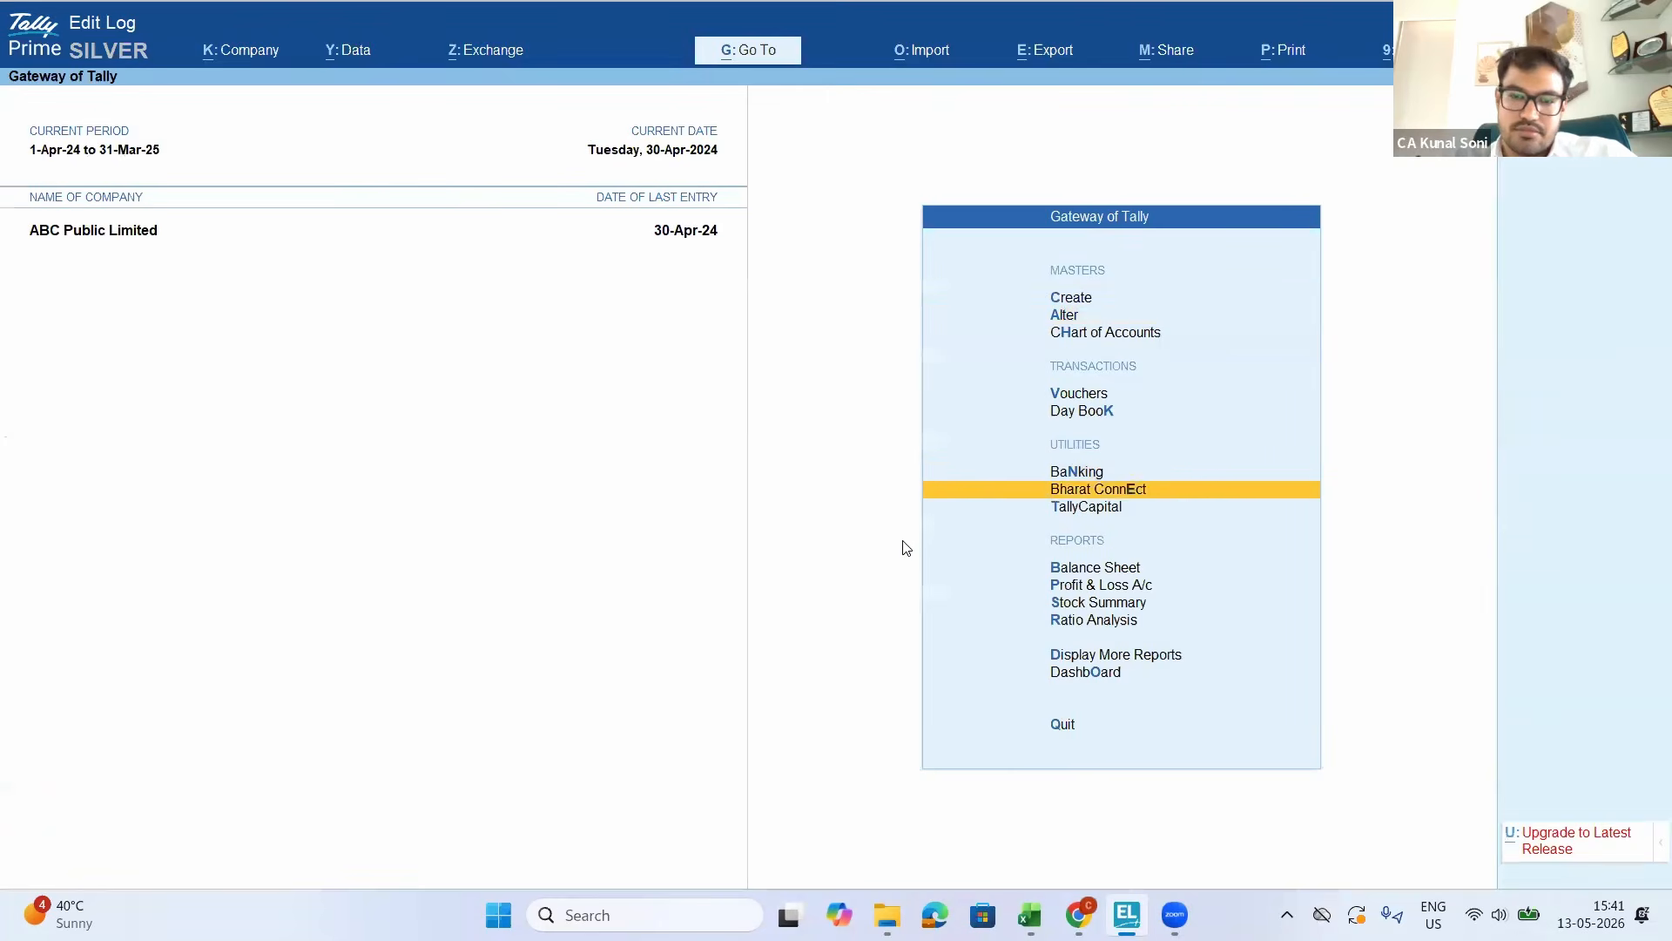
key("Up")
key("Up")
key("Up")
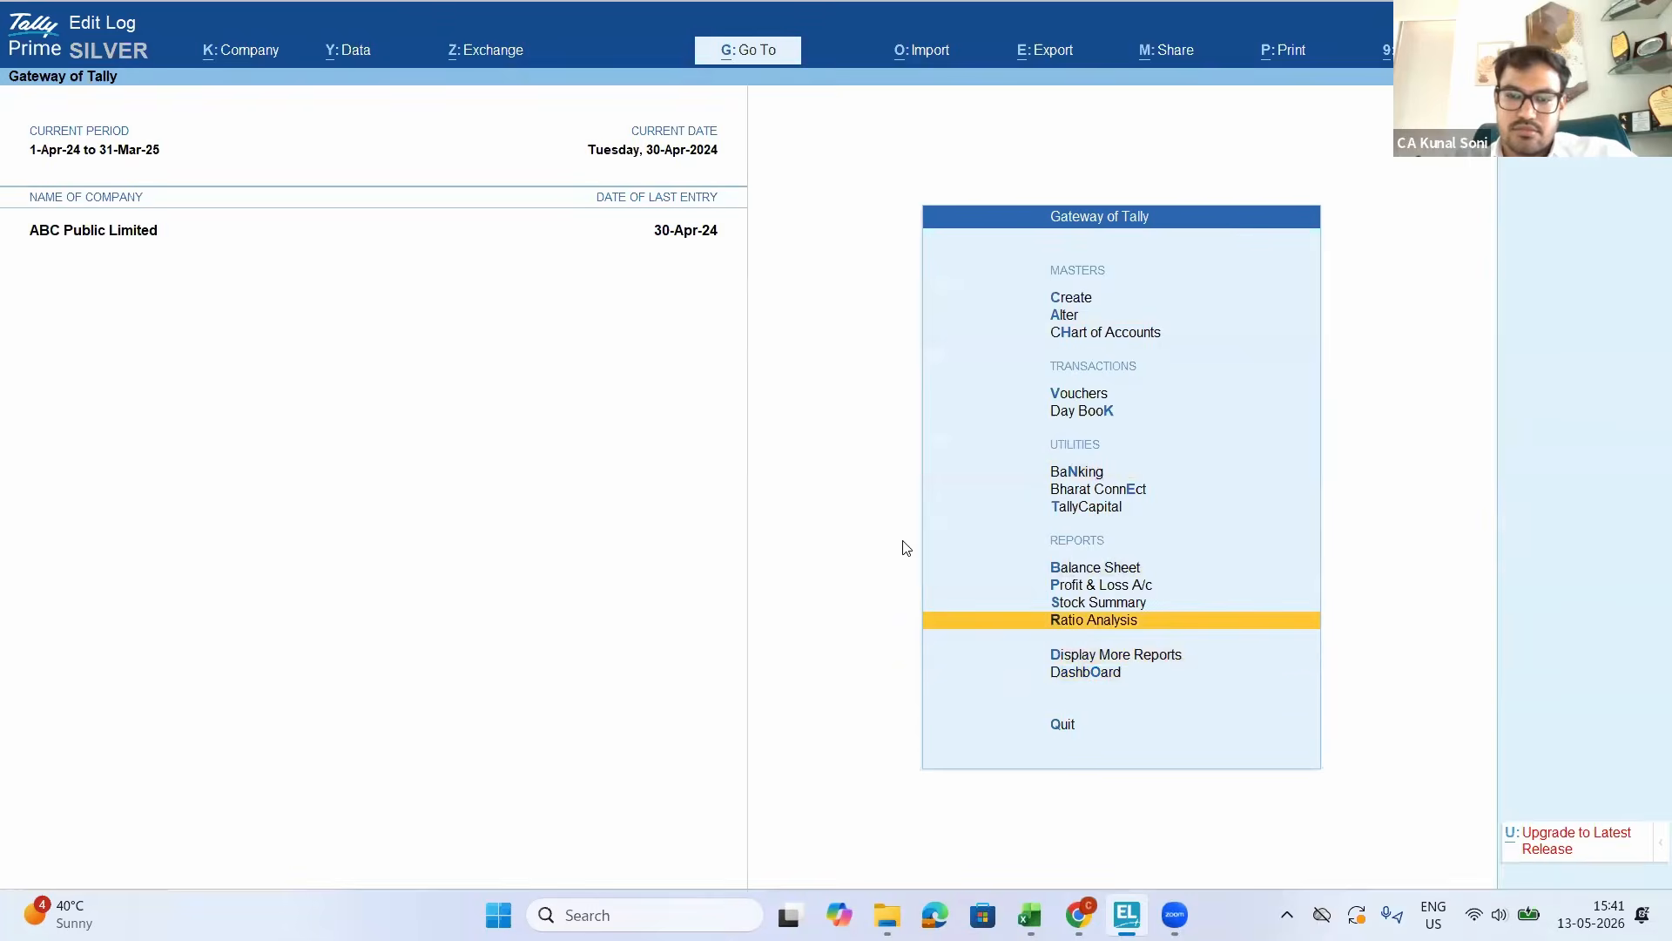
key("Return")
Drill down from Alternate Units in the Stock Summary through April to purchase voucher No. 4
key("Down")
key("Down")
key("Down")
key("Down")
key("Down")
key("Down")
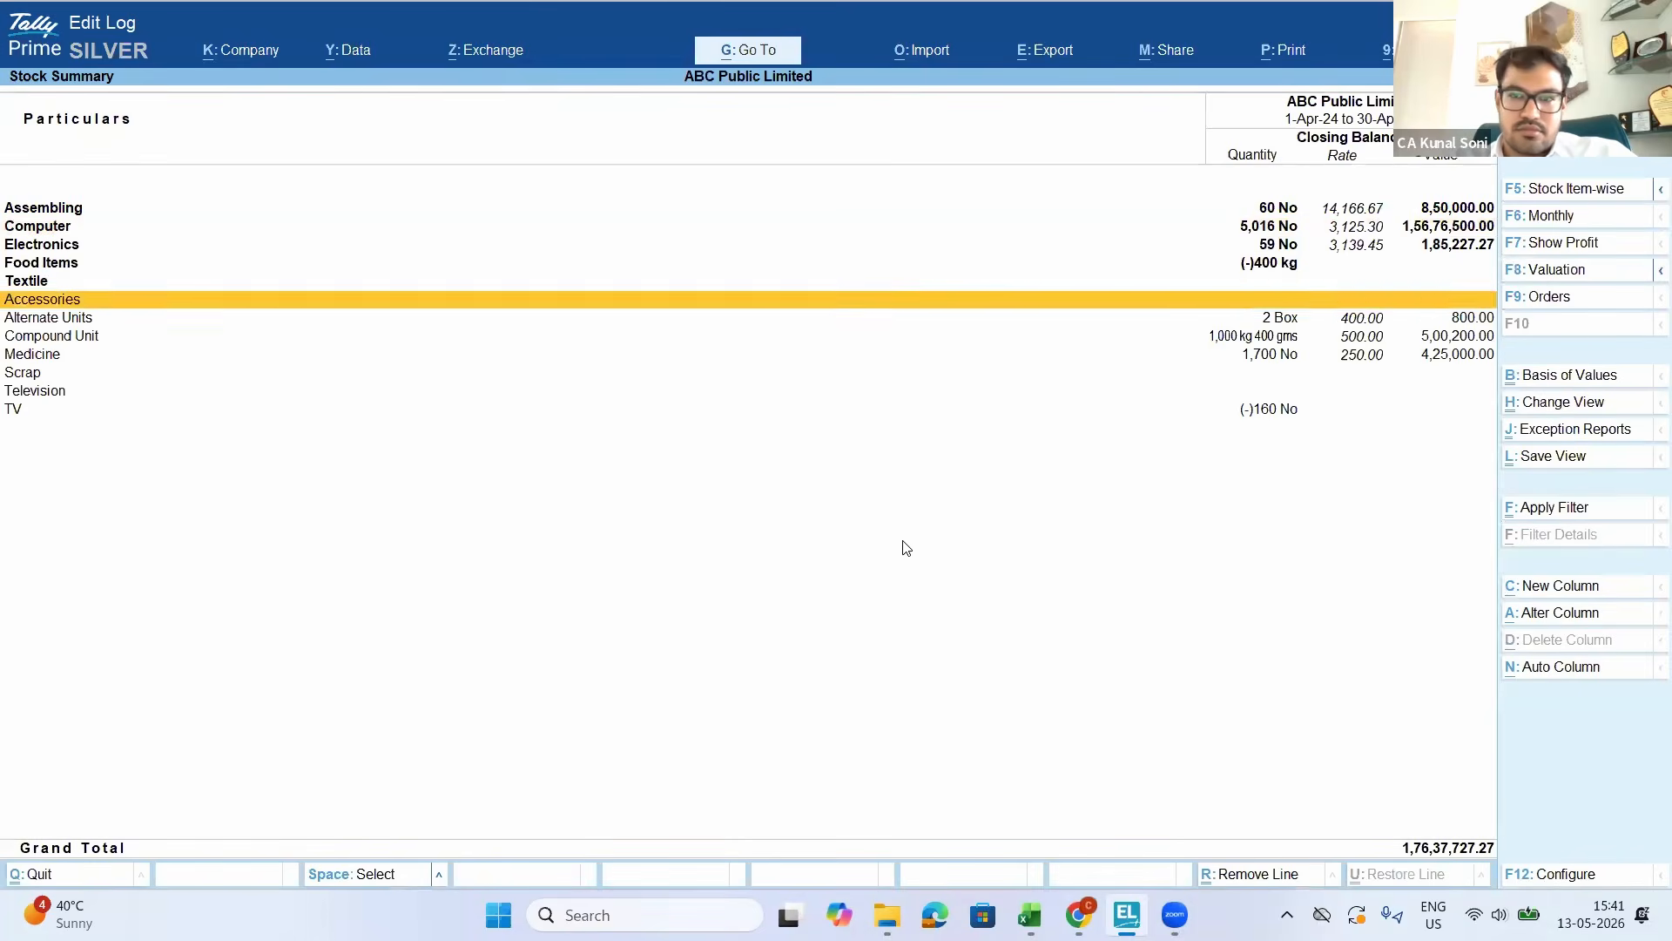
key("Return")
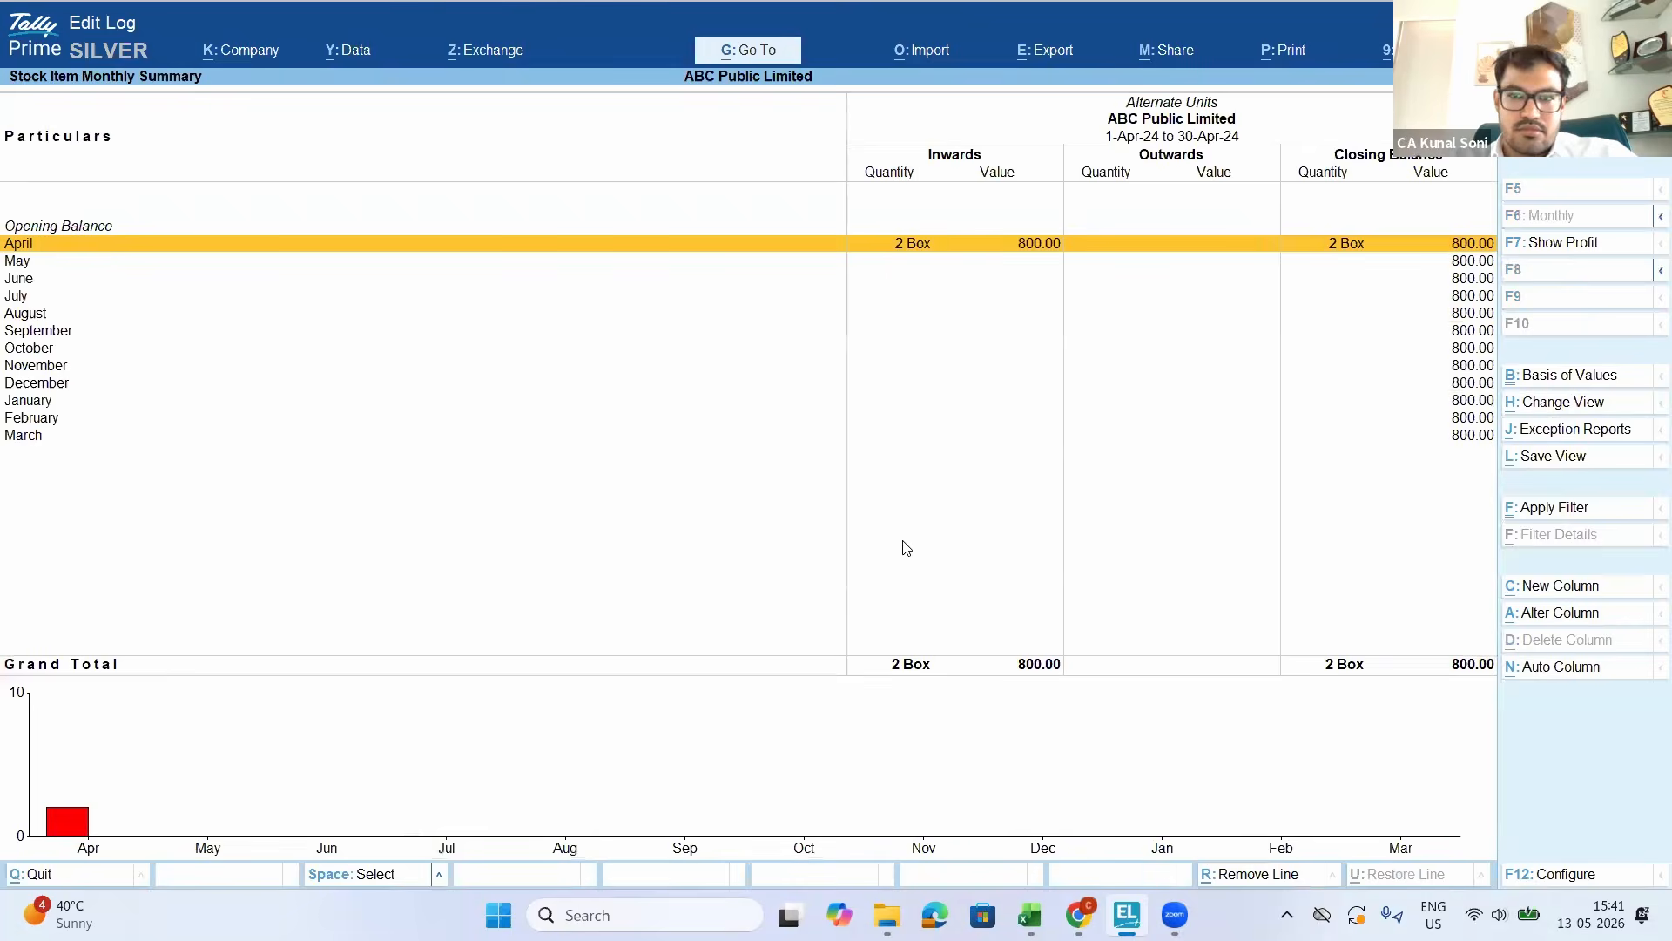
key("Return")
key("Return")
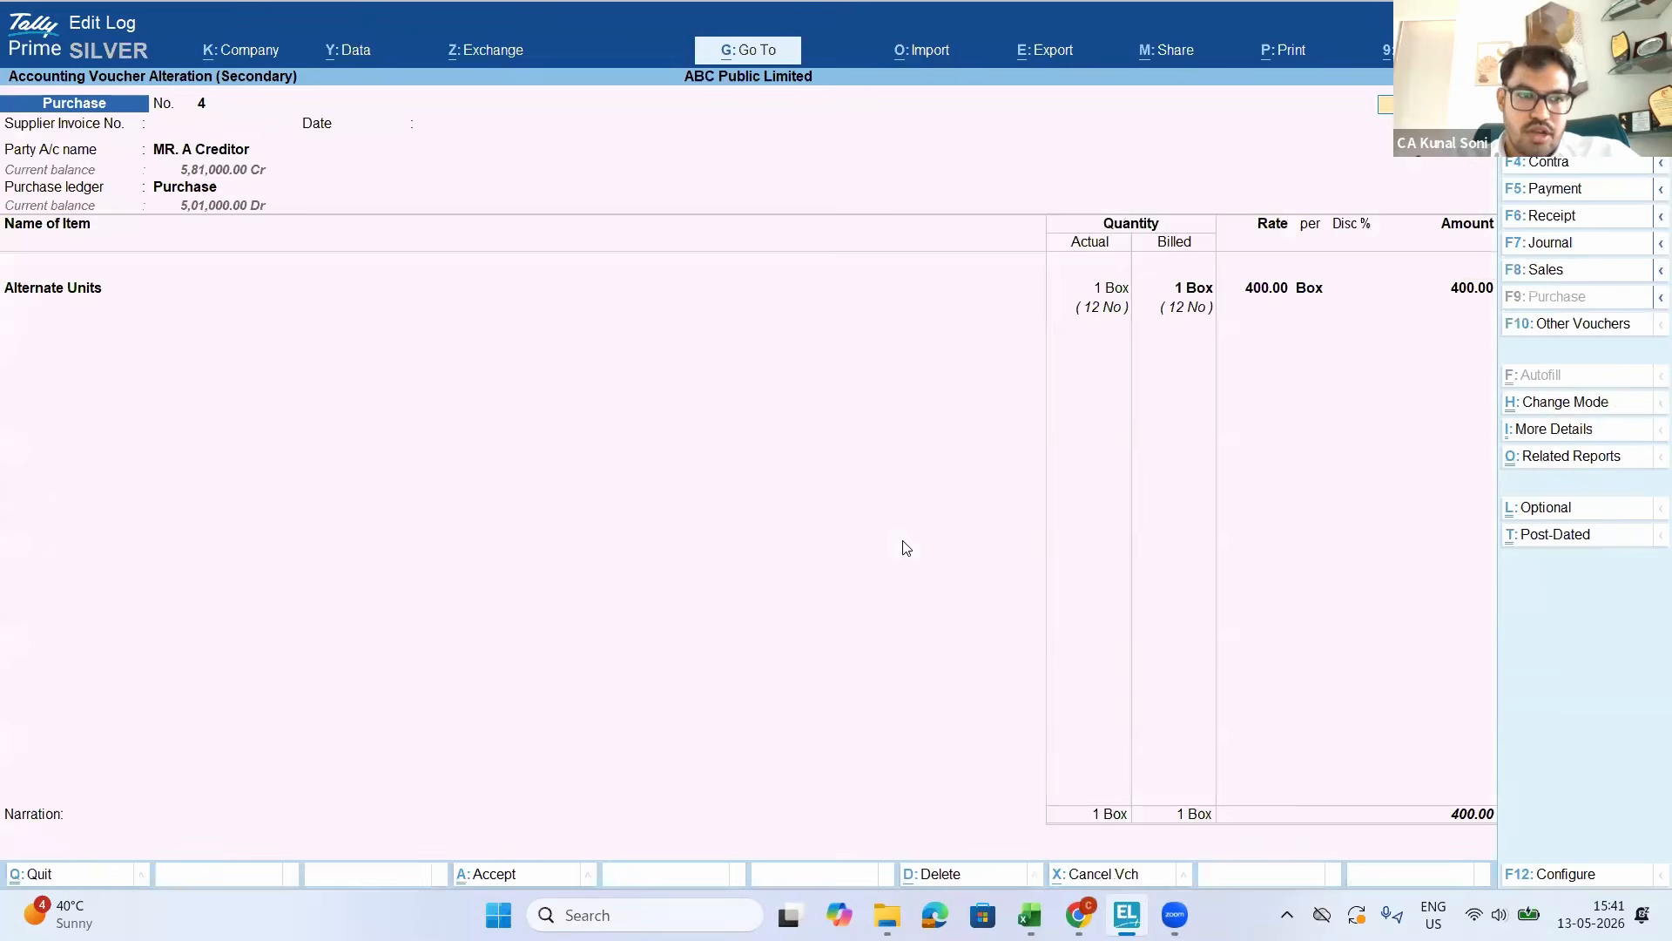
Go through purchase voucher No. 4 to the item allocations for Alternate Units, keeping the existing entries
key("Return")
key("Return")
key("Return")
key("Return")
key("Return")
key("Return")
key("Return")
key("Return")
key("Return")
key("Return")
key("Return")
key("Return")
key("Return")
key("Return")
key("Return")
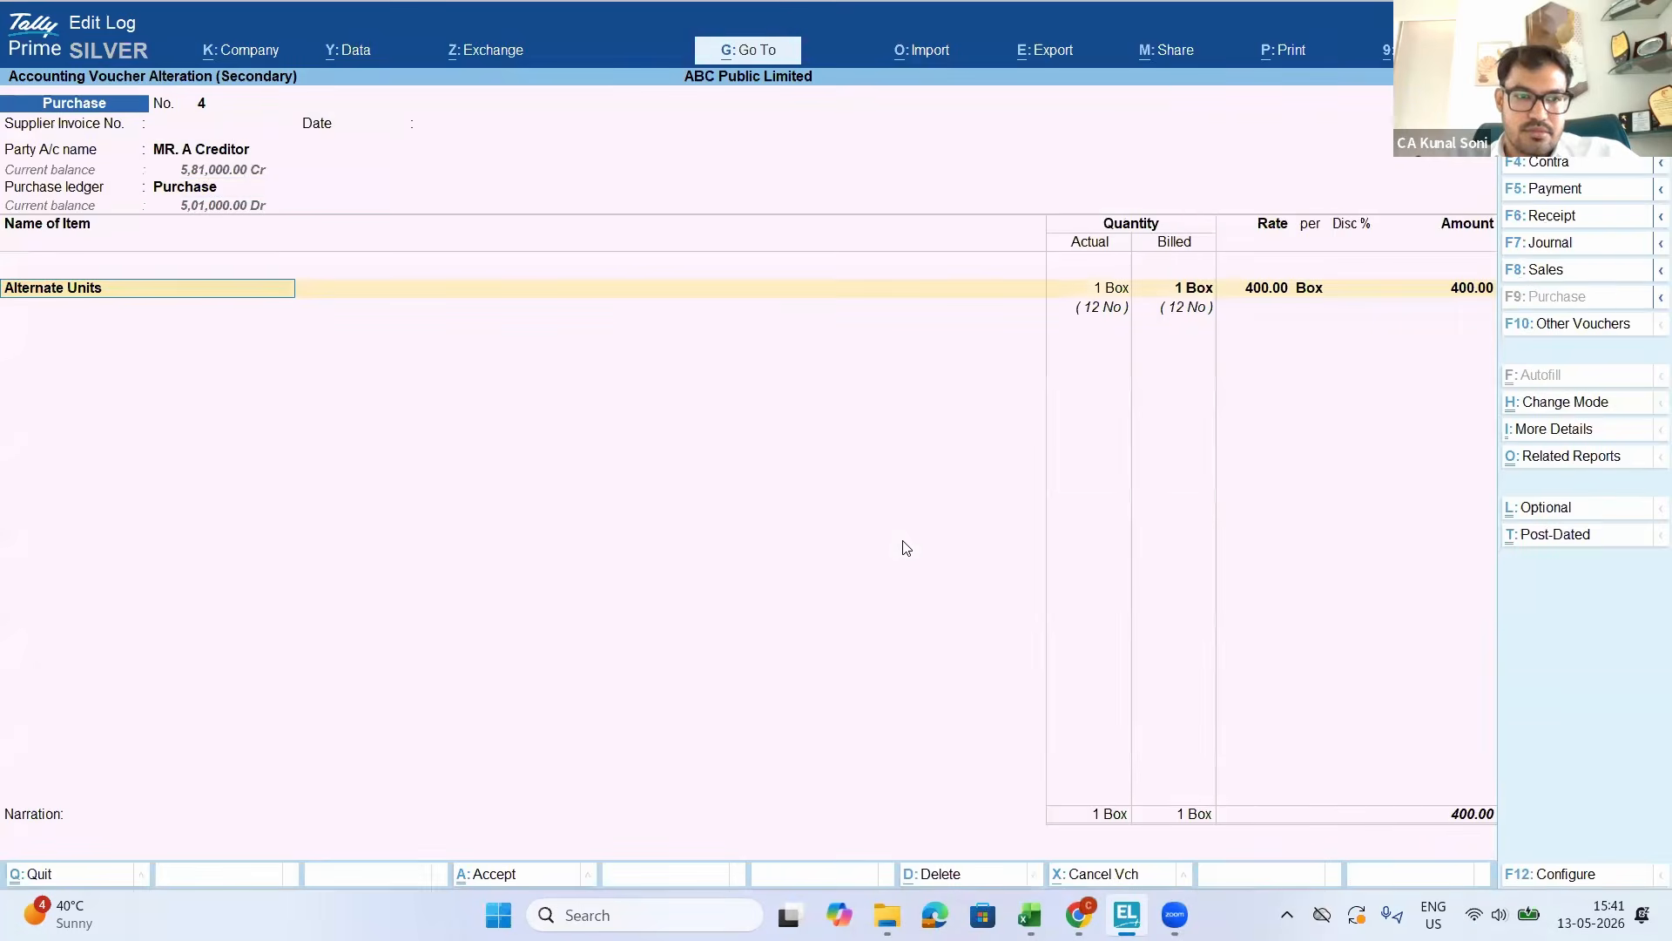
key("ctrl+Return")
key("Return")
key("Return")
key("Return")
key("Return")
key("Return")
key("Return")
key("Return")
key("Return")
key("Return")
type("y")
key("Return")
key("Return")
key("Return")
key("Return")
key("ctrl+a")
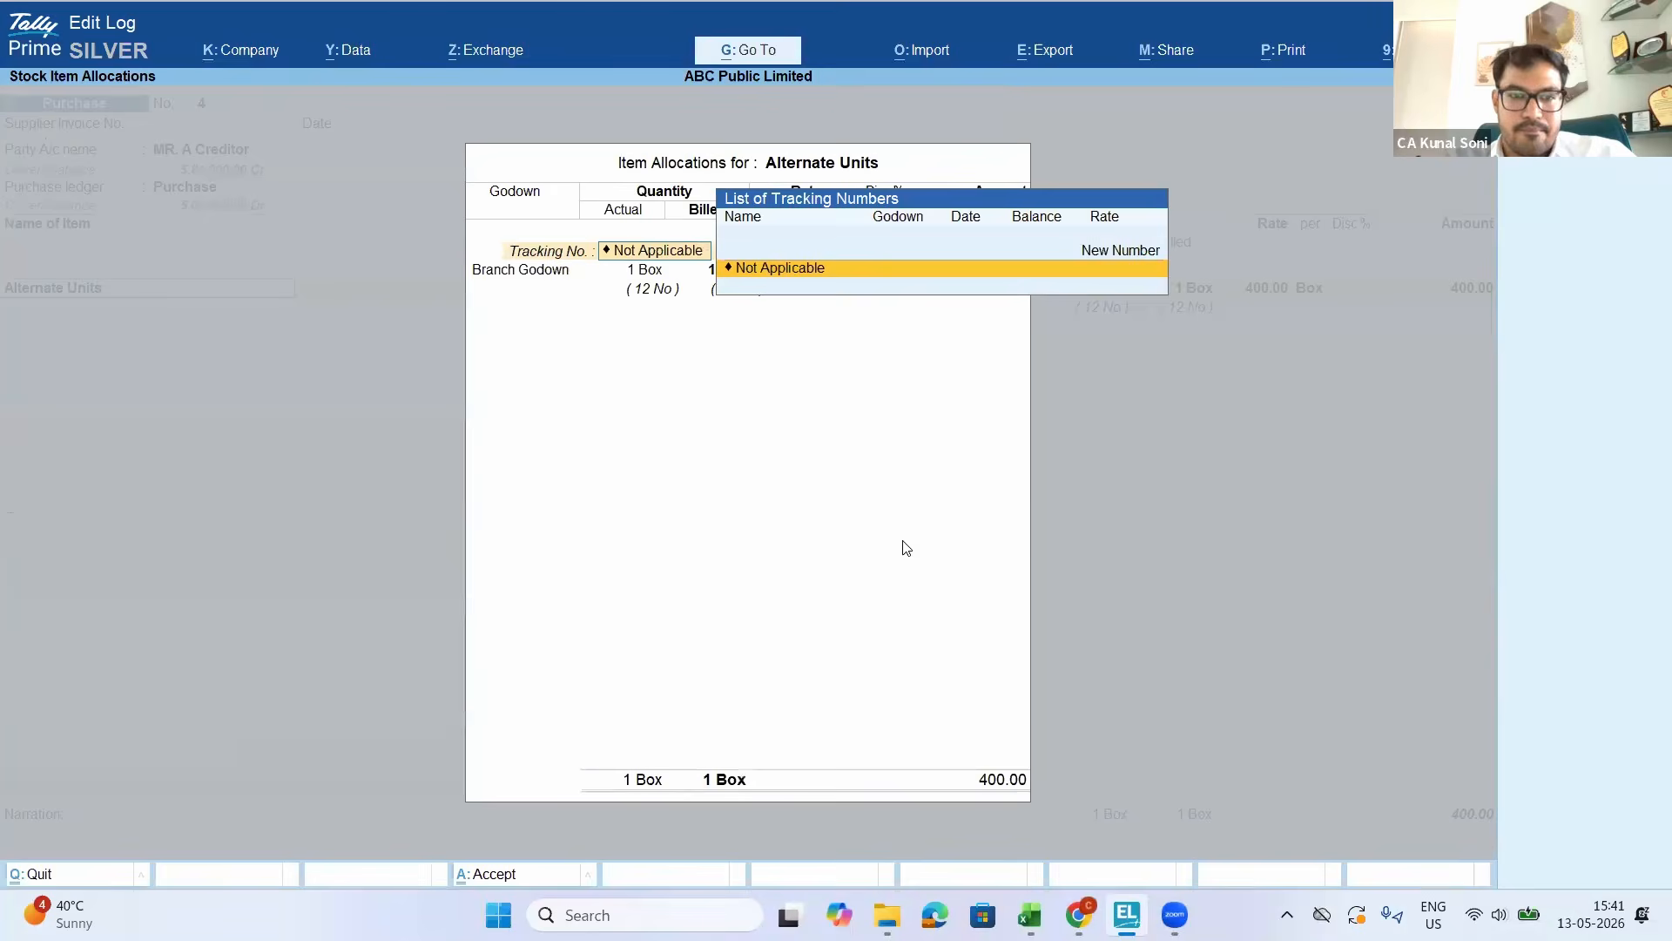
Keep the tracking number as Not Applicable, accept the item allocations and re-save purchase voucher No. 4
key("Return")
key("Return")
key("Return")
key("Return")
key("ctrl+a")
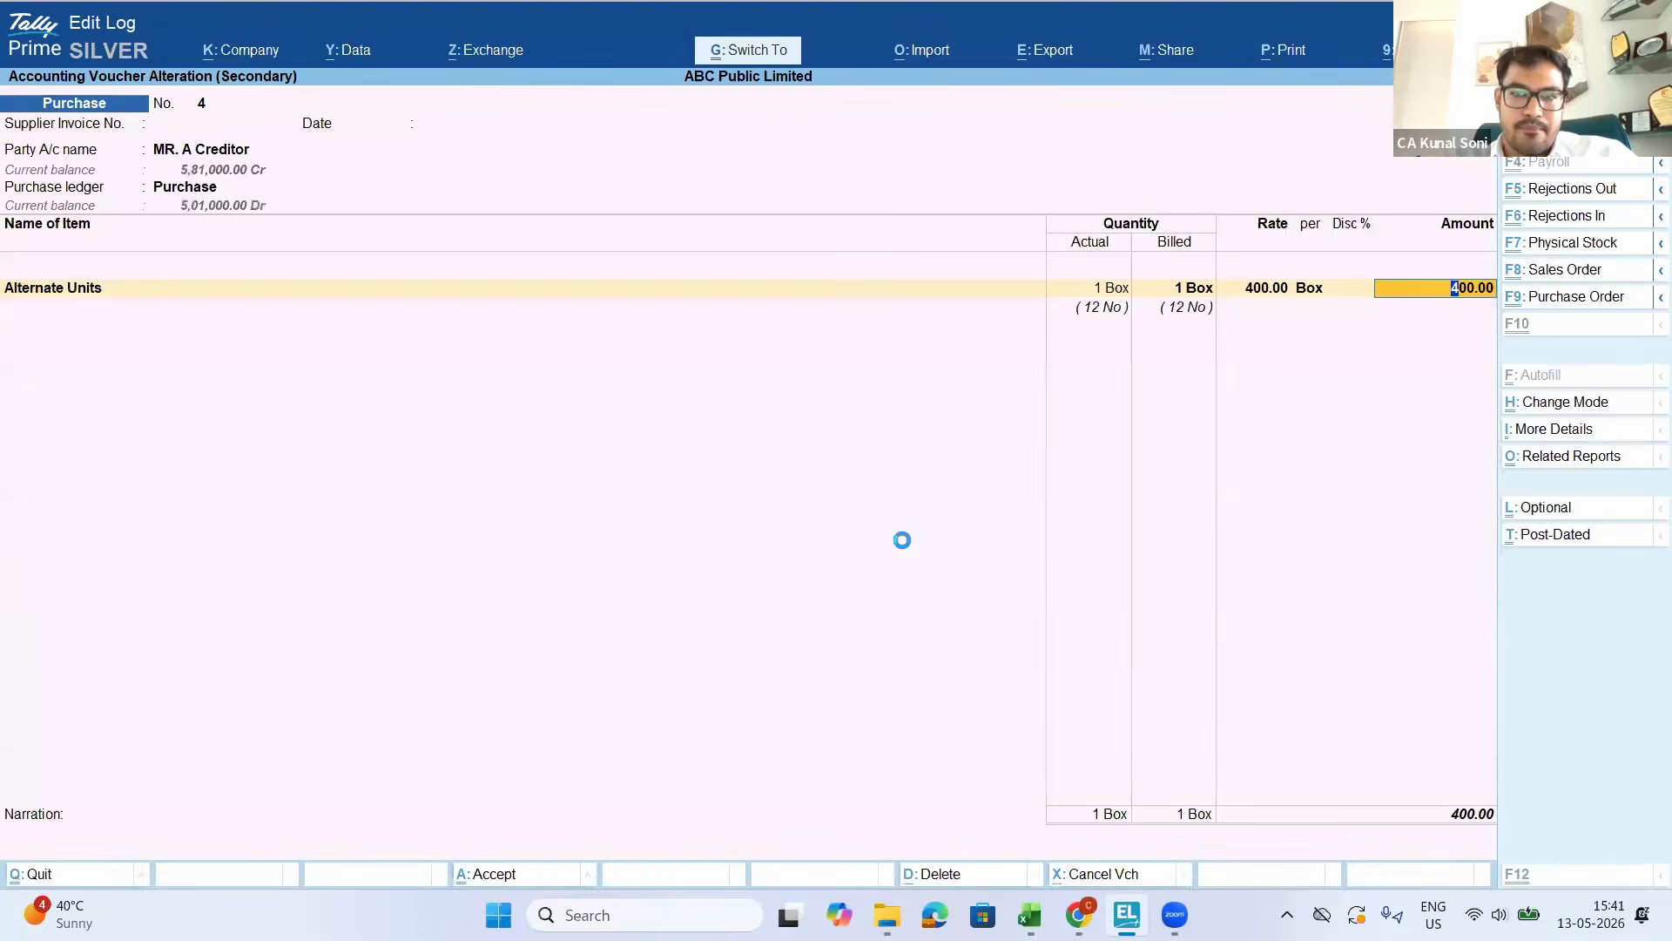
key("ctrl+a")
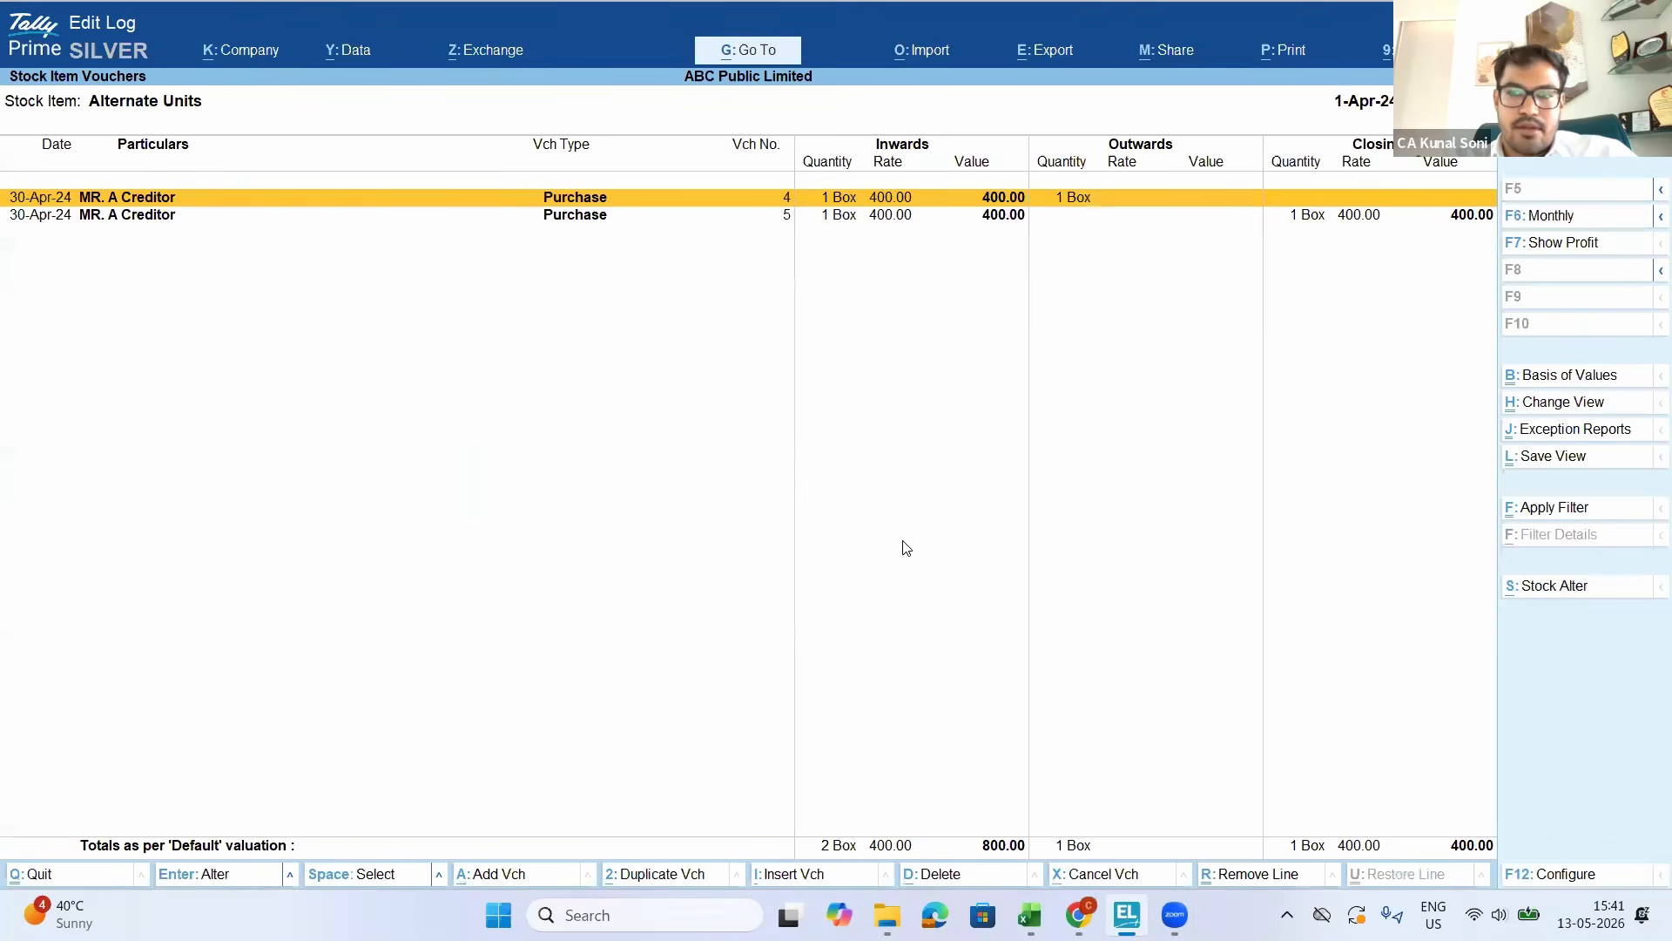
Check purchase voucher No. 4 again, then open purchase voucher No. 5 and re-save it without changes
key("Return")
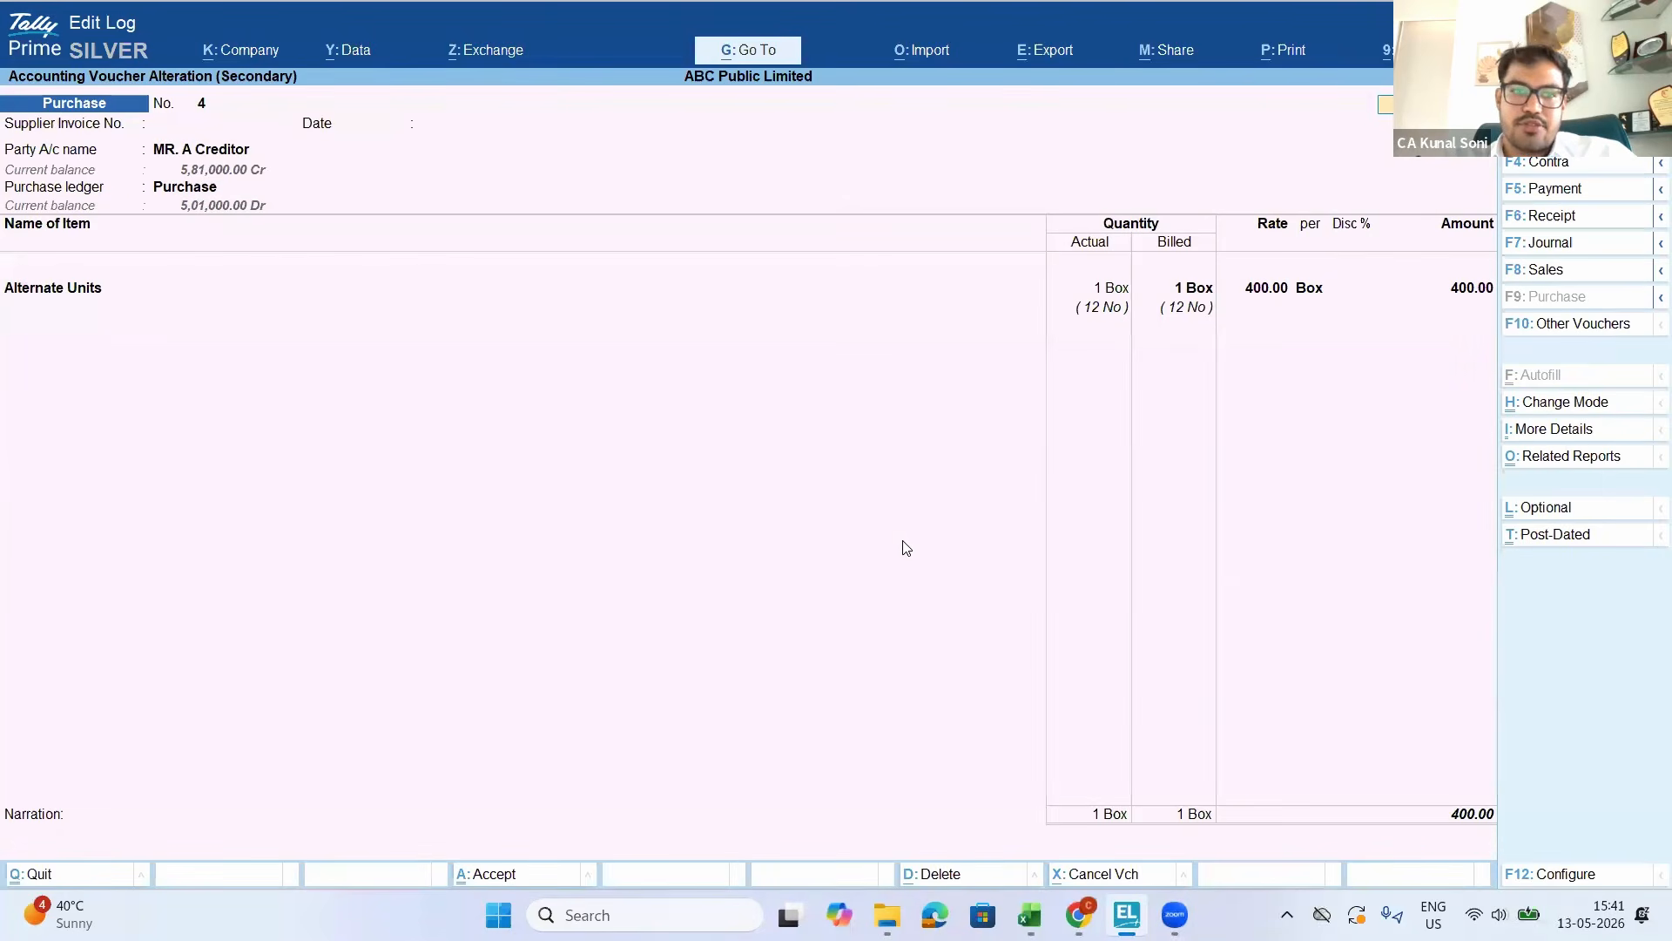
key("Escape")
key("Down")
key("Return")
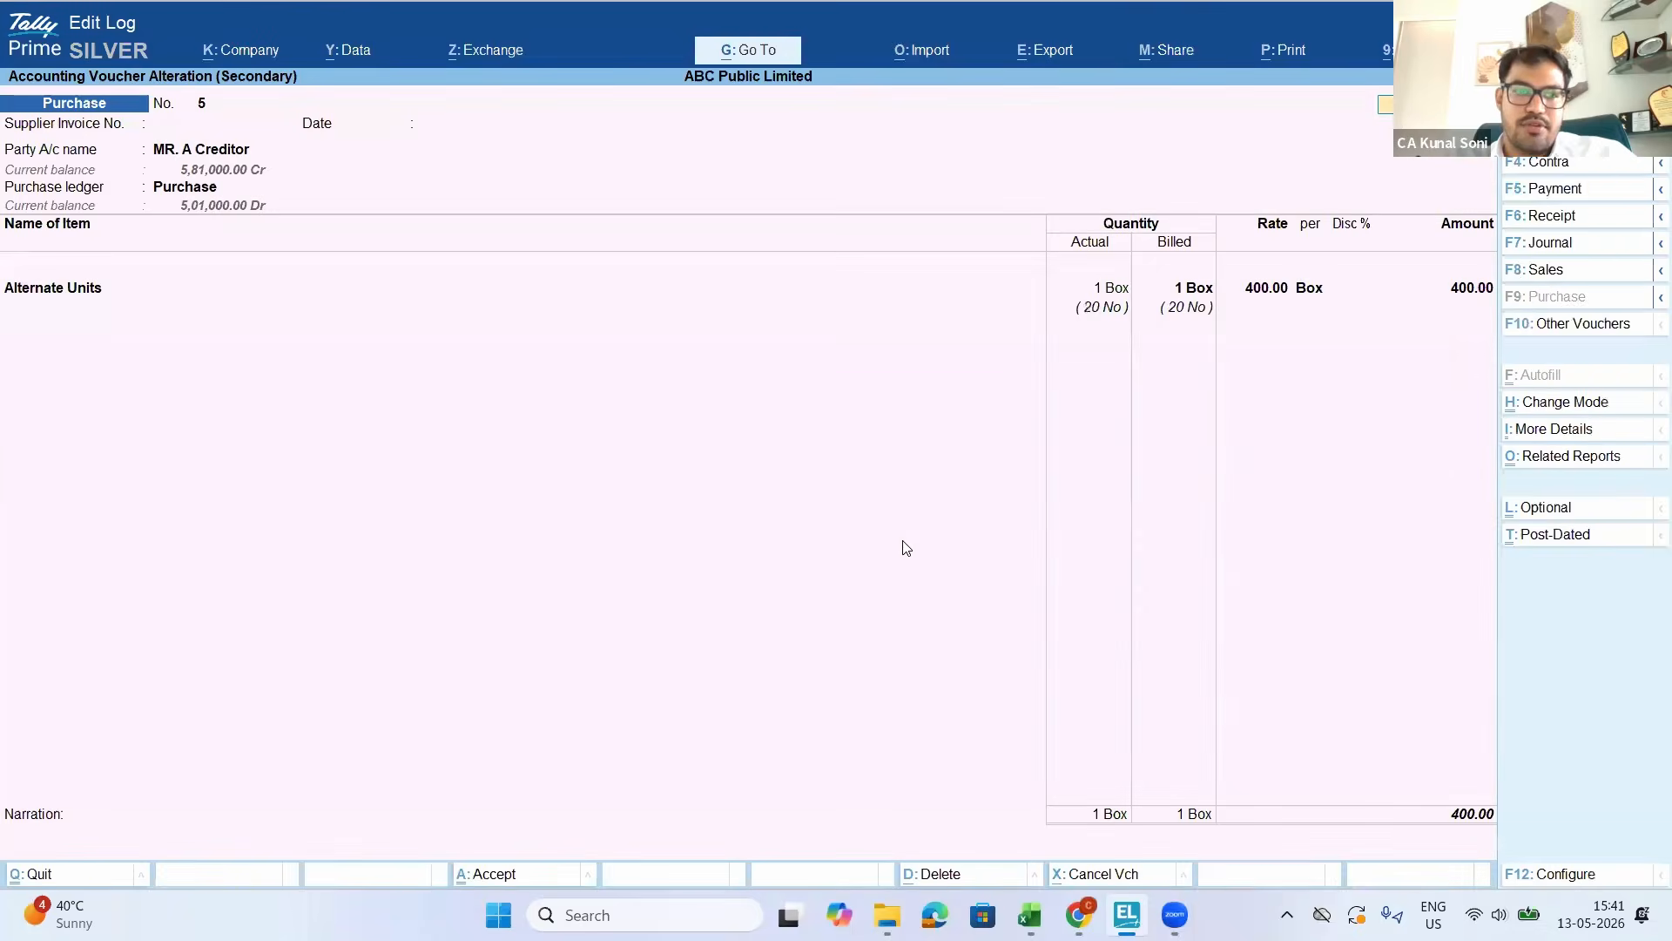
key("ctrl+a")
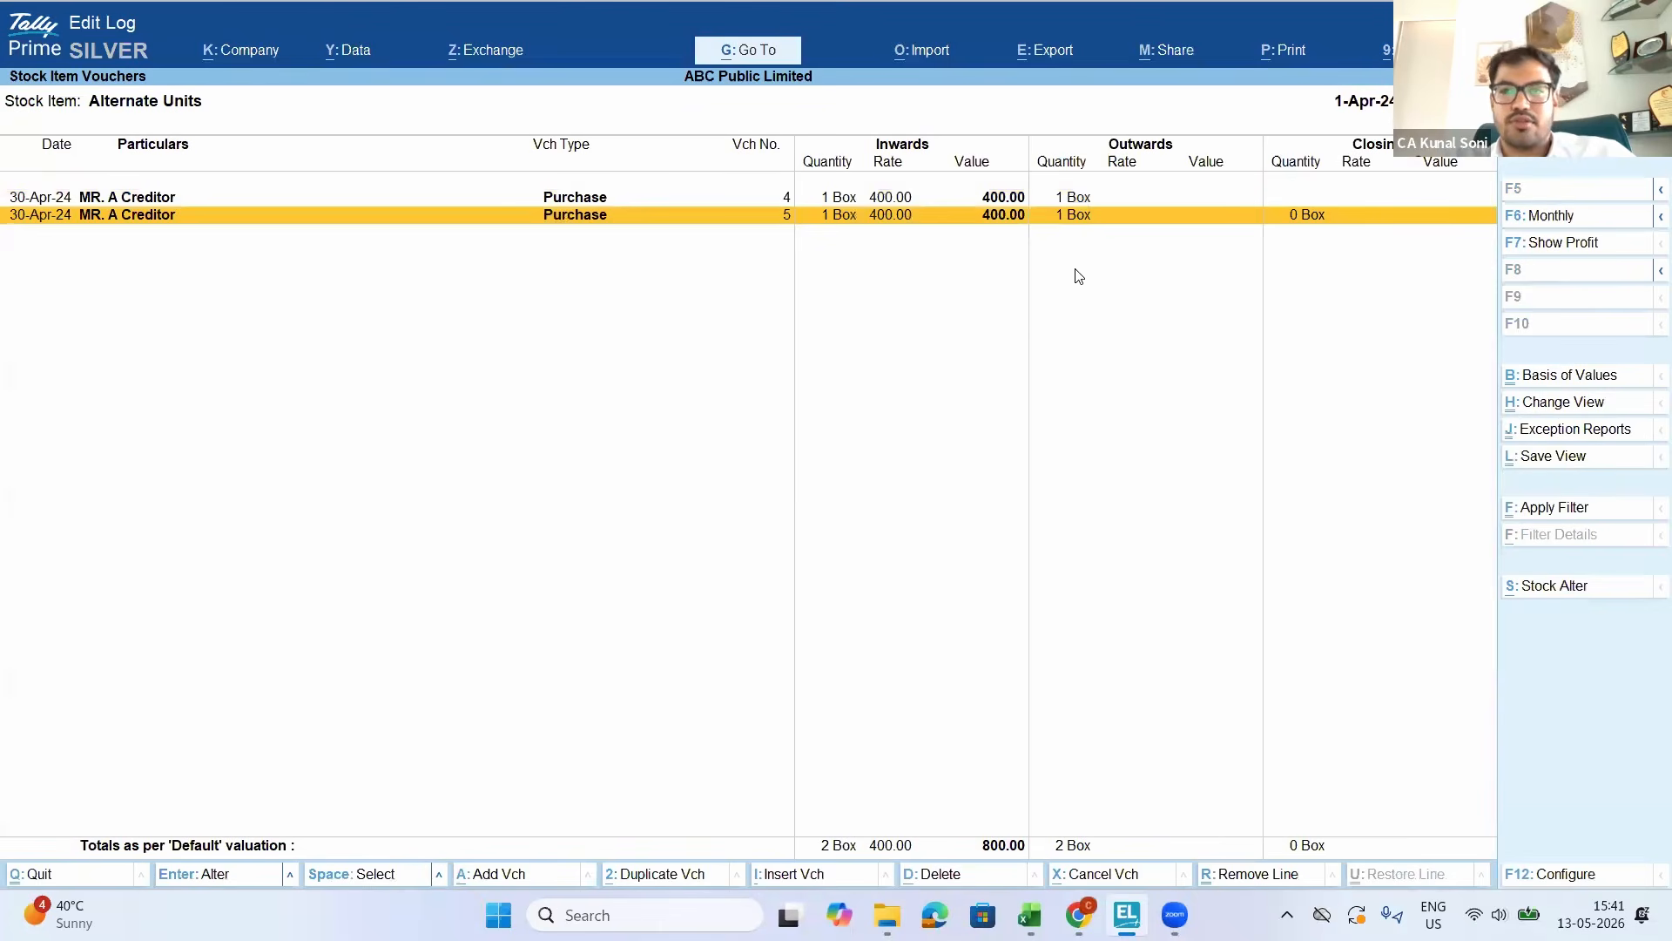
Examine the inward, outward and closing quantities of purchase vouchers No. 4 and No. 5 for Alternate Units
left_click(1100, 199)
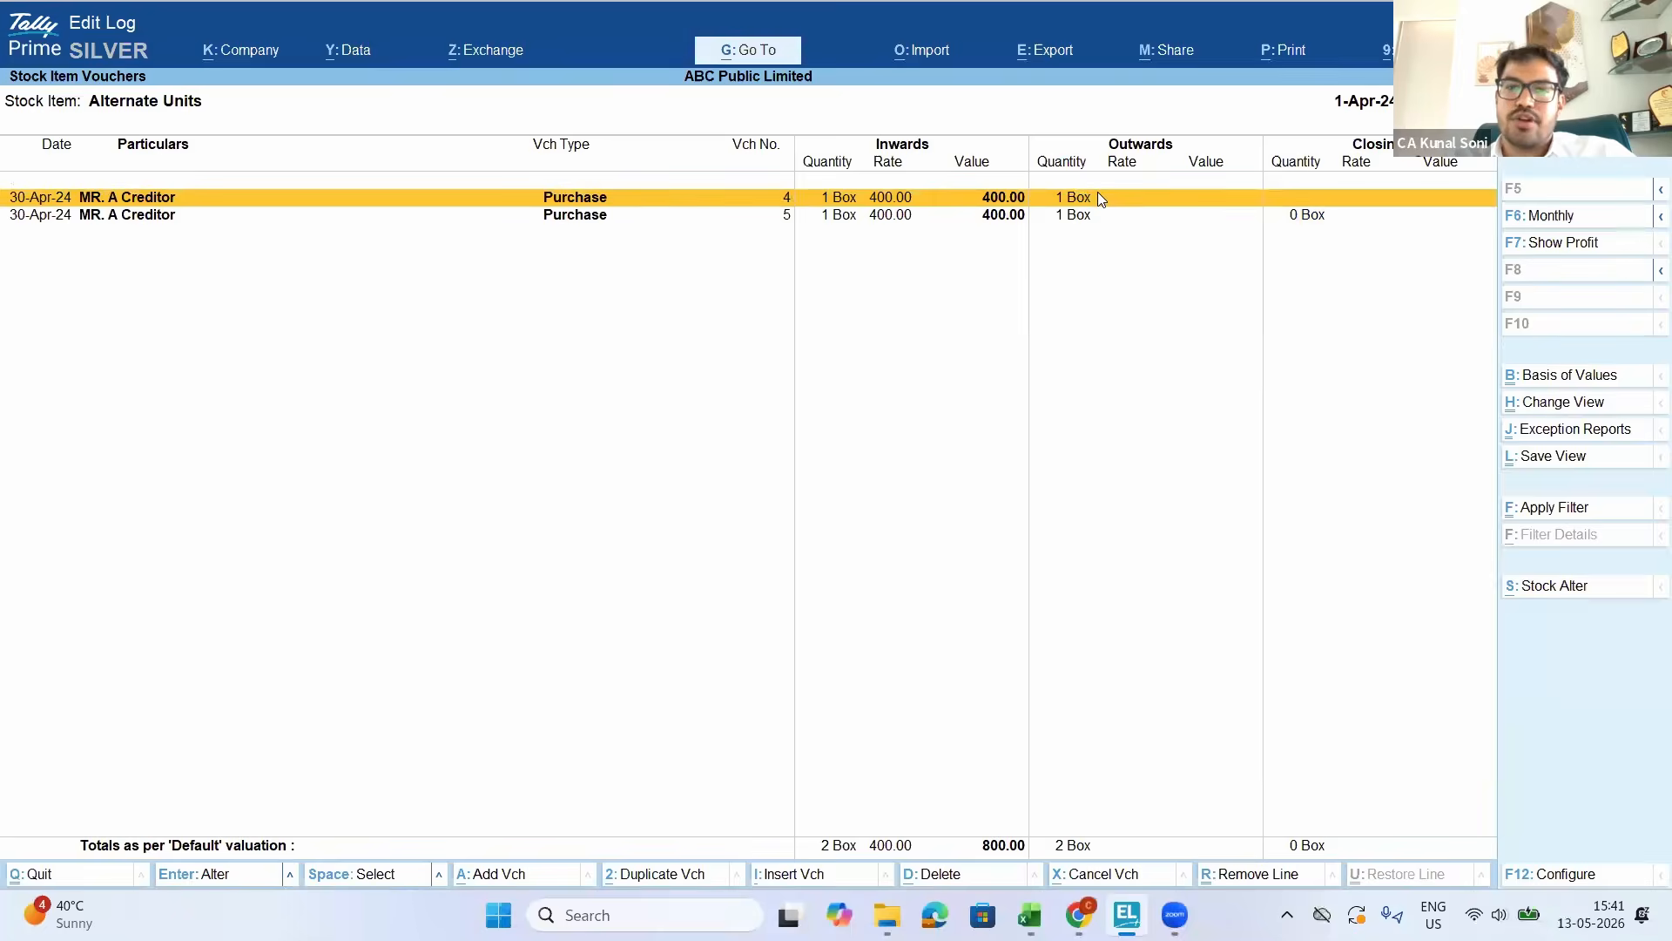
left_click(1097, 199)
key("Escape")
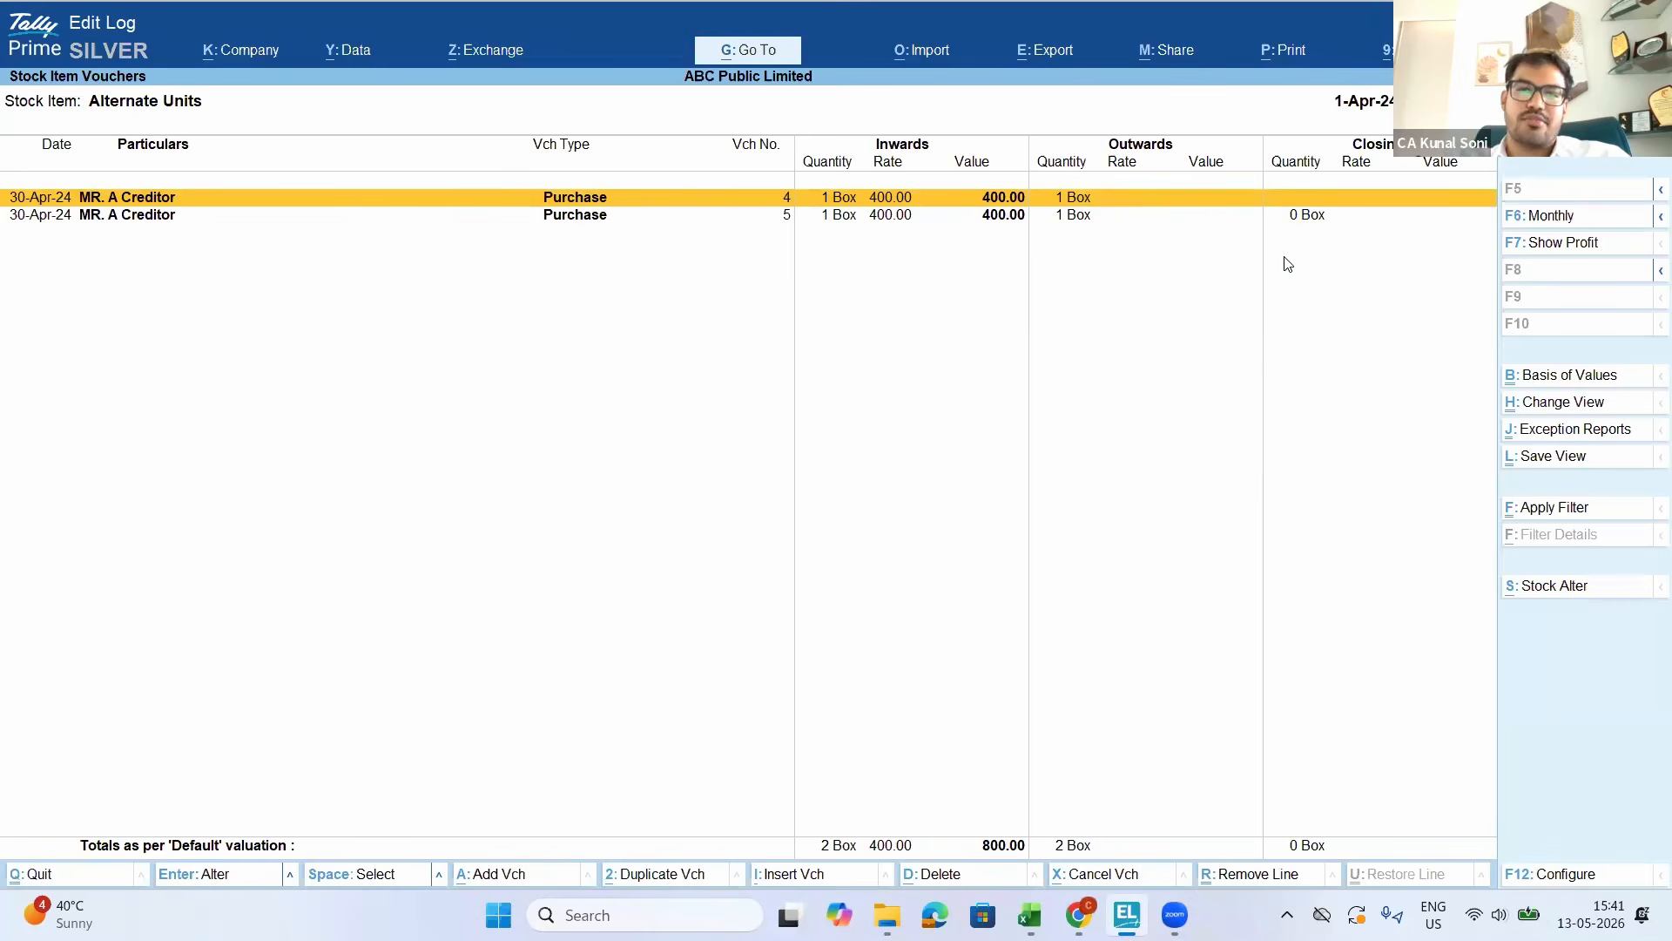
key("Down")
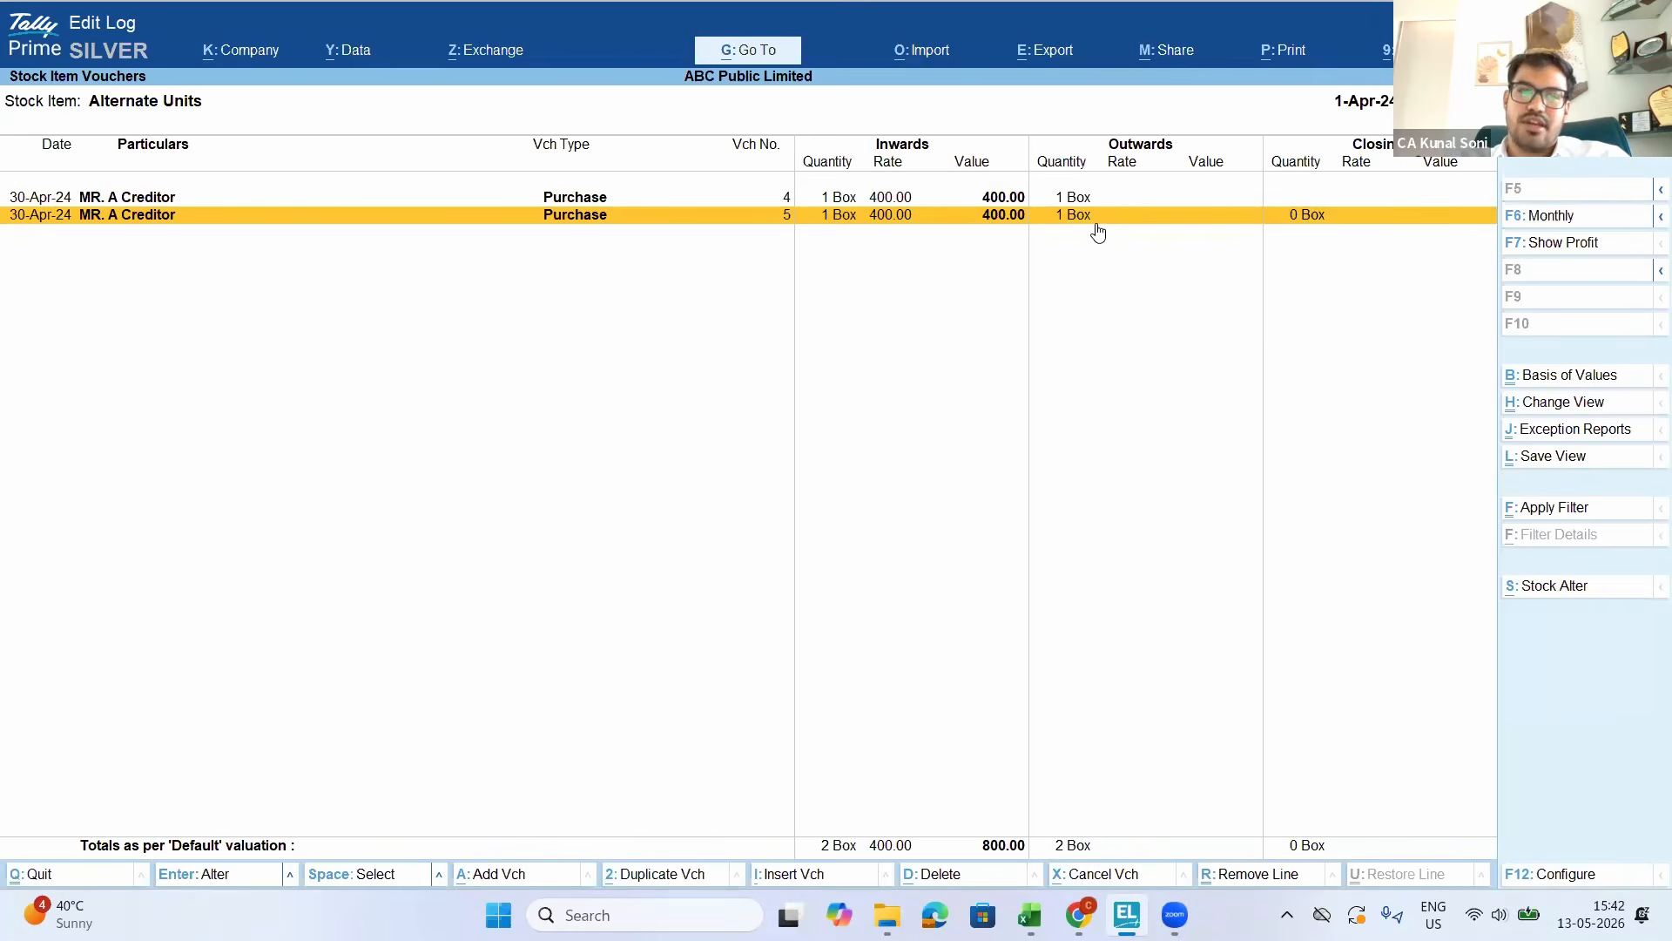
Reopen purchase voucher No. 5 and open the Alternate Units stock item for alteration from its item line
key("Return")
key("Return")
key("Return")
key("Return")
key("Return")
key("Return")
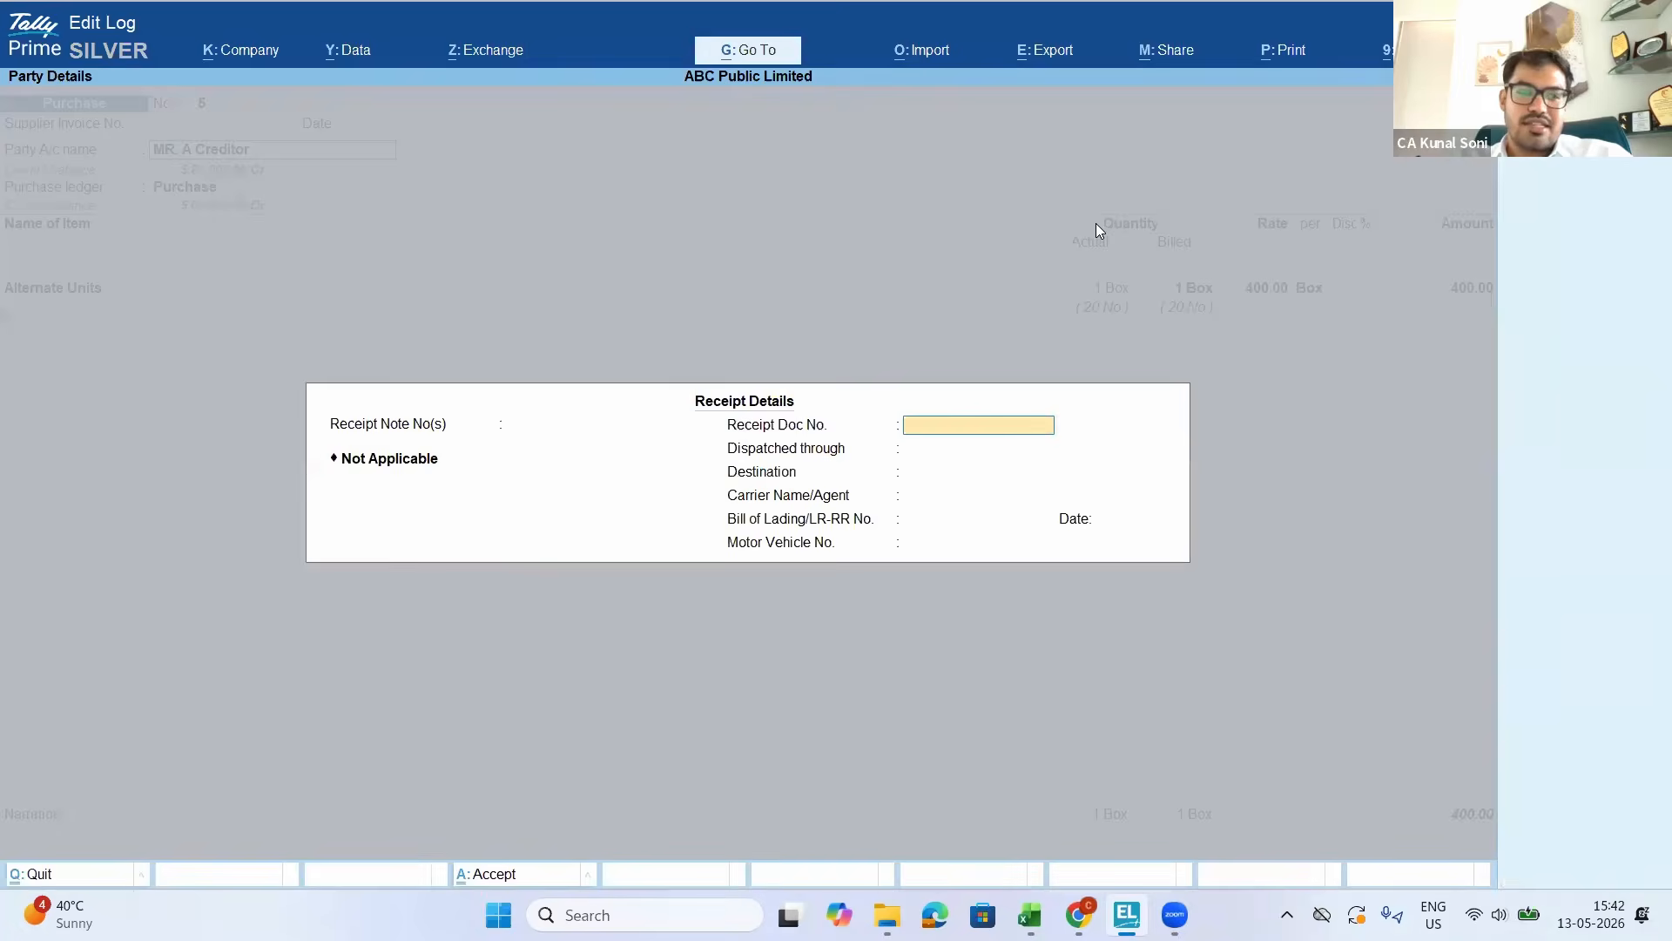
key("Return")
key("Return")
key("Return")
key("ctrl+Return")
Turn on the behaviour options for Alternate Units, keeping the options for physical counting differences and negative balances at No
key("Return")
key("Return")
key("Return")
key("Return")
key("Return")
key("Return")
key("Return")
key("Return")
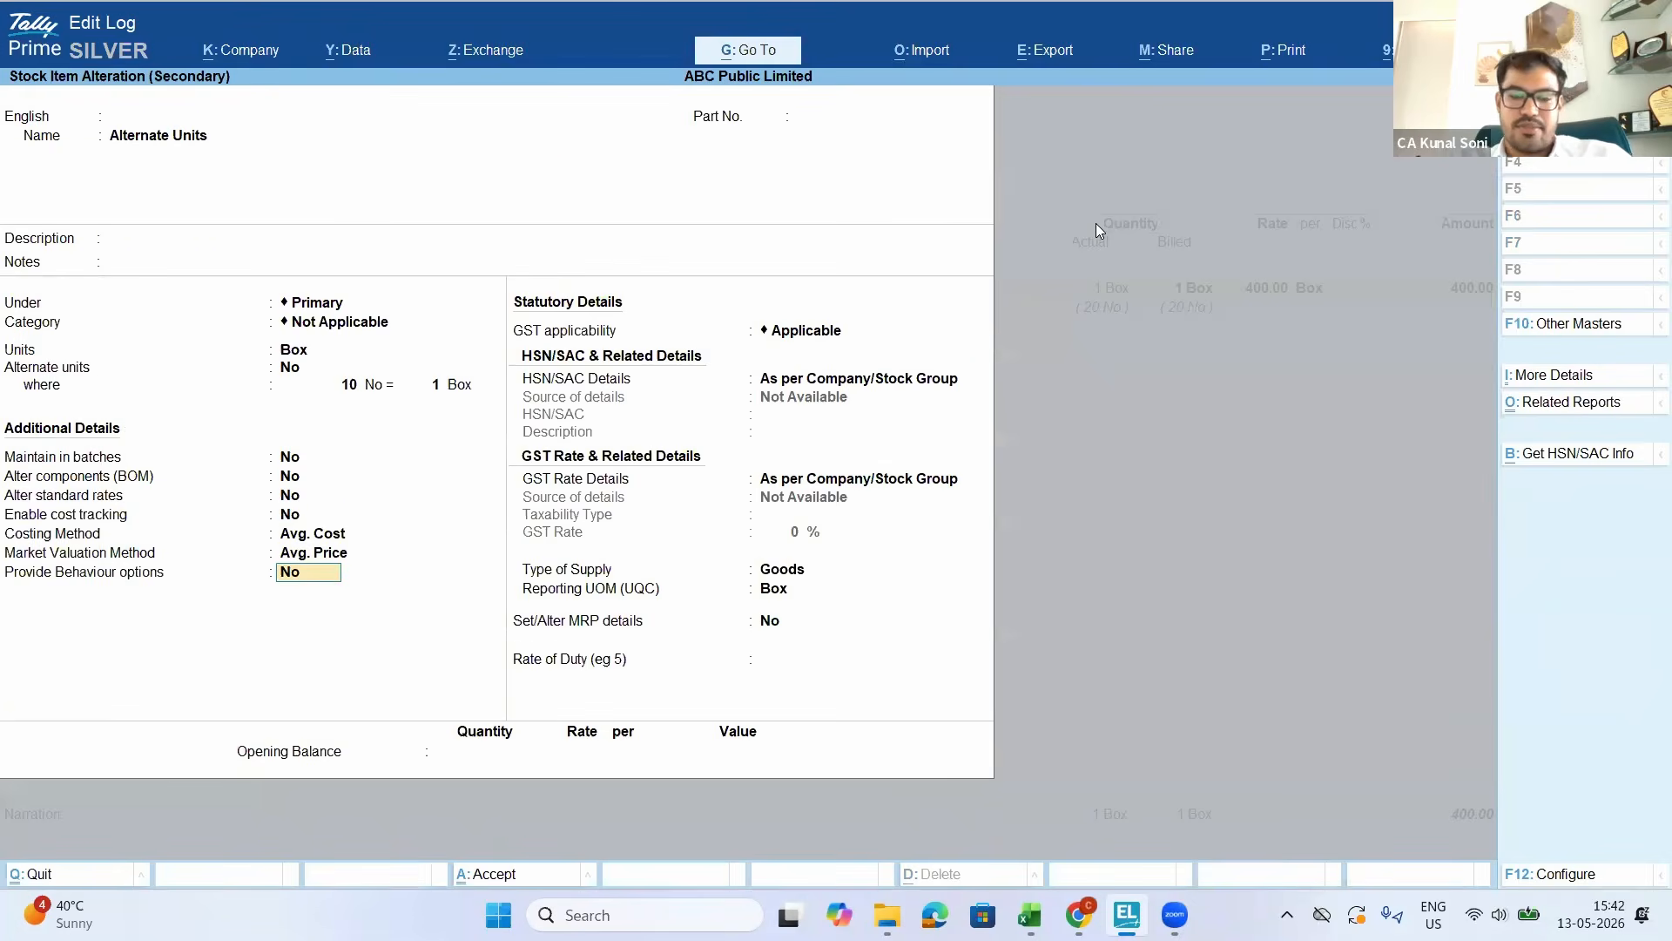
key("y")
key("Return")
key("Return")
key("Return")
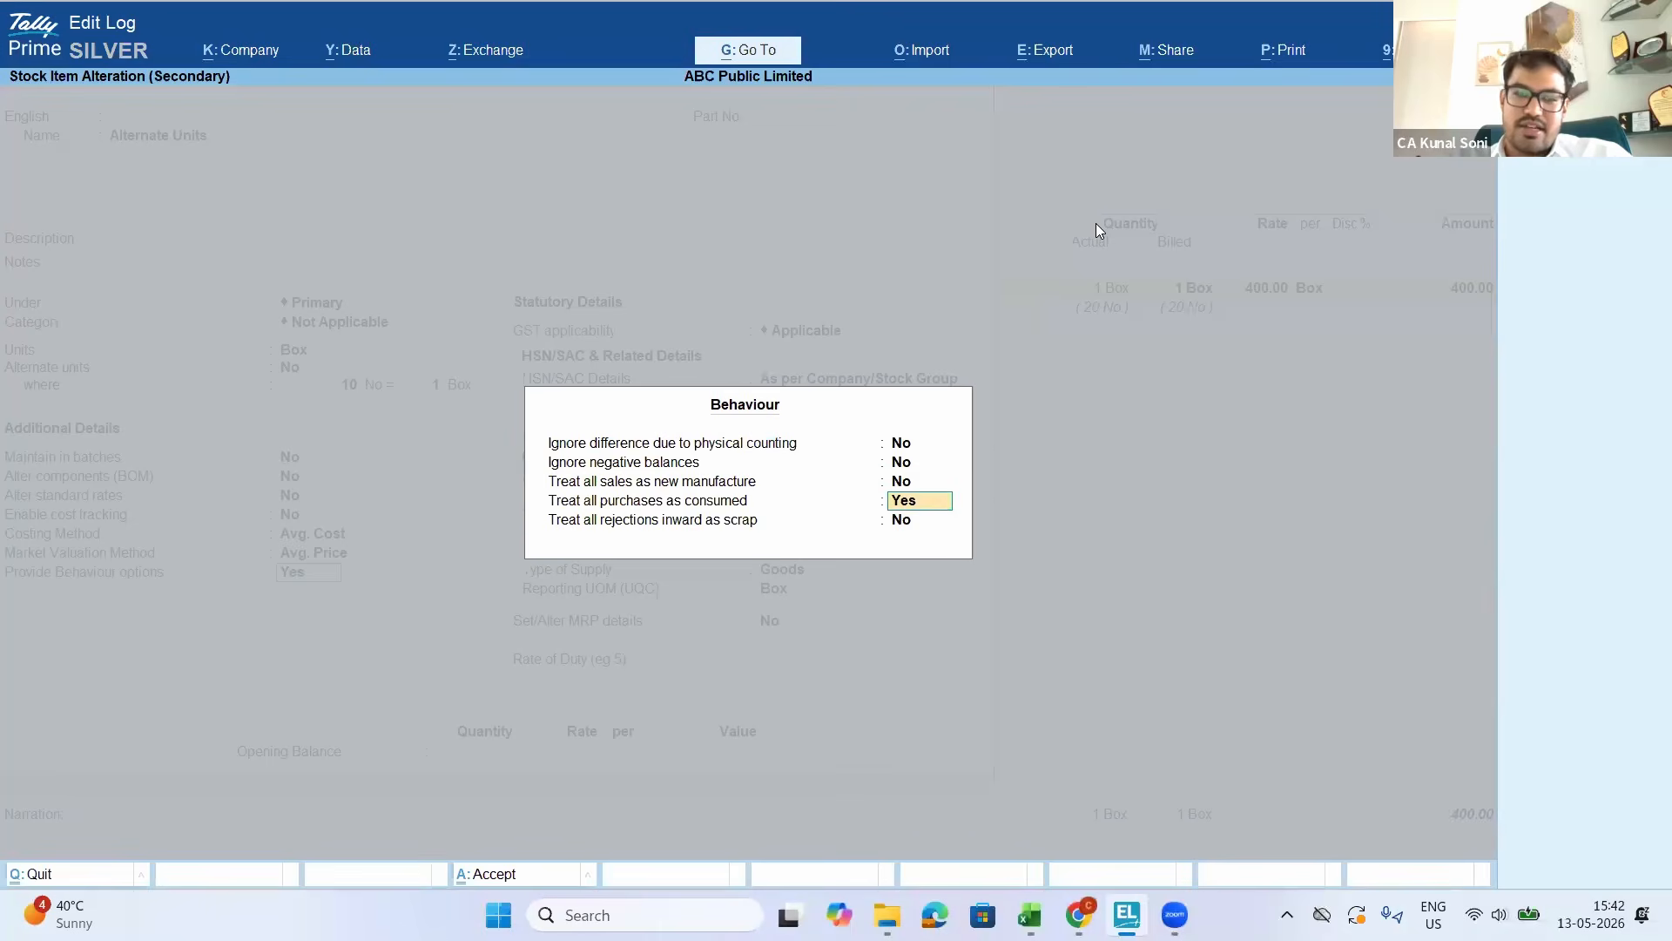
Set Treat all sales as new manufacture to Yes, then save the stock item and purchase voucher No. 5
key("Up")
key("y")
key("Return")
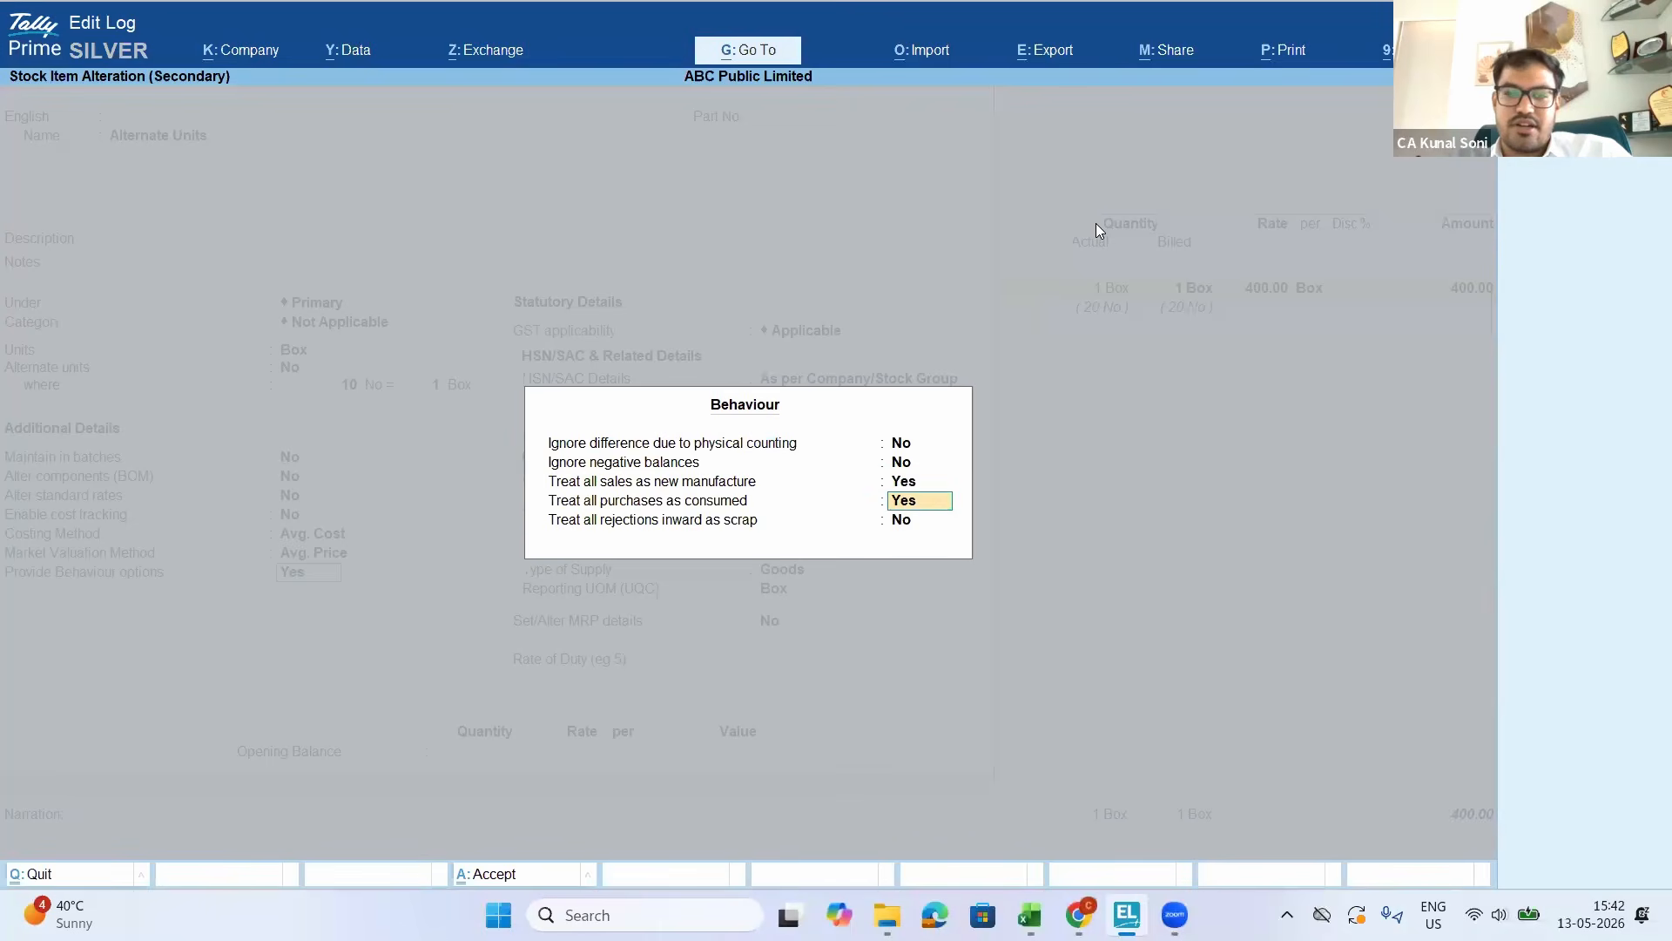
key("ctrl+a")
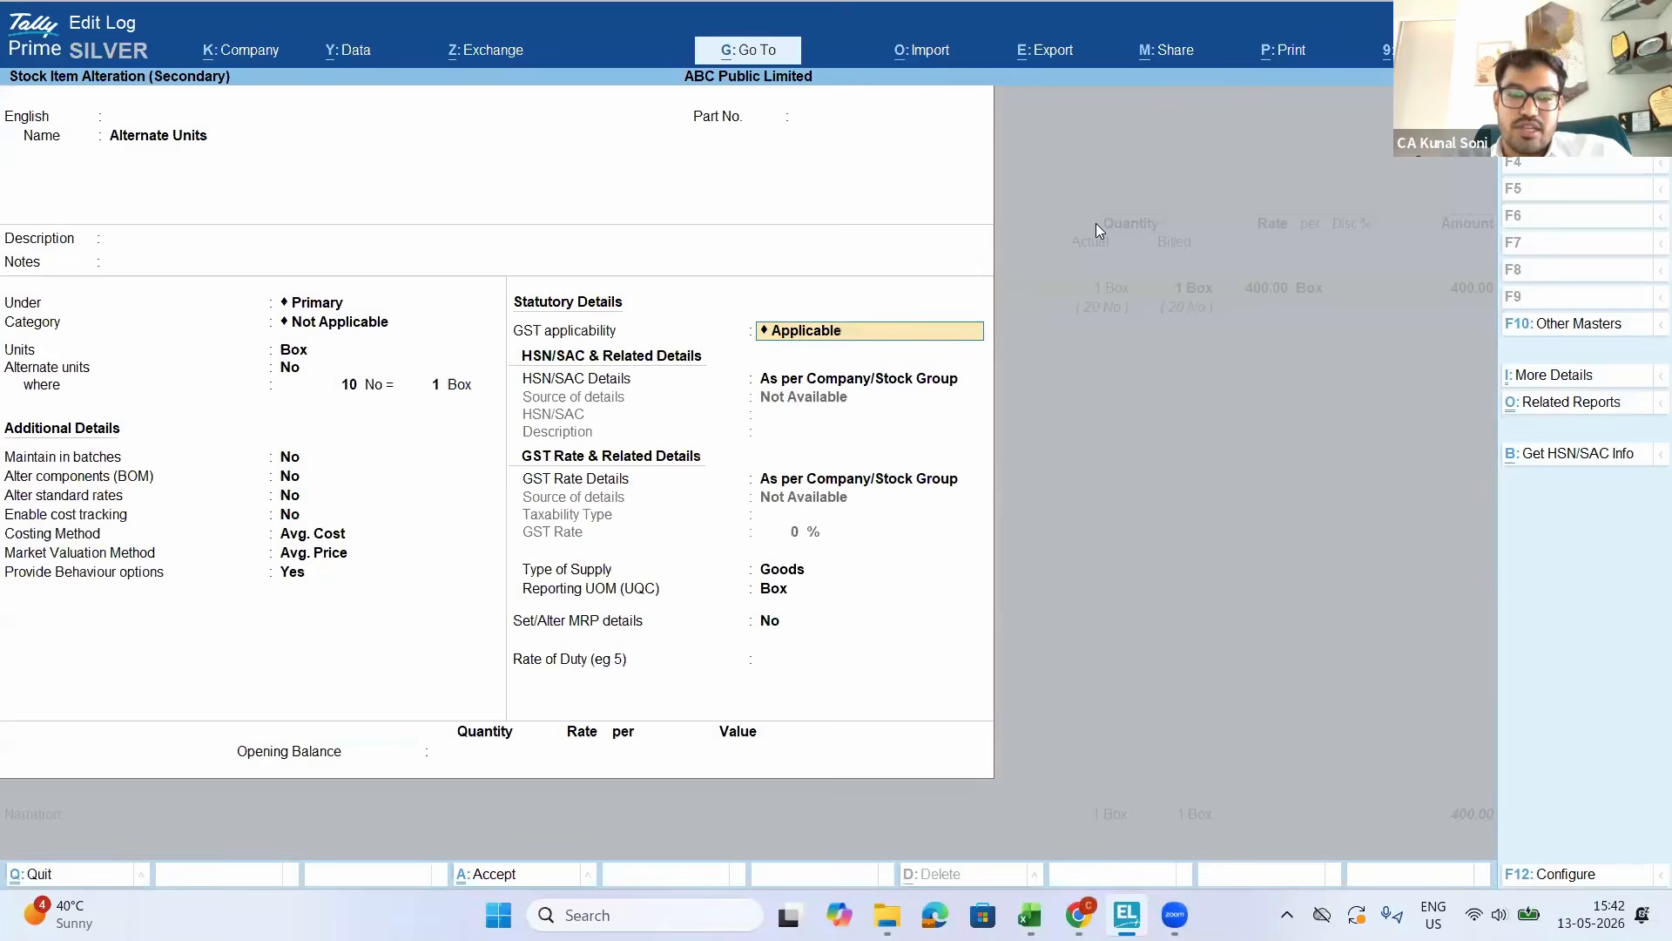
key("ctrl+a")
key("ctrl+a")
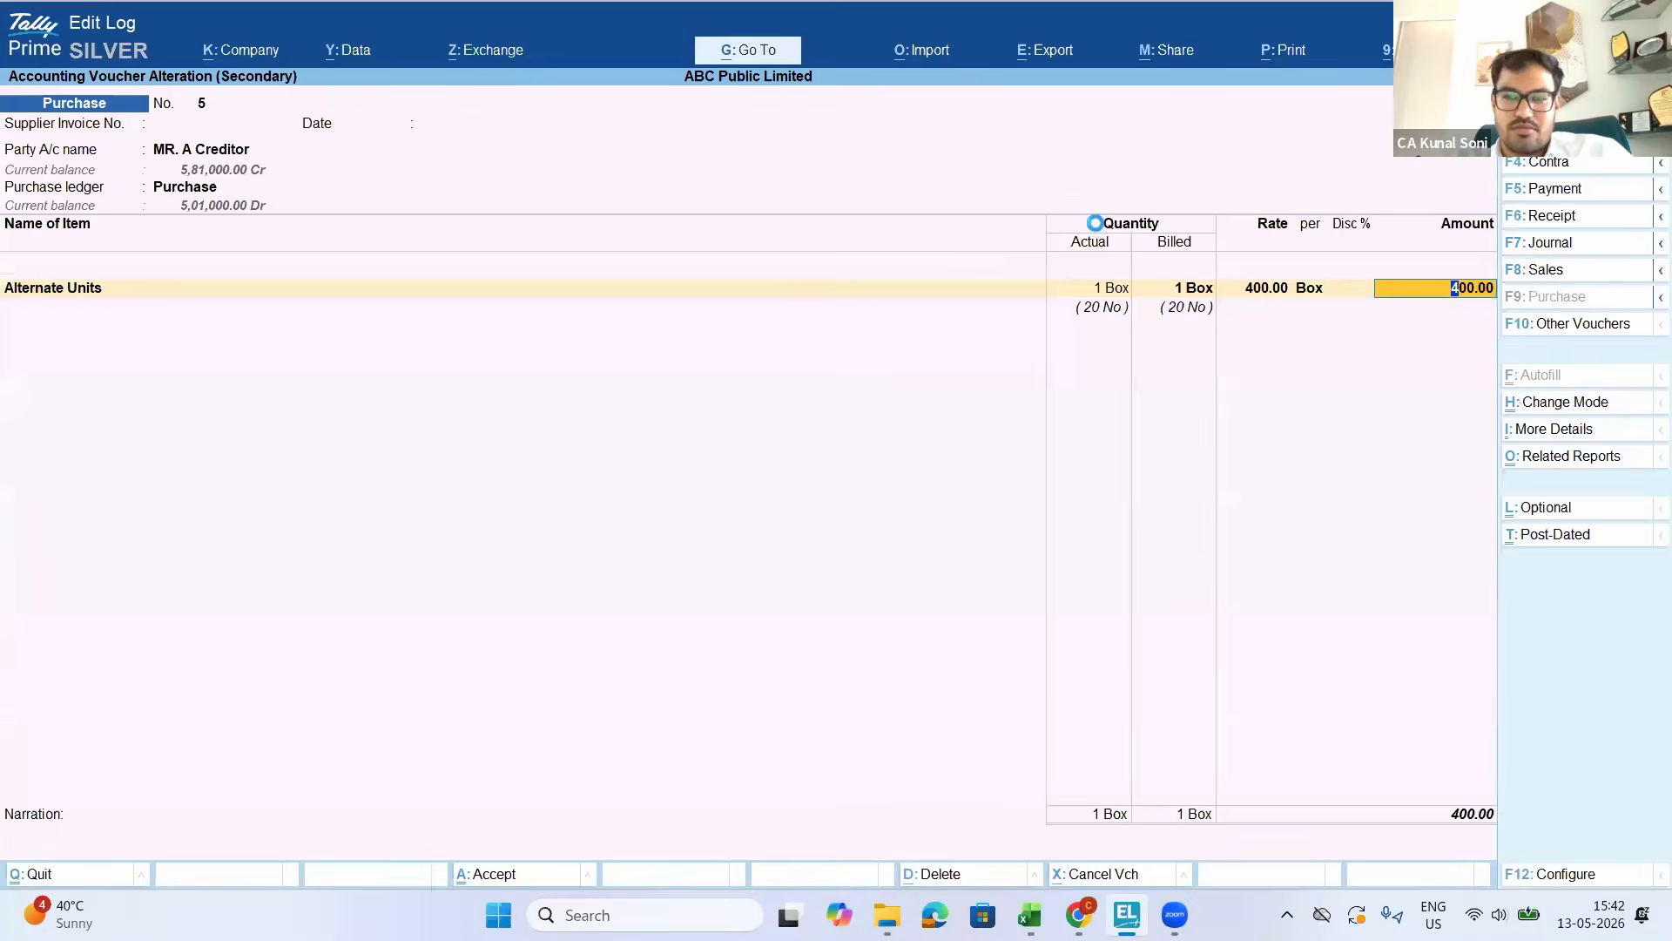
key("ctrl+a")
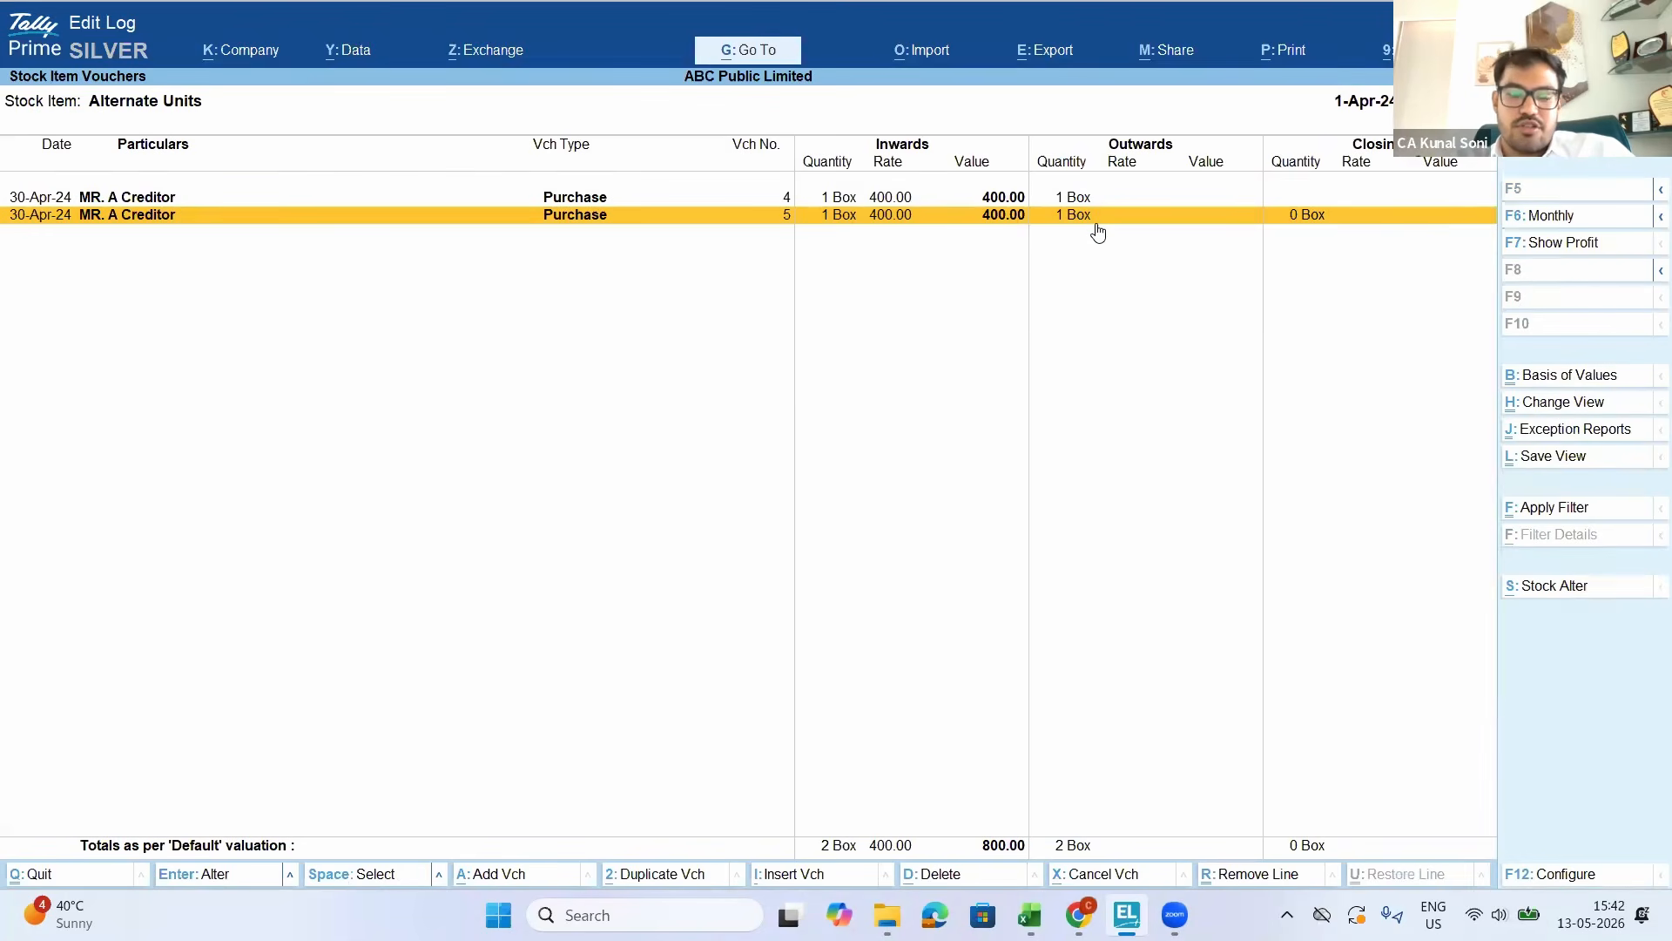
Add a sales voucher from the Alternate Units stock vouchers and select the debtor ledger as the party
key("alt+a")
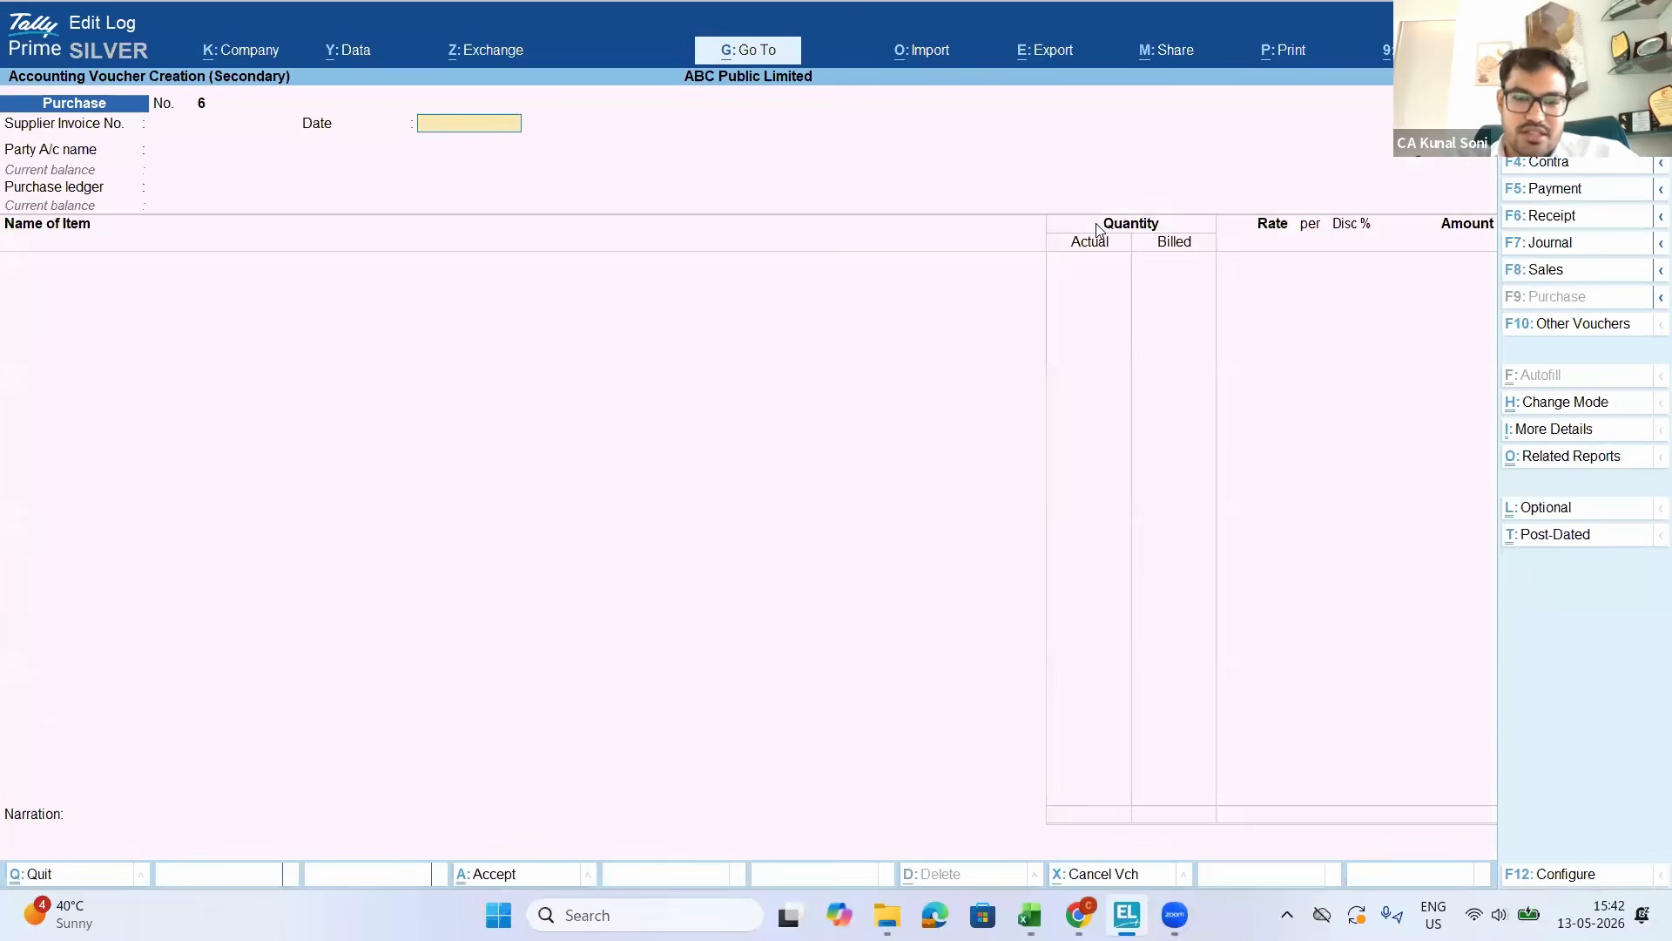
key("F8")
key("Return")
key("Return")
key("Down")
key("Down")
key("Down")
key("Down")
key("Down")
key("Down")
key("Down")
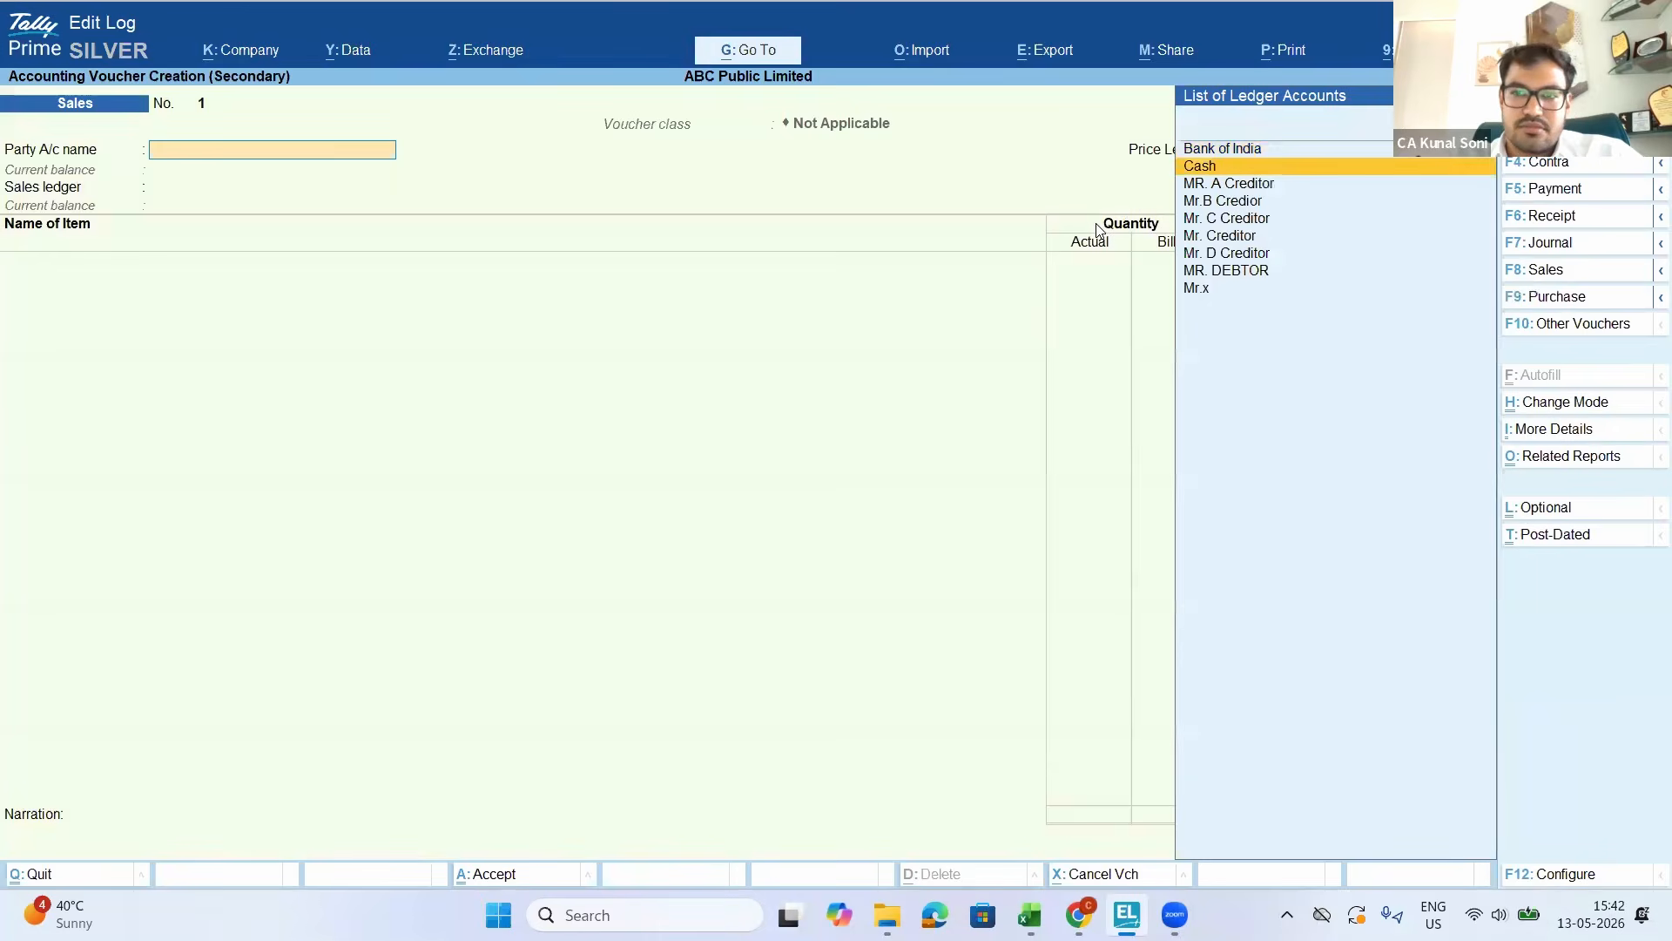
key("Return")
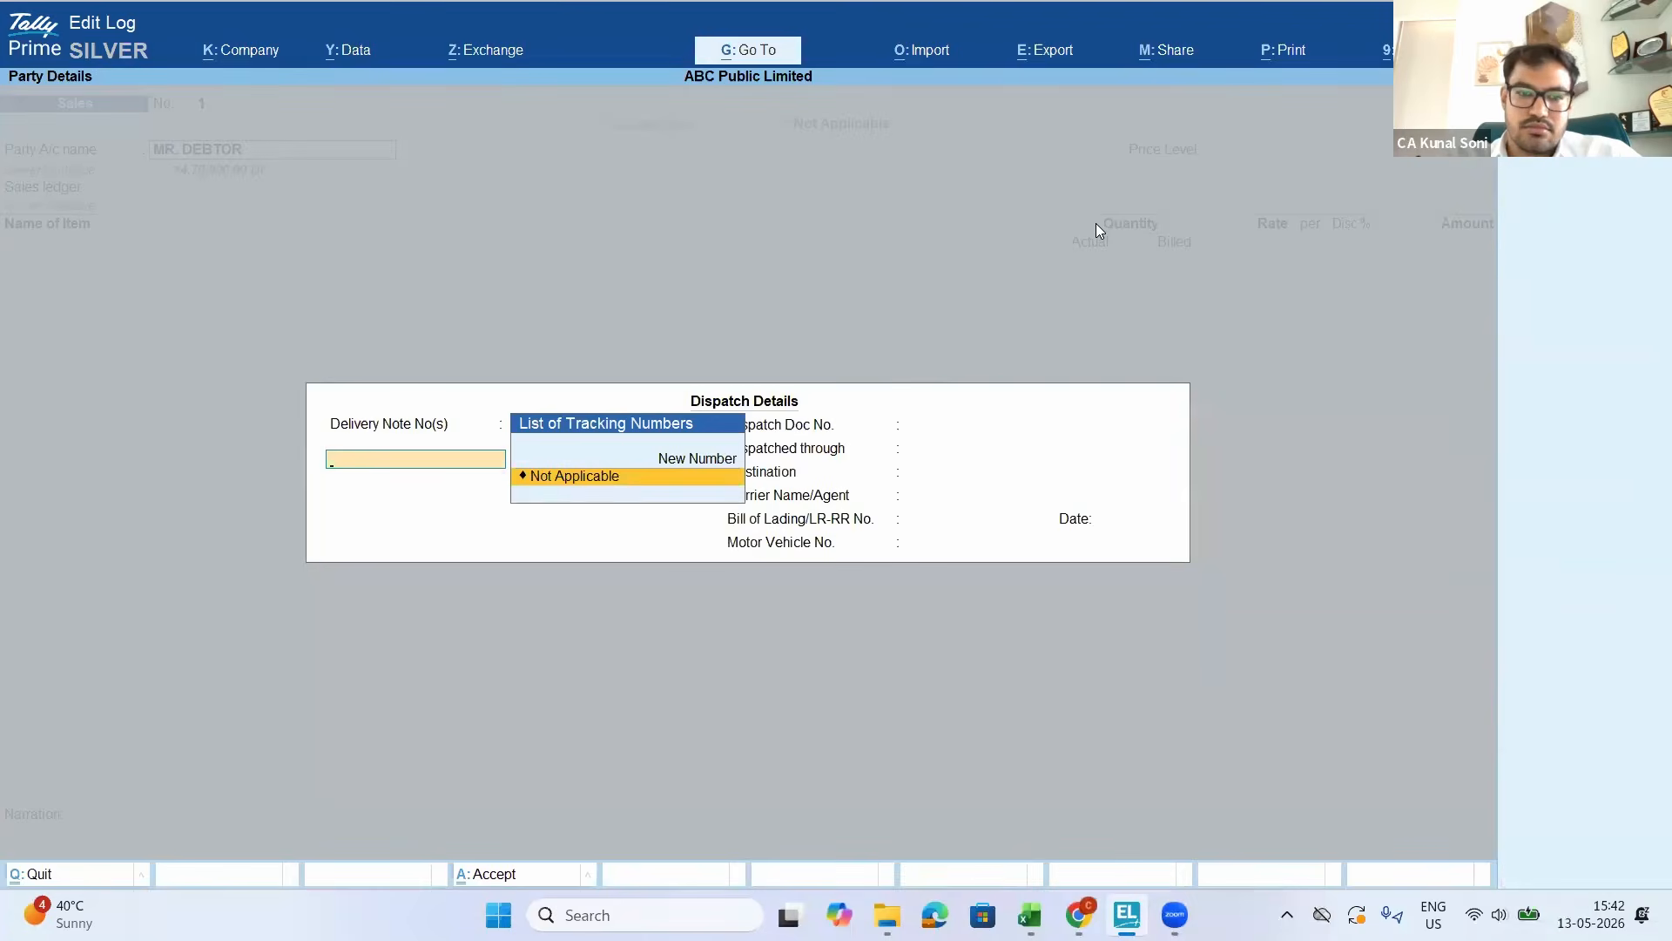
Keep the delivery note number as Not Applicable and accept the dispatch and party details
key("Return")
key("ctrl+a")
key("Return")
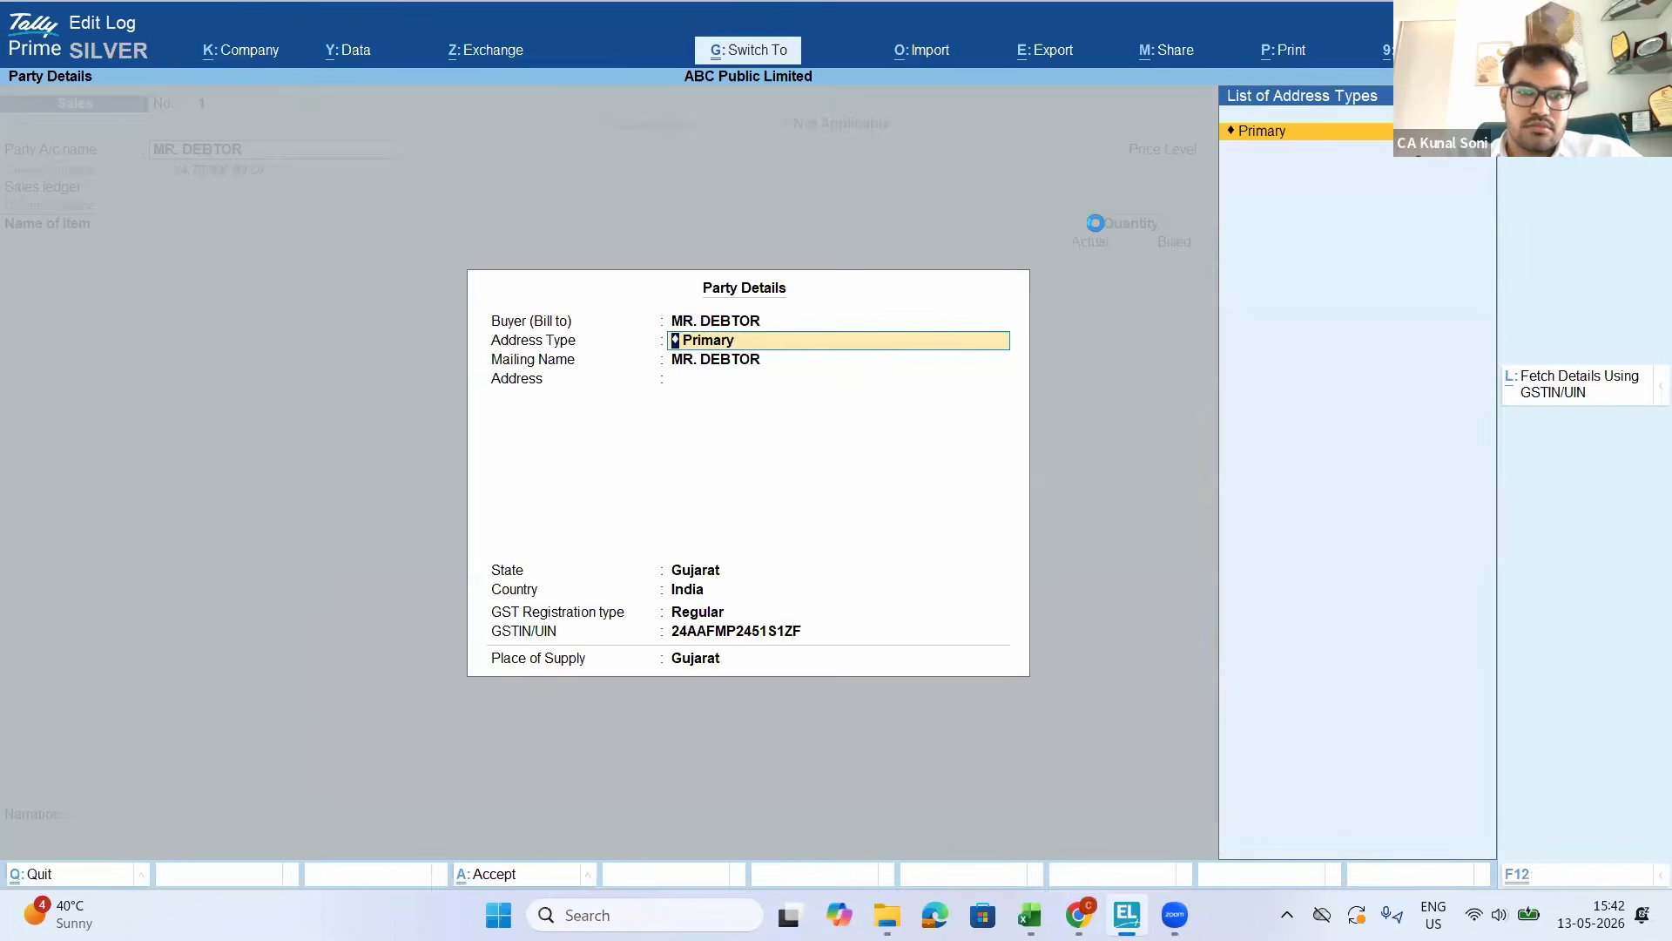
key("ctrl+a")
Choose Sales Ledger and the item Alternate Units, allocated to Branch Godown with tracking and order numbers Not Applicable
key("Return")
key("Down")
key("Return")
type("Altern")
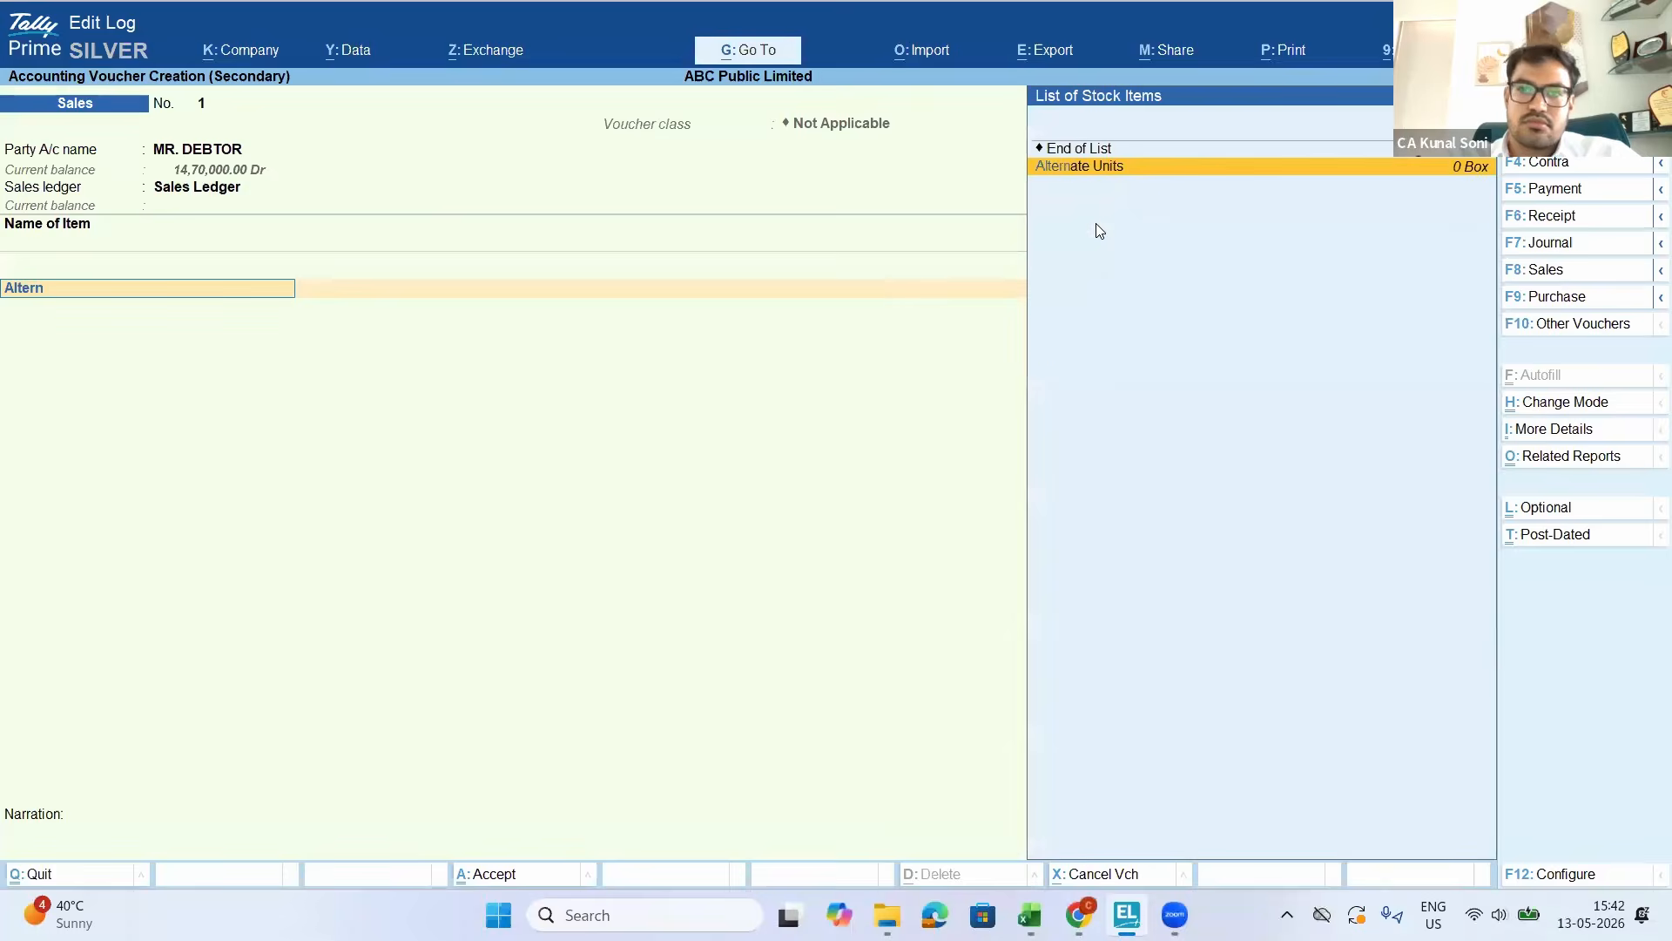
key("Return")
key("Return")
key("Return")
key("Return")
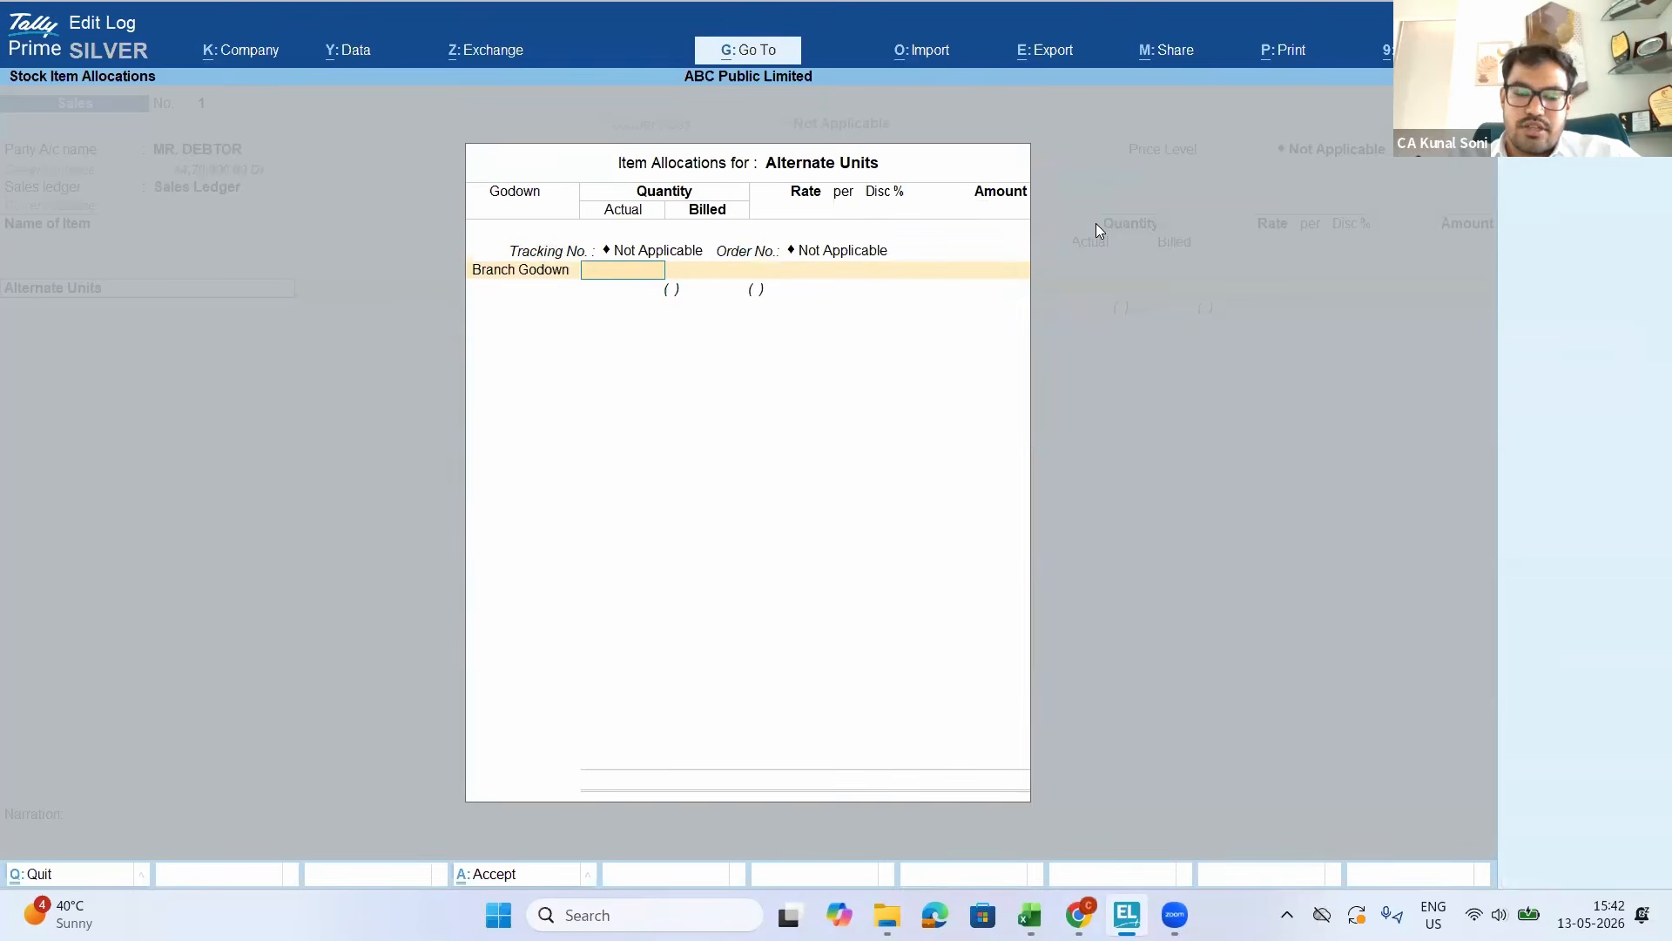
Enter 30 Box of Alternate Units at a rate of 400 per box and save the sales voucher
type("30")
key("Return")
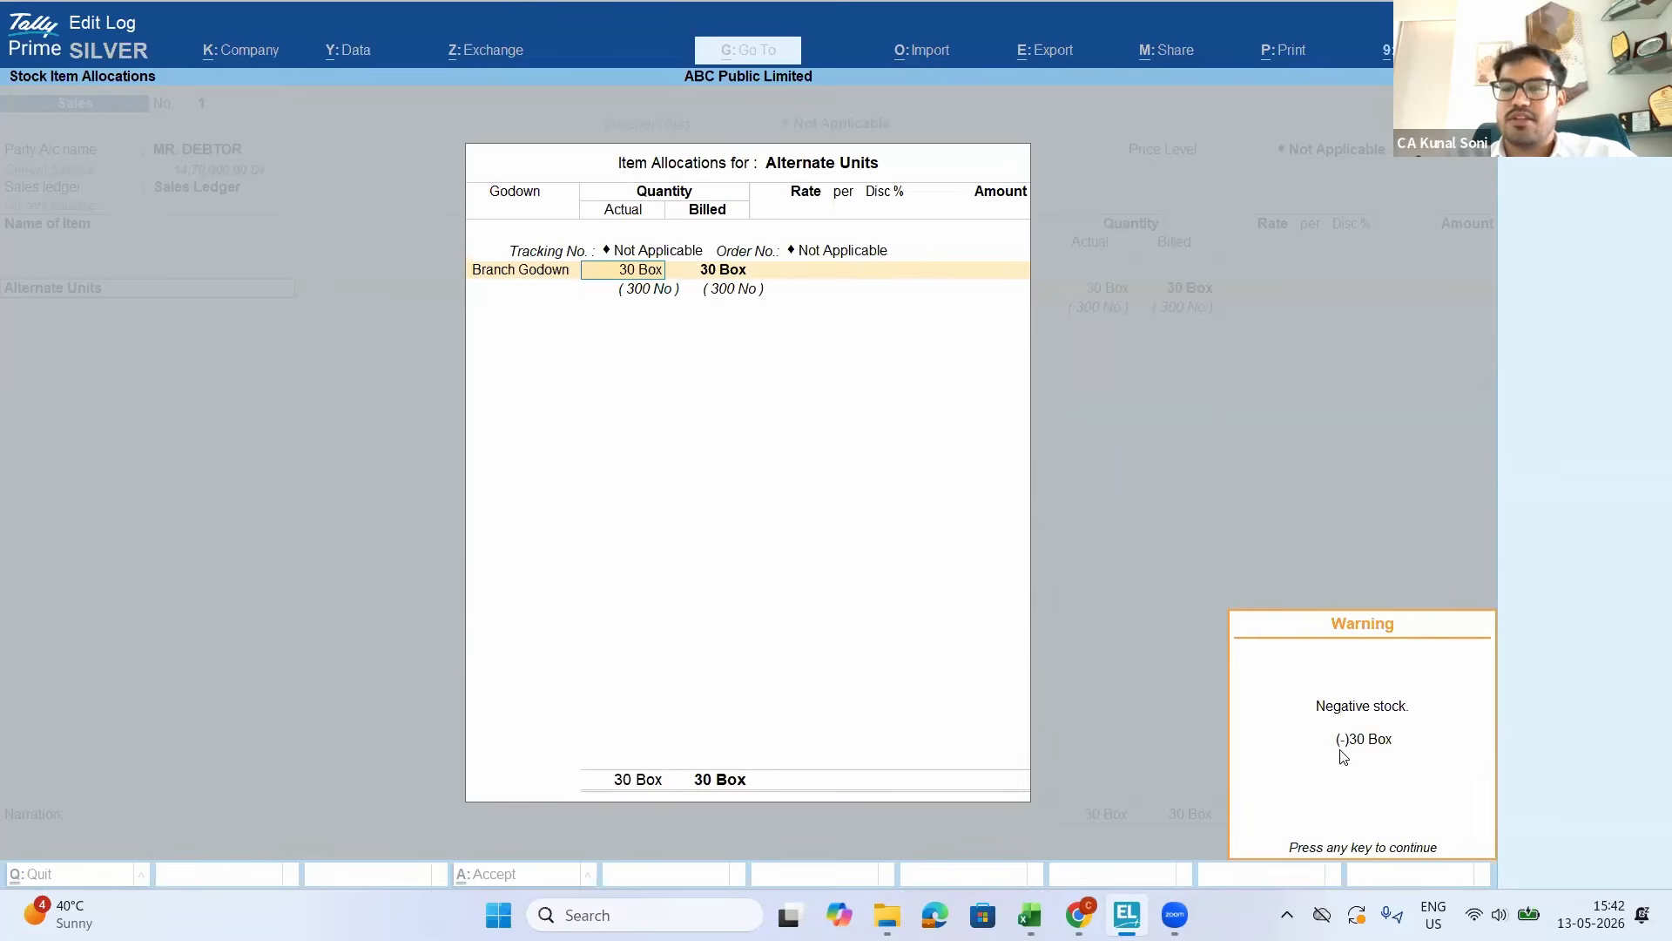
key("Return")
key("Return")
type("4")
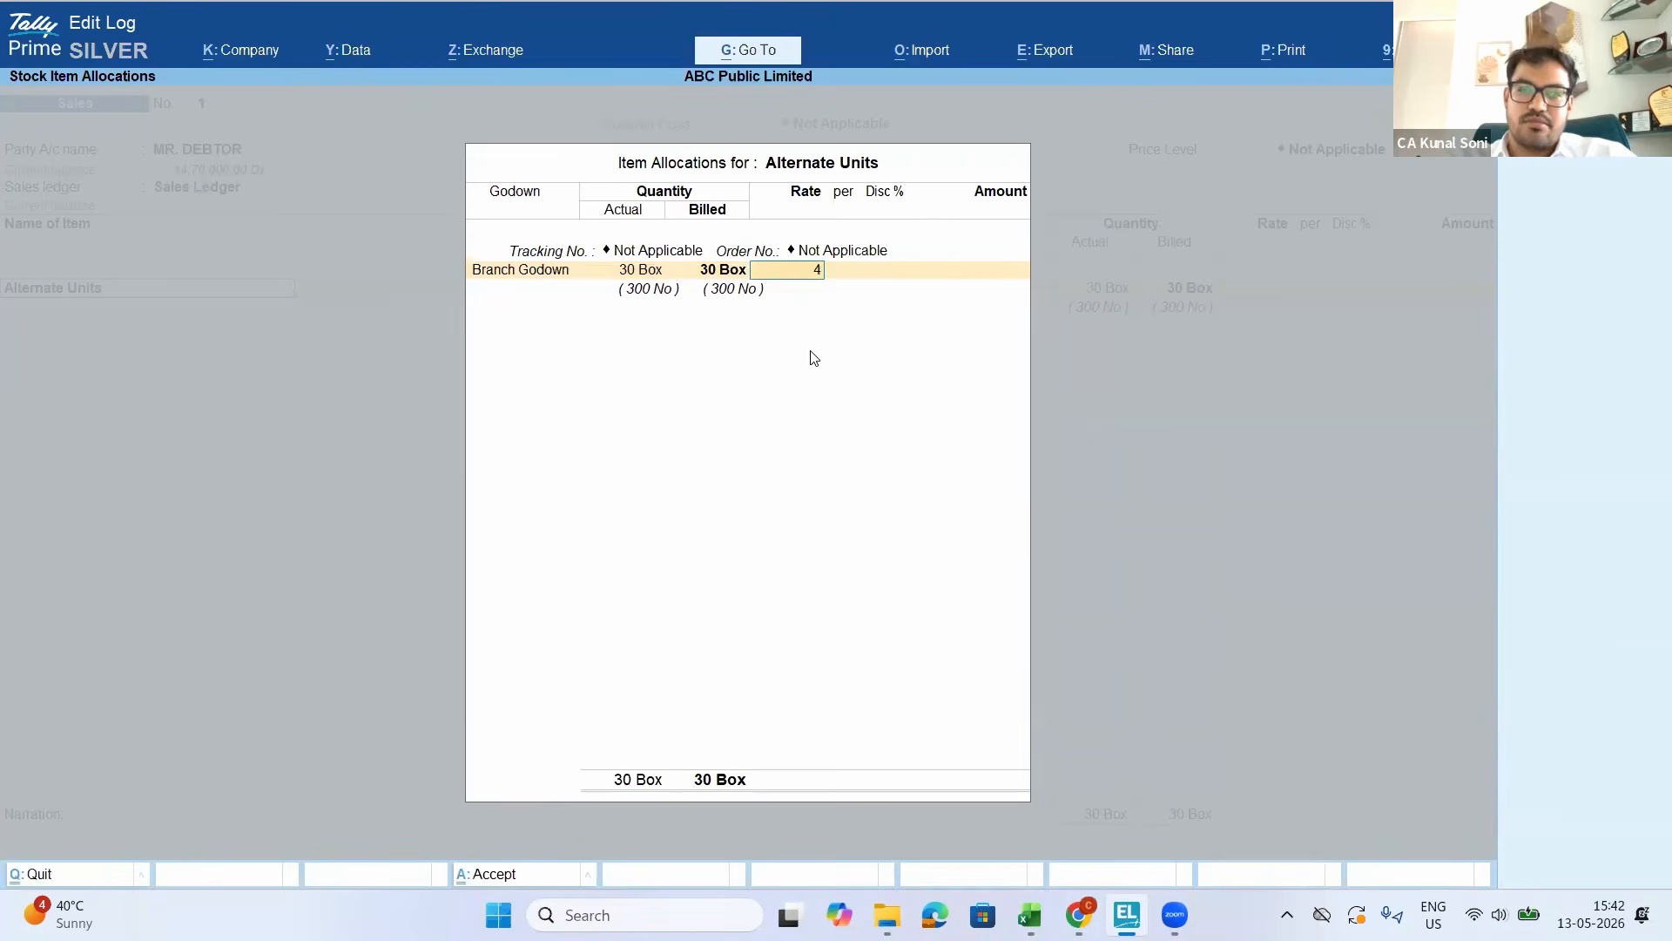
type("00")
key("Return")
key("Return")
key("Return")
key("Return")
key("ctrl")
key("ctrl+a")
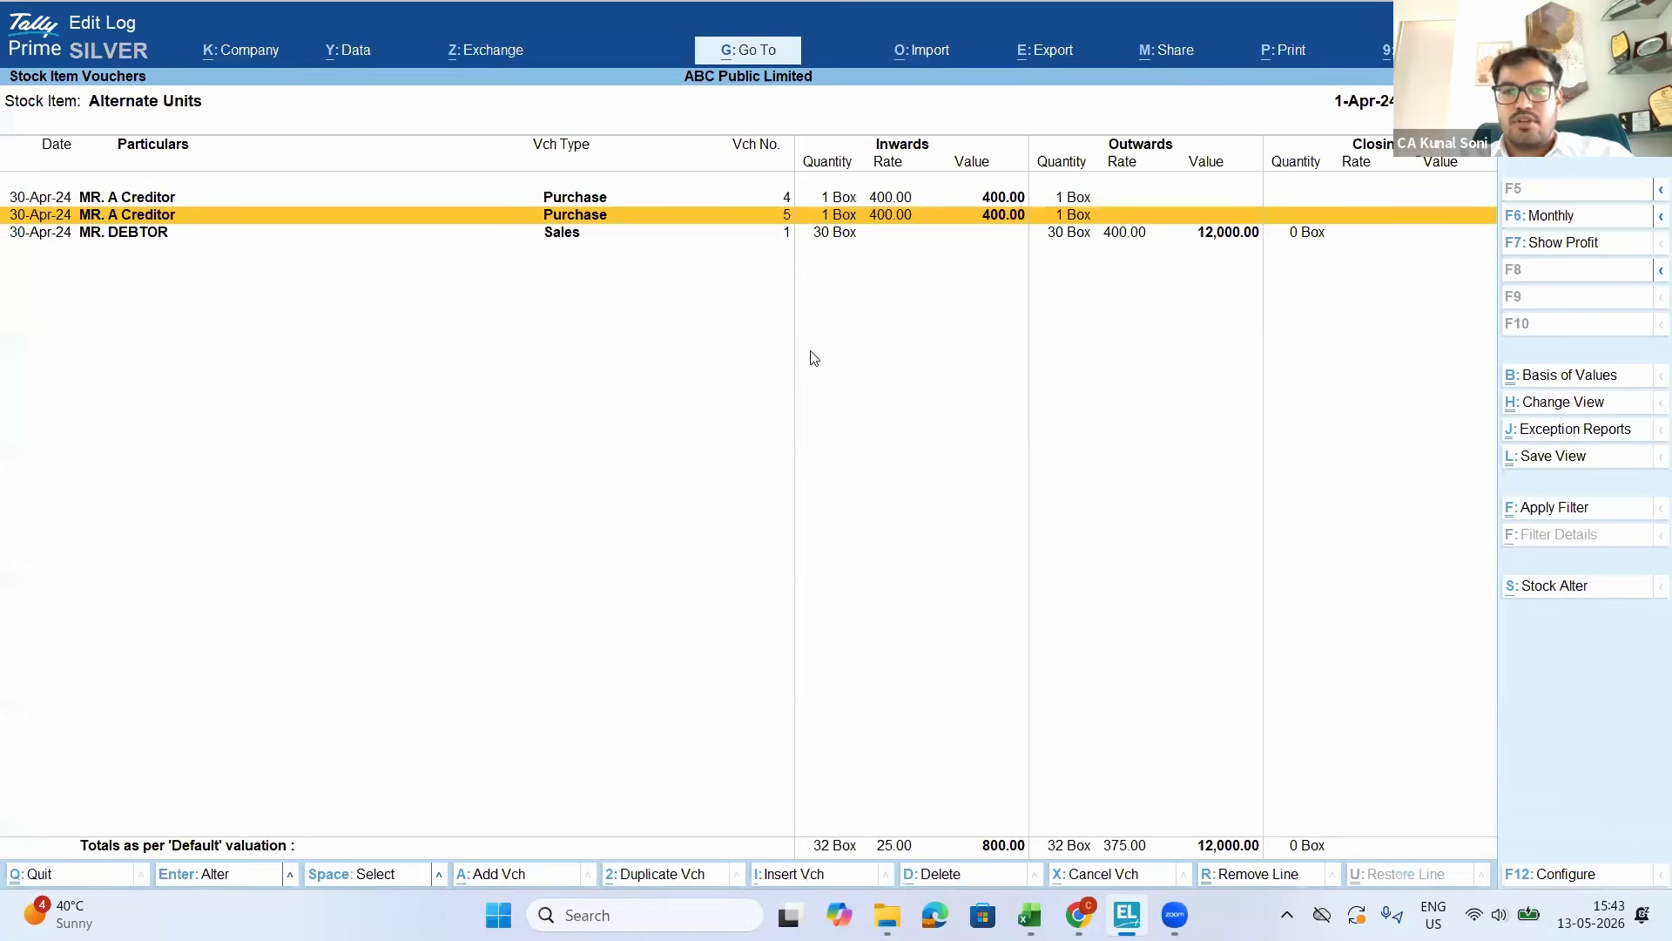
Check the sales entry among the Alternate Units vouchers, then open the item's master from sales voucher No. 1
key("Down")
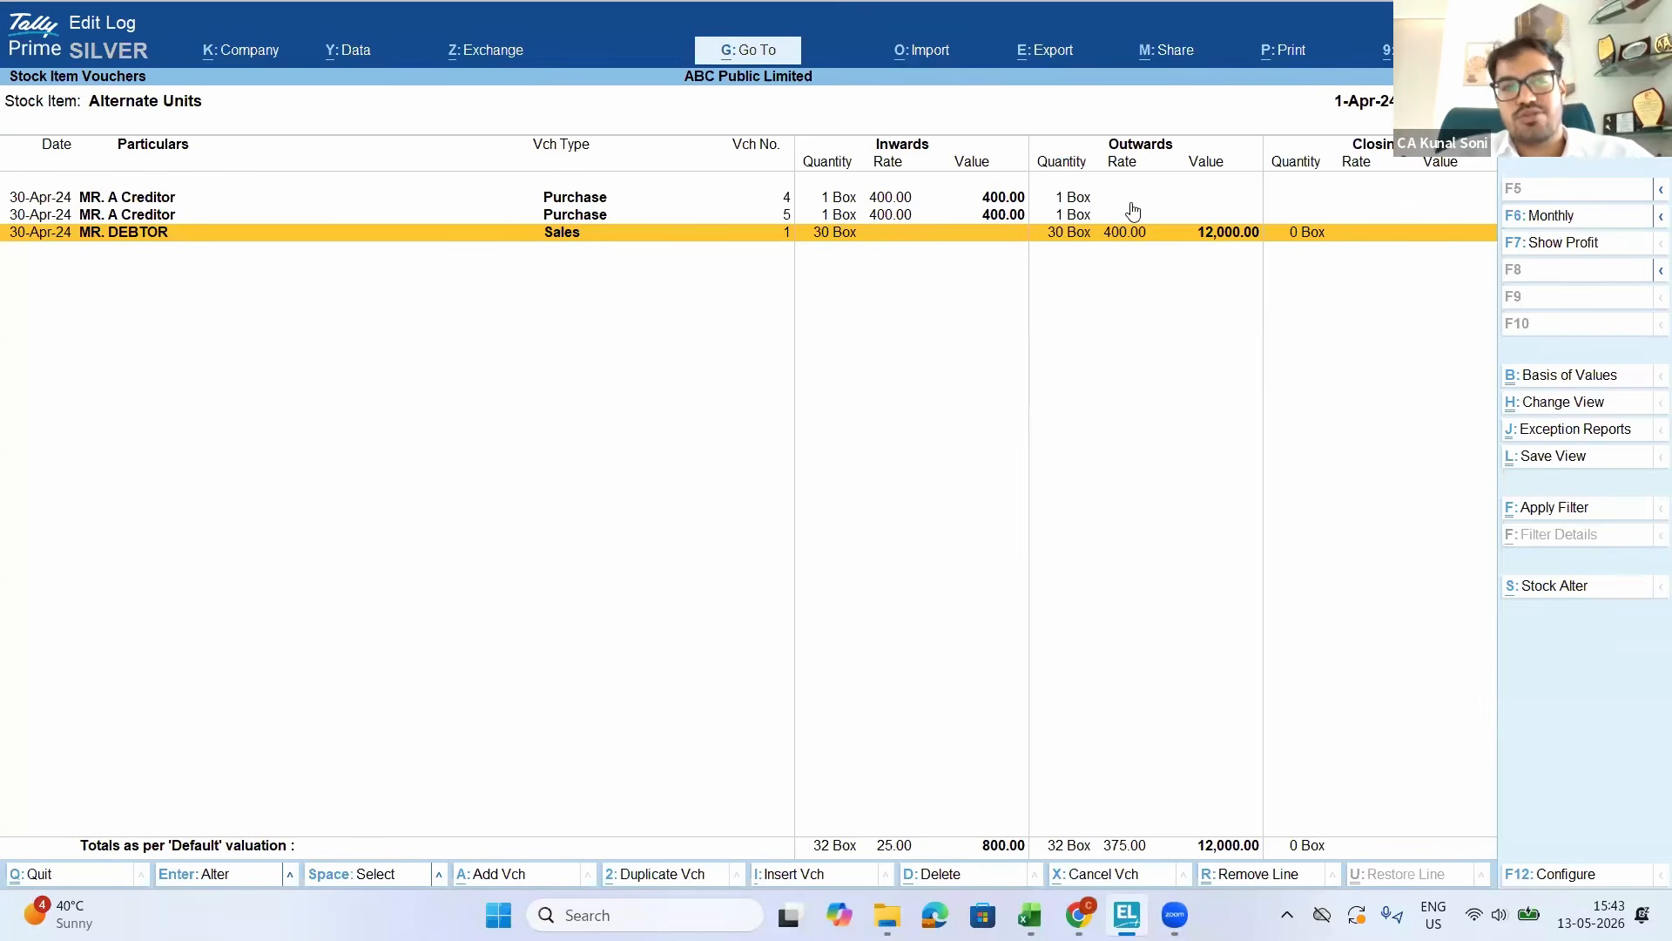
key("Return")
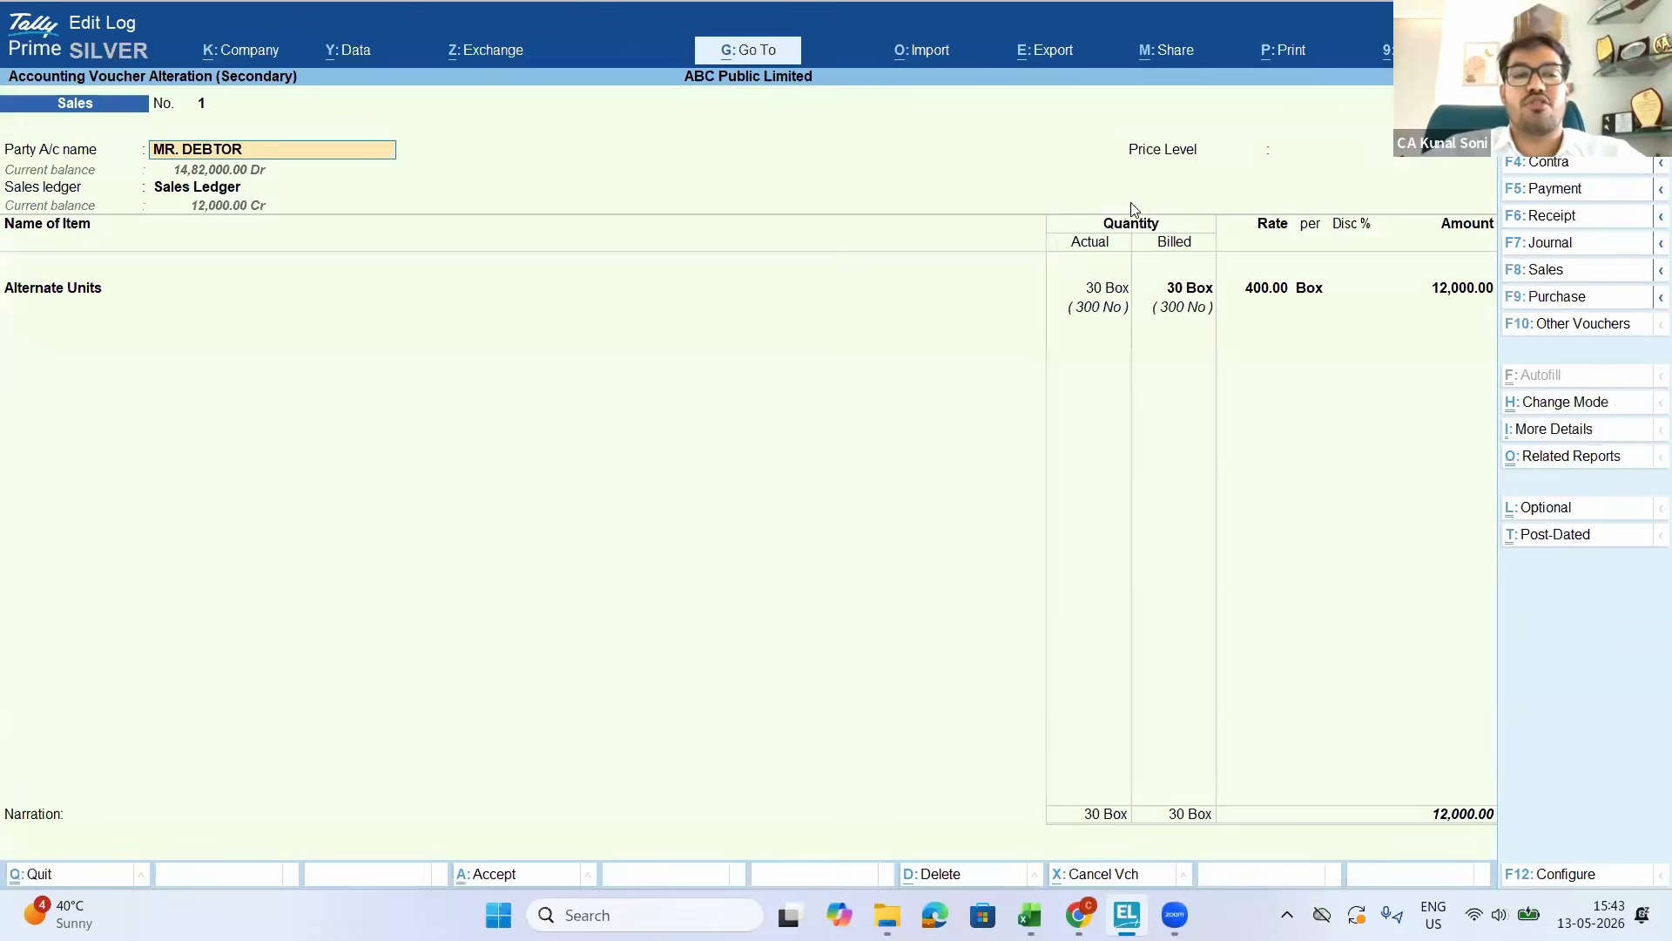
key("Return")
key("Return")
key("Return")
key("ctrl+a")
key("Return")
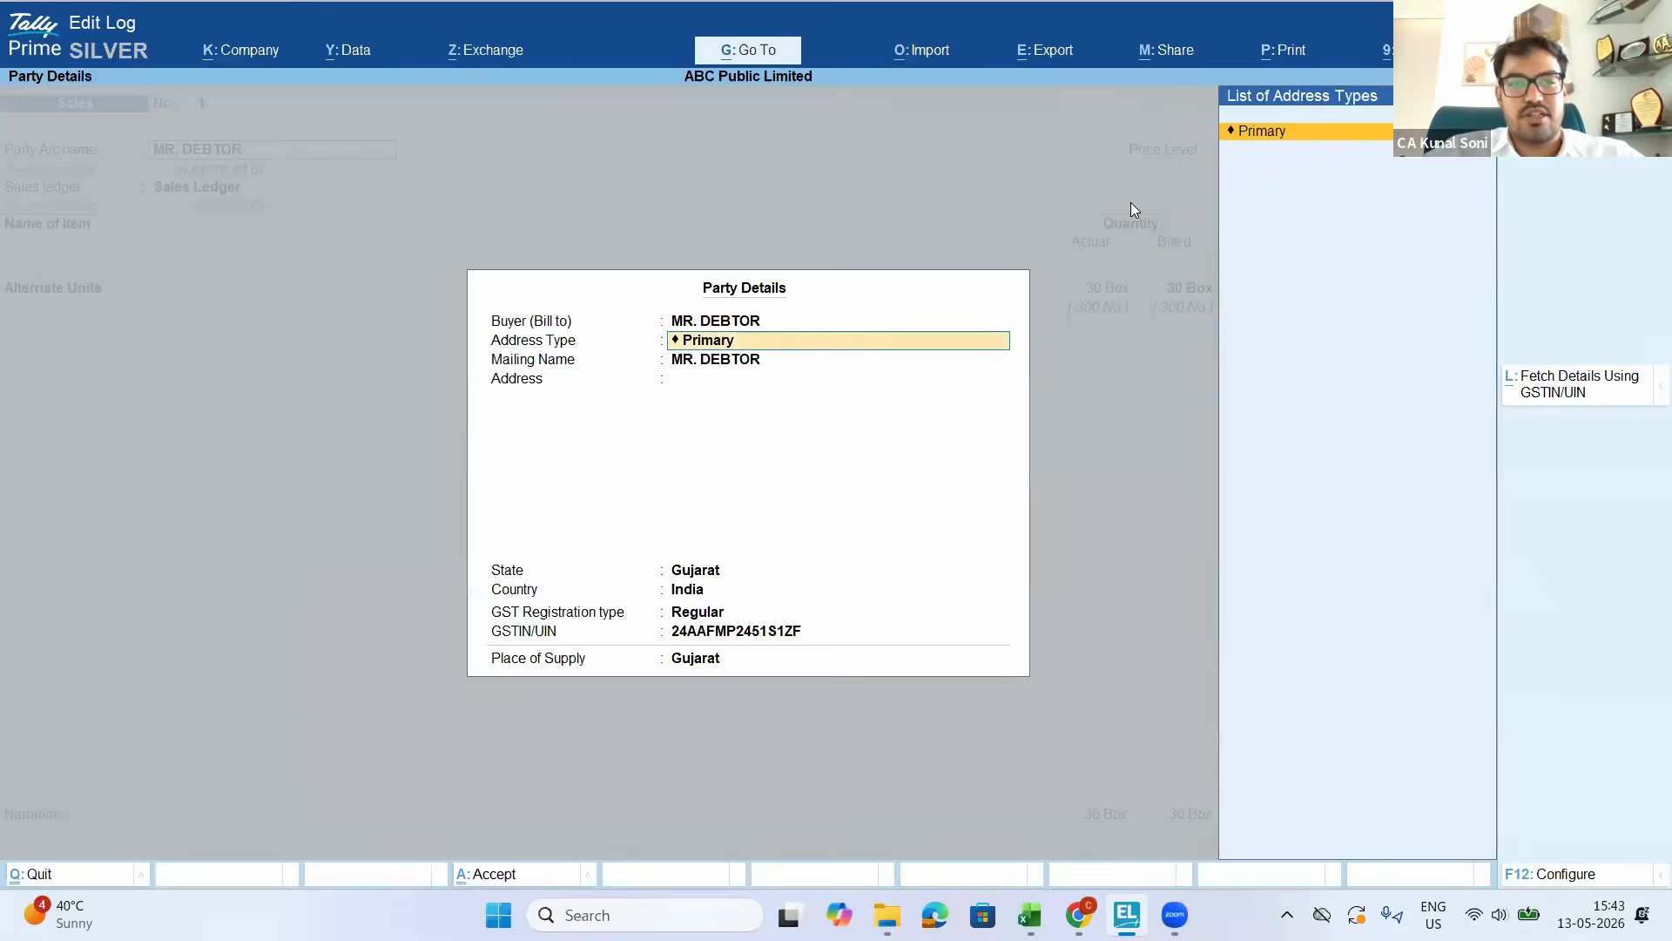
key("ctrl+a")
key("Return")
key("ctrl+Return")
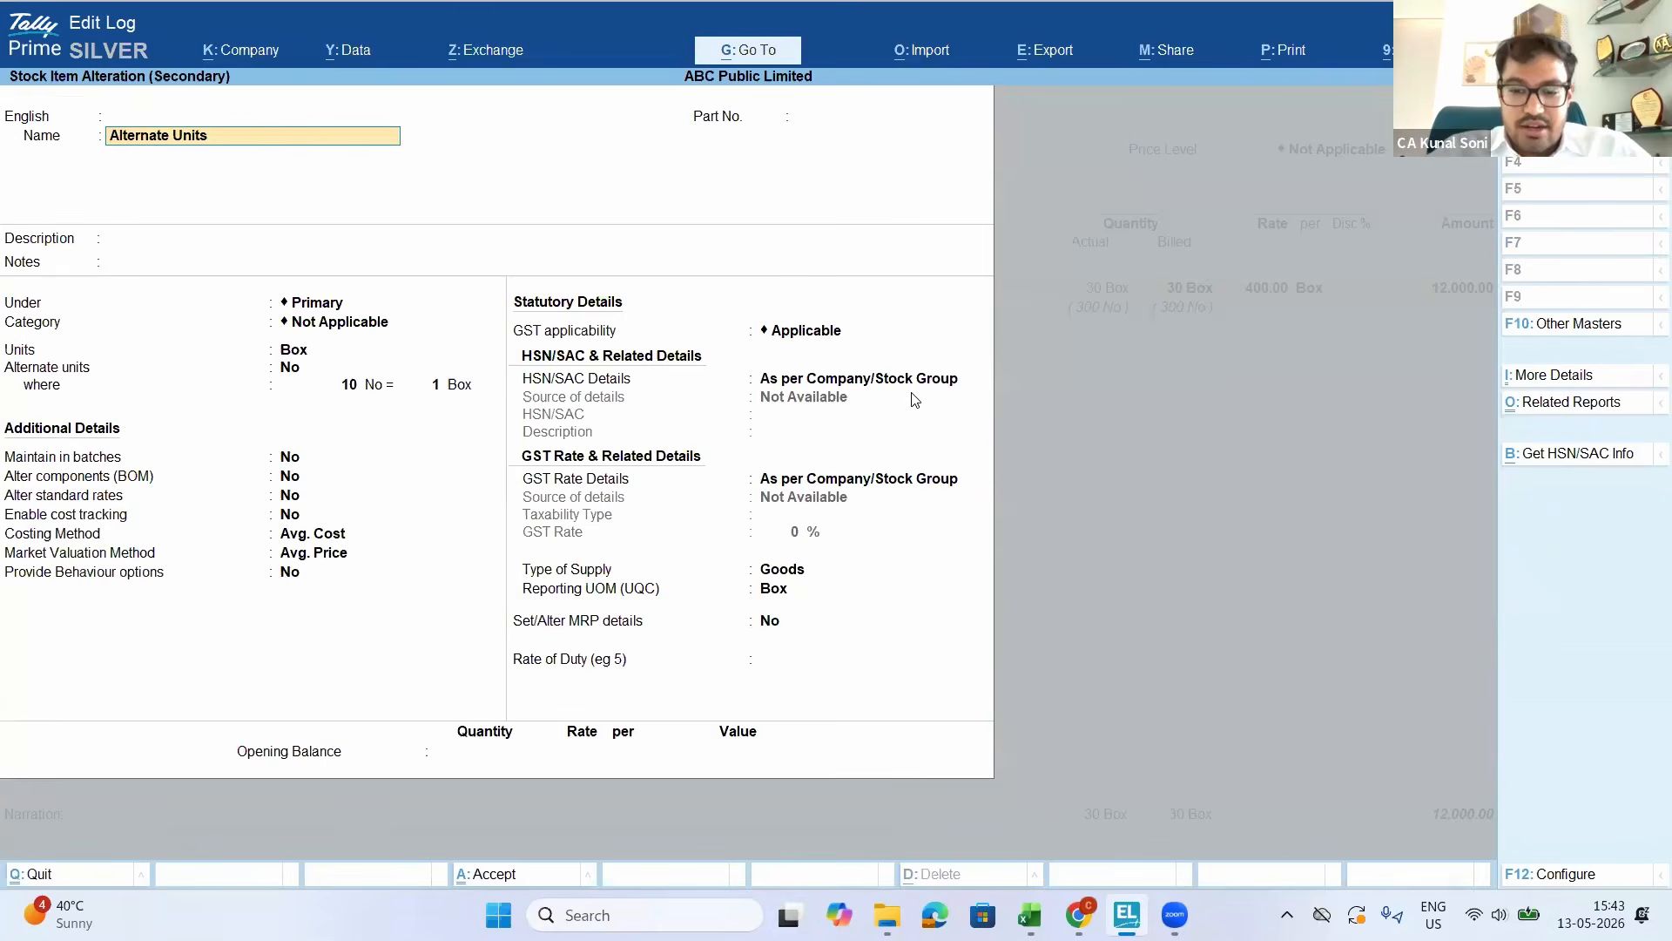
key("F11")
key("Down")
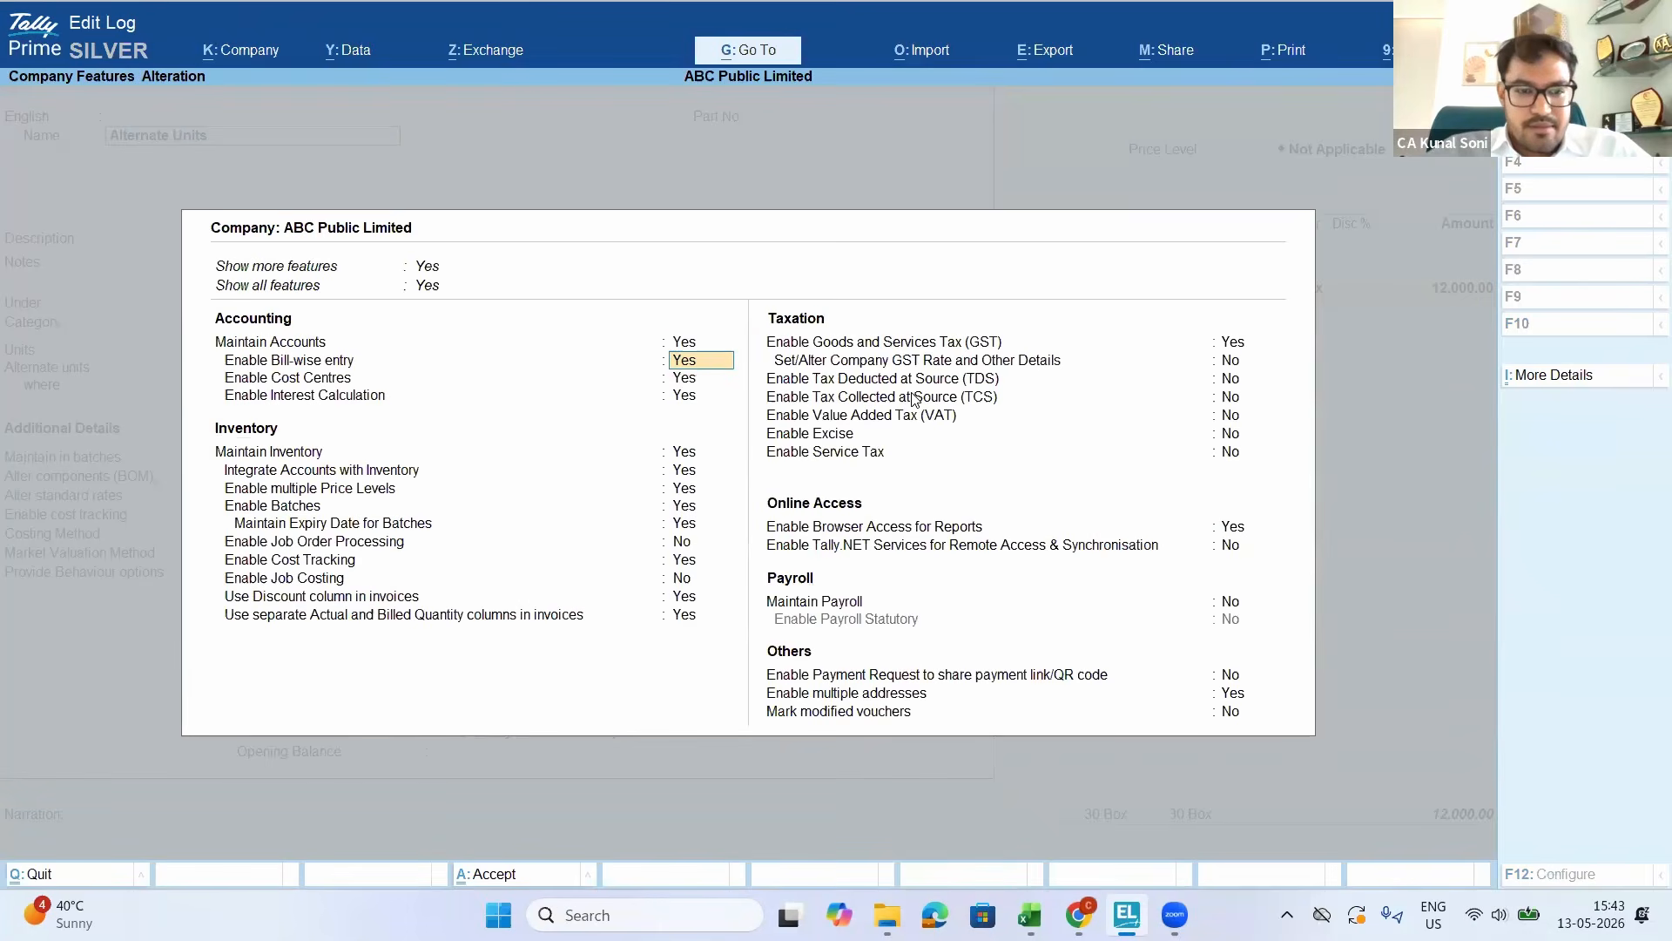
key("Escape")
key("Return")
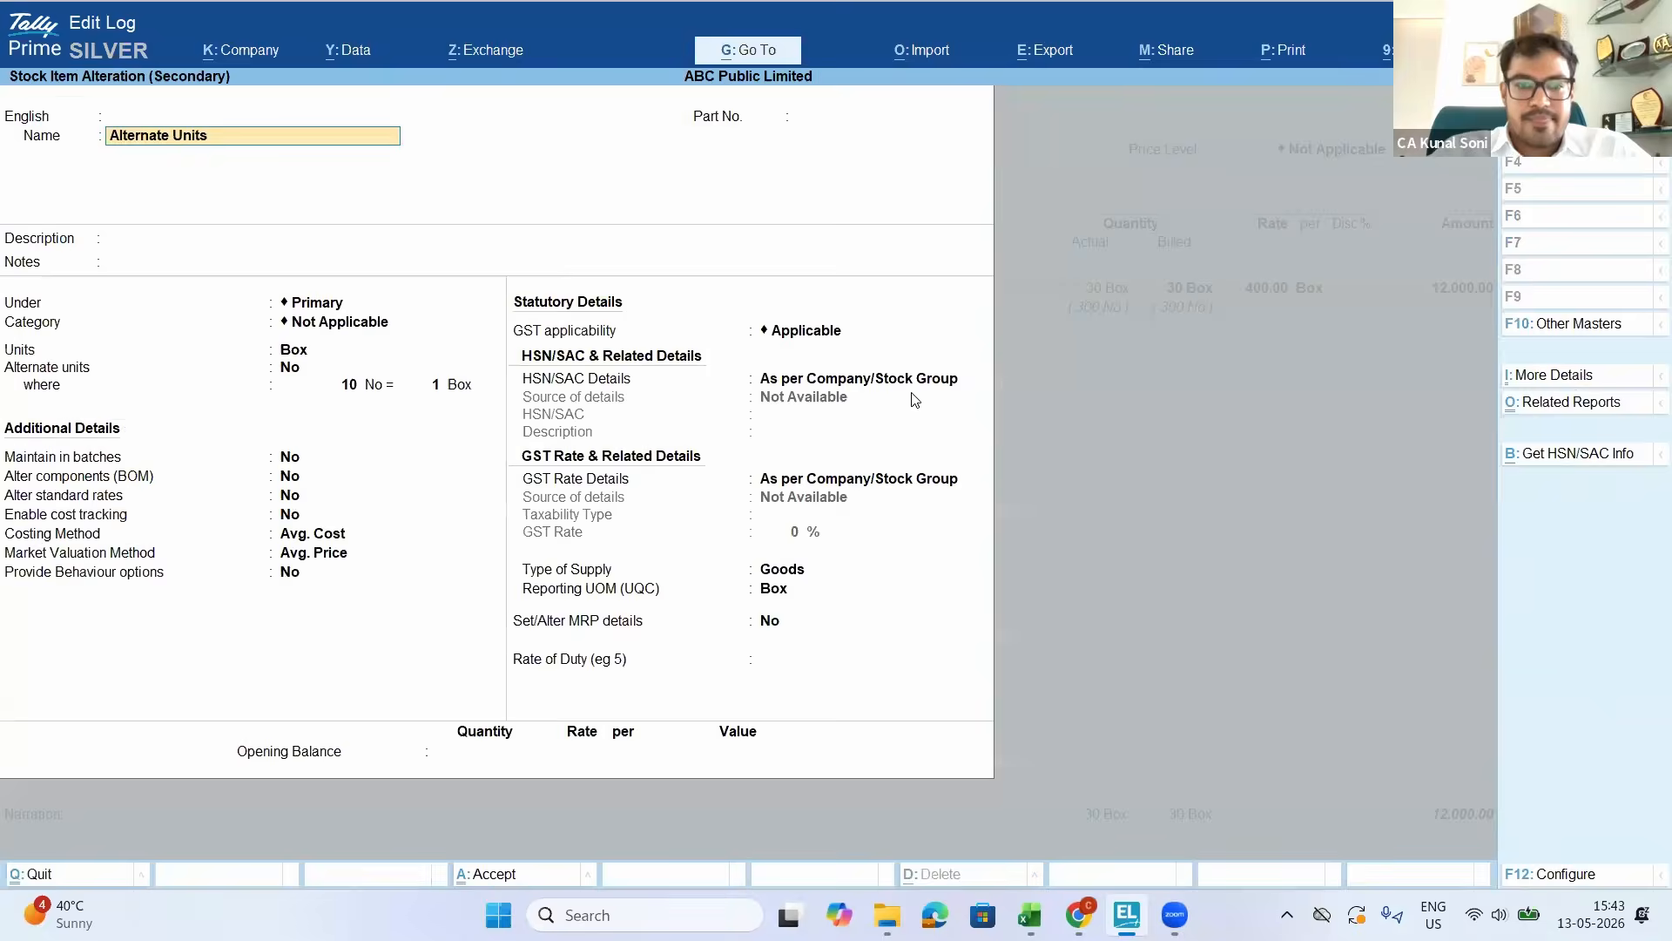
Examine the stock item configuration, from default accounting allocations through valuation methods, behaviour and opening balances to the GST details
key("F12")
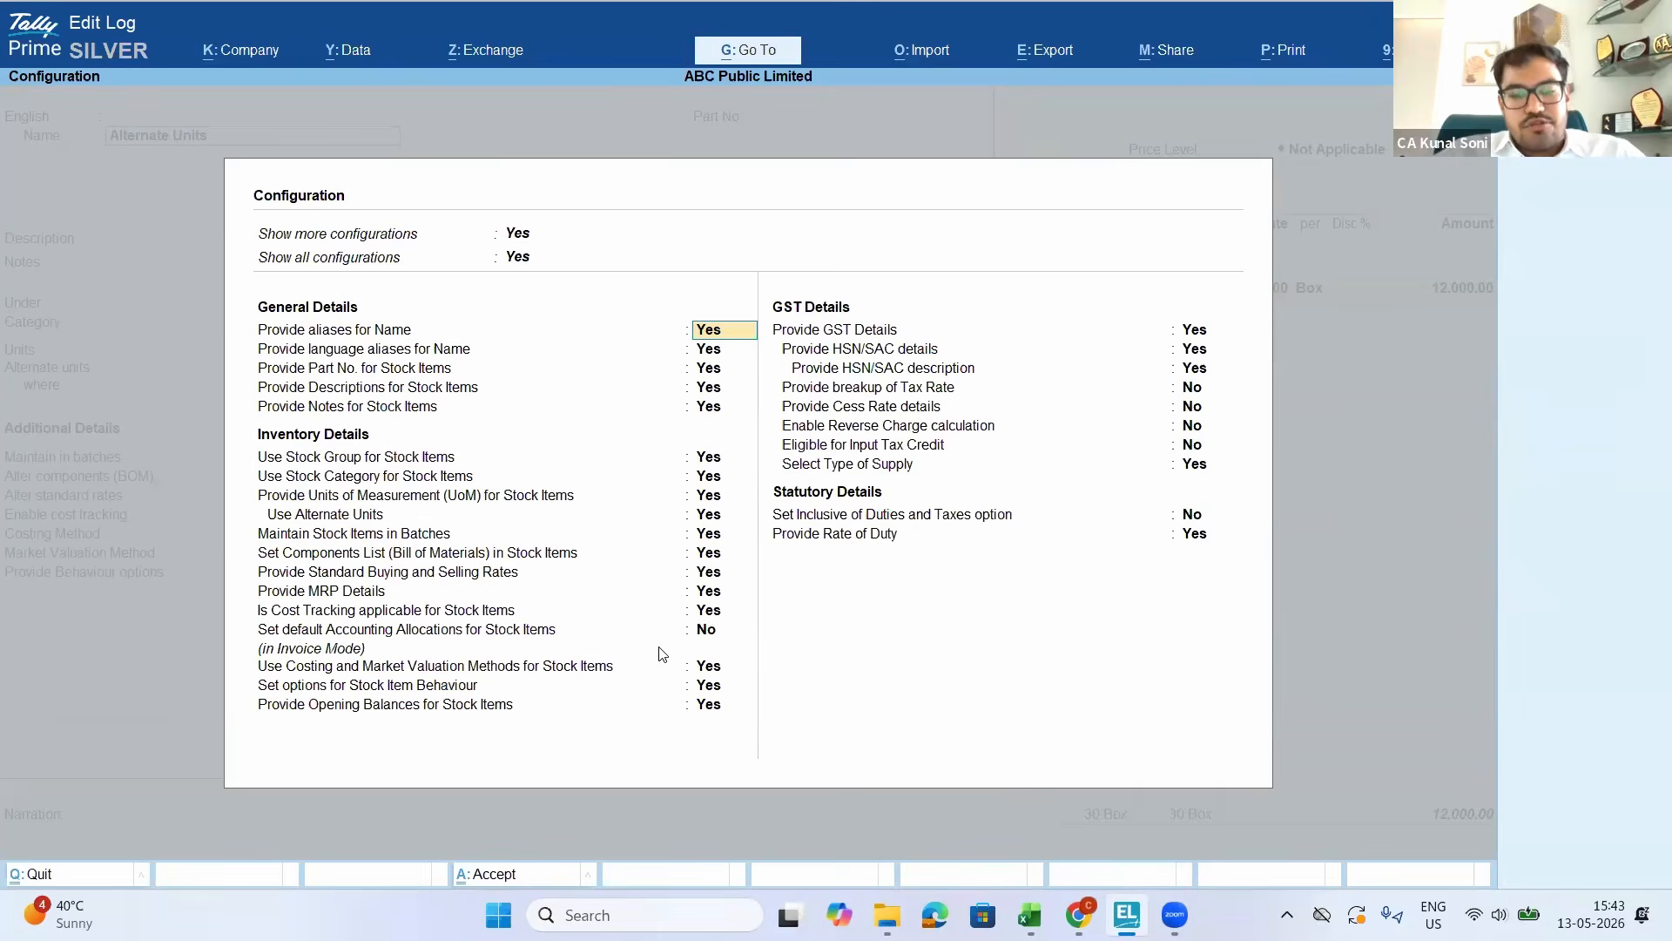
left_click(708, 639)
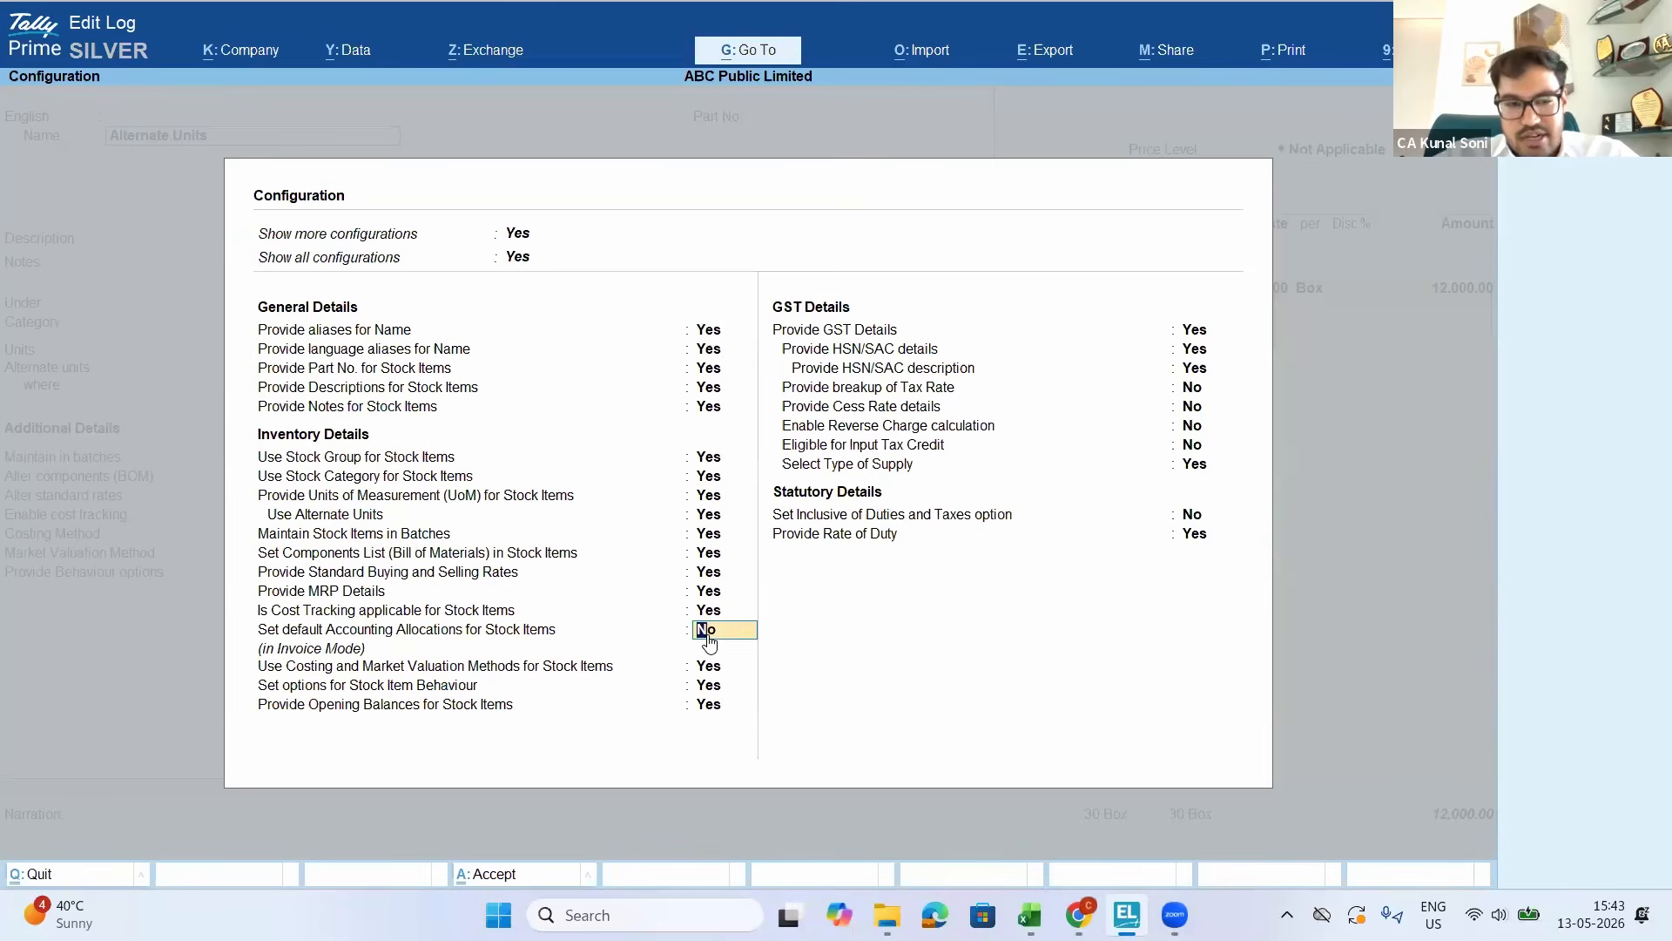
key("Return")
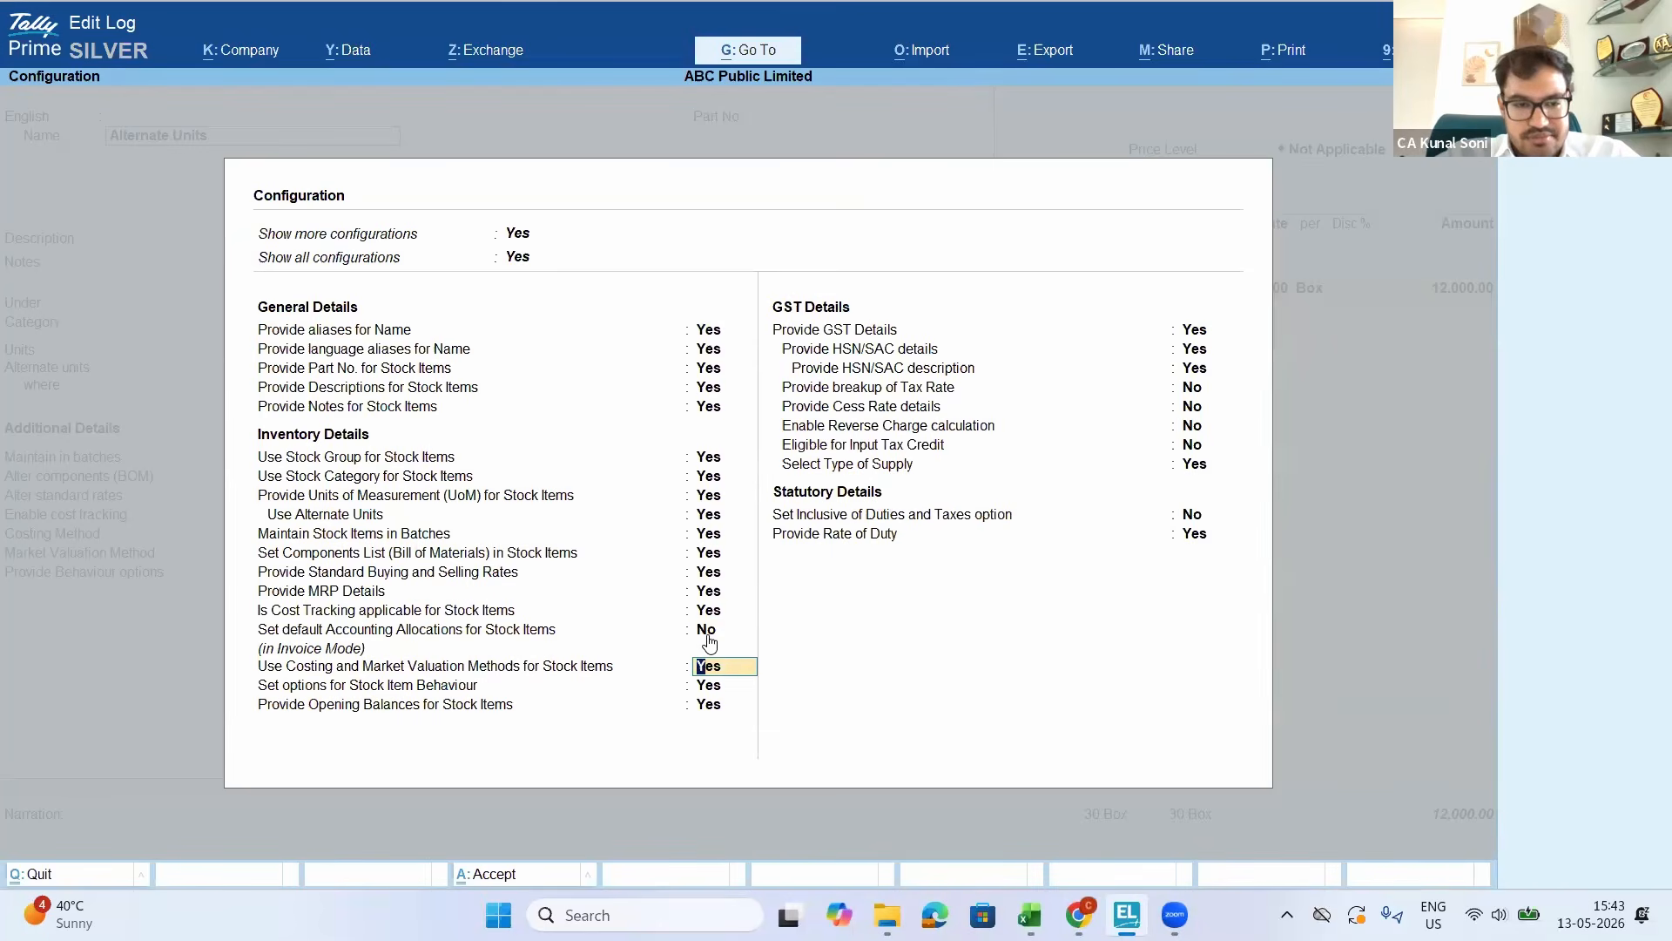
key("Return")
key("Return")
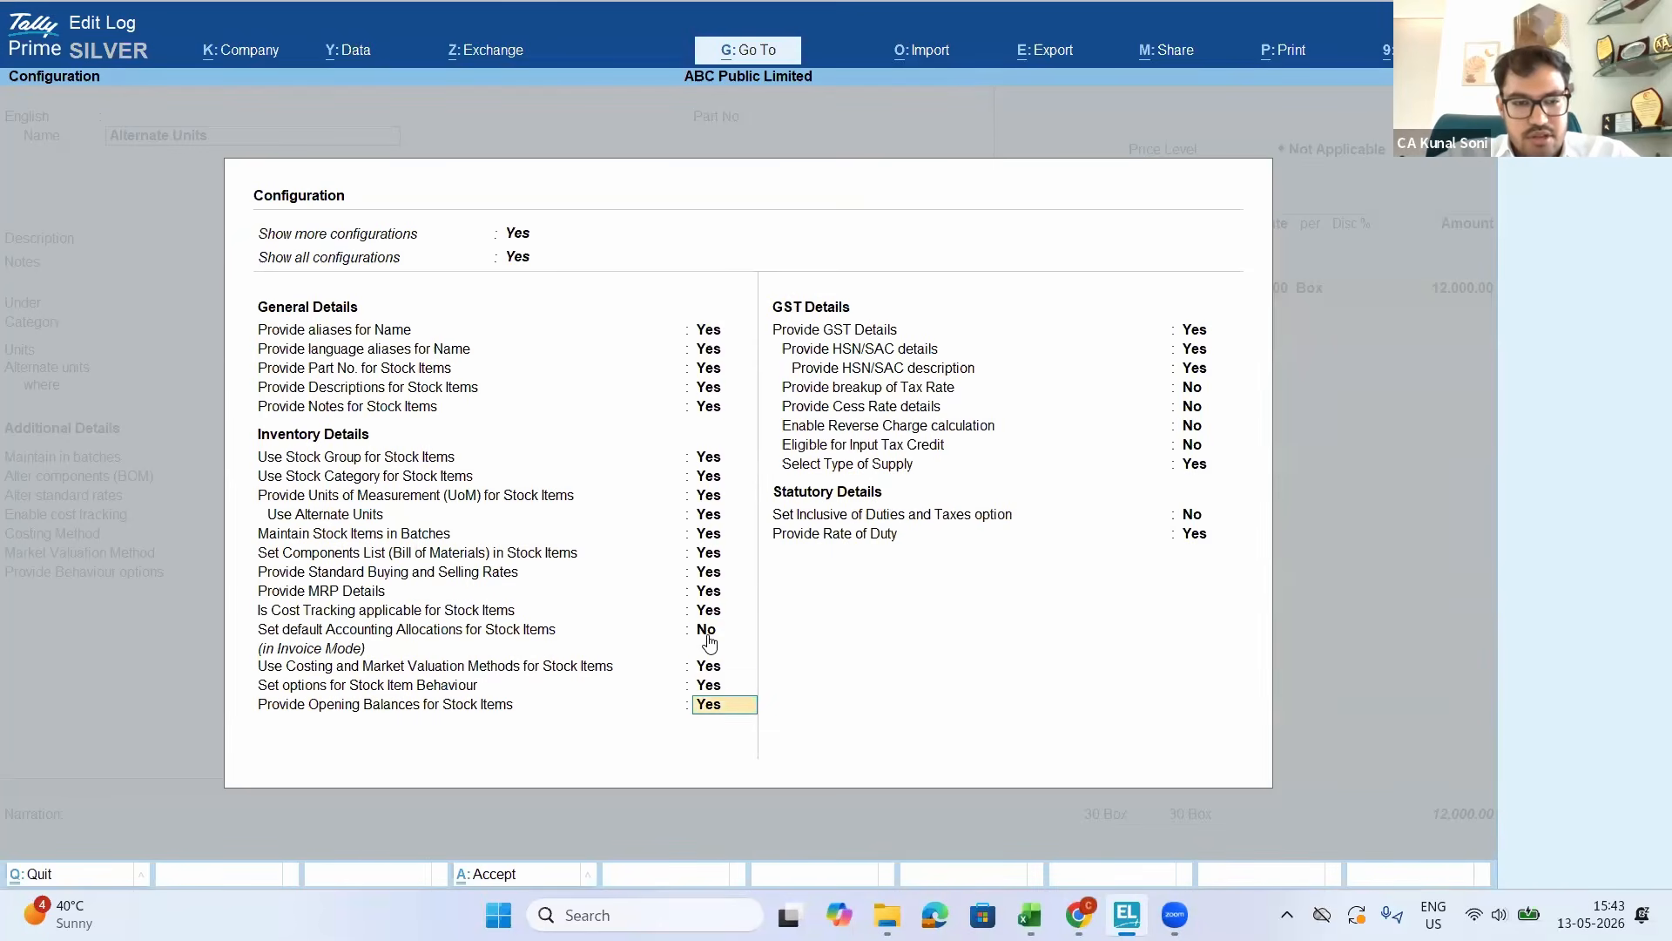
key("Return")
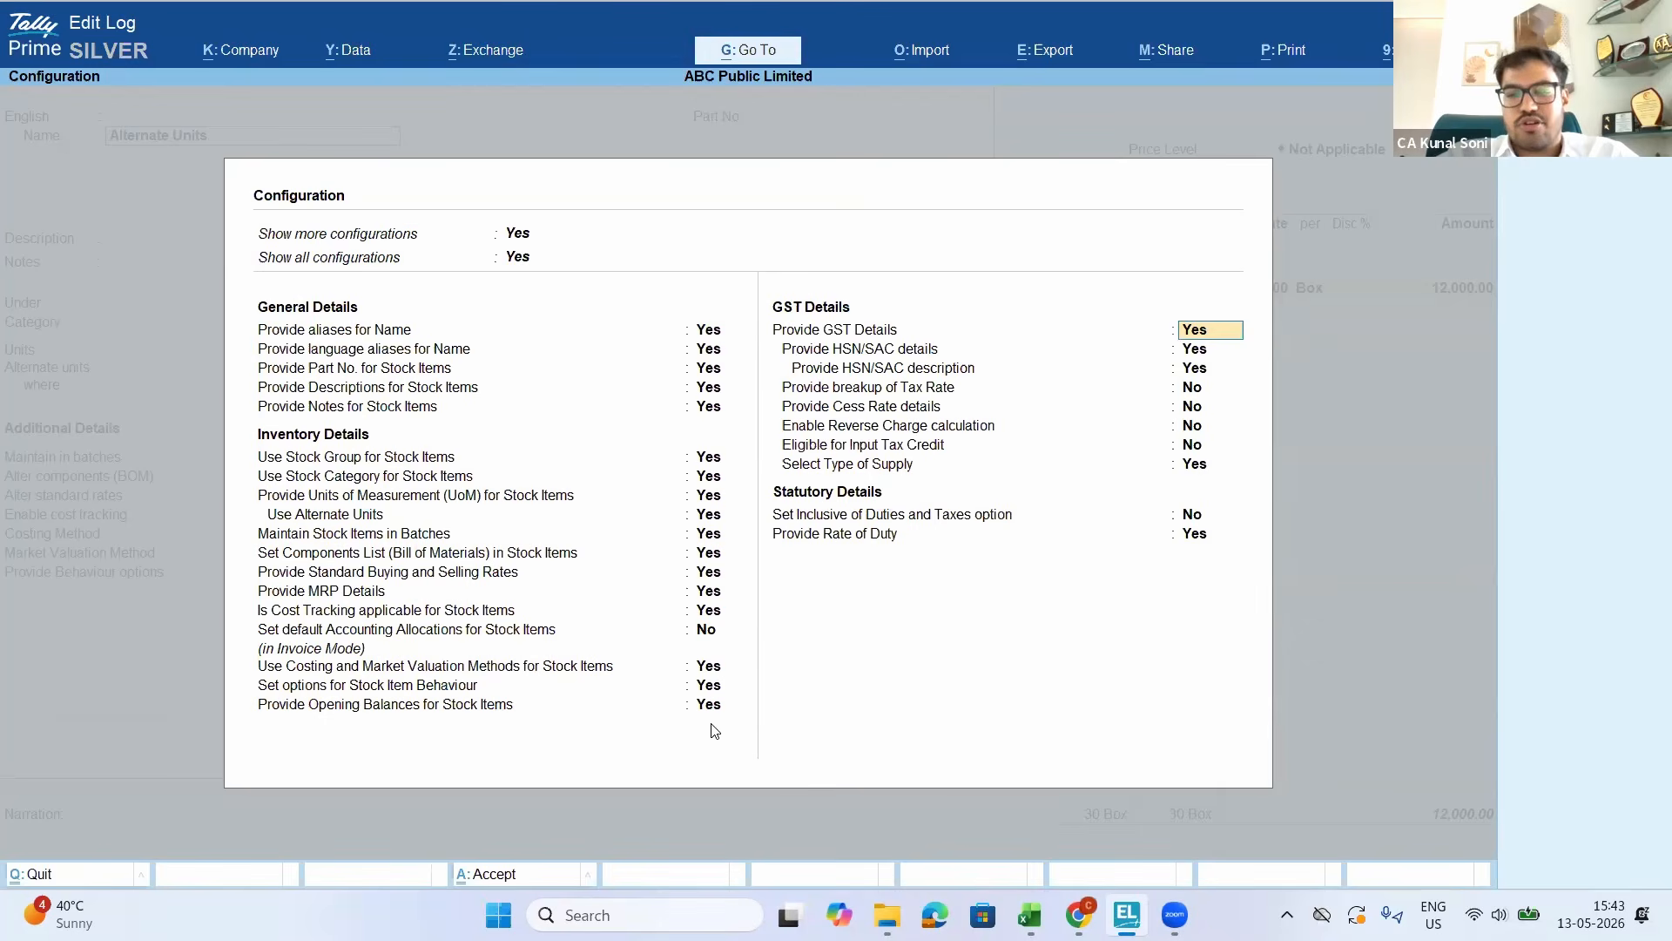
key("BackSpace")
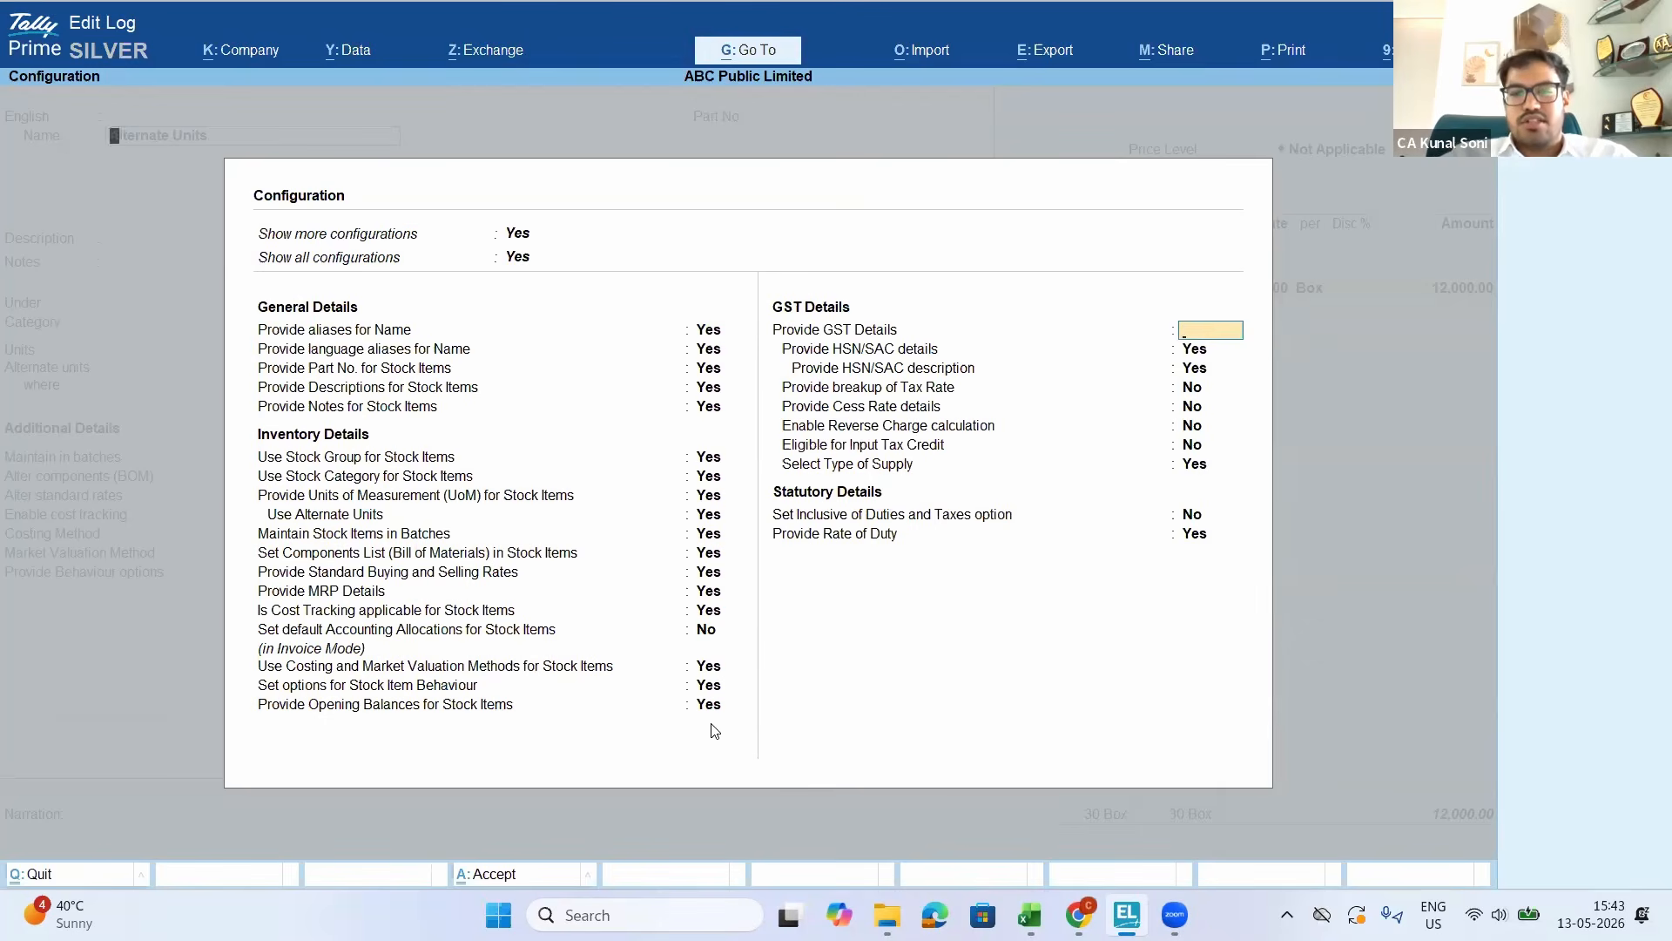
key("Escape")
Quit sales voucher No. 1 without saving and leave the stock reports for the Gateway of Tally
key("ctrl+a")
key("Escape")
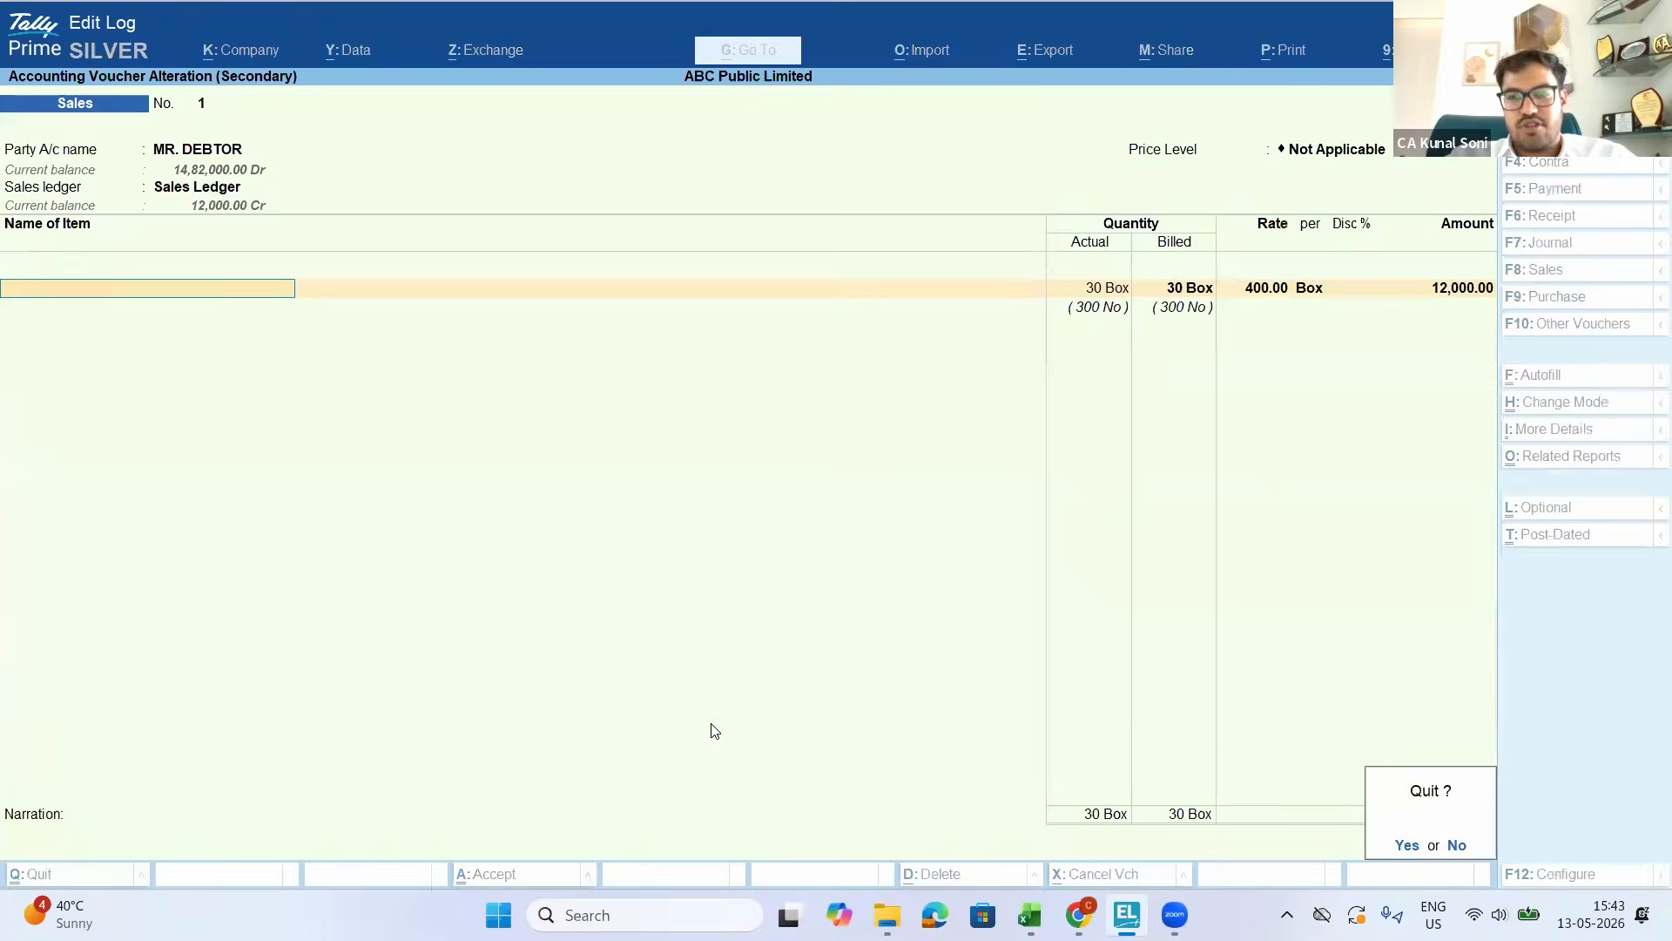
key("y")
key("Escape")
key("Escape")
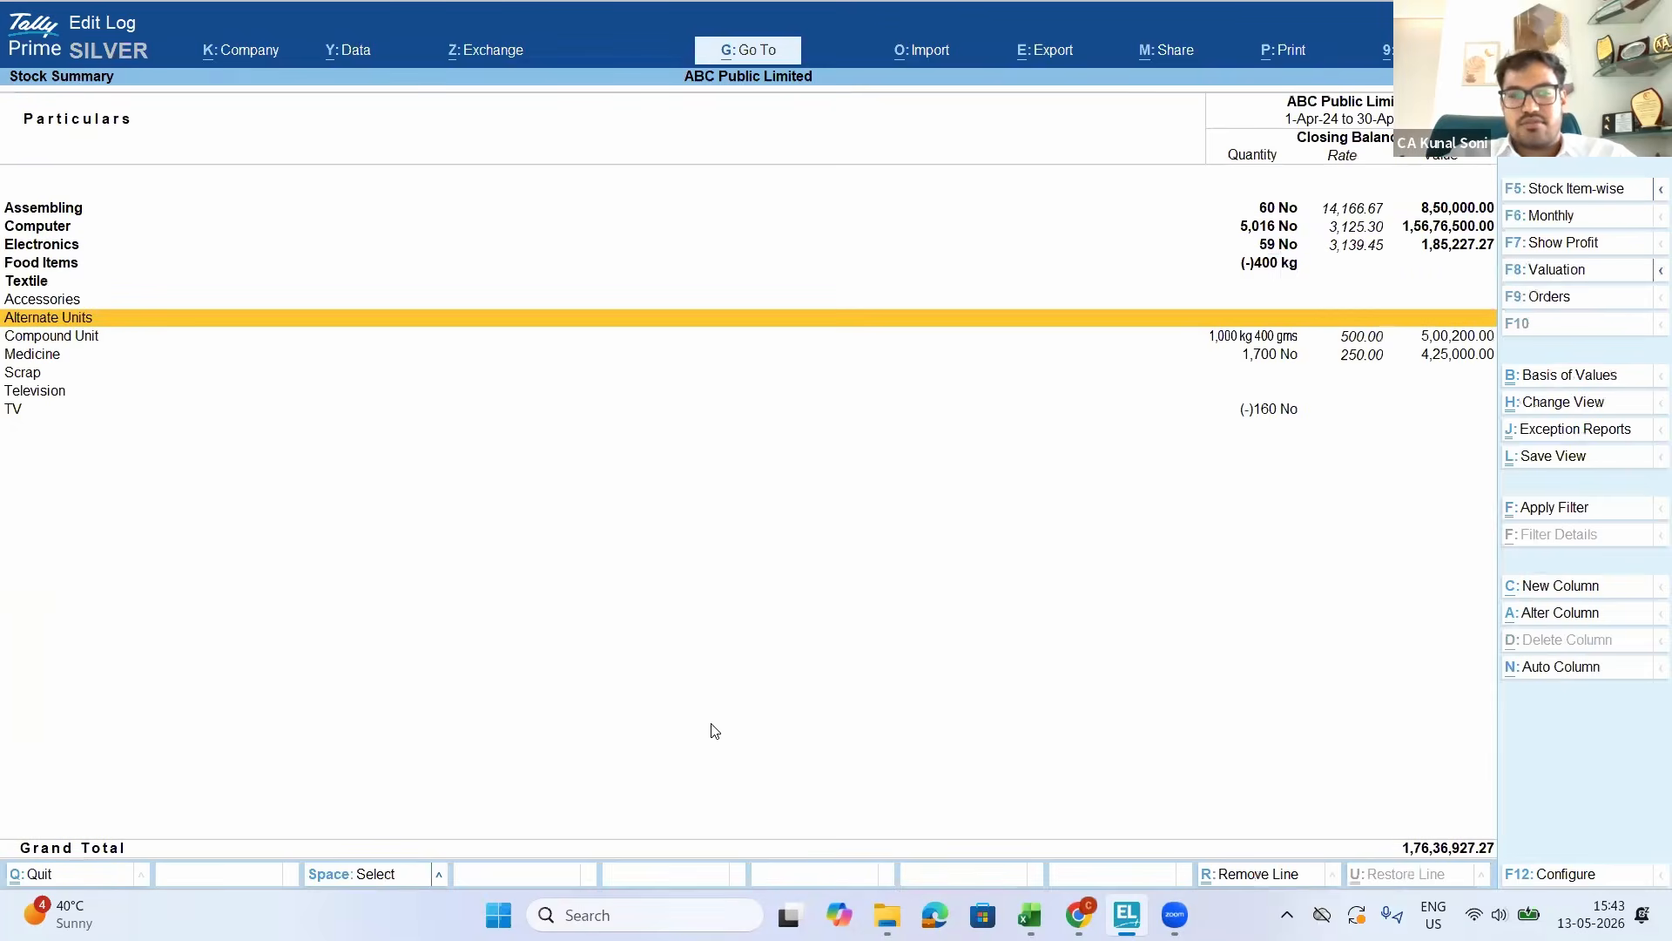
key("Escape")
Open voucher entry from the Gateway of Tally
key("Up")
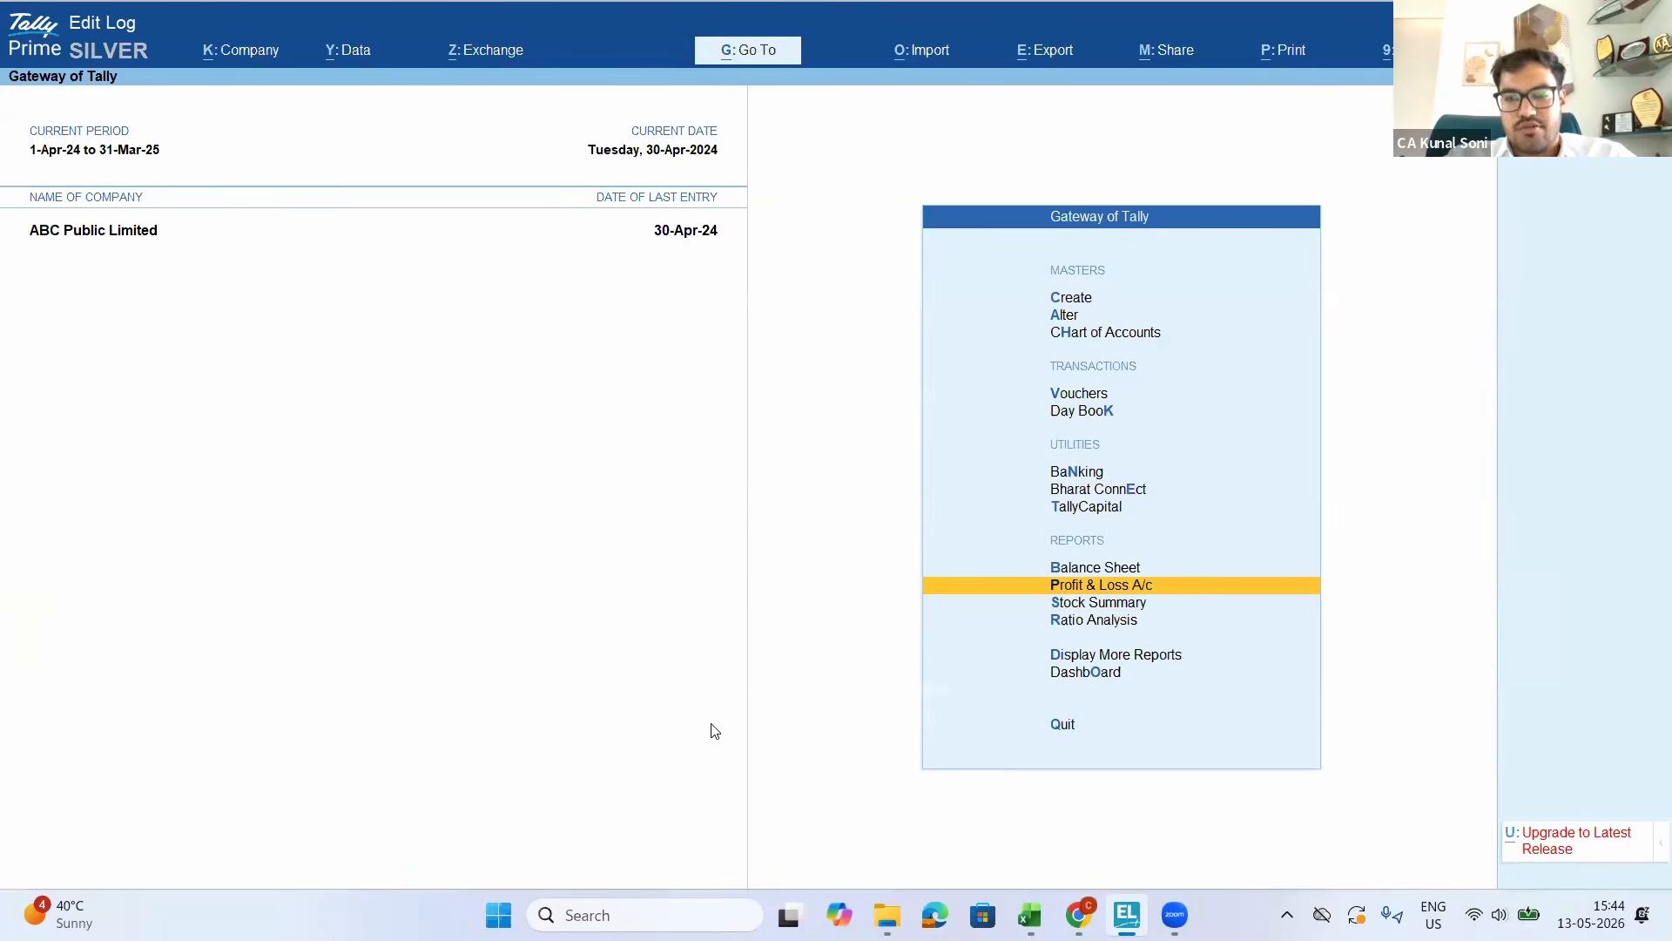
key("Up")
key("Up")
key("Up")
key("Up")
key("Up")
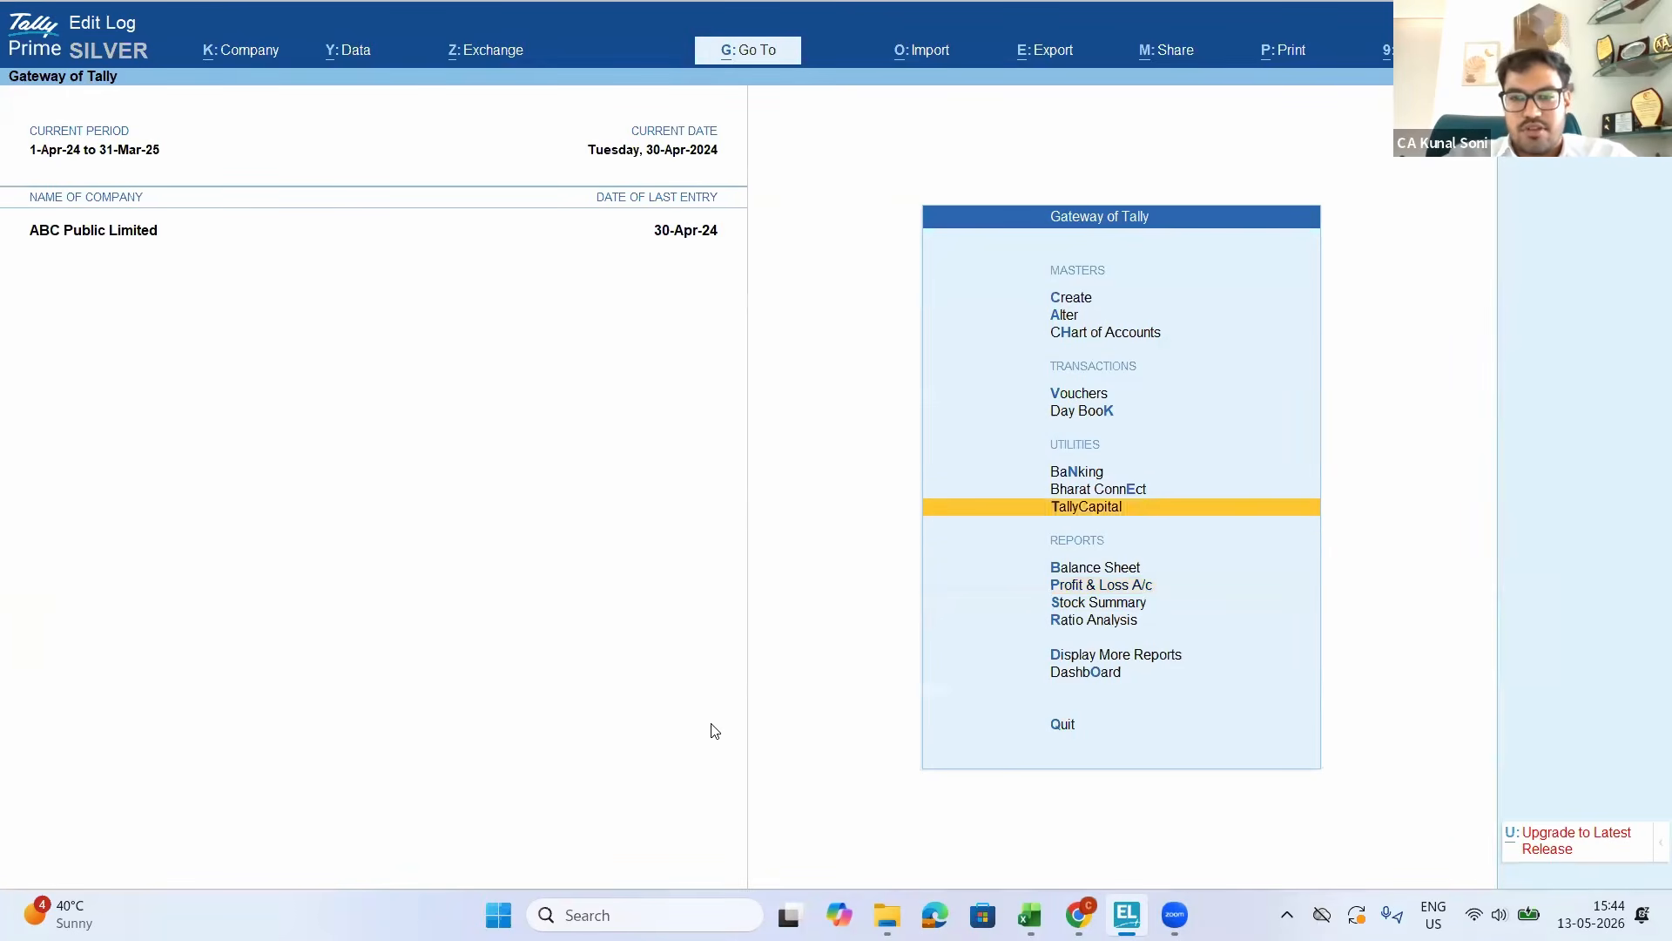
key("Down")
key("Up")
key("Up")
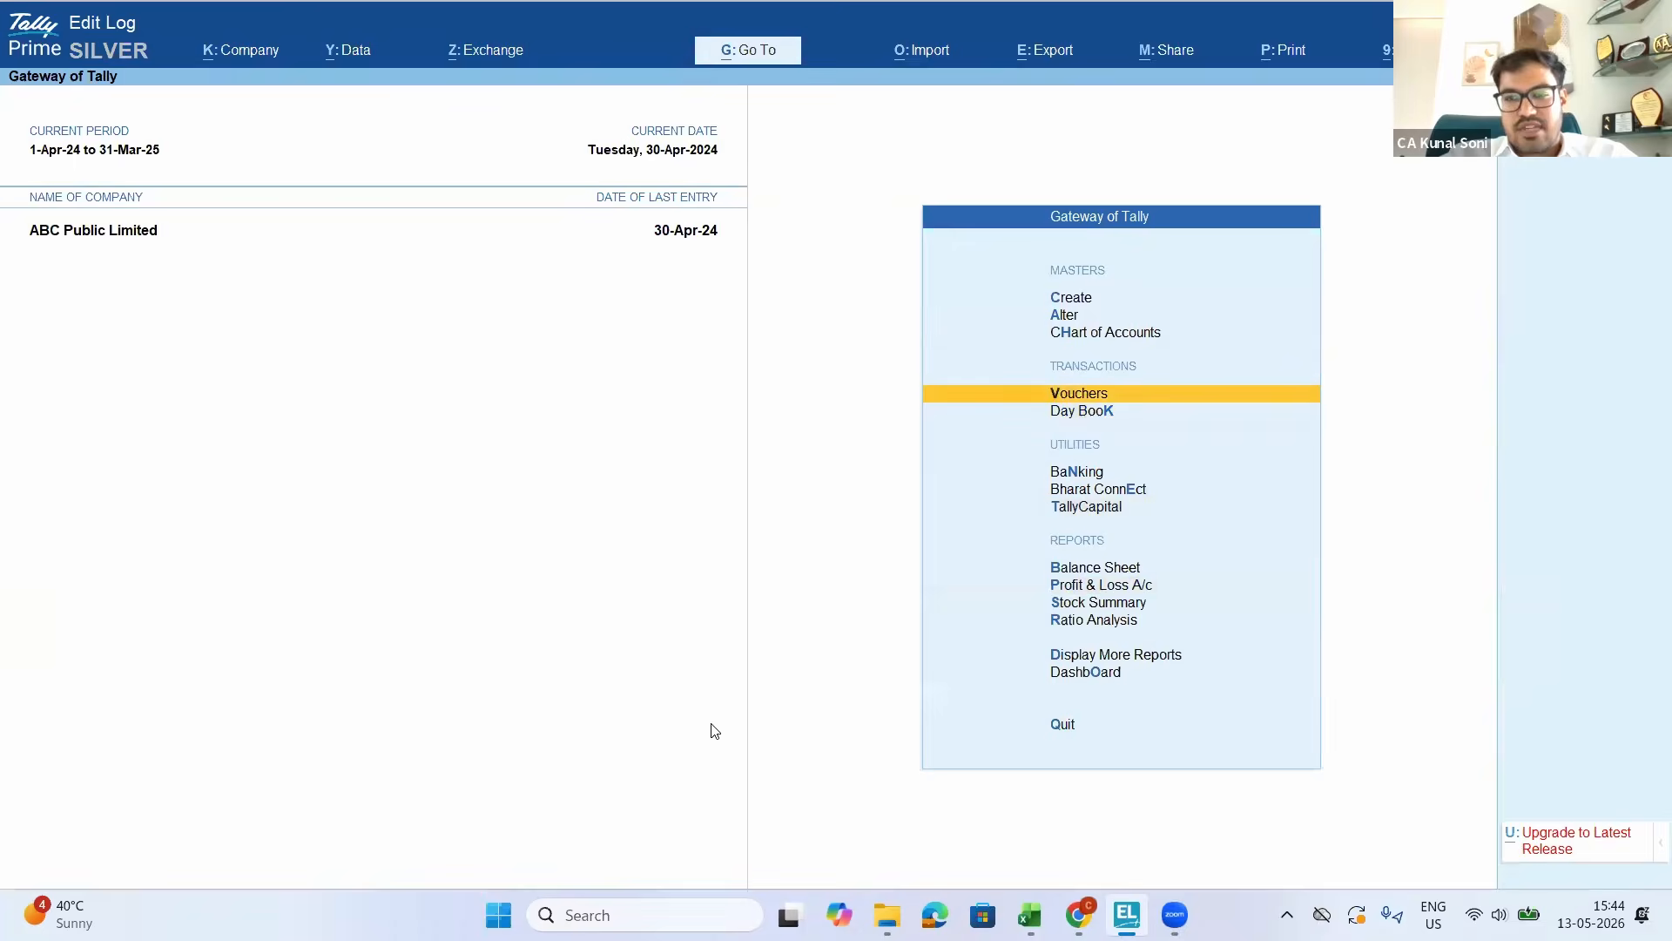
key("Return")
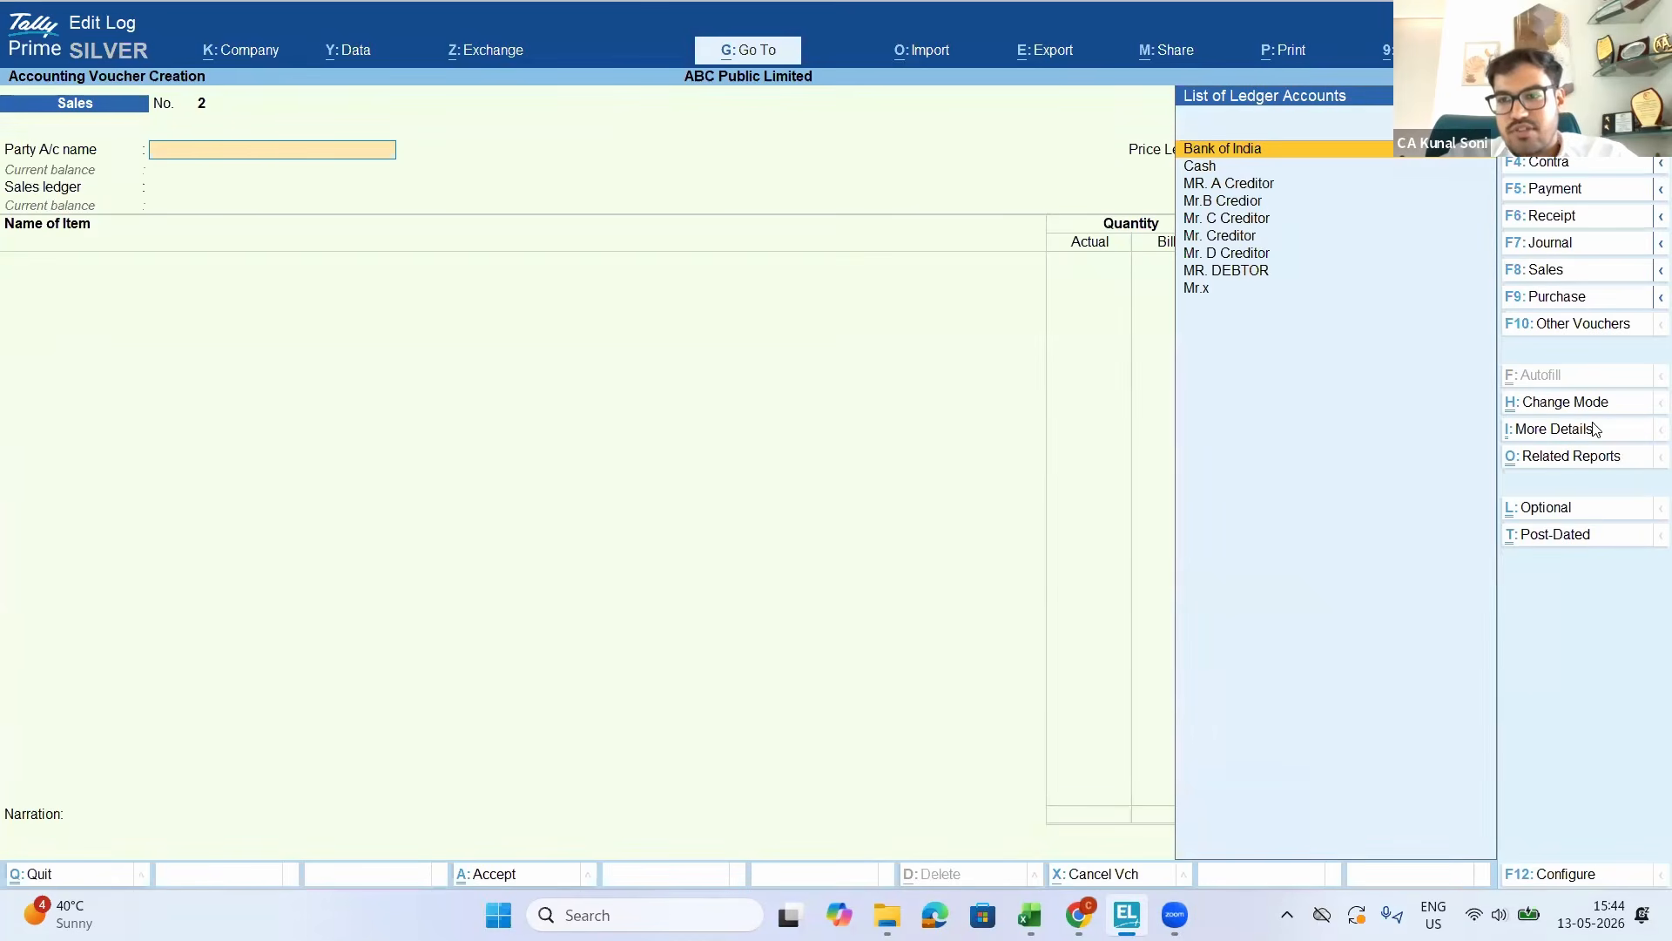
Change the voucher type to Sales Order, found among the order vouchers
left_click(1625, 325)
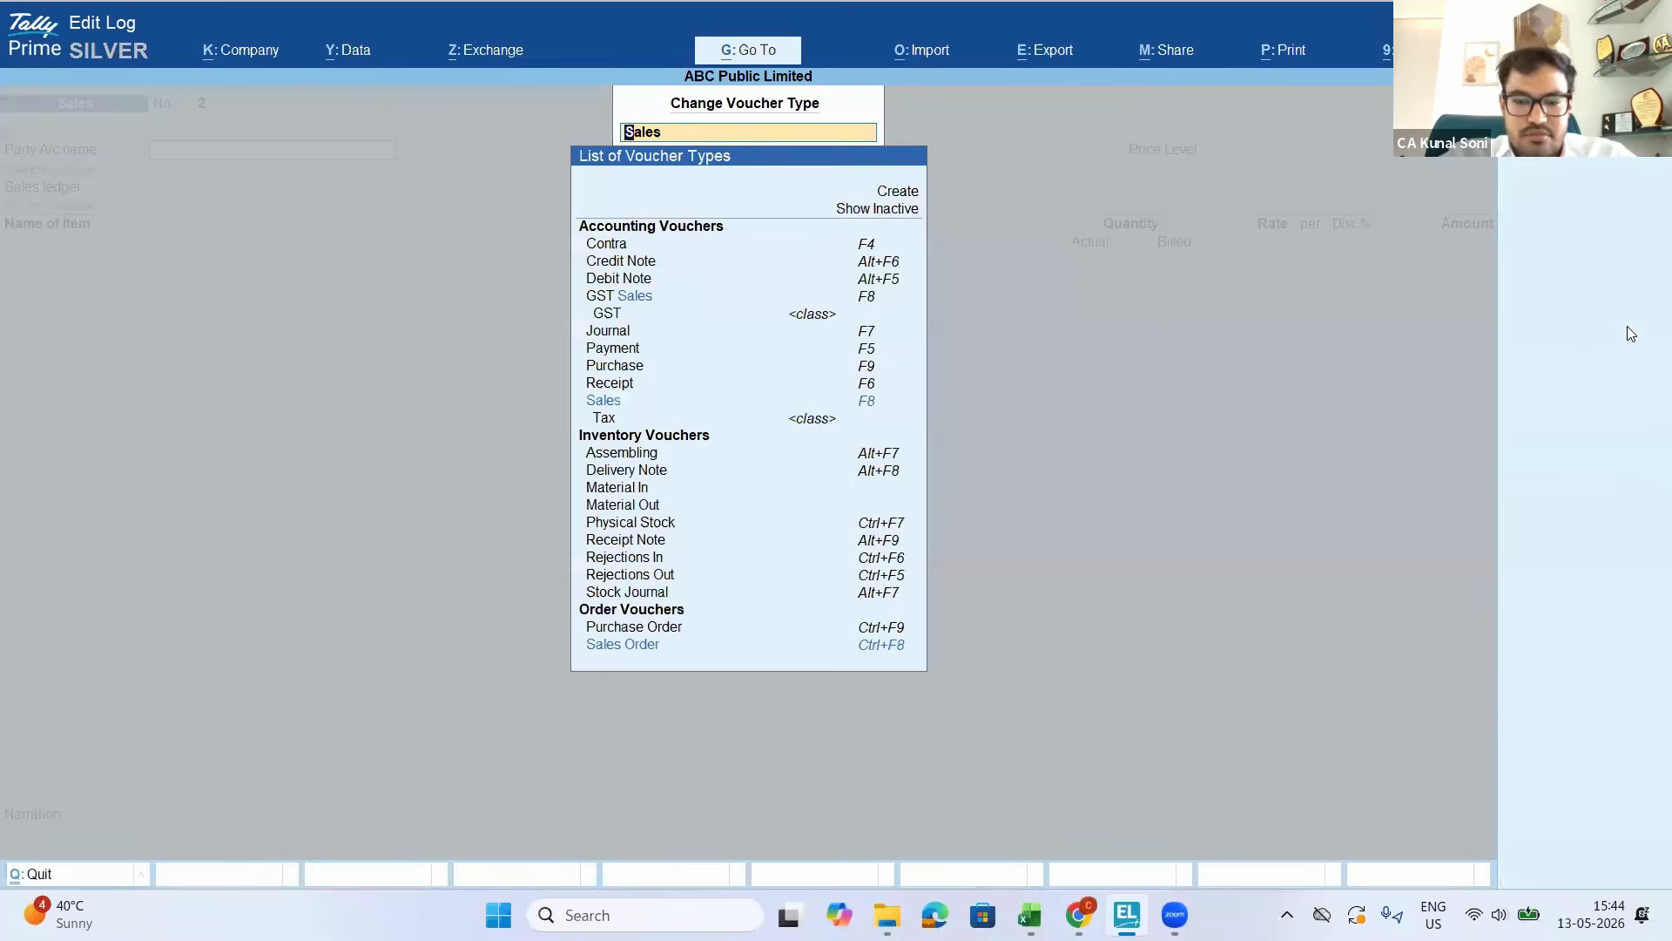
type("Ord")
key("Down")
key("Down")
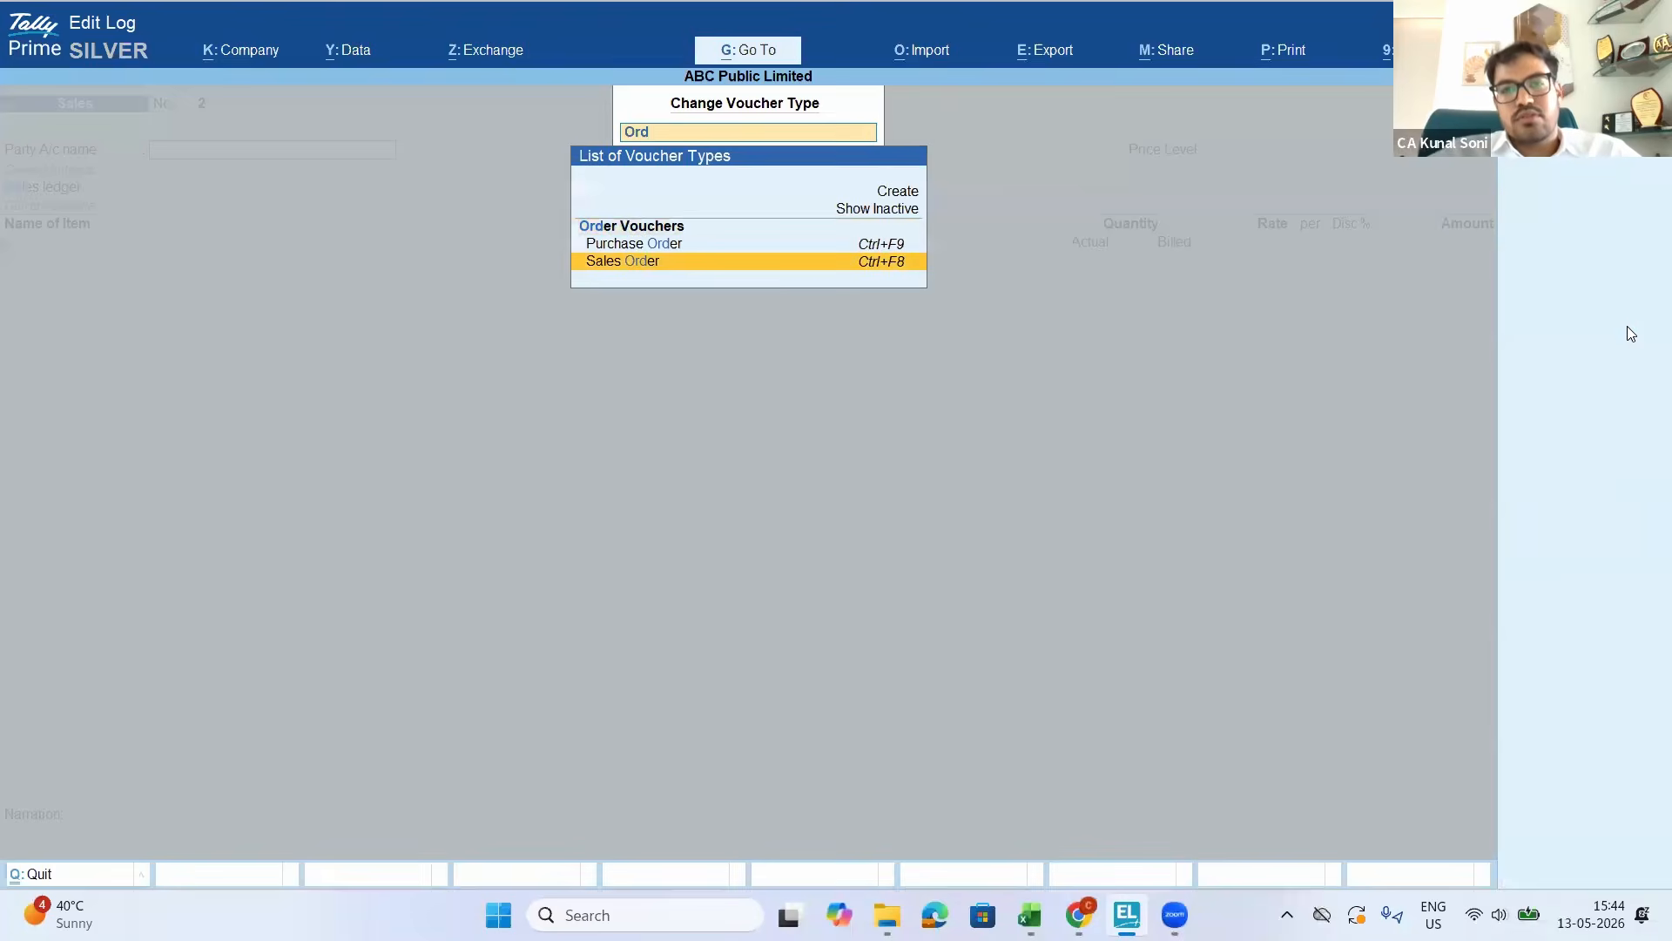
key("Return")
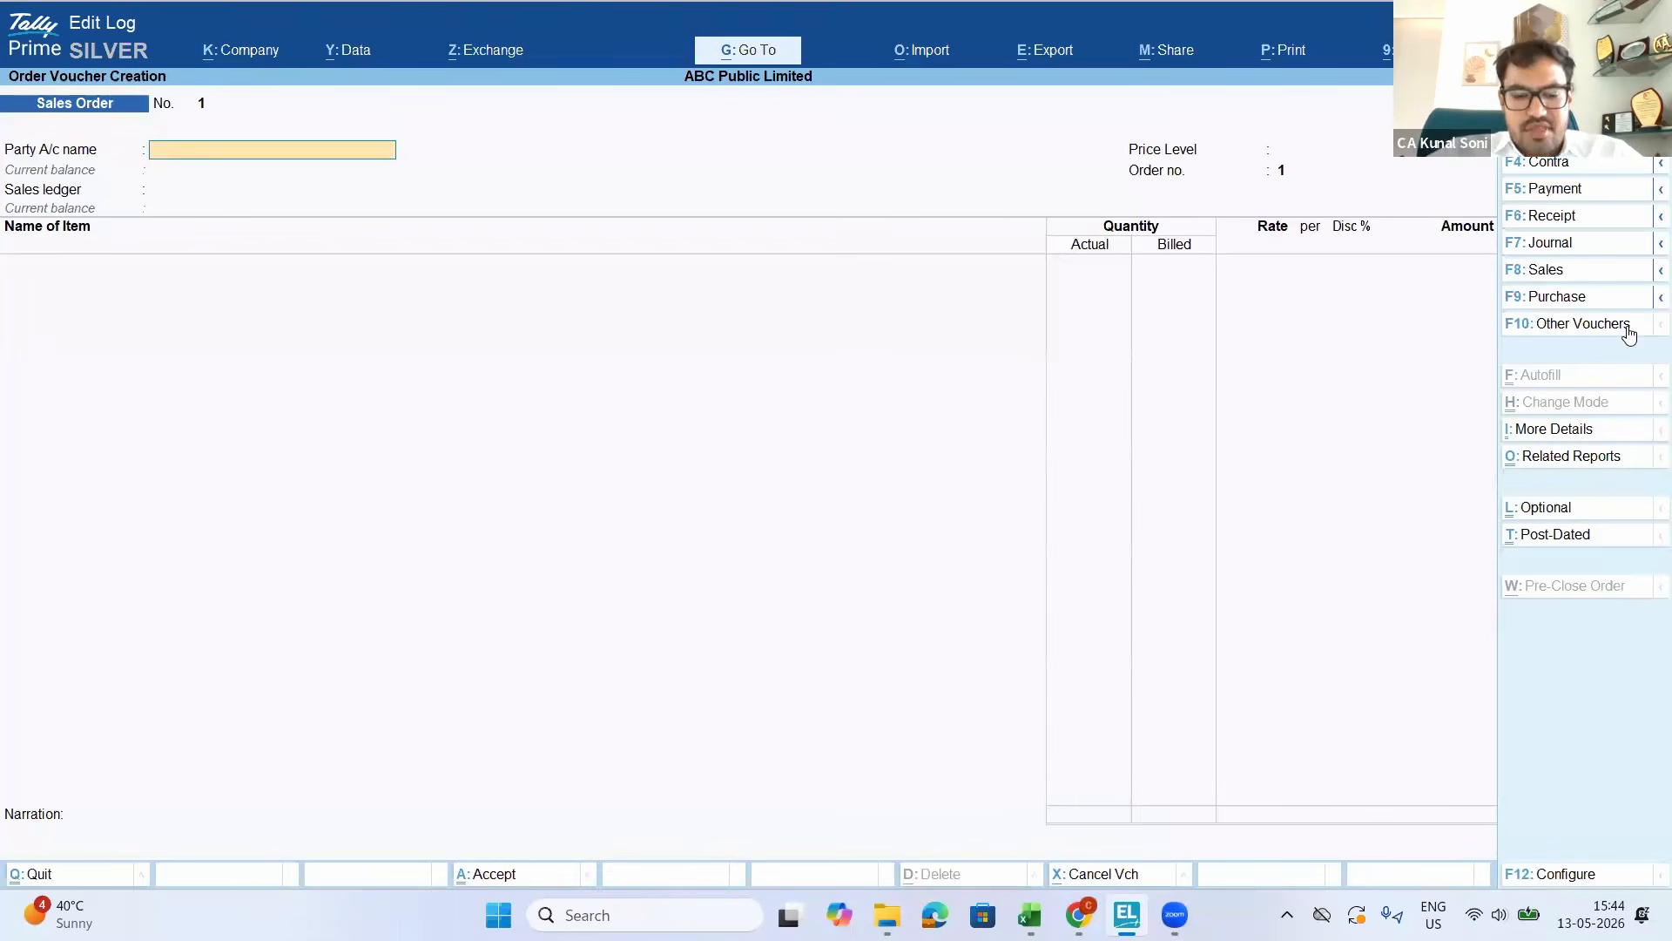
Choose the debtor's ledger as the sales order's party account and accept the default party details
type("debt")
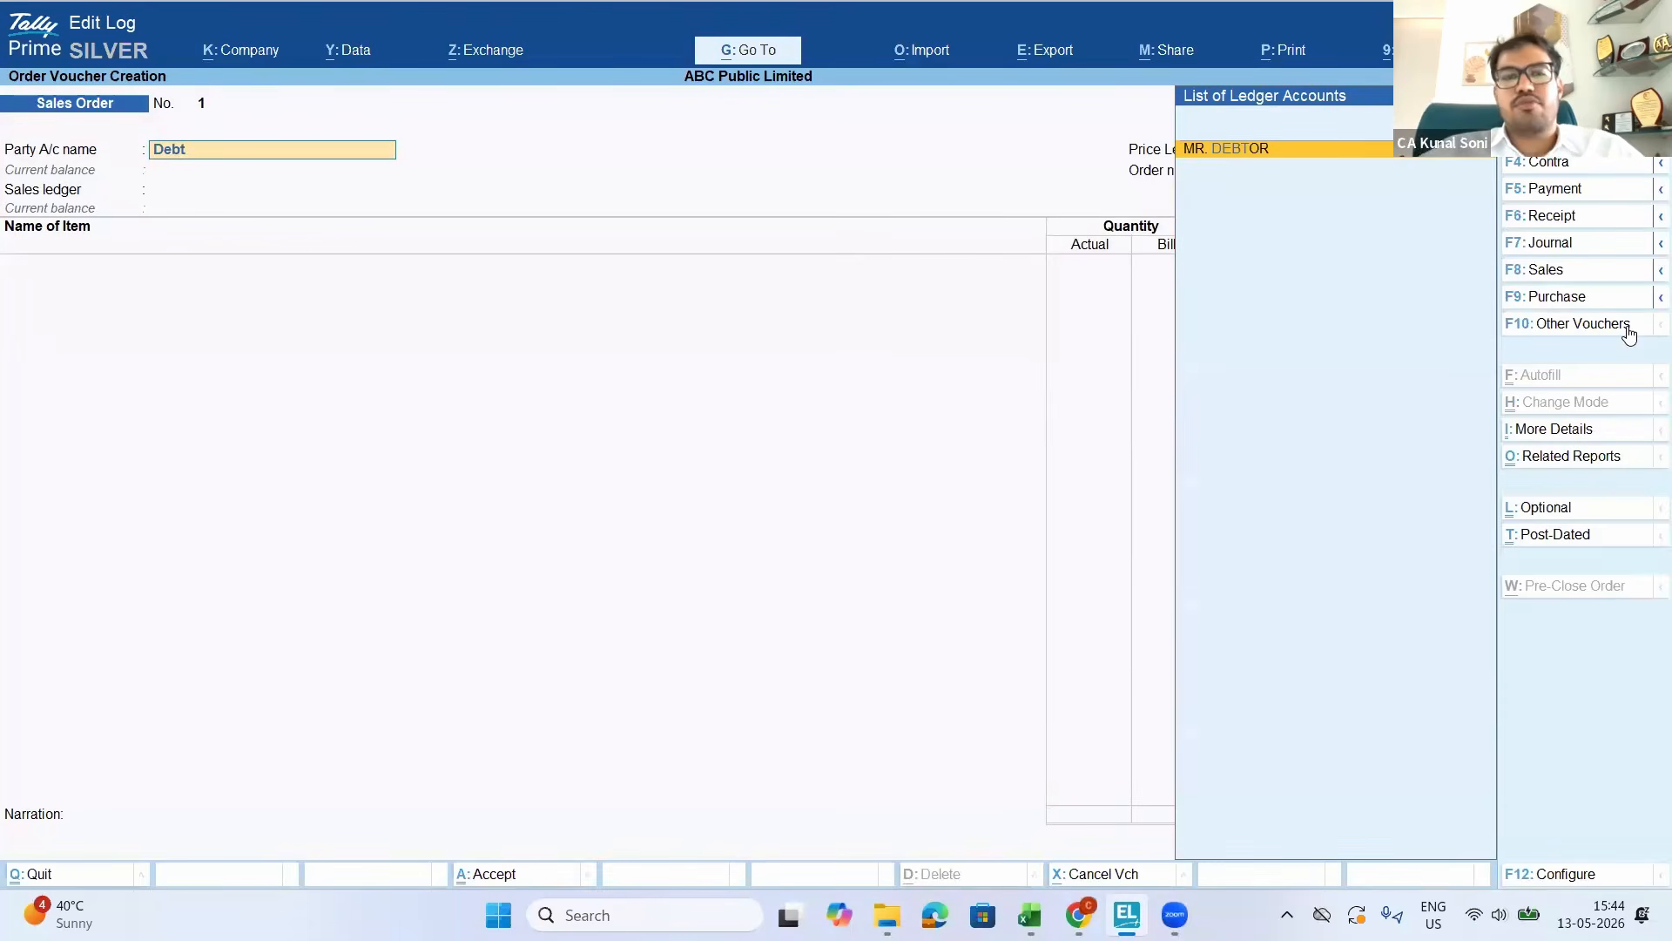
key("Return")
key("Return")
key("ctrl+a")
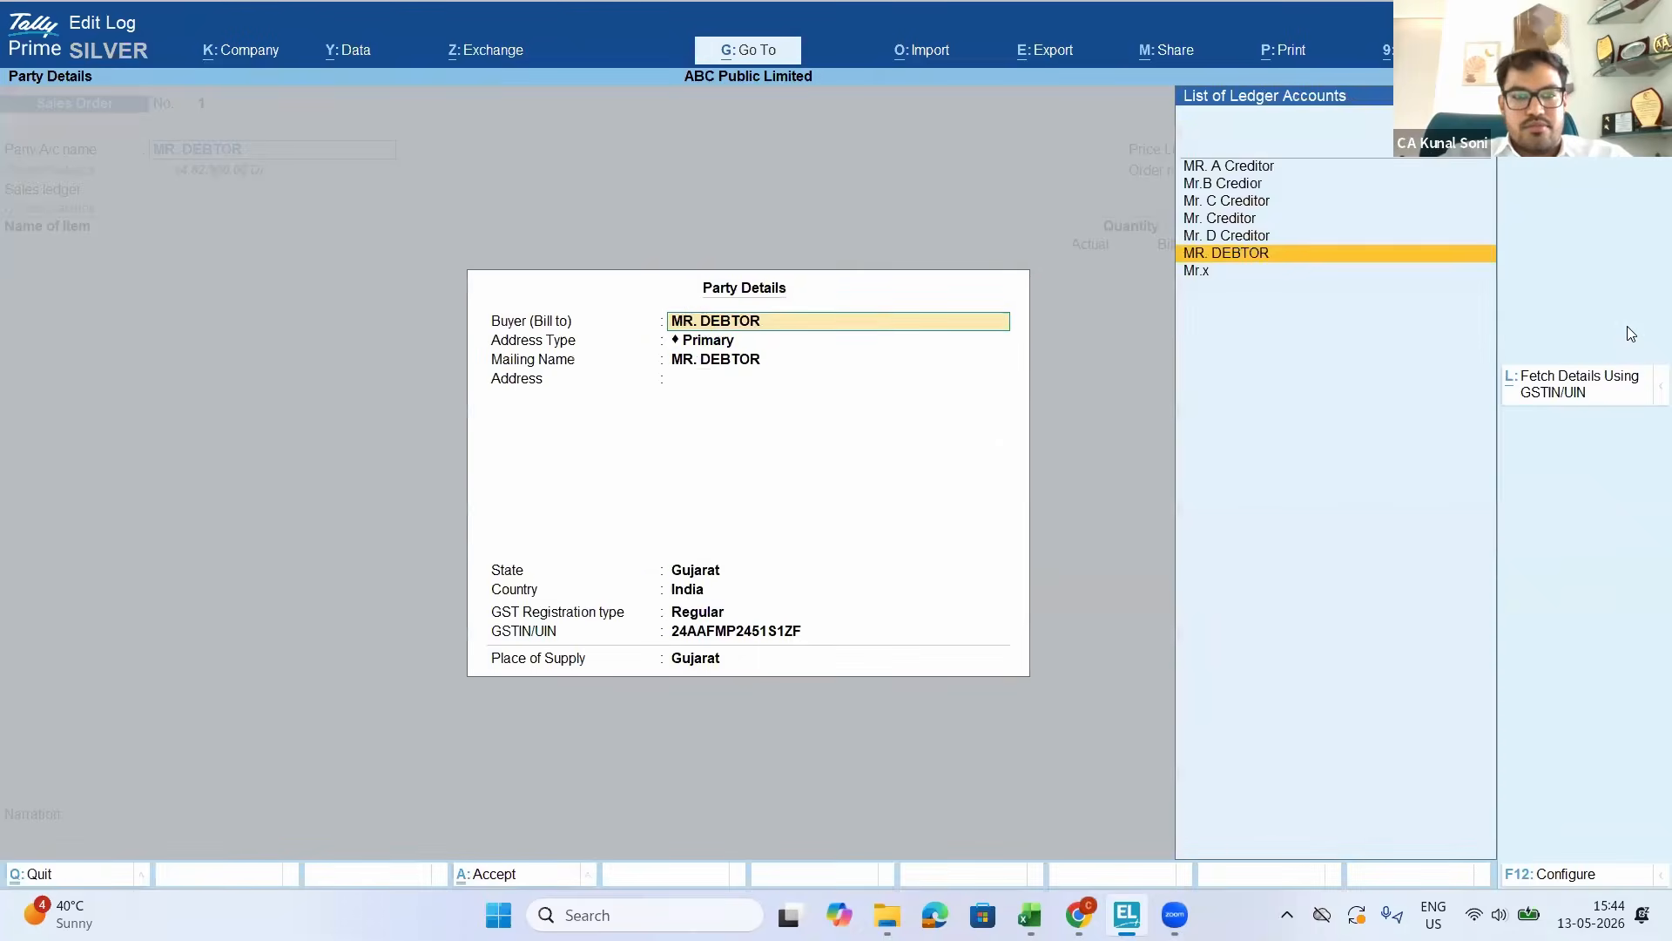
key("ctrl+a")
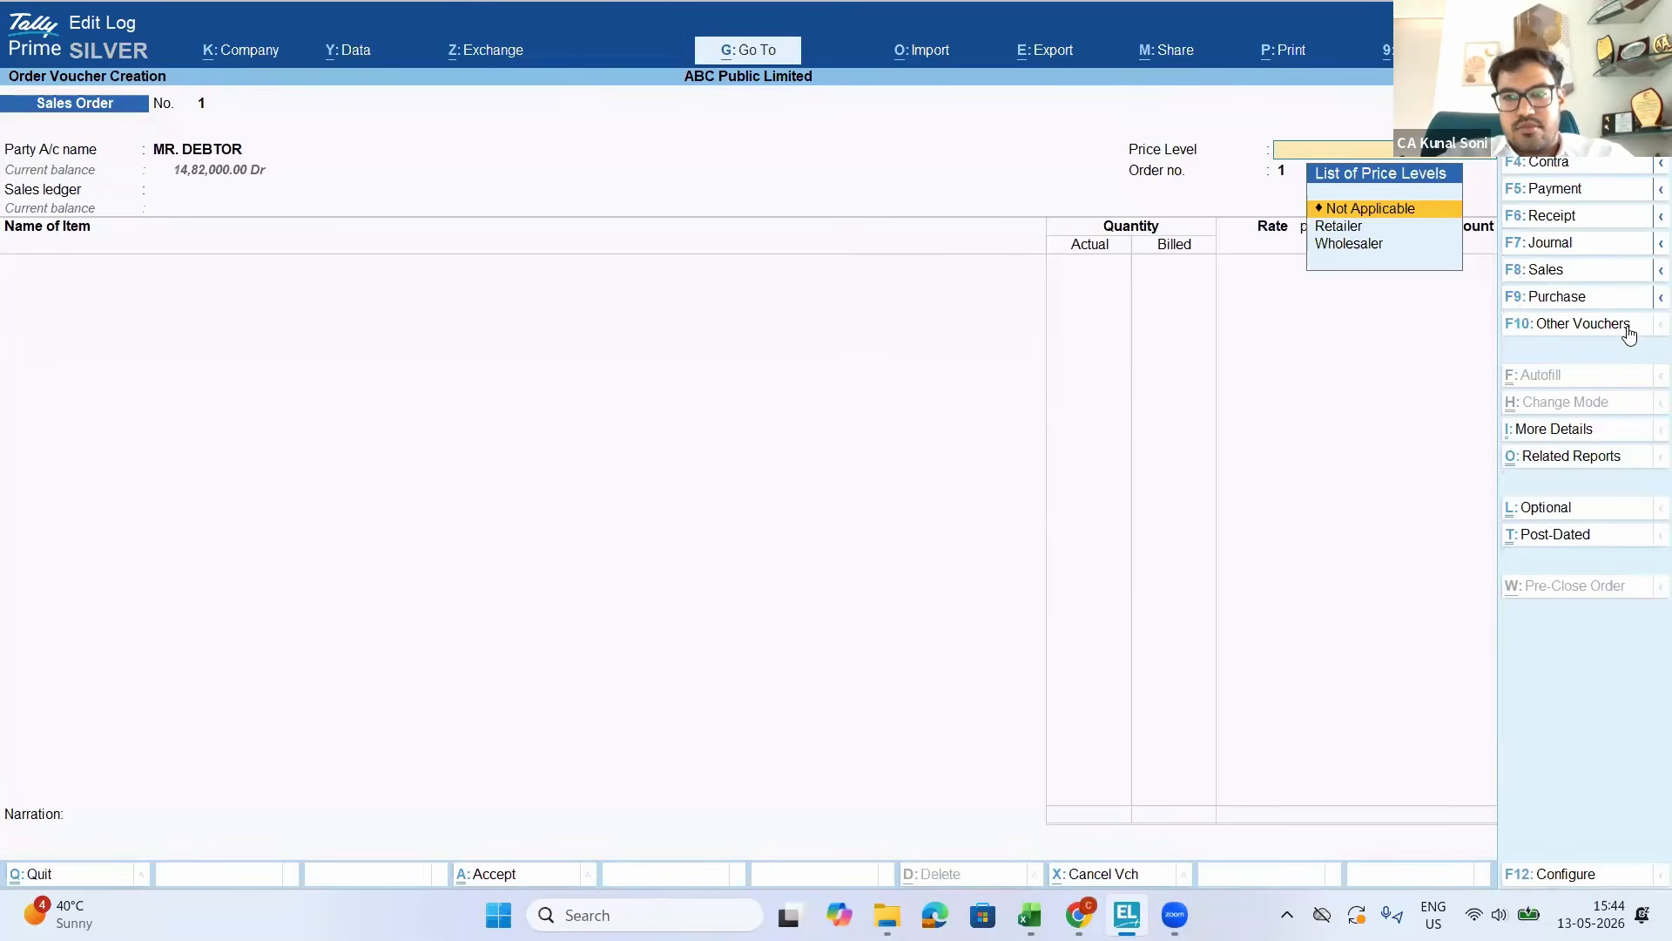
Set the sales order's price level to Retailer
key("Down")
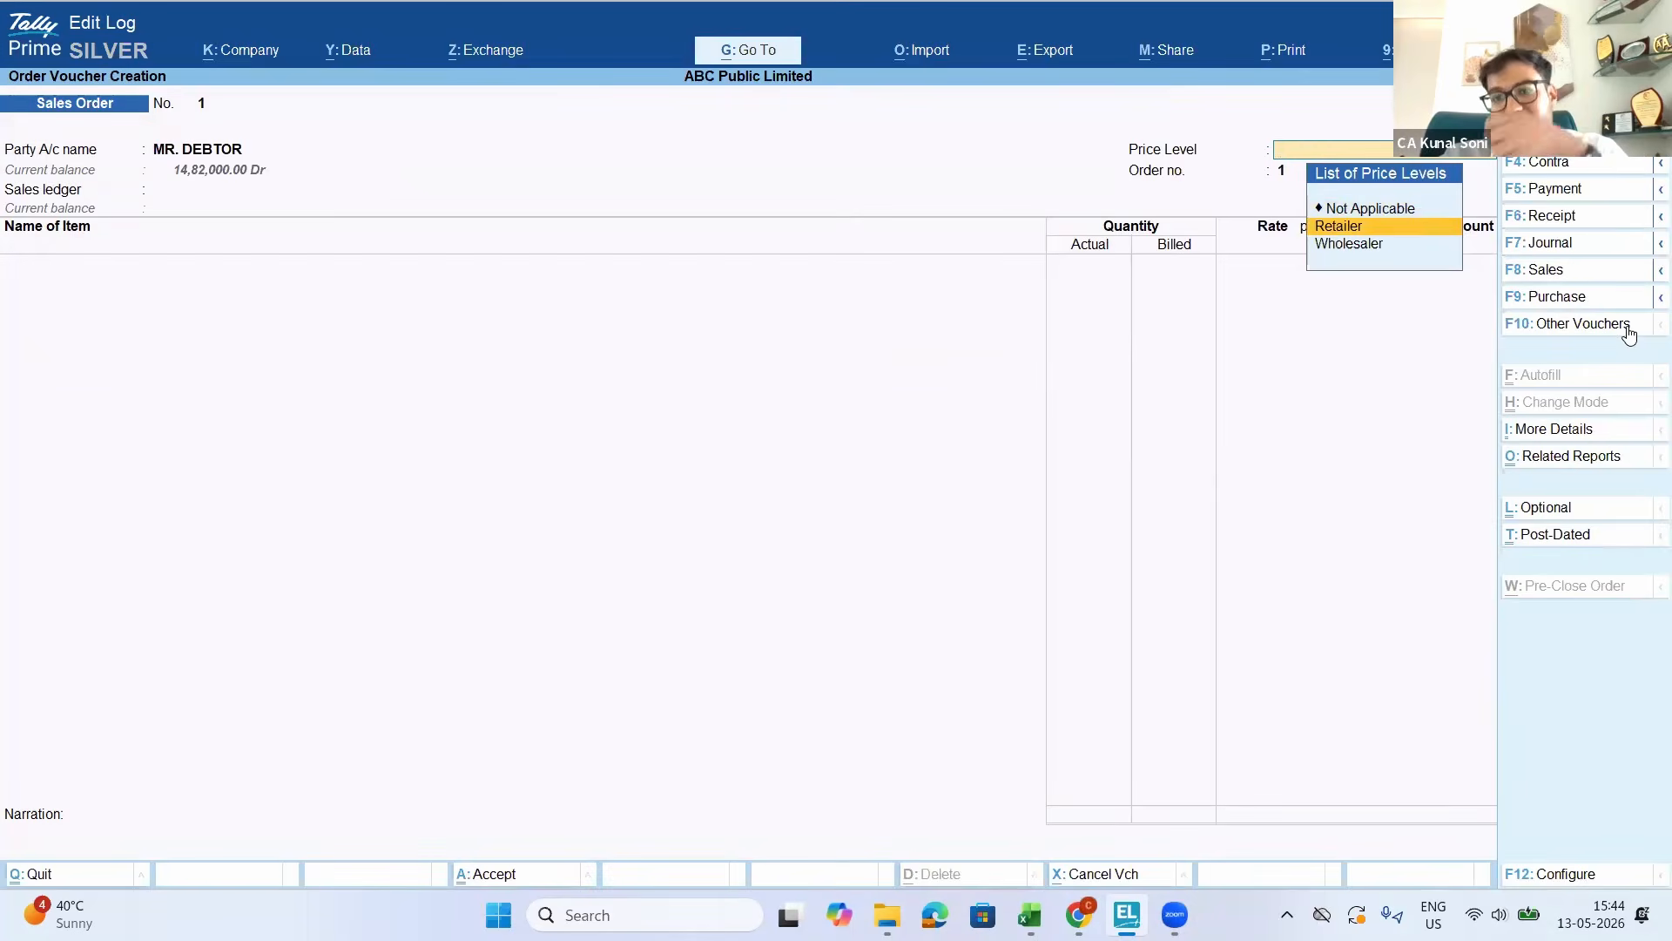
key("Up")
key("Down")
key("Down")
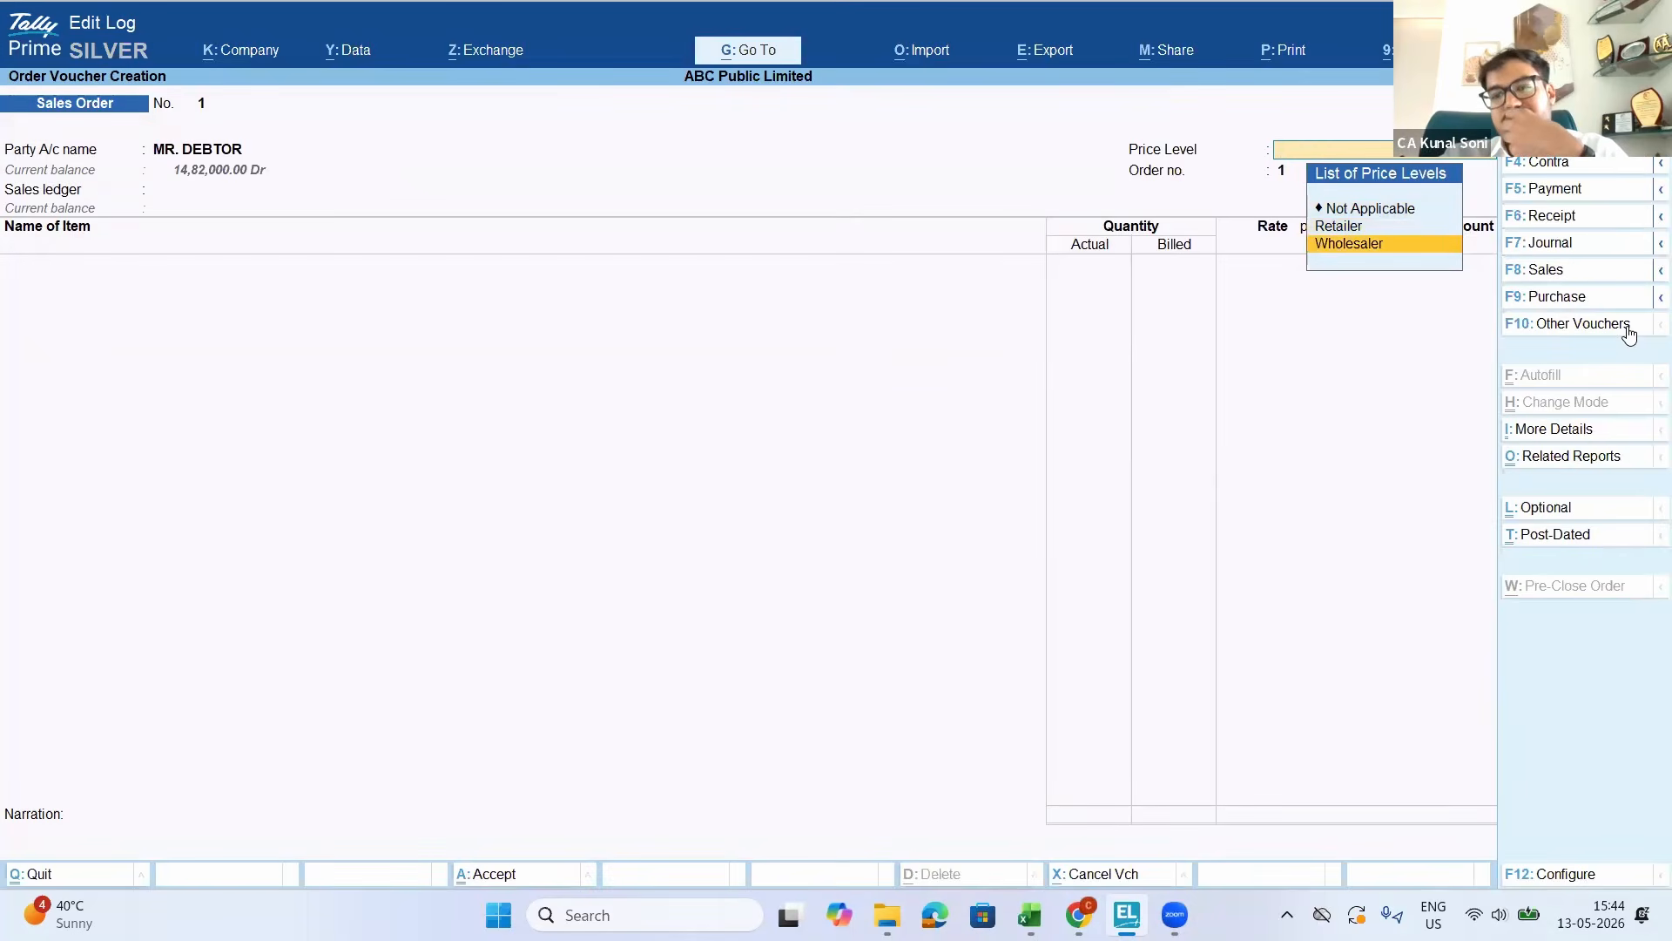
key("Up")
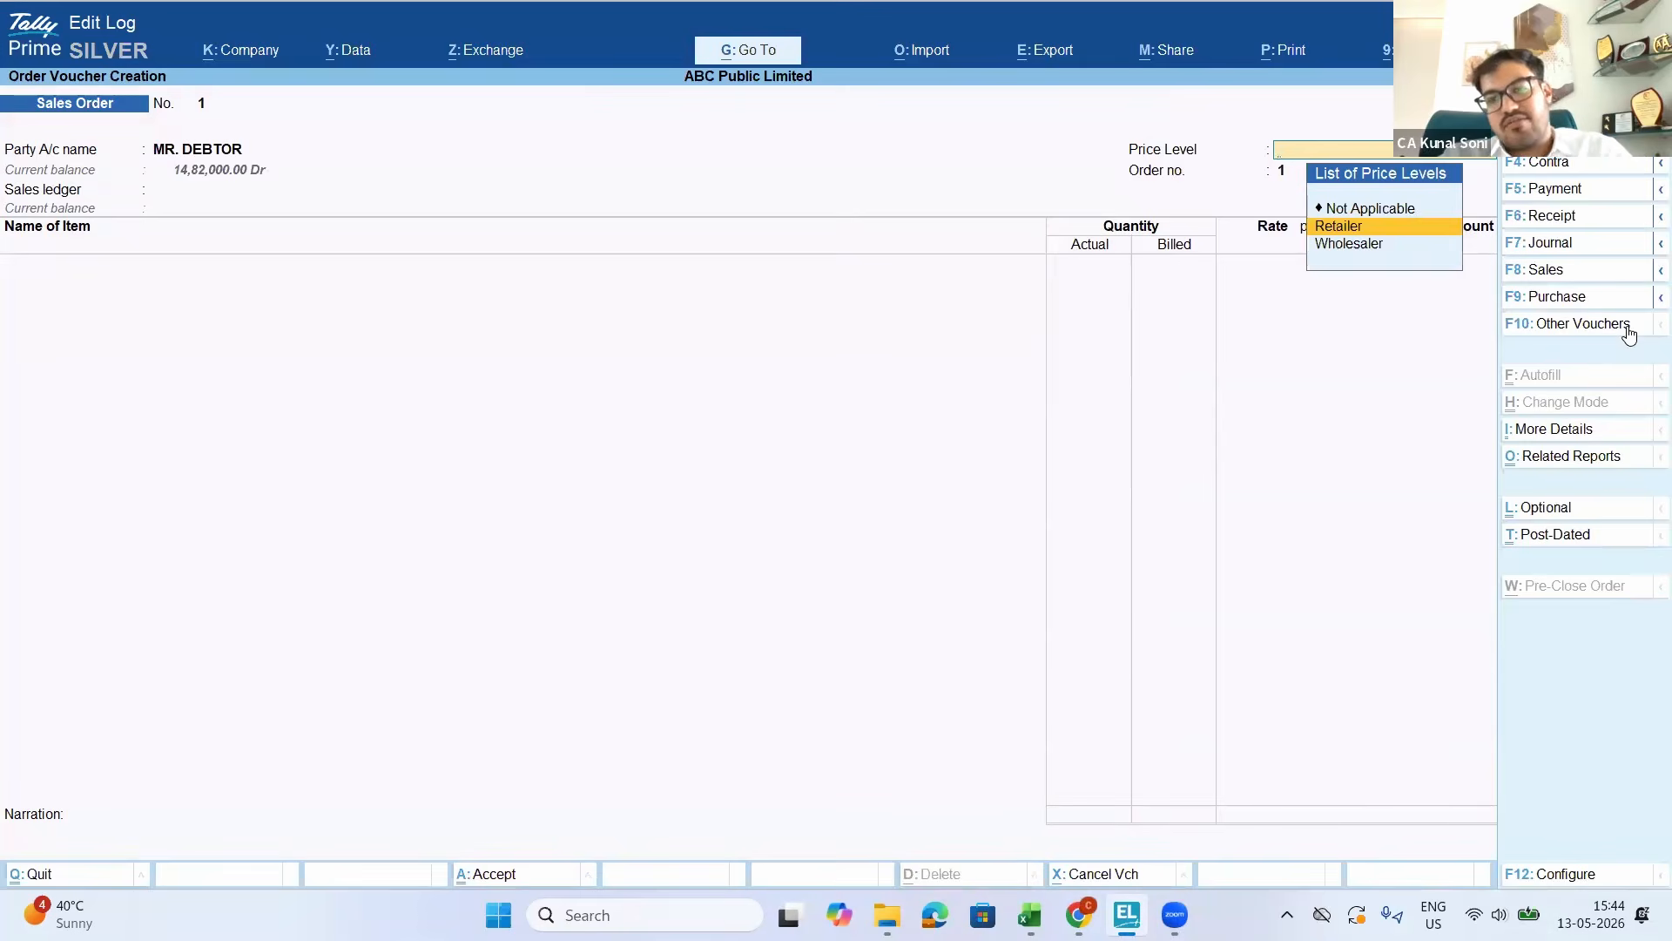
key("Return")
Try to set the sales order's voucher date to 30 April
key("F2")
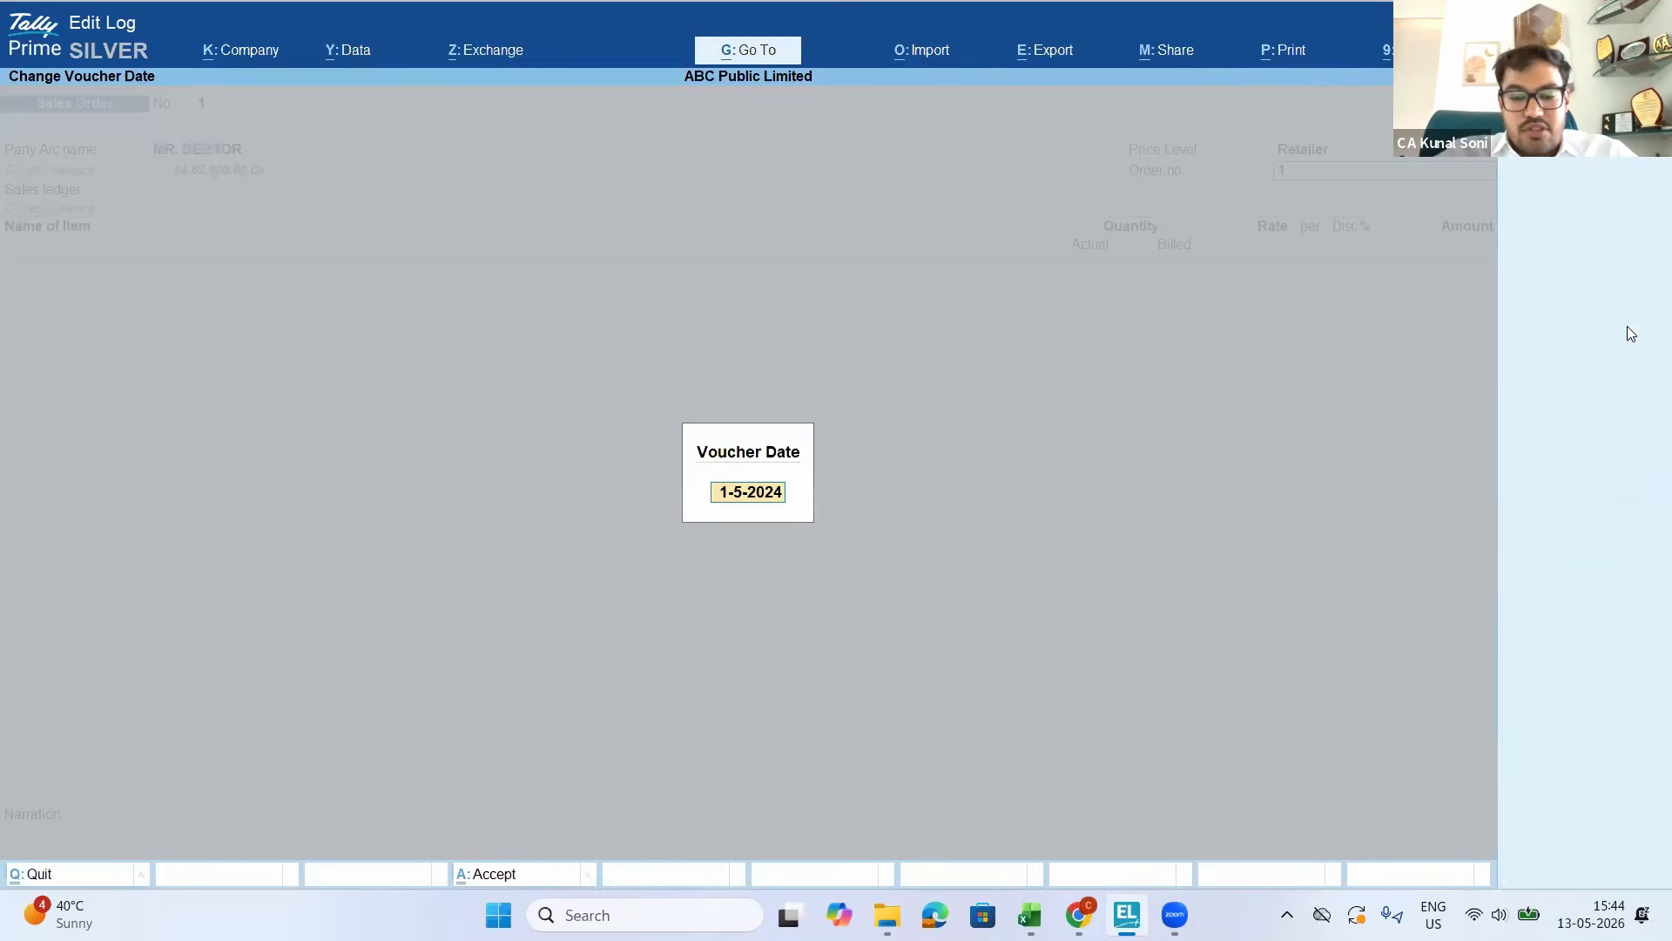
type("30")
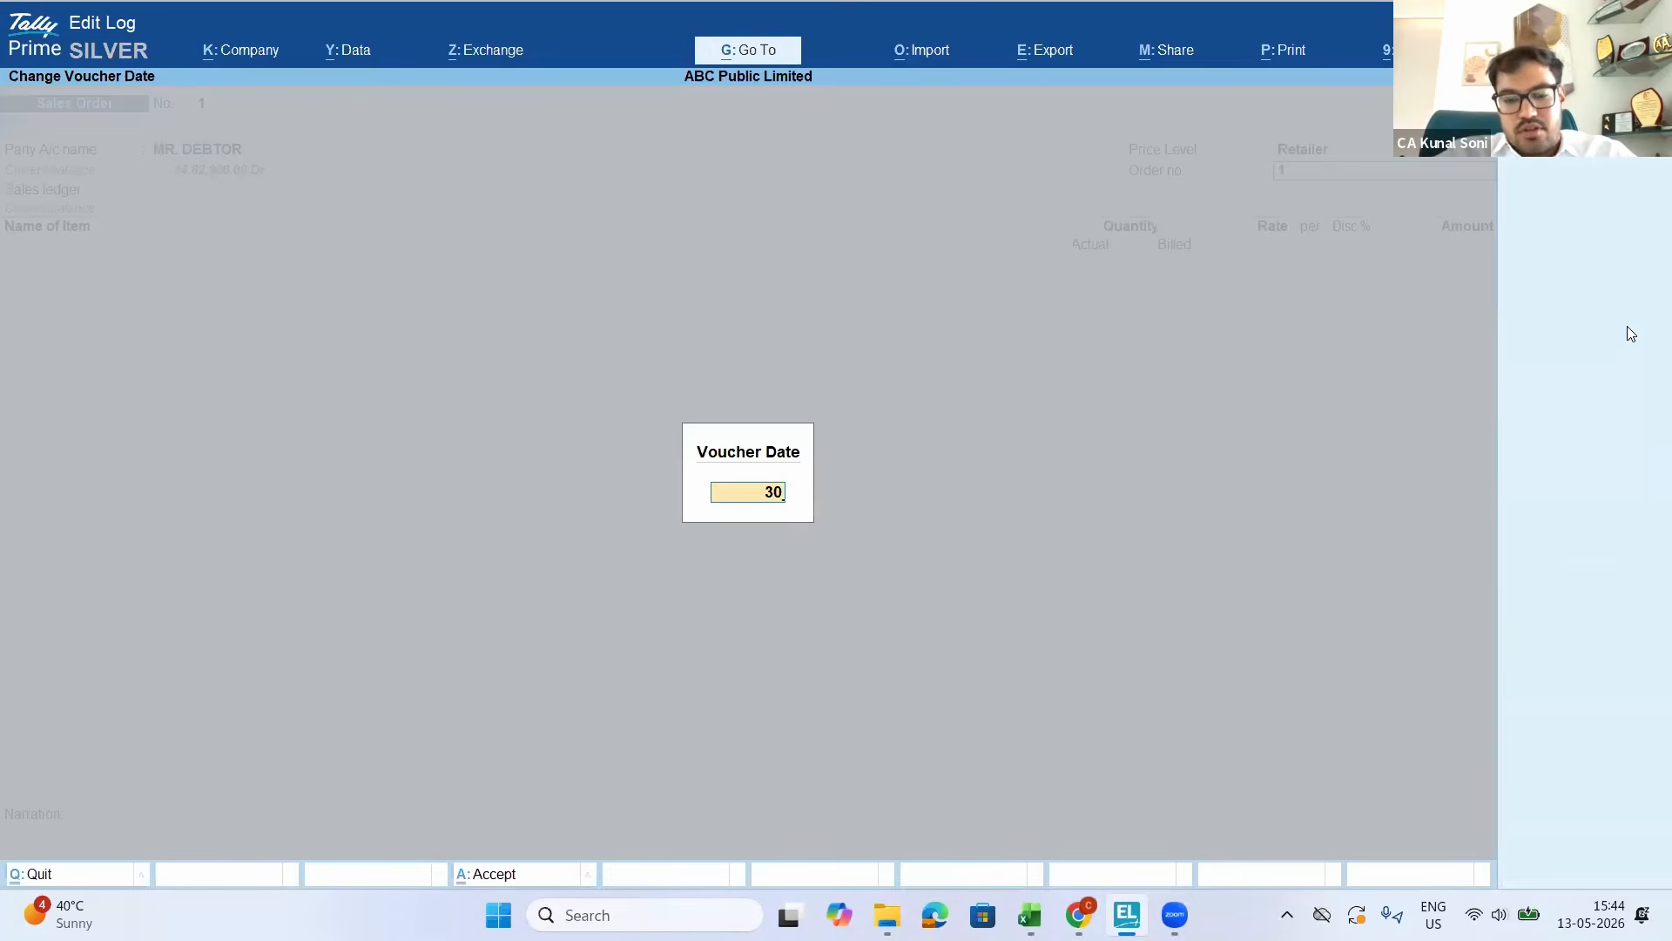
type("-04-202")
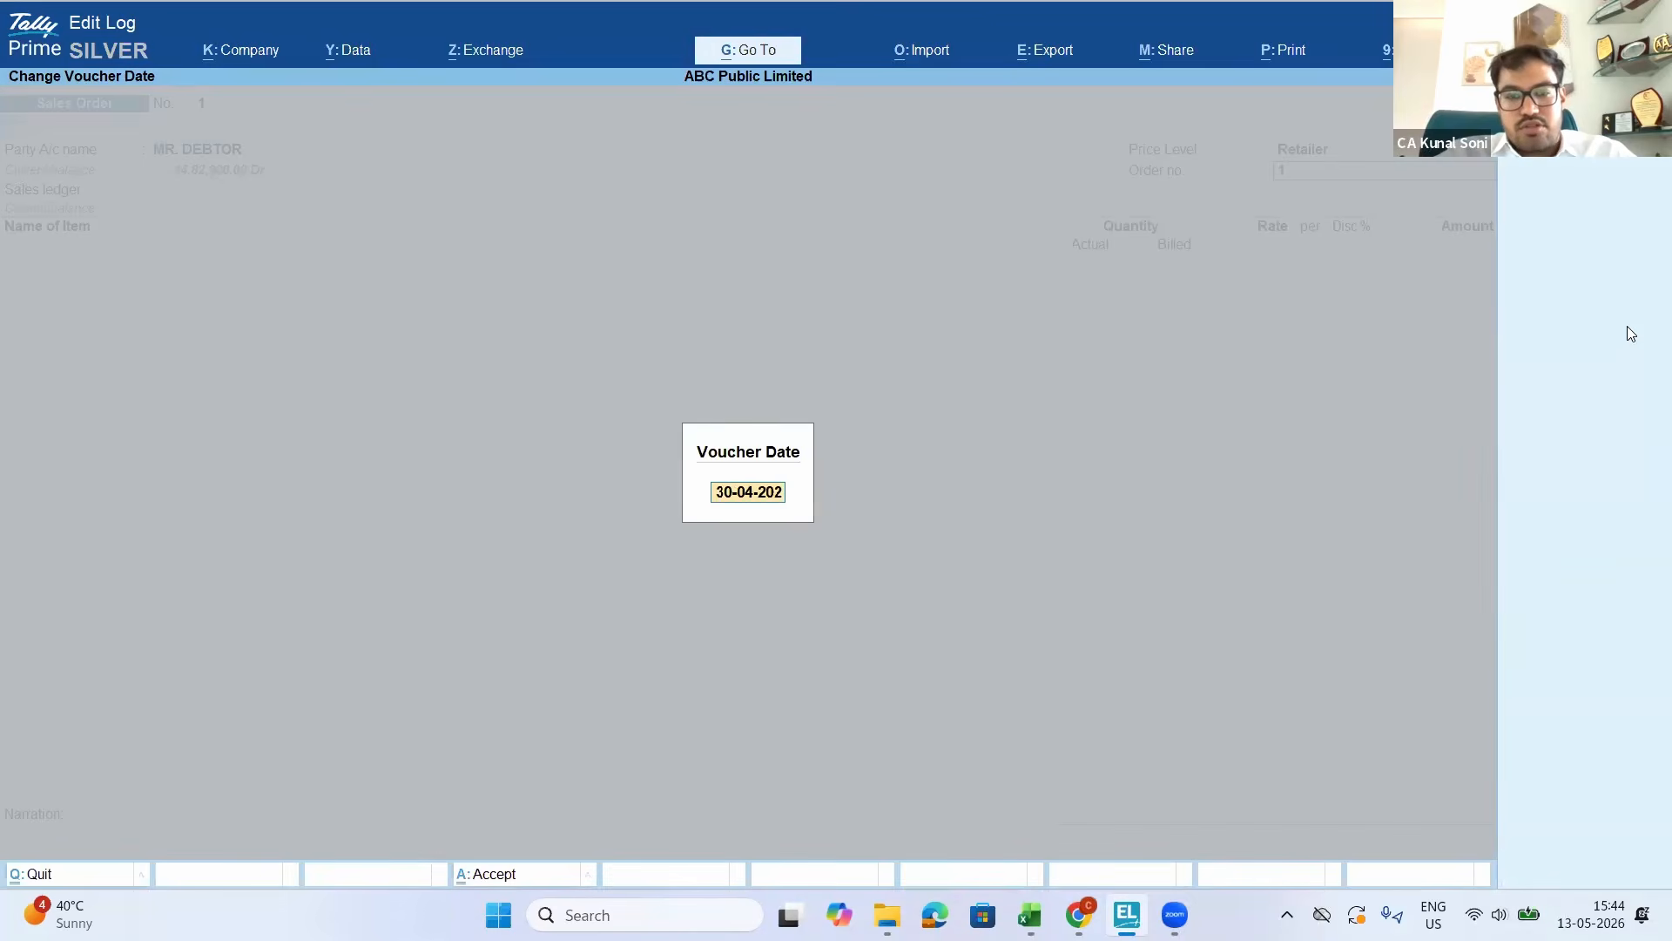
type("4")
key("Return")
key("BackSpace")
Change the working period to run from 1-4-2024 to March 2027
key("alt+F2")
type("a")
type("pr")
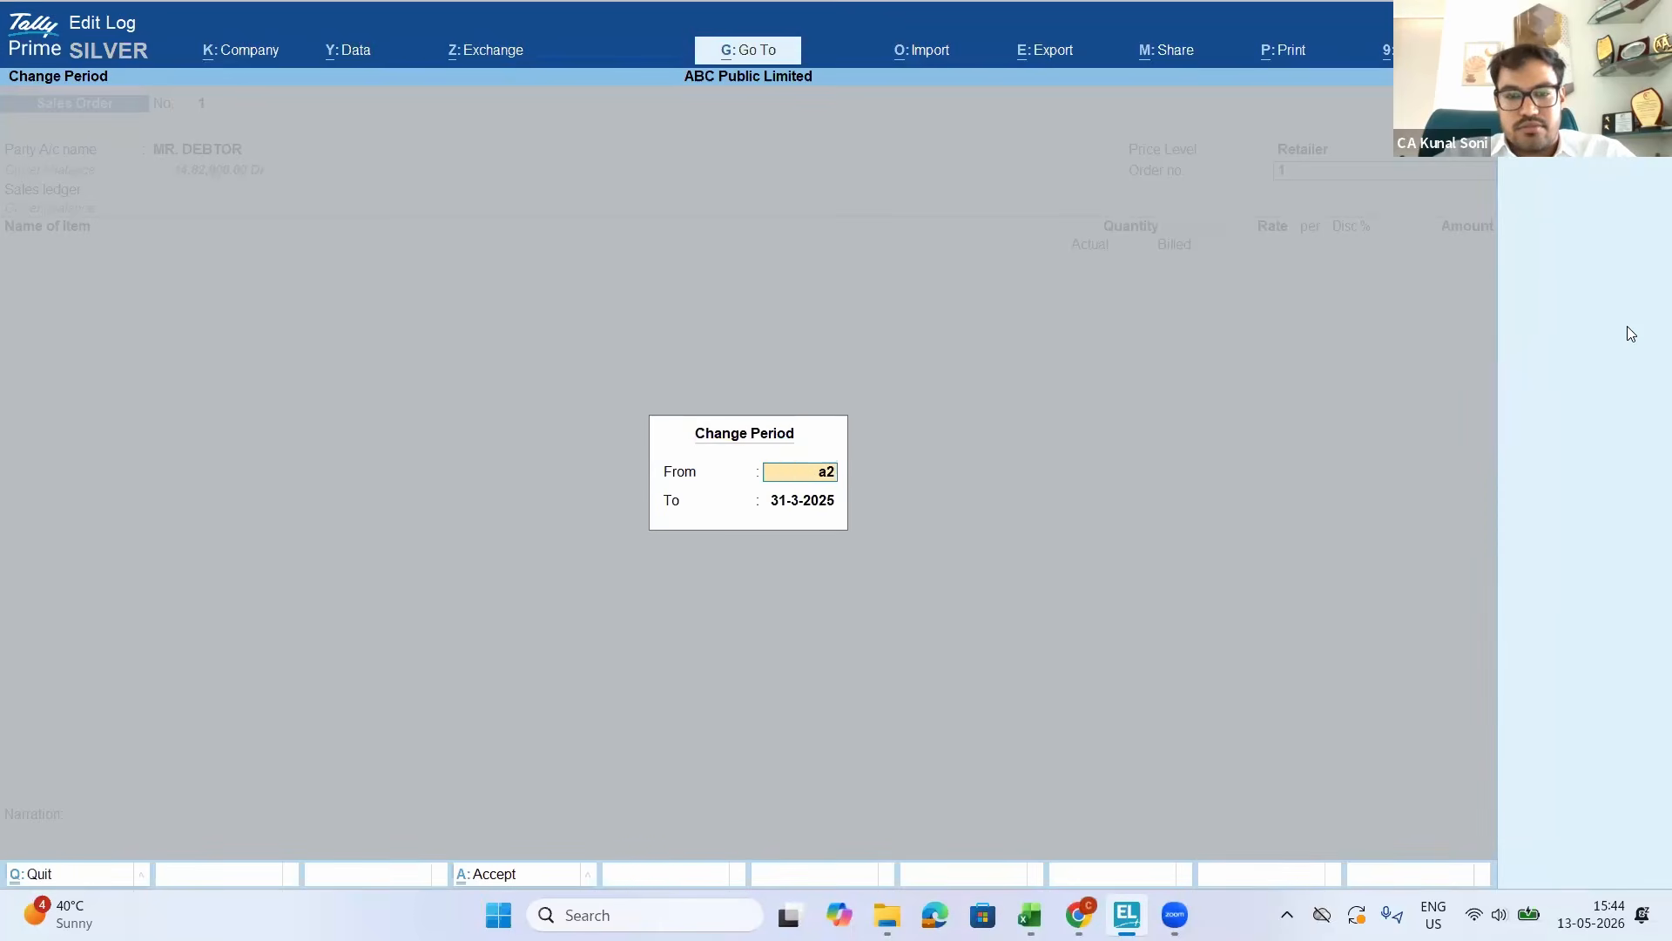
key("Return")
type("m27")
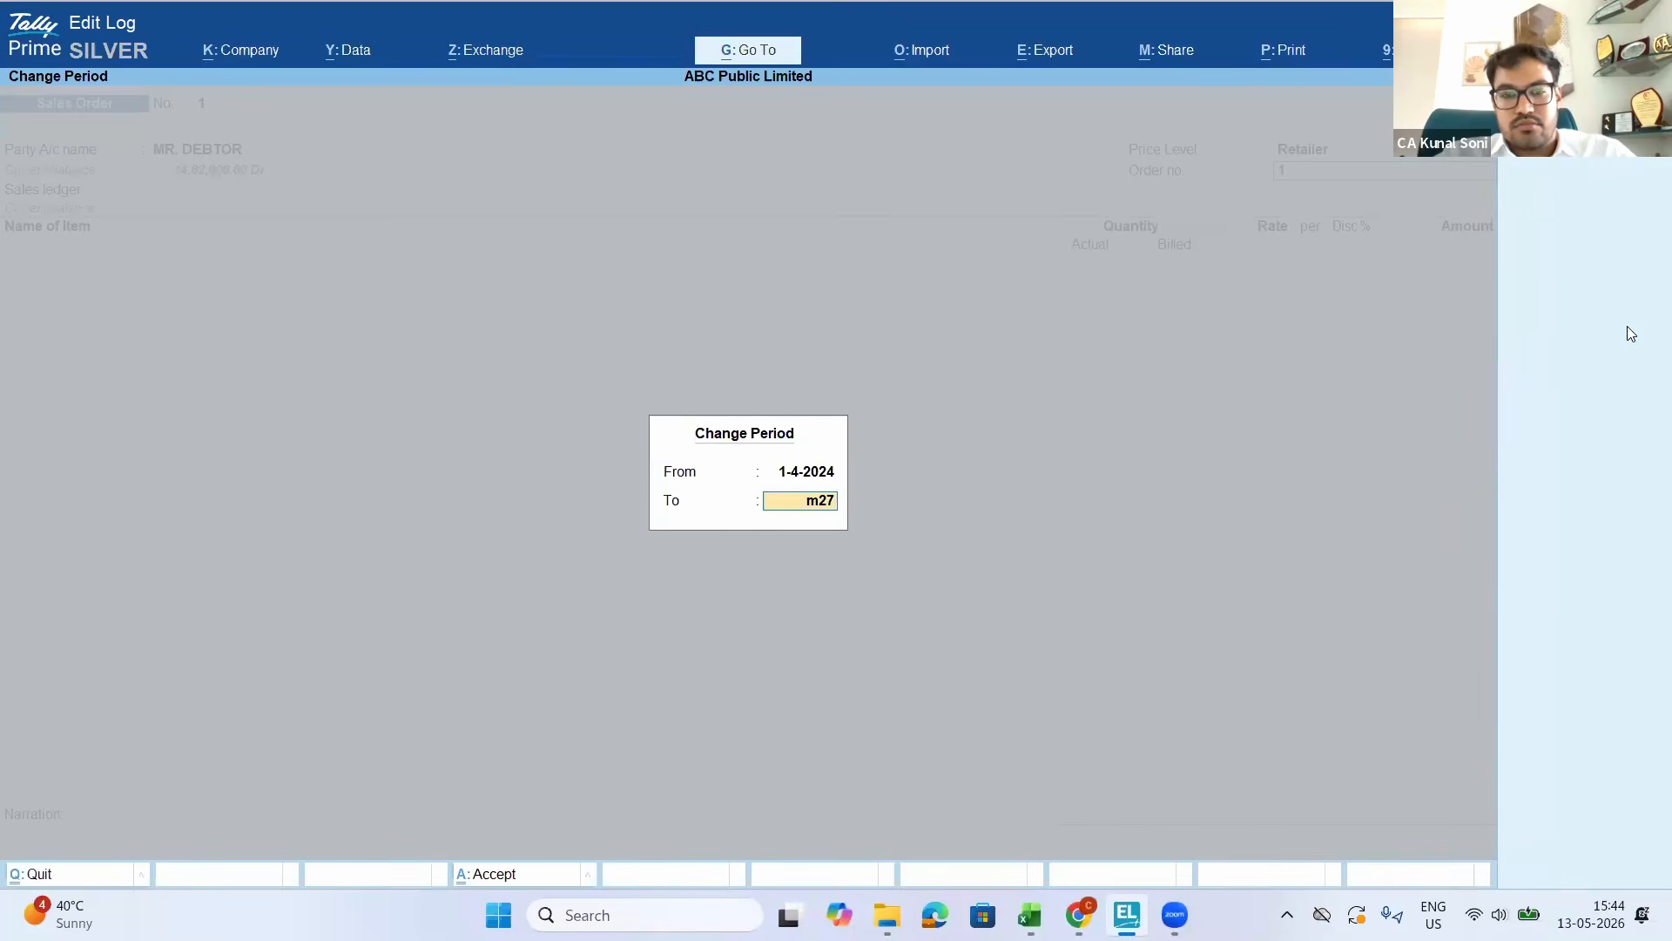
key("Return")
Set the sales order's voucher date to 30-4-2026
key("F2")
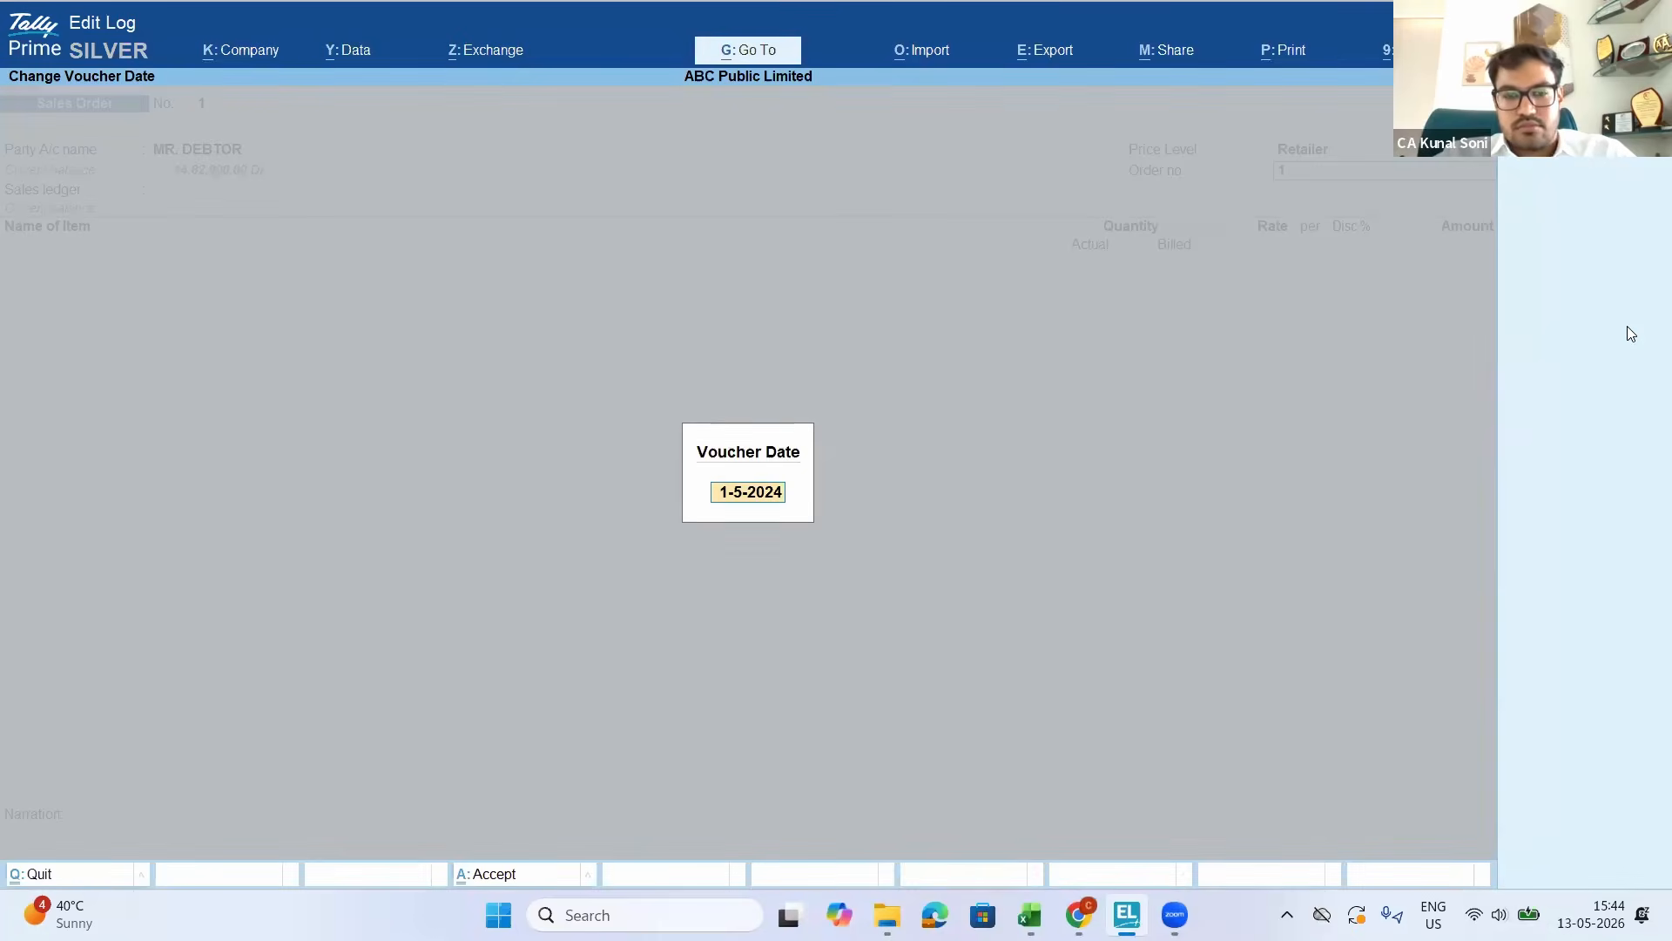
type("30-4-20")
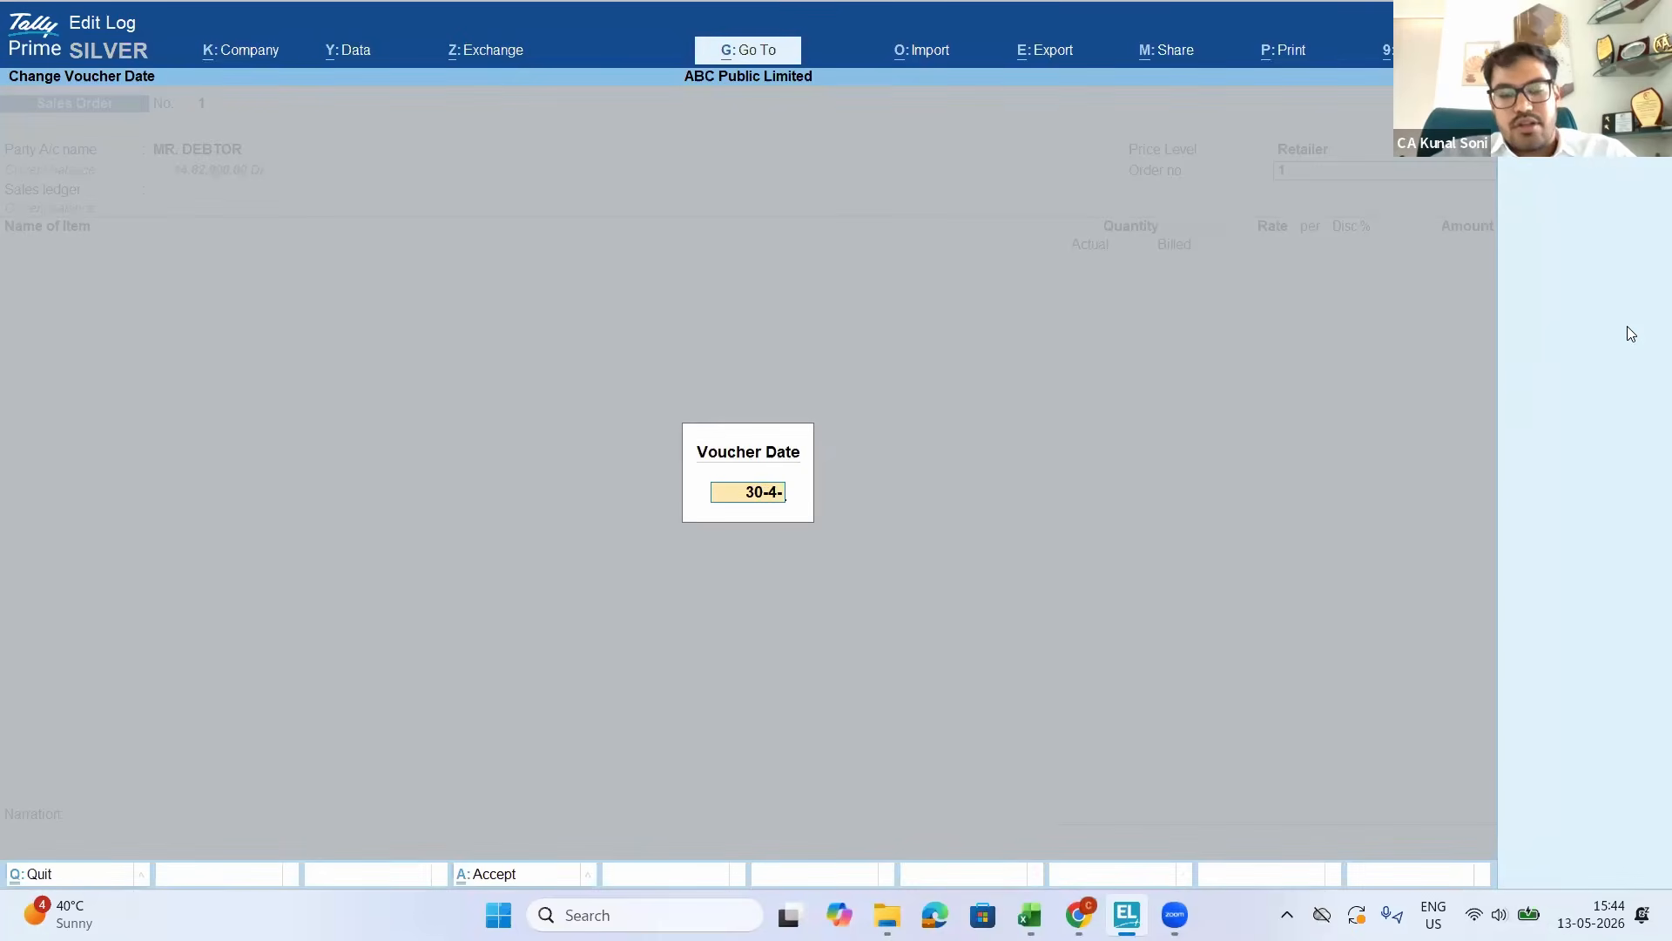
key("Return")
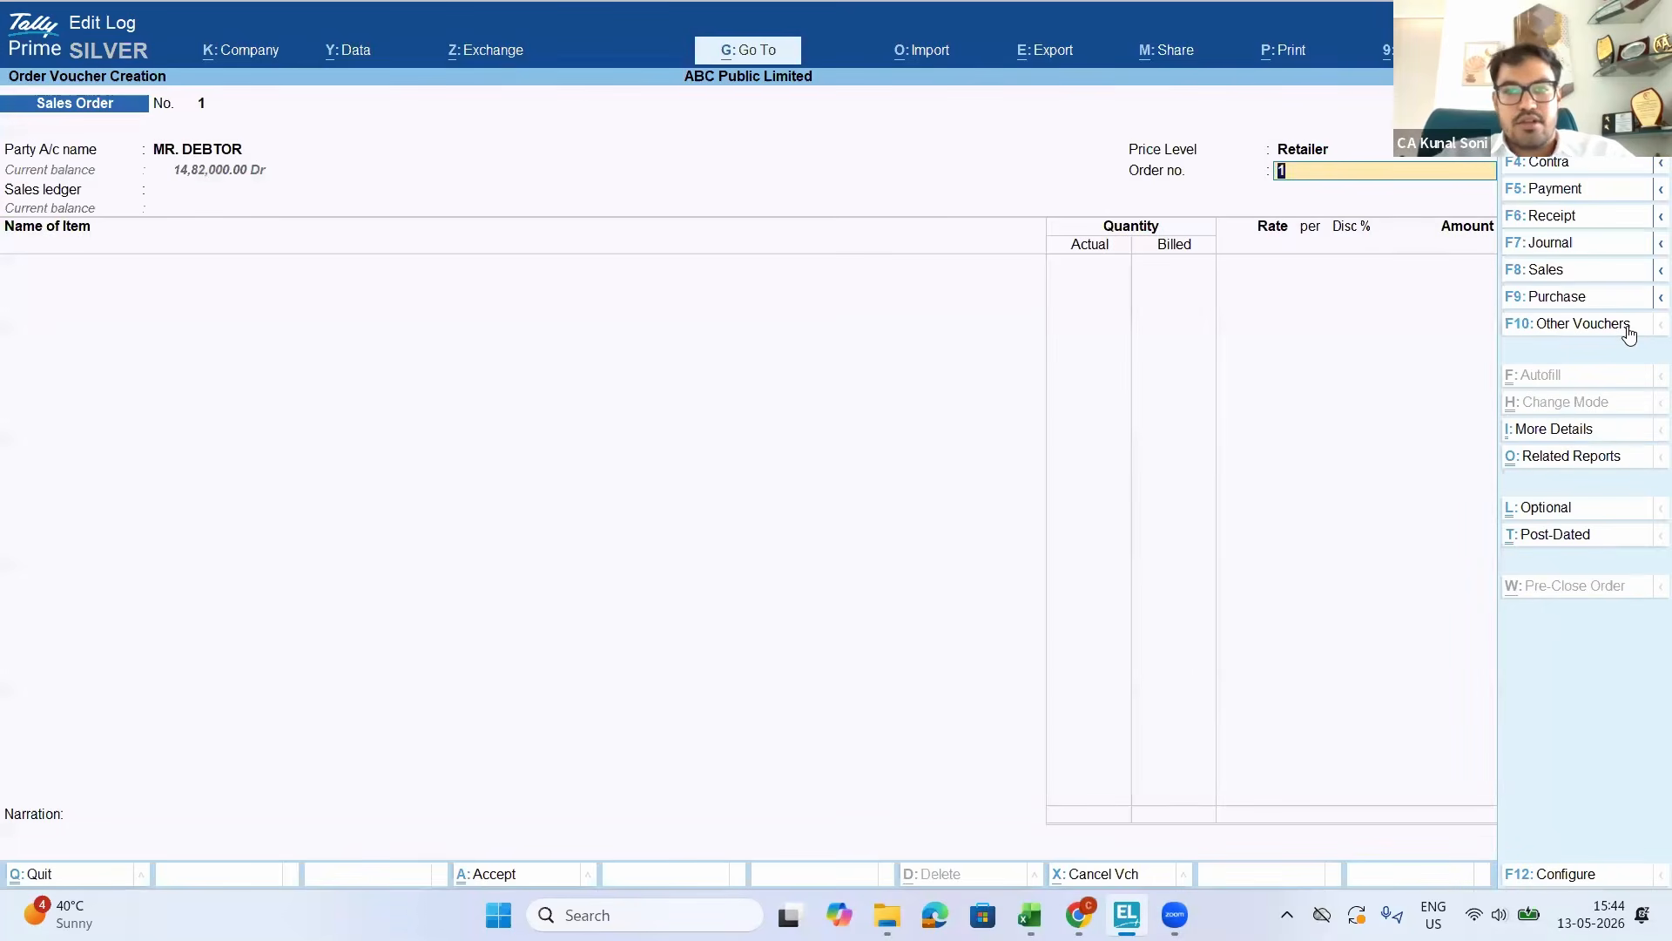
Enter "Apr 26 Order" as the order number, then return to that field from the sales ledger
type("Apr")
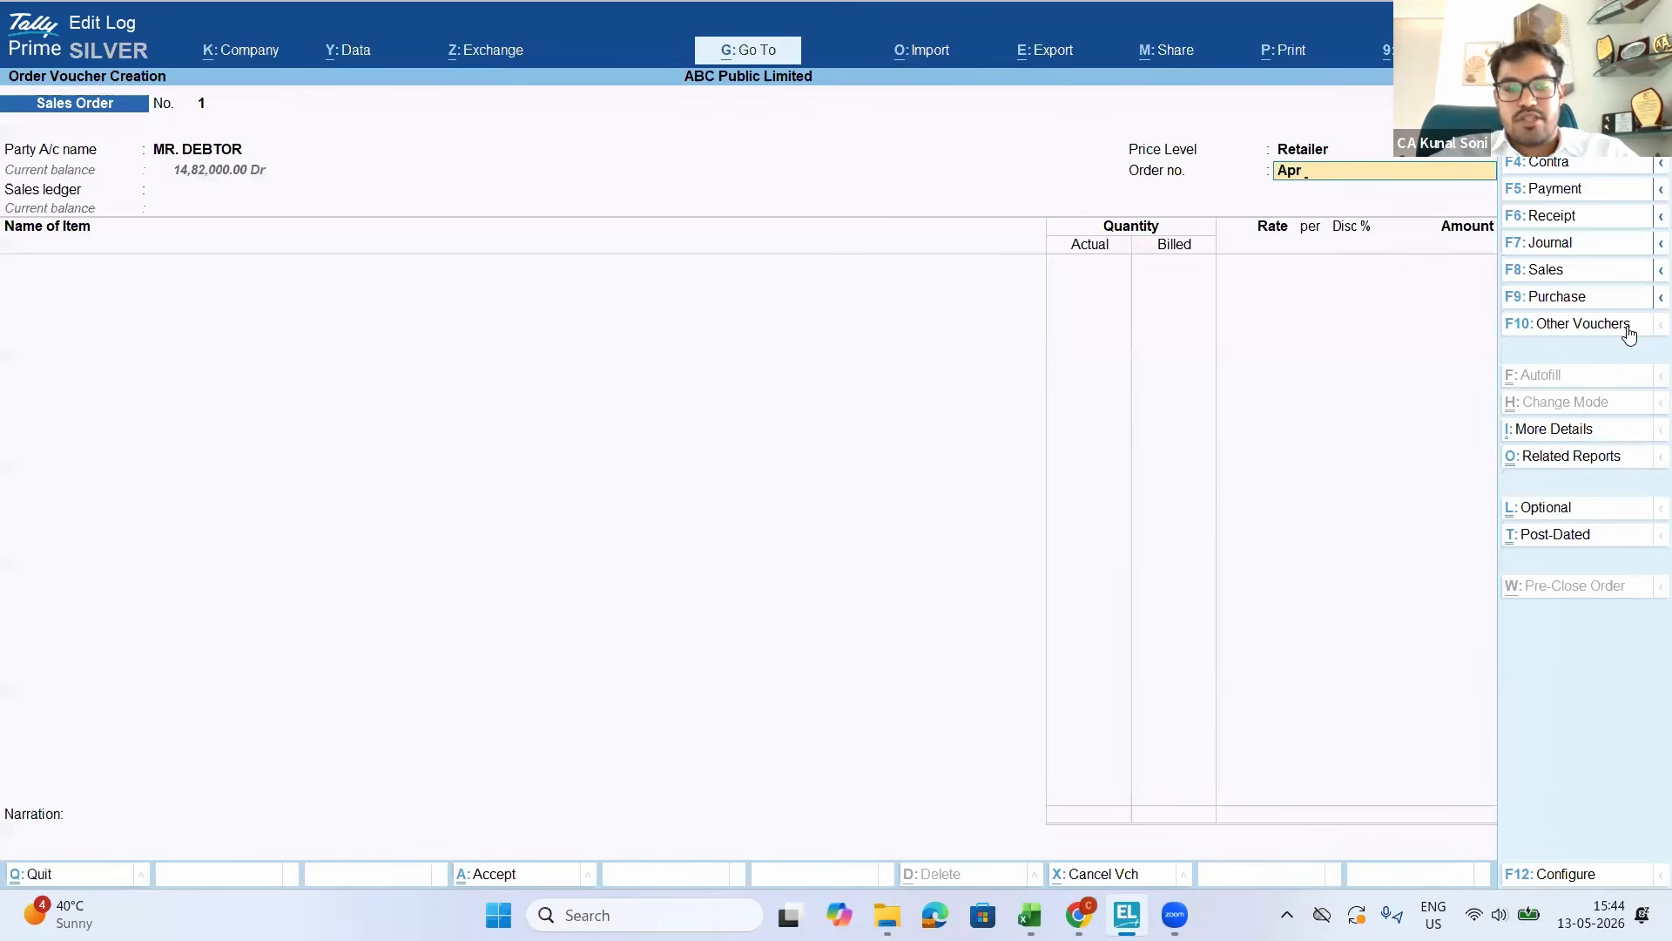
type(" 26 Order")
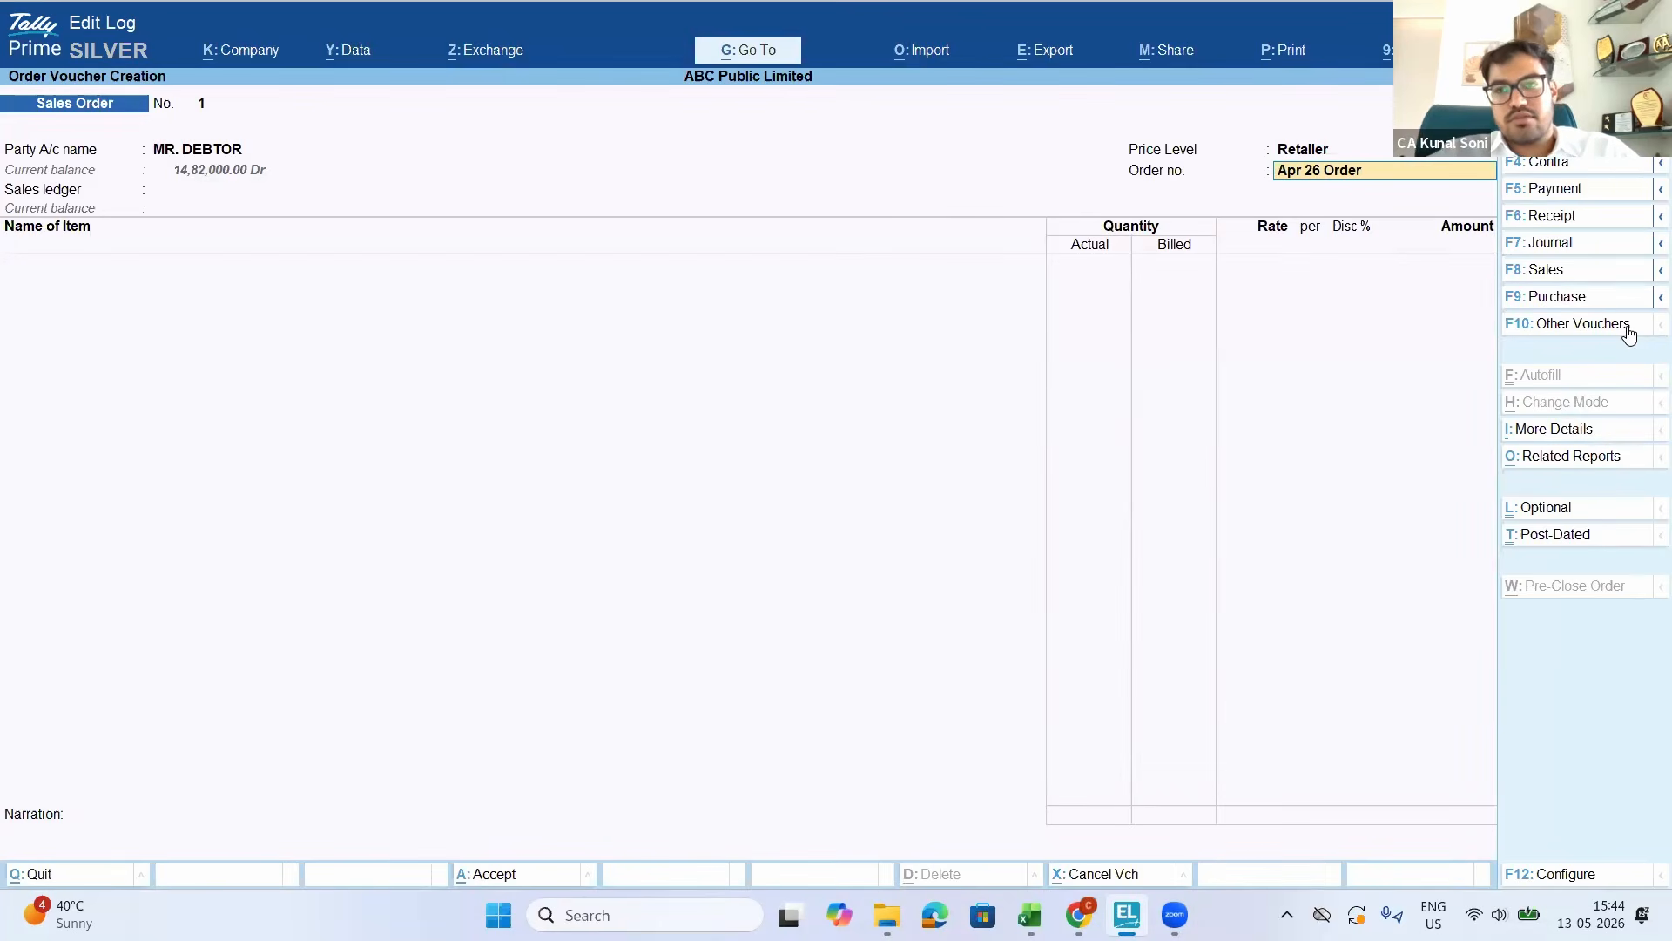
key("Return")
key("BackSpace")
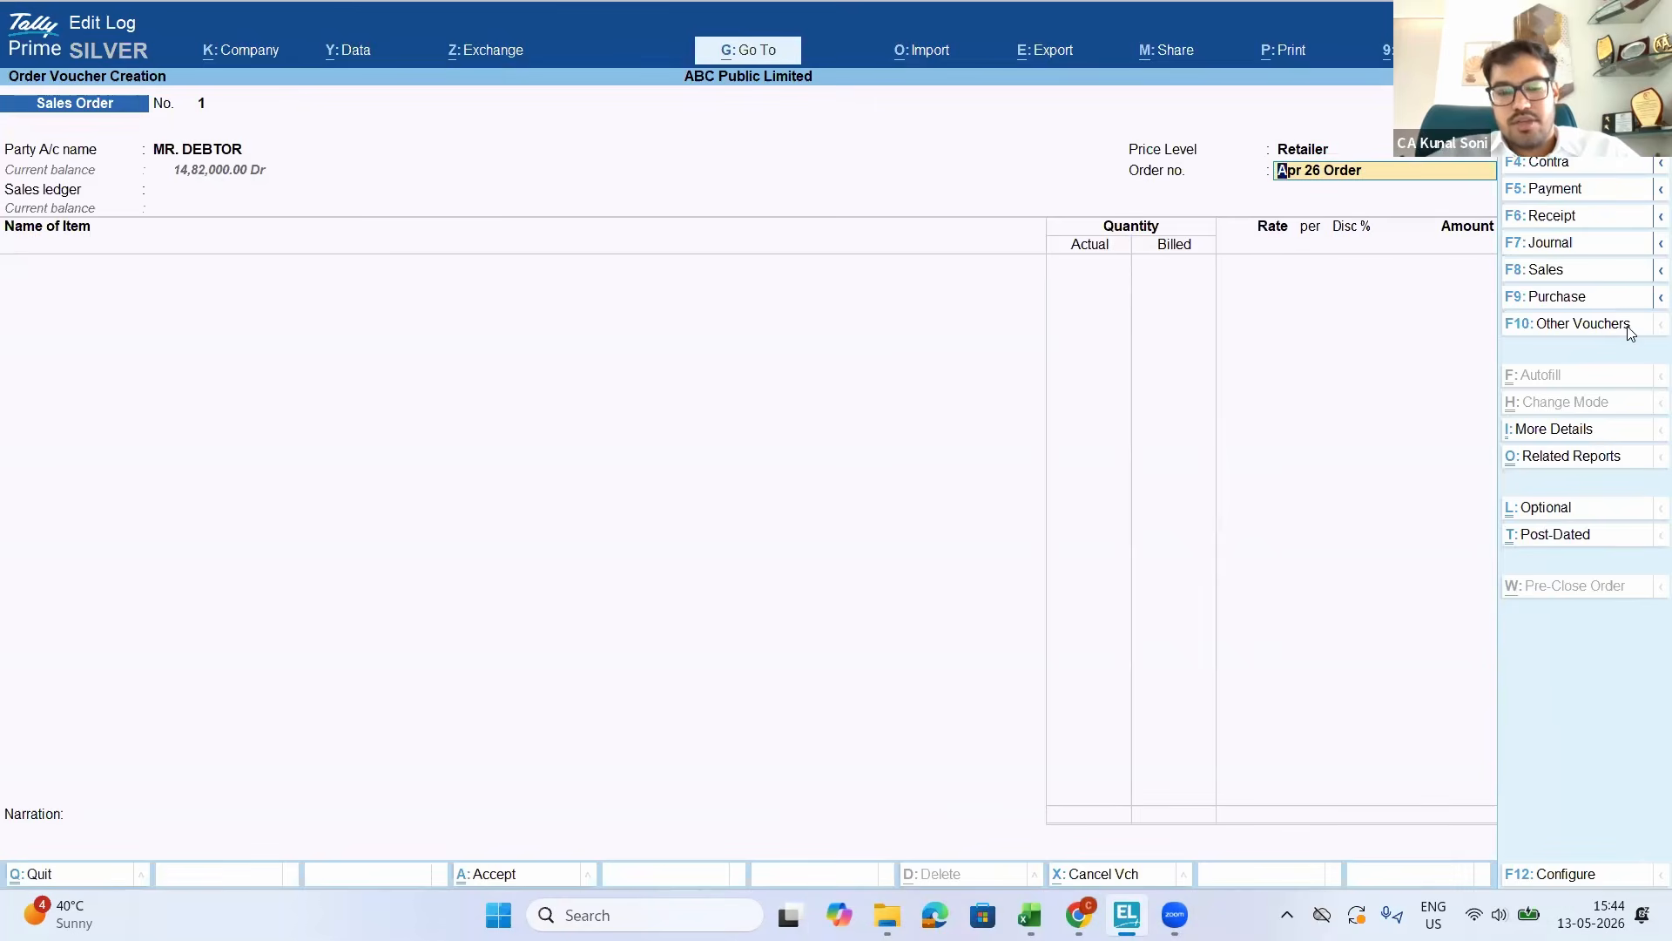
key("Return")
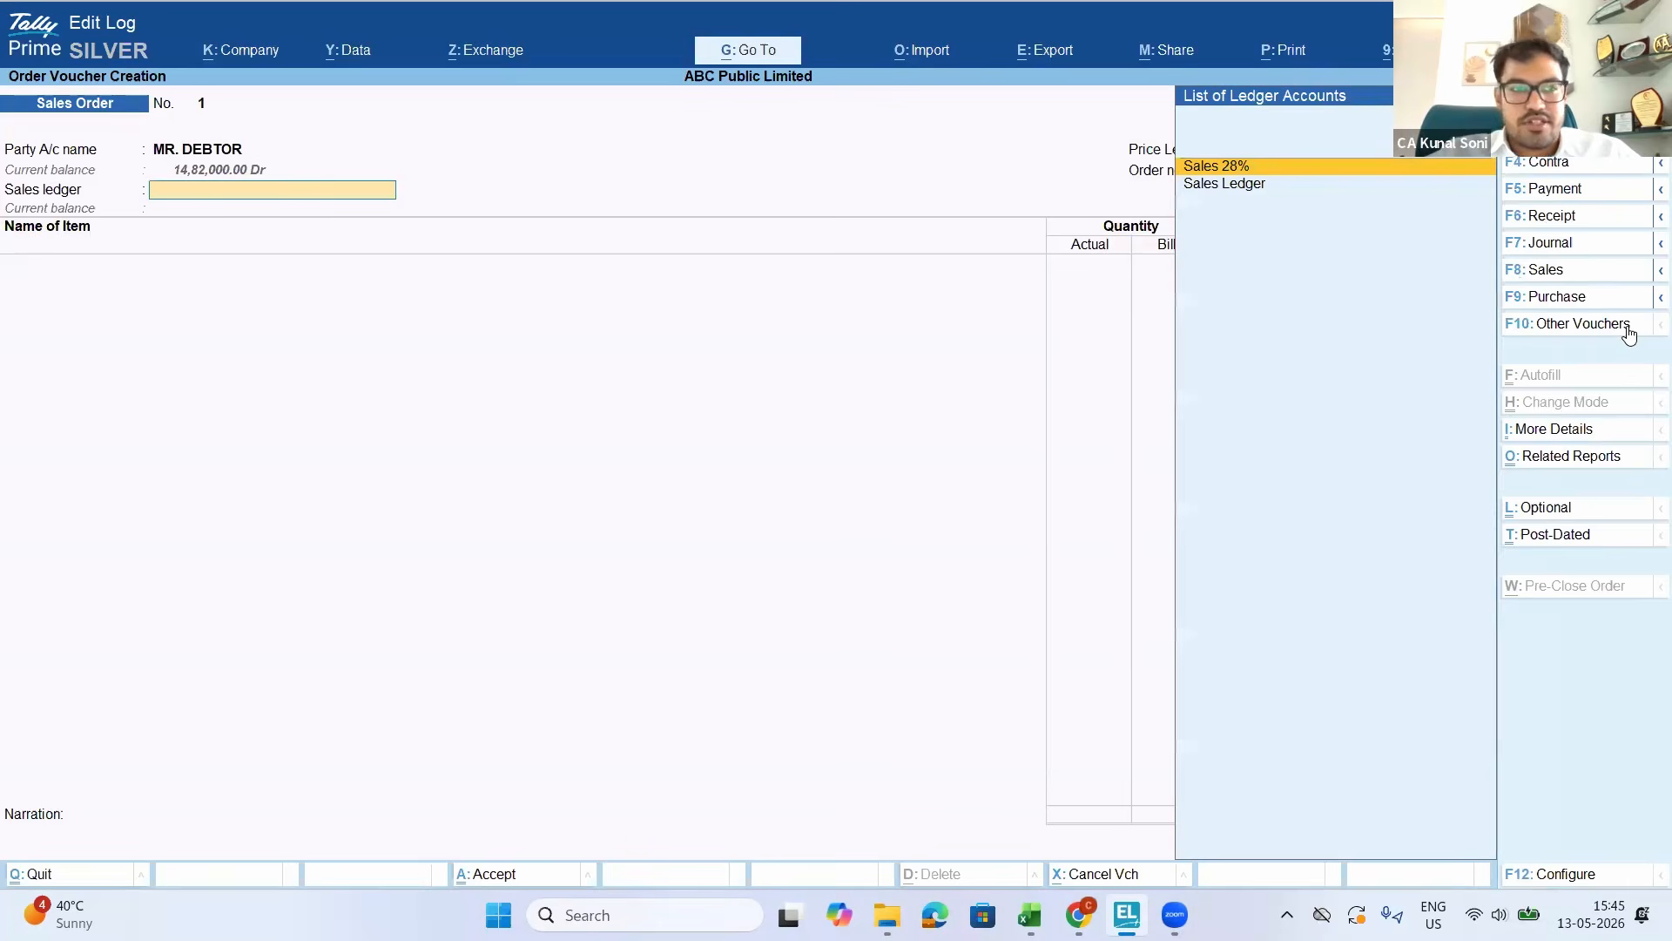
key("BackSpace")
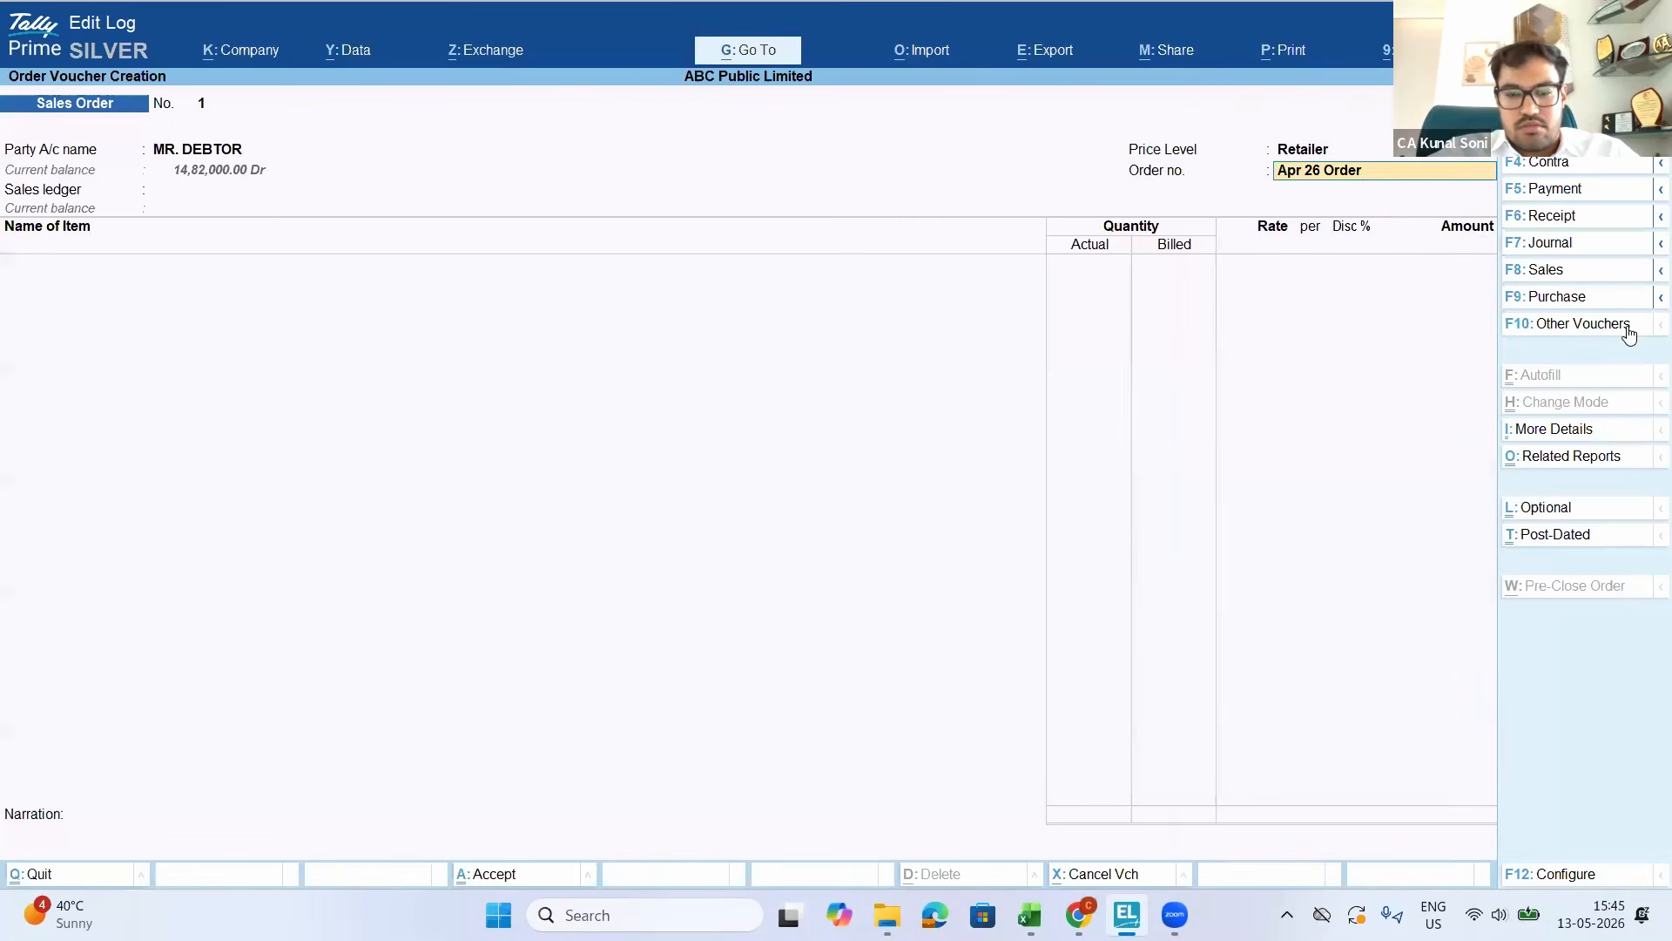
Set the order number to "New Order" and choose Sales Ledger as the sales ledger
type("New Ord")
key("Return")
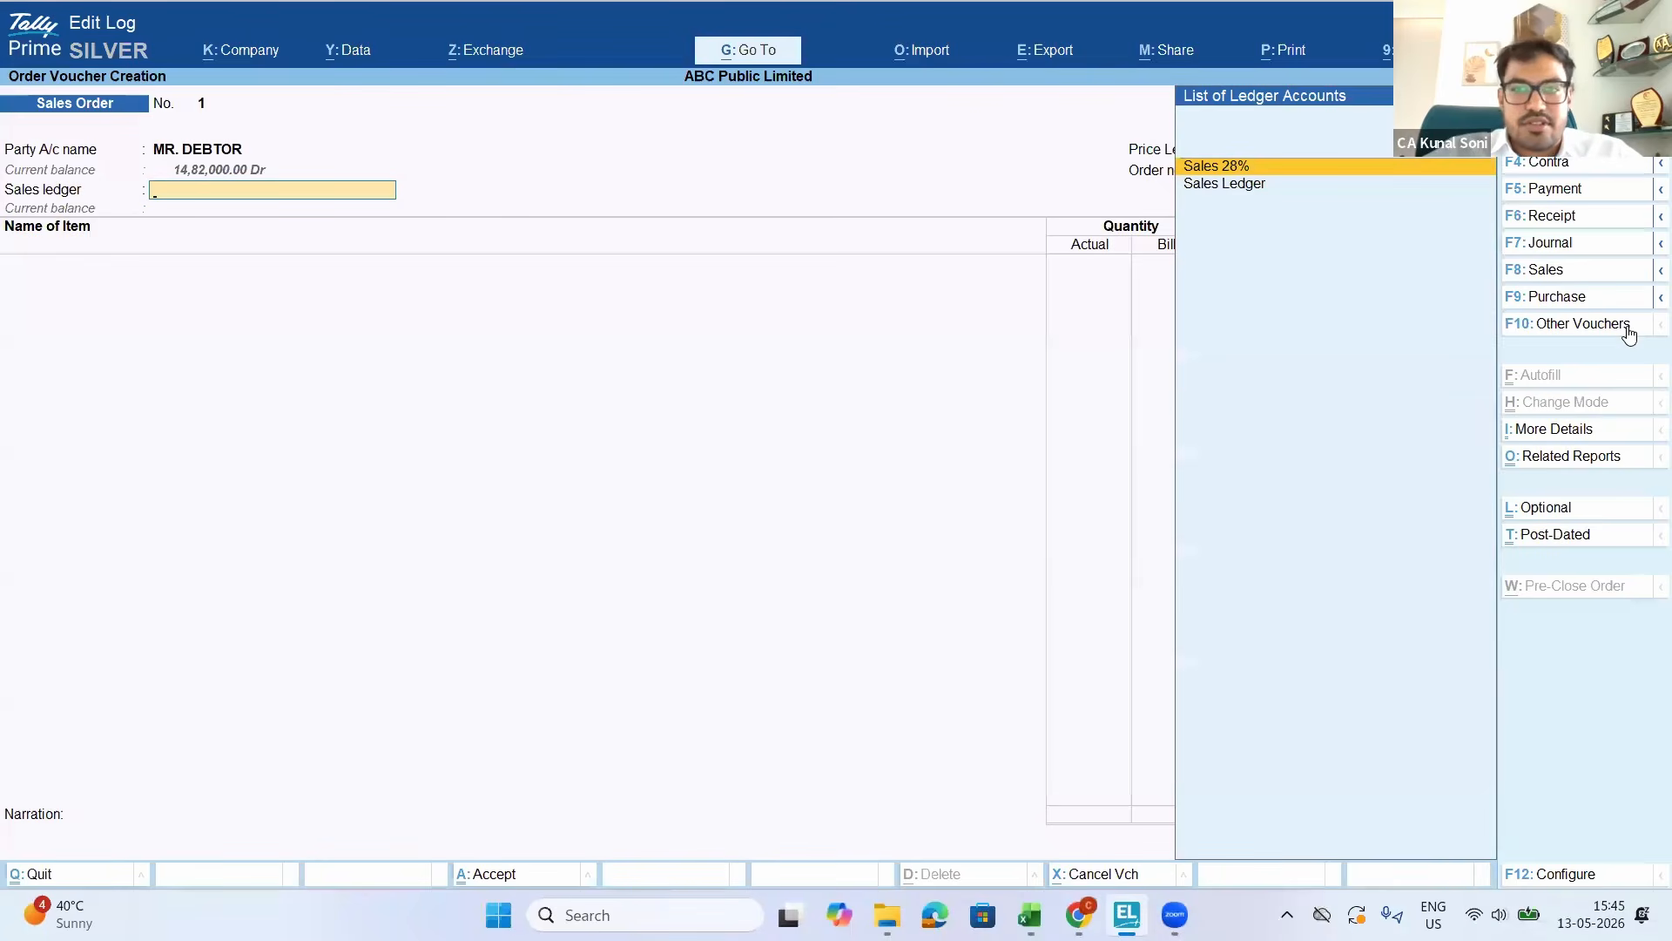
key("Down")
key("Return")
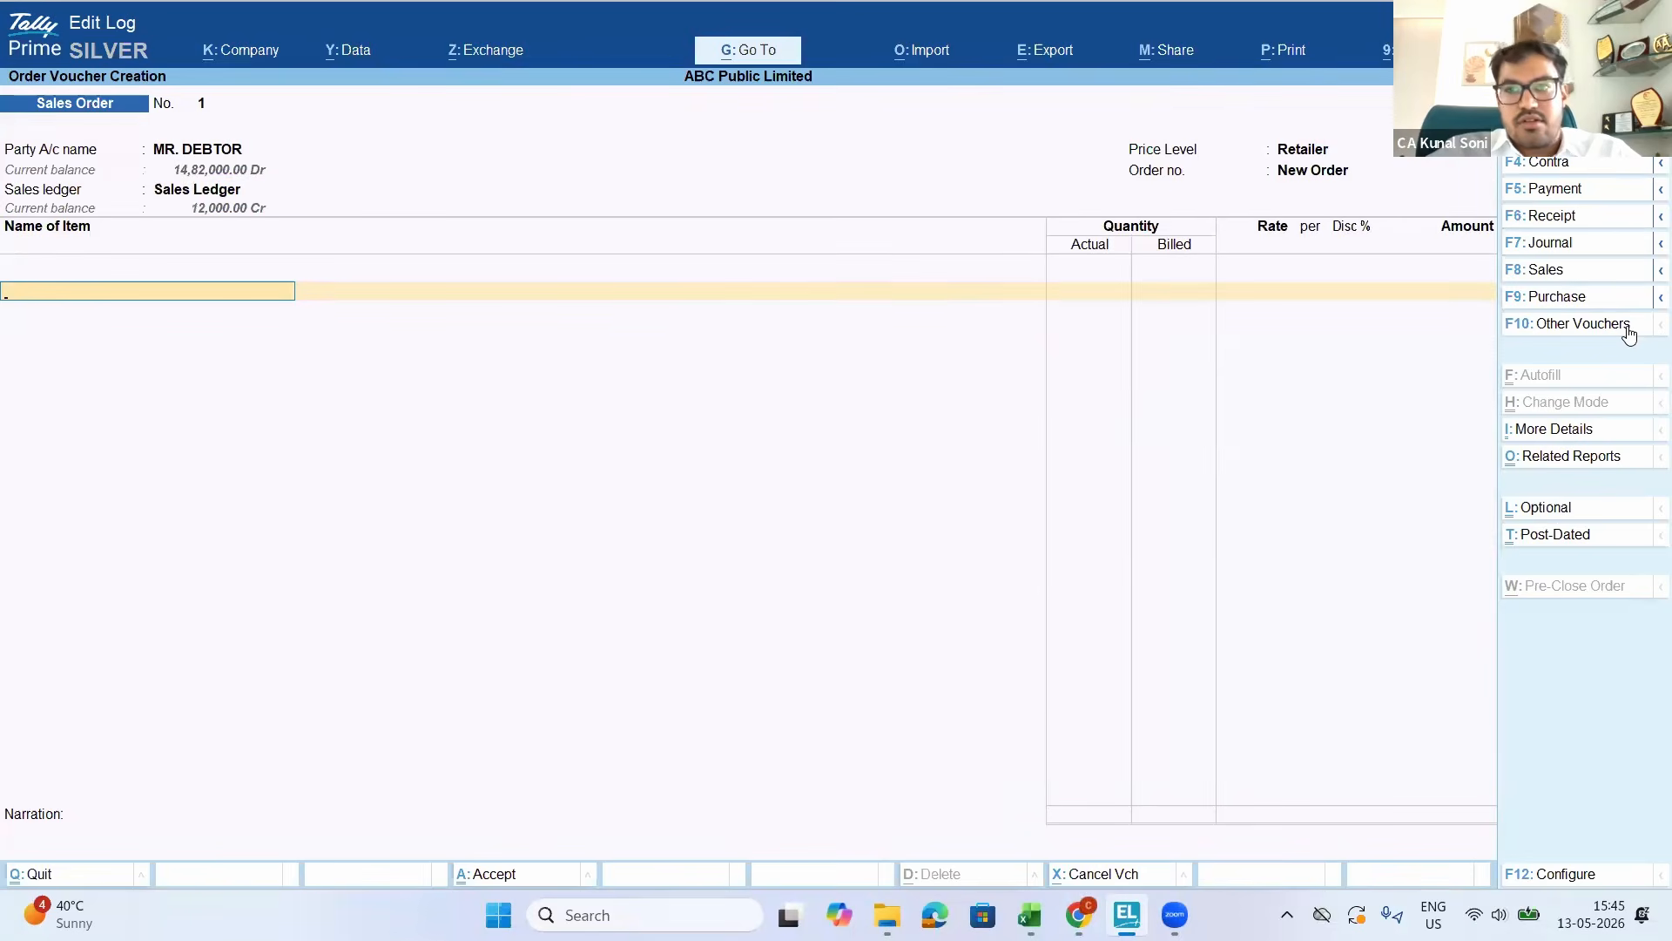
Add Brand A - 17" Smart TV to the sales order and accept 30-Apr-26 as its due date
type("T")
key("Up")
key("Up")
key("Up")
key("Up")
key("Up")
key("Up")
key("Up")
key("Up")
key("Up")
key("Up")
key("Up")
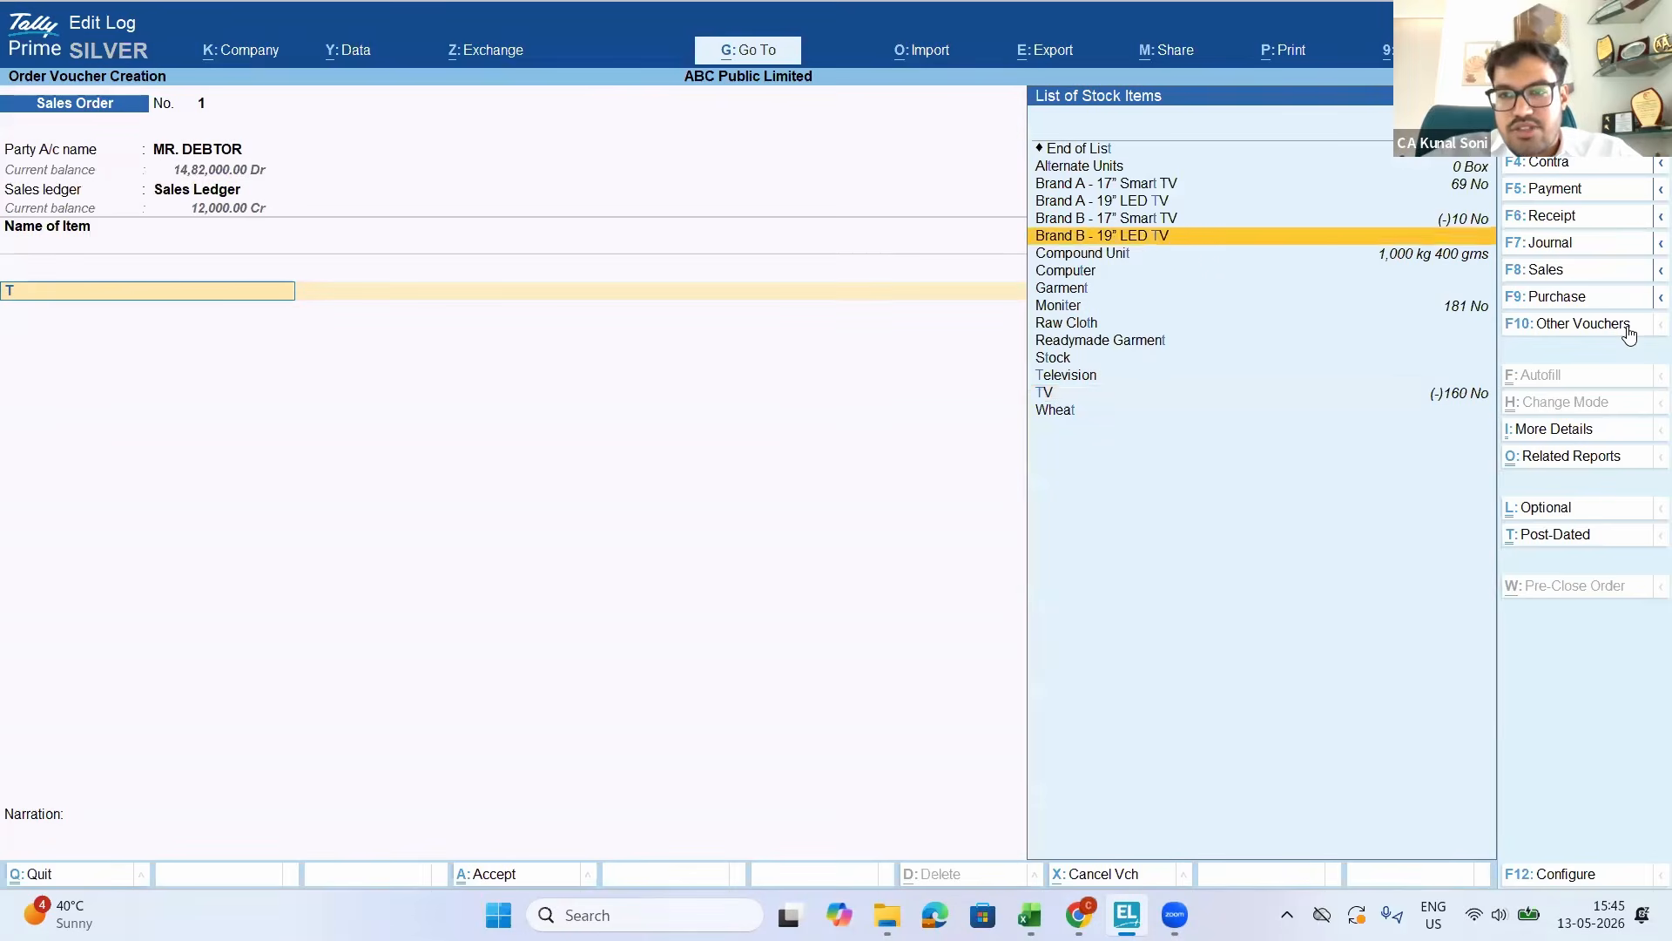
key("Return")
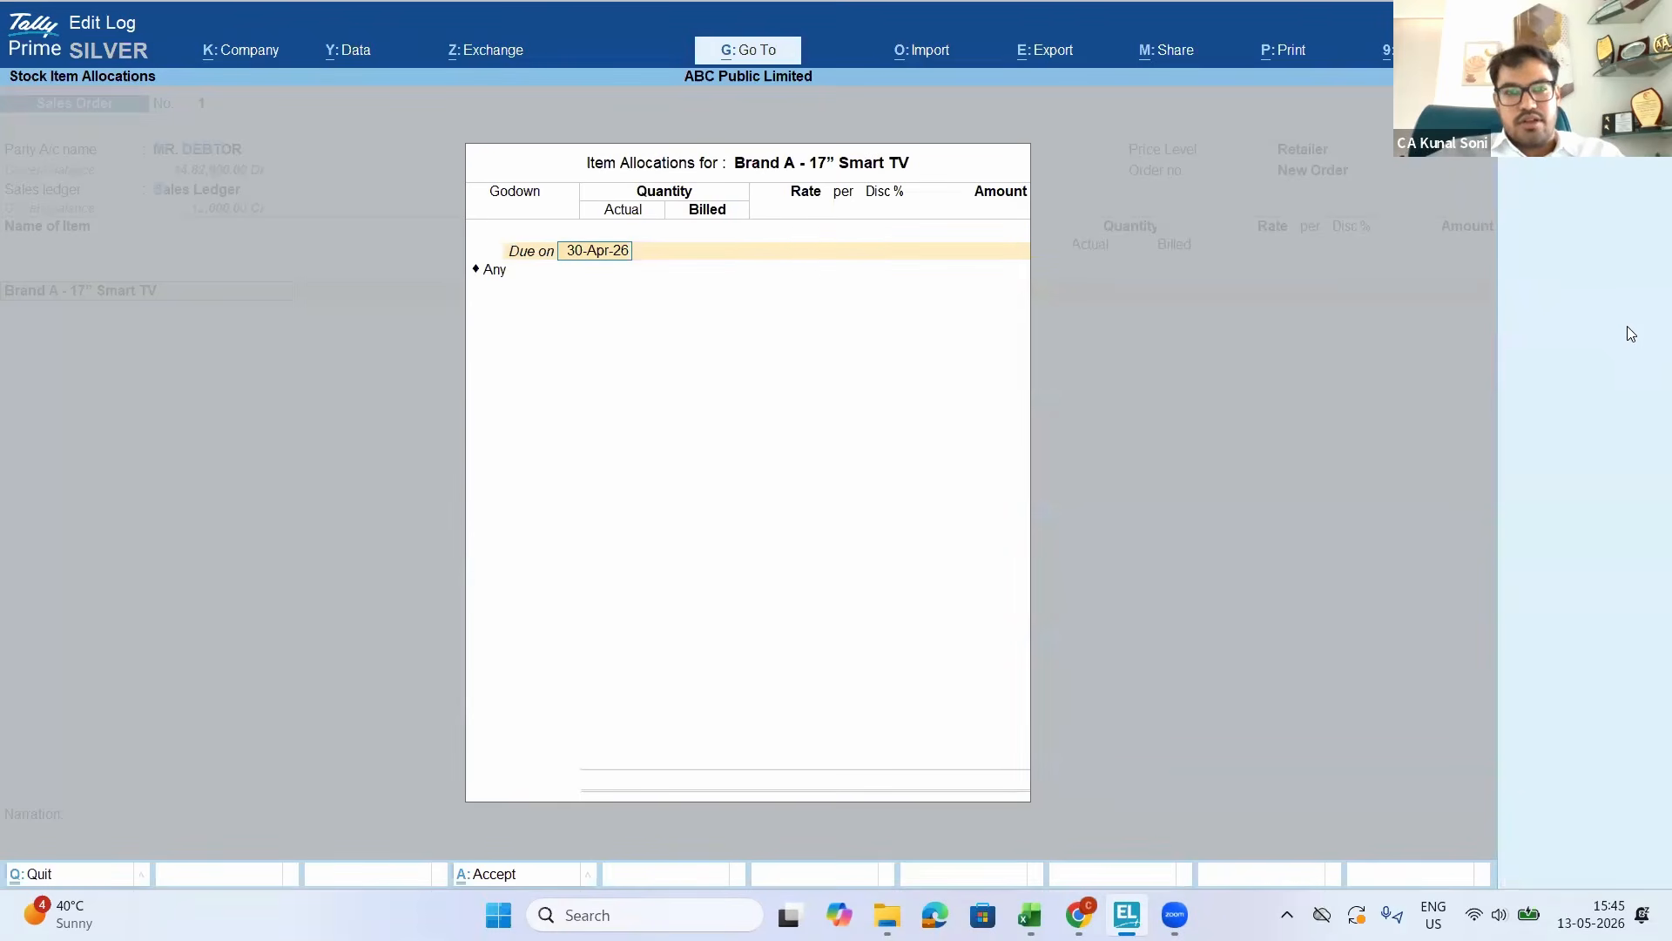
key("Return")
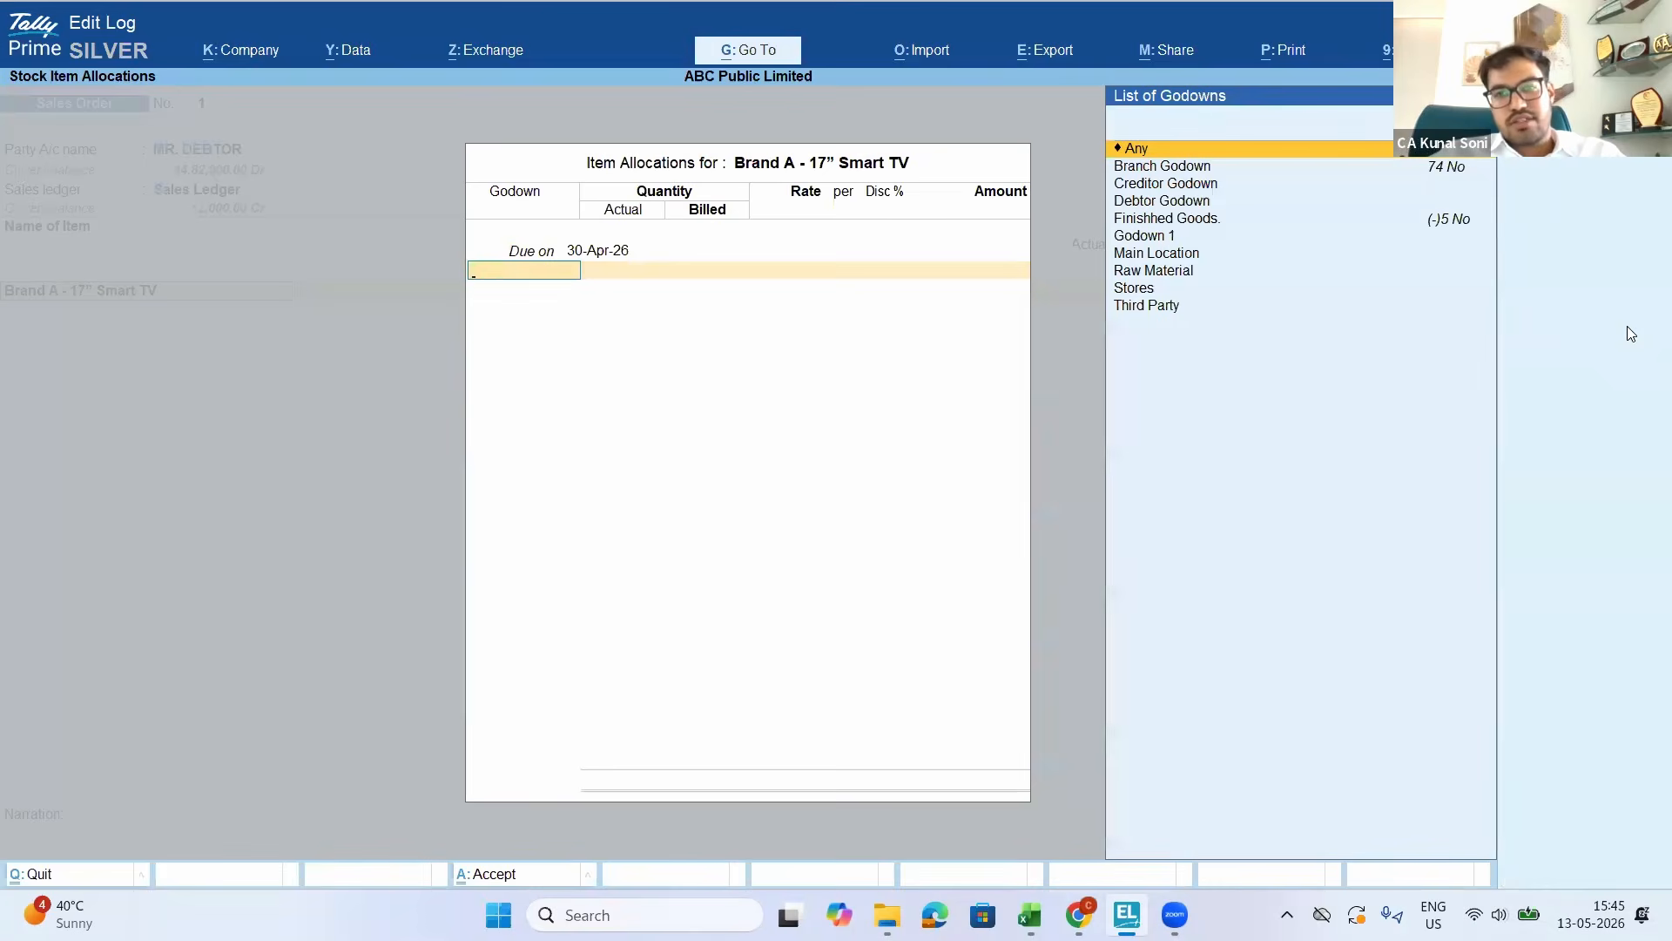
Choose Finishhed Goods. as the godown for the Brand A - 17" Smart TV allocation
key("Down")
key("Down")
key("Down")
key("Down")
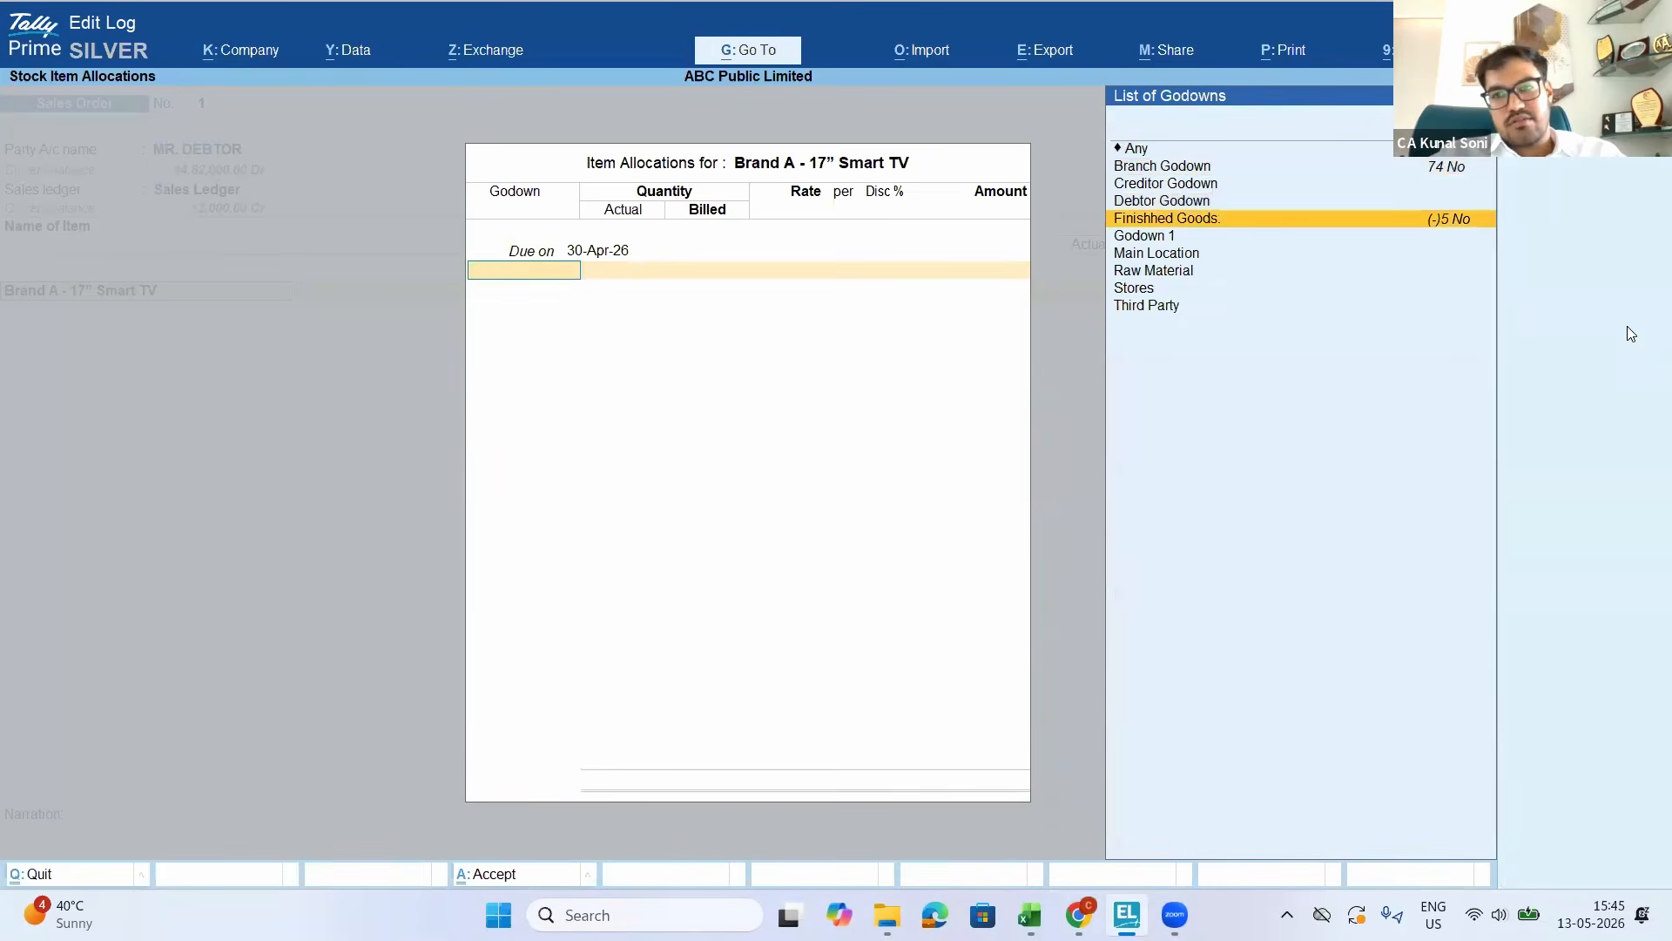
key("Up")
key("Up")
key("Up")
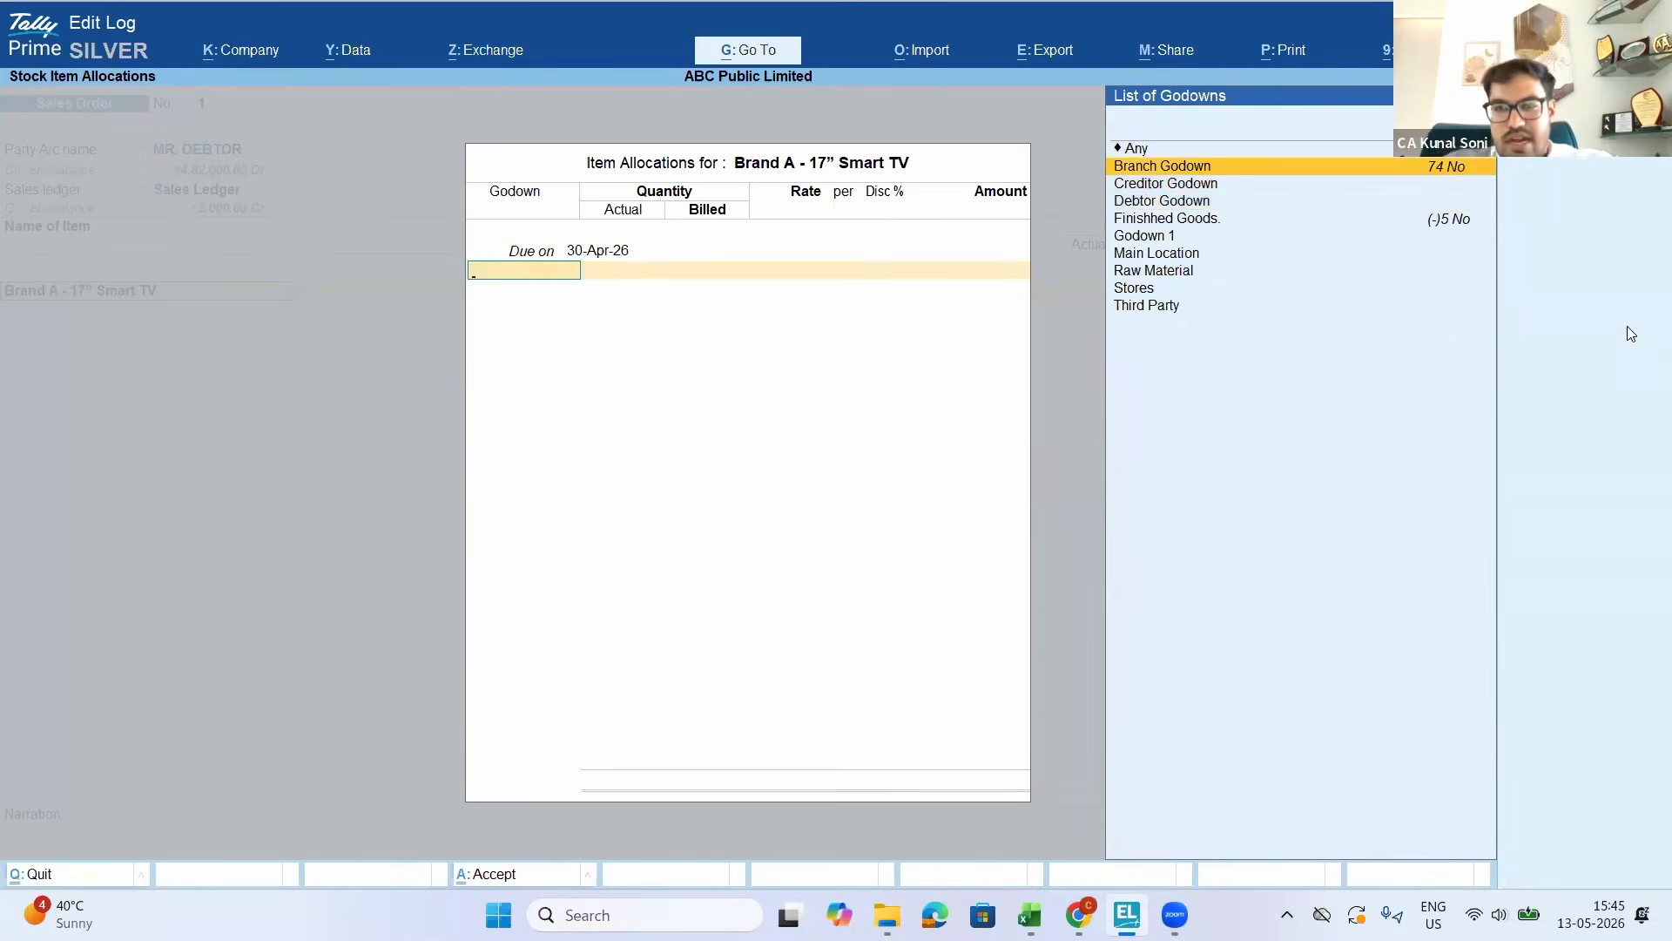
key("Down")
key("Down")
key("Down")
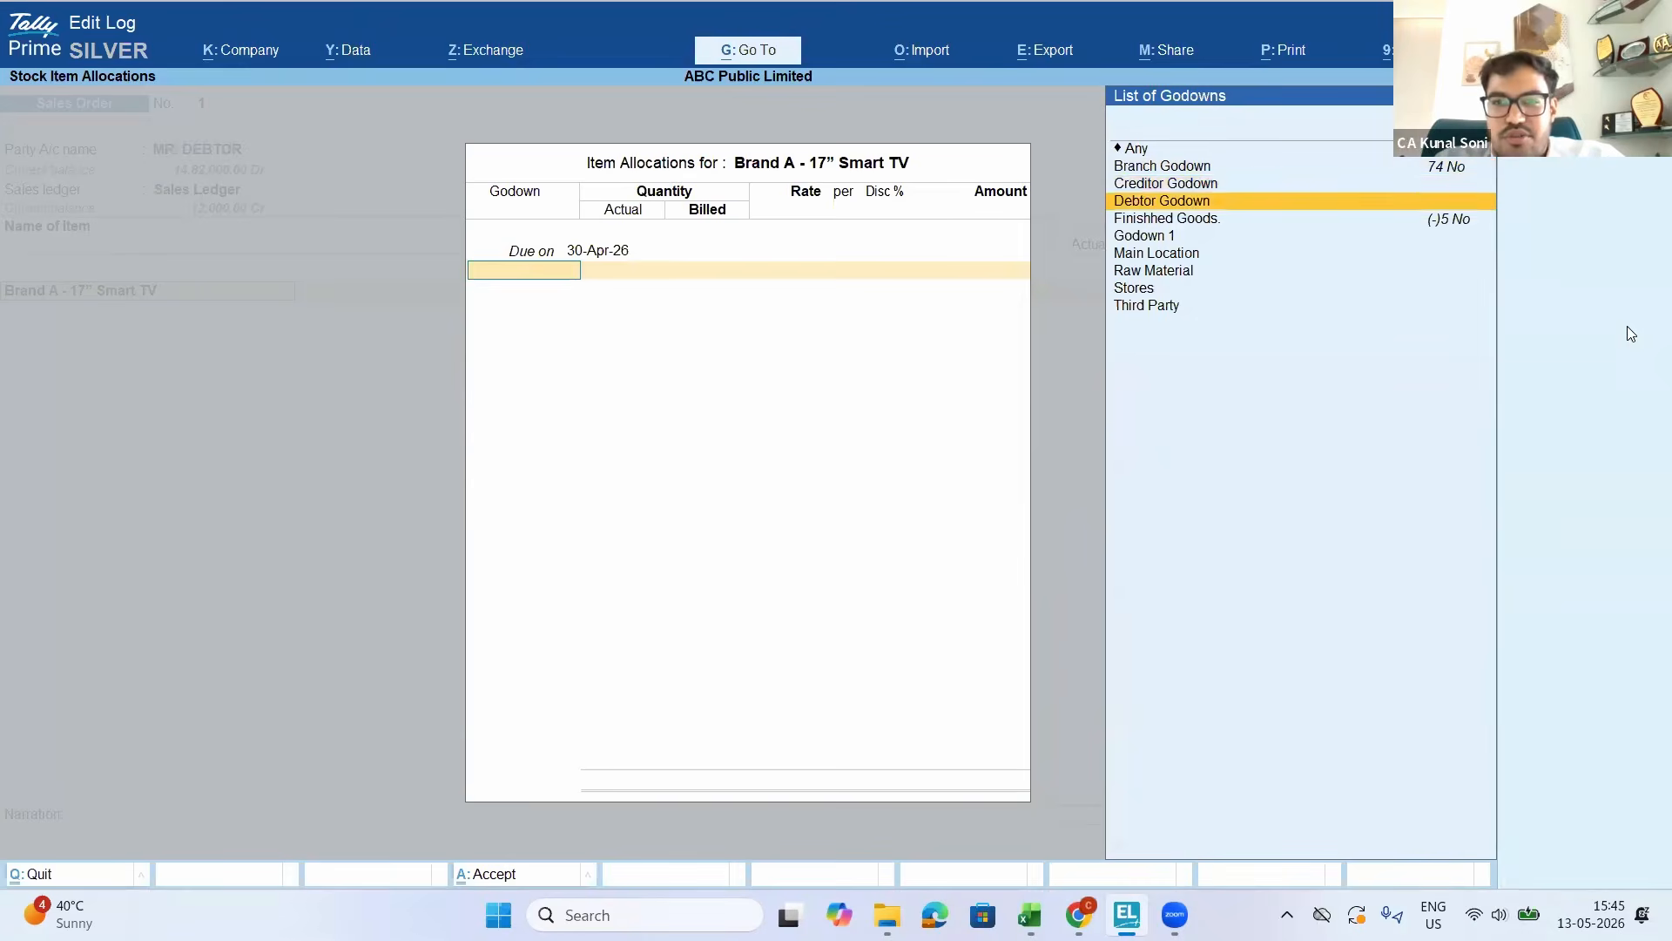
key("Up")
key("Up")
key("Down")
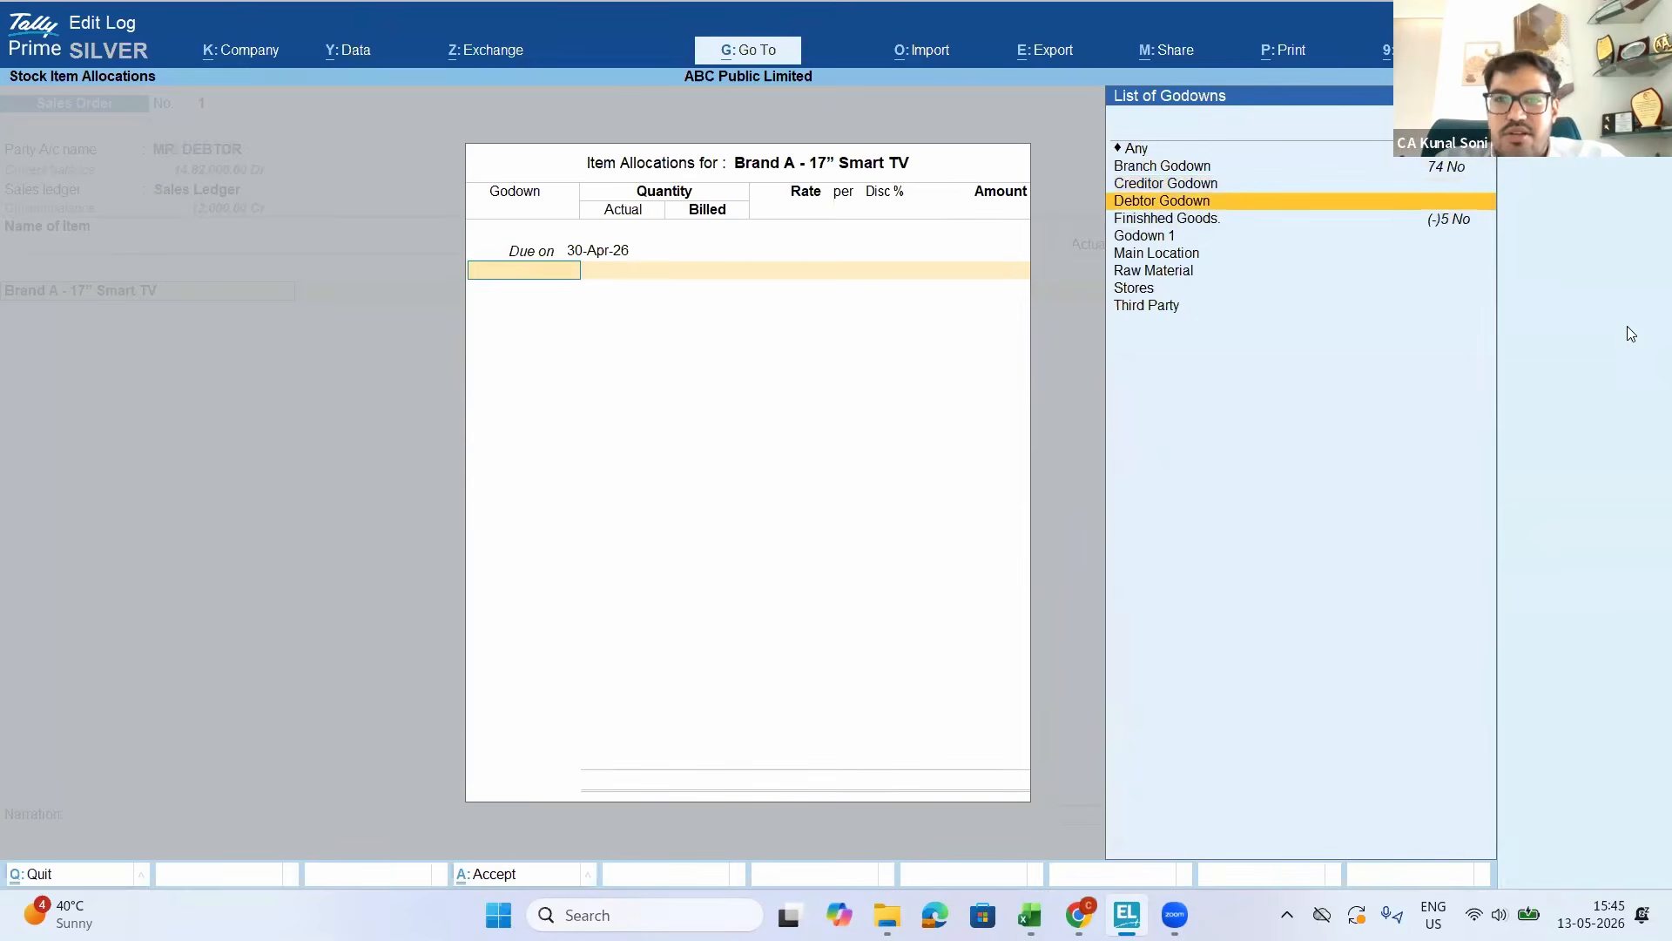
key("Up")
key("Up")
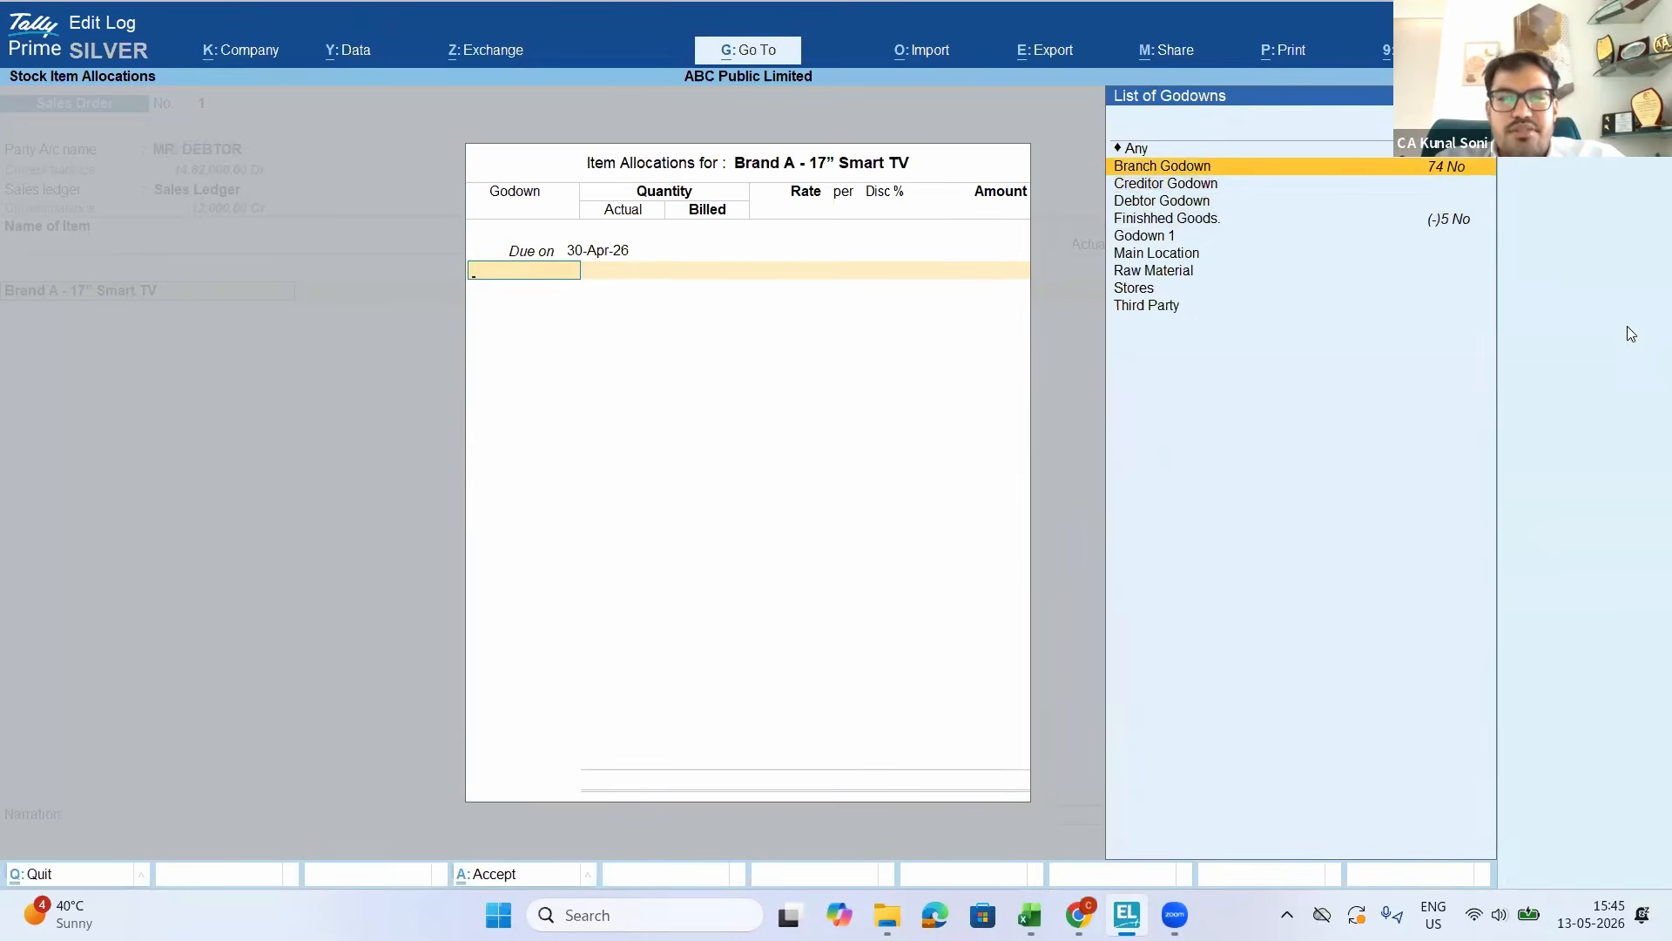
key("Down")
key("Down")
key("Down")
key("Return")
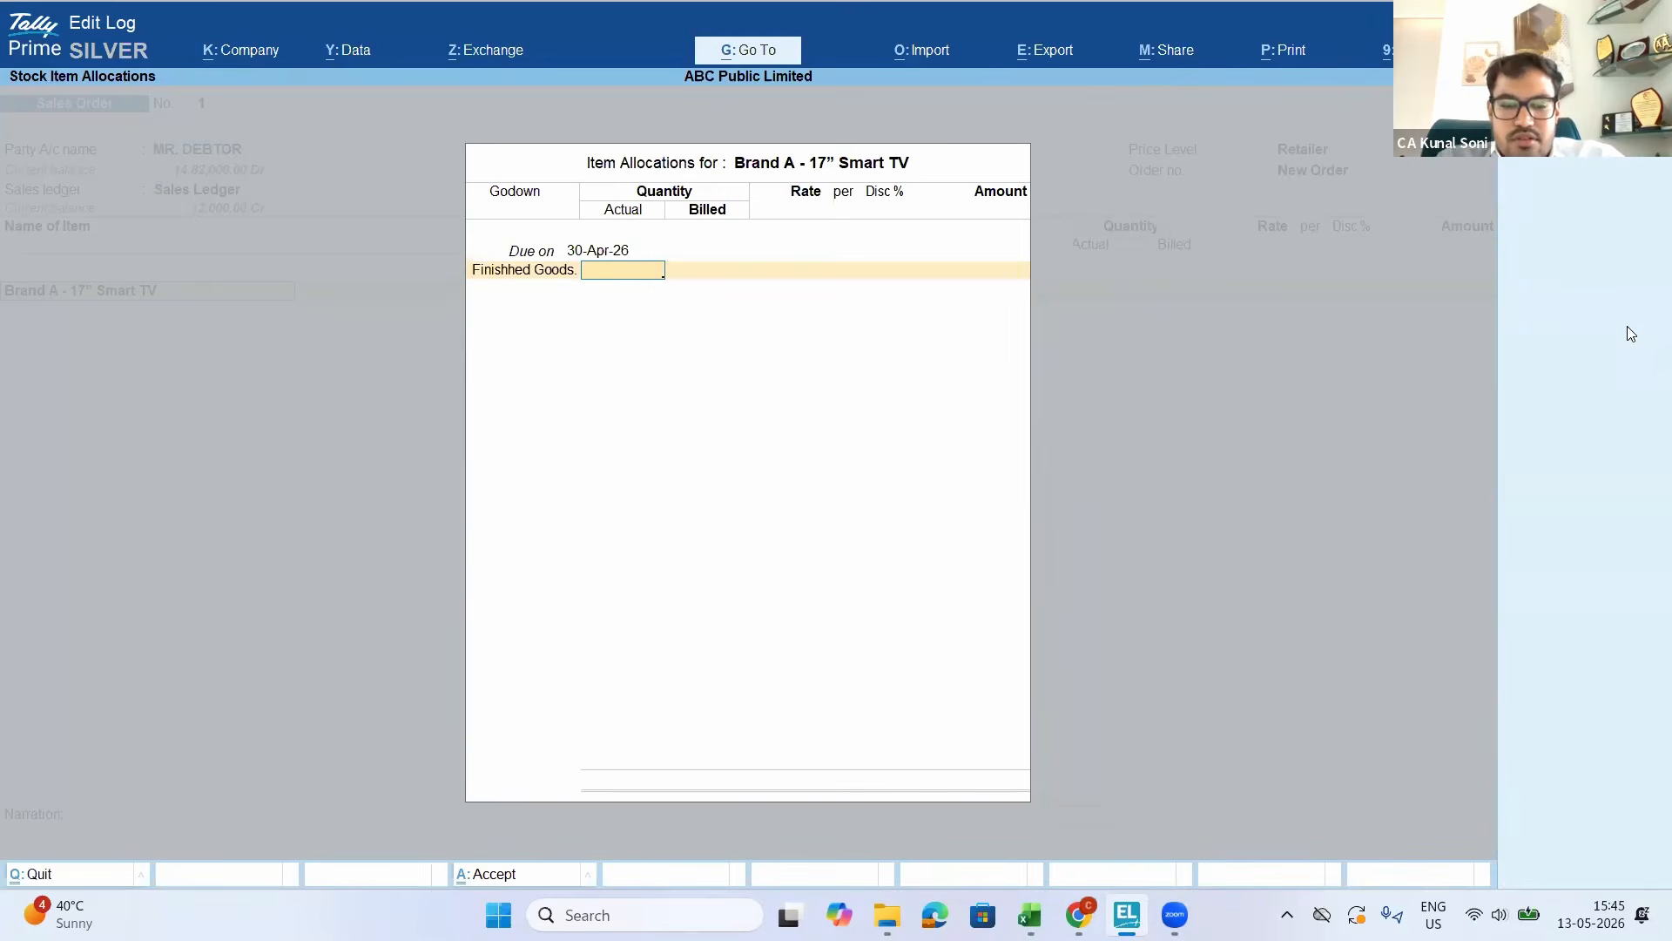
Enter 30 No as the item's quantity and accept its billed quantity, rate and discount
type("30")
key("Return")
key("Return")
key("Return")
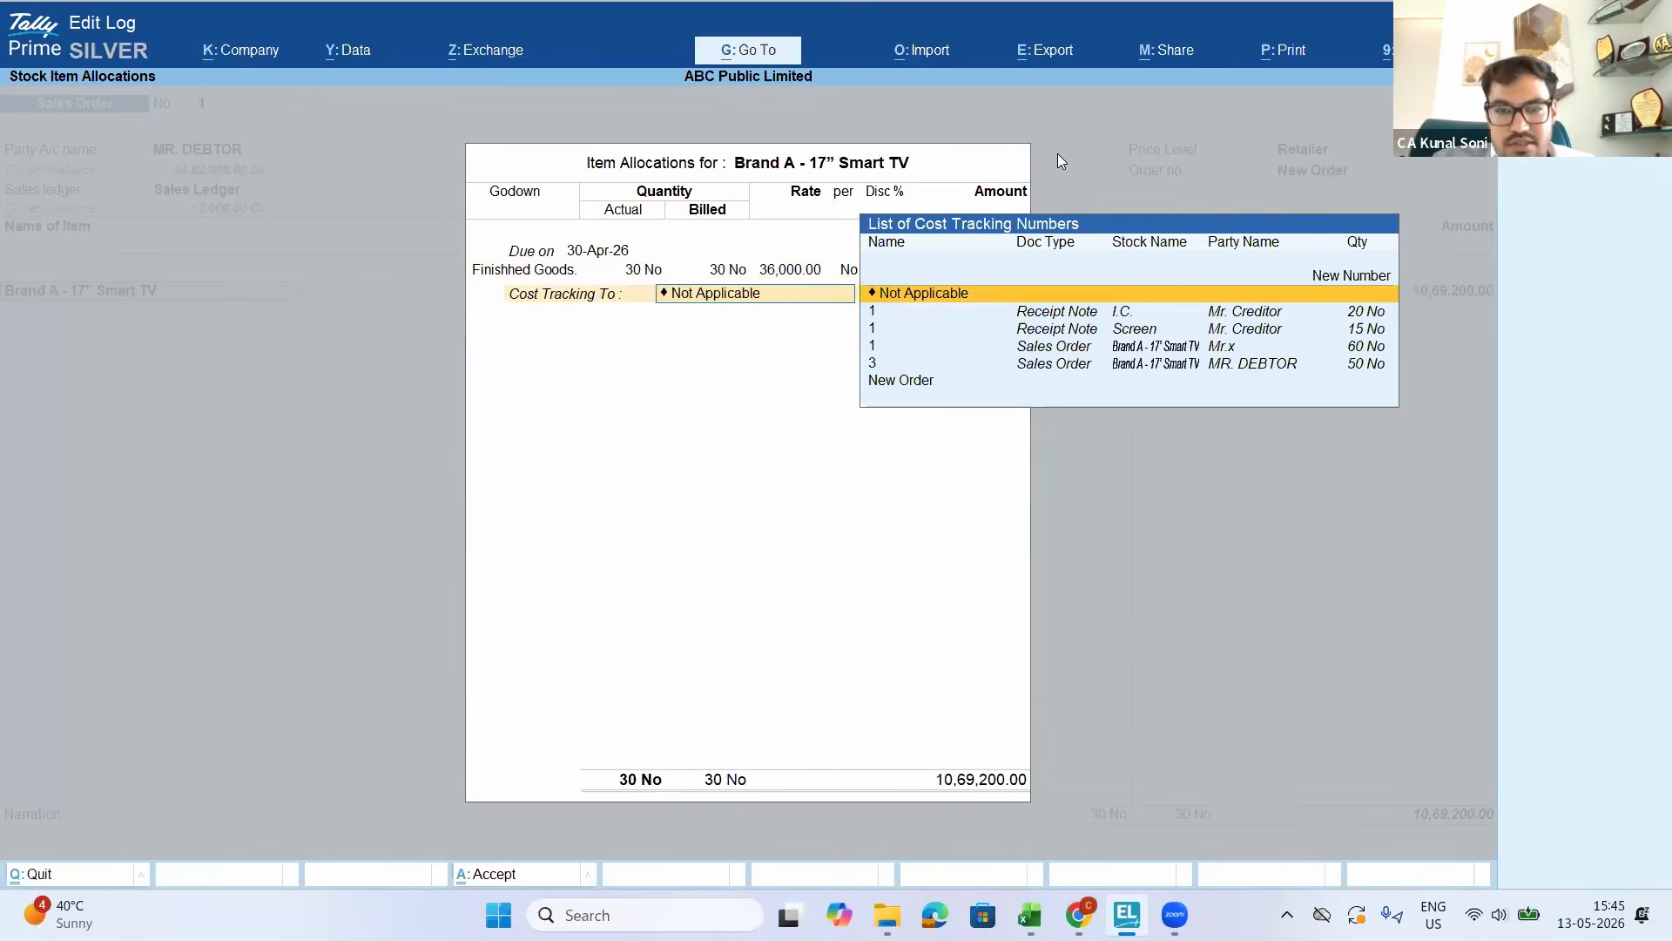
Set the item's cost tracking to New Order and finish the item allocations
key("Down")
key("Down")
key("Down")
key("Down")
key("Down")
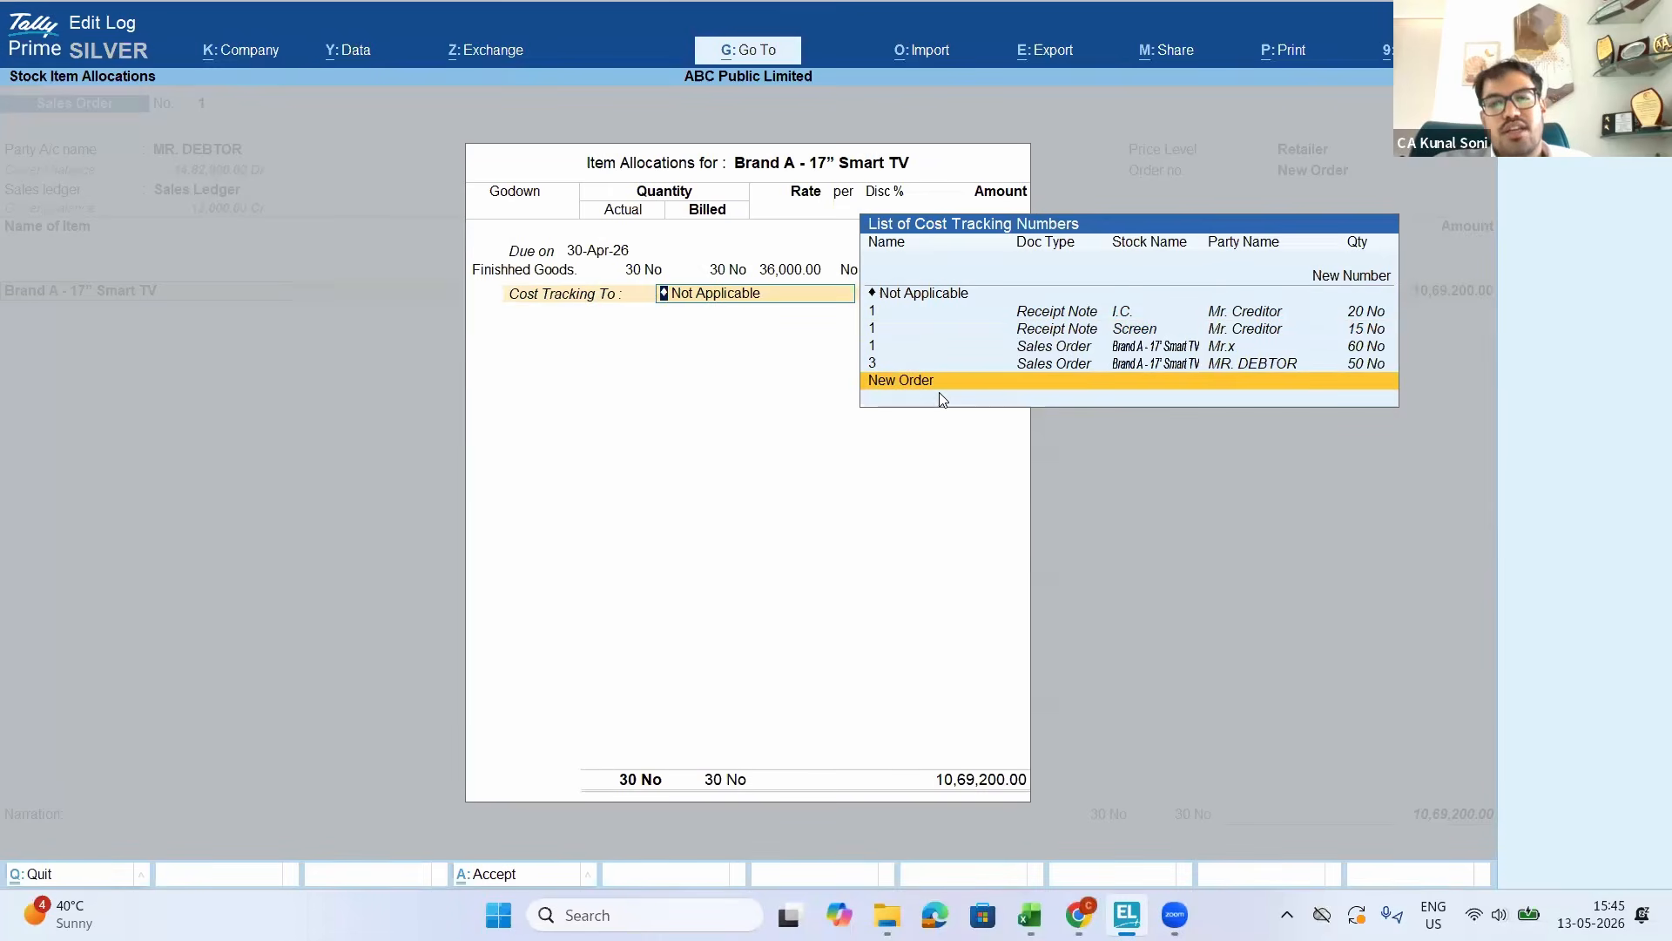
key("Return")
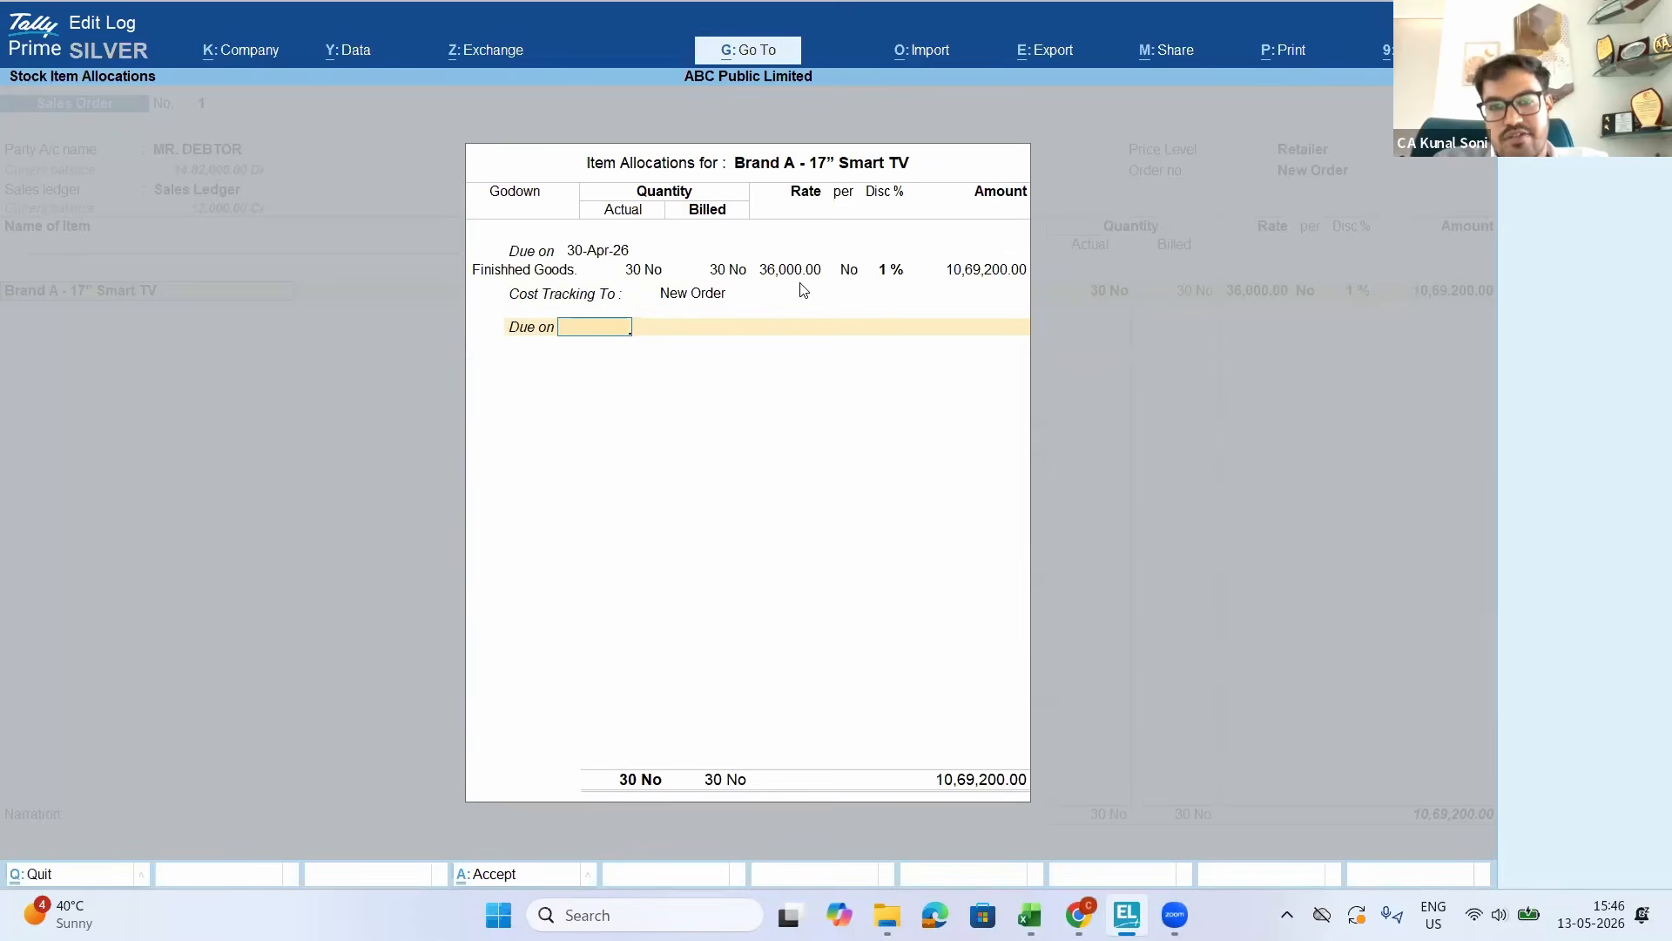
key("Return")
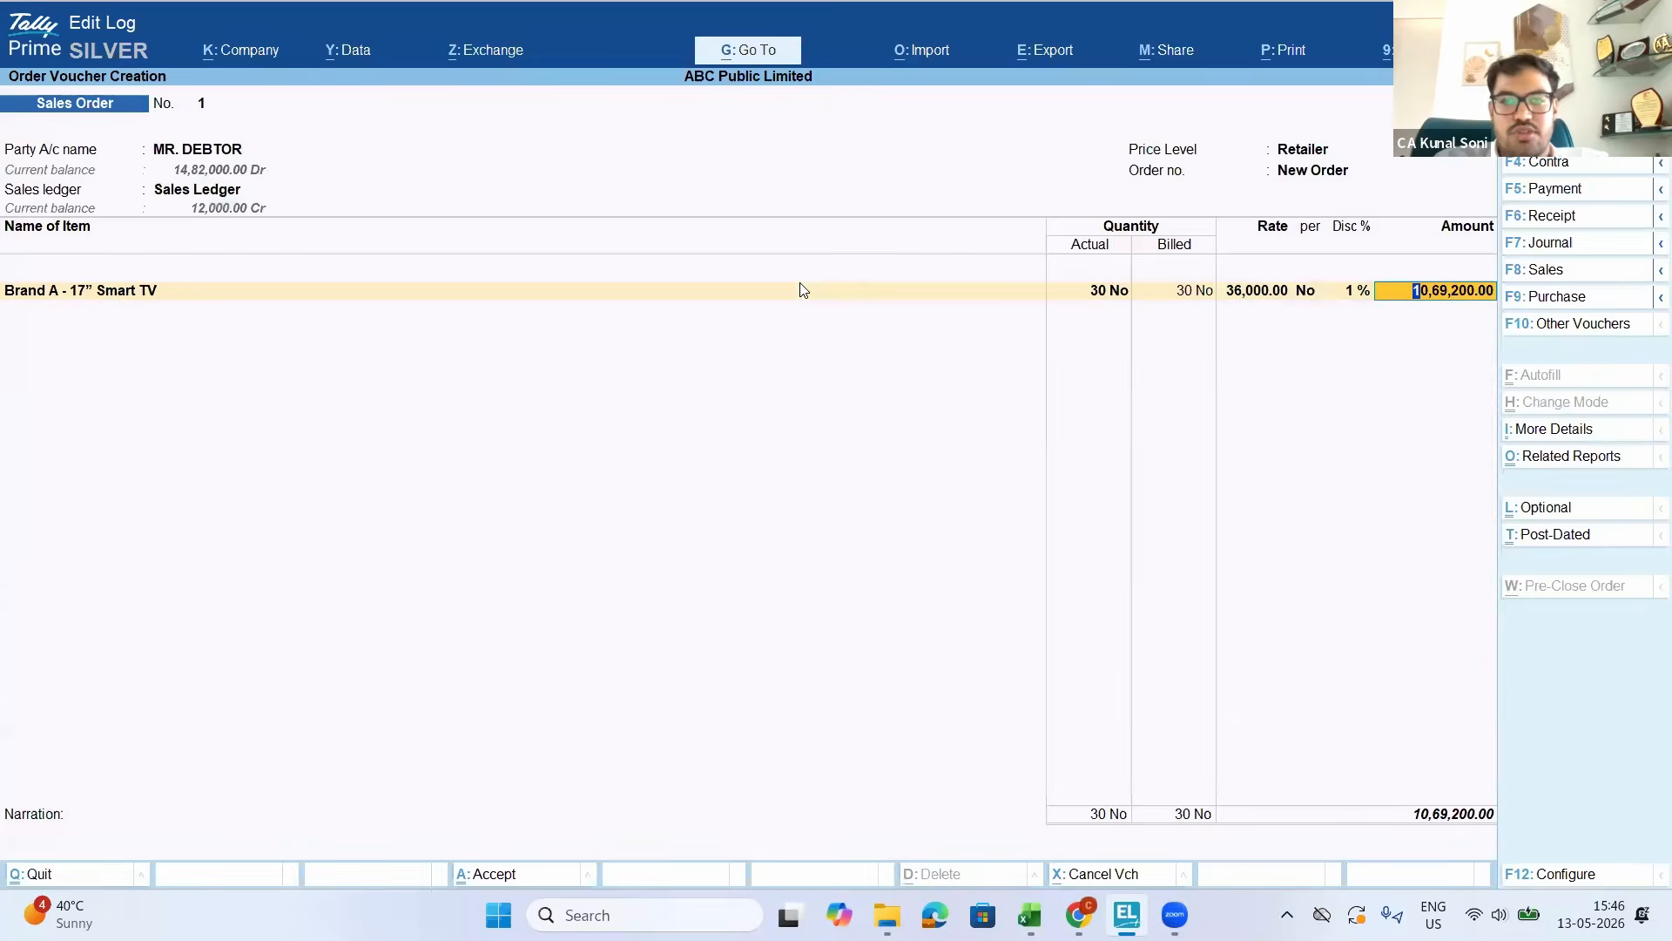
End the item list, save the sales order and return to the Gateway of Tally
key("Return")
key("Return")
key("Return")
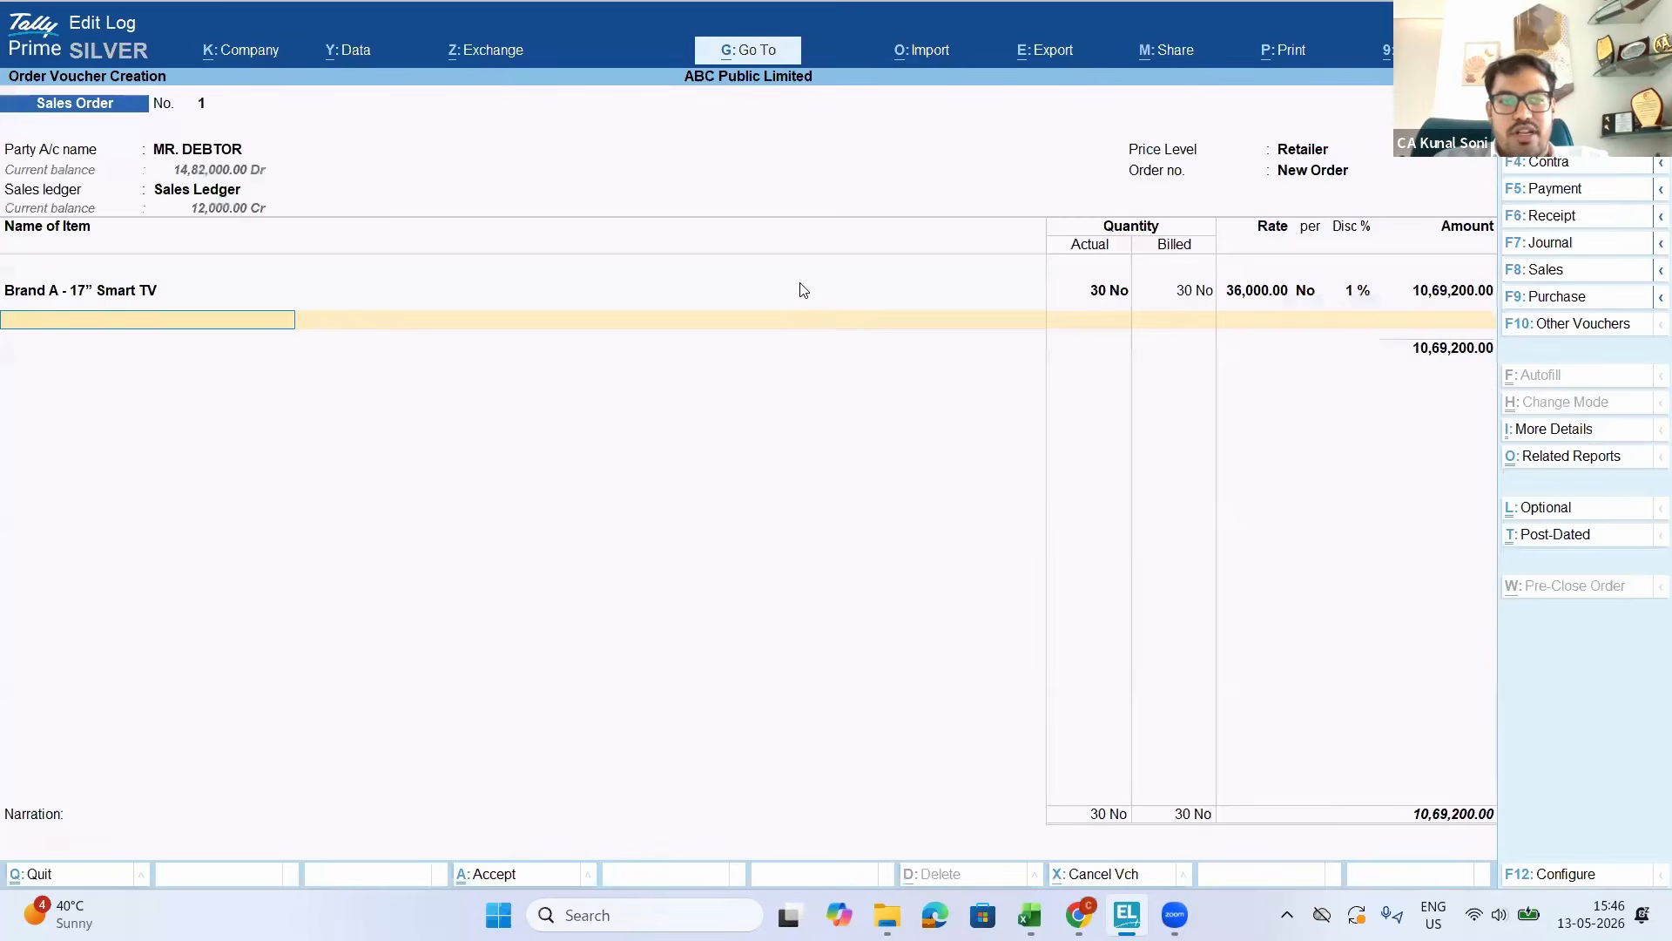
key("Return")
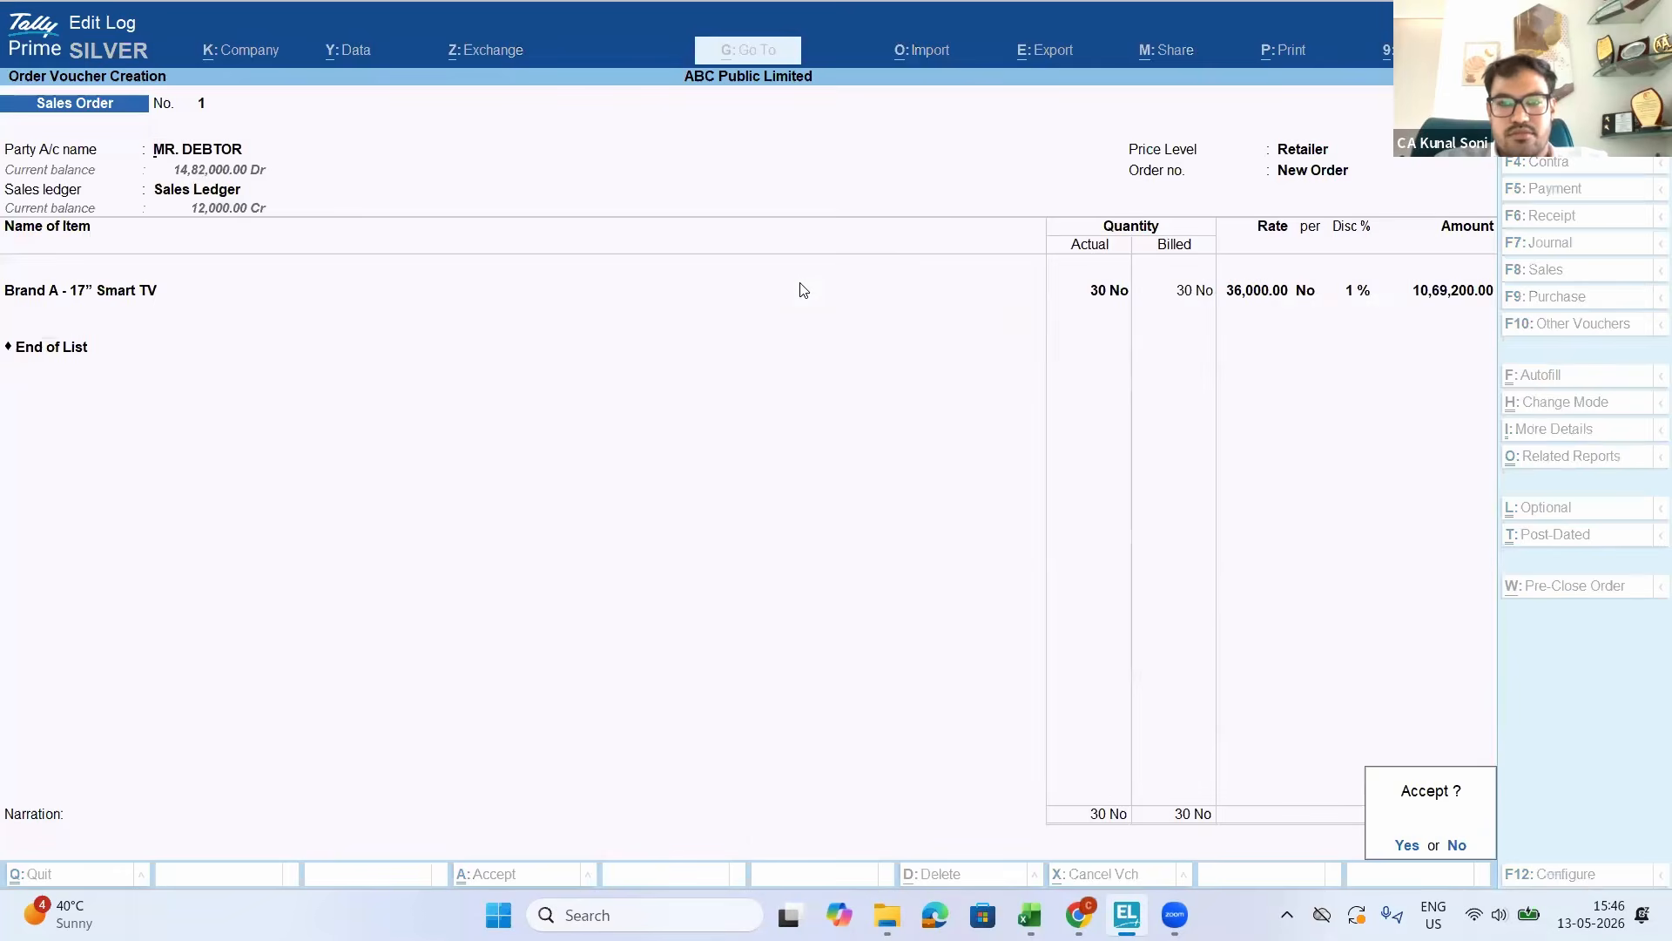
key("Return")
key("Escape")
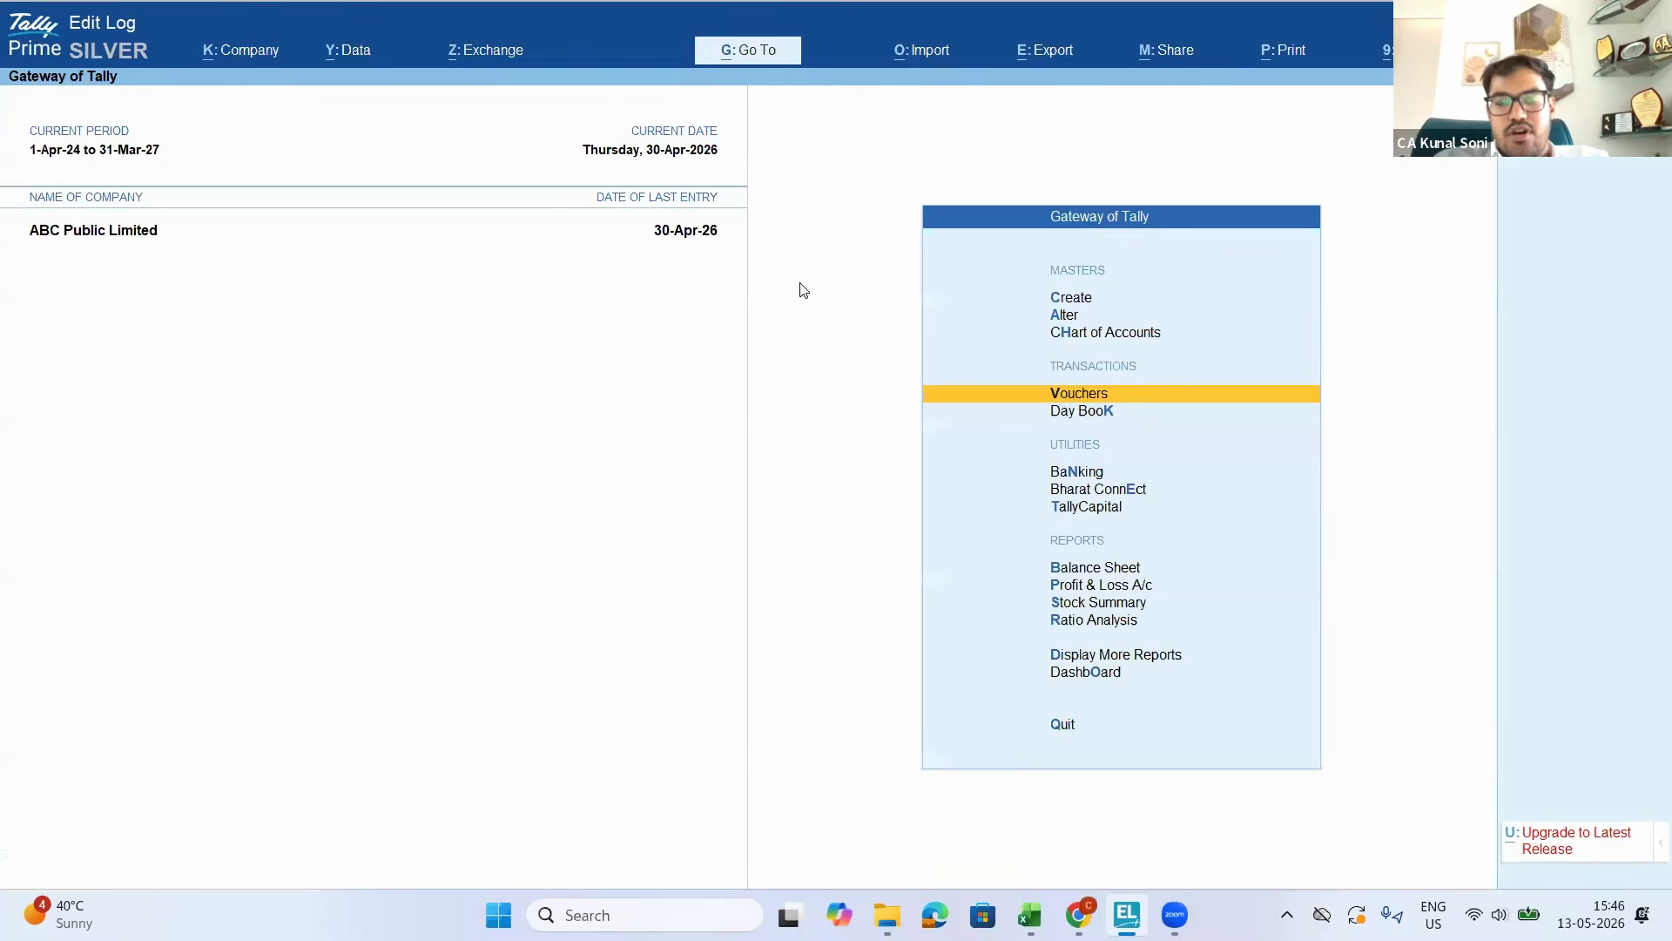
Open a new journal voucher
key("Down")
key("Down")
key("Up")
key("Up")
key("Down")
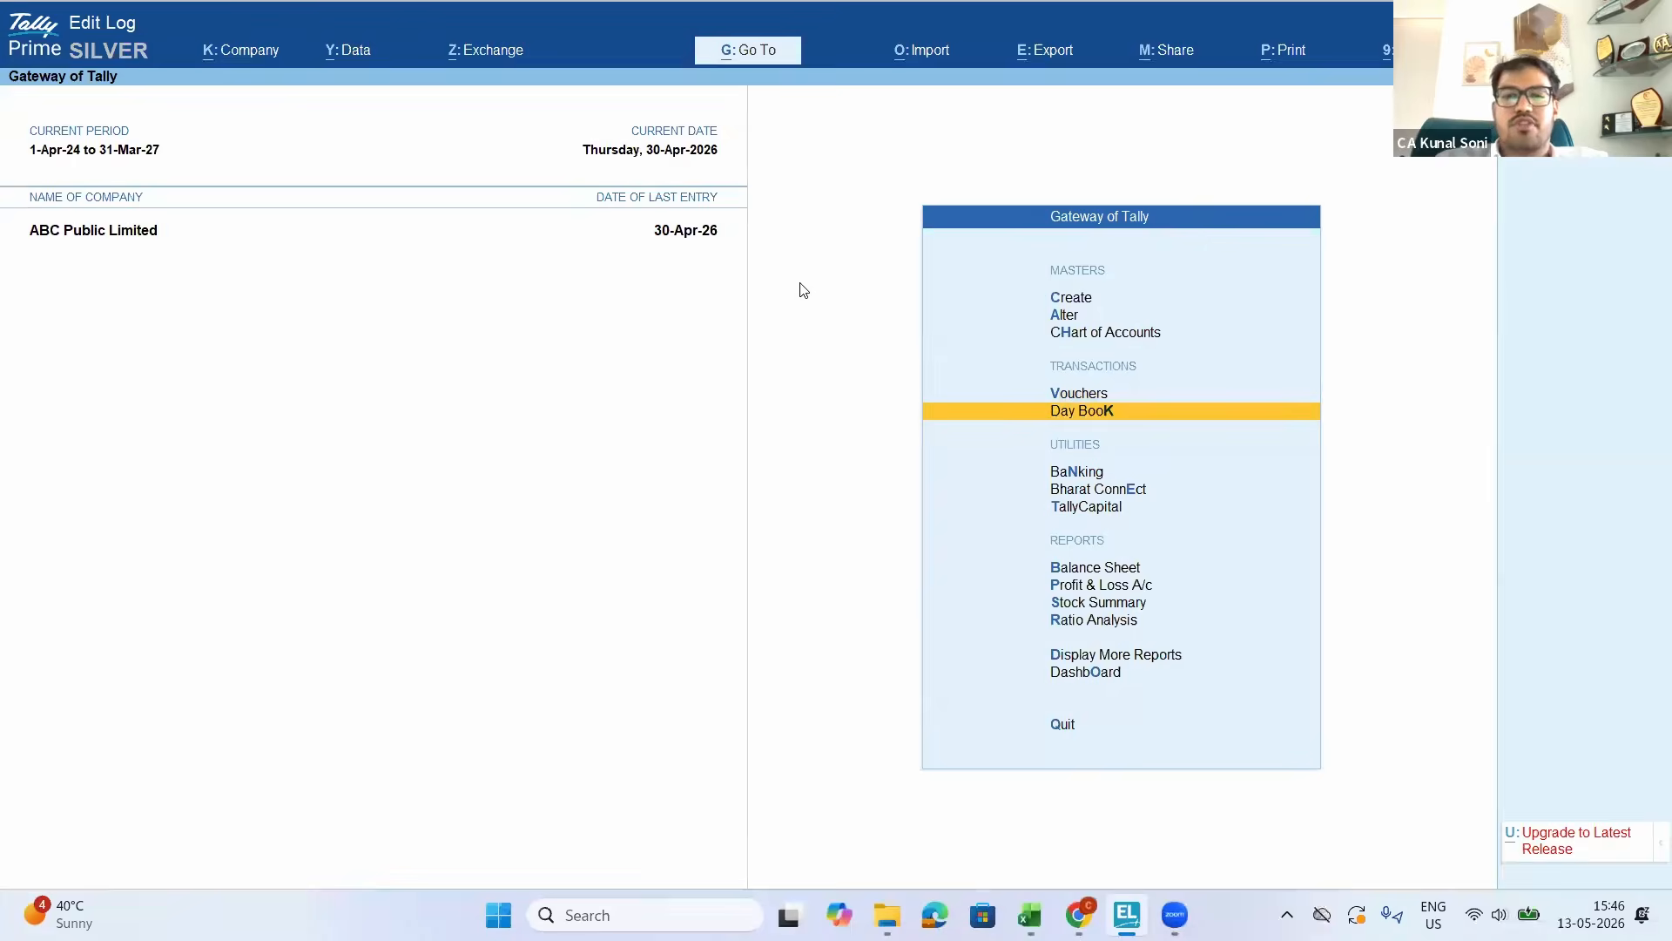
key("v")
key("F7")
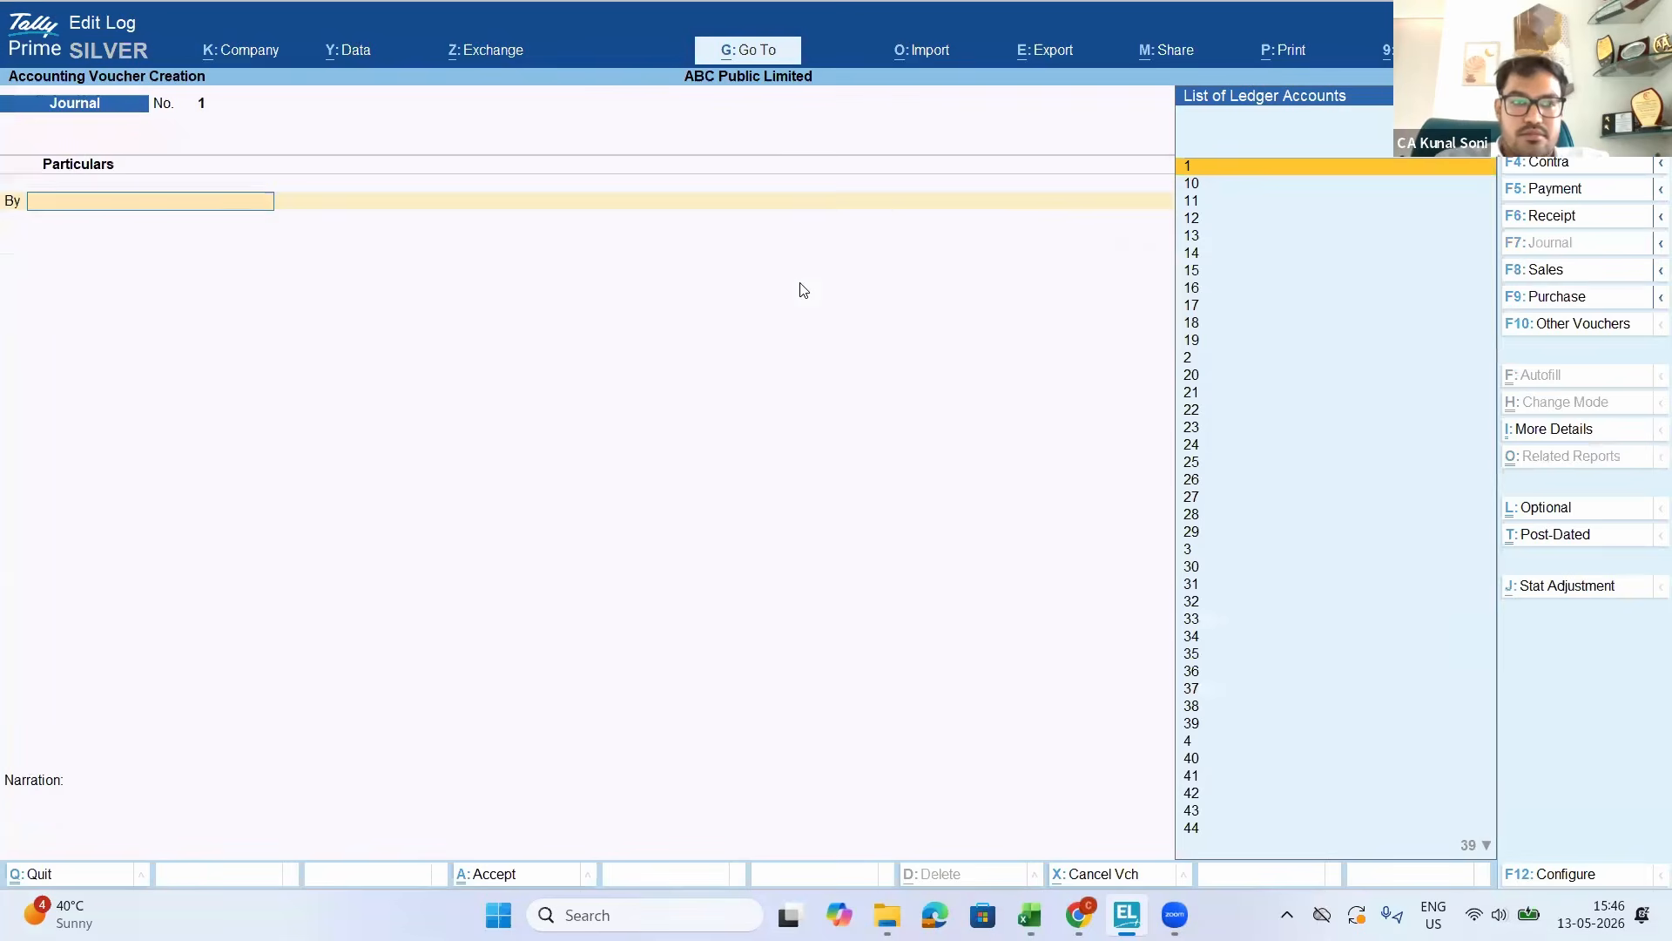
Debit Travelling Expense with 5,000 in the journal voucher
type("te")
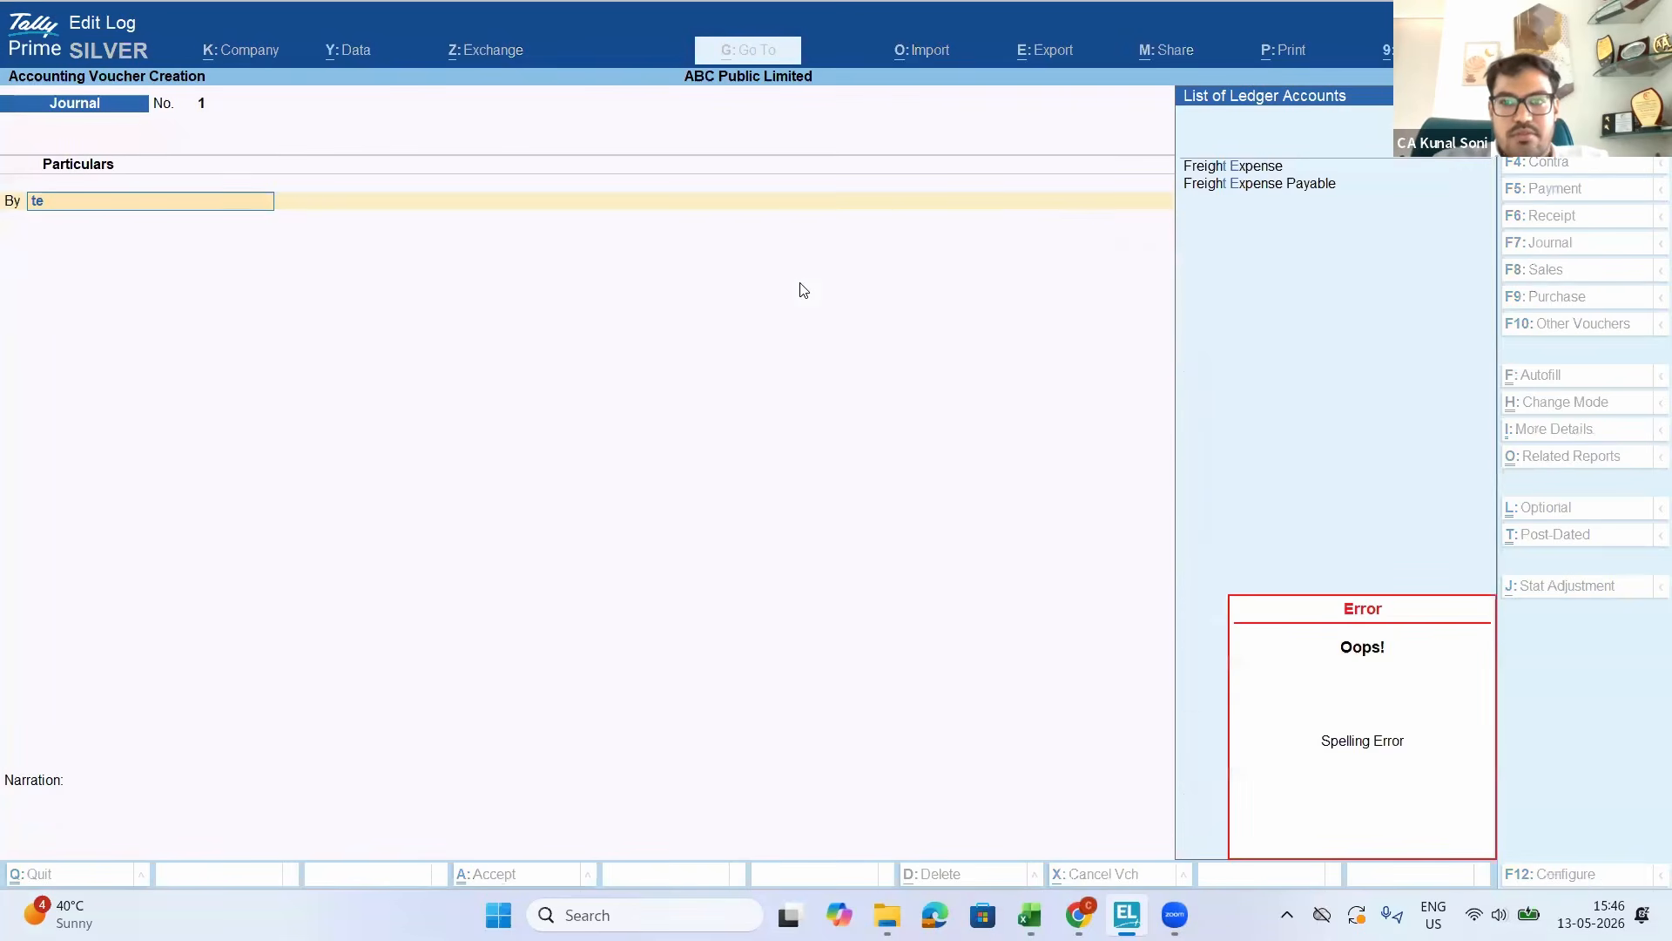
key("BackSpace")
key("BackSpace")
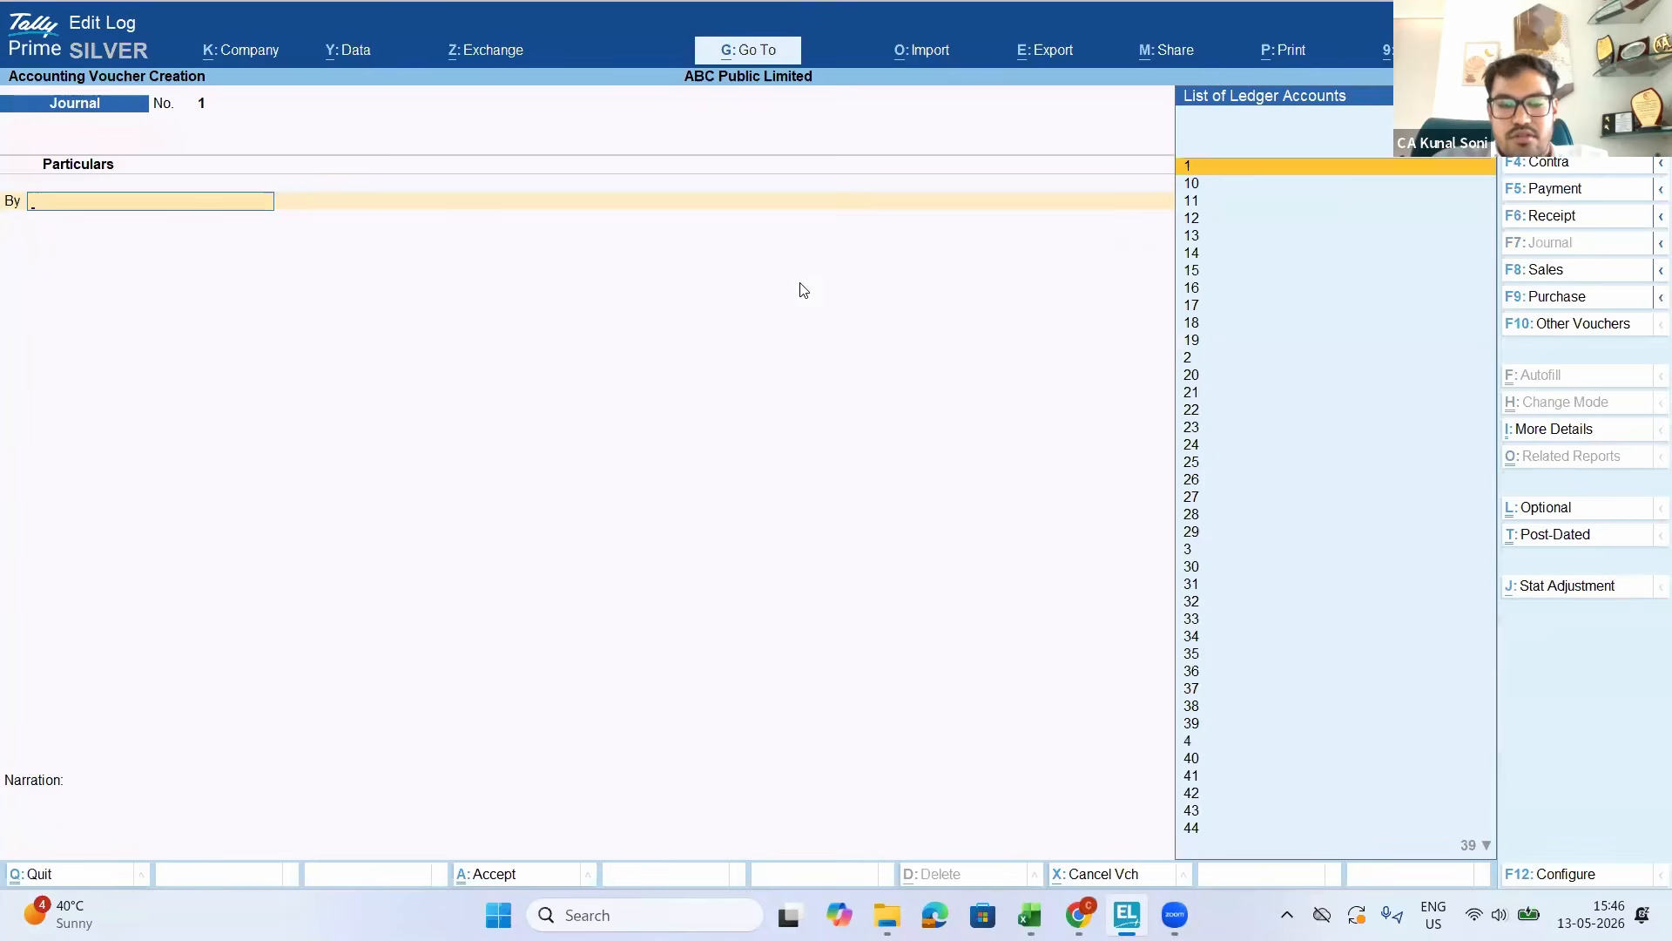
type("t")
key("Return")
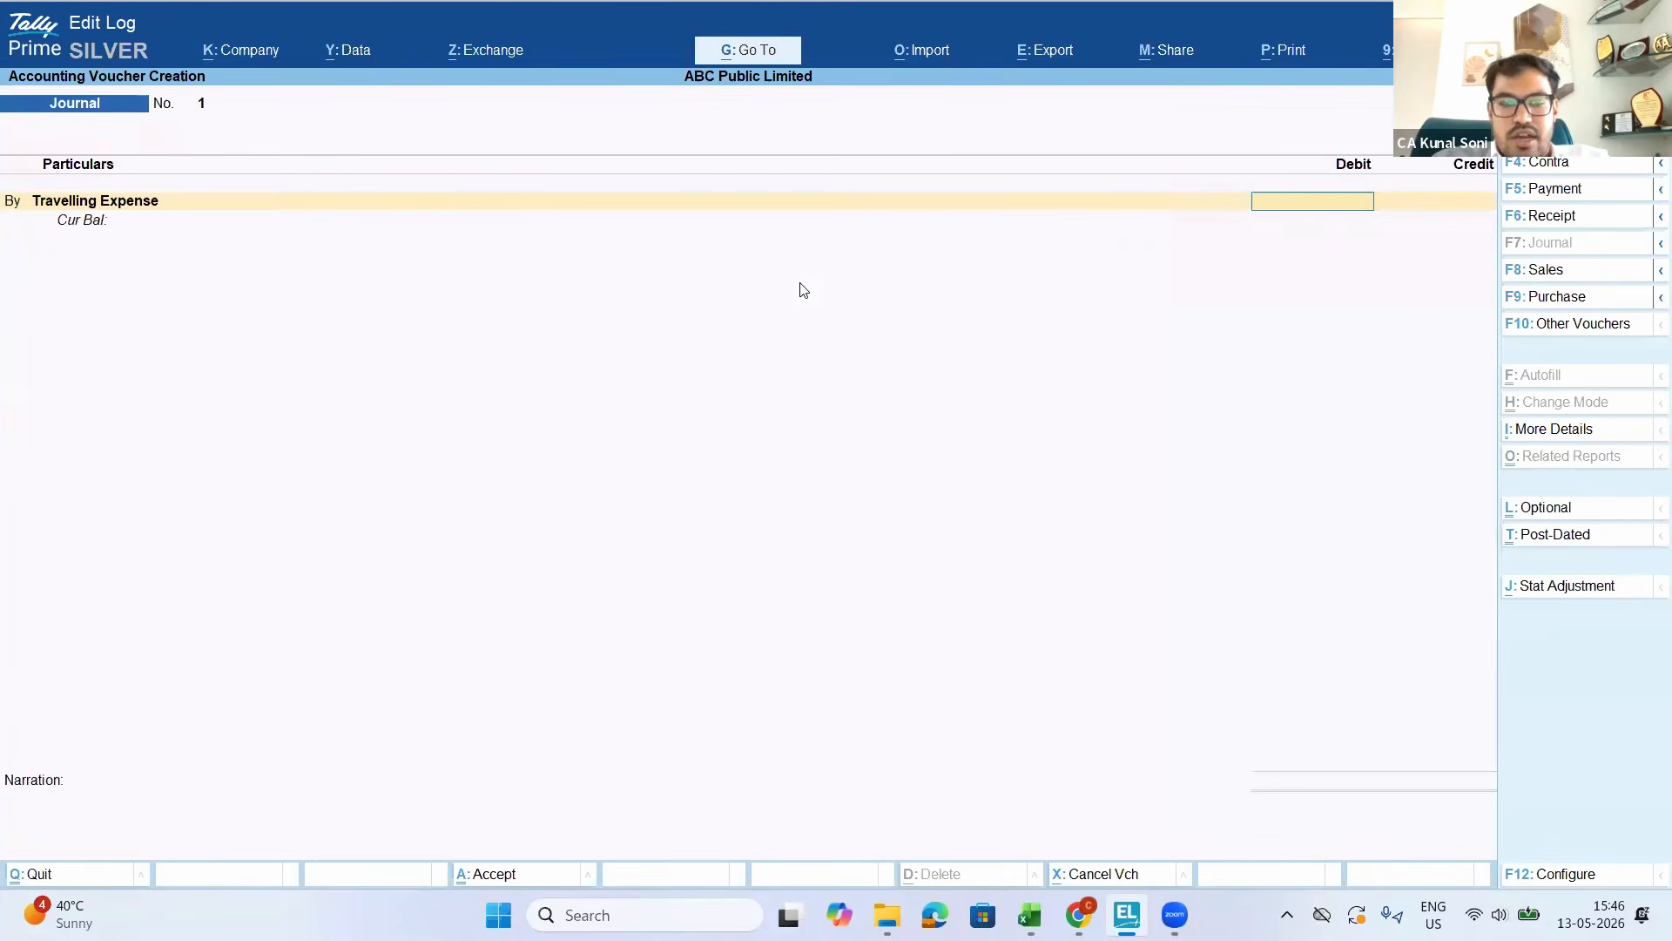
type("5000")
key("Return")
Open the Travelling Expense ledger for alteration, review its settings and quit without saving
key("Escape")
key("BackSpace")
key("ctrl+Return")
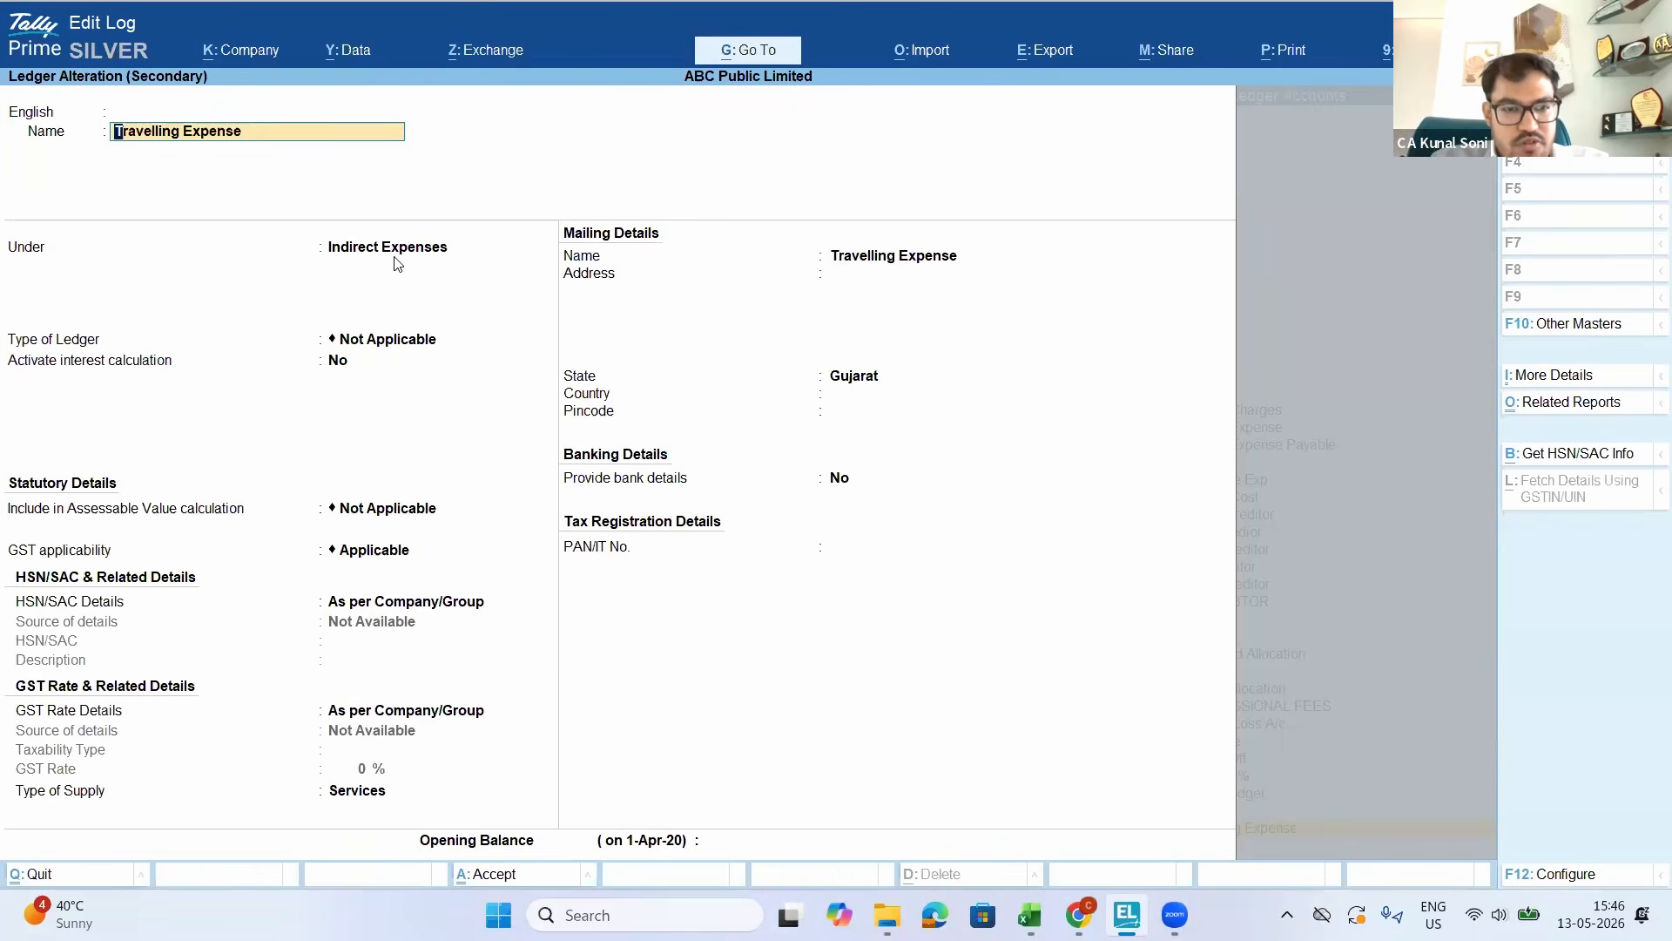
key("BackSpace")
key("Return")
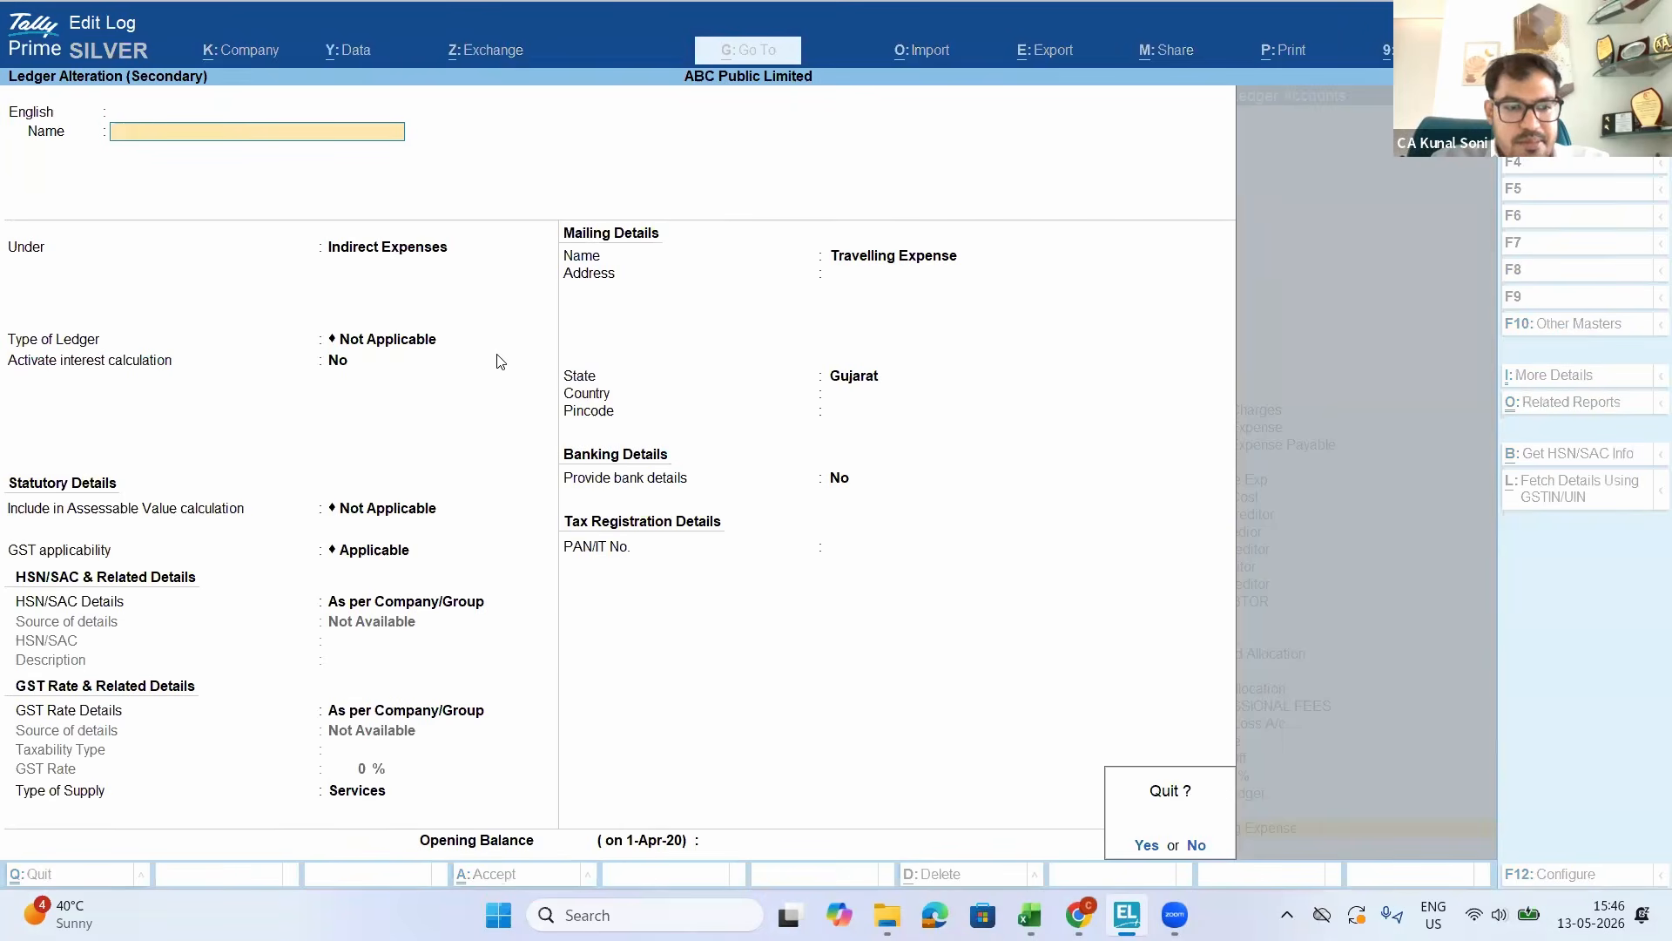
key("Return")
Allocate the 5,000 travelling expense to the New Order cost track for Brand A - 17" Smart TV
key("Return")
key("Return")
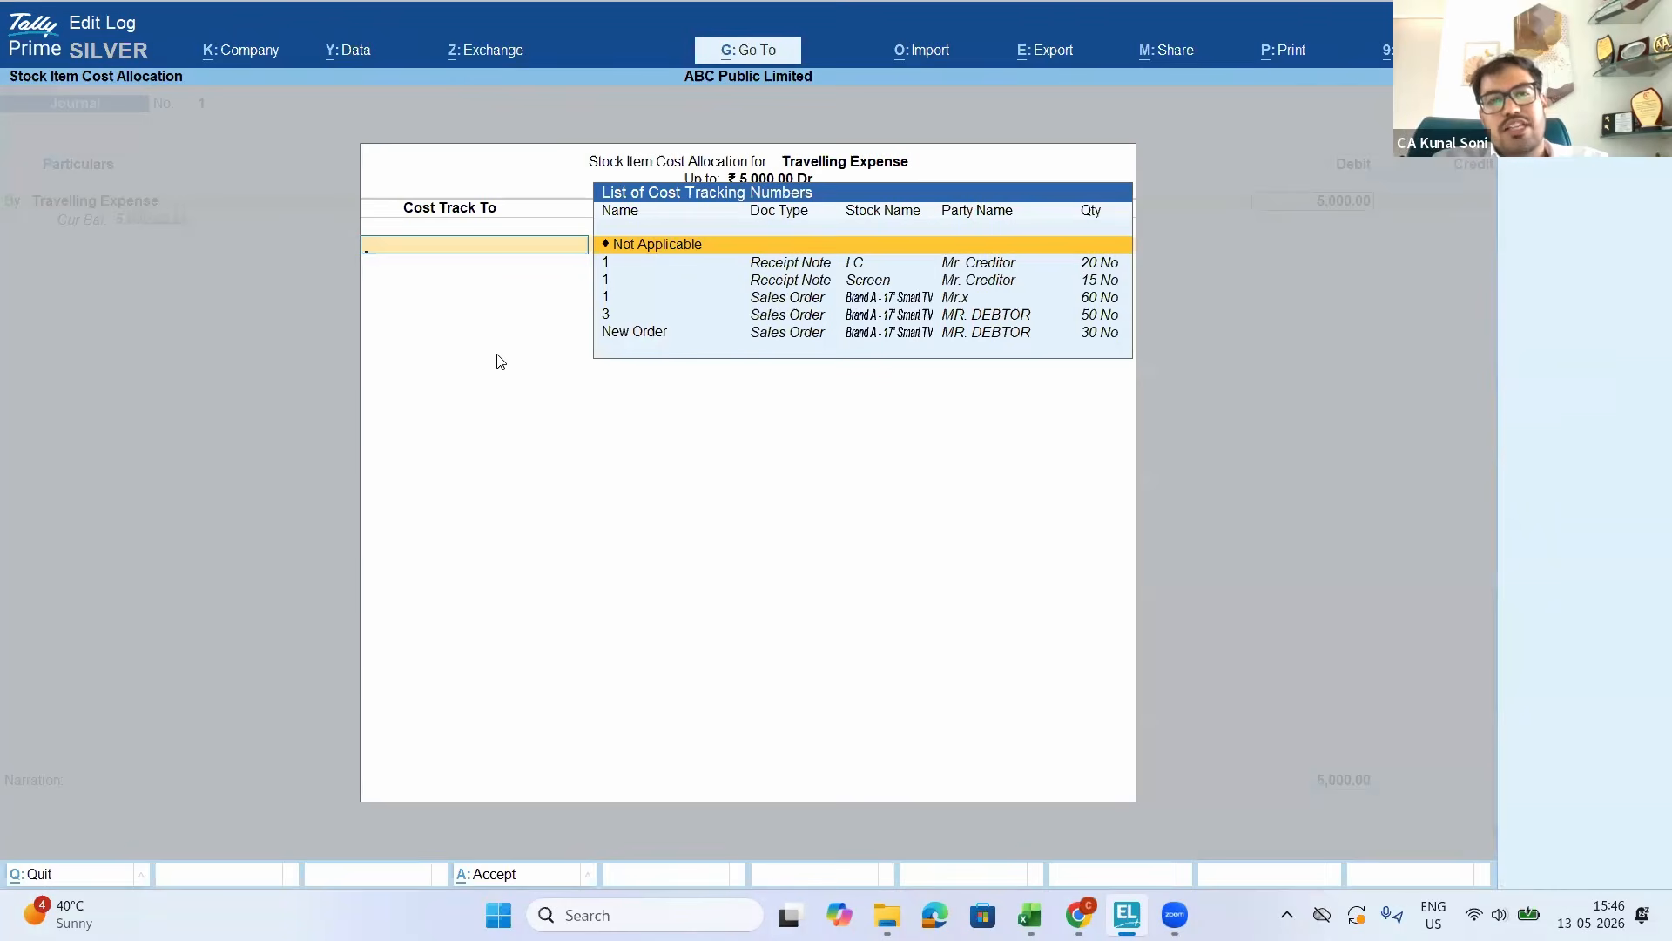
key("Down")
key("Down")
key("Down")
key("Down")
key("Down")
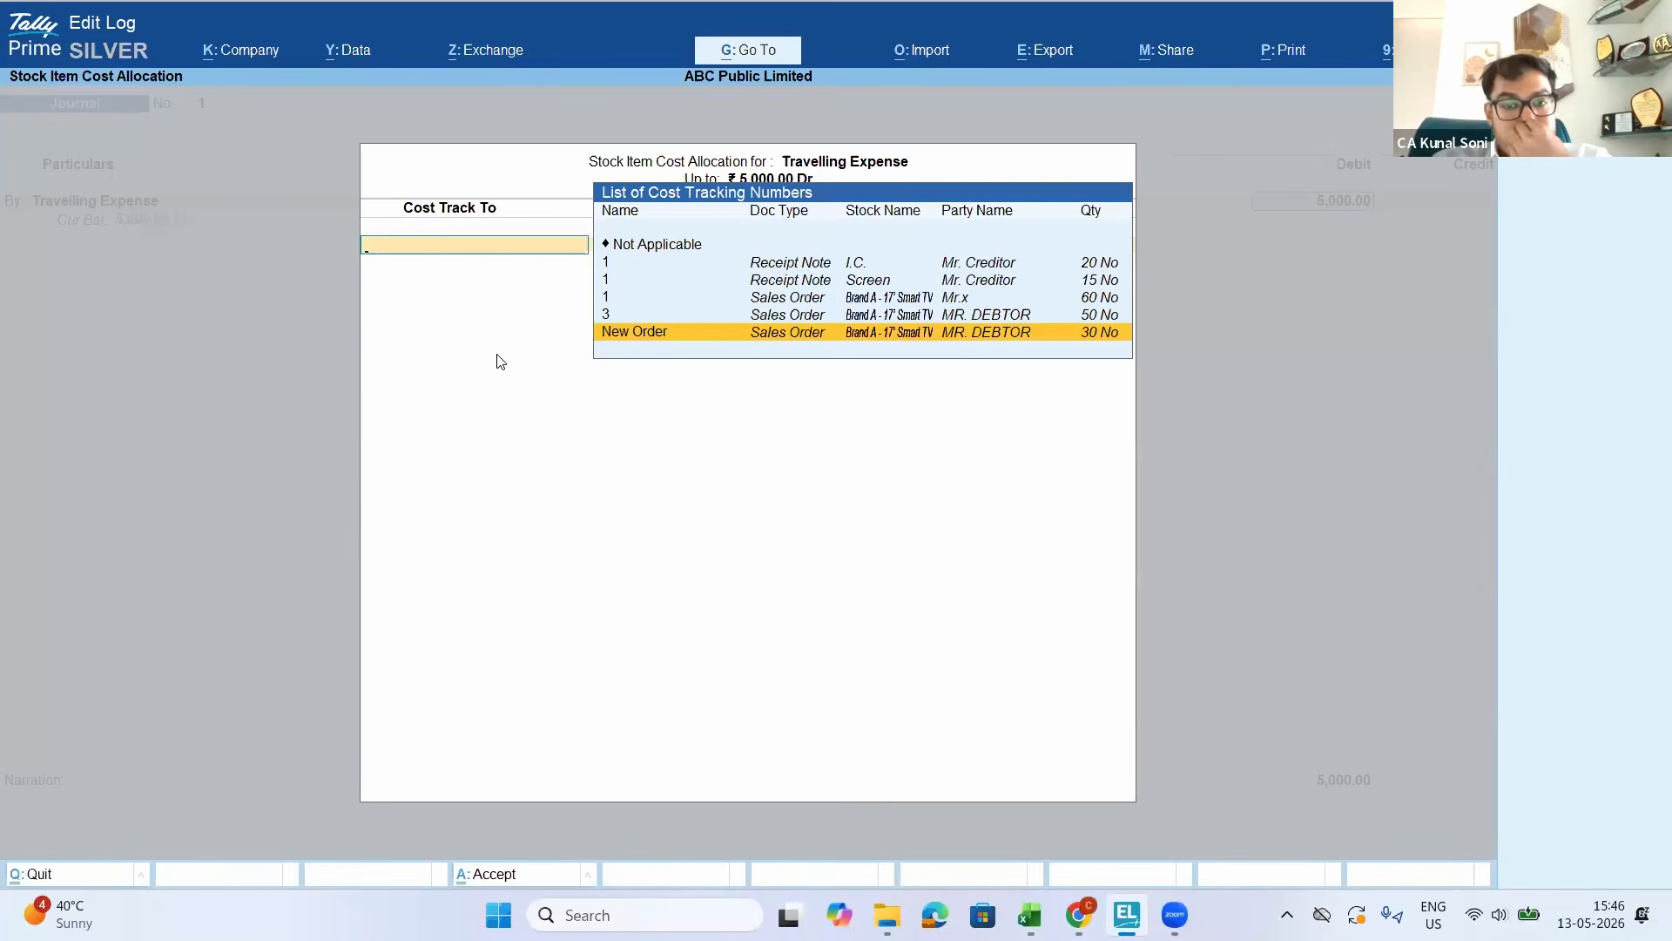
key("Return")
key("Return")
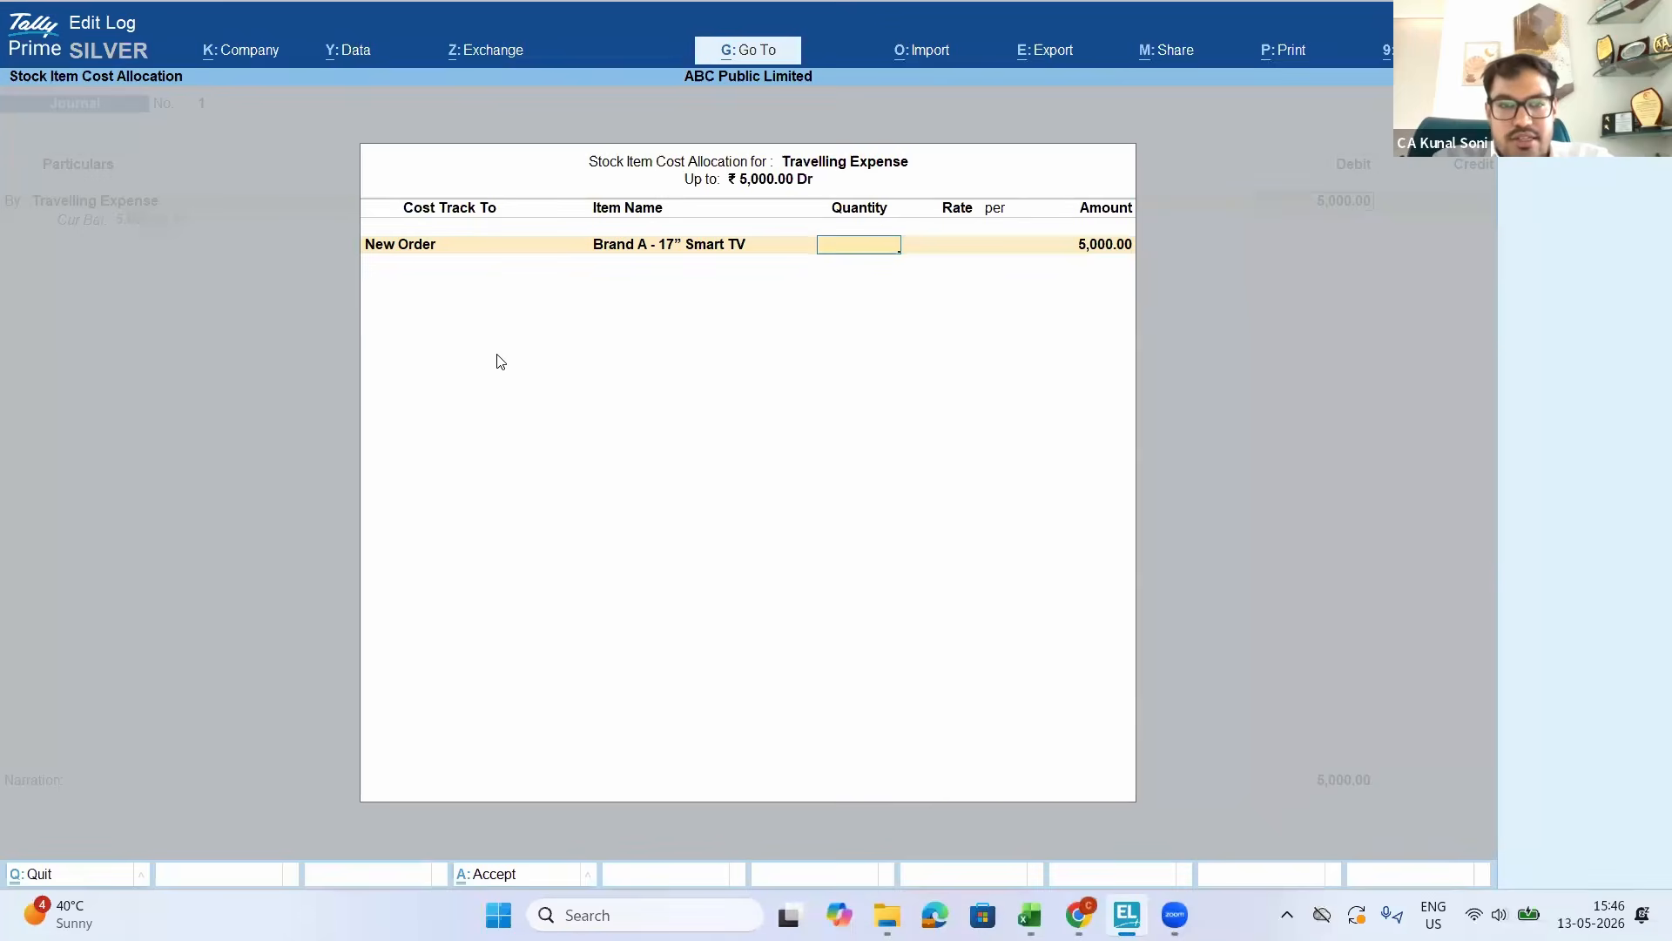
key("ctrl+a")
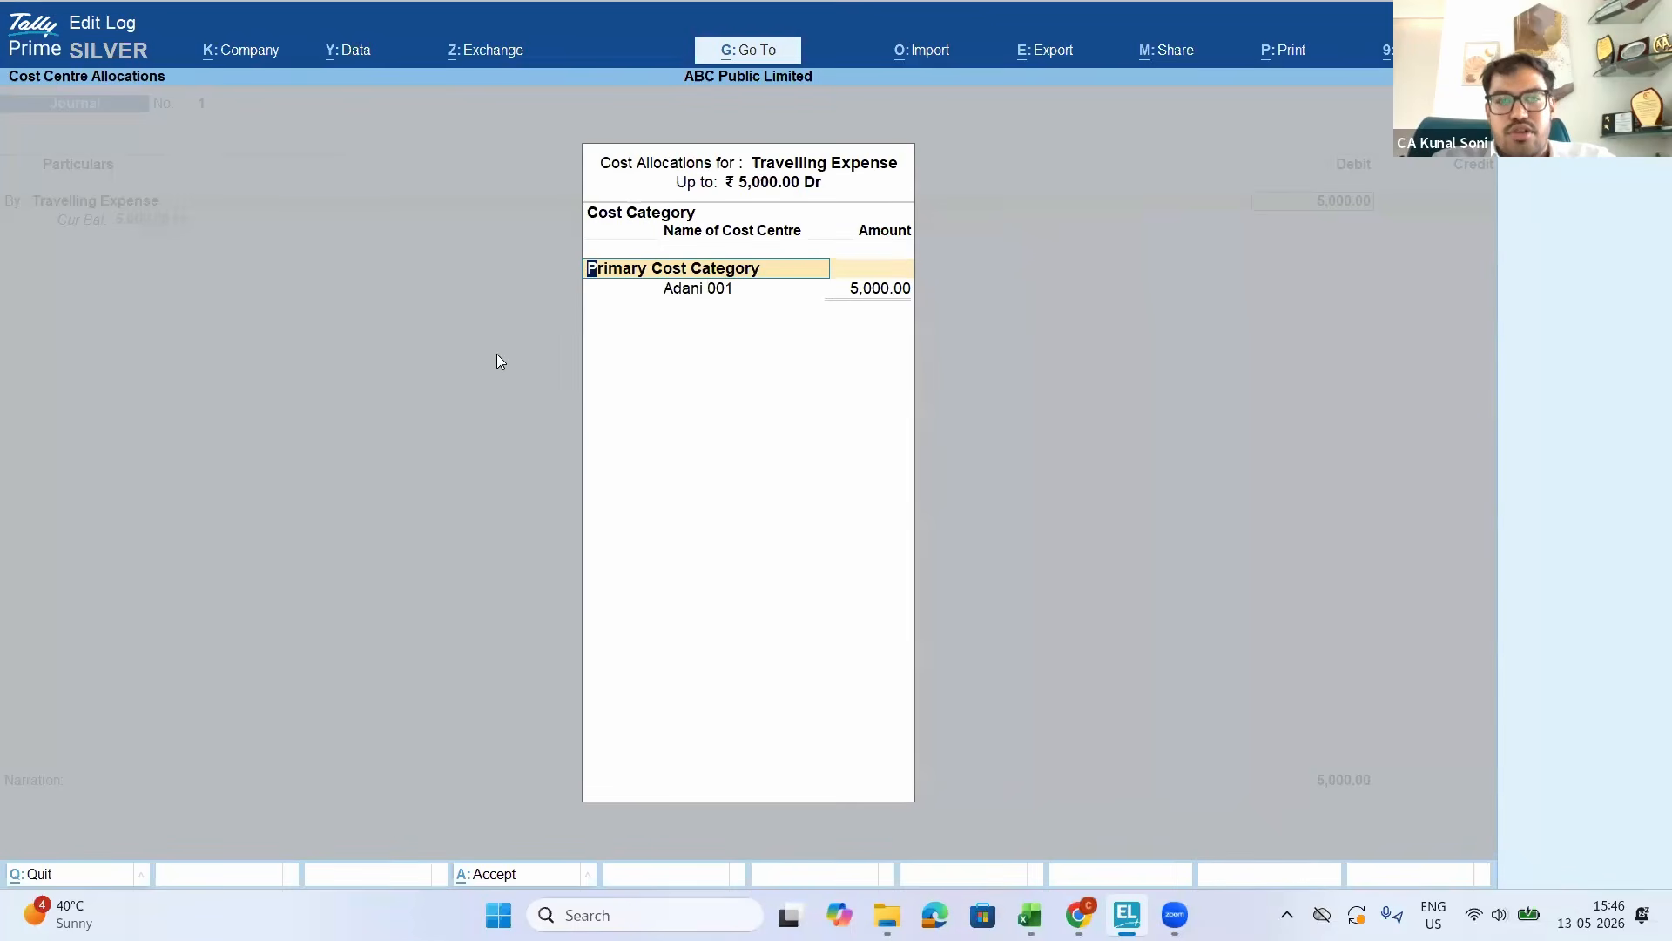
Change the expense's cost category to Gujarat and allocate the 5,000 to the Ahmedabad cost centre
key("Return")
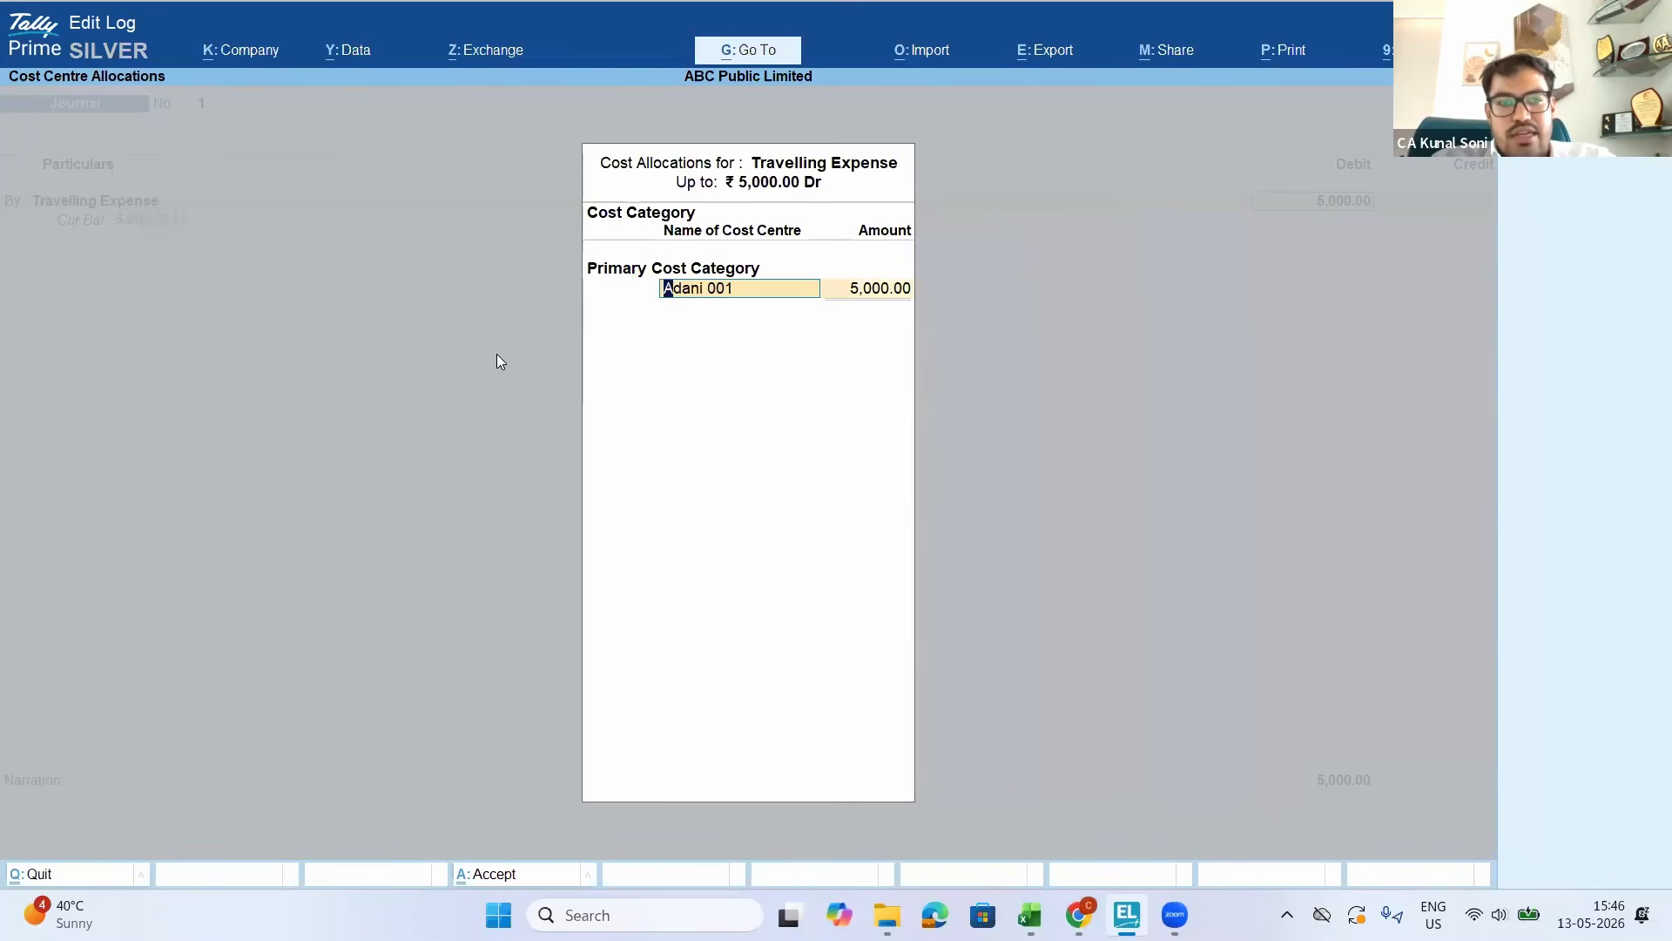
key("BackSpace")
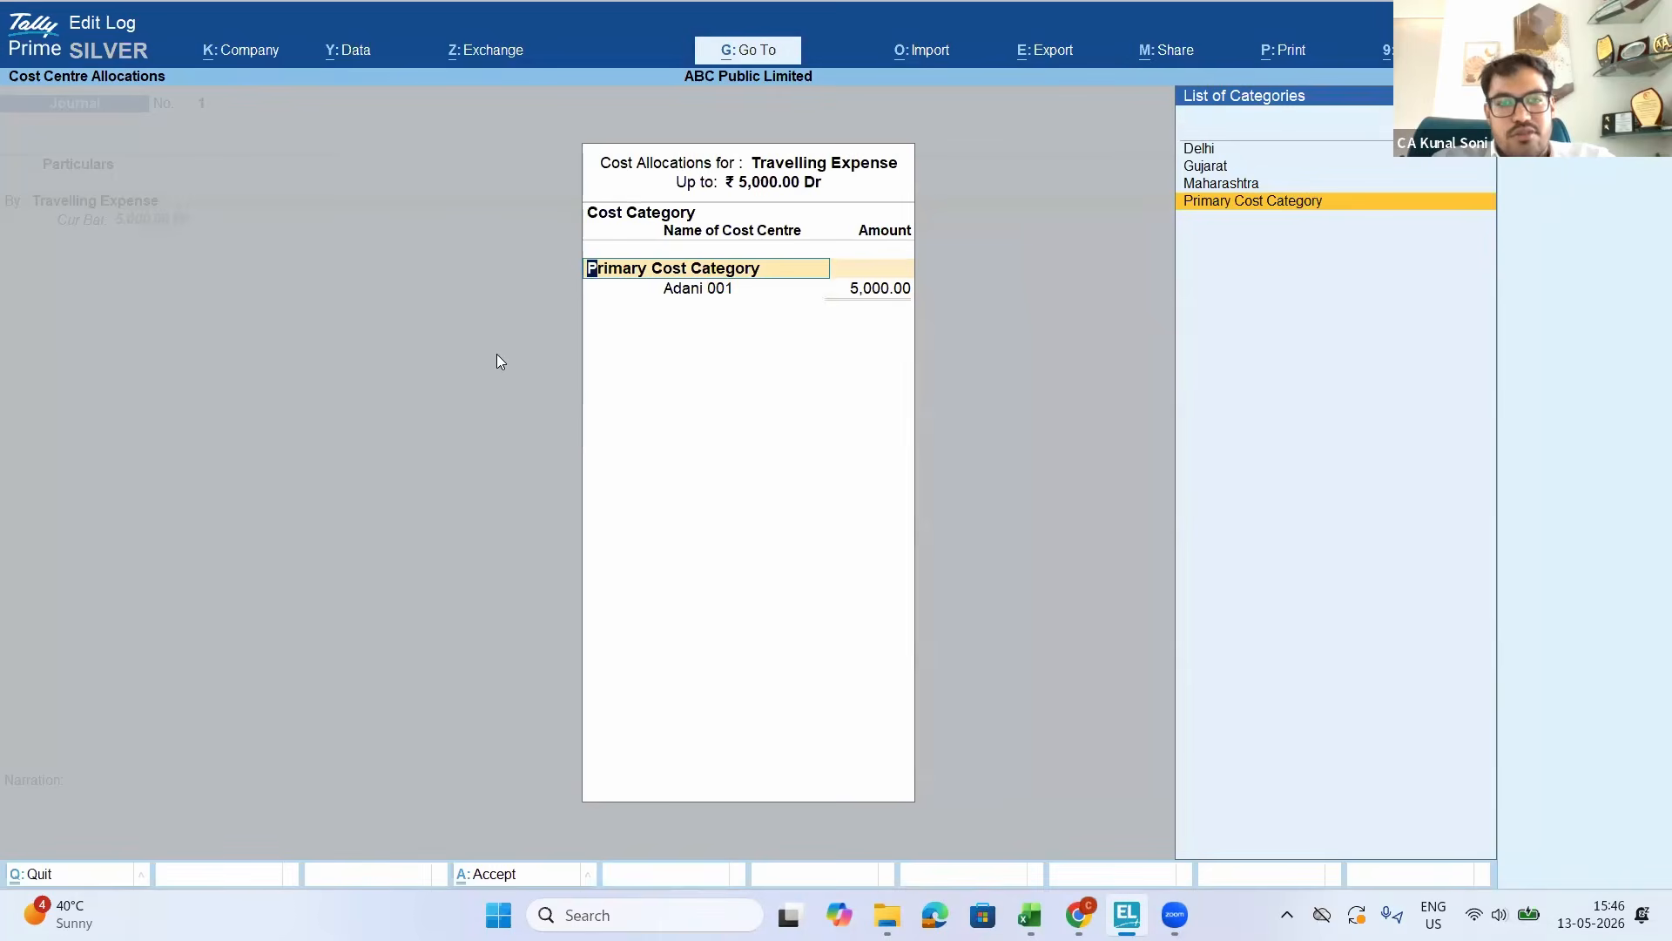
key("Return")
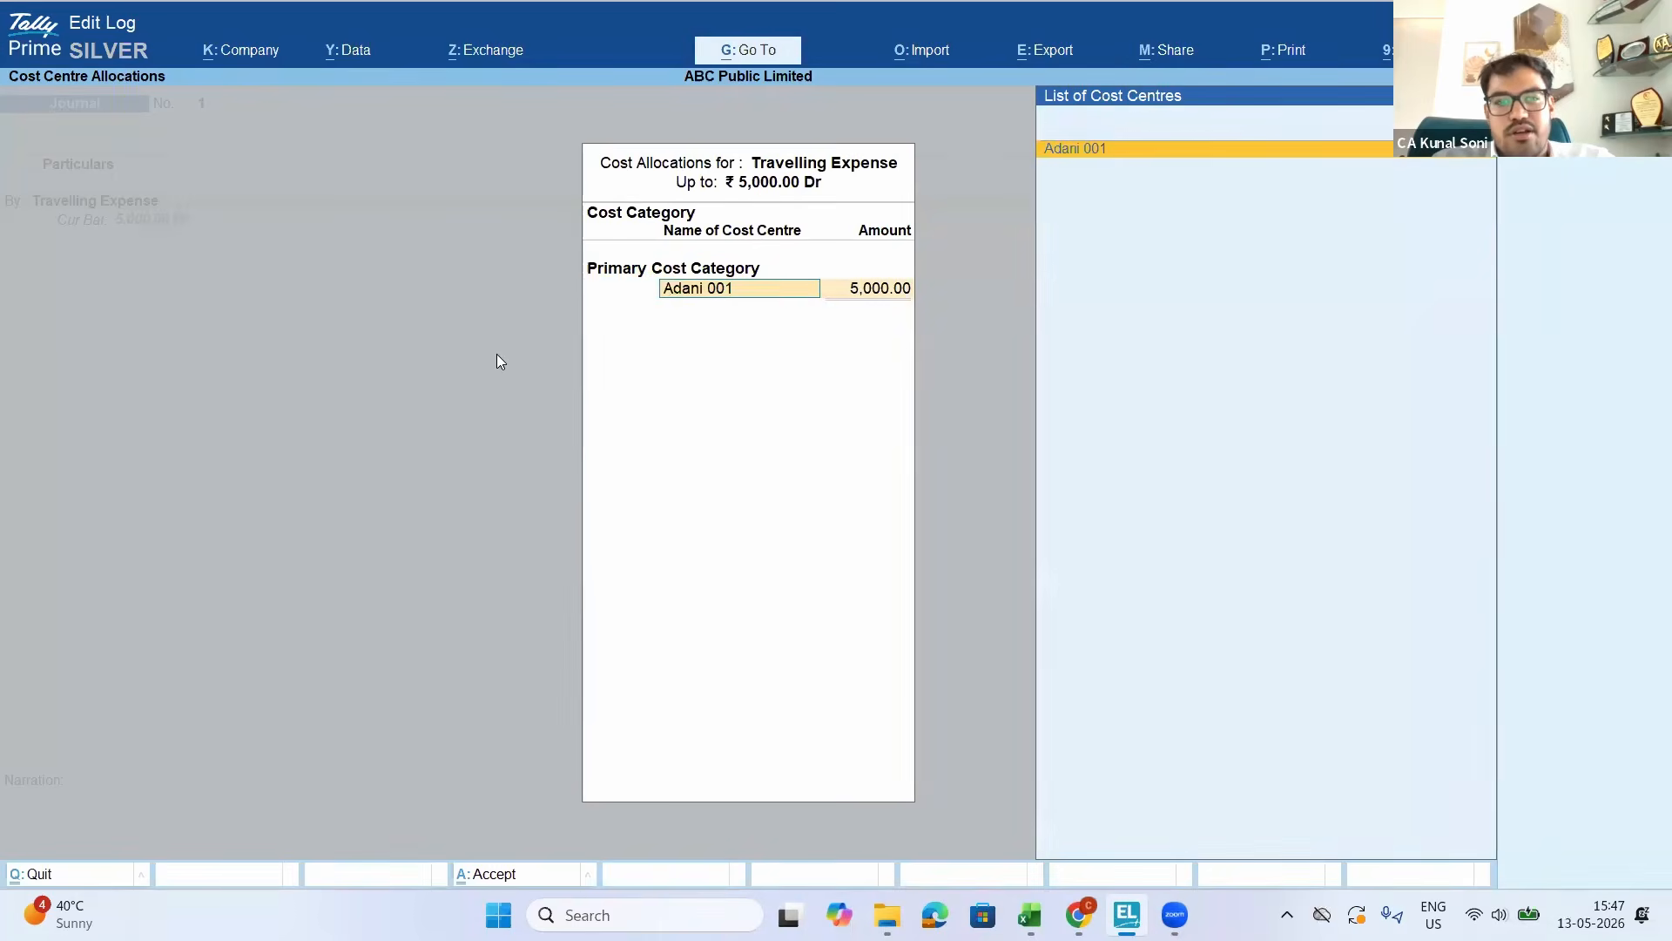
key("Return")
key("BackSpace")
key("BackSpace")
key("Up")
key("Up")
key("Up")
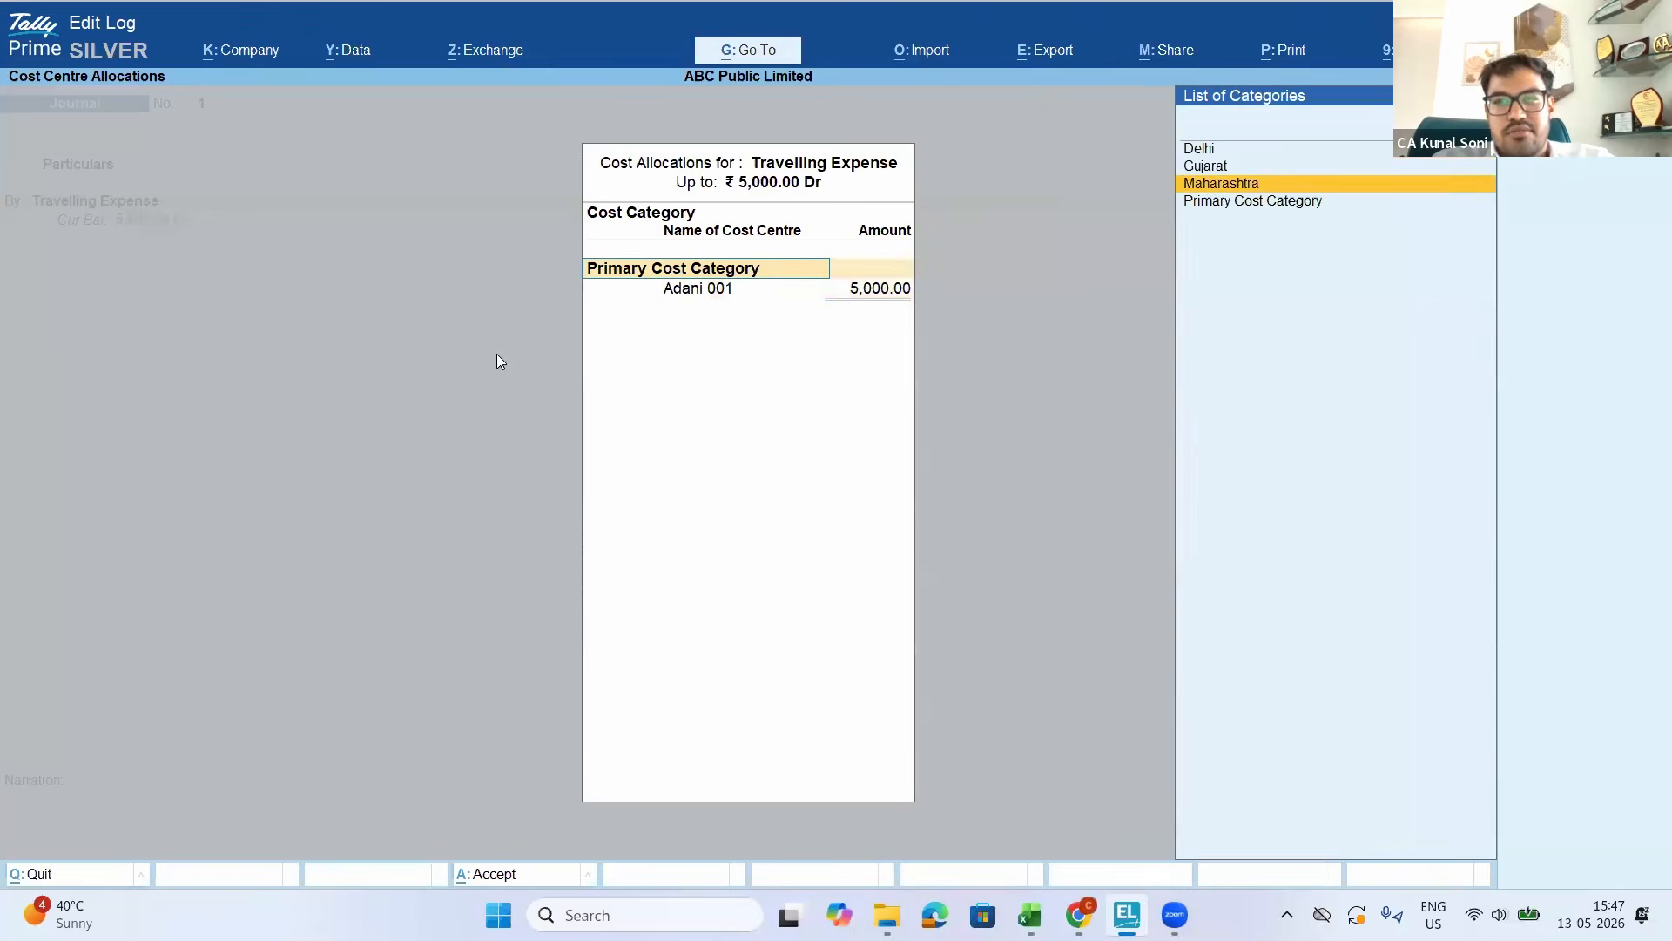
key("Down")
key("Return")
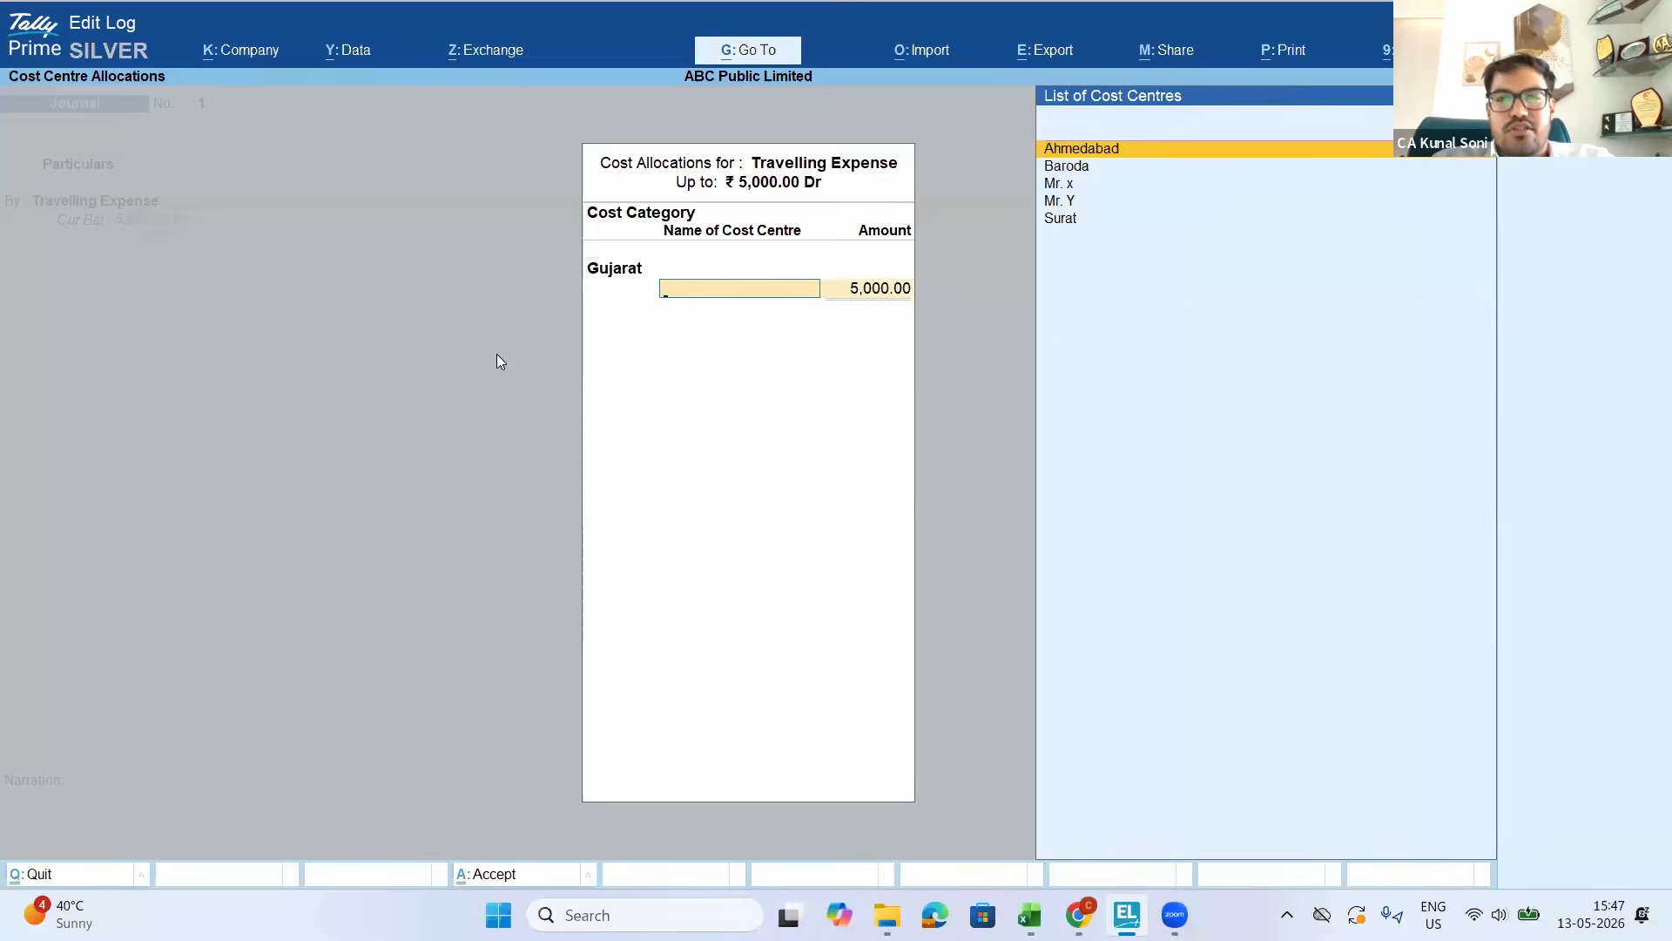
key("Return")
key("Return")
key("Return")
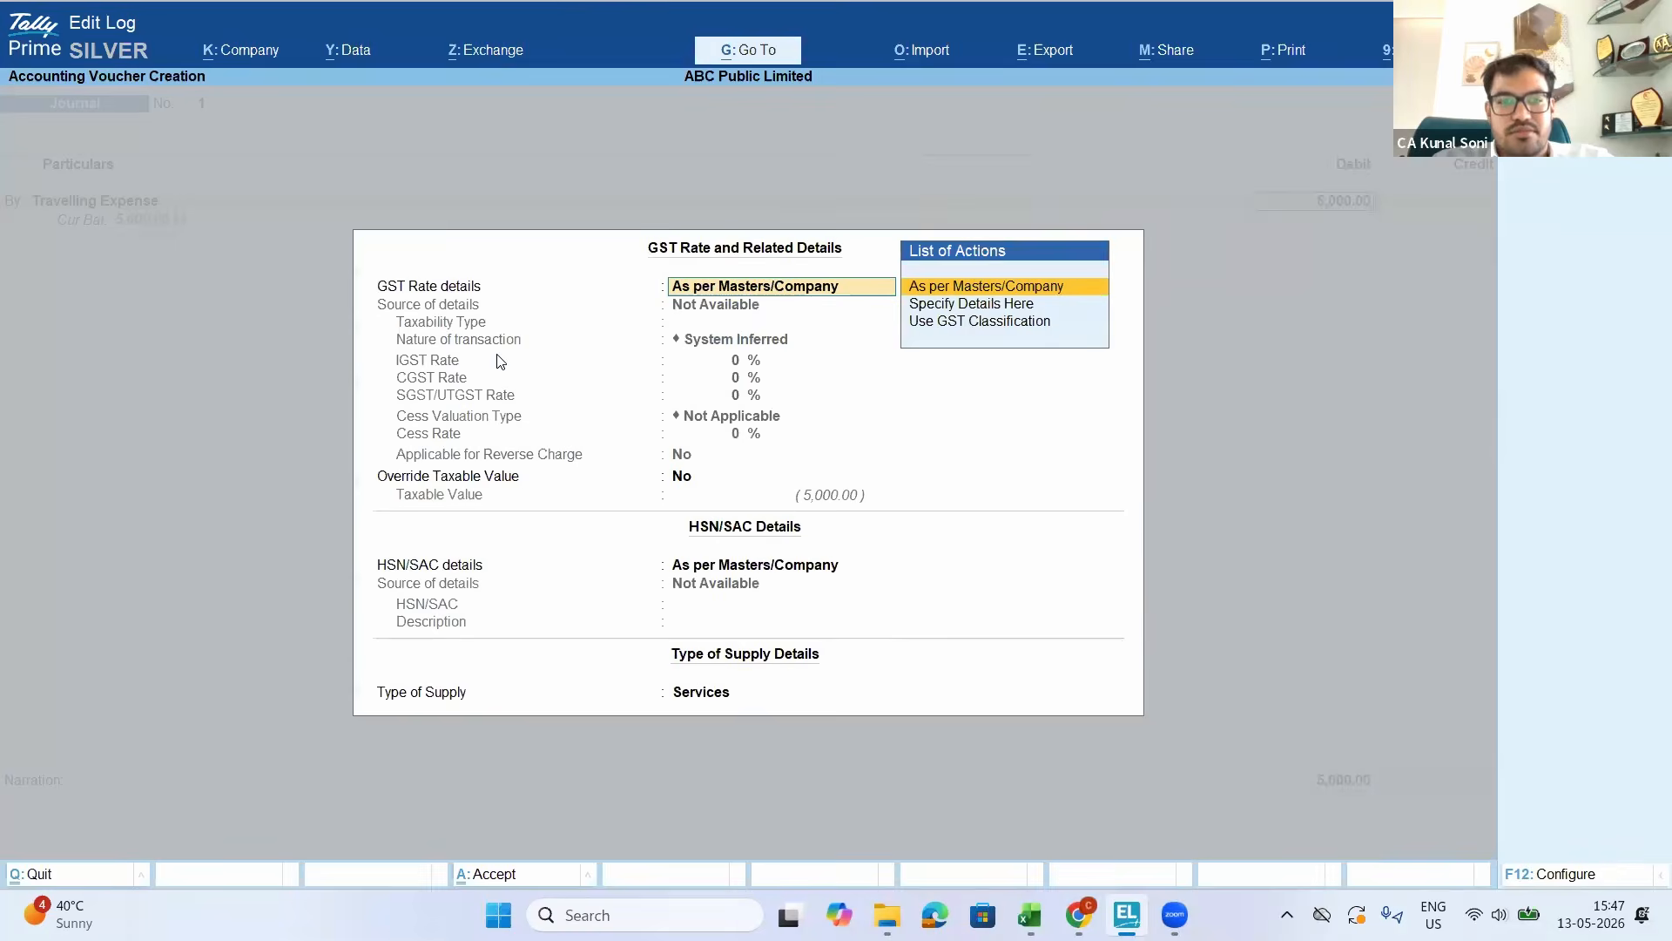
Accept the GST details, credit Payable with 5,000, save the journal and leave voucher entry
key("ctrl+a")
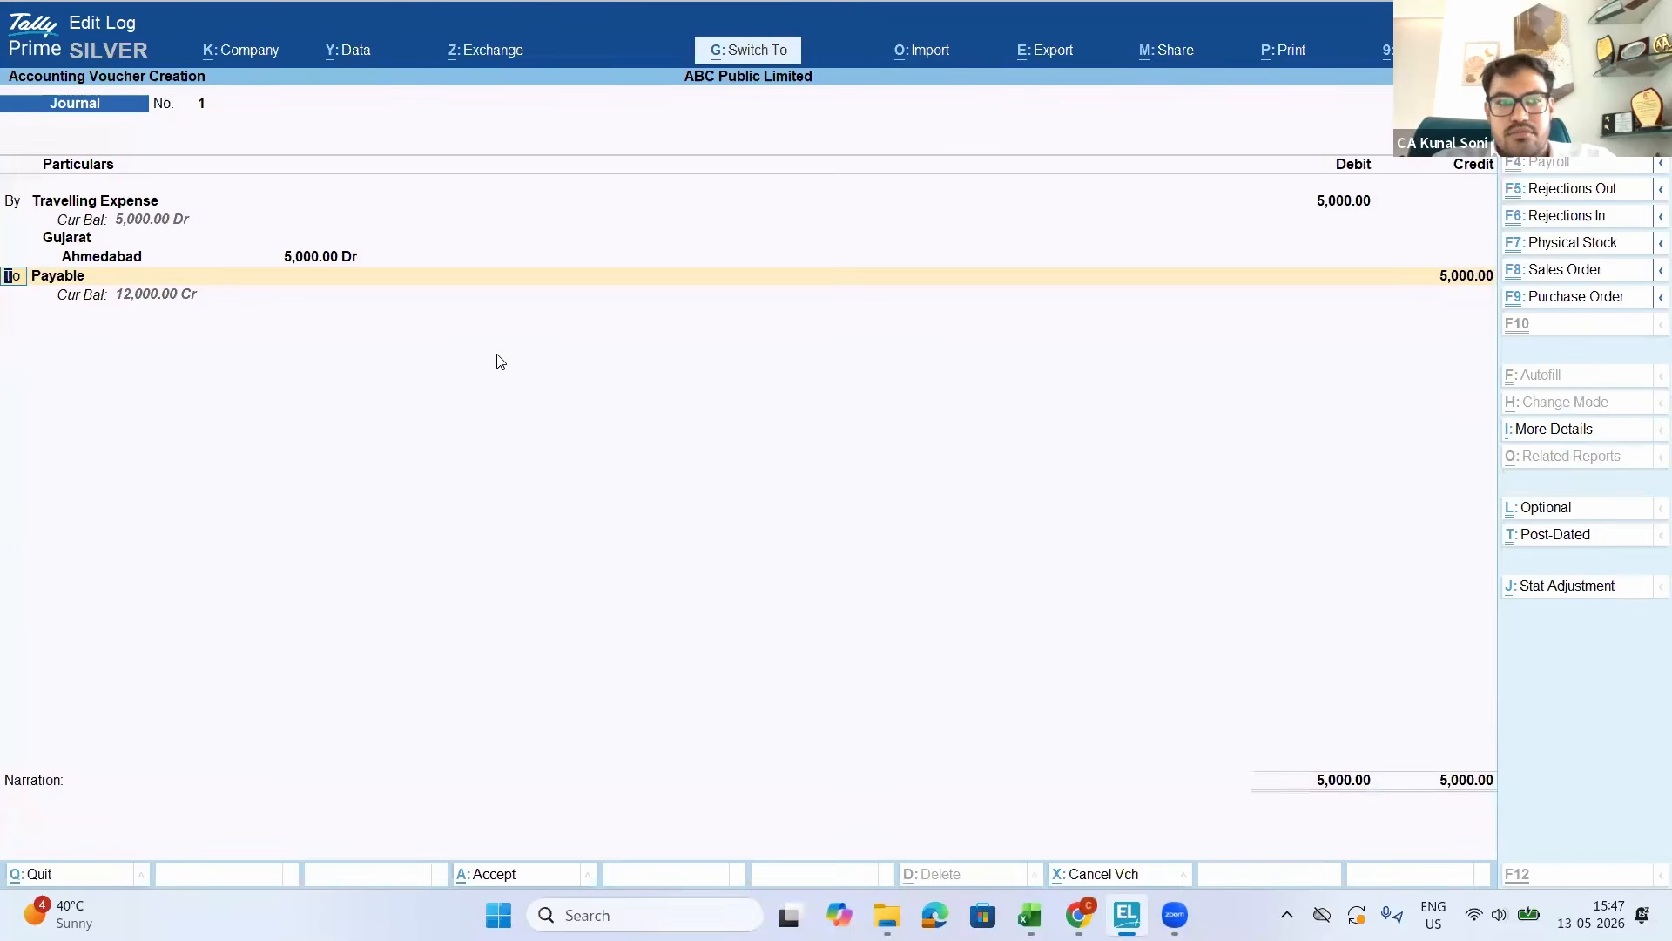
key("ctrl+a")
key("Escape")
key("Return")
Open the Statements of Inventory among the additional reports
key("Down")
key("Down")
key("Down")
key("Down")
key("Down")
key("Down")
key("Down")
key("Down")
key("Down")
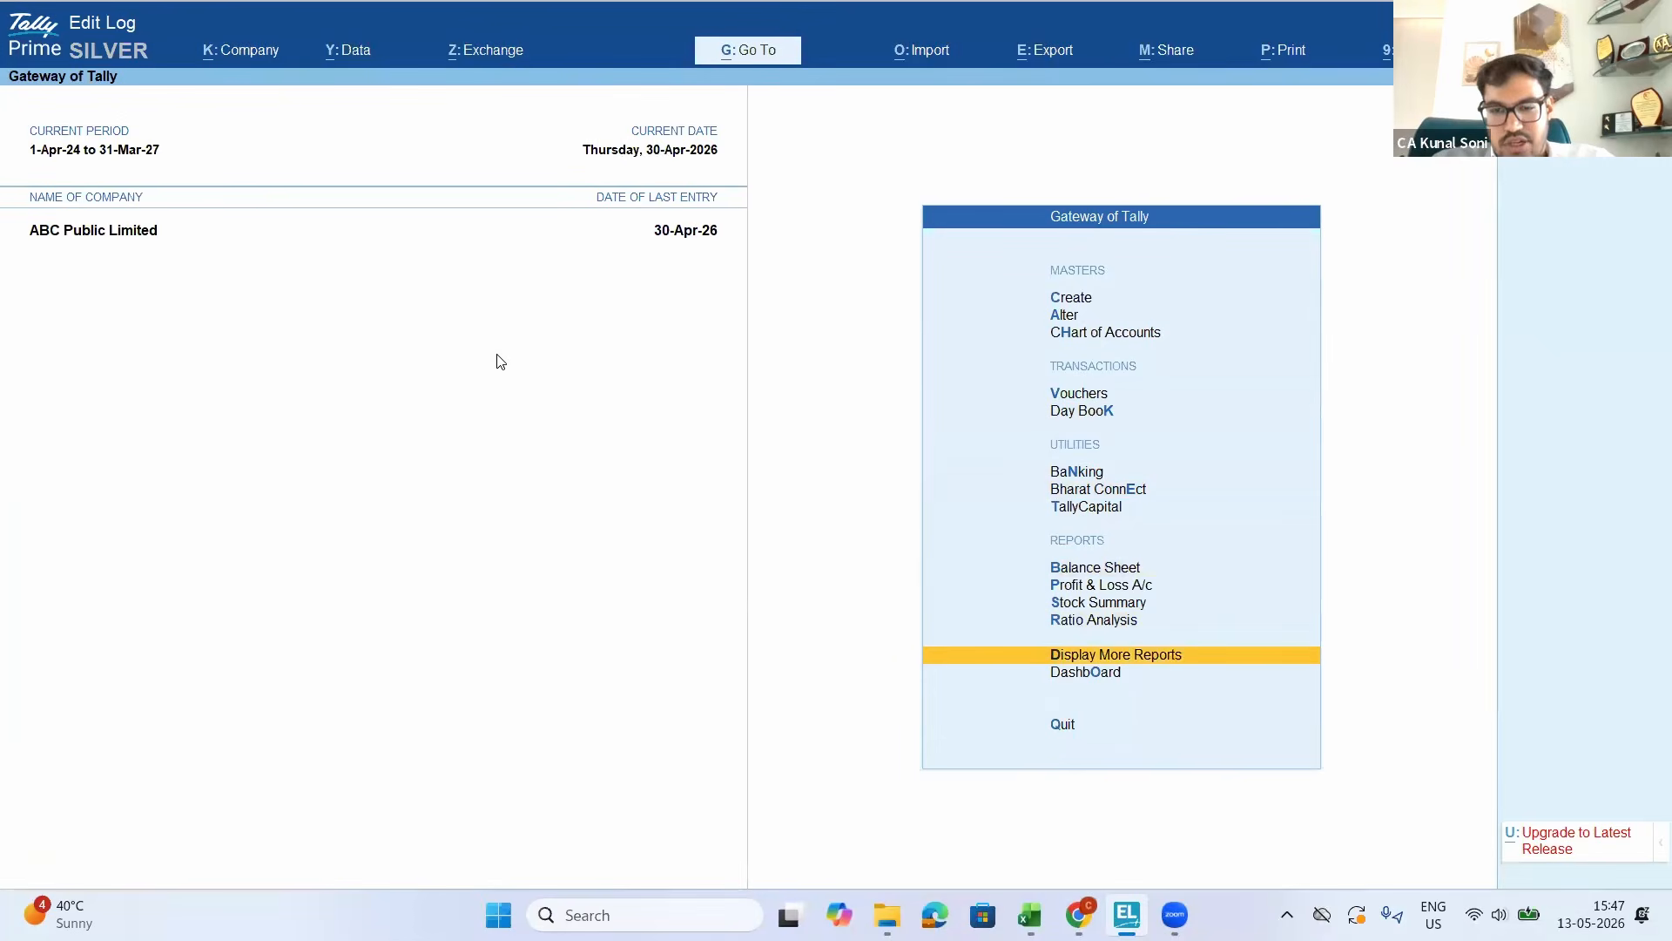
key("Up")
key("Down")
key("Return")
key("Down")
key("Down")
key("Down")
key("Down")
key("Down")
key("Down")
key("Down")
key("Return")
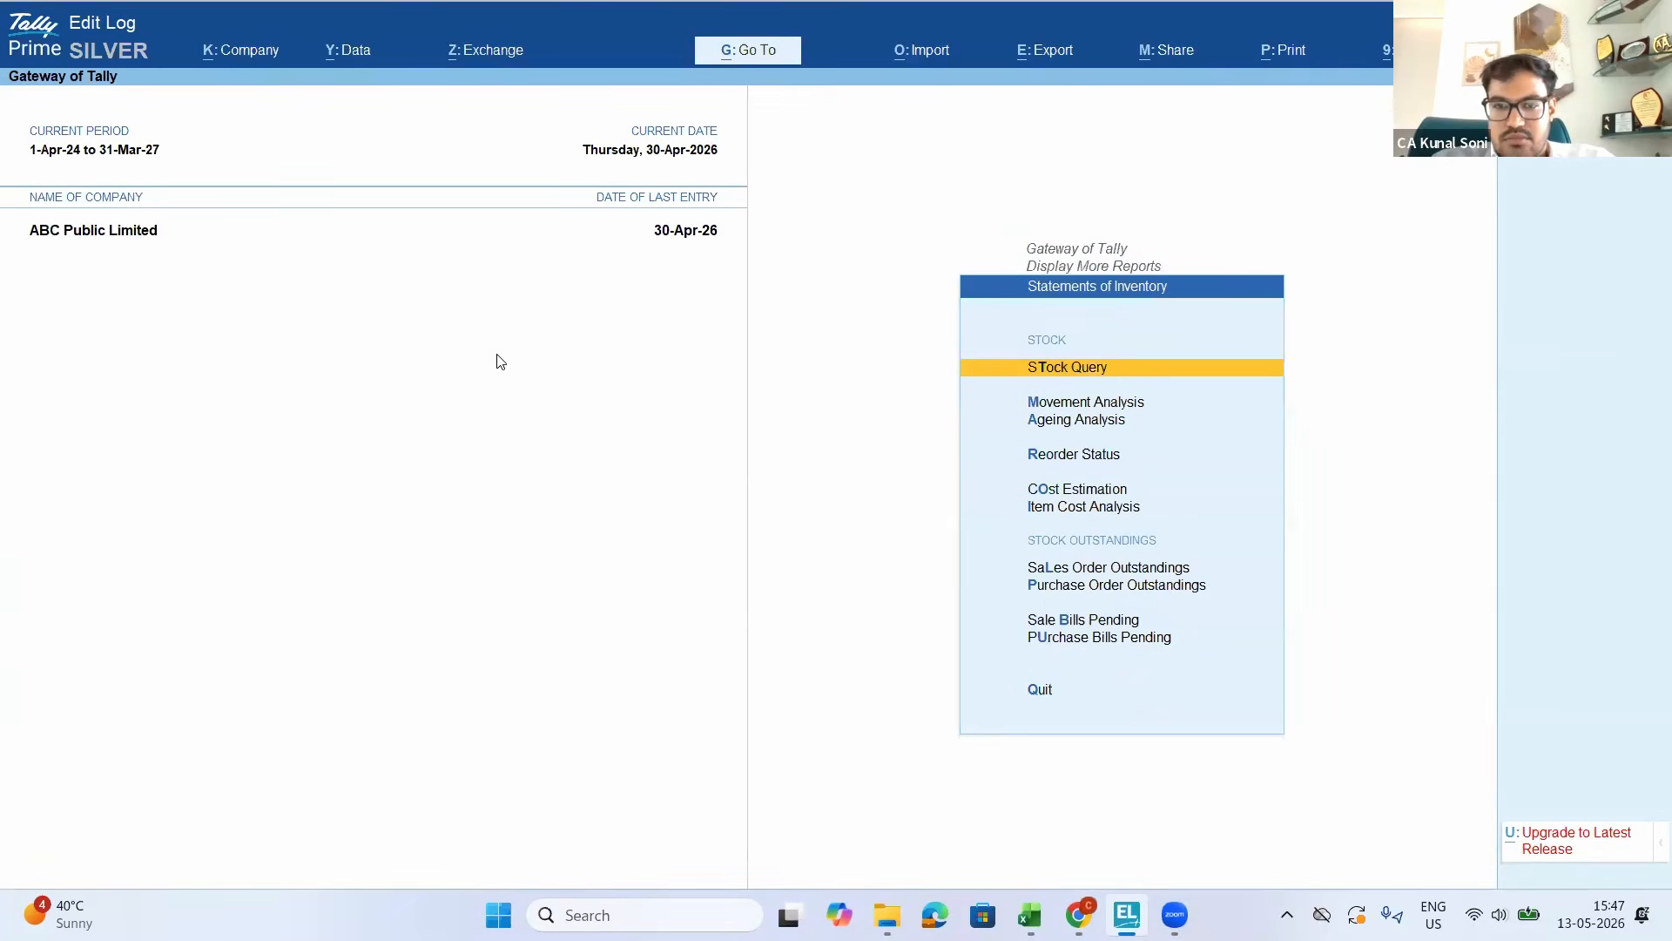
Open the Cost Track Break-up report under Item Cost Analysis
key("Down")
key("Down")
key("Down")
key("Down")
key("Return")
key("Down")
key("Down")
key("Return")
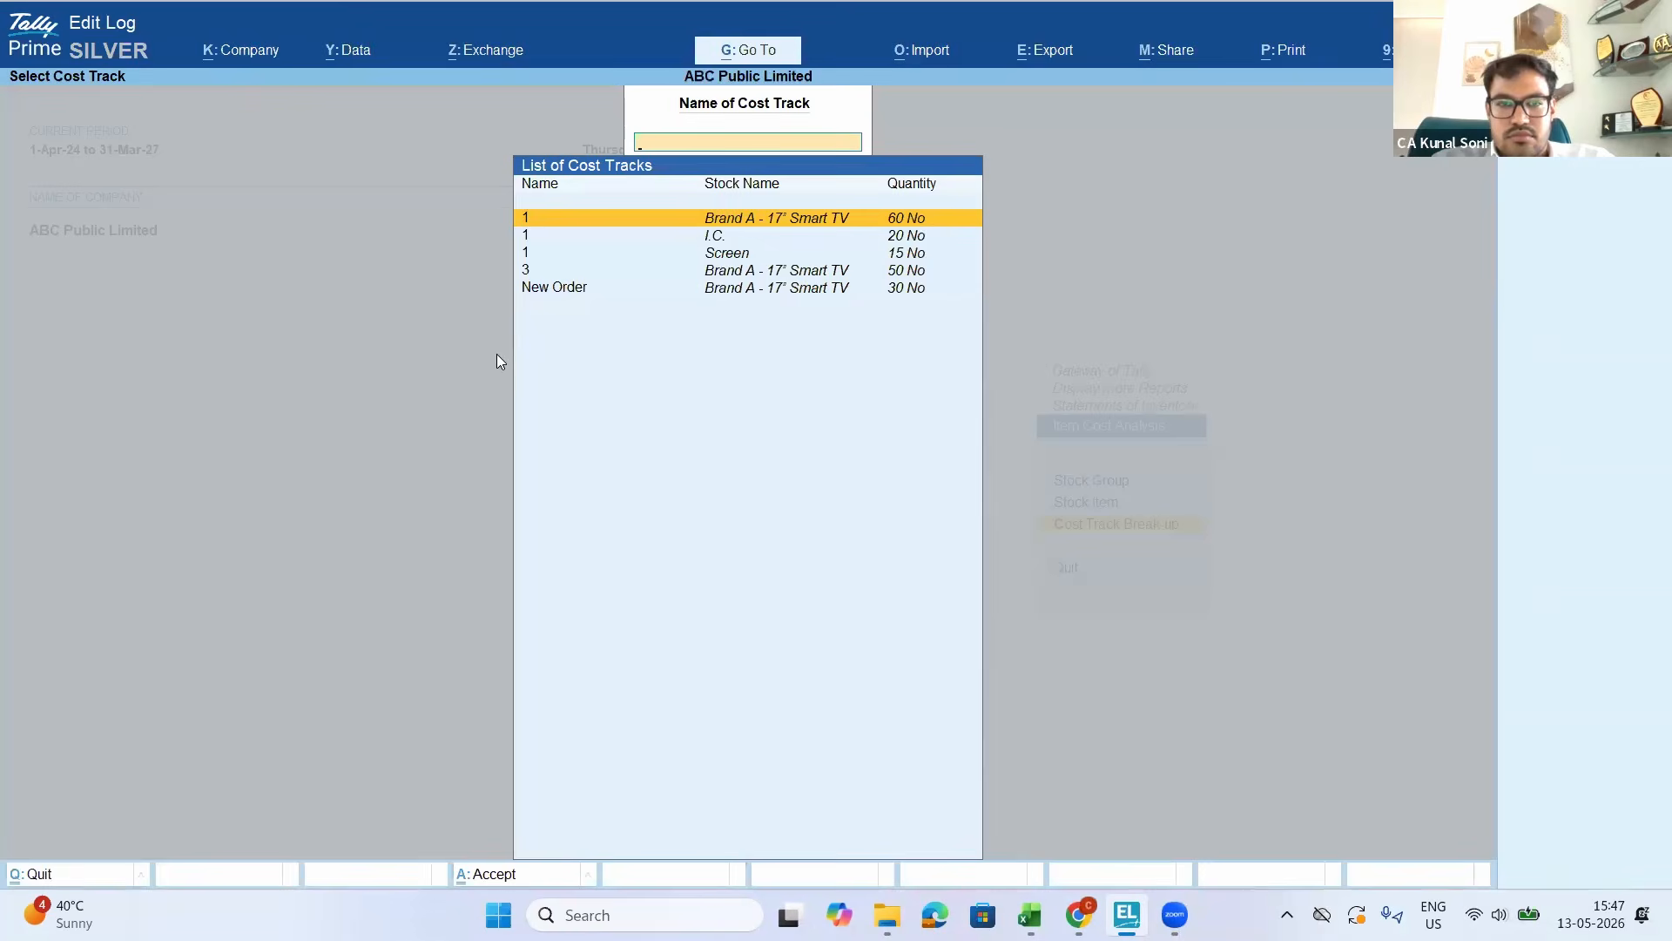
Display the break-up for the New Order cost track of Brand A - 17" Smart TV
key("Down")
key("Down")
key("Down")
key("Down")
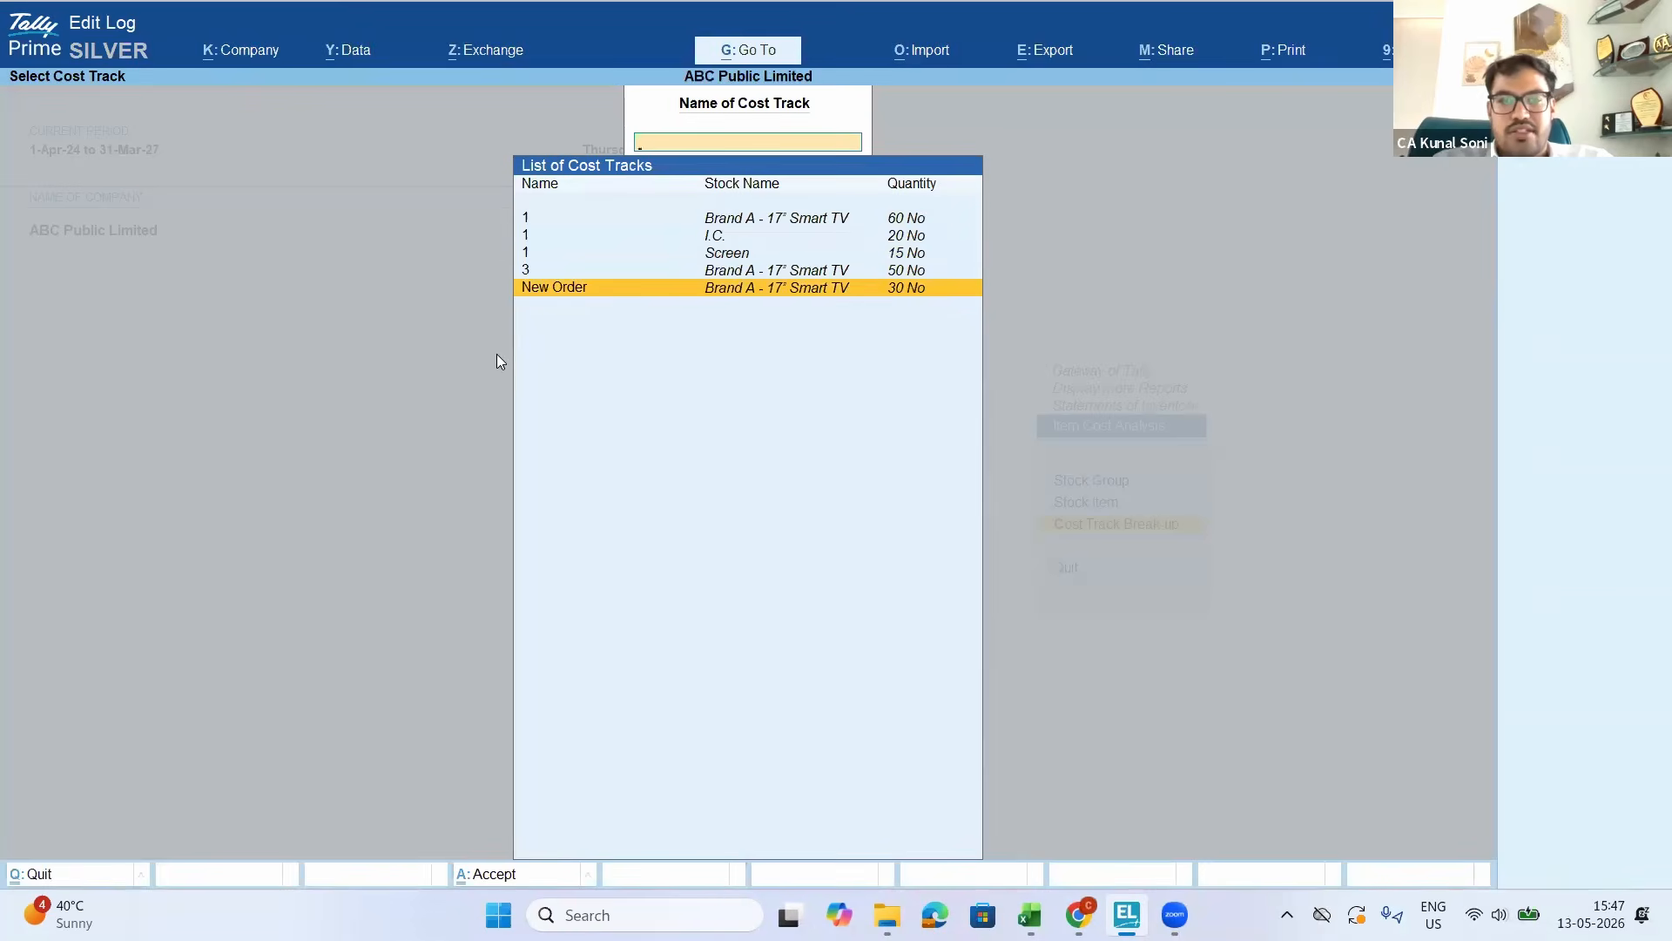
key("Return")
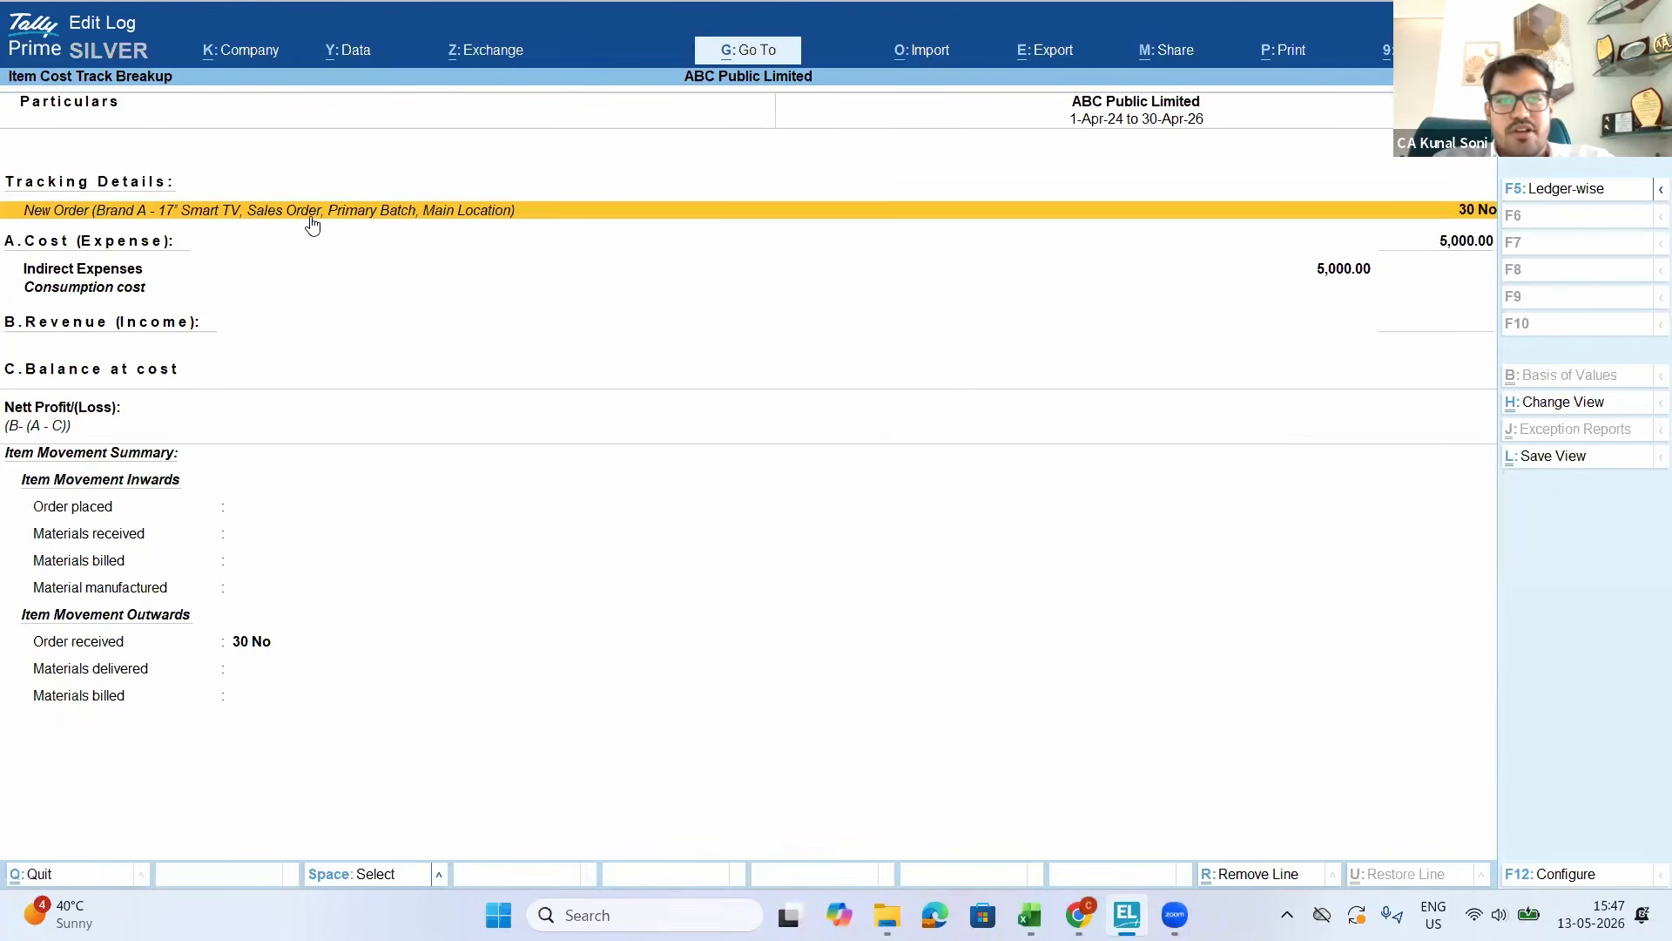
View the sales order behind the New Order tracking line and return to the cost track break-up
left_click(1458, 216)
key("Return")
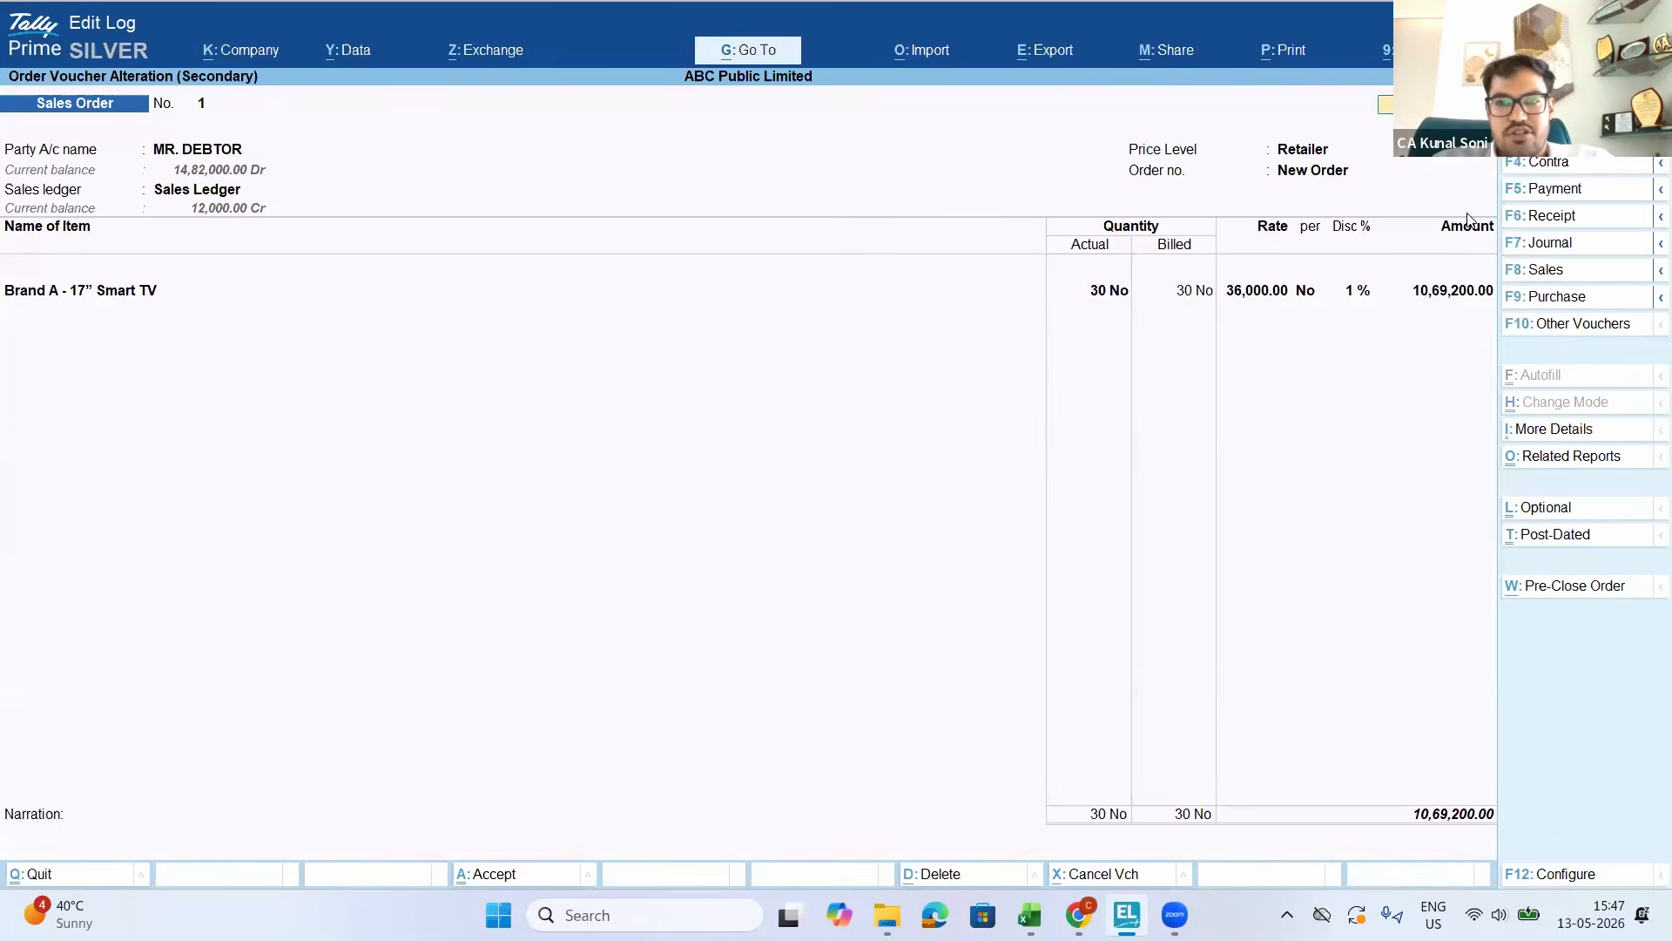
key("Escape")
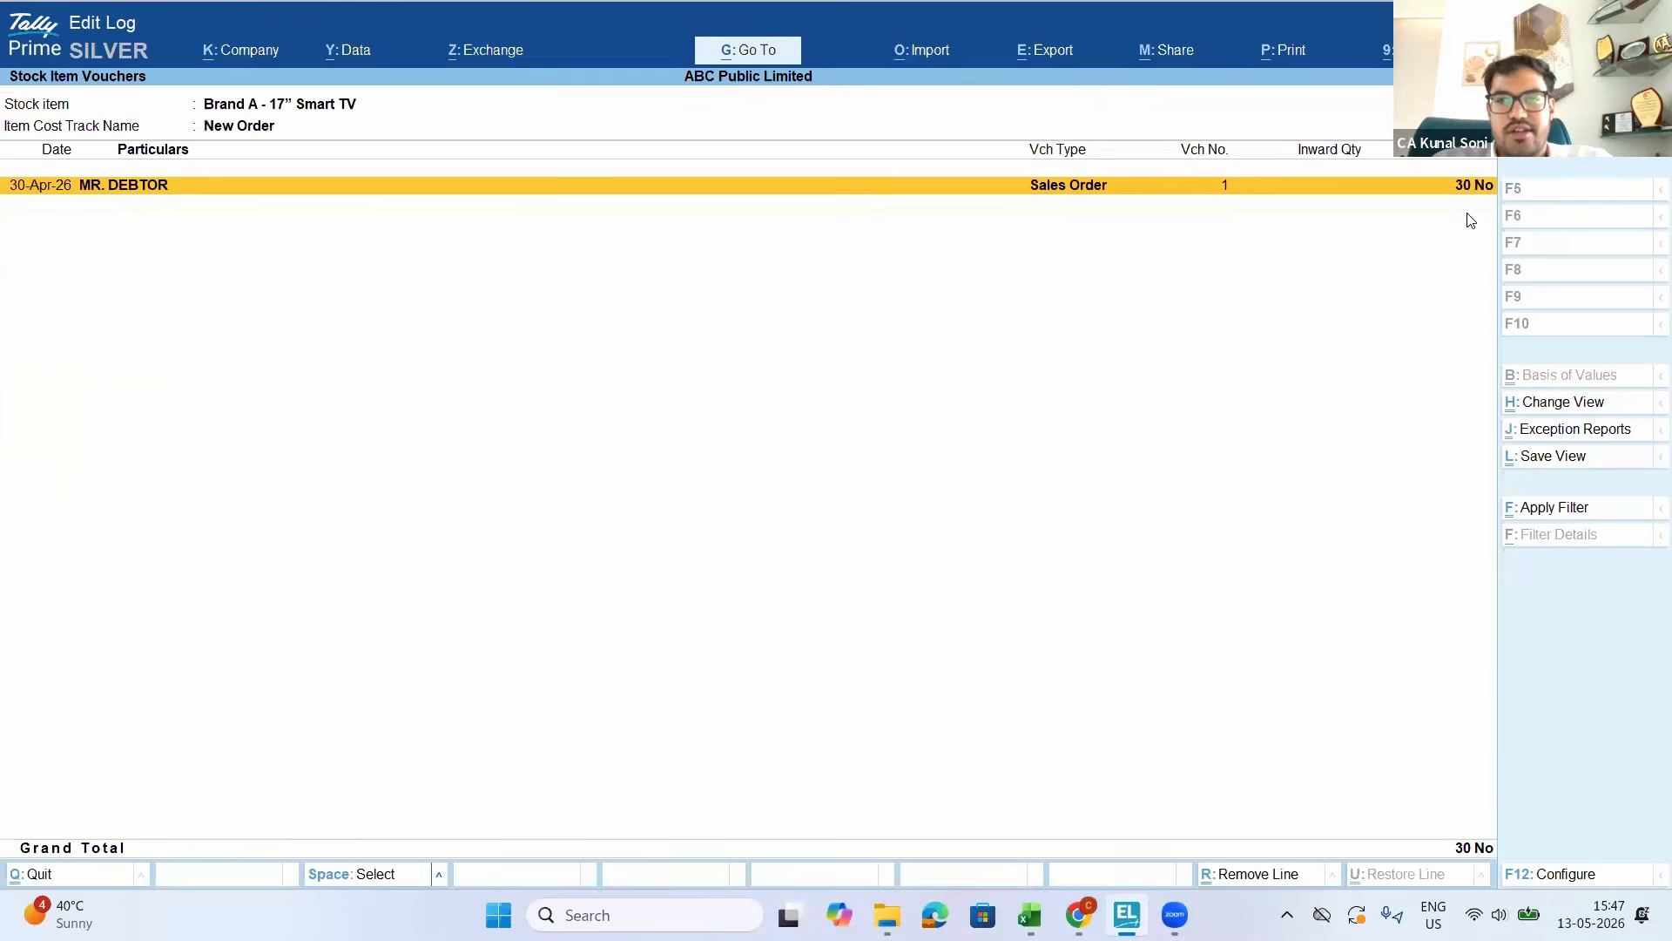
key("Escape")
Drill down from Indirect Expenses through Travelling Expense to its journal voucher and return to the cost track break-up
key("Down")
key("Return")
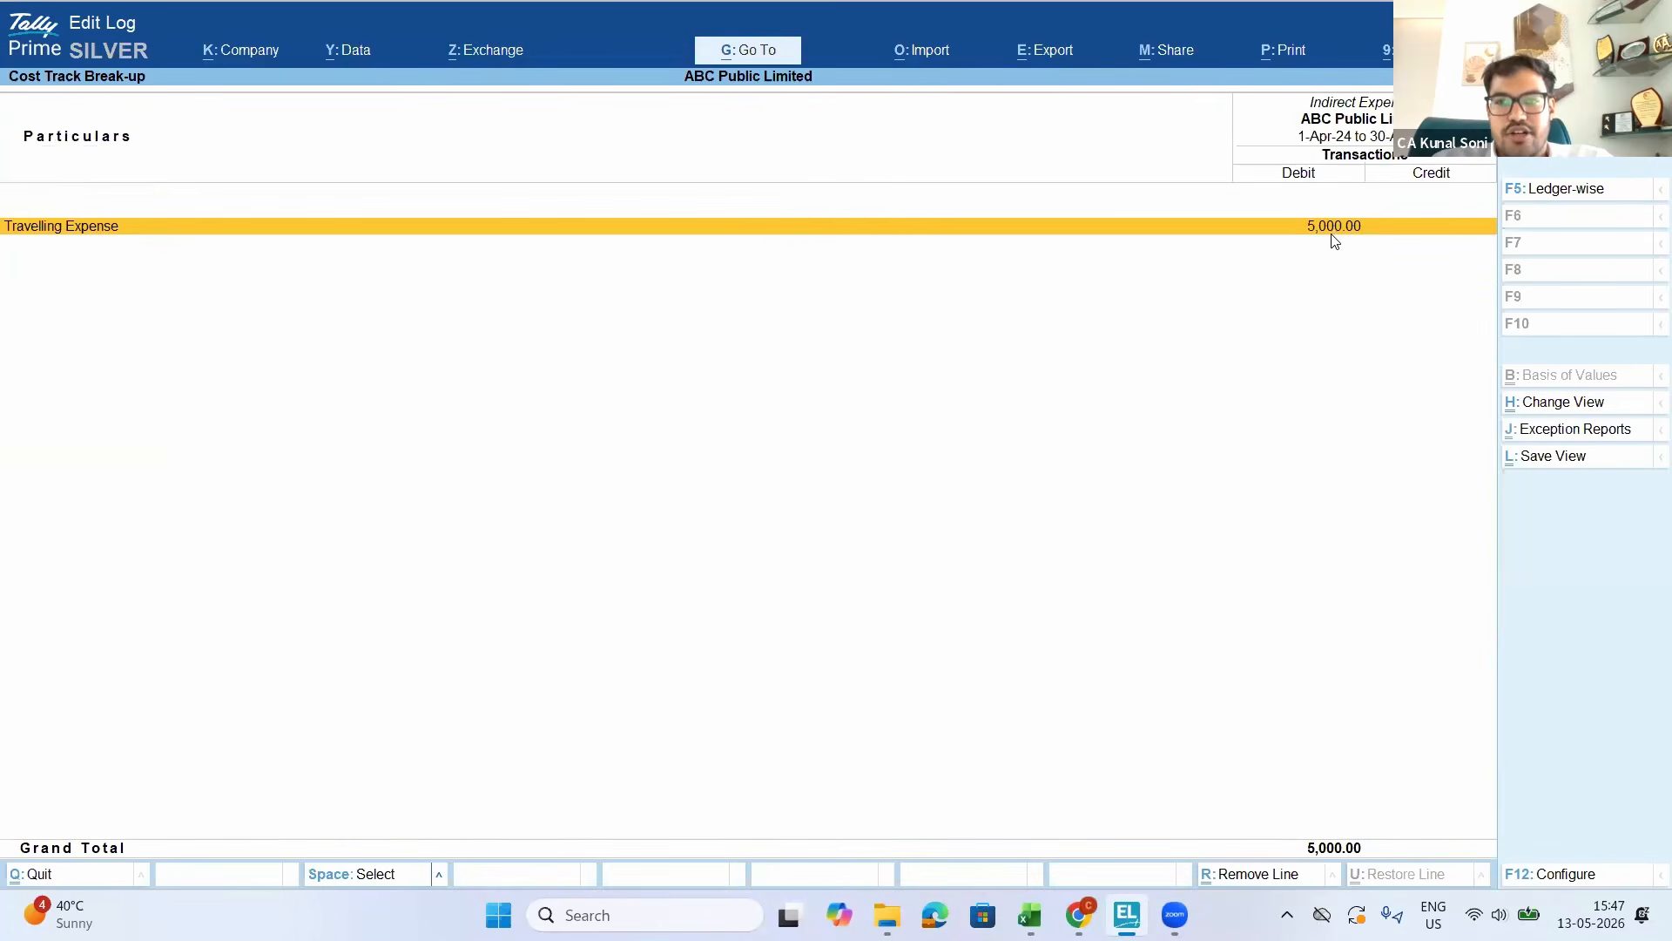
key("Escape")
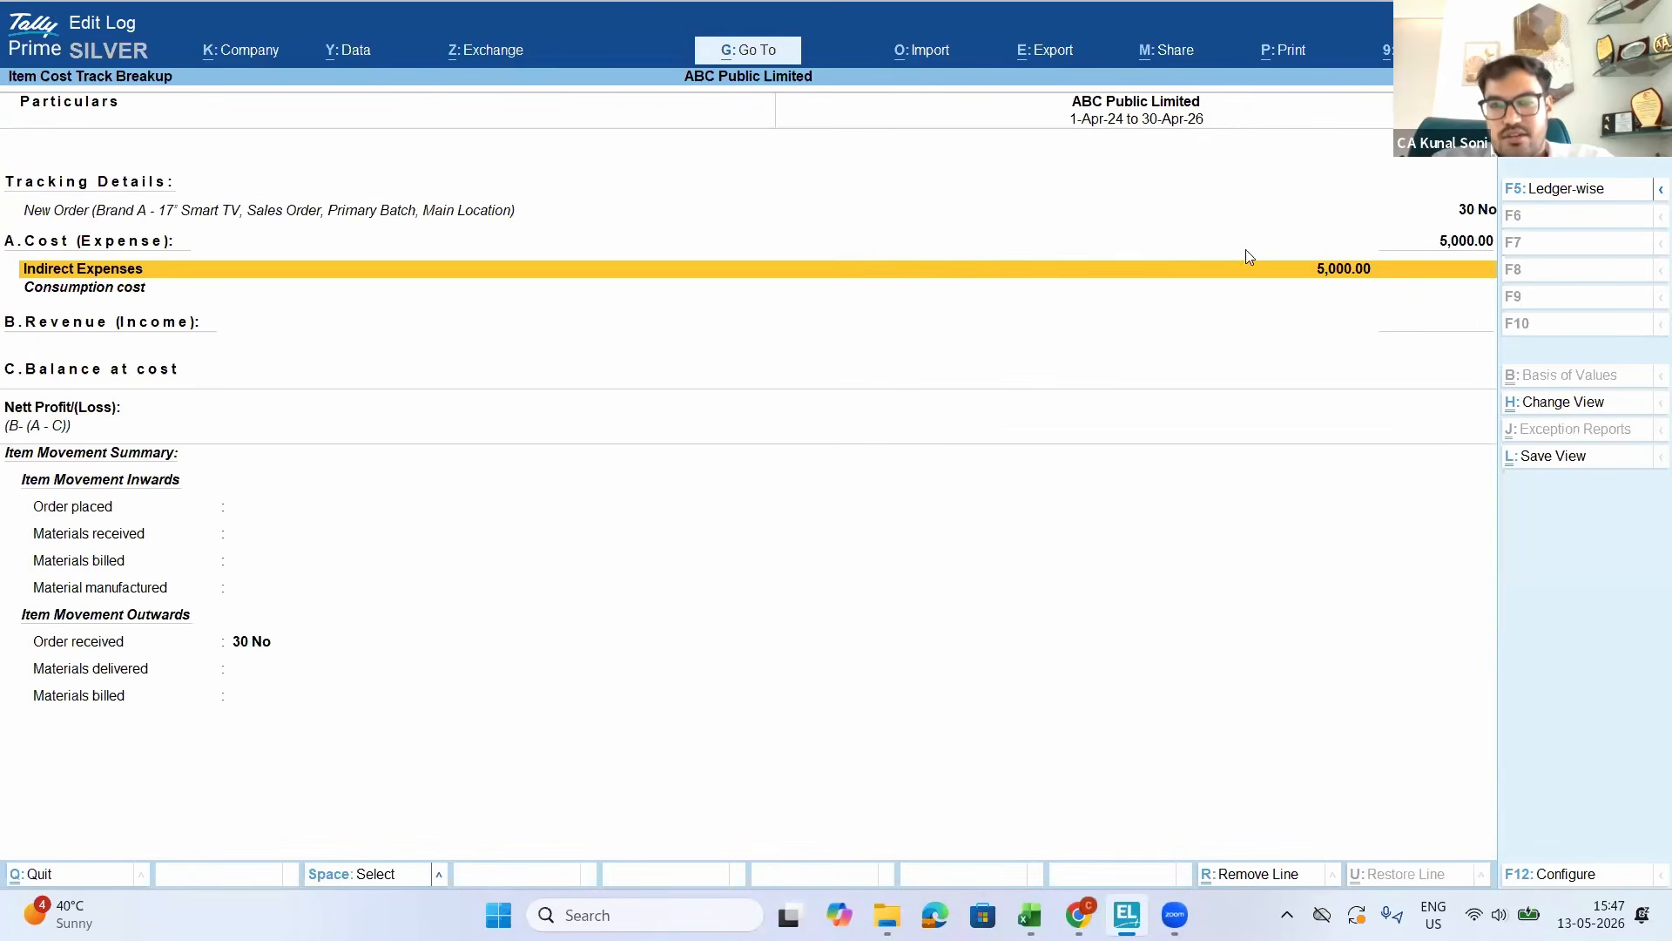
key("Return")
key("Return")
key("Return")
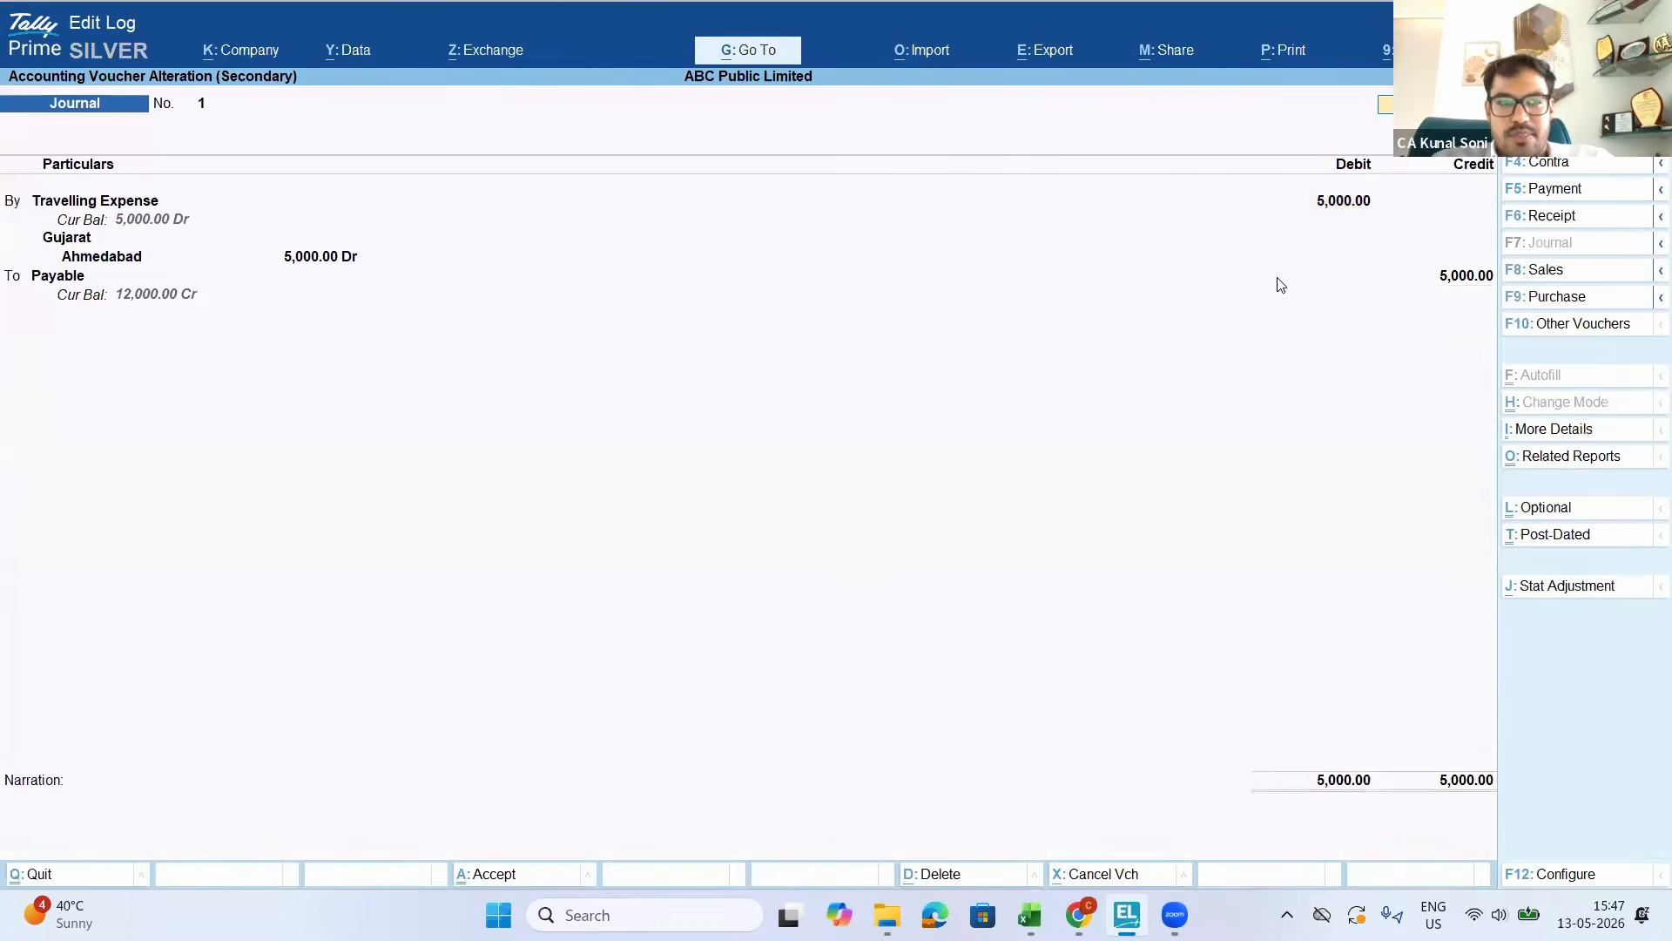
key("Escape")
key("Escape")
key("Escape")
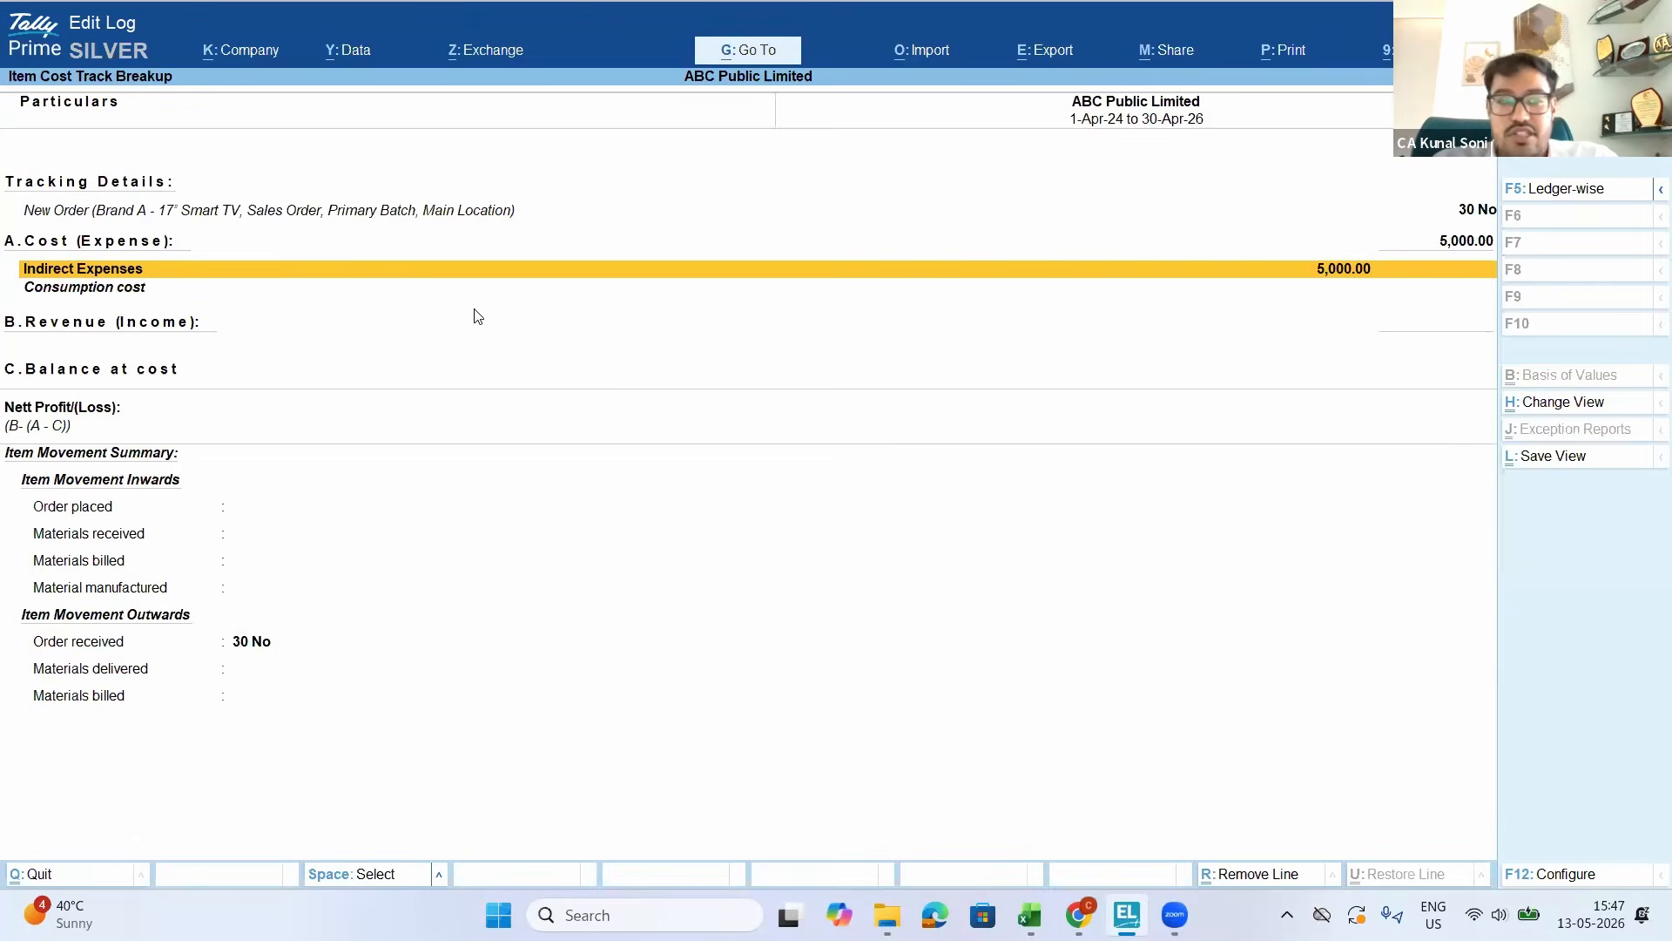
Leave the inventory statements and open the Stock Summary in detailed format
key("Escape")
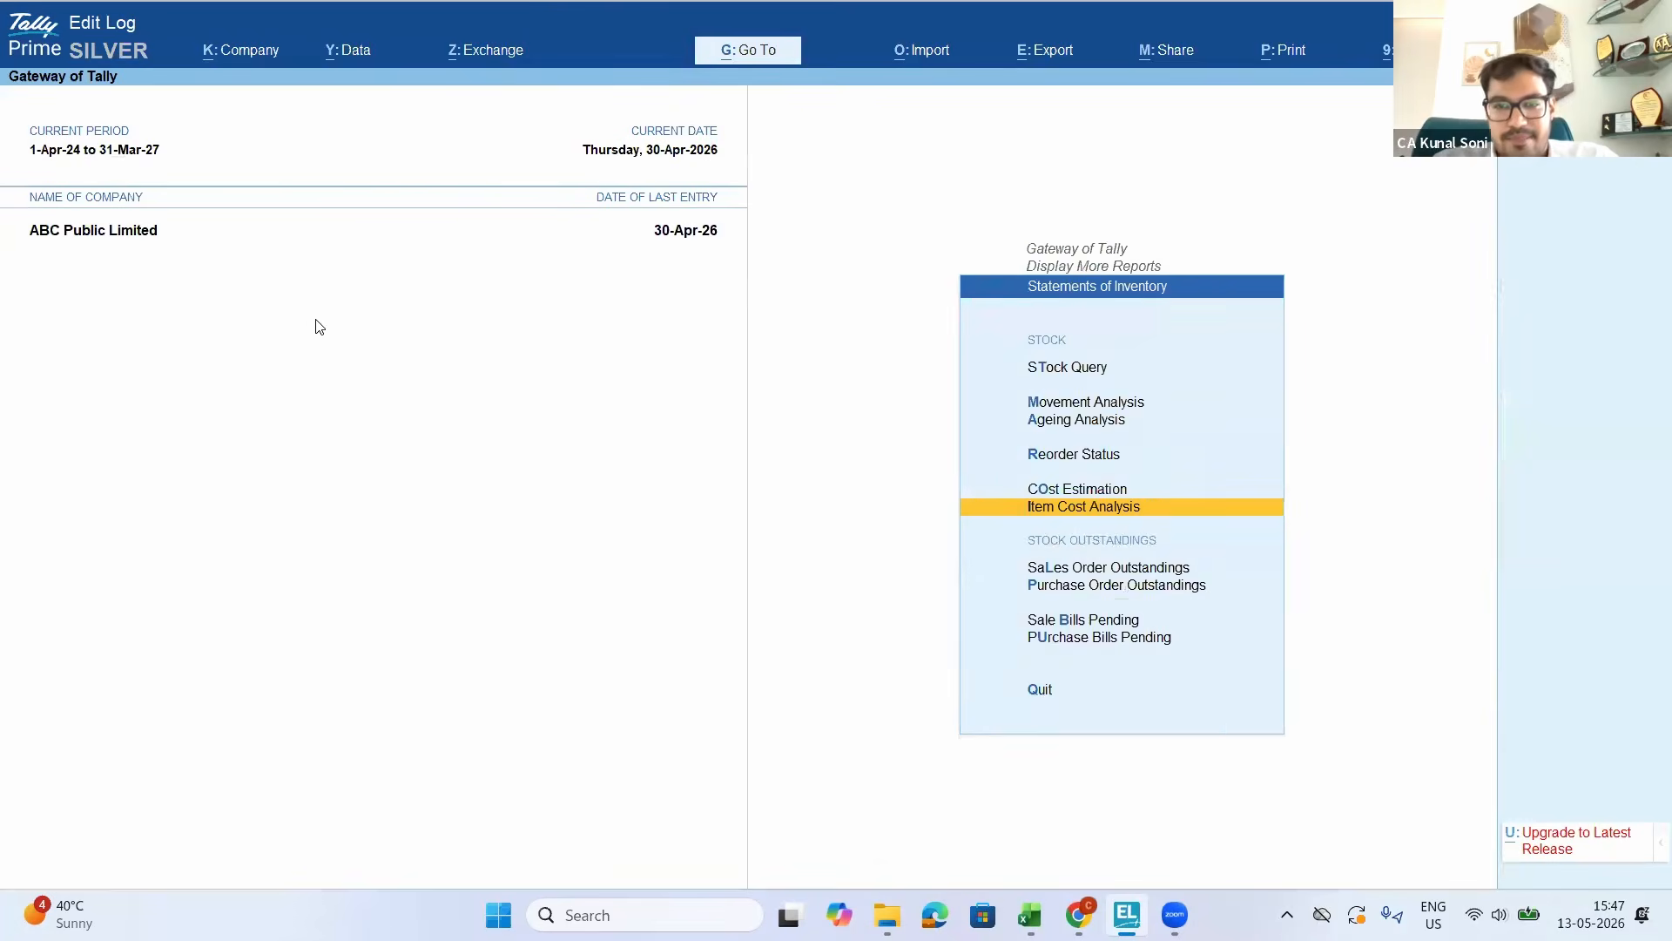
key("Escape")
key("Escape")
key("Up")
key("Up")
key("Up")
key("Down")
key("Return")
key("alt+F5")
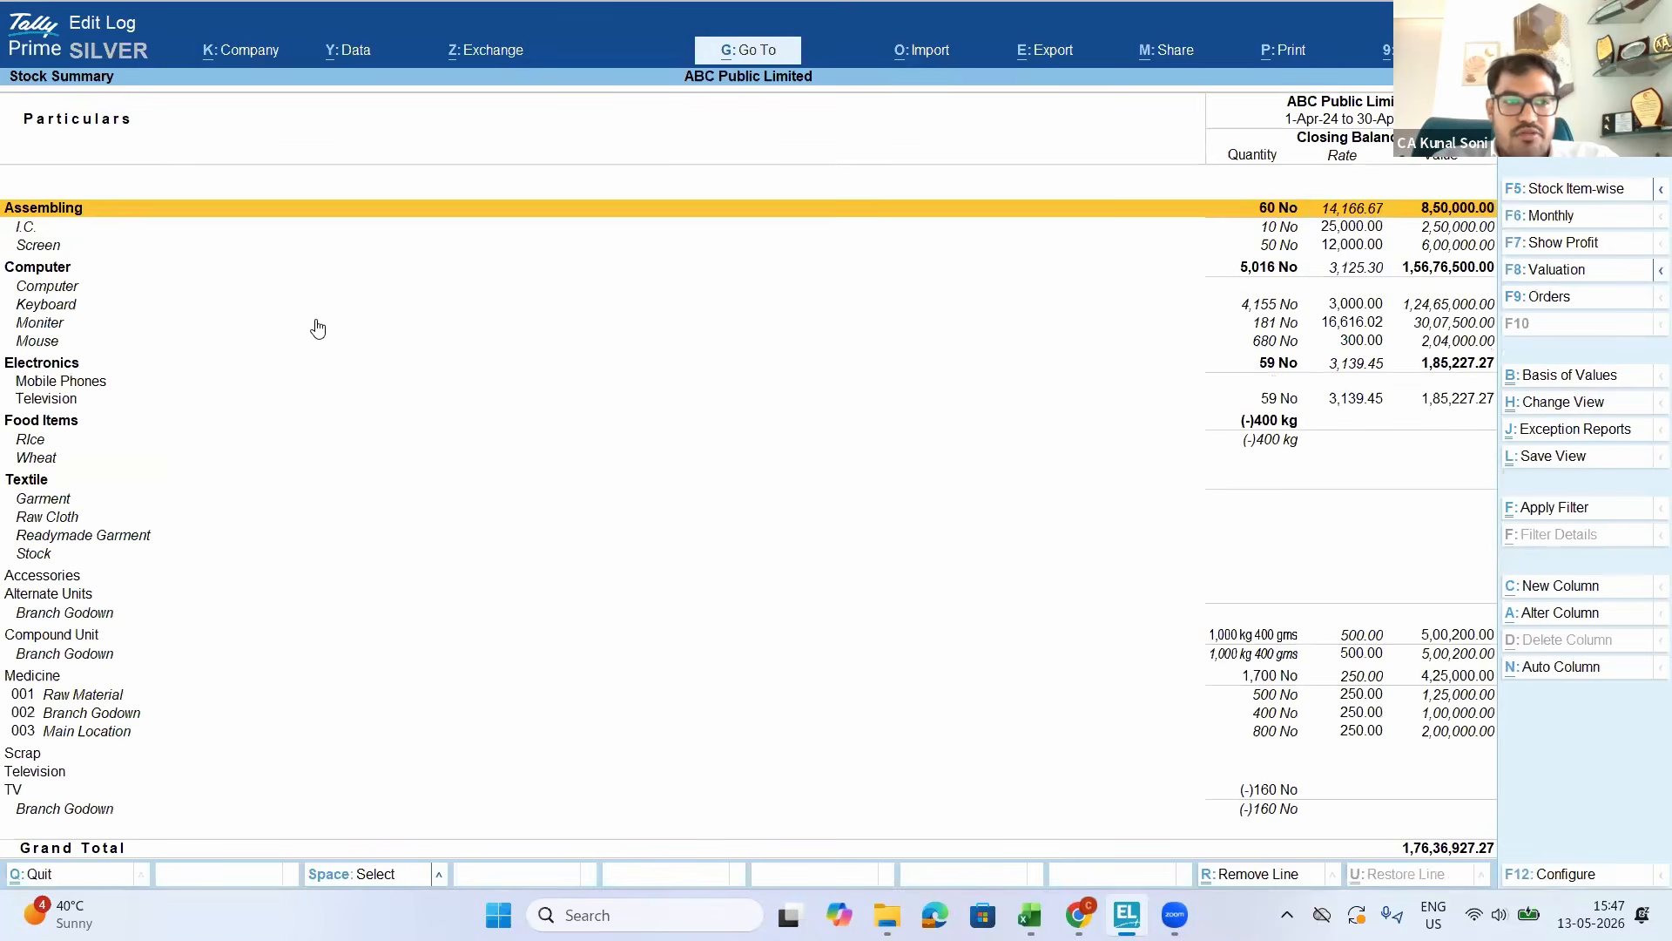
Open the monthly summary of the I.C. stock item in the Assembling group
key("Down")
key("Down")
key("Down")
key("Down")
key("Up")
key("Up")
key("Up")
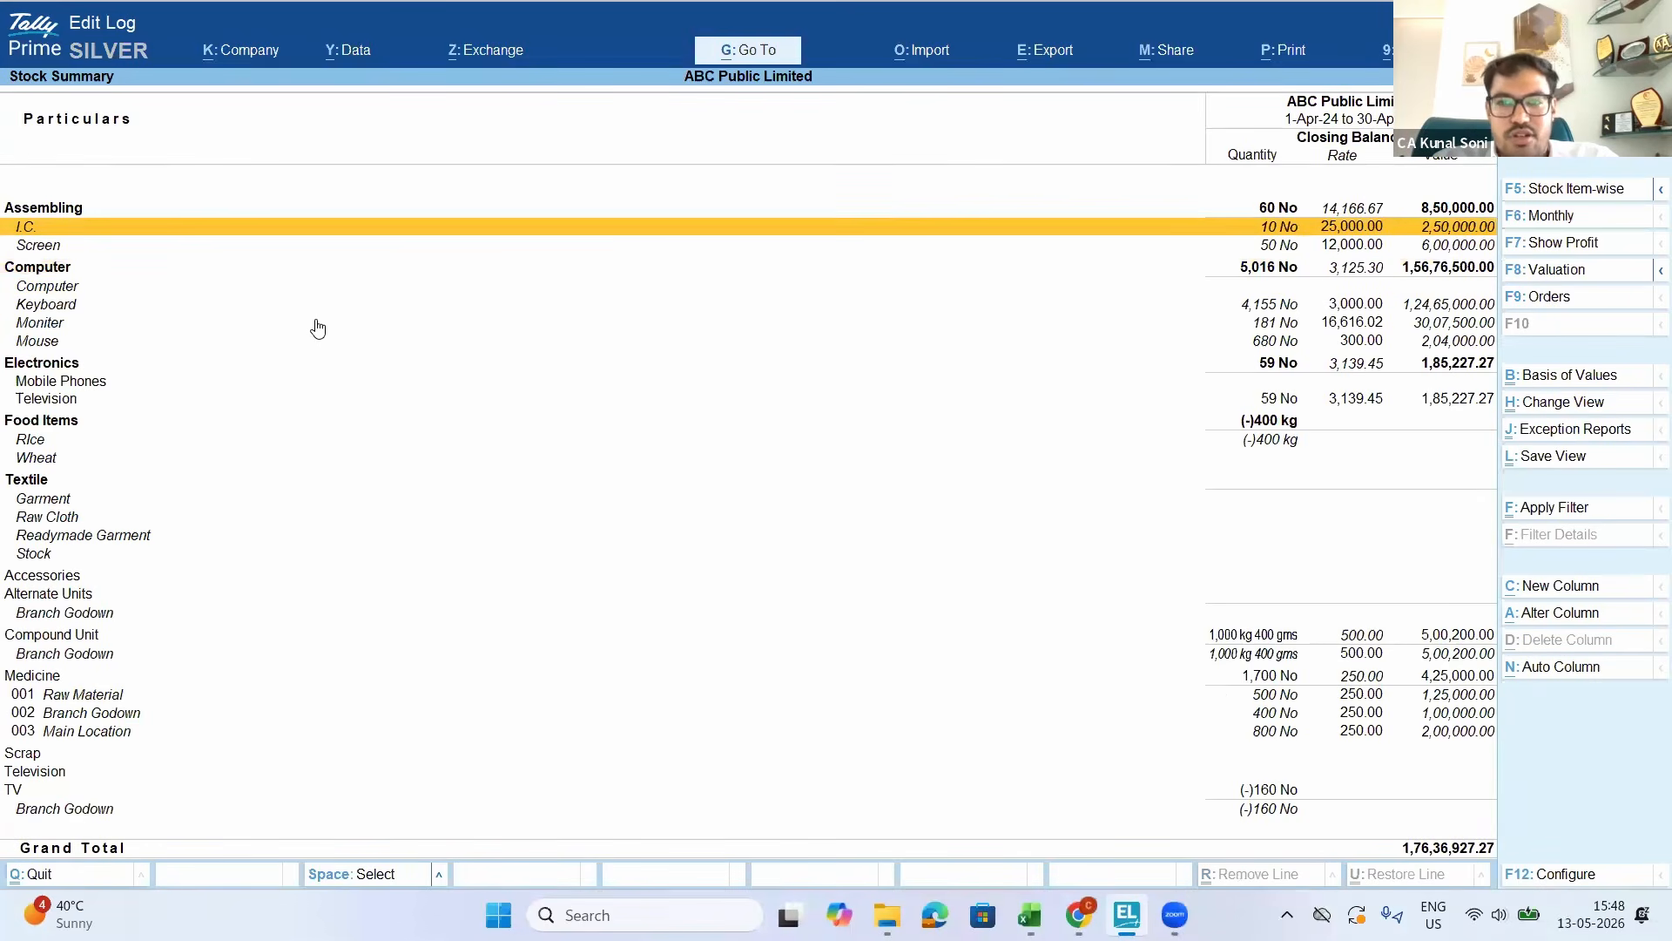
key("Down")
key("Up")
key("Return")
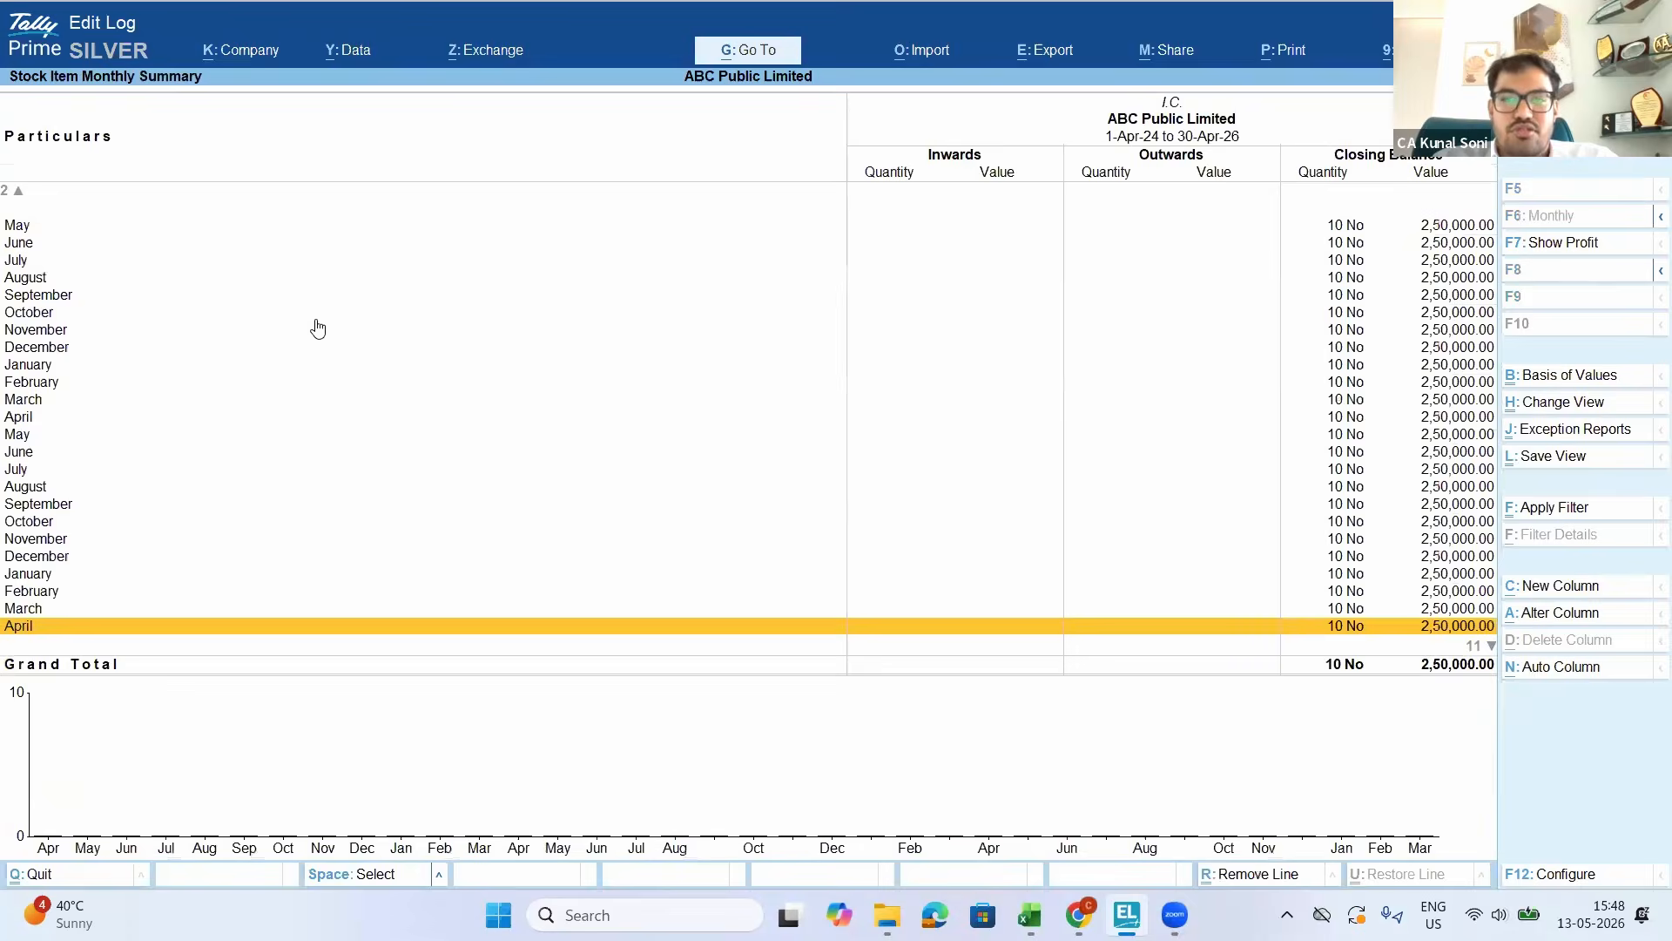
Look through the months of the I.C. monthly summary for inward and outward movements
key("Up")
key("Up")
key("Up")
key("Up")
key("Up")
key("Up")
key("Up")
key("Up")
key("Down")
key("Down")
key("Down")
key("Down")
key("Down")
key("Down")
key("Down")
key("Down")
key("Up")
key("Up")
key("Up")
key("Up")
key("Up")
key("Up")
key("Up")
key("Up")
key("Up")
key("Up")
key("Up")
key("Up")
key("Up")
key("Up")
key("Up")
key("Up")
key("Up")
key("Up")
key("Up")
key("Up")
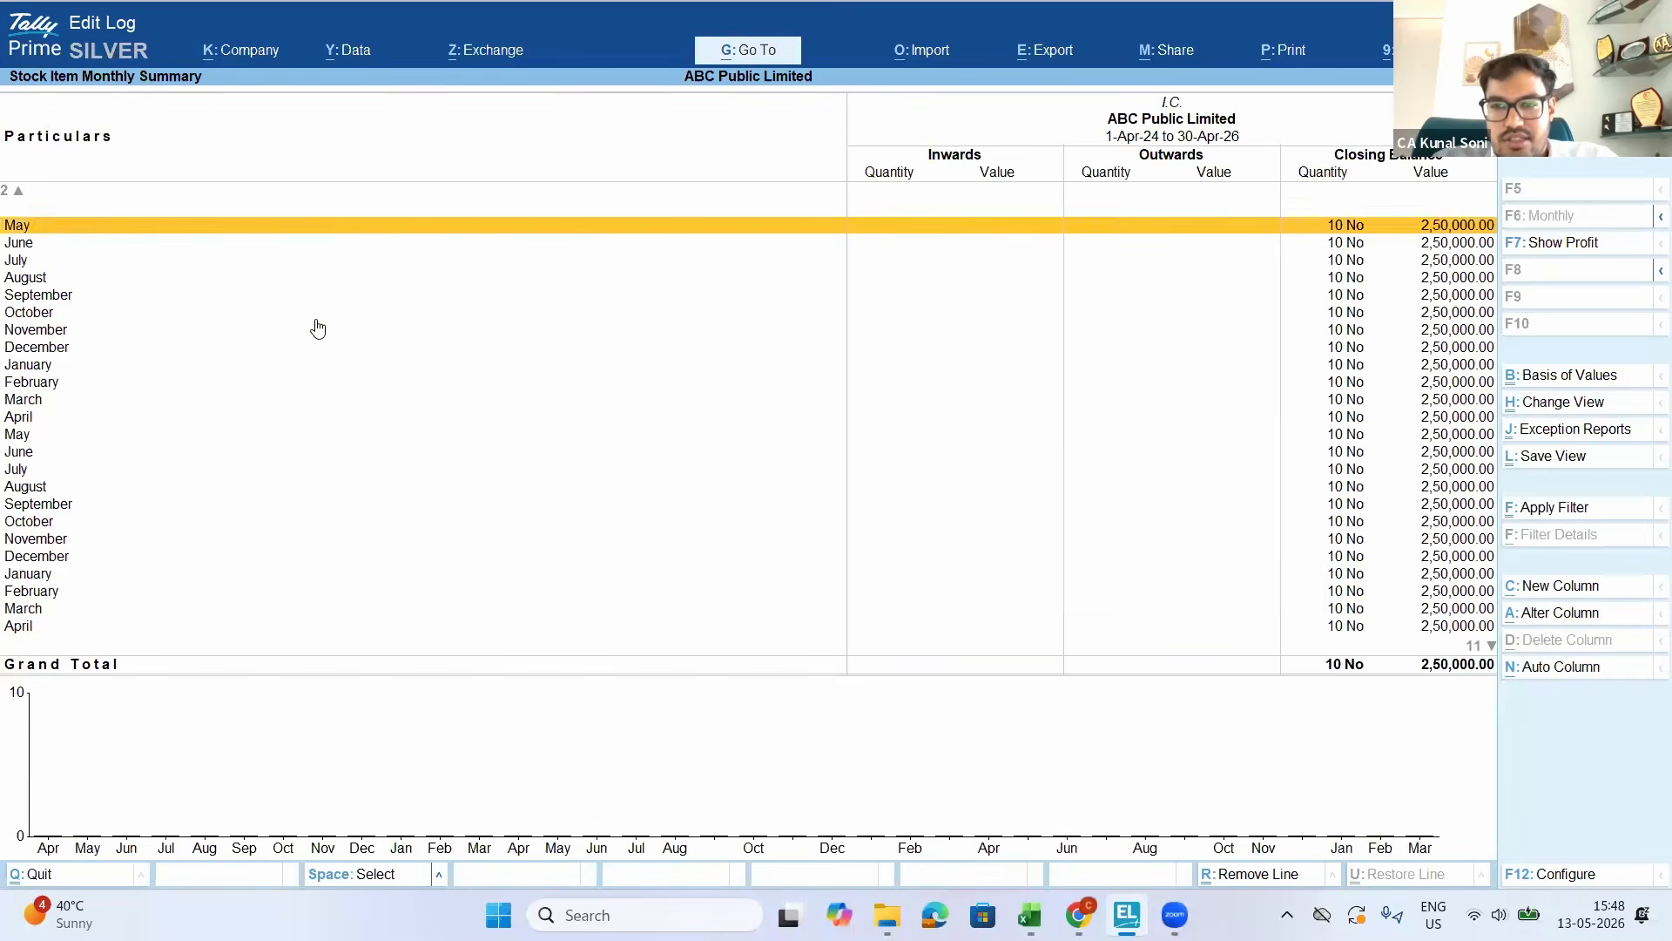
Change the I.C. summary's period to start from 1-Apr-20
key("alt+F2")
type("a")
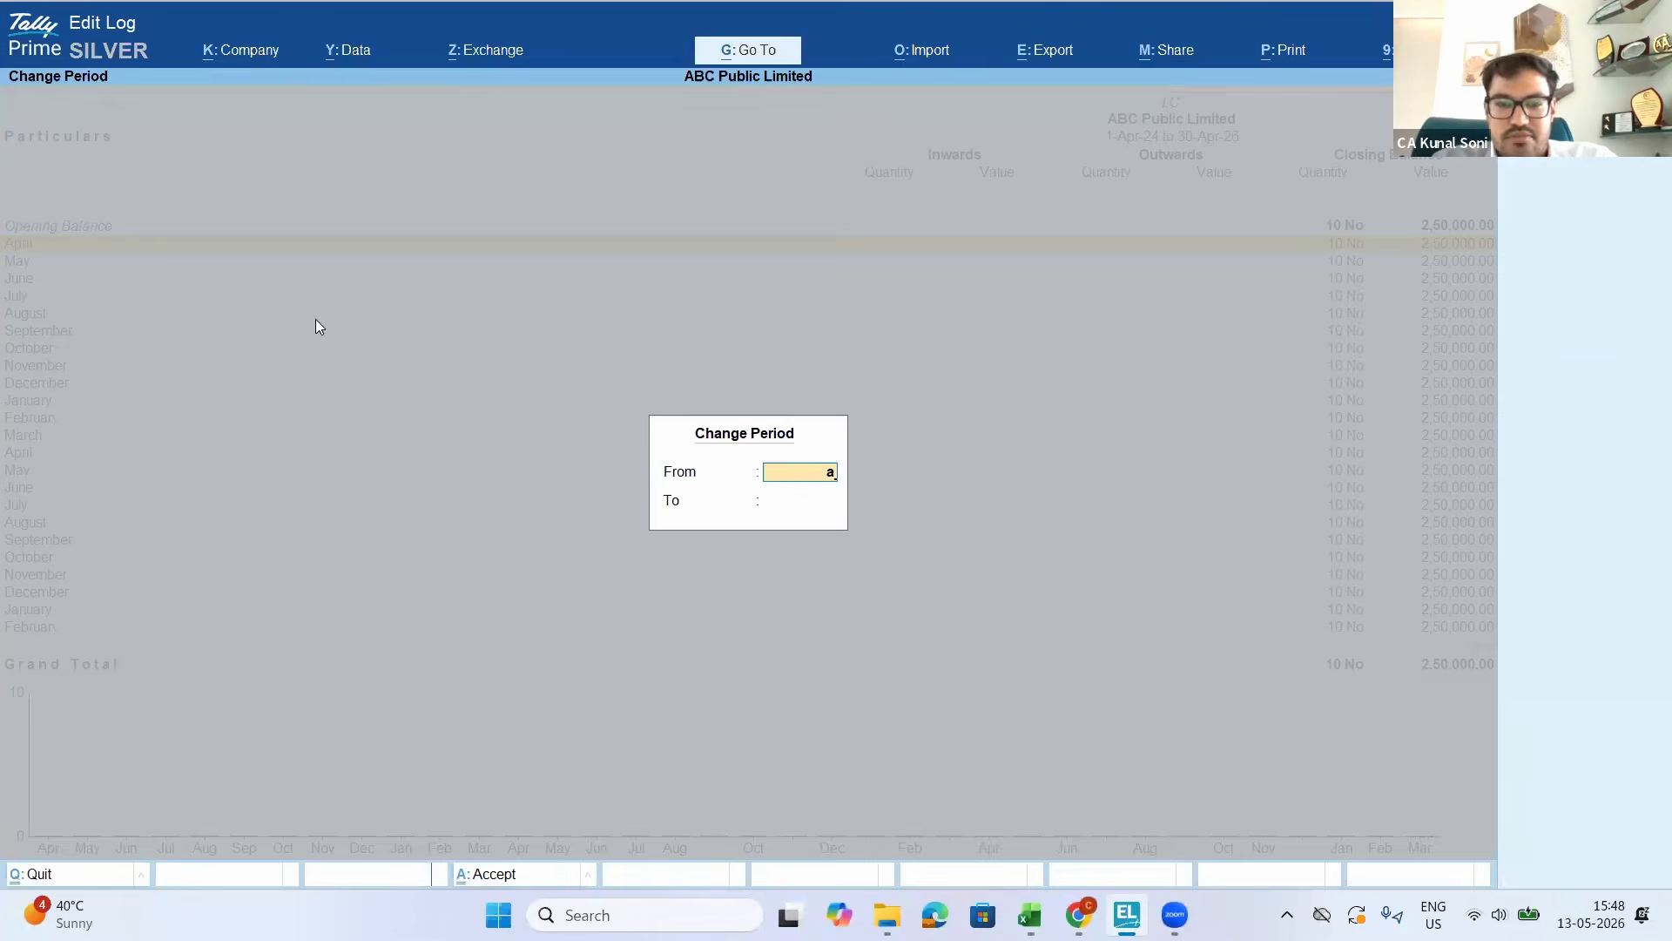
type("20")
key("Return")
key("Return")
Open the October 2020 stock item vouchers for I.C
key("Up")
key("Up")
key("Up")
key("Up")
key("Up")
key("Up")
key("Up")
key("Up")
key("Up")
key("Up")
key("Up")
key("Up")
key("Up")
key("Up")
key("Up")
key("Up")
key("Up")
key("Up")
key("Up")
key("Up")
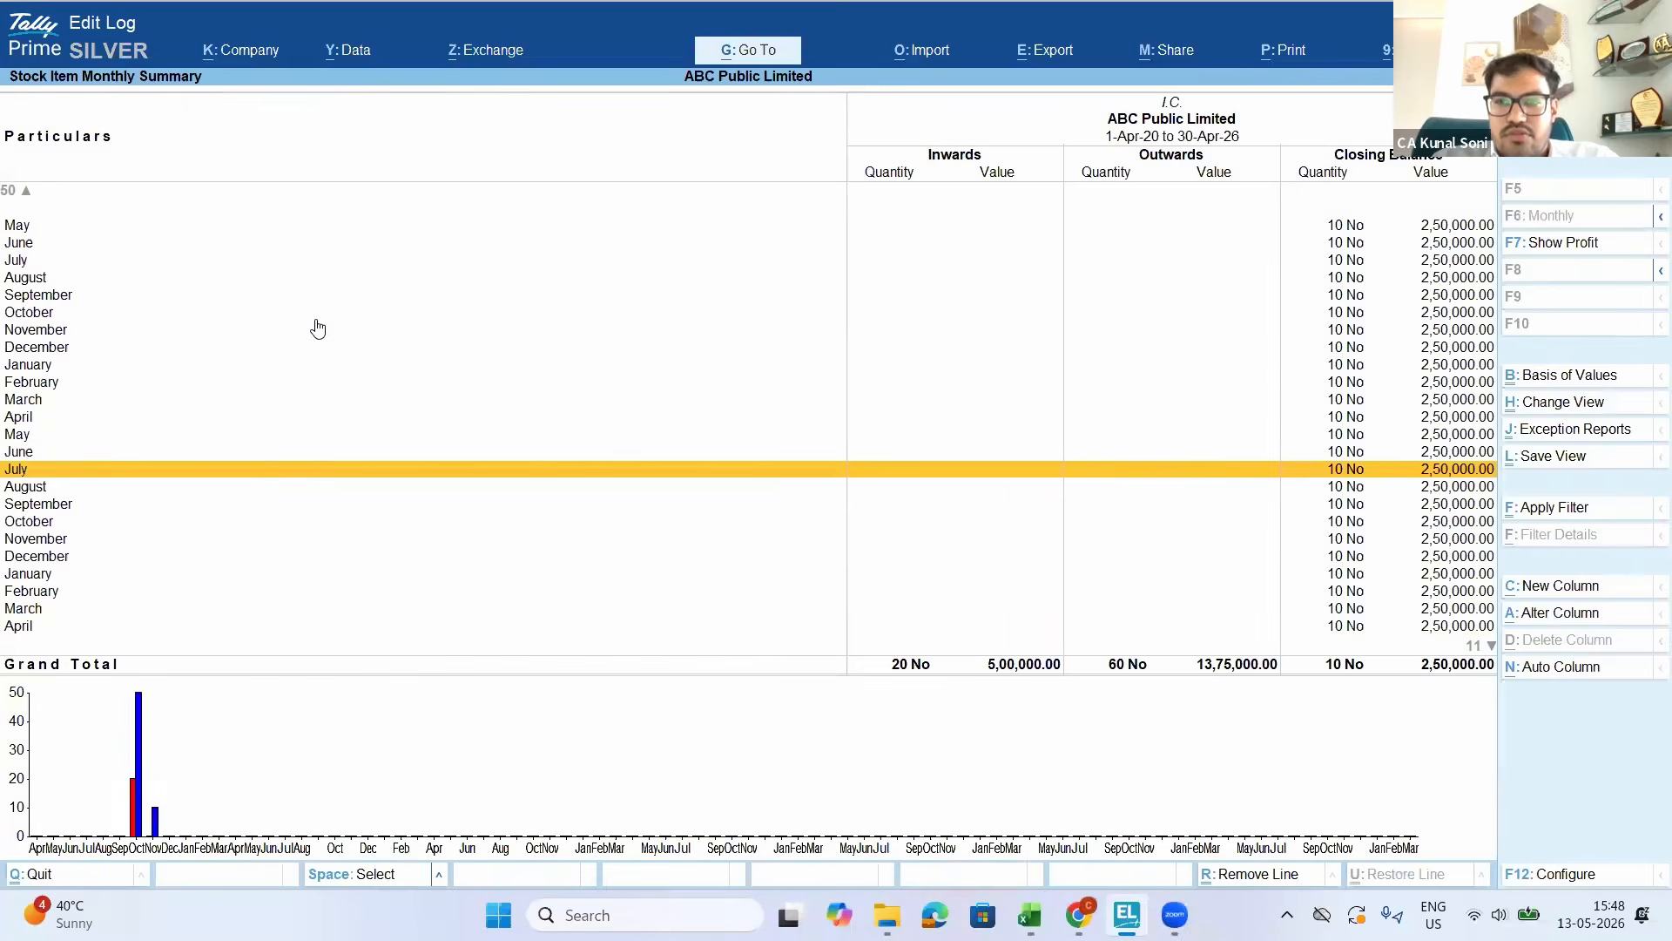
key("Up")
key("Up")
key("Up")
key("Up")
key("Up")
key("Up")
key("Up")
key("Up")
key("Up")
key("Up")
key("Up")
key("Up")
key("Up")
key("Up")
key("Up")
key("Up")
key("Up")
key("Up")
key("Up")
key("Up")
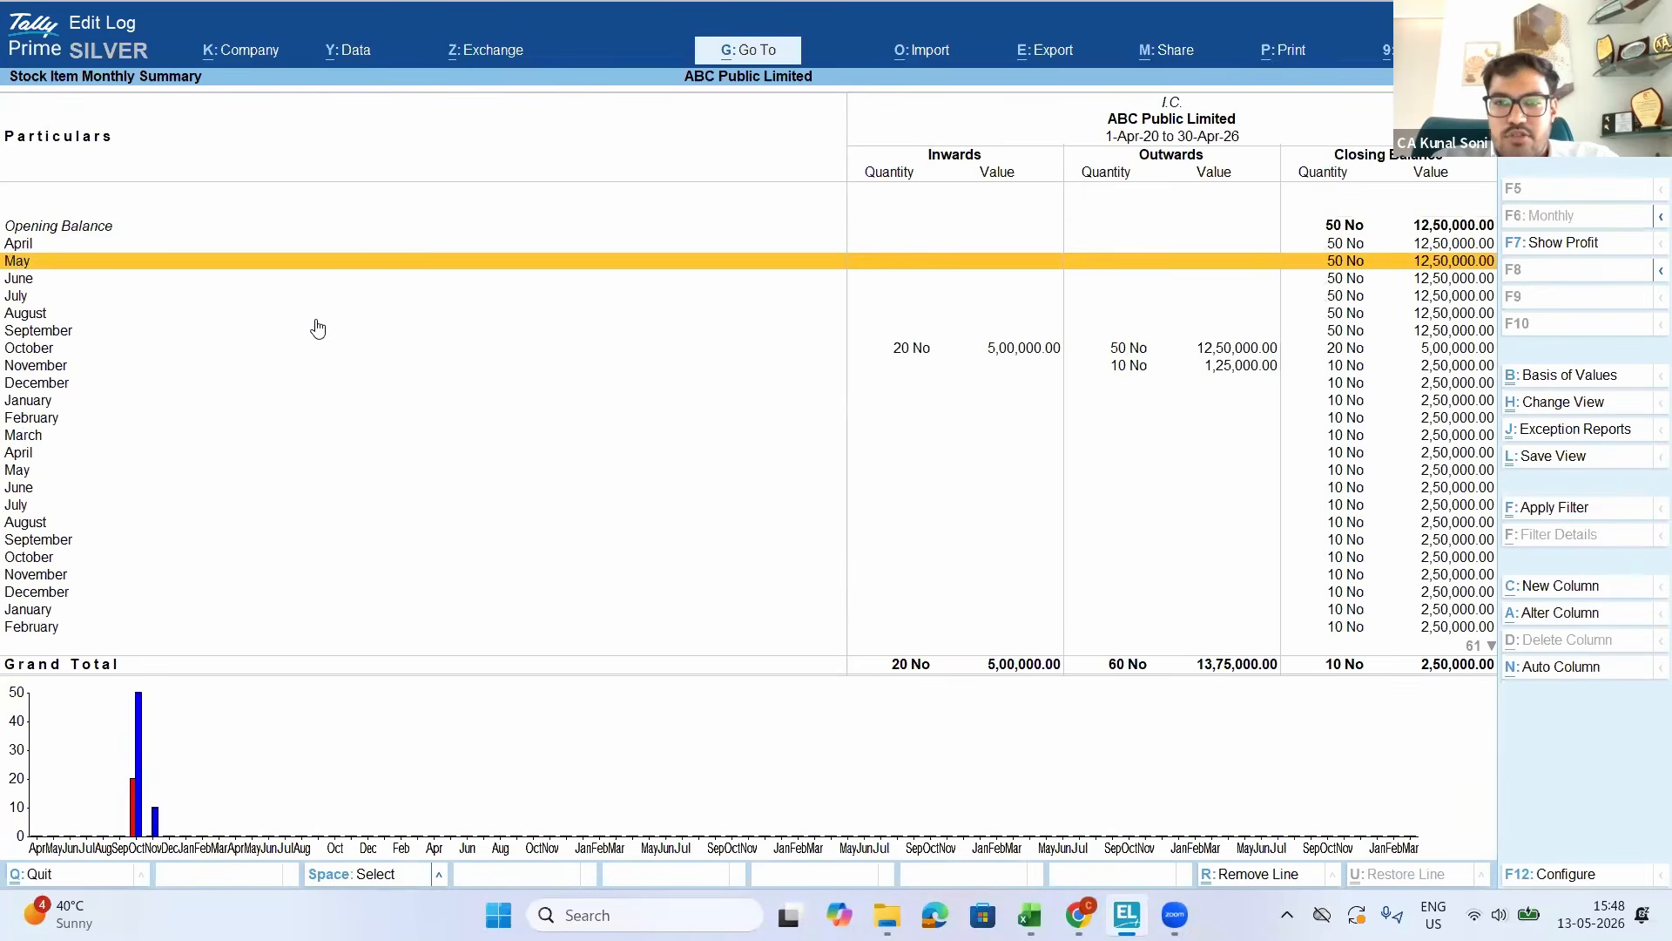
key("Down")
key("Down")
key("Down")
key("Down")
key("Down")
key("Down")
key("Down")
key("Up")
key("Up")
key("Return")
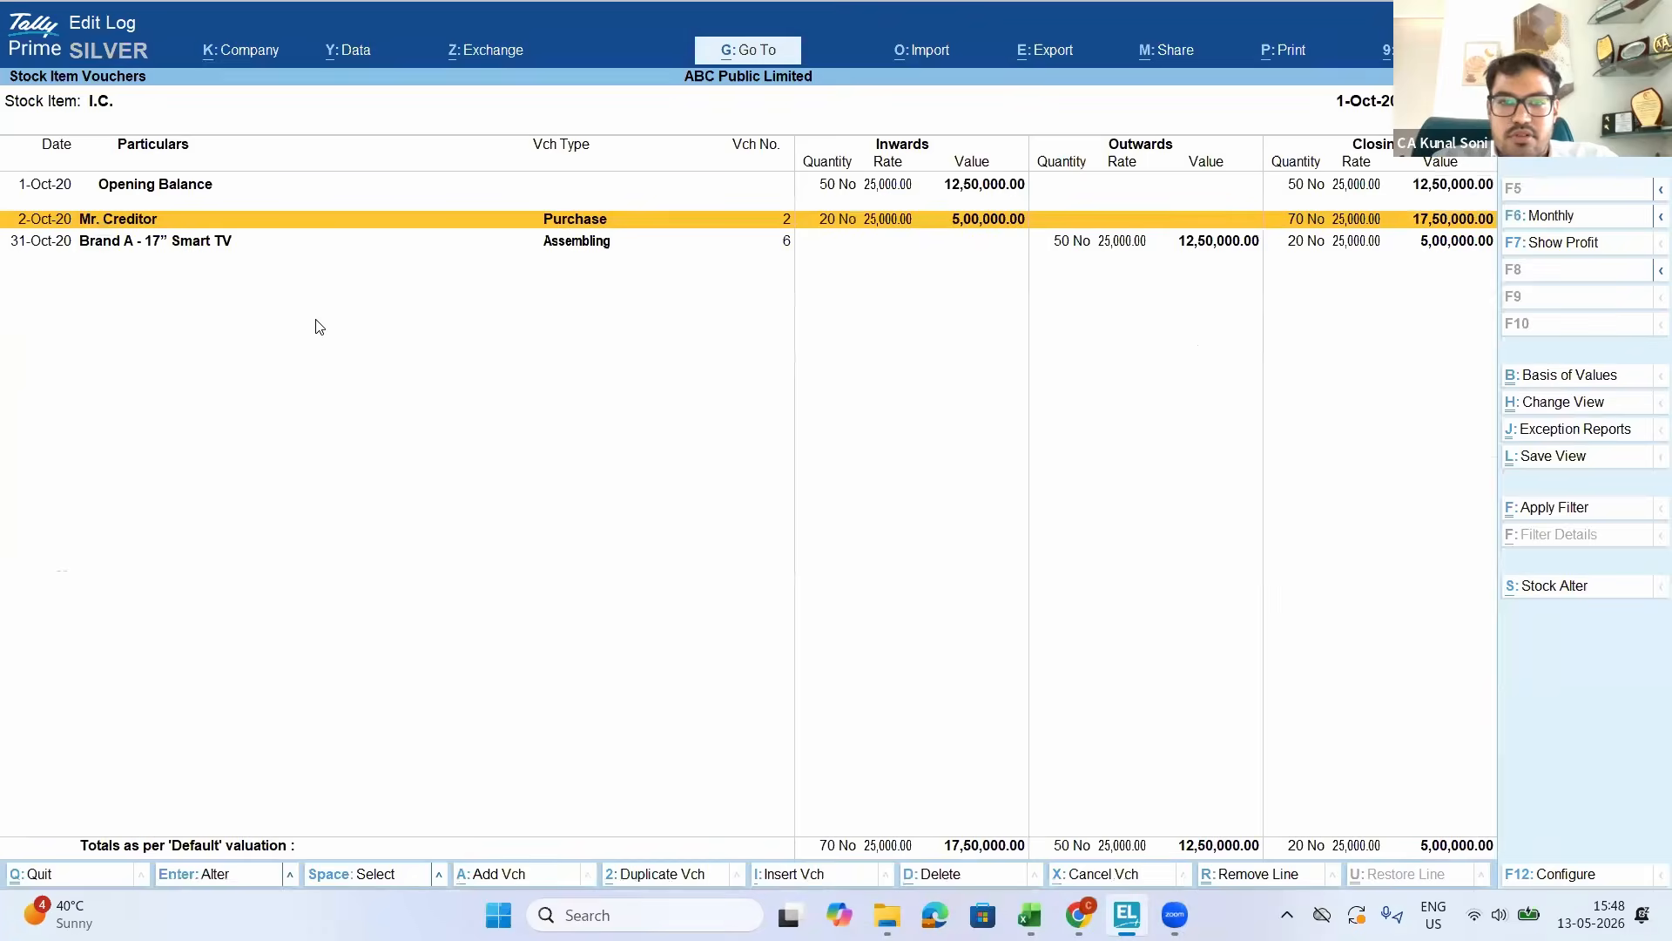
Open the 2-Oct-20 purchase voucher for alteration and accept its existing header, party and receipt details up to the I.C. item line
key("Return")
key("Return")
key("Return")
key("Return")
key("Return")
key("Return")
key("Return")
key("Return")
key("Return")
key("Return")
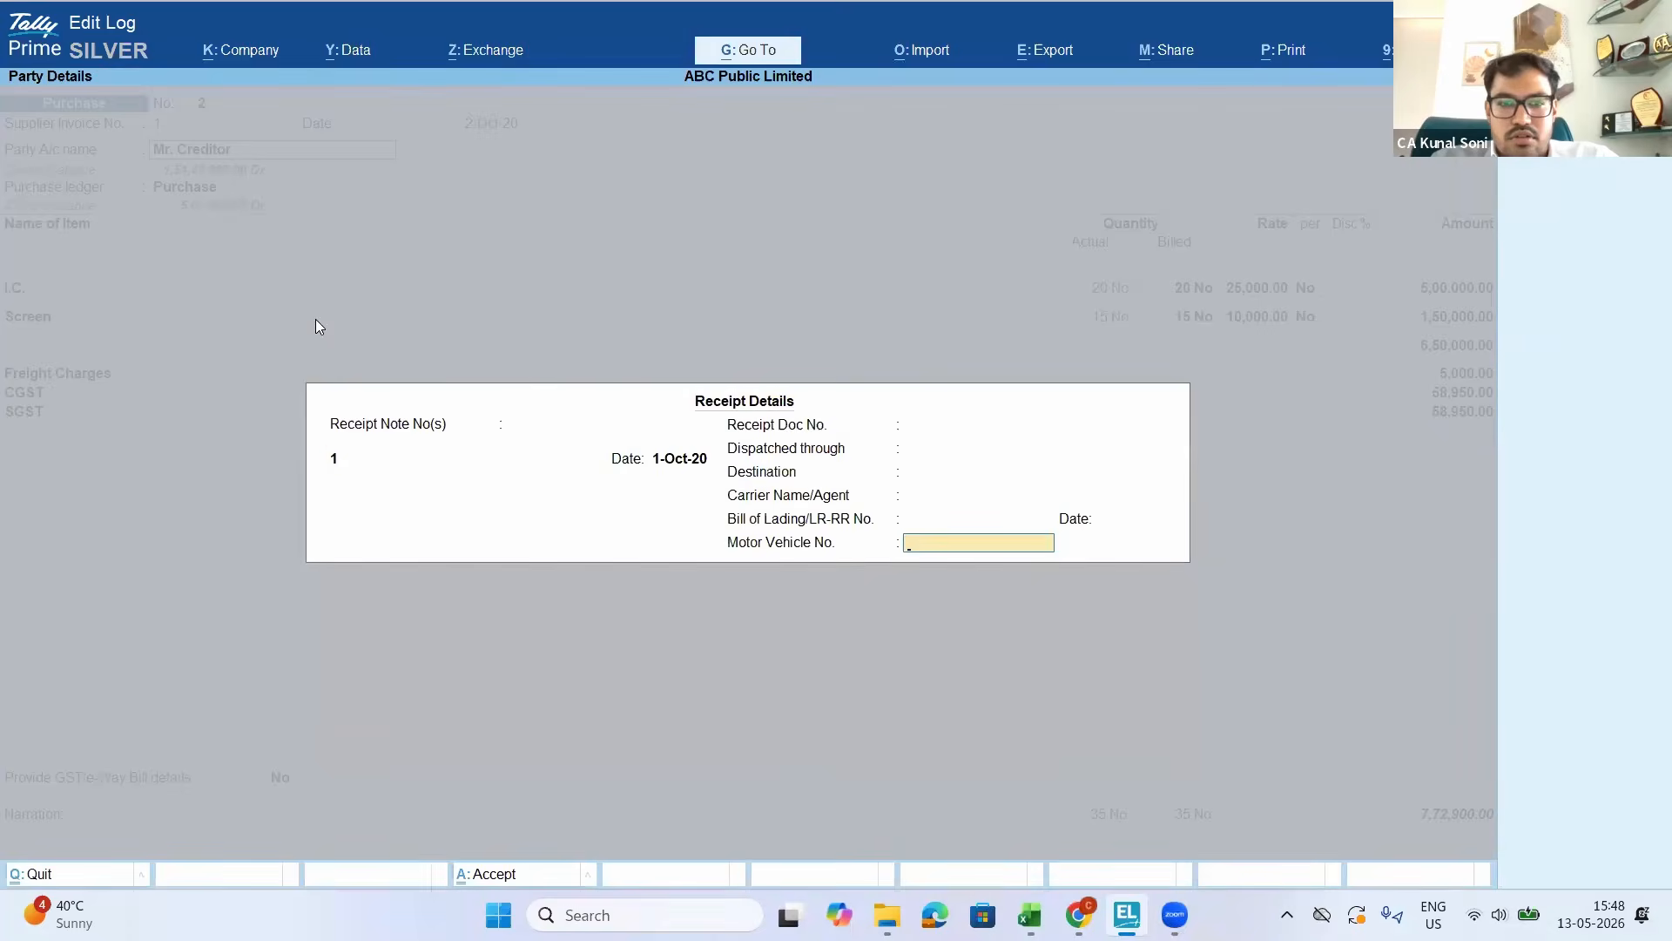
key("Return")
key("Return")
key("Return")
key("Return")
key("Return")
key("Return")
key("Return")
key("Return")
key("Return")
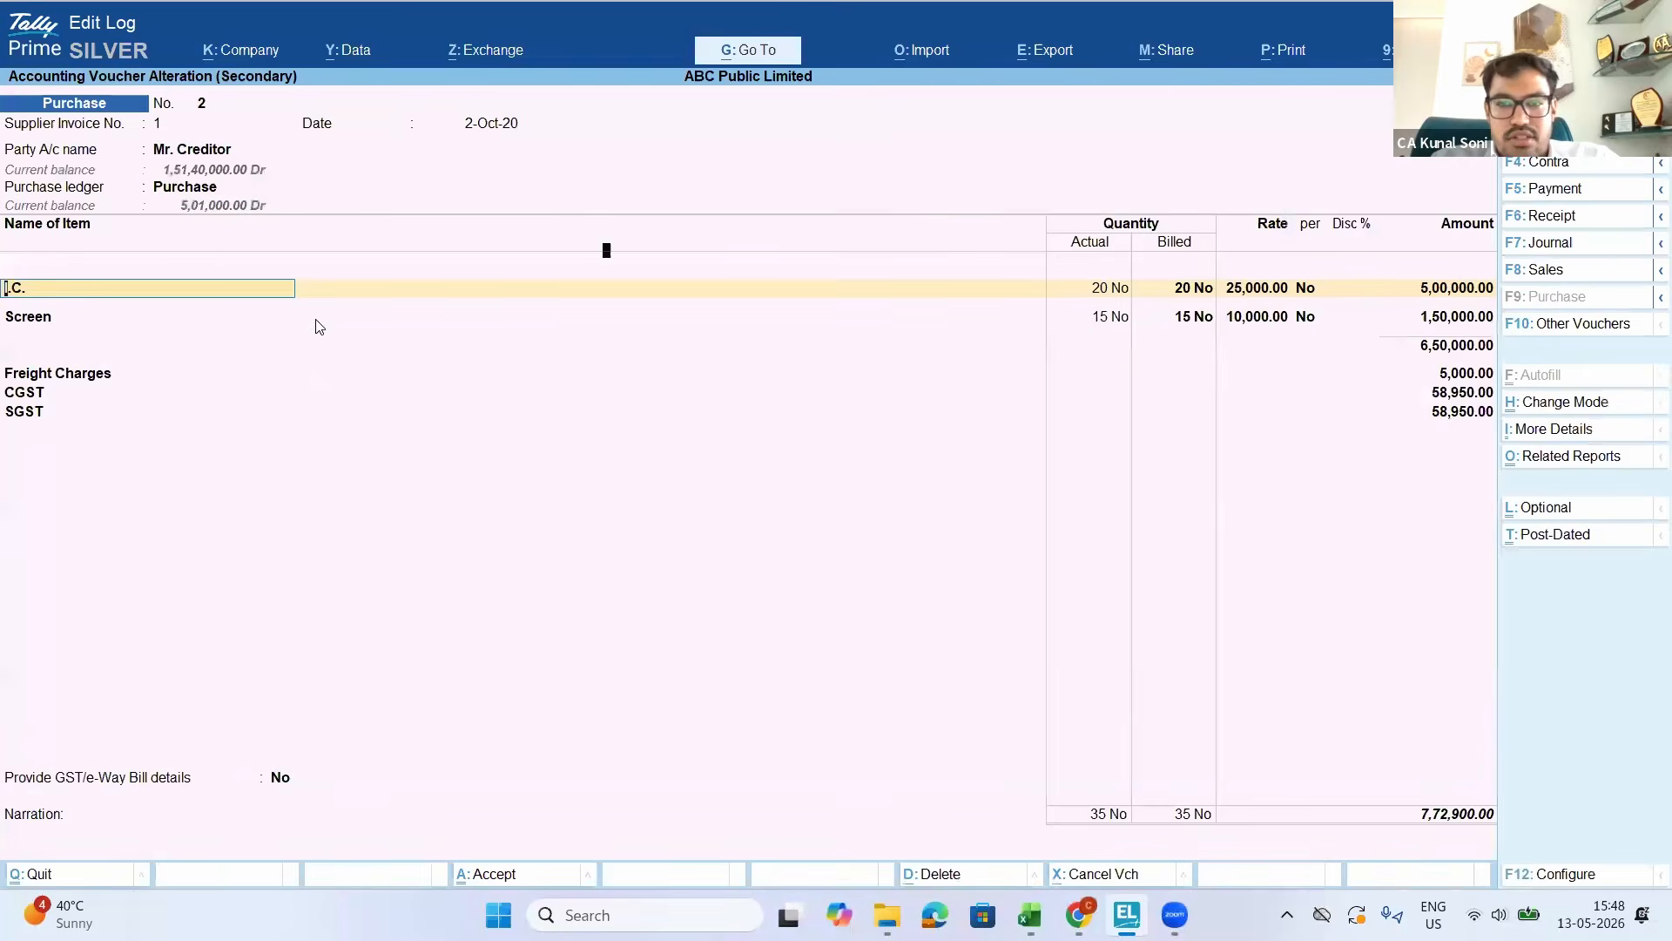
Set the I.C. line's actual and billed quantities to 90 No in the purchase voucher and accept the allocation
key("Return")
key("Return")
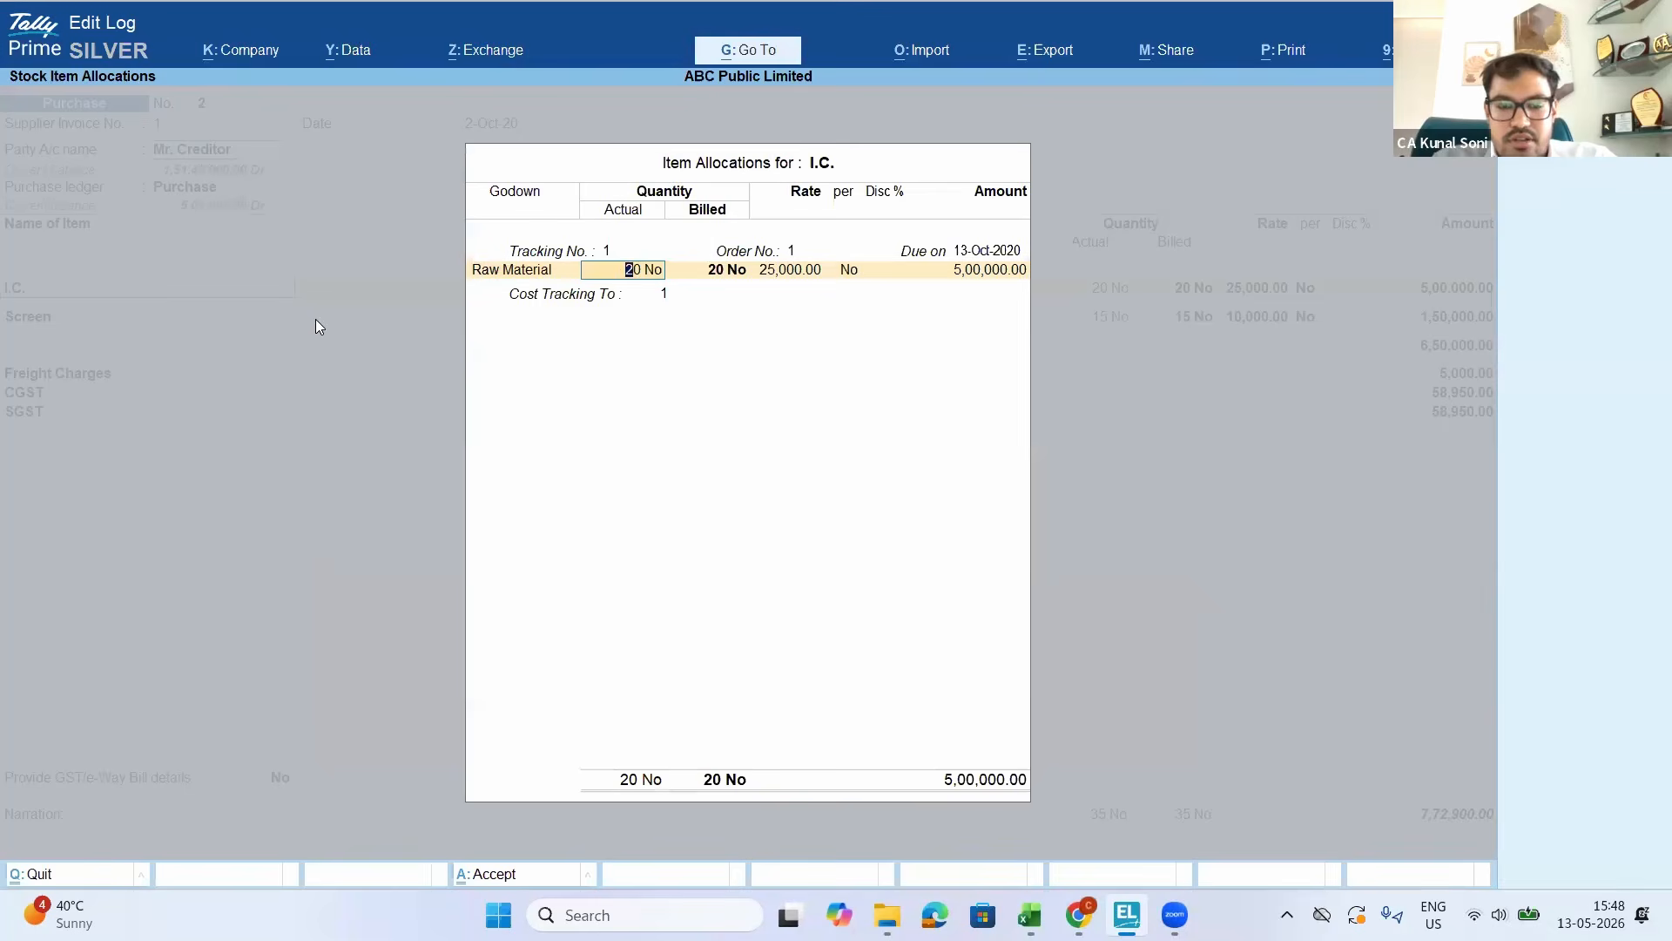
type("90")
key("Return")
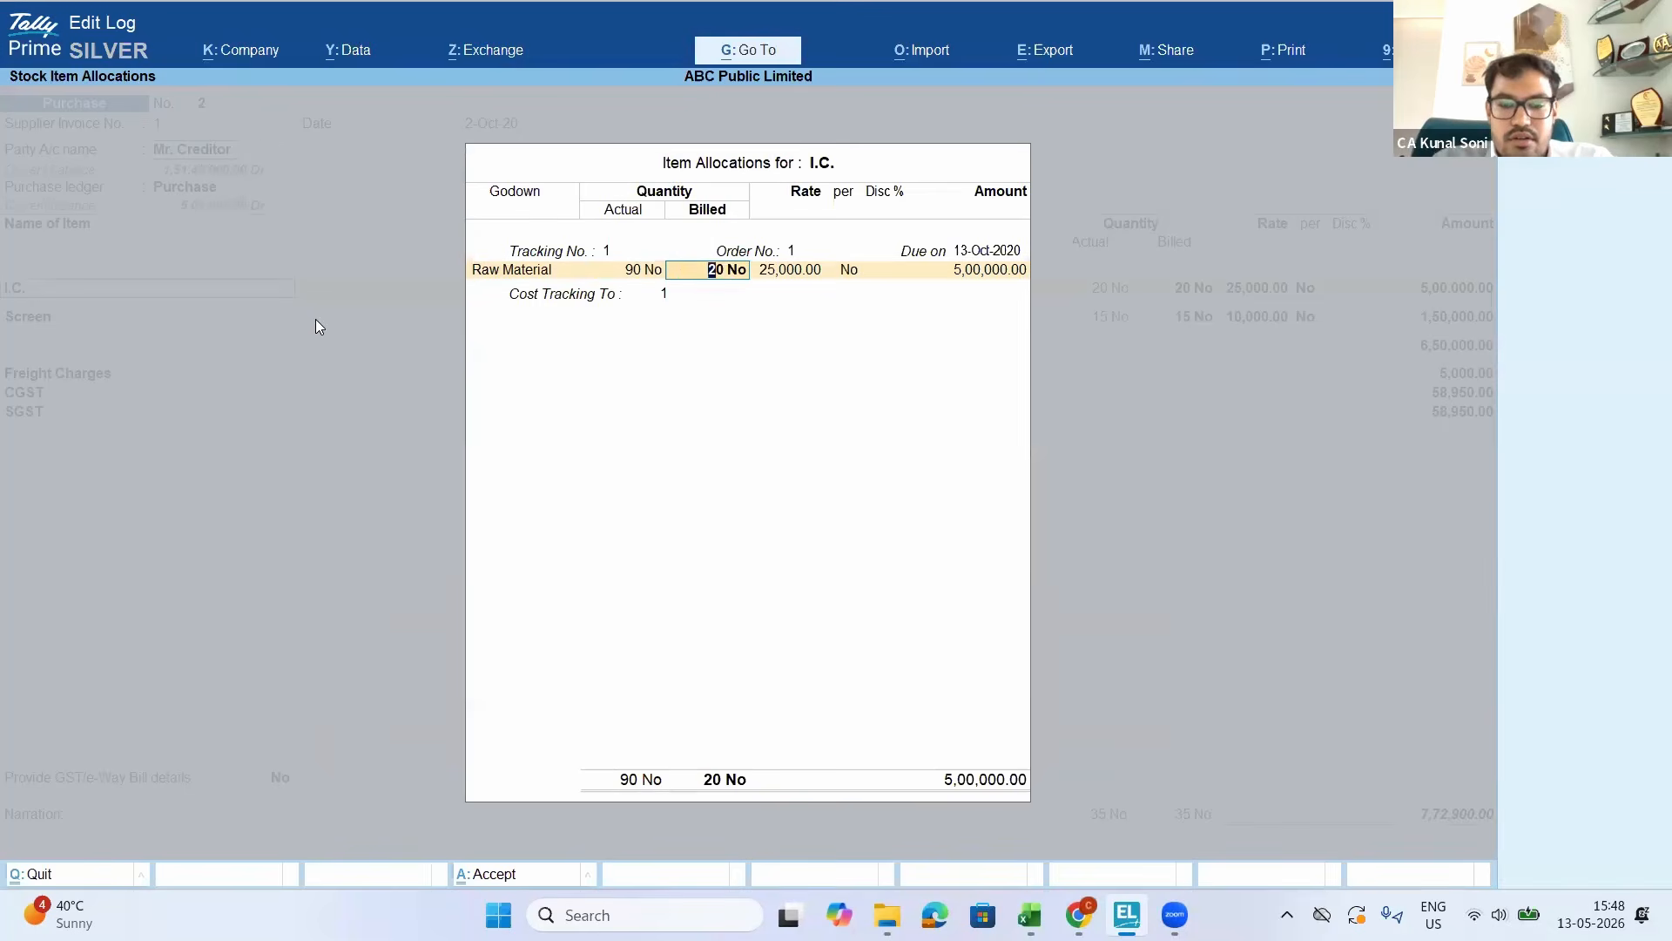
type("90")
key("Return")
key("Return")
key("Return")
key("Return")
key("Return")
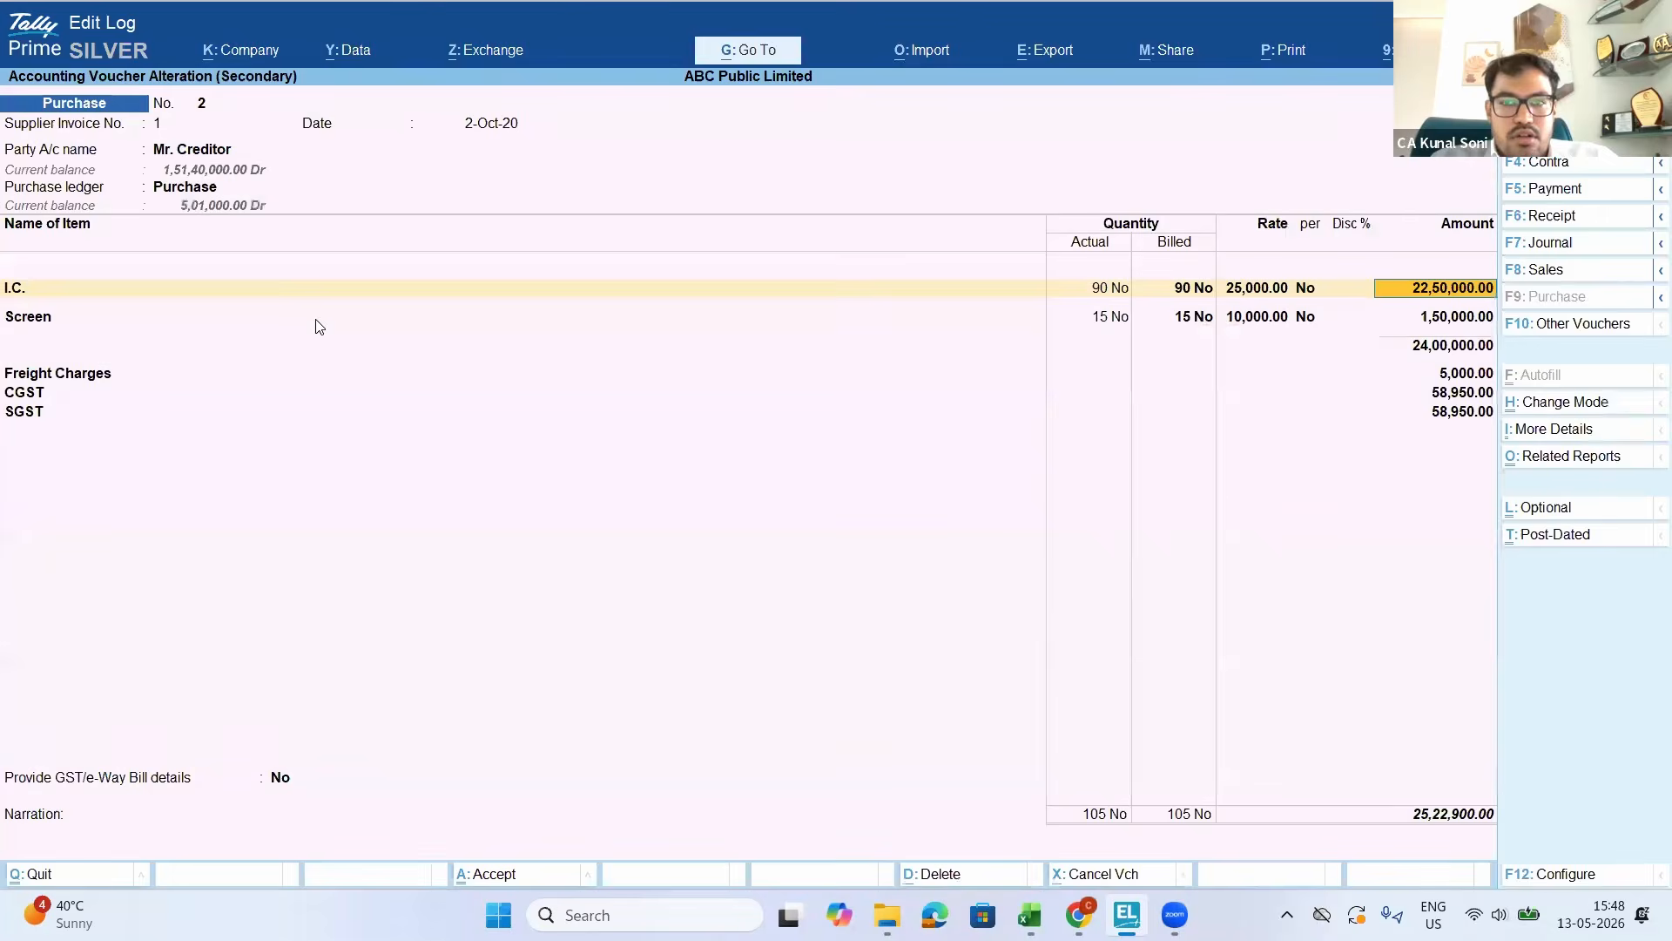
key("ctrl+a")
key("Return")
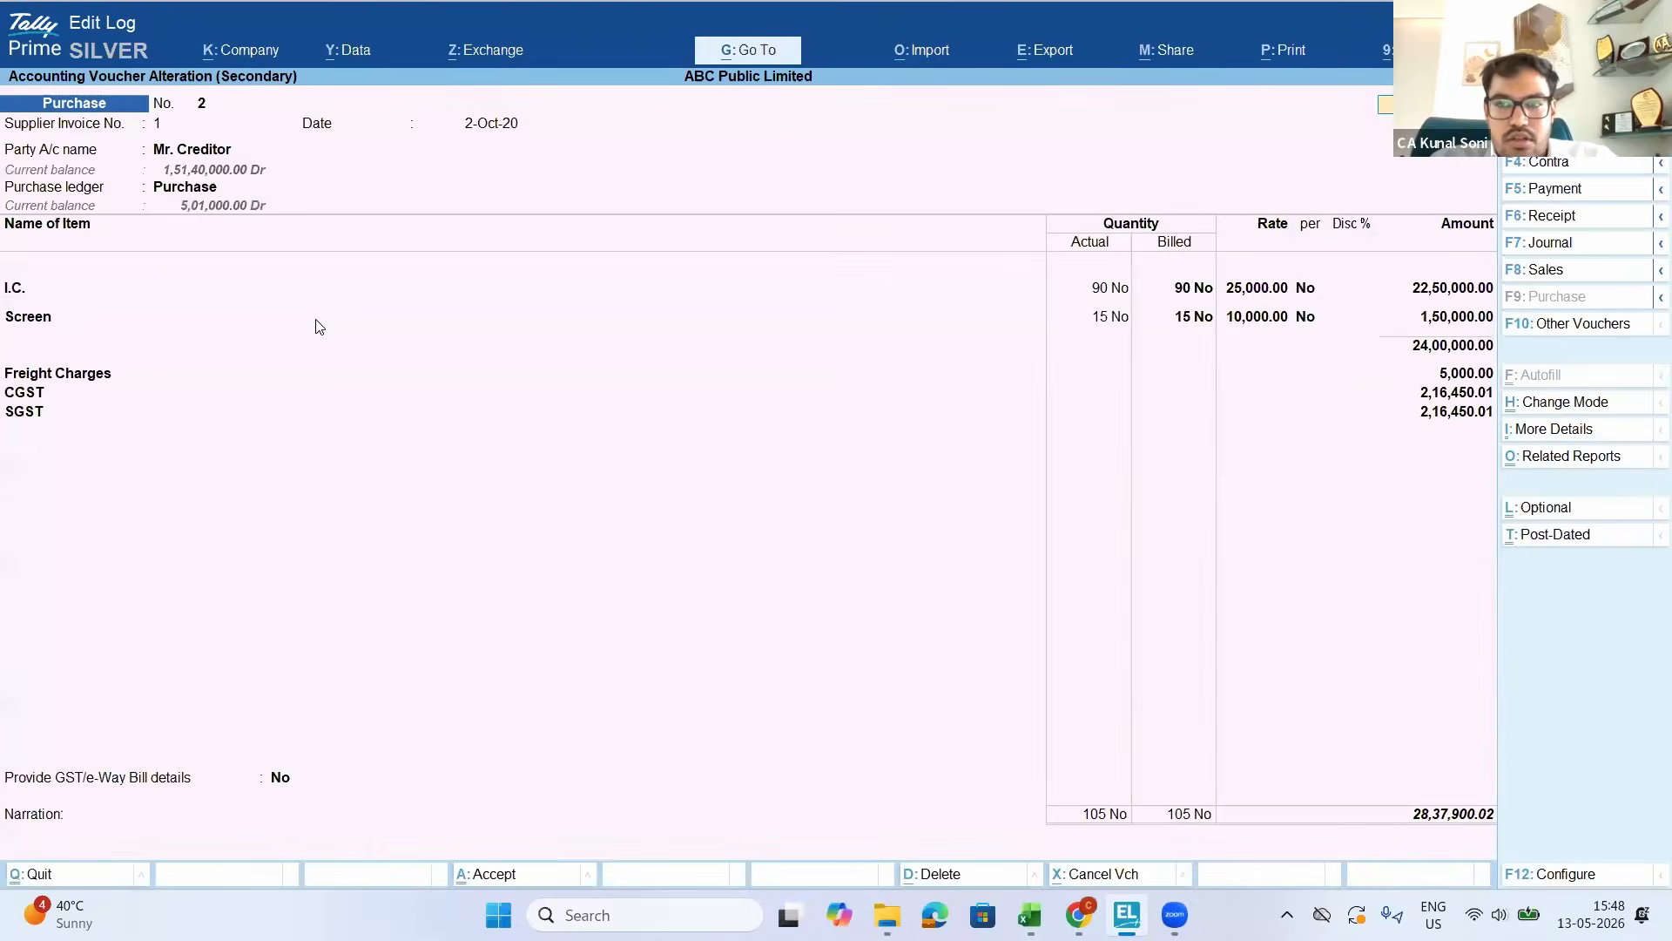
Set the reporting period from 1-4-2019 to 31-3-2027
key("alt+F2")
type("a19")
key("Return")
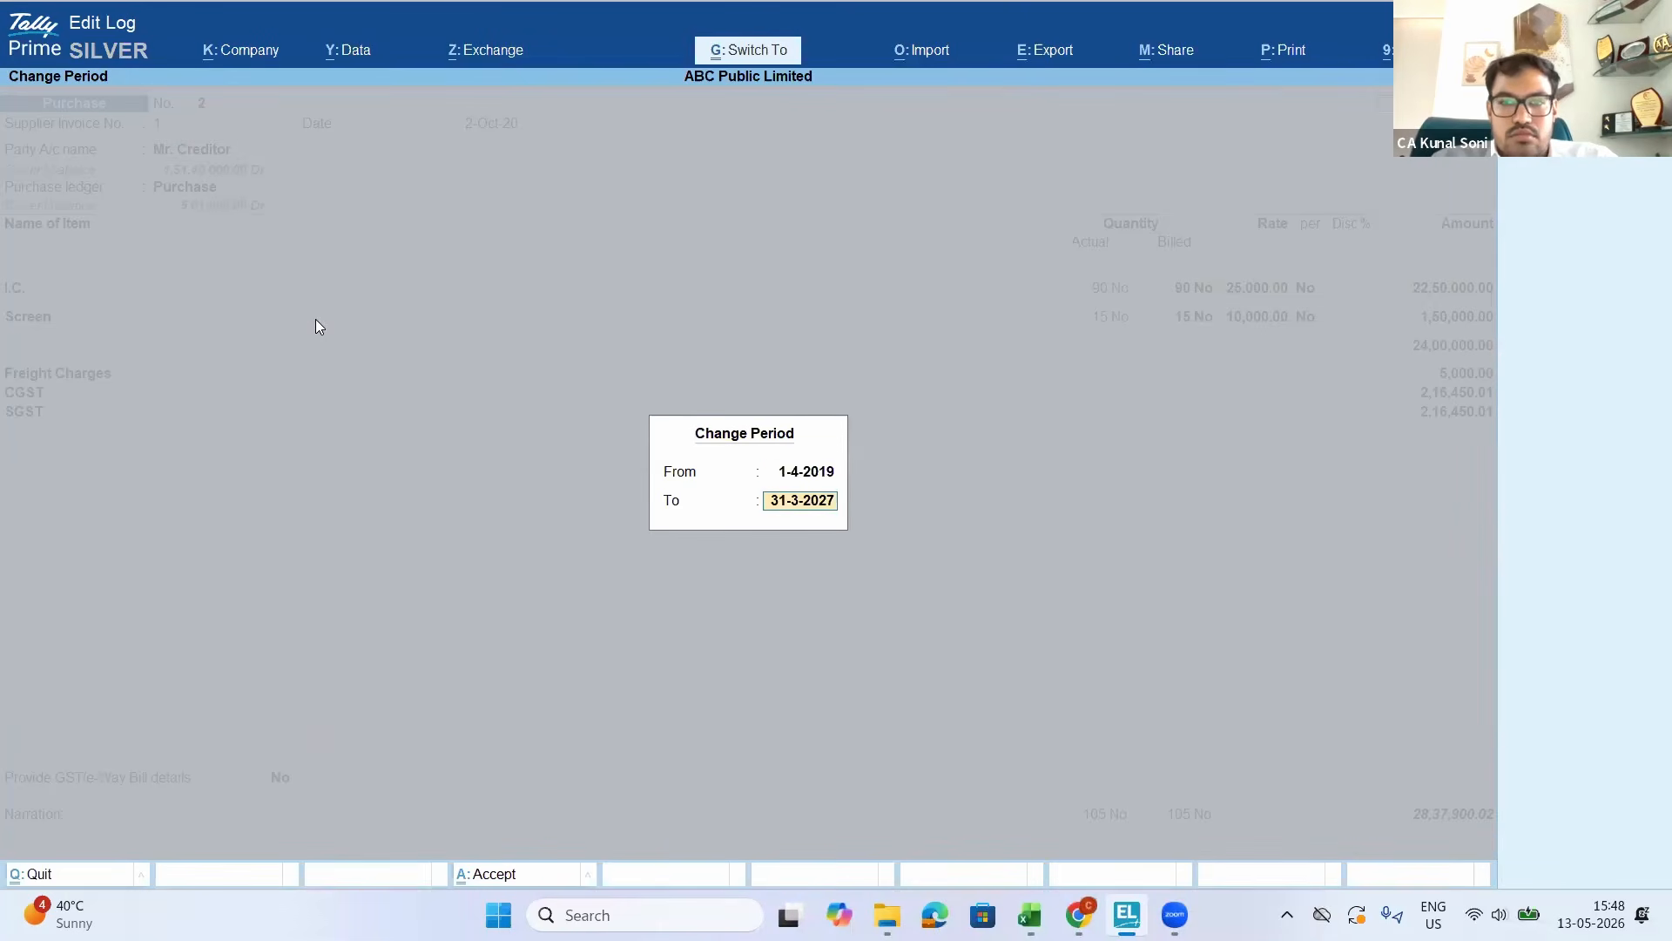
key("Return")
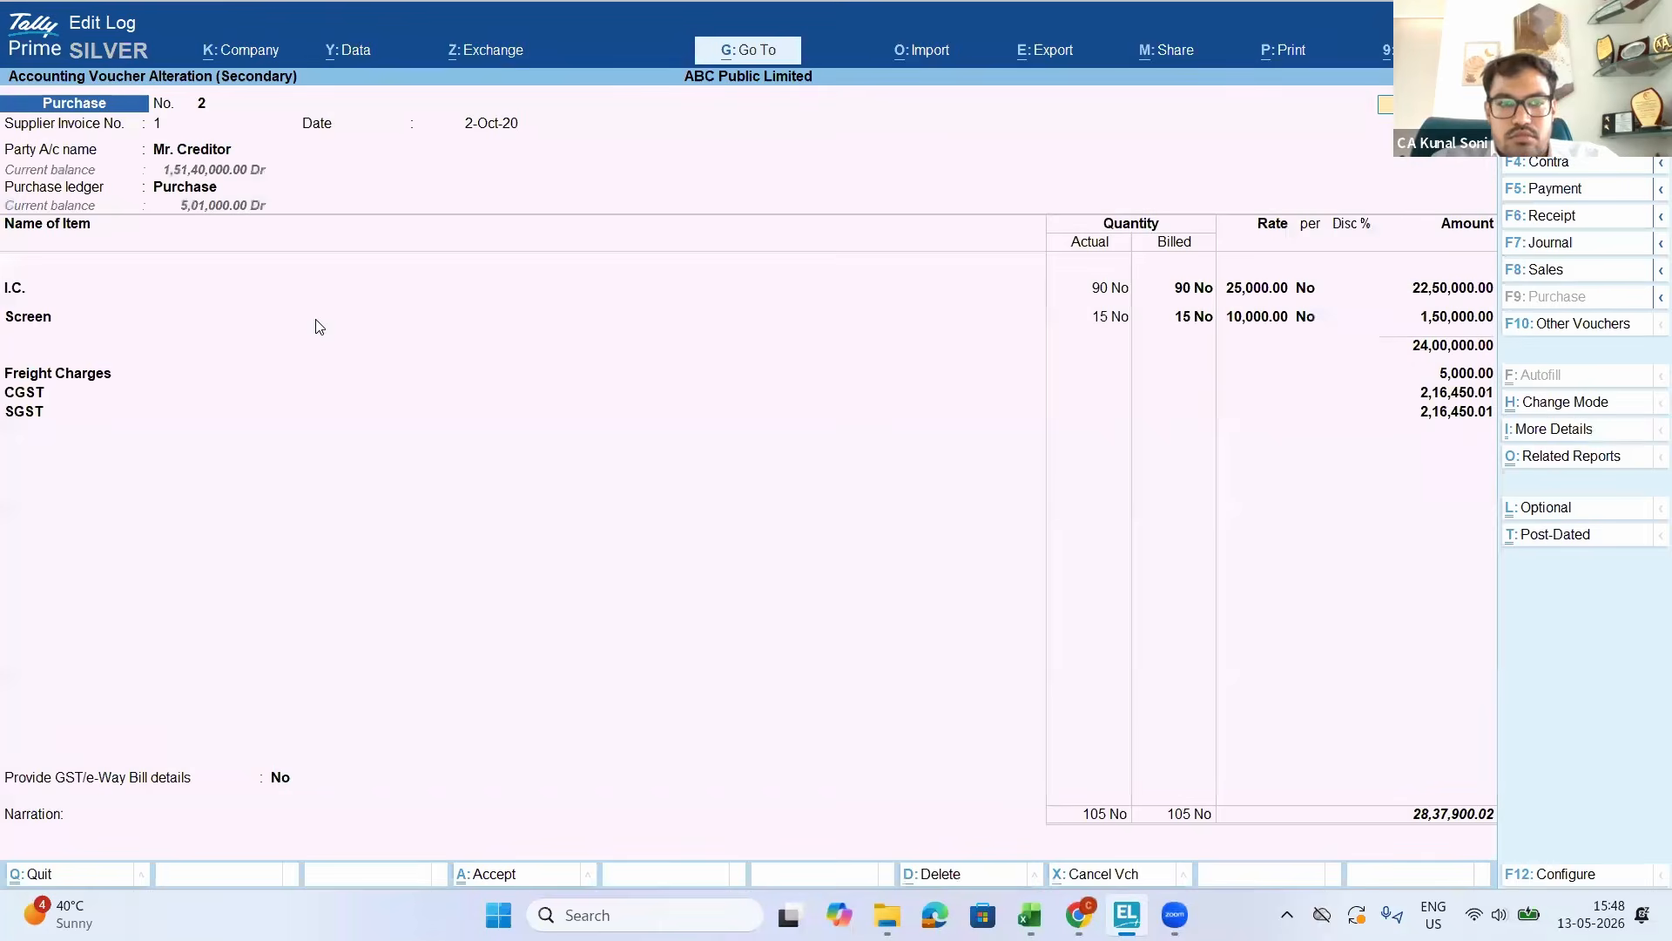
Set the Screen line's actual and billed quantities to 80 No and save the altered purchase voucher
left_click(1114, 319)
key("Return")
key("Return")
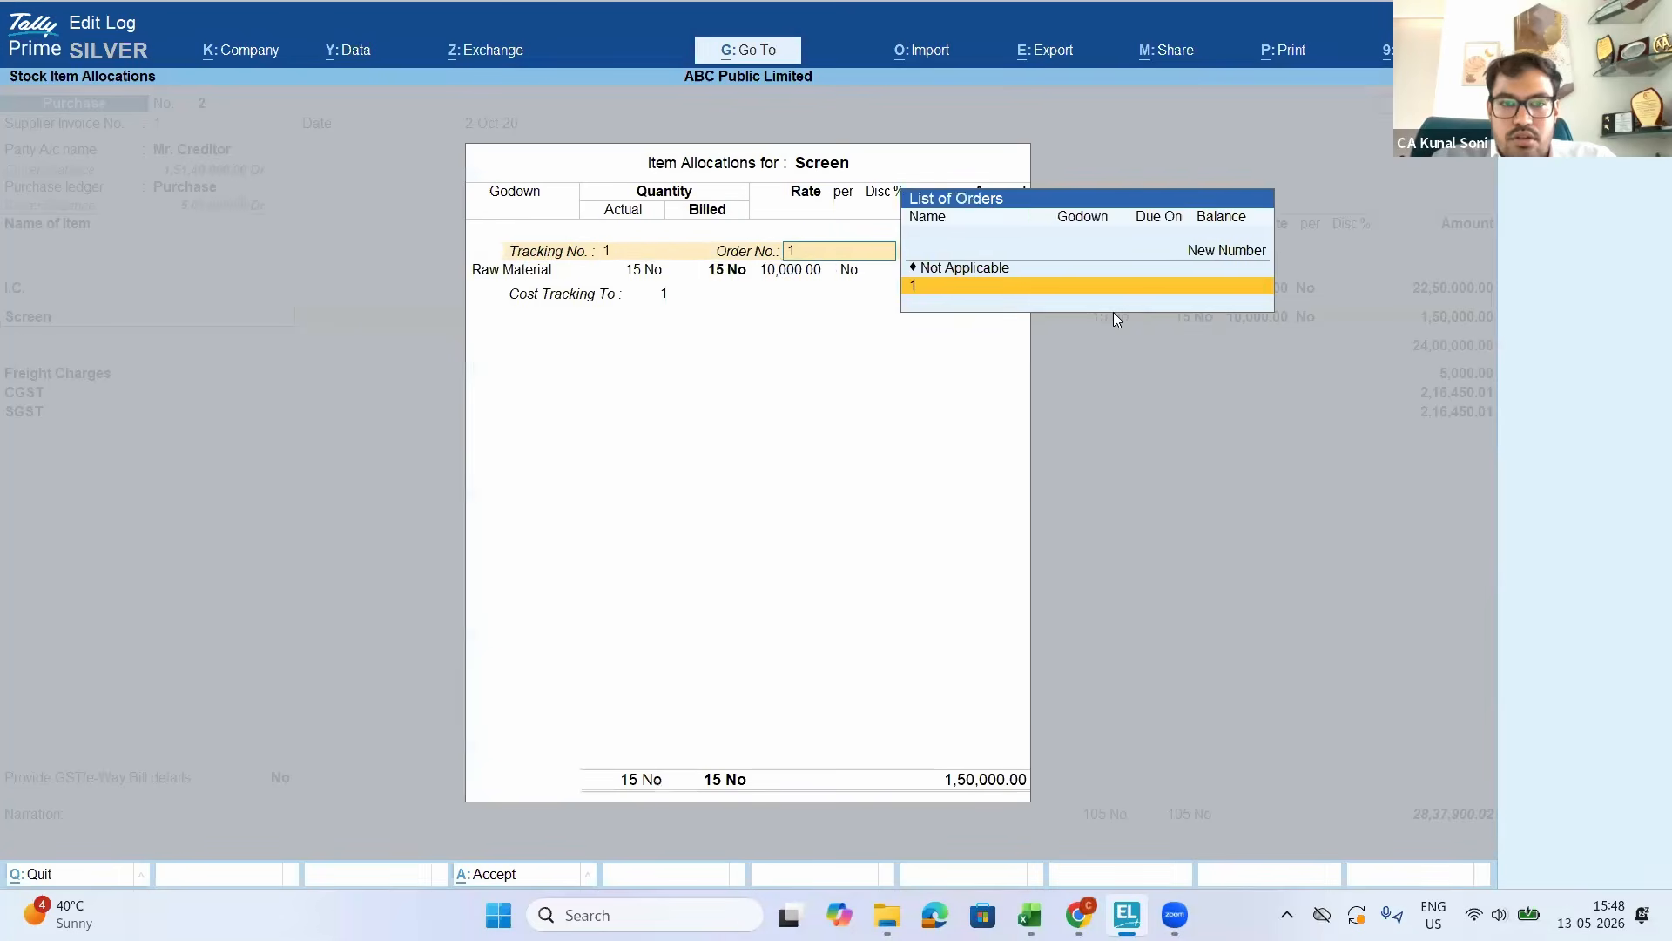
key("Return")
key("Return")
type("80")
key("Return")
type("80")
key("Return")
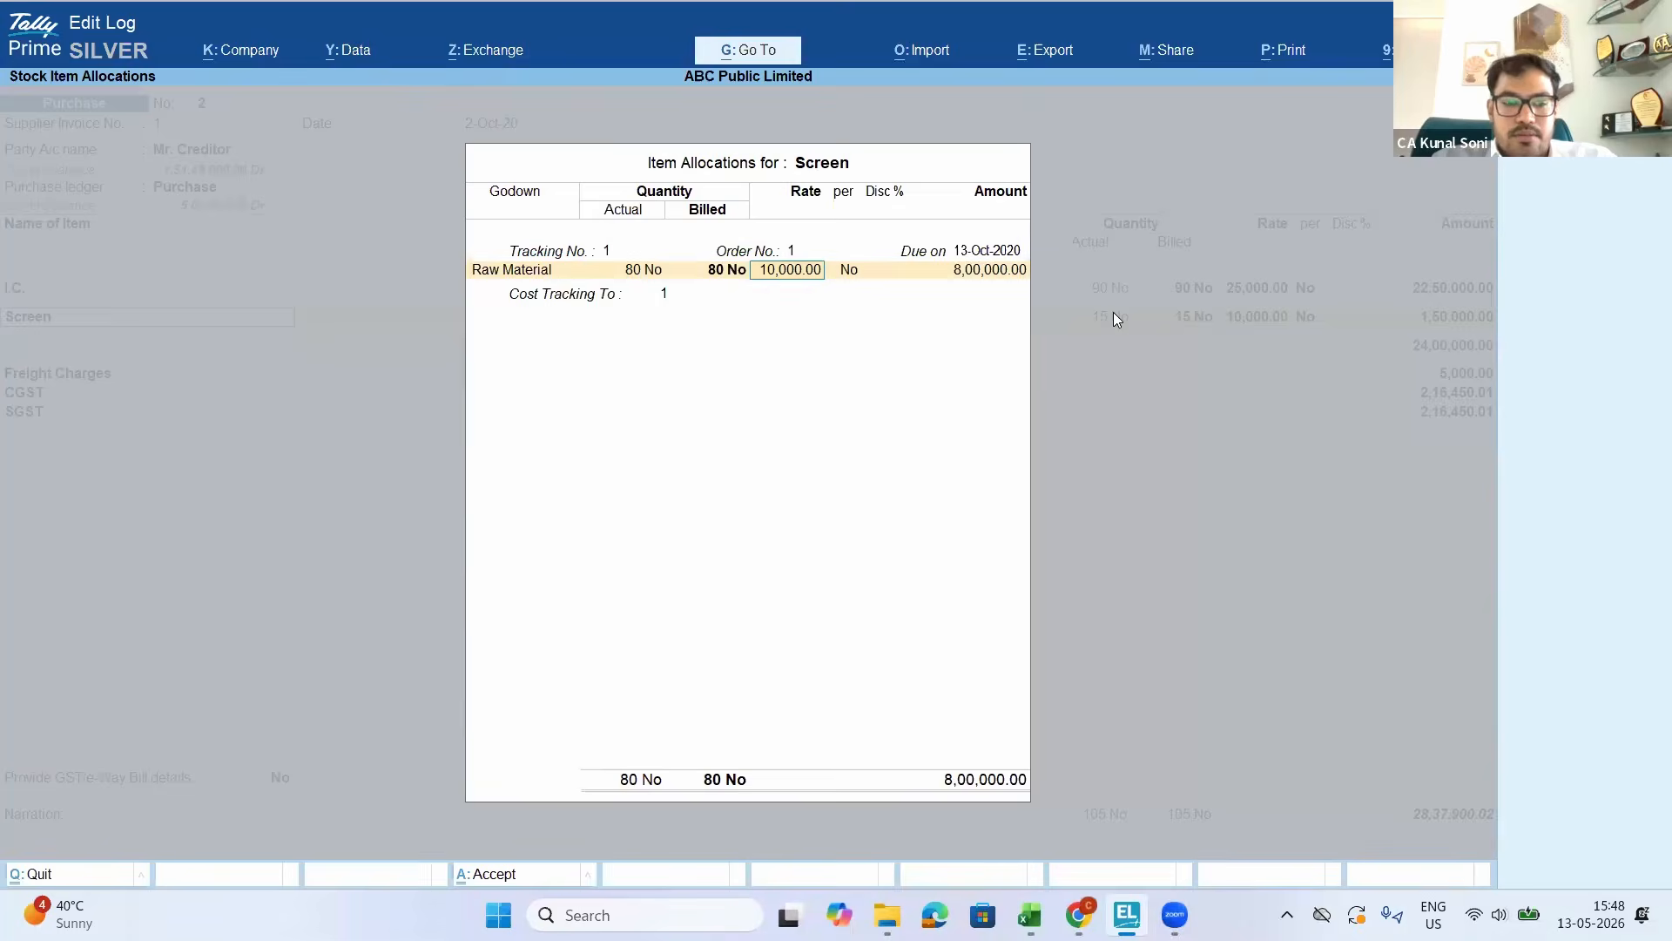
key("Return")
key("Return")
key("Return")
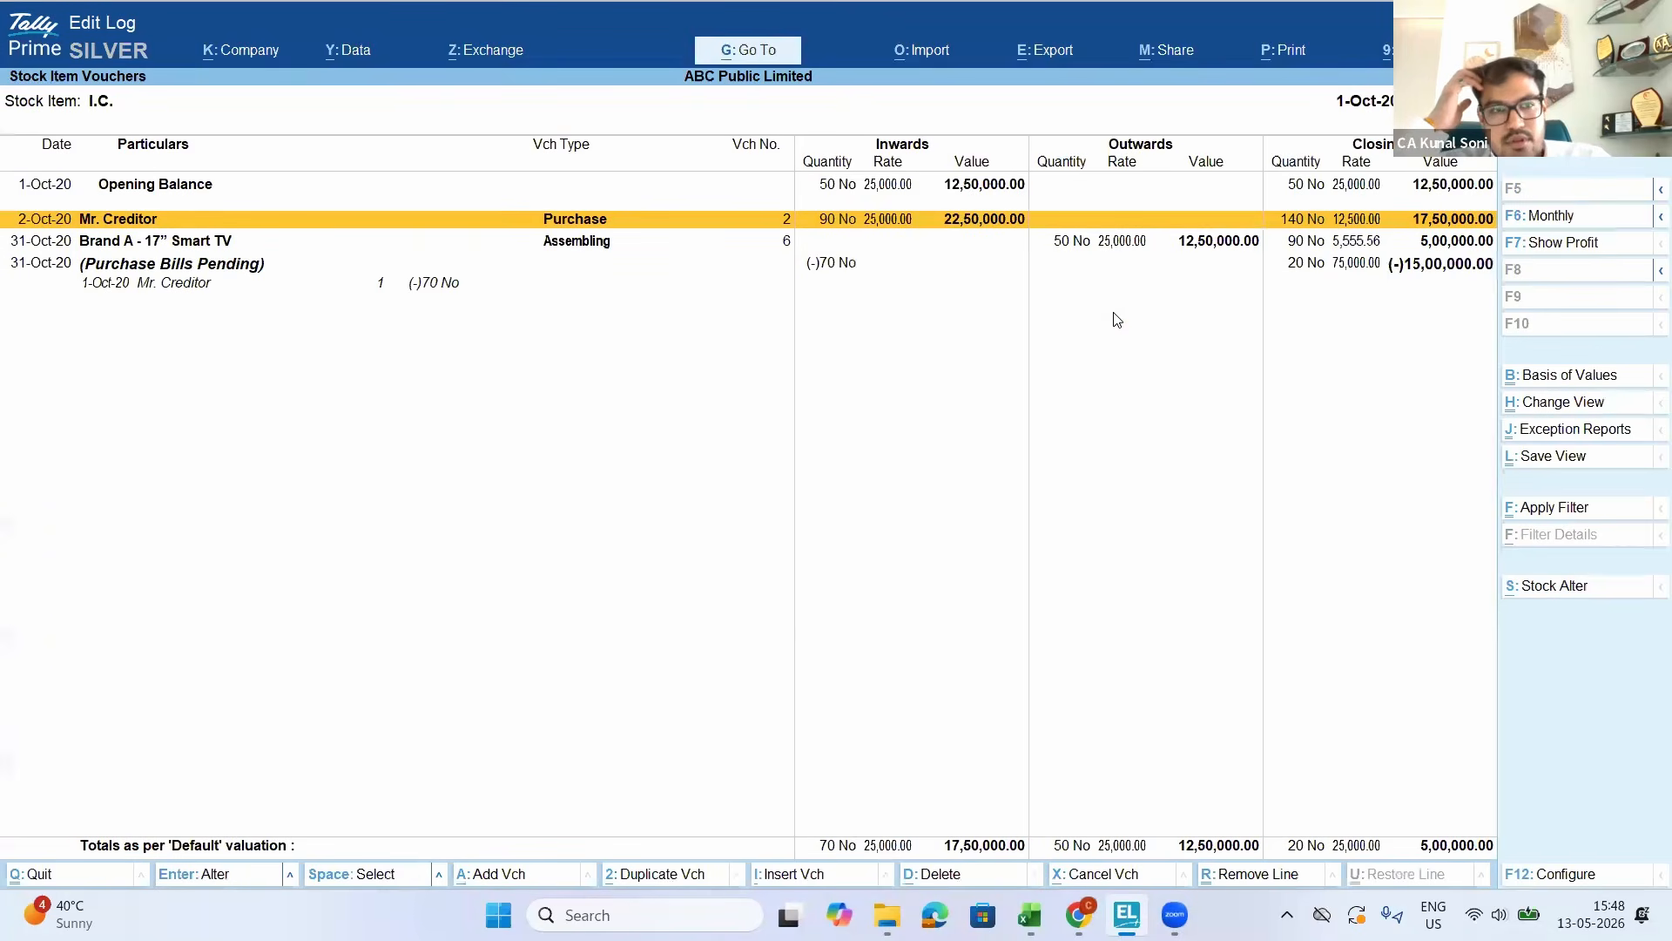
Open the pending purchase bills for I.C. from the October stock item vouchers
key("Down")
key("Down")
key("Down")
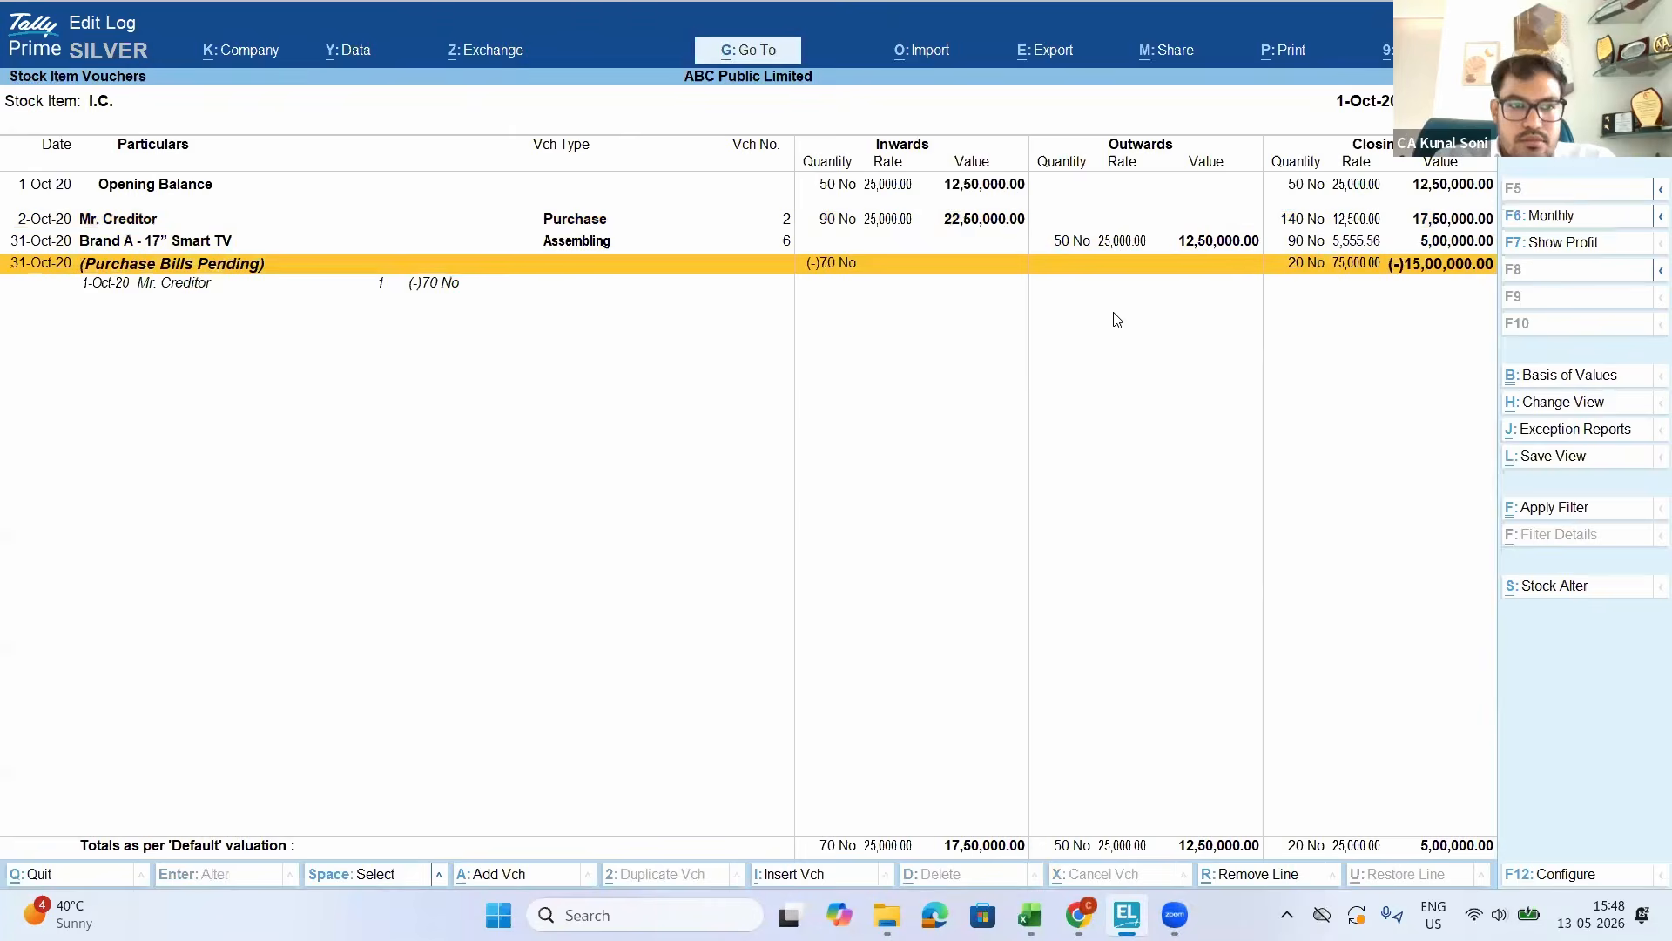
key("Return")
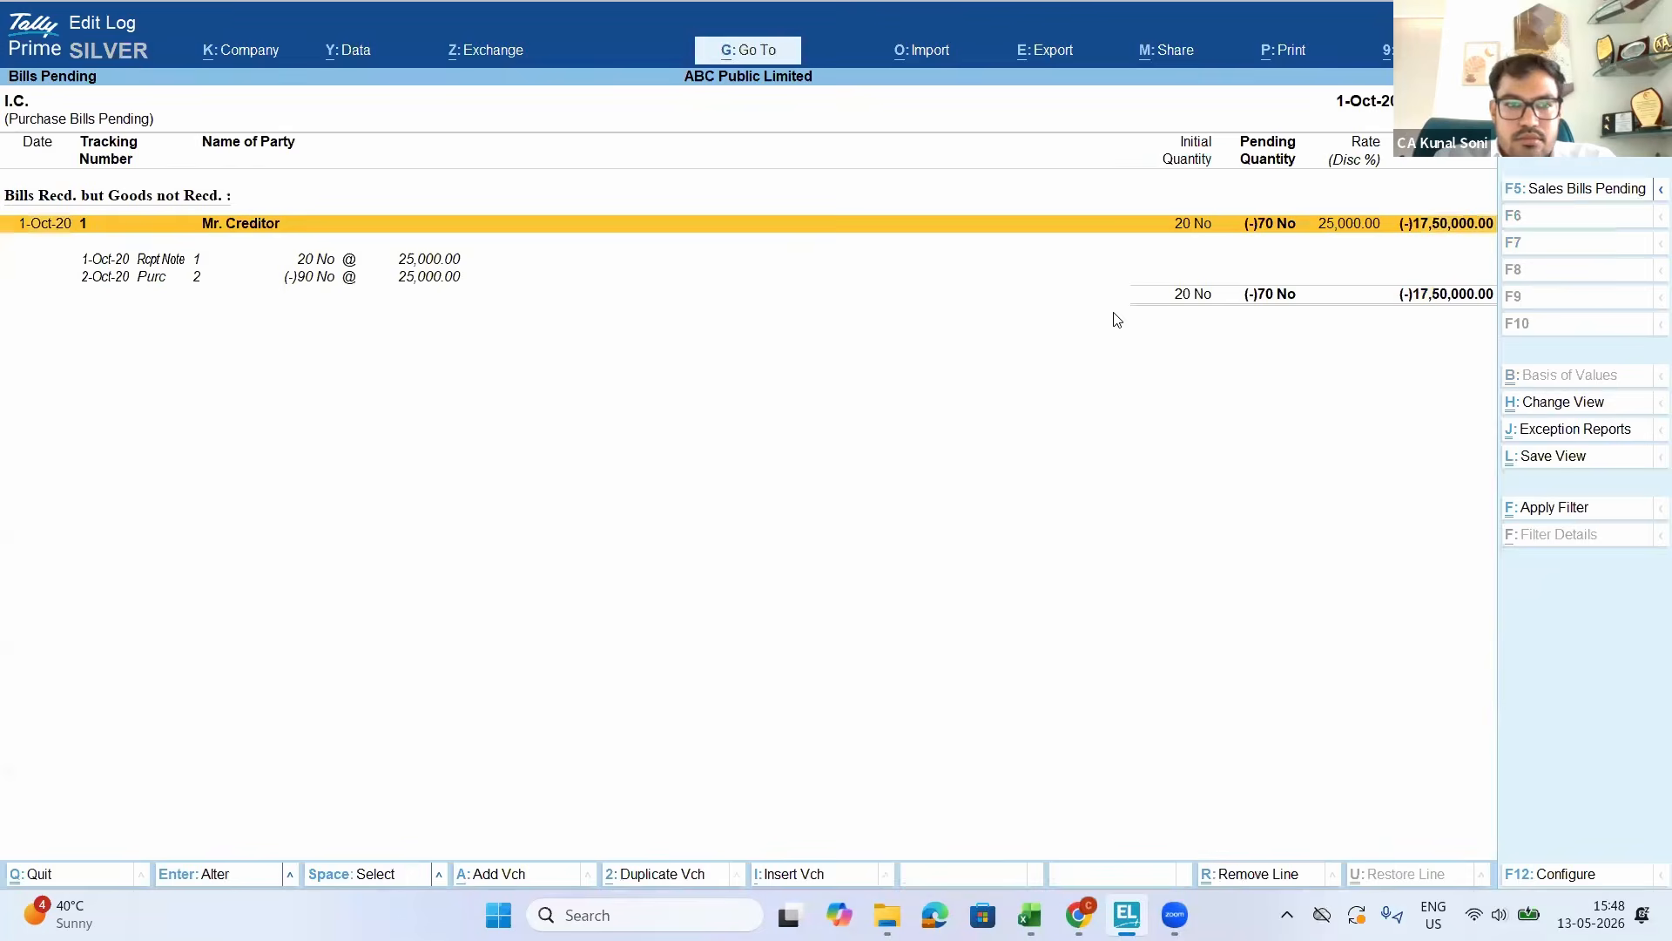
key("Down")
key("Down")
key("Return")
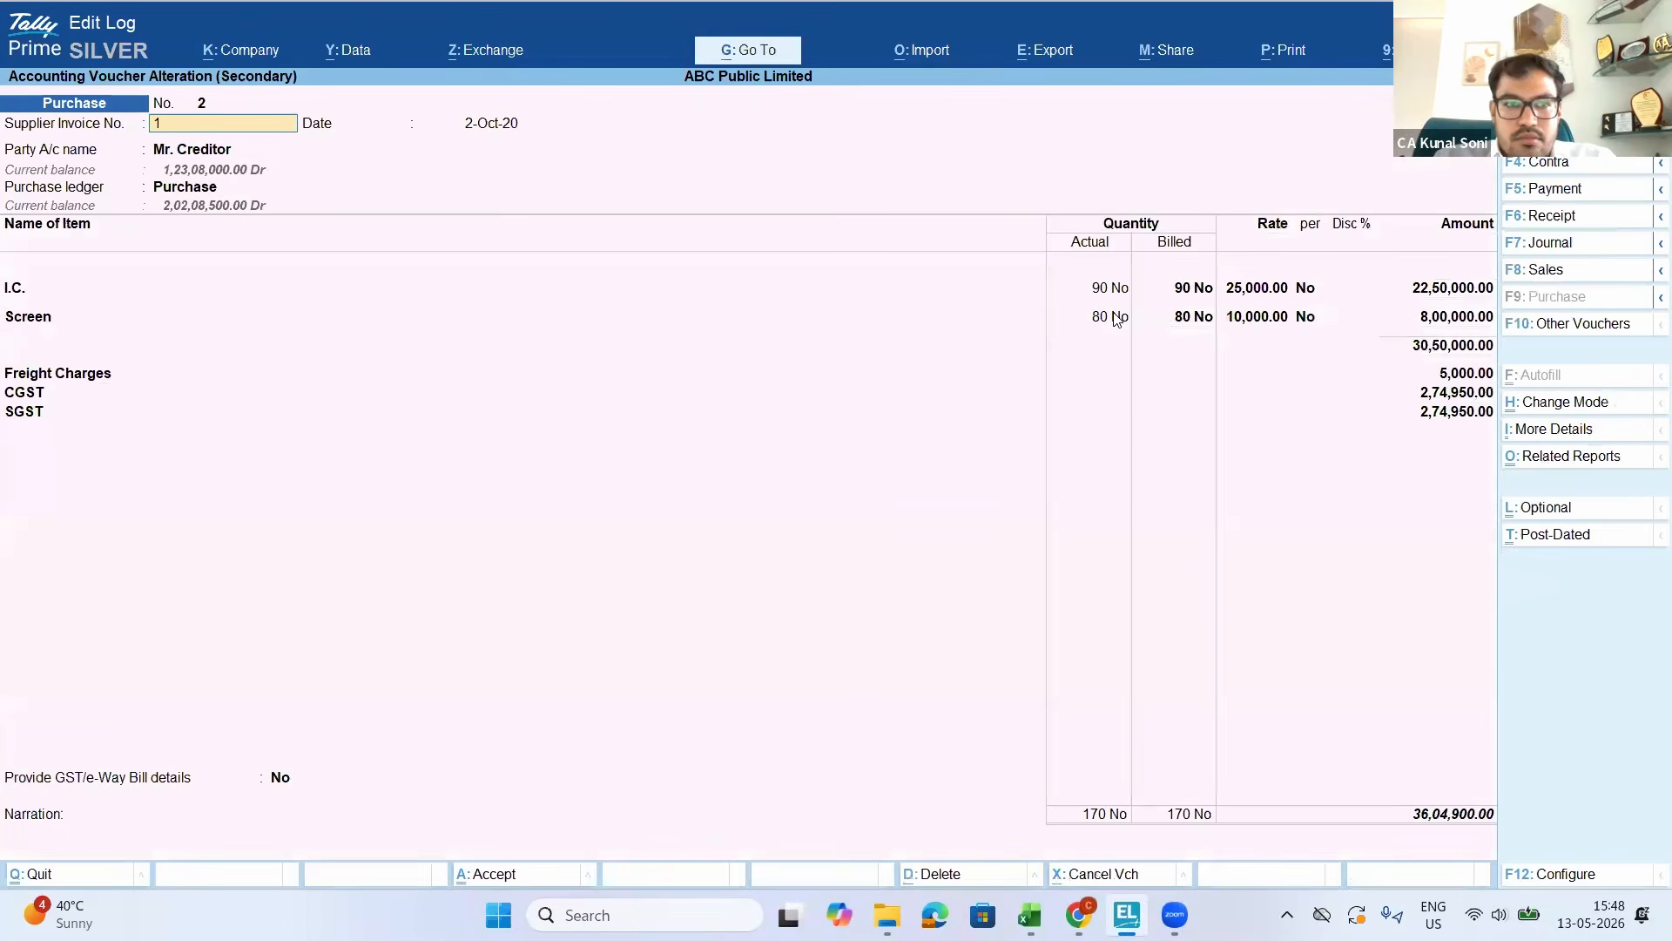
key("Escape")
key("y")
Open the 1-Oct-20 receipt note for alteration and accept its existing details up to the I.C. quantity
key("Up")
key("Return")
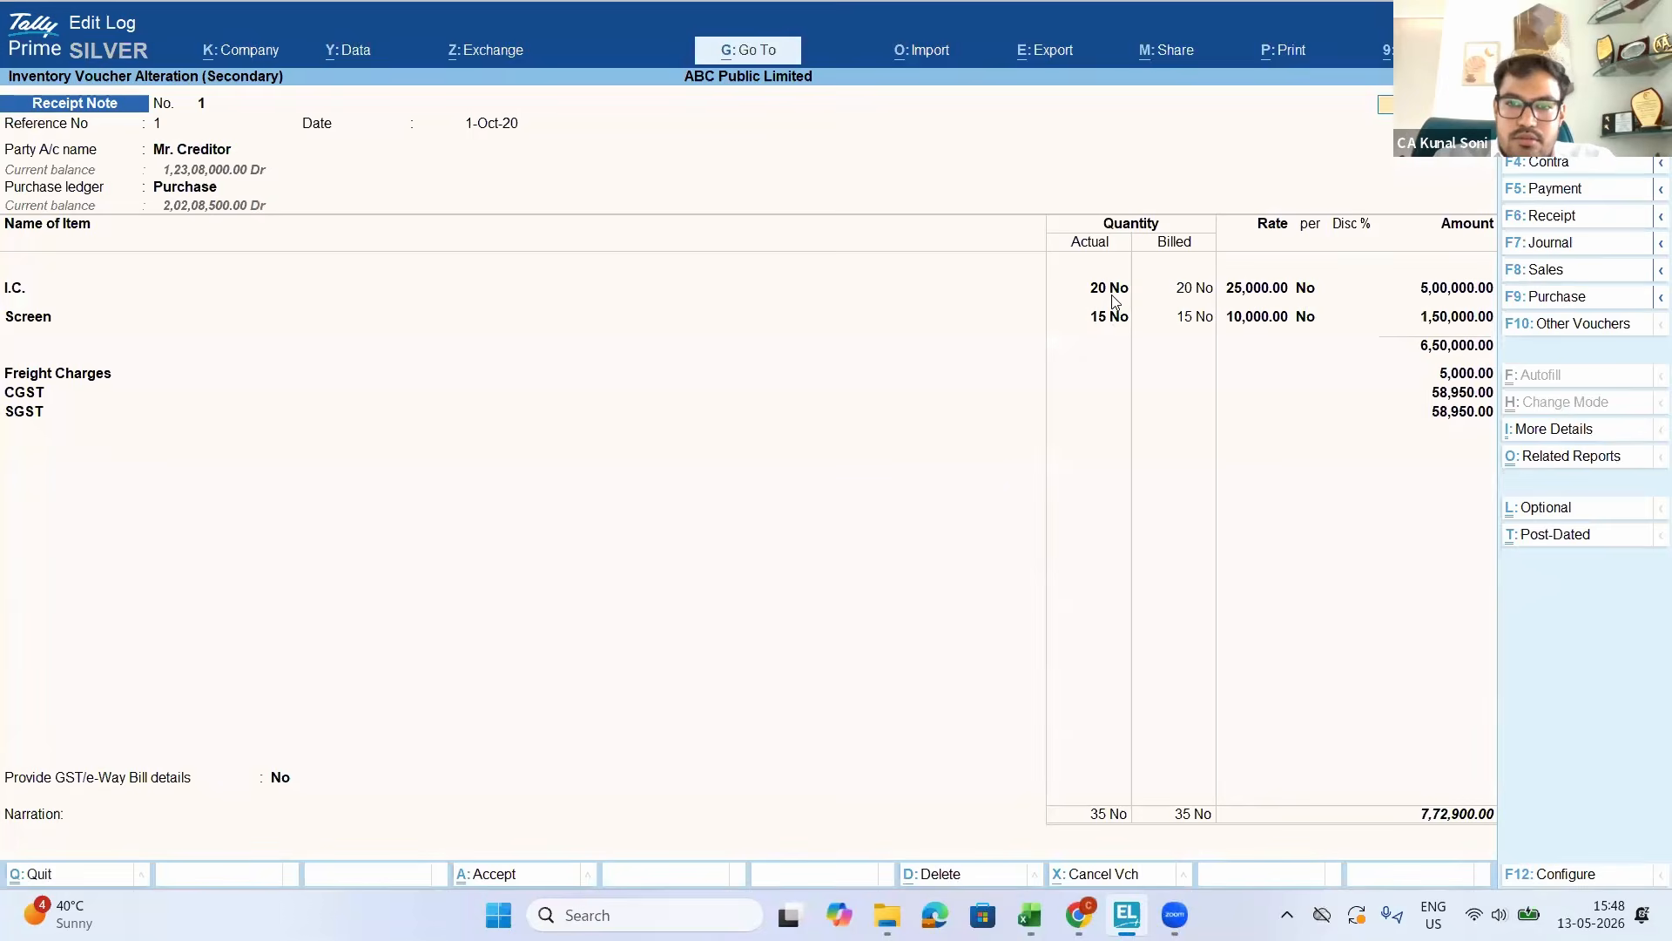
key("Return")
key("Return")
key("Return")
key("Return")
key("Return")
key("Return")
key("Return")
key("Return")
key("Return")
key("Return")
key("Return")
key("Return")
key("Return")
key("Return")
key("Return")
key("Return")
key("Return")
key("Return")
key("Return")
Set the I.C. line's actual and billed quantities to 90 No in the receipt note, keeping its rate and cost tracking
type("90")
key("Return")
type("90")
key("Return")
key("Return")
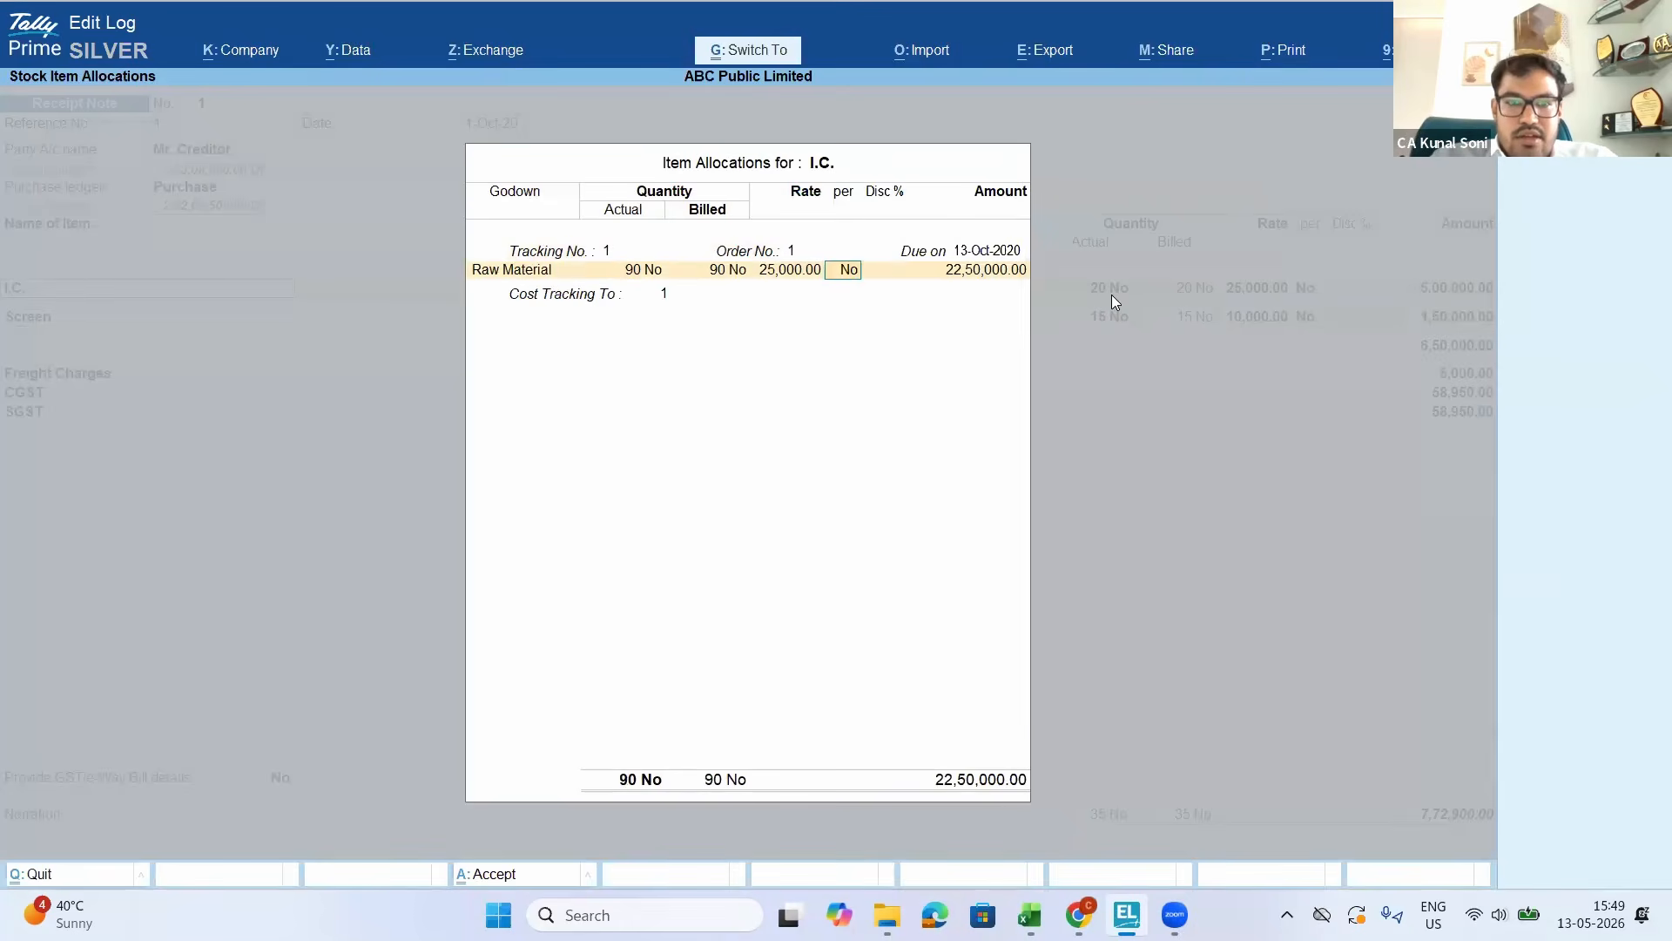
key("Return")
key("Return")
key("Return")
key("Return")
key("Return")
key("Return")
Set the Screen line's actual and billed quantities to 80 No, save the receipt note and return to the I.C. stock item vouchers
key("Return")
key("Return")
key("Return")
key("Return")
key("Return")
key("Return")
type("9")
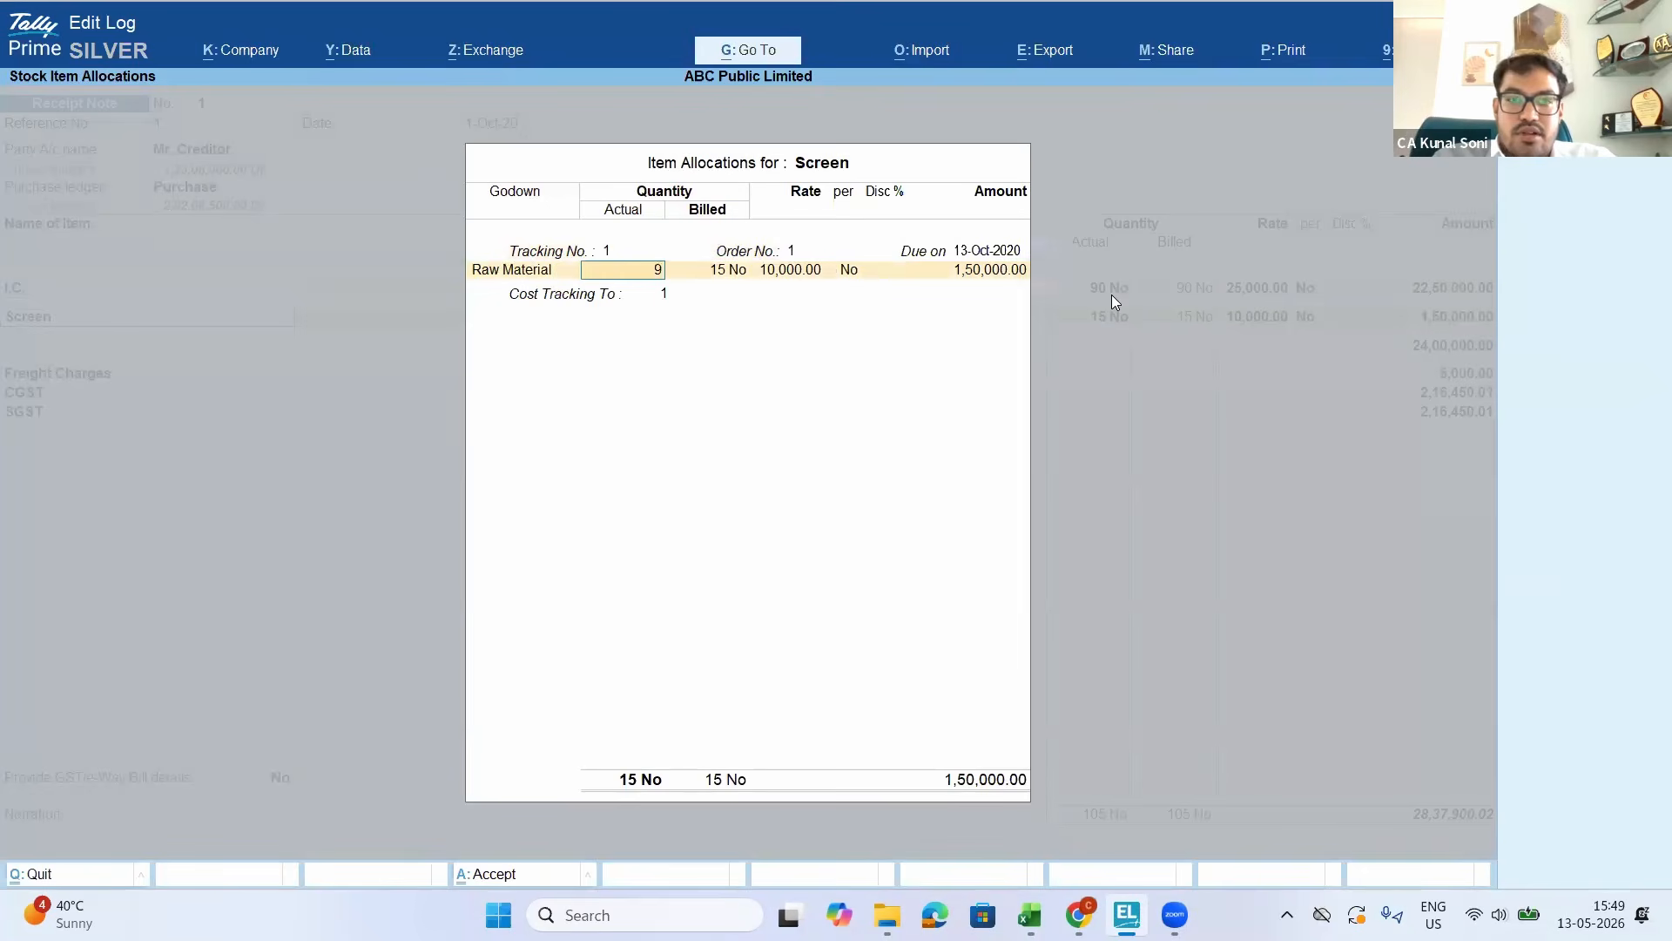
type("0")
key("Return")
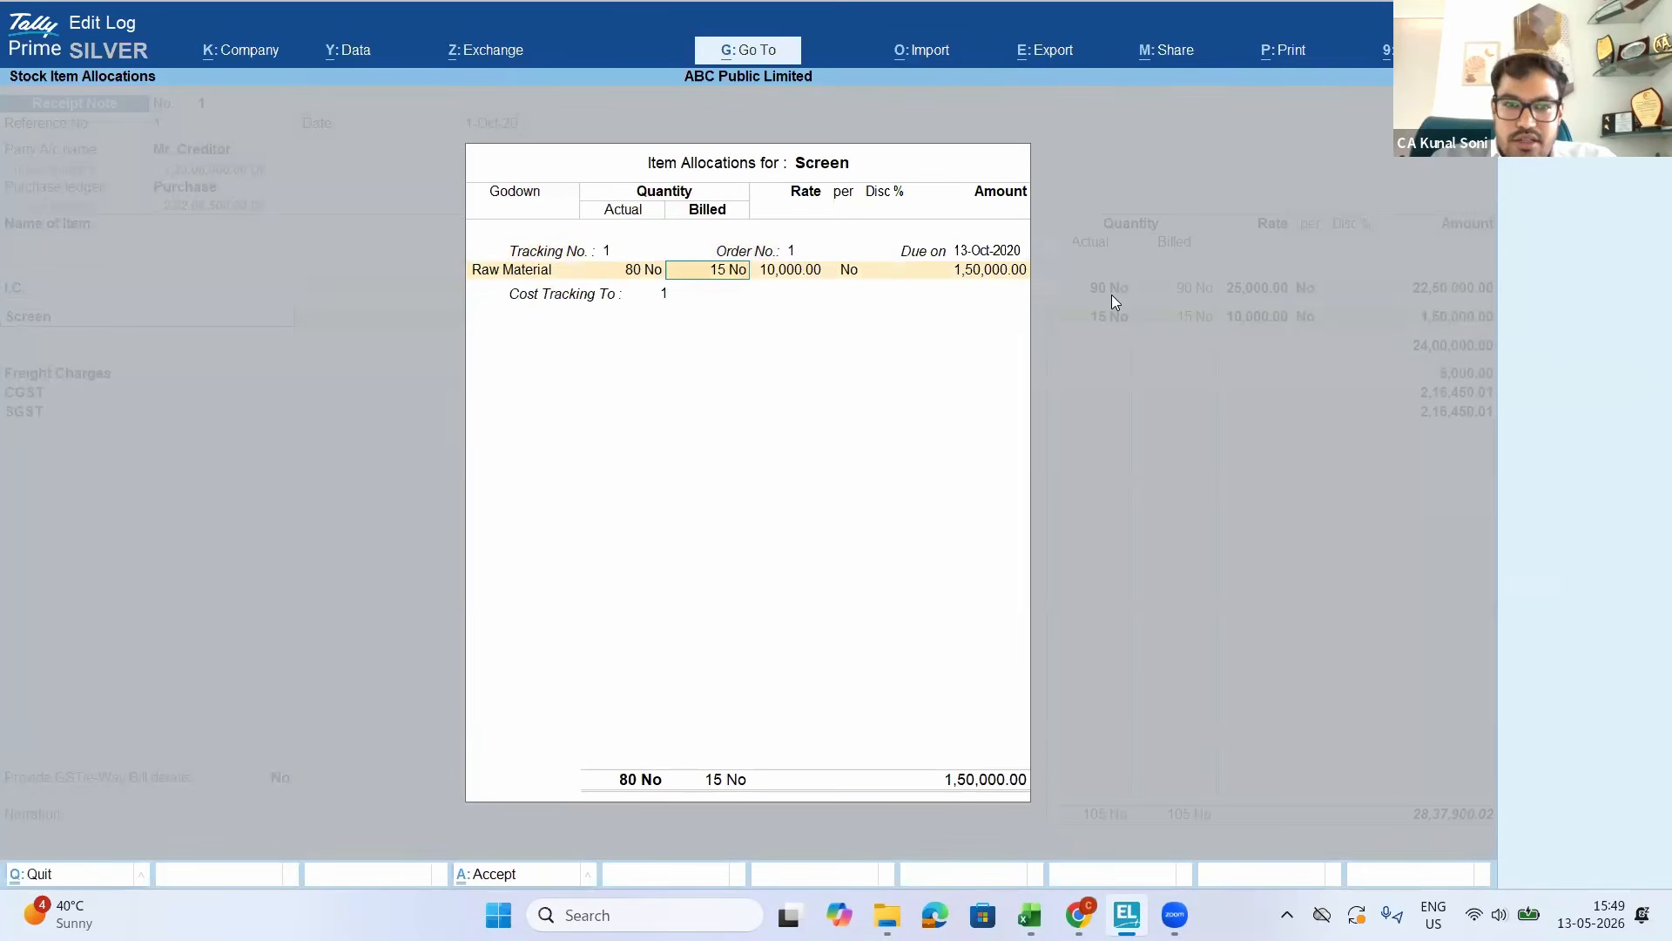
type("80")
key("Return")
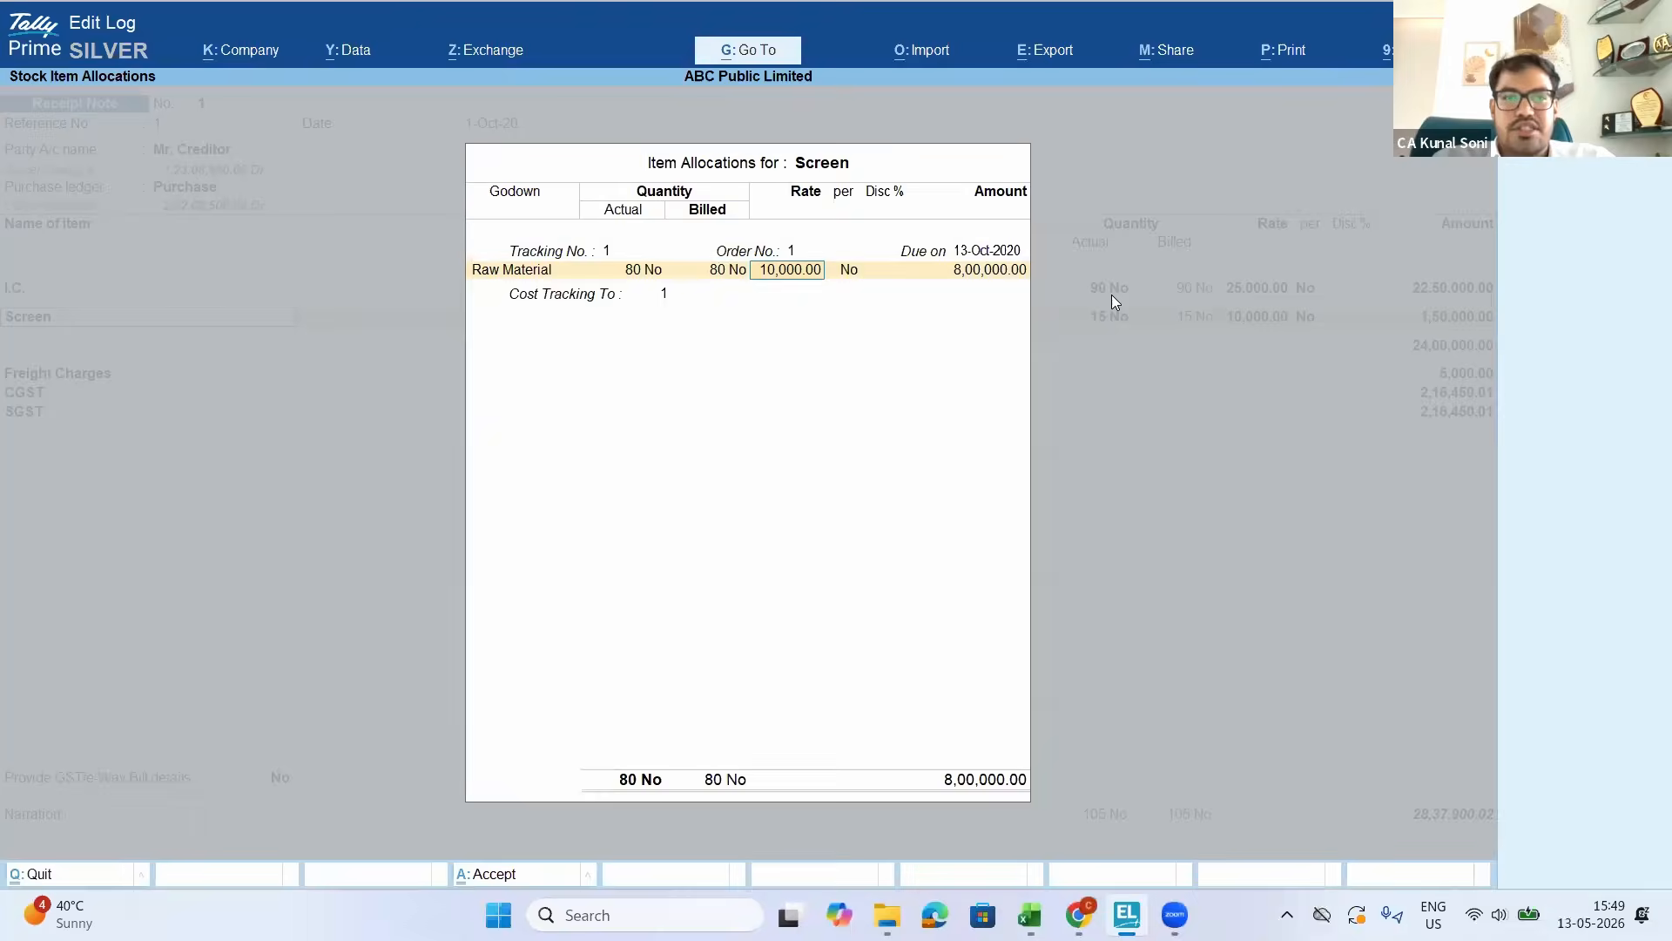
key("ctrl+a")
key("ctrl+a")
key("Escape")
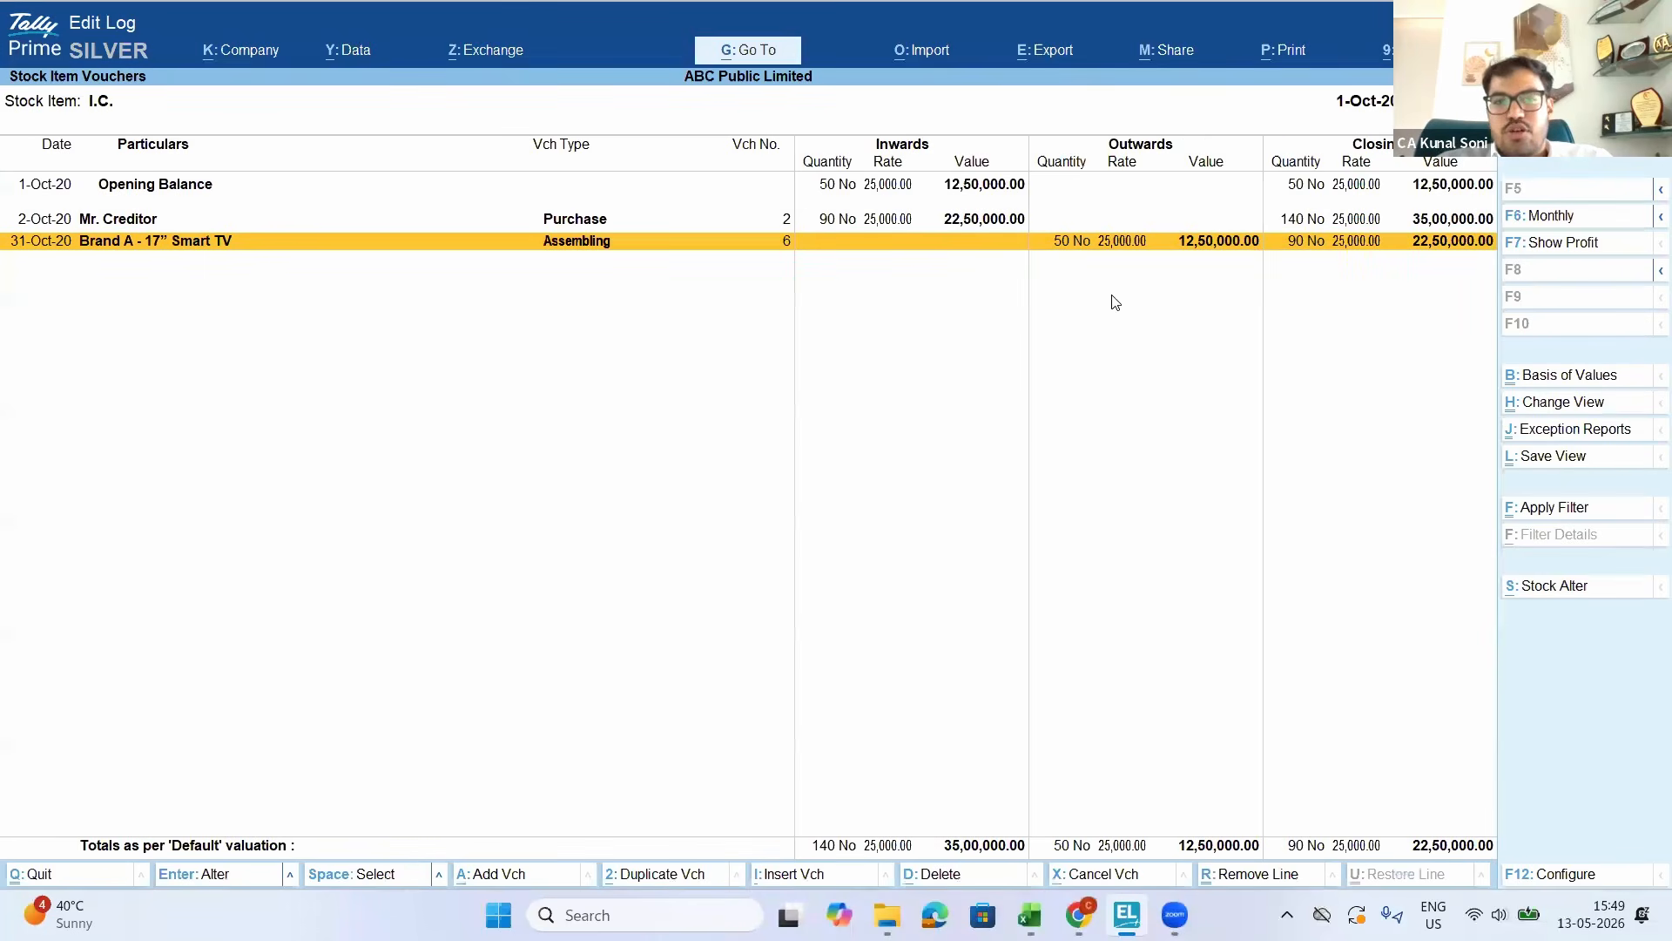
Review the I.C. stock item vouchers in detailed format and the item's monthly summary
key("alt+F5")
key("Down")
key("Up")
key("Up")
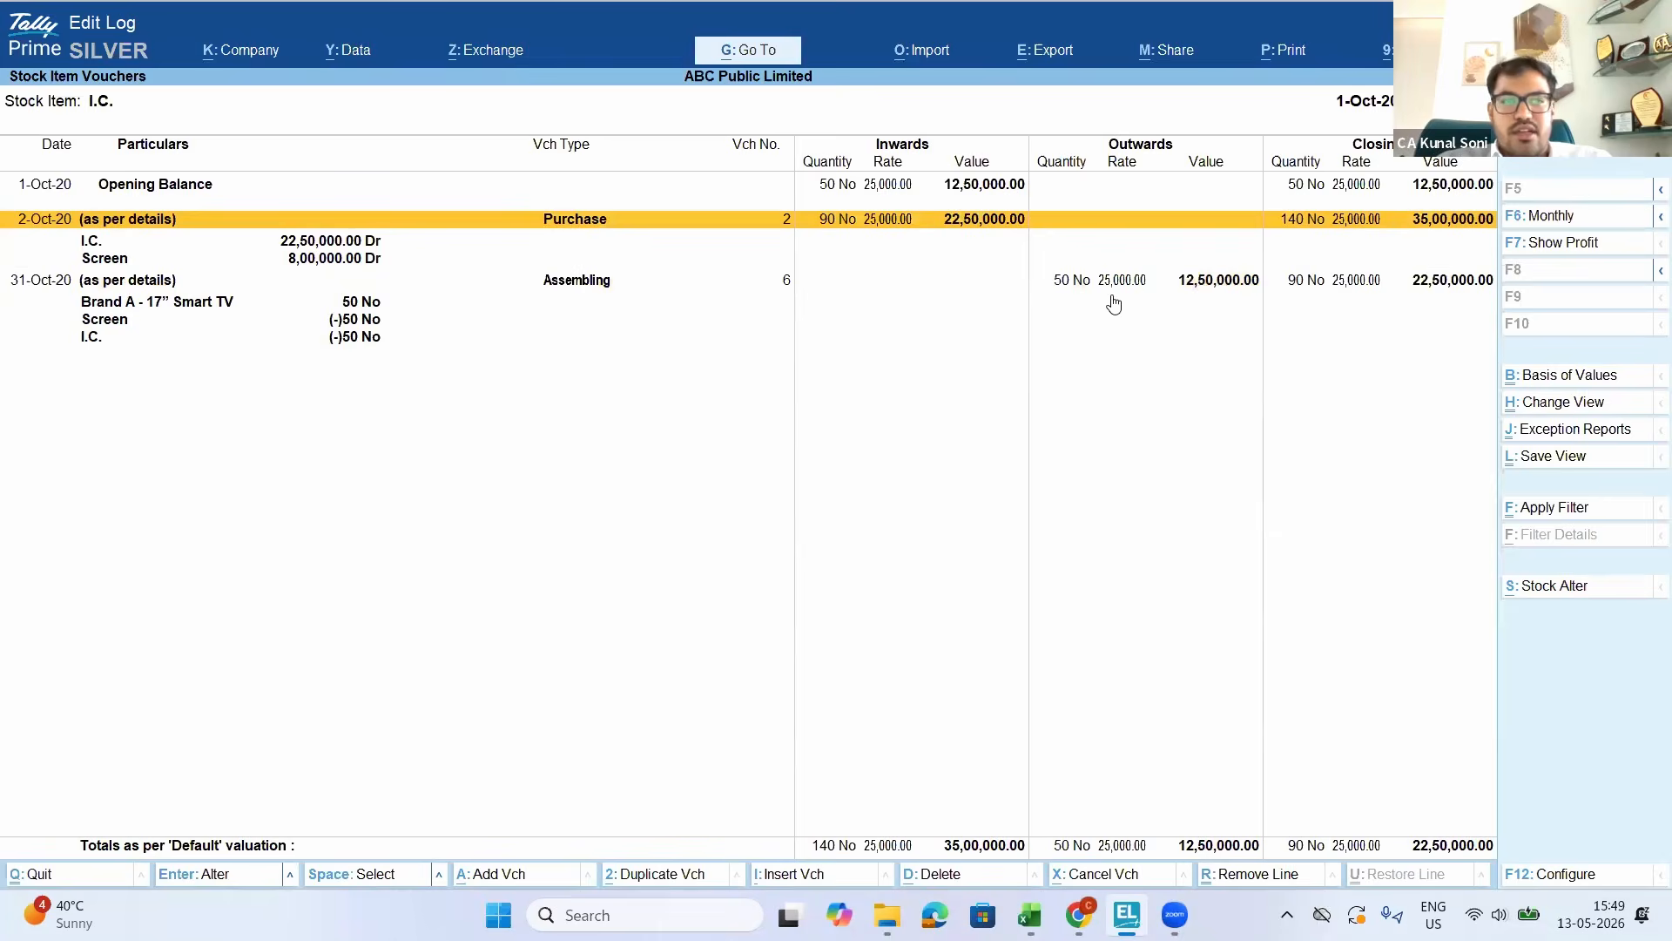
key("F6")
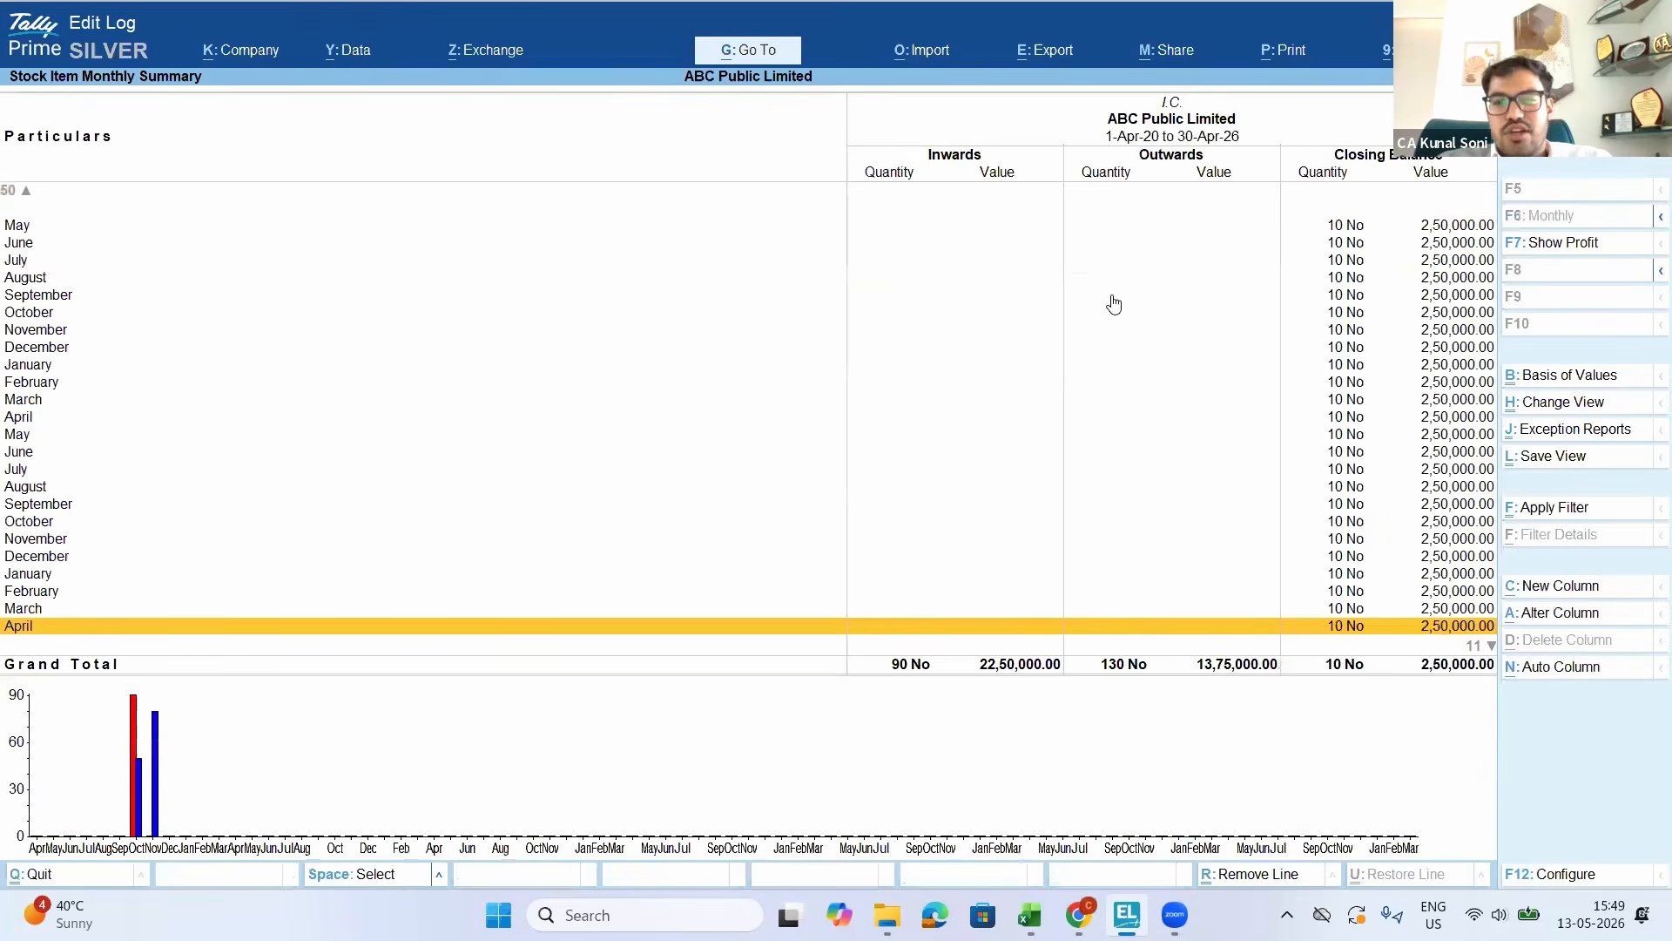
Return to the Gateway of Tally and open the Assembling voucher type for alteration
key("Escape")
key("Escape")
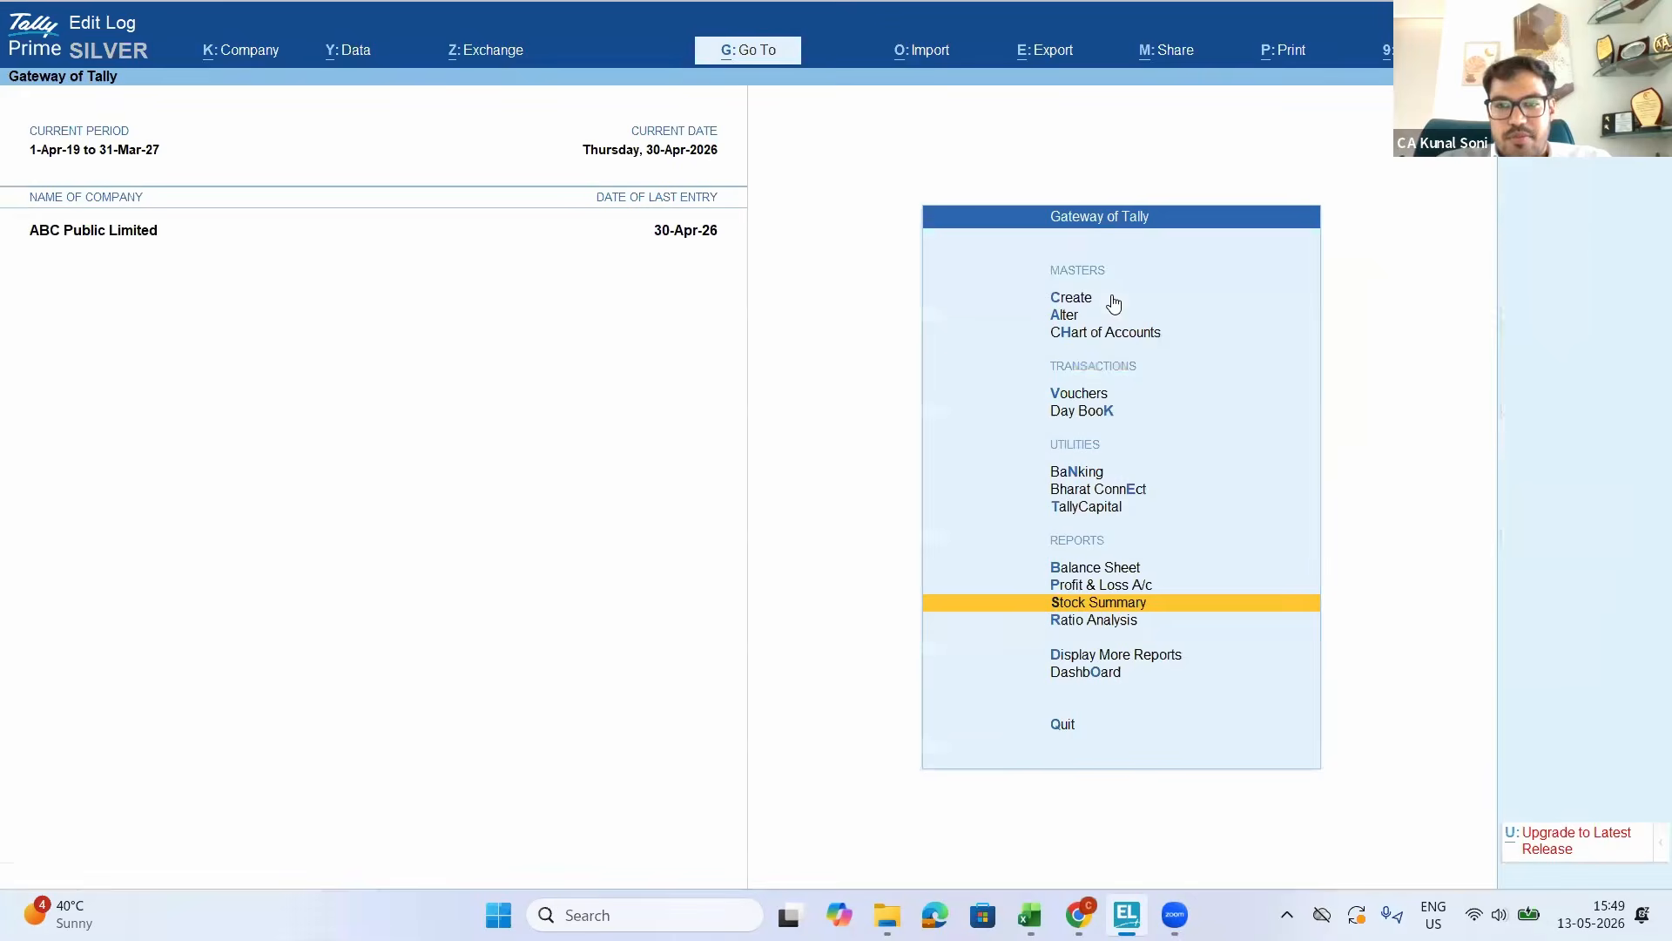
key("Up")
key("Up")
key("Up")
key("Up")
key("Up")
key("Up")
key("Up")
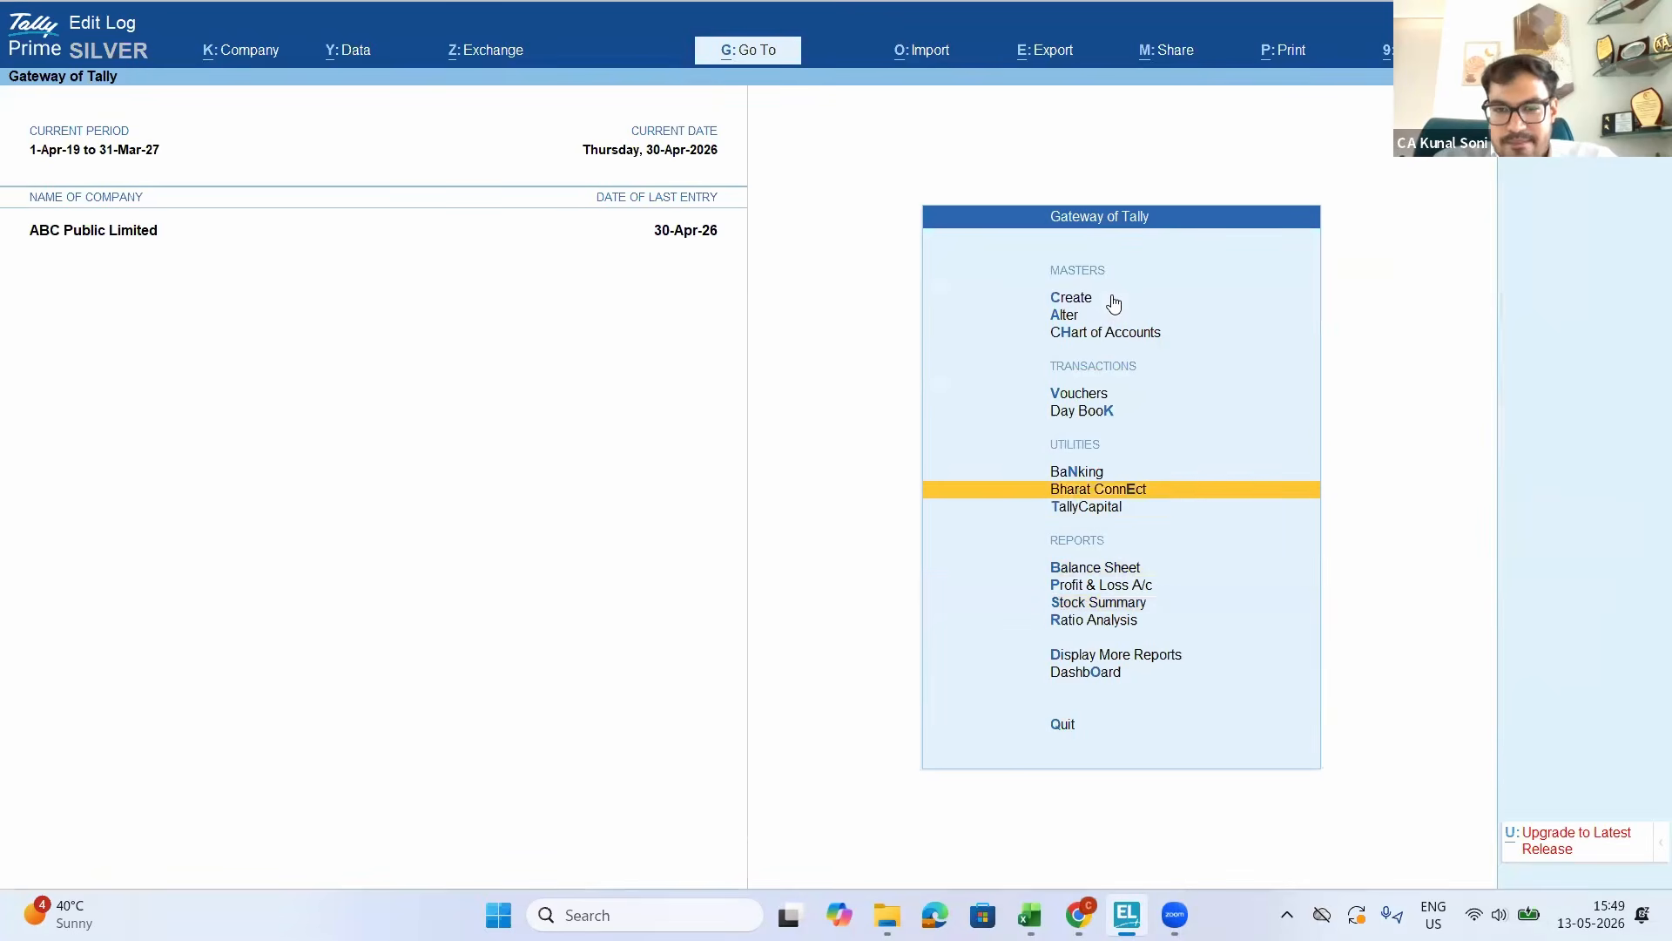
key("Down")
key("Up")
key("Up")
key("Up")
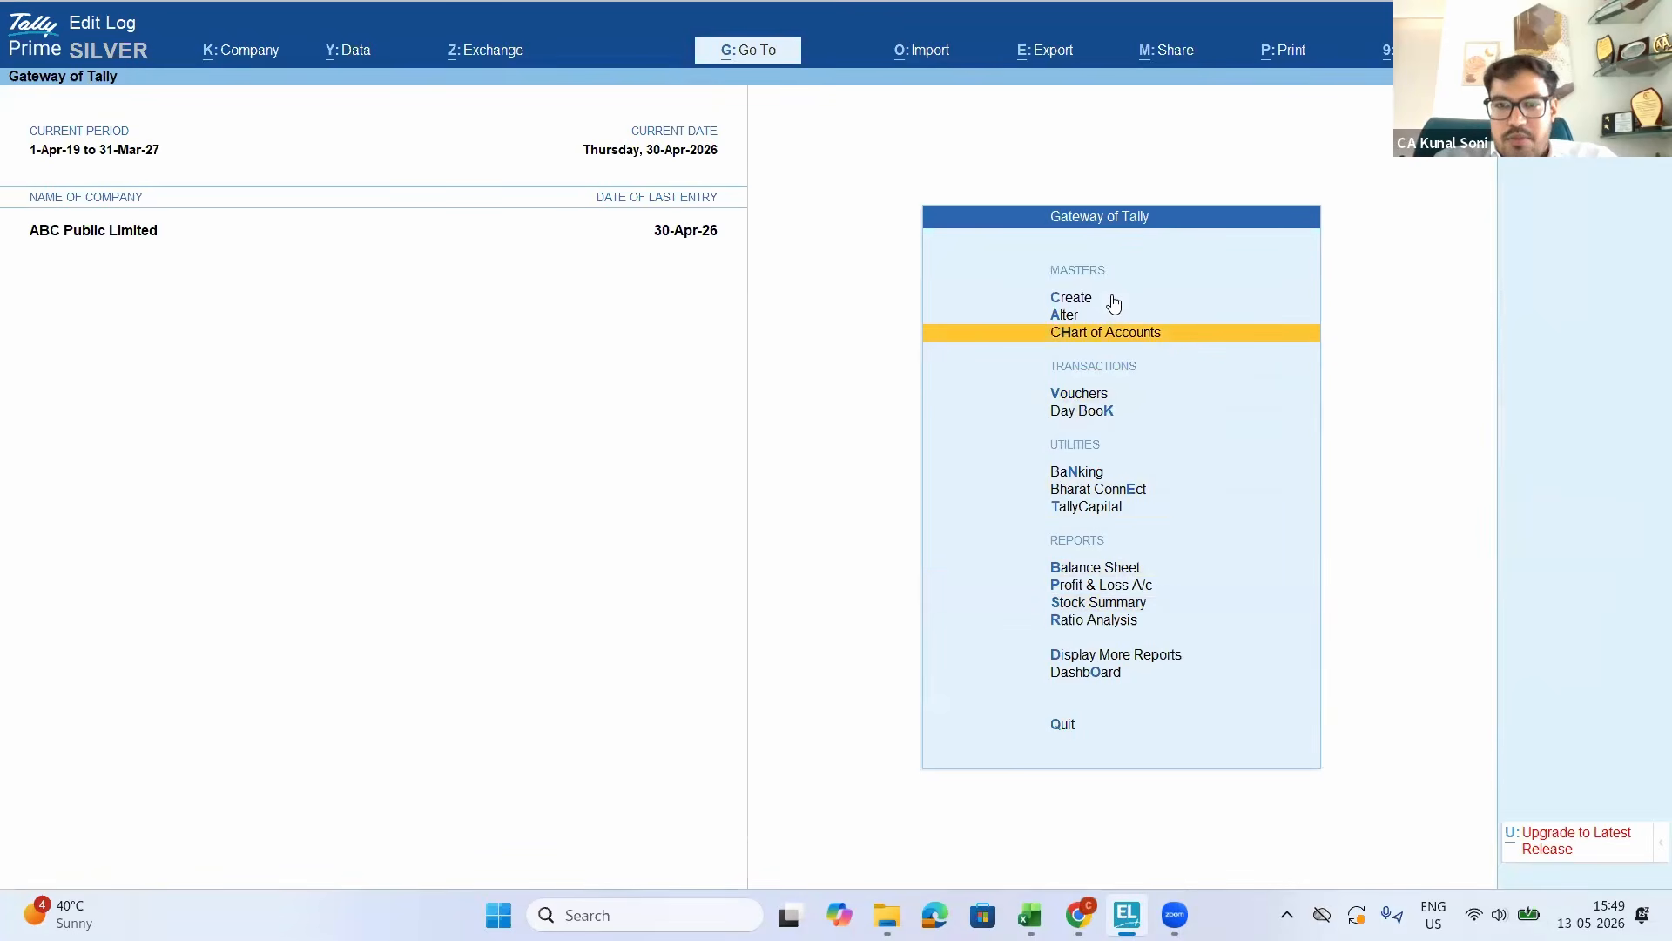
key("Return")
key("Down")
key("Down")
key("Down")
key("Down")
key("Down")
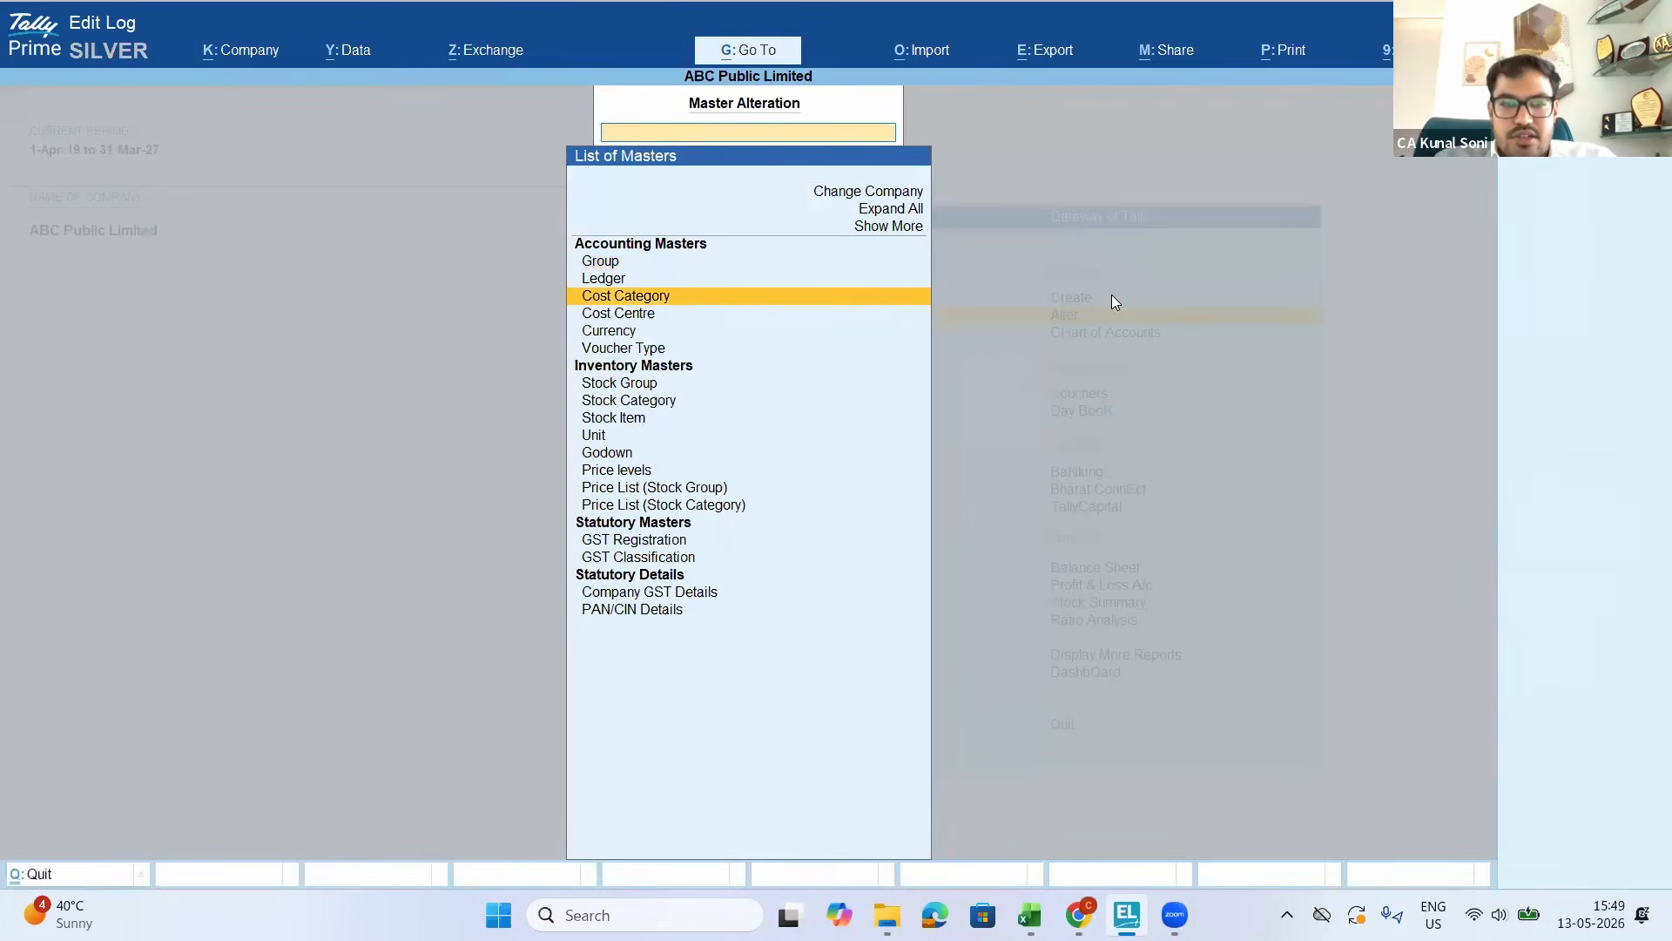
key("Return")
key("Down")
key("Up")
key("Return")
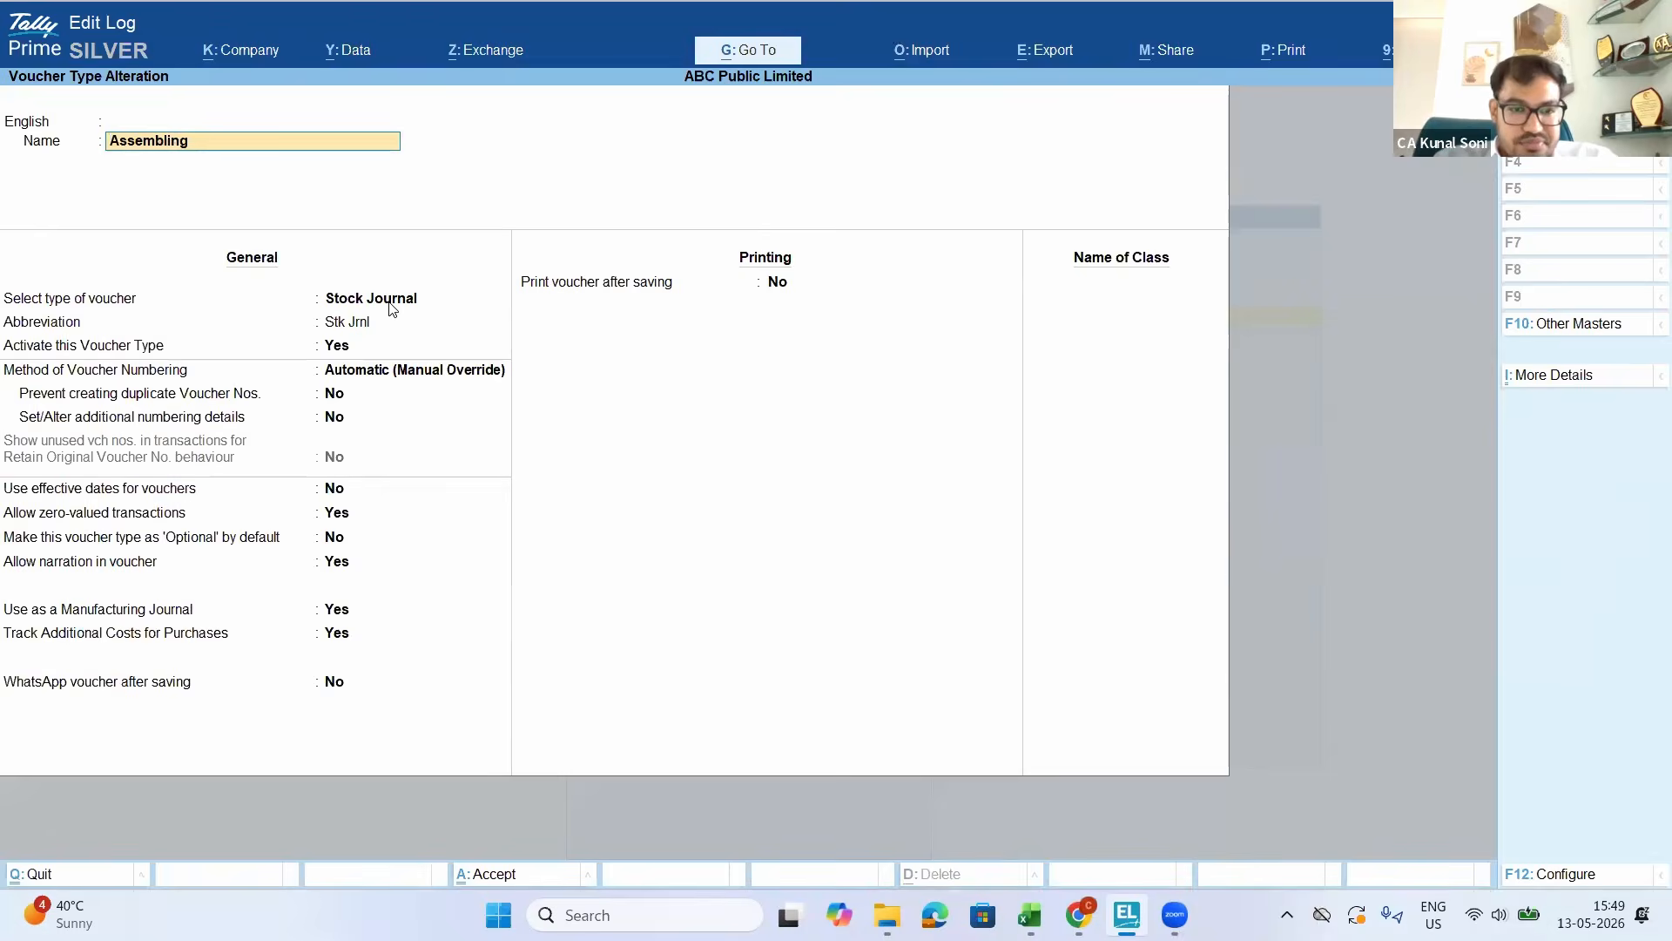
Examine the Assembling voucher type's settings down to manufacturing journal use and additional cost tracking, and leave without altering them
key("Return")
key("Return")
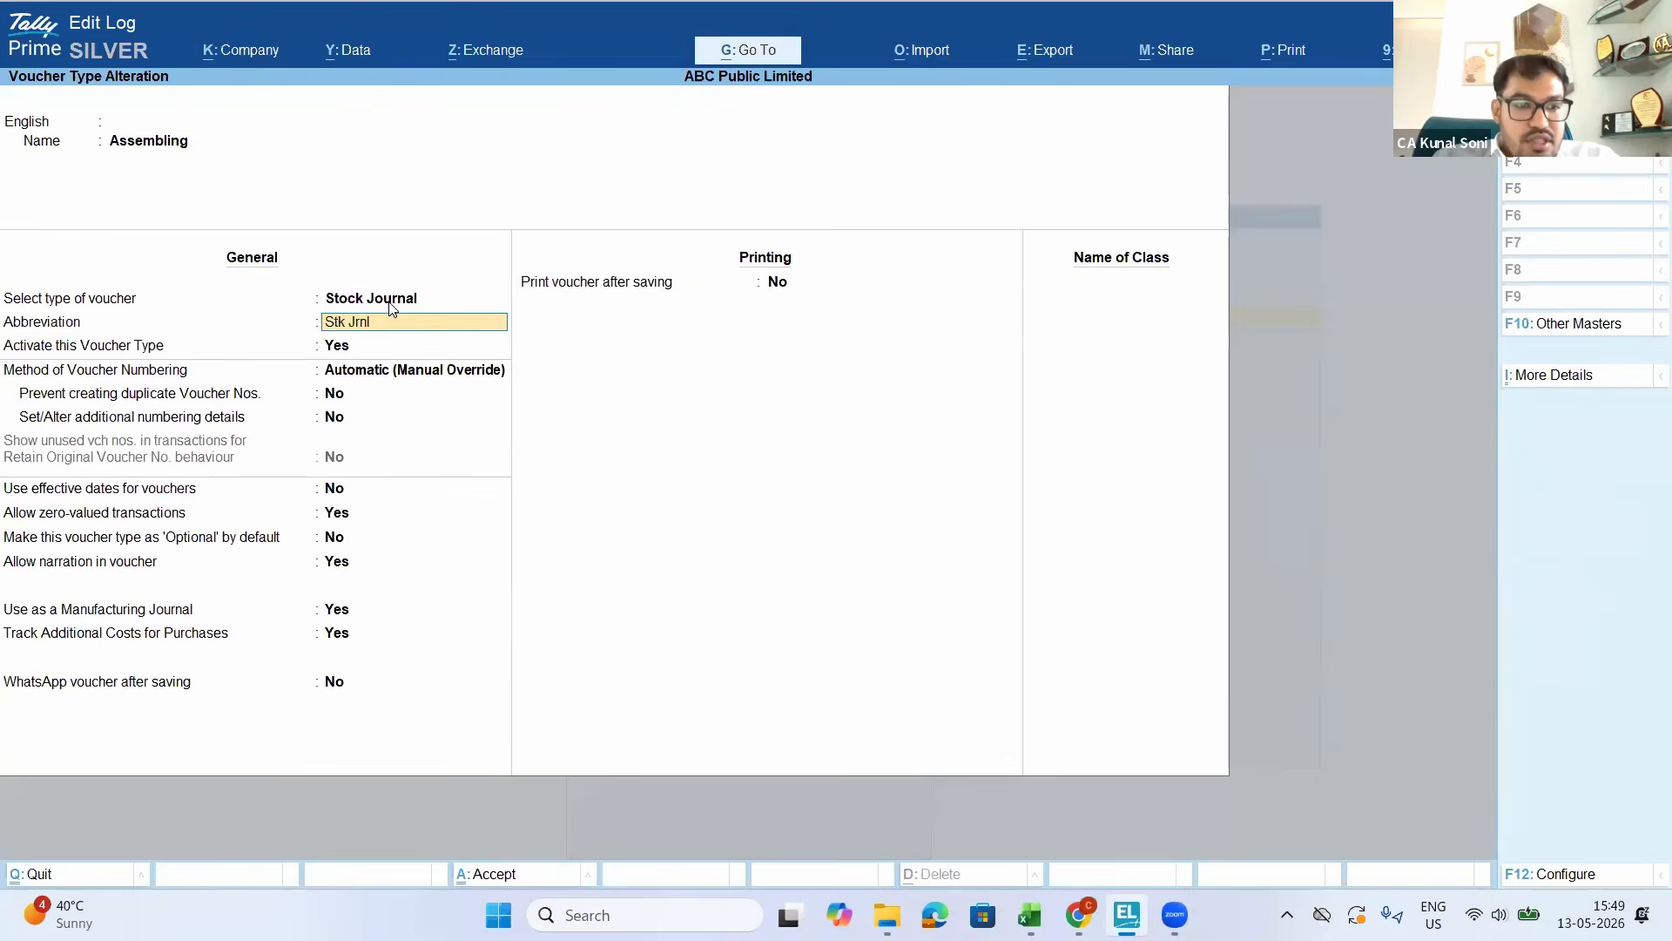
key("Return")
key("Return")
key("Return")
key("Return")
key("Return")
key("Return")
key("Return")
key("Return")
key("Return")
key("Return")
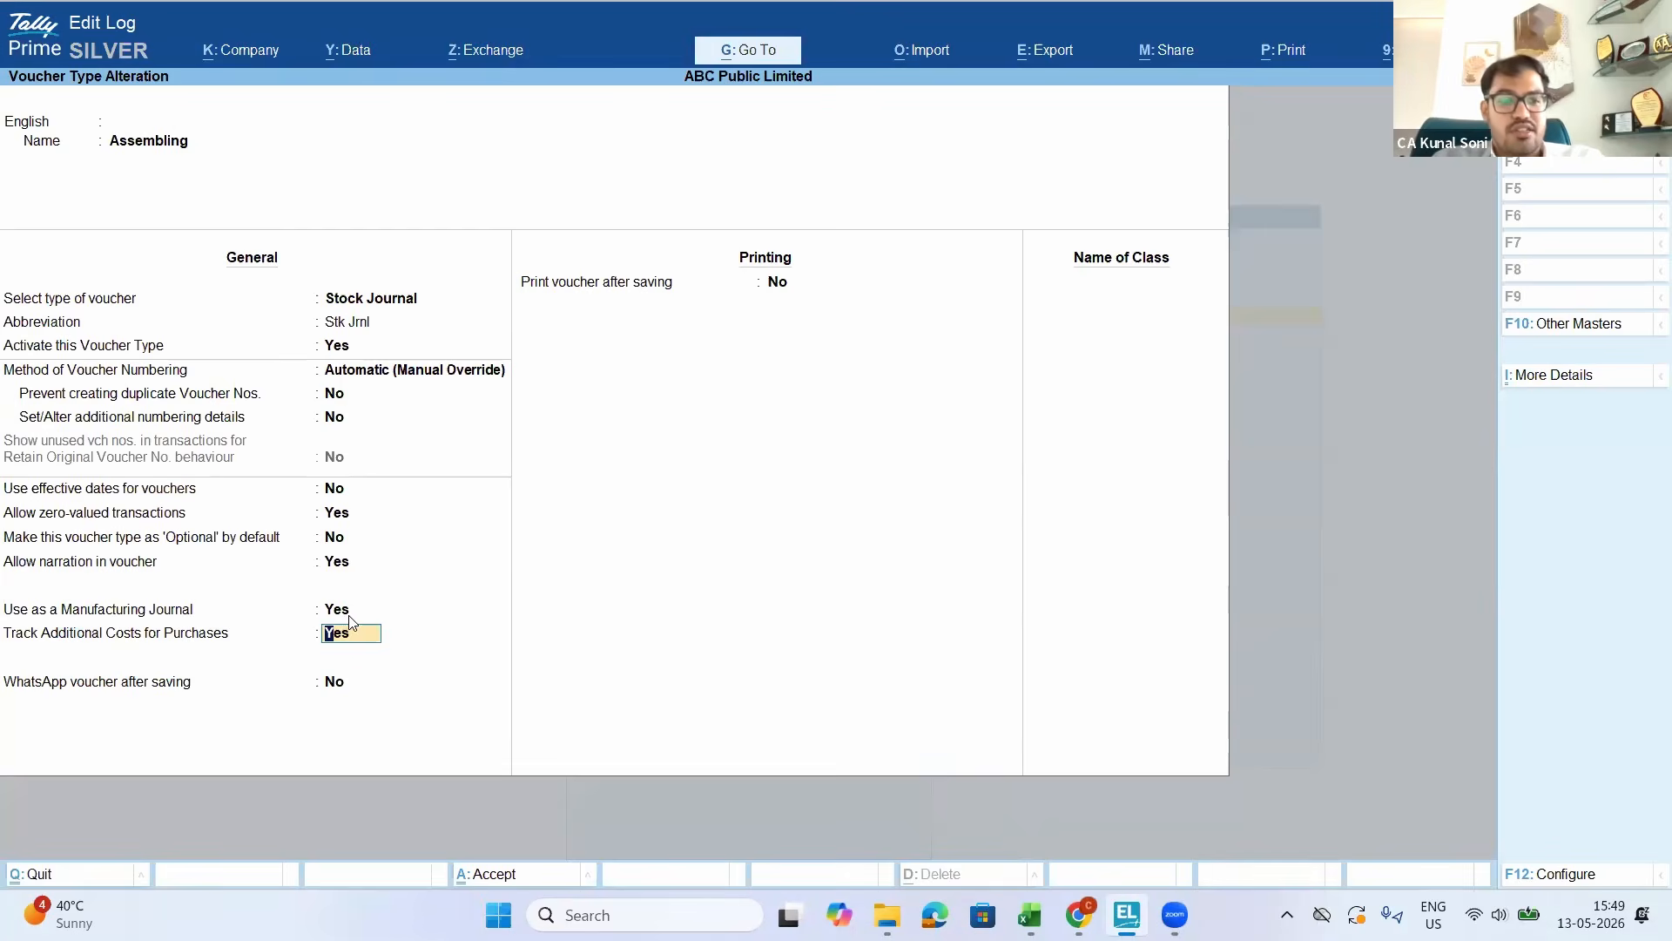
key("Escape")
key("Escape")
key("Escape")
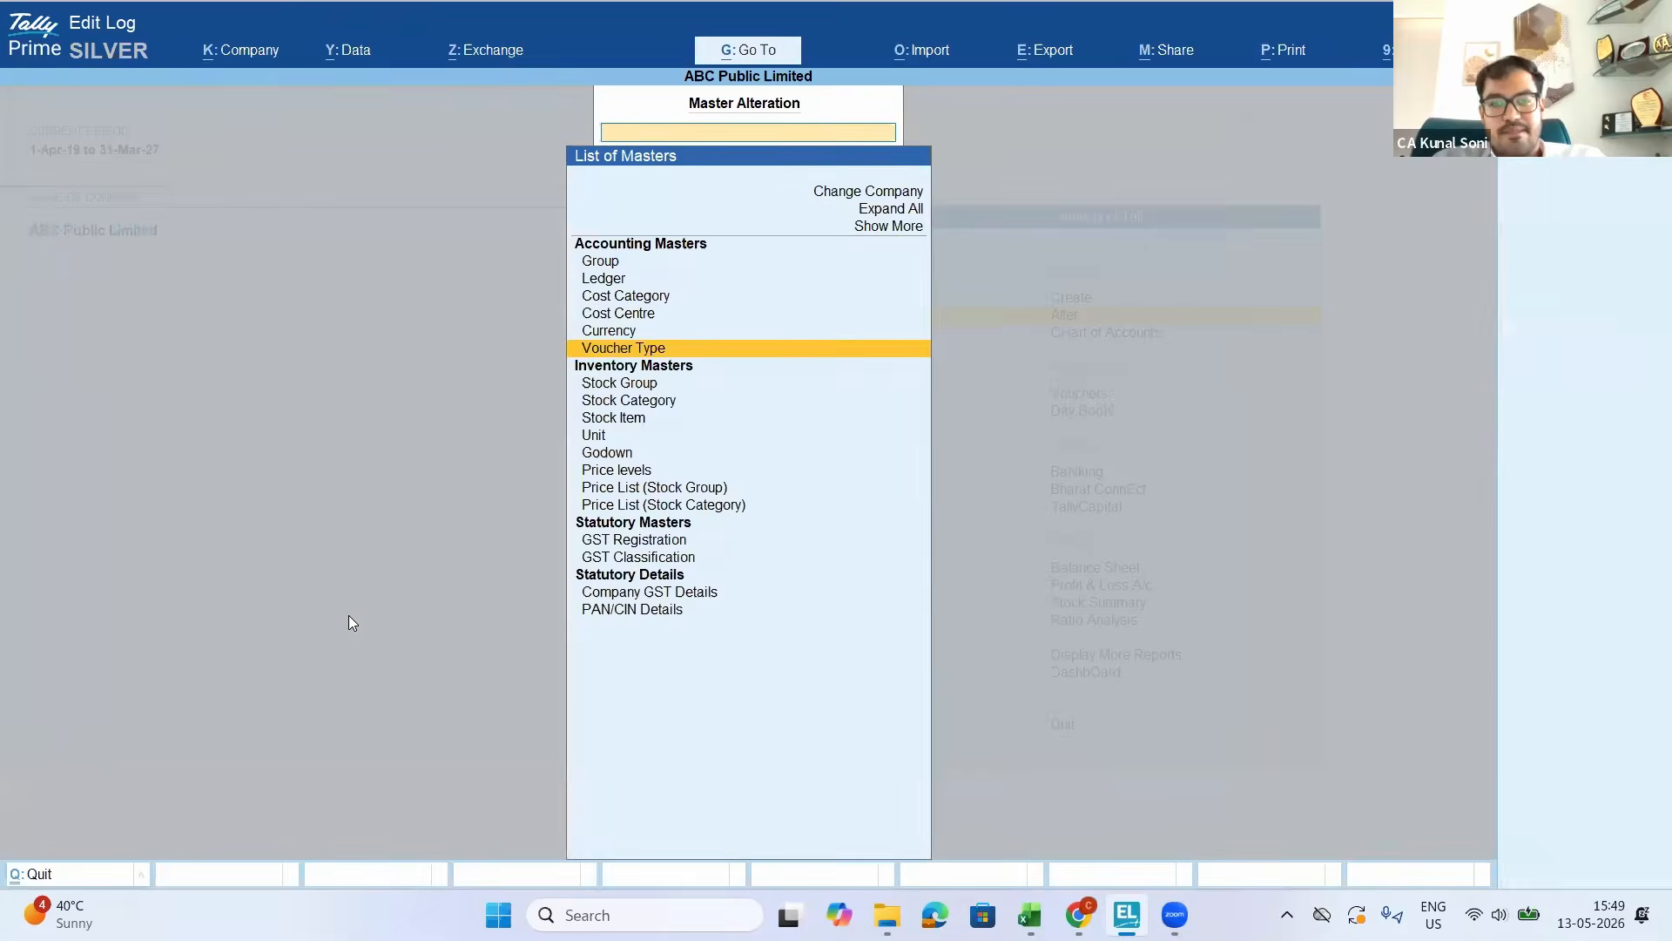
Start a new stock journal voucher of type Assembling and accept voucher number 1
key("Down")
key("Down")
key("Return")
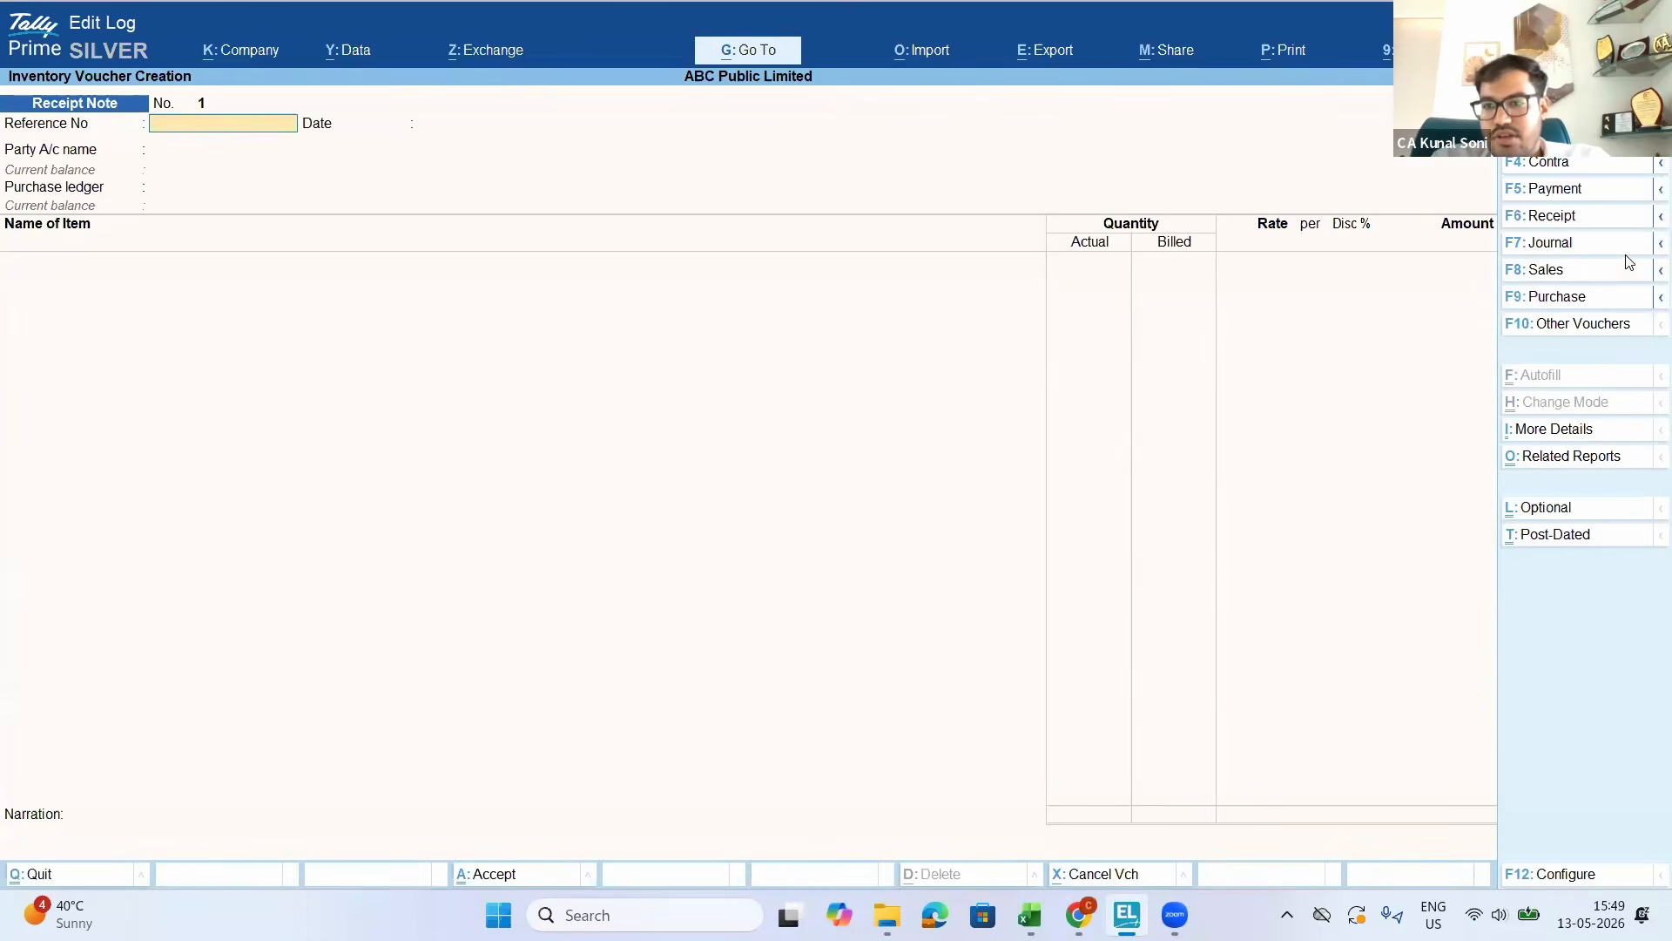
left_click(1660, 243)
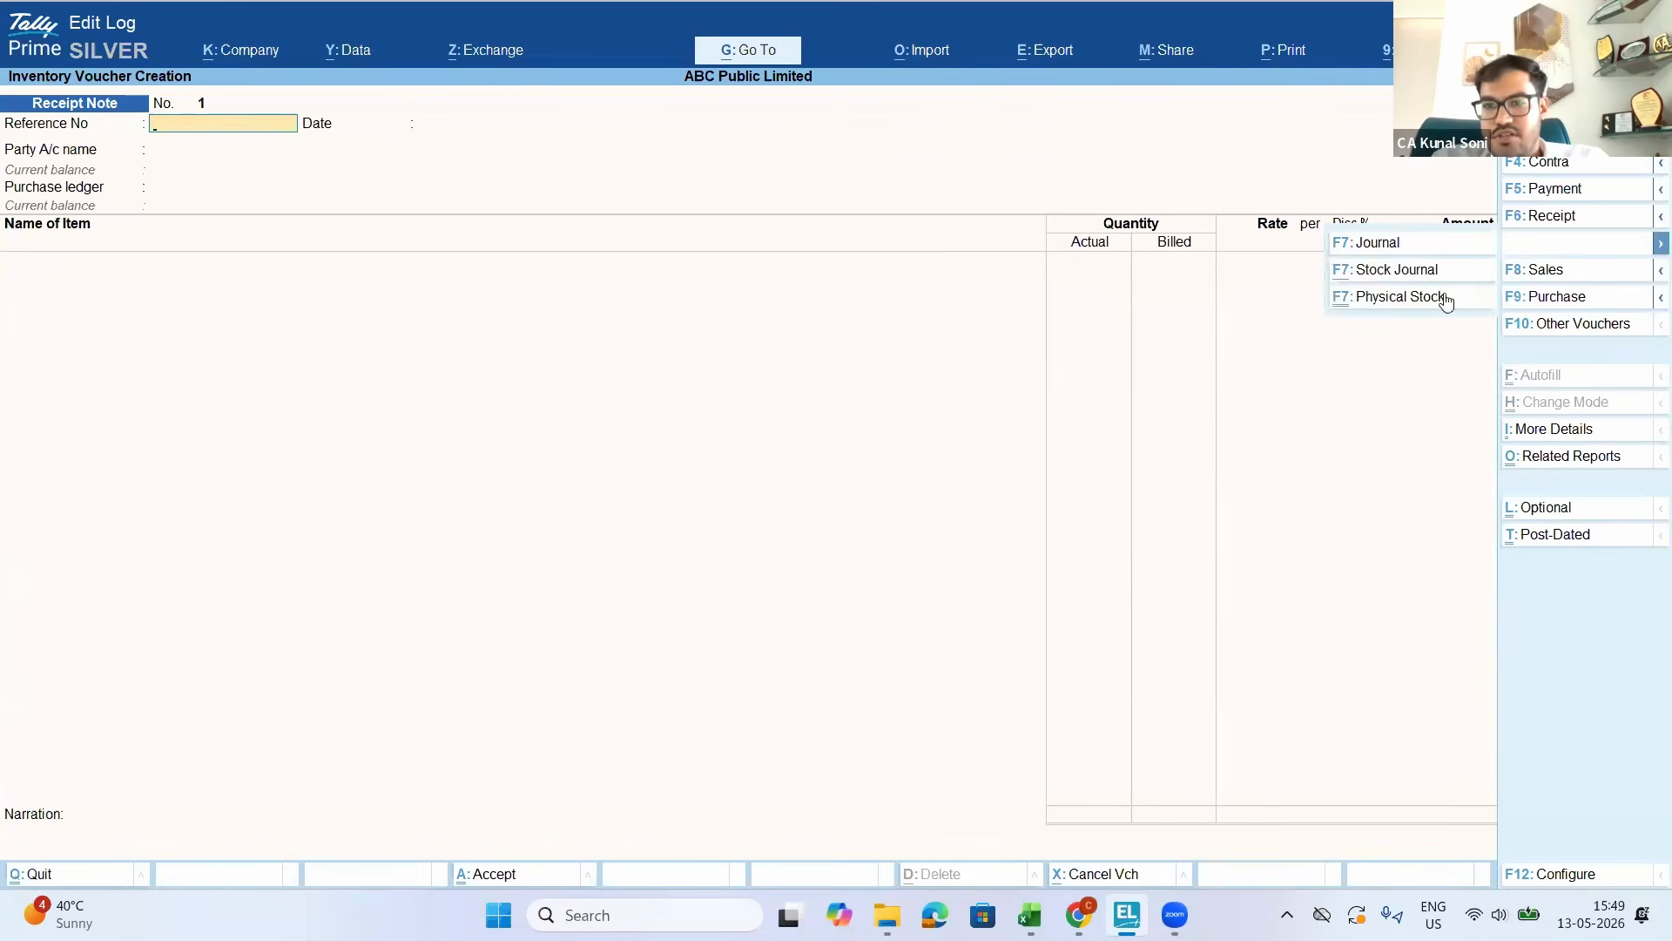
left_click(1364, 272)
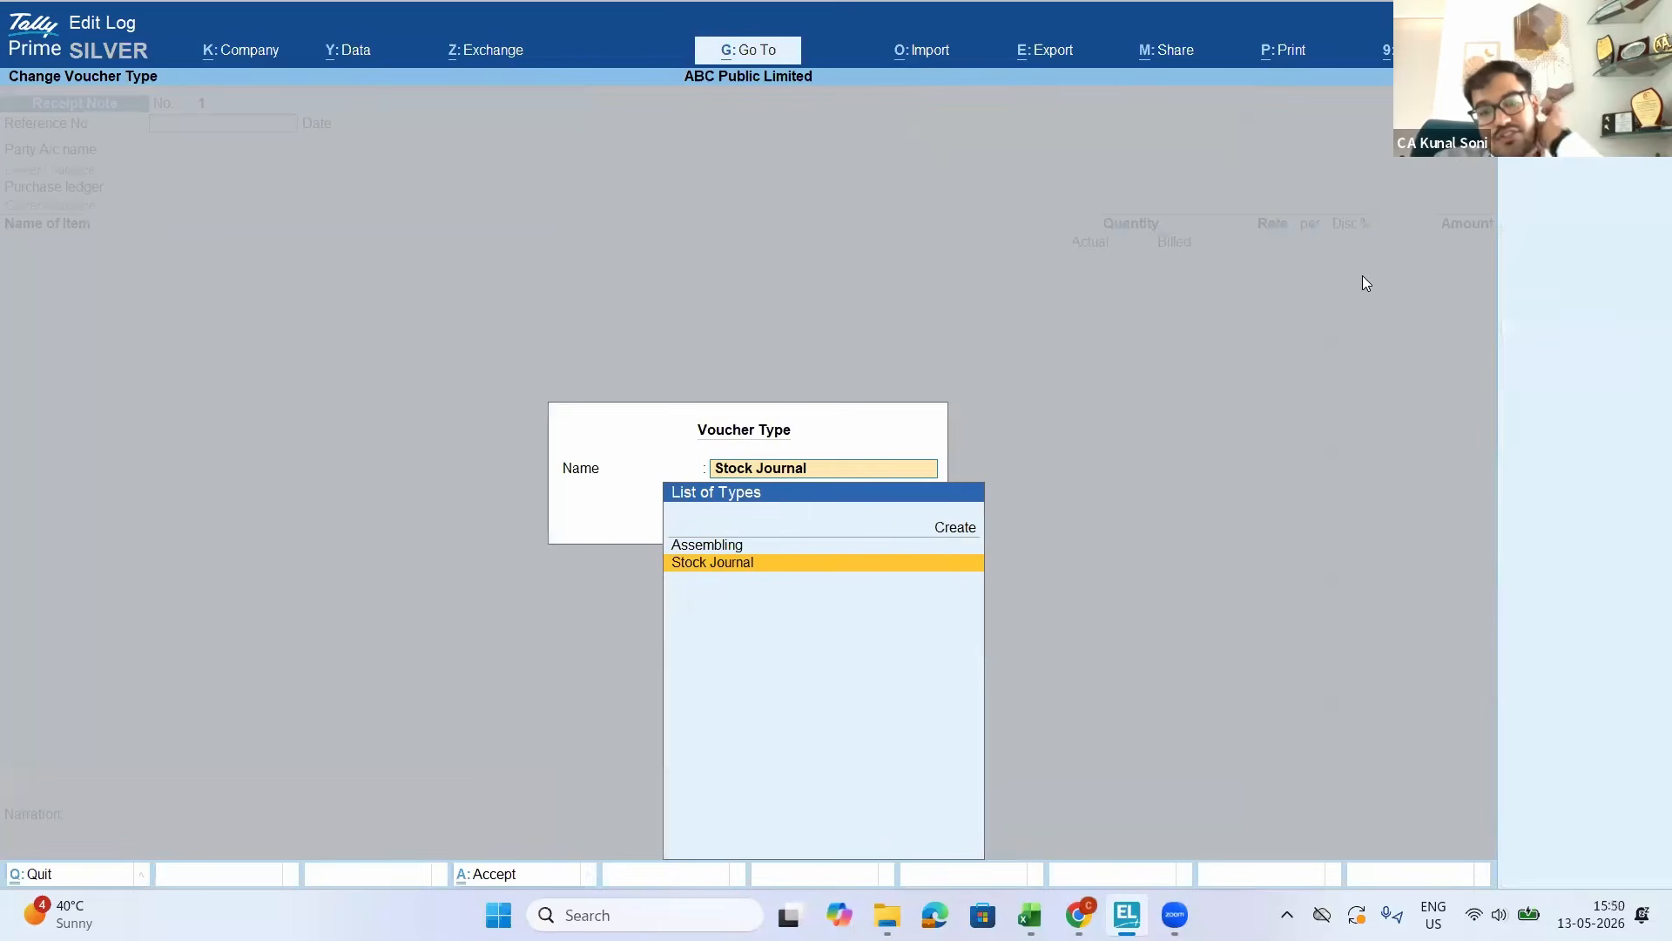
key("Up")
key("Down")
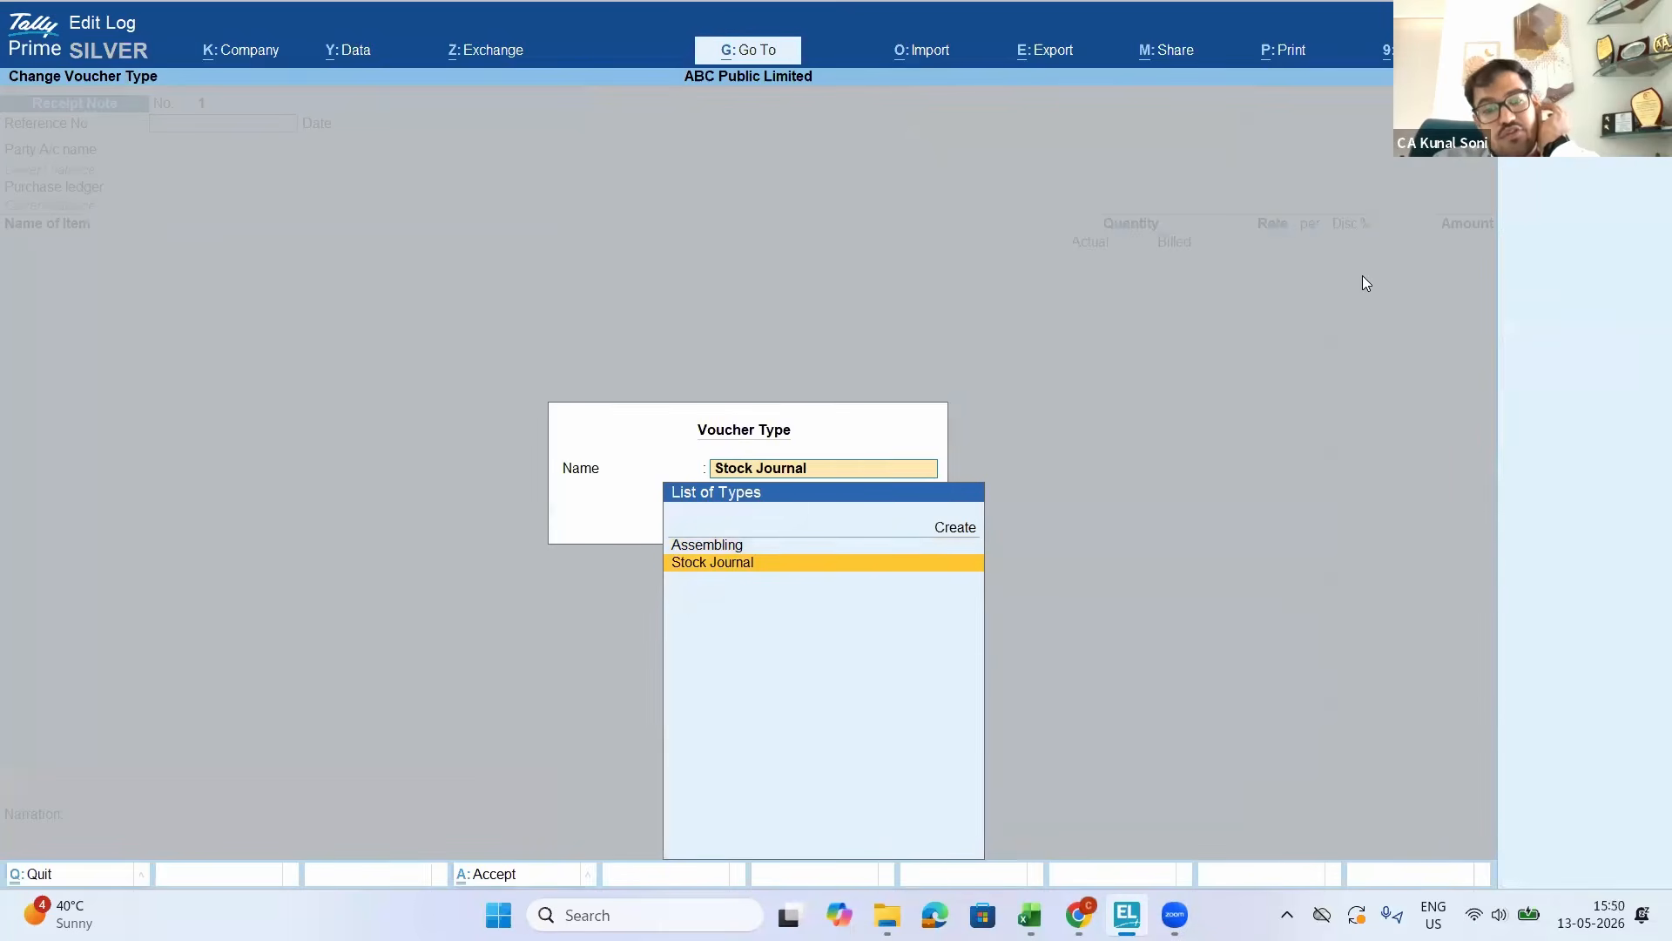
key("Up")
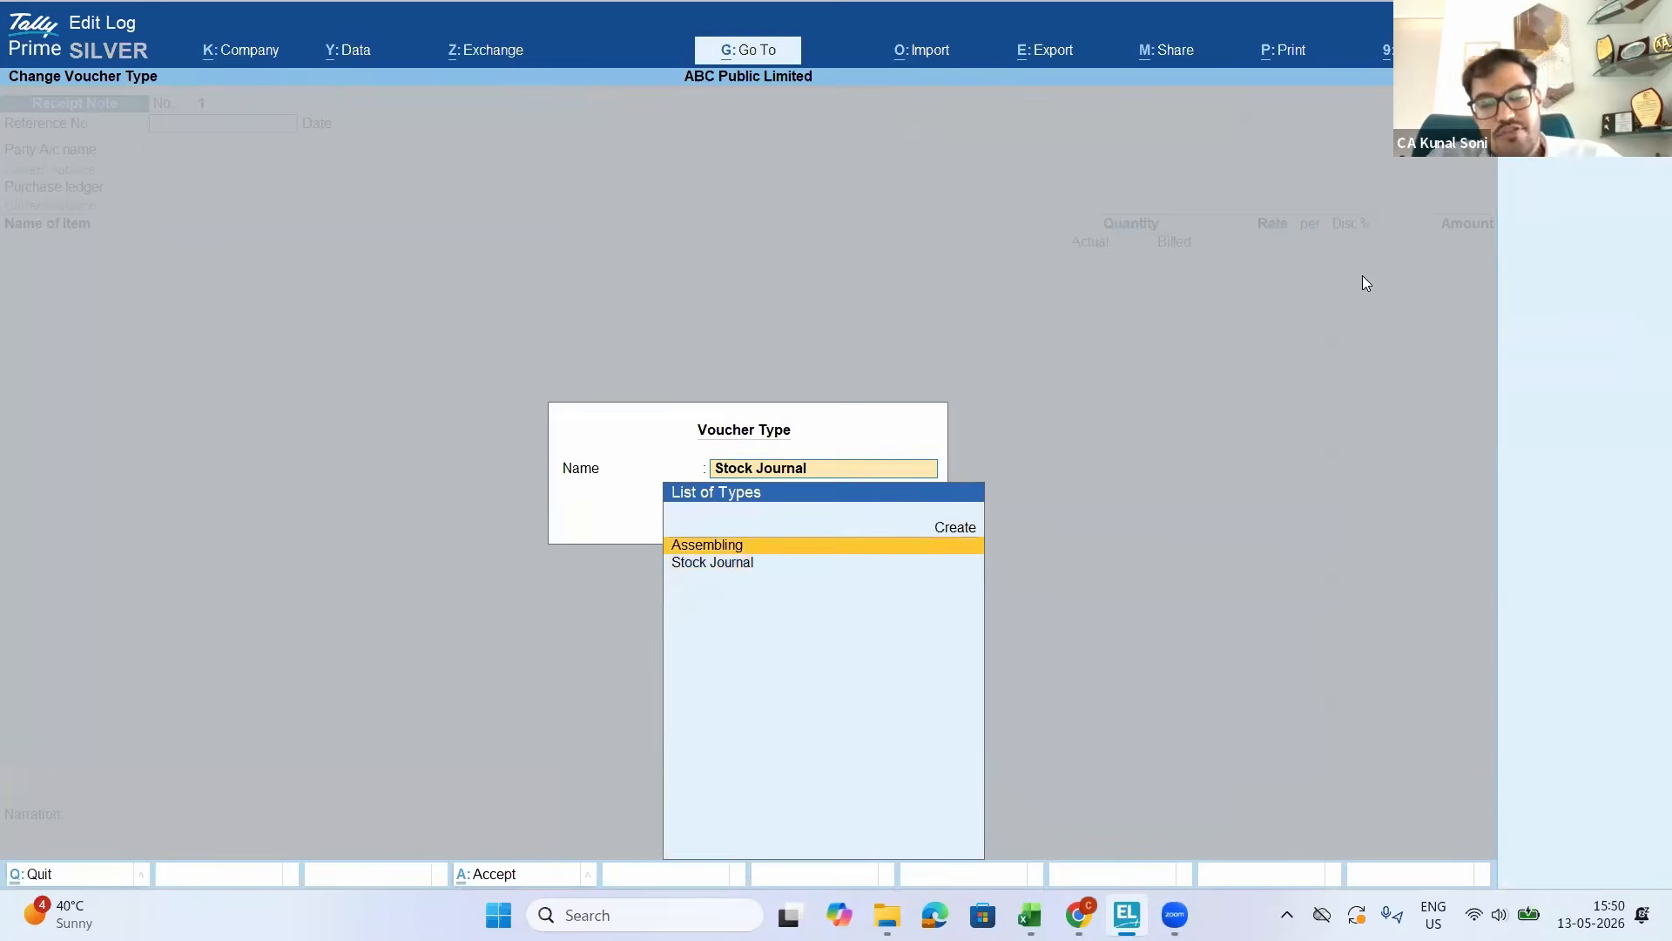
key("Return")
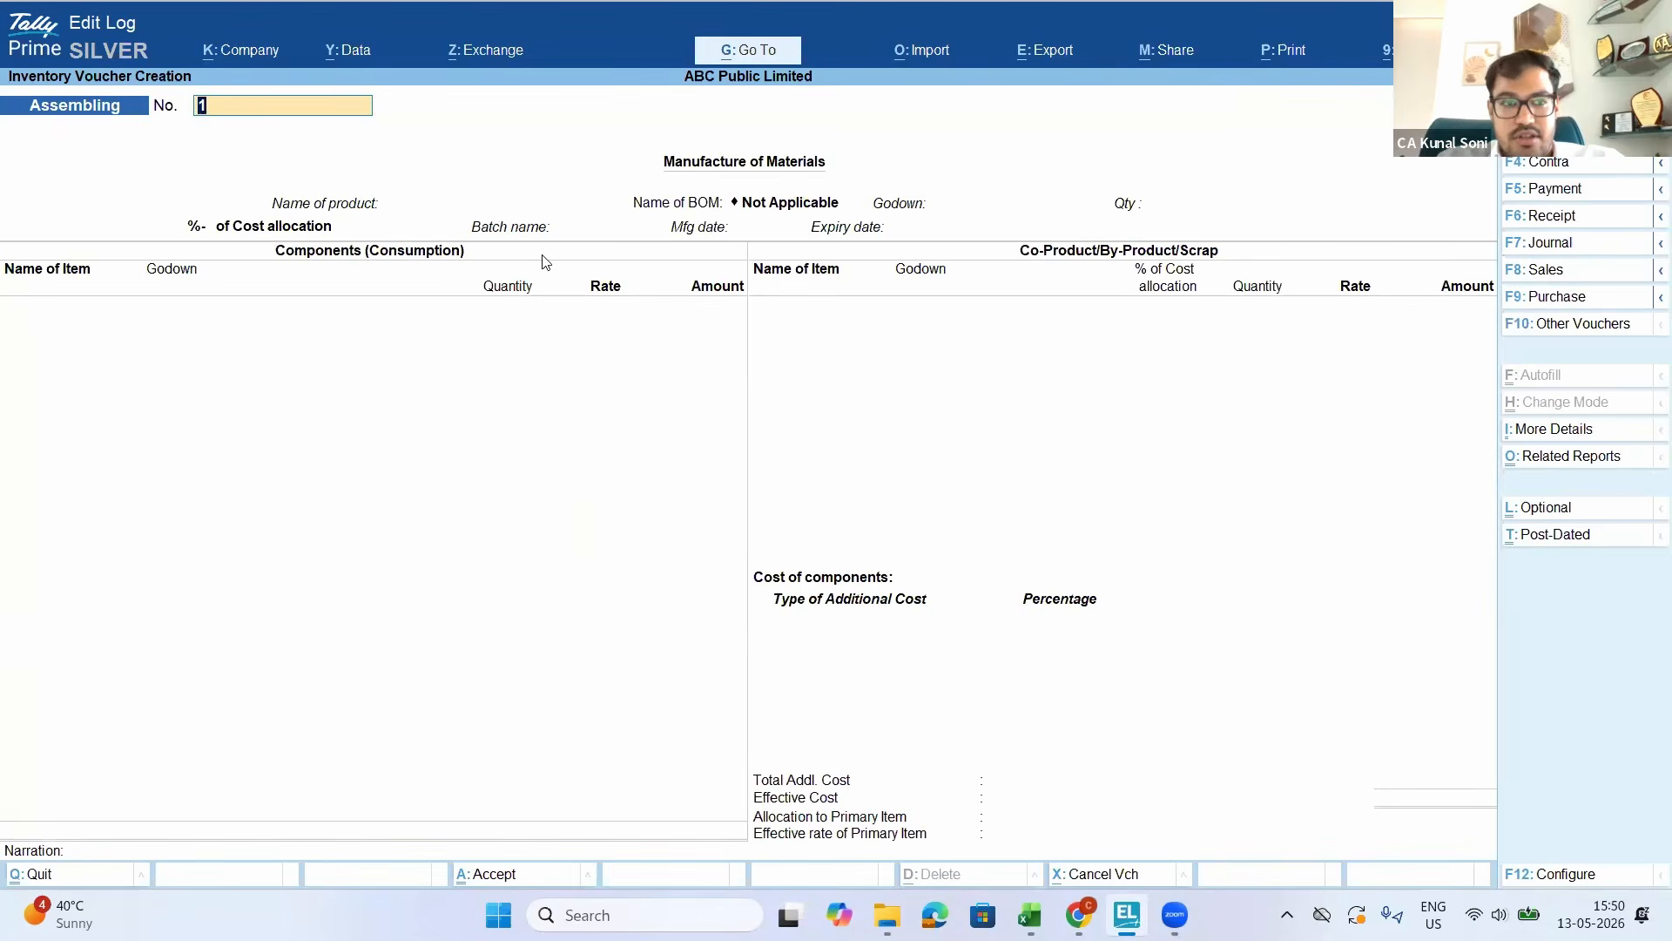
key("Return")
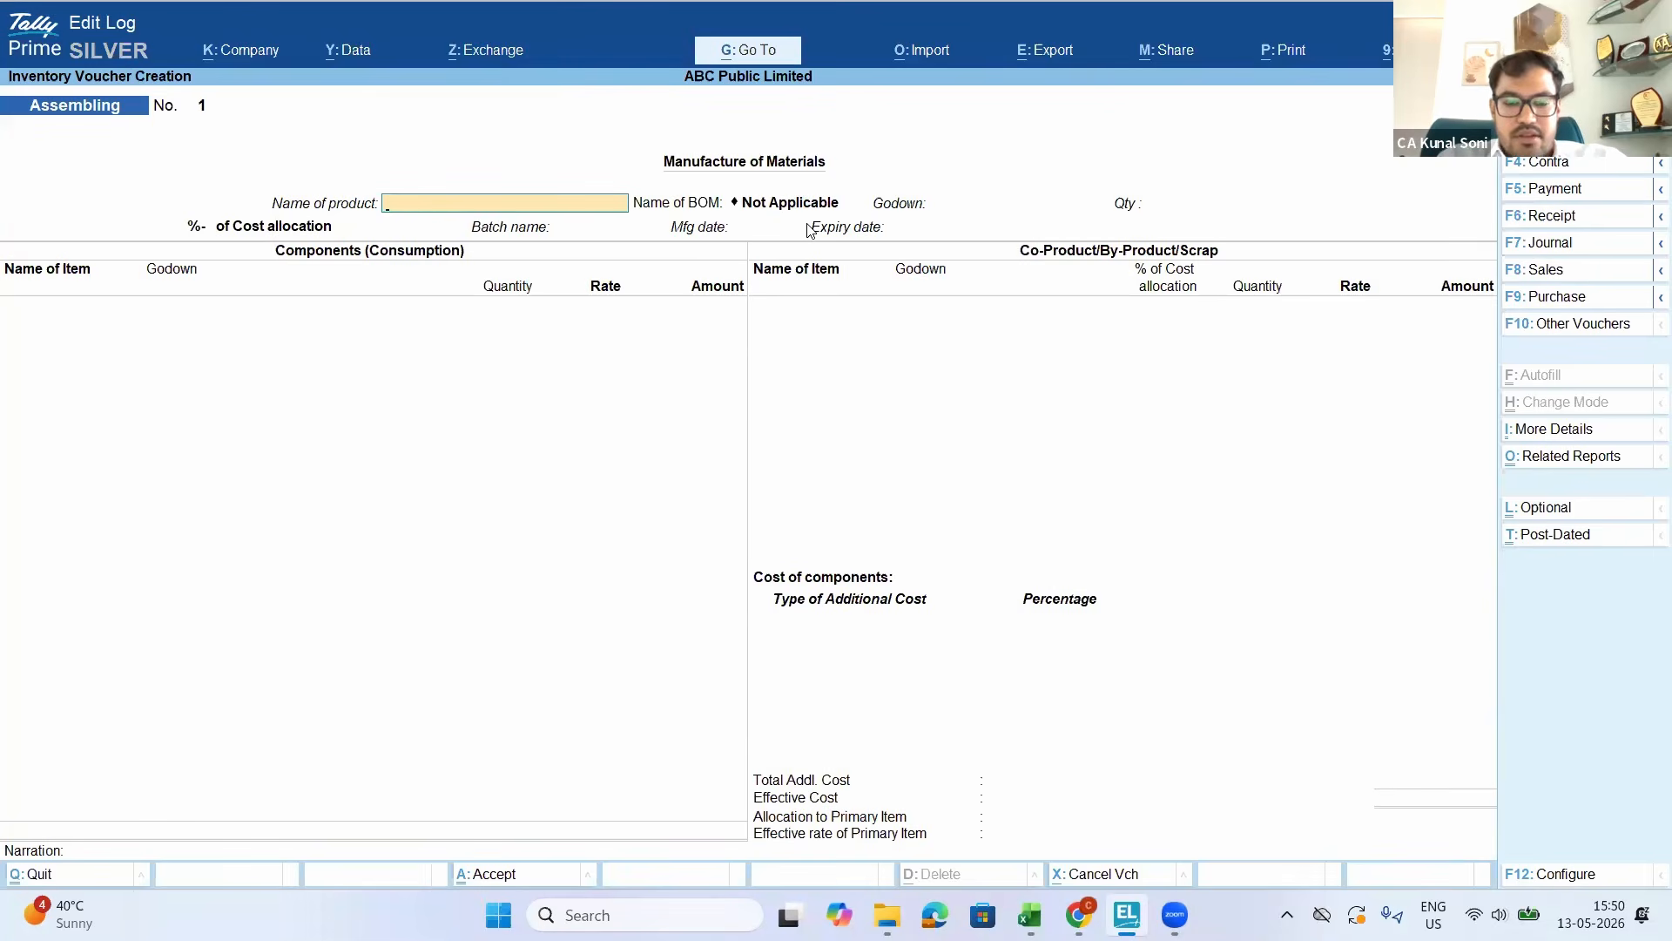
Choose Brand A - 17" Smart TV with BOM TV as the manufactured product, stored in the Finishhed Goods. godown
type("Te")
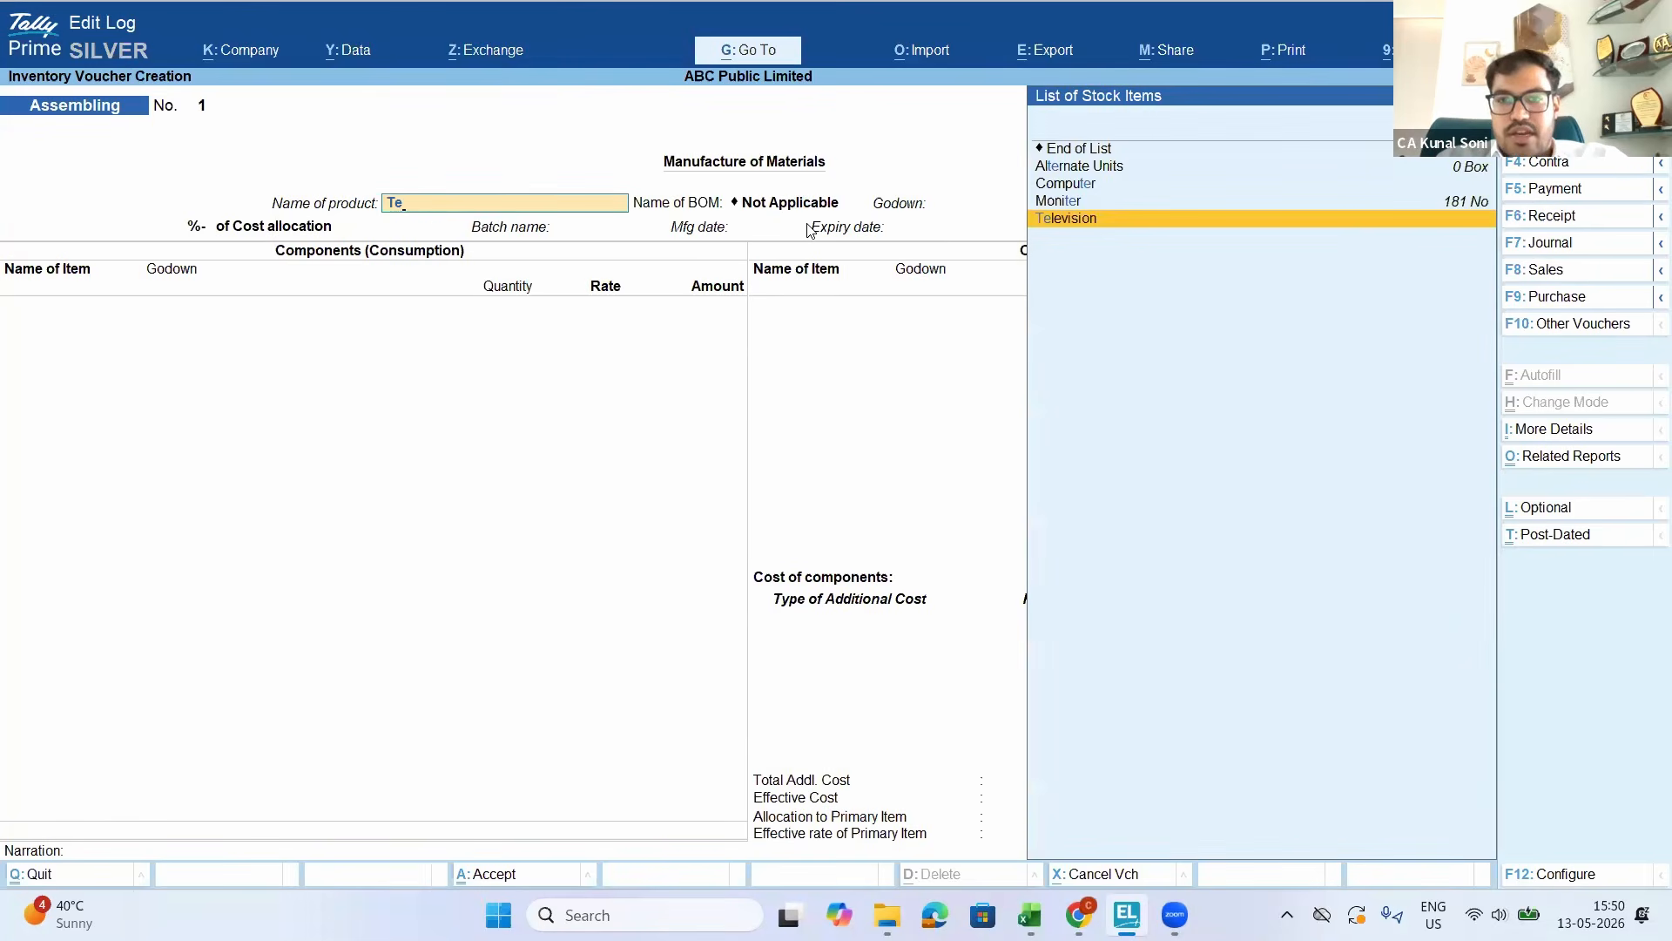
key("BackSpace")
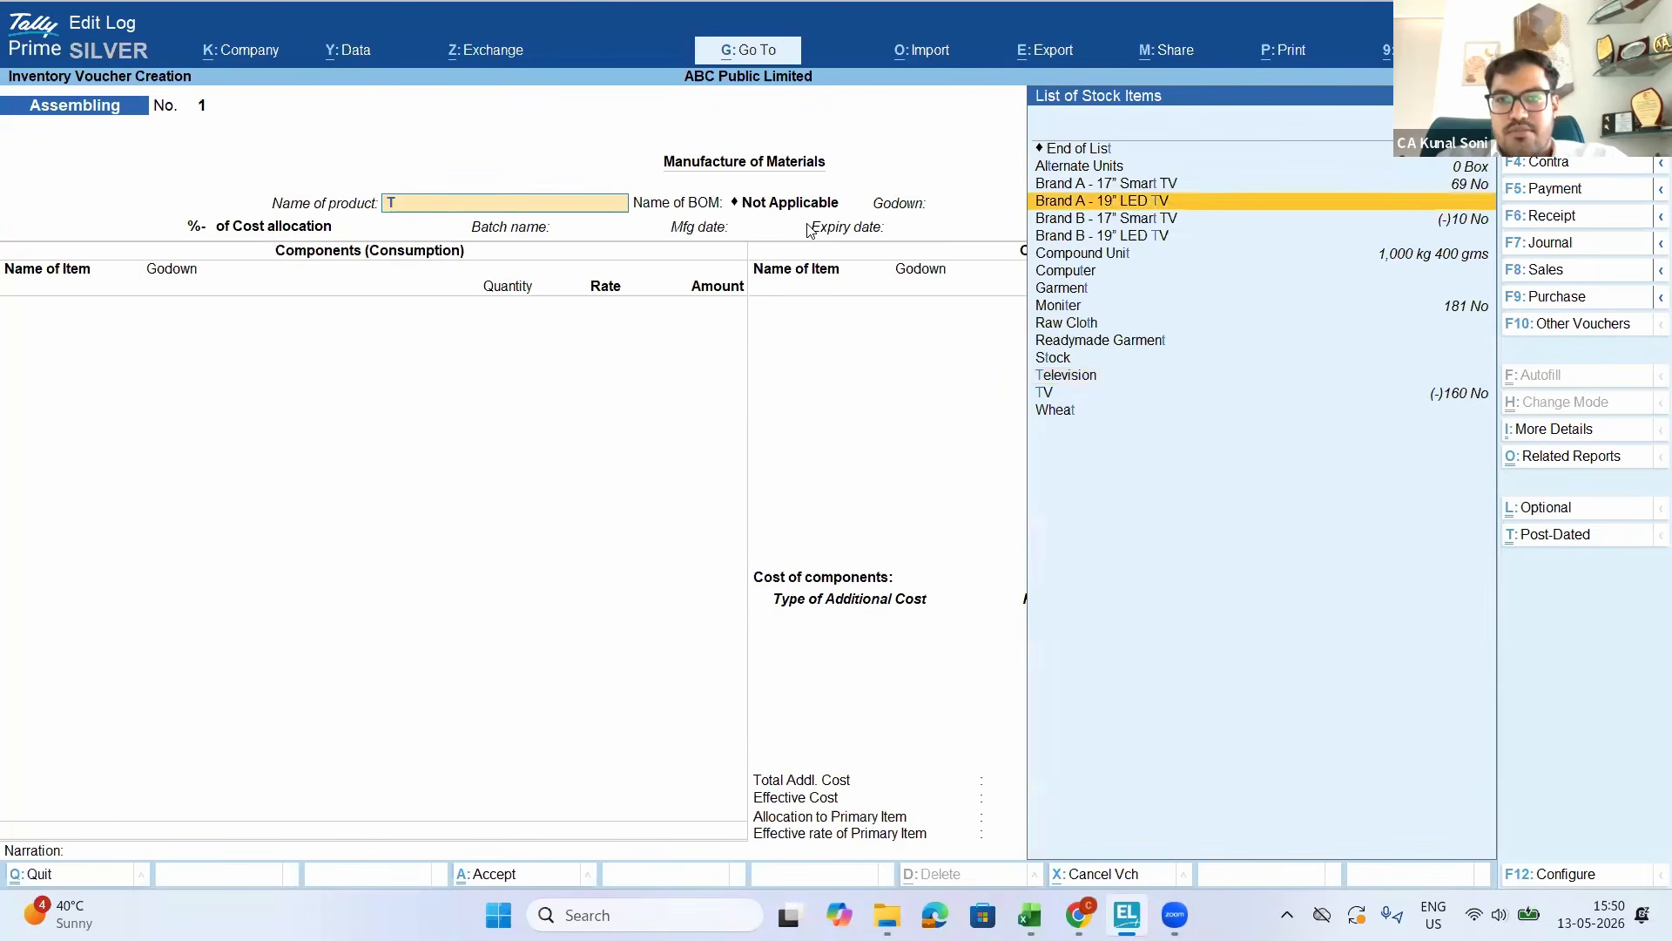
key("Up")
key("Return")
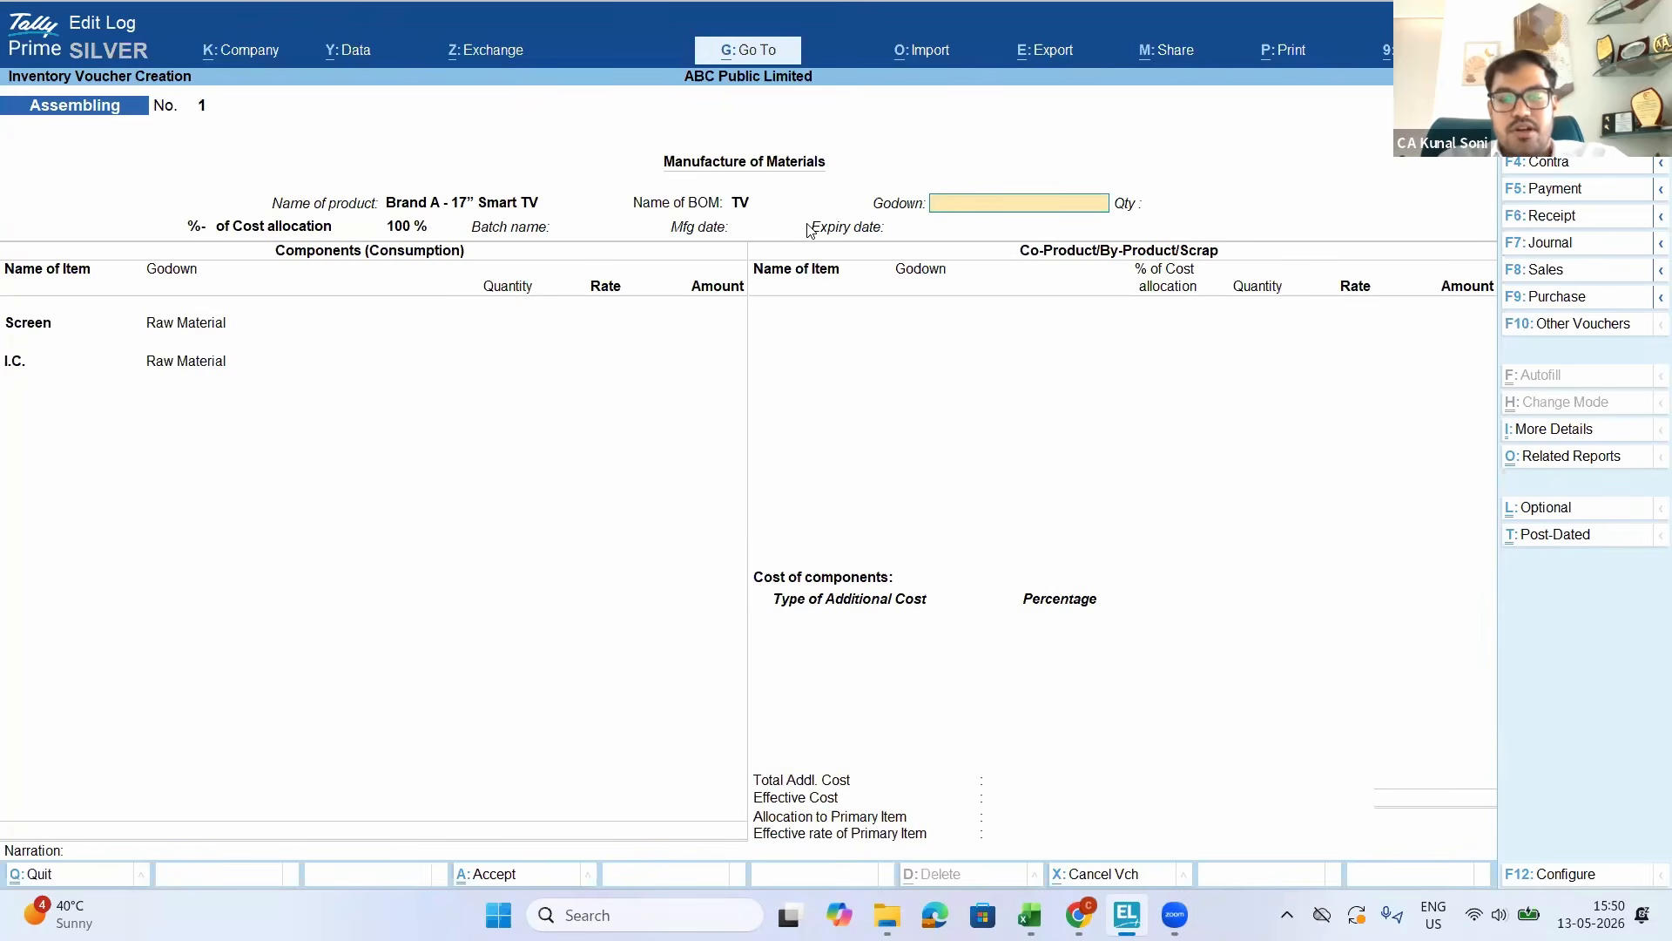
type("Finishhed Goods.")
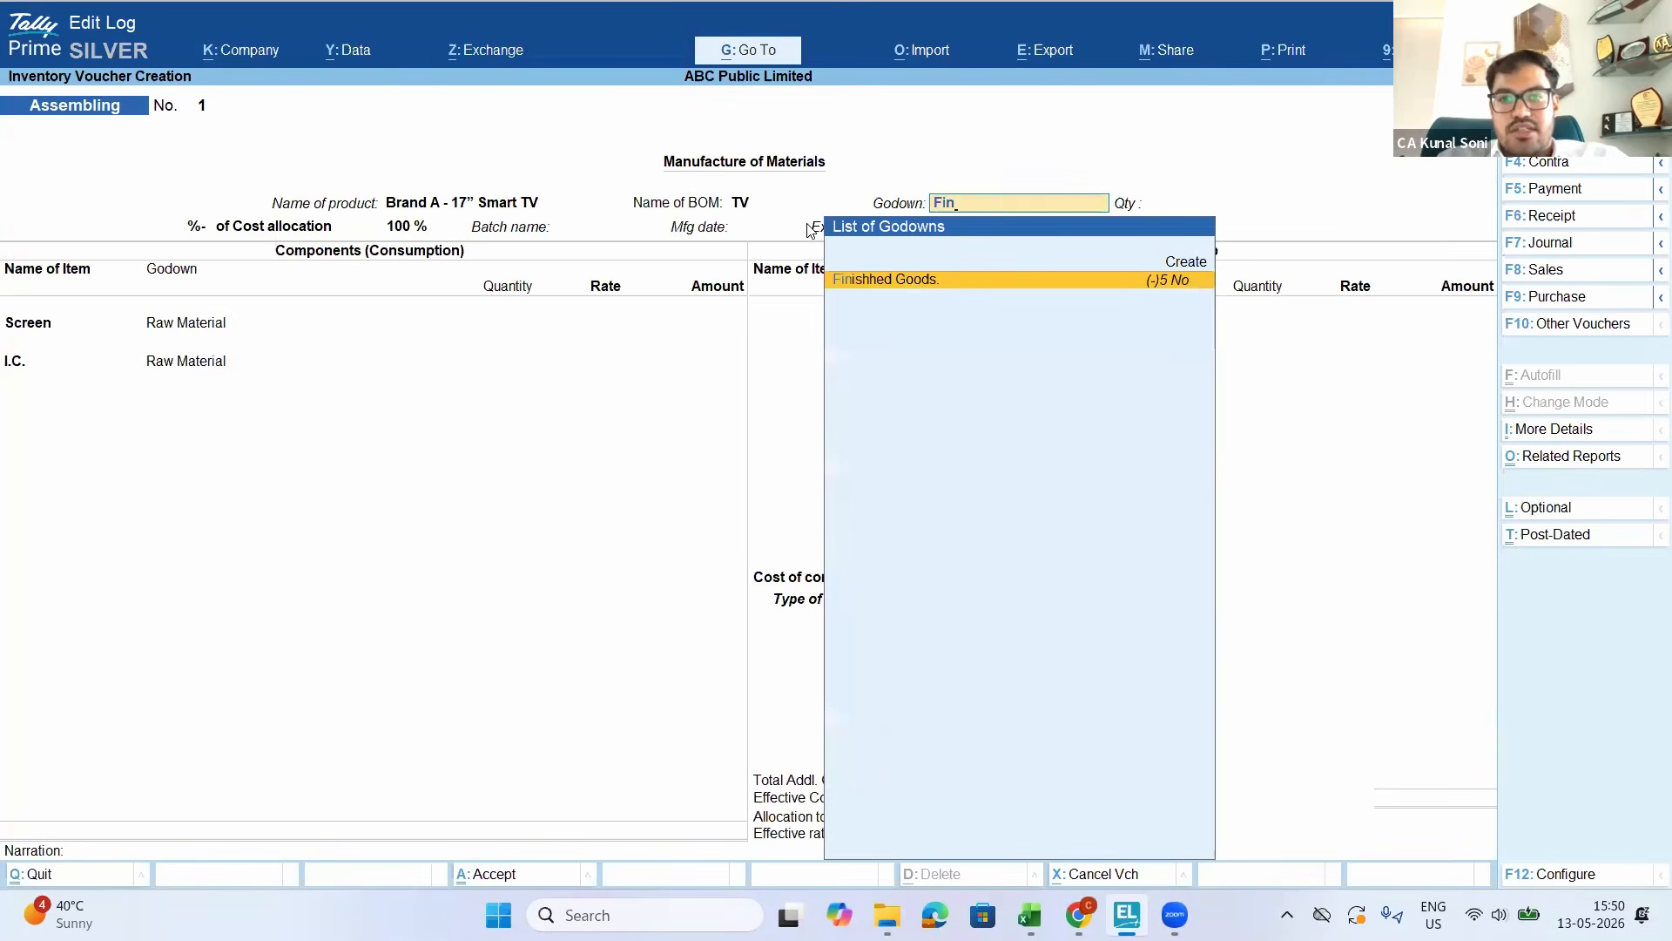
key("Return")
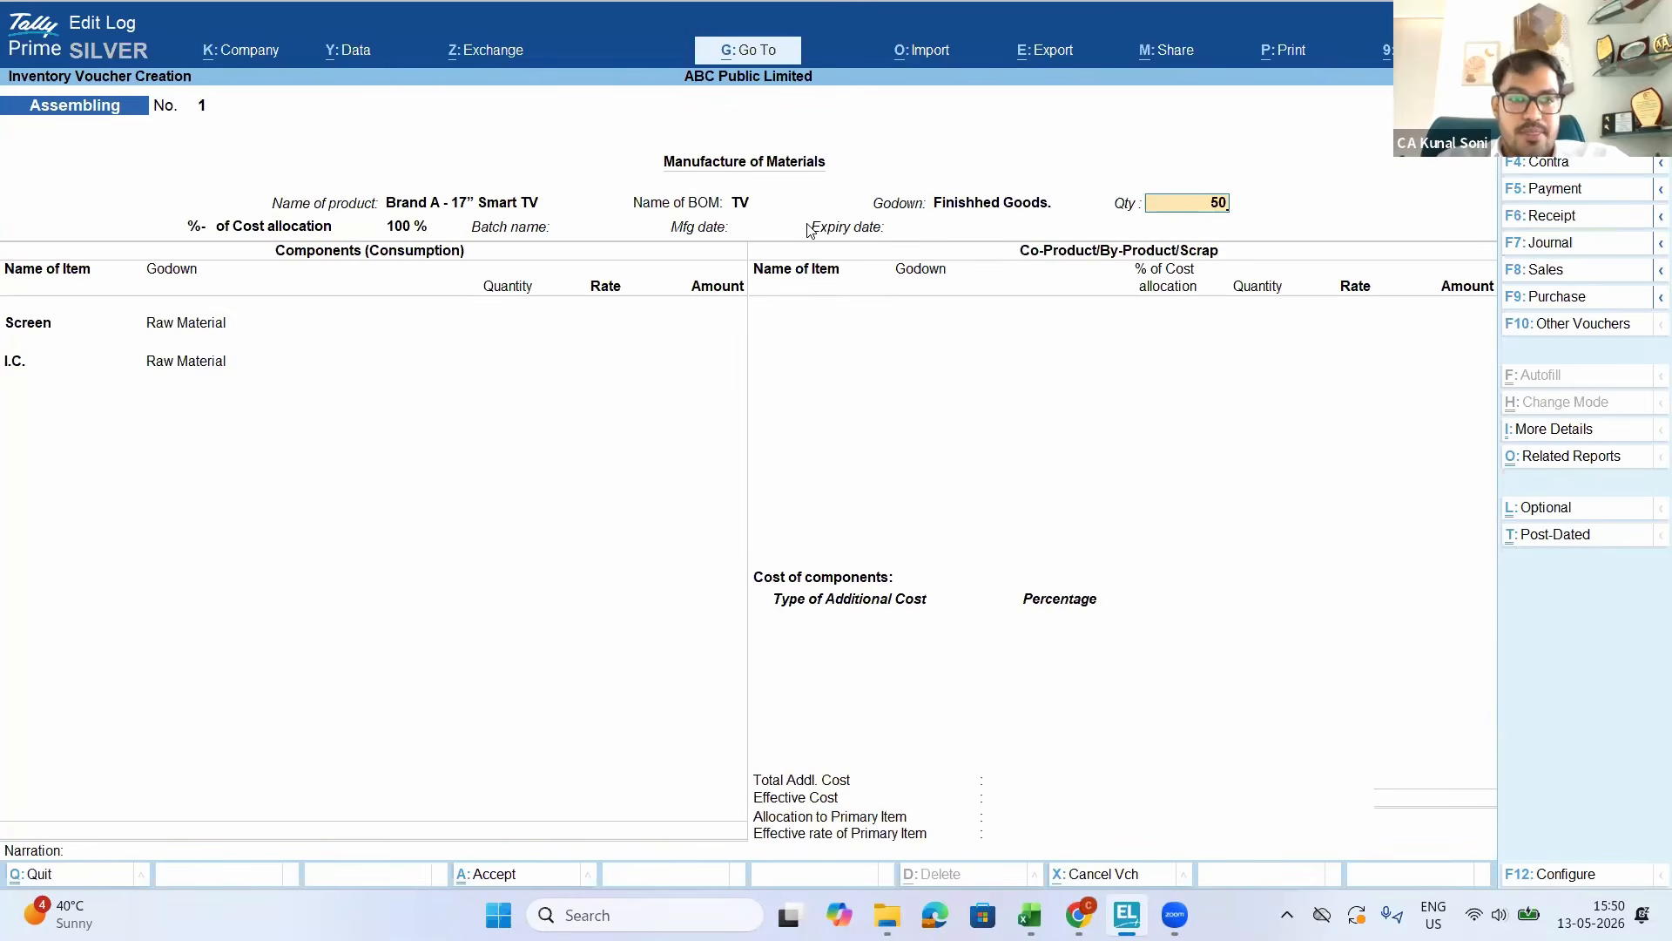
Try a product quantity of 50 and look through the cost tracking numbers offered
type("50")
key("Return")
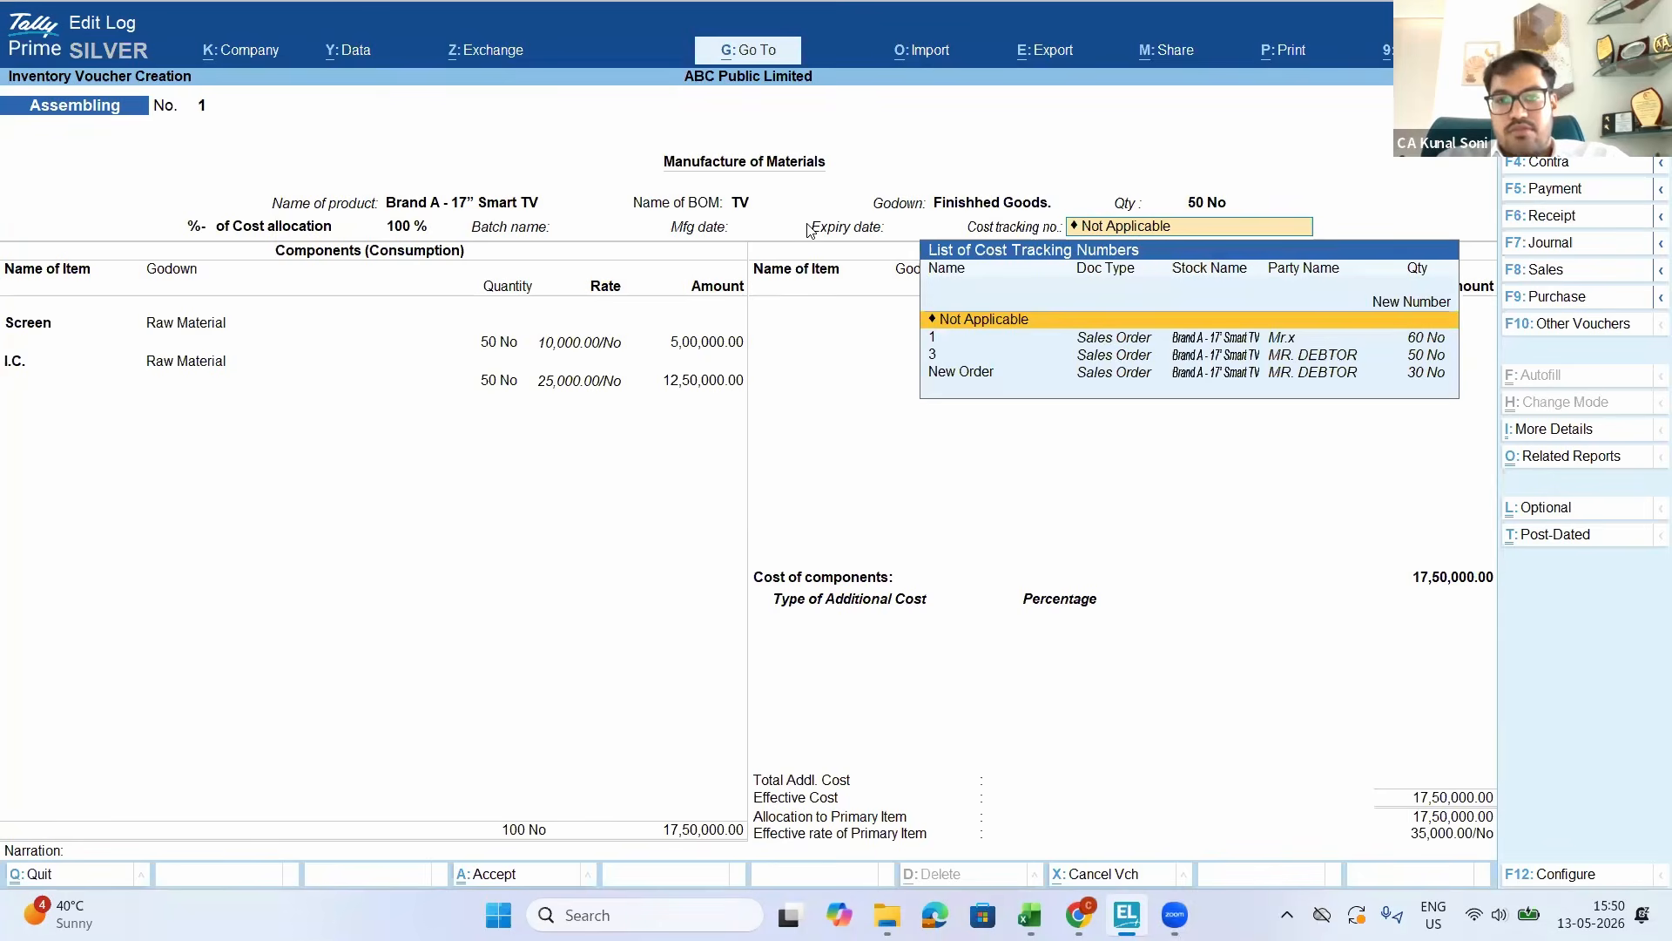
key("Down")
key("Down")
key("Up")
key("Up")
key("Down")
key("Down")
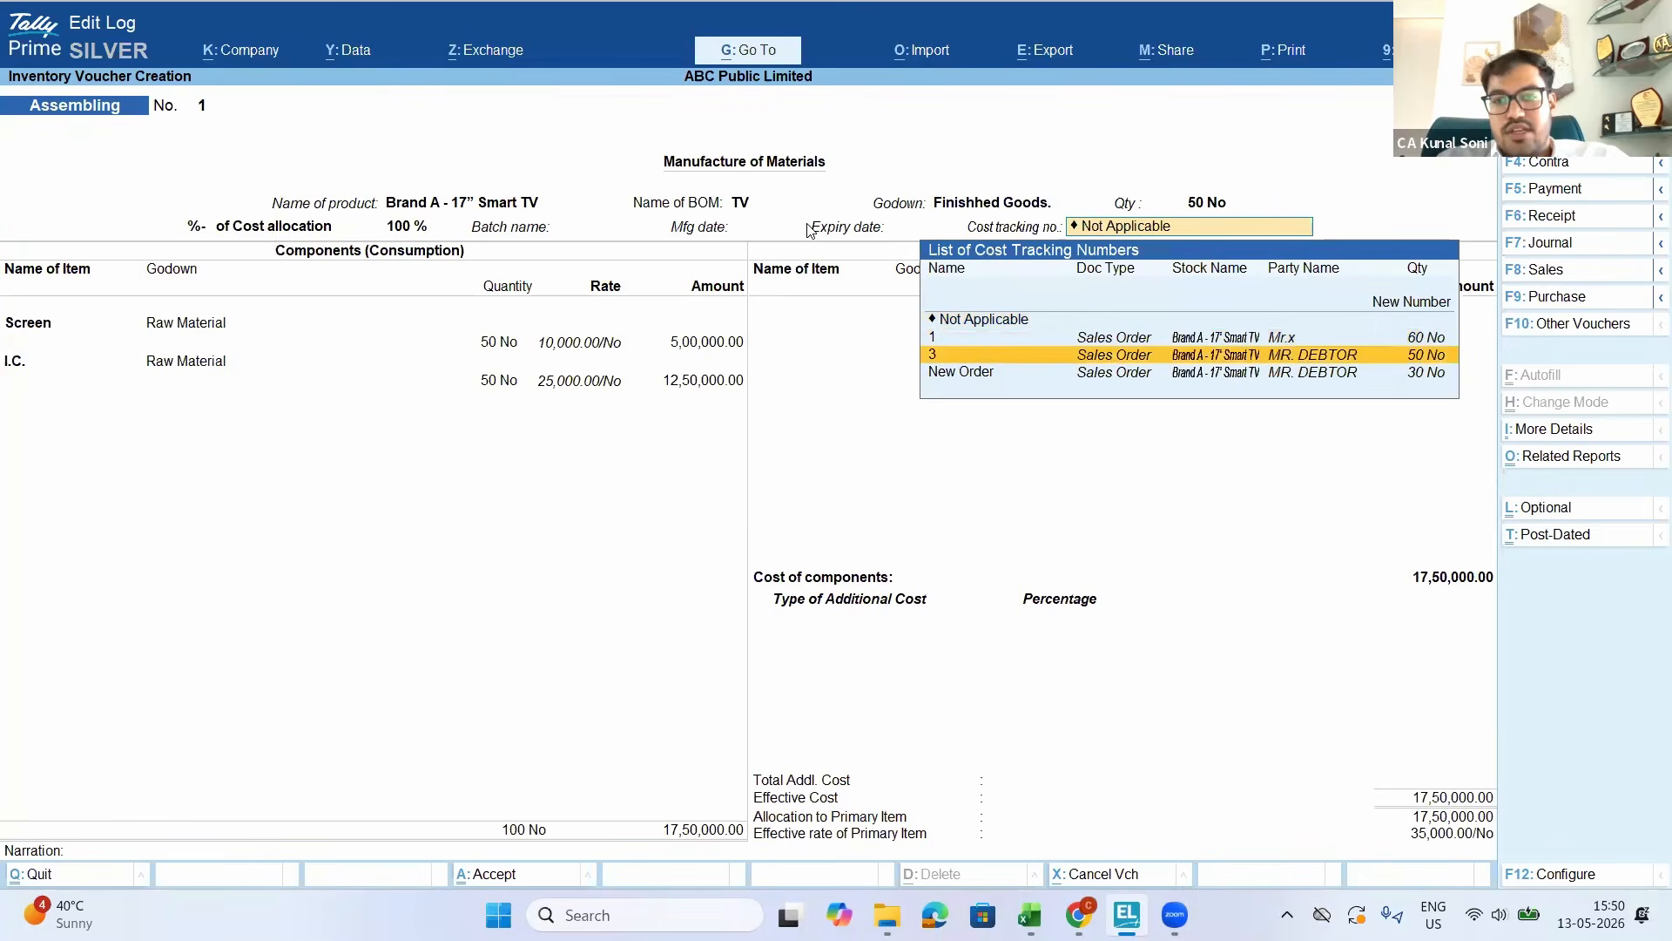
key("Down")
Set the product quantity to 30 and assign the New Order cost tracking number
key("BackSpace")
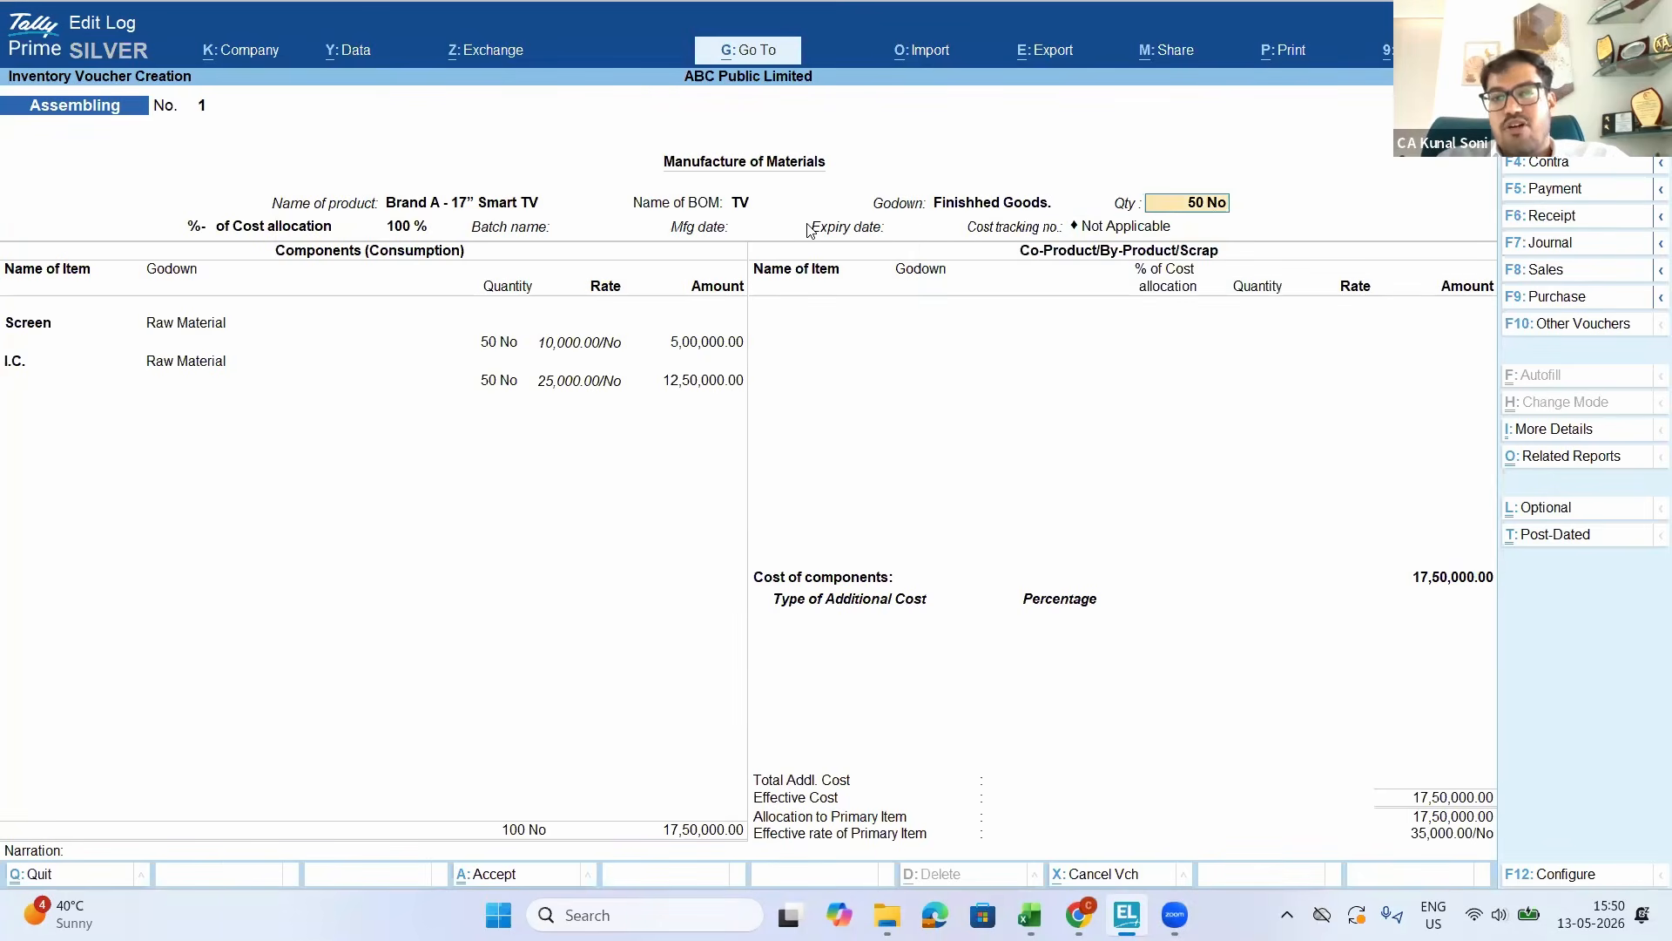
type("30")
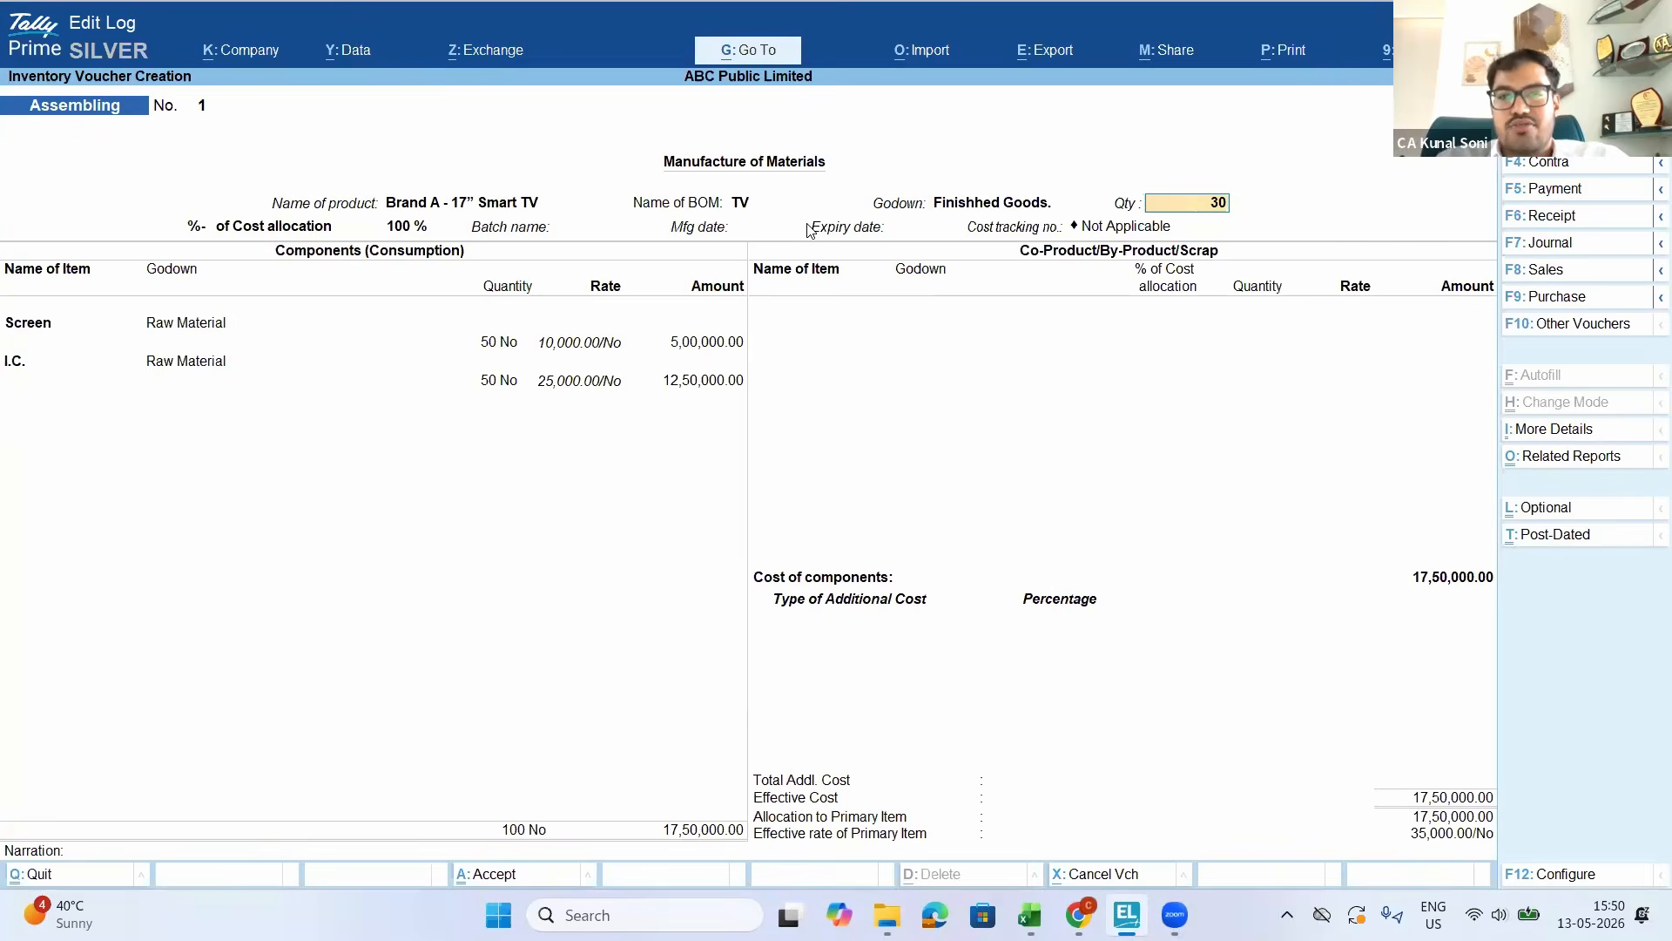
key("Return")
key("Down")
key("Down")
key("Down")
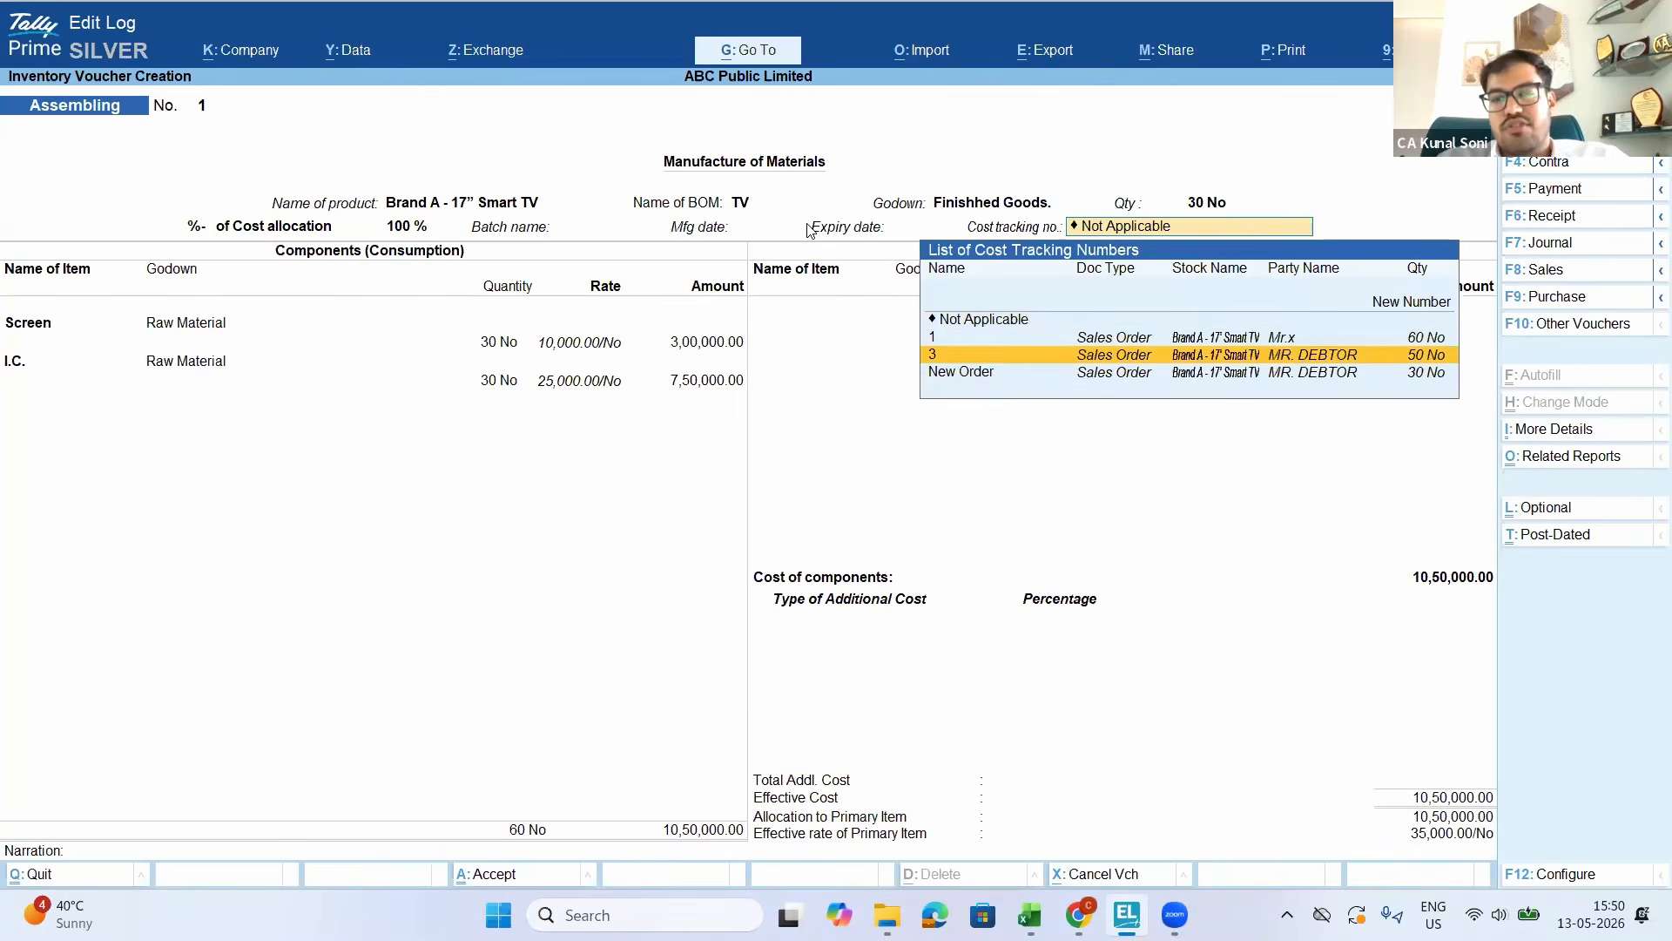
key("Up")
key("Down")
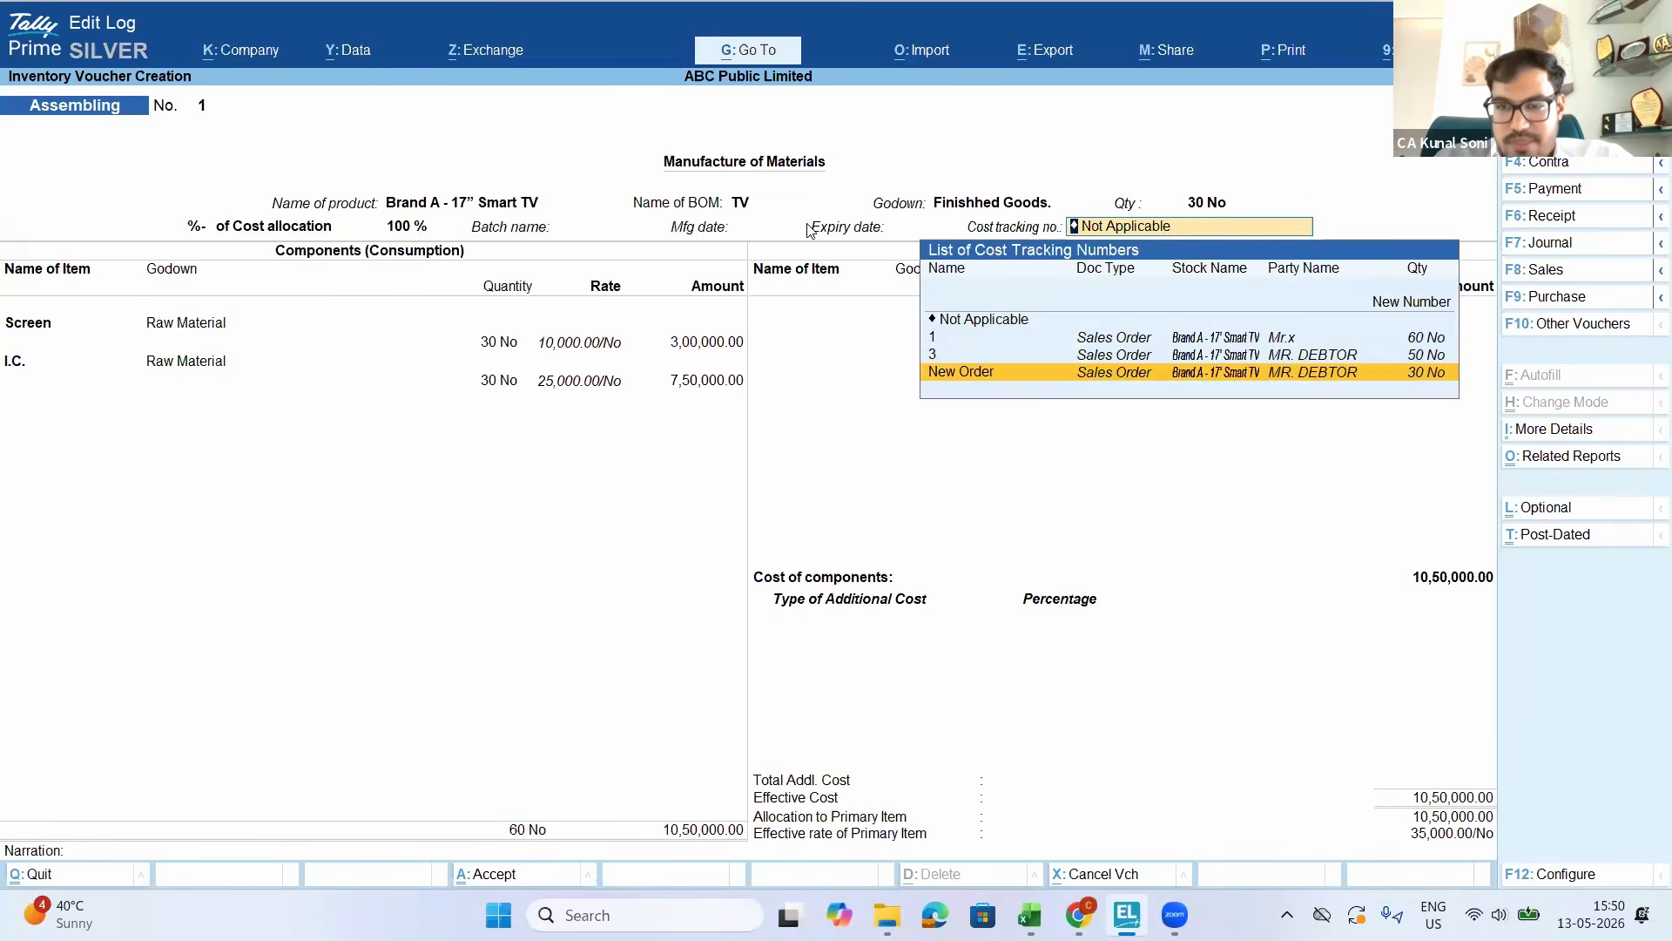
key("Return")
Accept the Screen and I.C. component lines with their quantities and rates, and end the co-product list without adding items
key("Return")
key("Return")
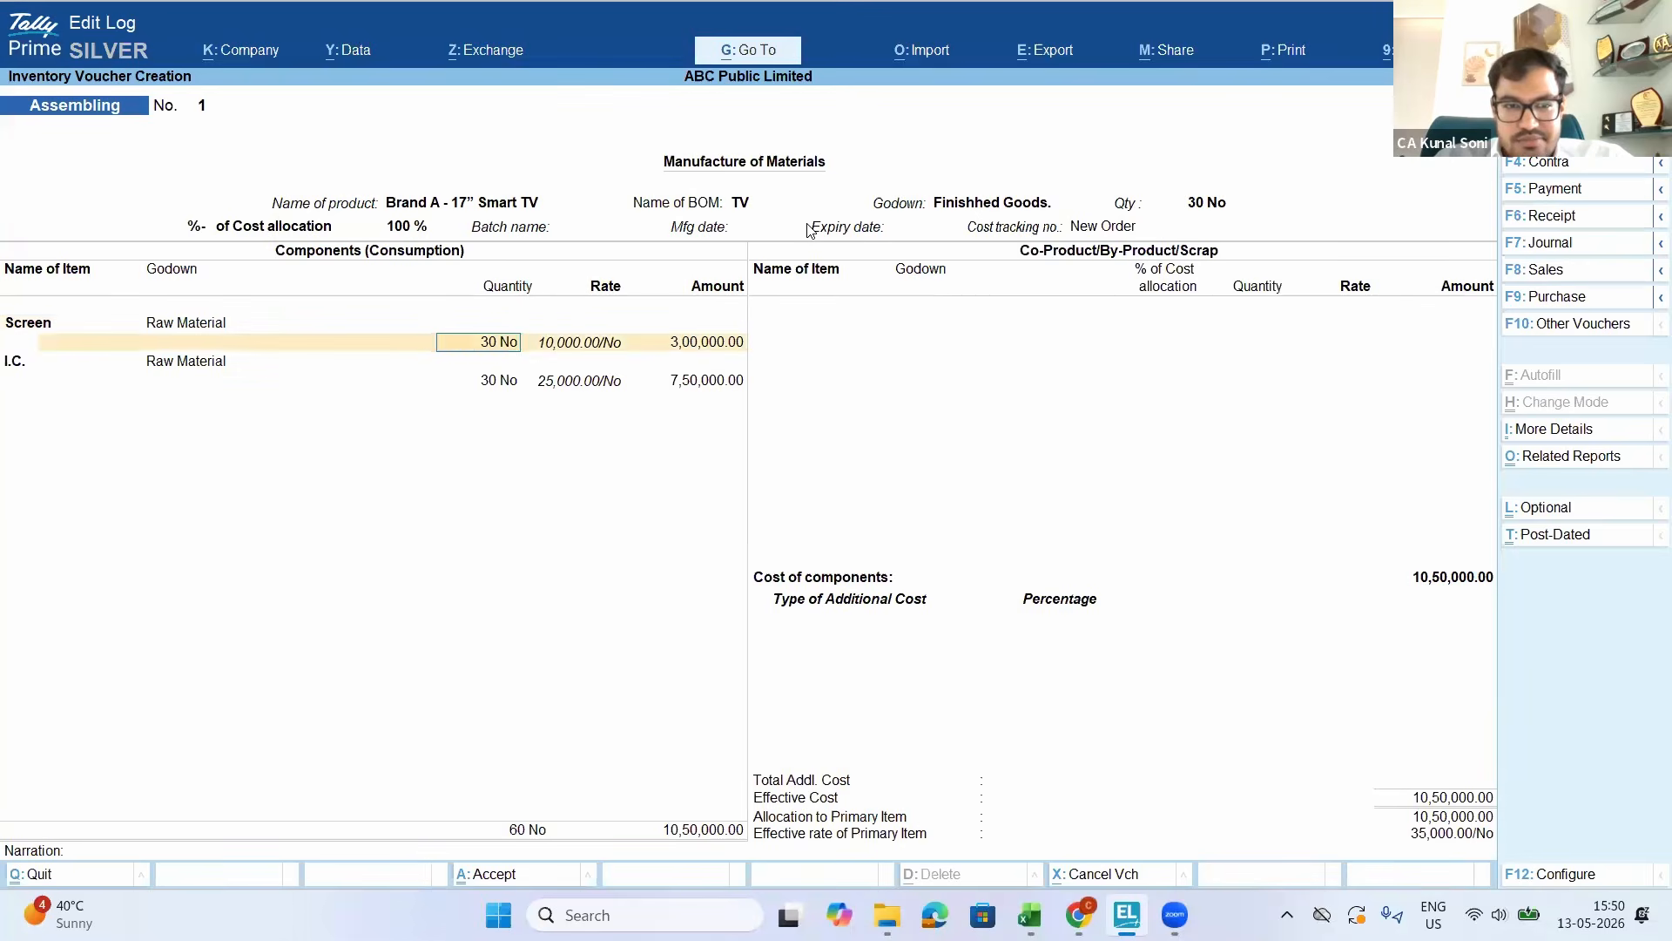
key("Return")
key("Return")
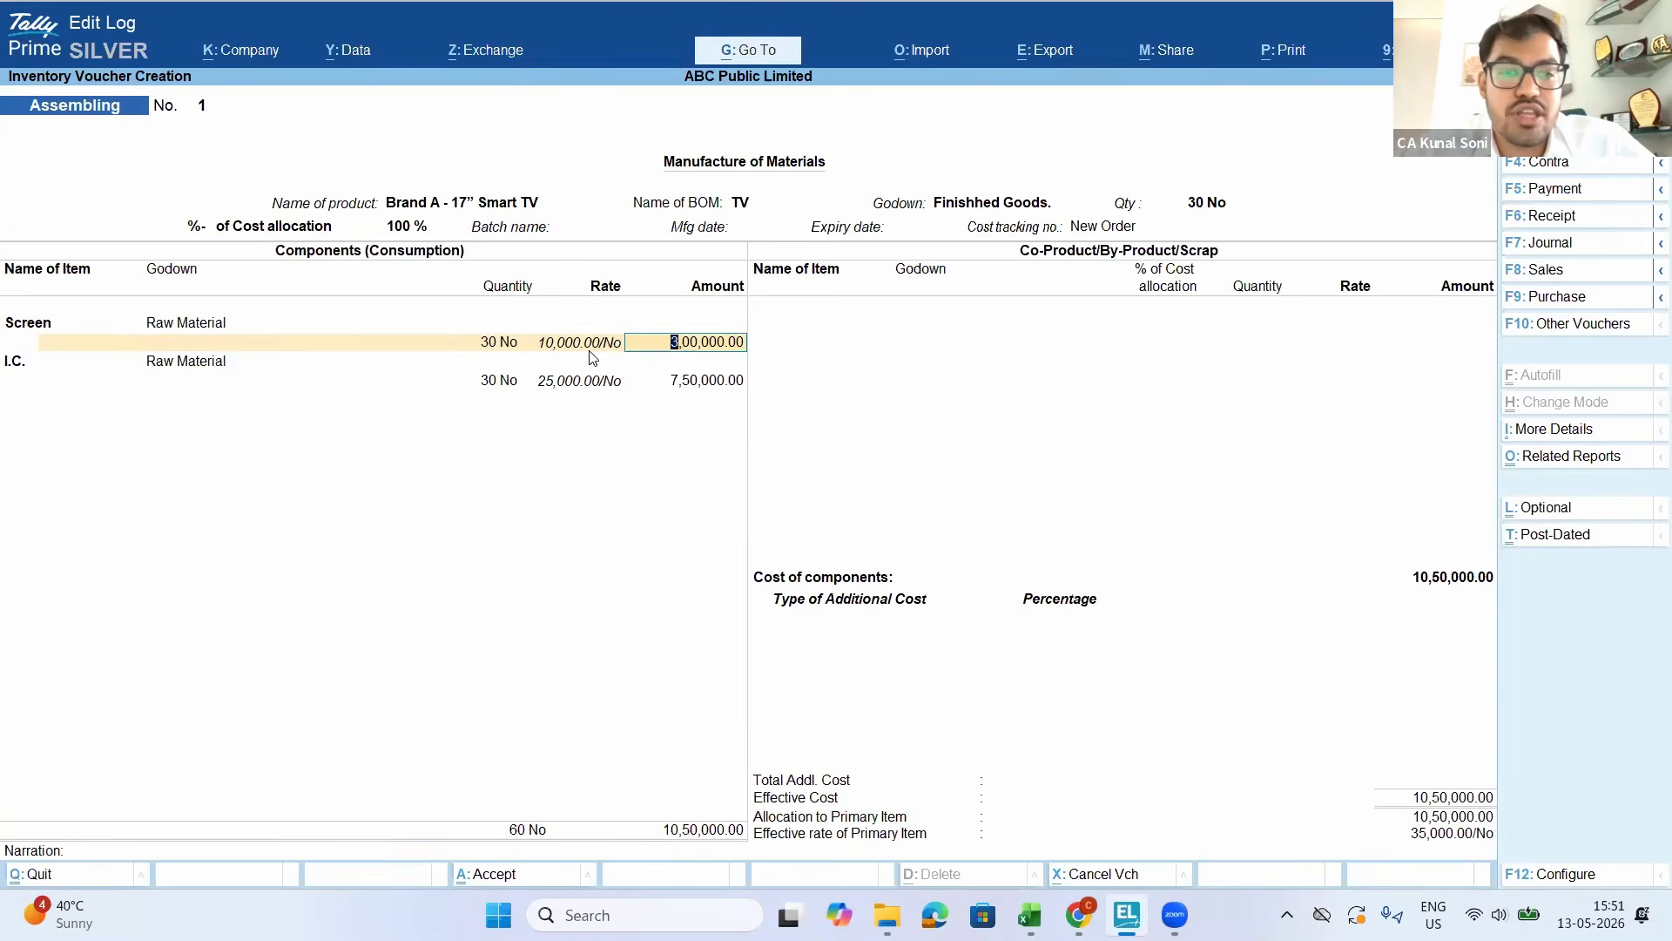
key("Return")
key("Return")
key("Return")
key("Return")
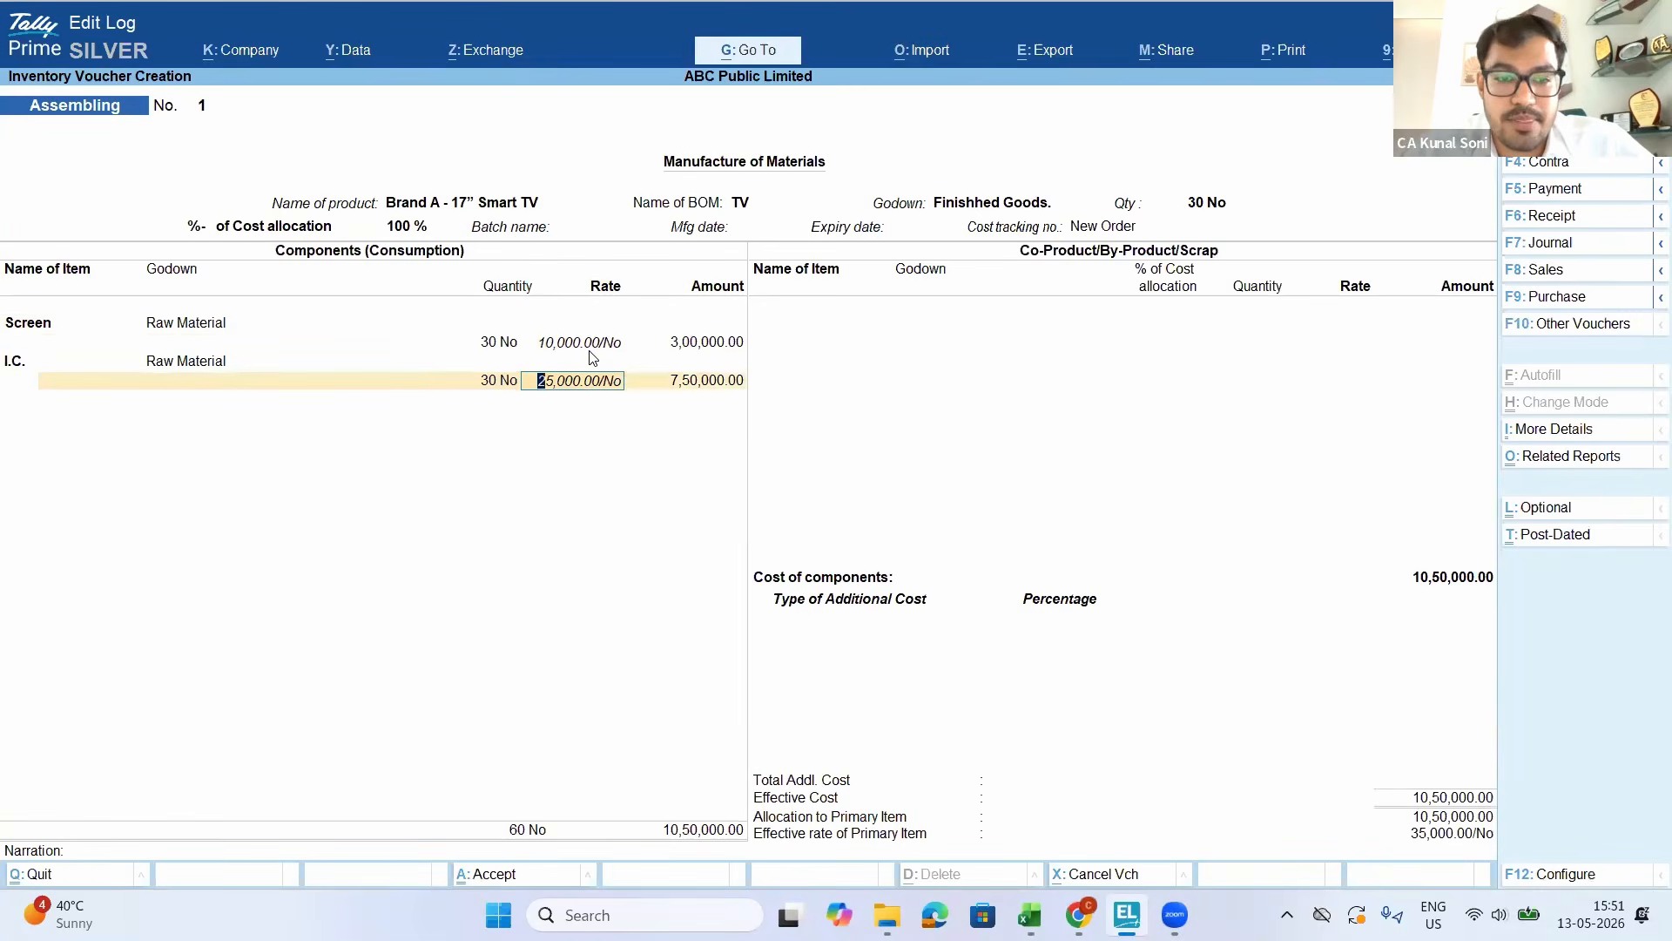
key("Return")
key("Return")
key("Return")
key("Return")
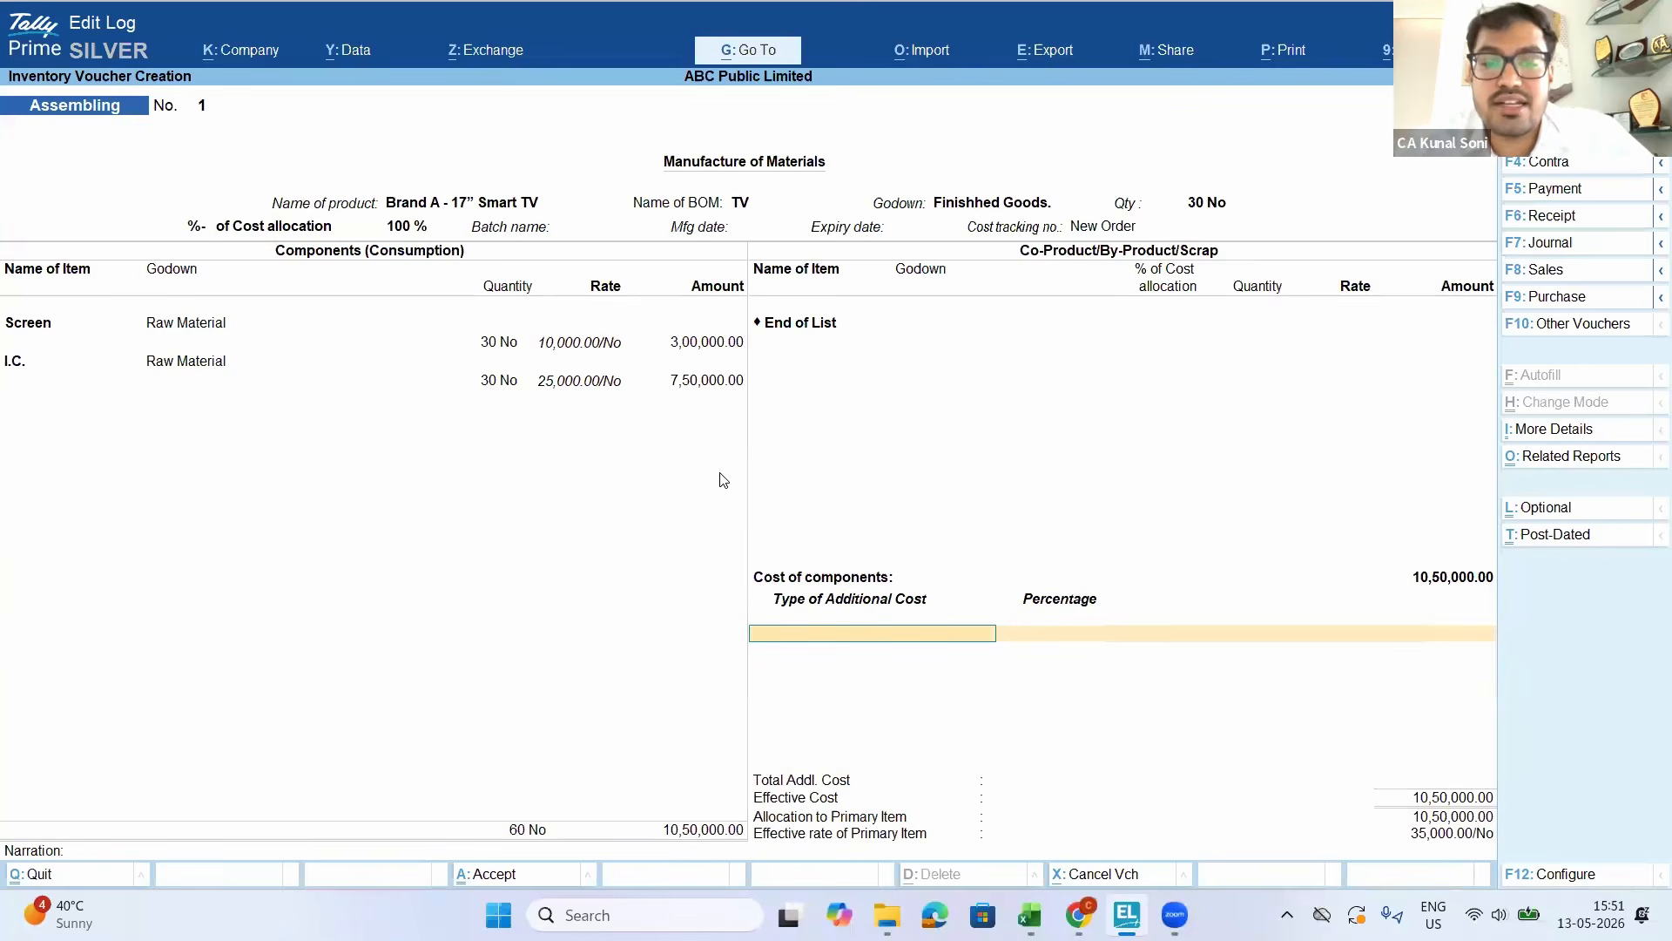
Add Overhead Allocation as an additional cost at 5%
type("D")
key("BackSpace")
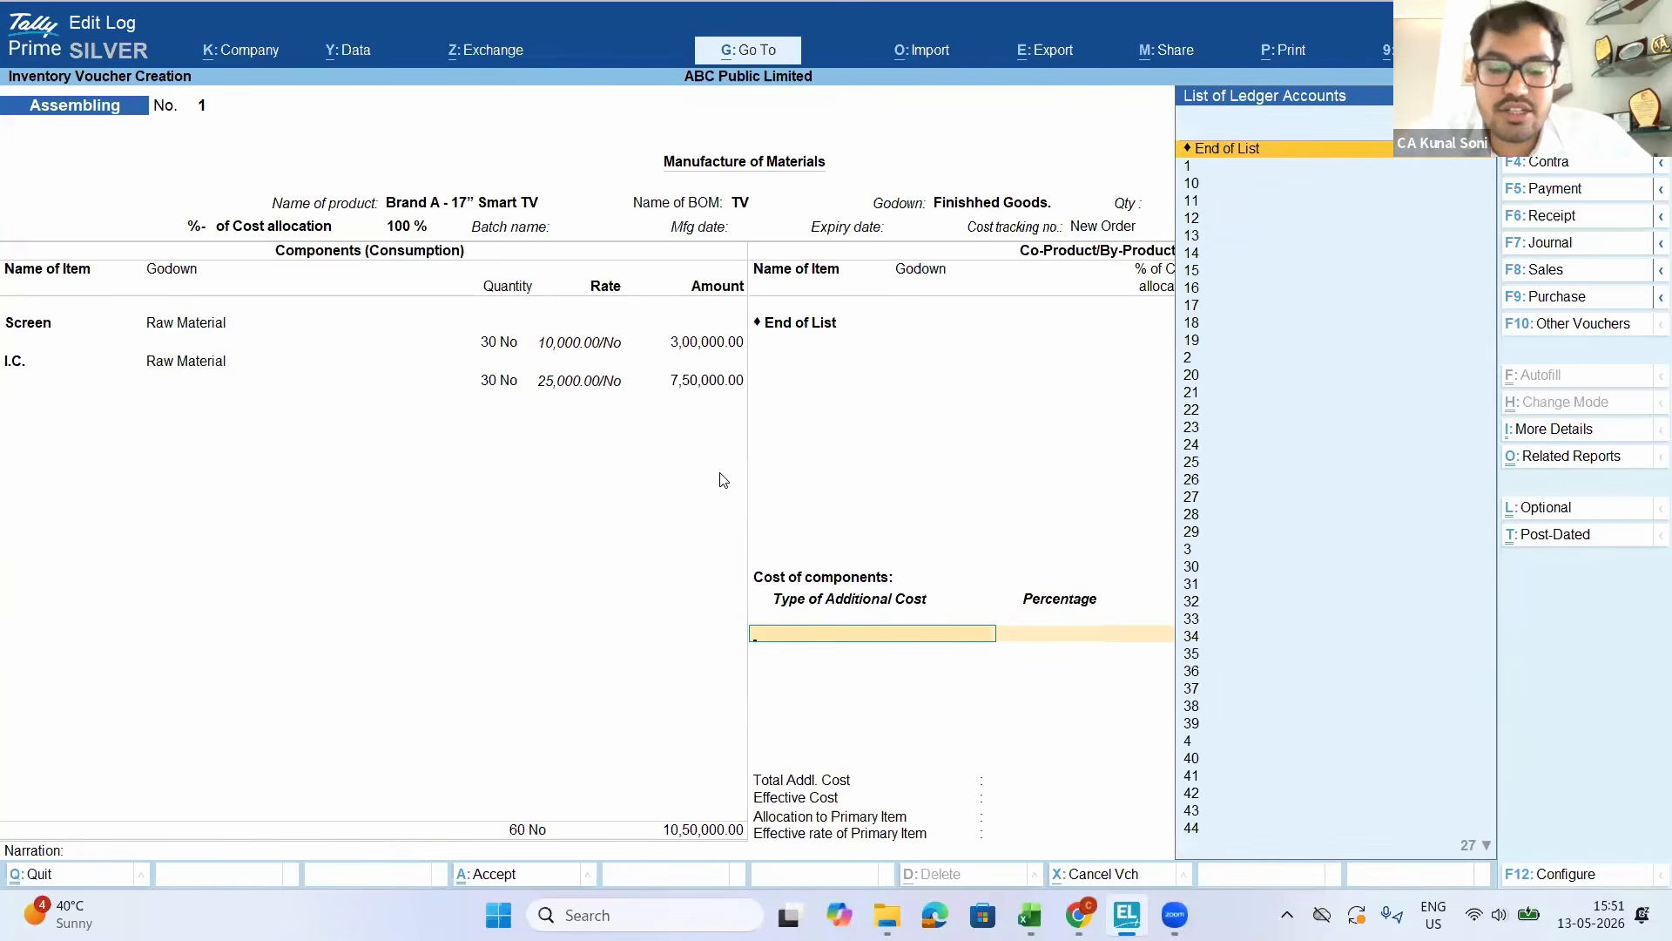
type("Over")
key("Return")
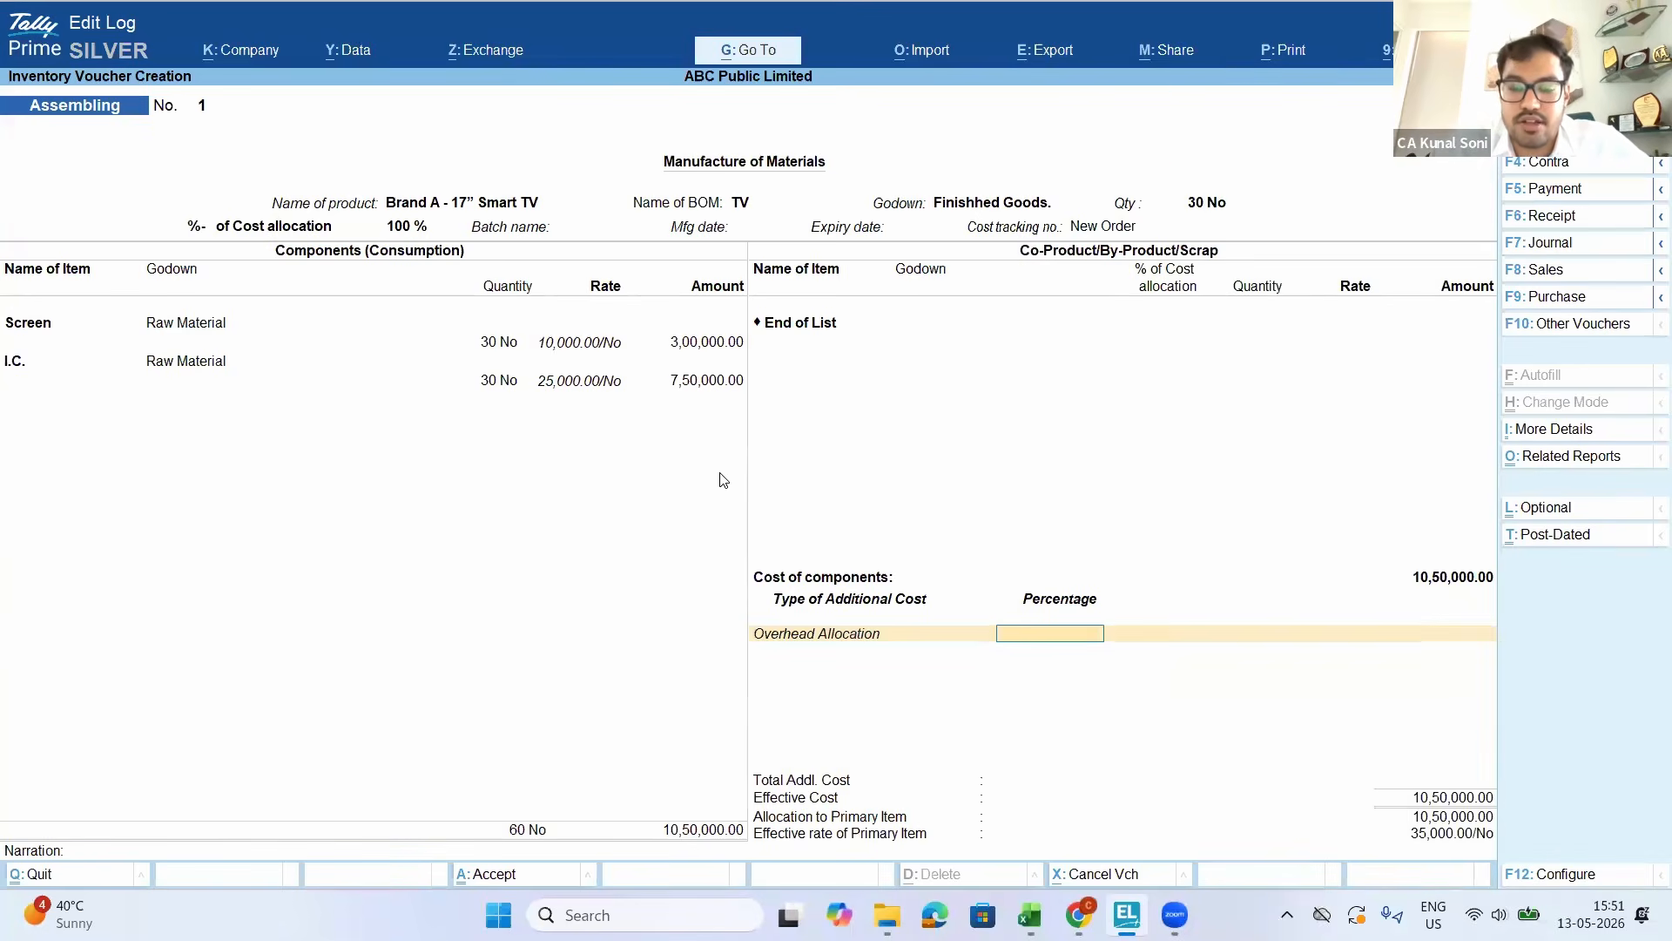
type("5")
key("Return")
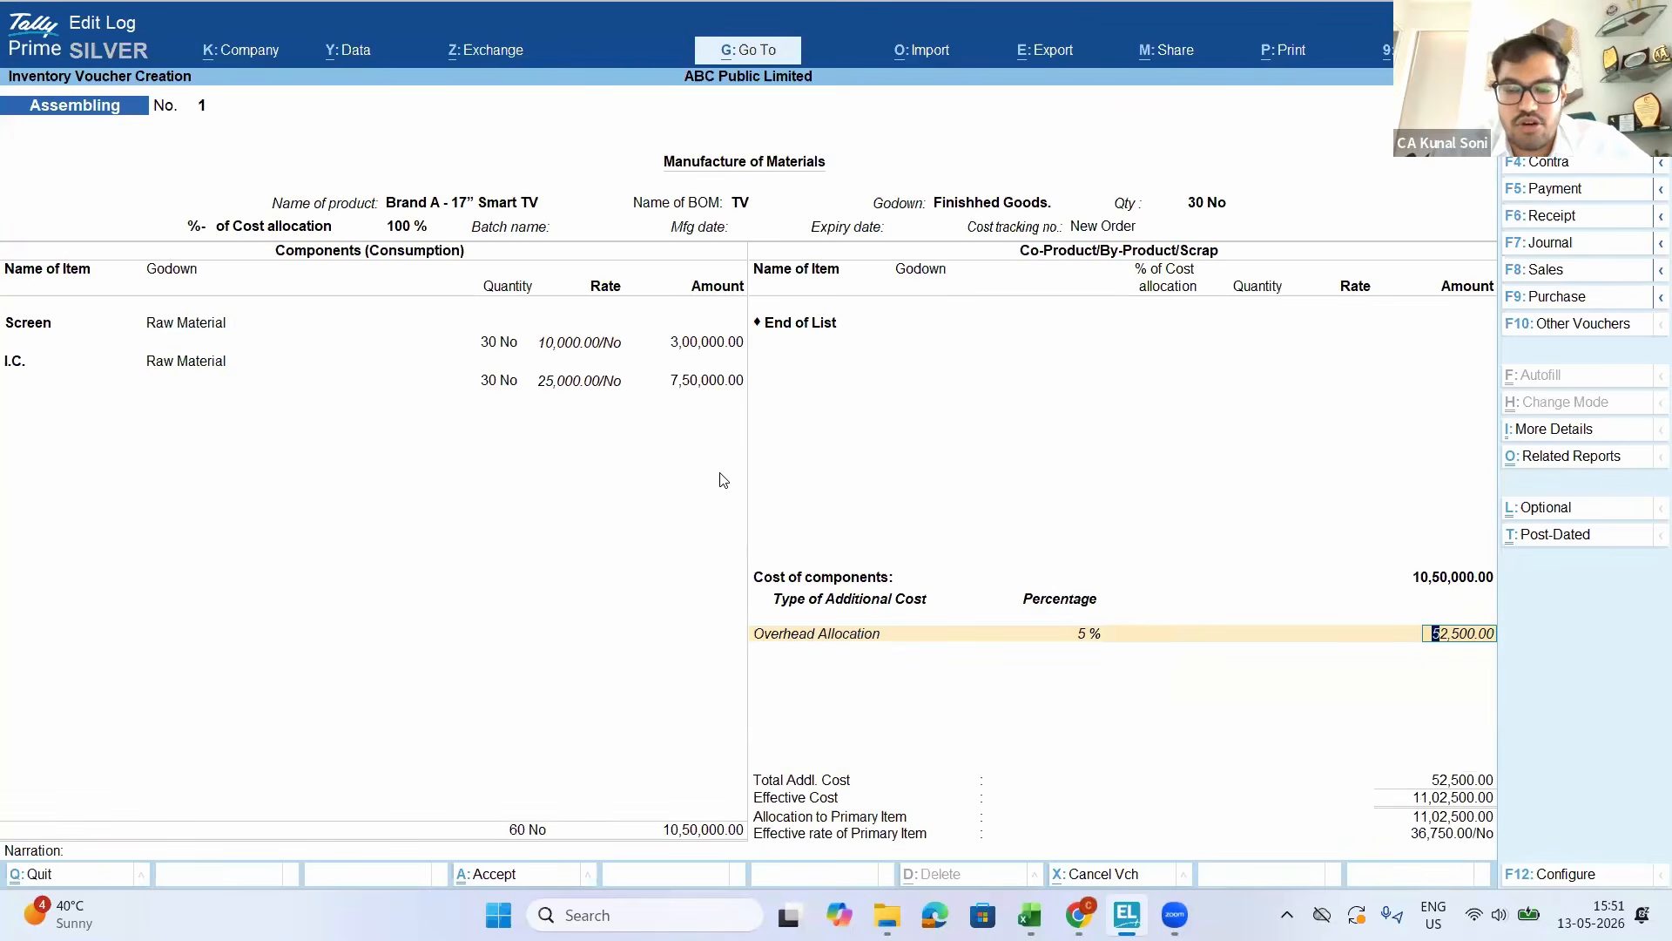
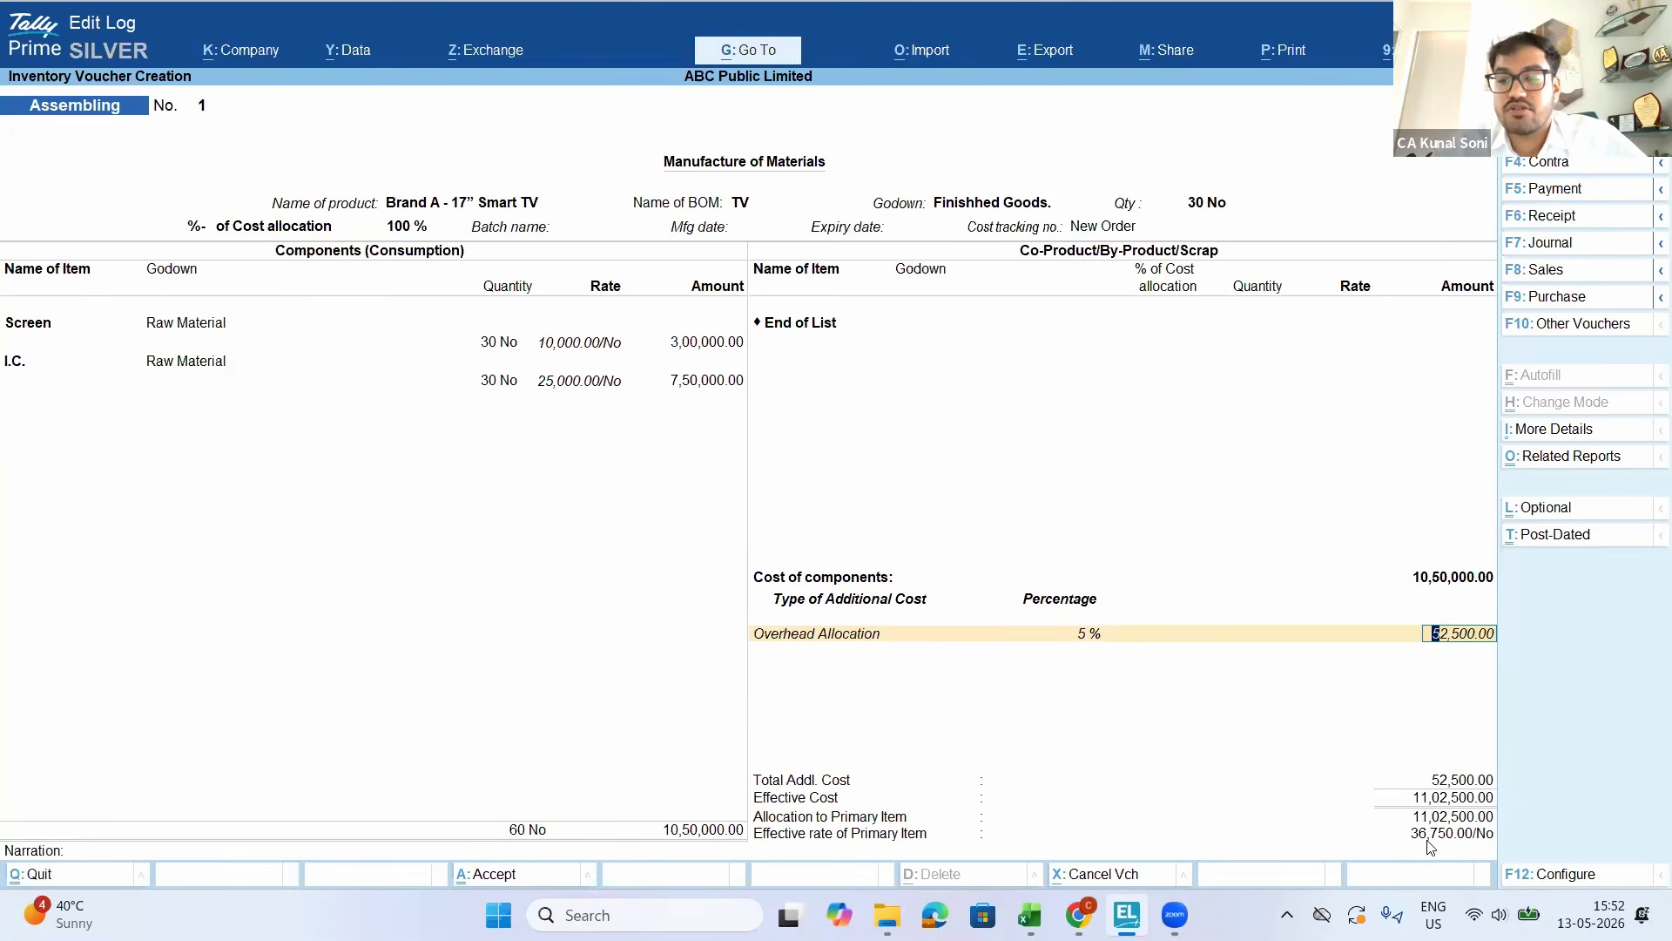
Save the Assembling voucher without a narration and quit voucher entry
key("Return")
key("Return")
key("Return")
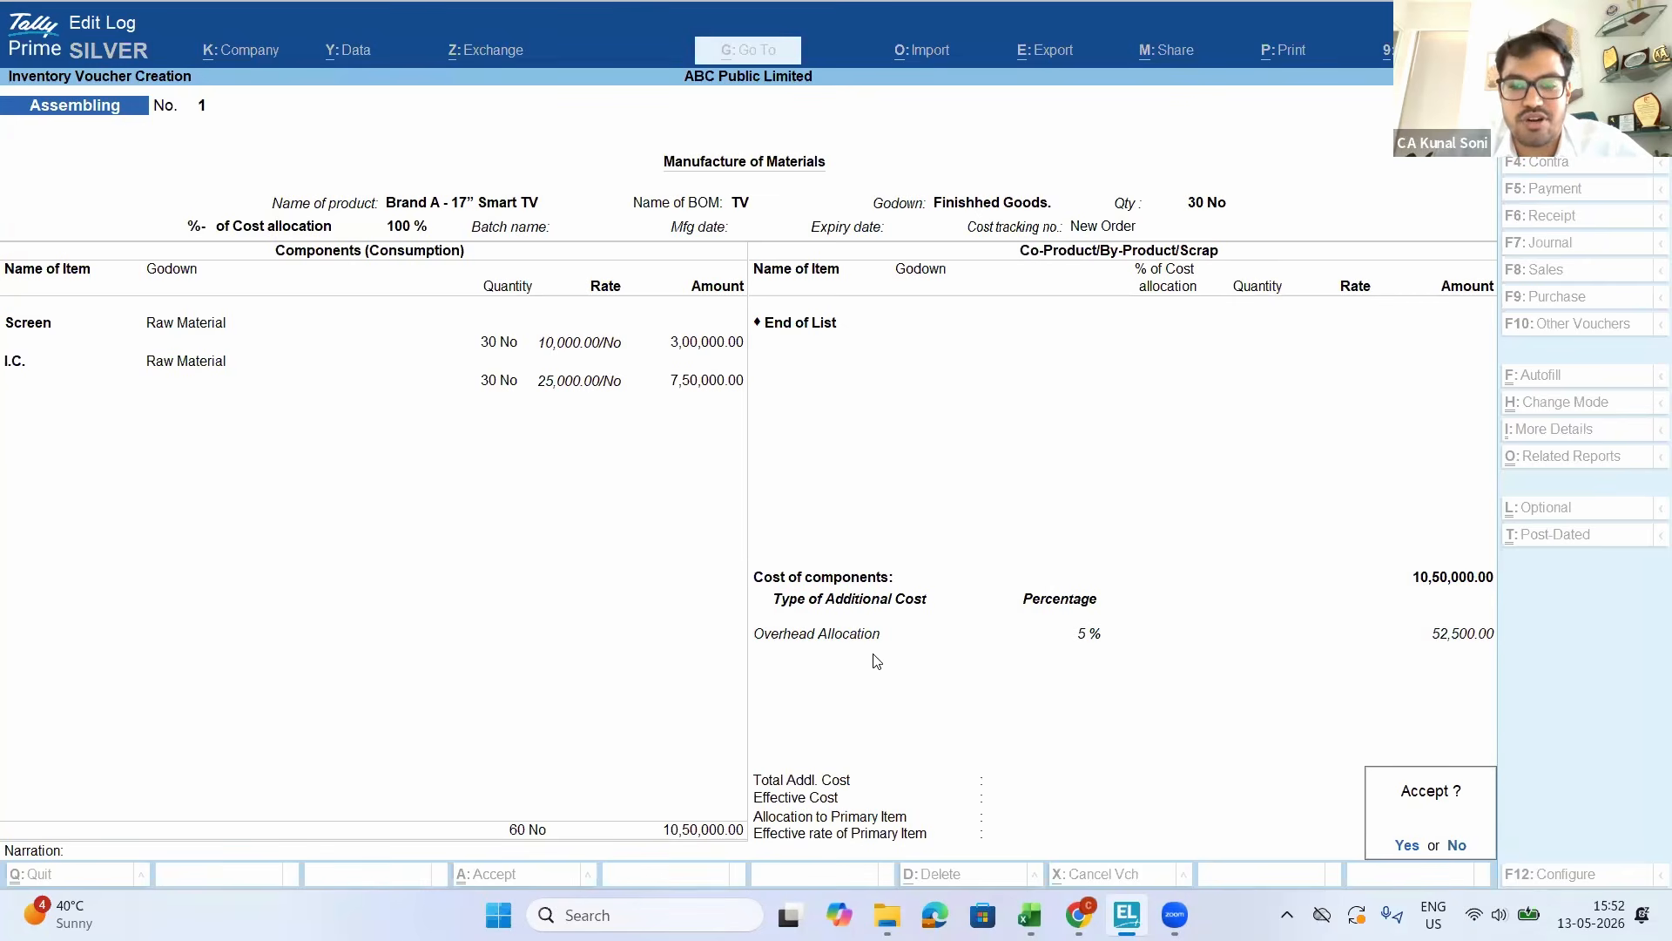
key("Return")
key("Escape")
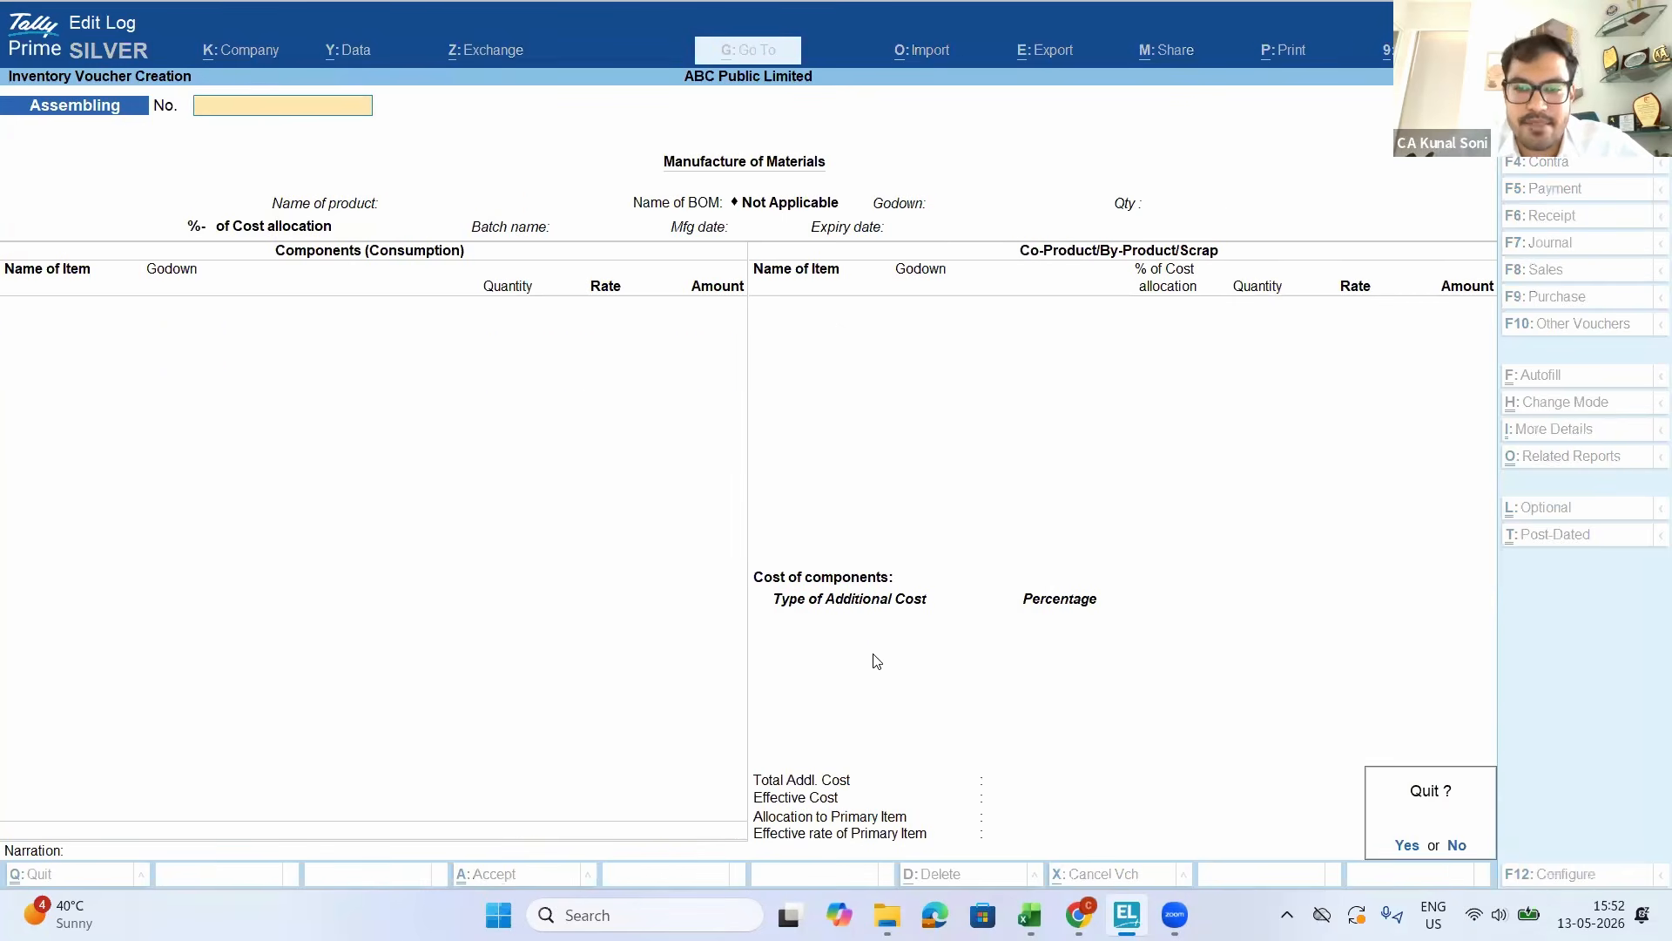
key("Return")
Open Statements of Inventory within Display More Reports
key("Down")
key("Down")
key("Down")
key("Down")
key("Down")
key("Down")
key("Down")
key("Down")
key("Down")
key("Return")
key("Down")
key("Down")
key("Down")
key("Down")
key("Down")
key("Down")
key("Down")
key("Return")
Open the Item Cost Analysis cost track break-up for the New Order tracking number of Brand A - 17" Smart TV
key("Down")
key("Down")
key("Down")
key("Down")
key("Down")
key("Down")
key("Up")
key("Return")
key("Down")
key("Down")
key("Return")
key("Down")
key("Down")
key("Down")
key("Down")
key("Return")
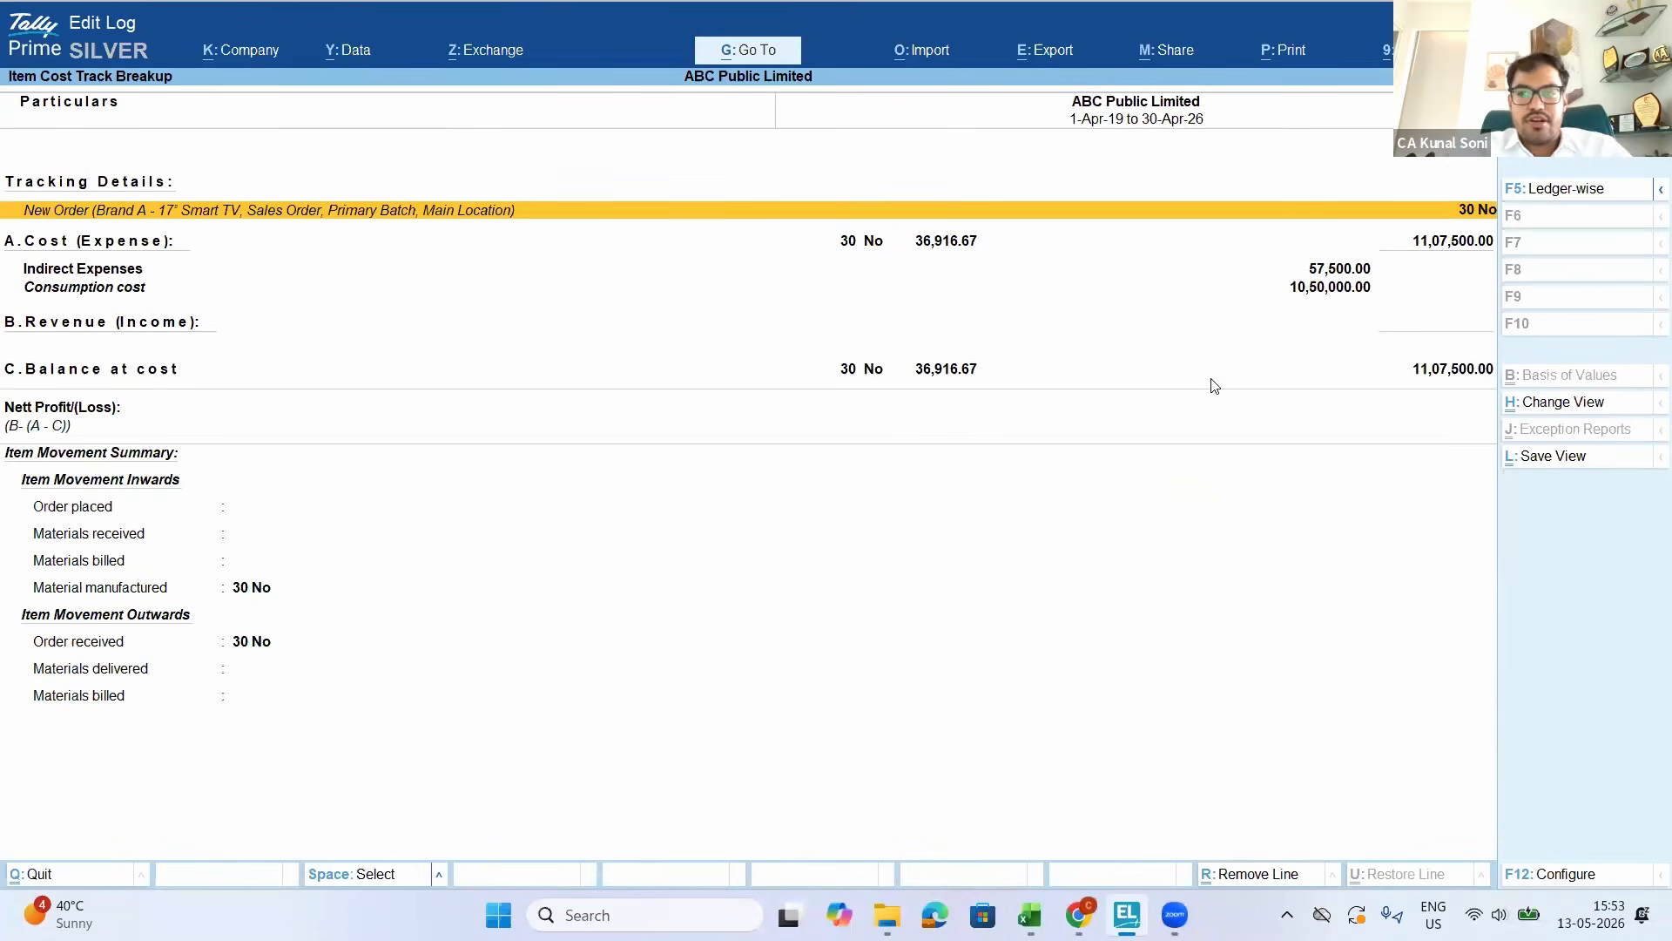
Expand the break-up to detailed view and mark the Overhead Allocation, Travelling Expense, Screen and I.C. lines for review
key("alt+F5")
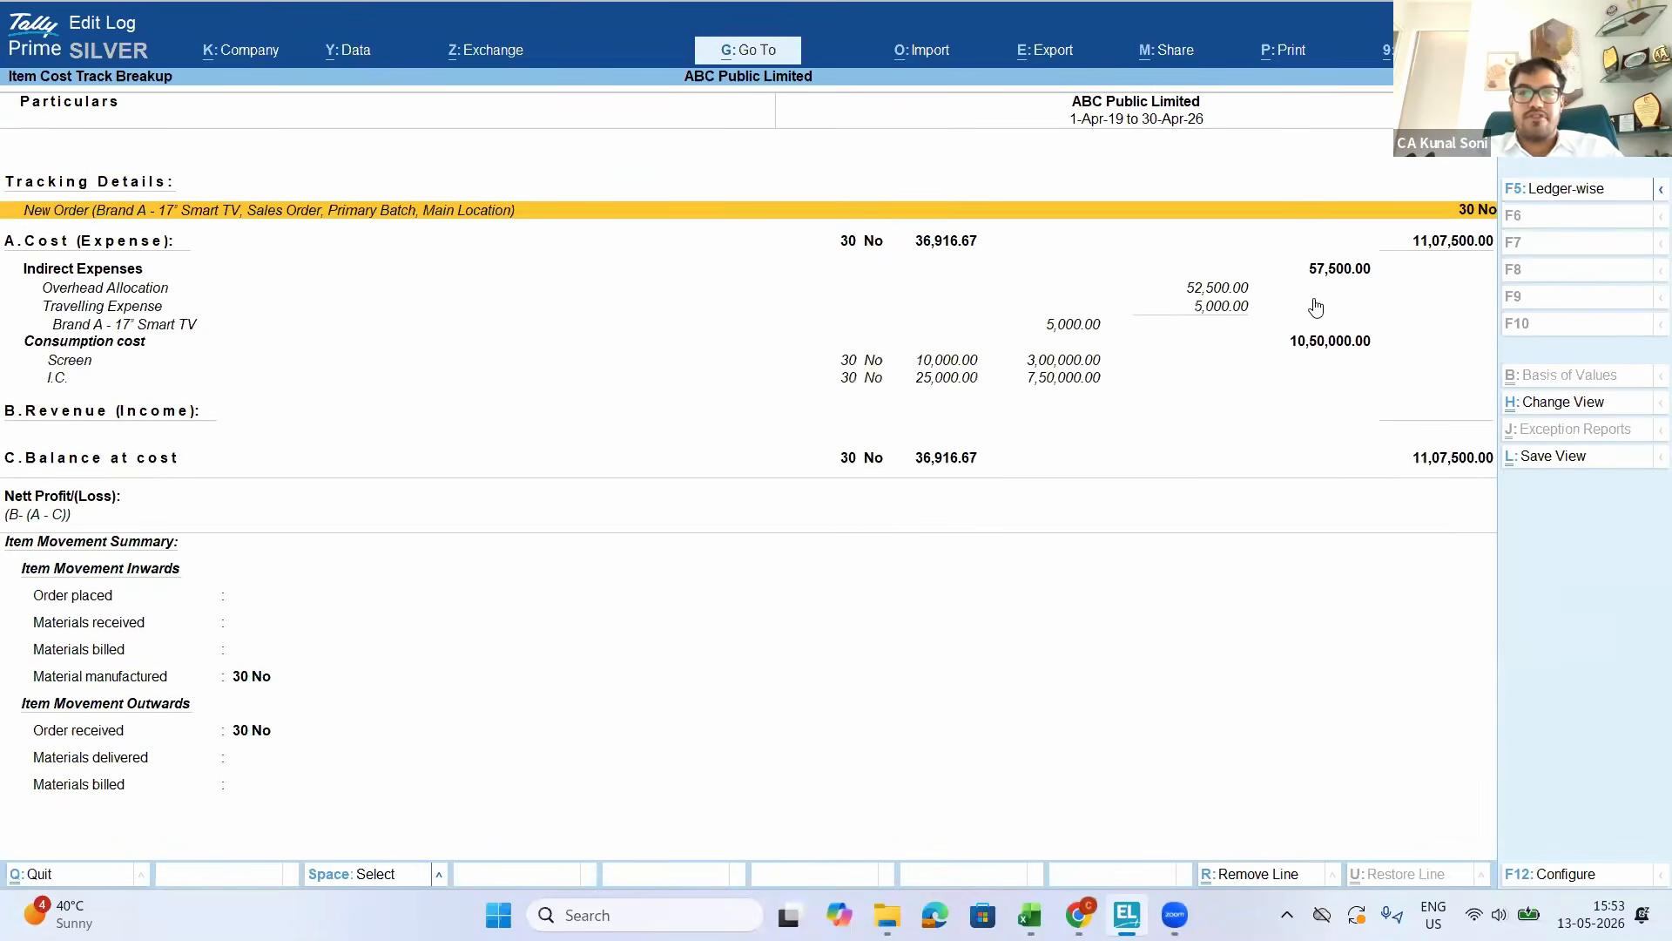
left_click(1108, 296)
key("space")
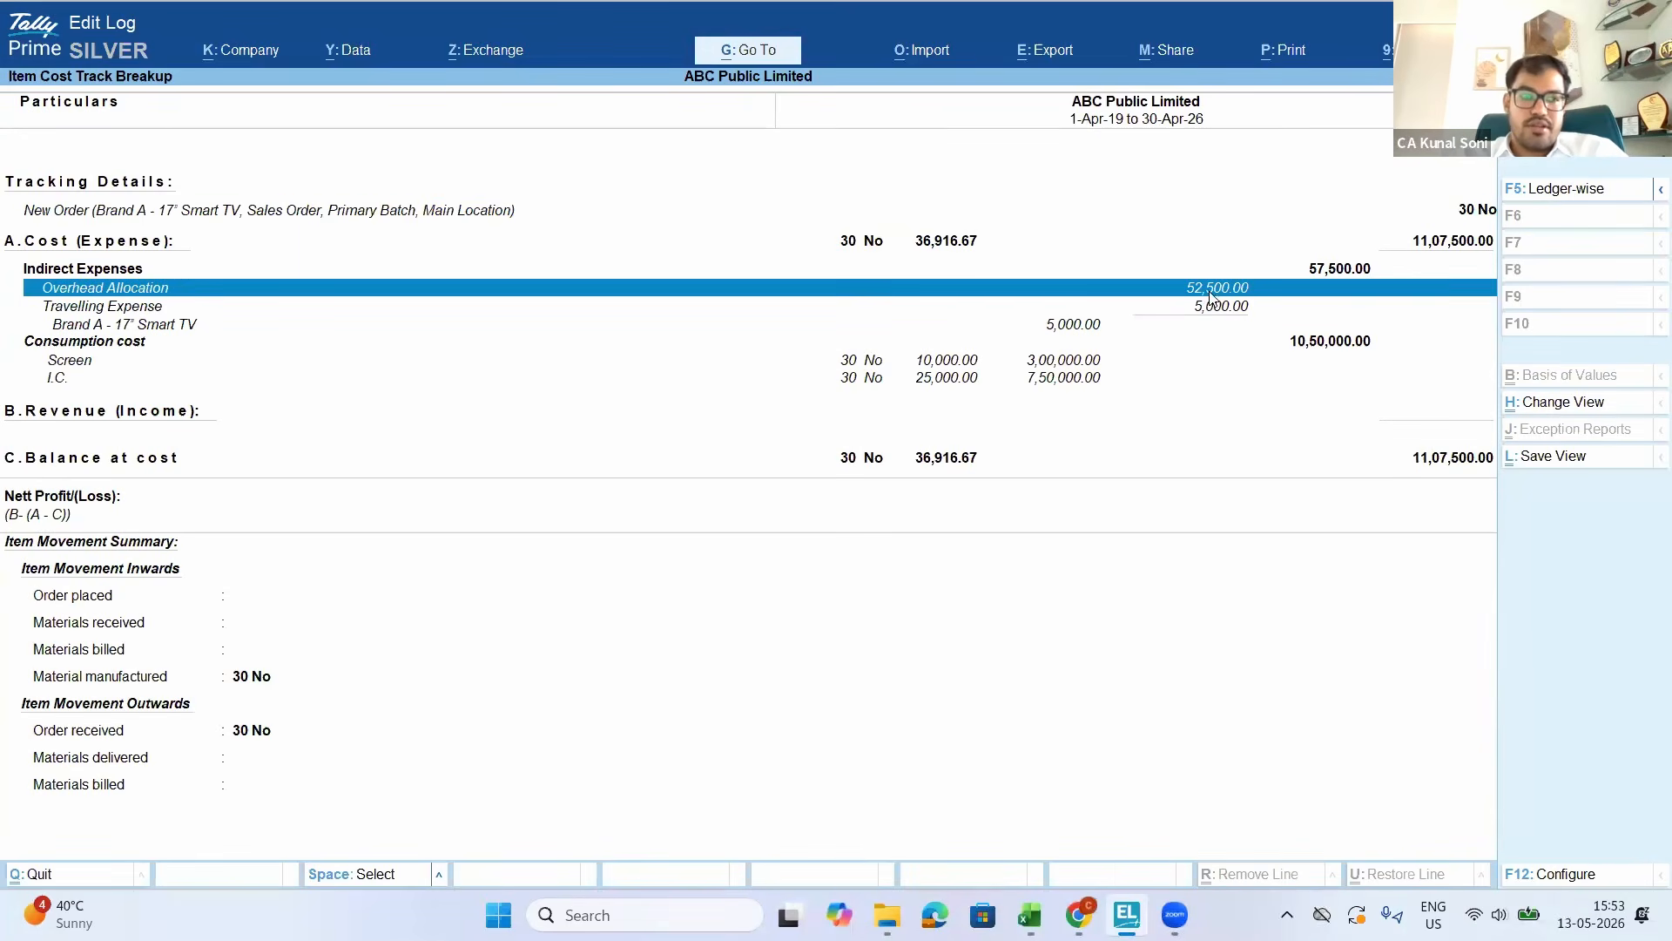
key("Down")
key("space")
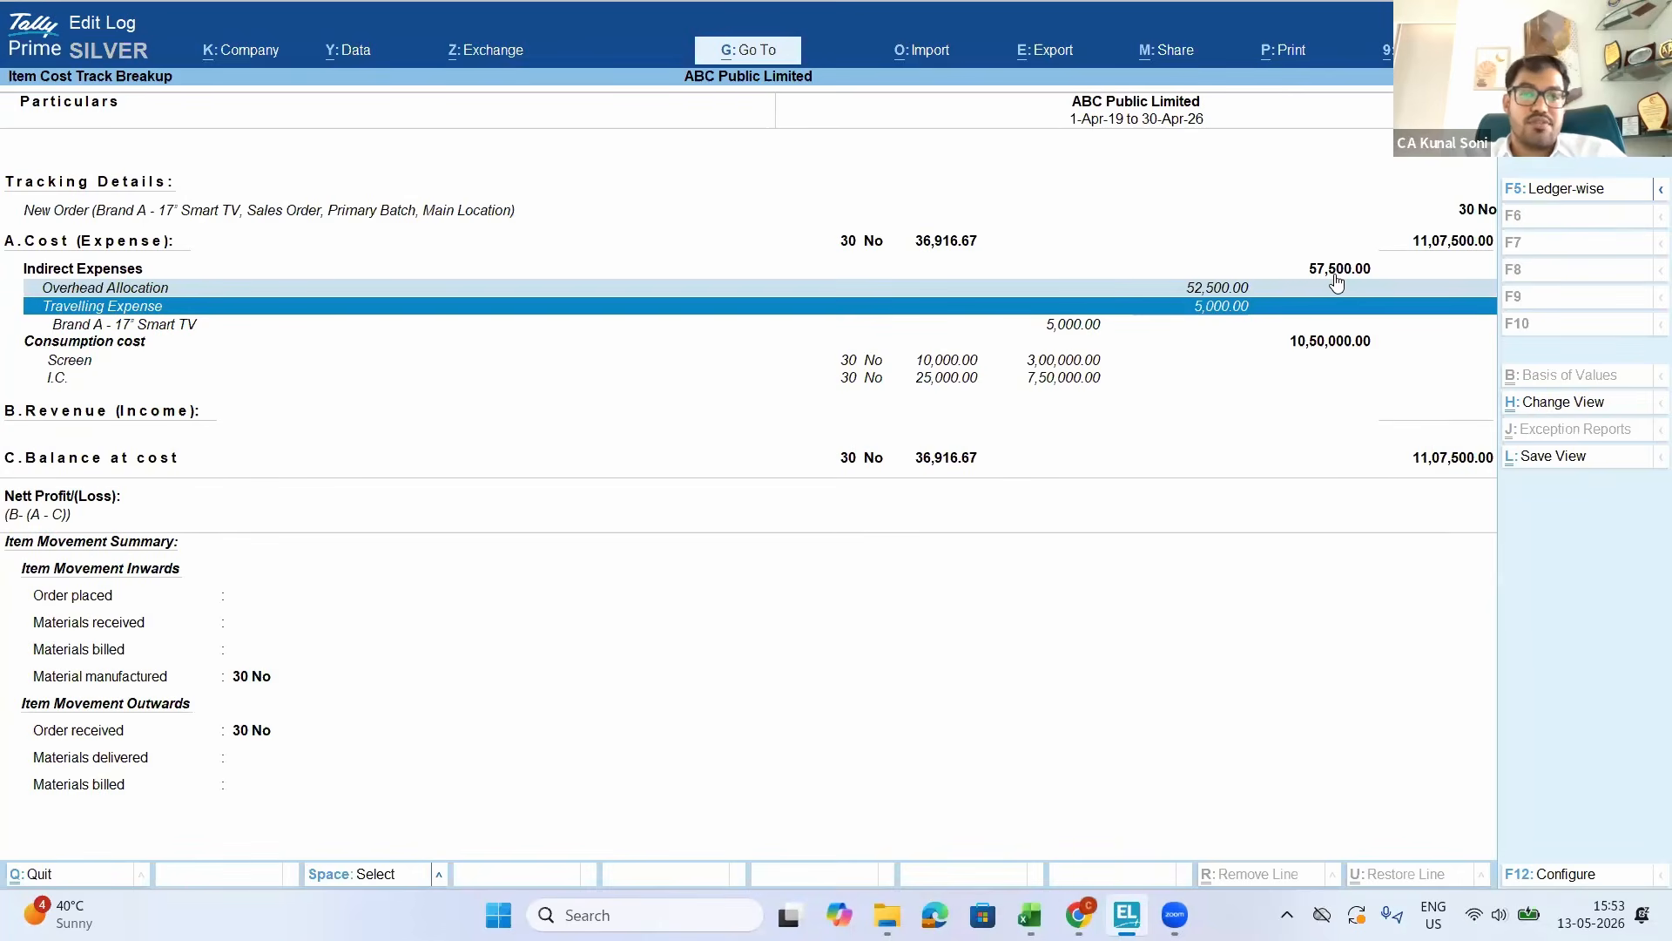
key("Down")
key("Down")
key("space")
key("Down")
key("space")
key("Up")
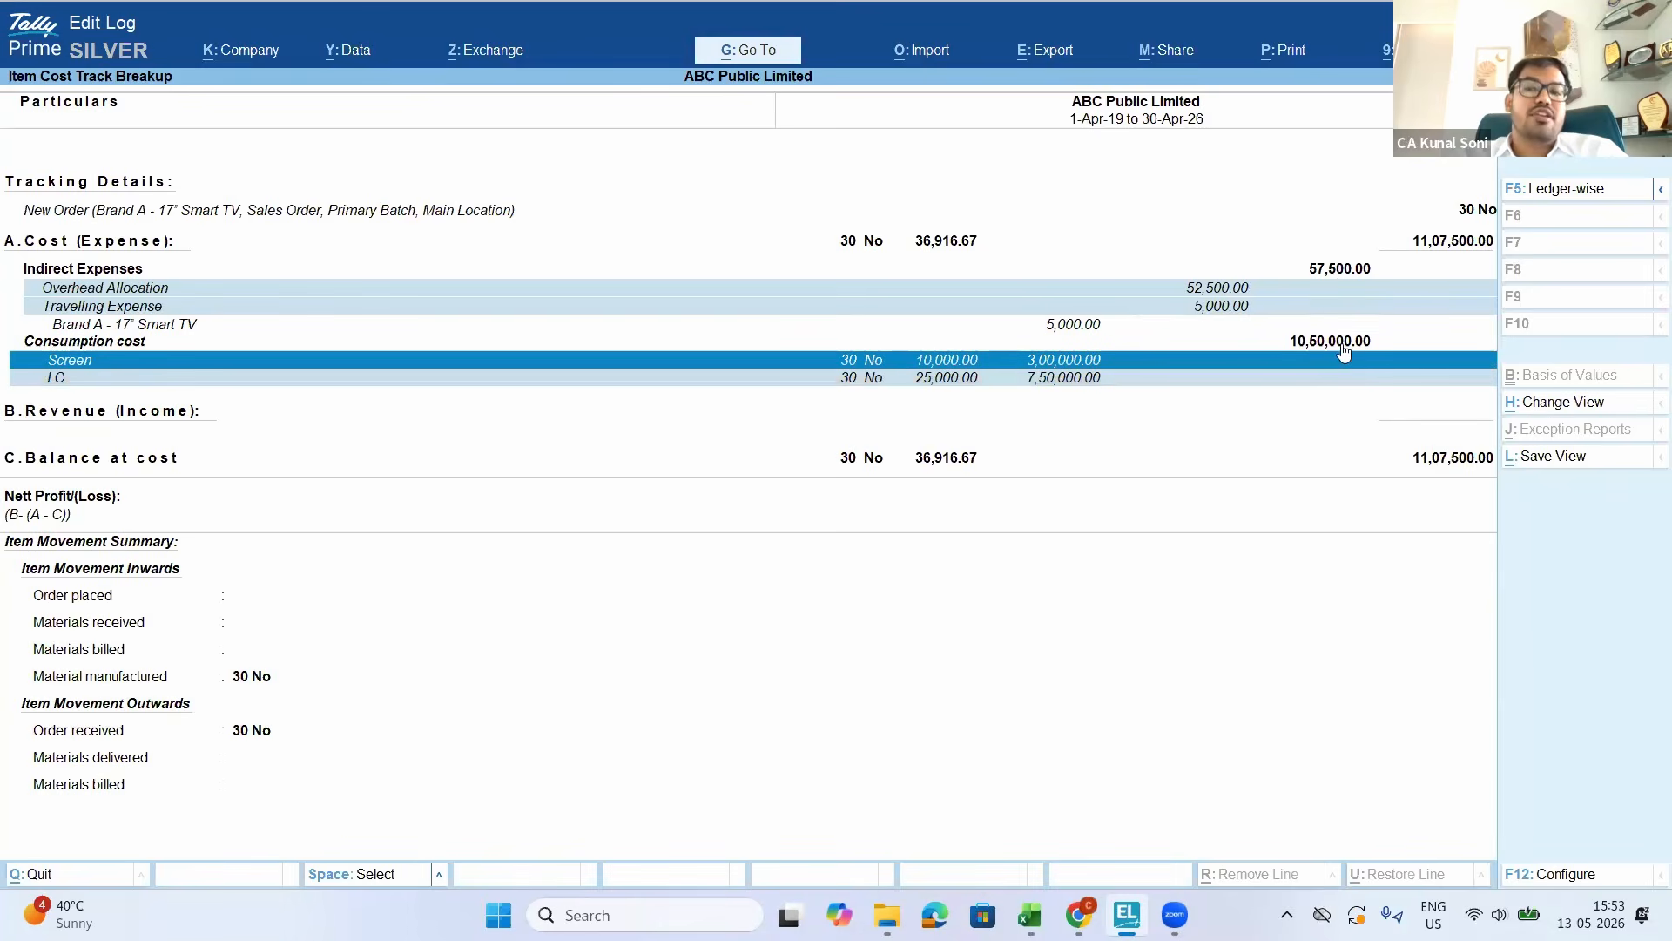
Clear the marks from the four cost lines and go back to the Indirect Expenses heading
key("space")
key("Down")
key("space")
key("Up")
key("Up")
key("Up")
key("Up")
key("space")
key("Up")
key("space")
key("Up")
key("Up")
key("Down")
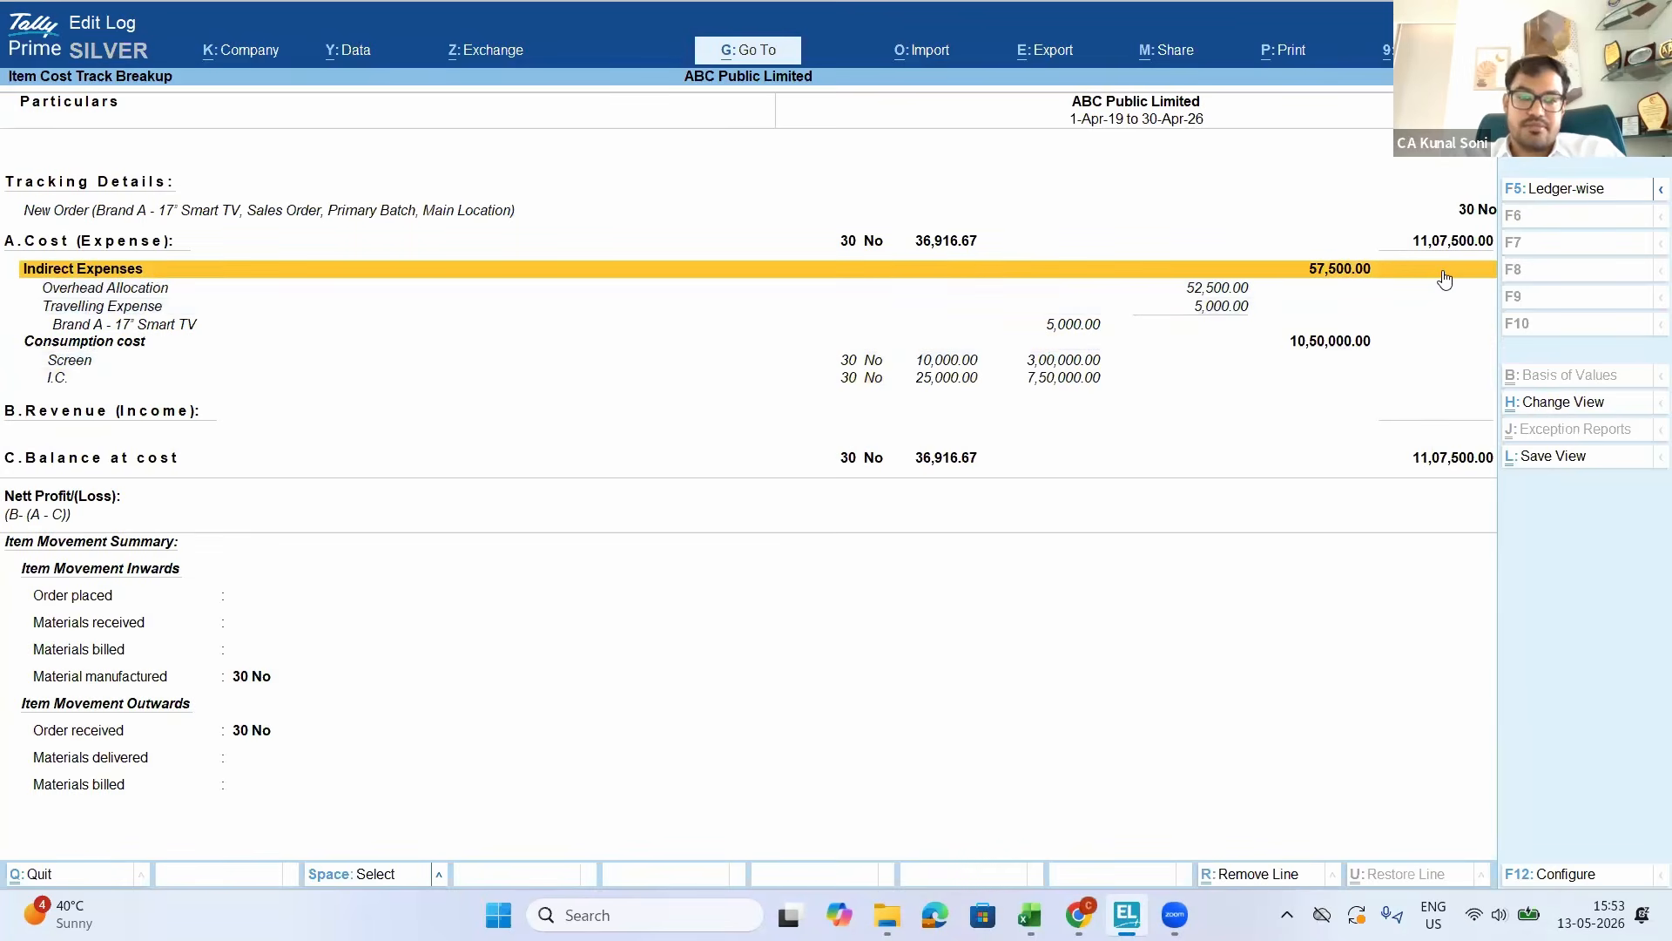
Close the cost track break-up and return to the Gateway of Tally
key("Escape")
key("Escape")
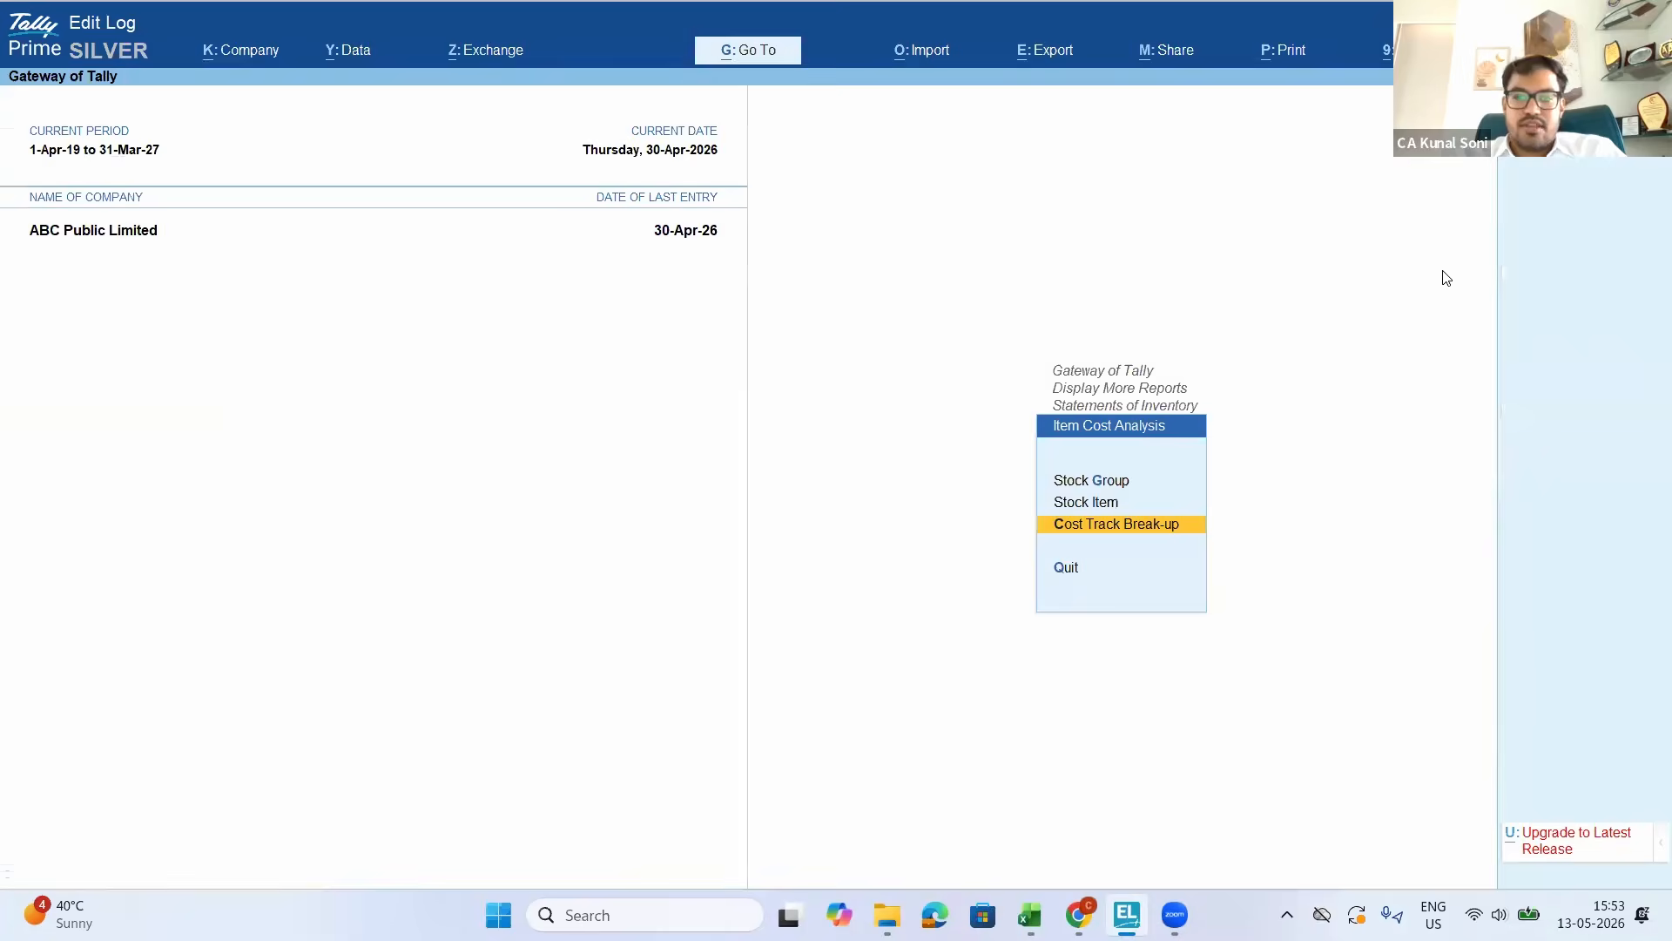
key("Escape")
key("Up")
key("Up")
key("Up")
key("Escape")
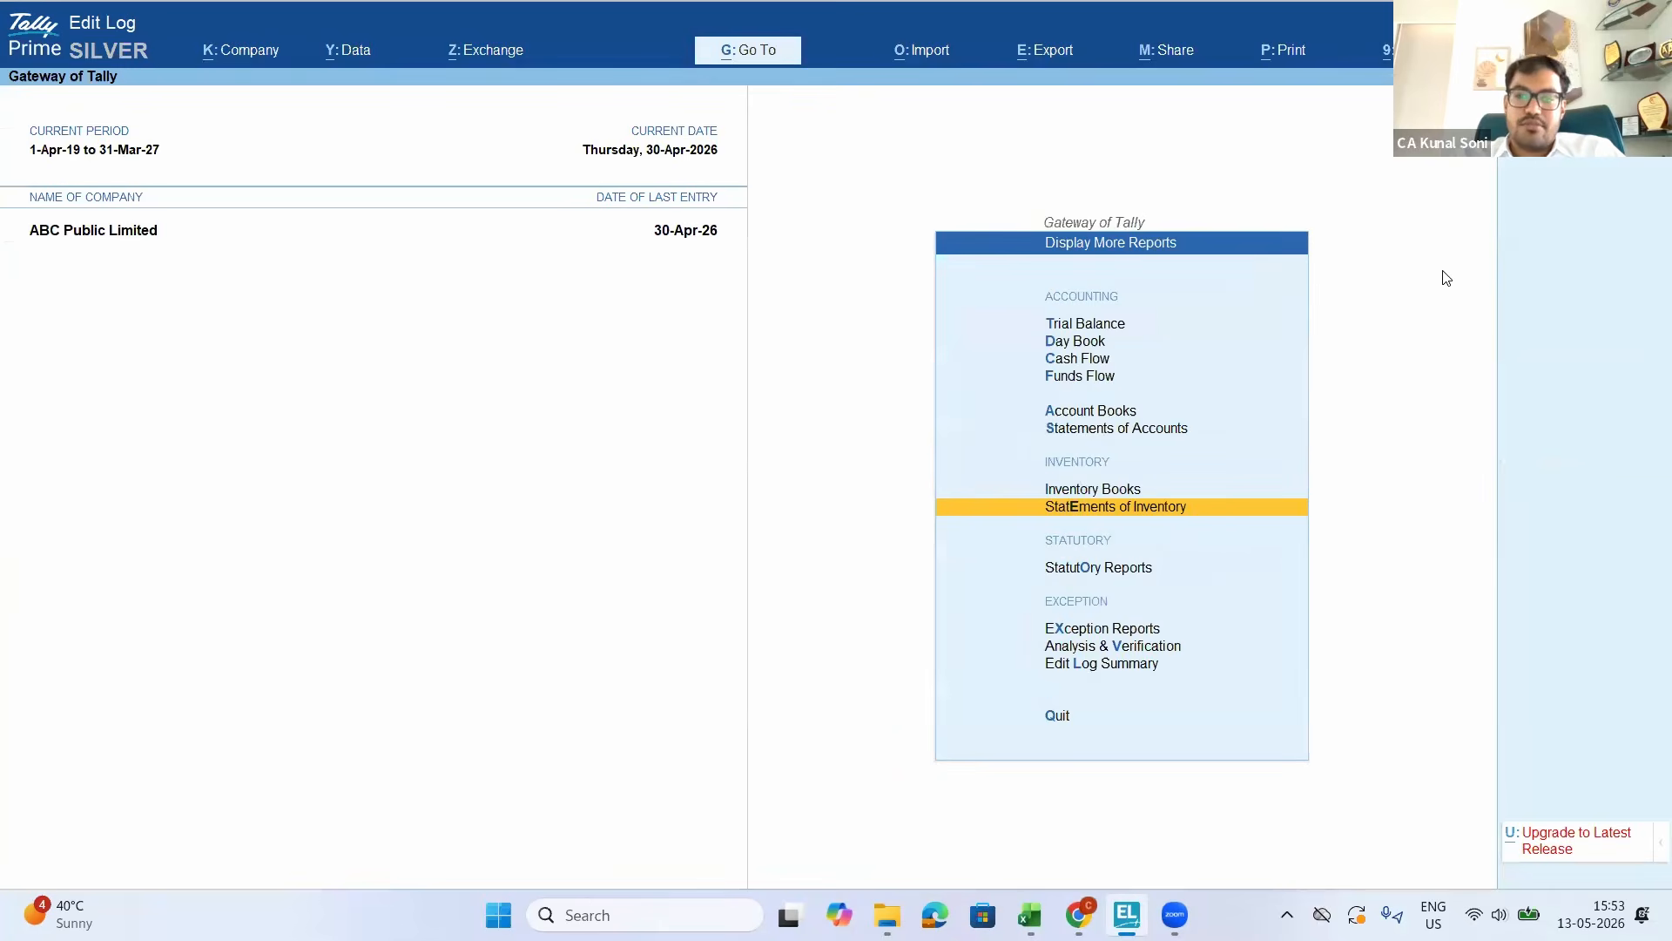
key("Escape")
key("Down")
key("Down")
key("Down")
key("Up")
key("Up")
key("Up")
key("Up")
key("Up")
key("Escape")
key("Escape")
key("Down")
key("Down")
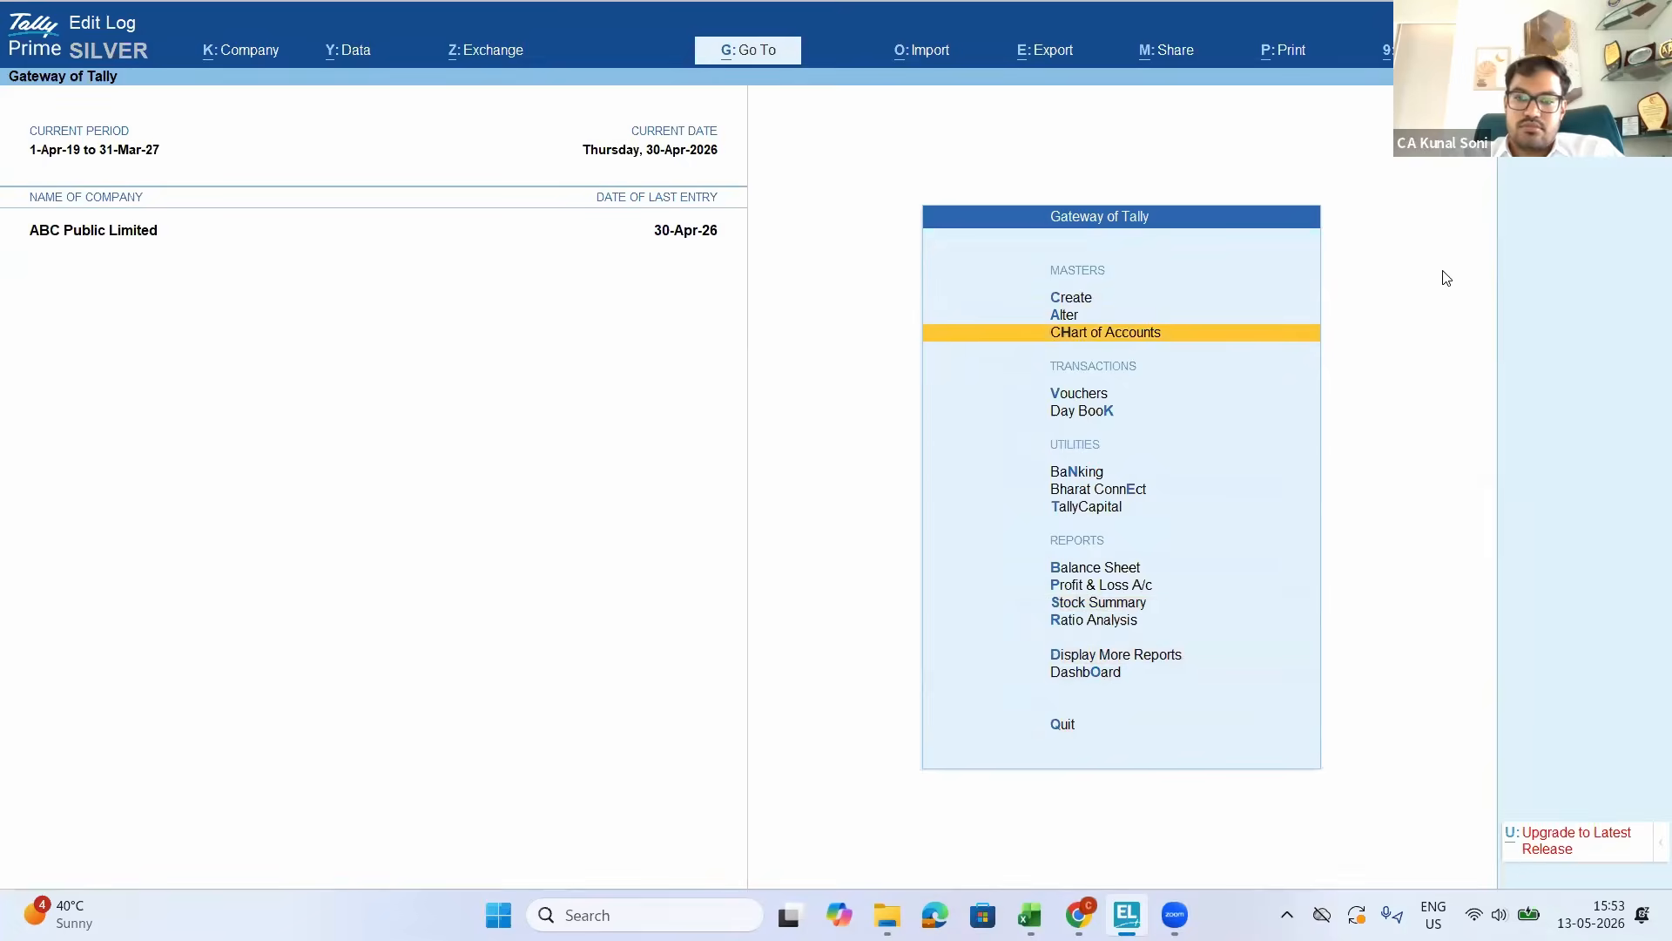
Start a new Sales voucher with the voucher class Not Applicable
key("v")
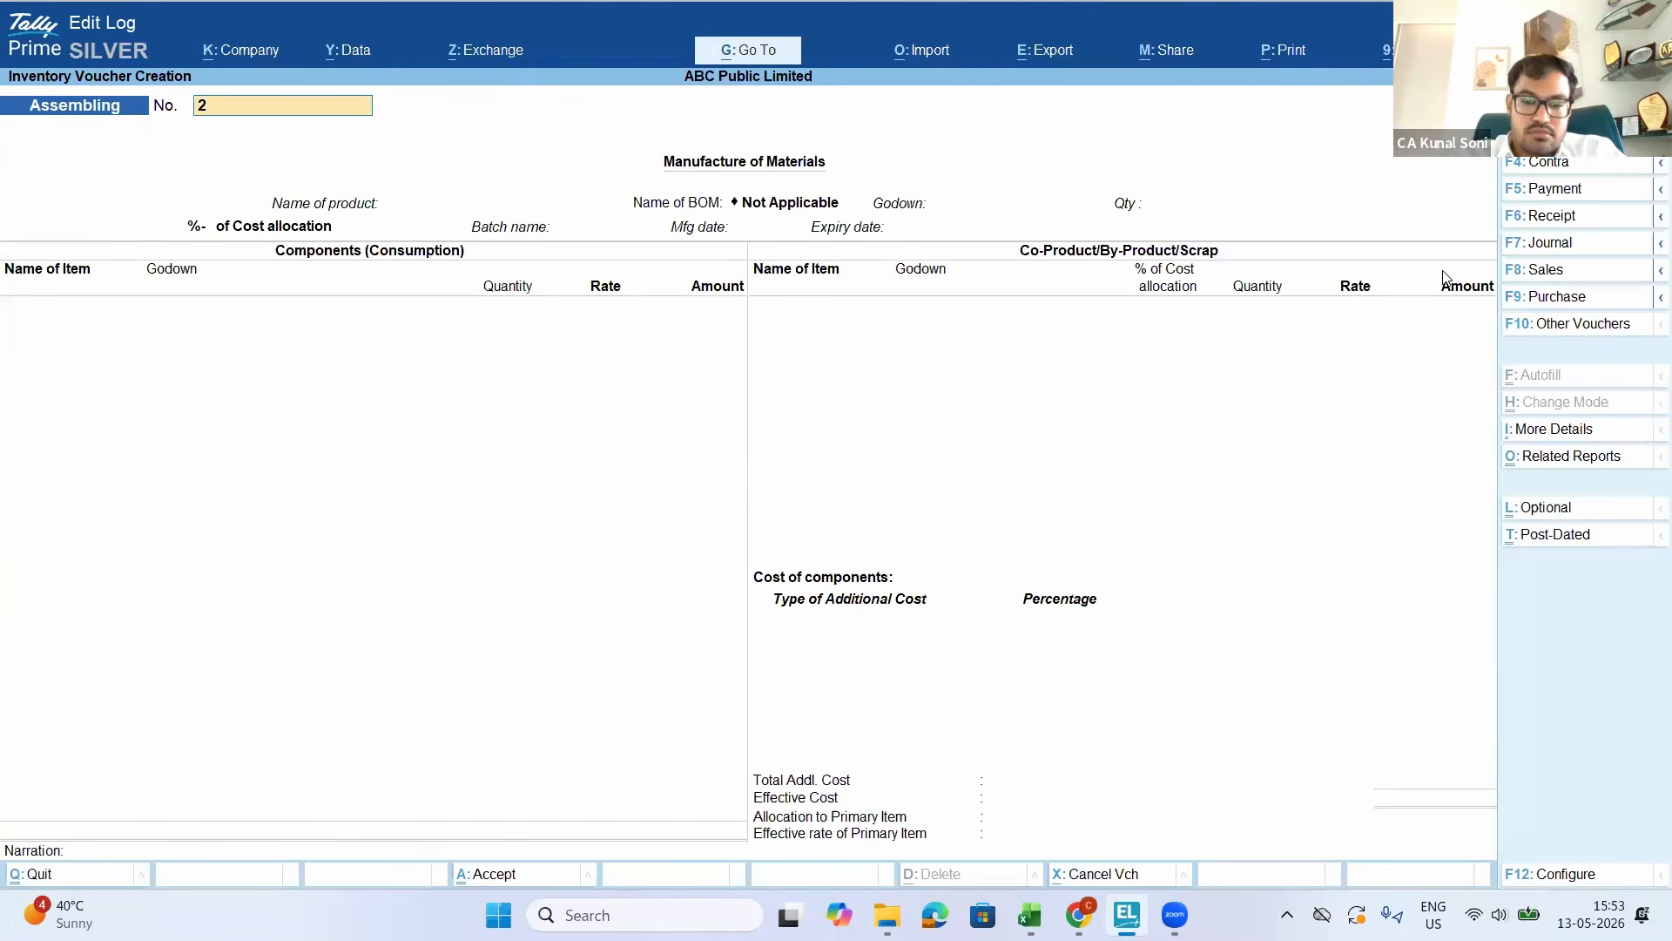
key("F8")
key("Return")
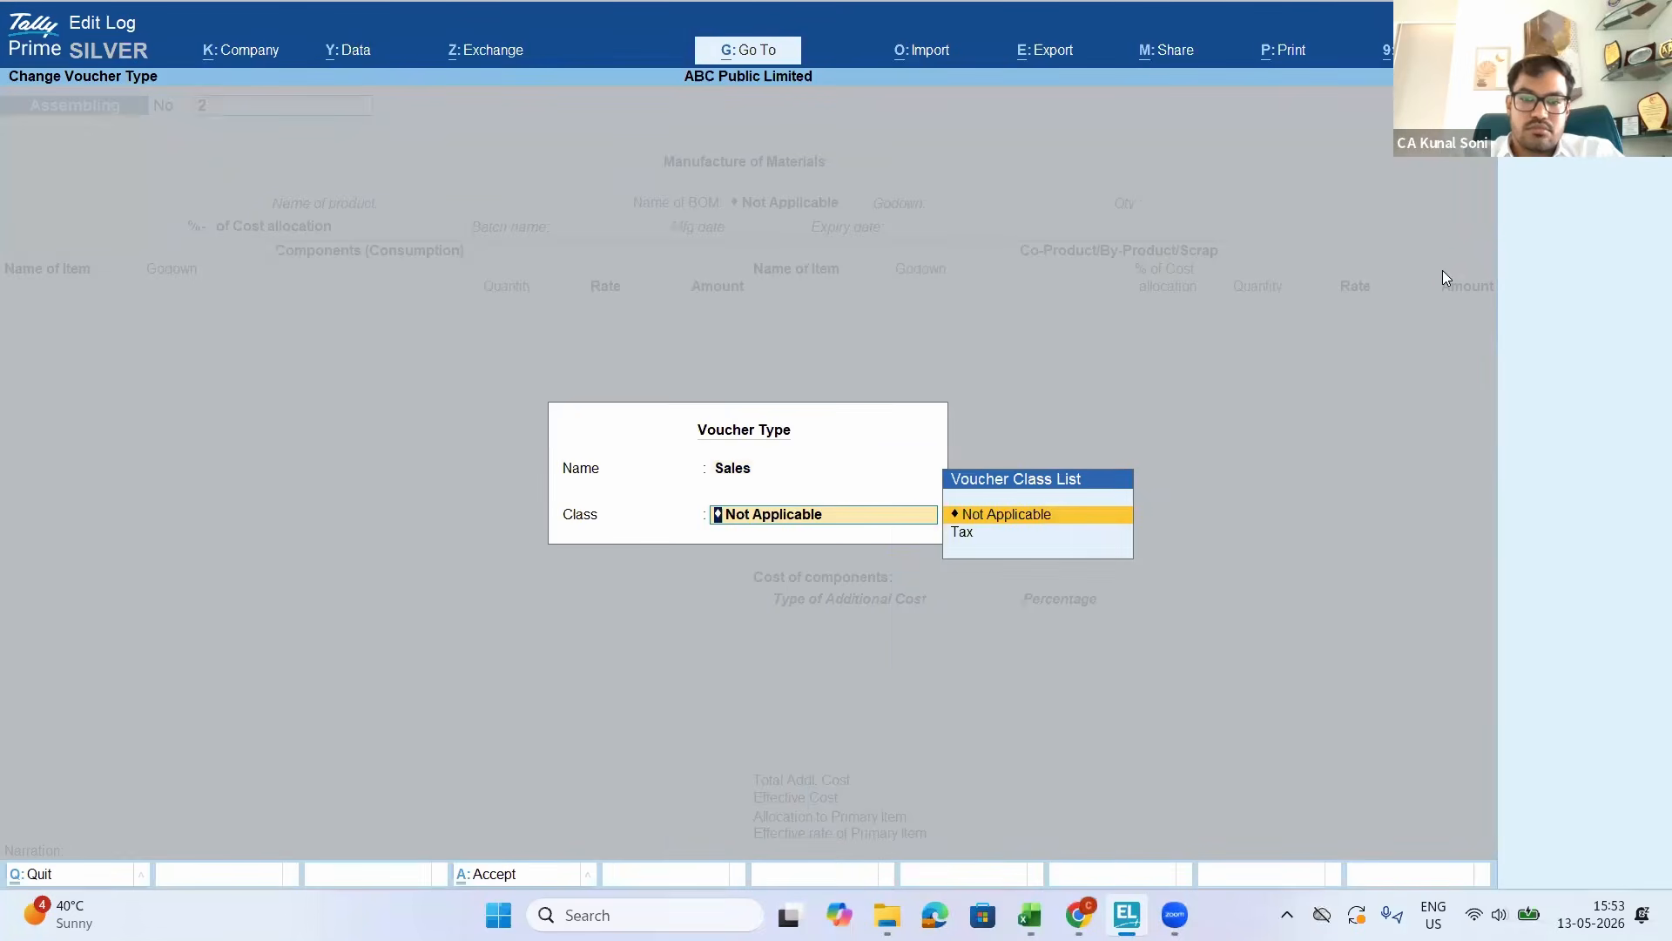
key("Return")
key("Down")
key("Down")
key("Down")
key("Down")
key("Down")
key("Down")
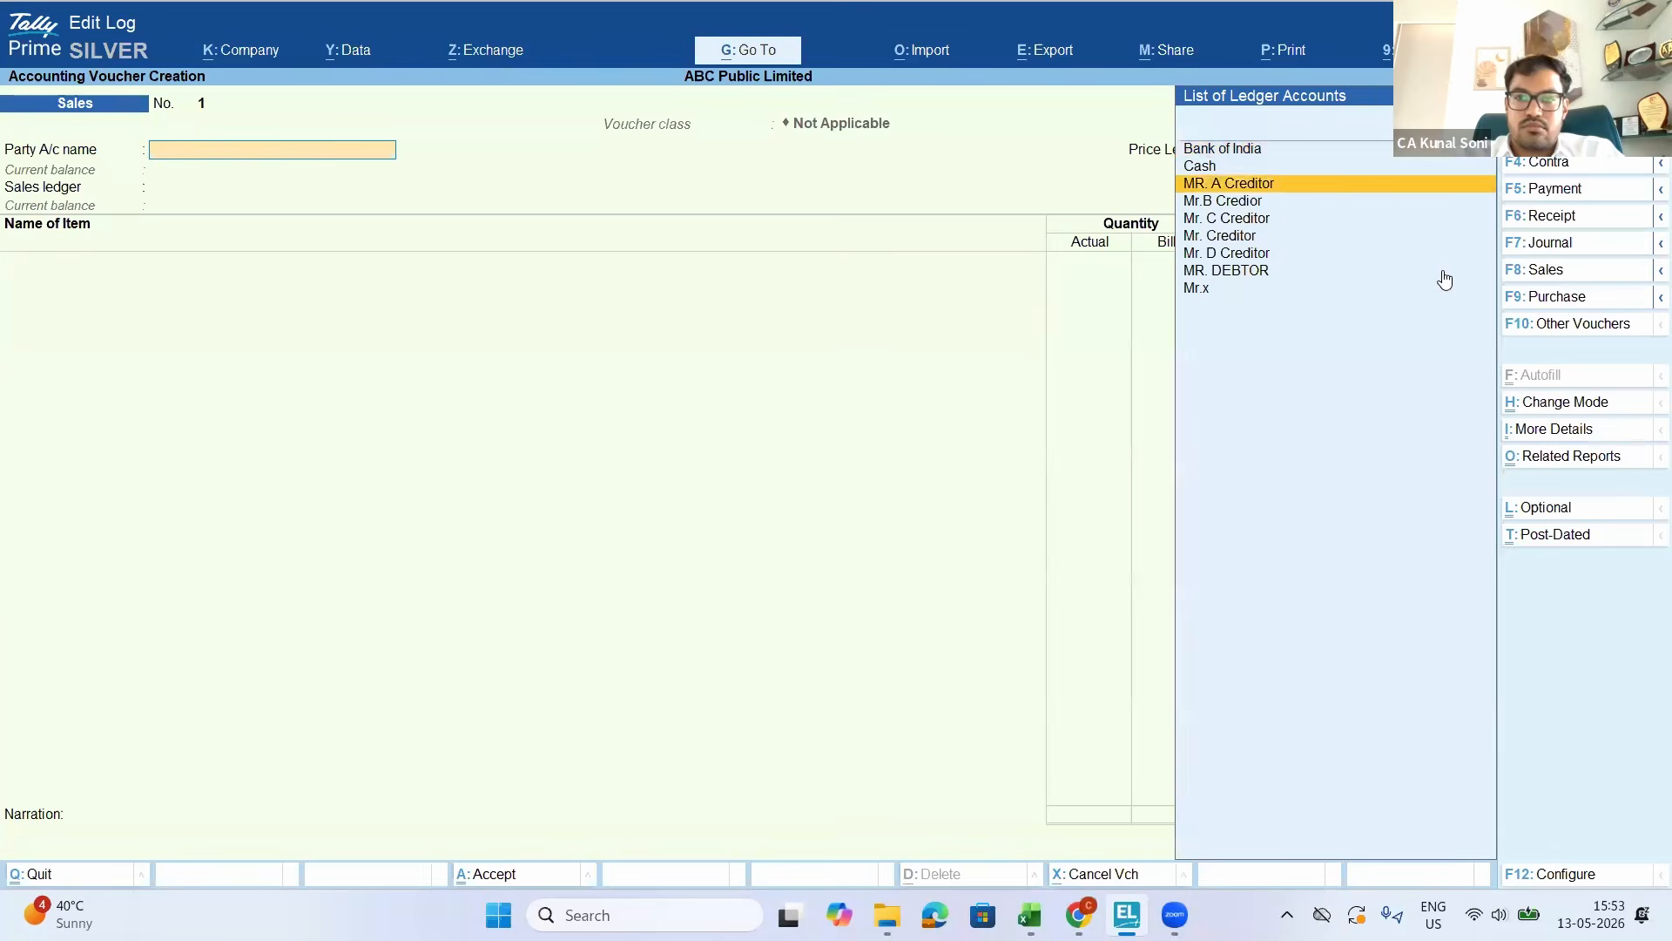
key("Down")
key("Return")
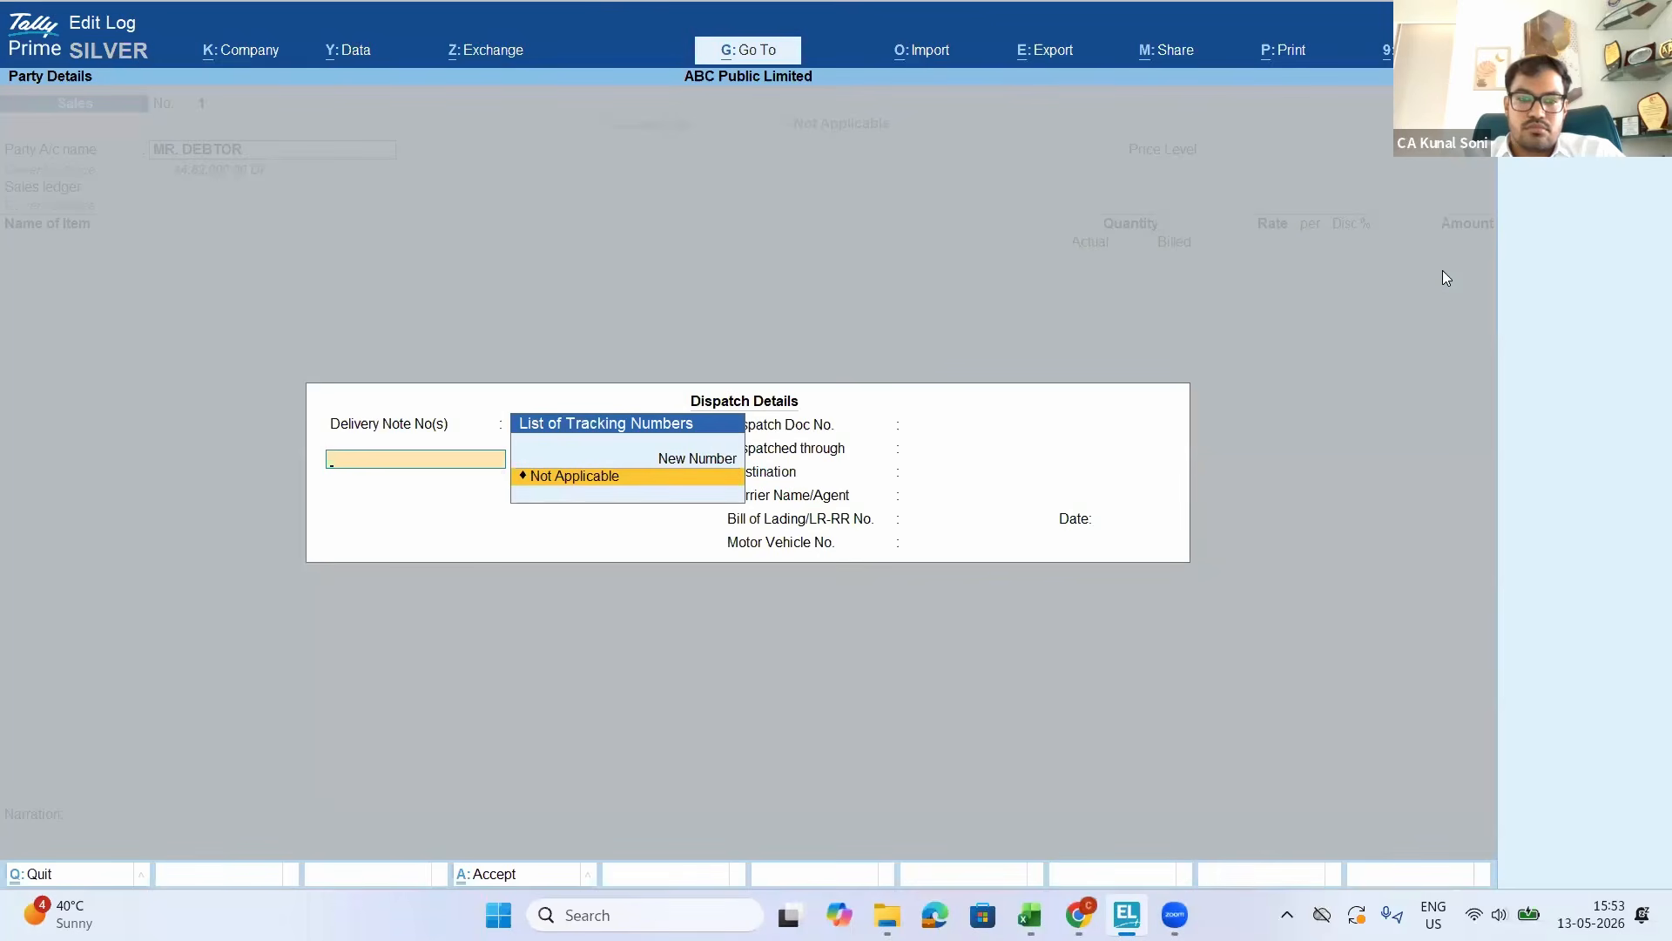
key("Escape")
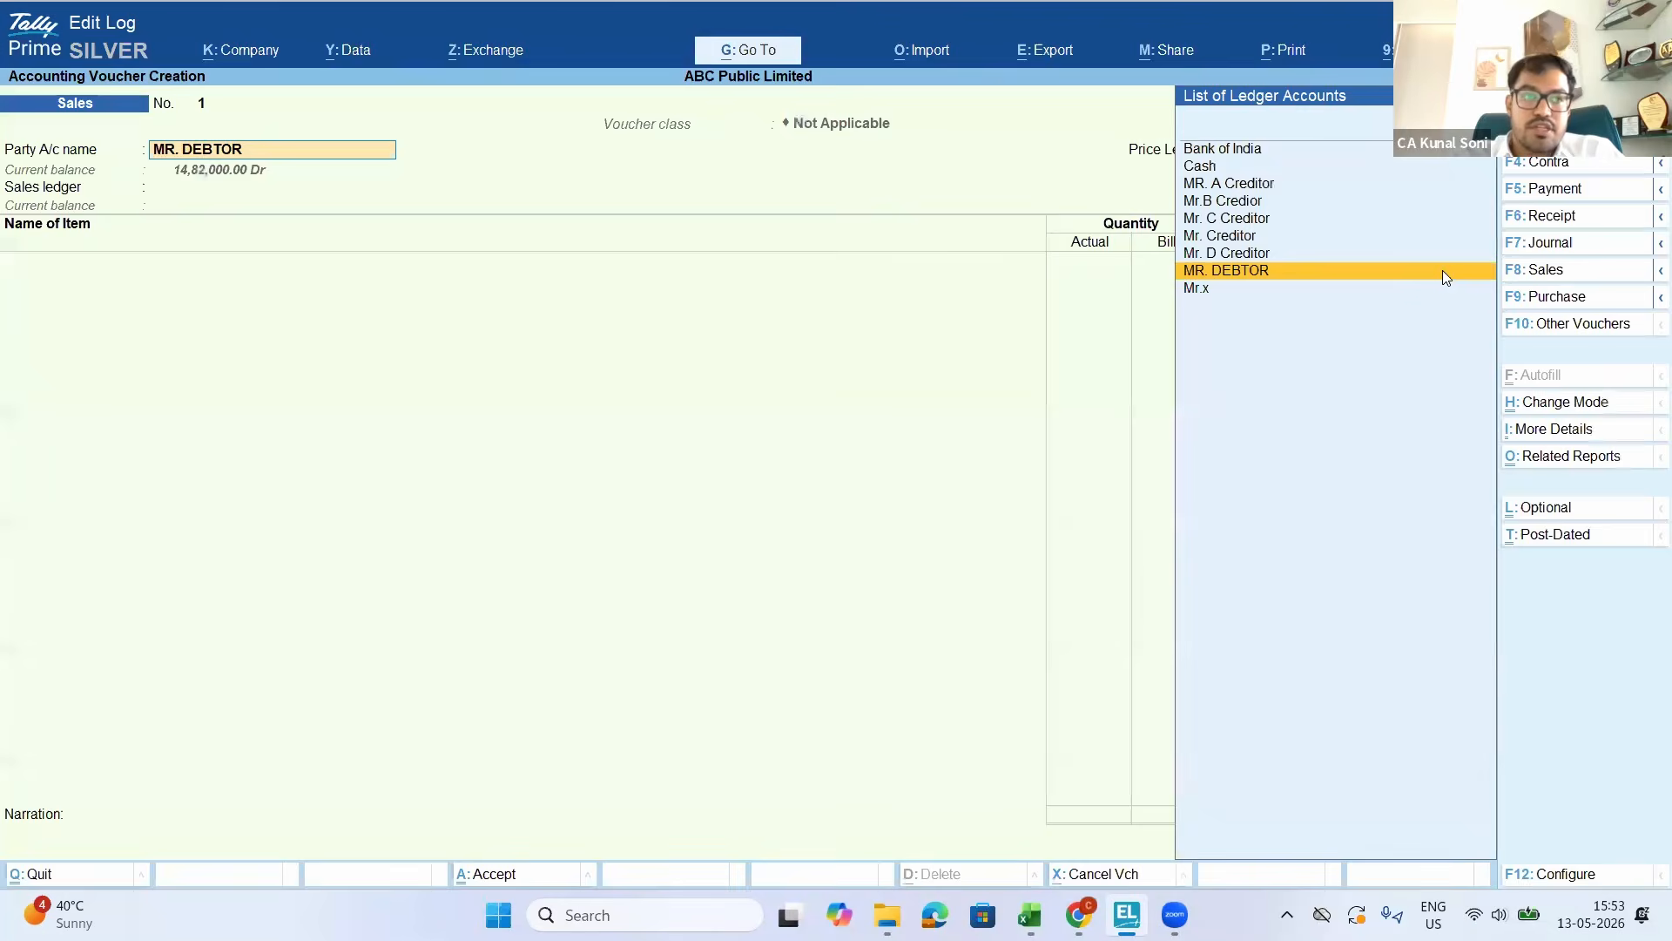
Start a Delivery Note for the party MR. DEBTOR and link it to the order New Order
key("alt+F8")
key("Return")
key("Down")
key("Down")
key("Return")
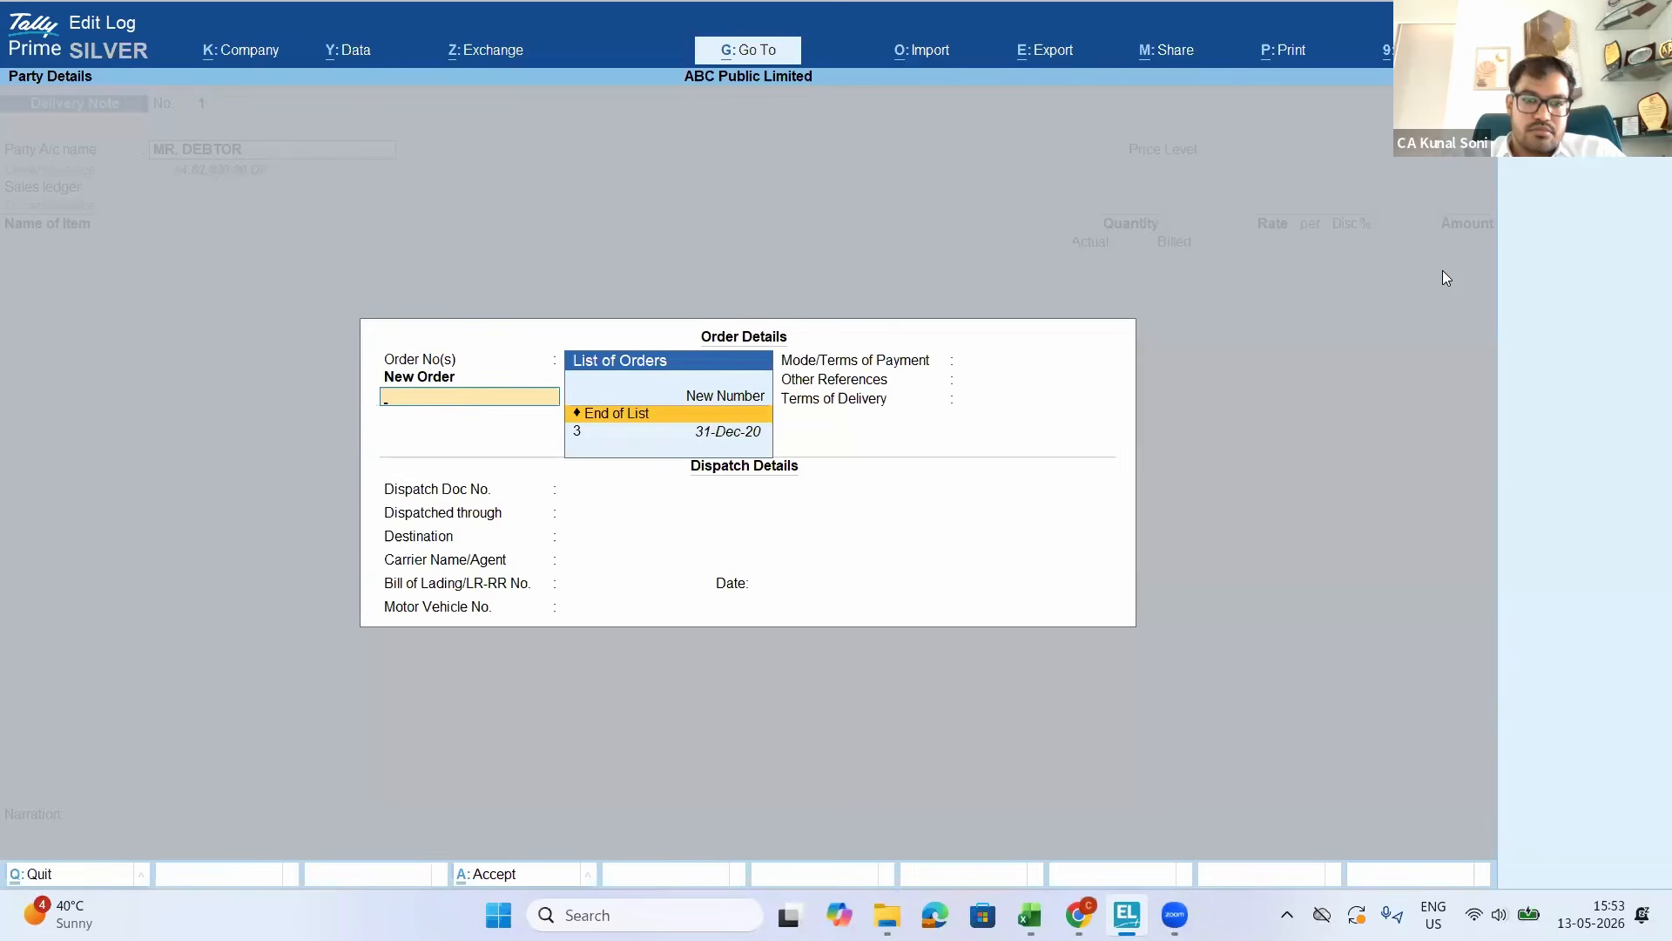
key("Down")
key("Return")
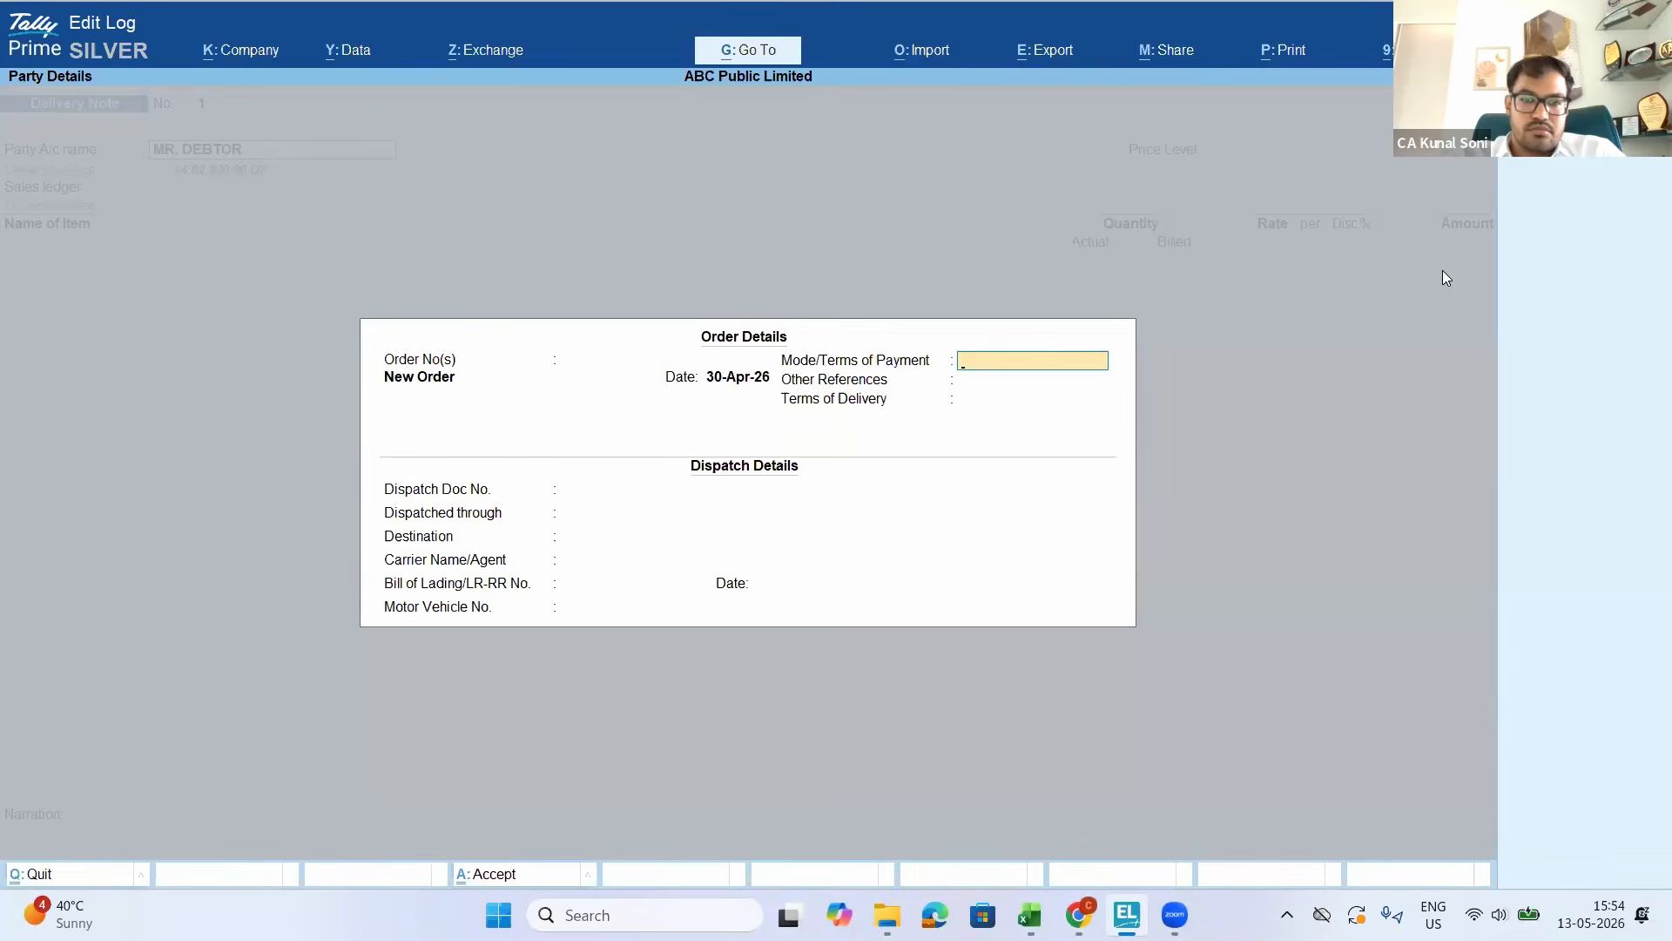
Accept the order and party details with price level Not Applicable, and save the delivery note without sending it for e-Way Bill generation
key("Return")
key("Return")
key("Return")
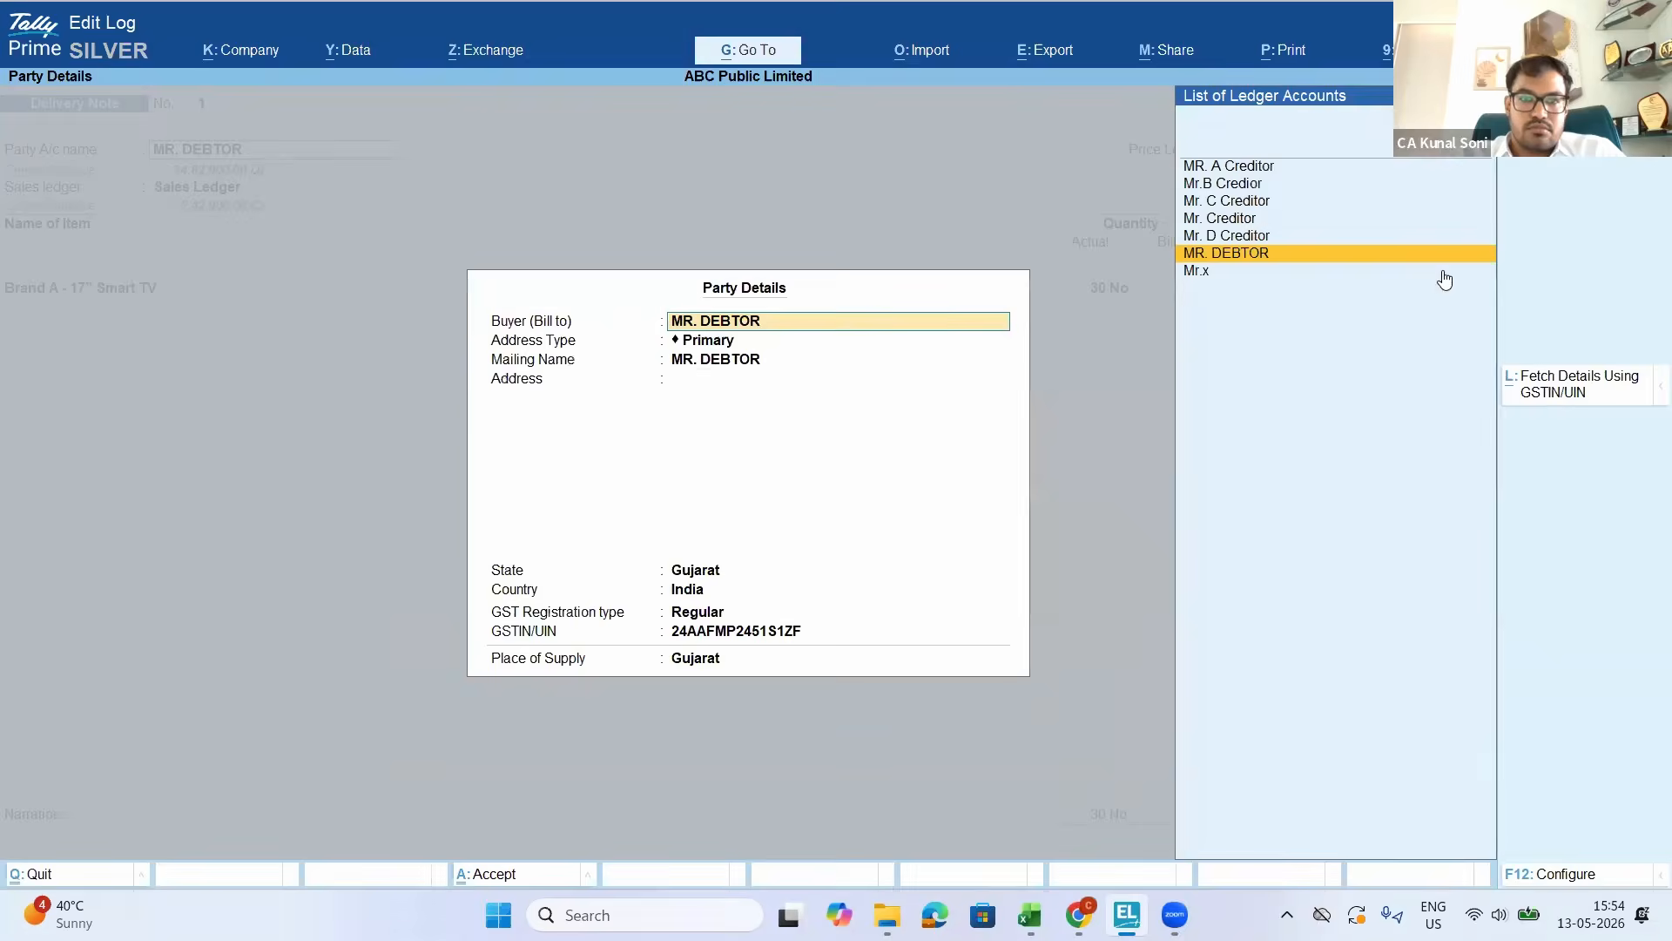
key("ctrl+a")
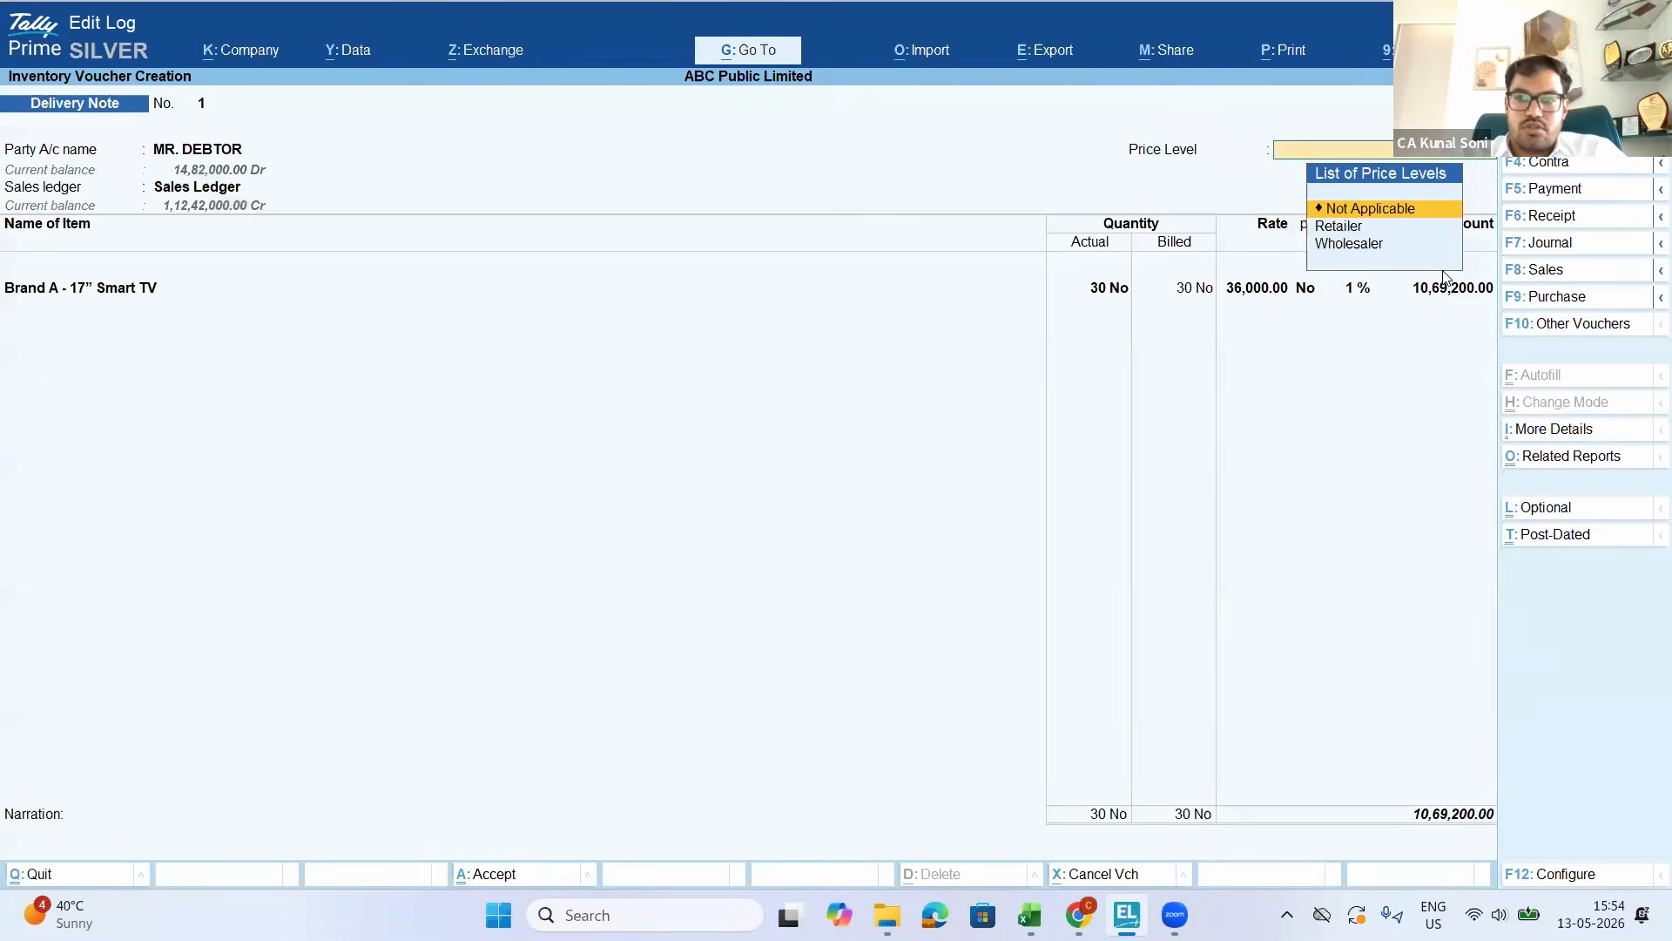
key("Return")
key("Return")
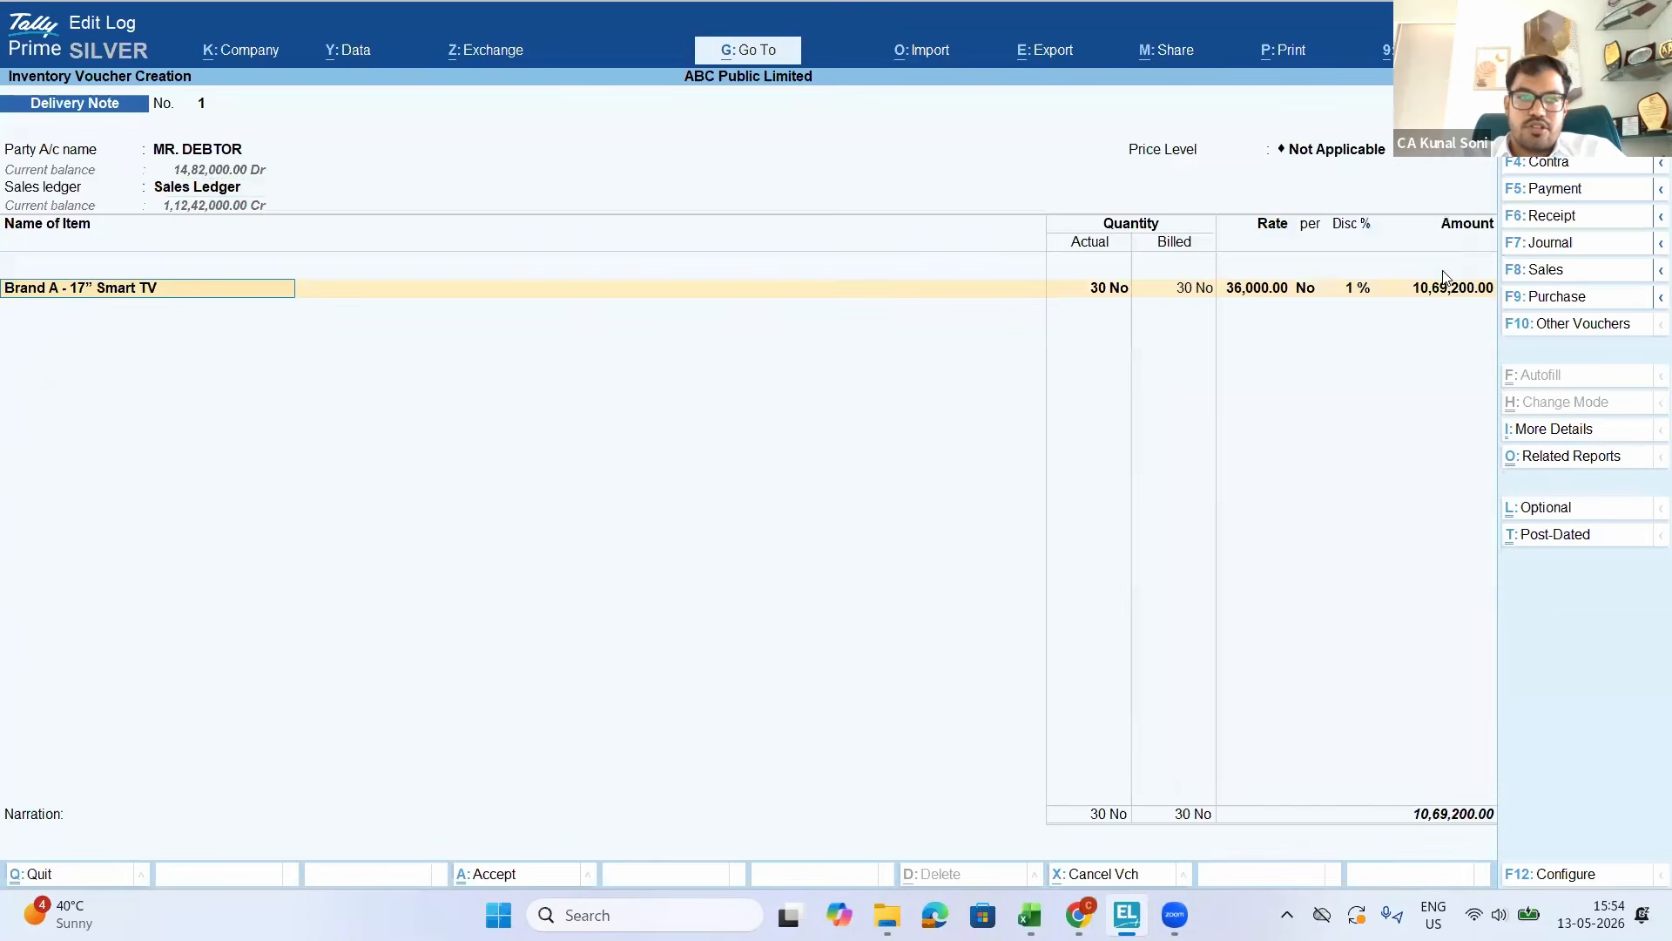
key("ctrl+a")
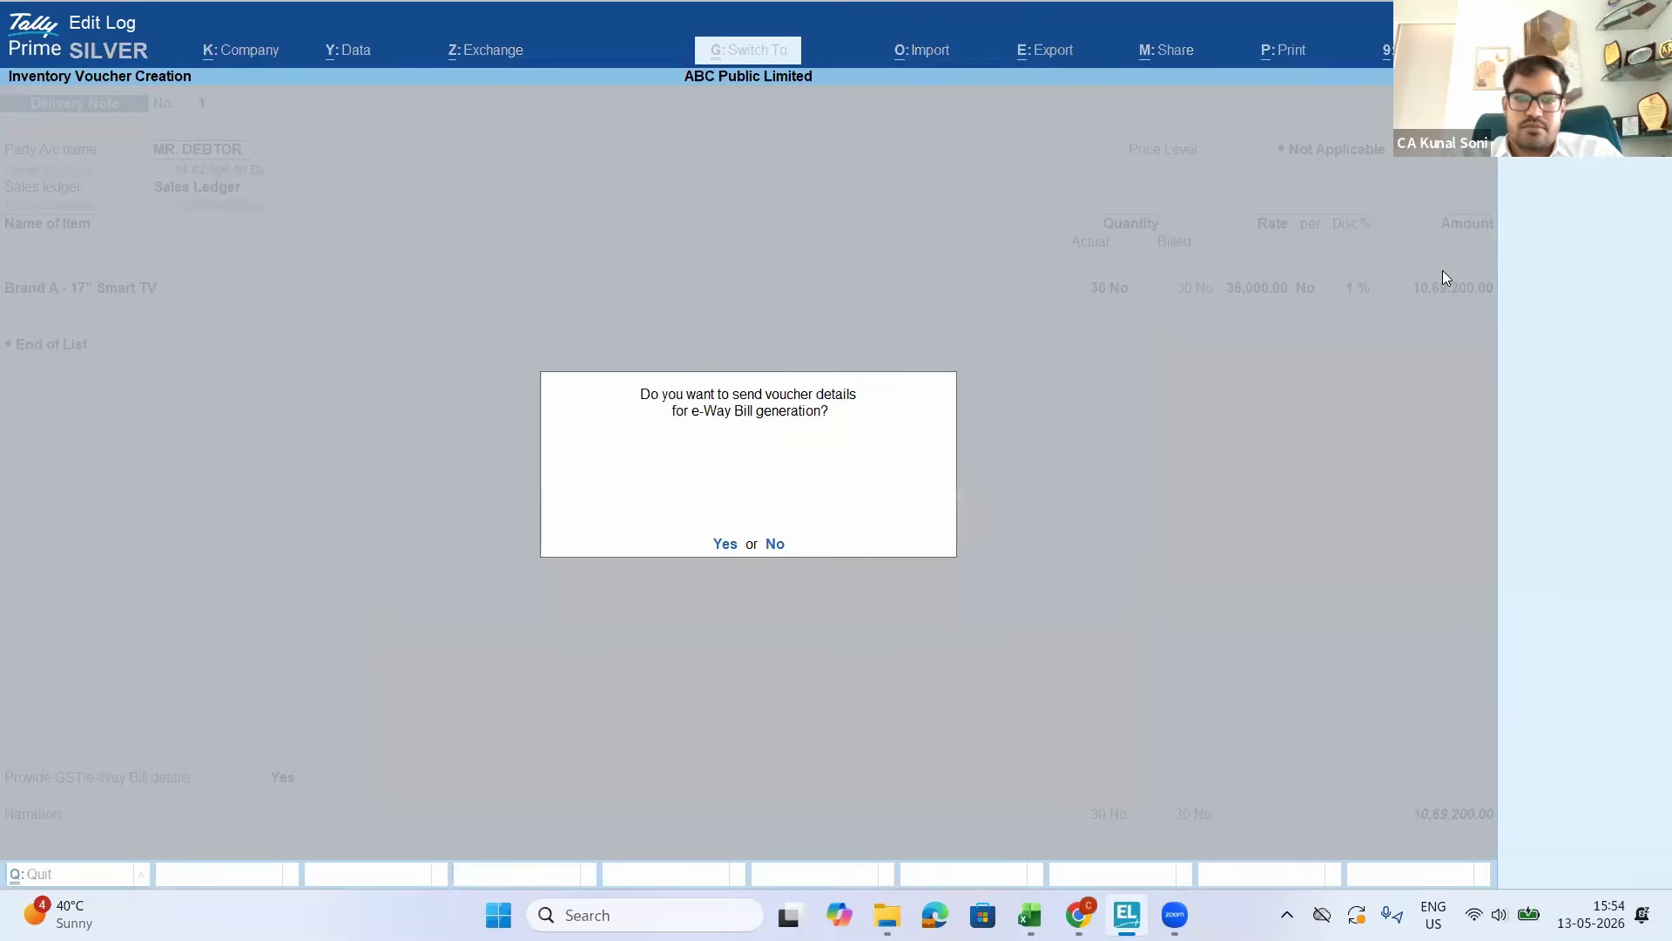
key("n")
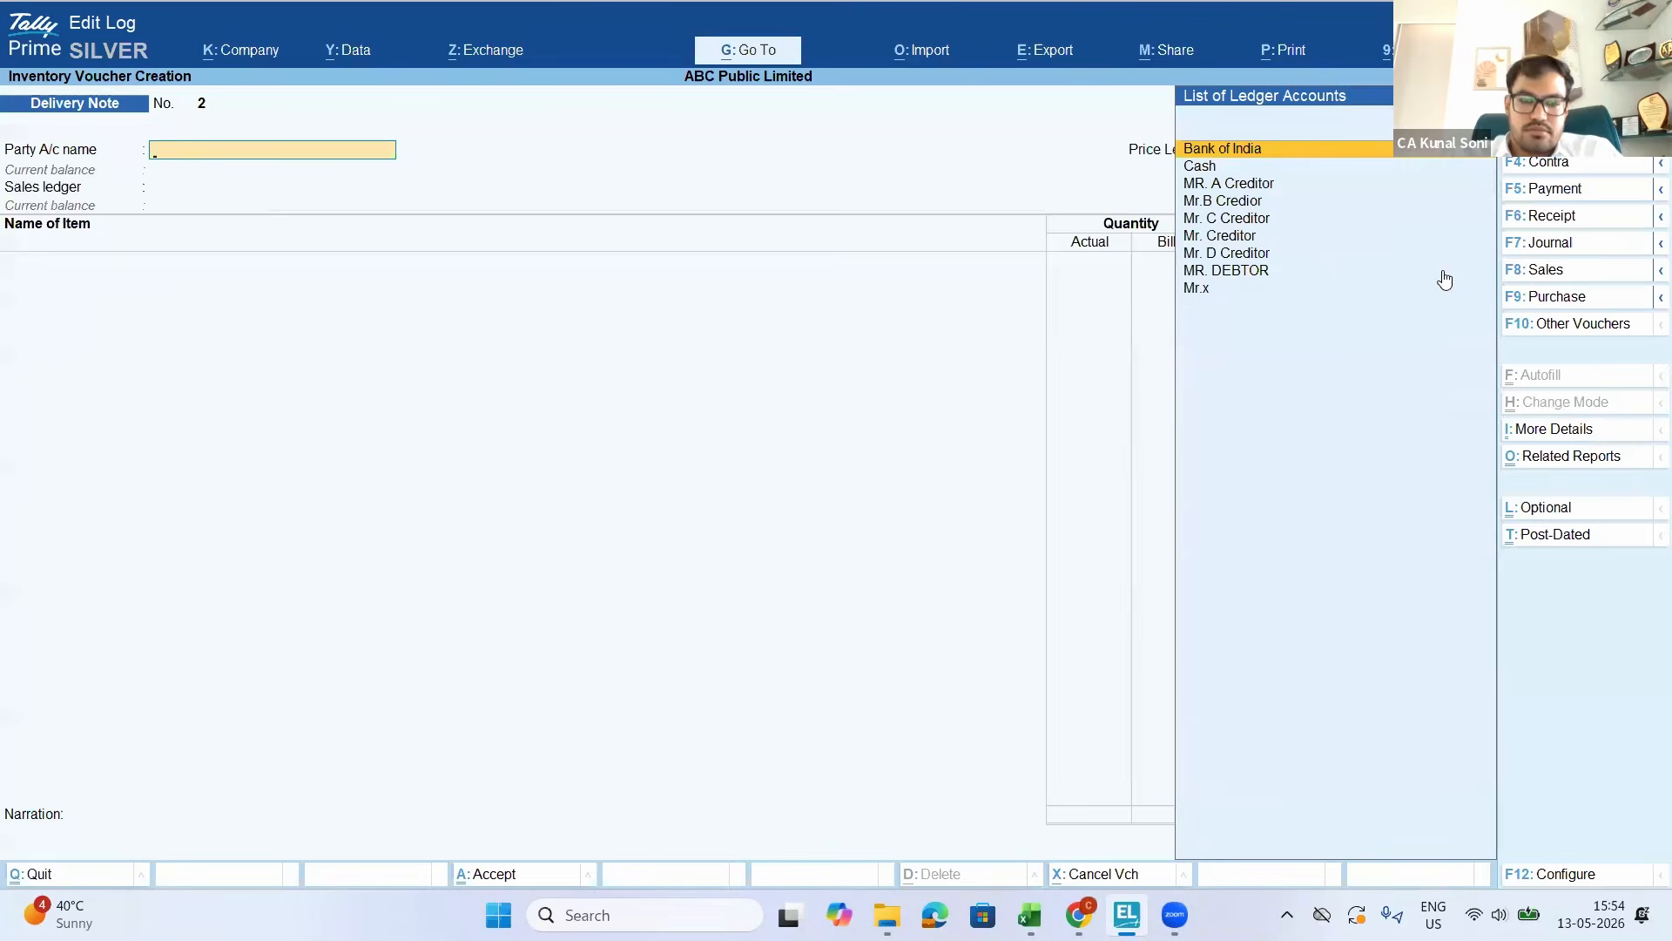
Start a Sales voucher with class Not Applicable for MR. DEBTOR and check the delivery note tracking numbers offered
key("F8")
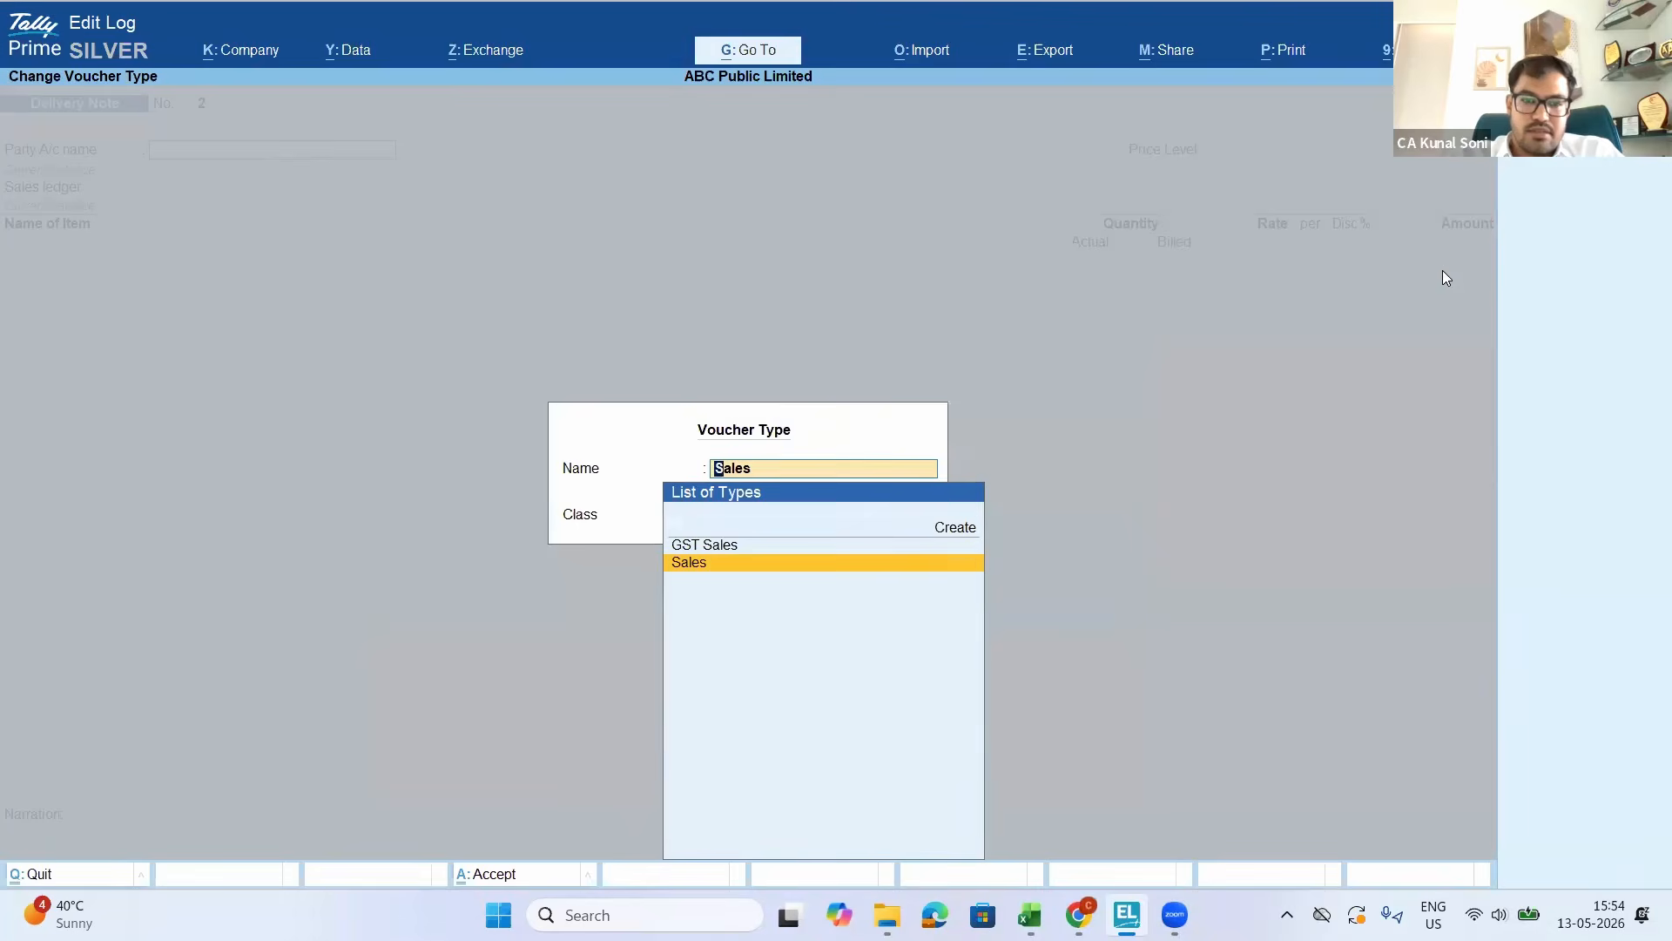
key("Return")
key("Down")
key("Up")
key("Return")
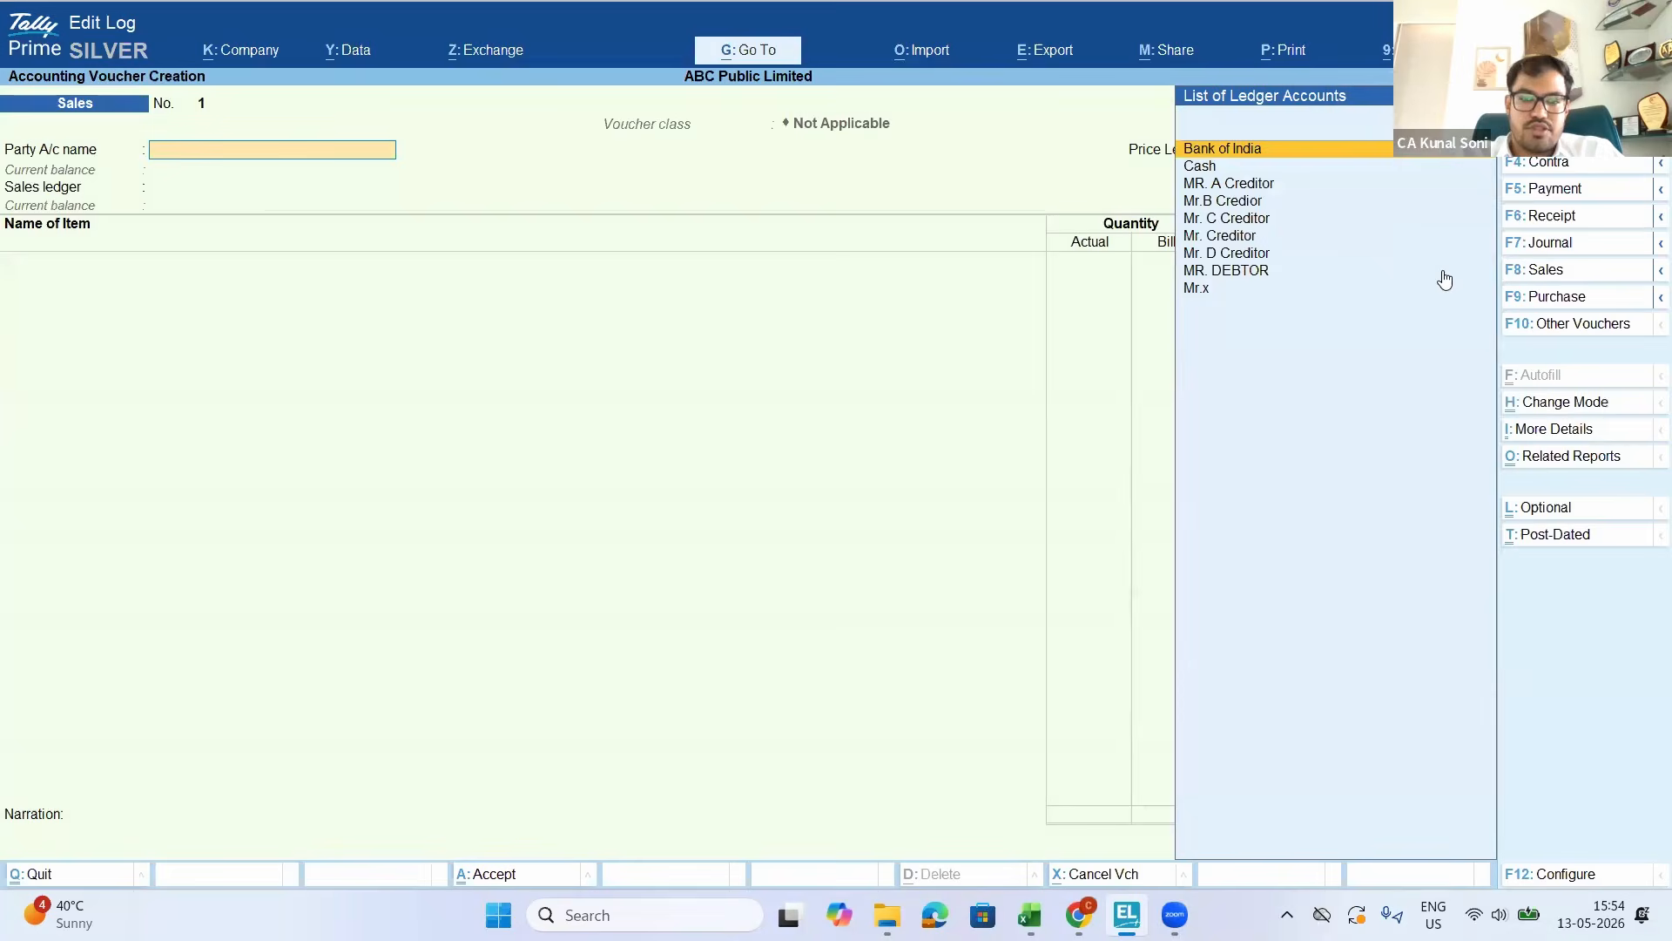
key("Down")
key("Down")
key("Down")
key("Down")
key("Down")
key("Up")
key("Up")
key("Up")
key("Down")
key("Down")
key("Down")
key("Down")
key("Down")
key("Return")
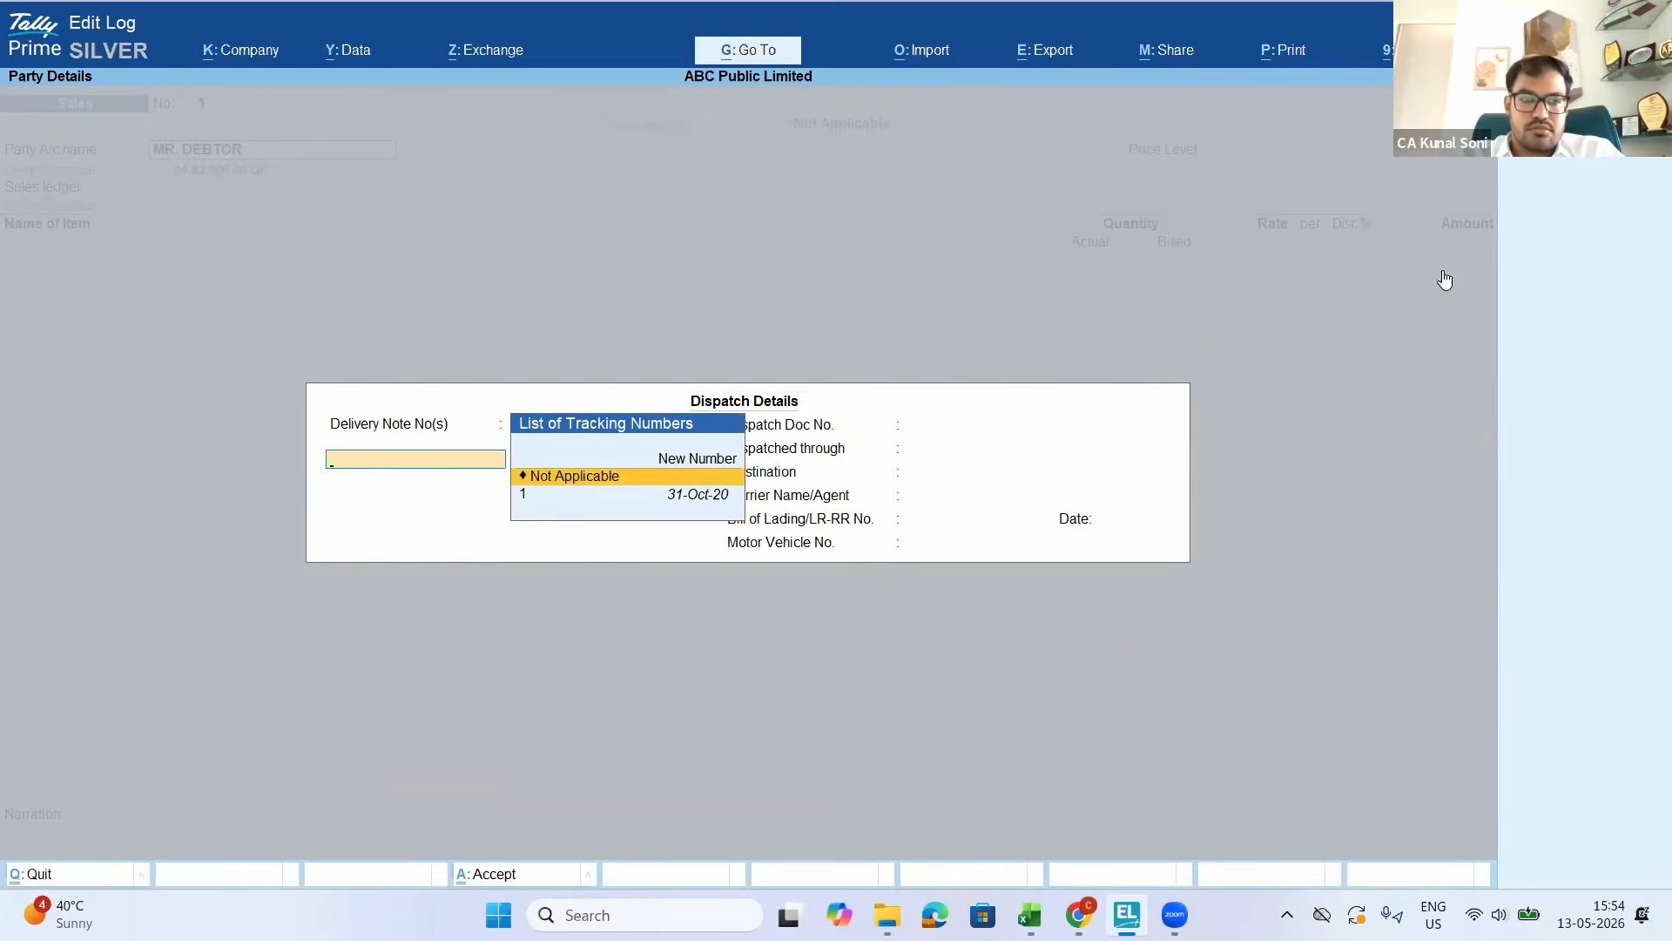
key("Escape")
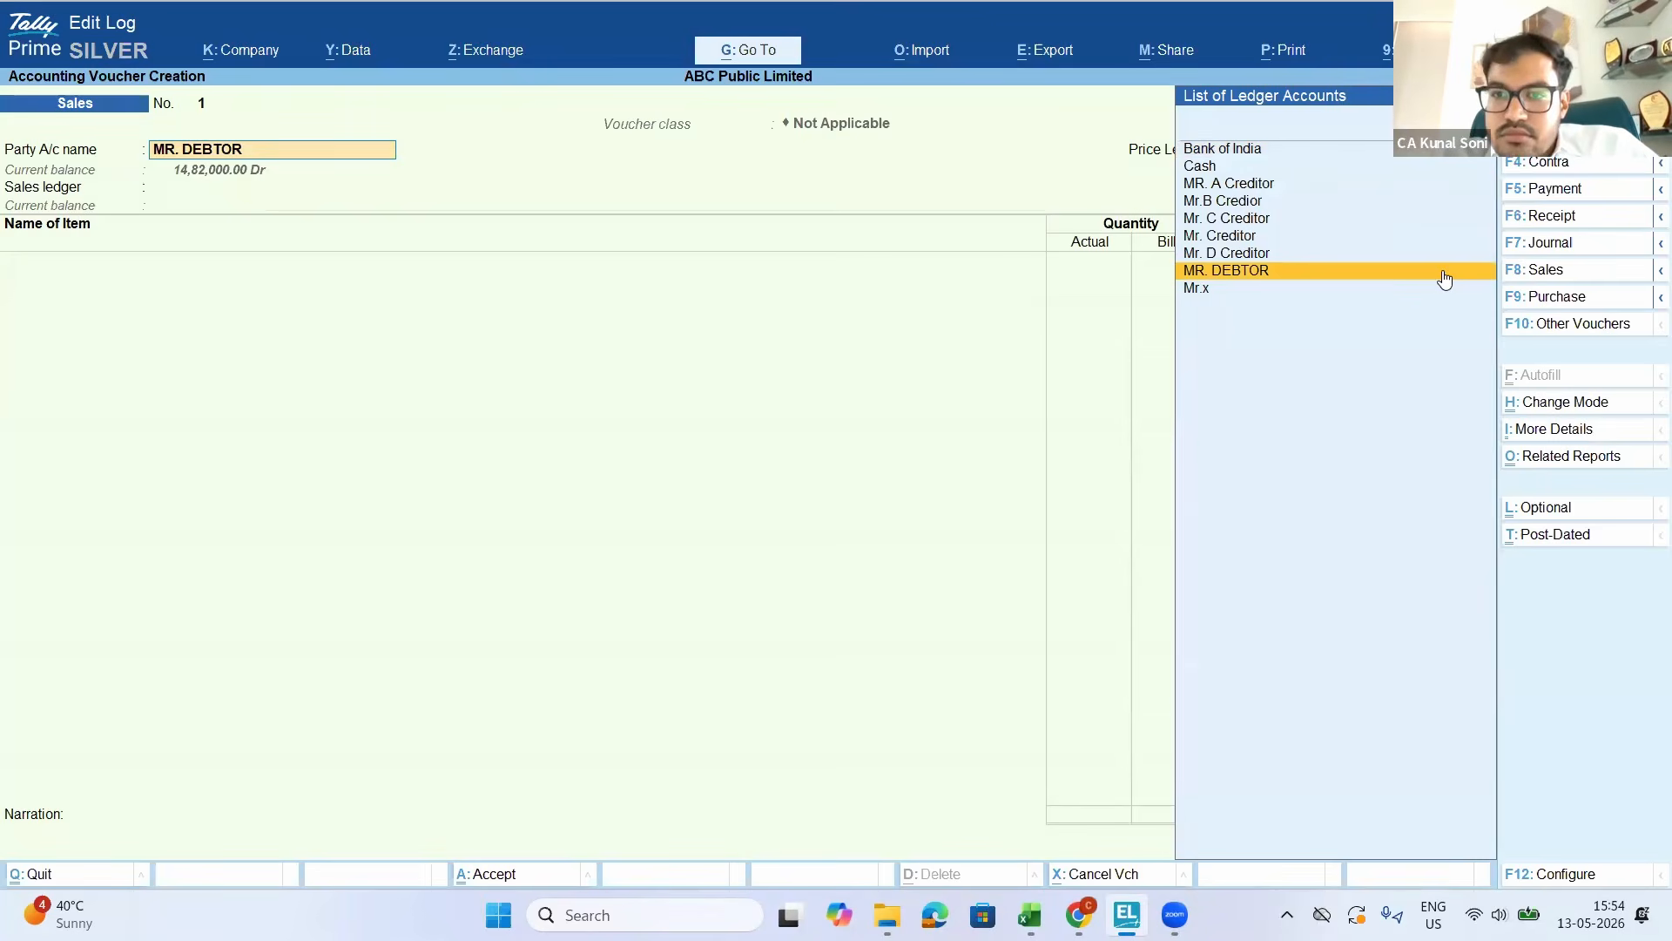
Try the dispatch details with delivery note Not Applicable, and abandon the sales voucher
key("Up")
key("Up")
key("Up")
key("Down")
key("Down")
key("Down")
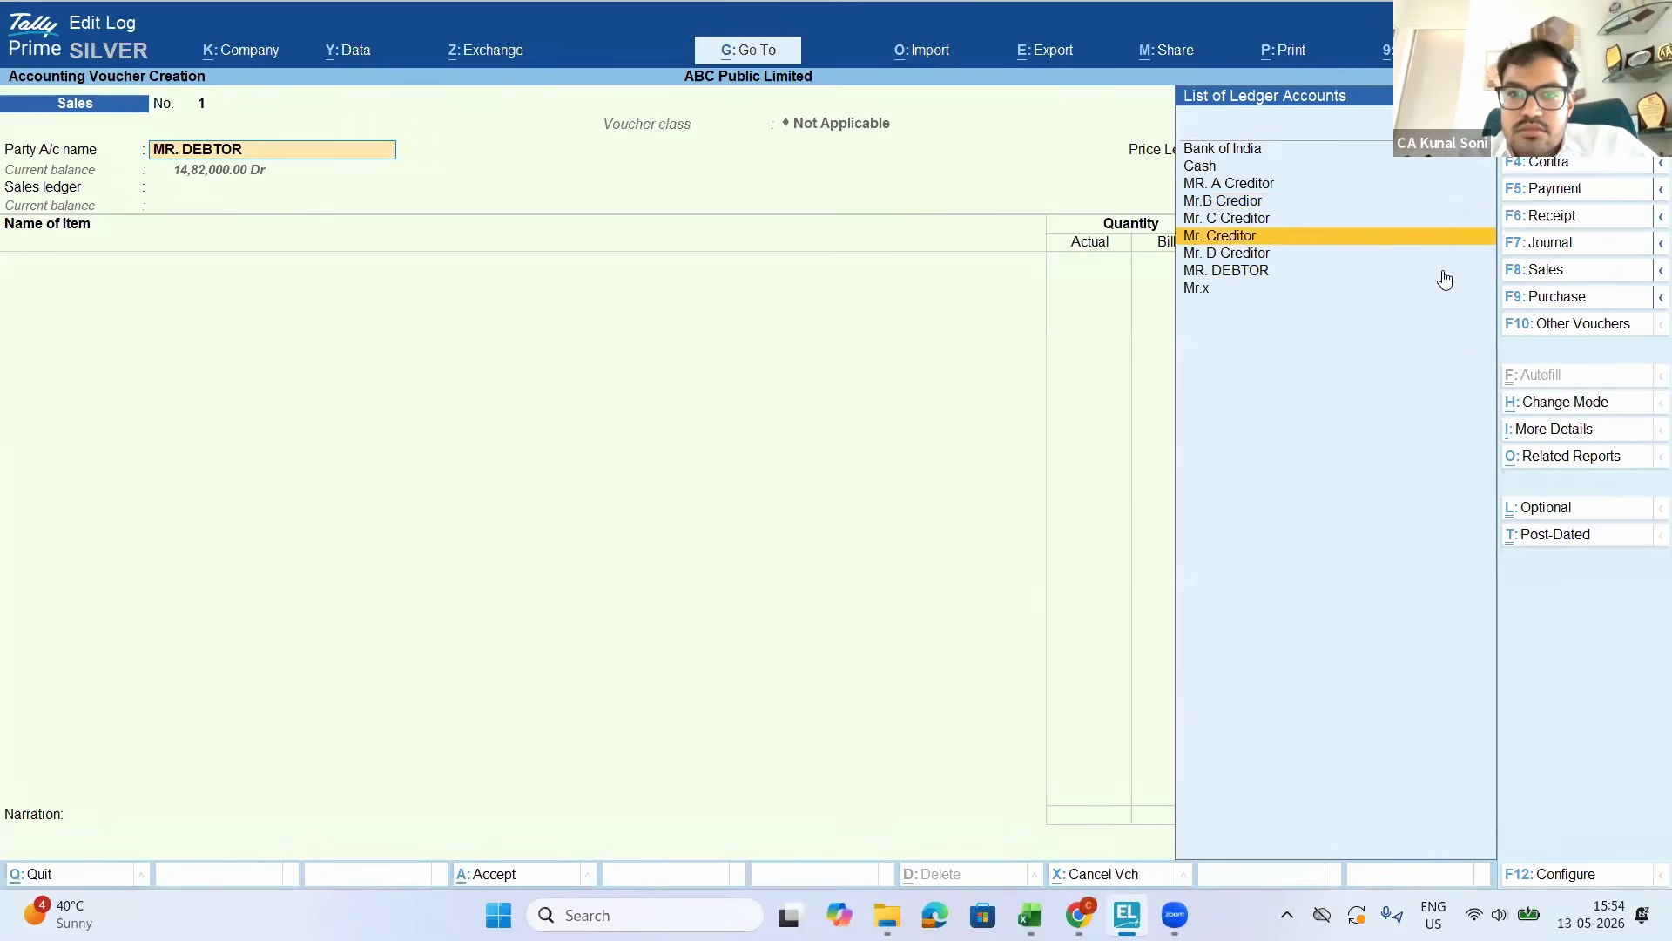
key("Return")
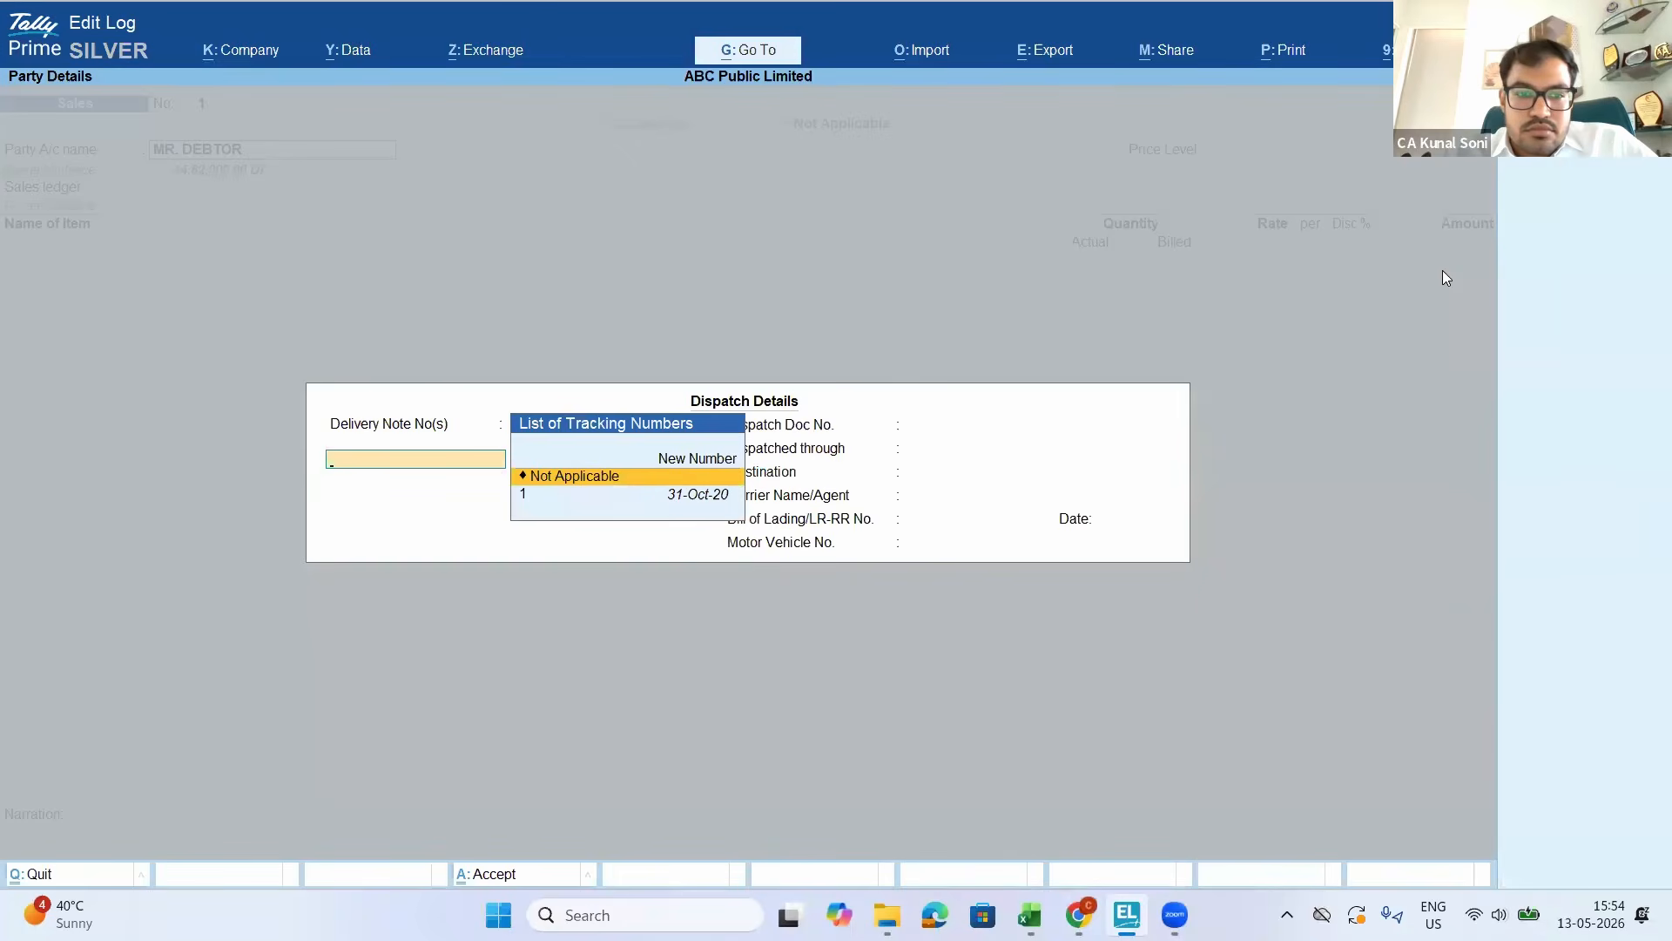
key("Return")
key("Return")
key("Return")
key("Return")
key("Return")
key("Return")
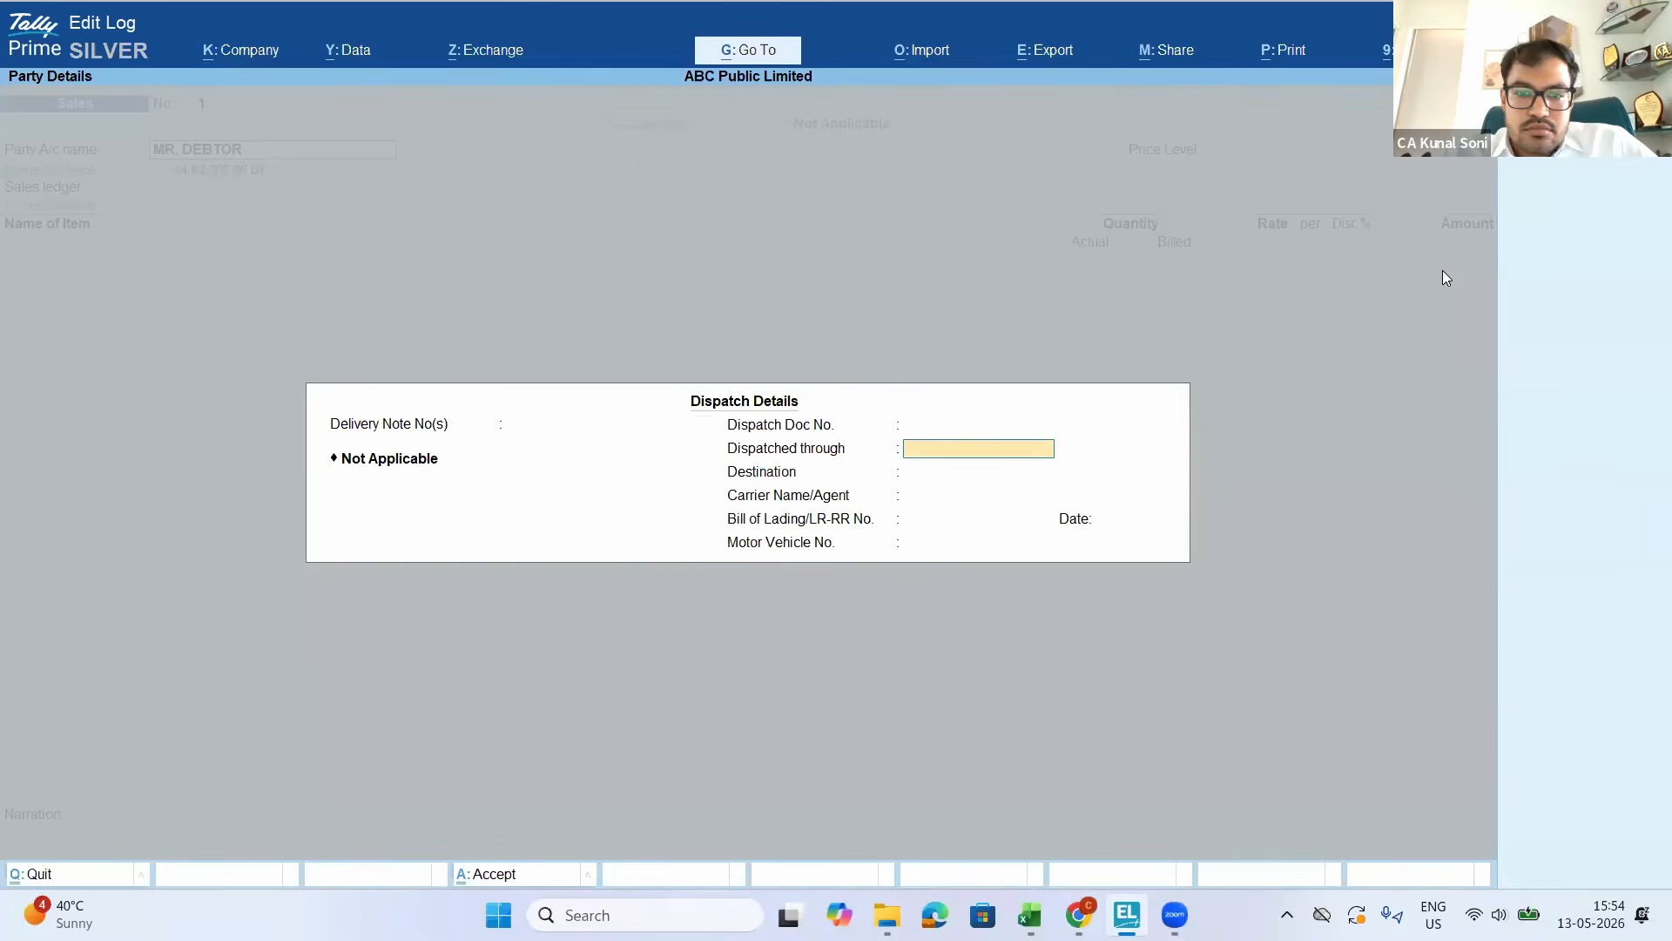
key("Return")
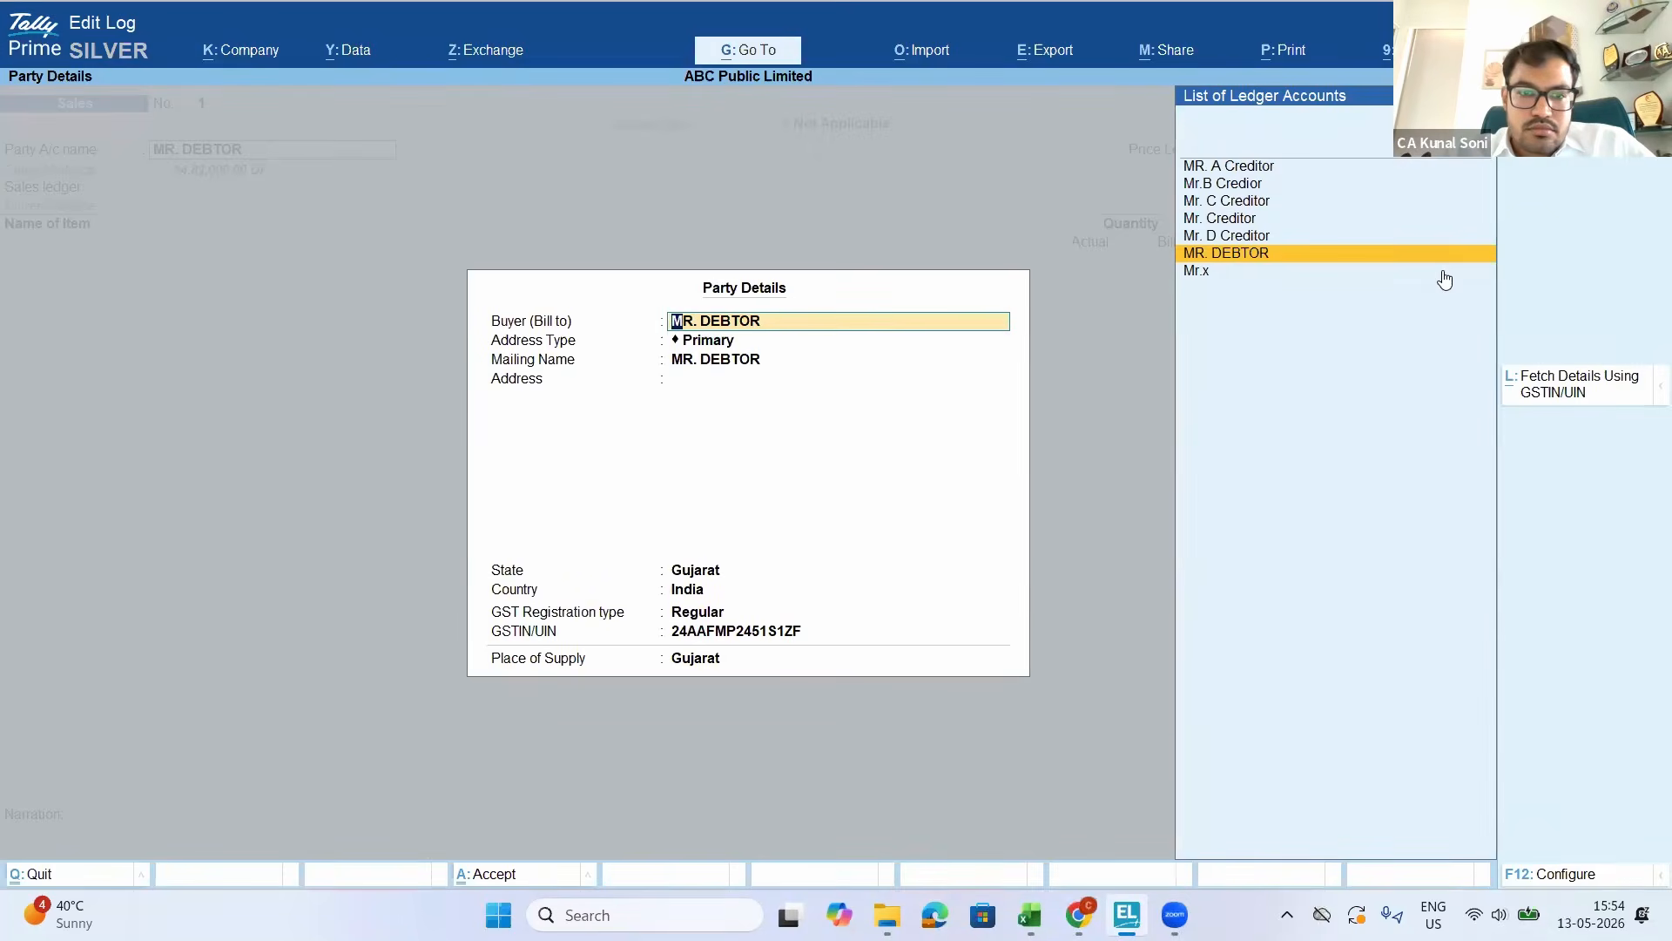
key("Escape")
key("y")
Open the Day Book and select the Brand A - 17" Smart TV Delivery Note entry
key("d")
key("d")
key("Down")
key("Down")
key("Down")
key("Up")
key("Up")
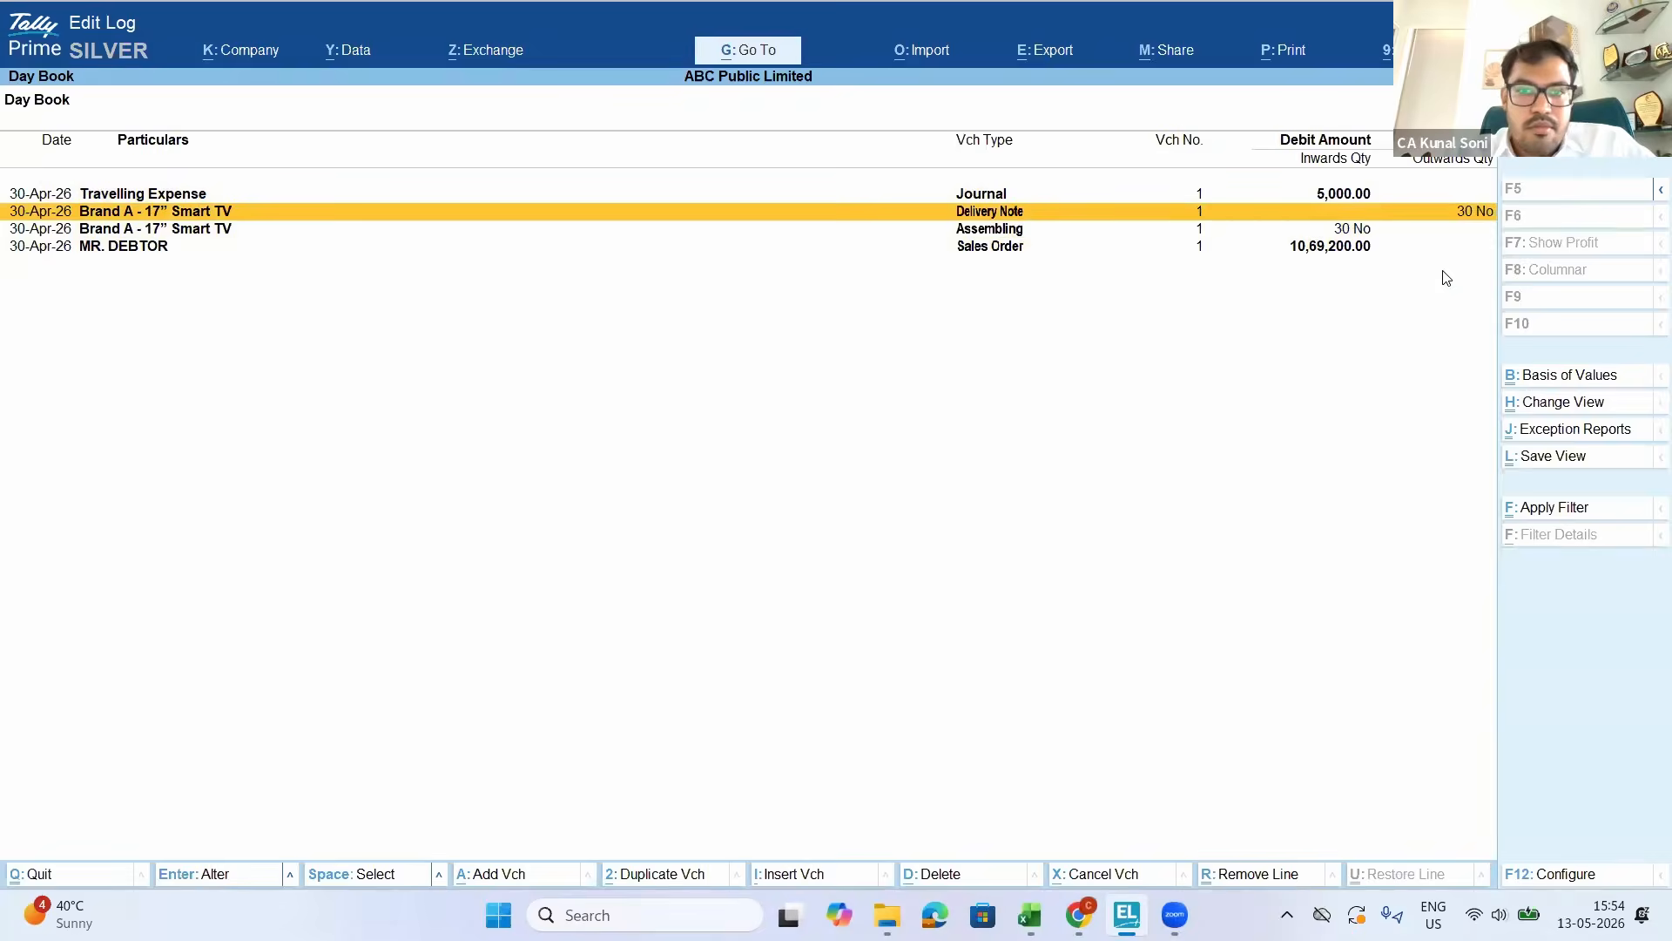
Review the delivery note's order and party details, and resave it without sending it for e-Way Bill generation
key("Return")
key("Return")
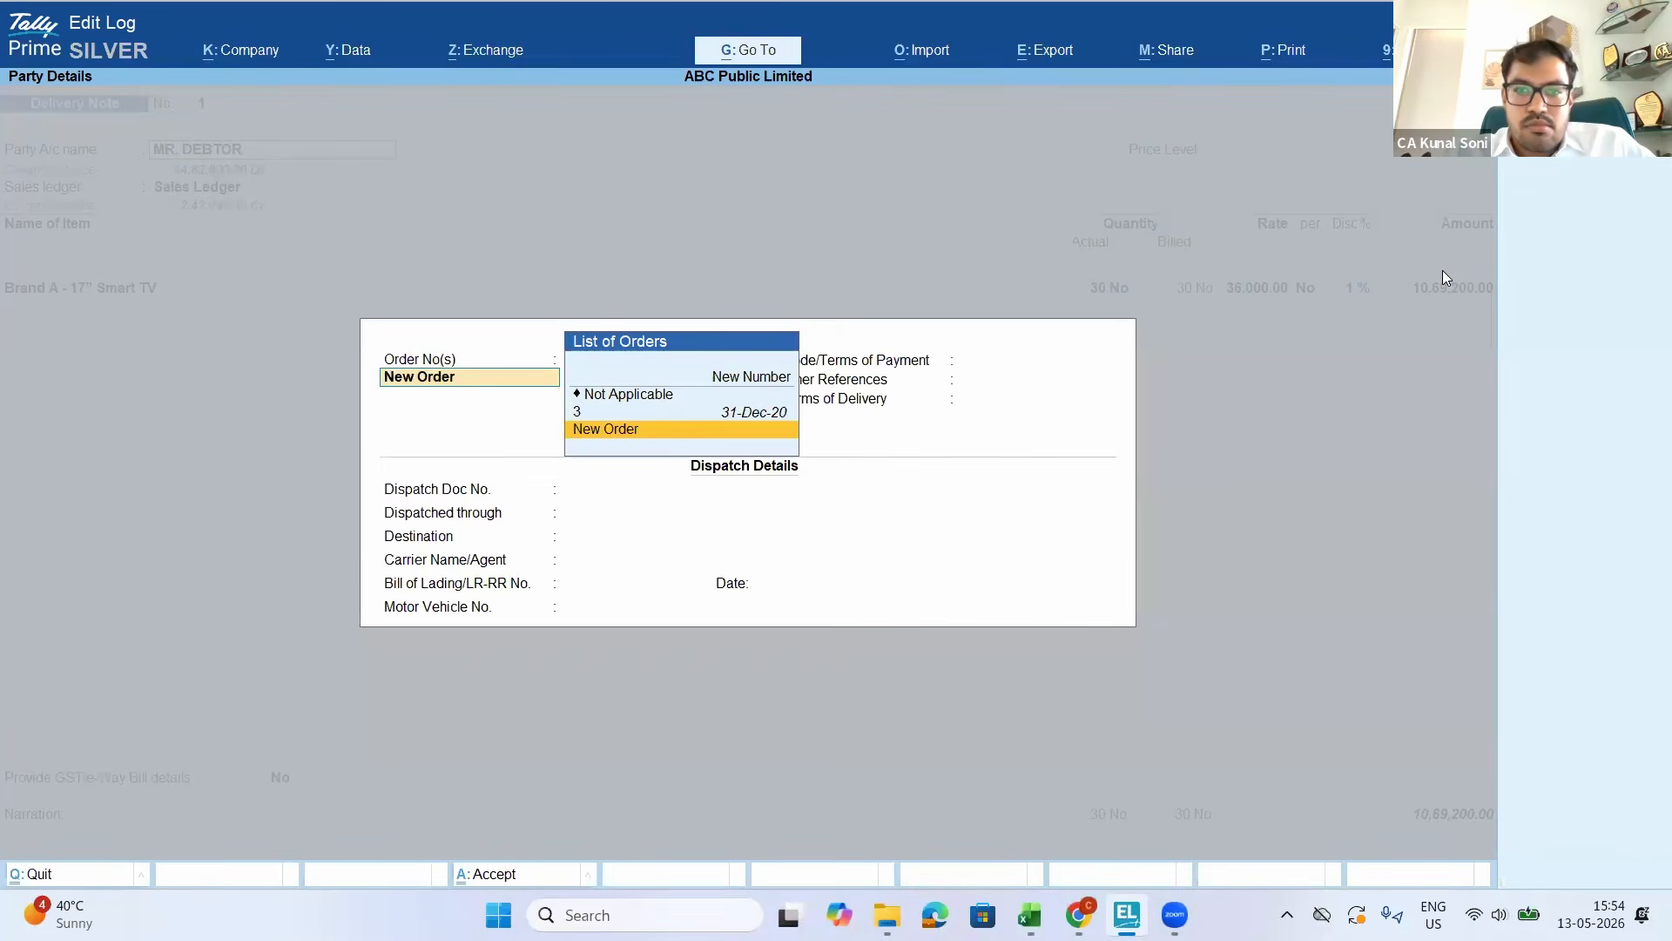
key("Return")
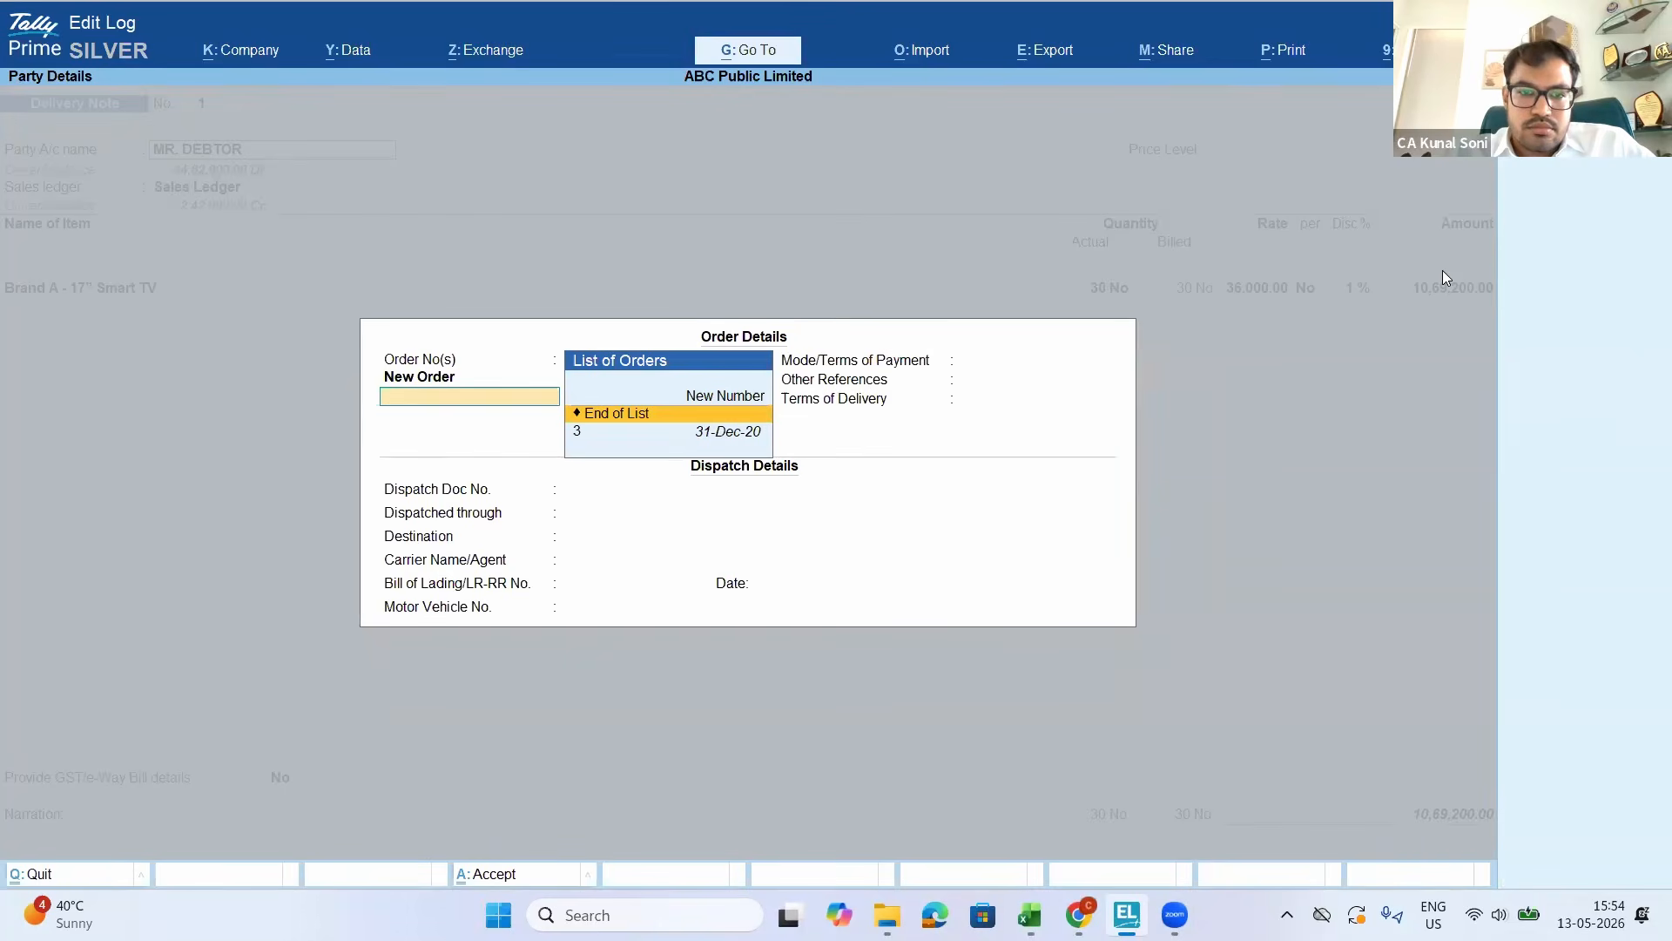
key("Return")
key("Return")
key("Return")
key("Return")
key("Return")
key("Return")
key("Return")
key("Return")
key("Return")
key("Return")
key("Return")
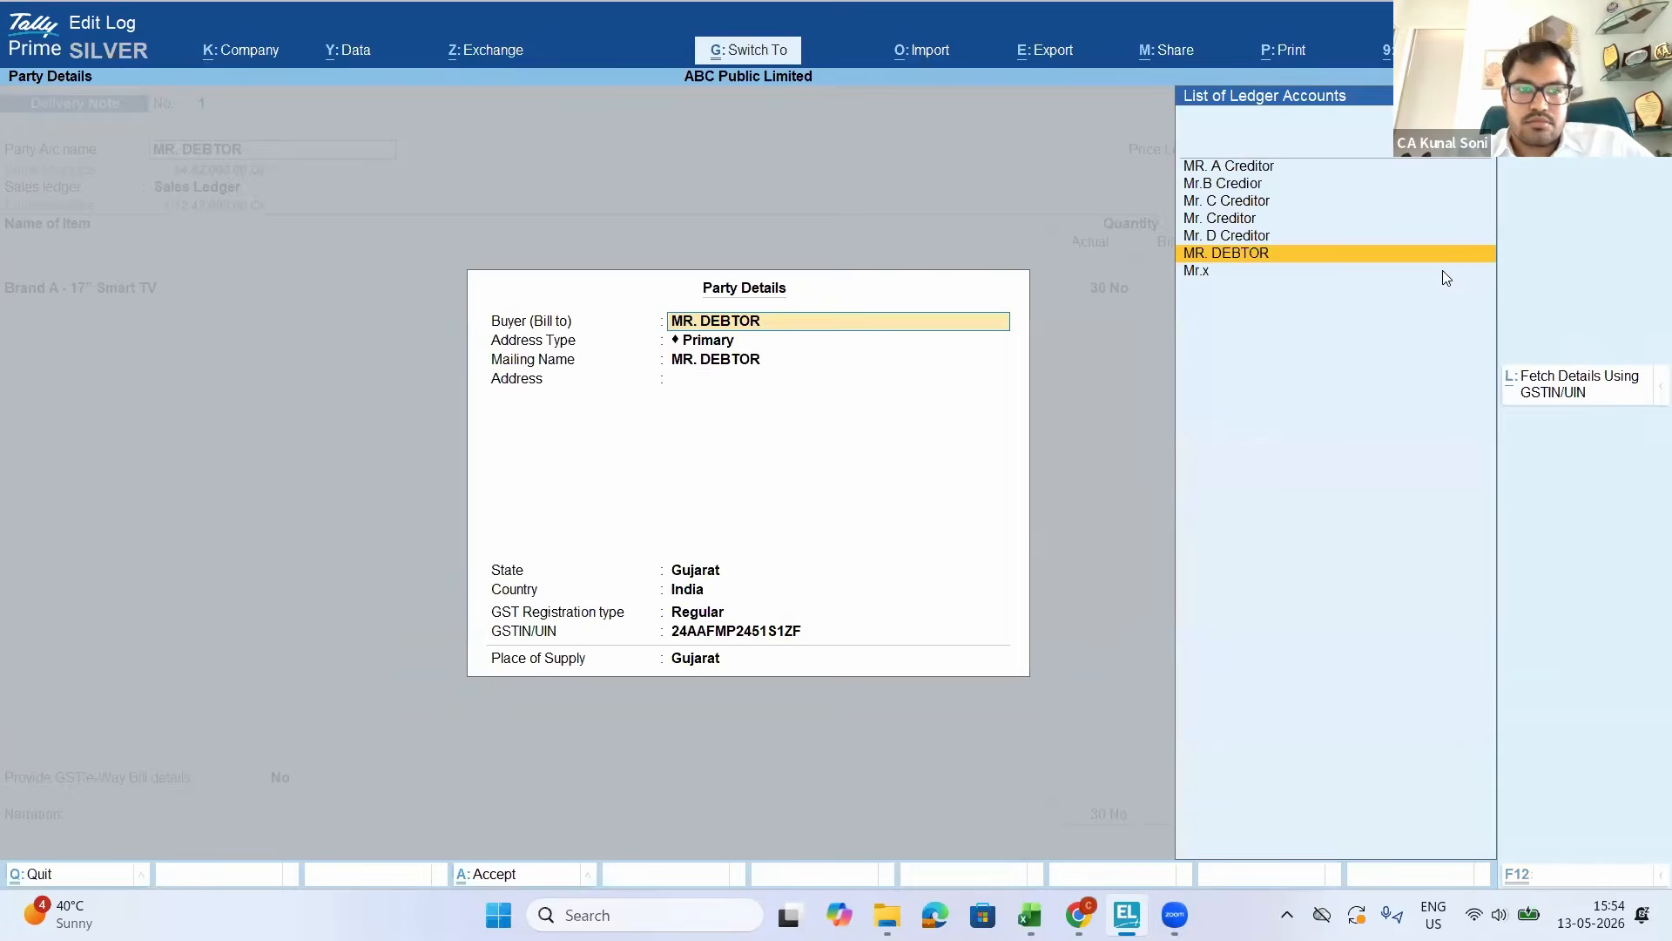
key("ctrl+a")
key("ctrl+a")
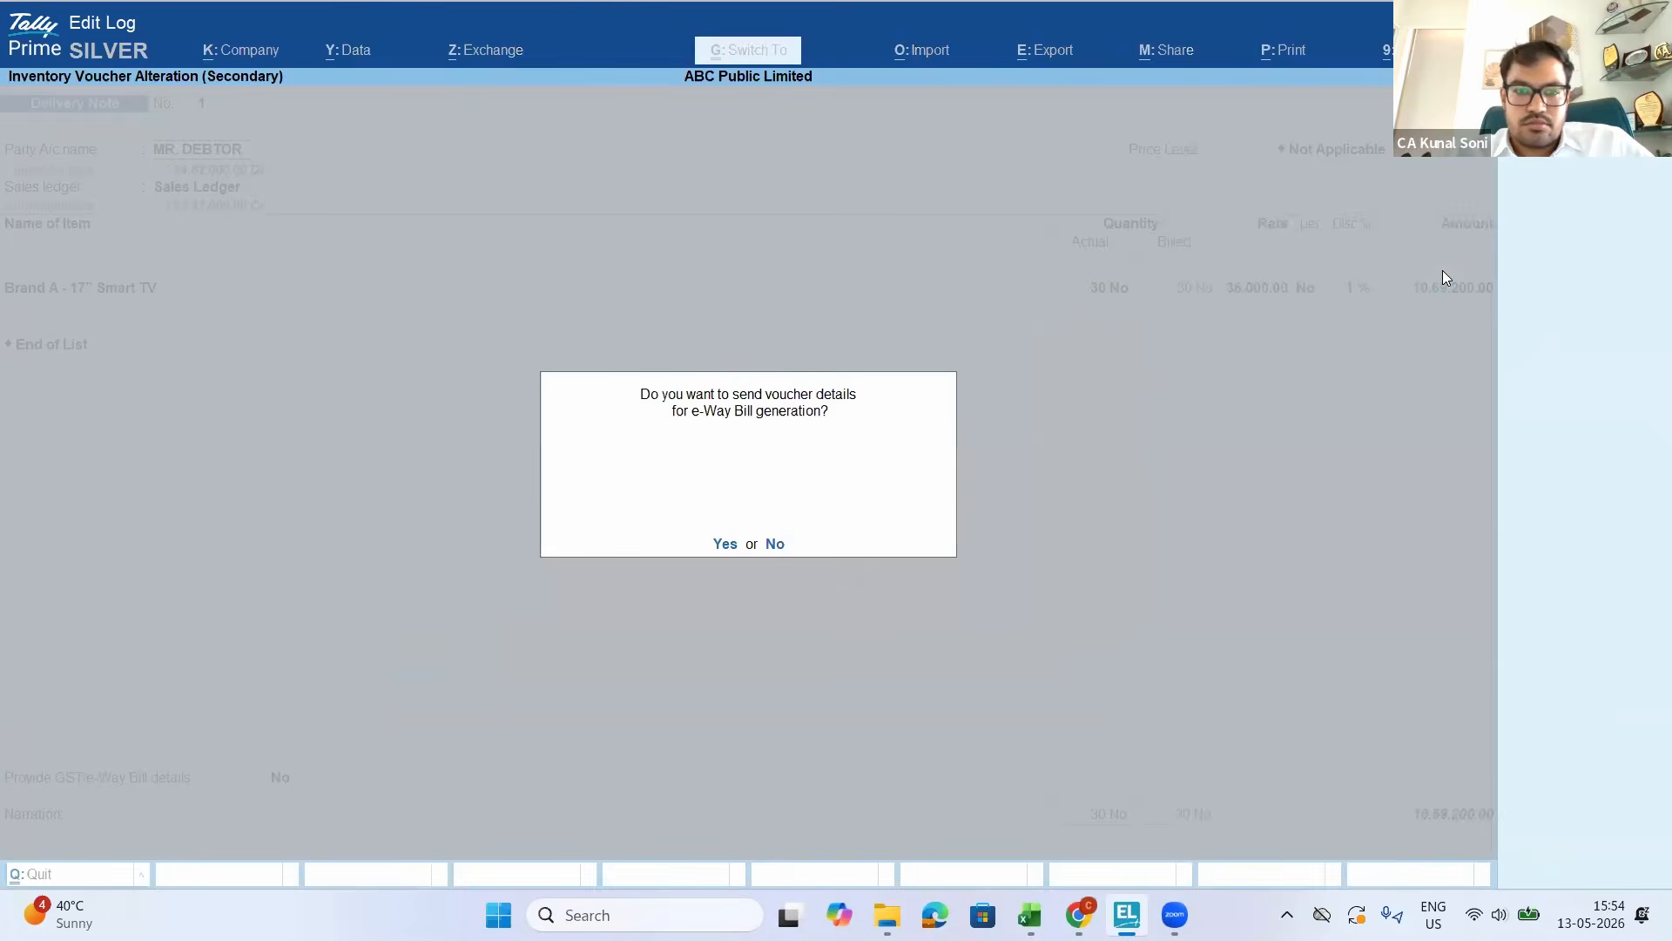
key("n")
Reopen the delivery note and go to the item allocations for Brand A - 17" Smart TV
key("Return")
key("Return")
key("Return")
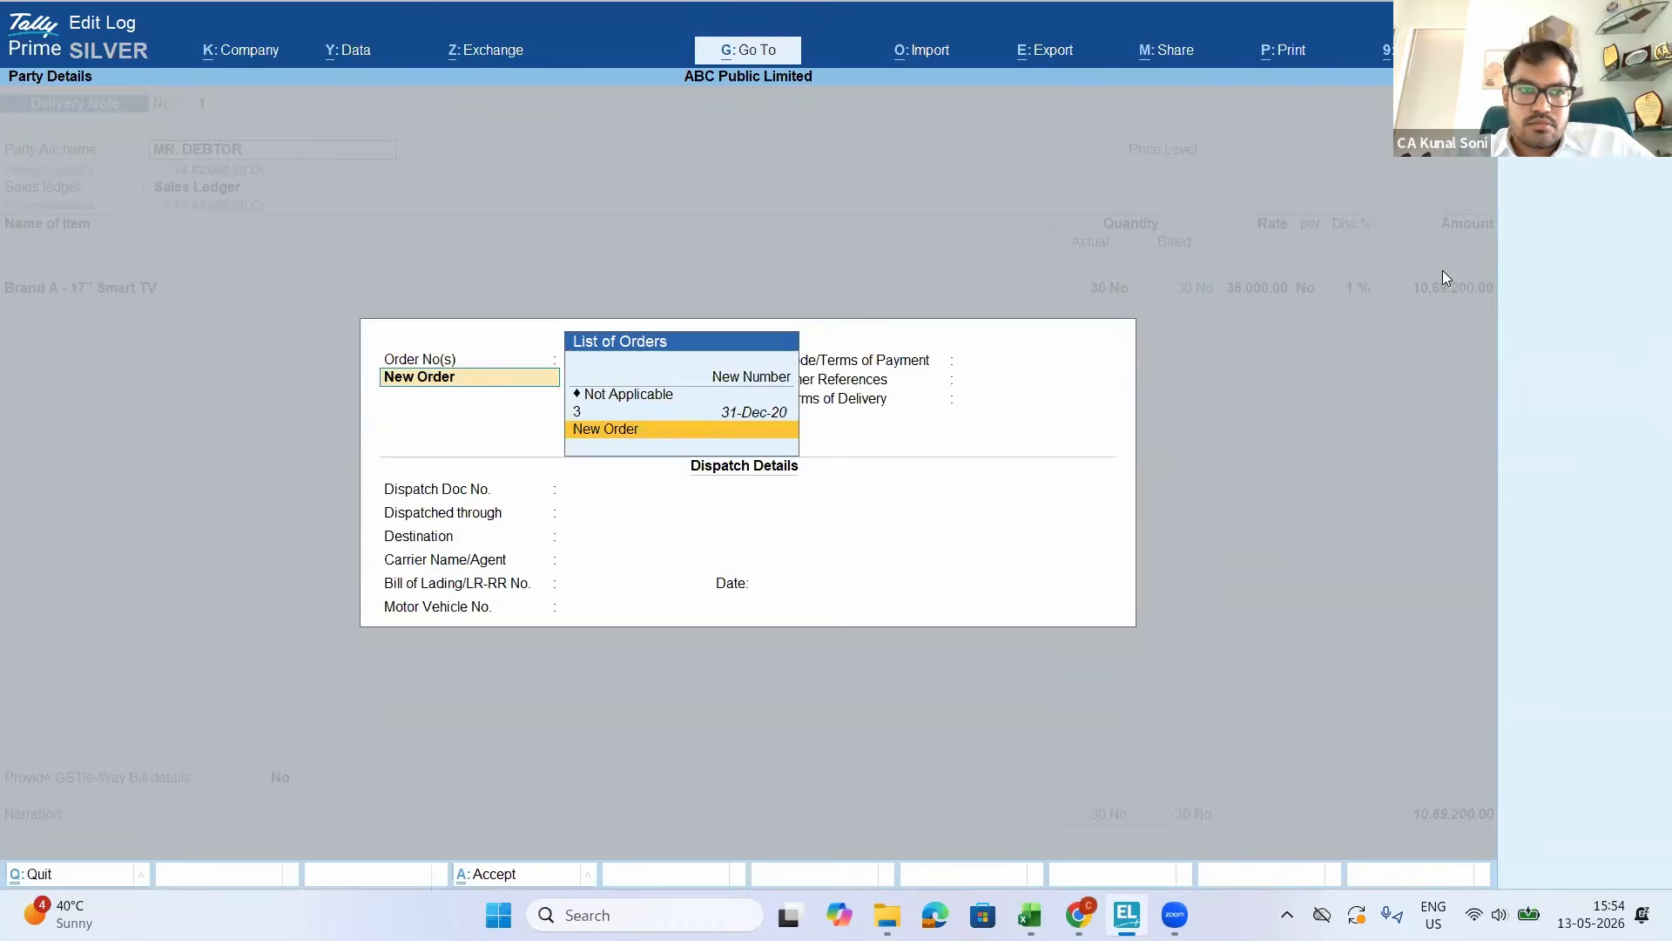
key("ctrl+a")
key("Return")
key("Return")
key("Return")
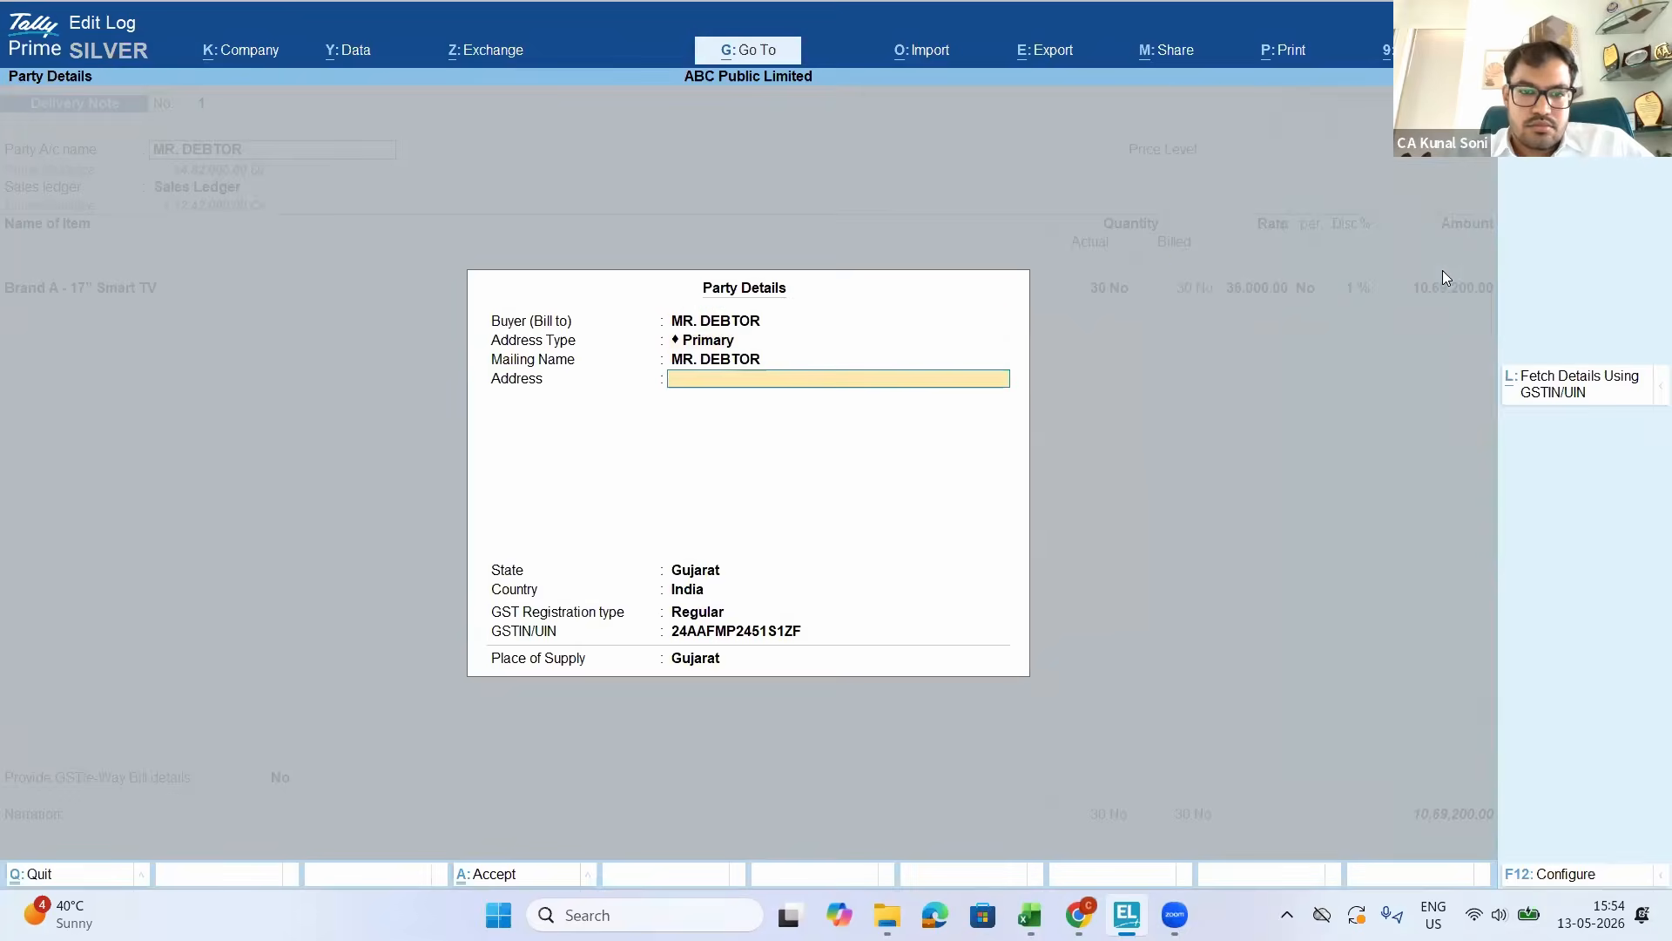
key("ctrl+a")
key("Return")
key("Return")
key("Return")
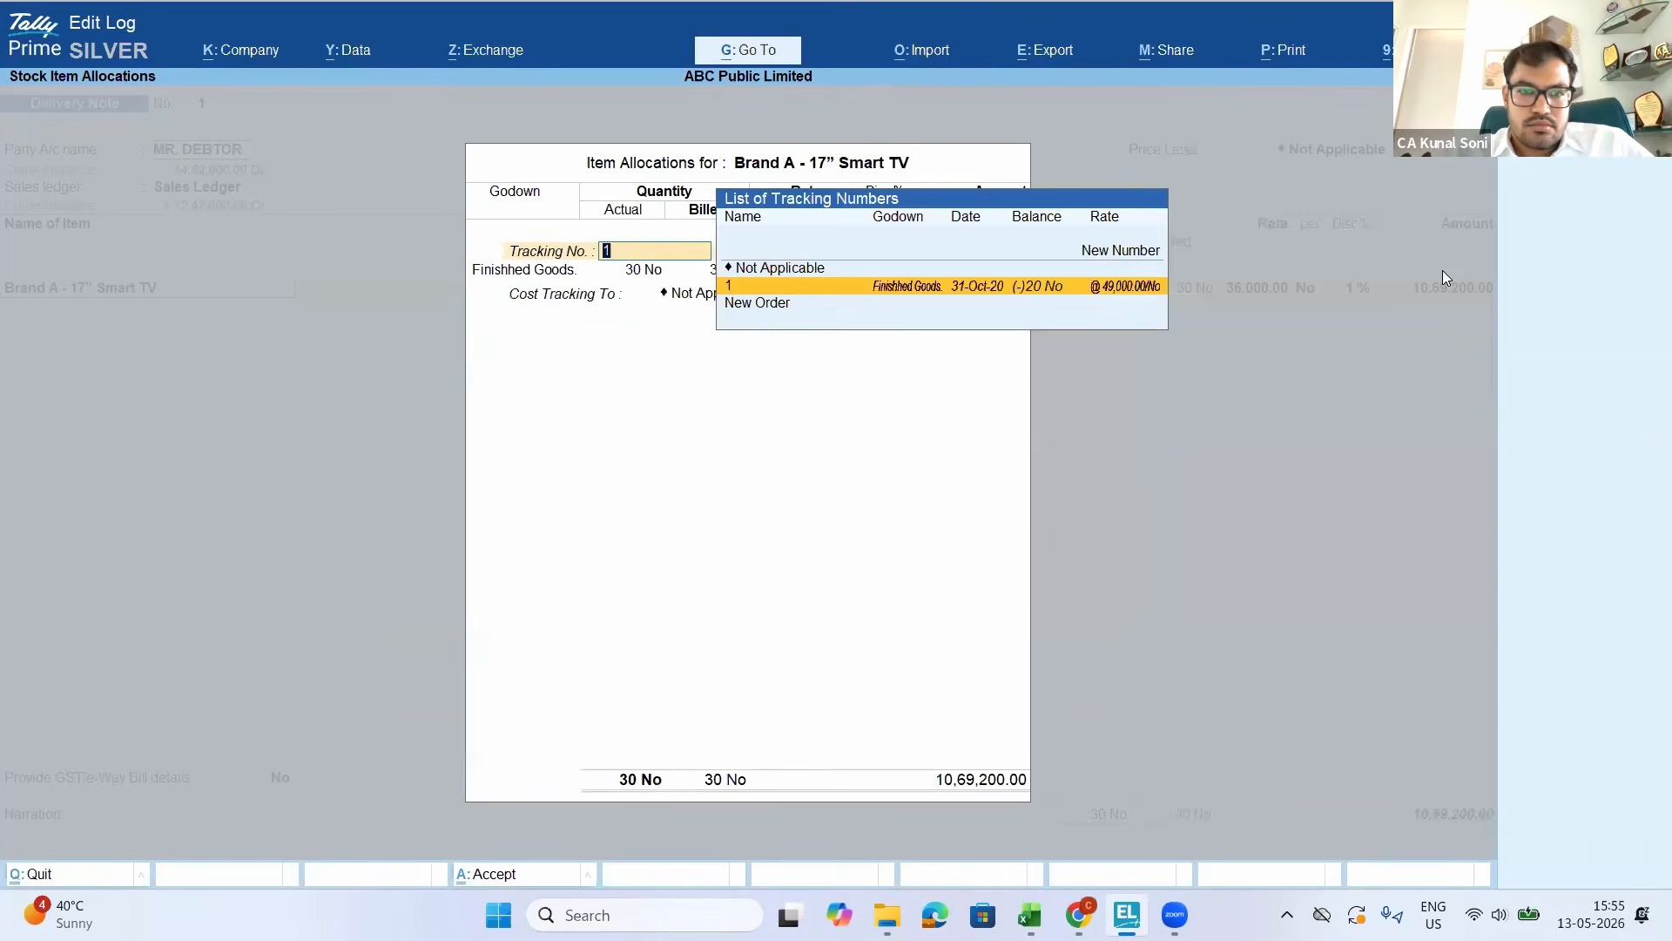
Set the item's Cost Tracking To to New Order and save the delivery note without sending it for e-Way Bill generation
key("Return")
key("Return")
key("Return")
key("Return")
key("Return")
key("Return")
key("Return")
key("Return")
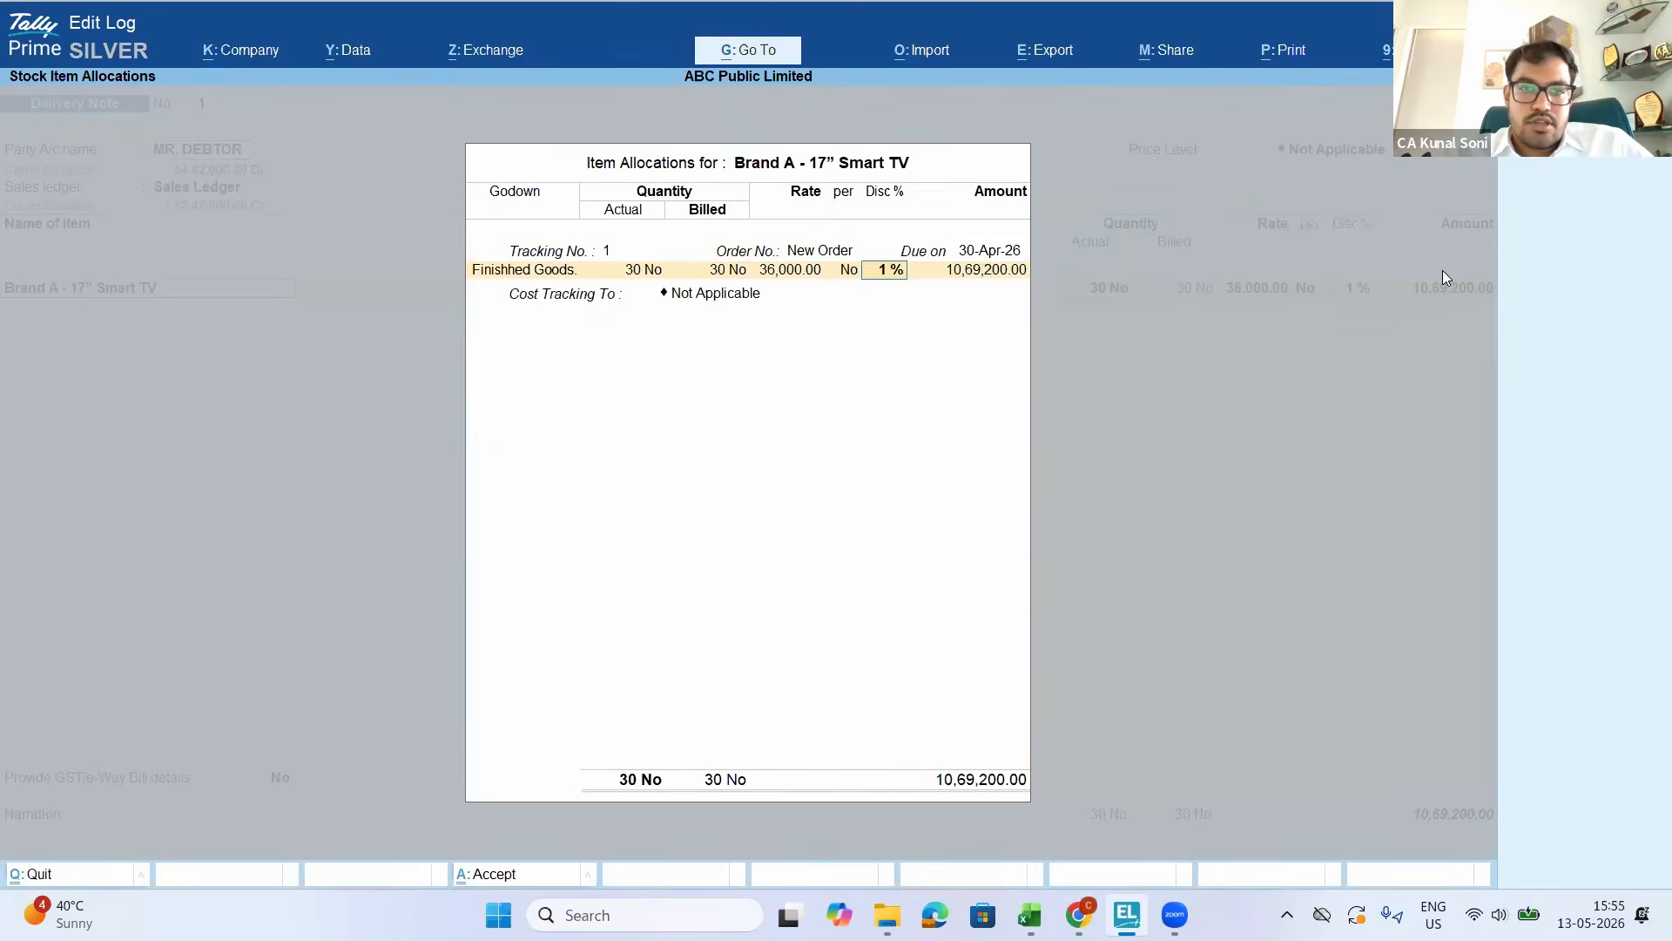
key("Down")
key("Down")
key("Down")
key("Return")
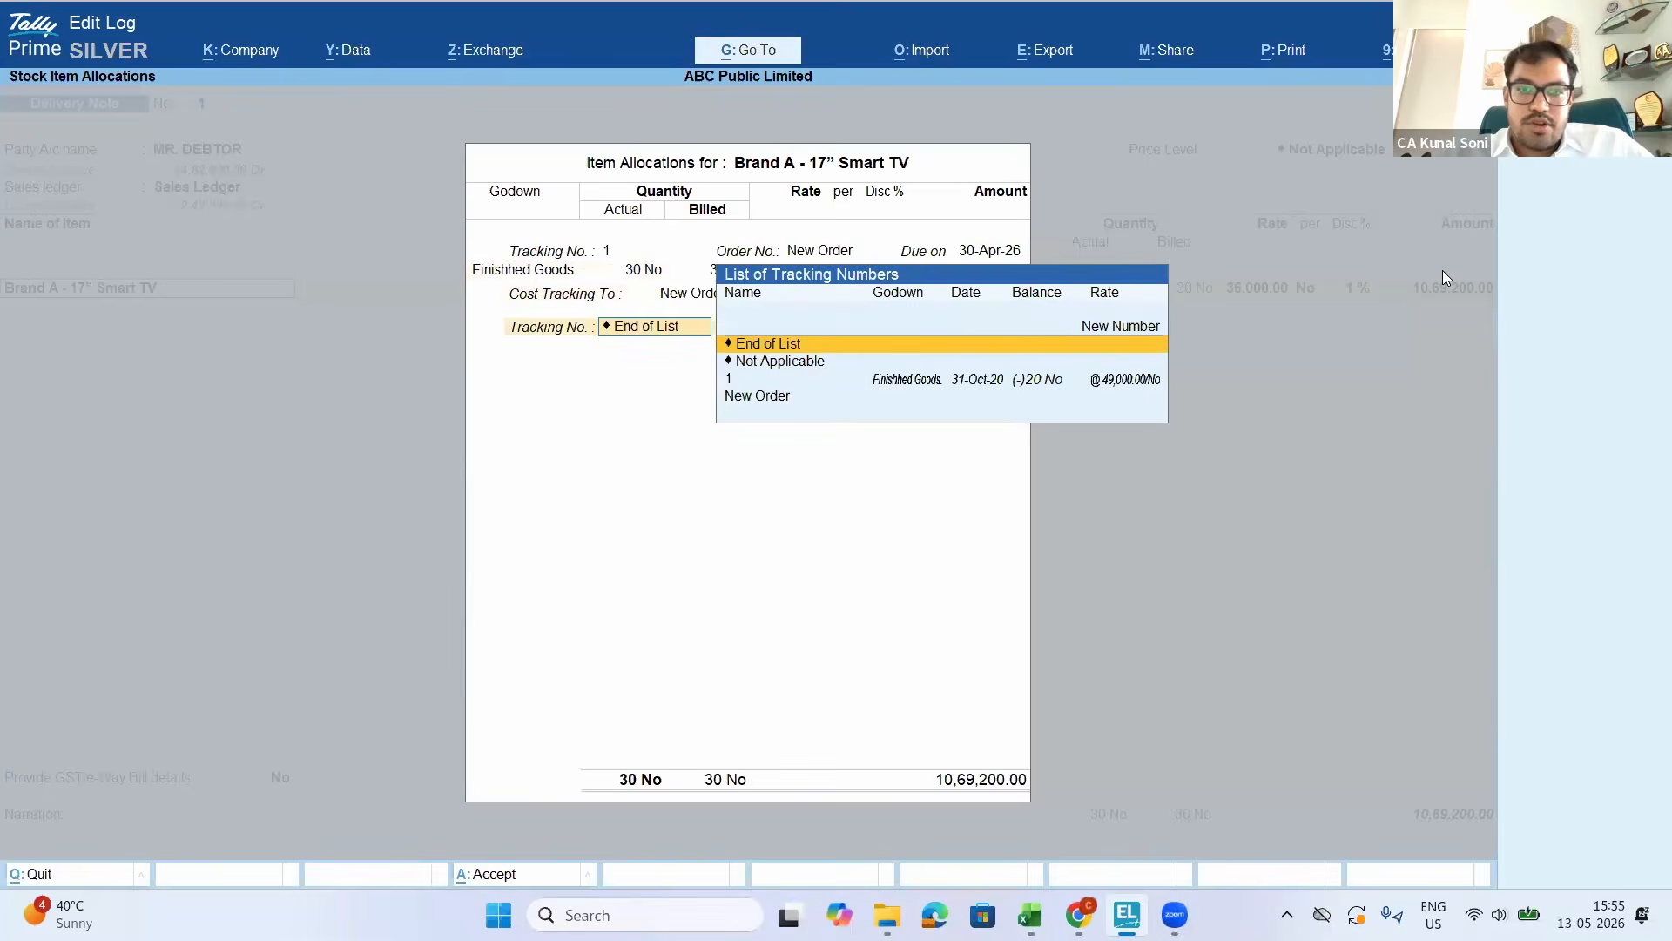
key("Return")
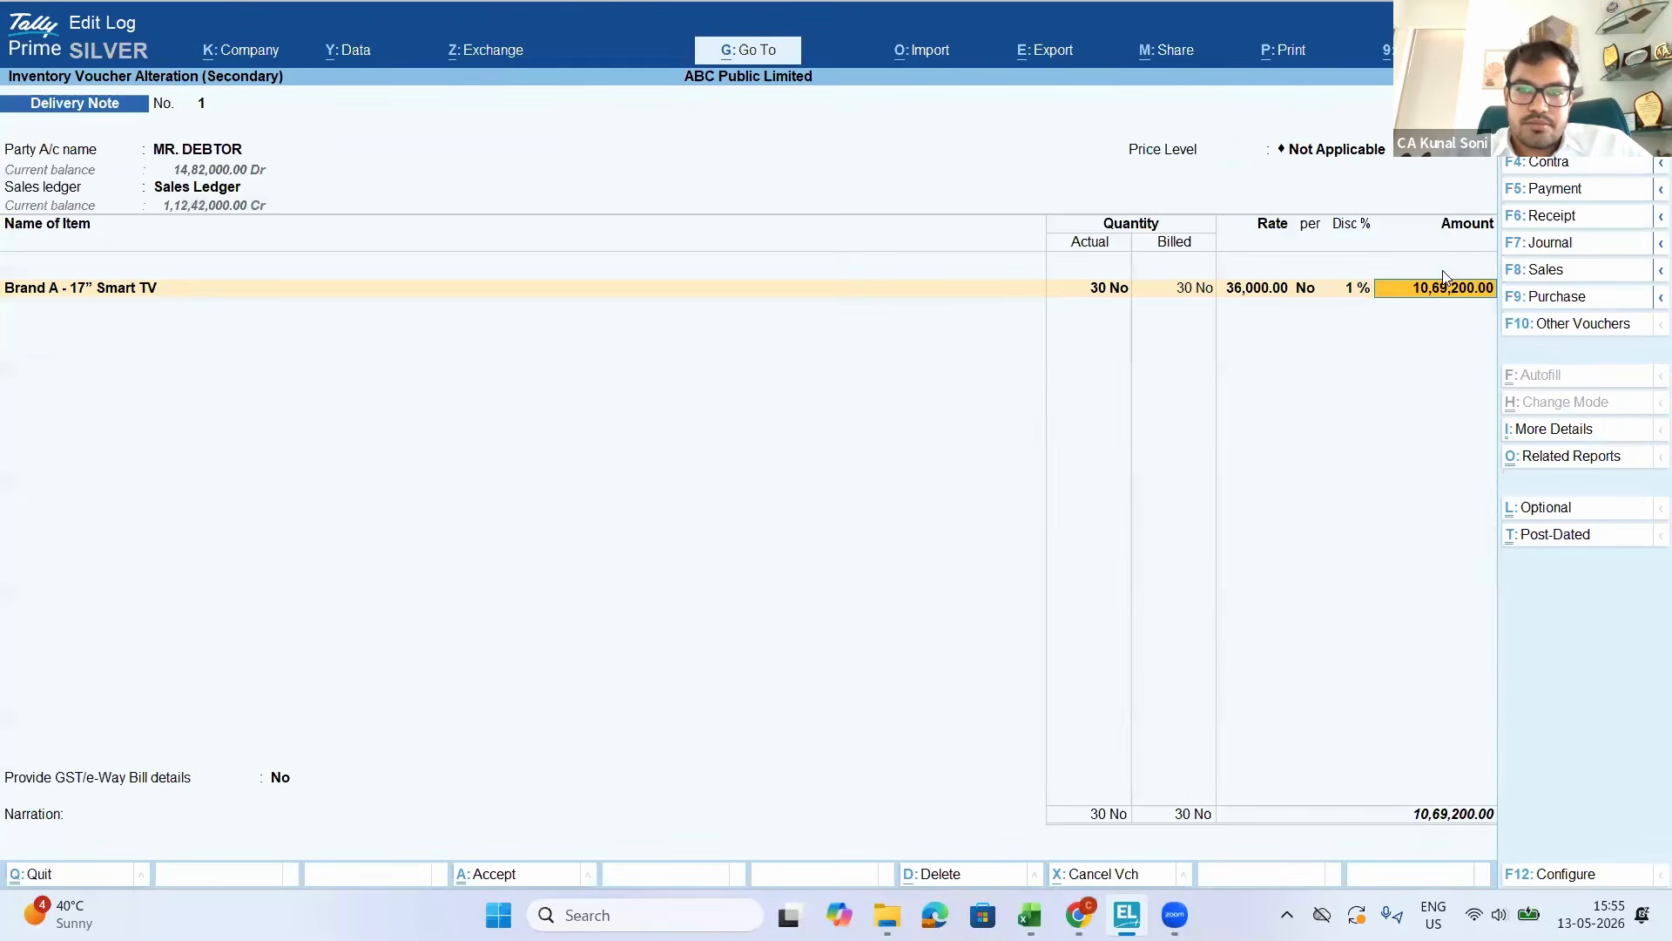
key("ctrl+a")
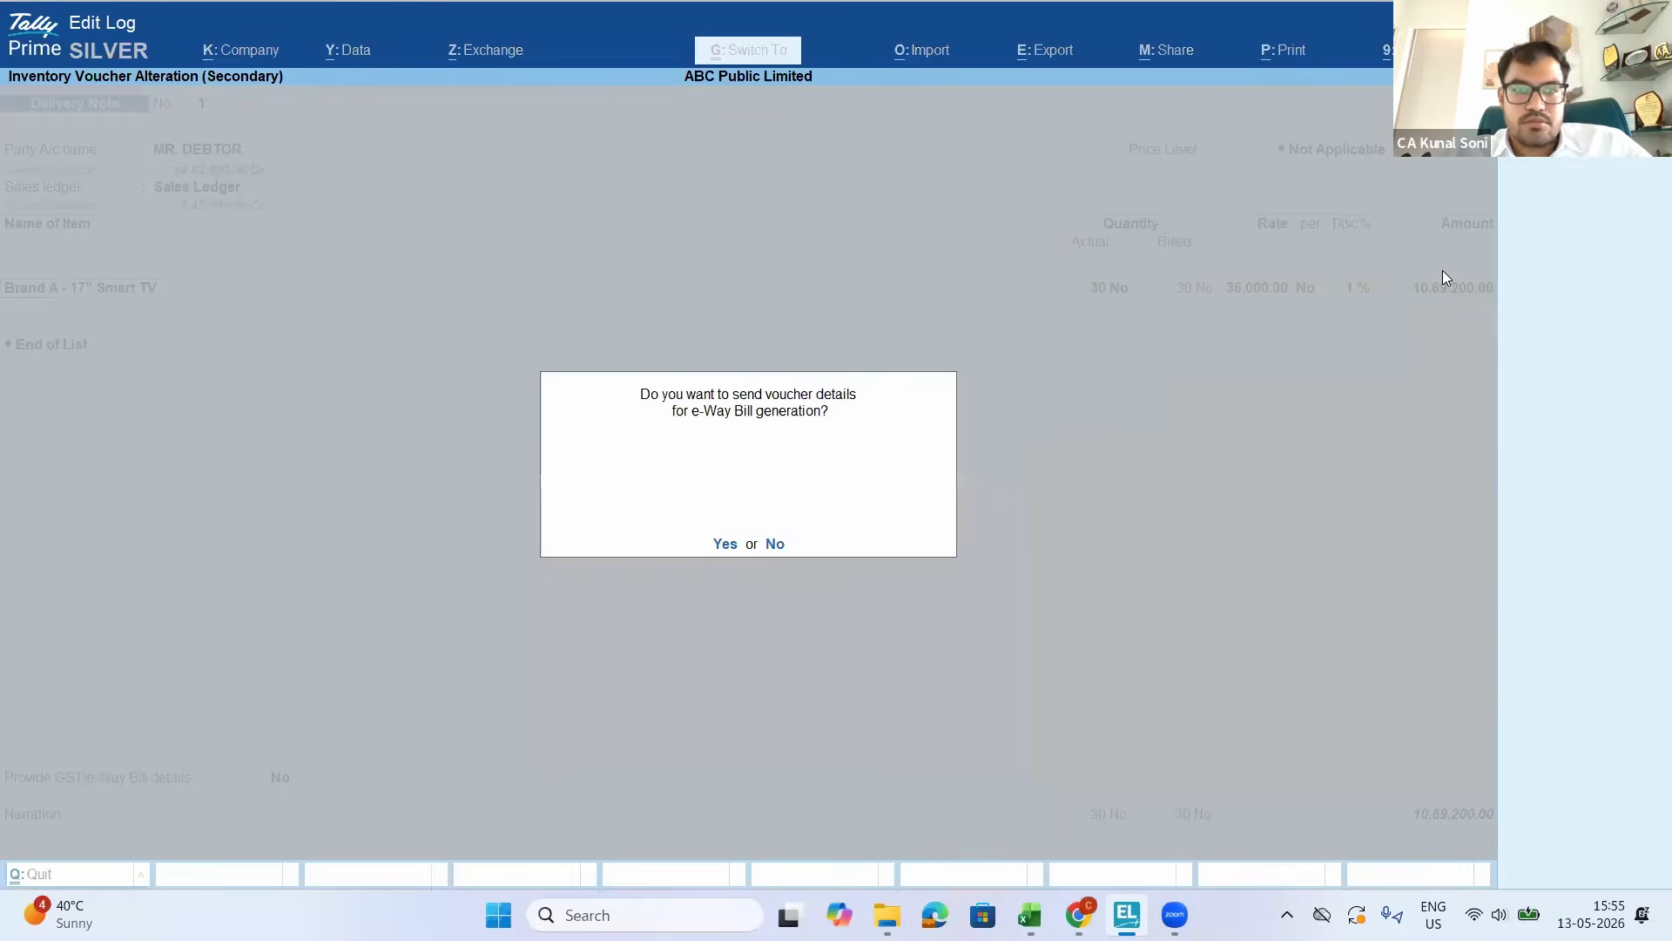
key("n")
Add a Sales voucher from the Day Book with the voucher class Not Applicable
key("alt")
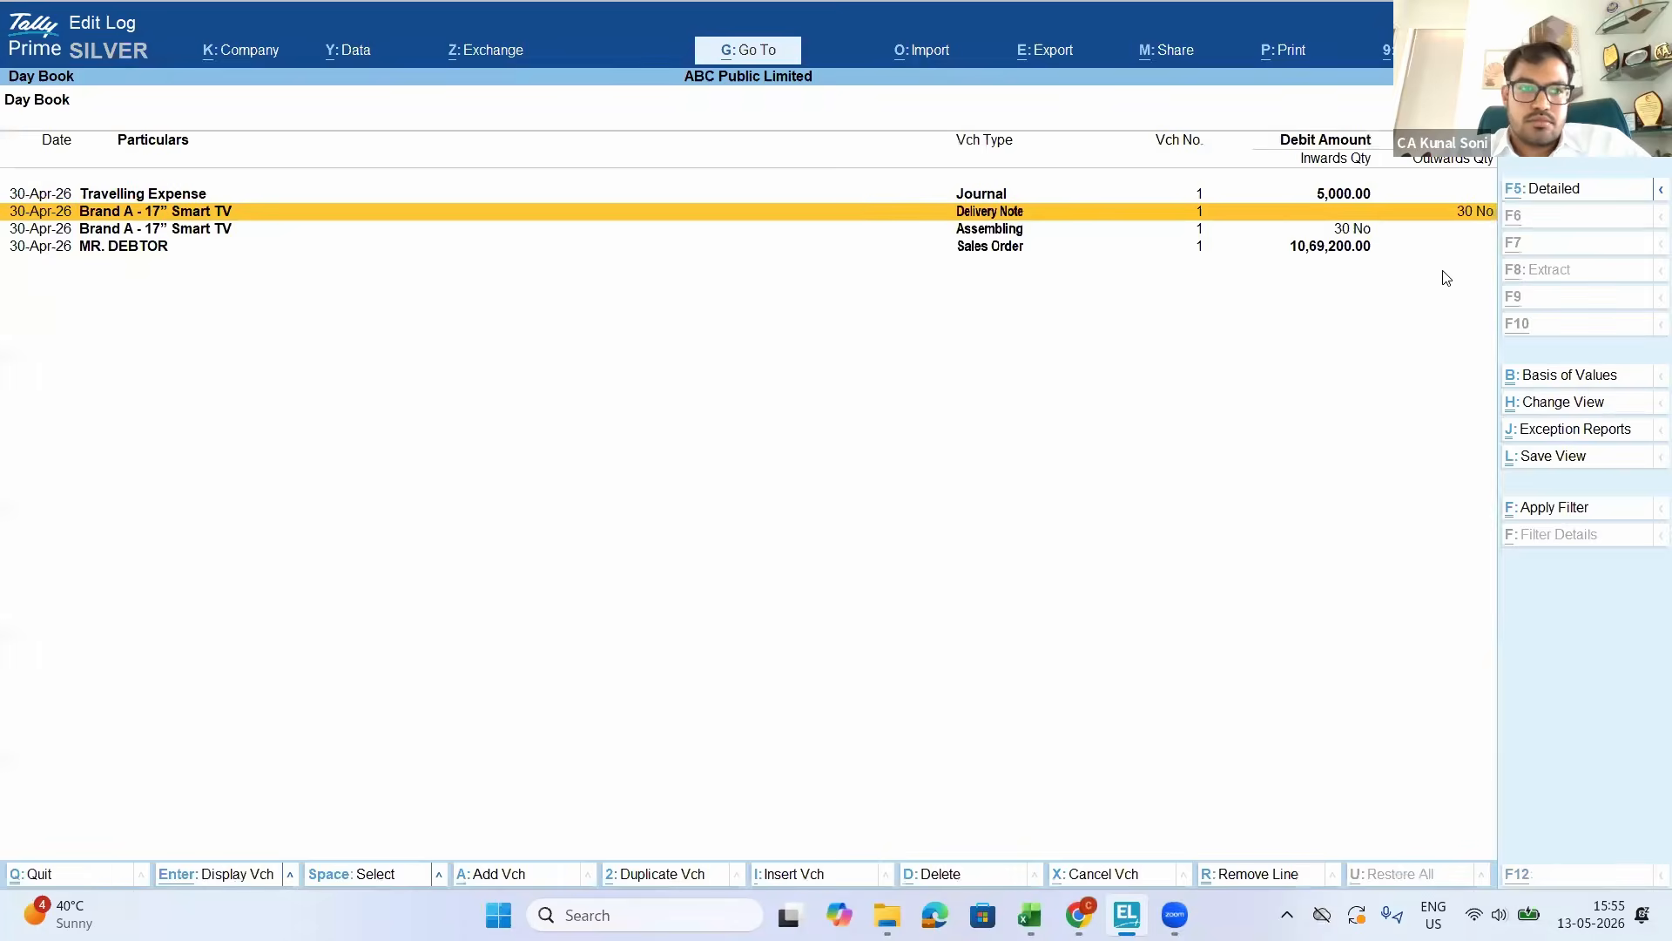
key("alt+a")
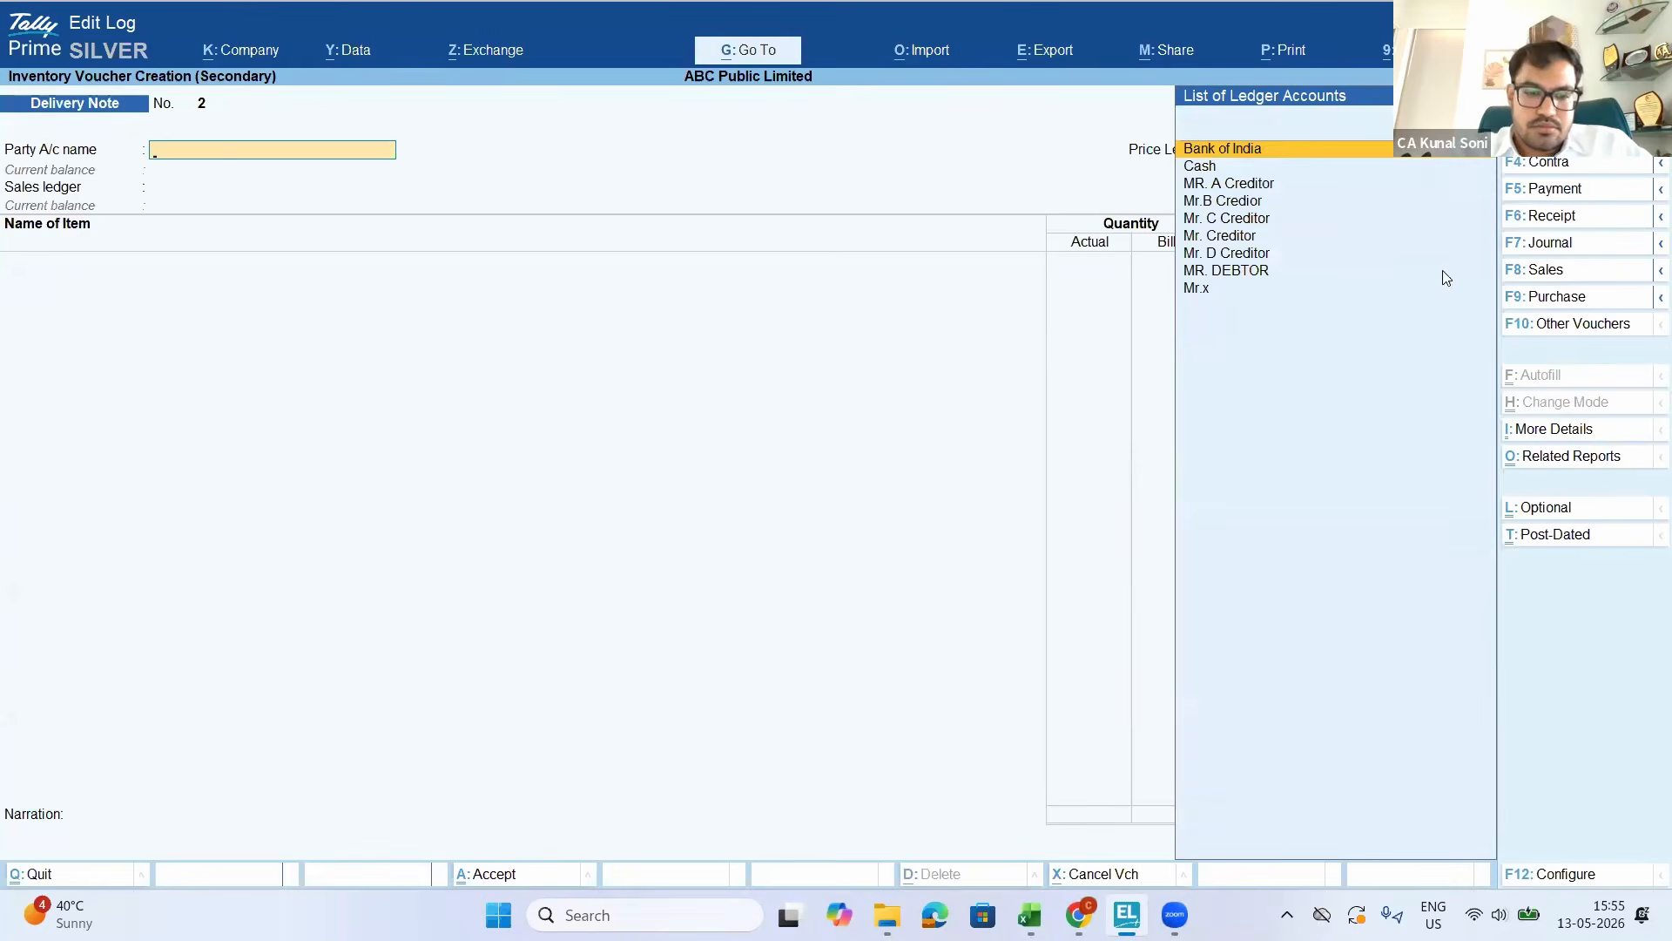
key("F8")
key("Return")
key("Return")
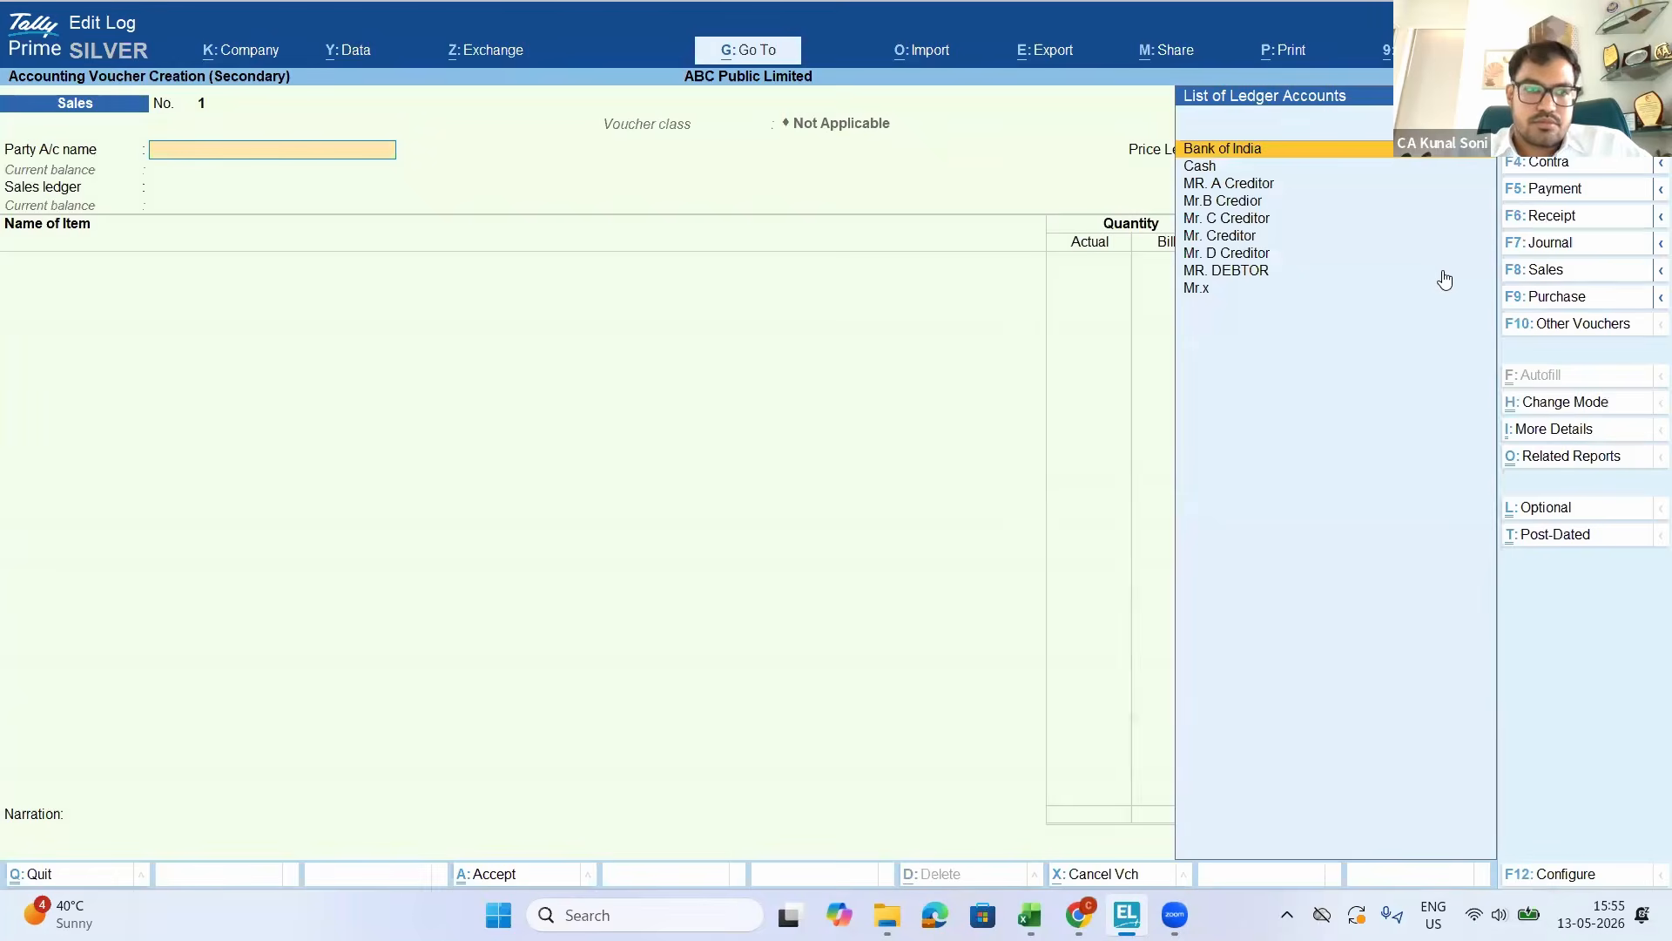
Choose MR. DEBTOR as the sales voucher's party account and continue to its dispatch details
key("Down")
key("Down")
key("Down")
key("Down")
key("Down")
key("Down")
key("Down")
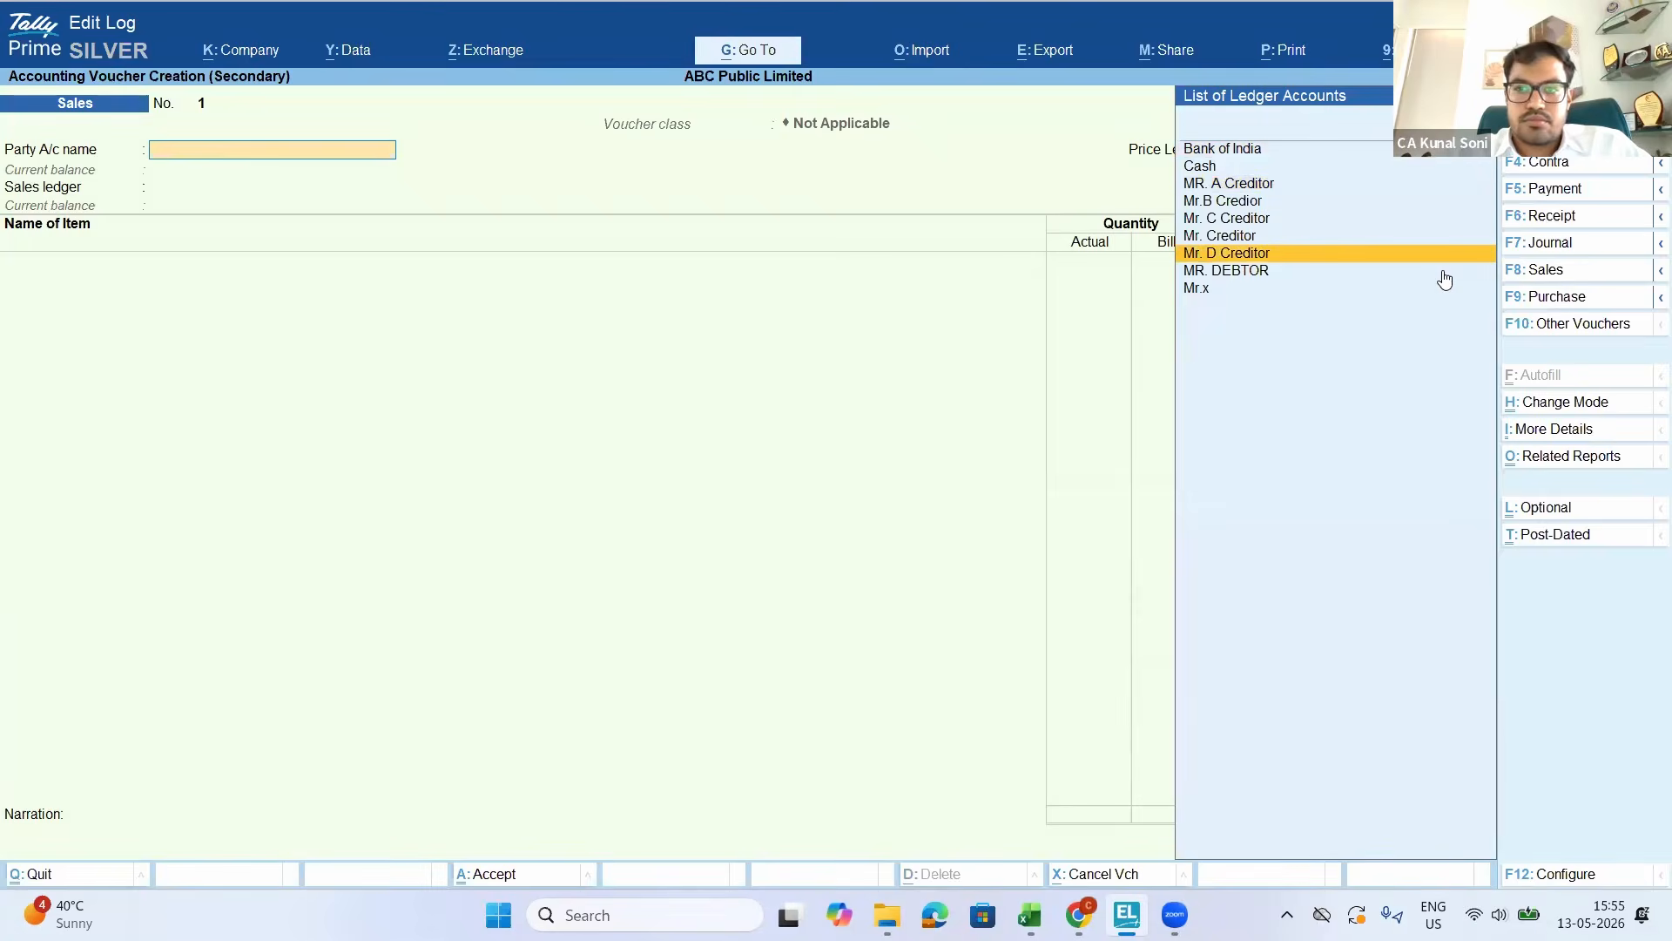
key("Return")
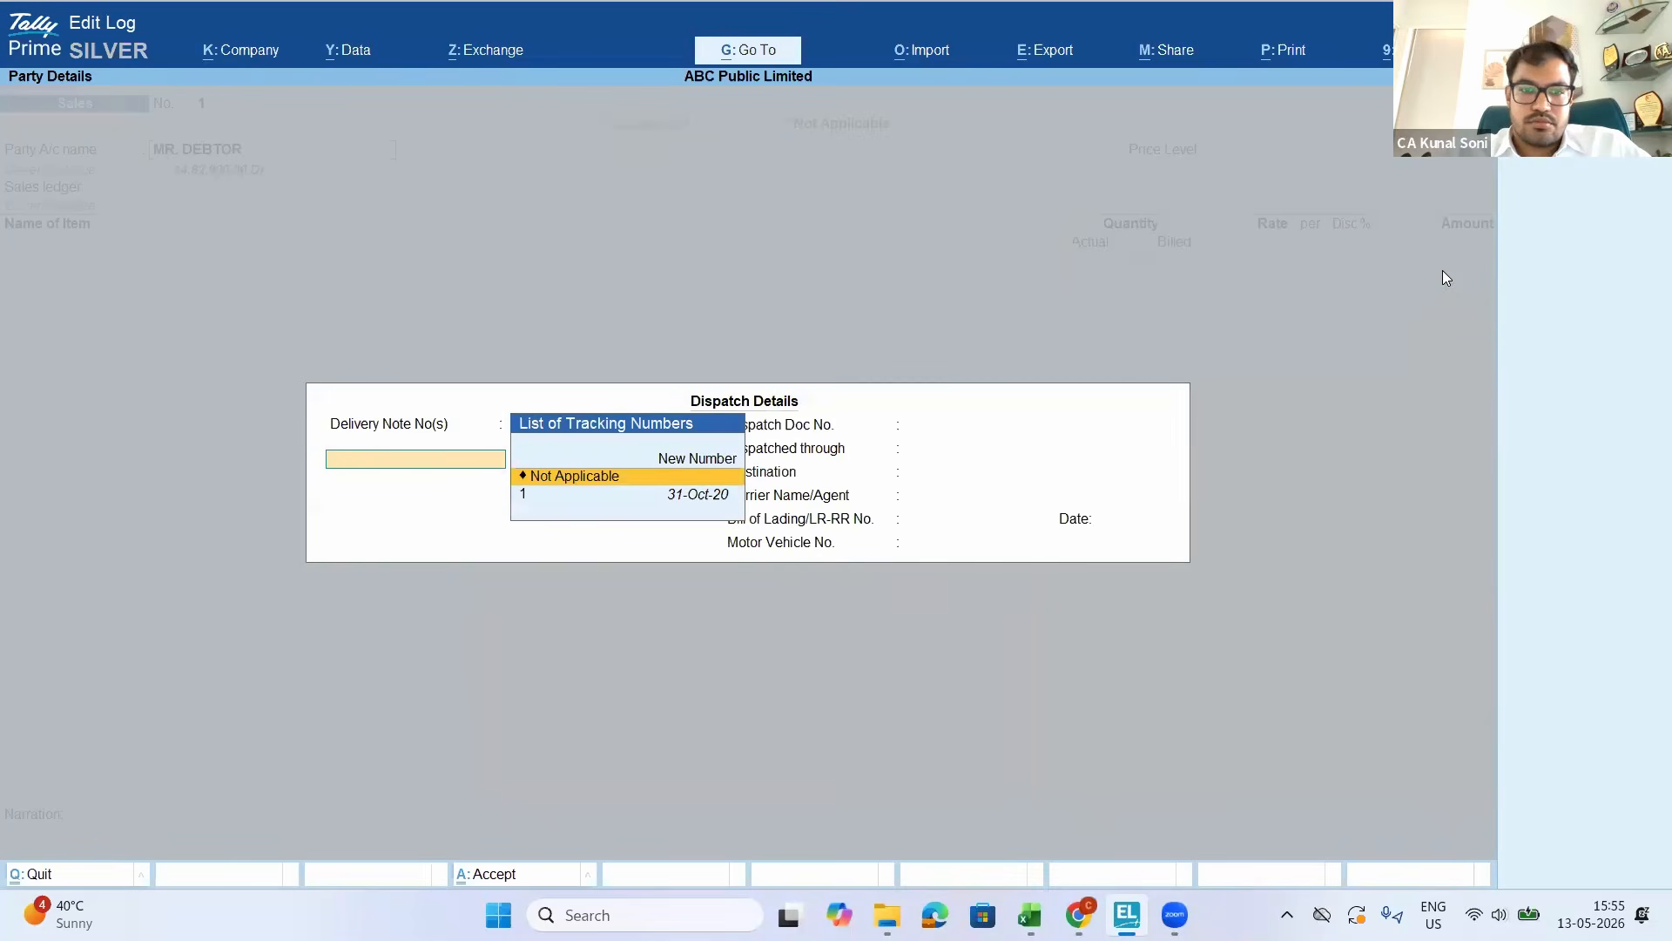
key("Return")
key("Return")
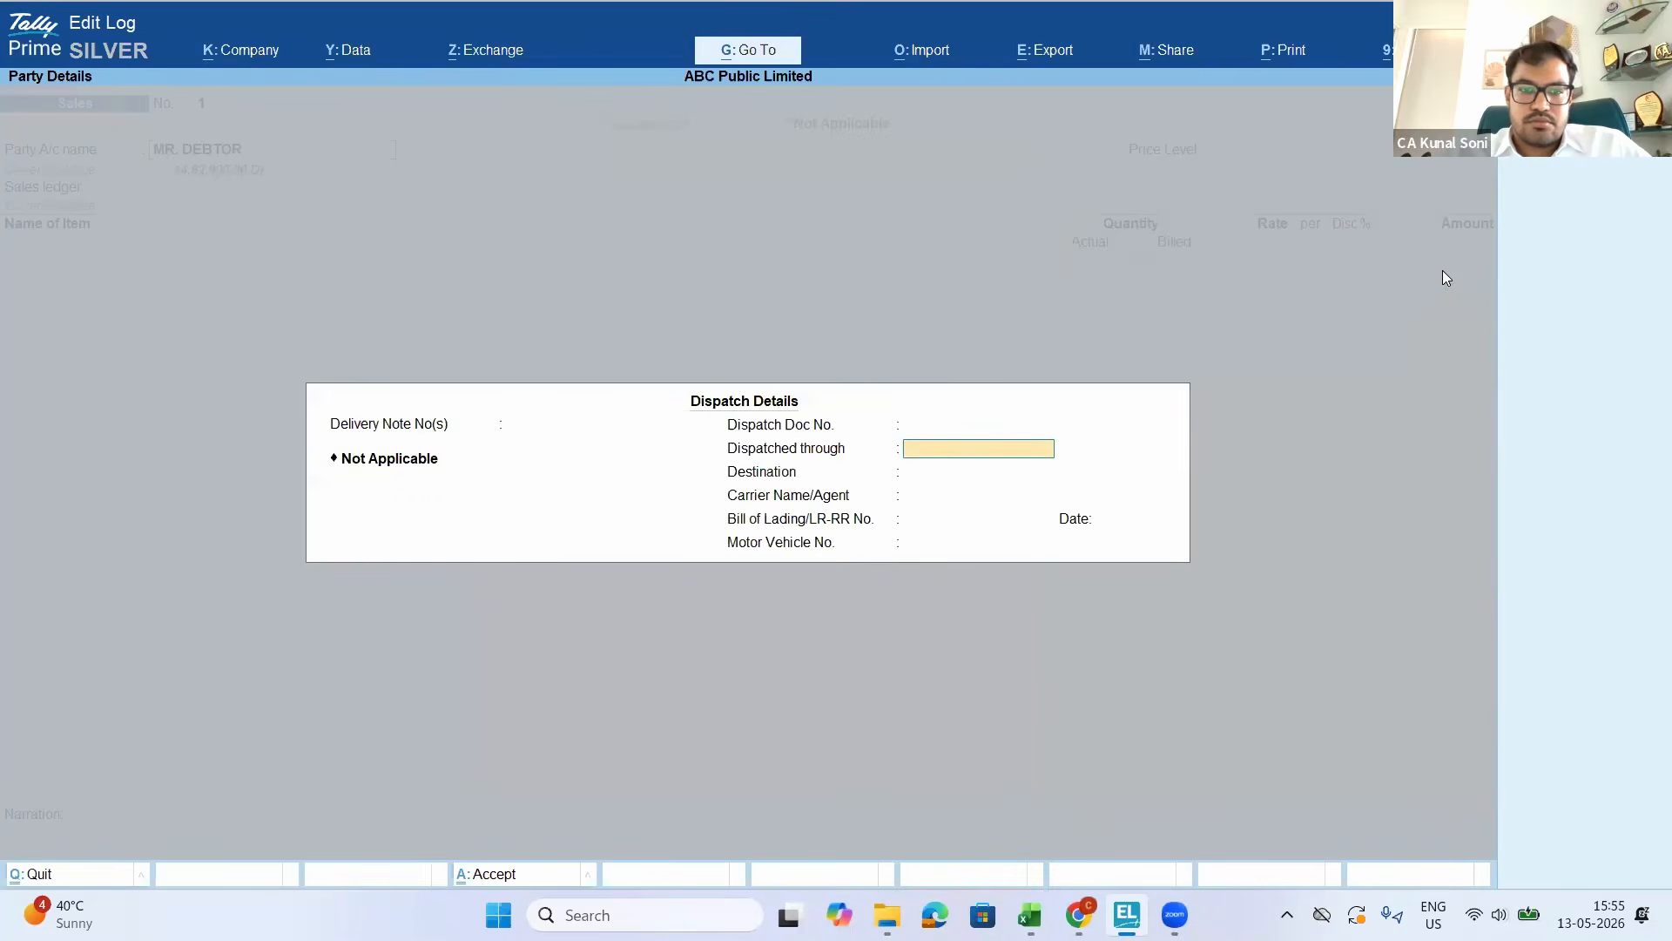
key("Escape")
key("y")
key("F2")
key("Return")
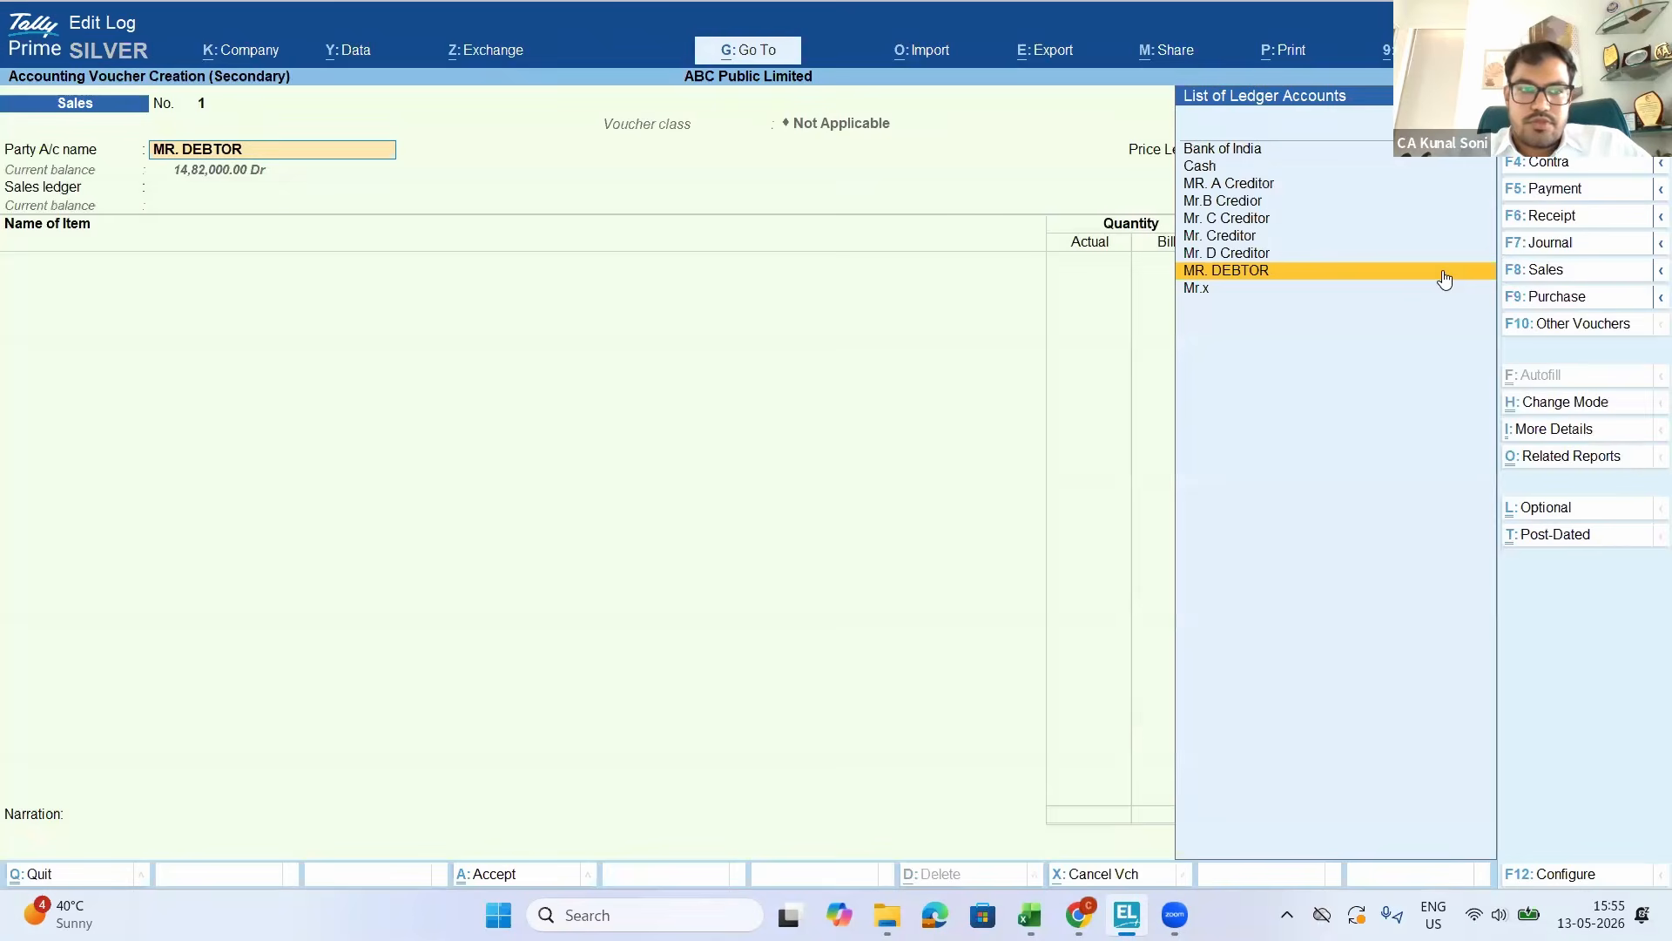
Enable order details and export details in the sales voucher configuration and reopen the voucher's dispatch details
key("F12")
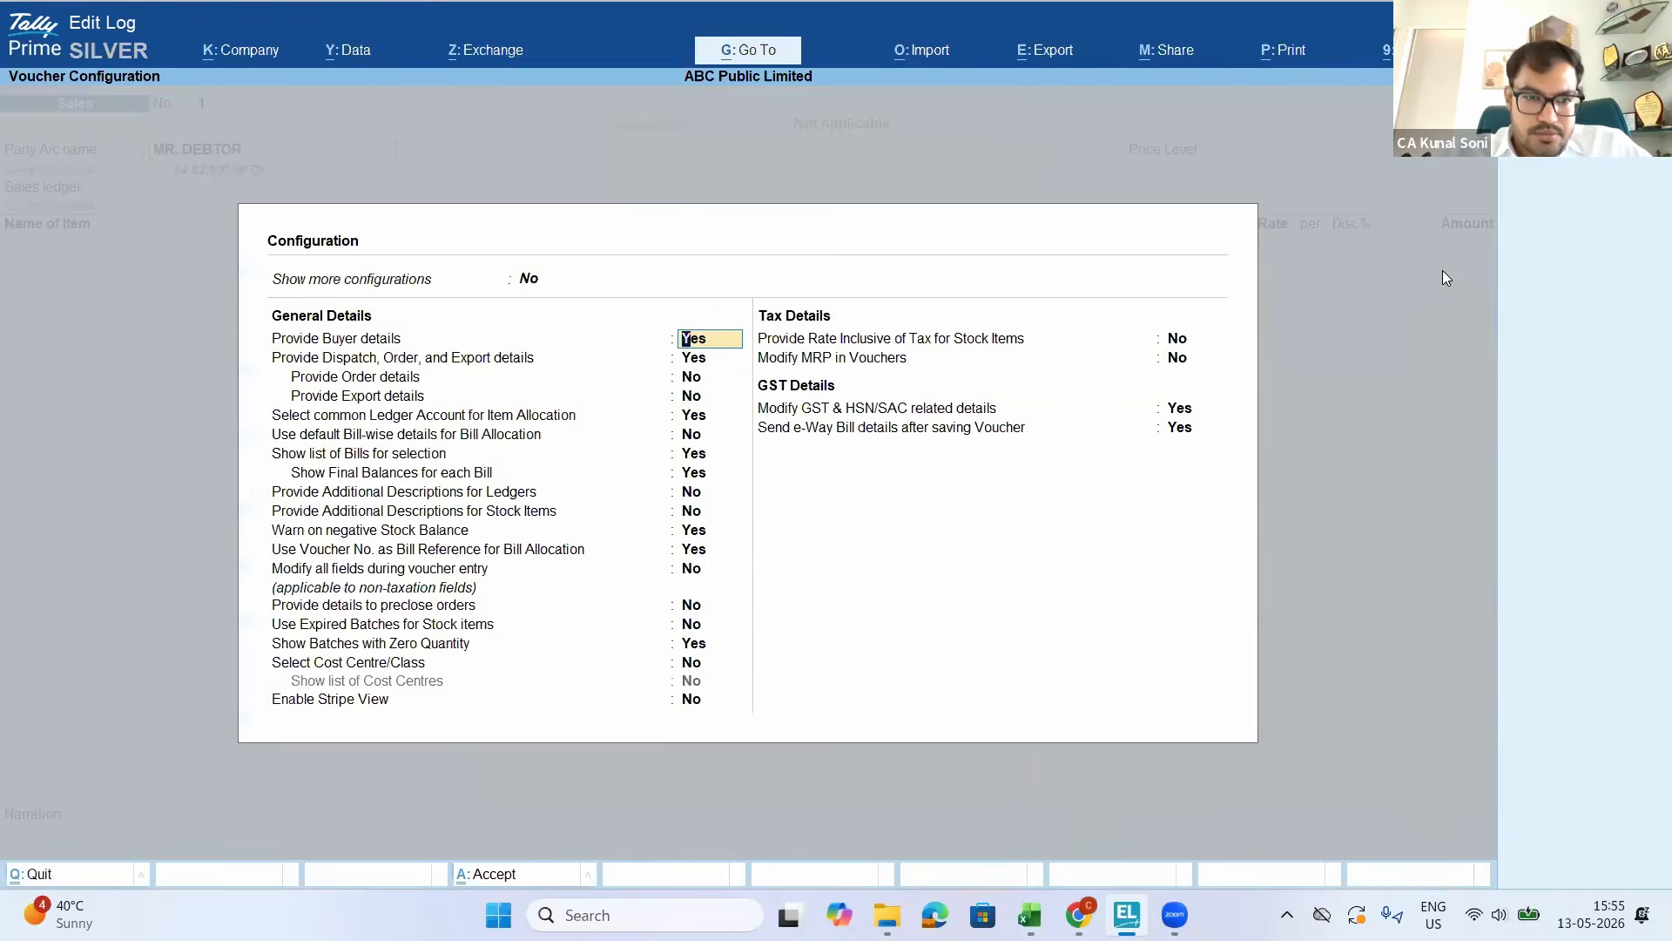
key("Return")
key("Return")
key("y")
key("Return")
key("y")
key("Return")
key("ctrl+a")
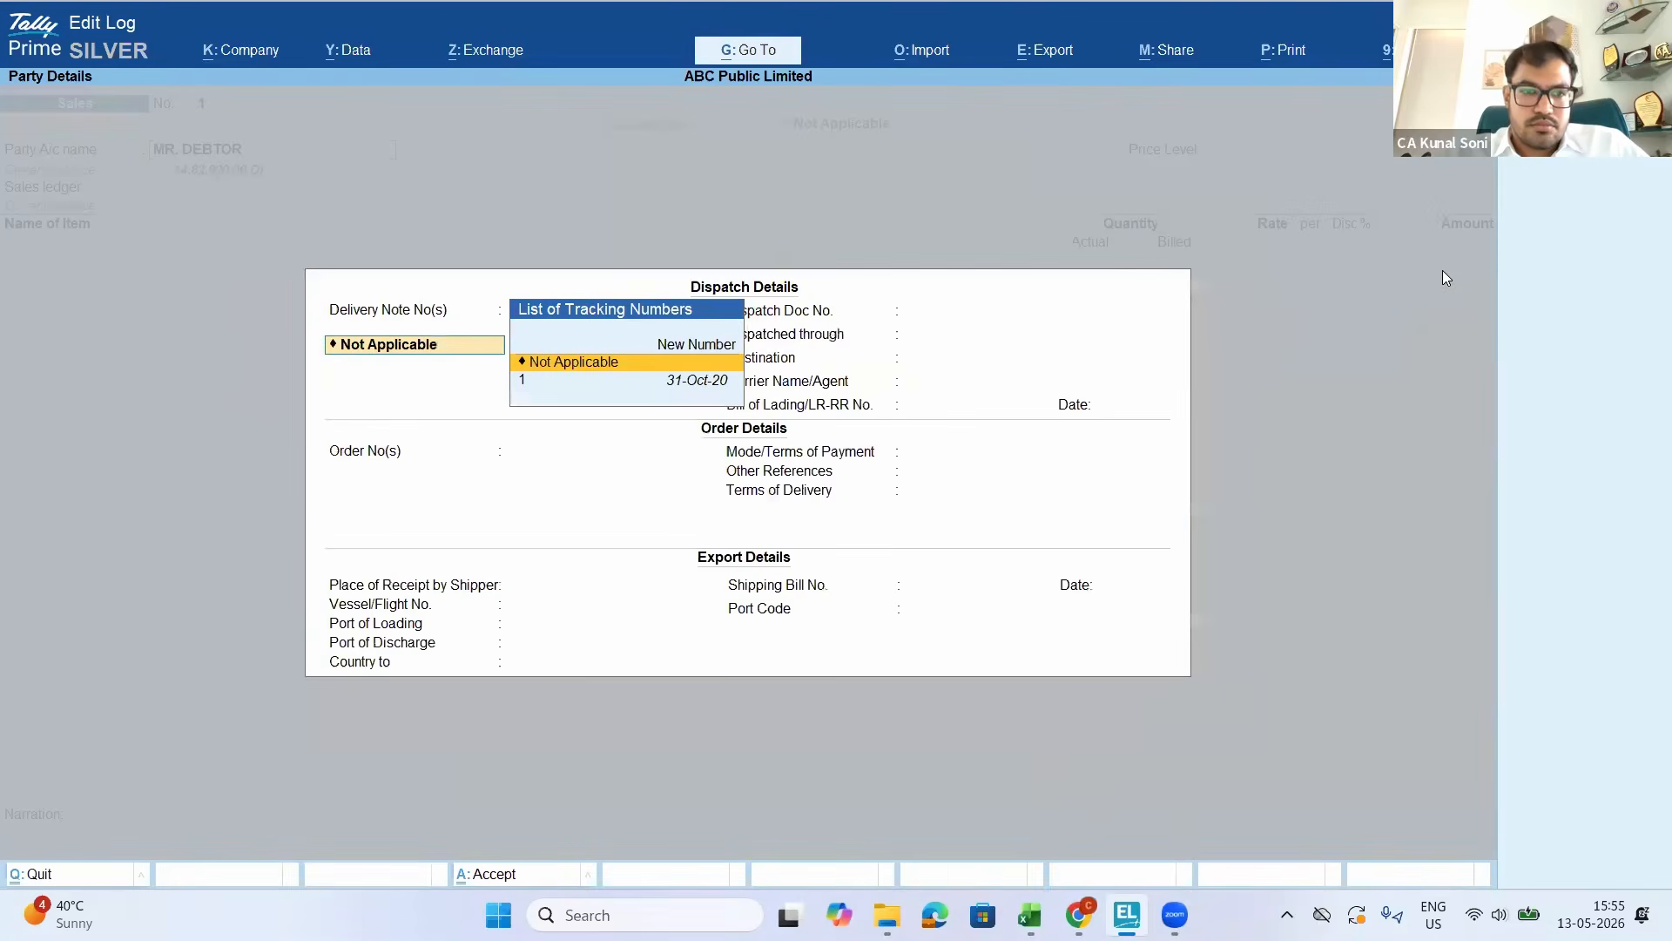
Keep the delivery note number as Not Applicable and bring up the orders available for the sales voucher
key("Return")
key("Return")
key("Return")
key("Return")
key("Return")
key("Return")
key("Return")
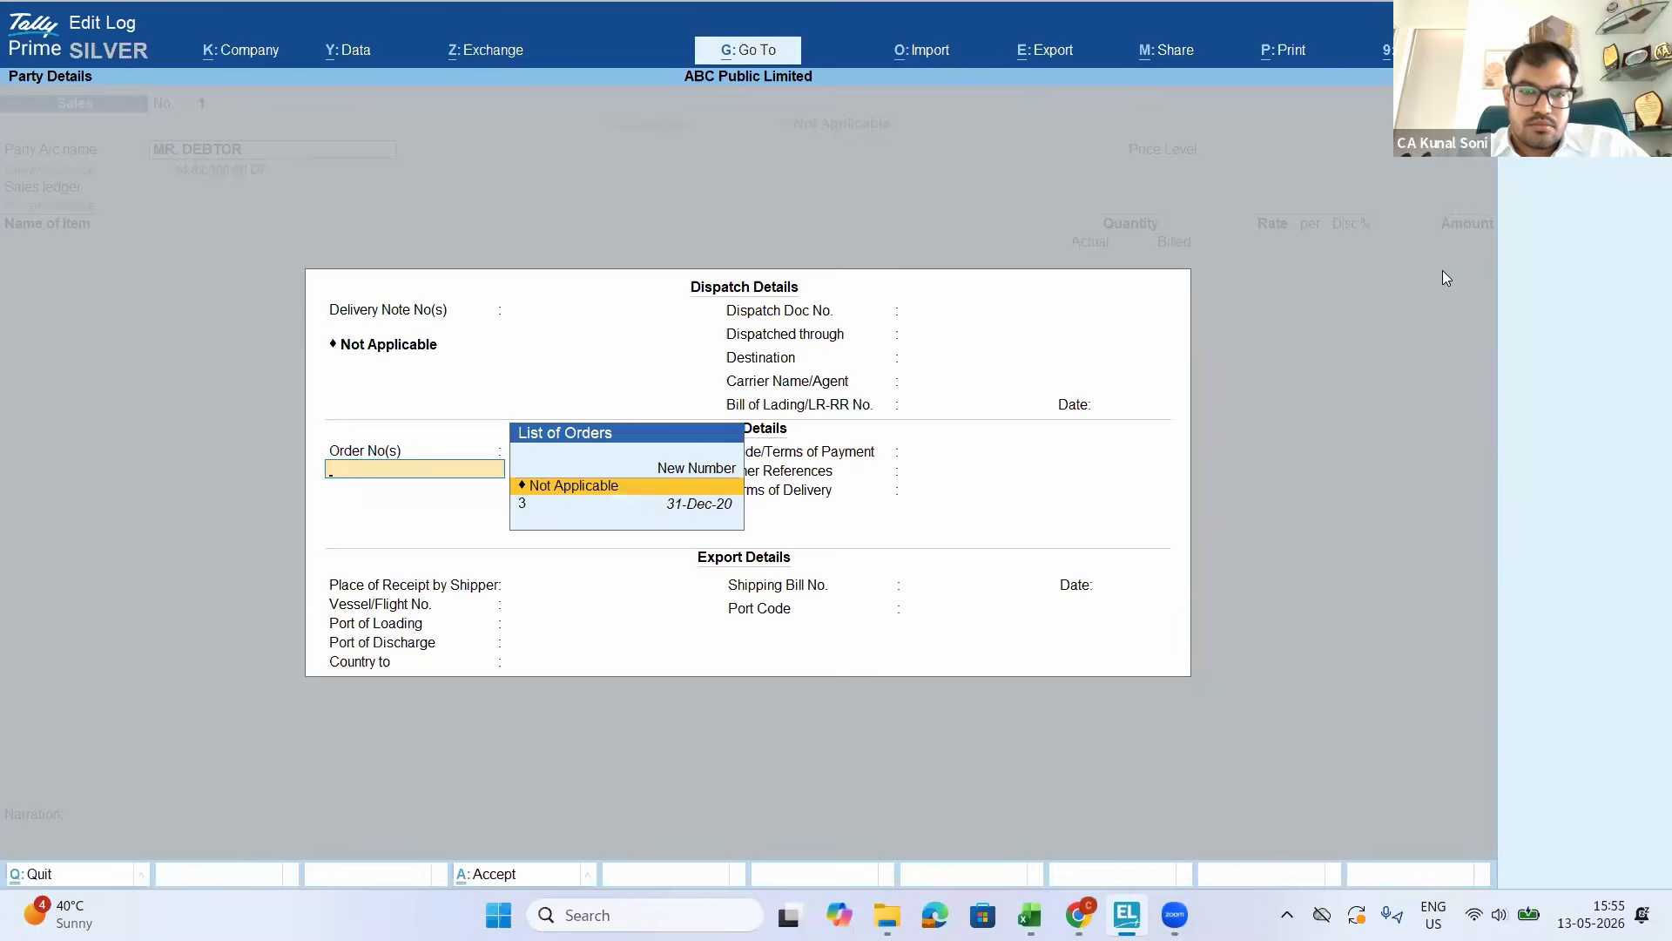
Abandon the unsaved sales voucher and return to the Day Book
key("Escape")
key("Escape")
key("Escape")
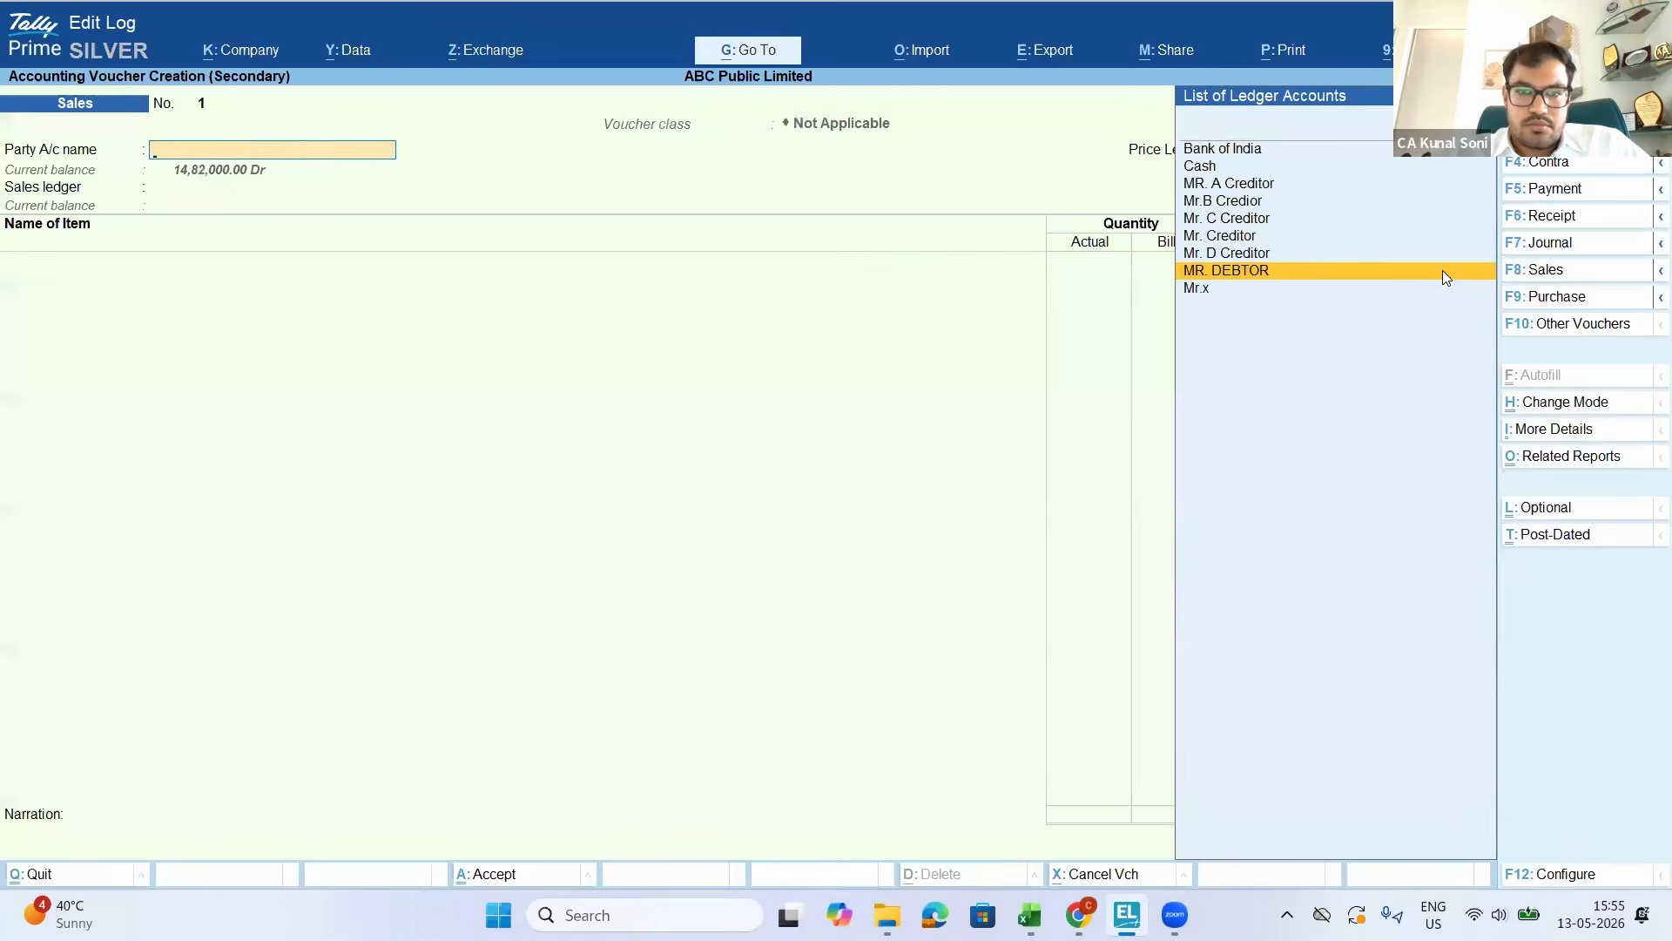
key("y")
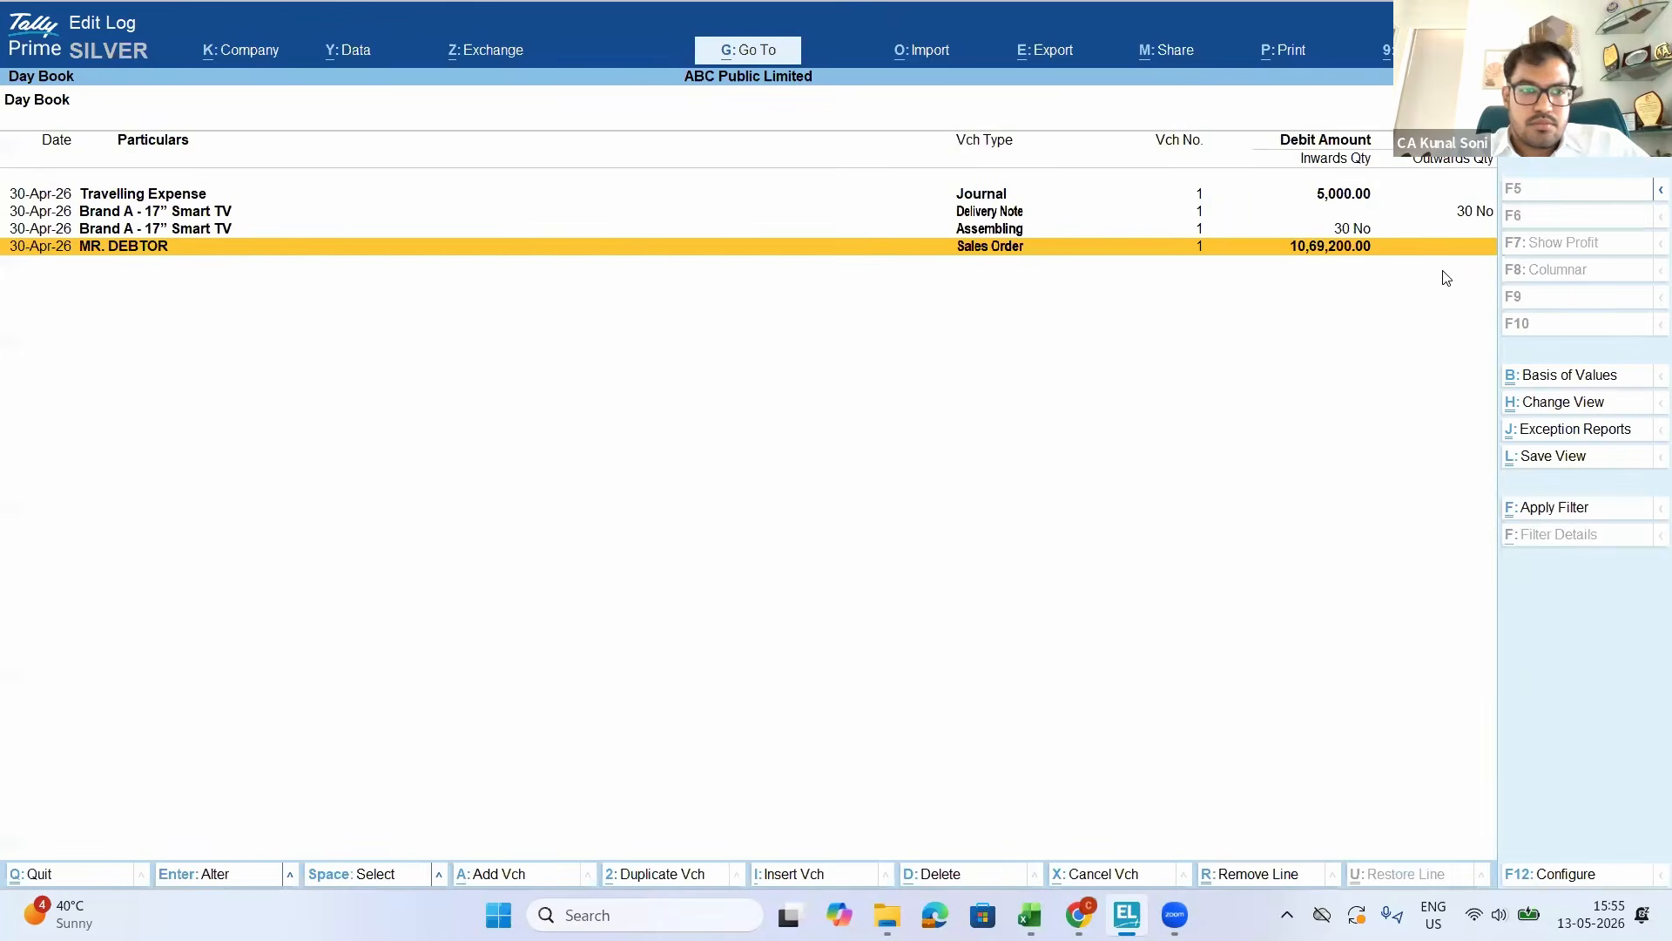
Open MR. DEBTOR's sales order from the Day Book and go past its party details to the order number
key("Return")
key("Return")
key("ctrl+a")
key("Escape")
key("Return")
key("ctrl+a")
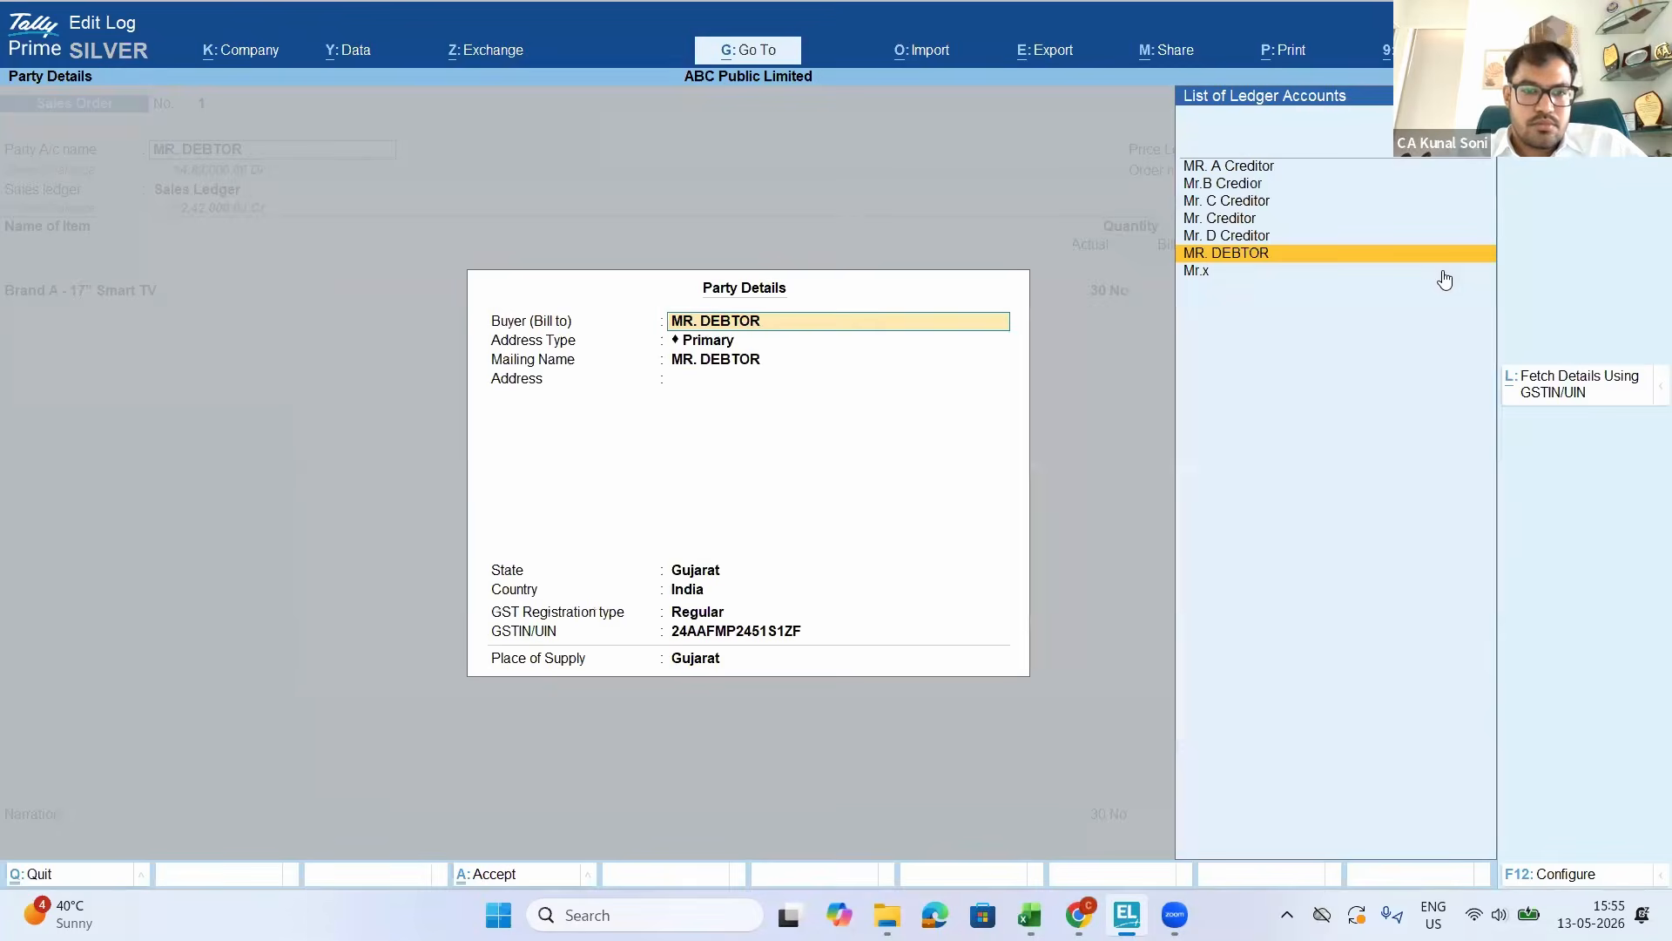
key("ctrl+a")
key("Return")
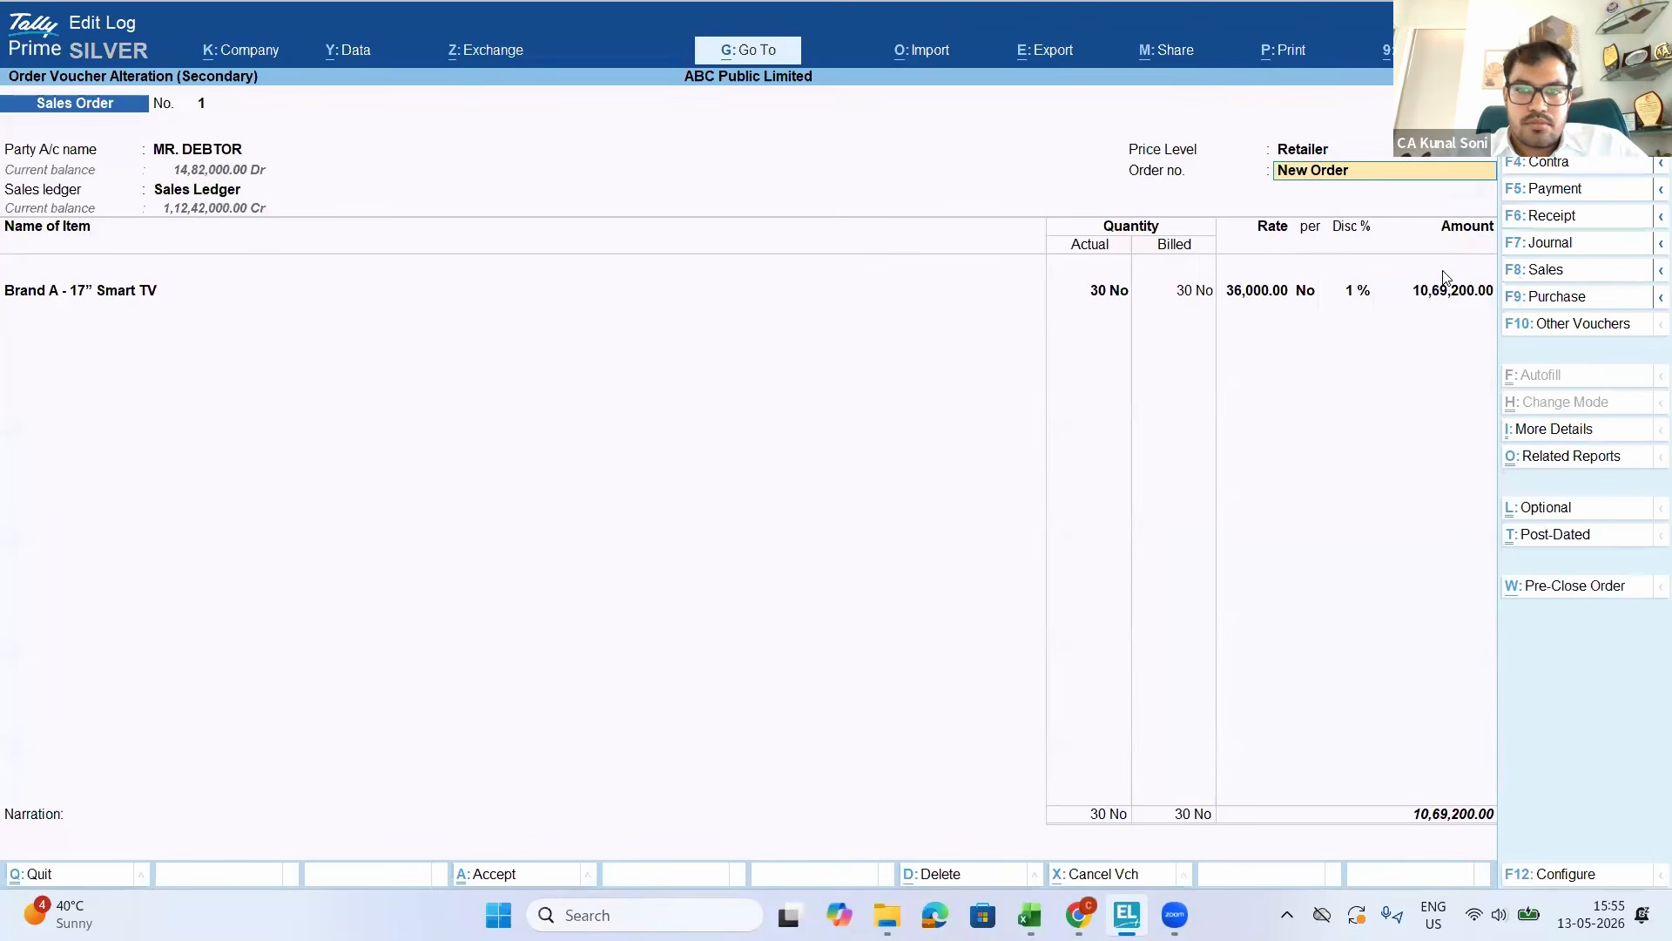
Go to the sales order's item allocations for Brand A - 17" Smart TV to check the due date and cost tracking
key("Return")
key("Return")
key("Return")
key("Return")
key("Return")
key("Return")
key("Return")
key("Return")
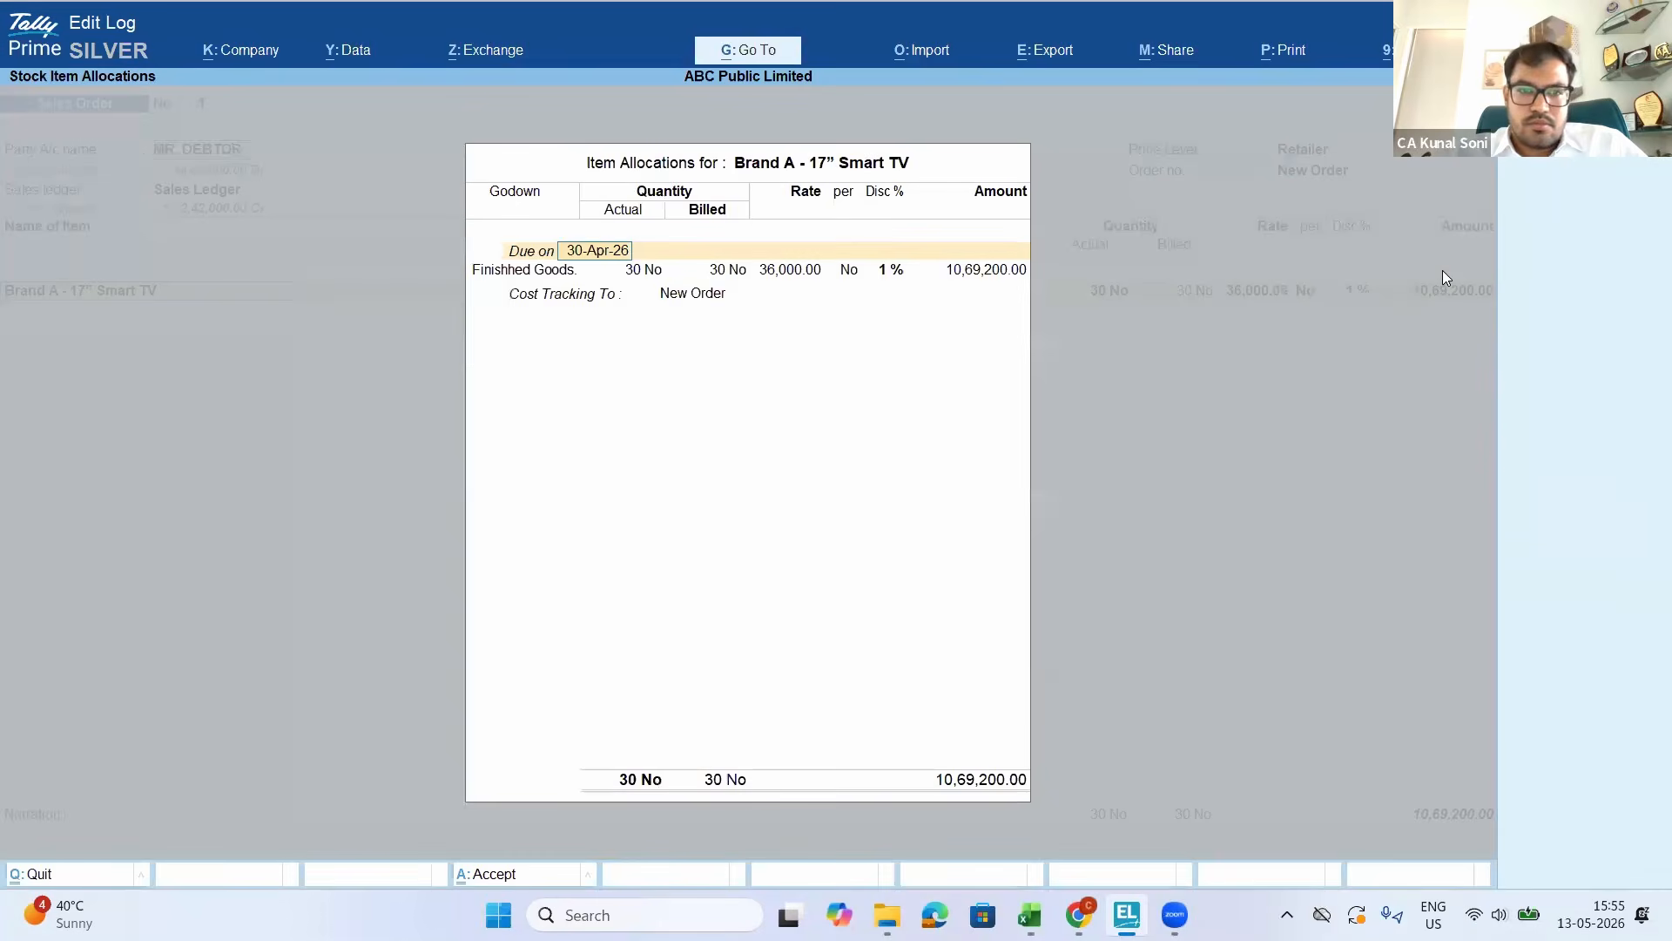
Keep the allocations for Brand A - 17" Smart TV as they are and continue to its GST rate and related details
key("Return")
key("Return")
key("Return")
key("Return")
key("Return")
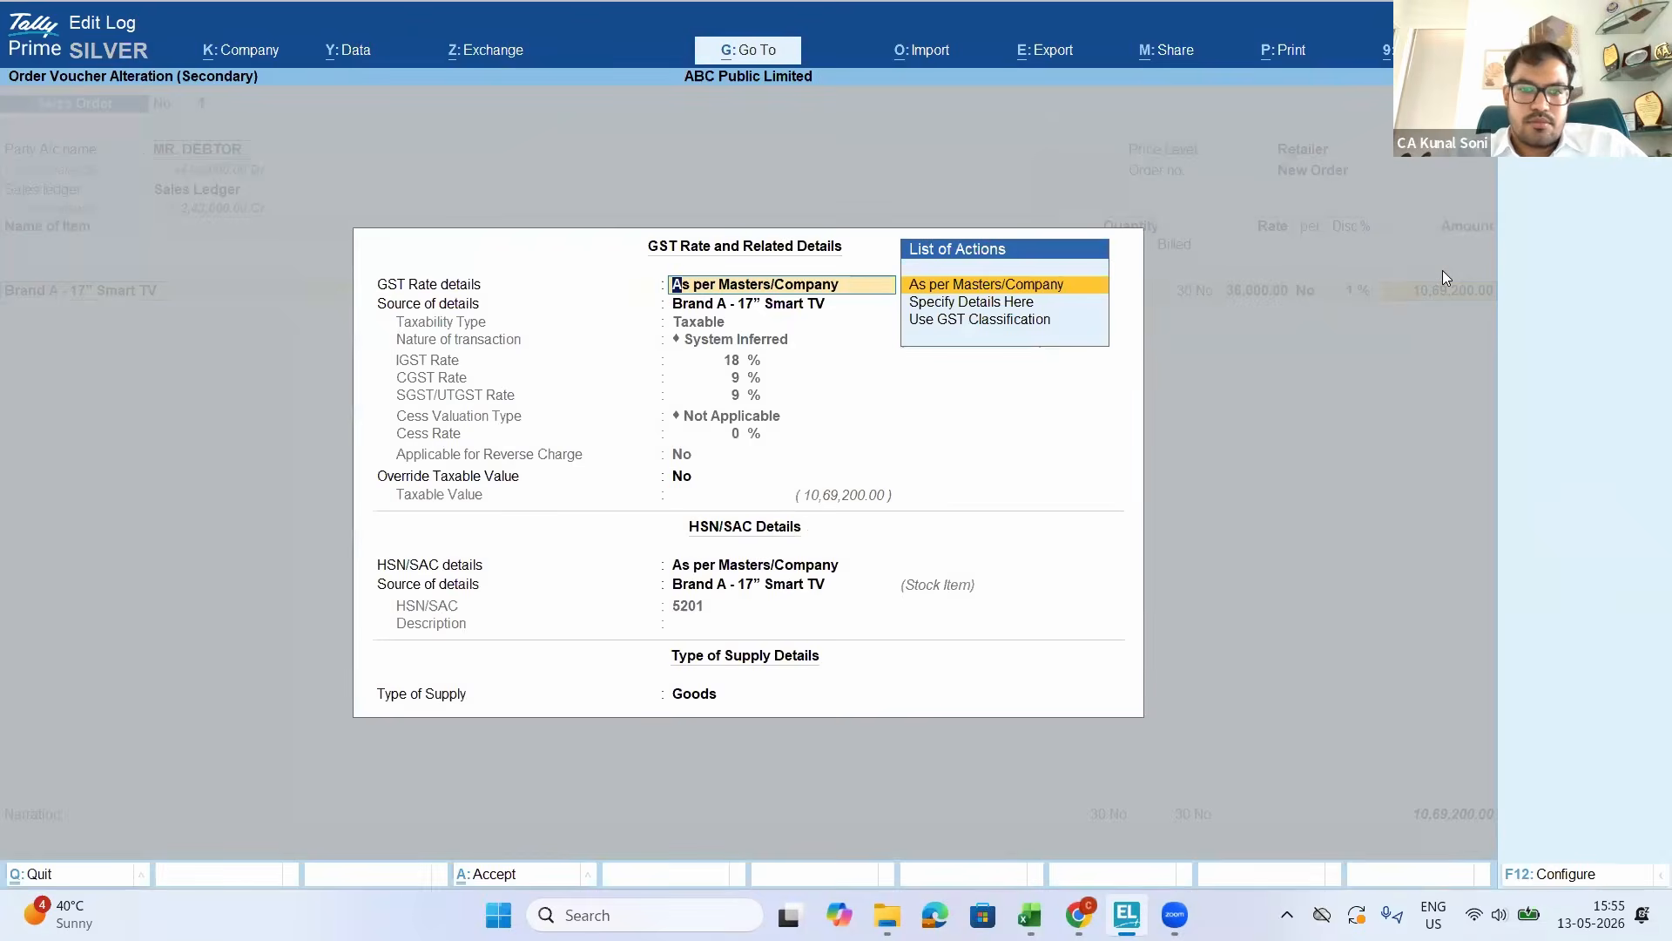
Accept the GST rate details for the Smart TV and save the debtor's sales order
key("Return")
key("Return")
key("Return")
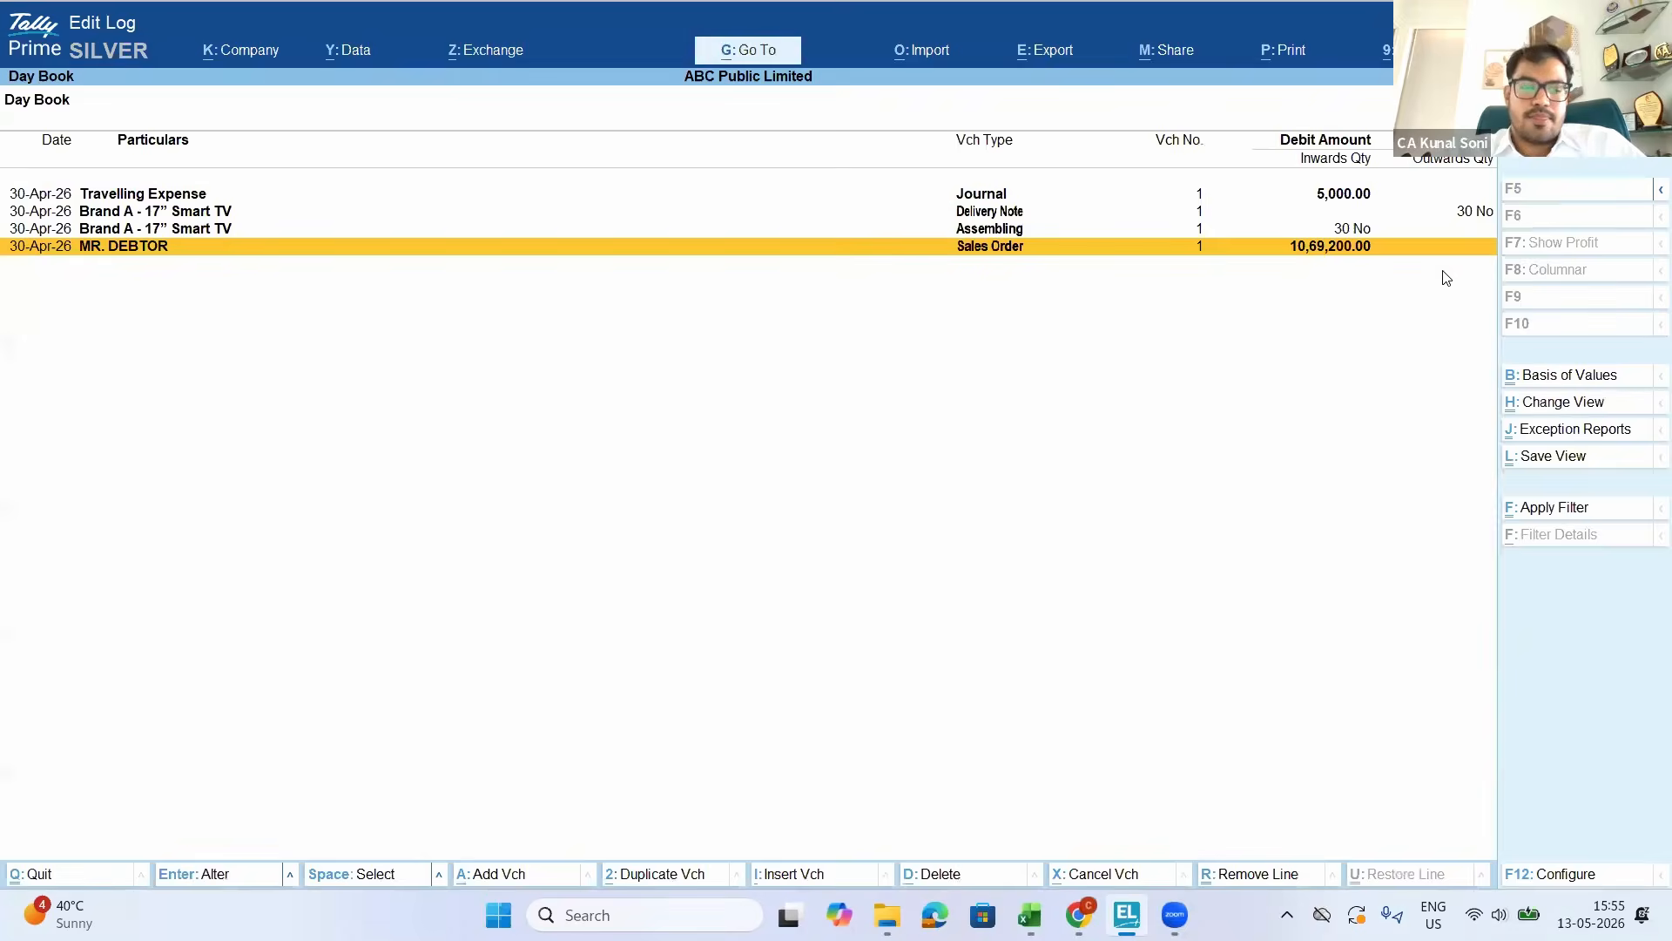
Create a sales order with Bank of India as the party and Sales Ledger as the sales ledger
key("alt+a")
key("Return")
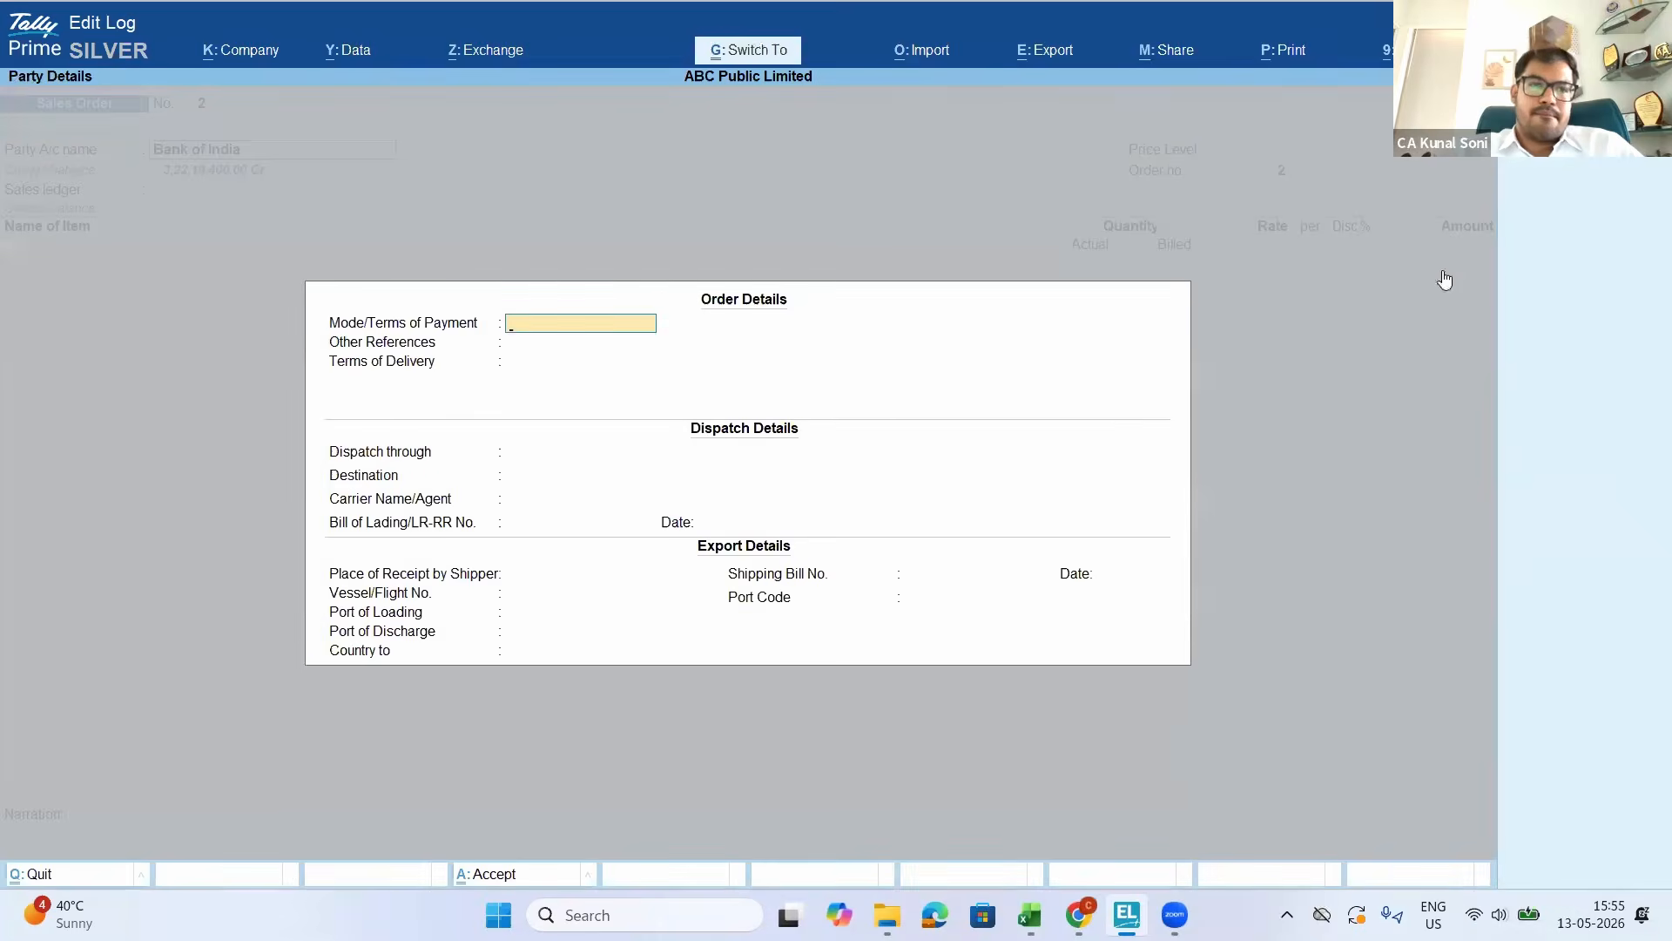
key("ctrl+a")
key("ctrl+a")
key("Return")
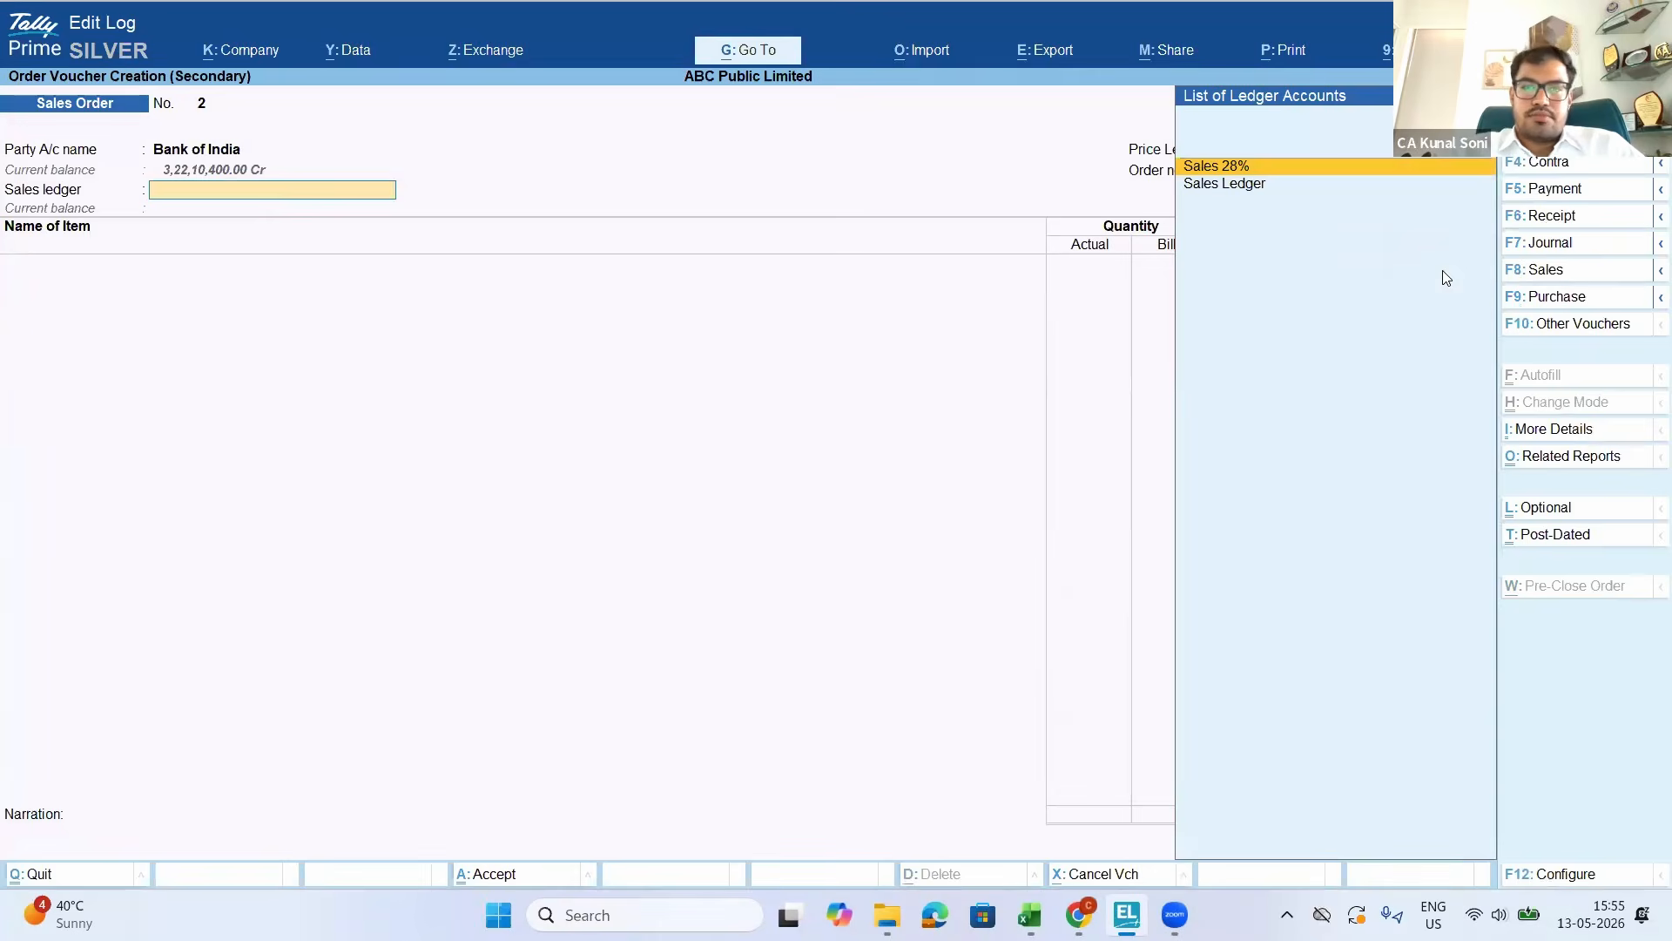
key("Down")
key("Return")
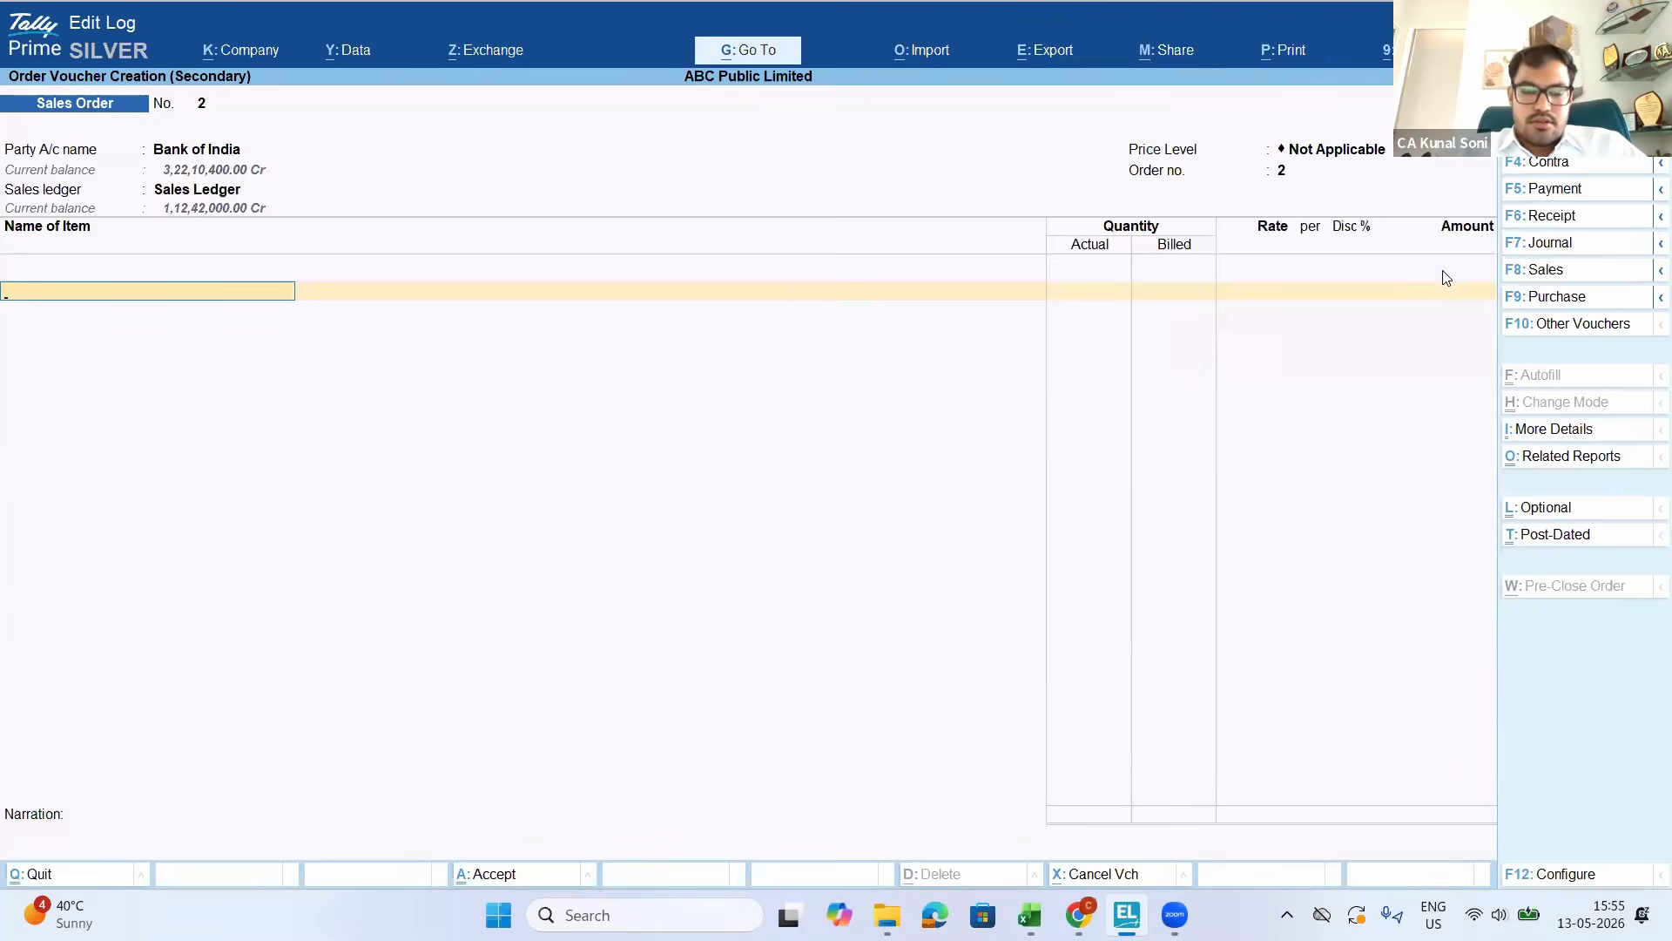
Add Brand A - 17" Smart TV to the order, due on 30-Apr-26, from the Finishhed Goods. godown
key("Down")
key("Down")
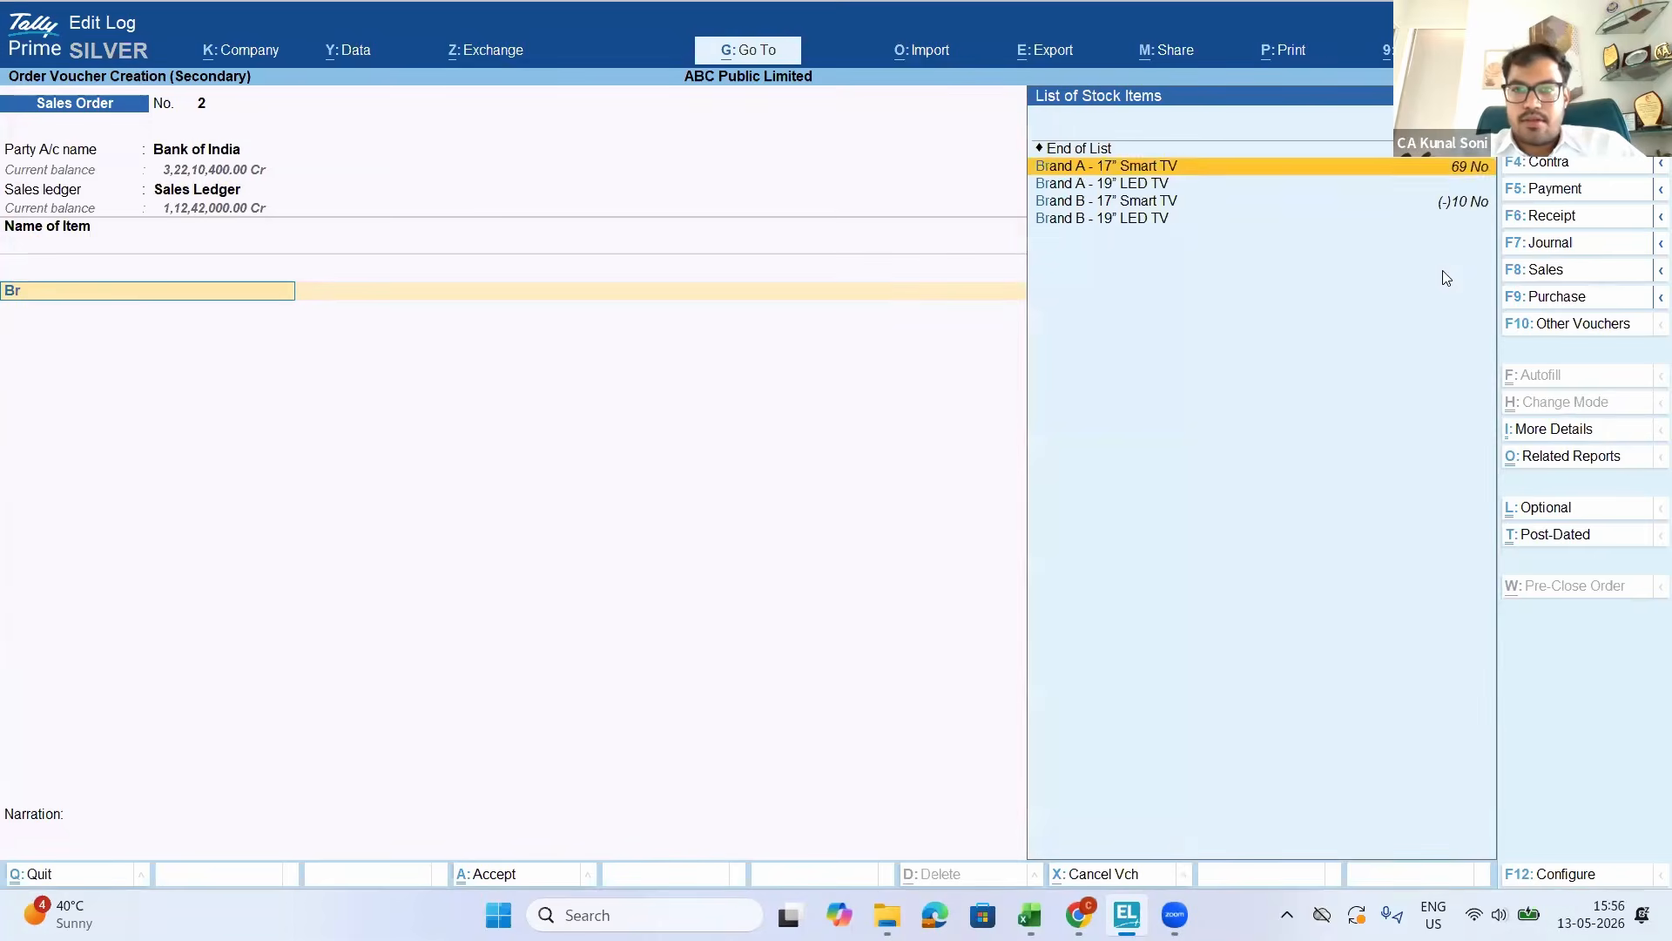
key("Return")
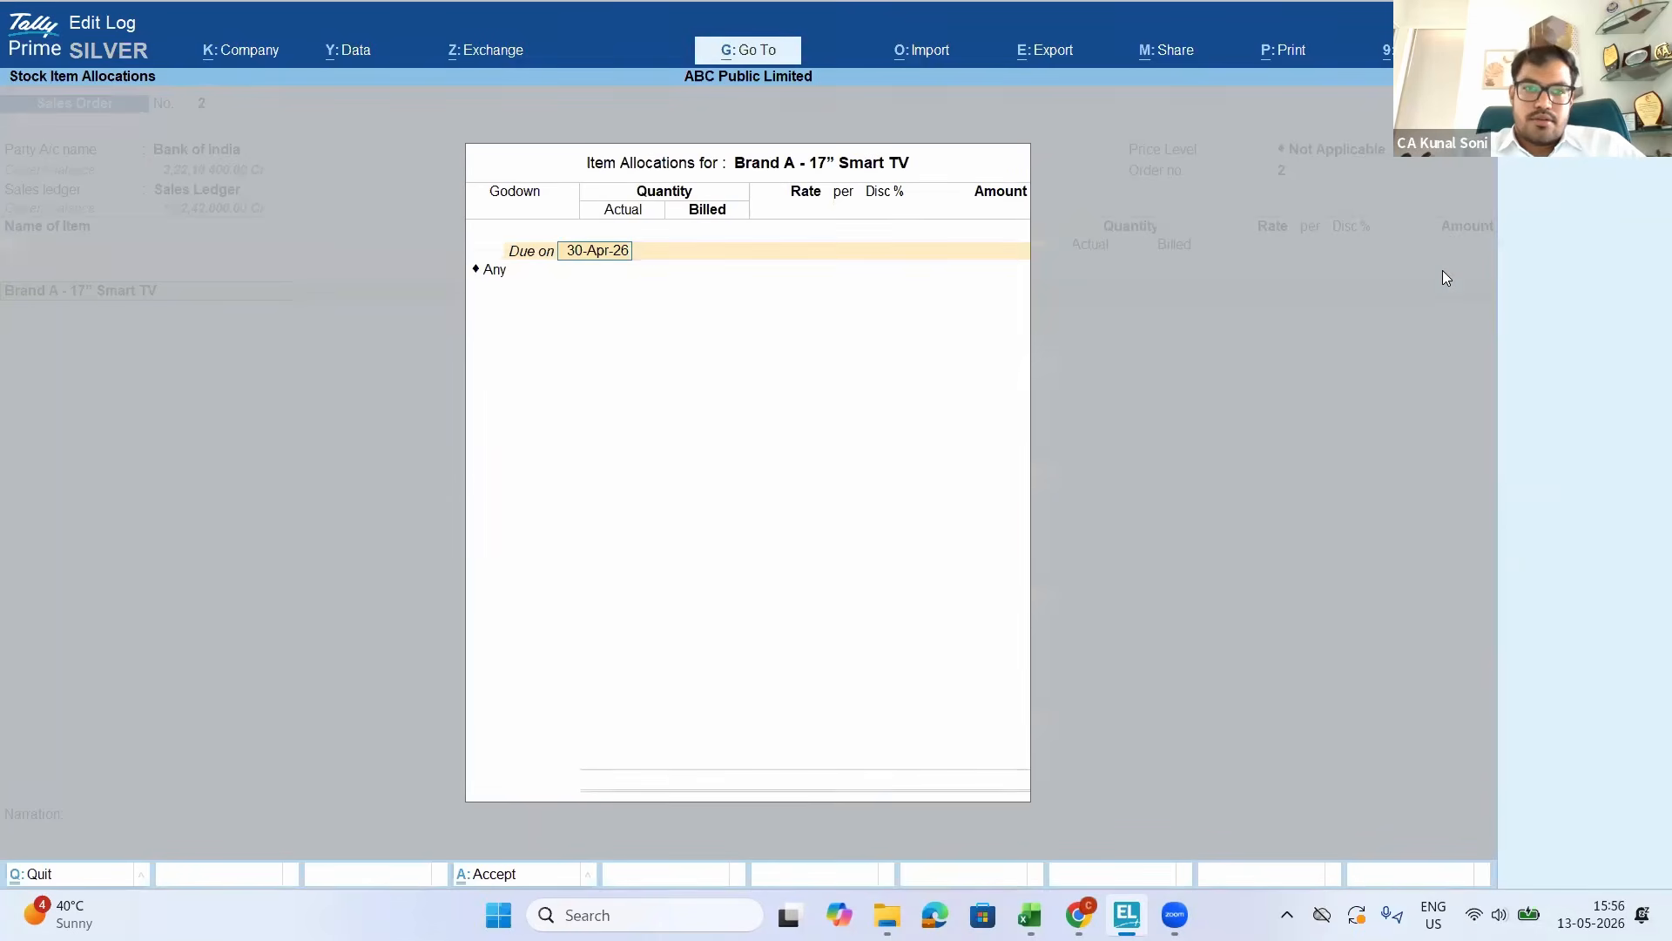
key("Return")
key("Down")
key("Down")
key("Down")
key("Down")
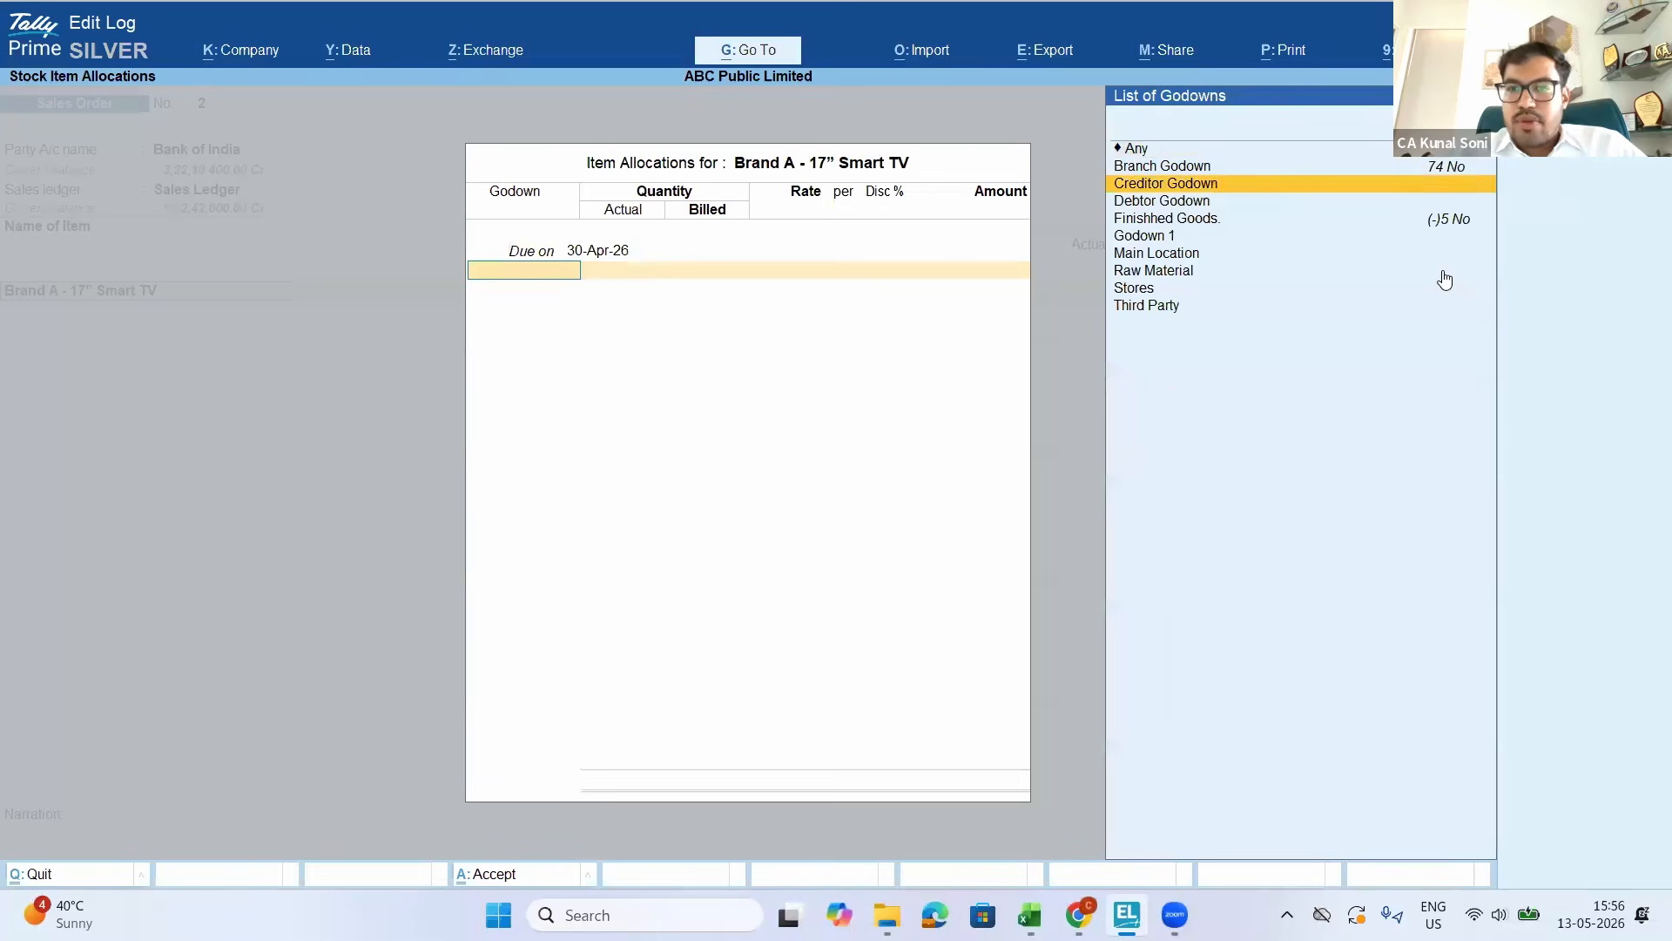
key("Return")
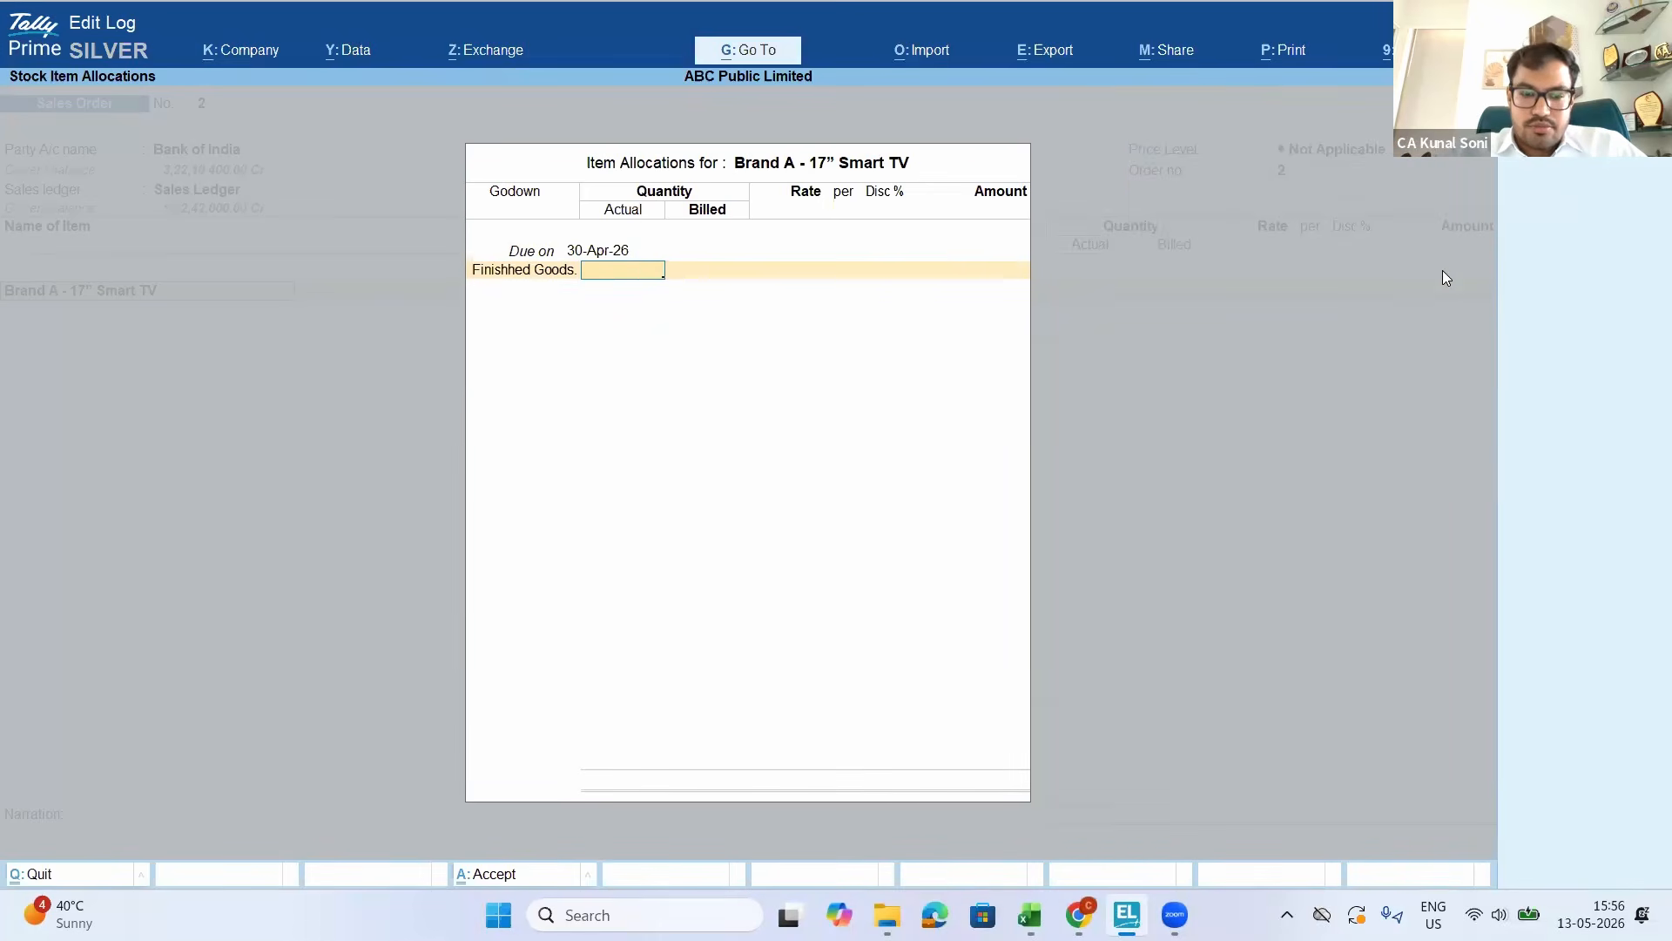
Set the Smart TV quantity to 30 No, accepting the rate of 49,000.00
type("30")
key("Return")
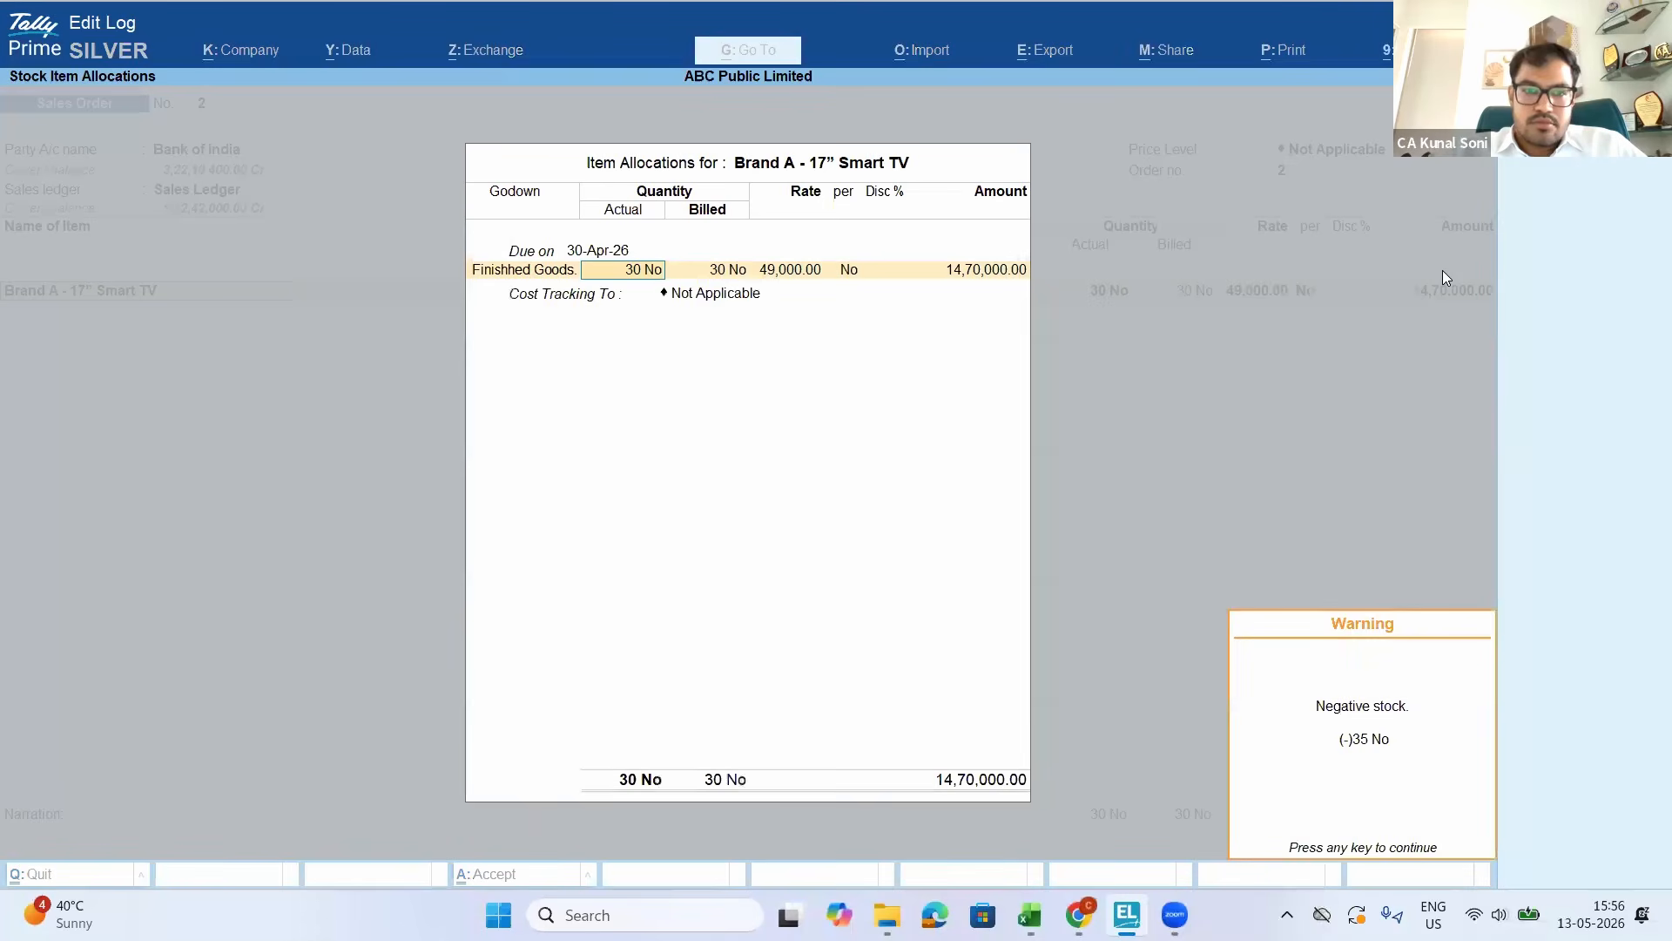
key("Return")
key("Return")
key("Return")
key("Return")
key("Return")
Track the Smart TV's cost to New Order and save the sales order
key("Down")
key("Down")
key("Down")
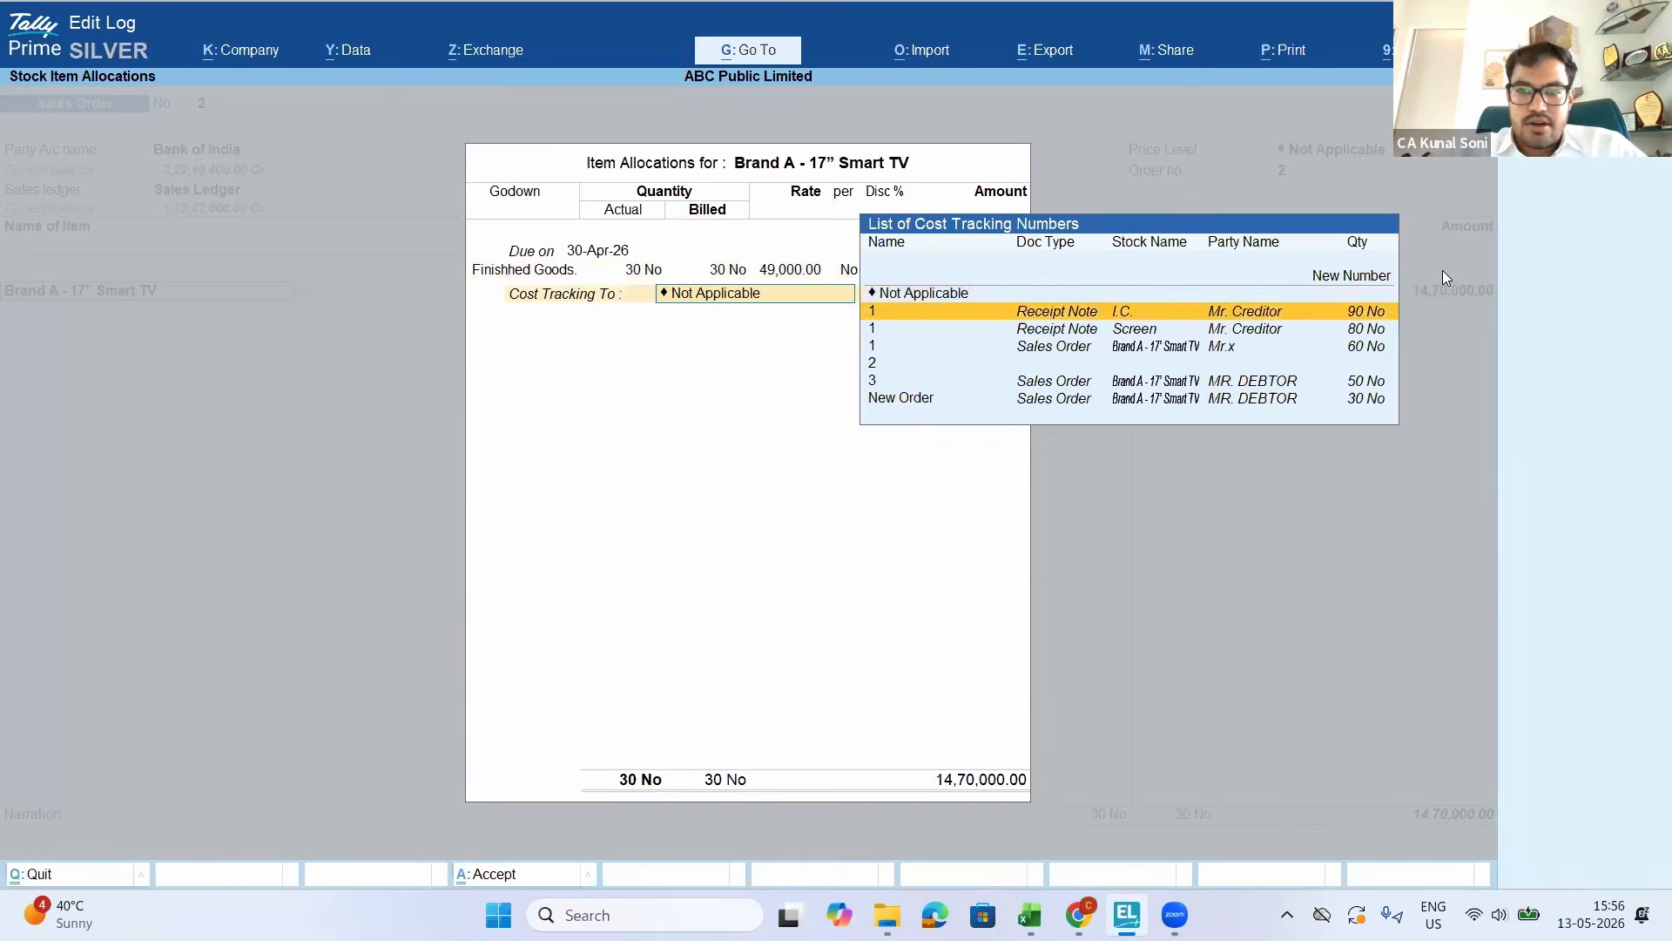
key("Down")
key("Down")
key("Down")
key("Return")
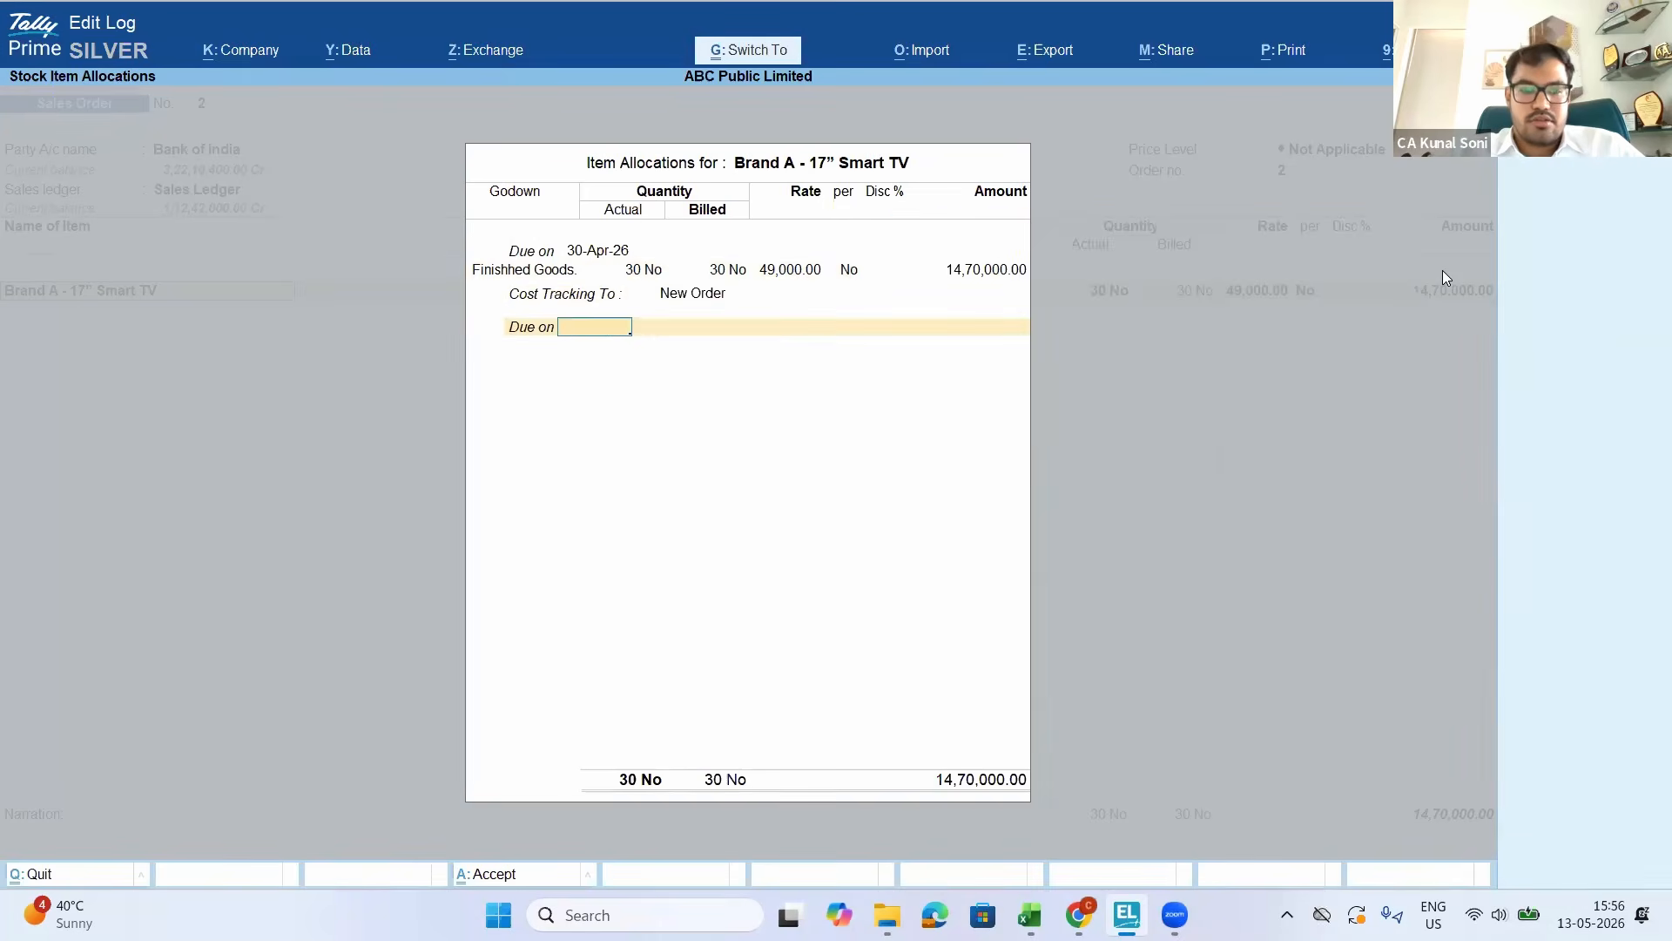
key("Return")
key("ctrl+a")
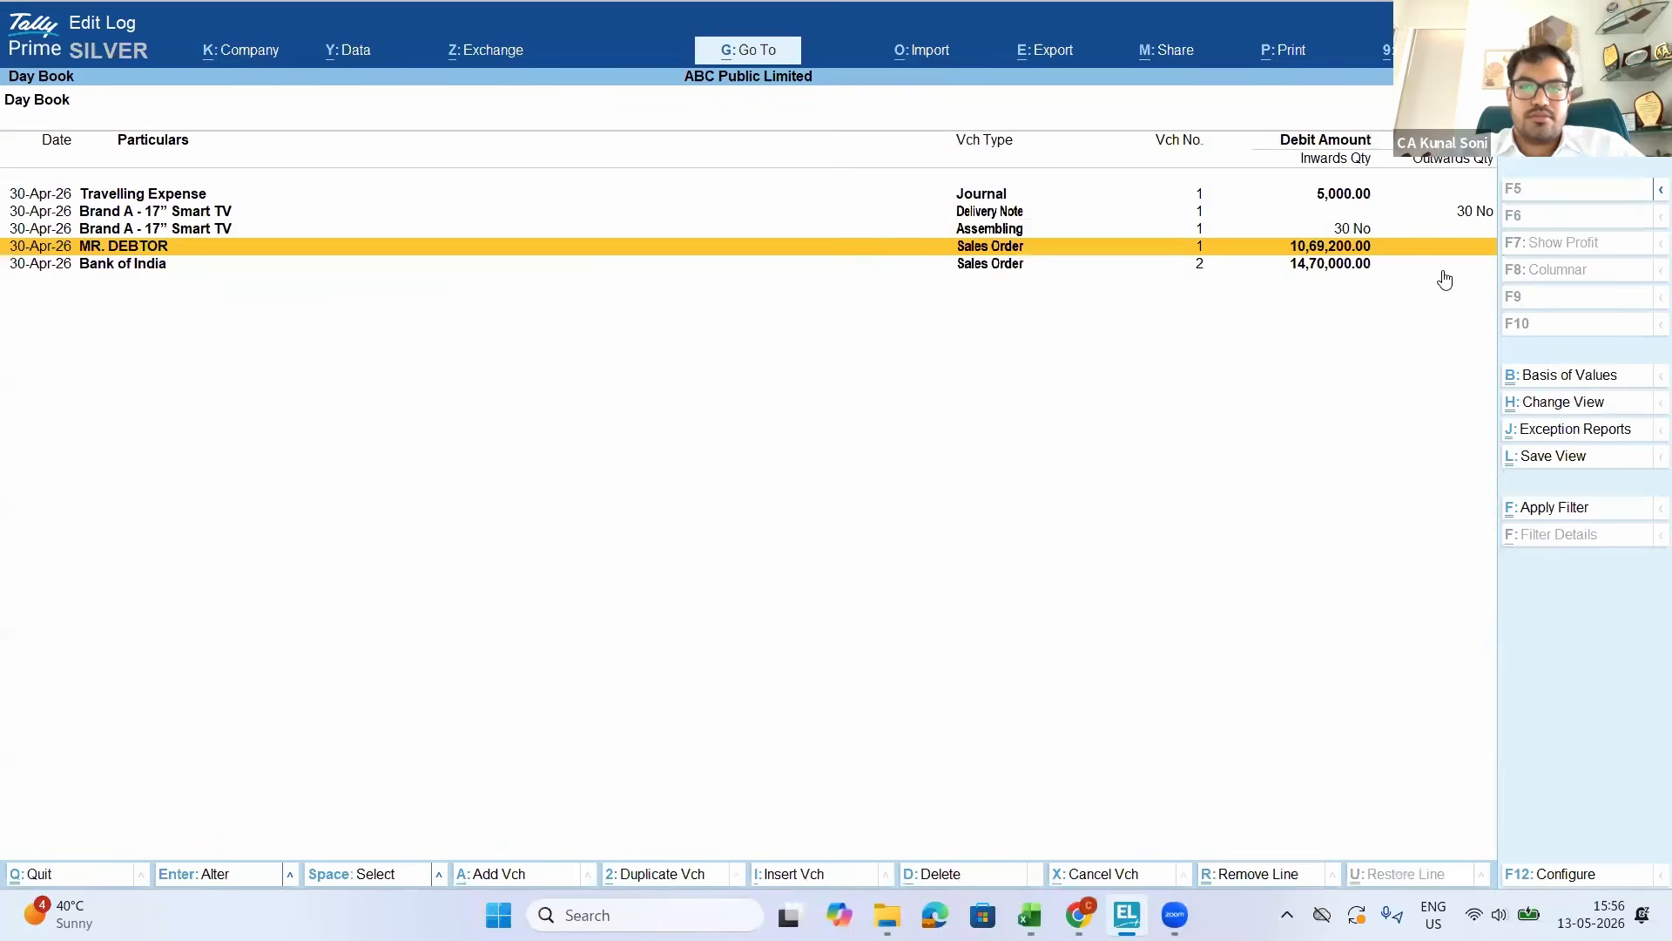
Convert the Bank of India sales order into a Sales voucher with the voucher class Not Applicable
key("Up")
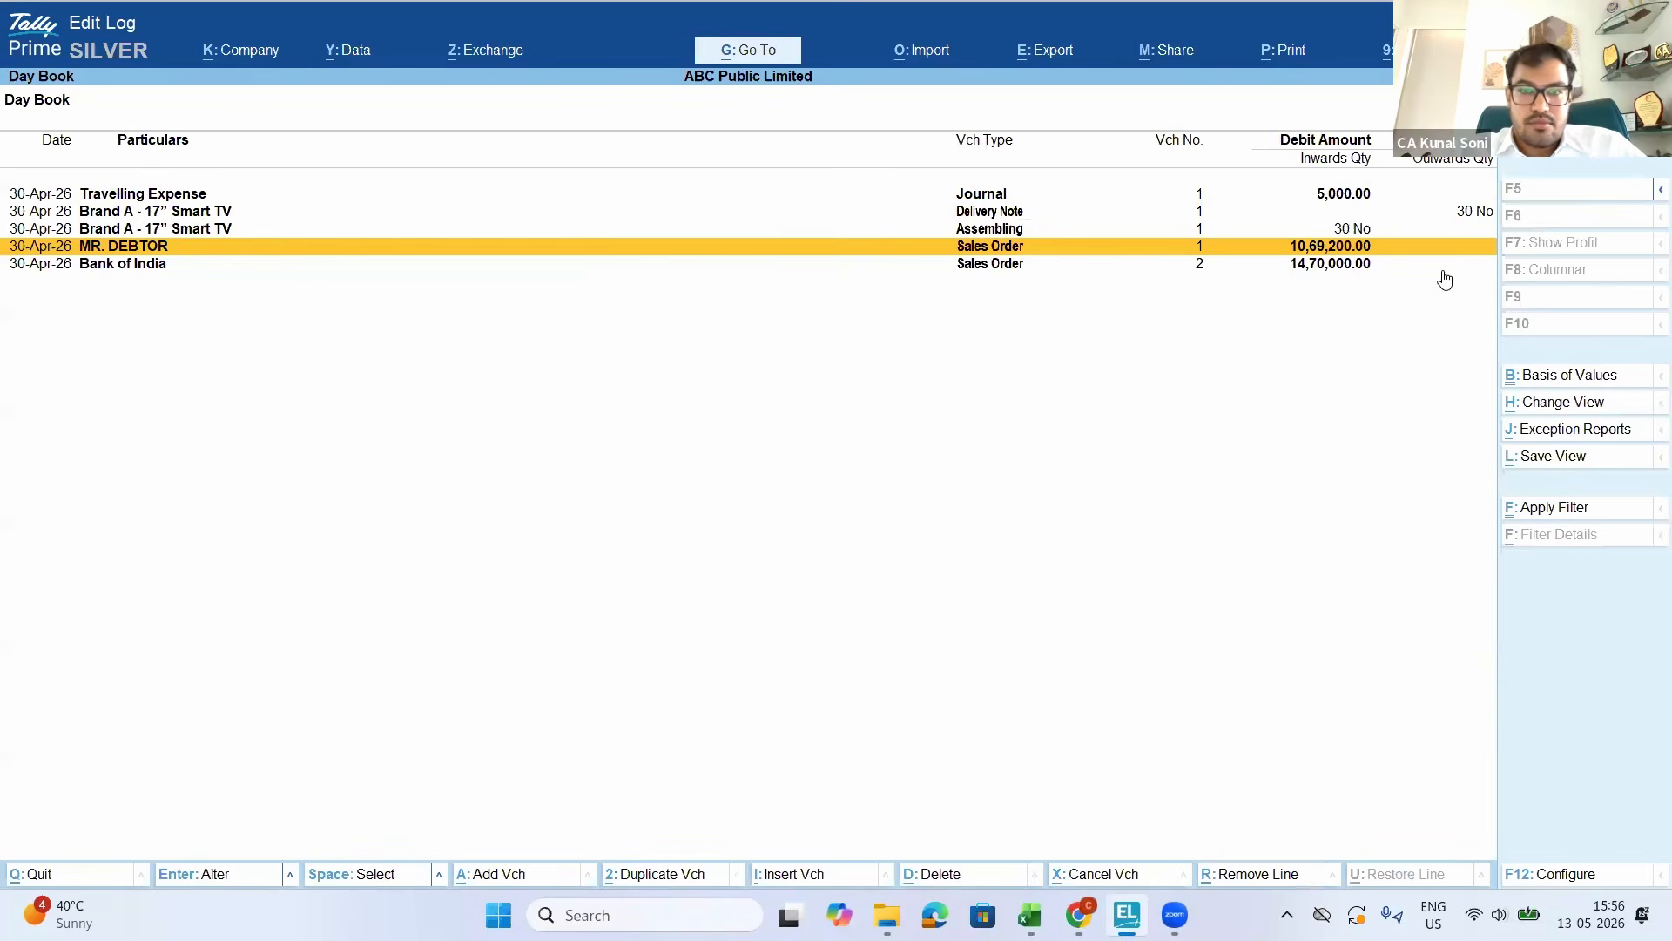
key("Down")
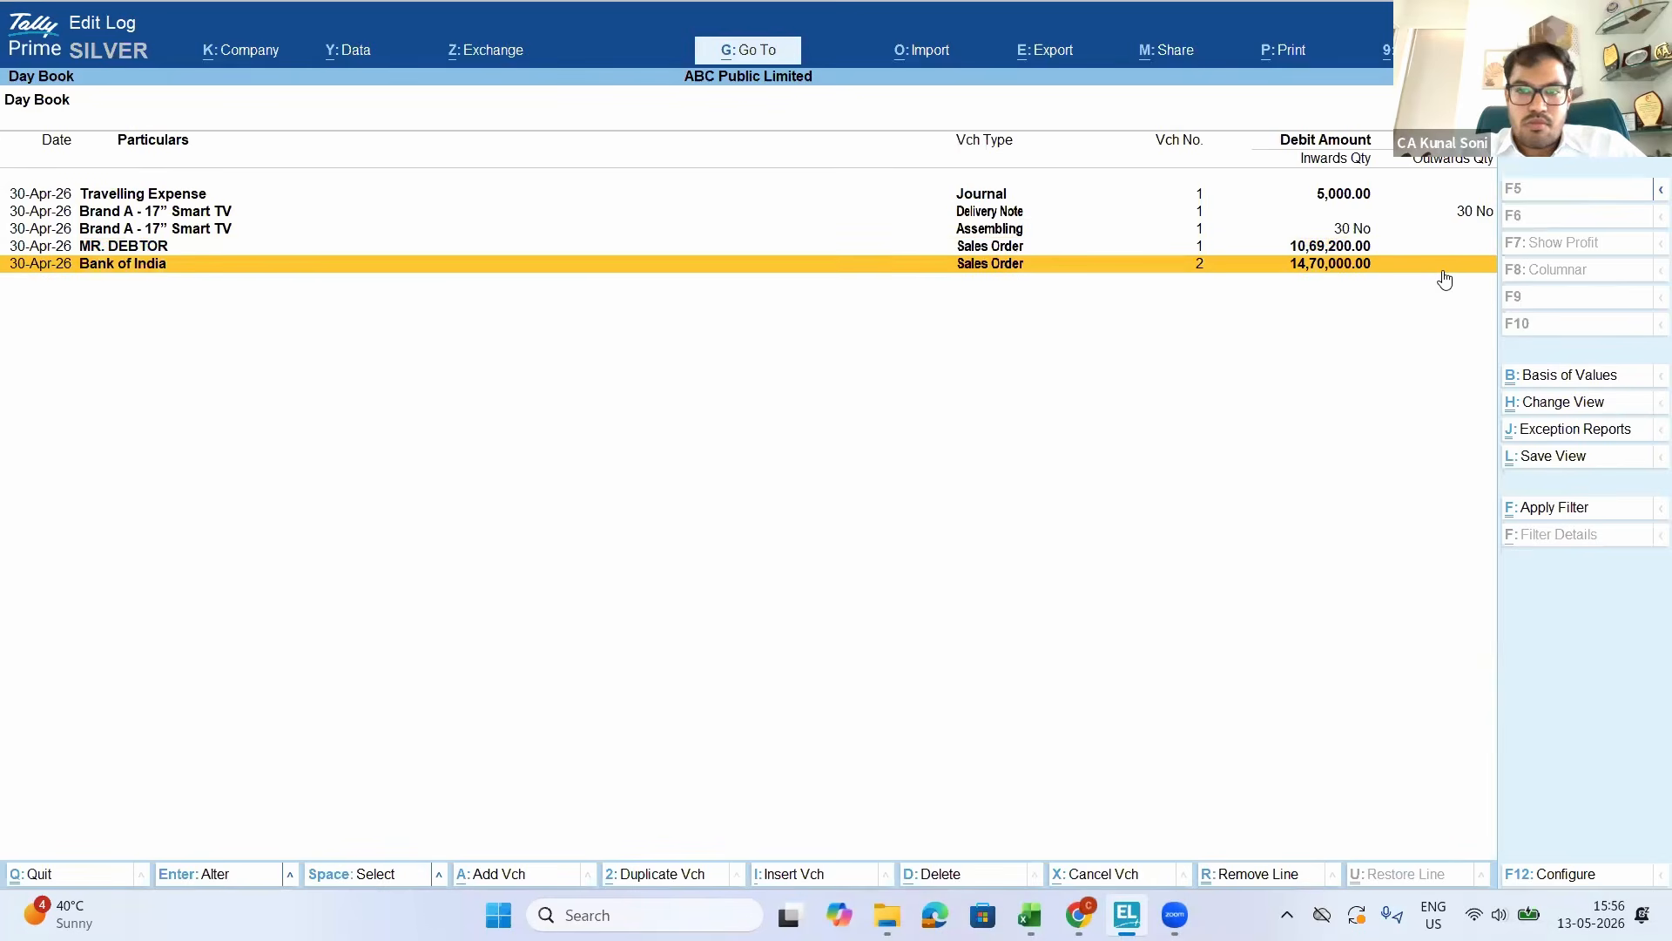
key("Return")
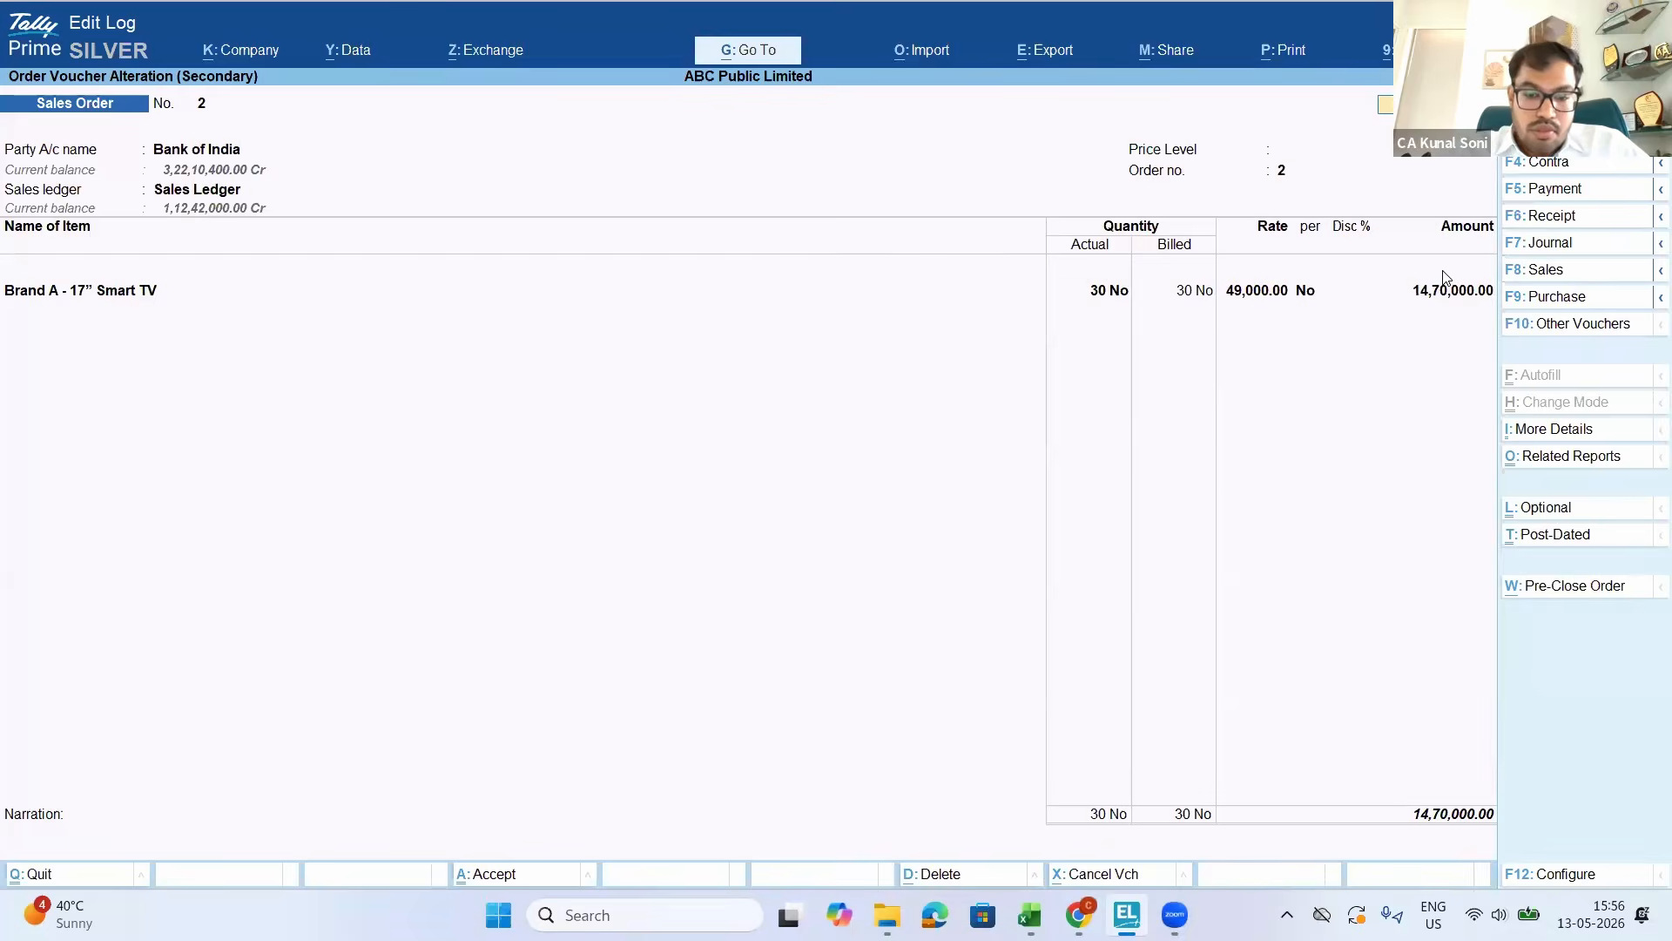
key("F8")
key("Return")
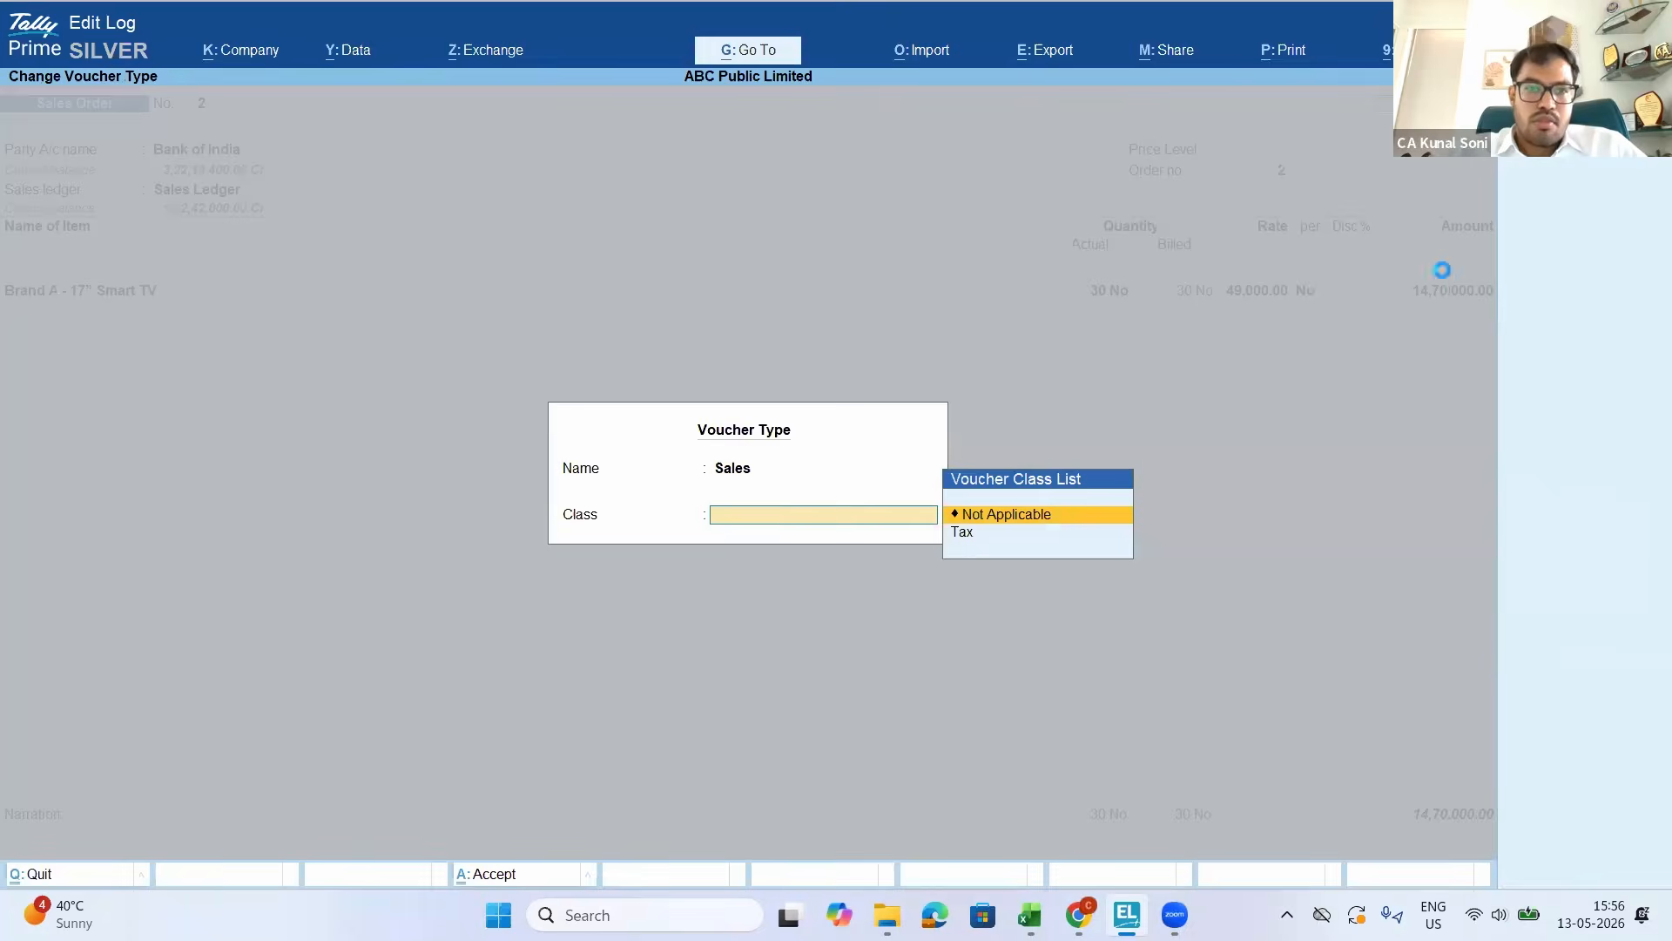
key("Return")
key("Return")
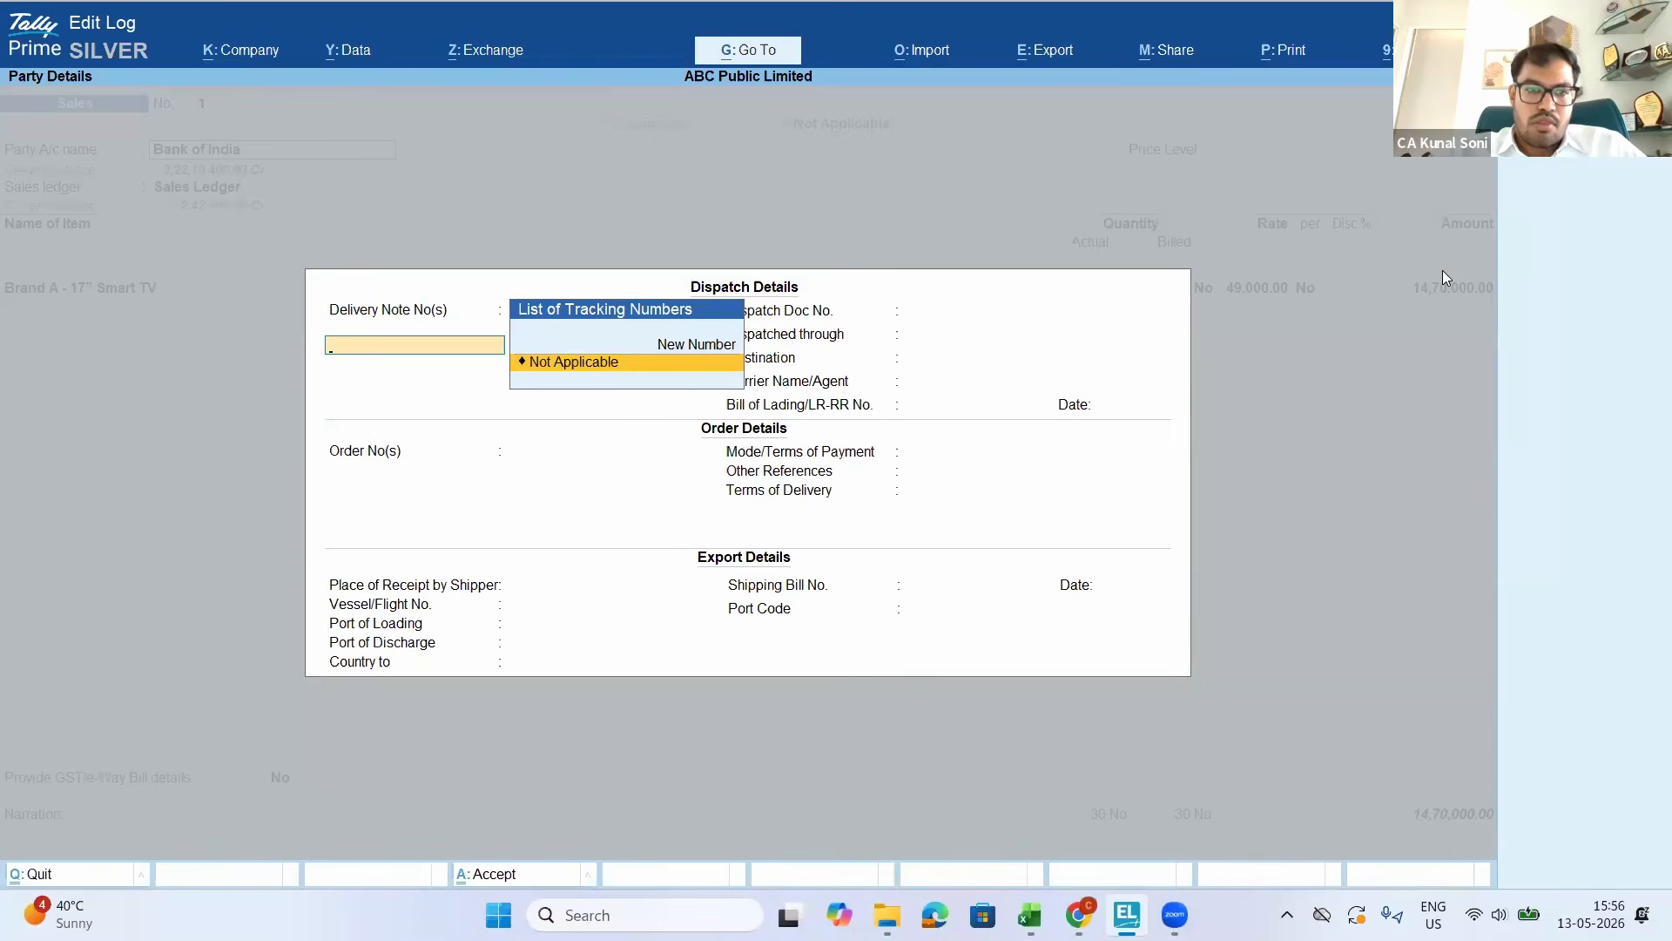
Set the delivery note to Not Applicable and link the sales voucher to the order dated 30-Apr-26
key("Return")
key("Return")
key("Return")
key("Return")
key("Return")
key("Return")
key("Return")
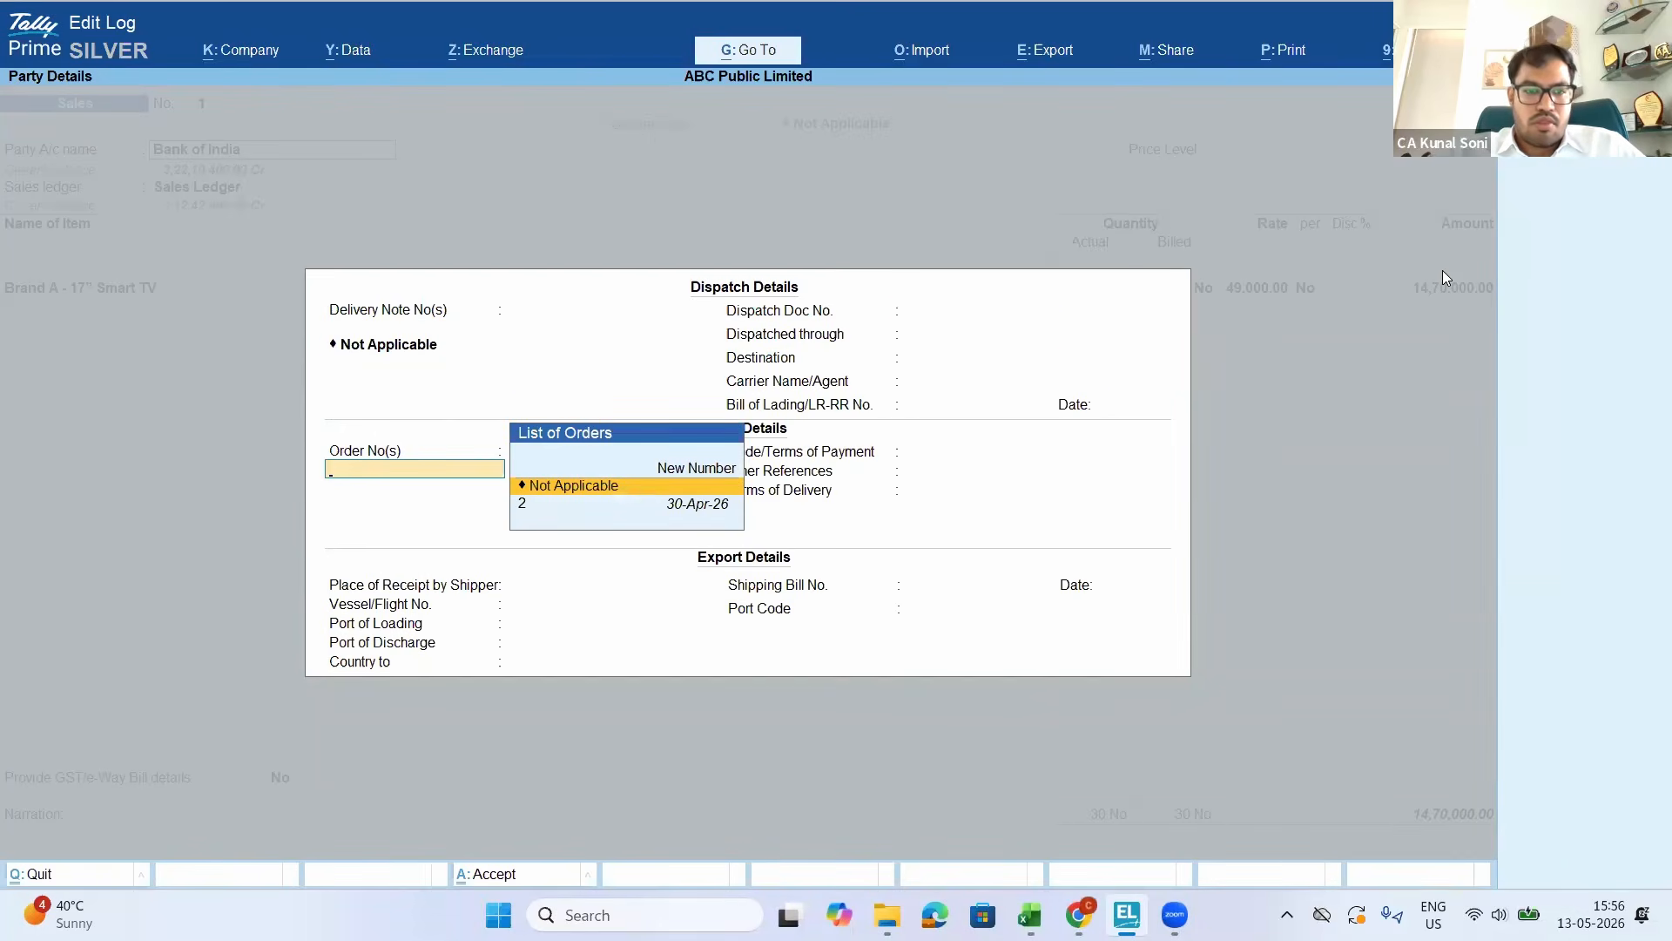
key("Down")
key("Return")
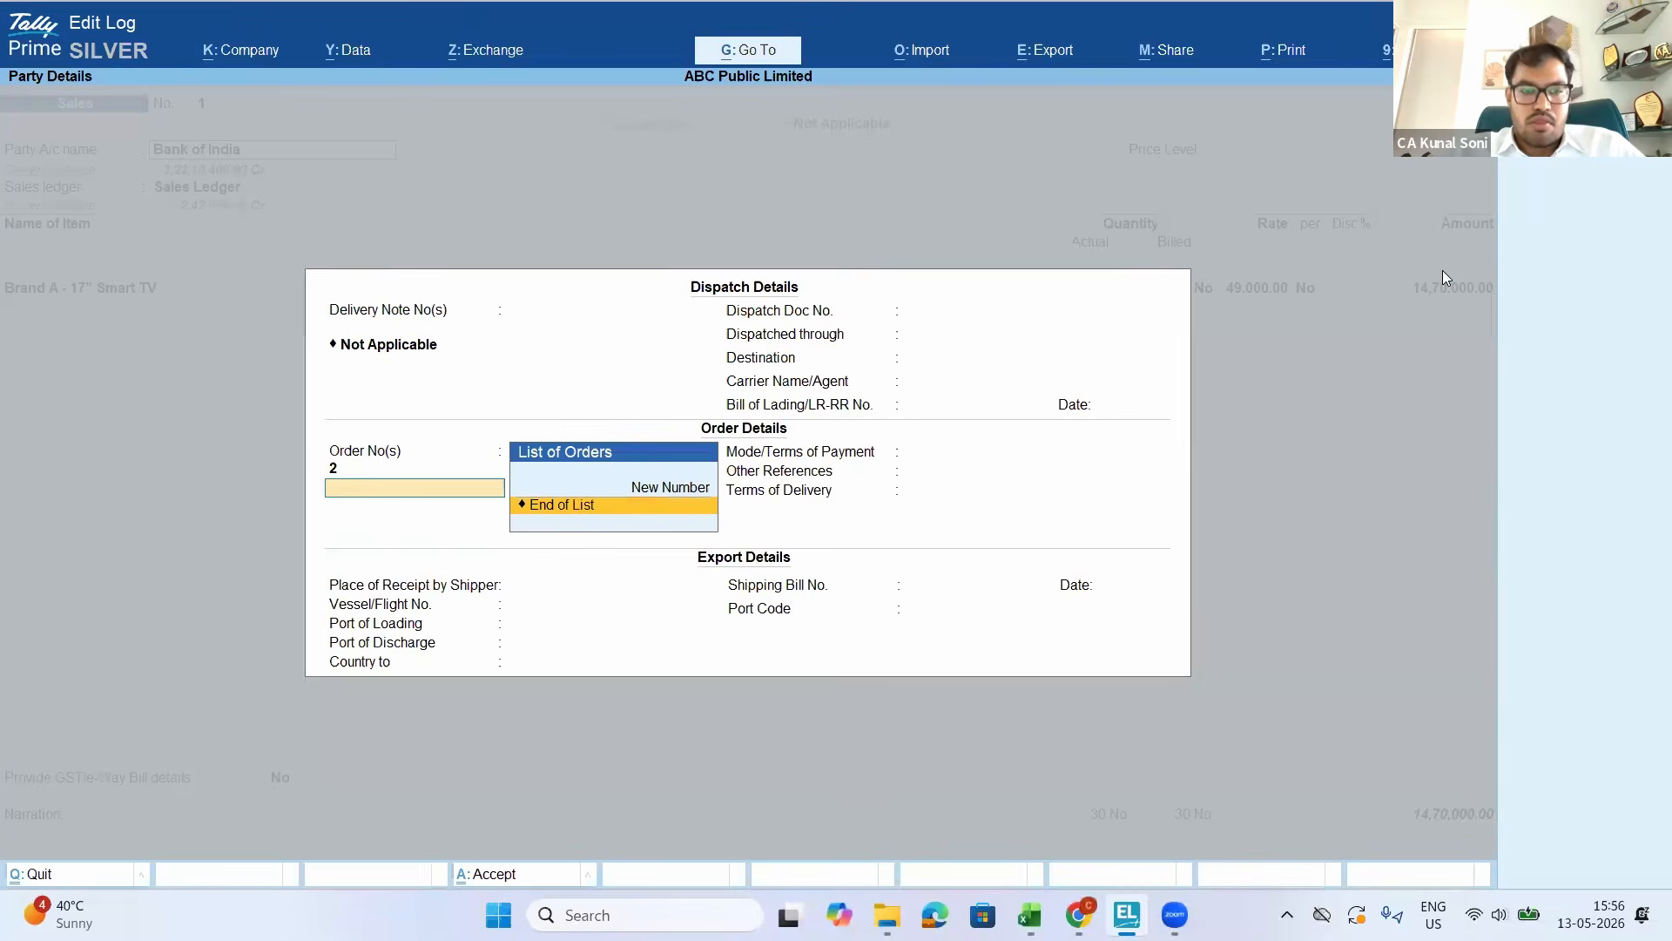
key("Return")
key("ctrl+a")
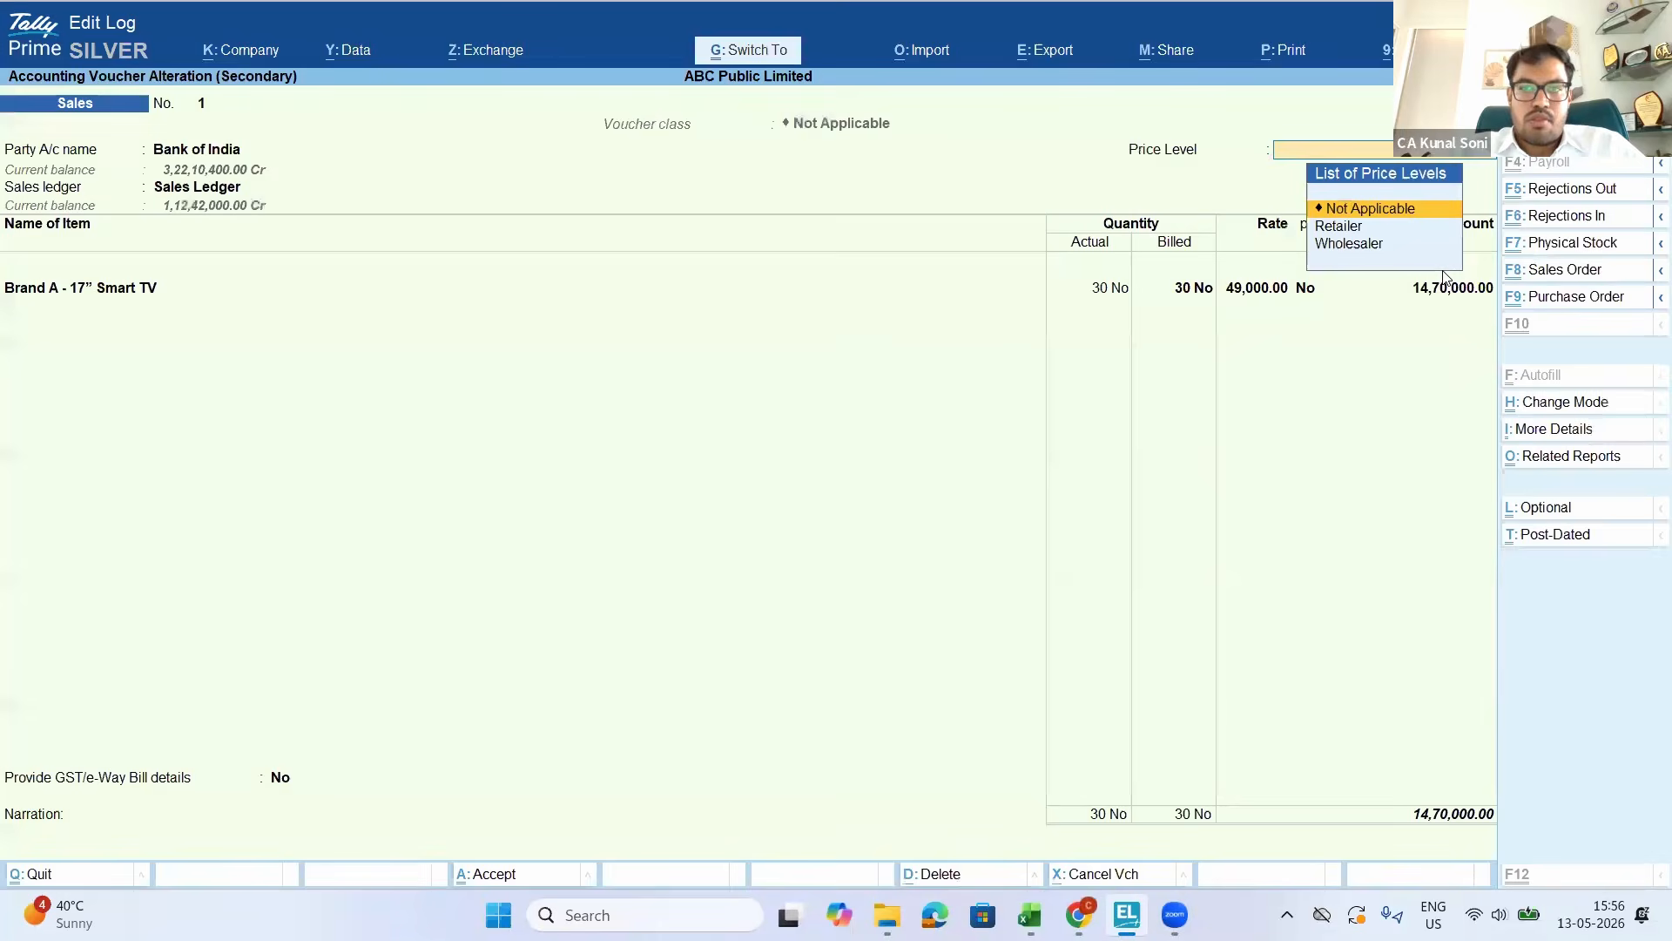
Keep the price level Not Applicable, accept the Smart TV item line and save the sales voucher
key("Return")
key("Return")
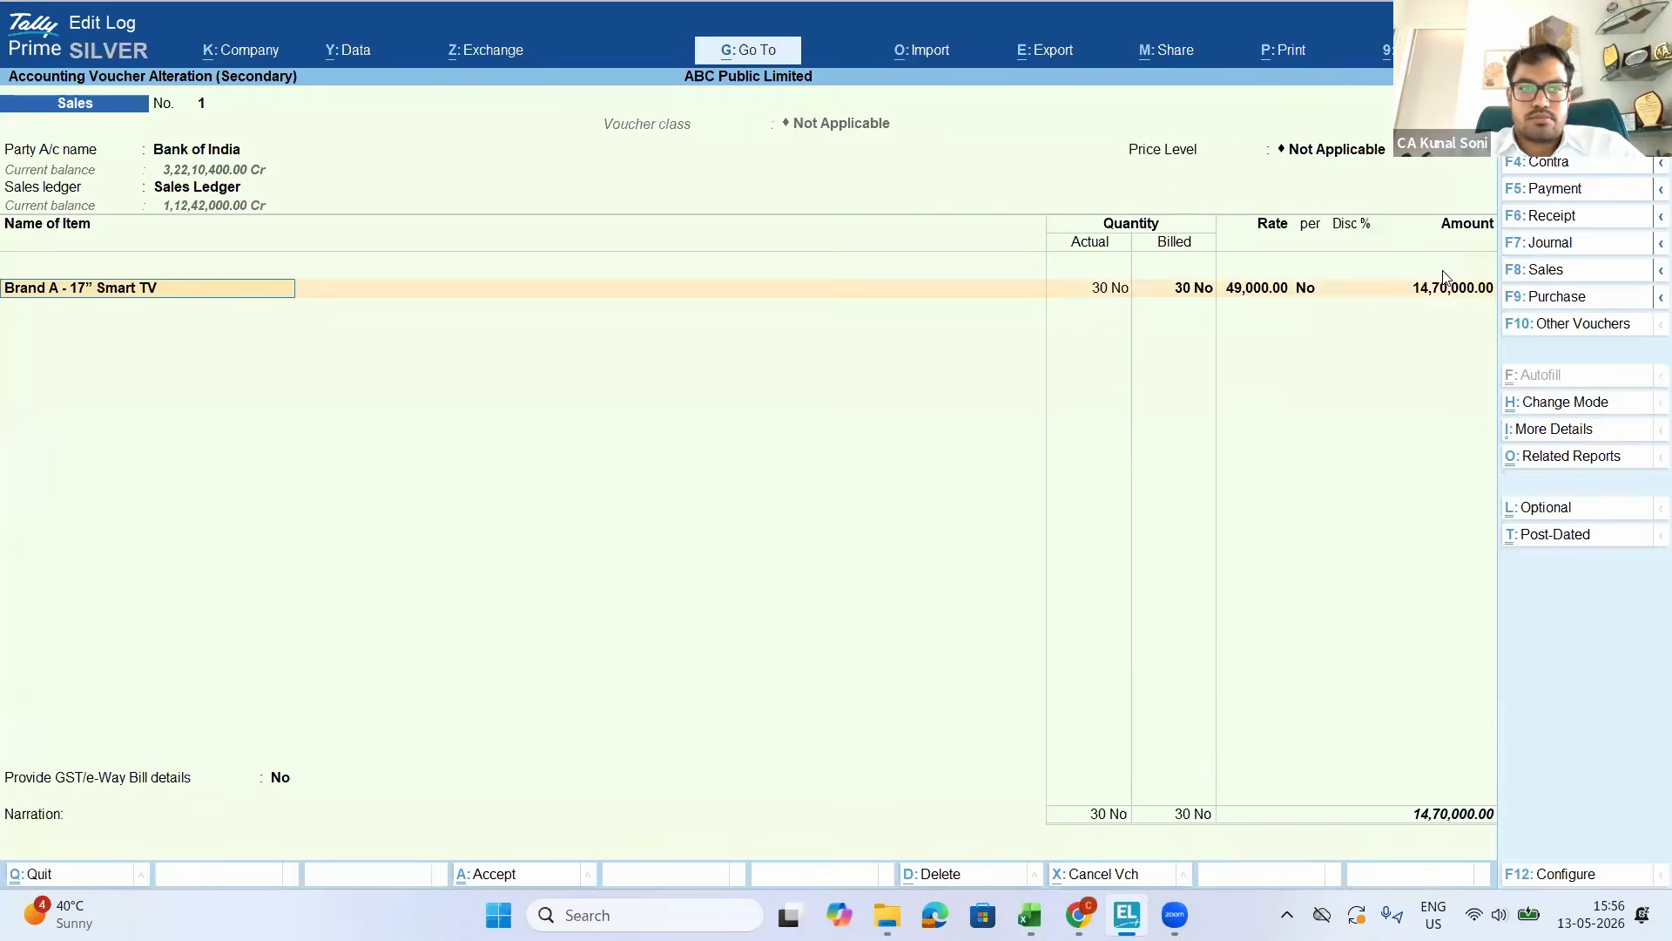
key("Return")
key("Return")
key("Return")
key("Return")
key("Return")
key("Return")
key("Return")
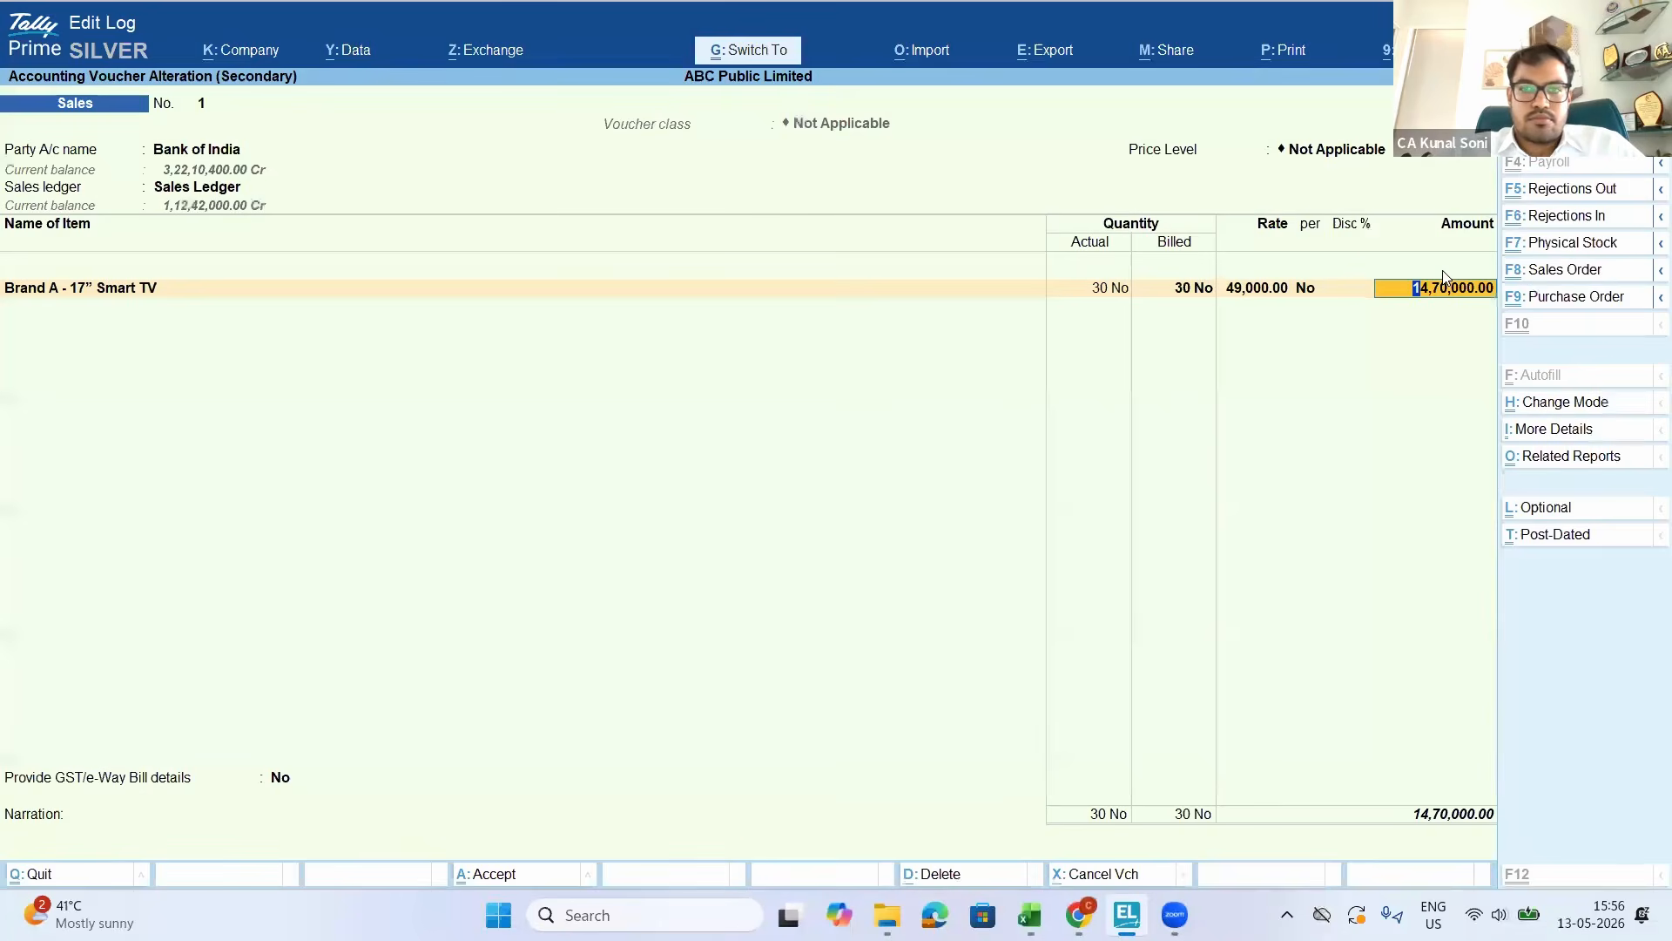
key("ctrl+a")
key("n")
key("Down")
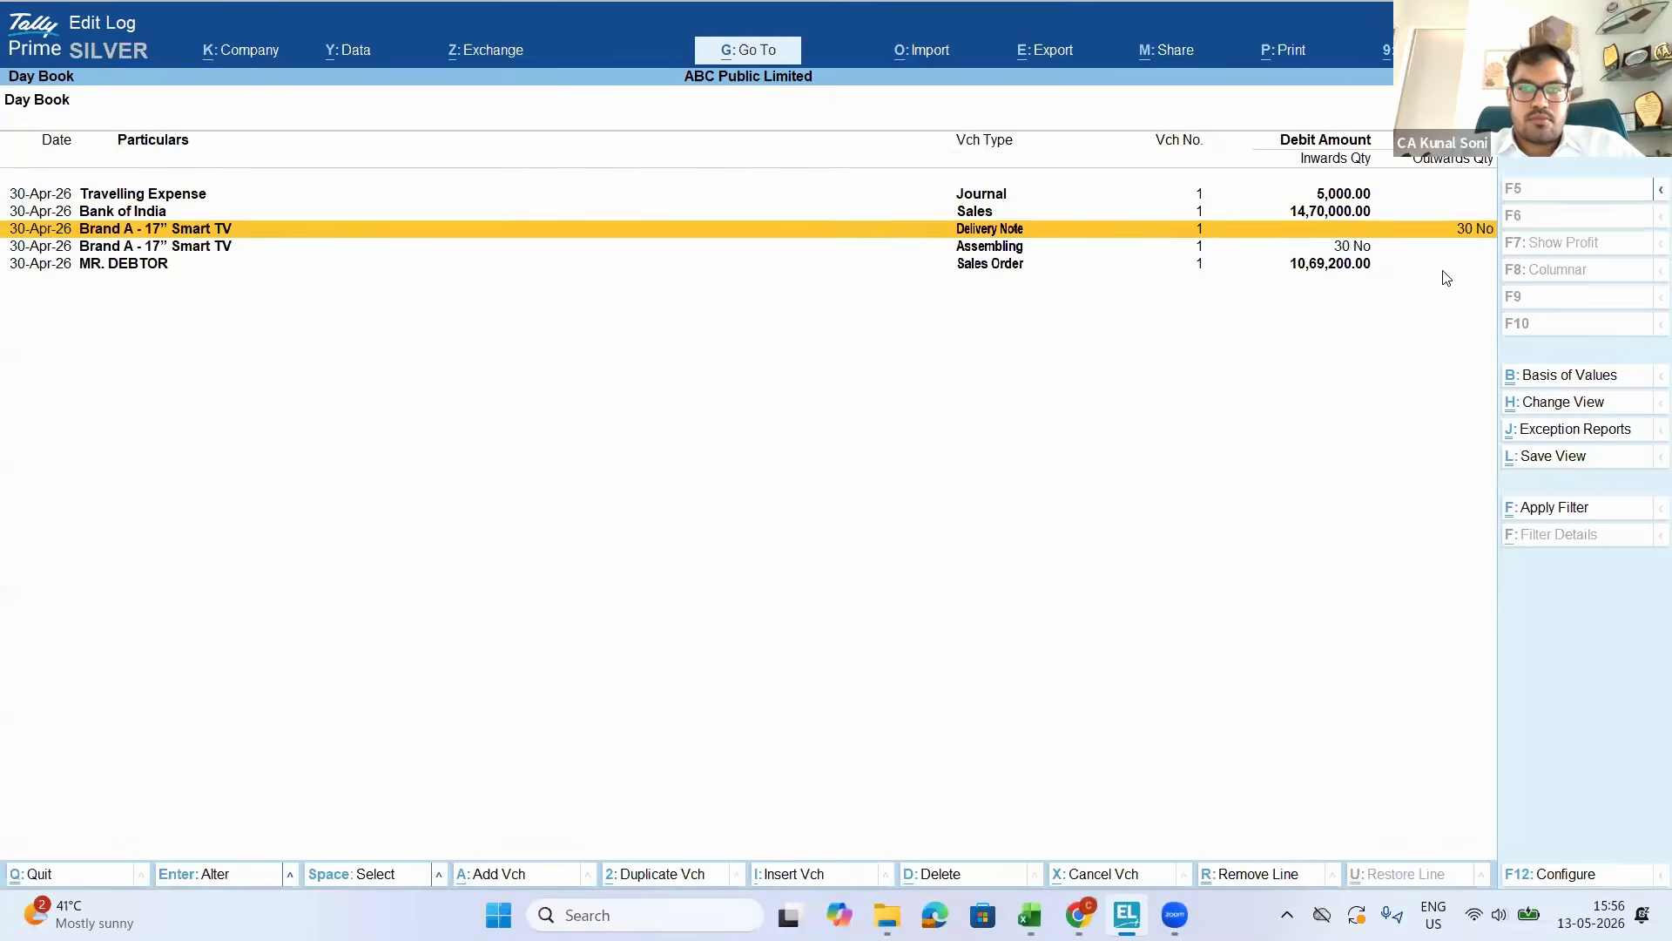
Leave the Day Book and open the Cost Track Break-up selection under Item Cost Analysis in the inventory statements
key("Escape")
key("Up")
key("Up")
key("Down")
key("Down")
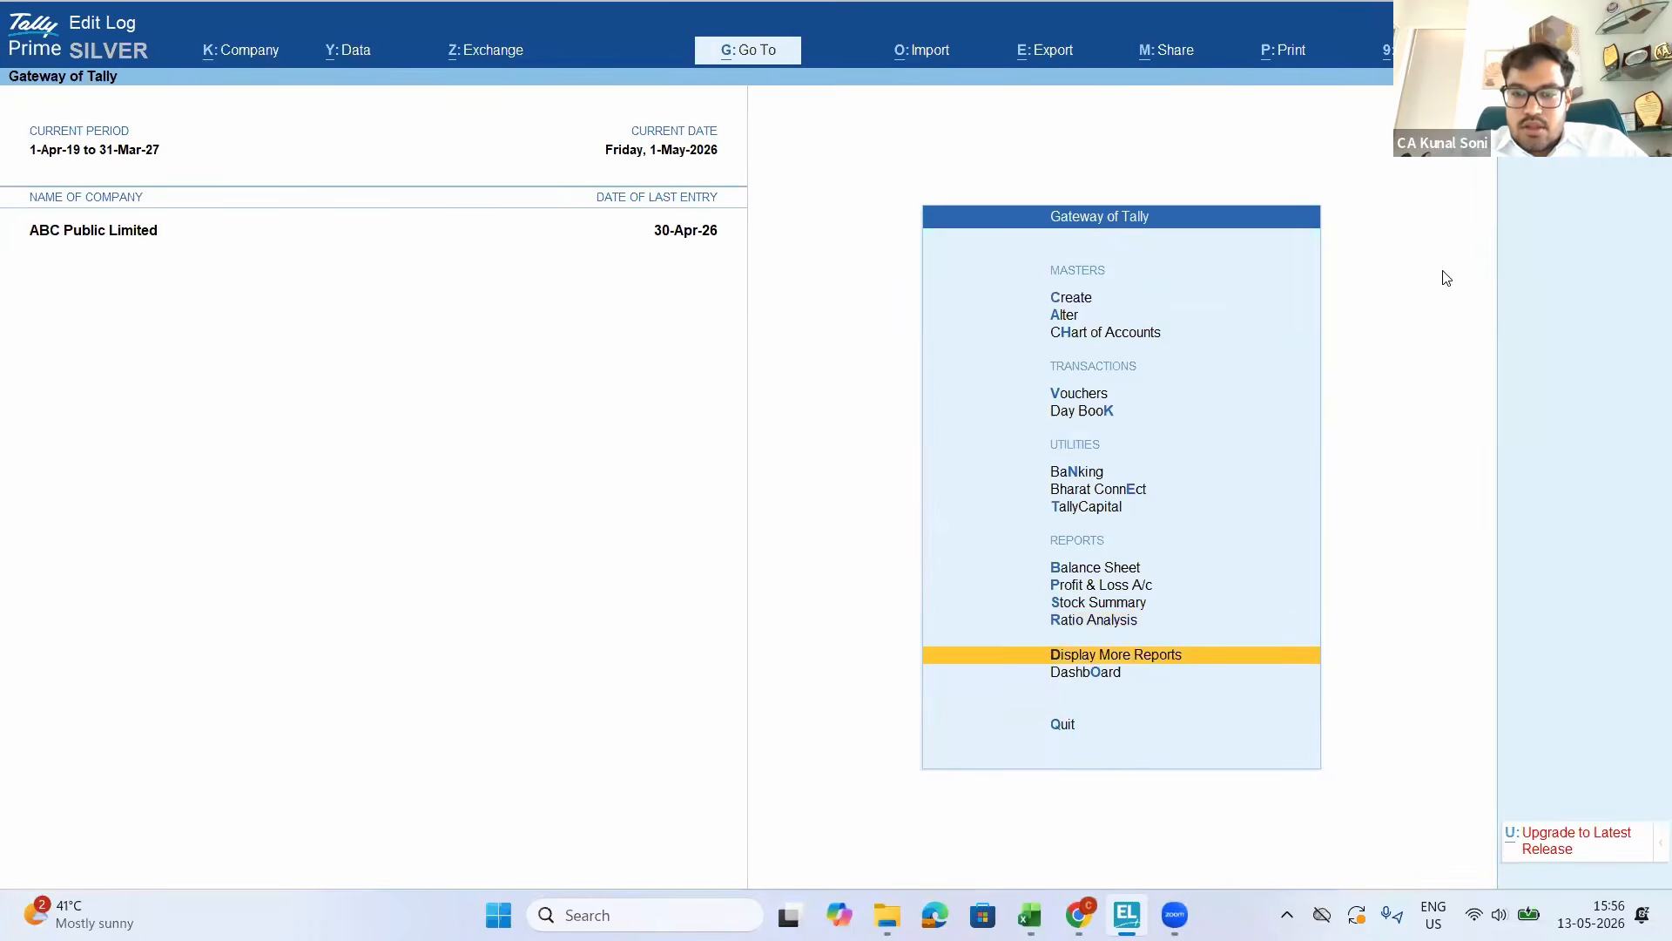
key("Return")
key("Down")
key("Down")
key("Down")
key("Down")
key("Down")
key("Down")
key("Down")
key("Return")
key("Down")
key("Down")
key("Down")
key("Down")
key("Down")
key("Return")
key("Down")
key("Down")
key("Return")
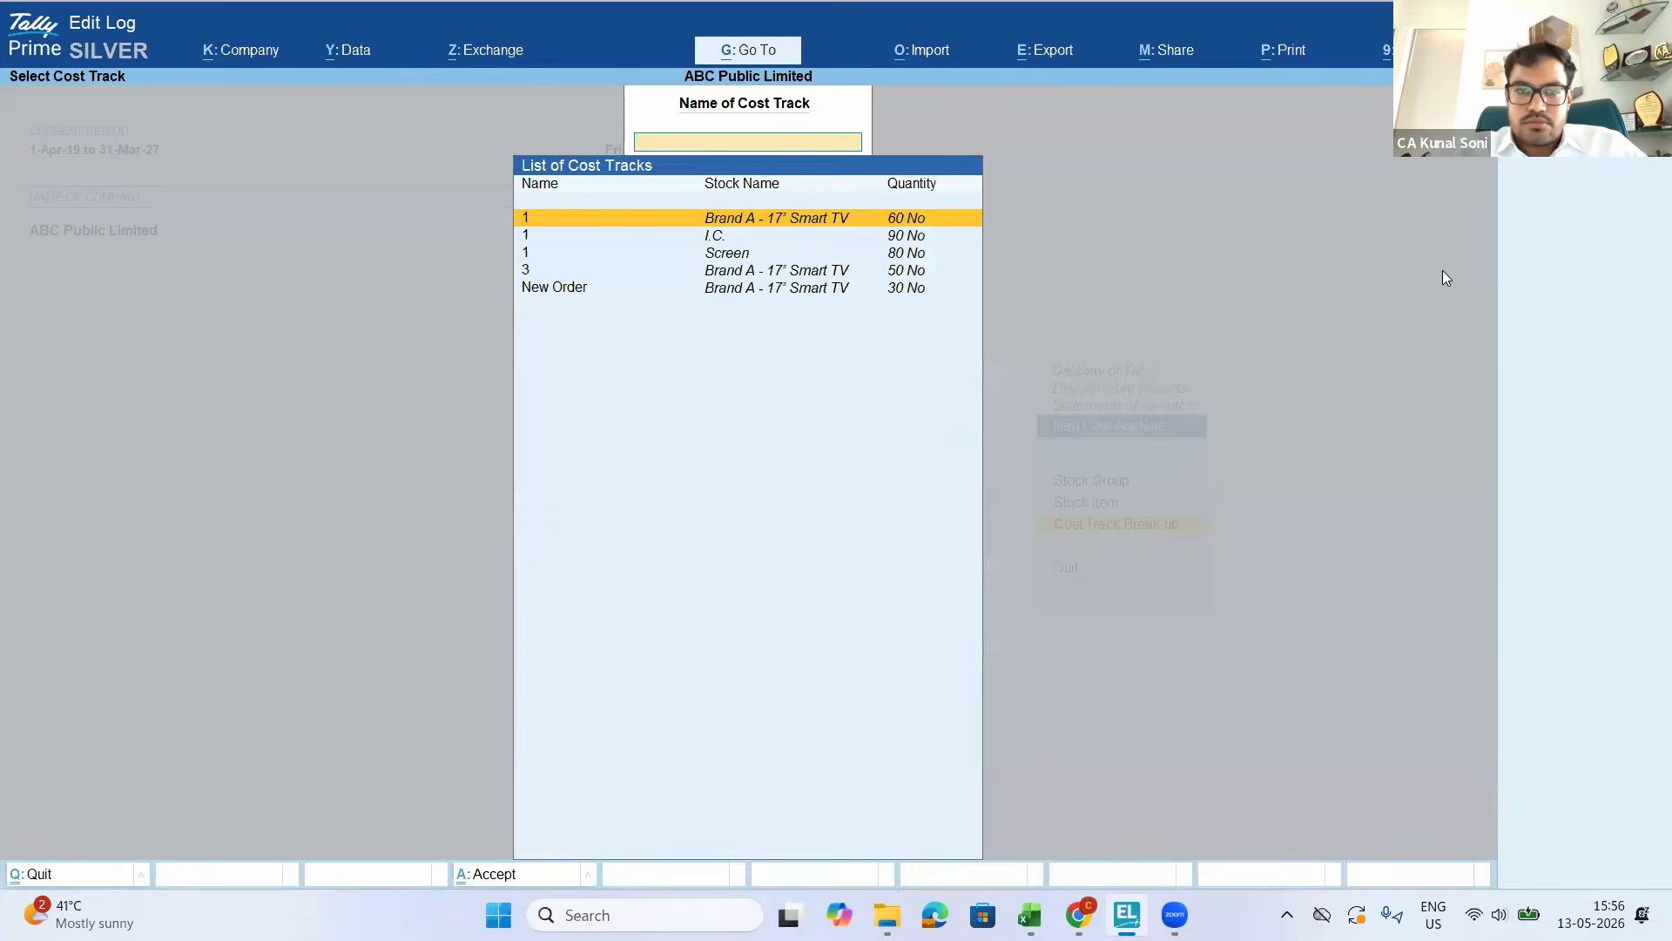
Examine the expenses, sales and item movement in the breakup of cost track 1 for Brand A - 17" Smart TV
key("Return")
key("Down")
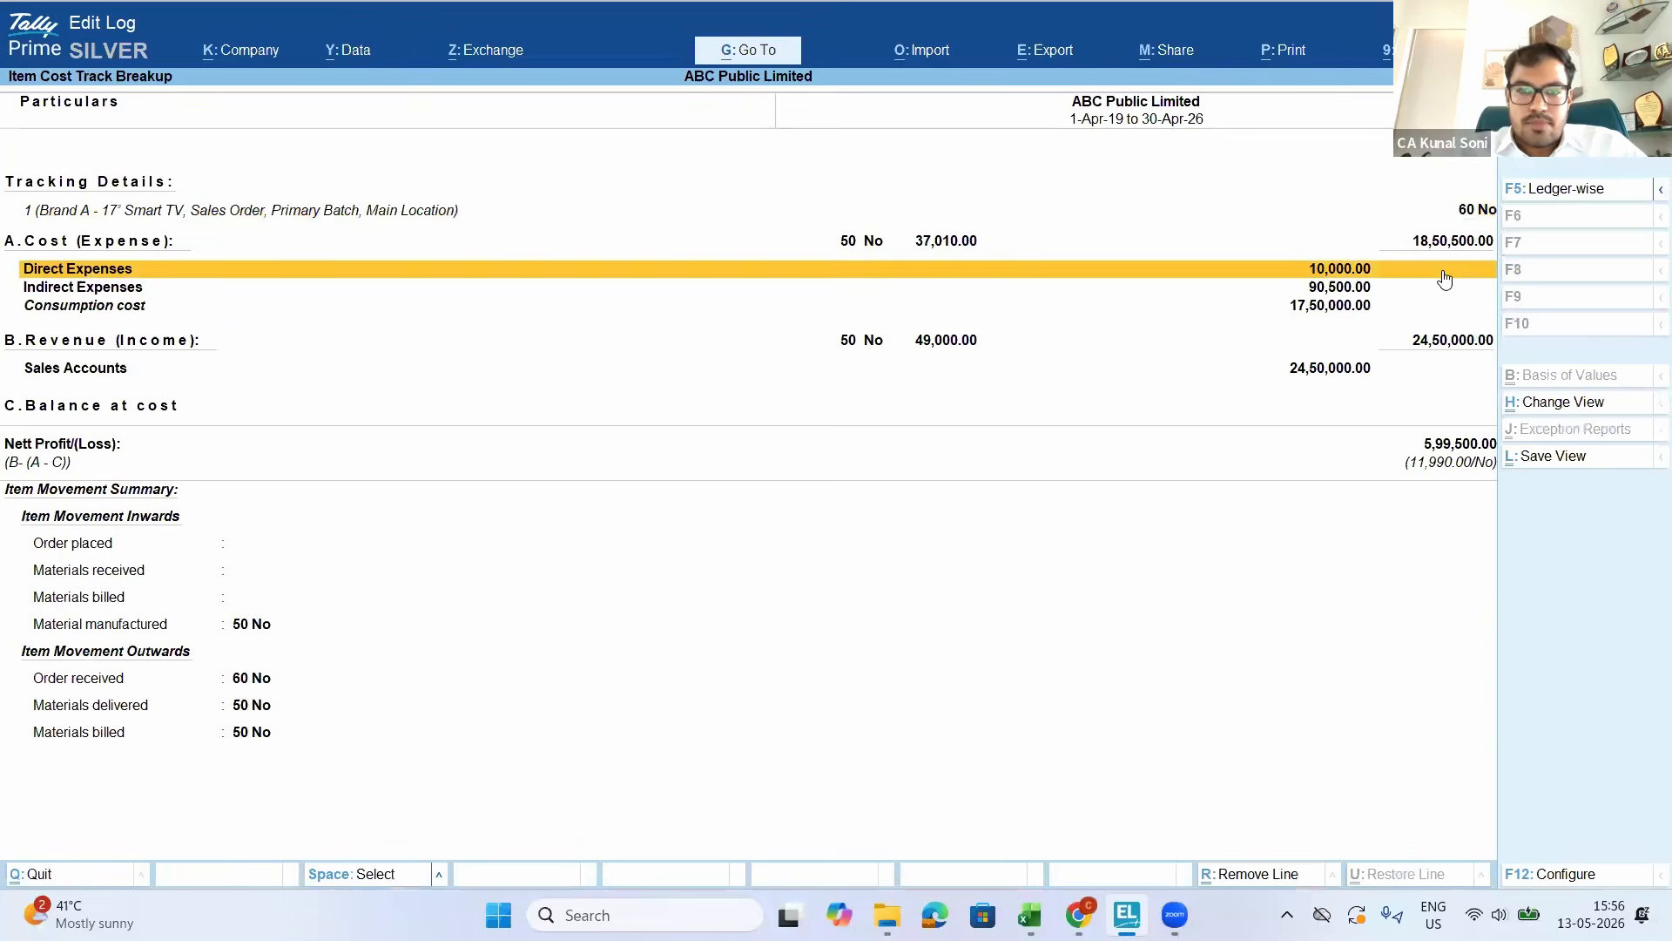
key("Down")
key("Down")
key("Down")
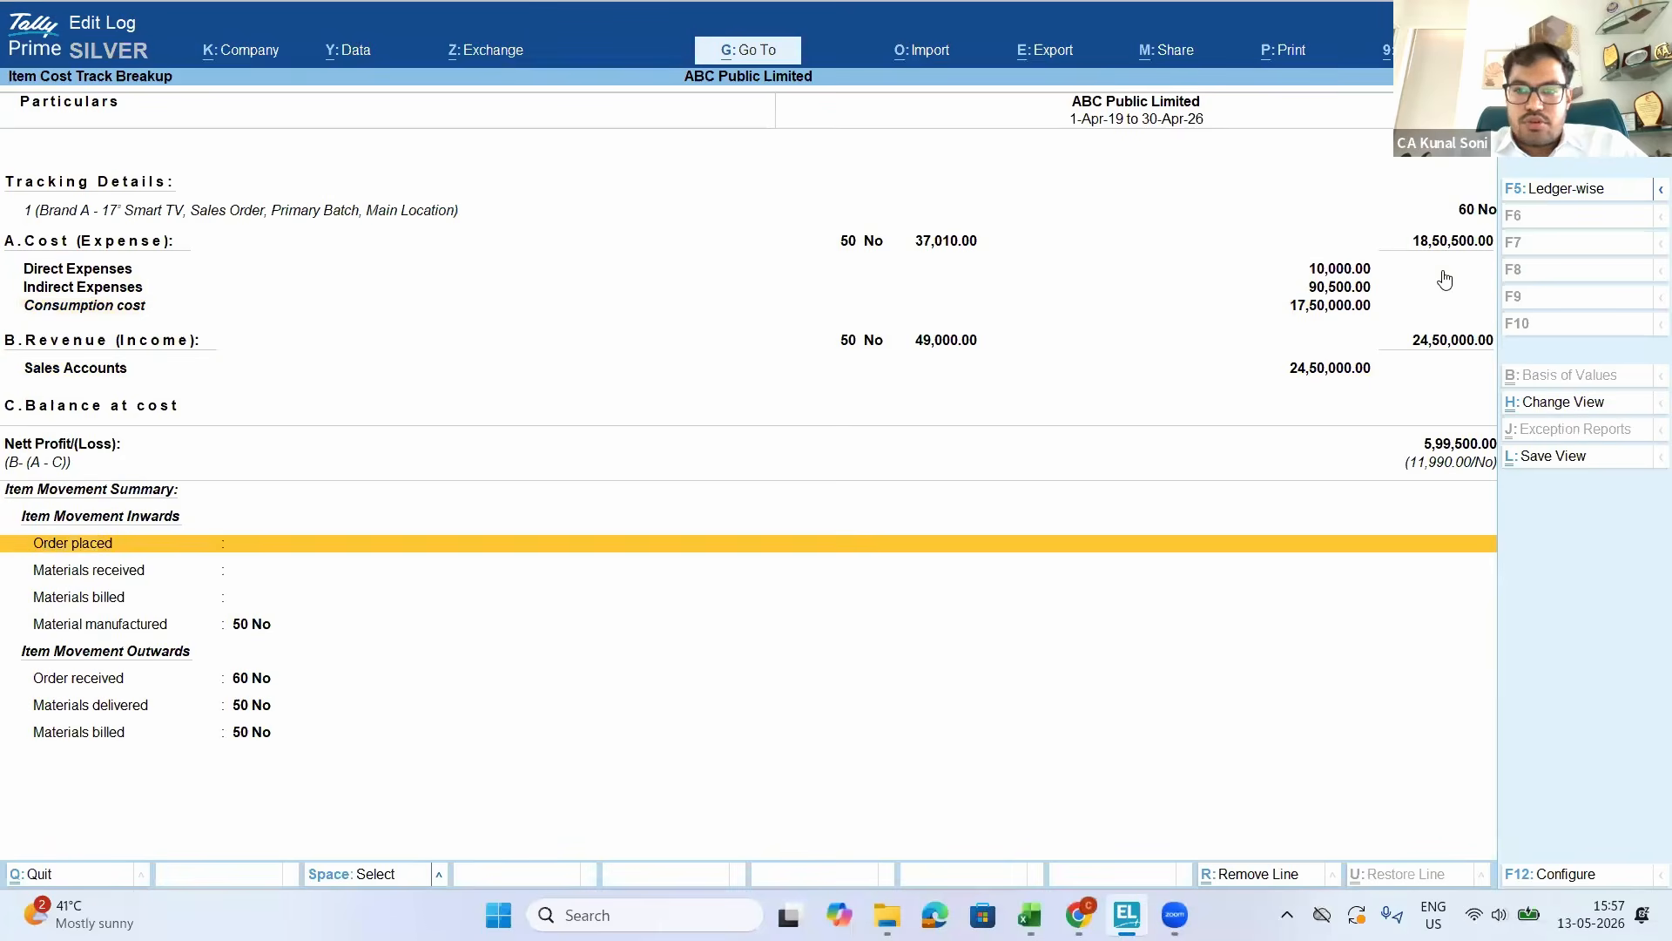
key("Up")
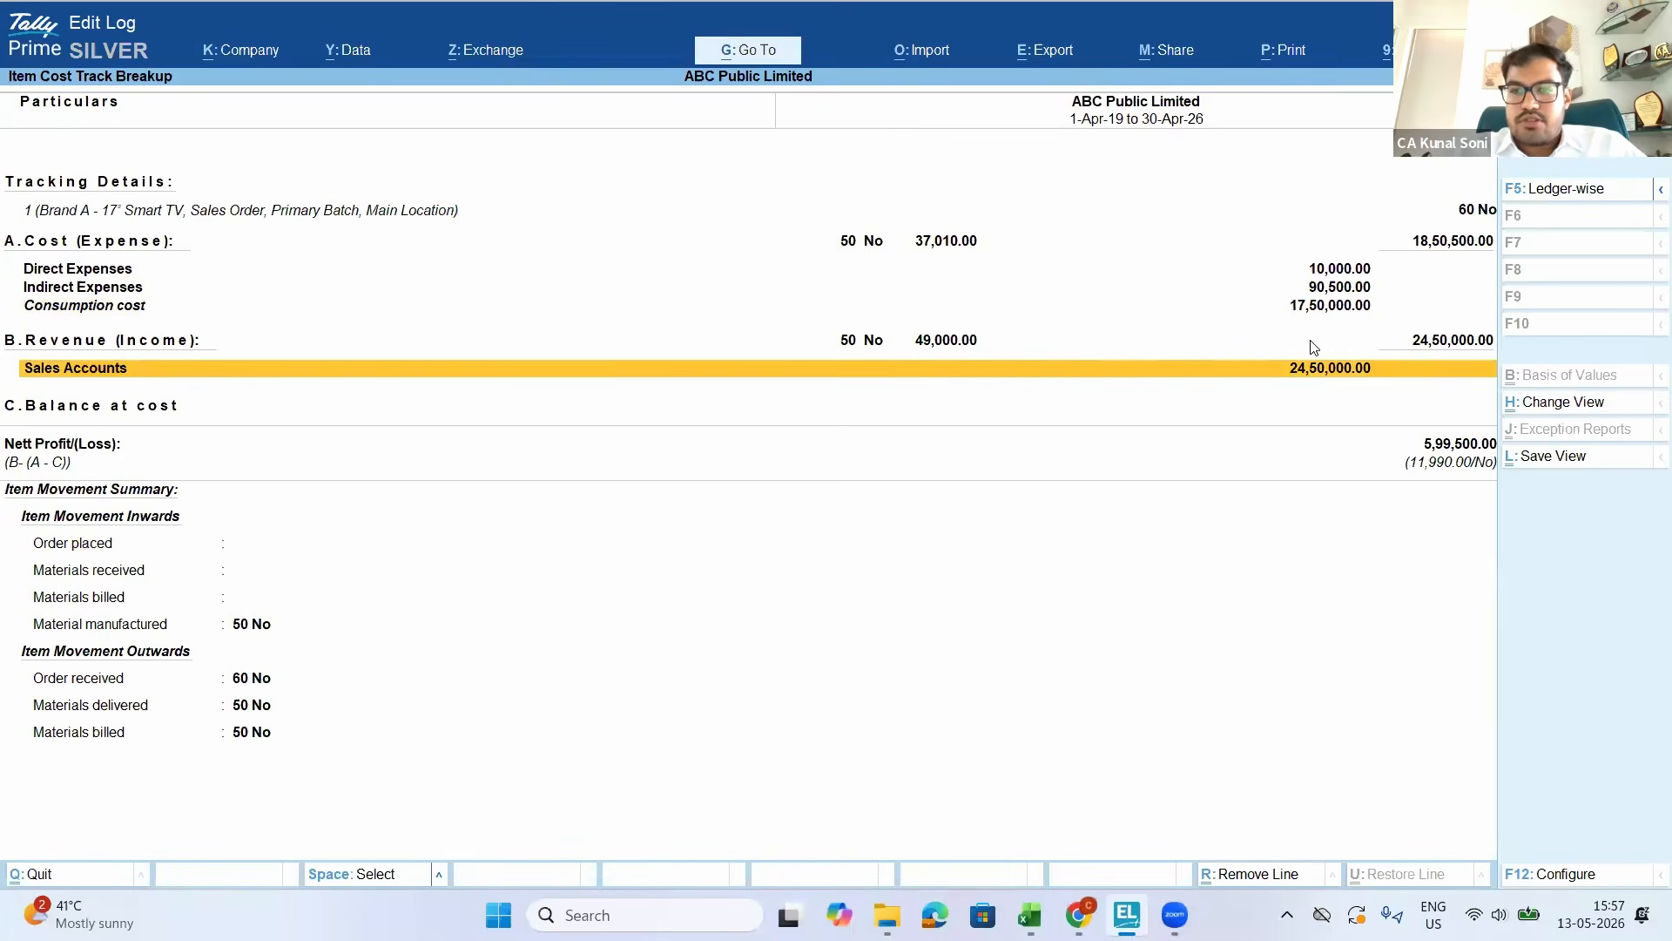
Examine the cost, revenue and item movement in the New Order cost track breakup
key("Escape")
key("Down")
key("Down")
key("Down")
key("Down")
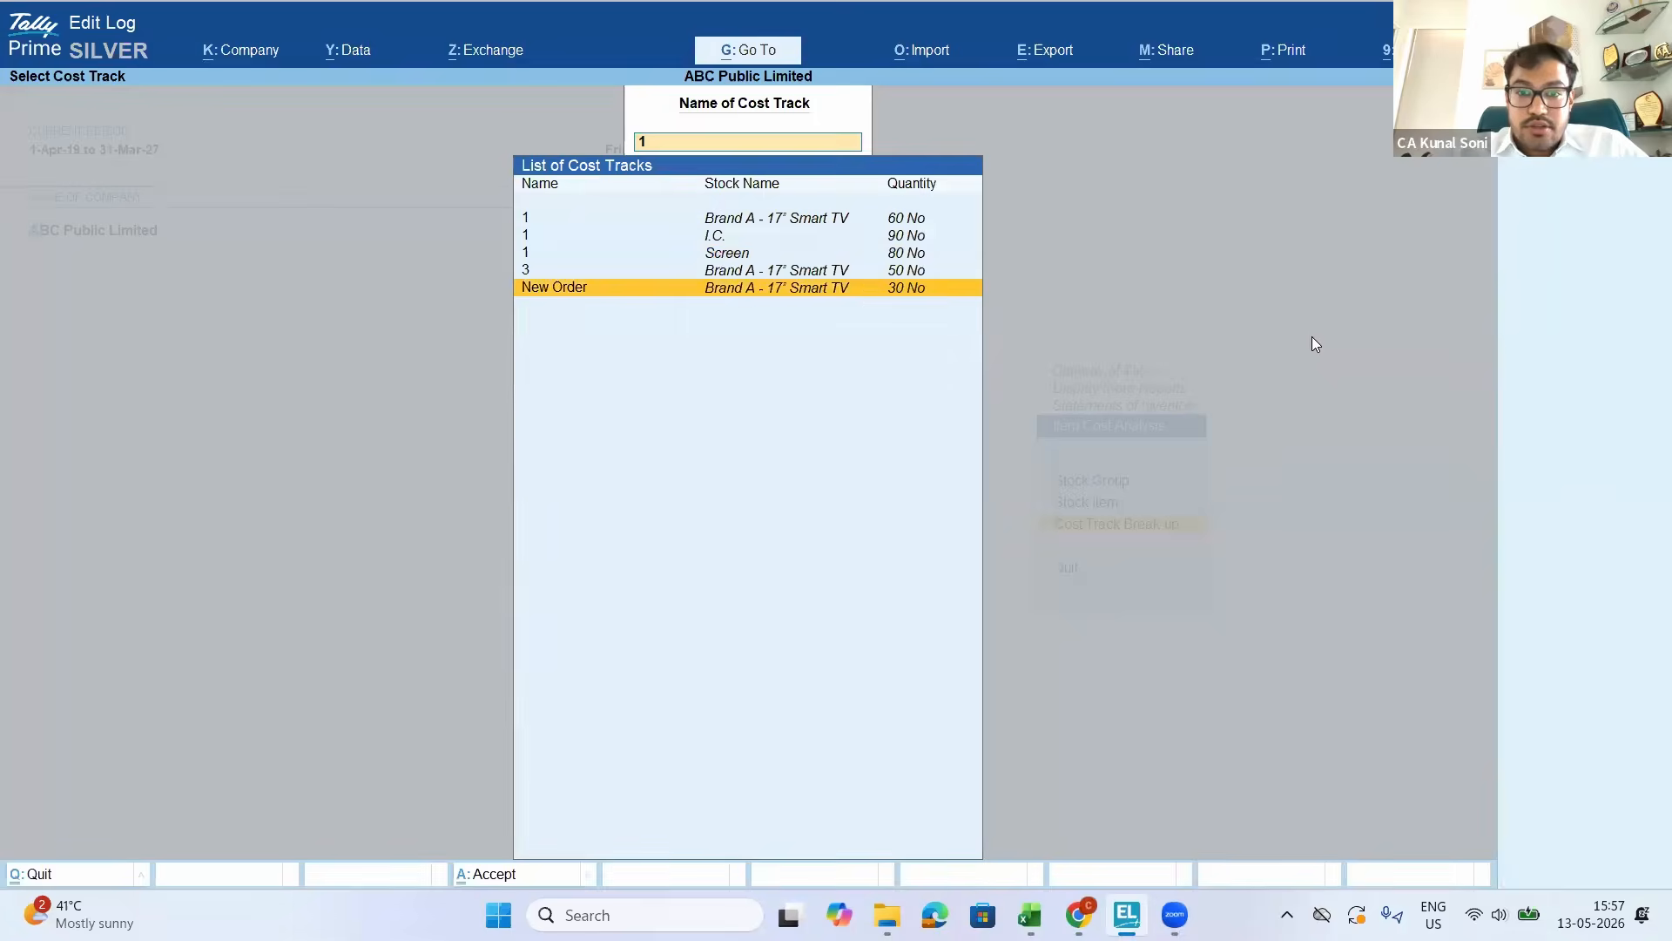
key("Return")
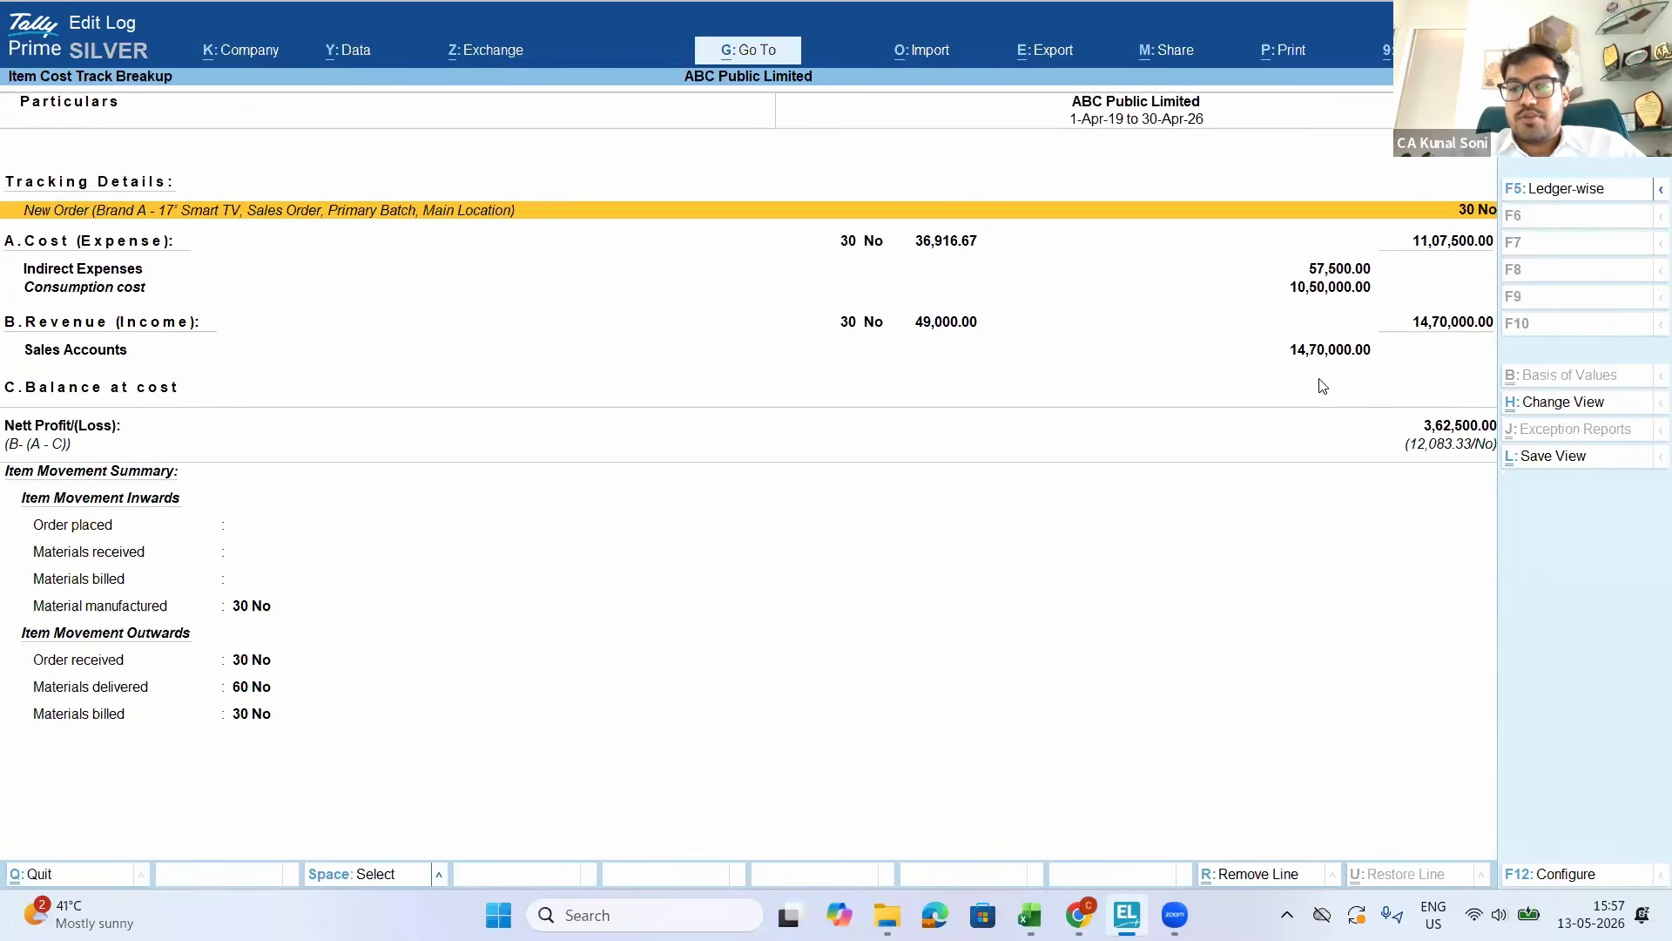
left_click(1315, 357)
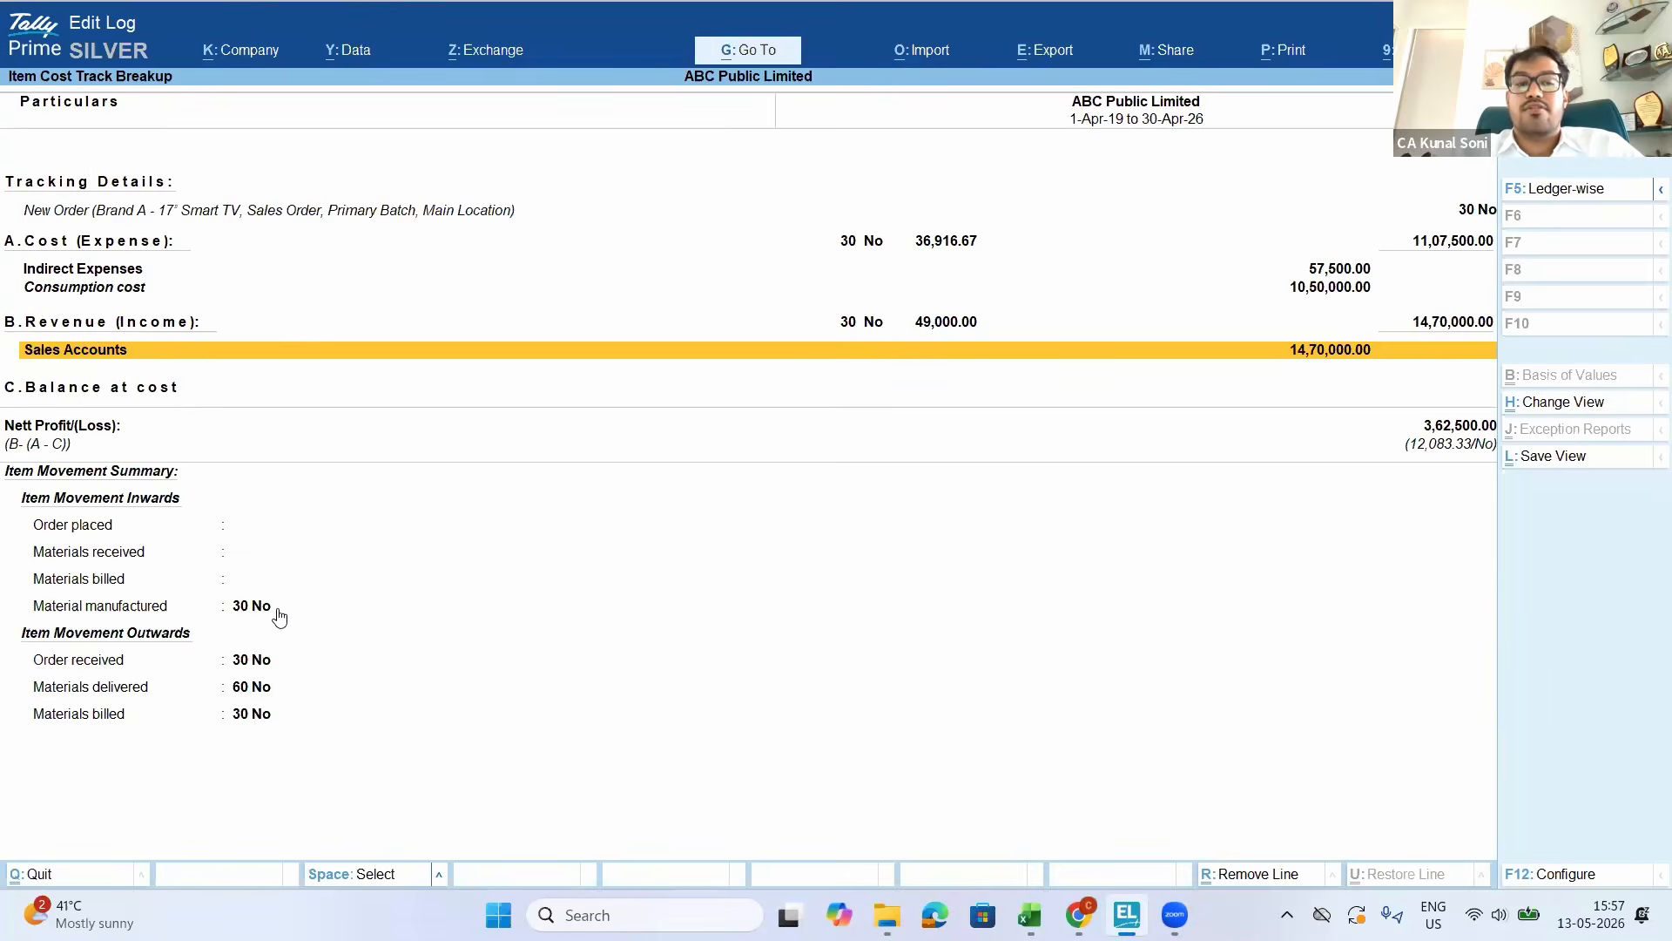
Close the cost track reports and return to the Gateway of Tally
key("Escape")
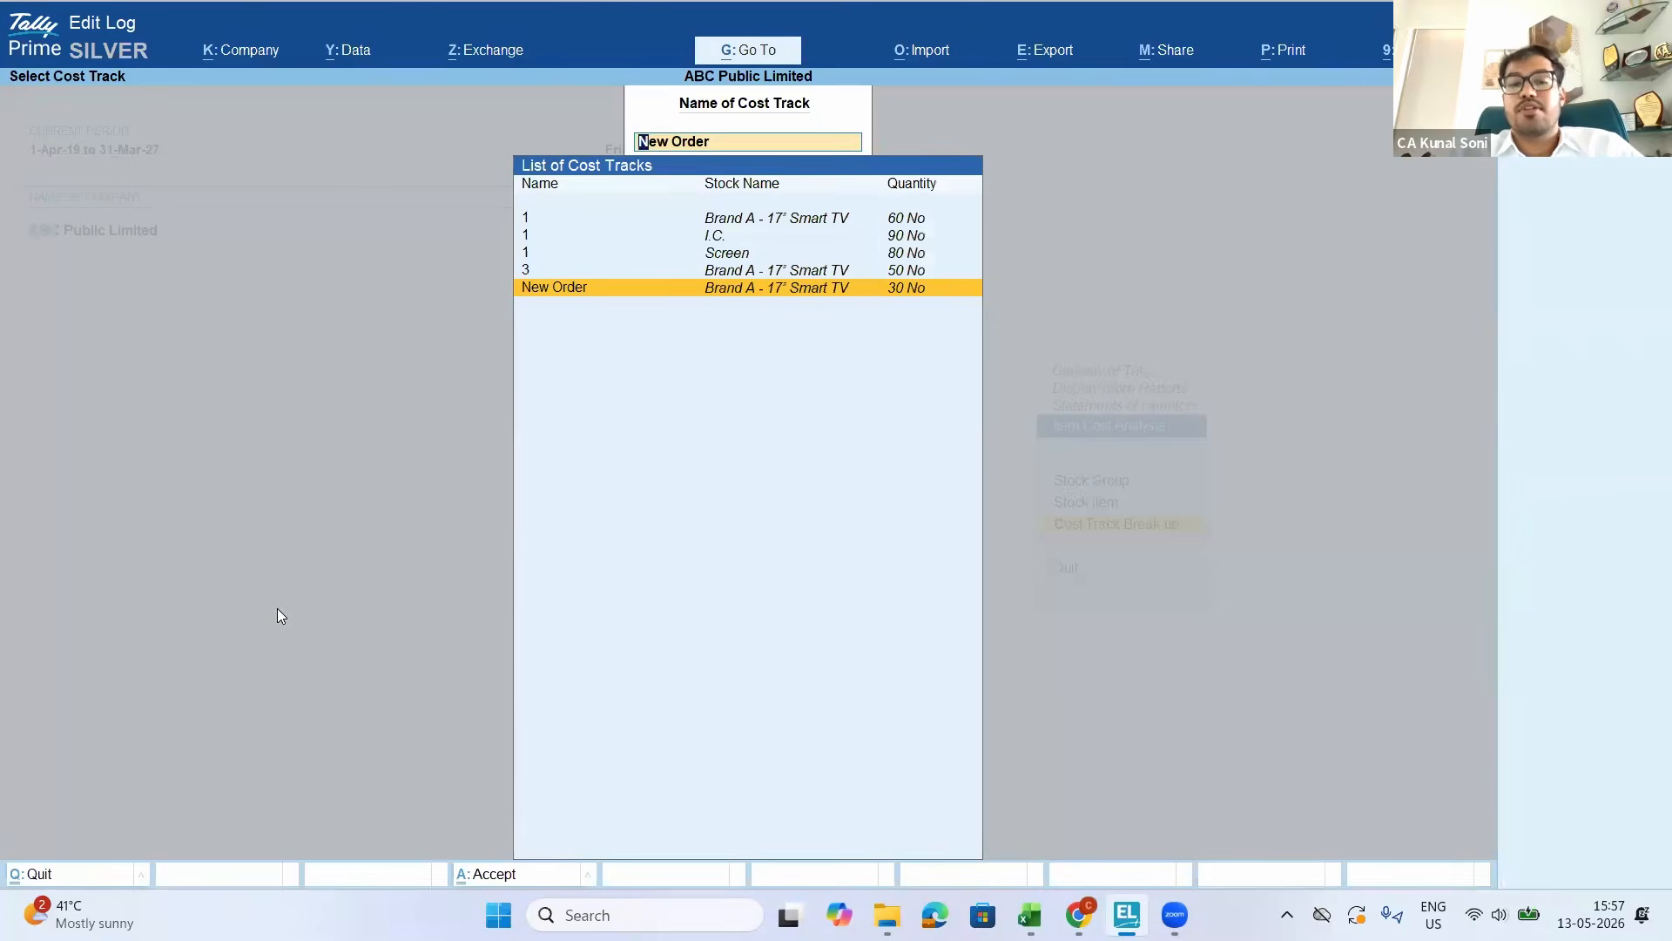
key("Escape")
key("Escape")
key("Escape")
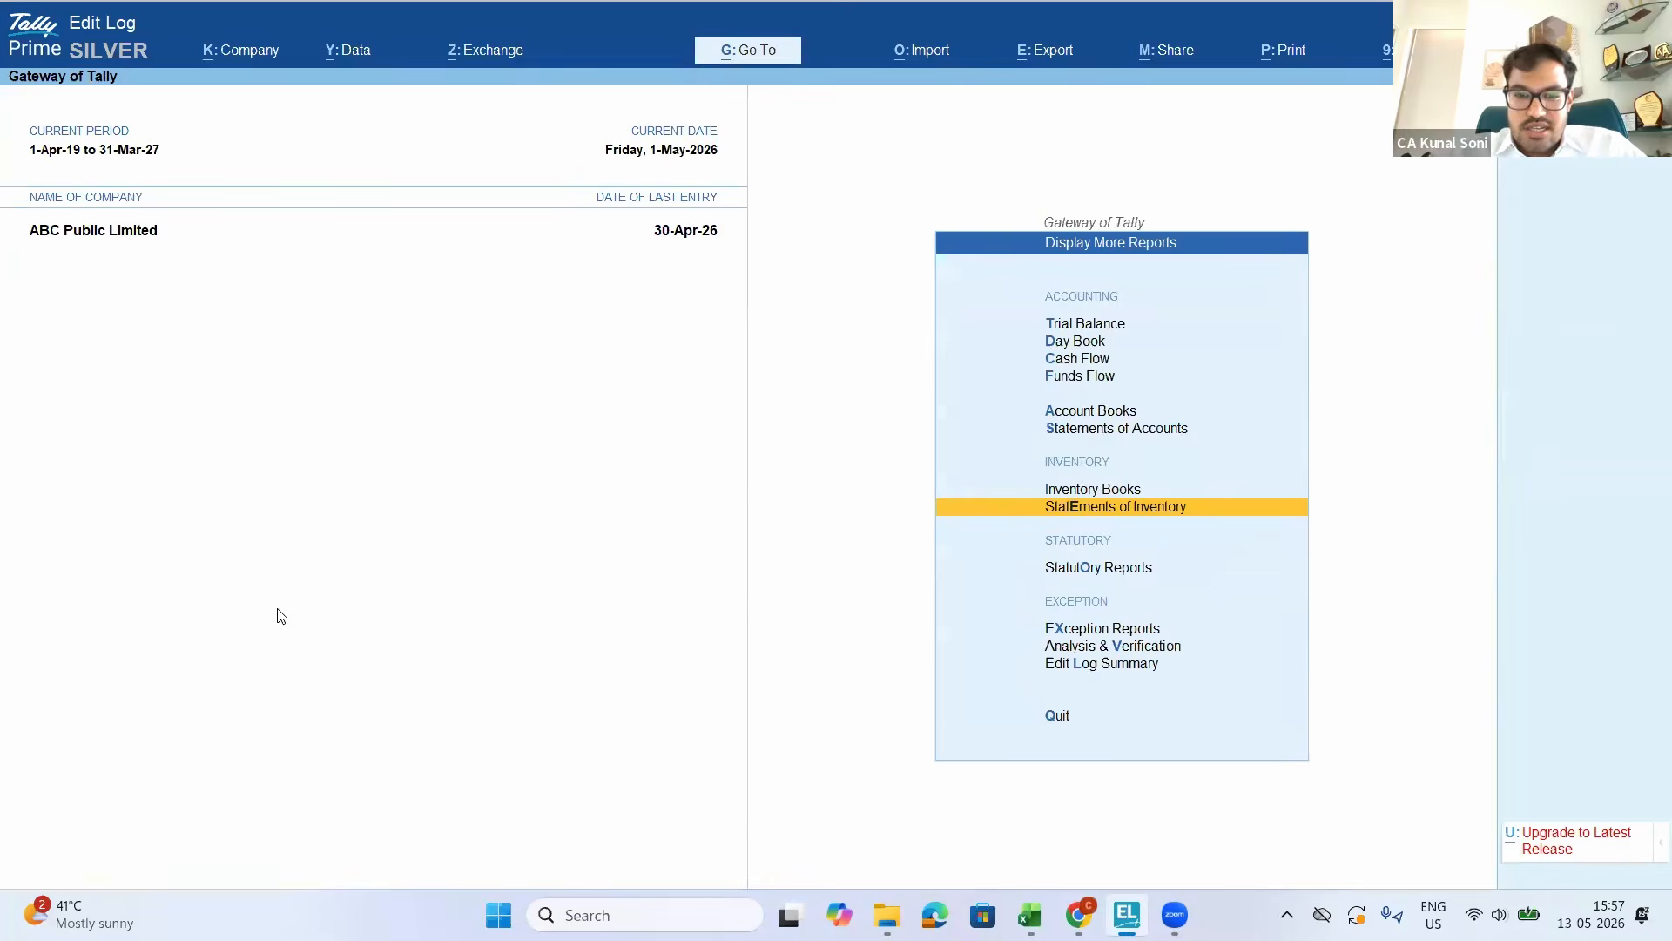
key("Up")
key("Down")
key("Escape")
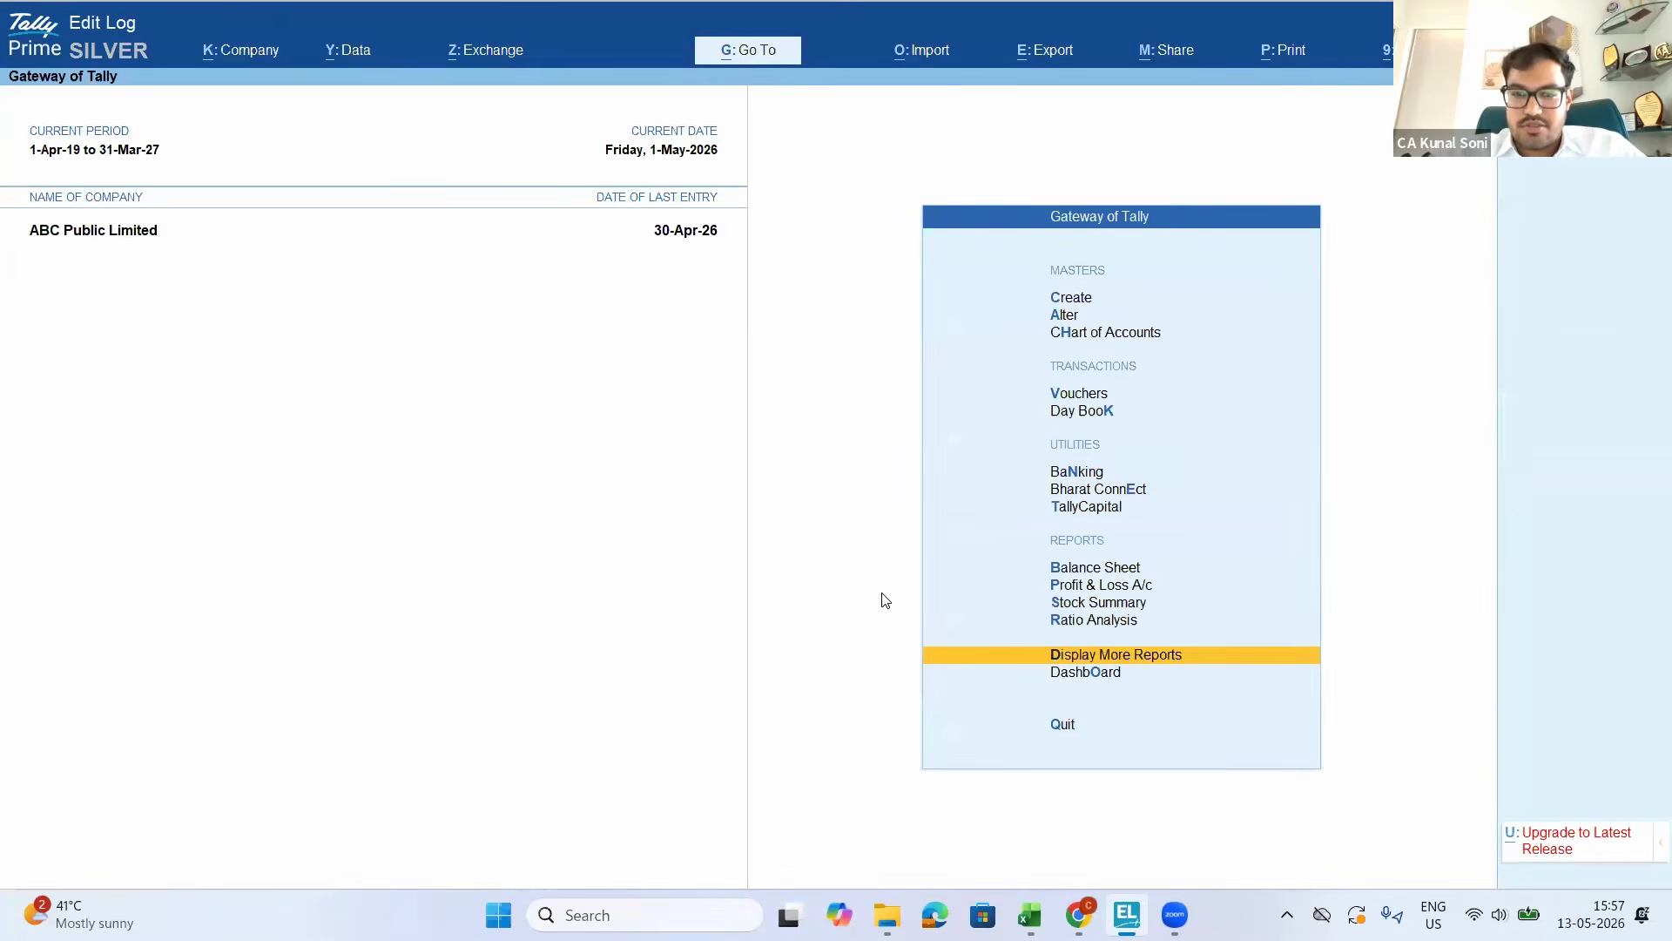
key("Escape")
key("Escape")
key("Down")
key("Down")
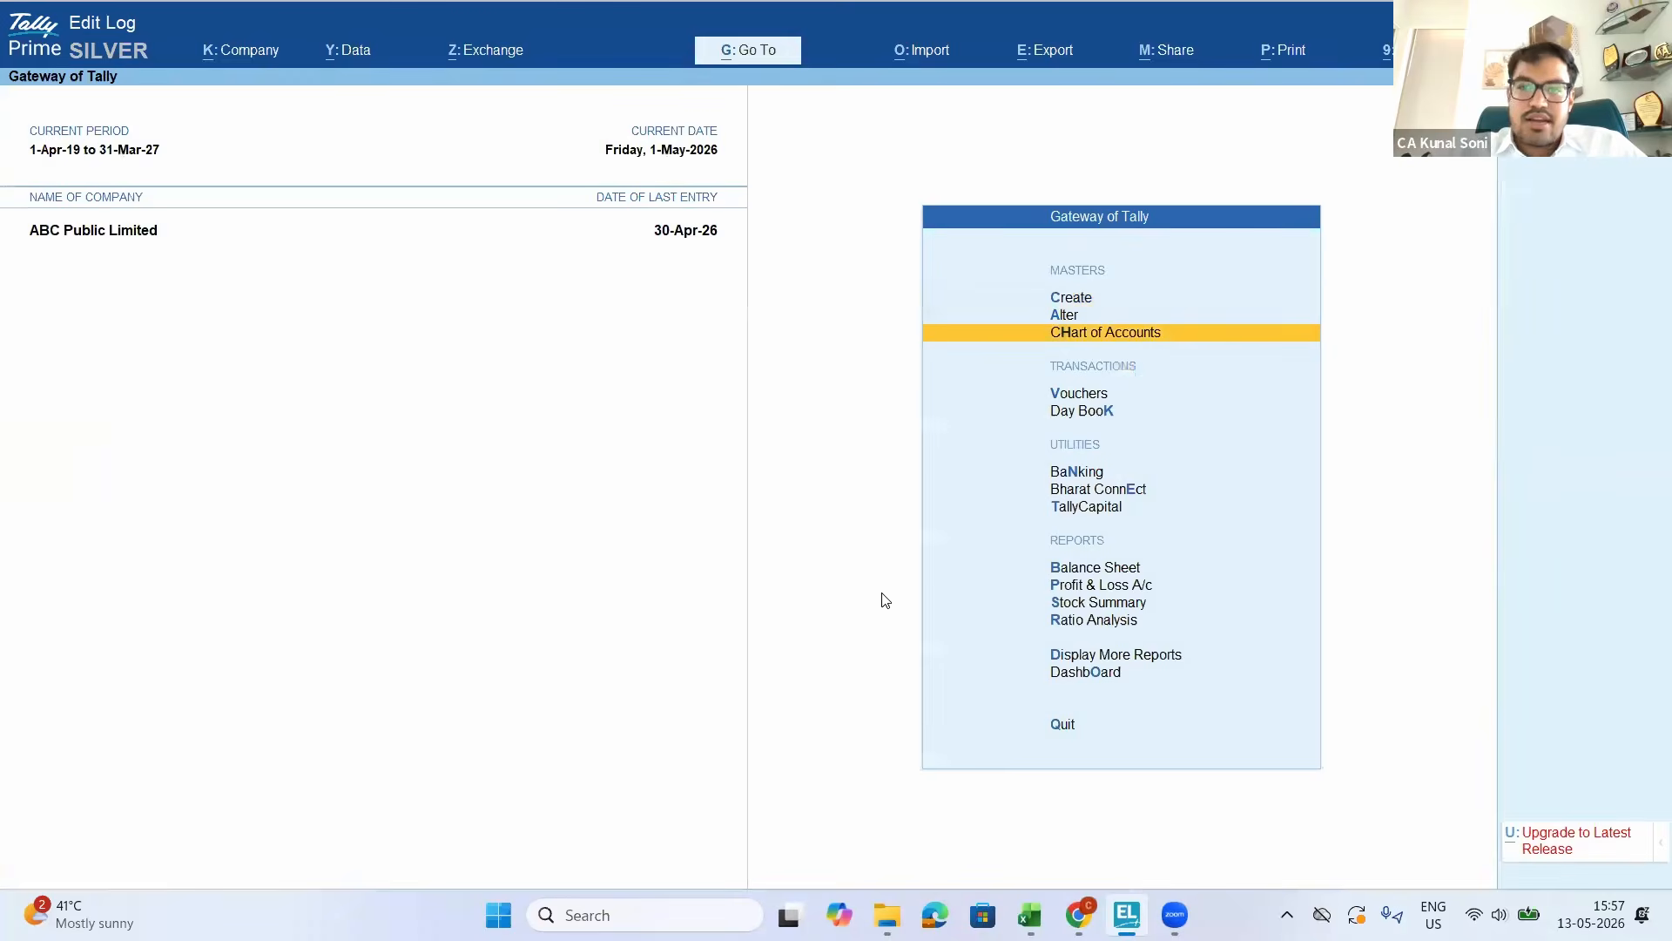
key("Up")
key("Return")
key("Down")
key("Down")
key("Down")
key("Down")
key("Down")
key("Down")
key("Down")
key("Down")
key("Down")
key("Down")
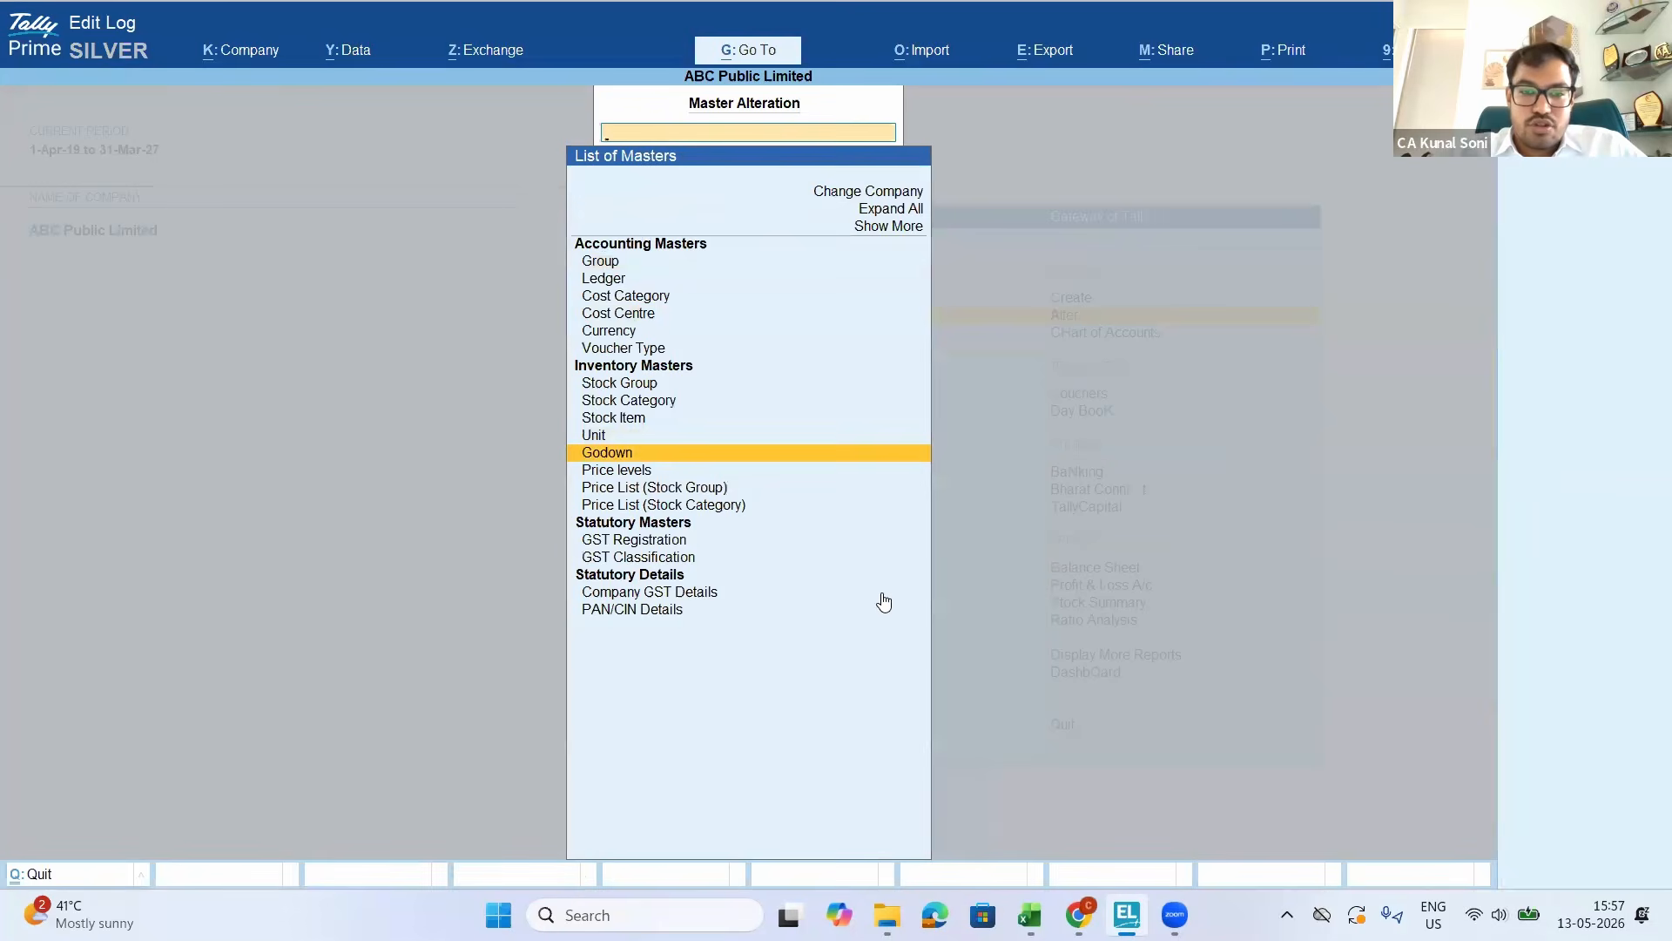
key("Up")
key("Up")
key("Up")
key("Up")
key("Up")
key("Up")
key("Up")
key("Up")
key("Up")
key("Up")
key("Up")
key("Return")
key("Down")
key("Down")
key("Down")
key("Down")
key("Down")
key("Down")
key("Down")
key("Down")
key("Down")
key("Down")
key("Down")
key("Down")
key("Down")
key("Down")
key("Down")
key("Down")
key("Down")
key("Down")
key("Down")
key("Down")
key("Down")
key("Up")
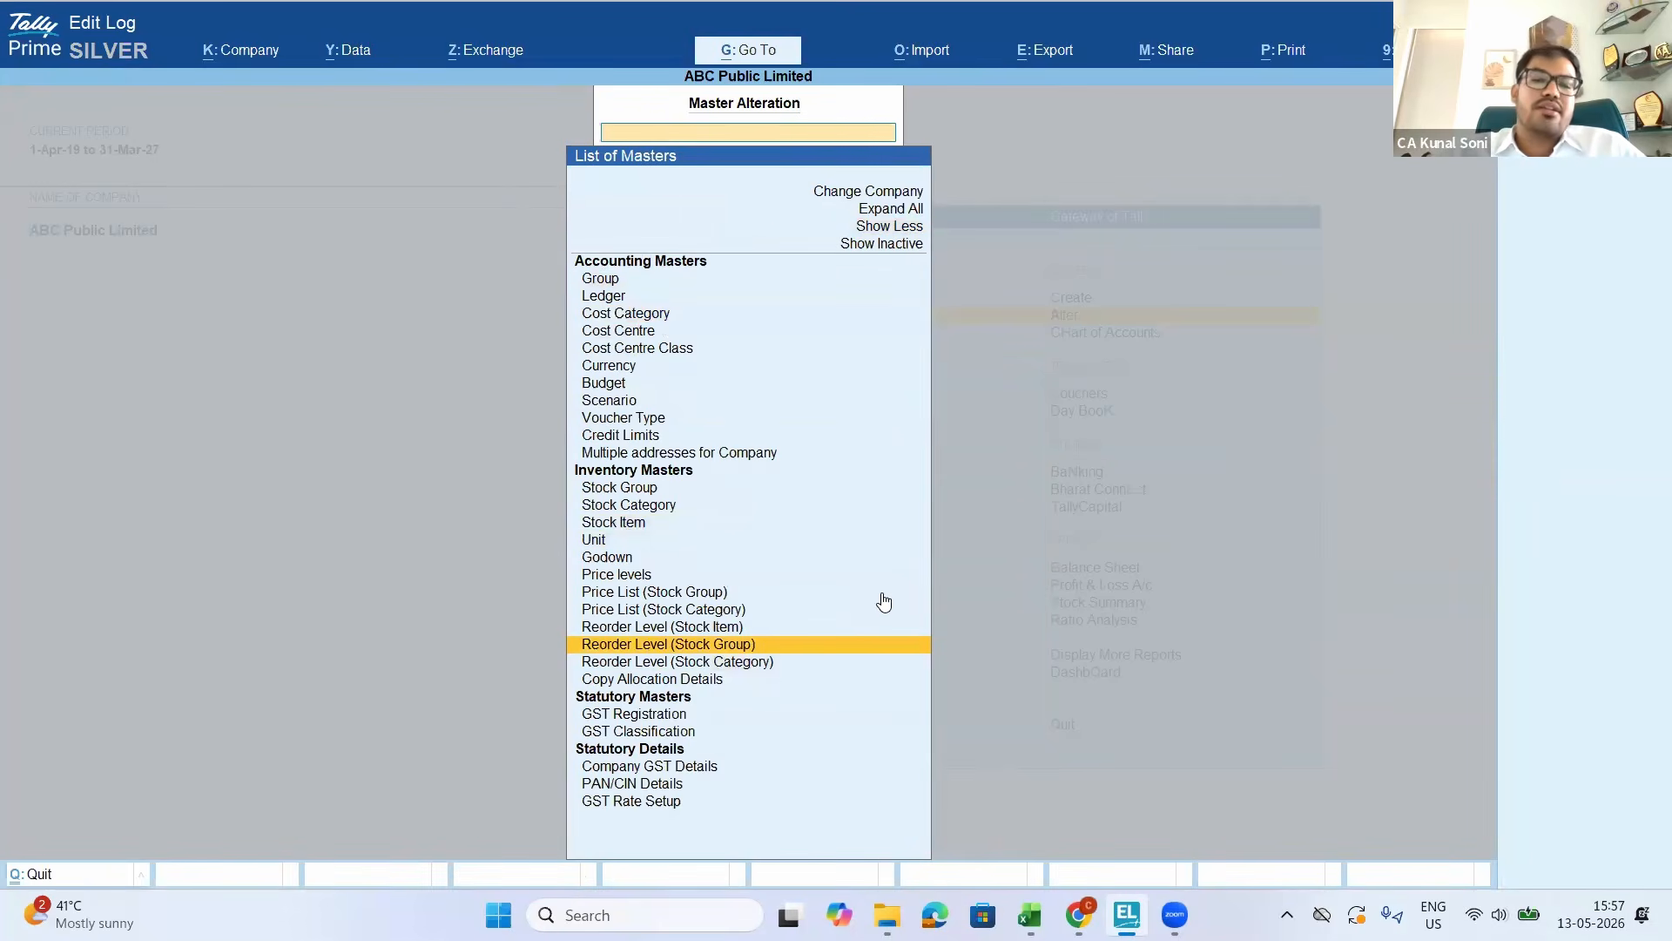
key("Up")
key("Return")
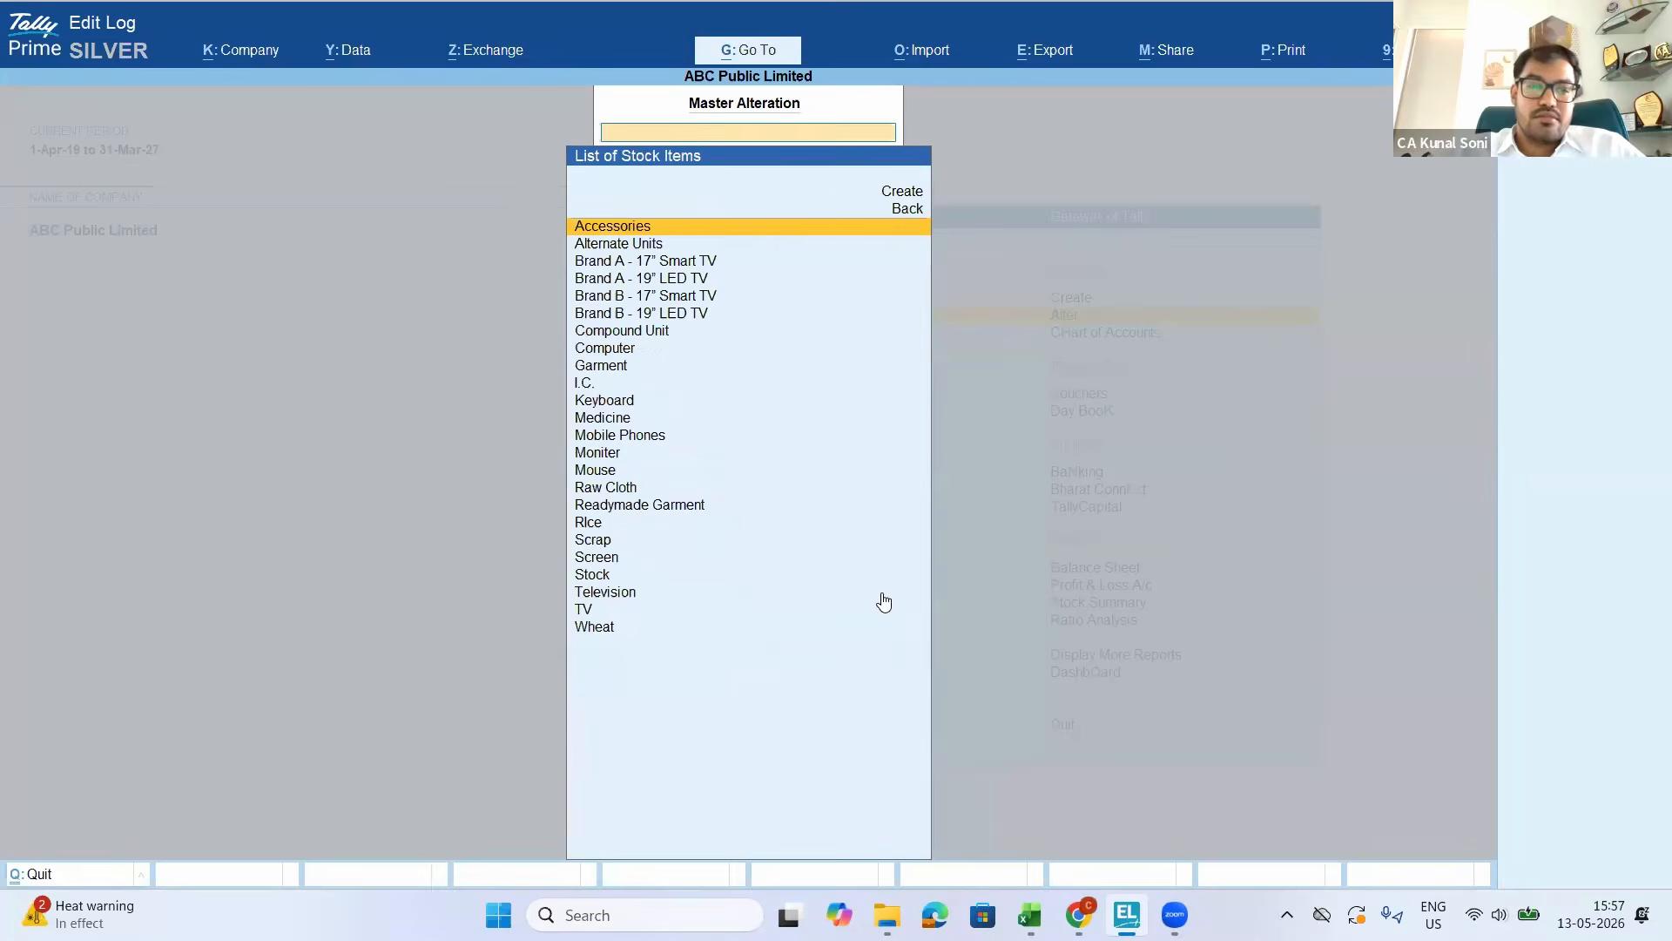
key("Return")
key("Escape")
key("Escape")
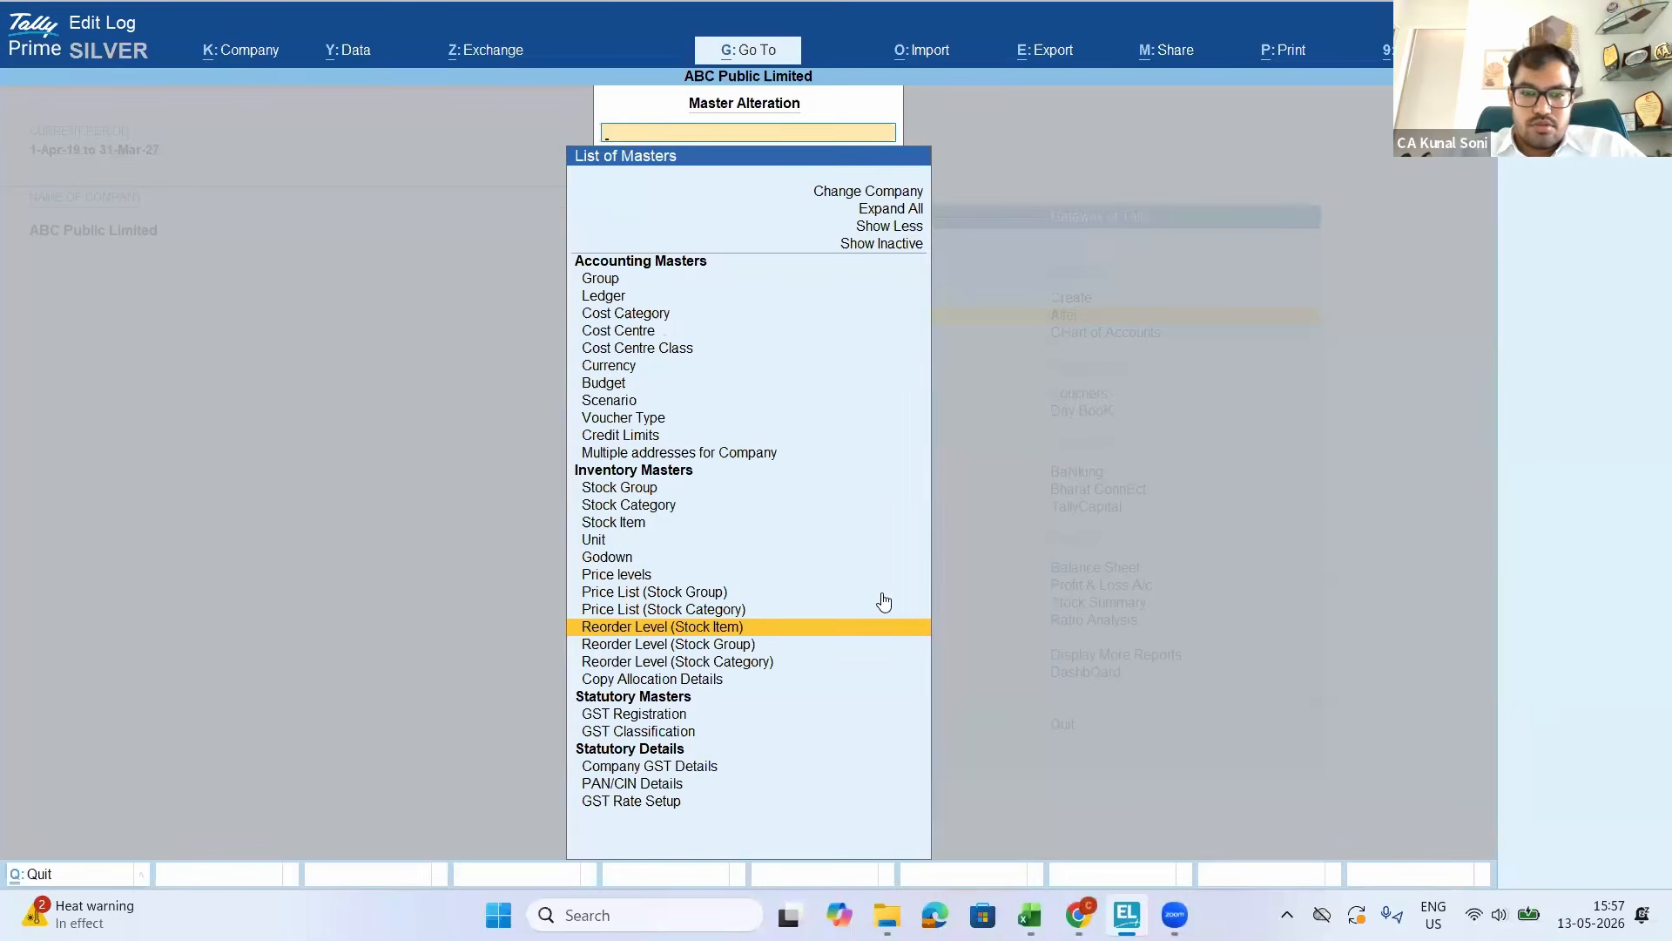
key("Escape")
Open master alteration, expand the list to the additional master types and collapse the accounting masters
key("Return")
key("Down")
key("Down")
key("Down")
key("Down")
key("Down")
key("Down")
key("Down")
key("Down")
key("Down")
key("Down")
key("Down")
key("Down")
key("Down")
key("Down")
key("Up")
key("Up")
key("Up")
key("Up")
key("Up")
key("Up")
key("Up")
key("Up")
key("Up")
key("Up")
key("Up")
key("Up")
key("Up")
key("Up")
key("Up")
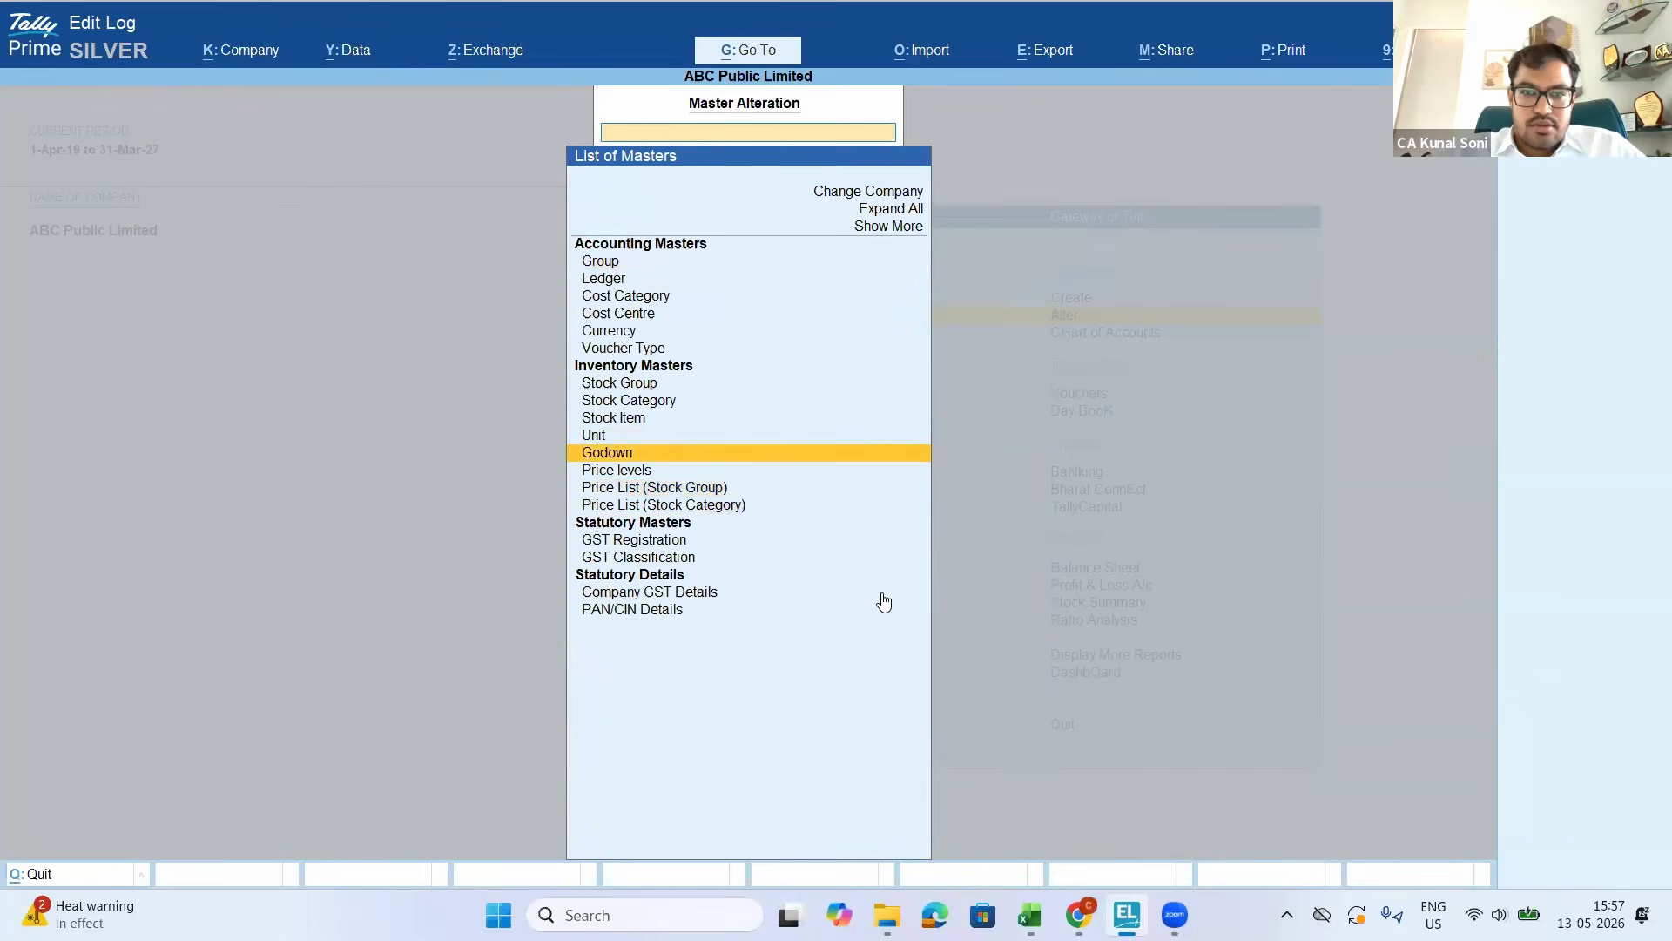
key("Return")
key("Up")
key("Return")
key("Down")
key("Down")
key("Down")
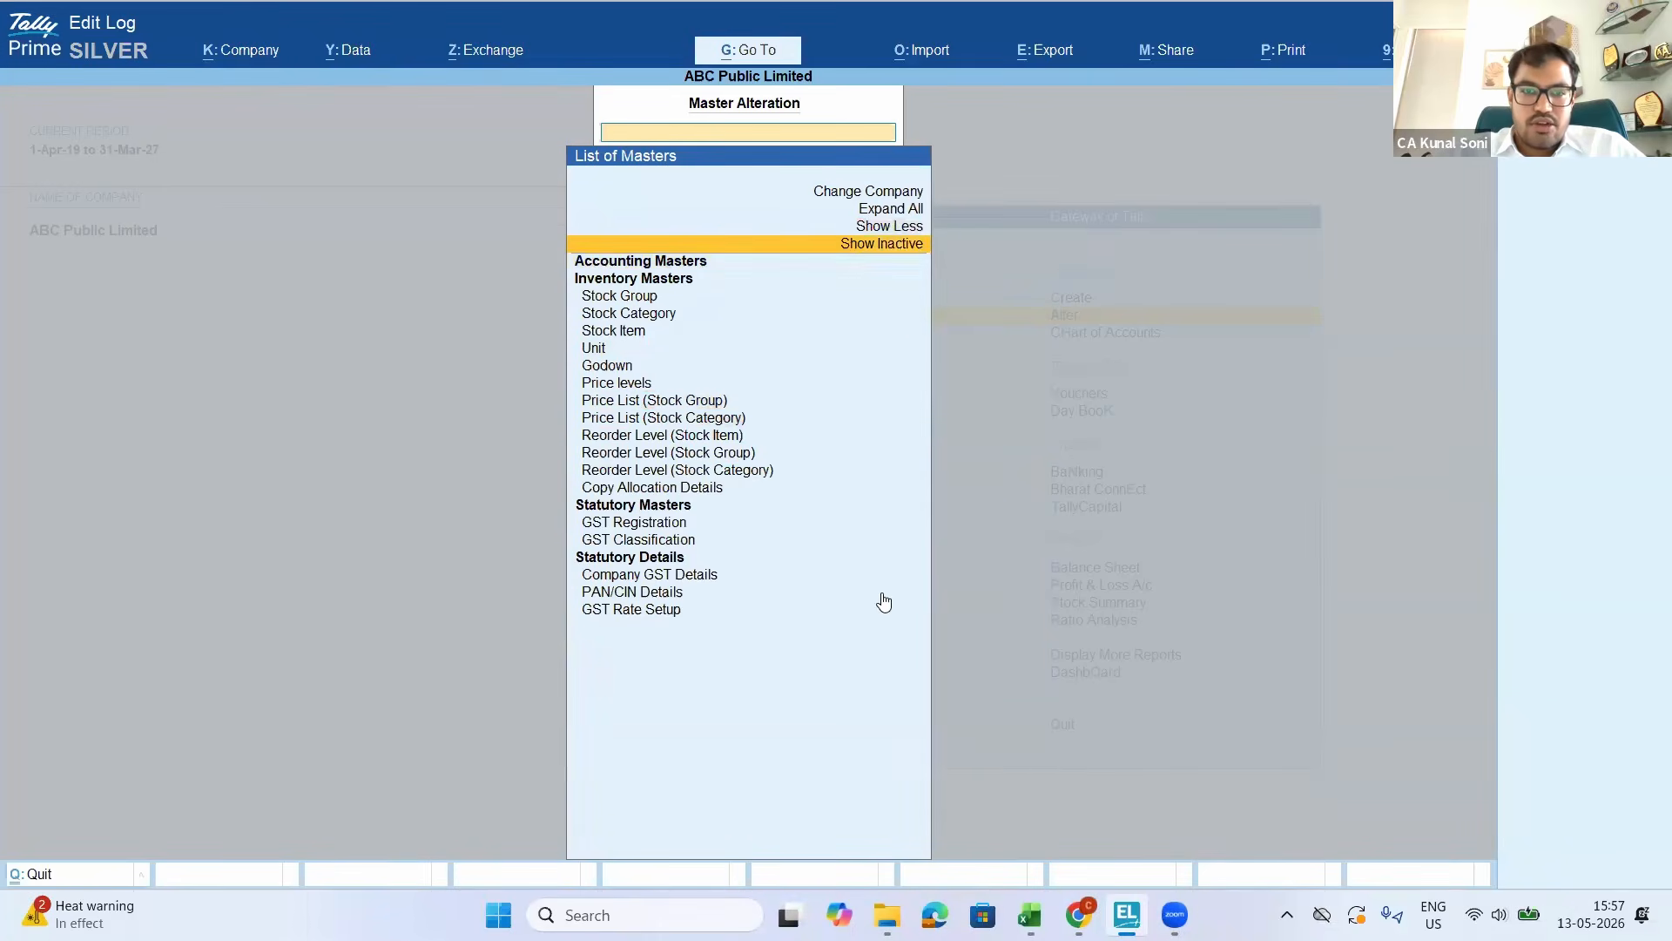
Open the stock-group reorder levels for All Items and inspect the reorder quantity of I.C
key("Down")
key("Down")
key("Down")
key("Down")
key("Down")
key("Down")
key("Down")
key("Down")
key("Down")
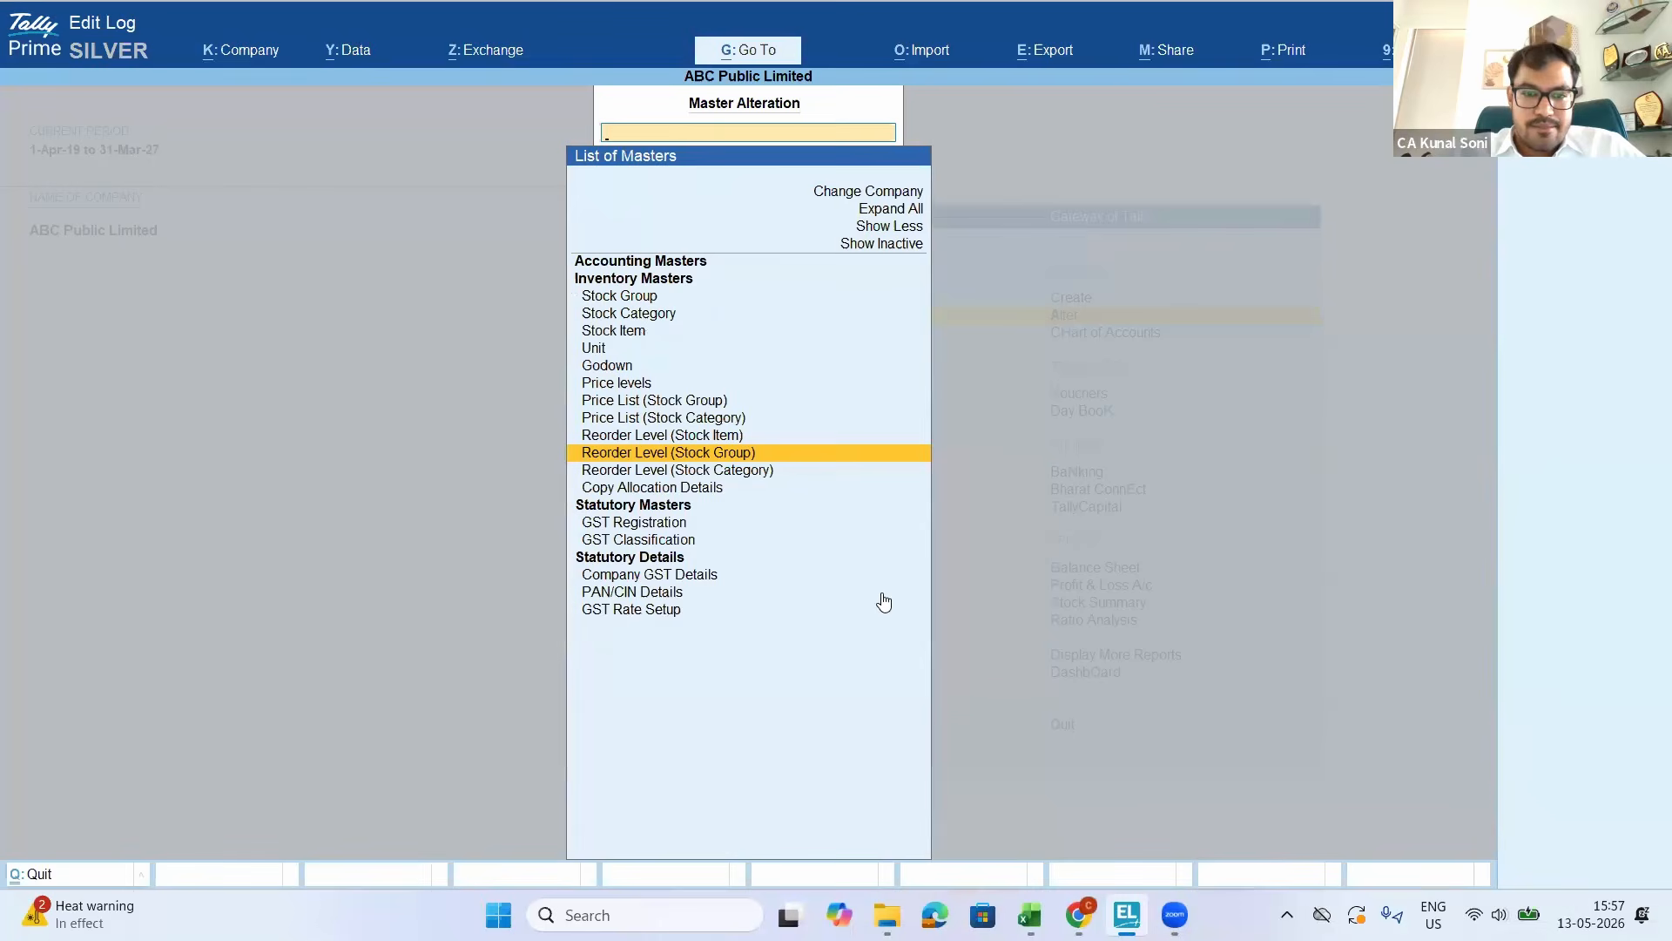
key("Return")
key("Return")
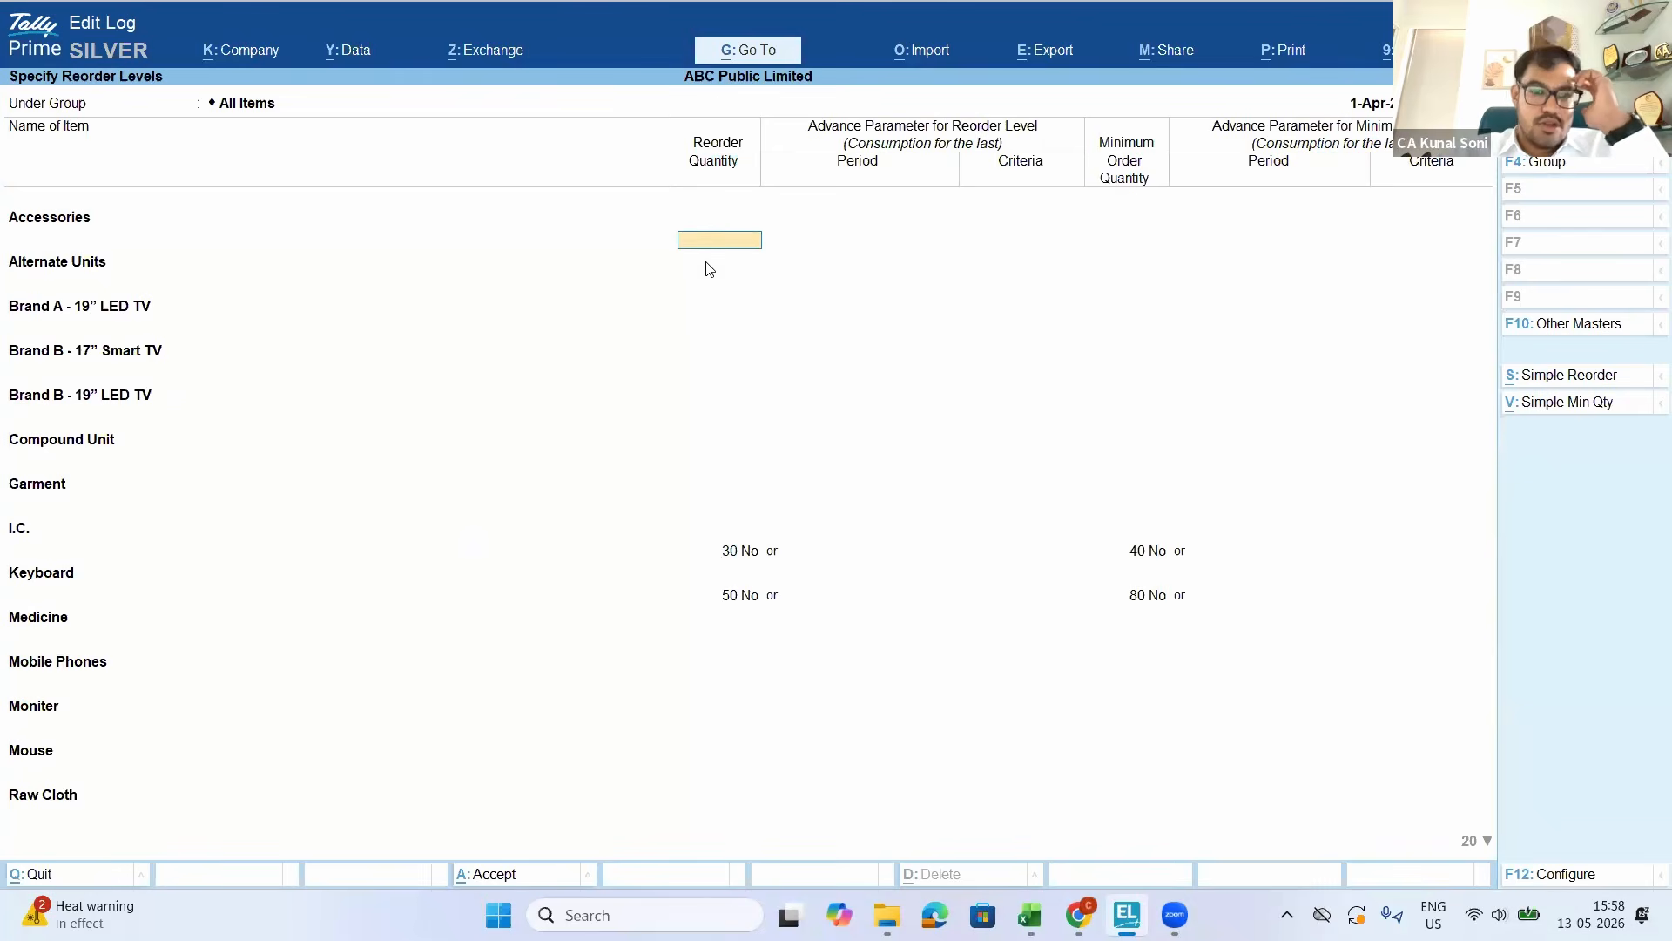
left_click(729, 549)
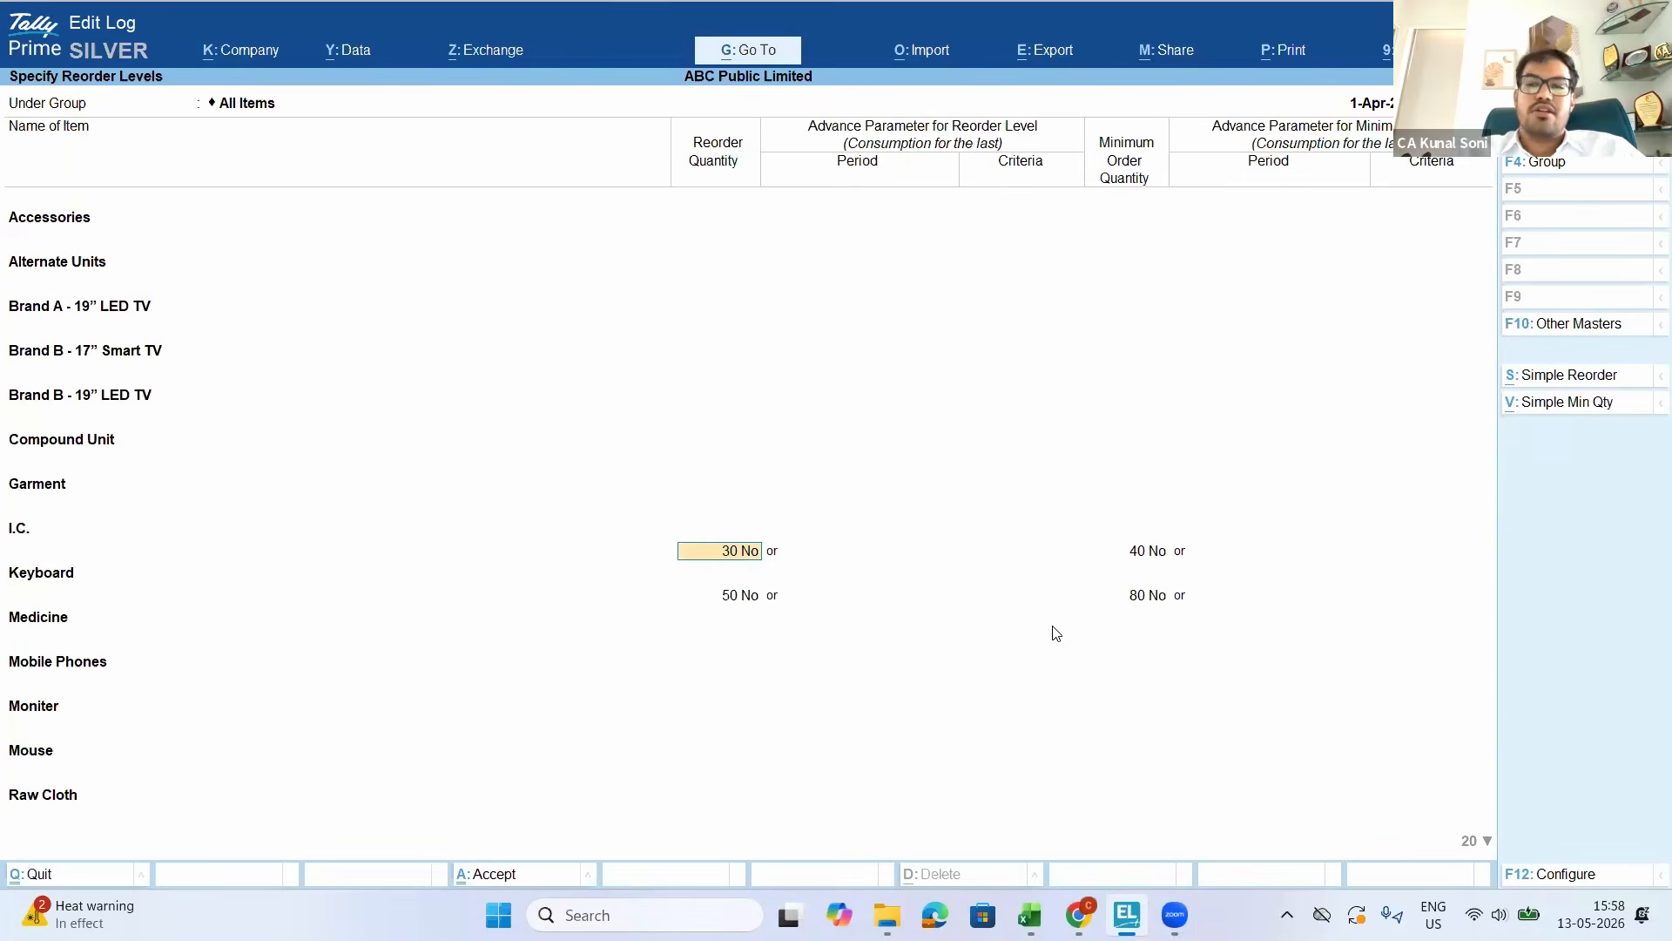
Close the reorder levels and the list of masters to return to the Gateway of Tally
key("Escape")
key("Escape")
key("Return")
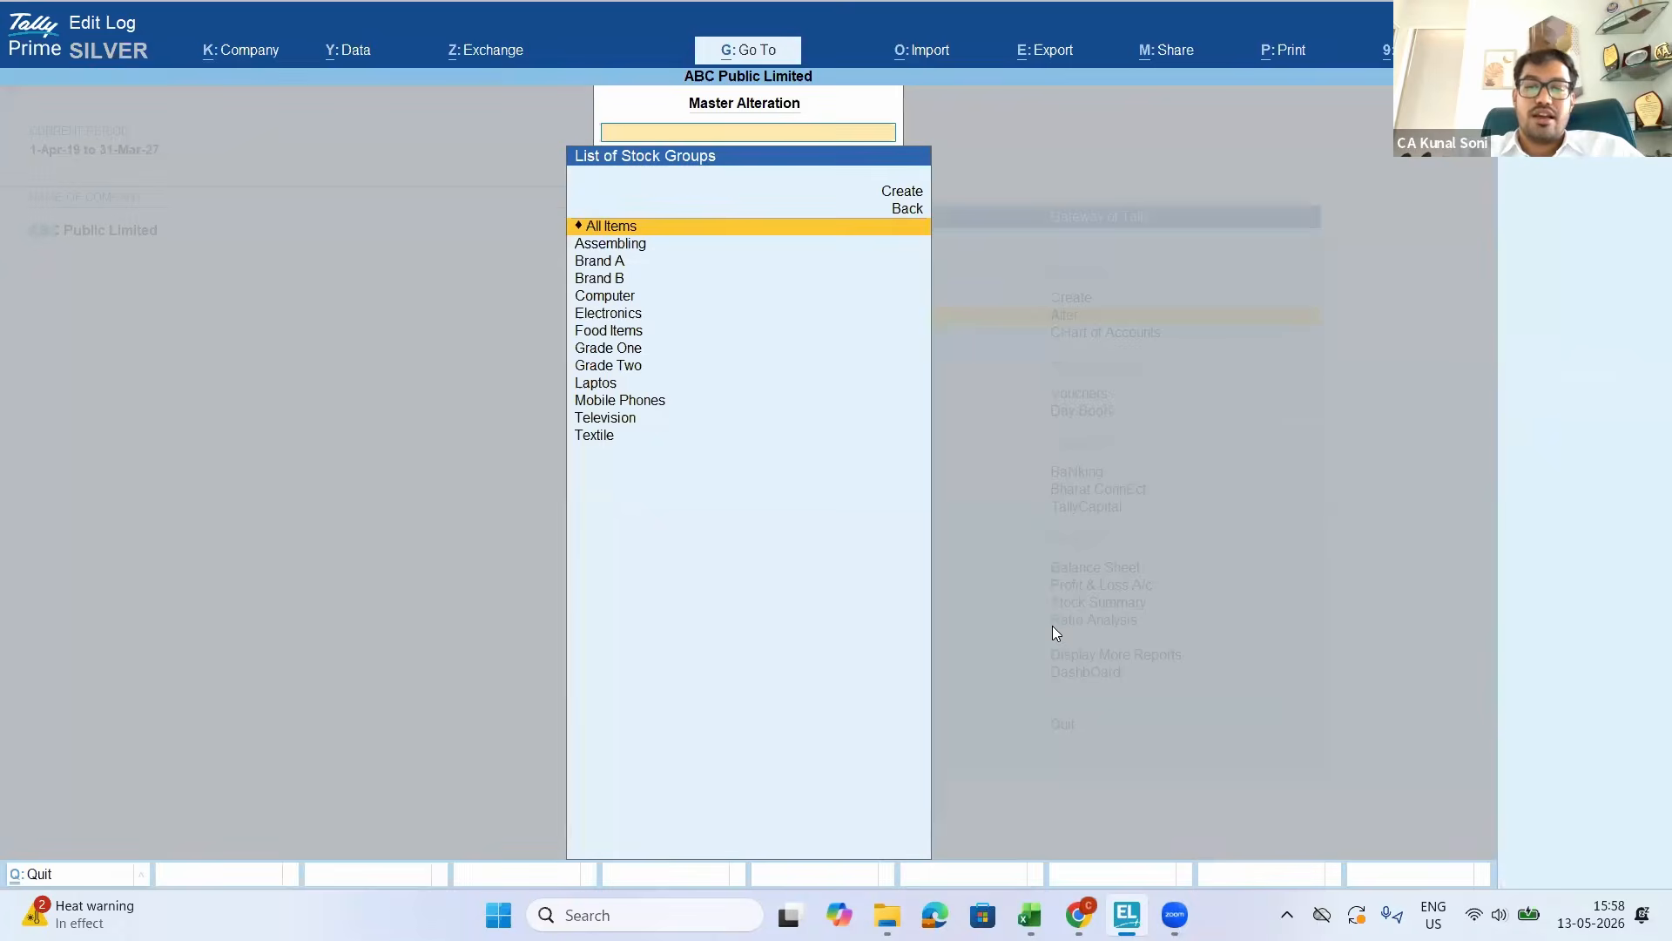
key("Escape")
key("Escape")
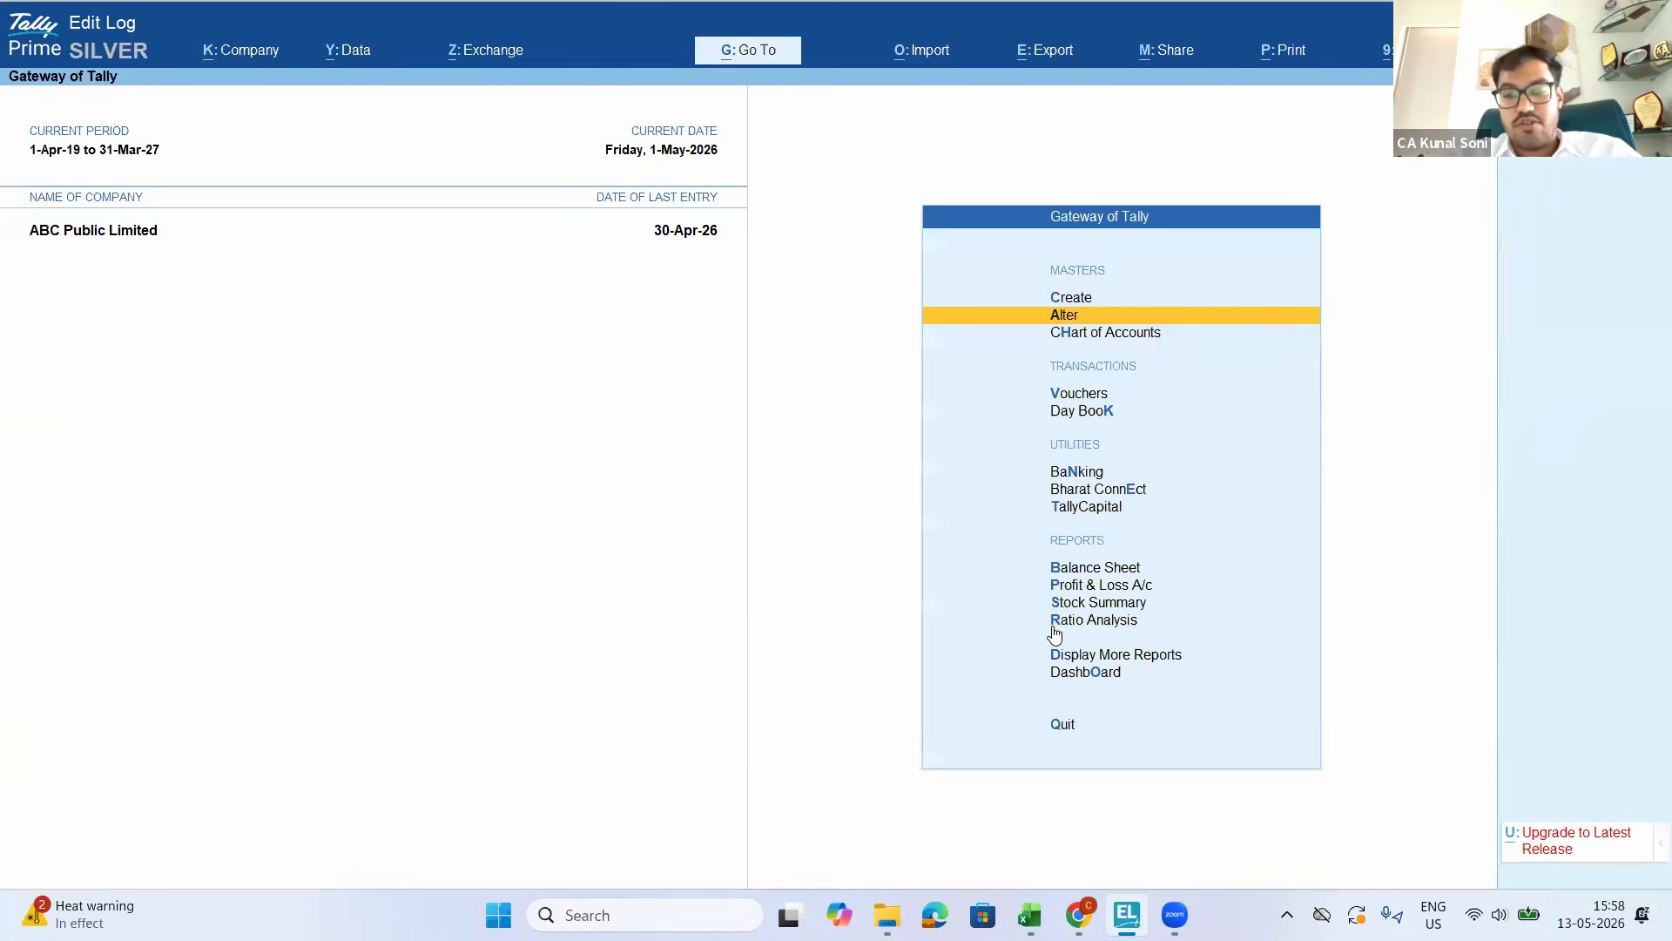
Open the Statements of Inventory among the additional reports
key("Down")
key("Down")
key("Down")
key("Down")
key("Down")
key("Down")
key("Down")
key("Down")
key("Down")
key("Down")
key("Down")
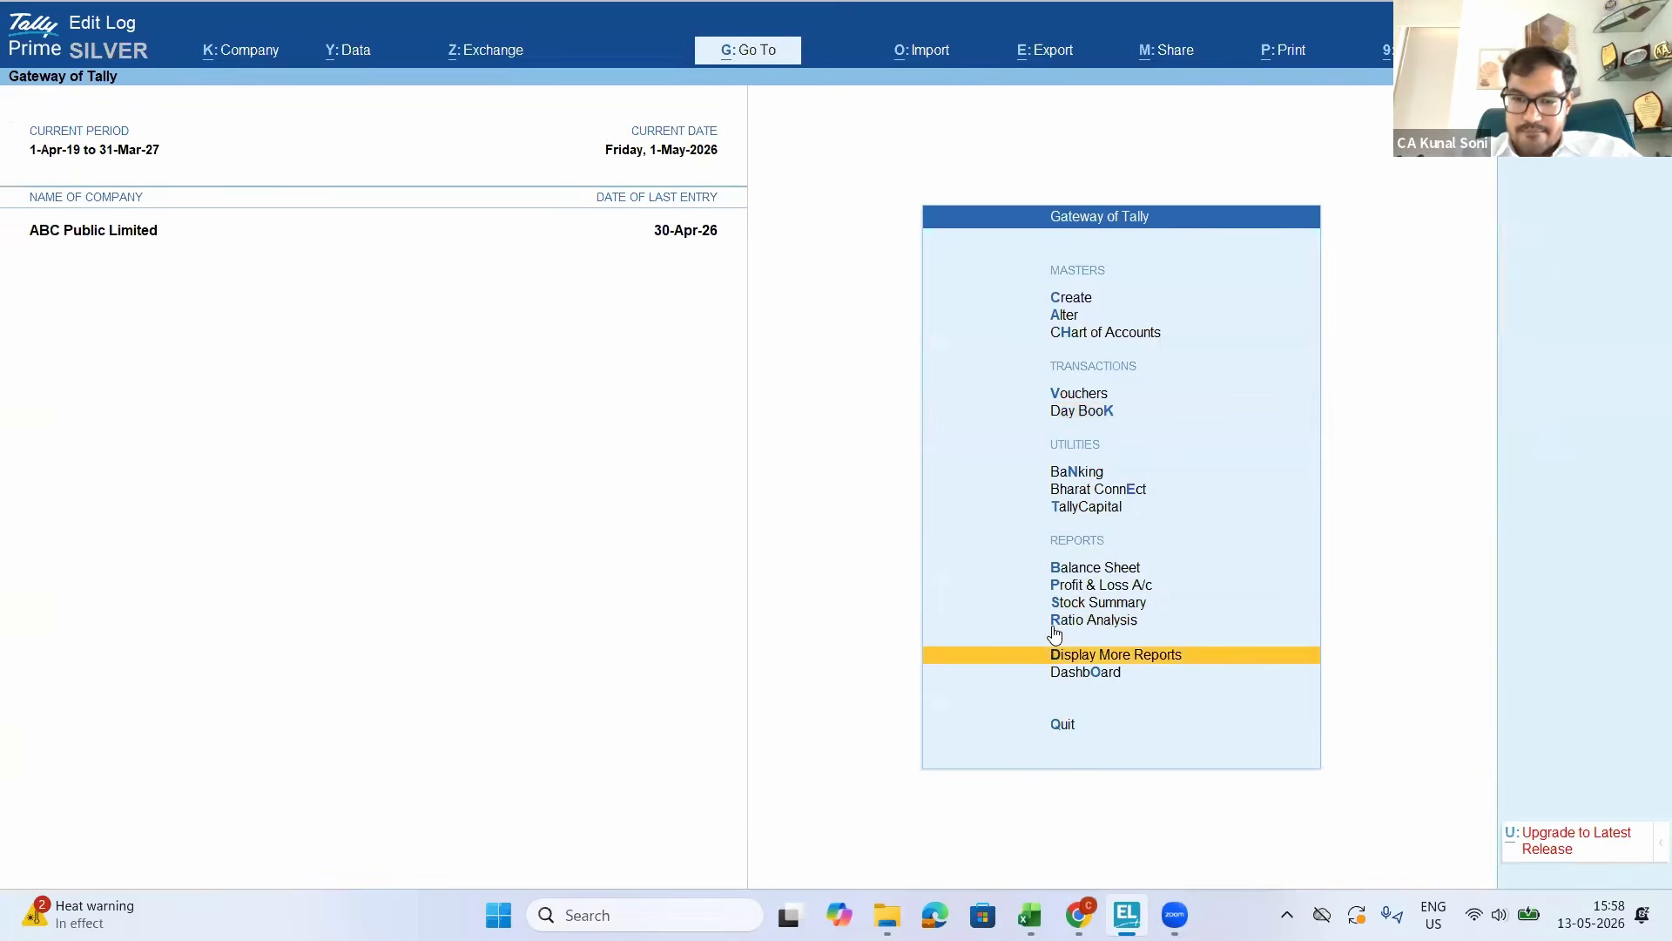
key("Return")
key("Down")
key("Down")
key("Down")
key("Down")
key("Down")
key("Down")
key("Down")
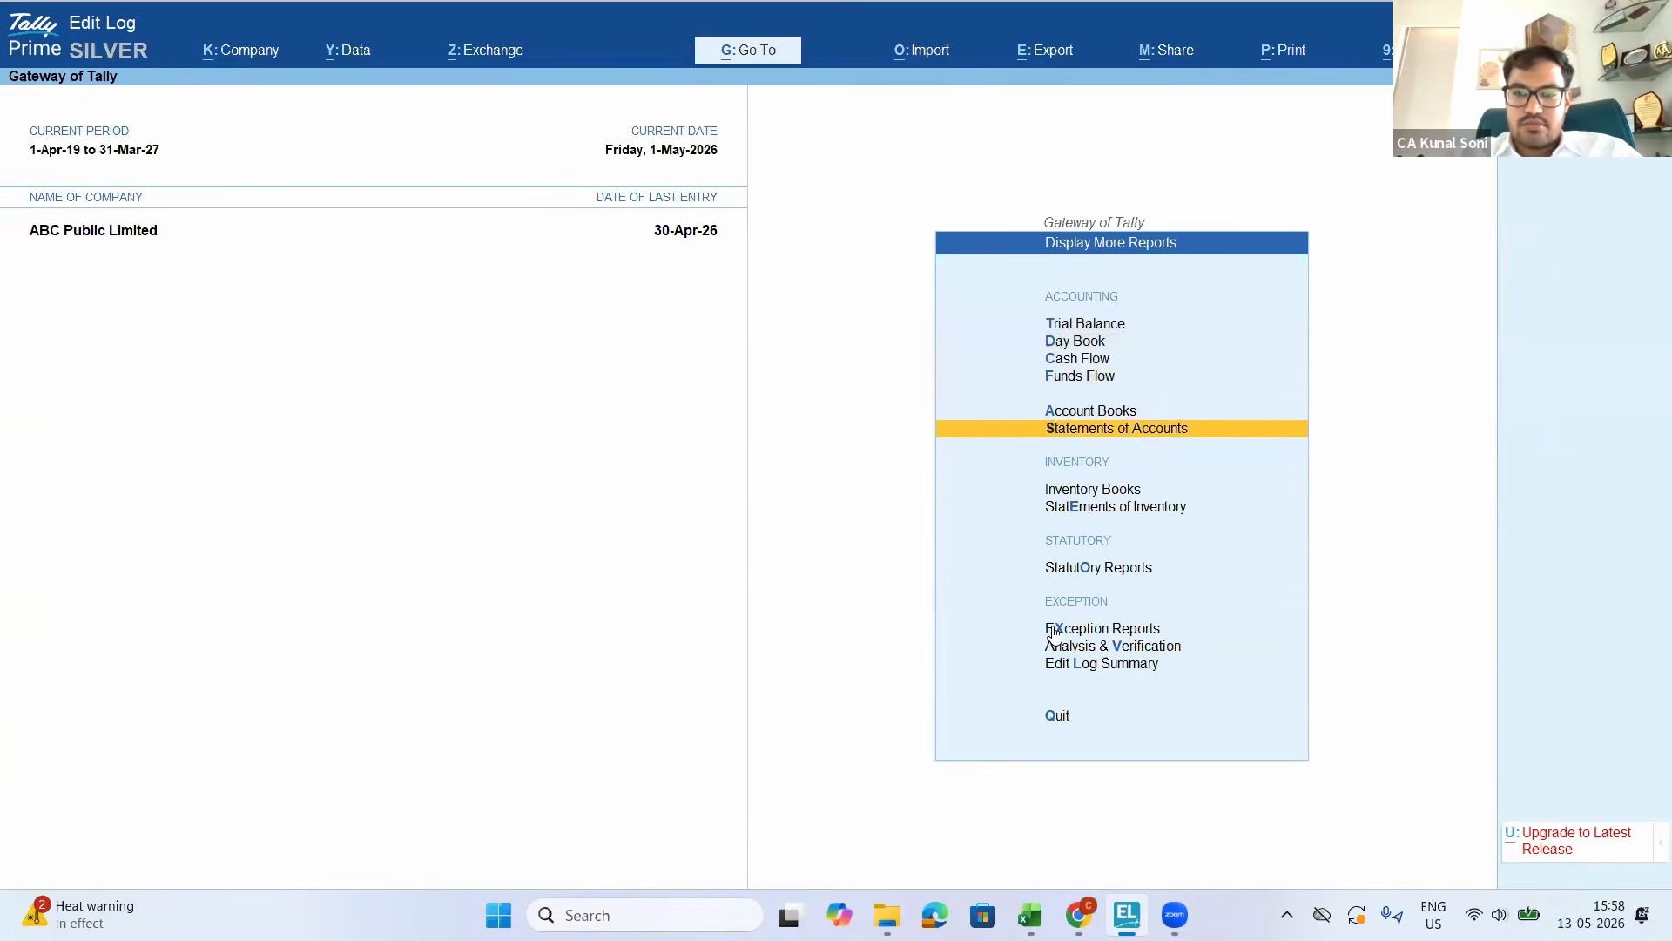
key("Up")
key("Return")
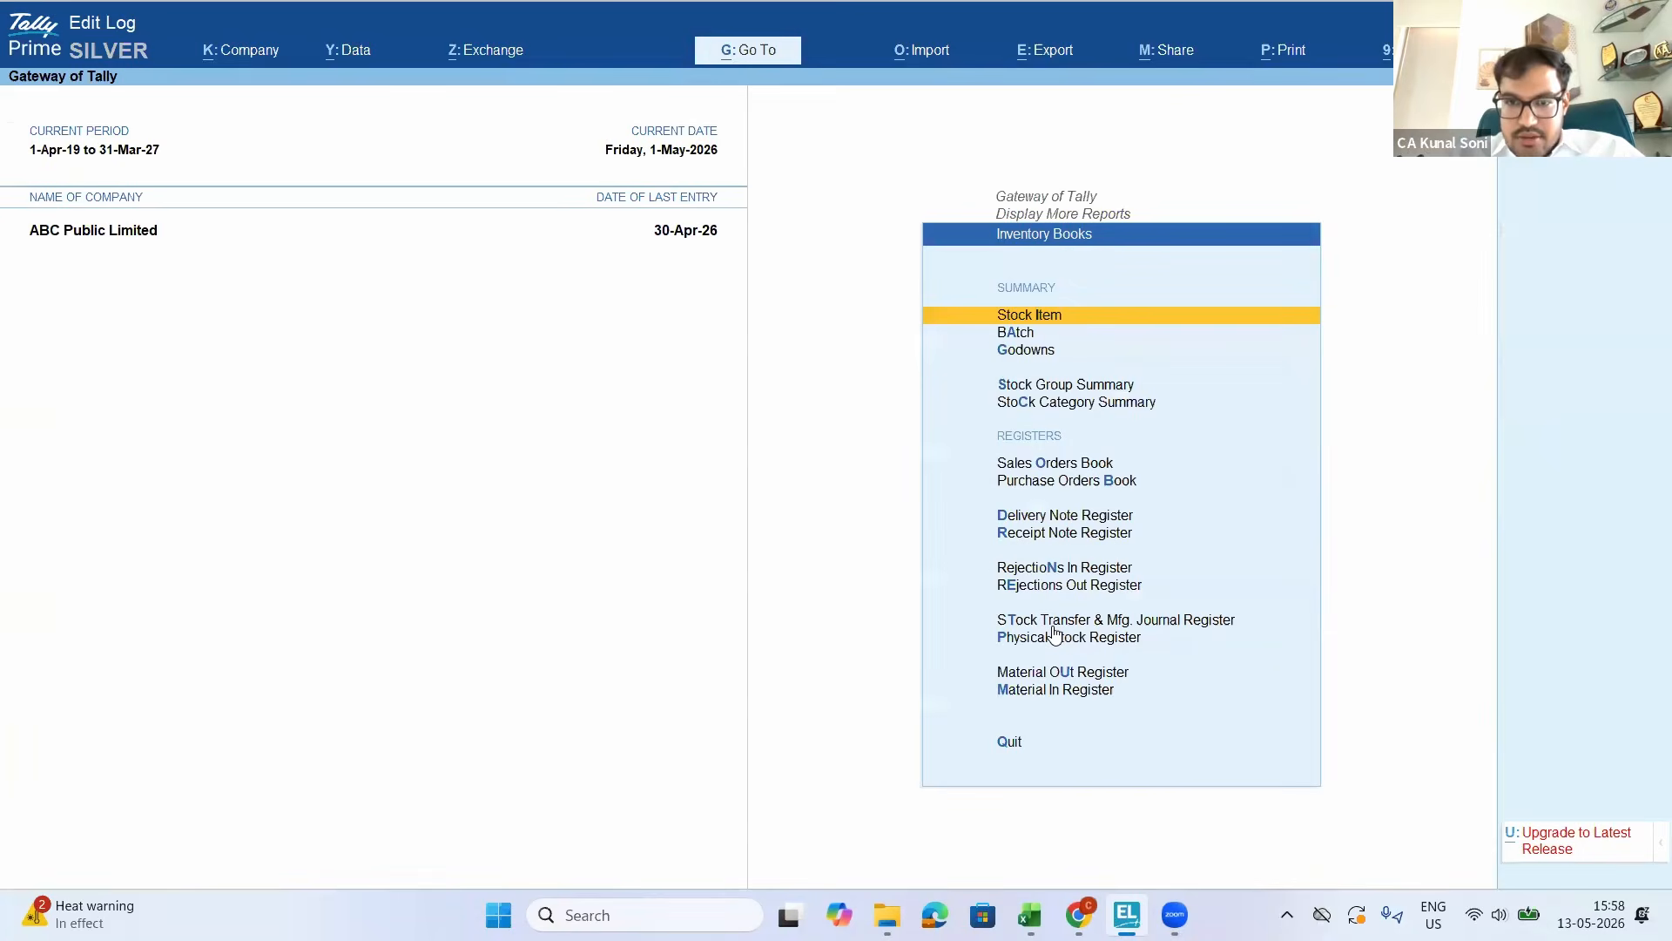
key("Escape")
key("Down")
key("Return")
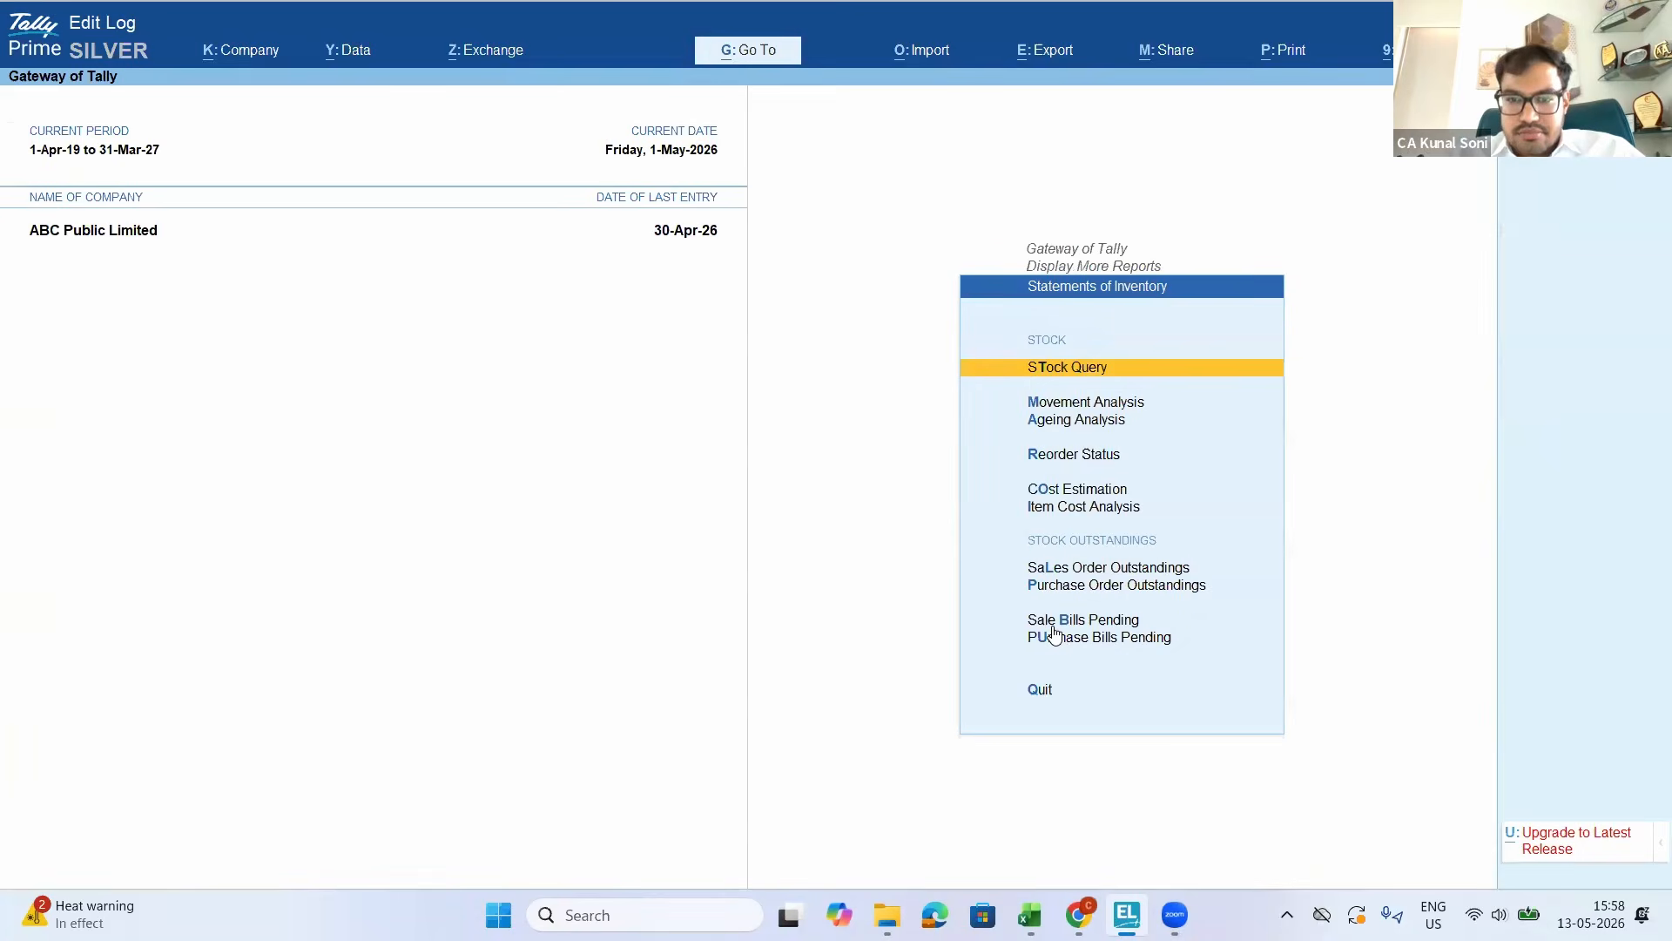
Open the Reorder Status report by stock group for the Primary group
key("Down")
key("Down")
key("Down")
key("Return")
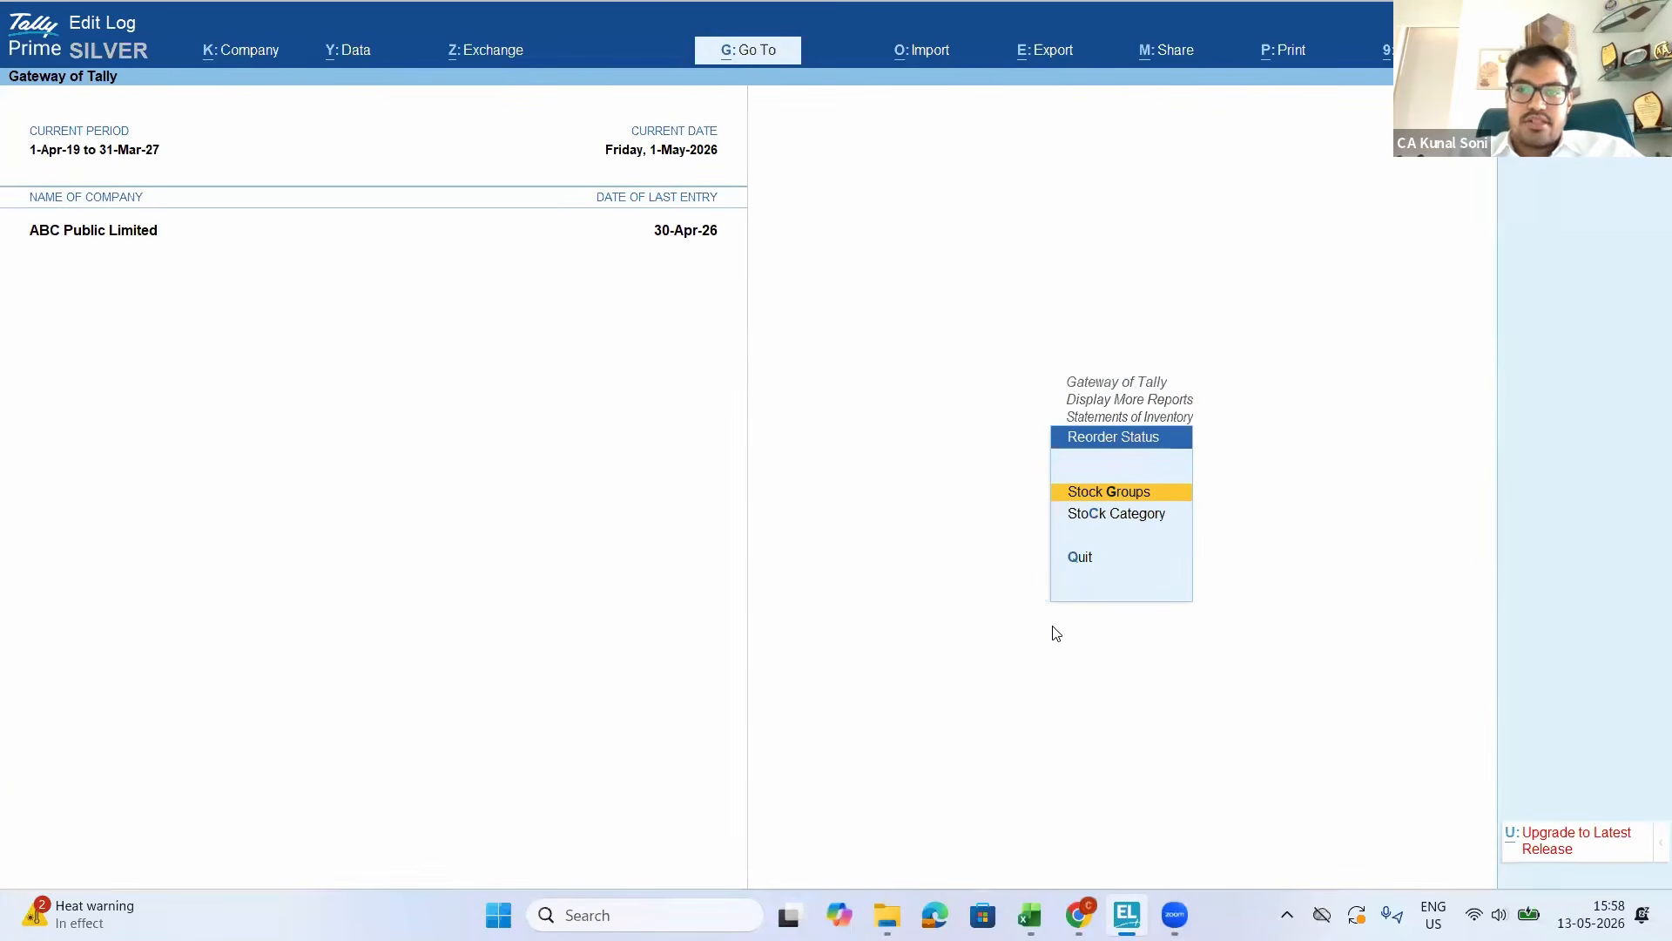
key("Down")
key("Up")
key("Return")
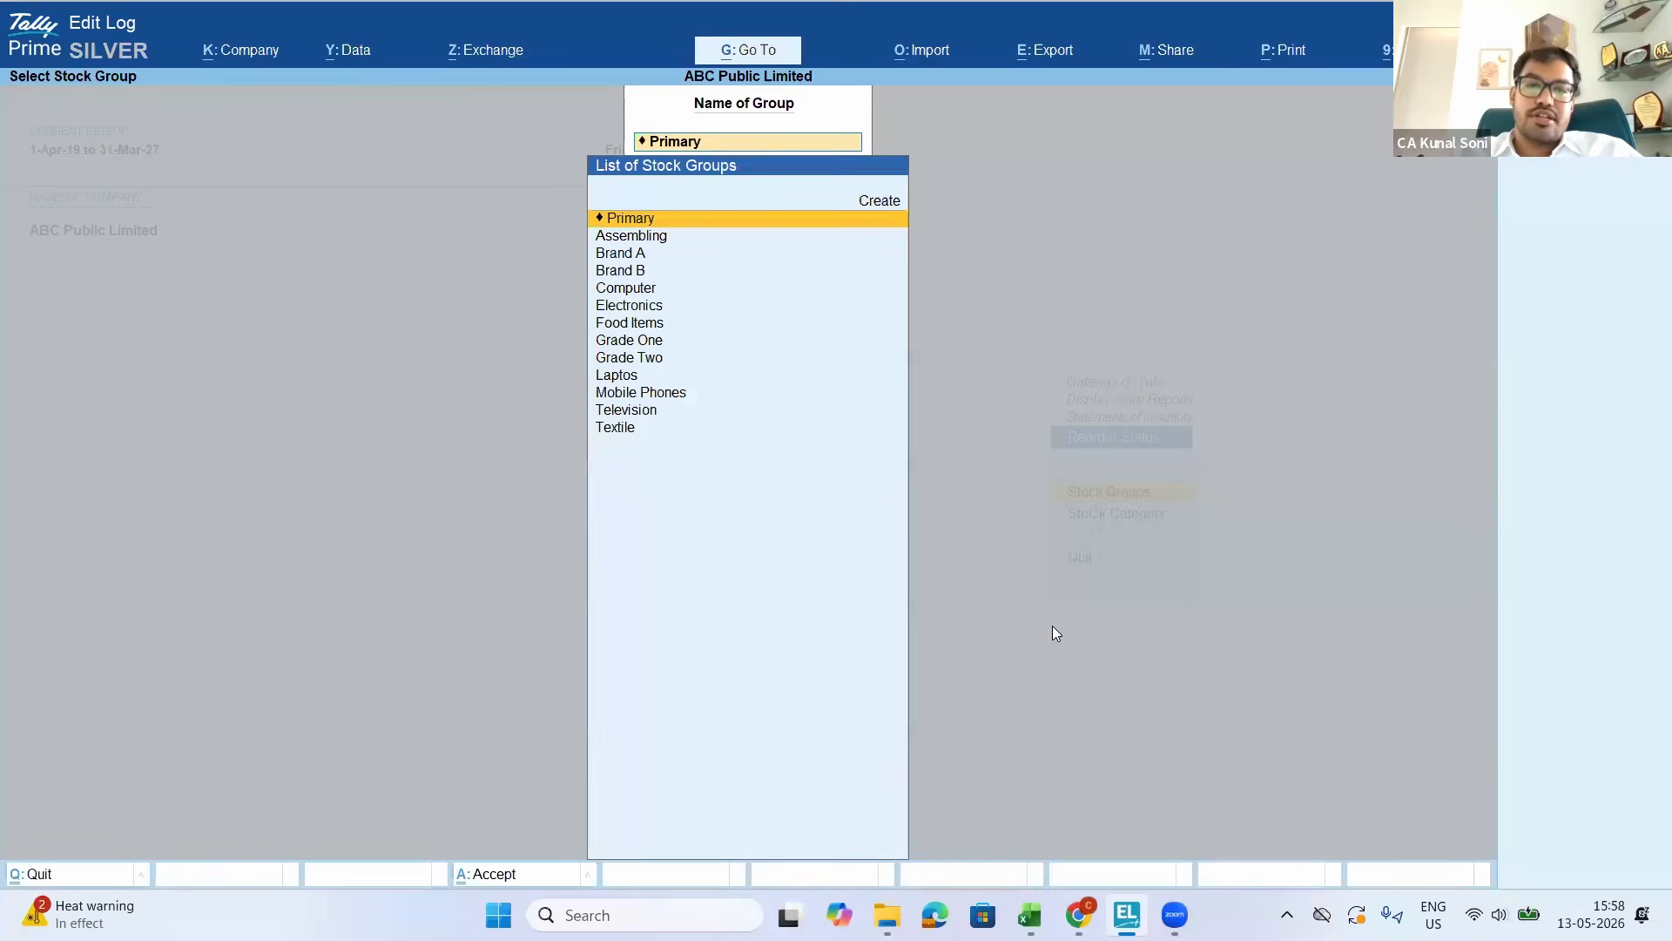
key("Return")
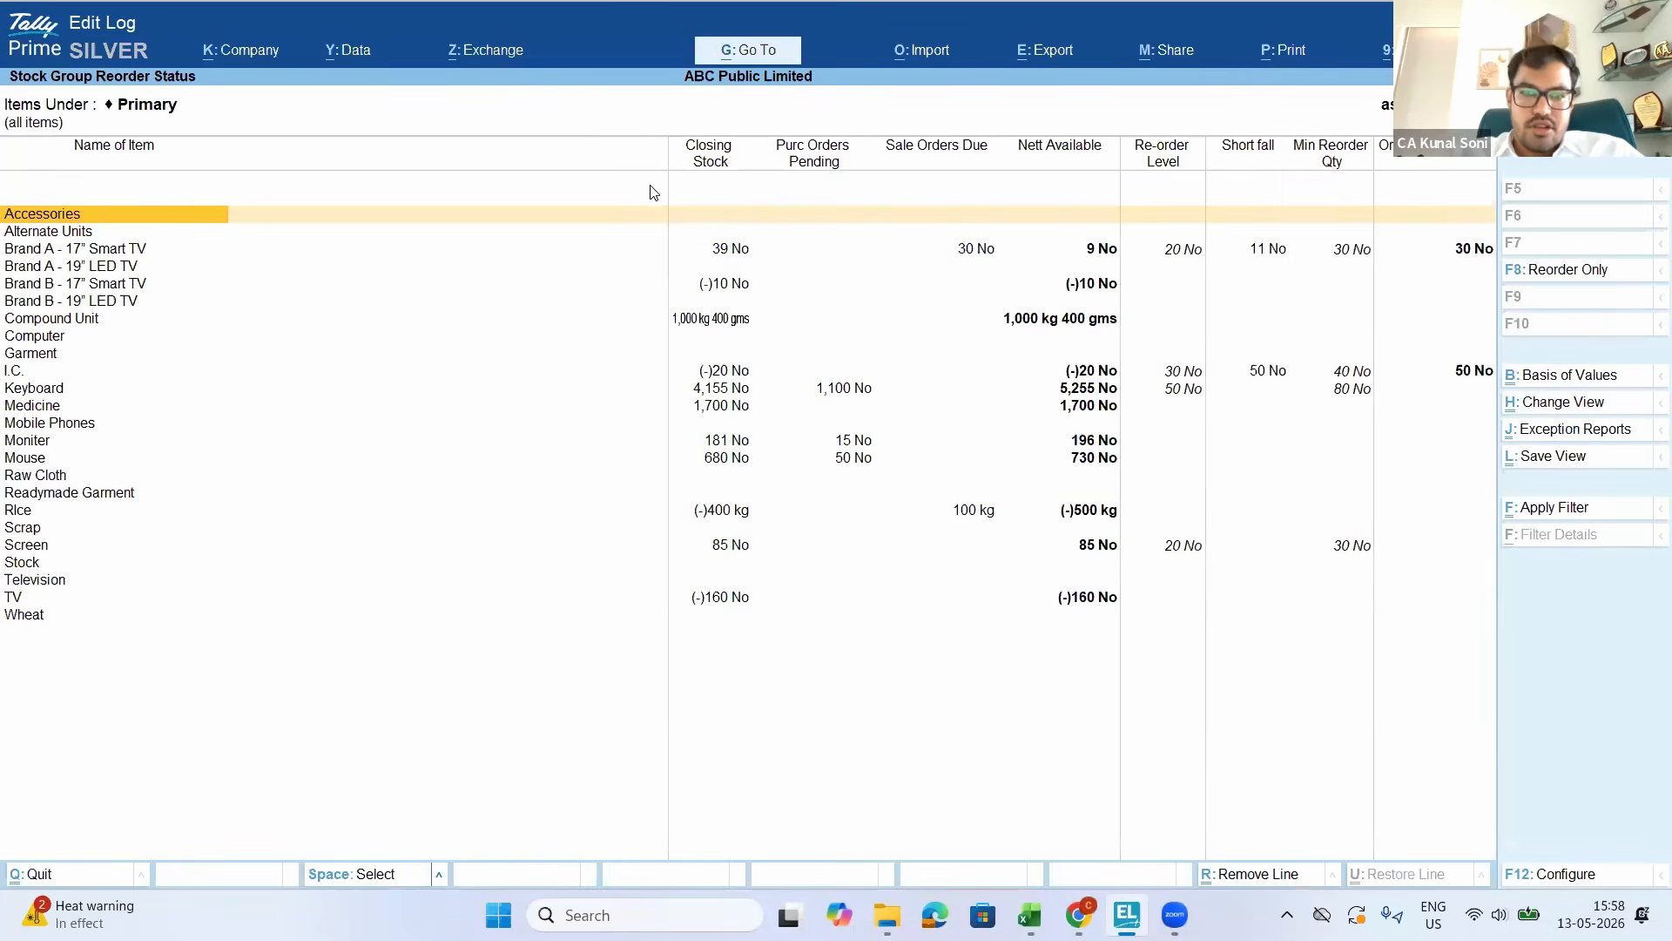
Examine the closing stock, sale orders due, net availability, reorder level and shortfall of Brand A - 17" Smart TV
key("Down")
key("Down")
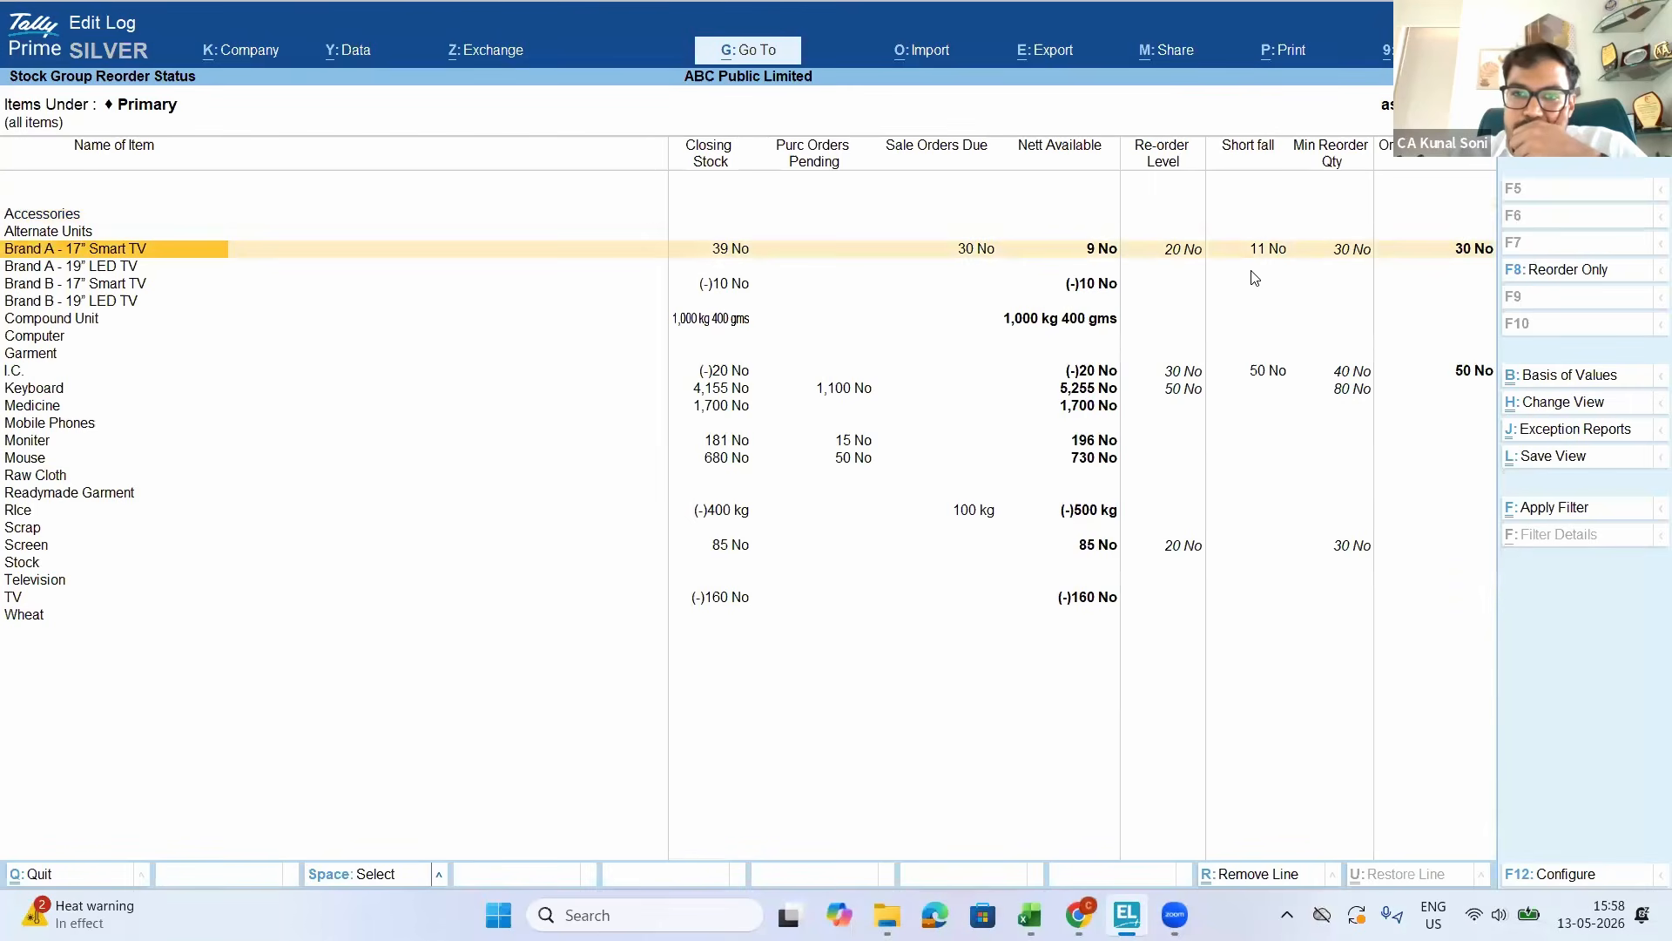
key("Down")
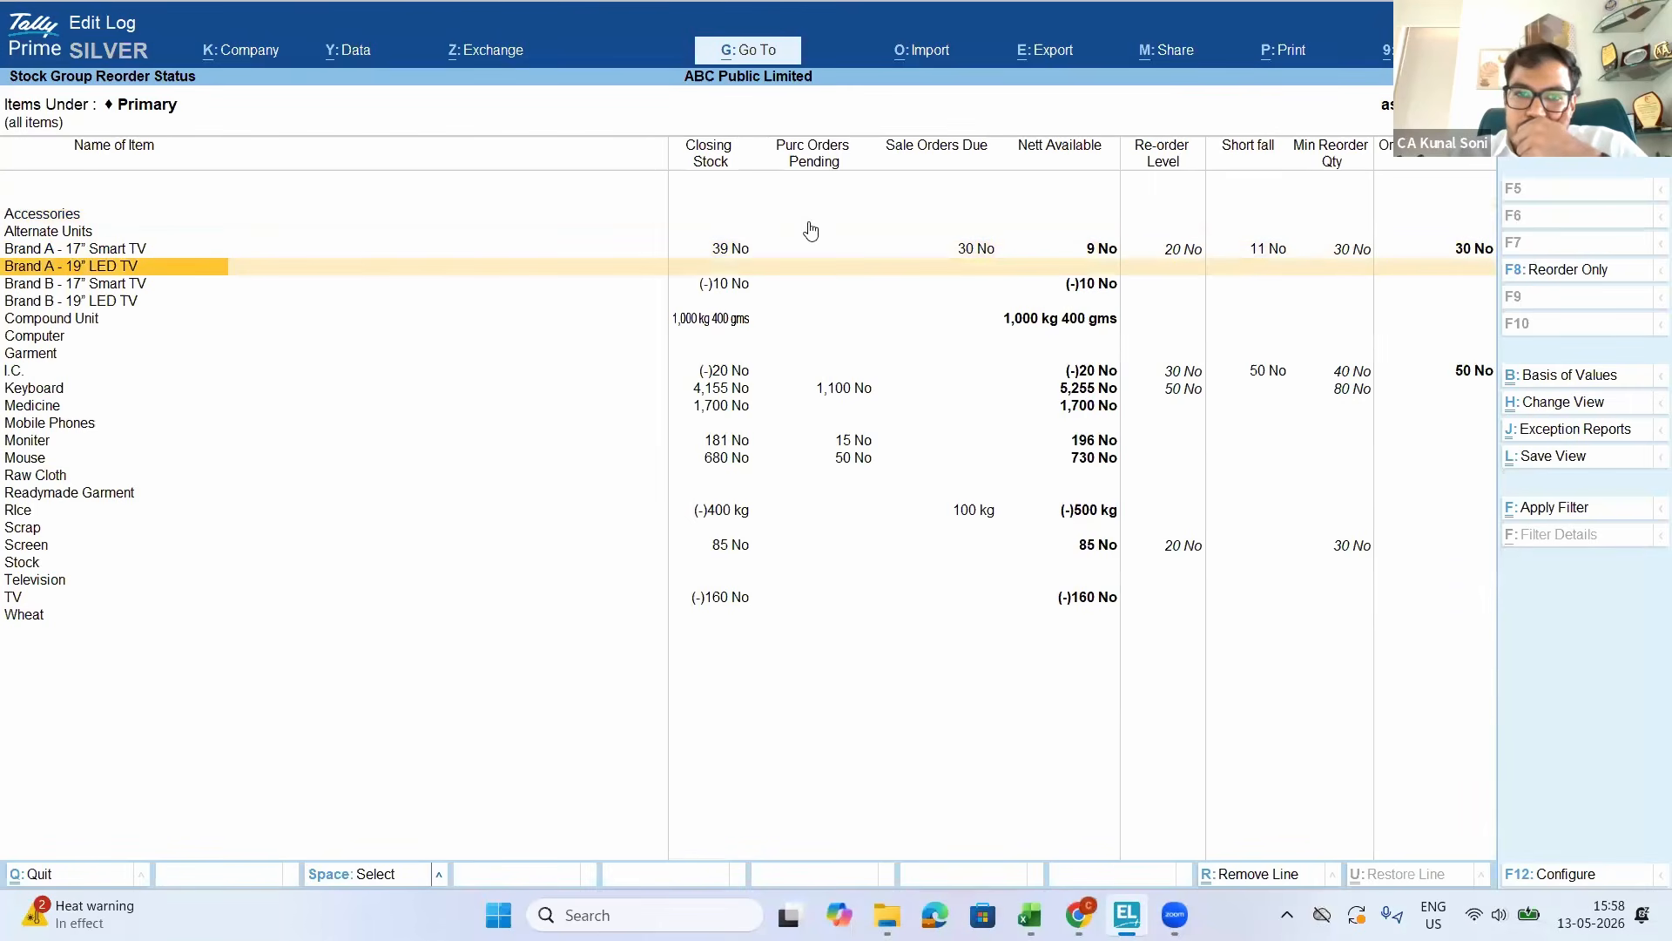
left_click(715, 253)
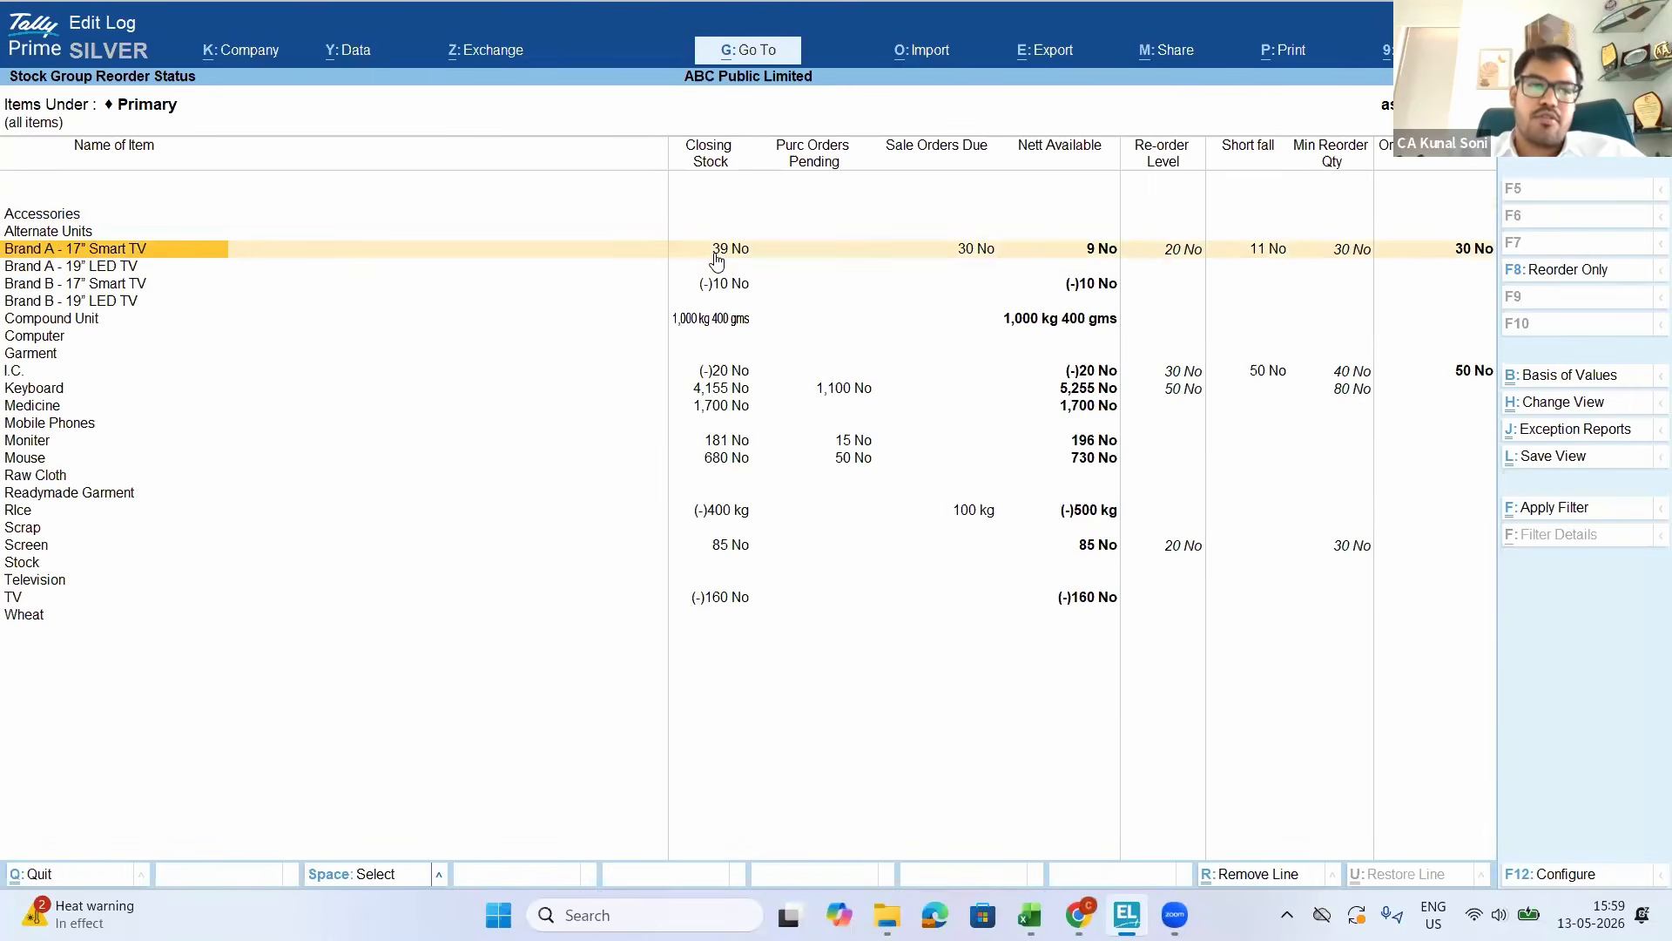
left_click(716, 253)
key("Left")
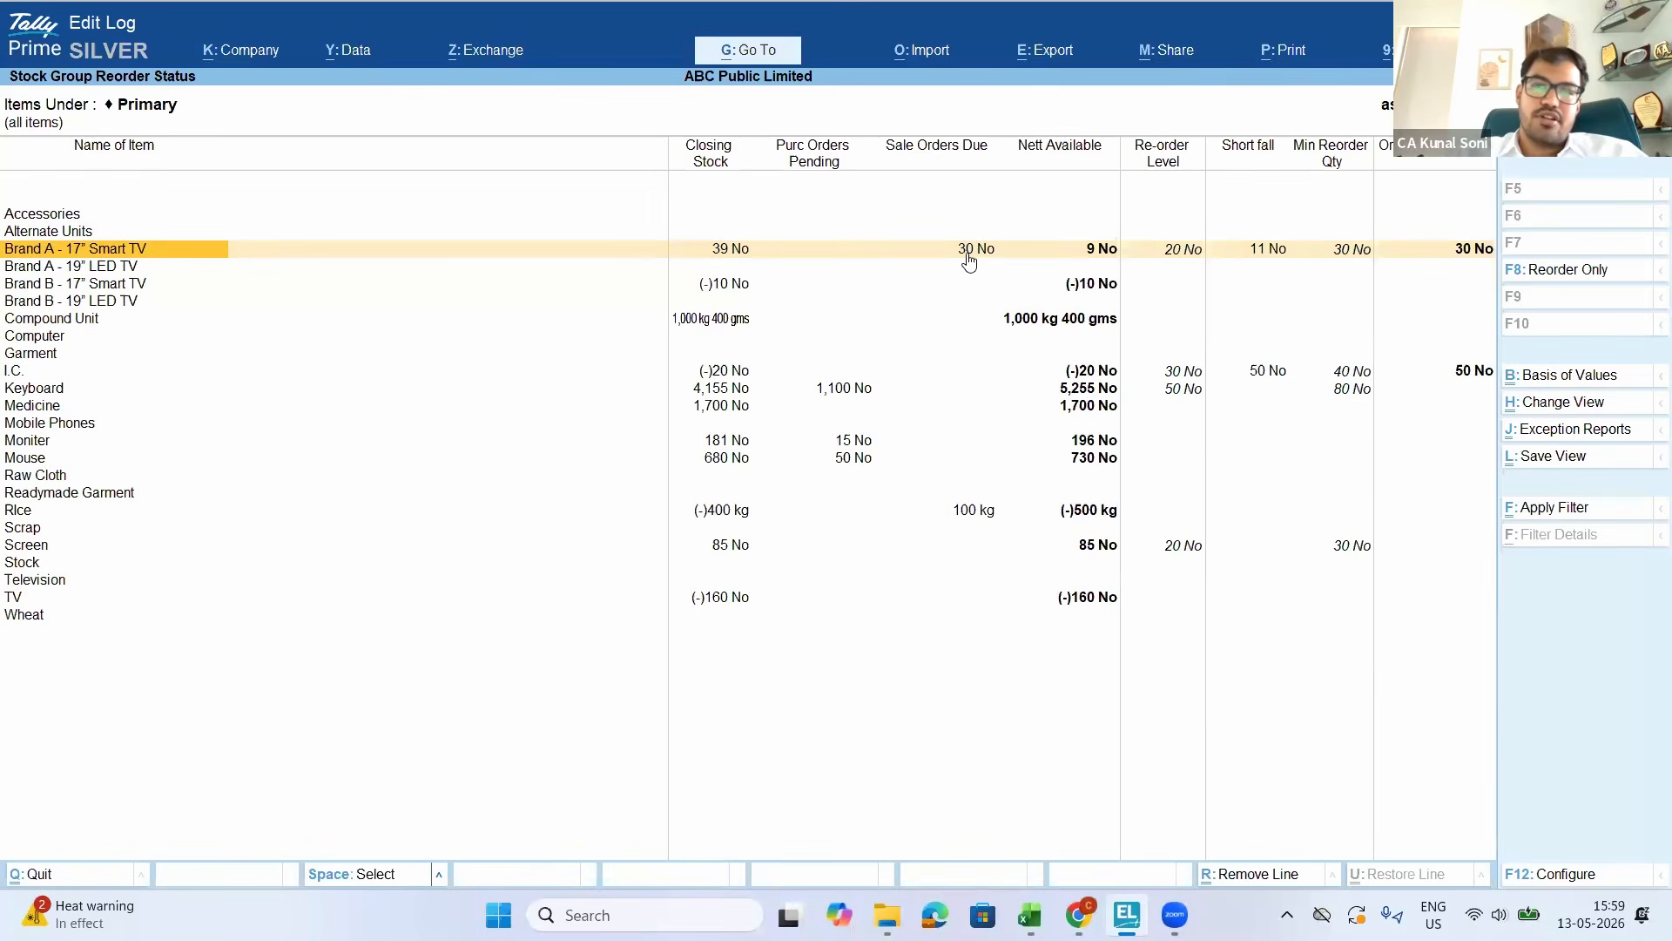
key("Down")
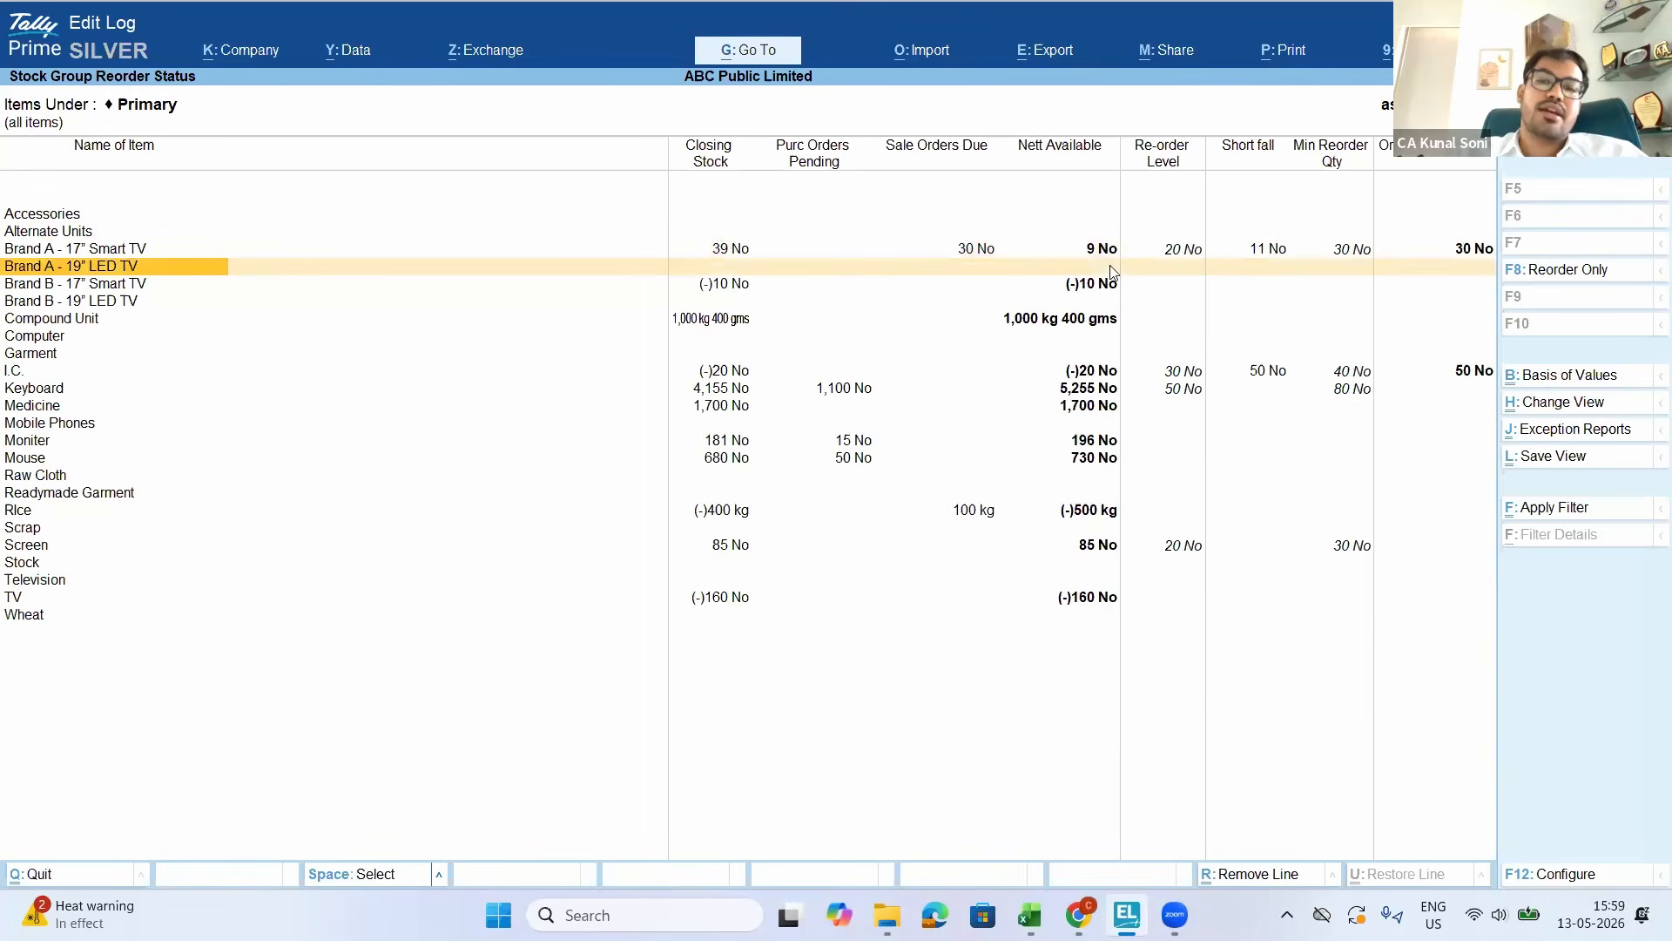
key("Up")
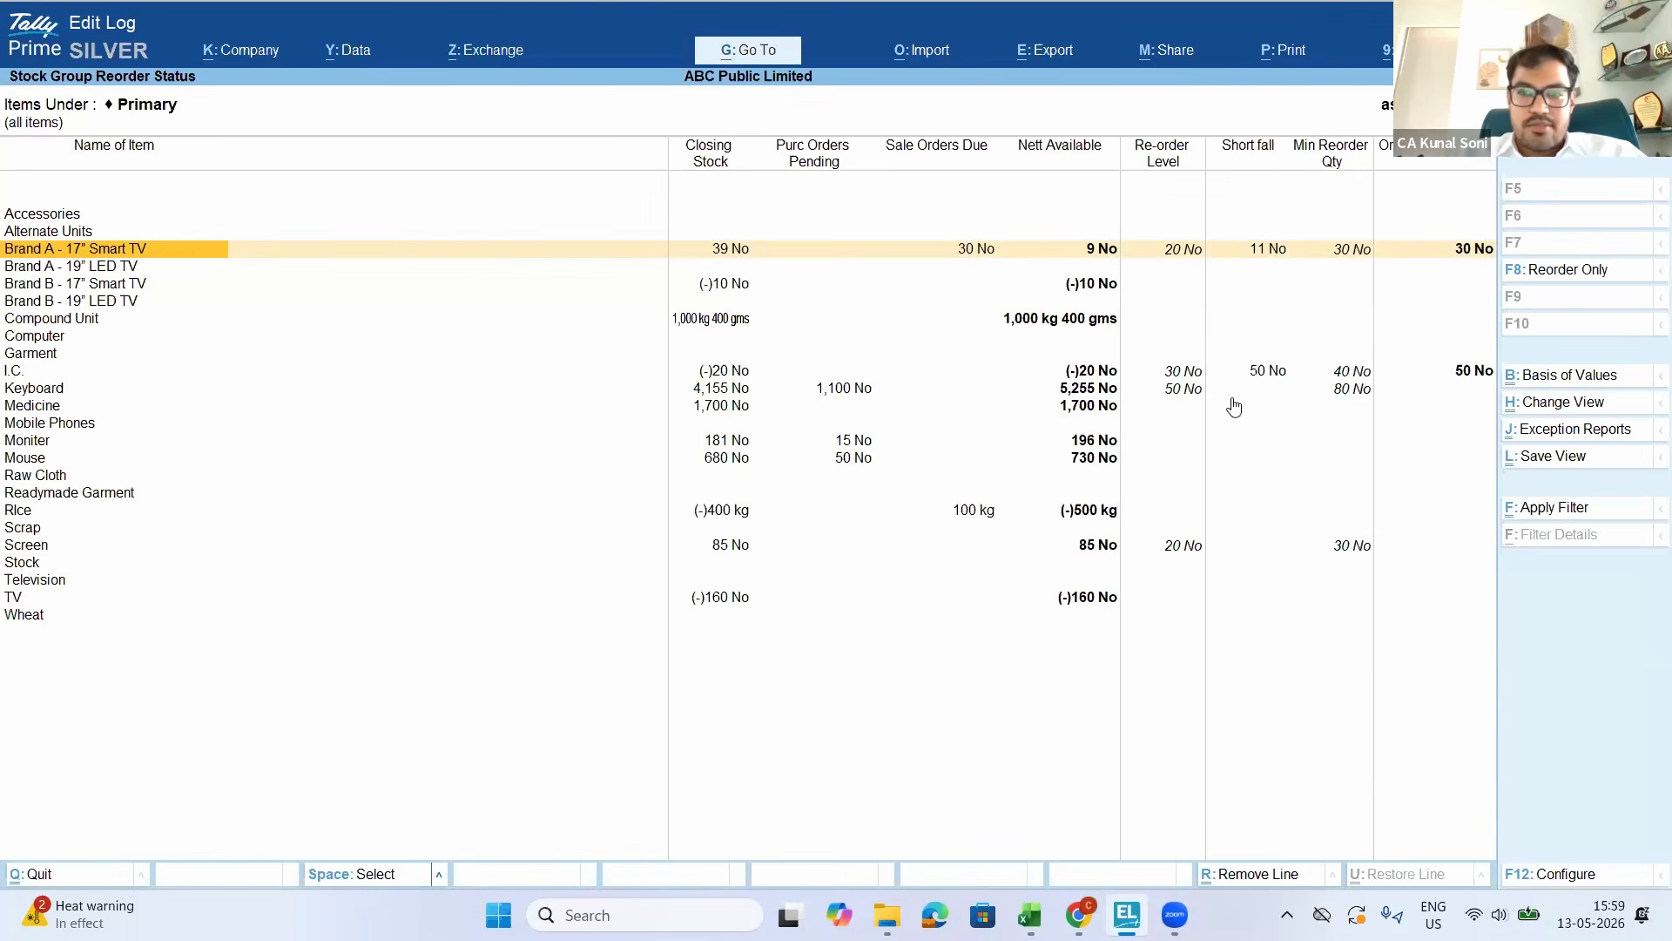
Examine the reorder level, shortfall, minimum reorder quantity and order quantity of I.C
left_click(1168, 375)
key("Right")
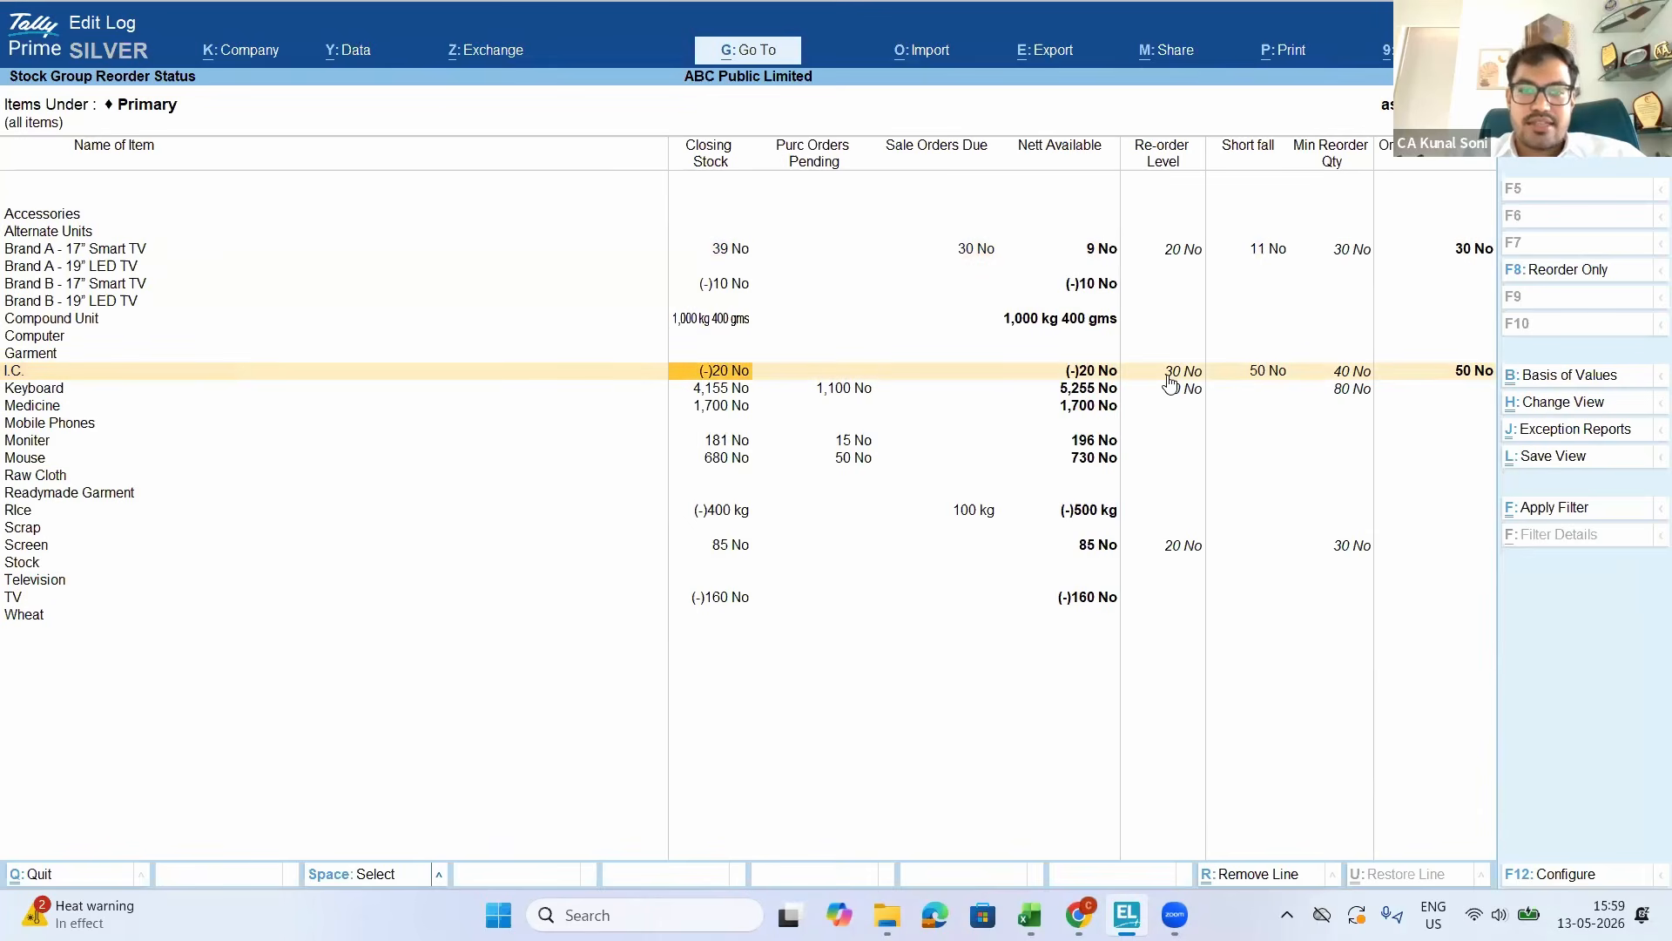
key("Left")
key("Right")
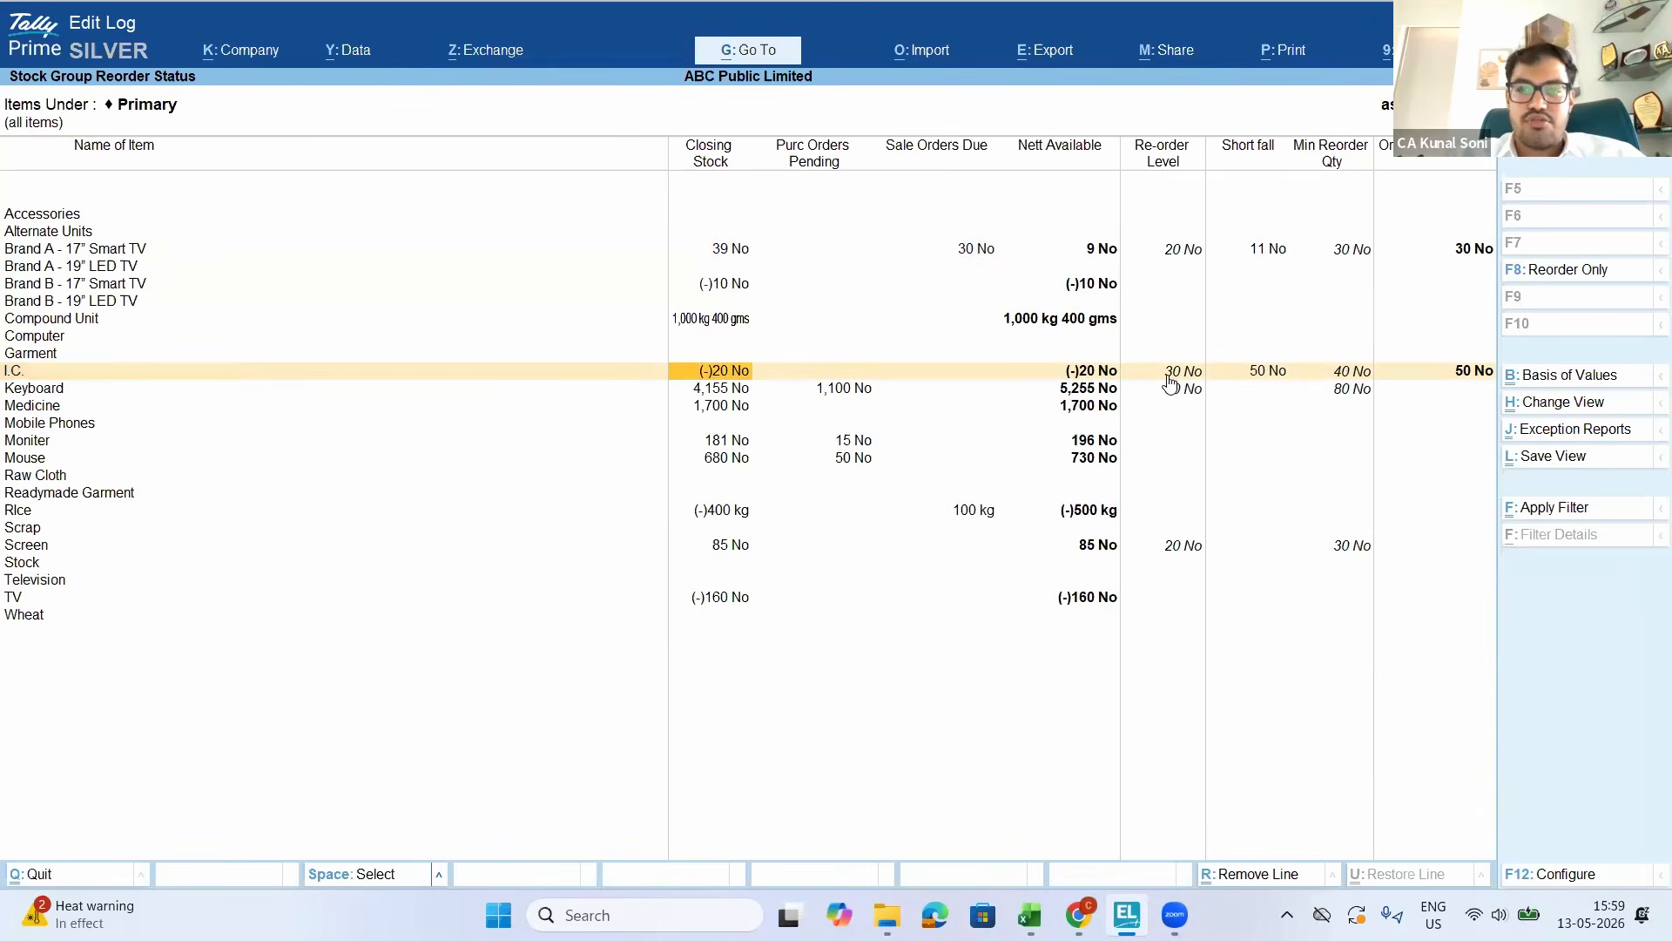
key("Left")
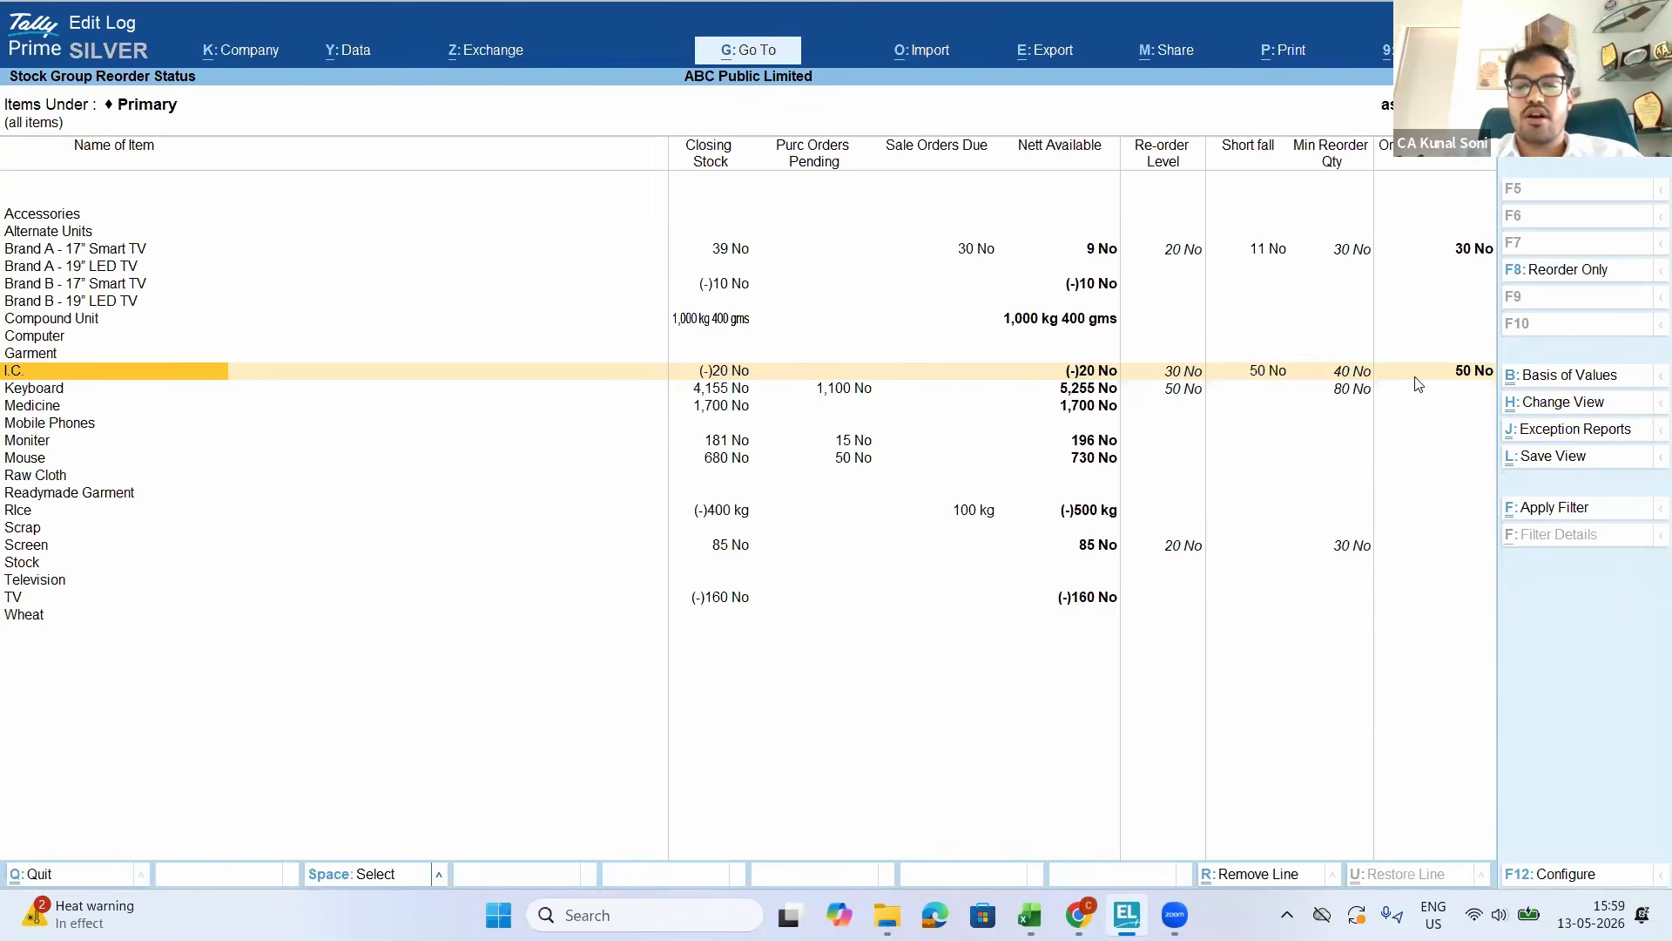
Check the closing stock and reorder levels of the items listed just below I.C
key("Down")
key("Down")
key("Down")
key("Down")
key("Down")
key("Down")
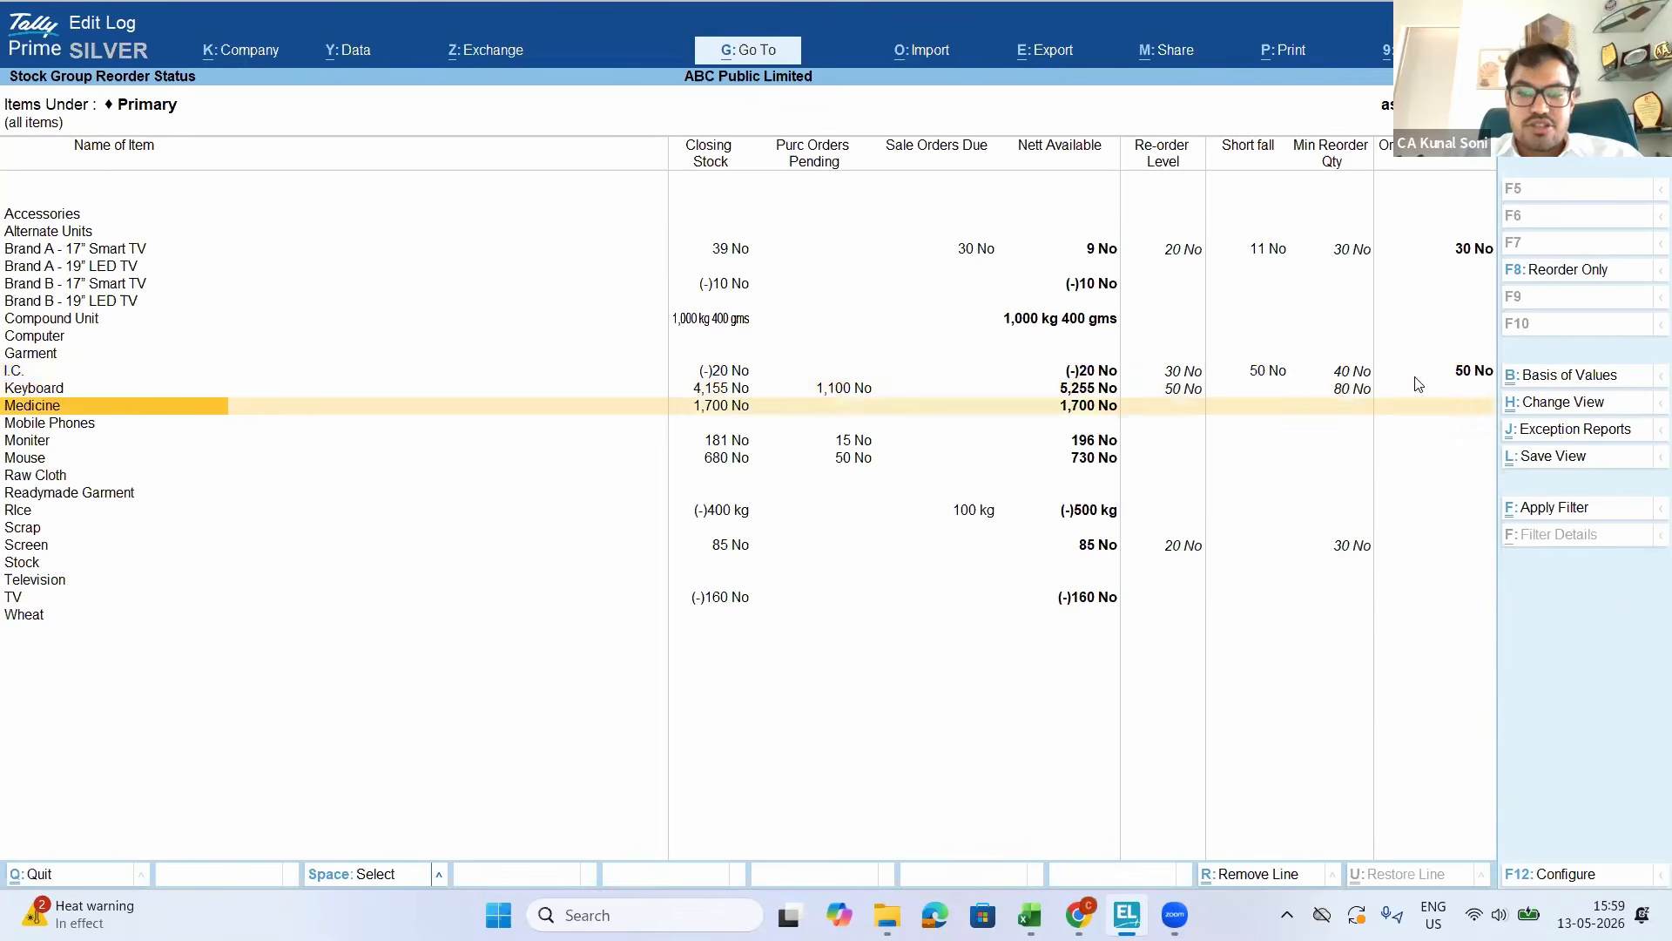
key("Up")
key("Up")
key("Up")
key("Up")
key("Up")
key("Up")
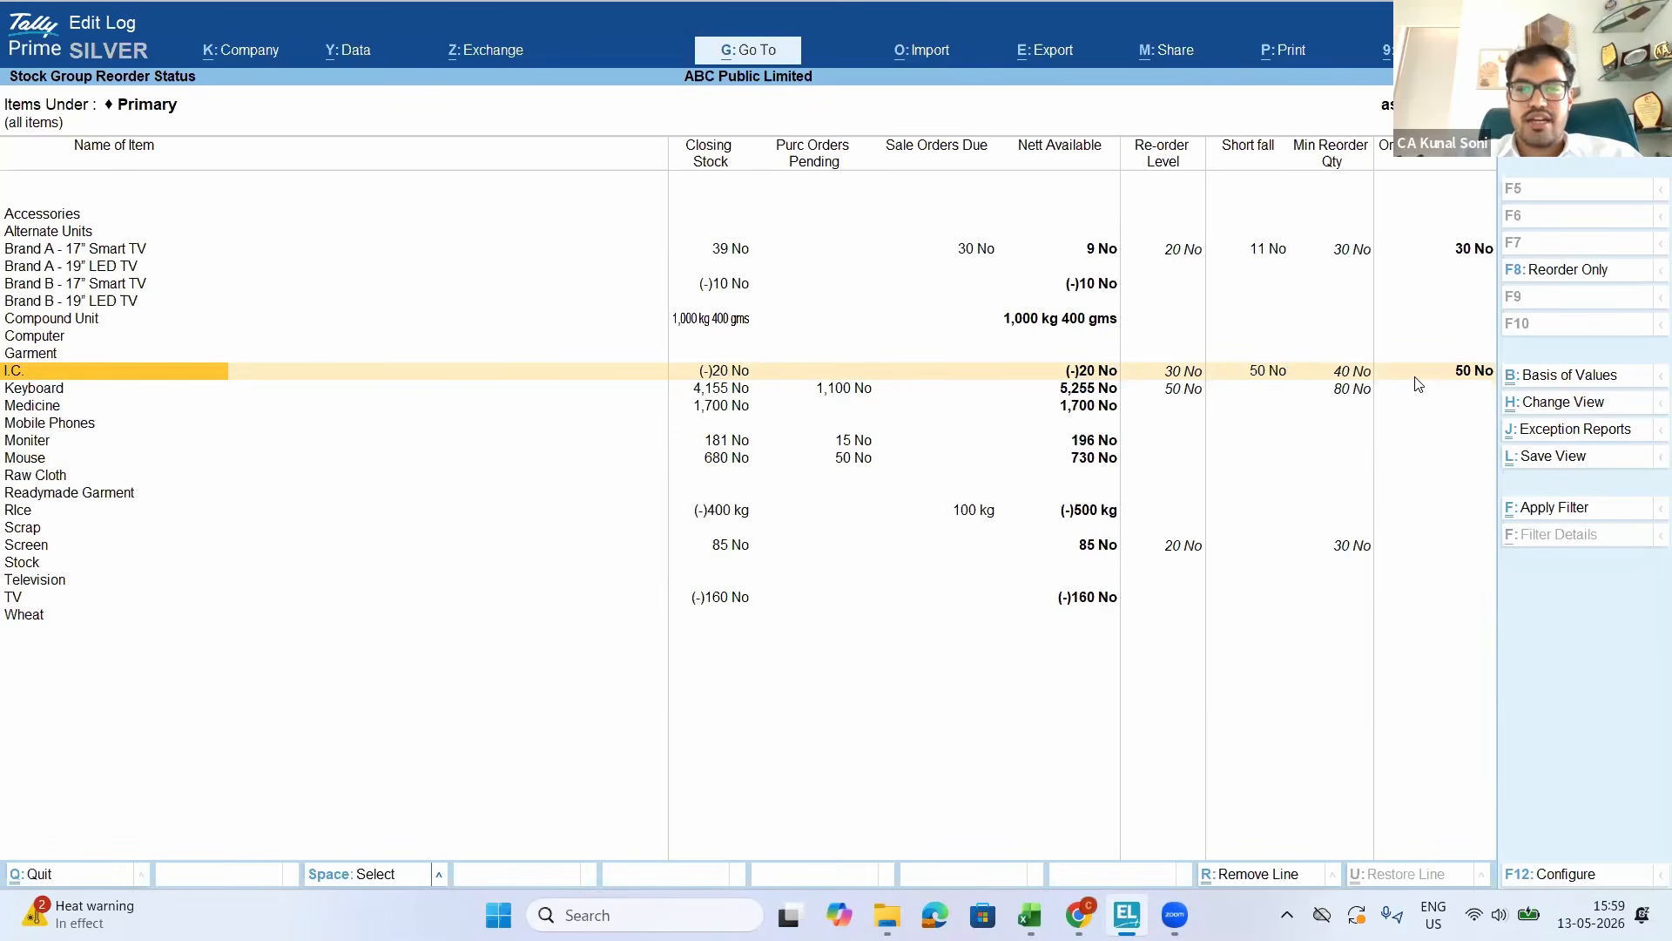
Examine the closing stock, net availability, reorder level, shortfall and minimum reorder quantity of the Screen item
key("Down")
key("Down")
key("Down")
key("Down")
key("Down")
key("Down")
key("Down")
key("Down")
key("Down")
key("Down")
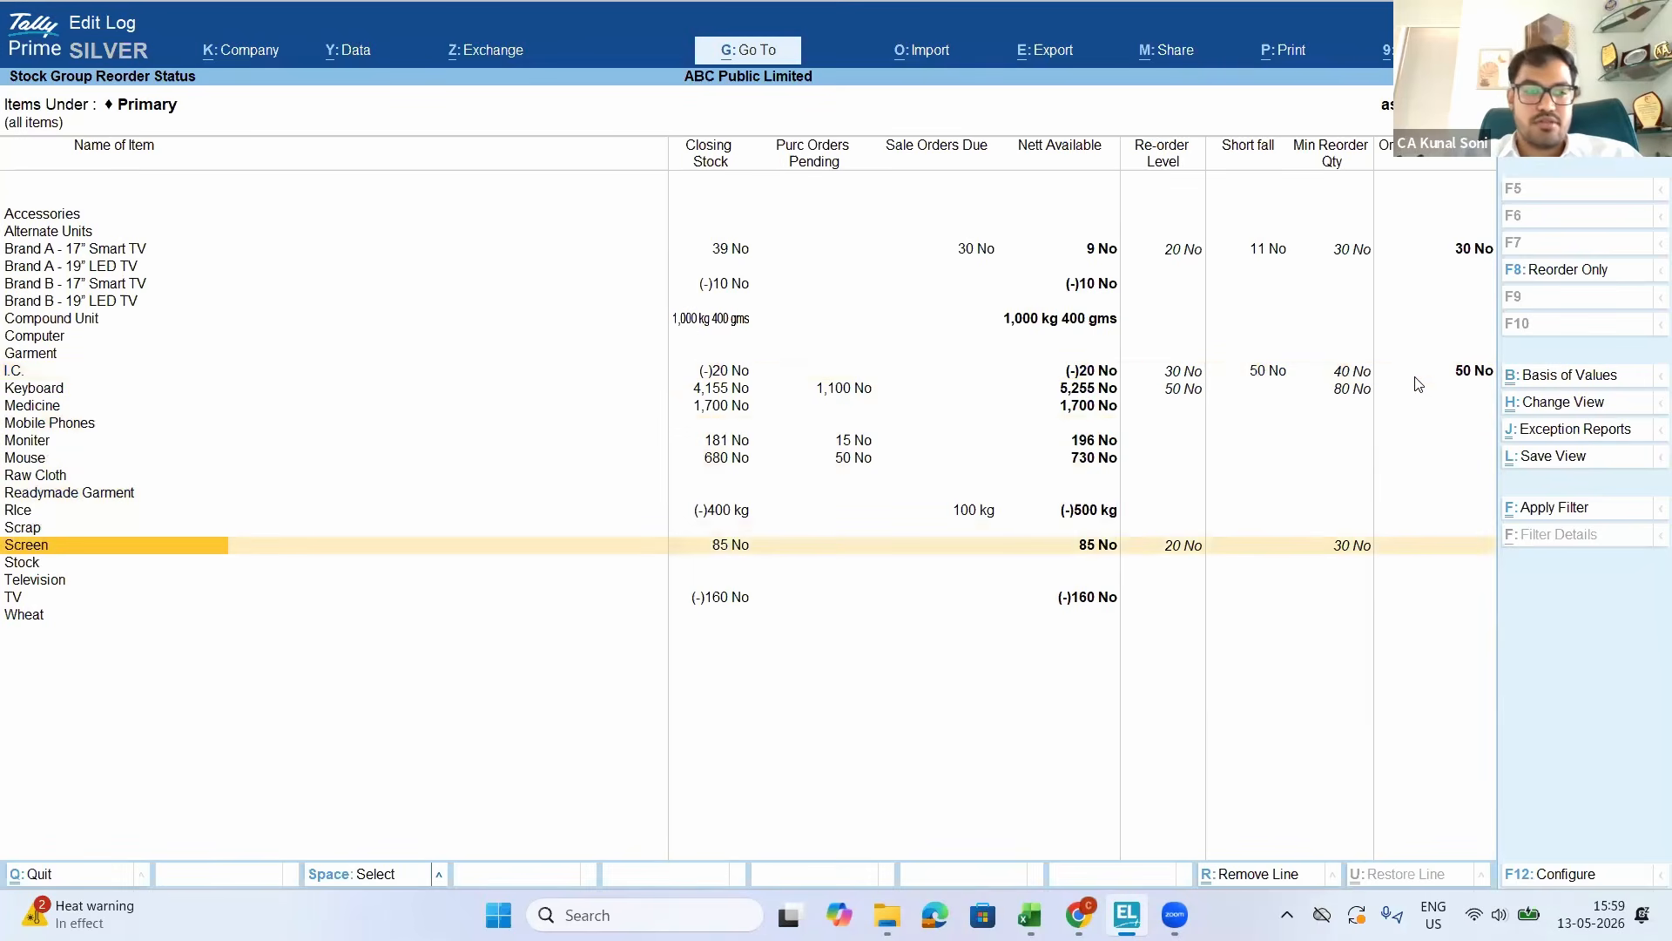
key("Right")
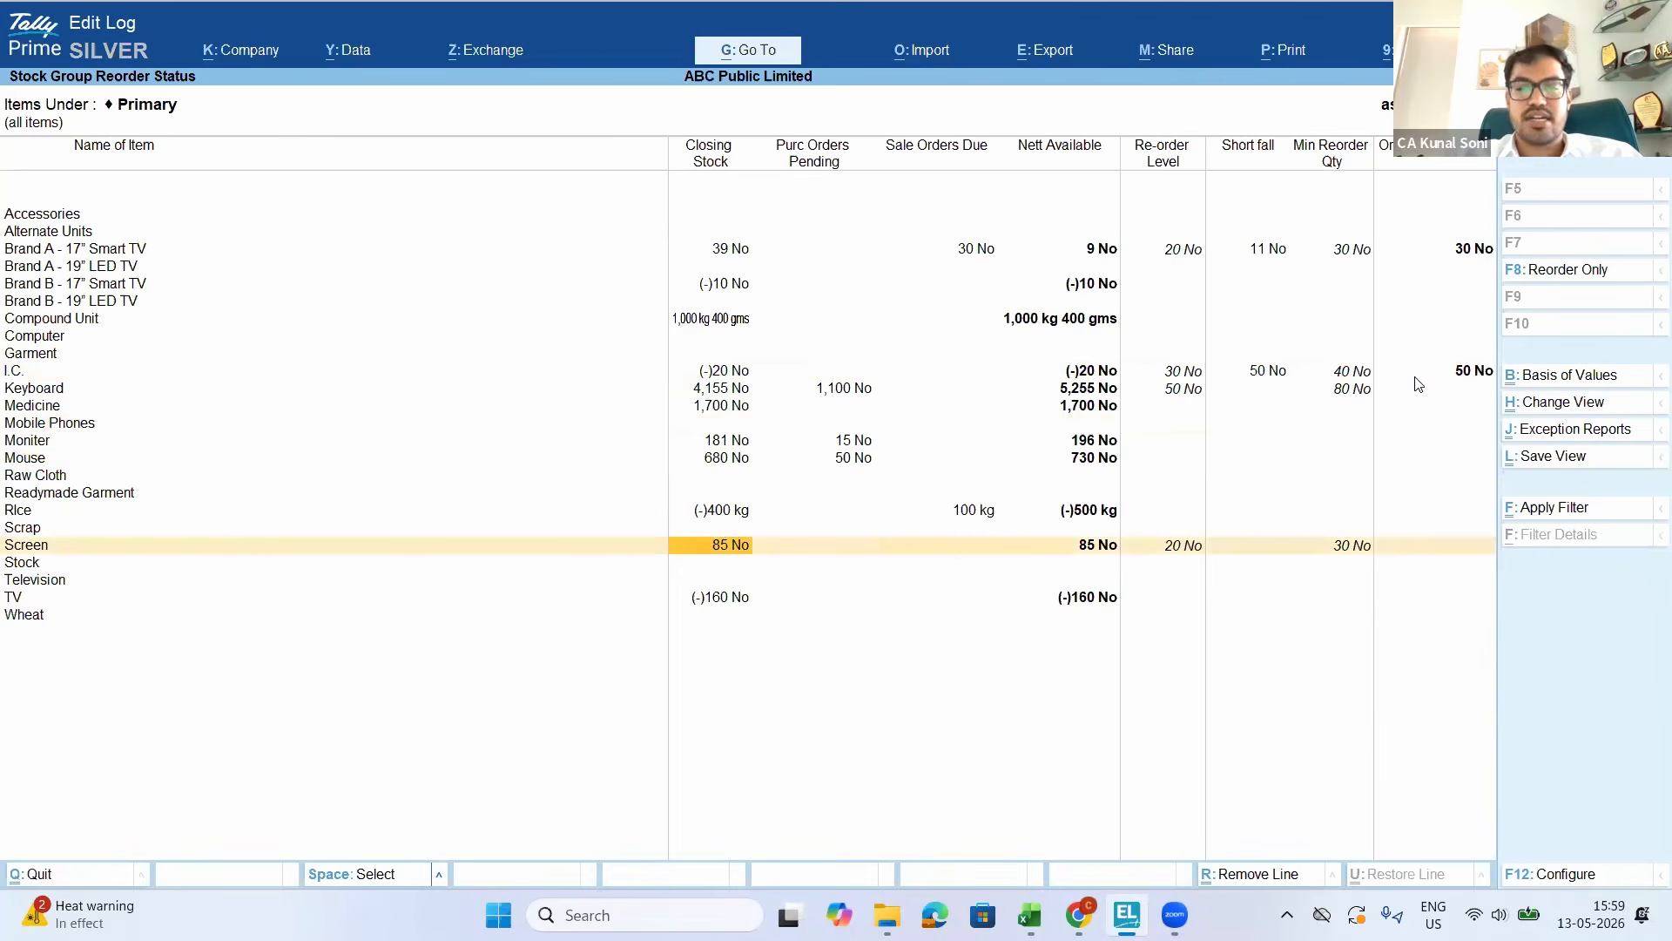
key("Right")
key("Right")
key("Right")
key("Right")
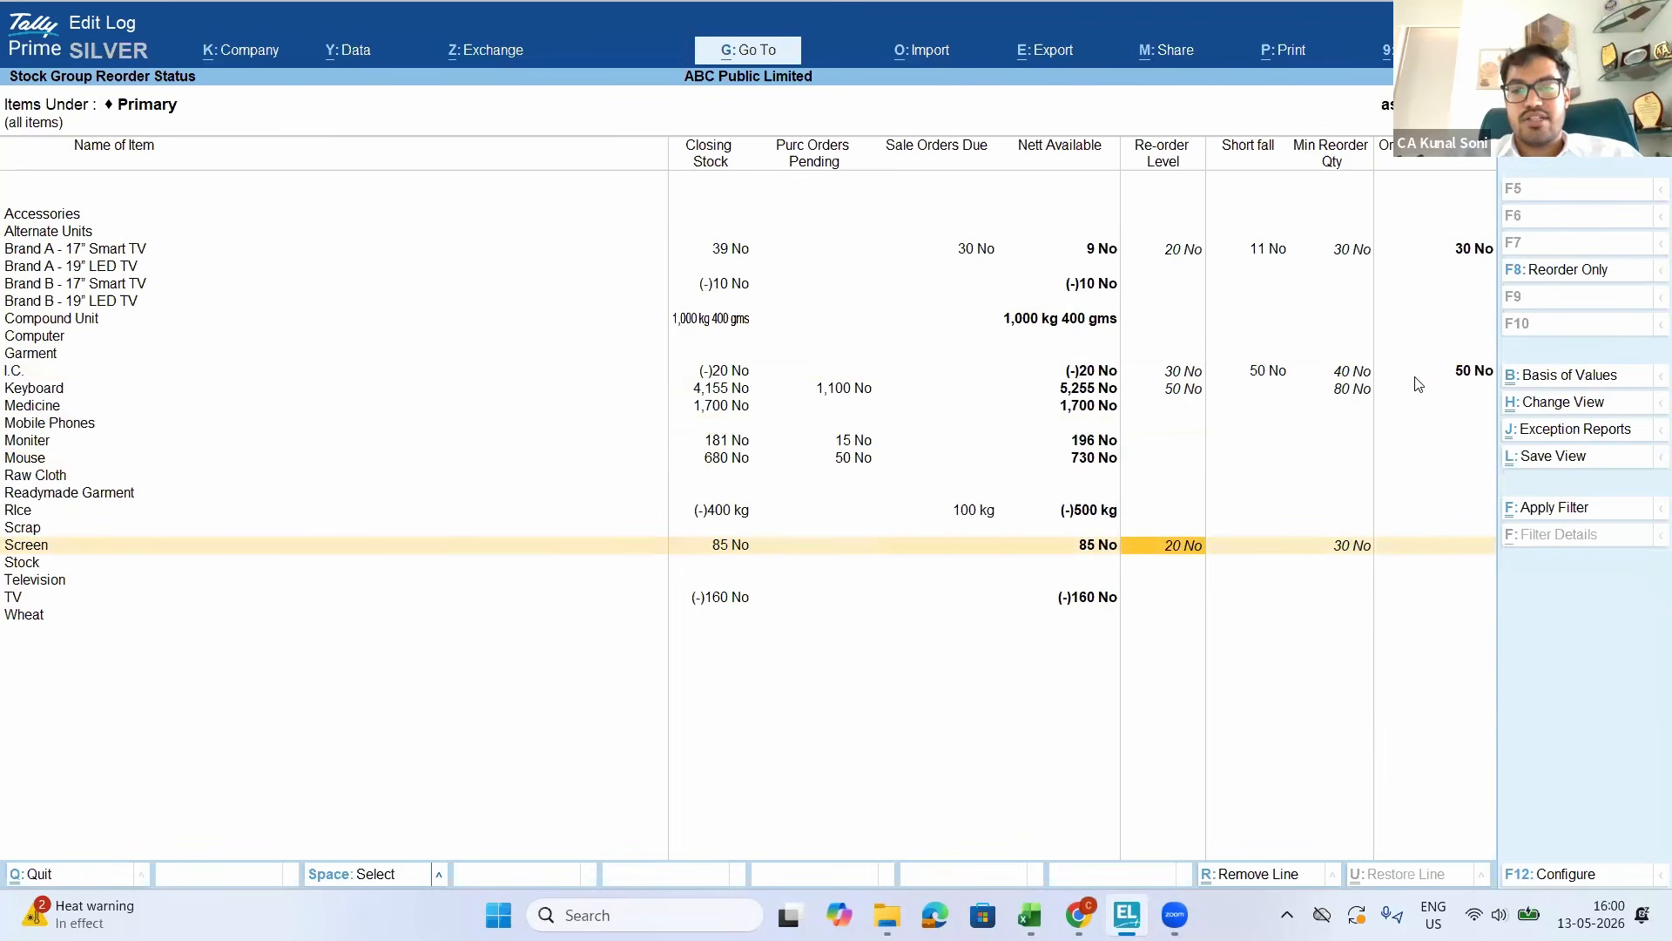
key("Right")
key("Right")
key("Left")
key("Left")
key("Right")
key("Right")
key("Left")
key("Left")
key("Left")
key("Left")
key("Right")
key("Right")
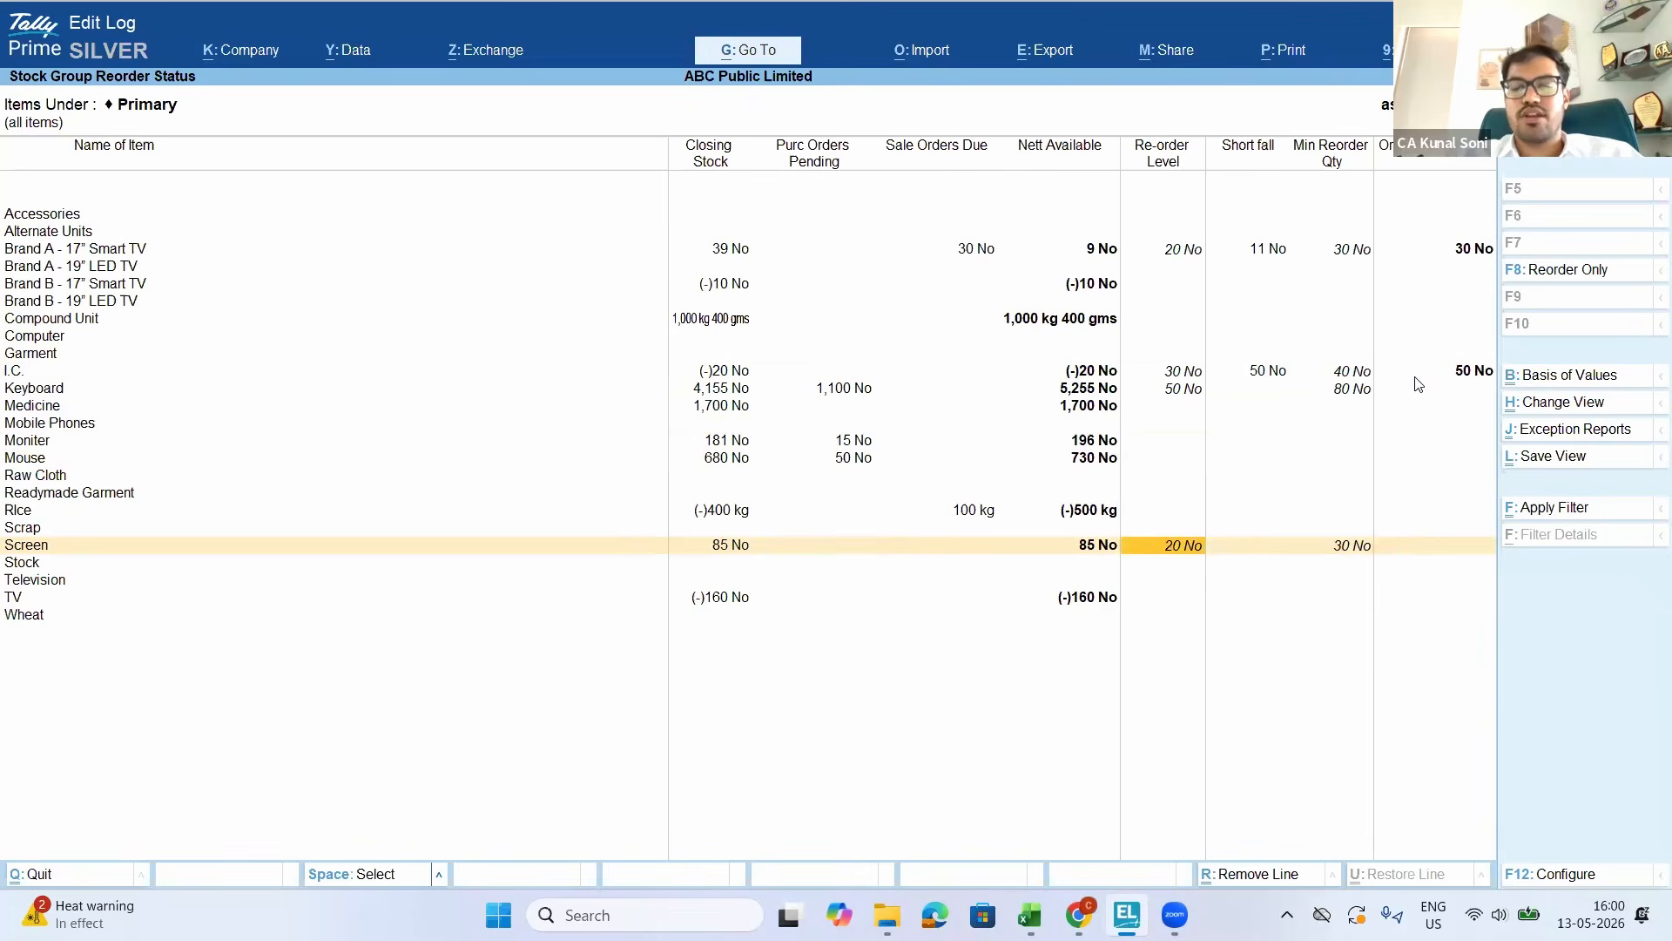
key("Right")
key("Right")
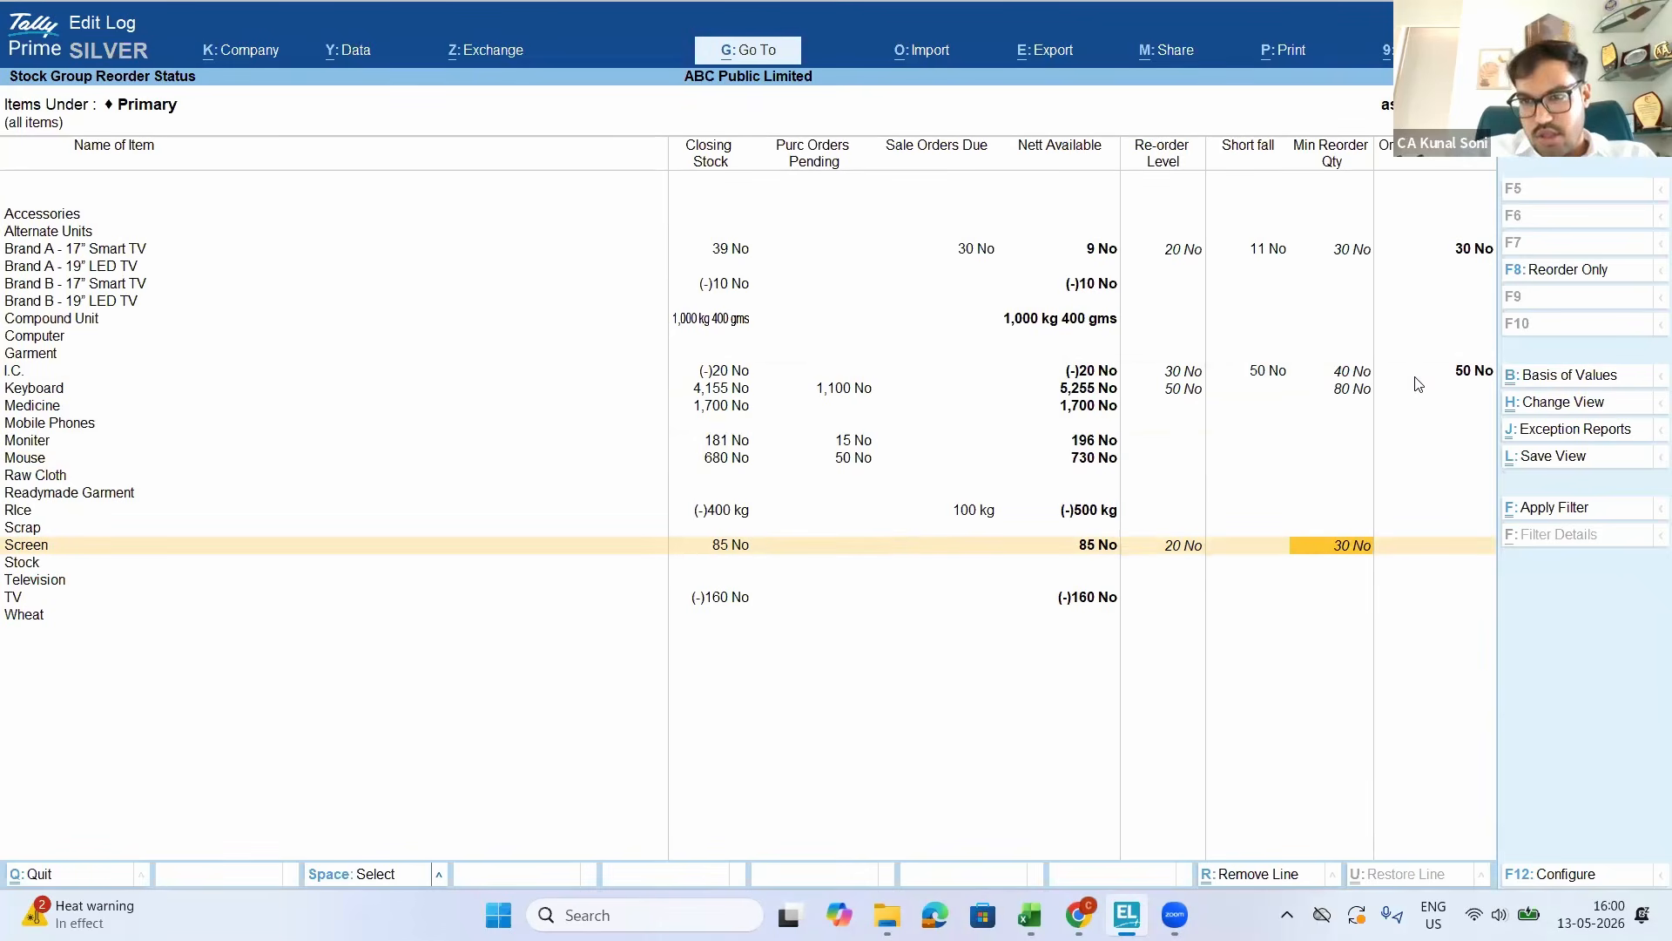
Close the Reorder Status report and go back to the Gateway of Tally
key("Escape")
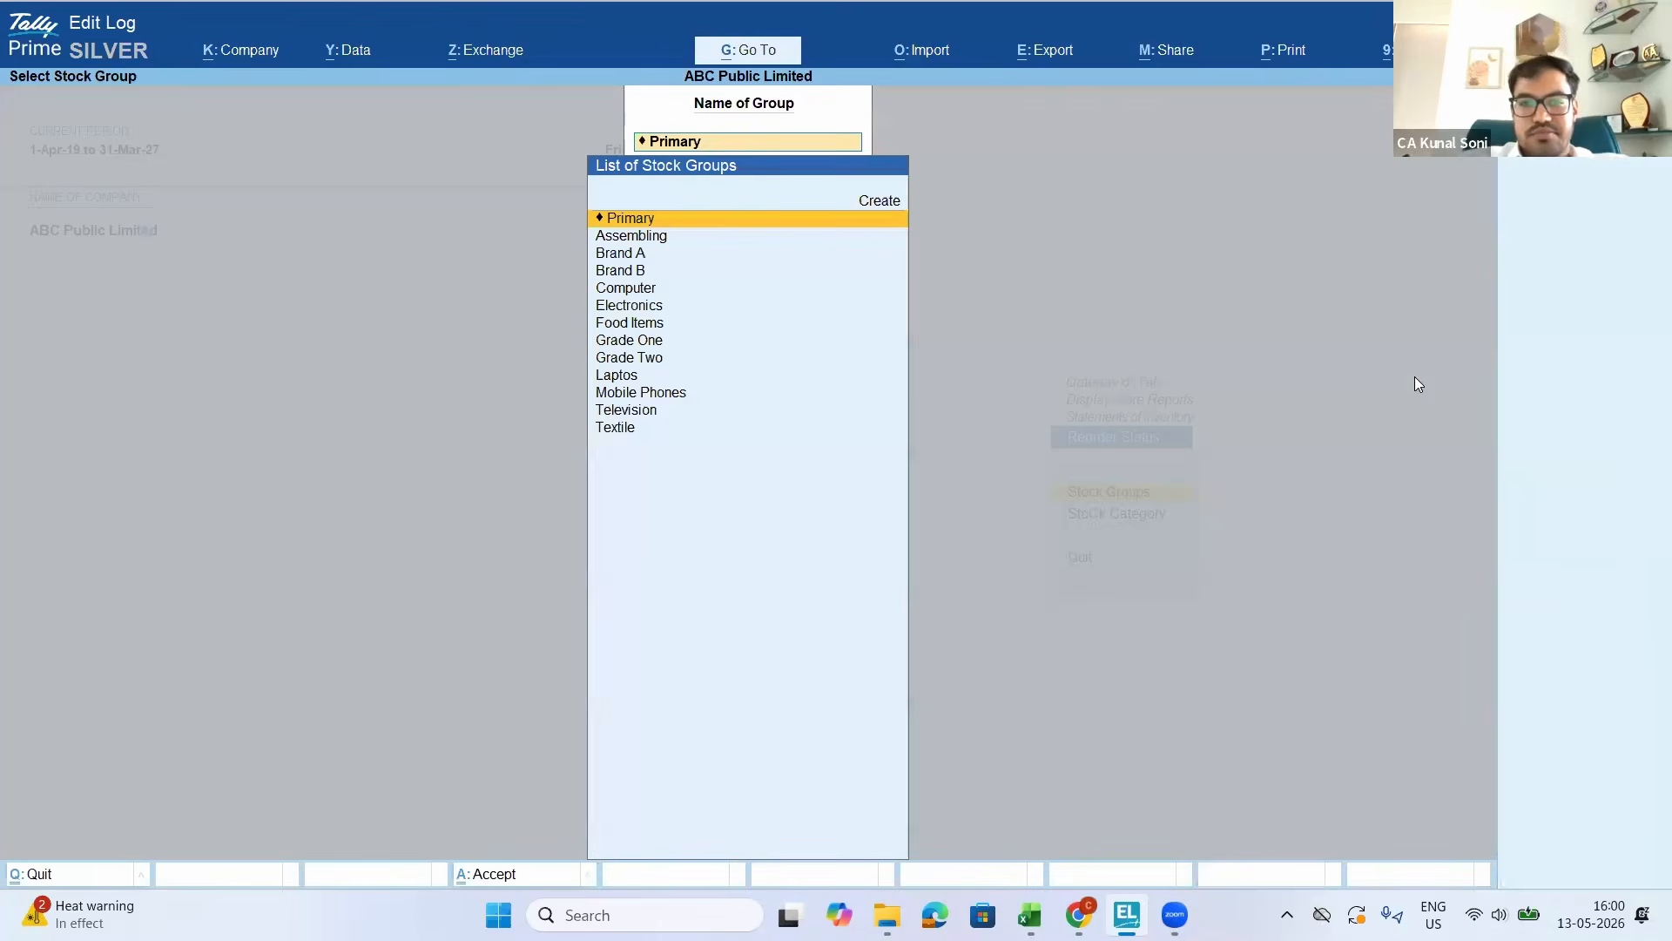
key("Escape")
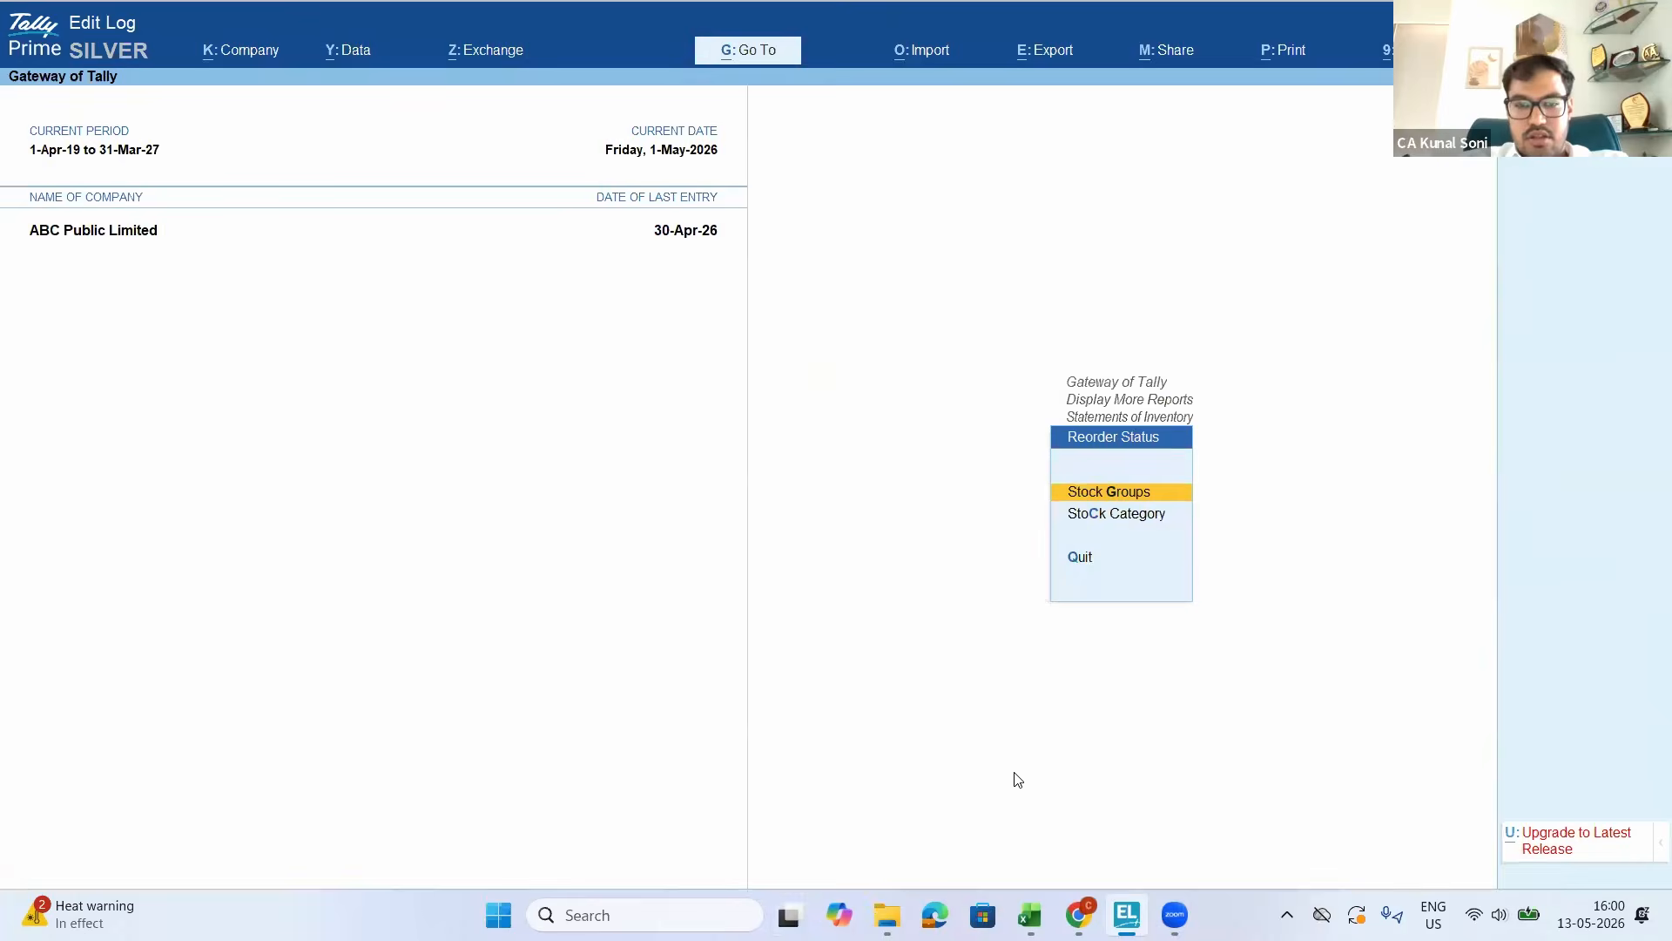
key("alt+Tab")
key("alt+Tab")
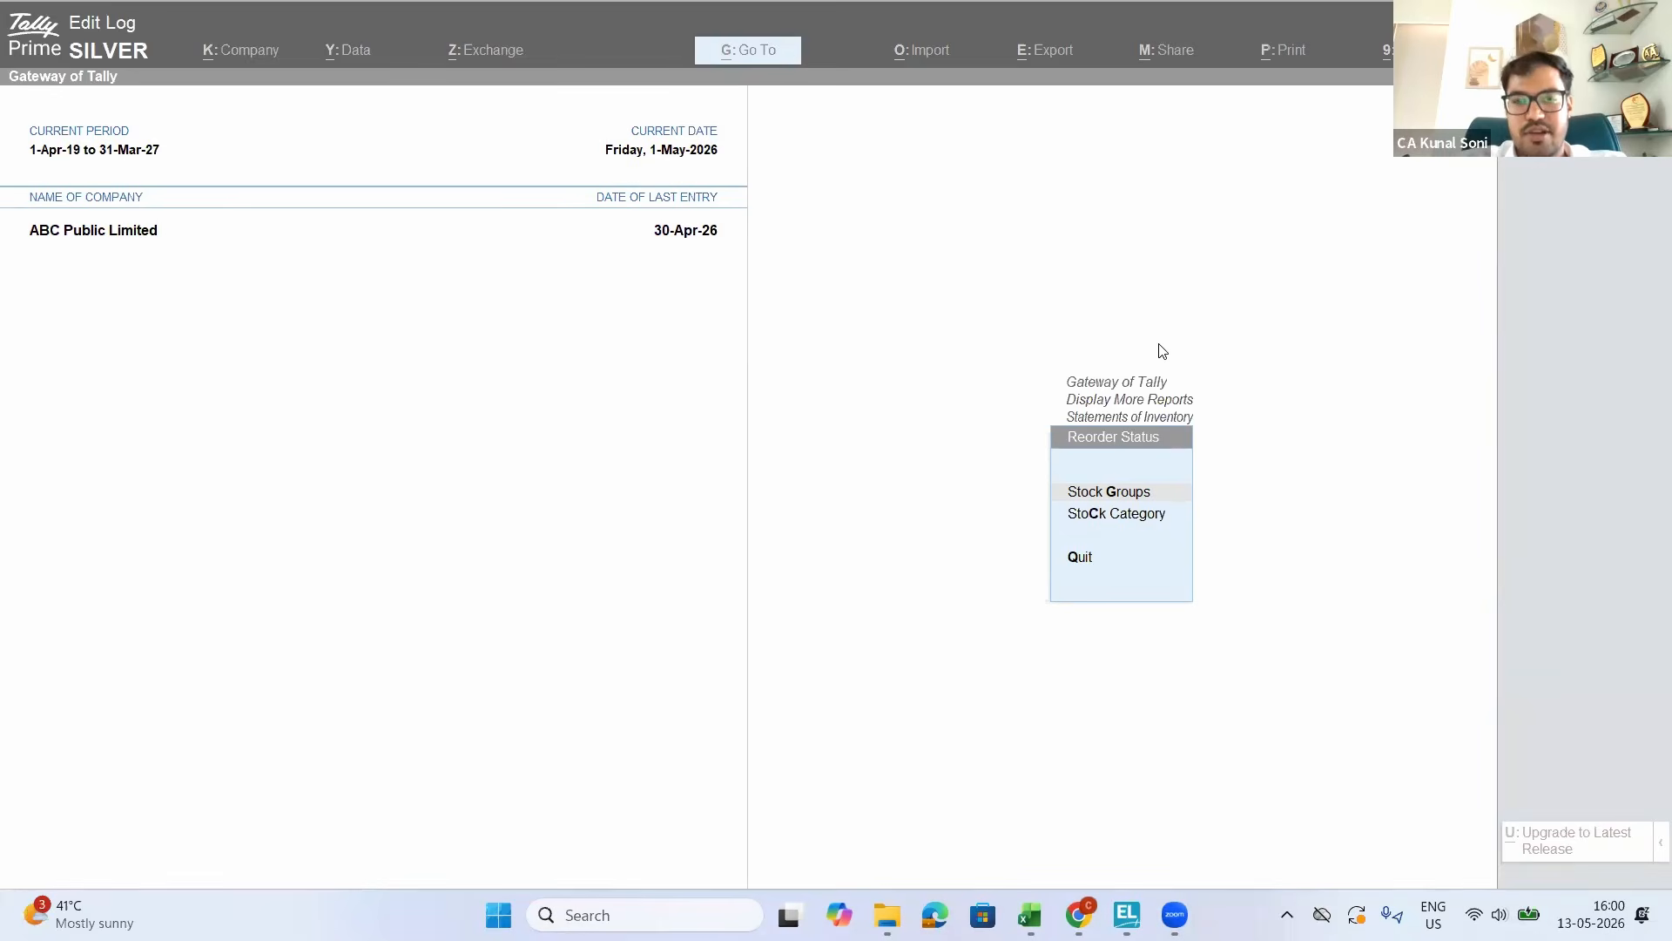
left_click(810, 507)
key("Escape")
key("Escape")
key("Escape")
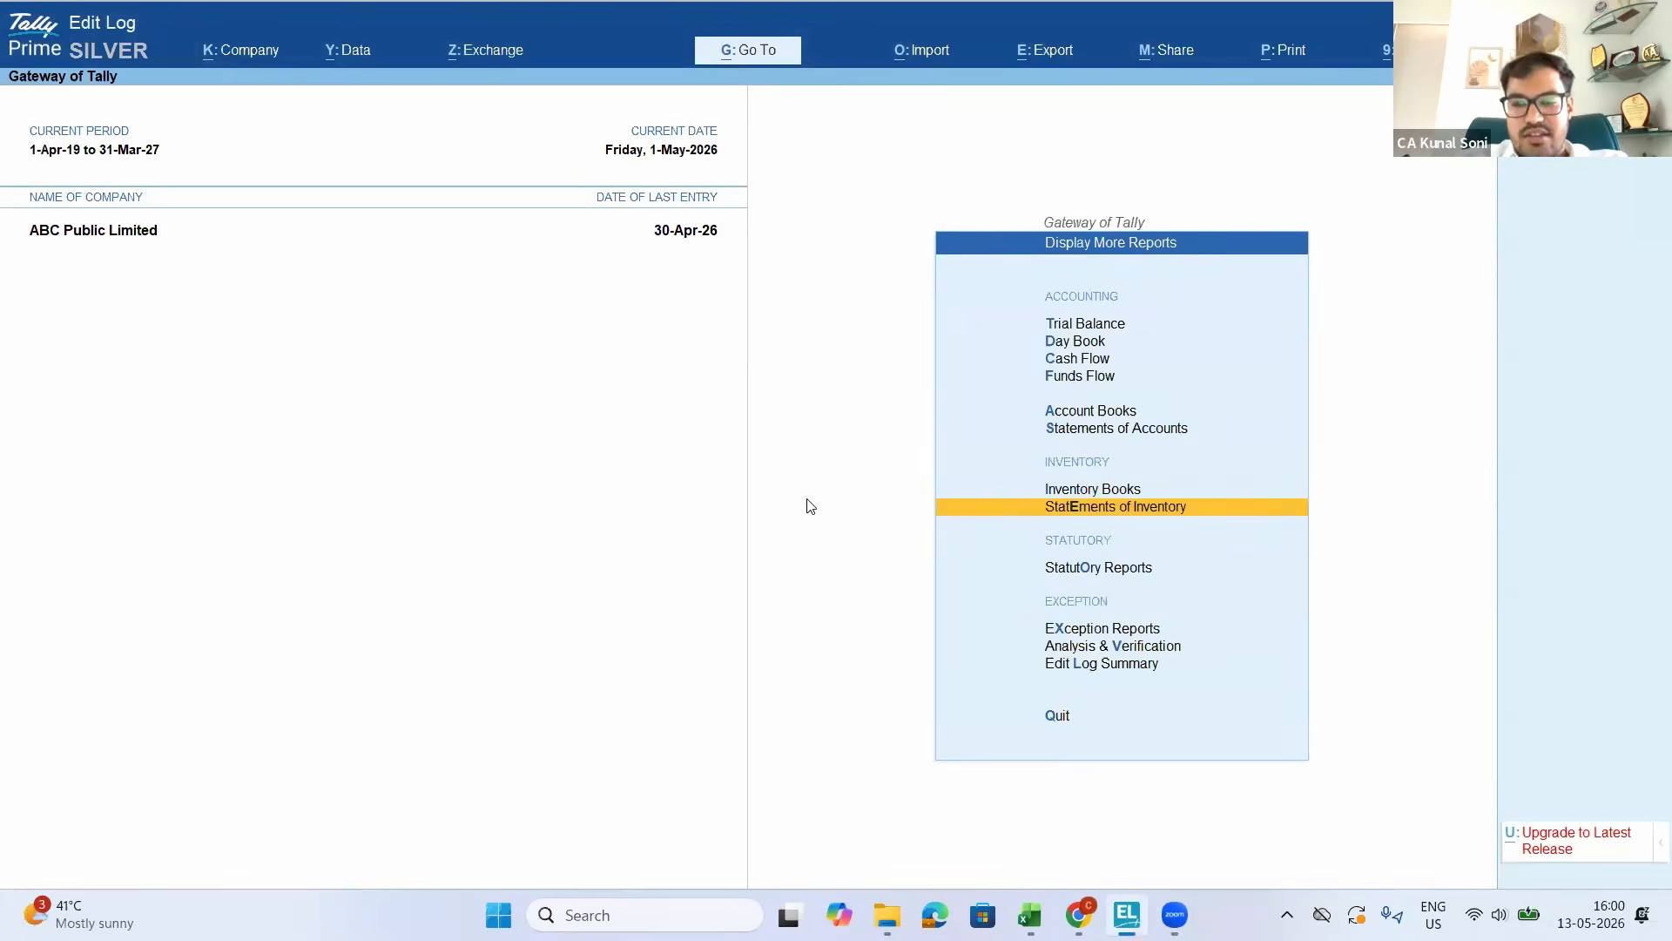
Open voucher creation and change the voucher type to Assembling
key("Up")
key("Up")
key("Up")
key("Up")
key("Up")
key("Up")
key("Up")
key("Up")
key("Up")
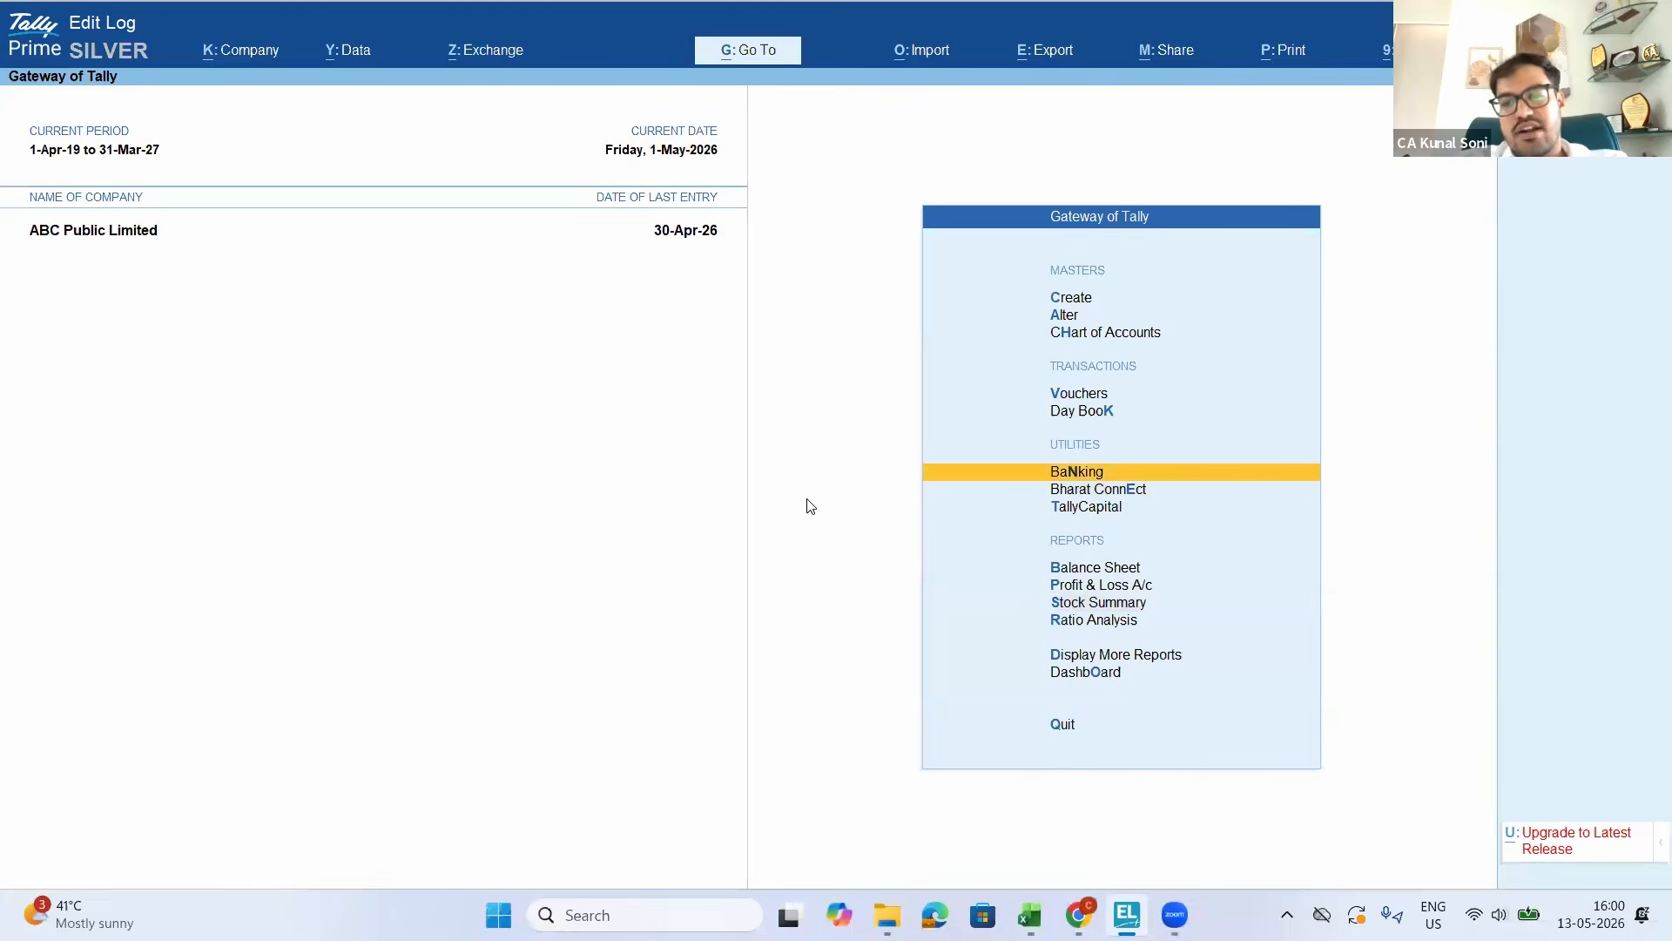
key("Return")
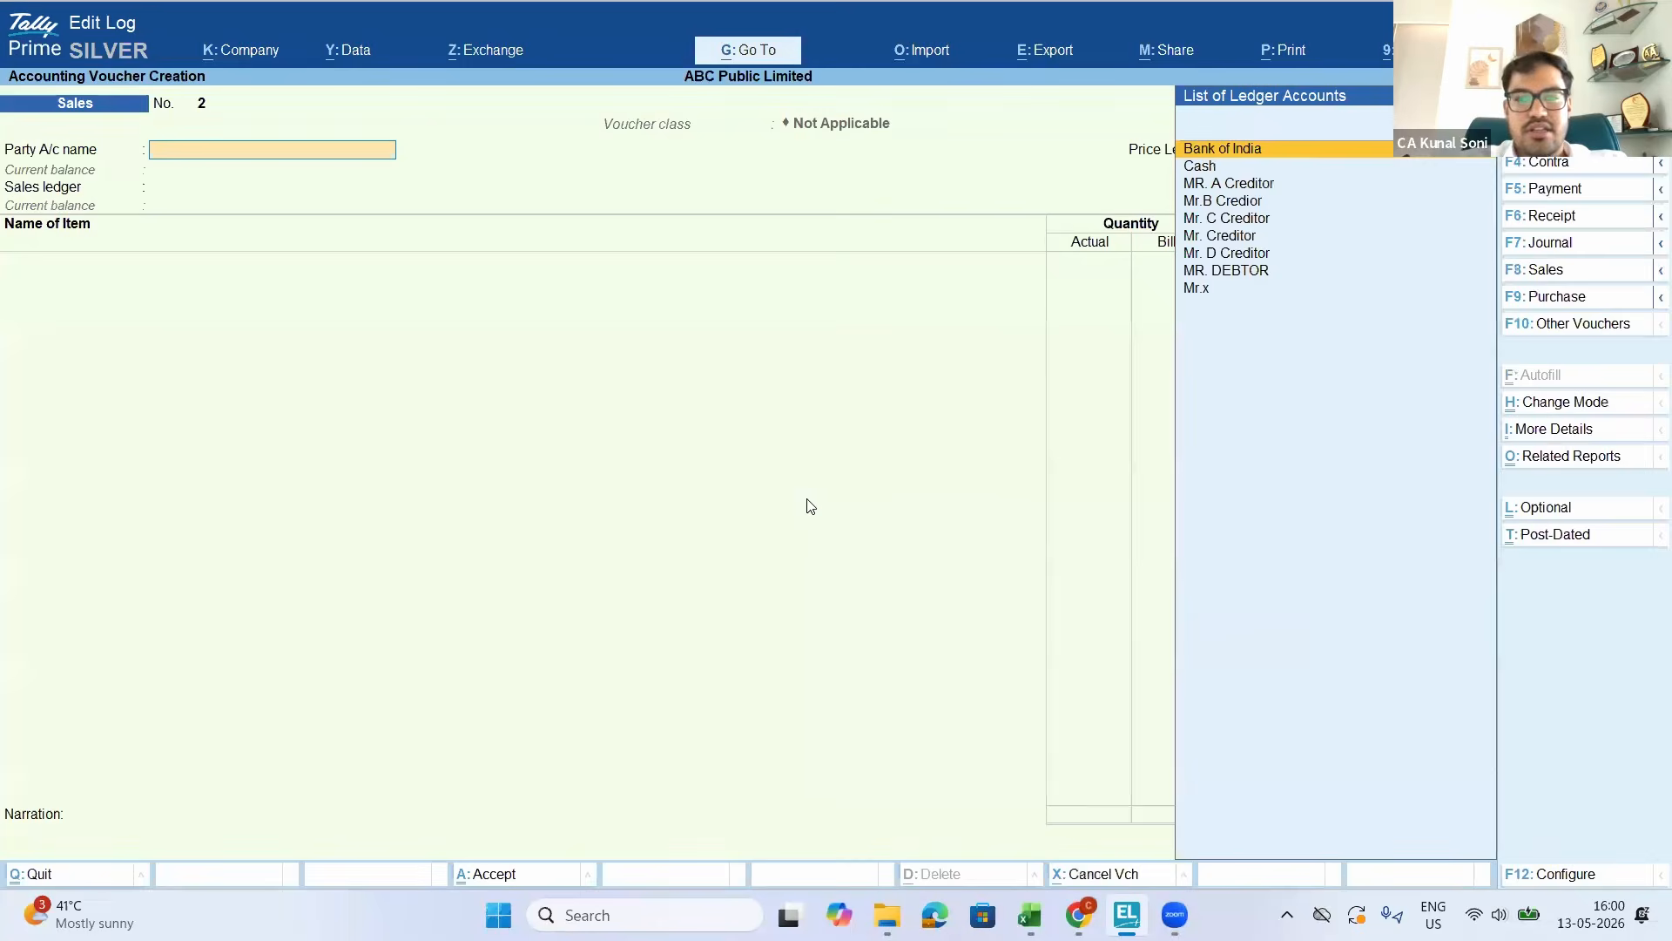
key("alt+F7")
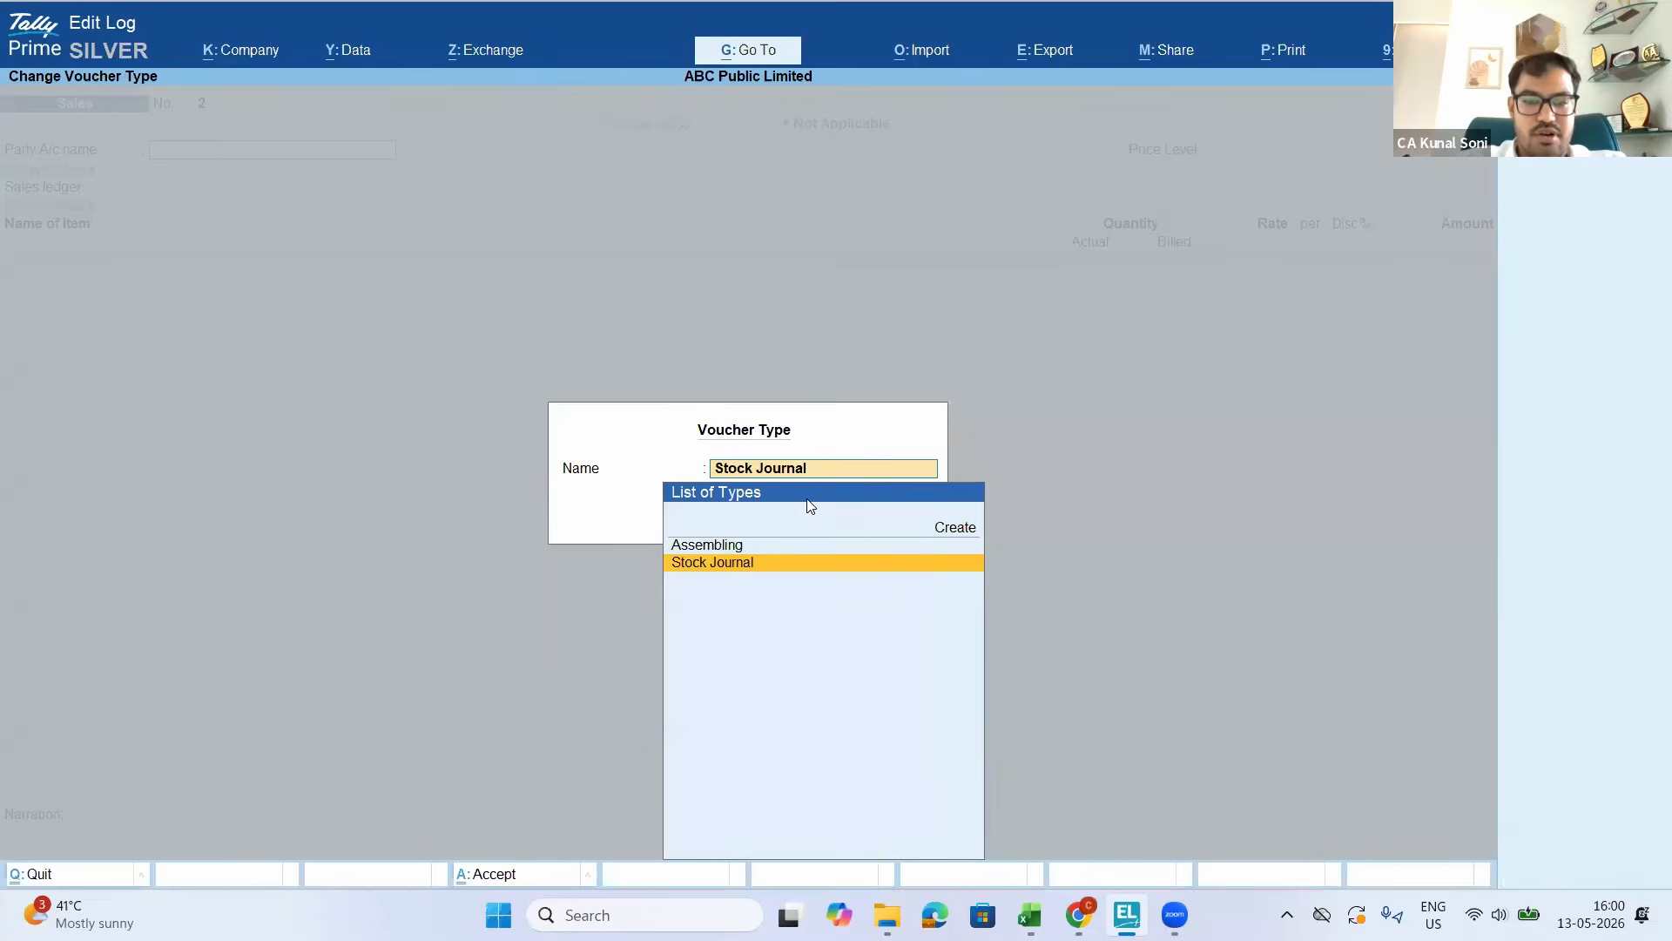
key("Up")
key("Return")
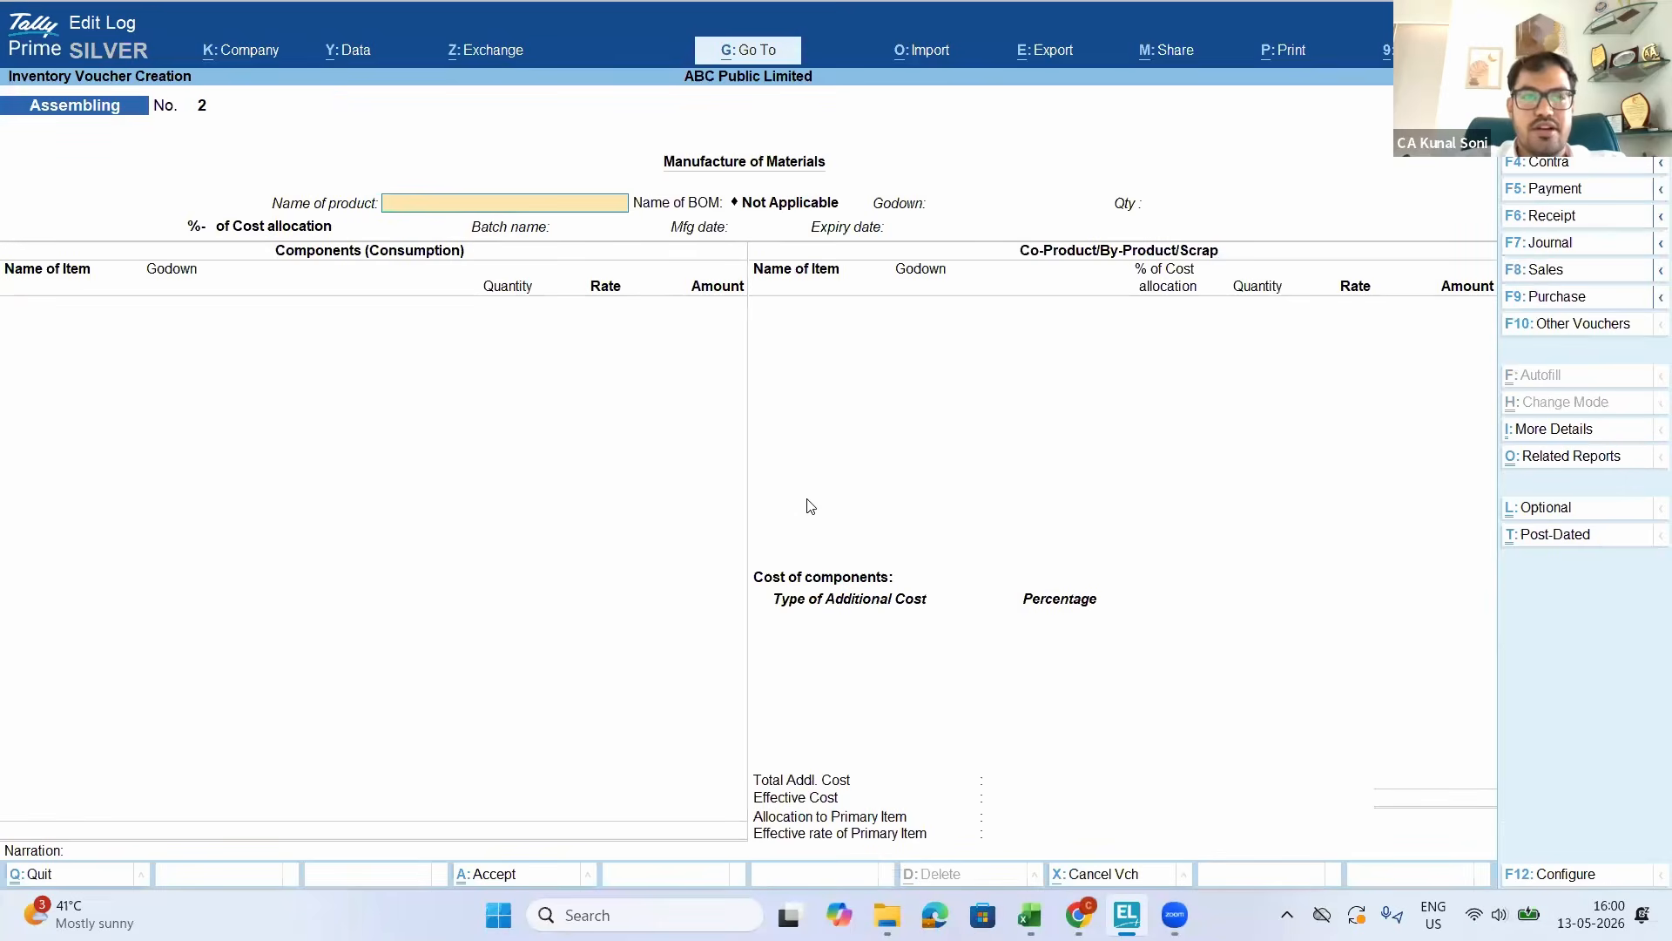
Enter Brand A - 17" Smart TV as the product in the Finishhed Goods. godown, quantity 3, with cost tracking Not Applicable
type("Br")
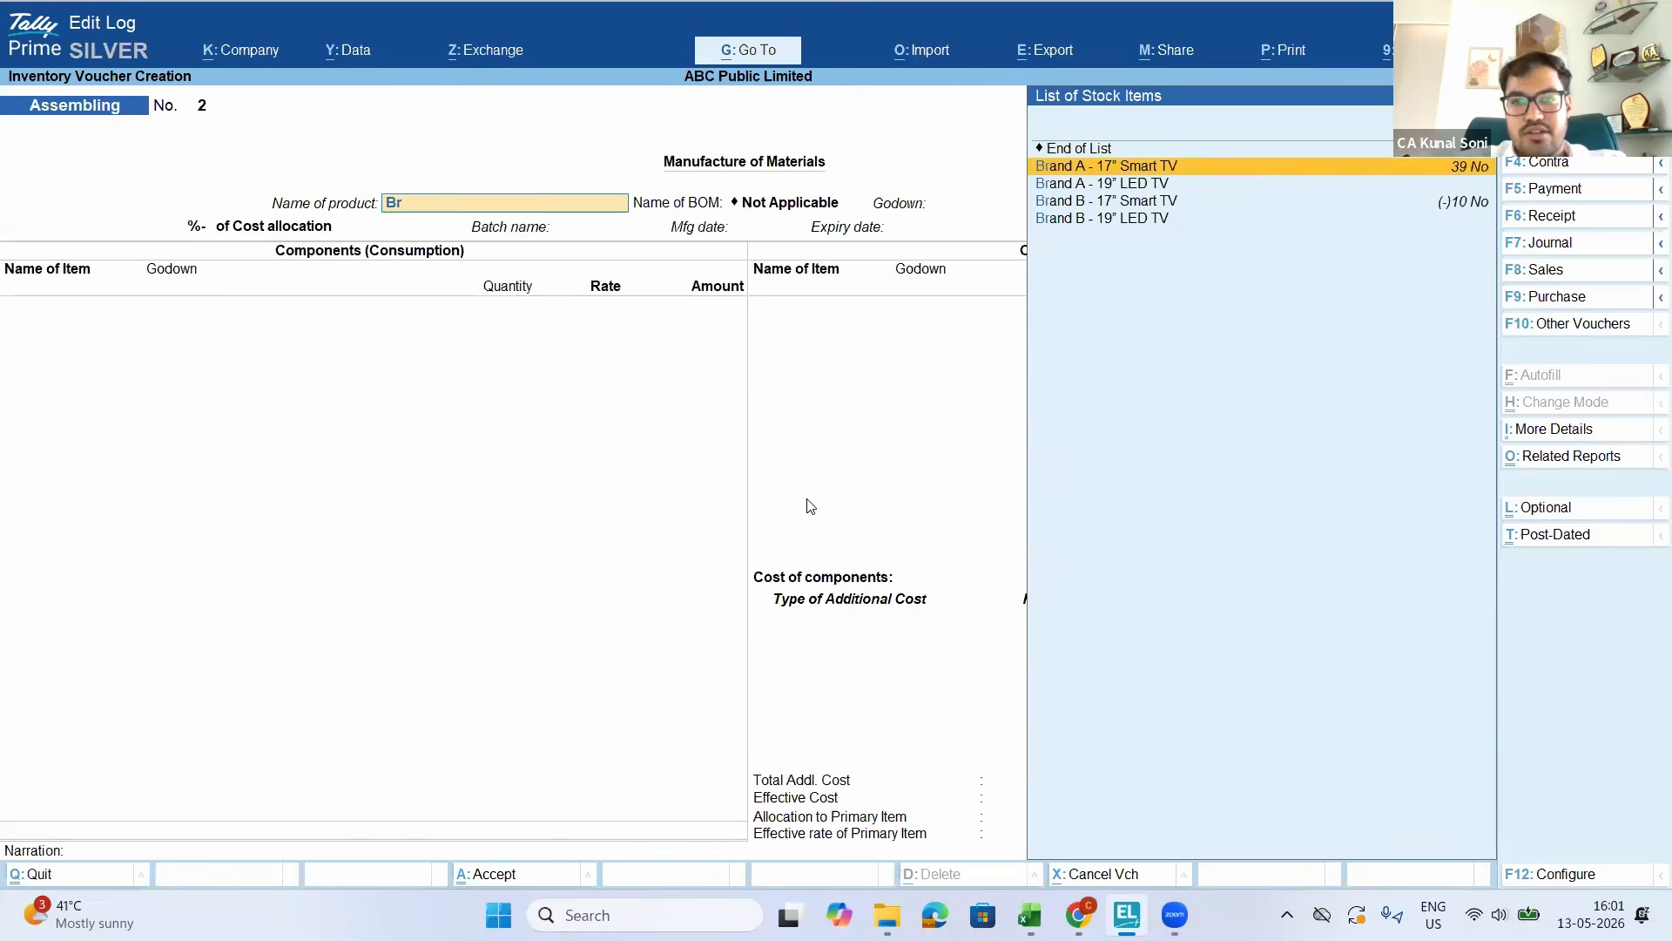
key("Return")
type("F")
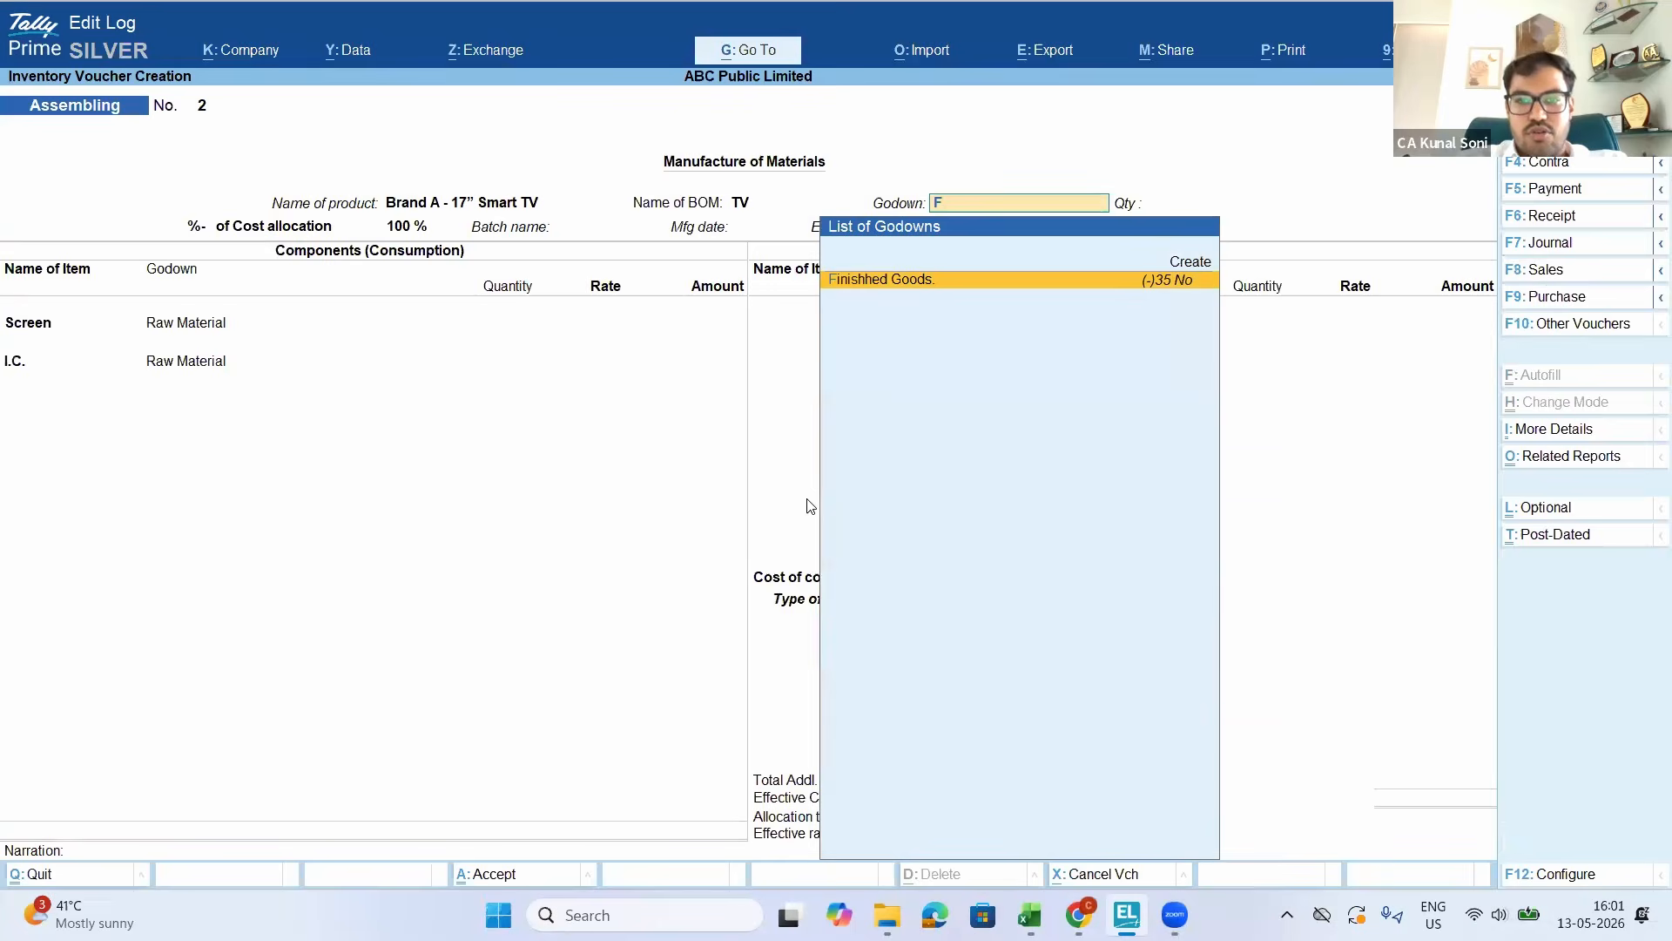
key("Return")
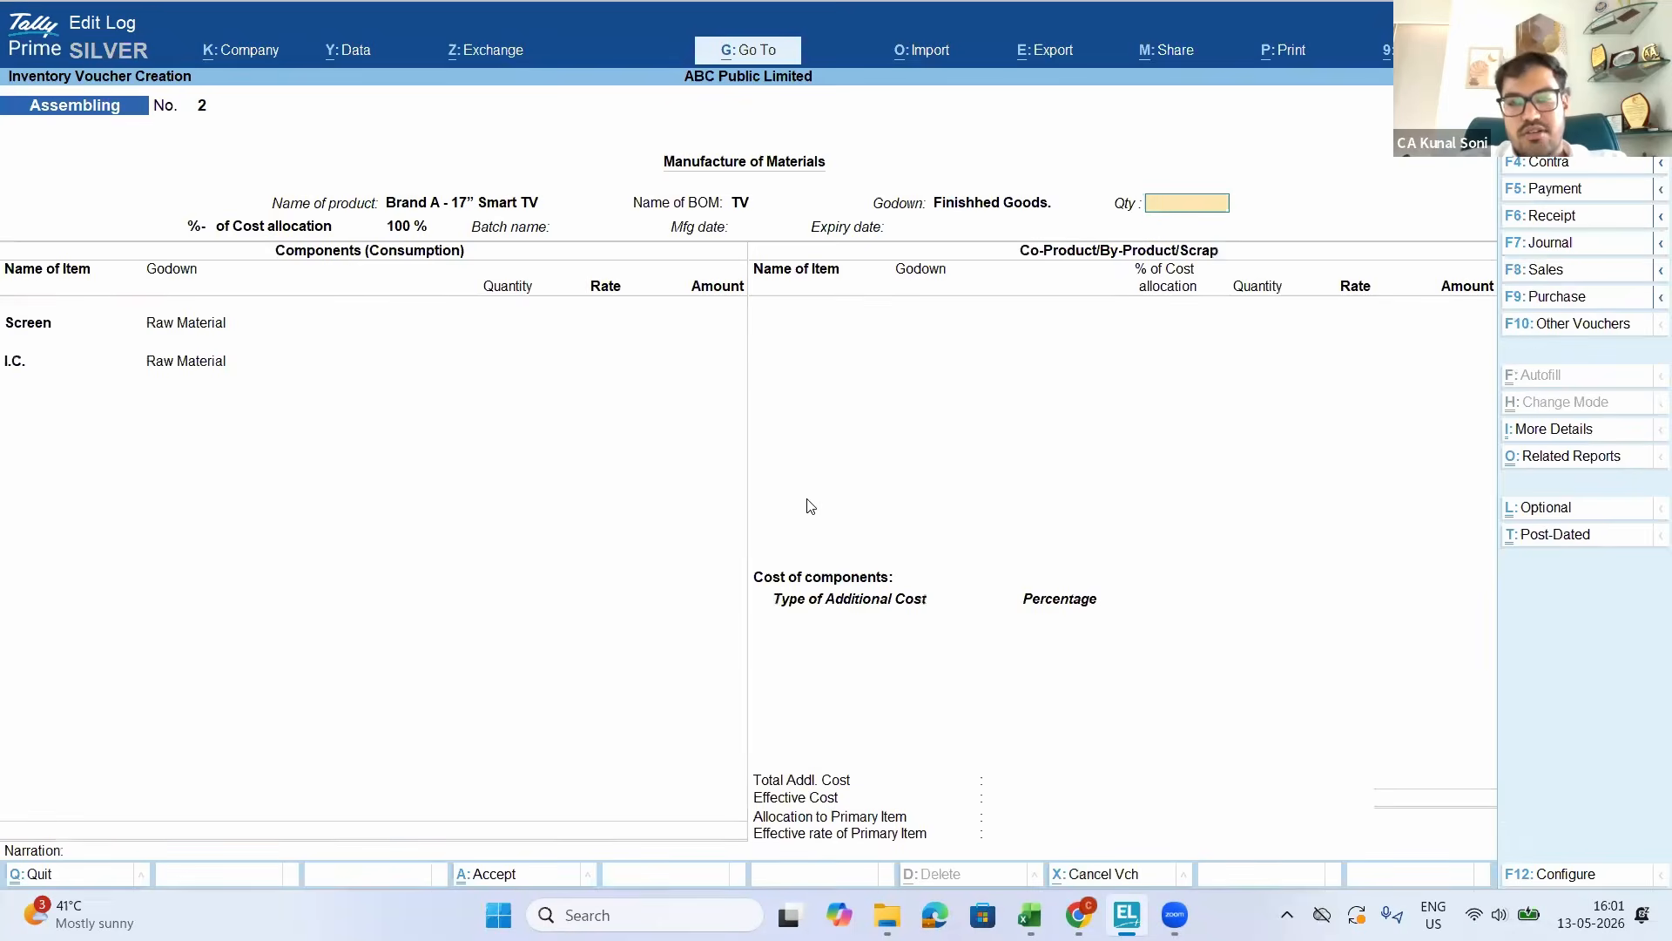
type("3")
key("Return")
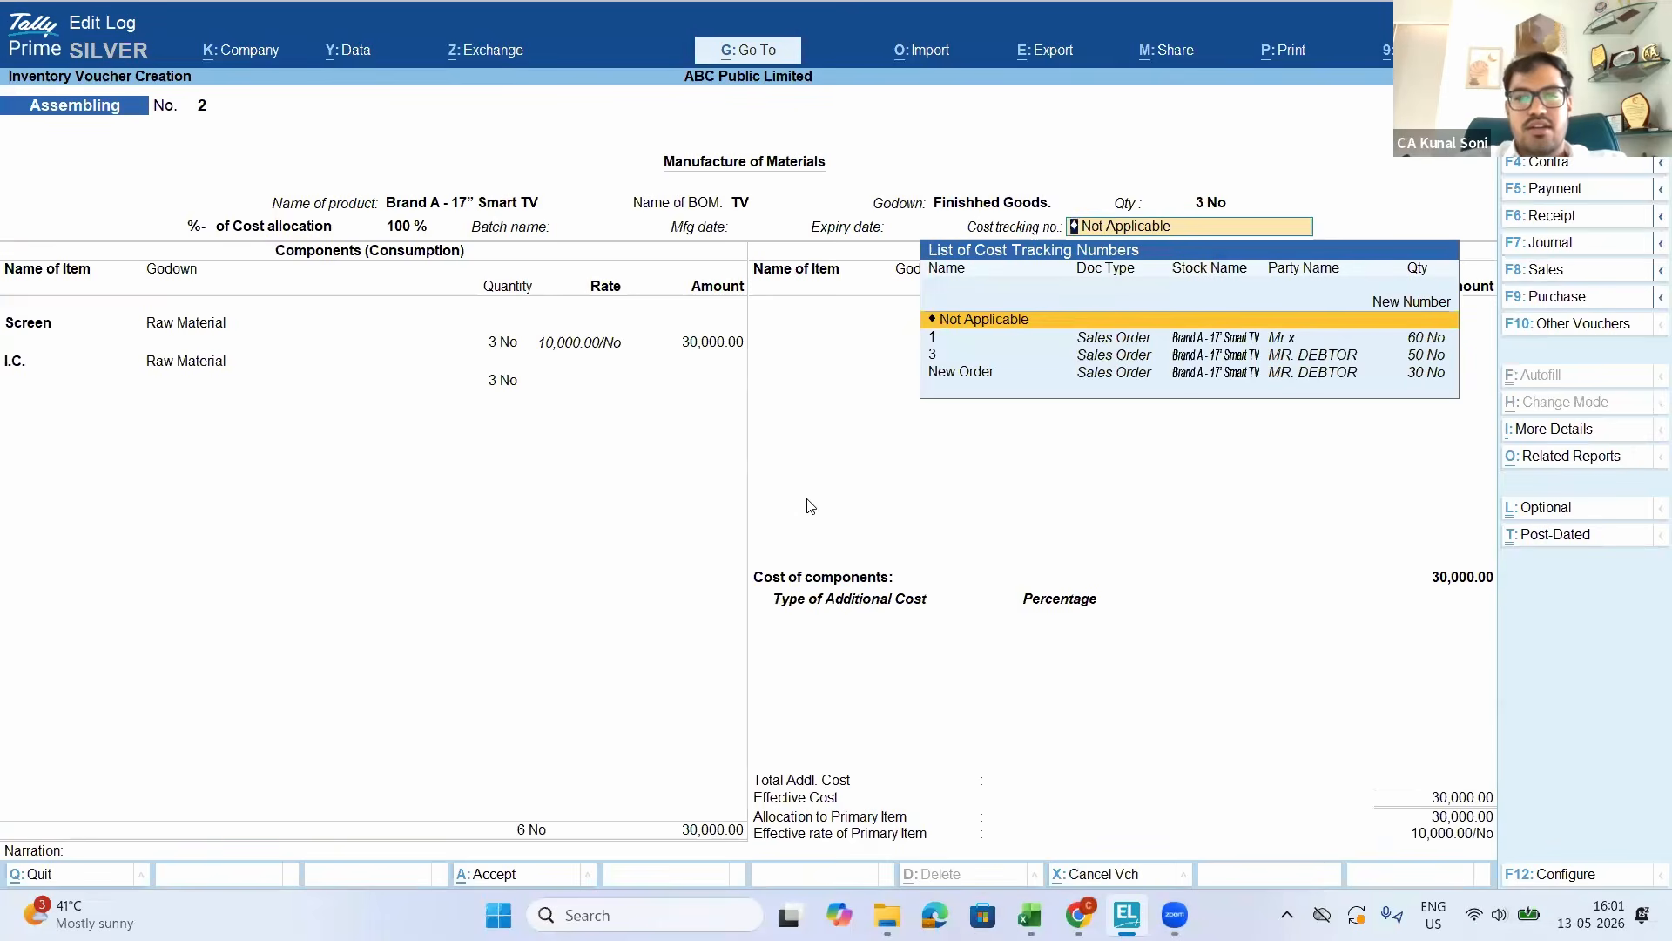
key("Return")
key("Return")
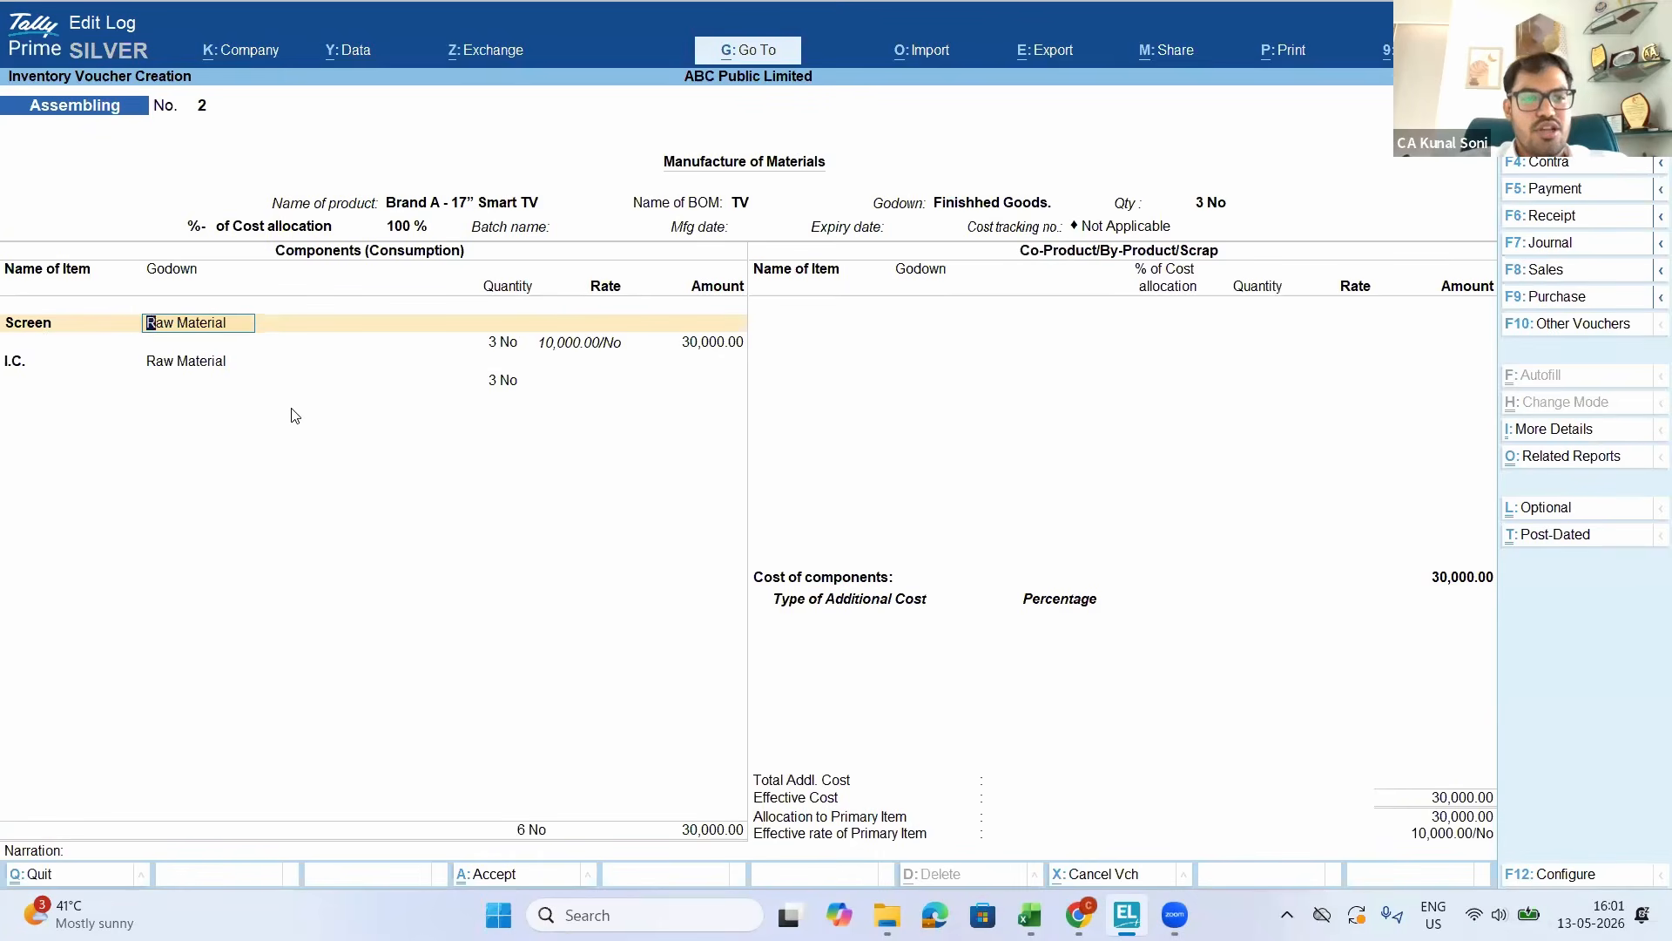
Keep the Raw Material godown for the Screen component and set its consumed quantity to 2
key("Return")
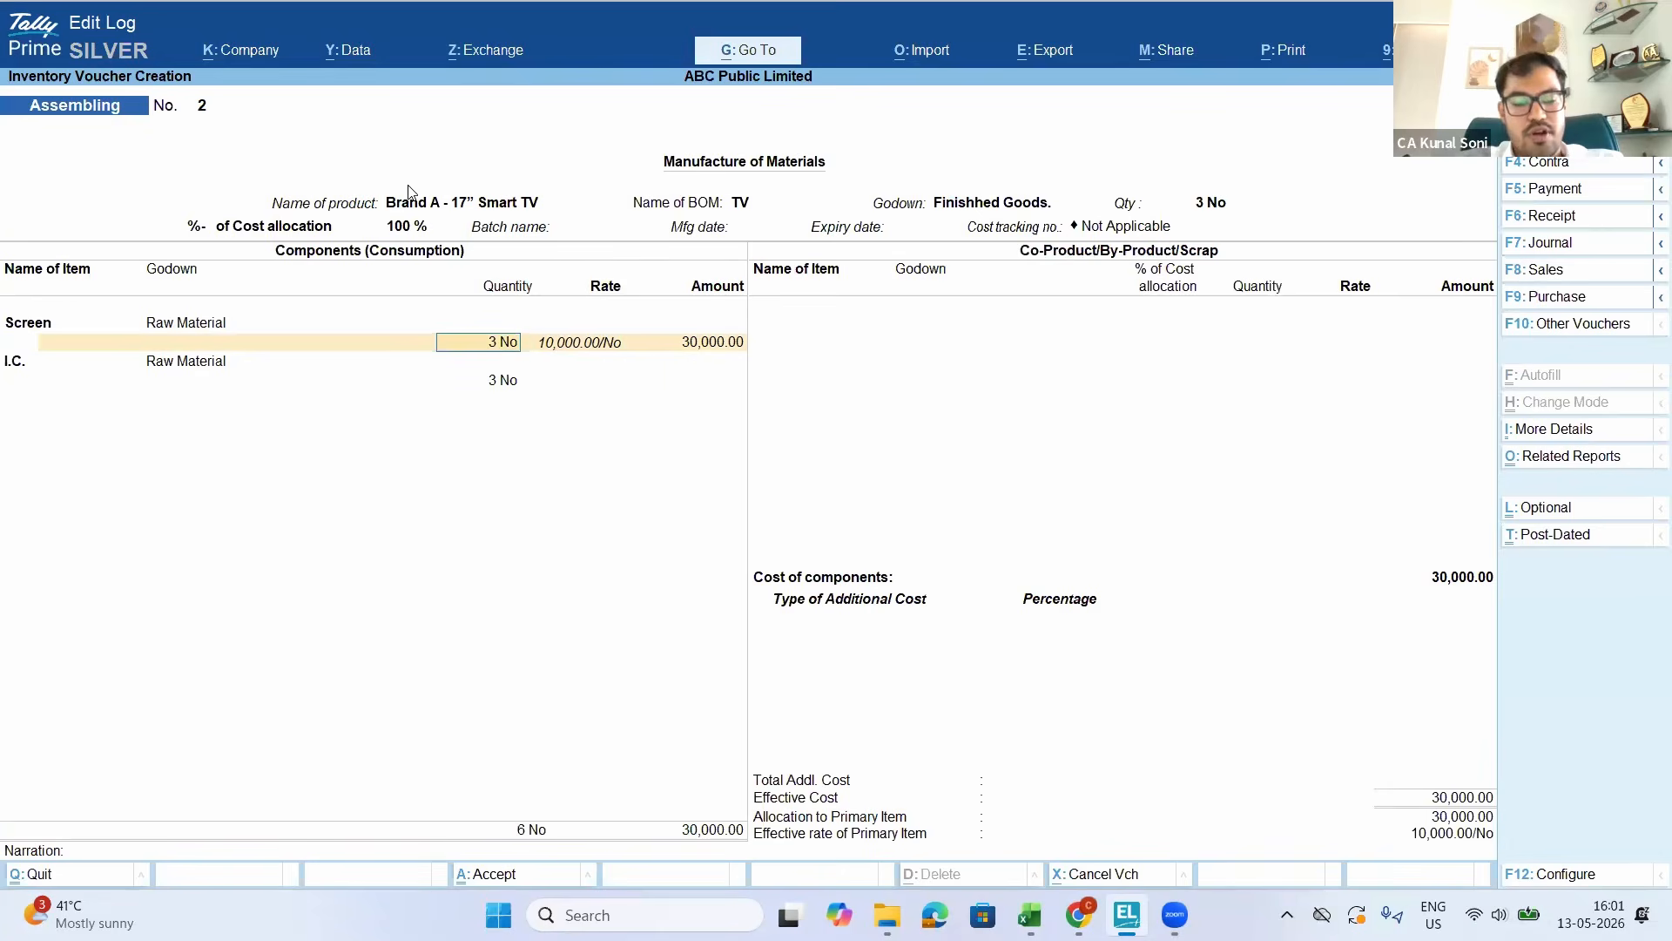
type("2")
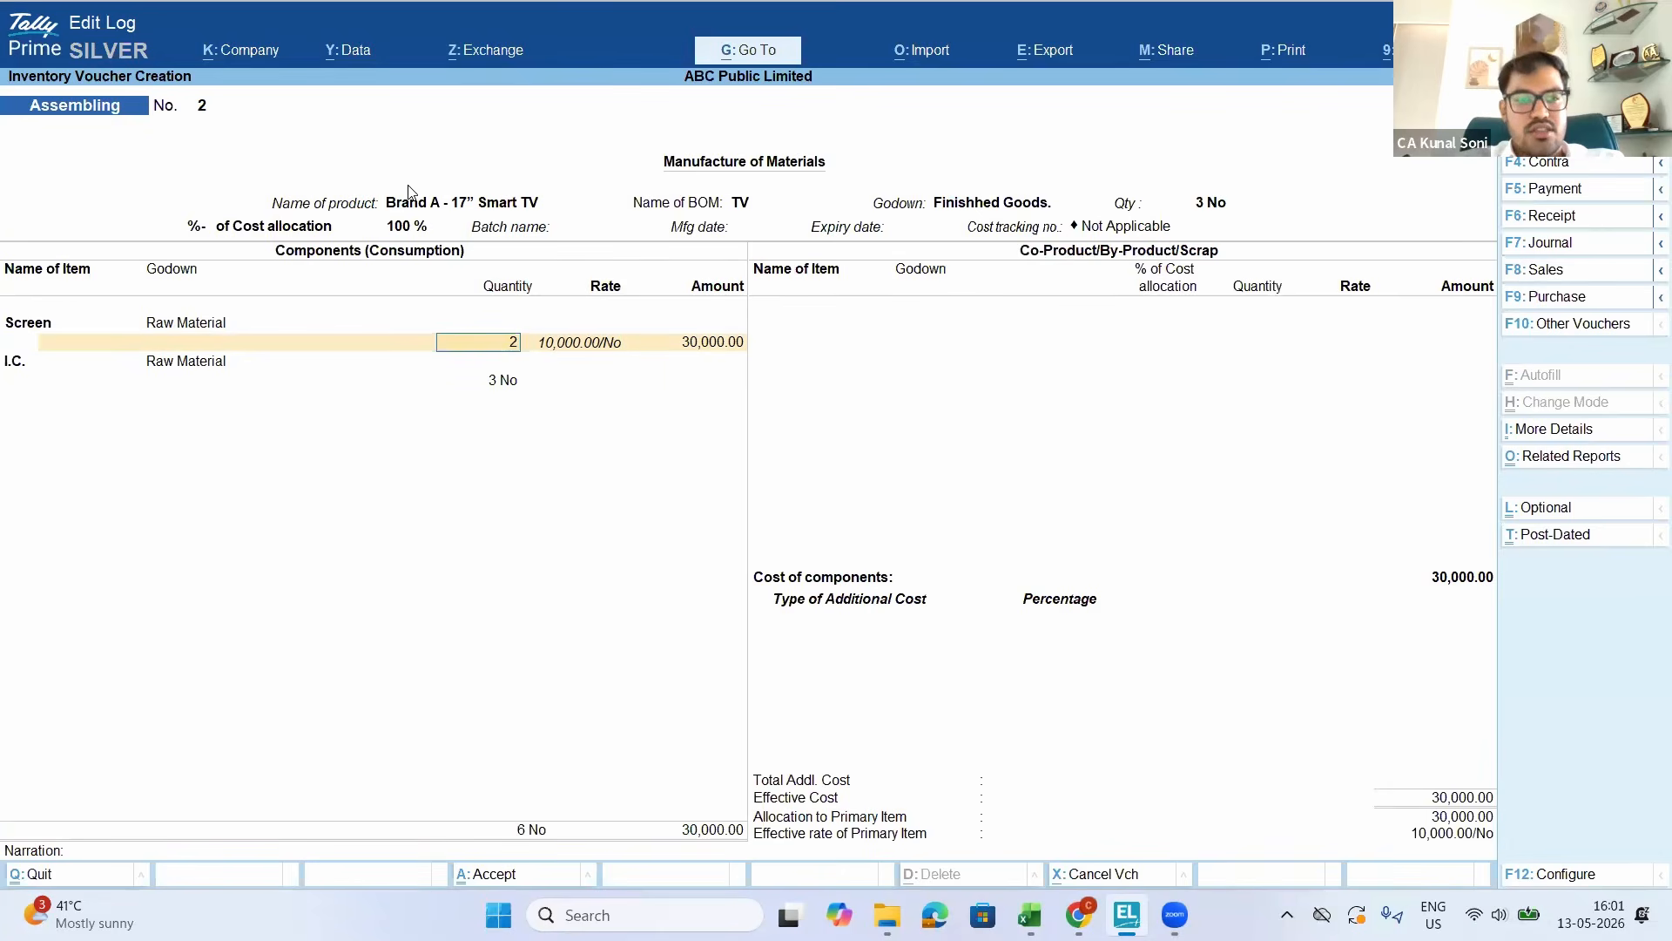
key("Return")
key("Return")
key("Return")
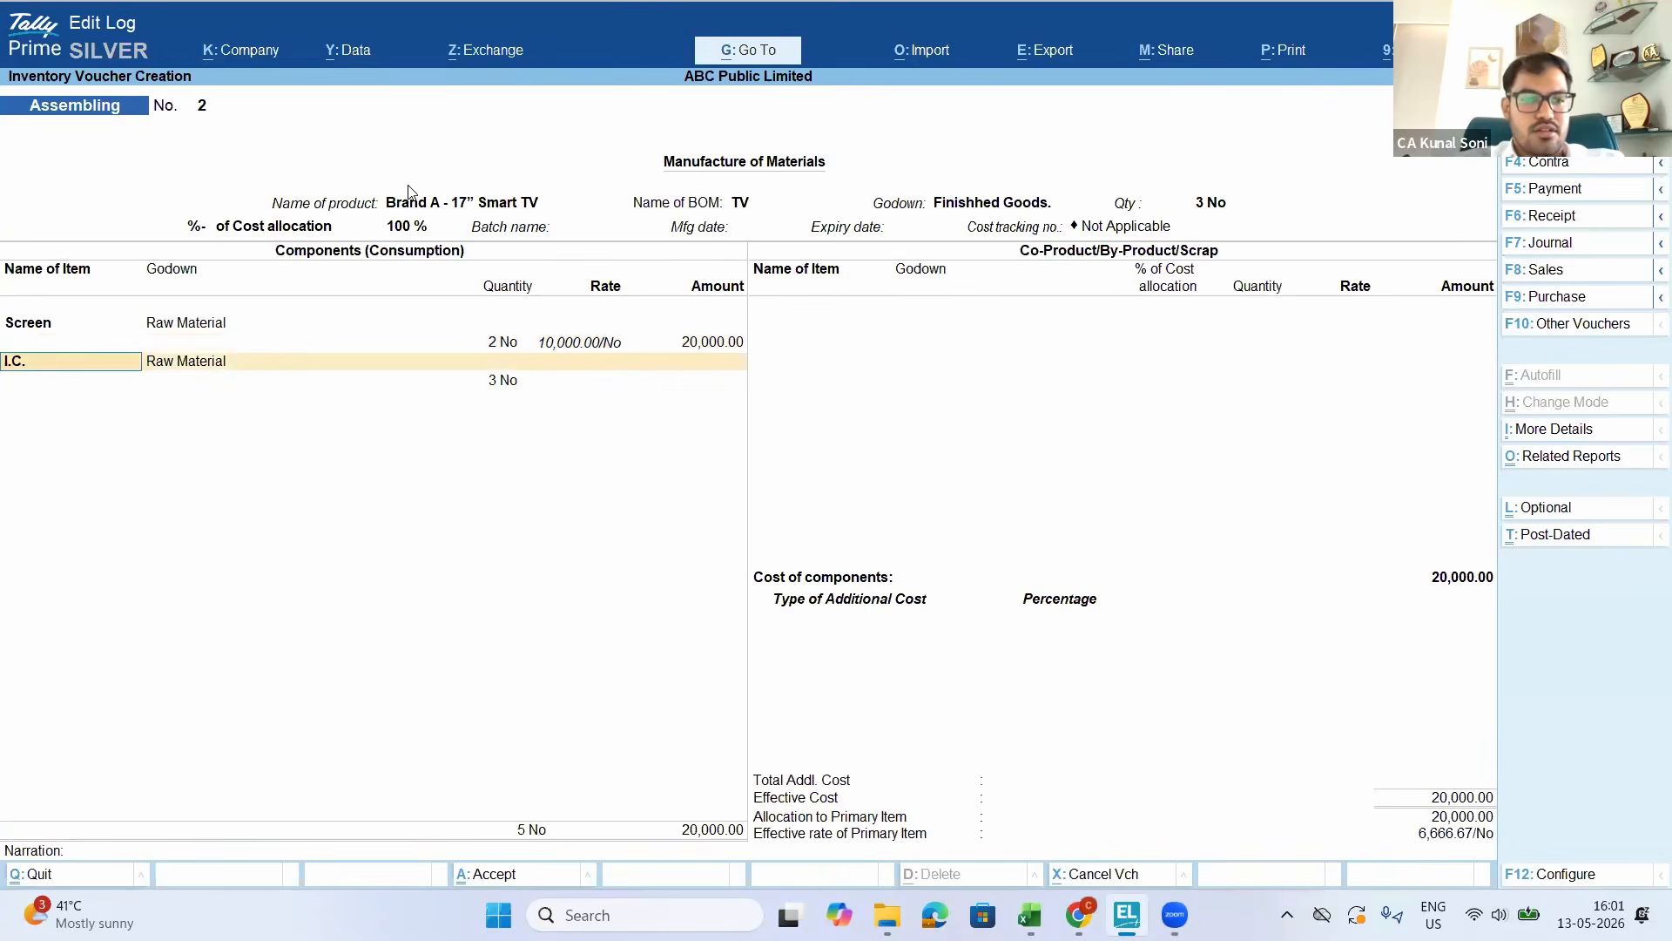
Set the consumed quantity of the I.C. component to 2
key("Return")
type("2")
key("Return")
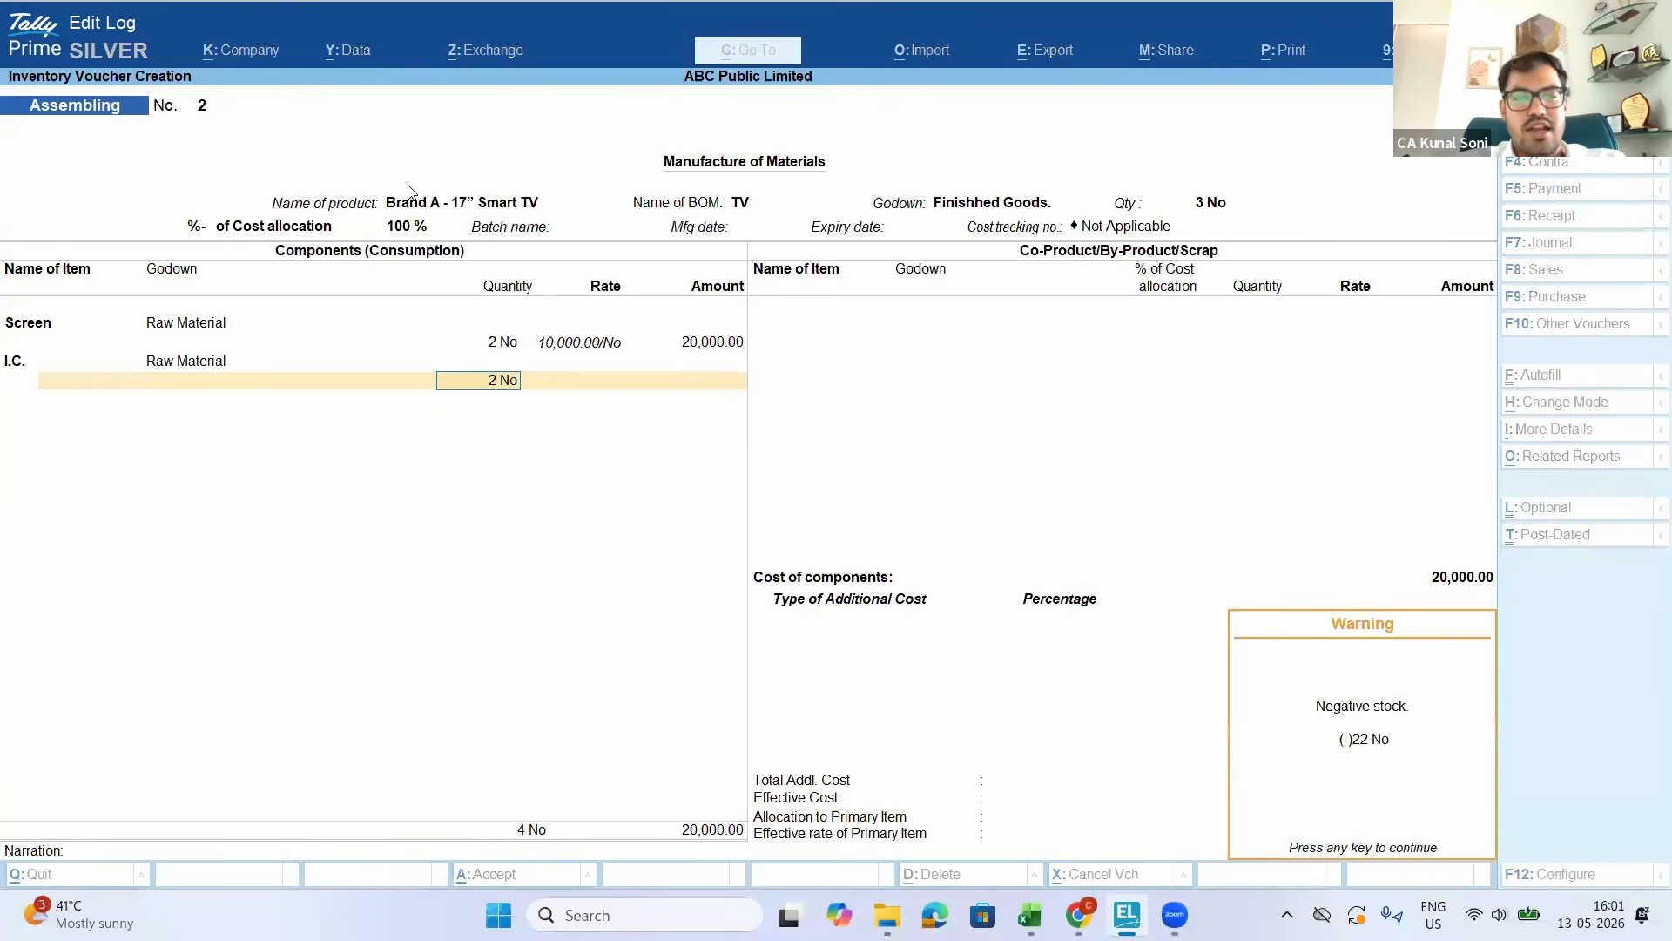
key("Return")
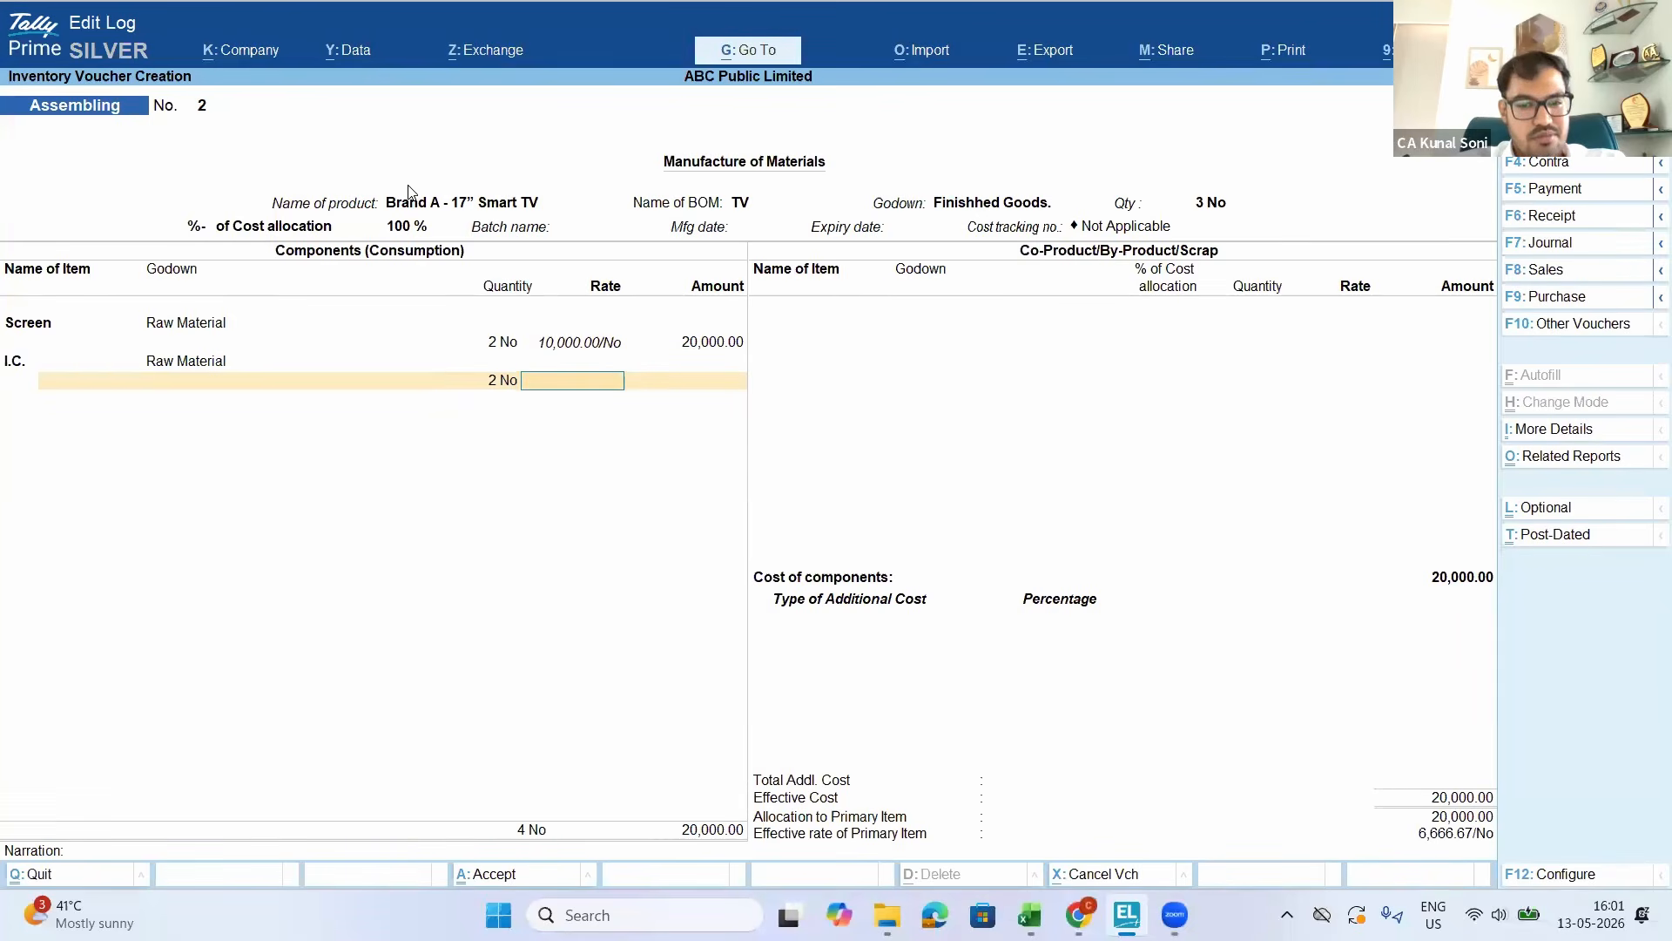
Discard the unsaved Assembling voucher and change the voucher type to Stock Journal
key("ctrl+q")
key("Return")
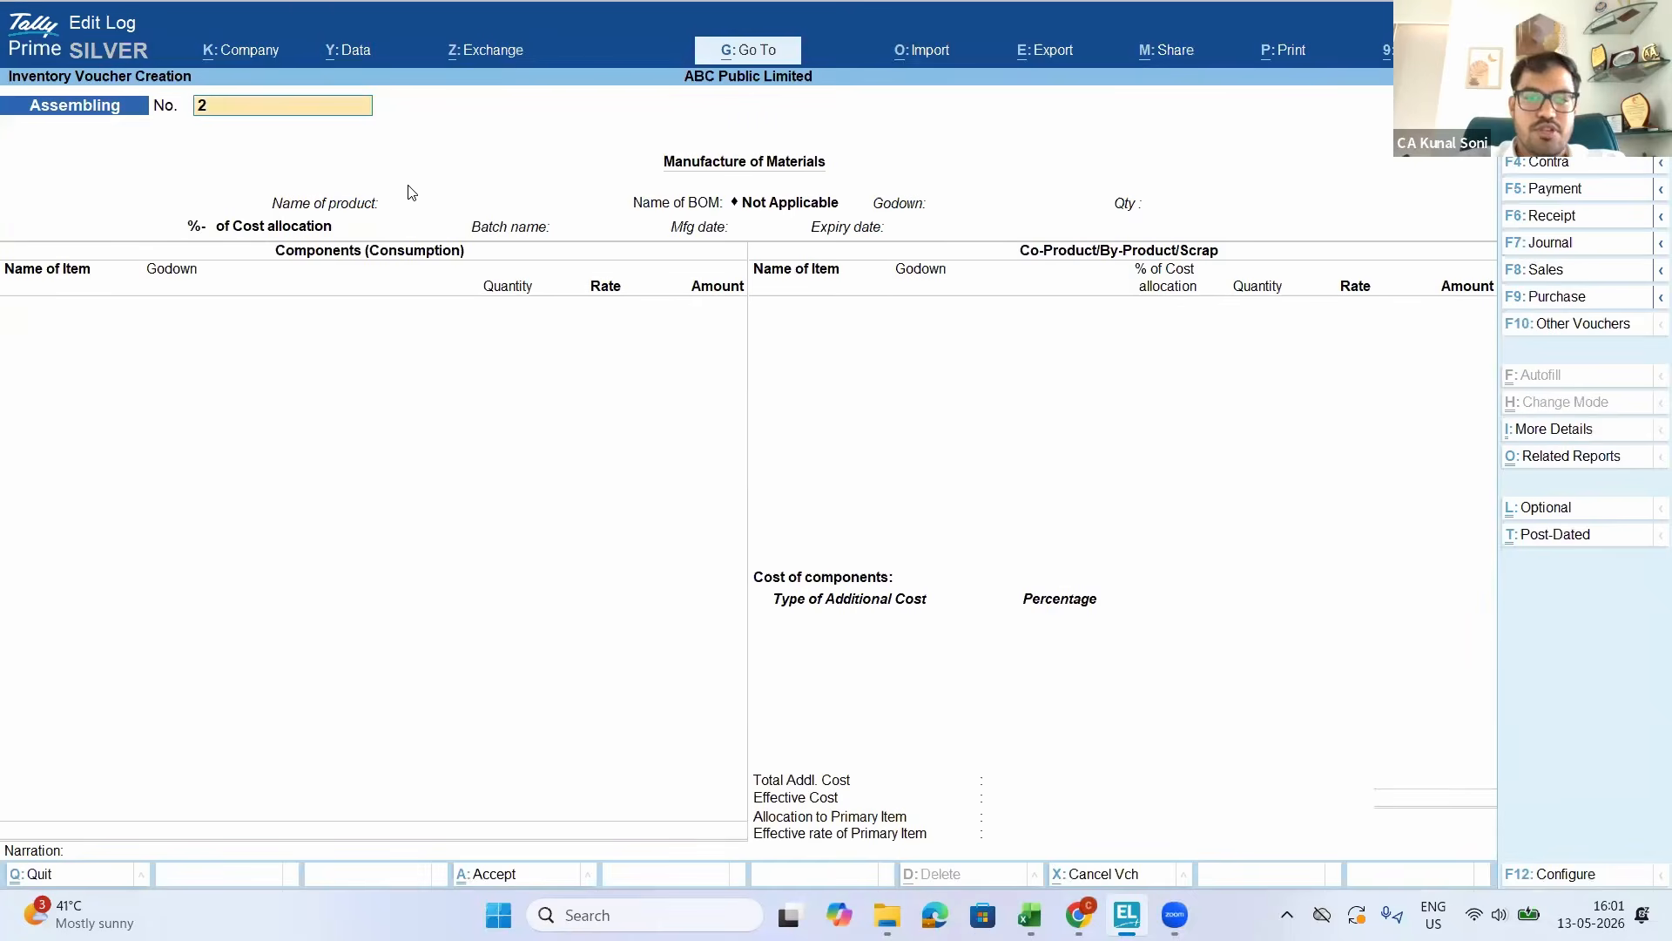
key("alt+F7")
key("Down")
key("Return")
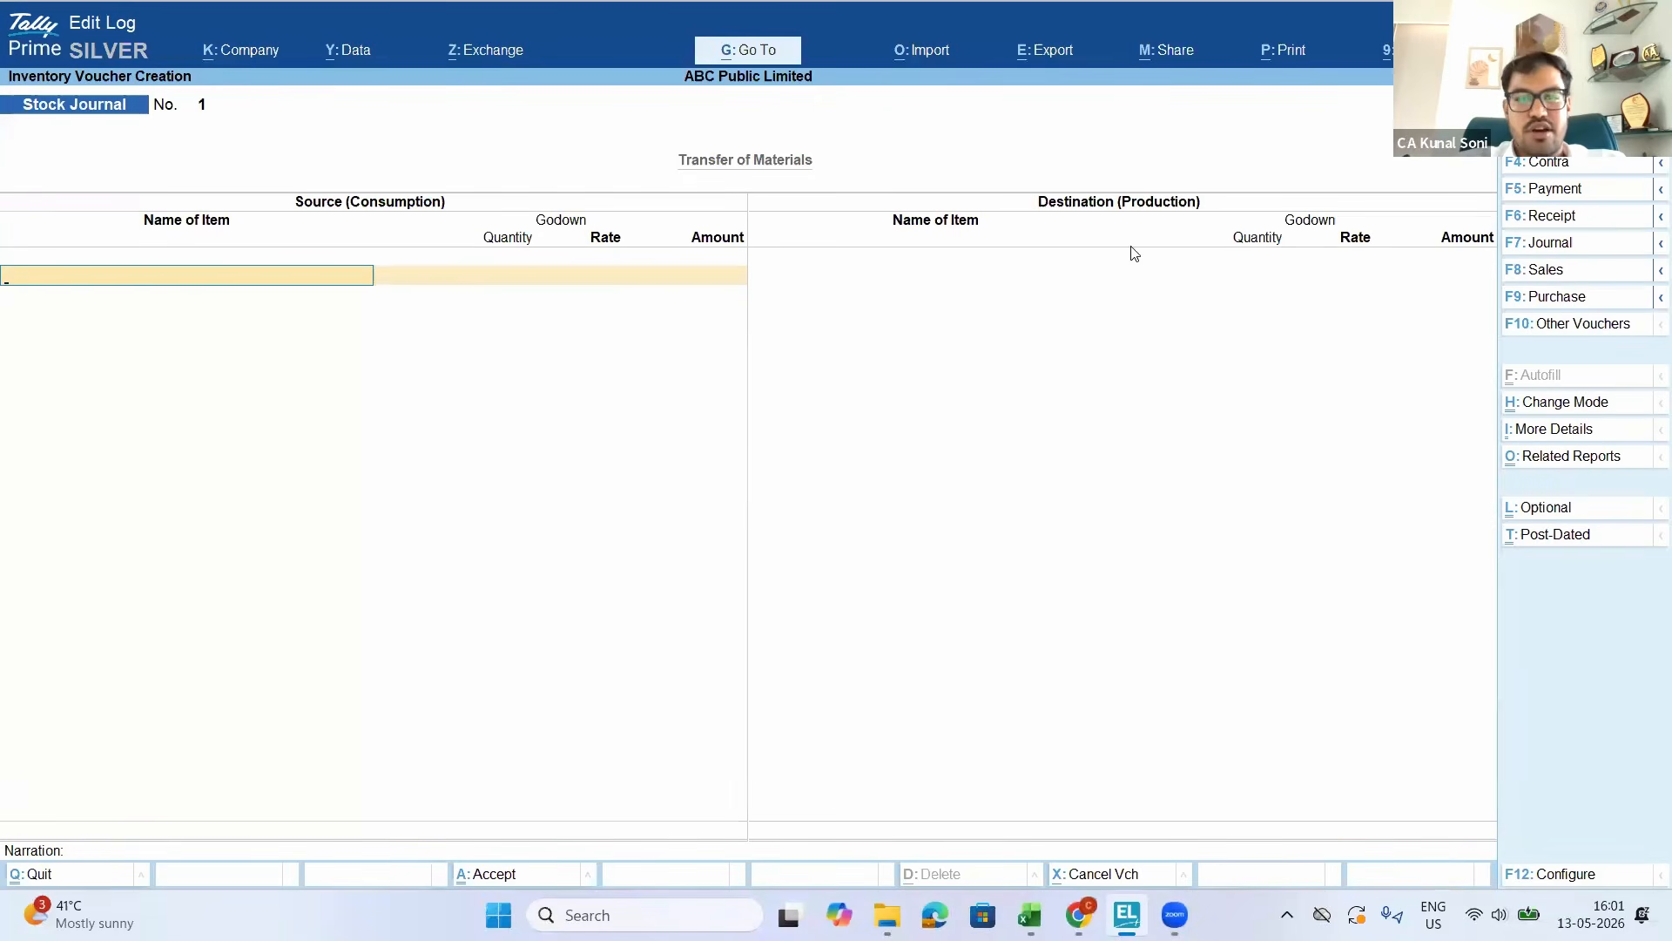
left_click(1083, 269)
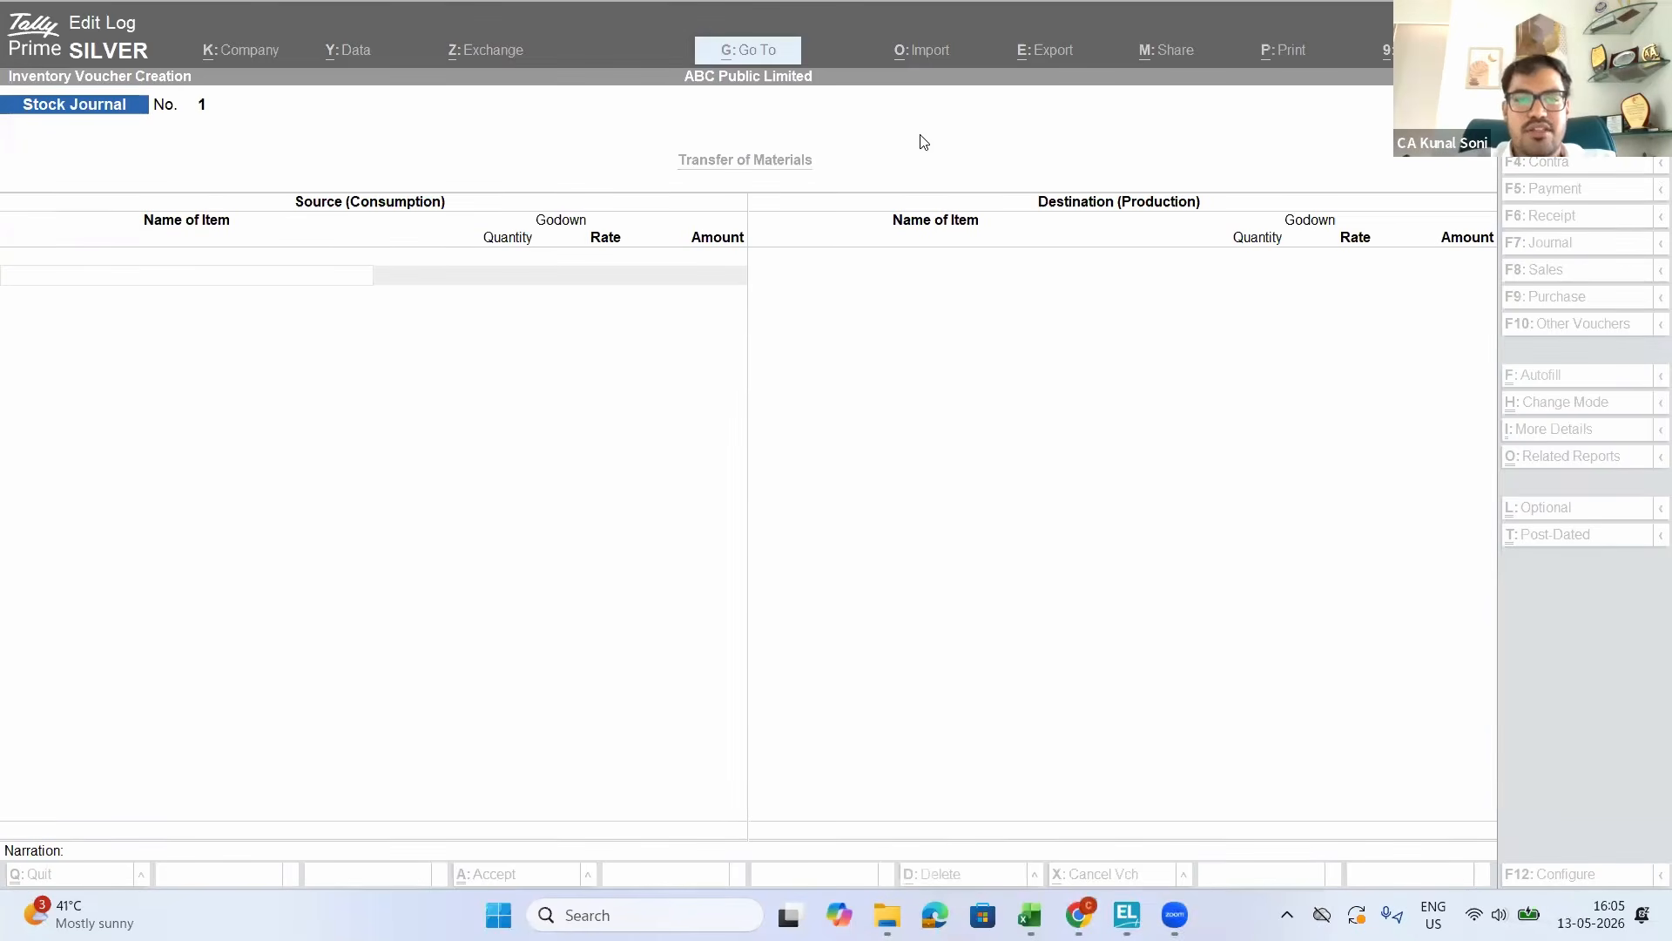
Close the empty Stock Journal voucher and open the Stock Summary in detailed view
left_click(560, 279)
key("Escape")
key("Down")
key("Down")
key("Down")
key("Down")
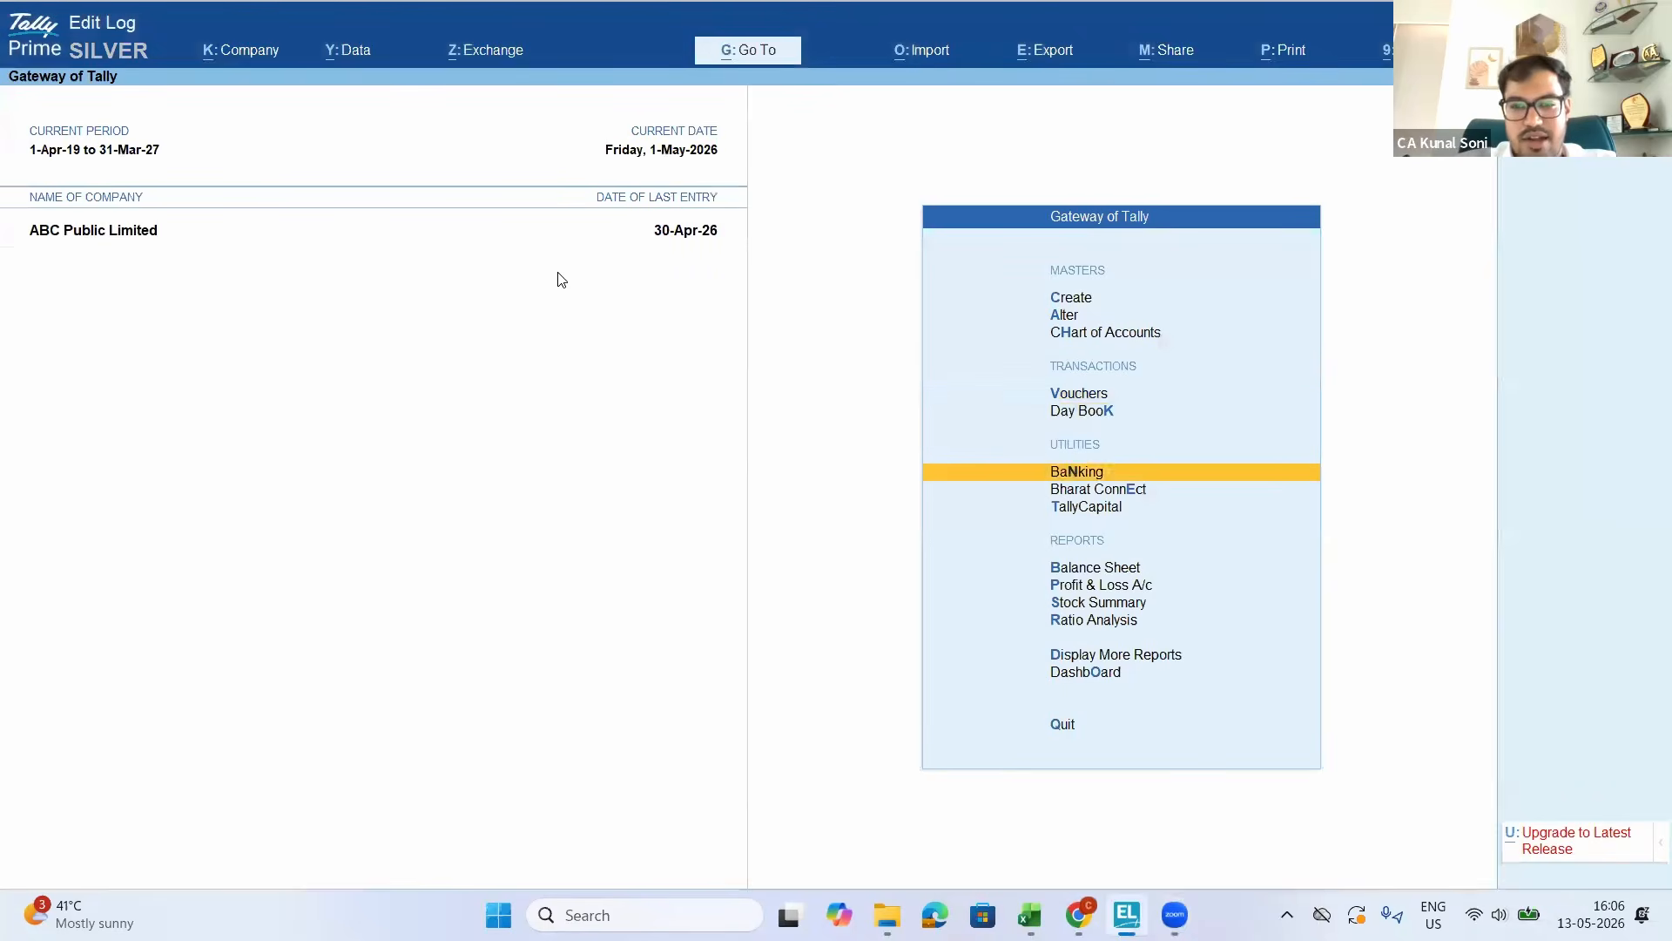
key("Up")
key("Up")
key("Up")
key("Up")
key("Down")
key("Down")
key("Down")
key("Down")
key("Down")
key("Down")
key("Down")
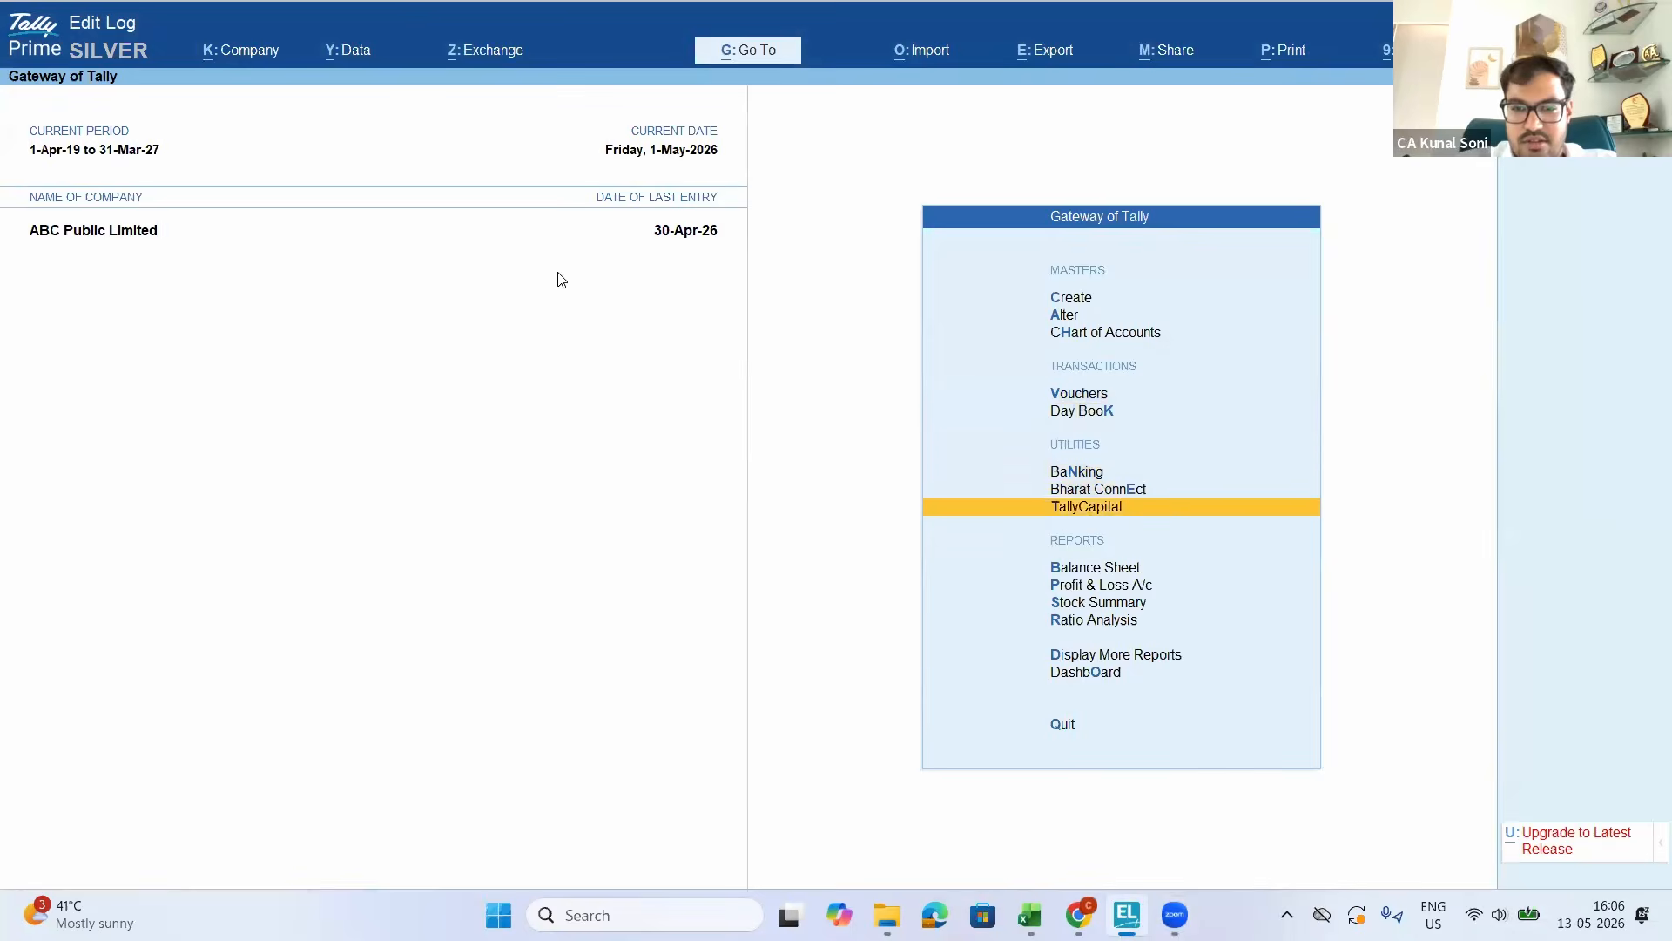
key("Return")
key("alt+F5")
Look through the entries of the detailed Stock Summary, then close the report
key("Down")
key("Down")
key("Down")
key("Down")
key("Down")
key("Down")
key("Down")
key("Down")
key("Down")
key("Up")
key("Up")
key("Up")
key("Up")
key("Up")
key("Return")
key("Escape")
key("Escape")
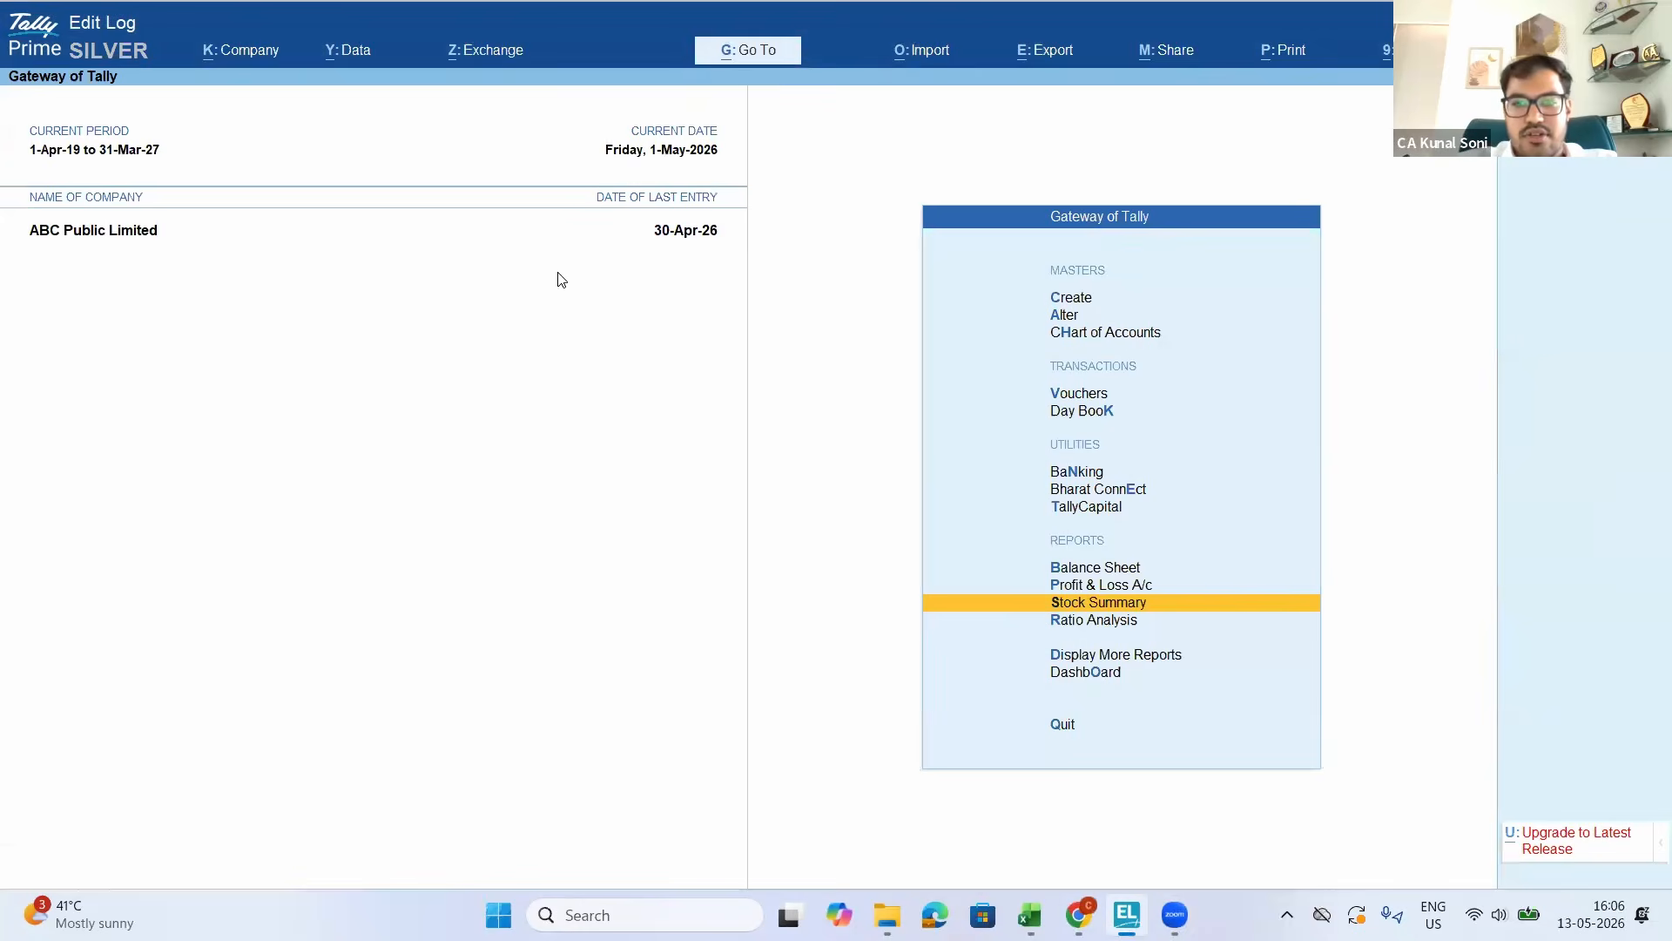
Reopen voucher creation and switch from Stock Journal to the Assembling voucher type
key("Up")
key("Up")
key("Up")
key("Up")
key("Up")
key("Up")
key("Up")
key("Return")
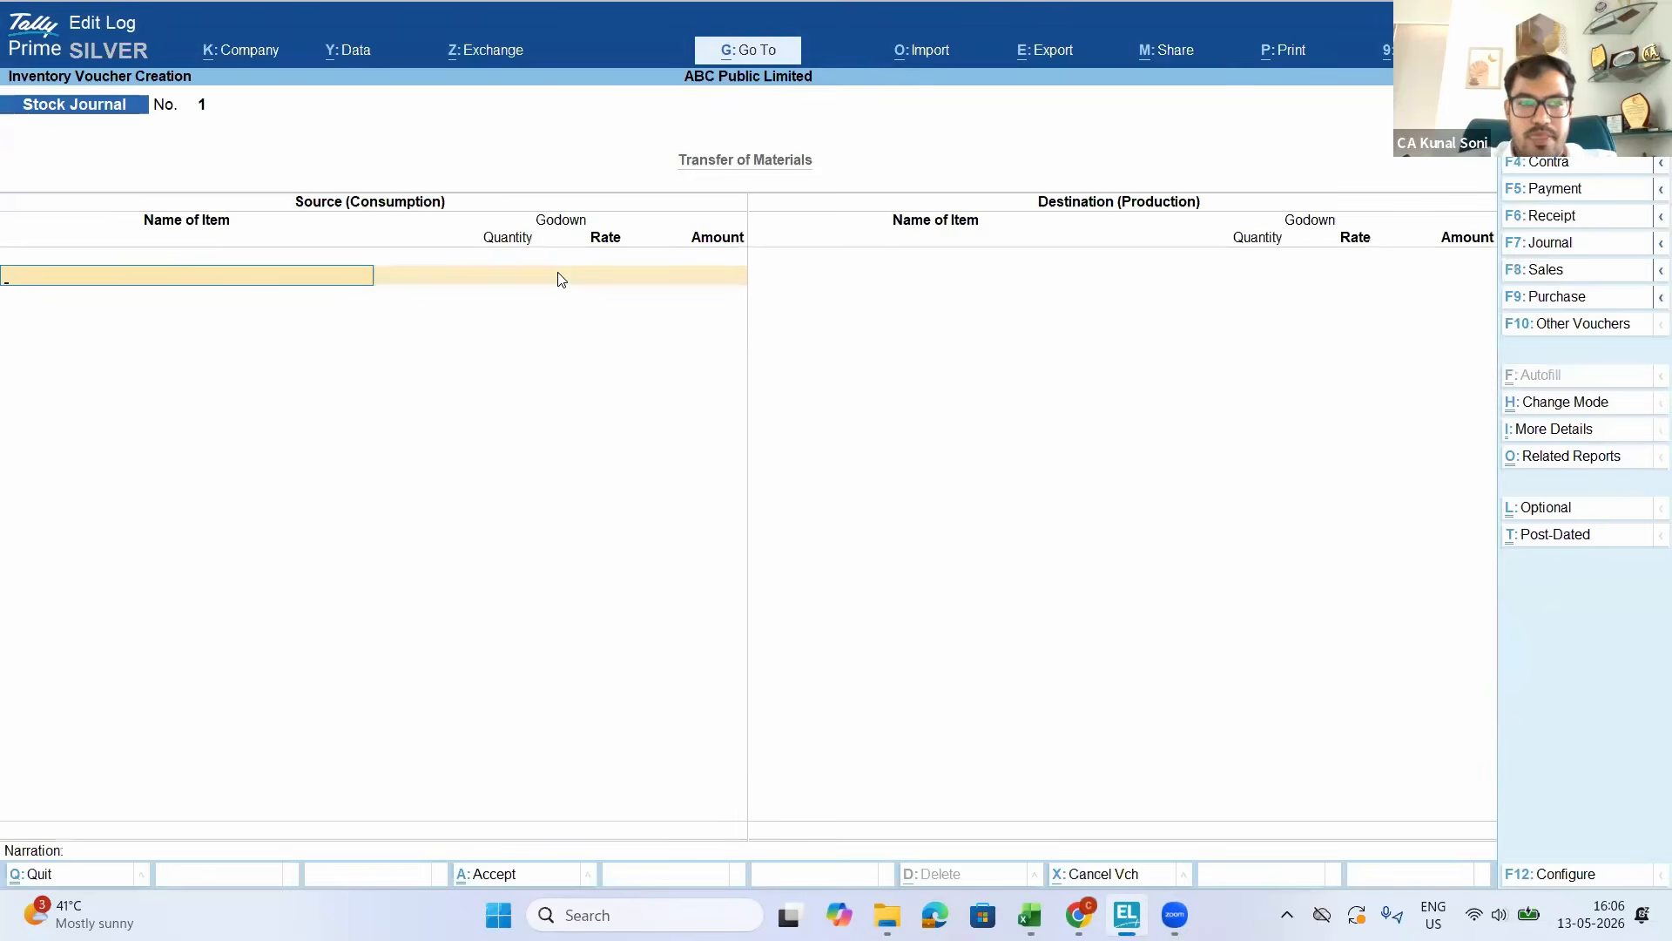
key("alt+F7")
key("Up")
key("Return")
Choose Computer as the product with the Assembling bill of materials, then return to the product name
type("Comp")
key("Down")
key("Return")
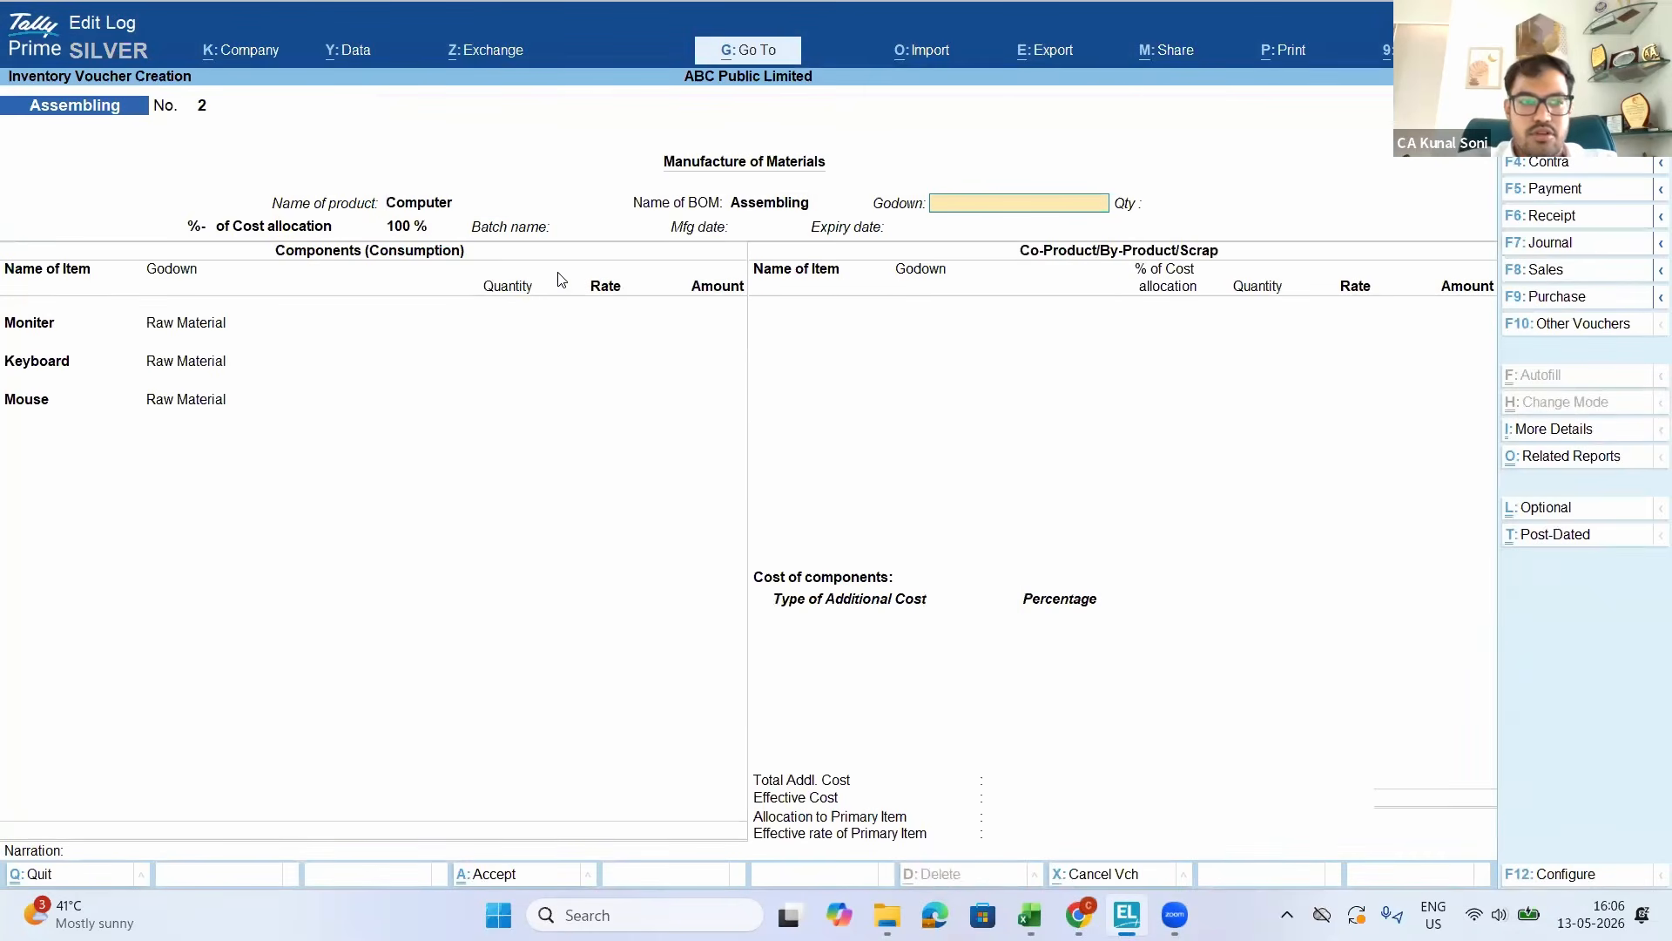
key("BackSpace")
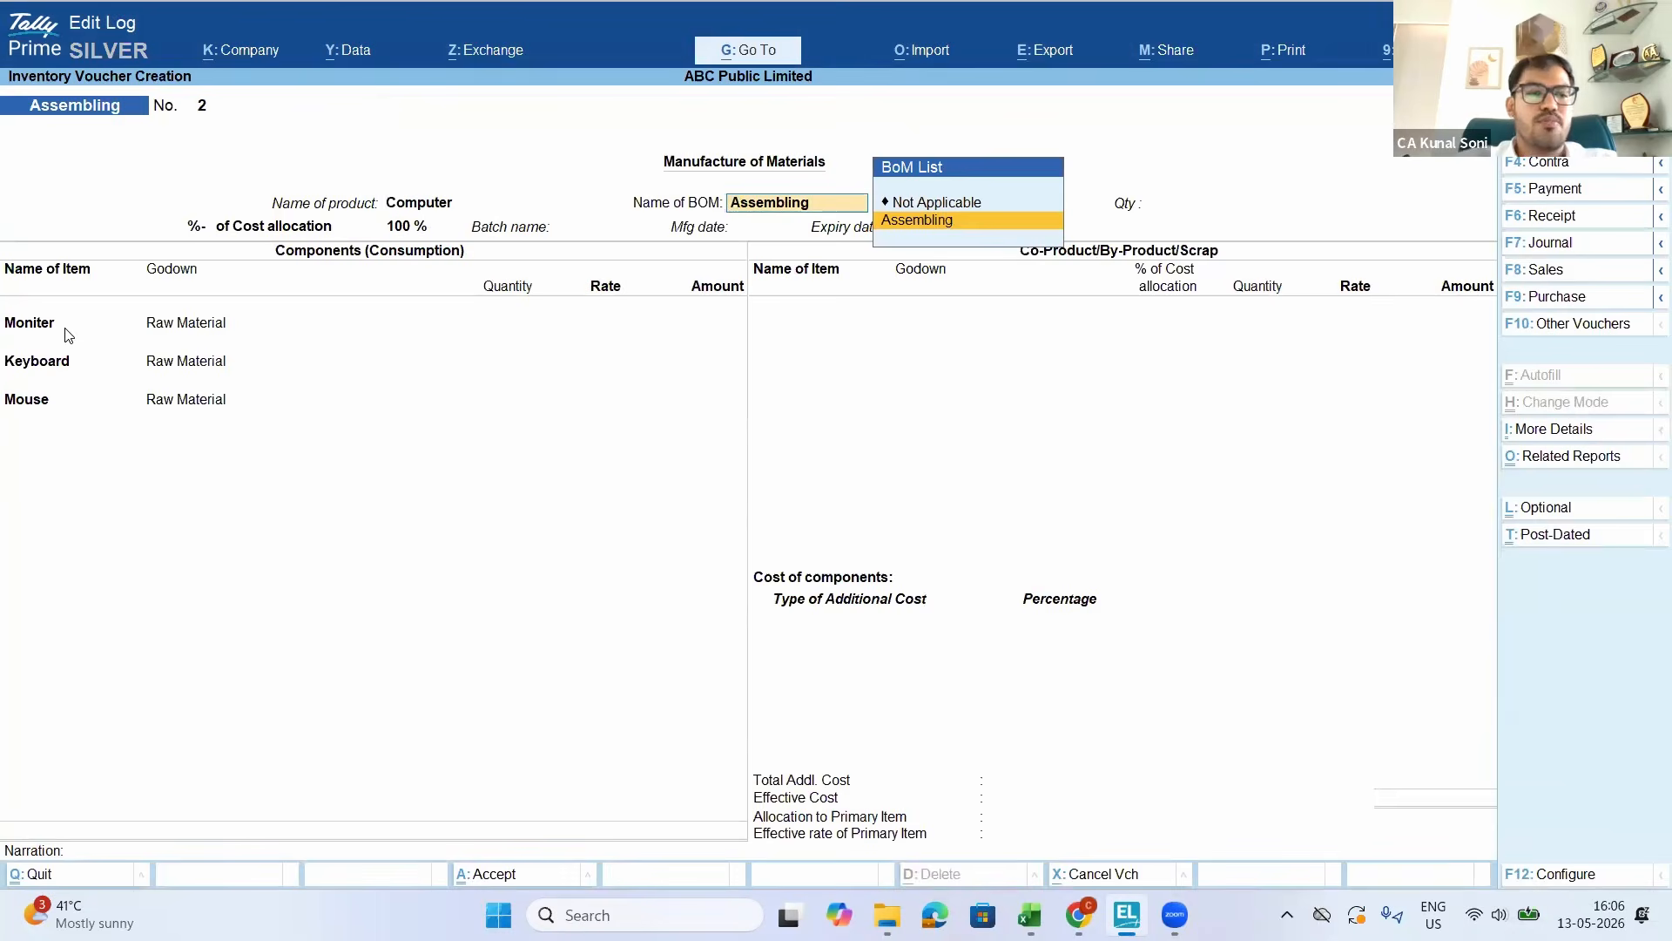
key("BackSpace")
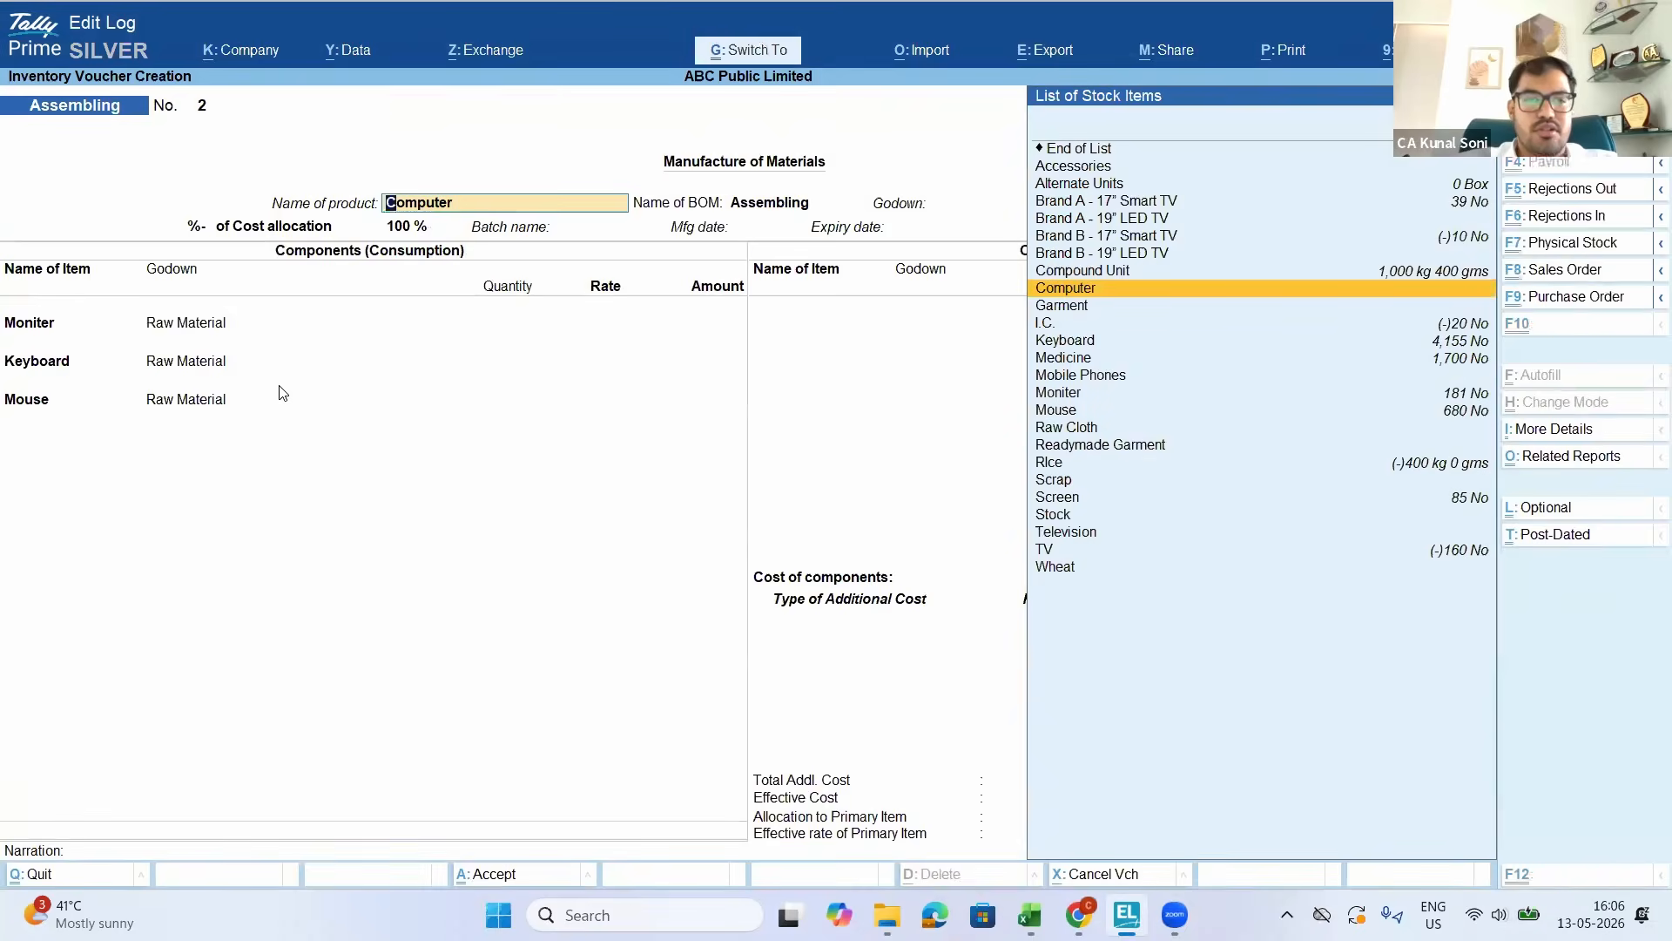
key("ctrl+Return")
key("Escape")
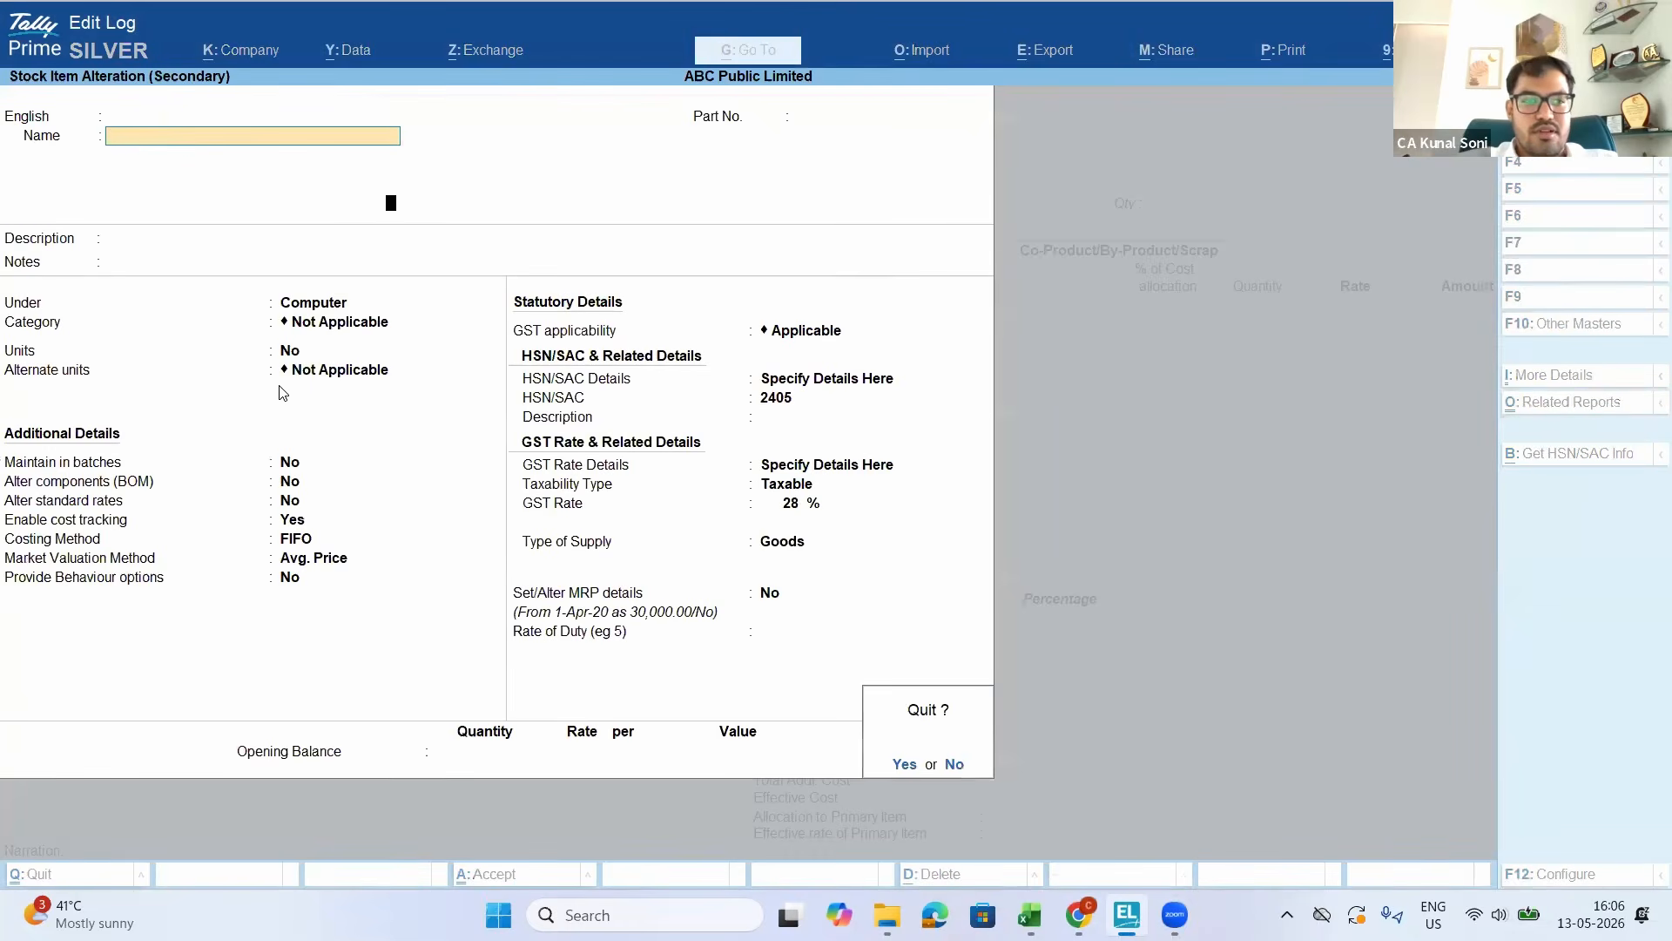
key("y")
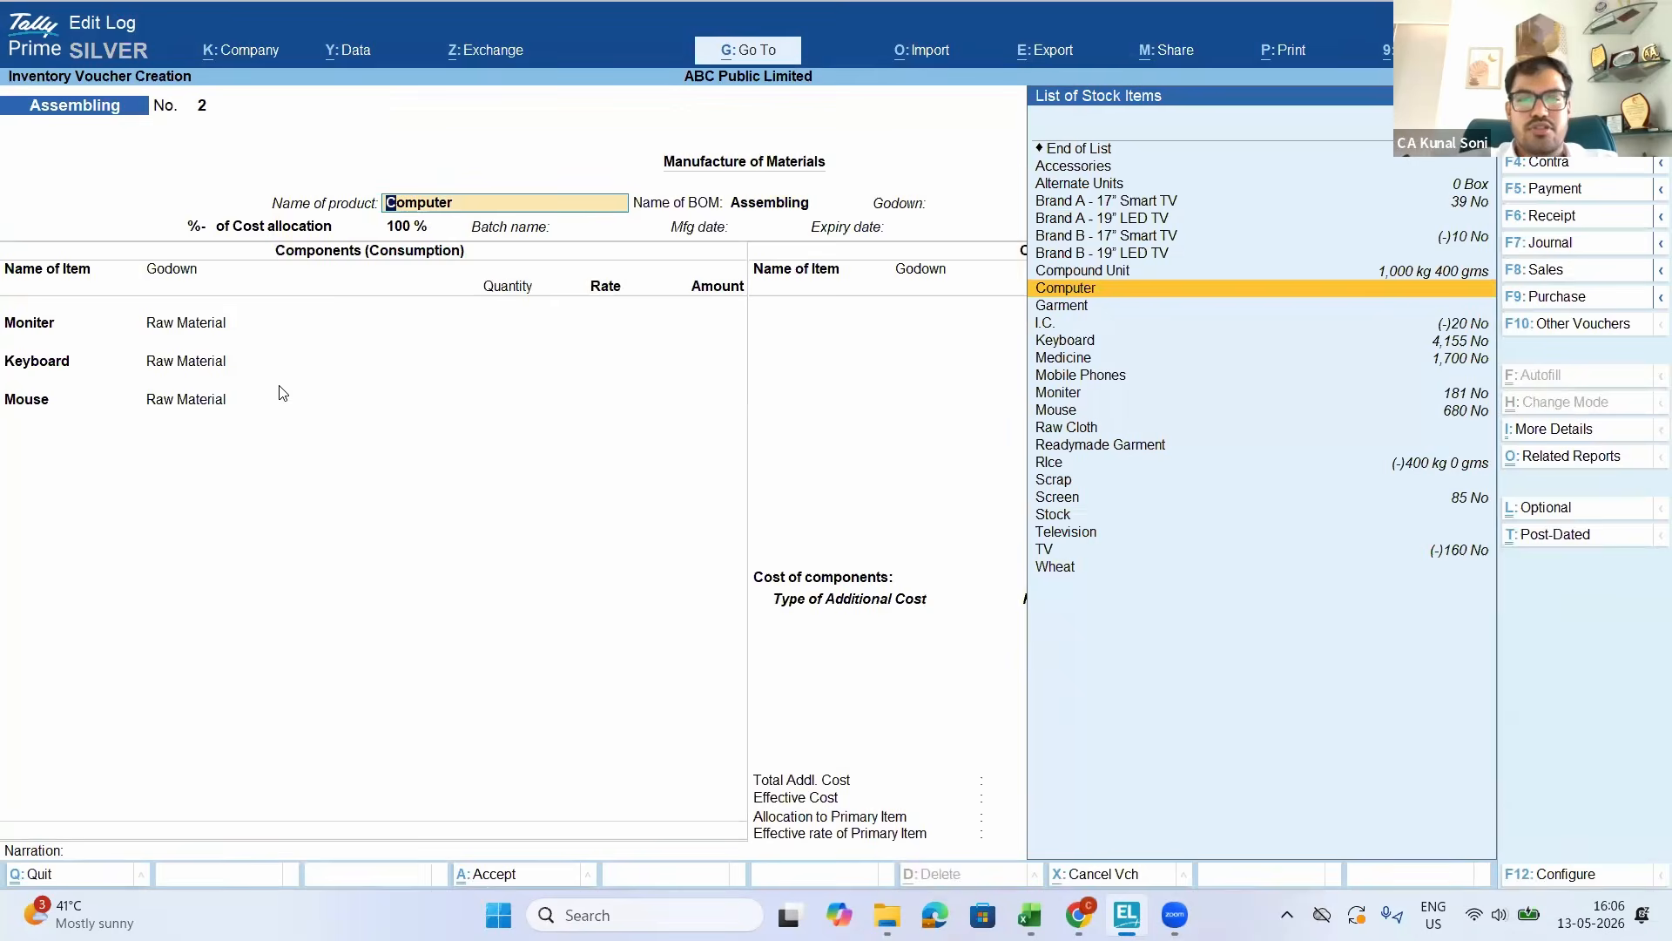
Alter the Computer stock item, enabling Alter components (BOM), and open its Assembling bill of materials
key("ctrl+Return")
key("Return")
key("Return")
key("Return")
key("Return")
key("Return")
key("Return")
key("Return")
key("Return")
key("Return")
key("Return")
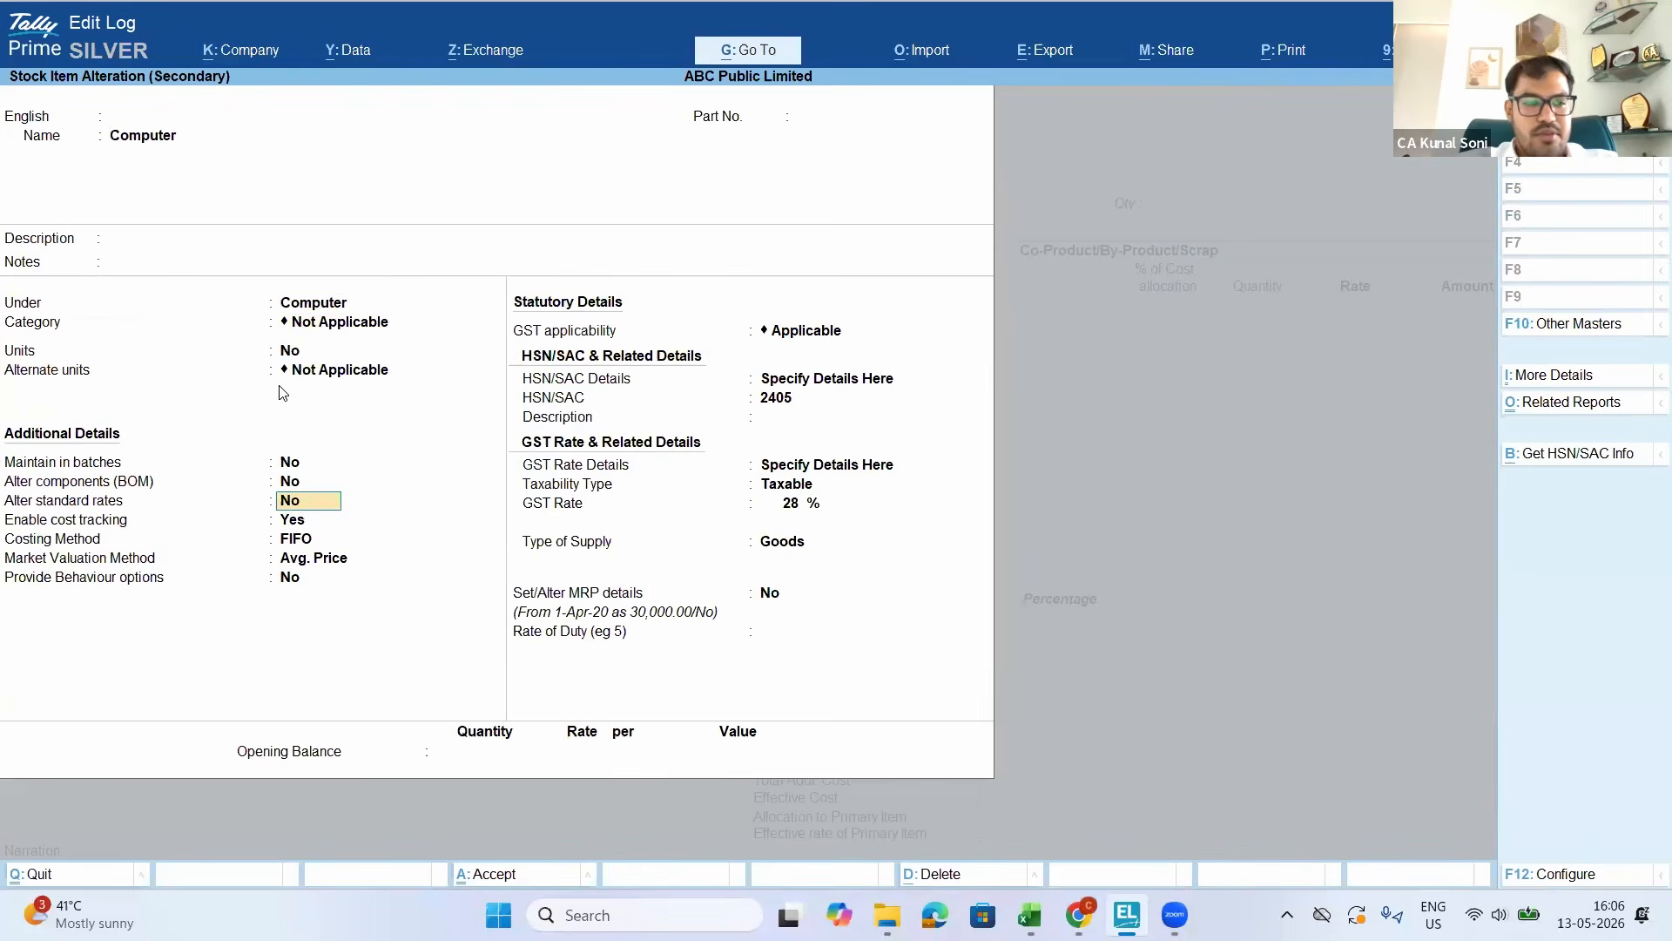
key("Up")
type("y")
key("Return")
key("Return")
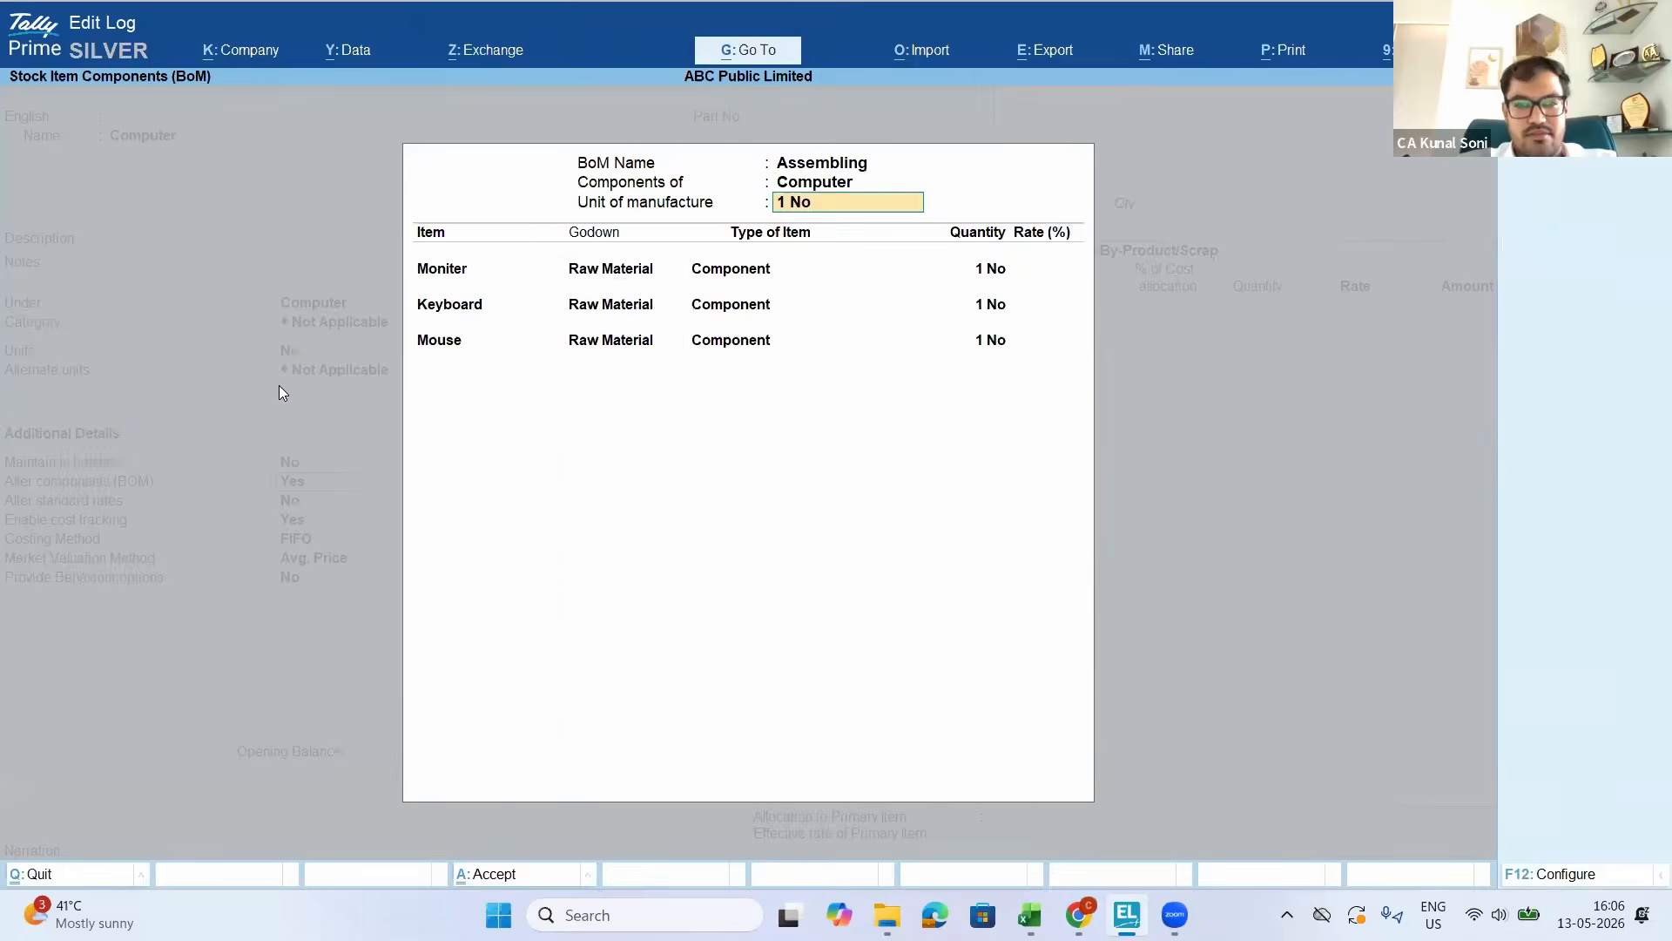
Add Scrap as a new item below Mouse in the Assembling bill of materials
key("Return")
key("Return")
key("Return")
key("Return")
key("Return")
key("Return")
key("Return")
key("Return")
key("Return")
key("Return")
key("Return")
key("Return")
key("Return")
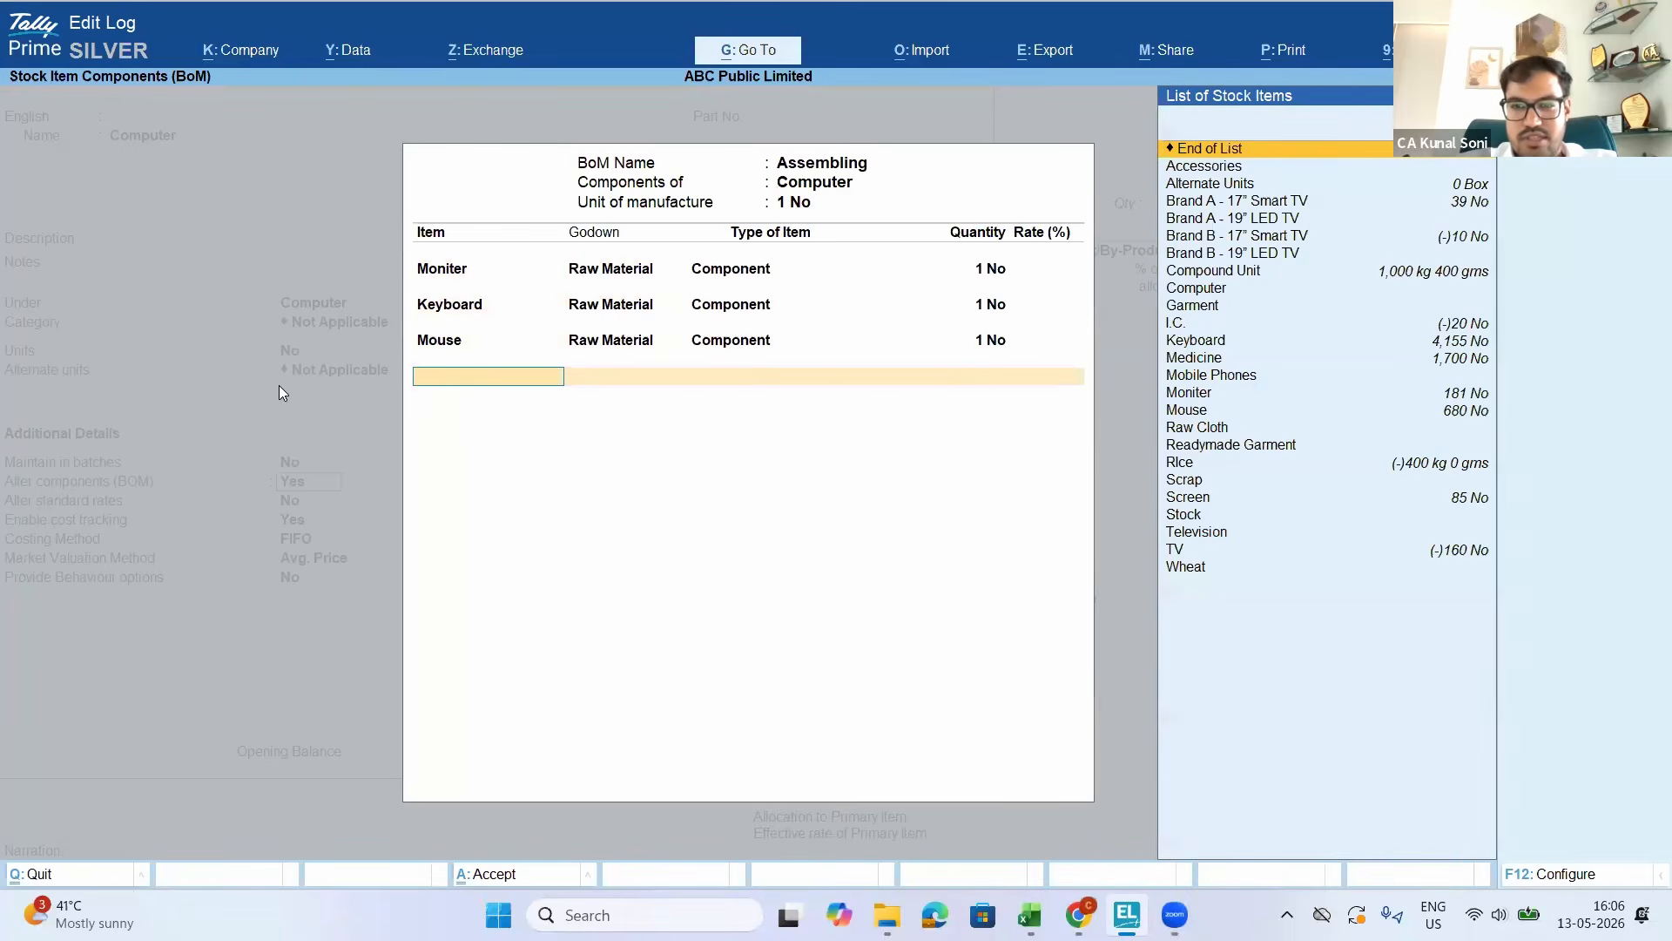
key("Down")
key("Down")
key("Down")
key("Down")
key("Down")
key("Down")
key("Down")
key("Down")
key("Down")
key("Down")
key("Down")
key("Down")
key("Down")
key("Down")
key("Down")
key("Down")
key("Down")
key("Down")
key("Down")
key("Return")
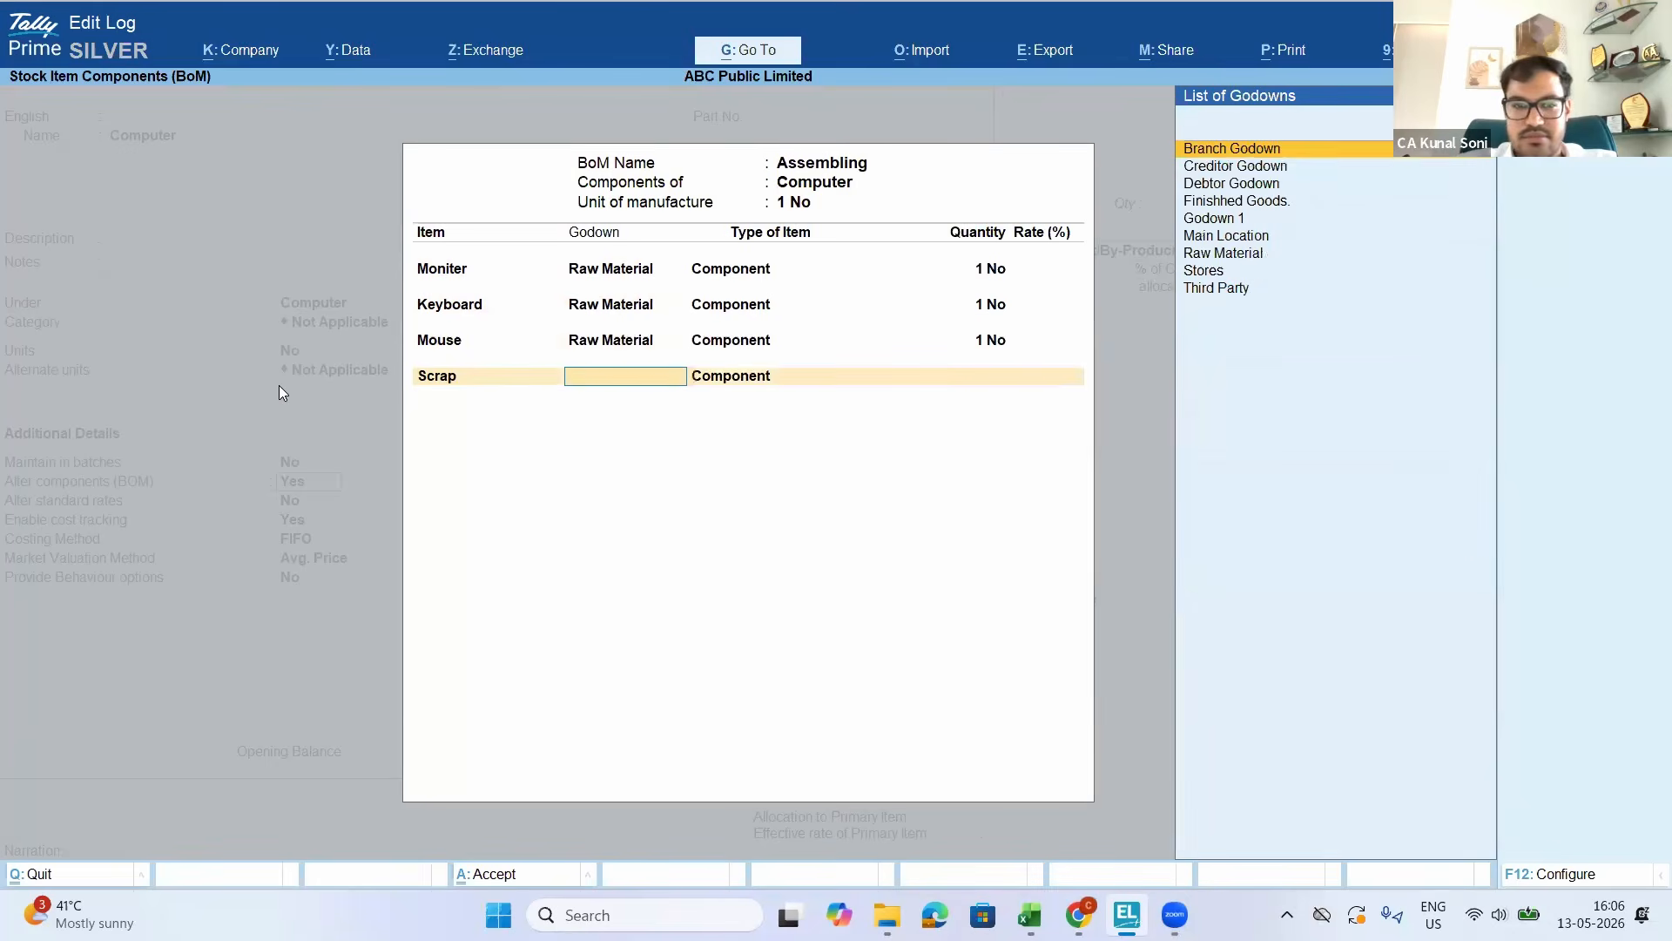
Give the Scrap line the Stores godown, the item type Scrap, a quantity of 1 kg and a rate of 1%
type("s")
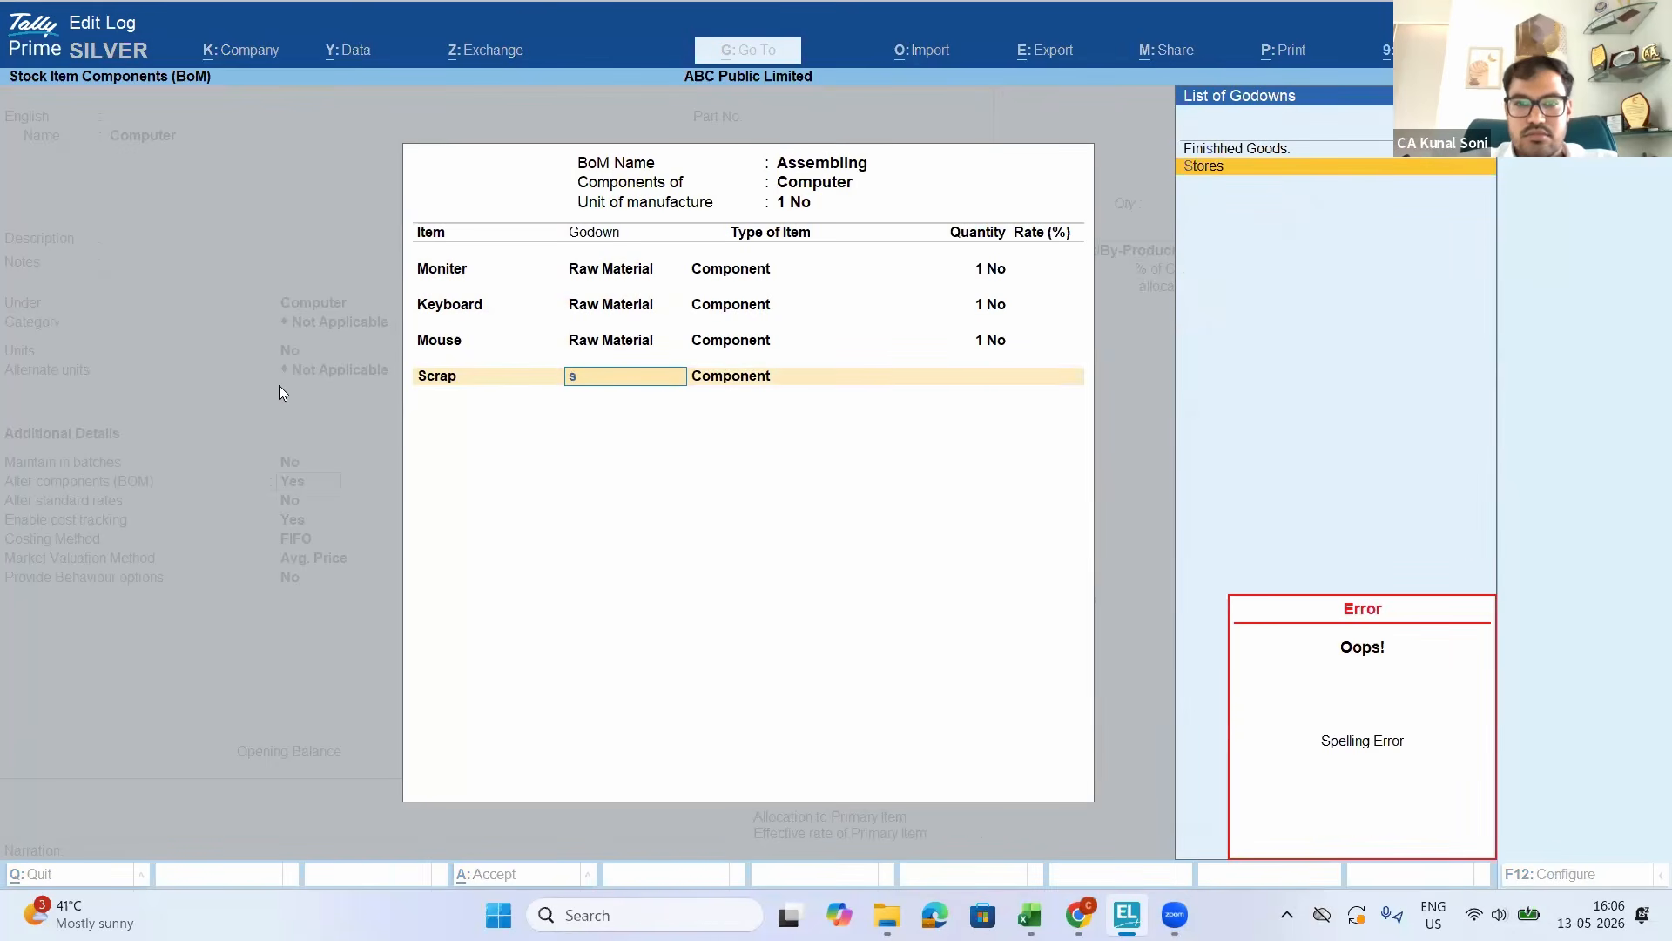
key("Down")
key("Return")
key("Return")
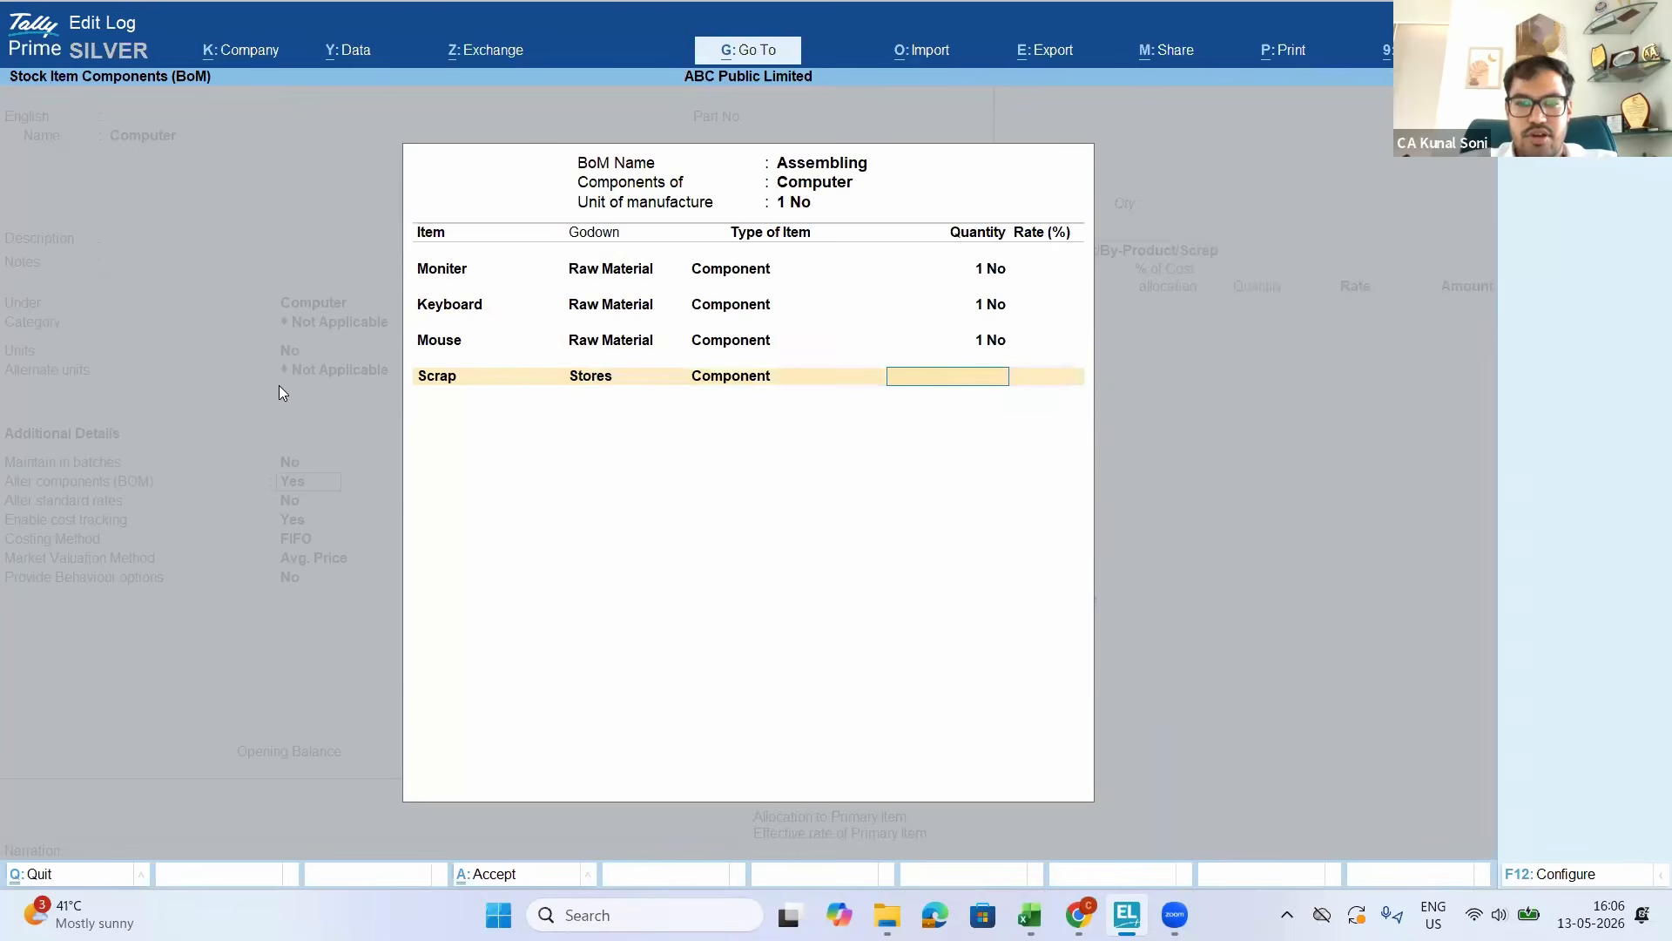
key("BackSpace")
key("Down")
key("Down")
key("Return")
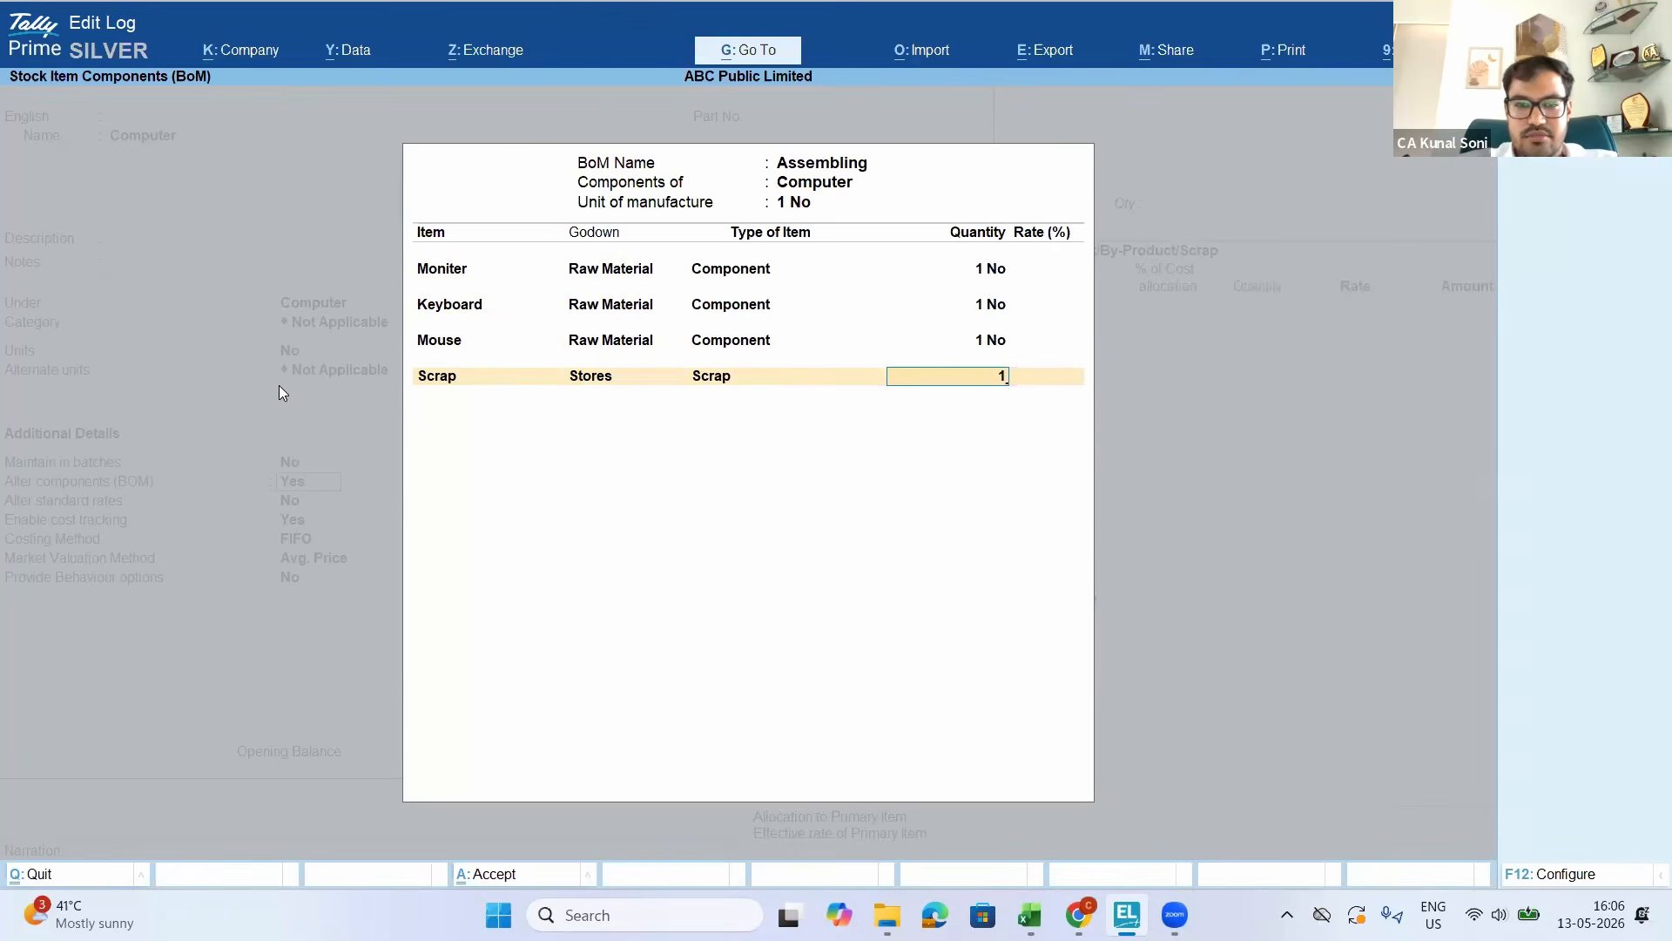
key("Return")
type("1")
key("Return")
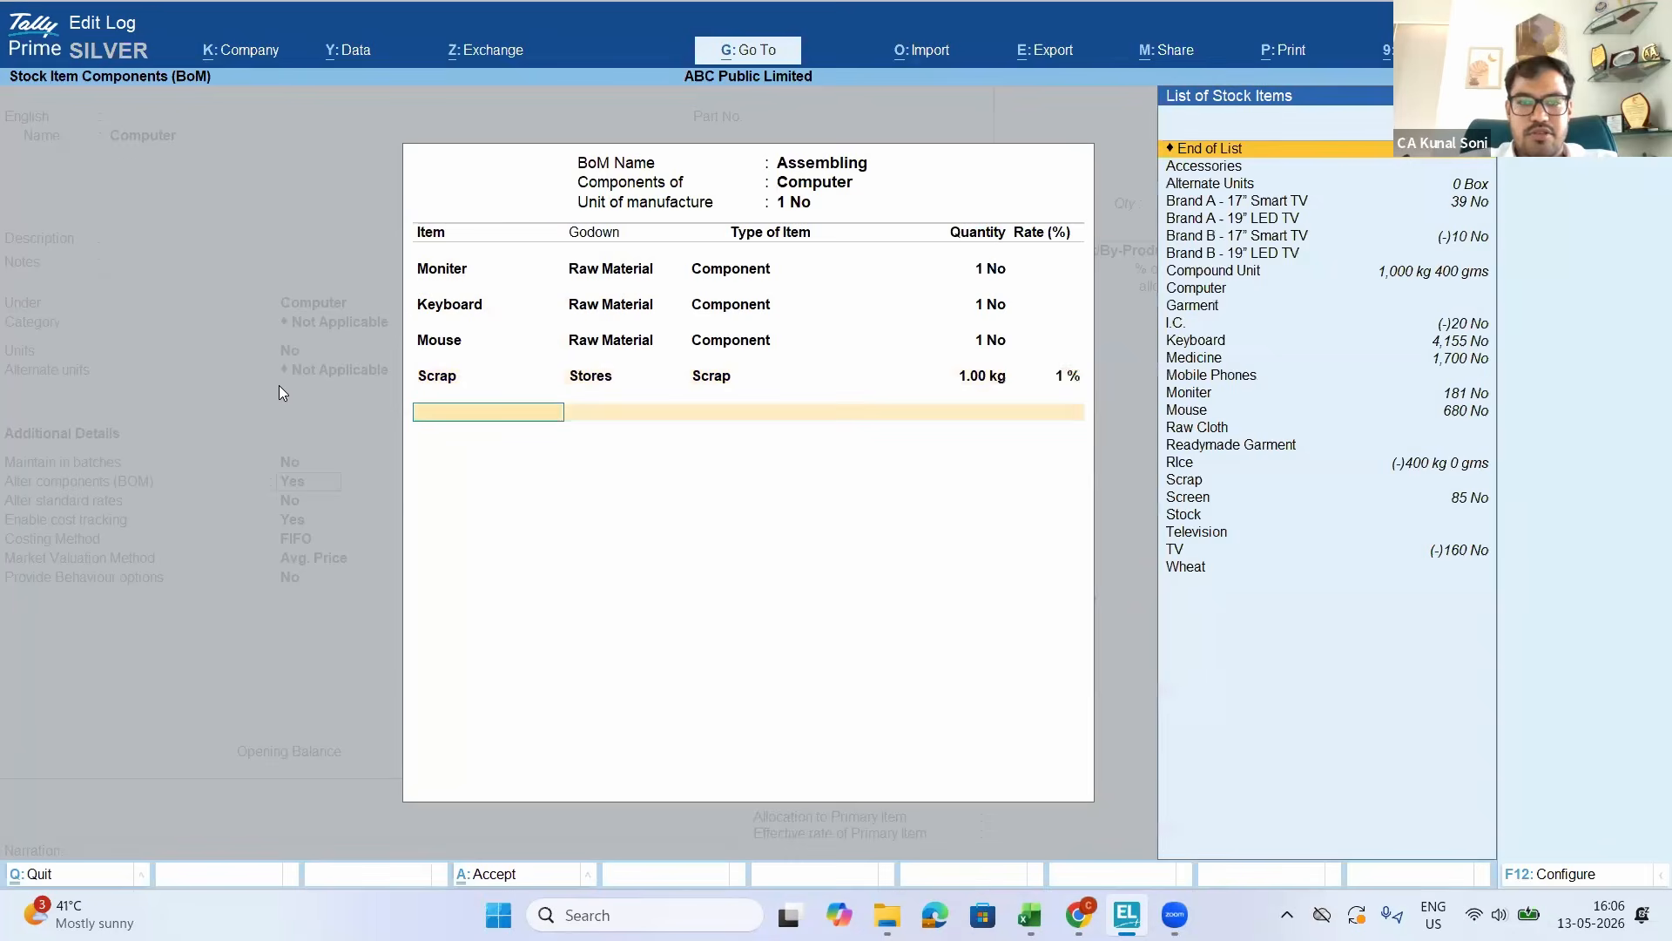
Create a stock item named By Product with No as its unit and use it as the next bill of materials line
key("alt+c")
type("By Product")
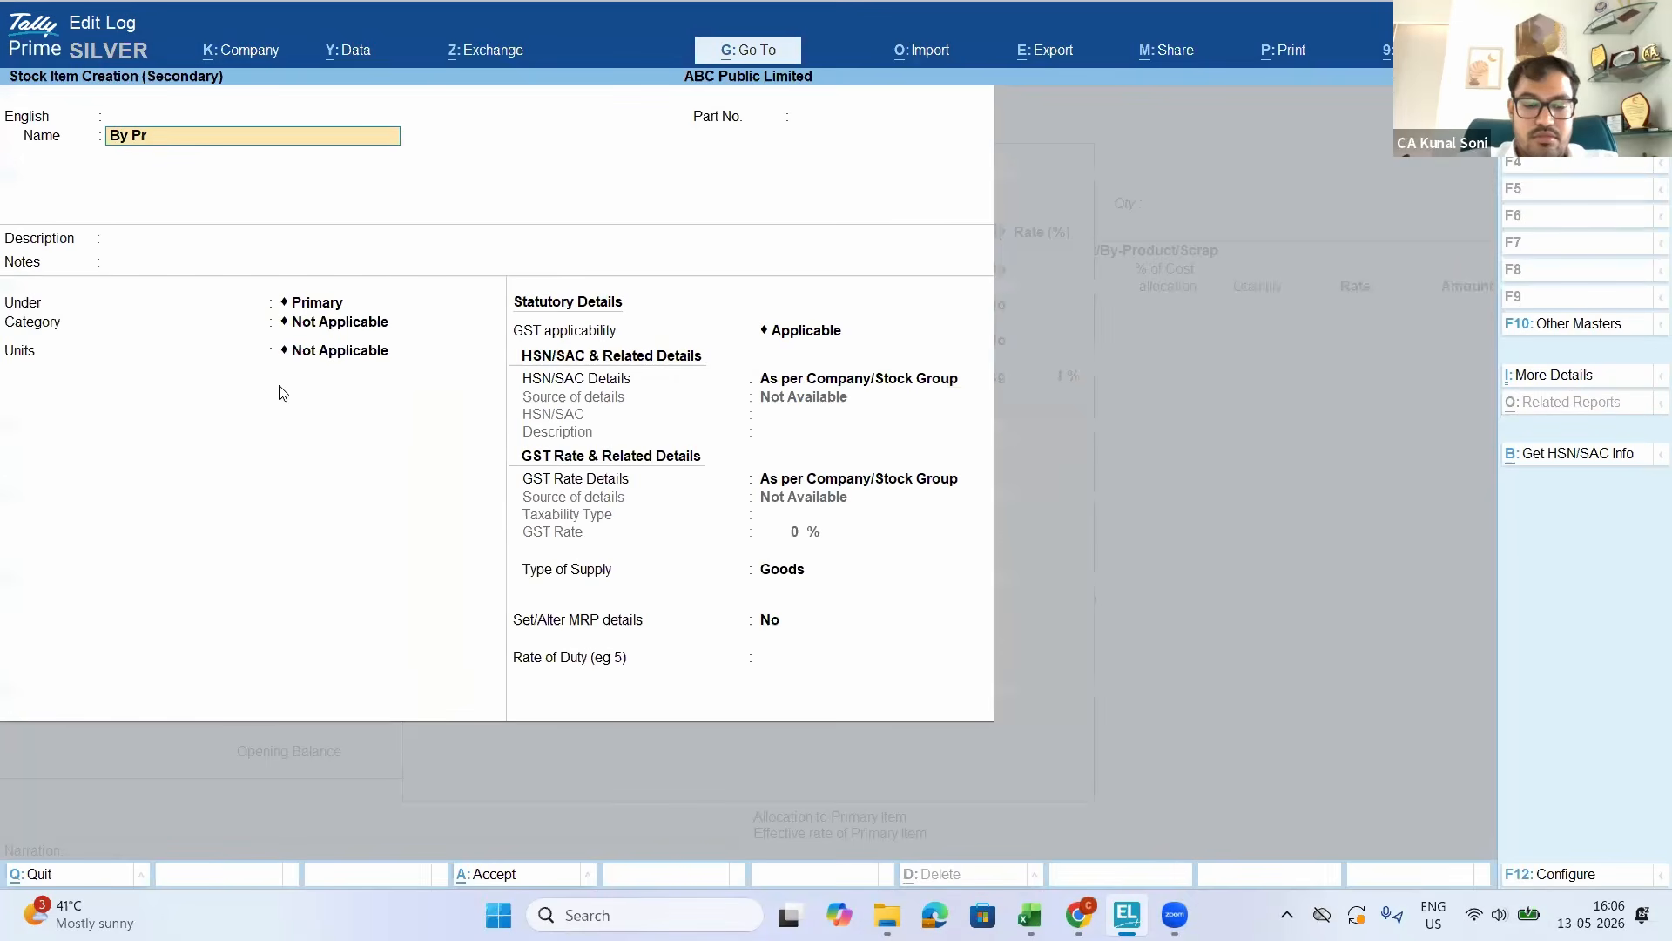
key("Return")
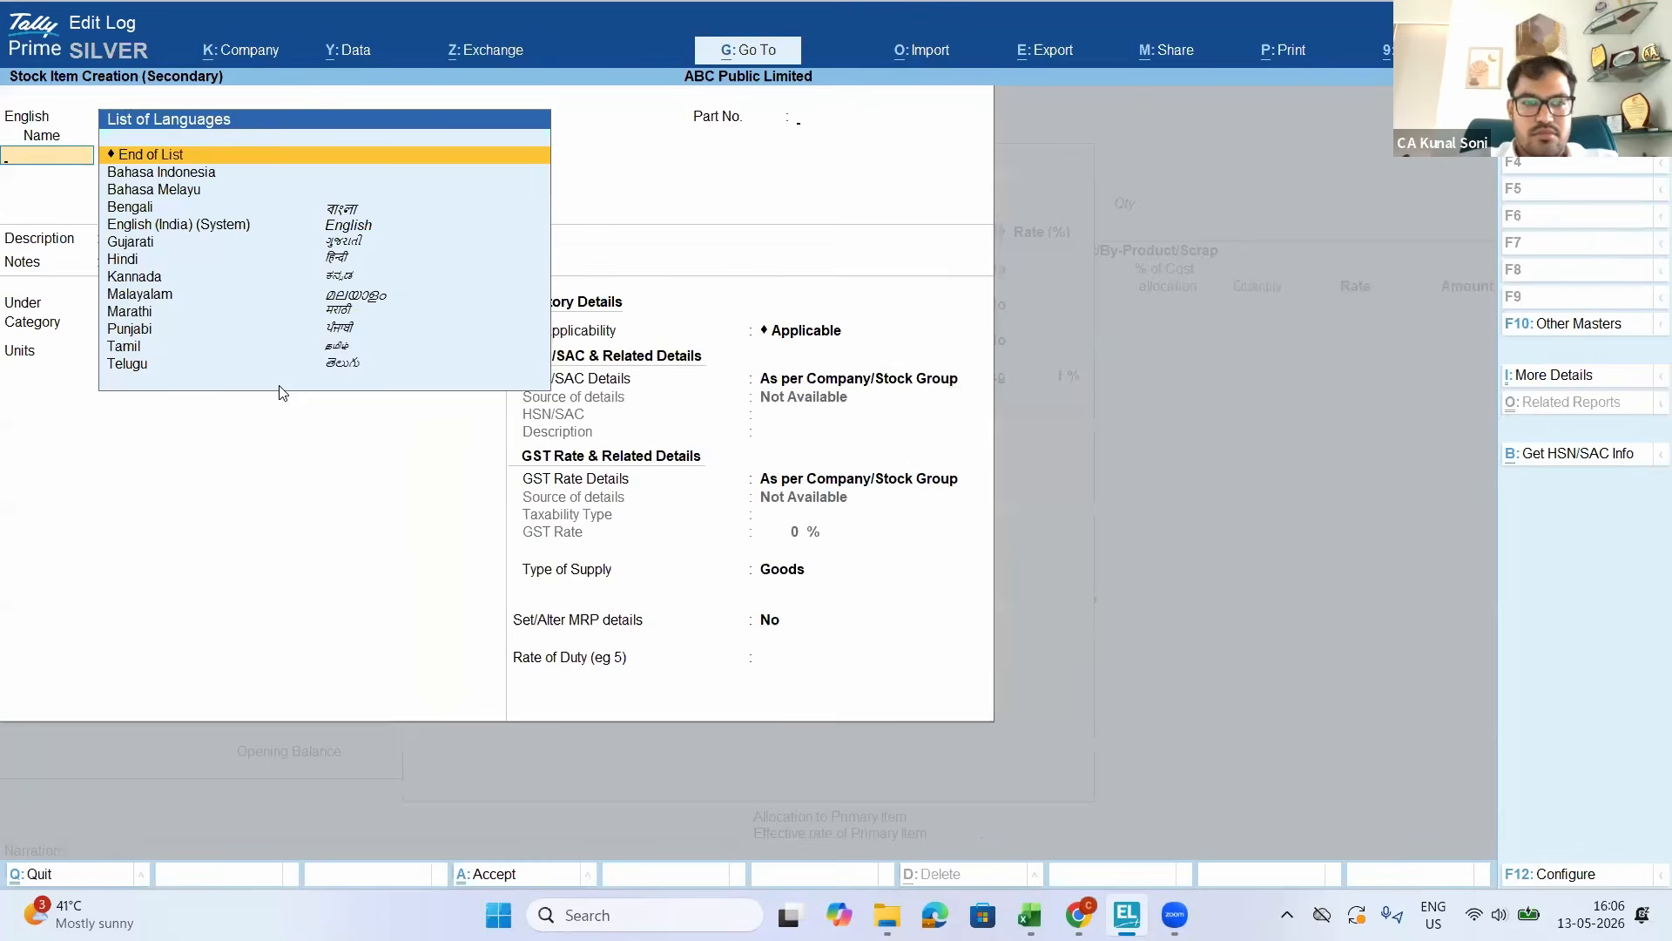
key("Return")
key("Return")
key("Return")
key("Return")
key("Return")
key("Return")
key("Down")
key("Down")
key("Down")
key("Down")
key("Down")
key("Down")
key("Return")
key("Return")
key("ctrl+a")
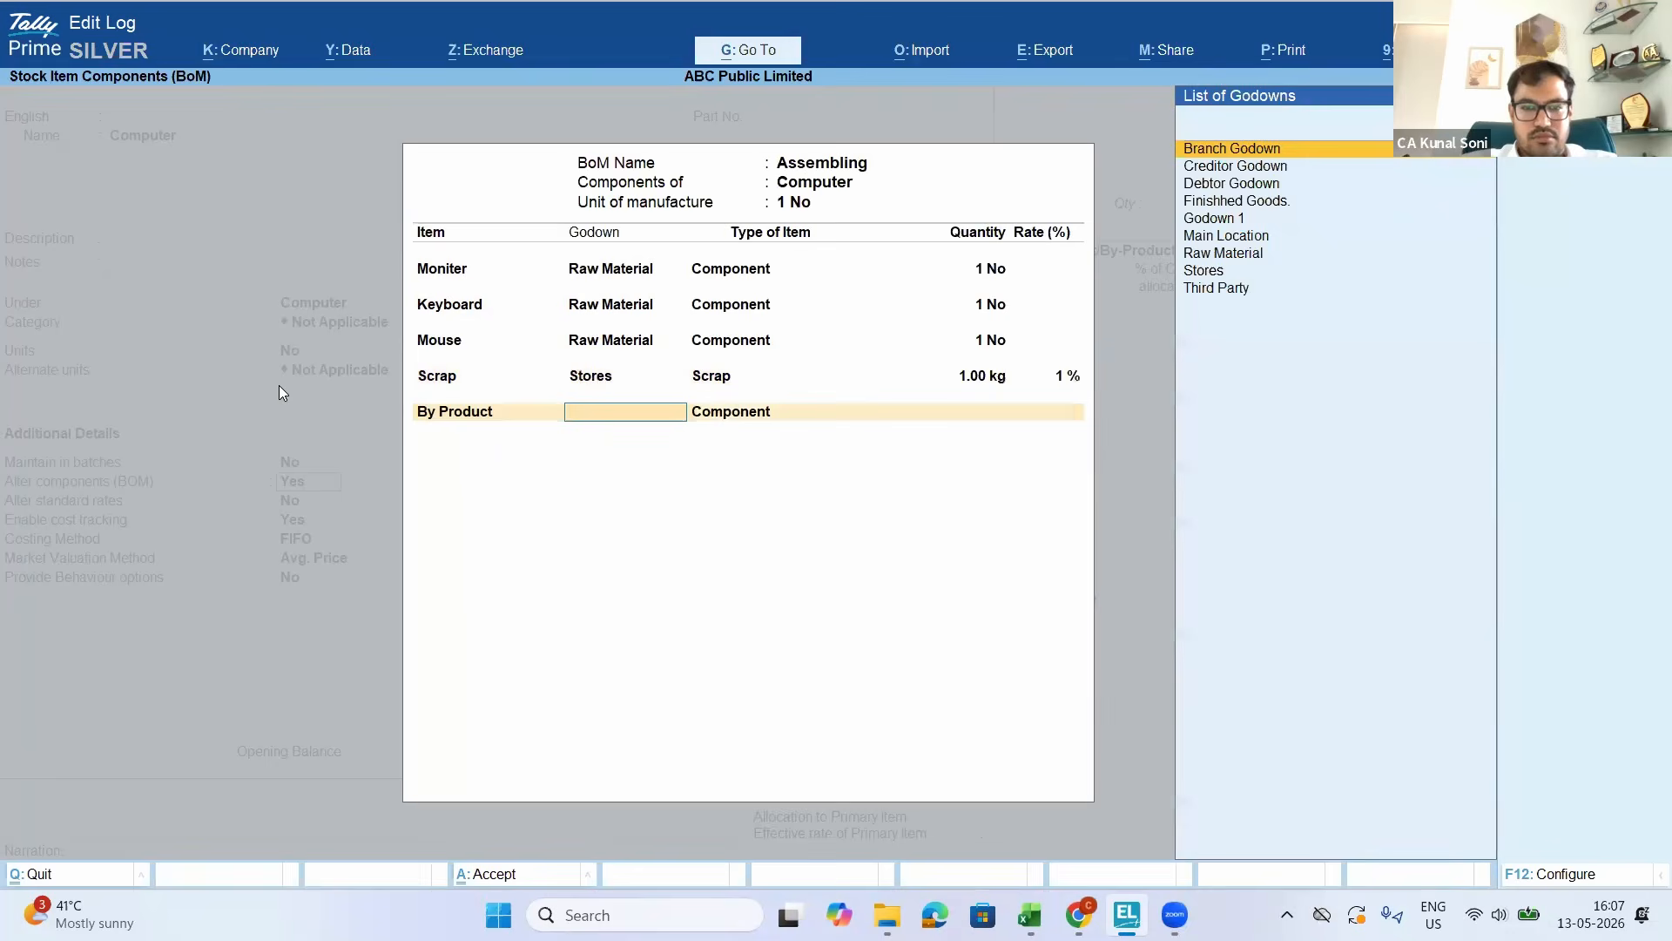
Assign the By Product line to the Finishhed Goods. godown as a Component with a quantity of 1 No
key("Down")
key("Down")
key("Down")
key("Down")
key("Down")
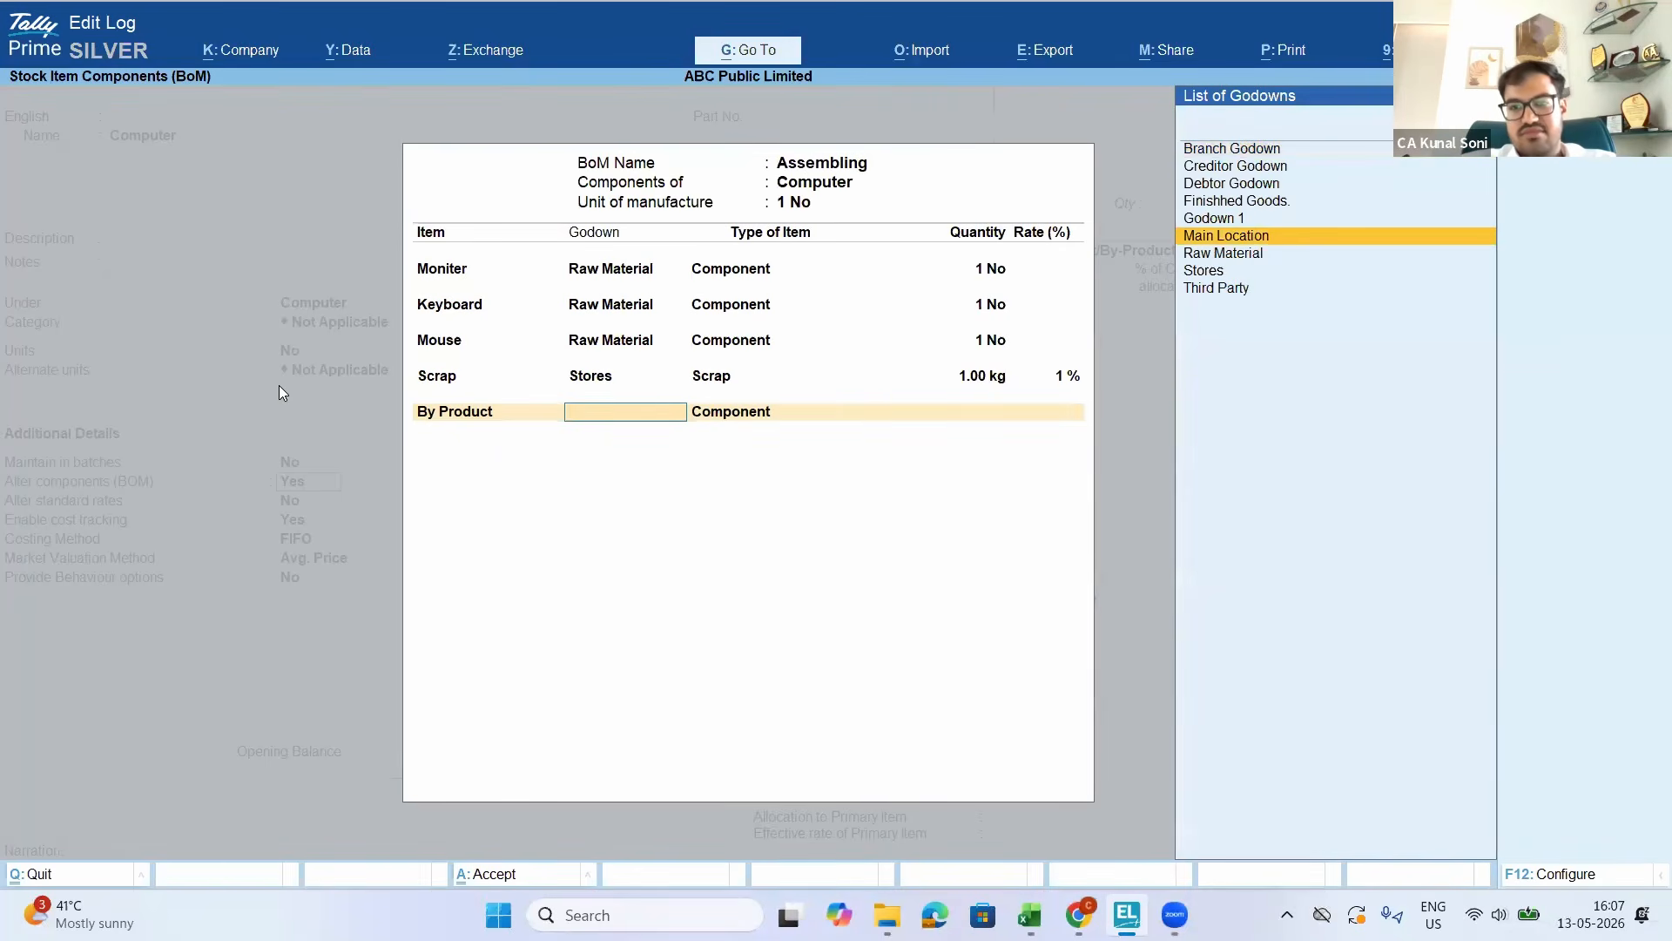
key("Up")
key("Up")
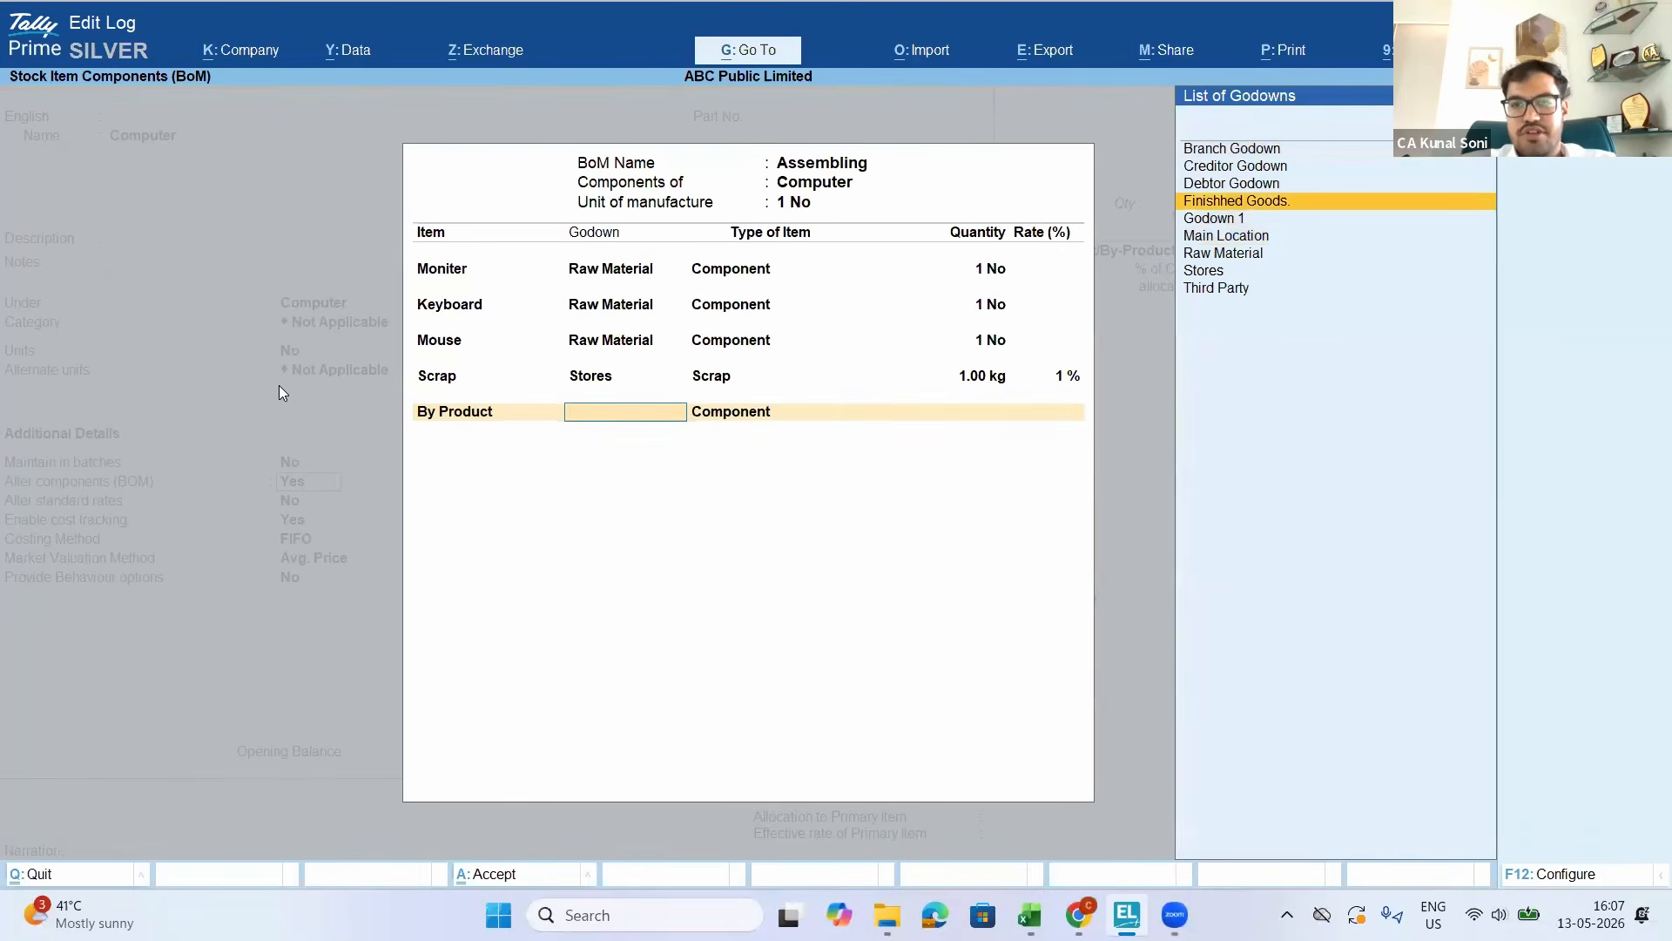
key("Return")
key("Return")
type("1")
key("Return")
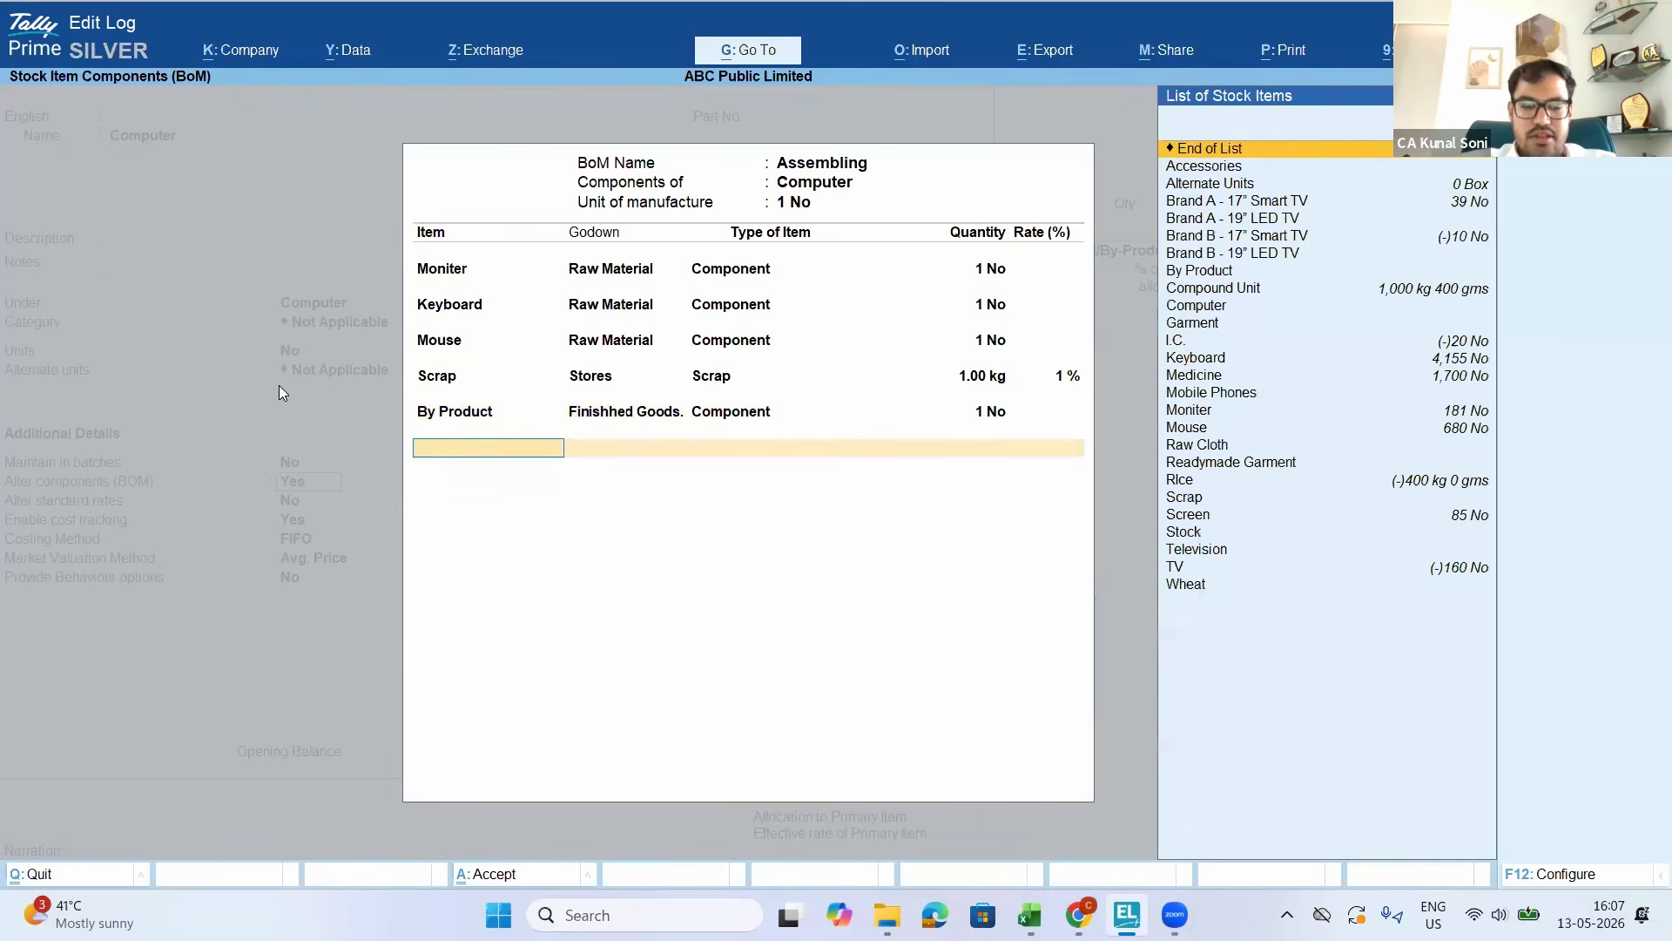
Finish the Assembling bill of materials and save the Computer stock item, returning to the voucher's BOM name
key("Return")
key("Return")
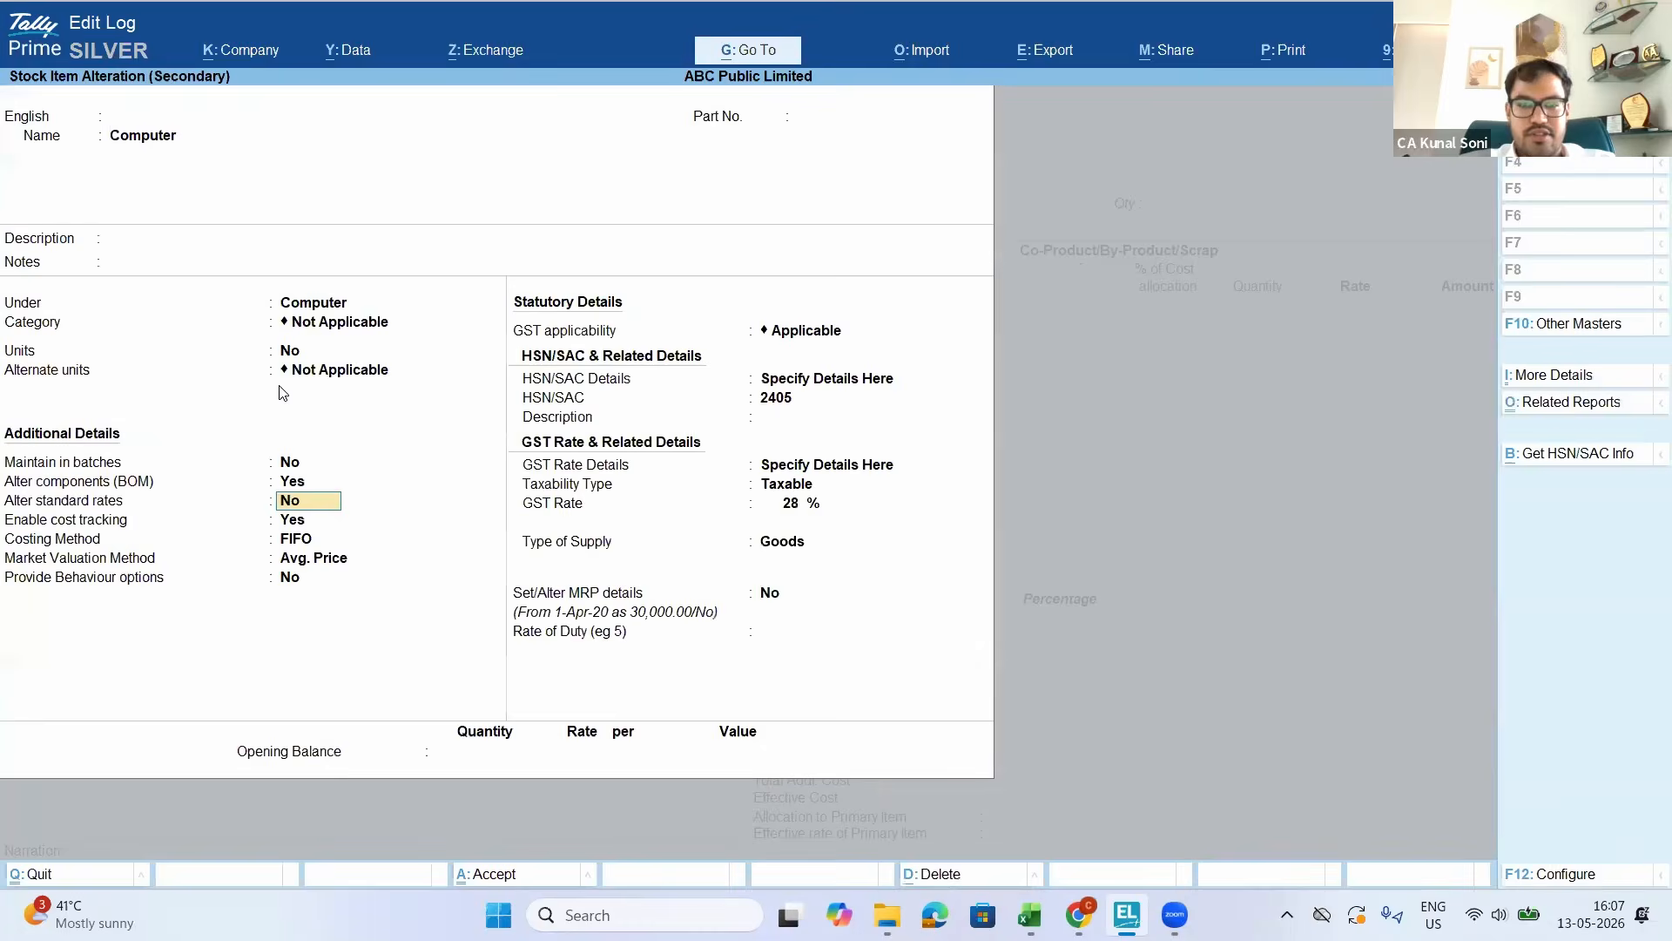
key("ctrl+a")
key("BackSpace")
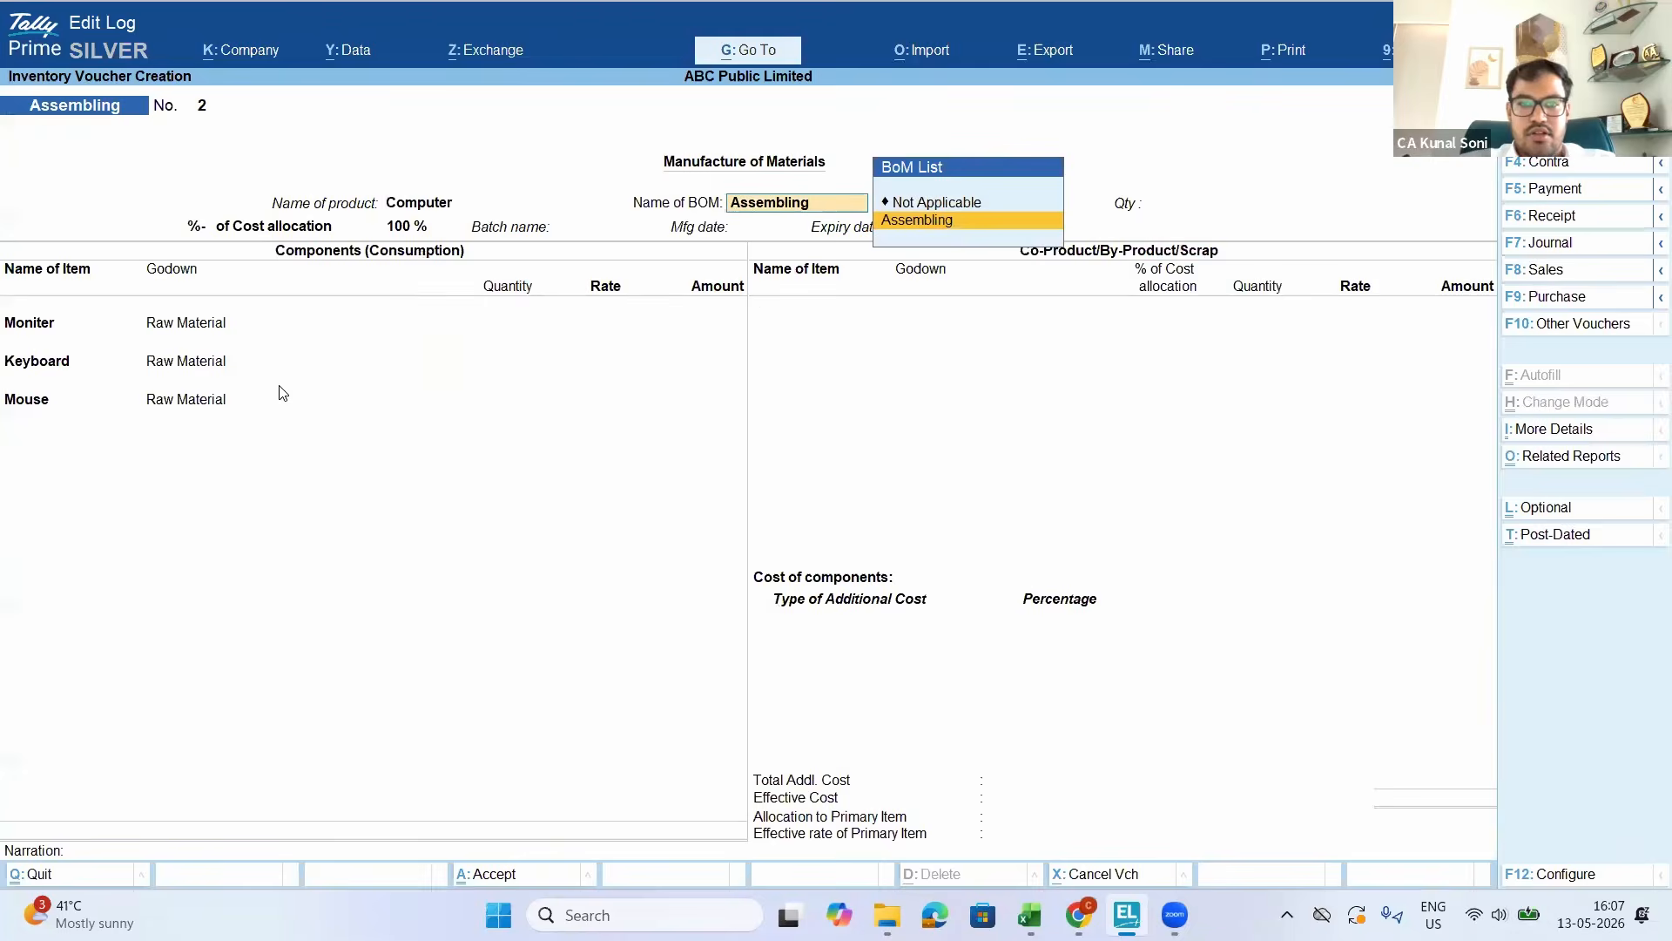
Try to reload the voucher's components by switching the BOM to Not Applicable and back to Assembling
key("Up")
key("Return")
key("BackSpace")
key("Down")
key("Return")
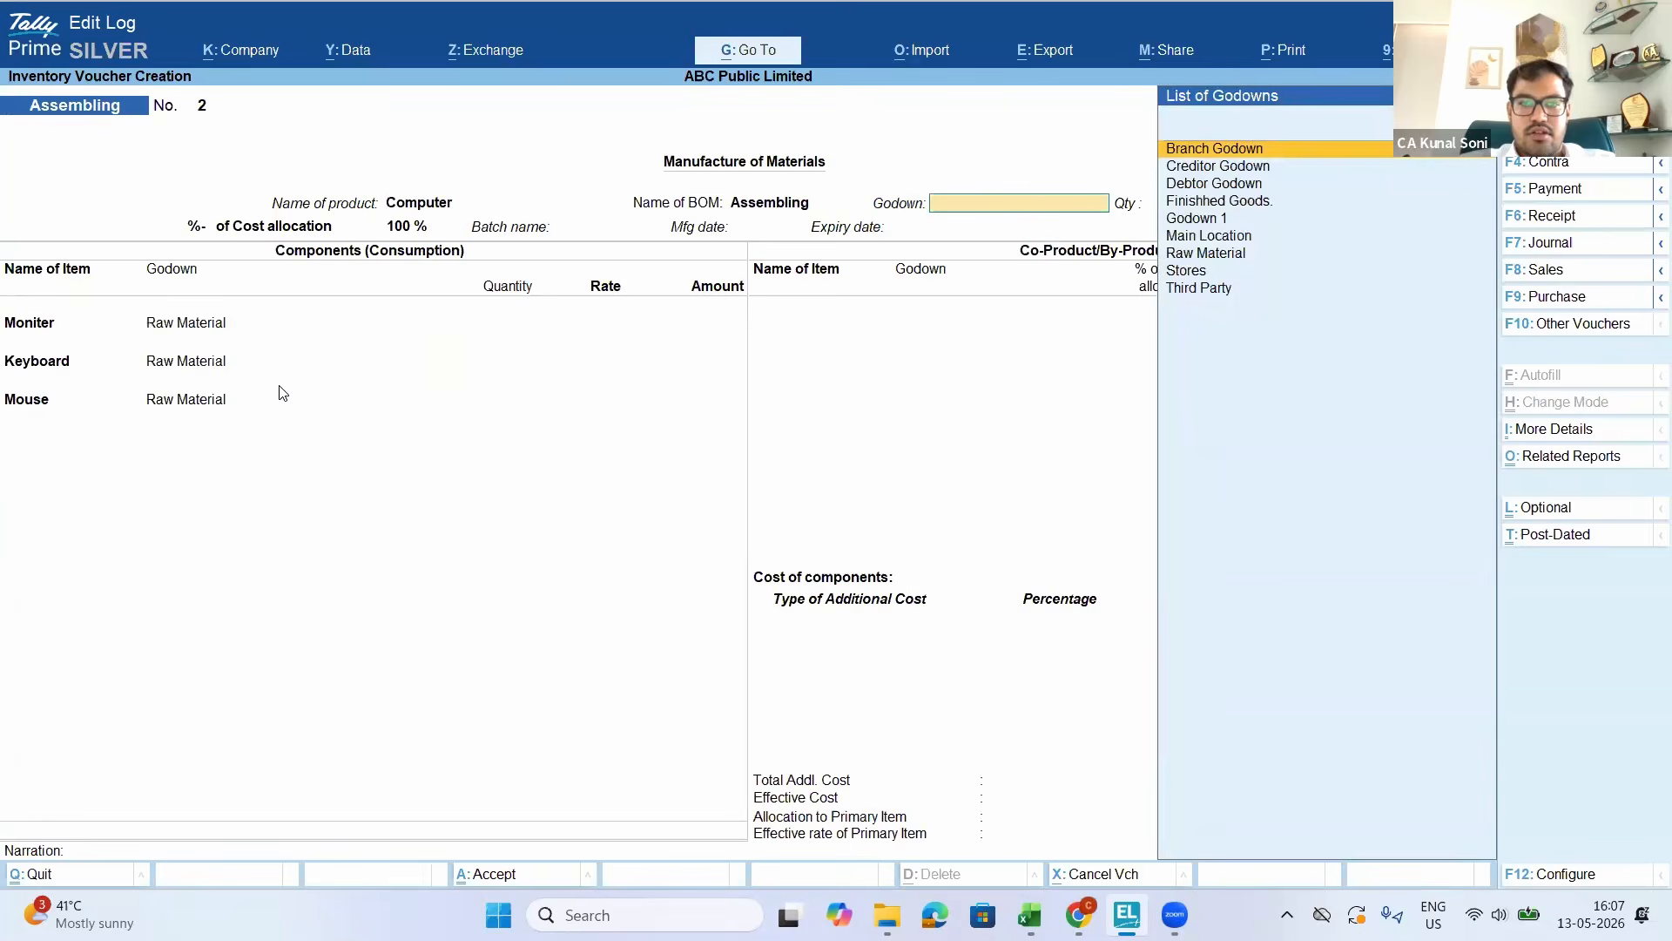
key("BackSpace")
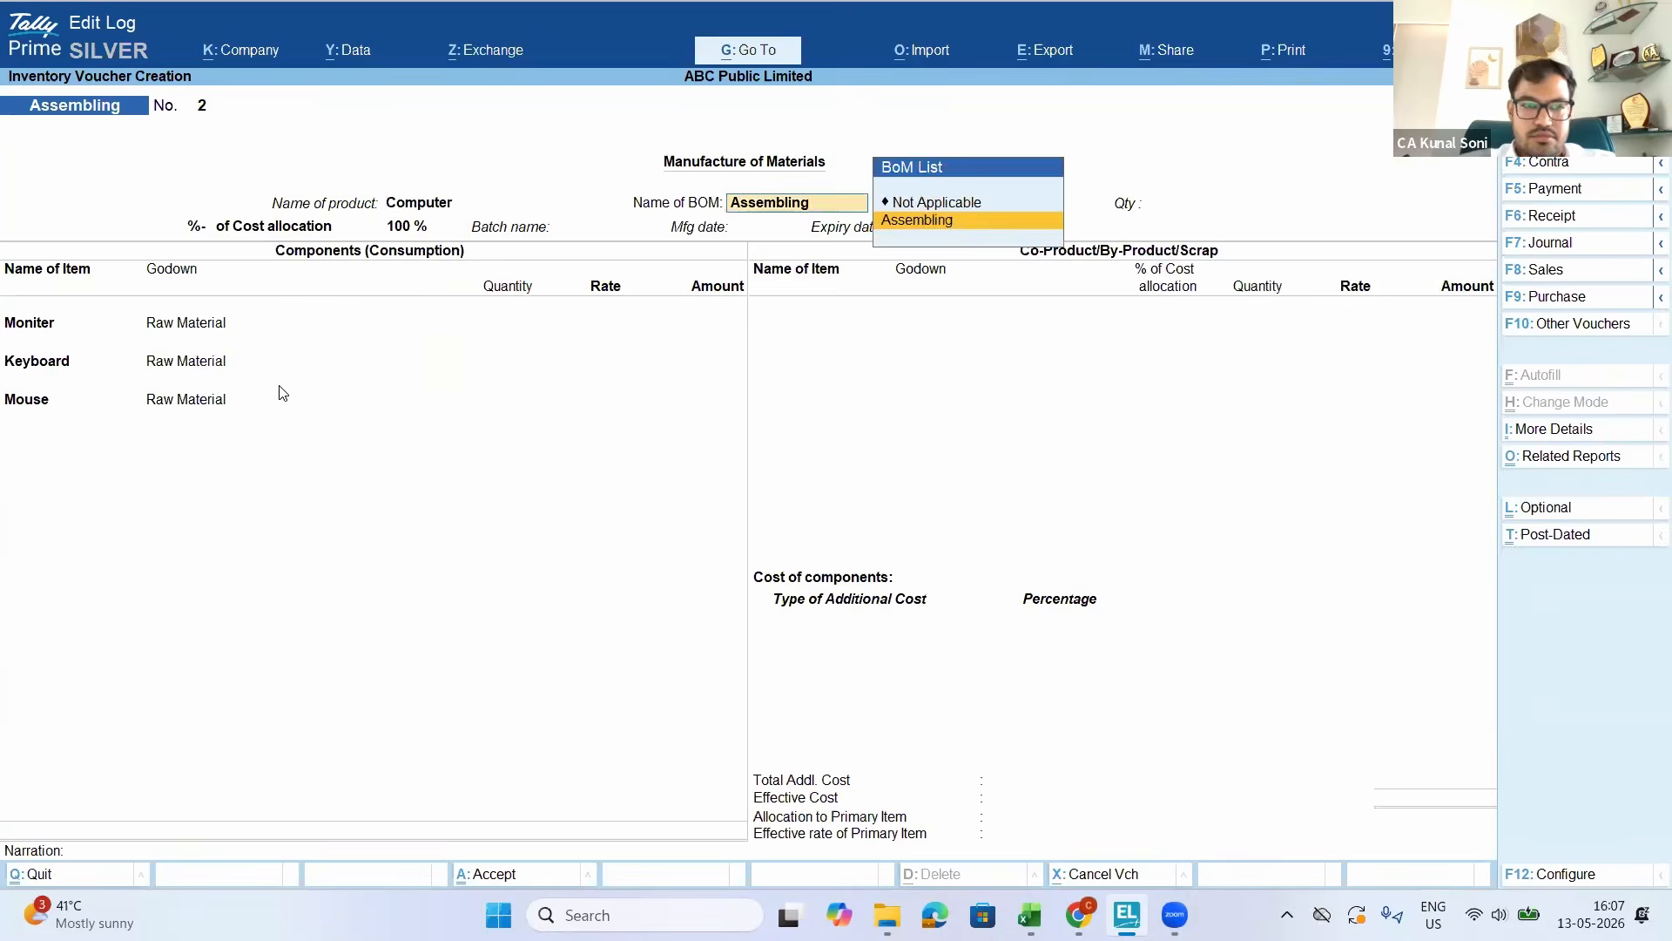
Discard the voucher entry, restart it with Computer and its Assembling BOM, and return to the product name
key("Escape")
key("y")
key("Return")
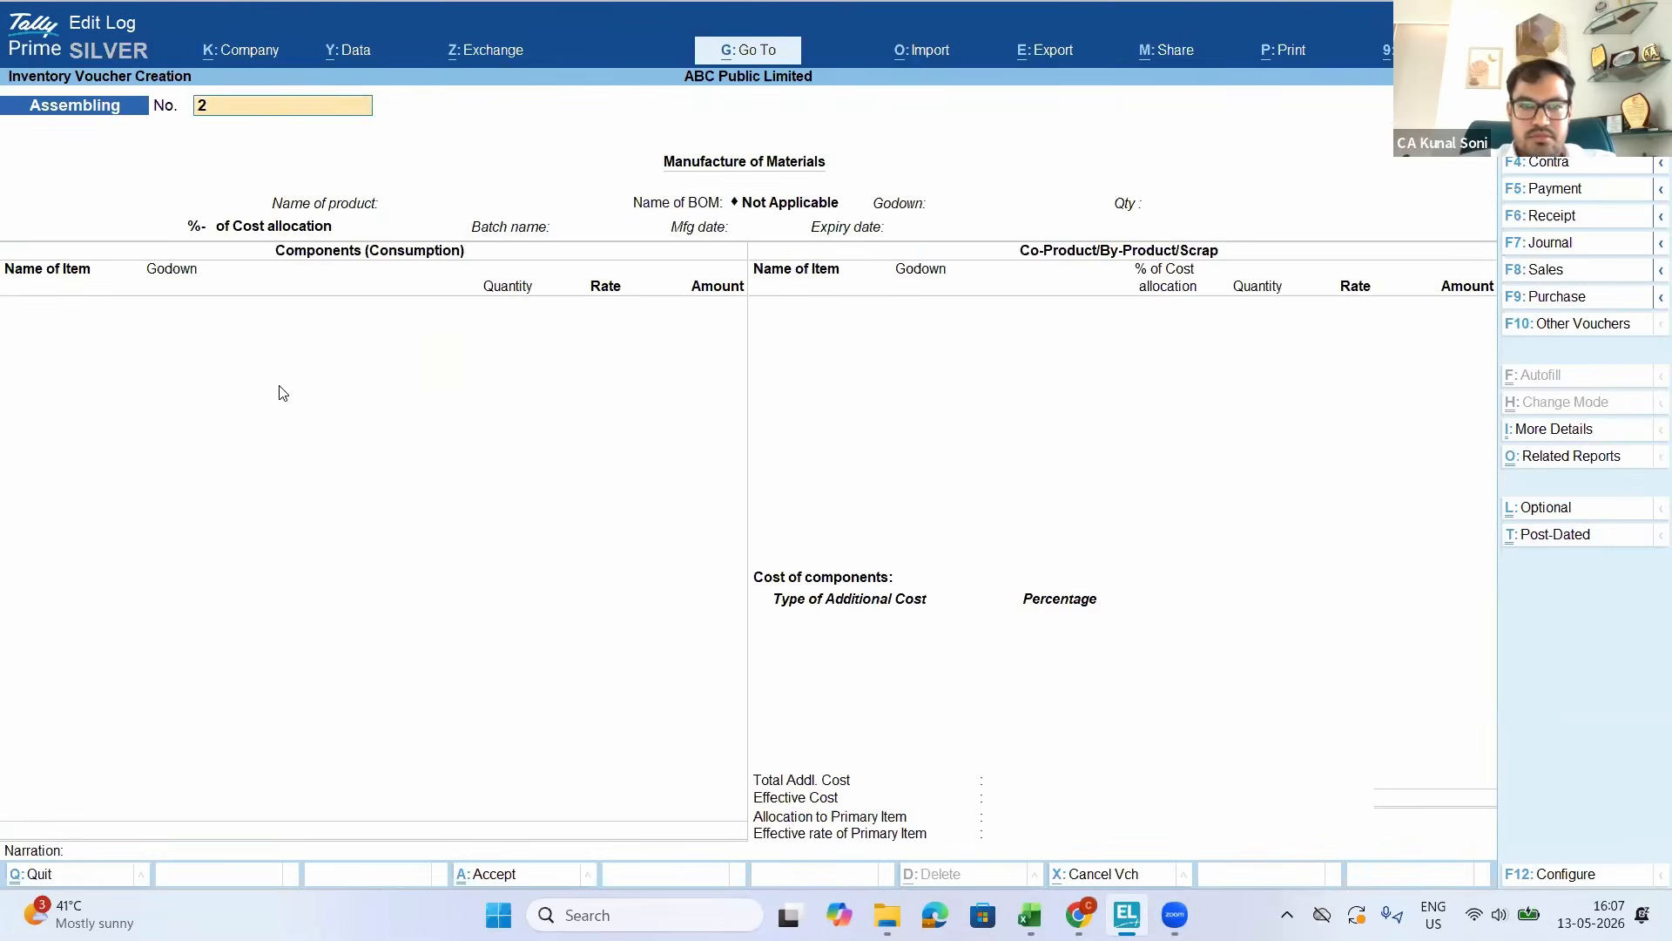
type("Computer")
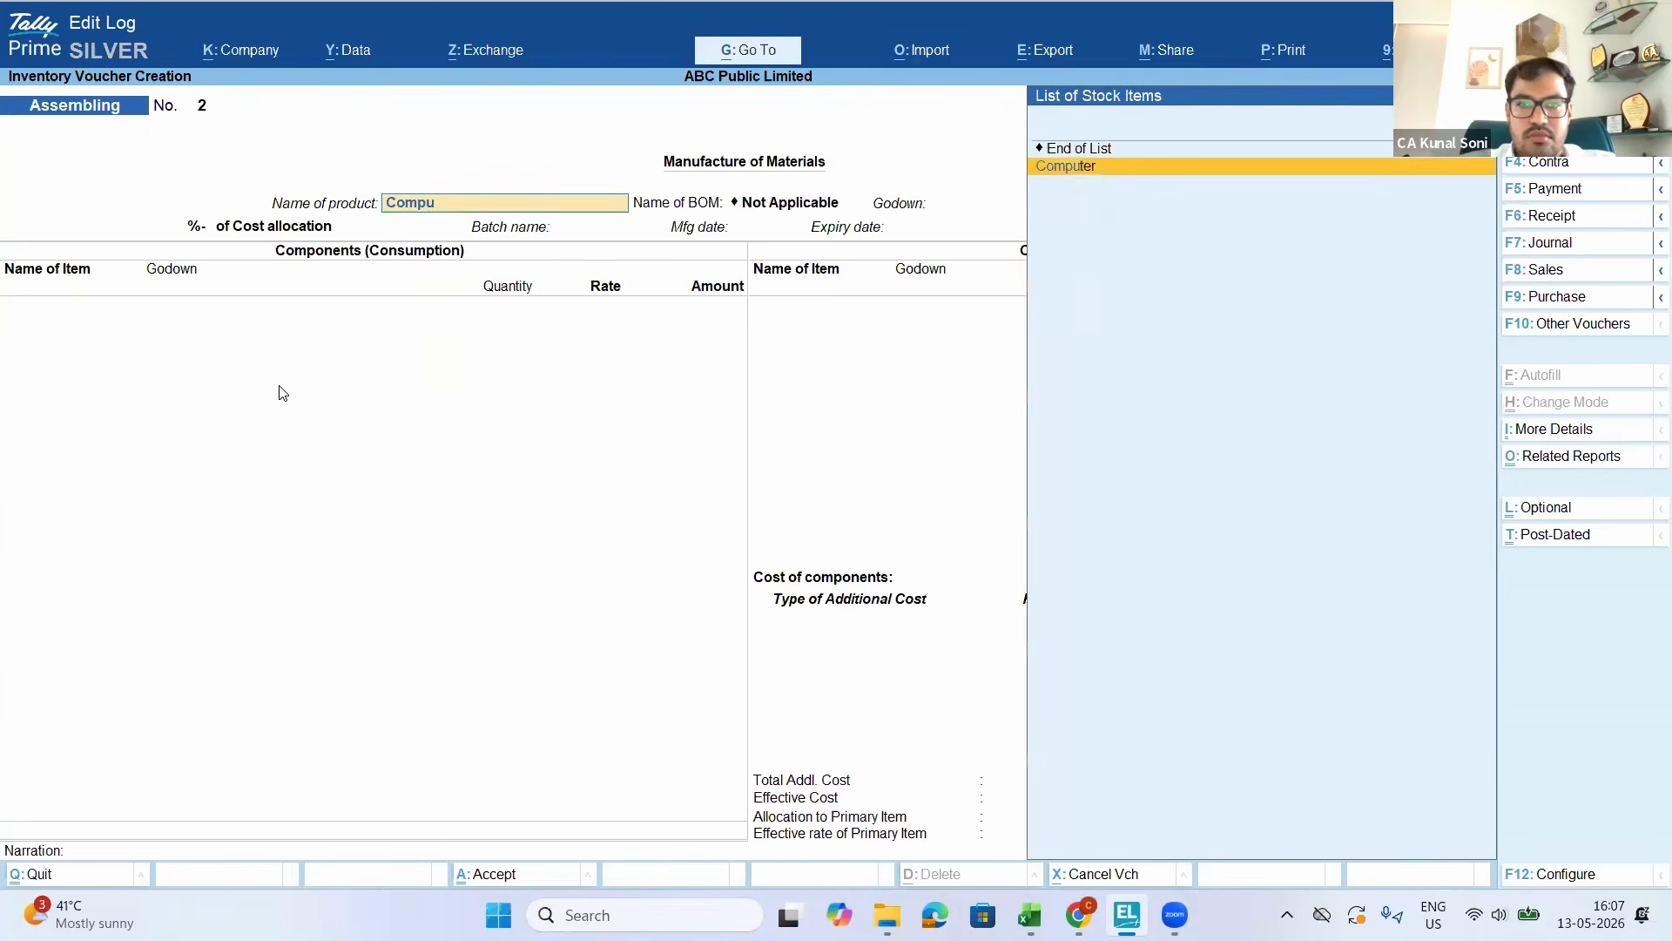
key("Return")
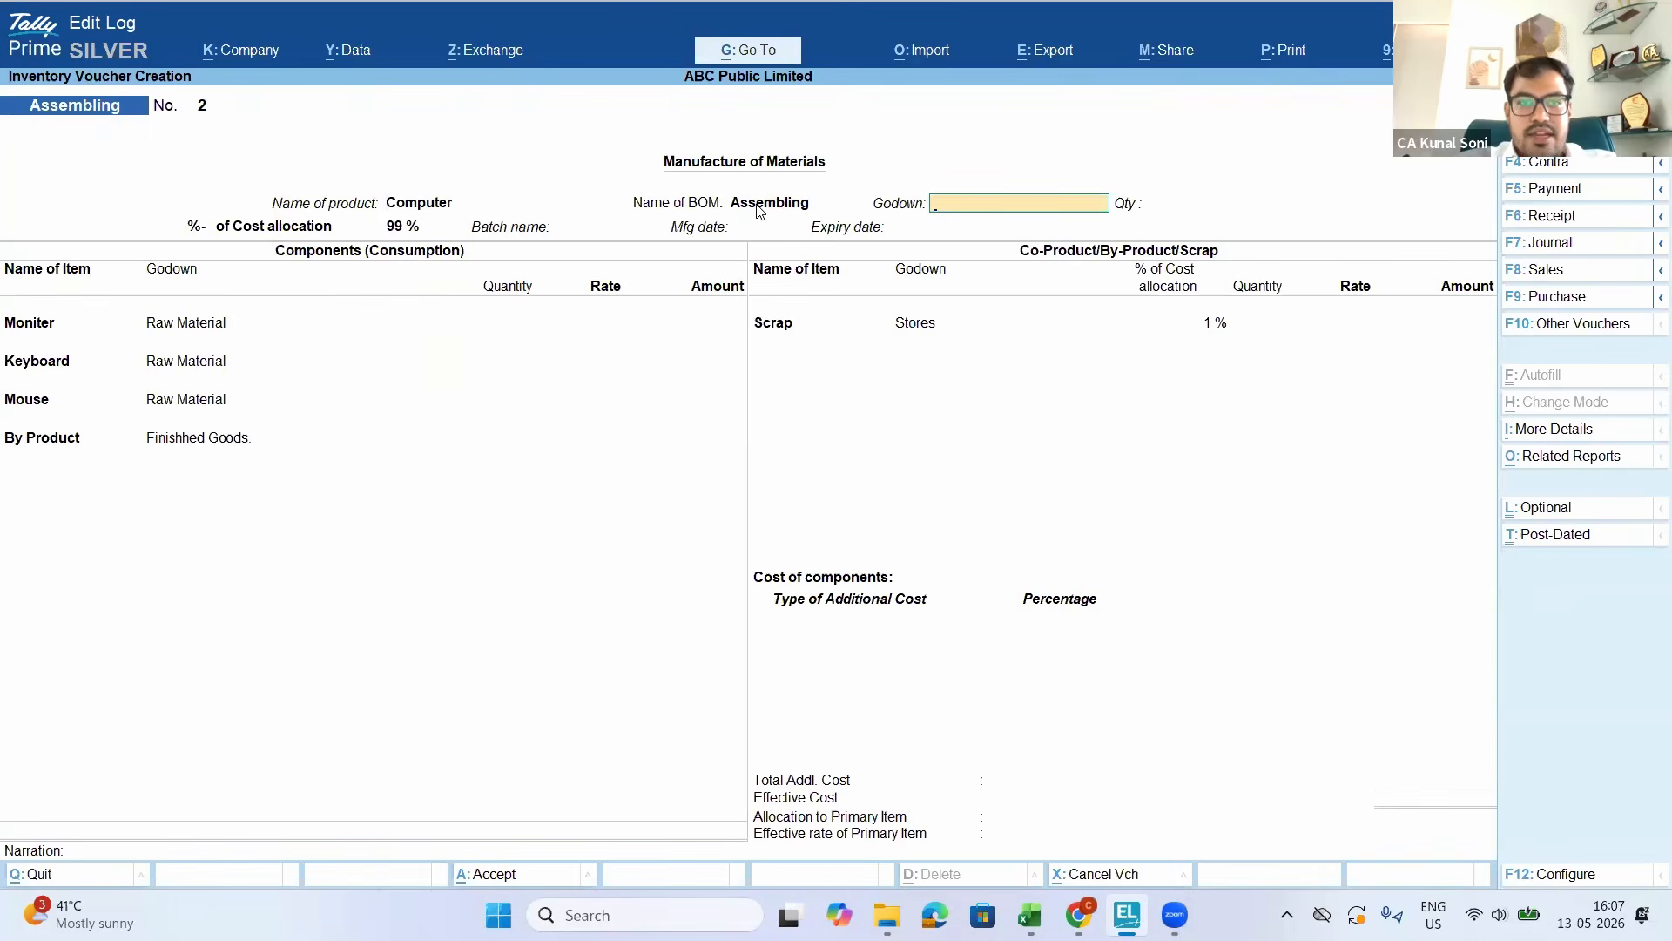
key("BackSpace")
key("BackSpace")
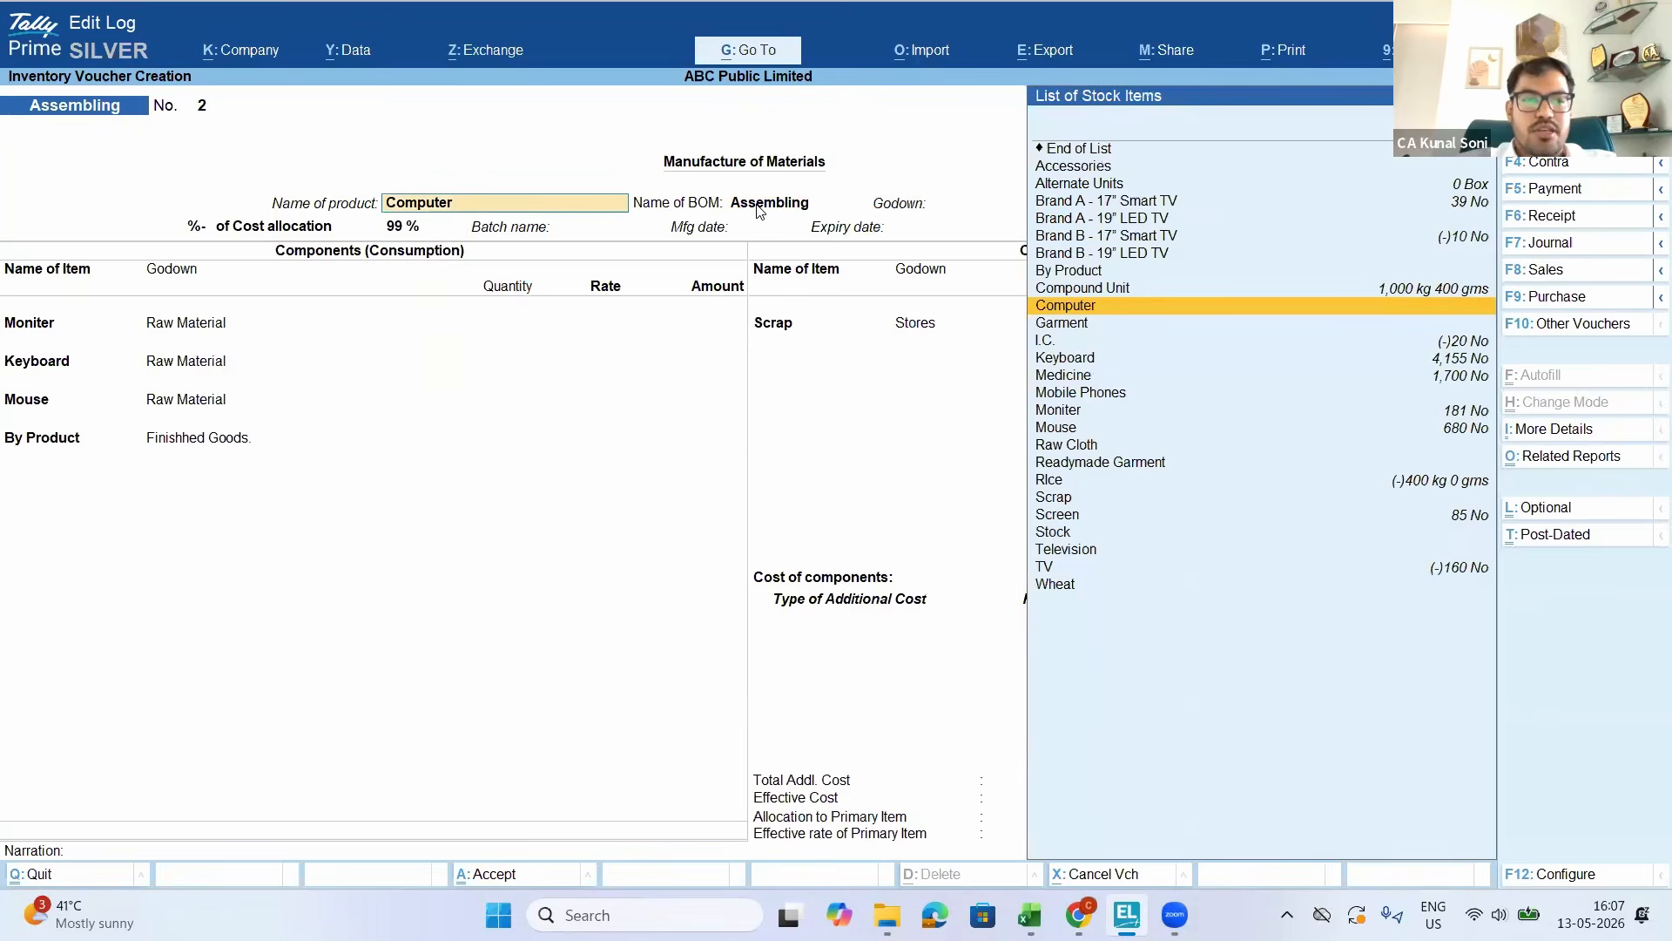
Reopen the Computer stock item for alteration and go into its Assembling bill of materials
key("ctrl+Return")
key("Return")
key("Return")
key("Return")
key("Return")
key("Return")
key("Return")
key("Return")
key("Return")
key("Return")
key("Return")
key("y")
key("Return")
key("Return")
key("Return")
key("Return")
key("Return")
key("Return")
key("Return")
key("Return")
key("Return")
key("Return")
key("Return")
key("Return")
key("Return")
key("Return")
key("Return")
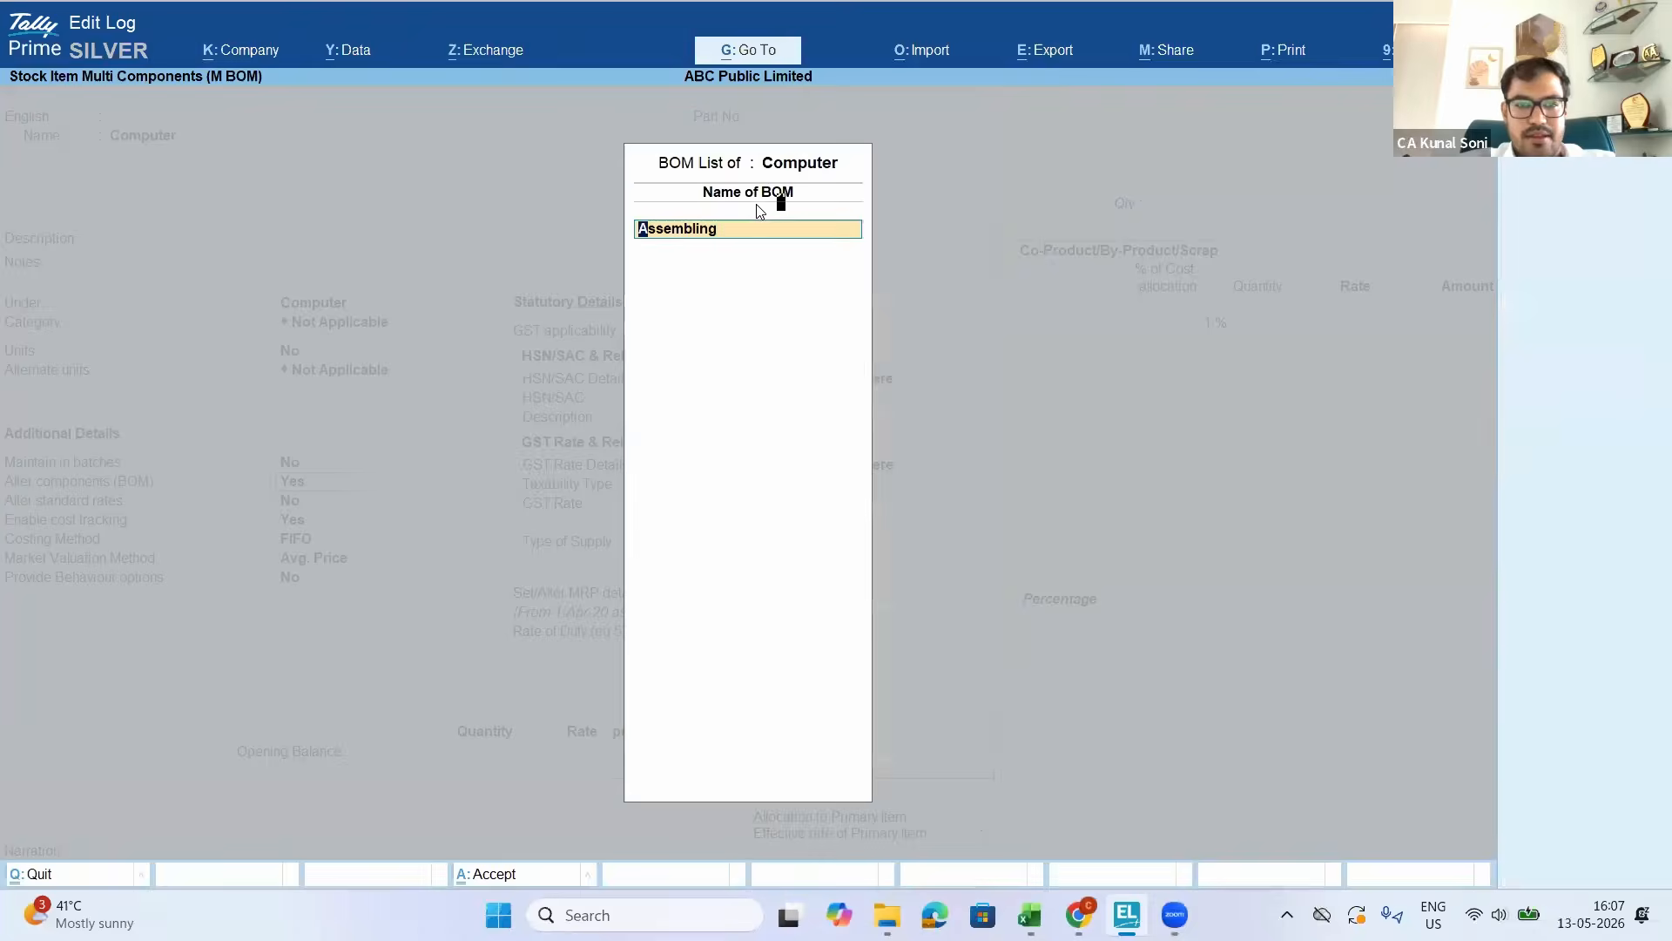
Change the By Product line's item type from Component to By-Product and save the Computer stock item
key("Return")
key("Return")
key("Return")
key("Return")
key("Return")
key("Return")
key("Return")
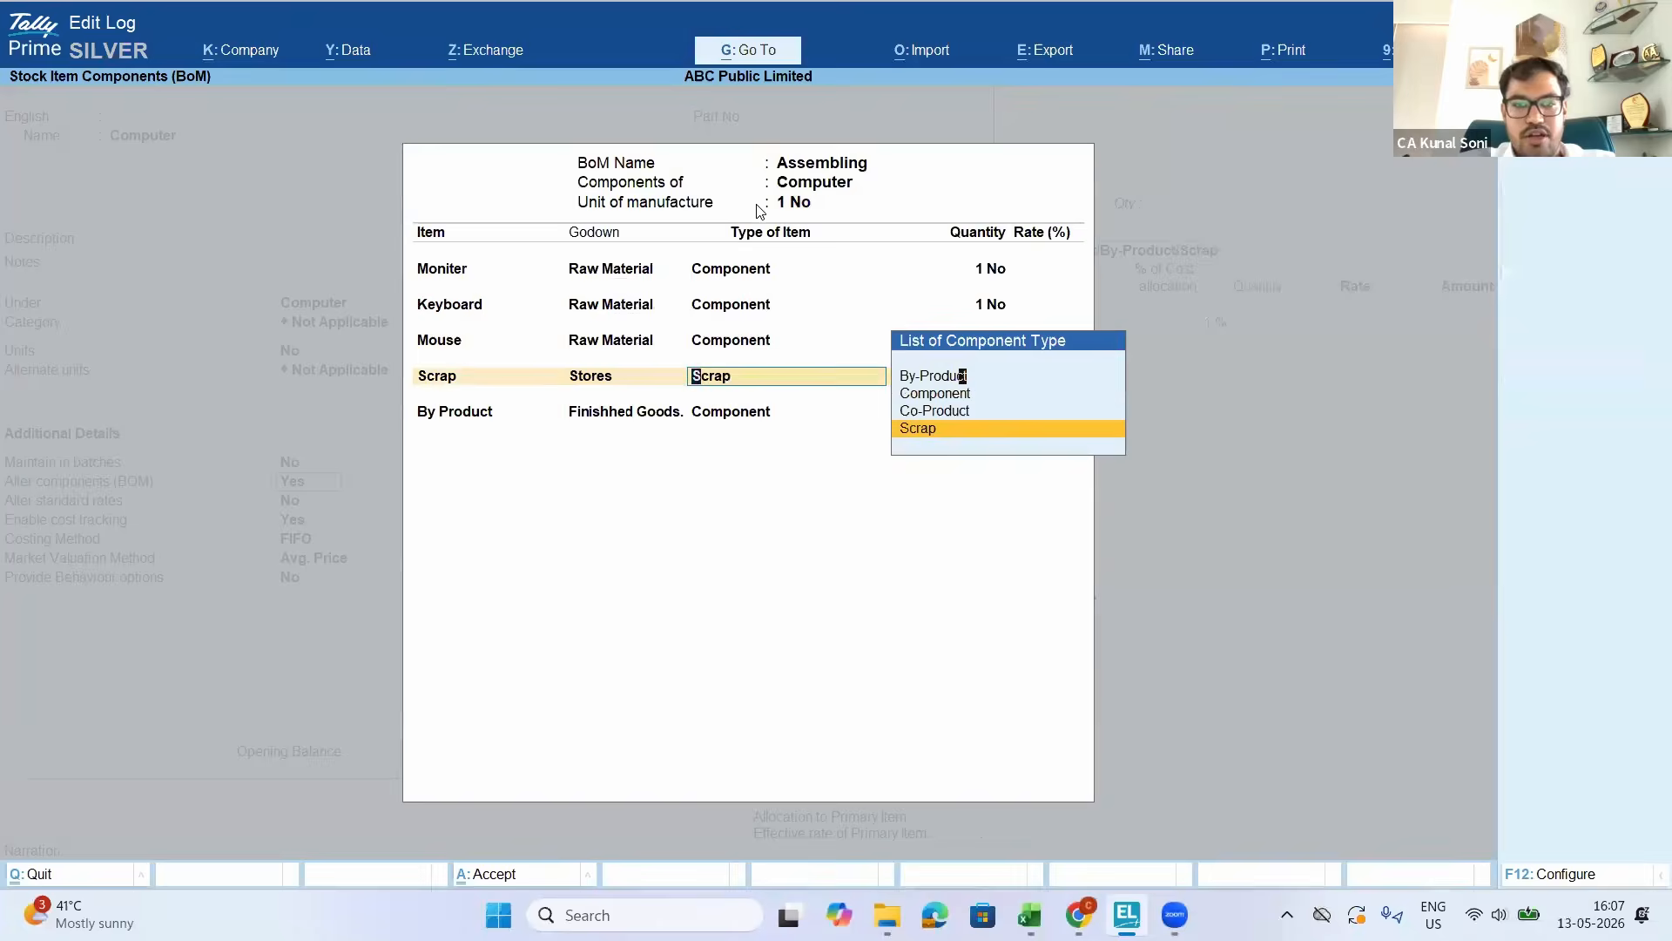
key("Down")
key("Up")
key("Up")
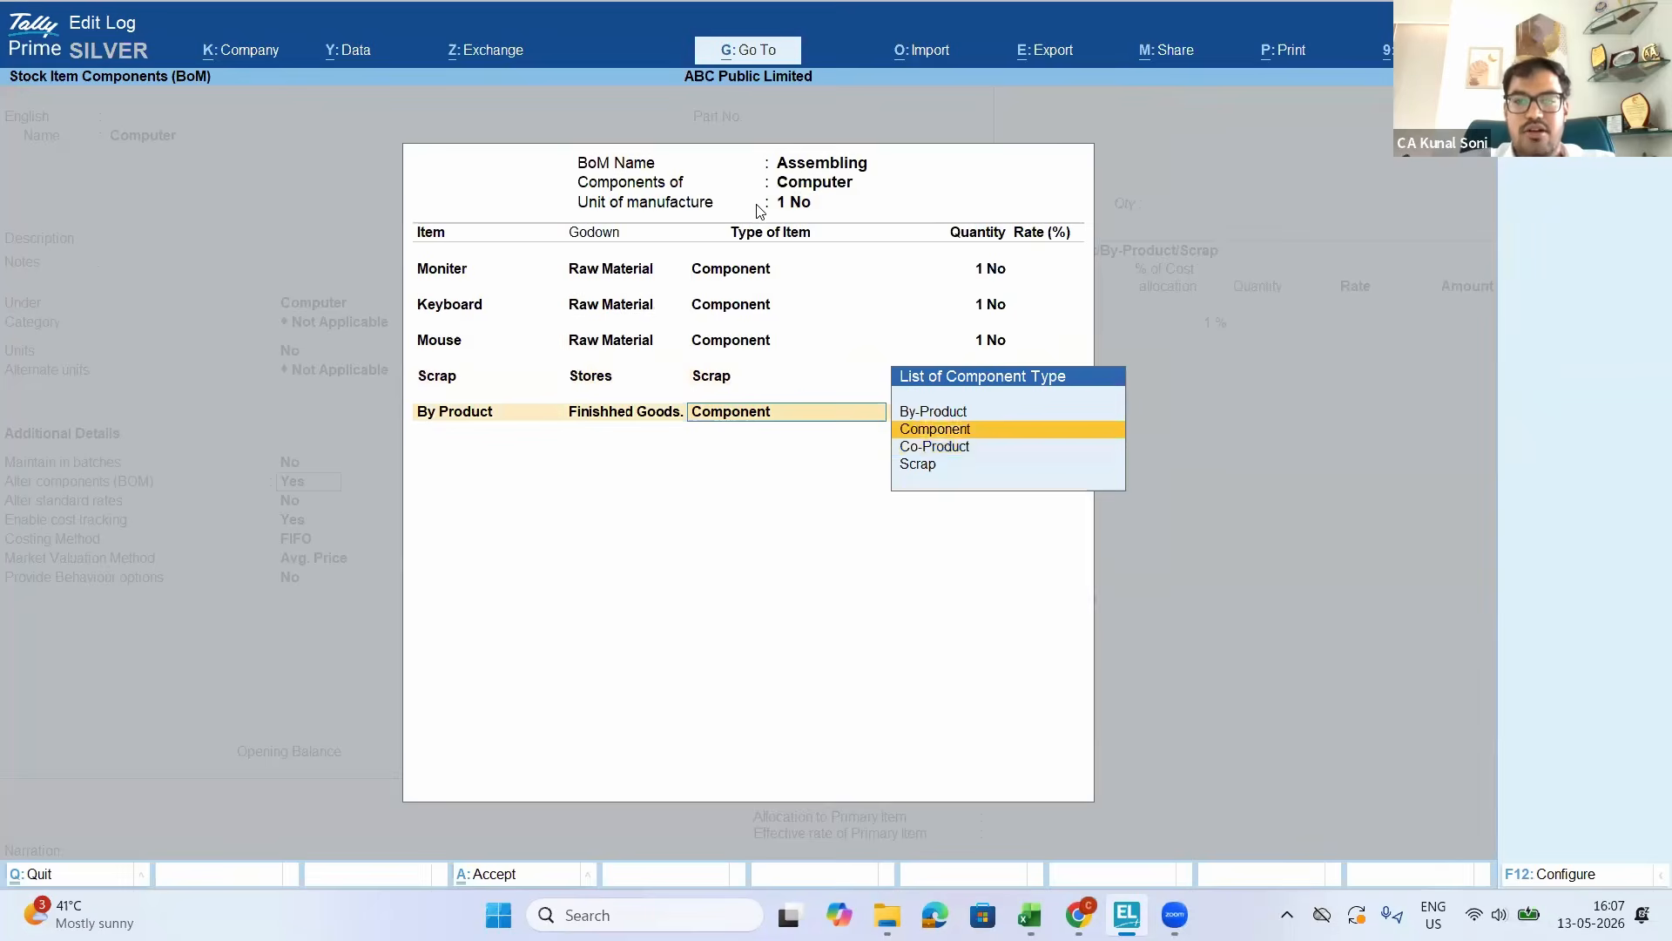
key("Return")
key("ctrl+a")
key("Return")
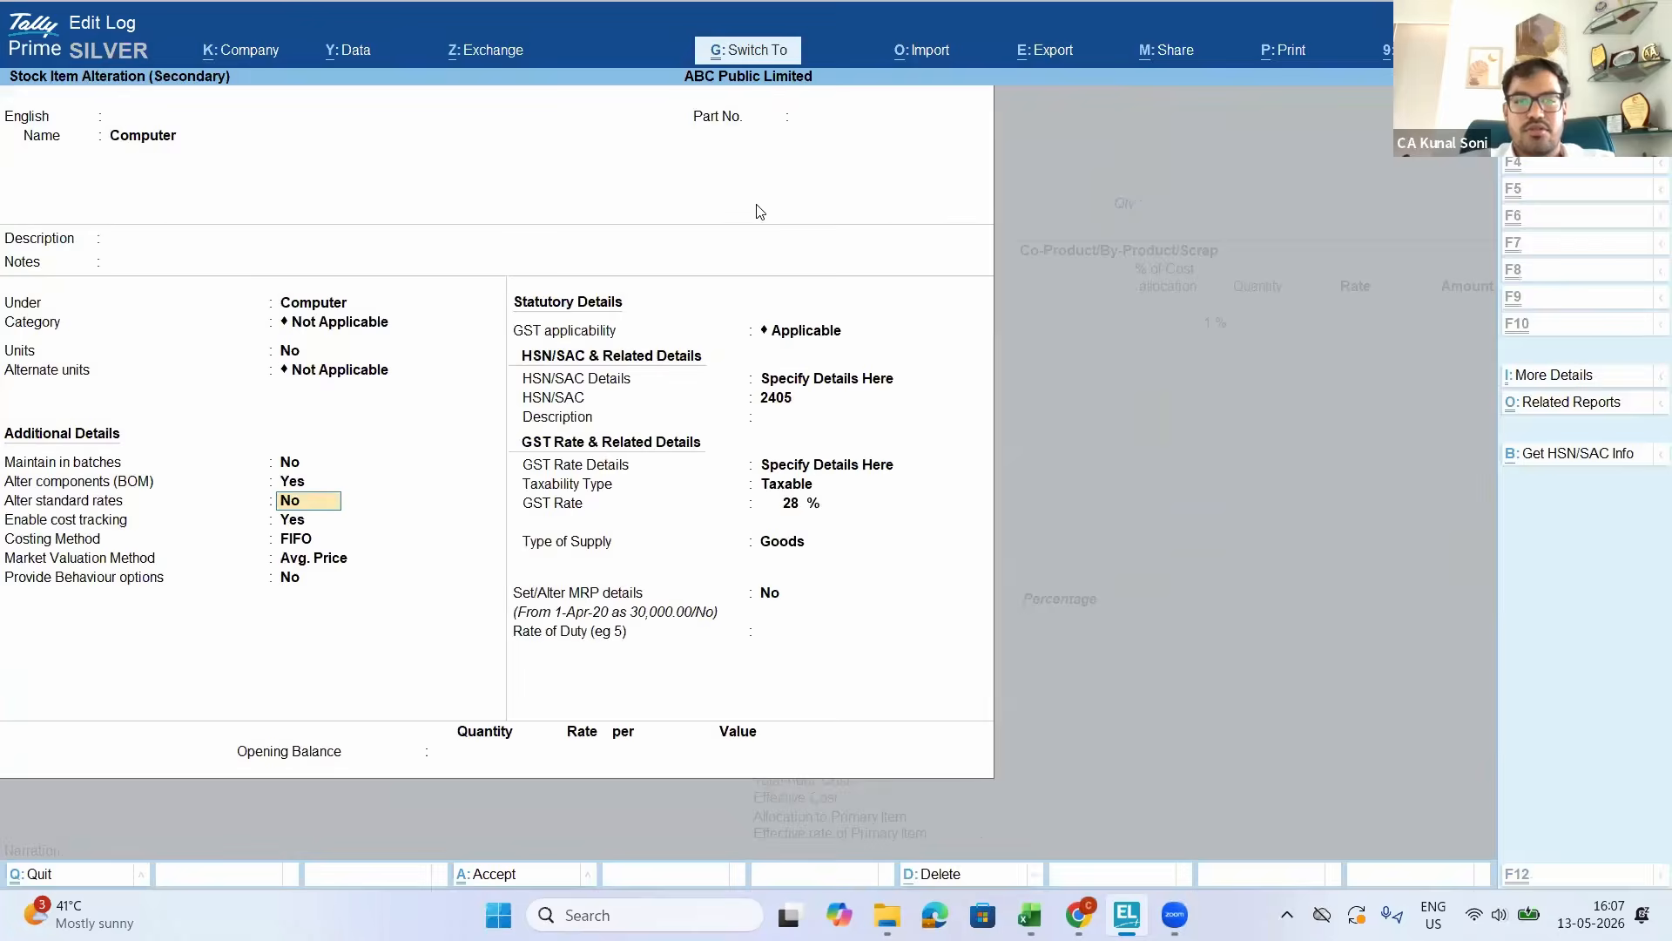
key("ctrl+a")
Discard the outdated voucher entry and restart the Assembling voucher with Computer as the product
key("Escape")
key("Return")
key("Return")
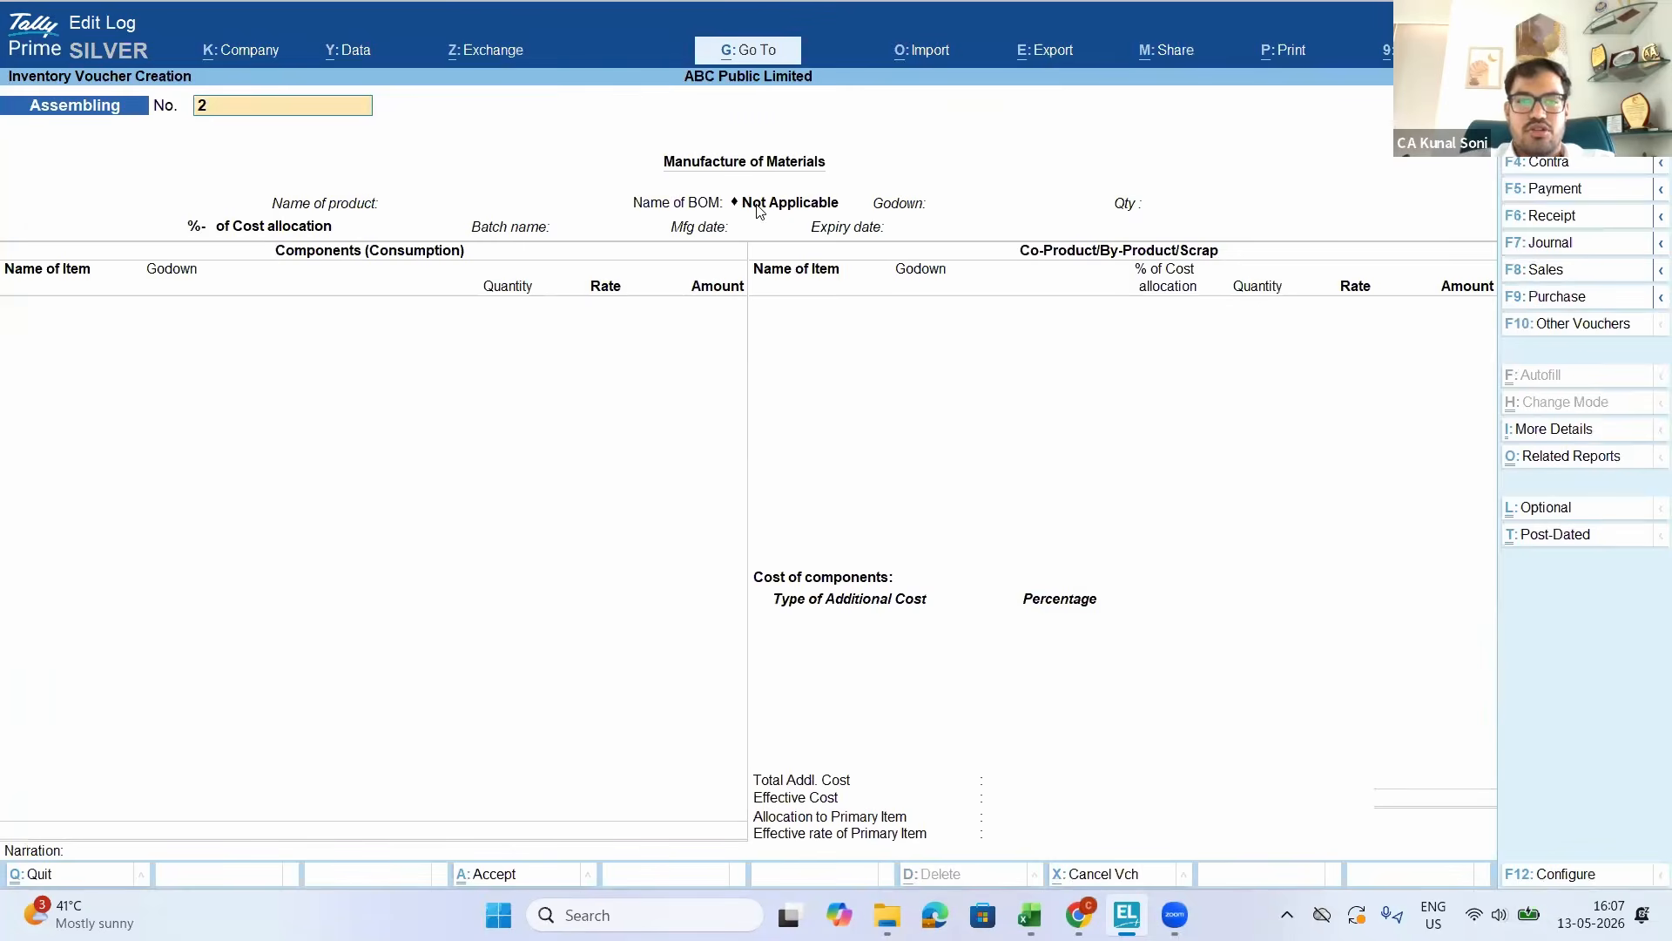
type("Comp")
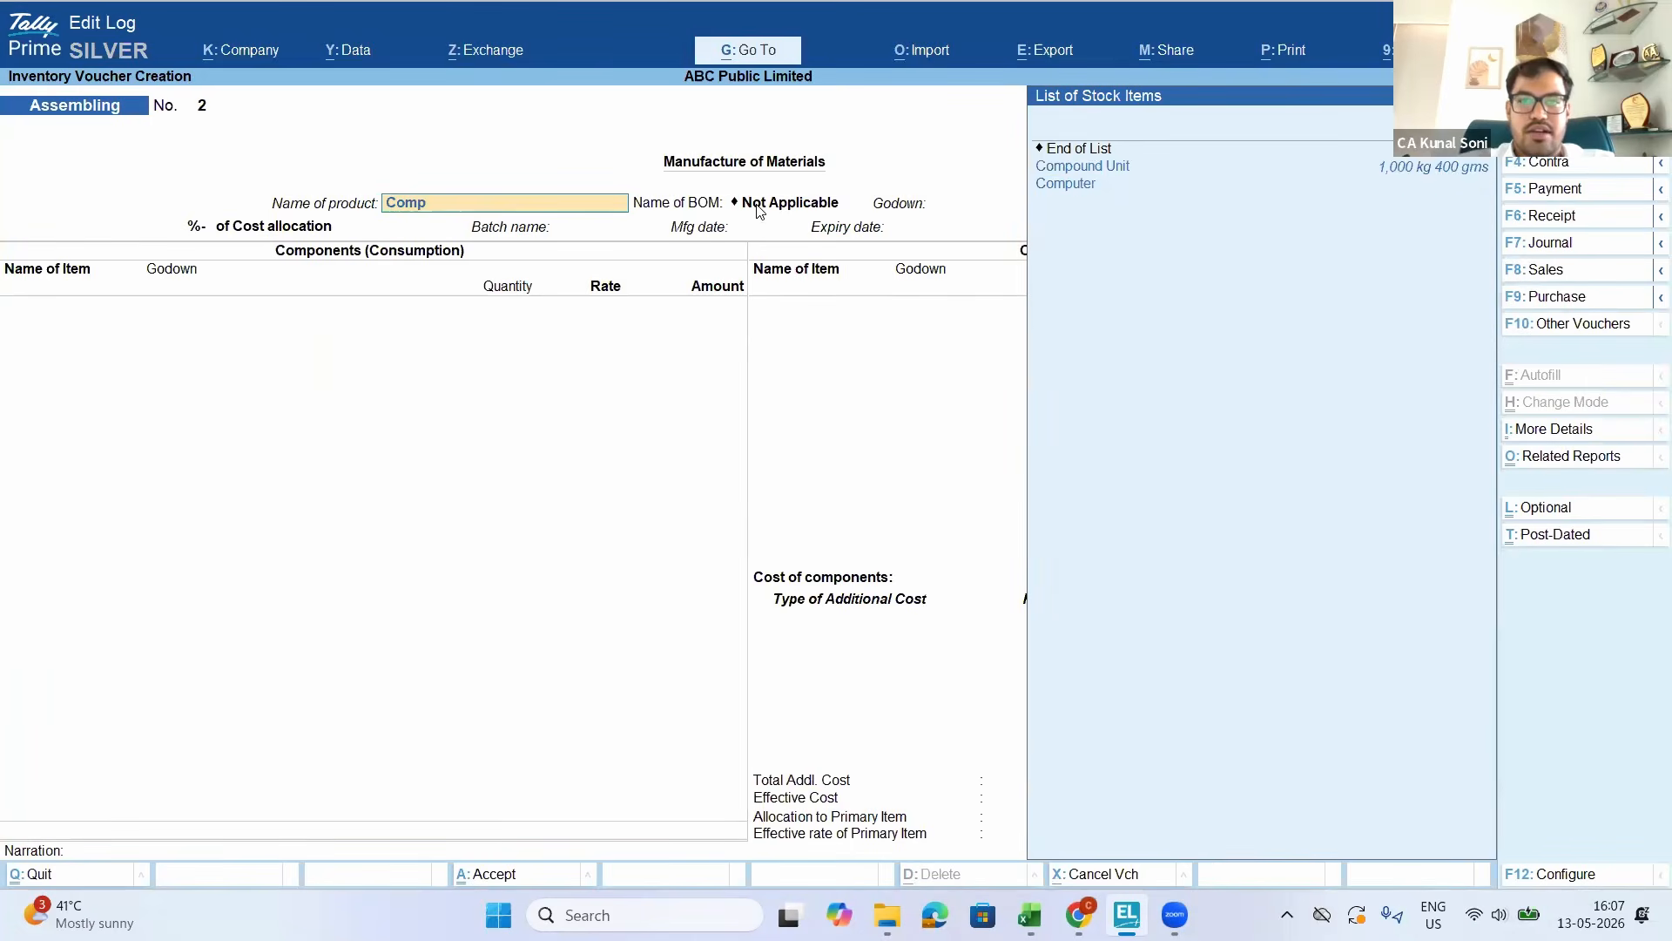
key("Return")
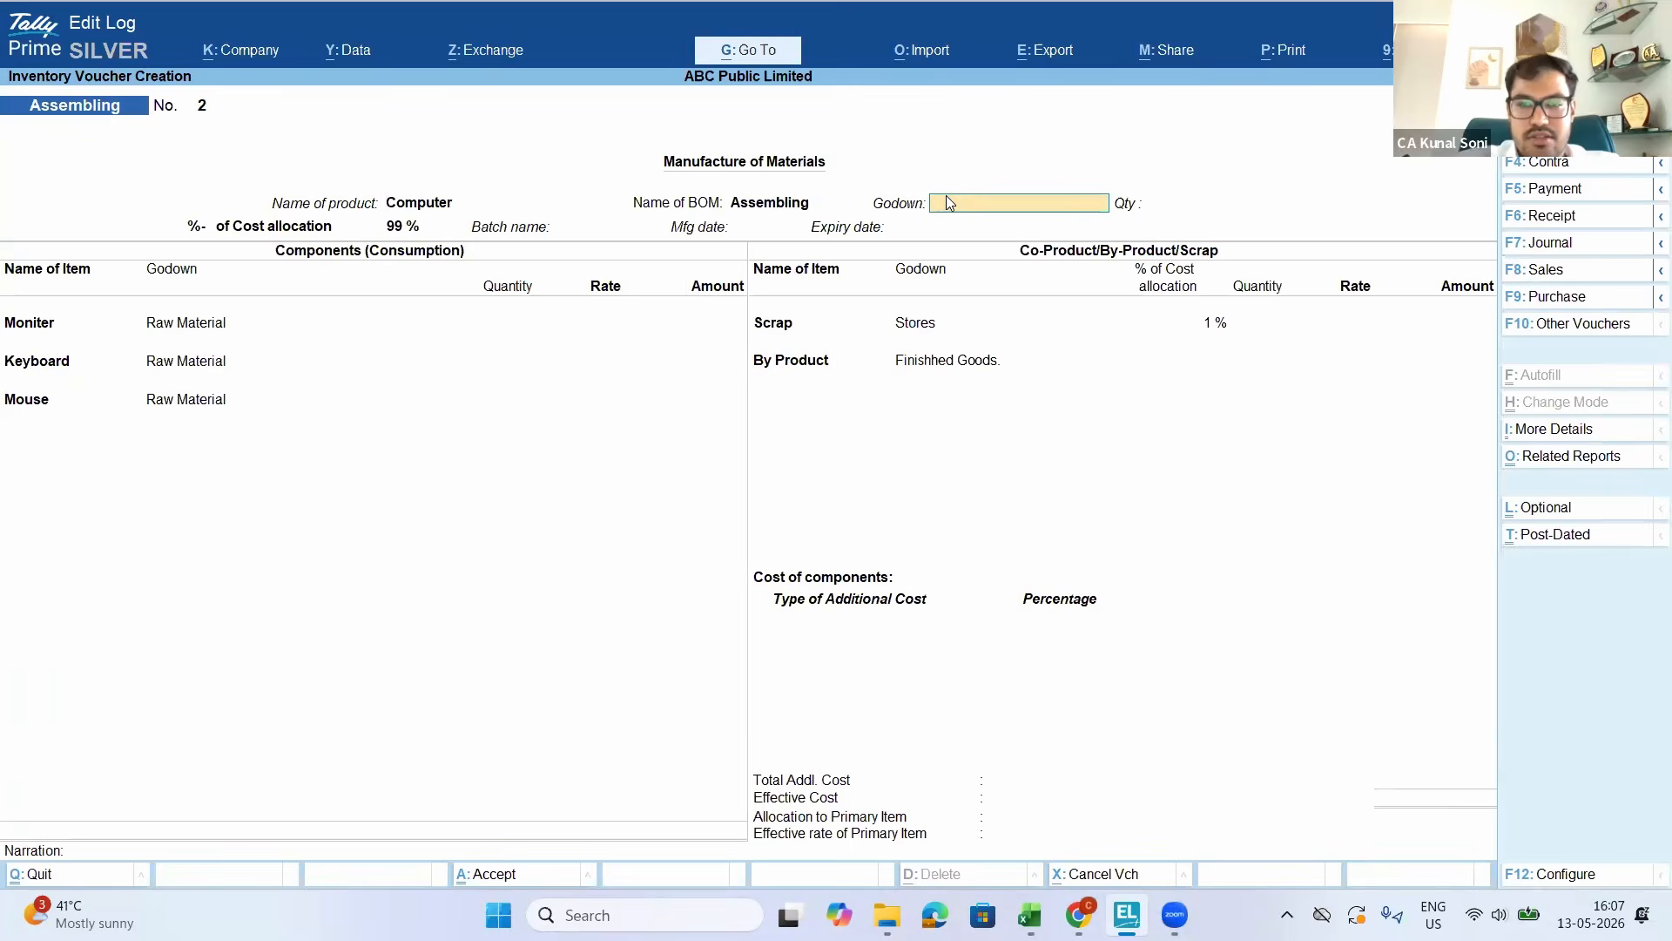
Confirm the Assembling bill of materials and set the product's godown to Finishhed Goods
key("Return")
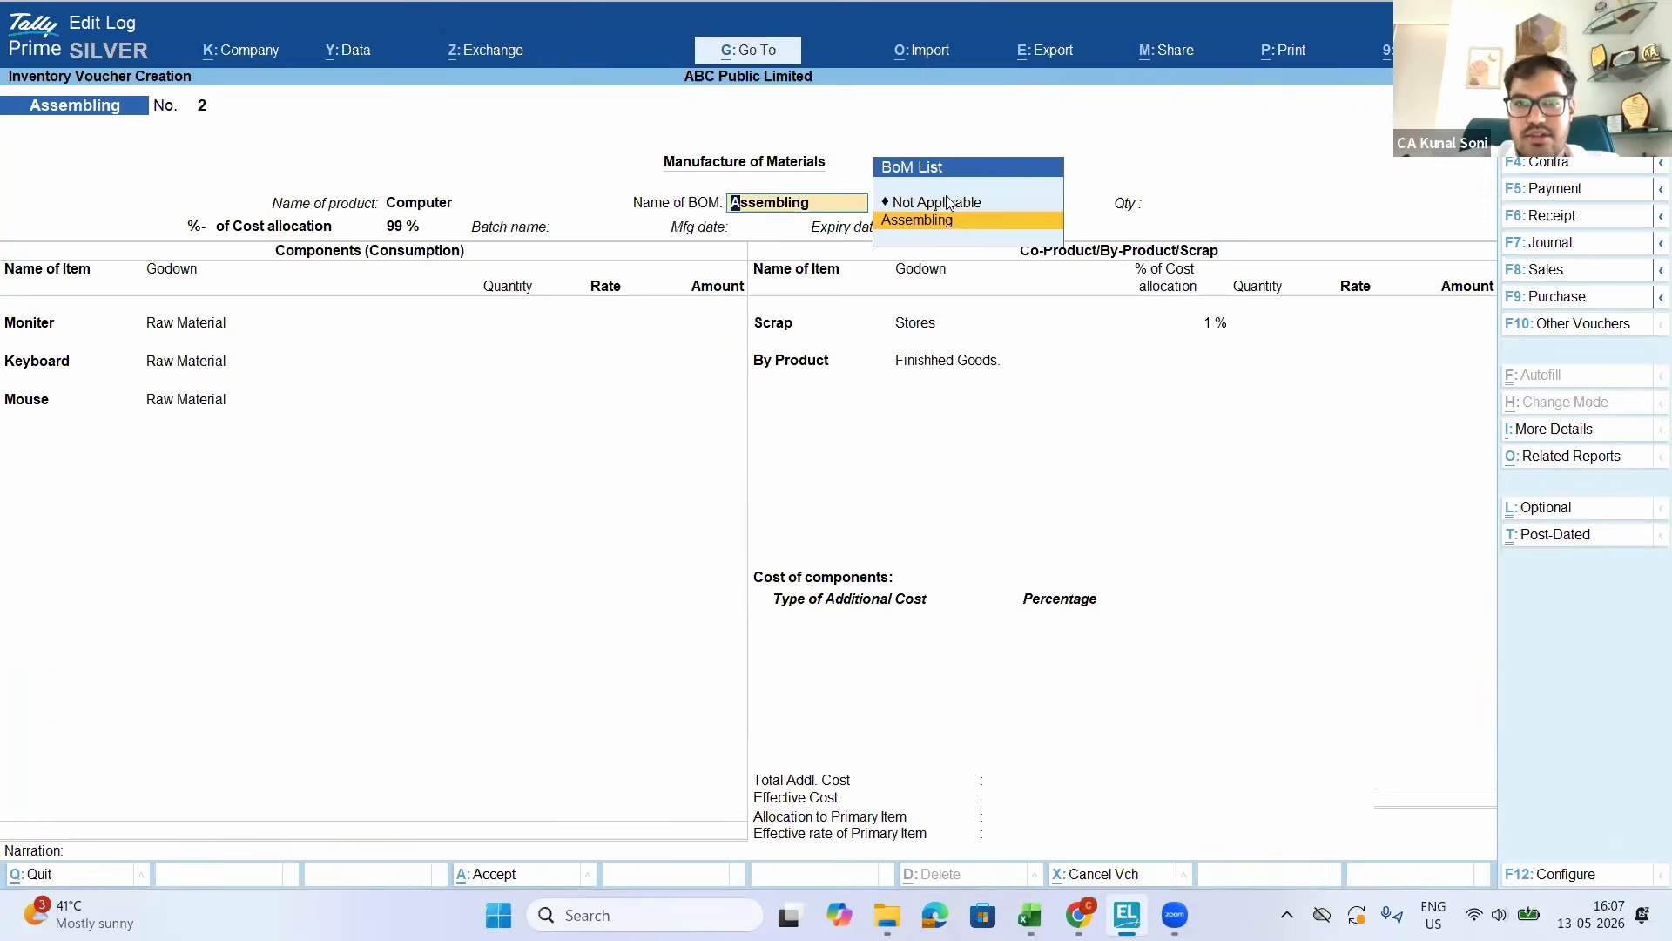
key("Return")
key("Down")
key("Down")
key("Down")
key("Return")
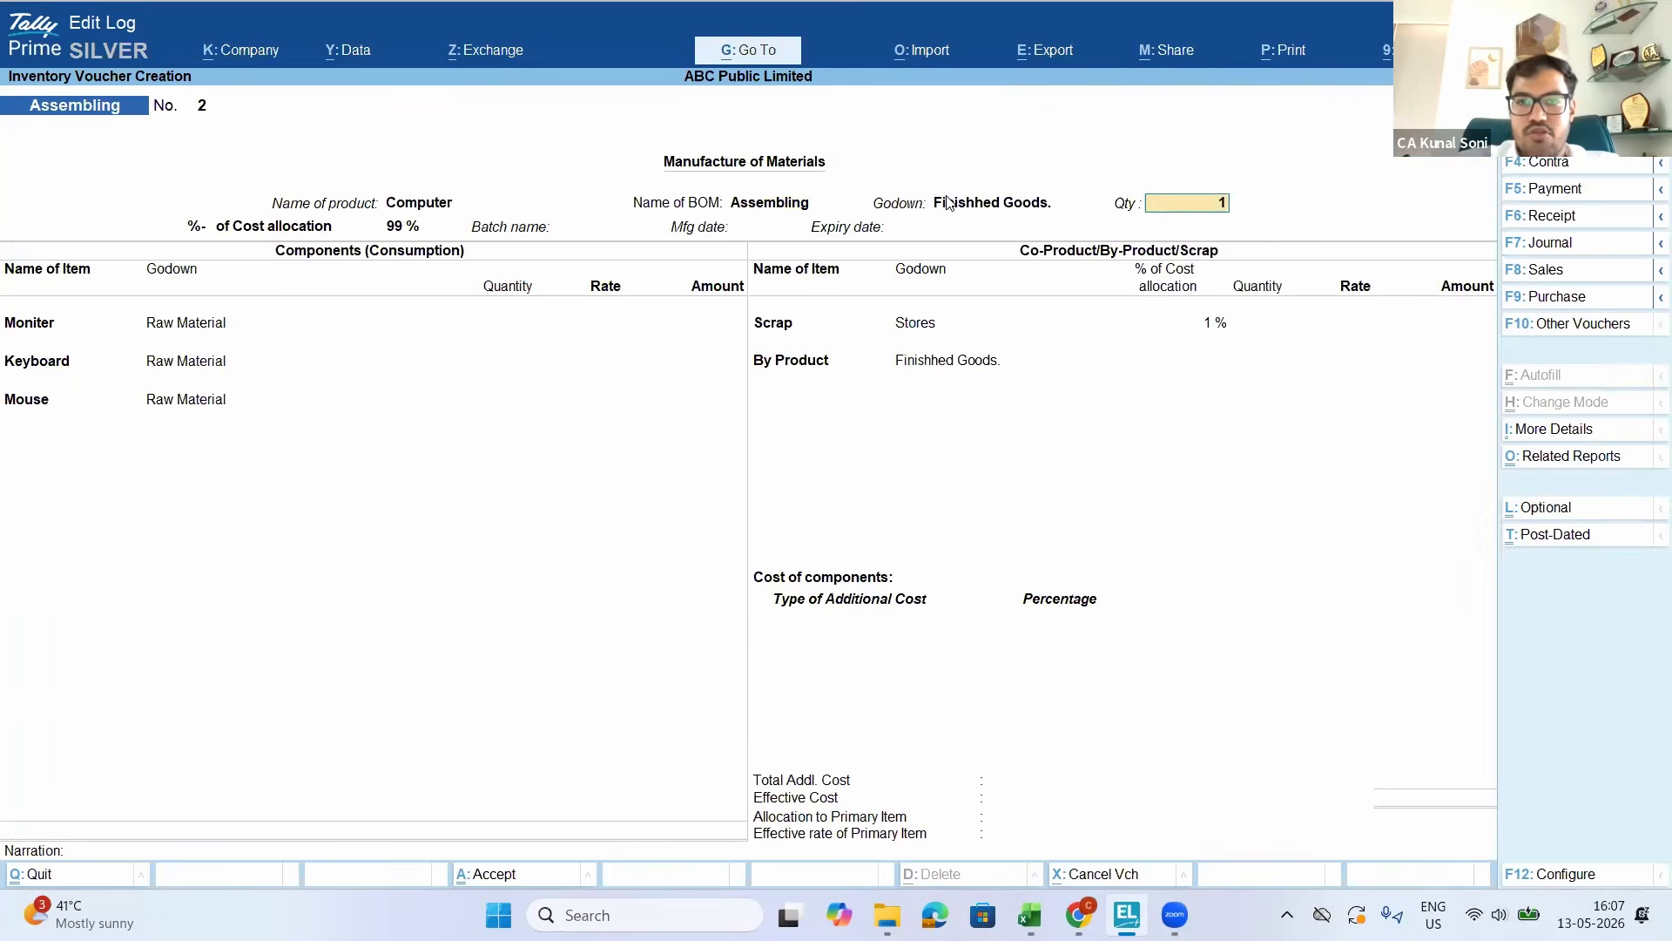
Set the Computer quantity to 1 in the Assembling voucher and continue to the Moniter component line
type("1")
key("Return")
key("Return")
key("Return")
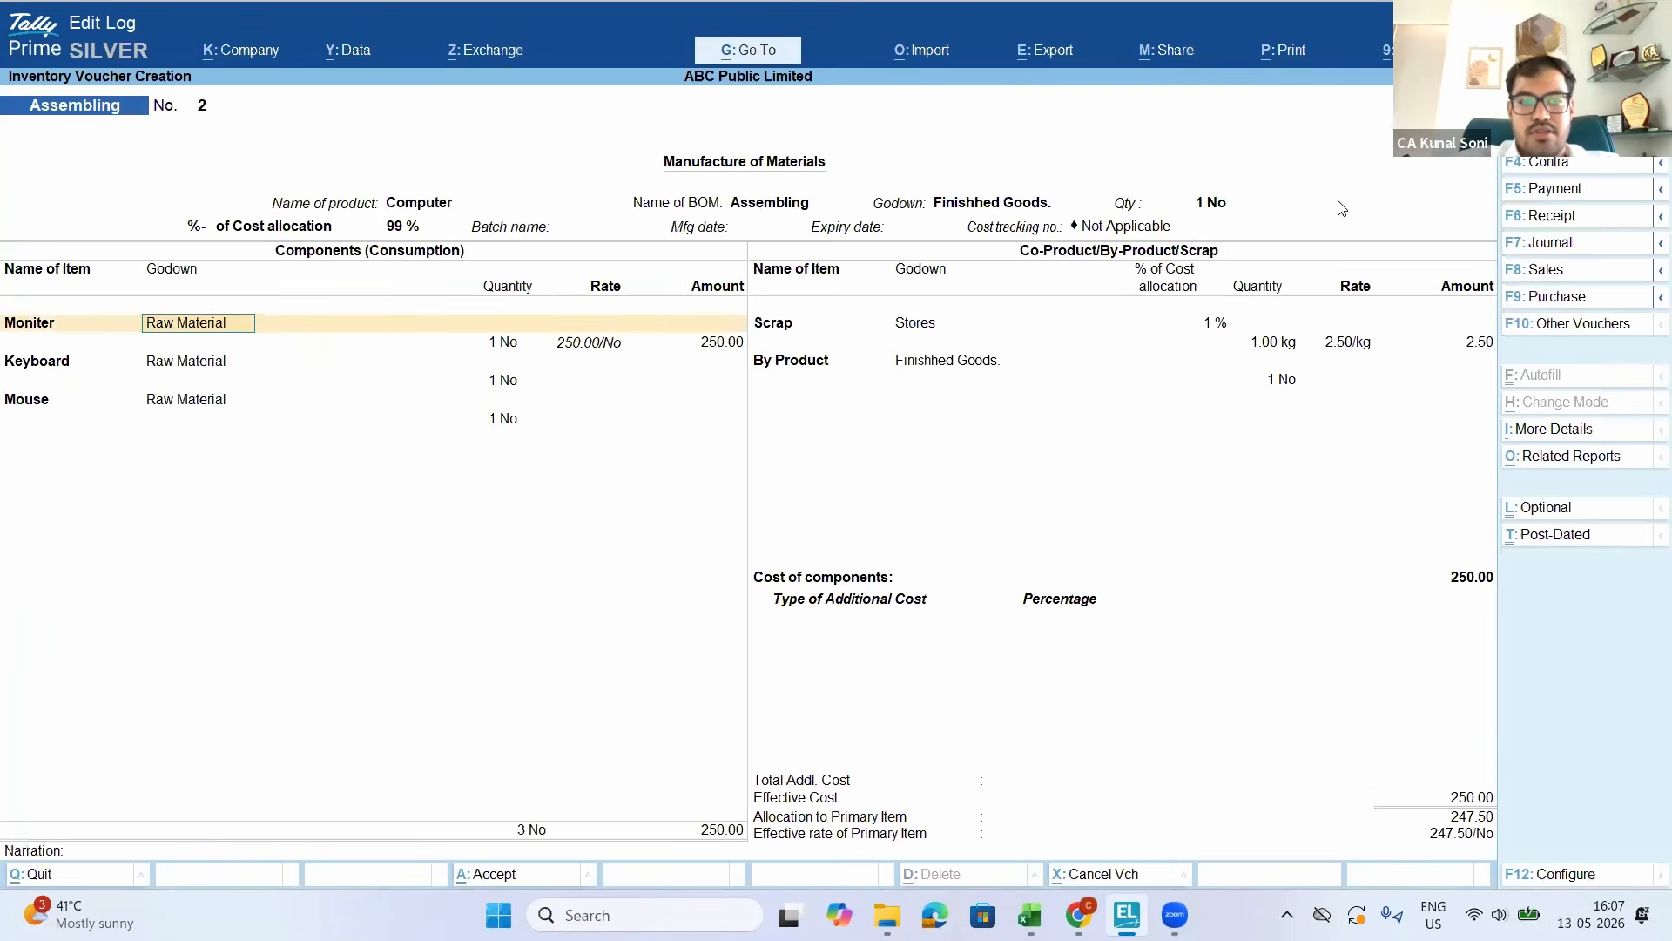
key("Return")
key("Return")
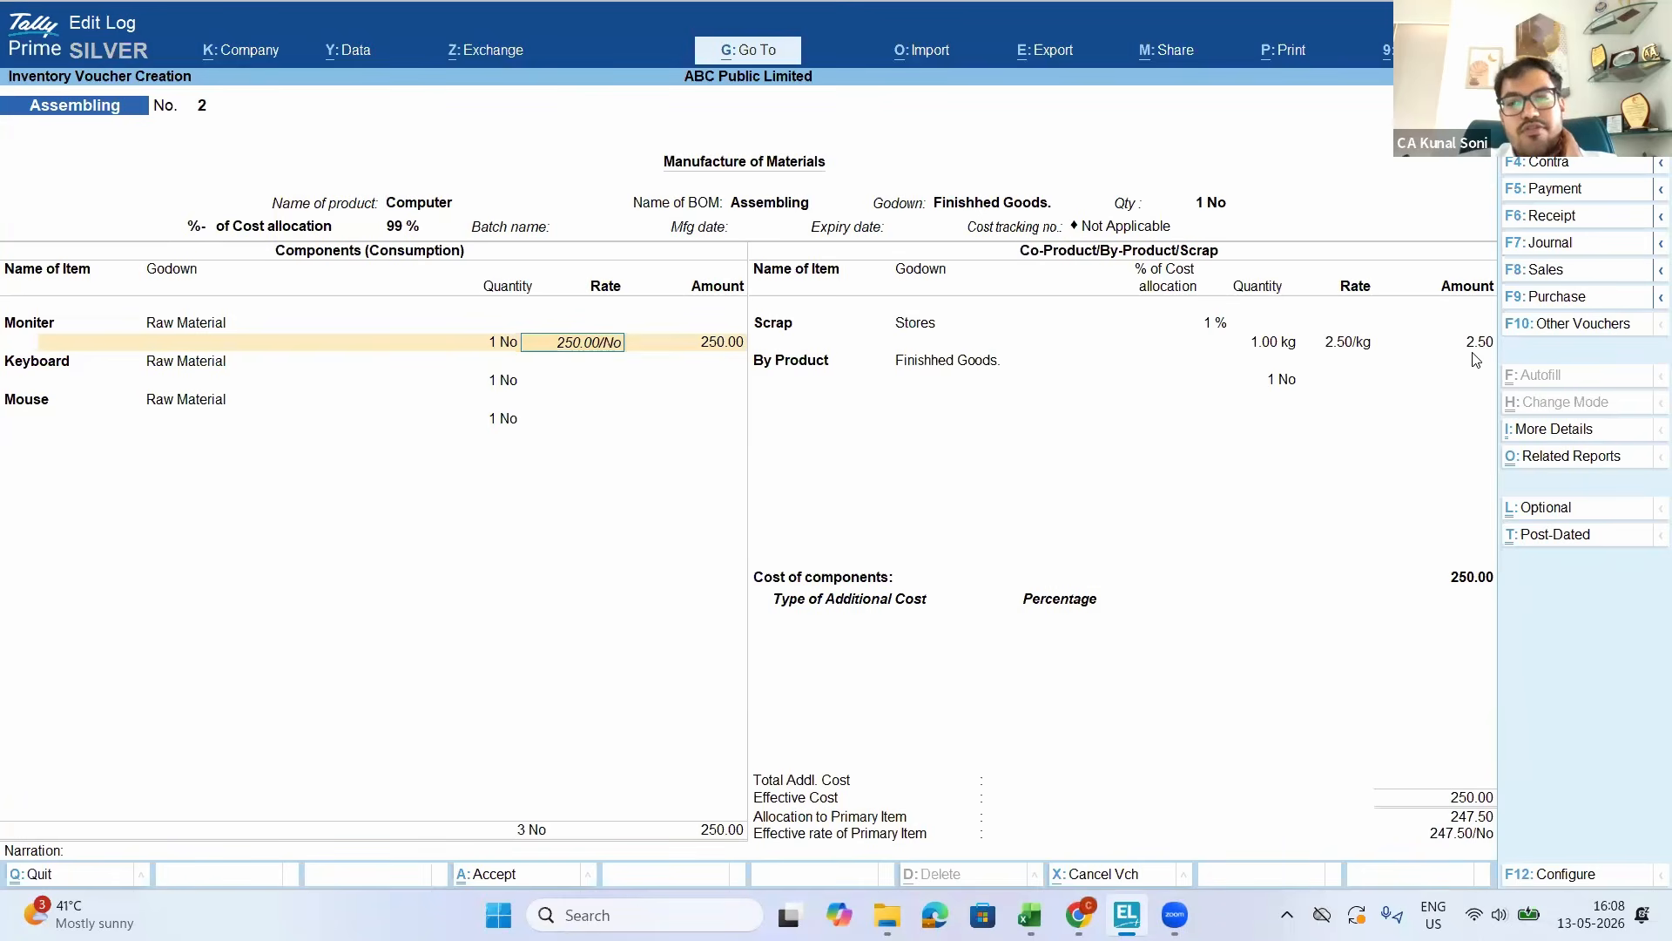
Review the component, scrap and by-product lines of the voucher, checking the quantity, rate and cost allocation of each
key("Return")
key("Return")
key("Return")
key("Return")
key("Return")
key("Return")
key("Return")
key("Return")
key("Return")
key("Return")
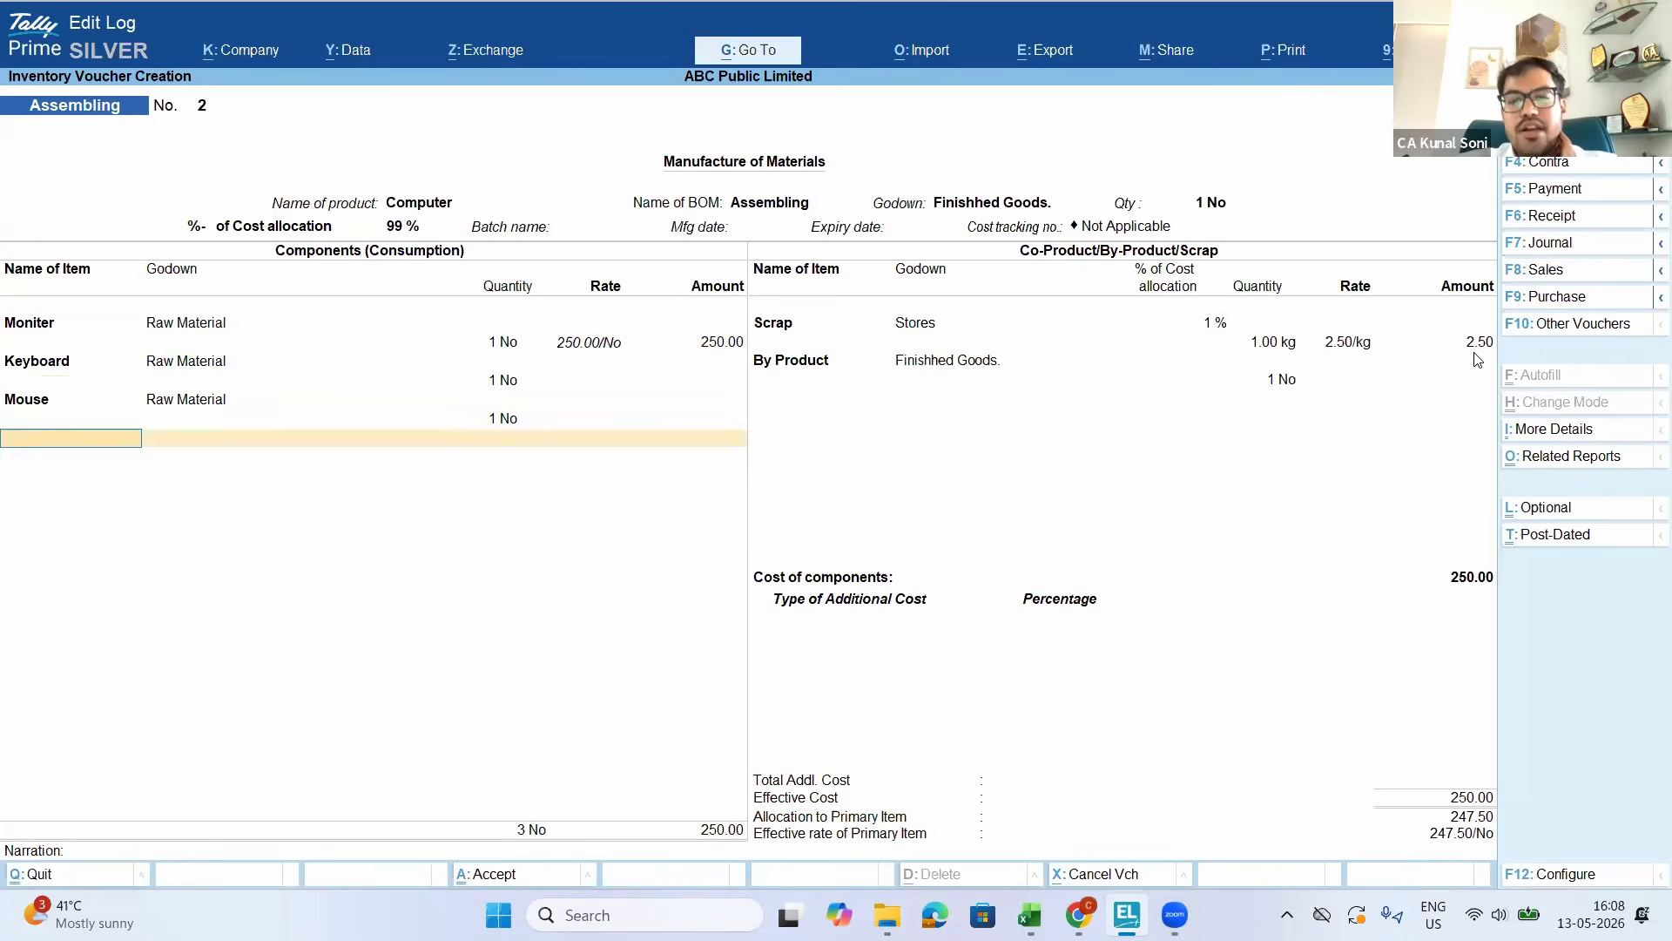
key("Return")
key("Return")
key("Return")
key("Return")
key("Return")
key("Return")
key("Return")
key("Return")
key("Return")
key("Return")
key("Return")
key("Return")
key("Return")
key("Return")
key("BackSpace")
key("BackSpace")
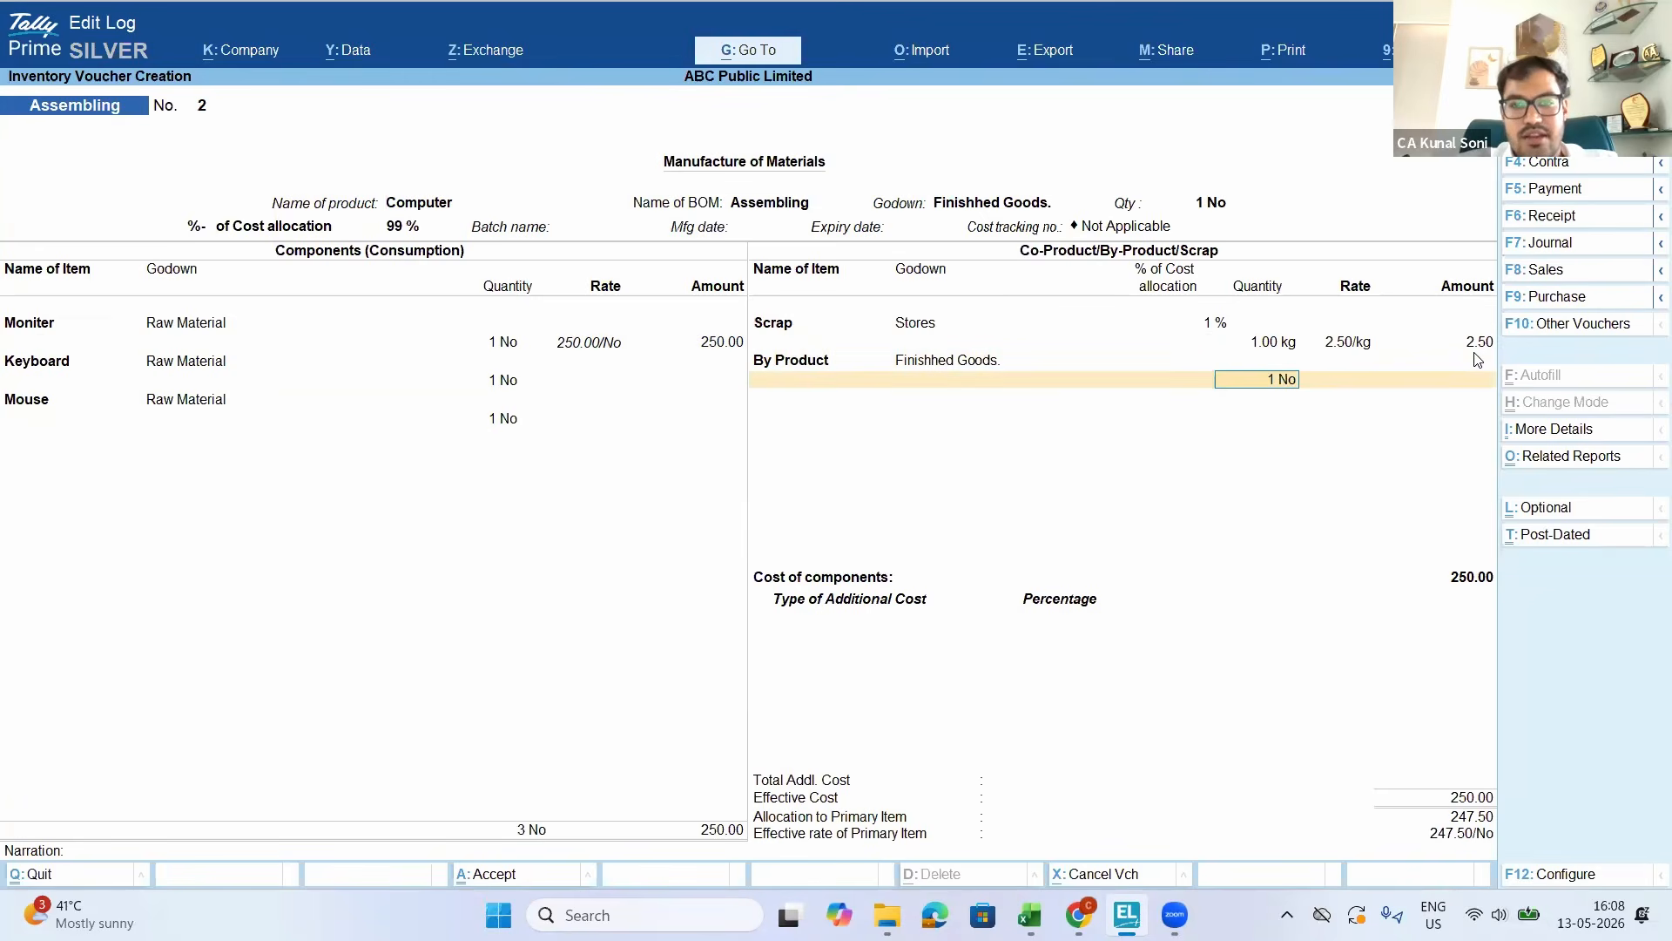
key("BackSpace")
key("BackSpace")
key("BackSpace")
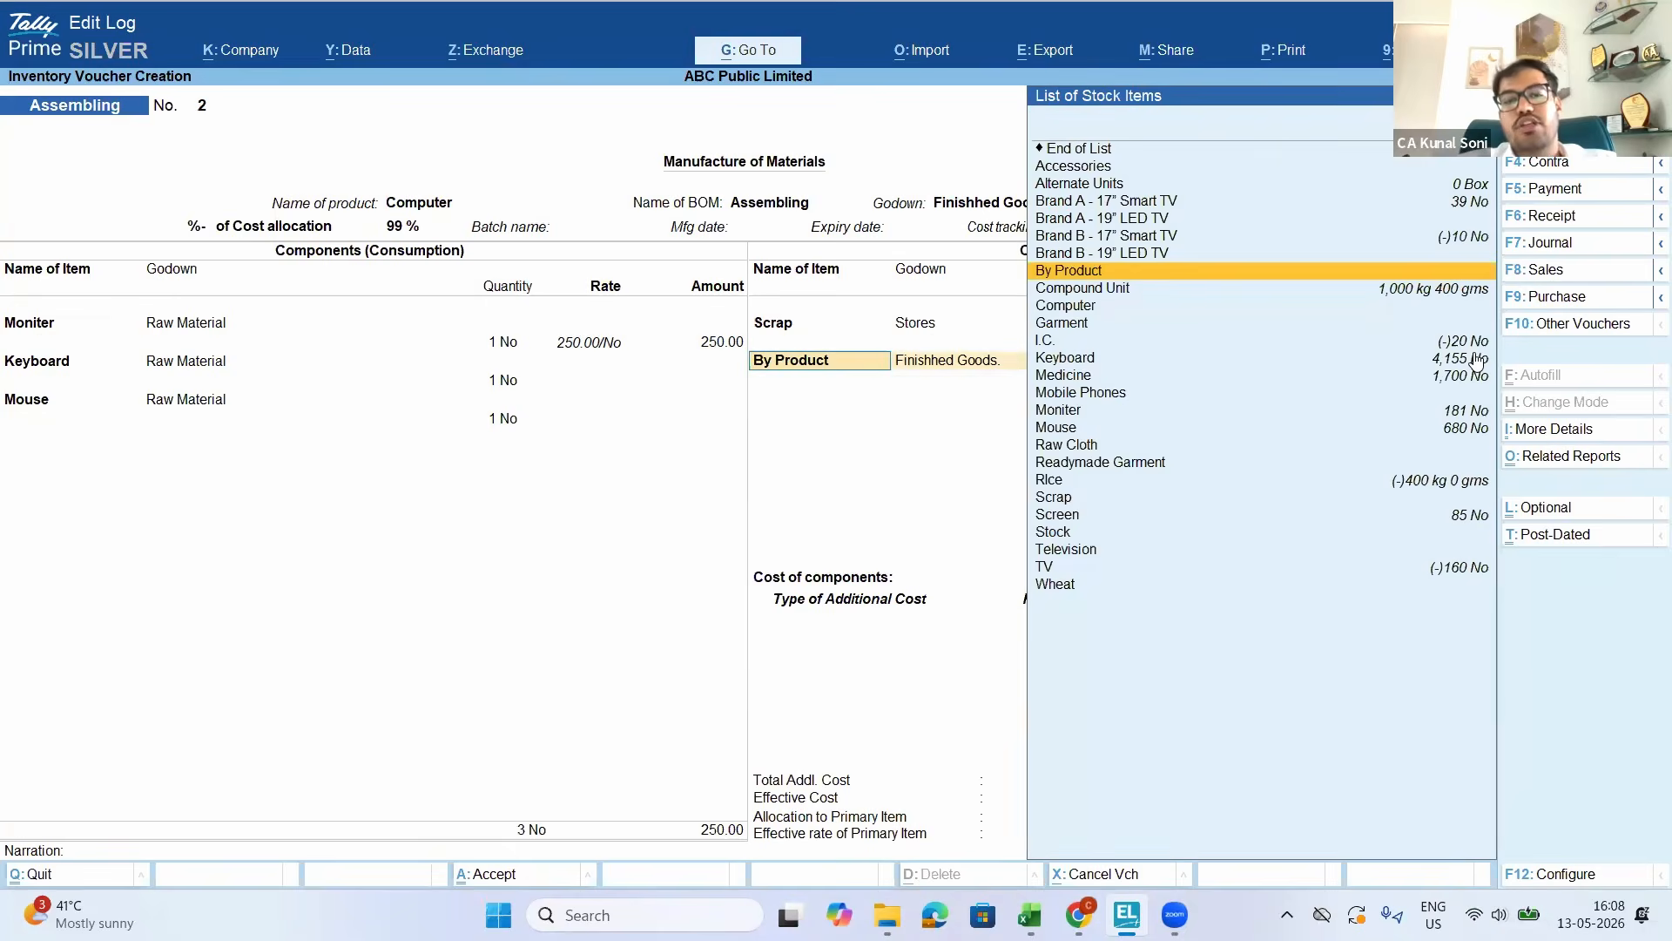
Return to the voucher's product and open the Computer stock item for alteration
key("BackSpace")
key("BackSpace")
key("BackSpace")
key("BackSpace")
key("BackSpace")
key("BackSpace")
key("BackSpace")
key("BackSpace")
key("BackSpace")
key("BackSpace")
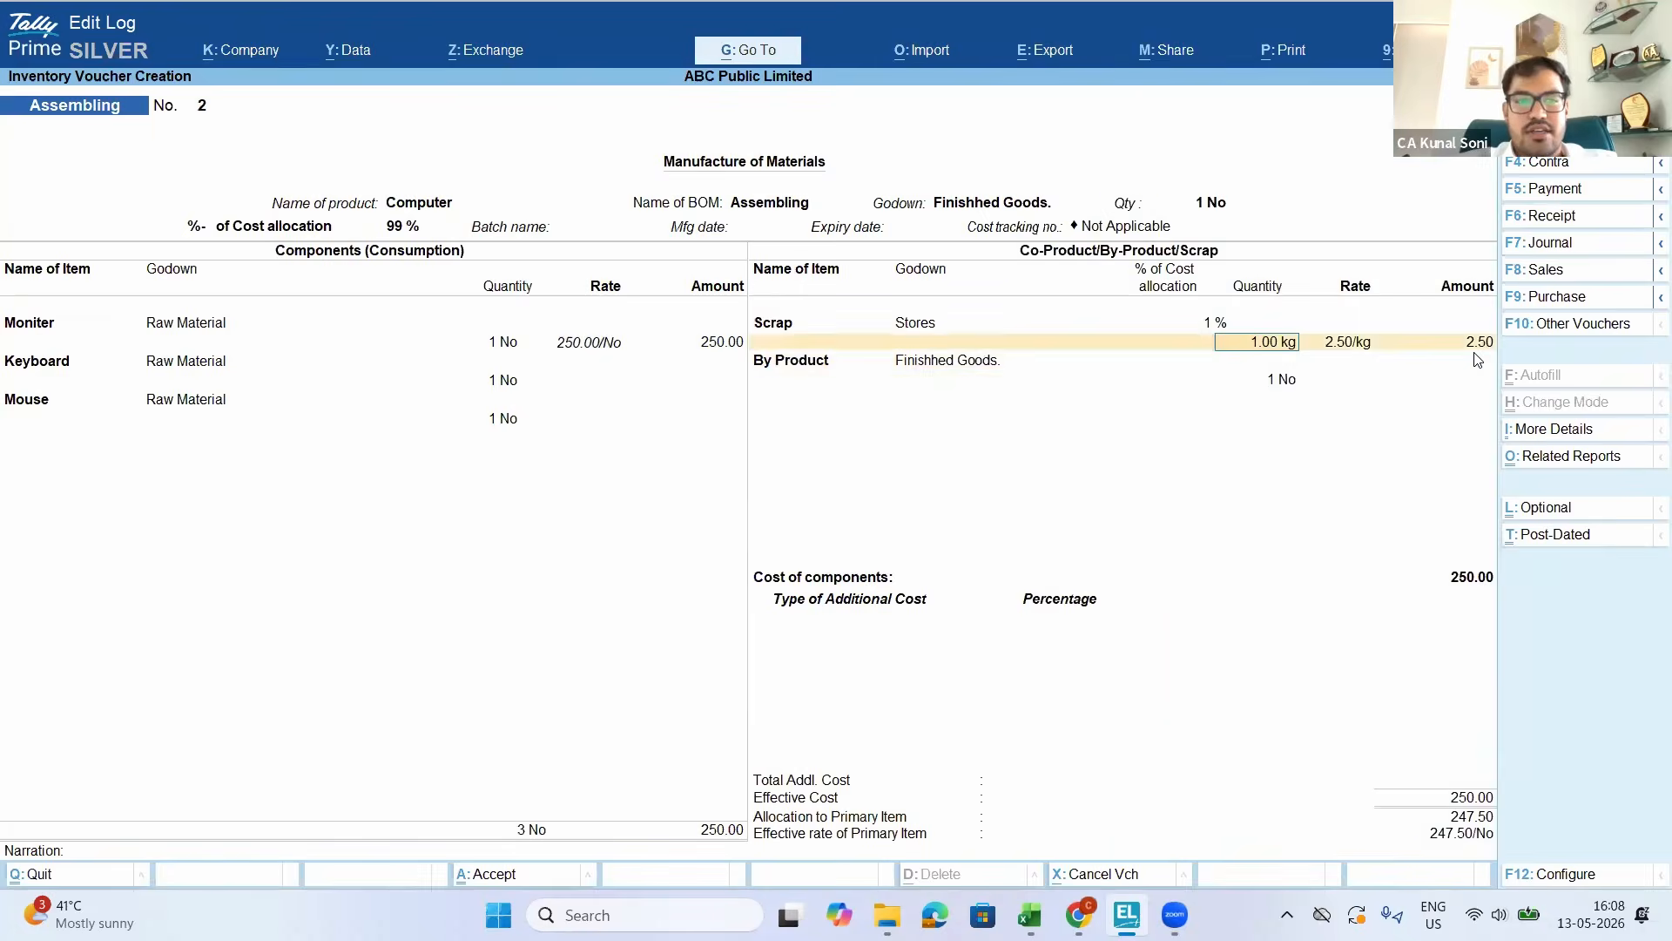
key("BackSpace")
key("BackSpace")
key("BackSpace")
key("BackSpace")
key("BackSpace")
key("BackSpace")
key("BackSpace")
key("BackSpace")
key("BackSpace")
key("BackSpace")
key("BackSpace")
key("BackSpace")
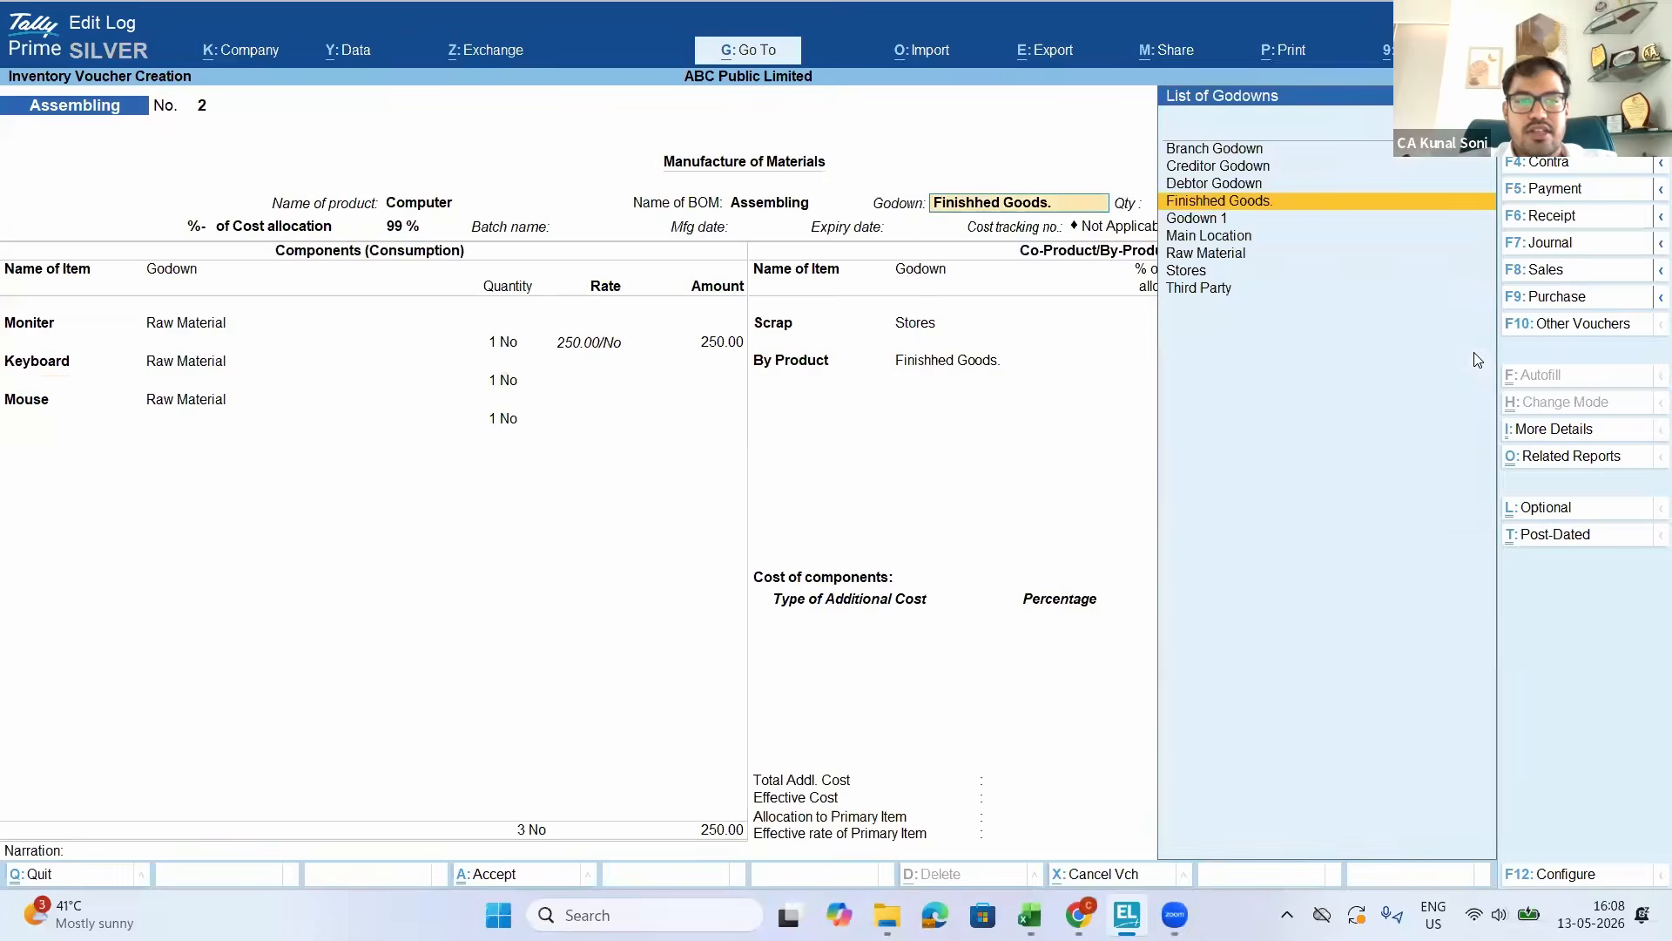
key("ctrl+Return")
key("Return")
key("Return")
key("Return")
key("Return")
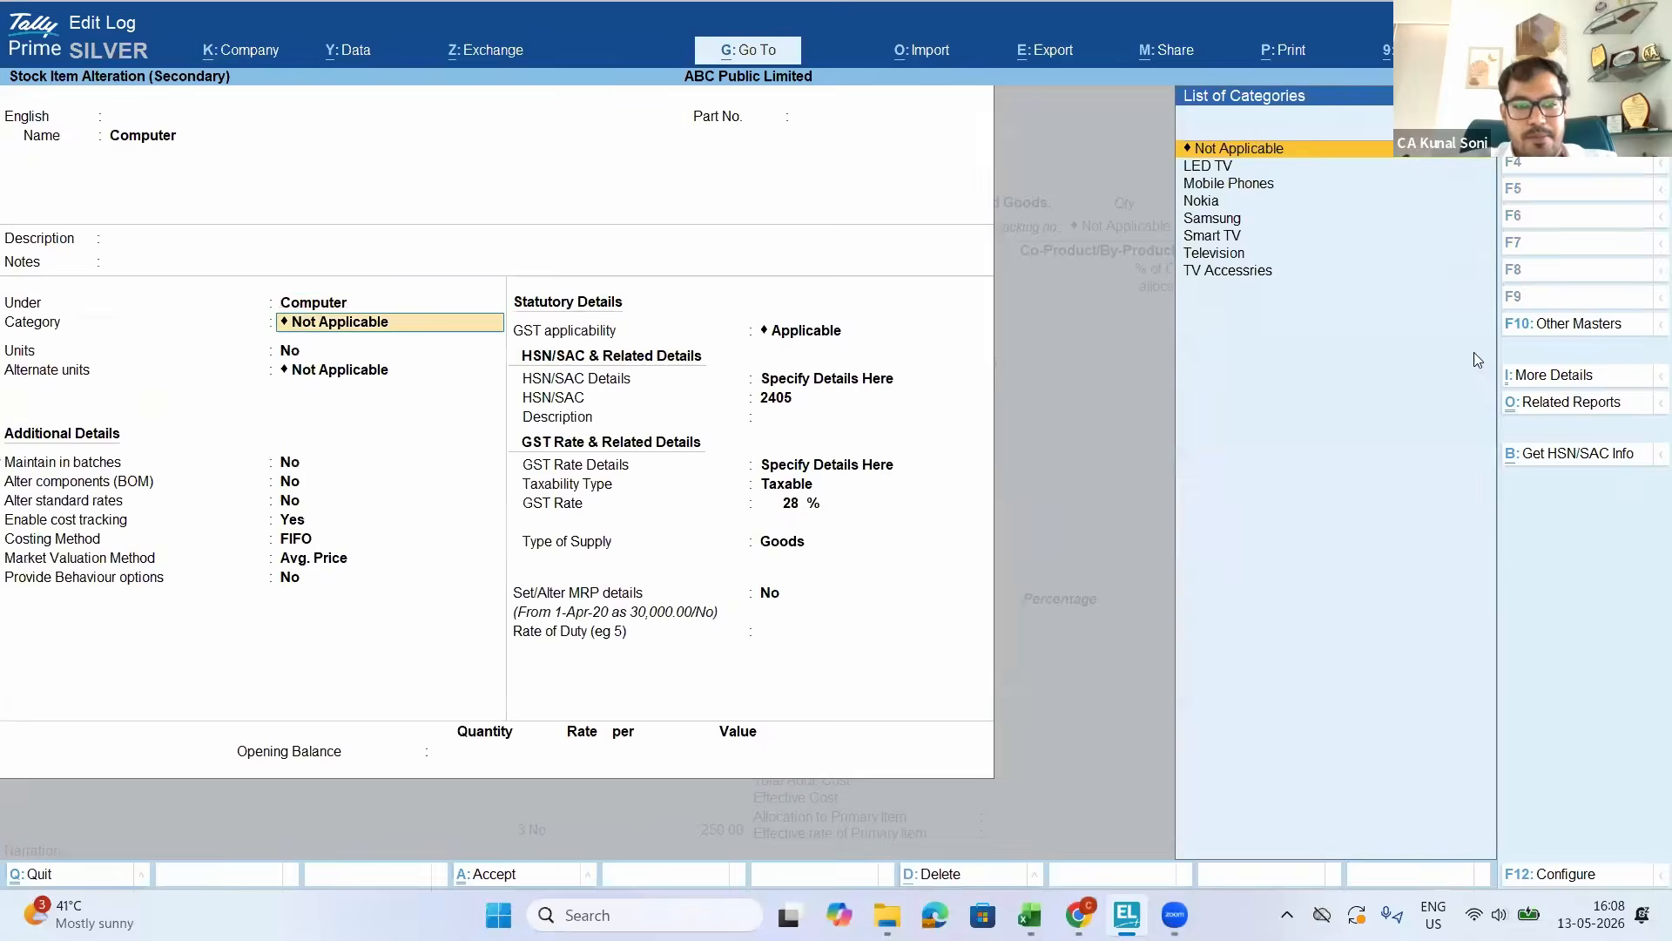
Set Alter components (BOM) to Yes for Computer and open its Assembling bill of materials
key("Return")
key("Return")
key("y")
key("Return")
key("Return")
key("Return")
Set the By Product line's rate to 6% in the bill of materials and save the Computer stock item
key("Return")
key("Return")
key("Return")
key("Return")
key("Return")
key("Return")
key("Return")
key("Return")
key("Return")
key("Return")
key("Return")
key("Return")
key("Return")
key("Return")
key("Return")
key("Return")
key("Return")
key("Return")
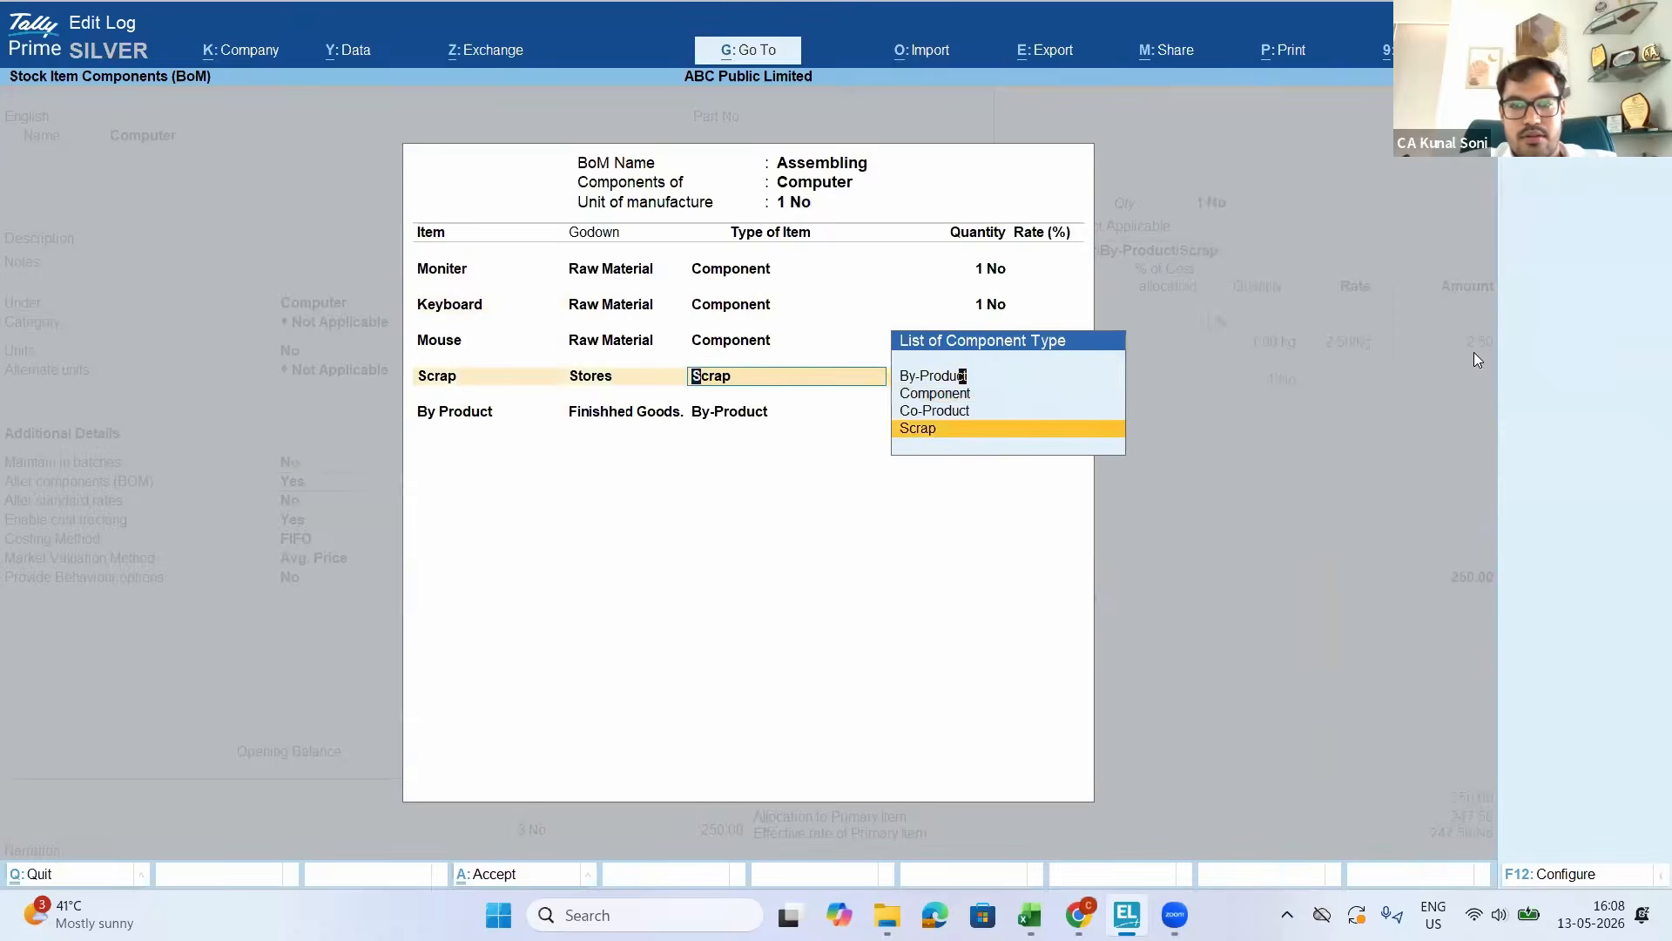
key("Return")
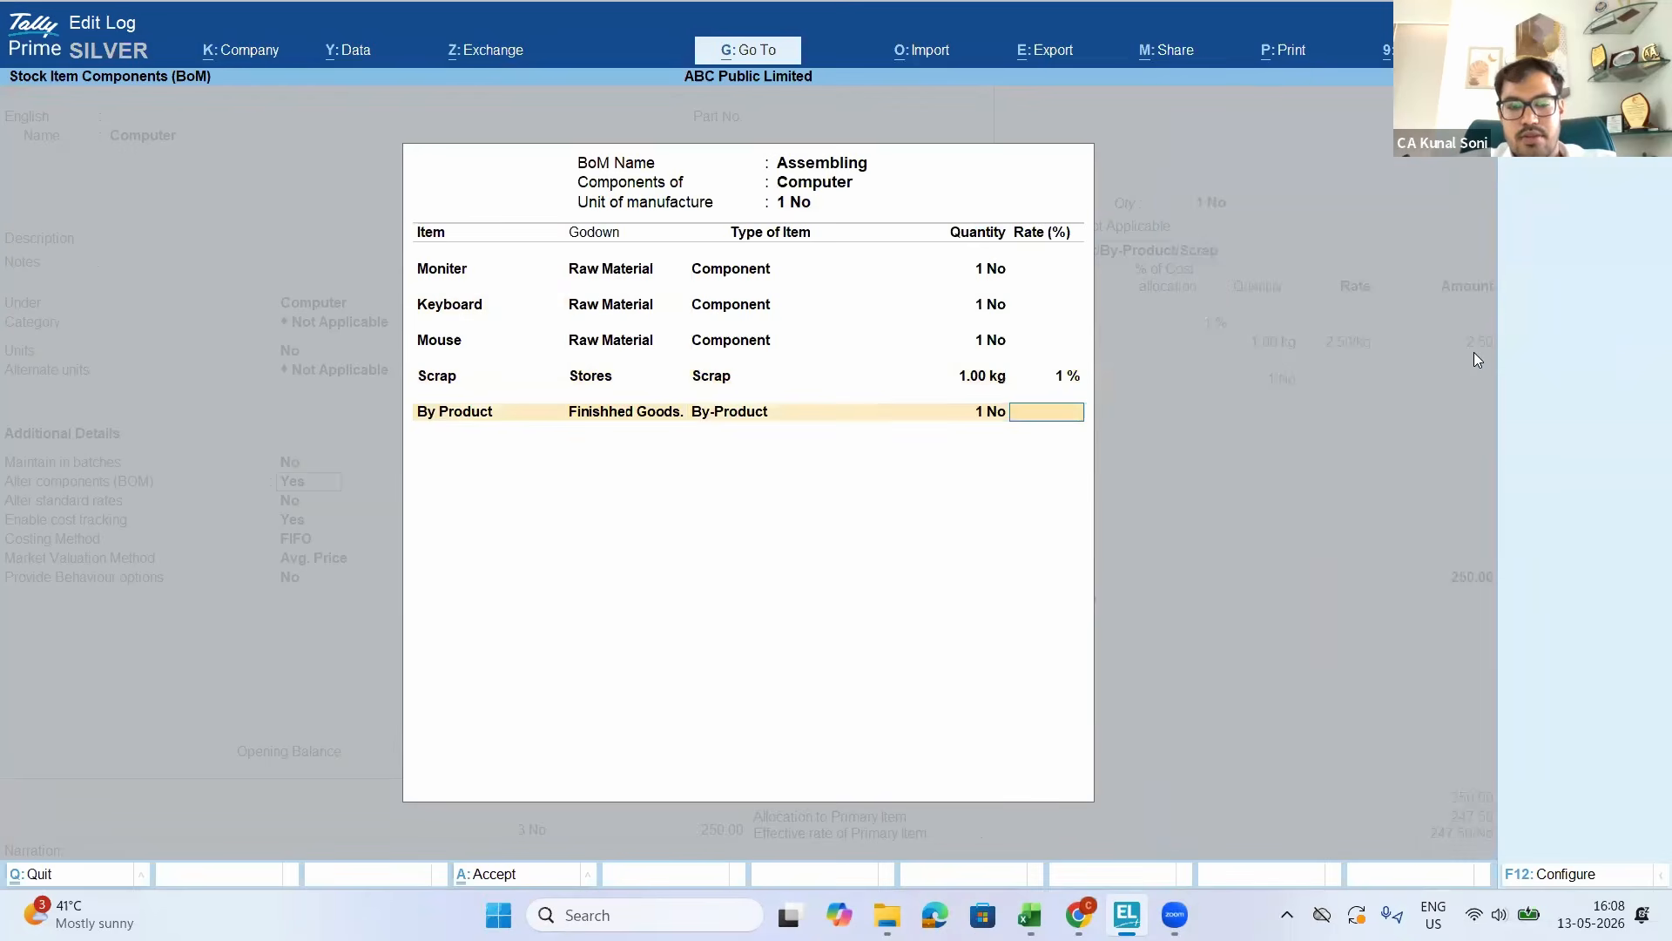
key("Return")
key("Return")
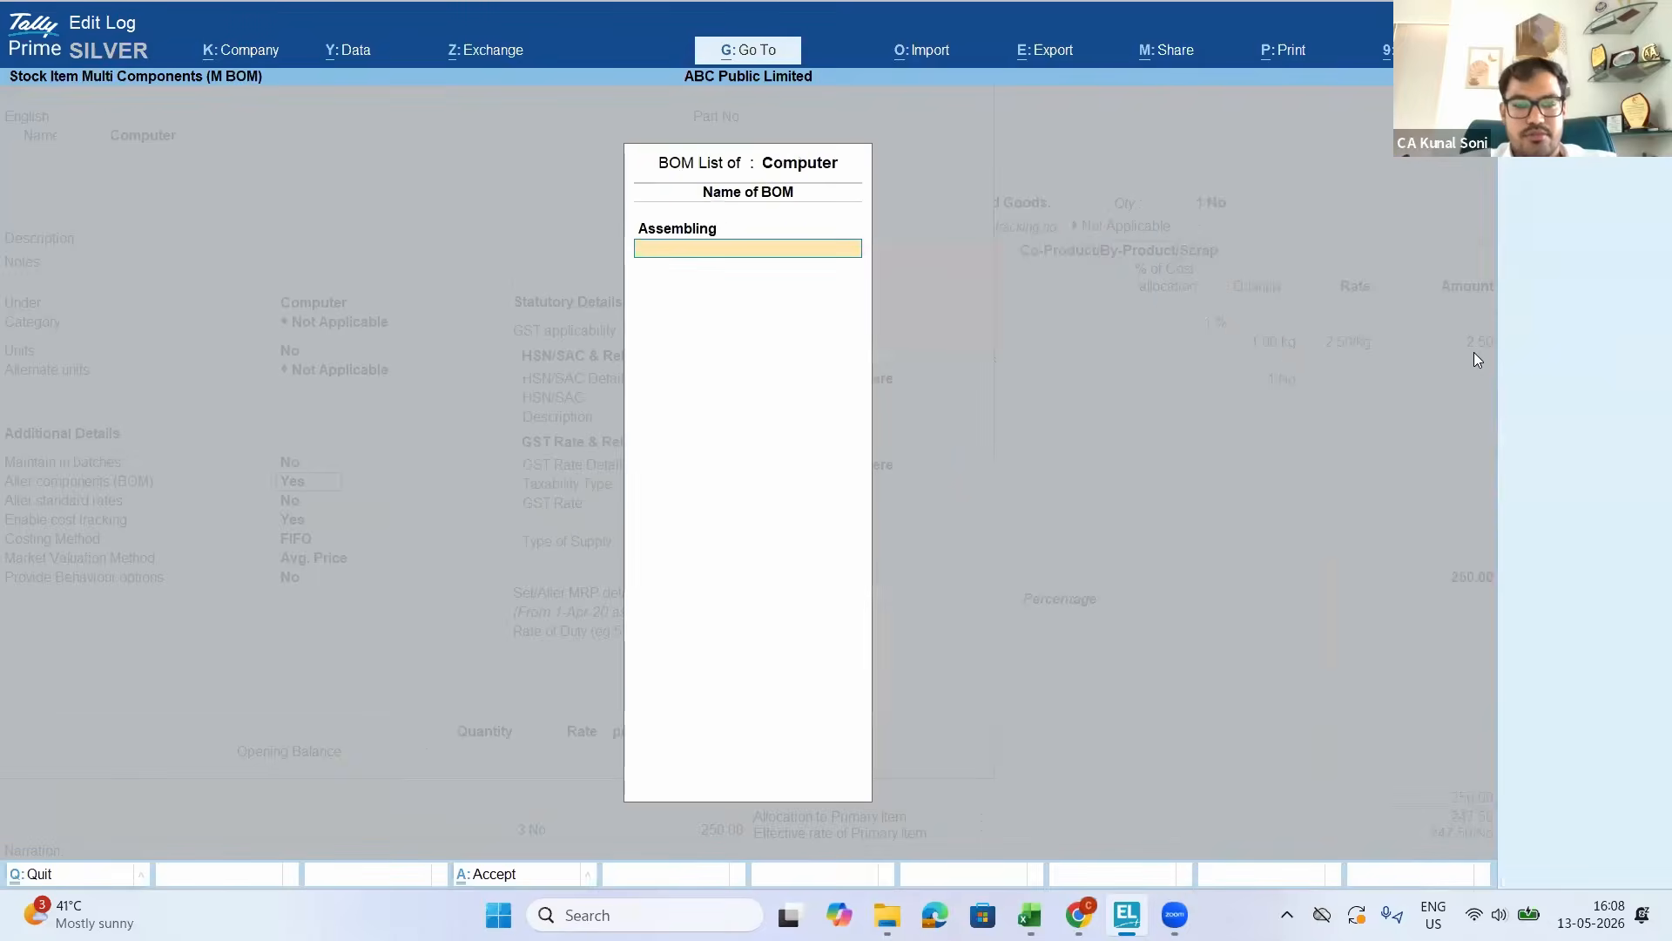
key("Return")
key("ctrl+a")
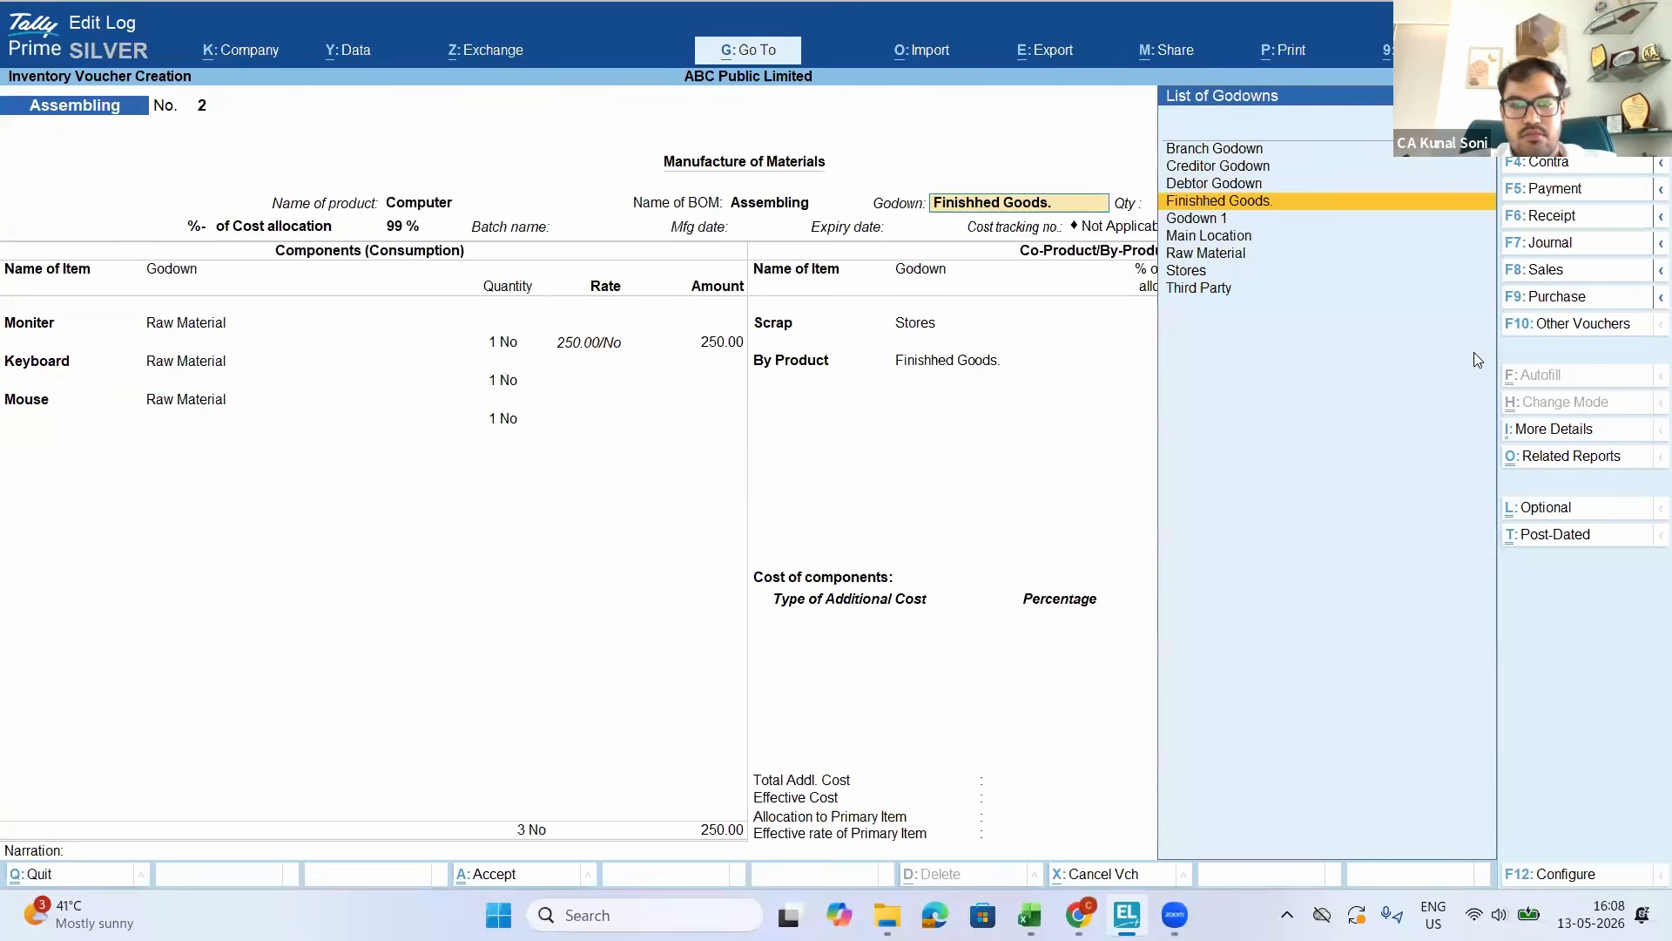
Discard the current voucher entry and start a fresh Assembling voucher with Computer and its Assembling bill of materials
key("Return")
key("Escape")
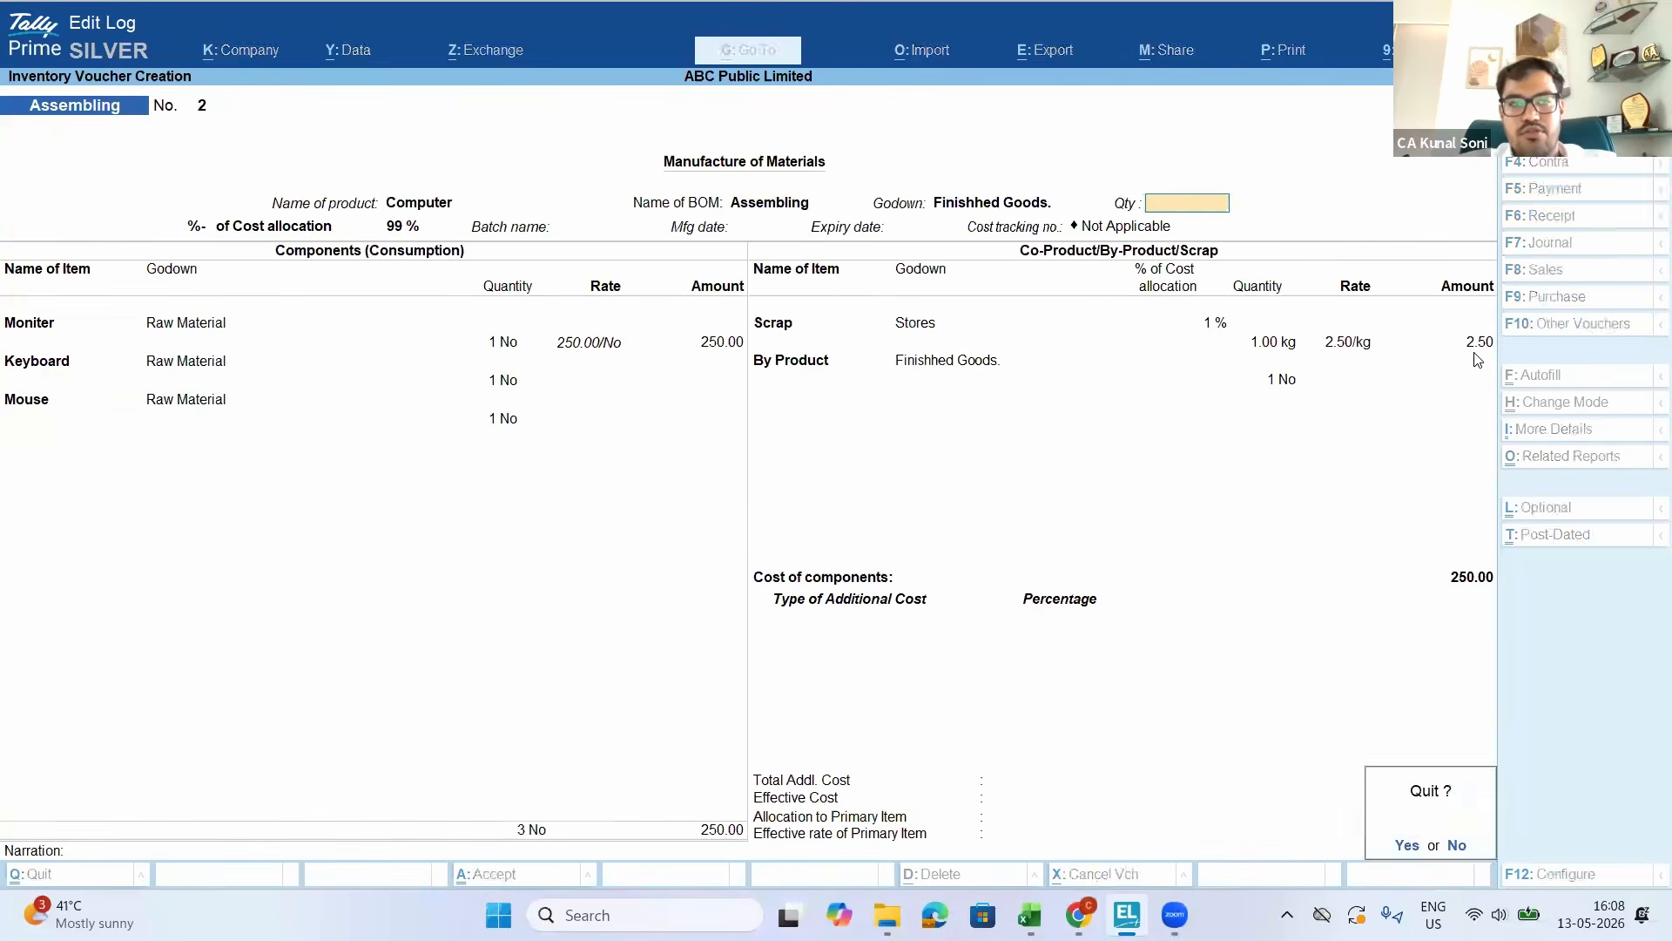
key("y")
key("Return")
type("Comp")
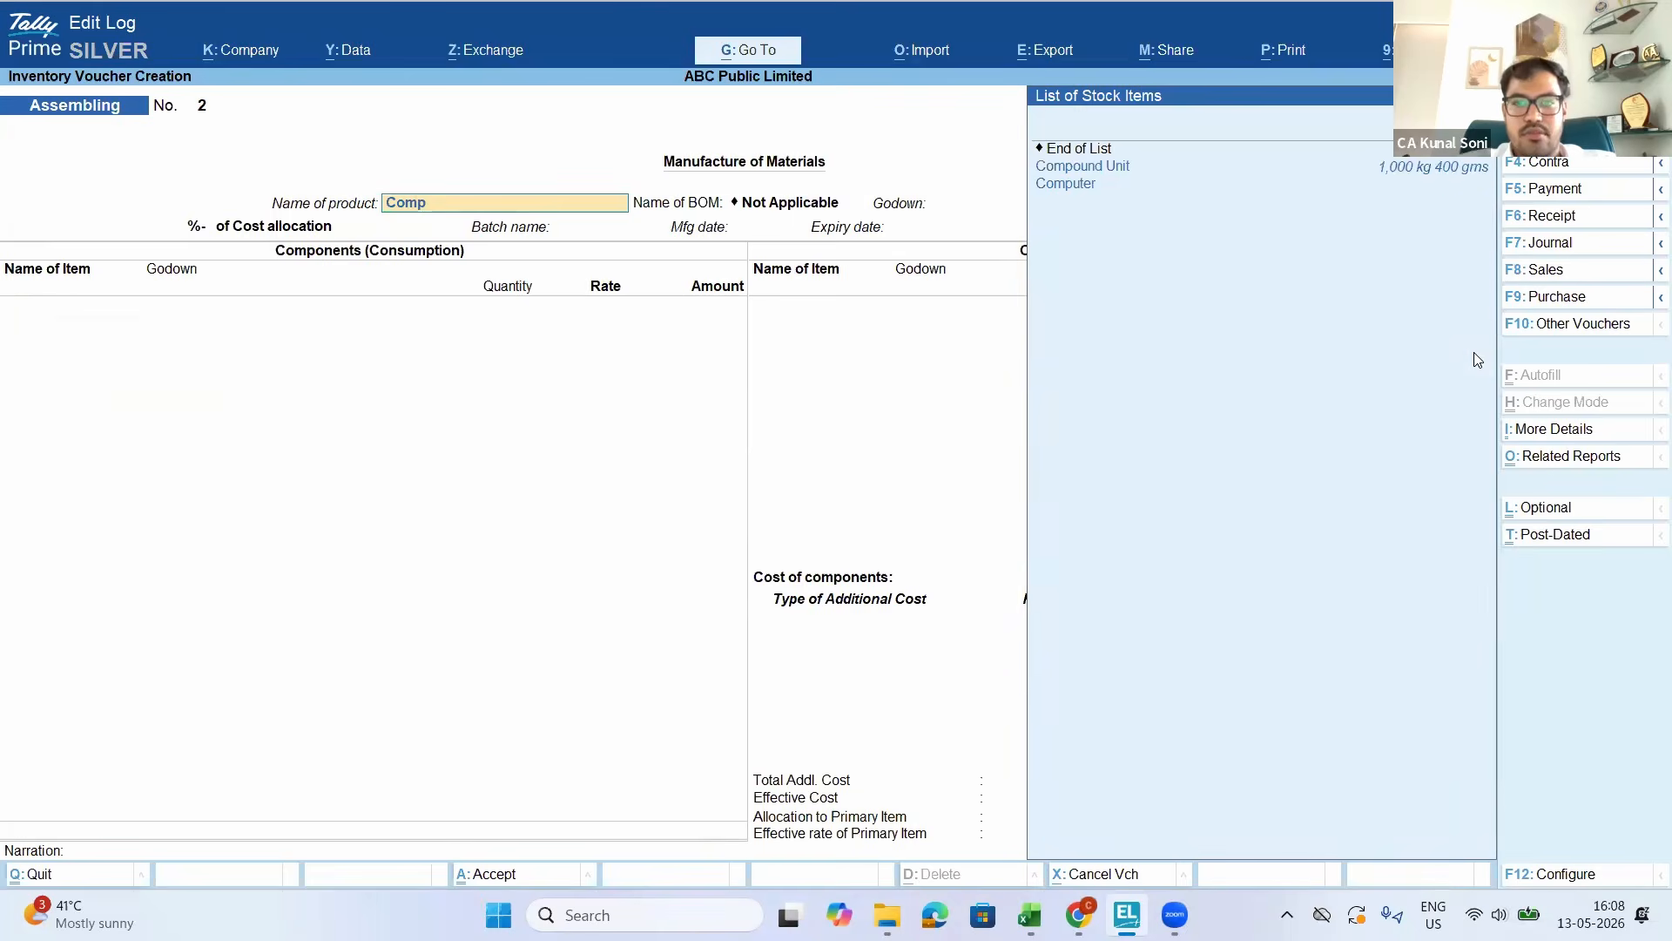
key("Down")
key("Return")
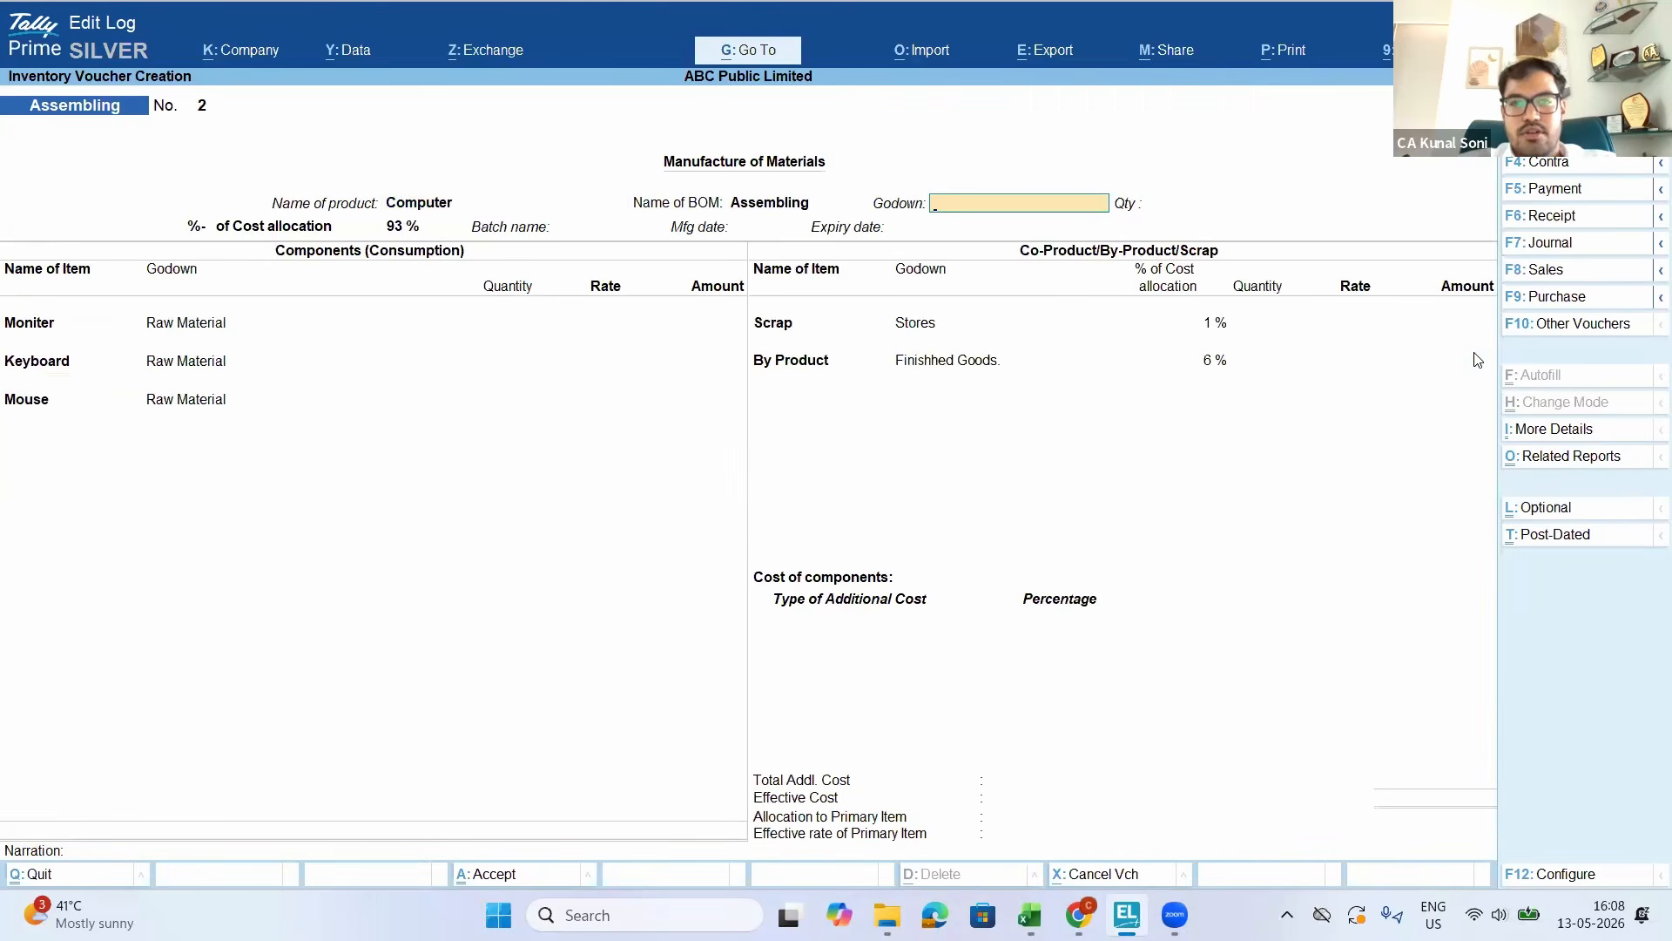
Set the product's godown to Finishhed Goods and its quantity to 3
key("Down")
key("Down")
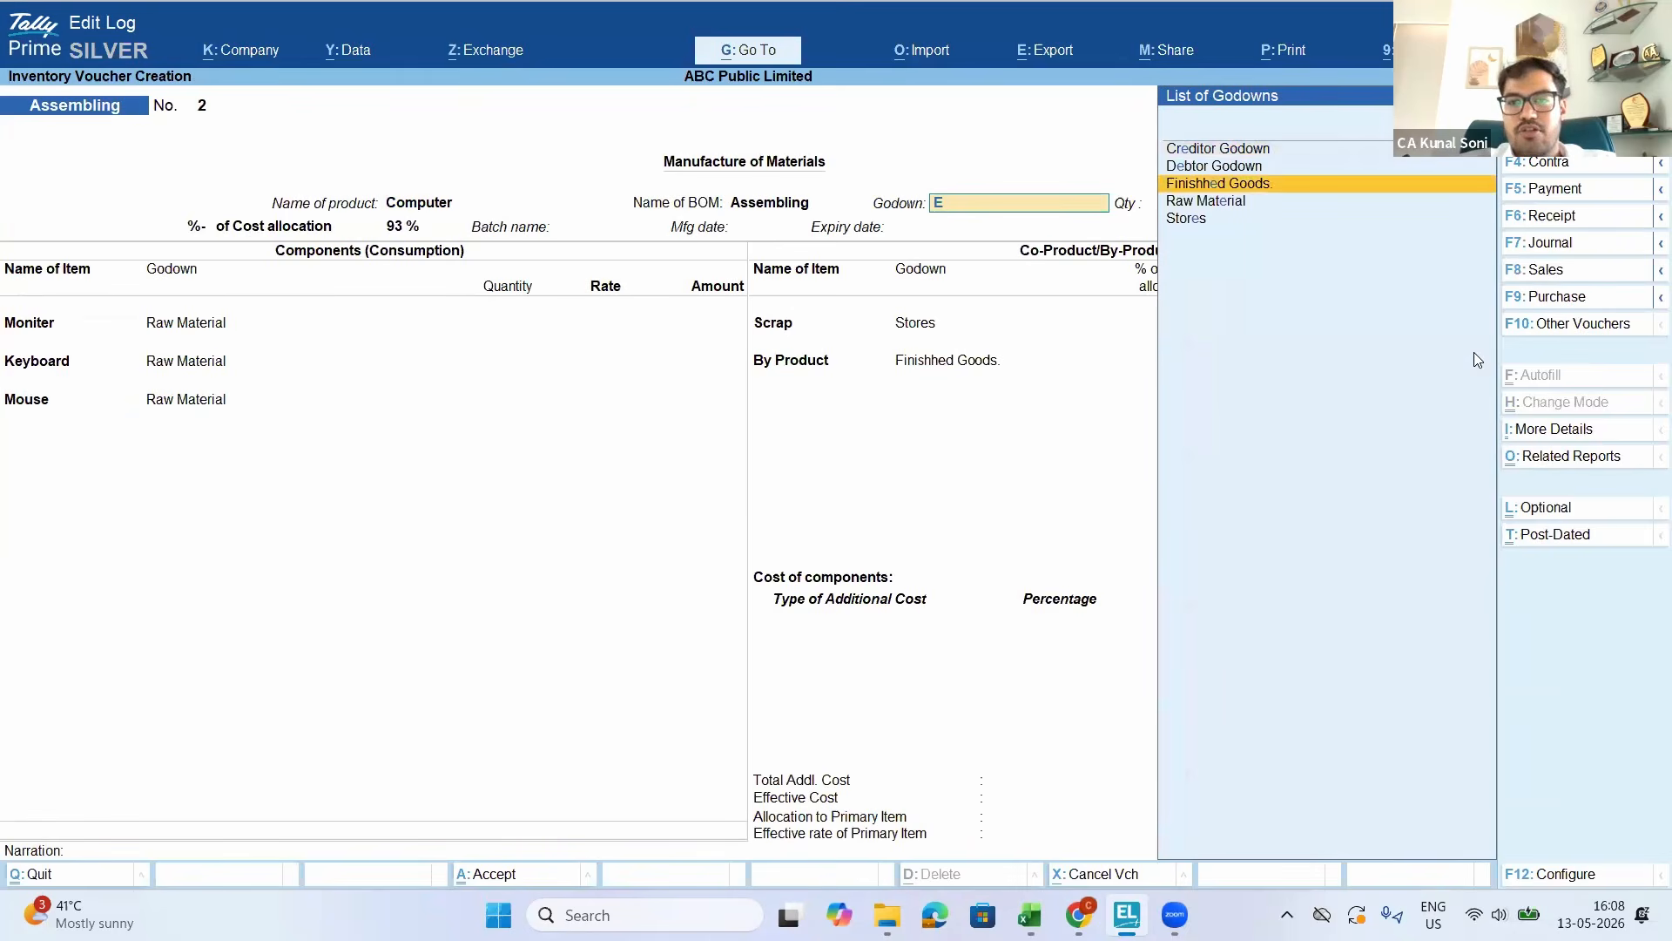
key("Return")
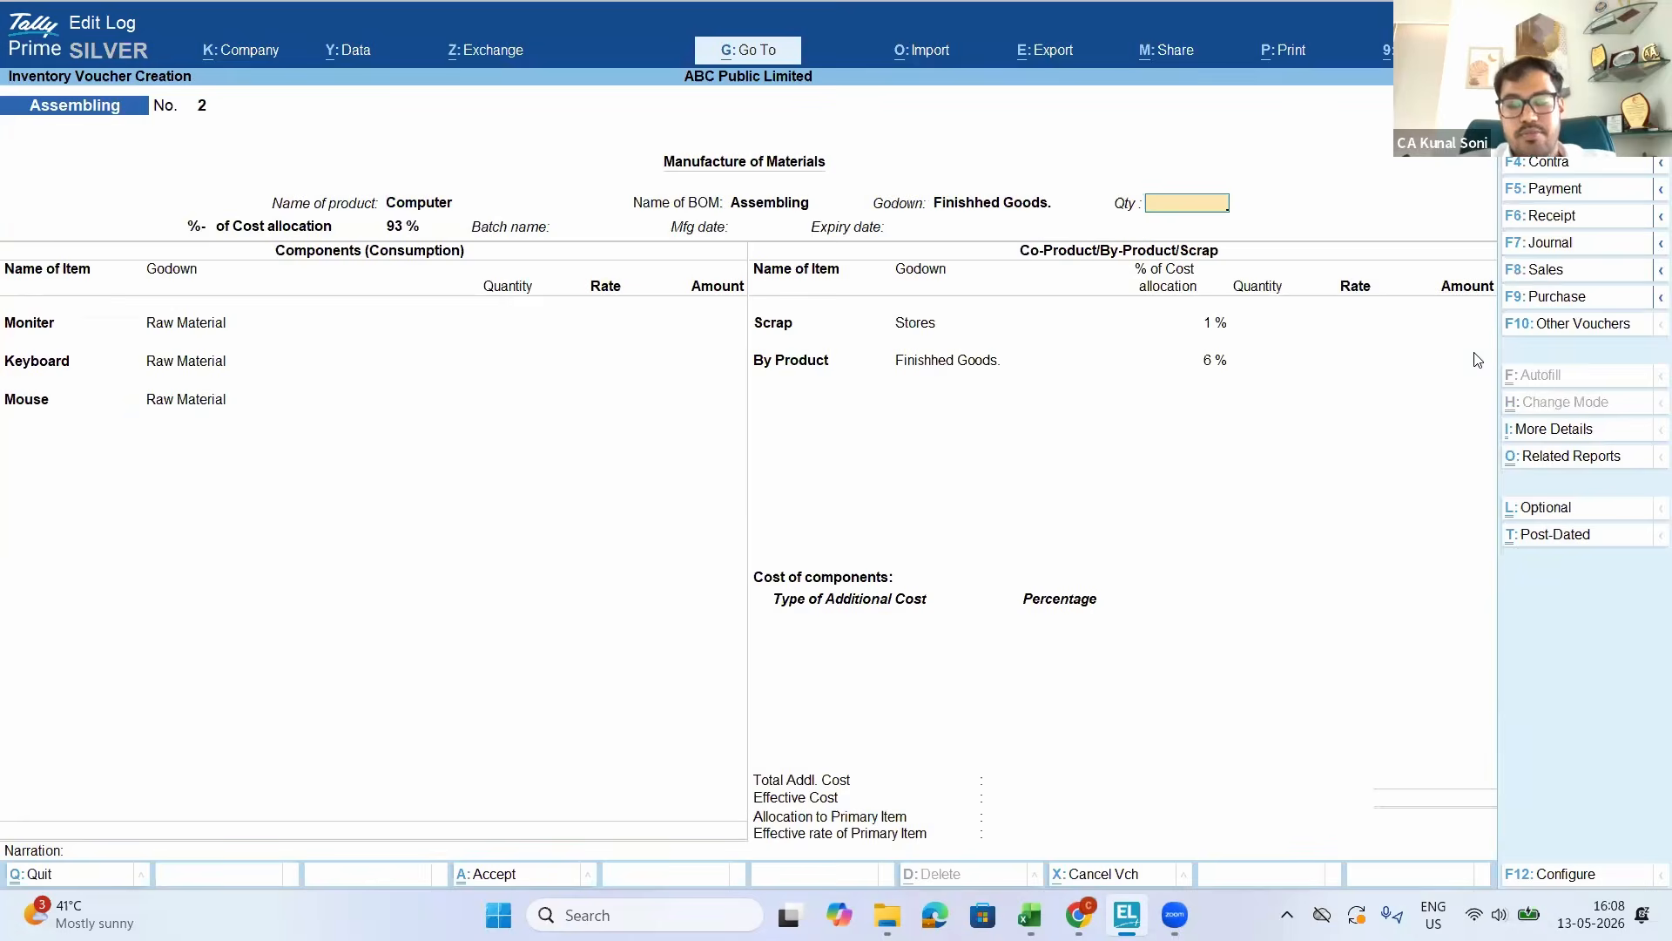
type("3")
key("Return")
key("Return")
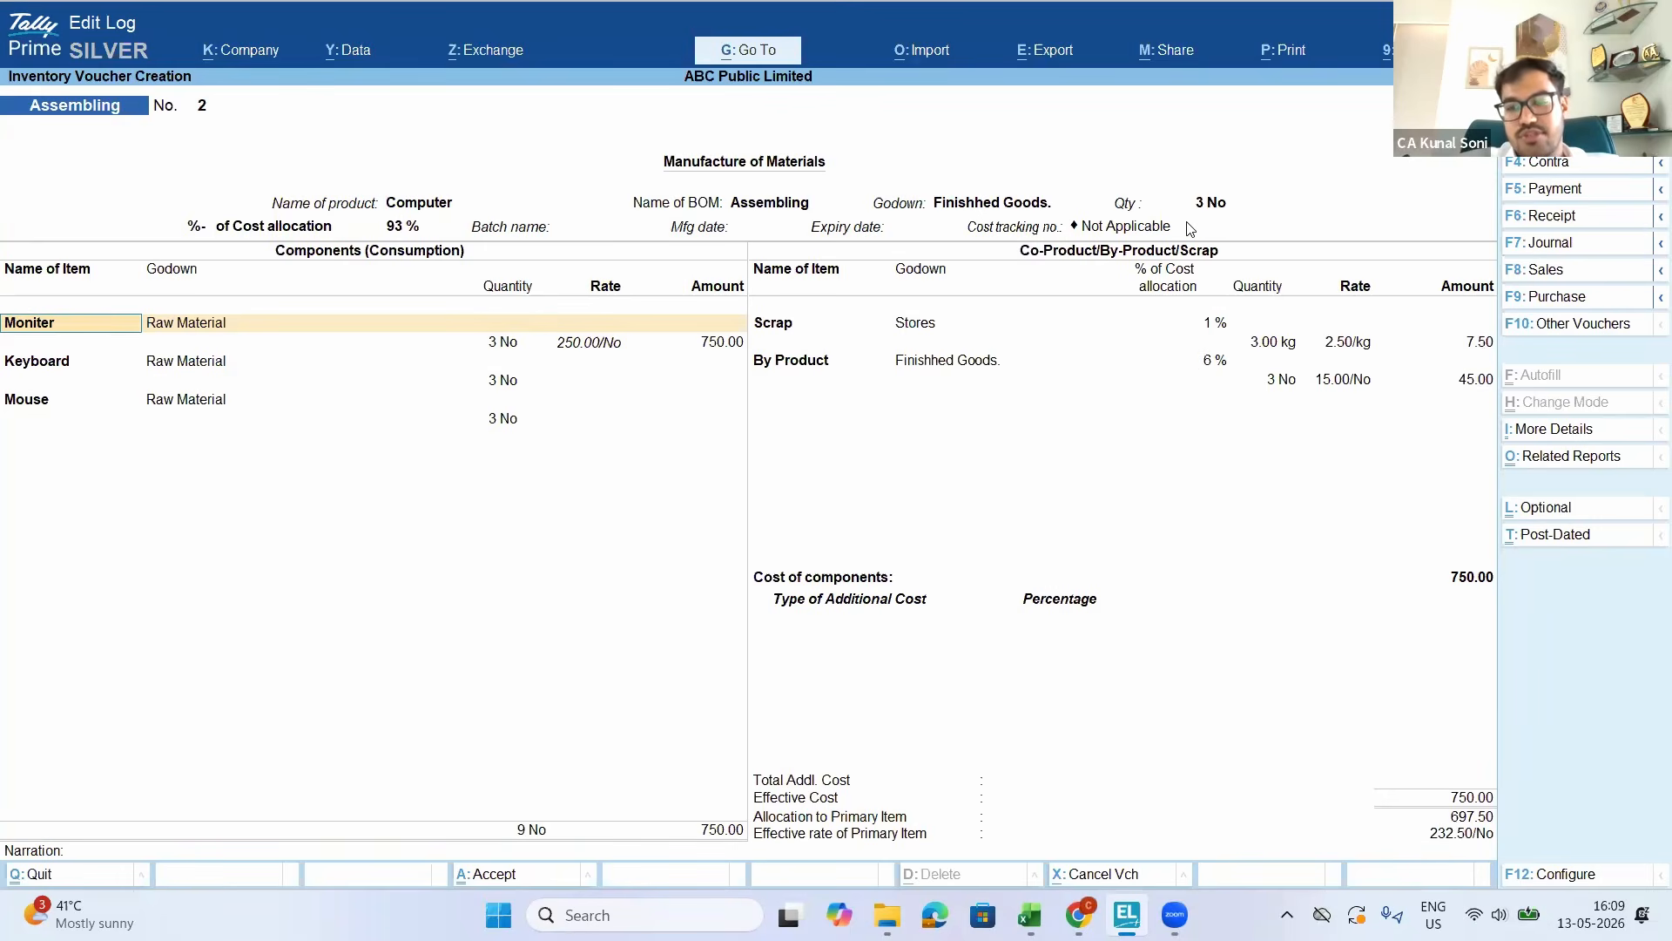
Quit the Assembling voucher without saving and return to the Gateway of Tally
left_click(1299, 496)
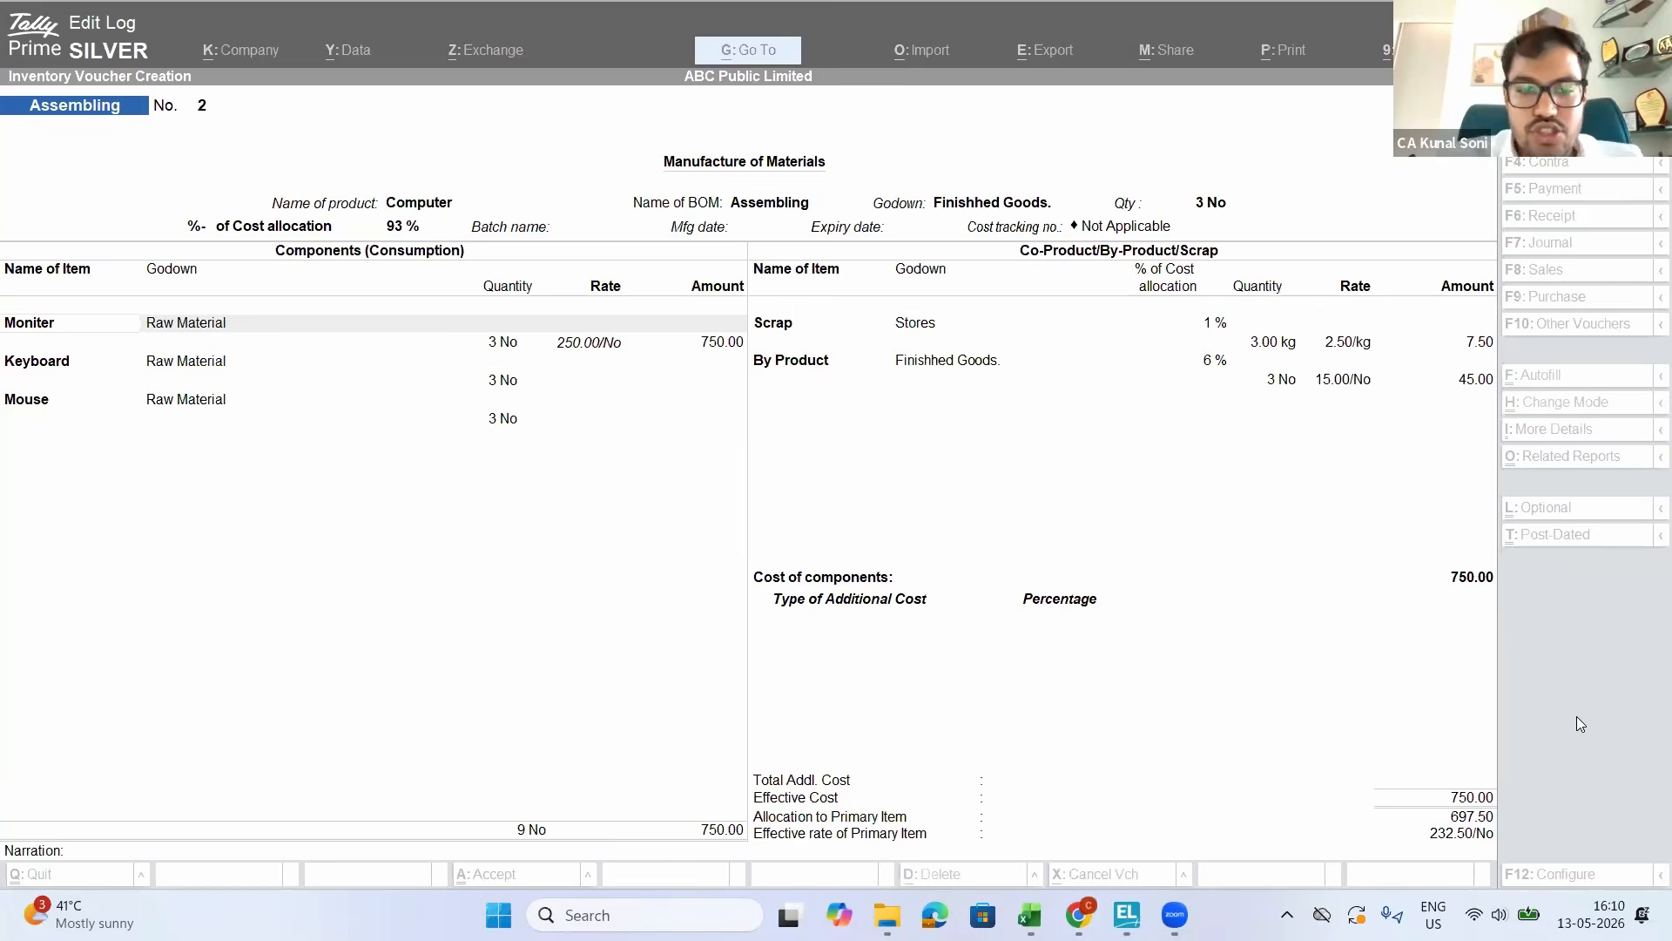
left_click(831, 334)
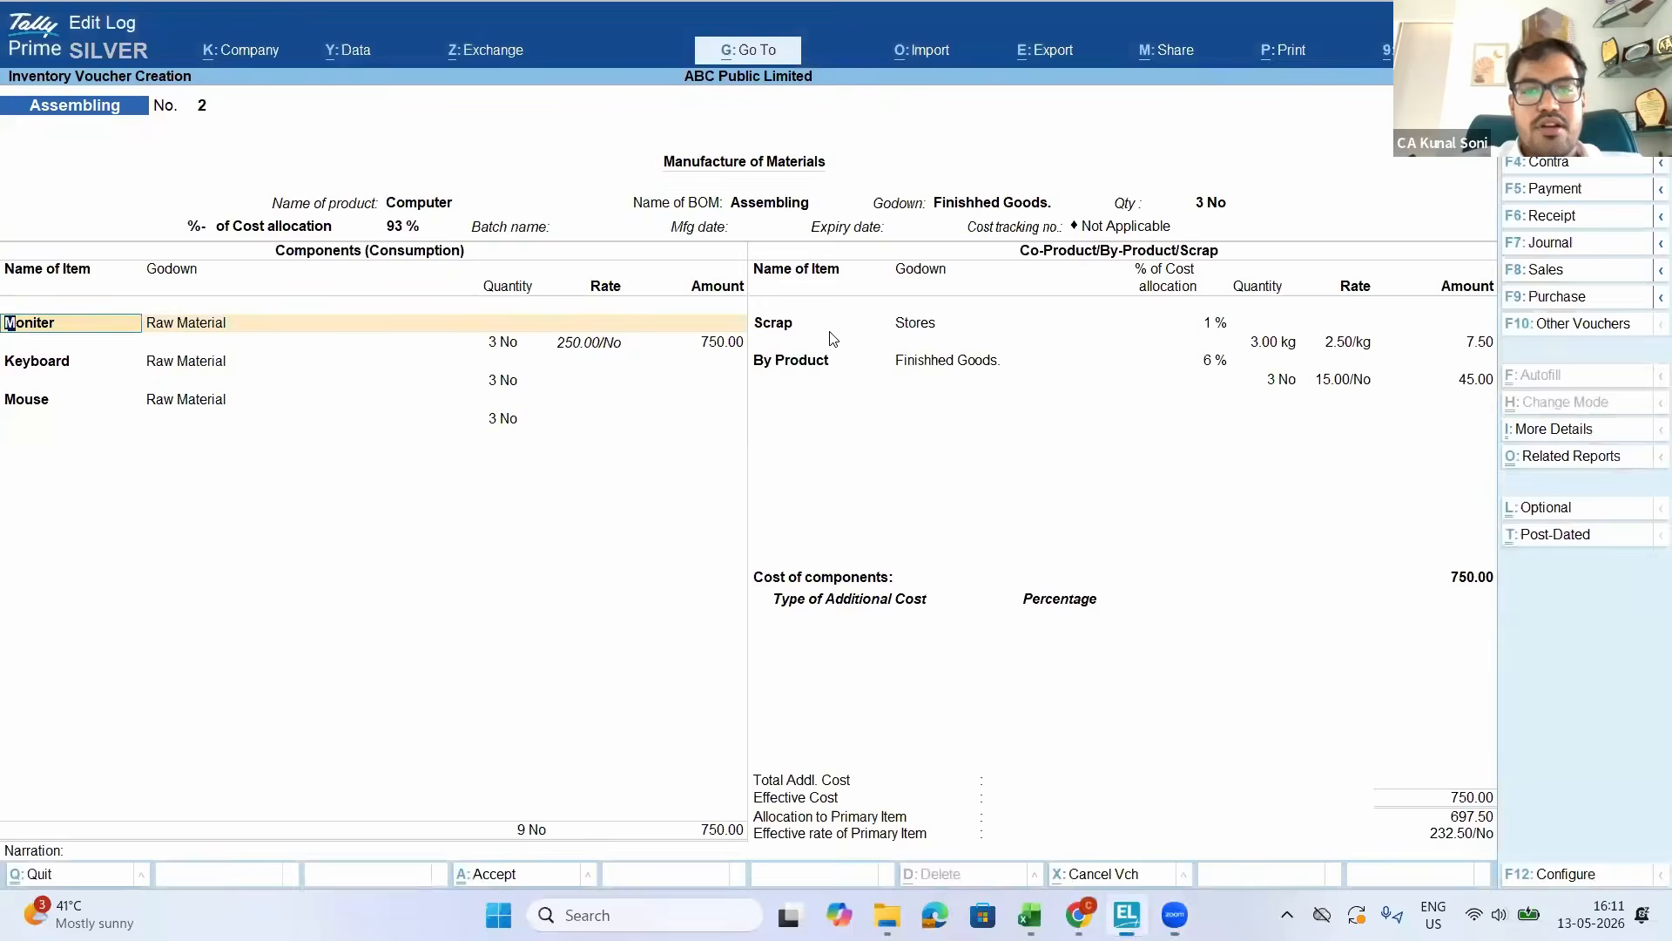
key("Escape")
key("Escape")
key("y")
key("Up")
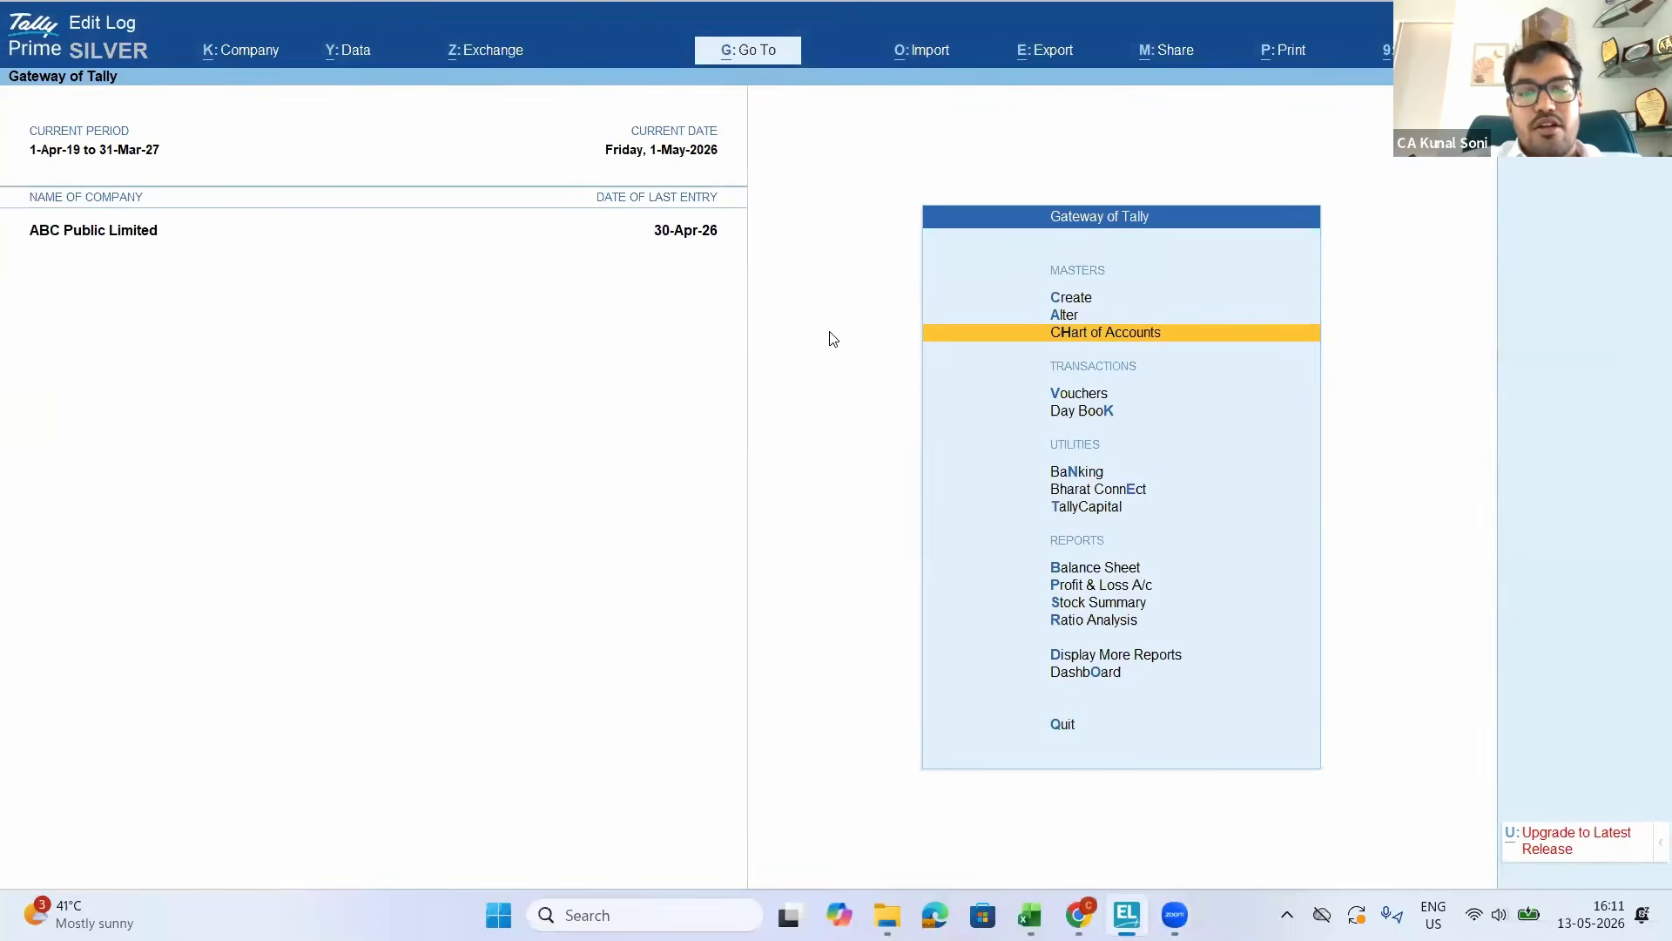
key("Up")
key("Up")
key("Down")
key("Down")
key("Down")
key("Up")
key("Up")
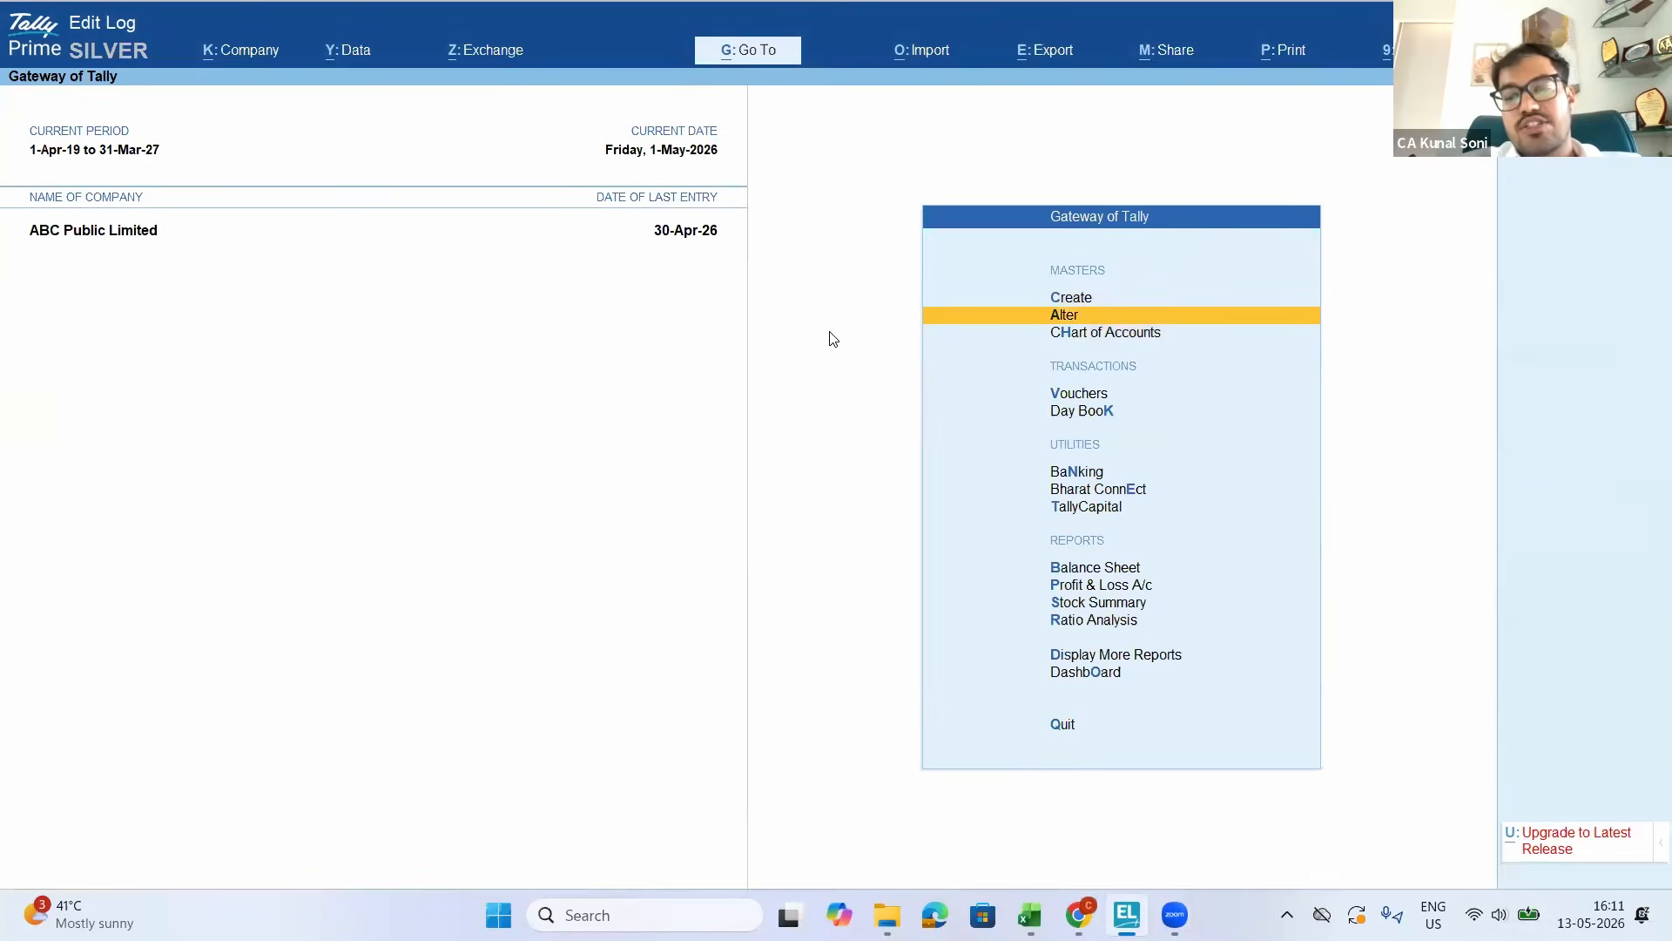
key("Up")
key("Return")
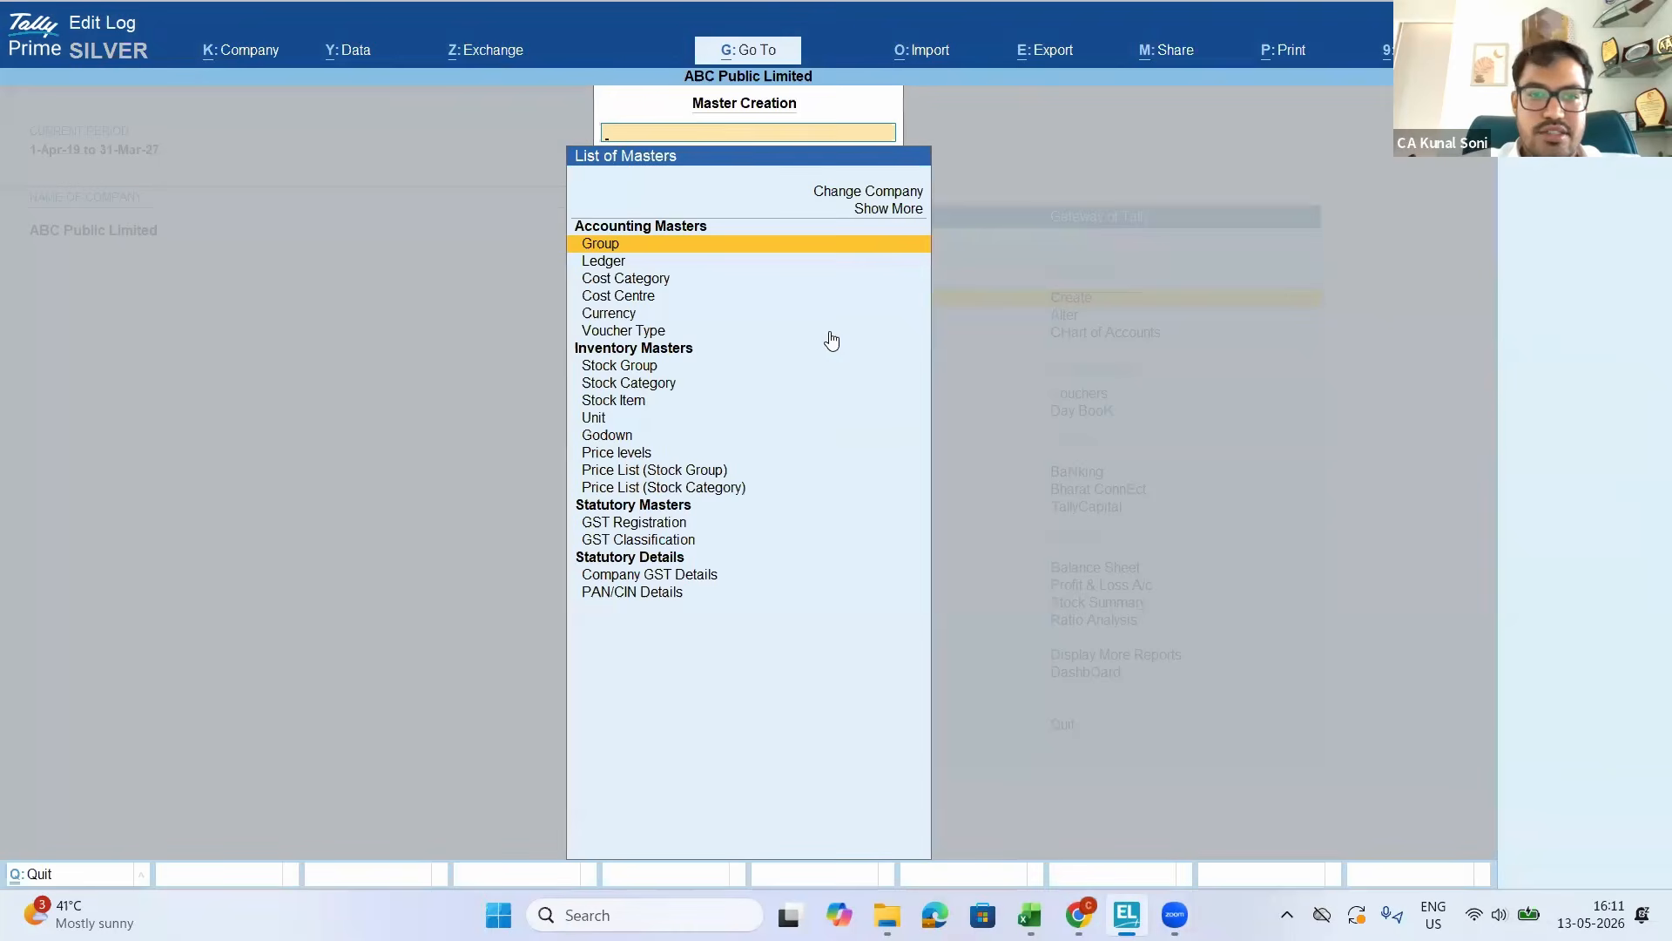
key("Down")
key("Down")
key("Down")
key("Down")
key("Down")
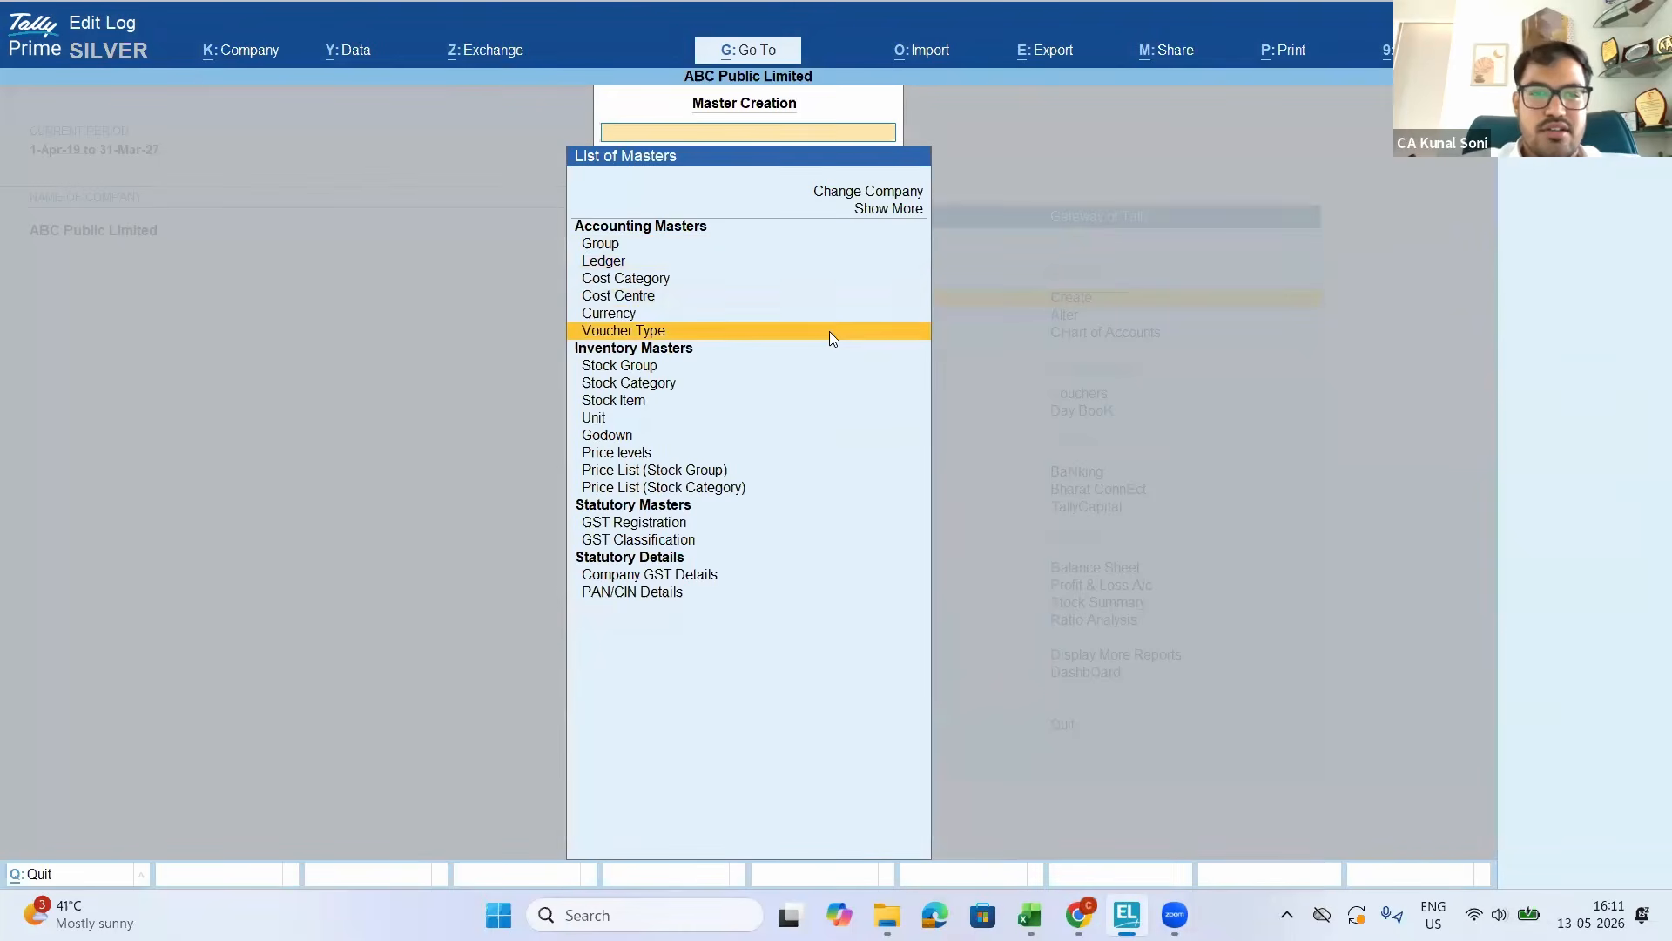
key("Return")
type("Go")
key("Escape")
key("Escape")
key("Return")
key("Up")
key("Down")
key("Down")
key("Escape")
key("Down")
key("Return")
key("Down")
key("Return")
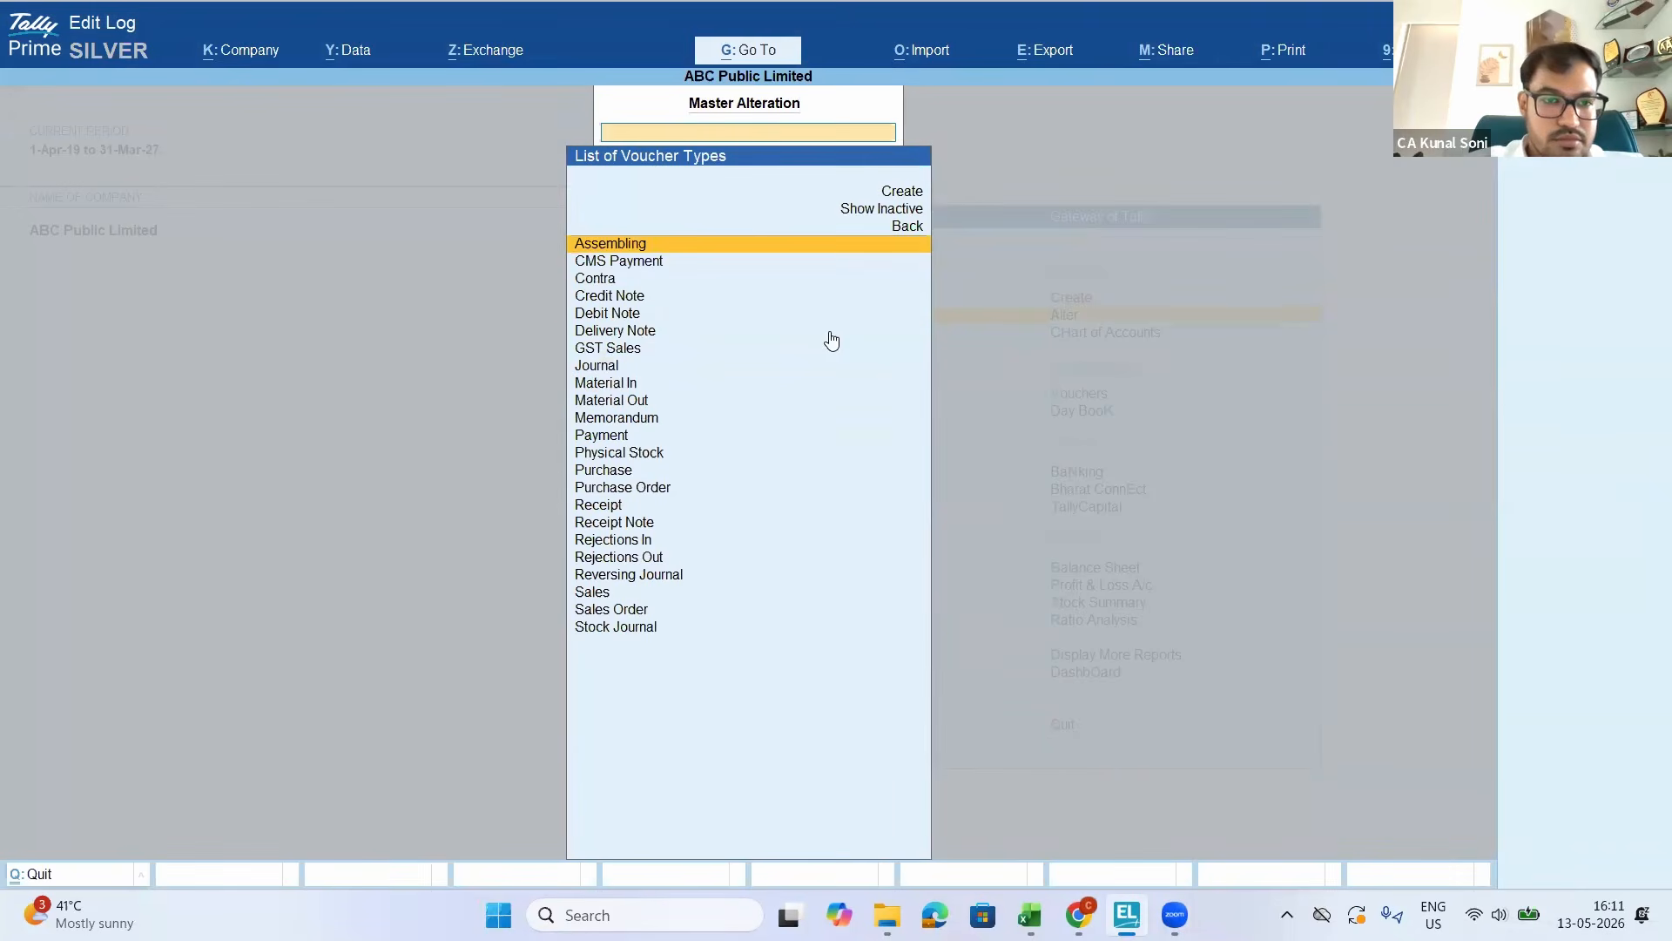
key("Down")
key("Down")
key("Down")
key("Down")
key("Down")
key("Down")
key("Down")
key("Down")
key("Down")
key("Down")
key("Up")
key("Escape")
key("Up")
key("Up")
key("Up")
key("Escape")
Start creating a new voucher type and name it GOdown Transfer
key("Up")
key("Return")
key("Down")
key("Down")
key("Down")
key("Down")
key("Down")
key("Down")
key("Down")
key("Up")
key("Up")
key("Return")
type("GOdo")
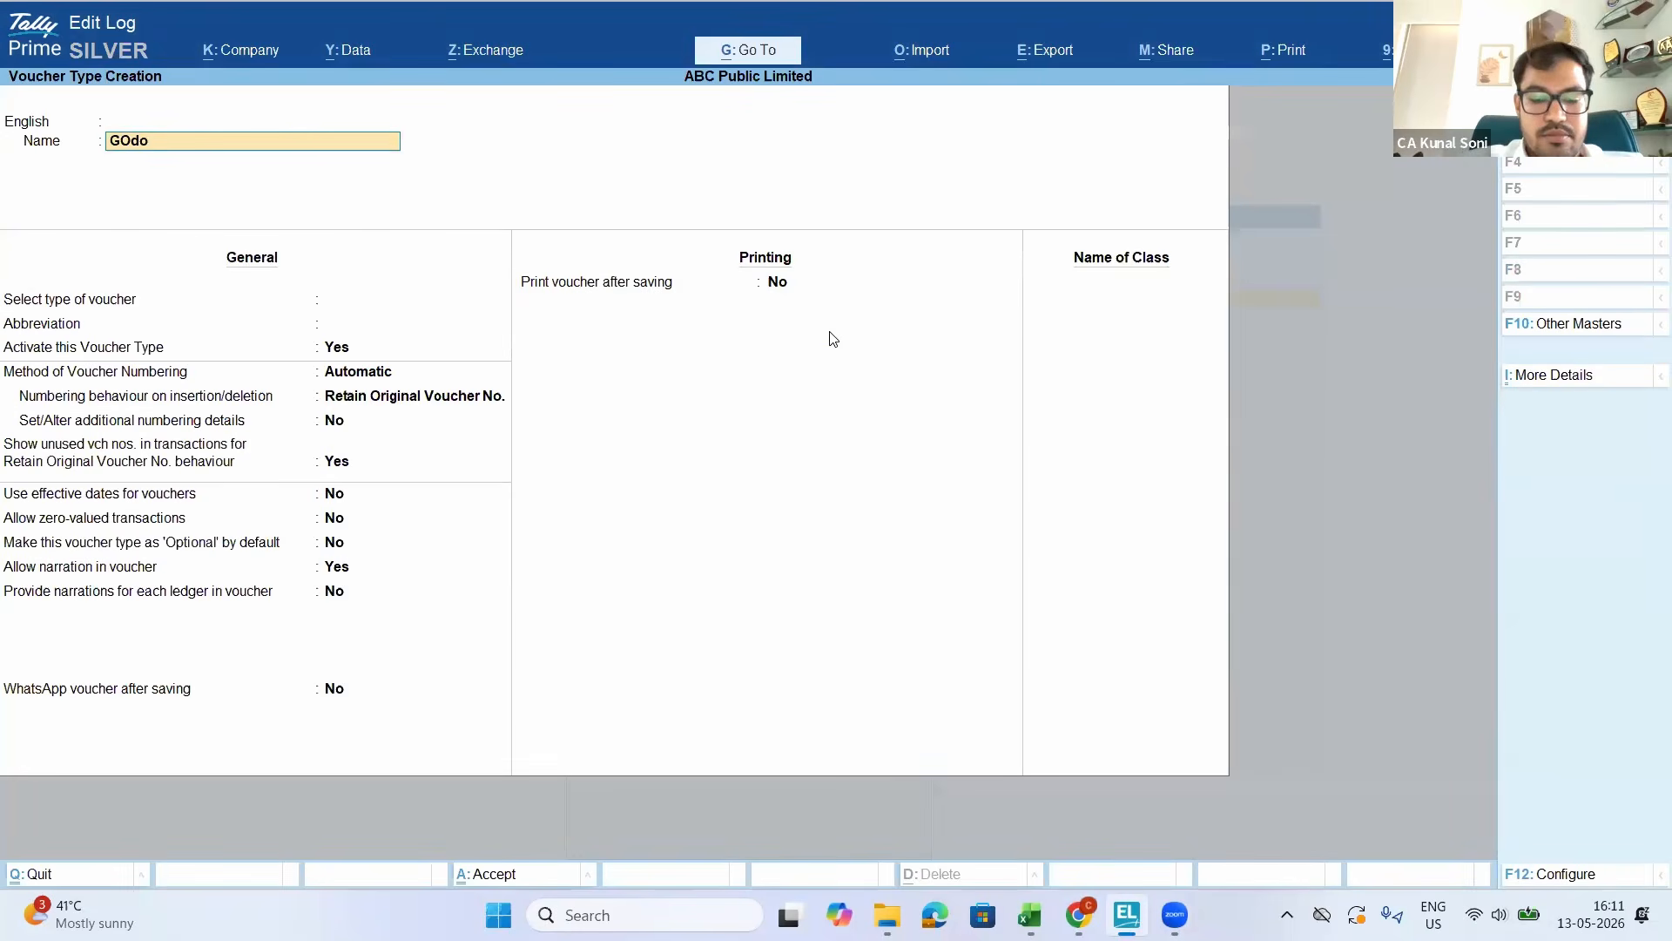
type("wn Transfer")
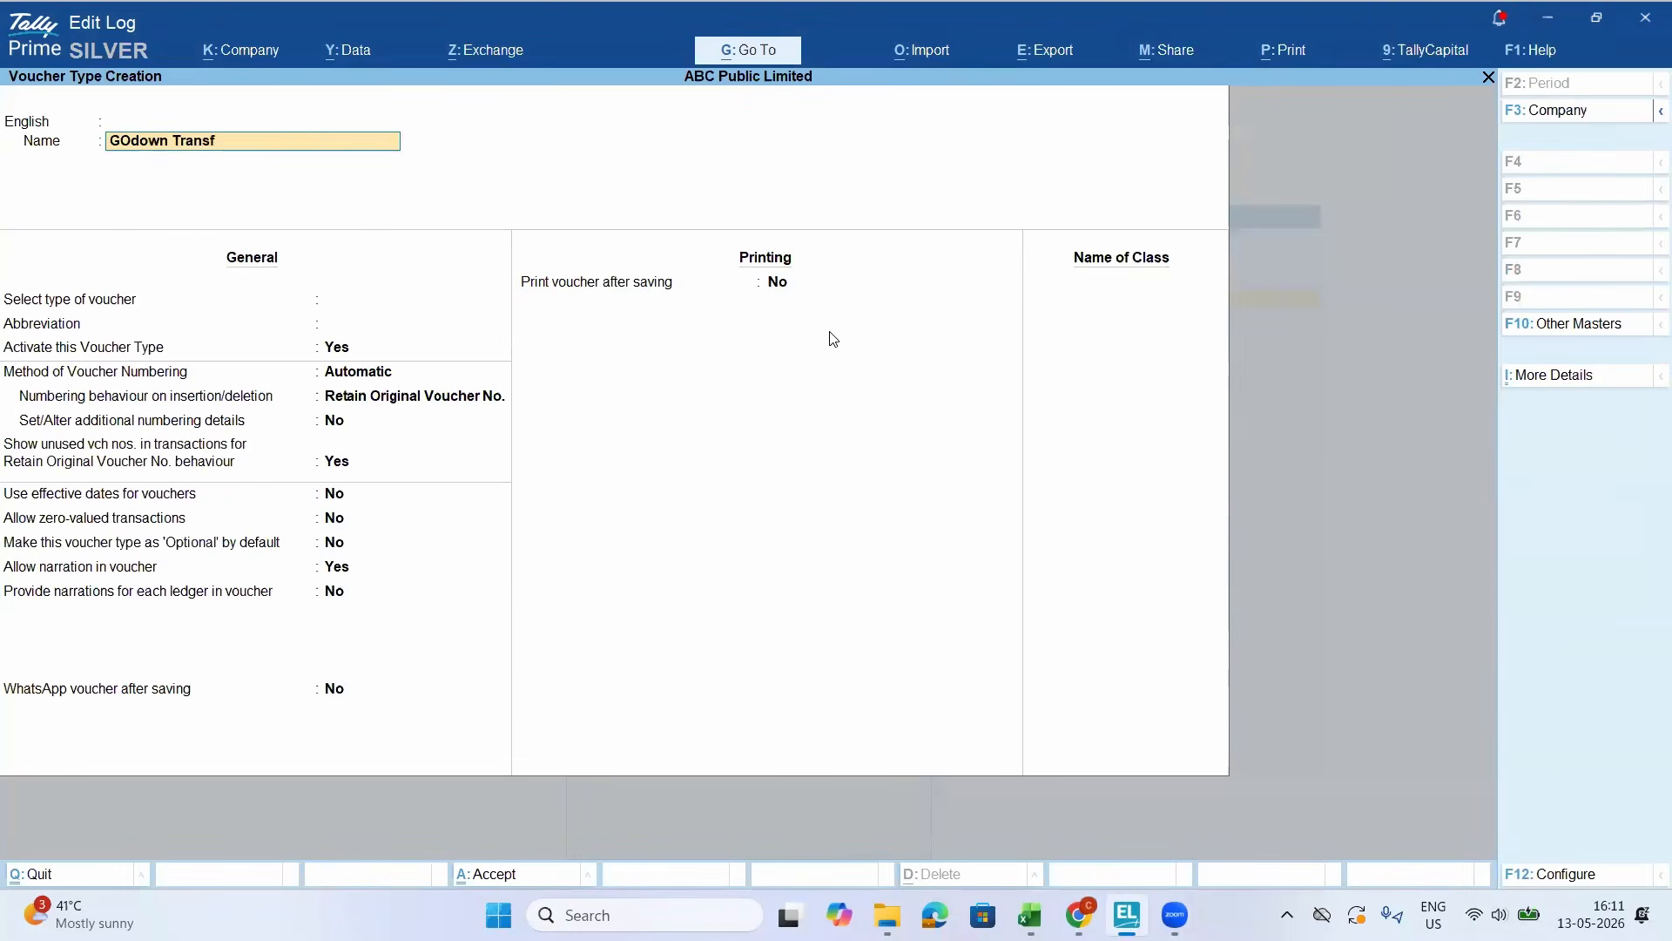
key("Return")
key("BackSpace")
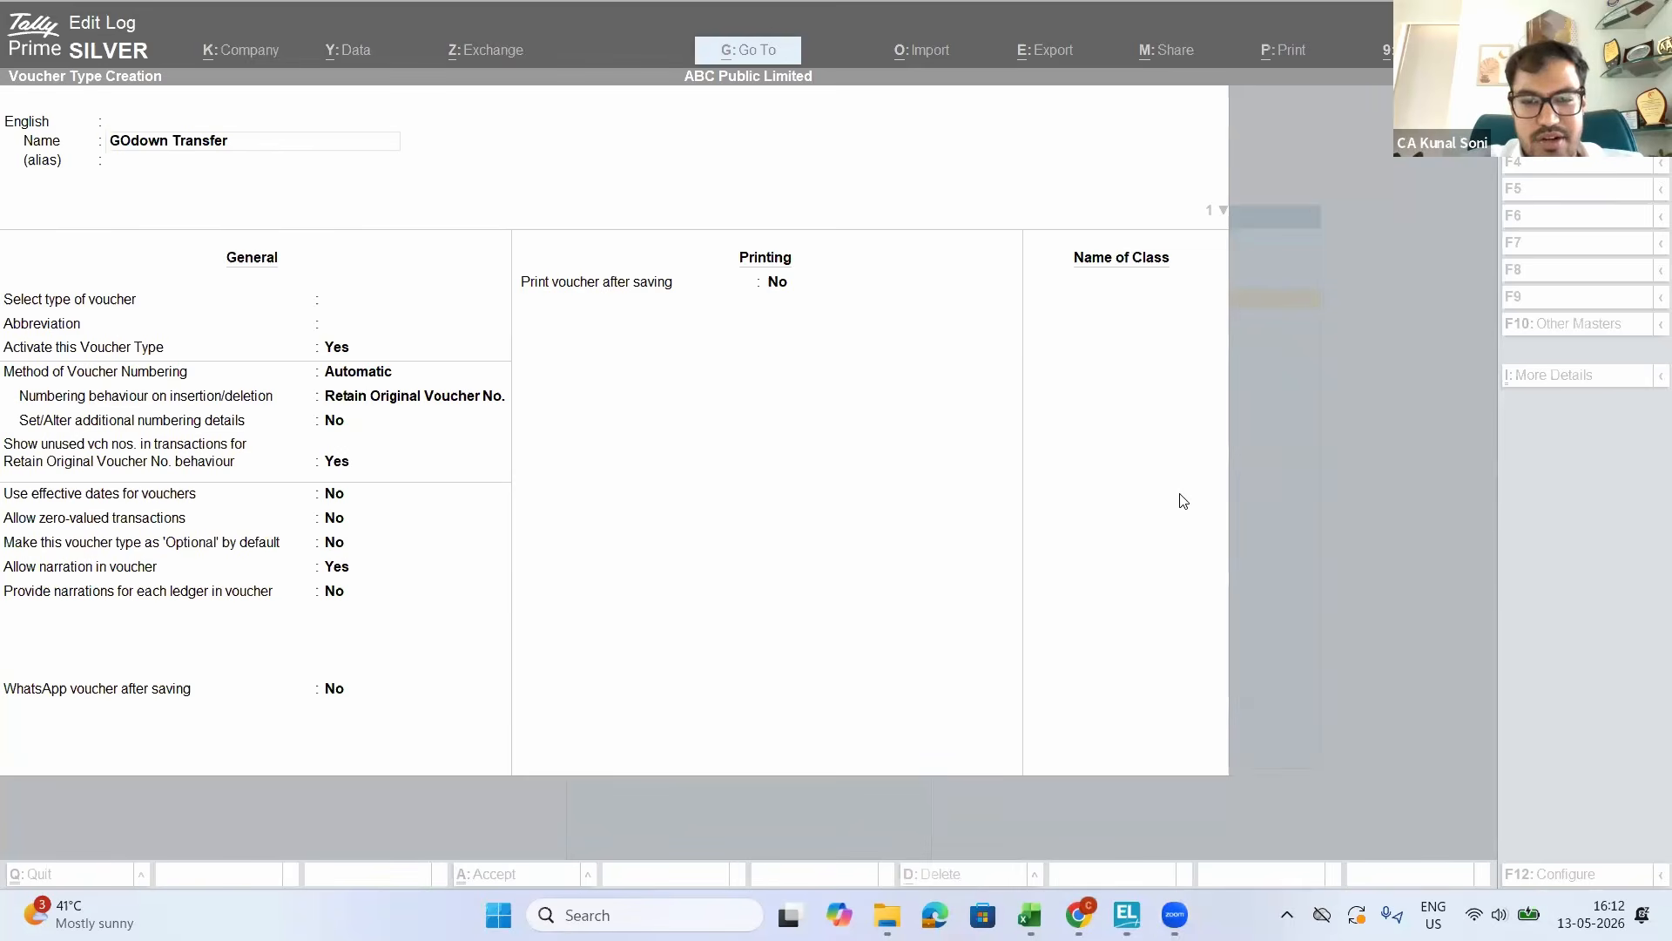
left_click(1165, 874)
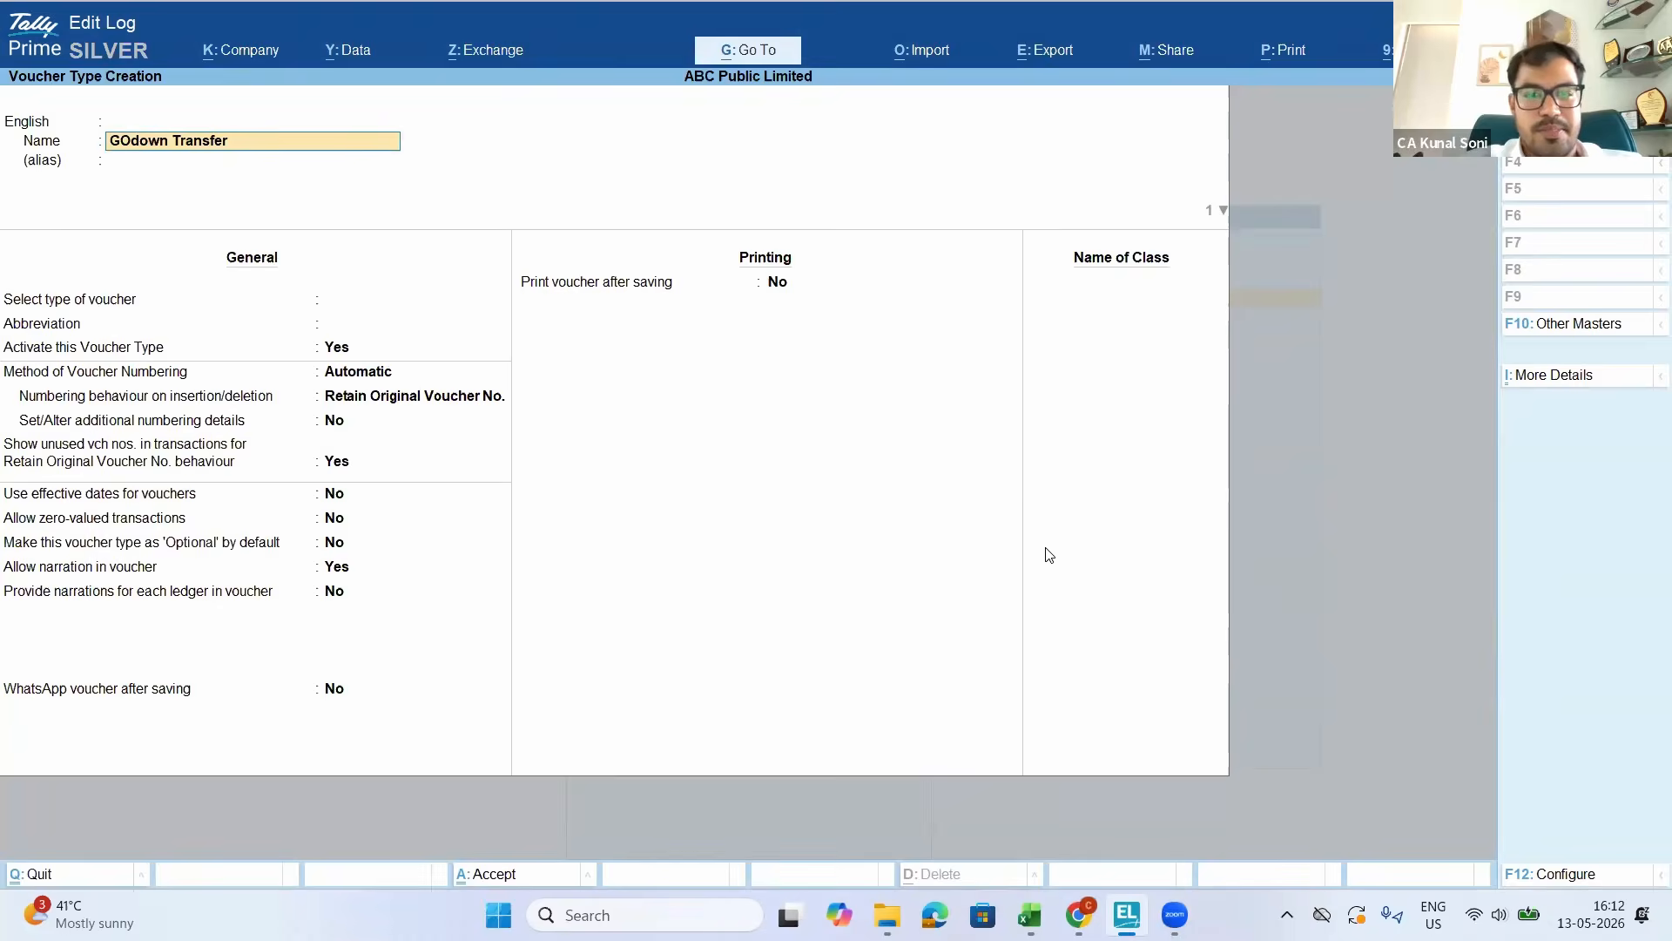
key("alt+Tab")
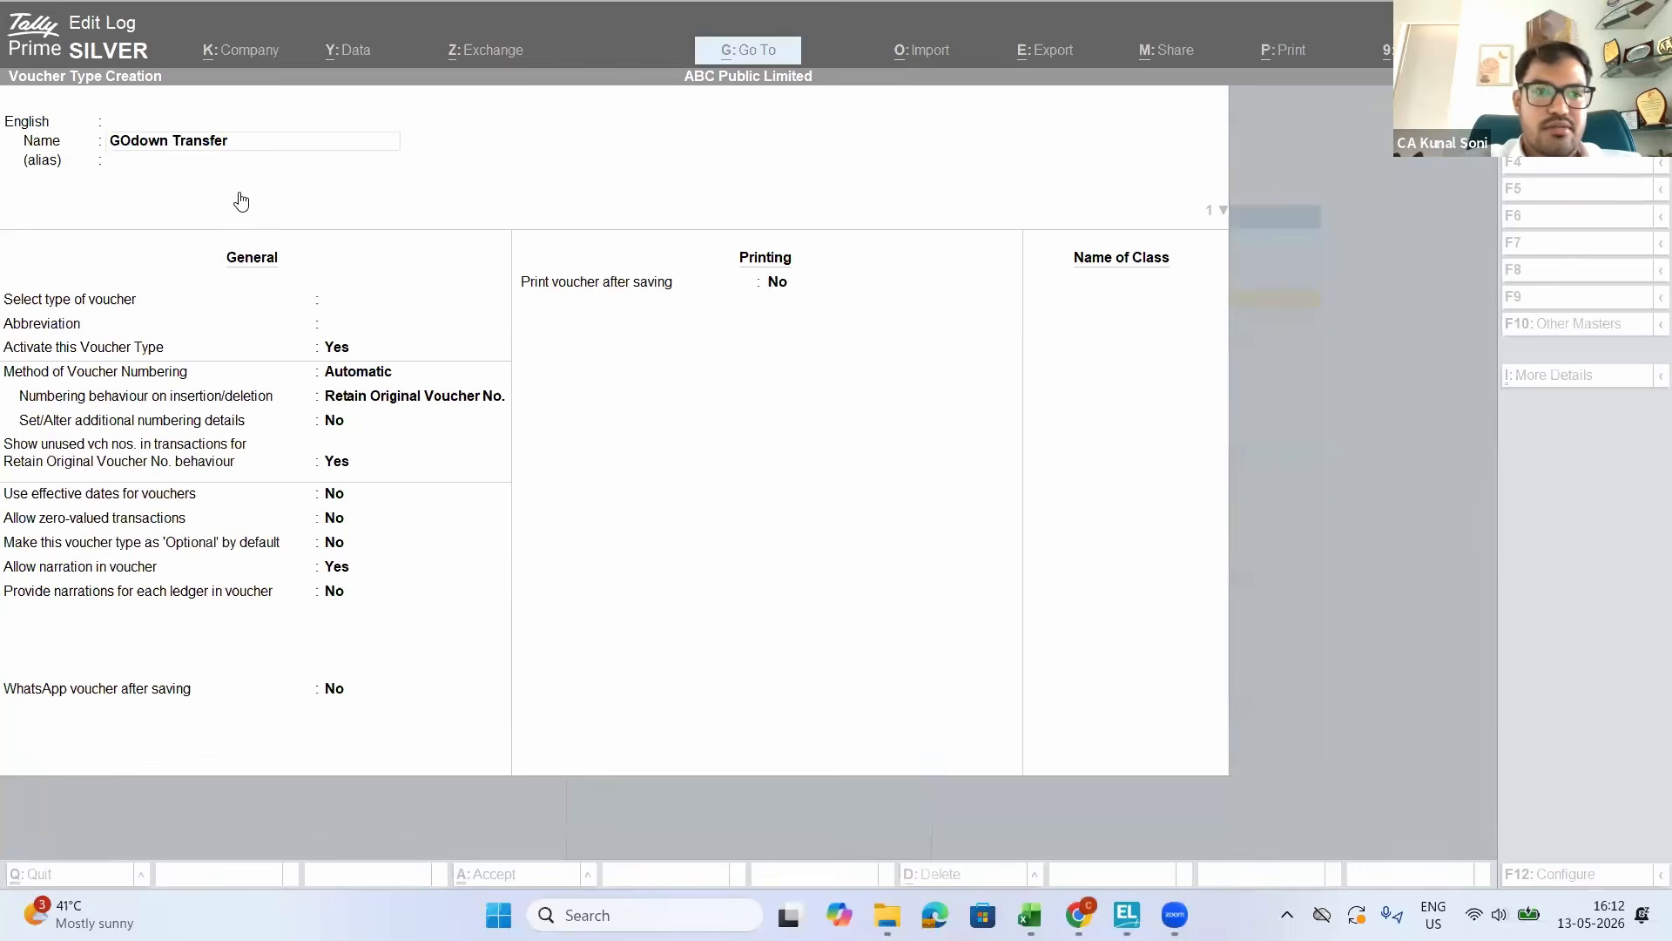
Try Attendance and then Journal as the base type for the GOdown Transfer voucher type
left_click(228, 157)
key("Return")
key("Return")
key("Return")
key("Return")
key("Return")
key("Return")
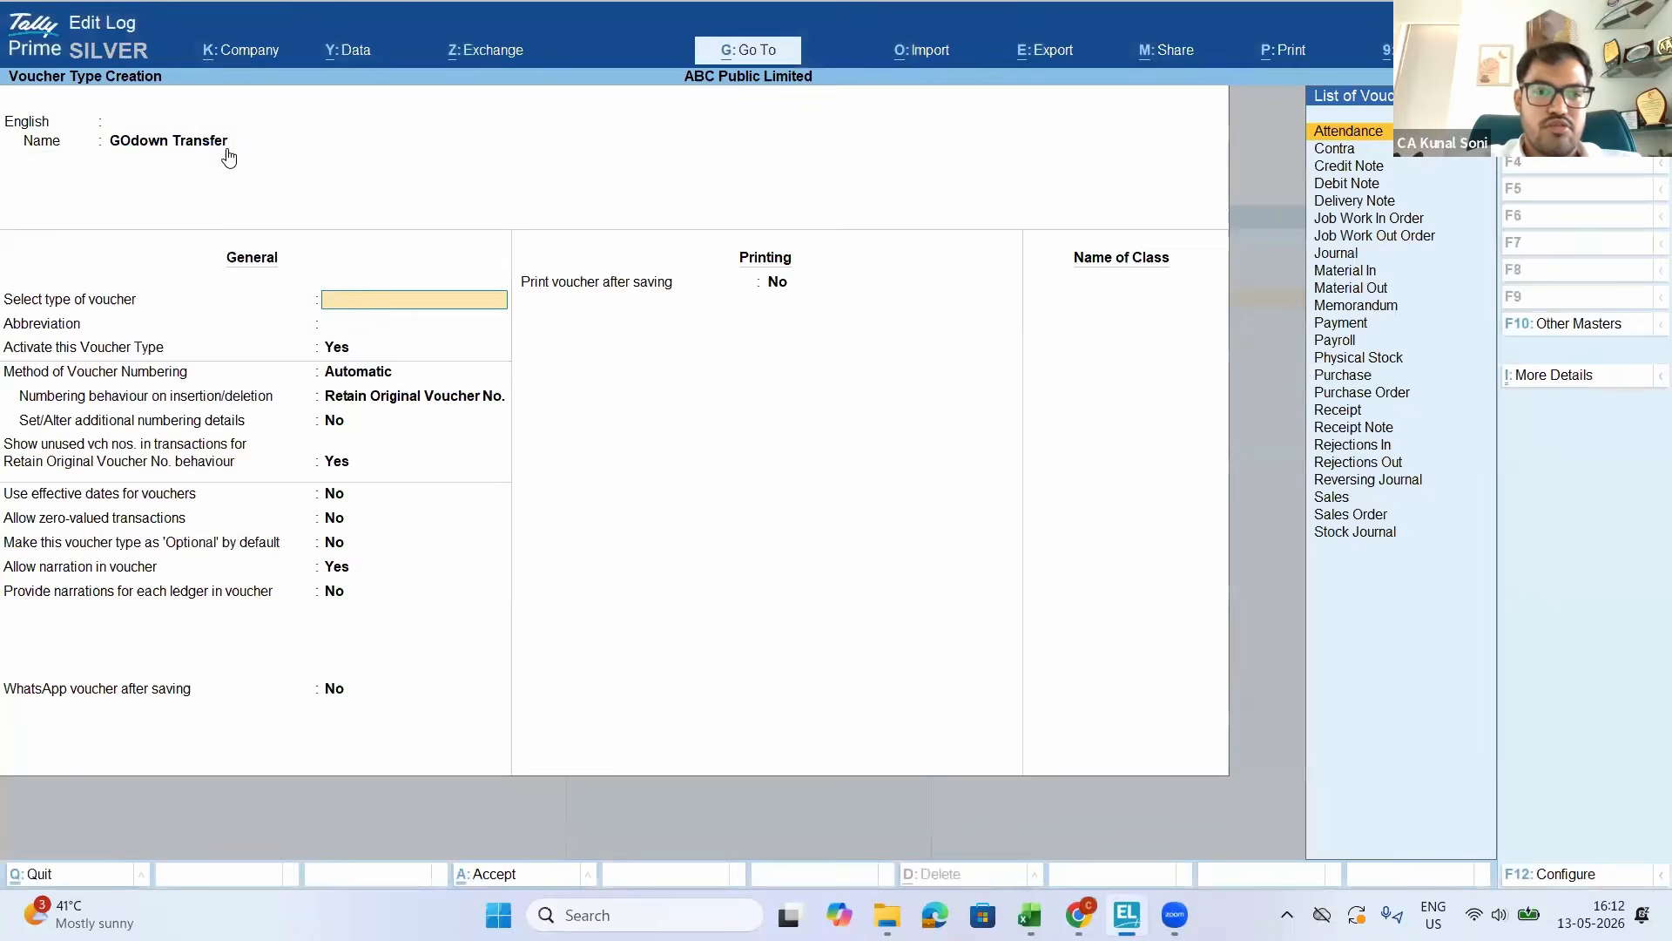
key("Return")
key("Return")
key("Return")
key("Return")
key("Return")
key("Return")
key("Up")
key("Up")
key("Up")
key("Up")
key("Up")
key("Up")
key("Up")
key("Up")
key("Up")
key("Up")
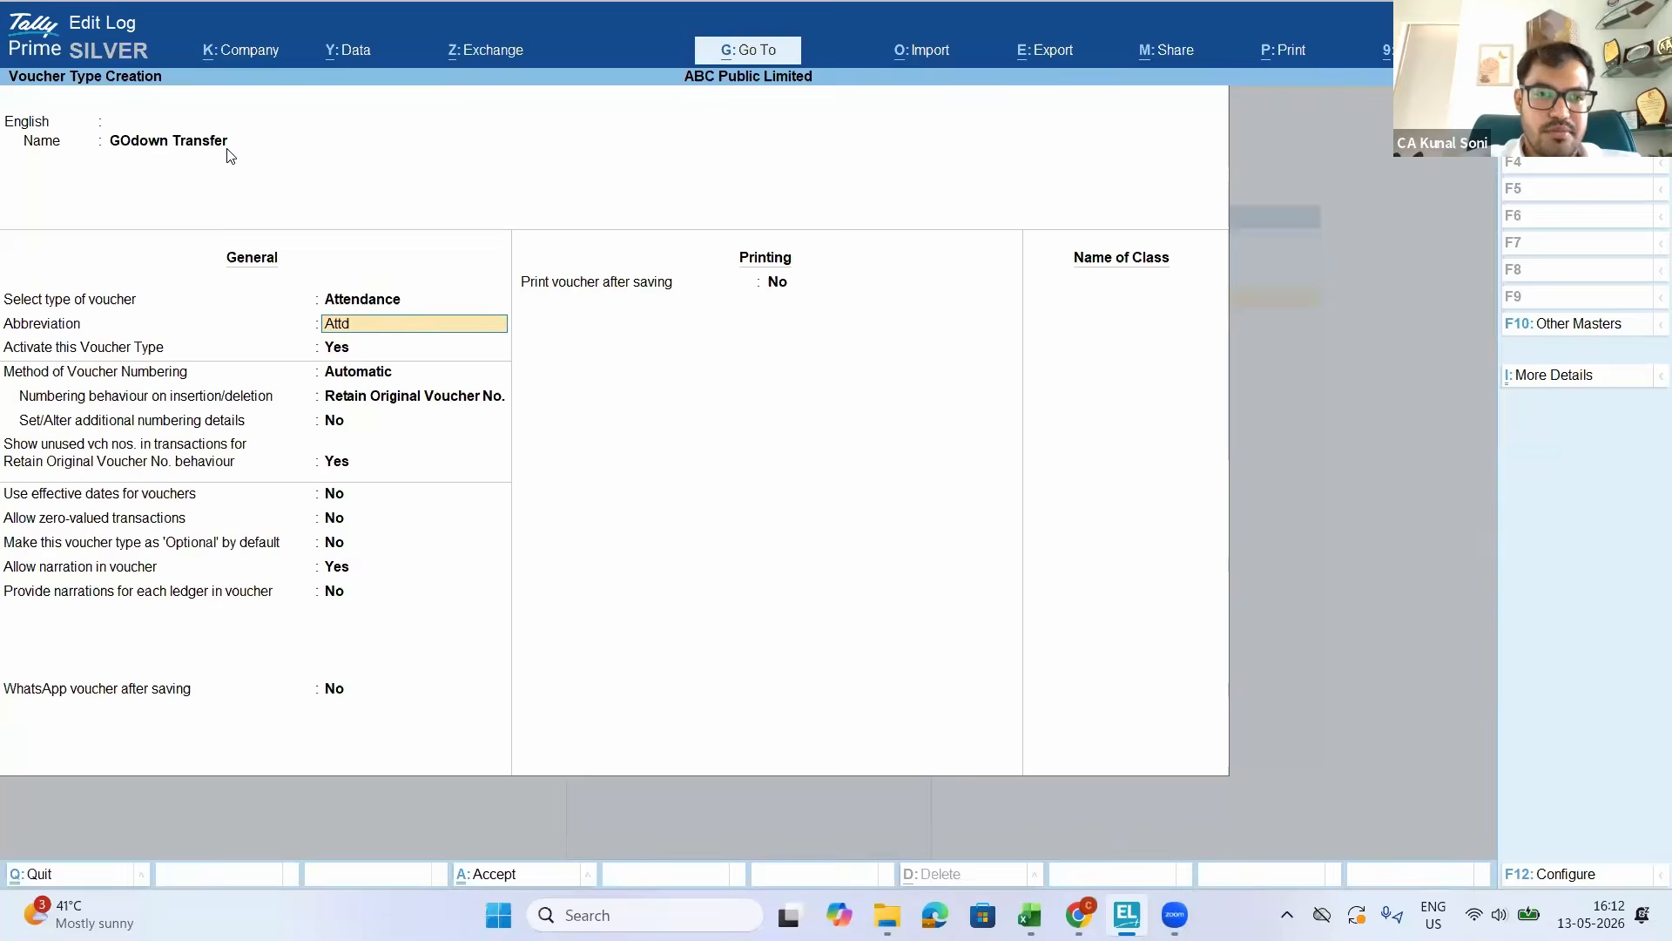
key("Up")
type("jou")
key("Return")
key("Return")
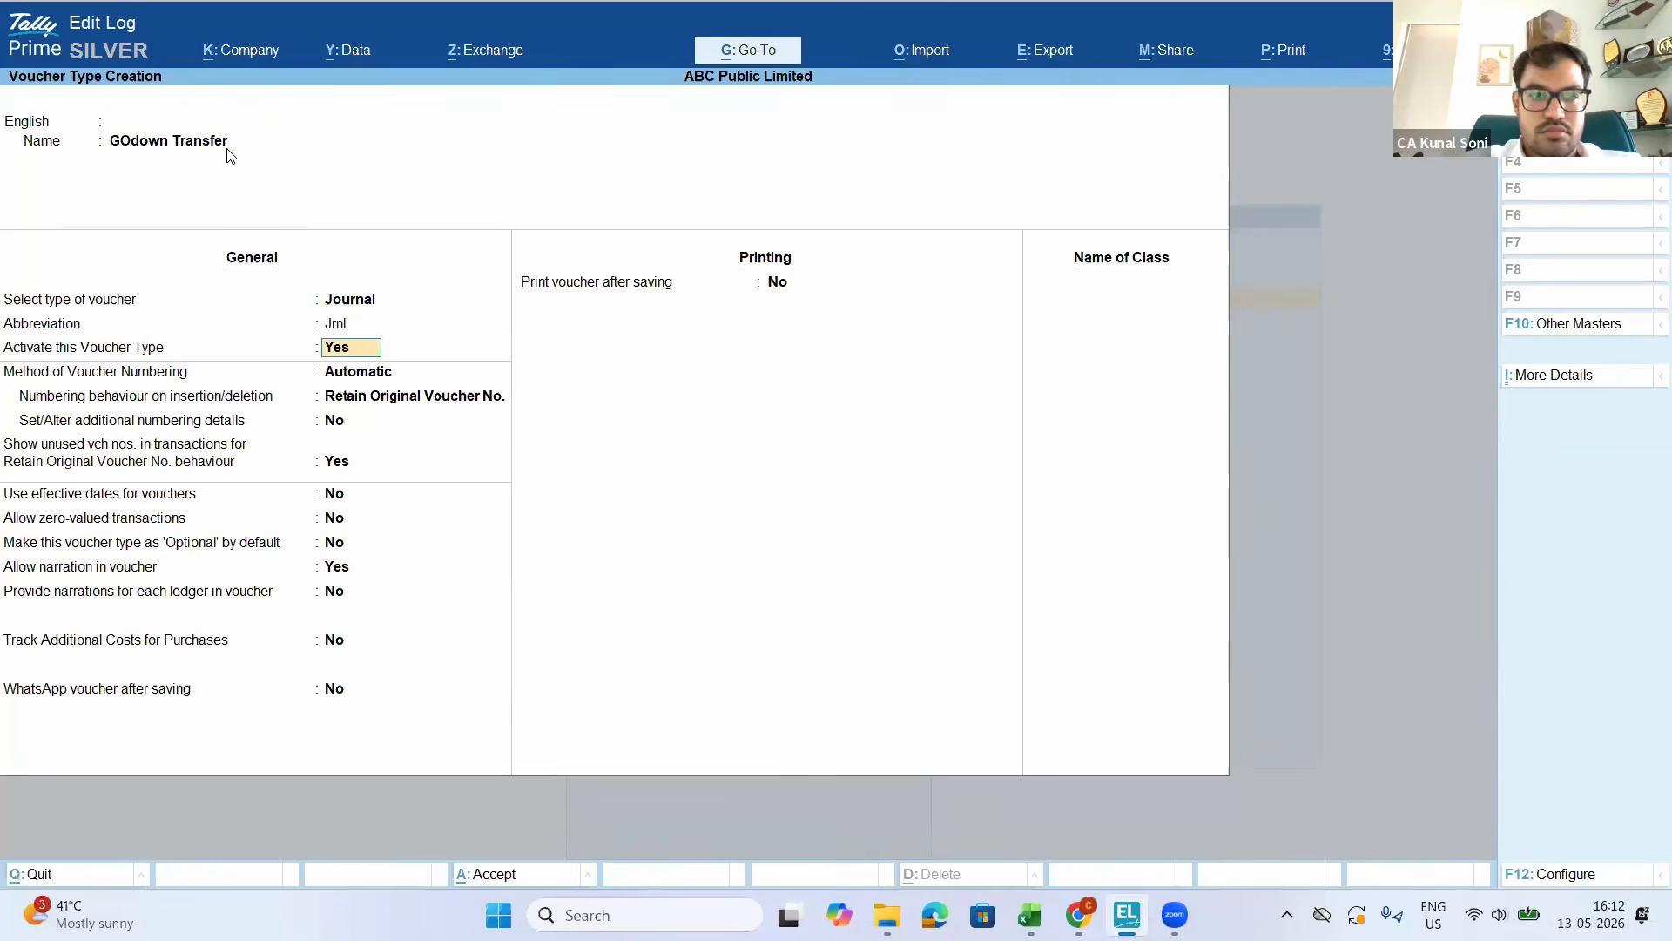
Set the type of voucher to Stock Journal, keeping the default abbreviation and automatic numbering
key("Up")
key("Up")
type("Stock")
key("Return")
key("Return")
key("Return")
key("Return")
key("Return")
key("Return")
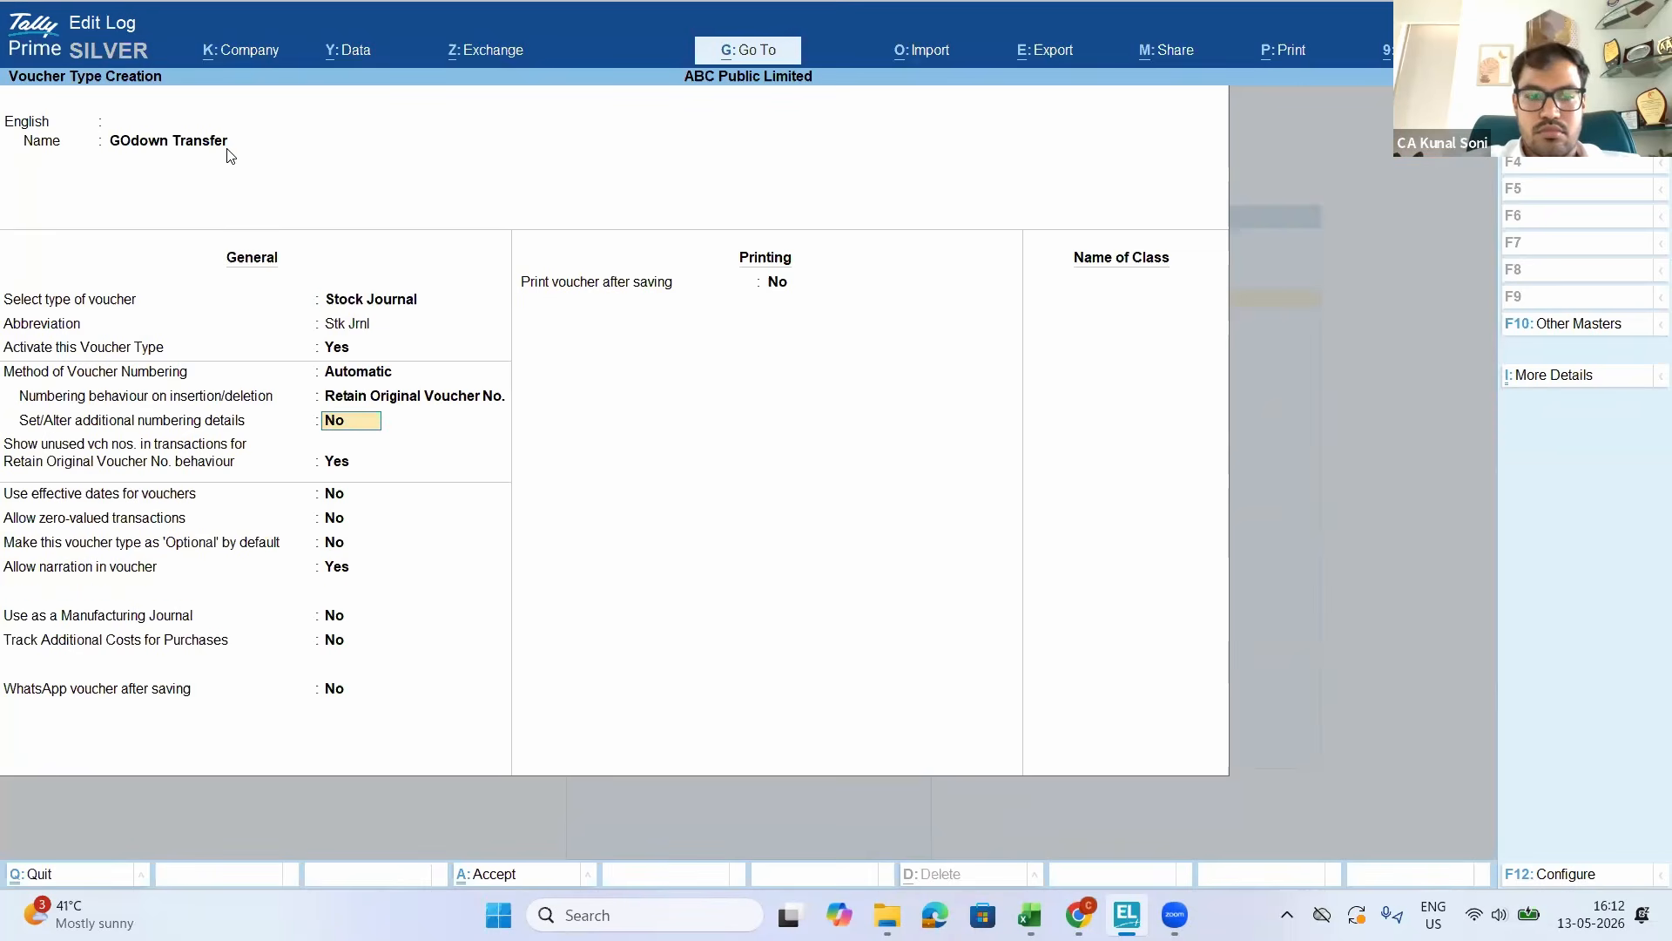
Add a voucher class named Trf with use for inter-godown transfers enabled, and save the voucher type
key("Escape")
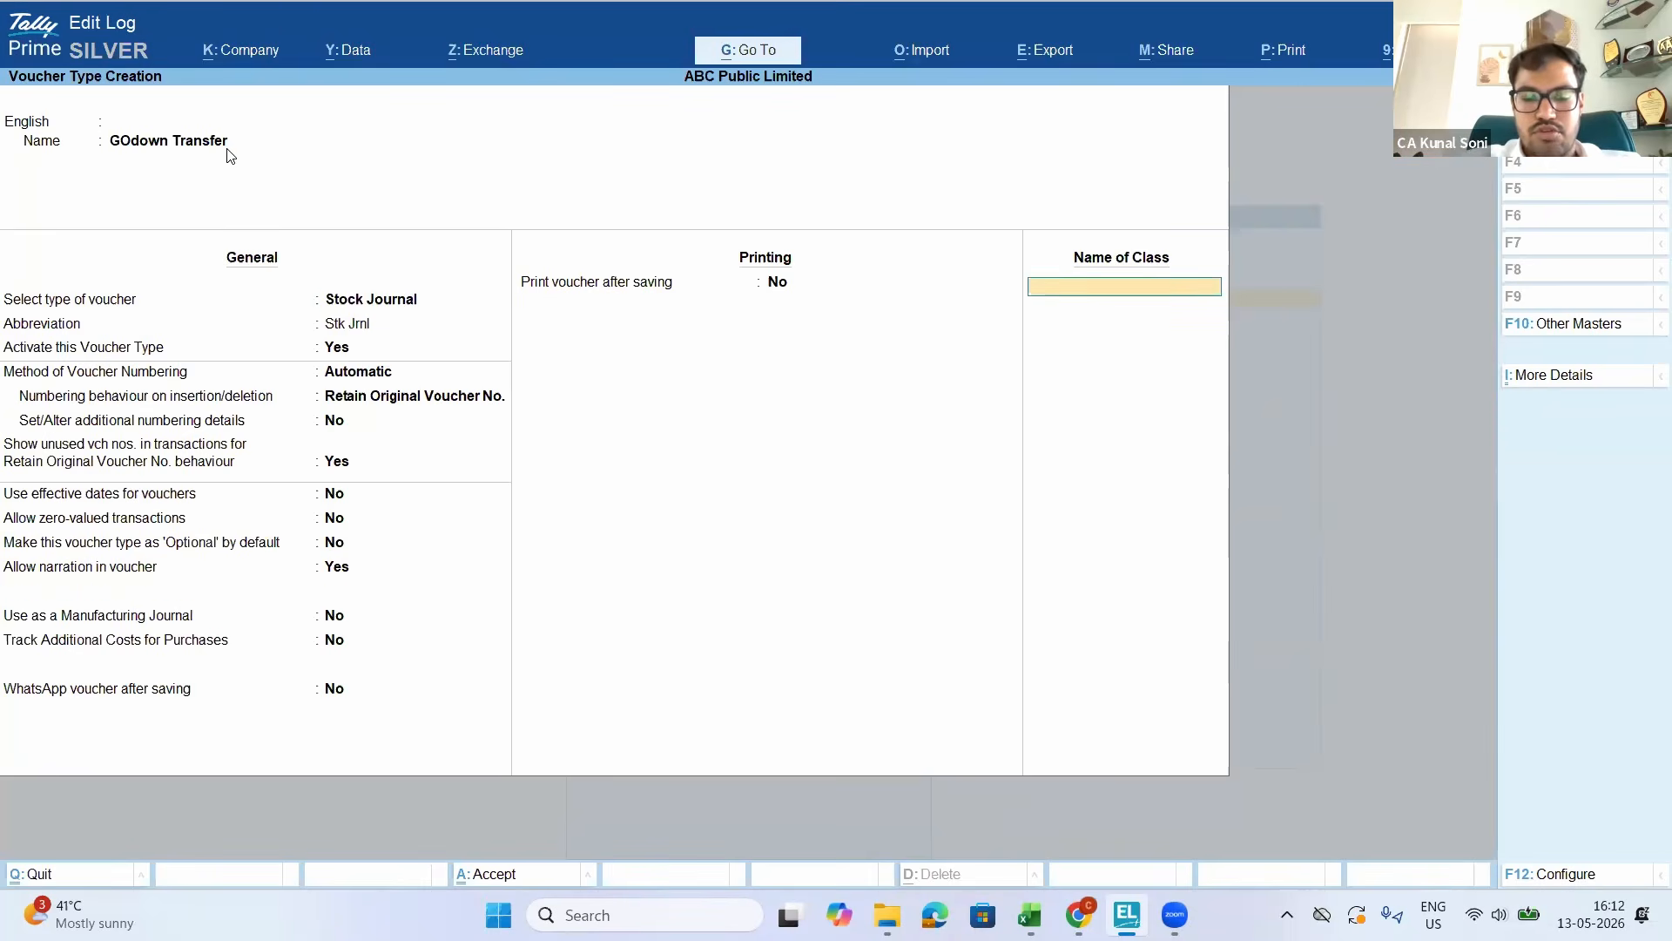
type("Trf")
key("Return")
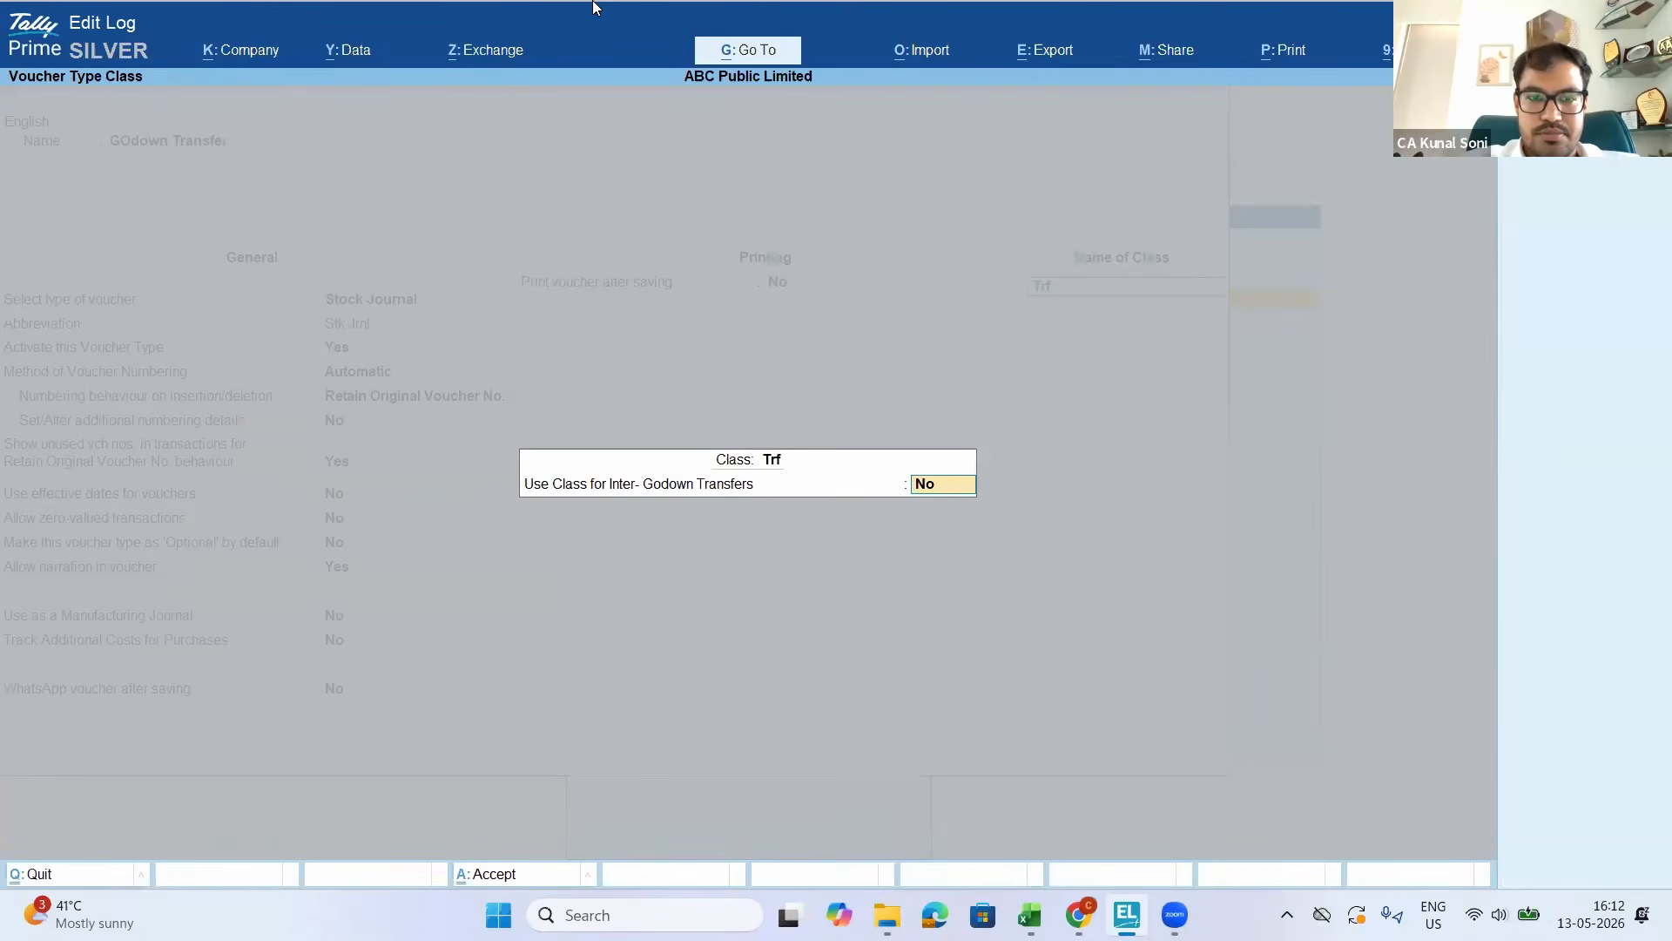
left_click(1010, 168)
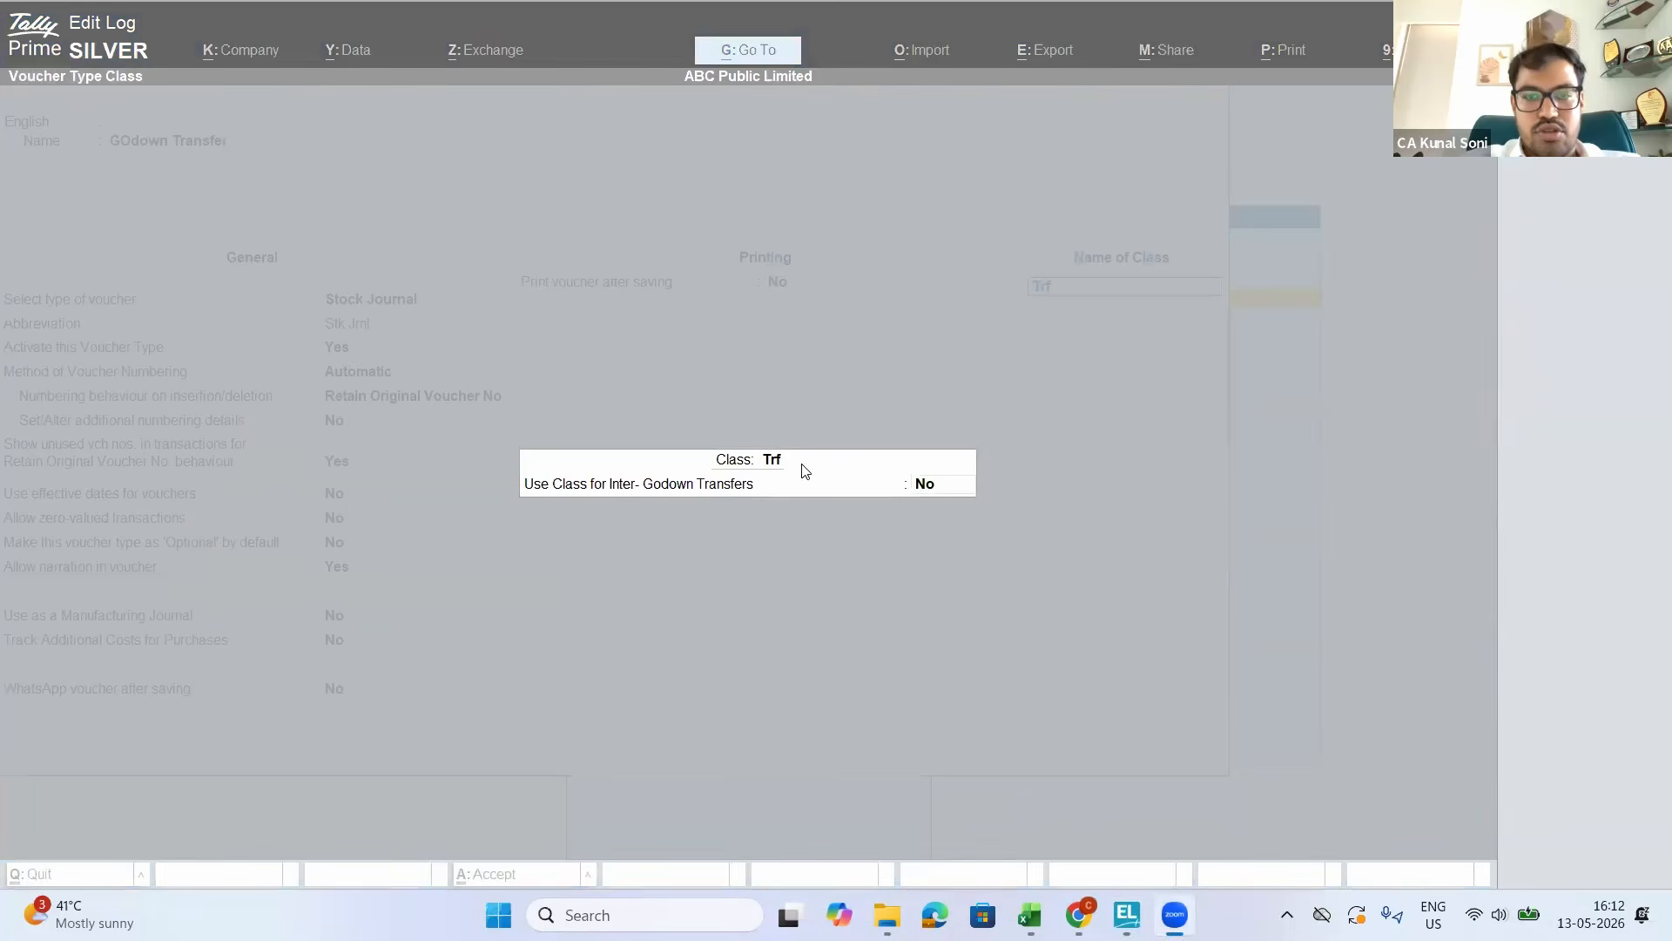
left_click(943, 484)
key("Return")
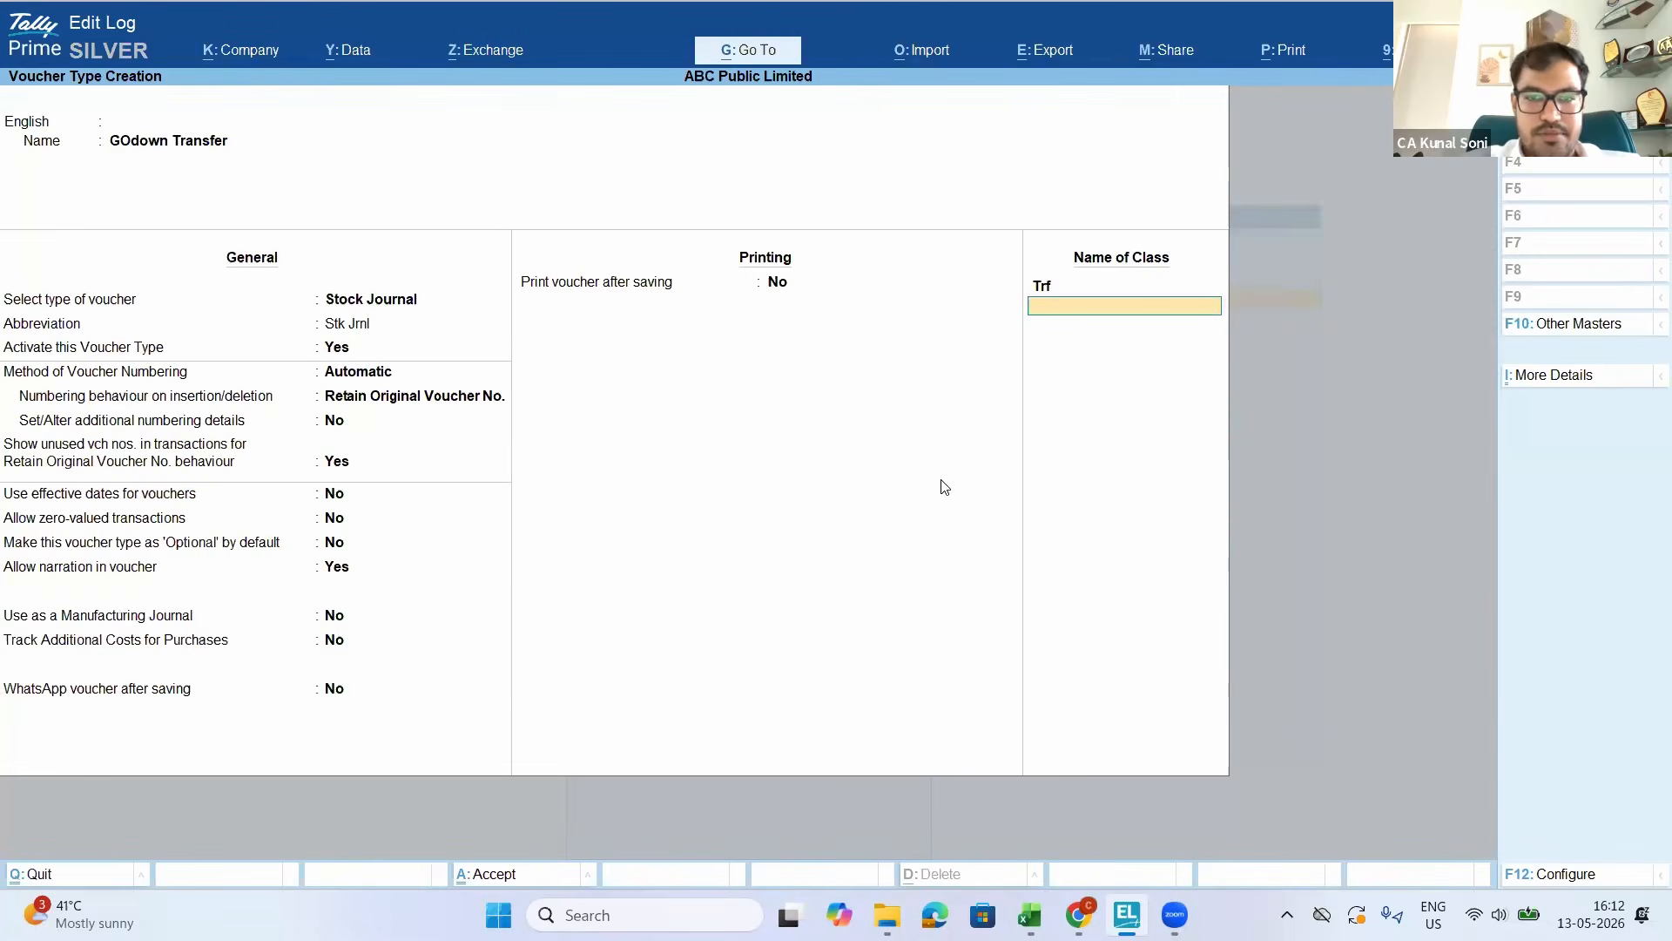
key("Return")
key("Return")
key("Escape")
key("Escape")
Open a new GOdown Transfer inventory voucher using the Trf voucher class
key("Down")
key("Down")
key("Down")
key("Down")
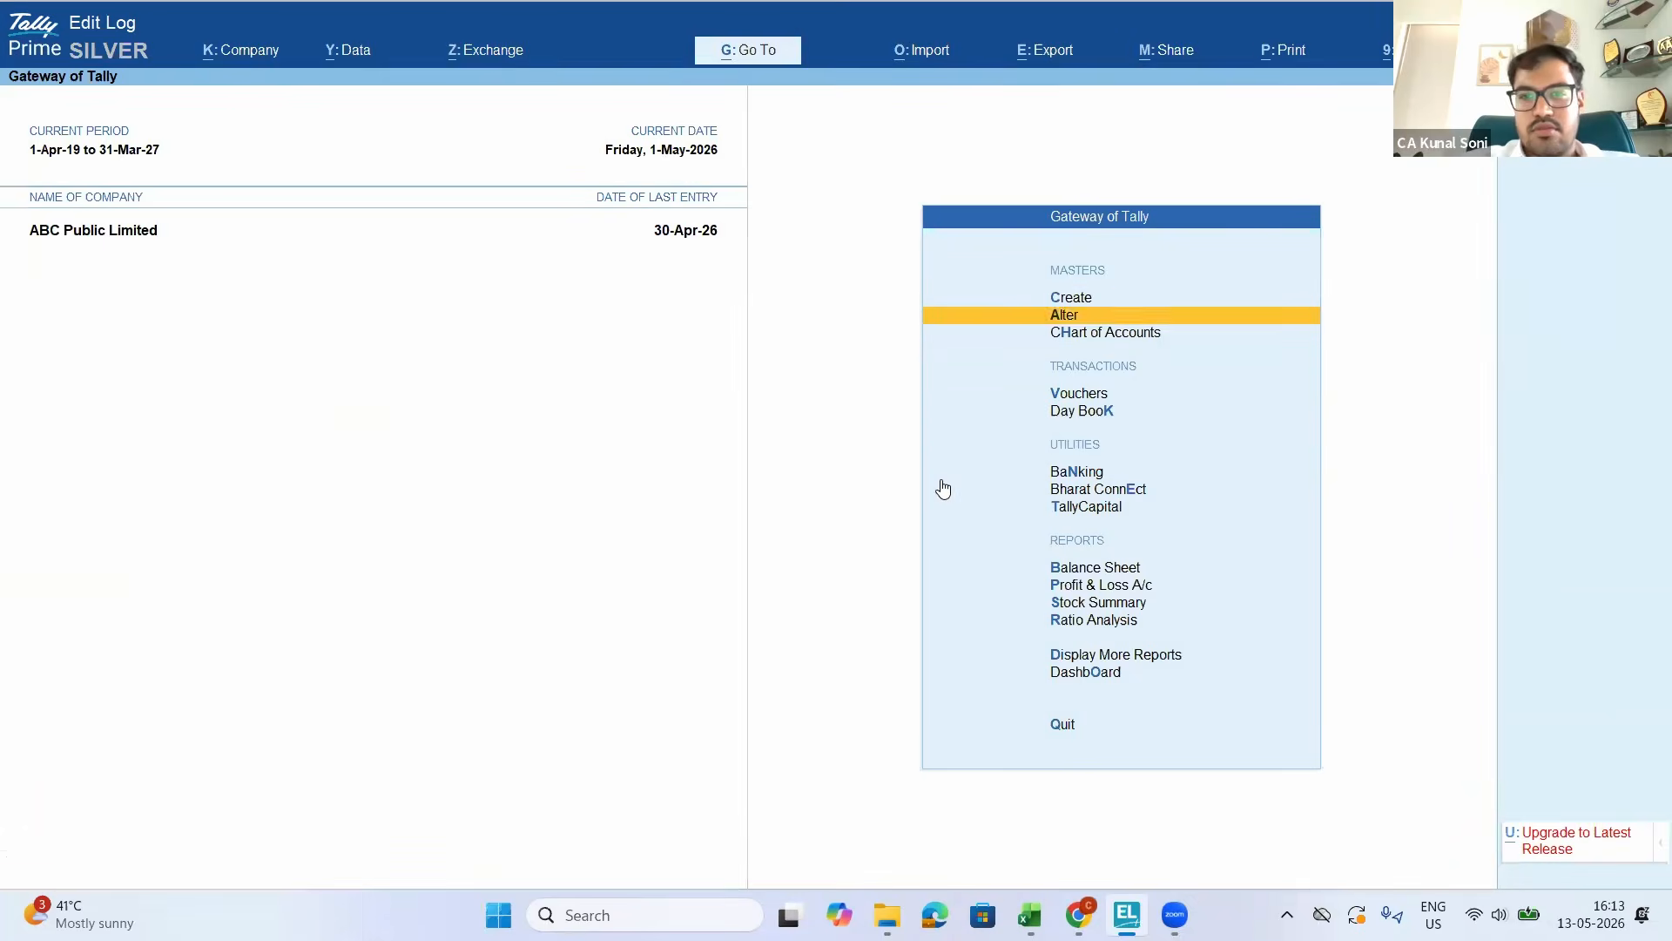
key("Up")
key("Return")
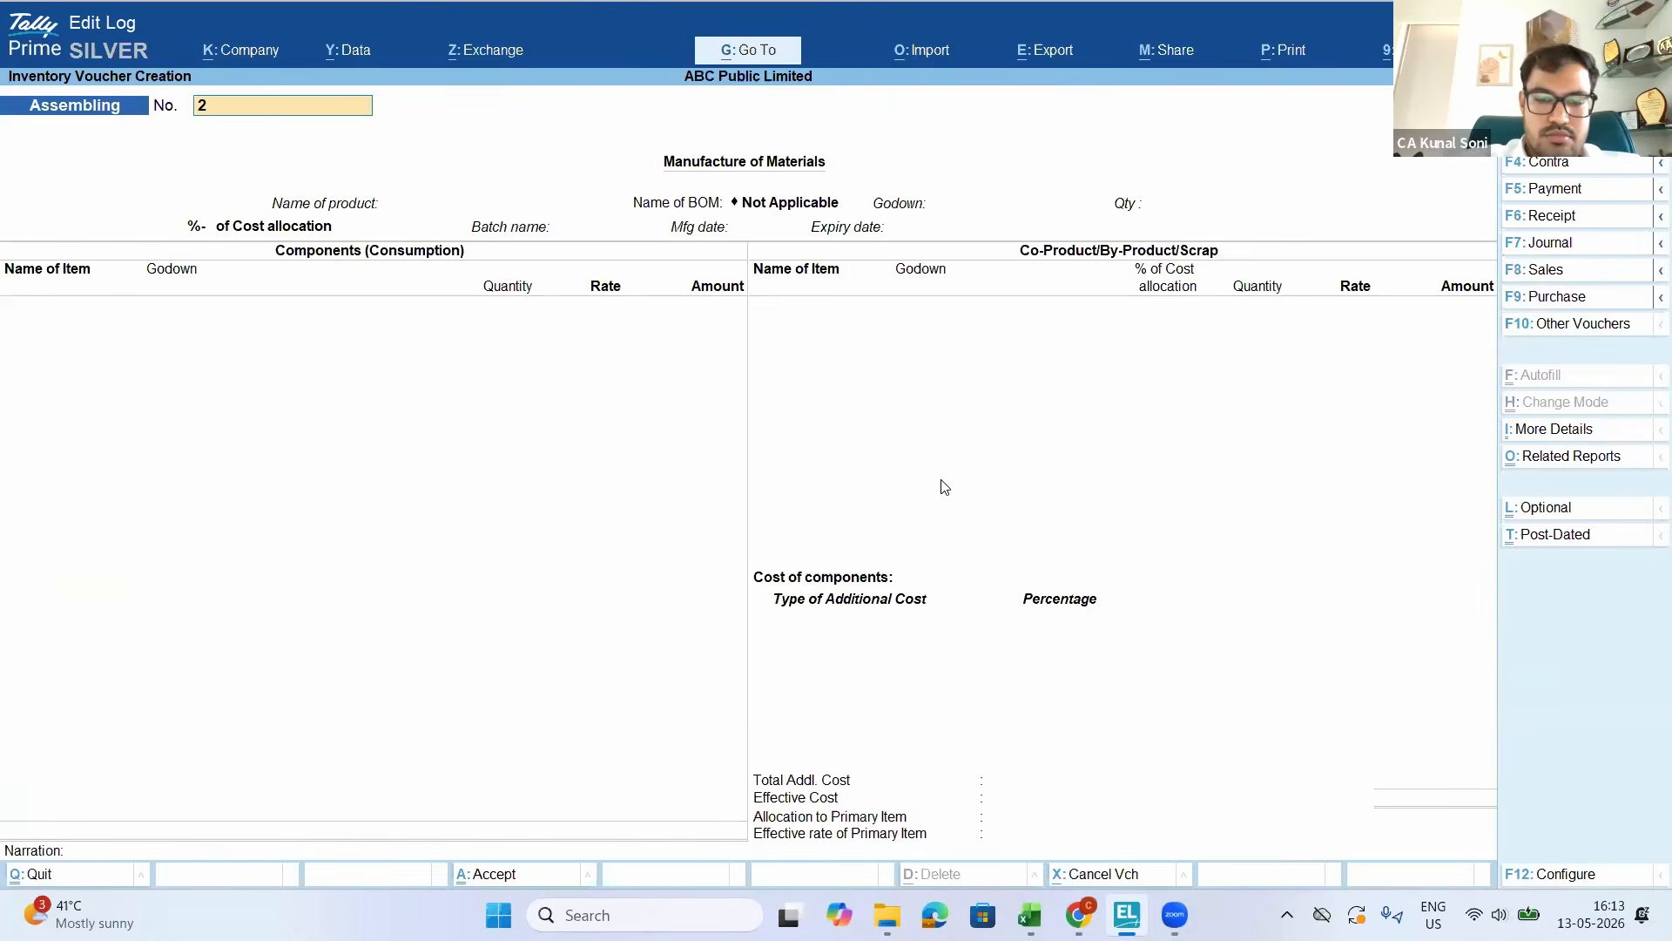
key("alt+F7")
key("Down")
key("Down")
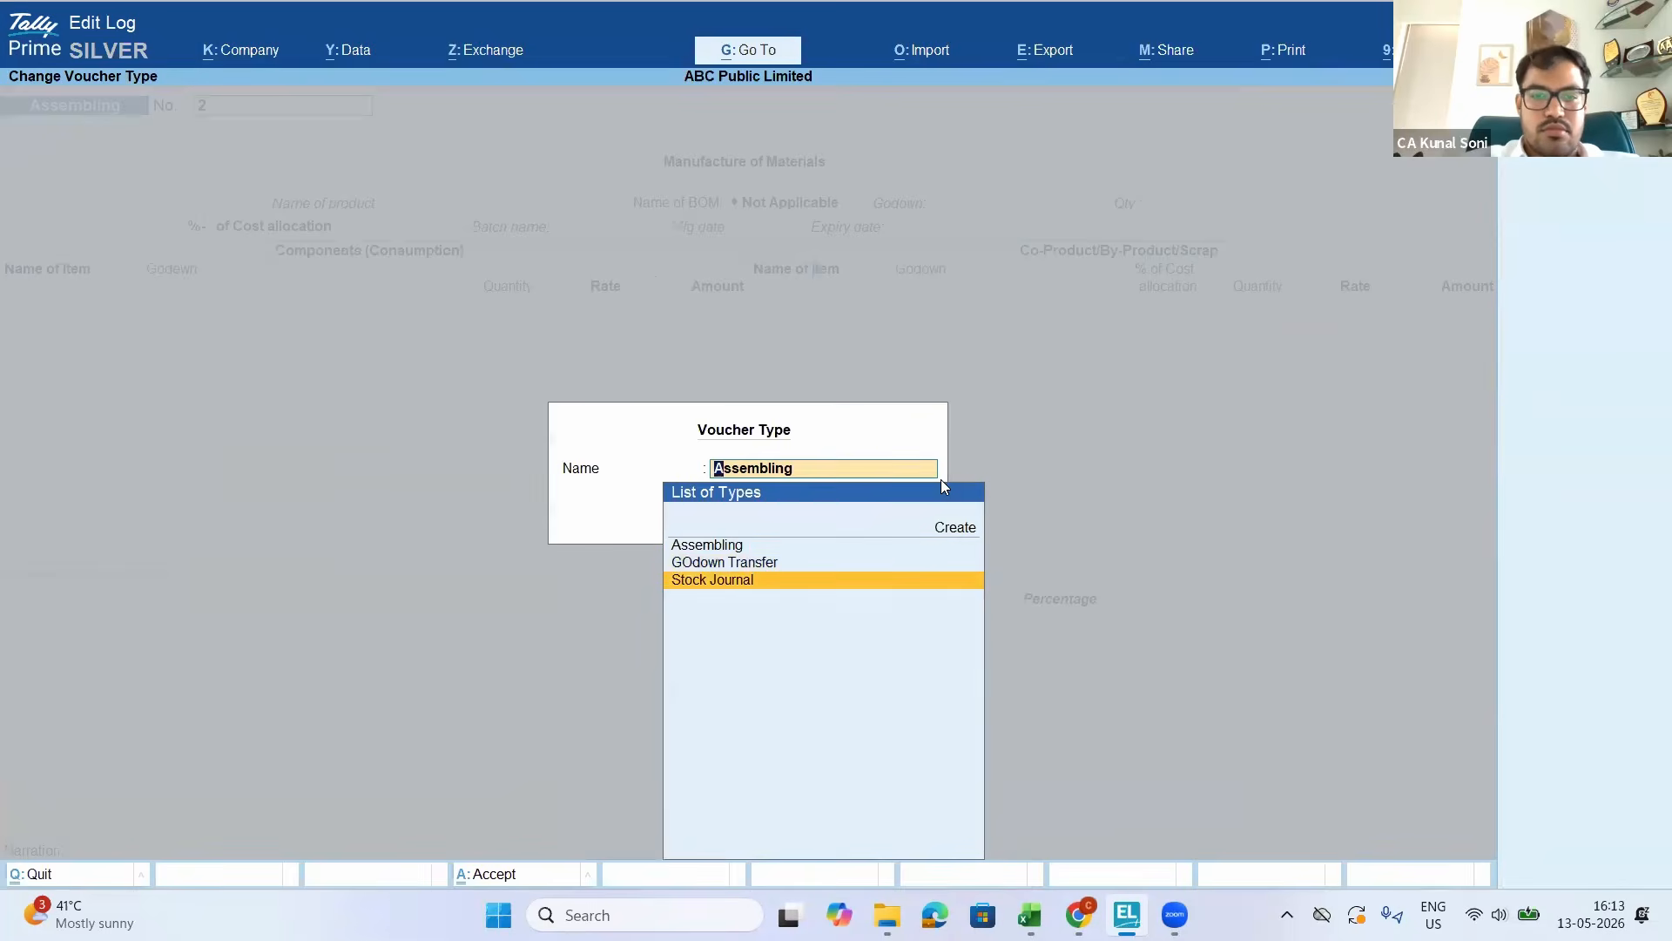
key("Up")
key("Return")
key("Down")
key("Return")
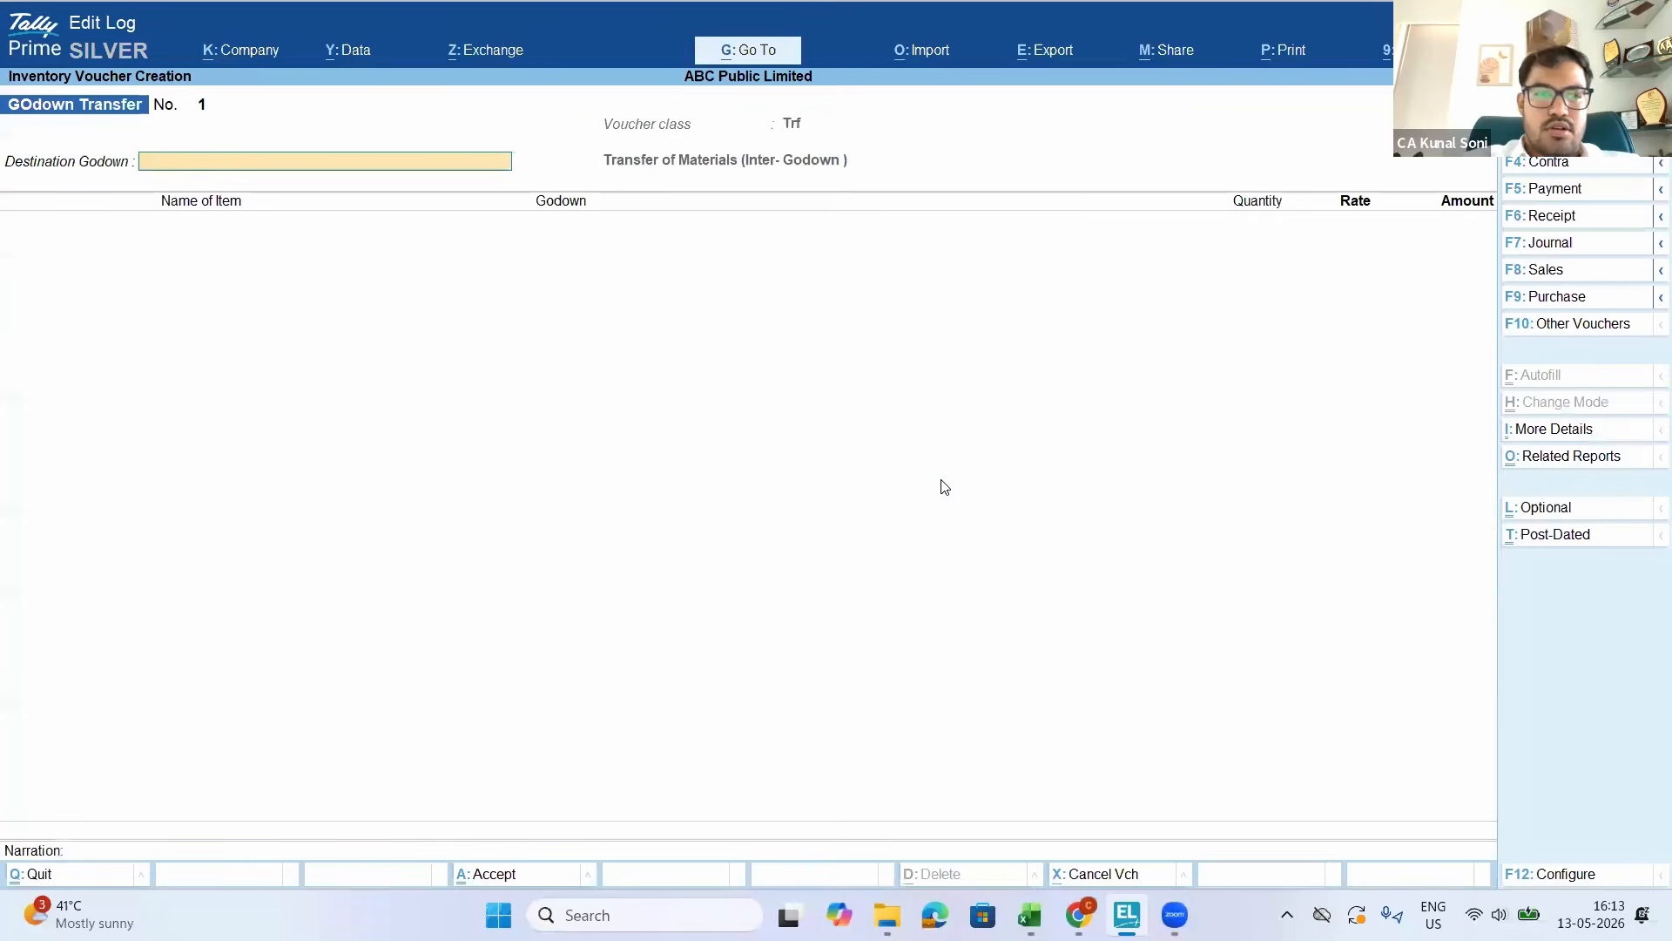
Set the destination to Debtor Godown and add 1 No of Brand A - 17" Smart TV from the Finishhed Goods godown
type("D")
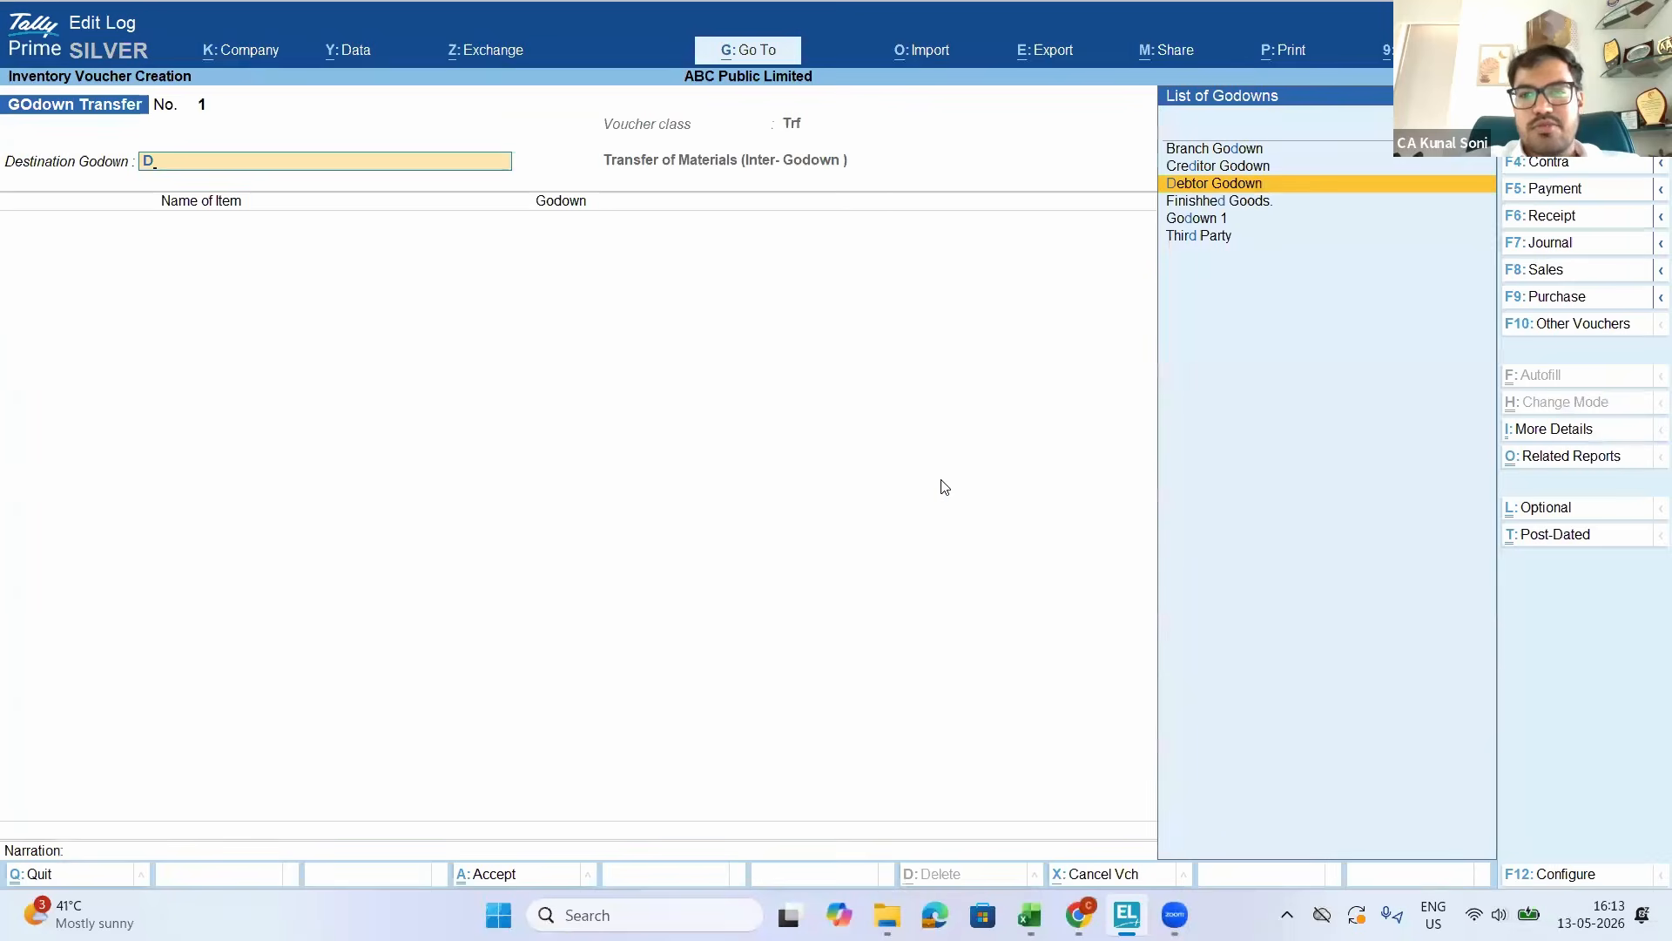
key("Return")
type("D")
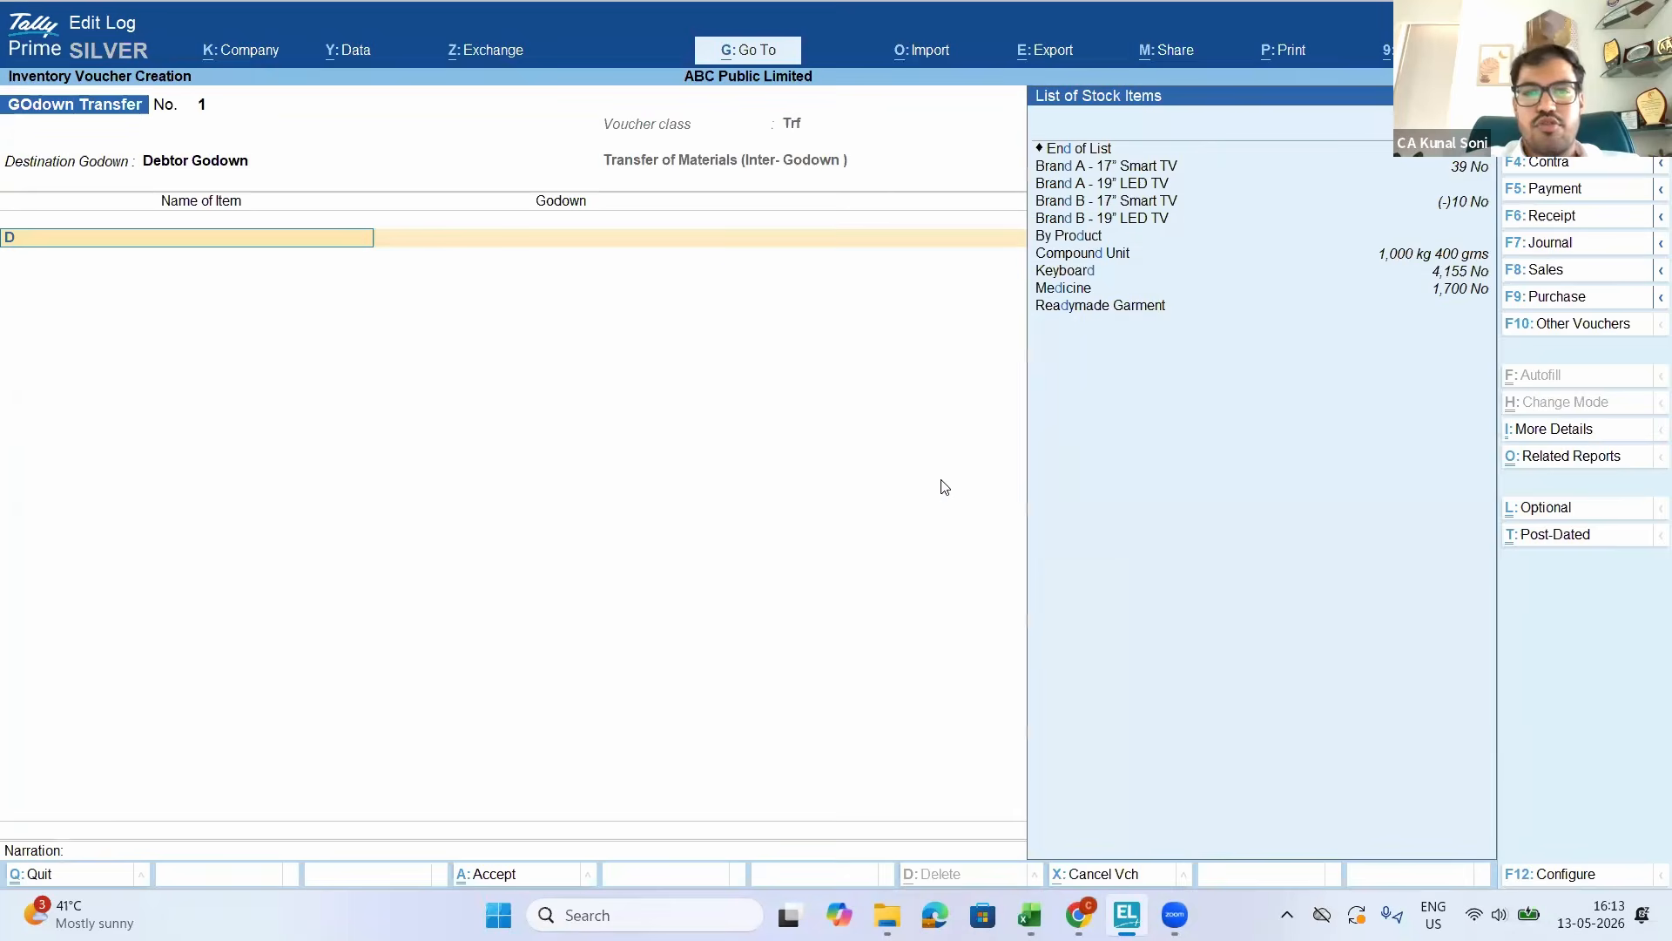
key("Return")
type("D")
key("Down")
key("Return")
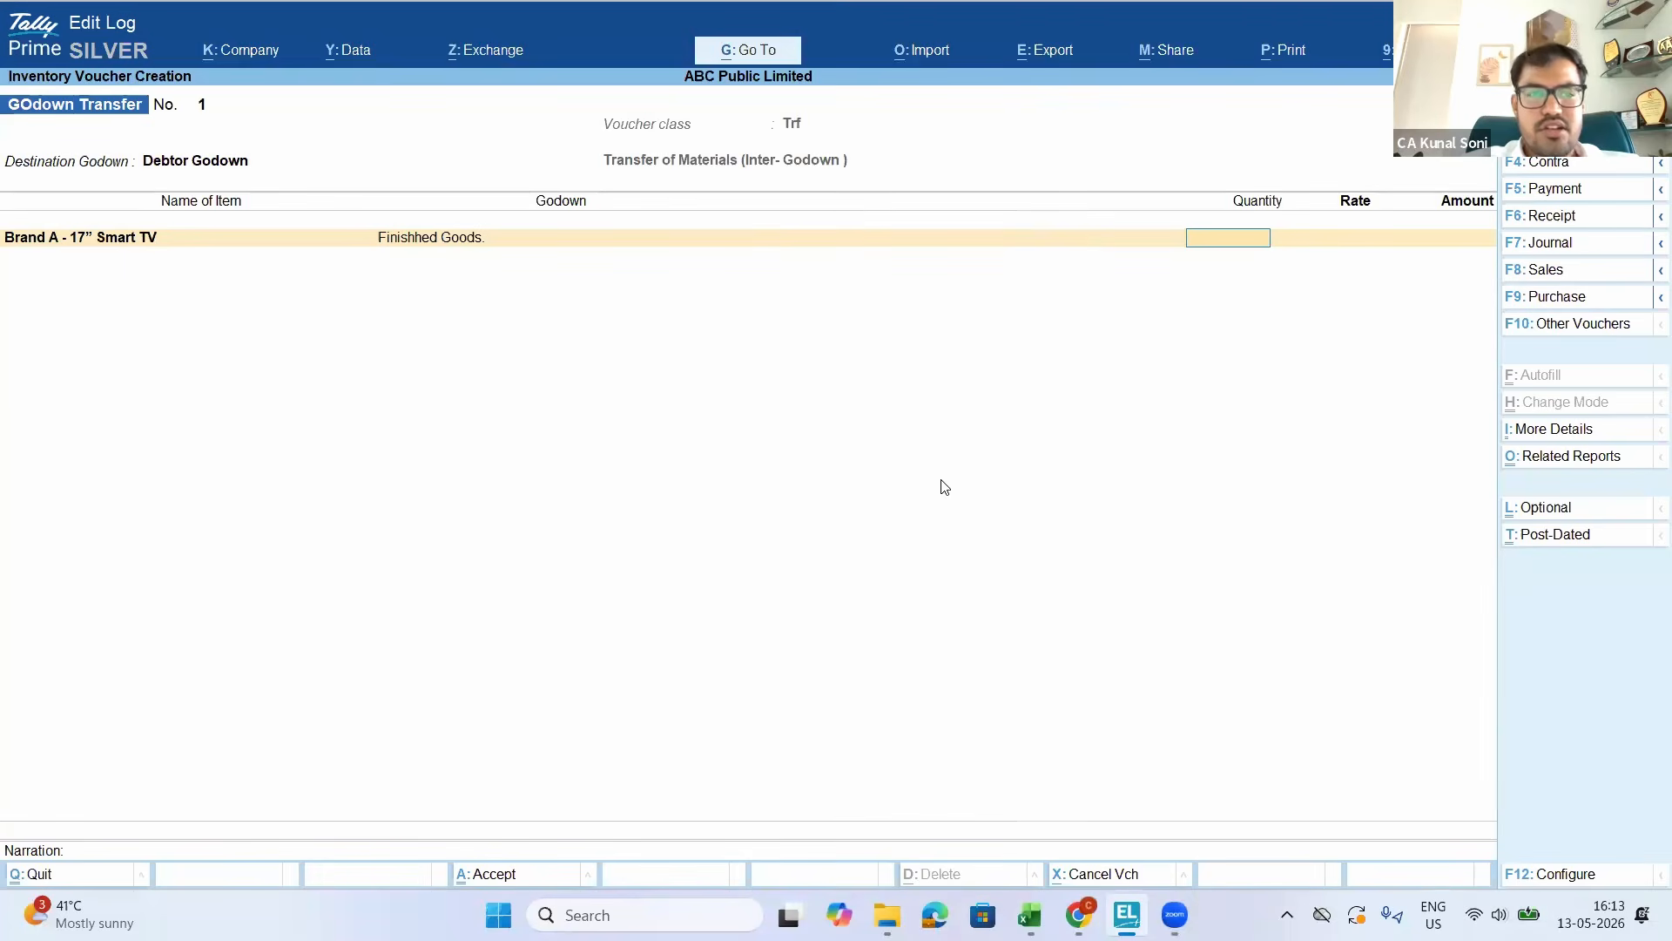
type("1")
key("Return")
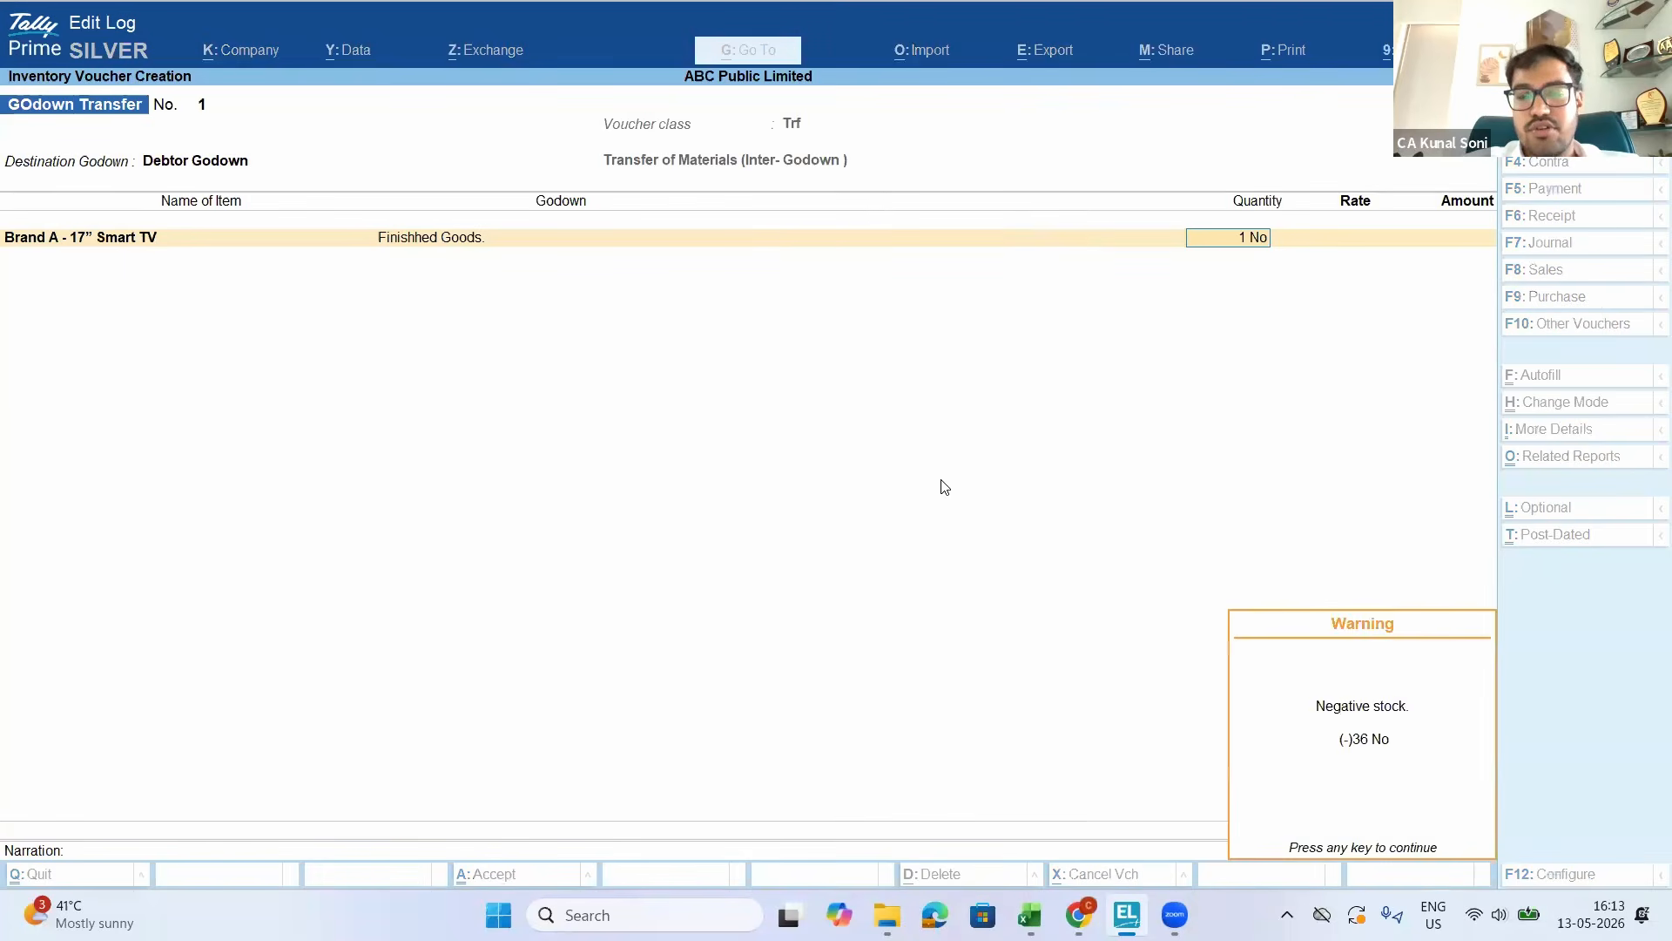
key("Return")
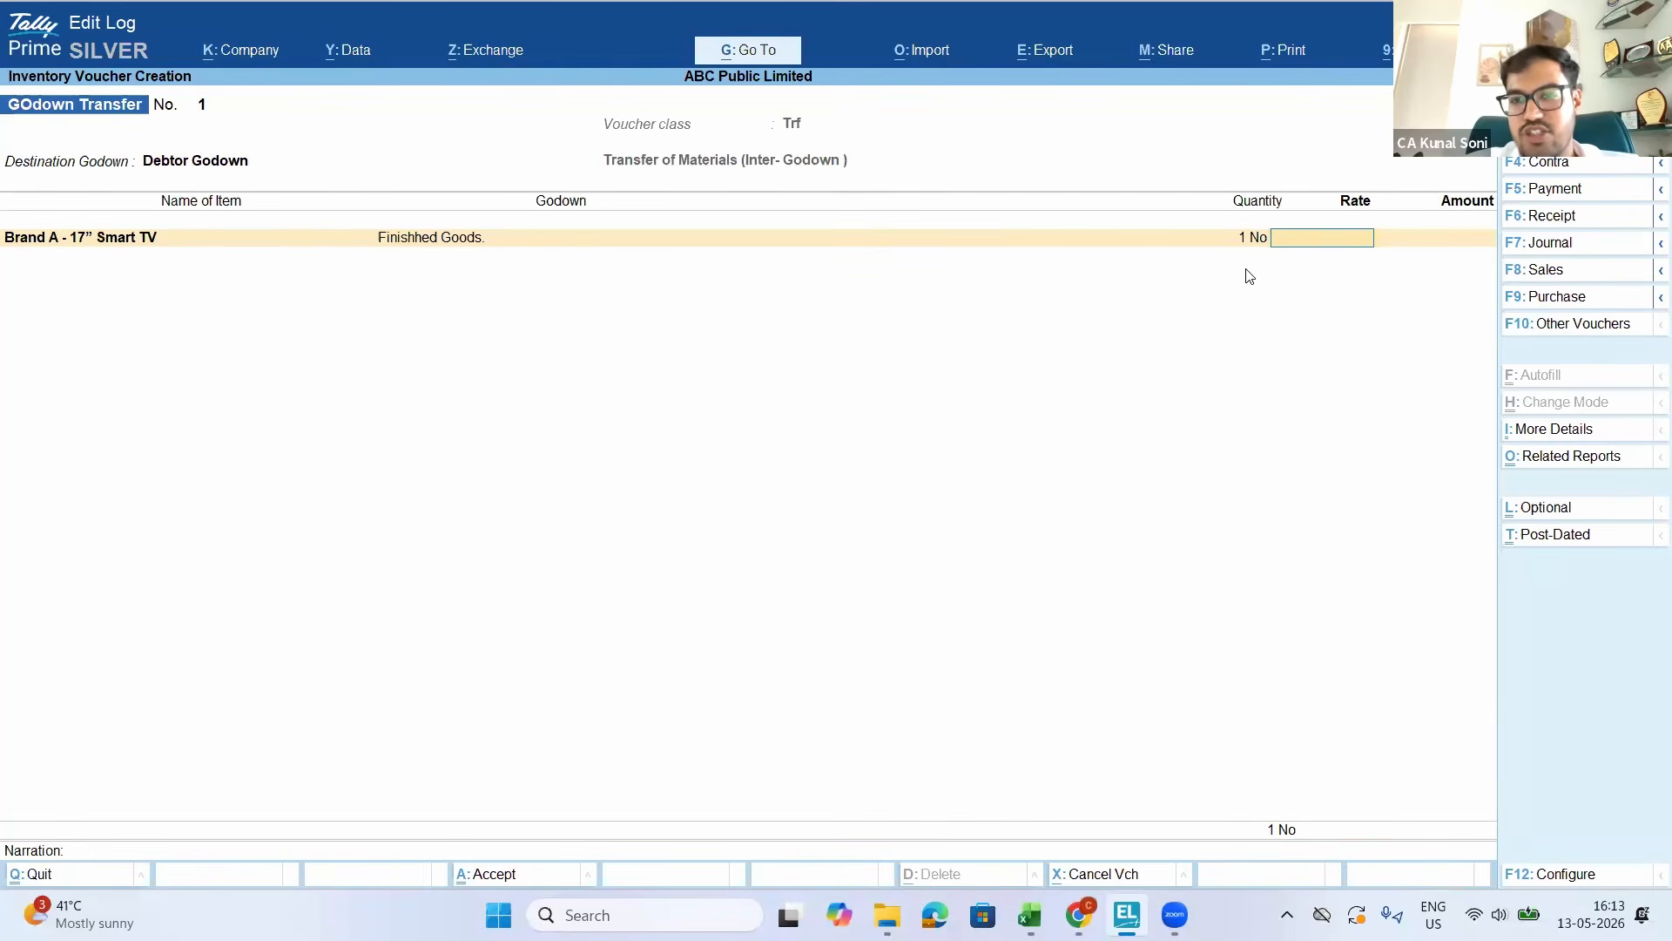
Change the transferred item to Keyboard with Branch Godown as its source, keeping a quantity of 1 No
key("BackSpace")
key("BackSpace")
key("BackSpace")
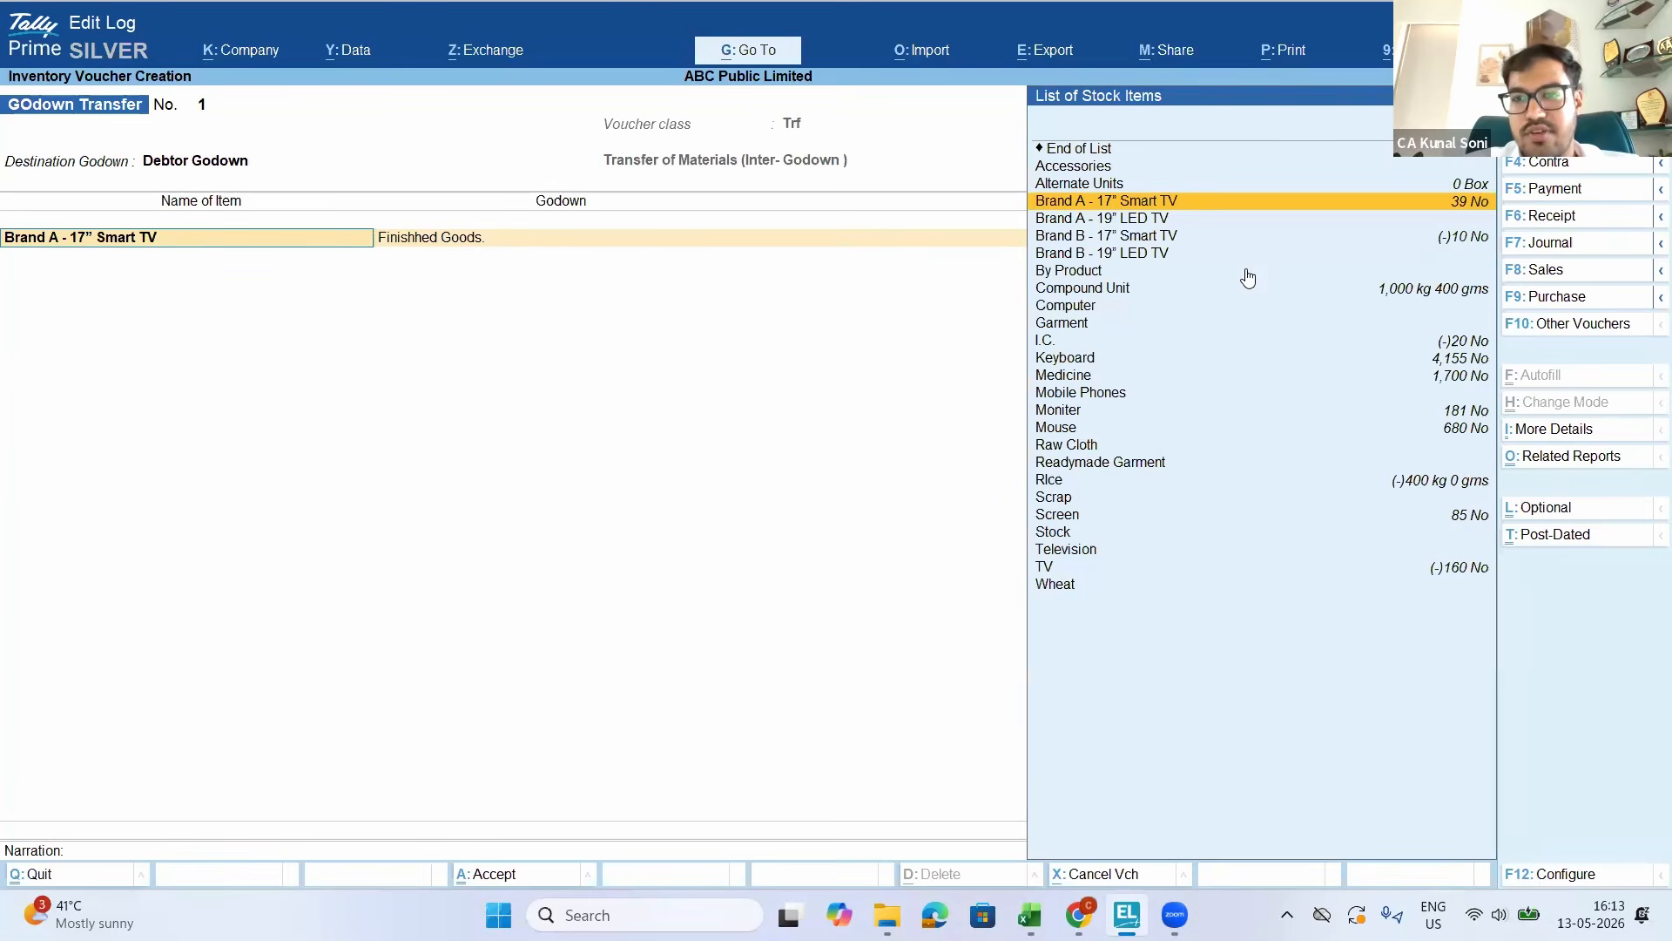
key("Down")
key("Down")
key("Down")
key("Down")
key("Down")
key("Down")
key("Down")
key("Down")
key("Down")
key("Down")
key("Up")
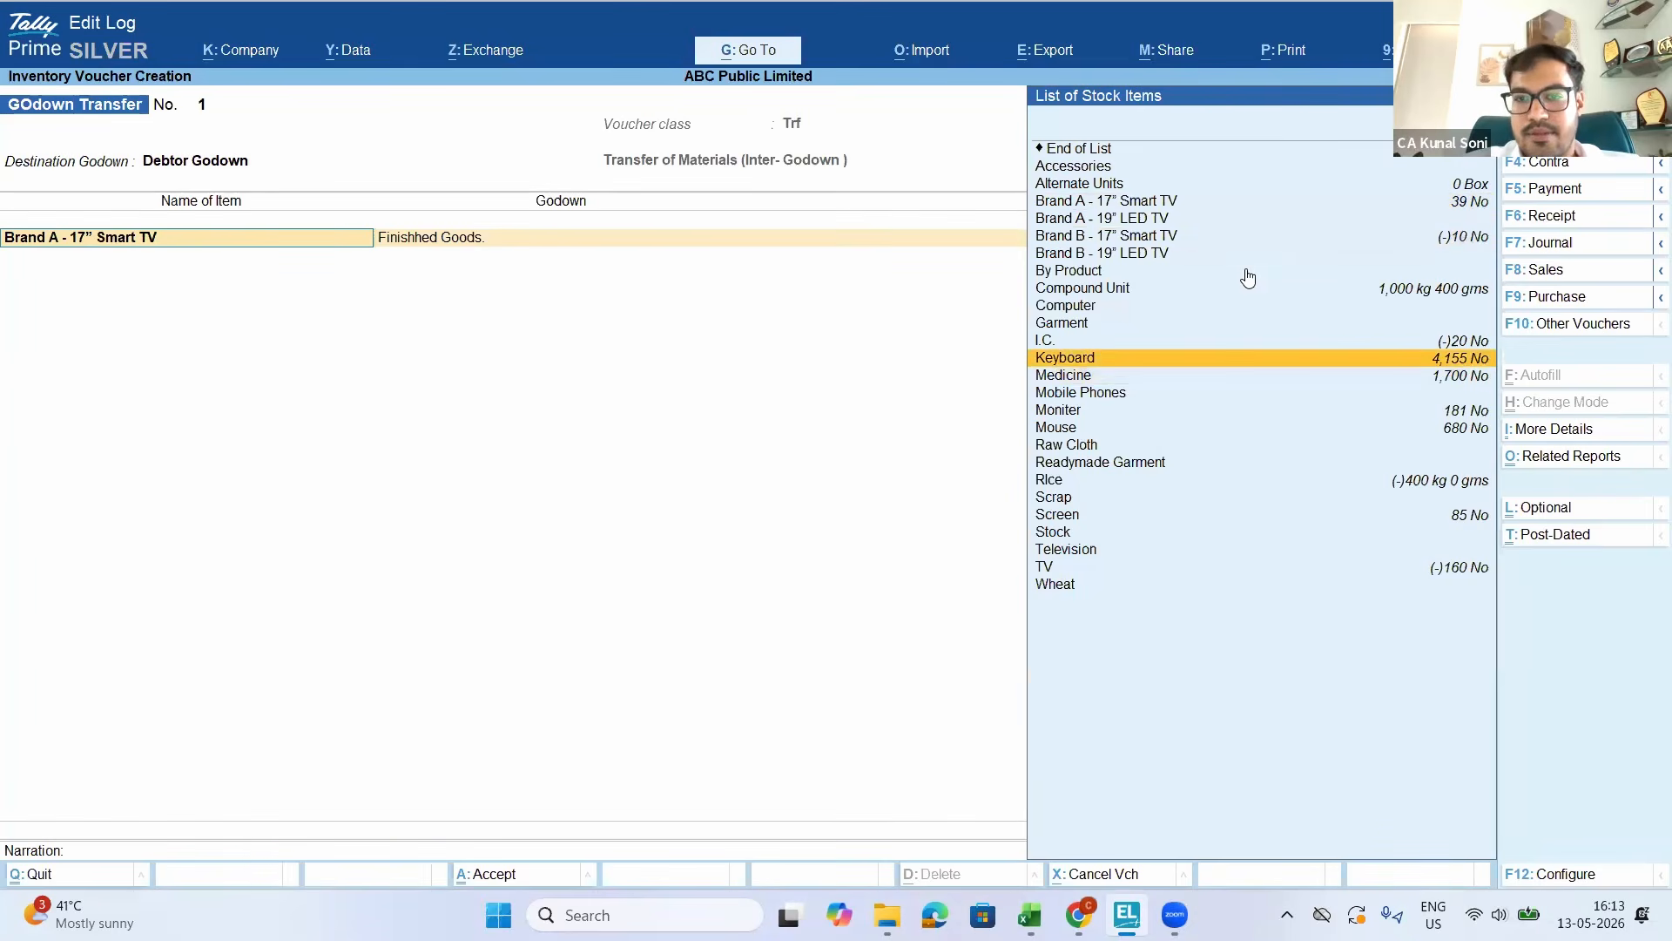
key("Return")
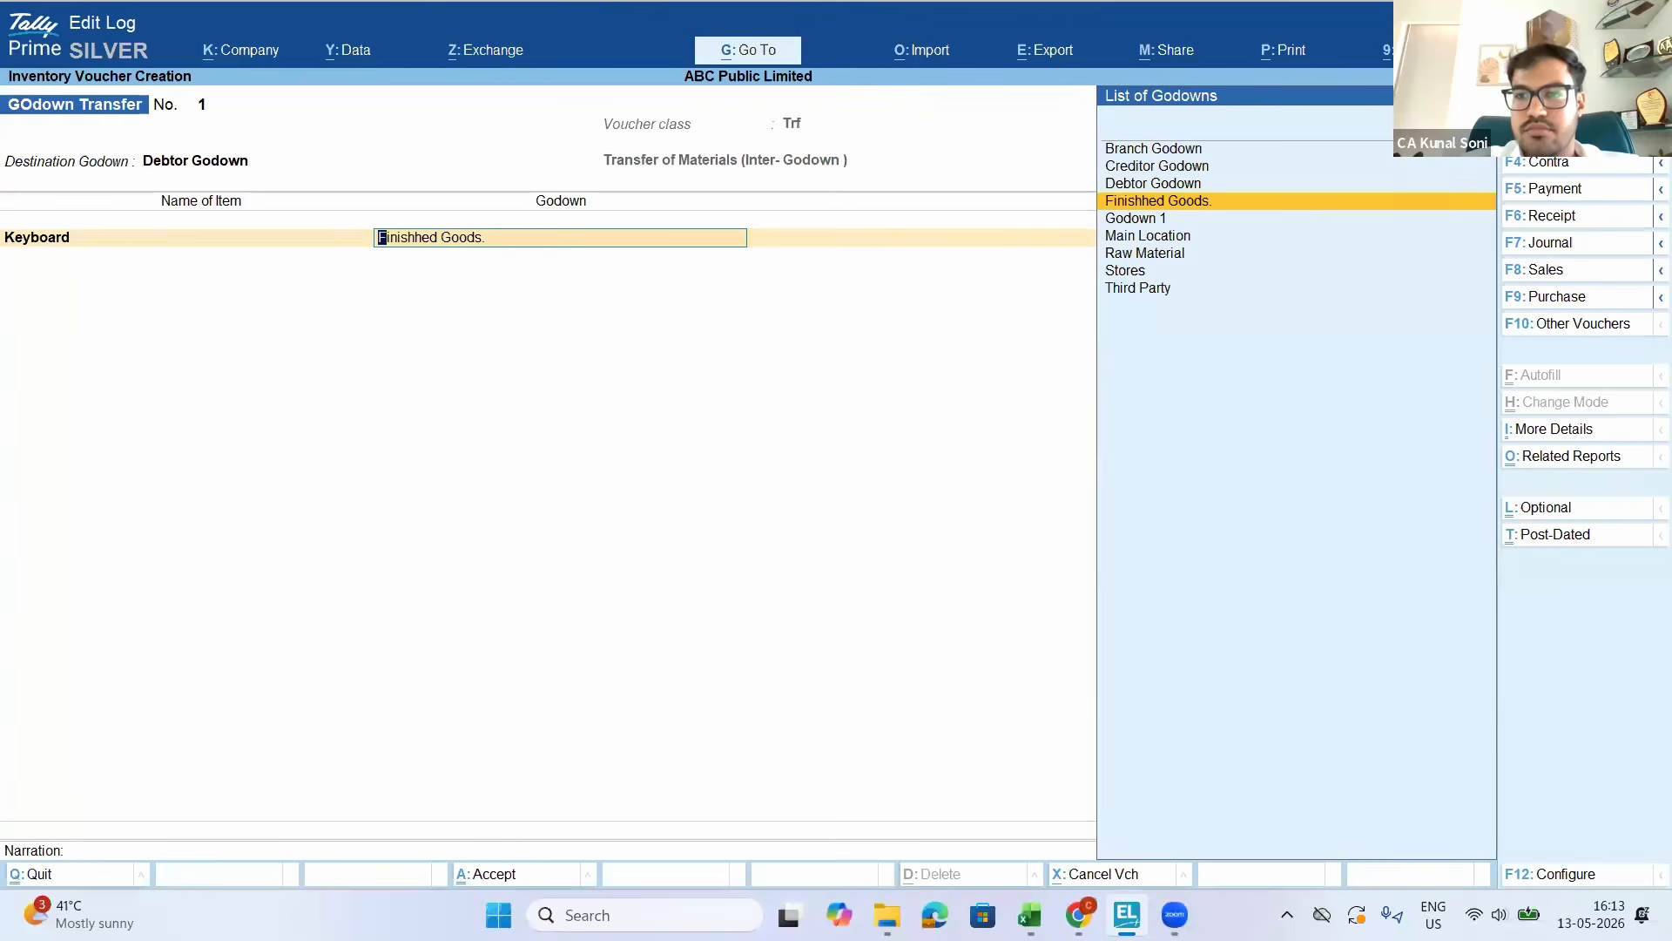
left_click(1311, 155)
key("Return")
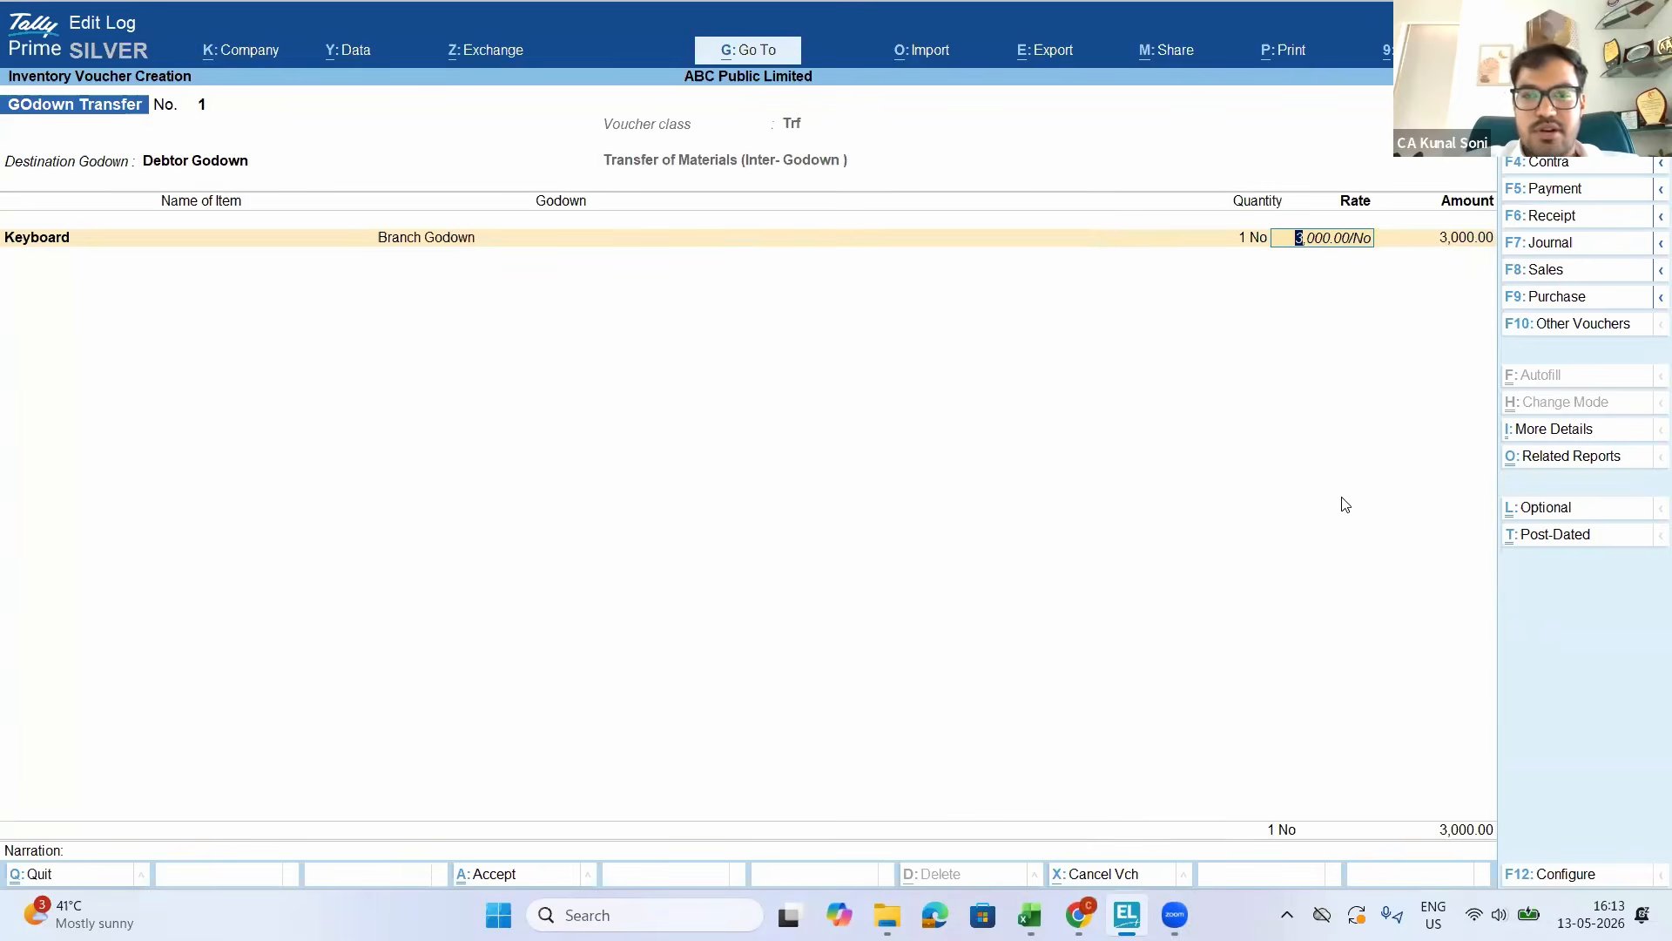
Quit the GOdown Transfer voucher without saving and return to the Gateway of Tally
key("alt+Tab")
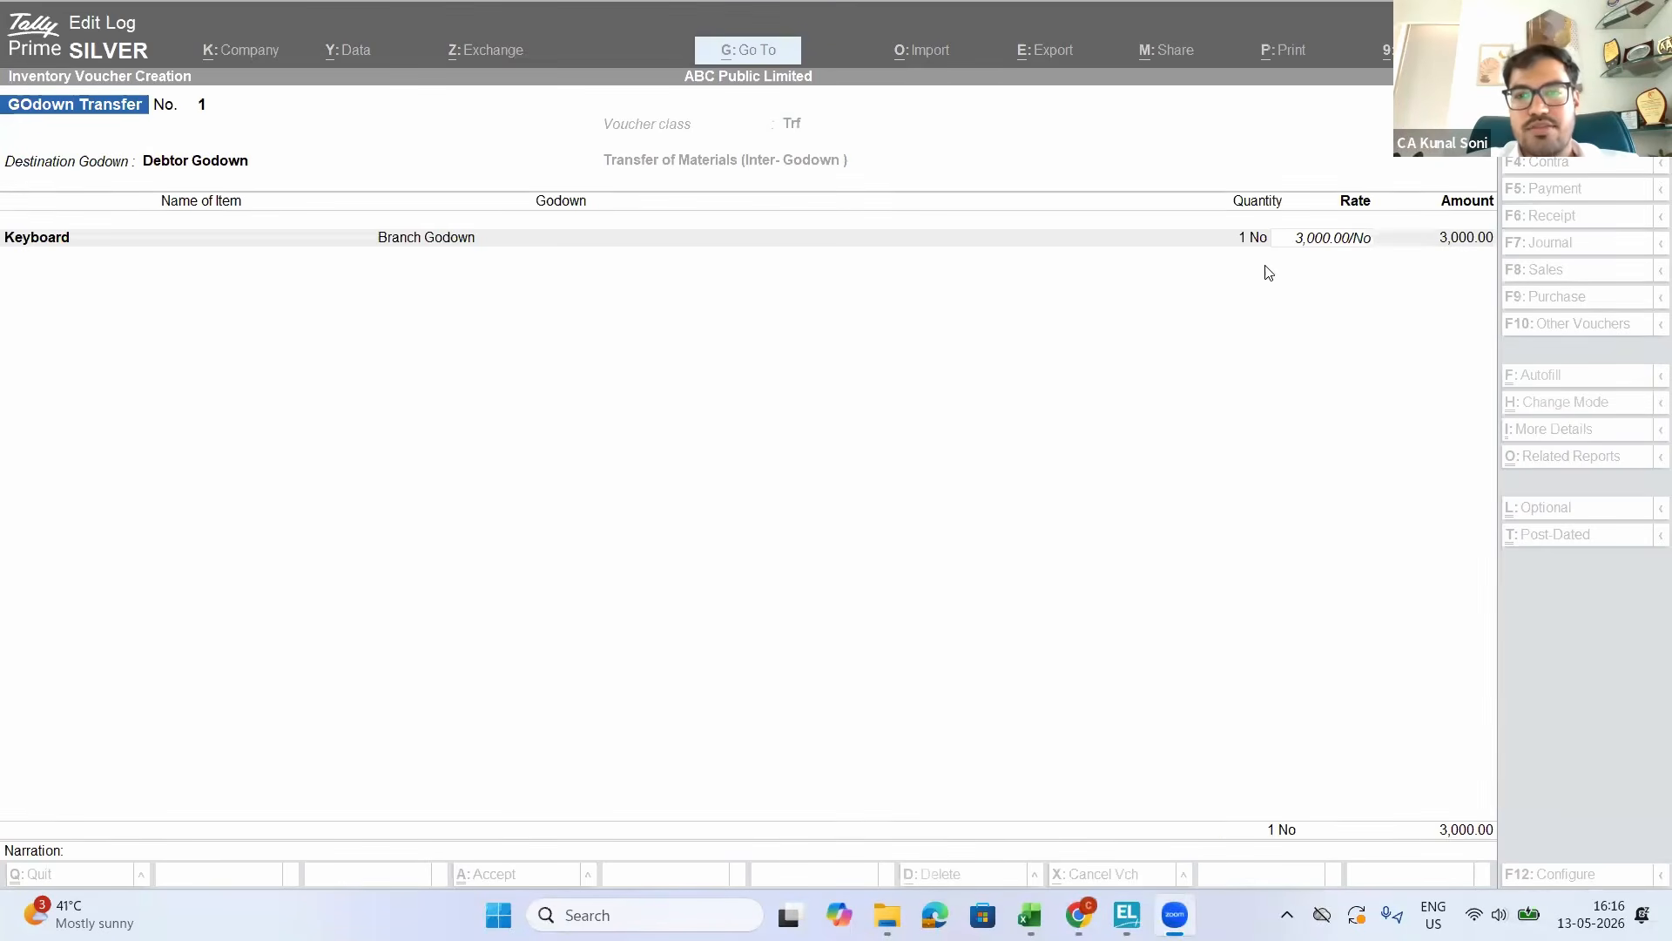
left_click(1243, 243)
key("Escape")
key("Escape")
key("Return")
Open the Stock Summary report from the Gateway of Tally
key("Down")
key("Down")
key("Down")
key("Down")
key("Down")
key("Down")
key("Down")
key("Return")
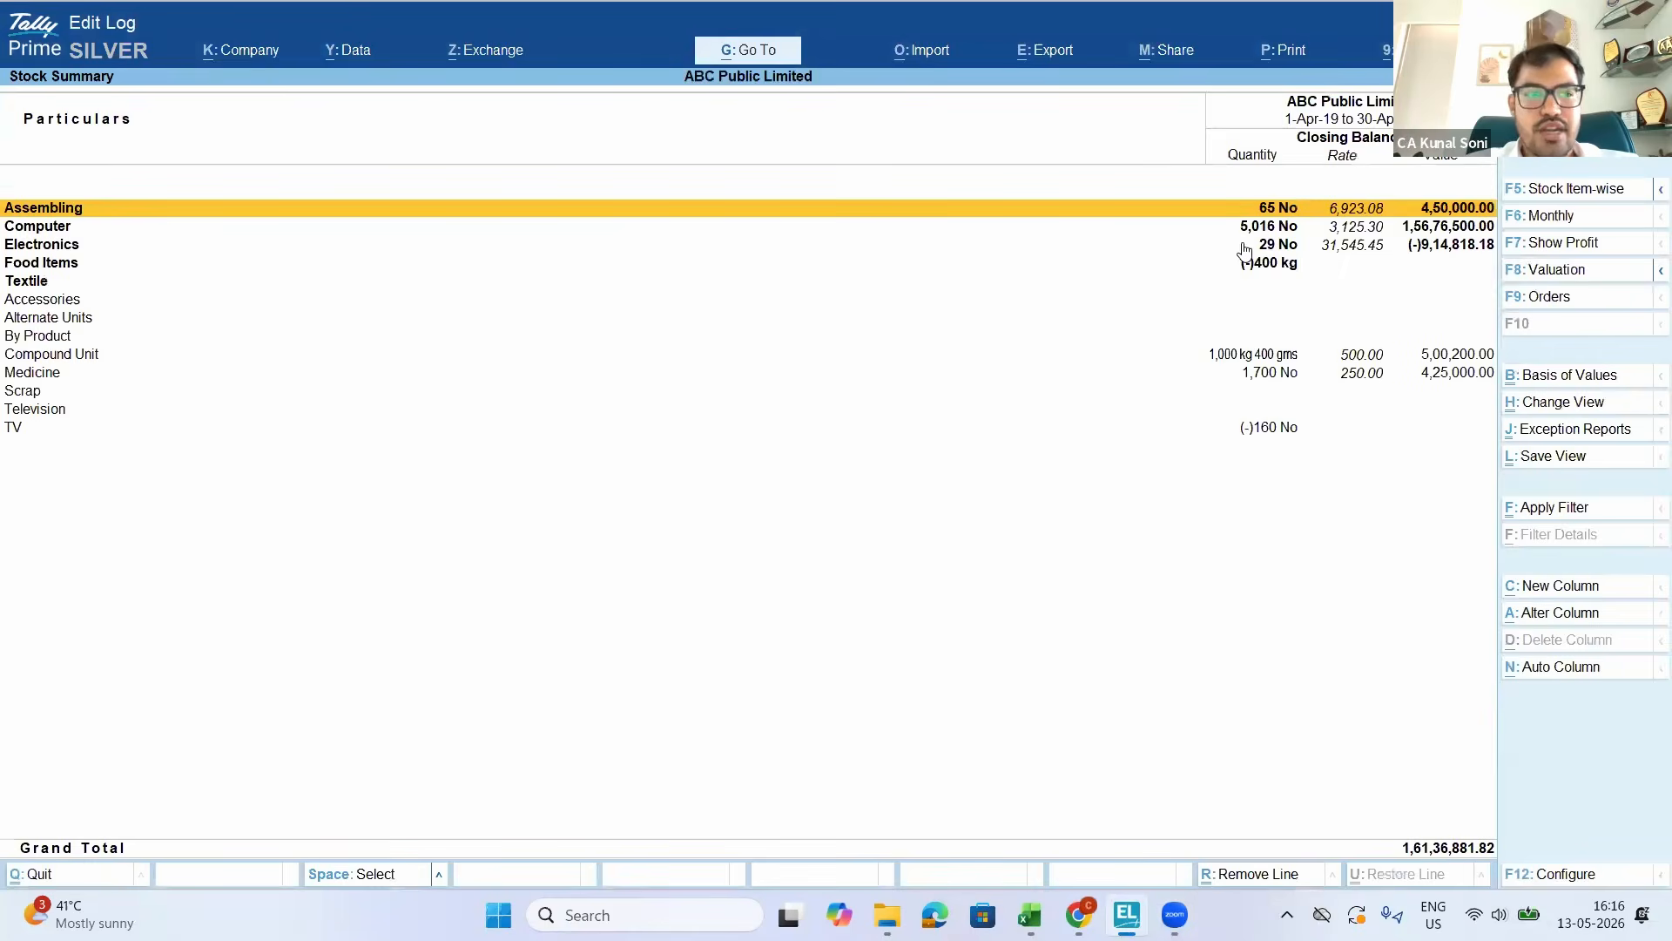
Drill down from the Stock Summary into the Scrap item's monthly summary and its voucher list
key("Down")
key("Down")
key("Down")
key("Down")
key("Down")
key("Down")
key("Down")
key("Down")
key("Down")
key("Down")
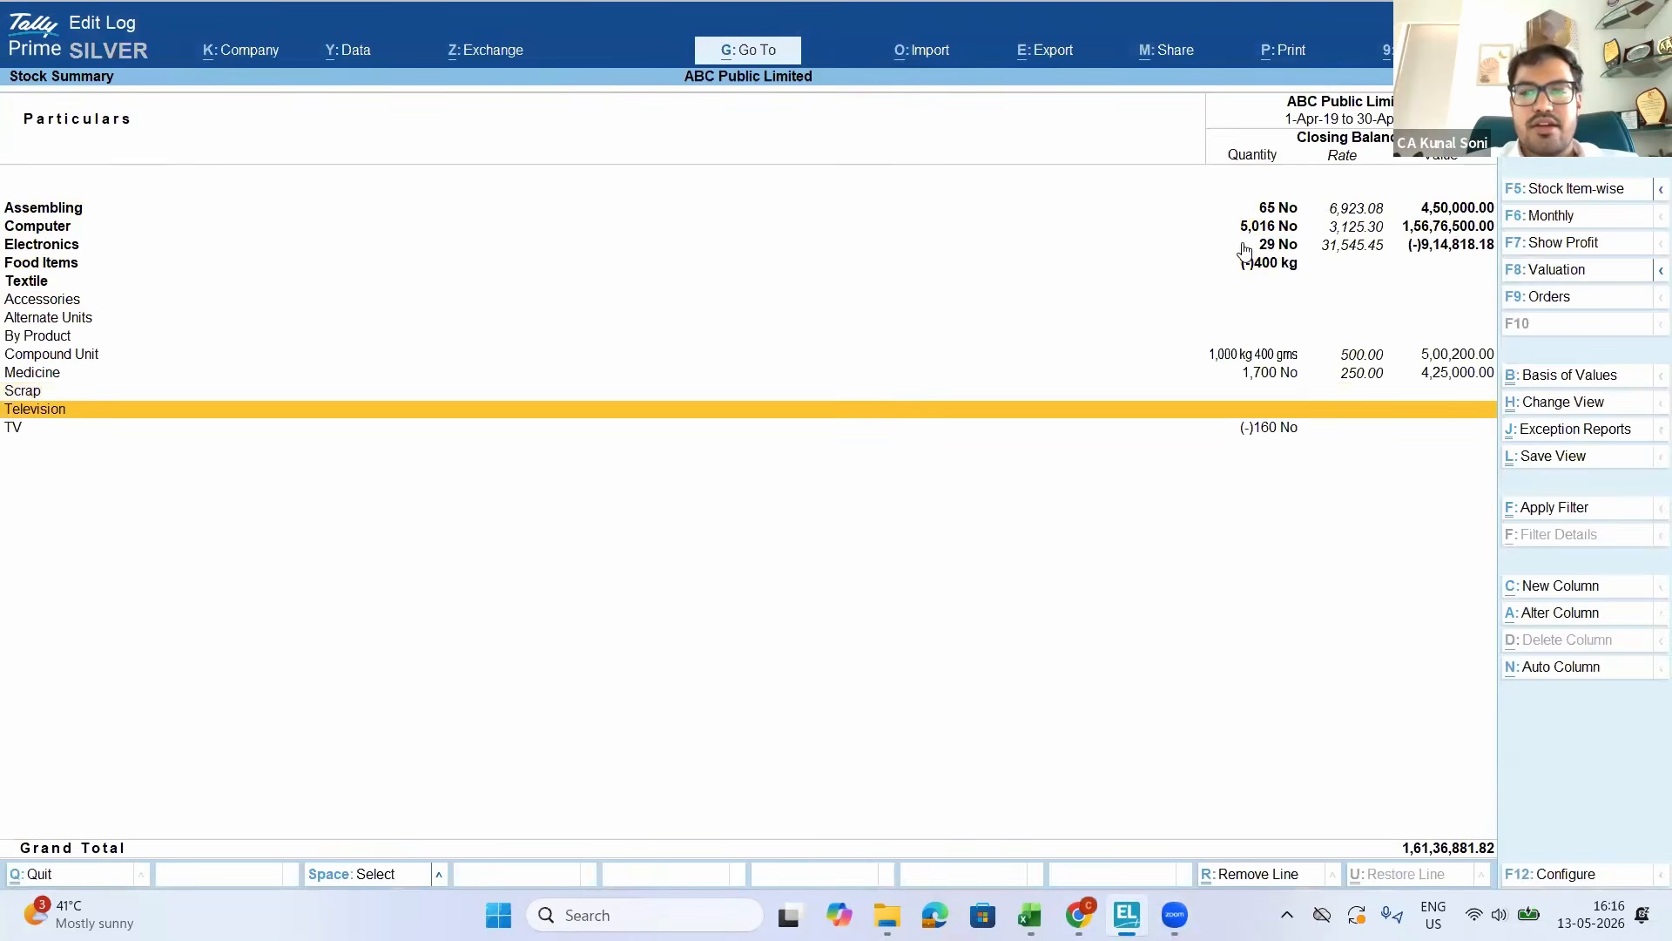
key("Return")
key("Escape")
key("Down")
key("Up")
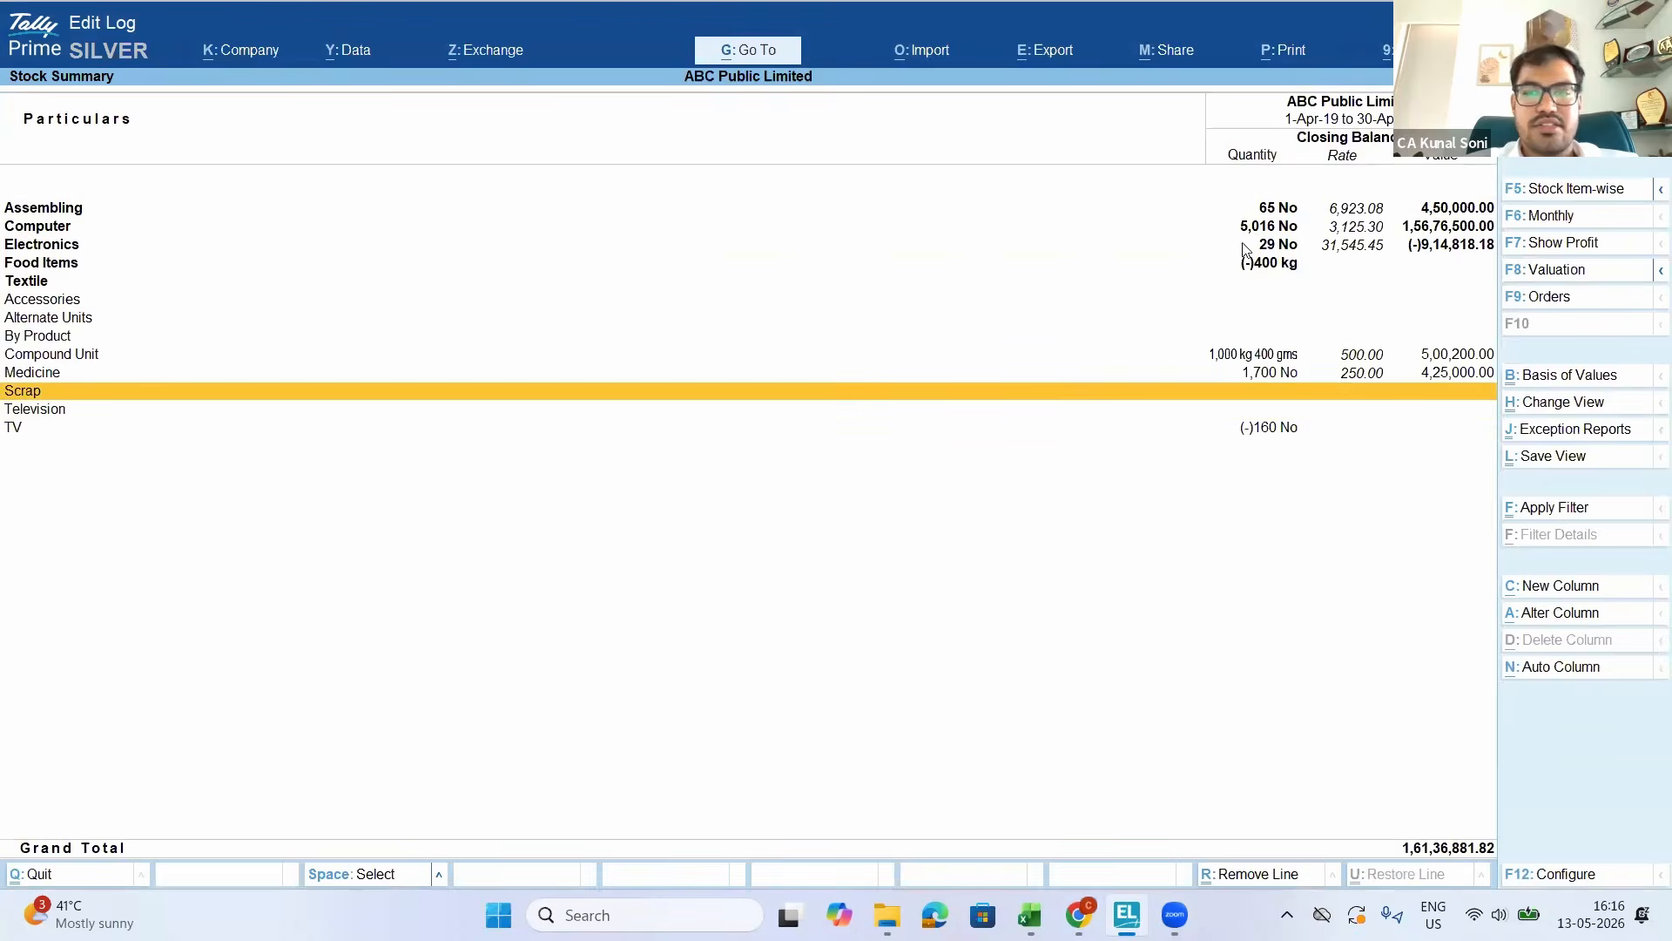
key("Return")
key("Return")
Add a new Assembling voucher with Computer as the product and Assembling as its BOM
key("alt+a")
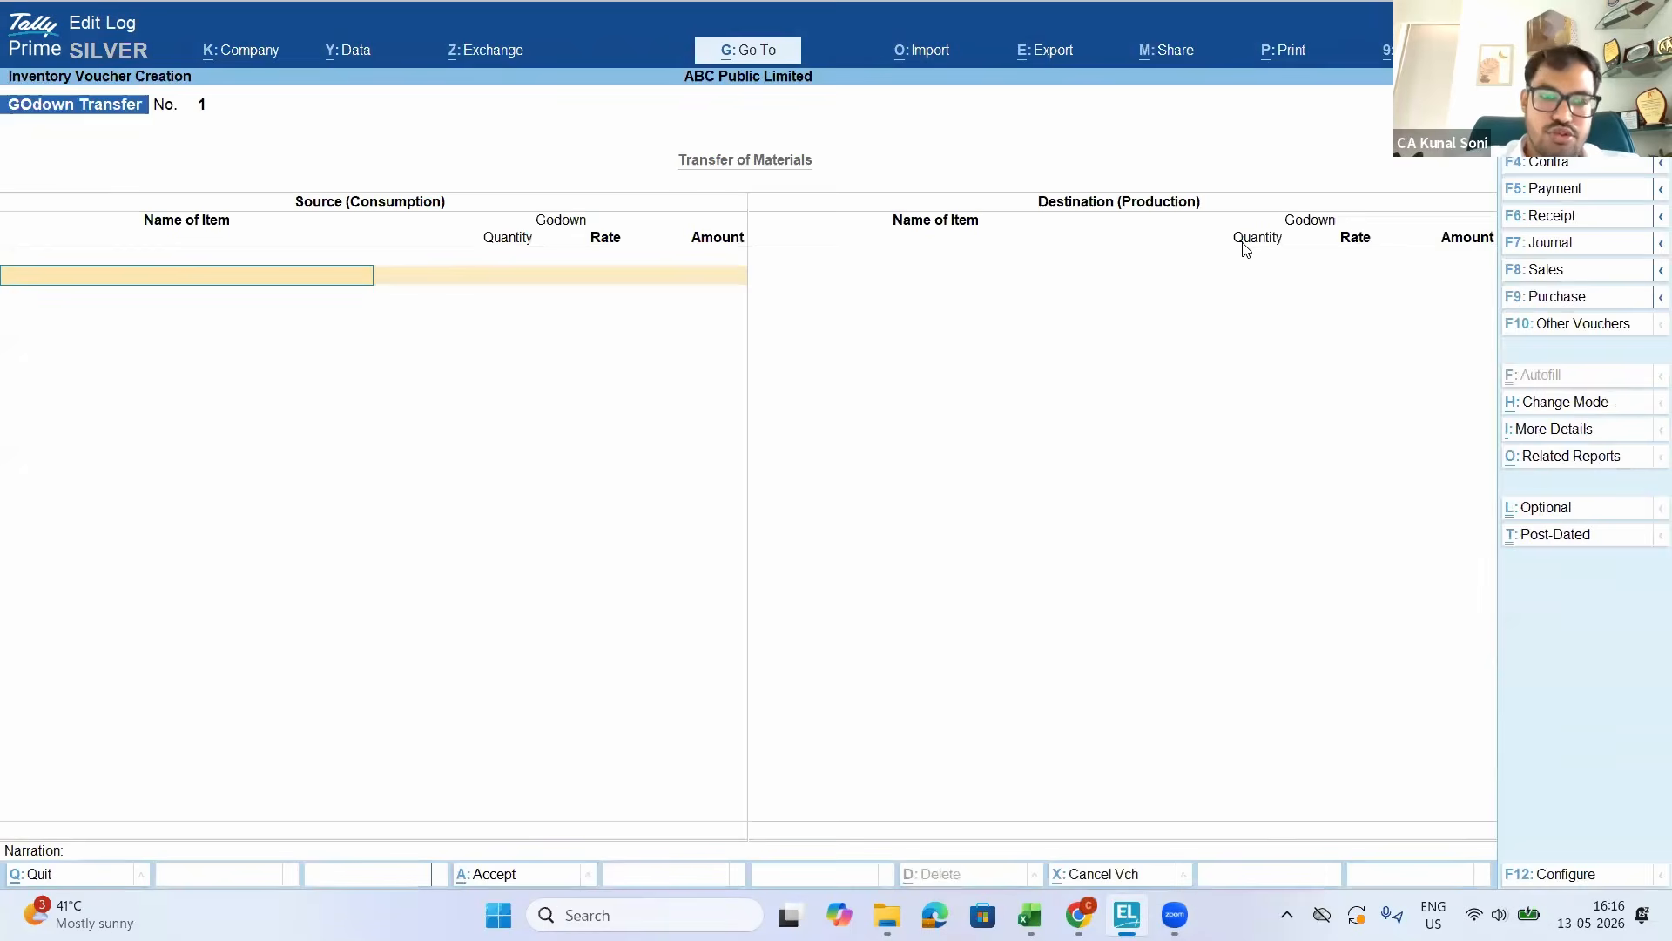
key("F7")
key("Up")
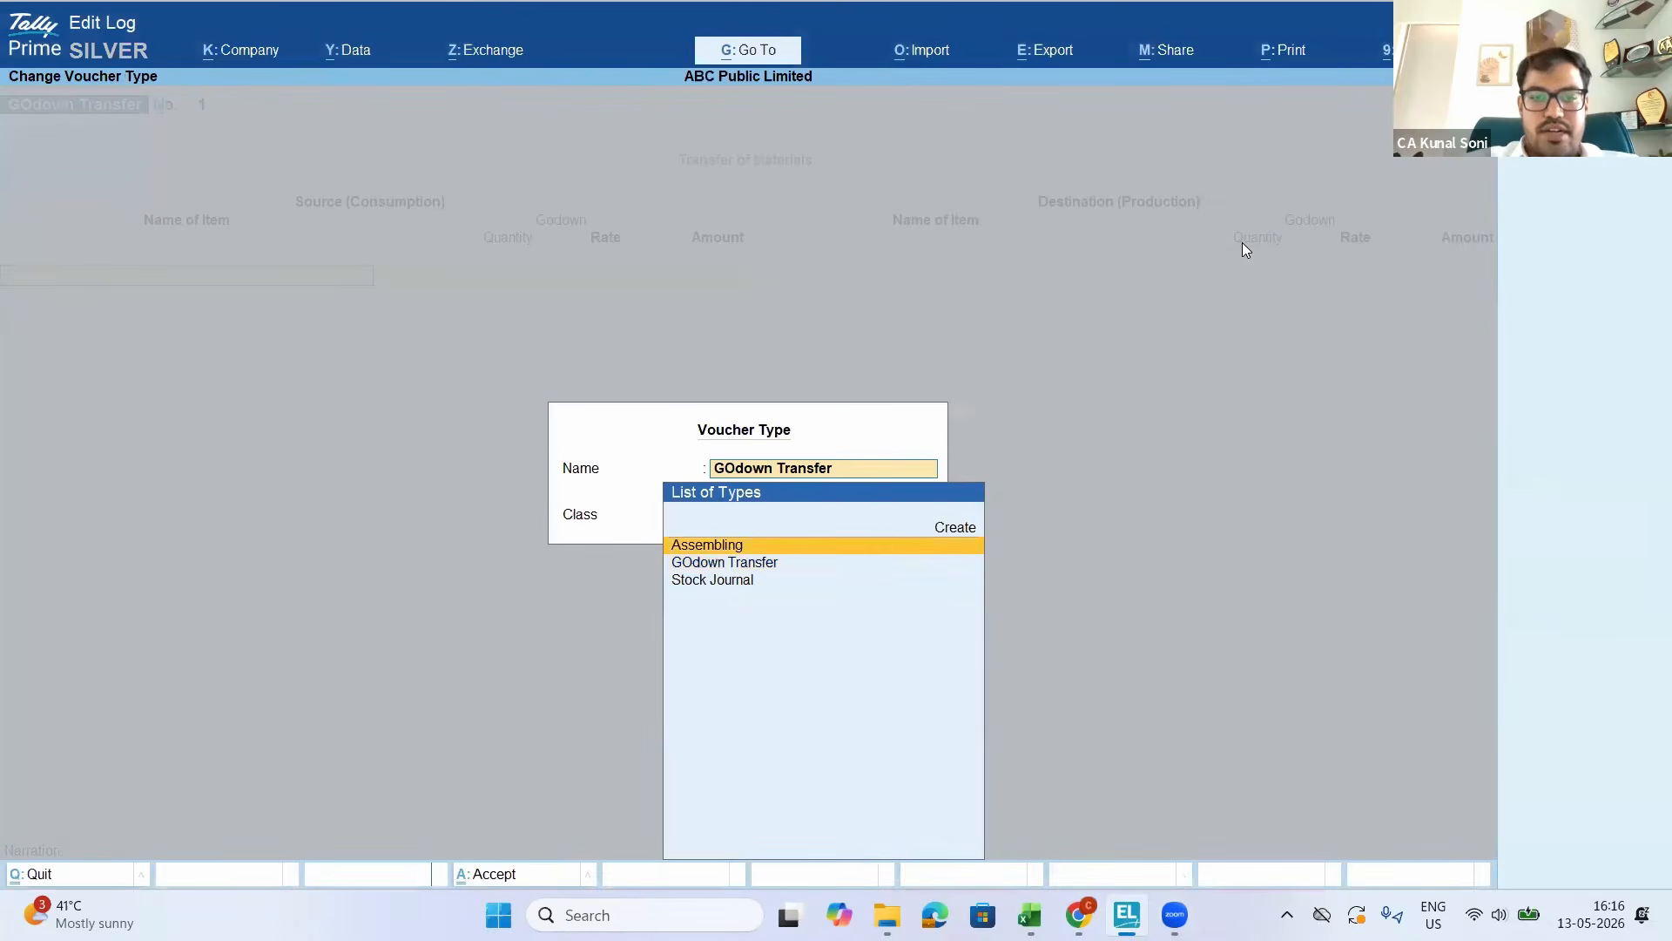
key("Return")
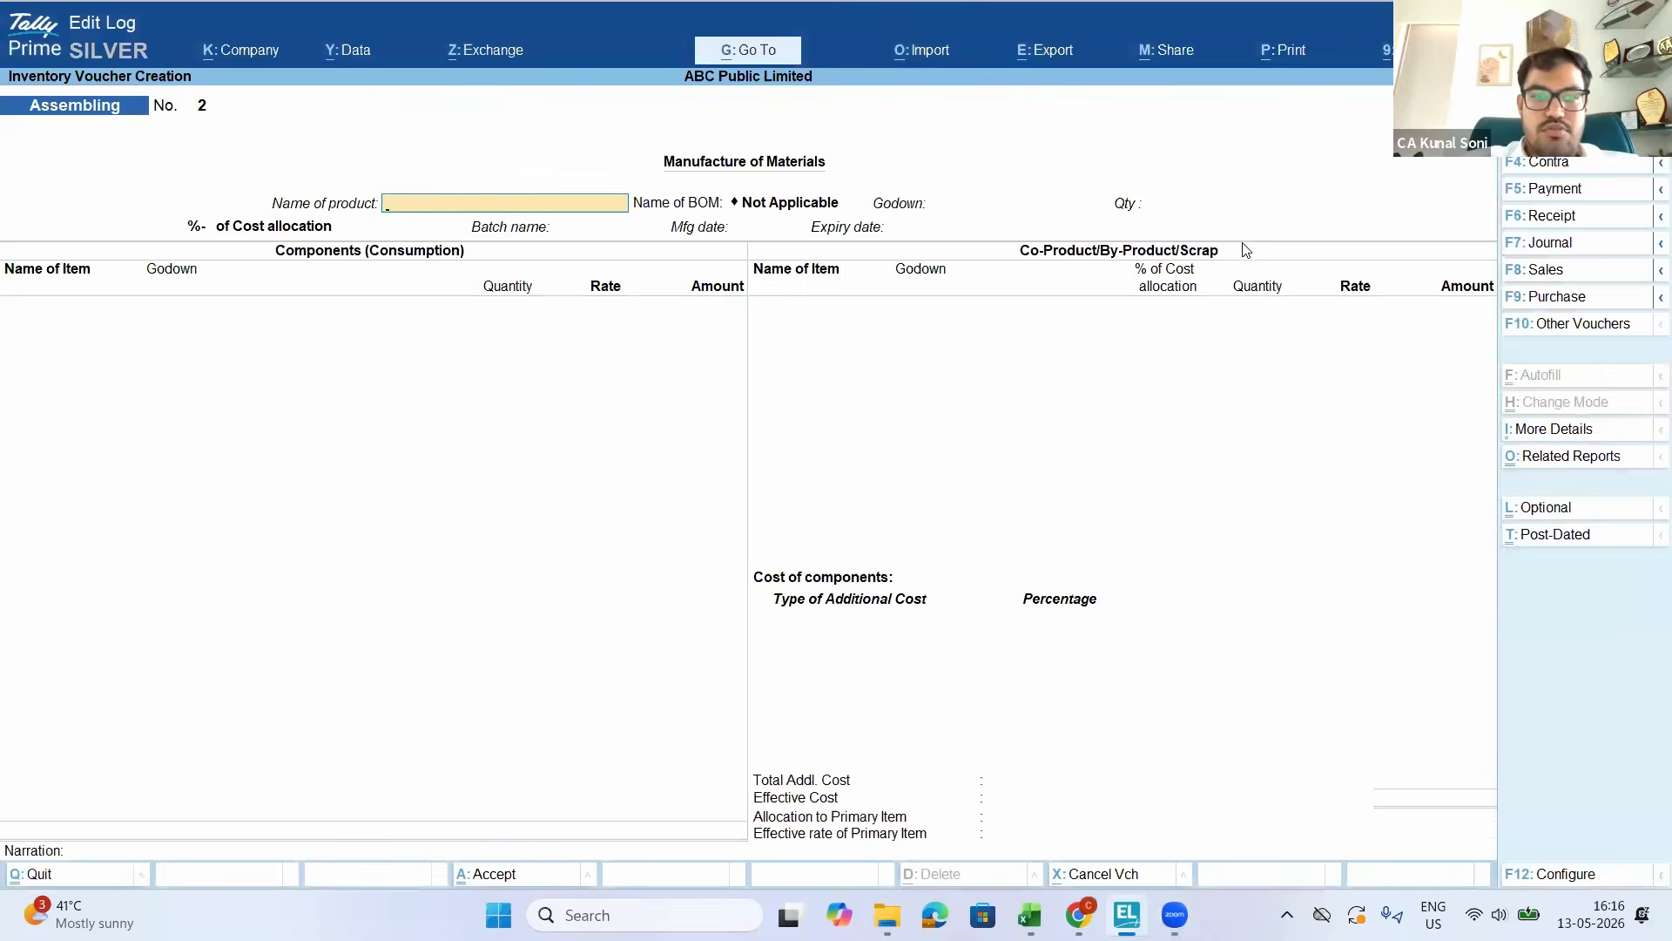
type("Comp")
key("Down")
key("Return")
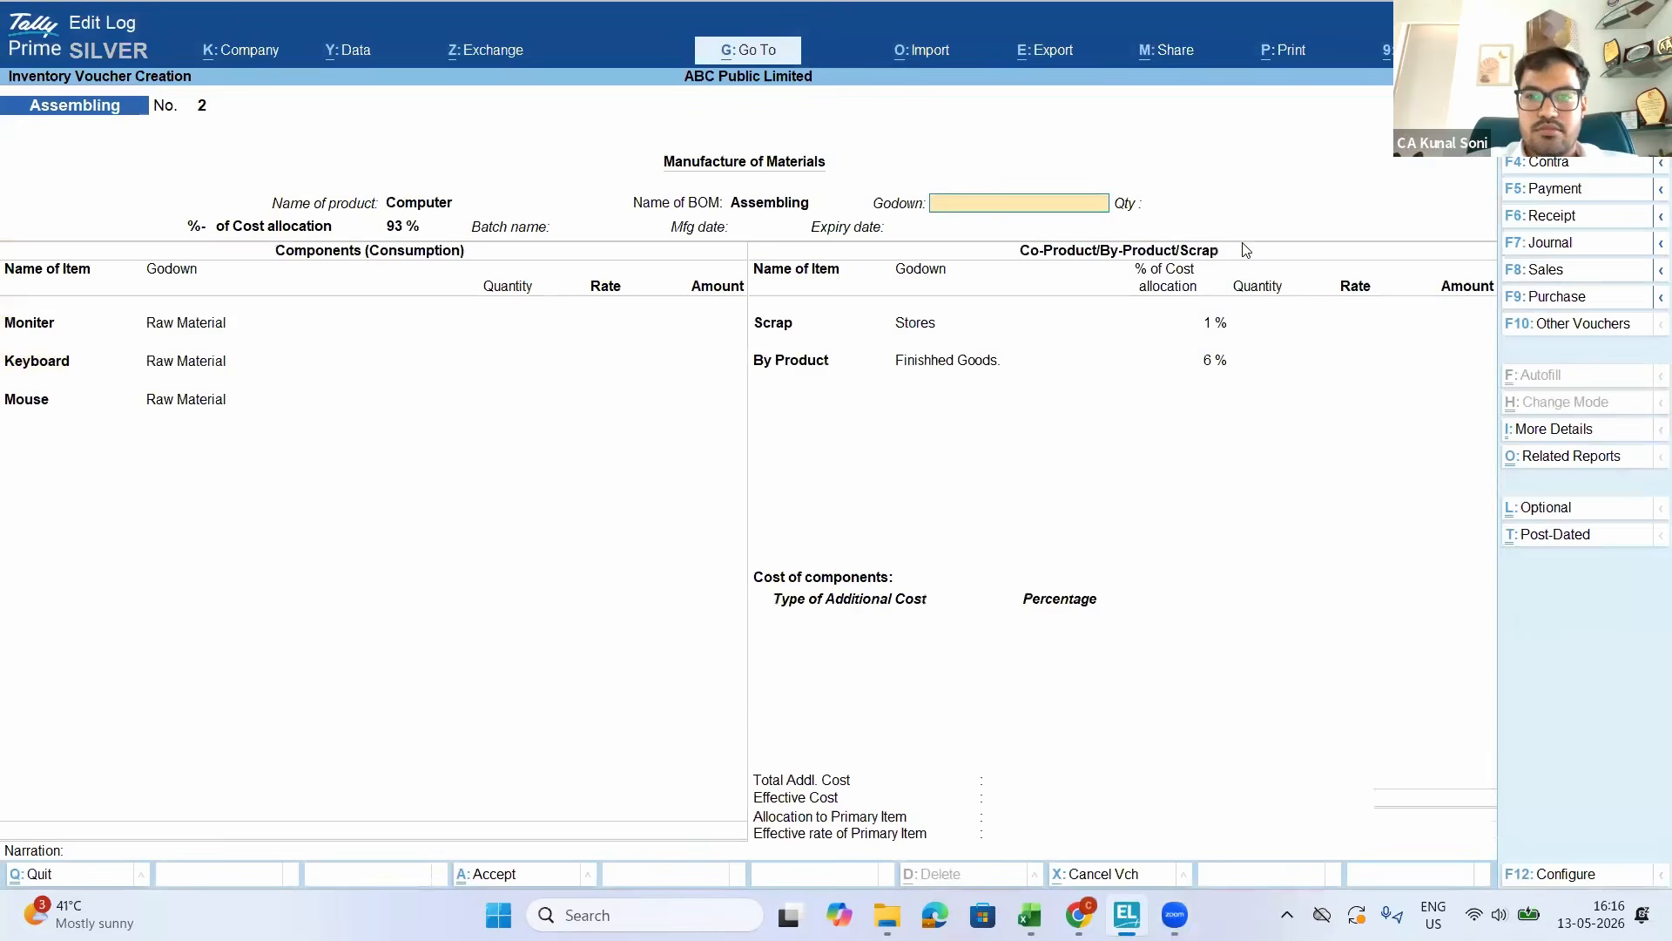
Set the product's godown to Finishhed Goods., the quantity to 3 No and cost tracking to Not Applicable
type("E")
key("Down")
key("Down")
key("Down")
key("Down")
key("Up")
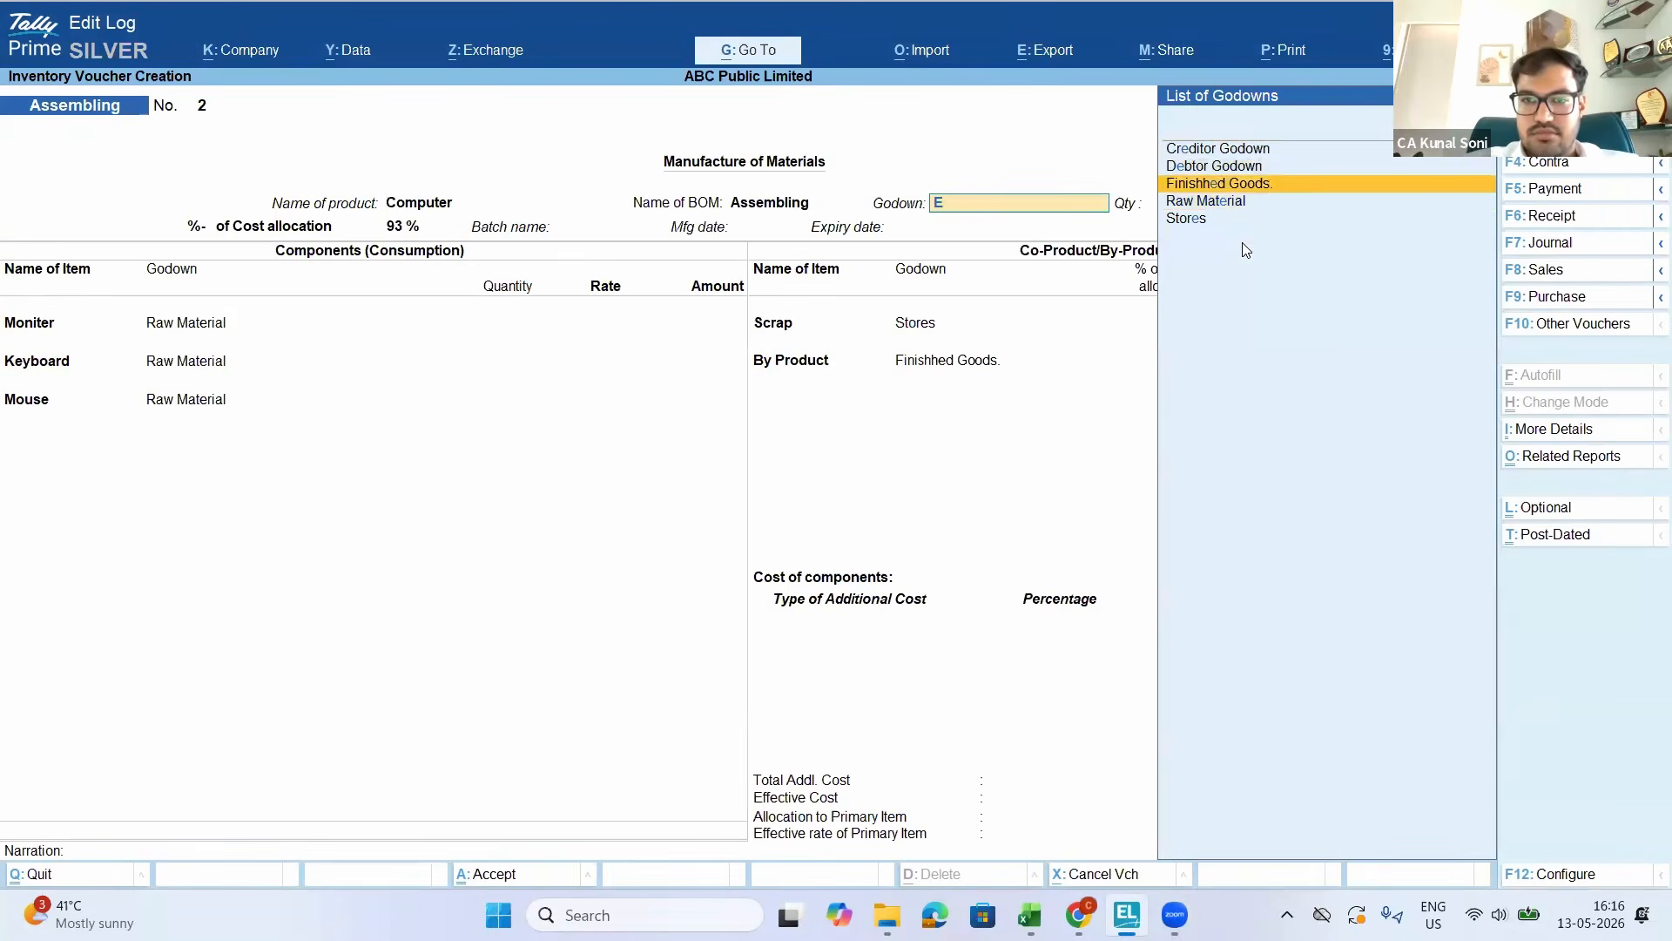
key("Return")
type("3")
key("Return")
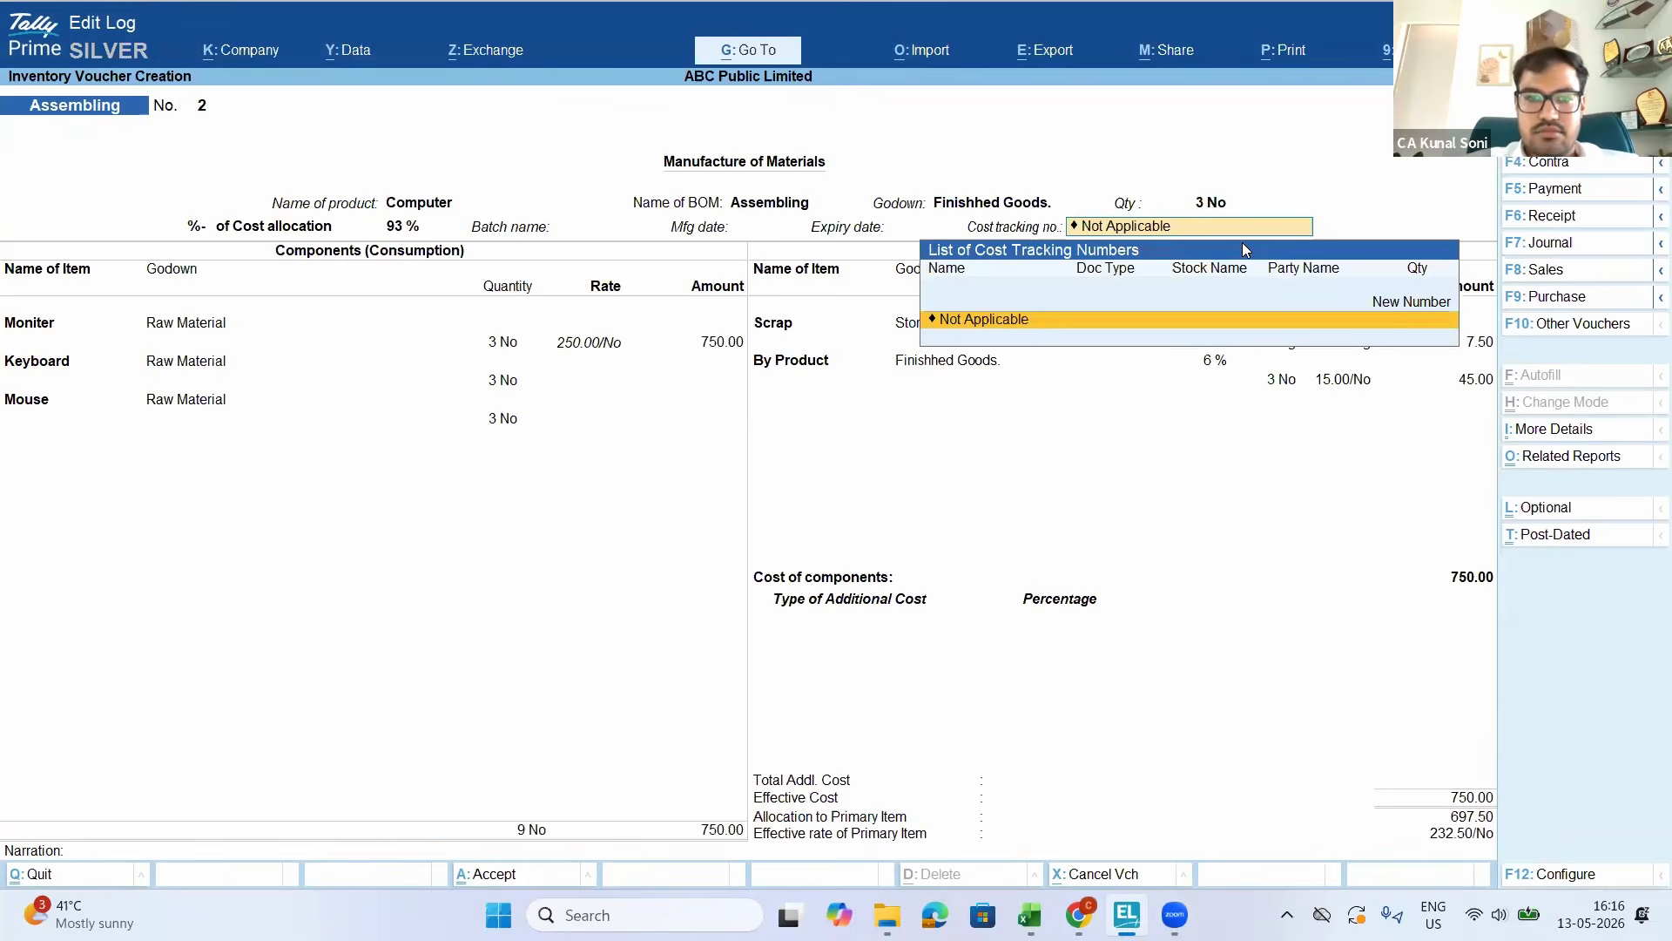
key("Return")
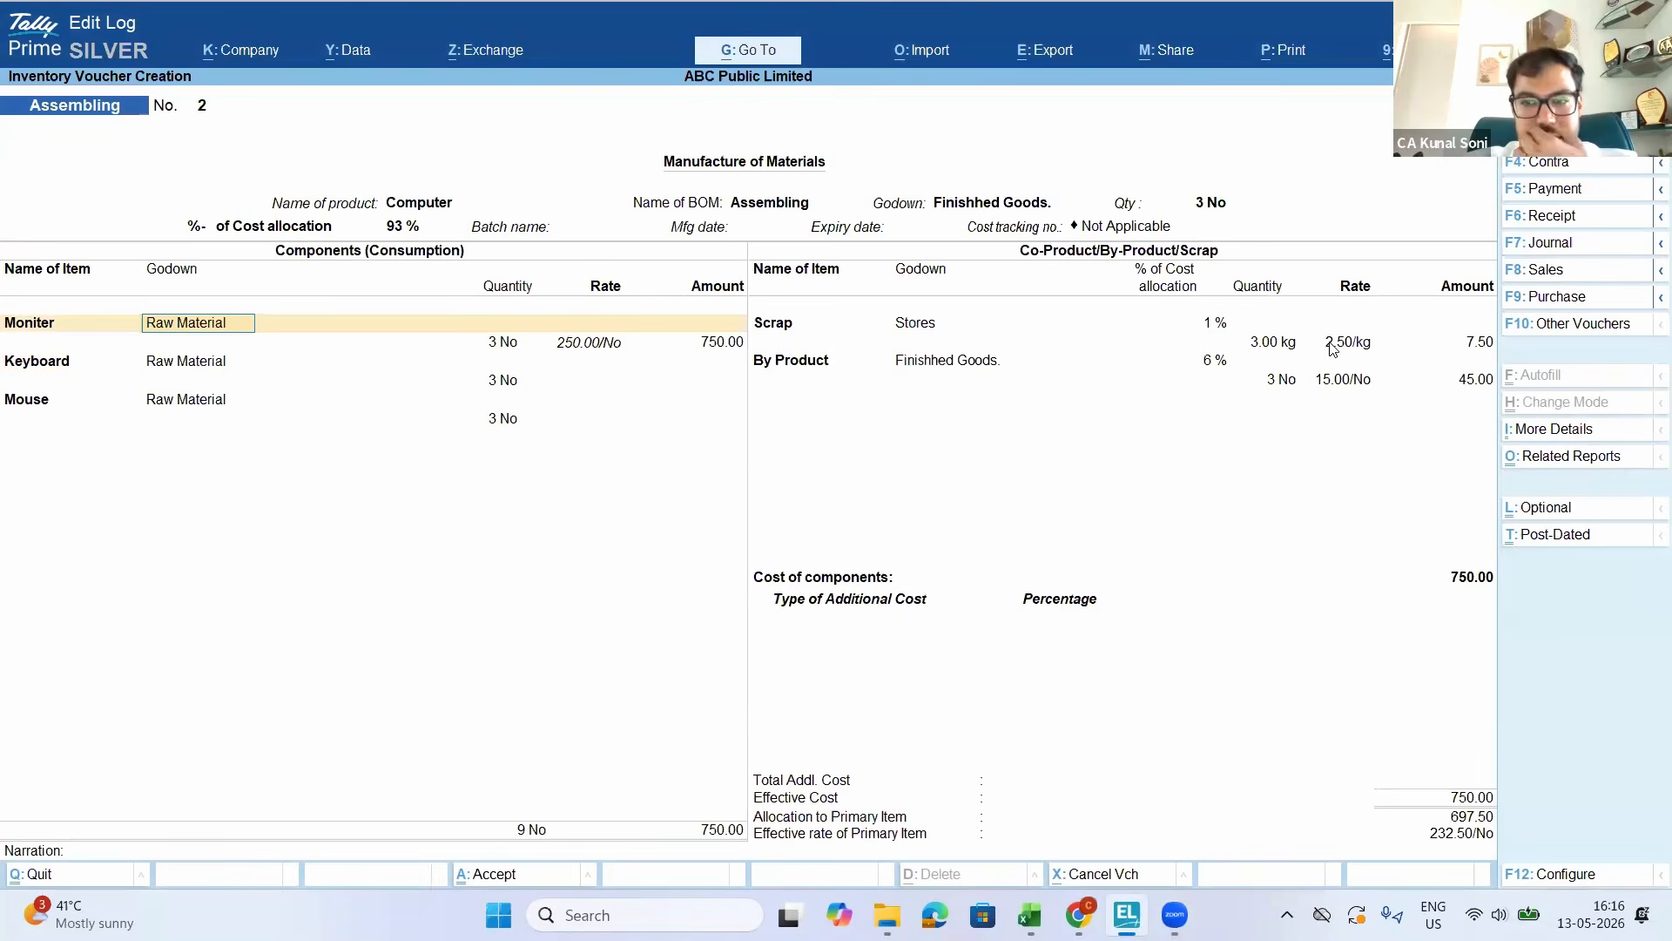
Accept the BOM's component, Scrap and By Product lines as filled in and save the Assembling voucher
key("Return")
key("Return")
key("Return")
key("Return")
key("Return")
key("Return")
key("Return")
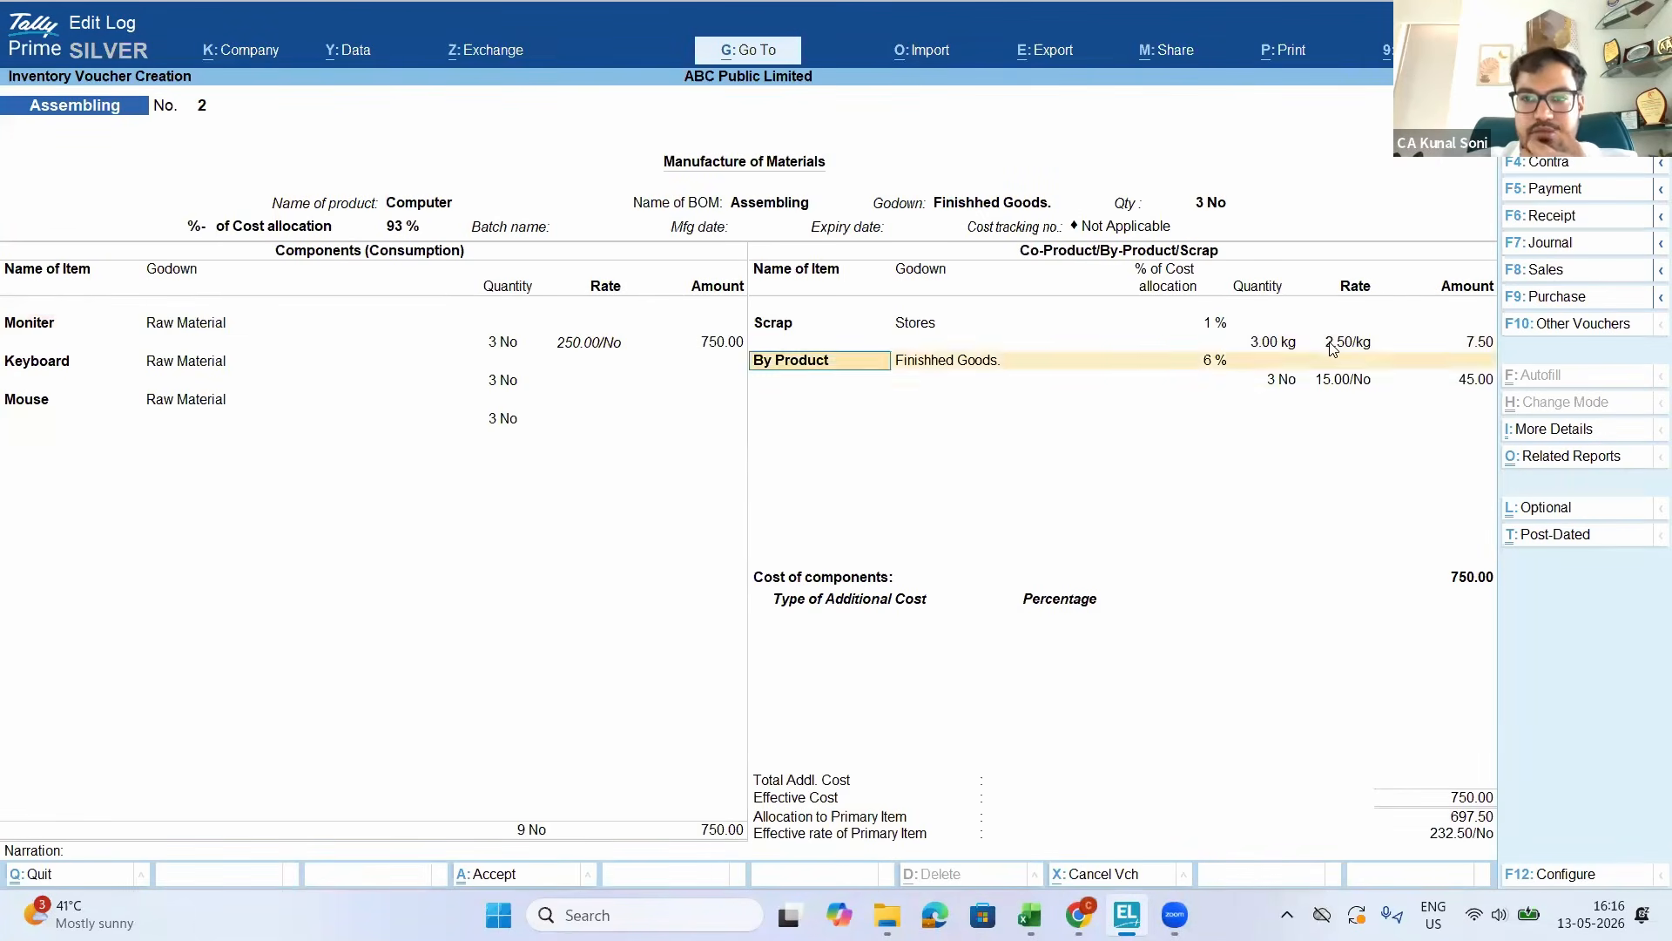
key("Return")
key("Return")
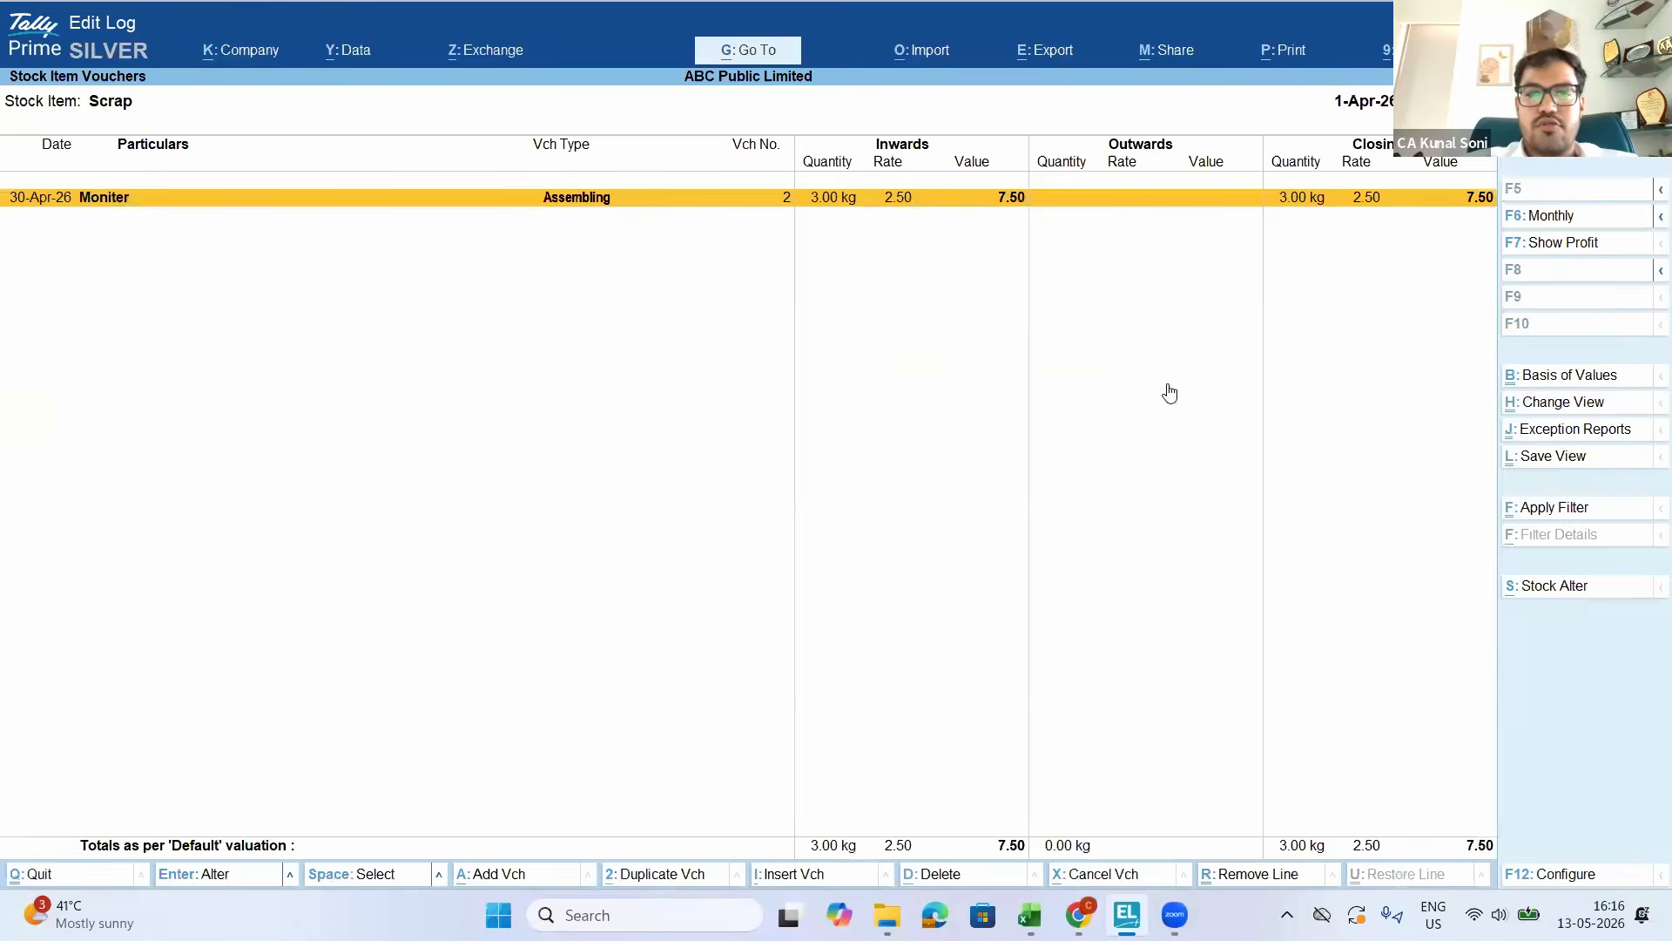
Return to the Scrap item's monthly summary, reopen its April vouchers and open Assembling voucher 2 for alteration
key("Escape")
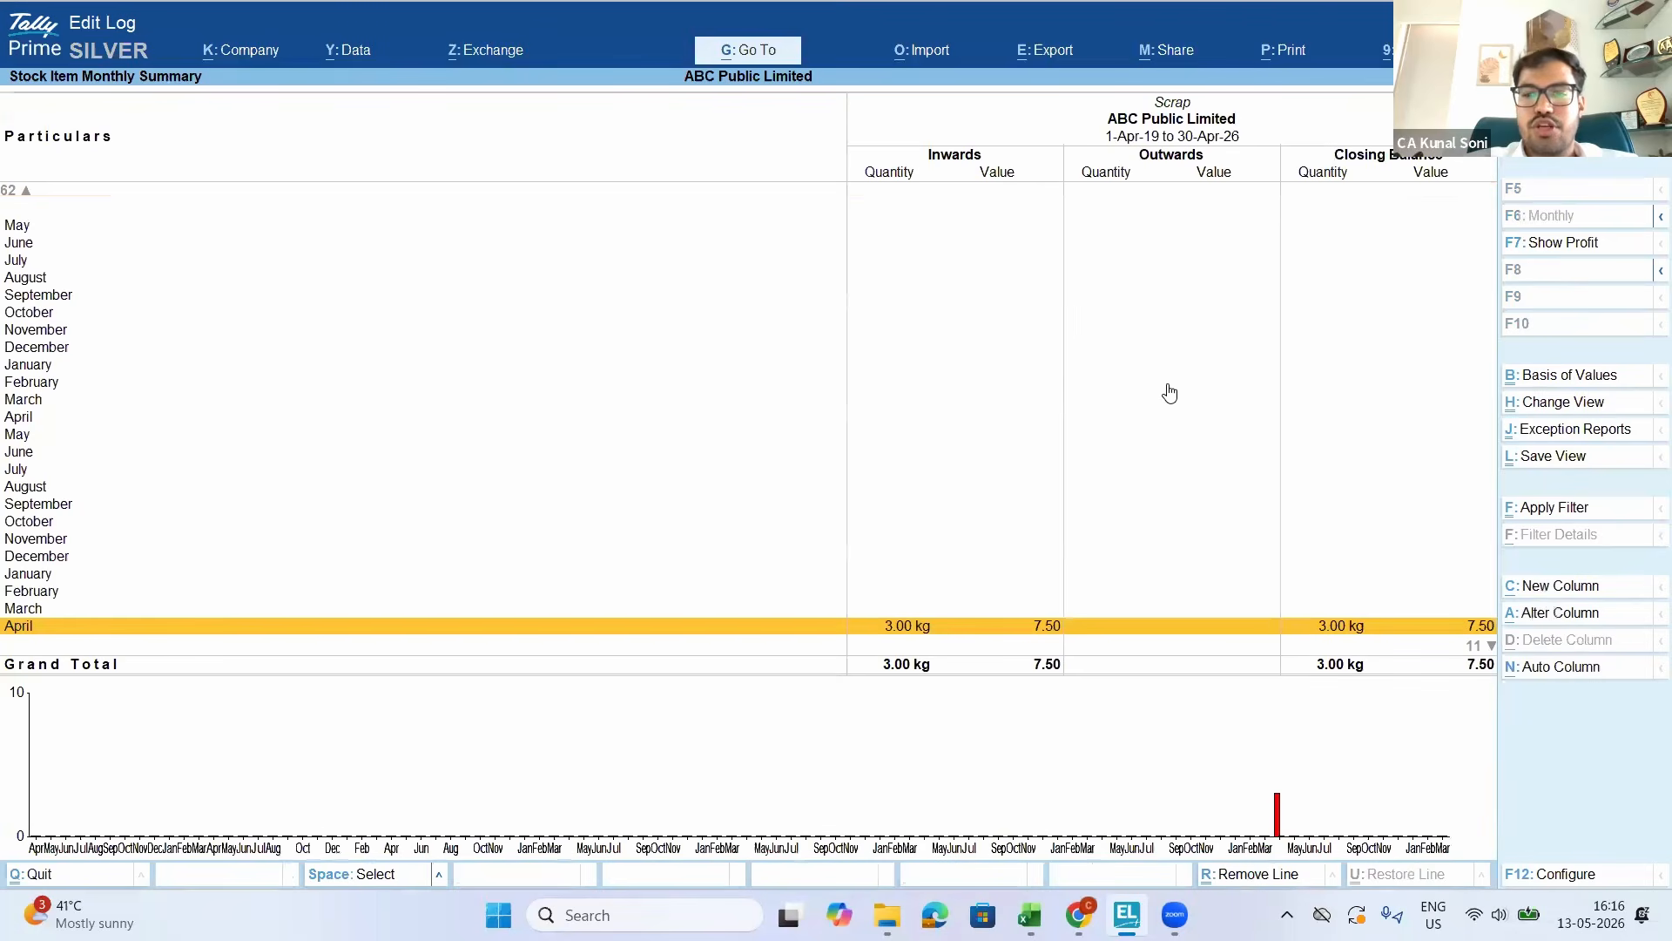
left_click(1343, 630)
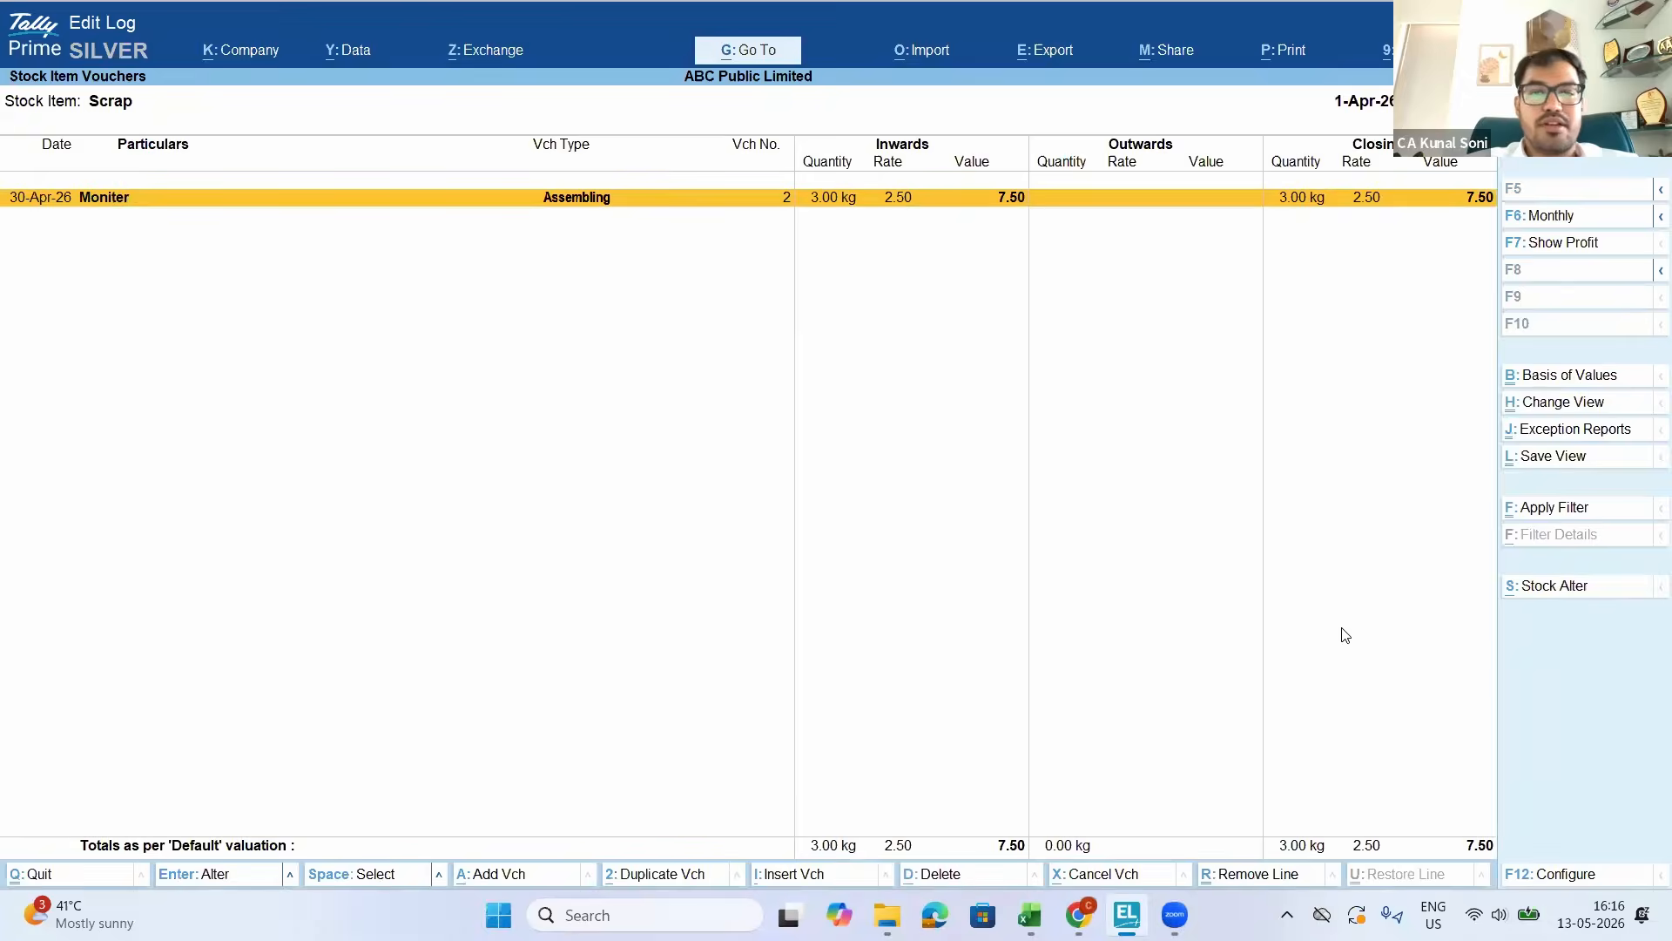
key("Return")
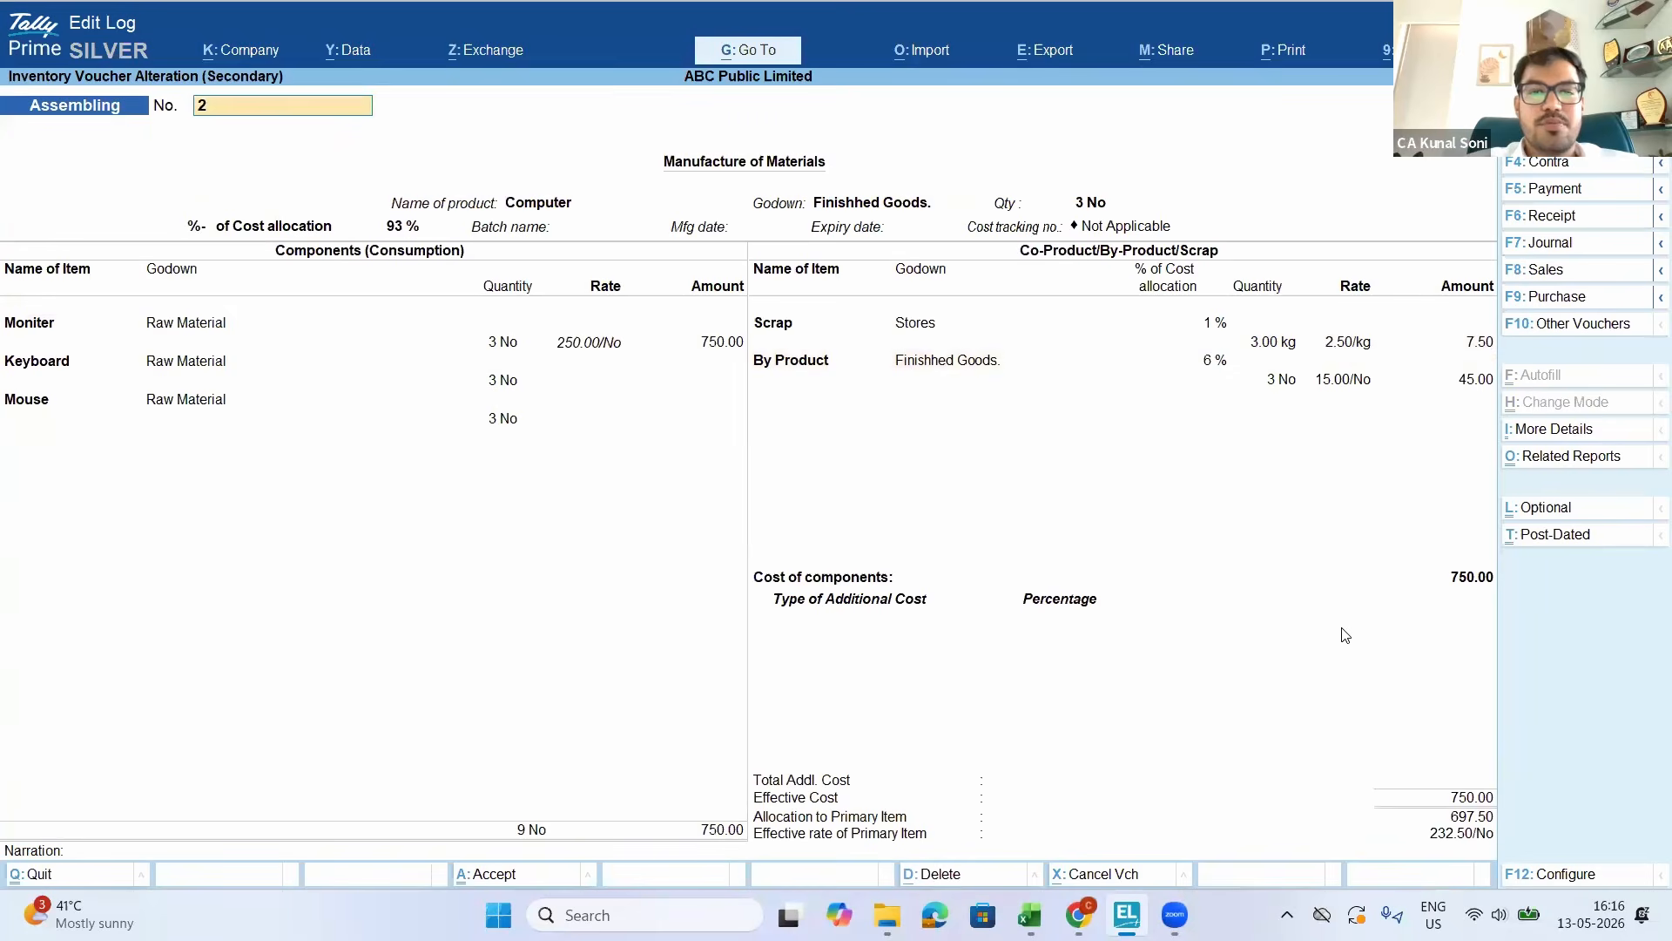
View the Scrap stock item's master from its voucher line and quit it without changes
left_click(793, 337)
key("ctrl+Return")
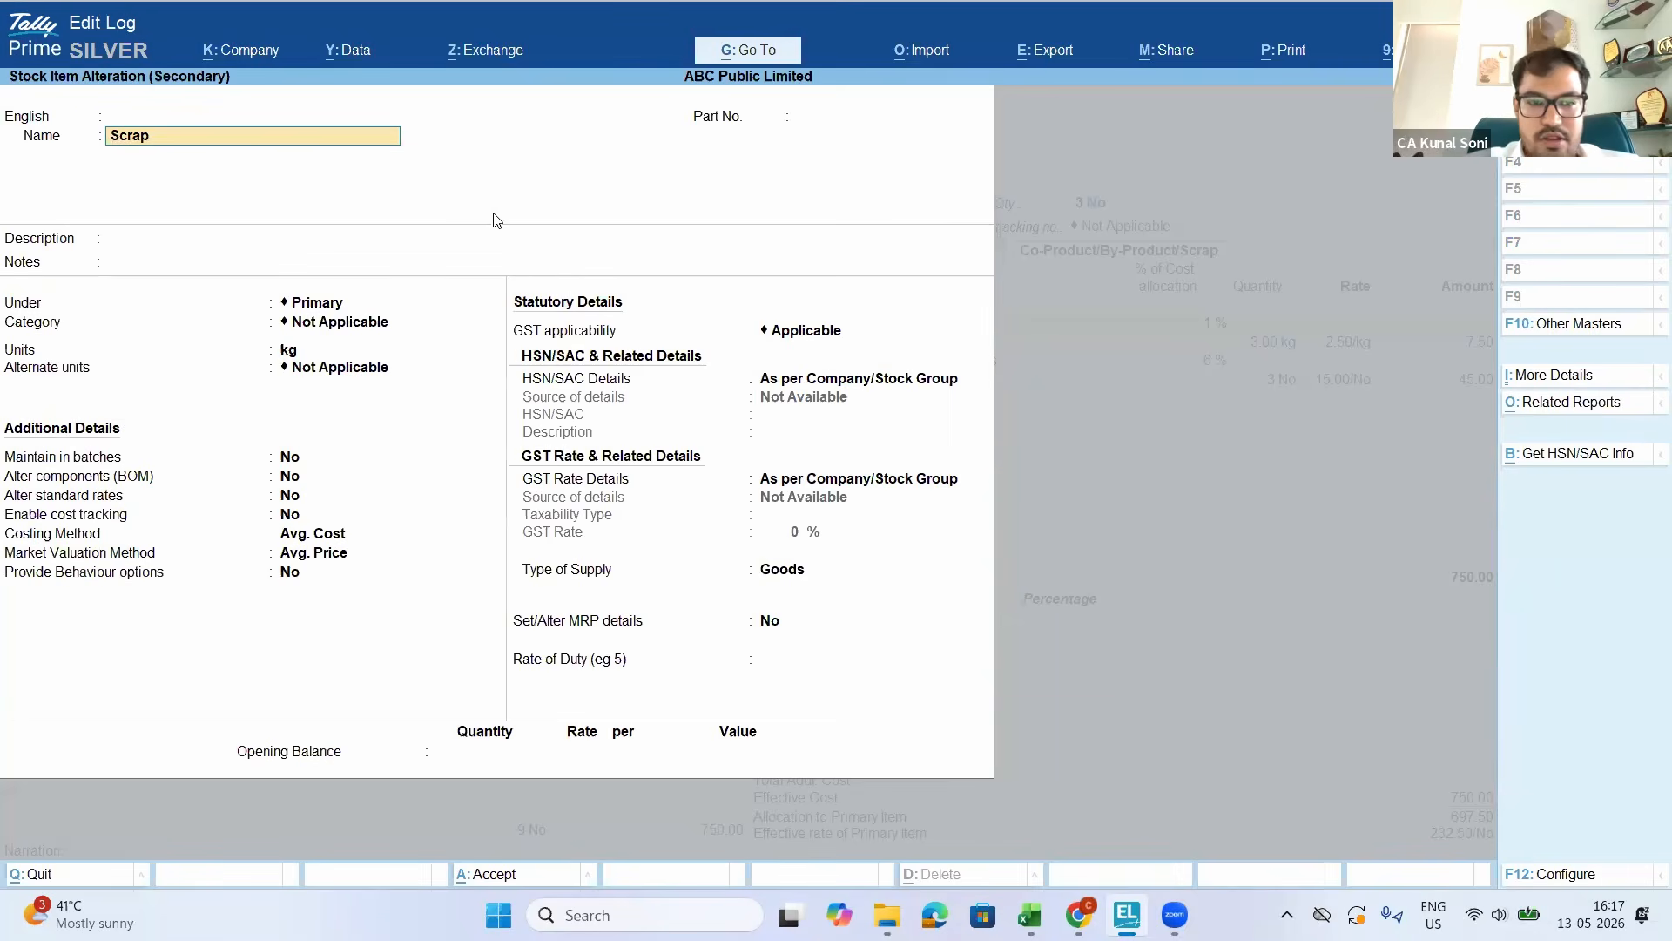
key("Escape")
key("Escape")
key("y")
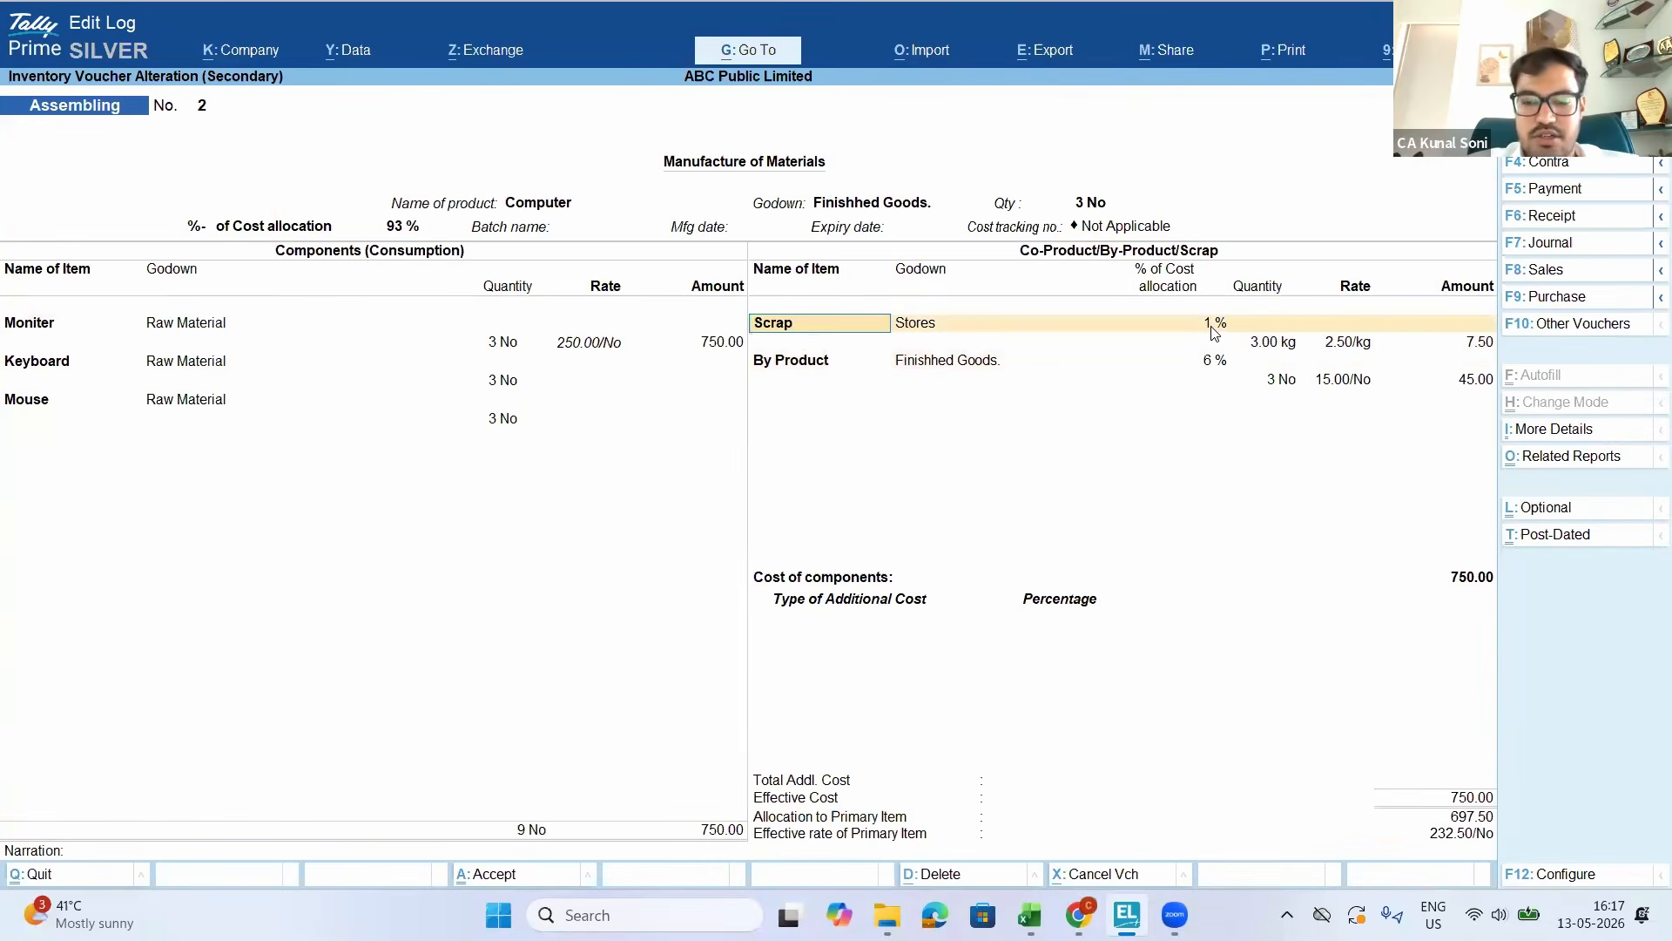
Reopen the Scrap stock item, set Provide Behaviour options to Yes and go through the Behaviour settings
key("ctrl+Return")
key("Return")
key("Return")
key("Return")
key("Return")
key("Return")
key("Return")
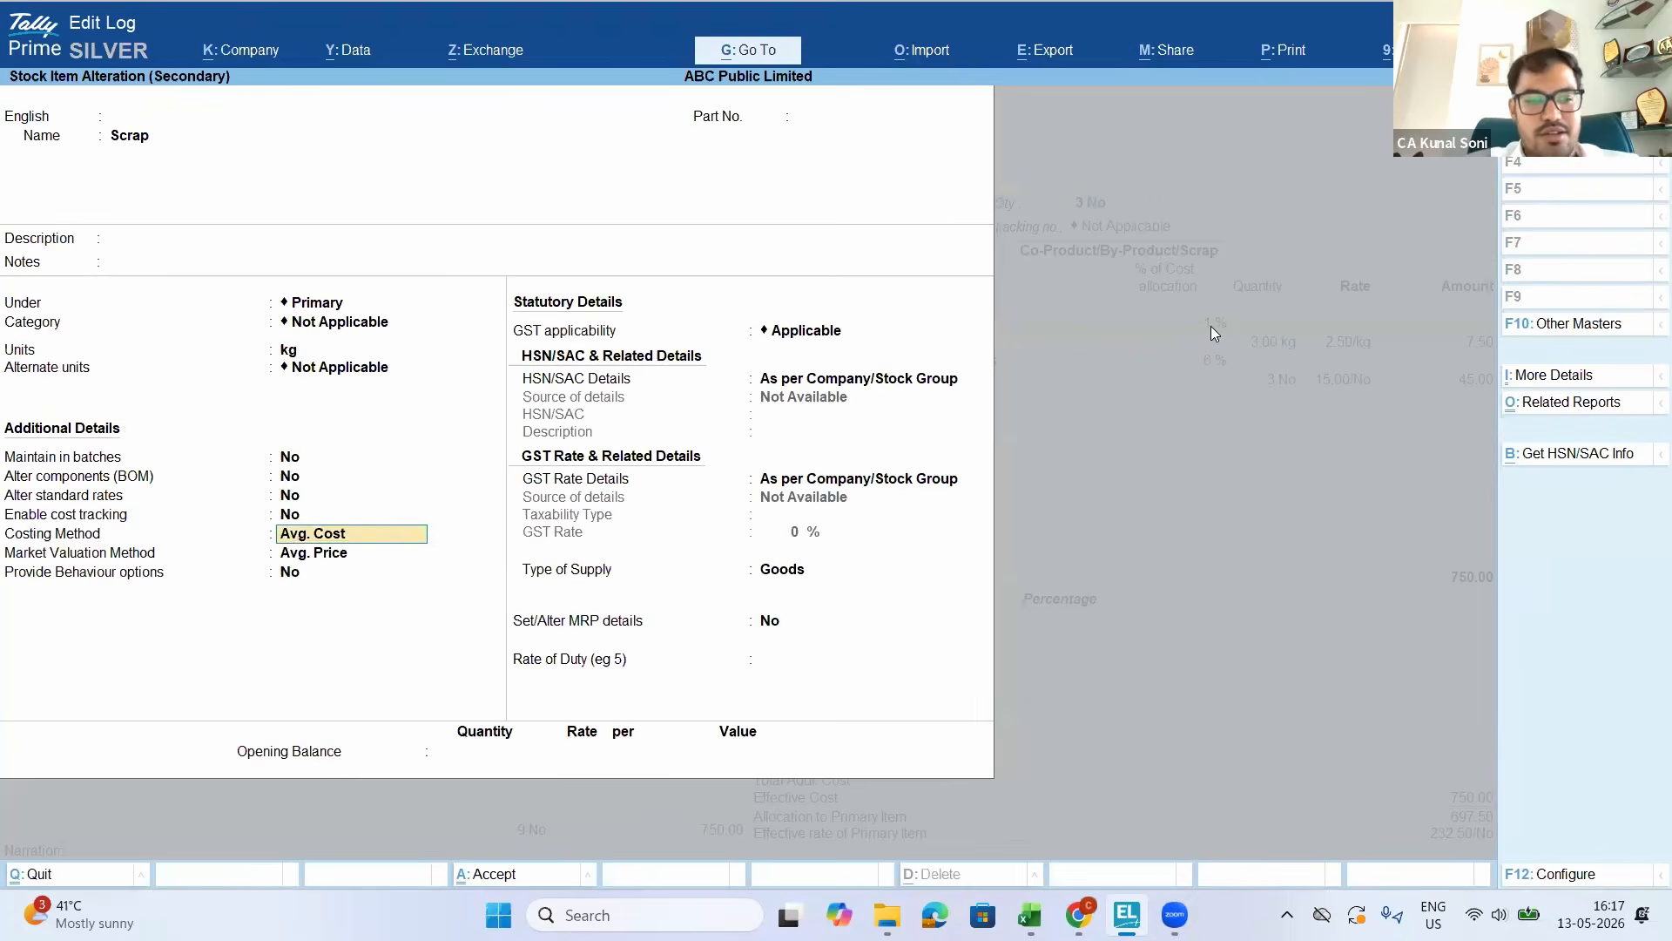
key("Return")
key("Return")
type("y")
key("Return")
key("Return")
key("Return")
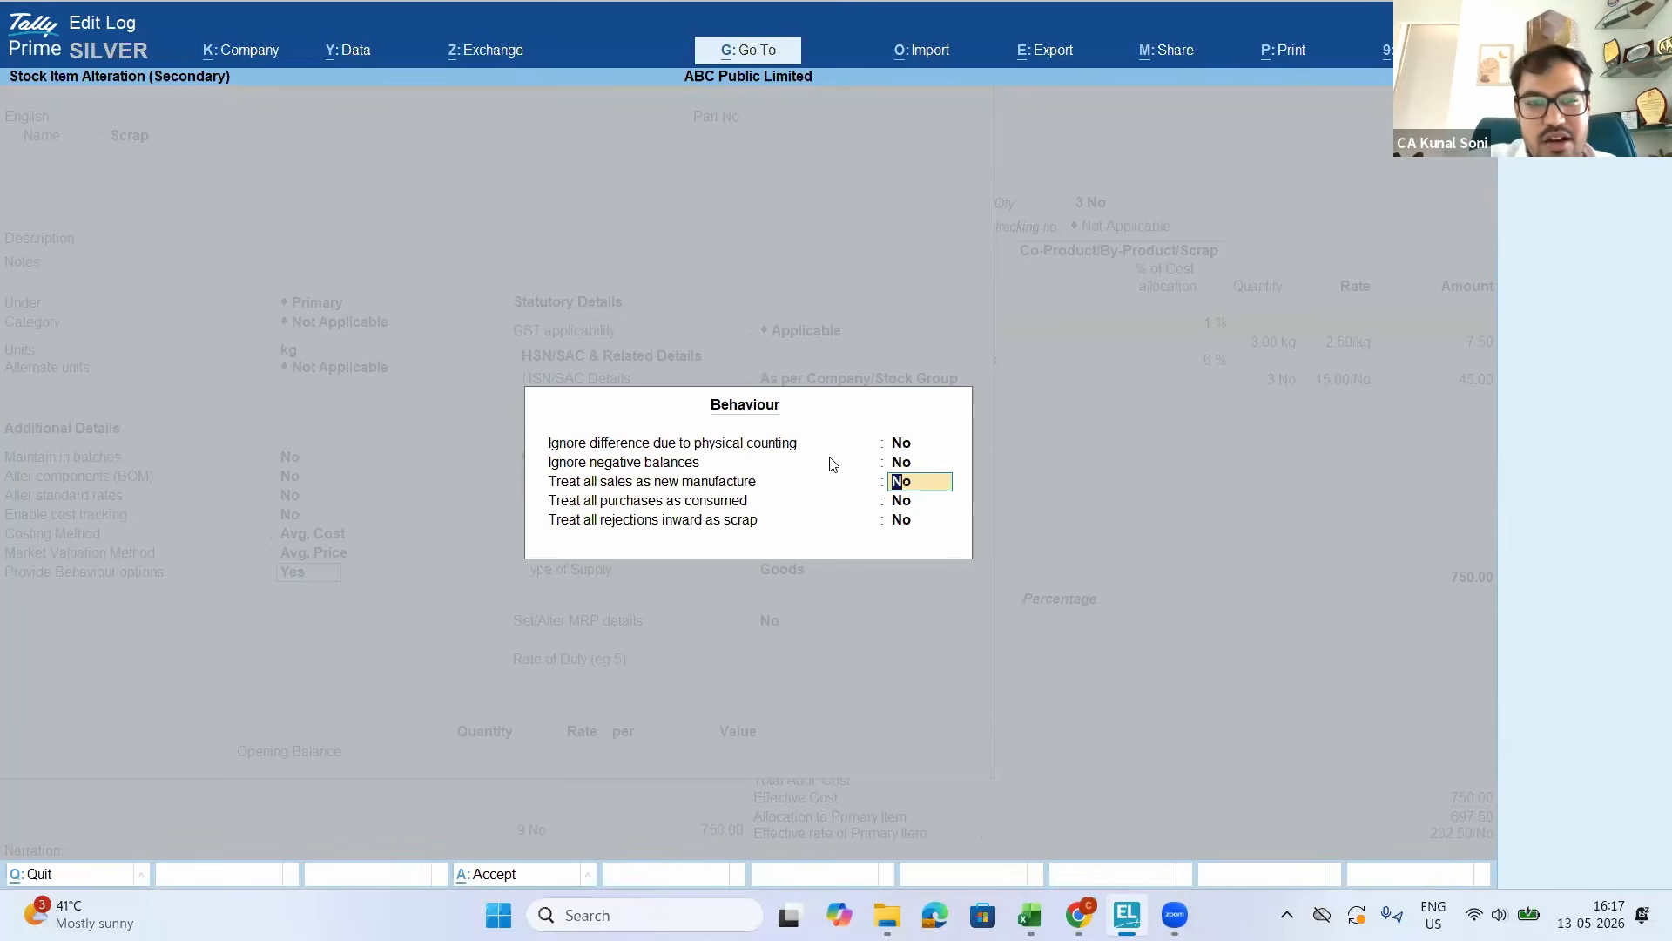
Quit the Behaviour settings and the Scrap stock item alteration without saving
key("BackSpace")
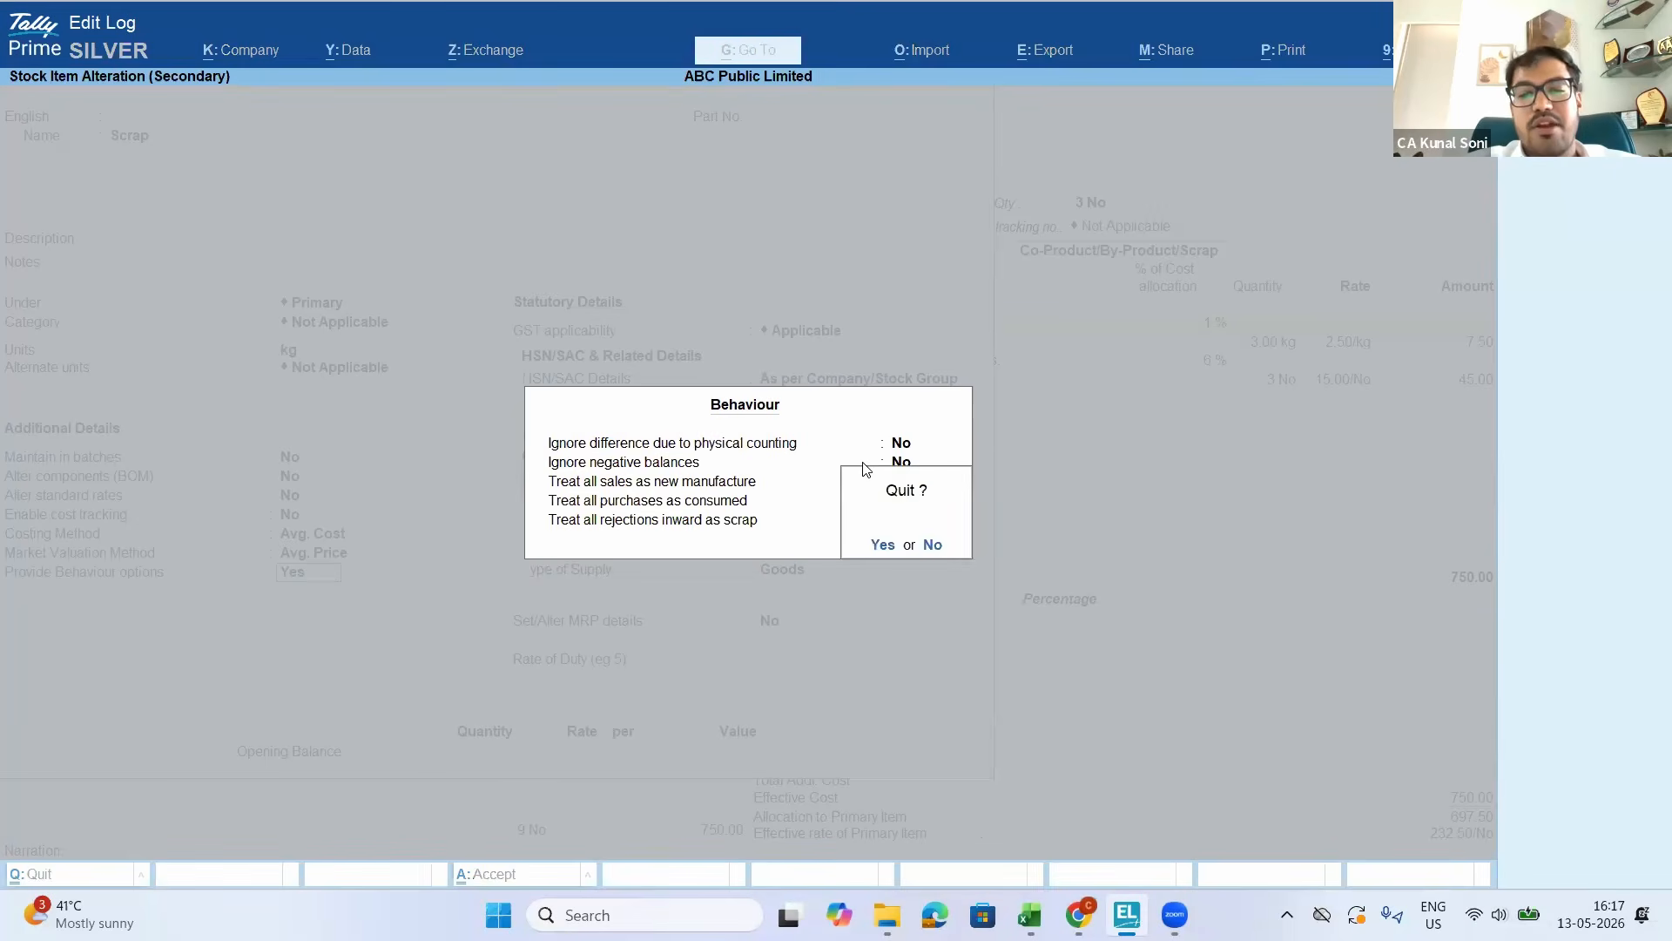
key("Escape")
key("Escape")
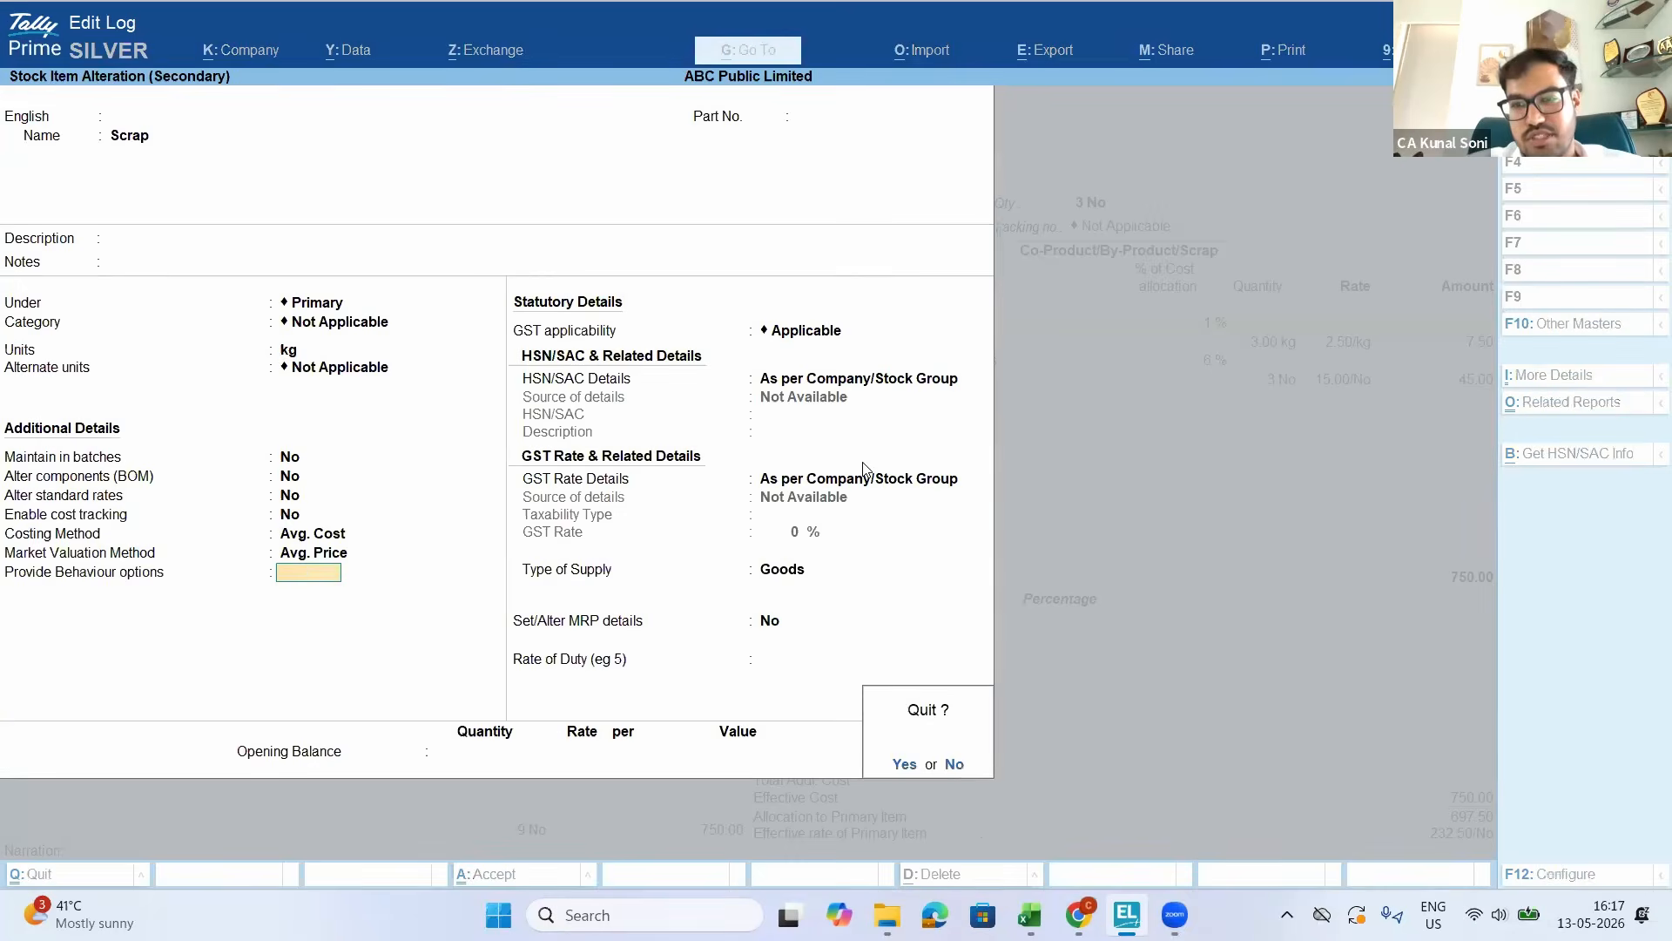
key("y")
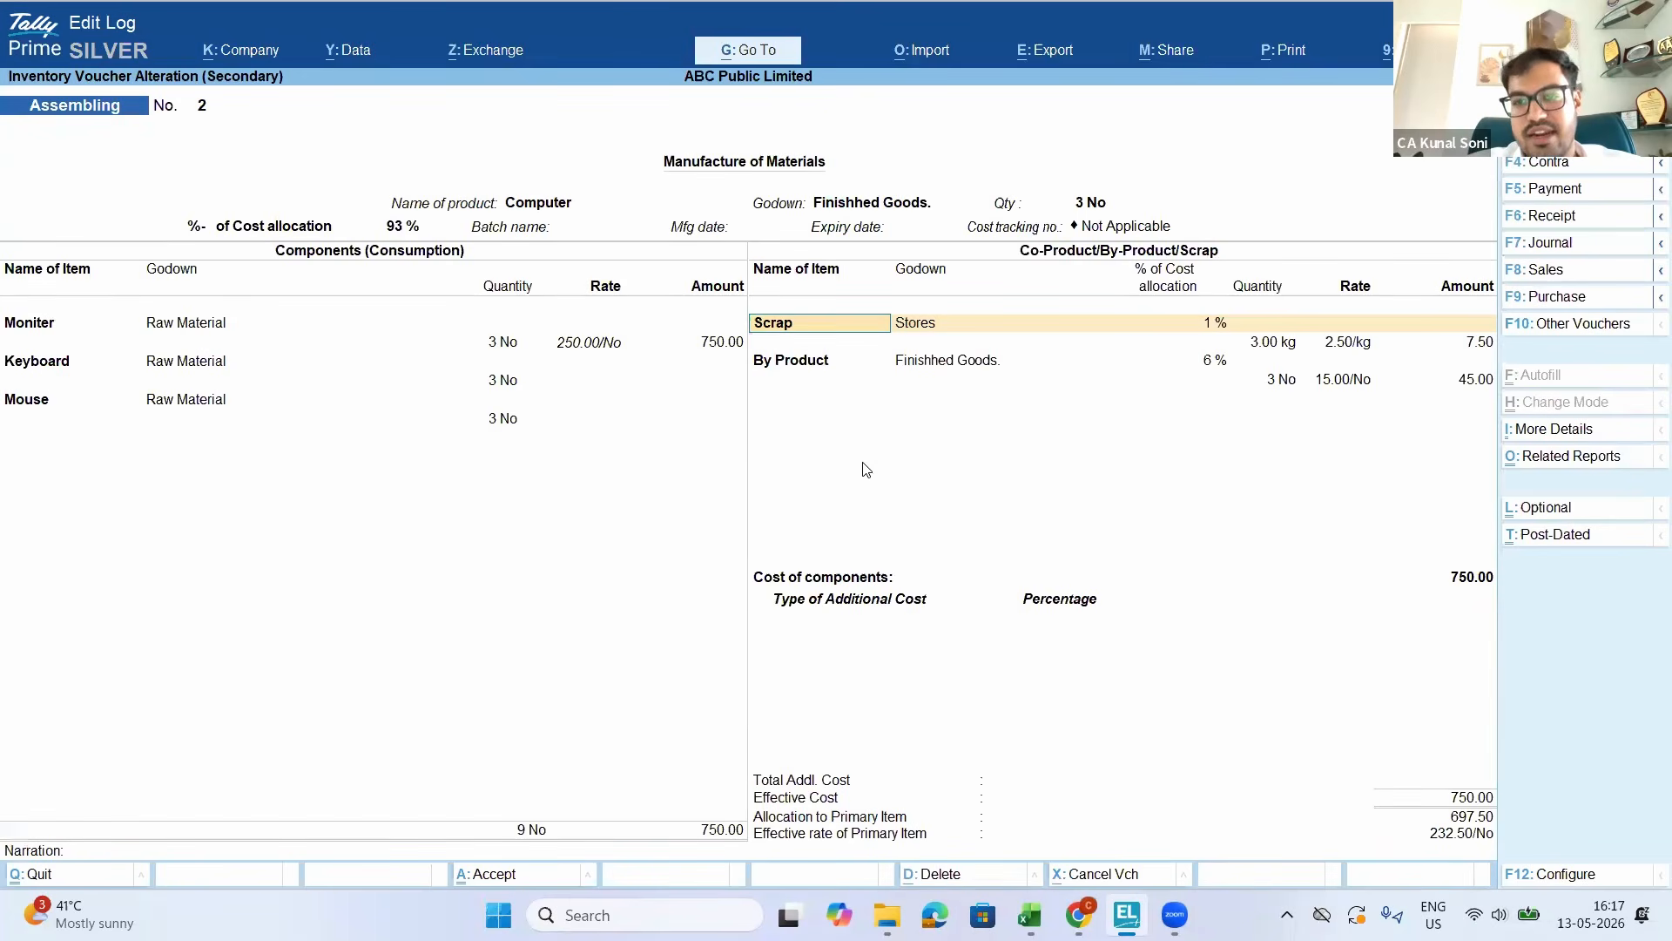
Clear the Scrap line's cost allocation percentage, save the Assembling voucher and return to the Stock Summary
key("Return")
key("Return")
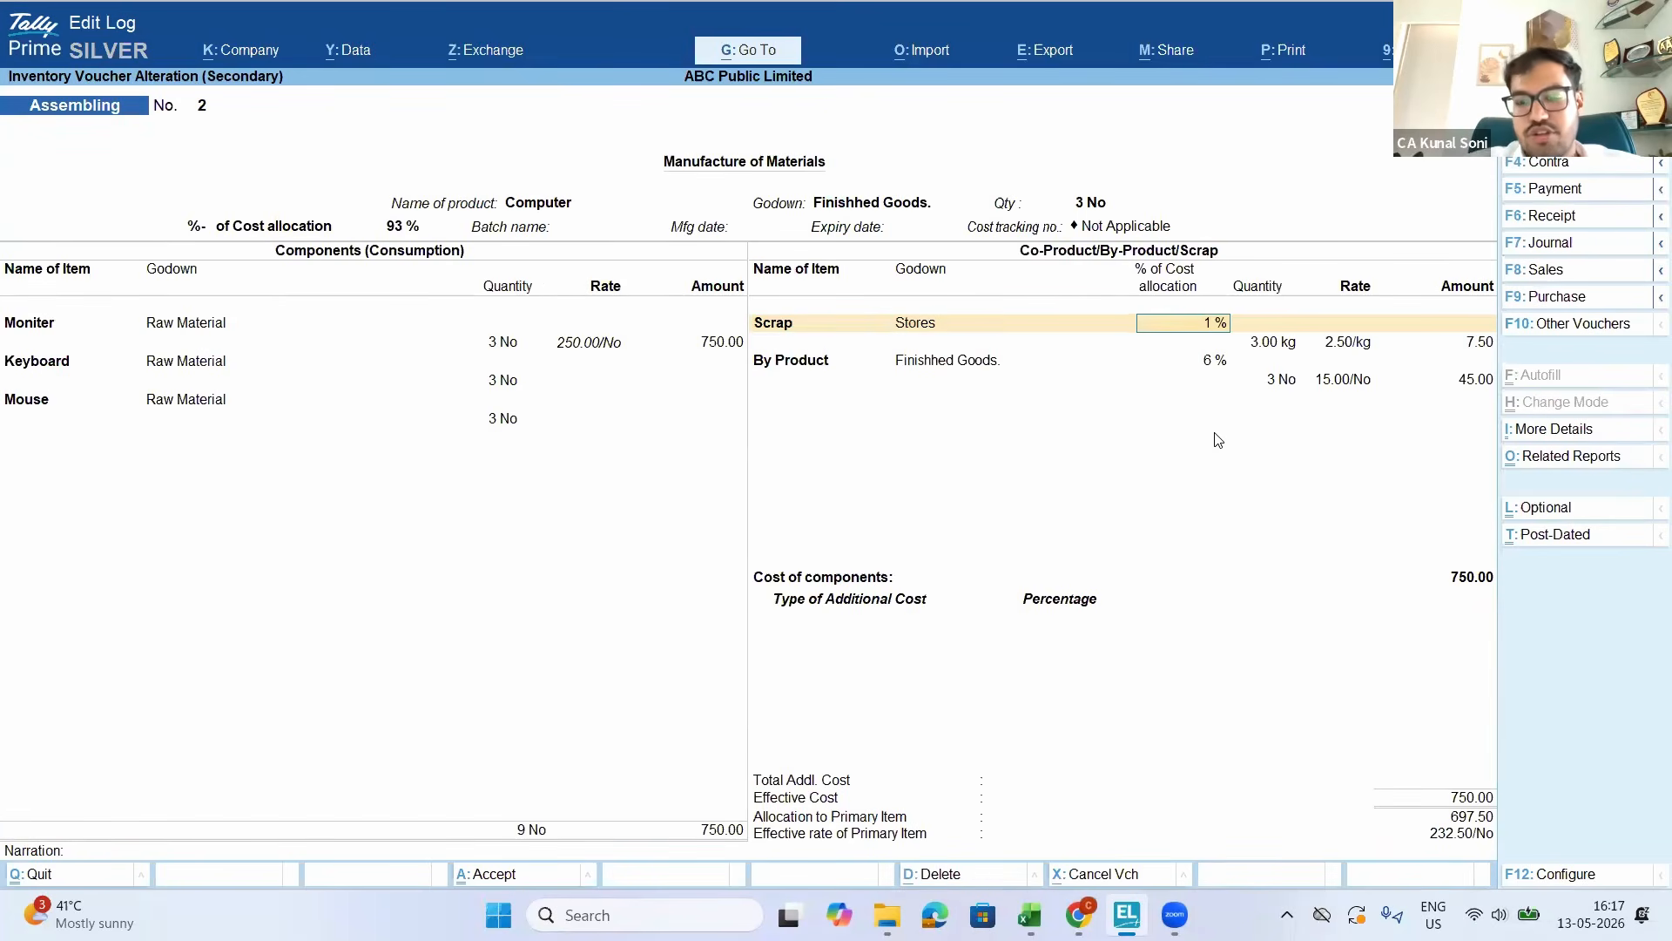
key("BackSpace")
key("Return")
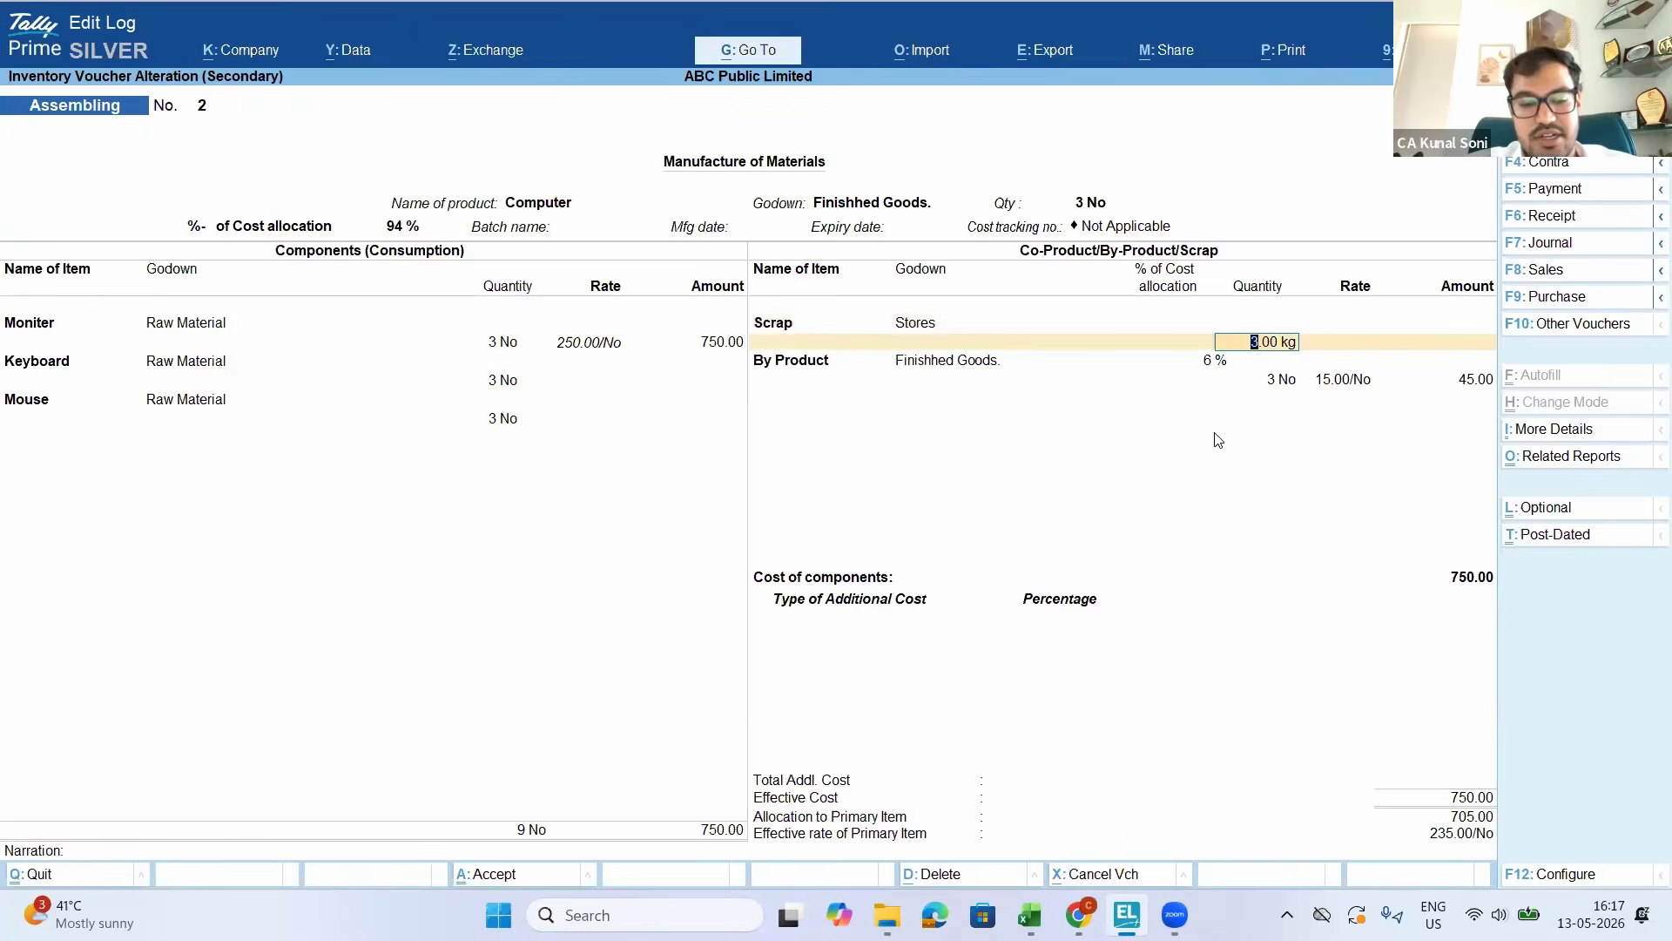
key("ctrl+a")
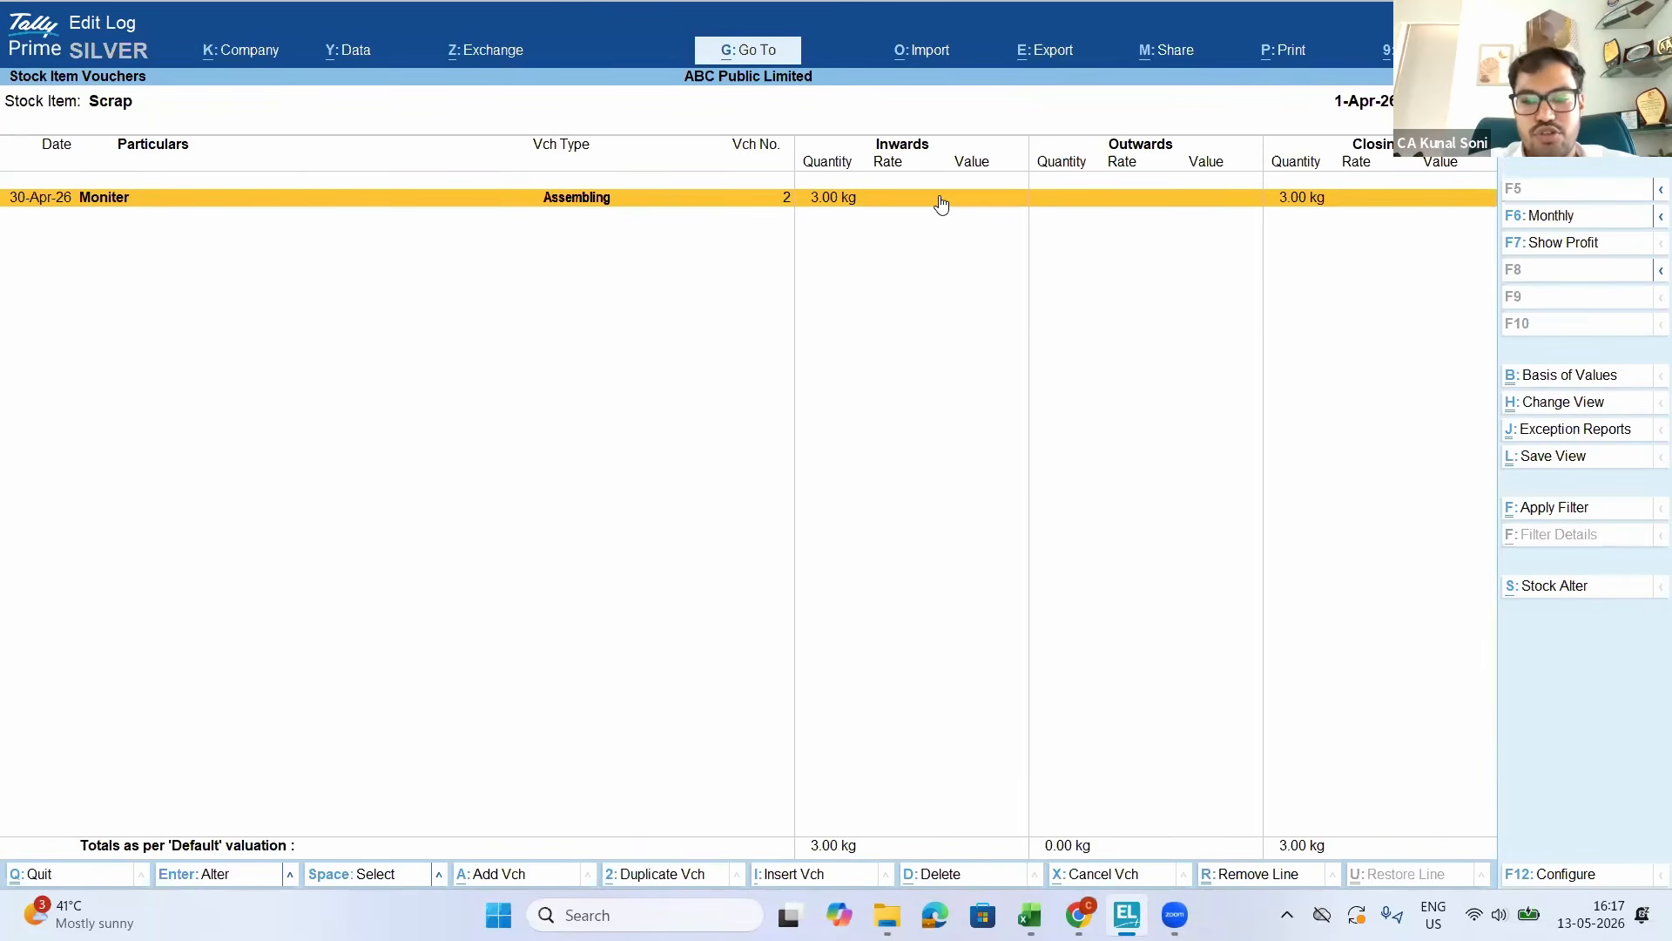
key("Escape")
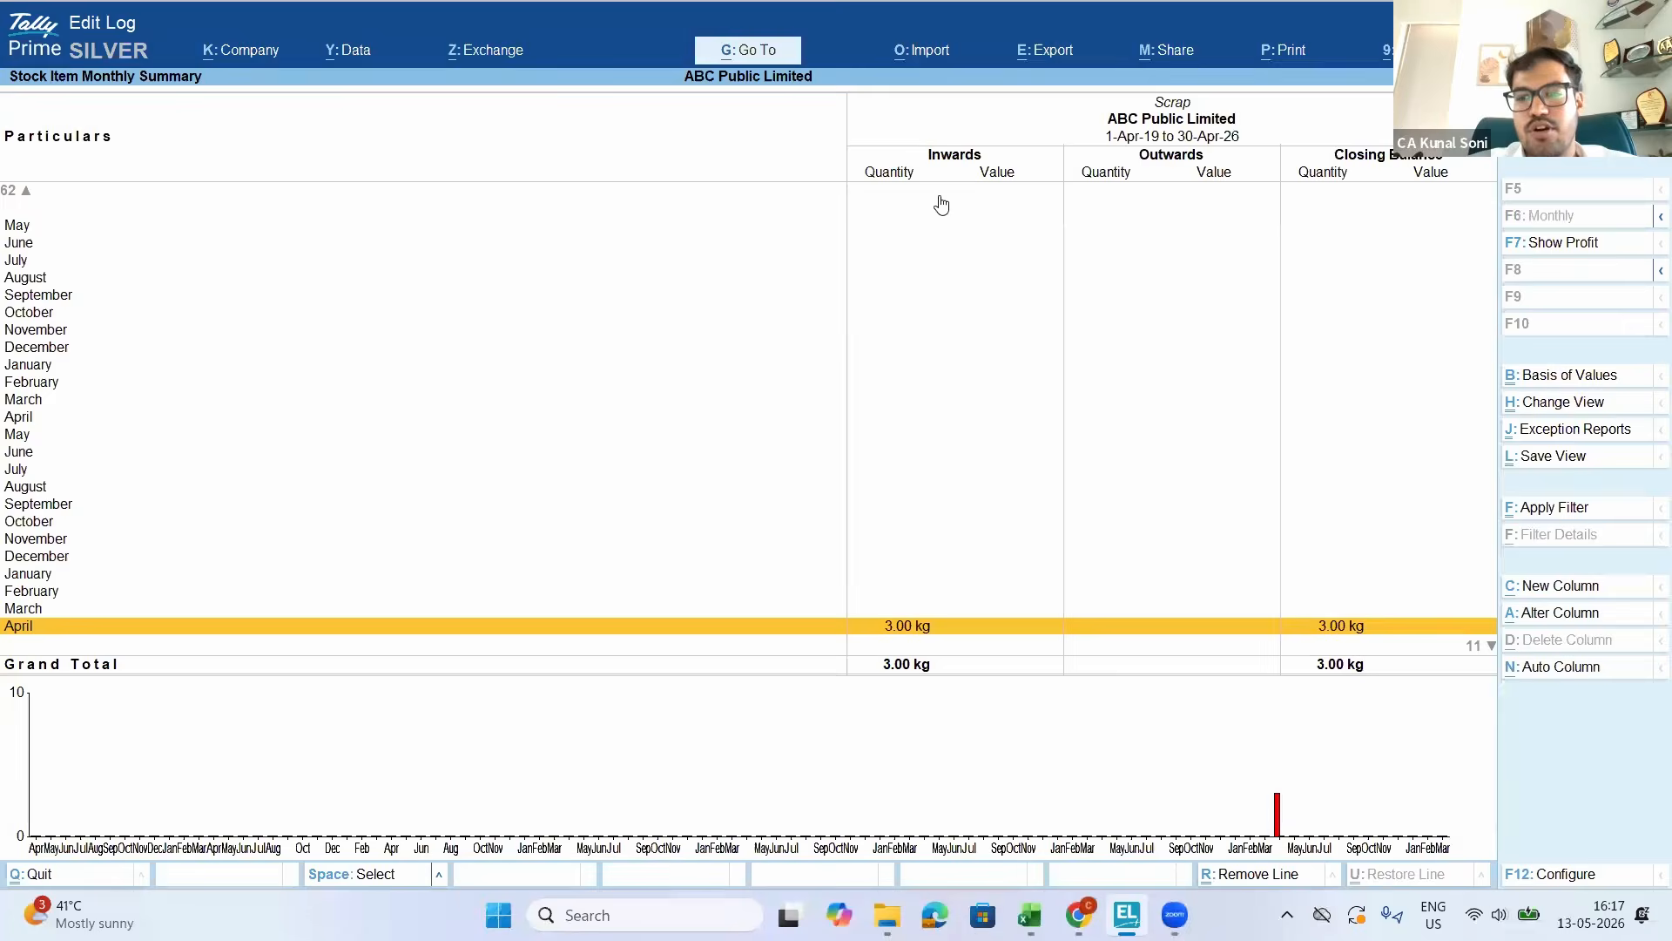
key("Escape")
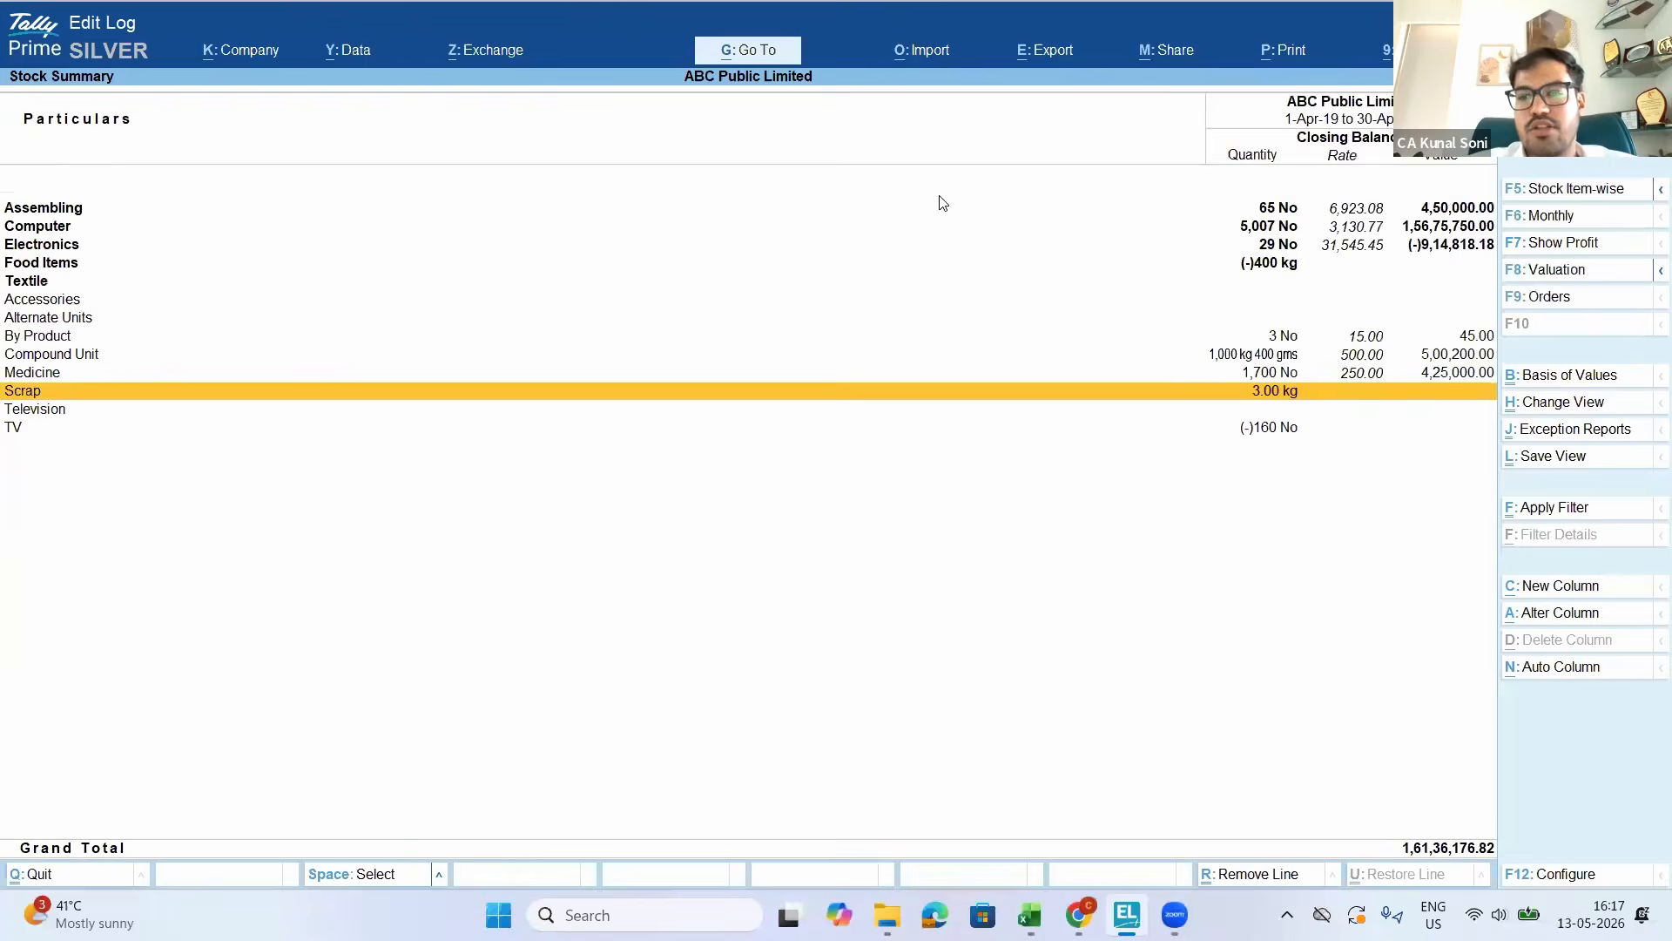
left_click(1496, 449)
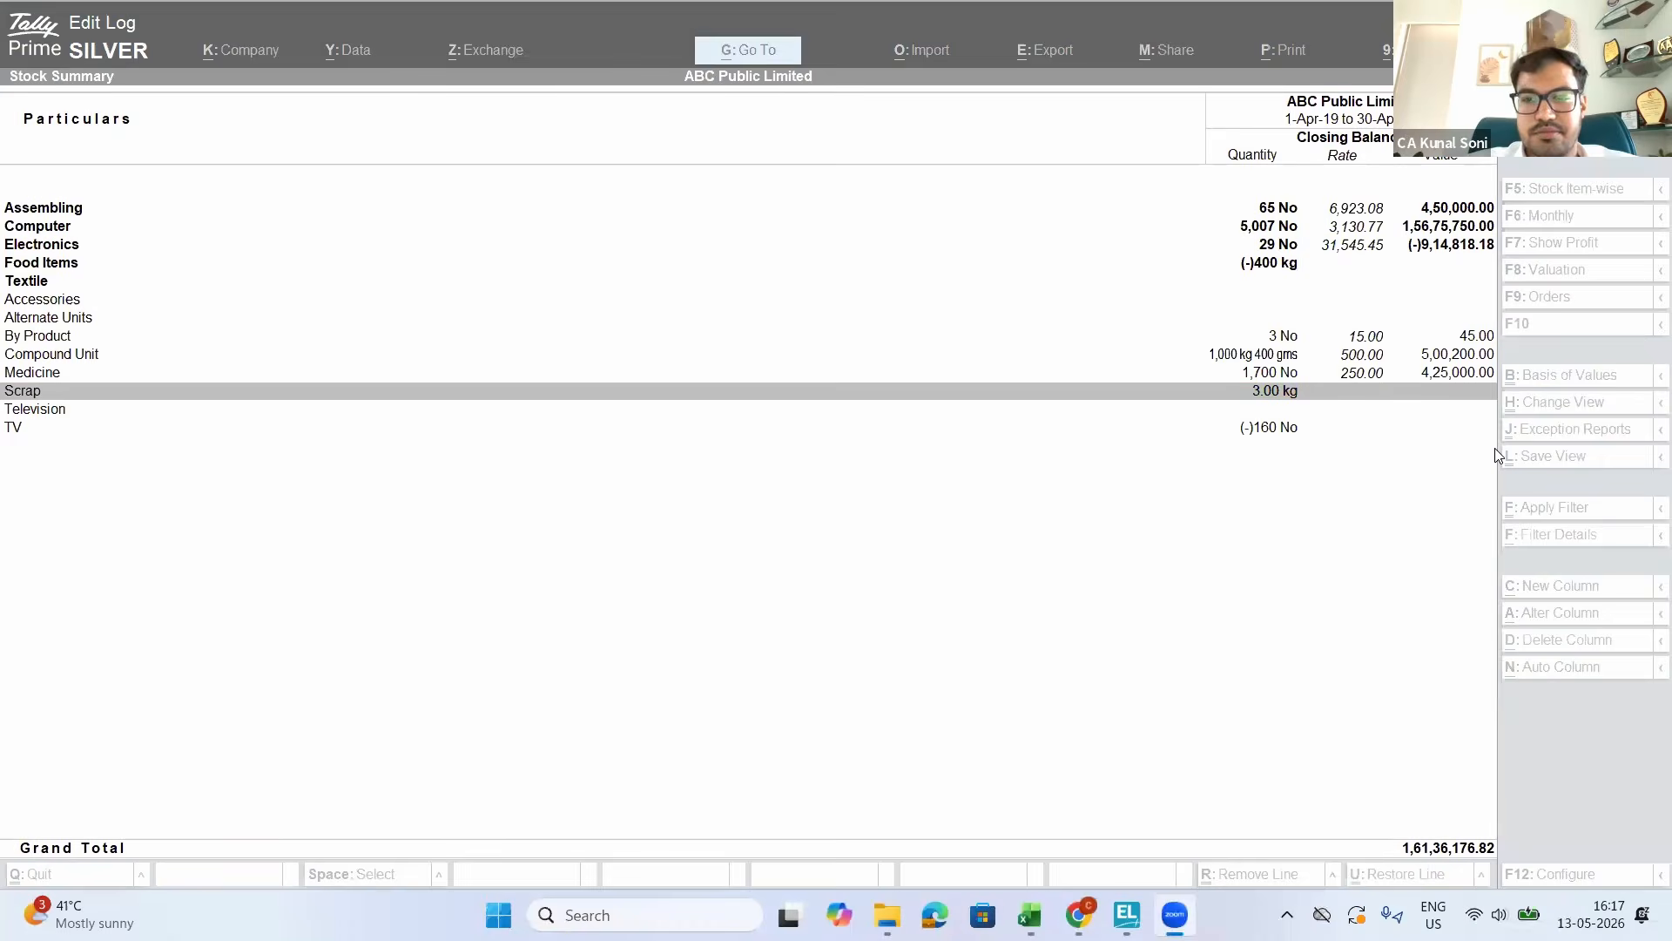
left_click(1496, 454)
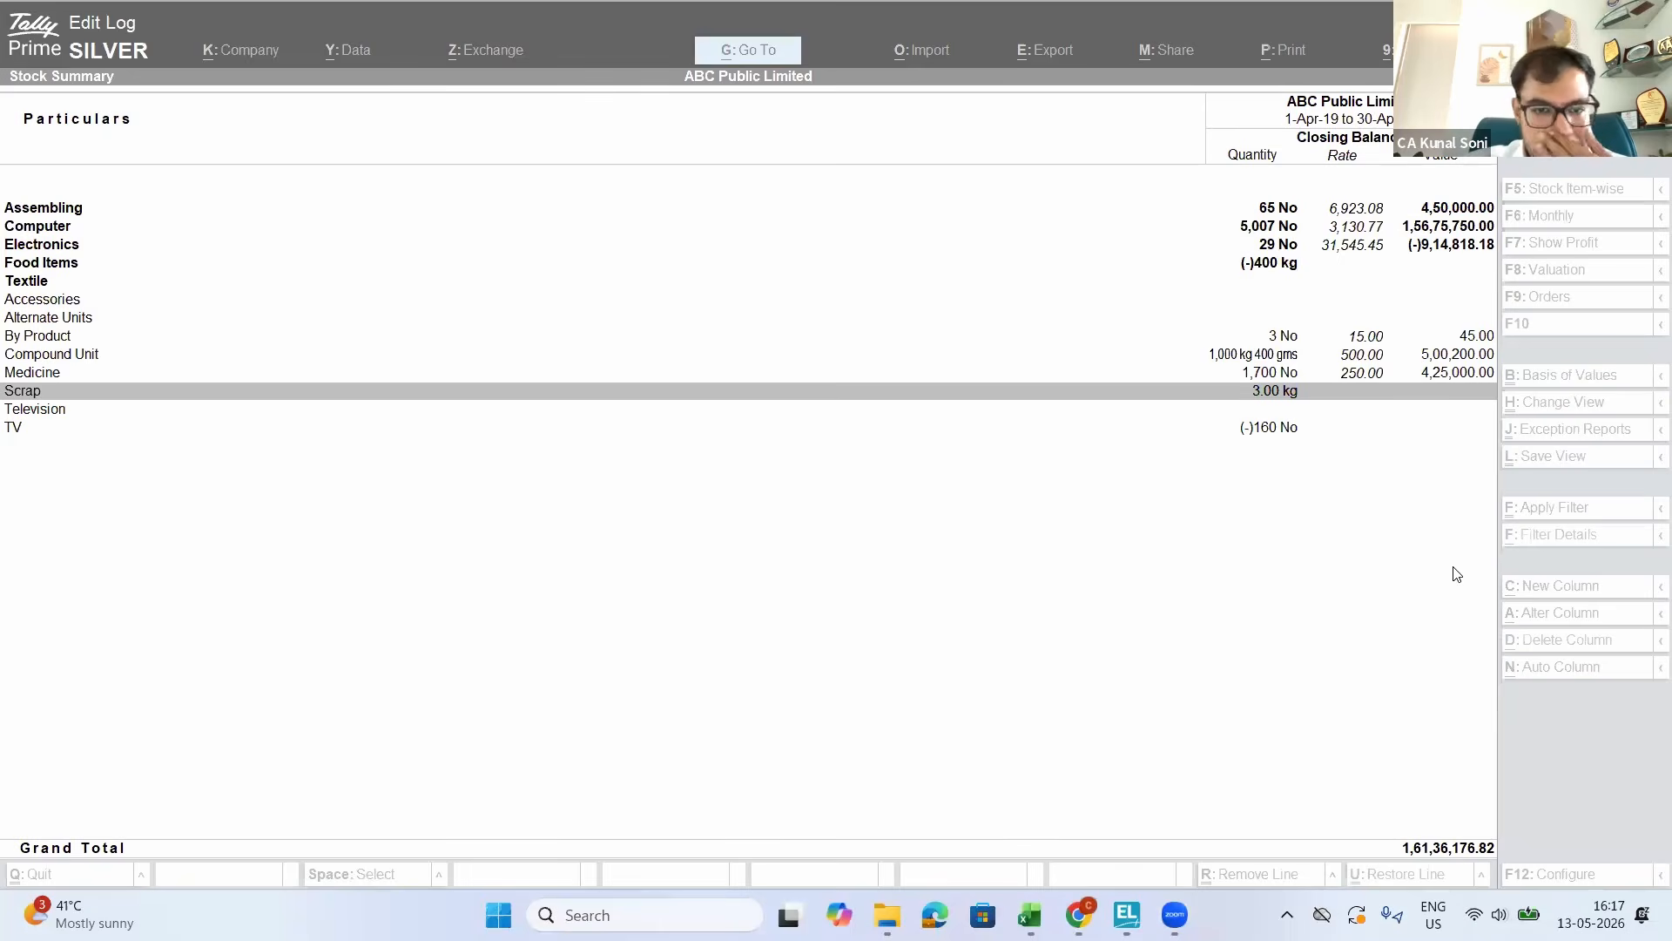
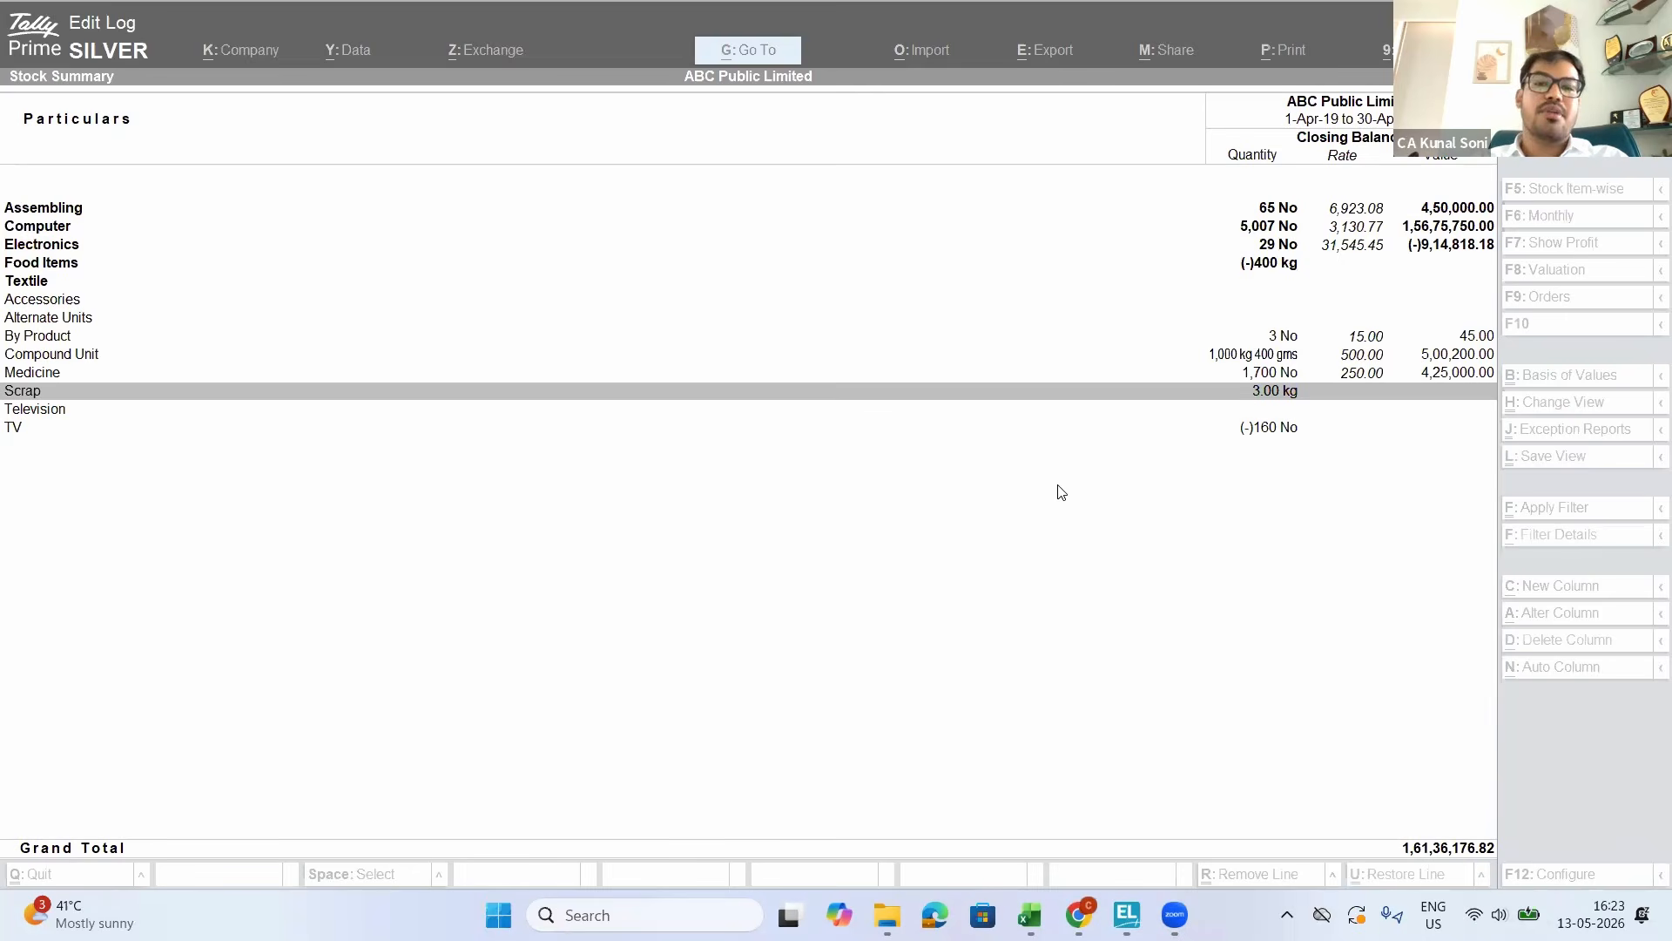
left_click(233, 228)
left_click(237, 228)
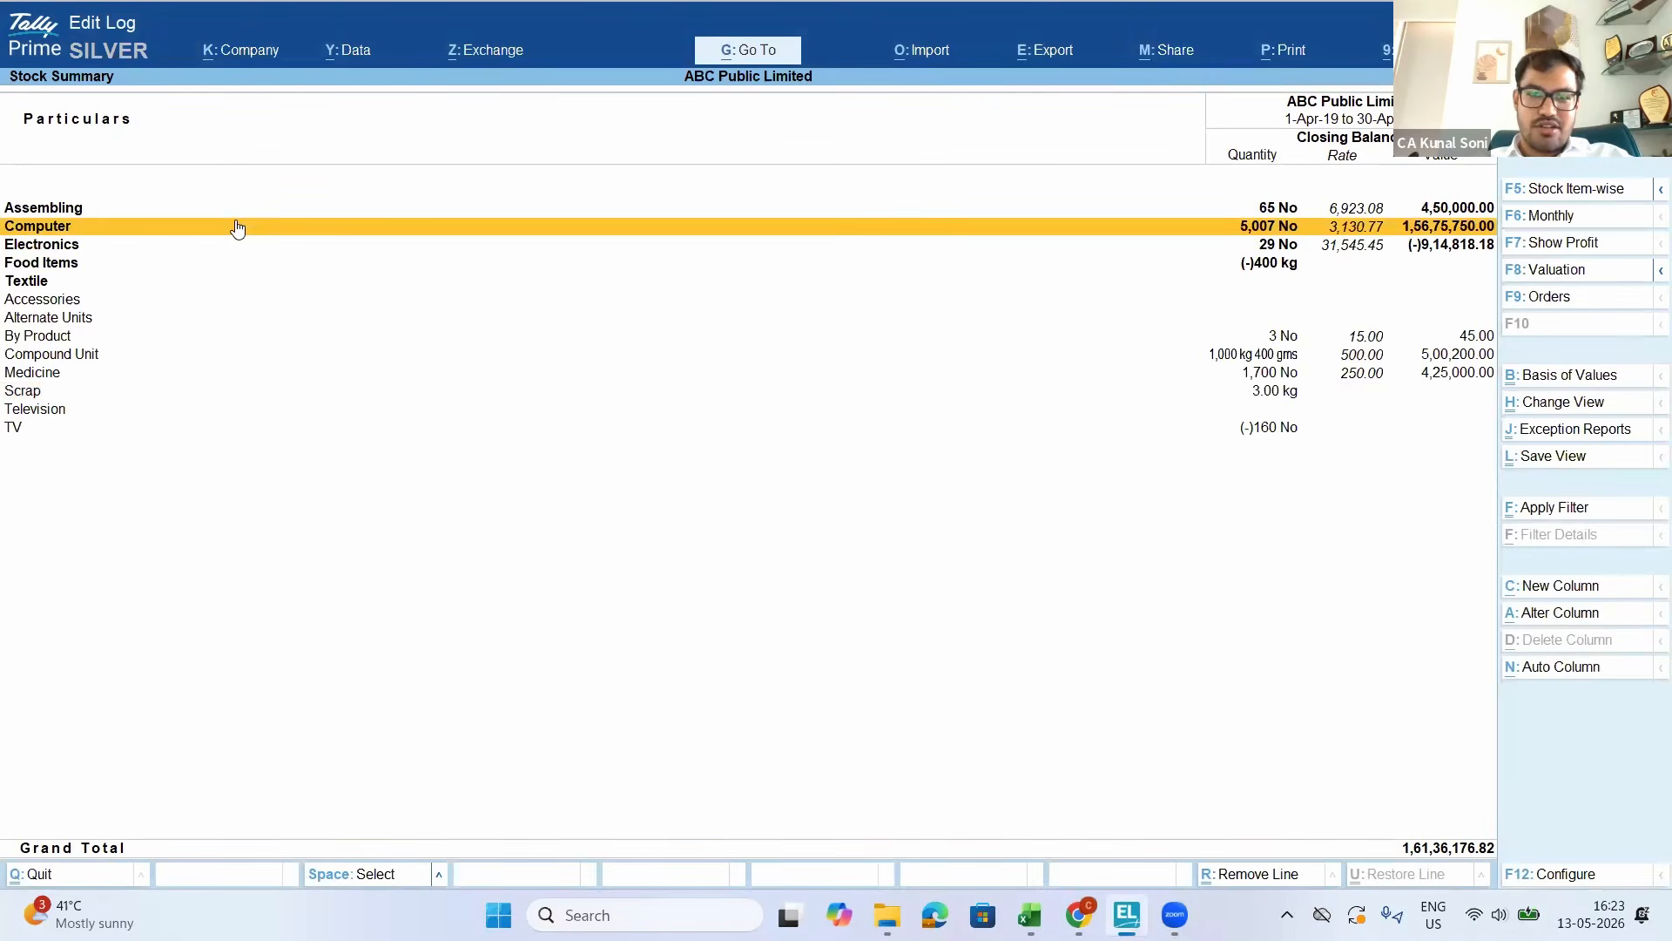
left_click(767, 328)
left_click(767, 328)
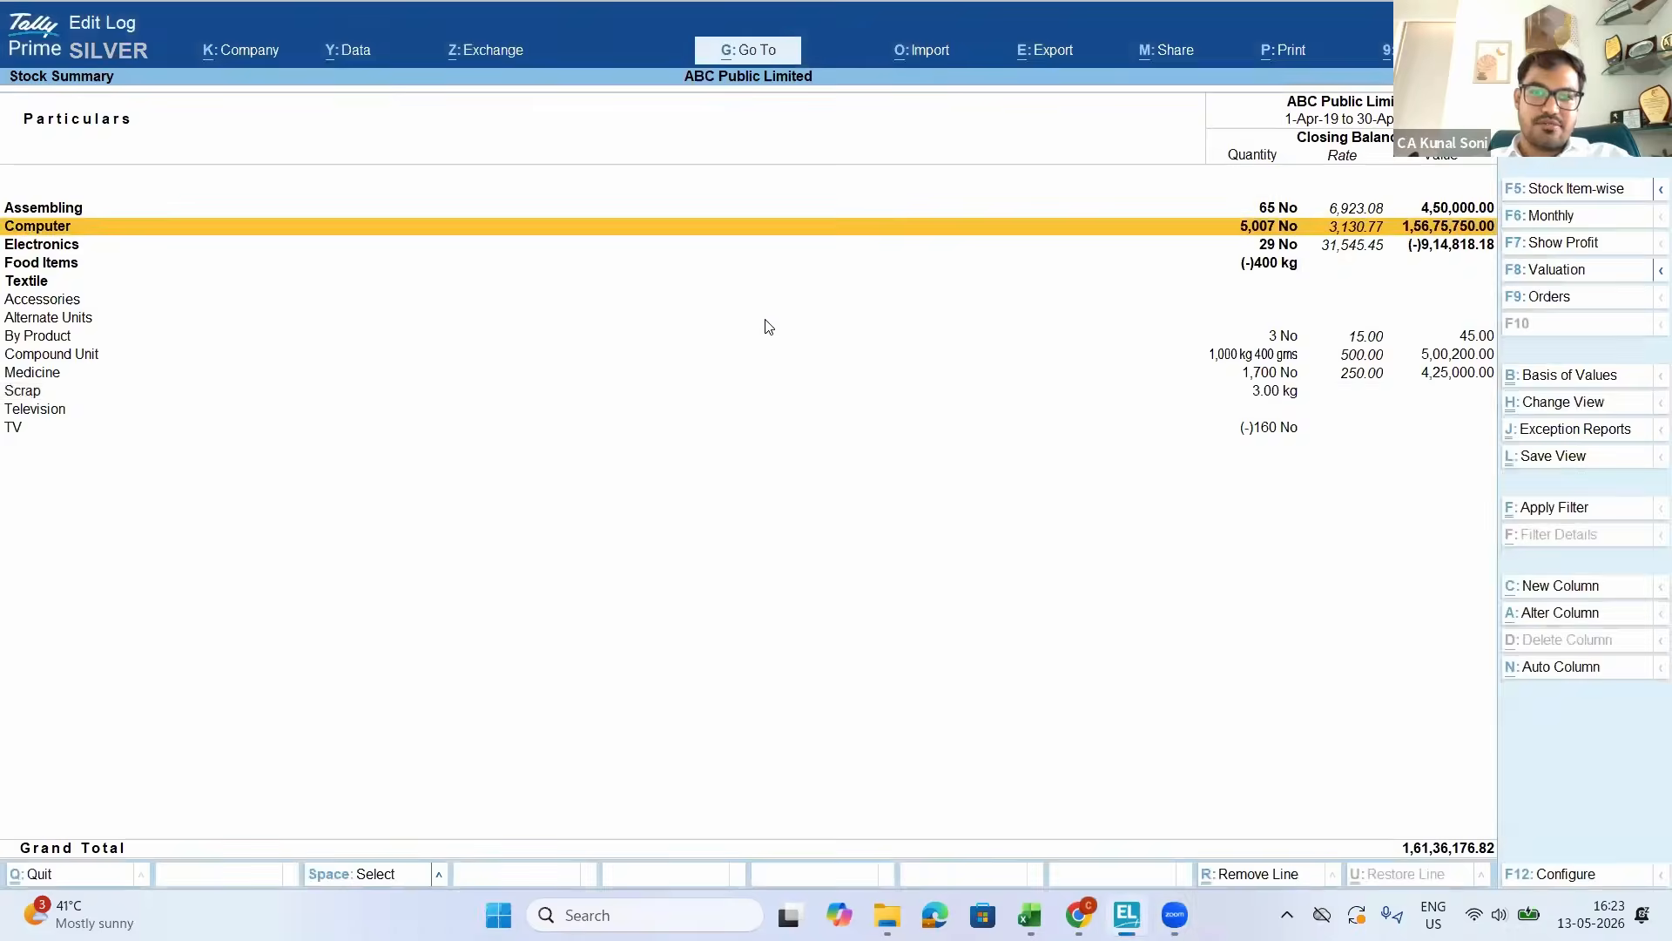
Leave the Stock Summary and open voucher entry from the Gateway of Tally
key("Escape")
key("Up")
key("Up")
key("Up")
key("Down")
key("Down")
key("Up")
key("Up")
key("Up")
key("Up")
key("Up")
key("Up")
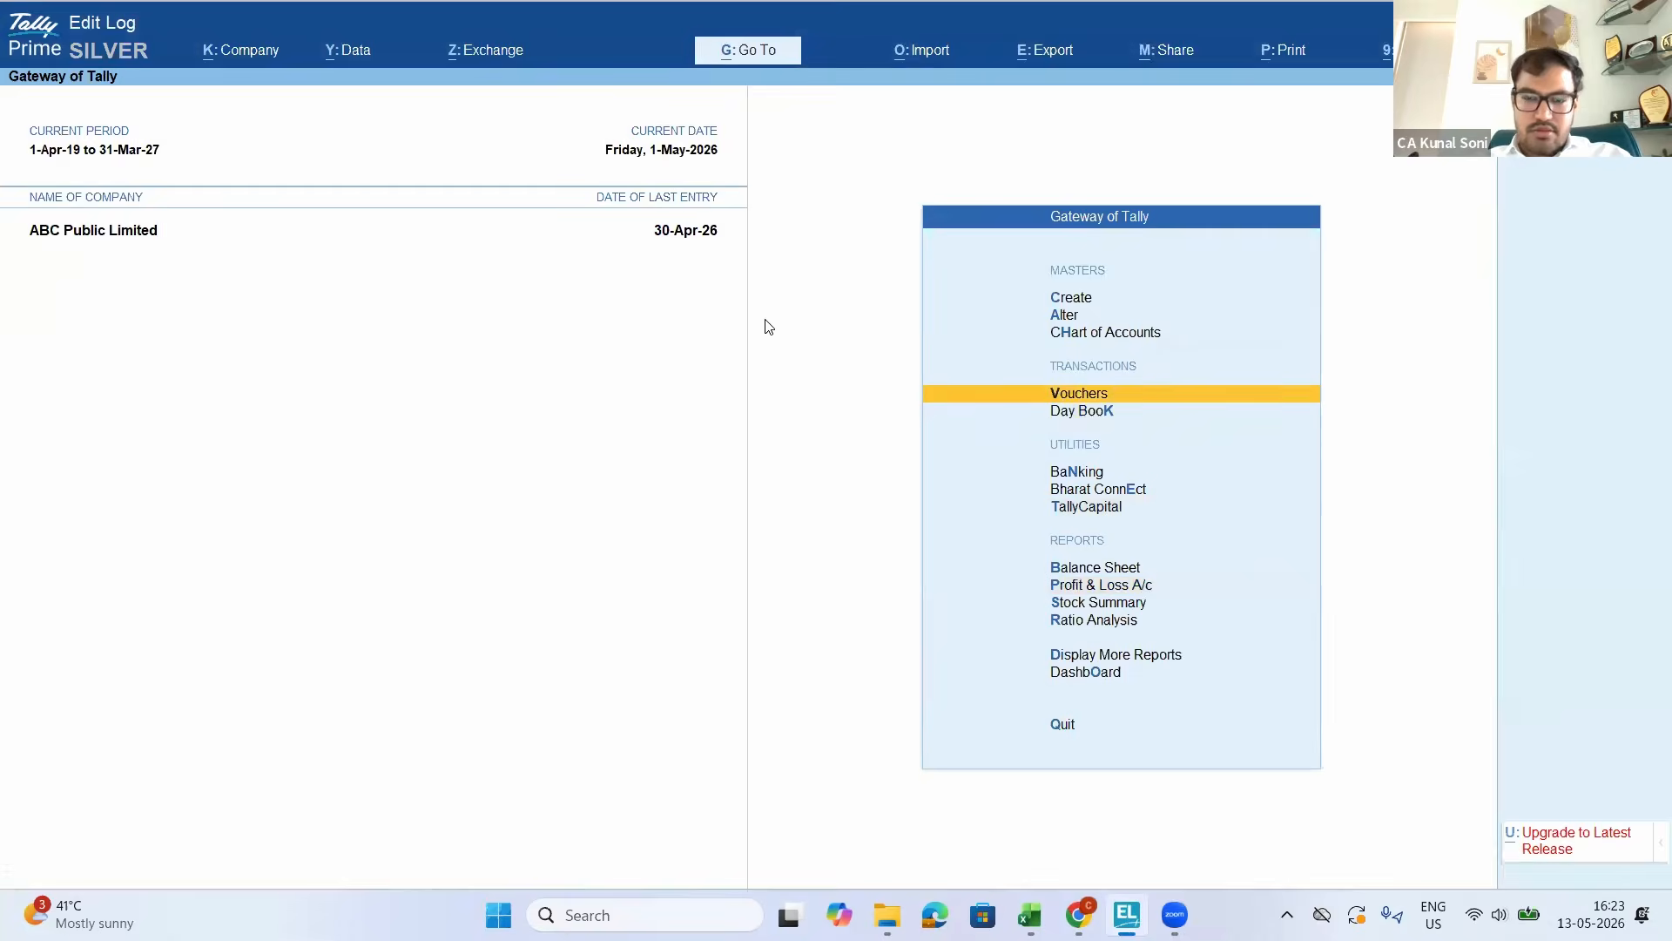
key("Return")
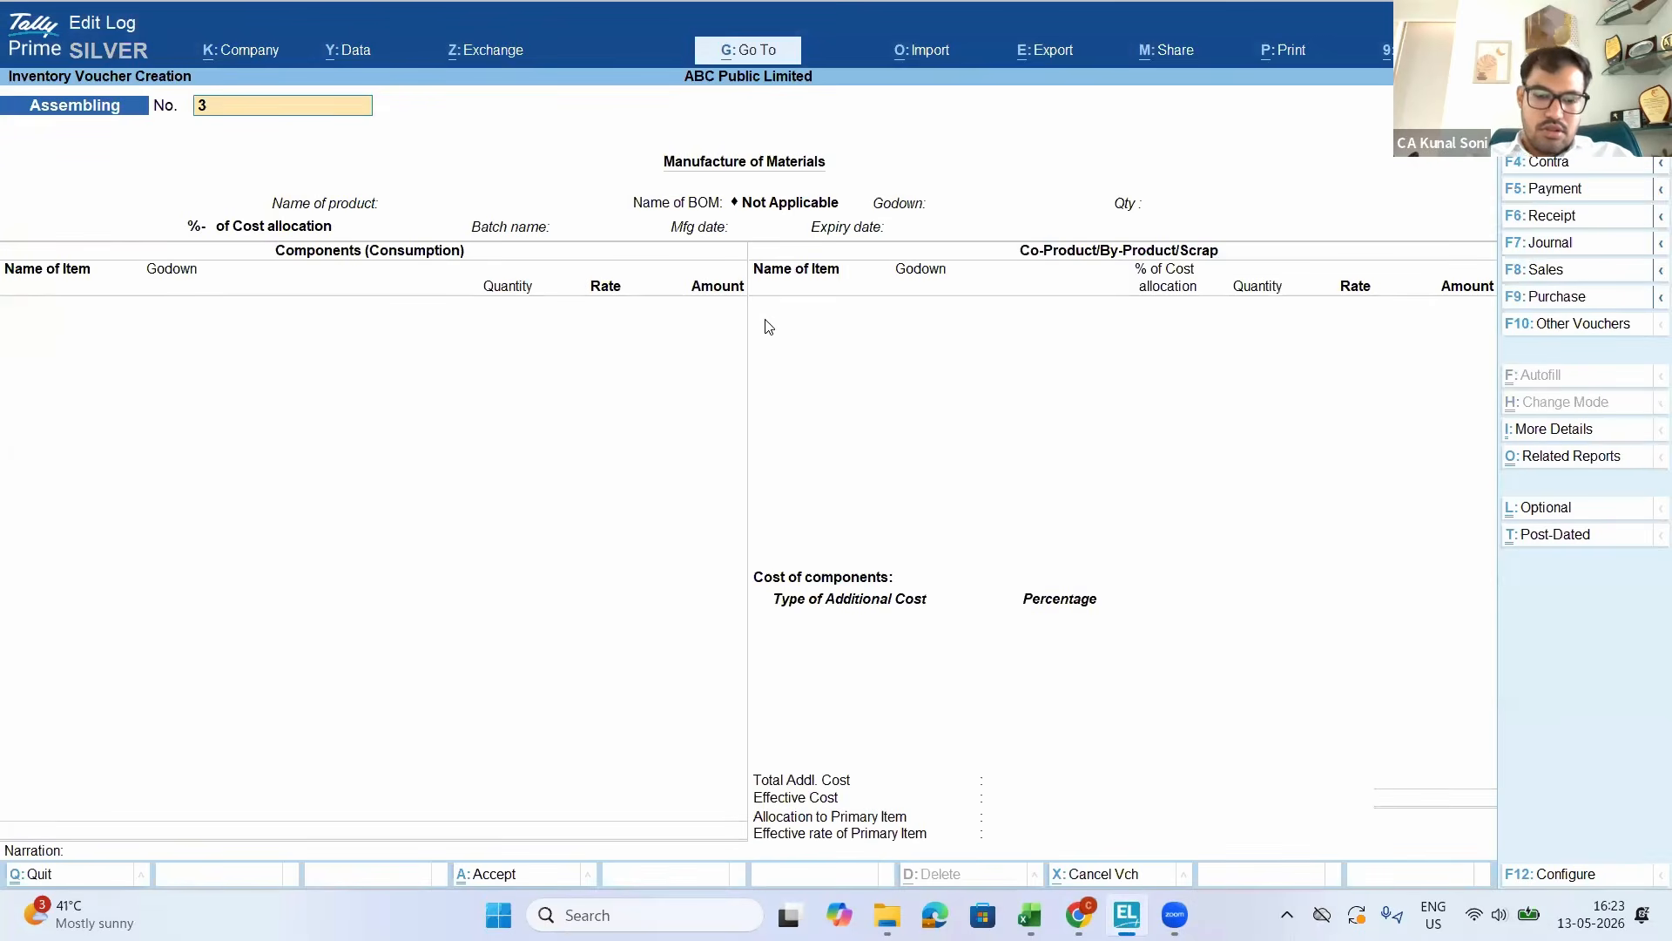
Switch to a new Purchase voucher and leave the supplier invoice number and date blank
key("F9")
key("Return")
key("Return")
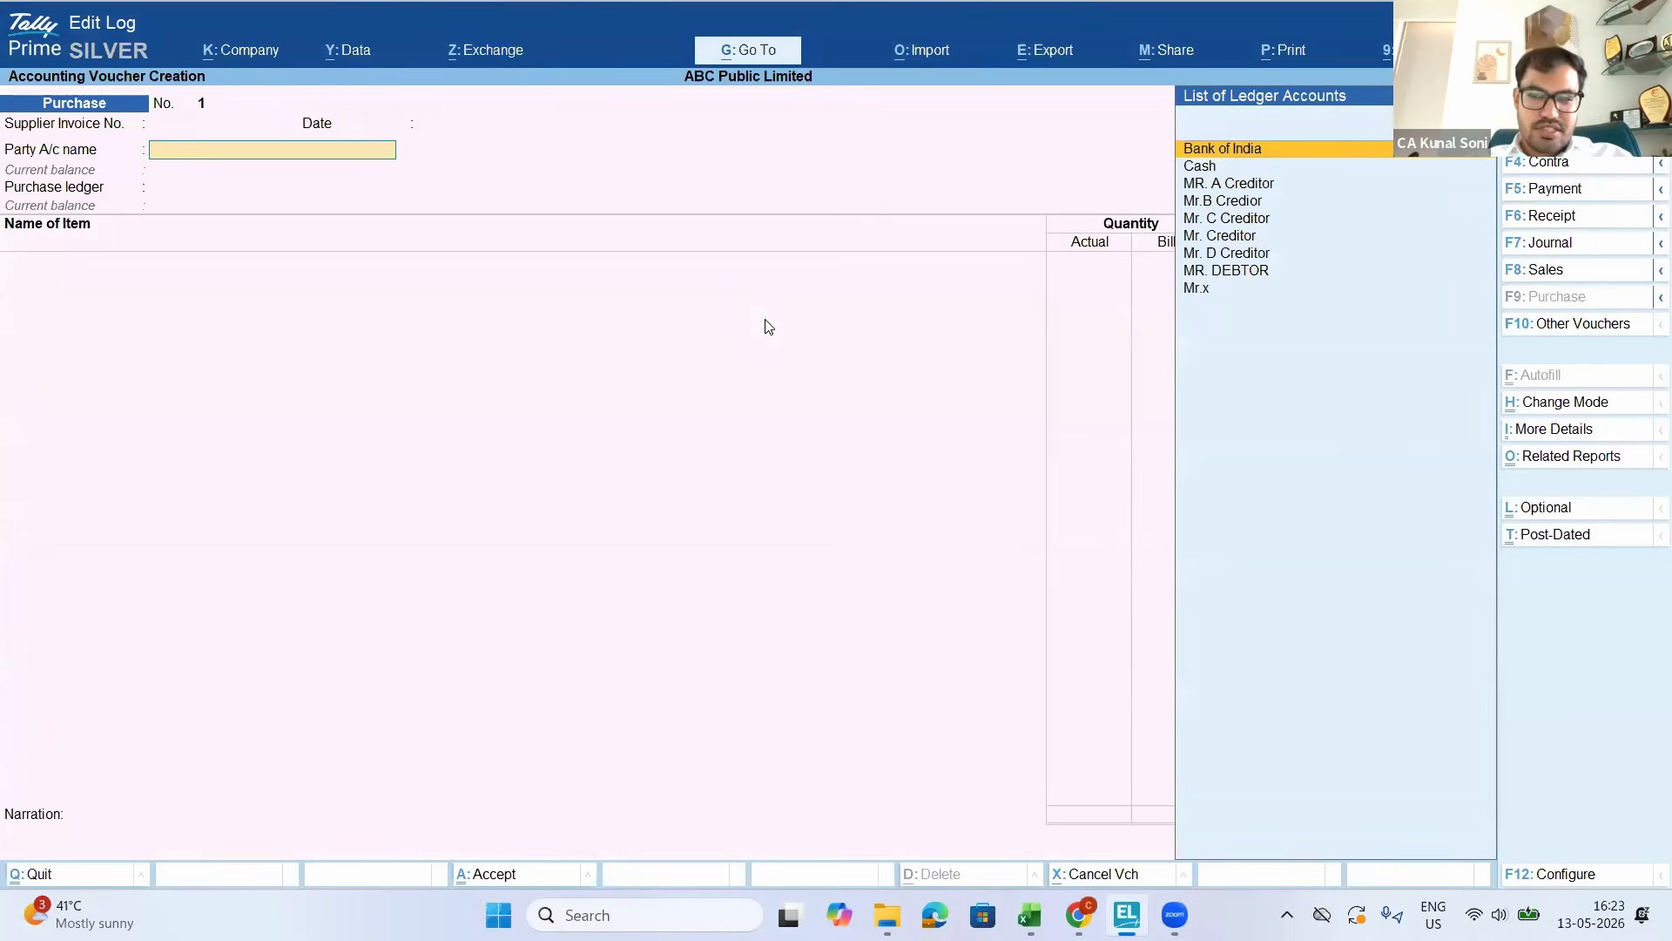
Choose A Creditor as the purchase voucher's party account, accept the party details and use the Purchase ledger
key("Down")
key("Down")
key("Down")
key("Down")
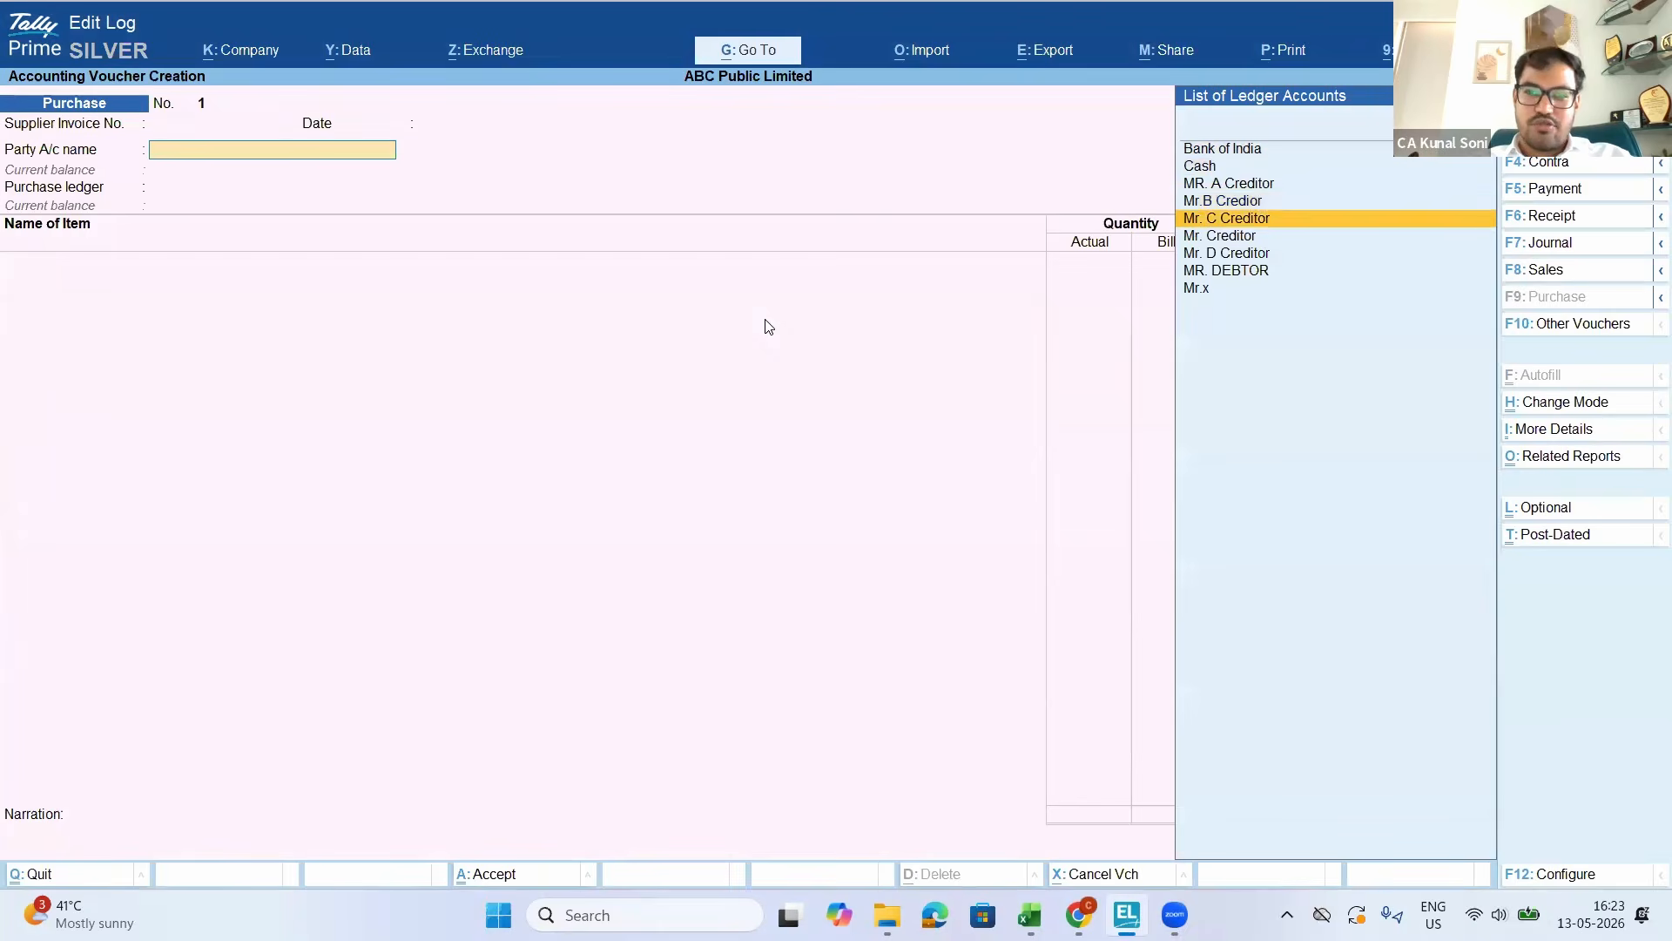
key("Up")
key("Up")
key("Down")
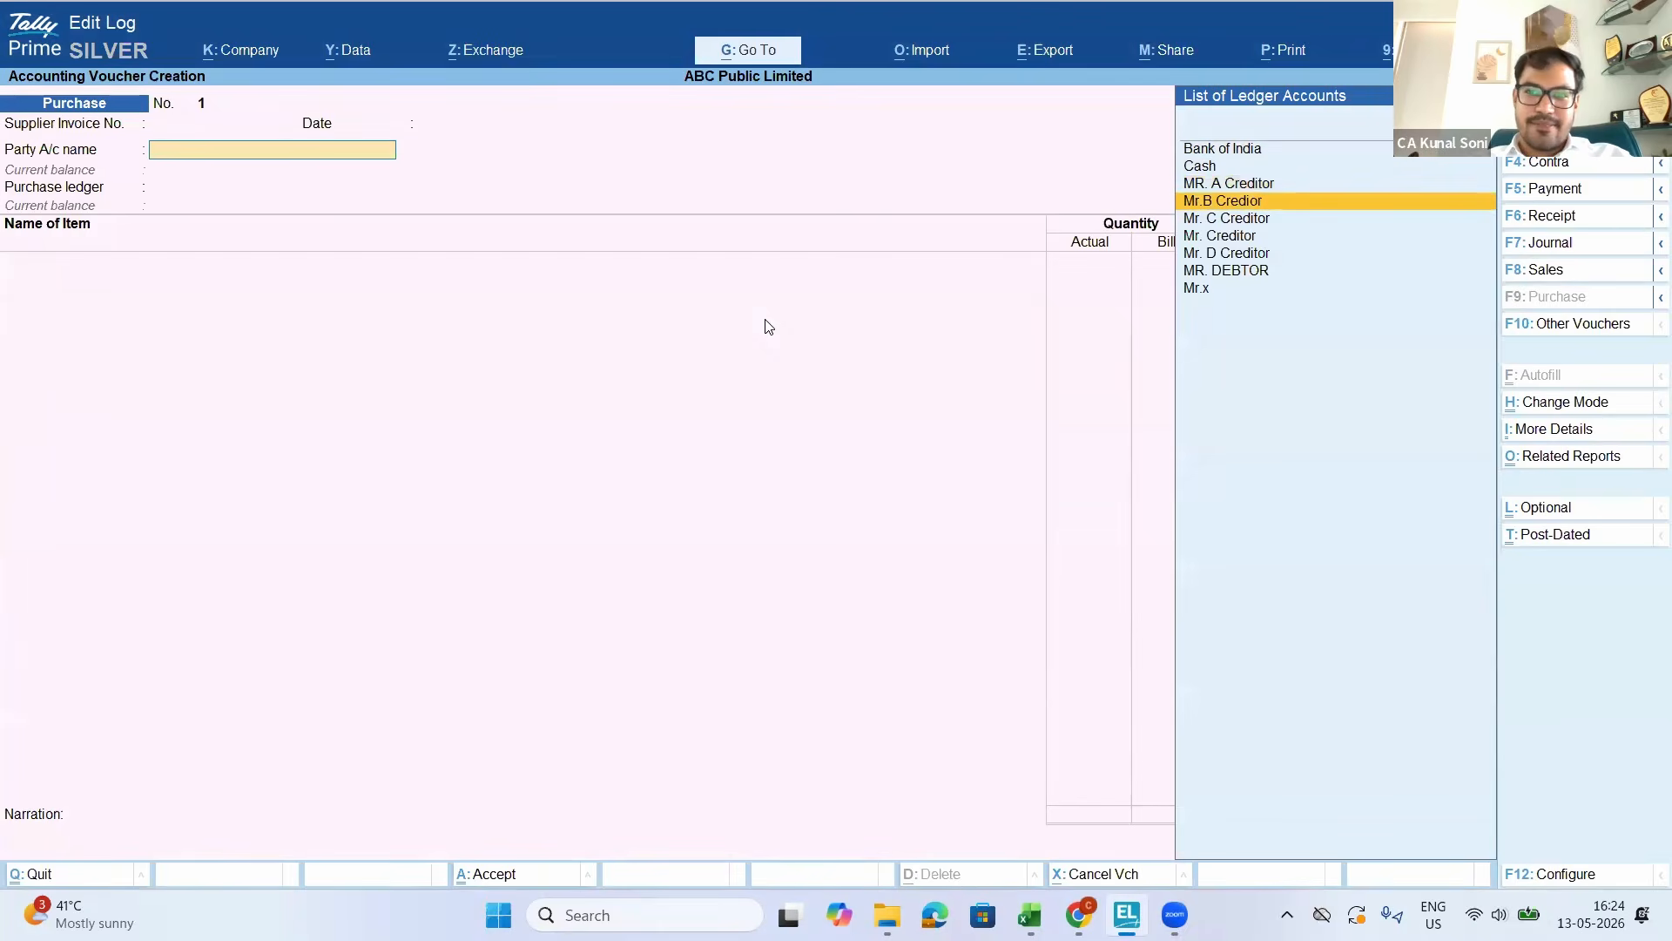
key("Up")
key("Return")
key("Escape")
key("Return")
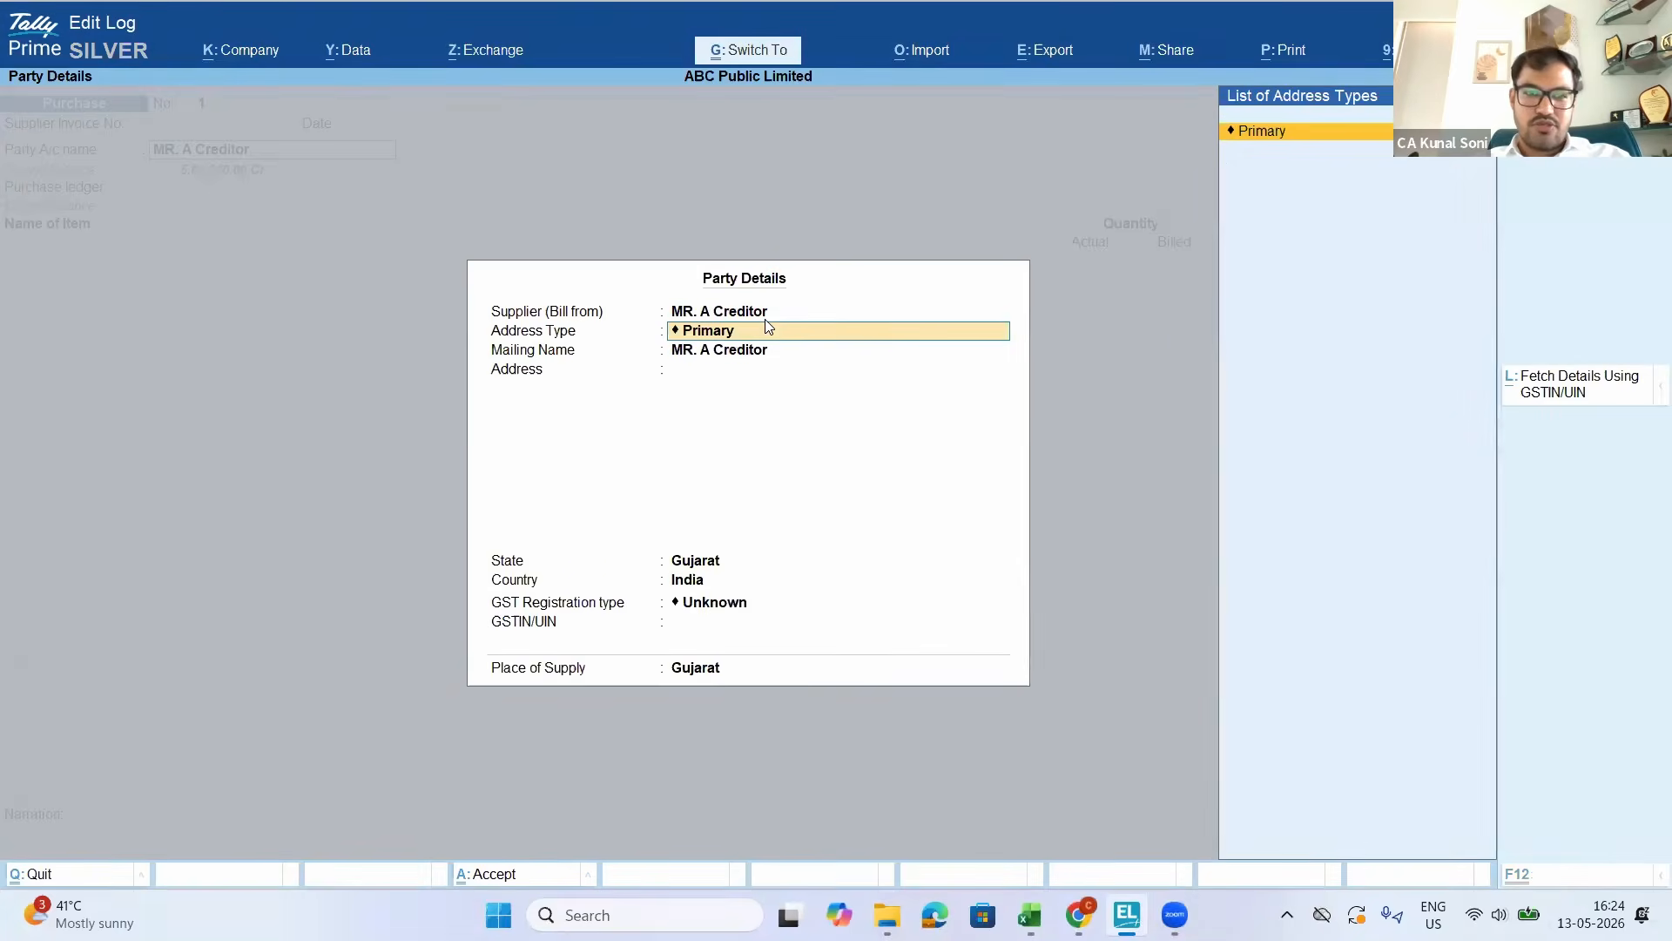
key("ctrl+a")
key("Return")
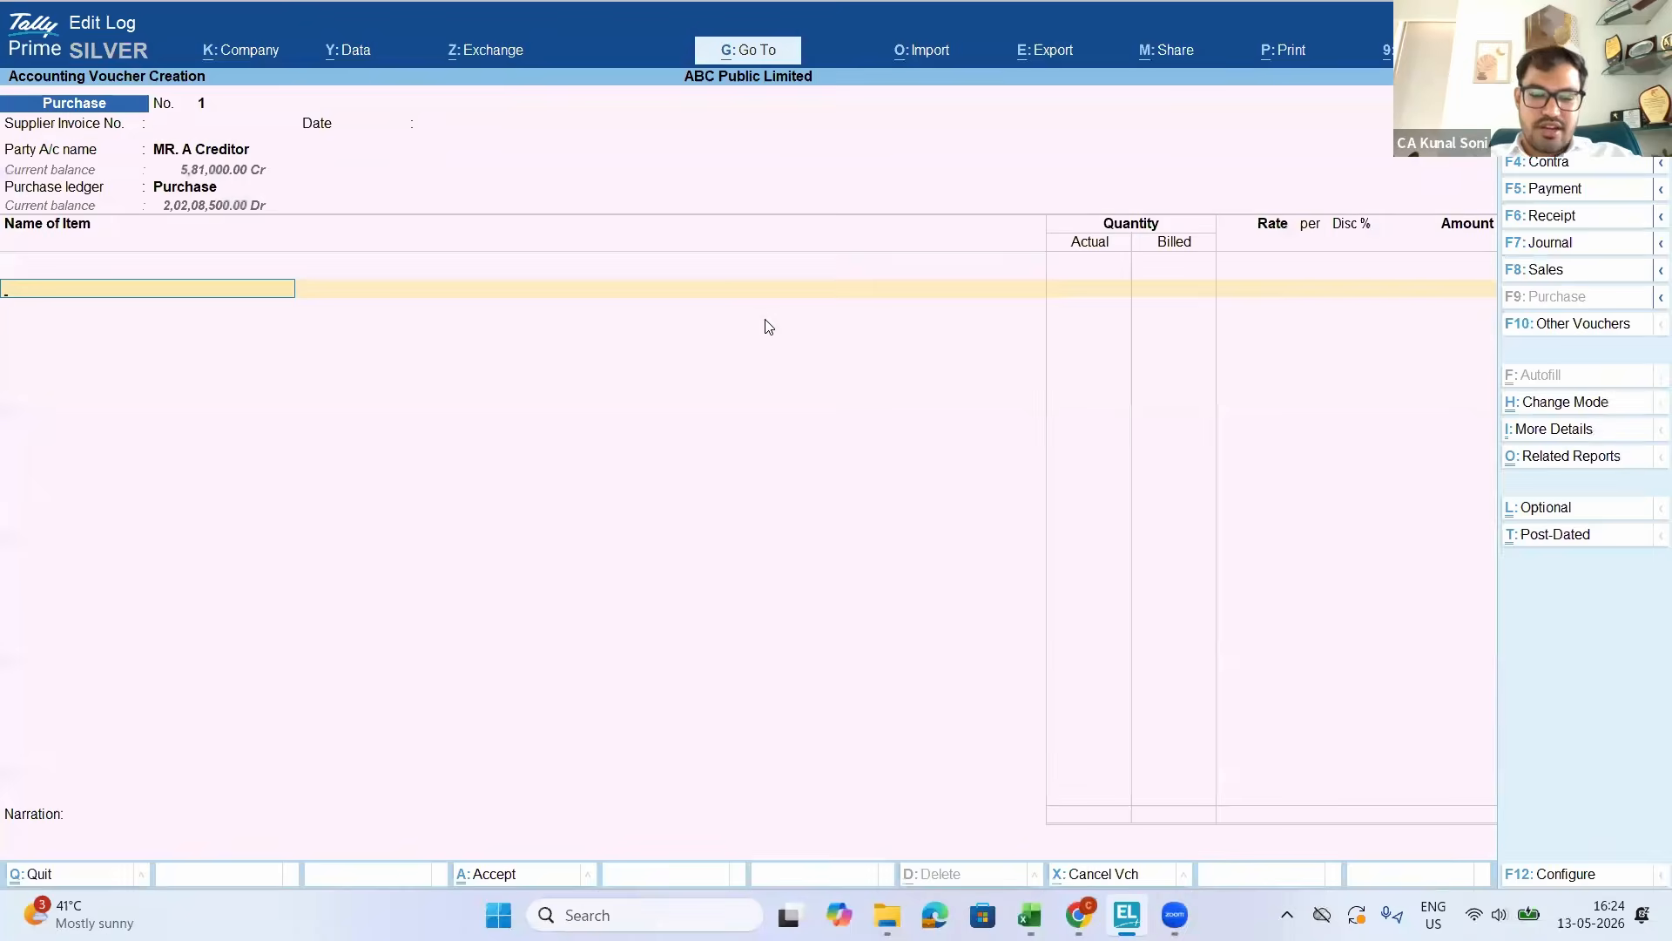
Add the Medicine item in Branch Godown with batch 006, leaving the tracking and order numbers as Not Applicable
type("Me")
key("Return")
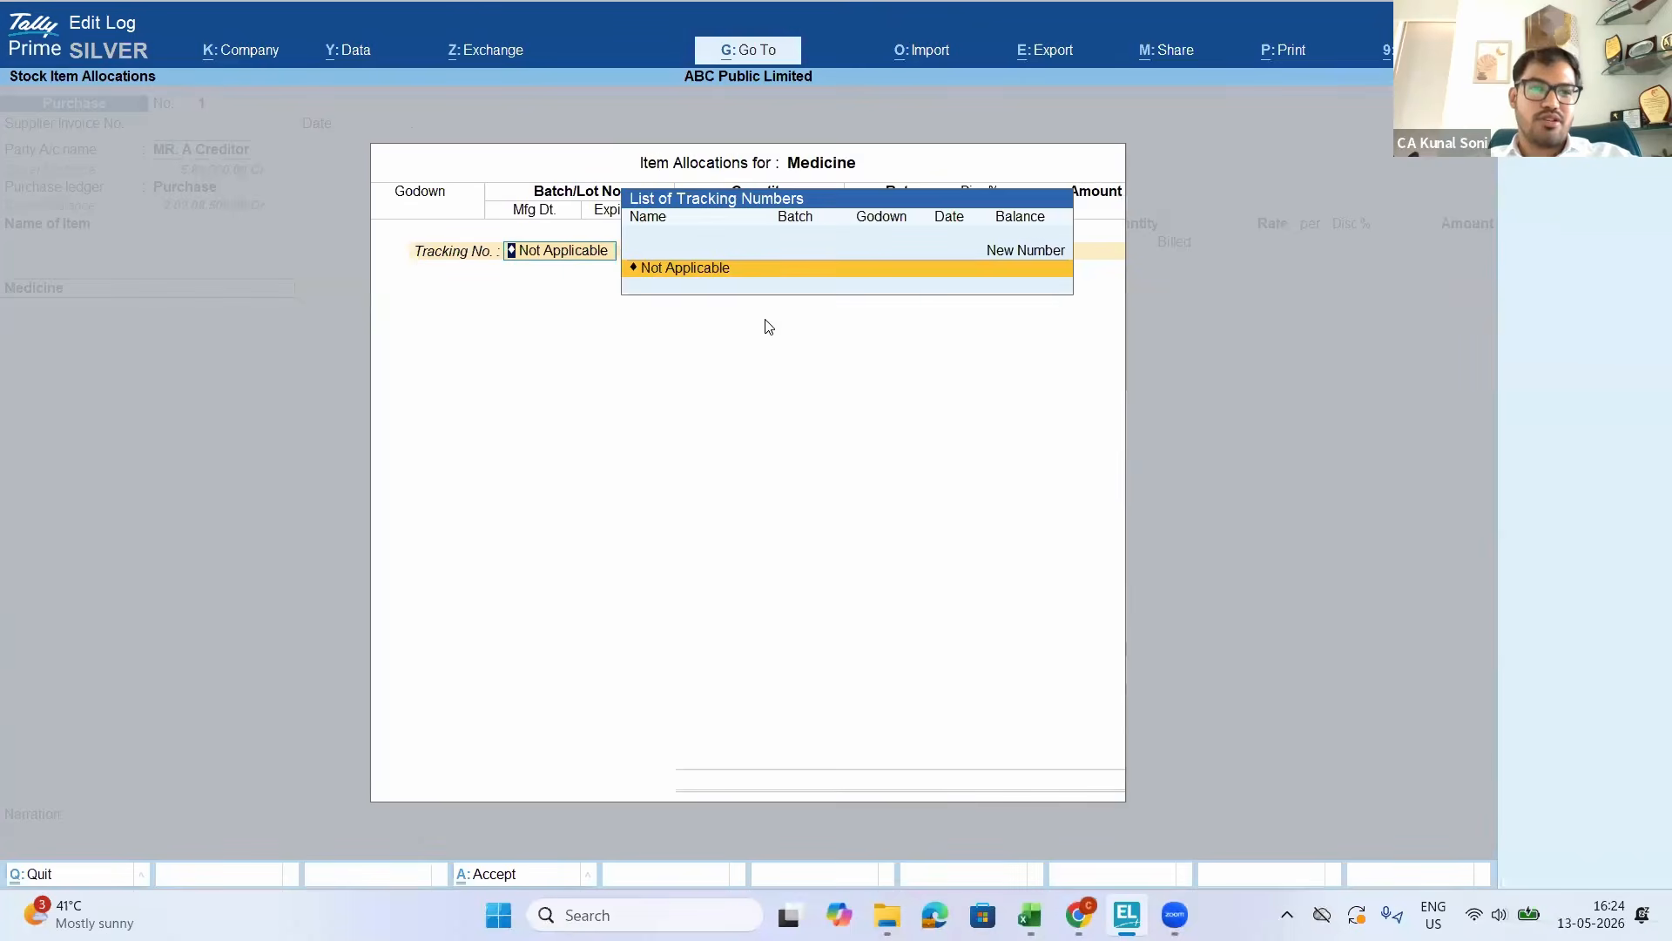
key("Return")
key("Return")
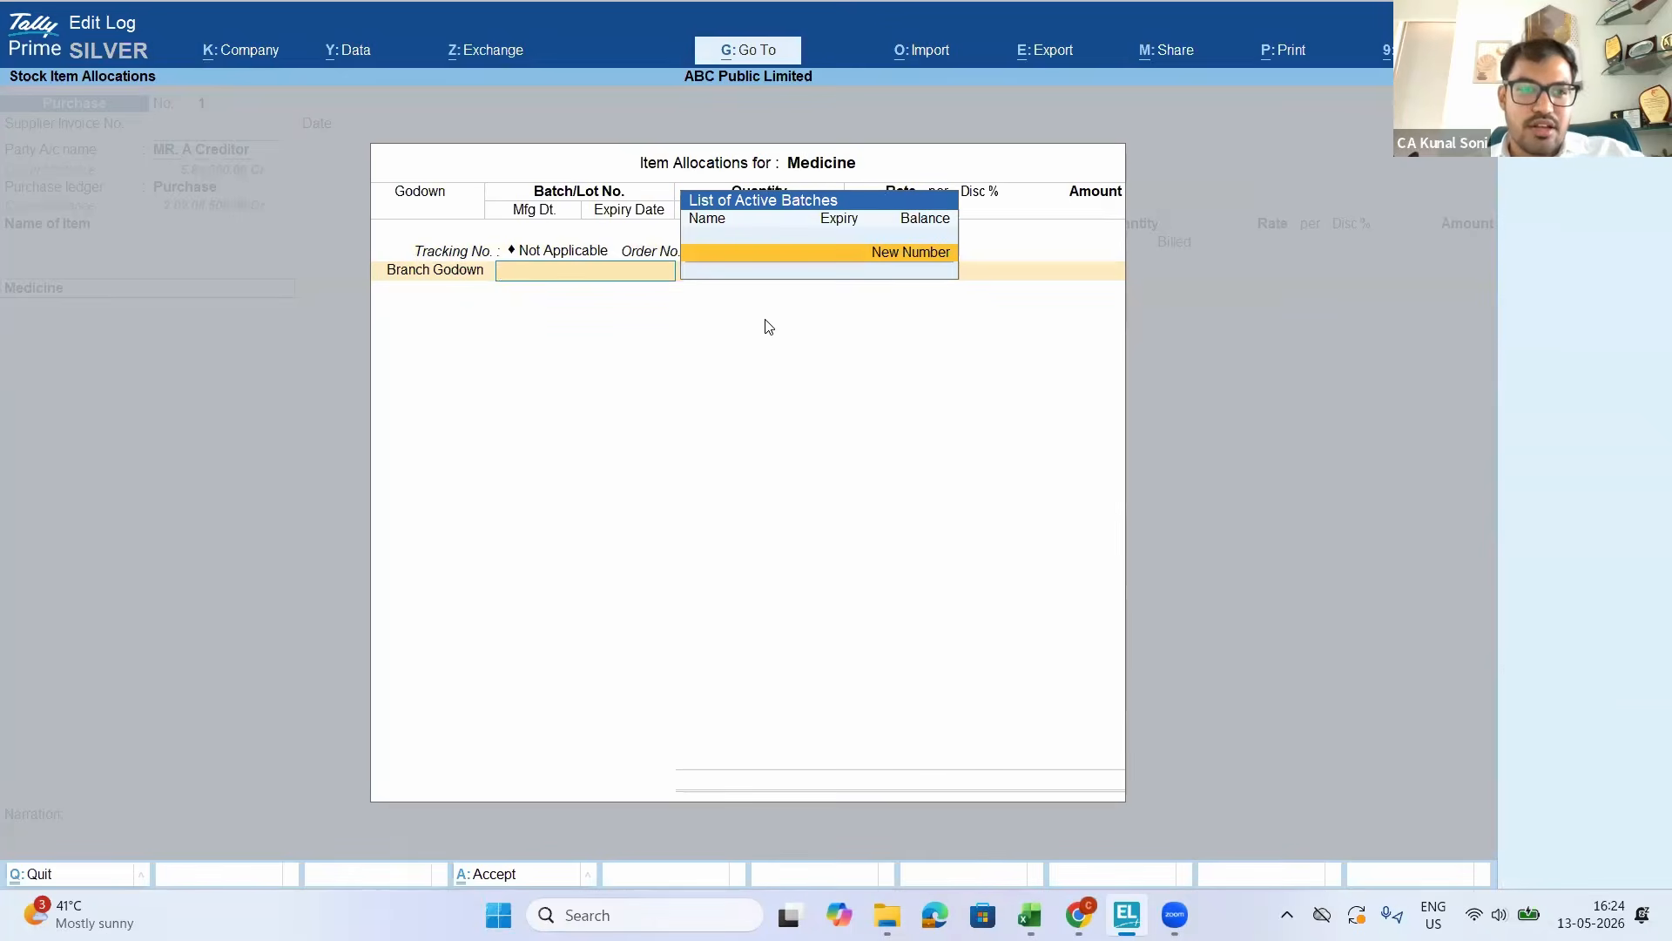
key("BackSpace")
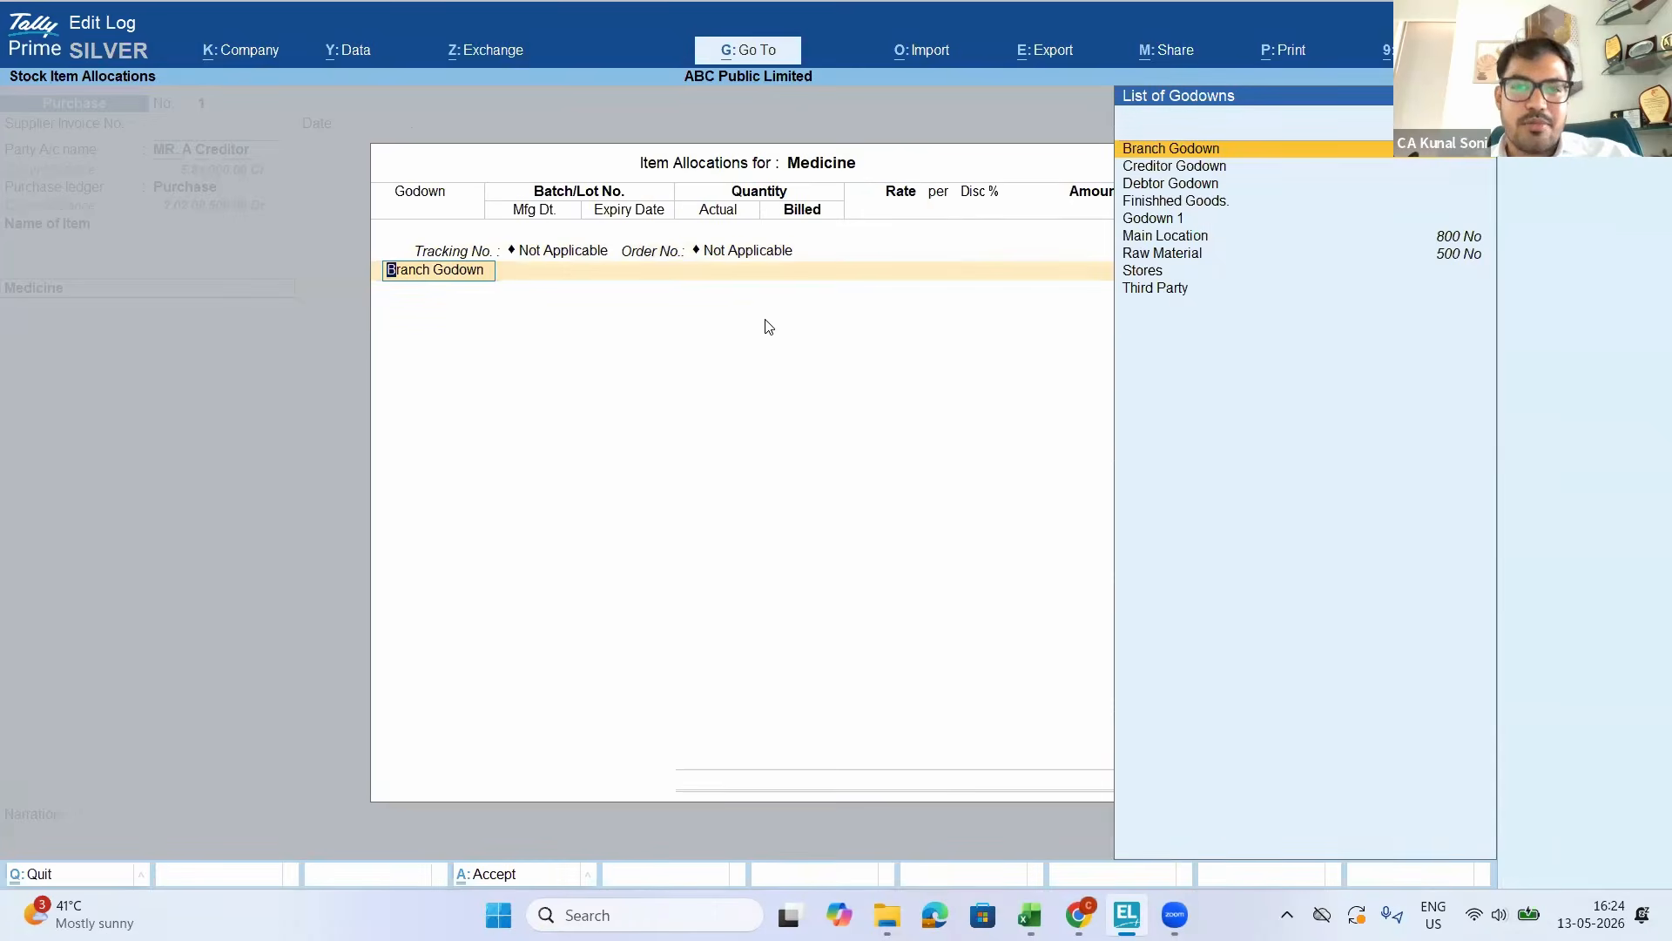
key("Return")
type("0")
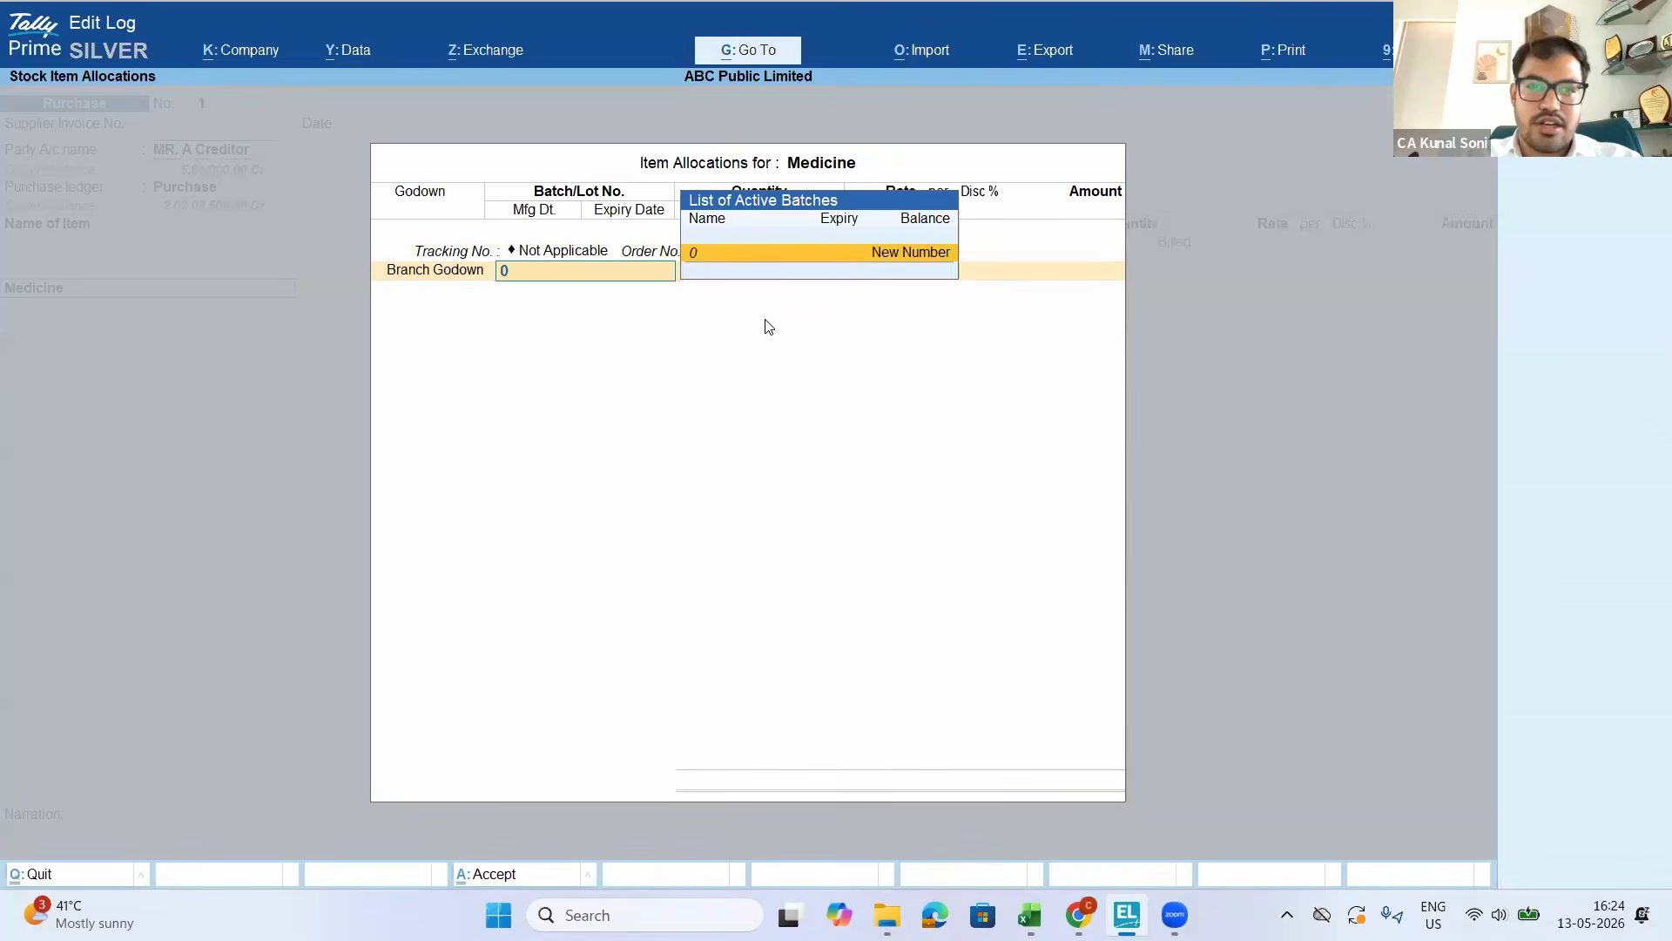
type("0")
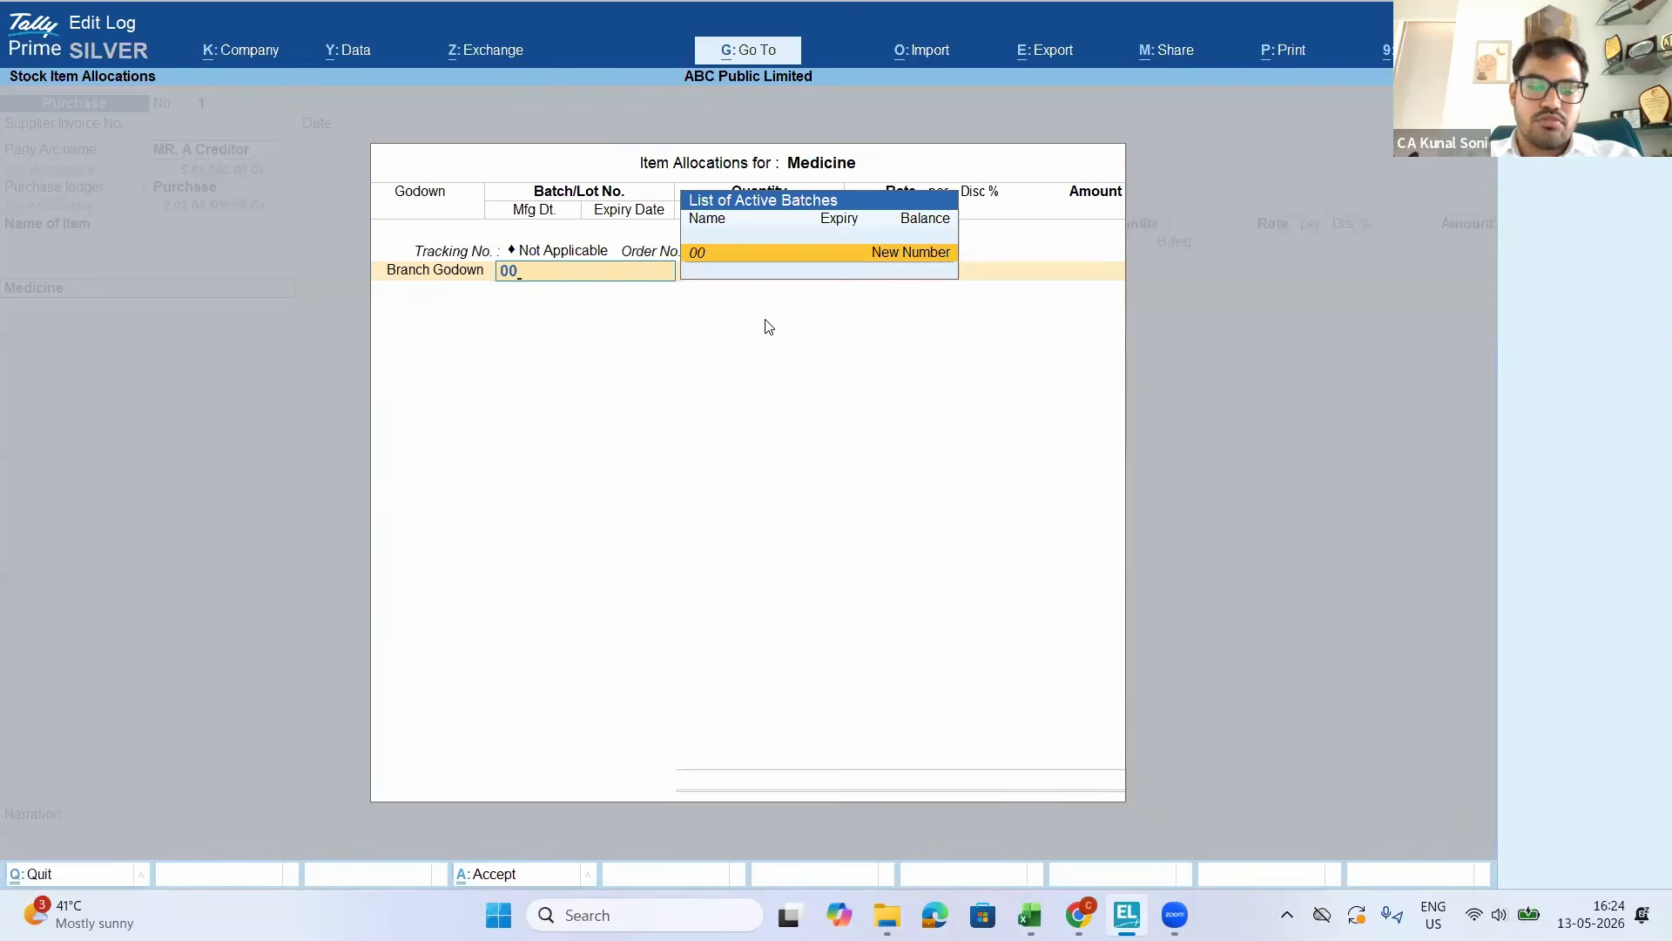
type("6")
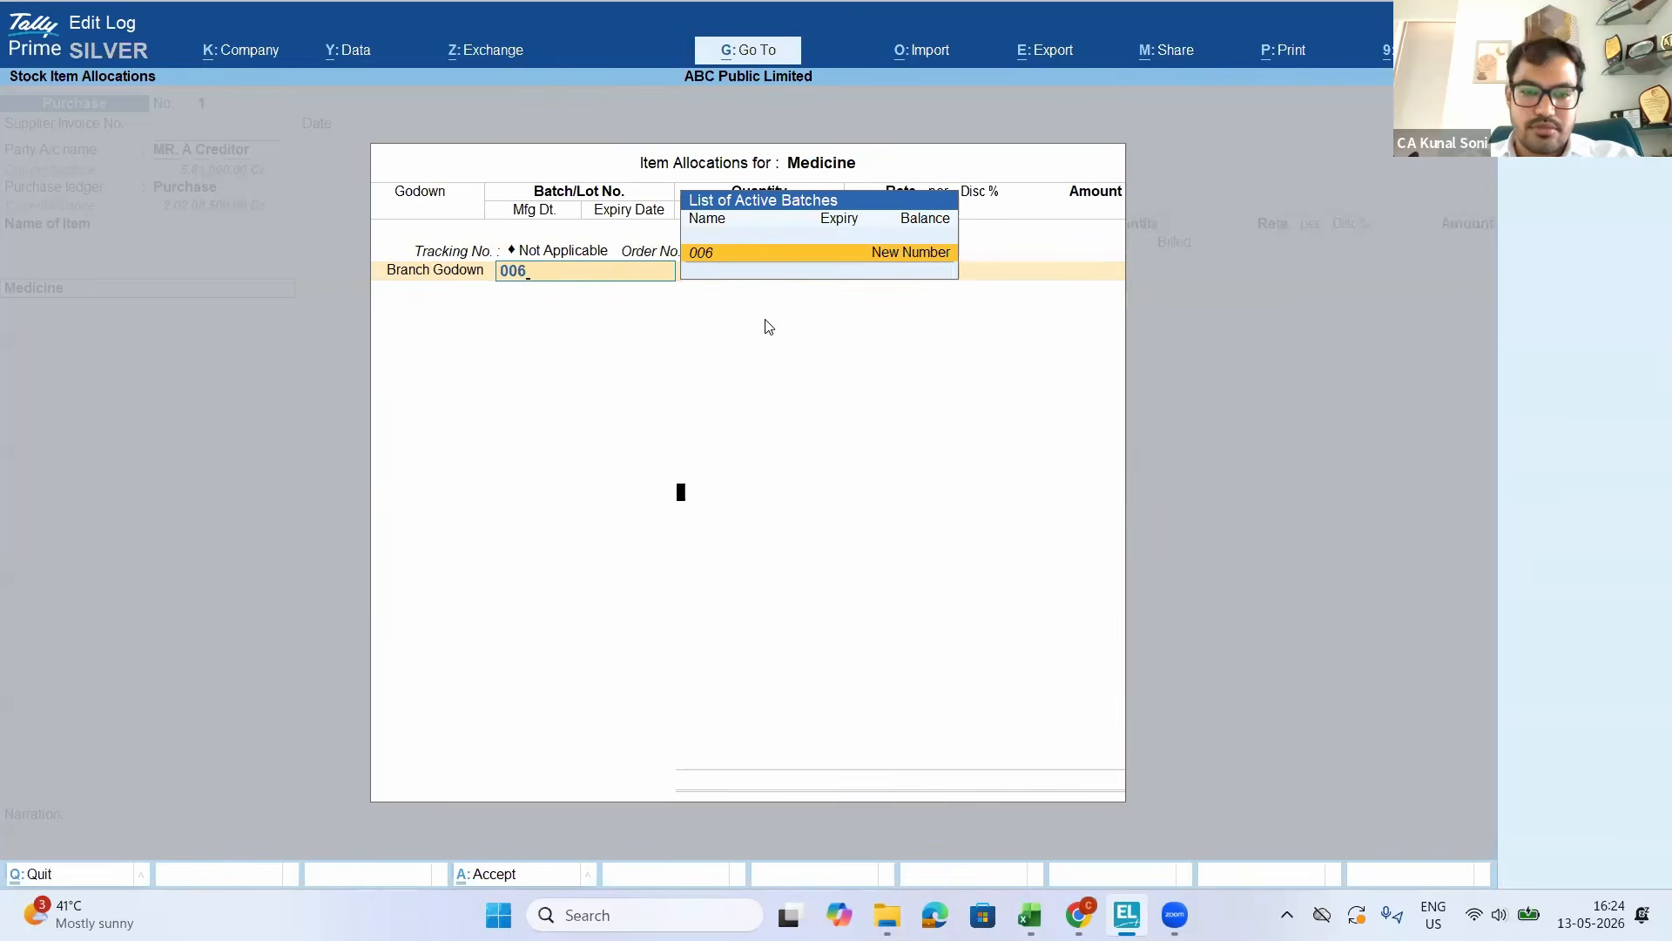
key("Return")
Set batch 006's quantity to 50 No at rate 250 with expiry 31-May-26, and end the allocation list
type("50")
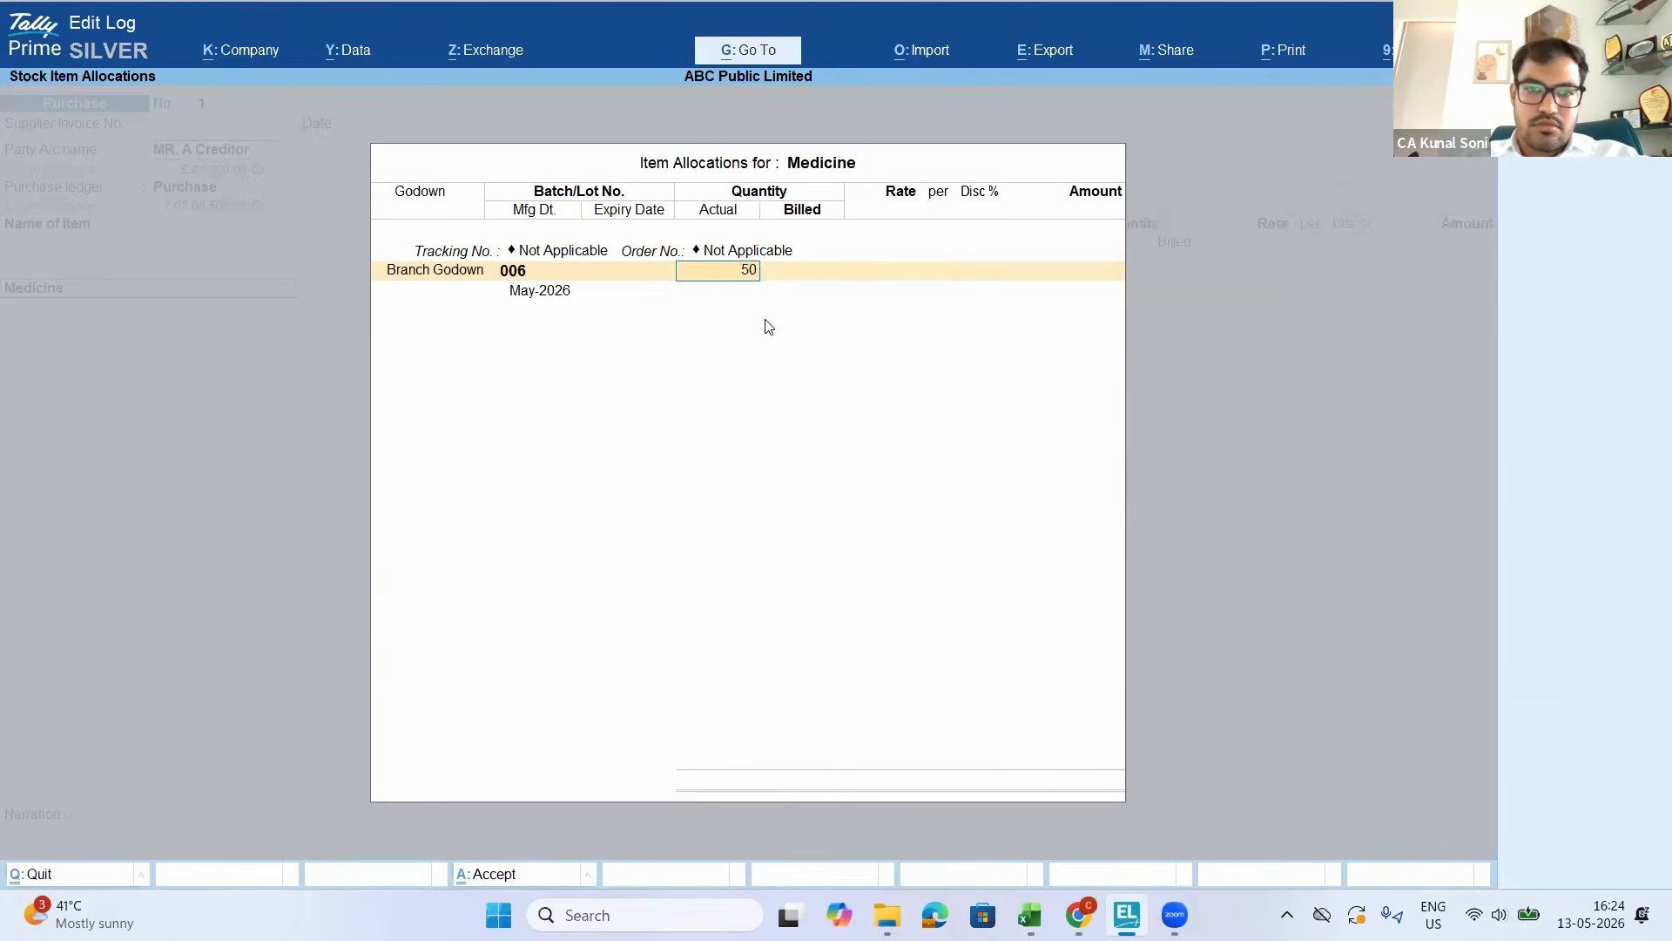
key("Return")
key("Return")
key("Return")
key("Return")
key("Return")
key("Return")
key("Return")
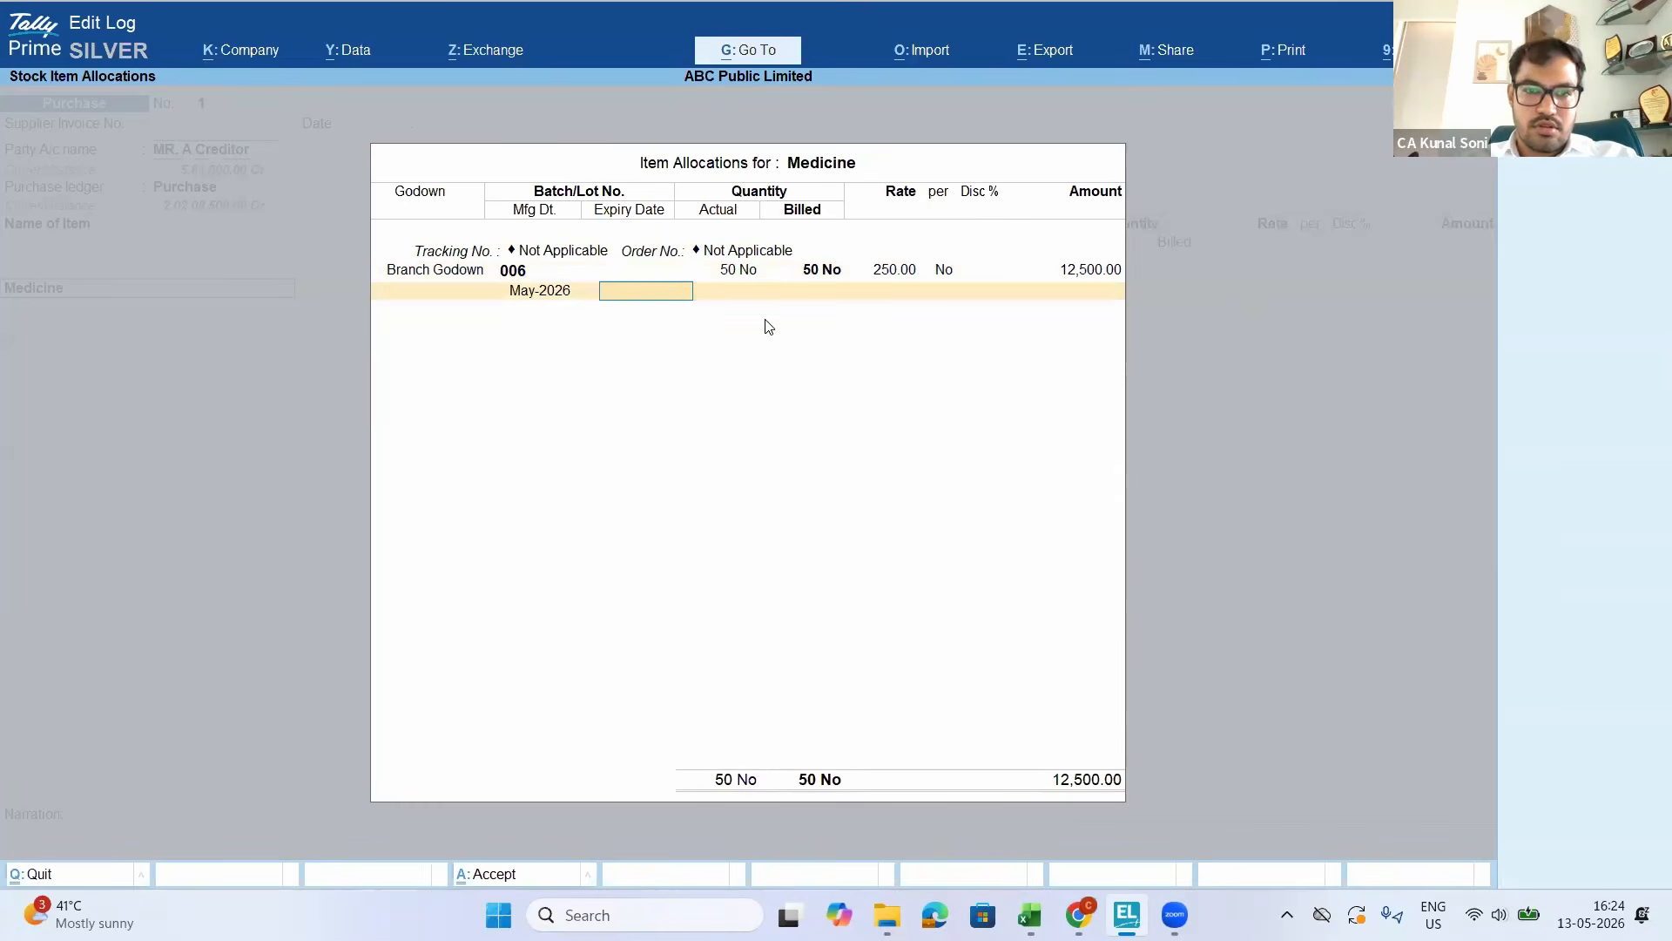
key("BackSpace")
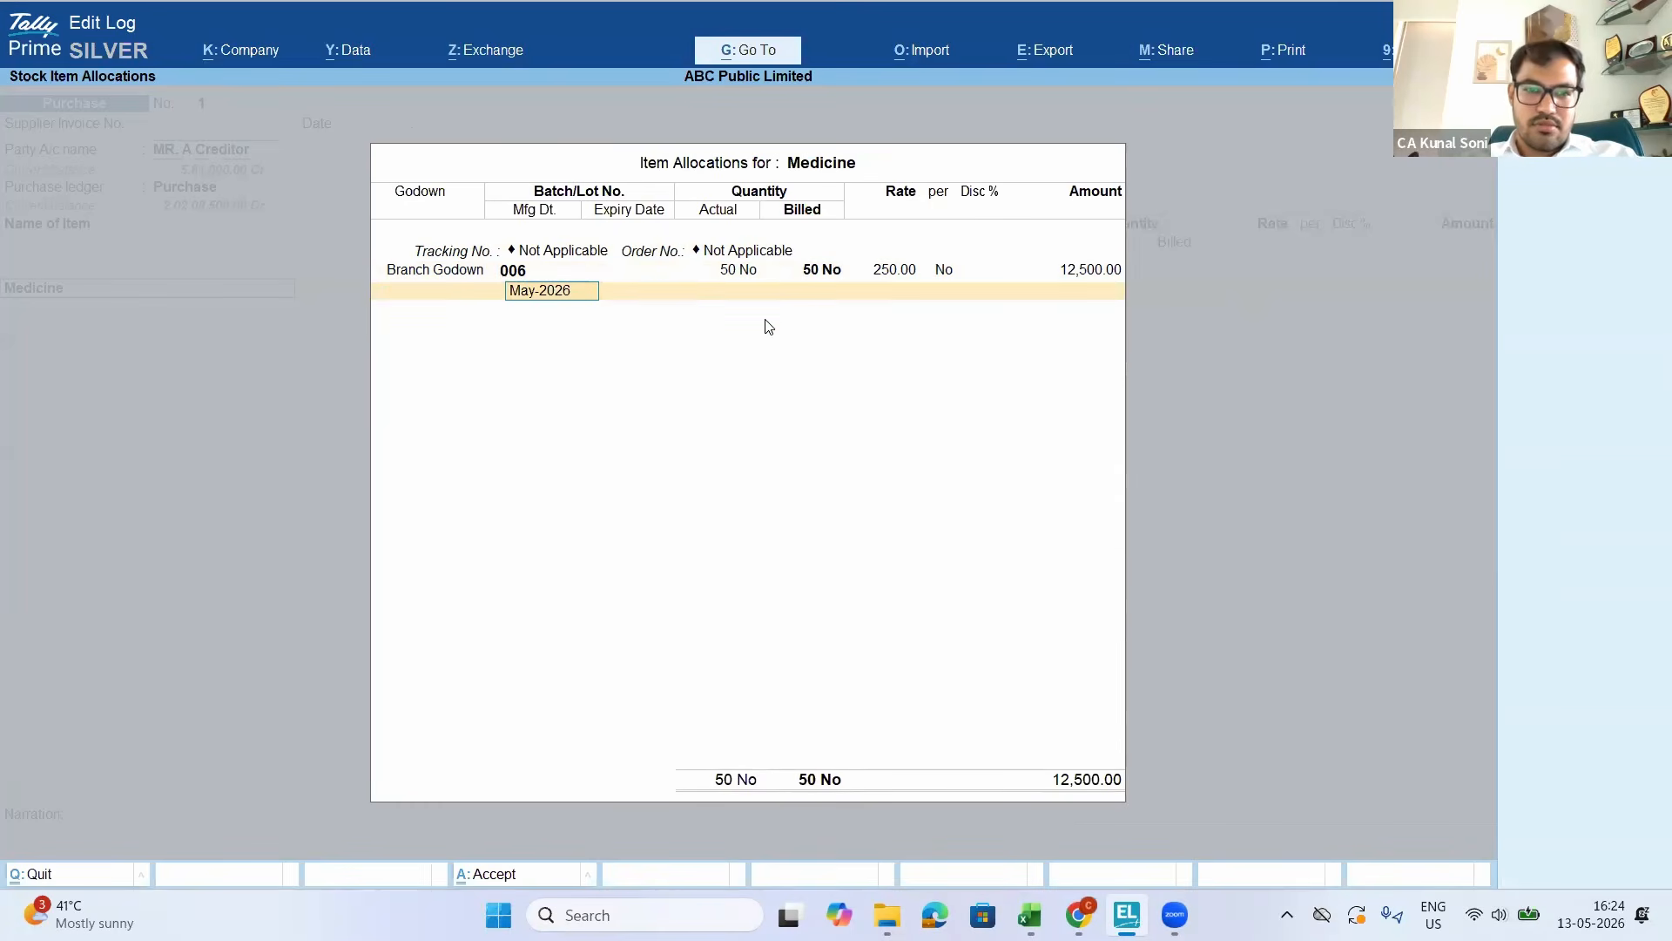
key("Return")
type("ma")
key("Return")
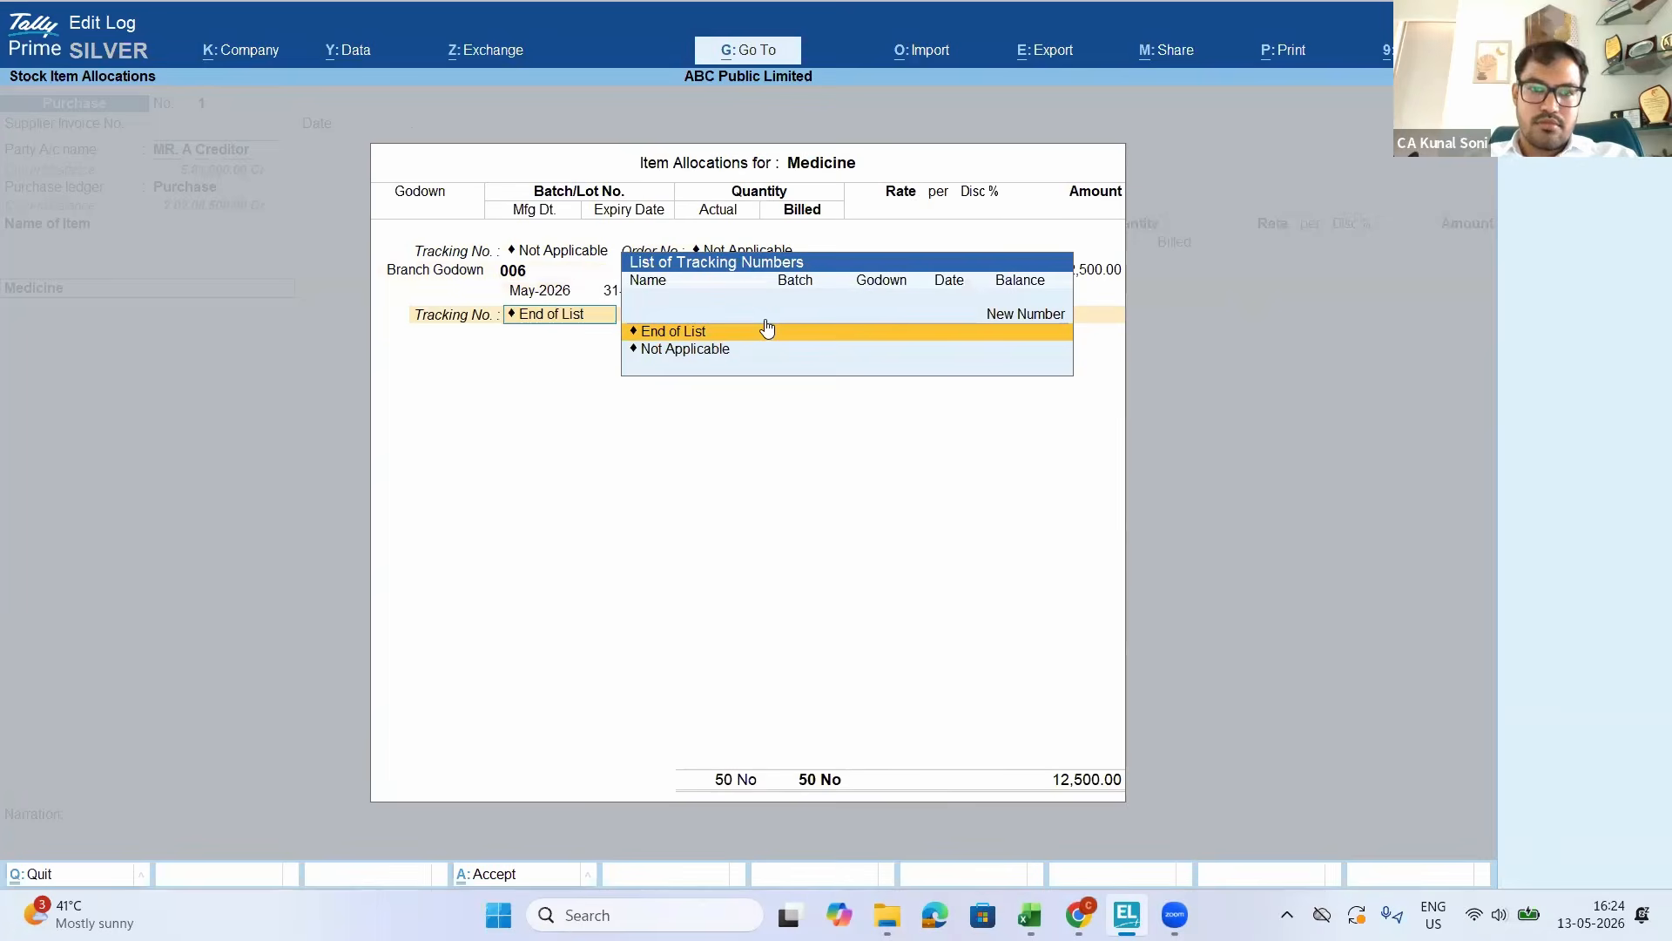
key("Return")
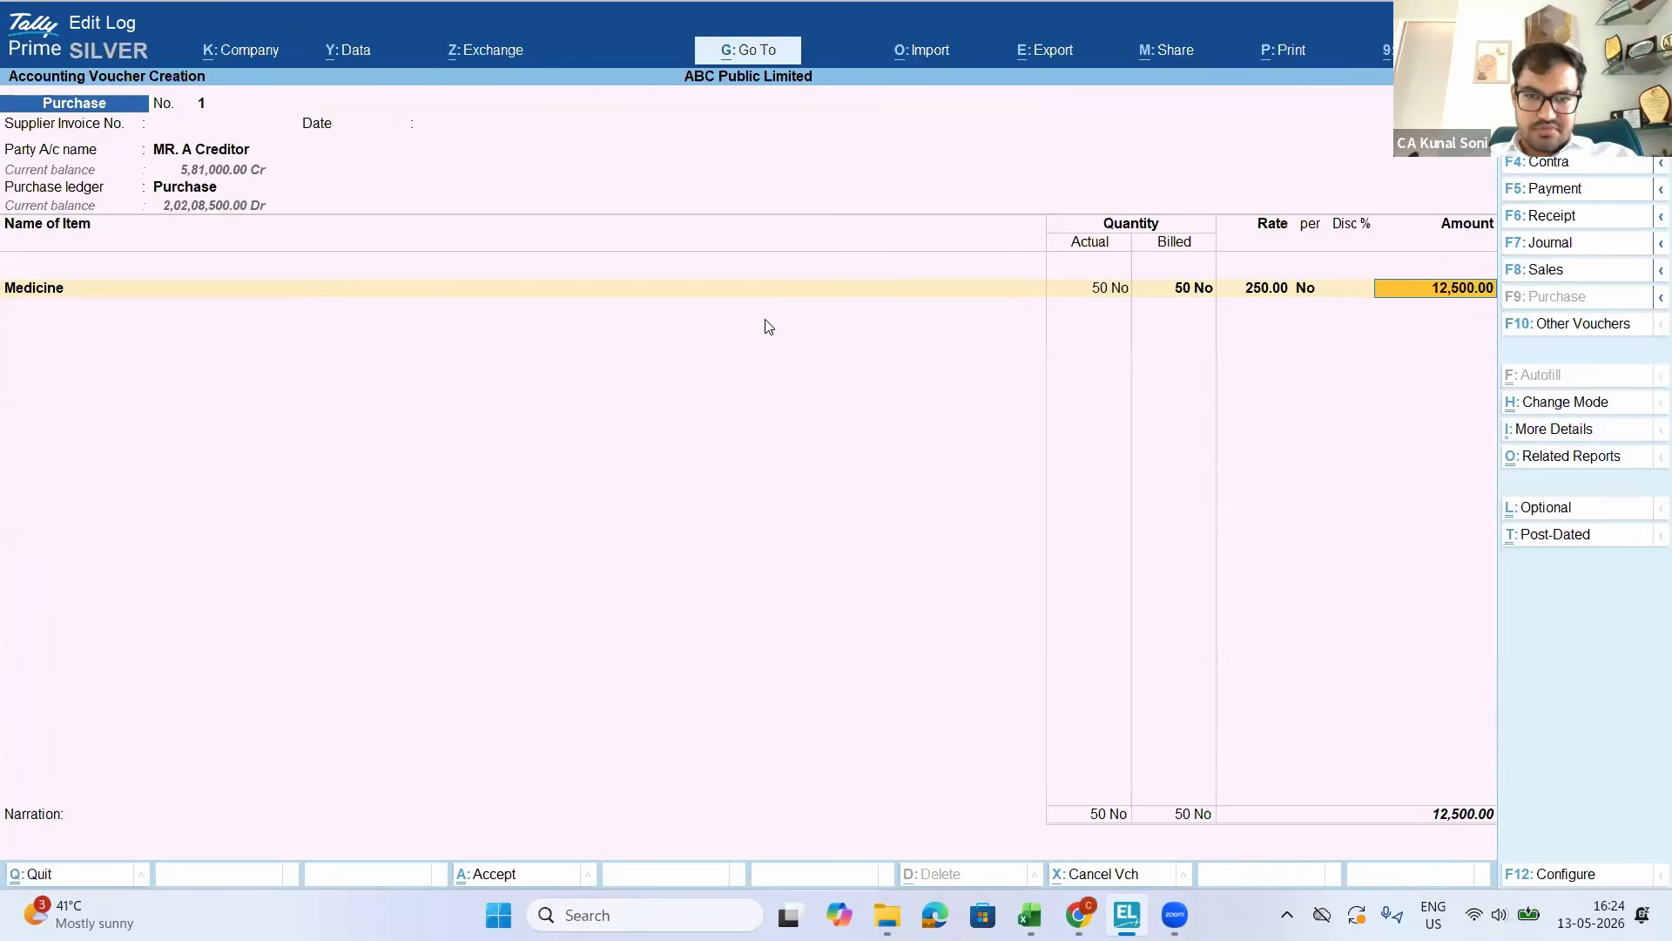
Accept Medicine's amount and its GST rate details as per Masters/Company
key("Return")
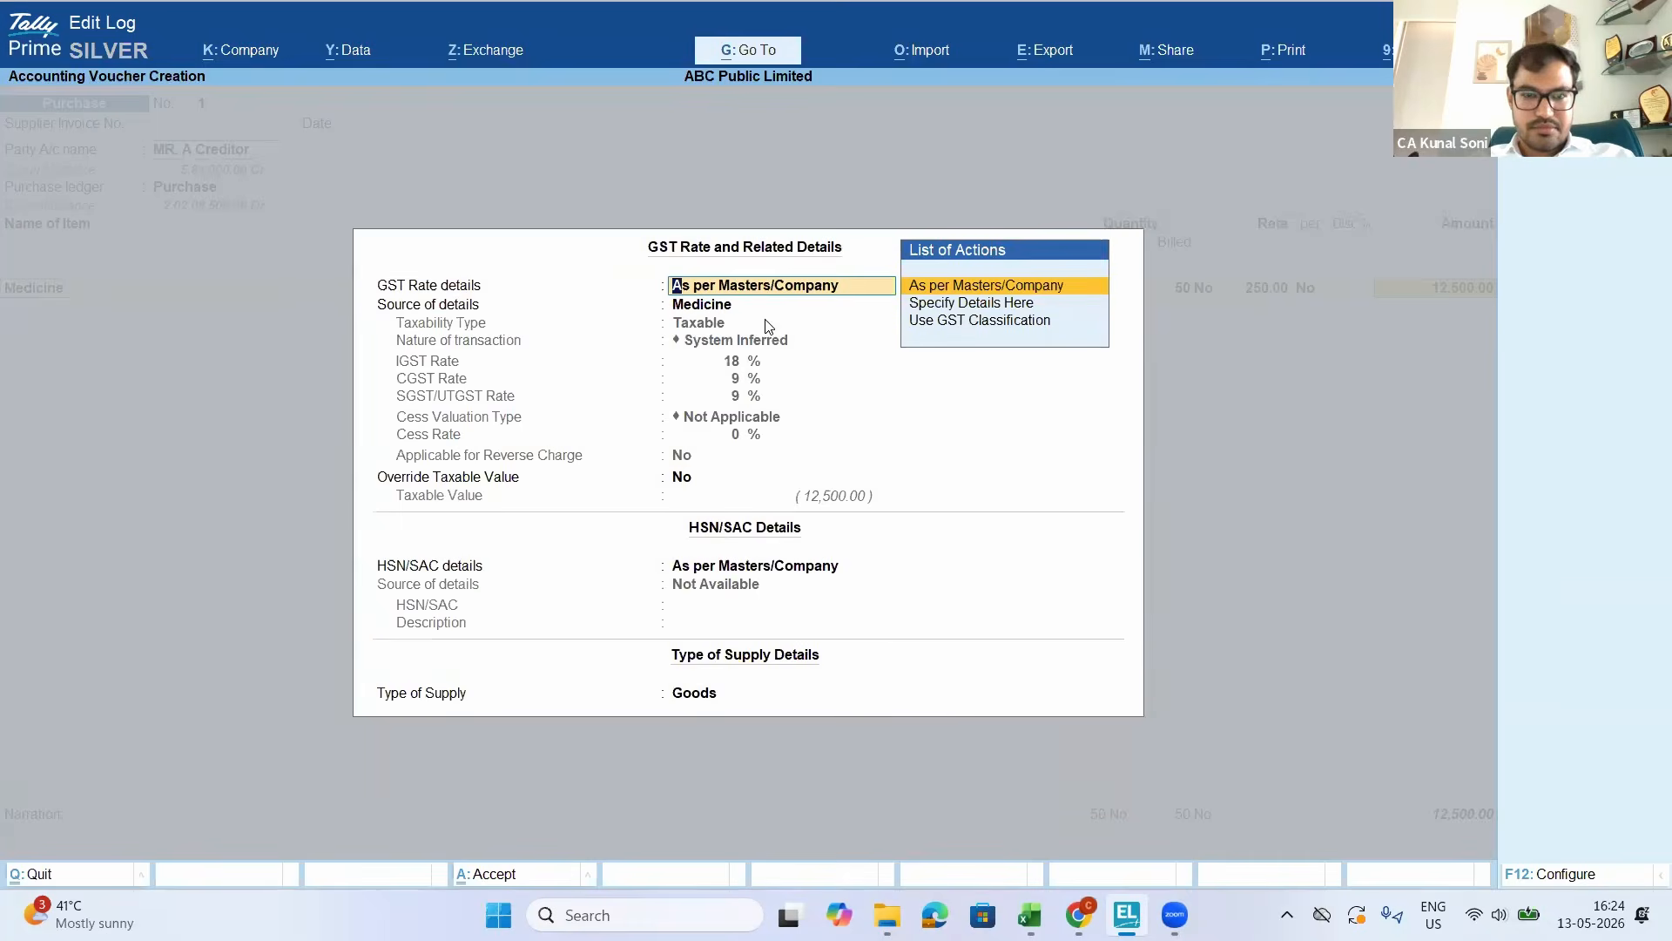
key("Escape")
key("Return")
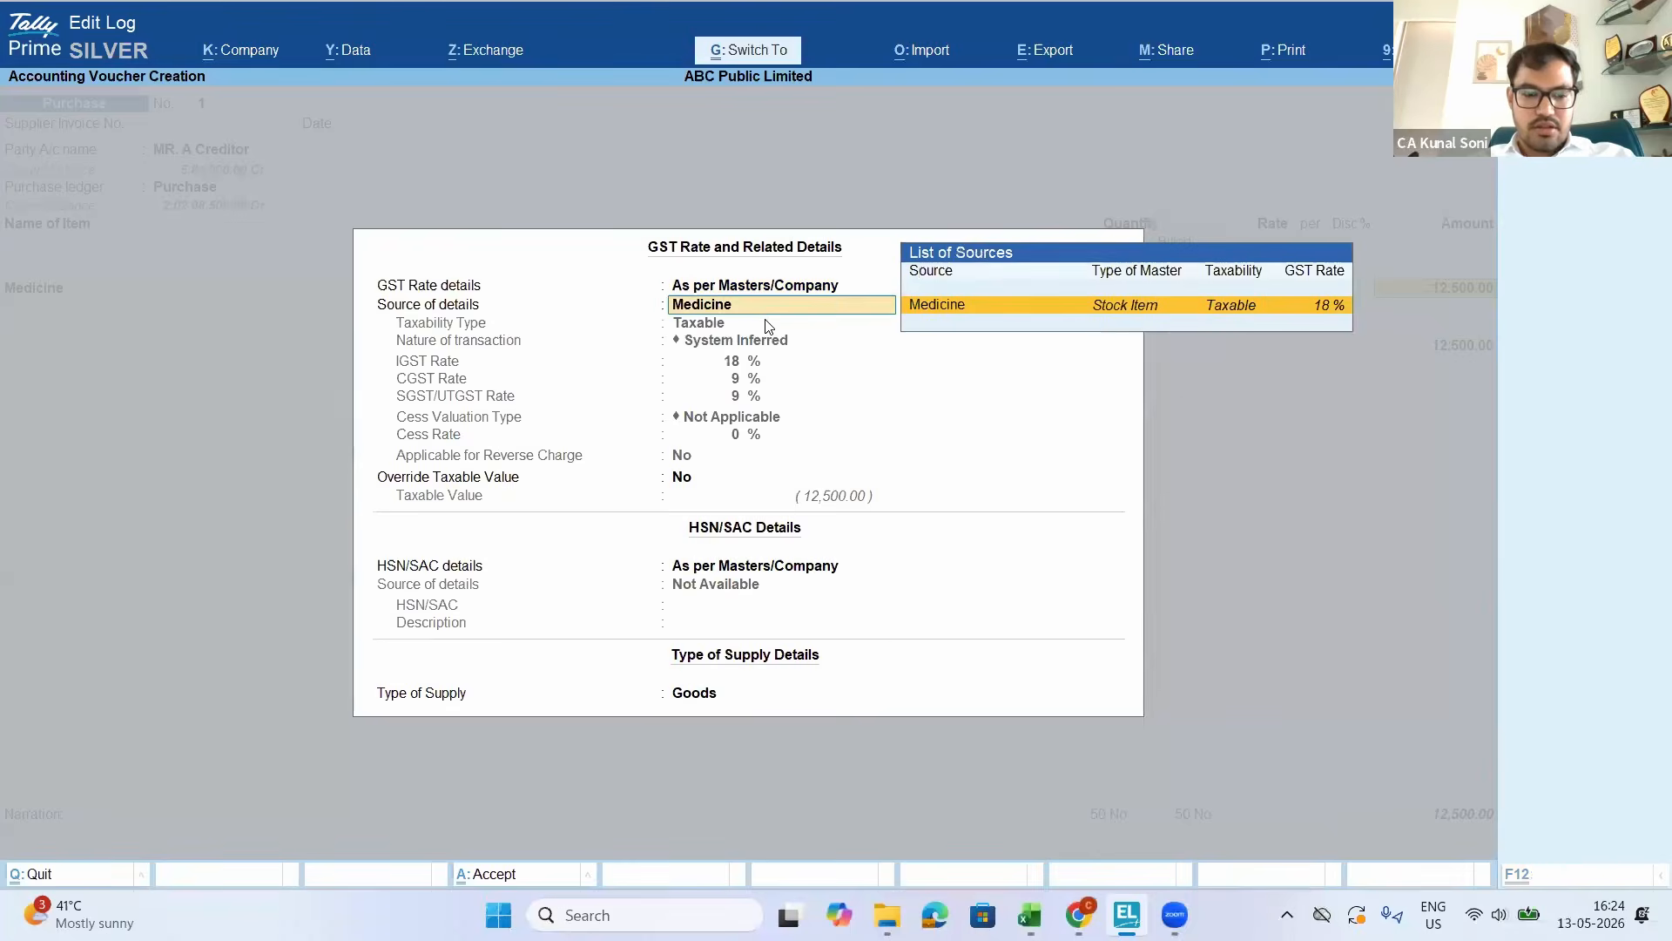
key("ctrl+a")
Go back into Medicine's item allocations and proceed past batch 006 to a new allocation line
key("BackSpace")
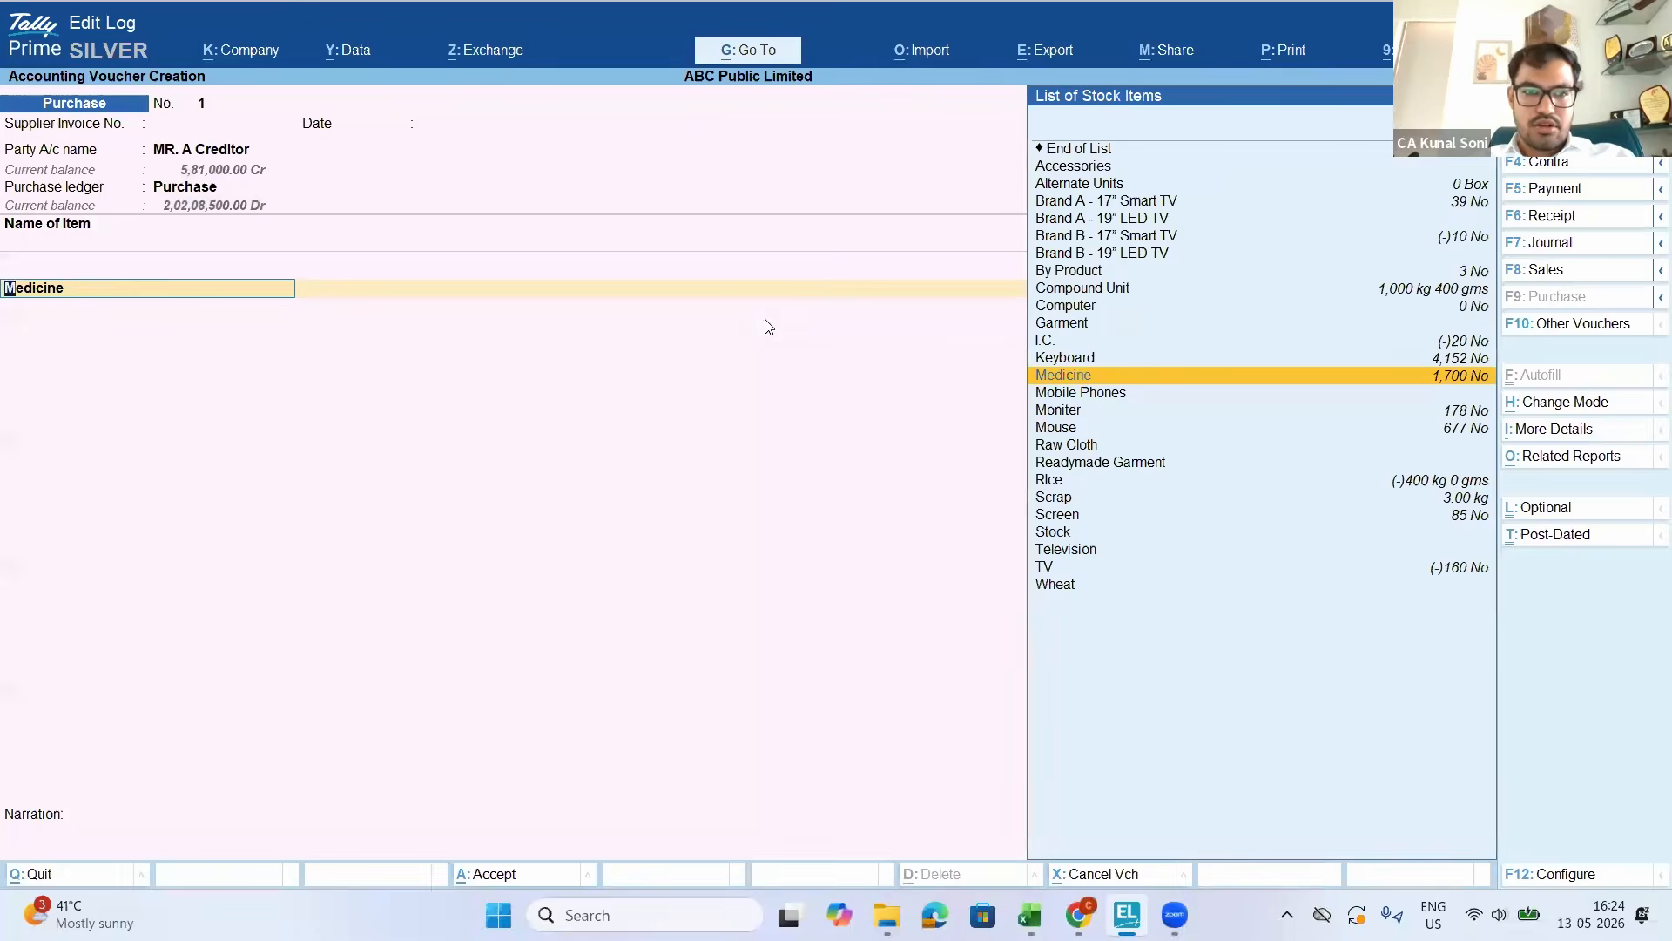
key("Return")
key("Return")
key("Return")
key("Return")
key("Return")
key("Return")
key("Return")
key("Return")
key("Return")
key("Return")
key("Return")
key("Return")
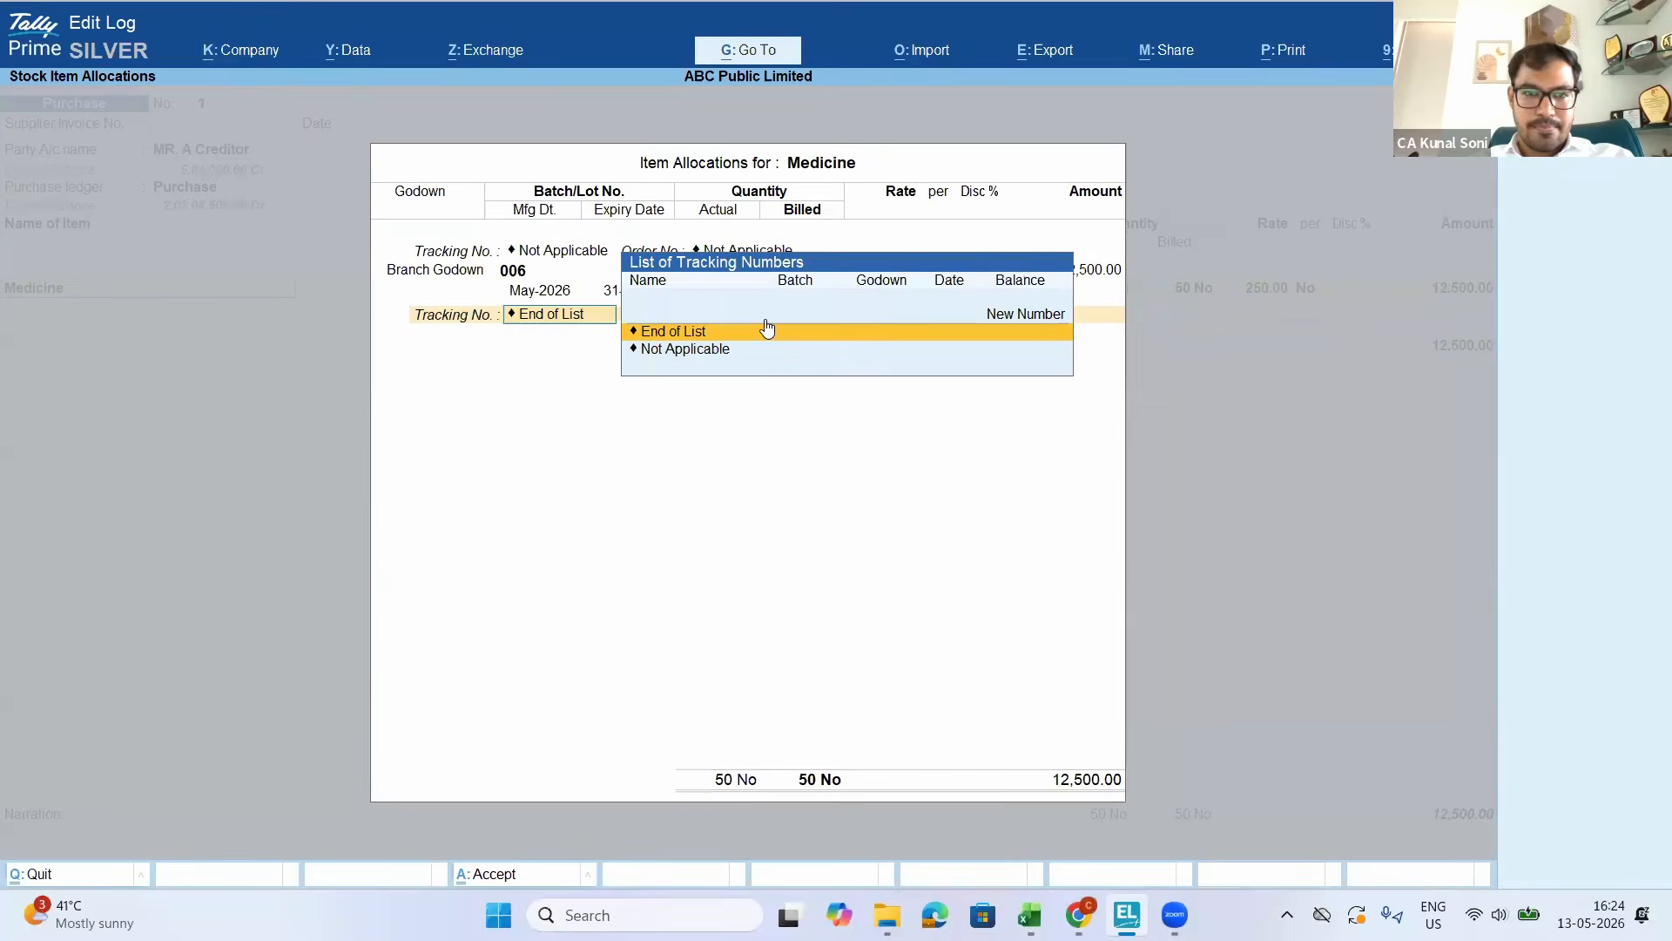
Add a second Medicine allocation in Branch Godown with new tracking number 007 and new batch number 007
key("Up")
key("Return")
type("007")
key("Return")
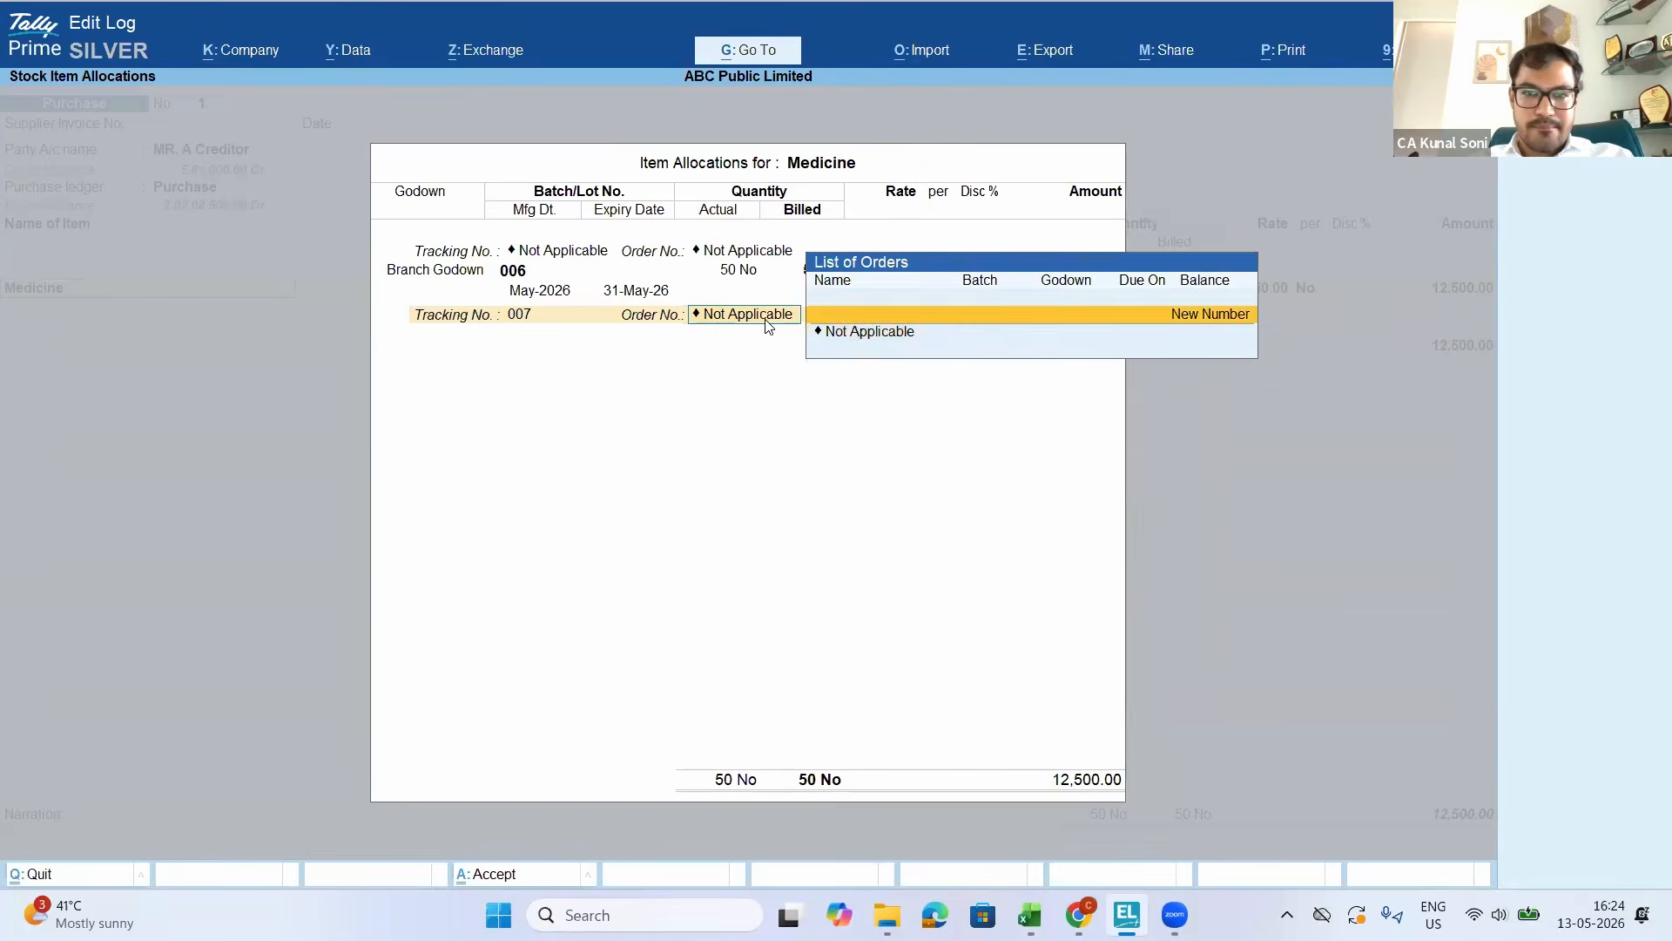
key("Return")
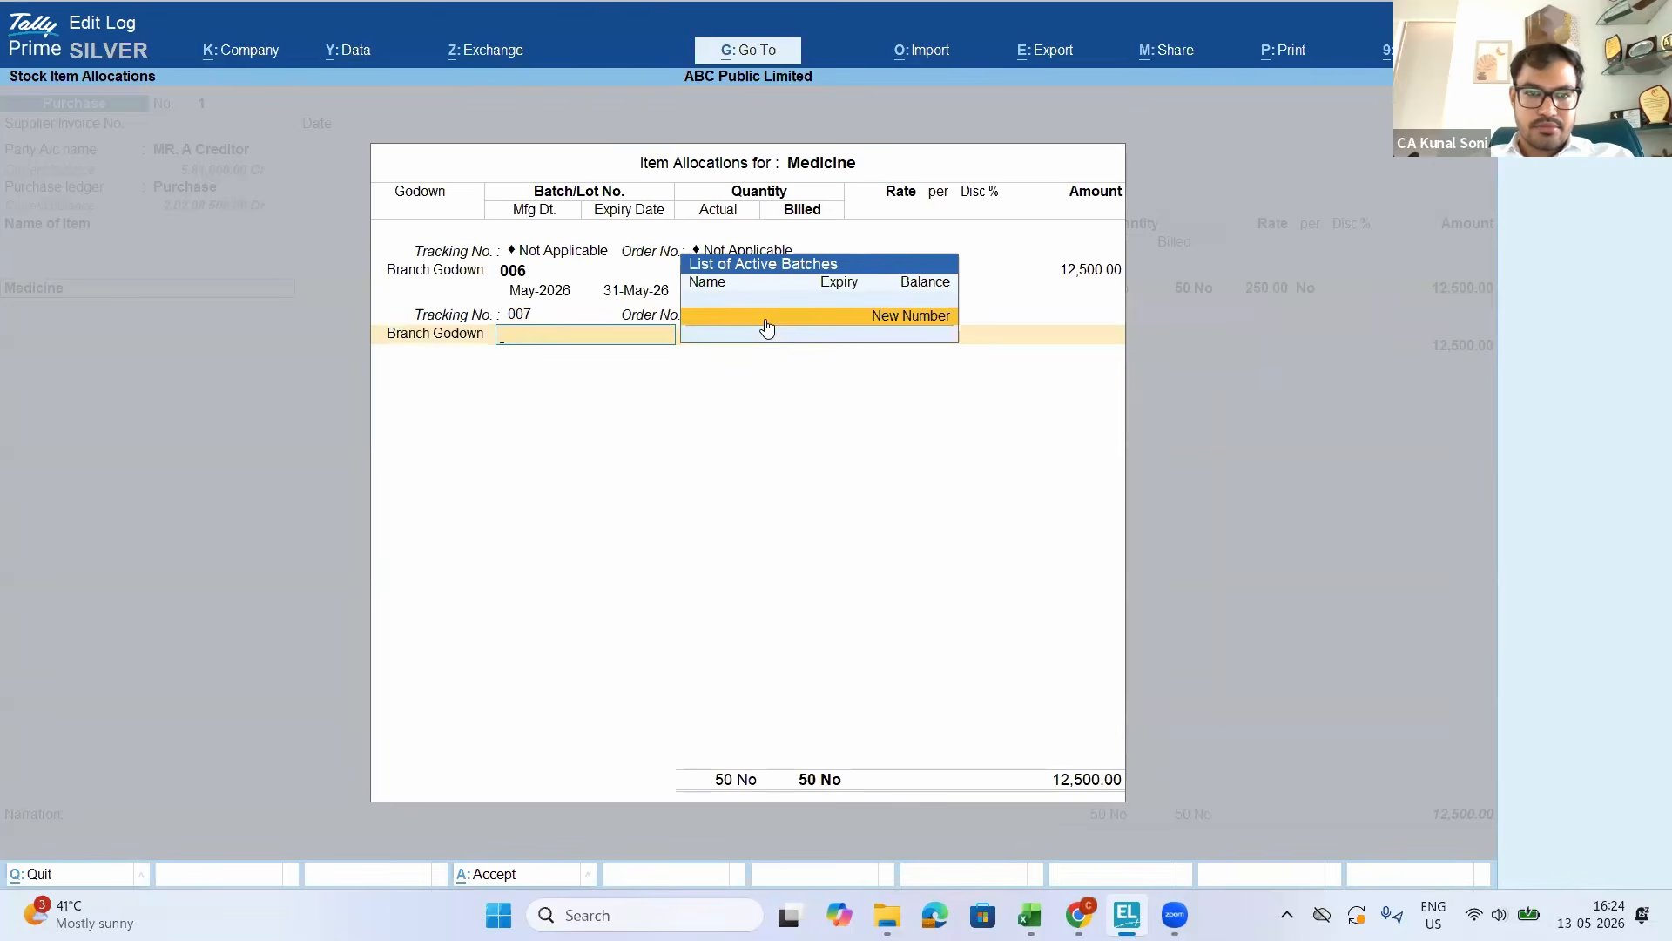
key("Return")
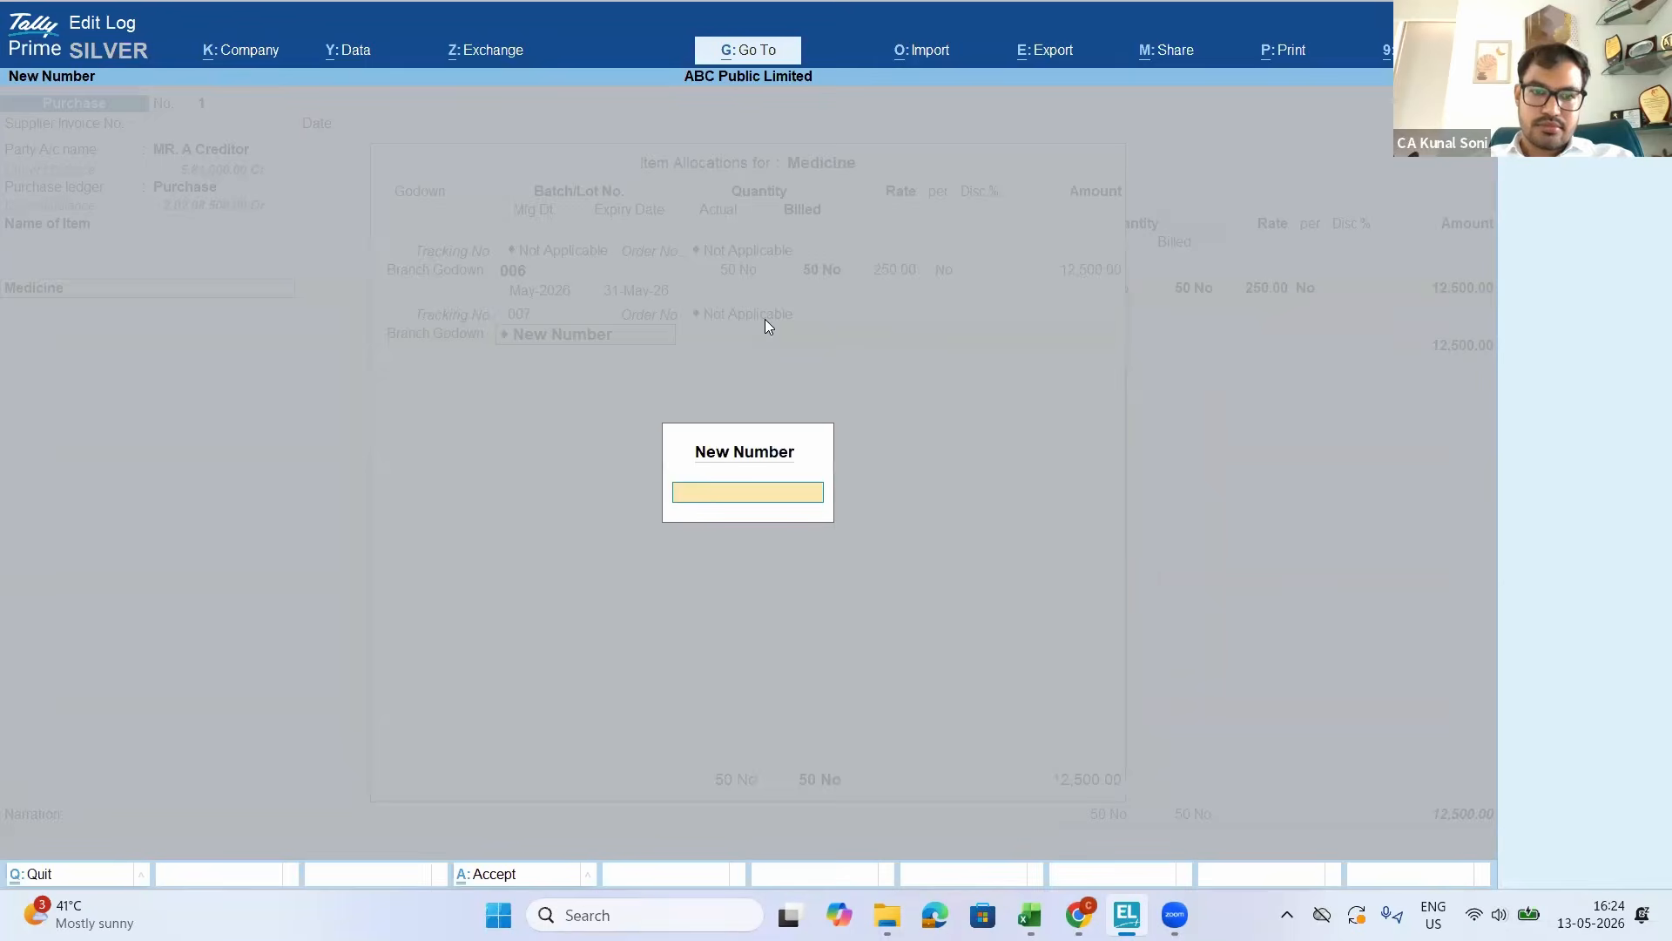
type("007")
key("Return")
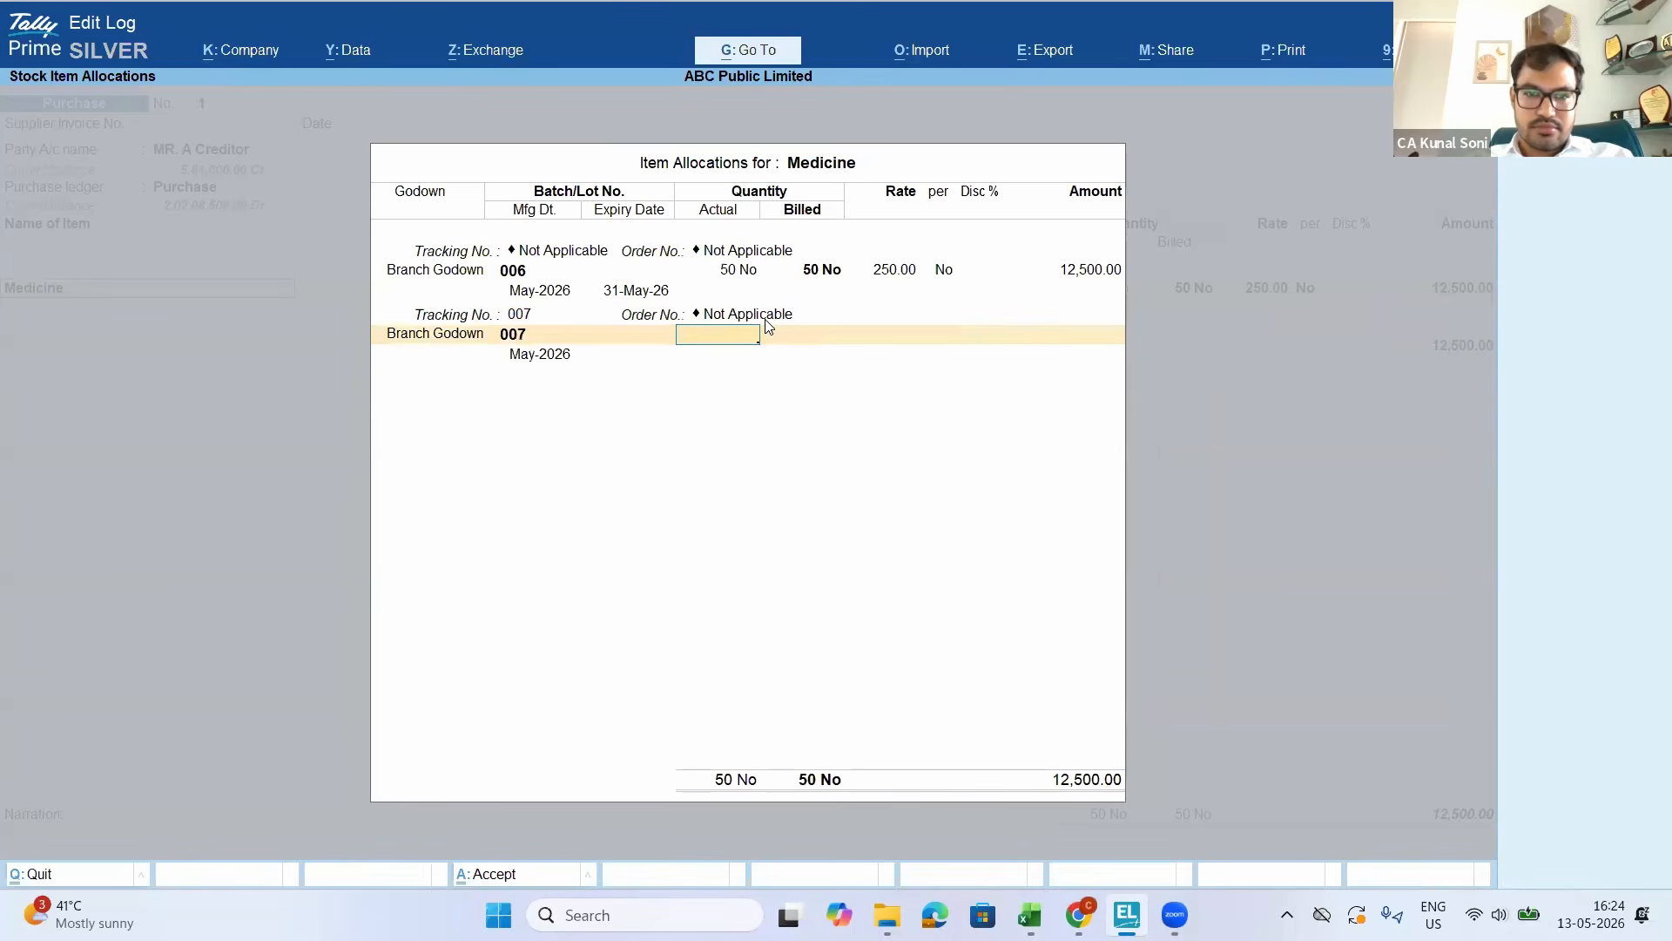
Set batch 007's quantity to 30 No at rate 250 with expiry 31-May-26, save the purchase voucher and leave voucher entry
type("30")
key("Return")
key("Return")
key("Return")
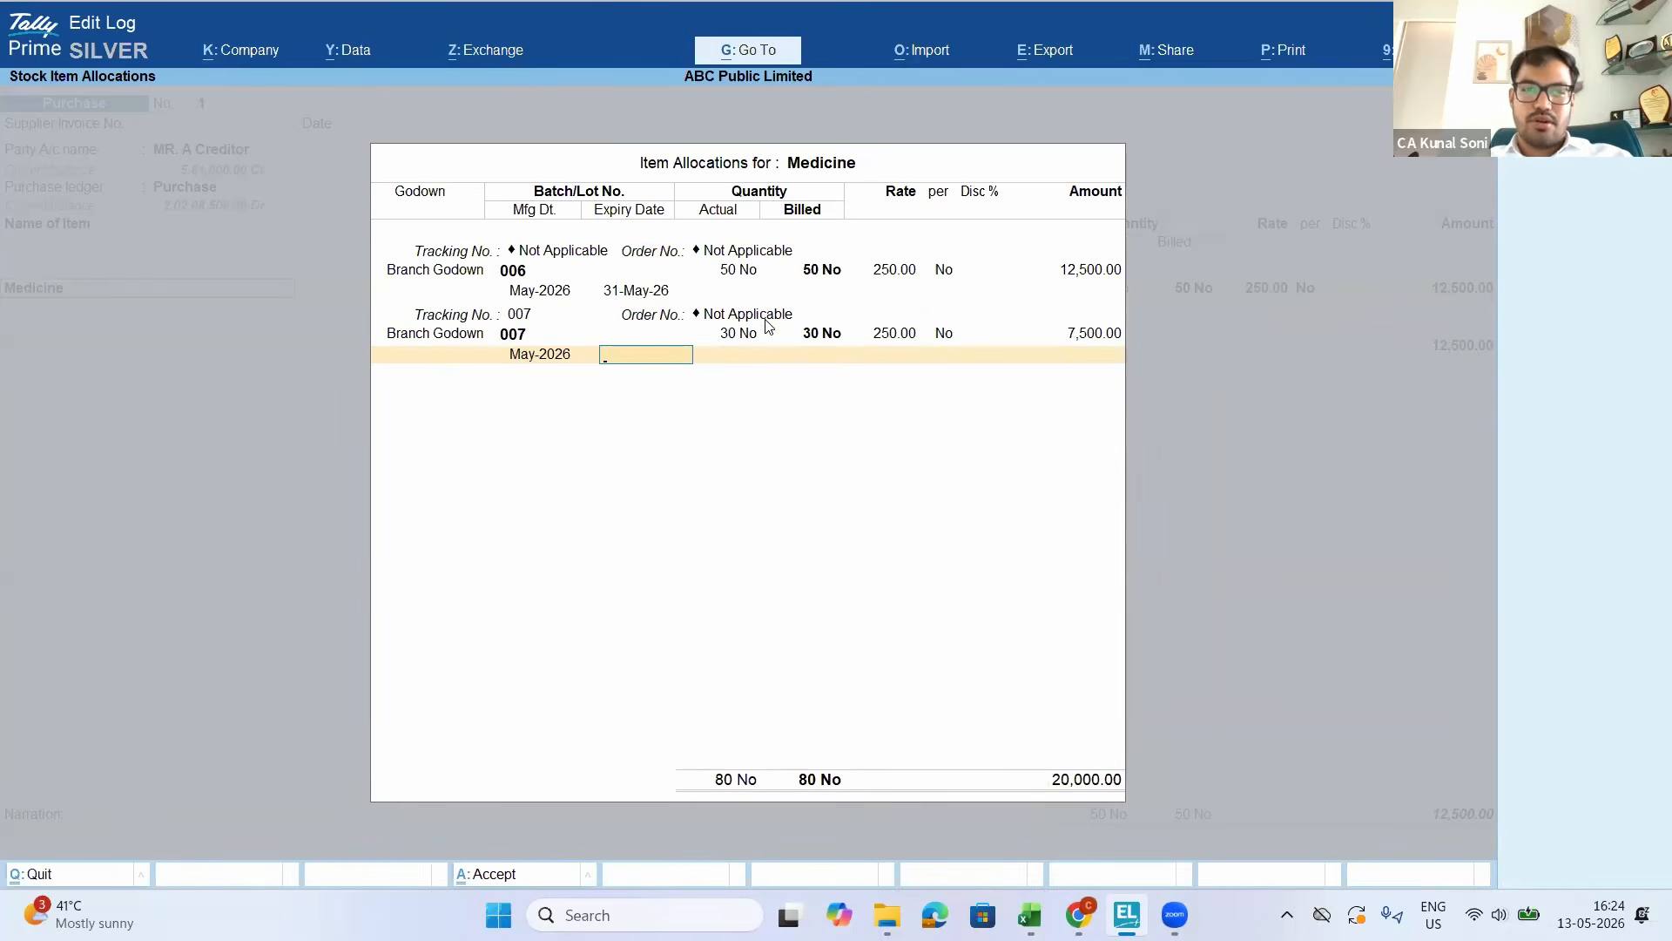
type("may")
key("Return")
key("Return")
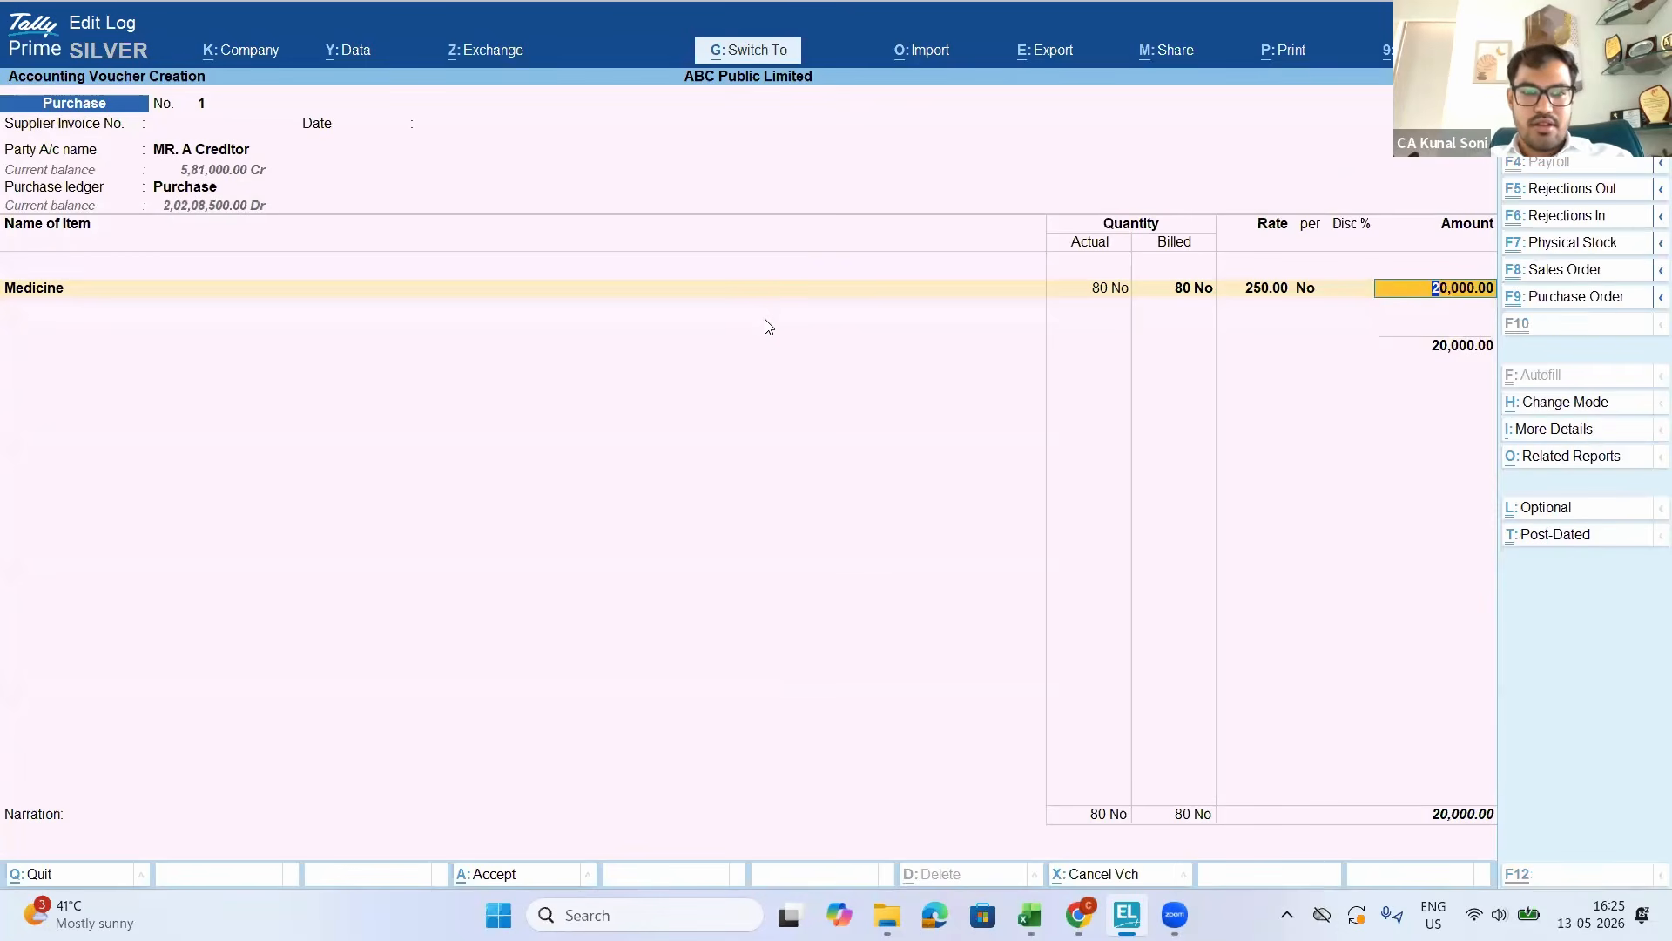
key("ctrl+a")
key("Escape")
Open Display More Reports from the Gateway of Tally
key("Down")
key("Down")
key("Down")
key("Down")
key("Down")
key("Down")
key("Down")
key("Down")
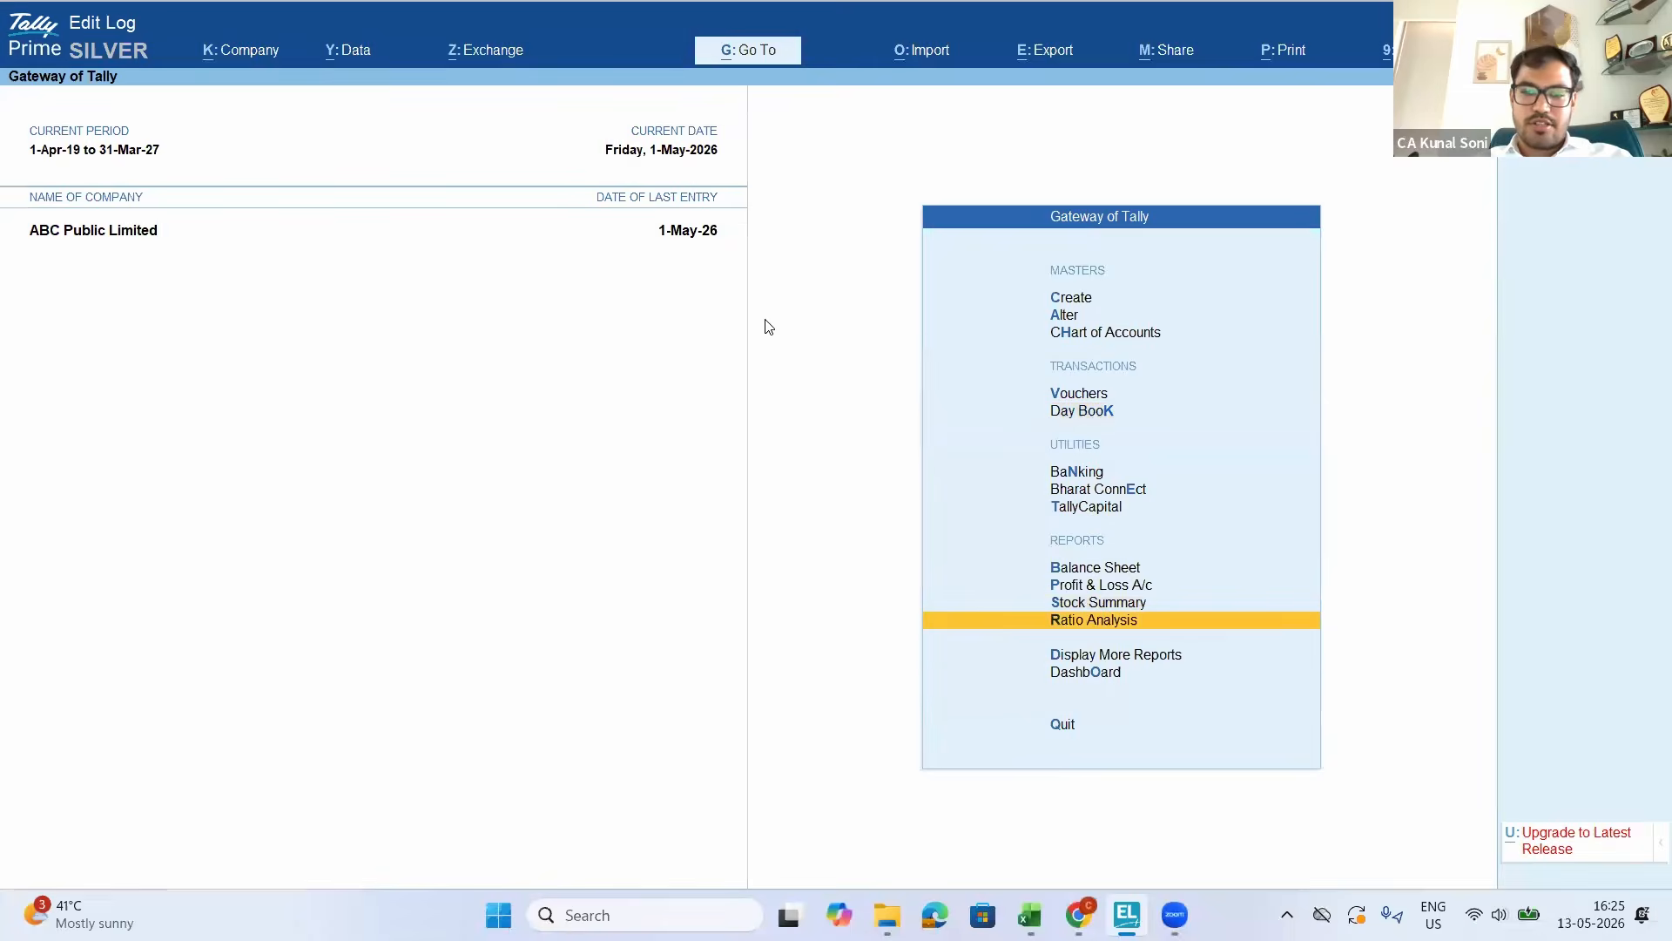
key("Down")
key("Return")
key("Down")
key("Down")
key("Down")
key("Down")
key("Down")
key("Down")
key("Down")
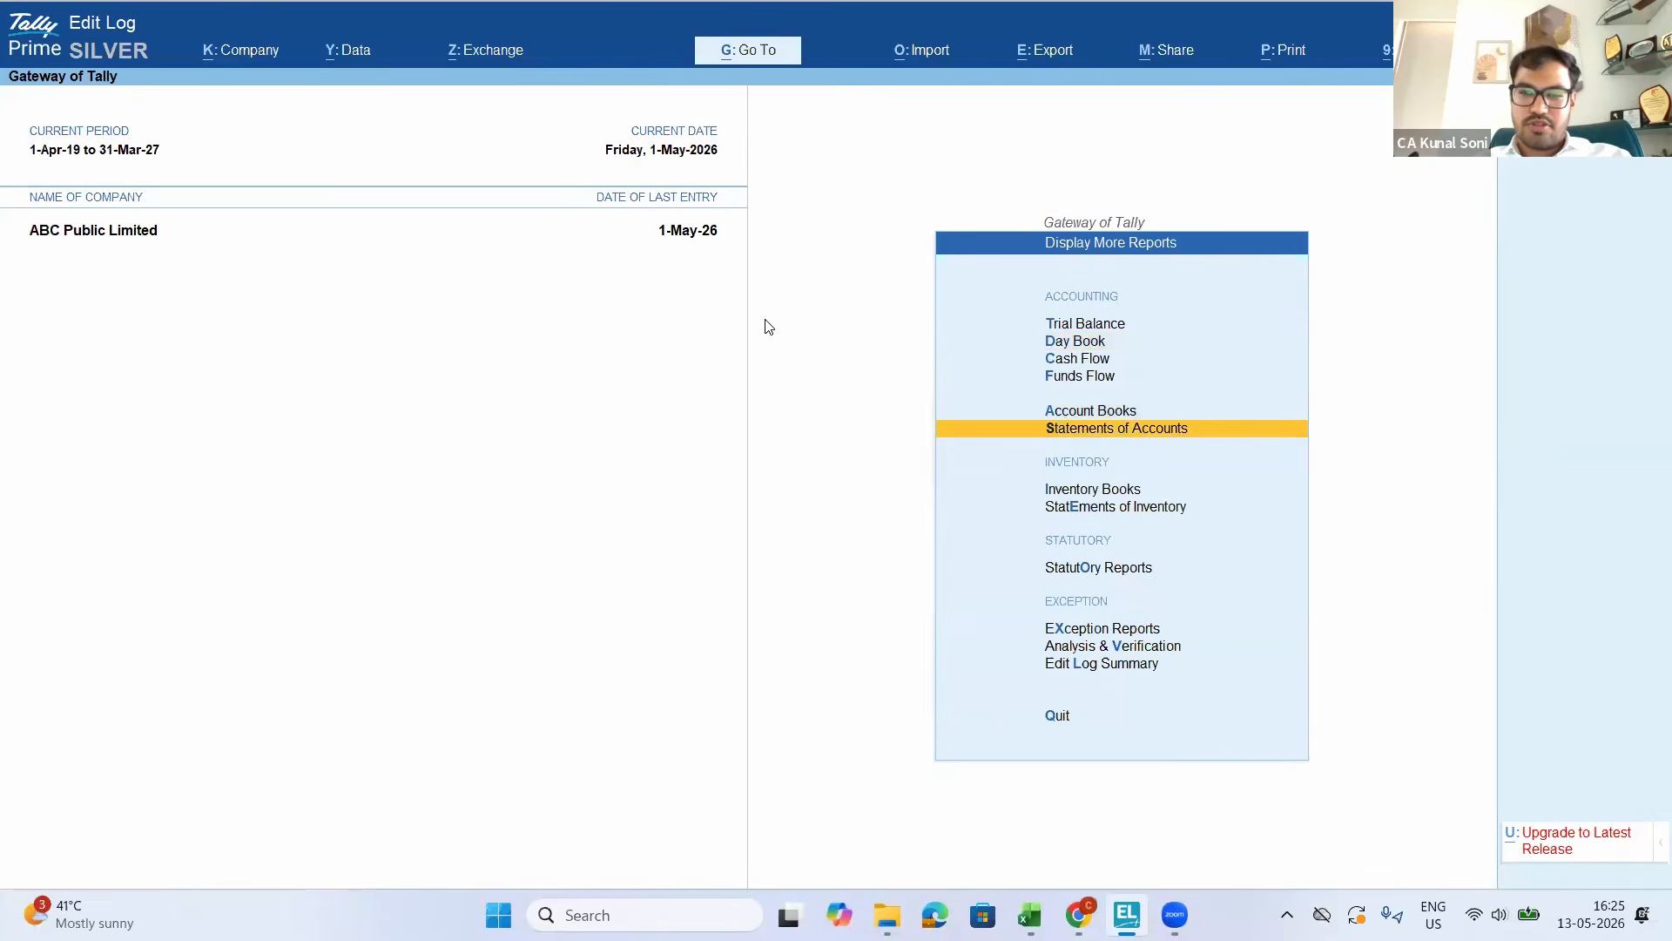
key("Return")
key("Down")
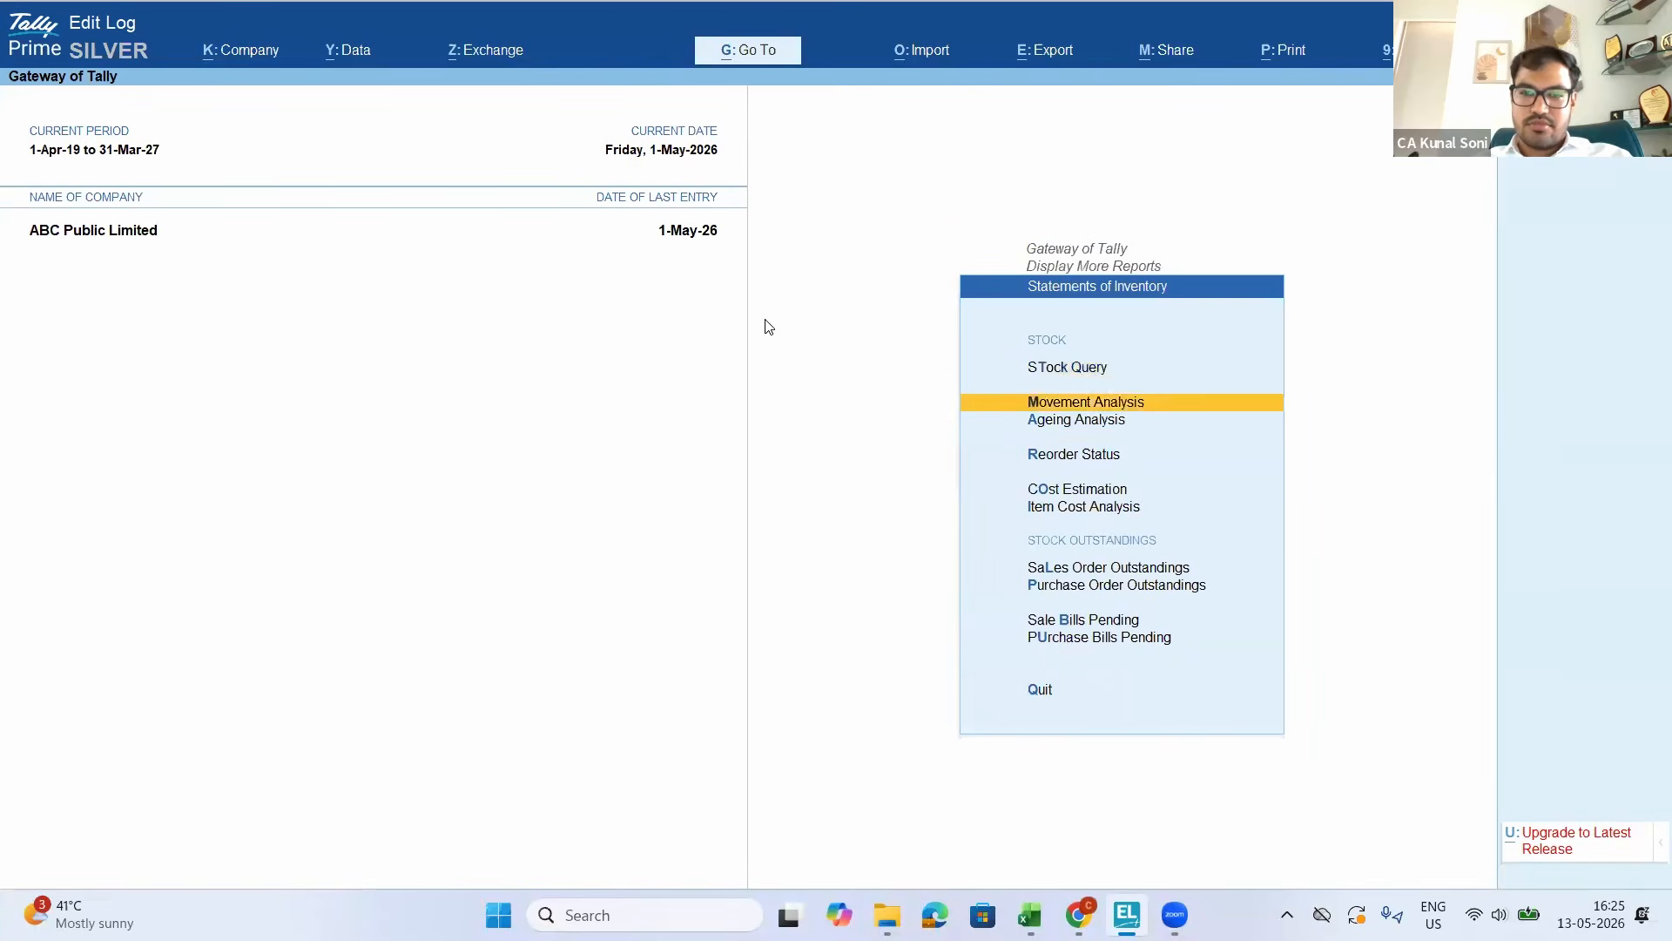
key("Escape")
Open the Batch report under Inventory Books for Medicine batch 001
key("Up")
key("Return")
key("Down")
key("Return")
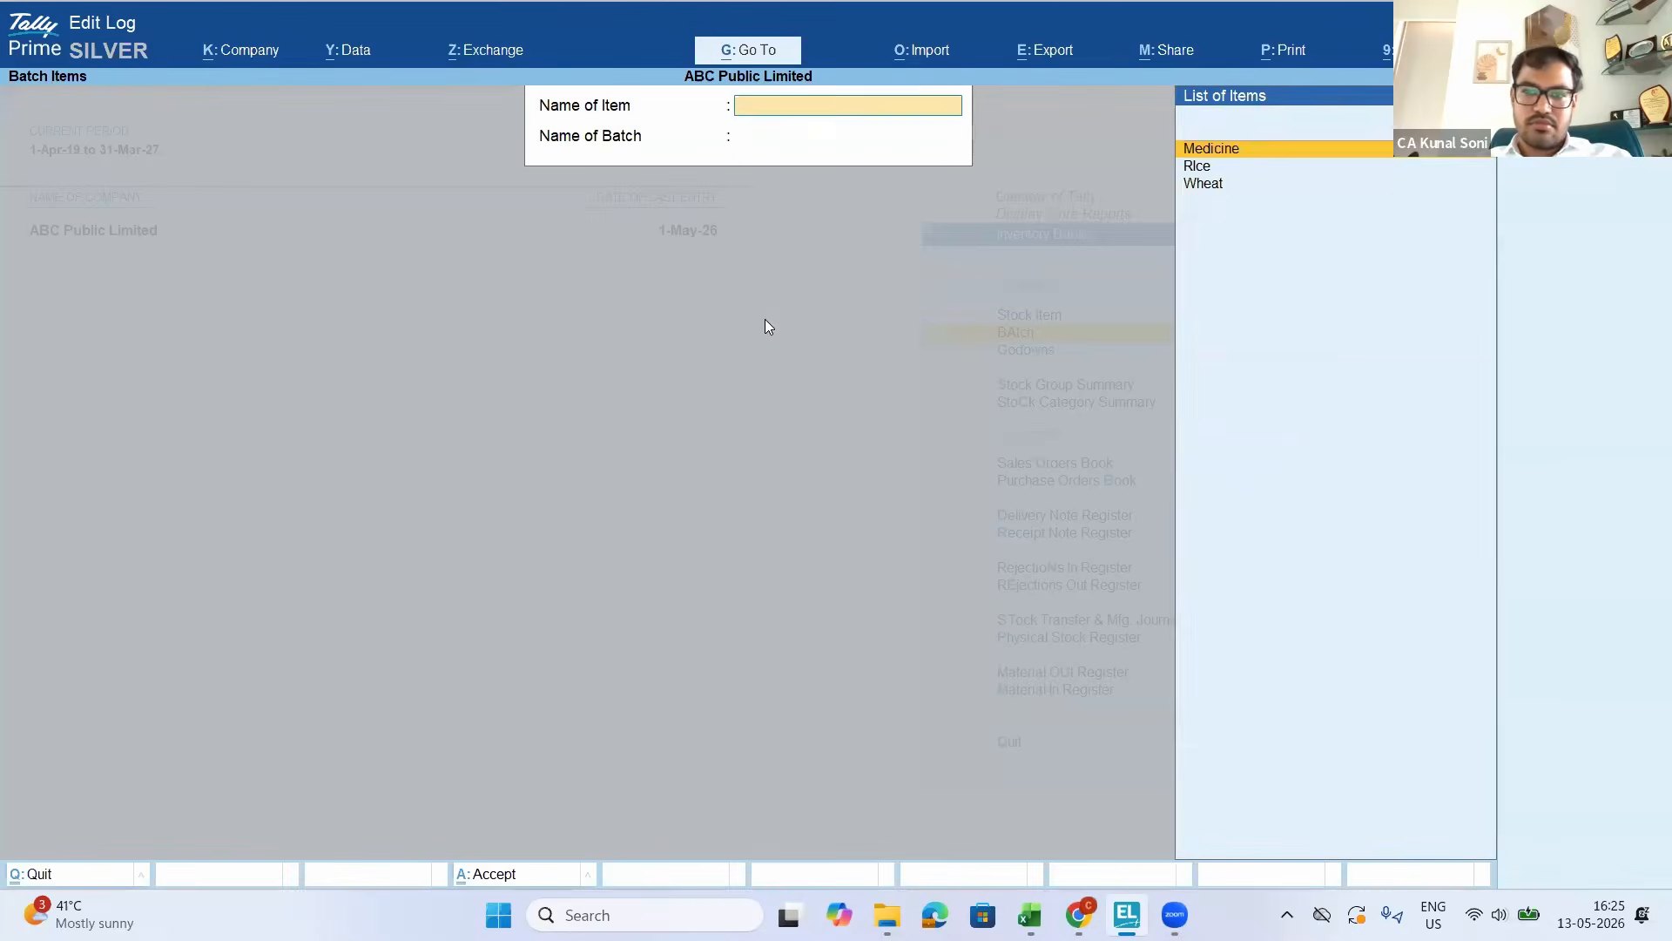
key("Return")
key("Down")
key("Up")
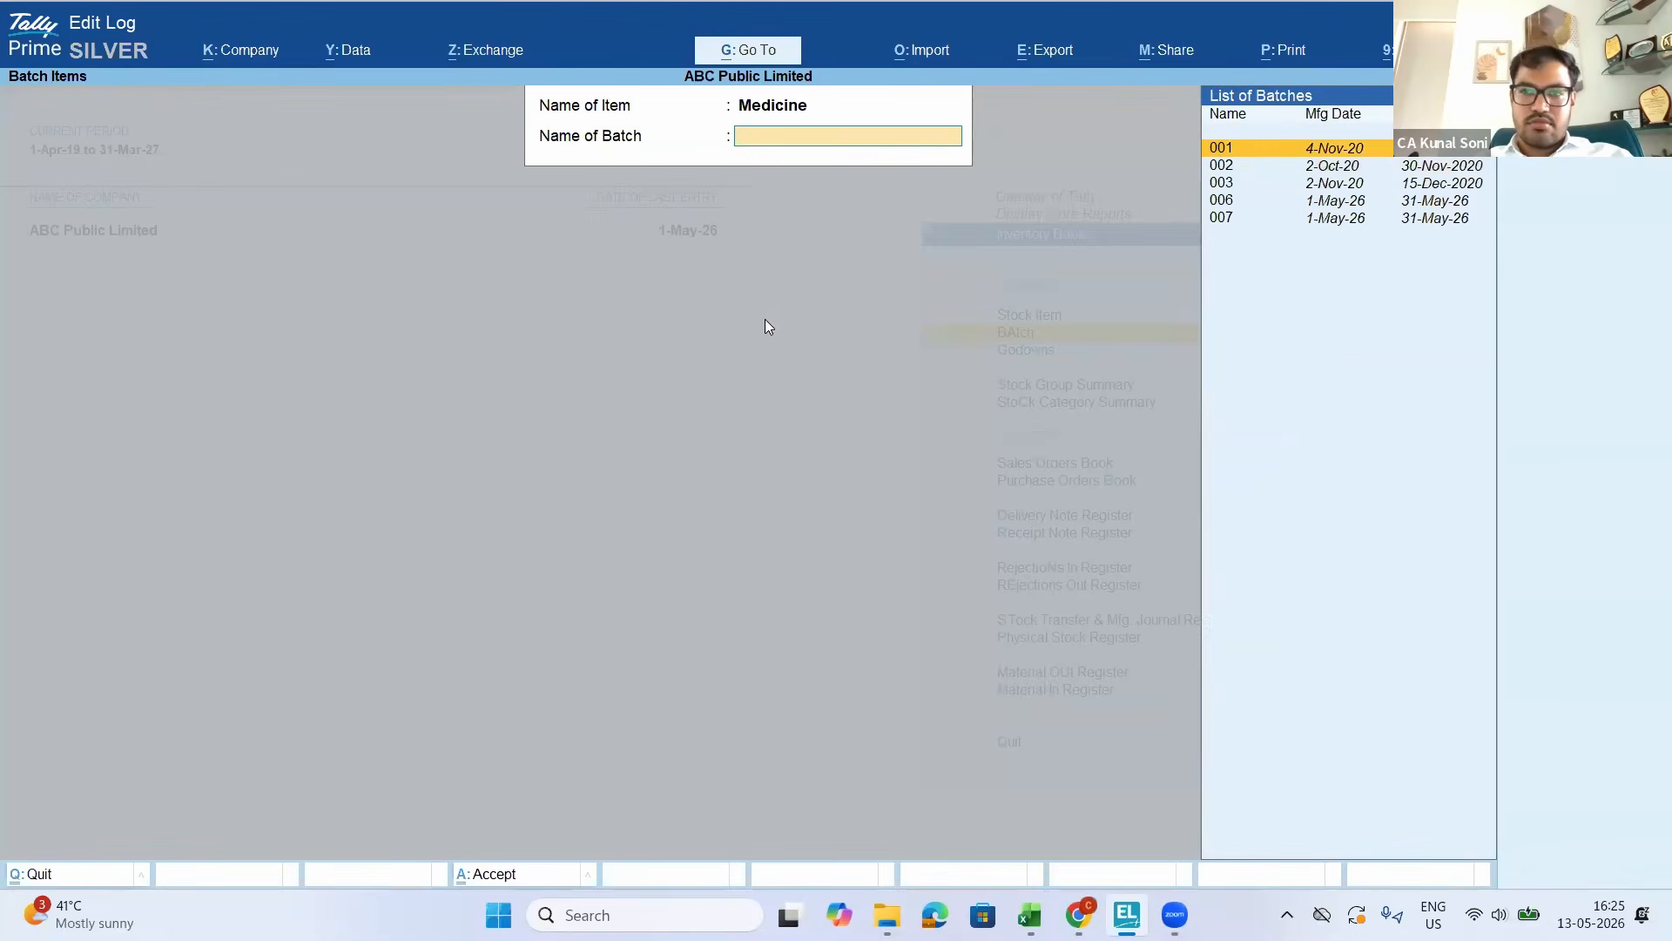
key("Return")
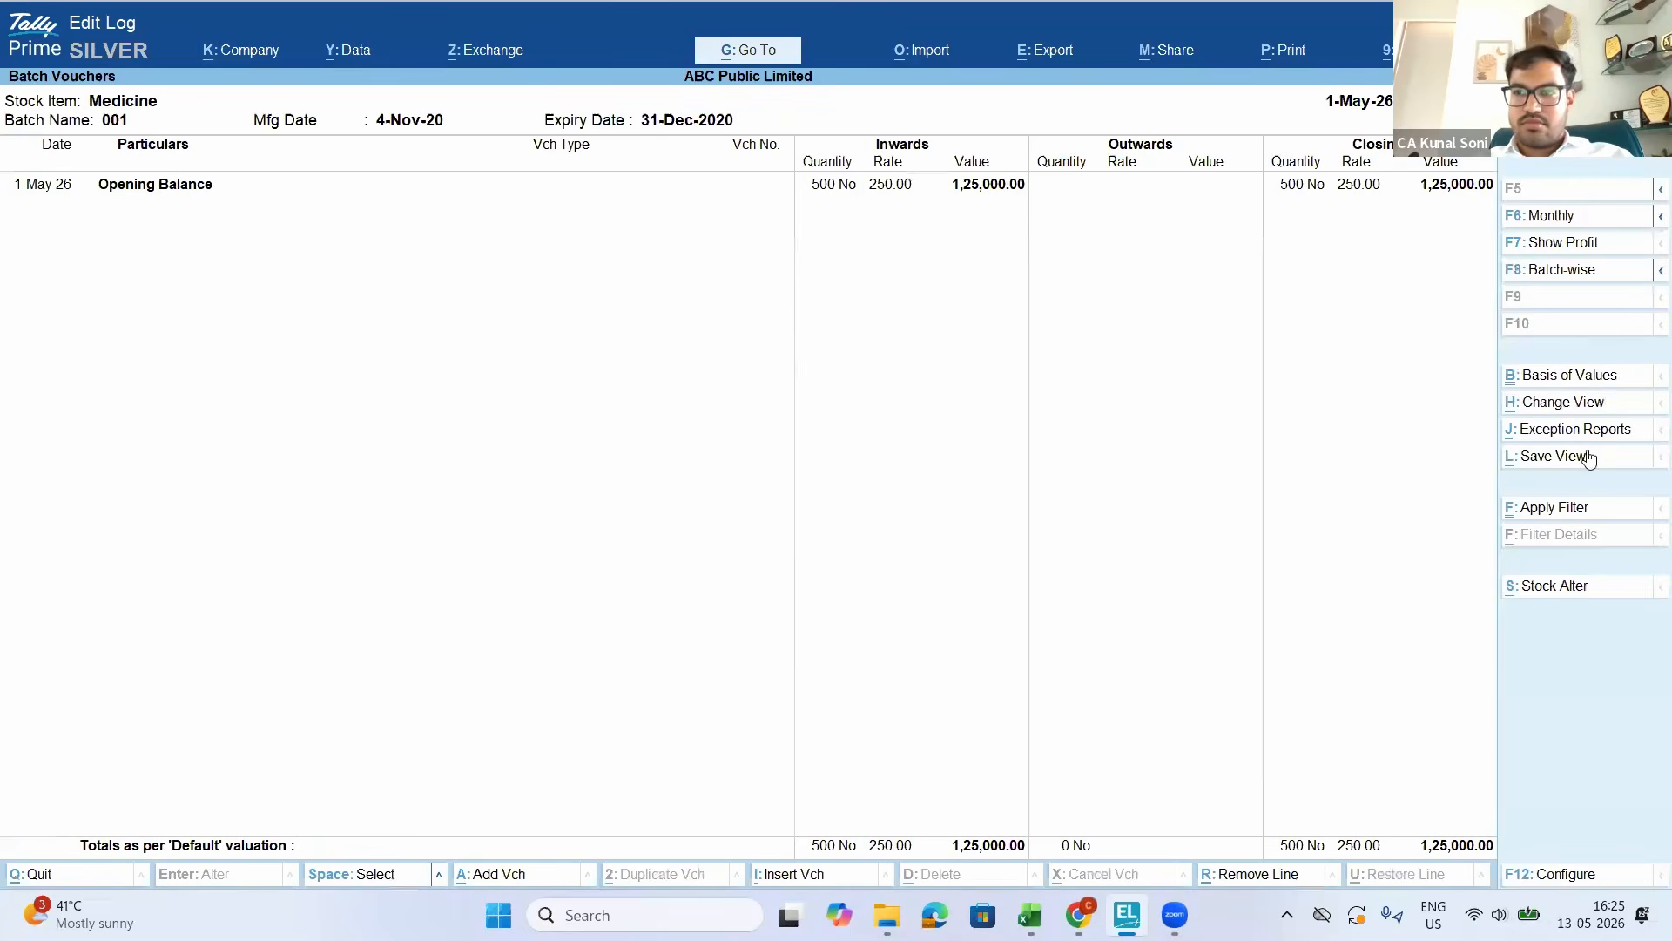
Switch the Medicine report to the batch-wise summary and examine the rows for batches 006 and 007
left_click(1560, 272)
key("Down")
key("Down")
key("Down")
key("Down")
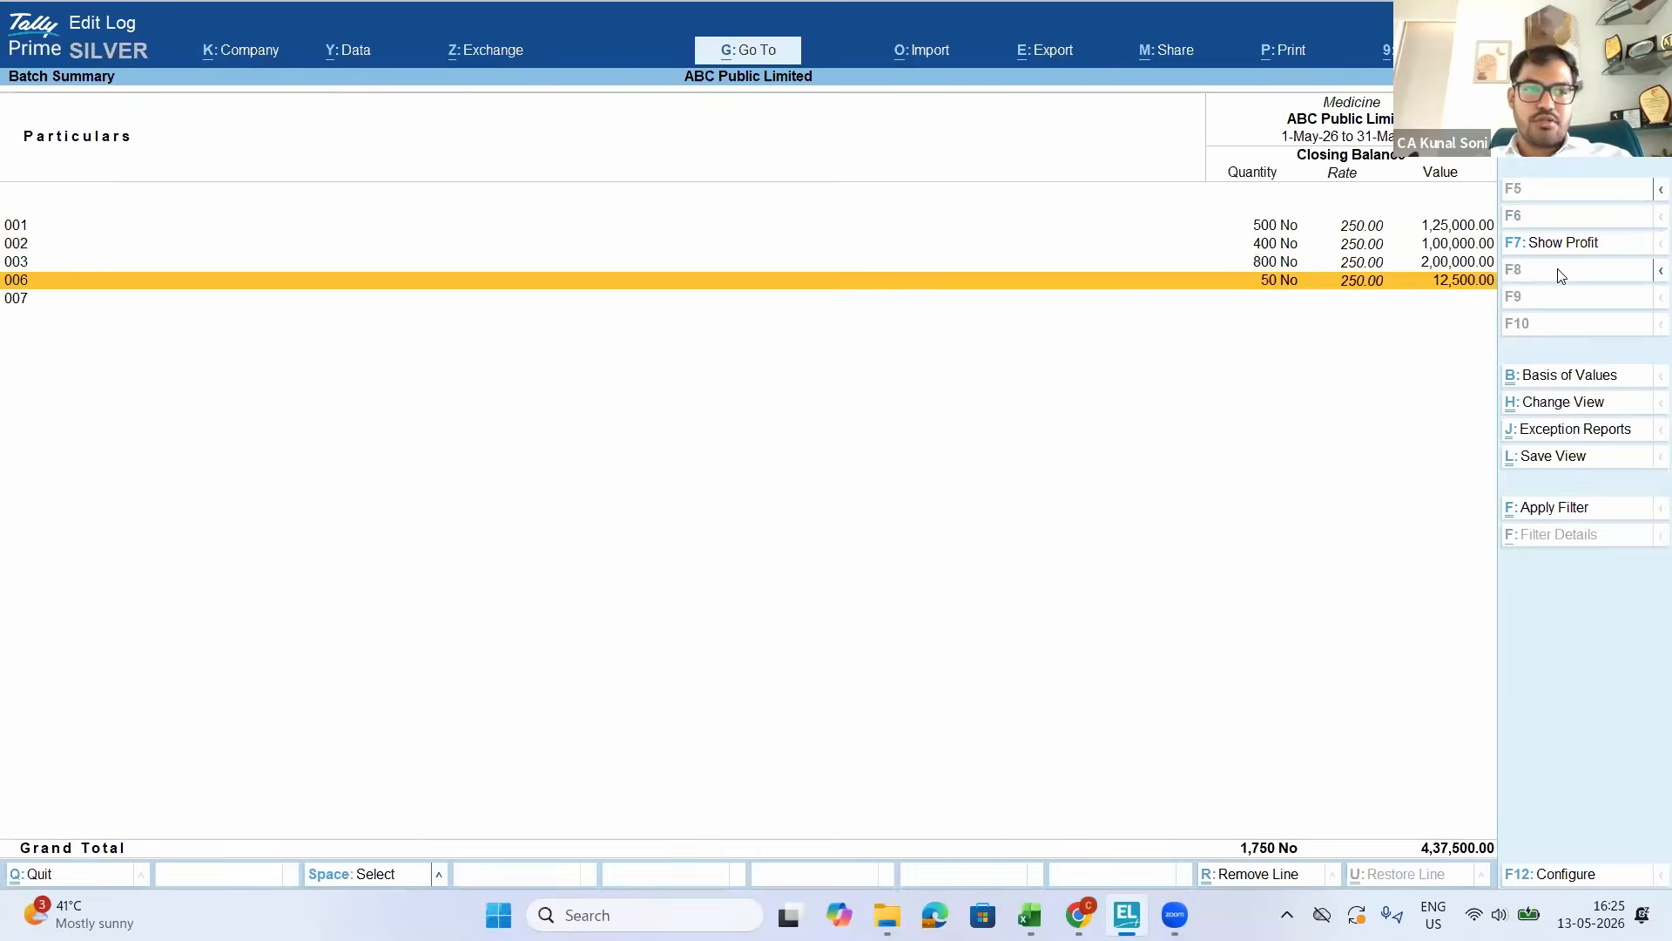
key("Up")
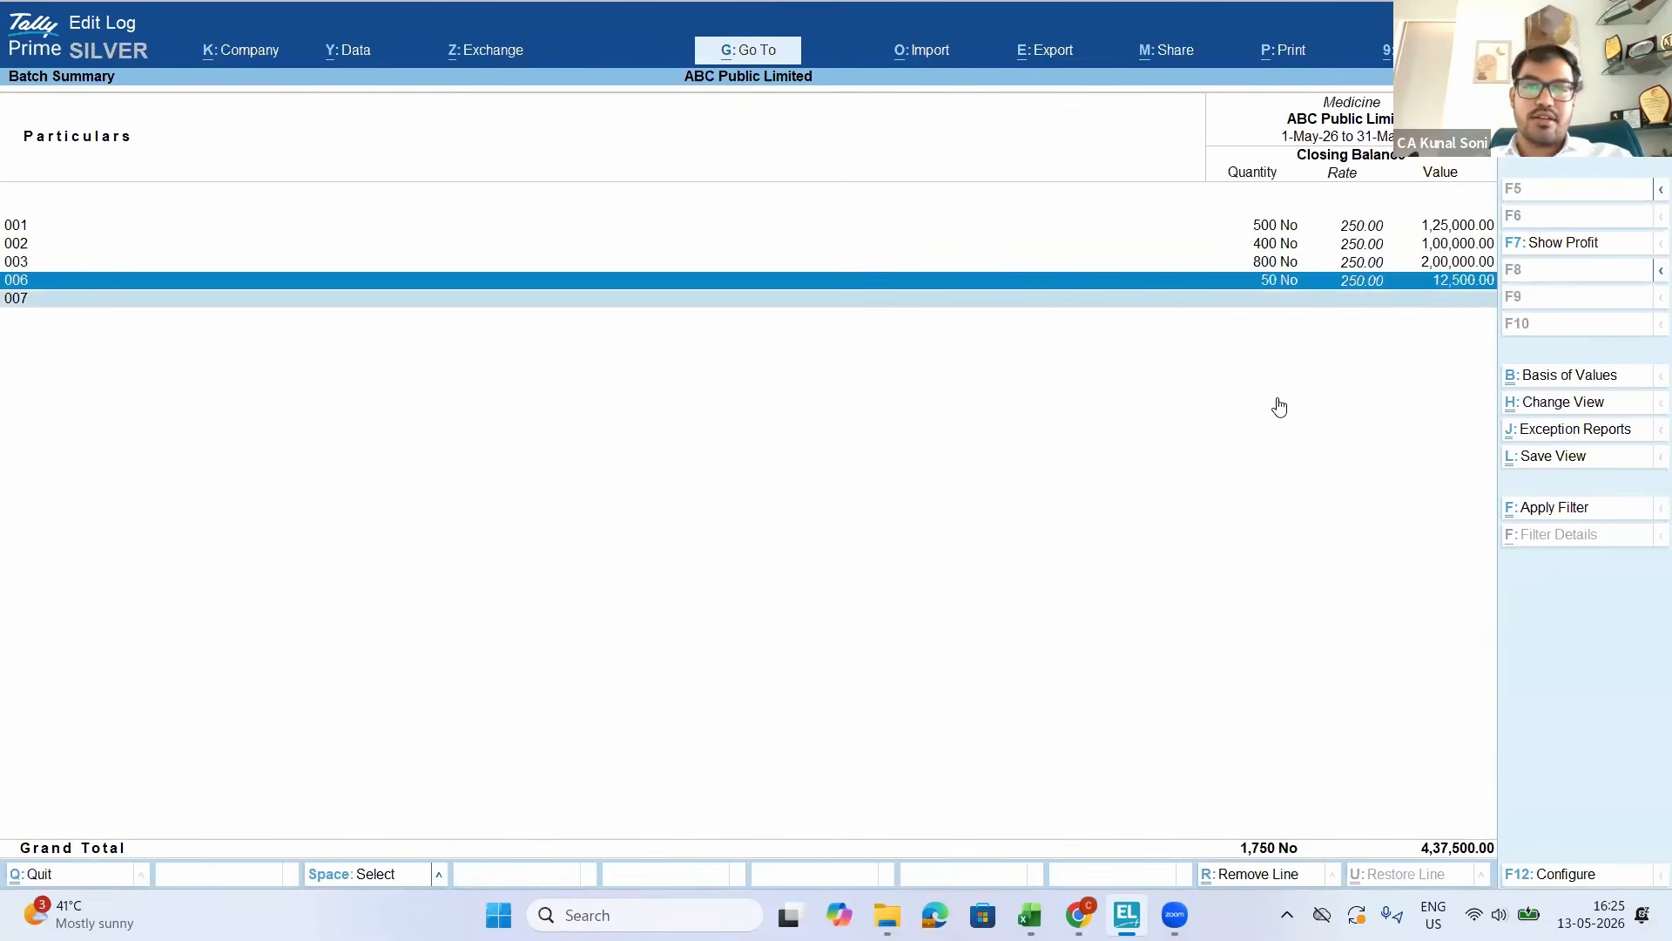
left_click(1343, 269)
key("Down")
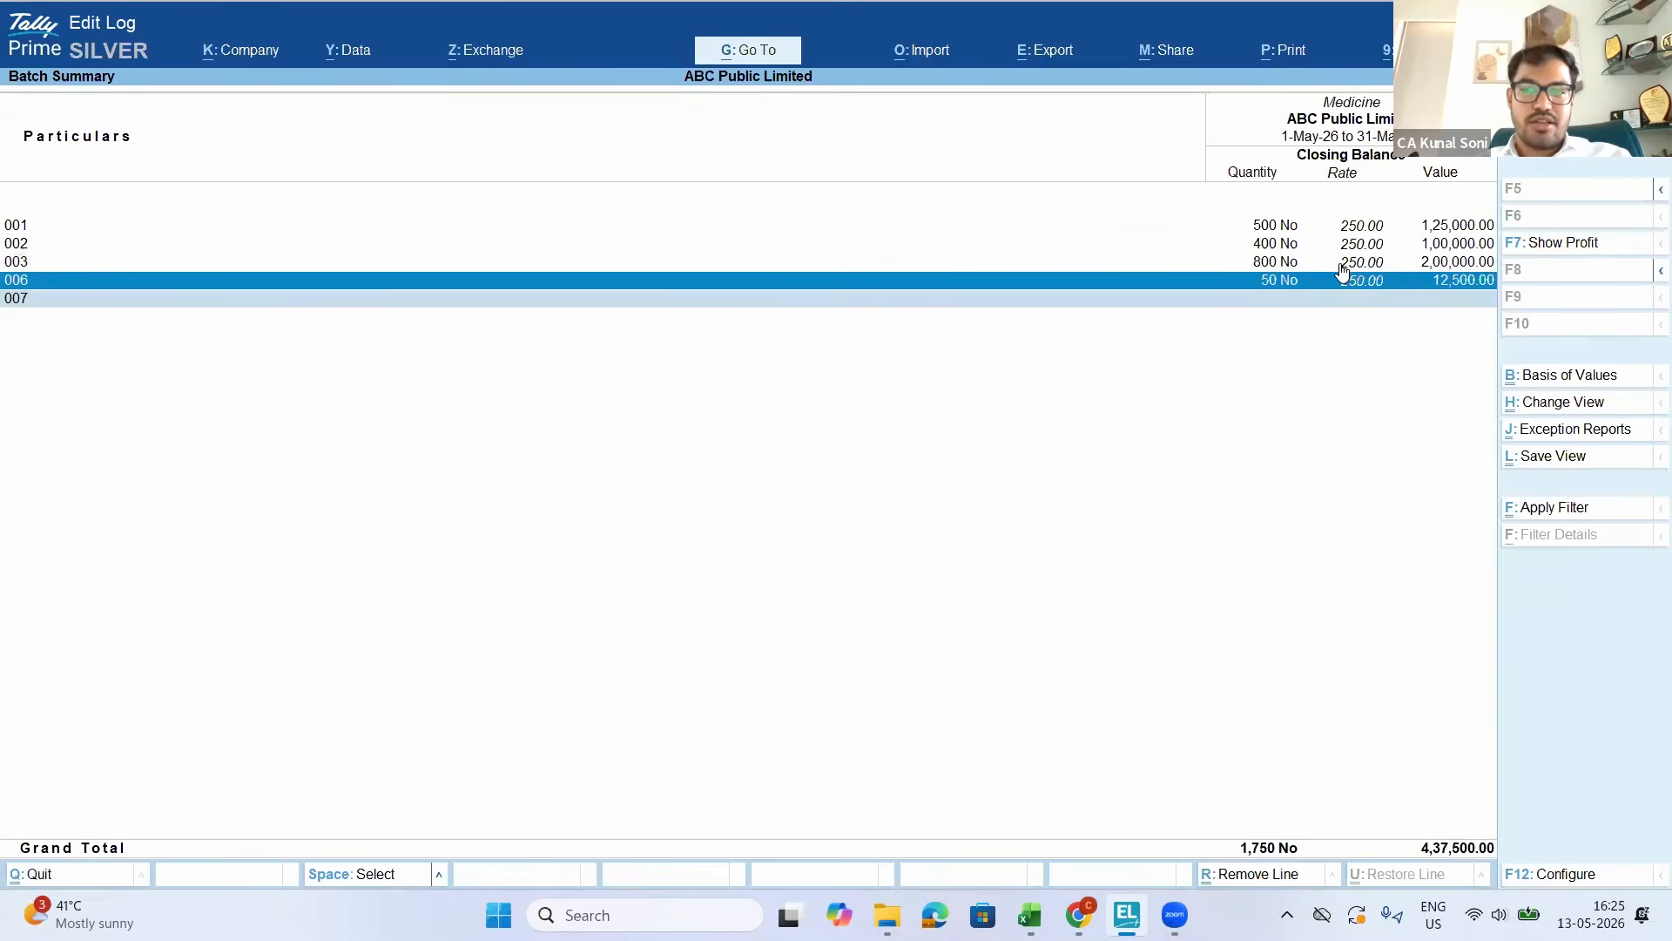
key("alt+Tab")
key("alt+Tab")
key("alt+Tab")
left_click(1341, 265)
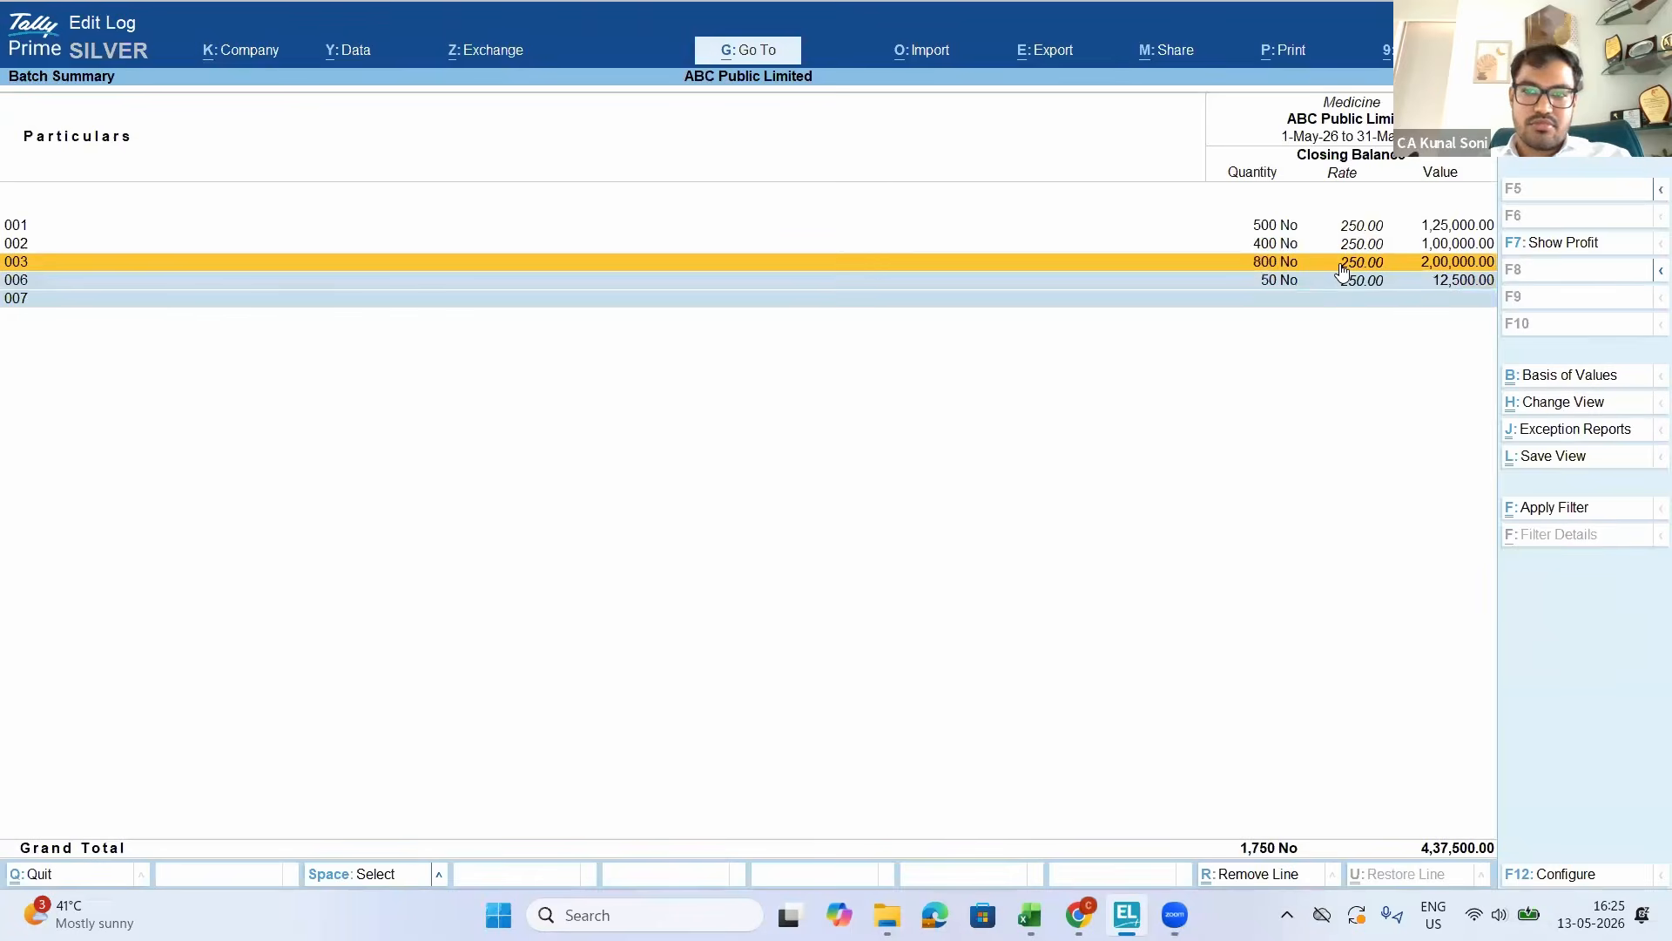
Leave the Medicine batch report and return to the Gateway of Tally without quitting the program
key("alt+Tab")
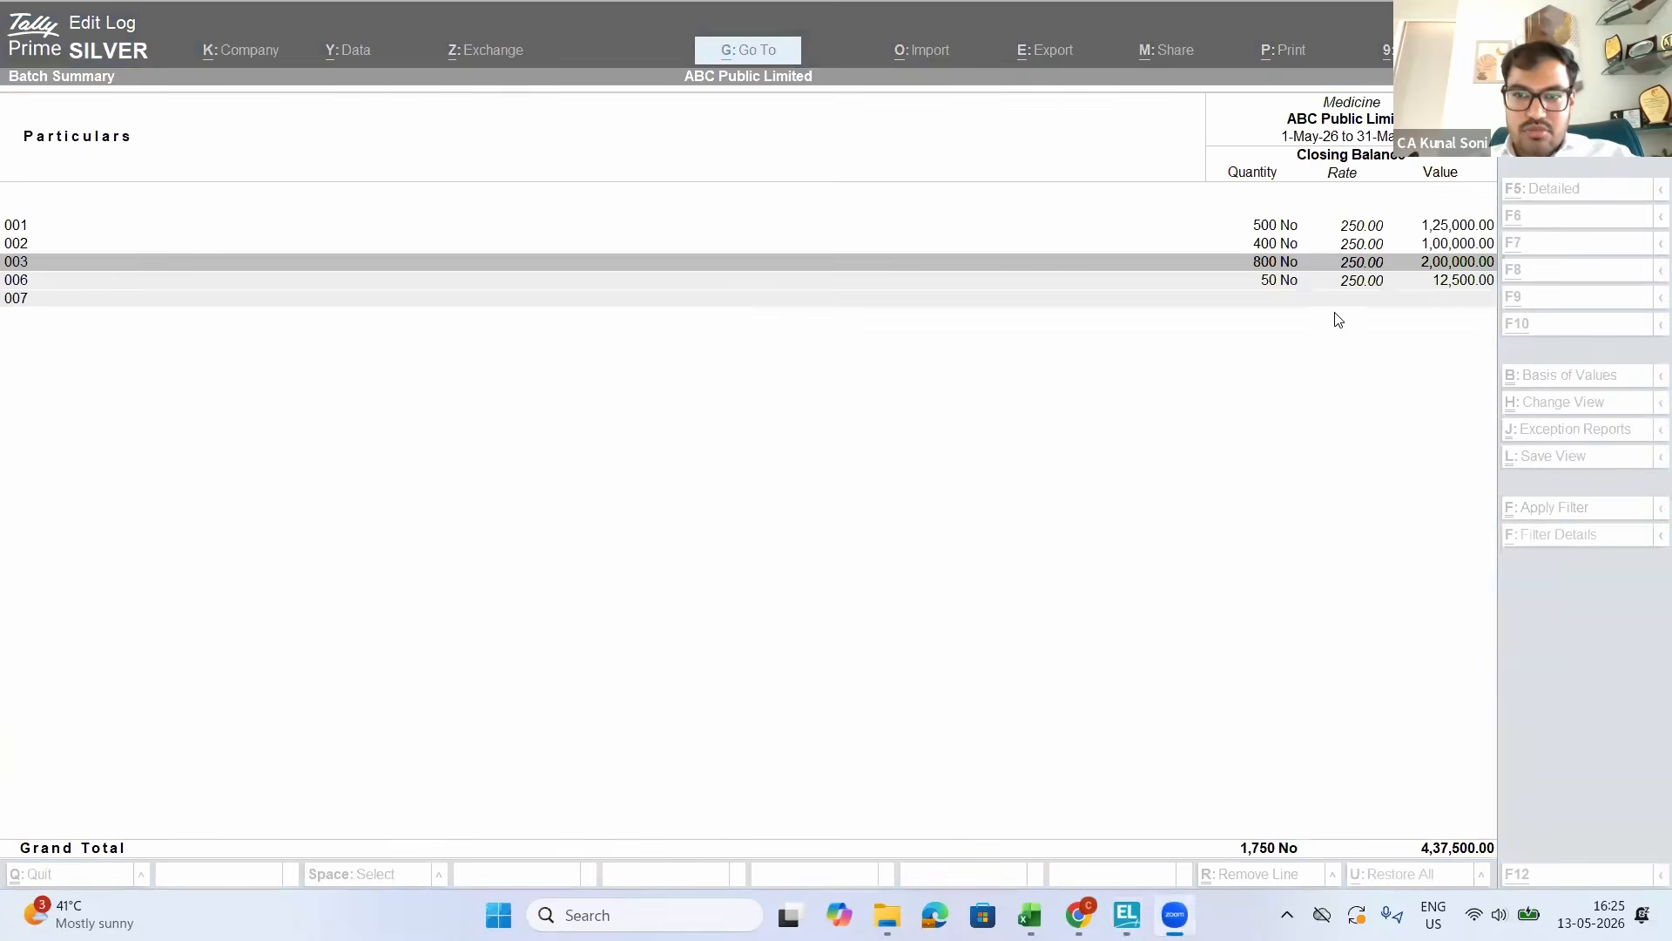
left_click(1418, 358)
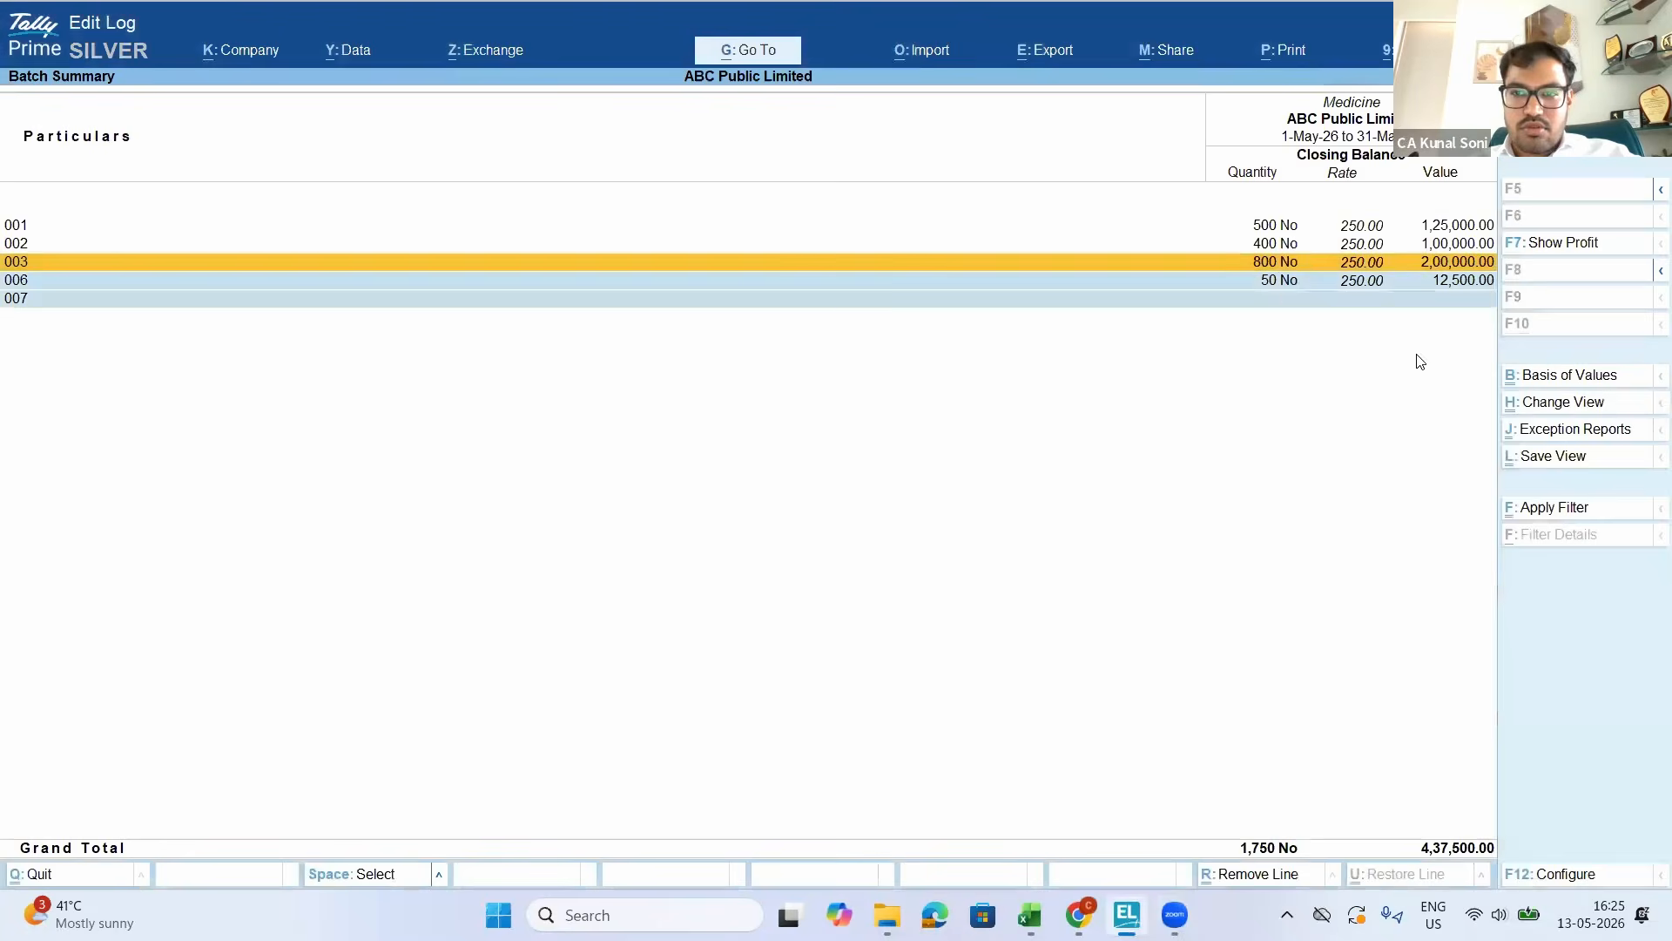
left_click(1289, 286)
key("Escape")
key("Escape")
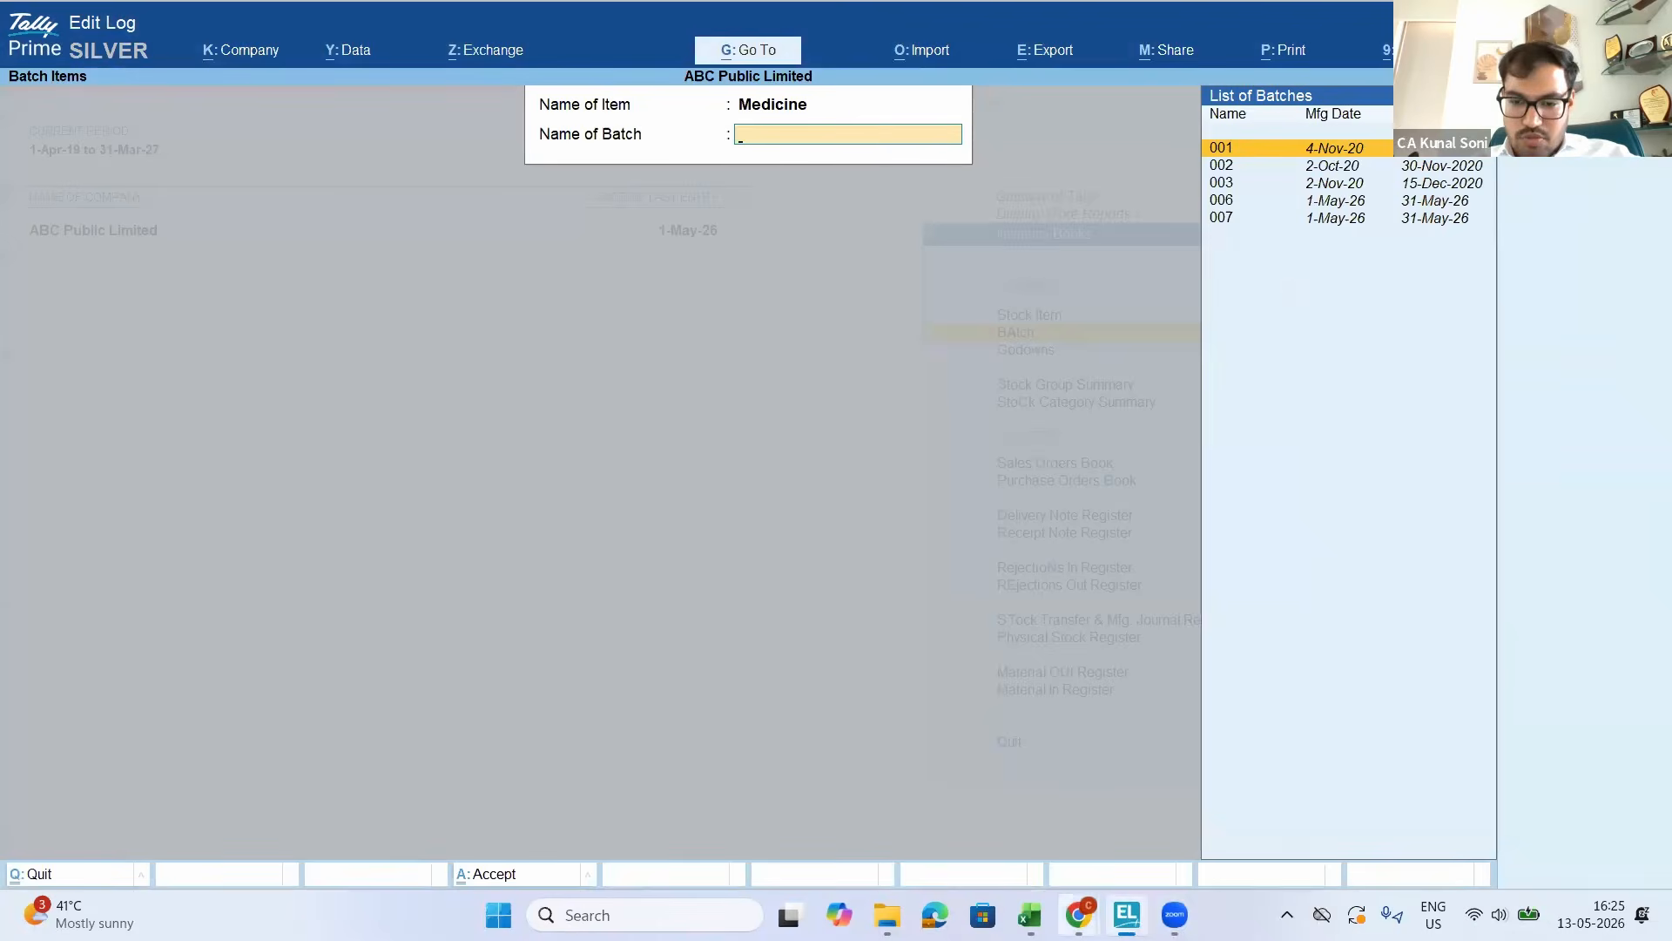
left_click(1176, 915)
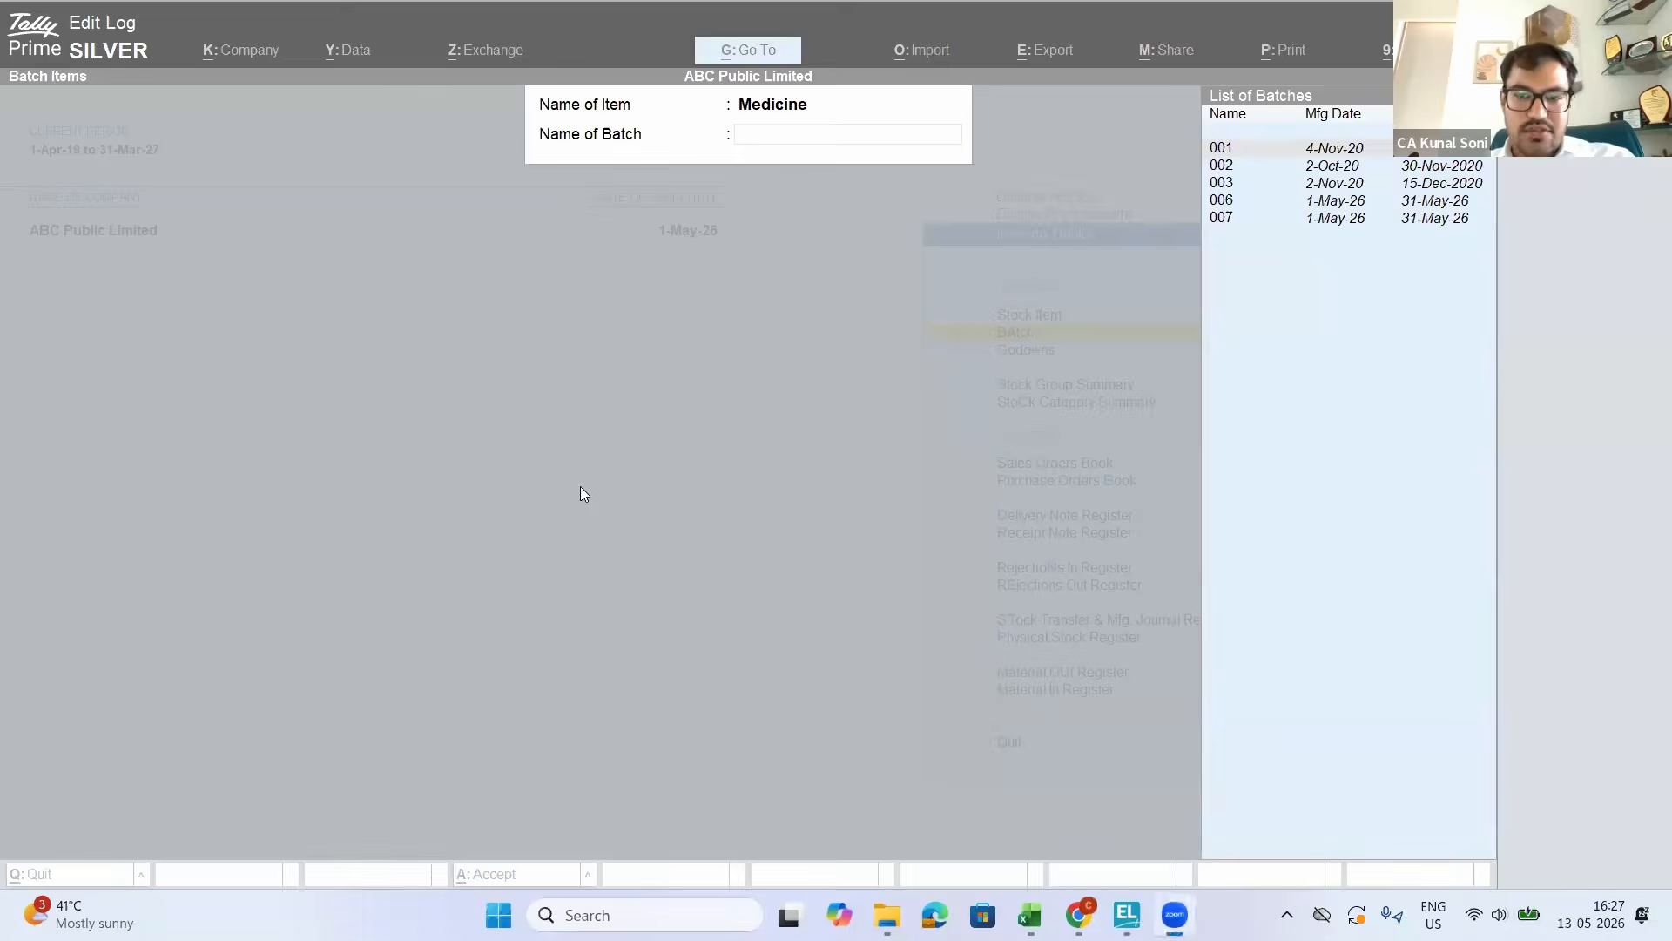
key("Escape")
key("Escape")
key("Escape")
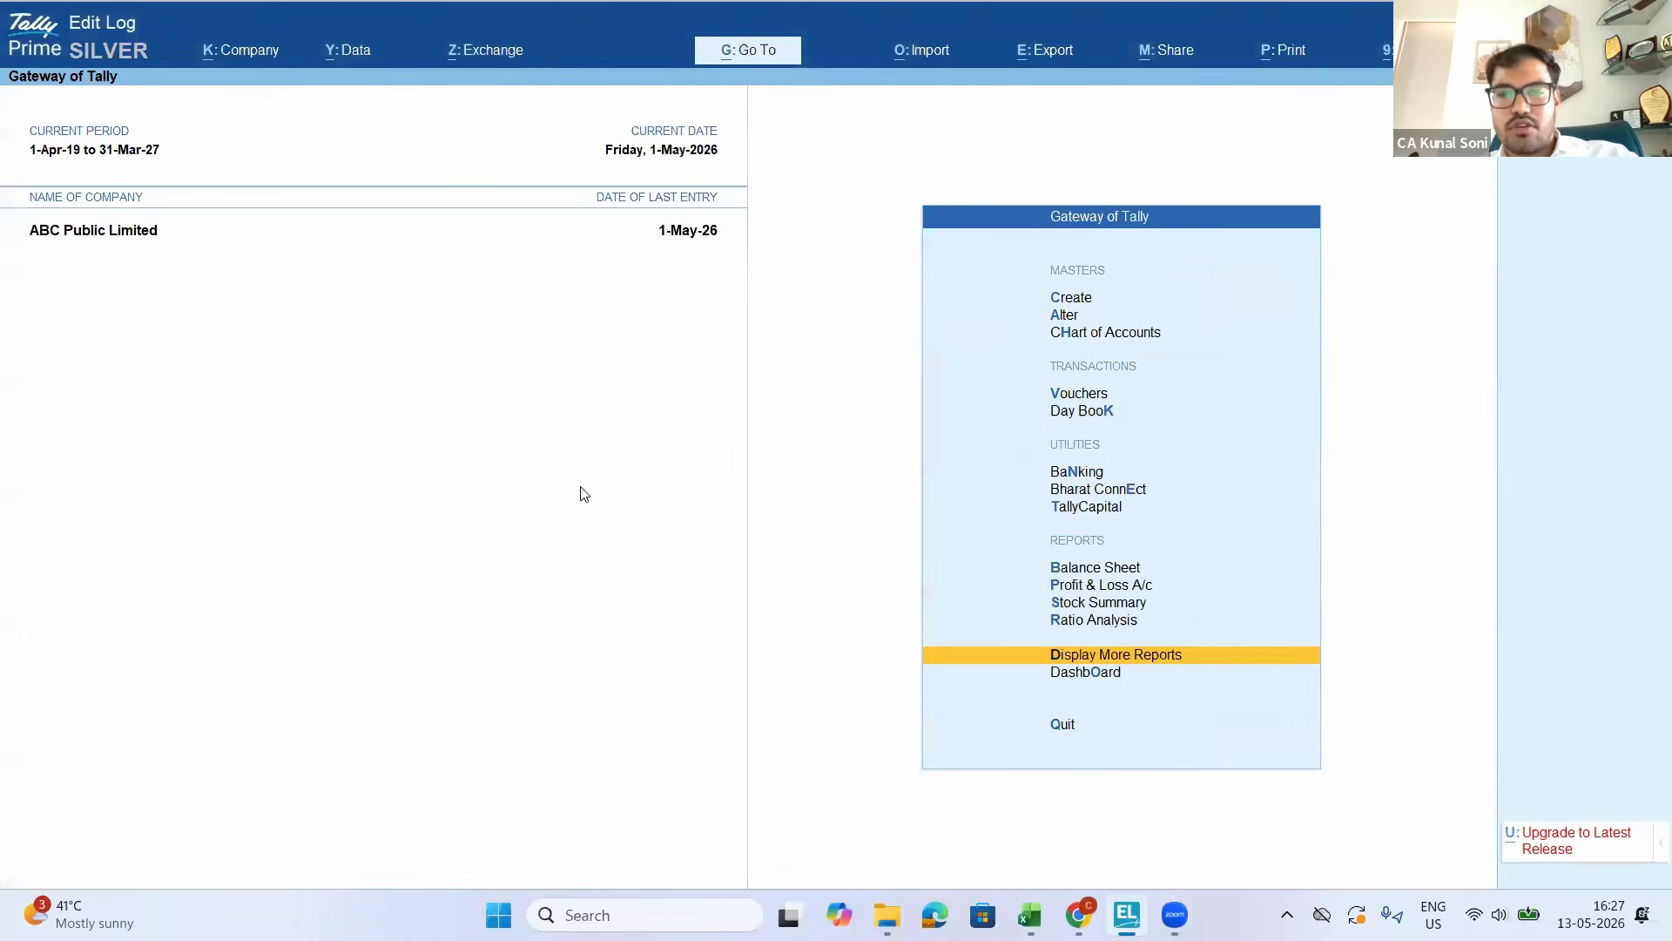
key("Escape")
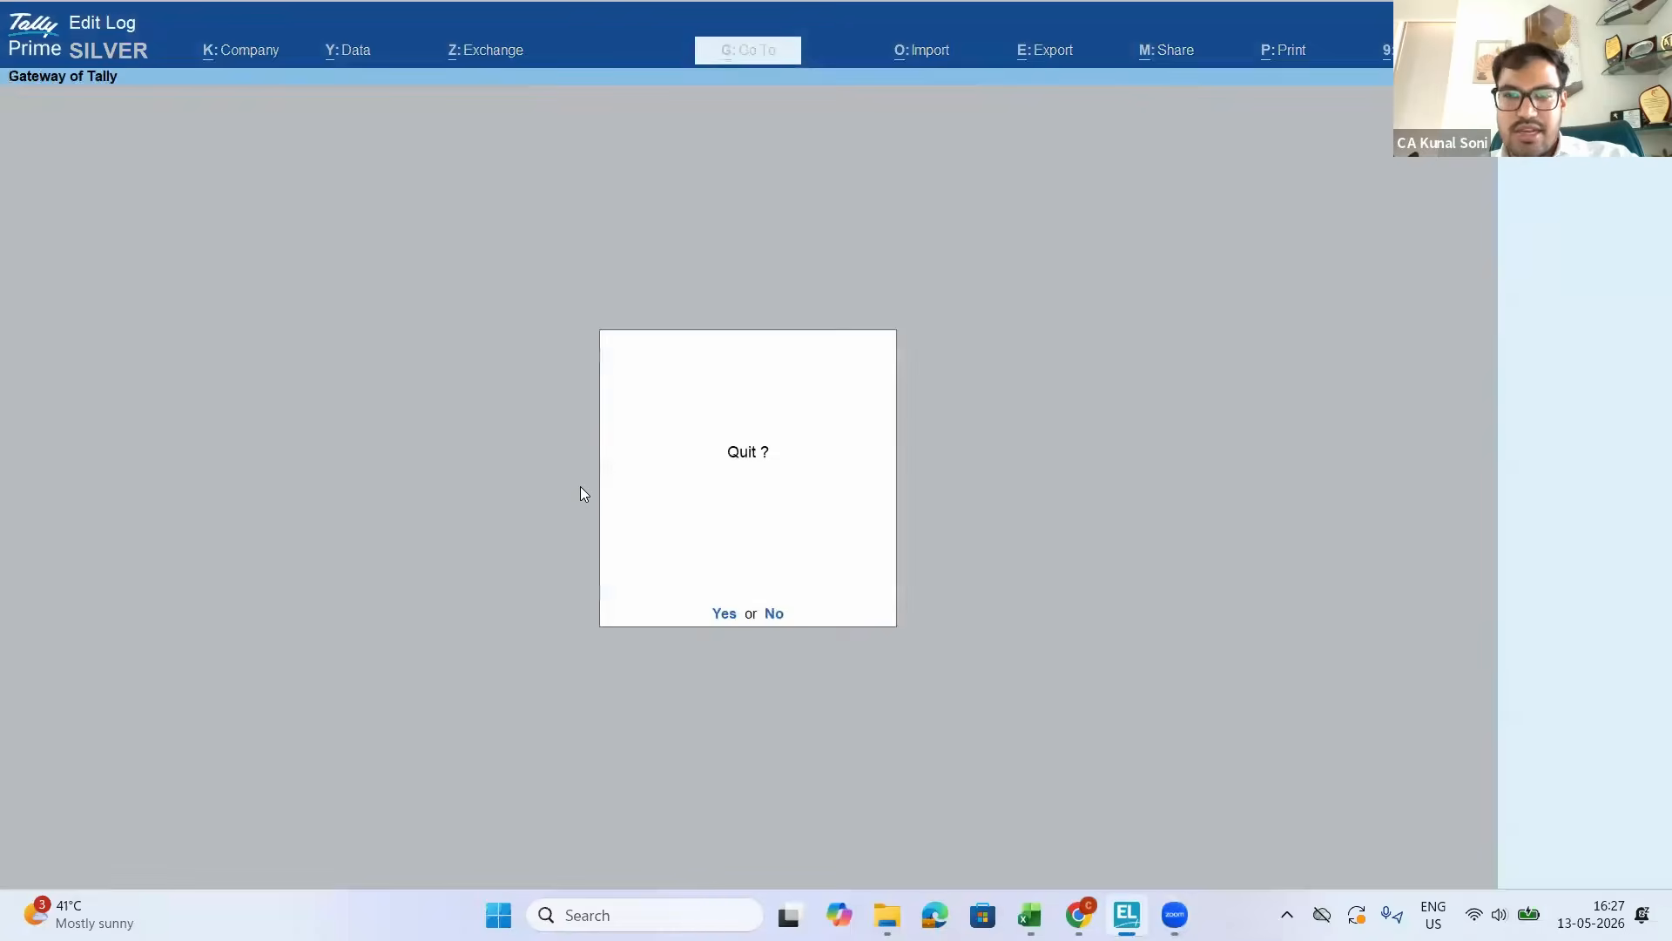
key("n")
Open the list of godowns for alteration from the inventory masters
key("a")
key("Down")
key("Down")
key("Down")
key("Down")
key("Down")
key("Down")
key("Down")
key("Down")
key("Down")
key("Down")
key("Down")
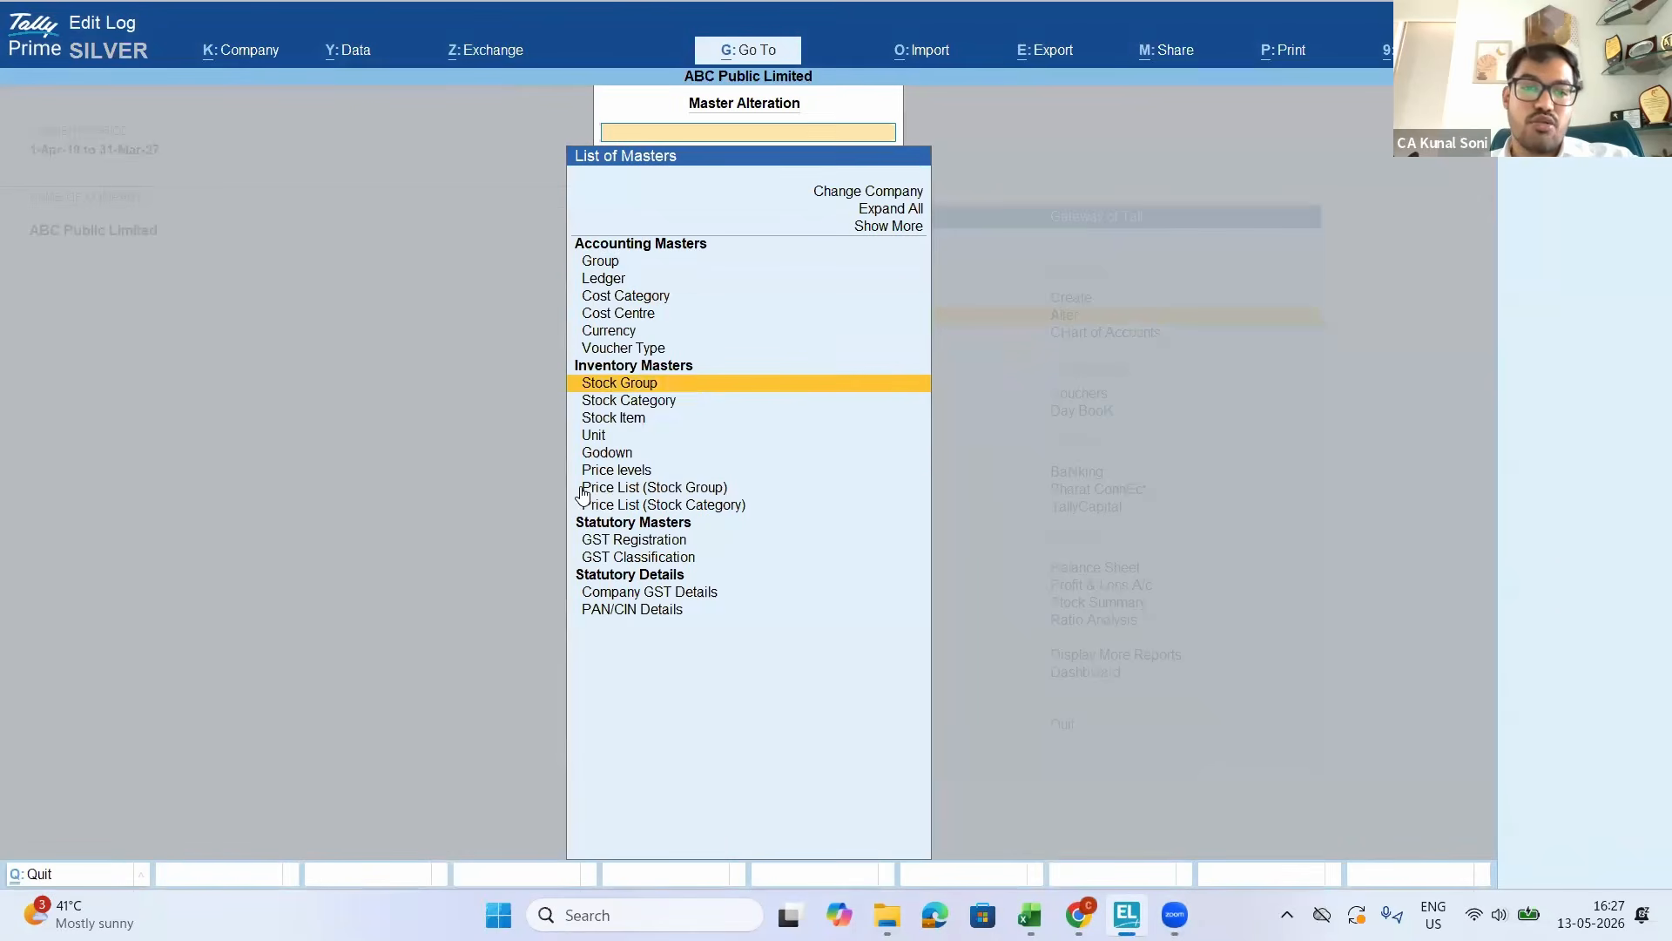
key("Return")
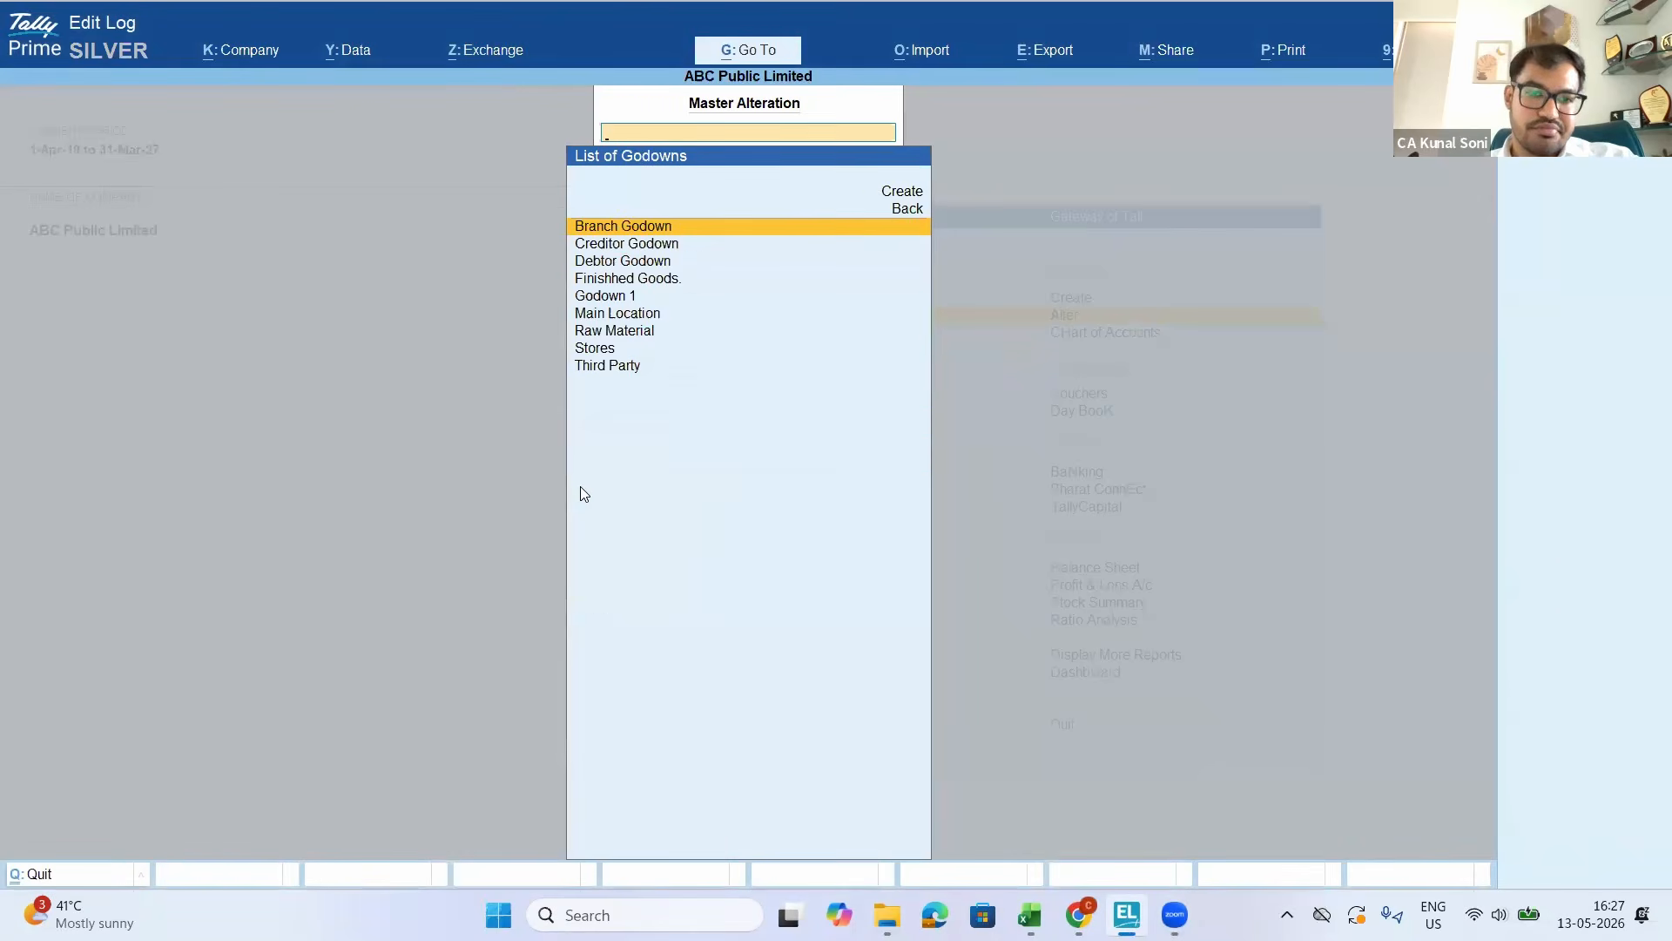
Open the Third Party godown master, examine its storage and third-party stock settings, and leave it
key("Down")
key("Down")
key("Down")
key("Up")
key("Up")
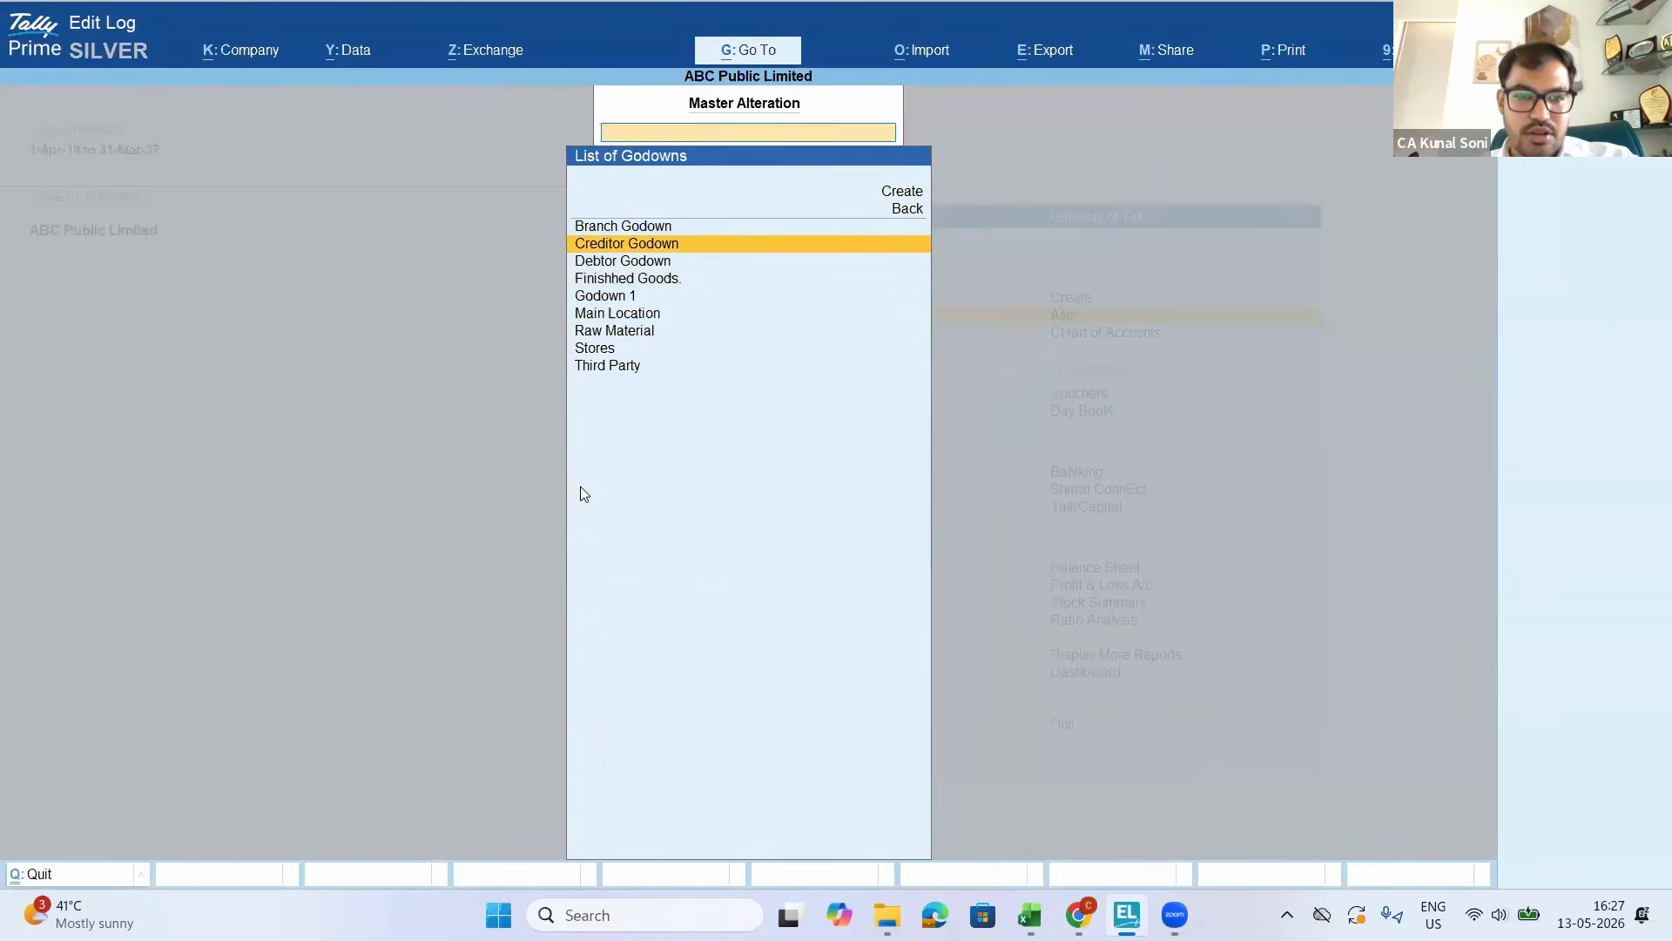
key("Down")
key("Down")
key("Down")
key("Down")
key("Down")
key("Down")
key("Down")
key("Return")
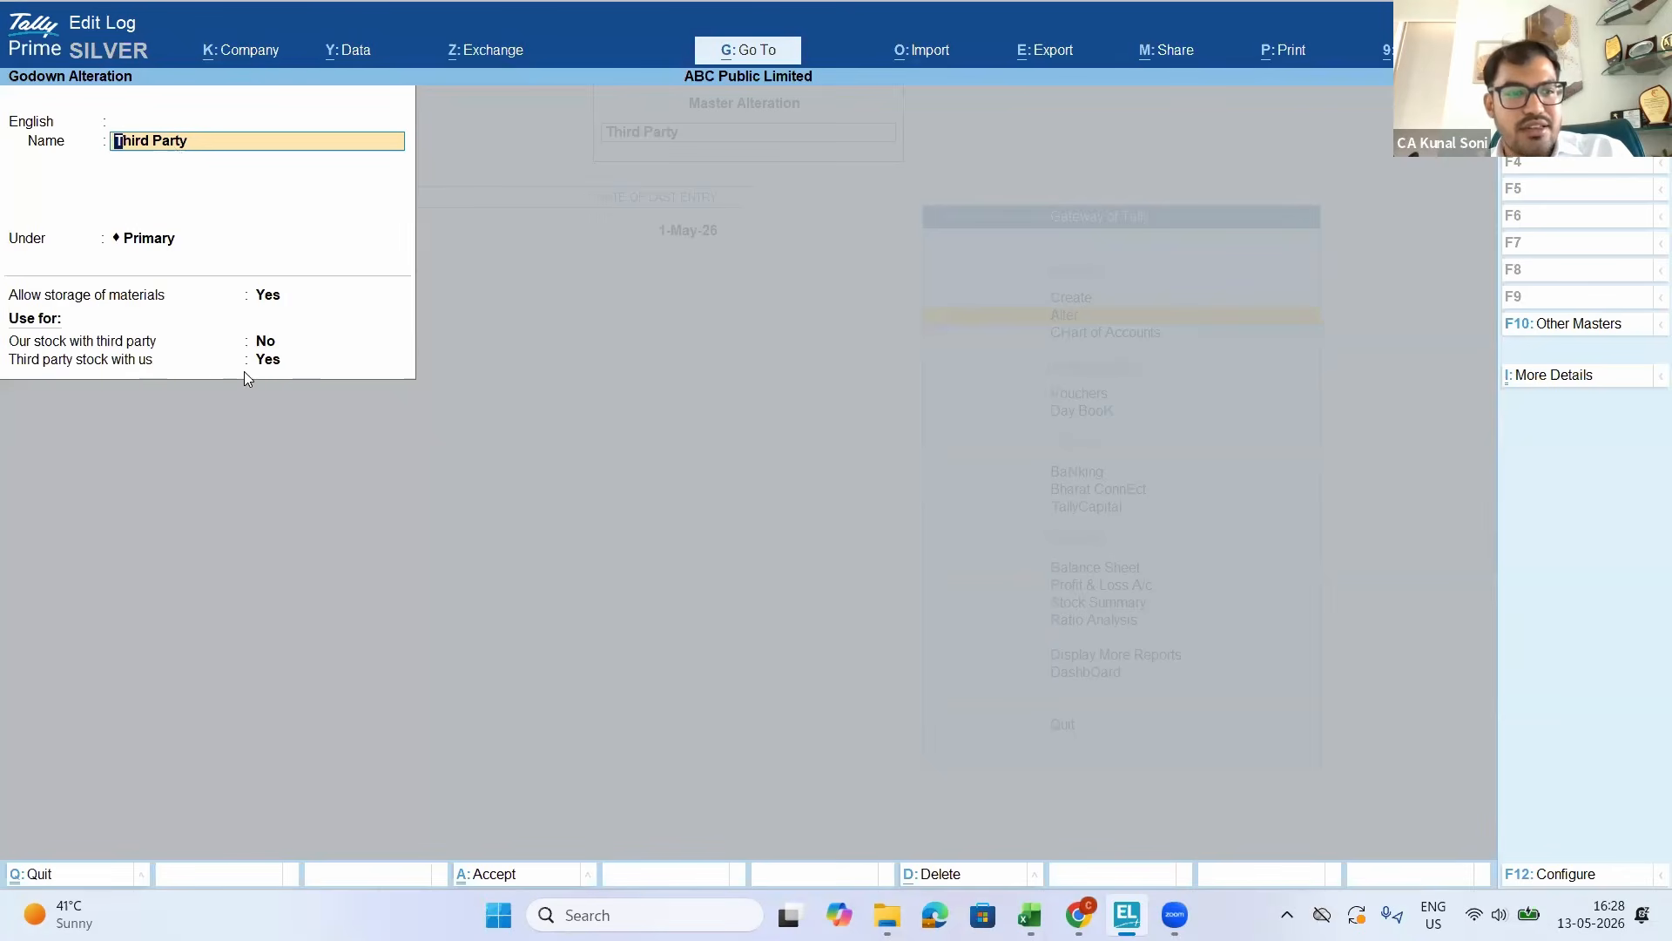
key("Escape")
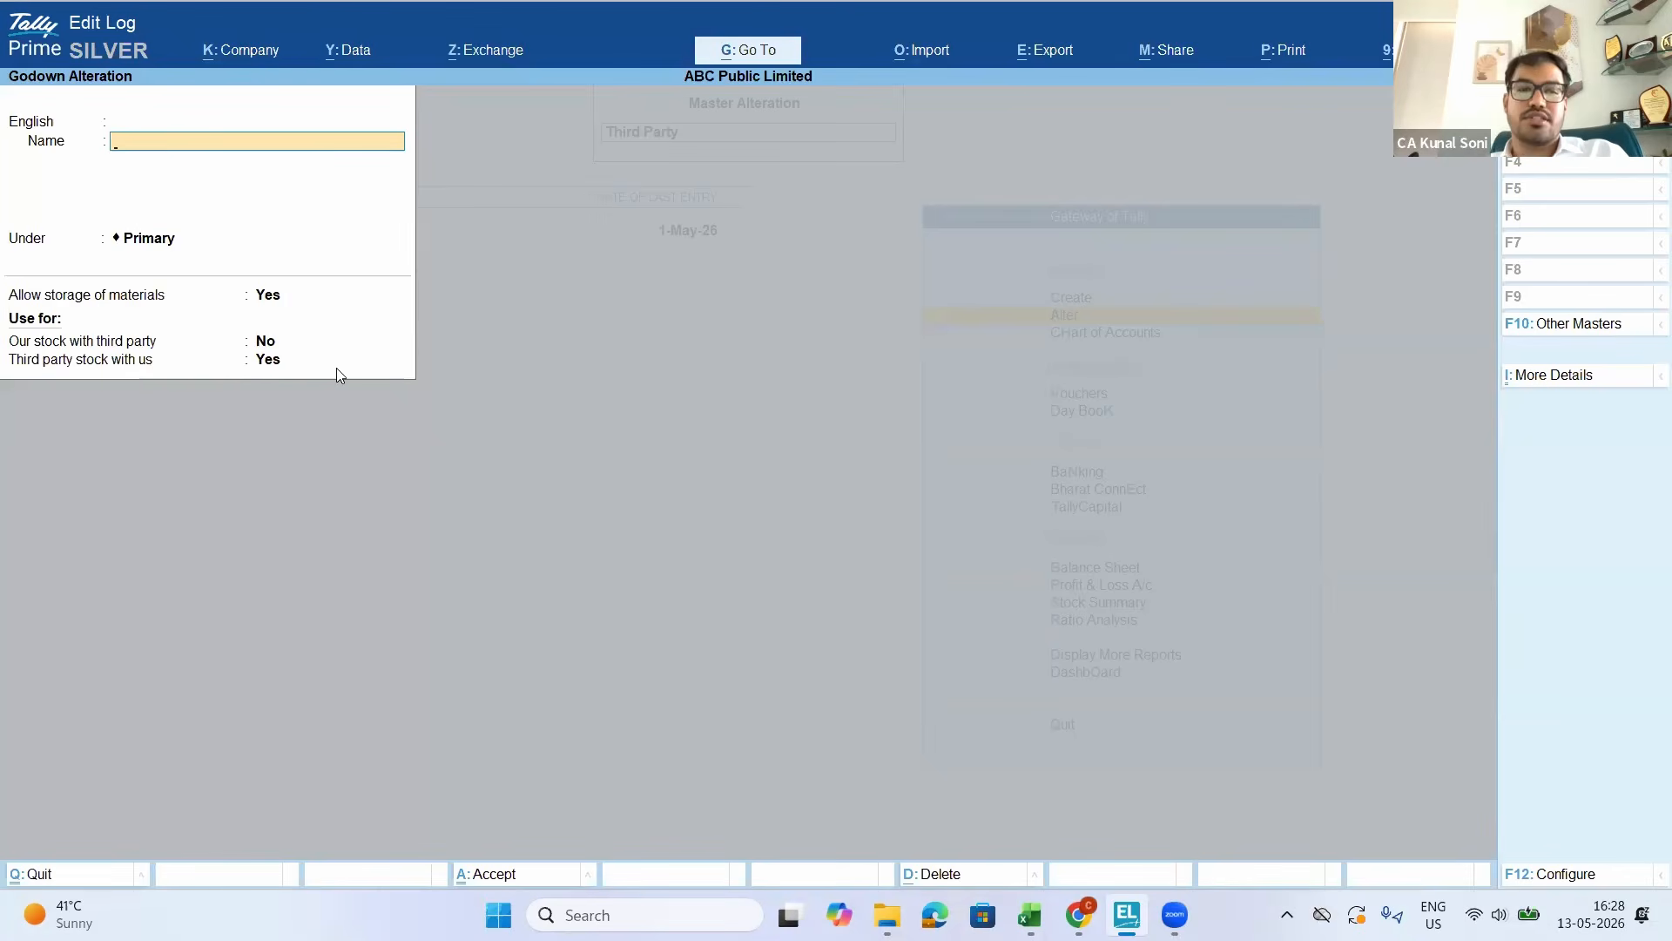
key("Escape")
key("Escape")
View the Godowns report under Inventory Books and return to the Gateway of Tally
key("Down")
key("Down")
key("Down")
key("Down")
key("Down")
key("d")
key("Down")
key("Down")
key("Down")
key("Down")
key("Down")
key("Down")
key("Return")
key("g")
key("Down")
key("Down")
key("Down")
key("End")
key("Return")
key("Escape")
key("Escape")
key("Escape")
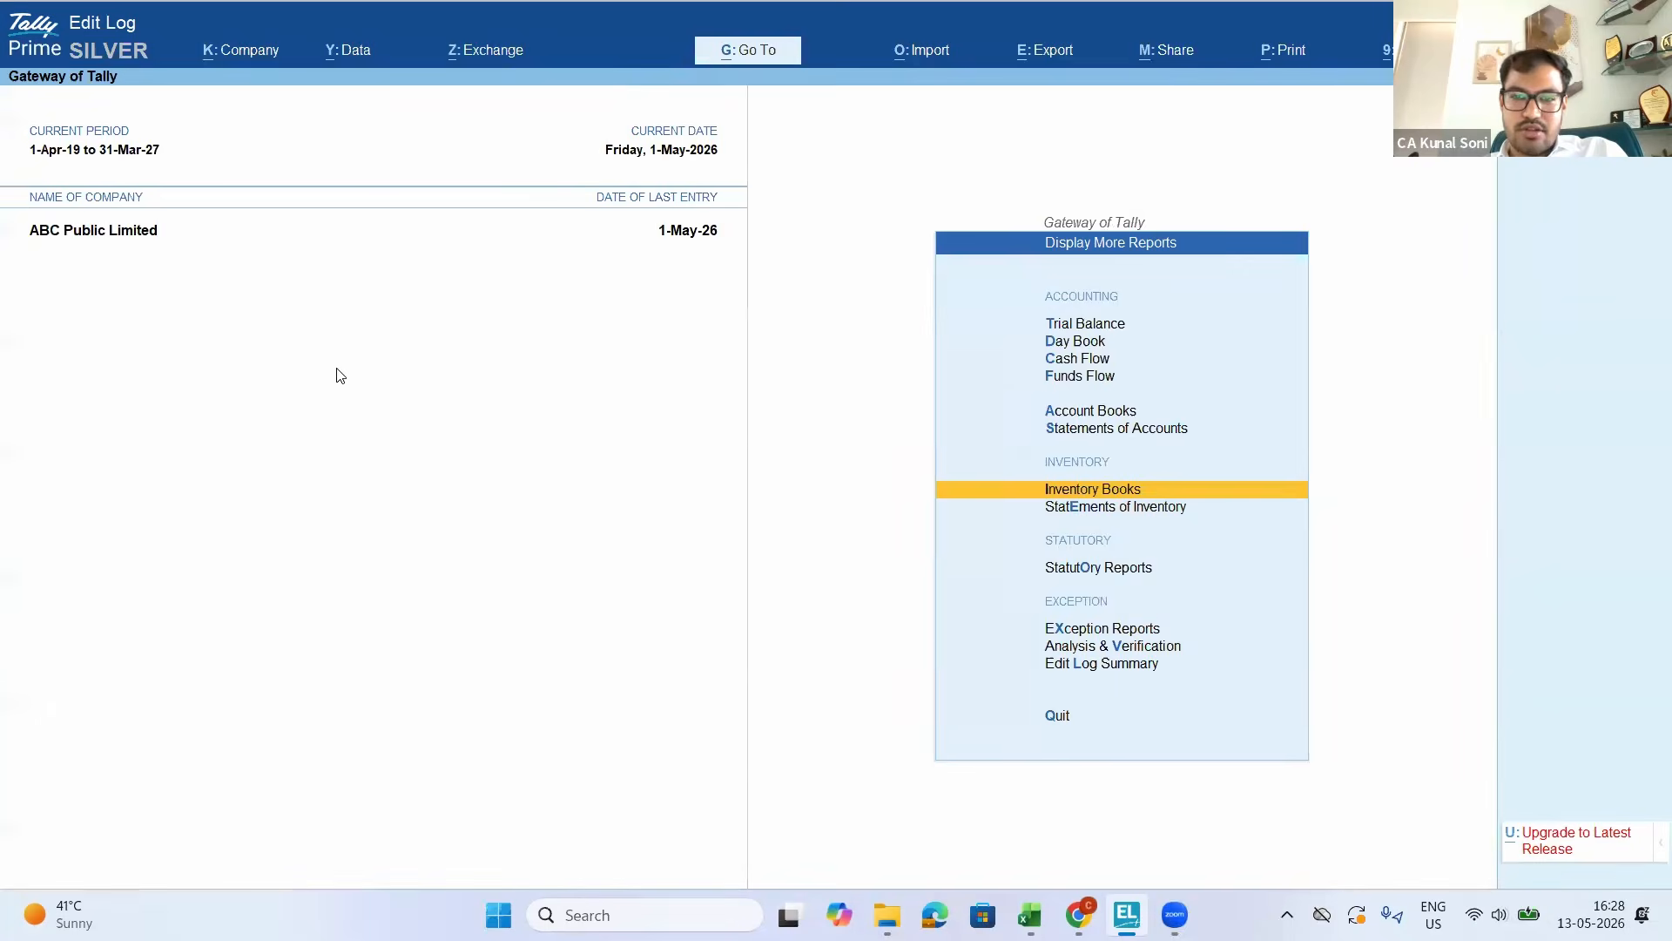
key("Escape")
Start a new Stock Journal voucher from the Gateway of Tally
key("Down")
key("Down")
key("Down")
key("Down")
key("Down")
key("Down")
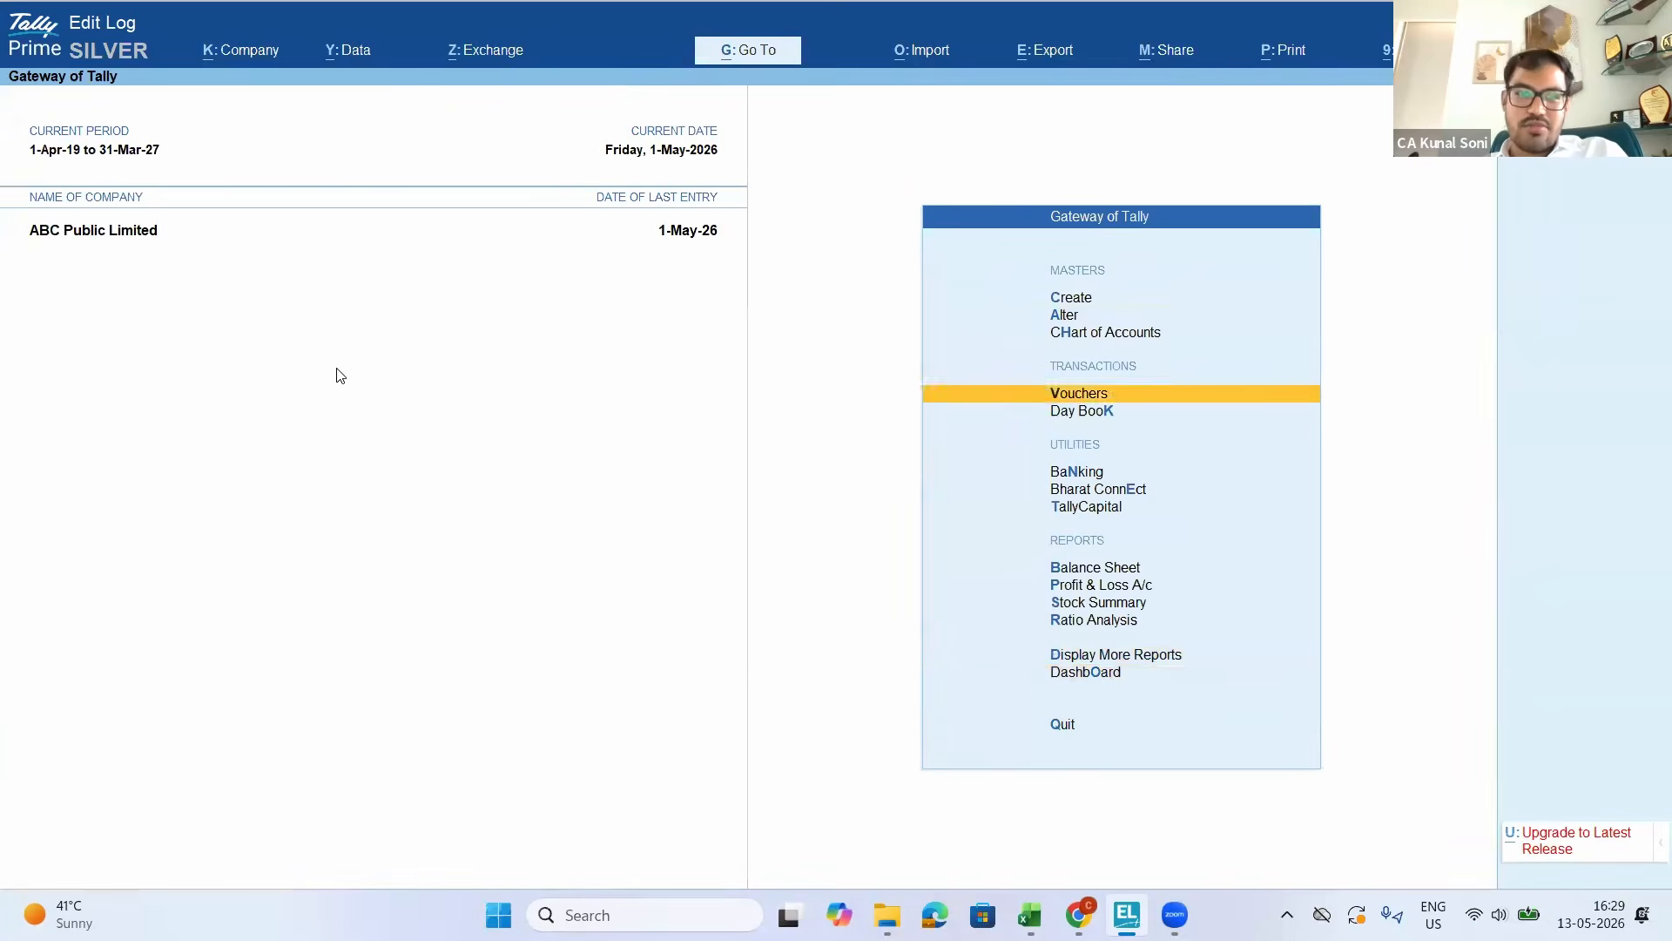
key("Return")
key("F10")
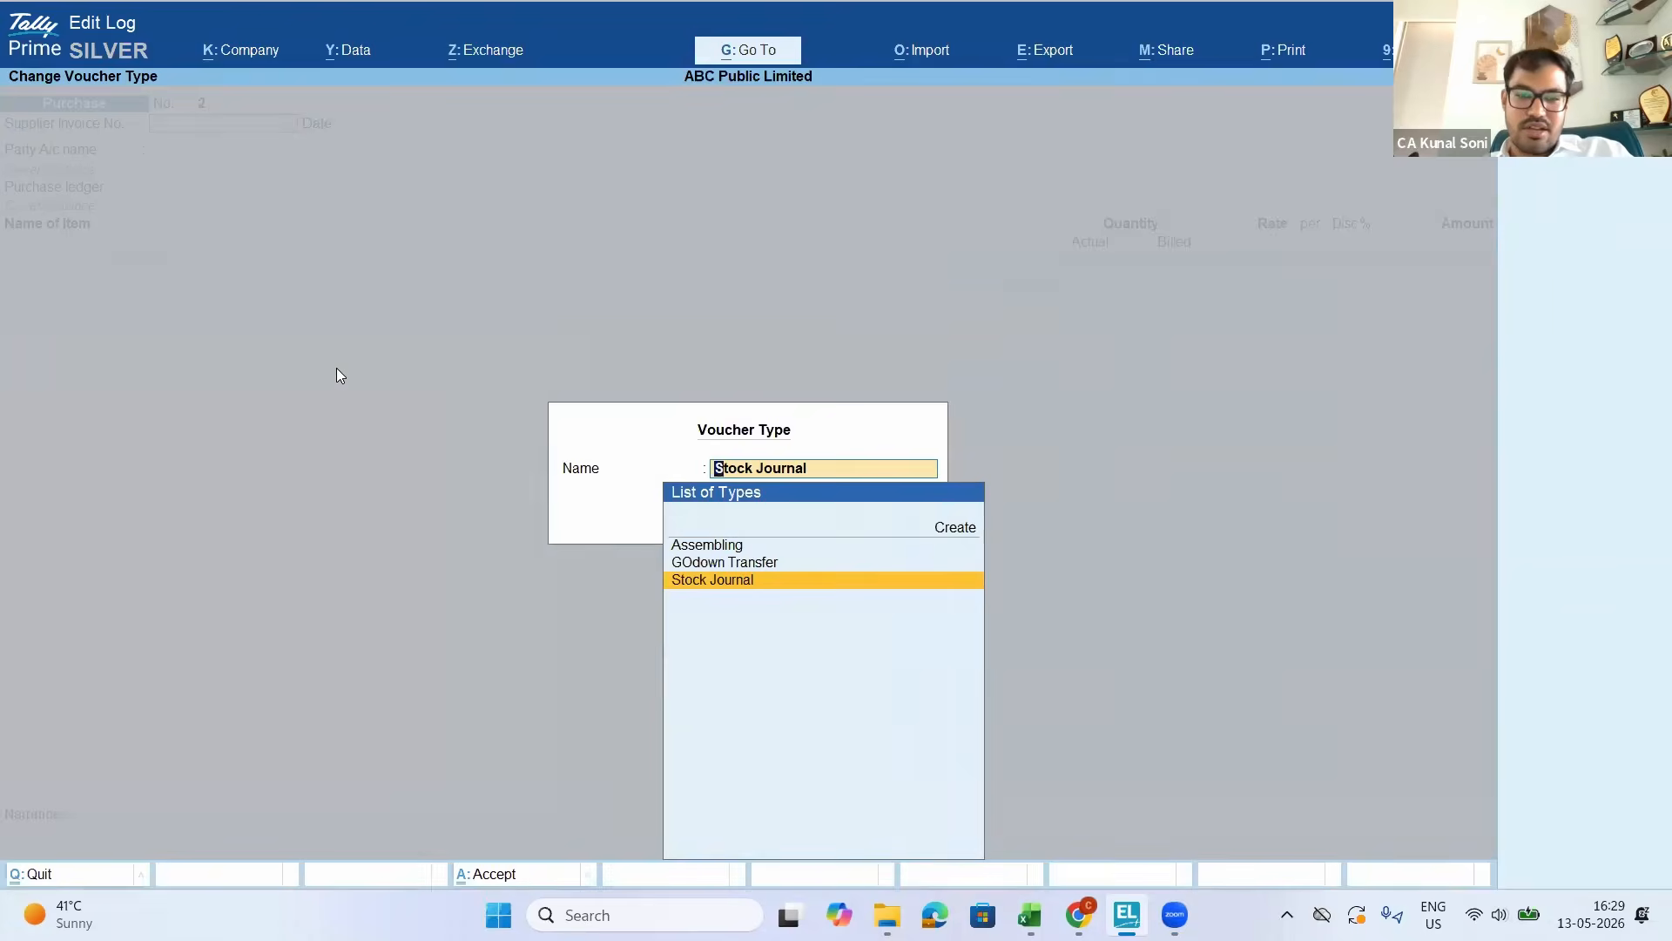
key("Return")
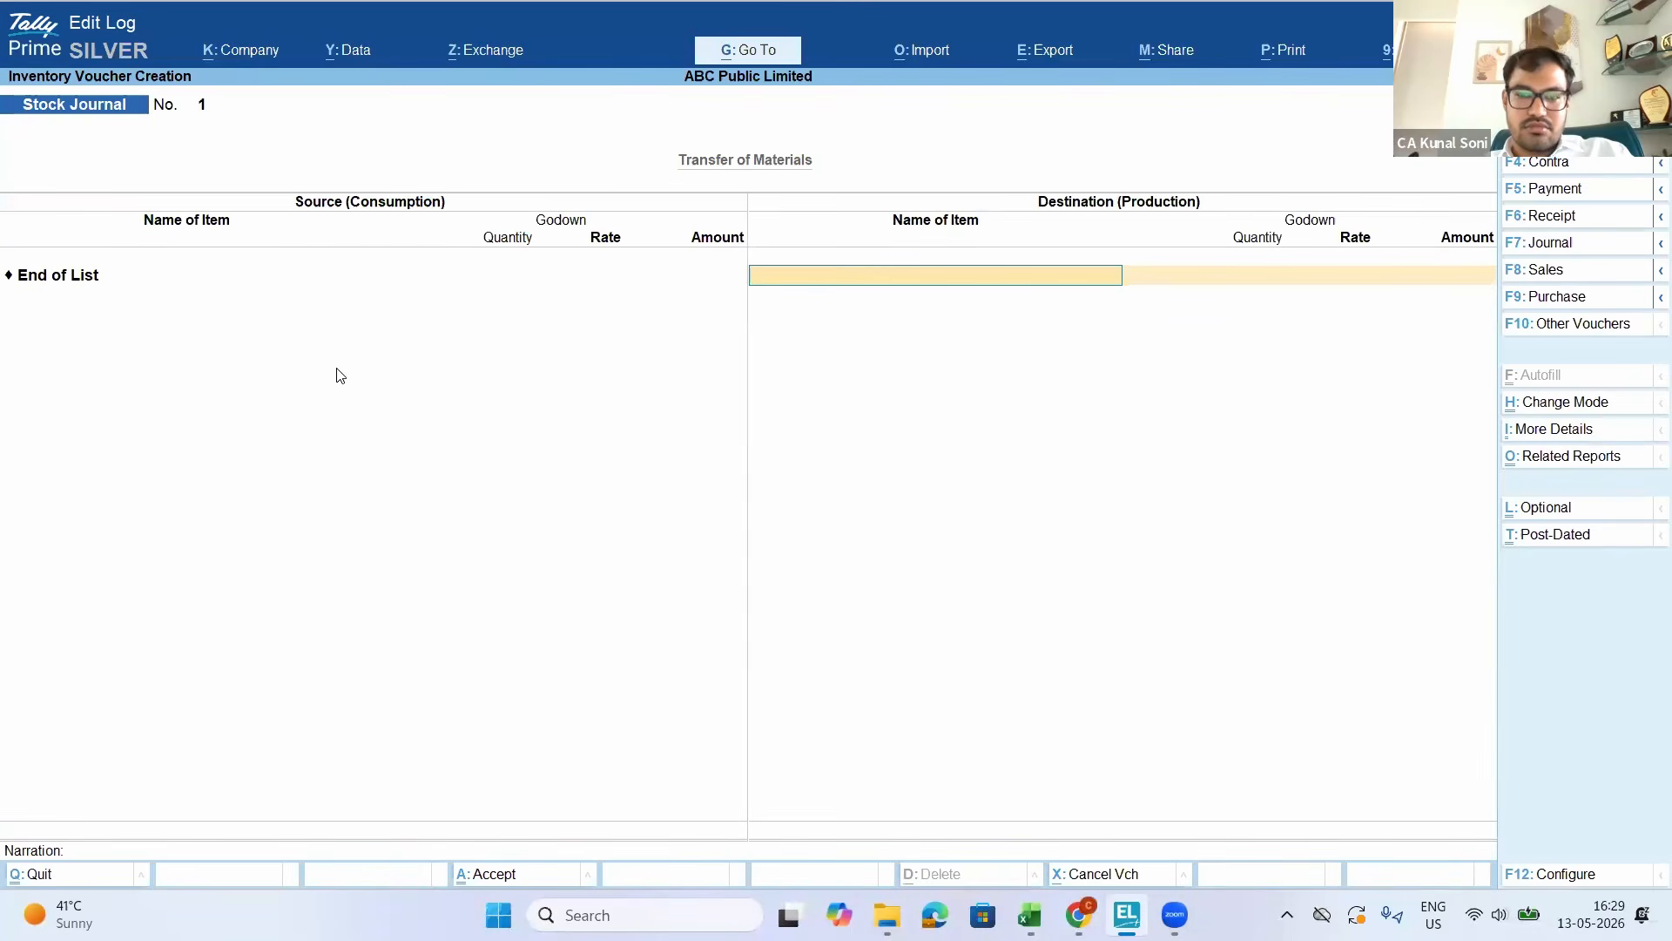
Enter Accessories on the destination side in the Finishhed Goods. godown with 500 No at rate 400
type("sm")
key("BackSpace")
key("BackSpace")
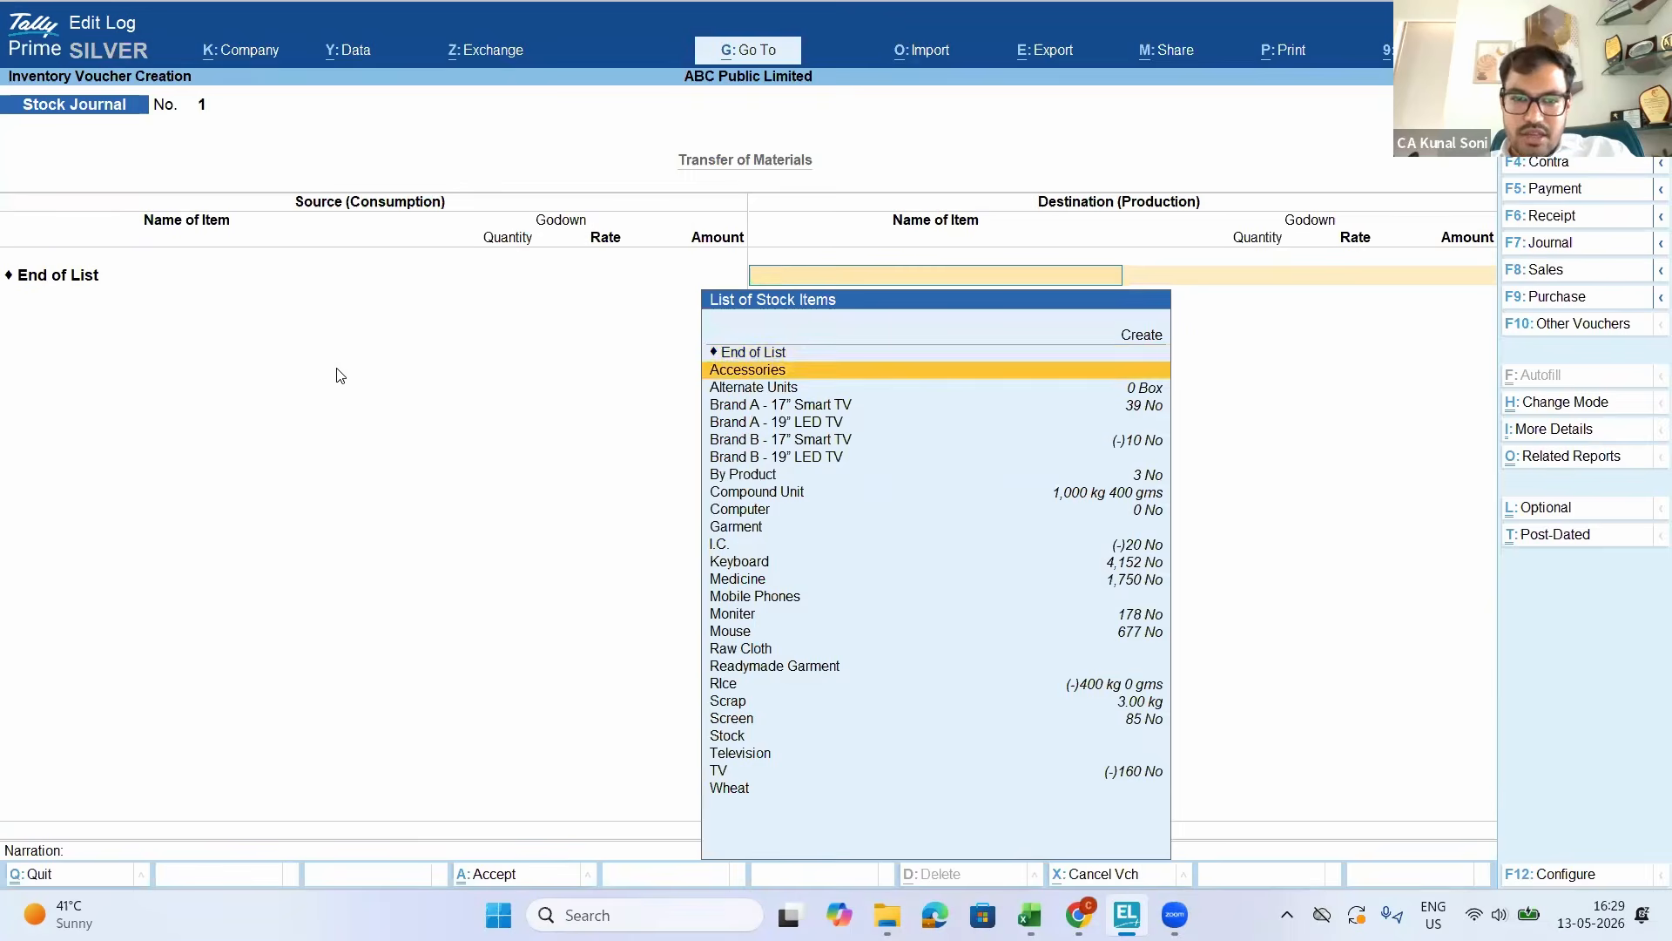
key("Return")
type("F")
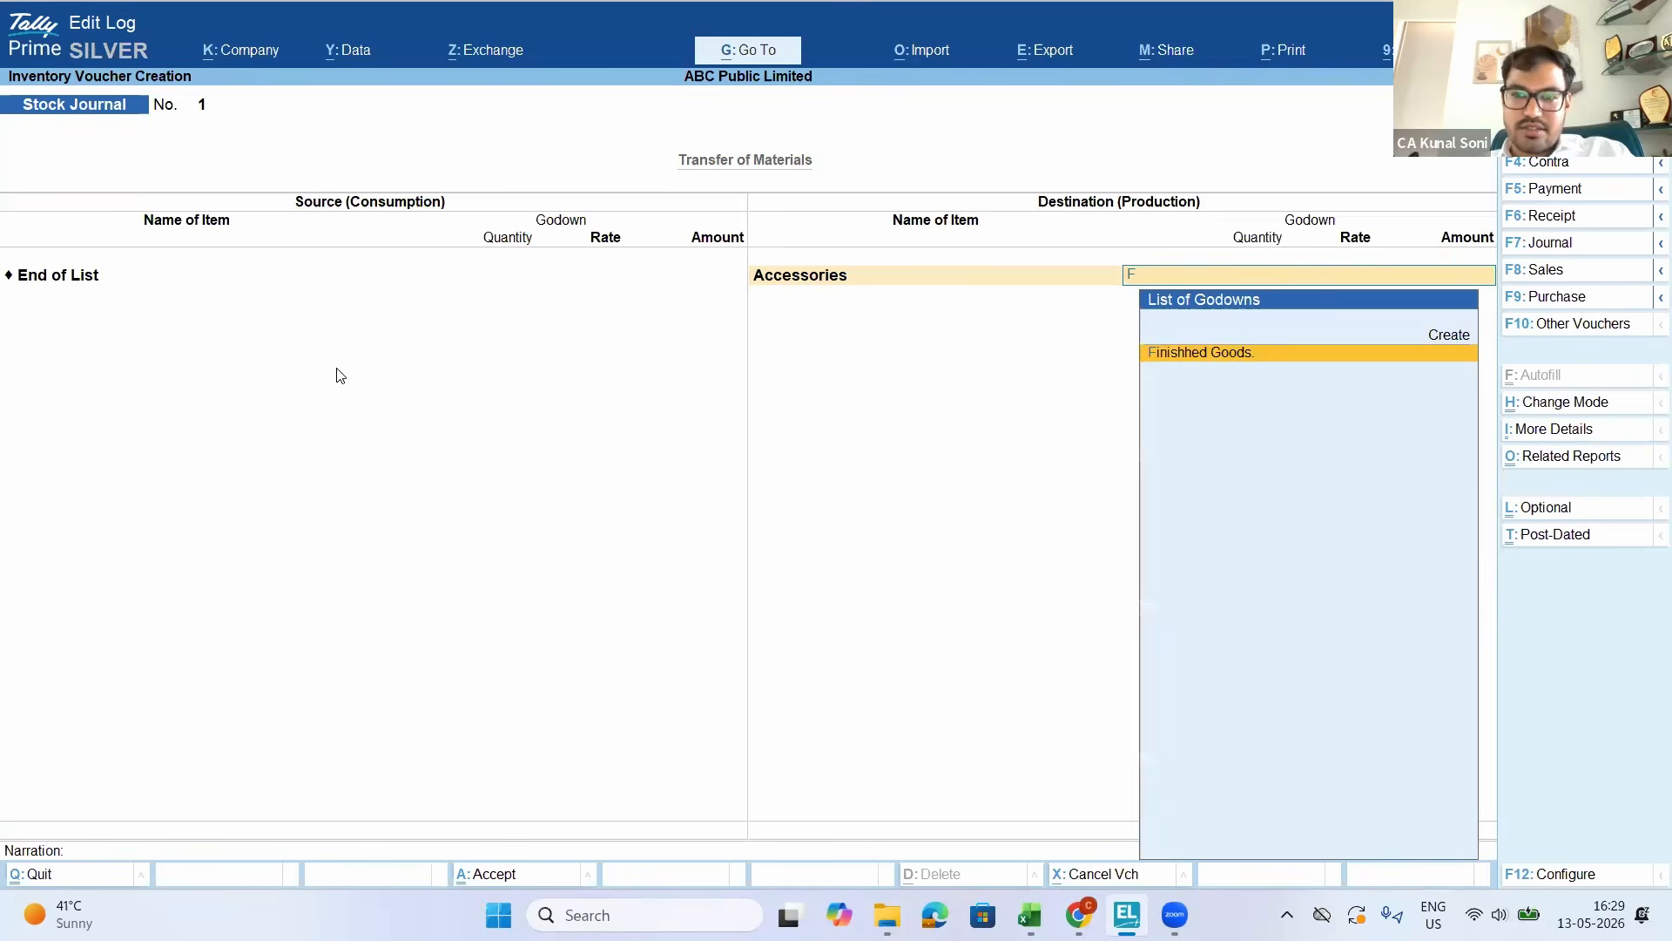
key("Return")
type("500")
key("Return")
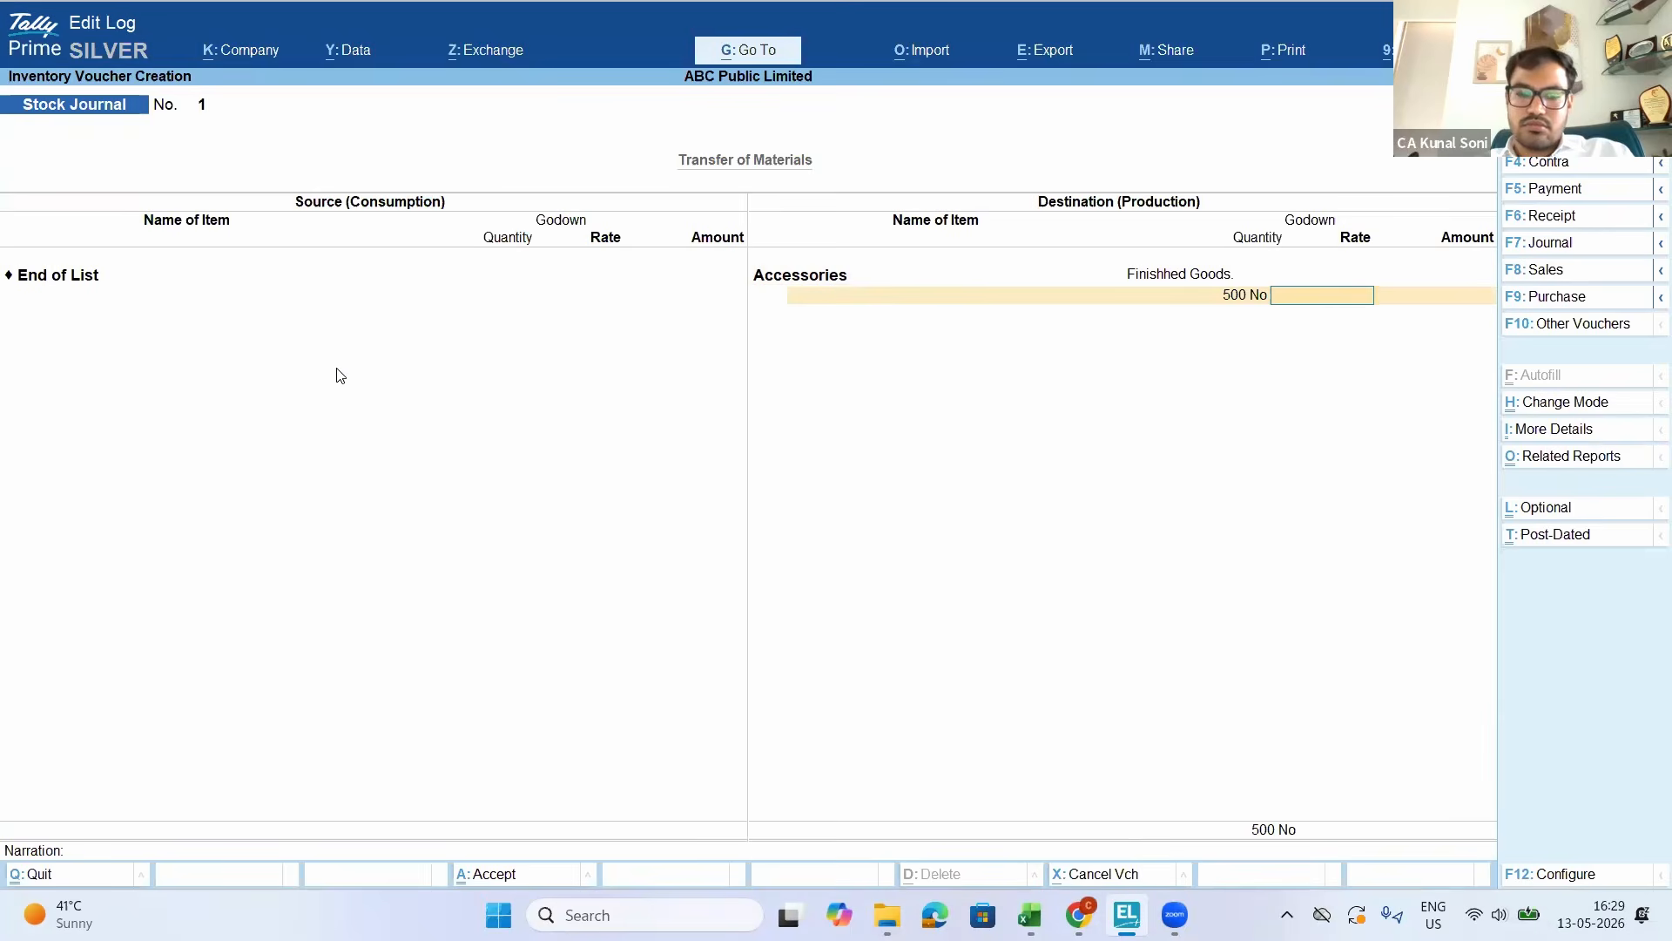
type("400")
key("Return")
Change the Accessories line's godown to Third Party, add no additional costs, and save the stock journal
key("BackSpace")
key("BackSpace")
key("BackSpace")
key("Down")
key("Down")
key("Down")
key("Down")
key("Down")
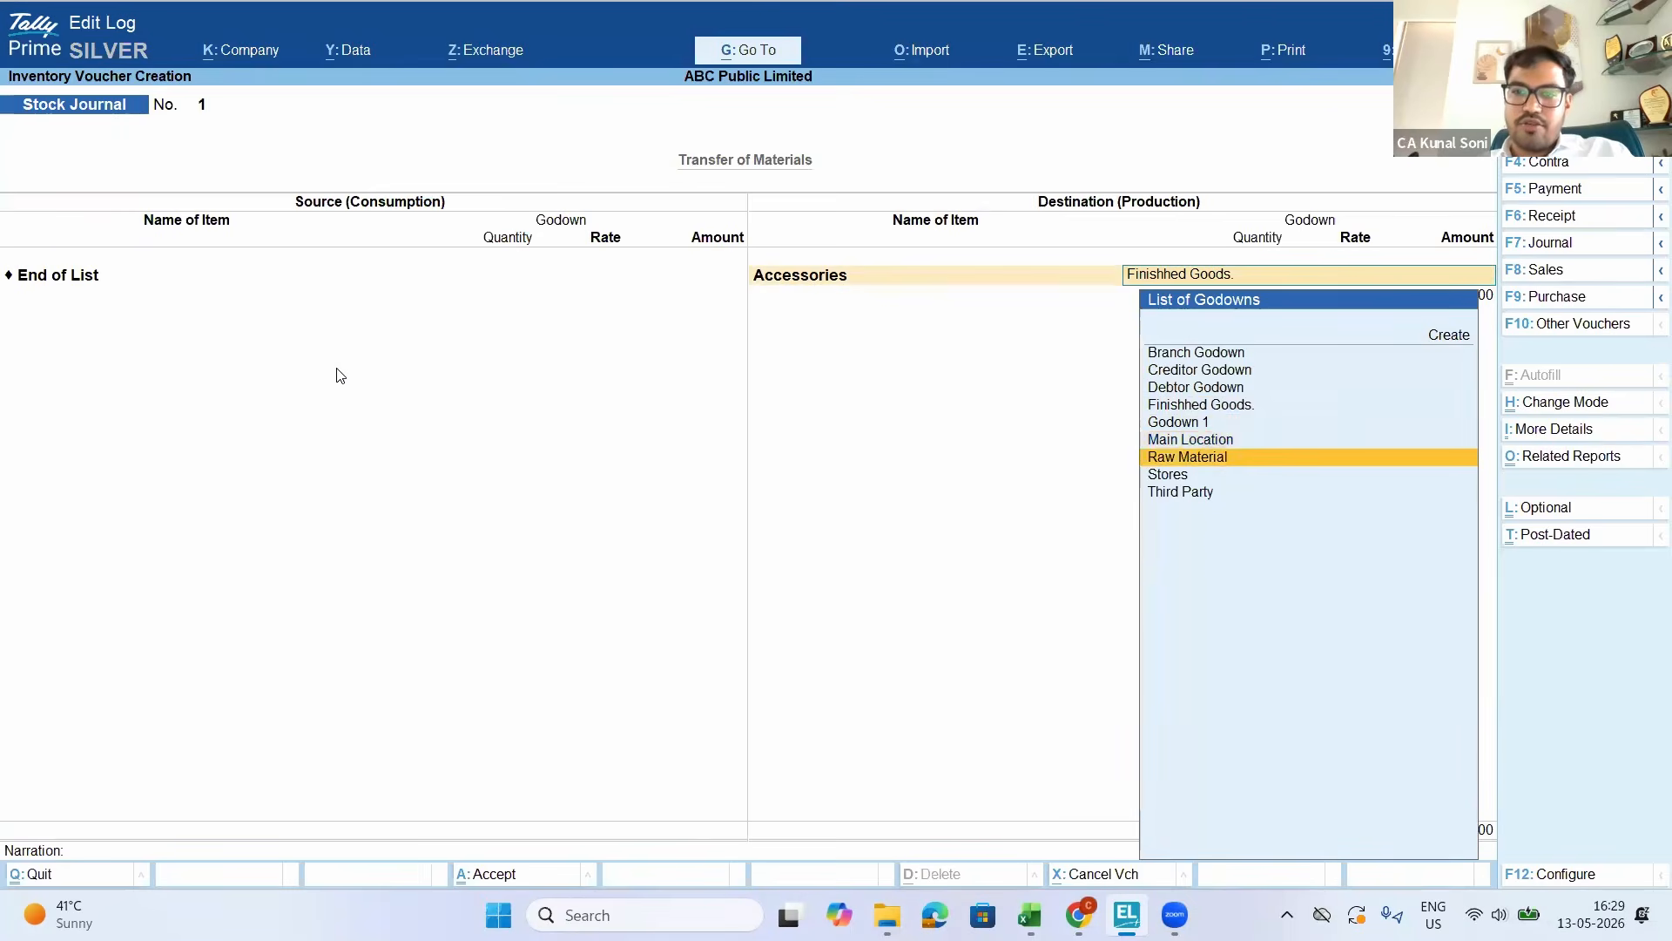
key("Return")
key("Return")
key("Return")
key("Return")
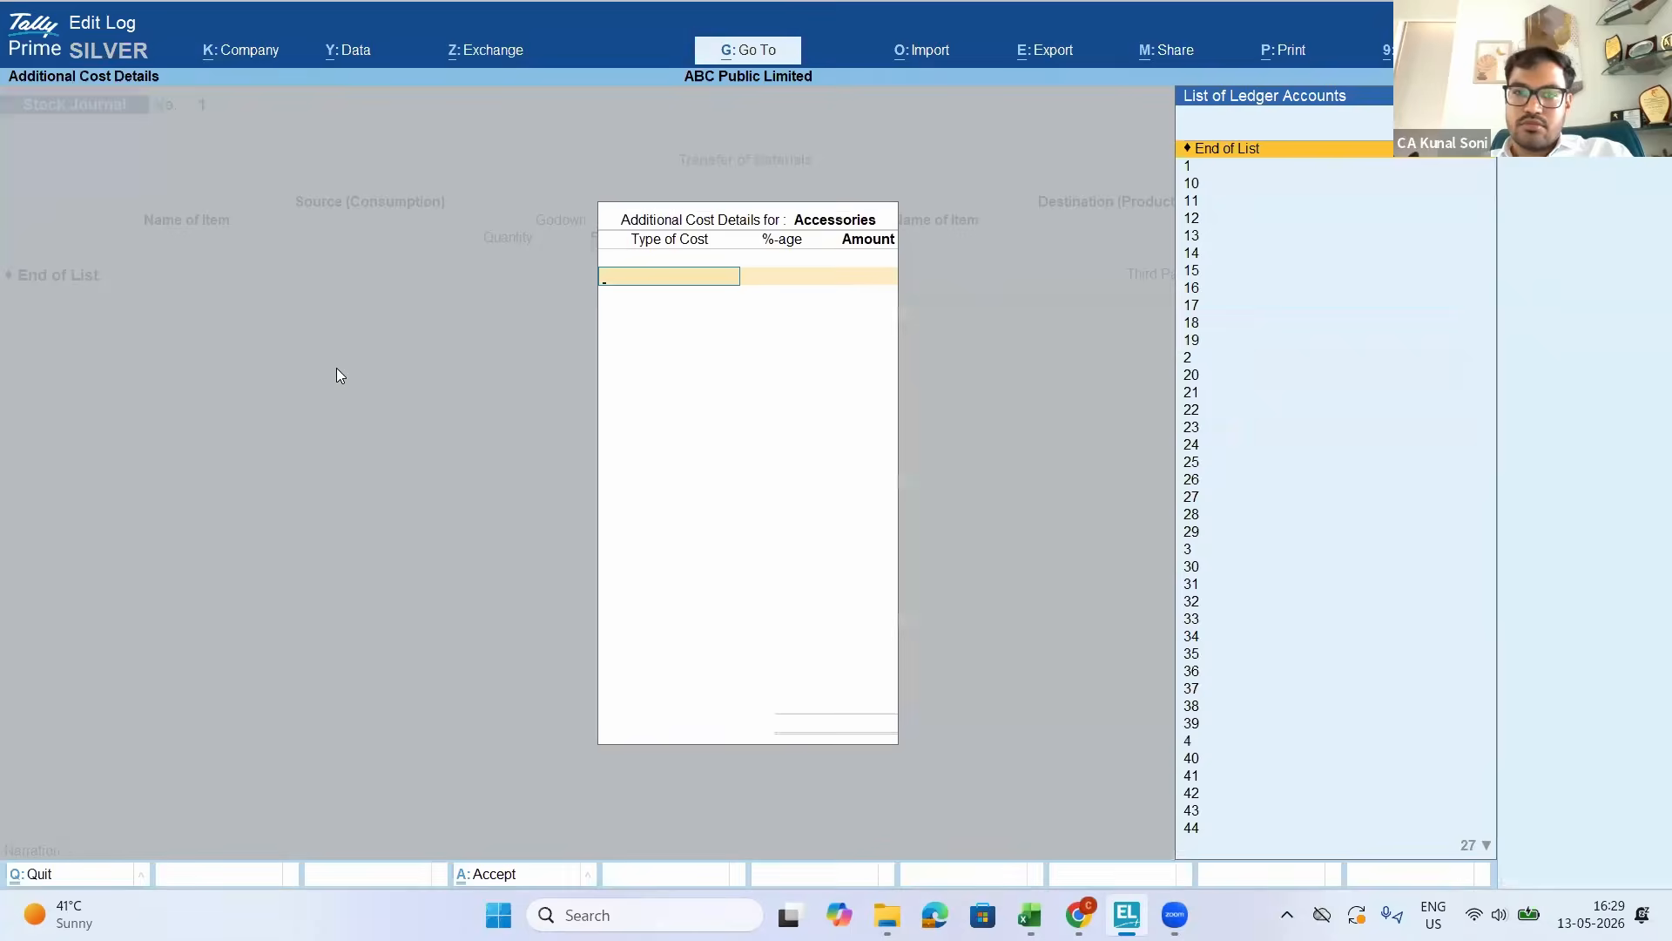
key("Return")
key("Return")
key("Return")
key("Return")
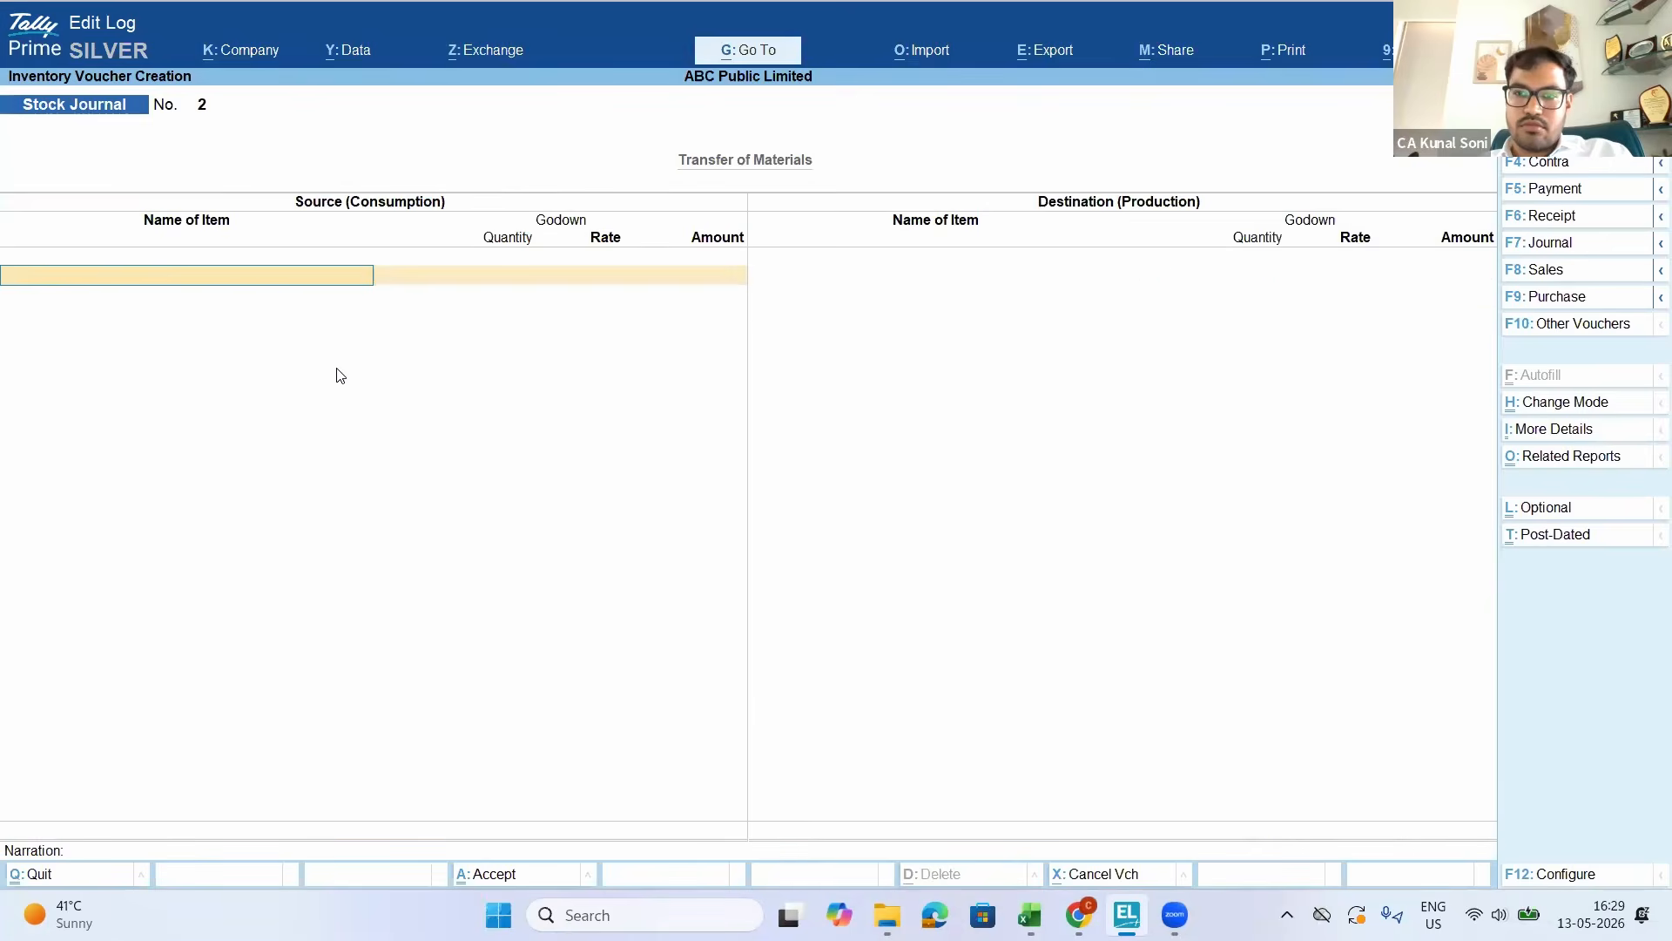
Leave voucher entry, open the Stock Summary and check the Accessories row
key("Escape")
key("Escape")
key("Escape")
key("Up")
key("Up")
key("Up")
key("Up")
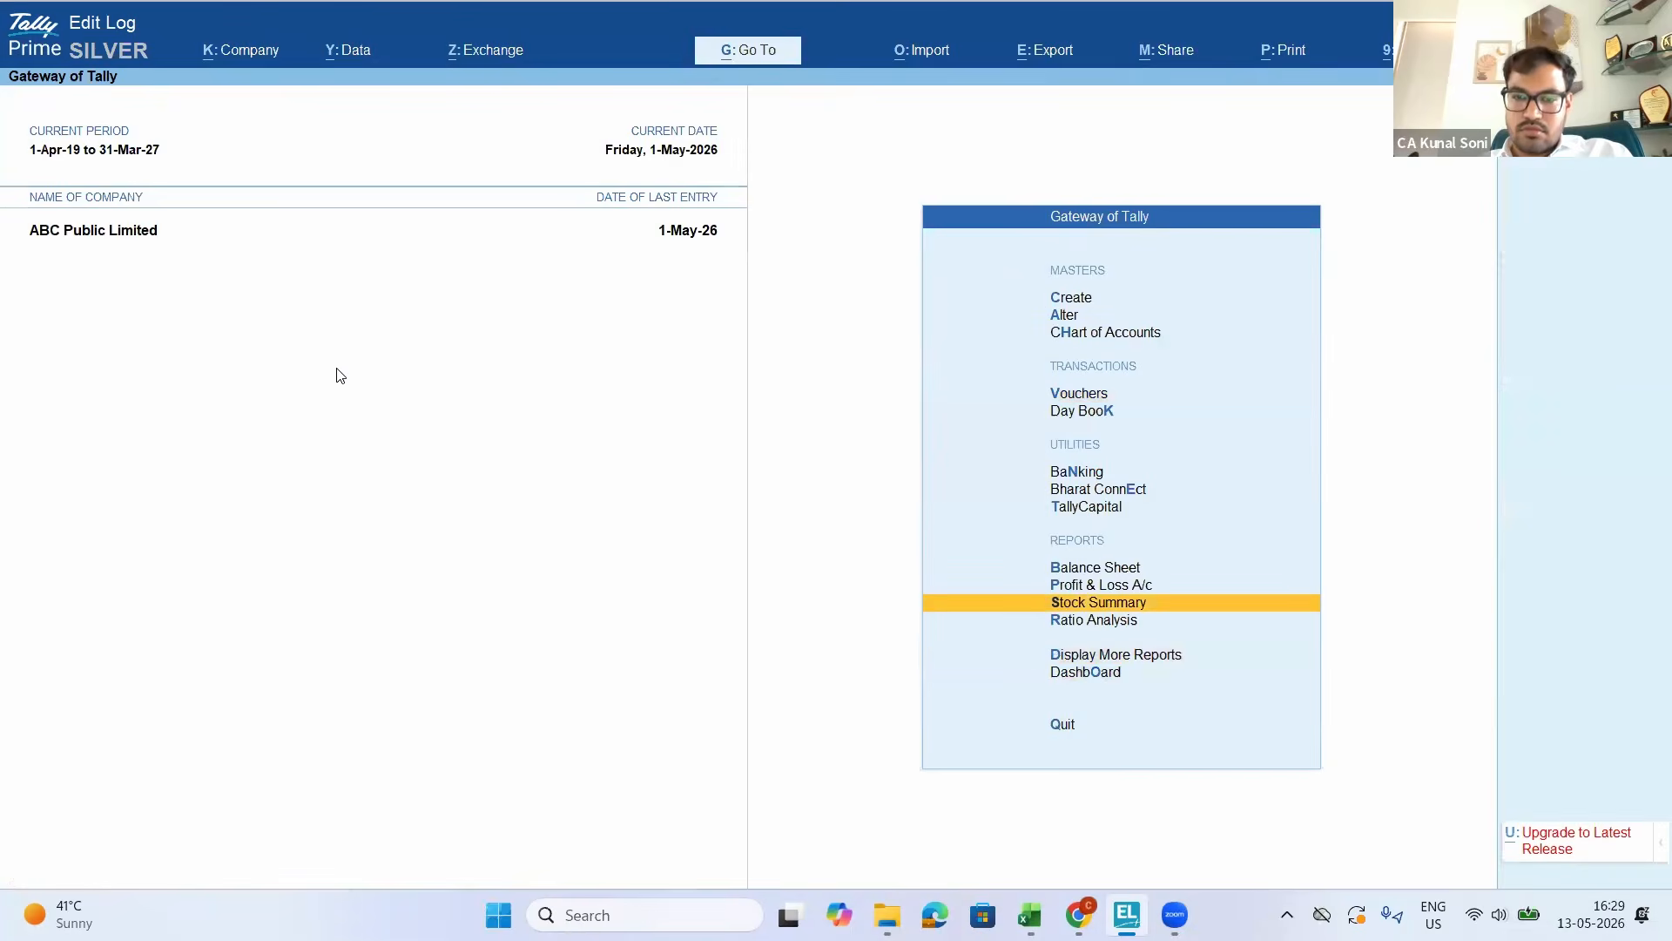
key("Return")
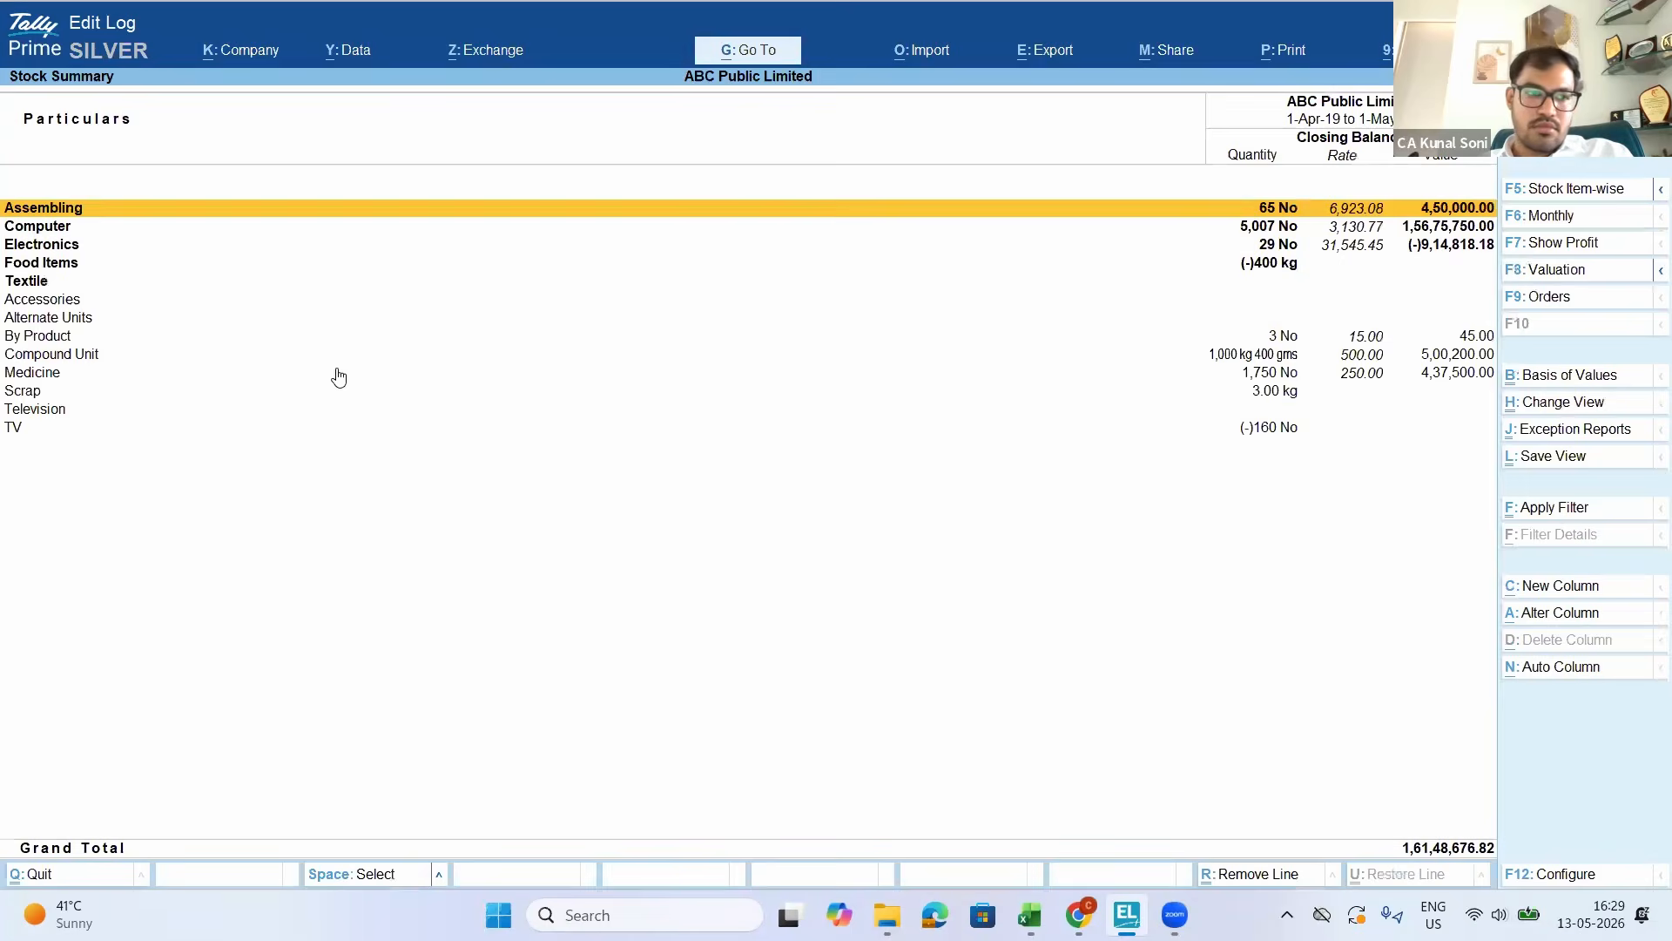
key("Down")
key("Down")
key("Down")
key("Down")
key("Down")
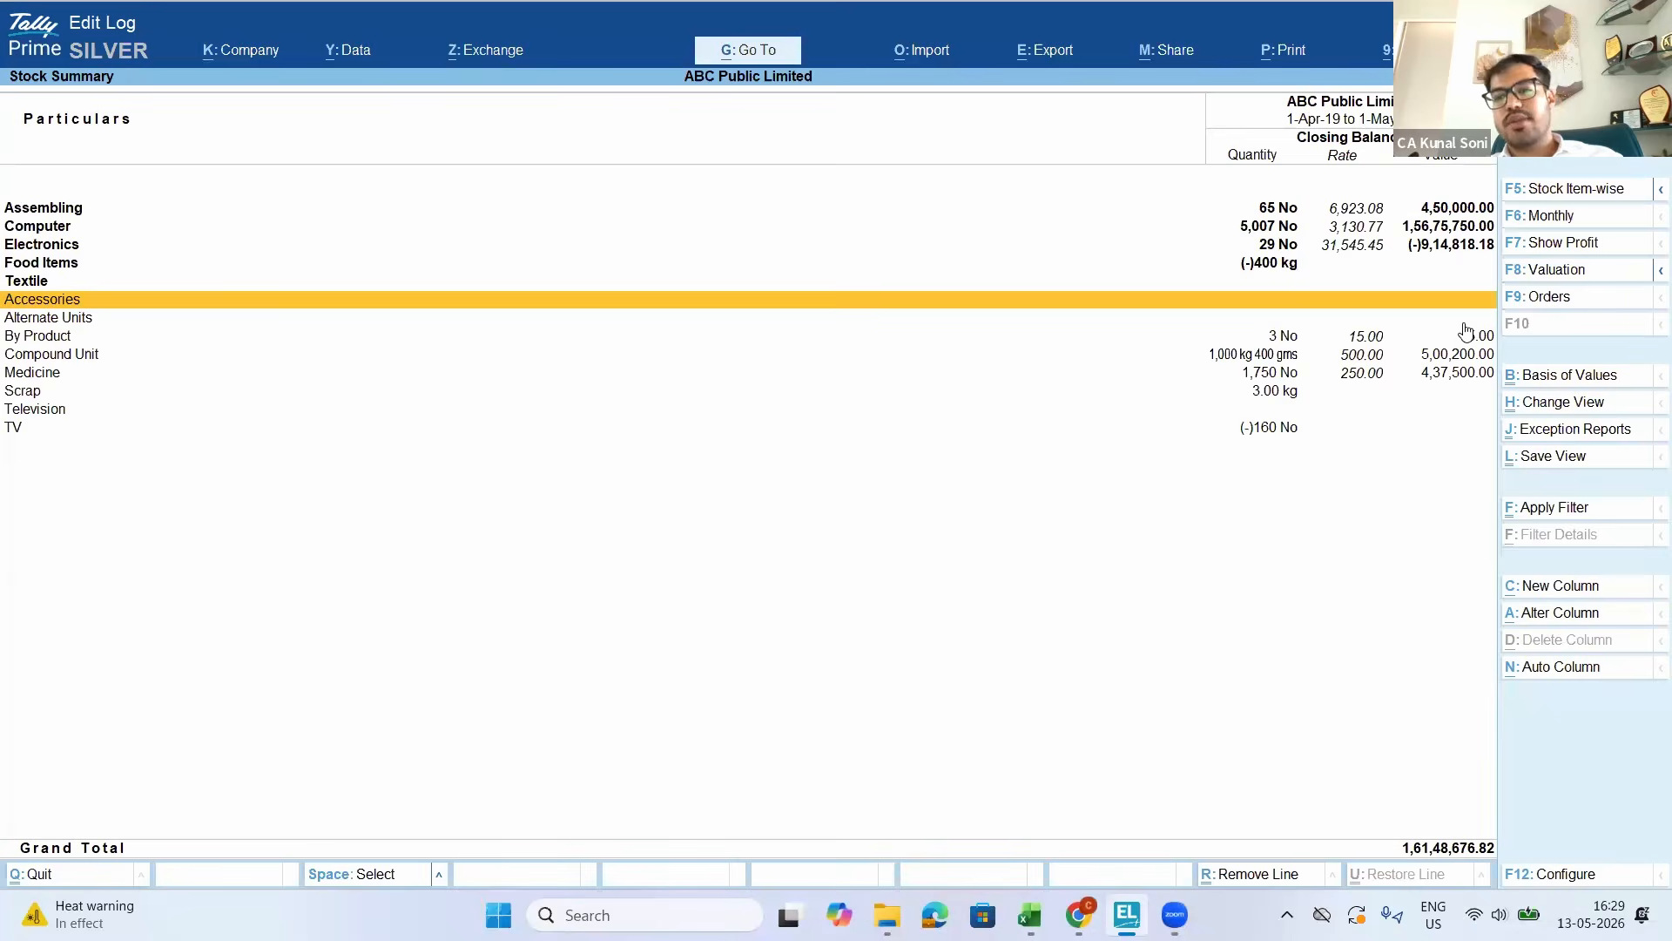
Return to the Gateway of Tally and reopen the Stock Summary
key("Escape")
key("Up")
key("Return")
key("Escape")
key("Down")
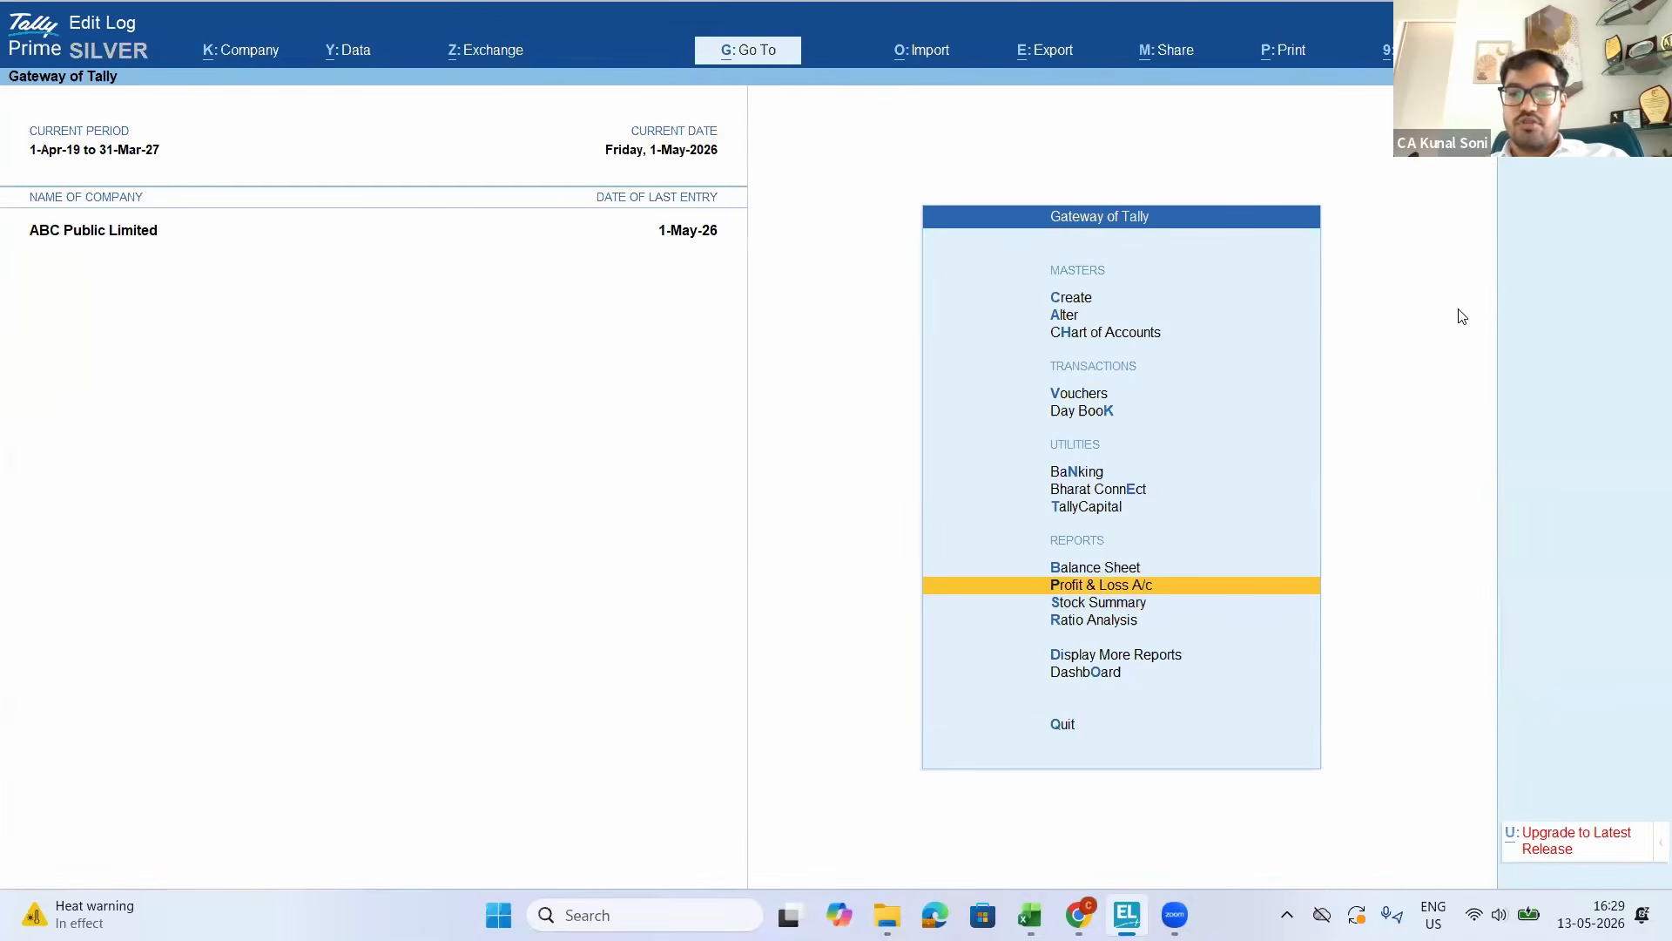
key("Down")
key("Return")
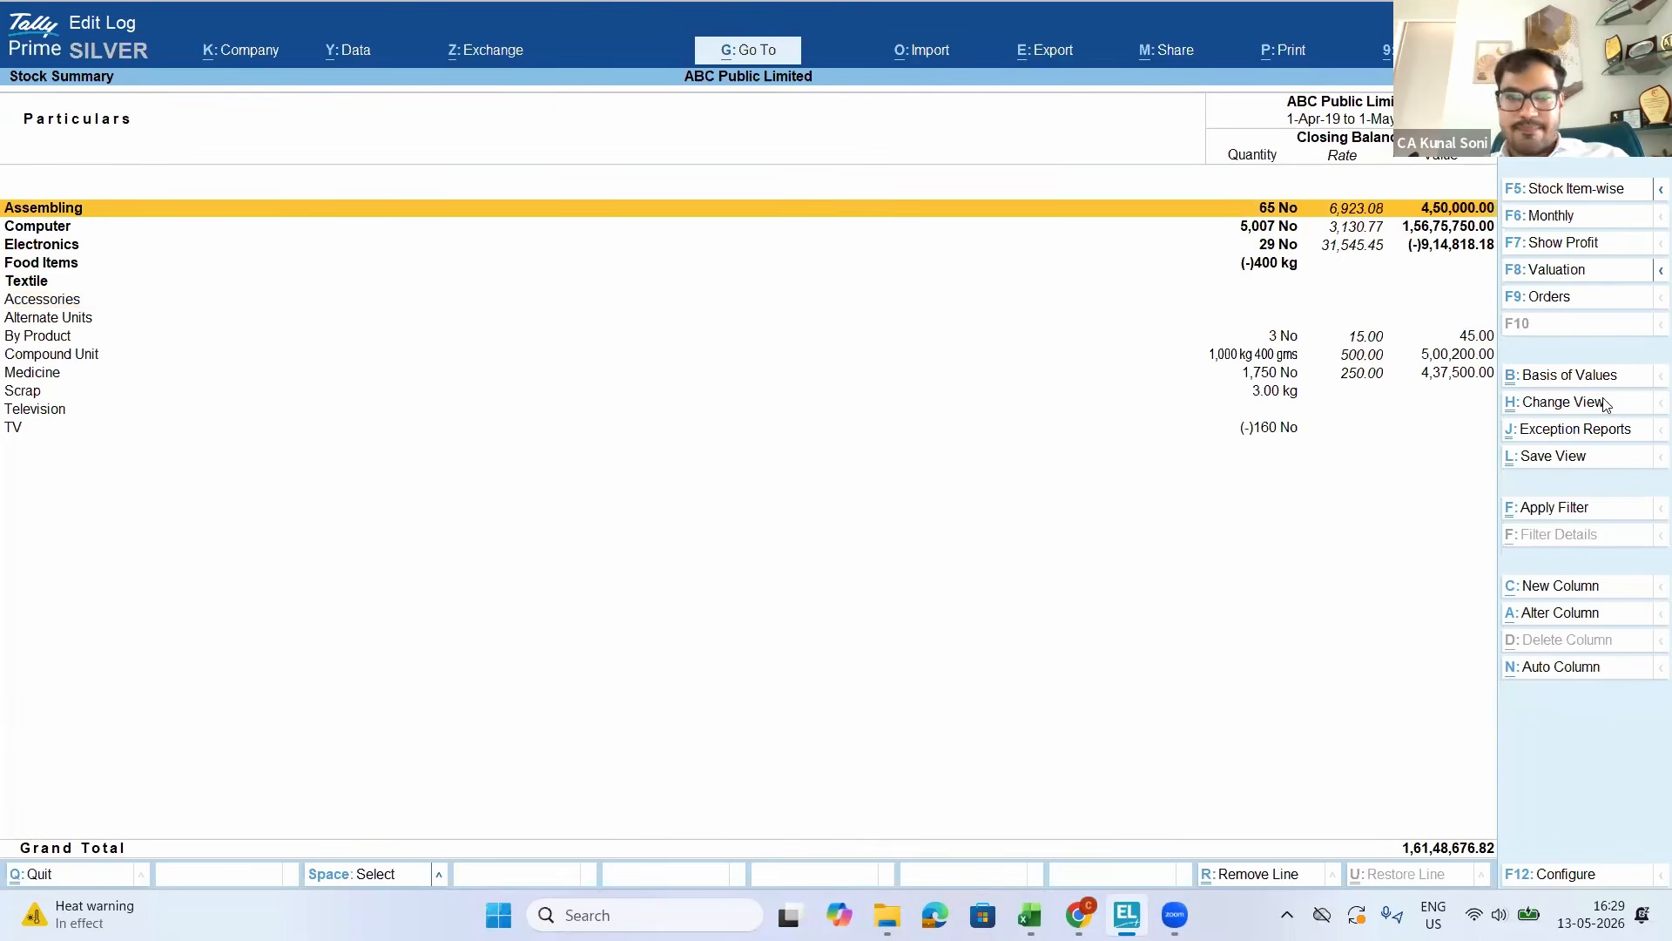
Set the Stock Summary's basis of values to the godown type "Third party stock with us"
key("ctrl+h")
key("Escape")
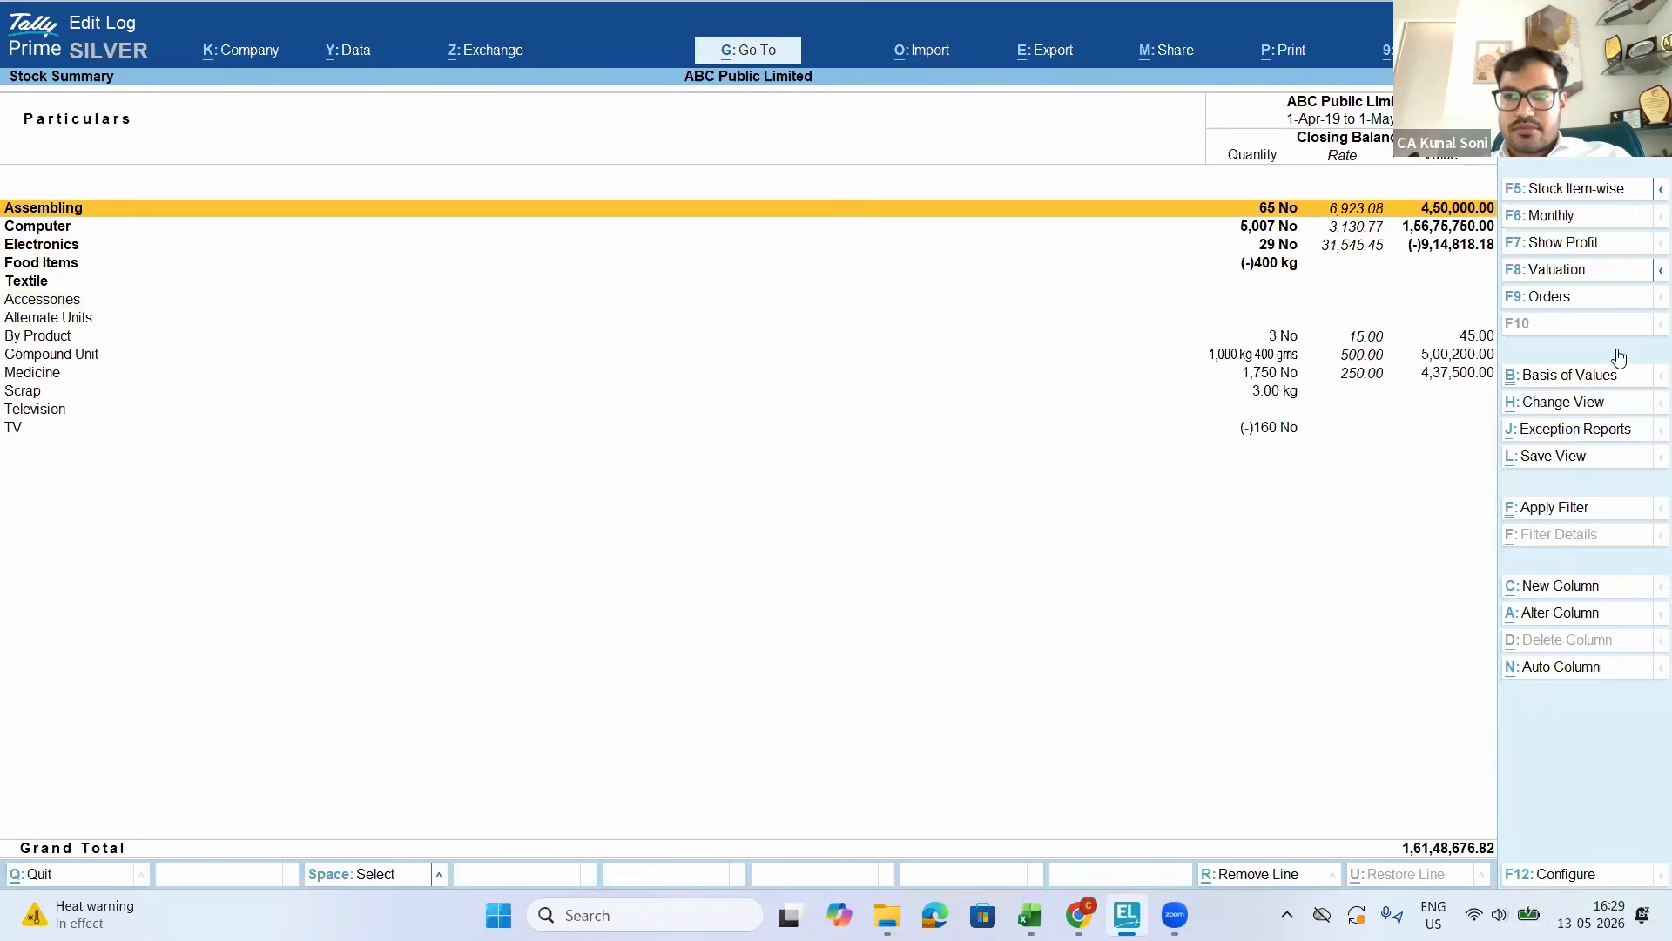
left_click(1611, 376)
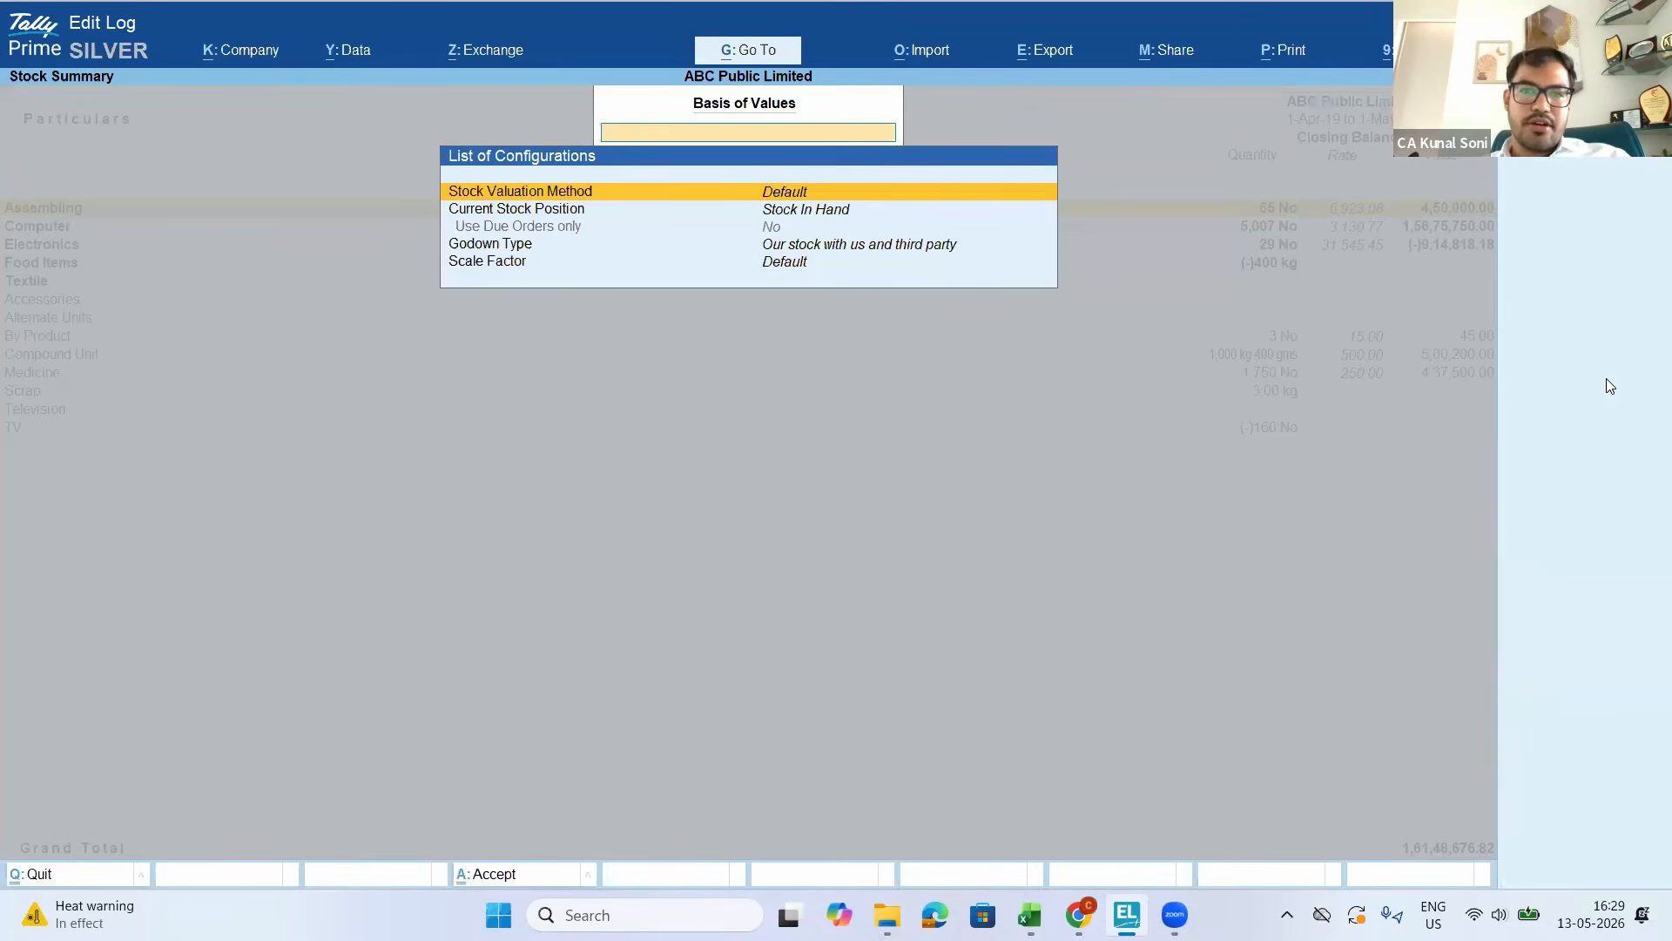
key("Down")
key("Down")
key("Down")
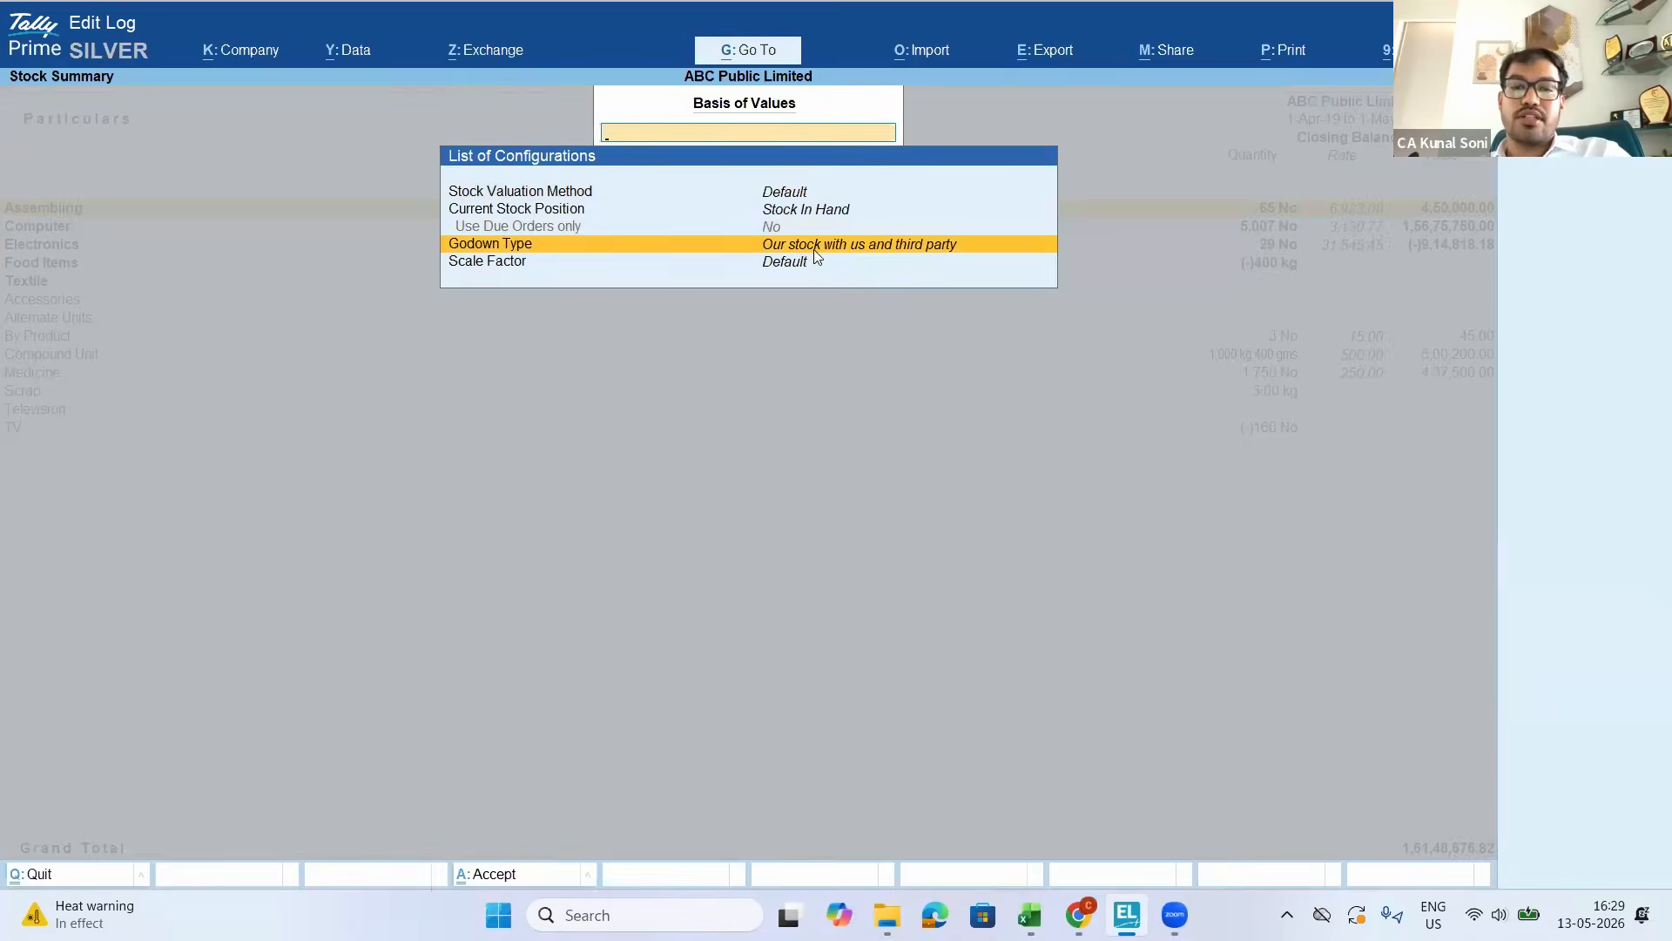
key("Return")
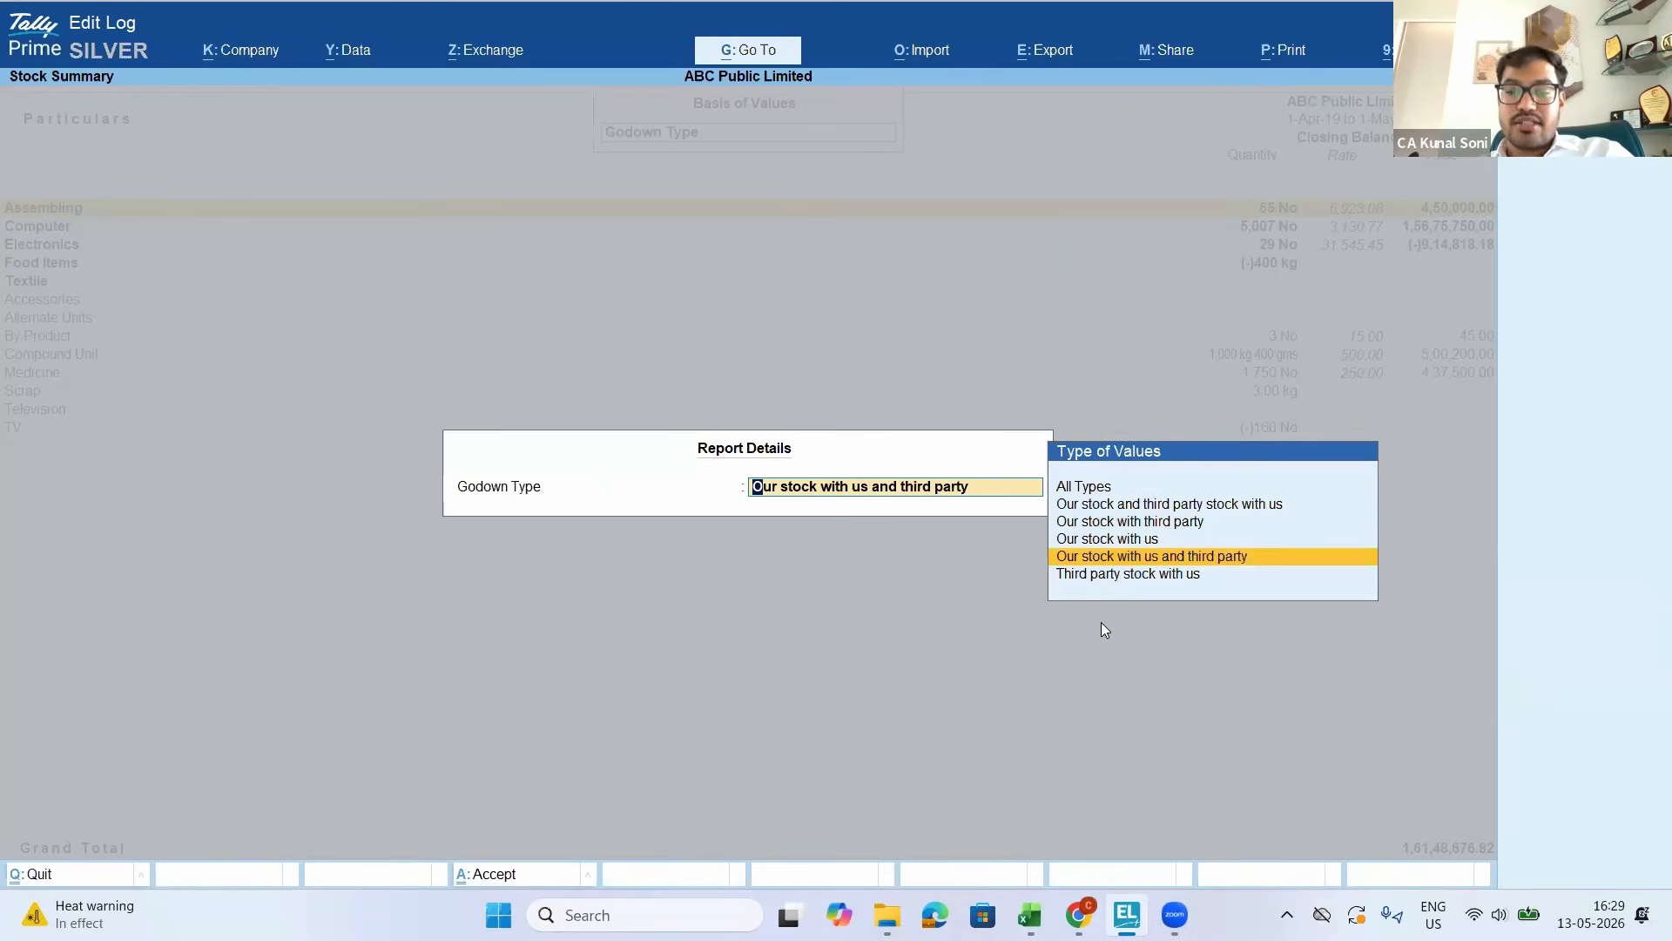
key("Down")
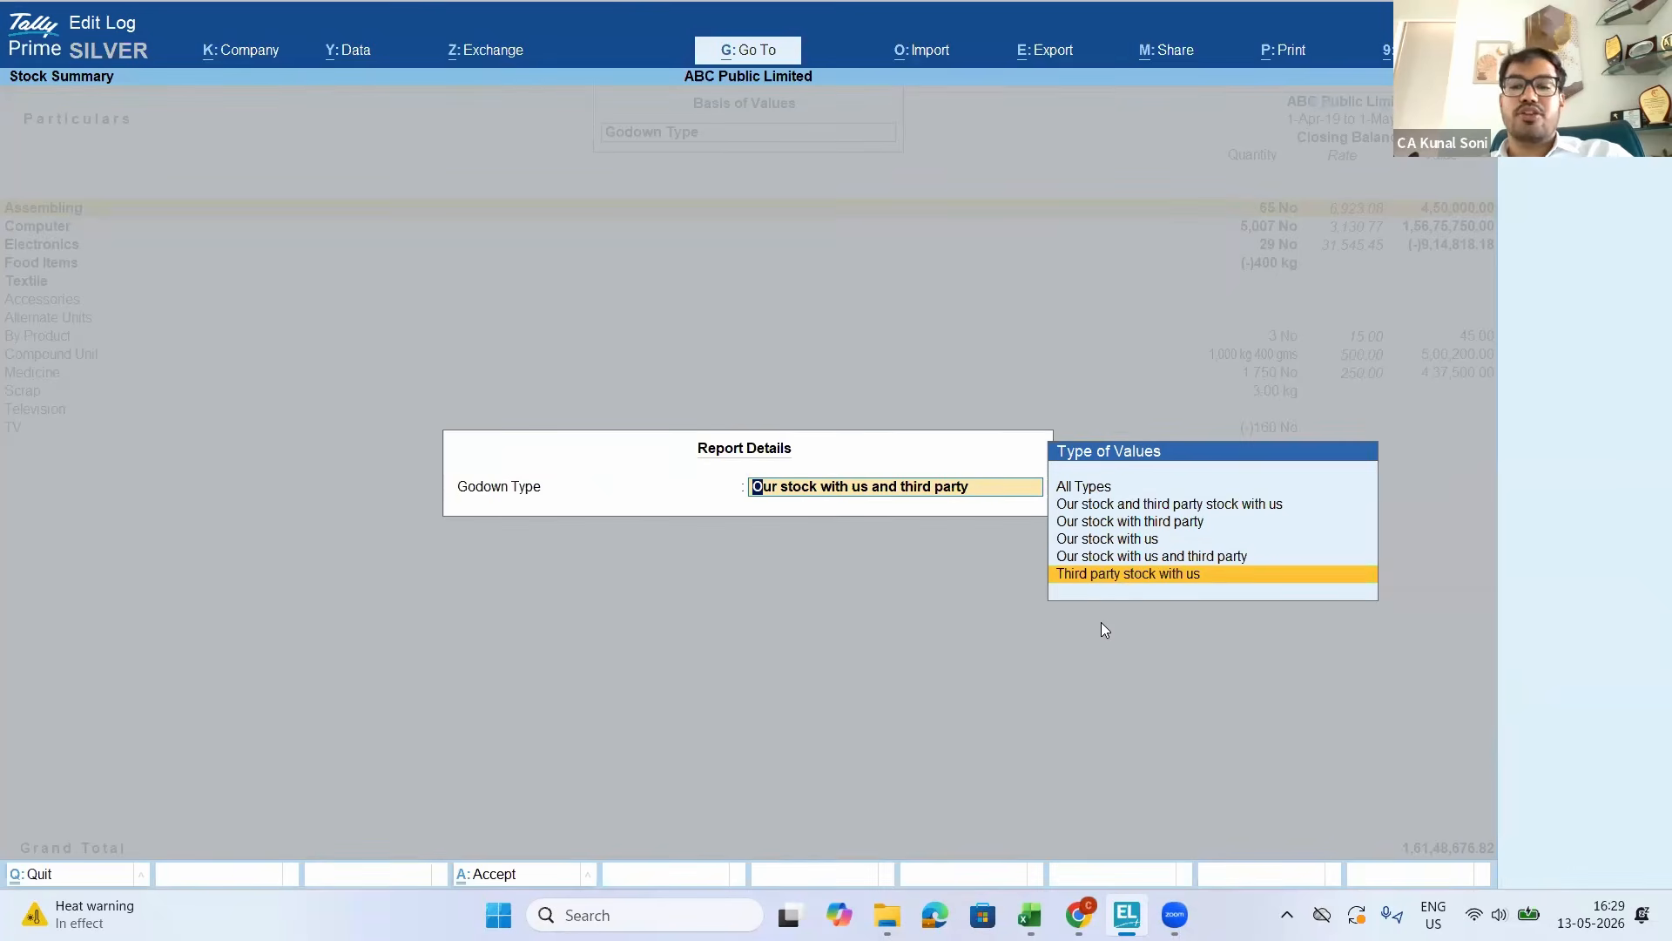
key("Return")
key("ctrl+a")
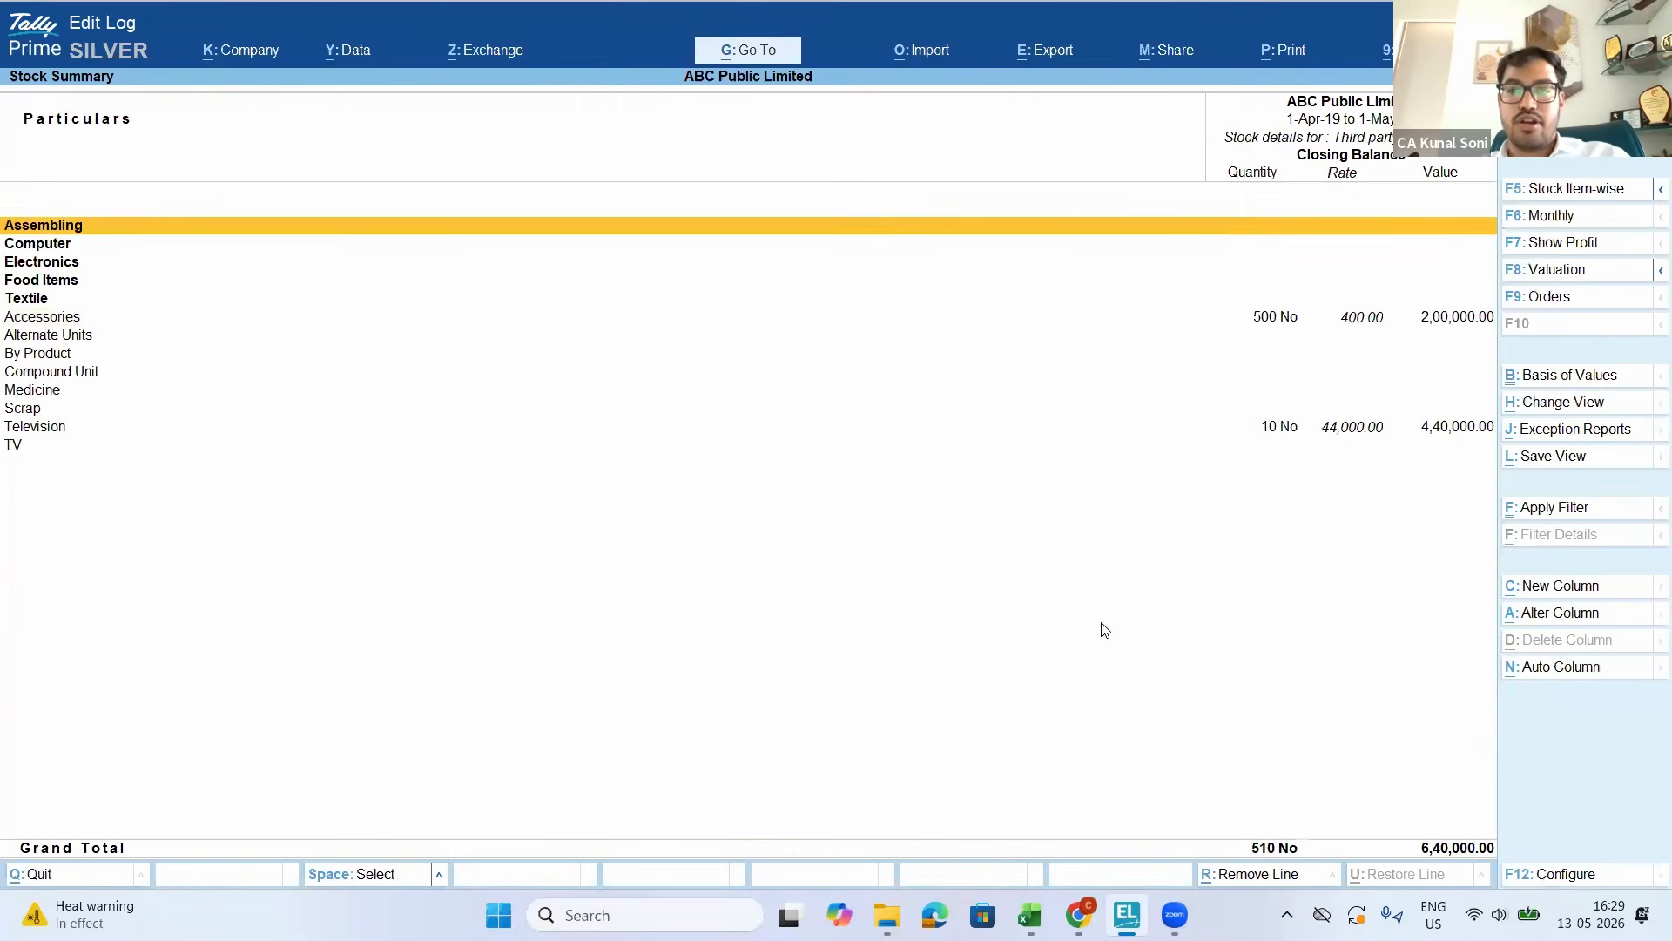
Open the monthly summary for Accessories, examine the May entry, and return to the Stock Summary
key("Down")
key("Down")
key("Down")
key("Down")
key("Down")
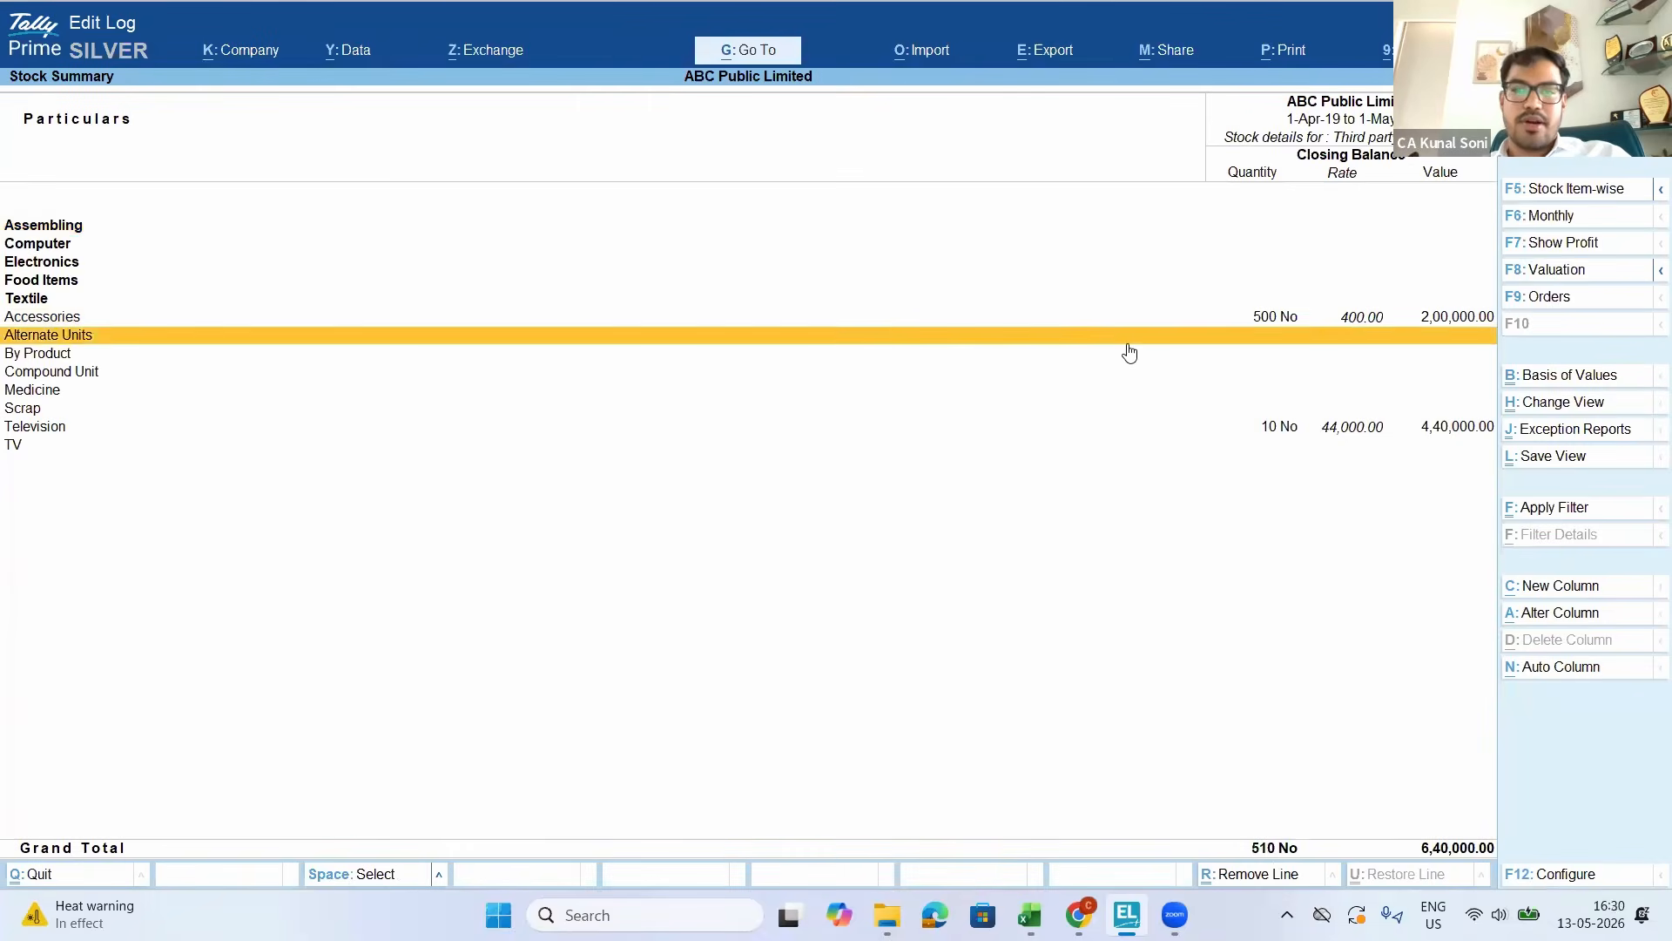
key("Return")
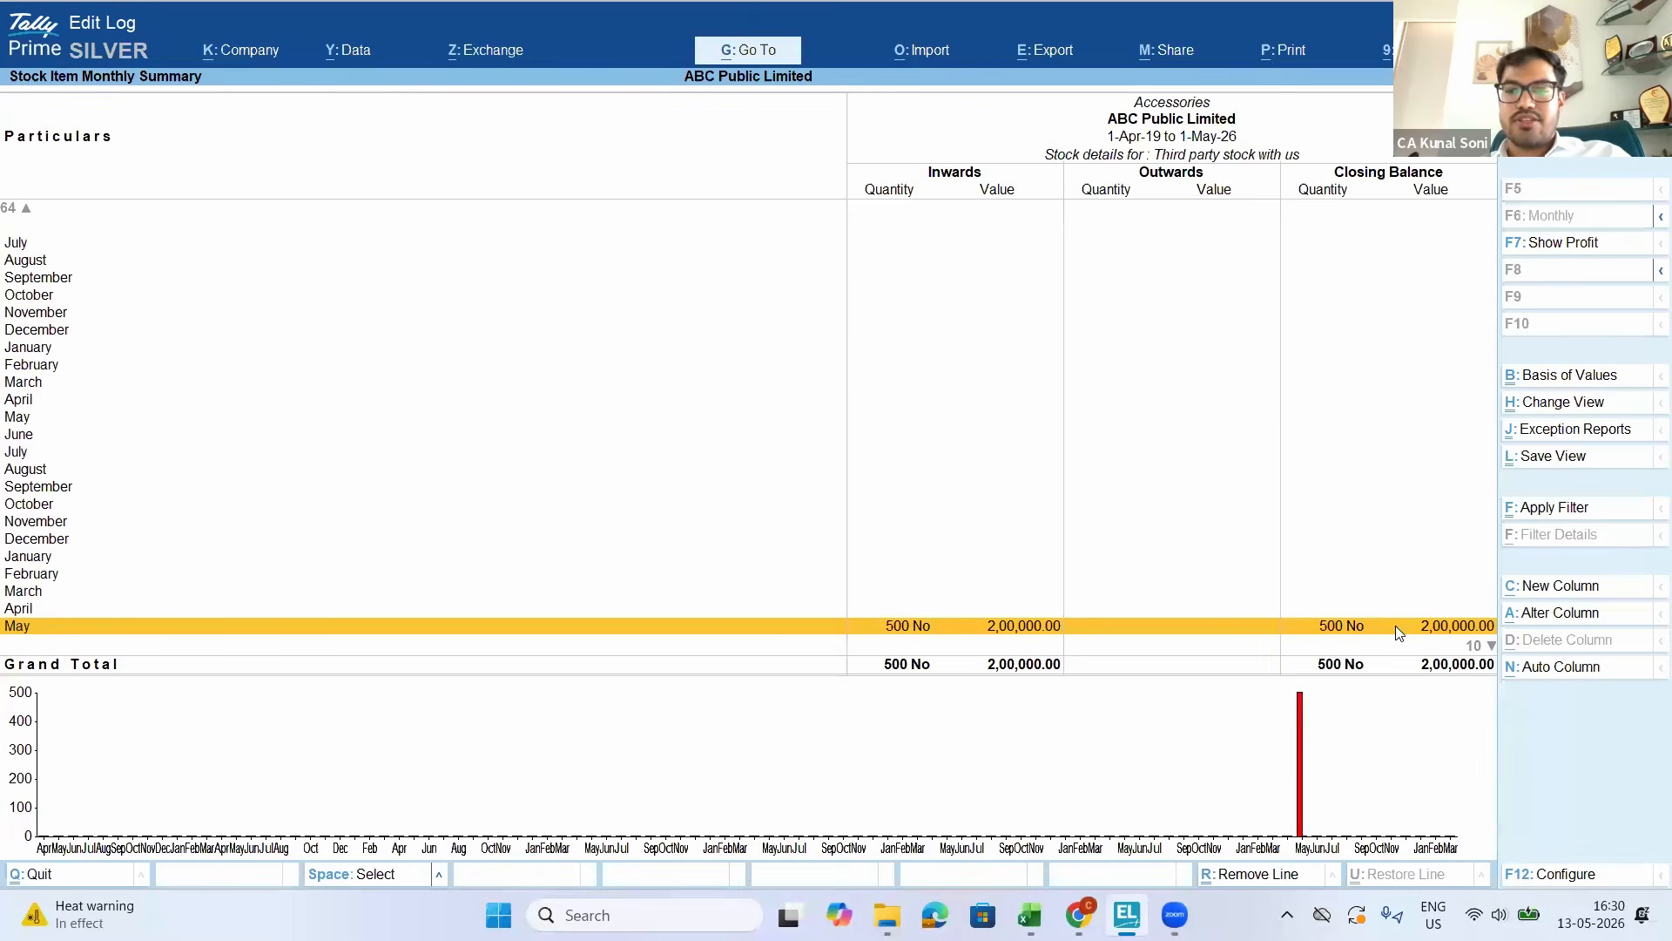
key("Escape")
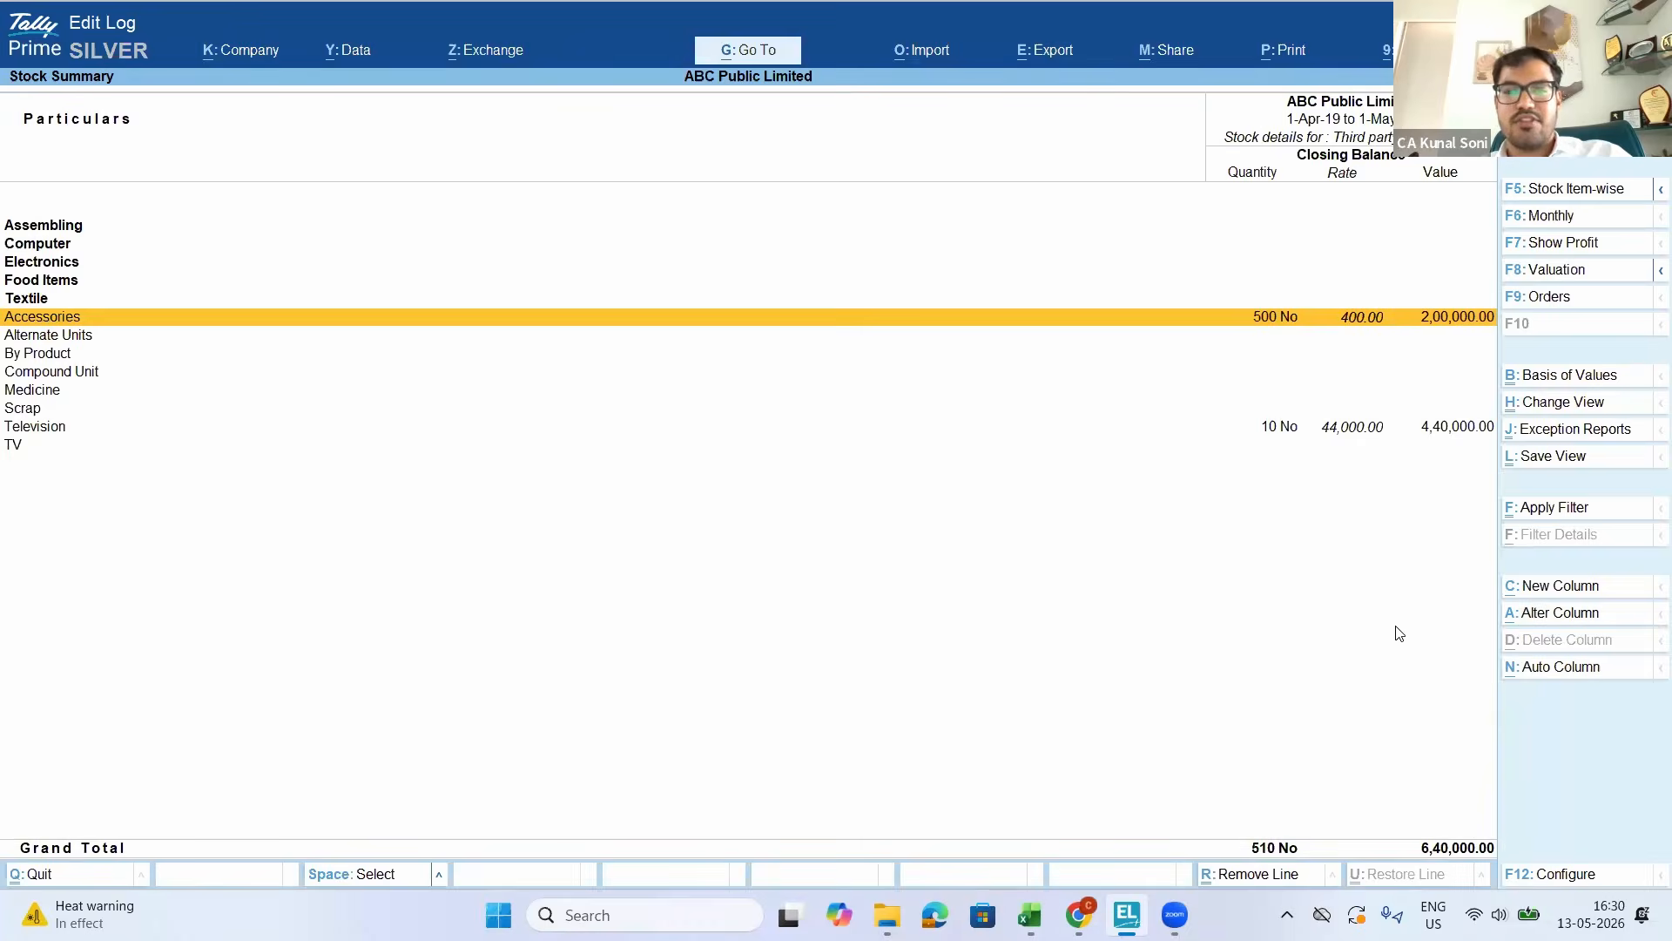
Examine the Stock Summary rows from Accessories down to Scrap for stock held for third parties
key("Down")
key("Down")
key("Down")
key("Down")
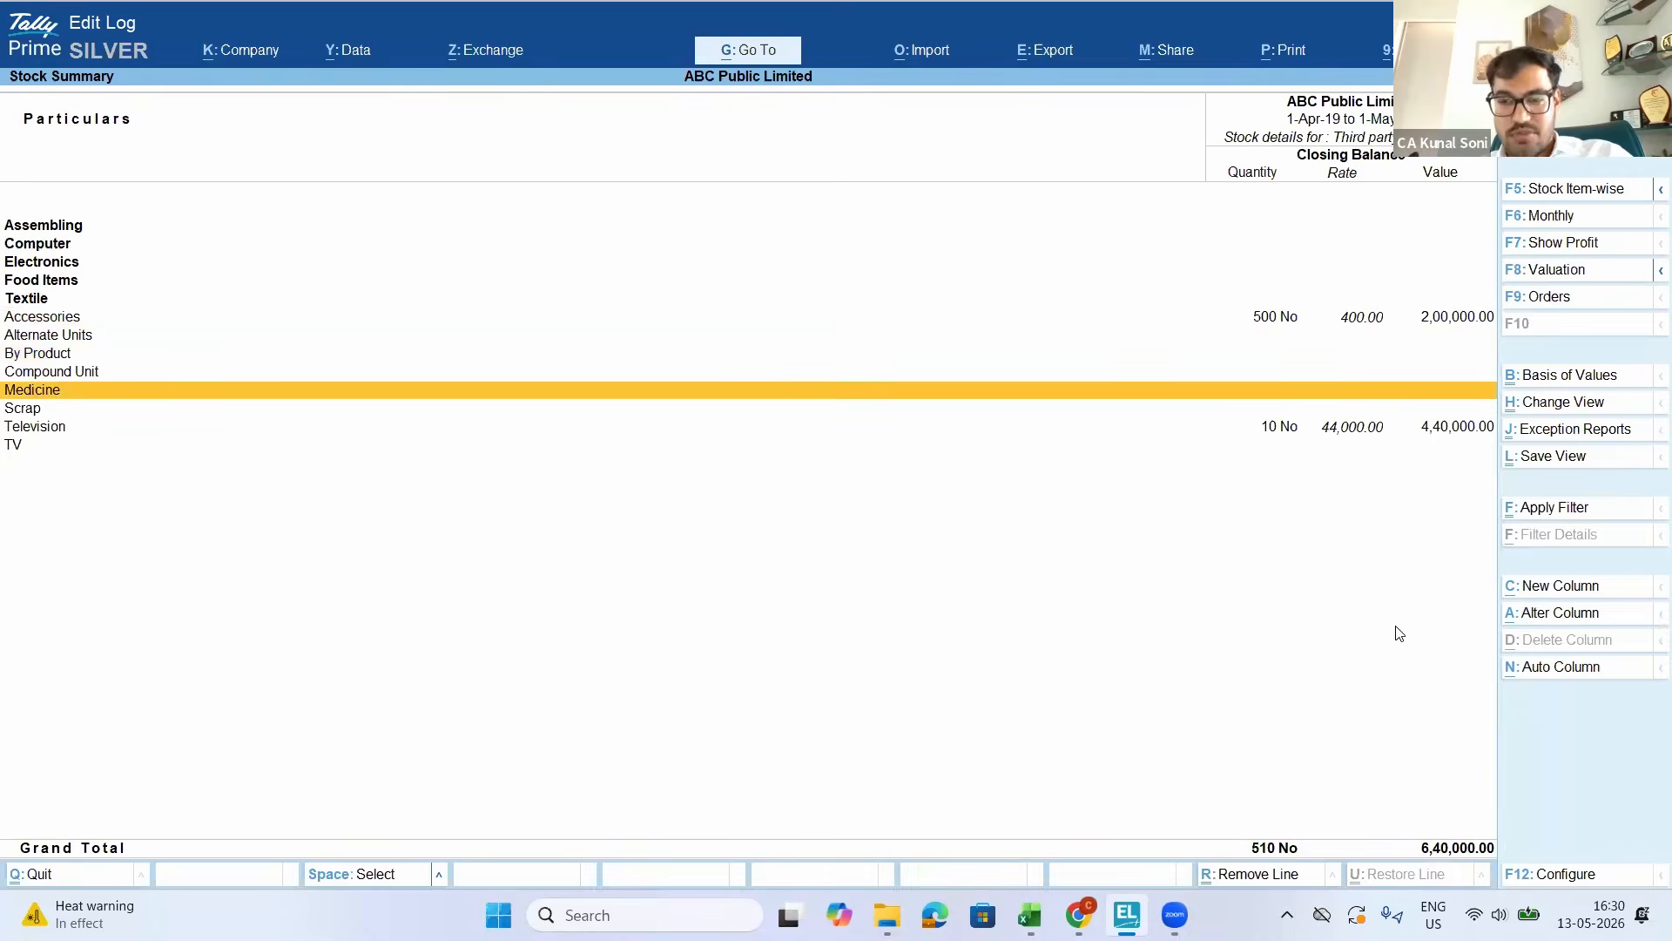
key("Down")
key("Up")
key("Up")
key("Up")
key("Up")
key("Up")
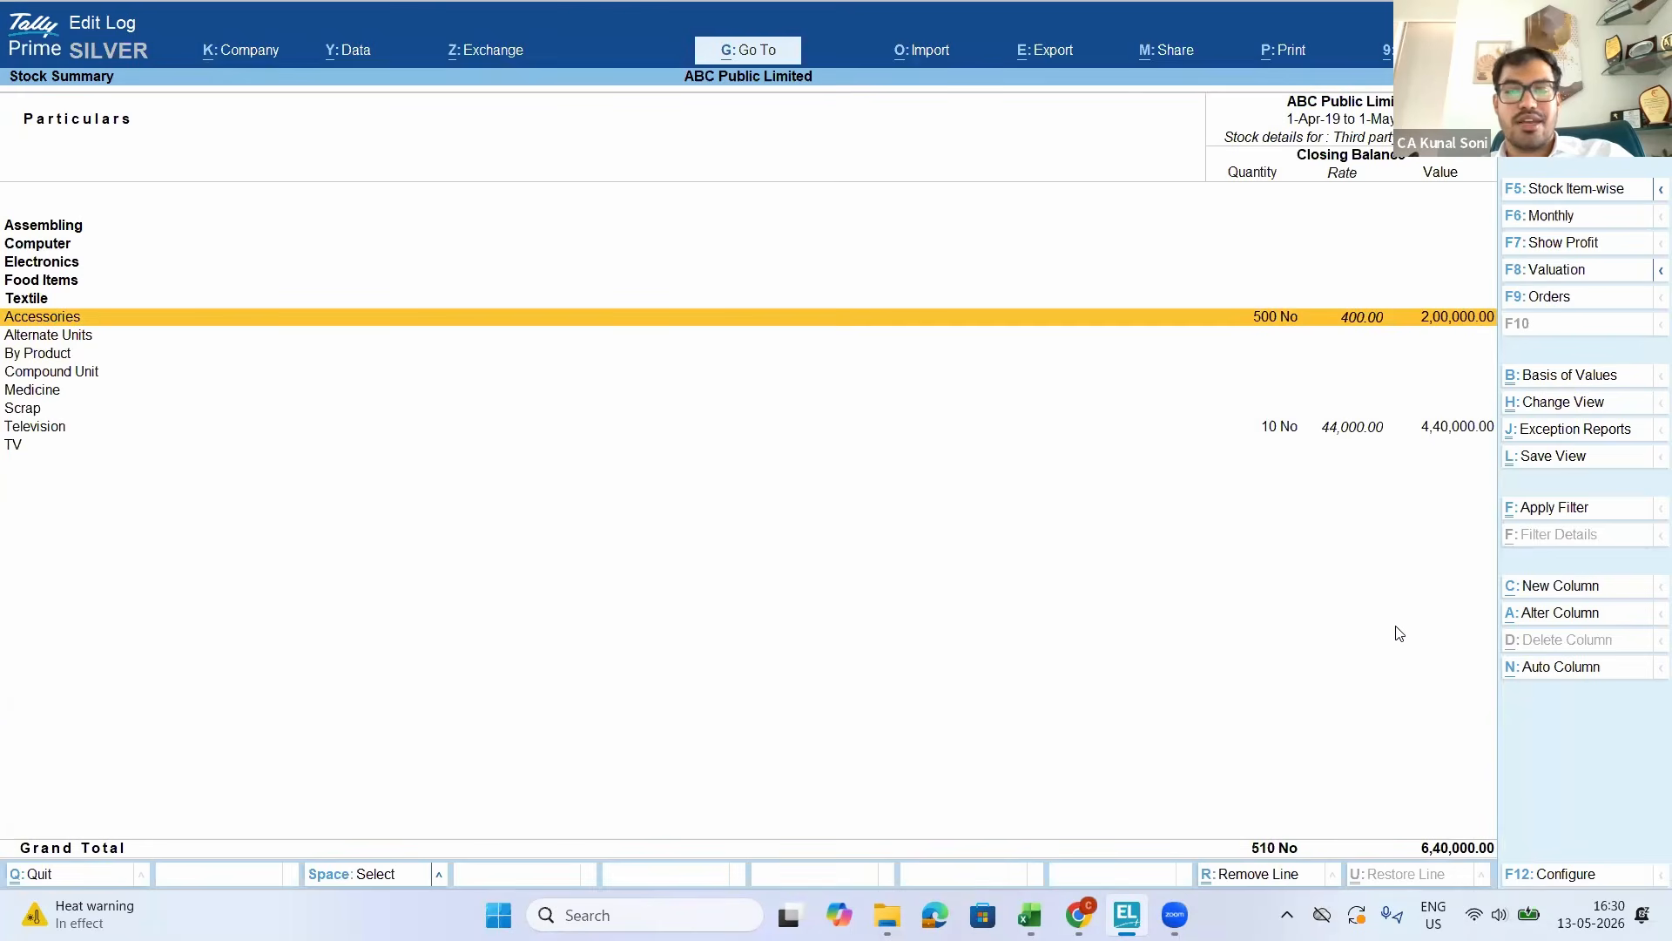
key("Down")
key("Down")
key("Up")
key("Up")
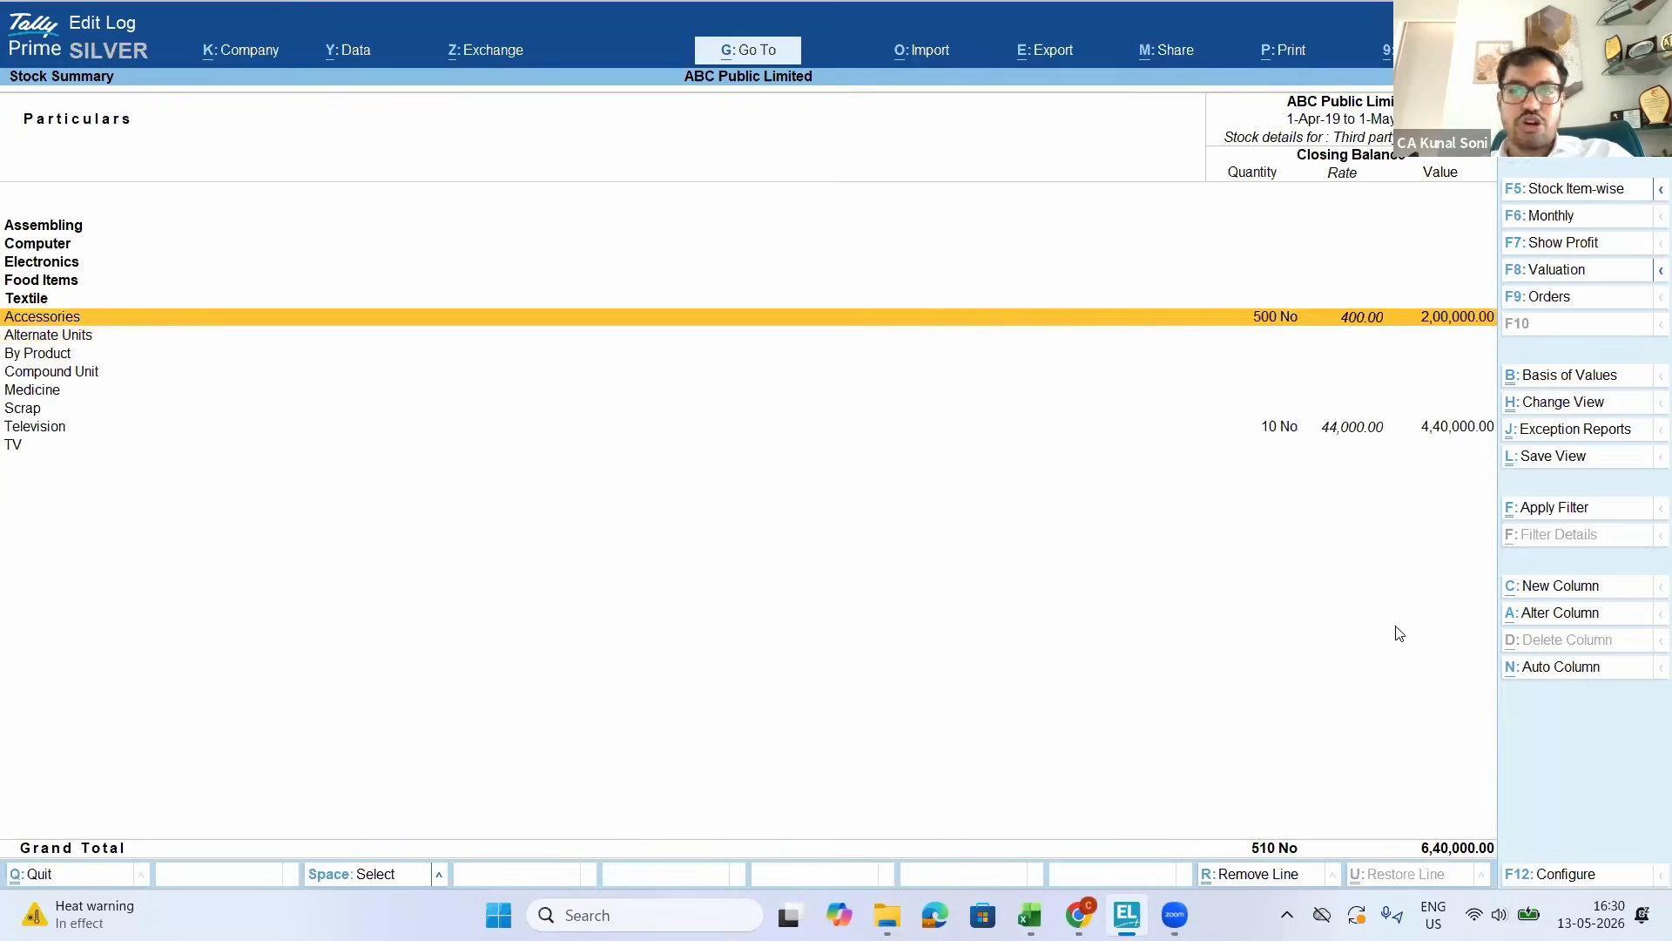
Open the Television details from the Stock Summary and return to the Gateway of Tally
key("Down")
key("Down")
key("Down")
key("Down")
key("Down")
key("Down")
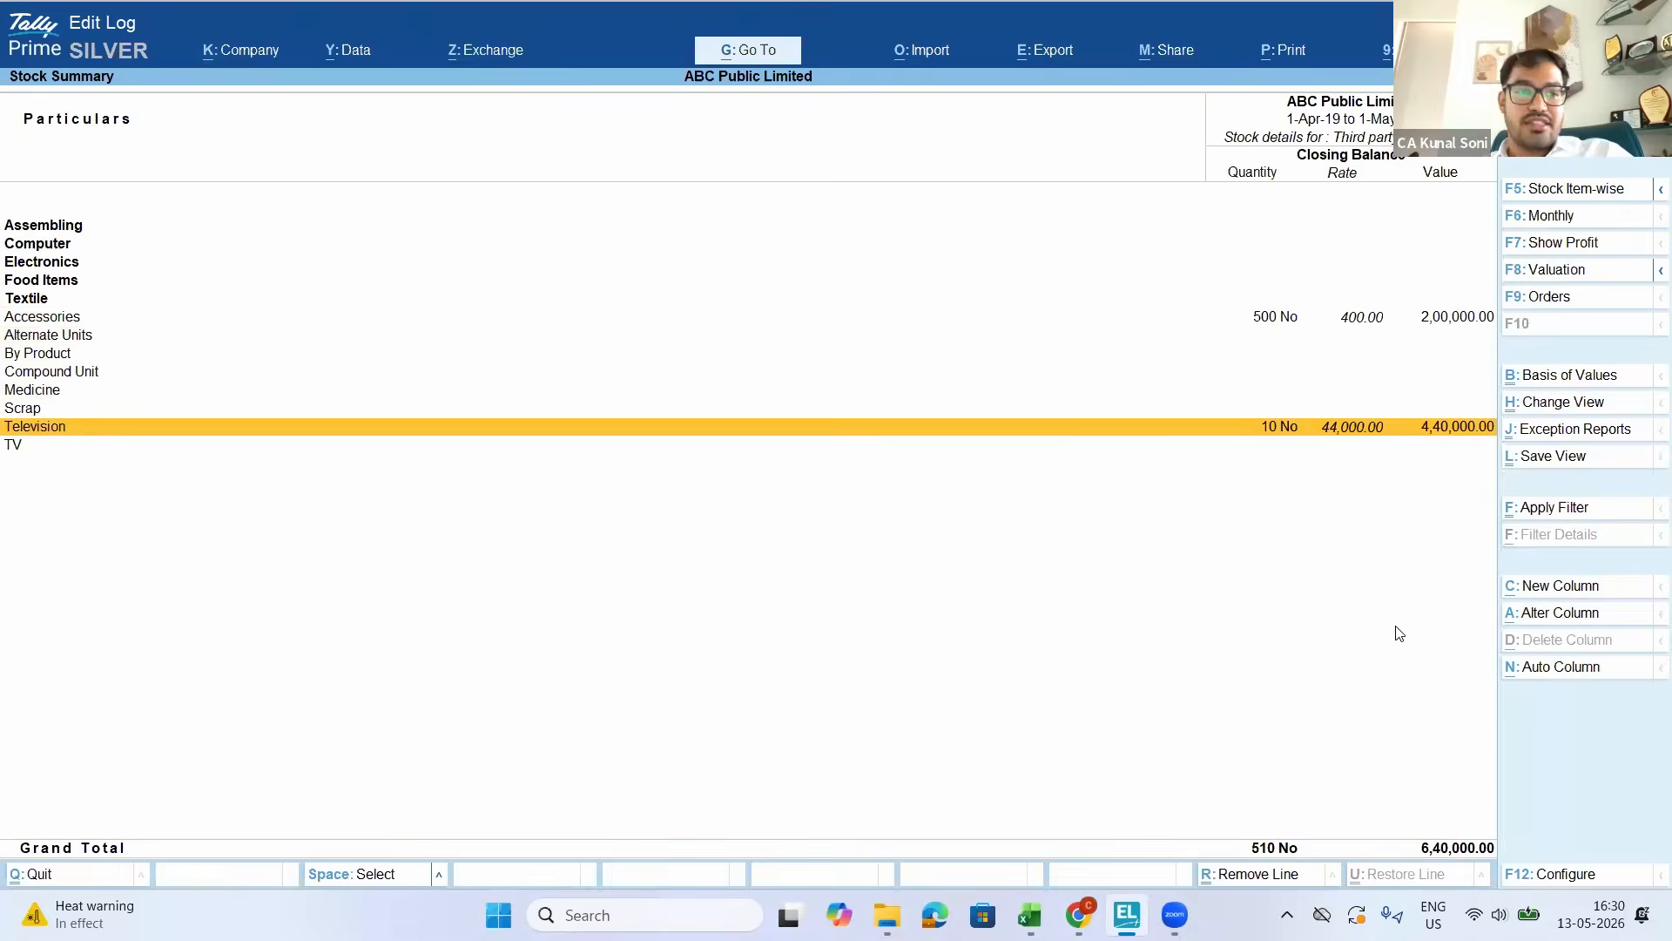
key("Return")
key("Escape")
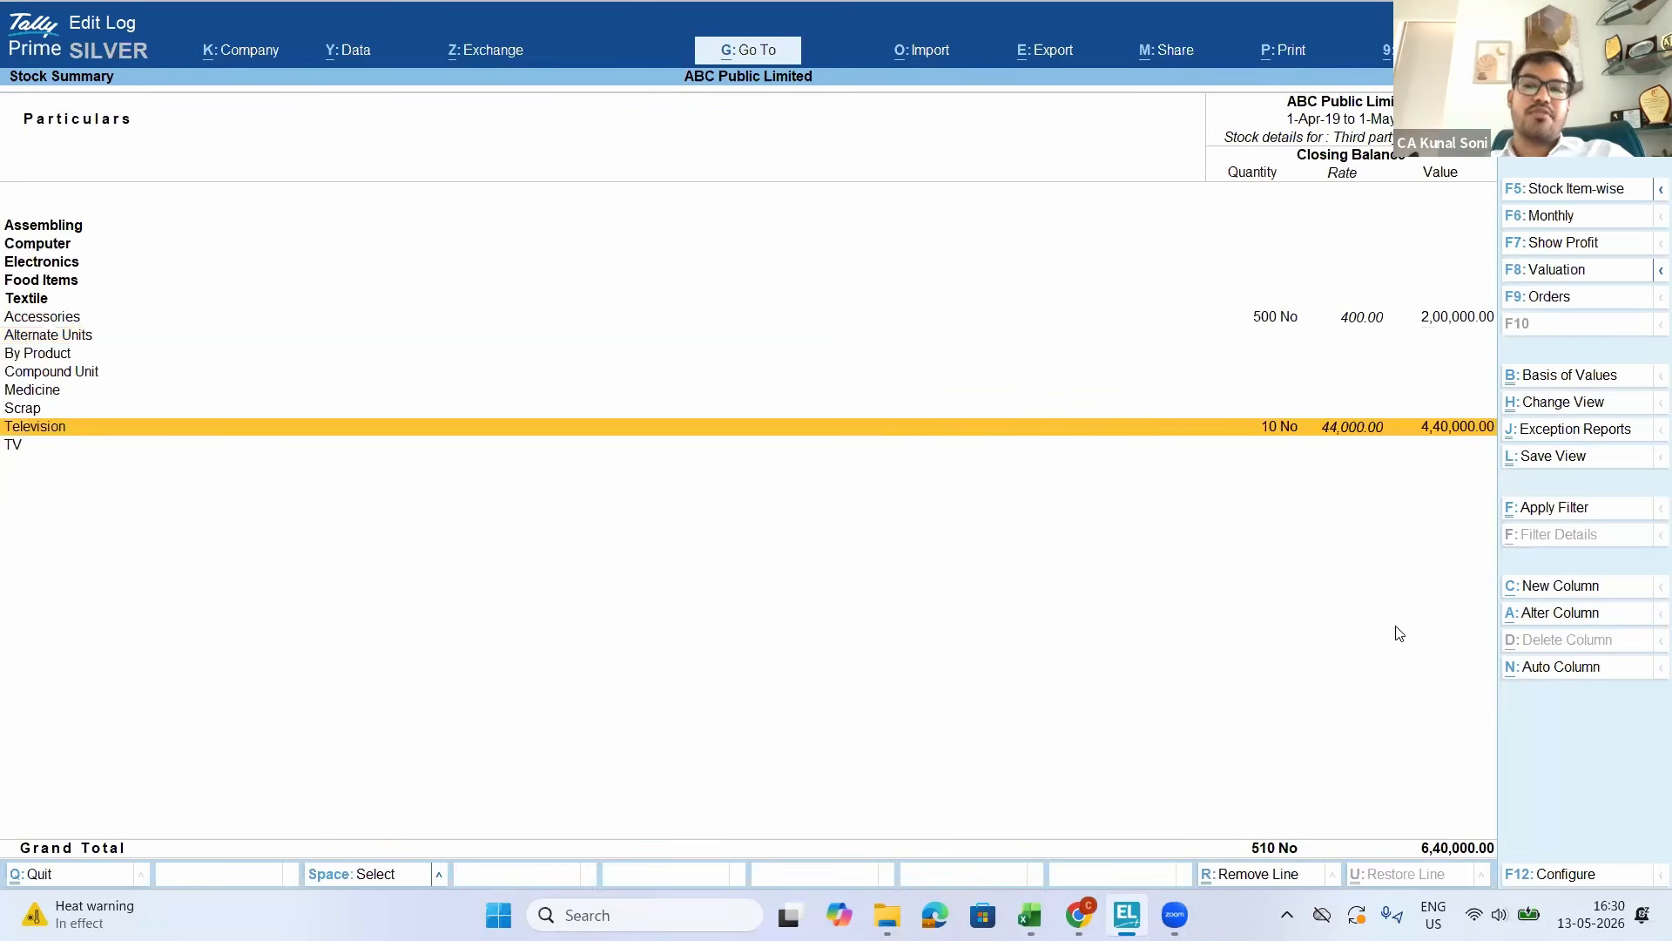
key("Escape")
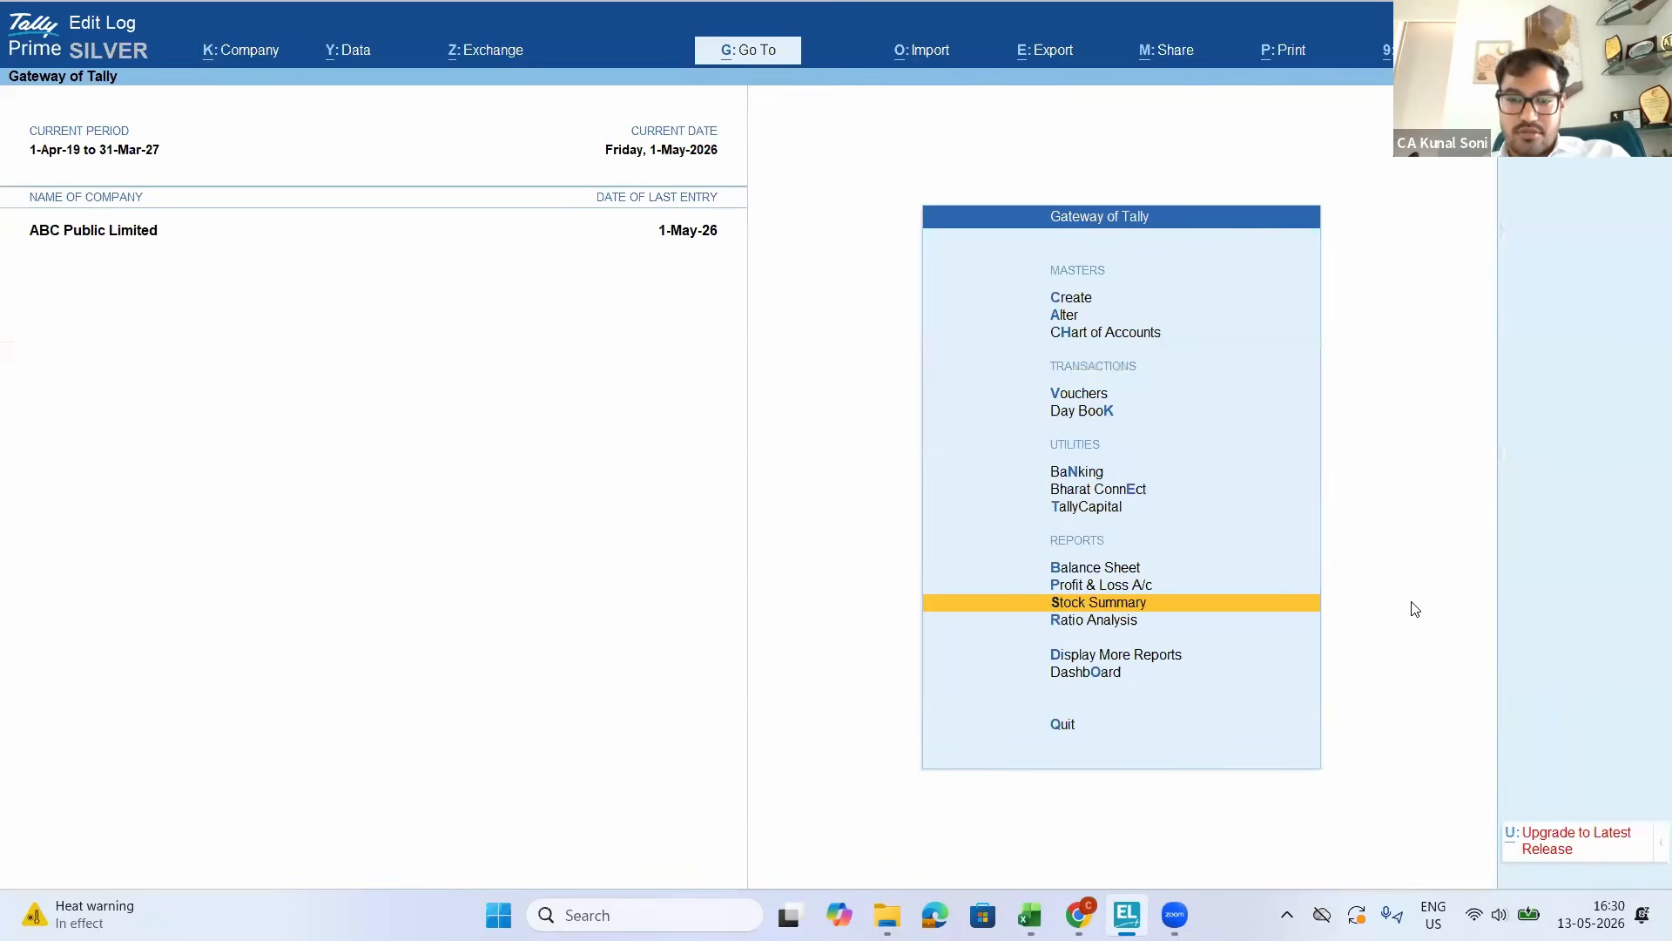
key("alt+Tab")
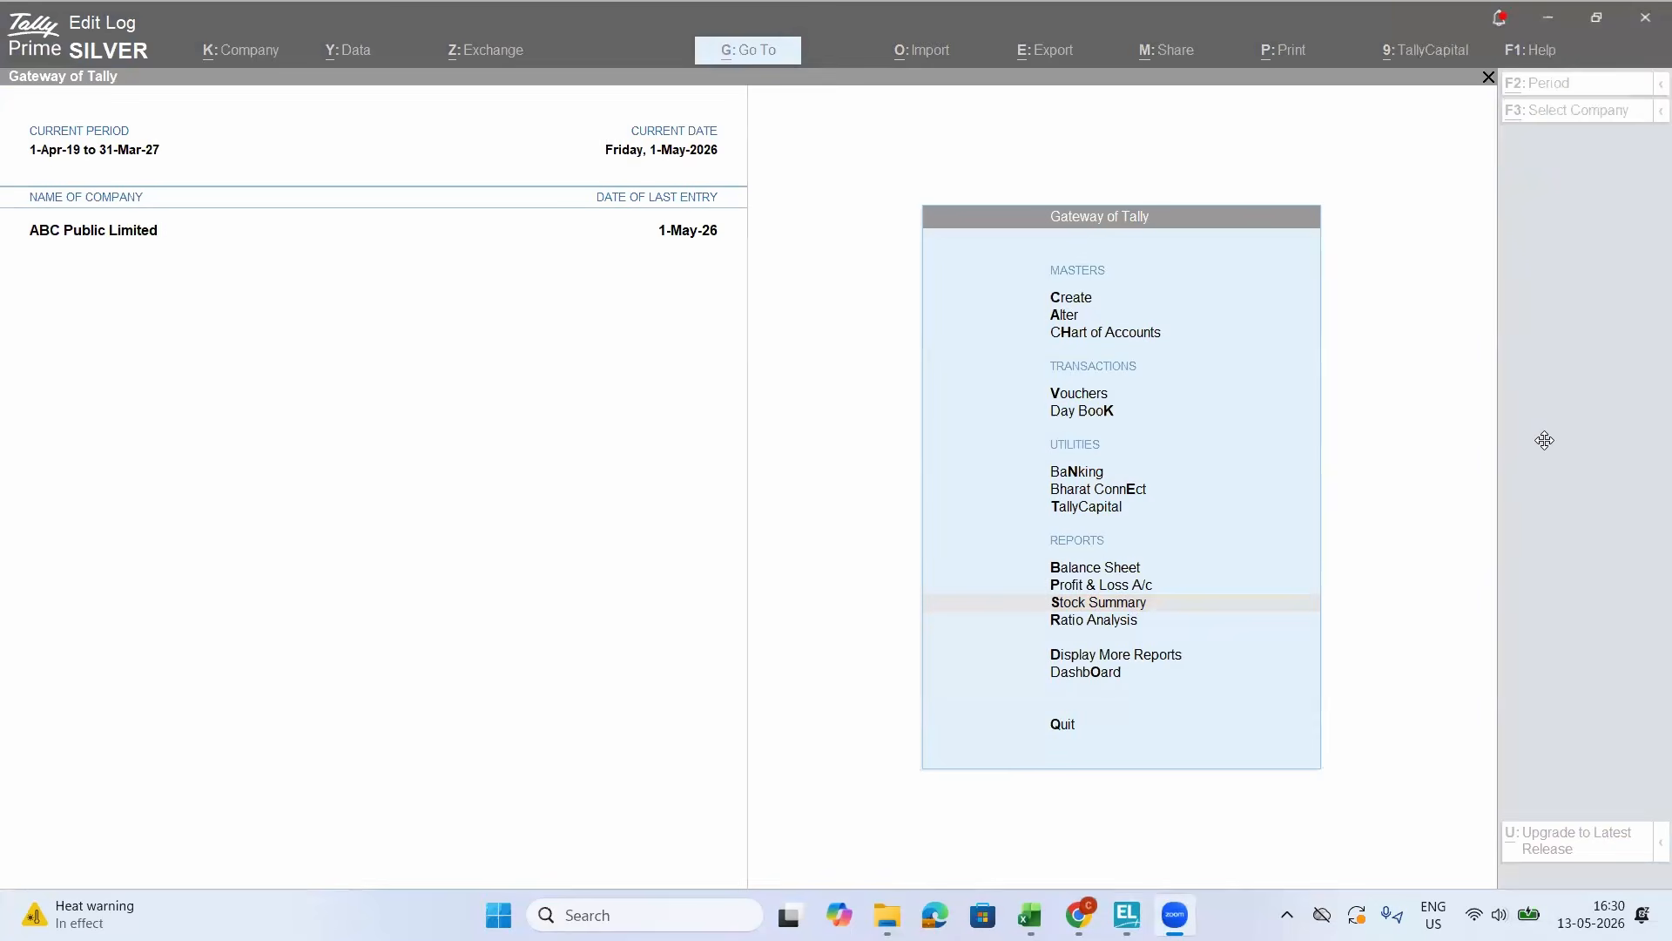
key("alt+Tab")
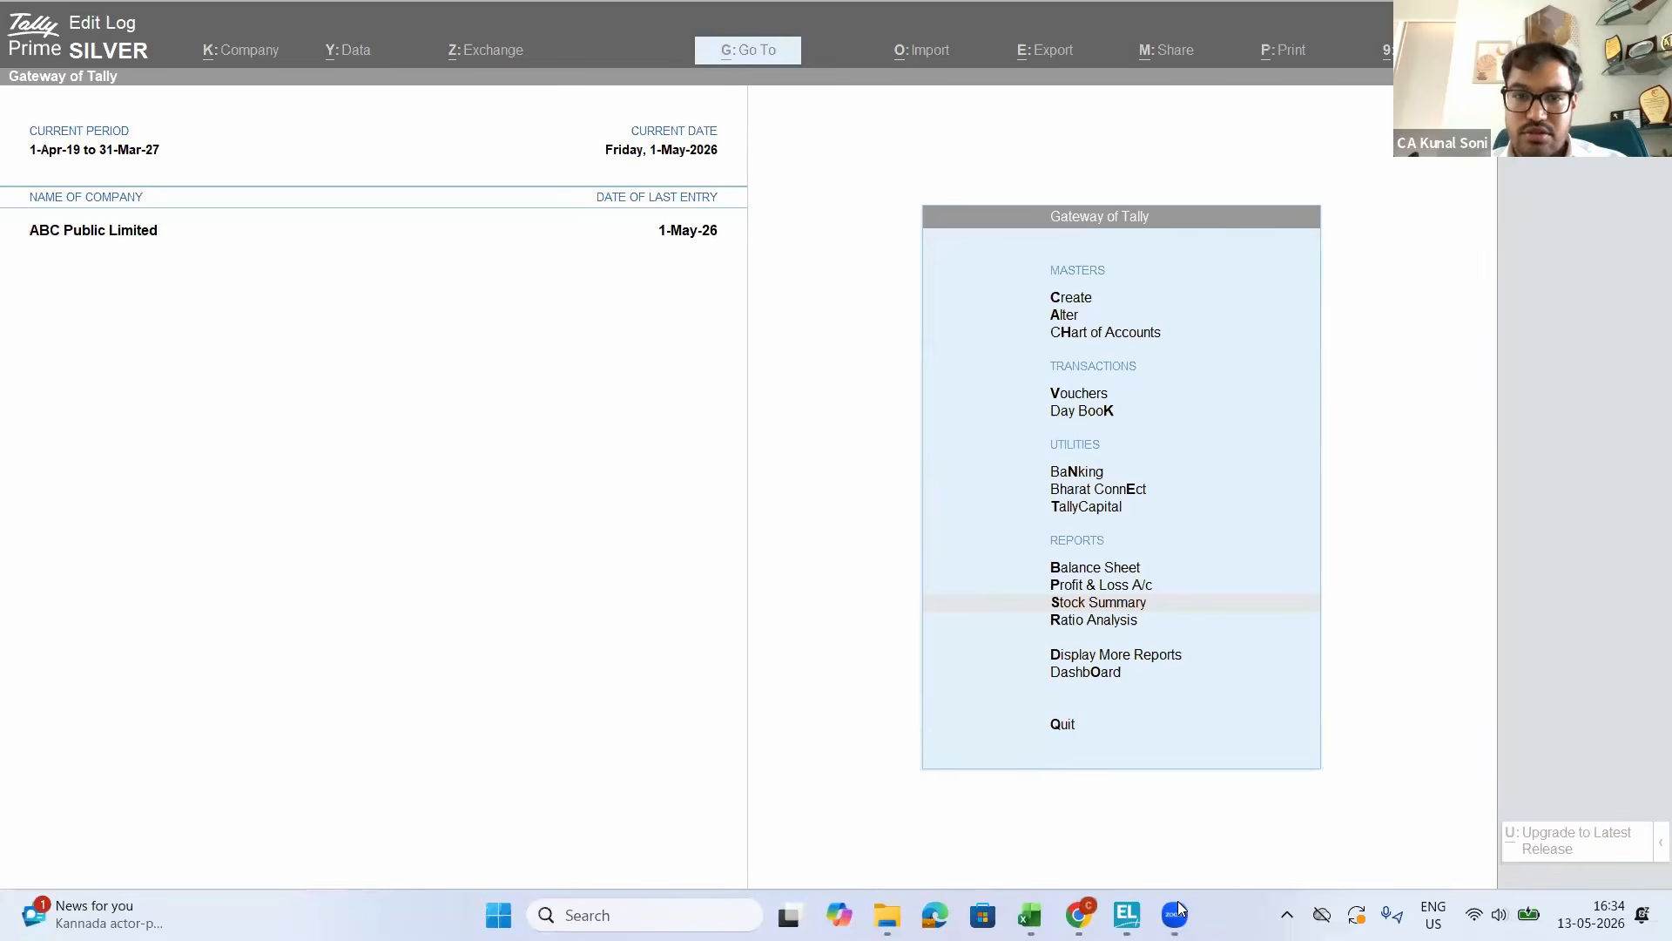
left_click(1178, 908)
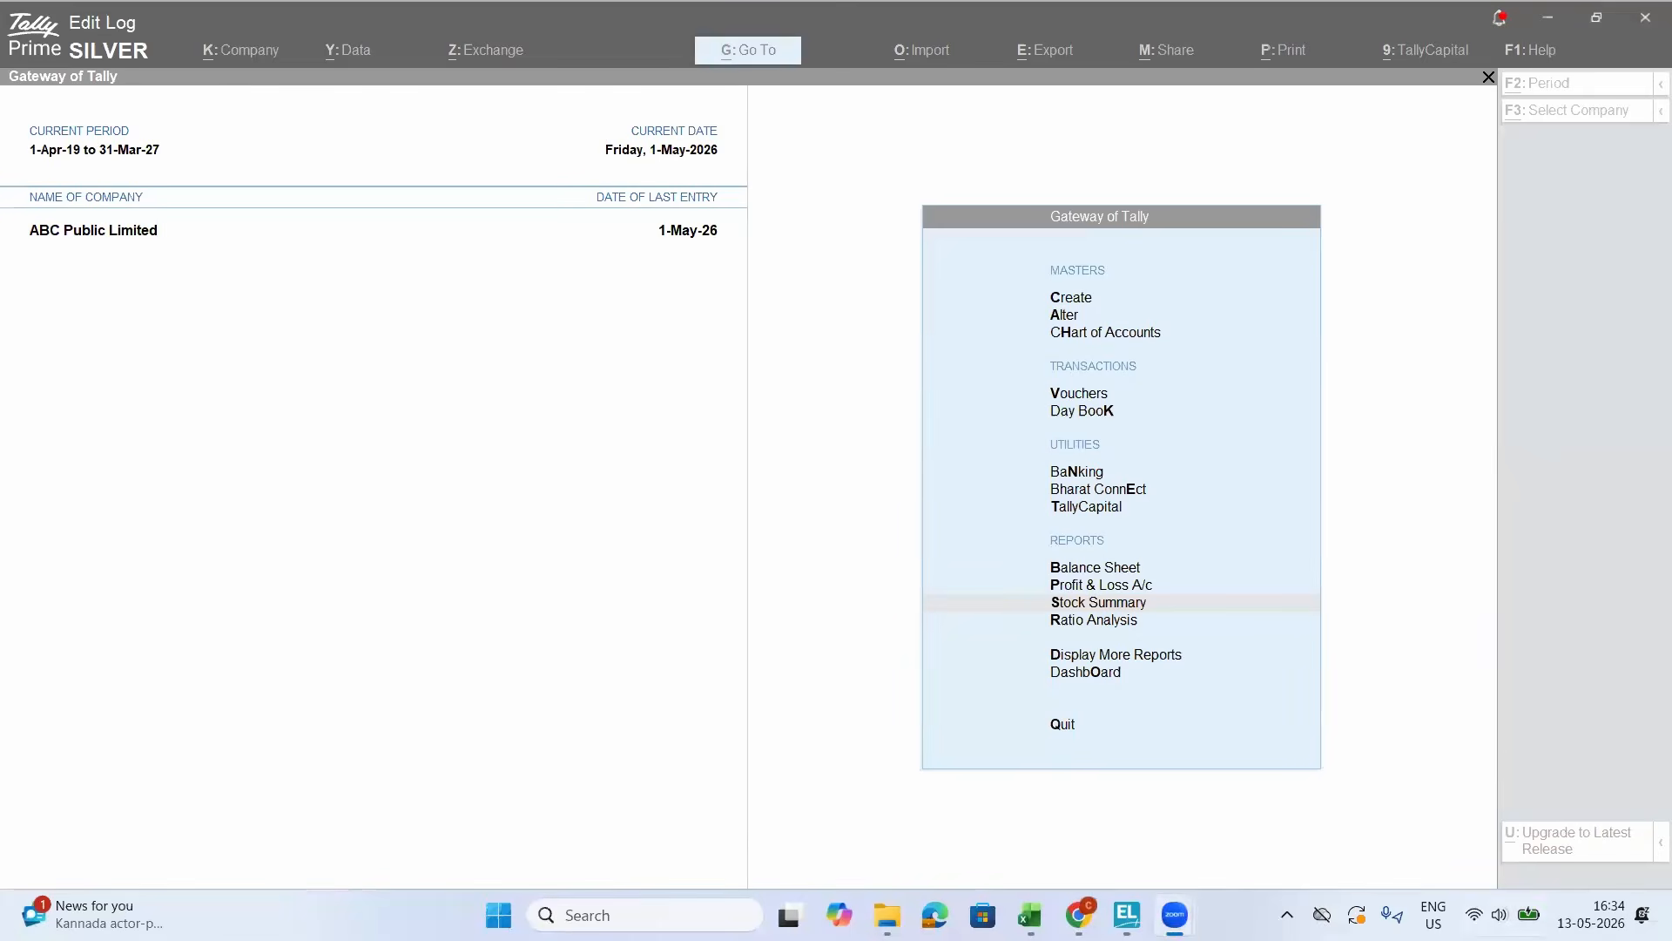
left_click(1491, 914)
left_click_drag(1440, 785, 1585, 785)
key("Escape")
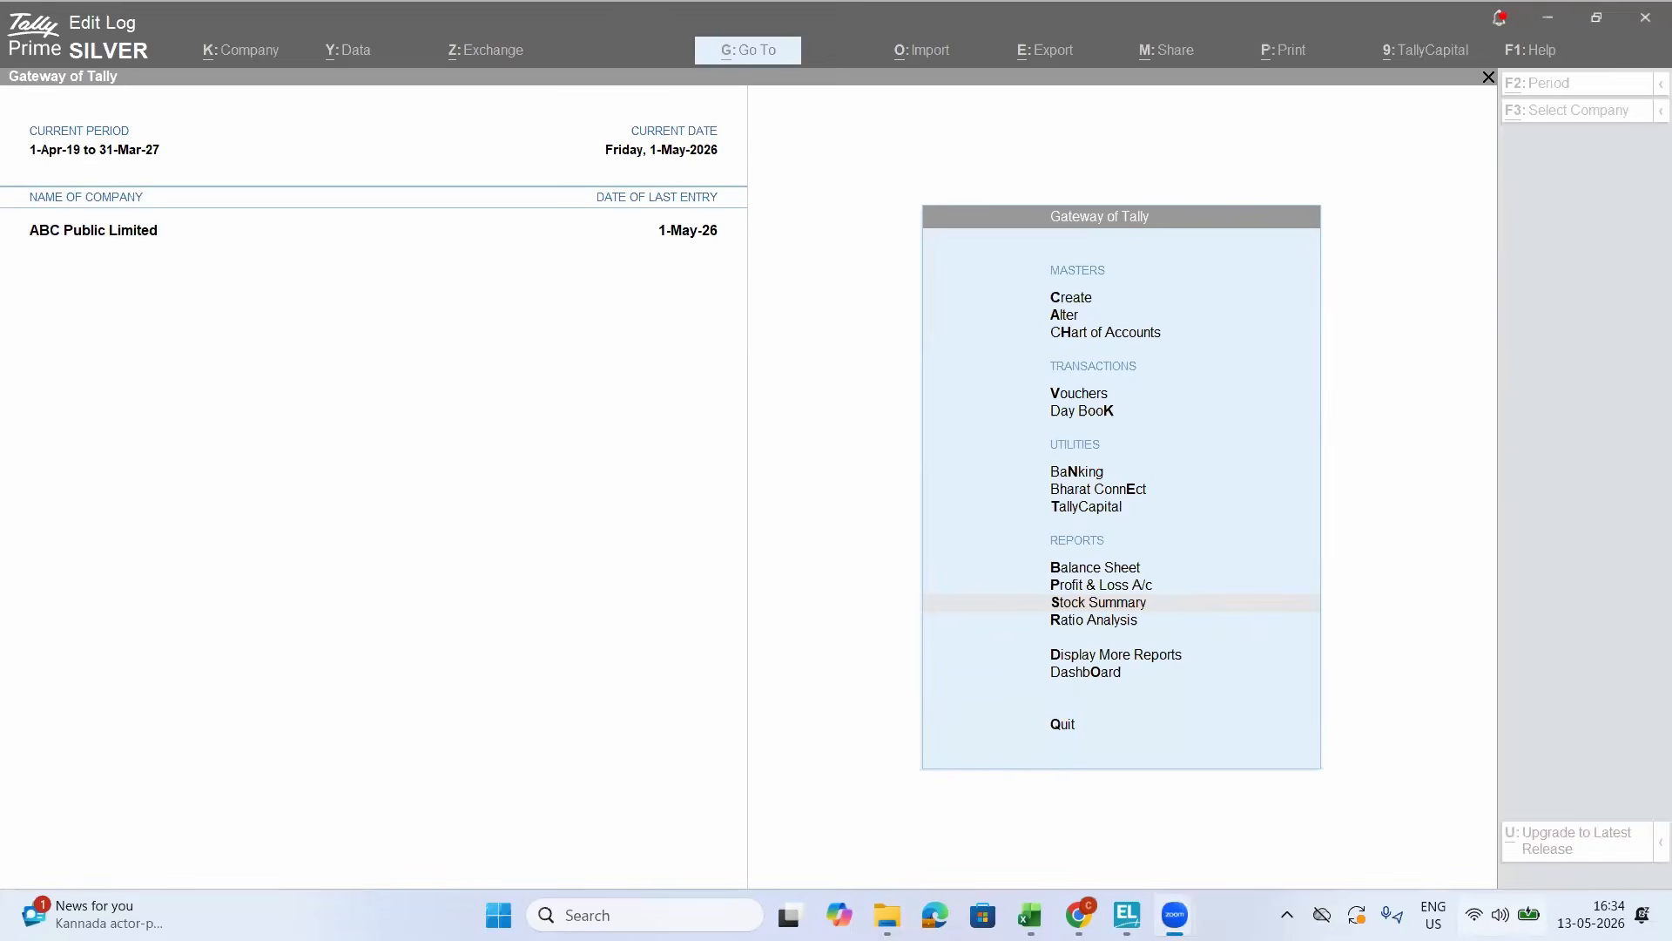